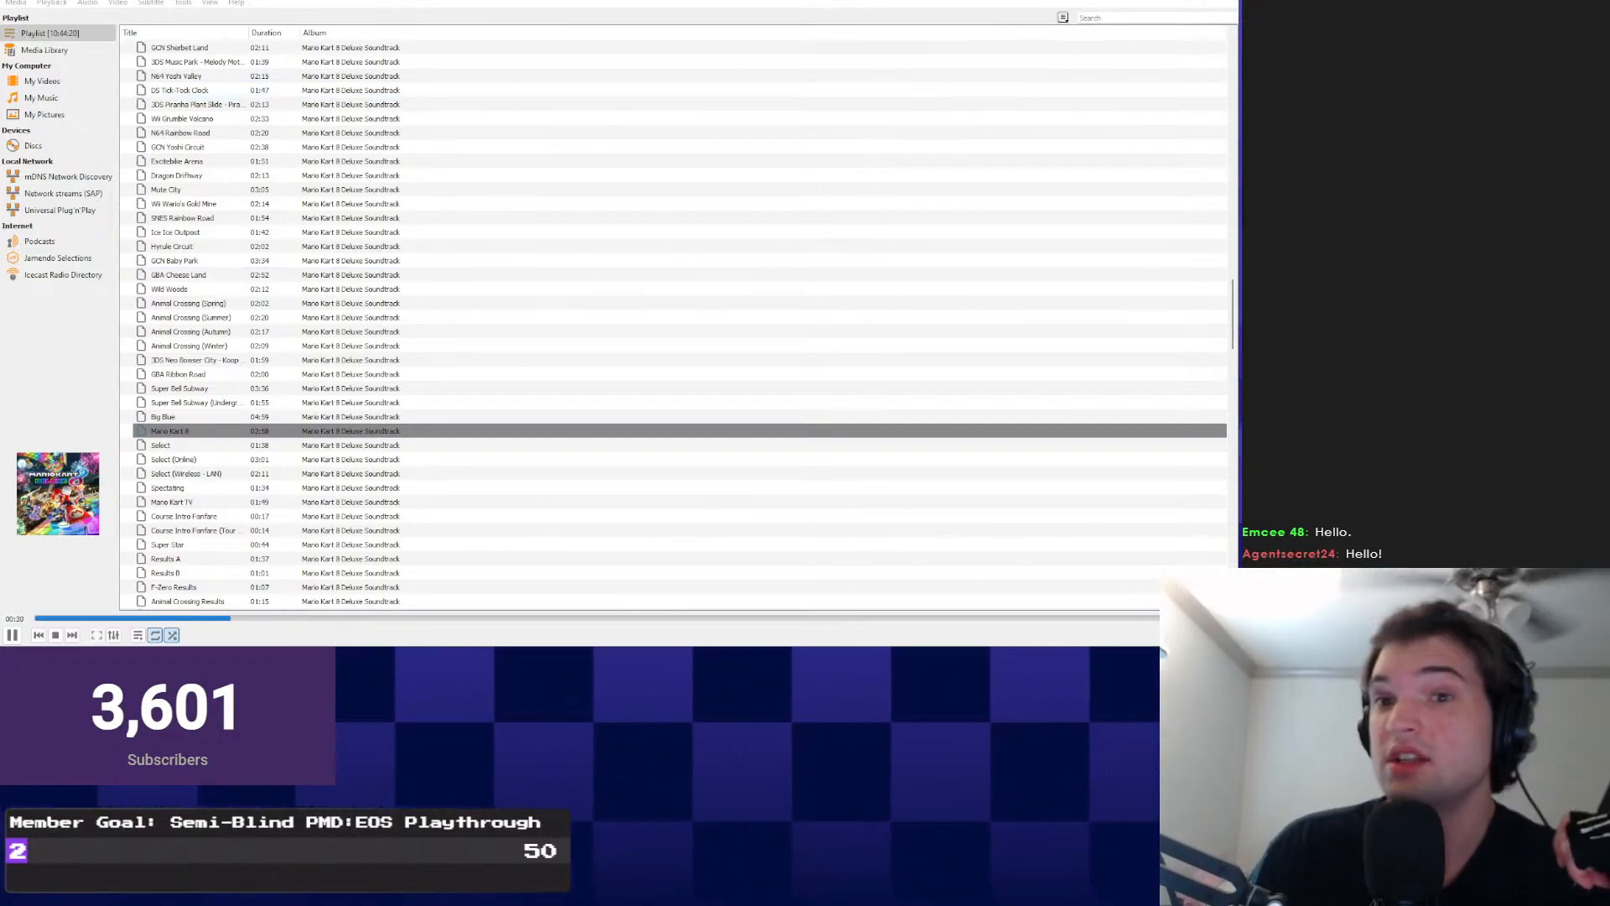
# Switch from the VLC soundtrack playlist to the Clip Studio Paint drawing with the figure sketches.
pyautogui.hotkey('alt', 'Tab')
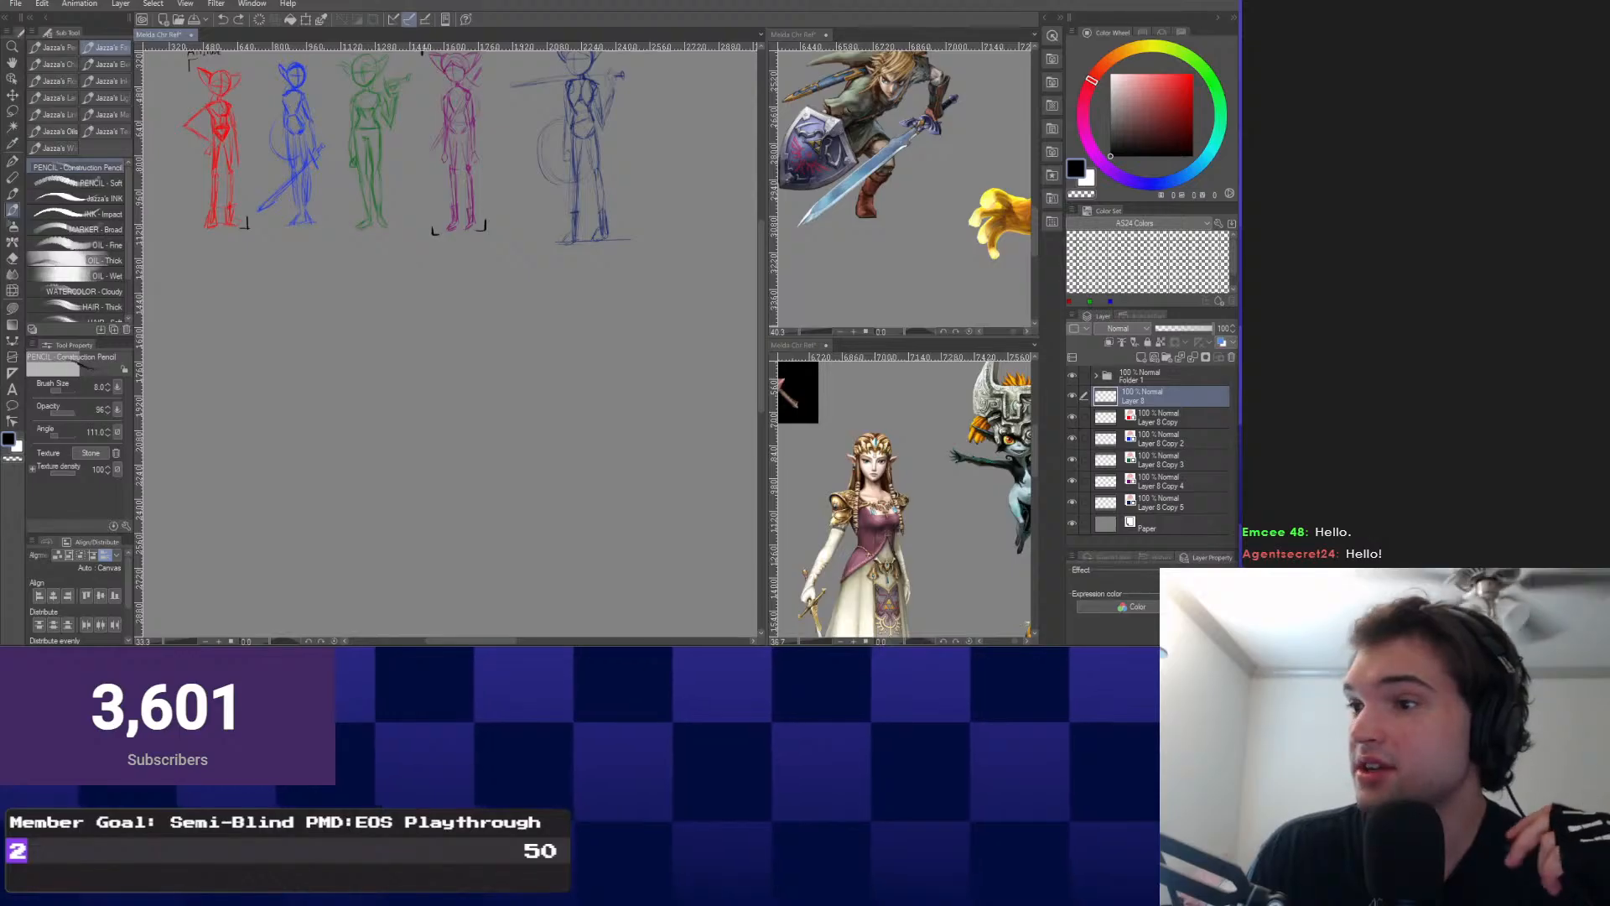
pyautogui.scroll(-3, 436, 134)
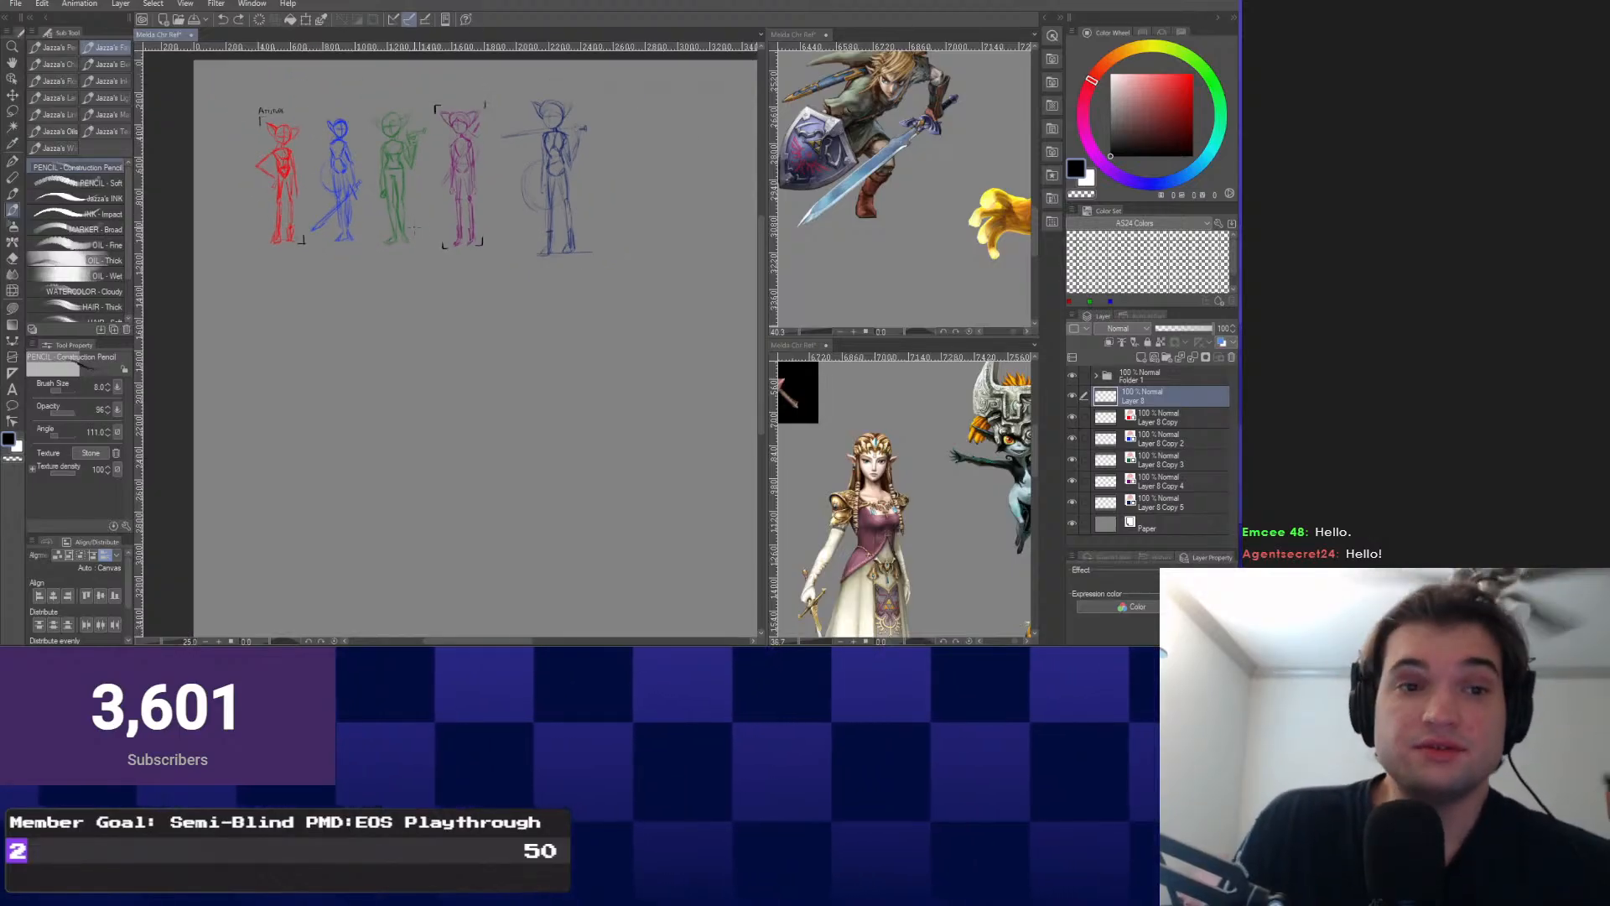
pyautogui.scroll(2, 411, 211)
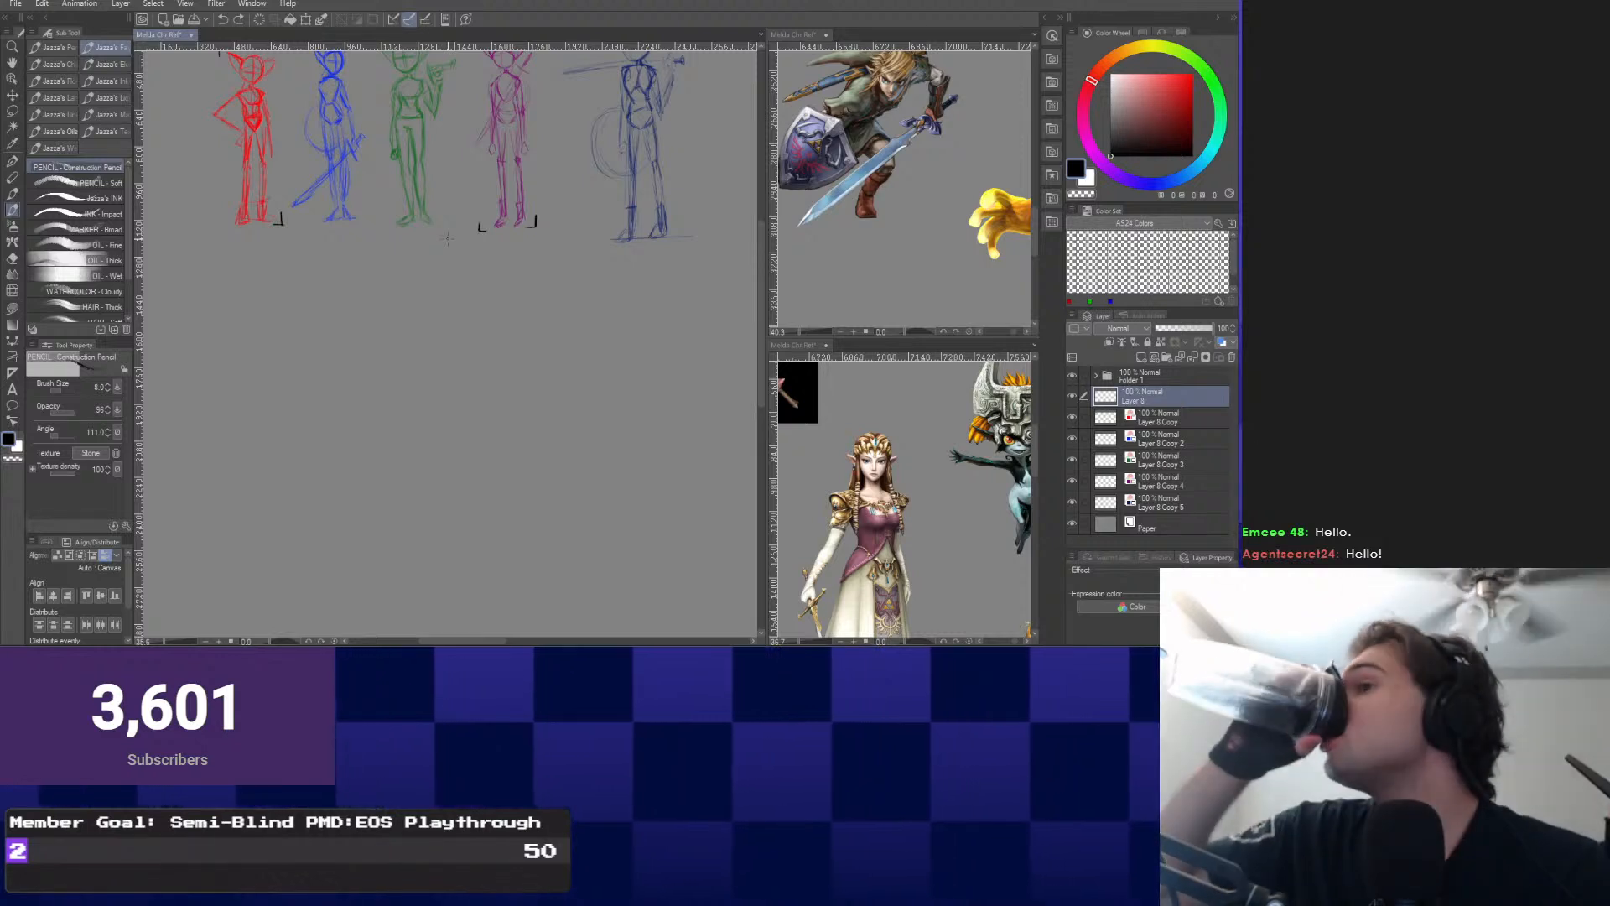
pyautogui.scroll(1, 447, 239)
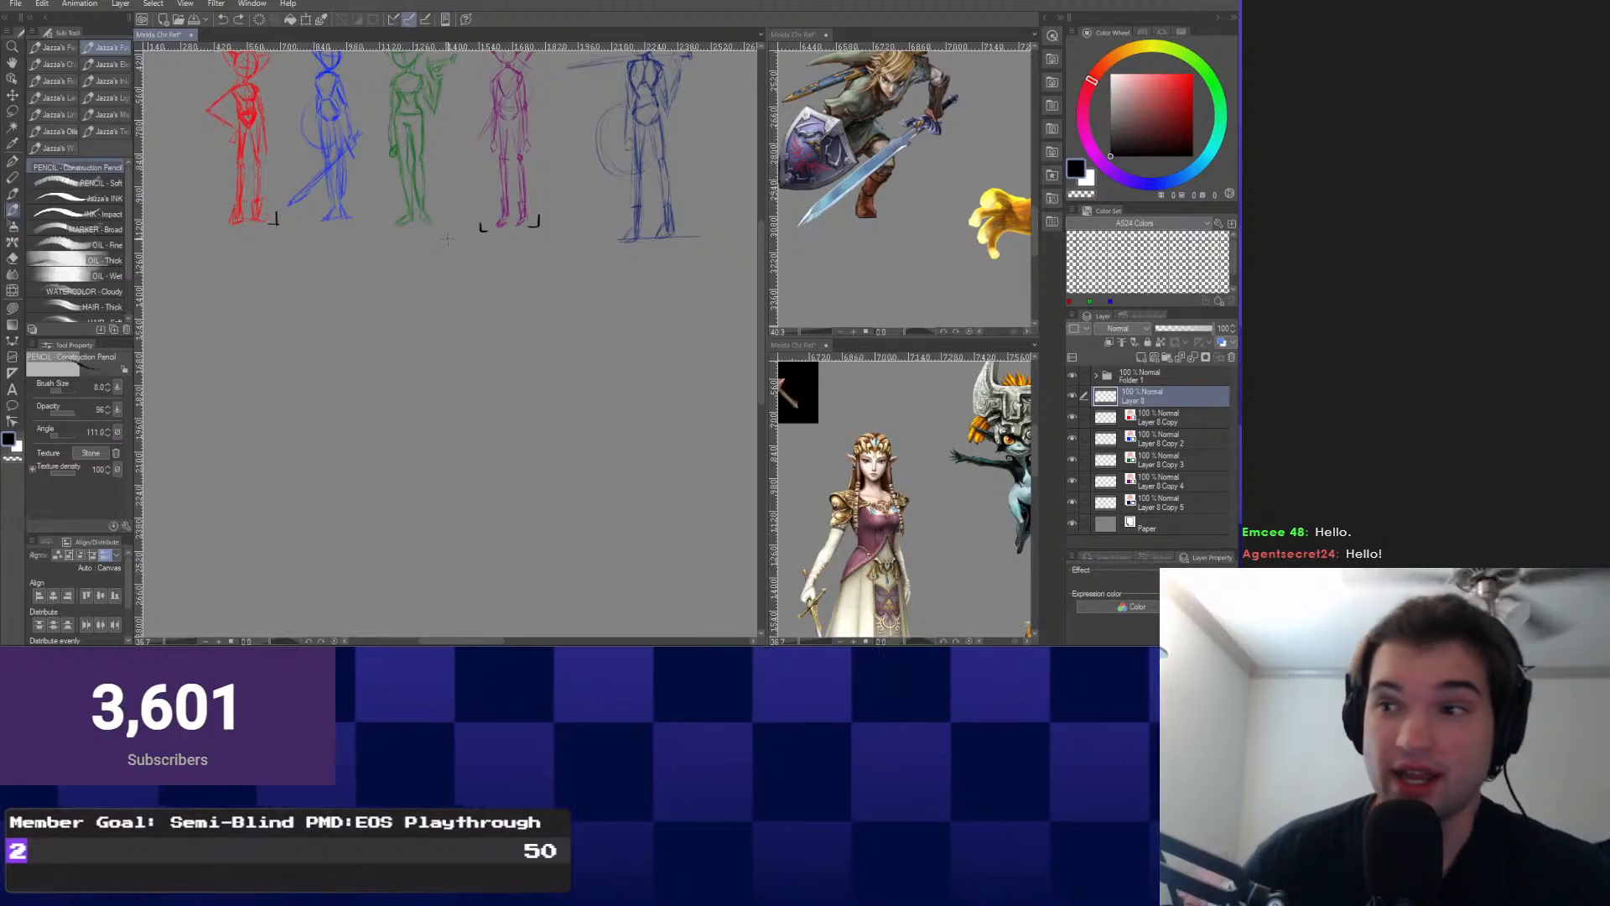
pyautogui.scroll(-1, 447, 239)
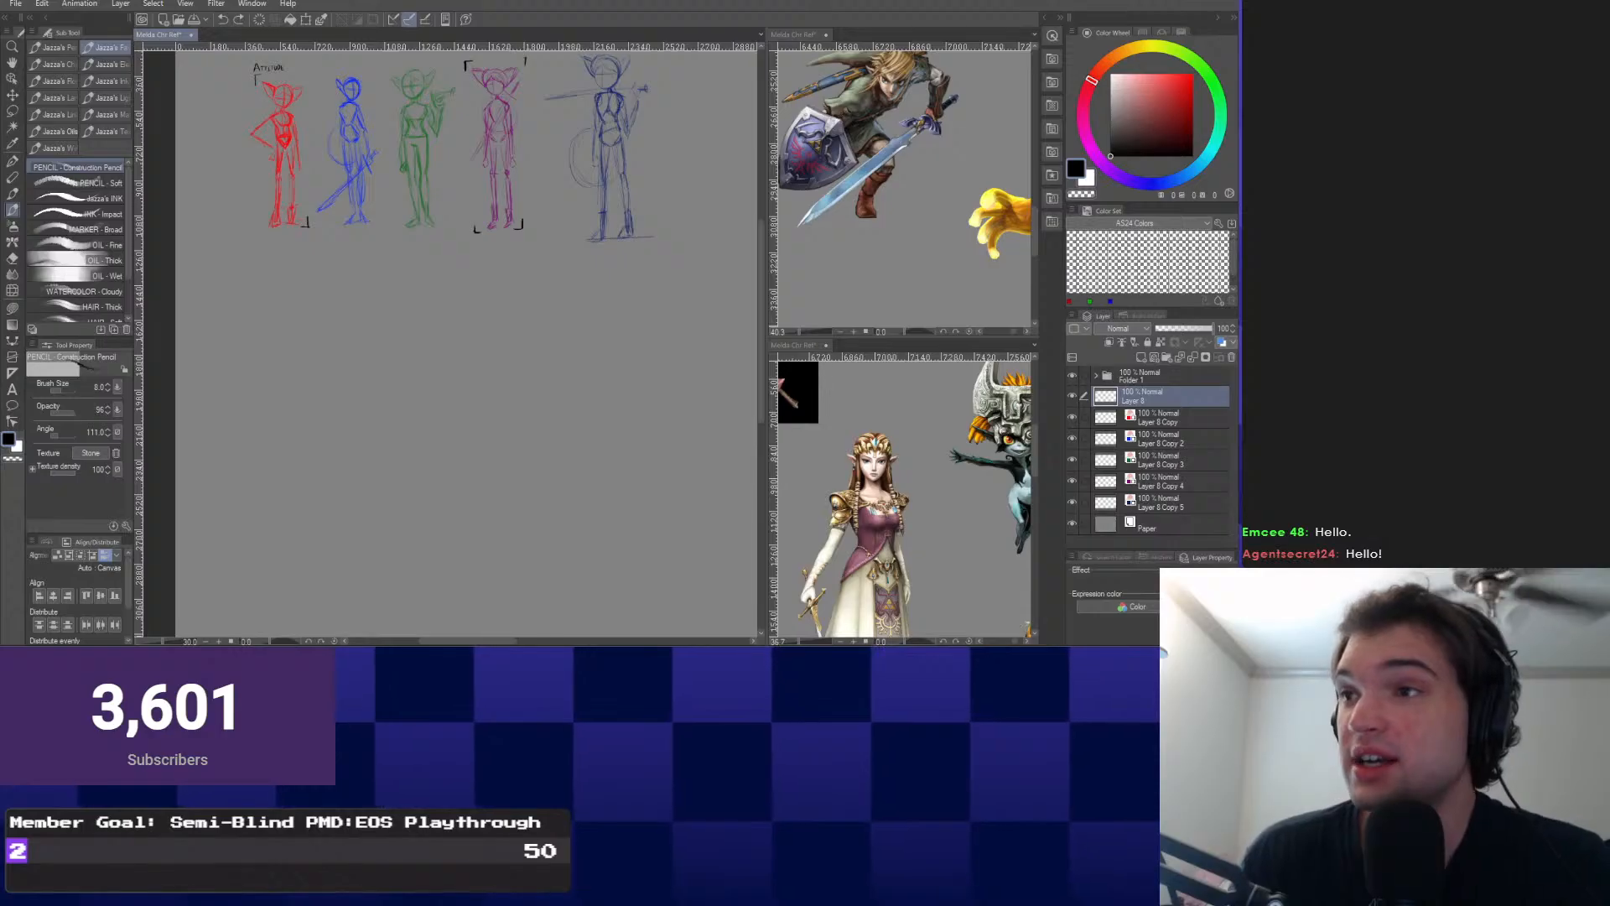
pyautogui.moveTo(362, 252); pyautogui.dragTo(378, 320)
pyautogui.scroll(1, 378, 419)
pyautogui.moveTo(419, 495)
pyautogui.mouseDown()
pyautogui.moveTo(395, 413)
pyautogui.moveTo(362, 382)
pyautogui.moveTo(435, 431)
pyautogui.mouseUp()
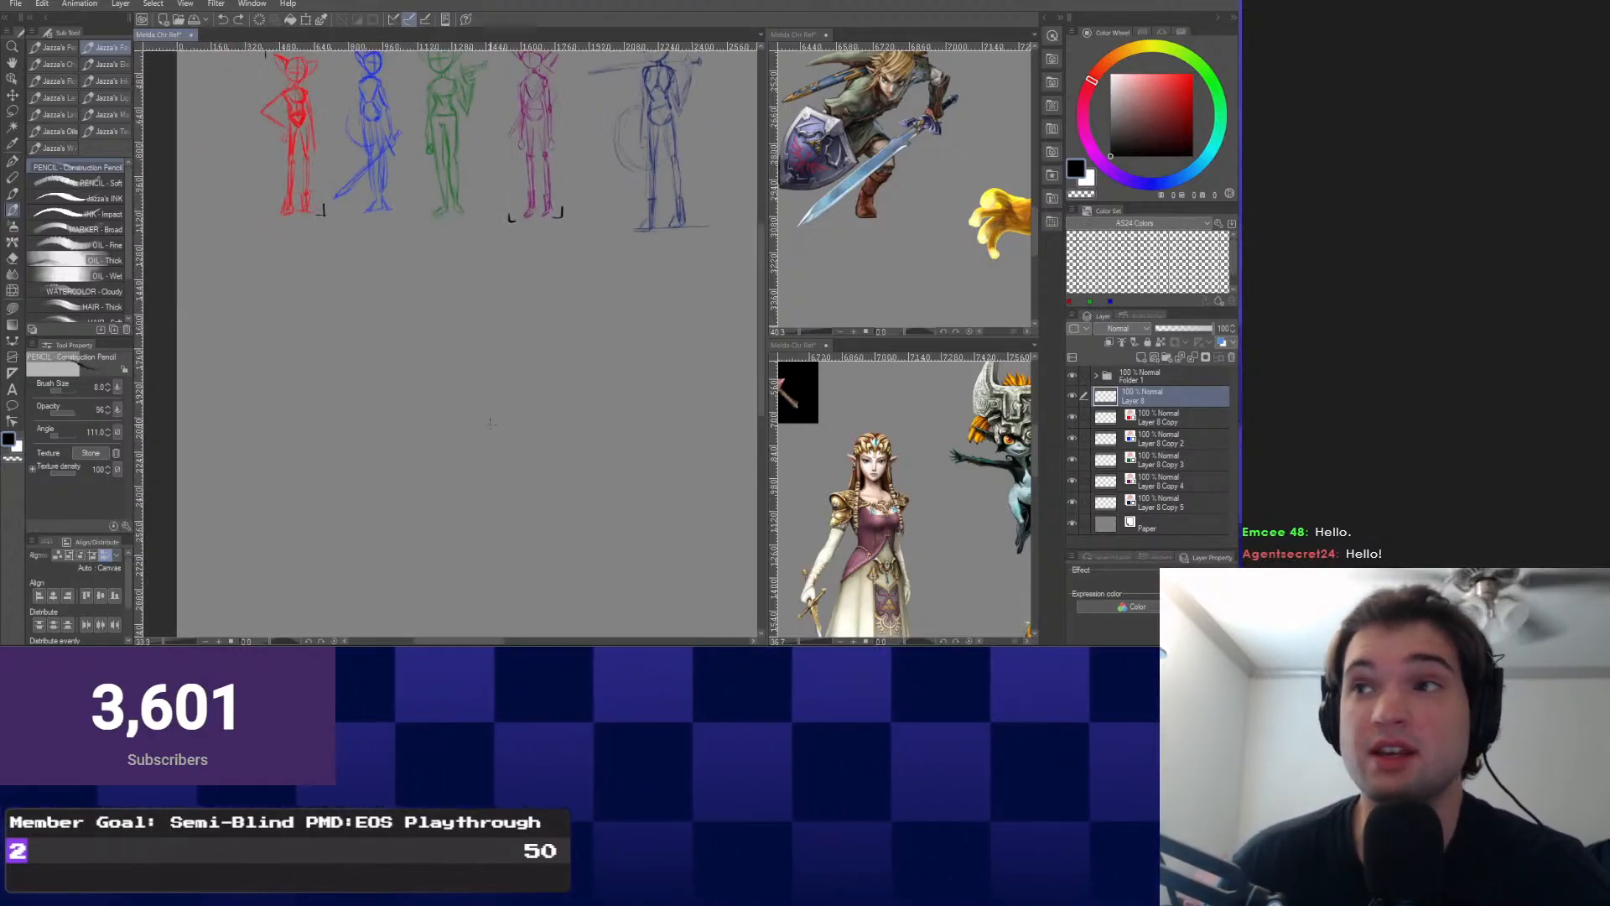
pyautogui.scroll(-2, 523, 415)
pyautogui.scroll(1, 516, 403)
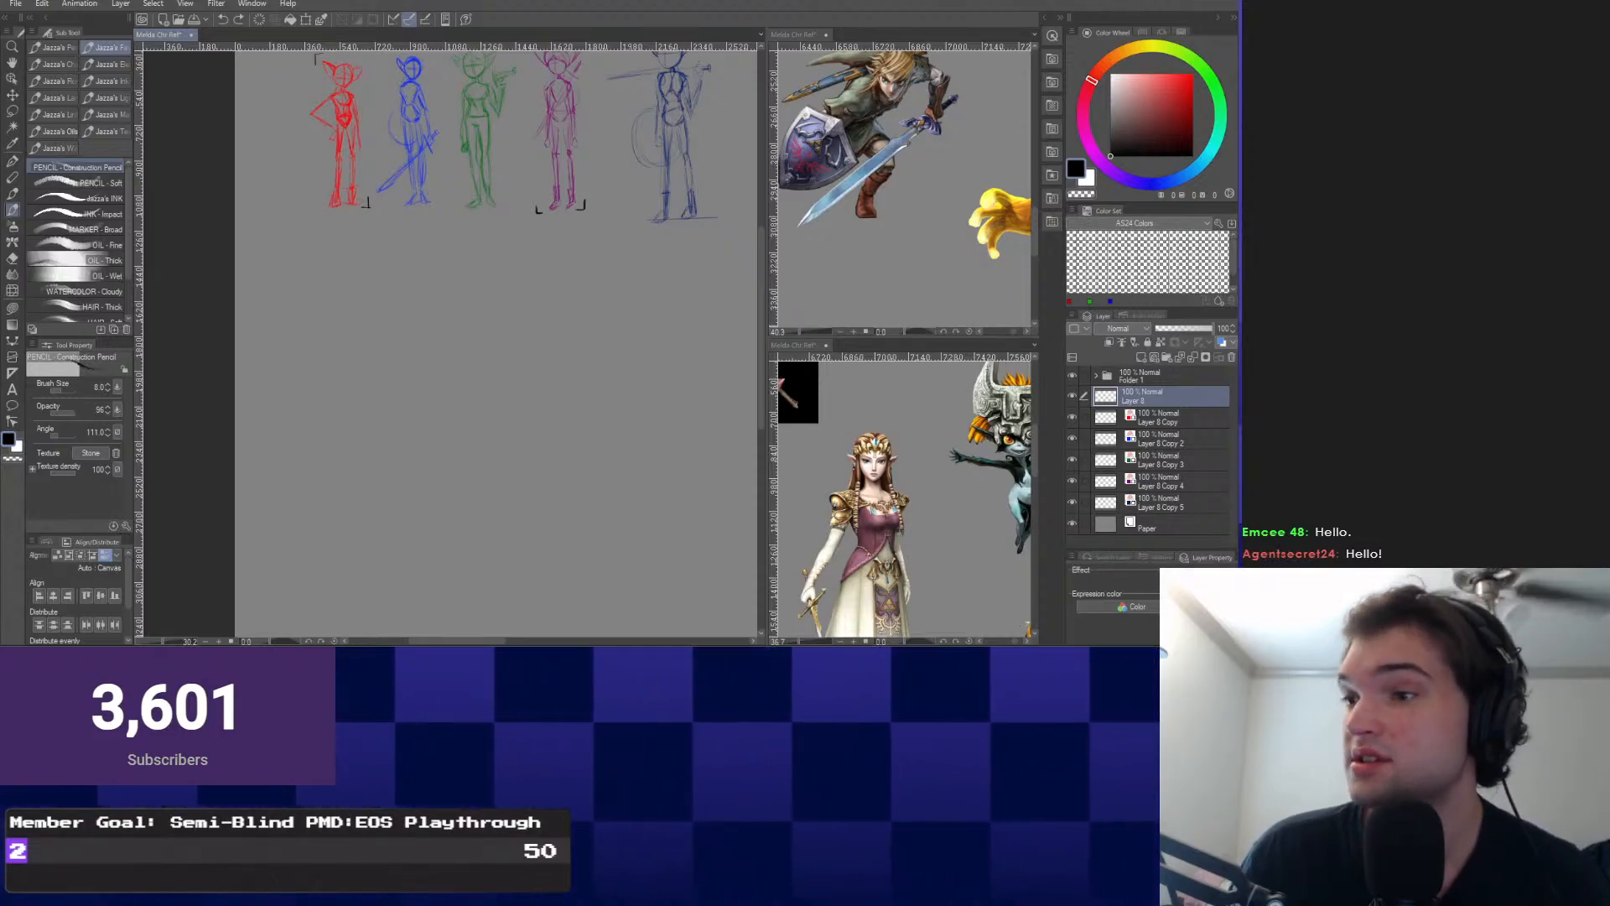
pyautogui.scroll(-2, 623, 301)
pyautogui.moveTo(520, 436); pyautogui.dragTo(398, 493)
pyautogui.scroll(1, 453, 453)
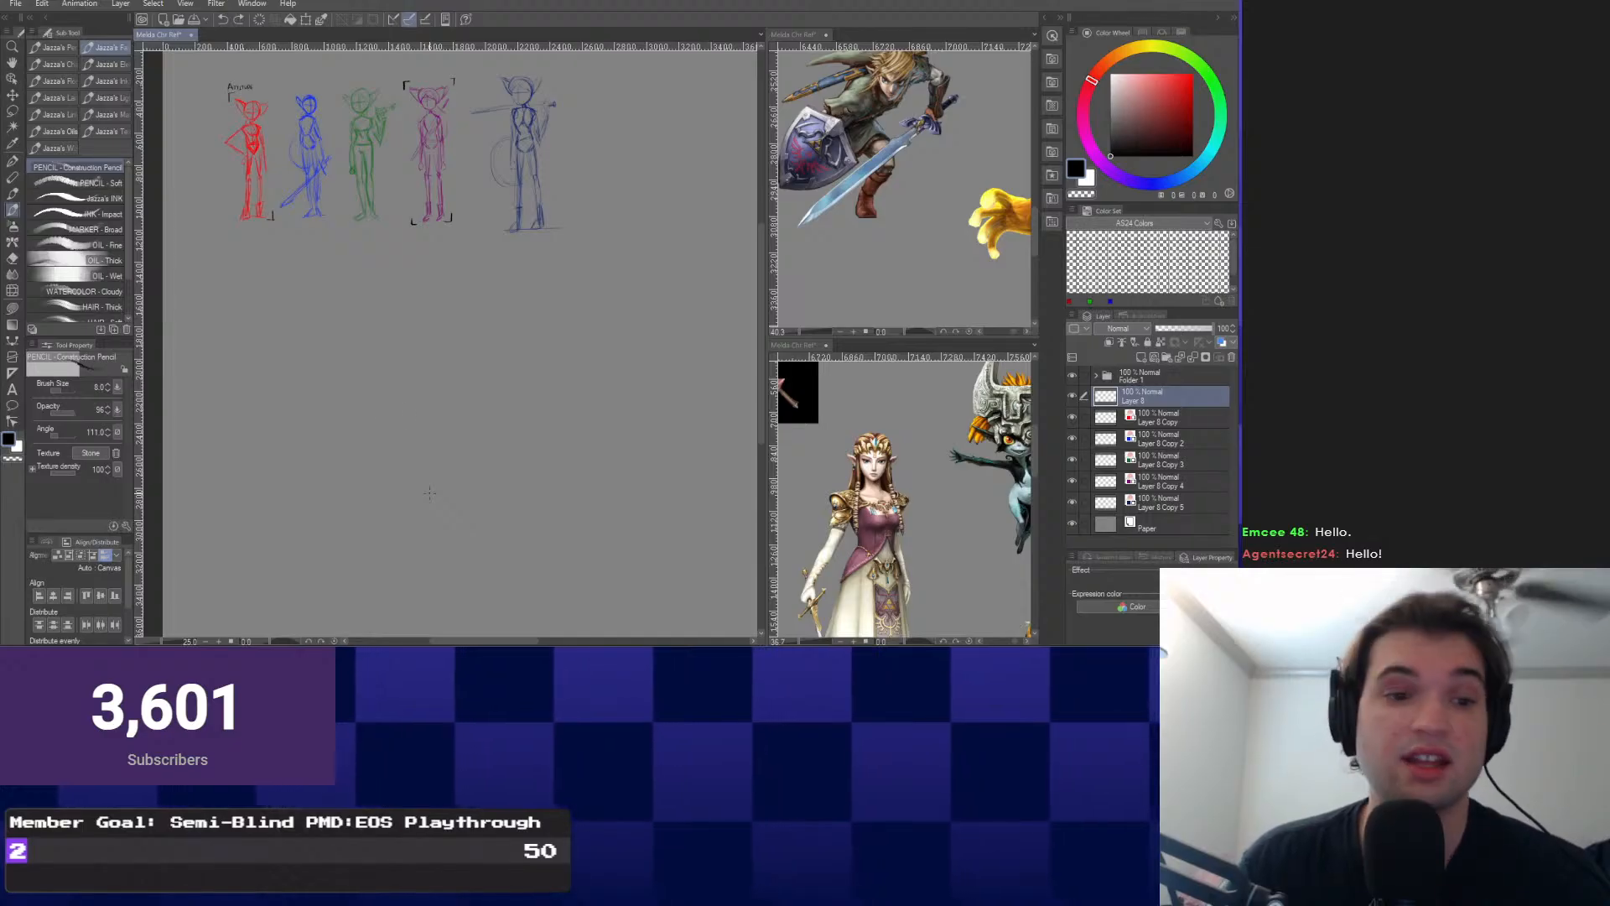
pyautogui.scroll(1, 420, 455)
pyautogui.moveTo(431, 492); pyautogui.dragTo(412, 610)
pyautogui.scroll(2, 388, 459)
# Open a second view of the canvas with Window > Canvas > New Window and dock it lower right.
pyautogui.scroll(-1, 412, 610)
pyautogui.click(252, 4)
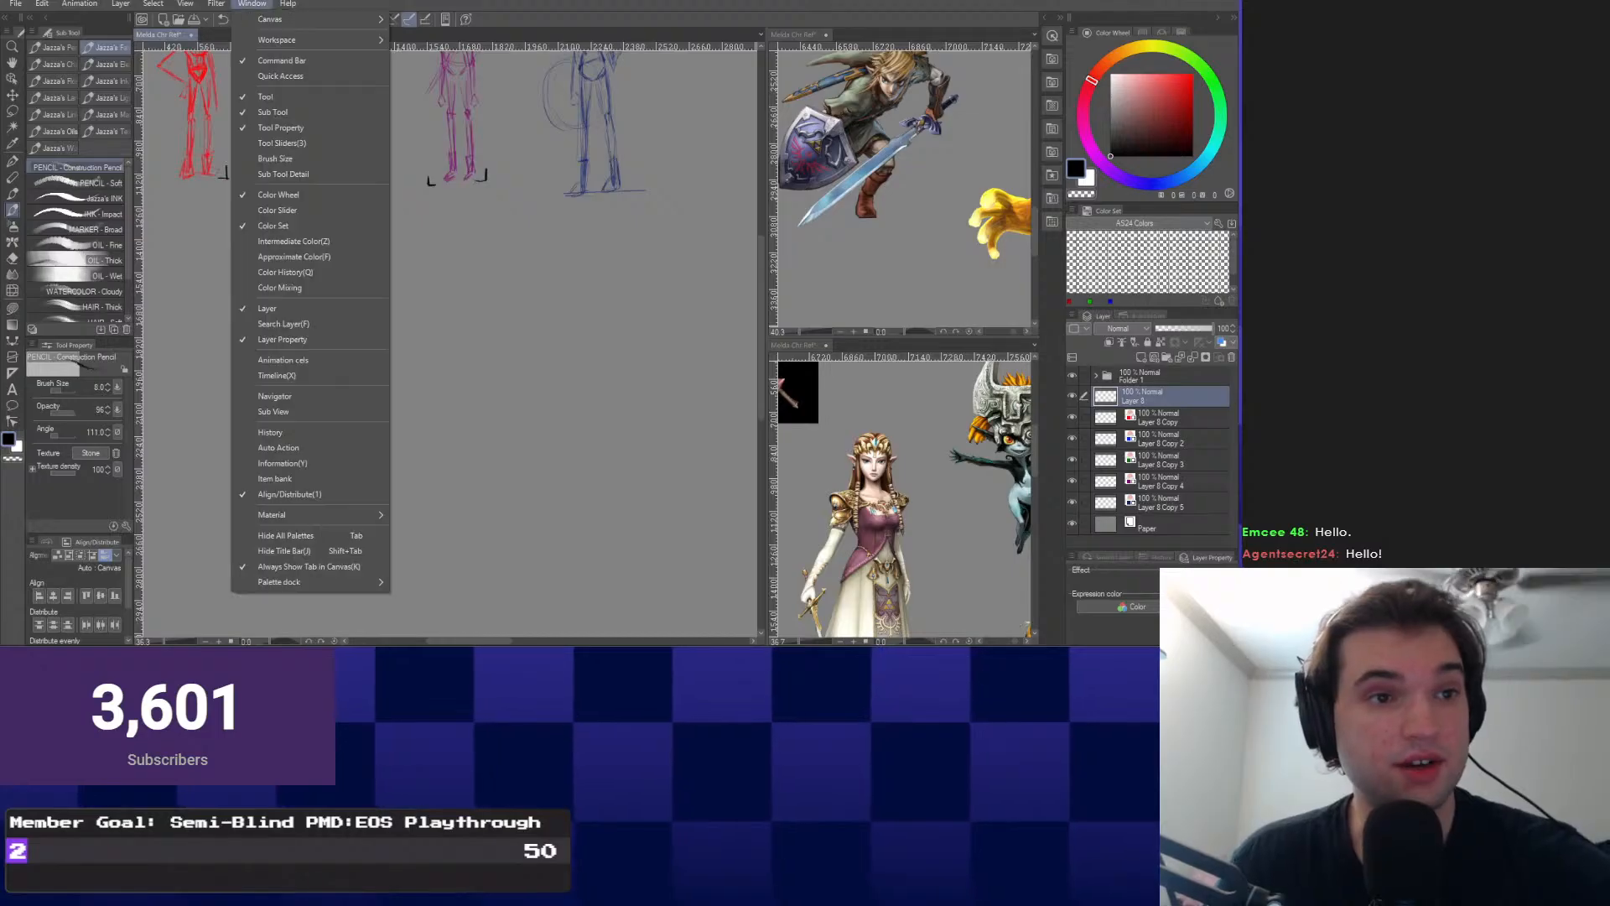
pyautogui.moveTo(272, 20)
pyautogui.click(436, 21)
pyautogui.moveTo(223, 34); pyautogui.dragTo(927, 637)
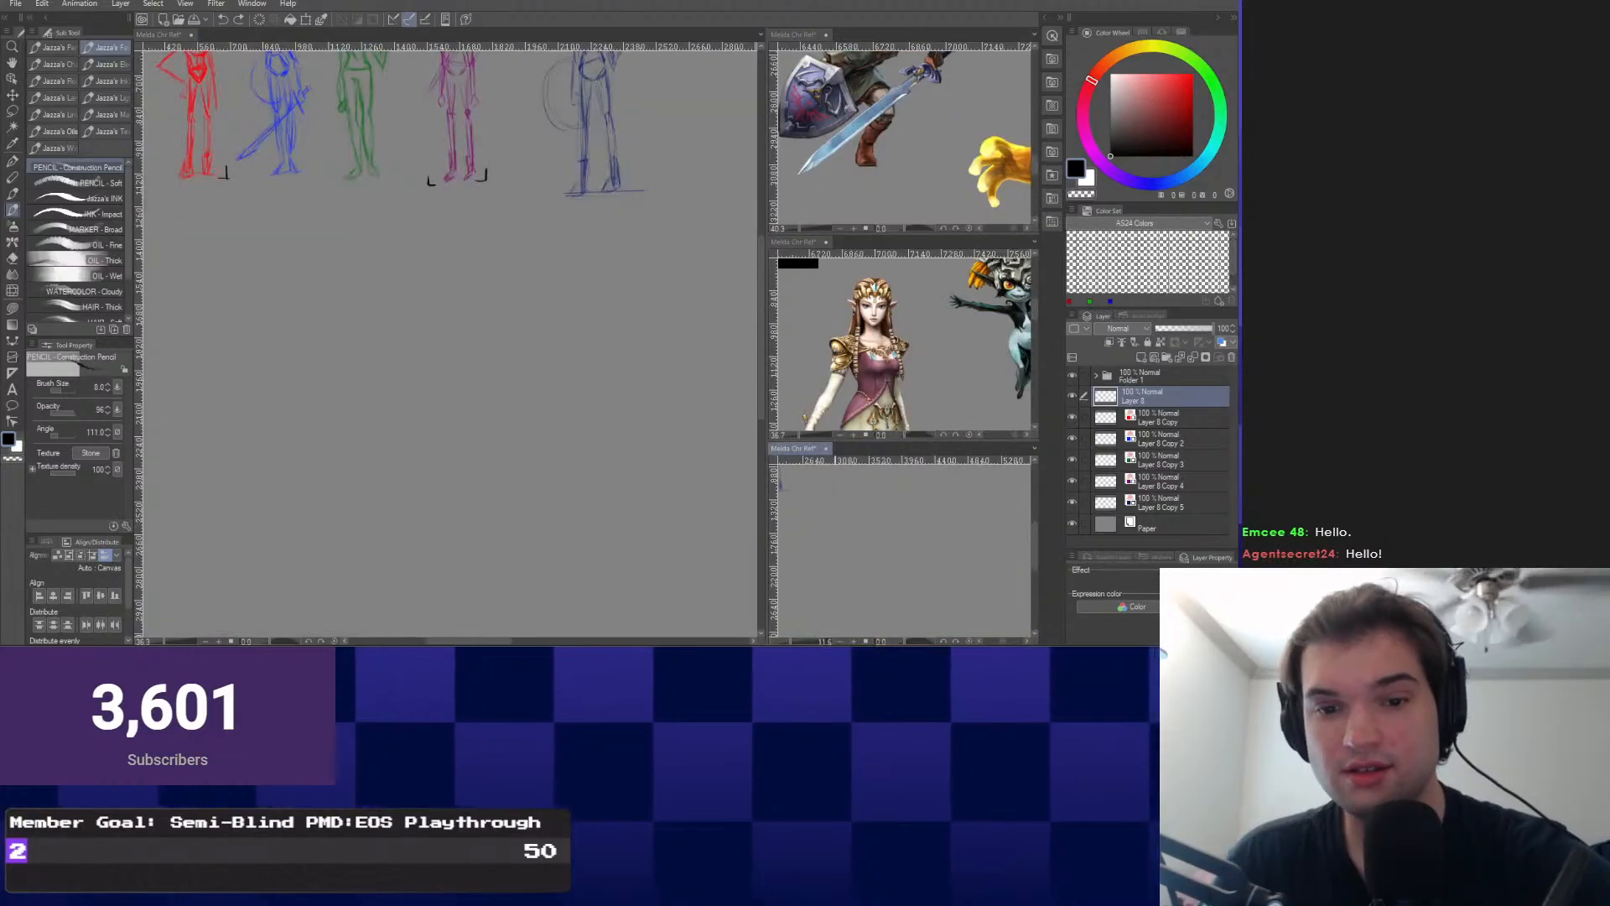
# Pan and zoom the new view onto the five figure sketches, then add a blank layer above Layer 8.
pyautogui.moveTo(800, 511); pyautogui.dragTo(1010, 577)
pyautogui.scroll(2, 914, 545)
pyautogui.scroll(3, 906, 545)
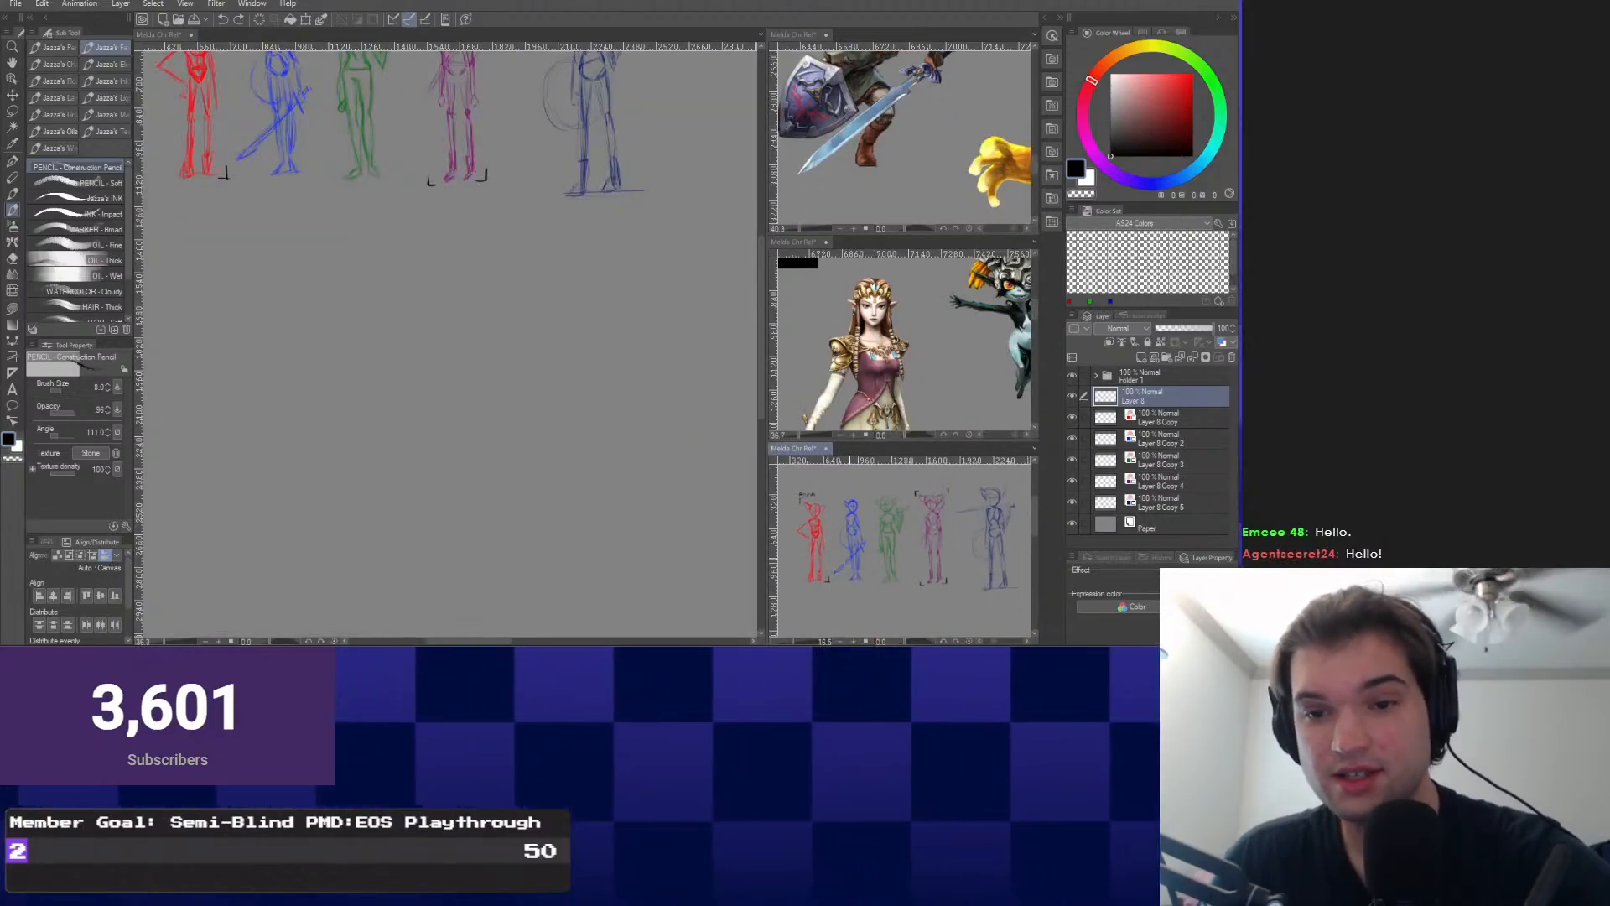
pyautogui.scroll(-3, 333, 382)
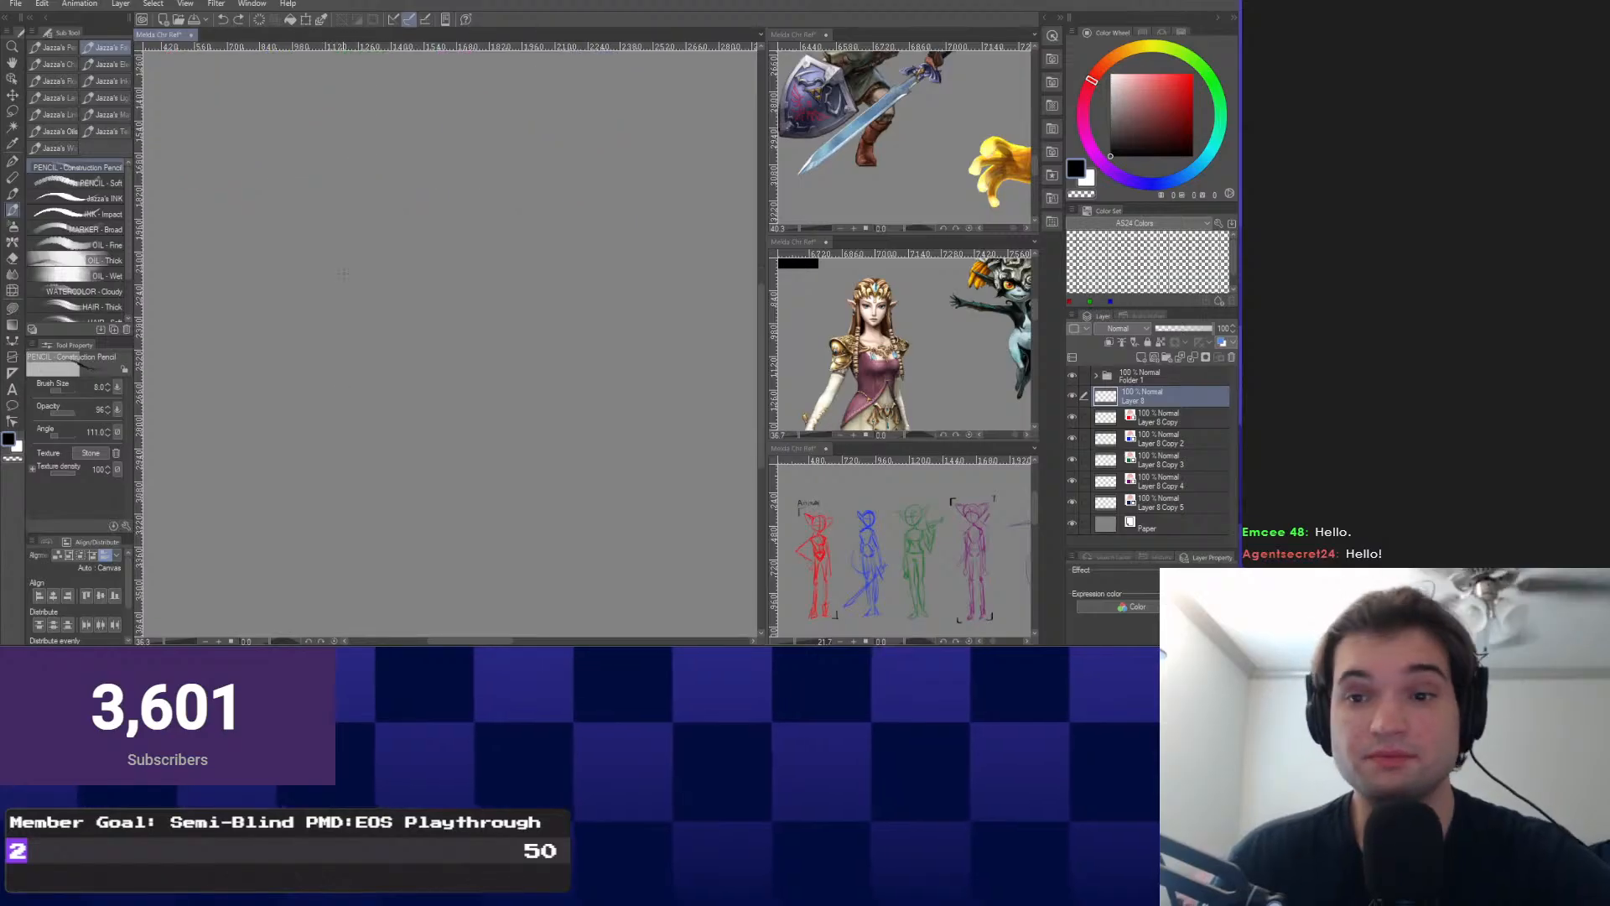
pyautogui.click(1140, 357)
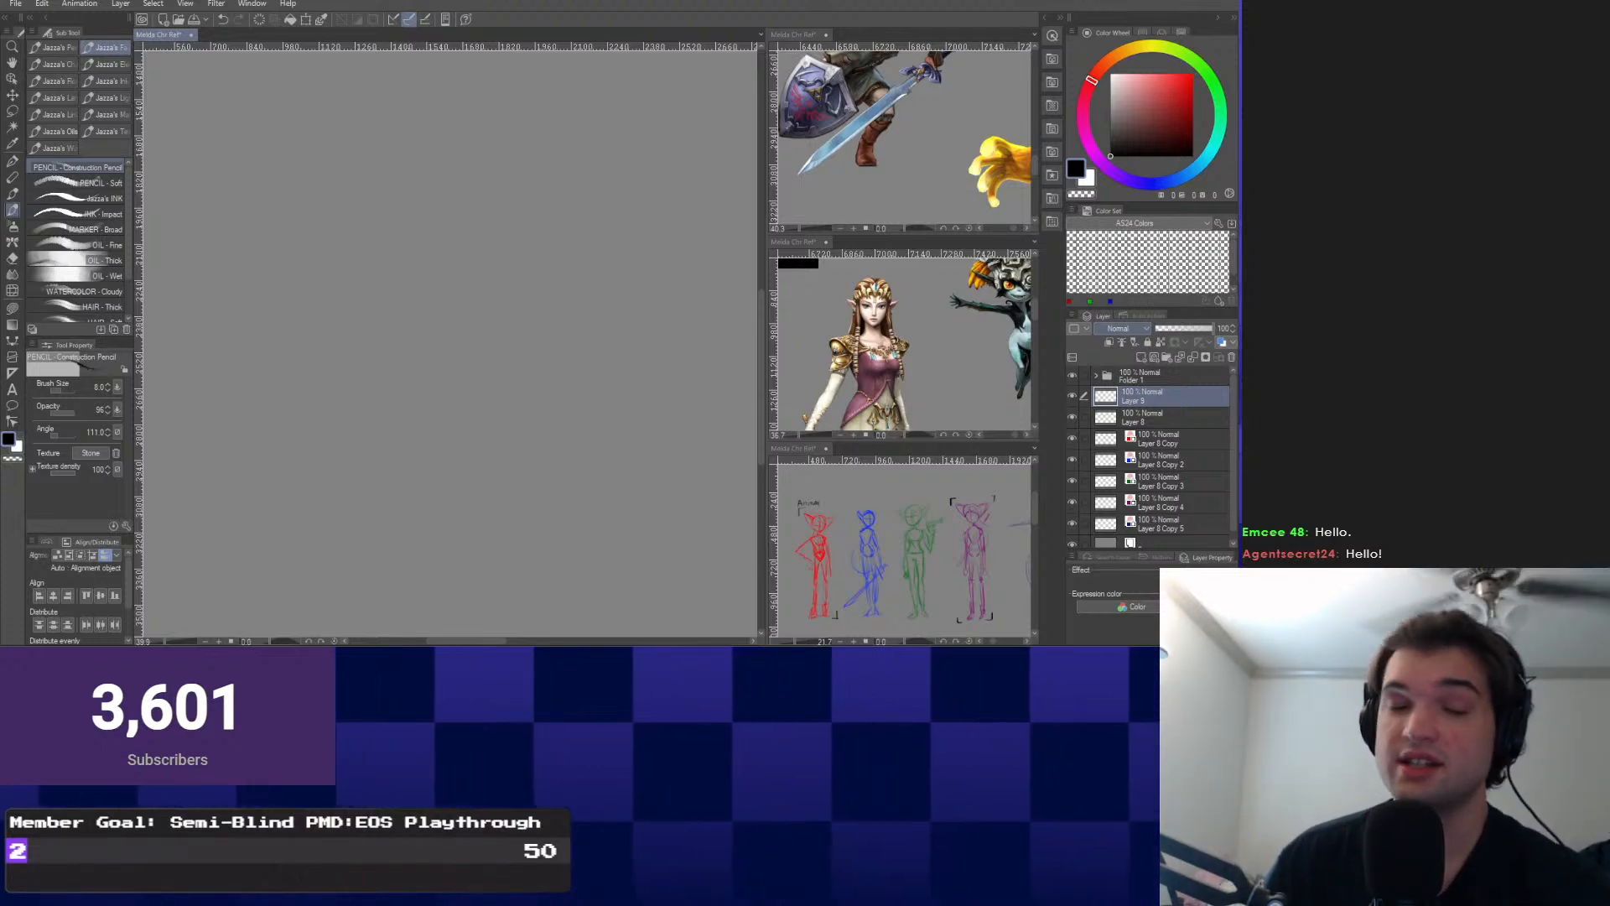
# Make the Link reference view active and zoom the reference views to a comfortable size.
pyautogui.scroll(-5, 409, 221)
pyautogui.scroll(6, 388, 178)
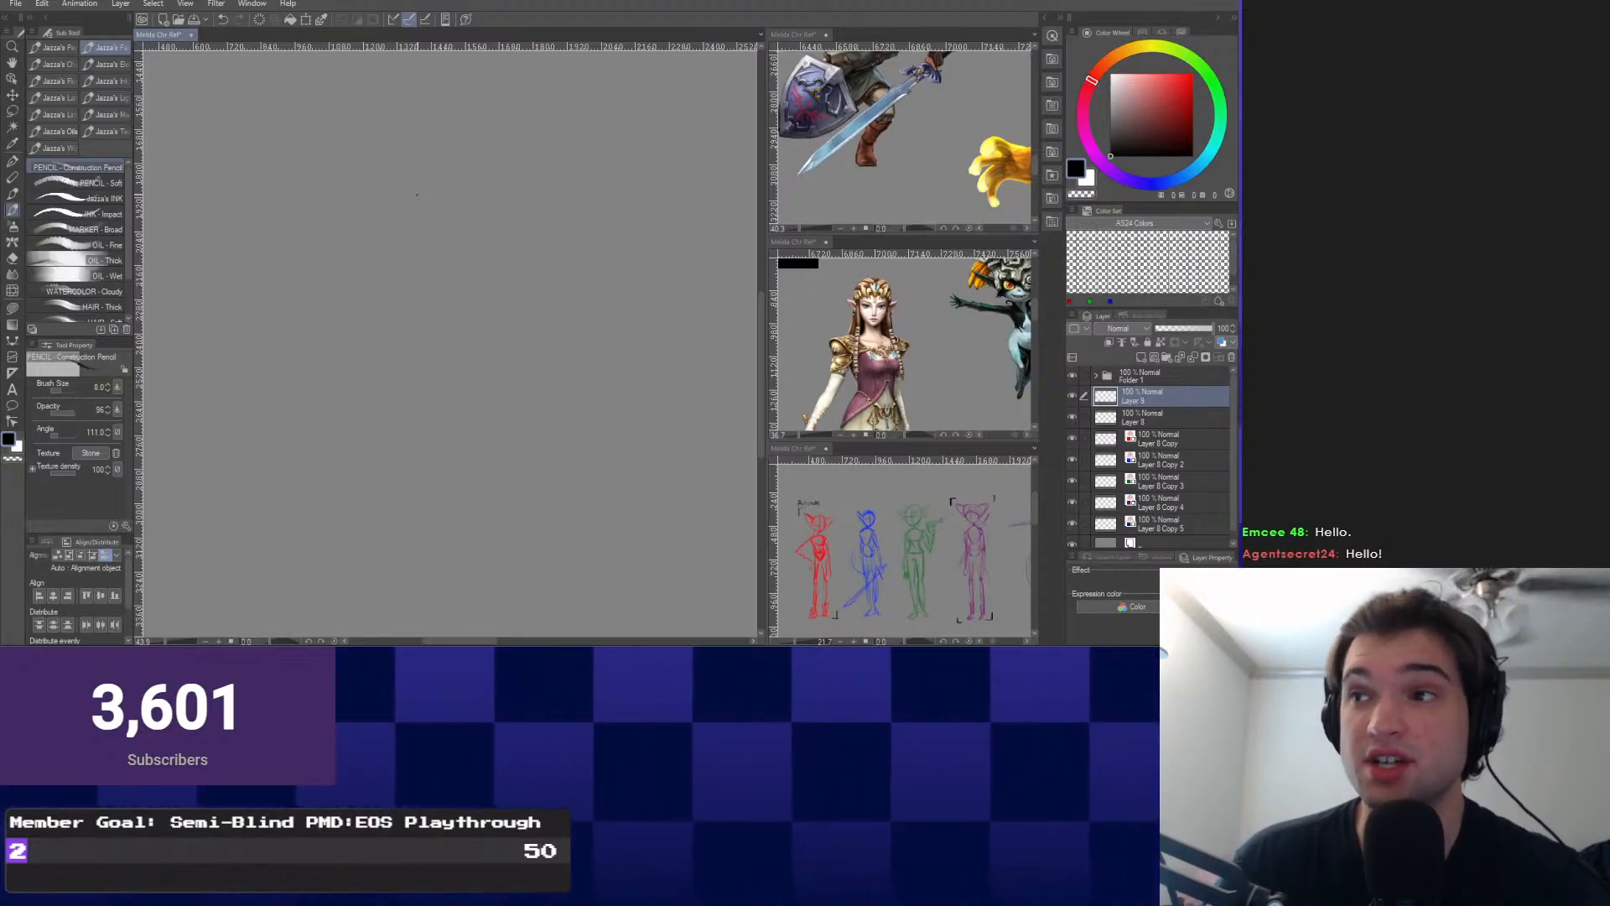
pyautogui.scroll(1, 345, 310)
pyautogui.click(793, 35)
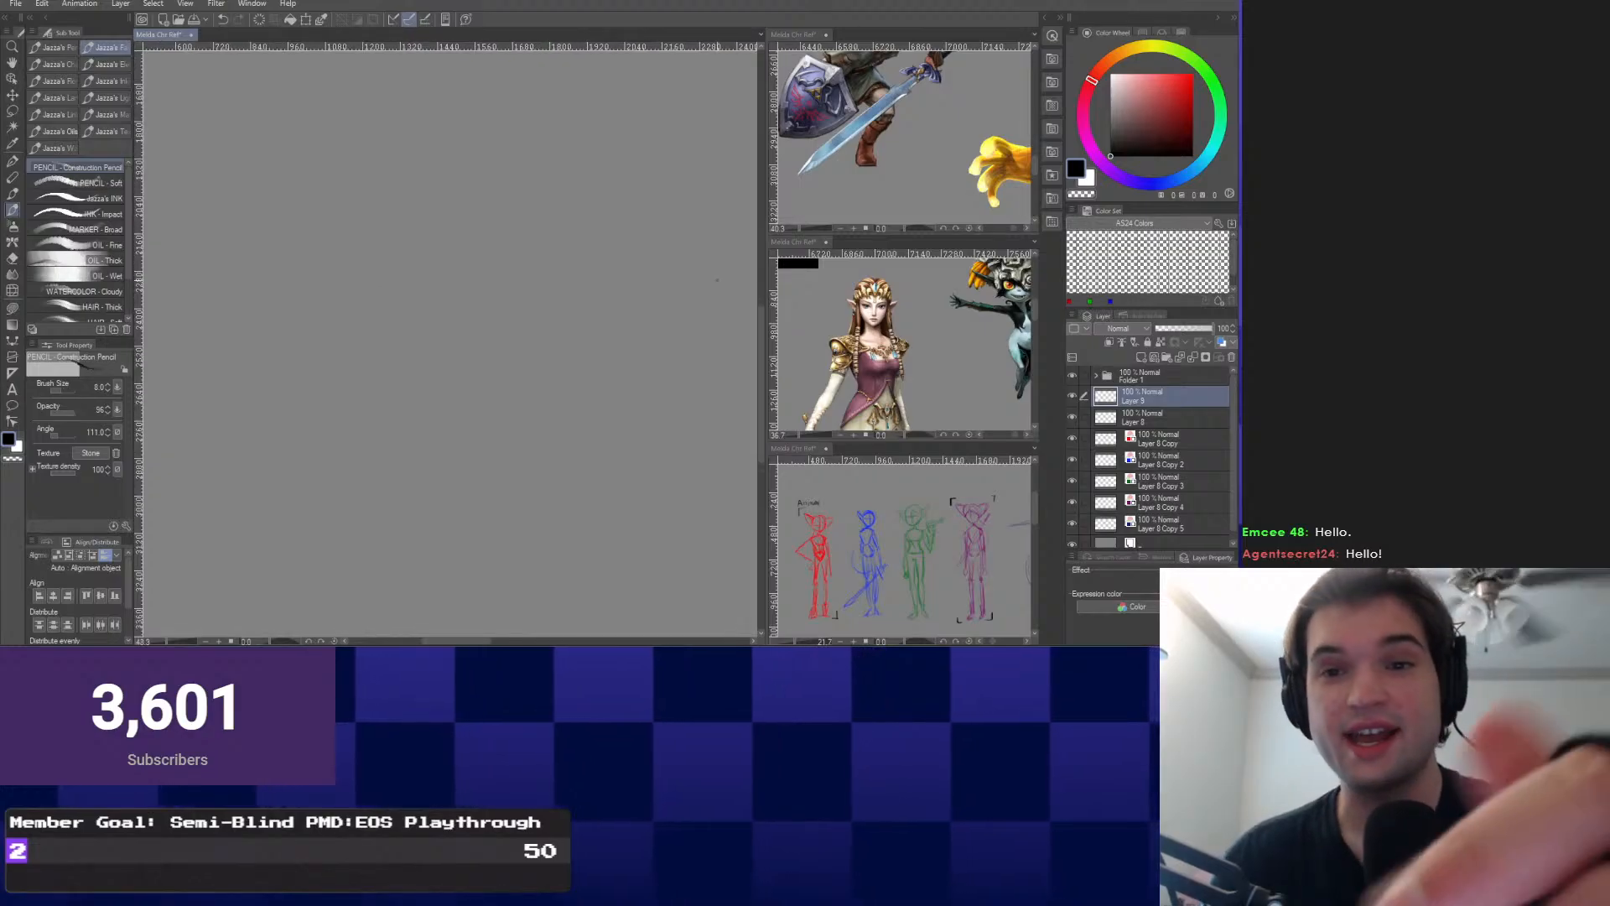
pyautogui.scroll(-6, 902, 134)
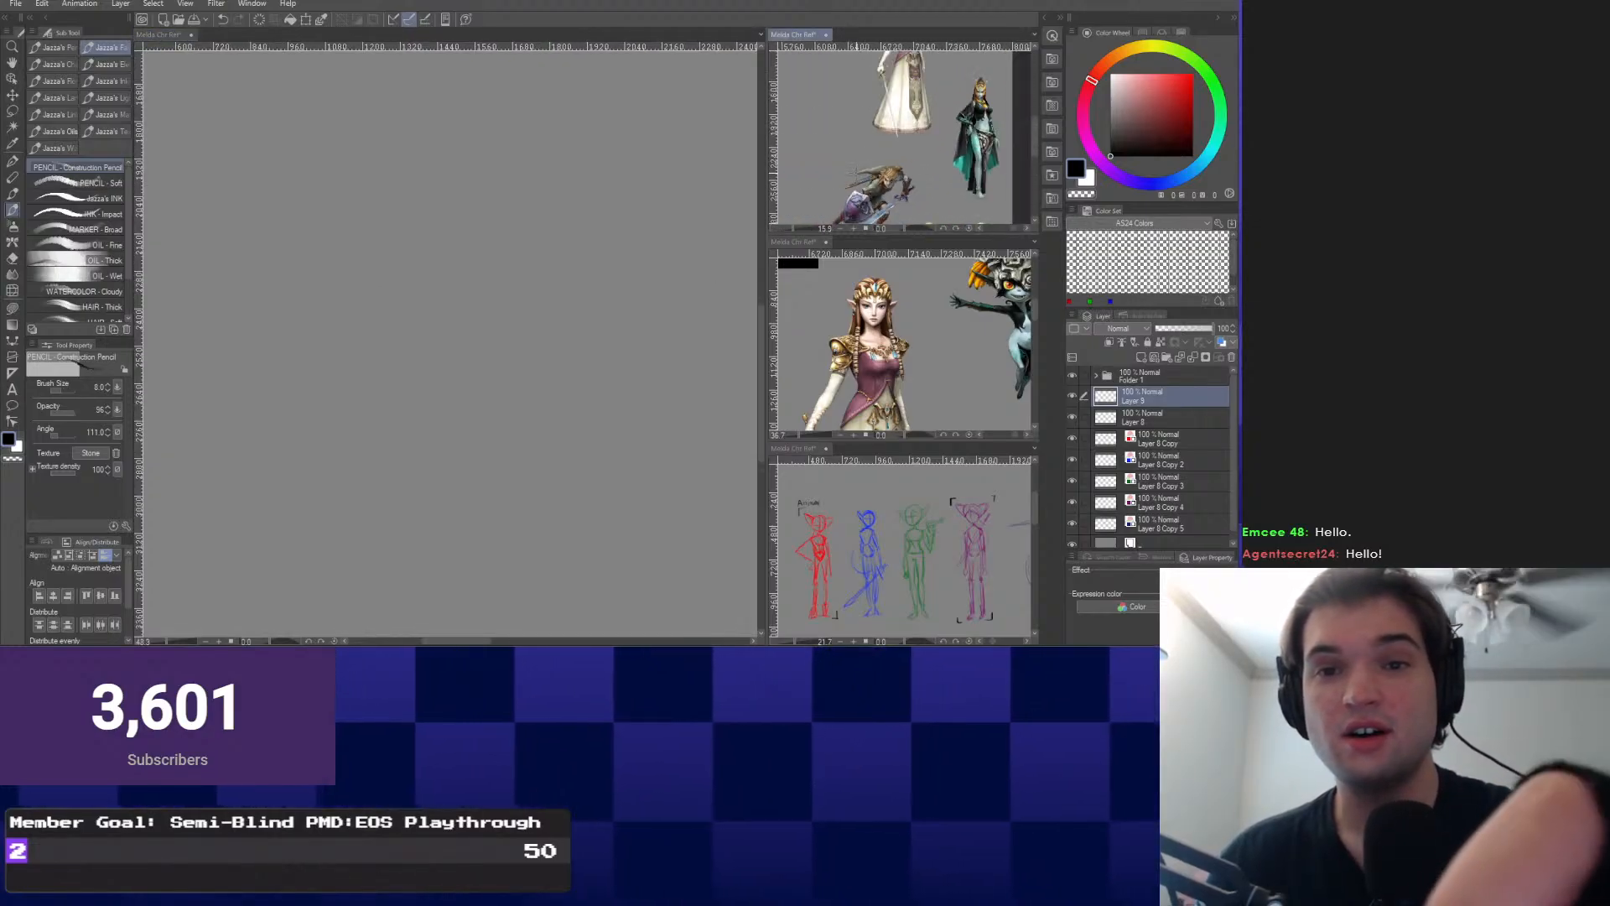
pyautogui.scroll(-2, 898, 134)
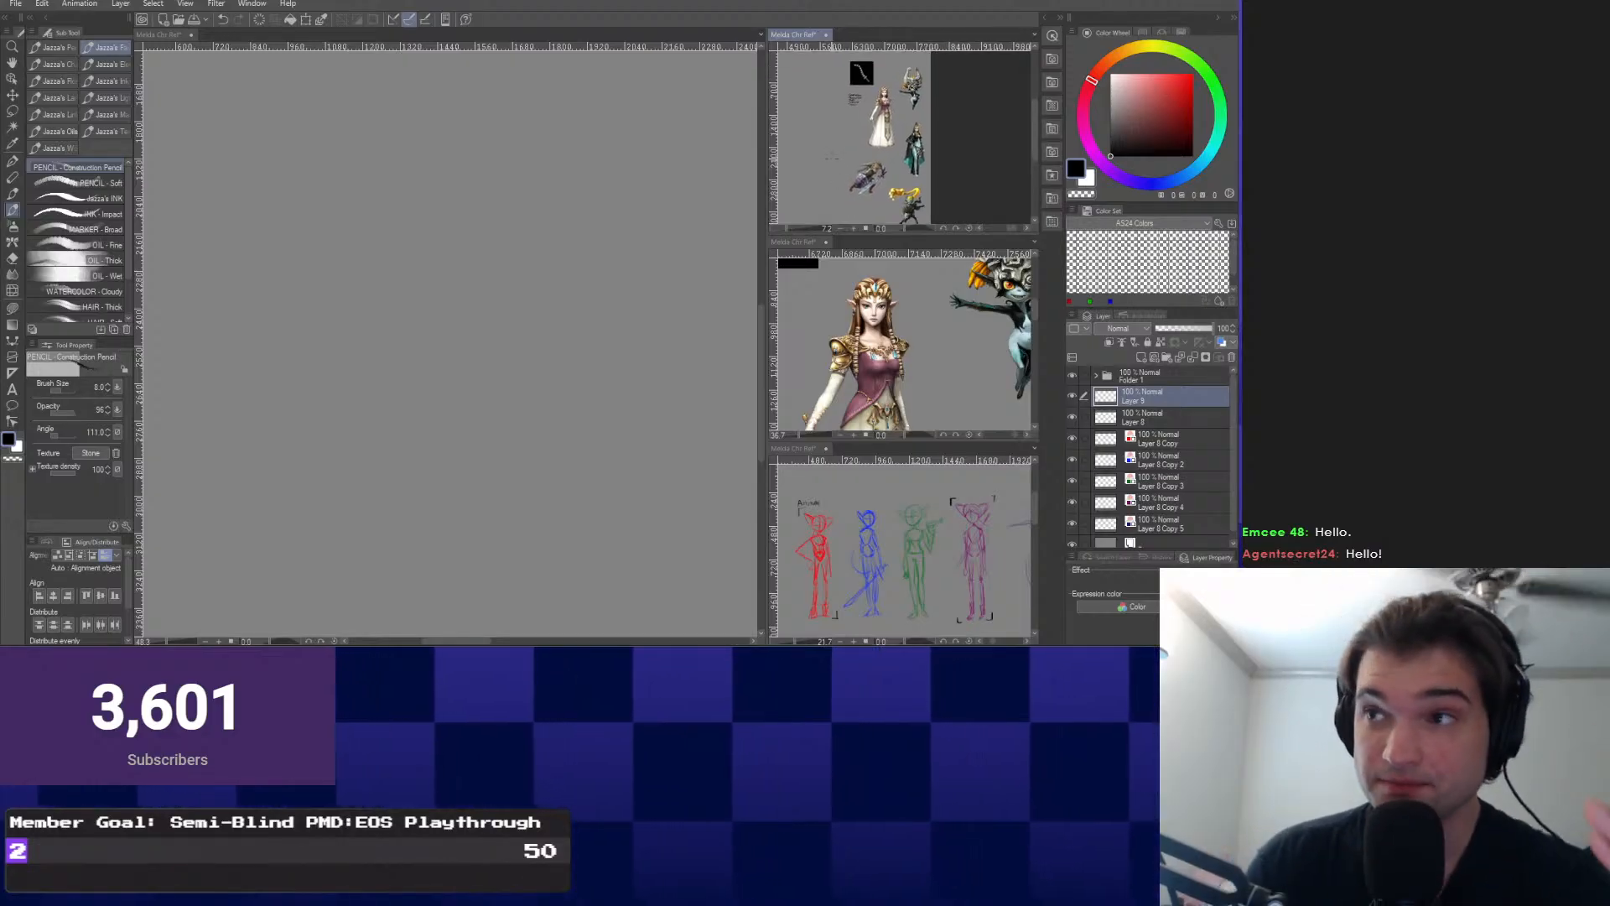
pyautogui.scroll(-2, 839, 151)
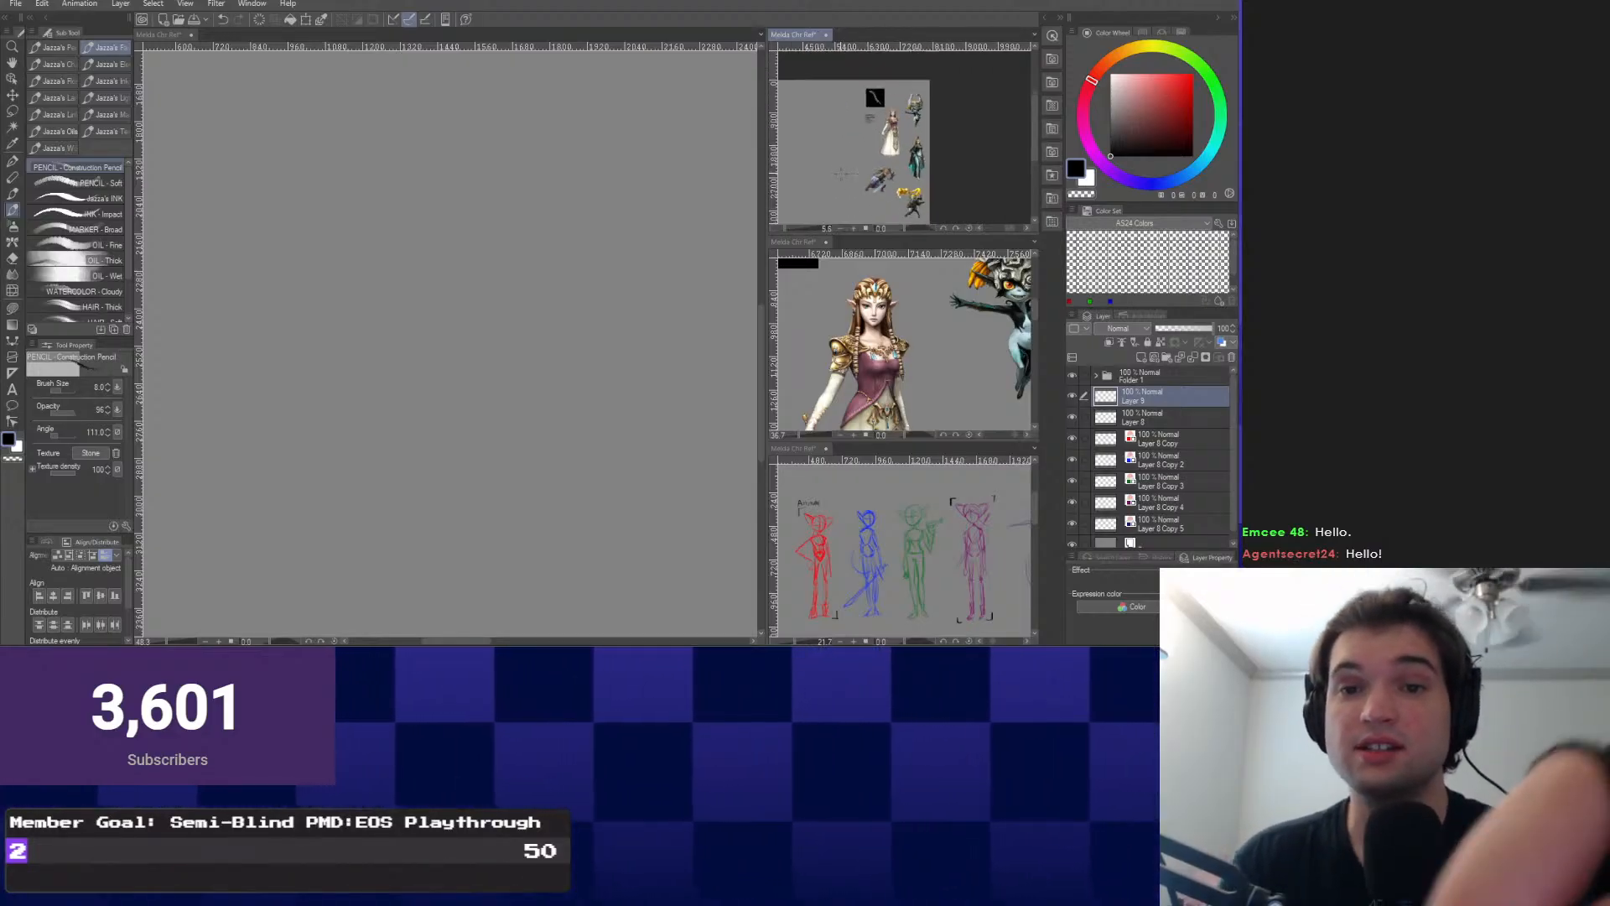
pyautogui.scroll(3, 854, 134)
pyautogui.scroll(5, 853, 134)
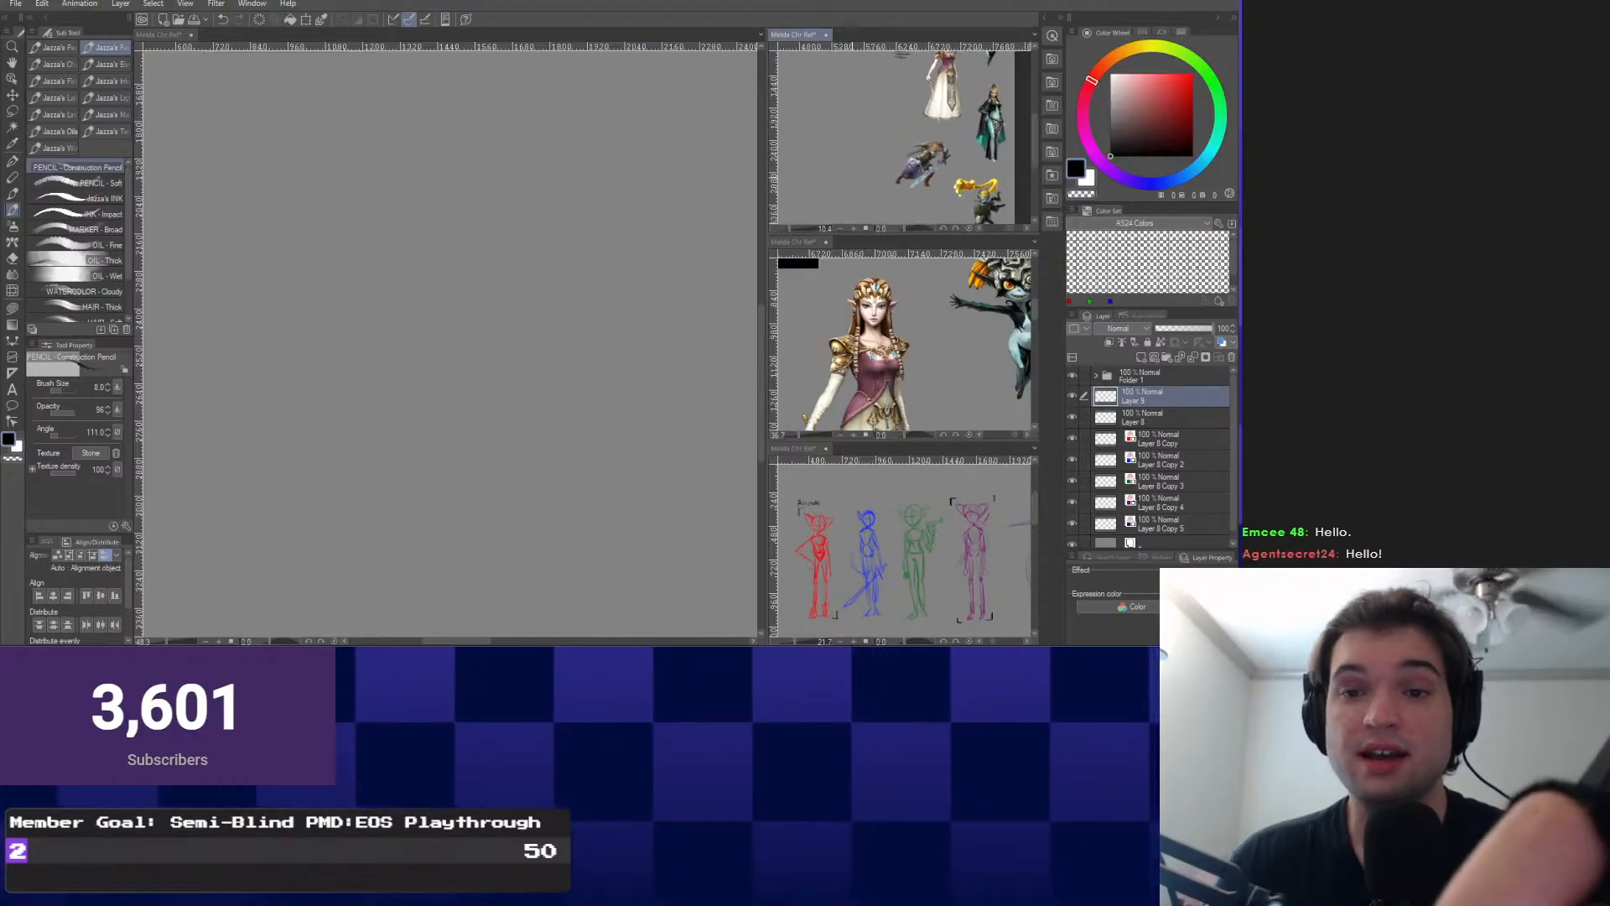
pyautogui.scroll(5, 825, 101)
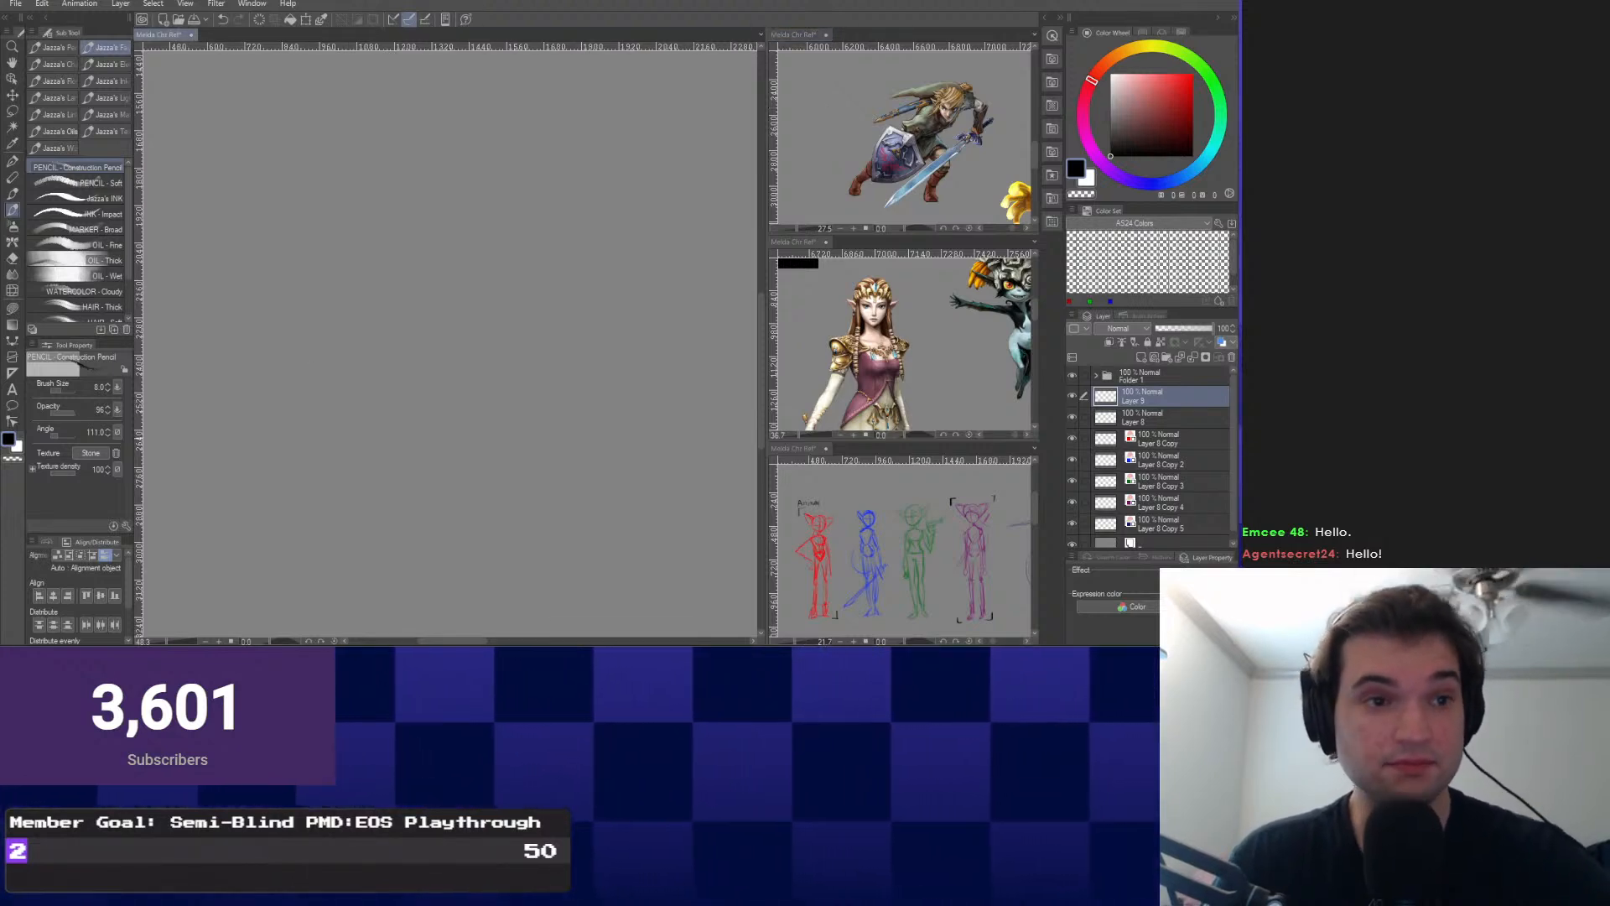
pyautogui.scroll(-3, 419, 419)
pyautogui.scroll(3, 369, 420)
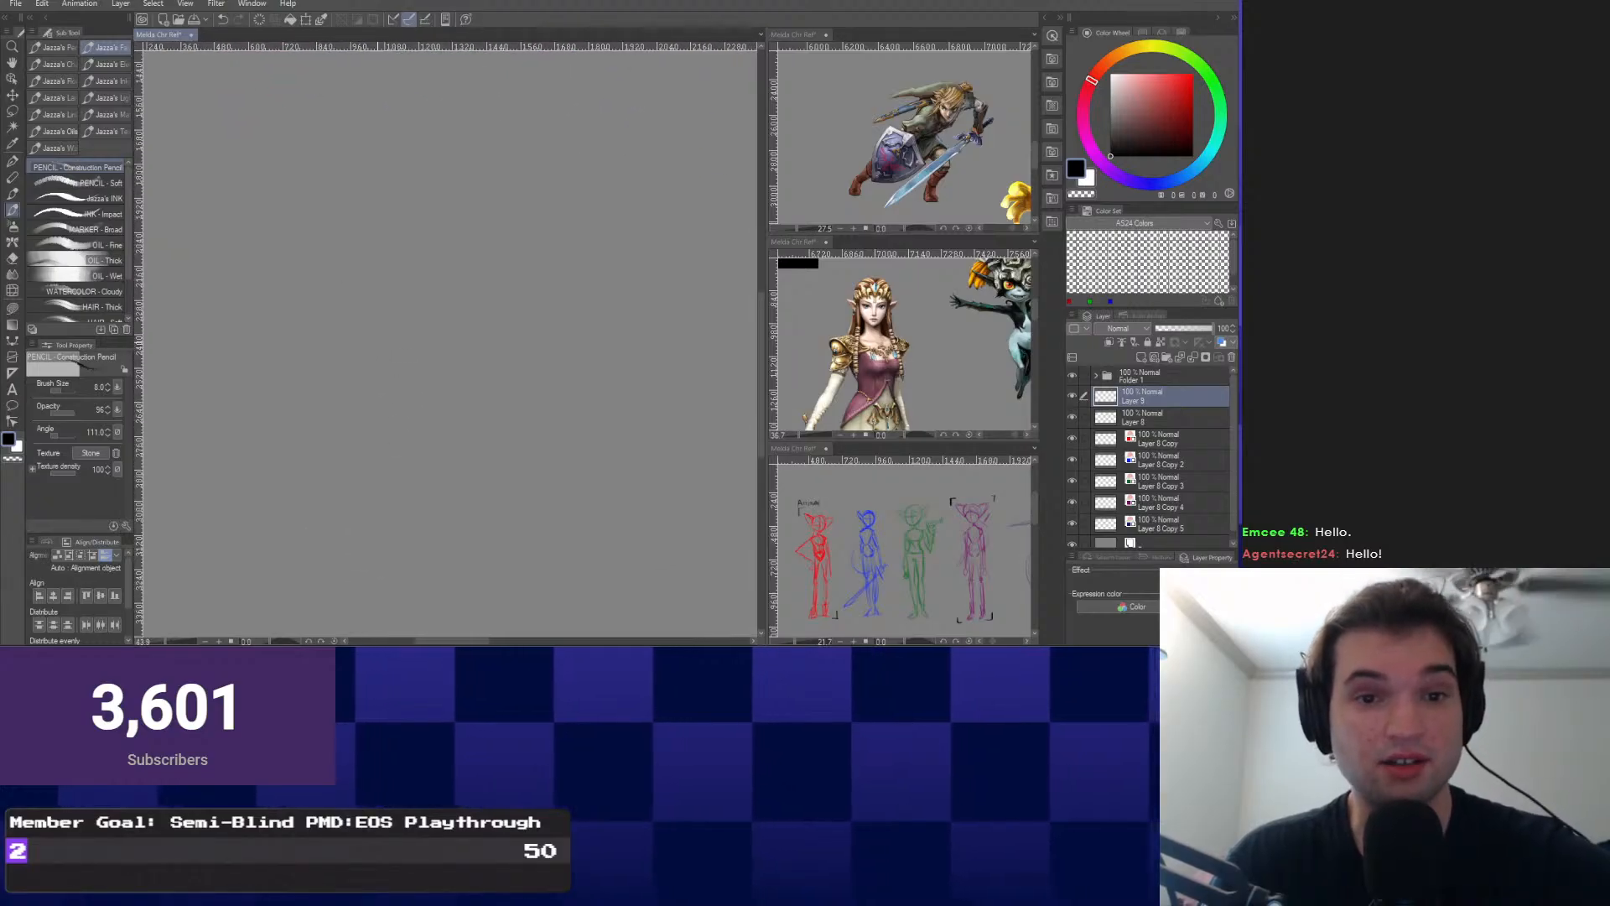
# Widen the main drawing area, reposition the Zelda reference, and try a small pencil arc, undoing it.
pyautogui.moveTo(766, 352); pyautogui.dragTo(790, 352)
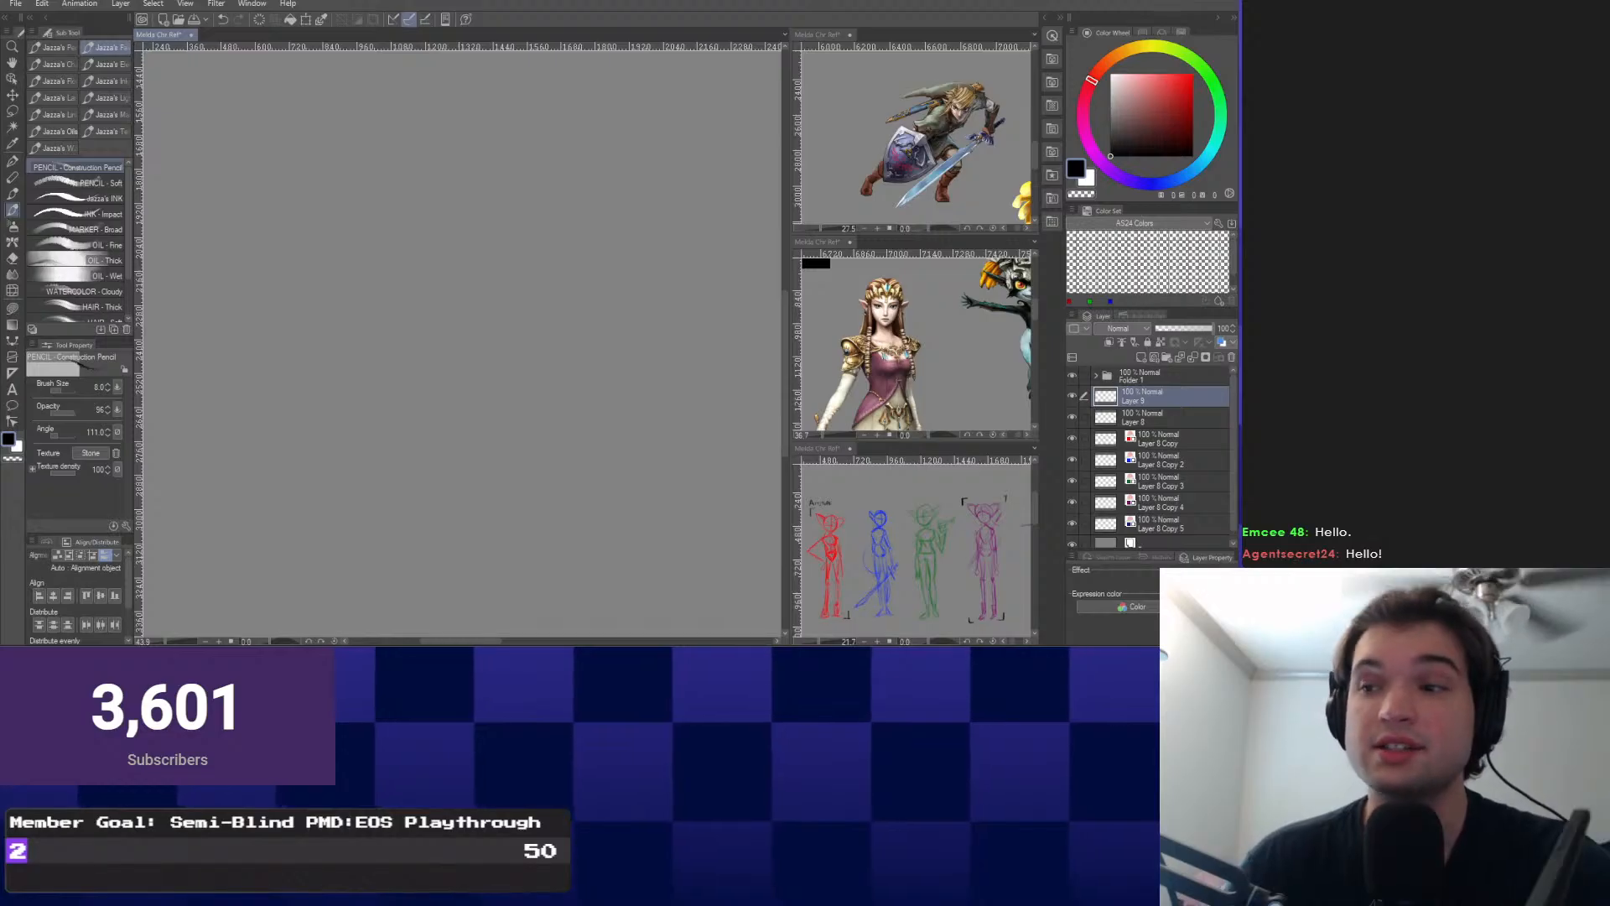
pyautogui.moveTo(914, 344)
pyautogui.mouseDown()
pyautogui.moveTo(882, 347)
pyautogui.moveTo(906, 363)
pyautogui.mouseUp()
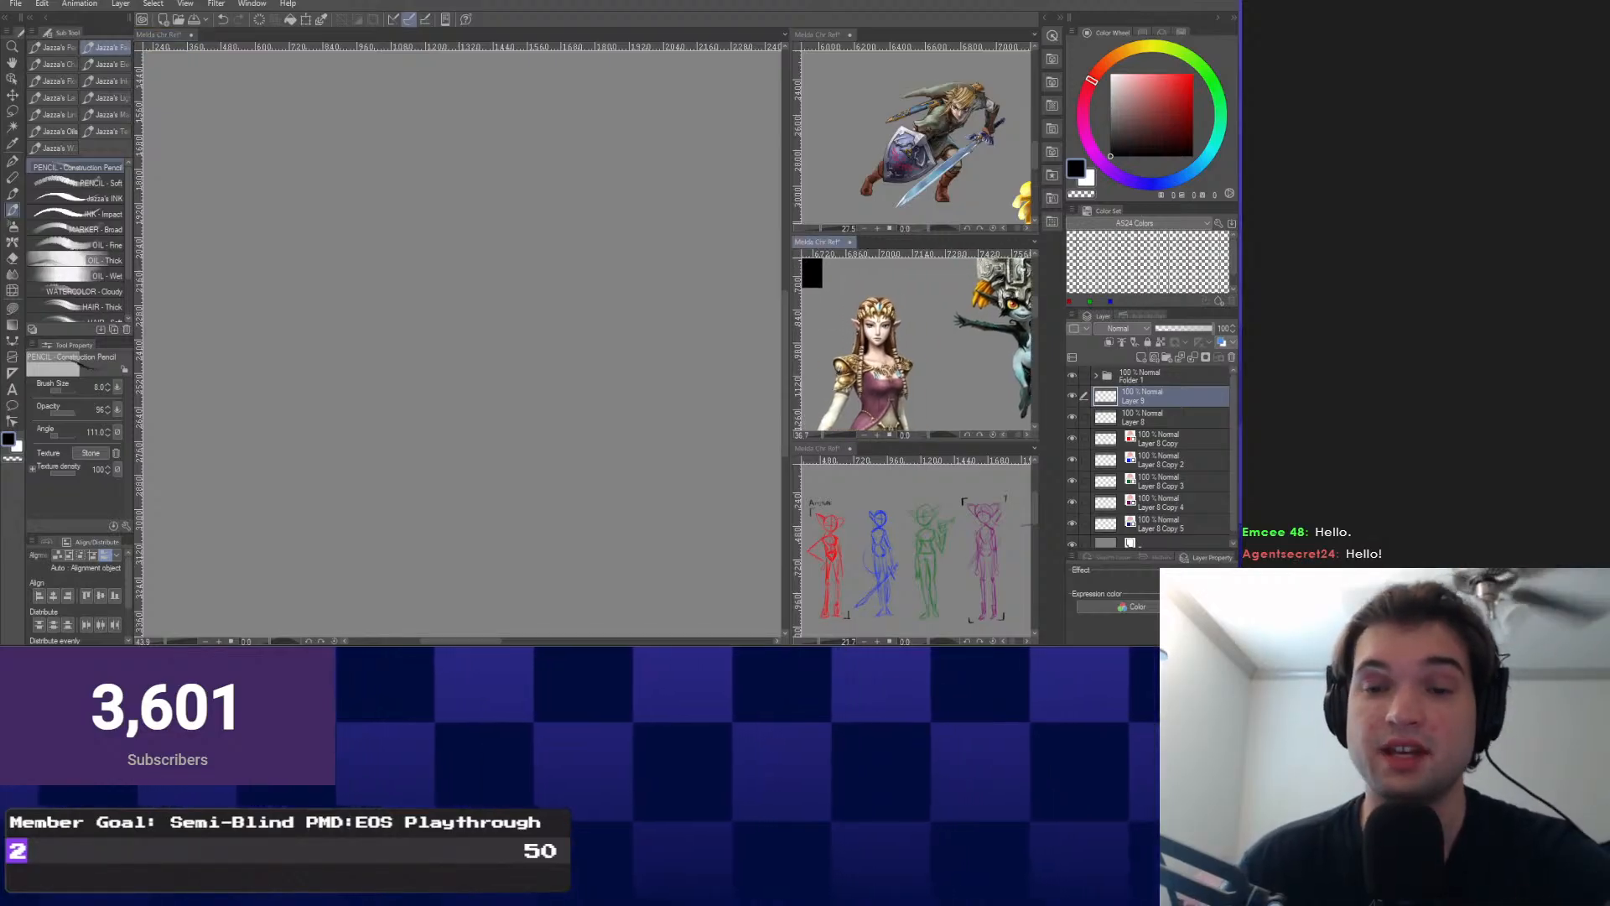
pyautogui.moveTo(462, 276)
pyautogui.mouseDown()
pyautogui.moveTo(467, 394)
pyautogui.moveTo(470, 281)
pyautogui.mouseUp()
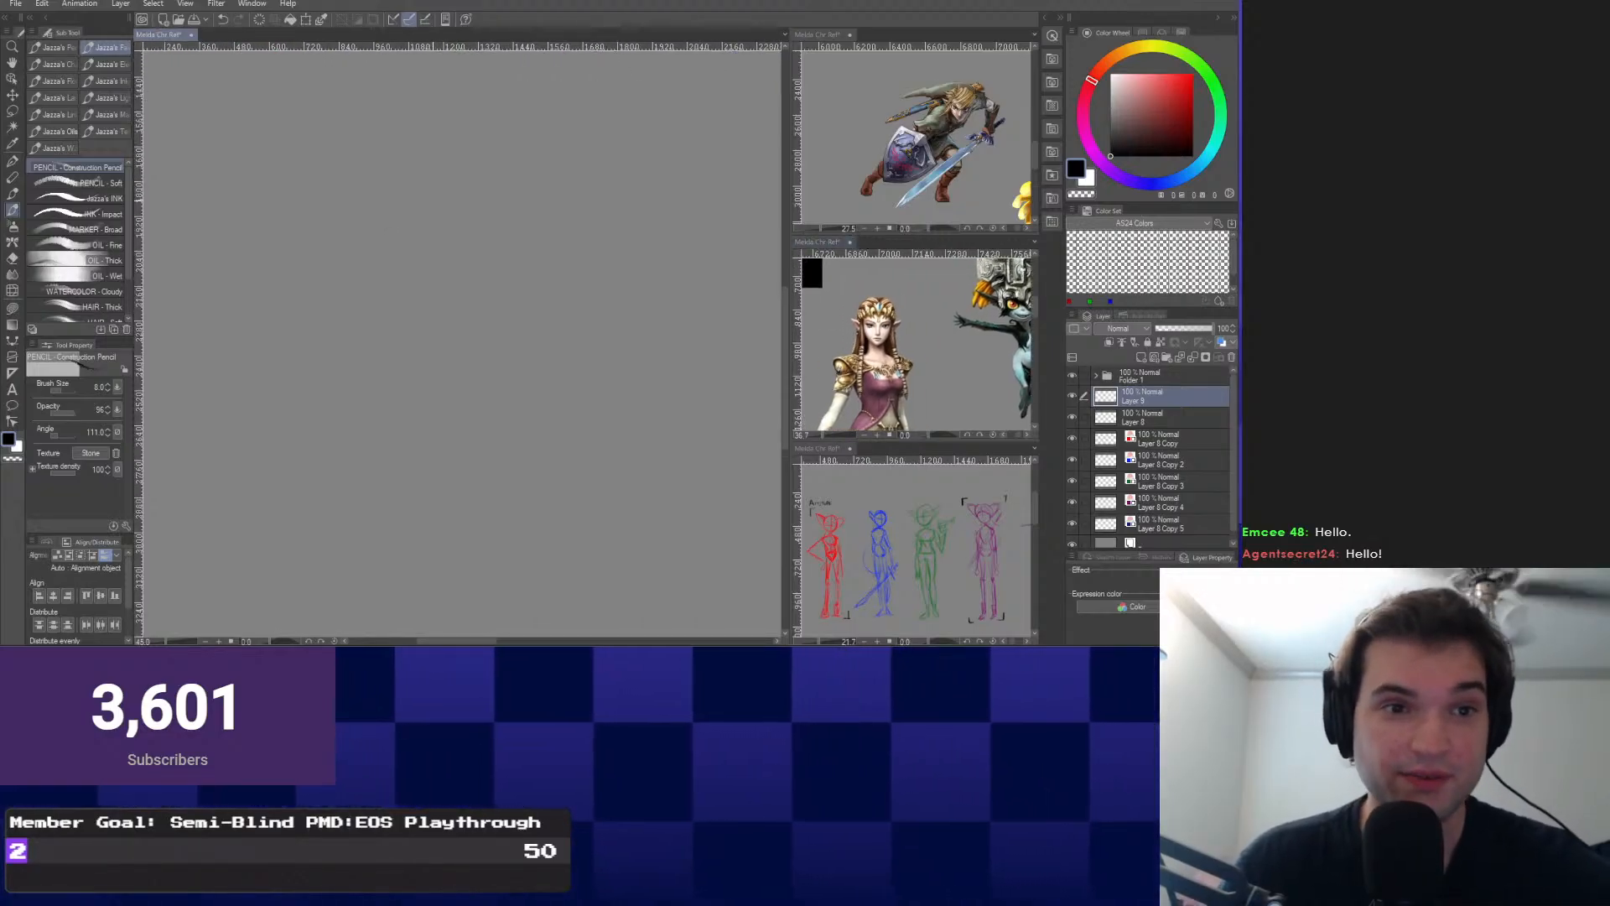
pyautogui.scroll(3, 461, 344)
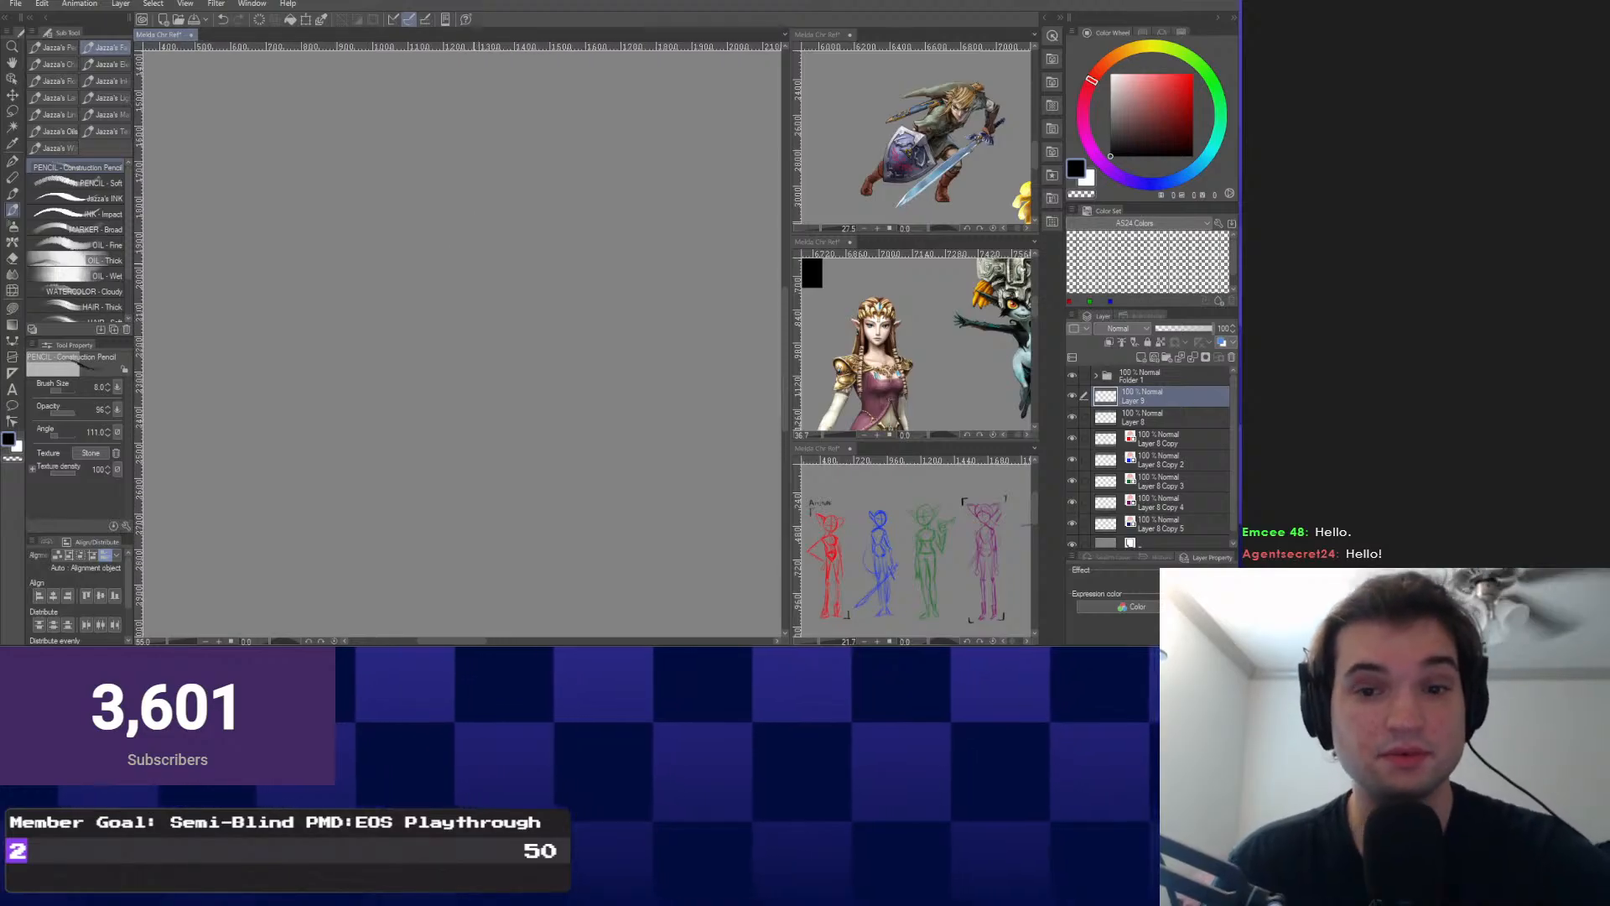
pyautogui.moveTo(540, 206)
pyautogui.mouseDown()
pyautogui.moveTo(550, 288)
pyautogui.moveTo(474, 346)
pyautogui.moveTo(443, 239)
pyautogui.moveTo(539, 244)
pyautogui.moveTo(551, 280)
pyautogui.mouseUp()
pyautogui.hotkey('ctrl', 'z')
pyautogui.hotkey('ctrl', 'z')
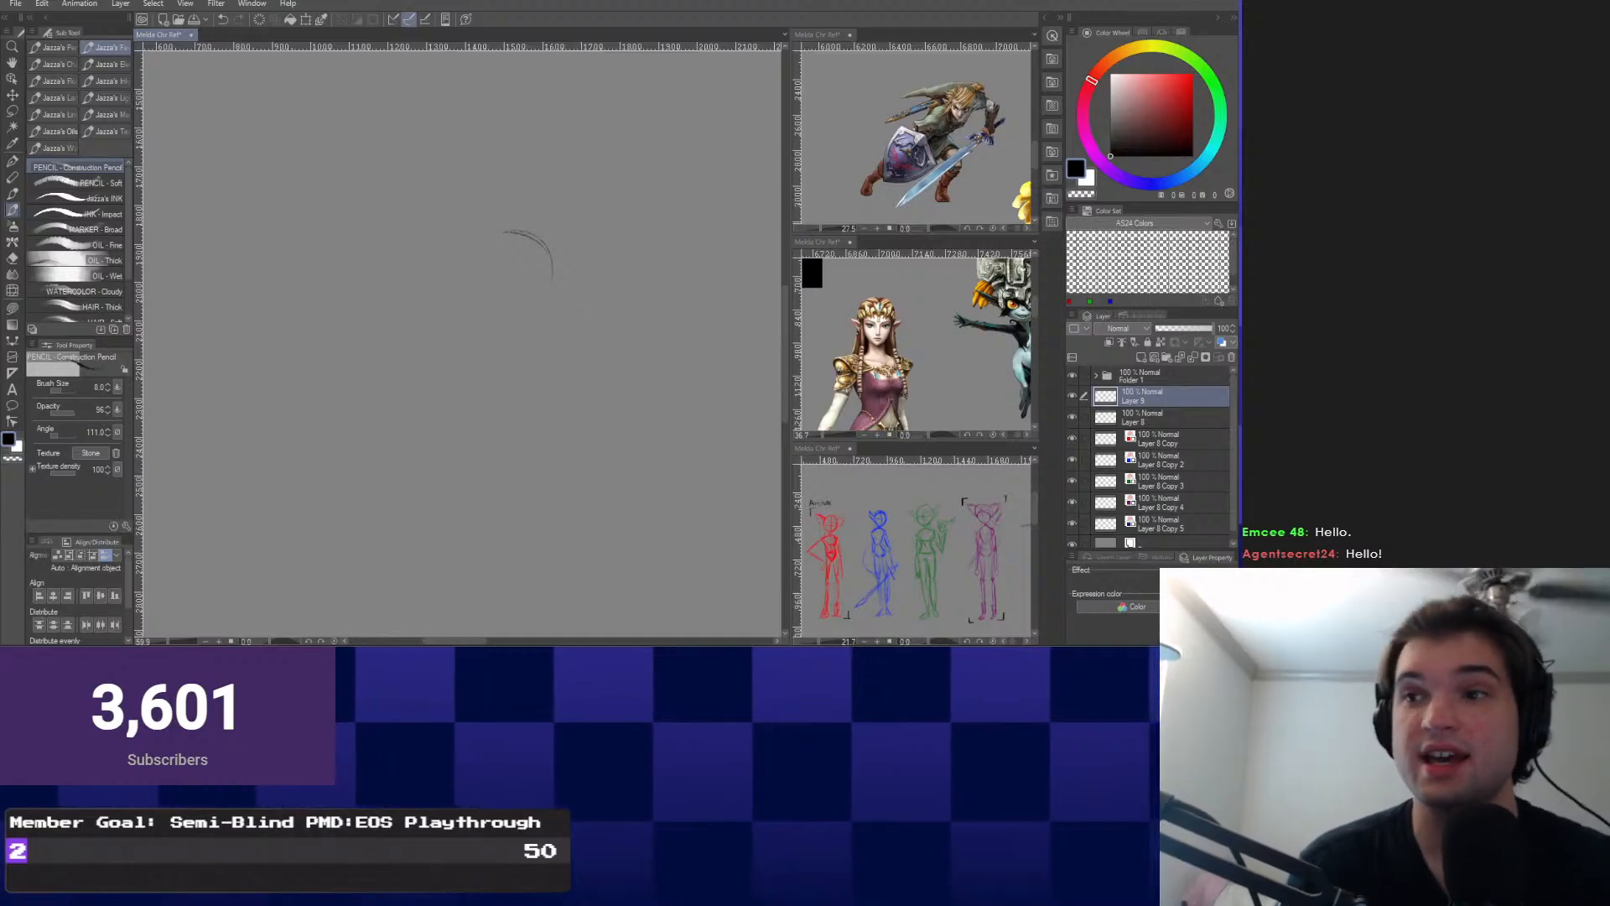
# Try several head arcs and a large circle with the pencil, undoing each attempt.
pyautogui.moveTo(537, 260); pyautogui.dragTo(544, 289)
pyautogui.press('Delete')
pyautogui.scroll(2, 443, 293)
pyautogui.scroll(2, 444, 293)
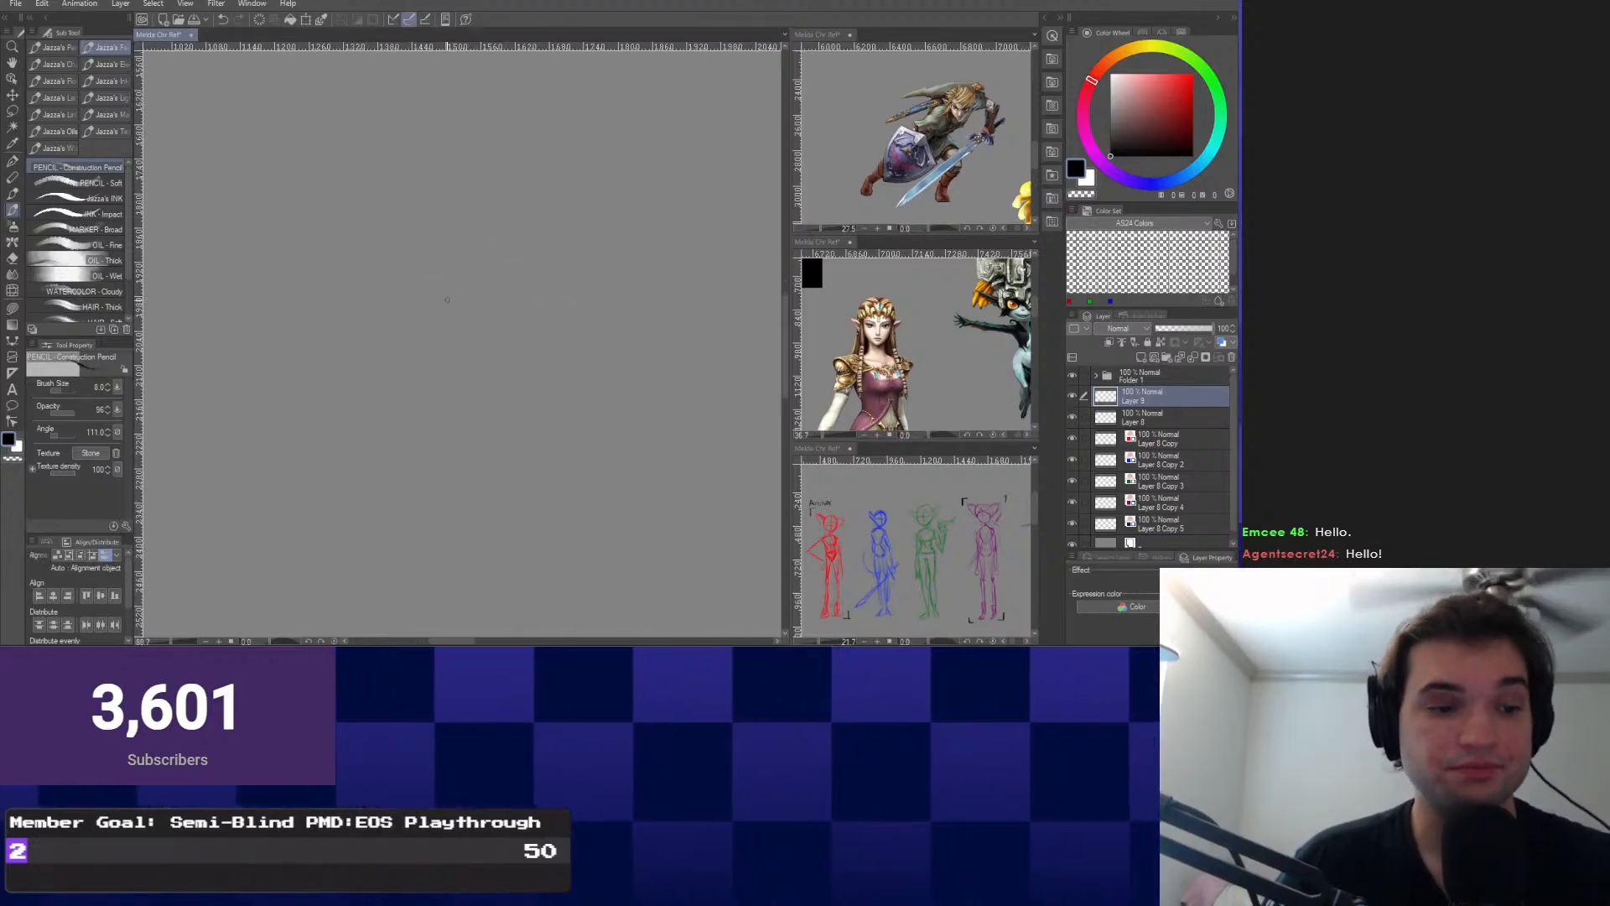
pyautogui.moveTo(476, 156); pyautogui.dragTo(545, 197)
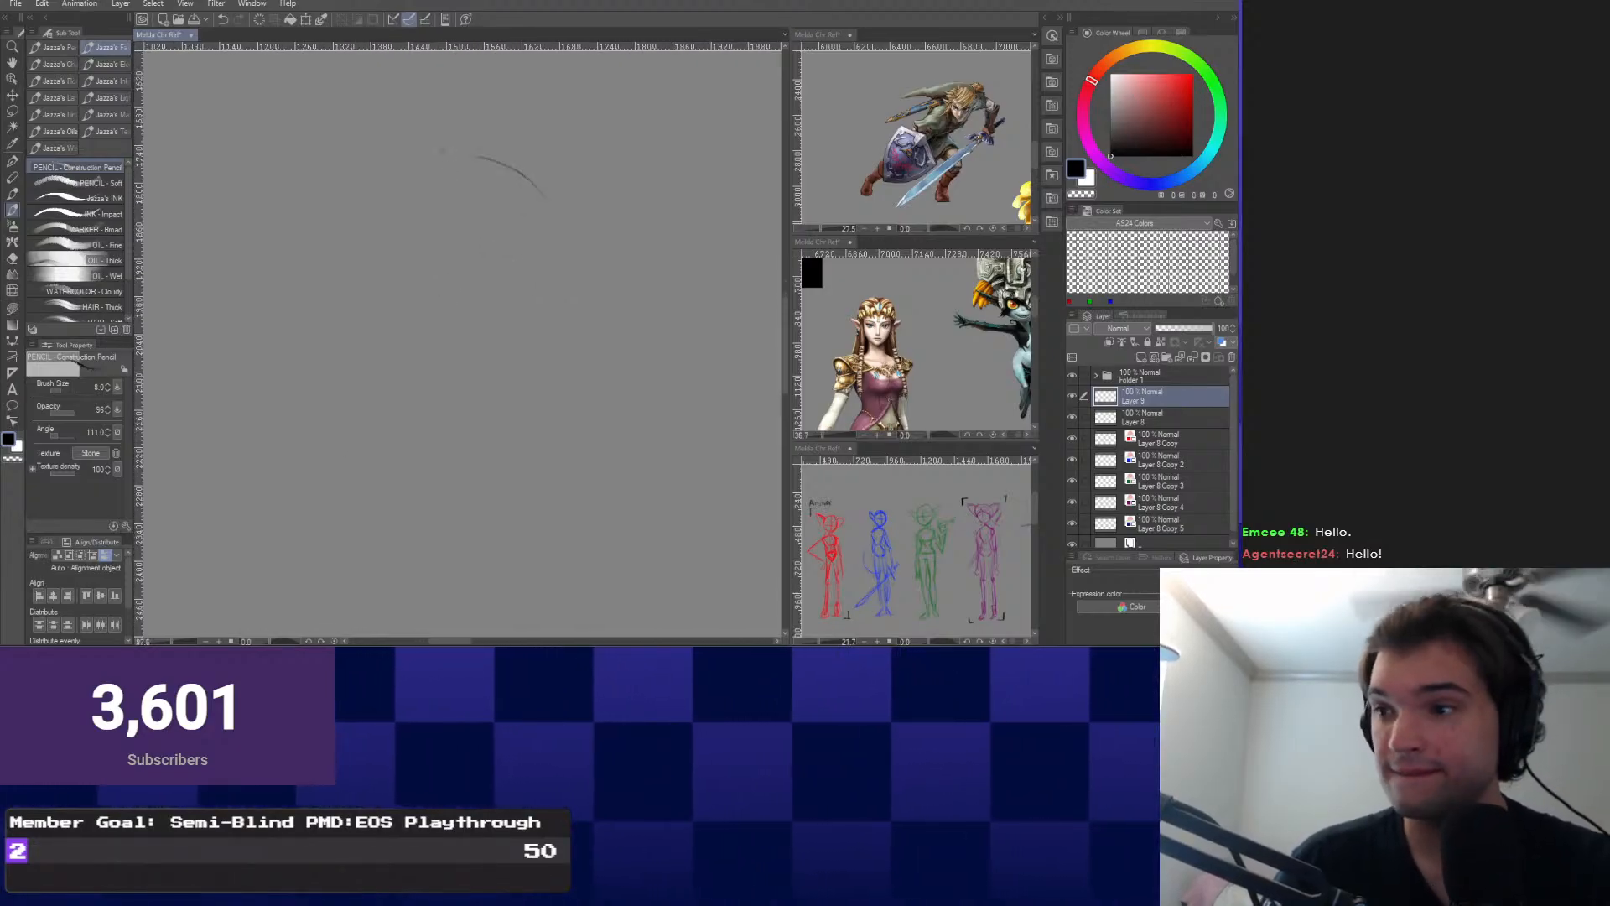
pyautogui.moveTo(457, 157)
pyautogui.mouseDown()
pyautogui.moveTo(567, 247)
pyautogui.moveTo(568, 317)
pyautogui.mouseUp()
pyautogui.hotkey('ctrl', 'z')
pyautogui.hotkey('ctrl', 'z')
pyautogui.moveTo(343, 301); pyautogui.dragTo(513, 436)
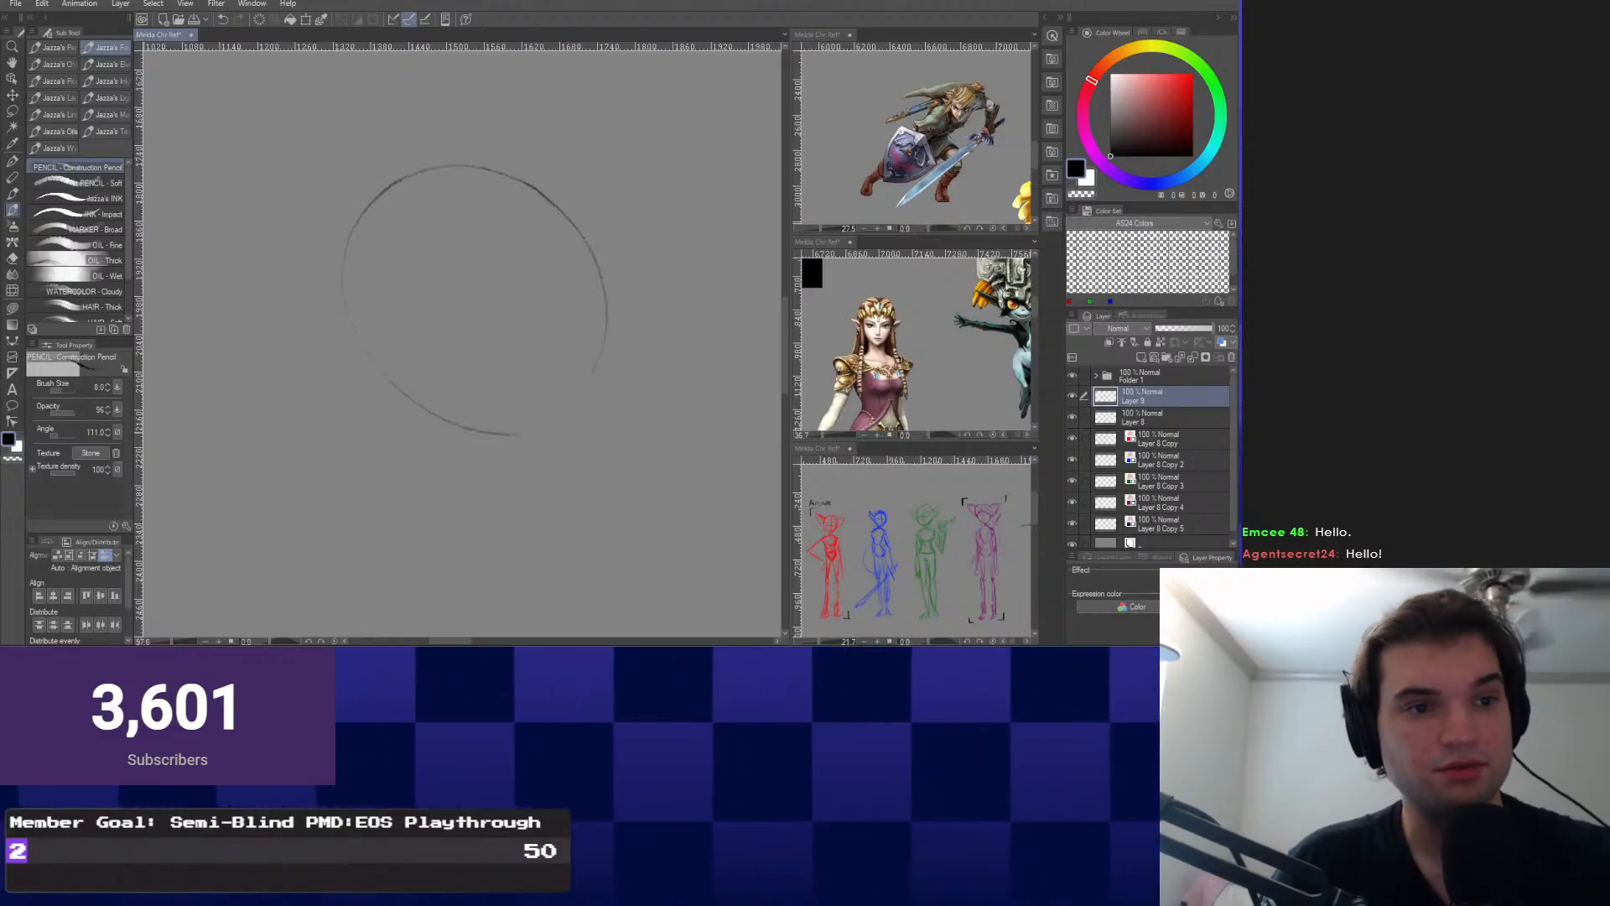
pyautogui.hotkey('ctrl', 'z')
pyautogui.moveTo(503, 230); pyautogui.dragTo(550, 295)
# Redraw the head's top curve and extend the circle down the left side to the lower left.
pyautogui.moveTo(563, 220)
pyautogui.mouseDown()
pyautogui.moveTo(585, 269)
pyautogui.moveTo(526, 192)
pyautogui.mouseUp()
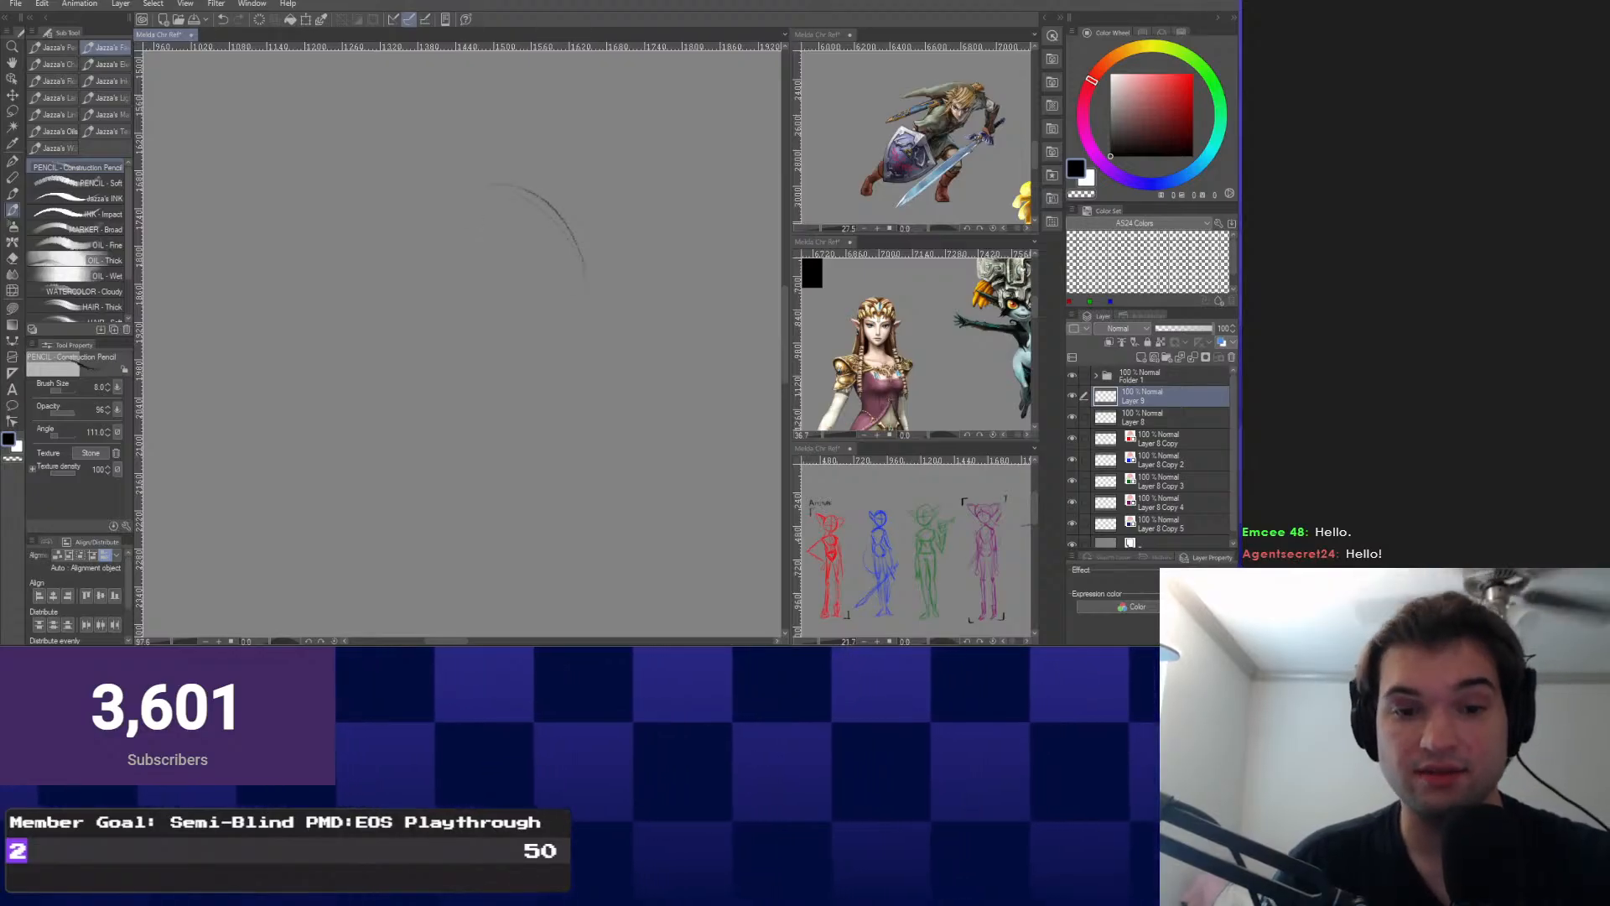
pyautogui.scroll(-3, 851, 487)
pyautogui.scroll(4, 854, 489)
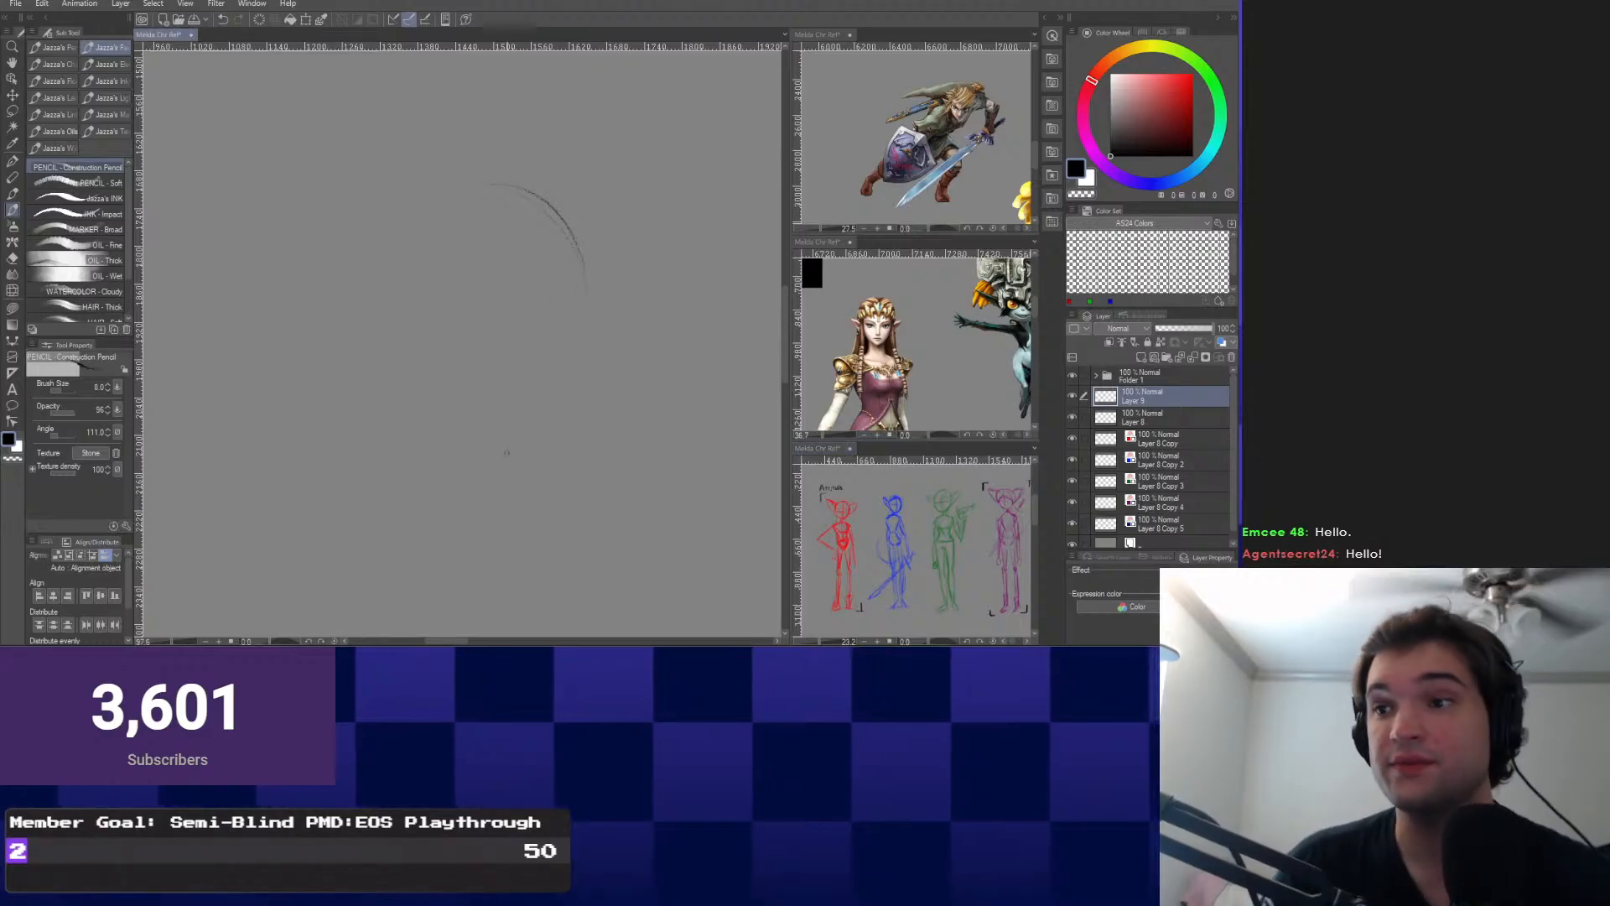
pyautogui.moveTo(495, 293); pyautogui.dragTo(505, 328)
pyautogui.scroll(3, 568, 271)
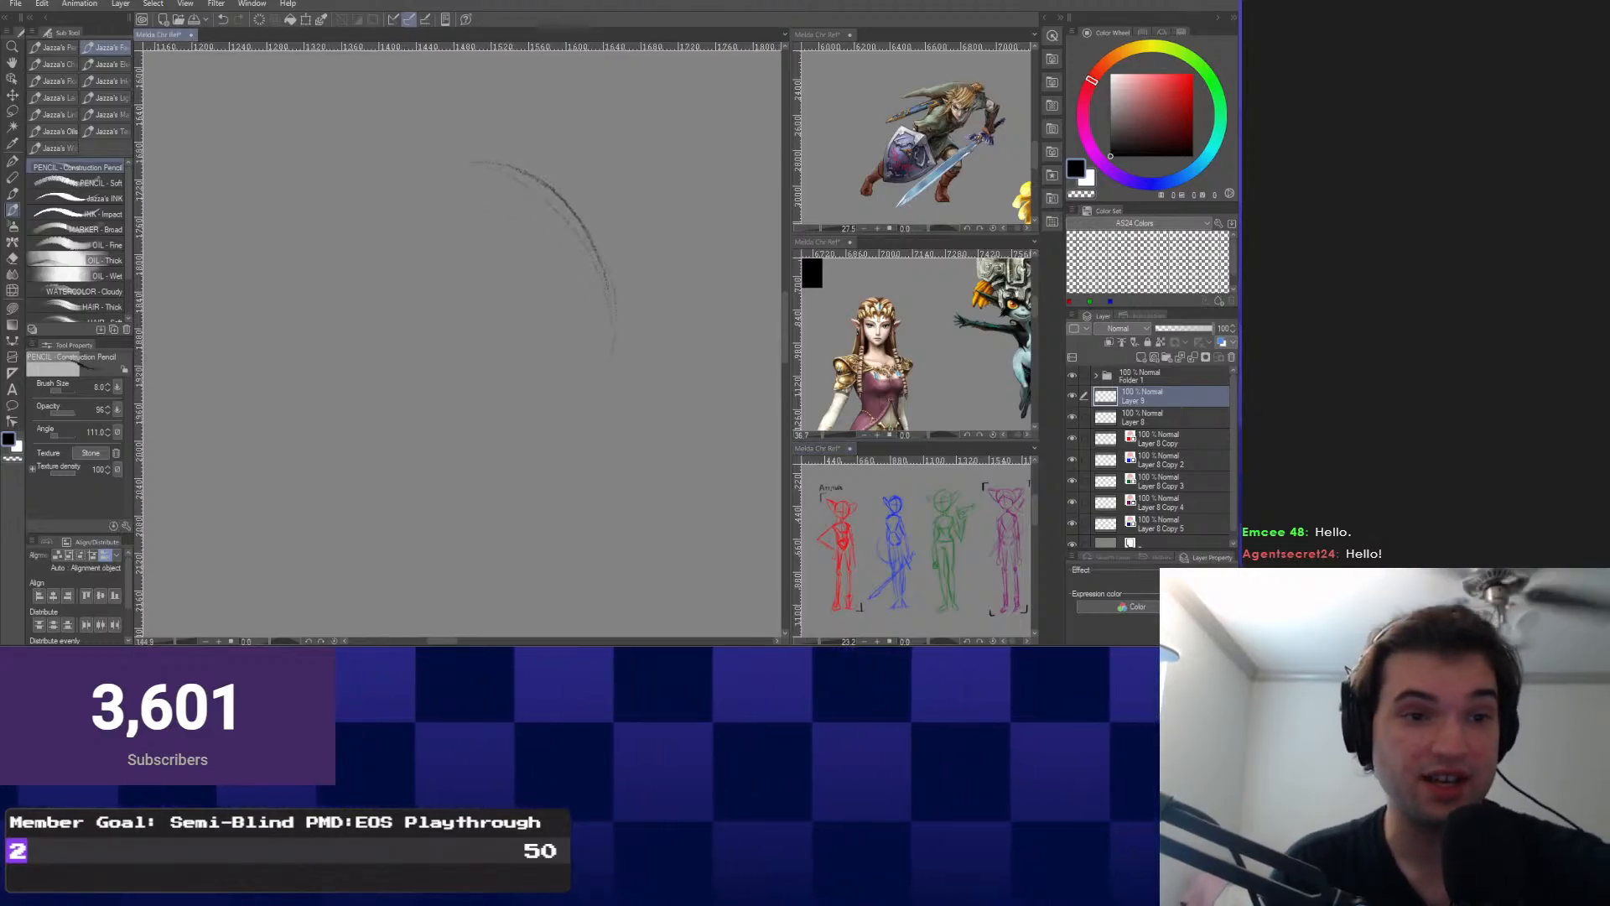
pyautogui.moveTo(474, 161); pyautogui.dragTo(580, 466)
pyautogui.moveTo(470, 152); pyautogui.dragTo(352, 199)
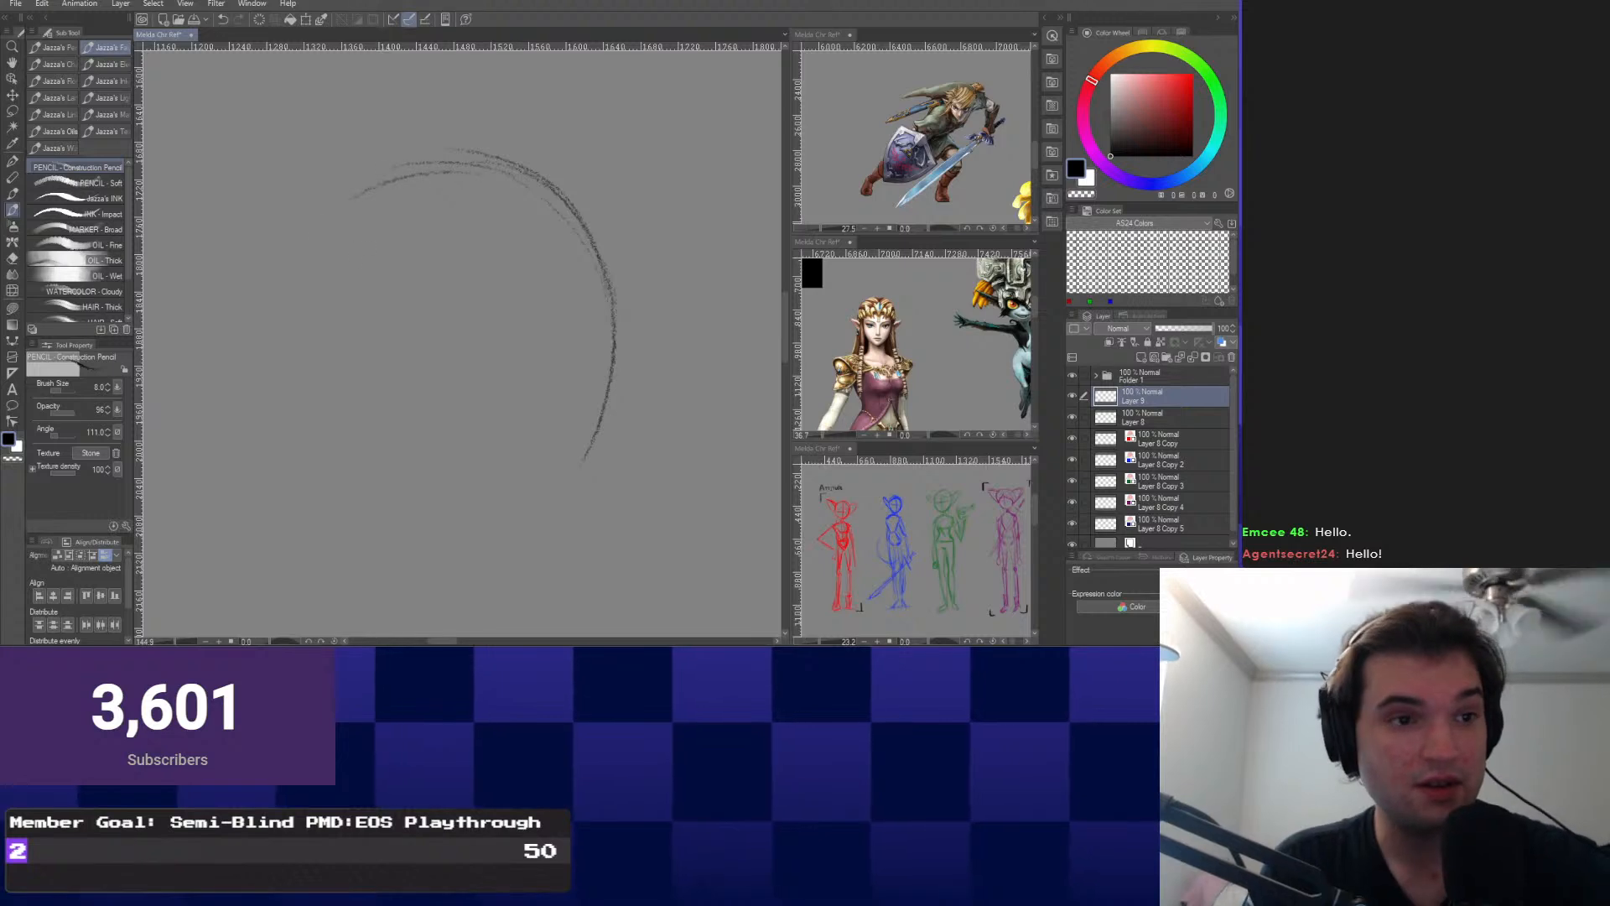
pyautogui.moveTo(271, 252)
pyautogui.mouseDown()
pyautogui.moveTo(250, 339)
pyautogui.moveTo(263, 415)
pyautogui.mouseUp()
pyautogui.moveTo(238, 339); pyautogui.dragTo(252, 423)
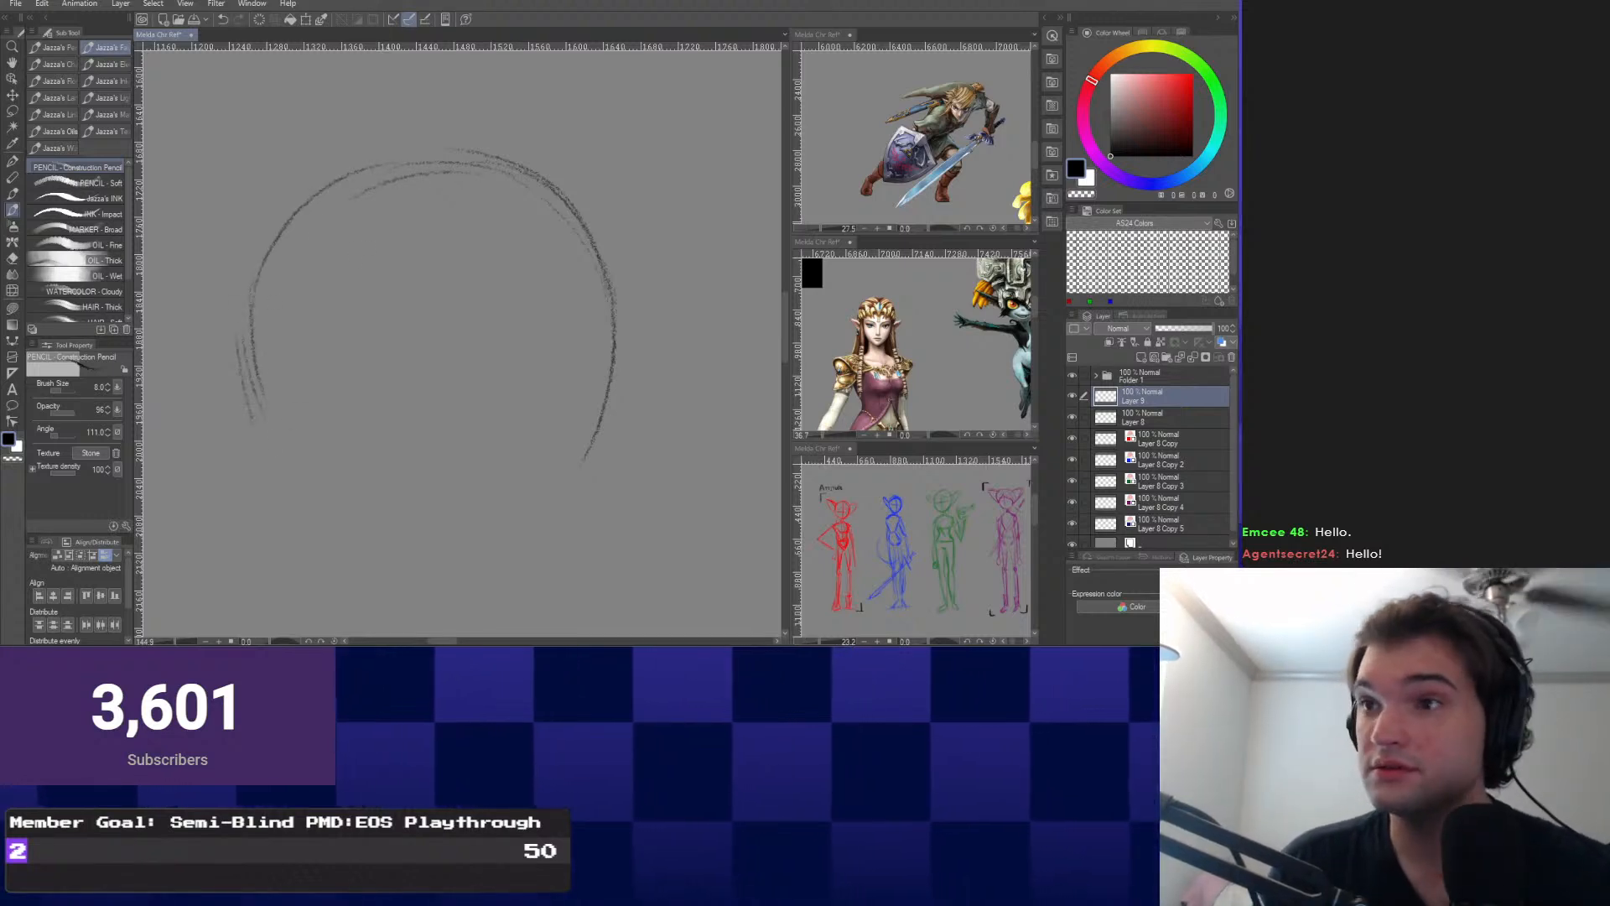
pyautogui.moveTo(346, 510); pyautogui.dragTo(393, 528)
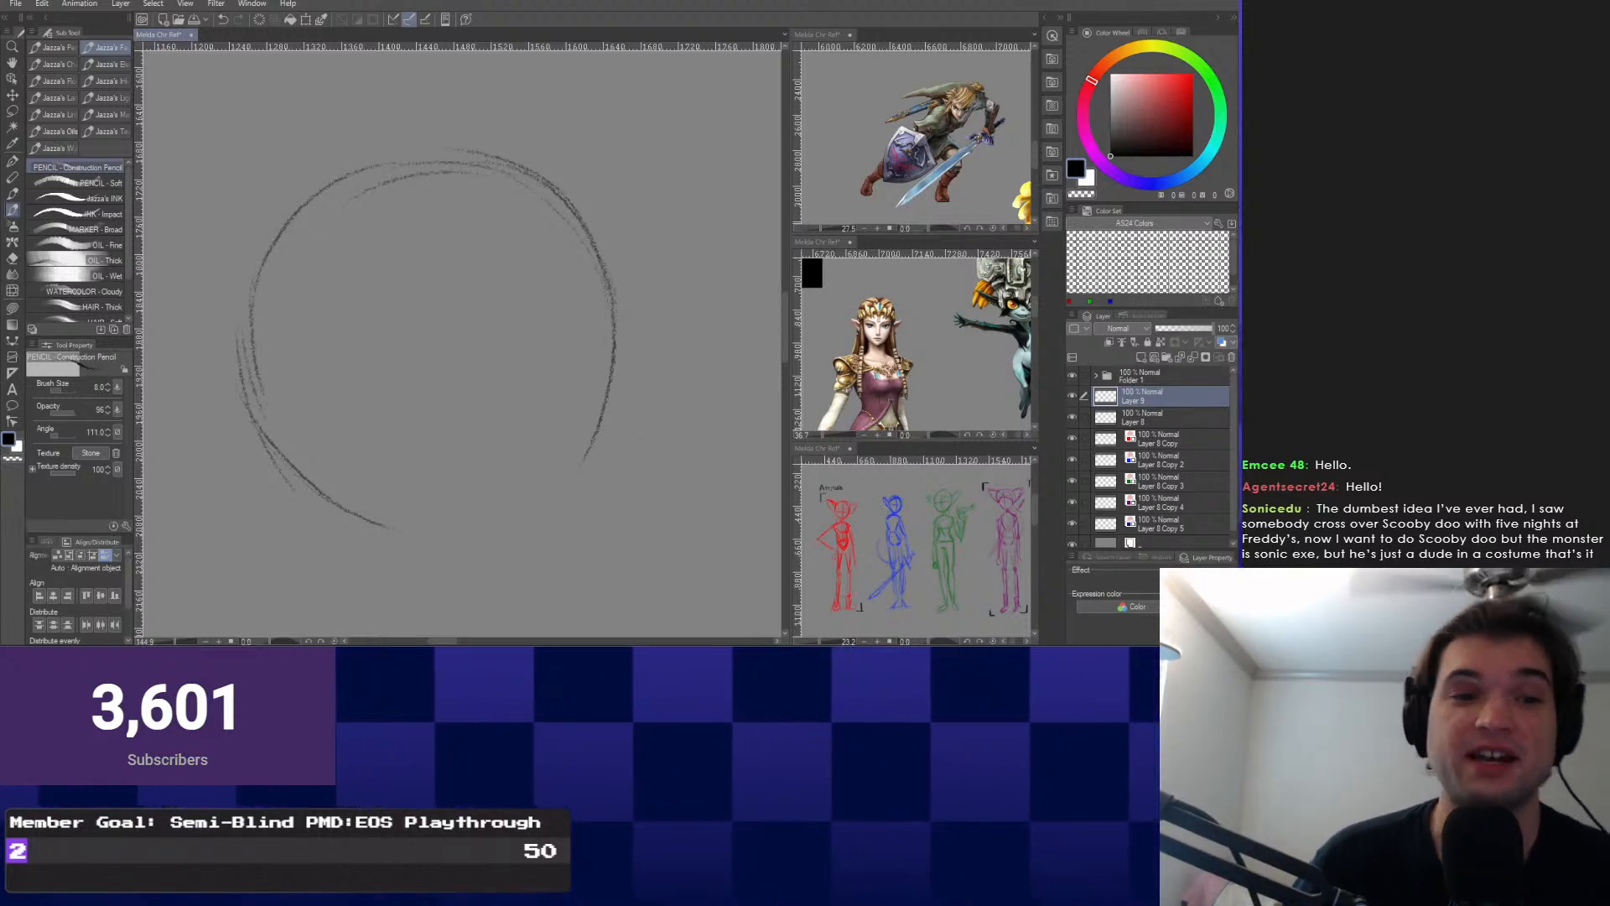
# Close the head circle along the bottom right and bring the Scooby-Doo and the Cyber Chase results on screen.
pyautogui.moveTo(607, 400); pyautogui.dragTo(465, 520)
pyautogui.moveTo(587, 466); pyautogui.dragTo(402, 527)
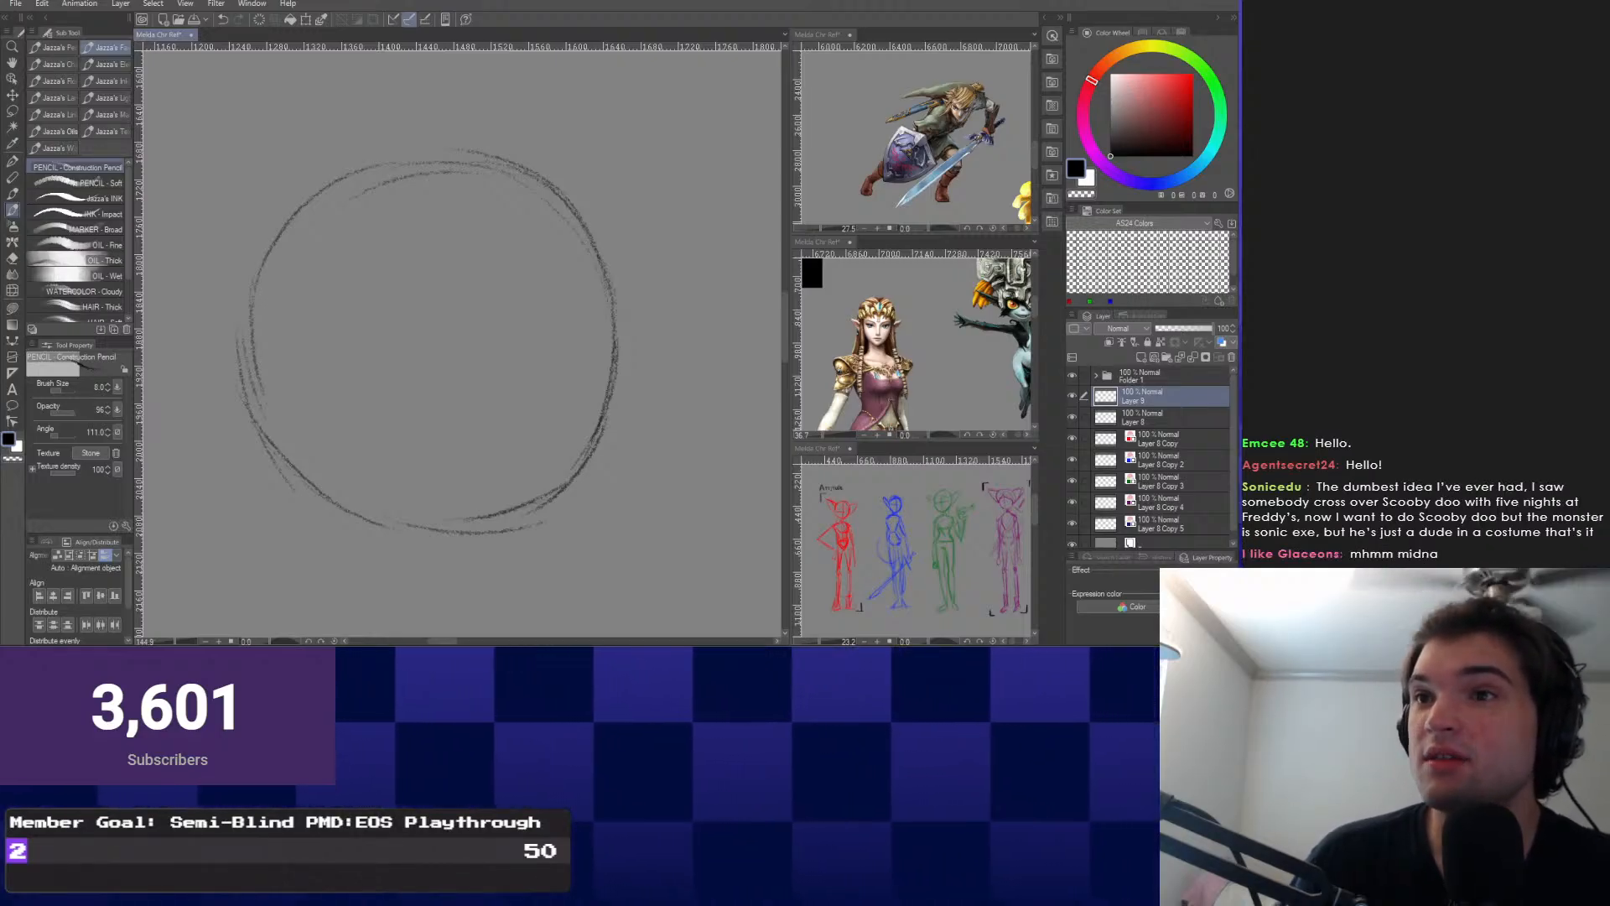
pyautogui.moveTo(474, 417); pyautogui.dragTo(469, 65)
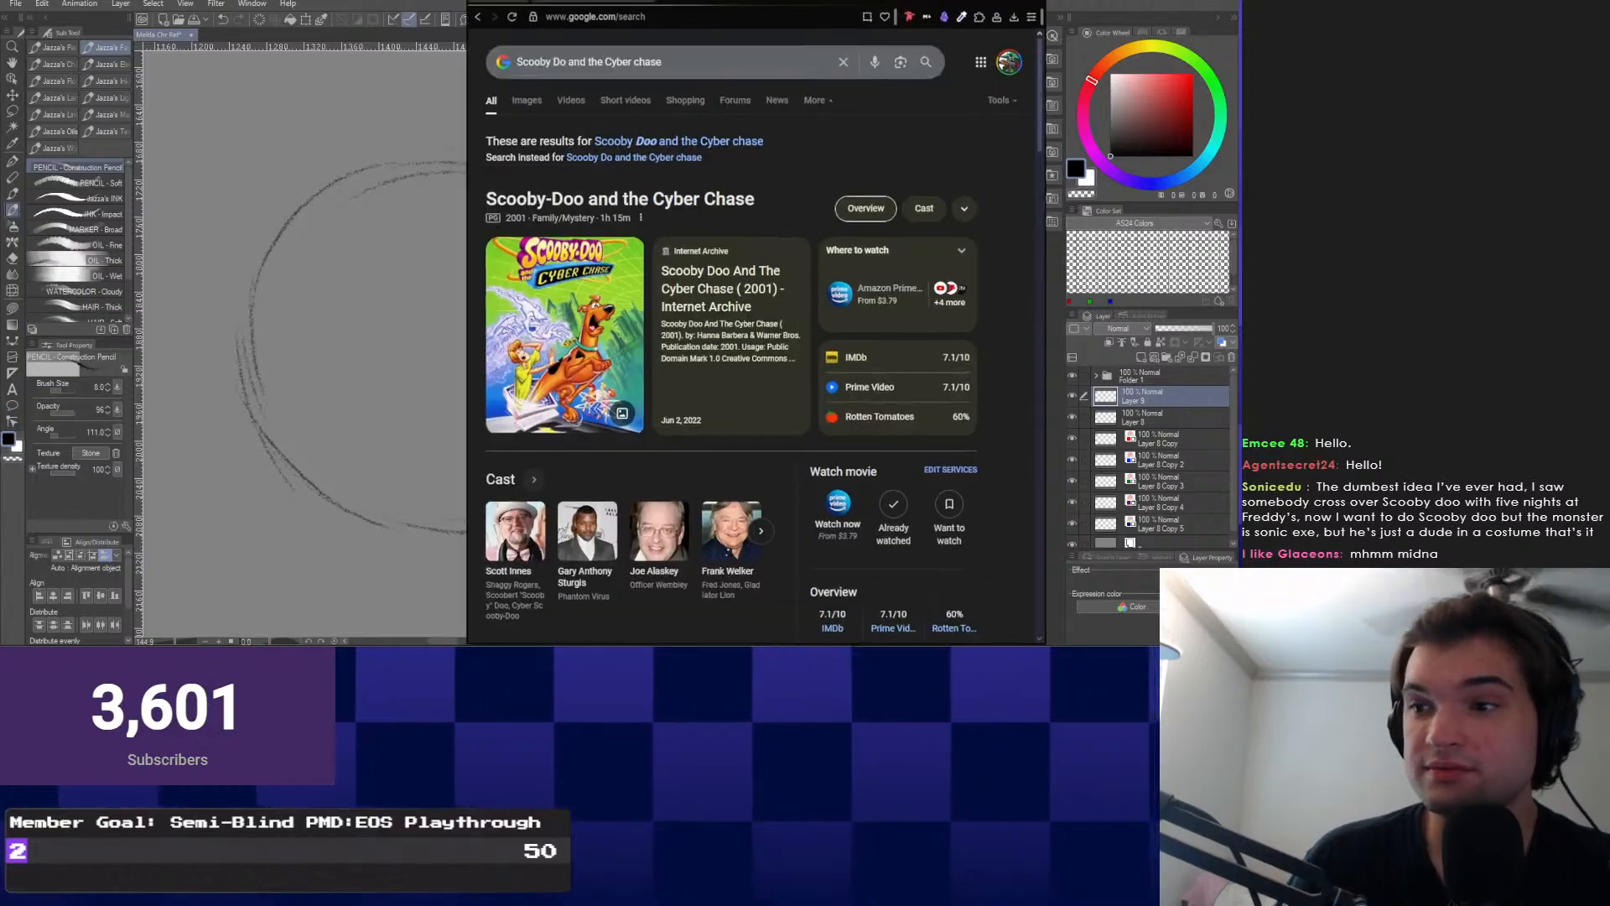
# Maximize the Scooby-Doo and the Cyber Chase search window, then drag it away to reveal the sketch.
pyautogui.press('super+Up')
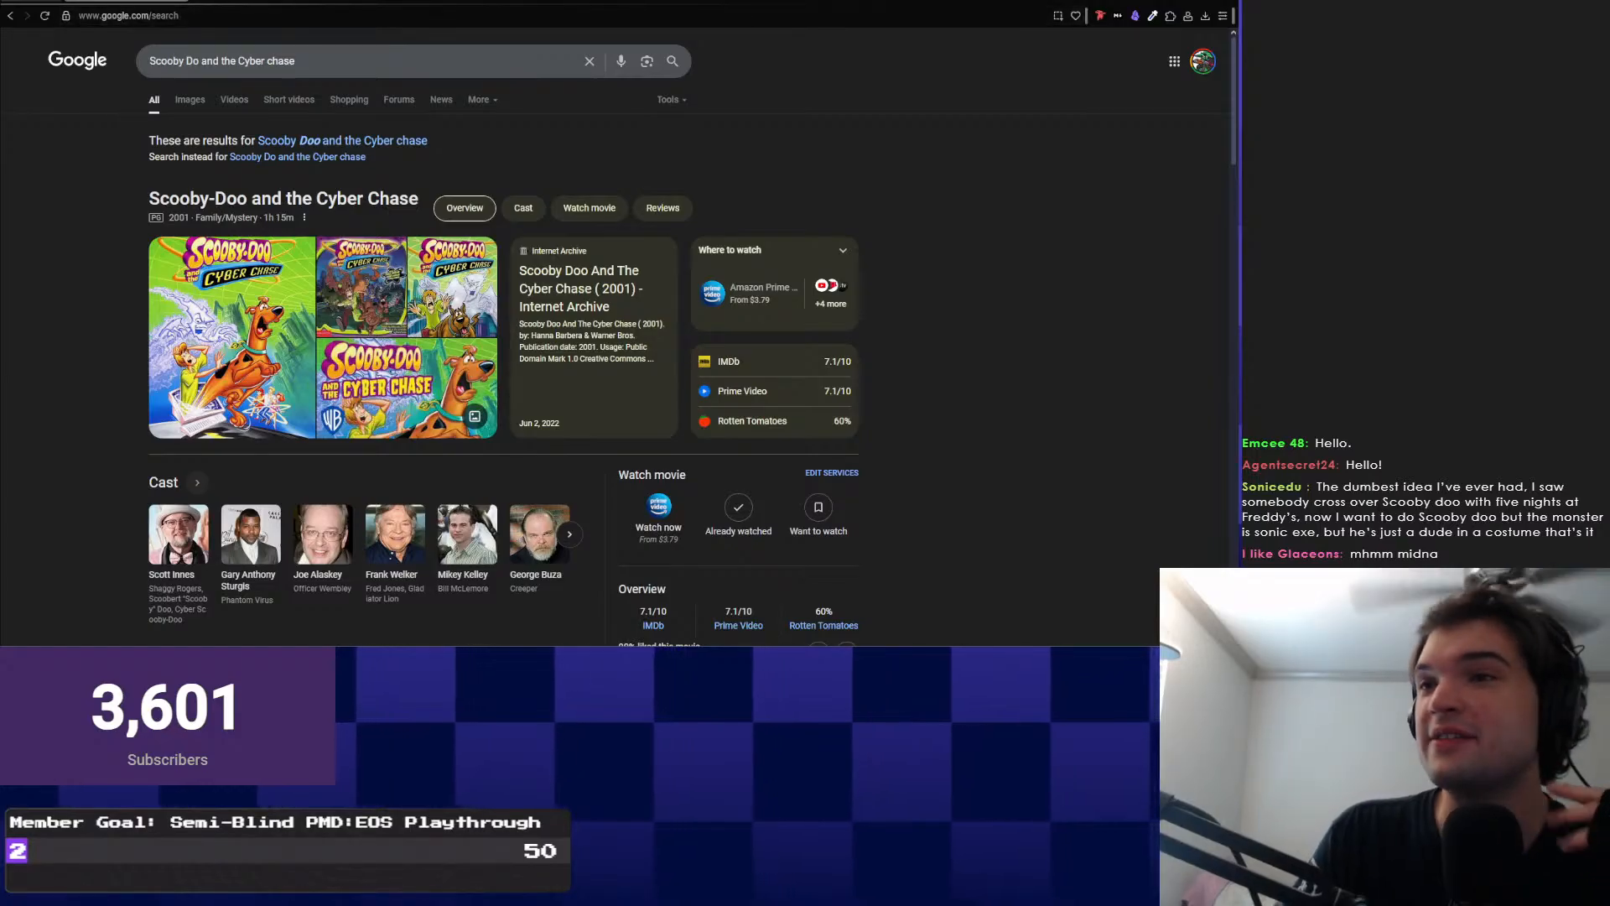
pyautogui.moveTo(670, 3)
pyautogui.mouseDown()
pyautogui.moveTo(1103, 119)
pyautogui.moveTo(1551, 168)
pyautogui.mouseUp()
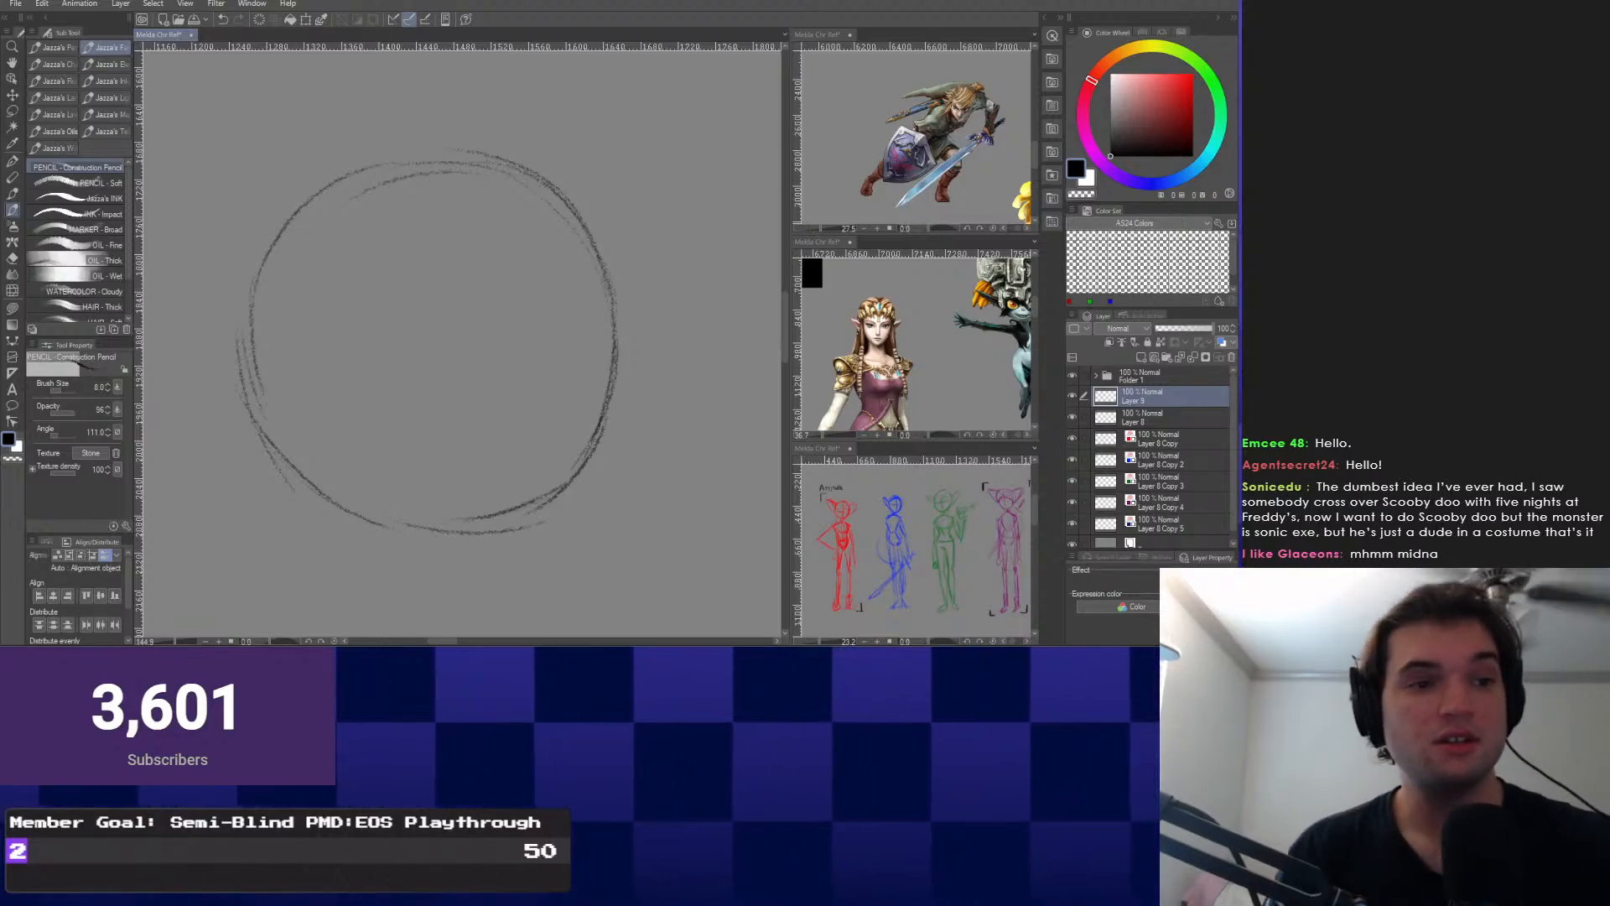
# Draw a doubled centre curve down through the head circle, extending it below the circle.
pyautogui.moveTo(431, 163)
pyautogui.mouseDown()
pyautogui.moveTo(456, 193)
pyautogui.moveTo(508, 395)
pyautogui.mouseUp()
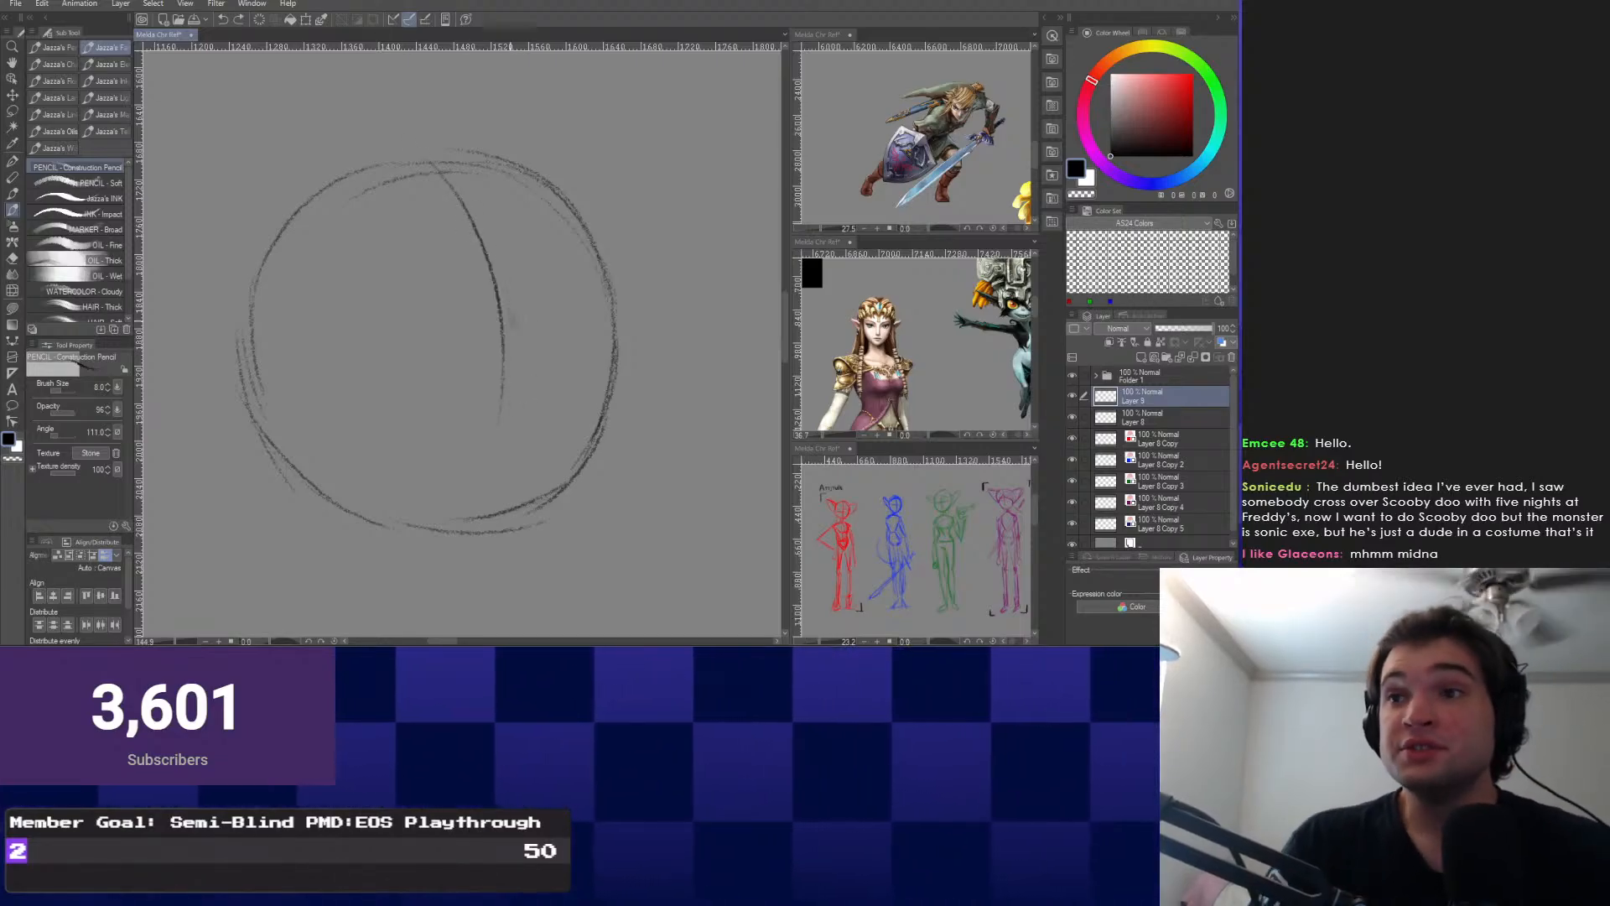
pyautogui.hotkey('ctrl', 'z')
pyautogui.moveTo(450, 218); pyautogui.dragTo(463, 207)
pyautogui.moveTo(443, 149)
pyautogui.mouseDown()
pyautogui.moveTo(528, 325)
pyautogui.moveTo(511, 518)
pyautogui.mouseUp()
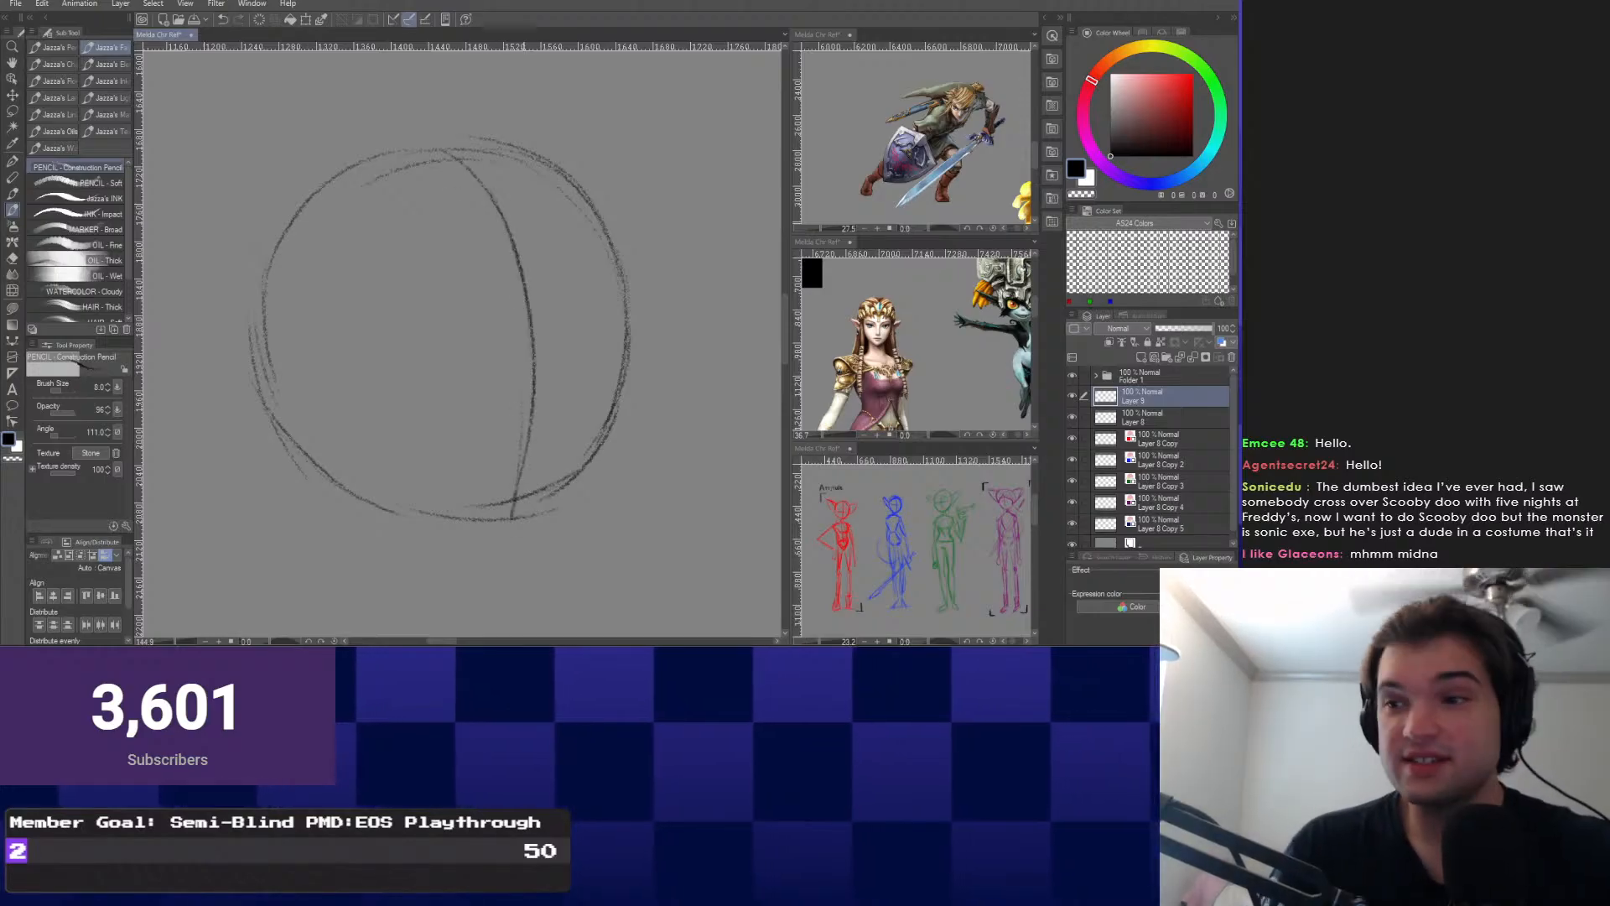
pyautogui.moveTo(529, 315)
pyautogui.mouseDown()
pyautogui.moveTo(573, 299)
pyautogui.moveTo(585, 320)
pyautogui.mouseUp()
pyautogui.hotkey('ctrl', 'z')
pyautogui.moveTo(508, 160)
pyautogui.mouseDown()
pyautogui.moveTo(597, 406)
pyautogui.moveTo(577, 496)
pyautogui.mouseUp()
pyautogui.moveTo(607, 336); pyautogui.dragTo(590, 486)
pyautogui.moveTo(594, 386); pyautogui.dragTo(569, 541)
pyautogui.moveTo(587, 486)
pyautogui.mouseDown()
pyautogui.moveTo(572, 369)
pyautogui.moveTo(568, 477)
pyautogui.mouseUp()
# Darken the circle's upper-right edge and add an outer arc down the right side.
pyautogui.moveTo(535, 133); pyautogui.dragTo(665, 360)
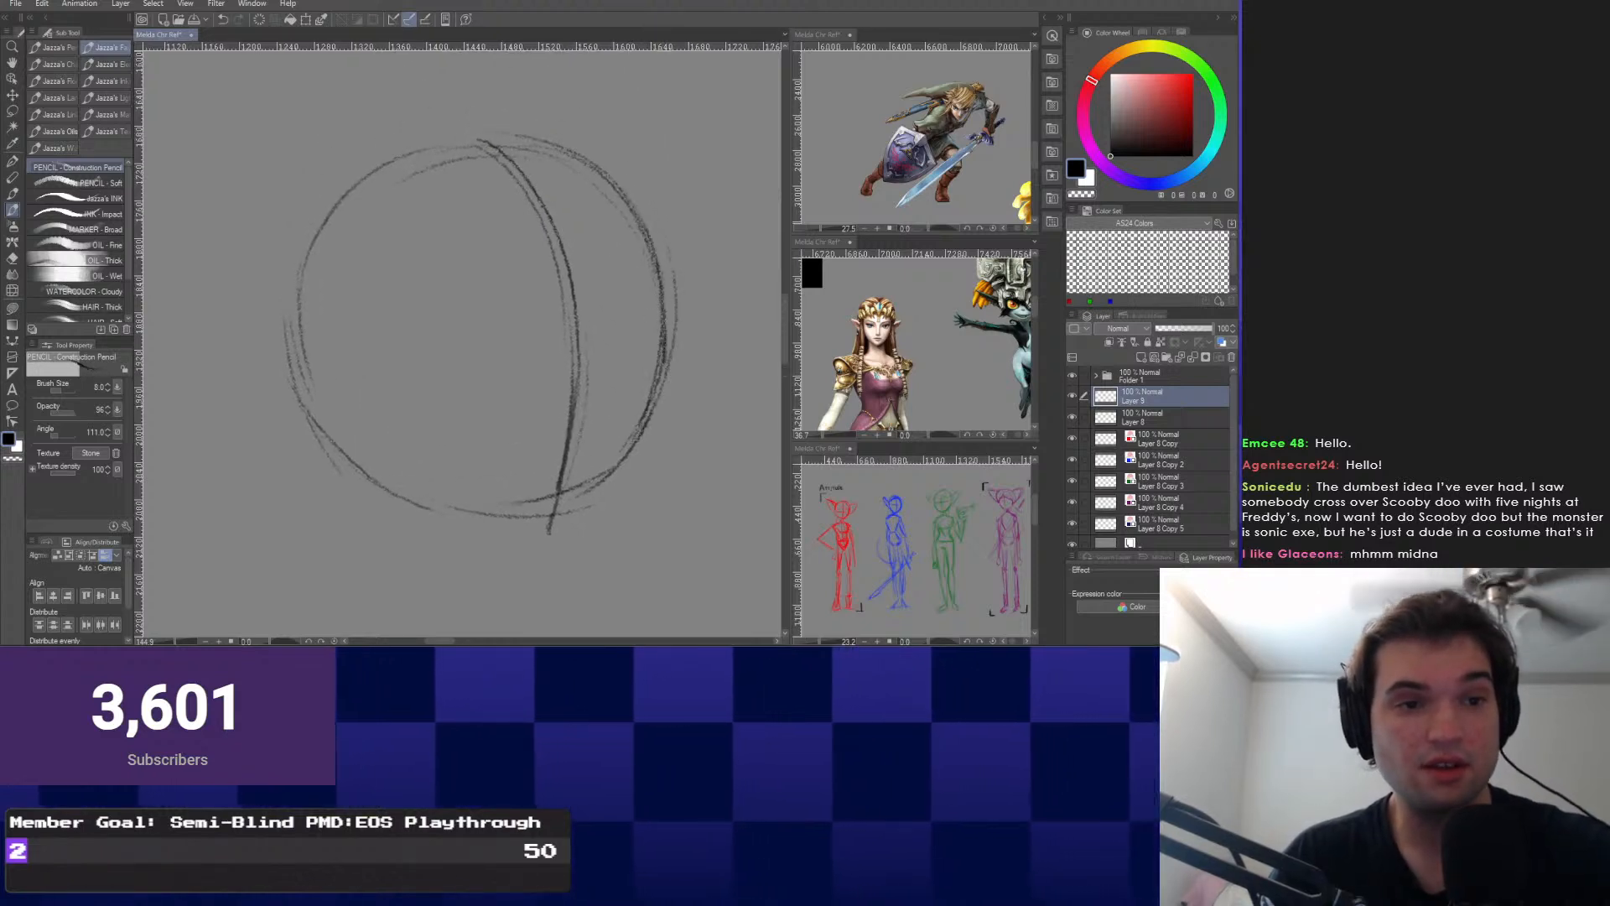
pyautogui.moveTo(669, 248); pyautogui.dragTo(634, 448)
pyautogui.moveTo(528, 138); pyautogui.dragTo(677, 402)
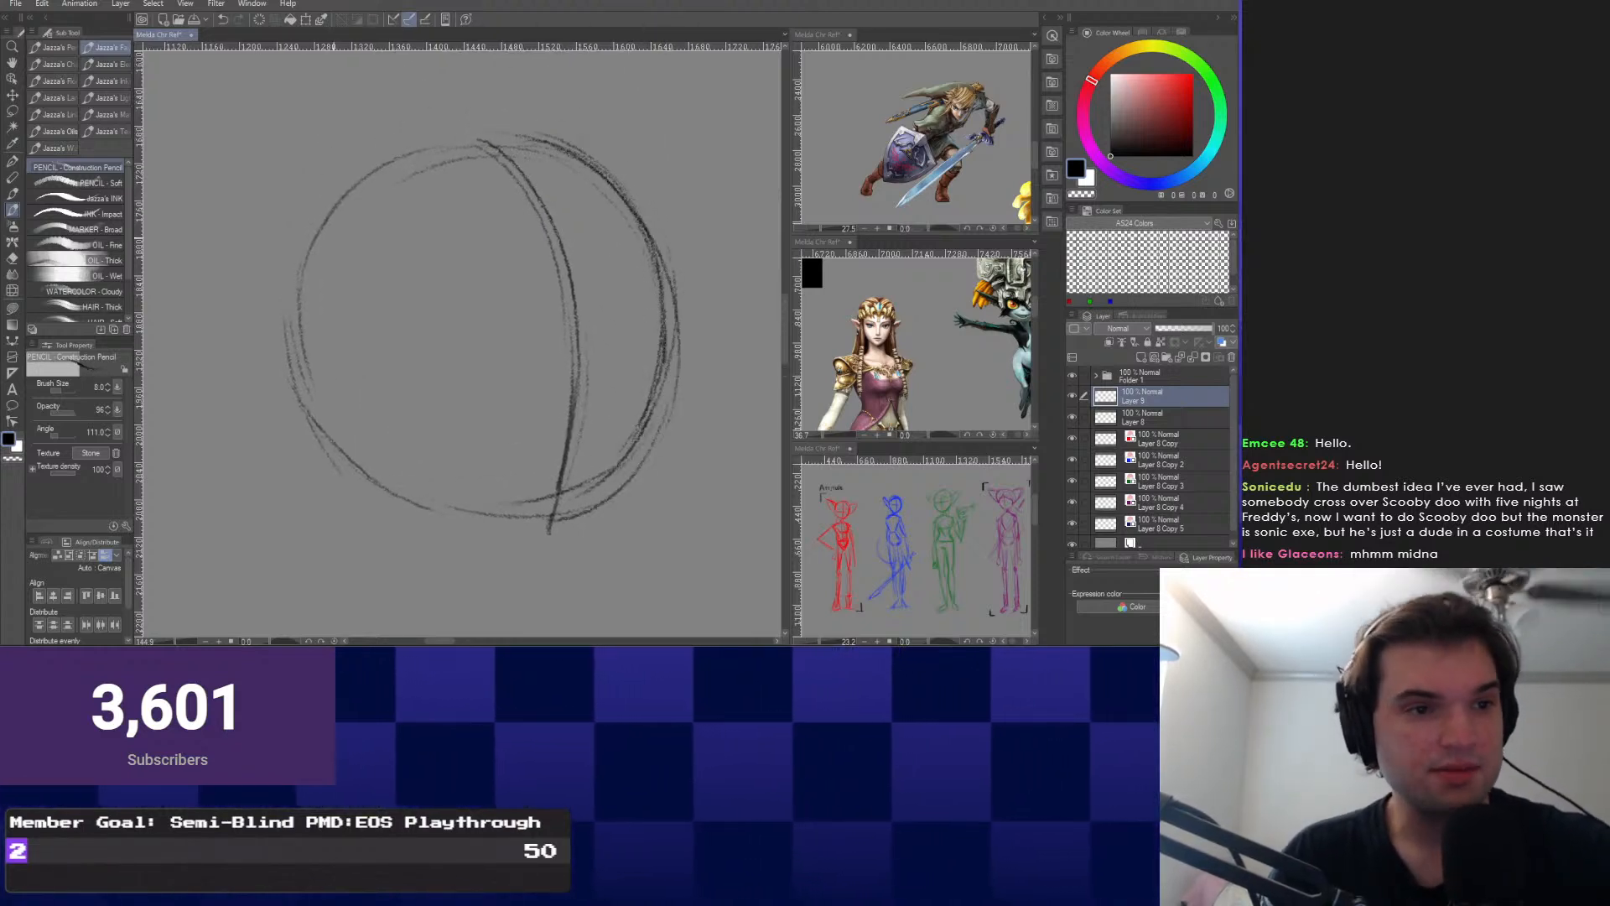
pyautogui.scroll(-1, 469, 352)
pyautogui.moveTo(554, 318); pyautogui.dragTo(505, 321)
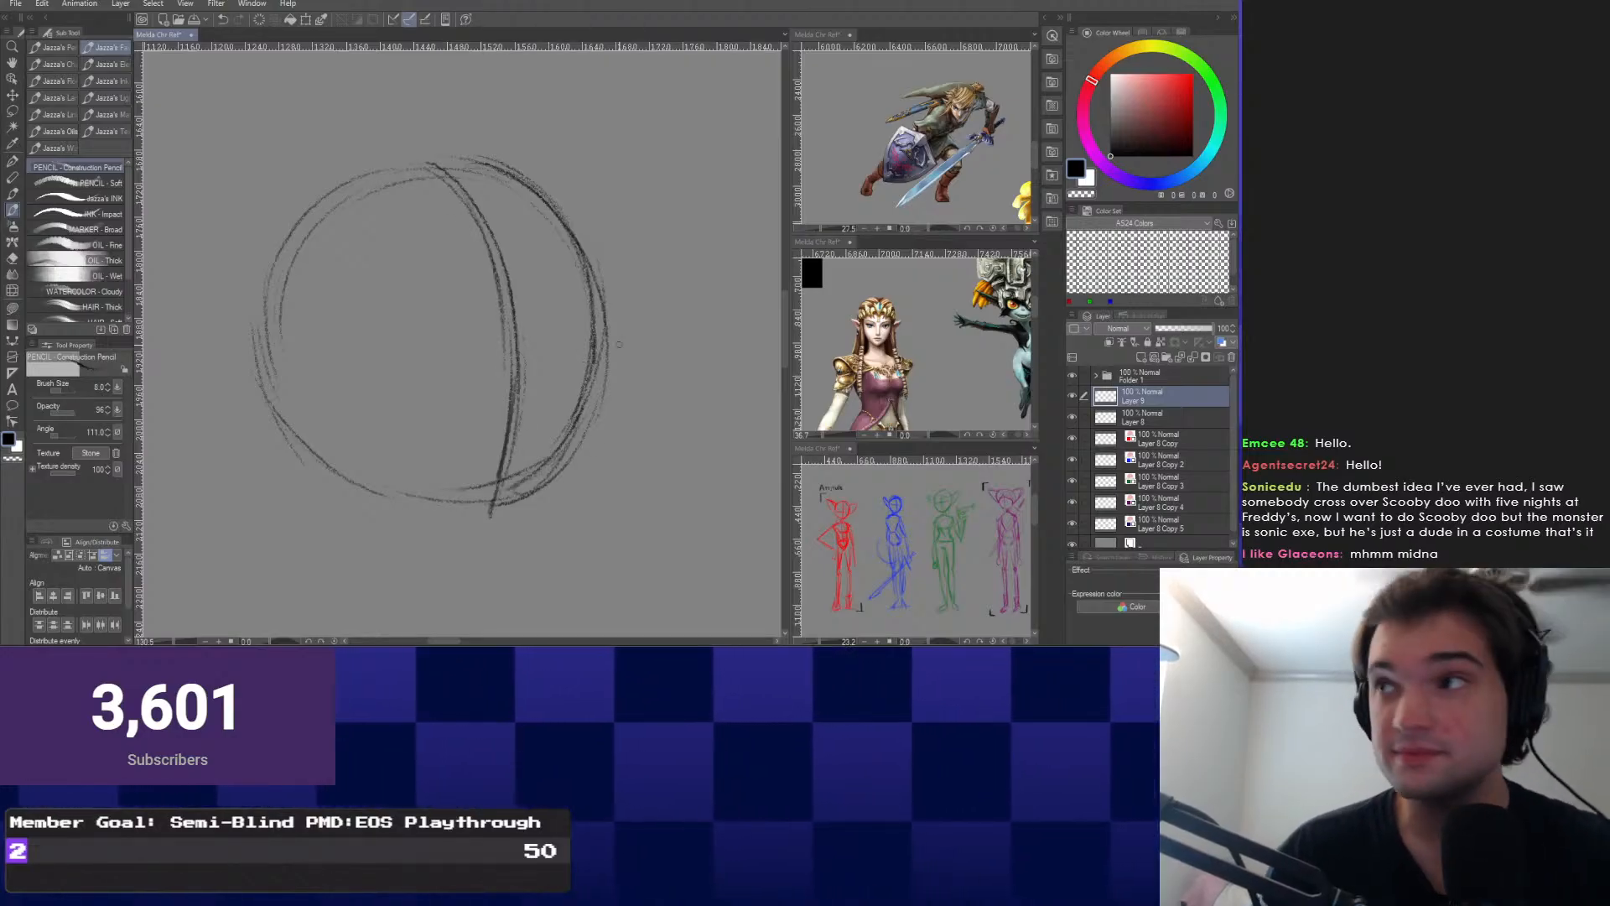
pyautogui.scroll(-2, 440, 501)
pyautogui.scroll(2, 461, 336)
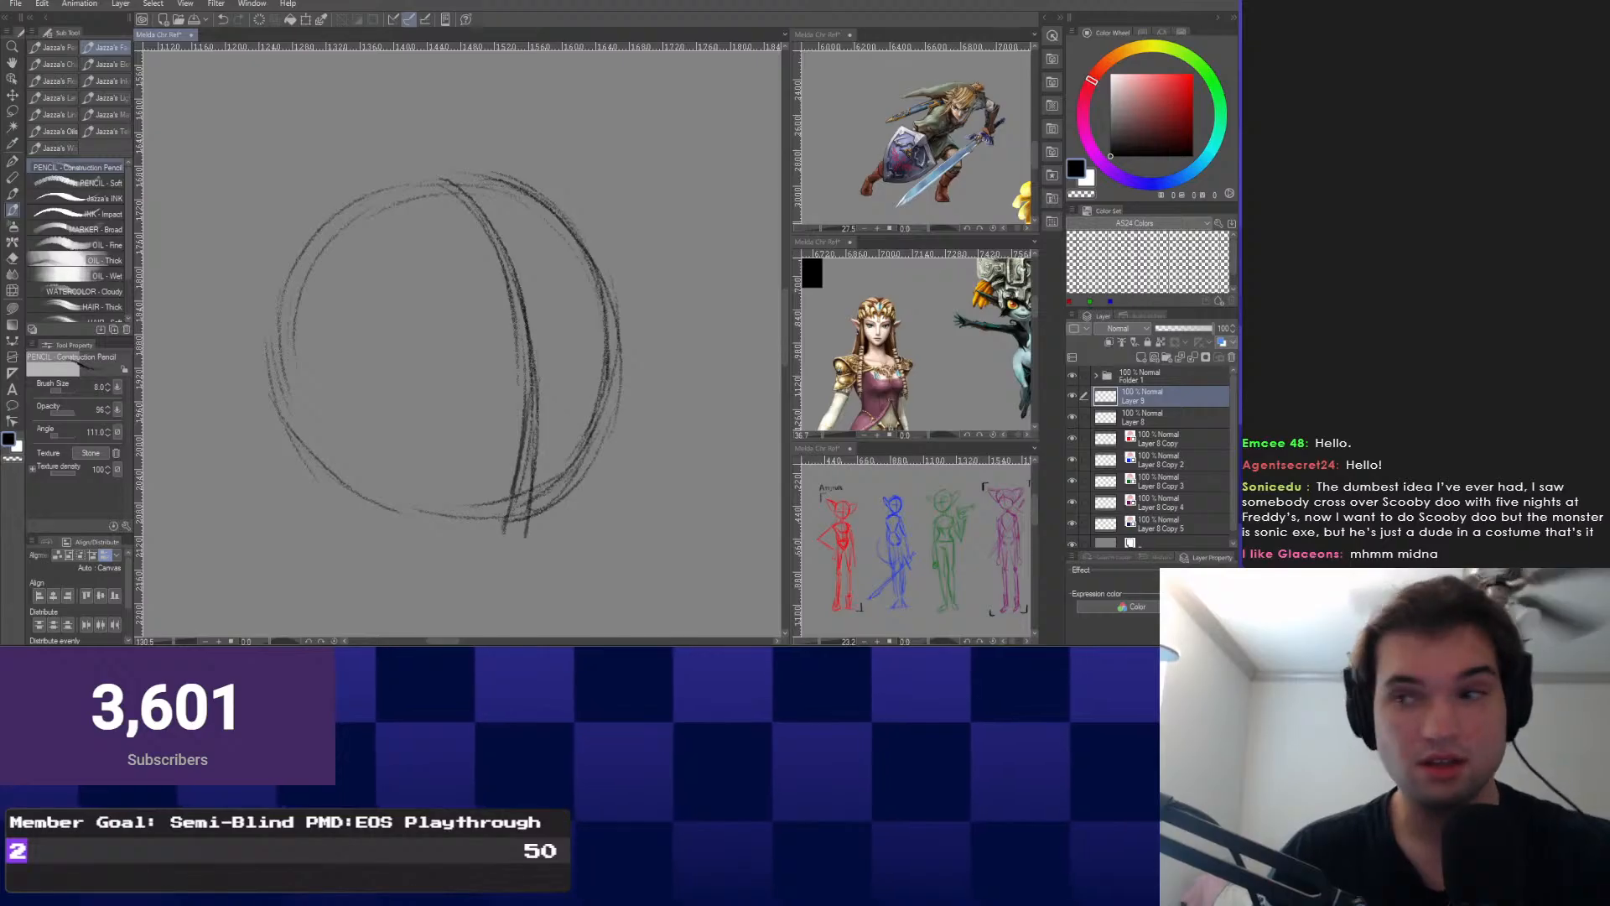
pyautogui.scroll(-1, 462, 335)
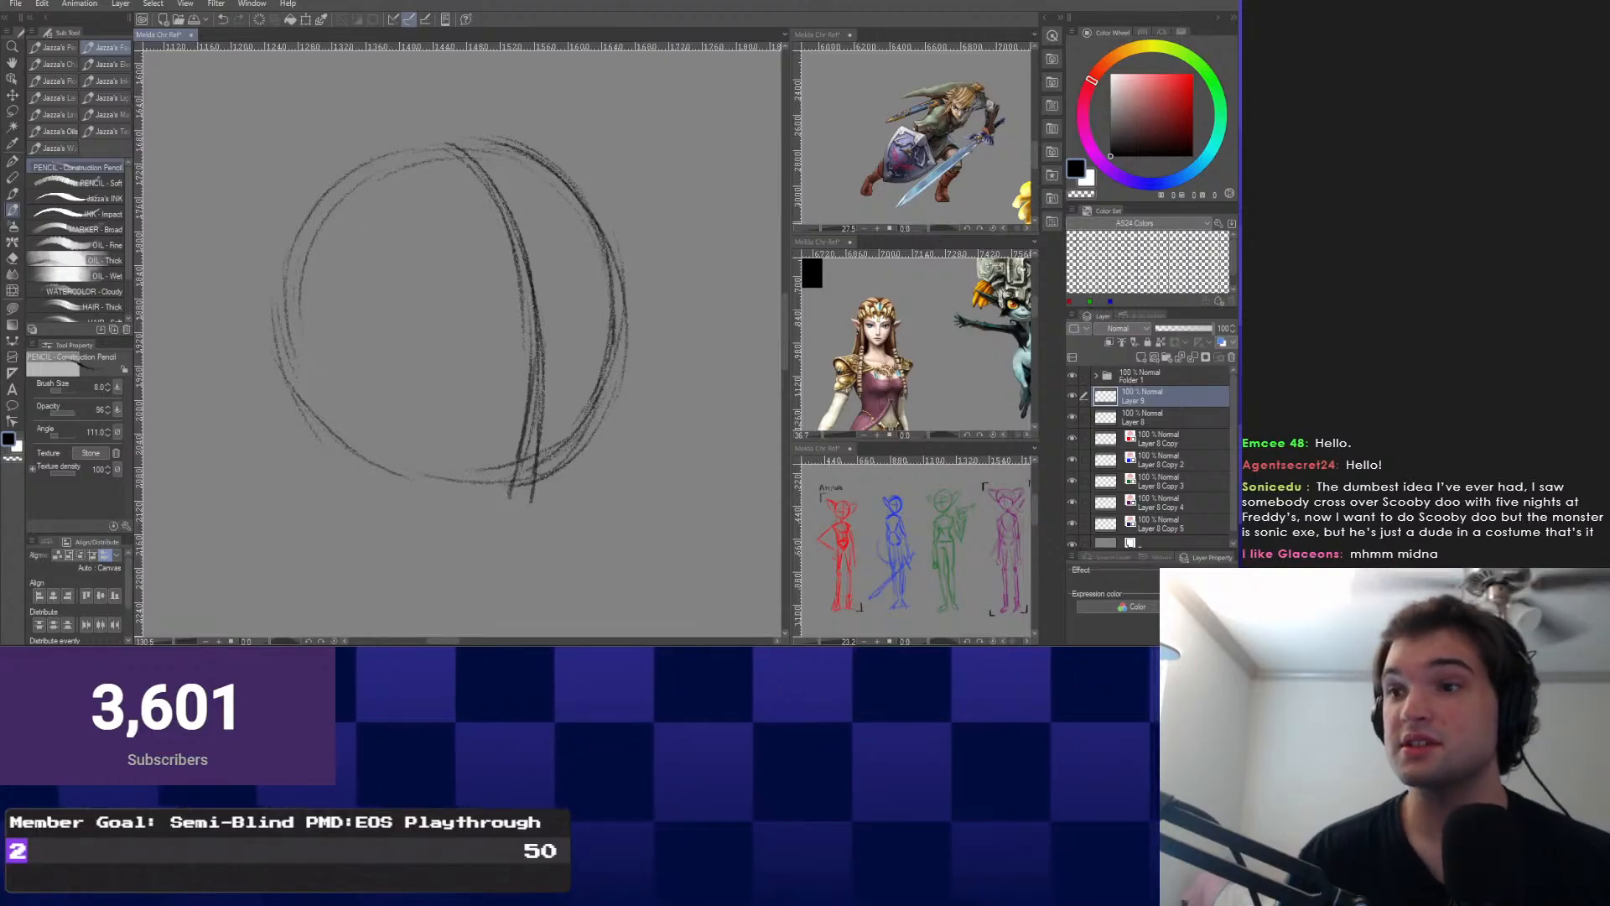
# Extend the centre line further below the circle and add dark strokes along the right edge.
pyautogui.moveTo(503, 419); pyautogui.dragTo(519, 529)
pyautogui.moveTo(526, 482); pyautogui.dragTo(506, 561)
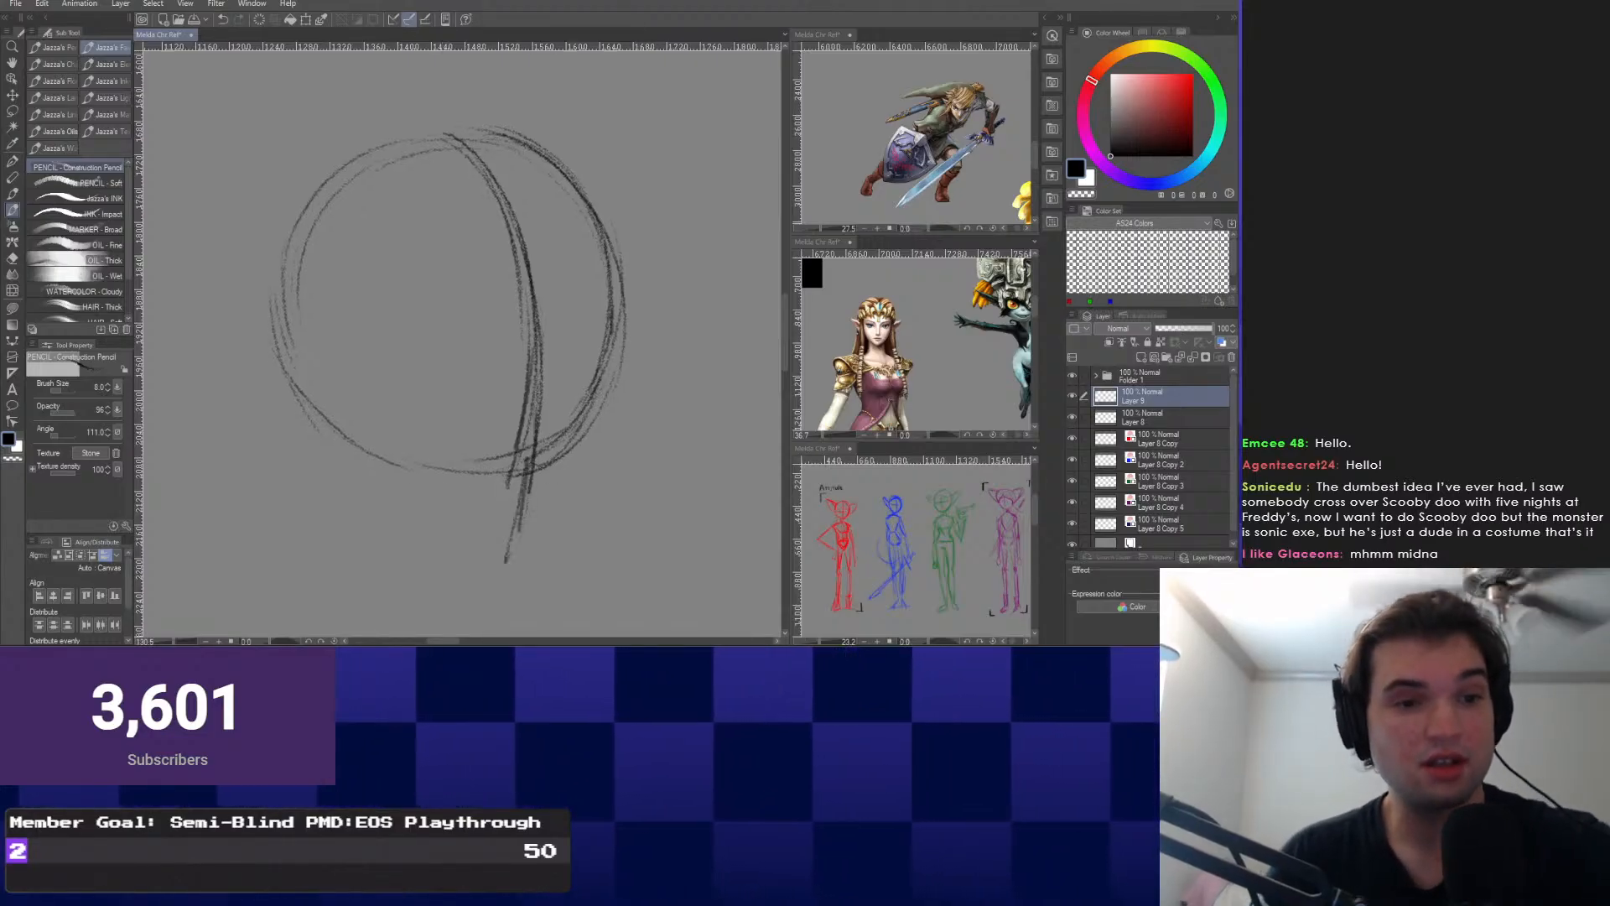
pyautogui.moveTo(604, 220); pyautogui.dragTo(627, 390)
pyautogui.moveTo(612, 306); pyautogui.dragTo(621, 381)
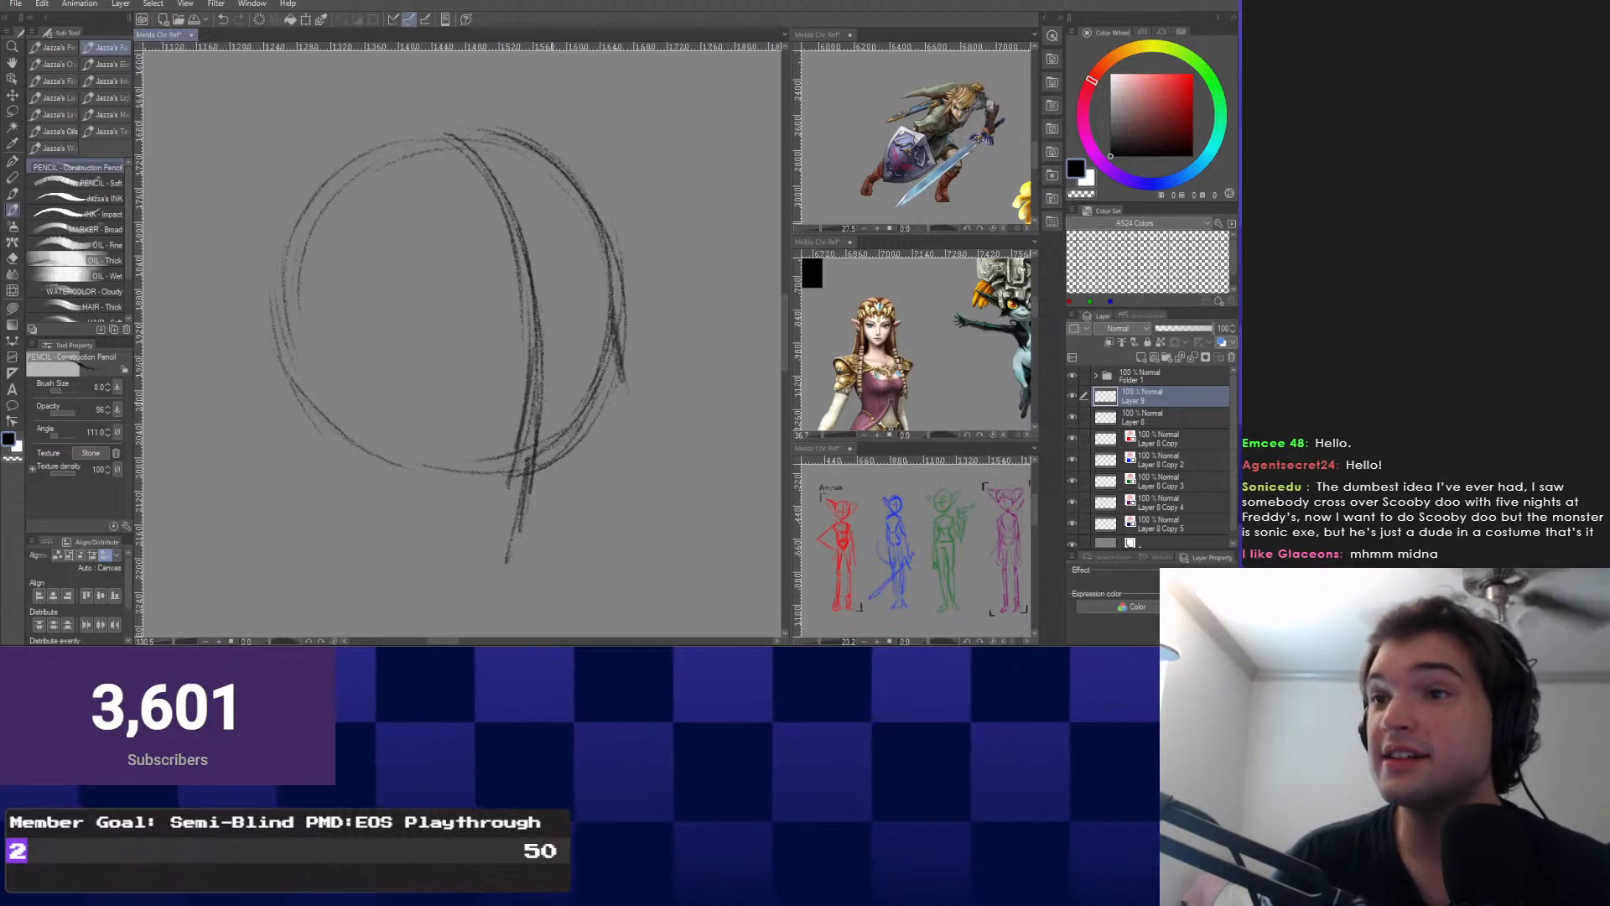
pyautogui.moveTo(579, 329); pyautogui.dragTo(586, 301)
pyautogui.hotkey('ctrl', 'z')
pyautogui.hotkey('ctrl', 'z')
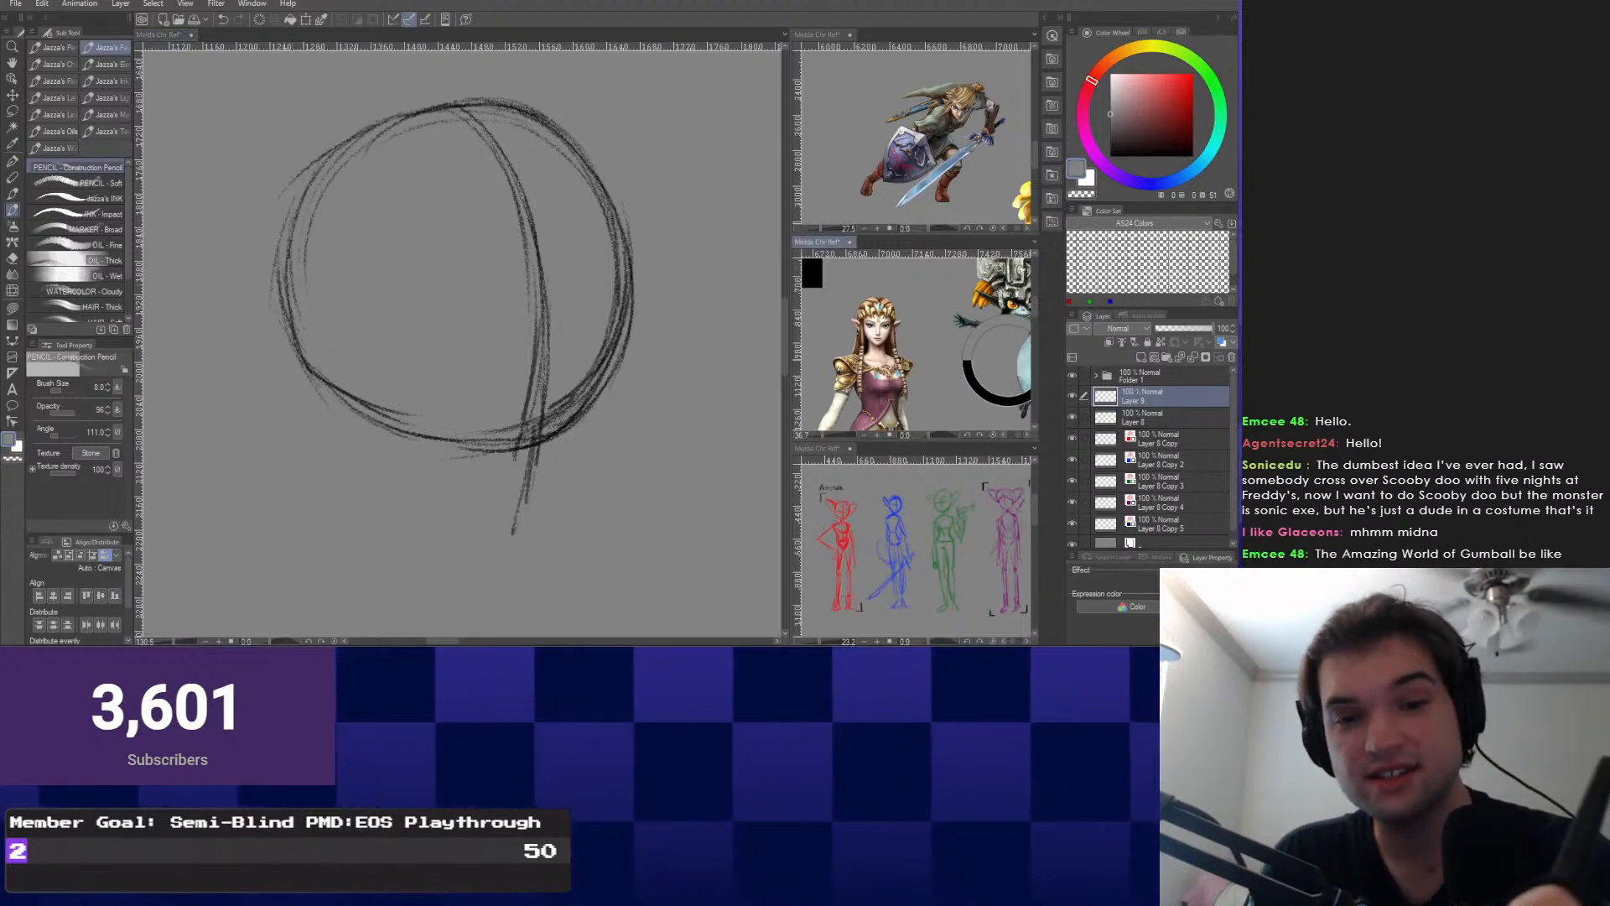
# Pick a light blue colour and try a Lasso Fill blob at lower left, then undo it.
pyautogui.click(1009, 367)
pyautogui.keyDown('alt'); pyautogui.click(1013, 369); pyautogui.keyUp('alt')
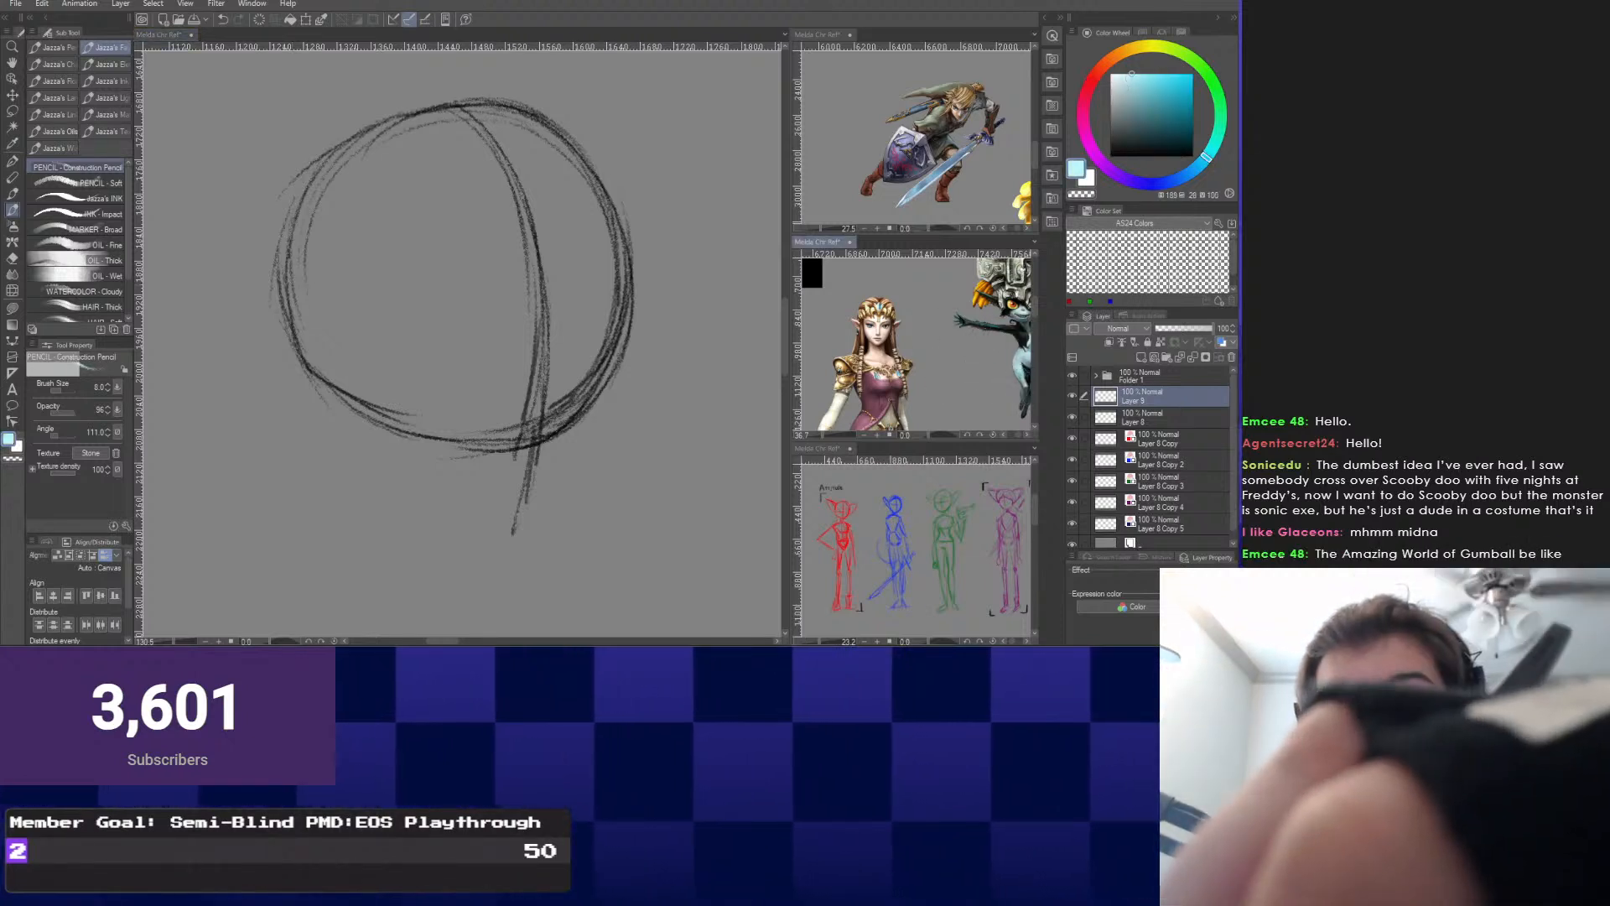
pyautogui.keyDown('alt'); pyautogui.click(1013, 369); pyautogui.keyUp('alt')
pyautogui.rightClick(484, 529)
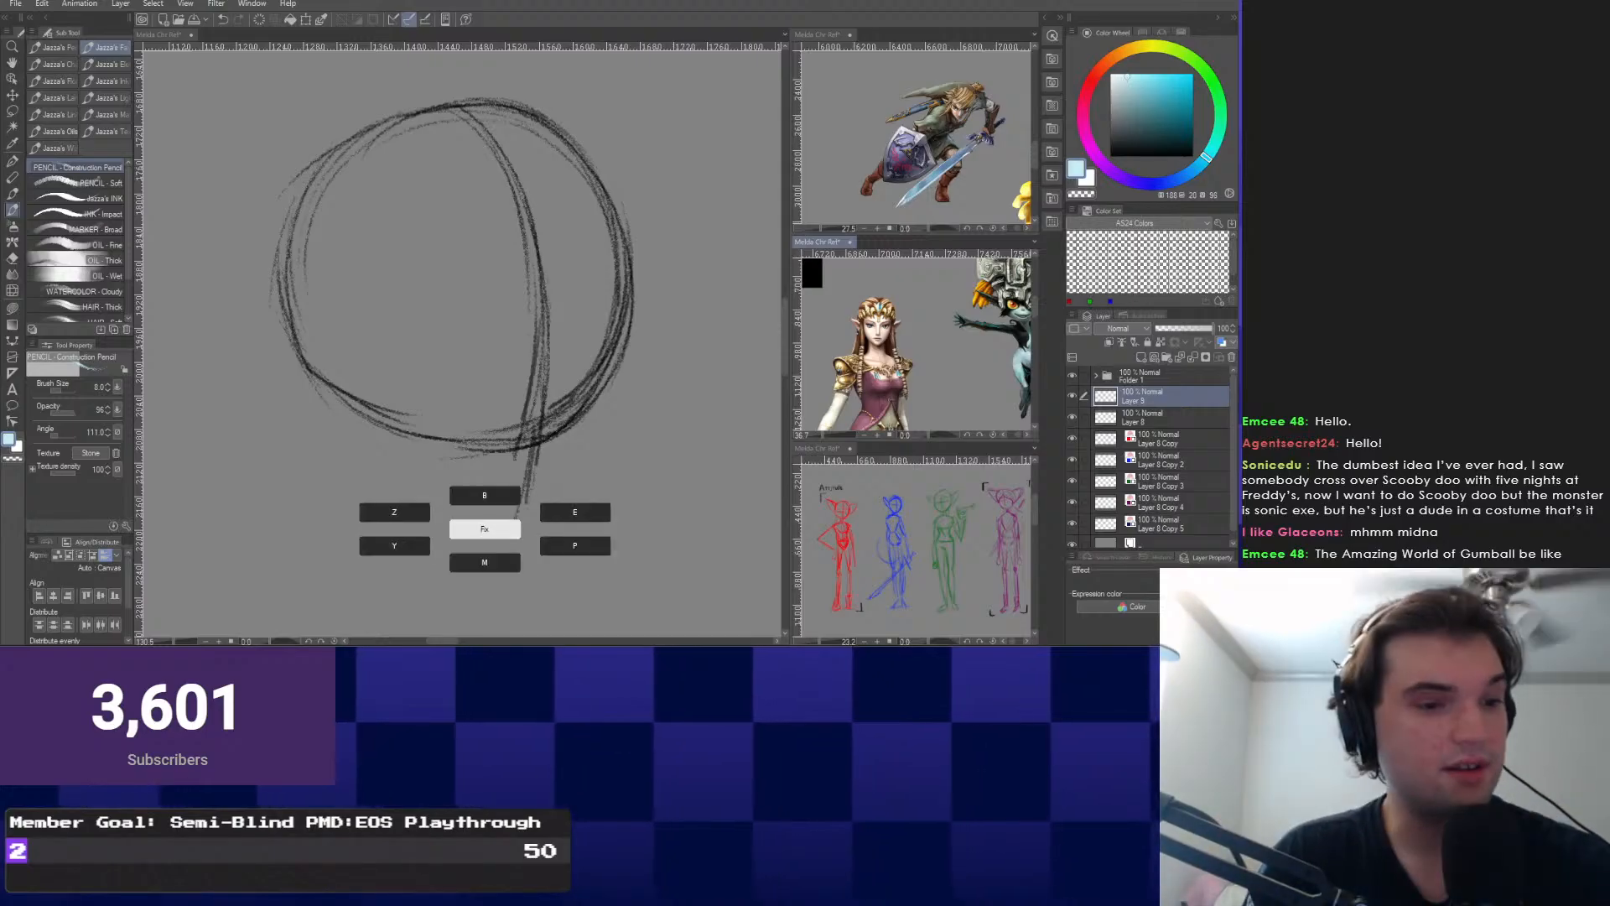
pyautogui.press('g')
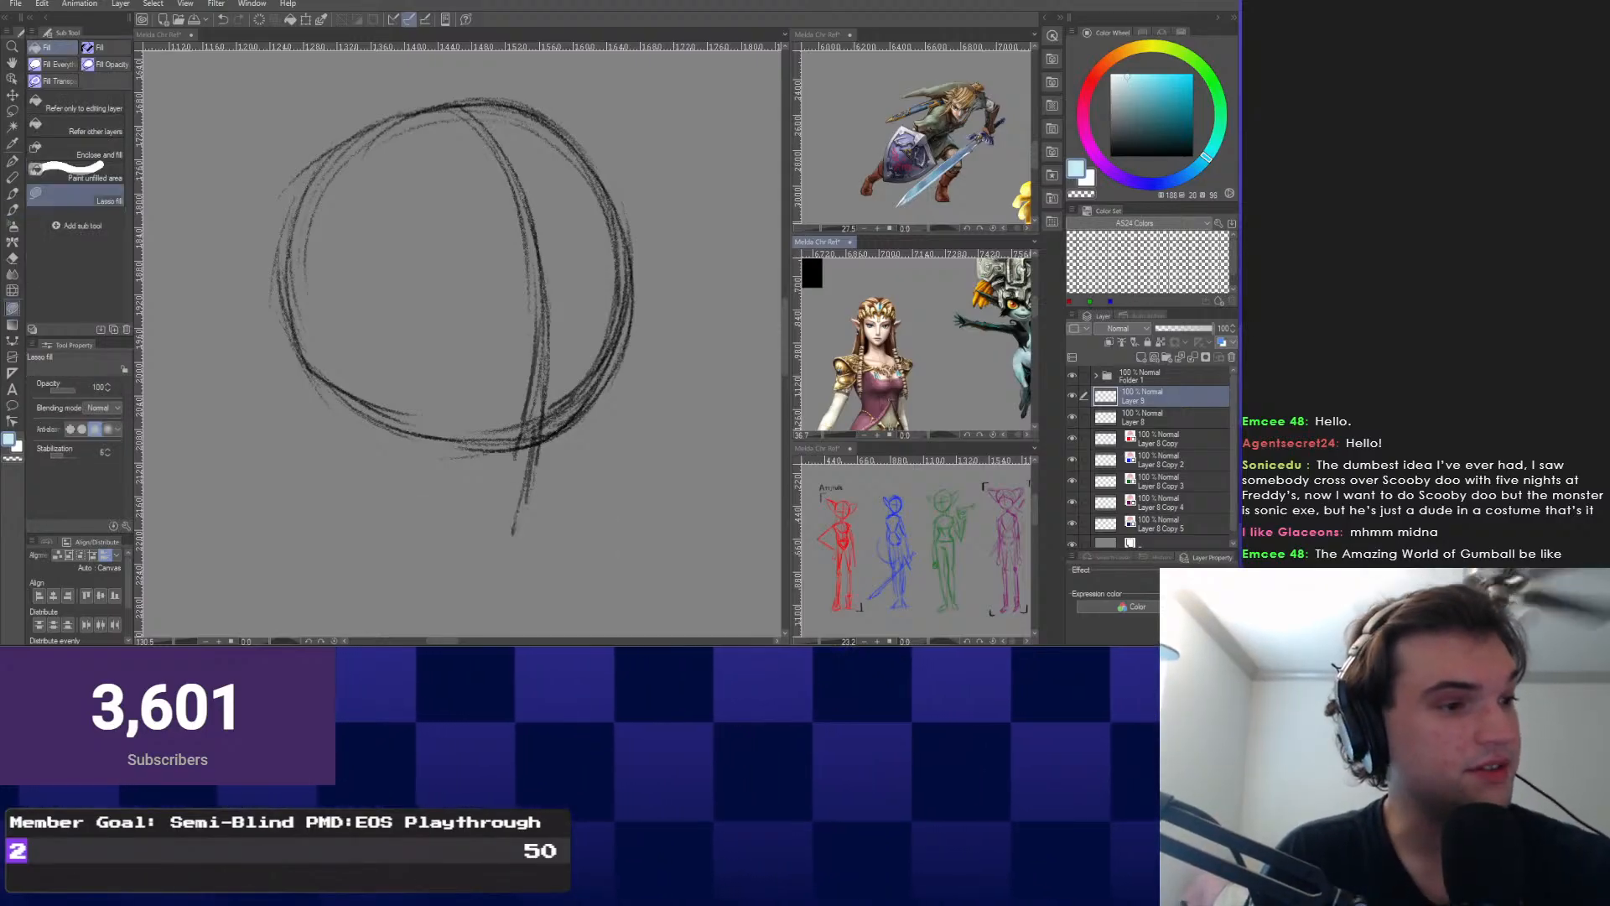
pyautogui.moveTo(276, 459); pyautogui.dragTo(312, 470)
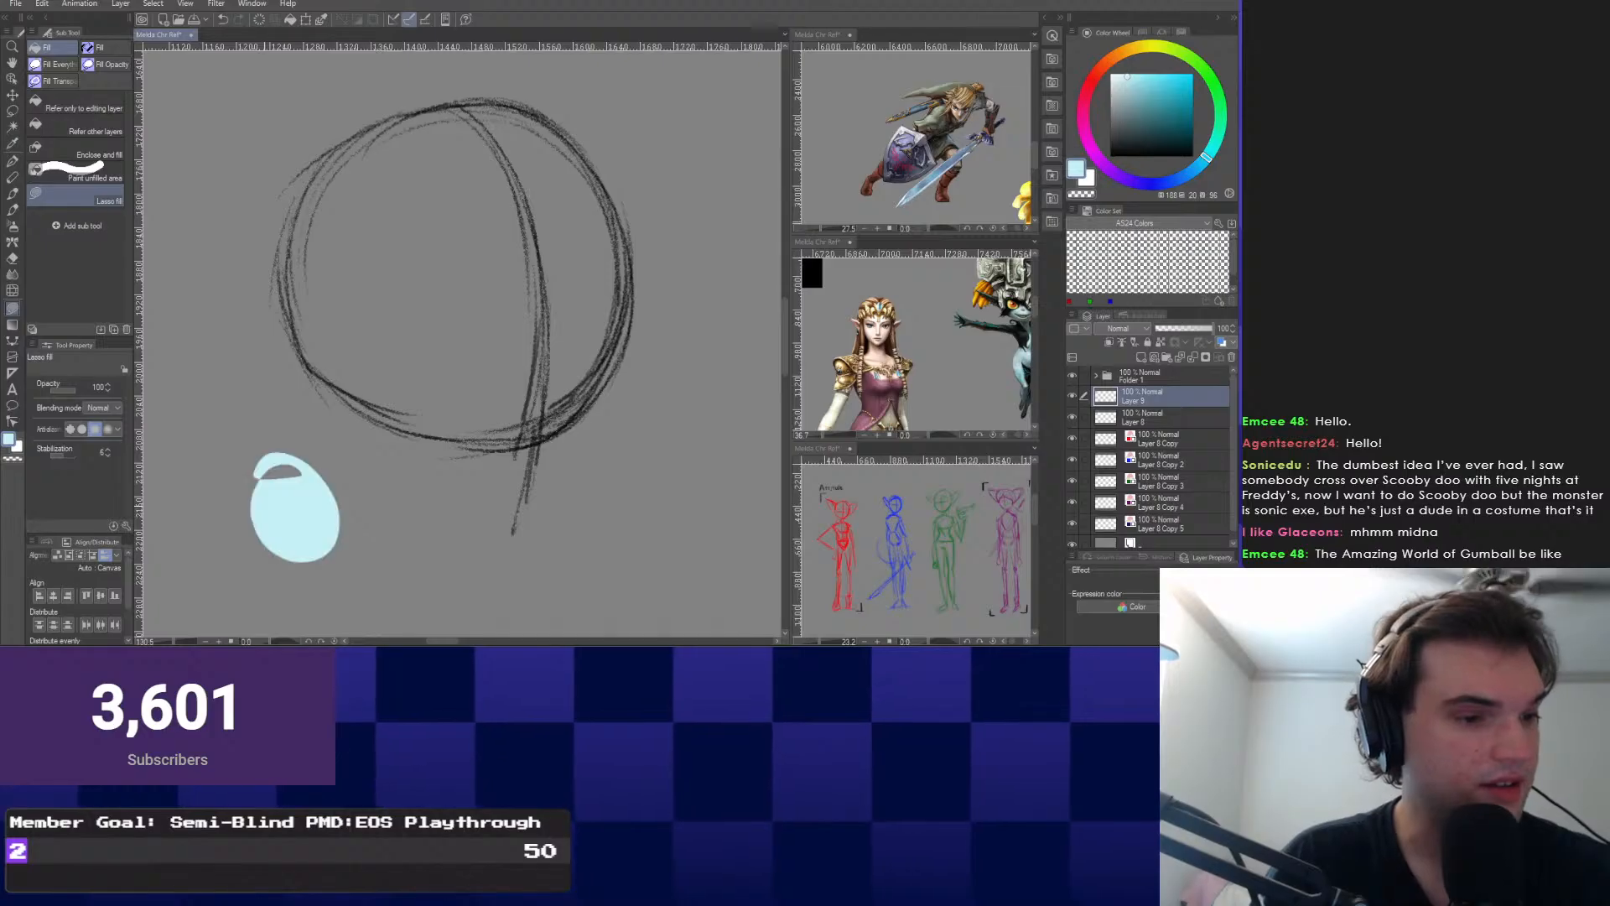
pyautogui.hotkey('ctrl', 'z')
# Reset the colour to black and retrace the circle's upper-right and bottom edges with the Construction Pencil.
pyautogui.click(1111, 156)
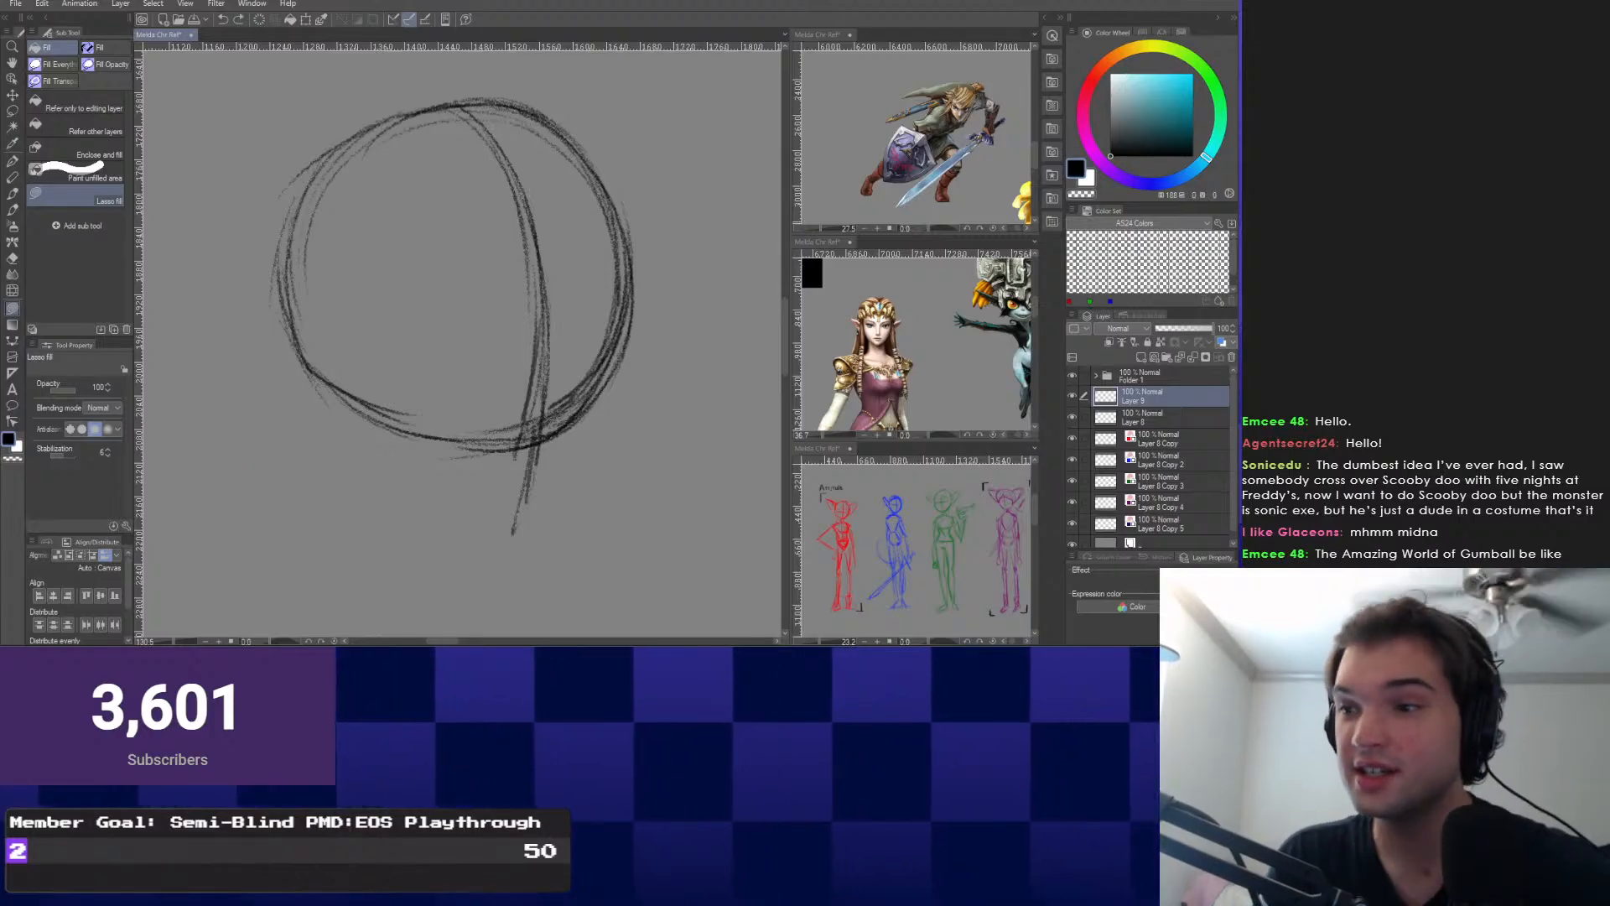
pyautogui.moveTo(357, 411); pyautogui.dragTo(432, 419)
pyautogui.rightClick(431, 421)
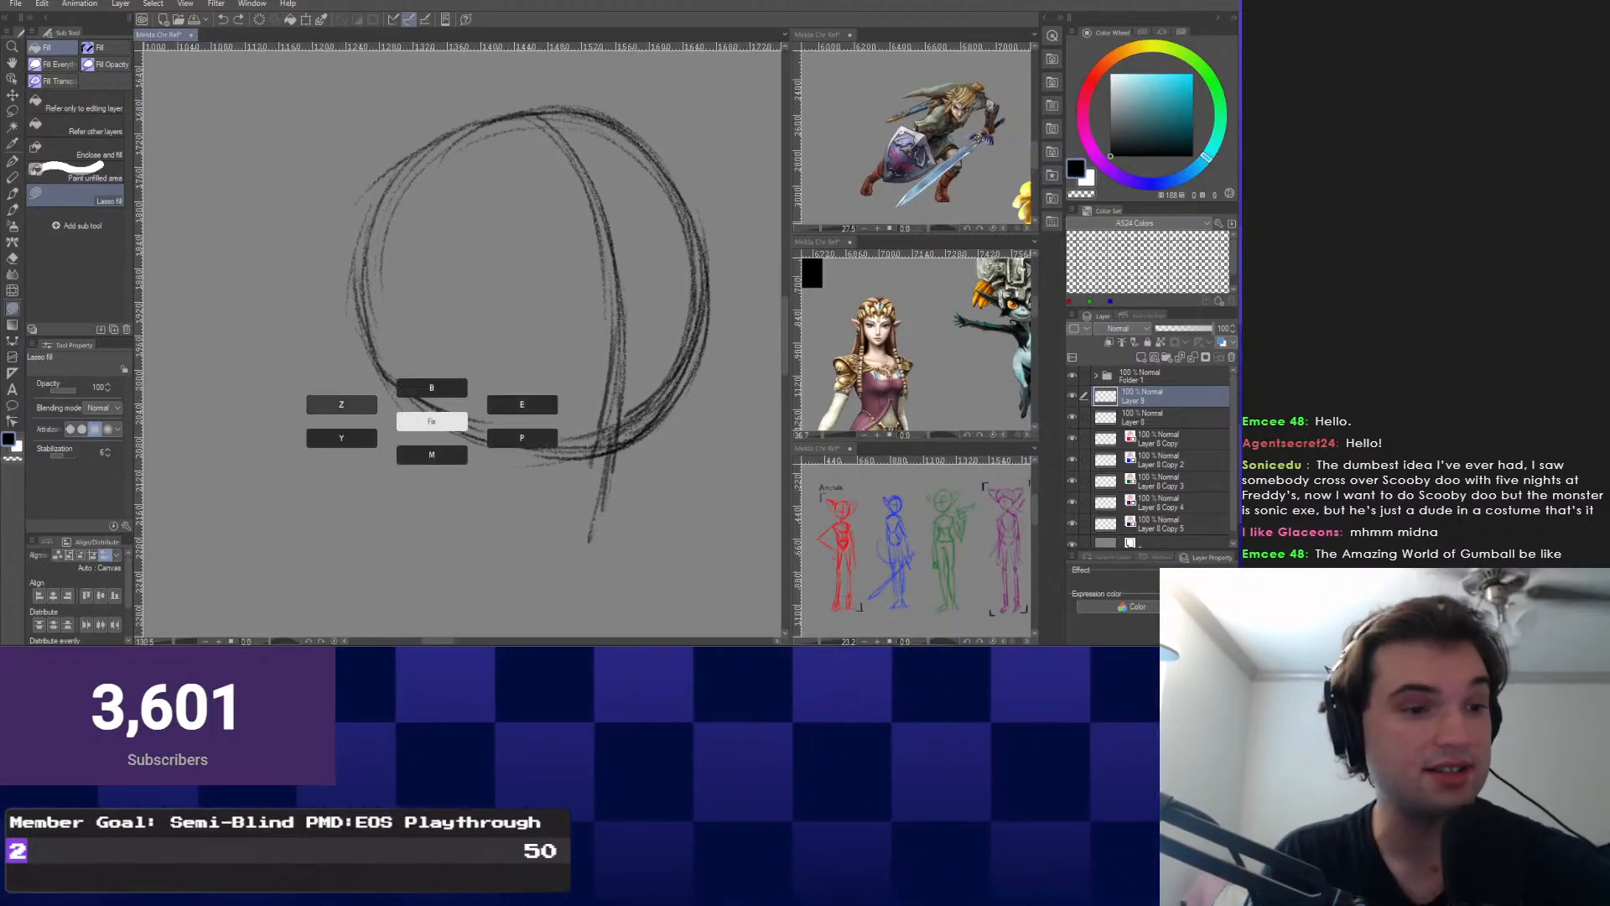
pyautogui.click(337, 436)
pyautogui.moveTo(494, 353); pyautogui.dragTo(457, 308)
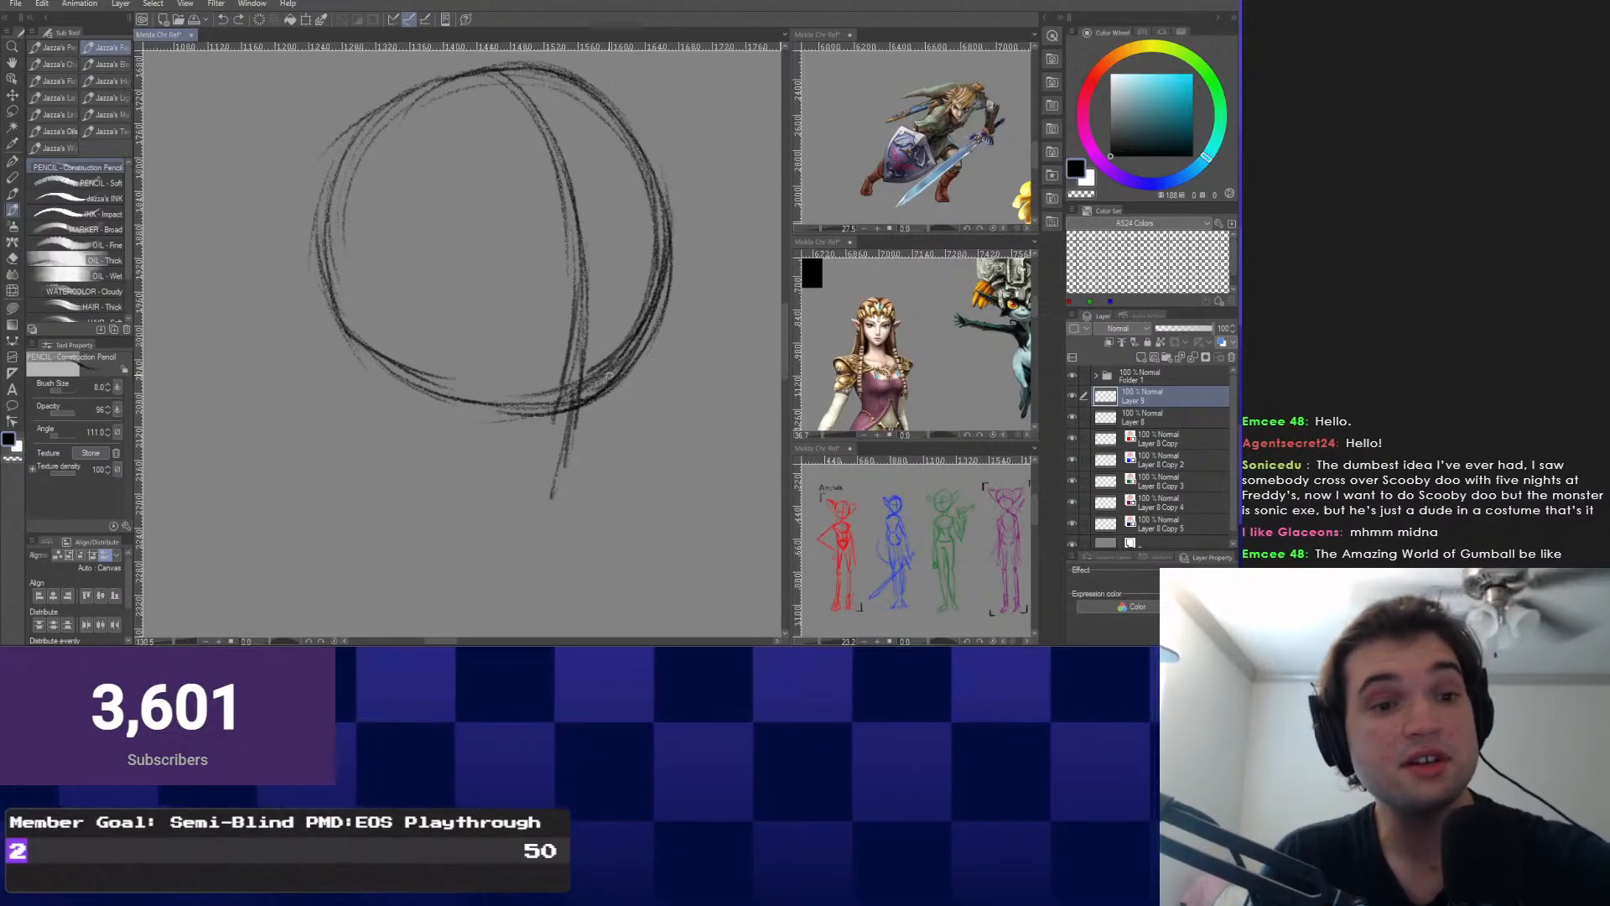
pyautogui.moveTo(600, 116)
pyautogui.mouseDown()
pyautogui.moveTo(580, 183)
pyautogui.moveTo(648, 361)
pyautogui.mouseUp()
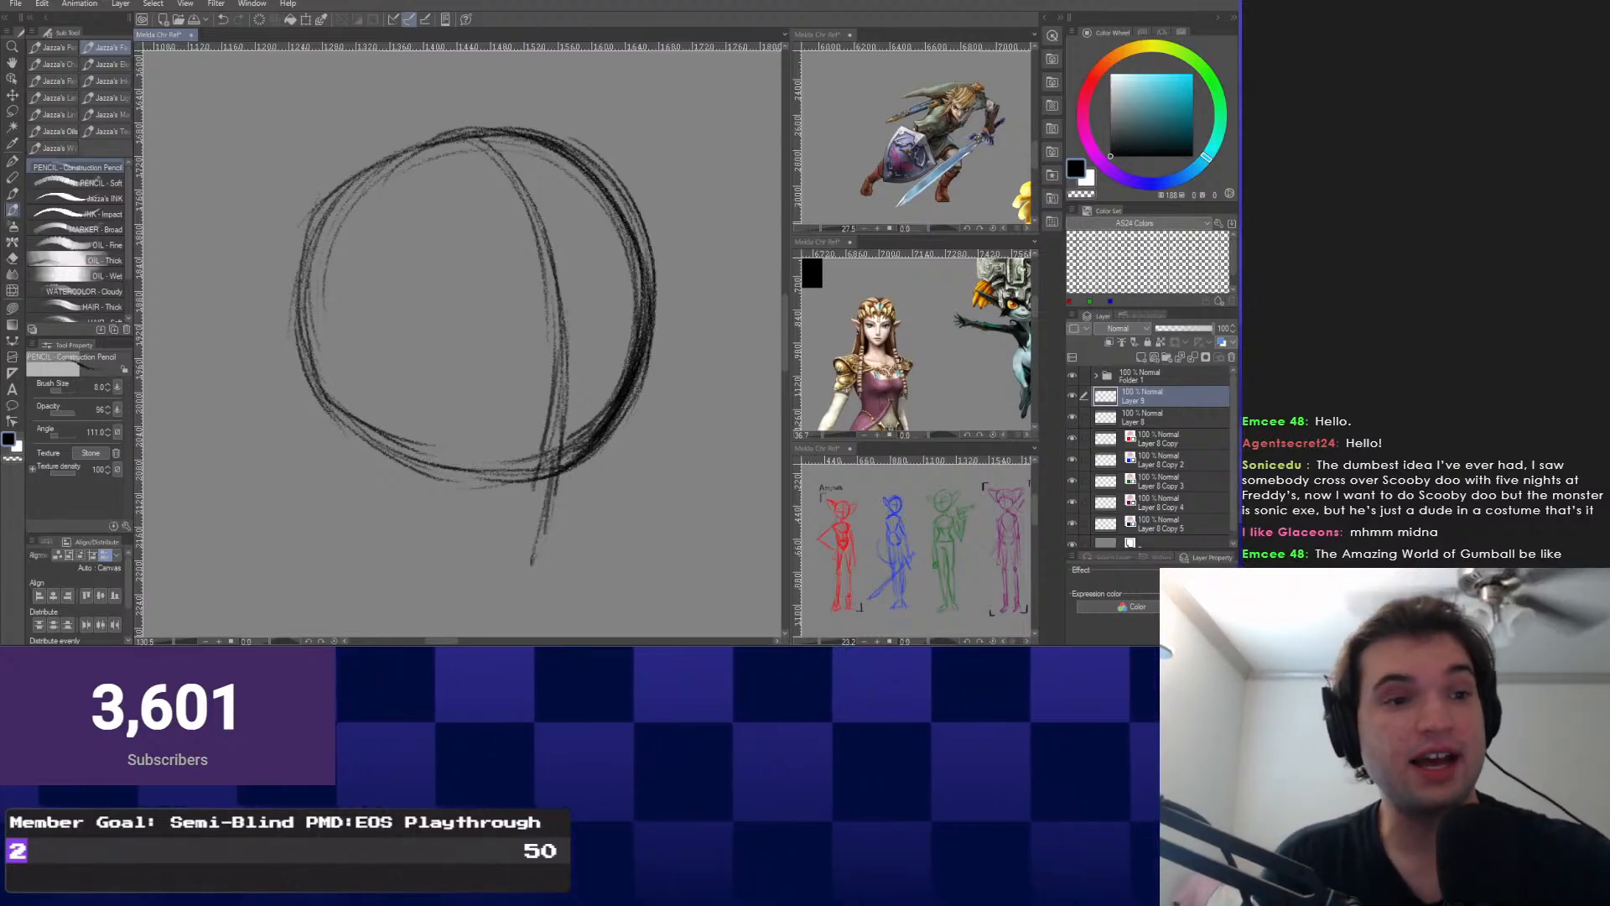
pyautogui.moveTo(346, 440)
pyautogui.mouseDown()
pyautogui.moveTo(551, 474)
pyautogui.moveTo(454, 283)
pyautogui.moveTo(446, 340)
pyautogui.moveTo(530, 449)
pyautogui.moveTo(500, 457)
pyautogui.mouseUp()
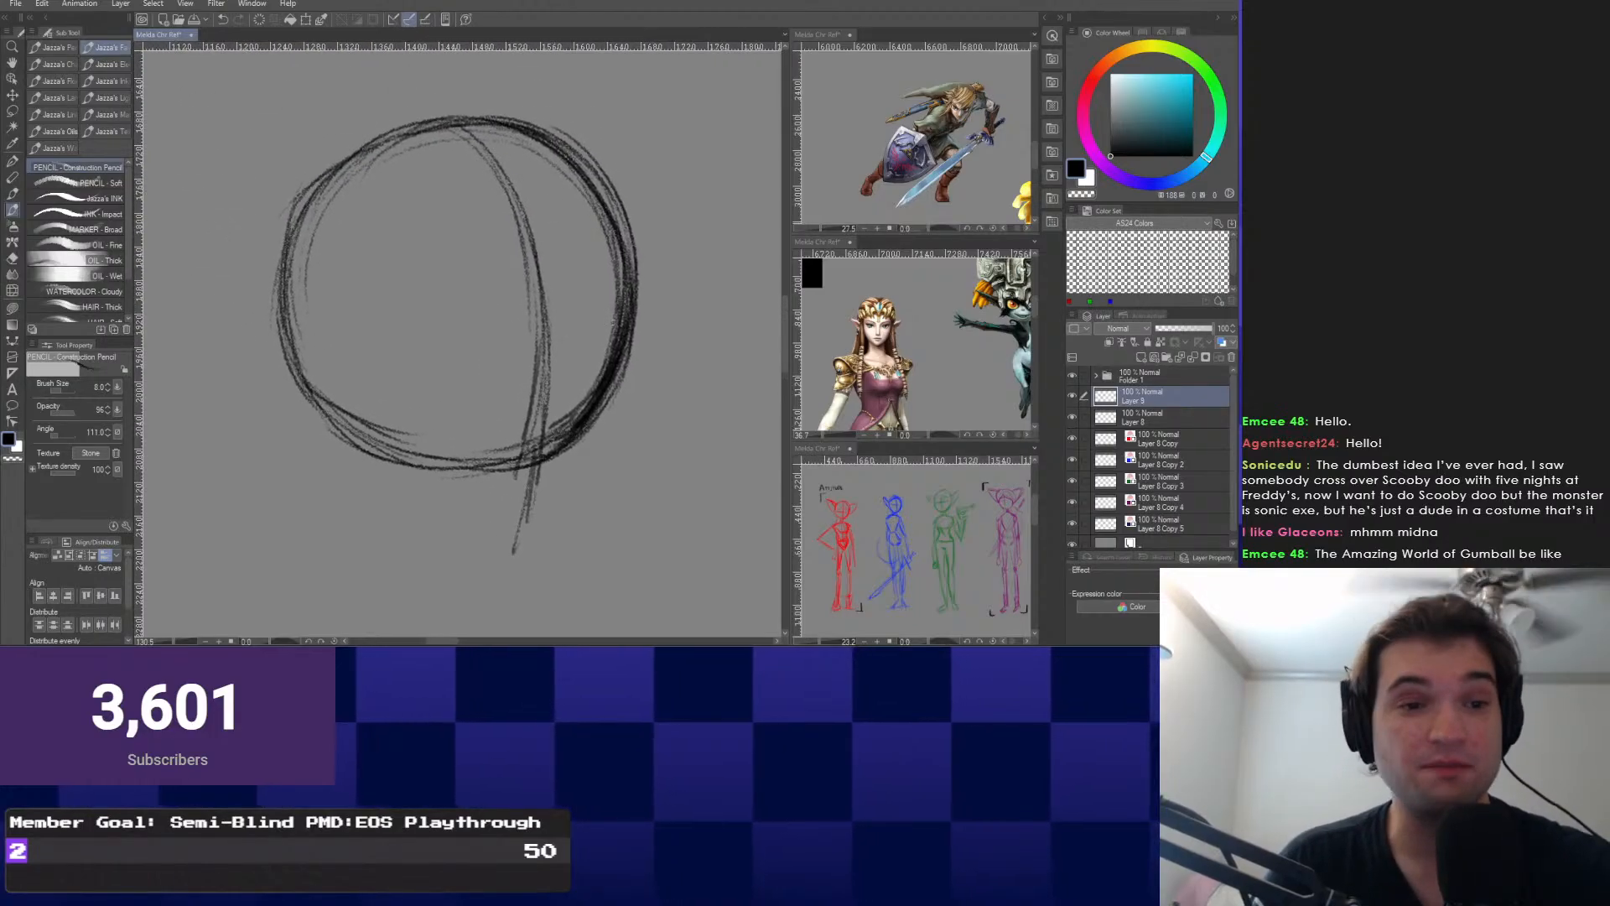
pyautogui.moveTo(553, 128)
pyautogui.mouseDown()
pyautogui.moveTo(644, 386)
pyautogui.moveTo(632, 380)
pyautogui.mouseUp()
pyautogui.rightClick(629, 331)
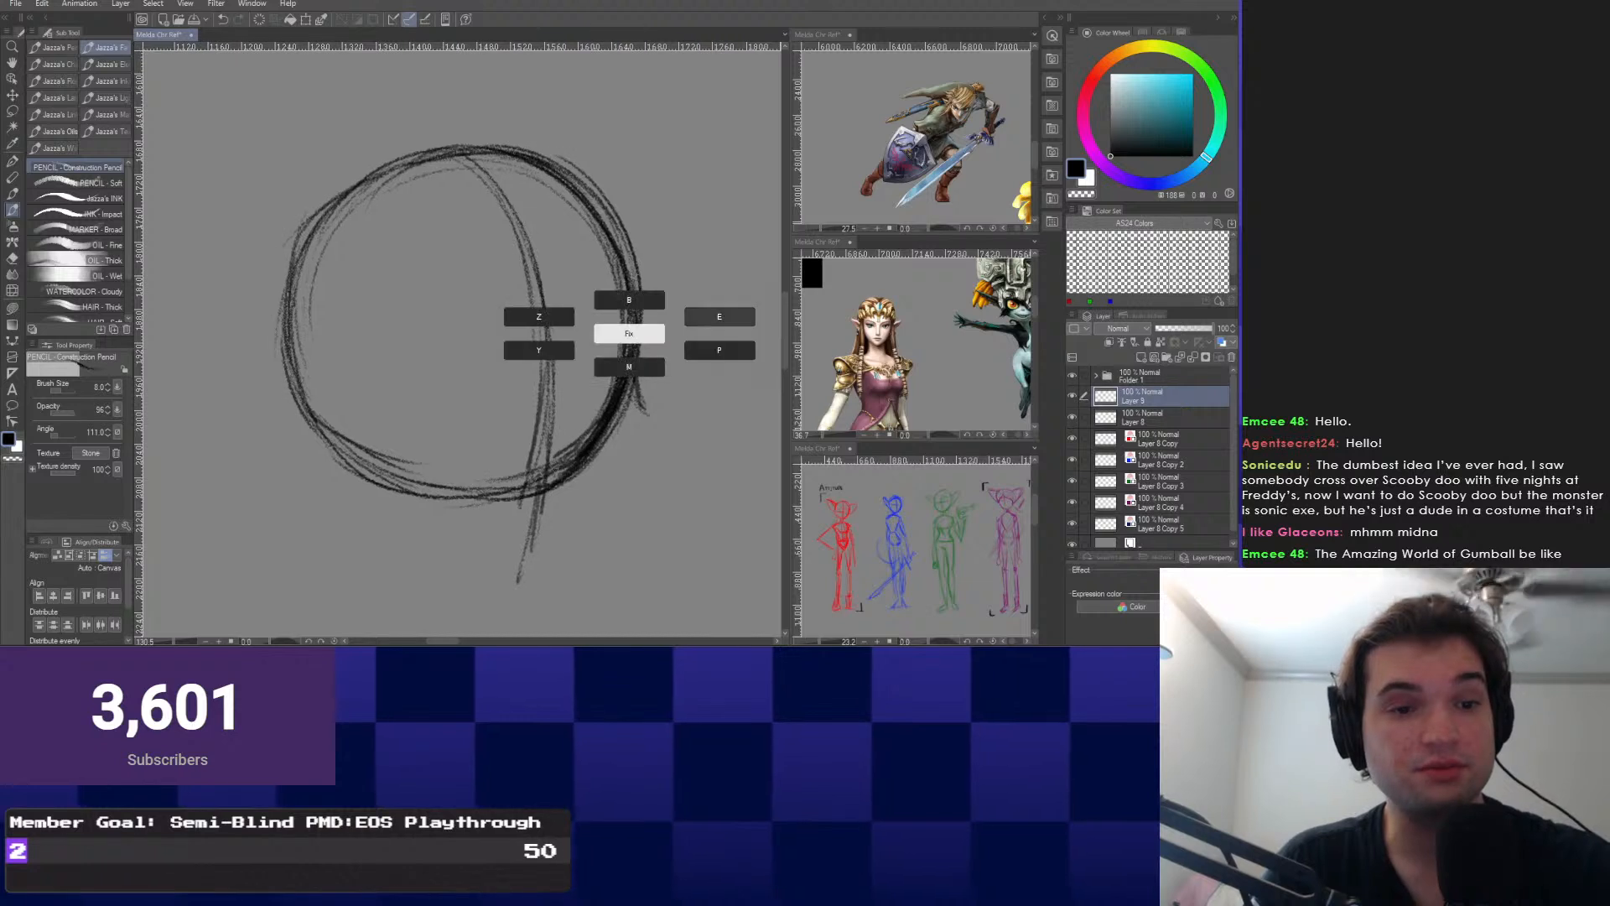
# Erase the inner curved guideline and stray lines inside the circle with the snap eraser.
pyautogui.click(719, 317)
pyautogui.moveTo(609, 238)
pyautogui.mouseDown()
pyautogui.moveTo(591, 436)
pyautogui.moveTo(618, 281)
pyautogui.moveTo(538, 165)
pyautogui.mouseUp()
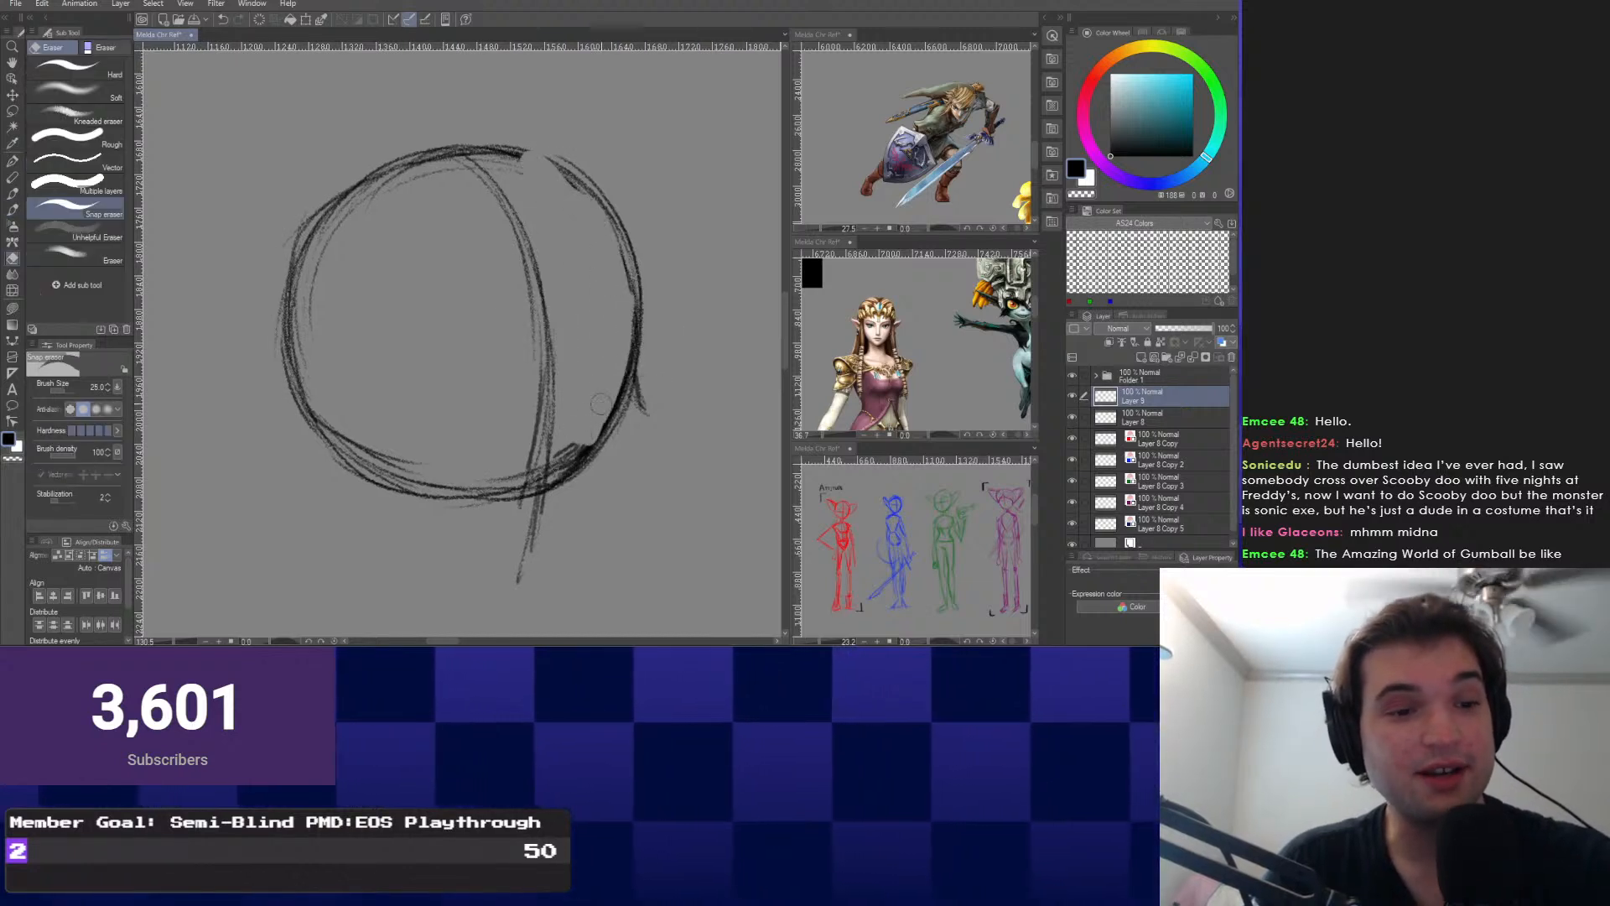
pyautogui.moveTo(498, 470); pyautogui.dragTo(578, 457)
pyautogui.moveTo(493, 178)
pyautogui.mouseDown()
pyautogui.moveTo(544, 339)
pyautogui.moveTo(536, 440)
pyautogui.mouseUp()
pyautogui.moveTo(419, 459); pyautogui.dragTo(329, 429)
pyautogui.moveTo(543, 436); pyautogui.dragTo(549, 384)
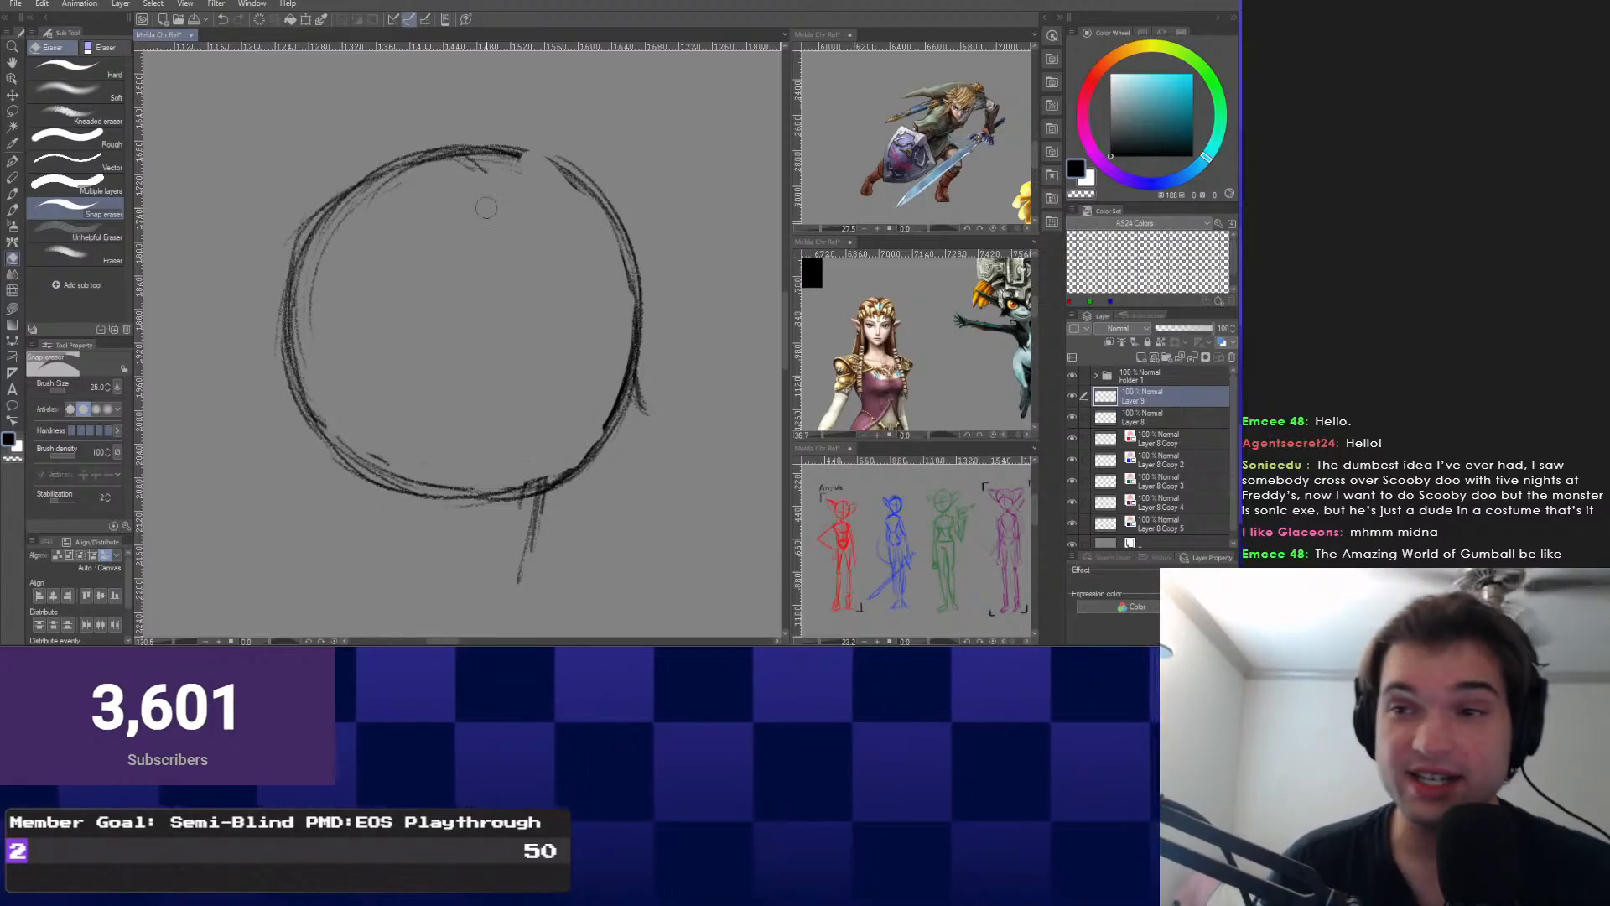
# Switch back to the Construction Pencil, close the circle's upper-right gap and draw a horizontal guideline.
pyautogui.rightClick(290, 359)
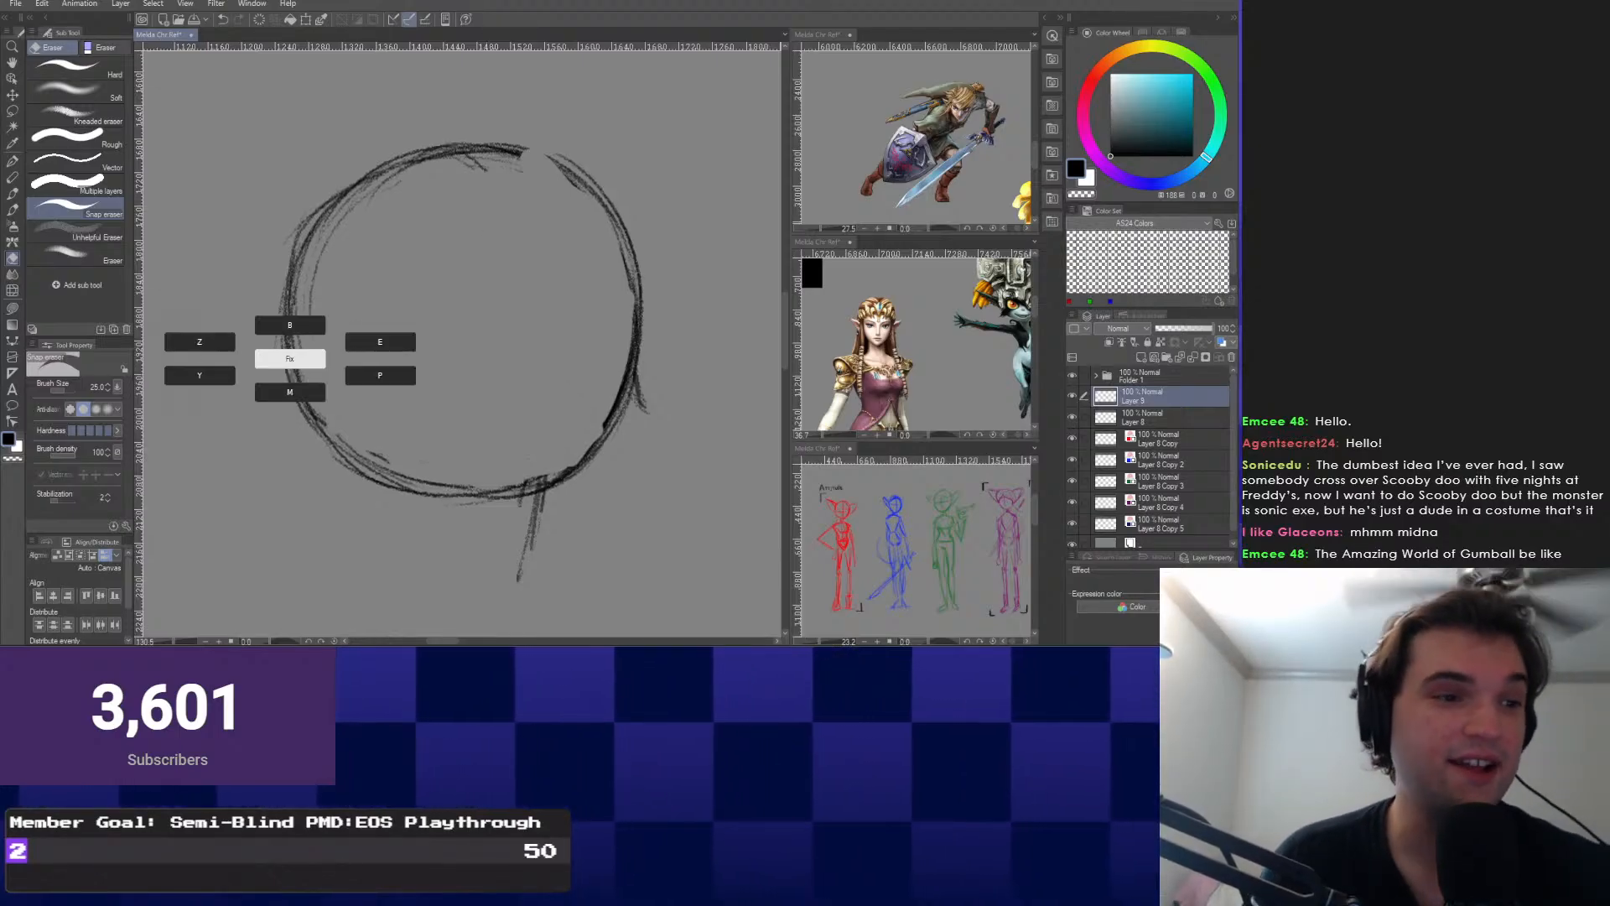
pyautogui.click(199, 343)
pyautogui.moveTo(479, 148)
pyautogui.mouseDown()
pyautogui.moveTo(597, 230)
pyautogui.moveTo(634, 322)
pyautogui.moveTo(575, 277)
pyautogui.moveTo(609, 355)
pyautogui.mouseUp()
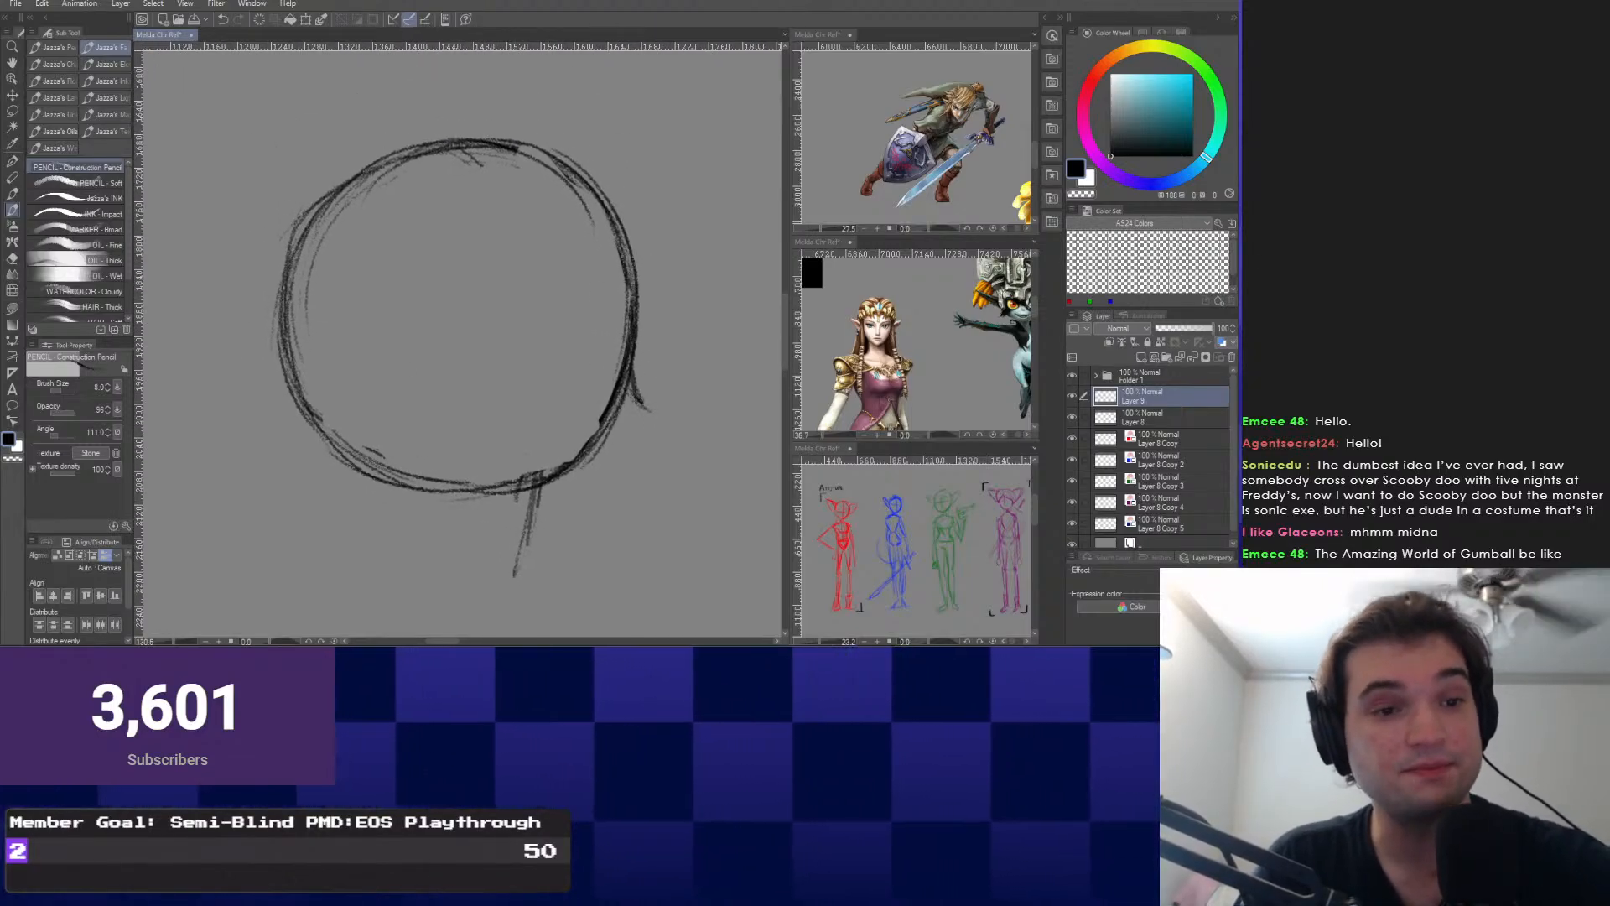
pyautogui.moveTo(623, 352); pyautogui.dragTo(302, 364)
pyautogui.moveTo(465, 158); pyautogui.dragTo(478, 495)
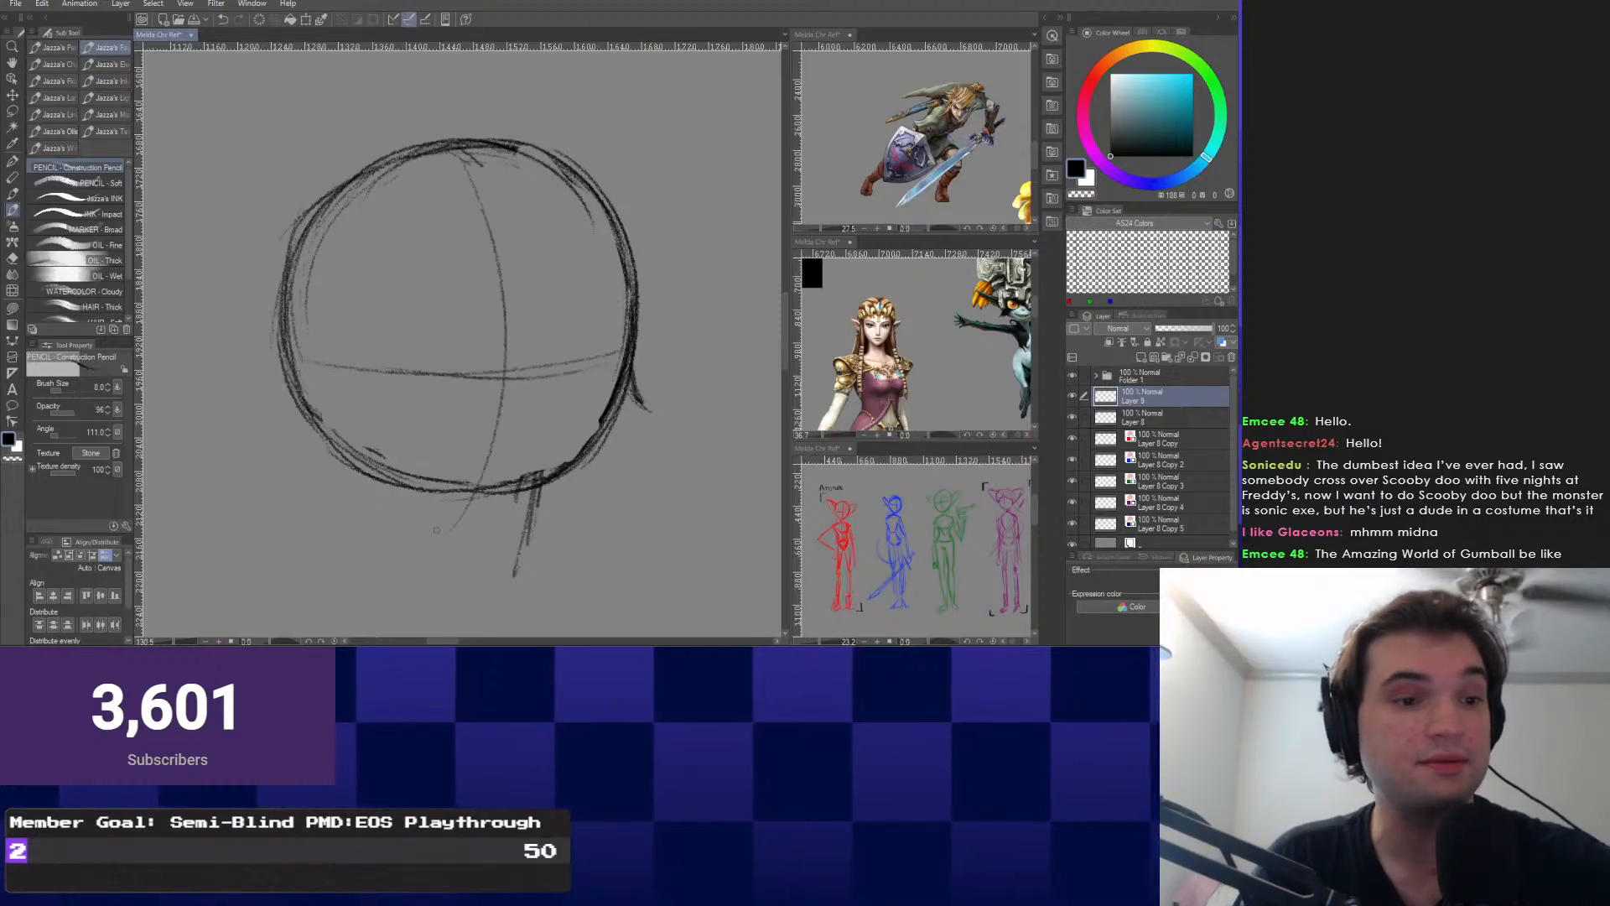
pyautogui.hotkey('ctrl', 'z')
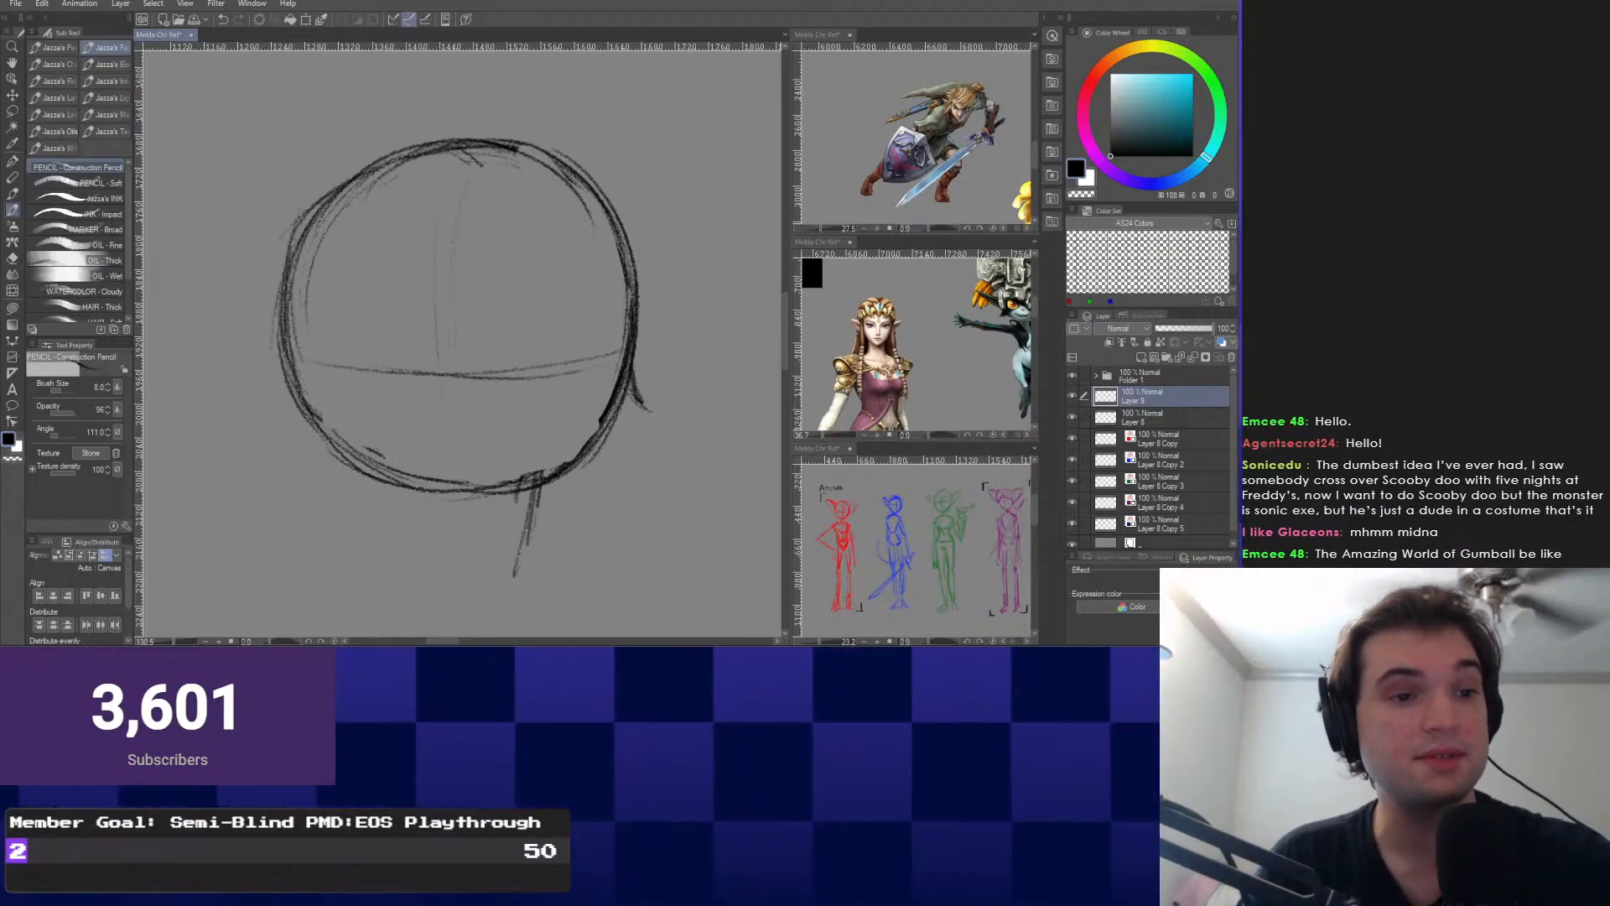
# Draw a narrow vertical ellipse and a flat horizontal ellipse crossing the circle, plus a darker vertical curve.
pyautogui.moveTo(429, 362); pyautogui.dragTo(527, 309)
pyautogui.moveTo(469, 173); pyautogui.dragTo(549, 301)
pyautogui.moveTo(314, 365); pyautogui.dragTo(614, 350)
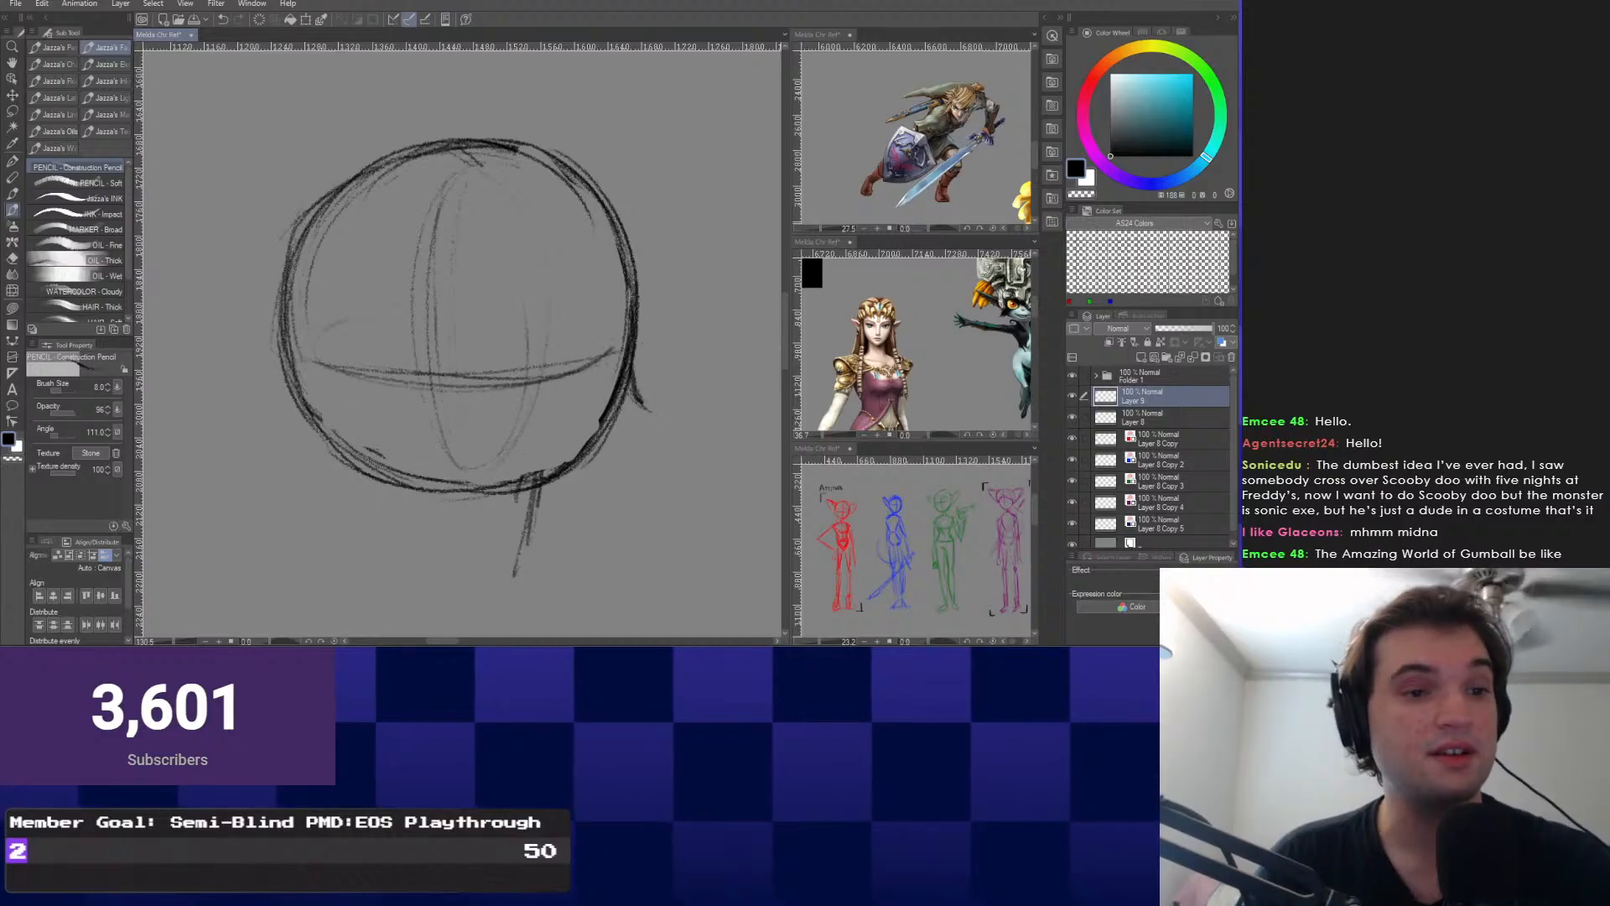
pyautogui.moveTo(297, 341); pyautogui.dragTo(606, 329)
pyautogui.hotkey('ctrl', 'z')
pyautogui.moveTo(255, 337)
pyautogui.mouseDown()
pyautogui.moveTo(629, 327)
pyautogui.moveTo(512, 345)
pyautogui.mouseUp()
pyautogui.moveTo(488, 159); pyautogui.dragTo(520, 440)
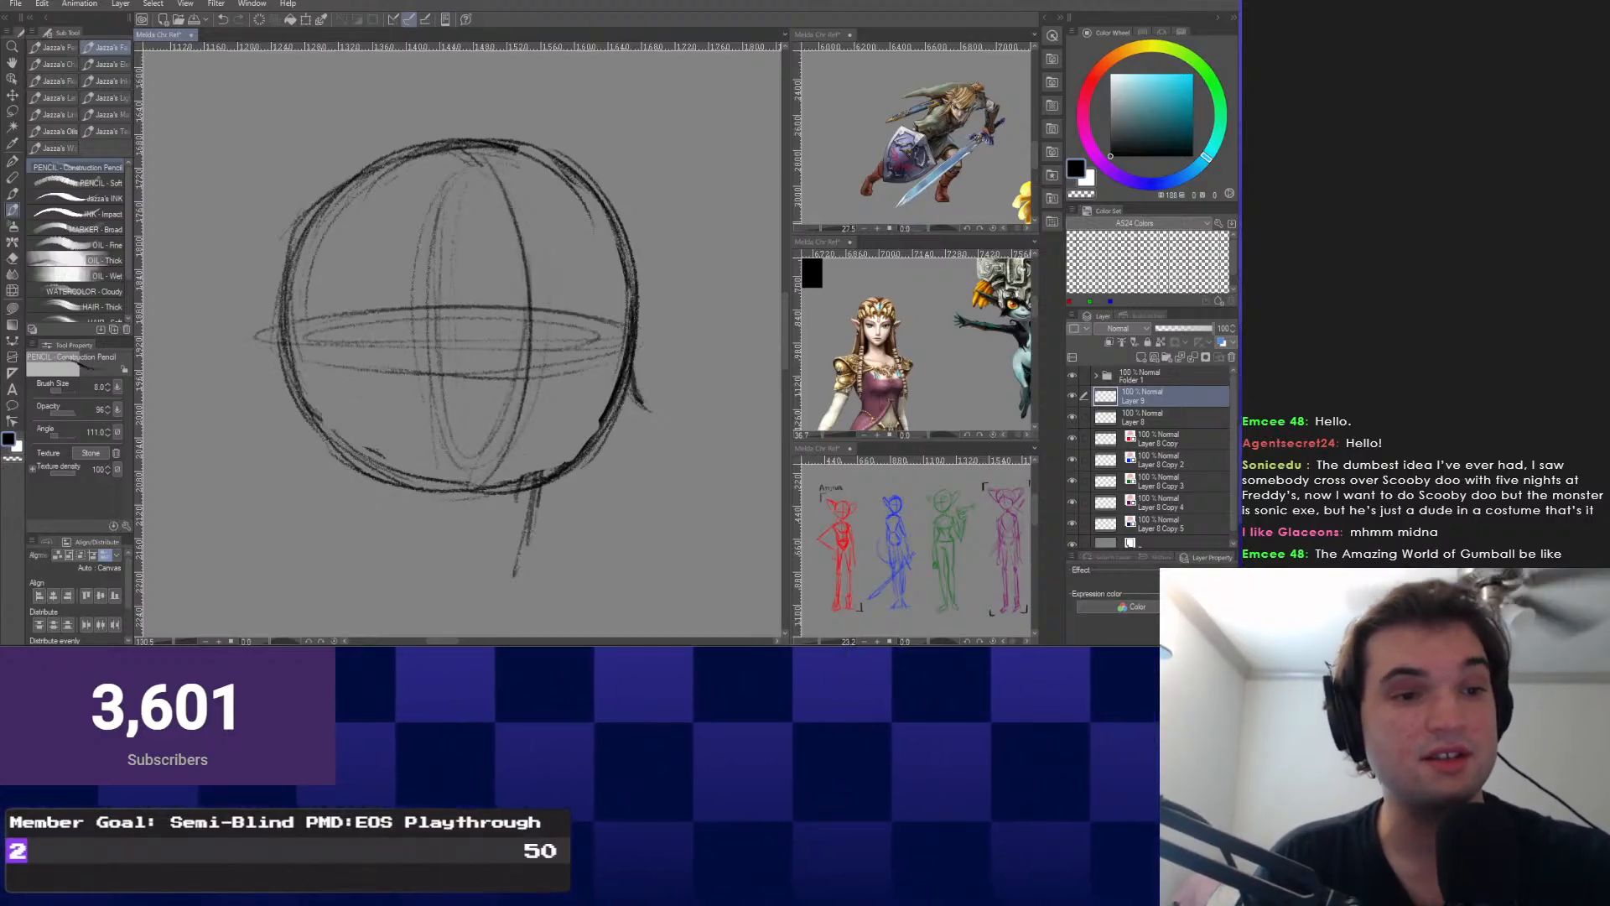
pyautogui.moveTo(481, 386); pyautogui.dragTo(506, 409)
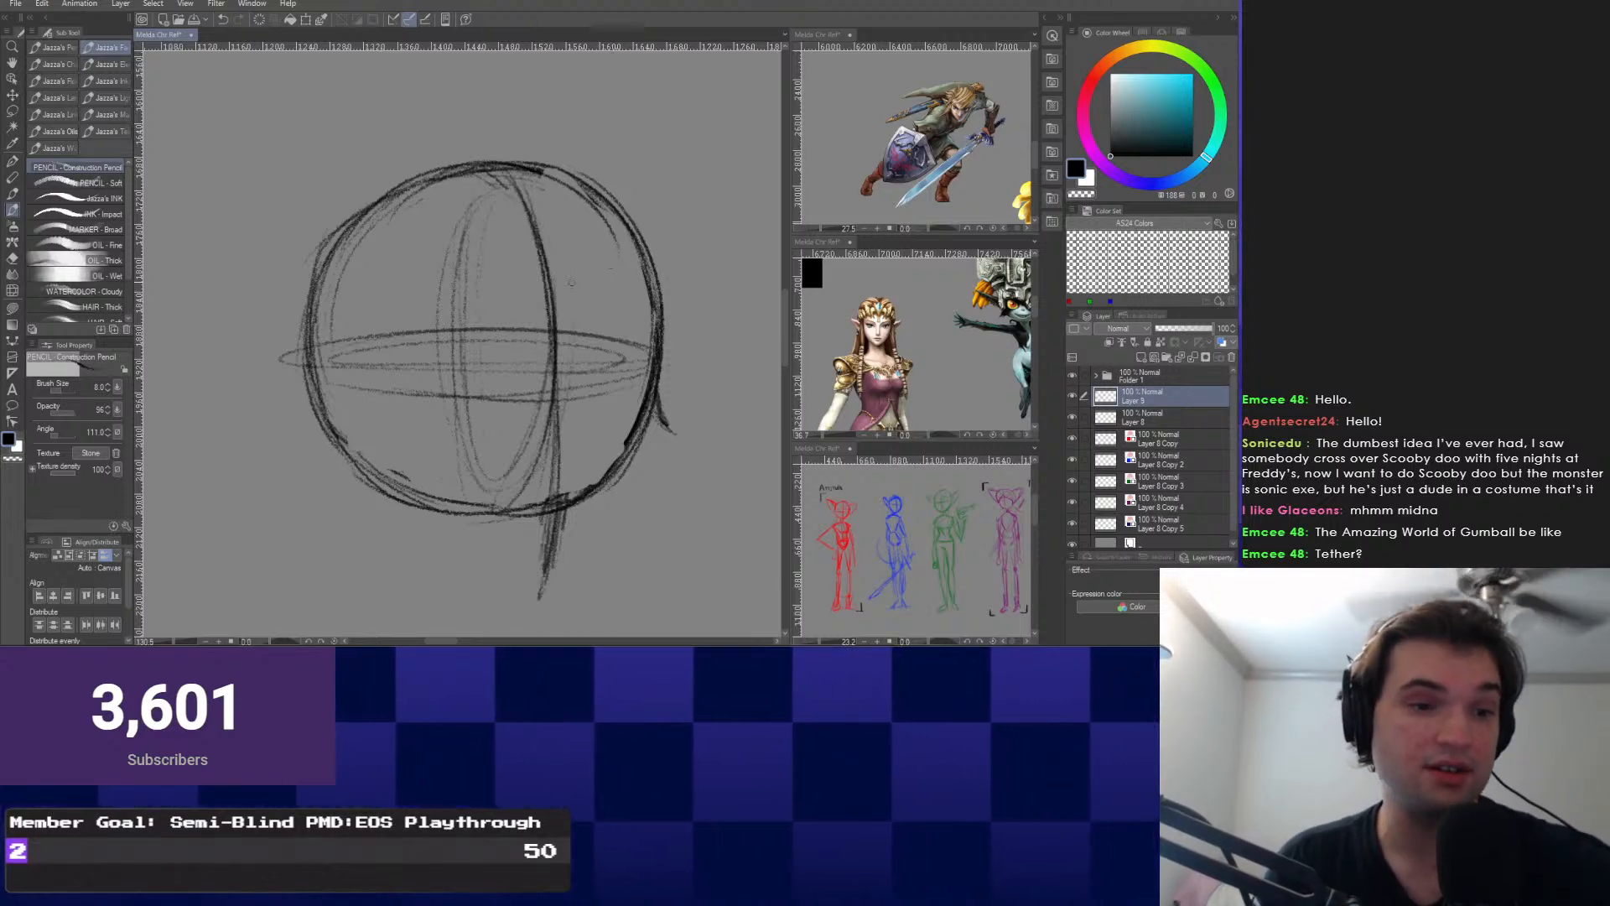
pyautogui.moveTo(611, 269); pyautogui.dragTo(586, 164)
pyautogui.moveTo(638, 316)
pyautogui.mouseDown()
pyautogui.moveTo(655, 339)
pyautogui.moveTo(623, 410)
pyautogui.moveTo(628, 377)
pyautogui.moveTo(541, 501)
pyautogui.mouseUp()
pyautogui.hotkey('ctrl', 'z')
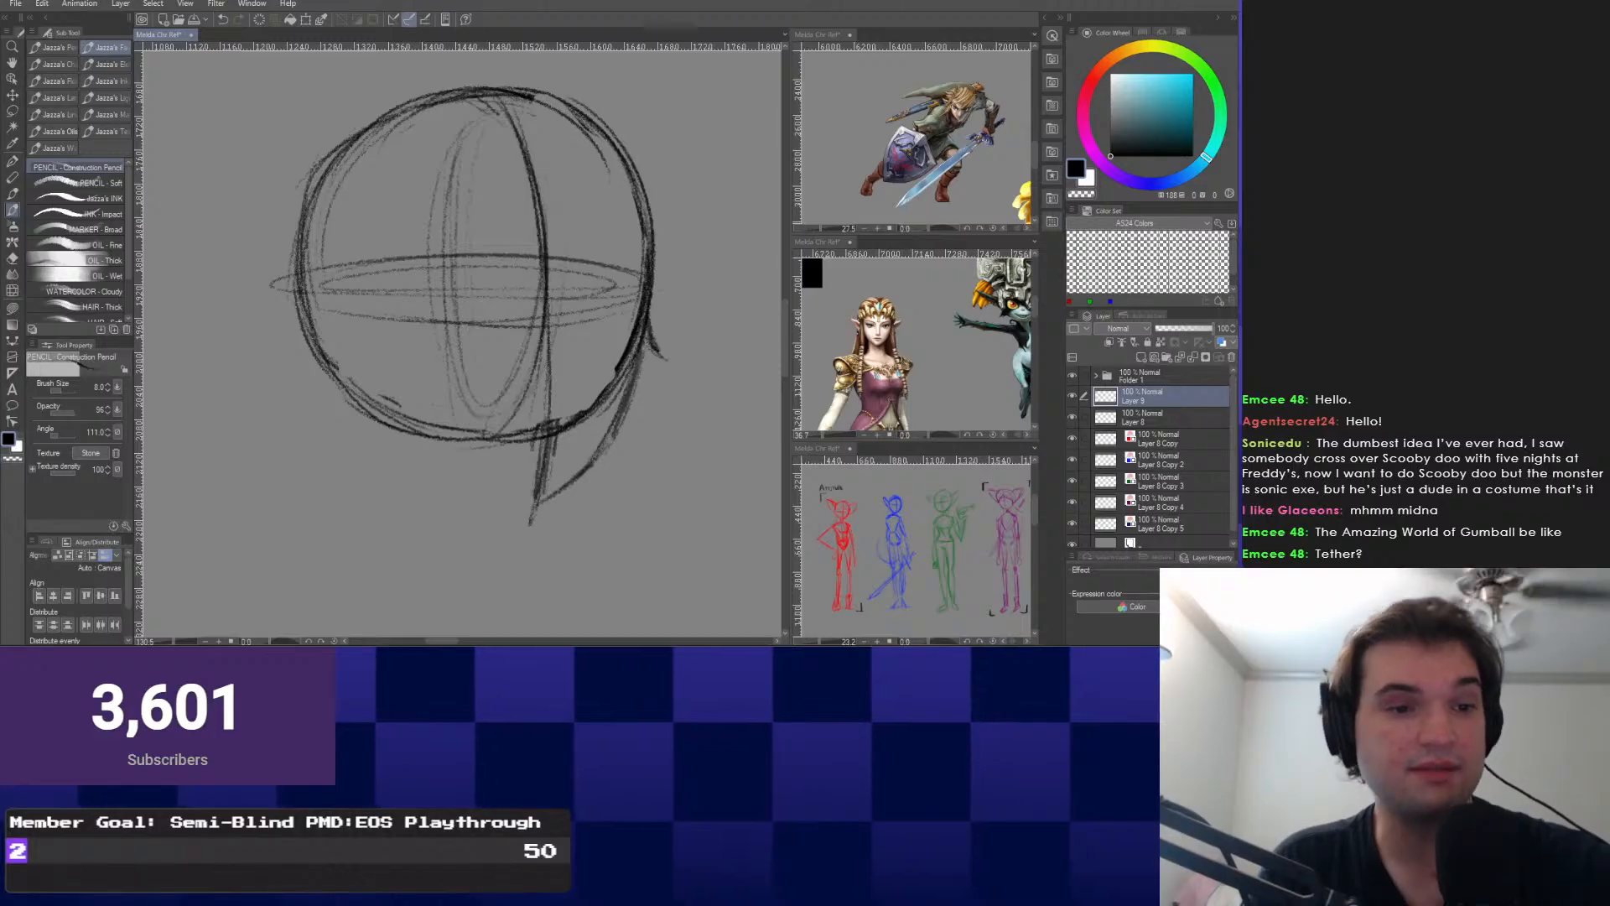
# Draw a jaw line down toward the pointed chin and darken the curve beside the centre line.
pyautogui.moveTo(340, 440); pyautogui.dragTo(495, 507)
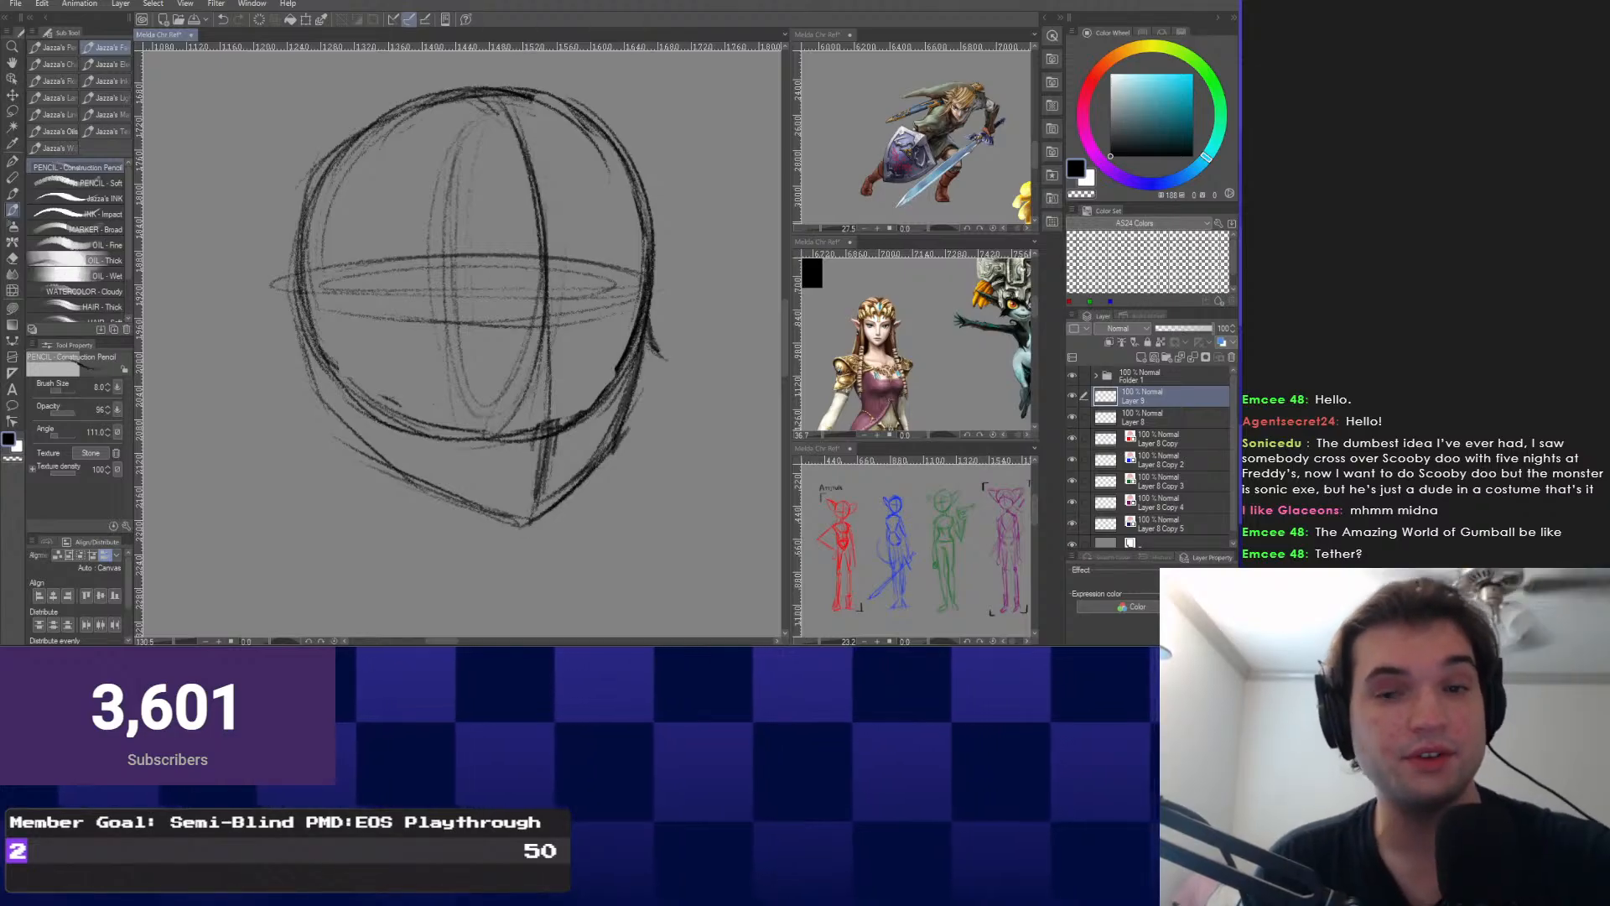
pyautogui.moveTo(640, 360); pyautogui.dragTo(664, 408)
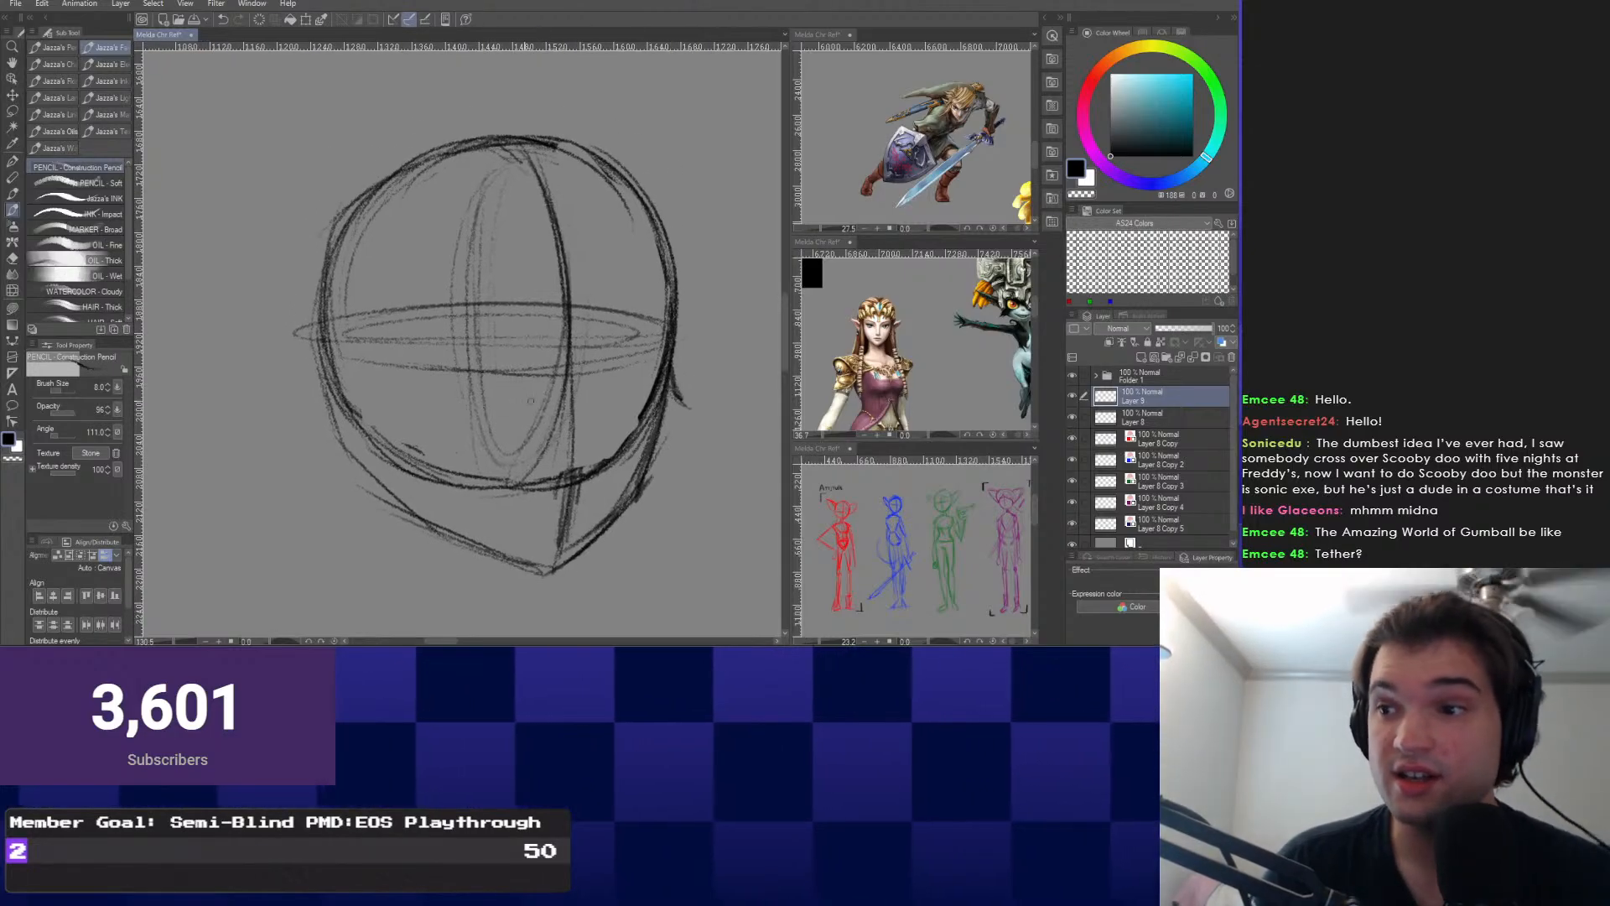
pyautogui.moveTo(525, 394); pyautogui.dragTo(505, 387)
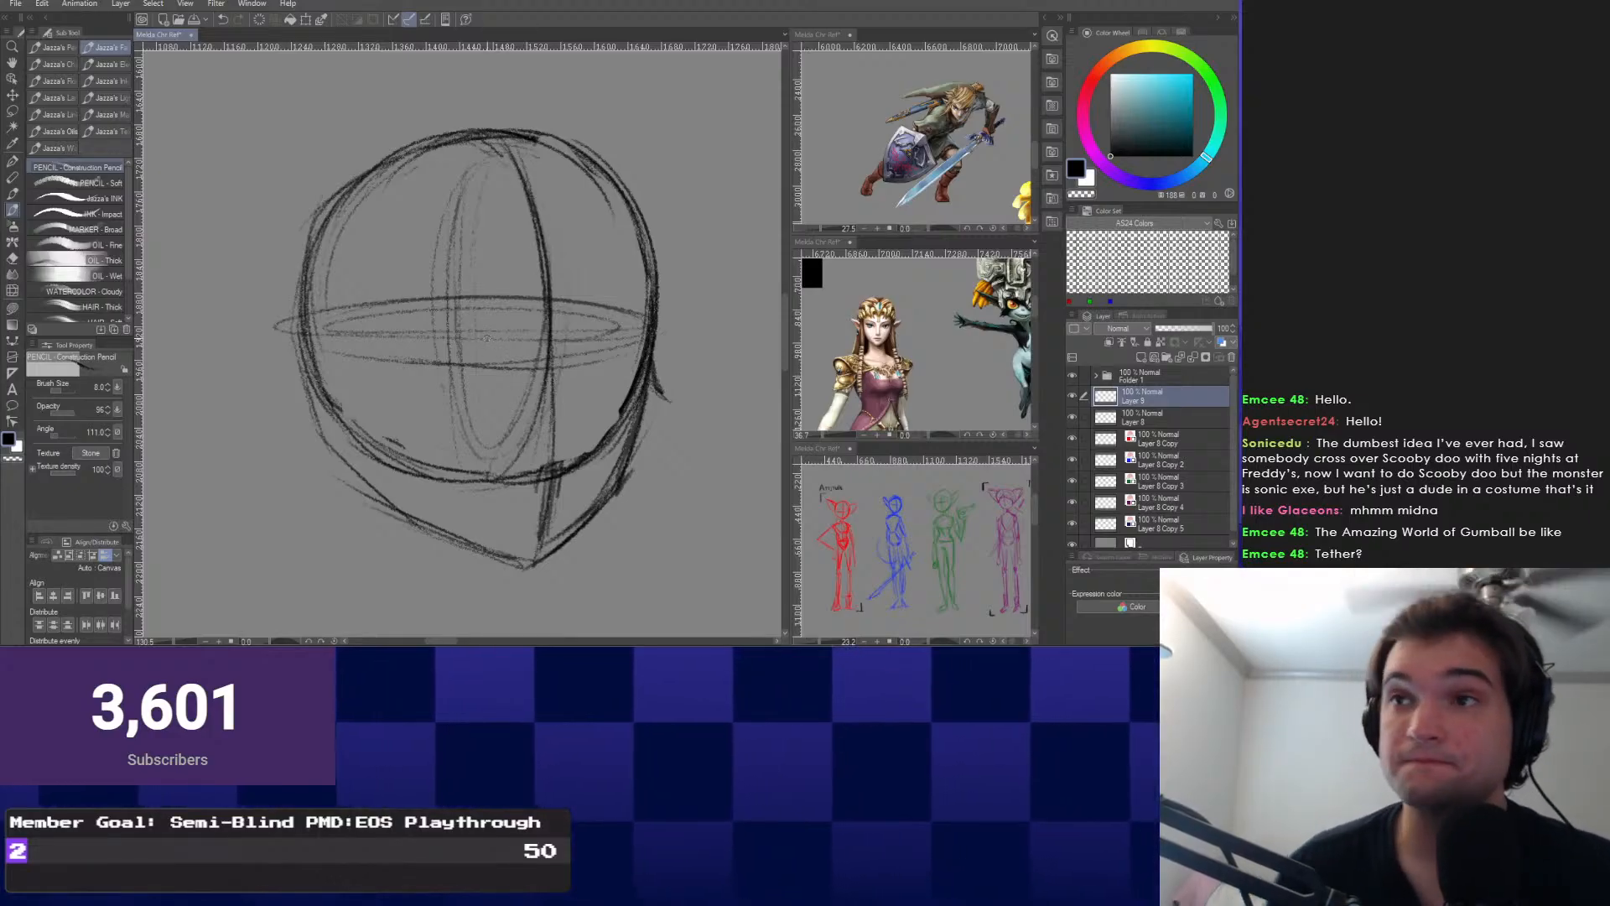
pyautogui.moveTo(642, 382); pyautogui.dragTo(652, 361)
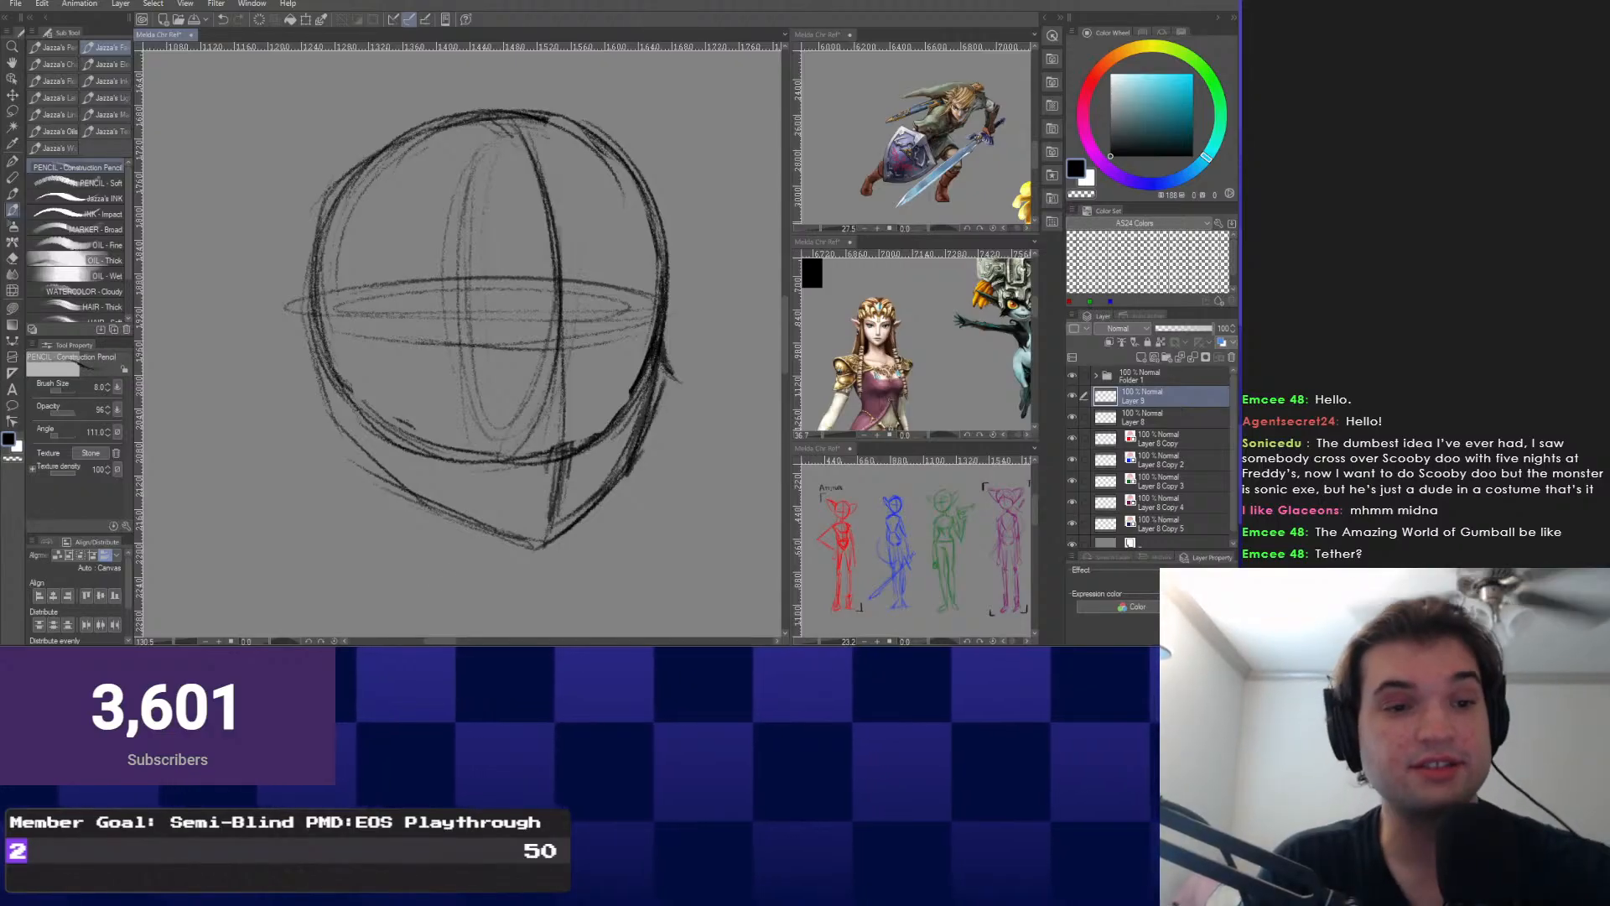
pyautogui.moveTo(545, 319)
pyautogui.mouseDown()
pyautogui.moveTo(551, 381)
pyautogui.moveTo(540, 357)
pyautogui.mouseUp()
pyautogui.moveTo(536, 162); pyautogui.dragTo(563, 439)
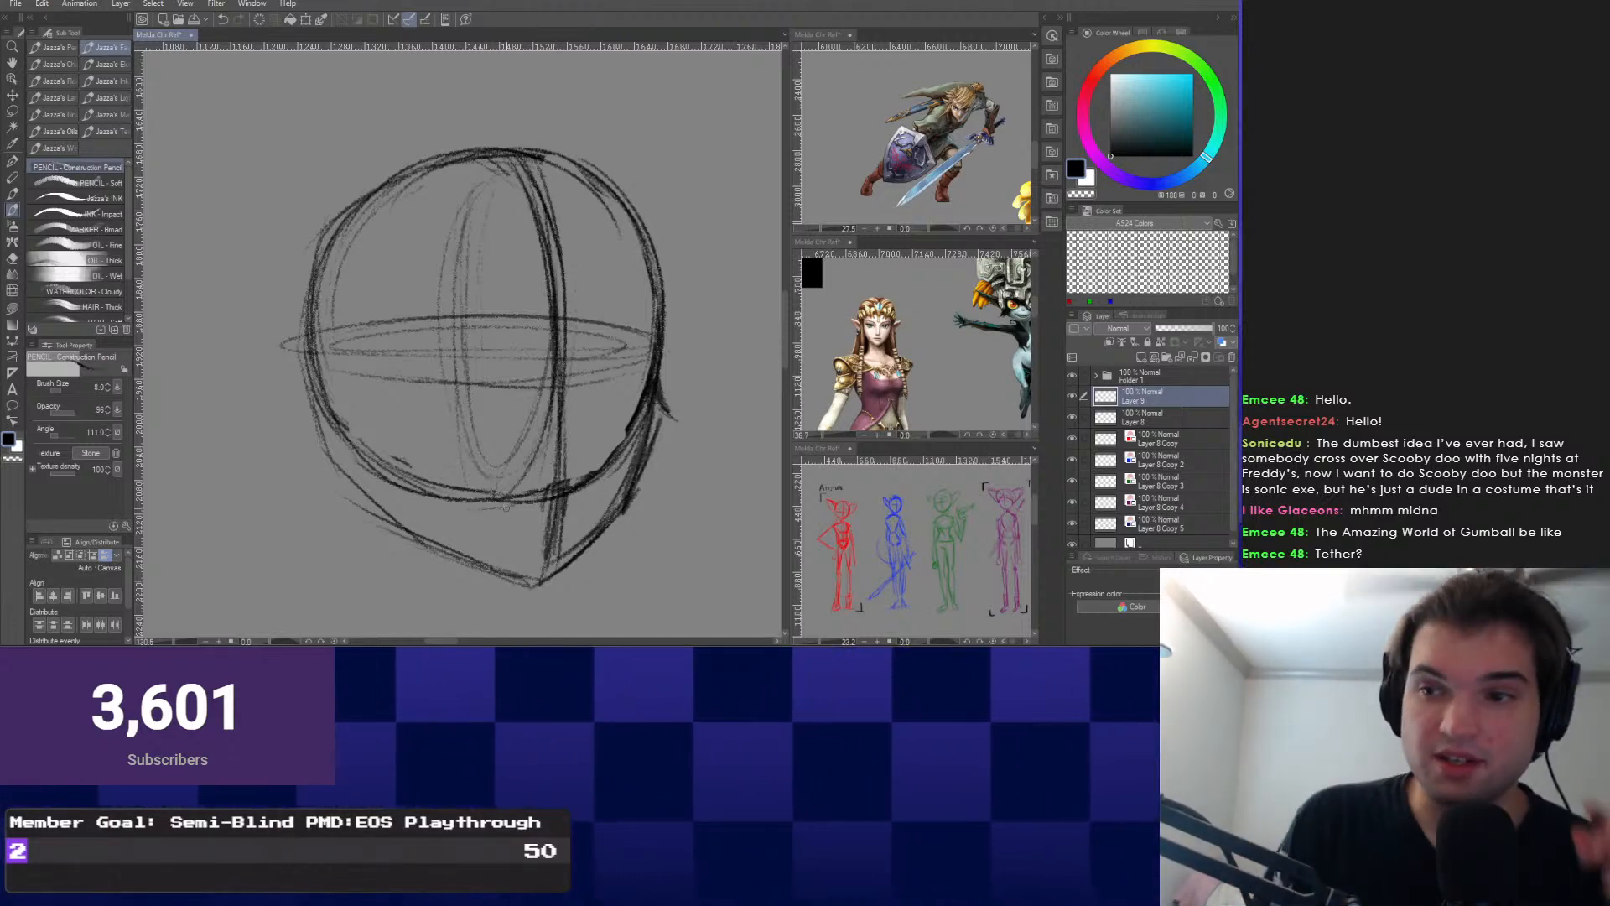
pyautogui.moveTo(506, 507); pyautogui.dragTo(453, 553)
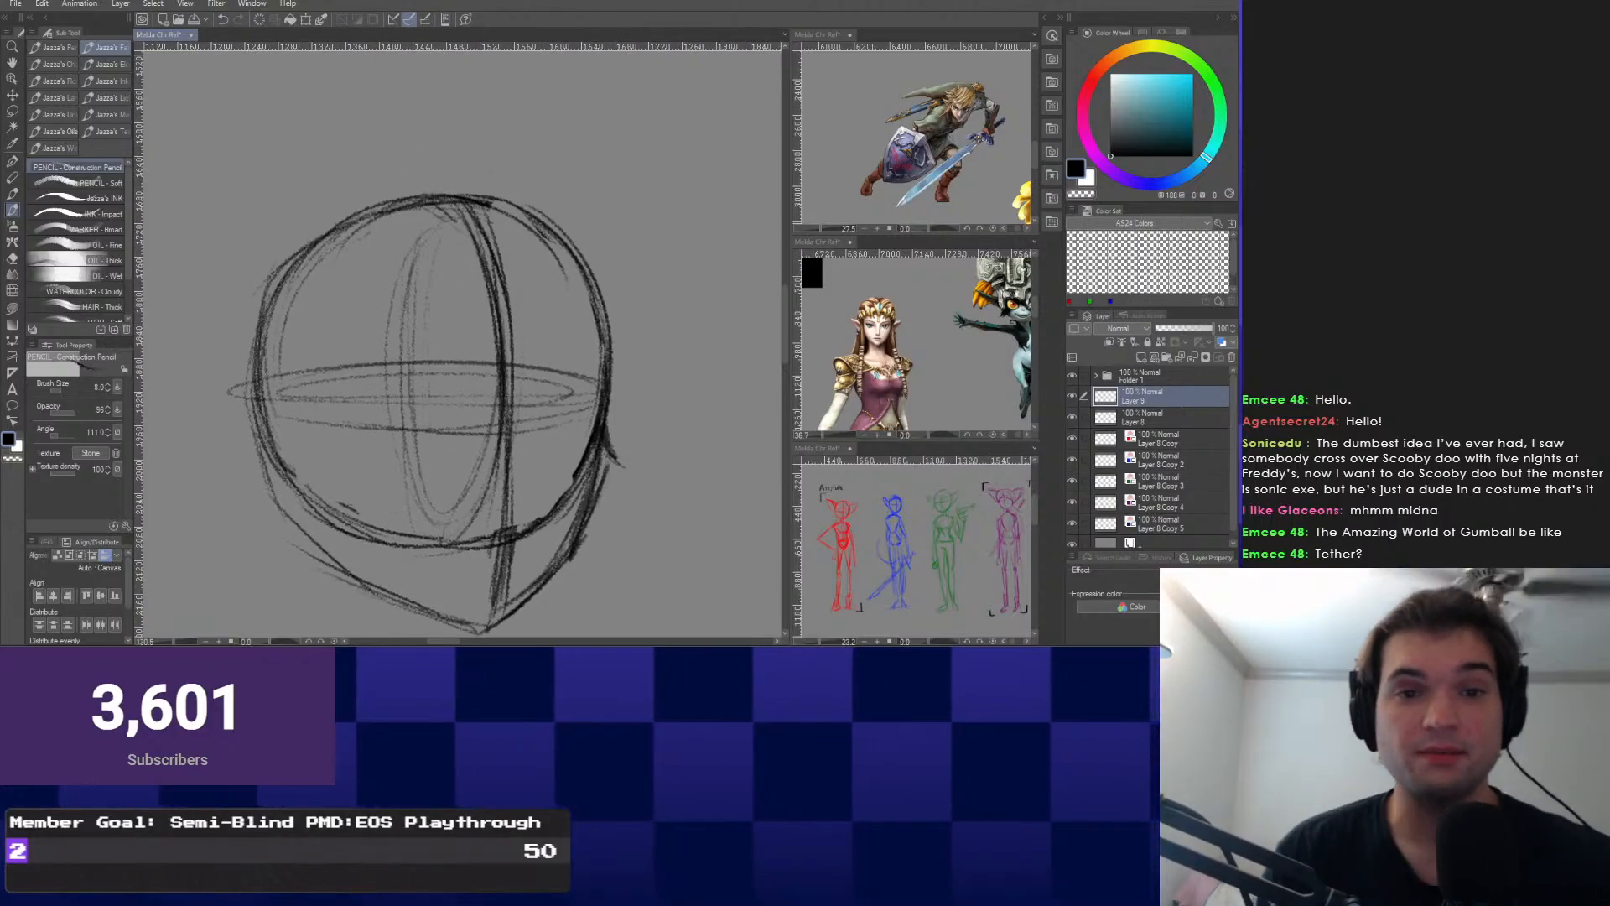
# Pan and zoom the second reference window onto the handwritten character notes.
pyautogui.moveTo(847, 373); pyautogui.dragTo(1007, 327)
pyautogui.scroll(1, 872, 326)
pyautogui.scroll(2, 914, 335)
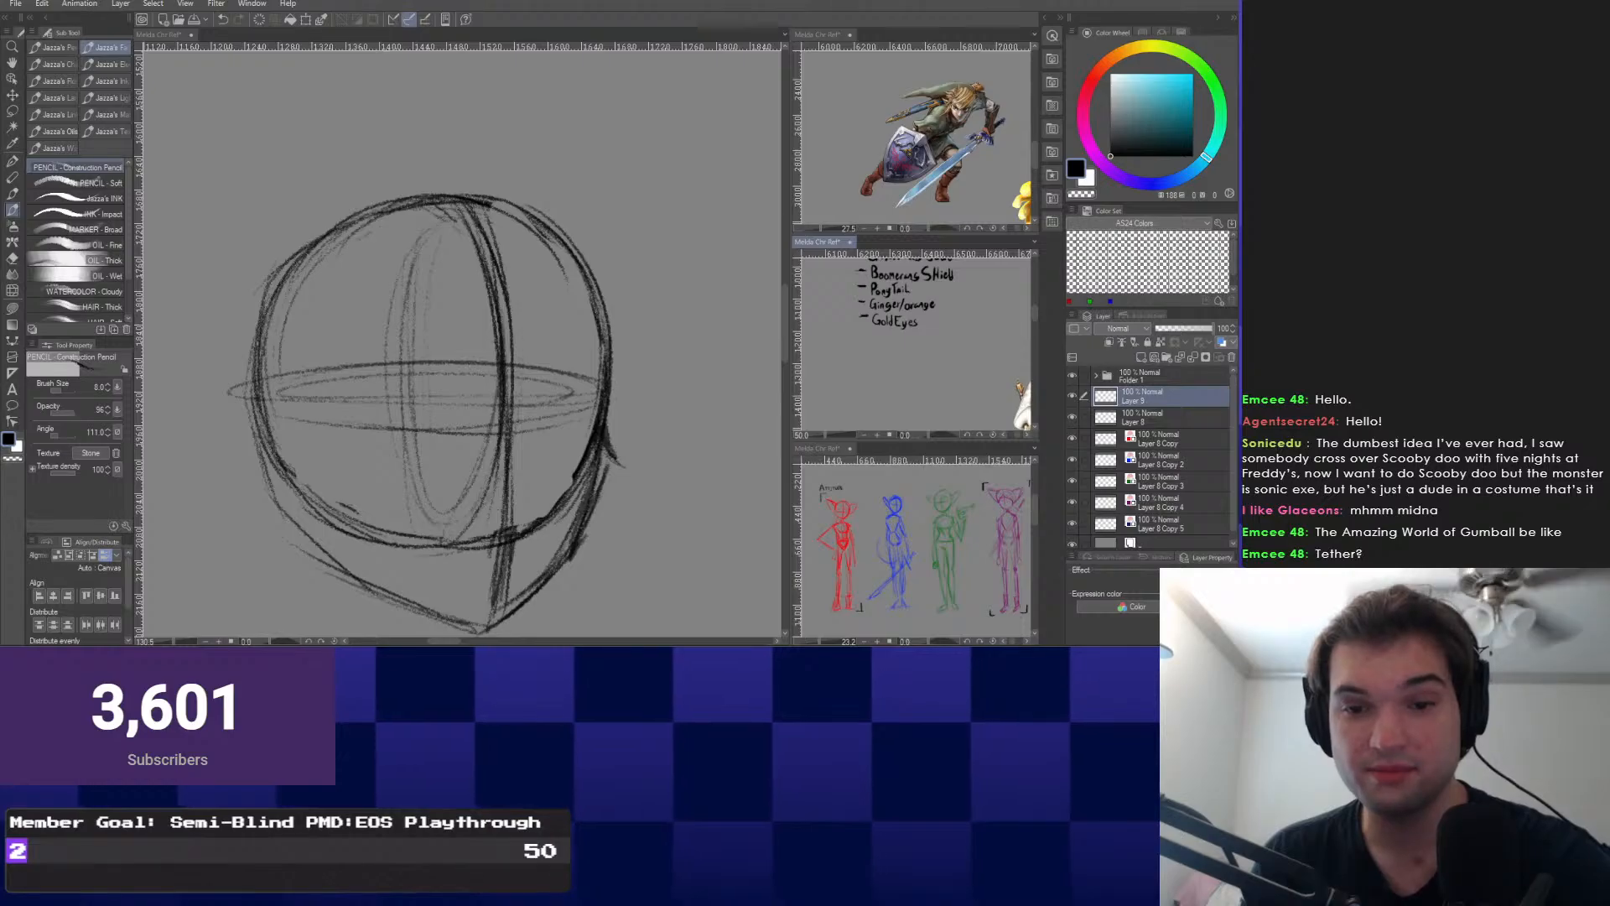
# Show Layer 8, select Layer 1 inside Folder 1 and switch to the Pen.
pyautogui.click(1072, 417)
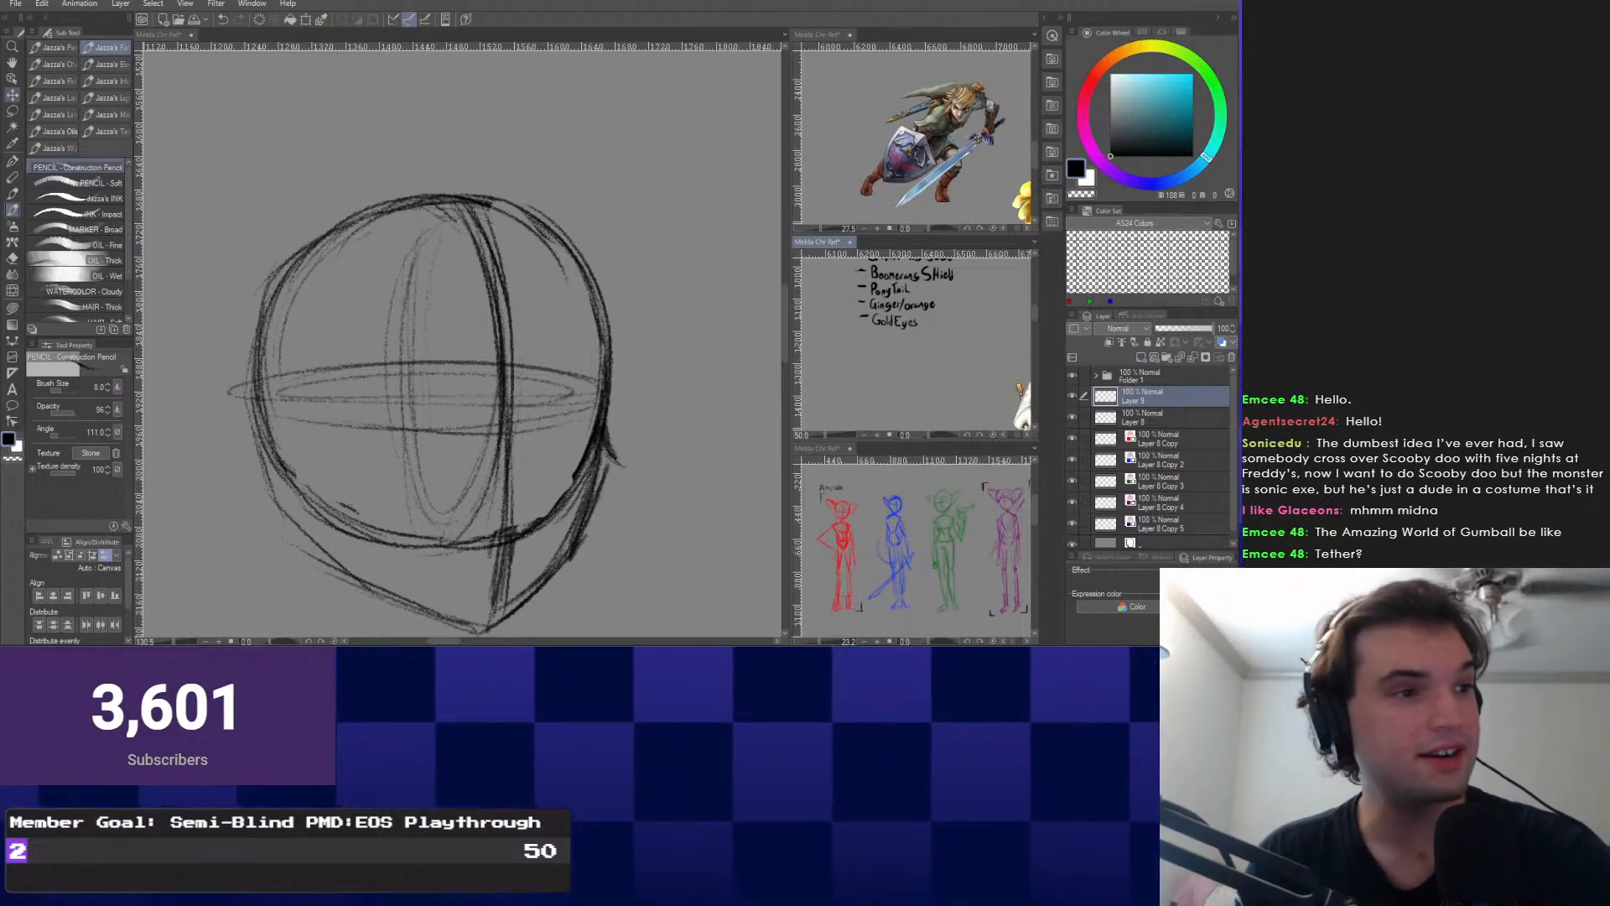
pyautogui.press('o')
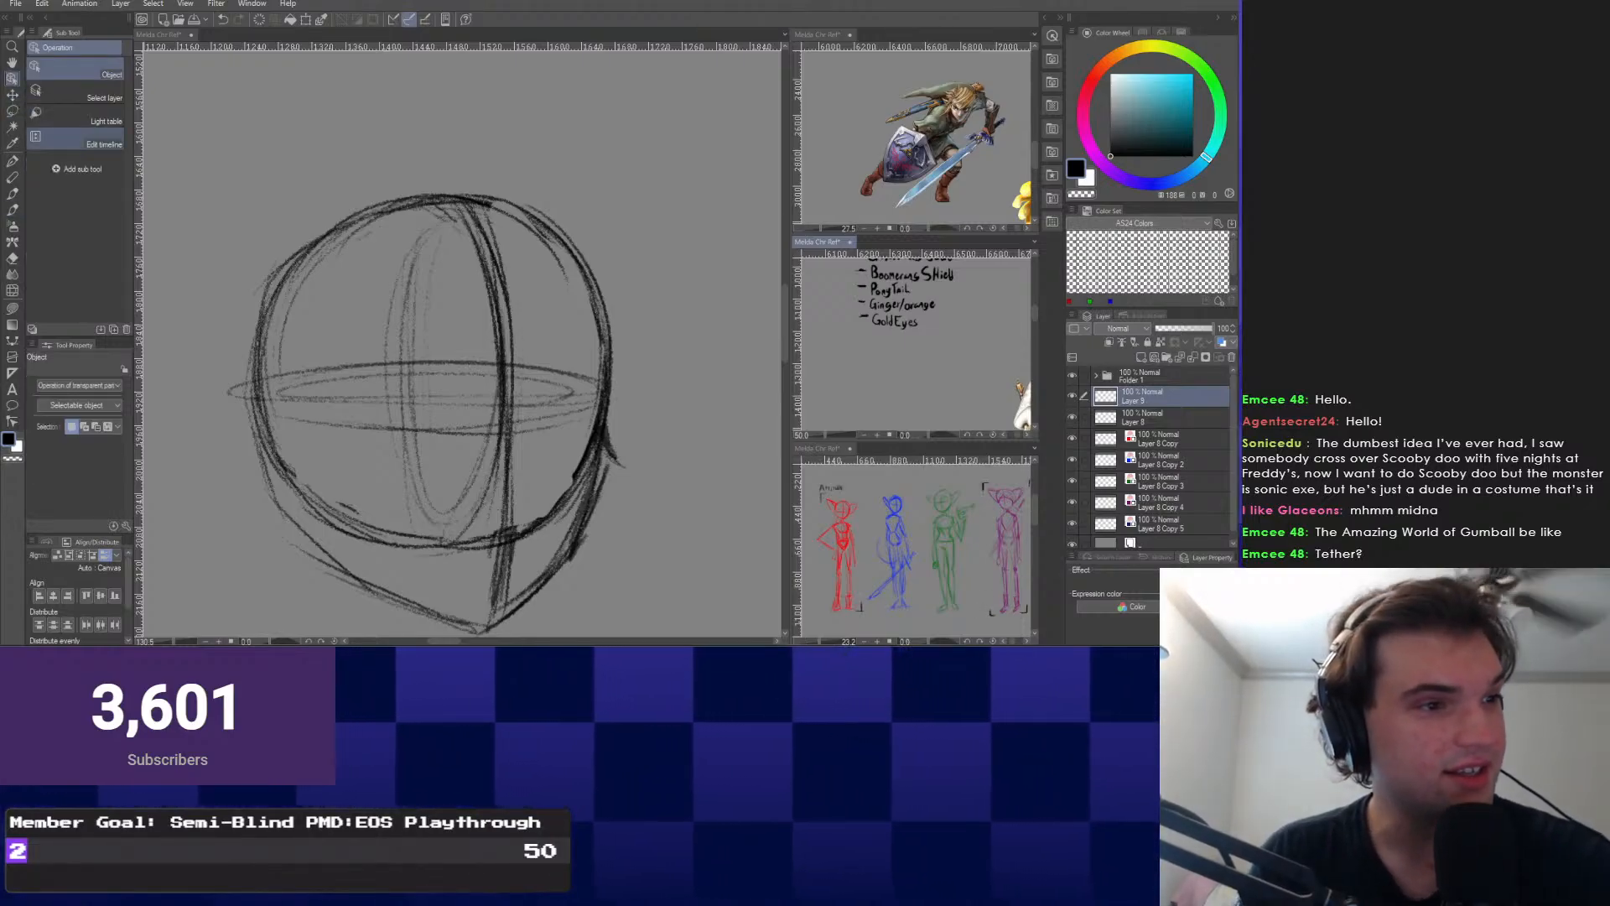
pyautogui.click(891, 320)
pyautogui.rightClick(854, 369)
pyautogui.moveTo(858, 348)
pyautogui.mouseDown()
pyautogui.moveTo(854, 369)
pyautogui.moveTo(900, 326)
pyautogui.moveTo(904, 342)
pyautogui.moveTo(860, 365)
pyautogui.mouseUp()
pyautogui.click(944, 386)
# Draw a dash below 'Gold Eyes' to start a new notes entry.
pyautogui.scroll(1, 901, 325)
pyautogui.scroll(2, 849, 333)
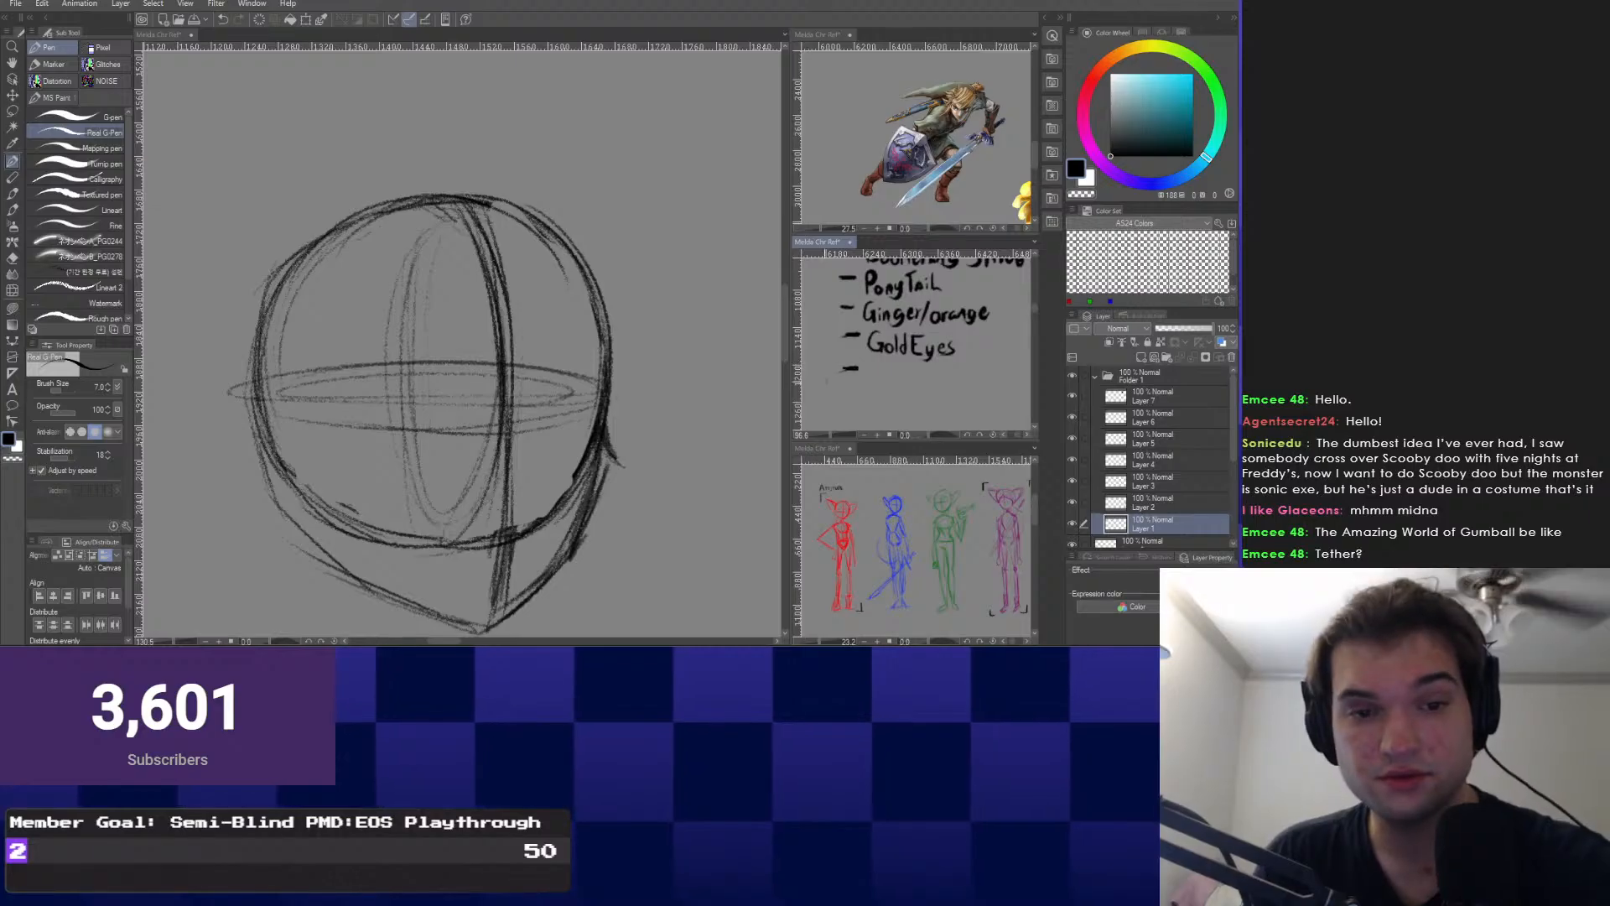
pyautogui.hotkey('ctrl', 'z')
pyautogui.scroll(1, 881, 335)
pyautogui.moveTo(880, 289)
pyautogui.mouseDown()
pyautogui.moveTo(893, 411)
pyautogui.moveTo(863, 277)
pyautogui.mouseUp()
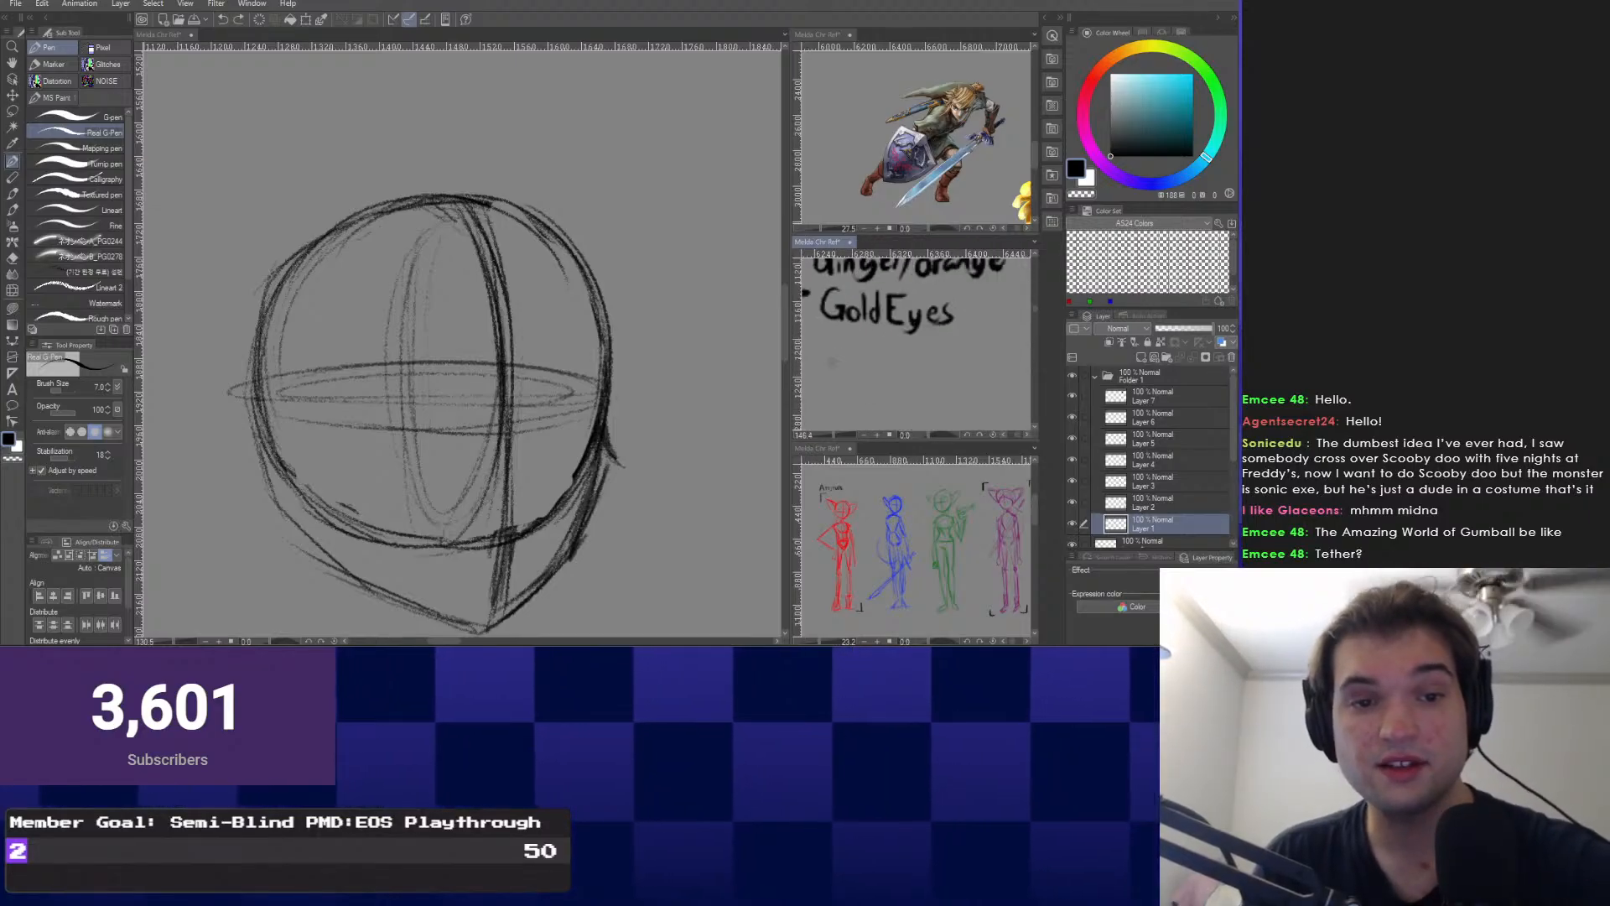
pyautogui.moveTo(815, 345); pyautogui.dragTo(881, 342)
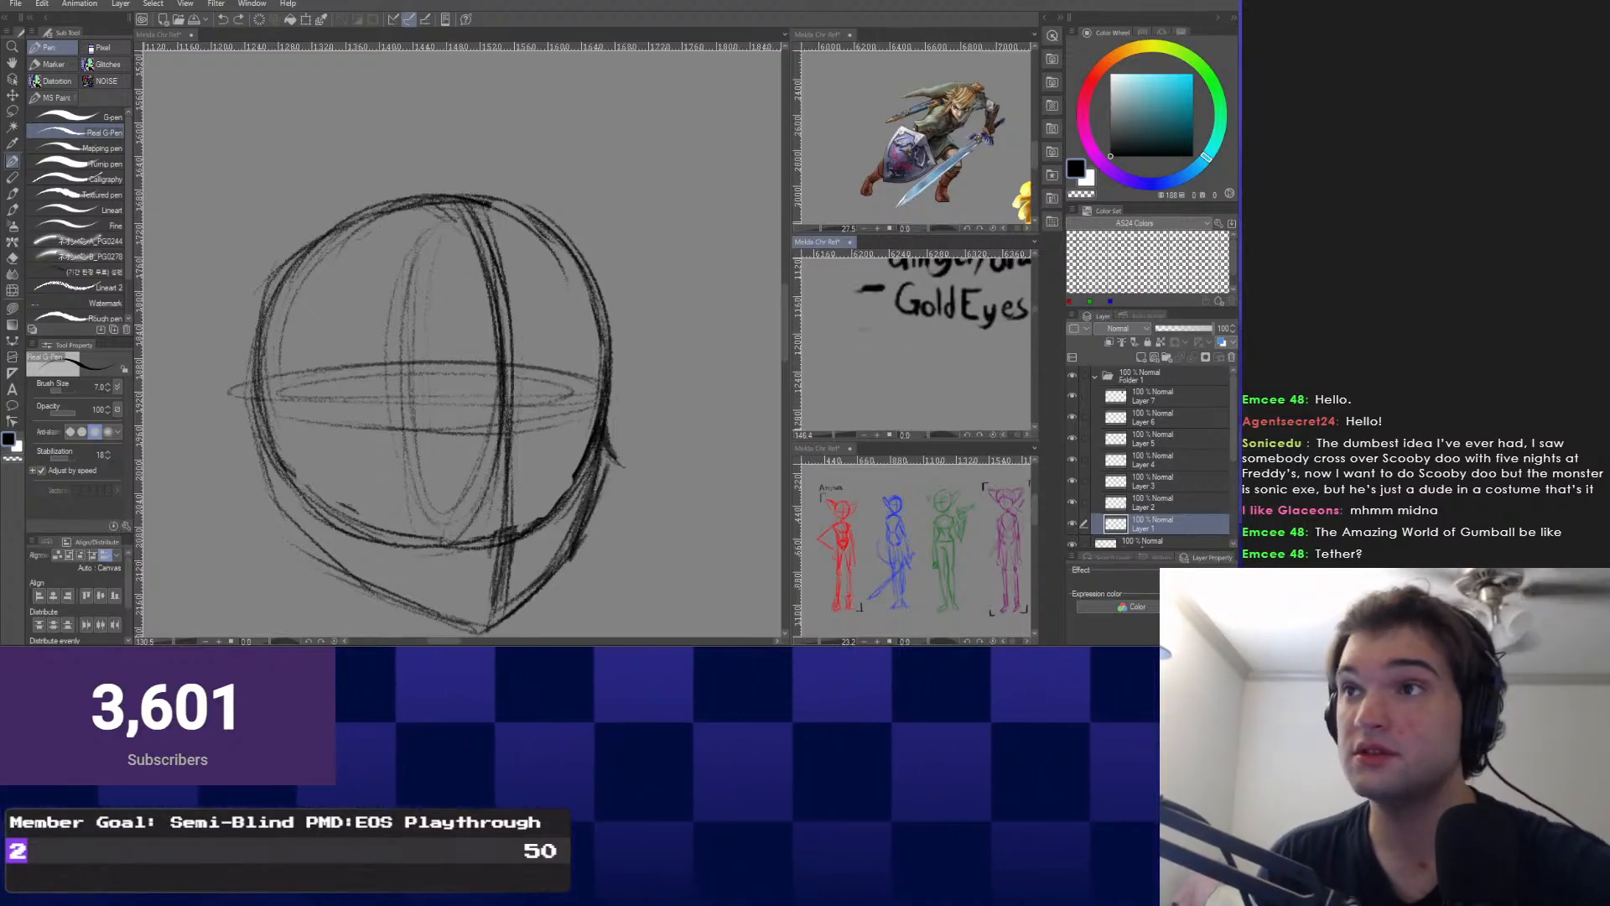
pyautogui.moveTo(854, 335); pyautogui.dragTo(885, 336)
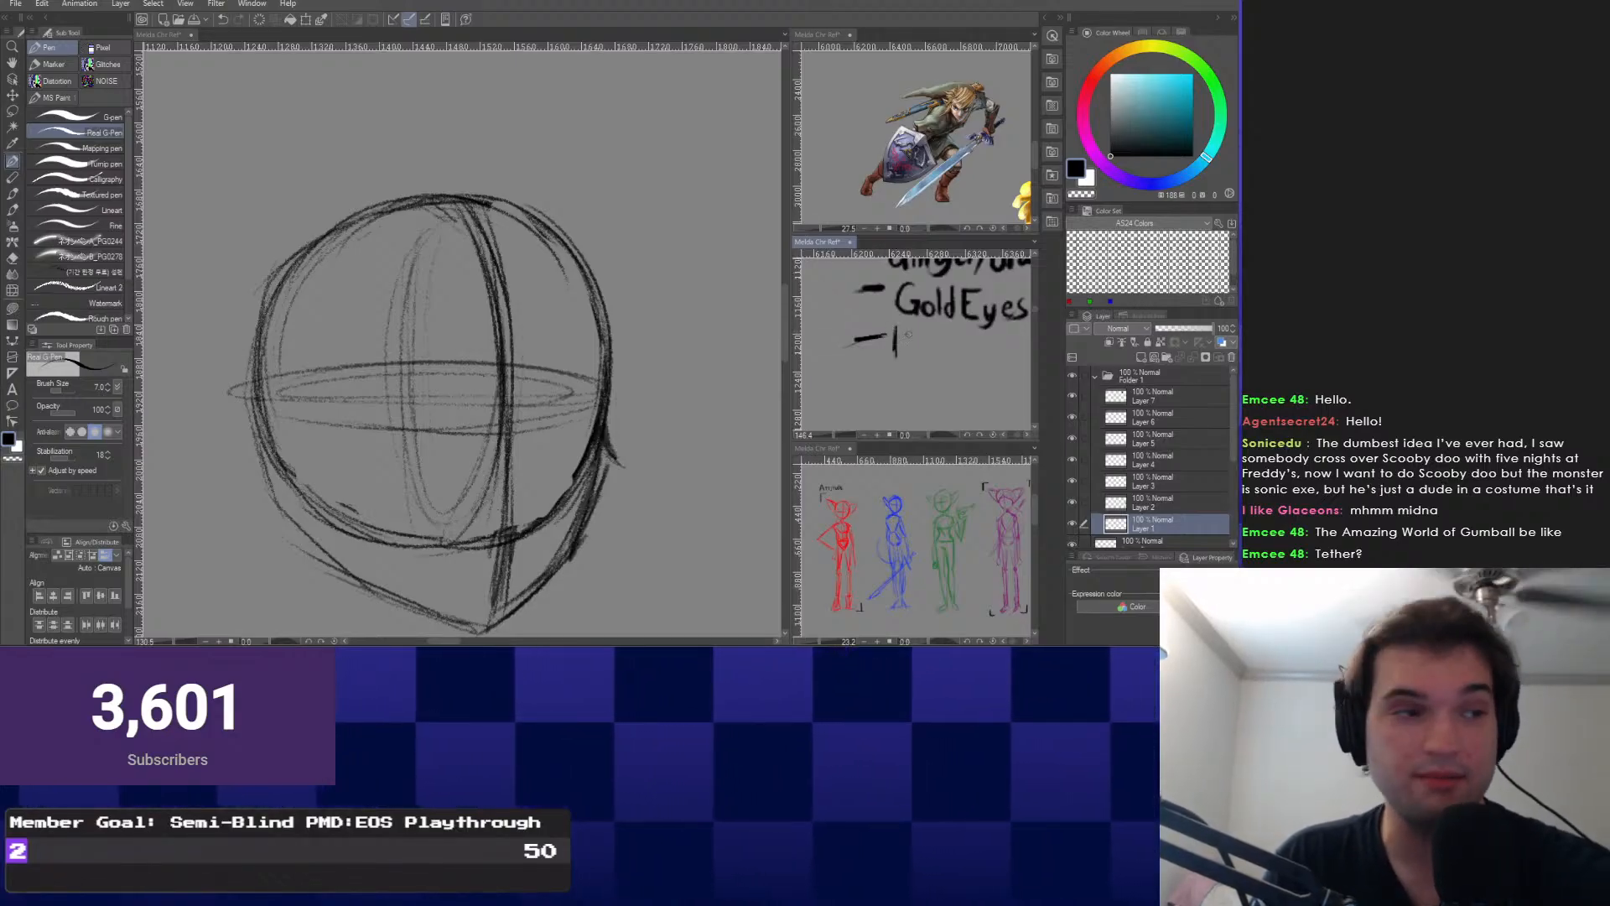
pyautogui.moveTo(895, 348); pyautogui.dragTo(881, 362)
pyautogui.hotkey('ctrl', 'z')
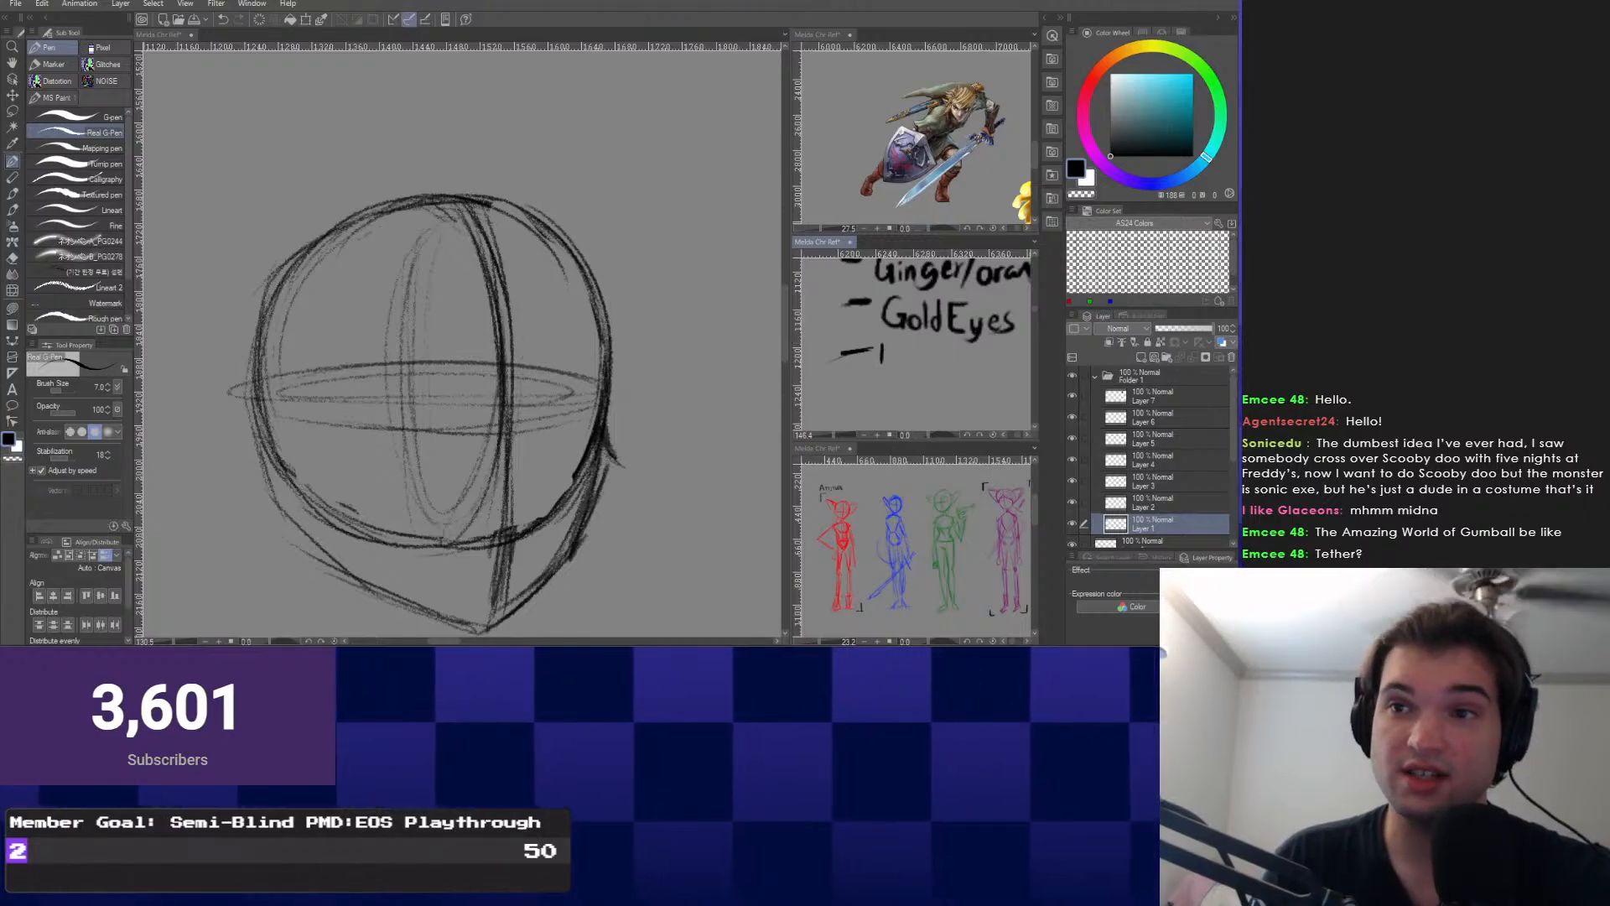
# Write 'Tether Name' after the dash, then move off the notes layer.
pyautogui.scroll(3, 883, 316)
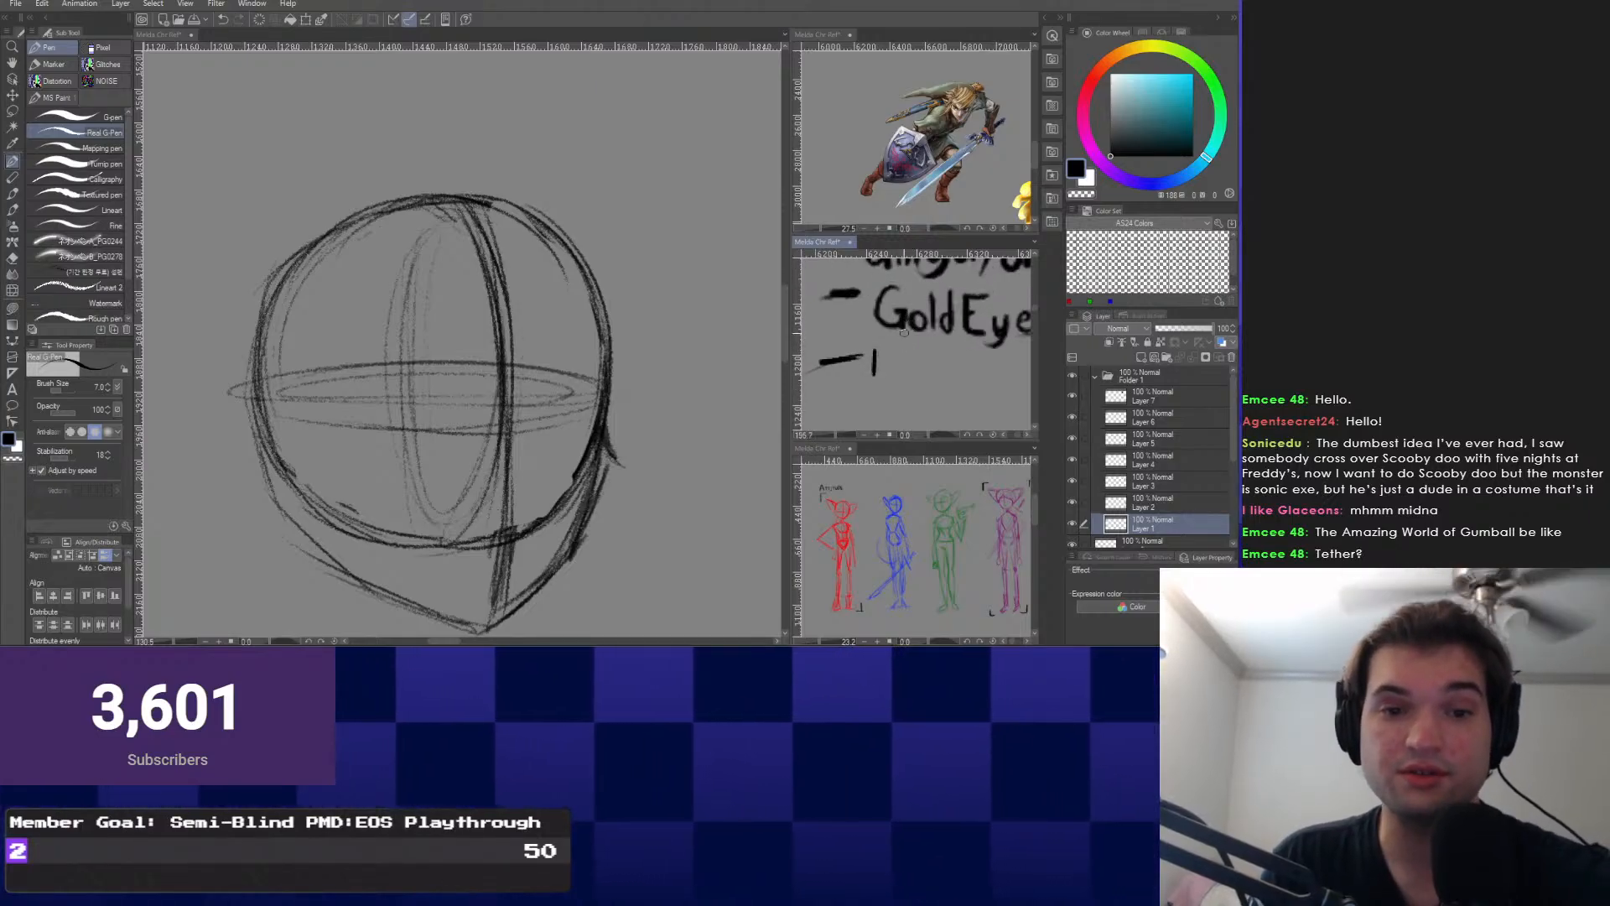
pyautogui.scroll(1, 880, 315)
pyautogui.moveTo(887, 311)
pyautogui.mouseDown()
pyautogui.moveTo(873, 311)
pyautogui.moveTo(894, 336)
pyautogui.moveTo(963, 322)
pyautogui.mouseUp()
pyautogui.hotkey('ctrl', 'z')
pyautogui.click(964, 329)
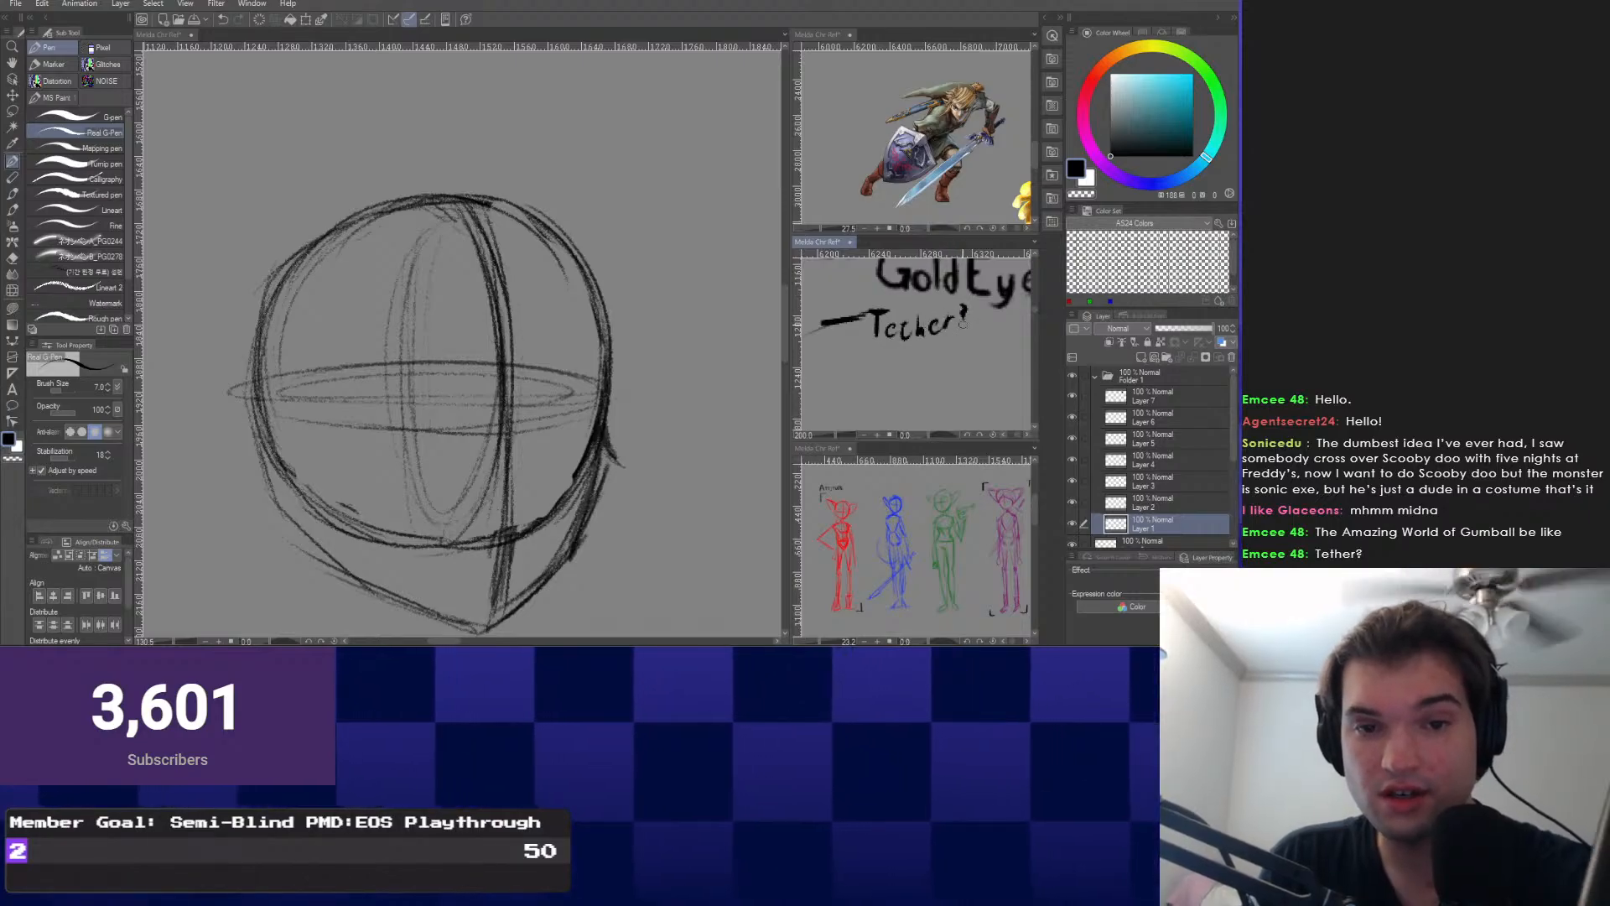
pyautogui.hotkey('ctrl', 'z')
pyautogui.hotkey('ctrl', 'z')
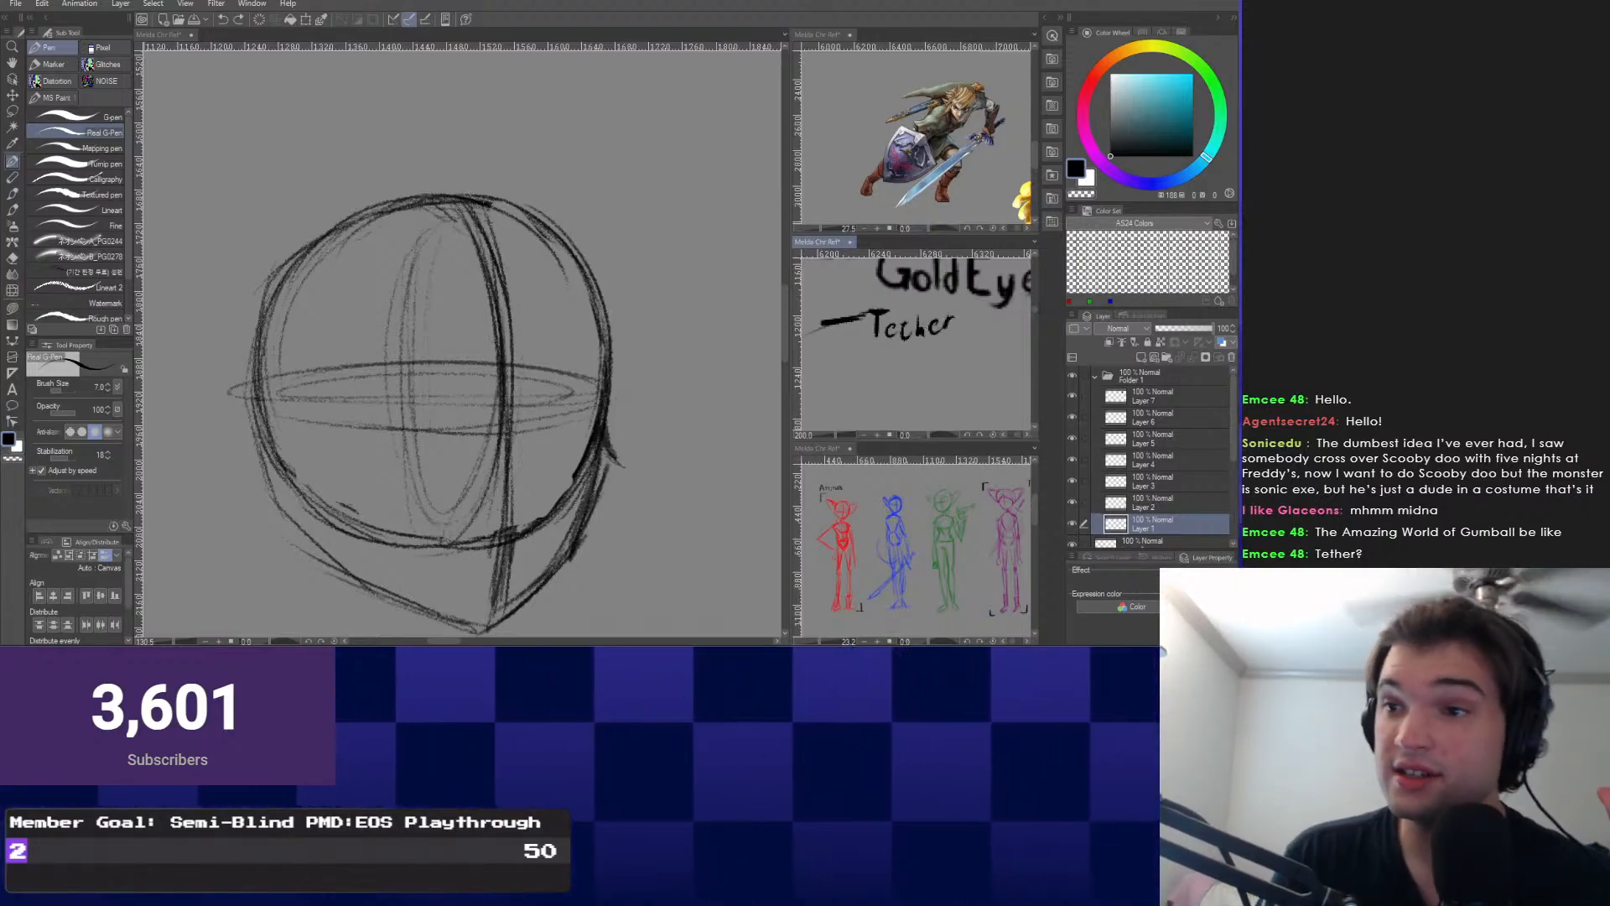
pyautogui.moveTo(959, 327); pyautogui.dragTo(916, 325)
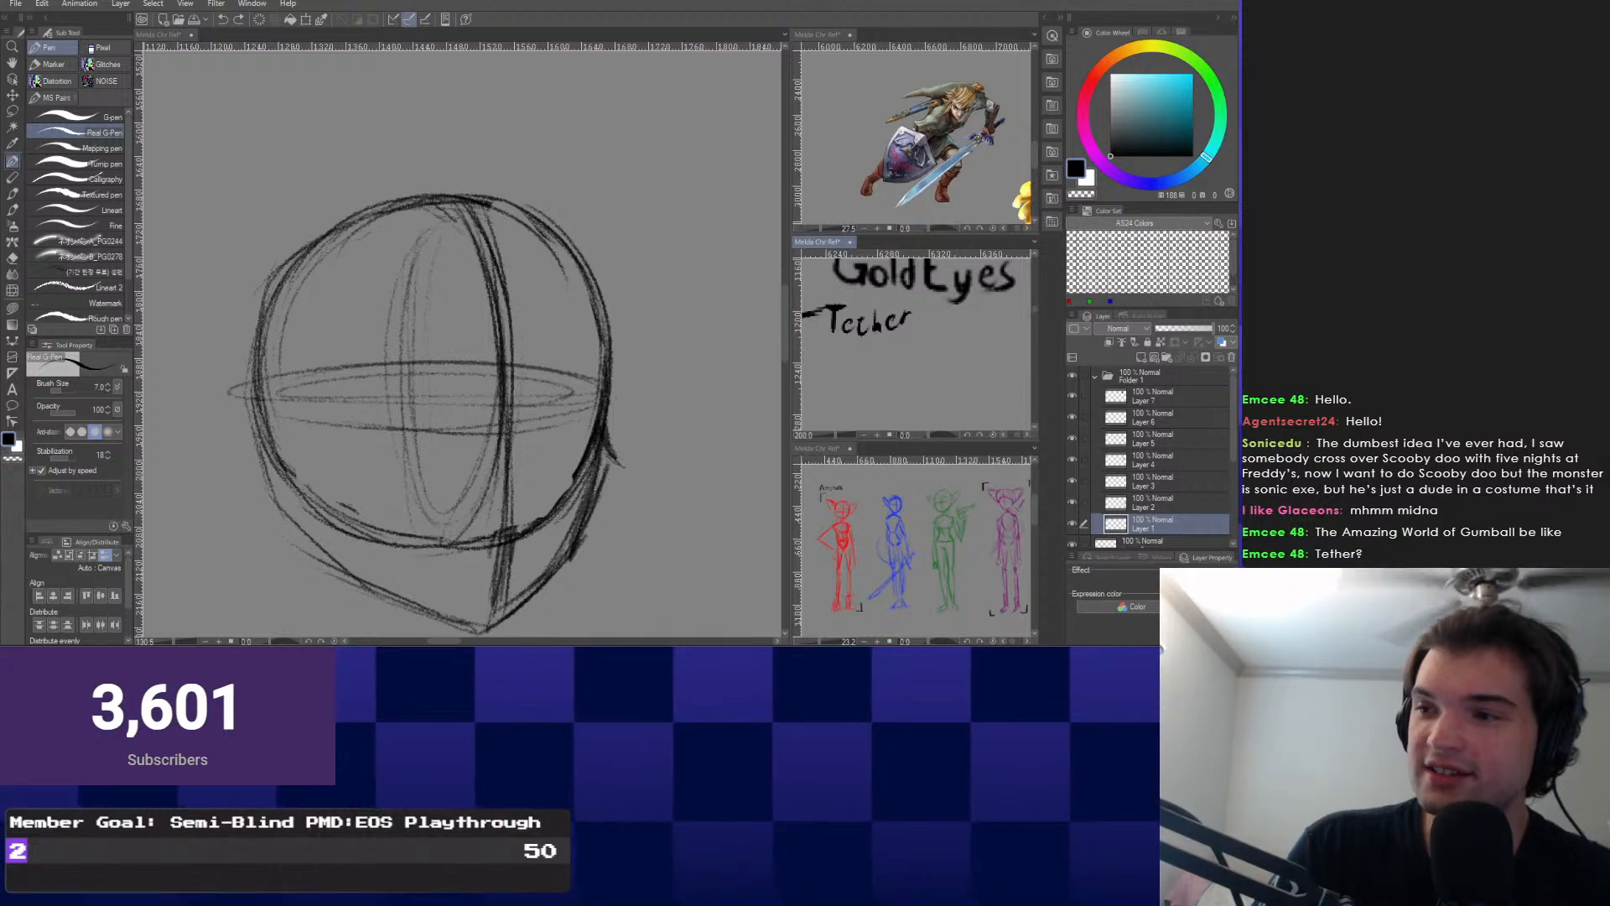
pyautogui.moveTo(915, 325); pyautogui.dragTo(962, 304)
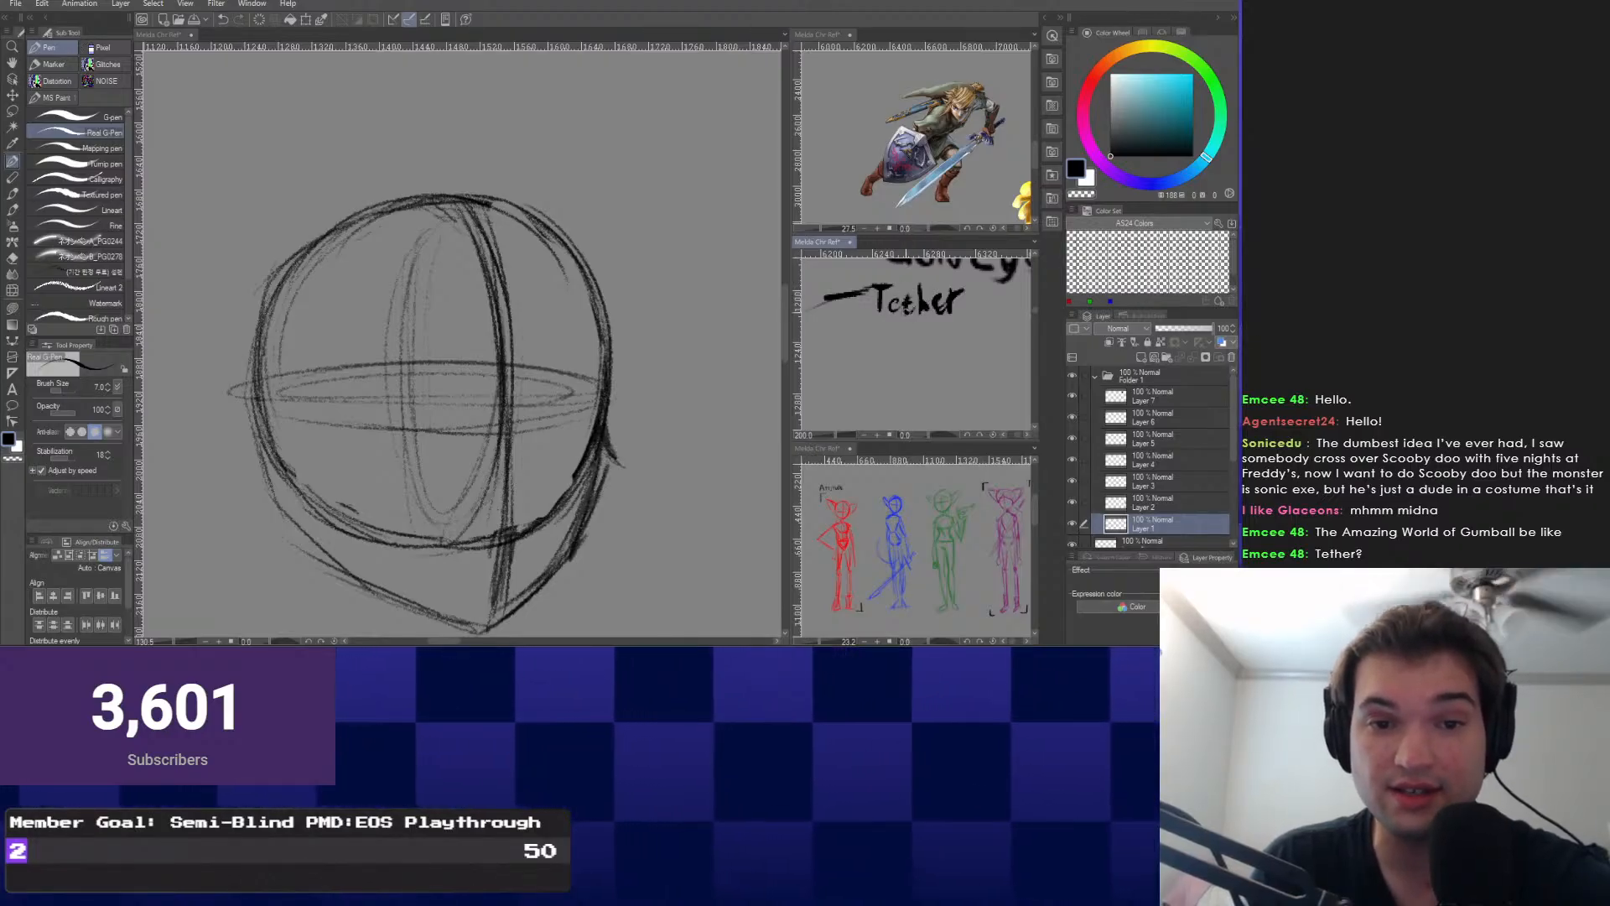
pyautogui.moveTo(905, 312)
pyautogui.mouseDown()
pyautogui.moveTo(964, 295)
pyautogui.moveTo(968, 336)
pyautogui.moveTo(985, 312)
pyautogui.moveTo(1020, 334)
pyautogui.moveTo(961, 319)
pyautogui.moveTo(1001, 315)
pyautogui.mouseUp()
pyautogui.scroll(1, 962, 292)
pyautogui.scroll(-1, 977, 329)
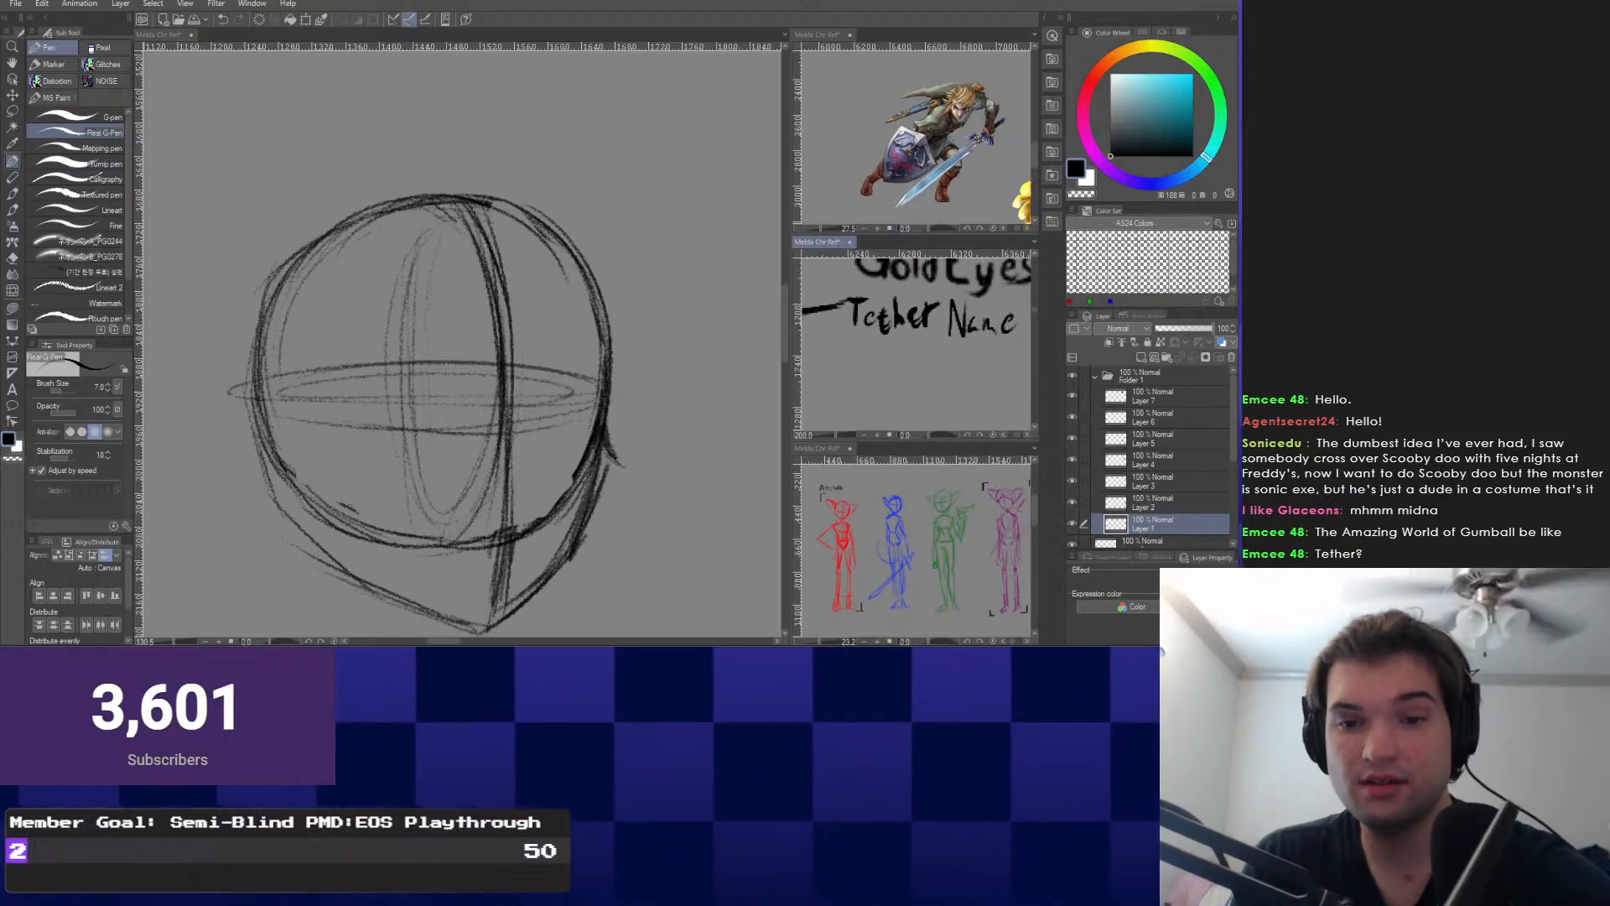
pyautogui.click(1161, 396)
pyautogui.scroll(-1, 1162, 452)
pyautogui.scroll(1, 1162, 452)
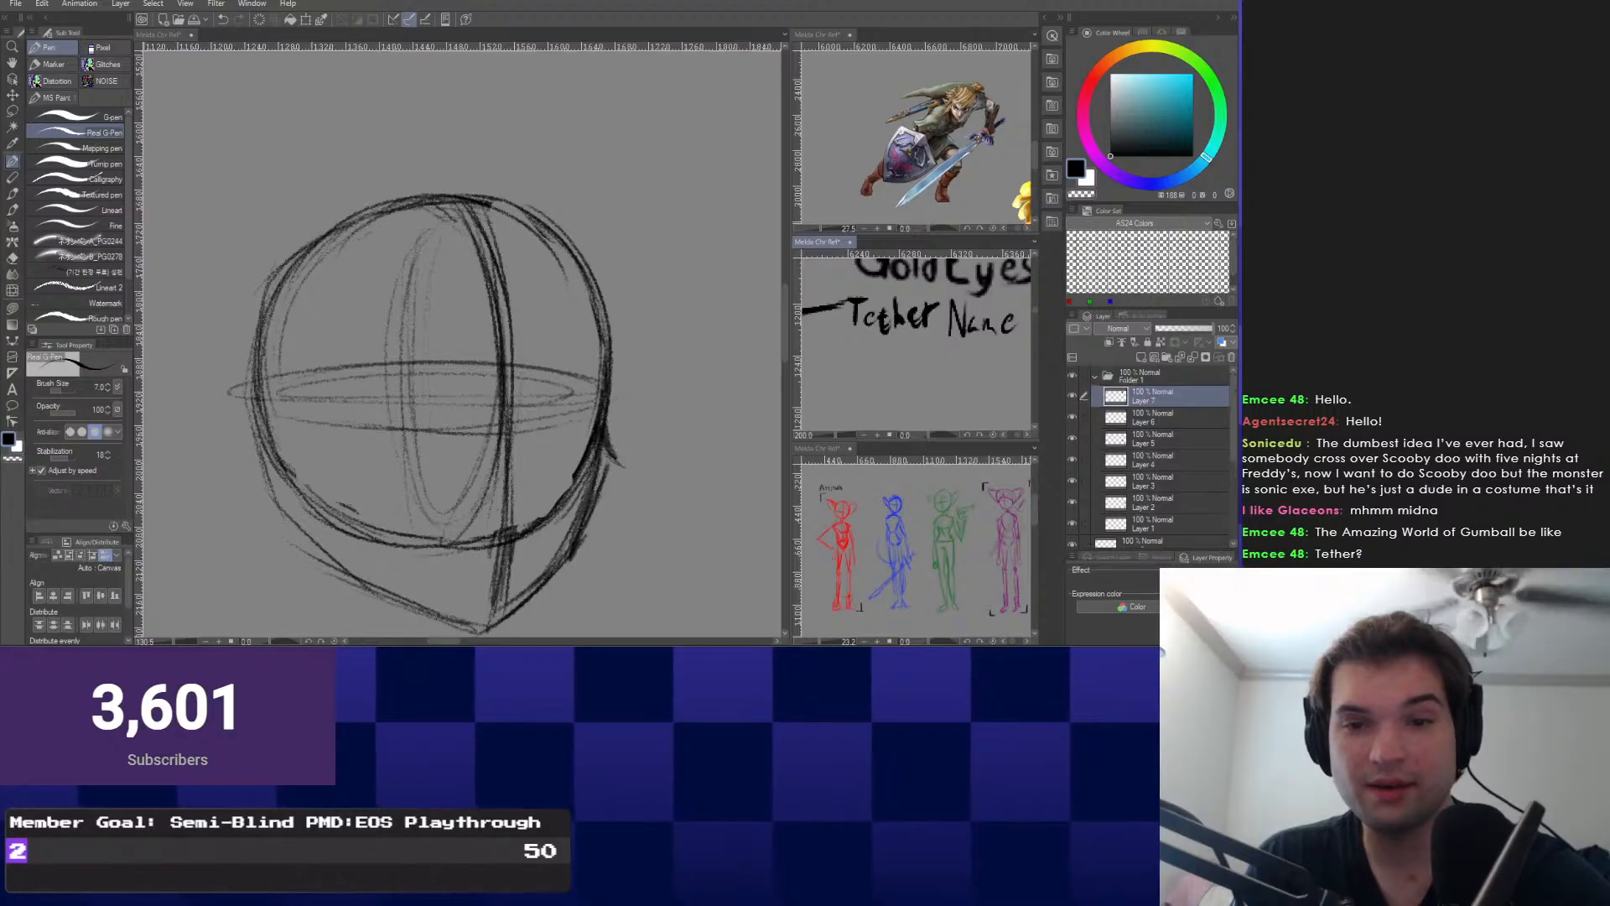
# Move Layer 9 above Folder 1 and rename it 'Main Sketch'.
pyautogui.click(1095, 376)
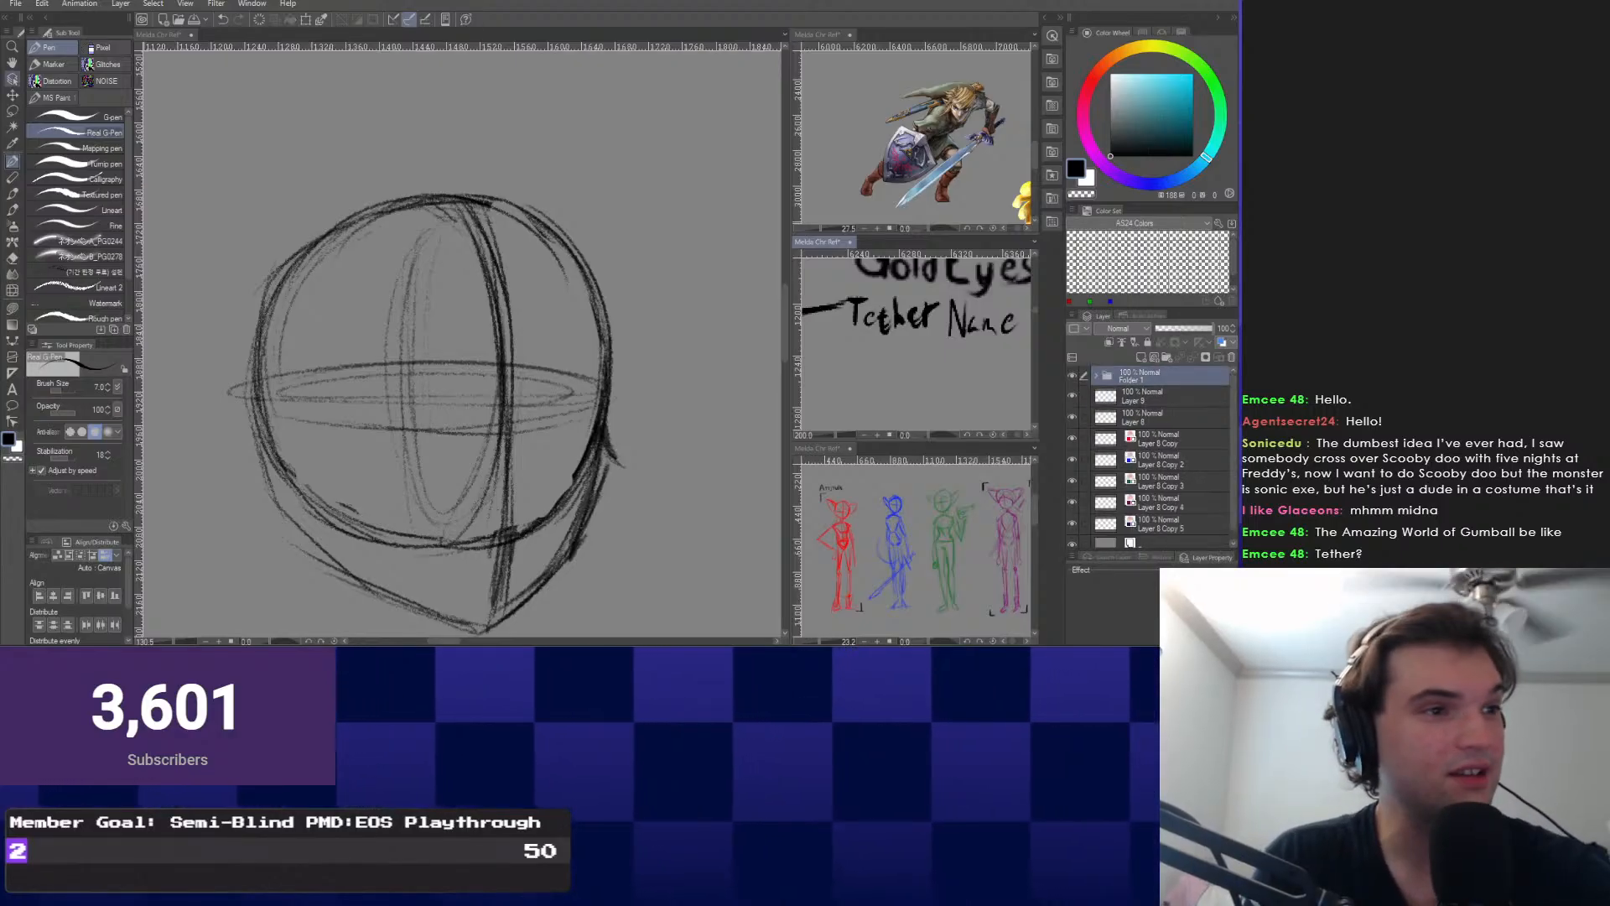
pyautogui.press('o')
pyautogui.click(285, 279)
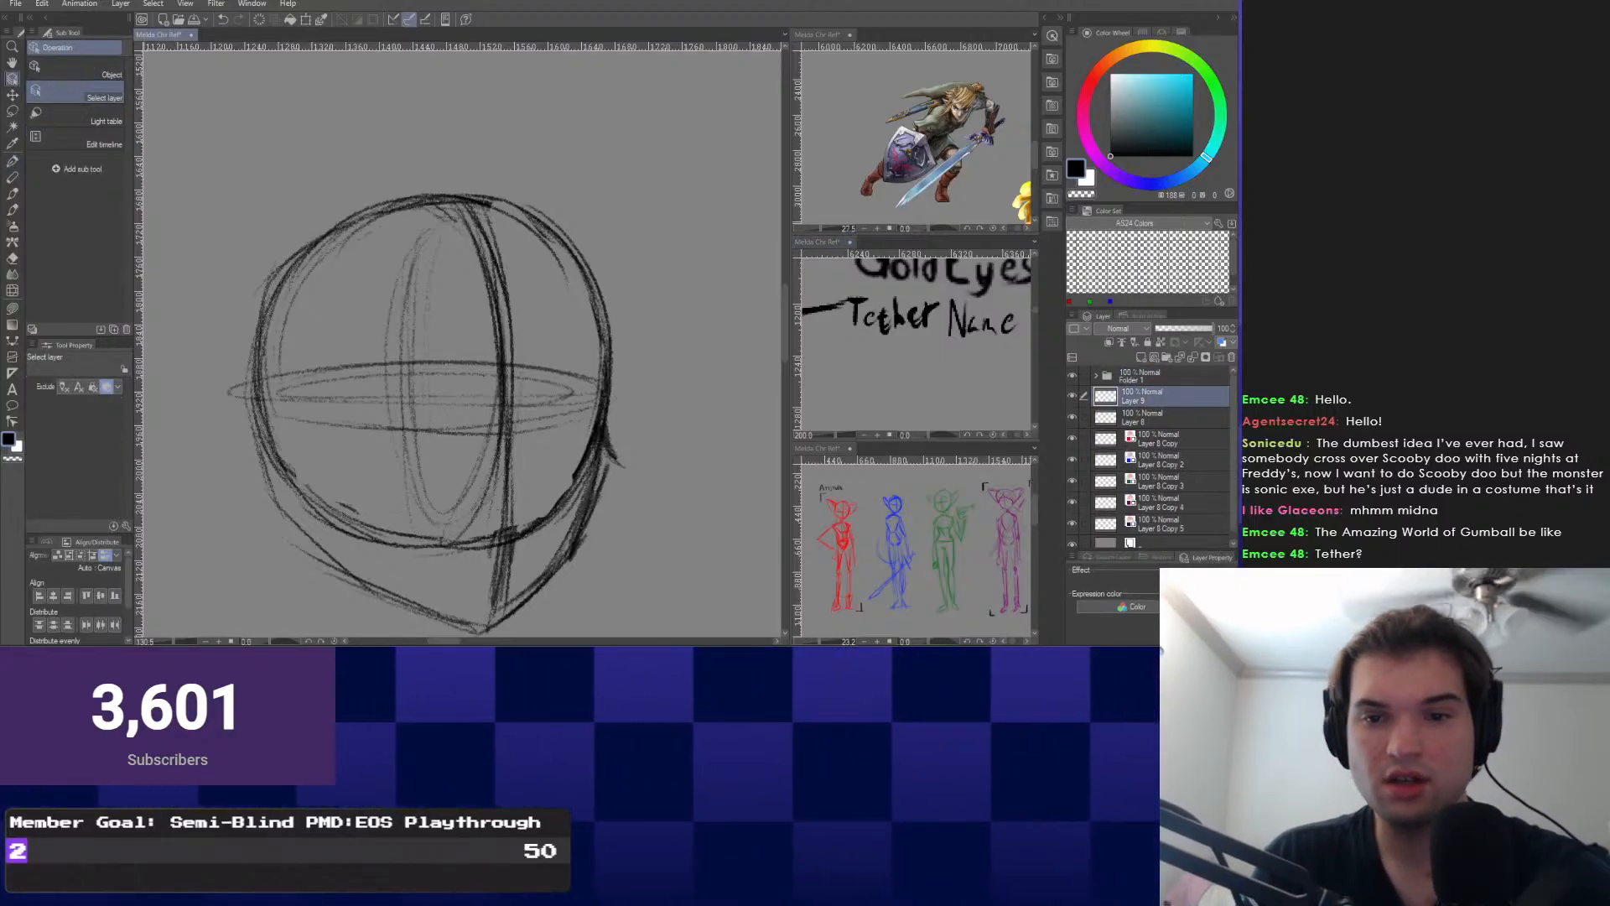
pyautogui.moveTo(1165, 396); pyautogui.dragTo(1165, 369)
pyautogui.doubleClick(1136, 380)
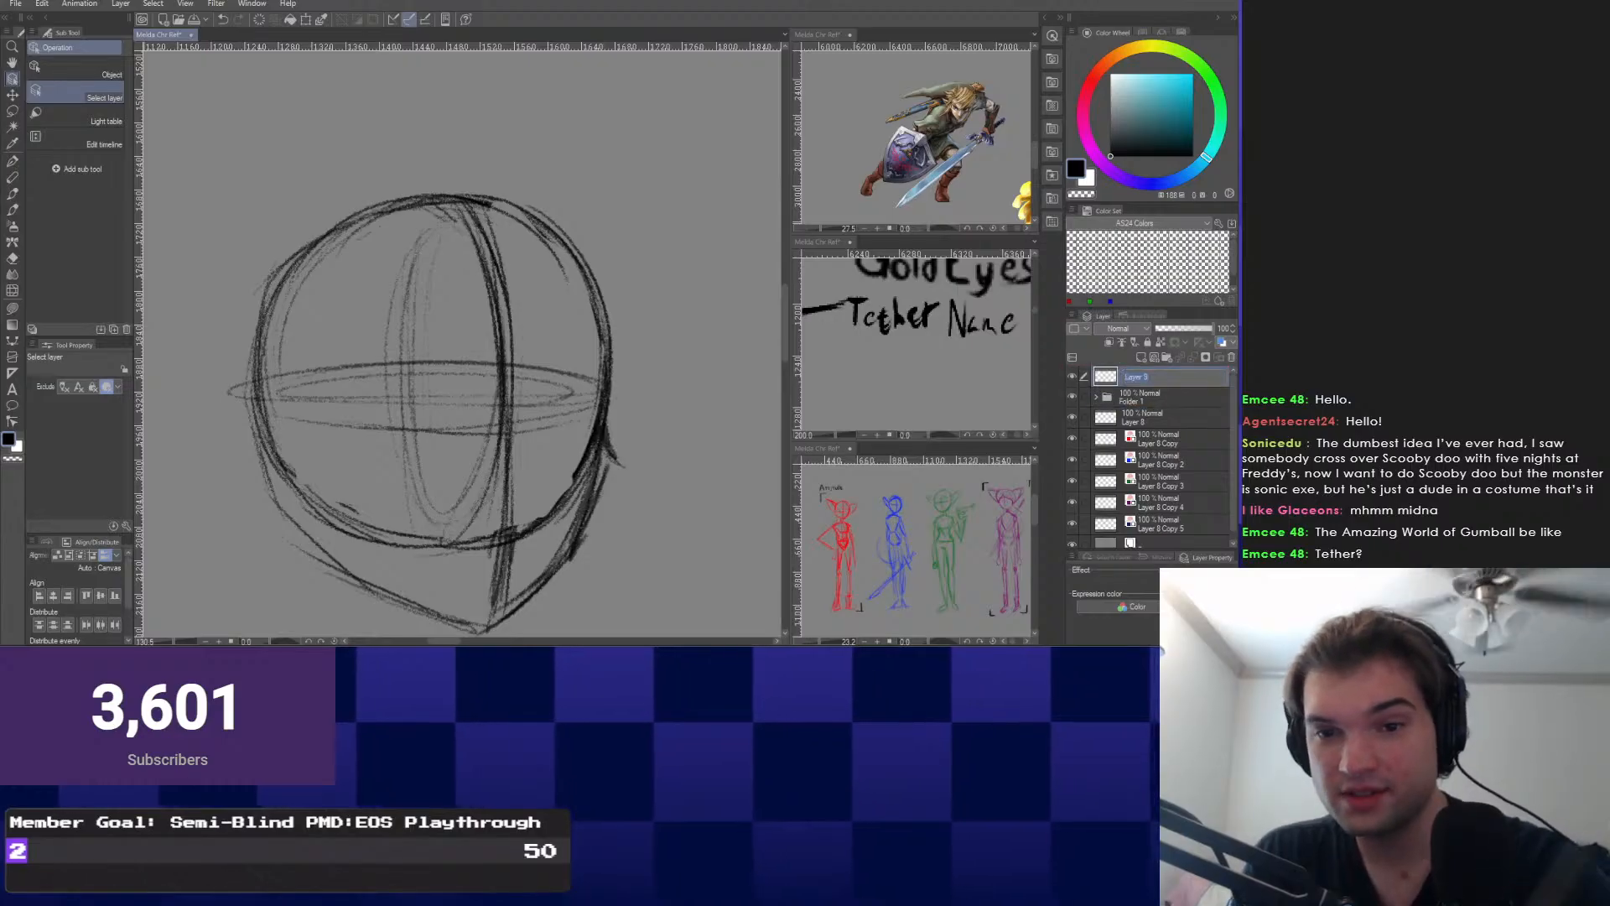
pyautogui.write('Main Sk')
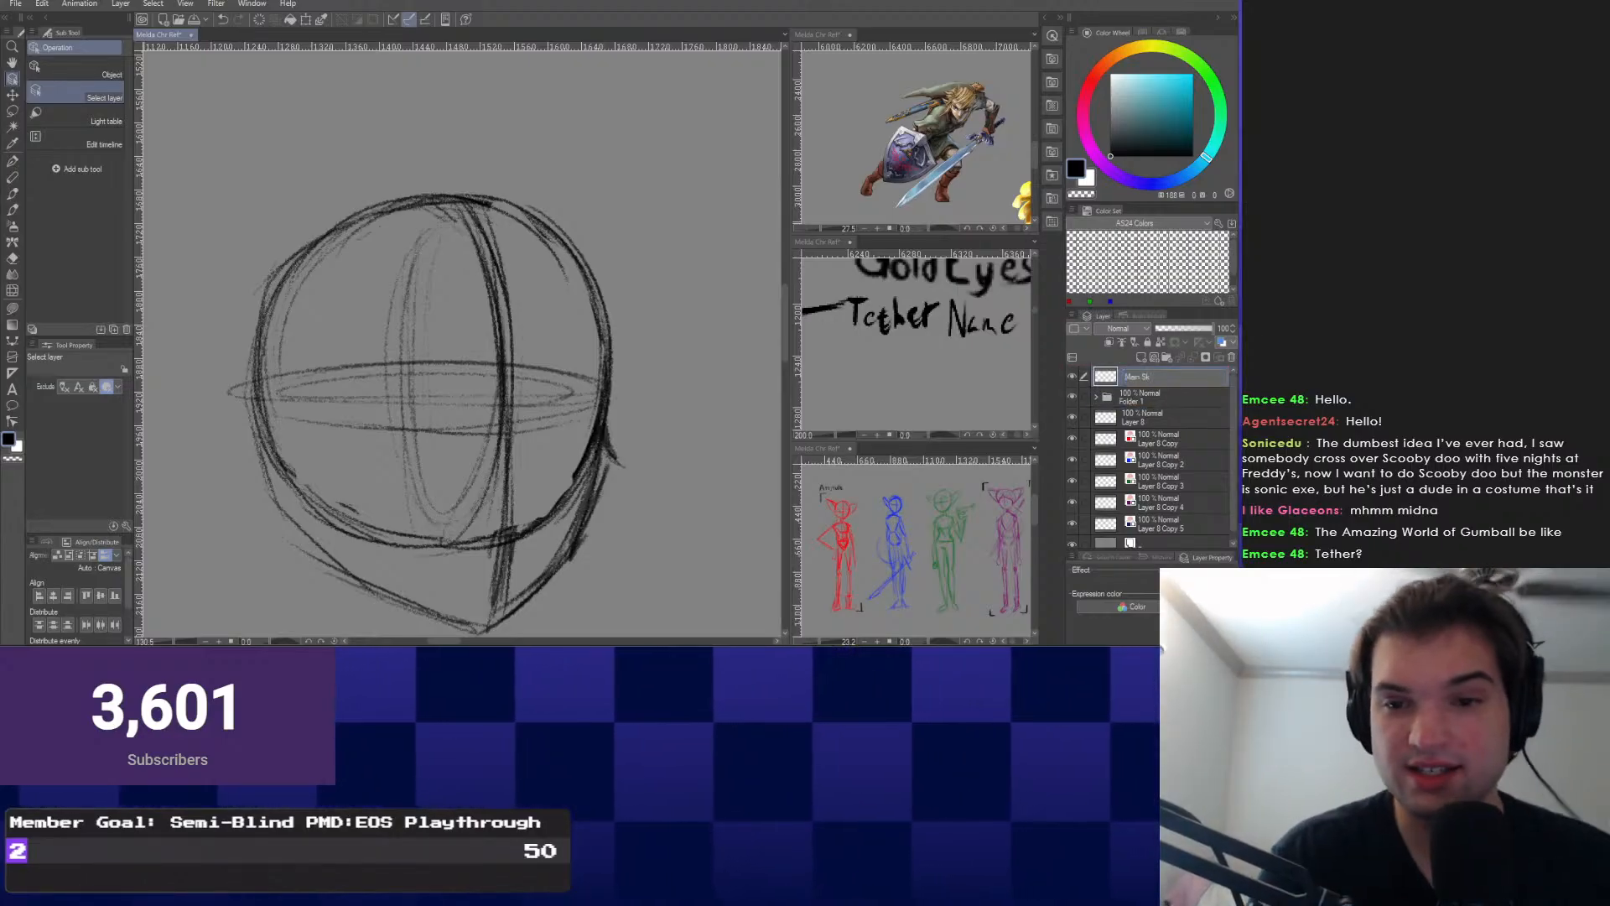
pyautogui.write('etch')
pyautogui.press('Return')
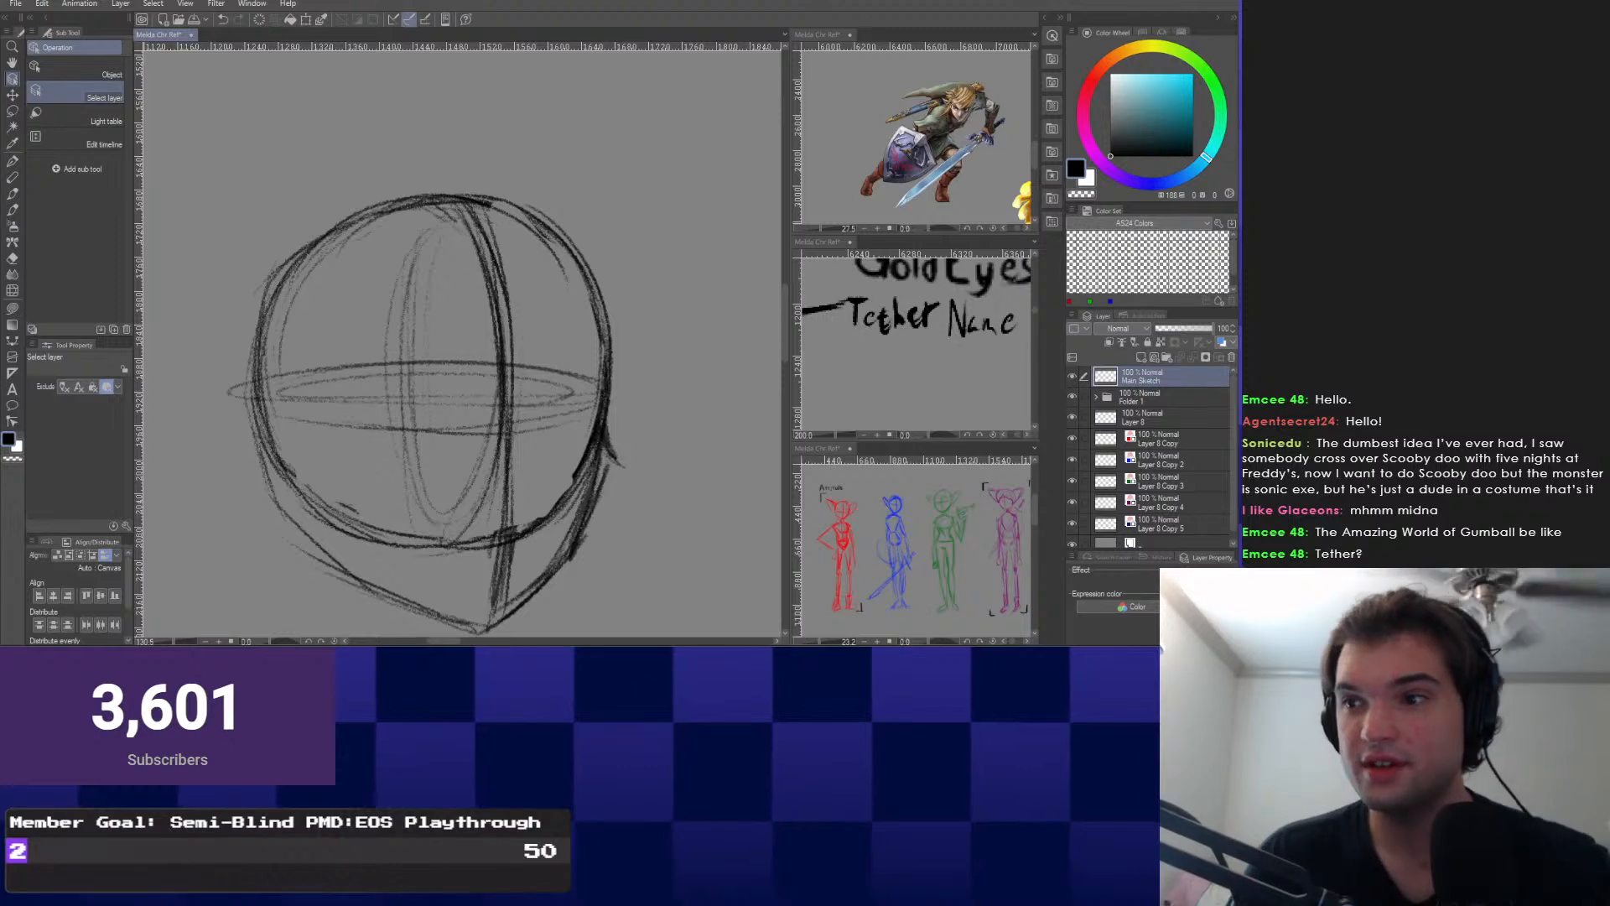
# Undo the last stroke from the radial menu and redraw part of the head outline.
pyautogui.rightClick(383, 408)
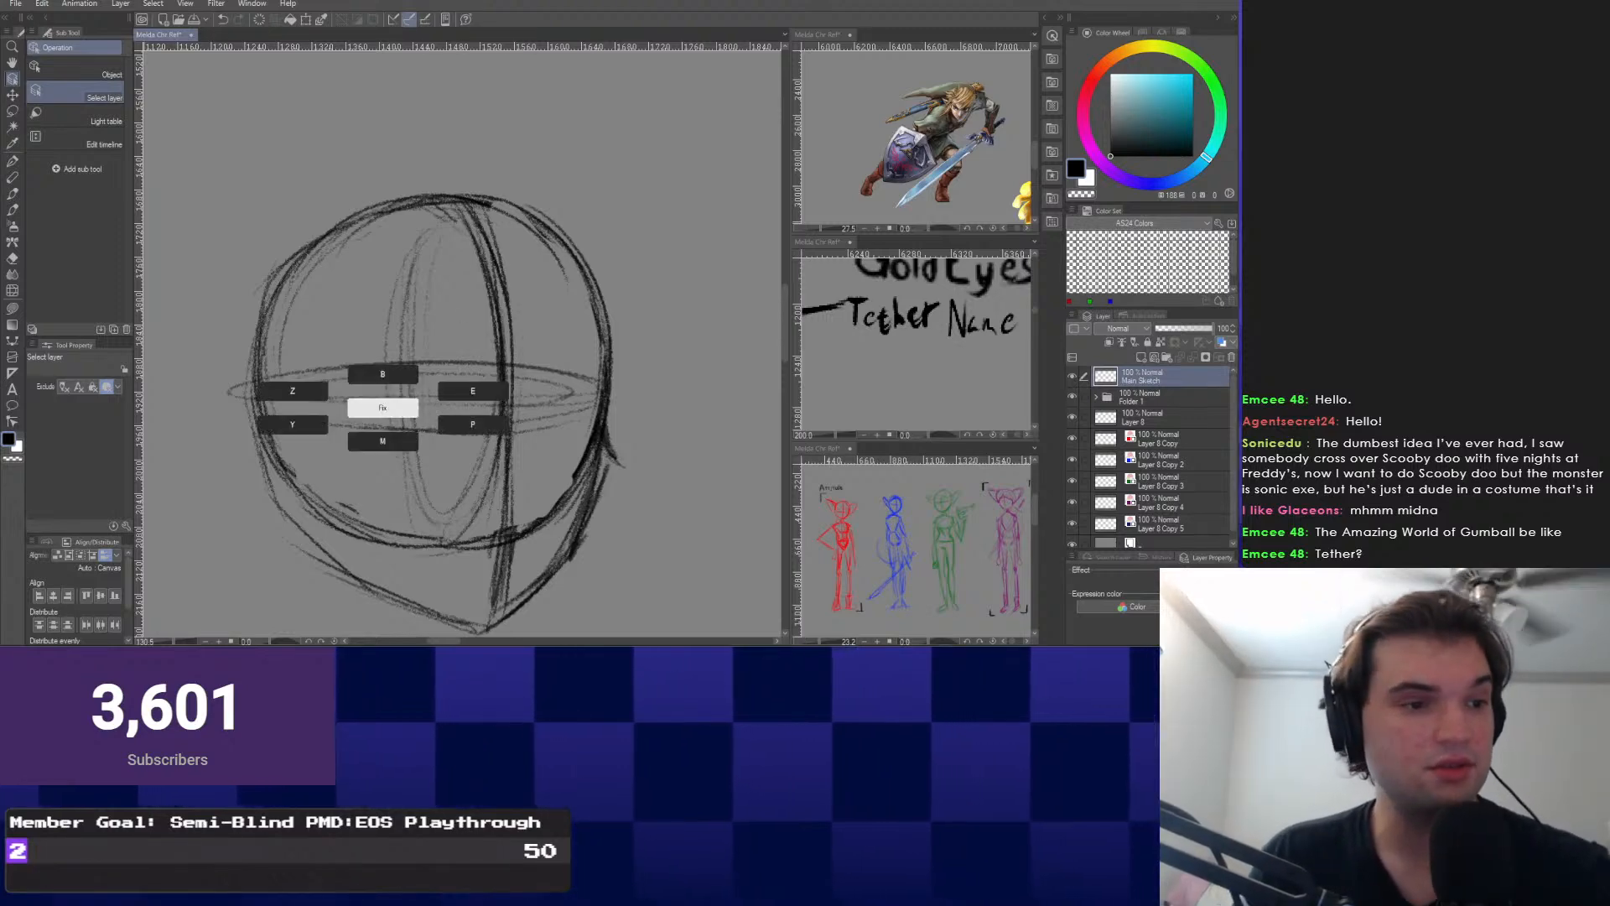
pyautogui.click(292, 391)
pyautogui.moveTo(461, 402)
pyautogui.mouseDown()
pyautogui.moveTo(471, 341)
pyautogui.moveTo(540, 408)
pyautogui.moveTo(502, 308)
pyautogui.mouseUp()
pyautogui.moveTo(649, 221)
pyautogui.mouseDown()
pyautogui.moveTo(641, 332)
pyautogui.moveTo(621, 259)
pyautogui.mouseUp()
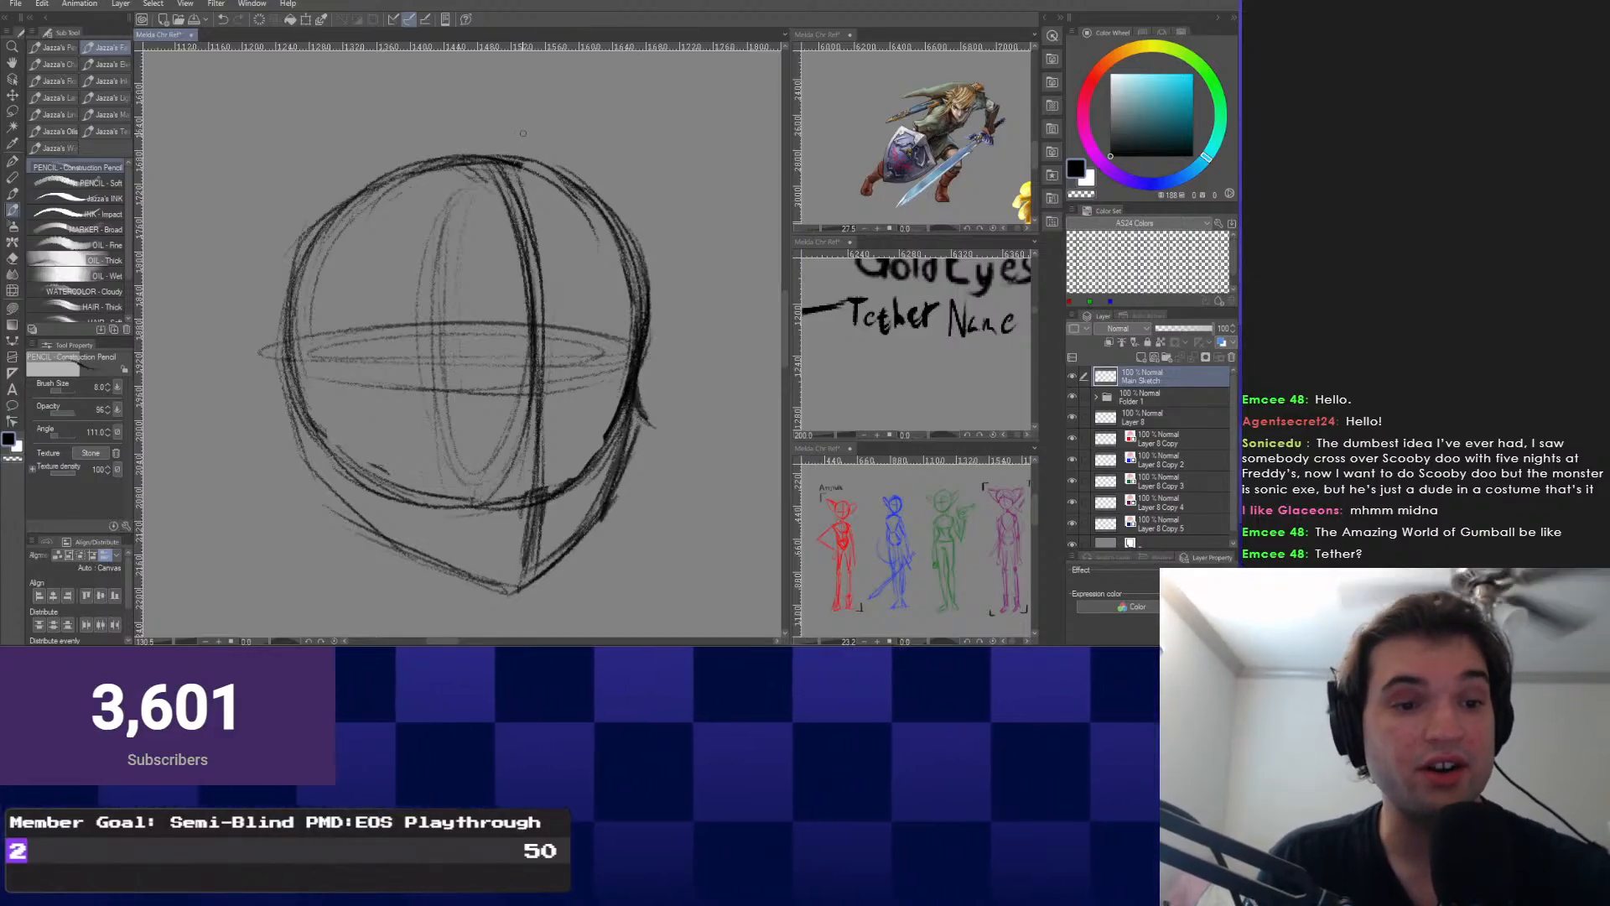
# Zoom out the notes reference so the whole notes list fits in view.
pyautogui.moveTo(621, 394)
pyautogui.mouseDown()
pyautogui.moveTo(662, 421)
pyautogui.moveTo(651, 387)
pyautogui.mouseUp()
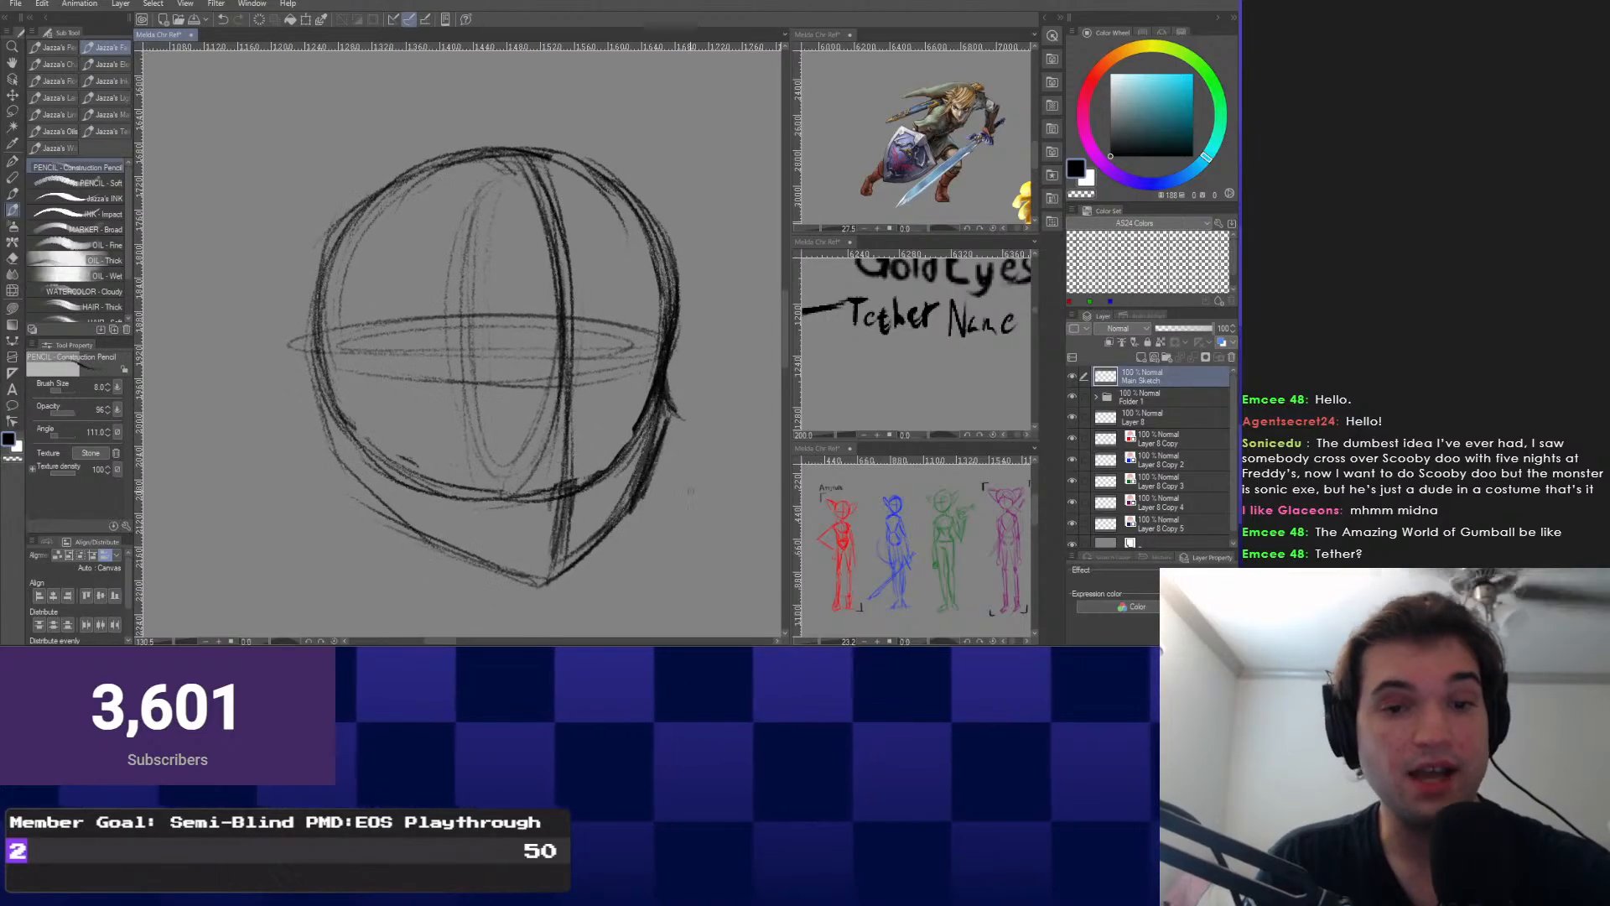
pyautogui.scroll(-2, 855, 327)
pyautogui.moveTo(855, 293); pyautogui.dragTo(870, 379)
pyautogui.scroll(-4, 854, 367)
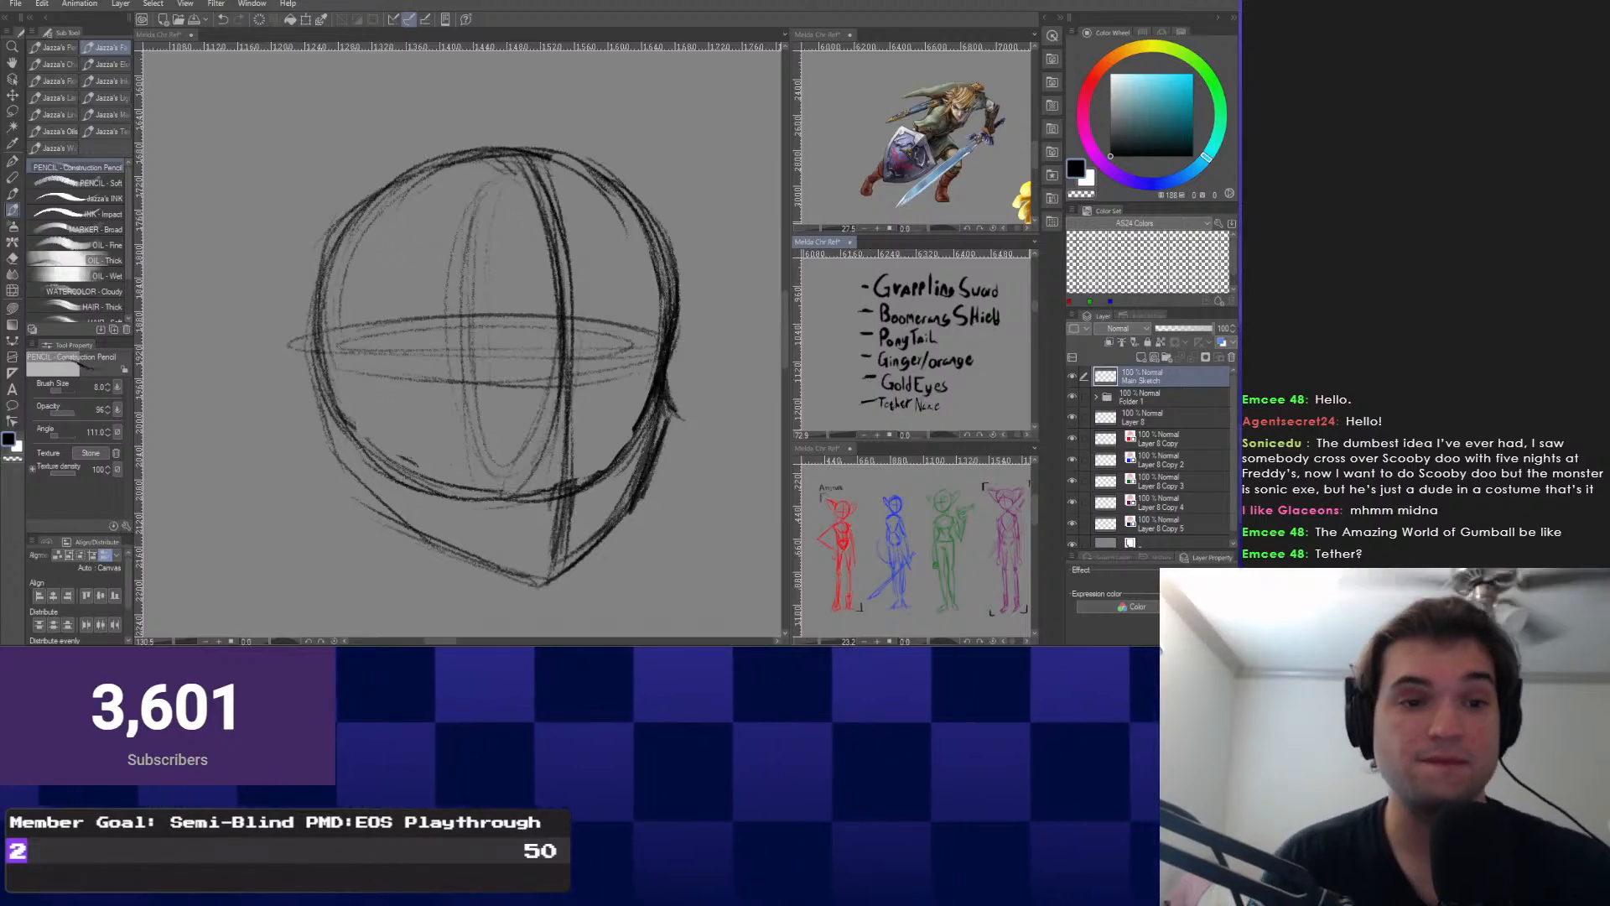
pyautogui.click(661, 371)
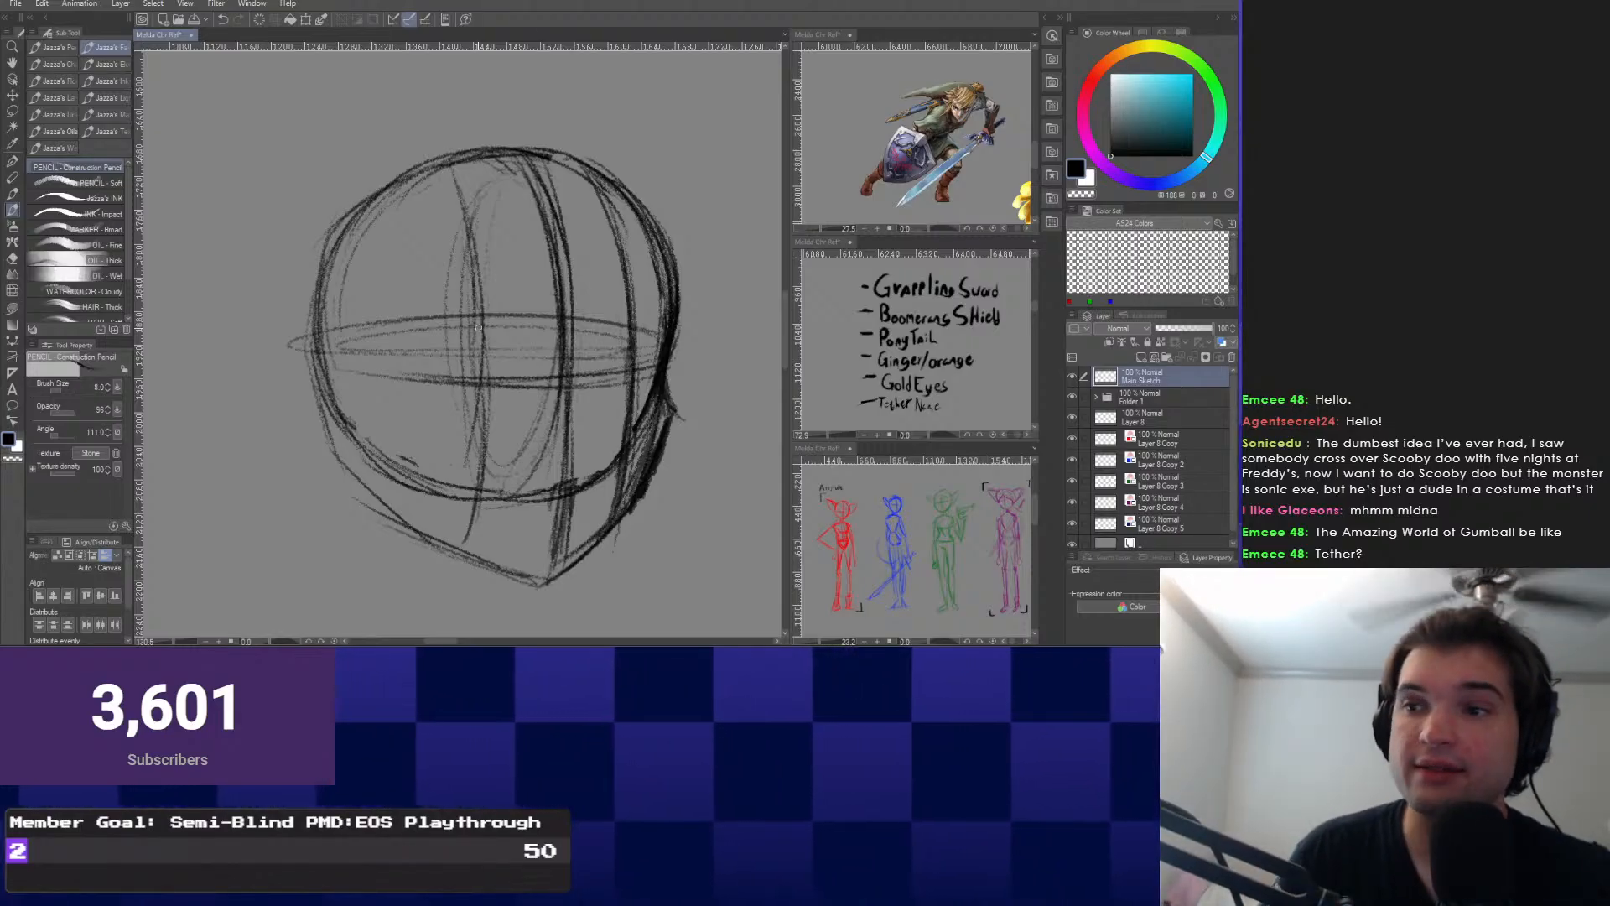
# Draw an oval on the head's left side, undoing and redrawing it once.
pyautogui.moveTo(551, 199)
pyautogui.mouseDown()
pyautogui.moveTo(560, 174)
pyautogui.moveTo(571, 214)
pyautogui.moveTo(573, 188)
pyautogui.mouseUp()
pyautogui.scroll(1, 543, 403)
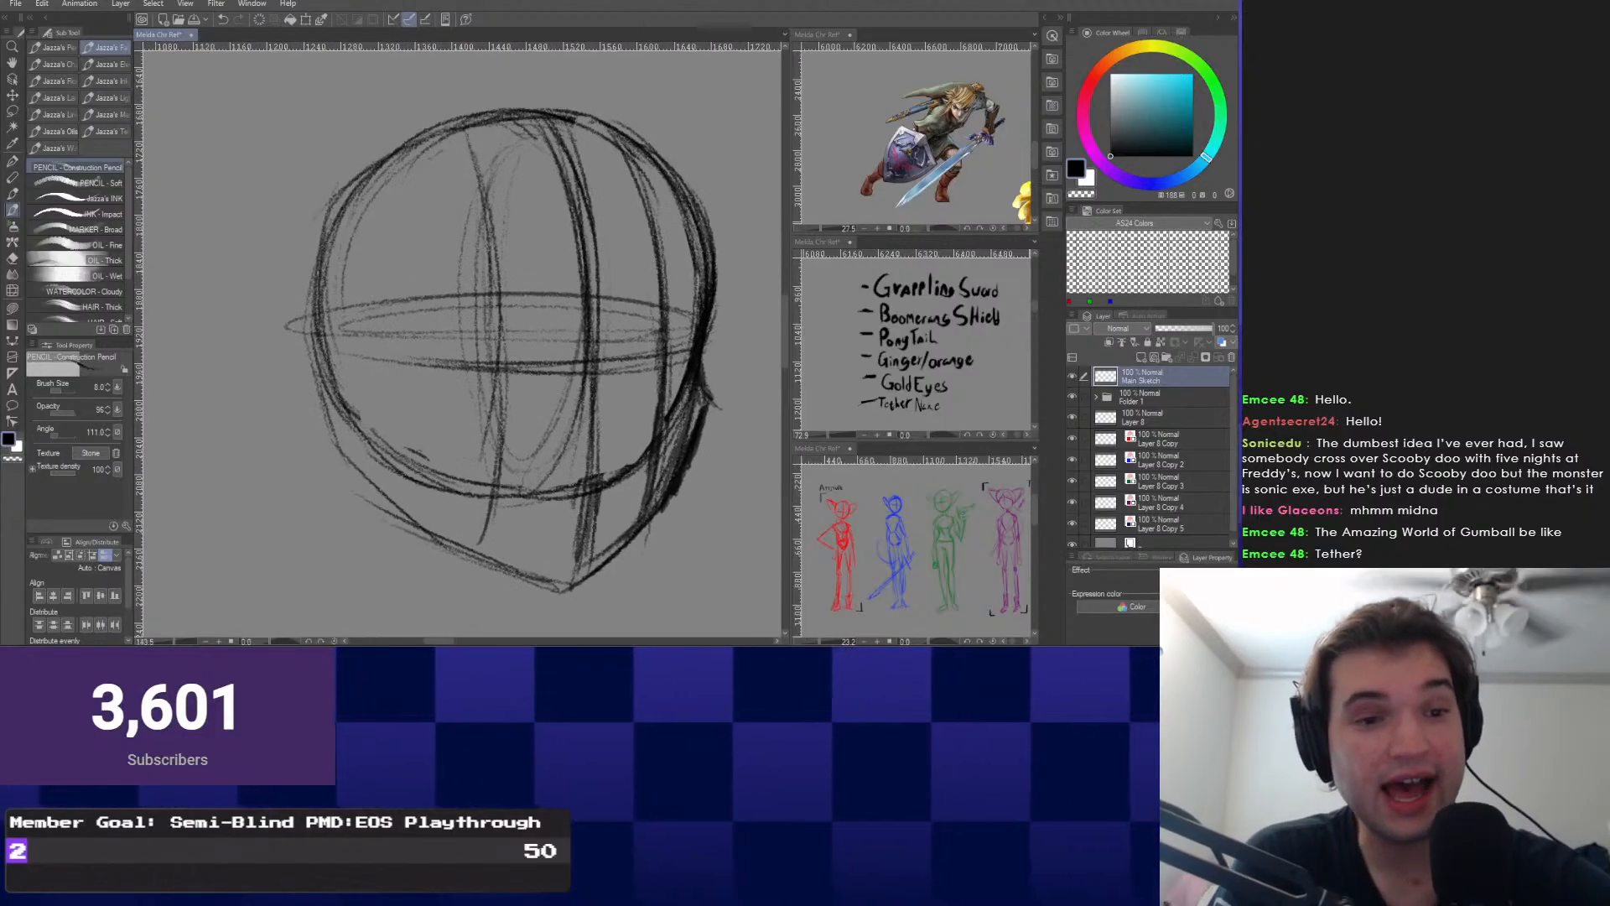
pyautogui.scroll(-1, 562, 319)
pyautogui.scroll(-2, 562, 319)
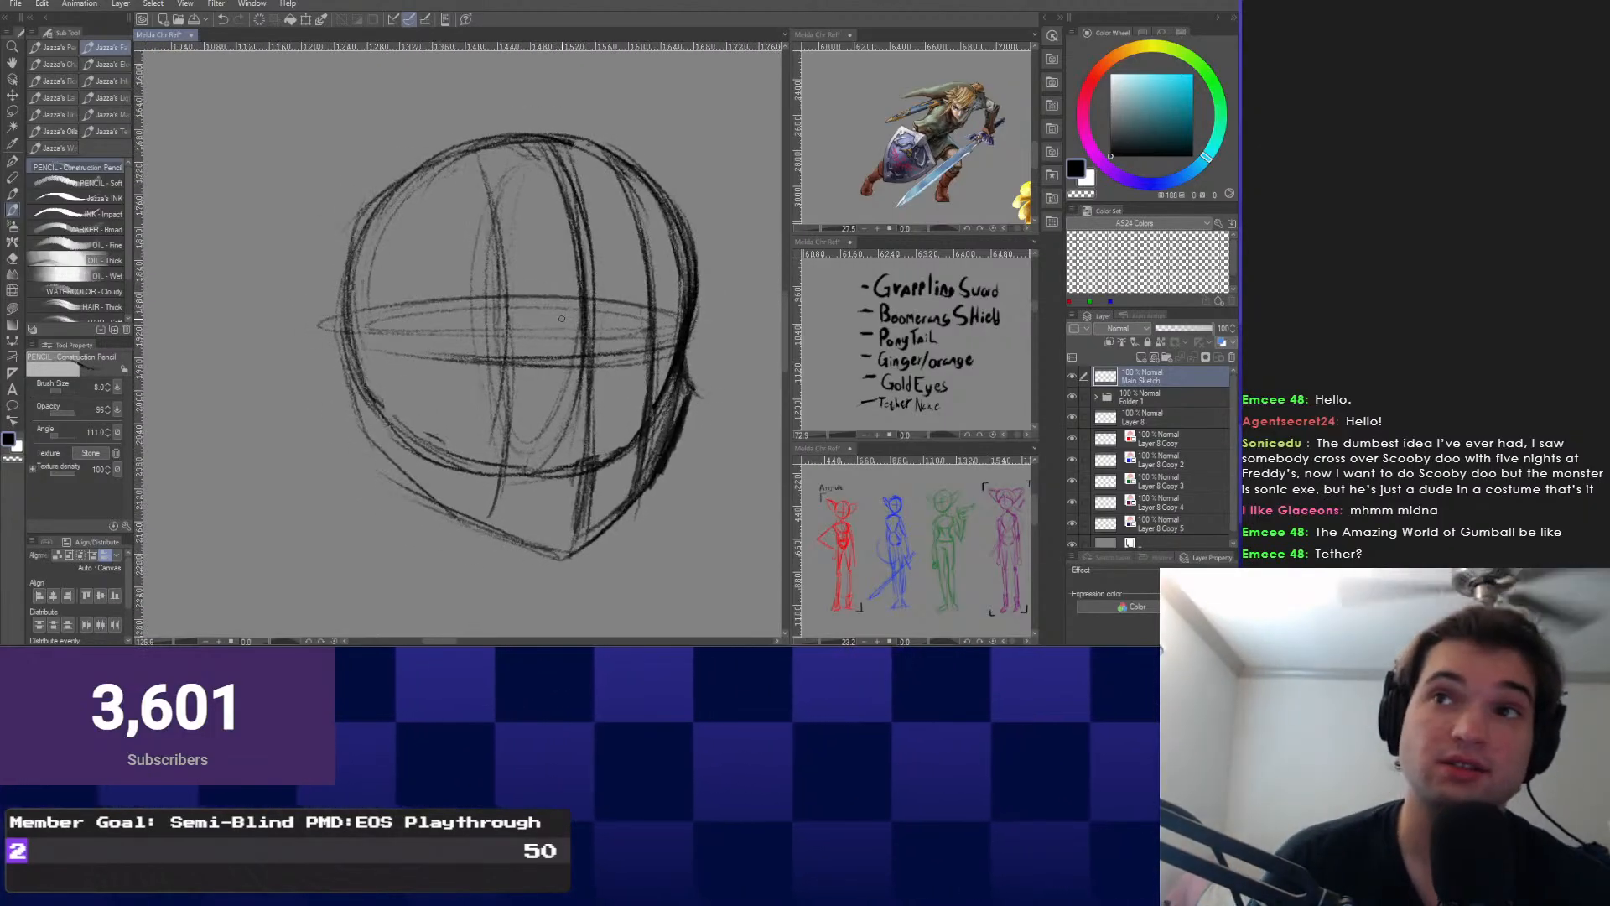
pyautogui.scroll(1, 562, 319)
pyautogui.moveTo(354, 466); pyautogui.dragTo(354, 442)
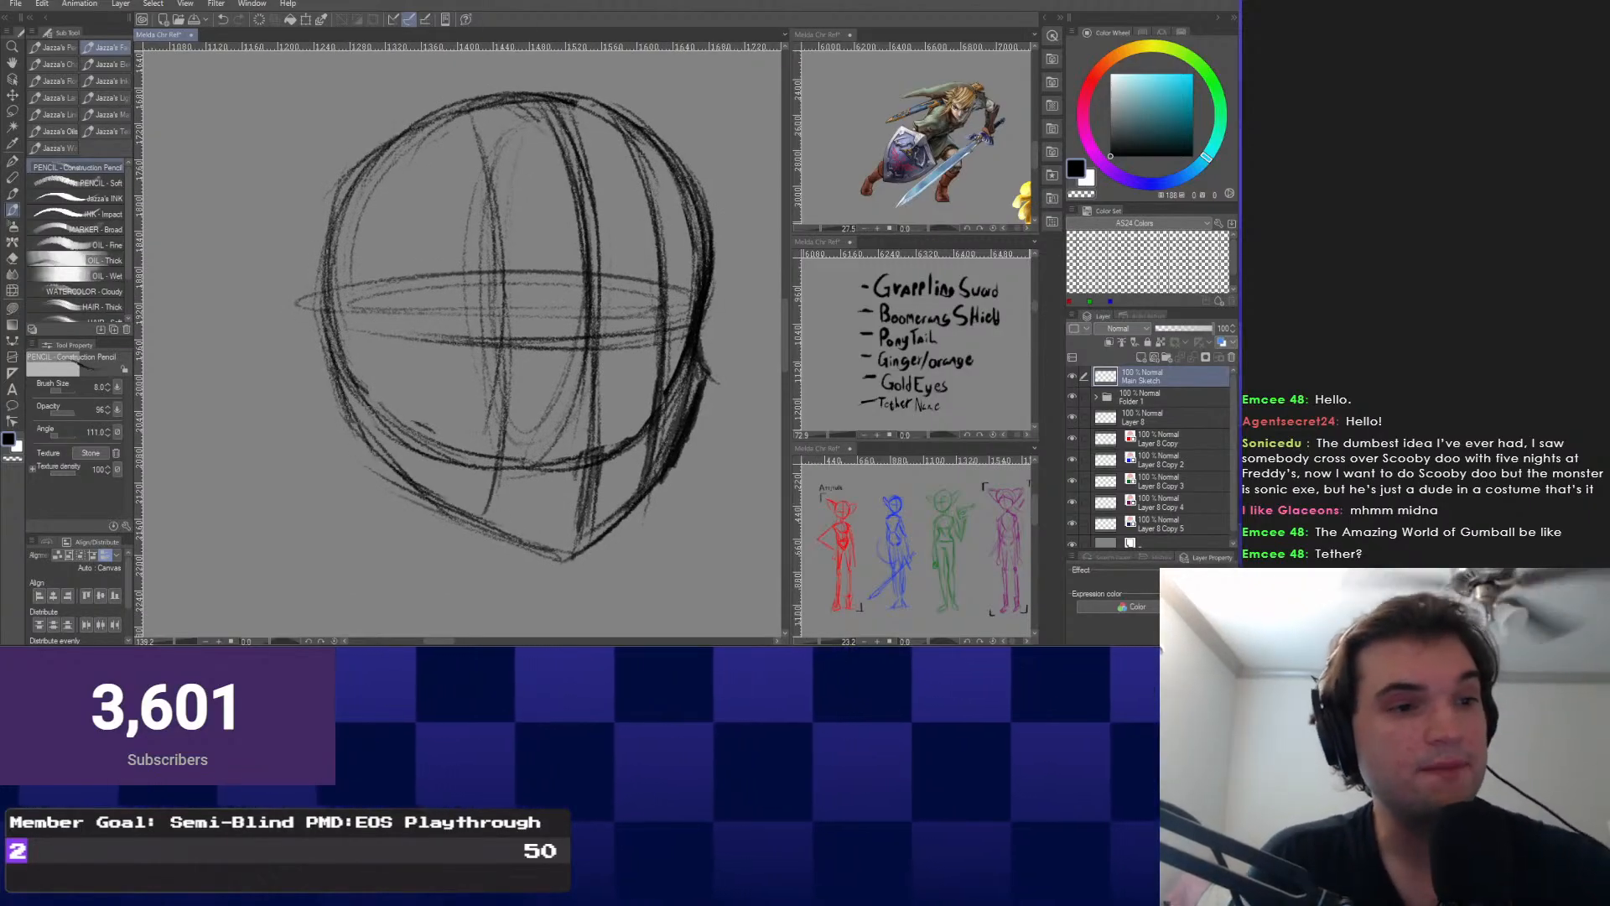
pyautogui.moveTo(340, 233); pyautogui.dragTo(453, 319)
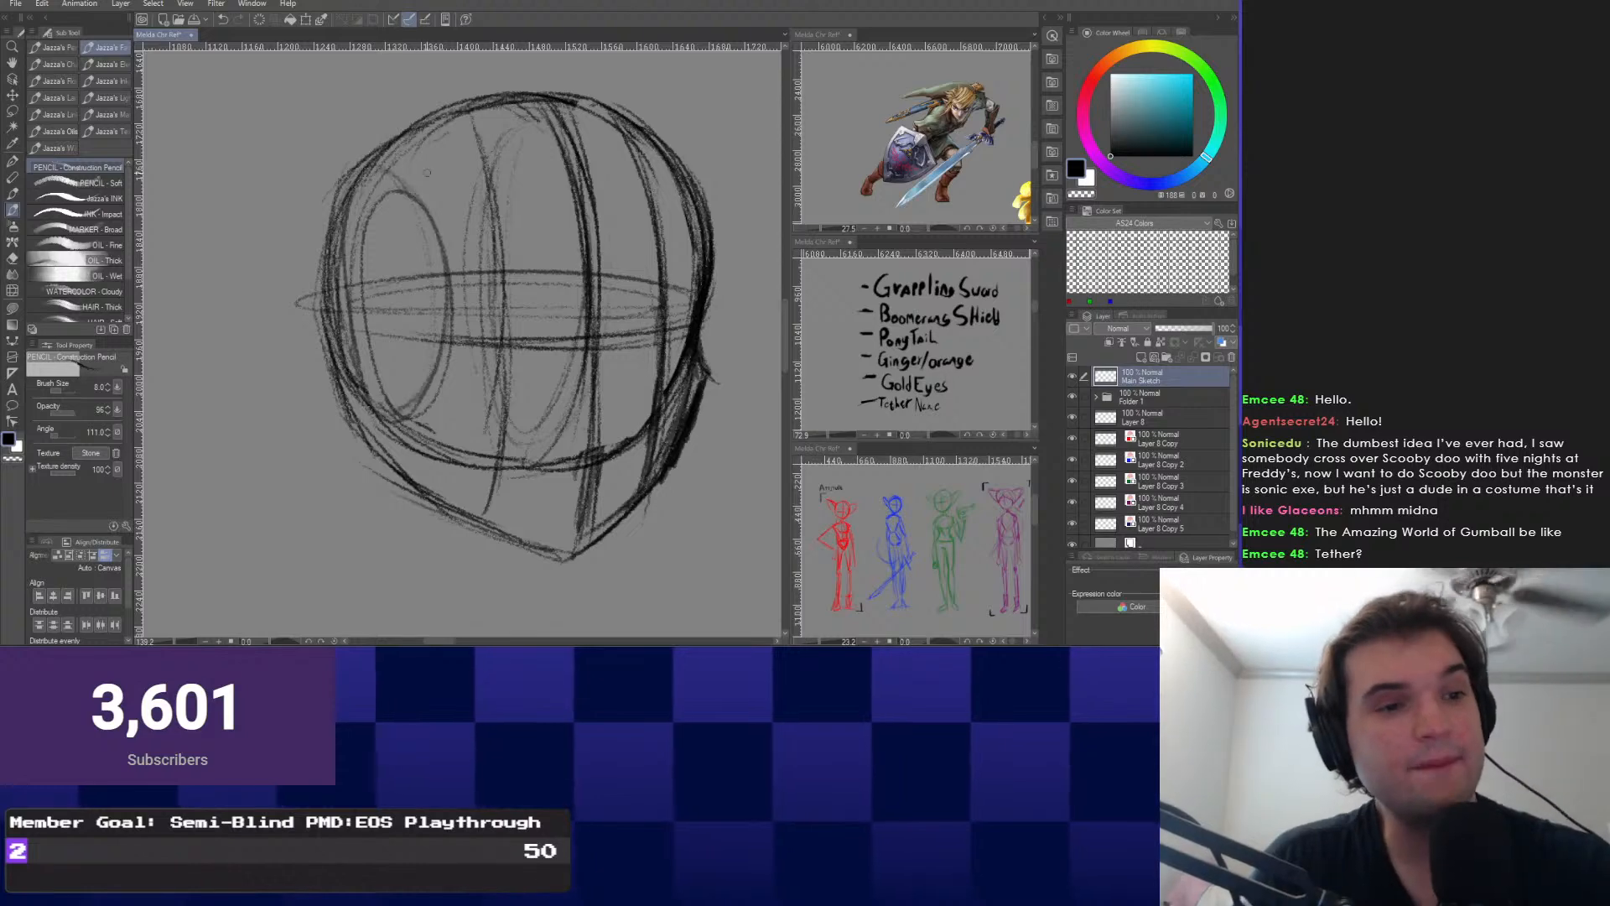
pyautogui.hotkey('ctrl', 'z')
pyautogui.moveTo(391, 180); pyautogui.dragTo(454, 294)
pyautogui.moveTo(379, 166)
pyautogui.mouseDown()
pyautogui.moveTo(371, 403)
pyautogui.moveTo(391, 492)
pyautogui.mouseUp()
pyautogui.scroll(-4, 391, 492)
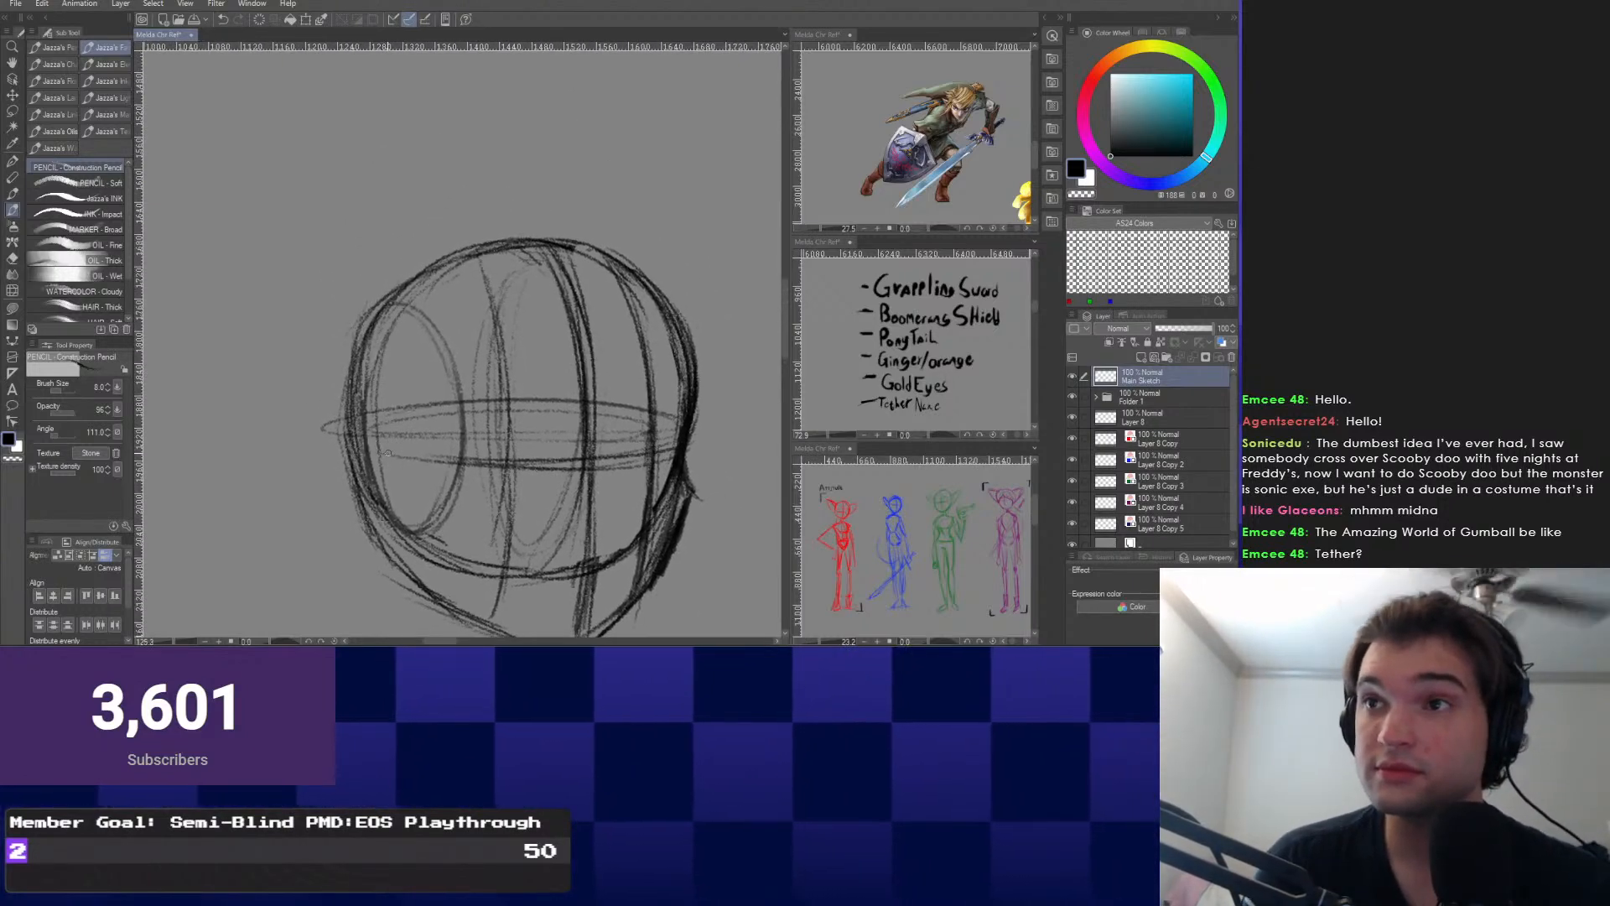
pyautogui.moveTo(402, 360); pyautogui.dragTo(401, 349)
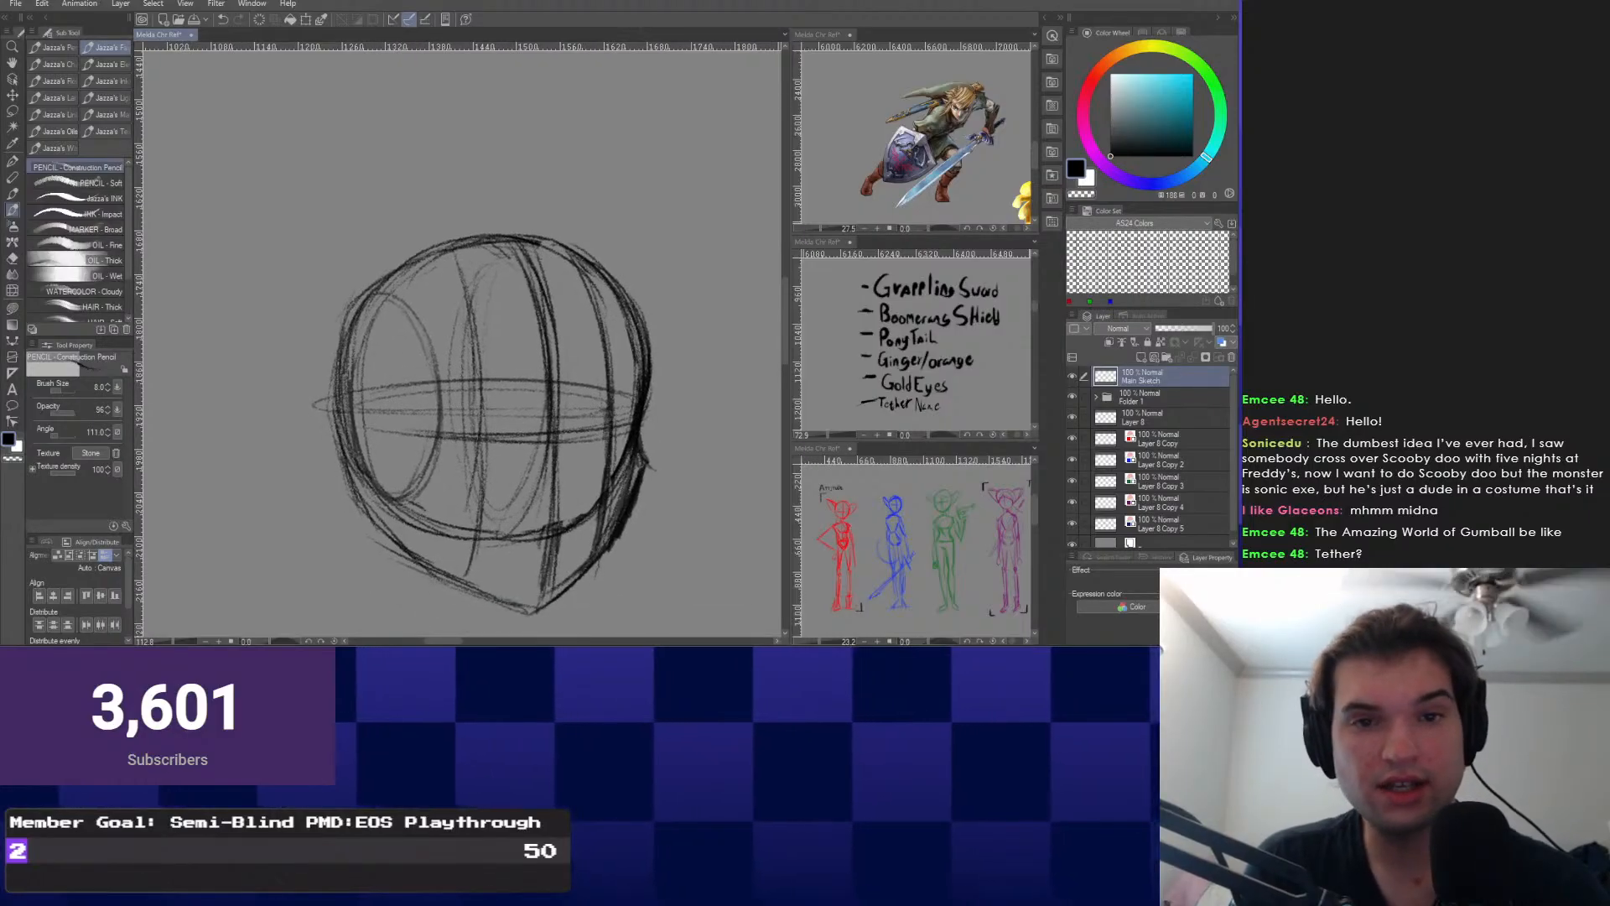
# Shift the character lineup reference to the left.
pyautogui.moveTo(871, 510); pyautogui.dragTo(836, 520)
pyautogui.scroll(1, 836, 520)
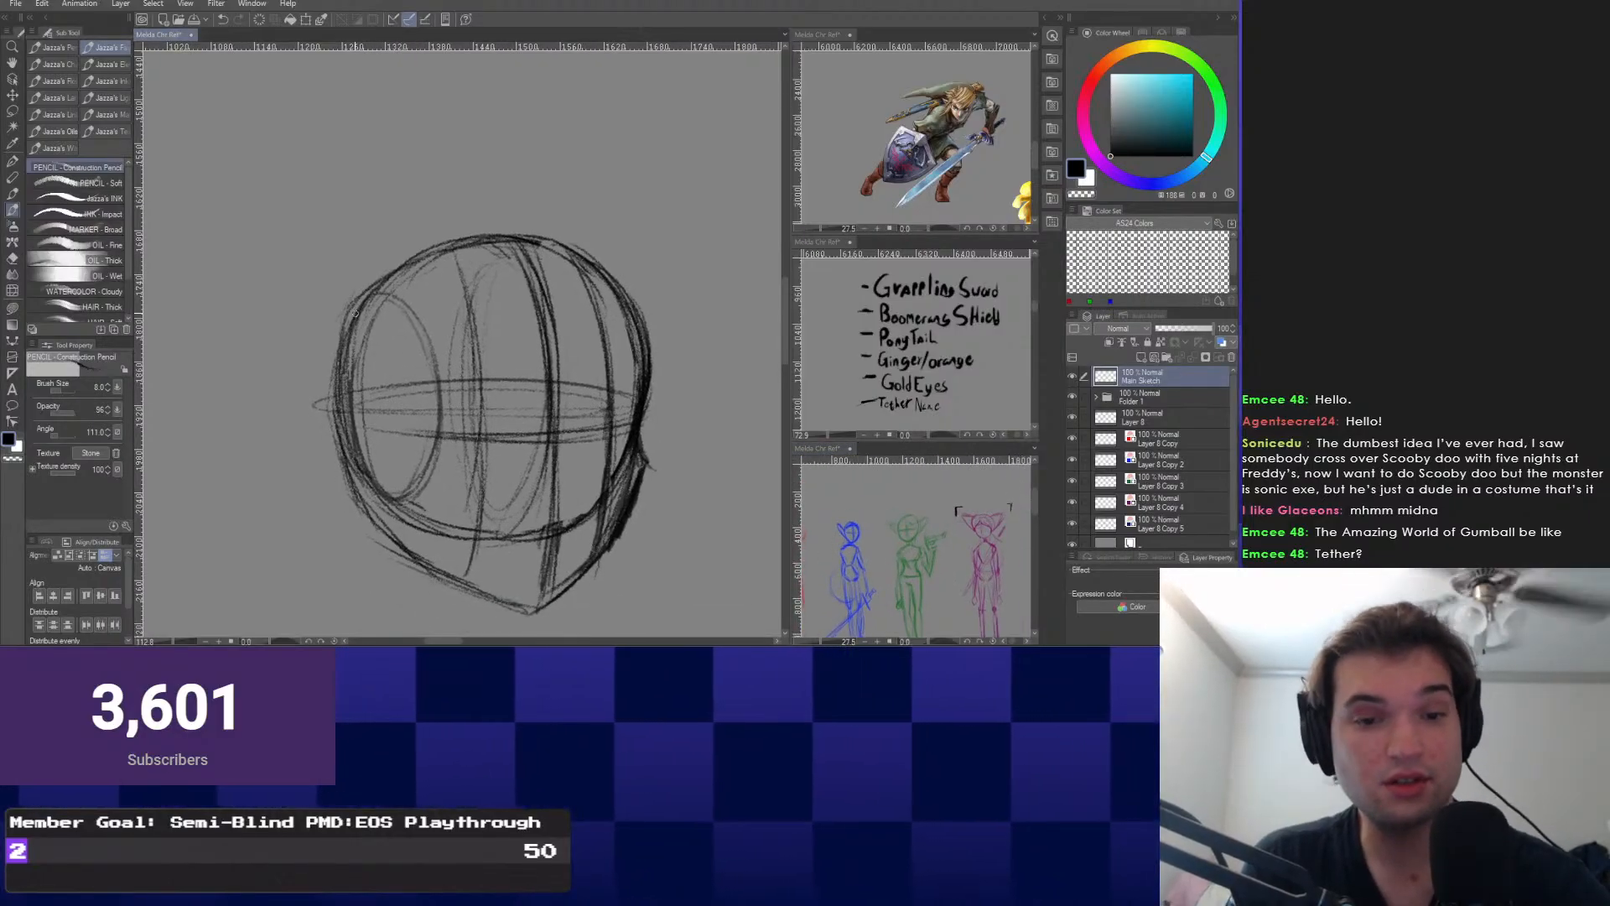
pyautogui.scroll(-3, 919, 480)
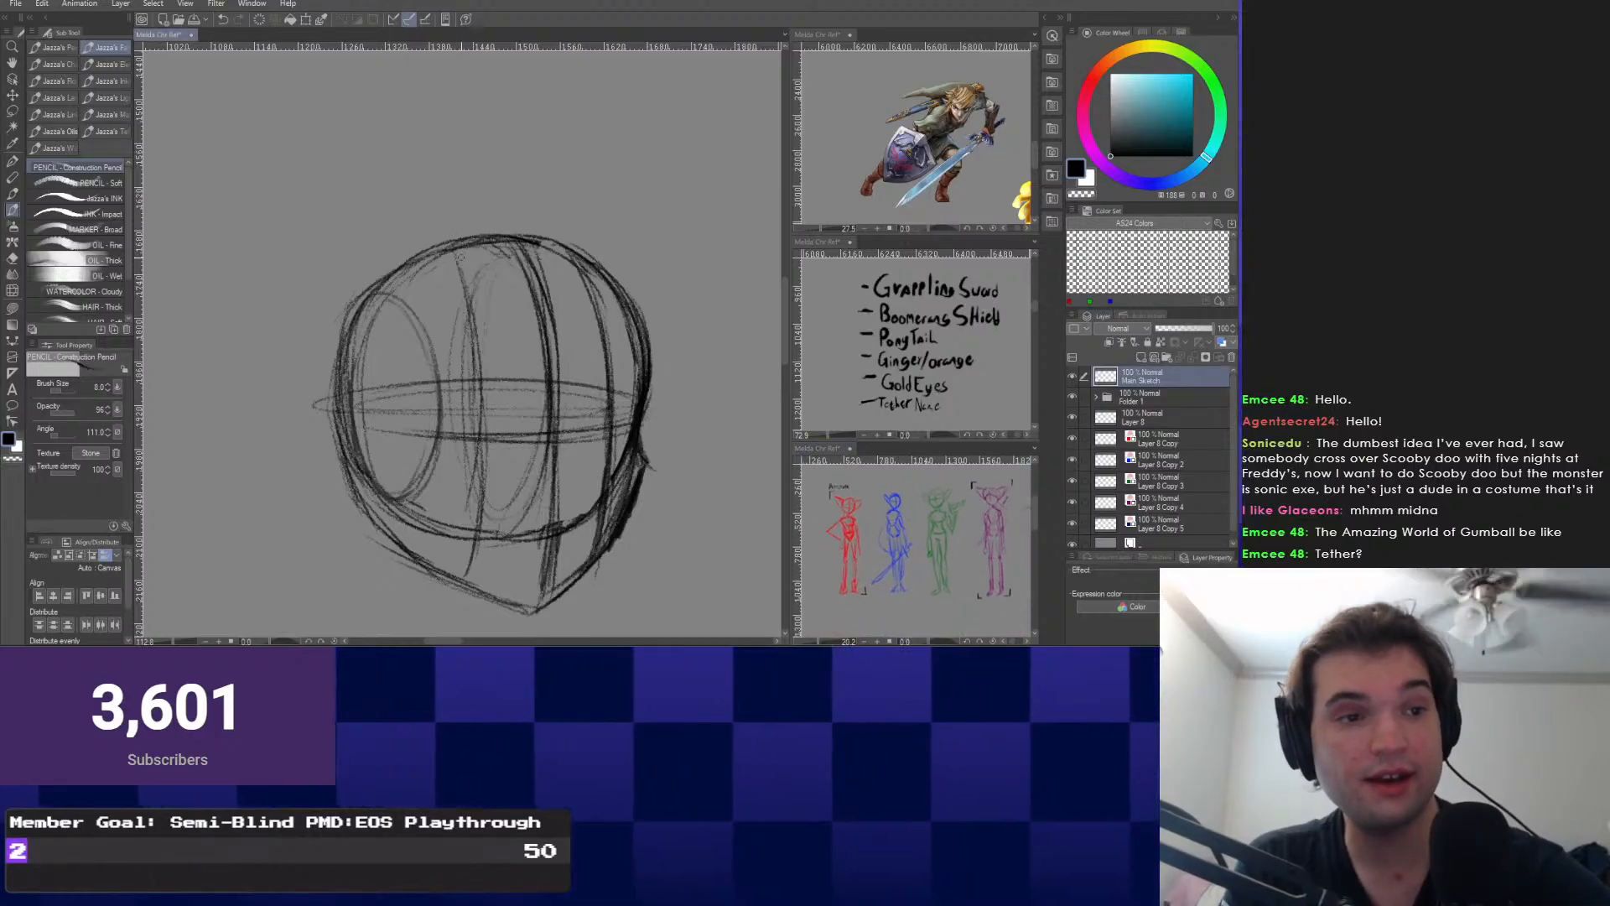
pyautogui.scroll(-4, 680, 583)
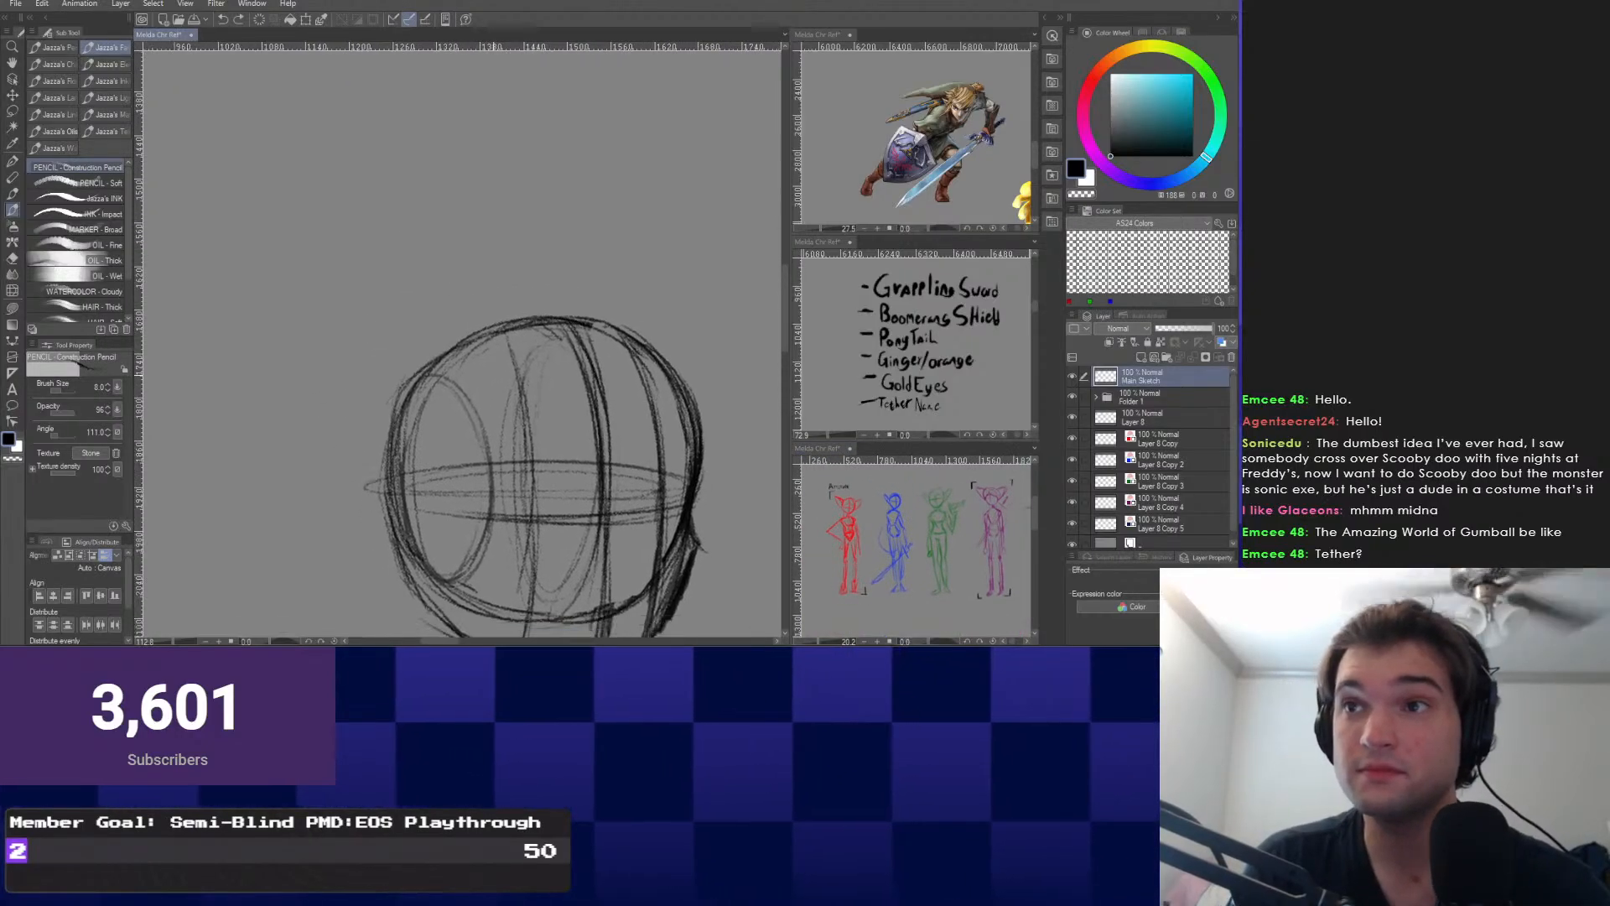
# Sketch the pointed ear's upper curve and left edge, plus an arc from its tip rightward.
pyautogui.moveTo(503, 295)
pyautogui.mouseDown()
pyautogui.moveTo(405, 192)
pyautogui.moveTo(374, 265)
pyautogui.moveTo(428, 416)
pyautogui.mouseUp()
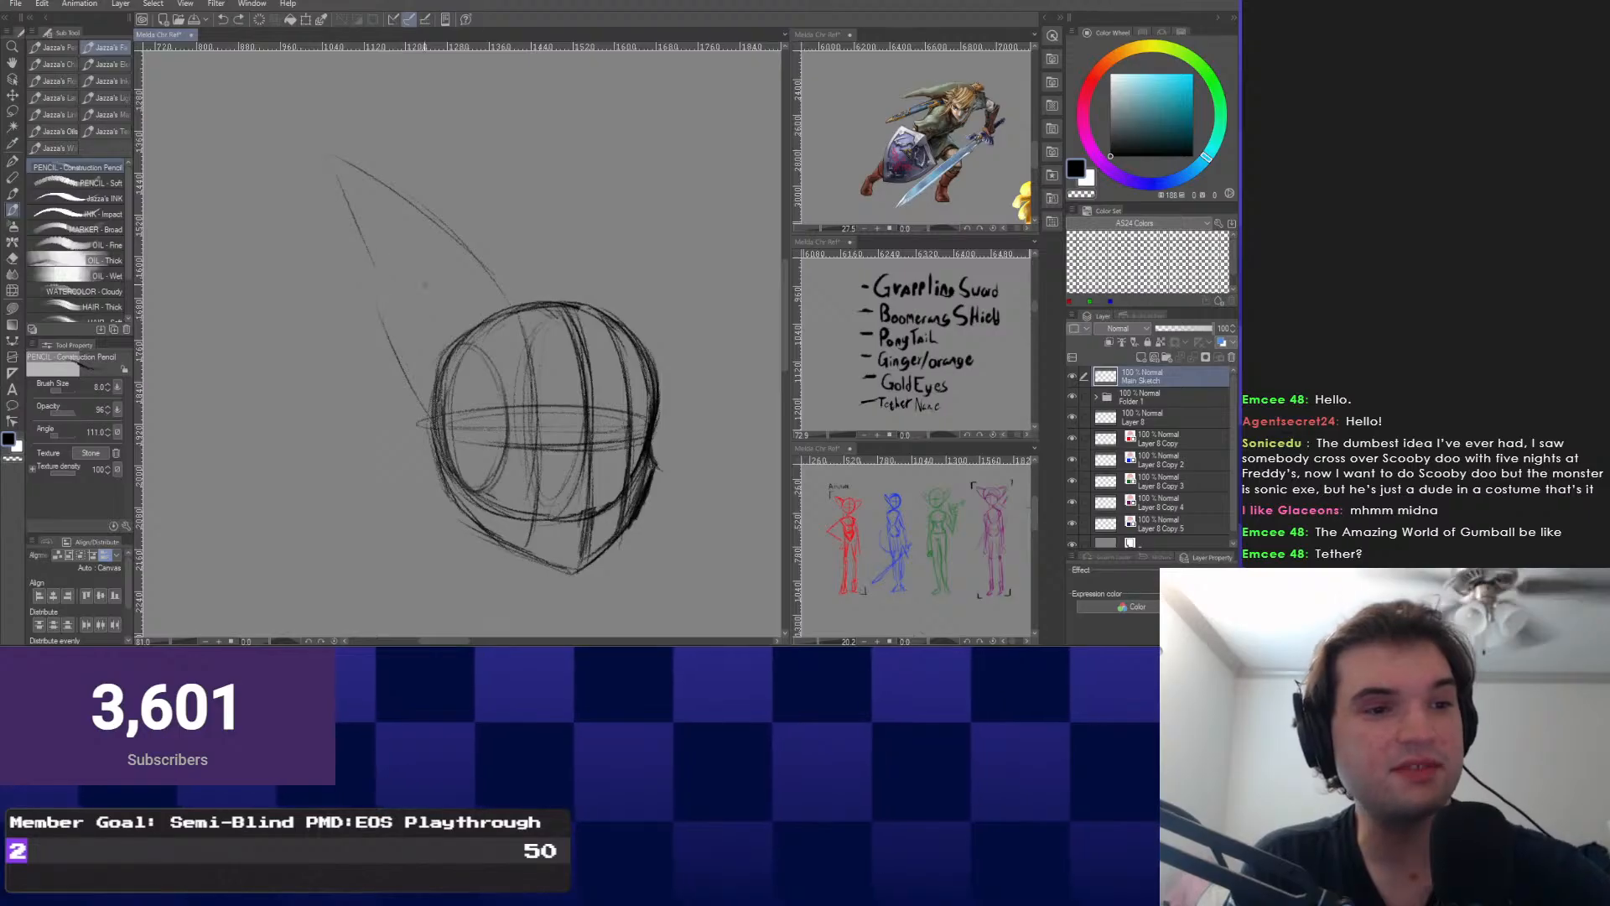
pyautogui.moveTo(323, 169)
pyautogui.mouseDown()
pyautogui.moveTo(415, 402)
pyautogui.moveTo(398, 371)
pyautogui.mouseUp()
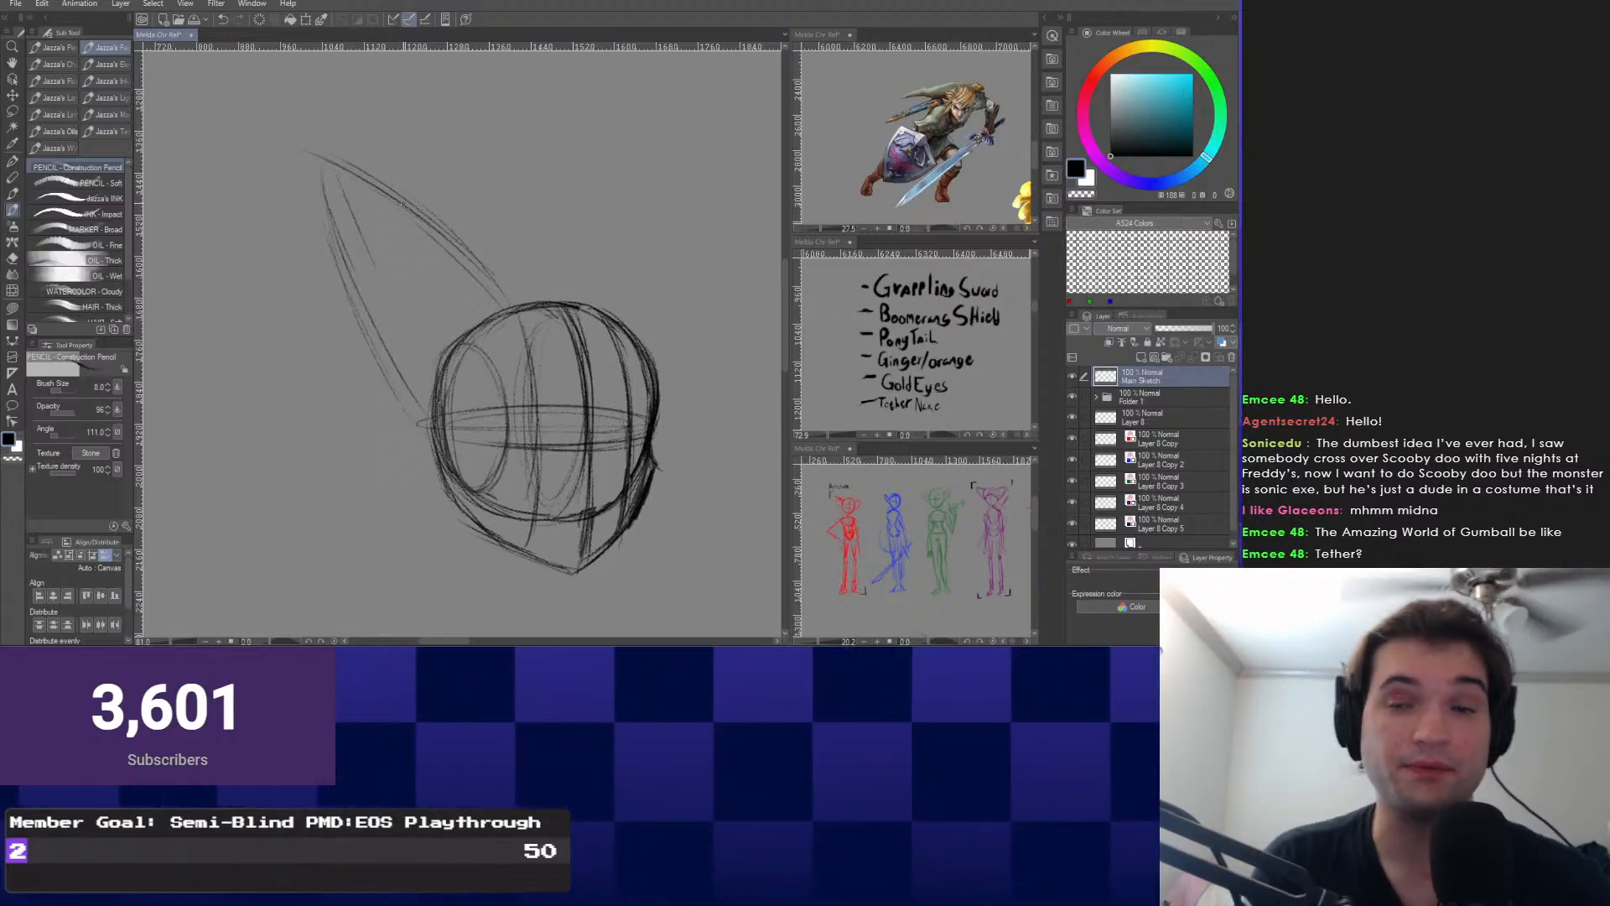
pyautogui.moveTo(557, 230); pyautogui.dragTo(506, 213)
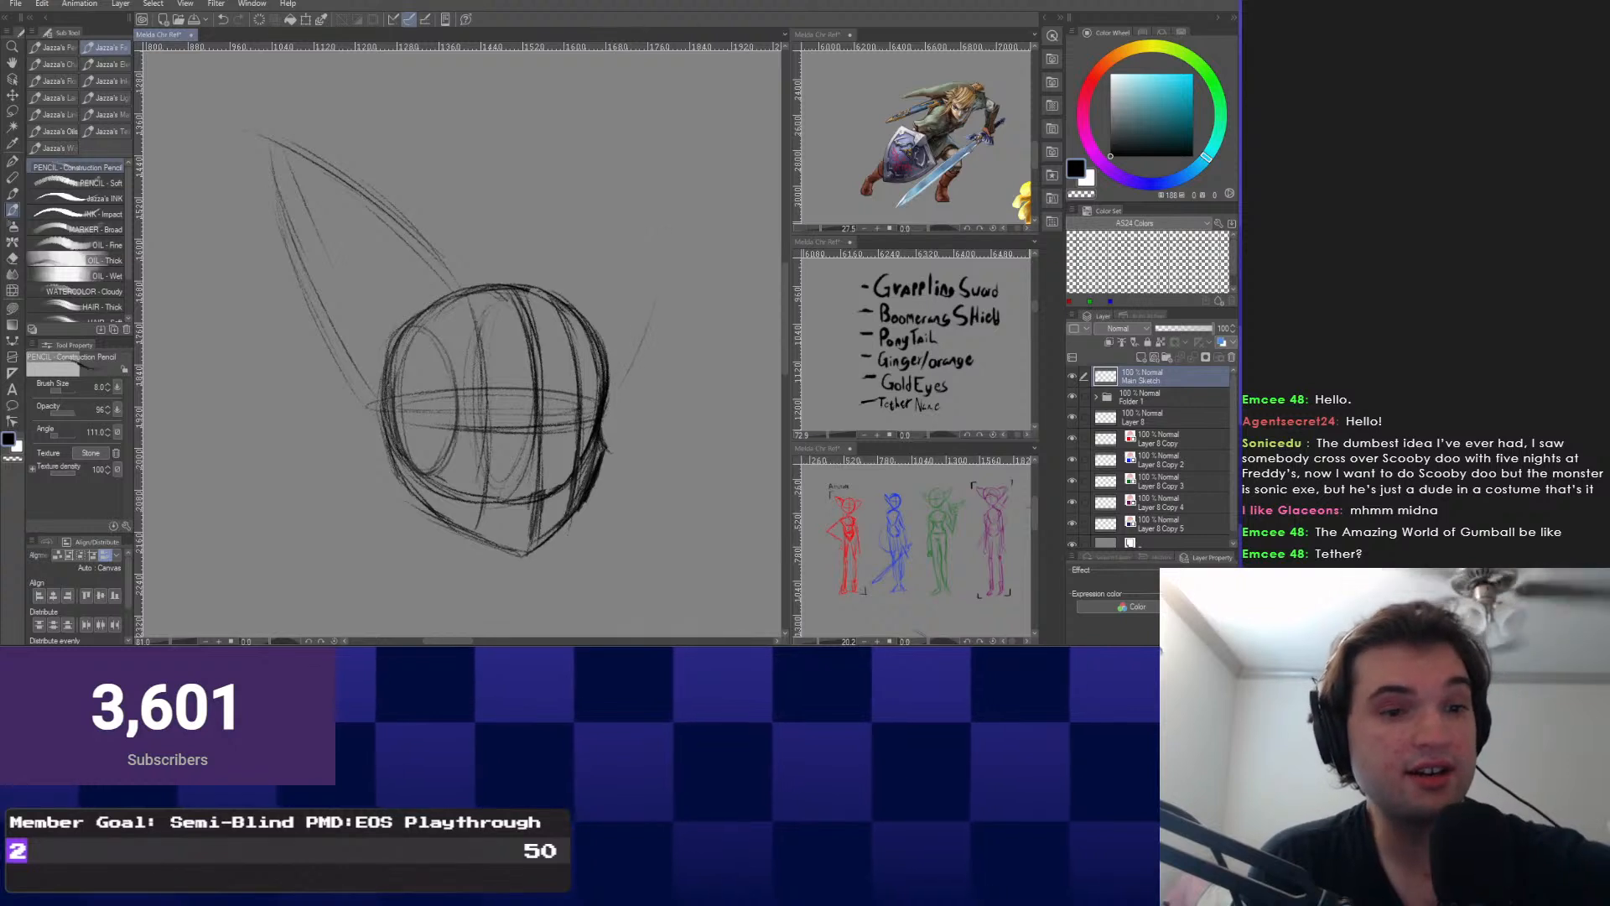
pyautogui.moveTo(255, 132)
pyautogui.mouseDown()
pyautogui.moveTo(631, 156)
pyautogui.moveTo(695, 188)
pyautogui.mouseUp()
# Pan and zoom the top reference window to show Zelda and Midna.
pyautogui.moveTo(973, 92); pyautogui.dragTo(929, 143)
pyautogui.scroll(1, 953, 146)
pyautogui.scroll(1, 934, 113)
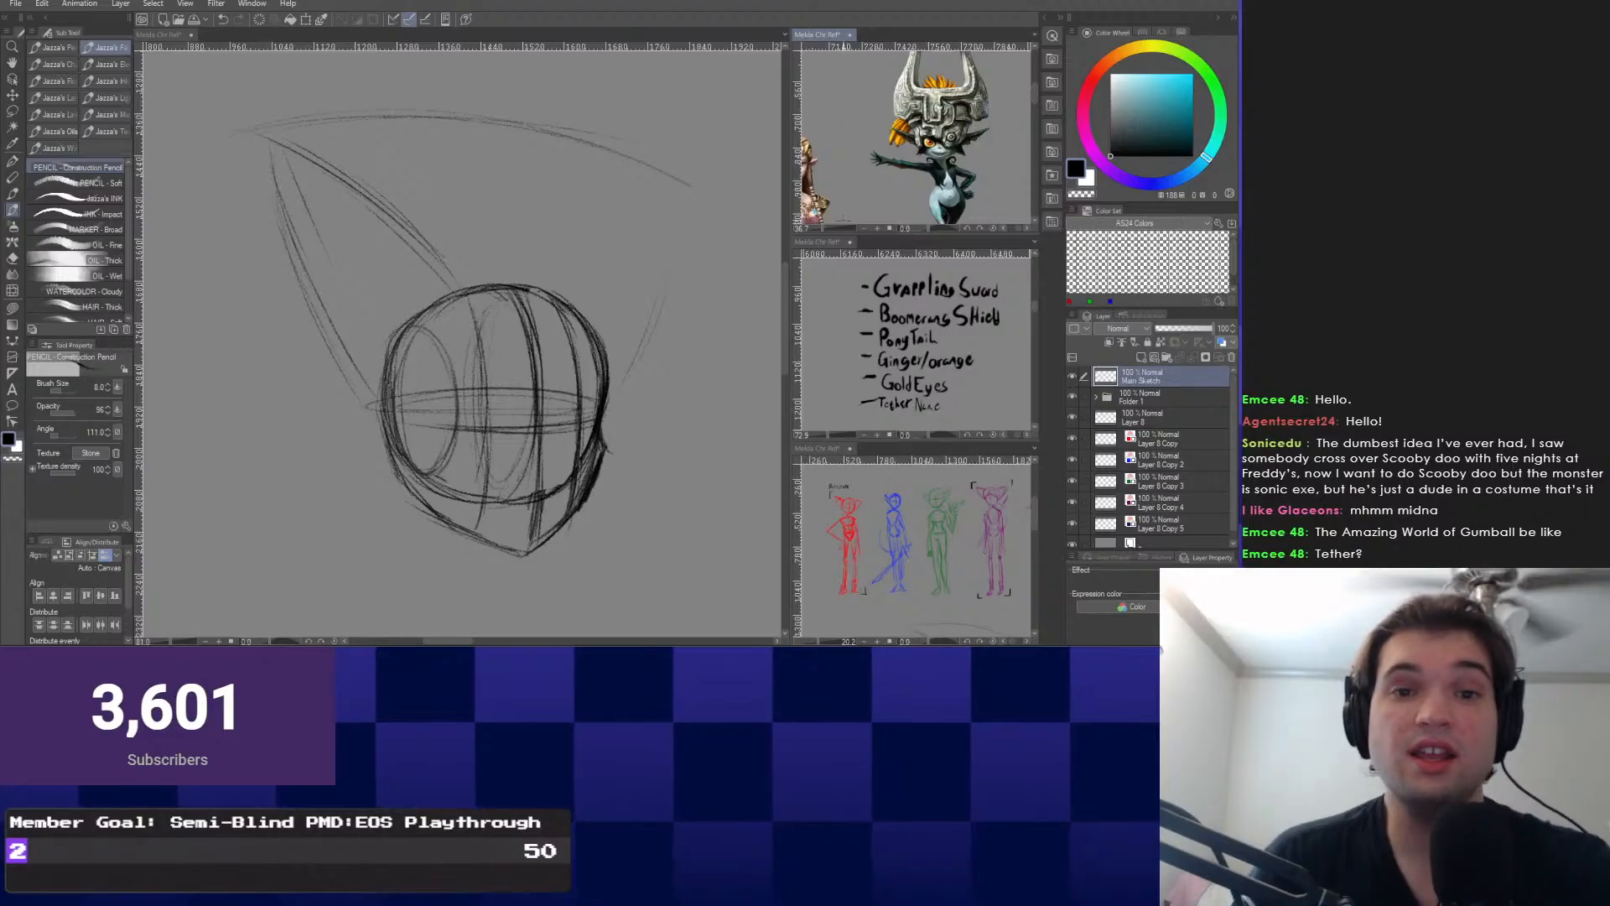
# Frame Zelda and Midna in the reference and sketch the right ear's edges up to its tip.
pyautogui.moveTo(843, 218); pyautogui.dragTo(901, 159)
pyautogui.scroll(-3, 905, 143)
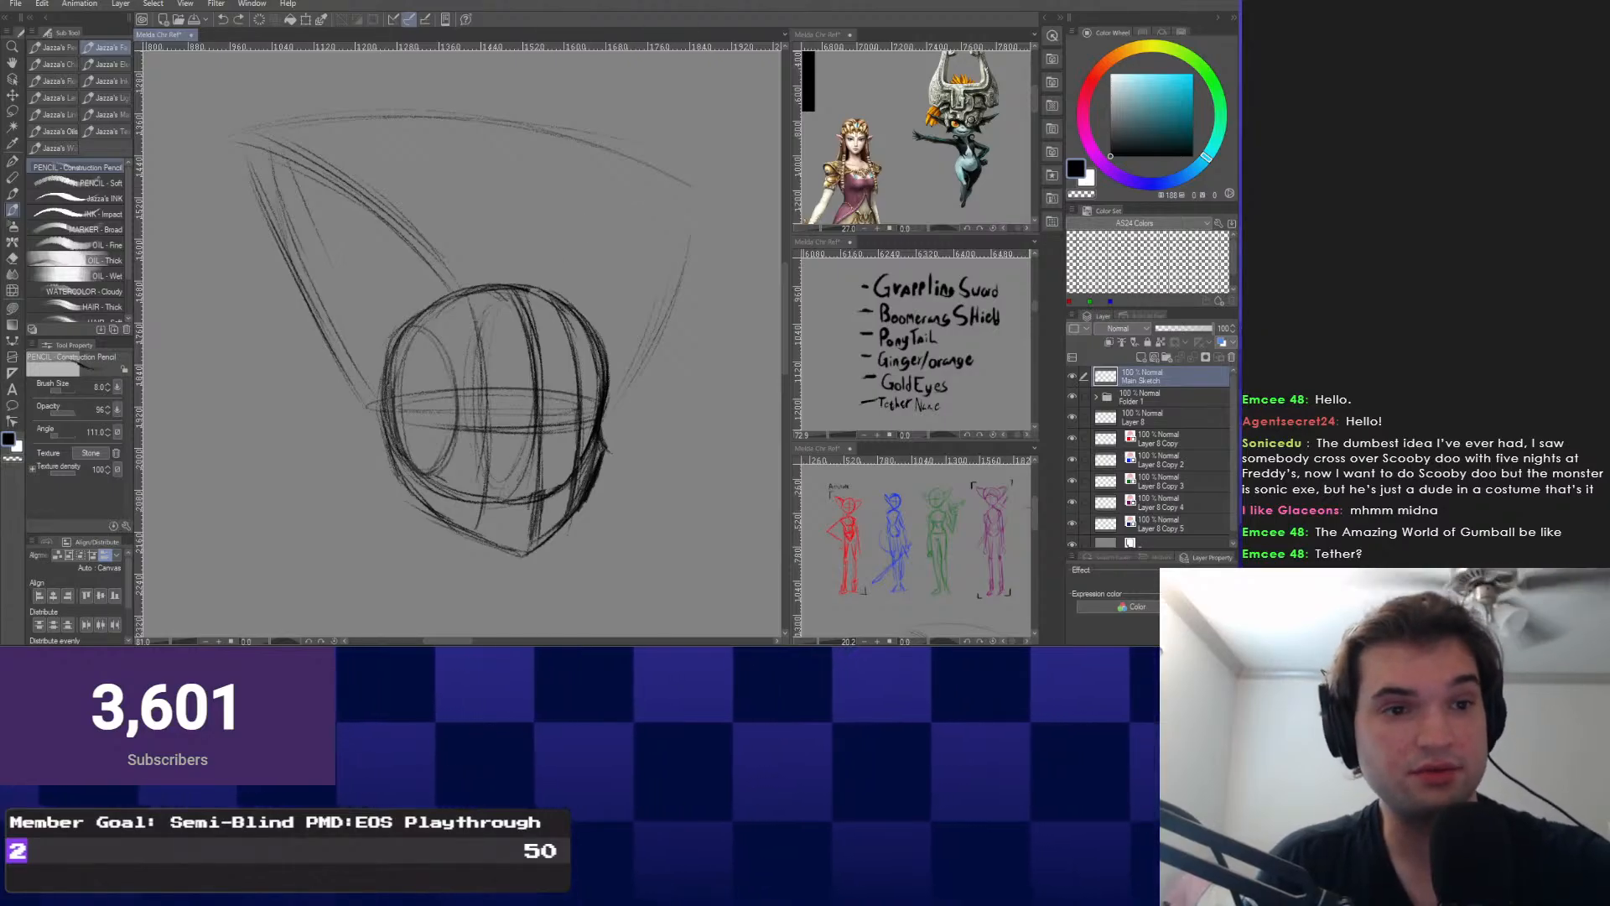
pyautogui.moveTo(579, 243)
pyautogui.mouseDown()
pyautogui.moveTo(692, 177)
pyautogui.moveTo(674, 295)
pyautogui.mouseUp()
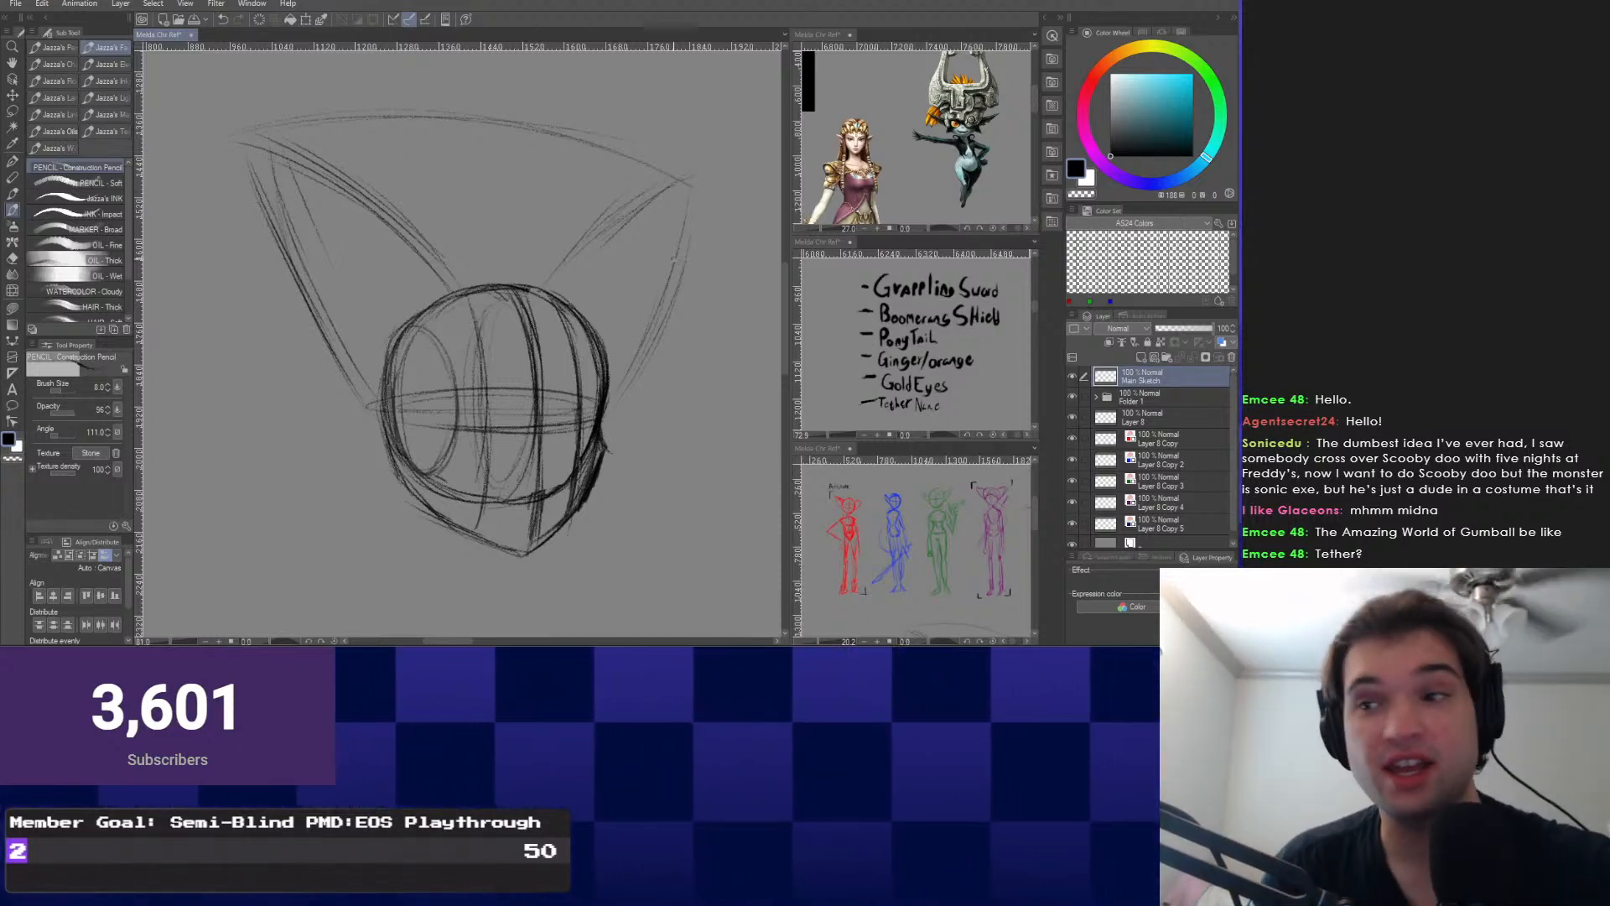
pyautogui.moveTo(643, 324); pyautogui.dragTo(645, 307)
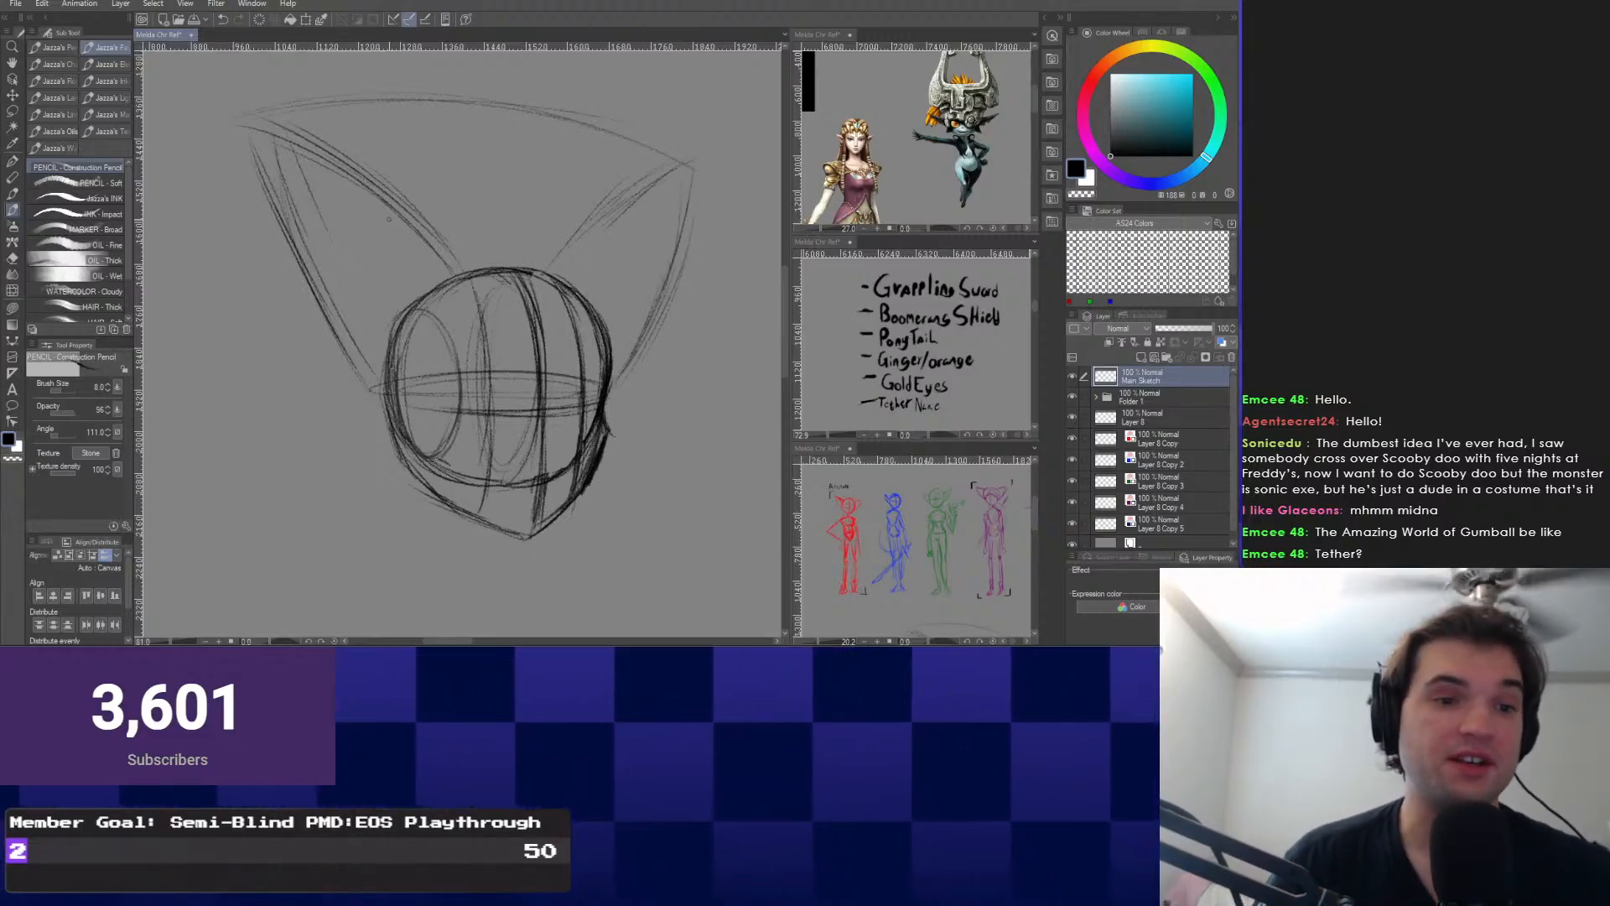
pyautogui.moveTo(389, 219); pyautogui.dragTo(409, 232)
pyautogui.scroll(4, 462, 386)
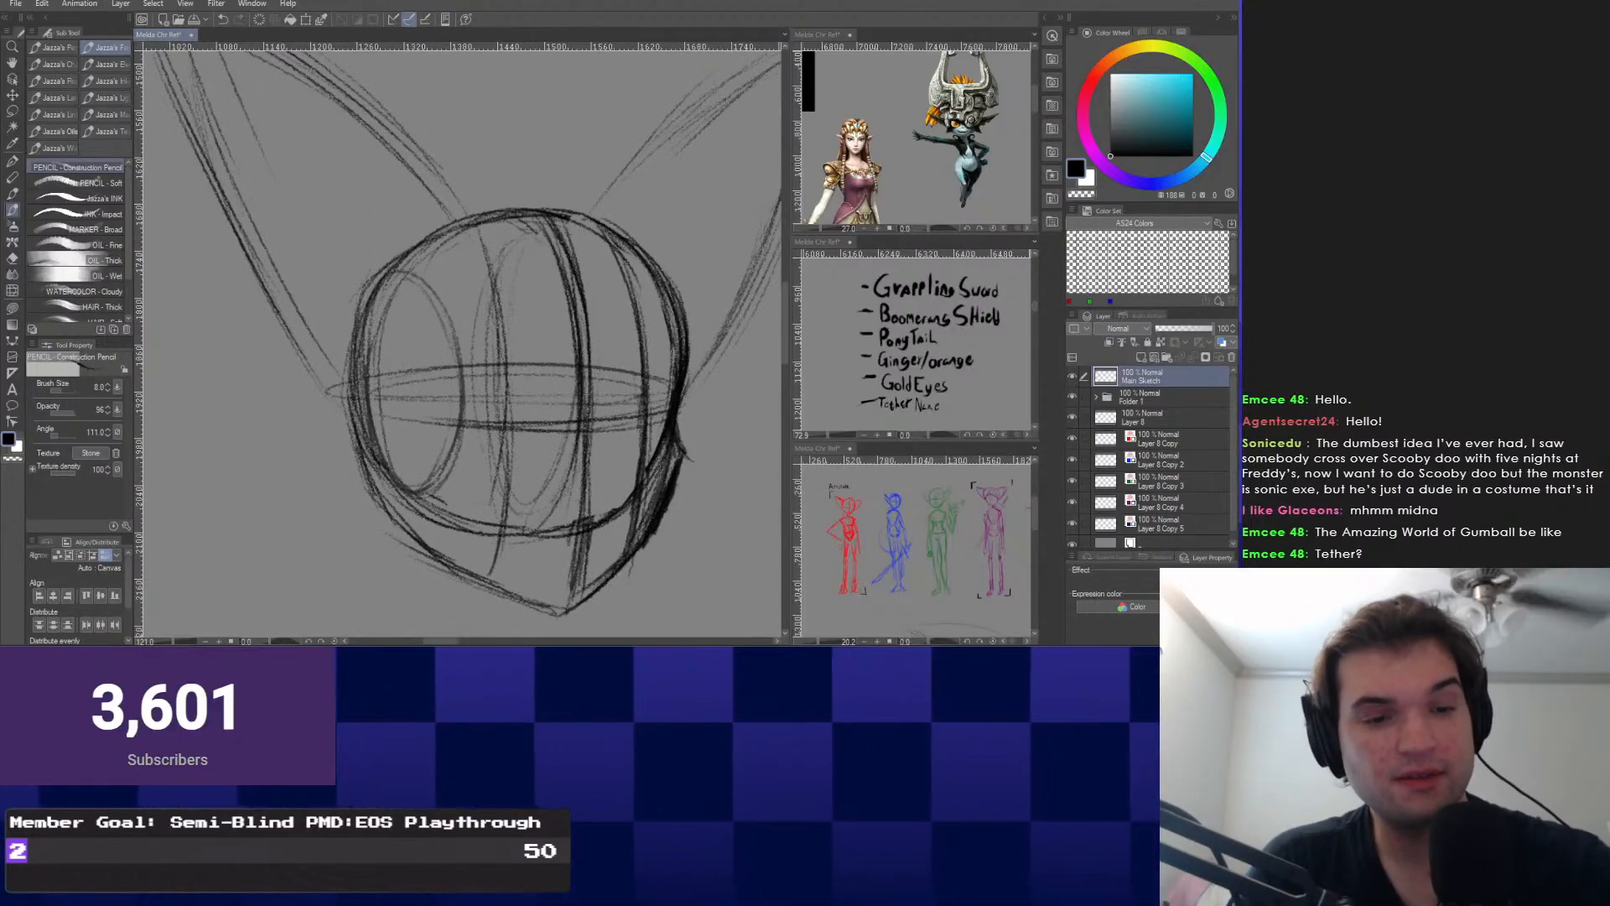
pyautogui.scroll(-5, 620, 369)
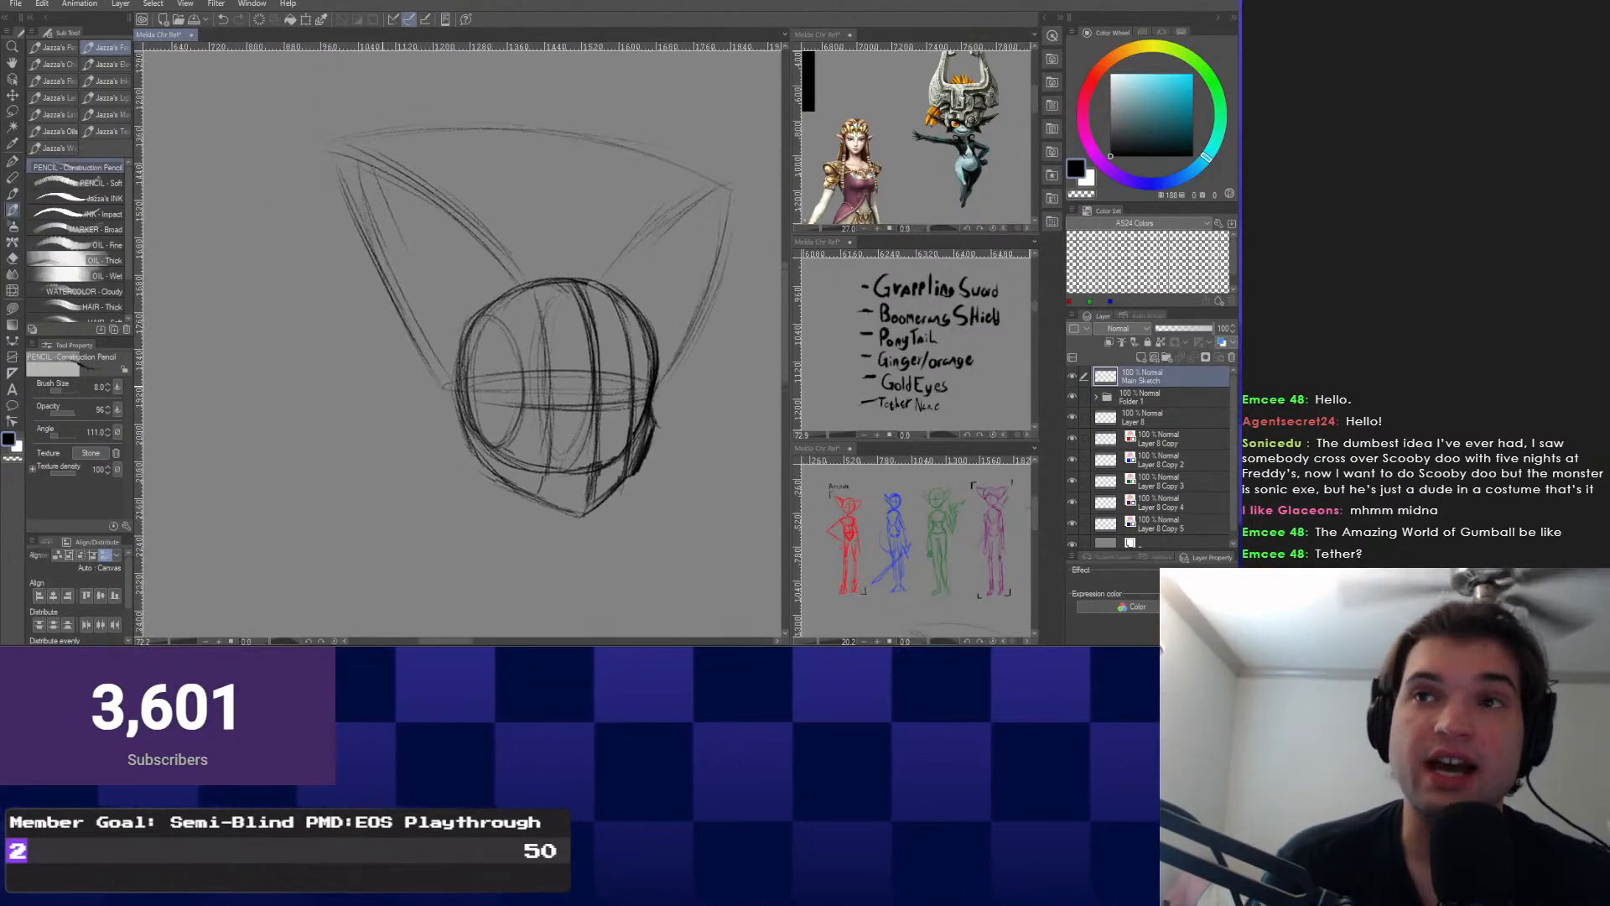
pyautogui.moveTo(503, 352)
pyautogui.mouseDown()
pyautogui.moveTo(505, 386)
pyautogui.moveTo(484, 403)
pyautogui.mouseUp()
pyautogui.scroll(1, 461, 343)
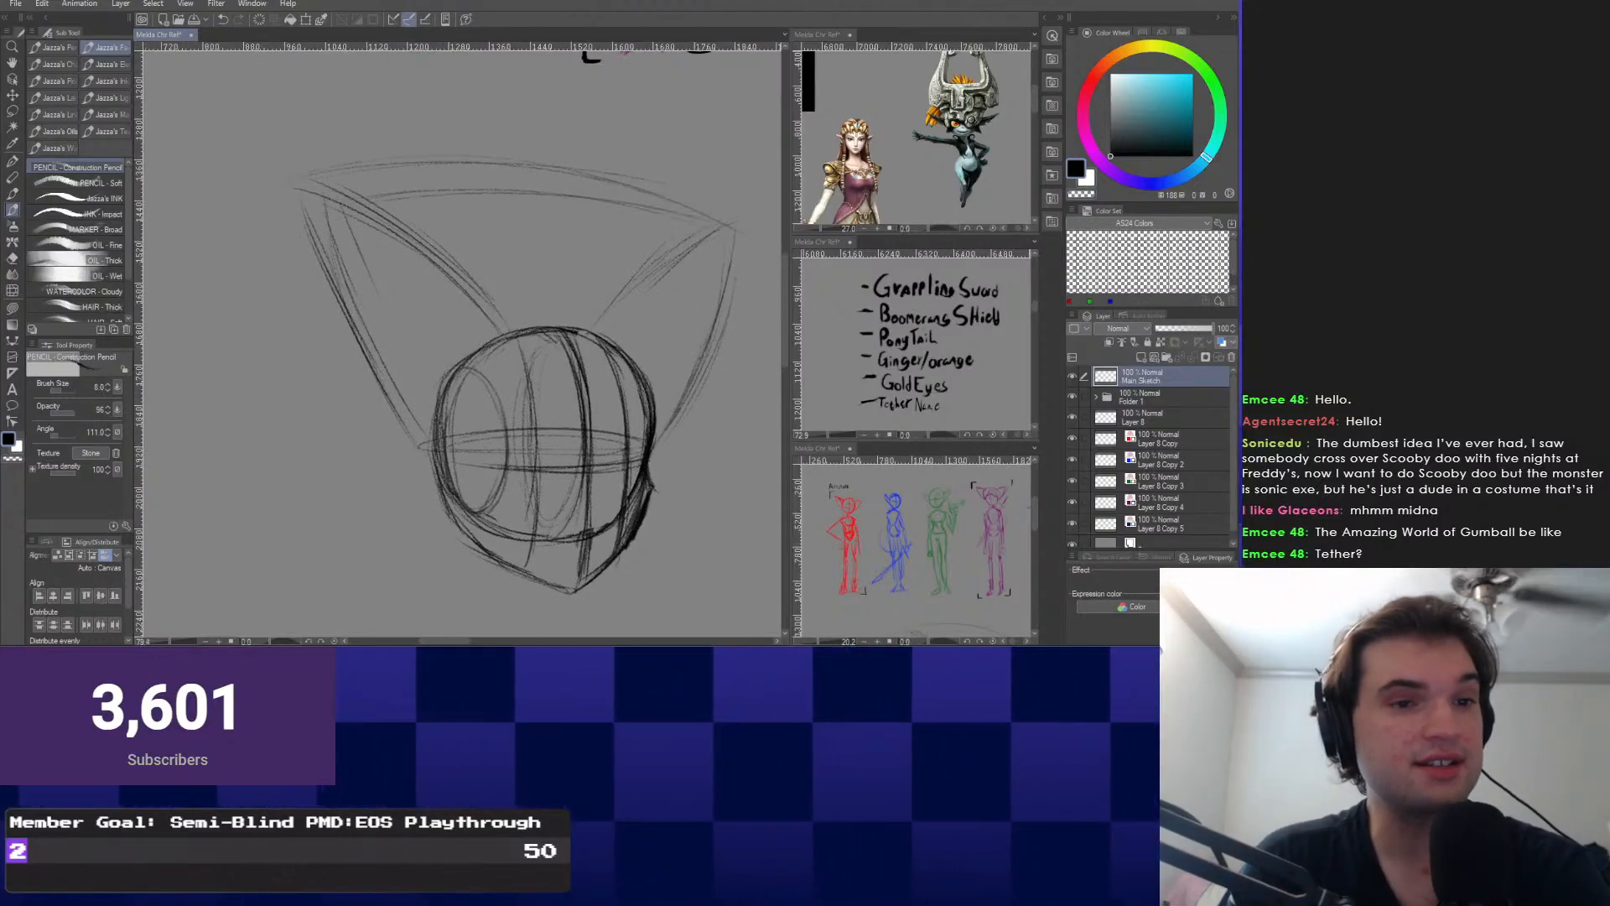
pyautogui.moveTo(646, 204); pyautogui.dragTo(728, 241)
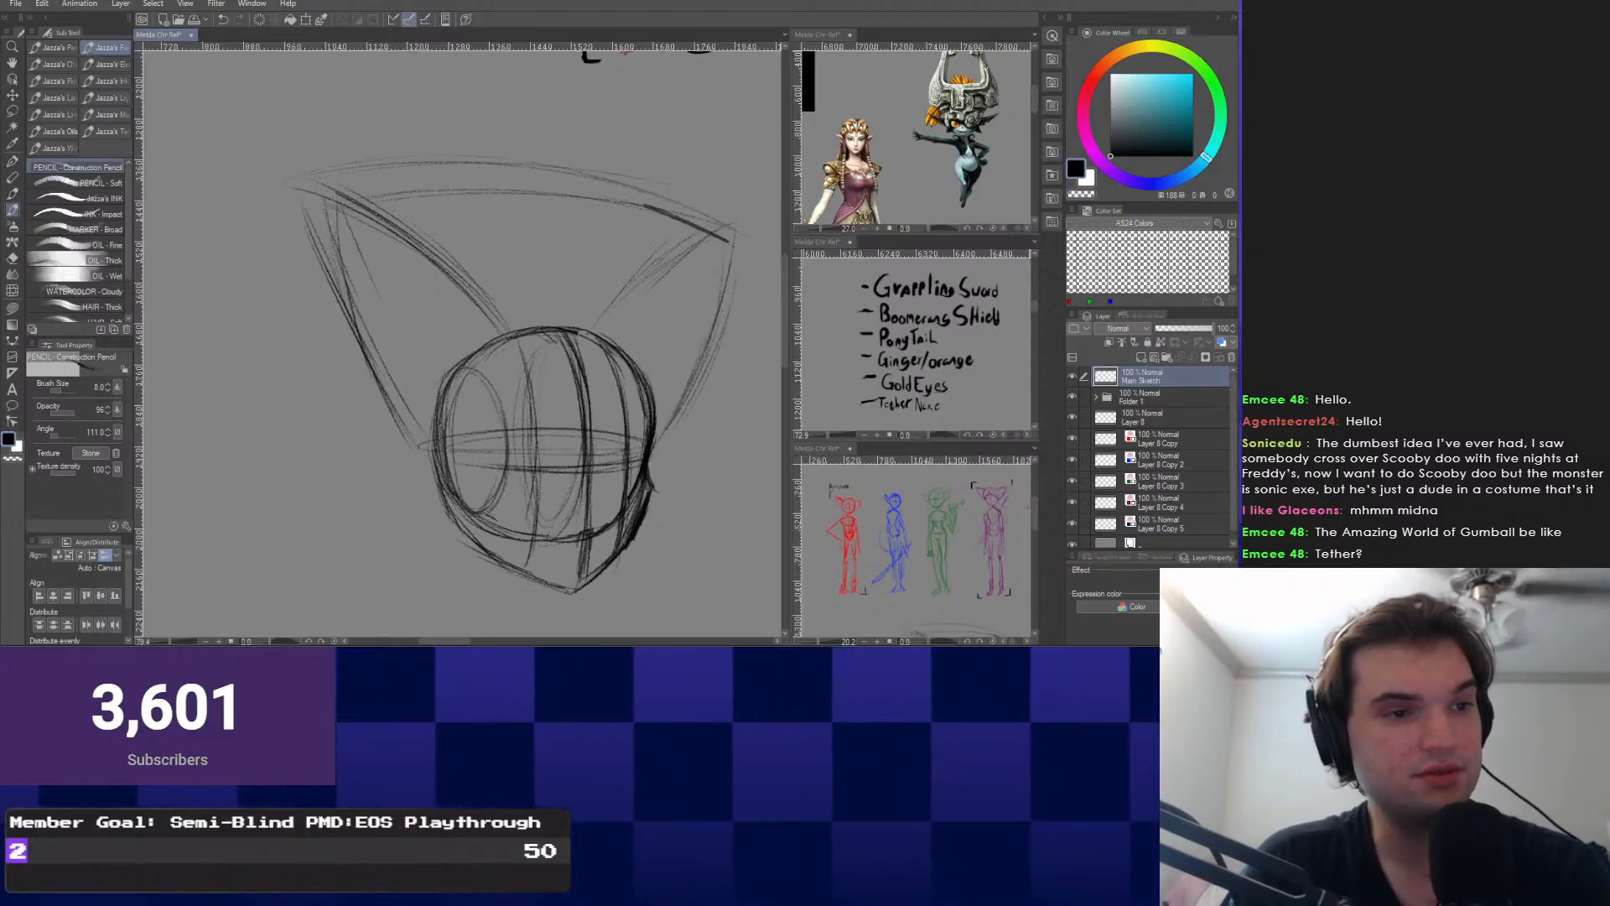
# Try erasing the right ear's tip and a stroke left of the head, undoing both.
pyautogui.press('e')
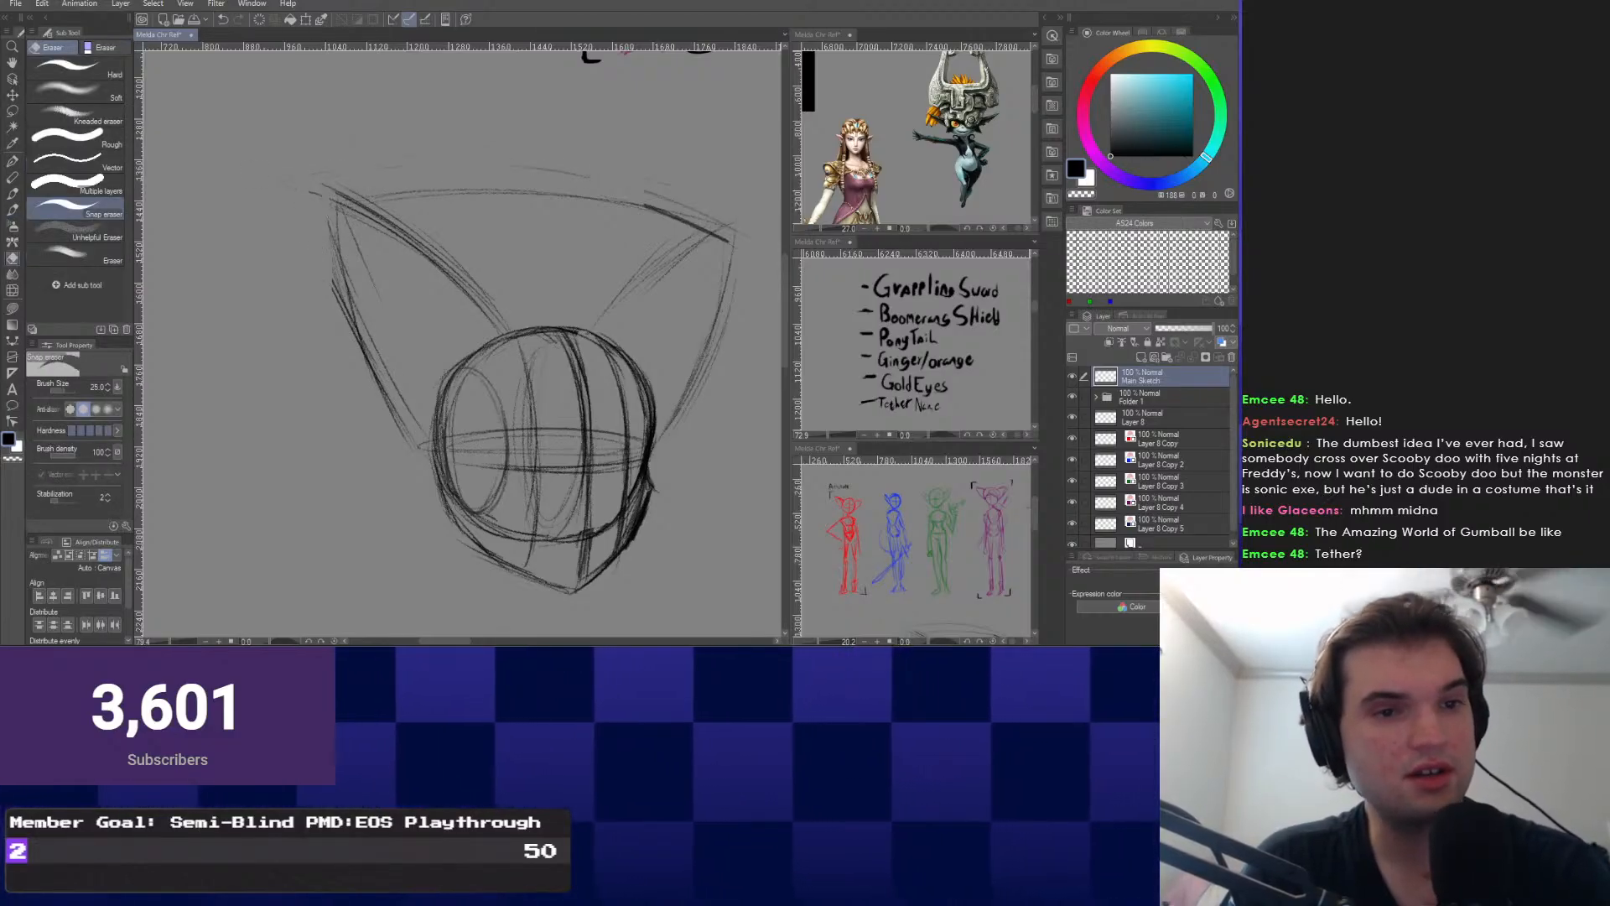
pyautogui.moveTo(735, 225); pyautogui.dragTo(728, 267)
pyautogui.rightClick(255, 294)
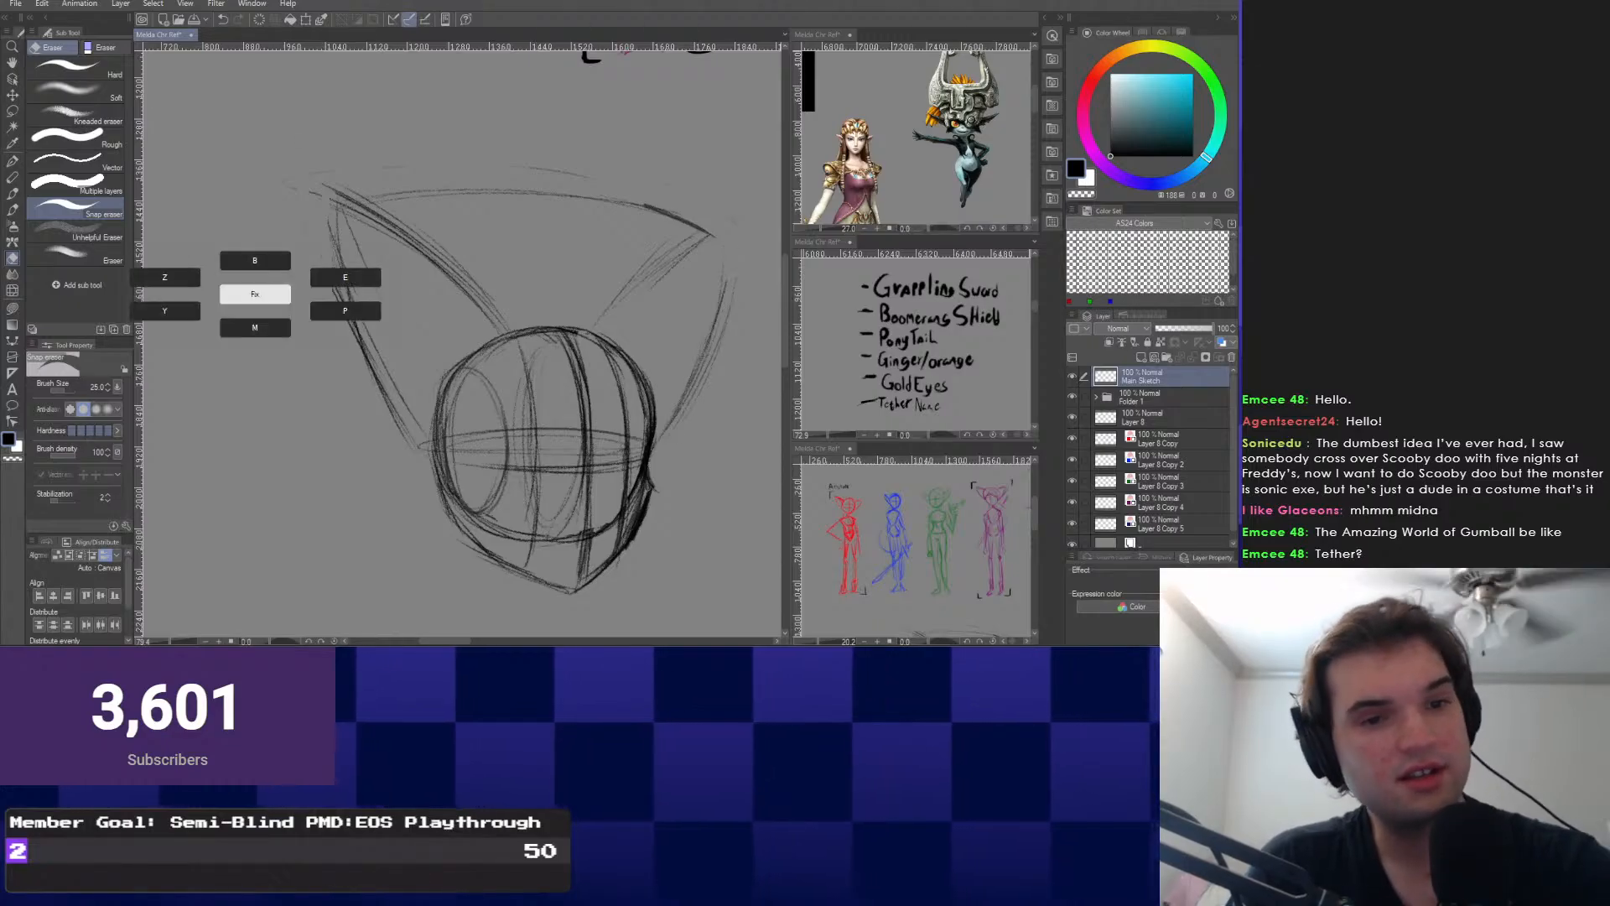
pyautogui.hotkey('ctrl', 'z')
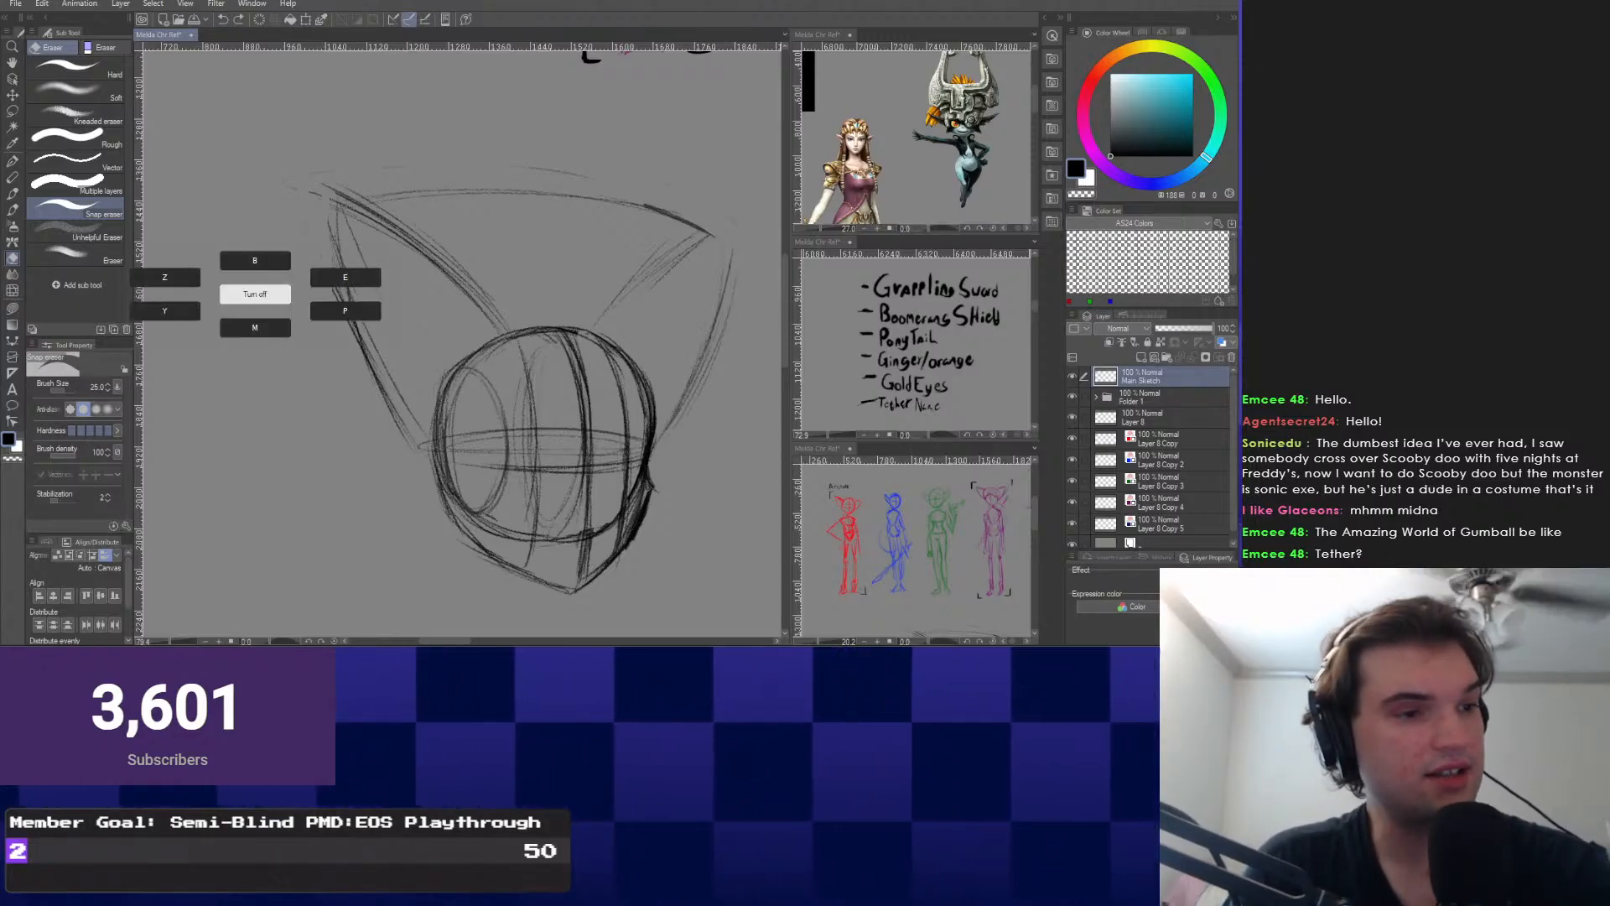
pyautogui.press('b')
pyautogui.click(255, 294)
pyautogui.rightClick(395, 233)
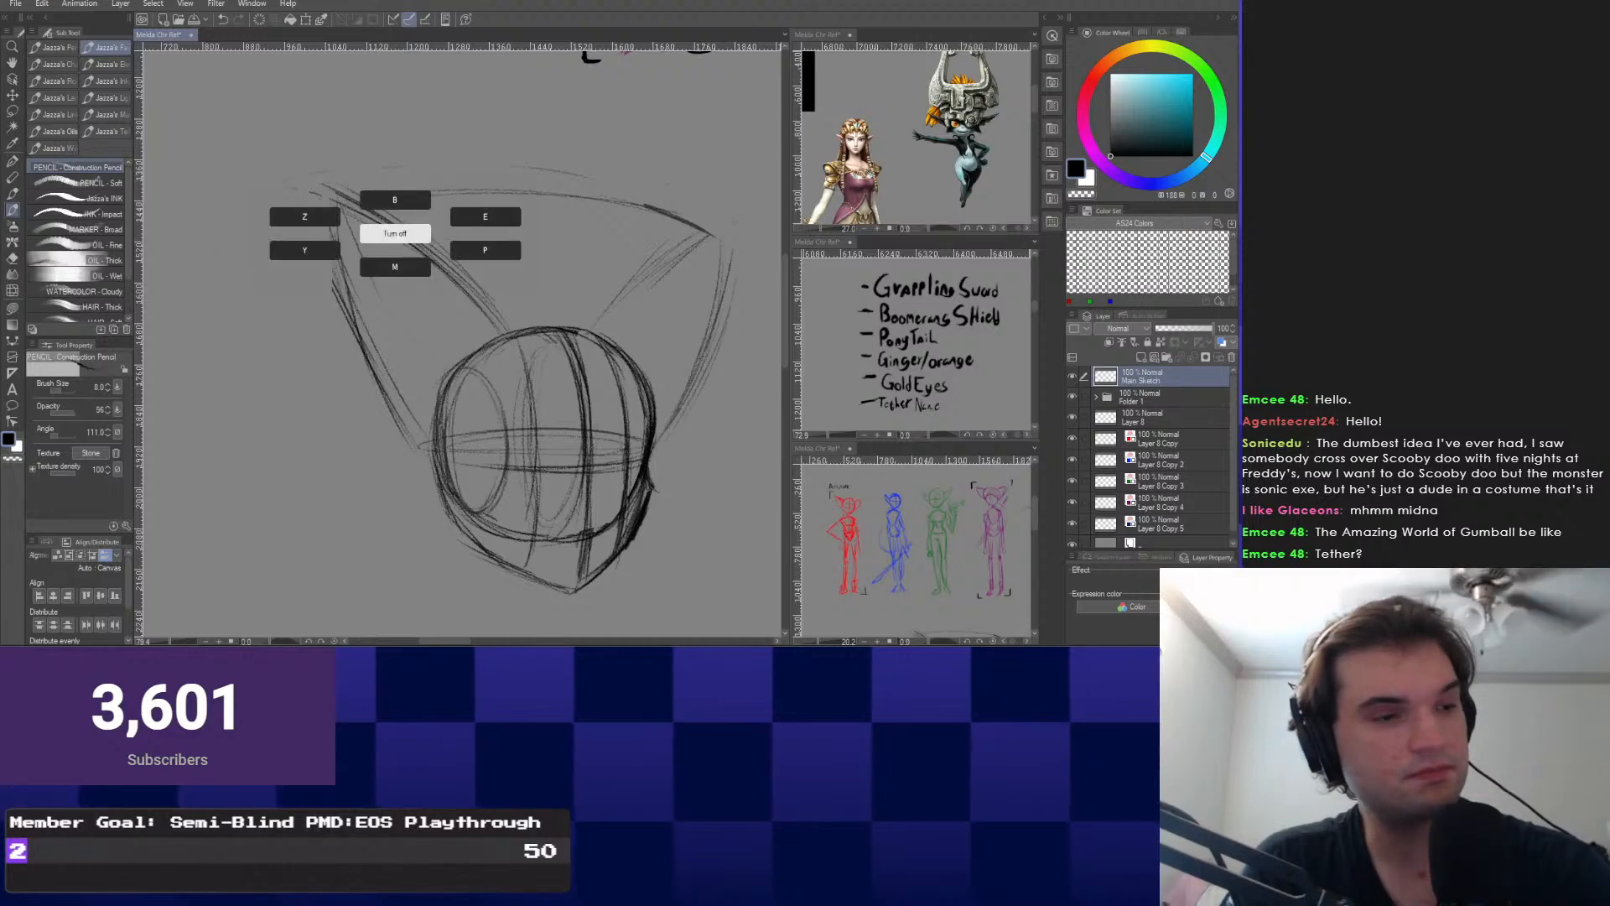
pyautogui.click(395, 233)
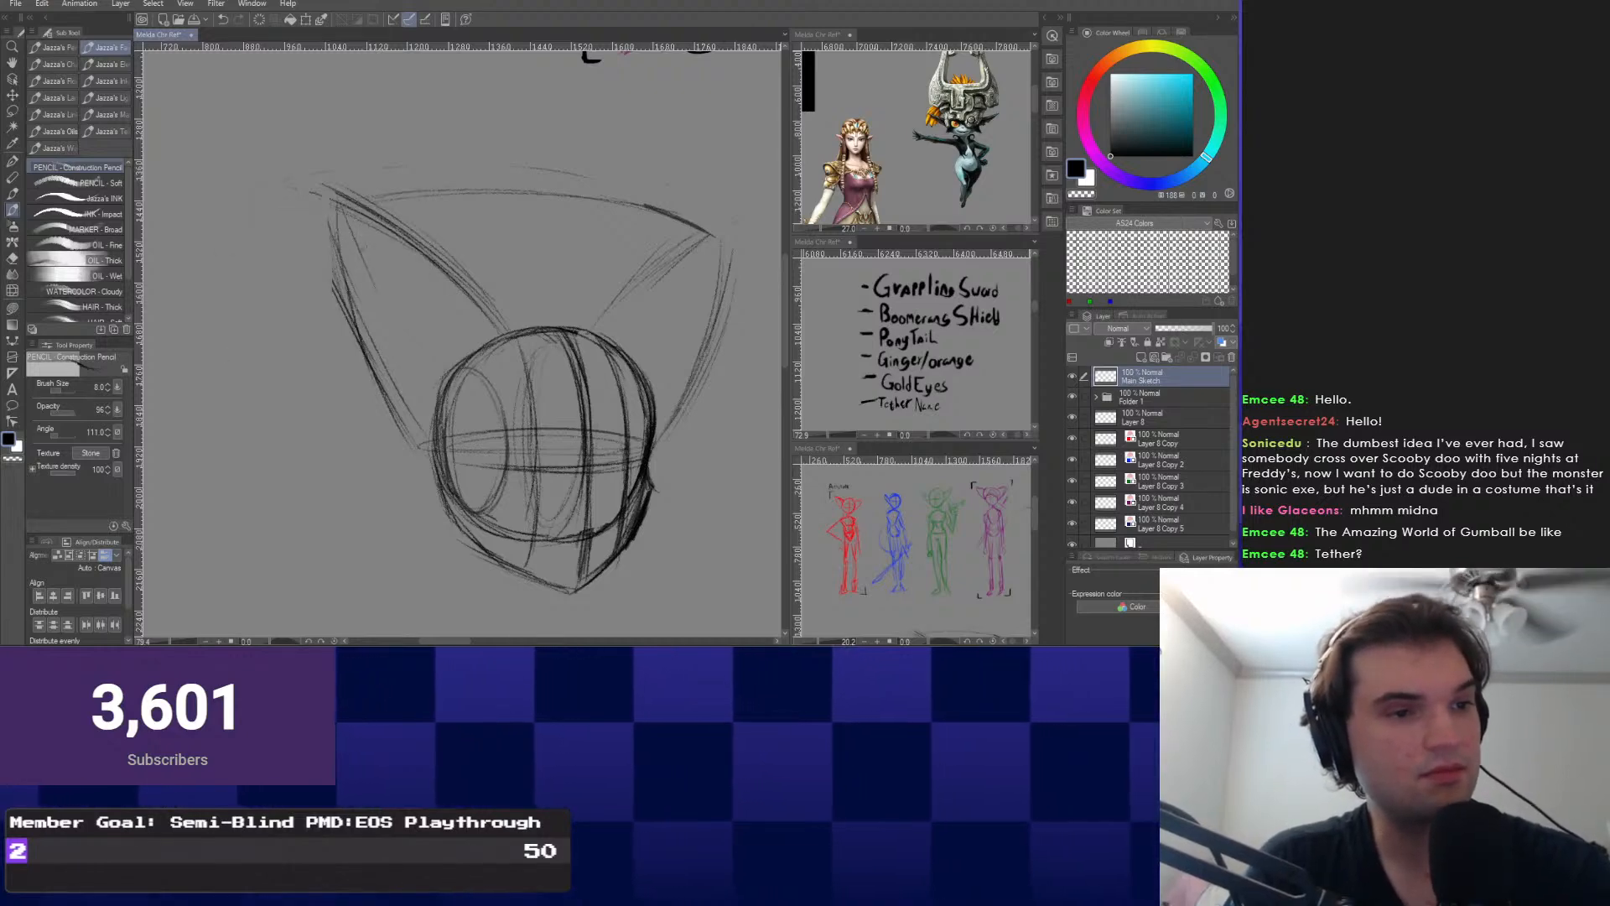
pyautogui.moveTo(236, 345); pyautogui.dragTo(274, 446)
pyautogui.hotkey('ctrl', 'z')
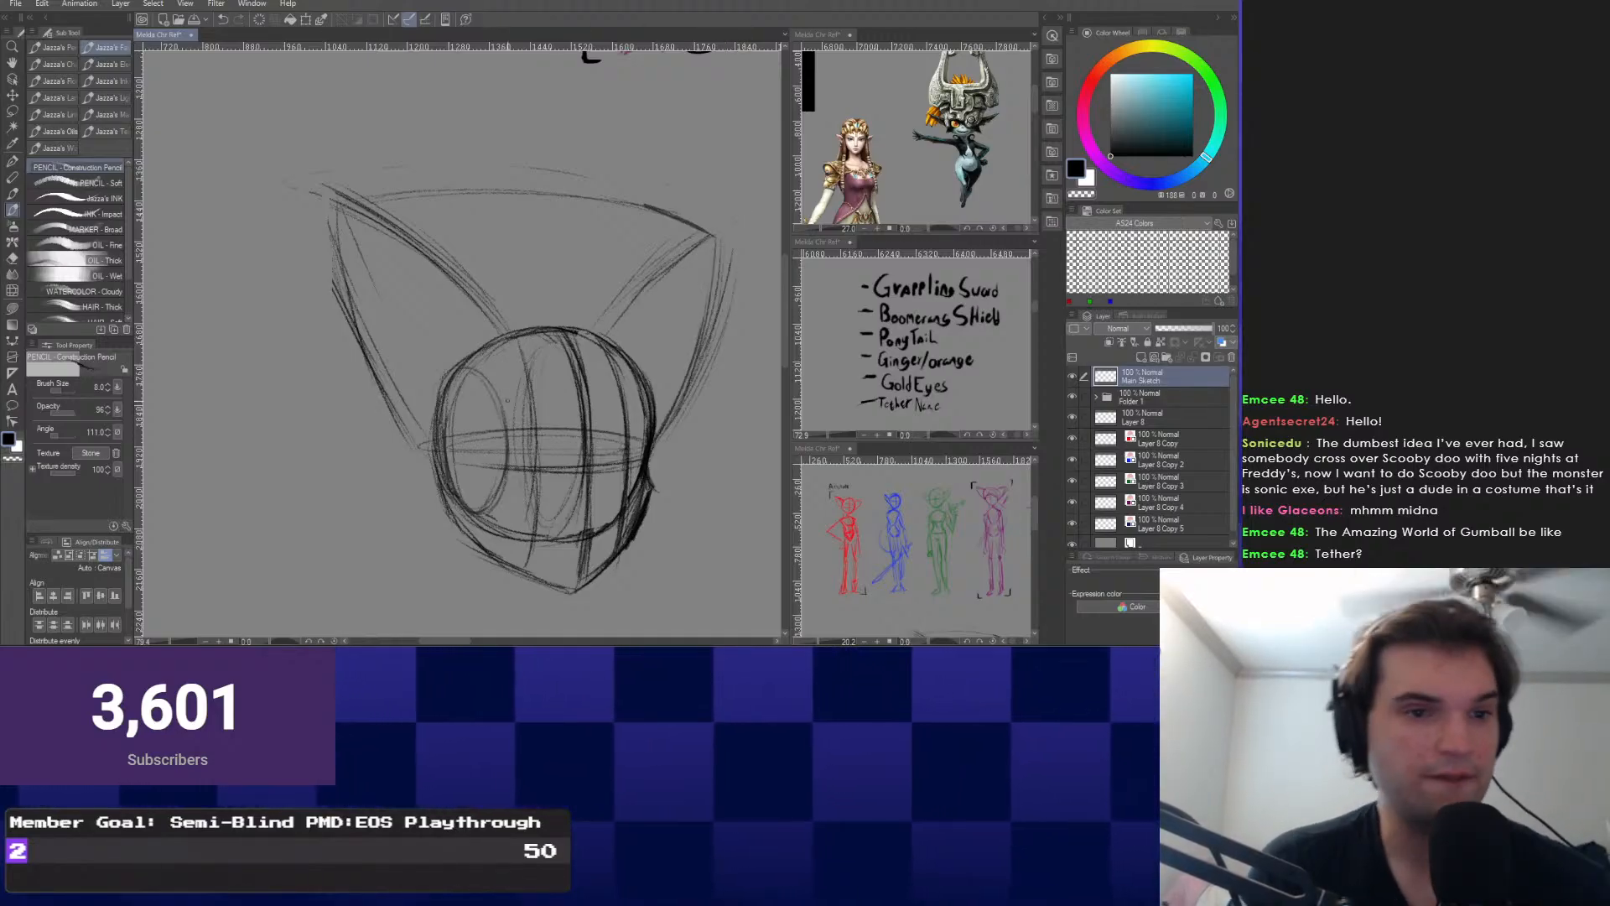
# Switch to the Snap eraser and erase the construction lines inside the lower face.
pyautogui.moveTo(371, 361); pyautogui.dragTo(361, 376)
pyautogui.scroll(2, 360, 260)
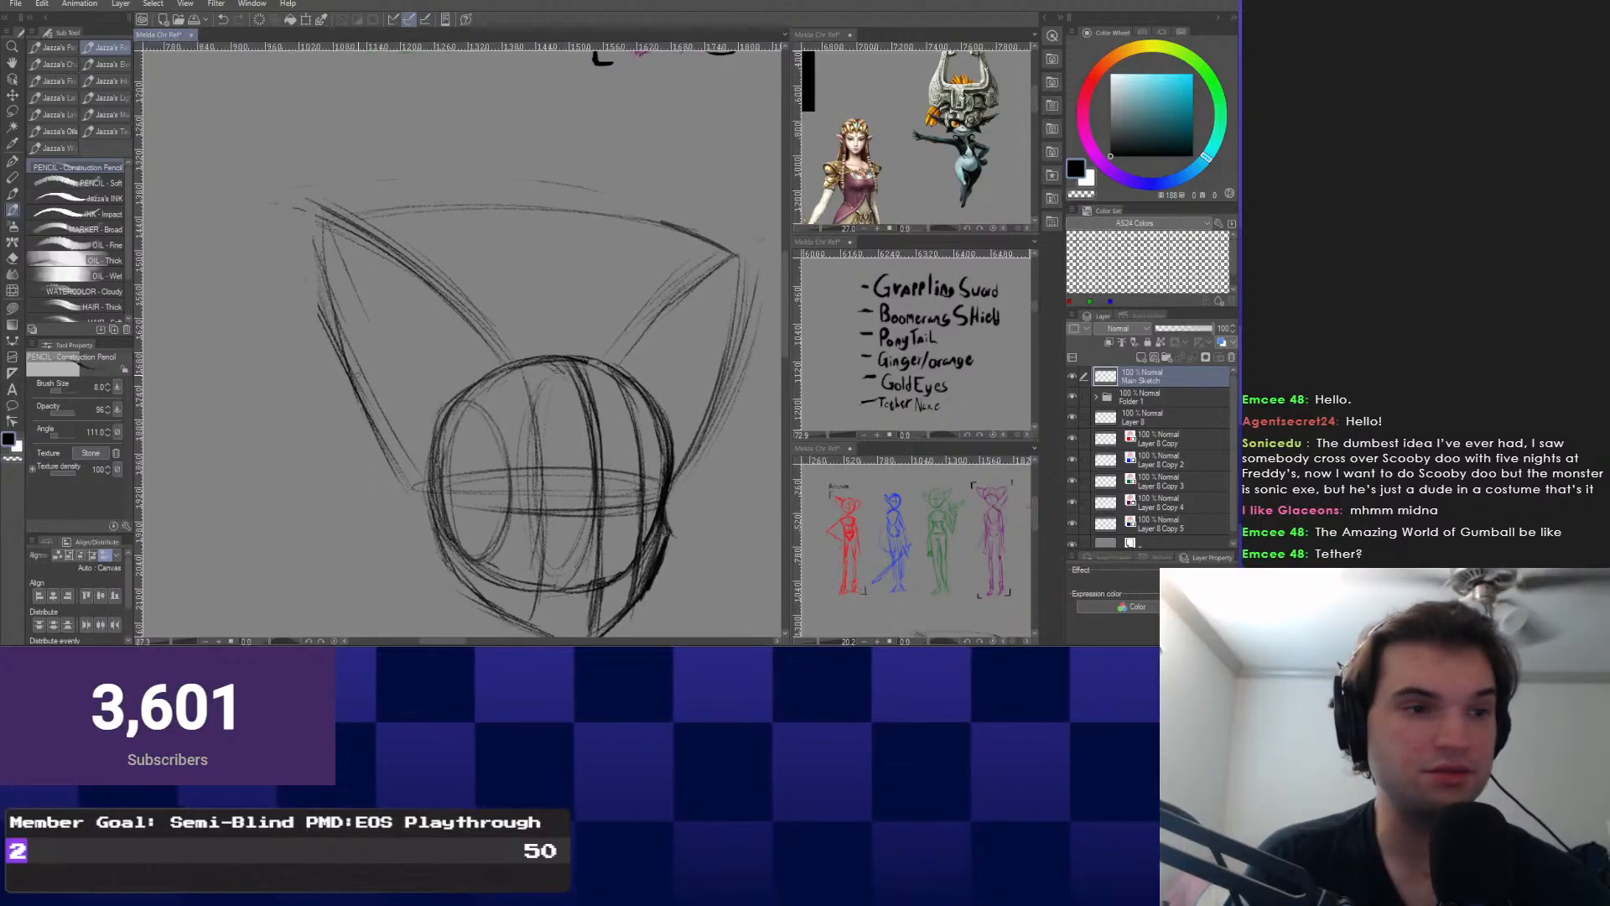
pyautogui.moveTo(476, 369)
pyautogui.mouseDown()
pyautogui.moveTo(417, 298)
pyautogui.moveTo(370, 288)
pyautogui.moveTo(418, 300)
pyautogui.moveTo(394, 297)
pyautogui.moveTo(421, 294)
pyautogui.moveTo(405, 273)
pyautogui.mouseUp()
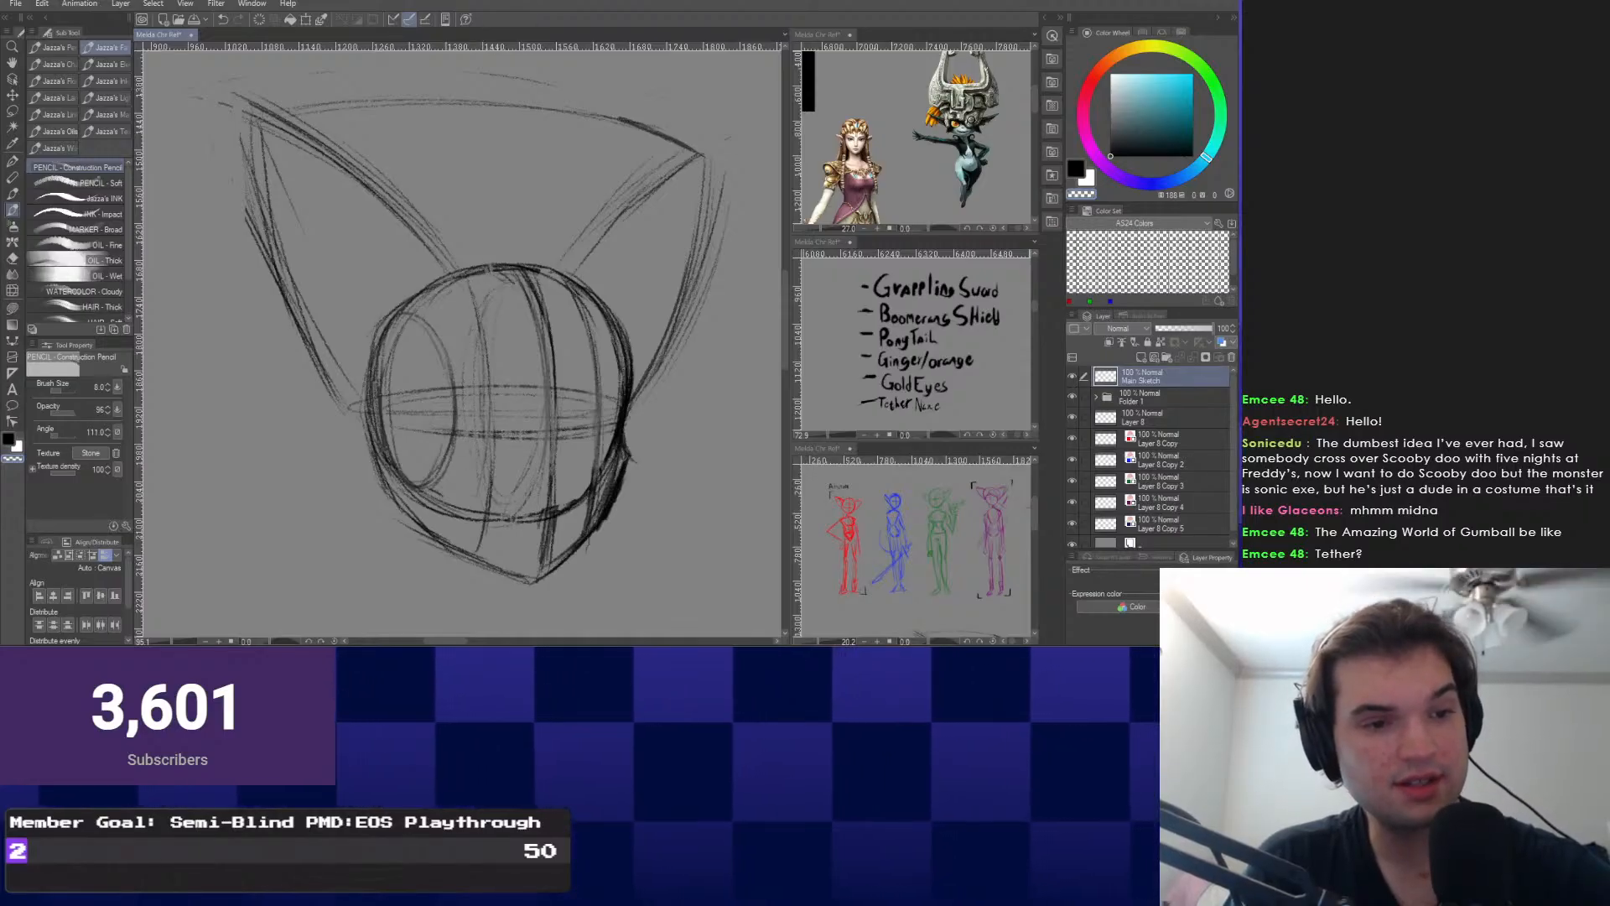
pyautogui.rightClick(497, 423)
pyautogui.click(496, 423)
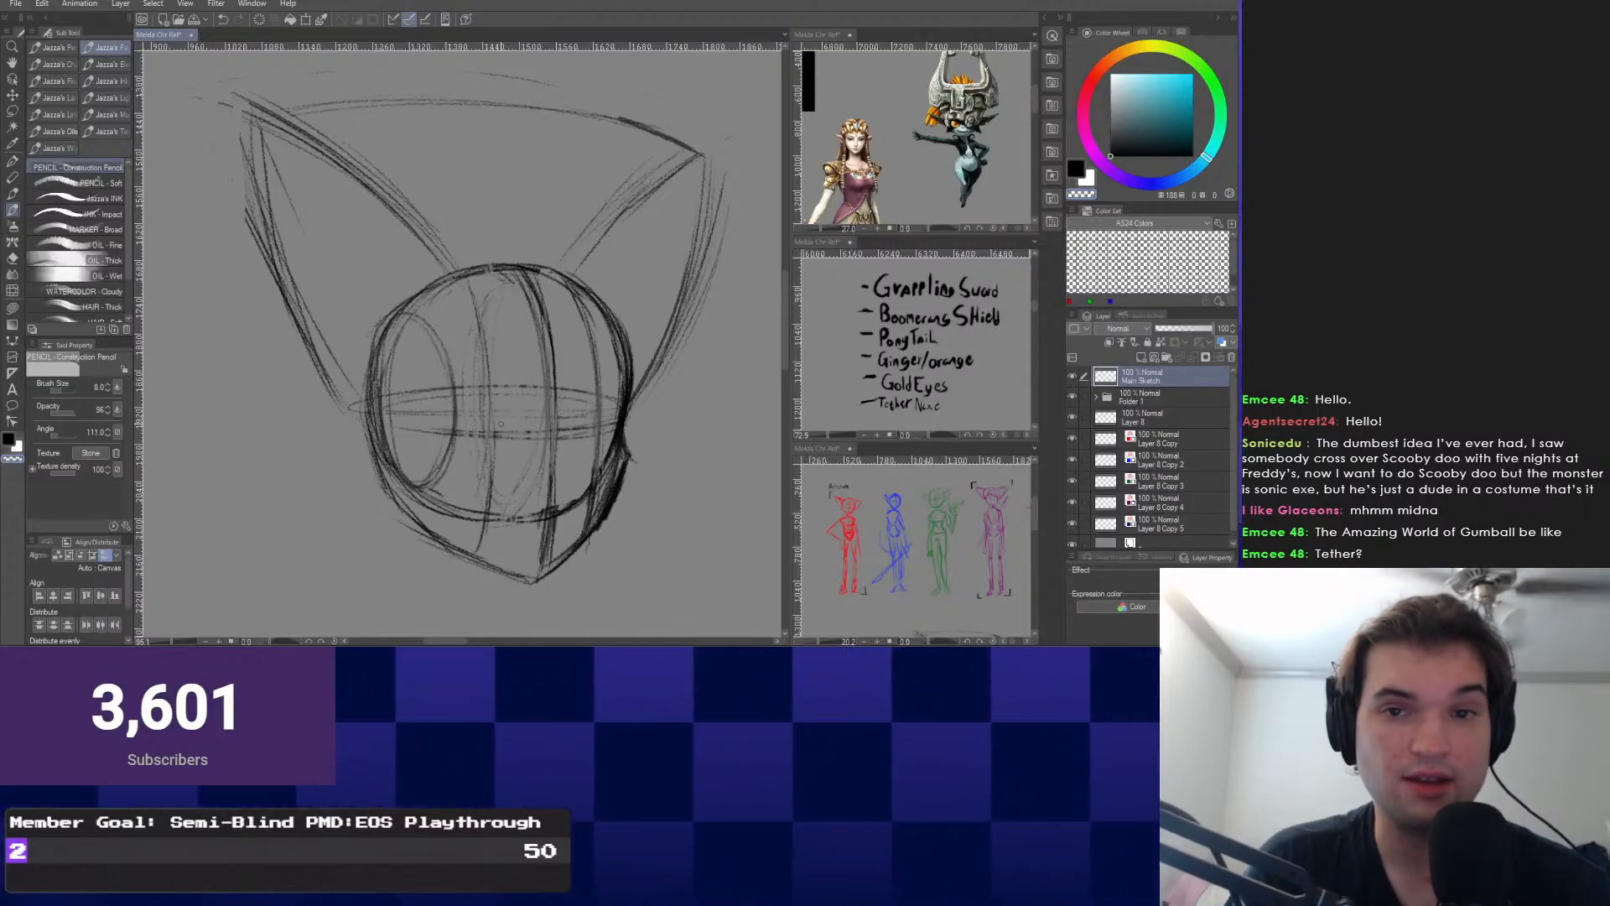
pyautogui.rightClick(514, 409)
pyautogui.click(604, 392)
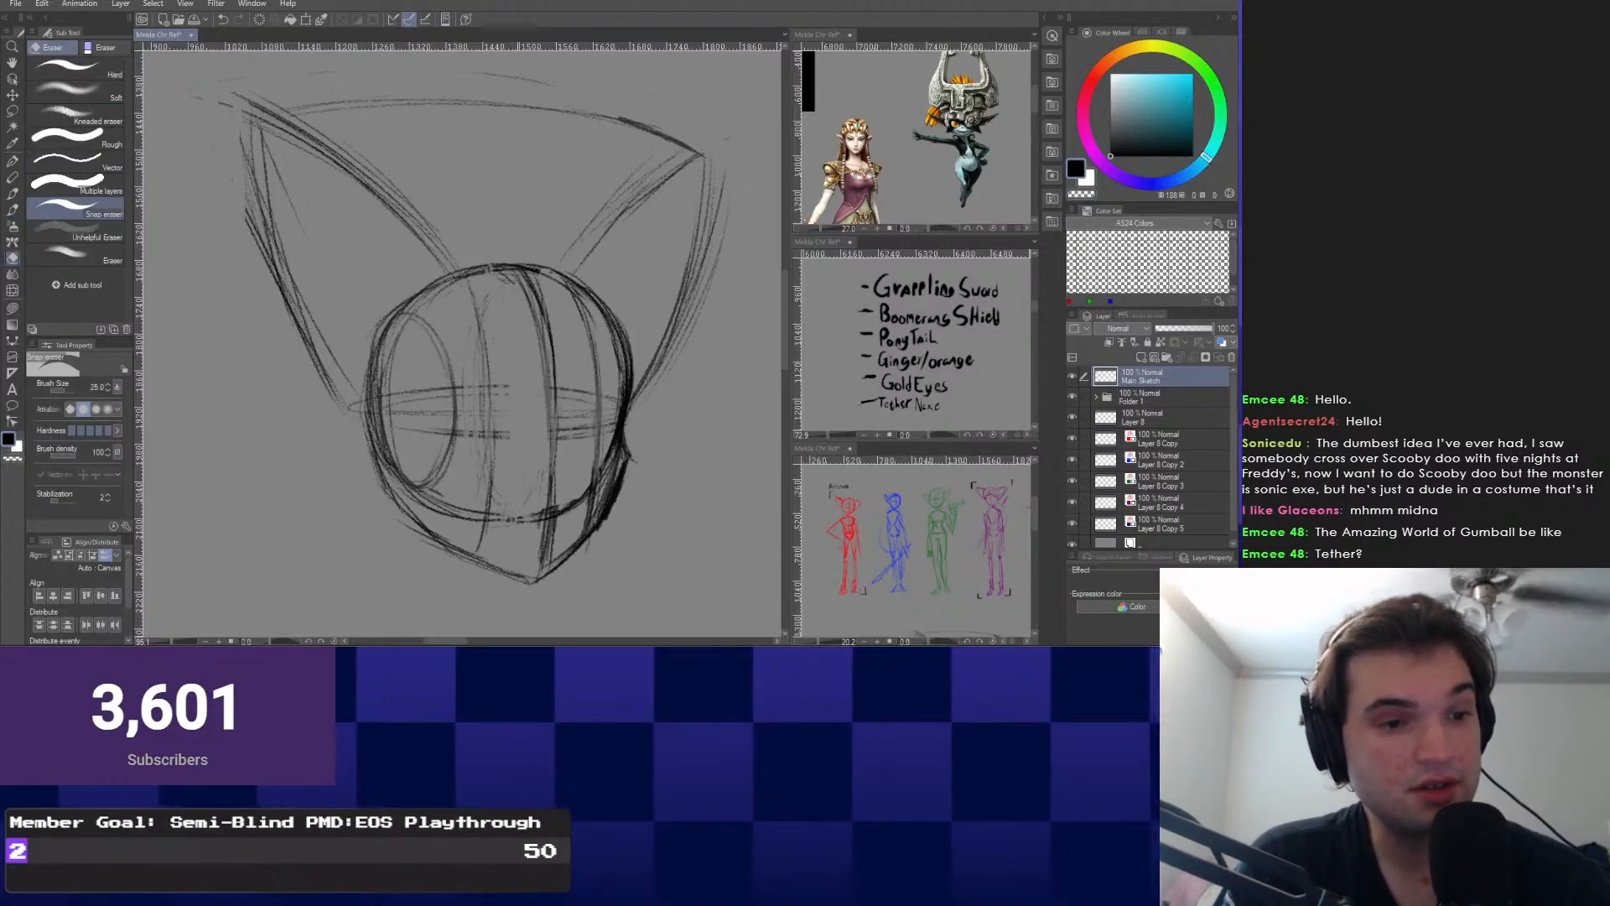
pyautogui.moveTo(513, 388); pyautogui.dragTo(522, 438)
pyautogui.moveTo(504, 513); pyautogui.dragTo(530, 513)
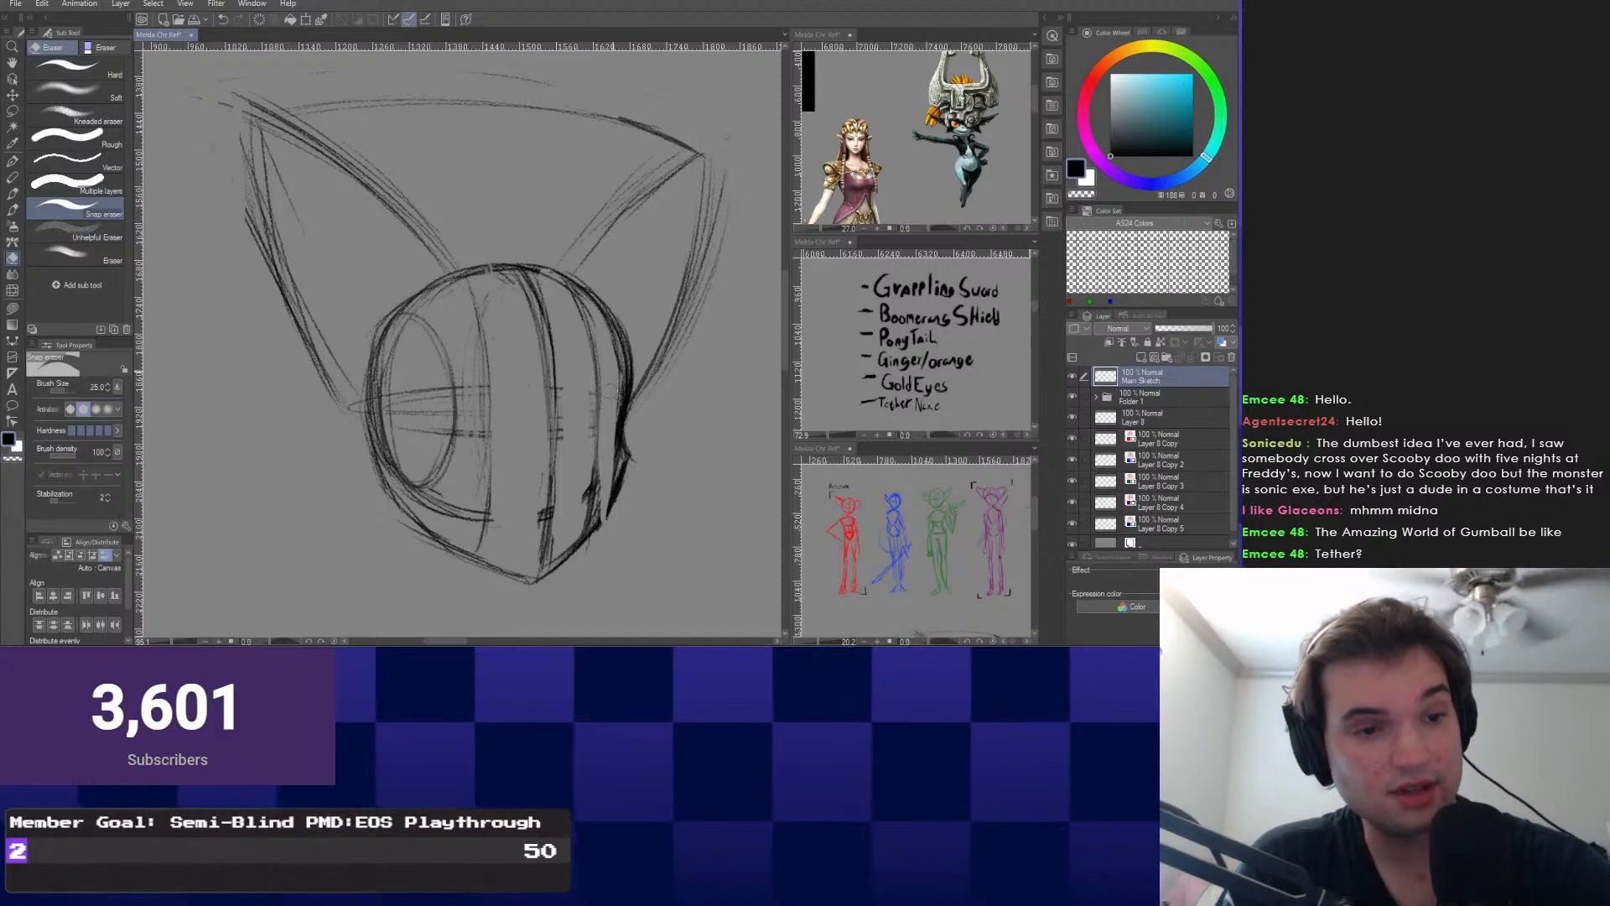
# Return to the Construction Pencil and darken the right jaw outline.
pyautogui.rightClick(458, 589)
pyautogui.click(369, 573)
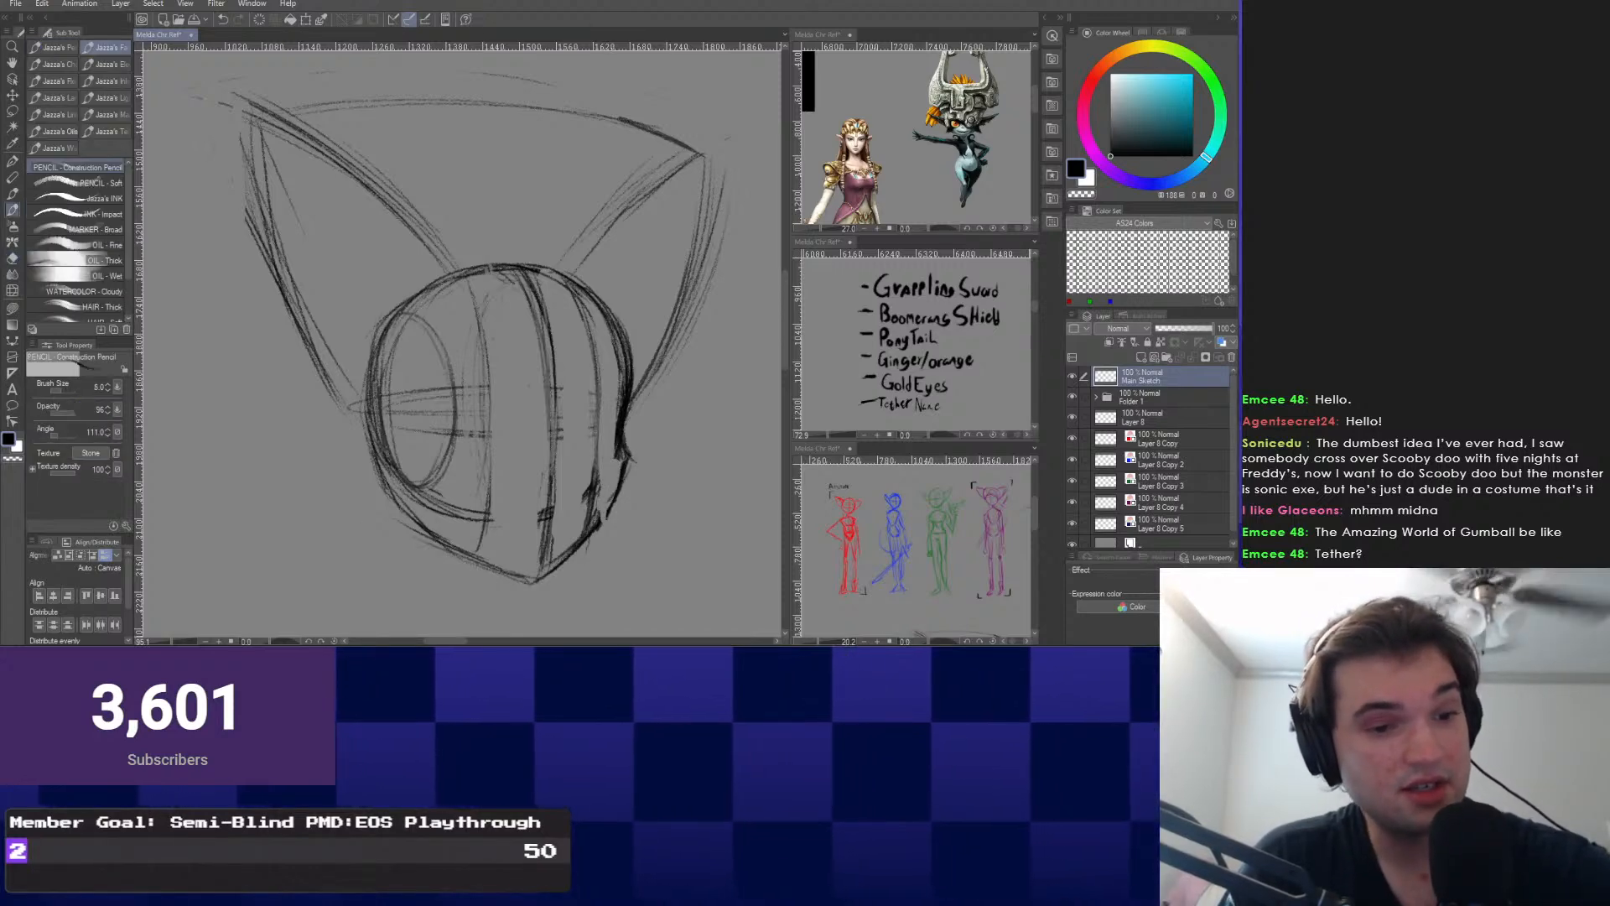
pyautogui.moveTo(639, 447); pyautogui.dragTo(566, 546)
pyautogui.scroll(2, 526, 577)
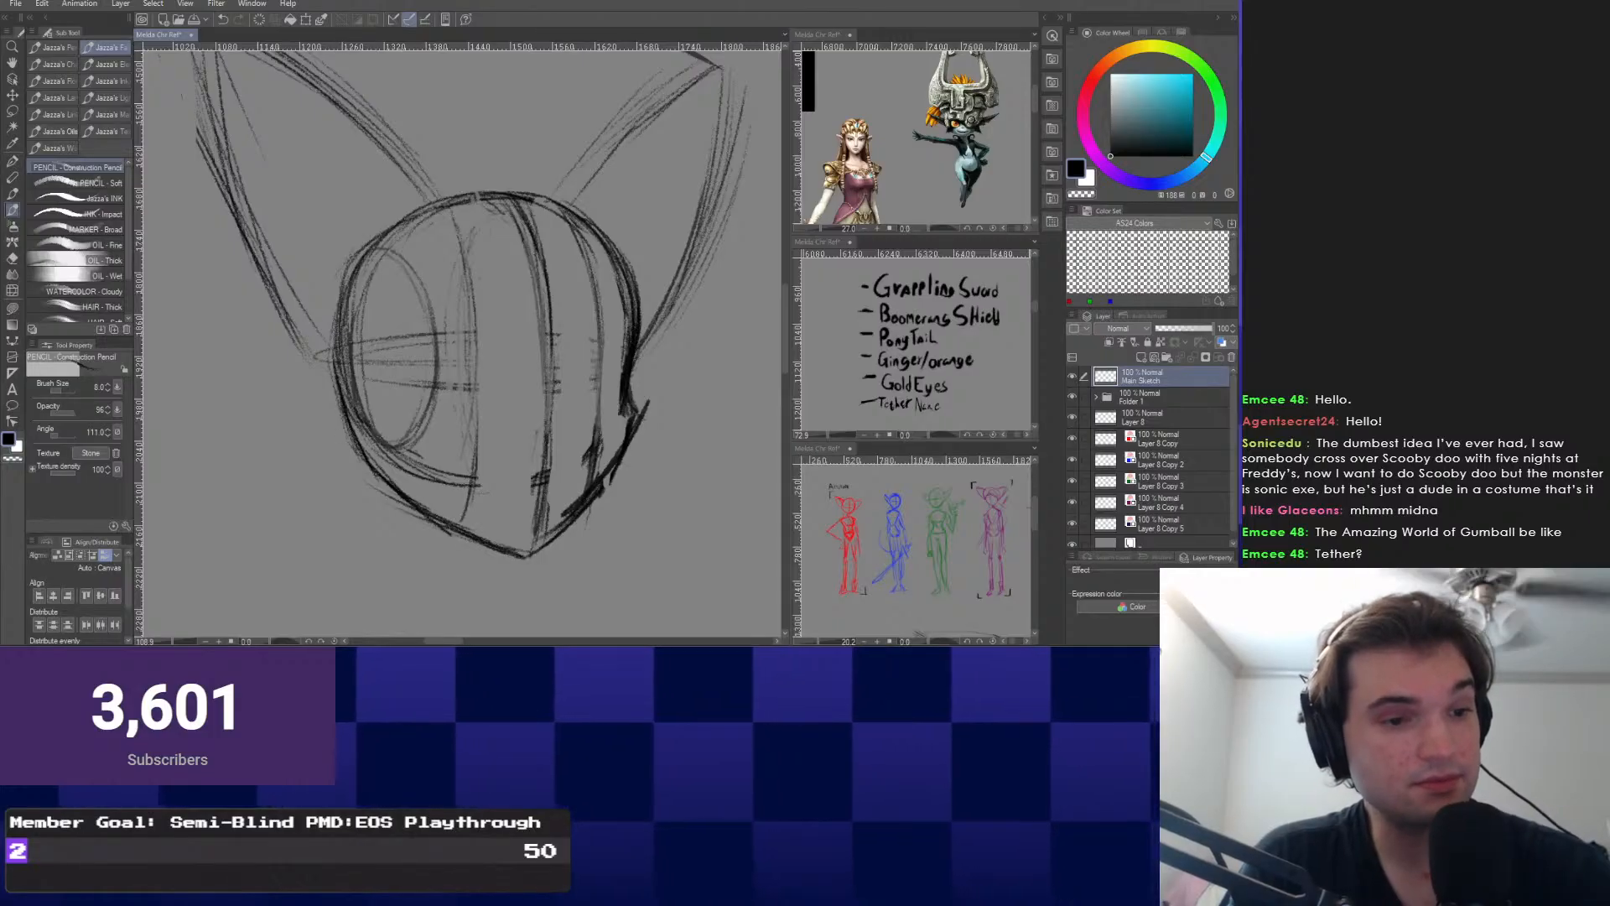
pyautogui.moveTo(345, 405); pyautogui.dragTo(327, 439)
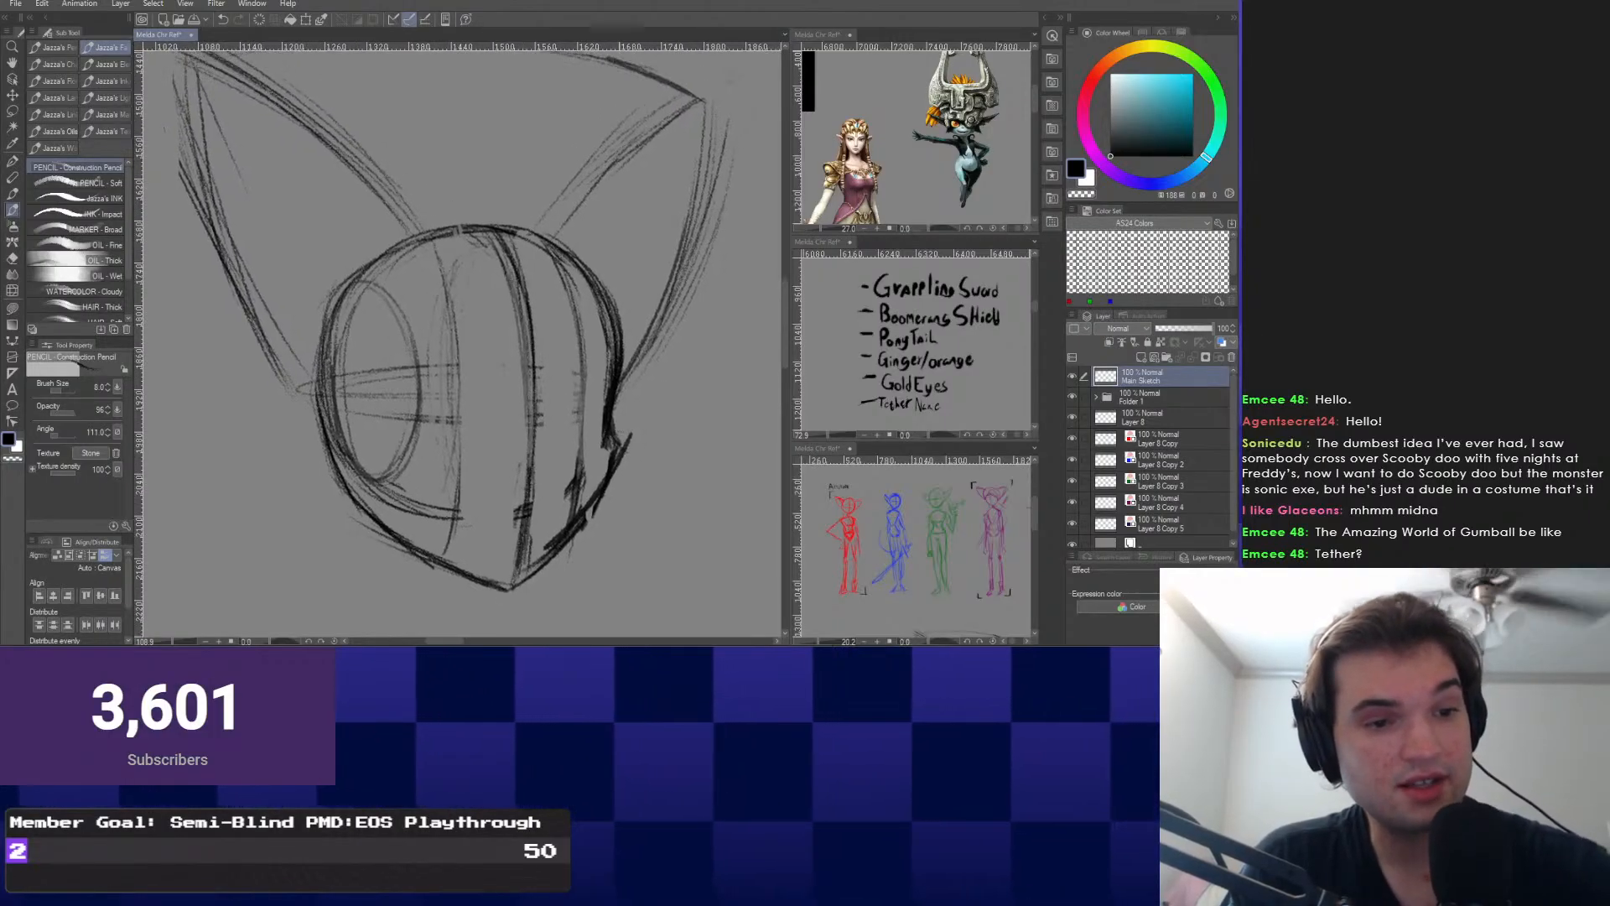
pyautogui.rightClick(660, 318)
pyautogui.click(750, 302)
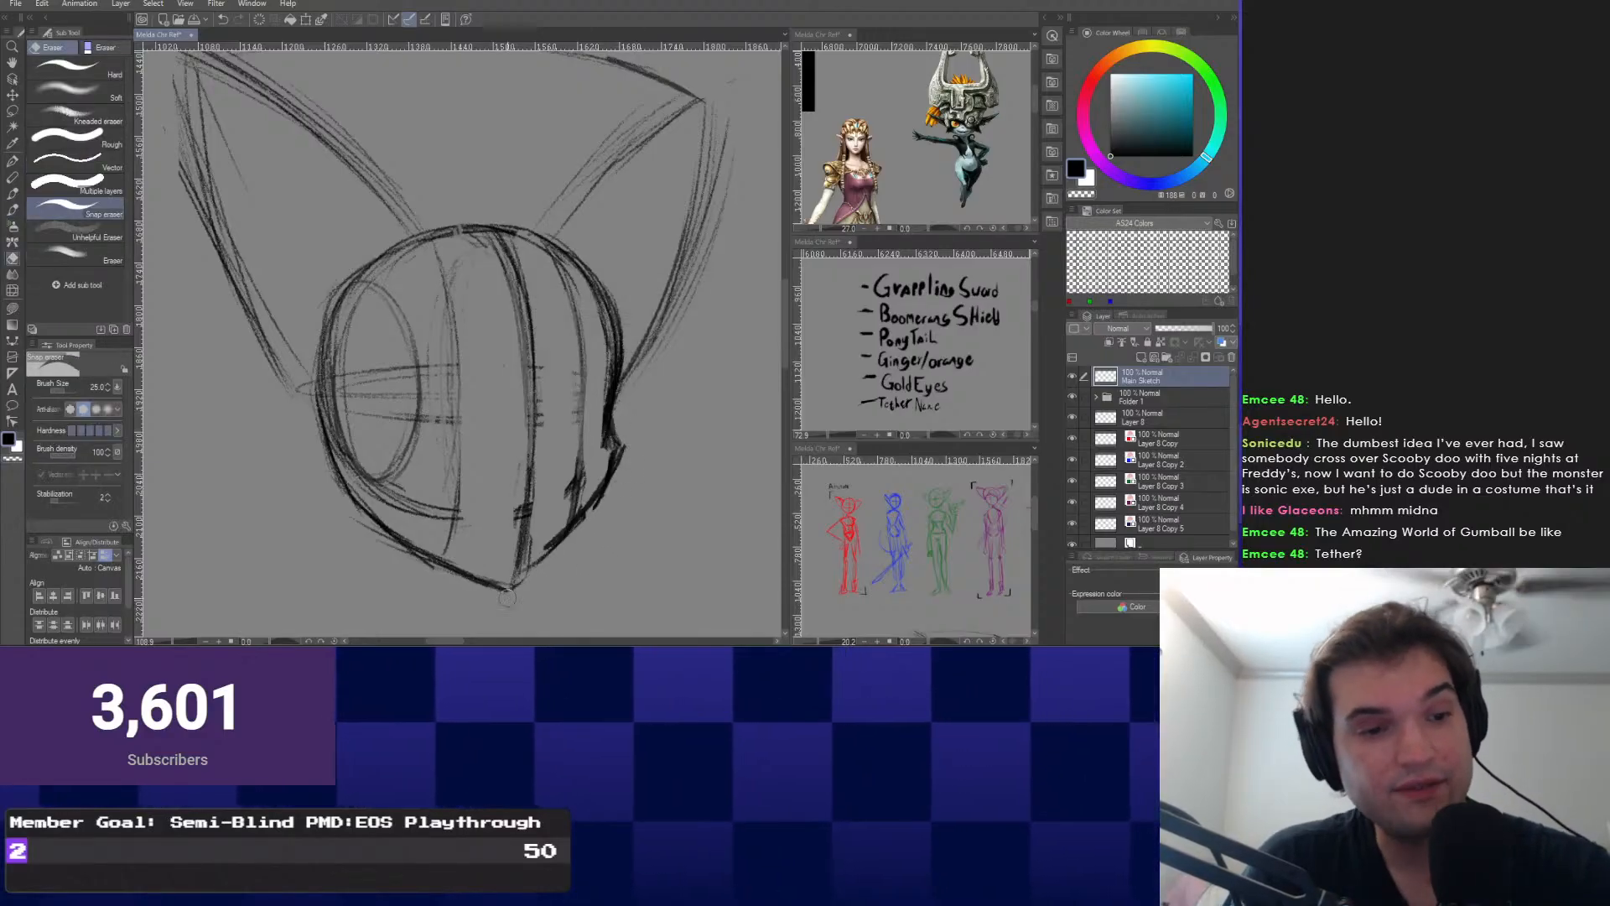
pyautogui.rightClick(524, 409)
pyautogui.click(637, 374)
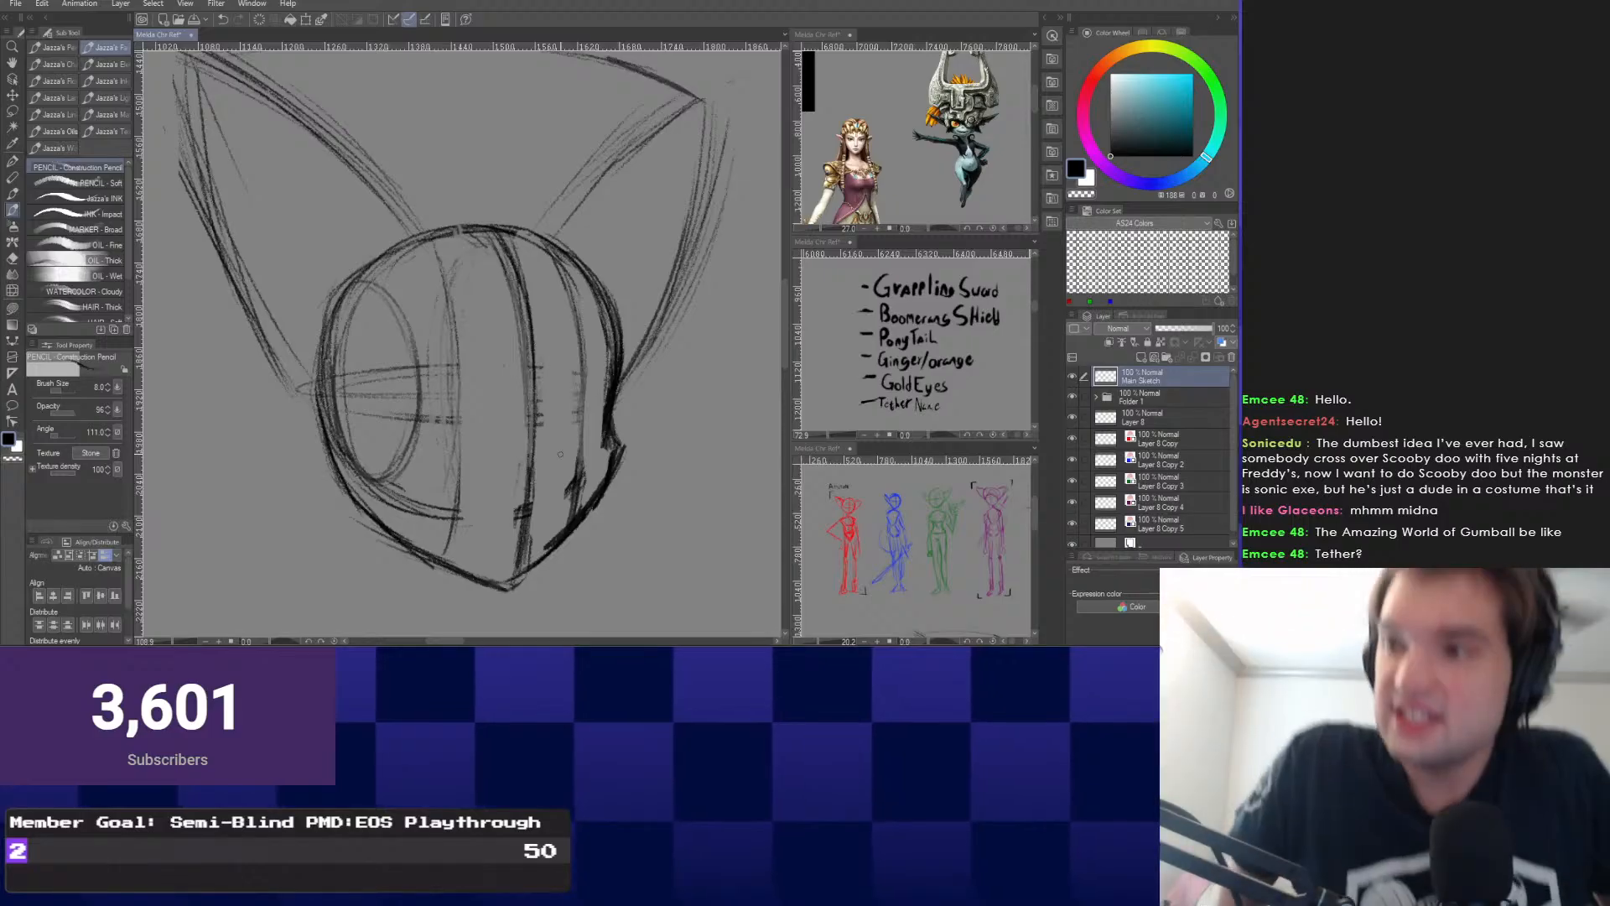
pyautogui.moveTo(560, 454); pyautogui.dragTo(594, 463)
pyautogui.scroll(1, 371, 352)
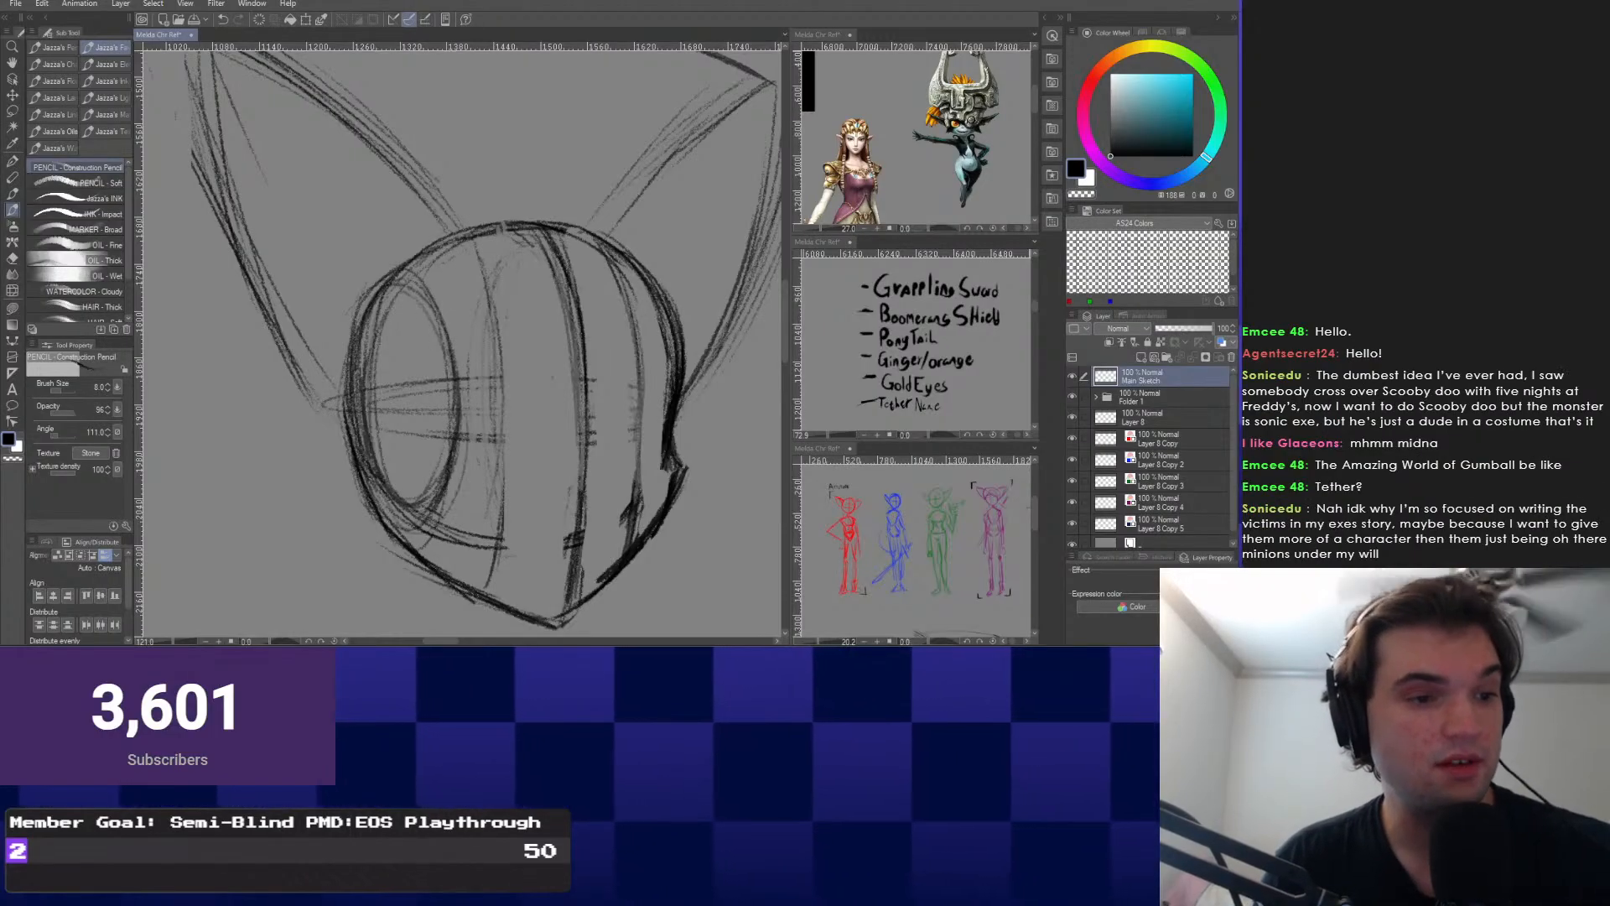
# Retrace the left ear's base, upper edge and inner lines with the Construction Pencil.
pyautogui.moveTo(325, 394); pyautogui.dragTo(355, 439)
pyautogui.moveTo(461, 235); pyautogui.dragTo(535, 355)
pyautogui.moveTo(290, 156); pyautogui.dragTo(530, 346)
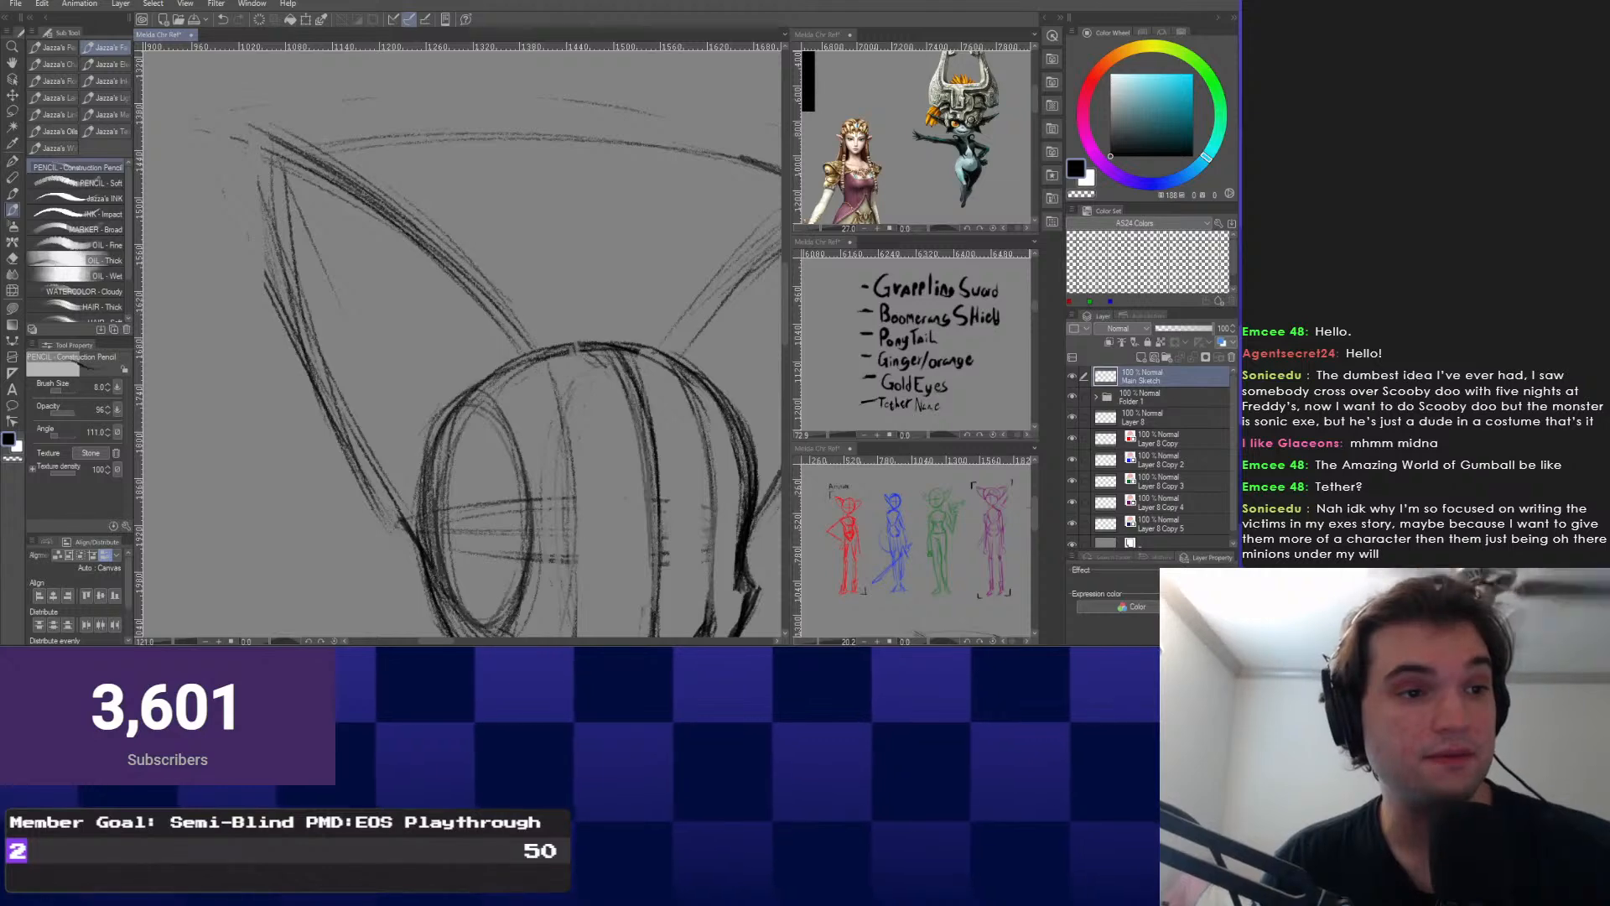
pyautogui.moveTo(287, 168); pyautogui.dragTo(410, 522)
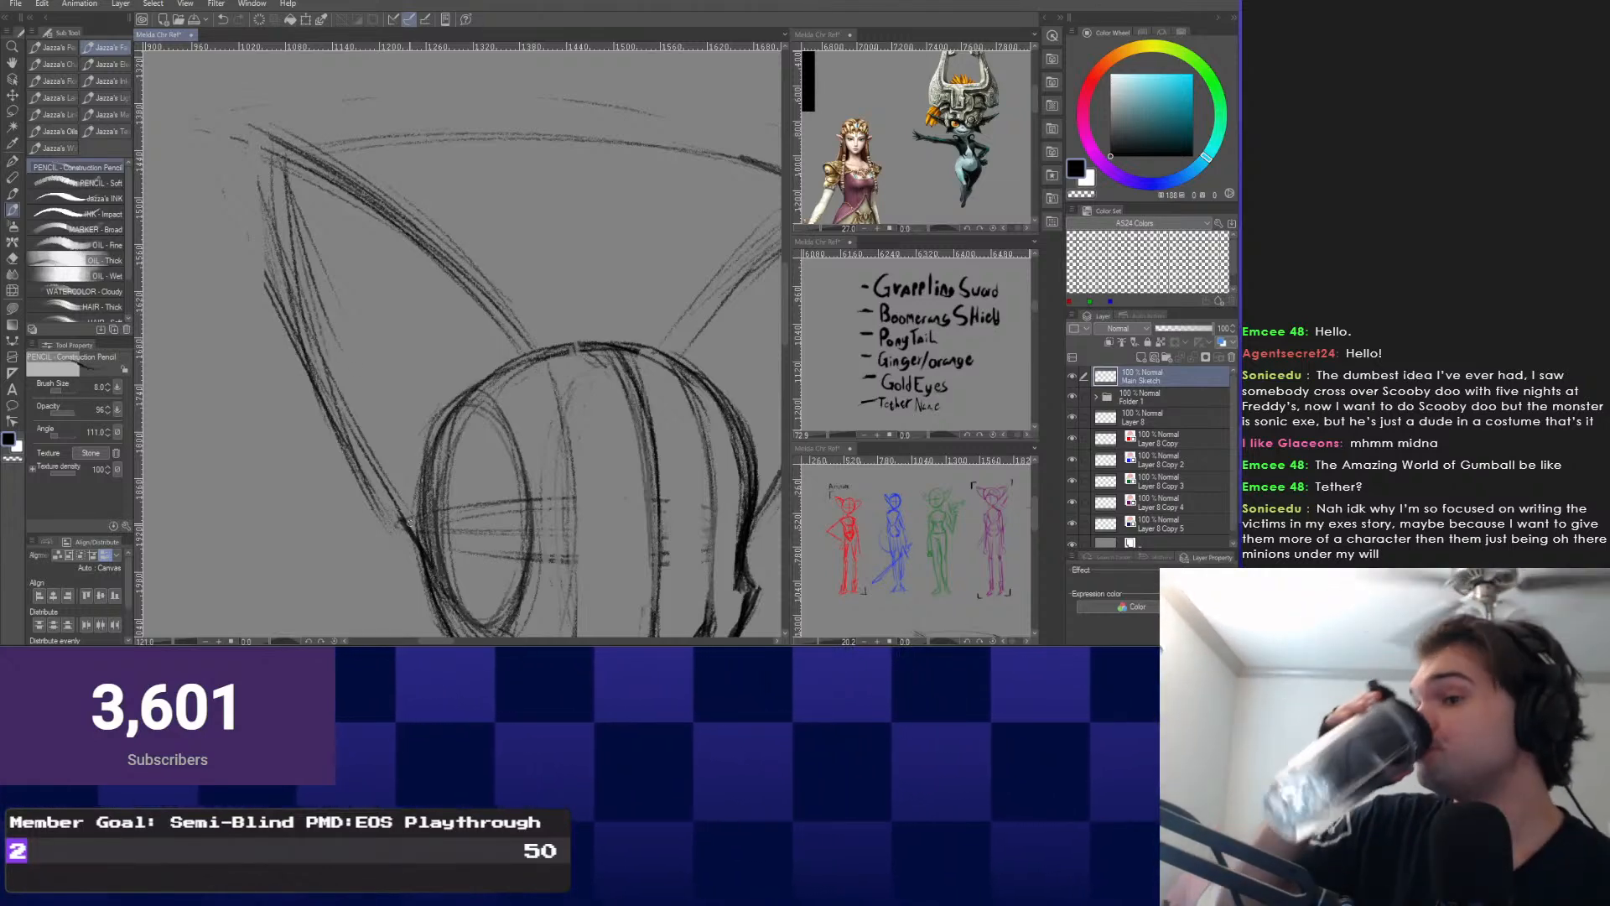
pyautogui.moveTo(410, 521)
pyautogui.mouseDown()
pyautogui.moveTo(403, 503)
pyautogui.moveTo(429, 526)
pyautogui.mouseUp()
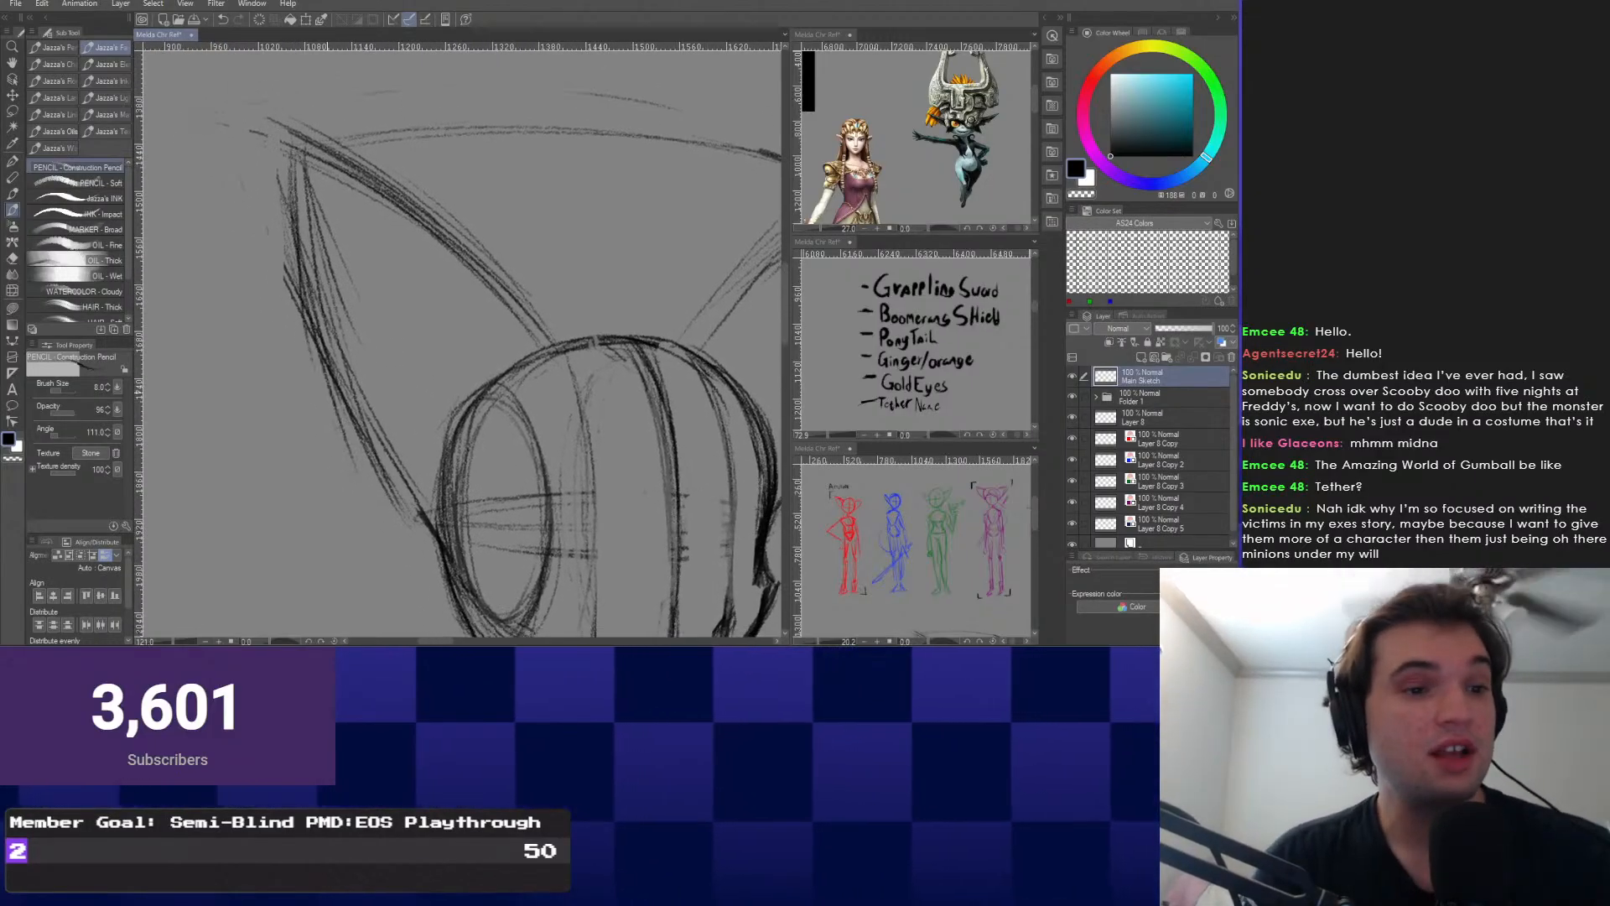
pyautogui.scroll(-1, 561, 470)
pyautogui.moveTo(562, 469)
pyautogui.mouseDown()
pyautogui.moveTo(462, 430)
pyautogui.moveTo(428, 351)
pyautogui.moveTo(449, 363)
pyautogui.mouseUp()
pyautogui.scroll(-3, 435, 372)
pyautogui.scroll(2, 435, 356)
pyautogui.scroll(1, 431, 309)
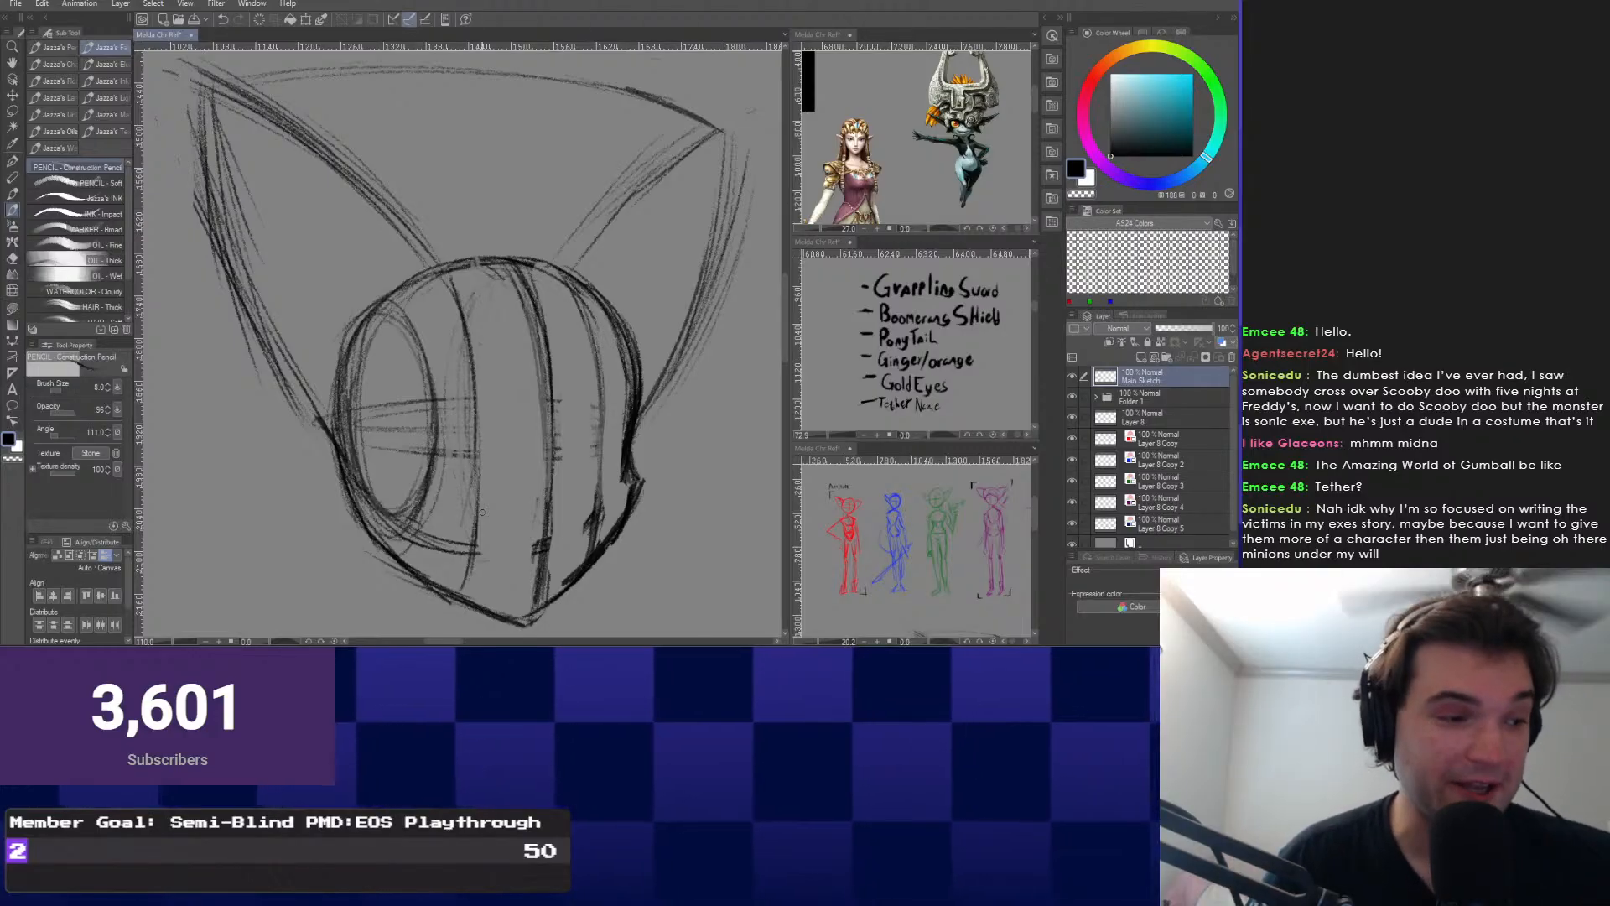
pyautogui.scroll(4, 482, 511)
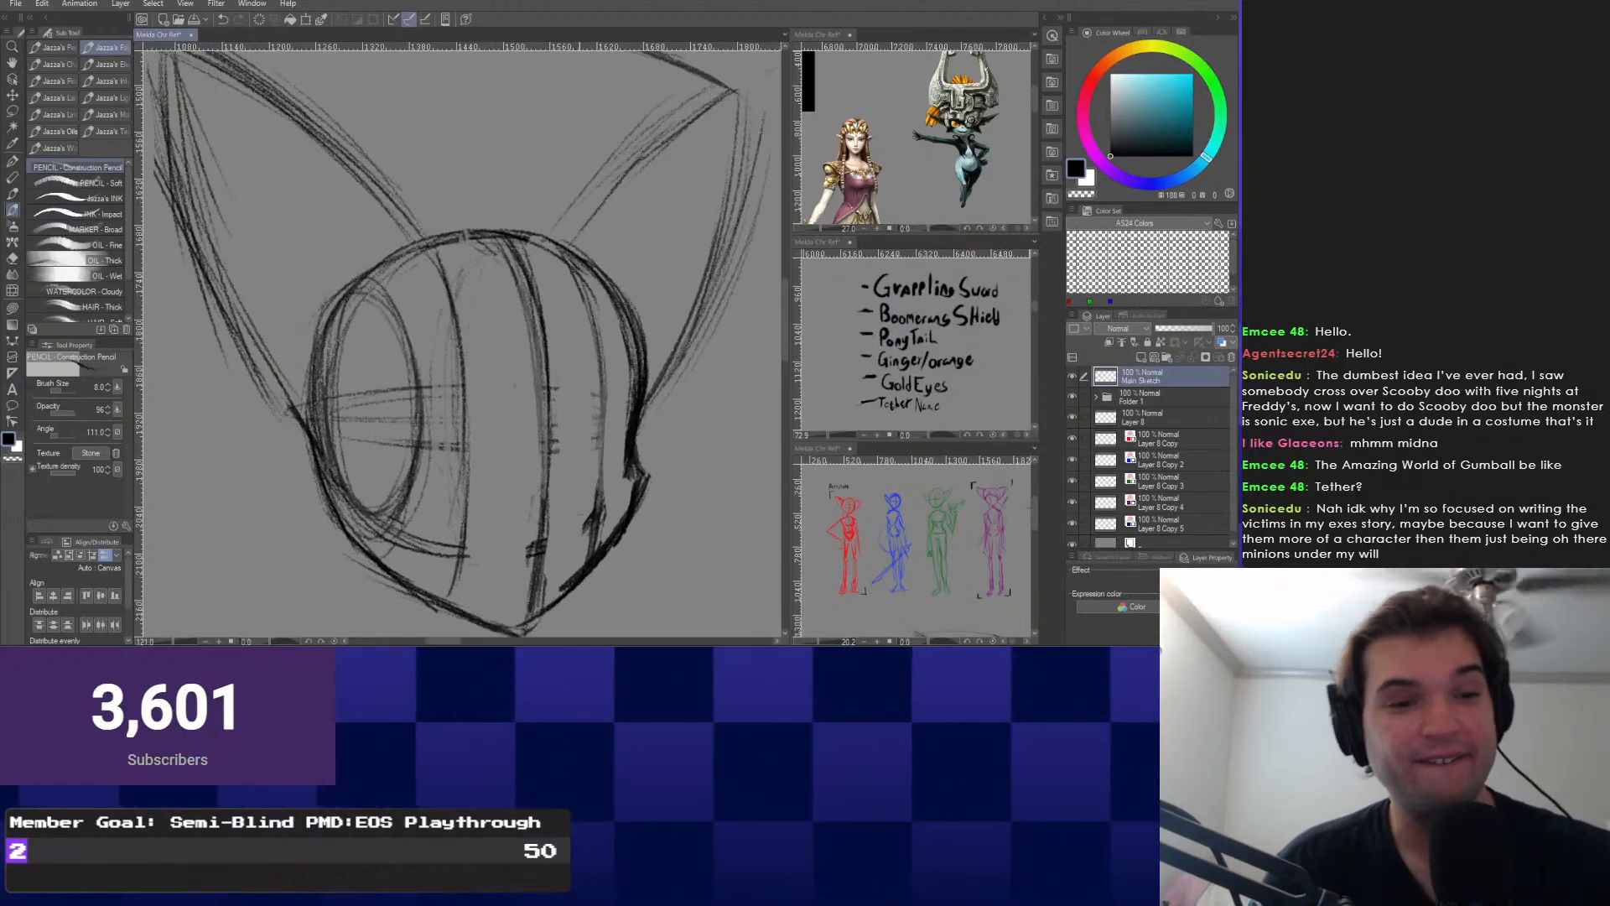
# Switch to the Snap eraser and clean stray strokes off the left ear's tip and edge.
pyautogui.moveTo(524, 310); pyautogui.dragTo(530, 399)
pyautogui.scroll(-1, 524, 335)
pyautogui.scroll(-2, 503, 377)
pyautogui.scroll(1, 483, 399)
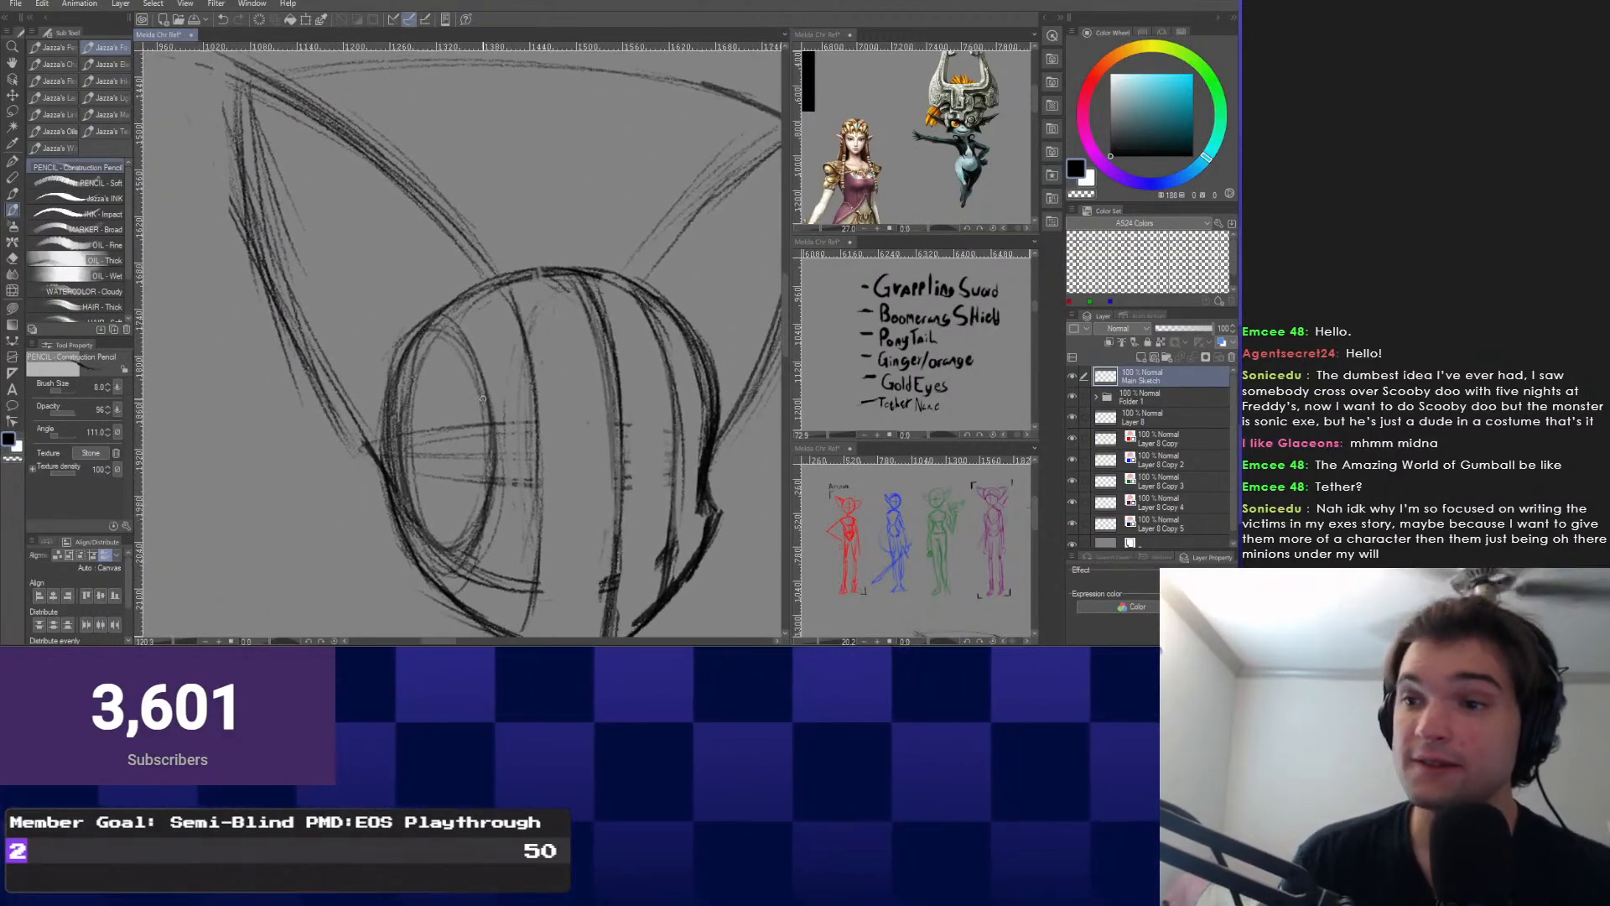
pyautogui.scroll(-2, 482, 399)
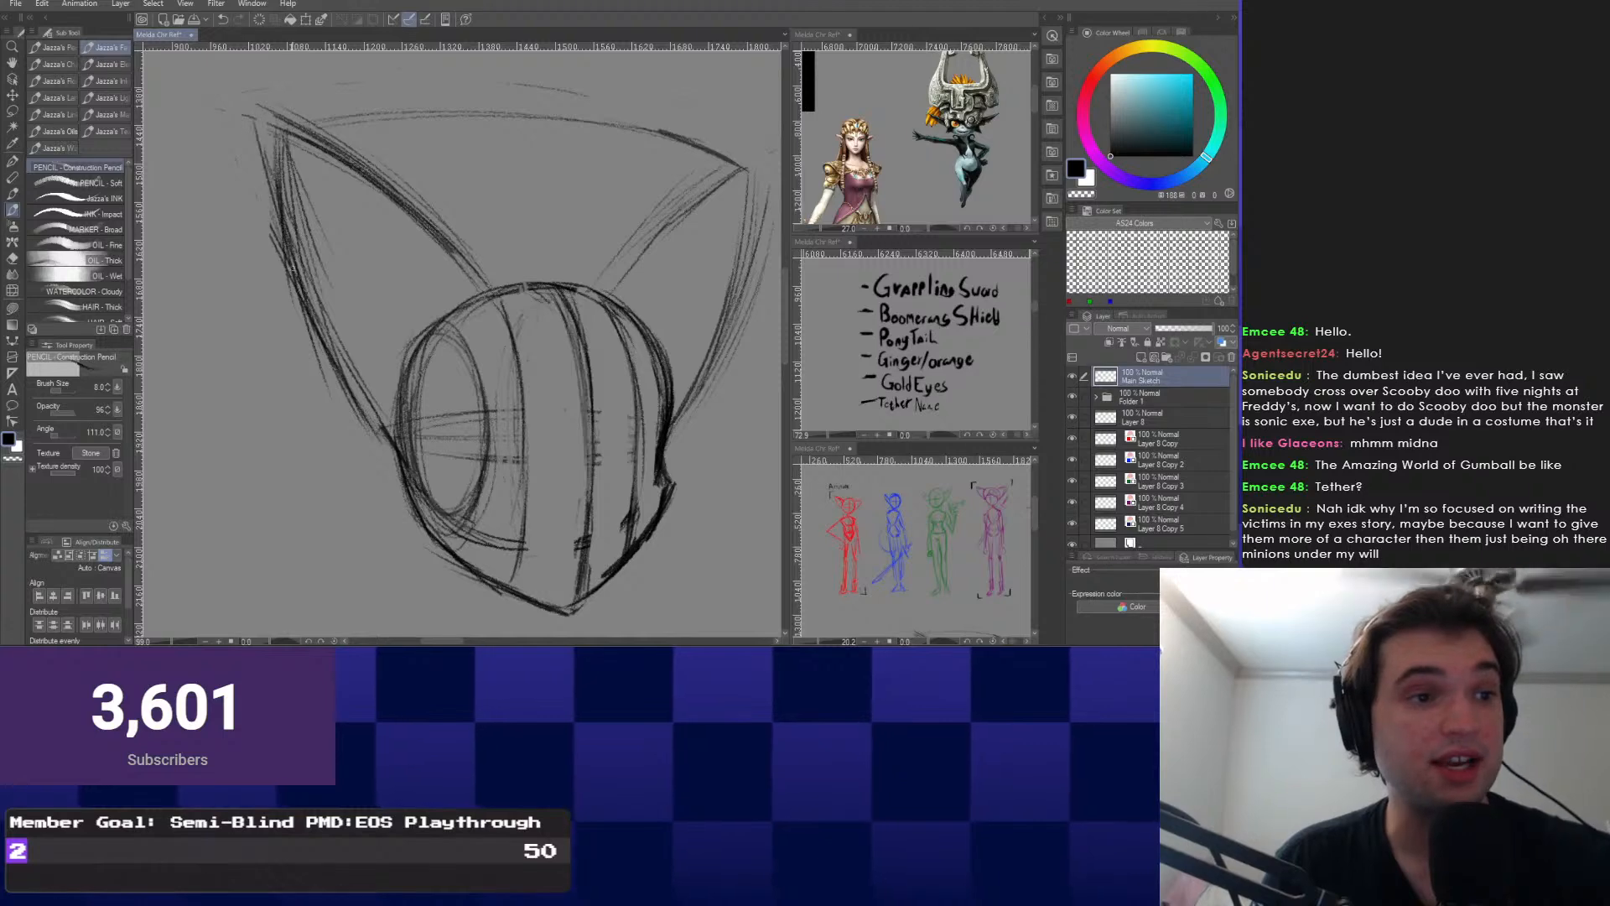
pyautogui.press('e')
pyautogui.moveTo(260, 102); pyautogui.dragTo(292, 290)
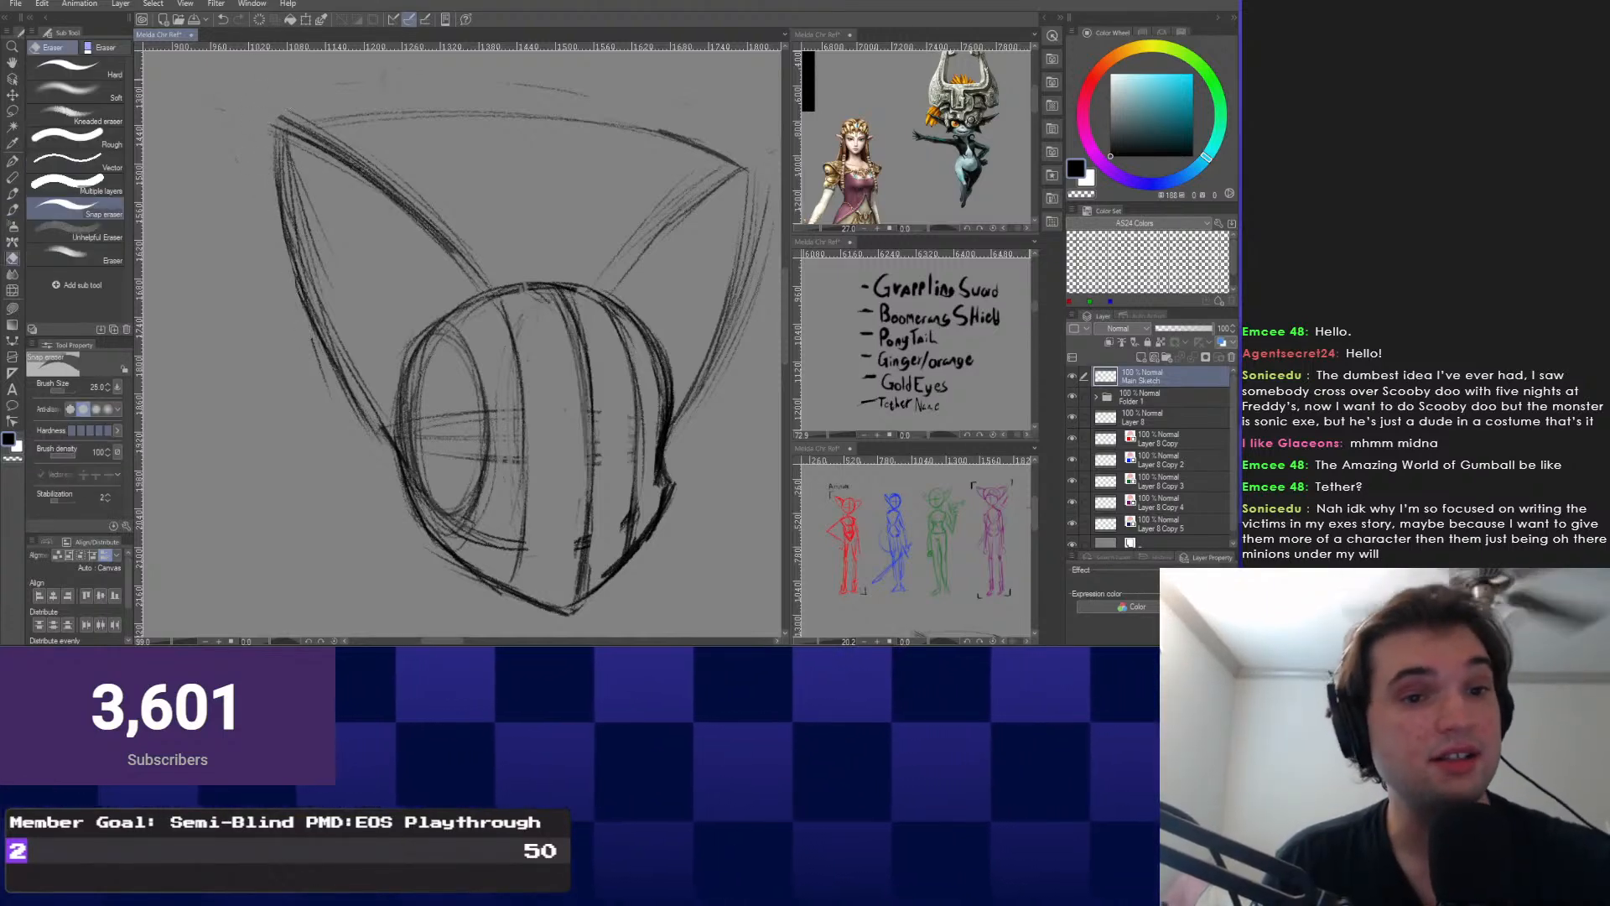
pyautogui.moveTo(555, 280); pyautogui.dragTo(411, 274)
# Switch back to the Construction Pencil and darken the right ear's inner line.
pyautogui.rightClick(411, 274)
pyautogui.click(411, 240)
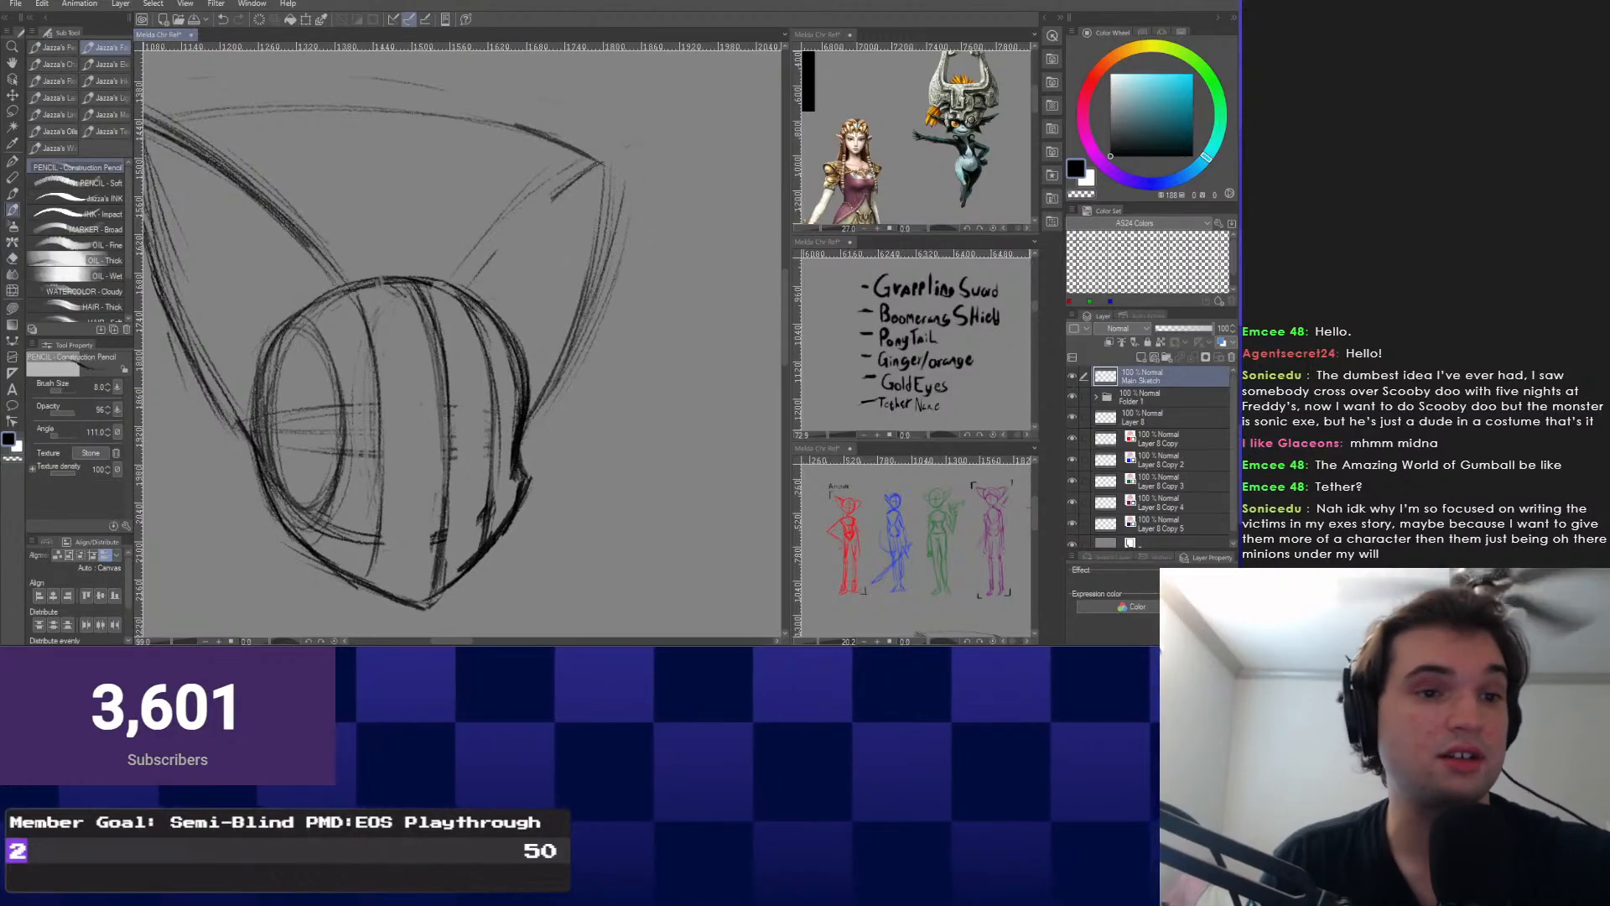
pyautogui.moveTo(597, 166); pyautogui.dragTo(466, 270)
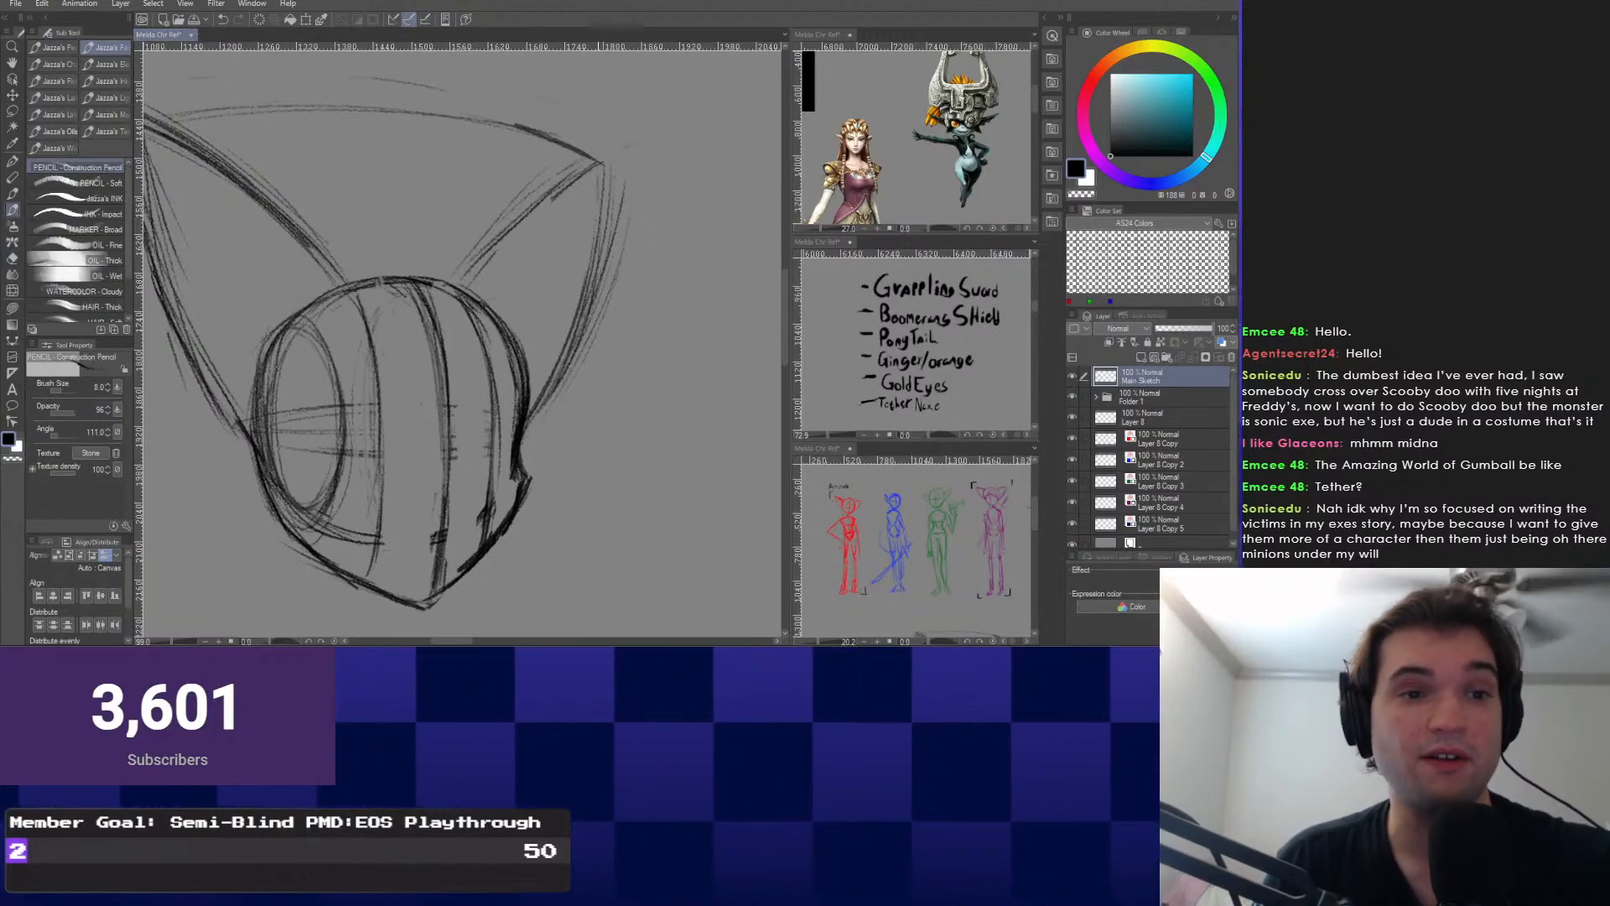
# Recentre the view on the ears and upper head and add a faint line across the helmet.
pyautogui.moveTo(421, 335)
pyautogui.mouseDown()
pyautogui.moveTo(495, 391)
pyautogui.moveTo(625, 446)
pyautogui.mouseUp()
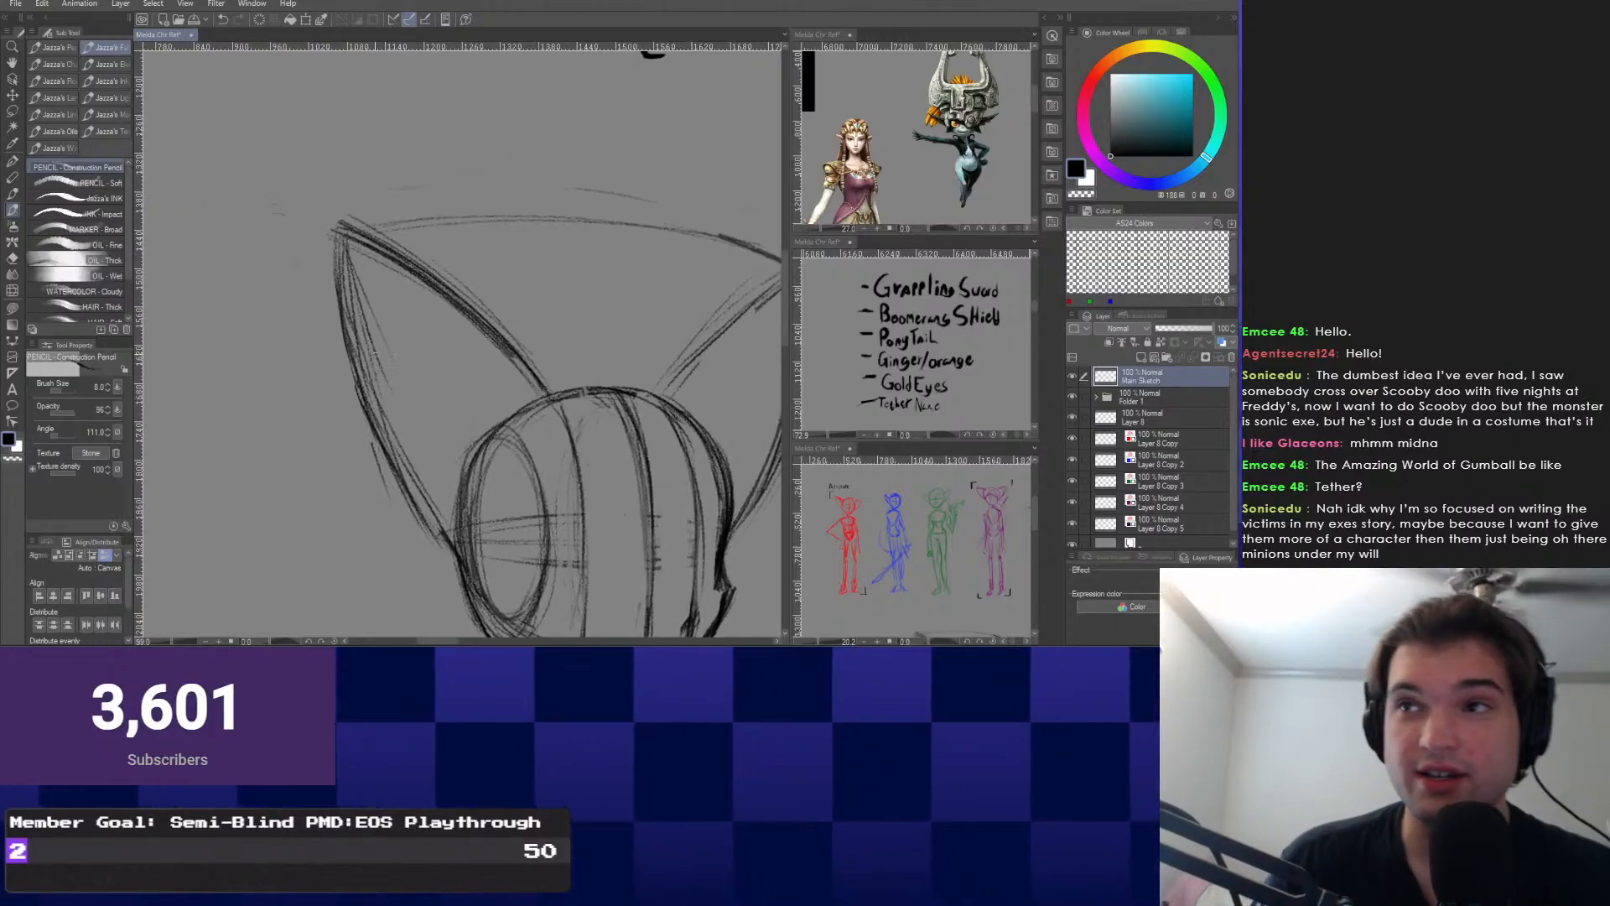
pyautogui.scroll(1, 534, 426)
pyautogui.moveTo(529, 404)
pyautogui.mouseDown()
pyautogui.moveTo(534, 426)
pyautogui.moveTo(493, 364)
pyautogui.mouseUp()
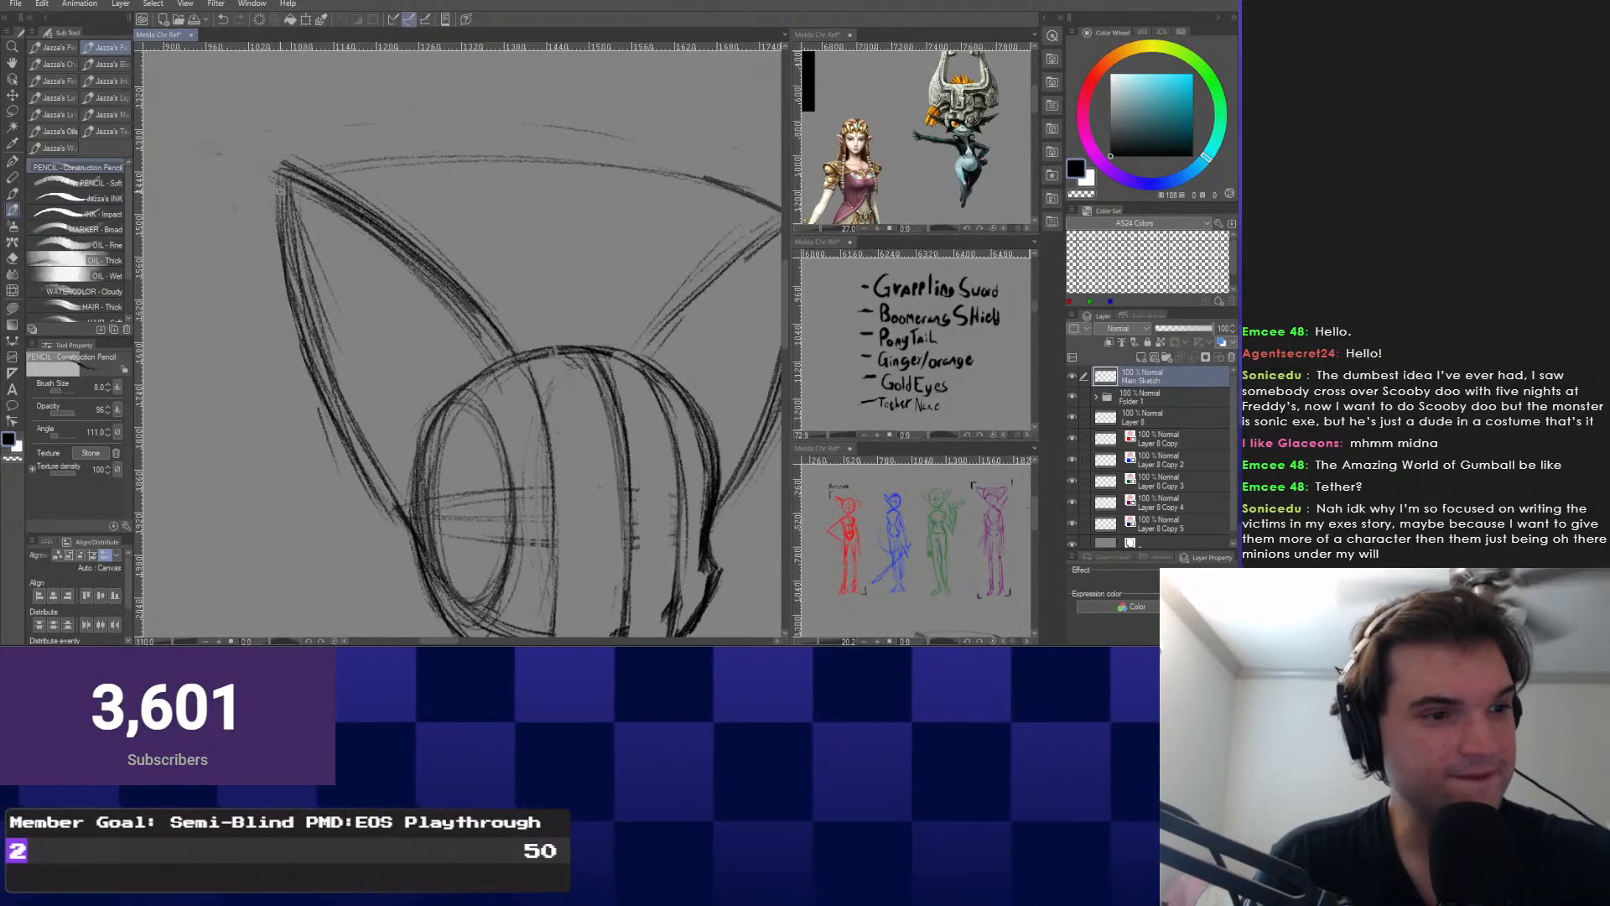
pyautogui.moveTo(561, 503)
pyautogui.mouseDown()
pyautogui.moveTo(415, 339)
pyautogui.moveTo(462, 412)
pyautogui.moveTo(579, 461)
pyautogui.mouseUp()
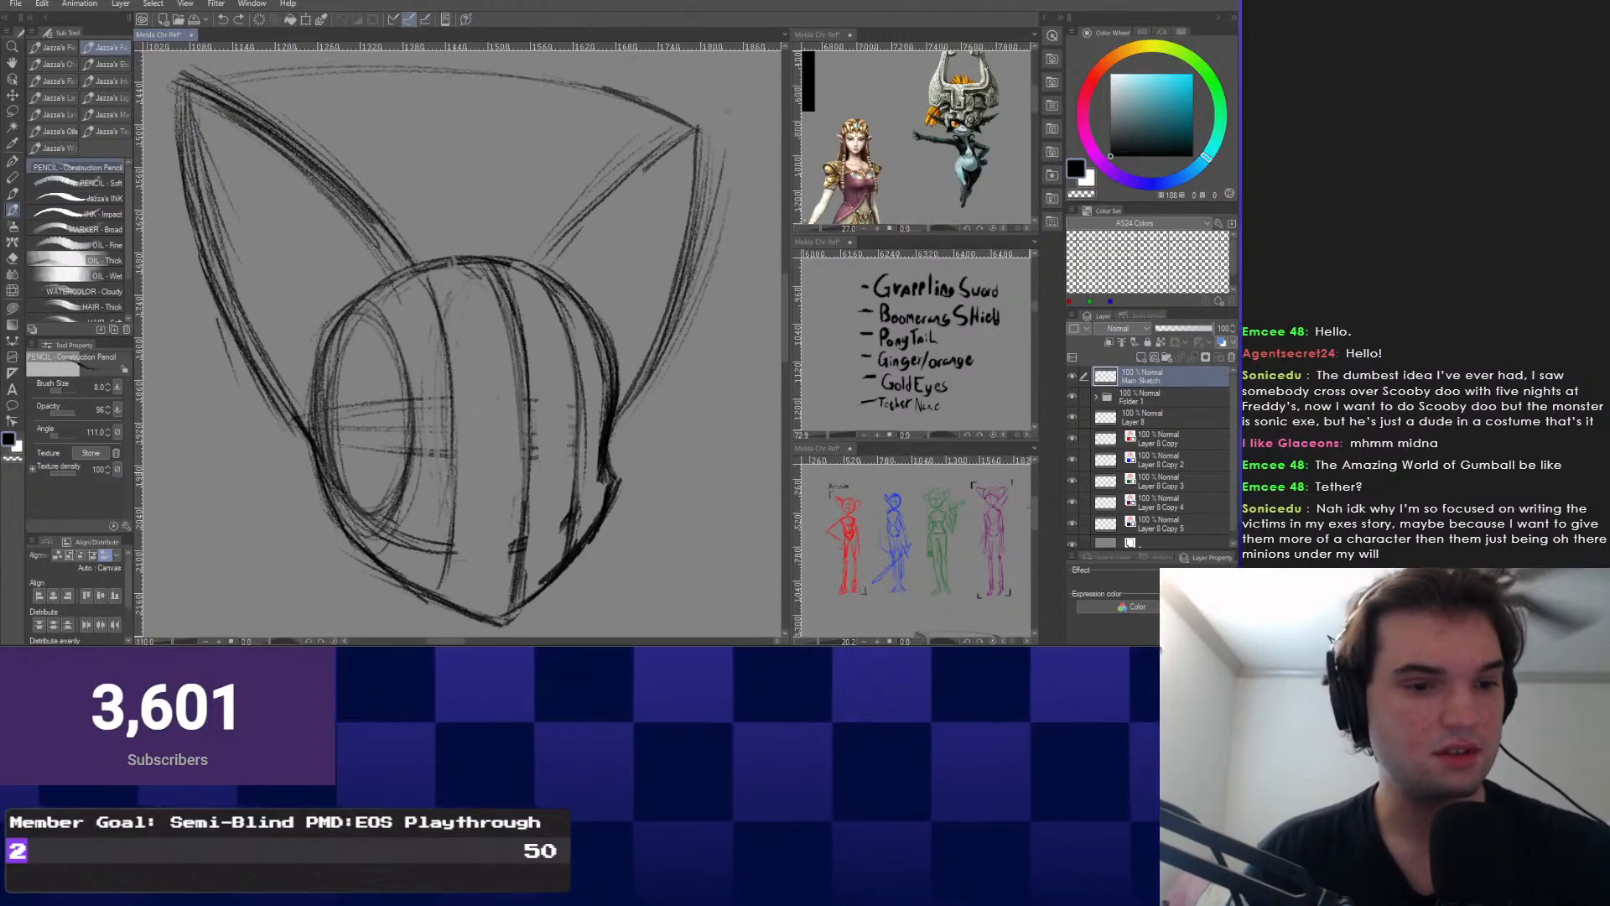
pyautogui.moveTo(503, 403); pyautogui.dragTo(543, 379)
pyautogui.moveTo(575, 448)
pyautogui.mouseDown()
pyautogui.moveTo(586, 483)
pyautogui.moveTo(563, 457)
pyautogui.mouseUp()
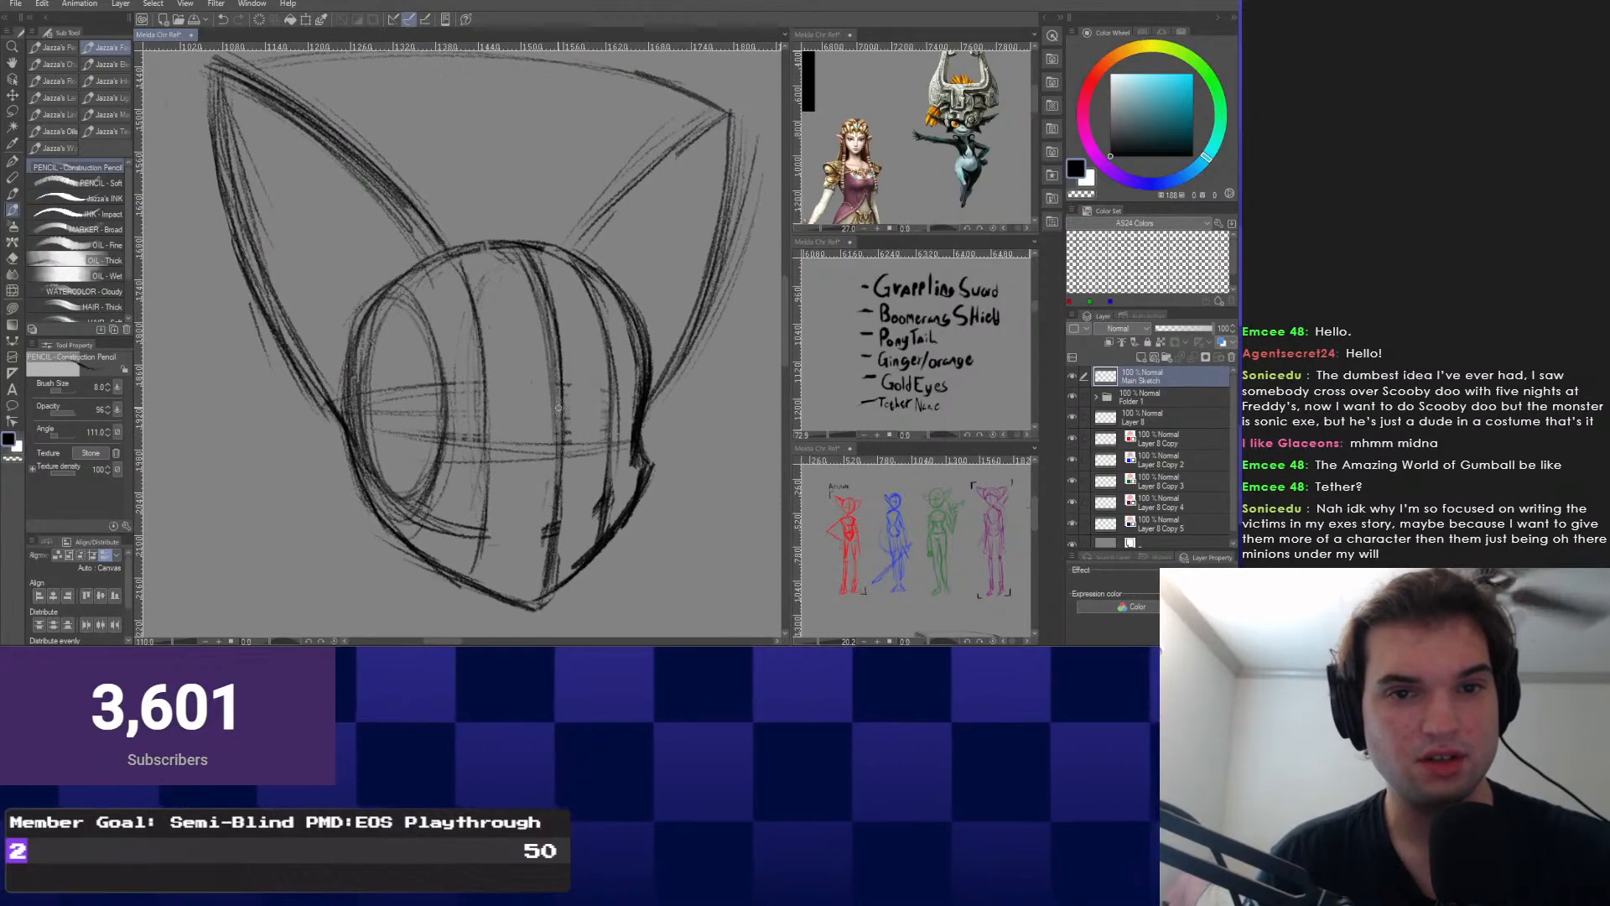
pyautogui.scroll(1, 562, 453)
pyautogui.moveTo(570, 341); pyautogui.dragTo(575, 358)
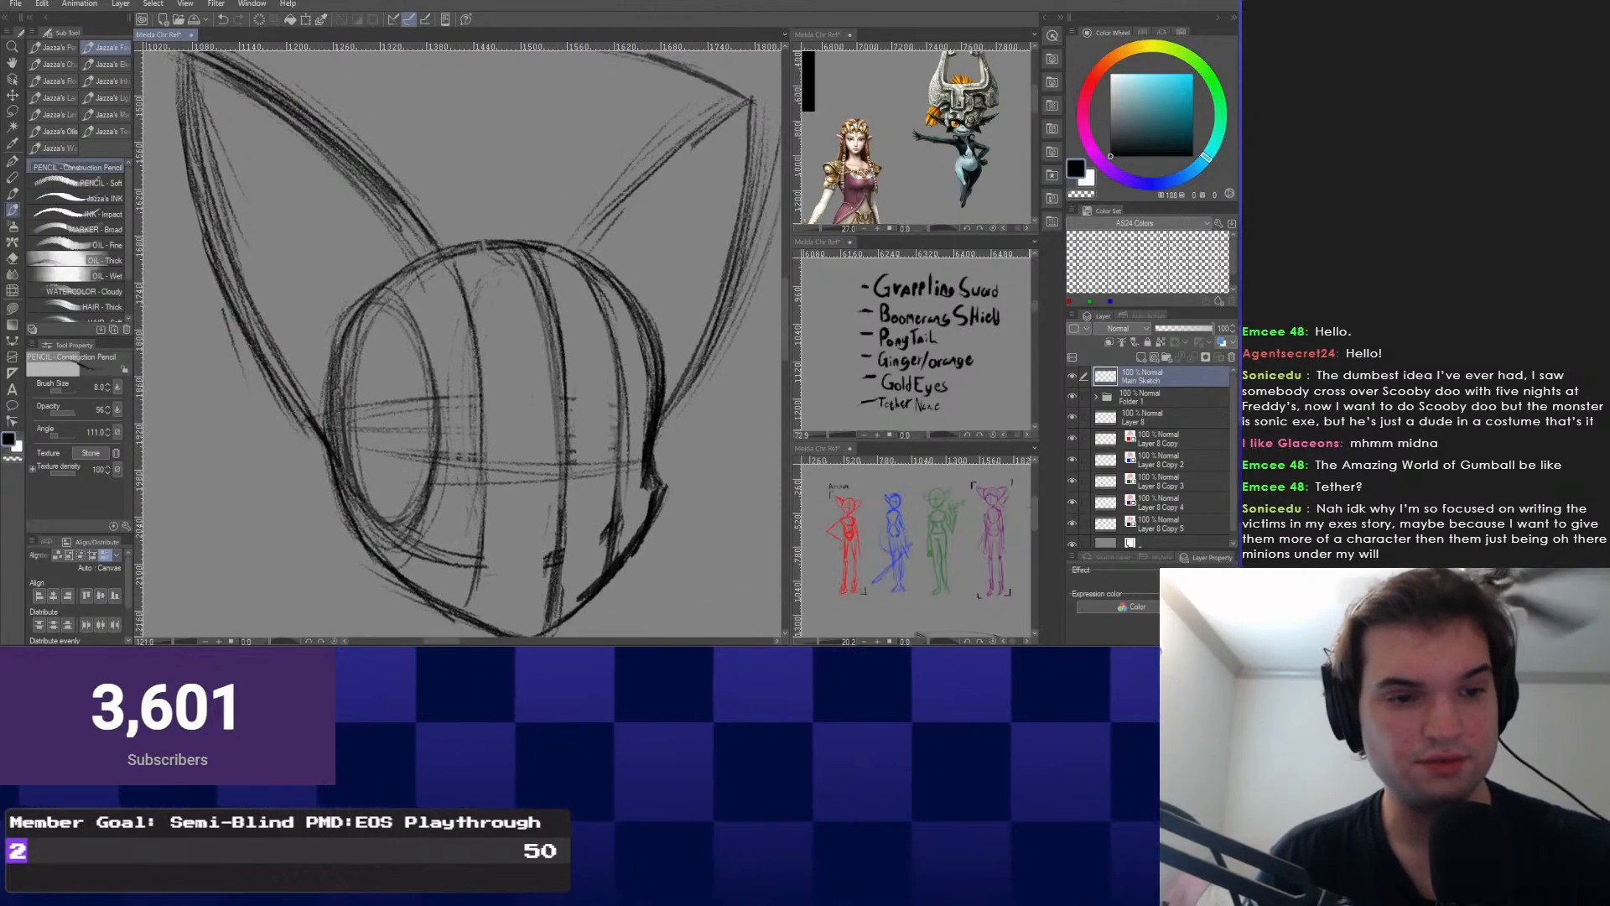
pyautogui.moveTo(561, 233); pyautogui.dragTo(565, 228)
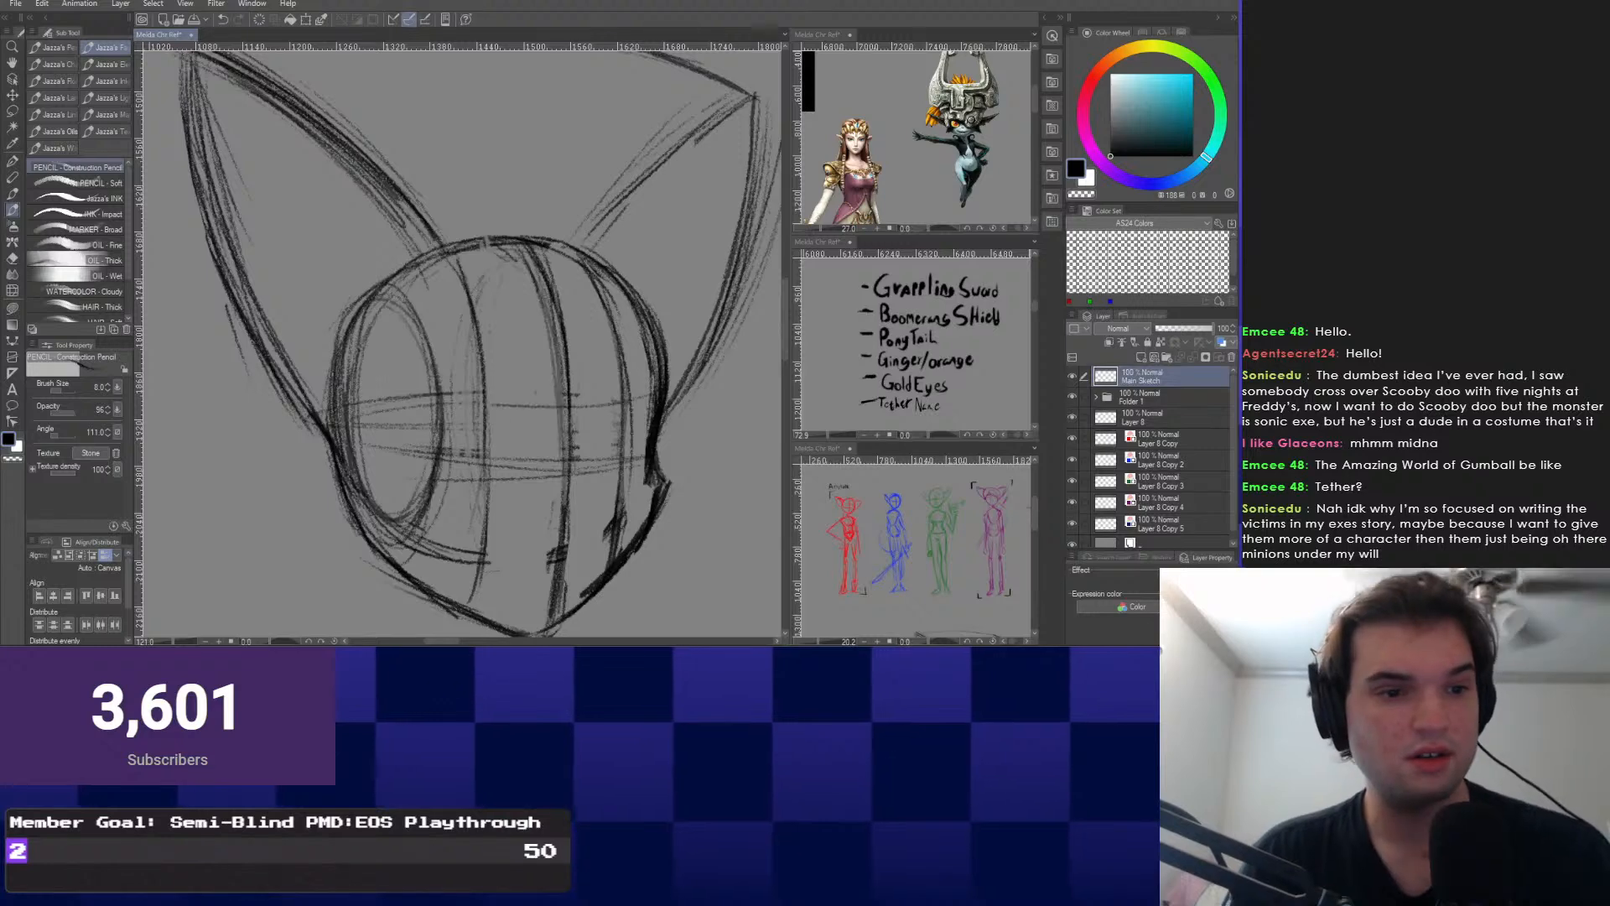
# Draw a horizontal eye-level line and two faint horizontal guides across the lower face.
pyautogui.moveTo(342, 407); pyautogui.dragTo(700, 395)
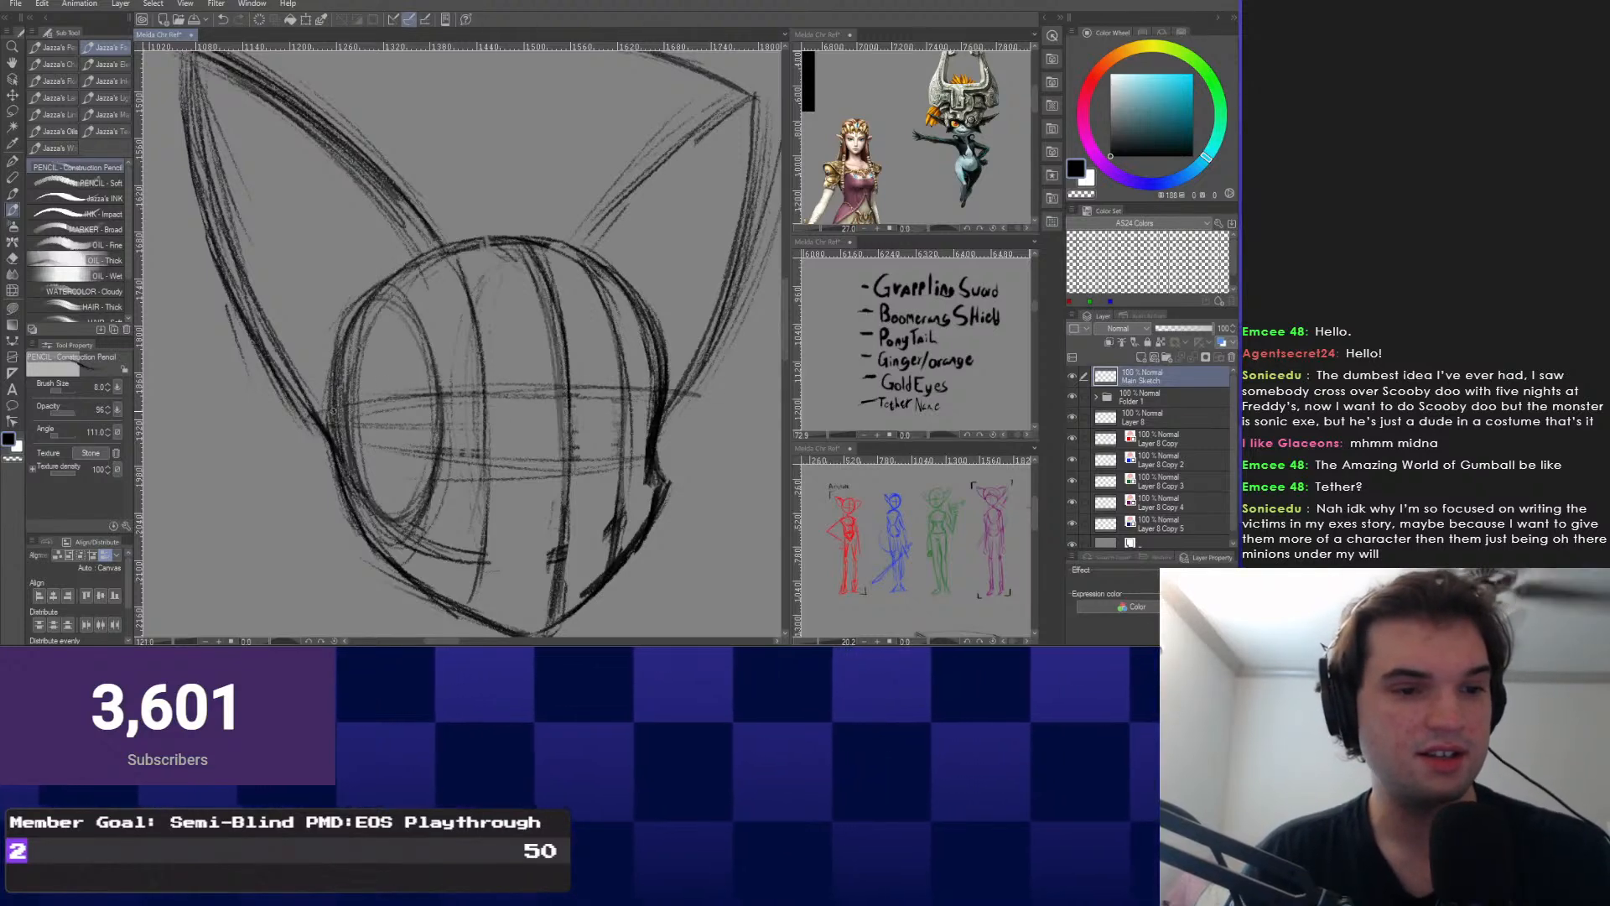
pyautogui.moveTo(374, 494); pyautogui.dragTo(645, 490)
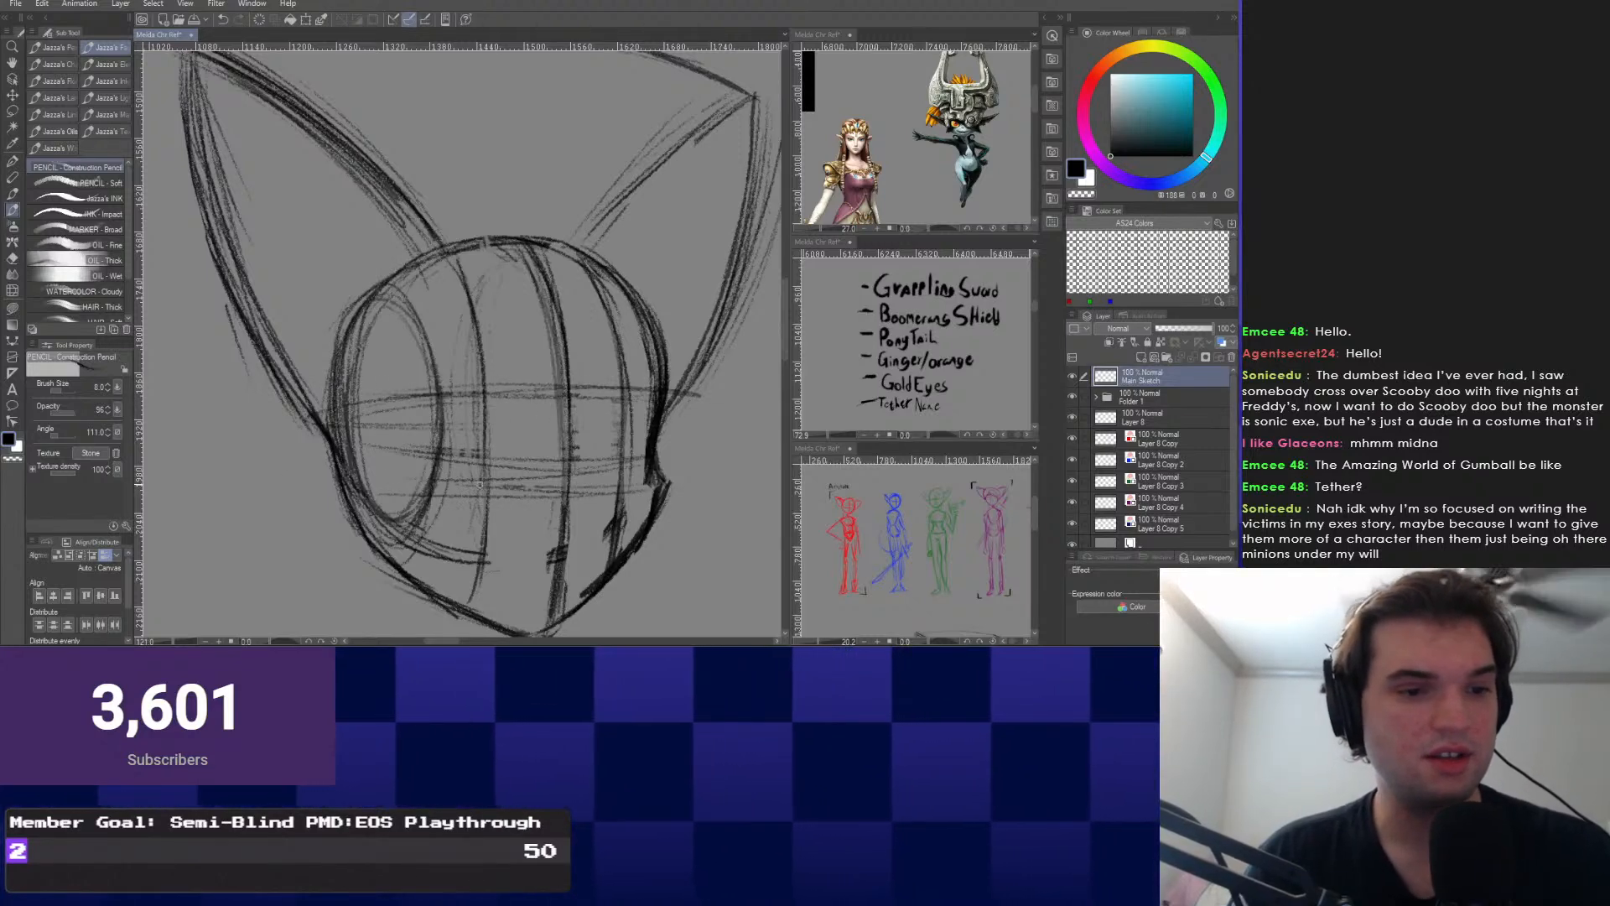
pyautogui.moveTo(565, 449); pyautogui.dragTo(561, 420)
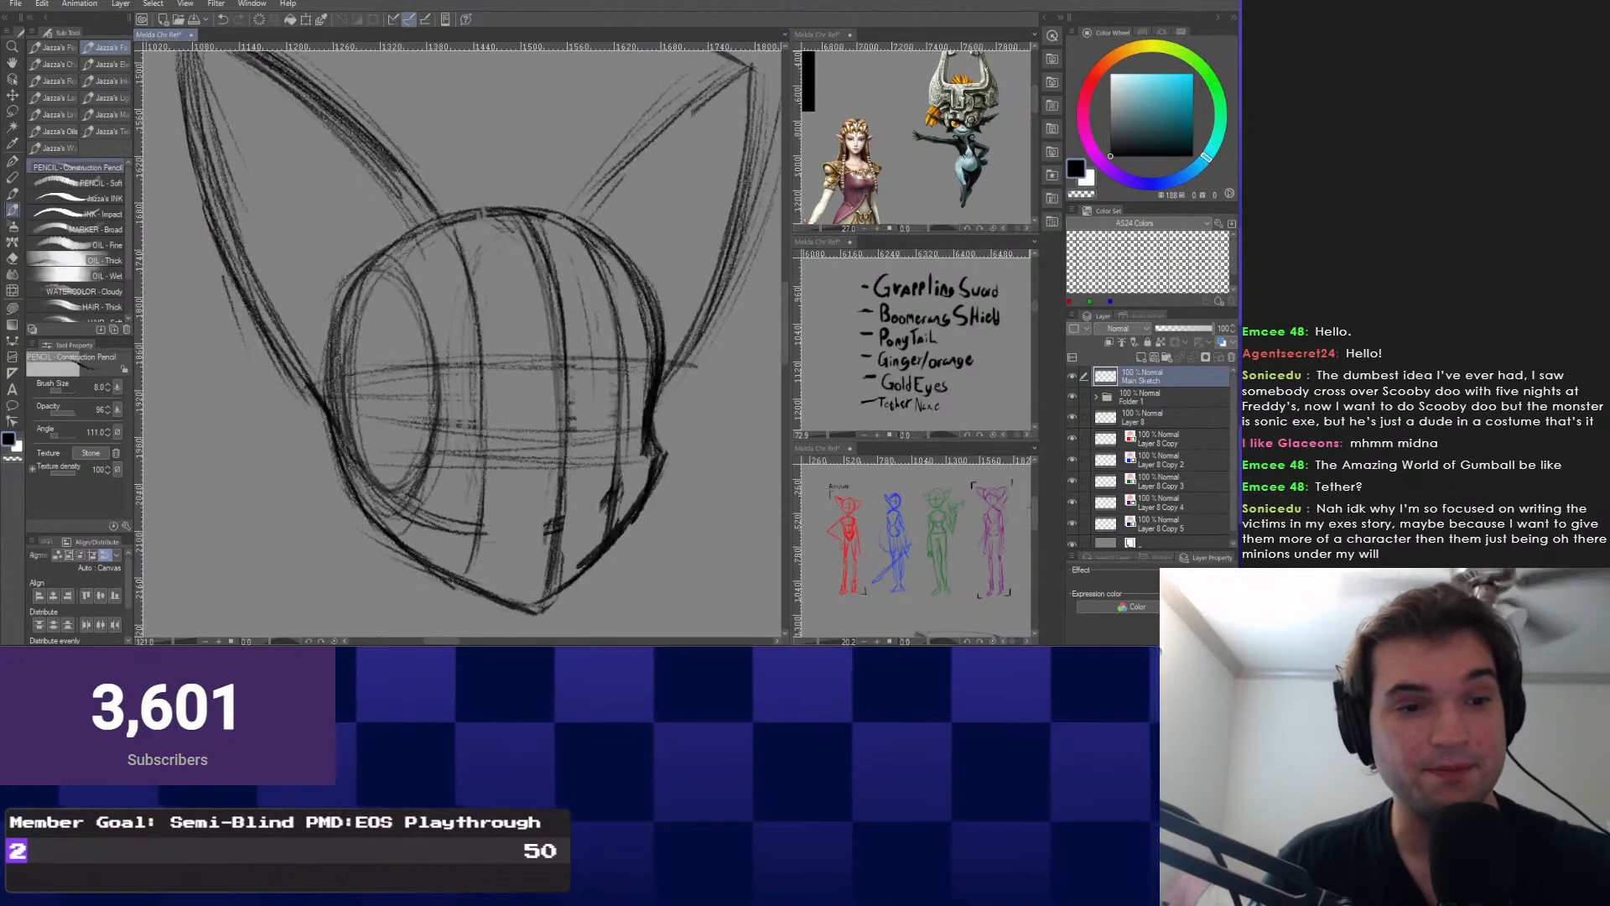
pyautogui.moveTo(453, 355); pyautogui.dragTo(478, 365)
pyautogui.scroll(-1, 478, 366)
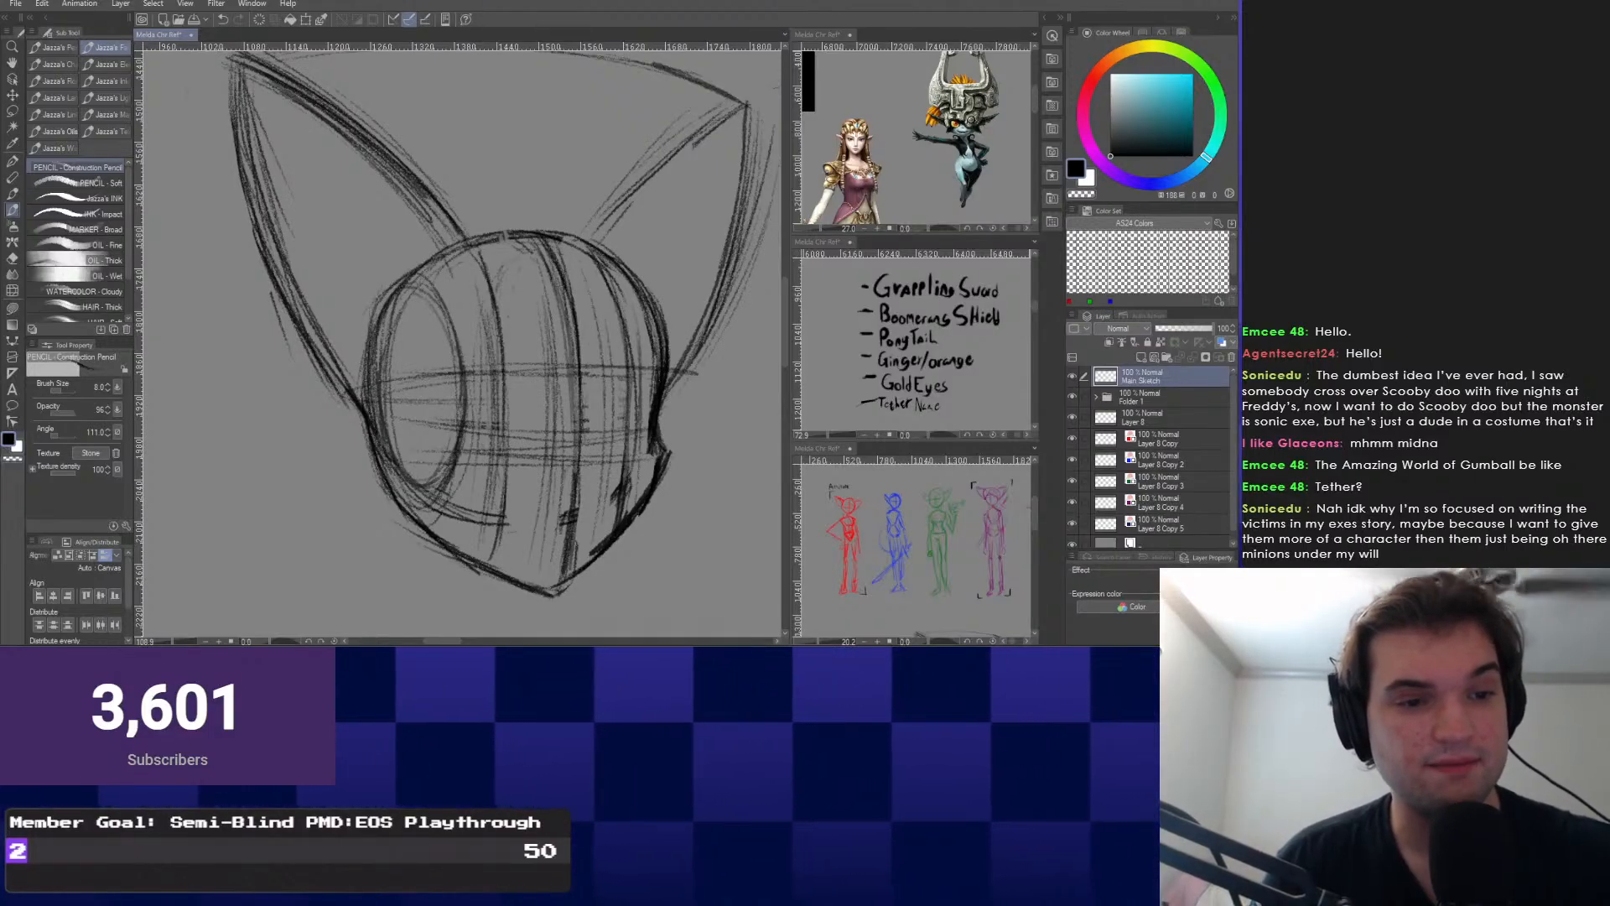
# Draw a dark vertical centre line down the face, toggling to the eraser and back.
pyautogui.moveTo(582, 312); pyautogui.dragTo(589, 566)
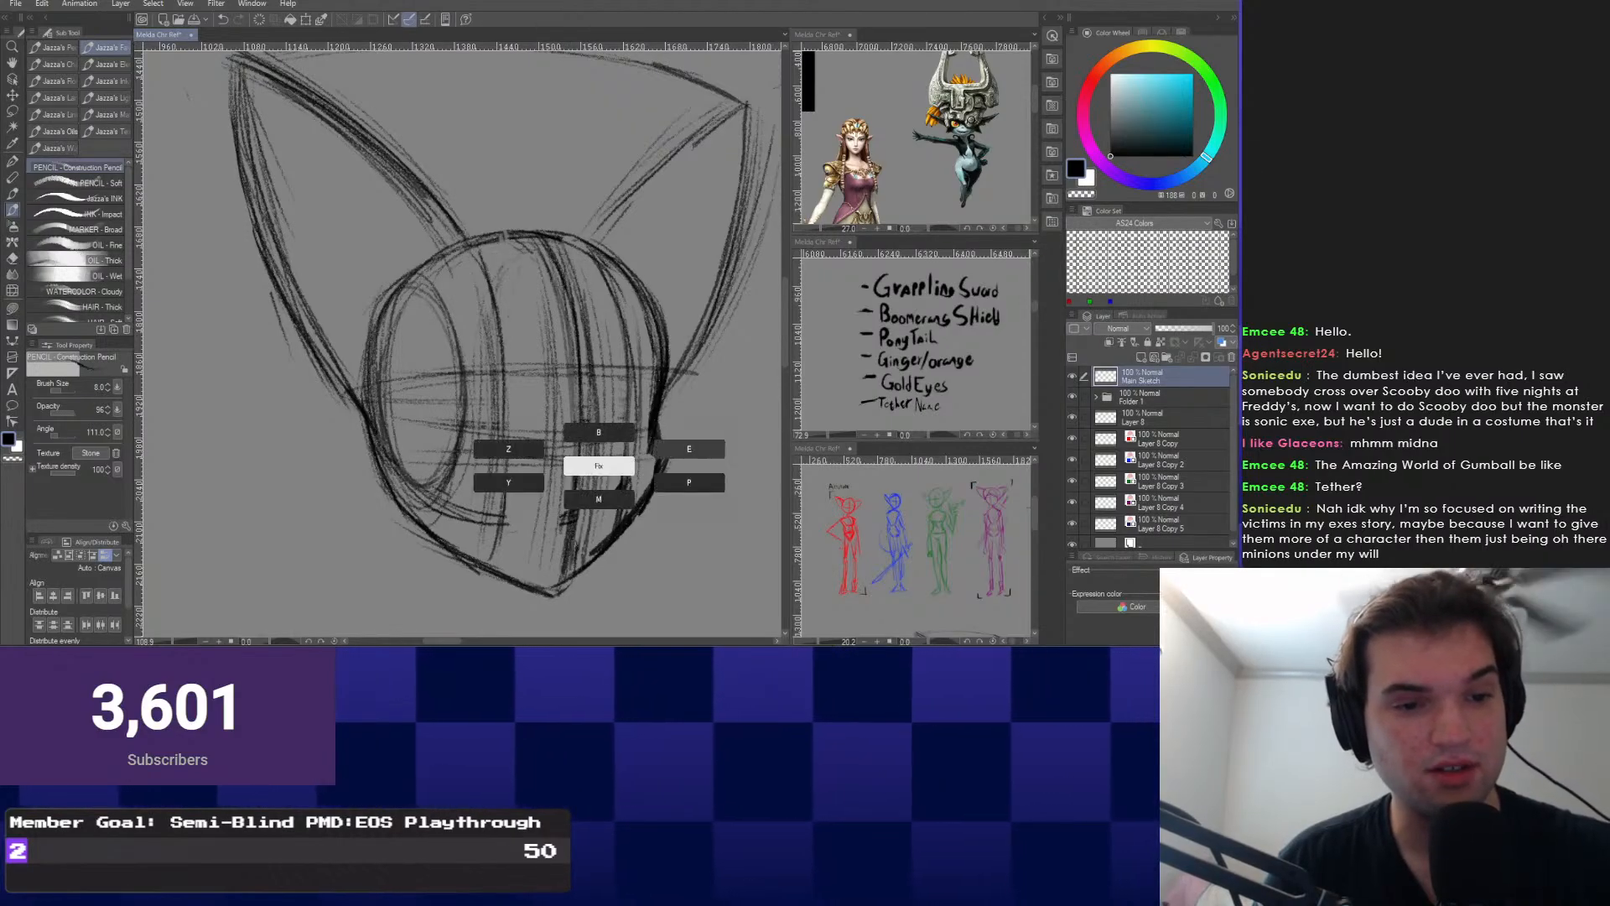
pyautogui.press('e')
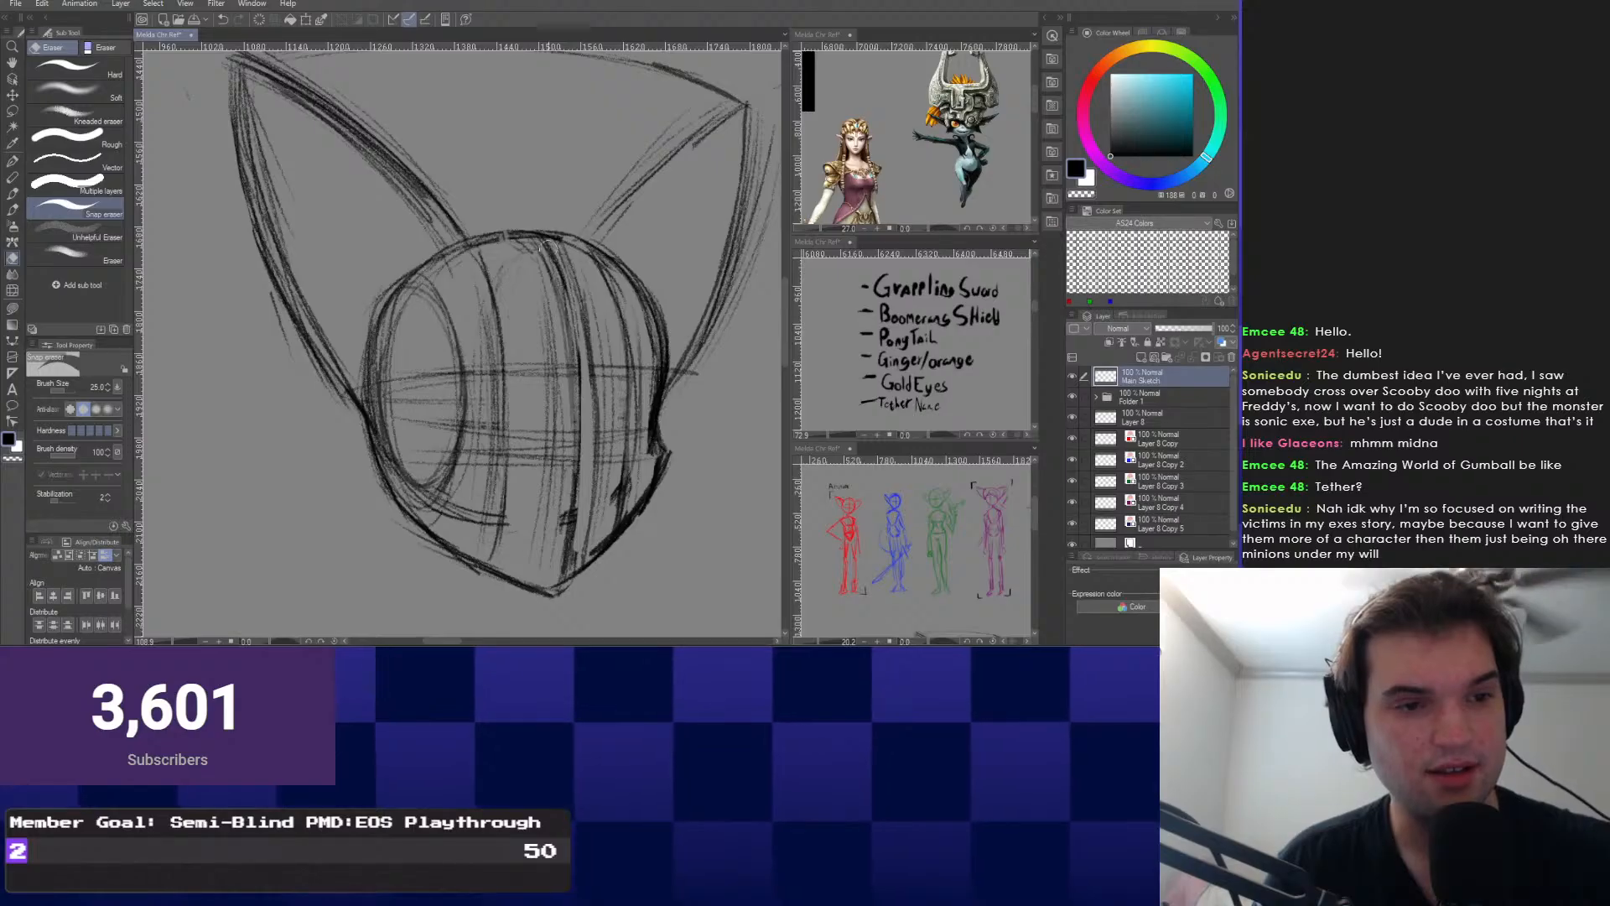
pyautogui.press('p')
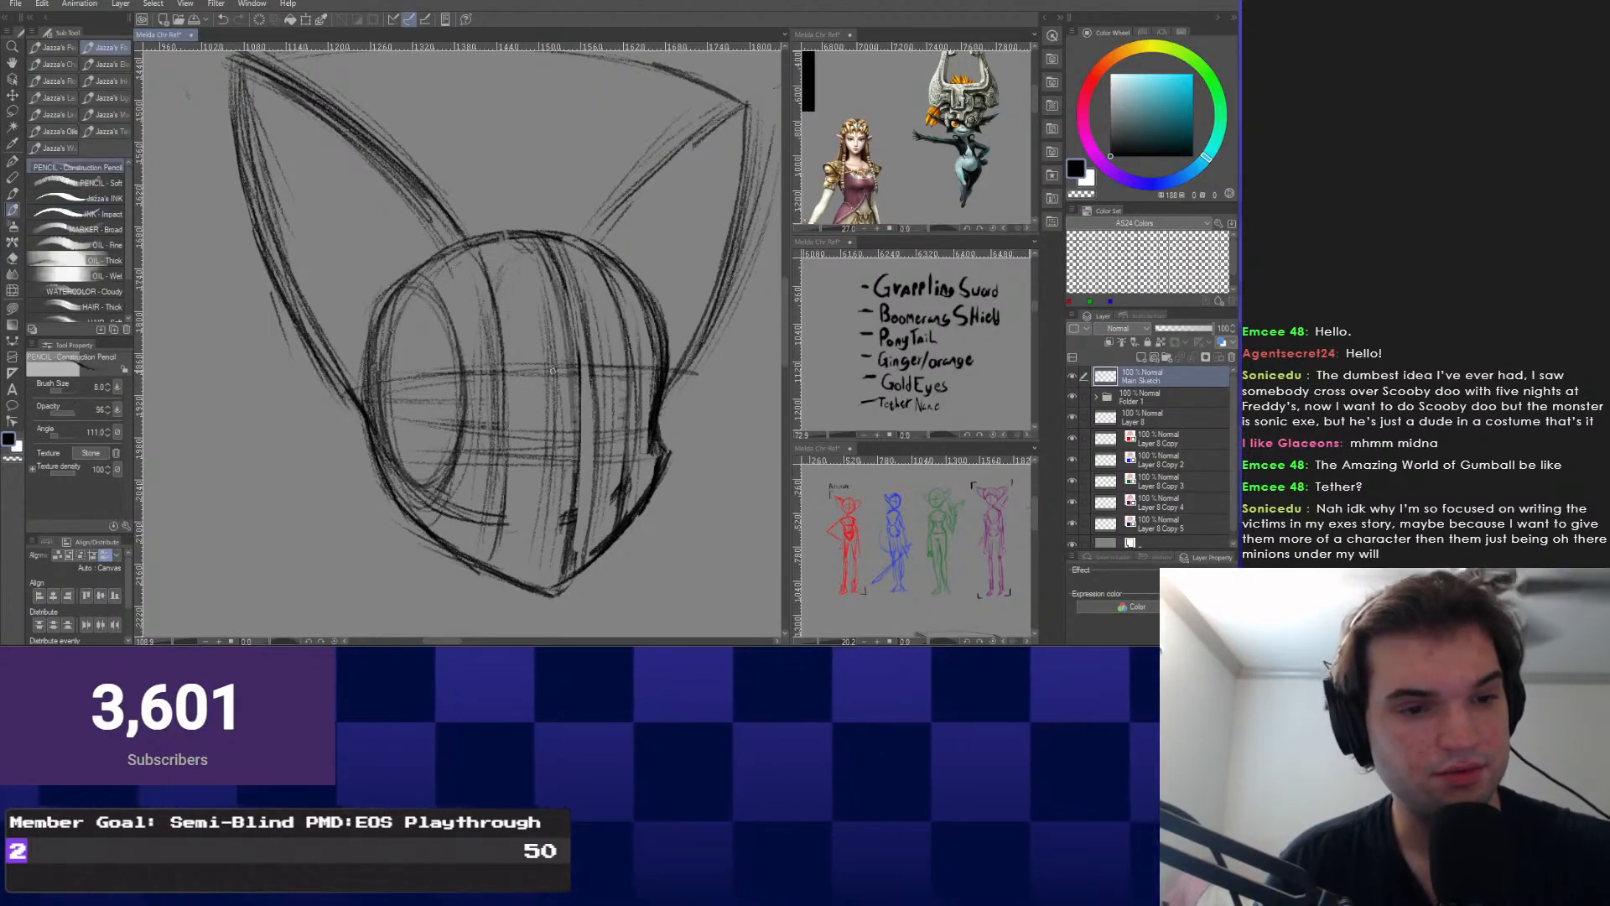
# Zoom in on the jaw and chin of the head sketch, then zoom back out.
pyautogui.scroll(1, 653, 449)
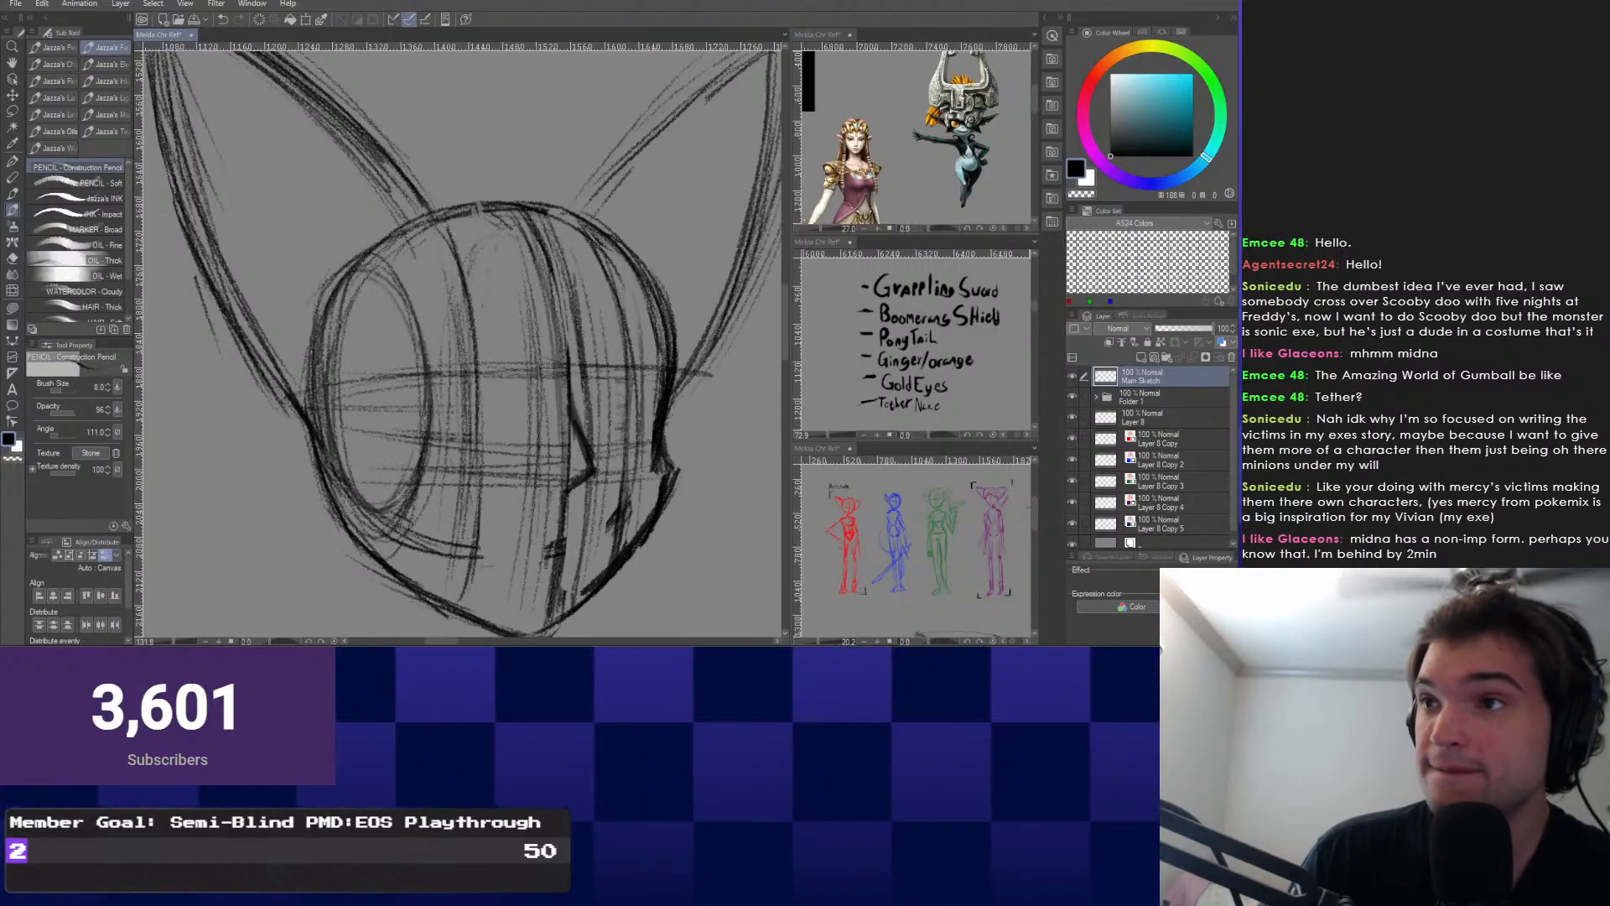
pyautogui.scroll(-3, 922, 168)
# Zoom and pan the upper-right reference view to show Zelda and both Midnas.
pyautogui.moveTo(925, 172); pyautogui.dragTo(944, 138)
pyautogui.scroll(1, 923, 126)
pyautogui.scroll(-2, 931, 138)
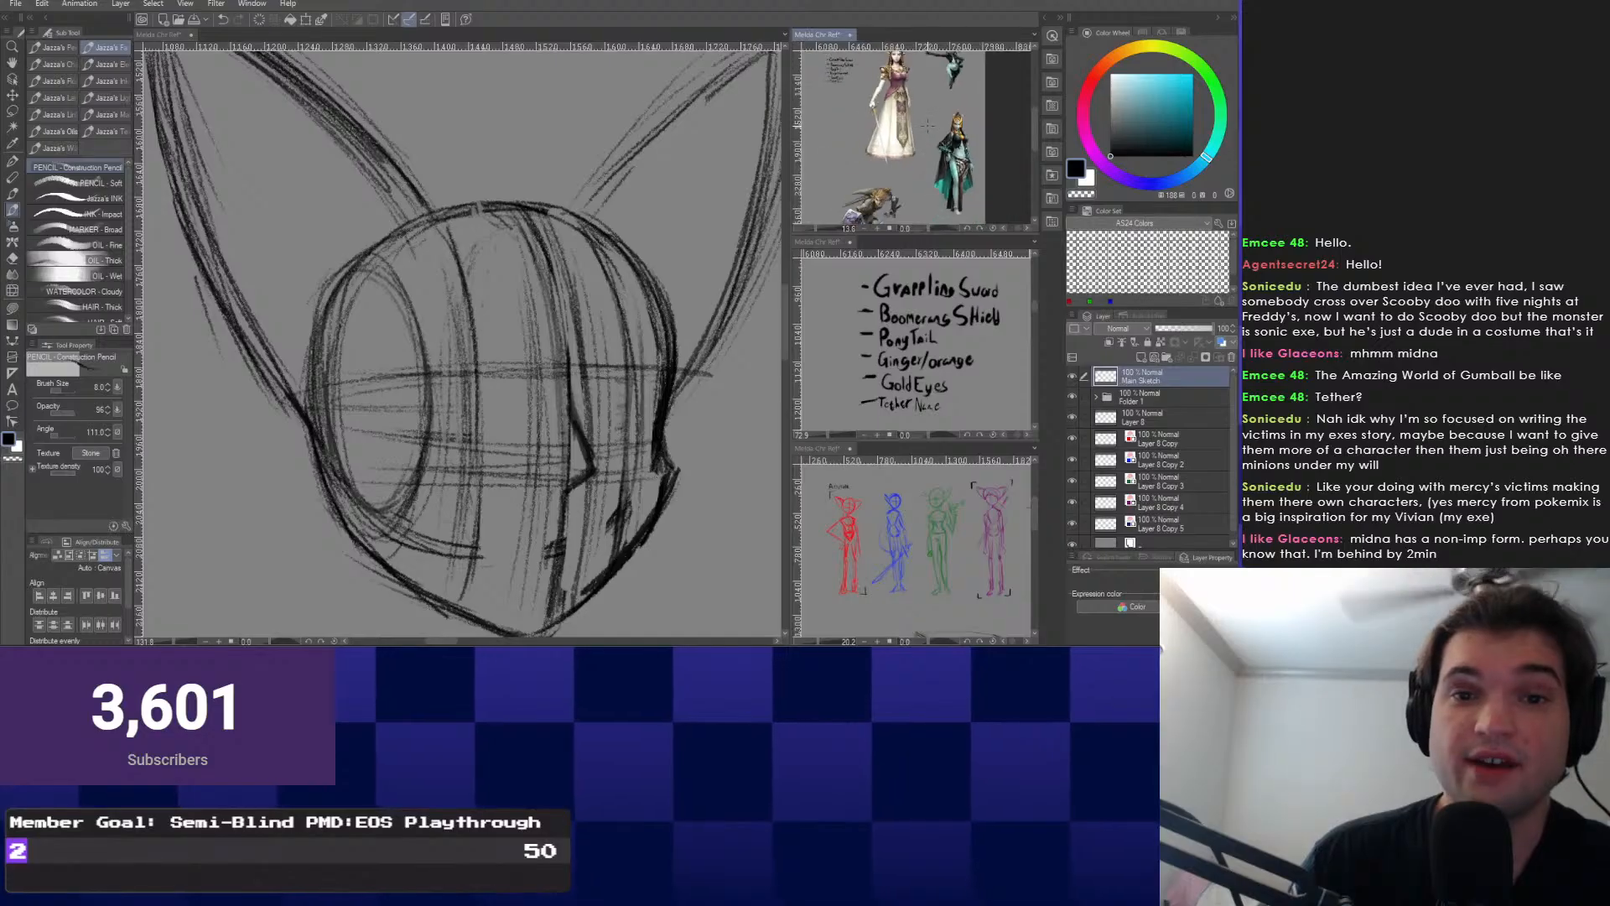
pyautogui.scroll(-2, 920, 135)
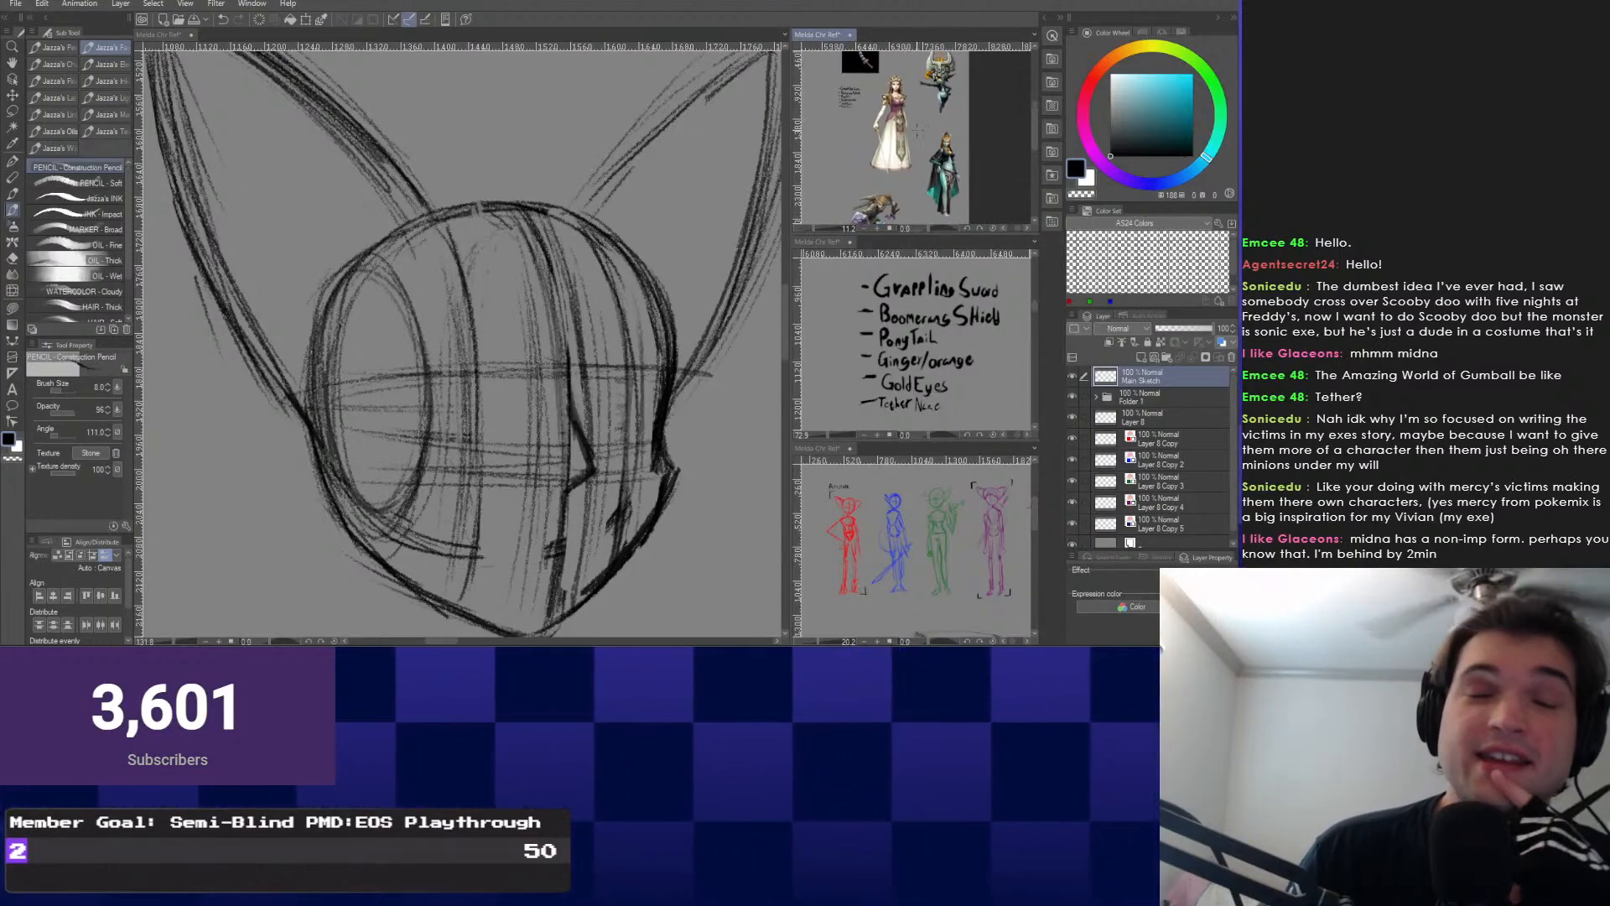
pyautogui.moveTo(897, 136); pyautogui.dragTo(907, 143)
pyautogui.scroll(1, 886, 87)
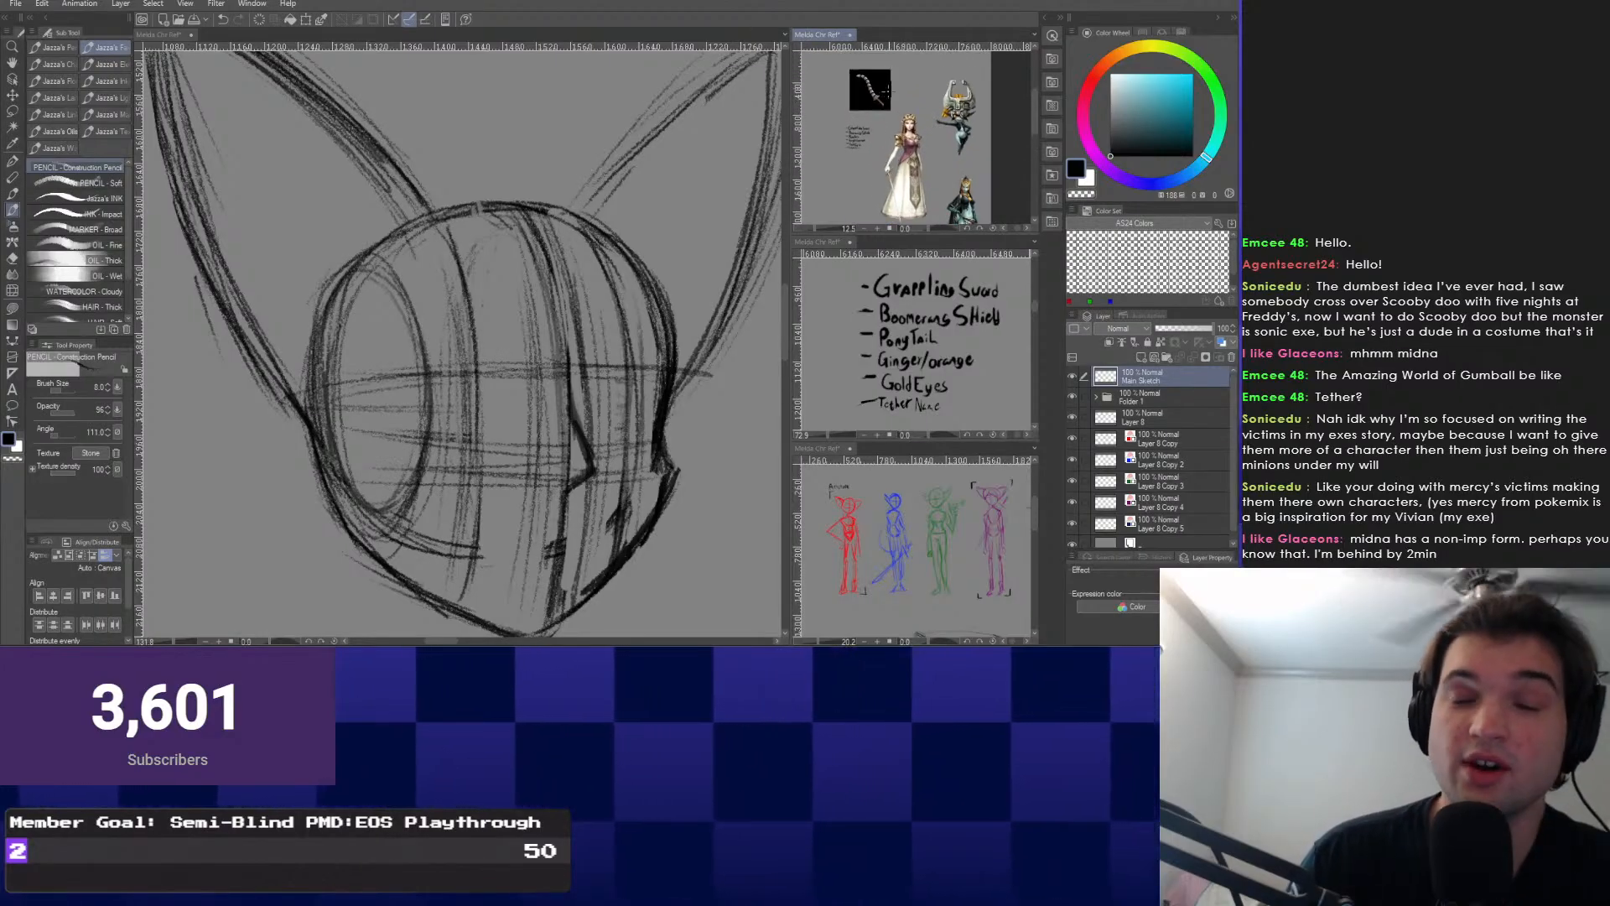
pyautogui.scroll(1, 888, 88)
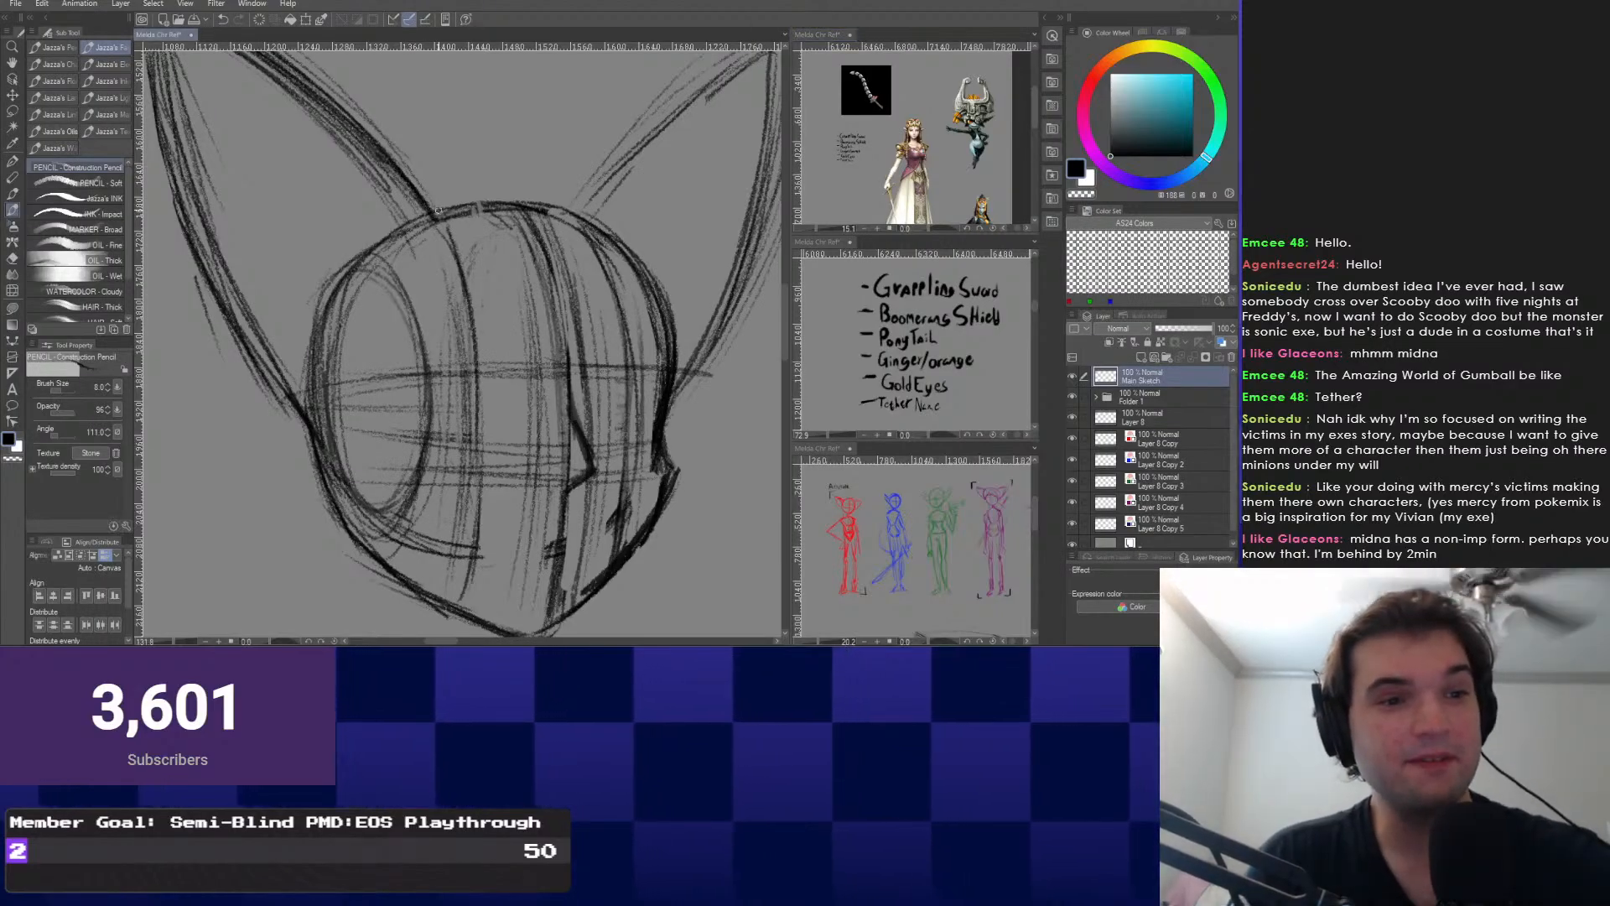
# Reposition the head sketch and darken the left ear's outer edge.
pyautogui.moveTo(470, 336); pyautogui.dragTo(424, 409)
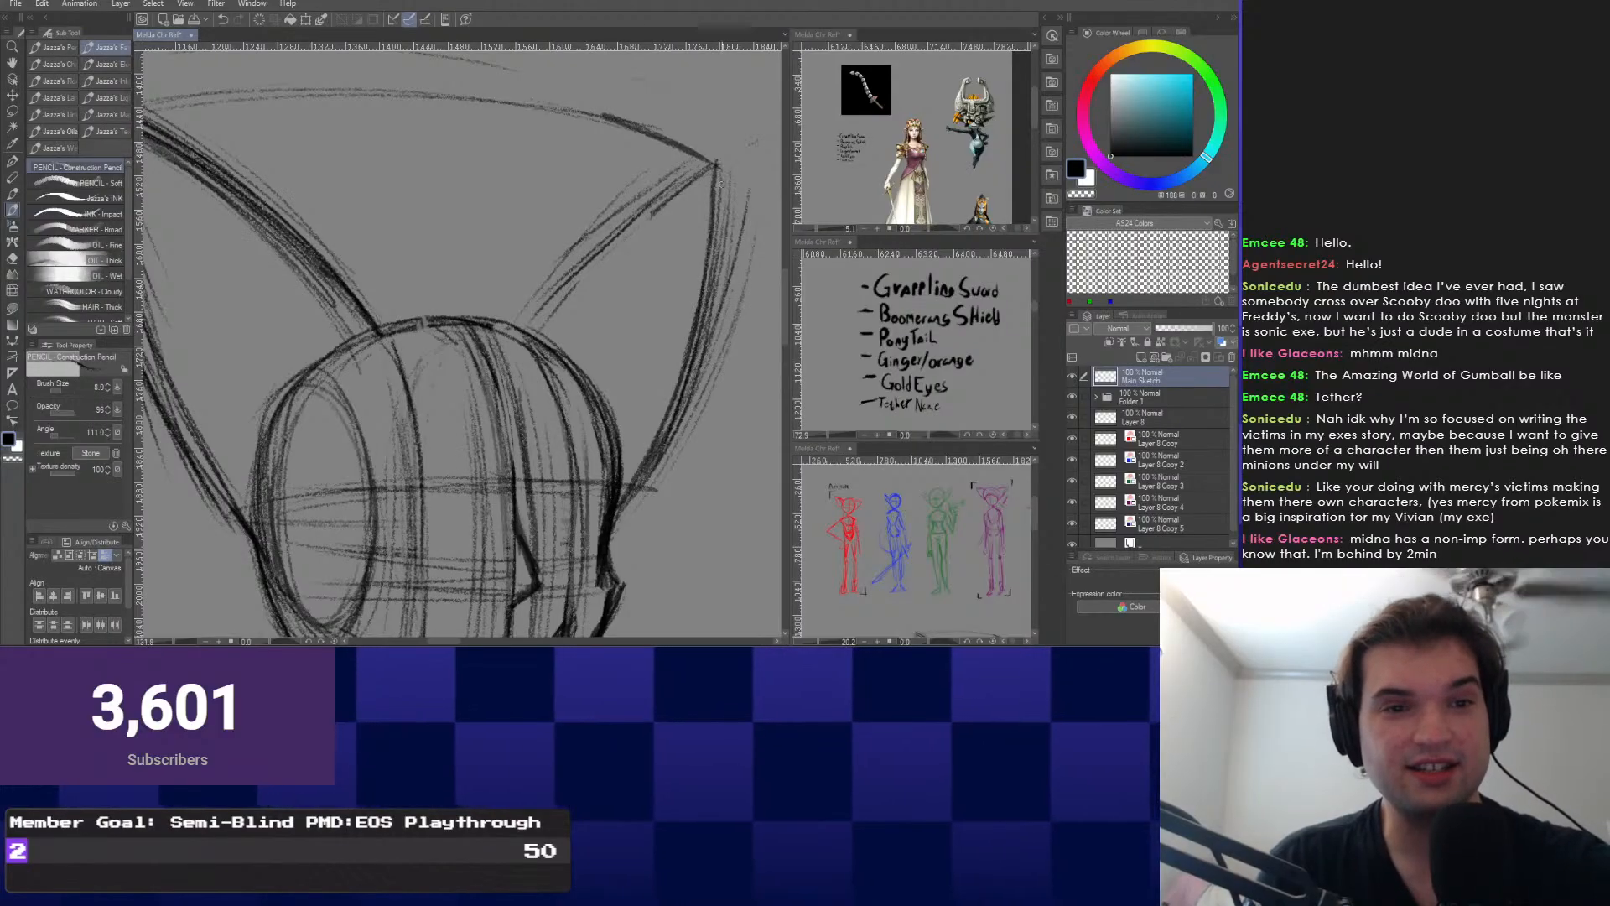
pyautogui.moveTo(469, 352)
pyautogui.mouseDown()
pyautogui.moveTo(495, 314)
pyautogui.moveTo(644, 401)
pyautogui.mouseUp()
pyautogui.moveTo(261, 148); pyautogui.dragTo(487, 369)
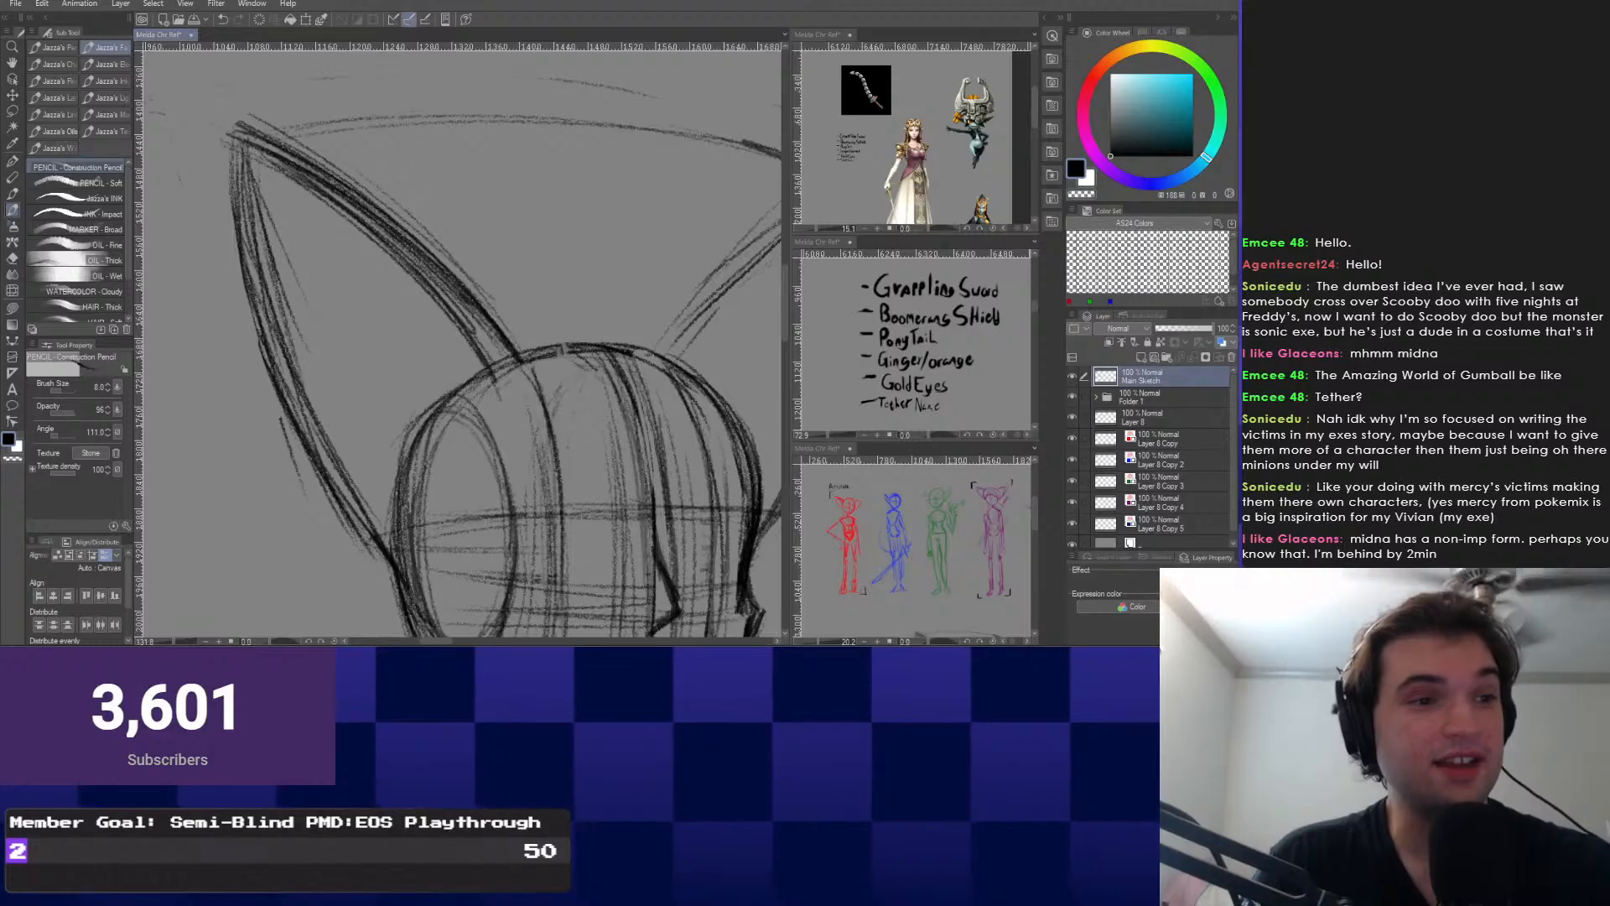
pyautogui.moveTo(469, 352); pyautogui.dragTo(436, 310)
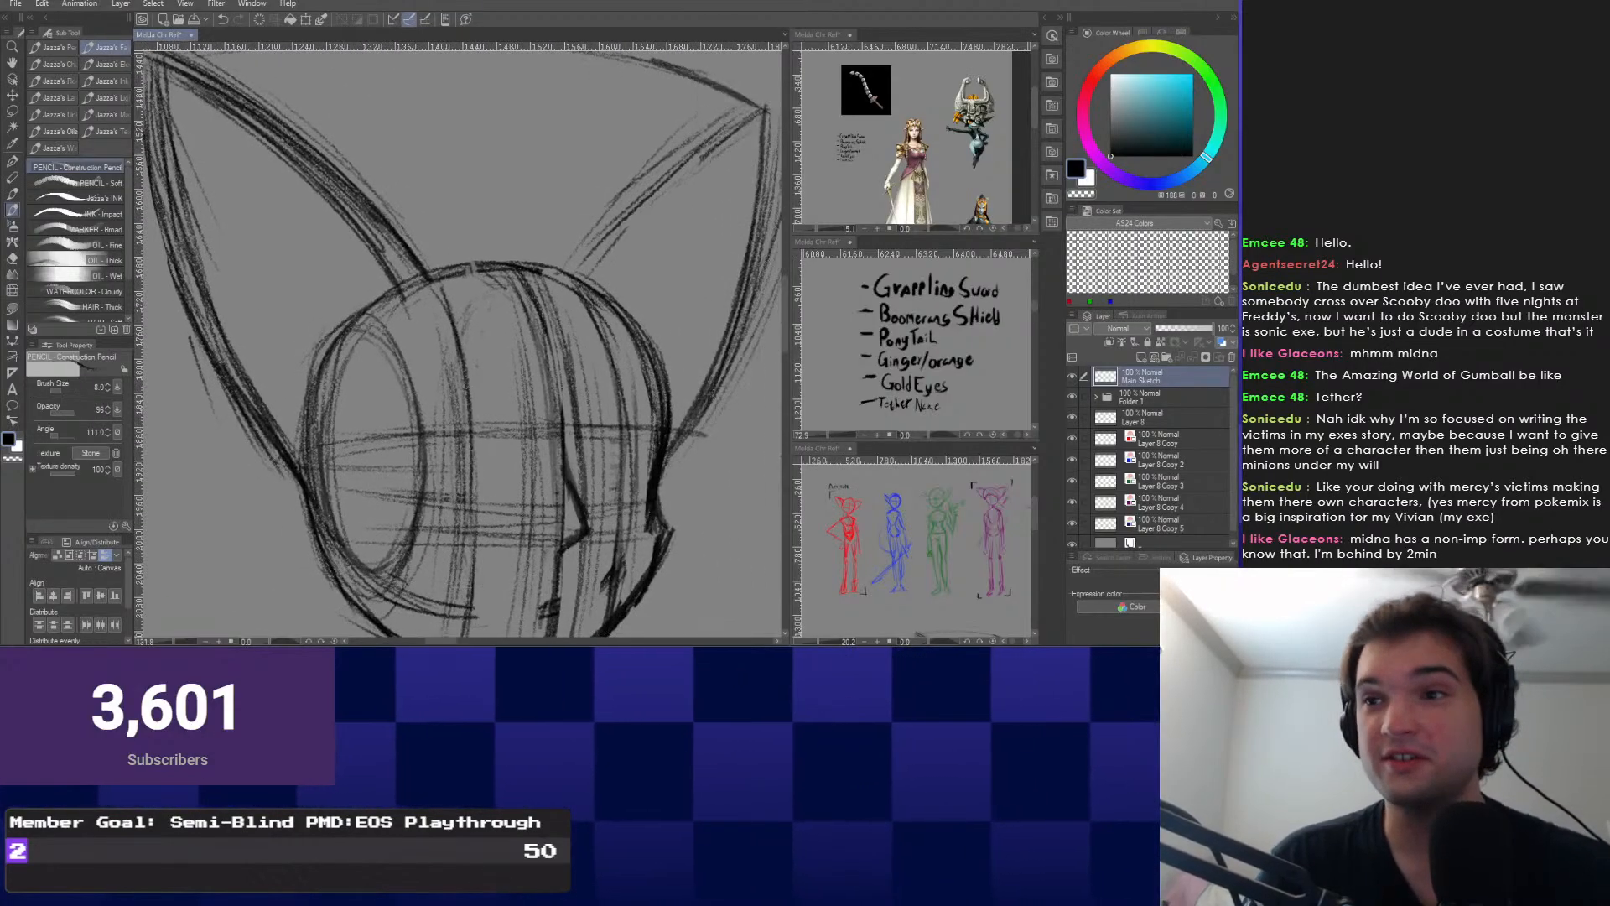
# Reframe the head sketch and erase the stray strokes below the chin.
pyautogui.moveTo(531, 476); pyautogui.dragTo(480, 513)
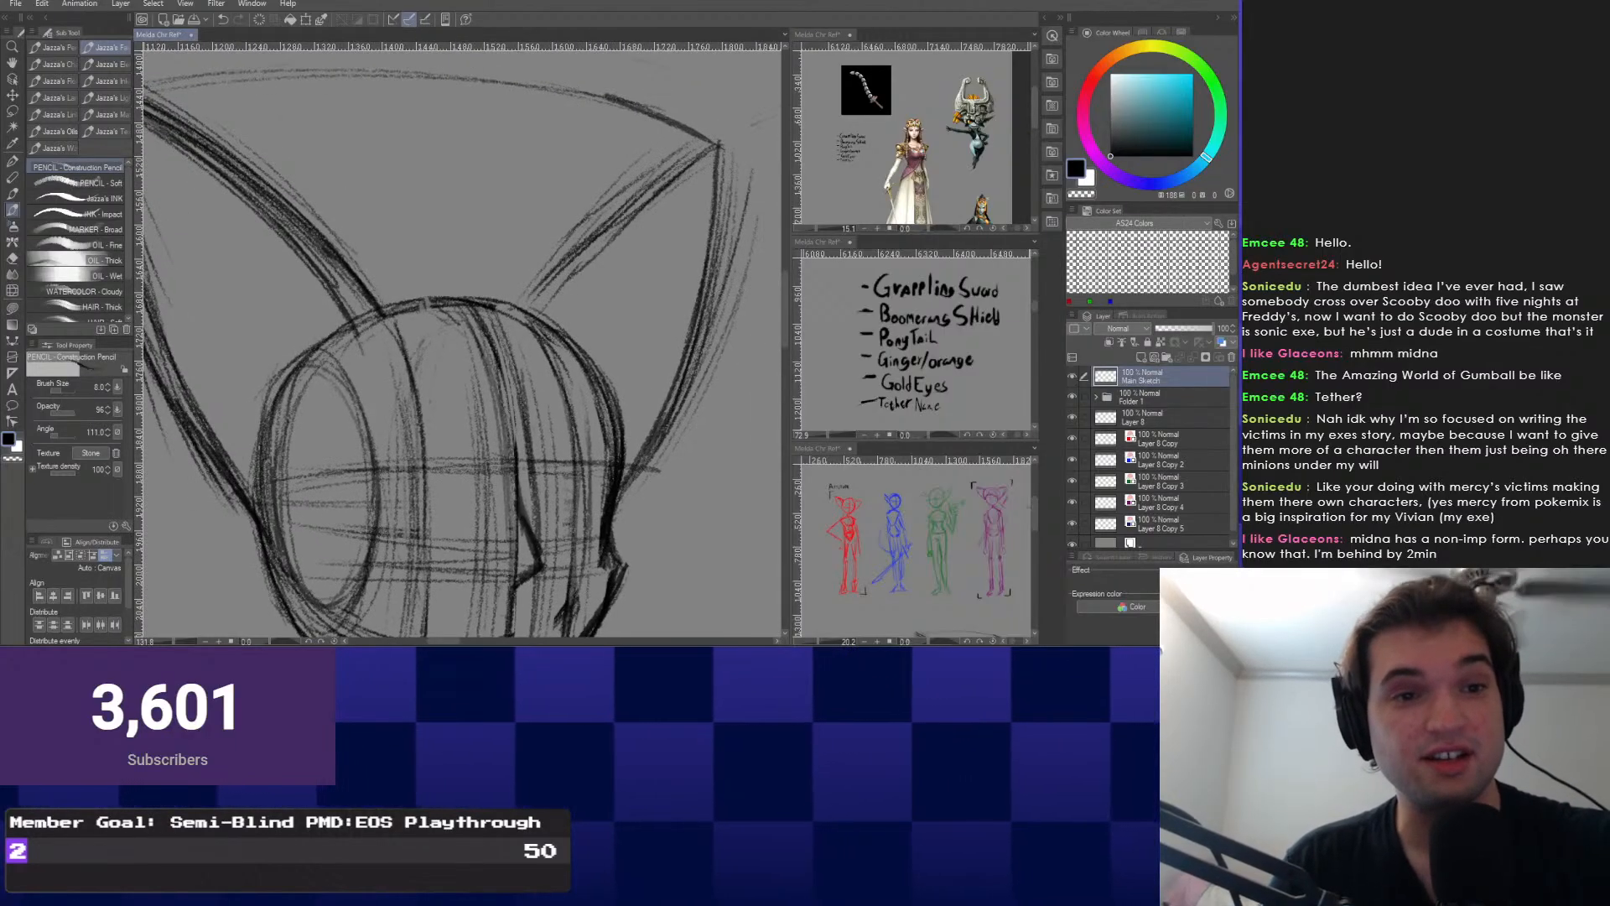
pyautogui.moveTo(567, 323); pyautogui.dragTo(614, 285)
pyautogui.moveTo(485, 503); pyautogui.dragTo(504, 389)
pyautogui.scroll(-6, 506, 428)
pyautogui.scroll(4, 549, 235)
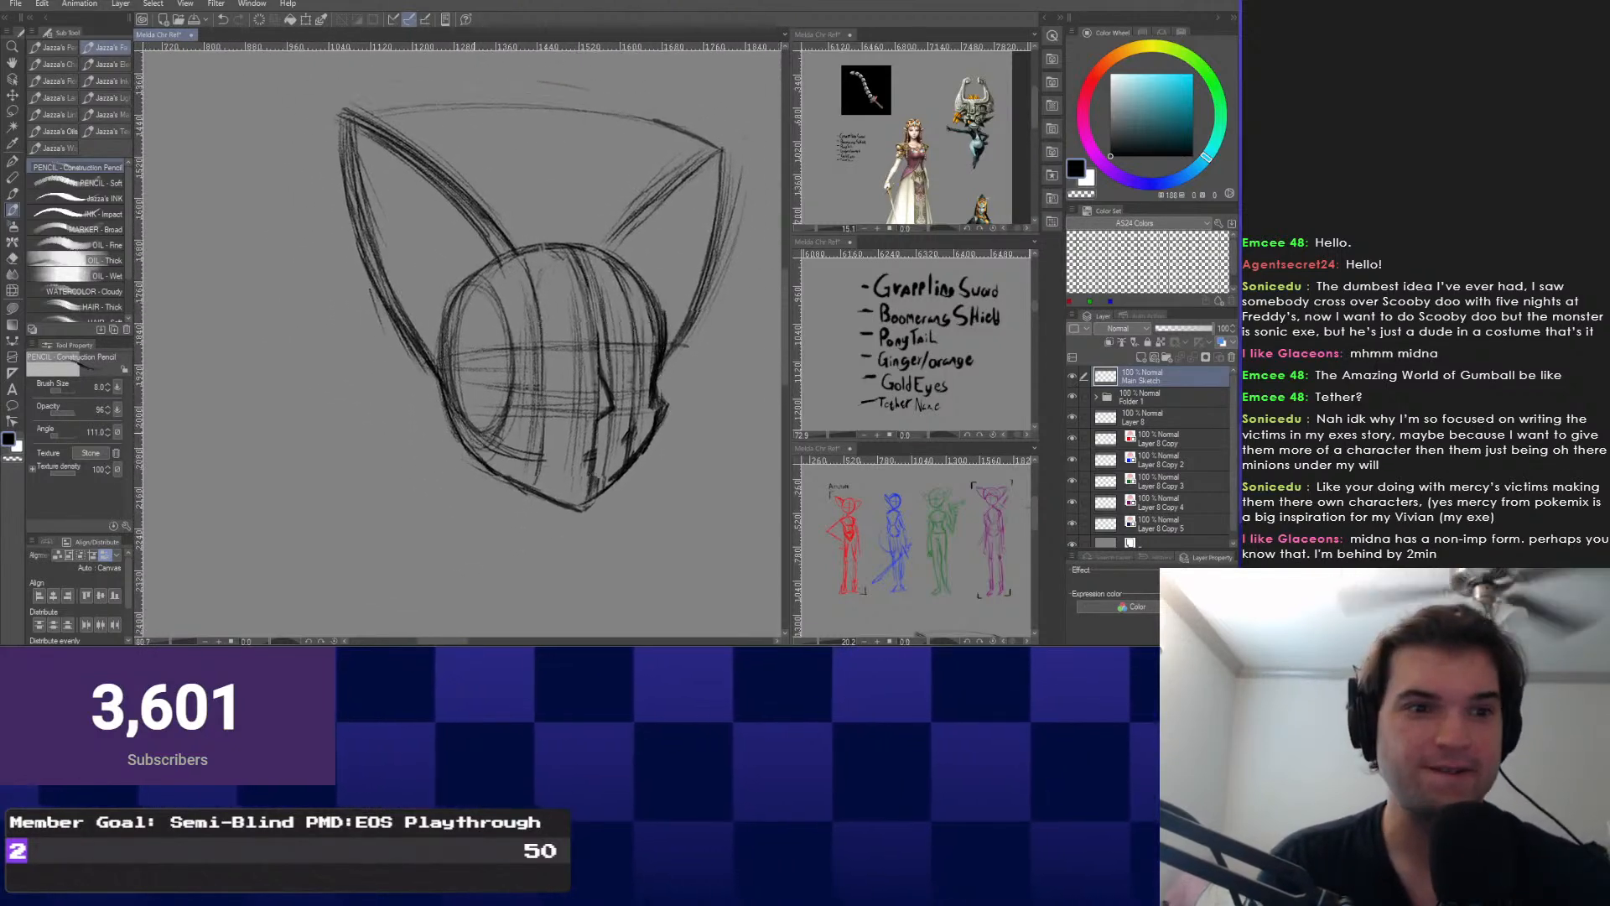
pyautogui.scroll(1, 610, 533)
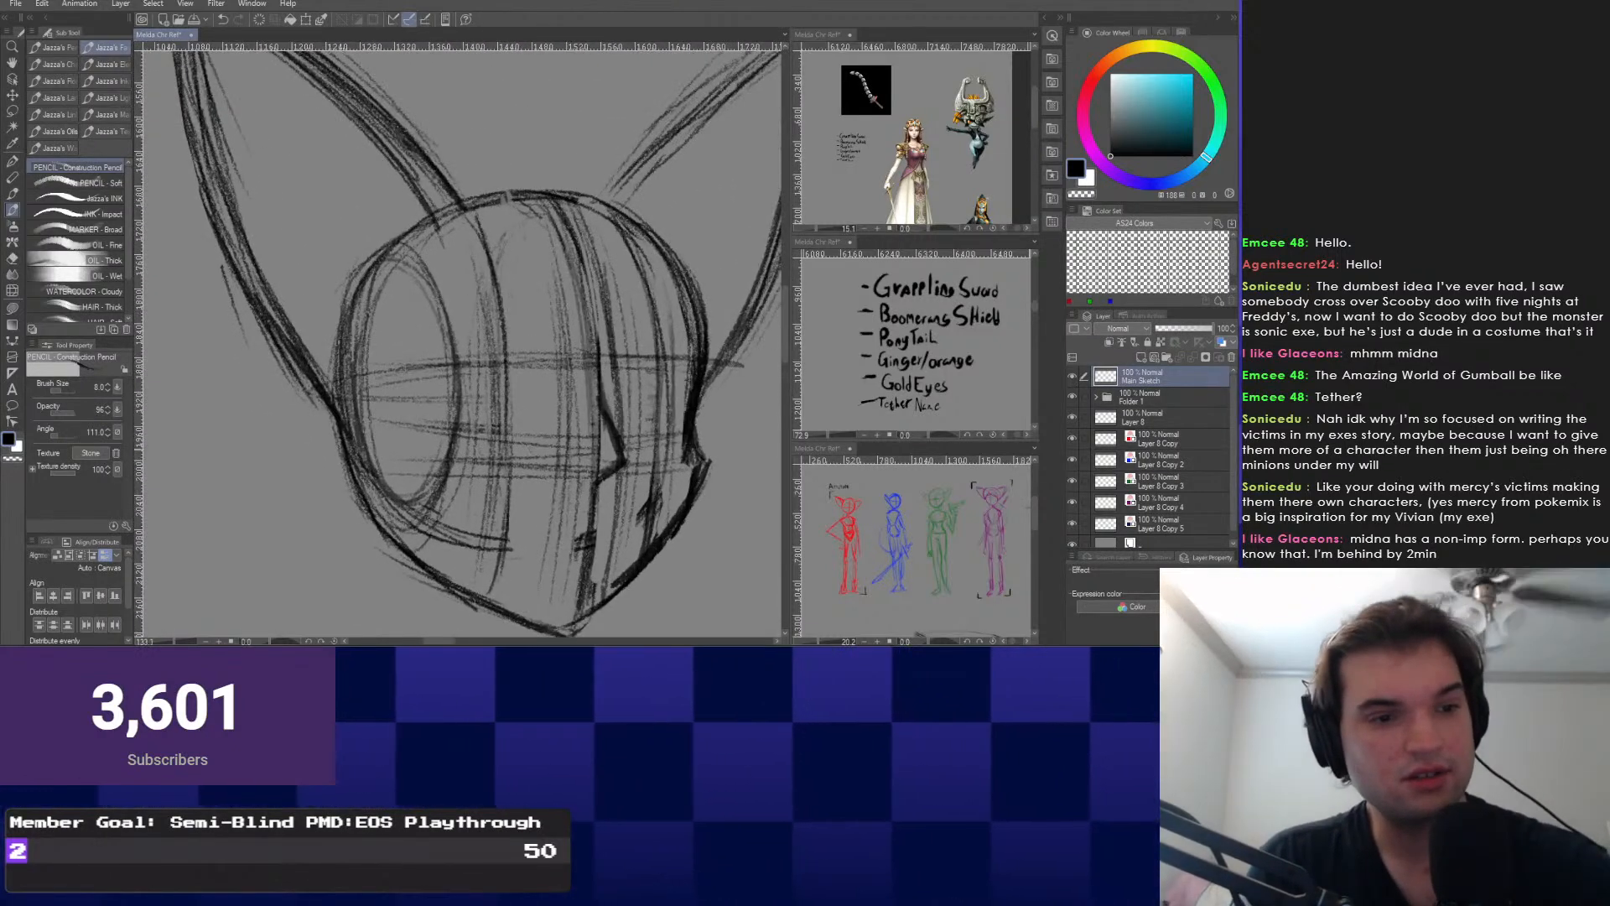
pyautogui.scroll(1, 611, 533)
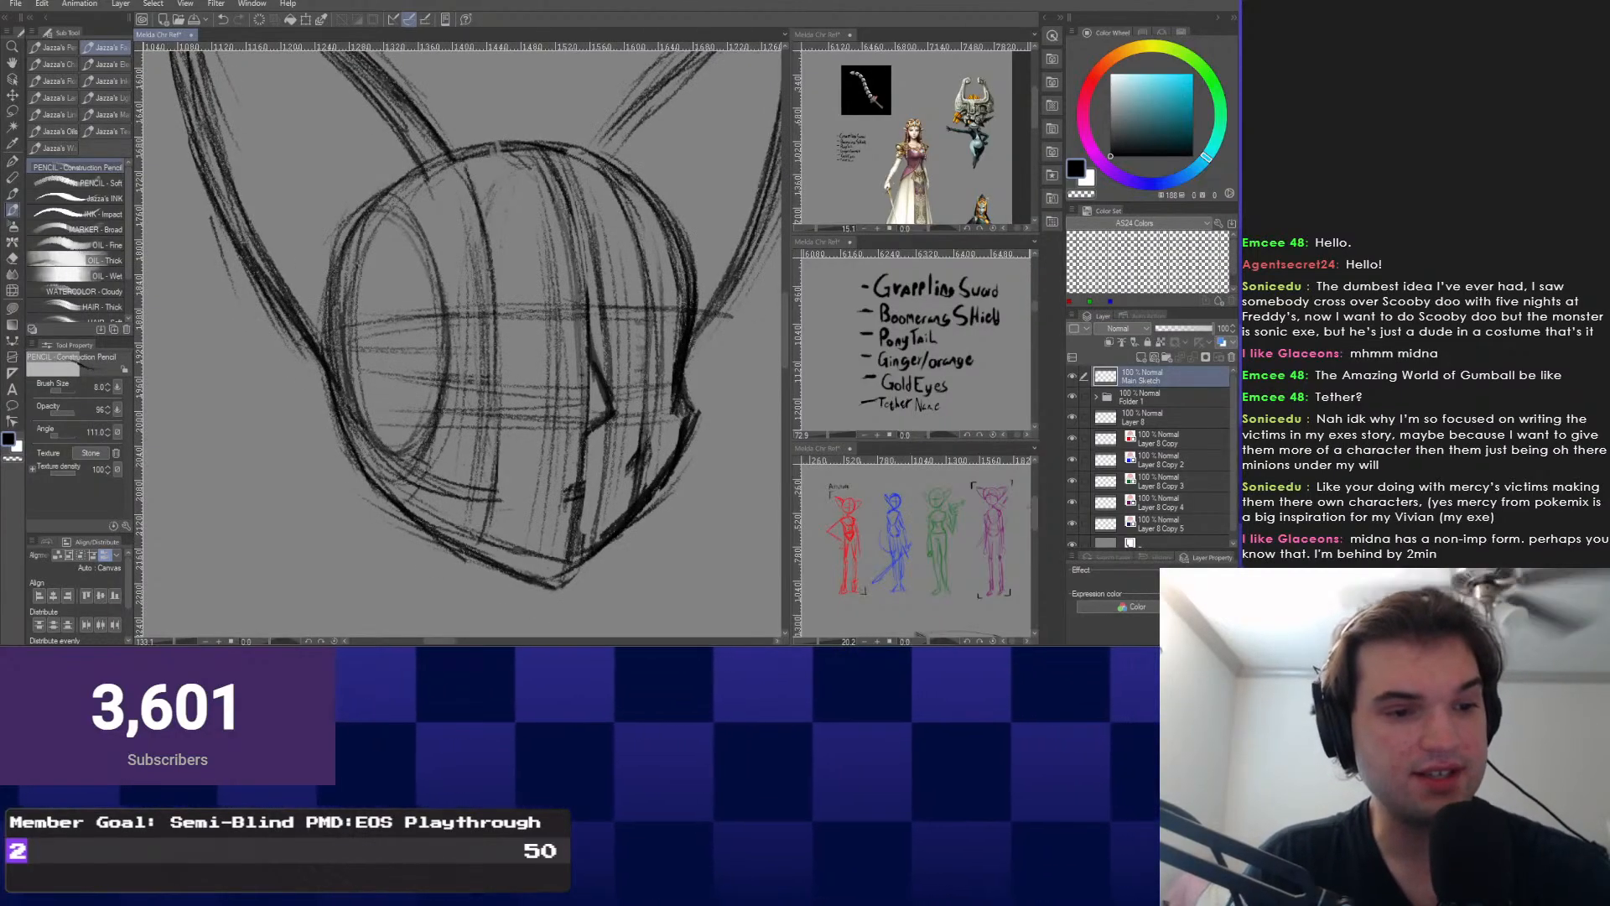
pyautogui.press('e')
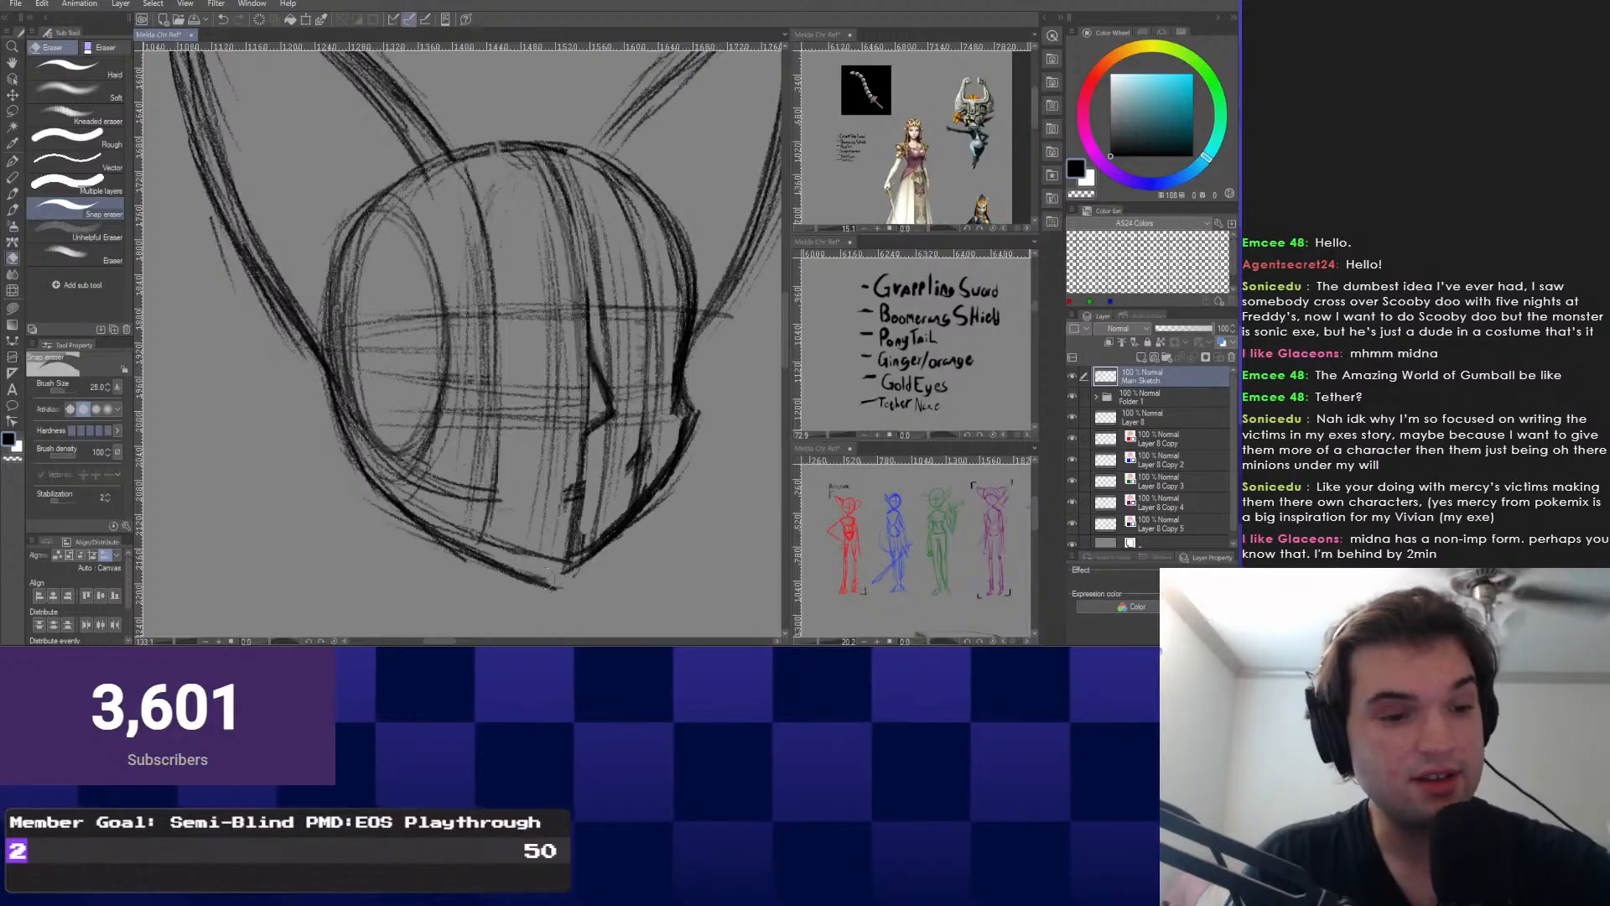
pyautogui.moveTo(394, 512); pyautogui.dragTo(545, 587)
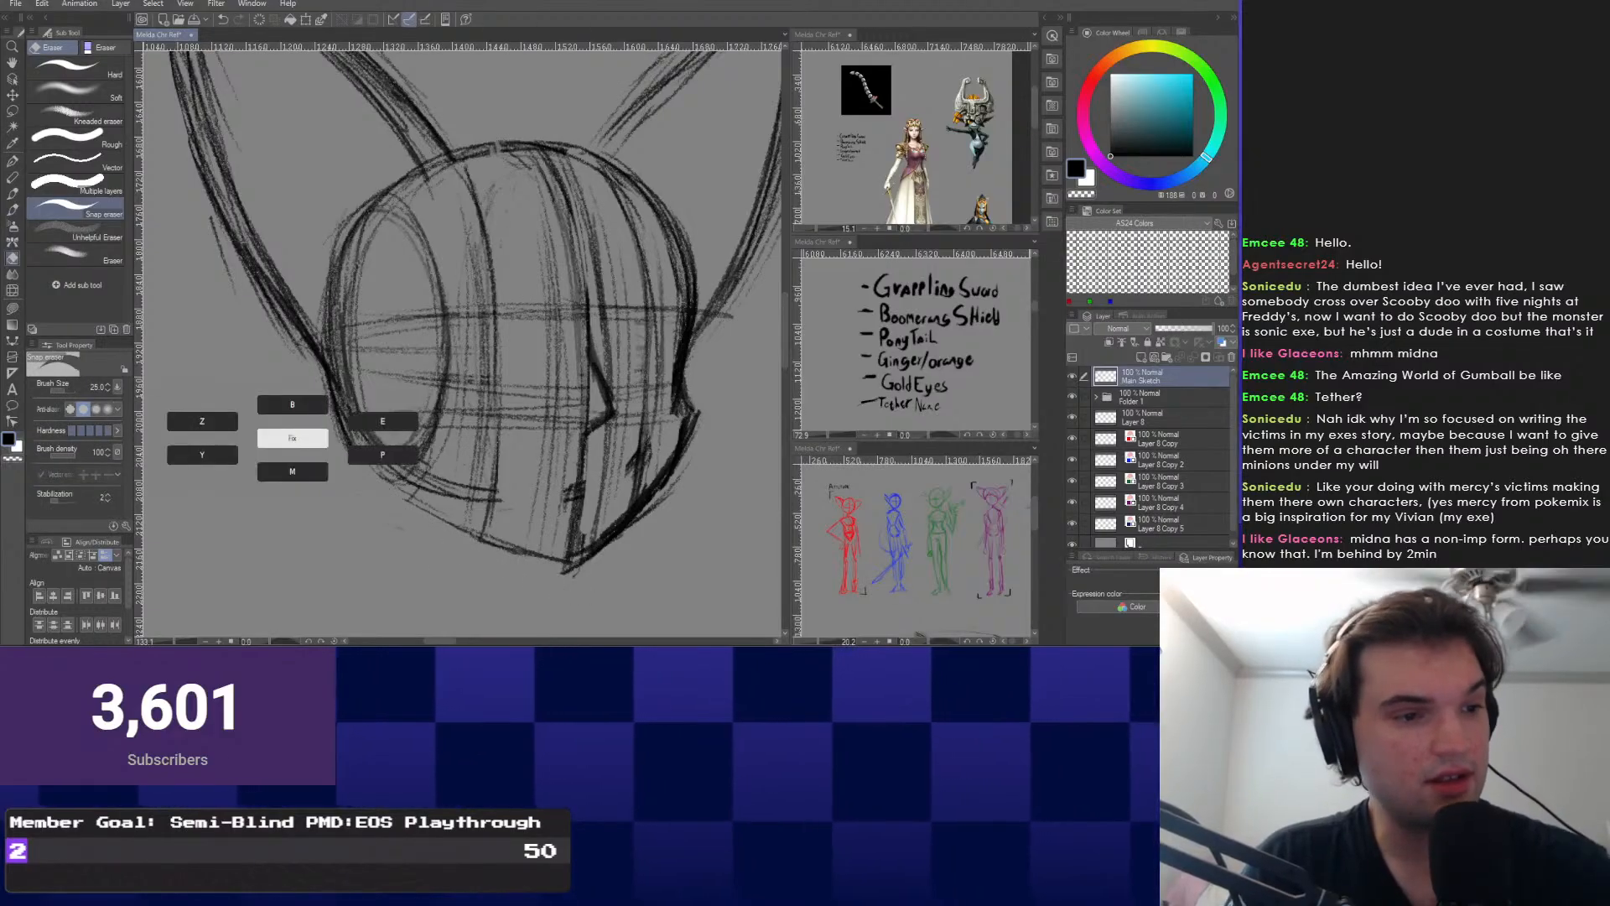
pyautogui.press('p')
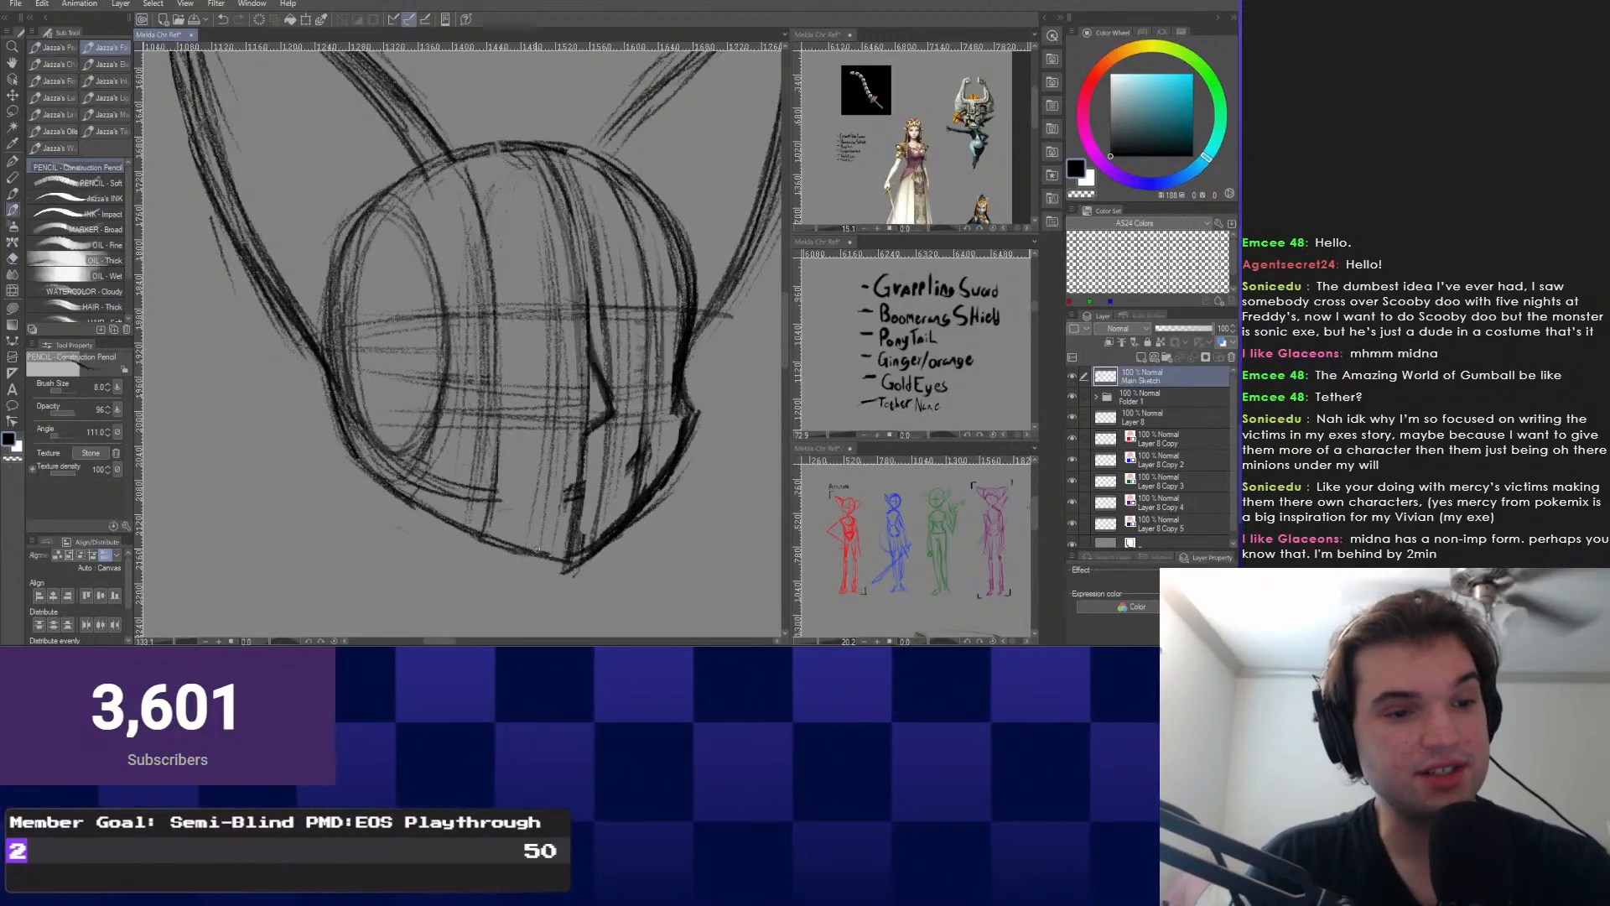
# Zoom in and pencil the right and left eye ovals, undoing a trial stroke.
pyautogui.scroll(4, 633, 268)
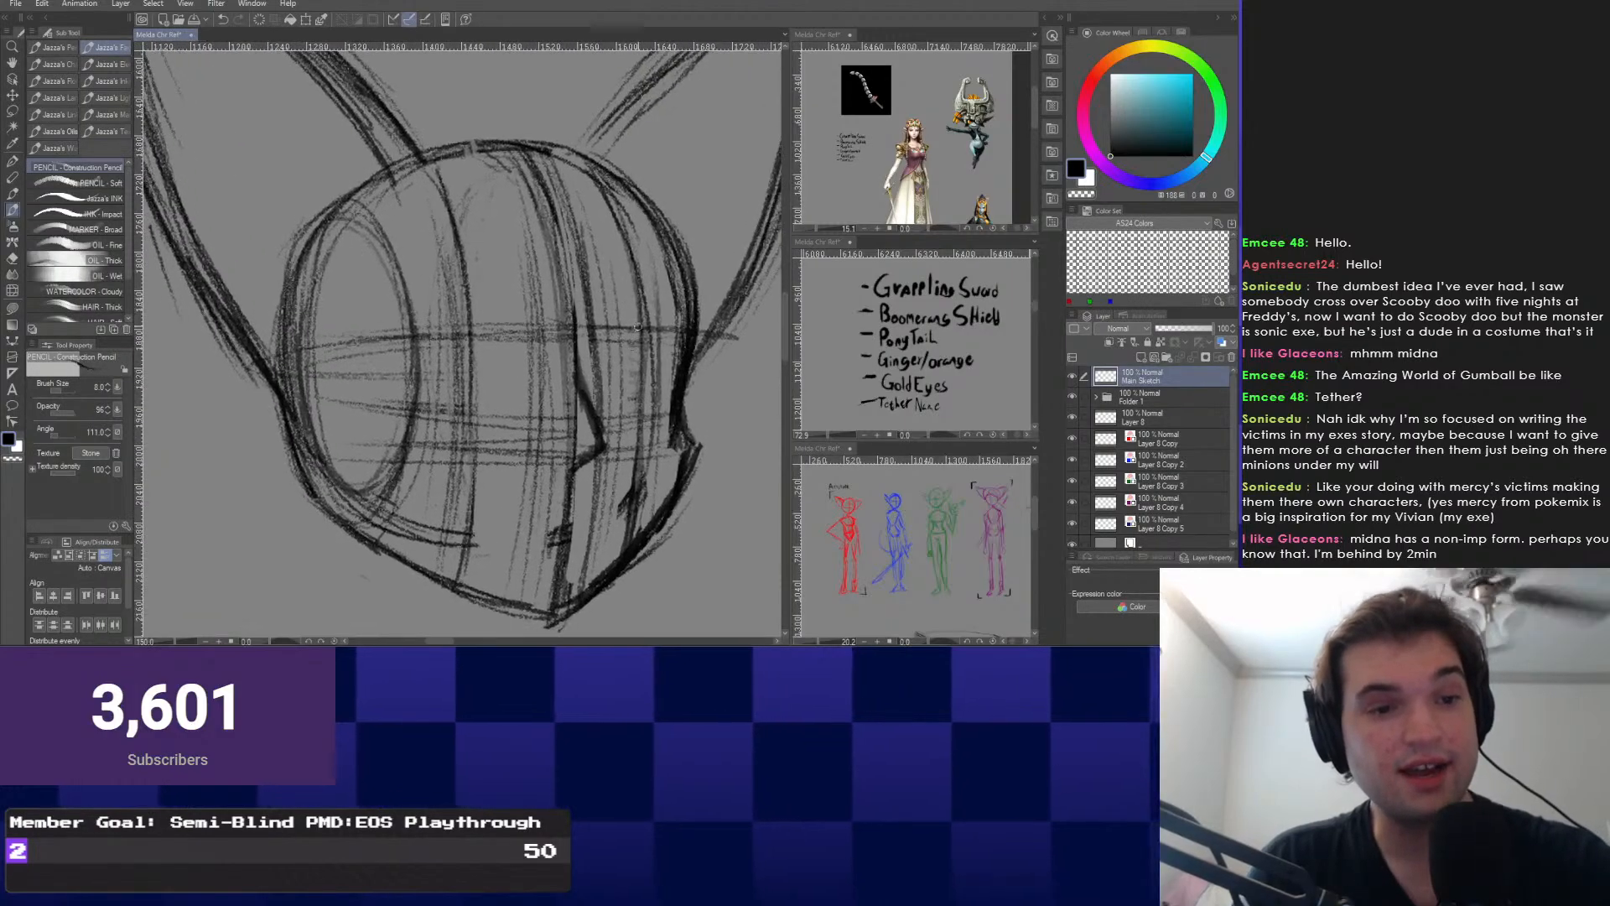
pyautogui.scroll(1, 569, 367)
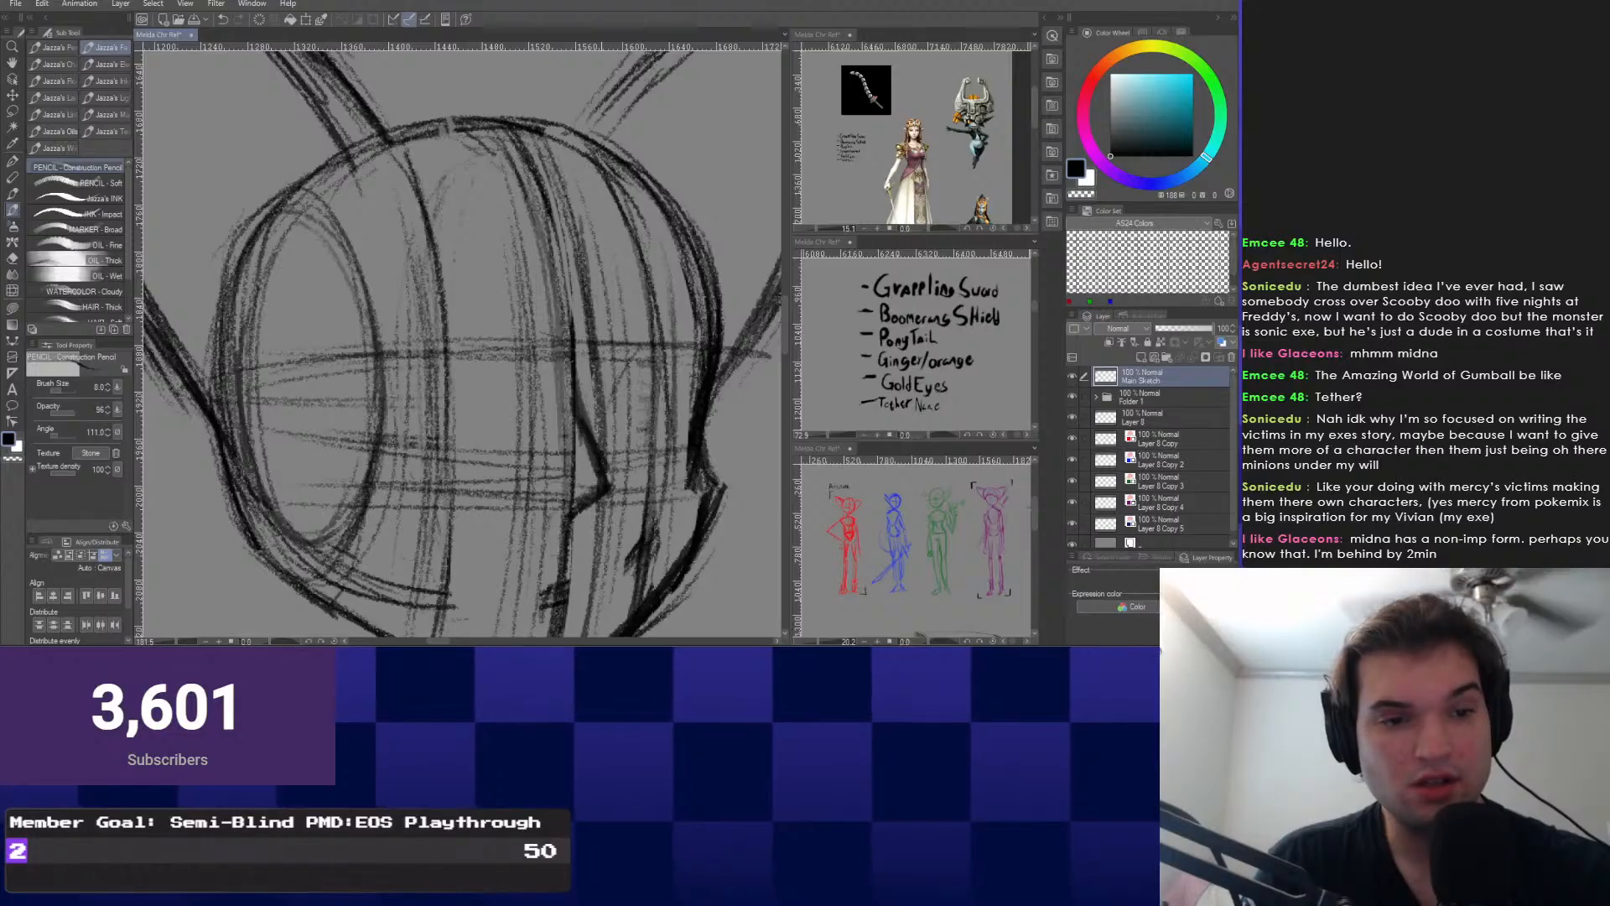
pyautogui.scroll(1, 648, 405)
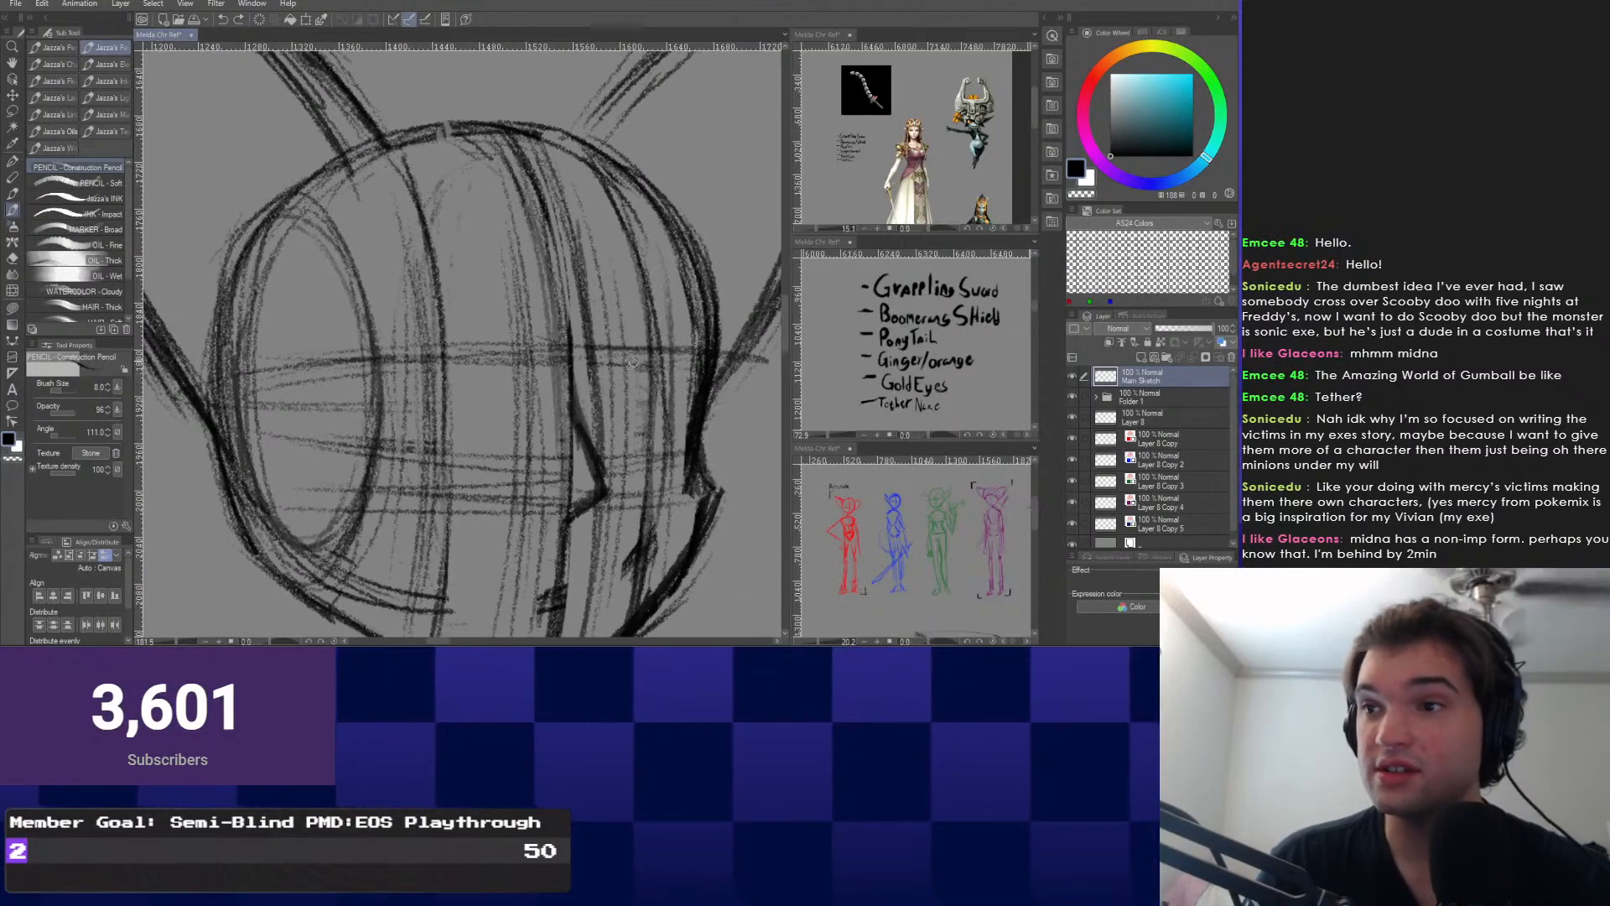
pyautogui.moveTo(647, 349); pyautogui.dragTo(606, 550)
pyautogui.hotkey('ctrl', 'z')
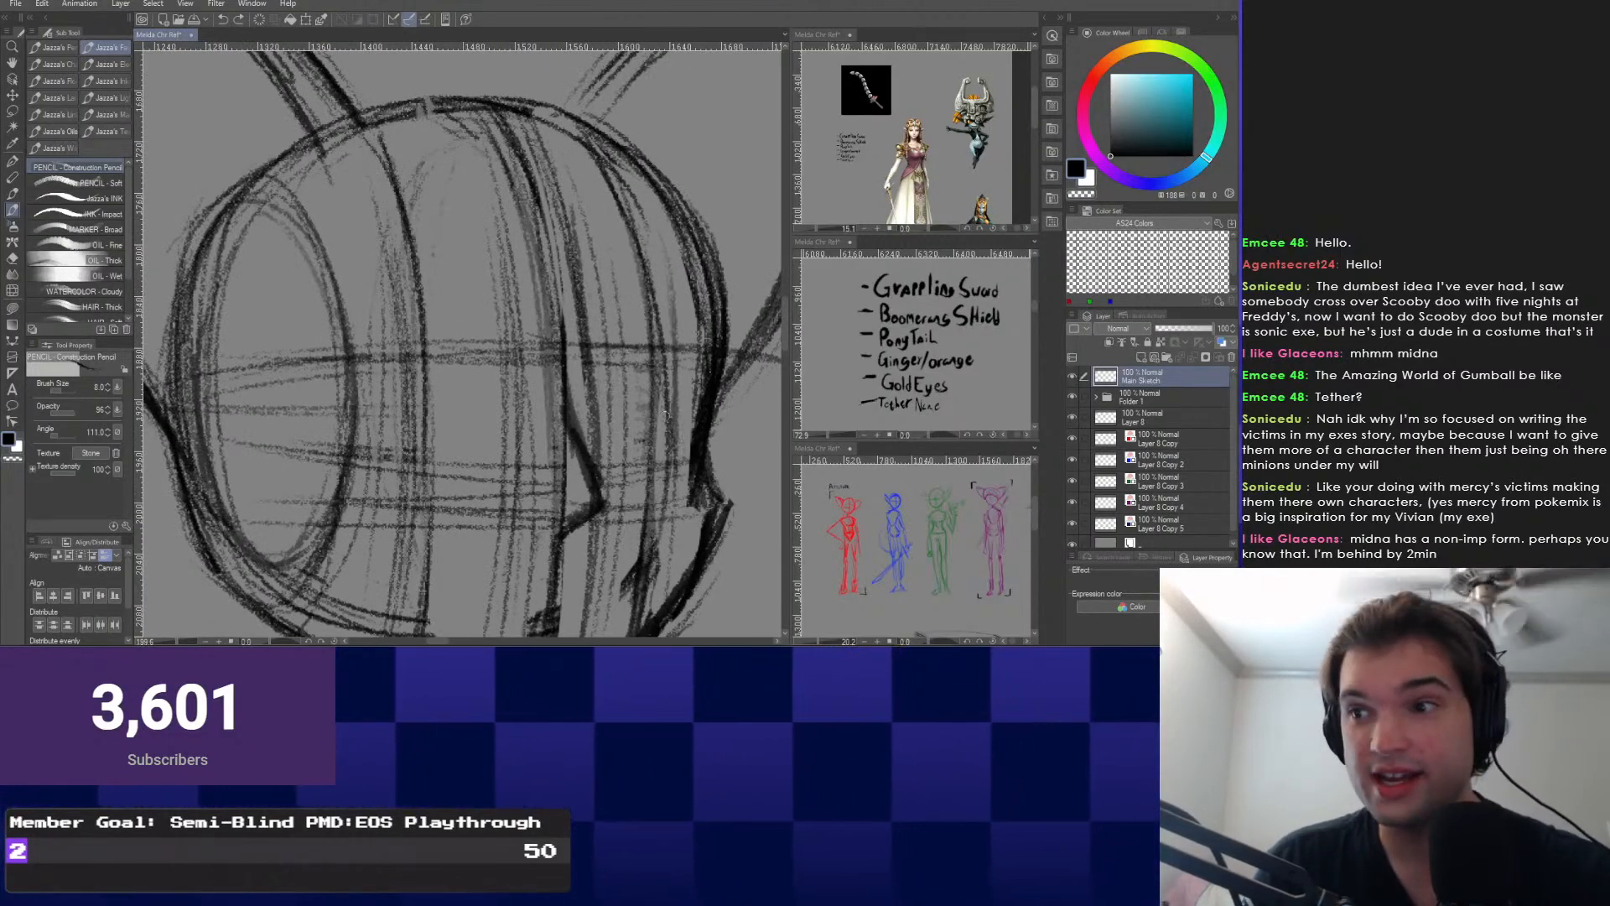
pyautogui.moveTo(605, 371)
pyautogui.mouseDown()
pyautogui.moveTo(671, 394)
pyautogui.moveTo(606, 503)
pyautogui.mouseUp()
pyautogui.moveTo(409, 379); pyautogui.dragTo(500, 470)
pyautogui.scroll(-2, 394, 295)
pyautogui.scroll(1, 394, 295)
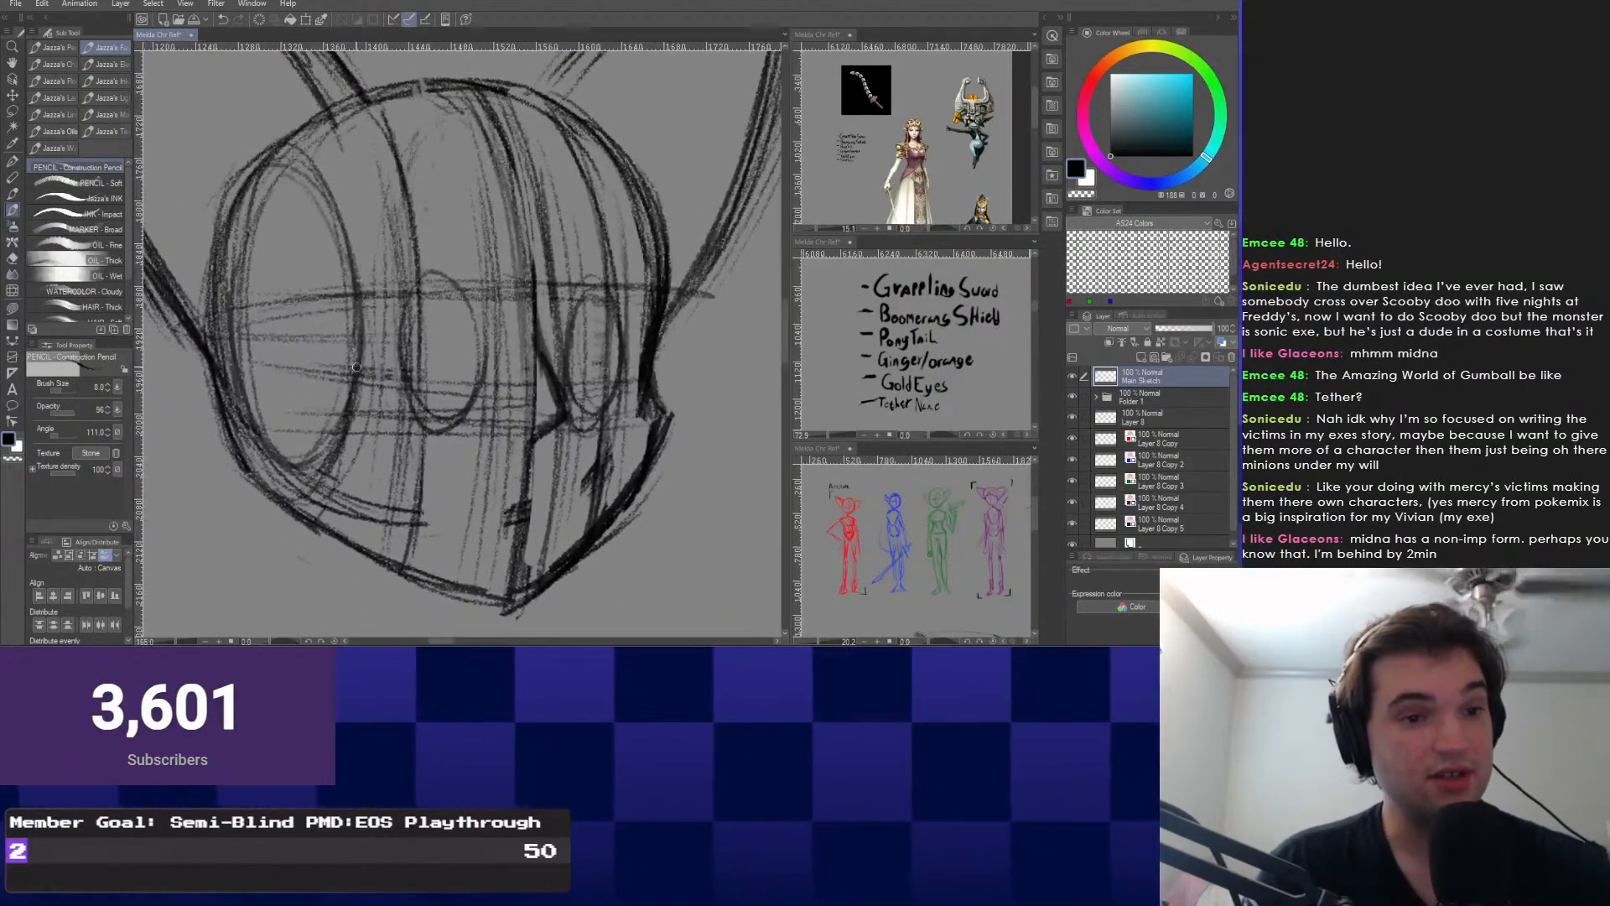
# Redraw the right eye oval, then undo both eye ovals.
pyautogui.rightClick(459, 430)
pyautogui.click(459, 430)
pyautogui.moveTo(591, 306); pyautogui.dragTo(605, 422)
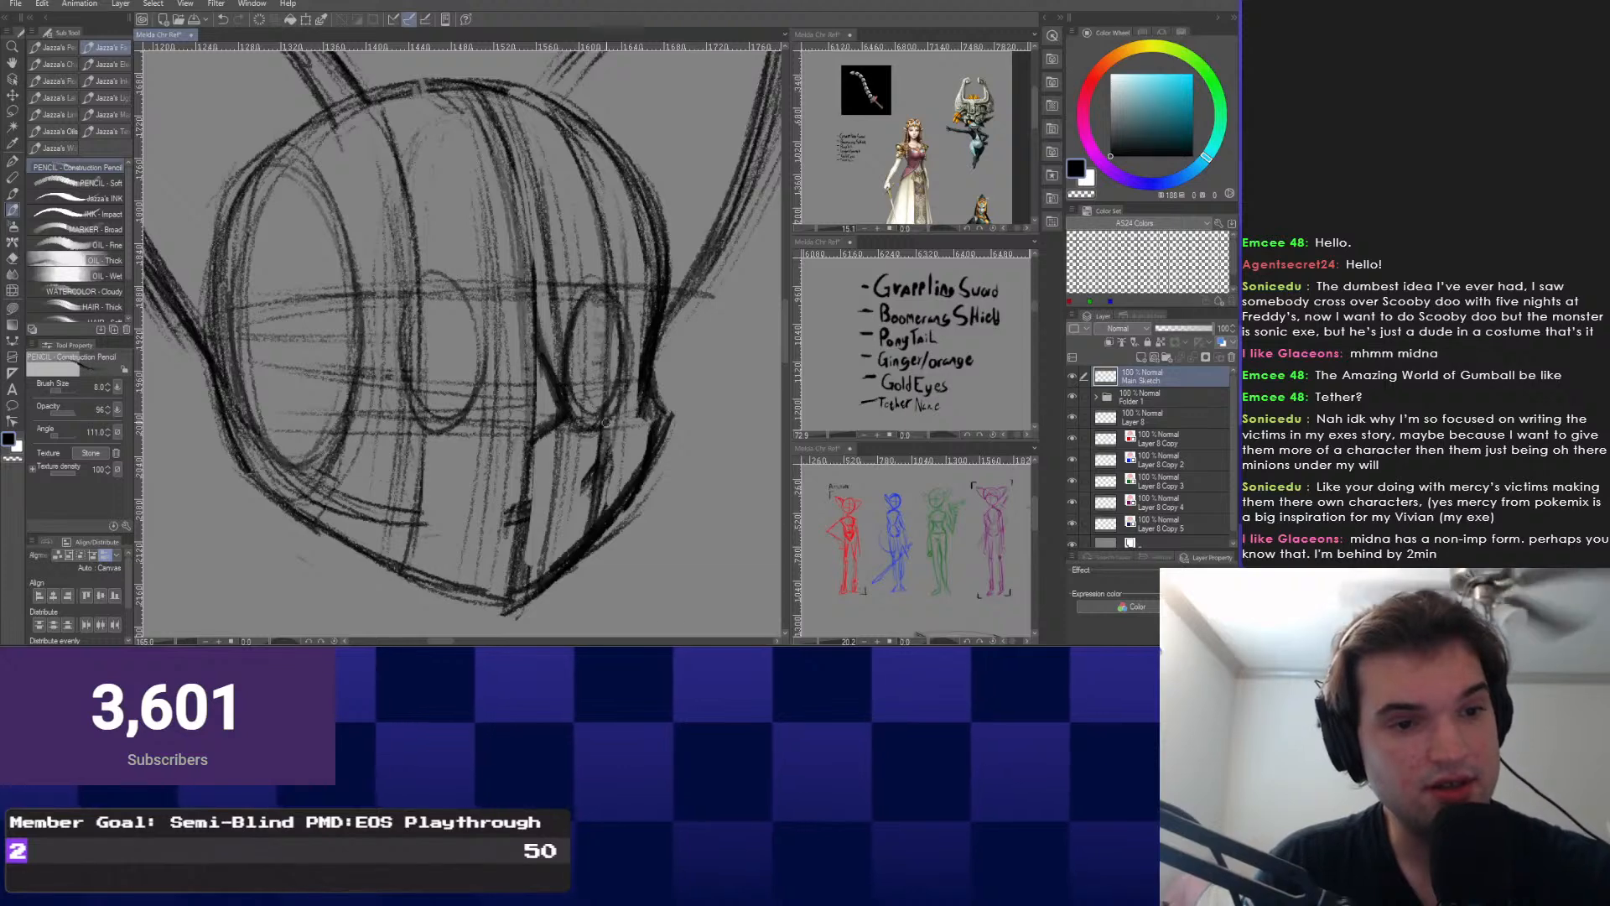
pyautogui.moveTo(591, 363); pyautogui.dragTo(601, 430)
pyautogui.hotkey('ctrl', 'z')
pyautogui.hotkey('ctrl', 'z')
pyautogui.hotkey('ctrl', 'z')
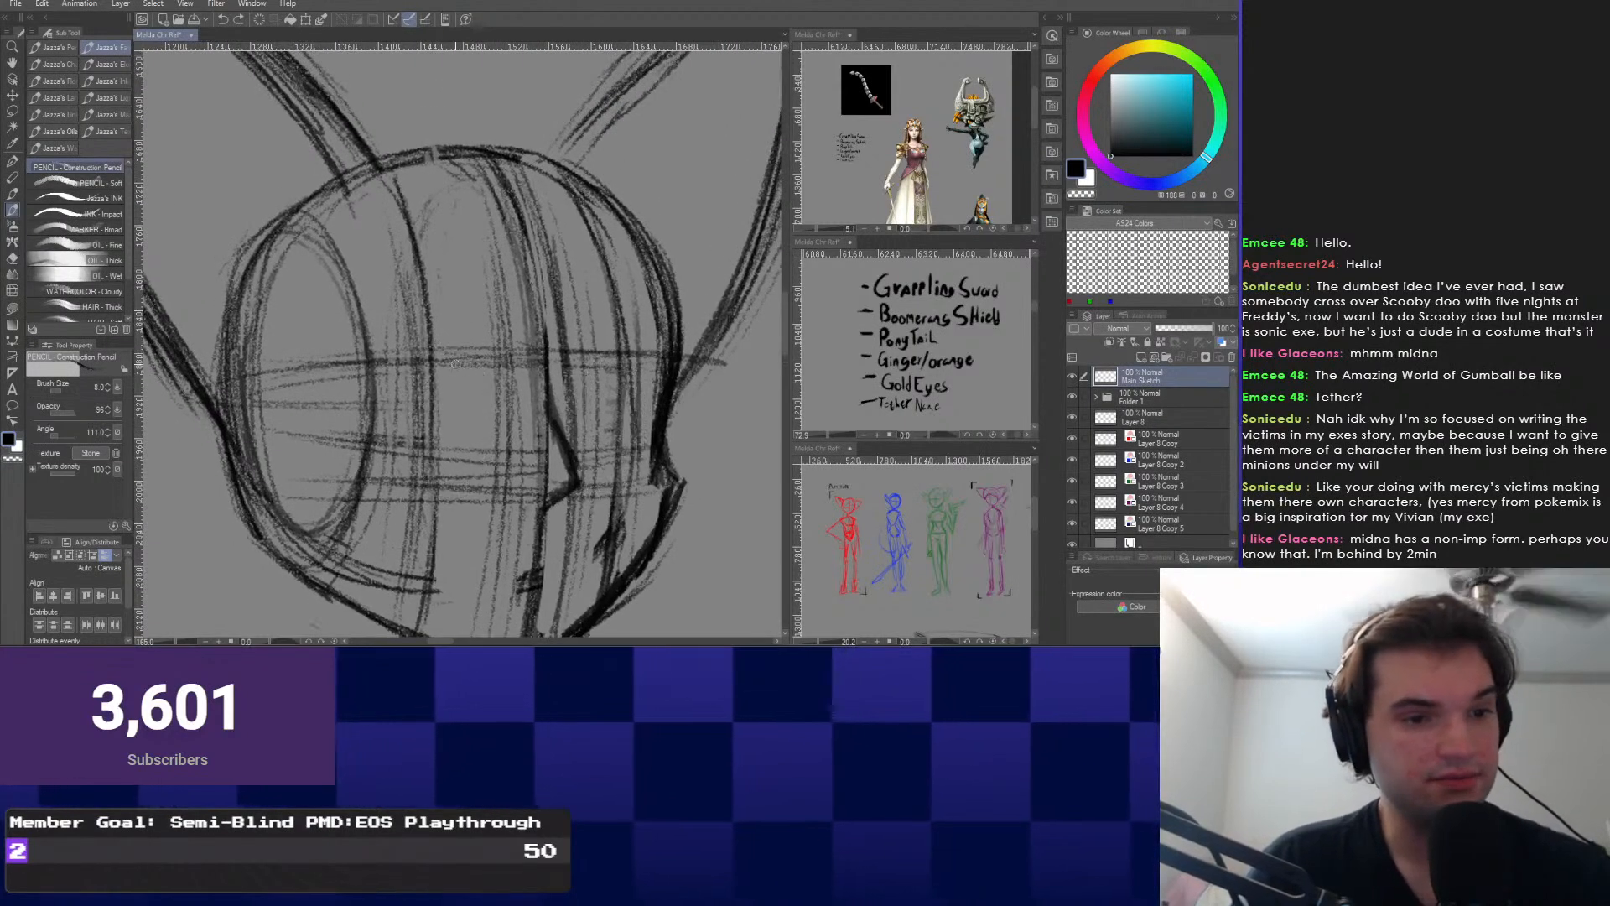
pyautogui.scroll(2, 427, 482)
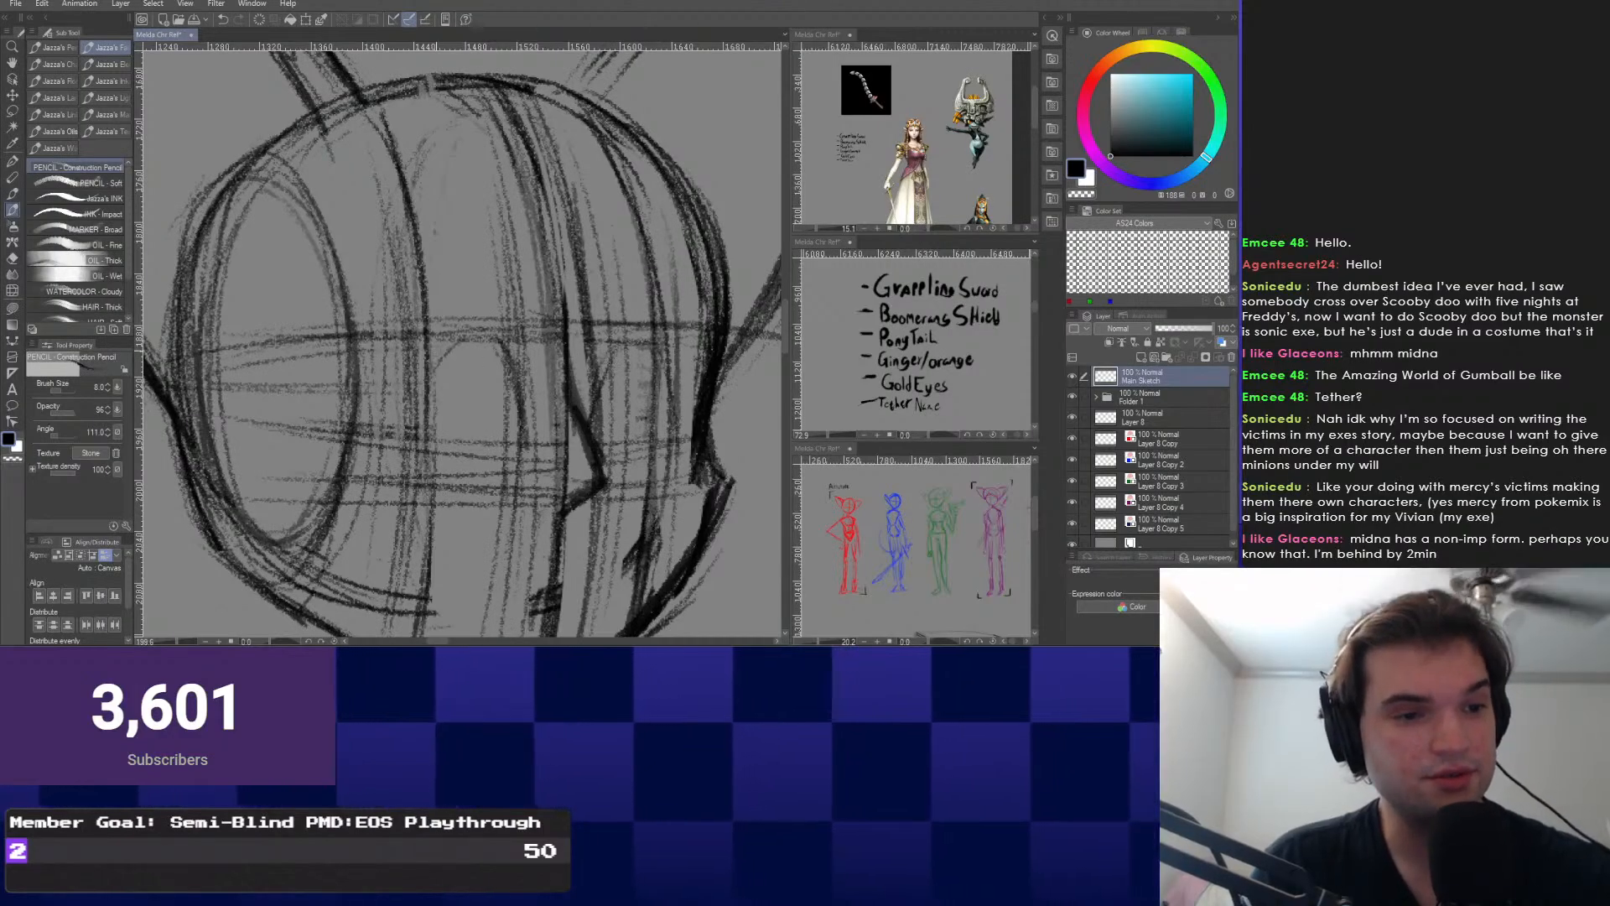
# Sketch a central eye curve, undo it, and draw the right eye oval.
pyautogui.moveTo(399, 385); pyautogui.dragTo(505, 479)
pyautogui.moveTo(409, 428)
pyautogui.mouseDown()
pyautogui.moveTo(521, 385)
pyautogui.moveTo(618, 321)
pyautogui.mouseUp()
pyautogui.hotkey('ctrl', 'z')
pyautogui.hotkey('ctrl', 'z')
pyautogui.hotkey('ctrl', 'z')
pyautogui.hotkey('ctrl', 'z')
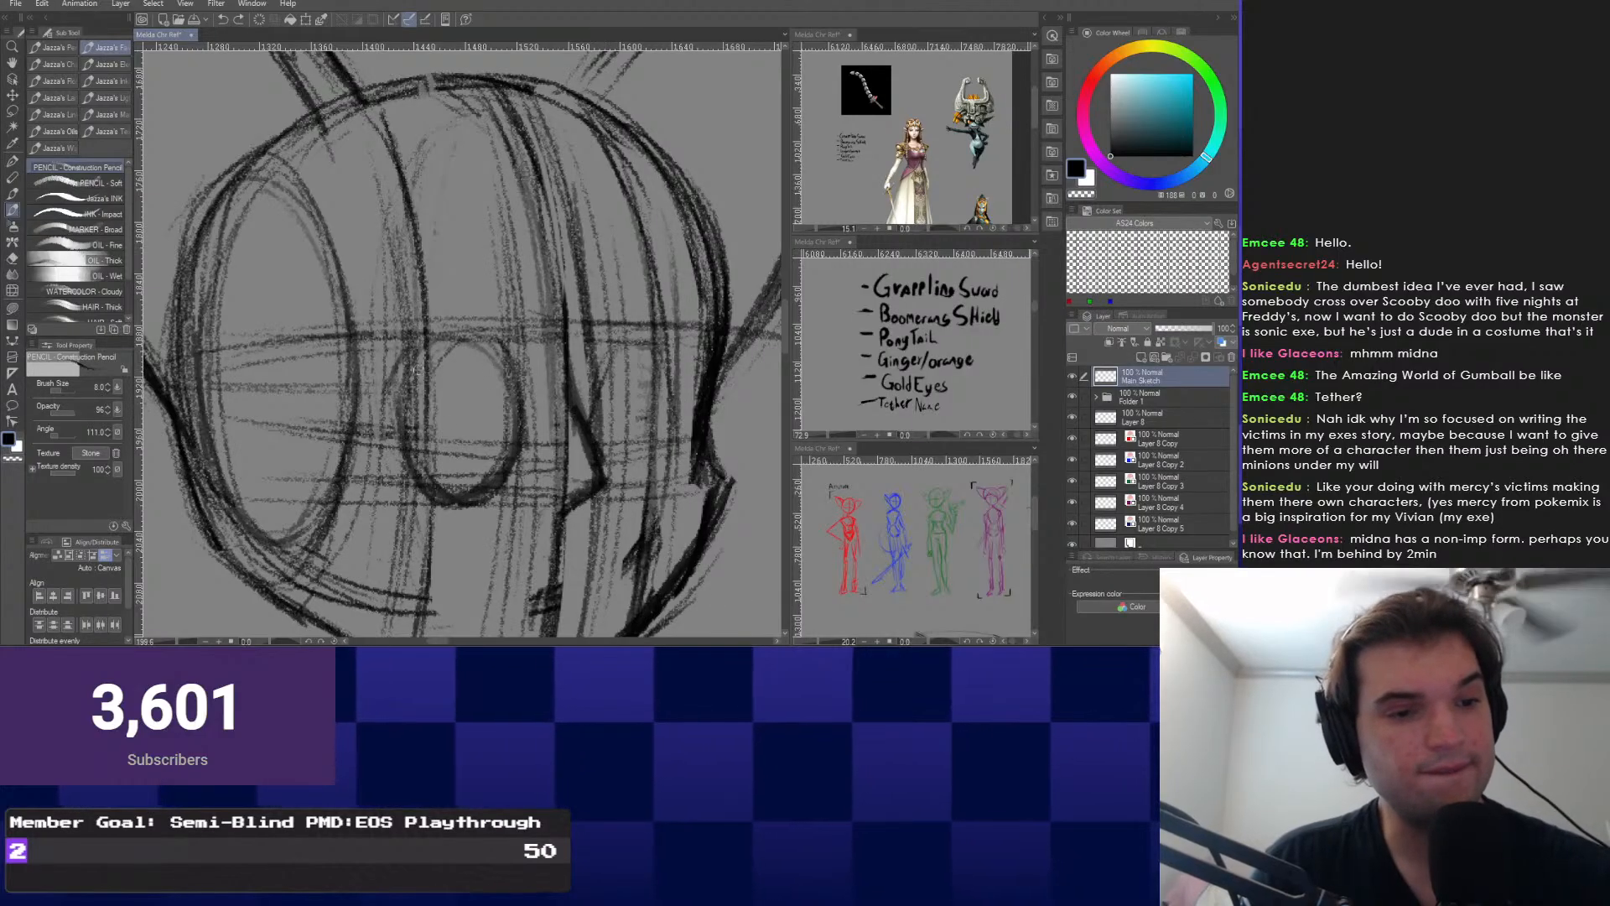
pyautogui.moveTo(407, 339); pyautogui.dragTo(415, 347)
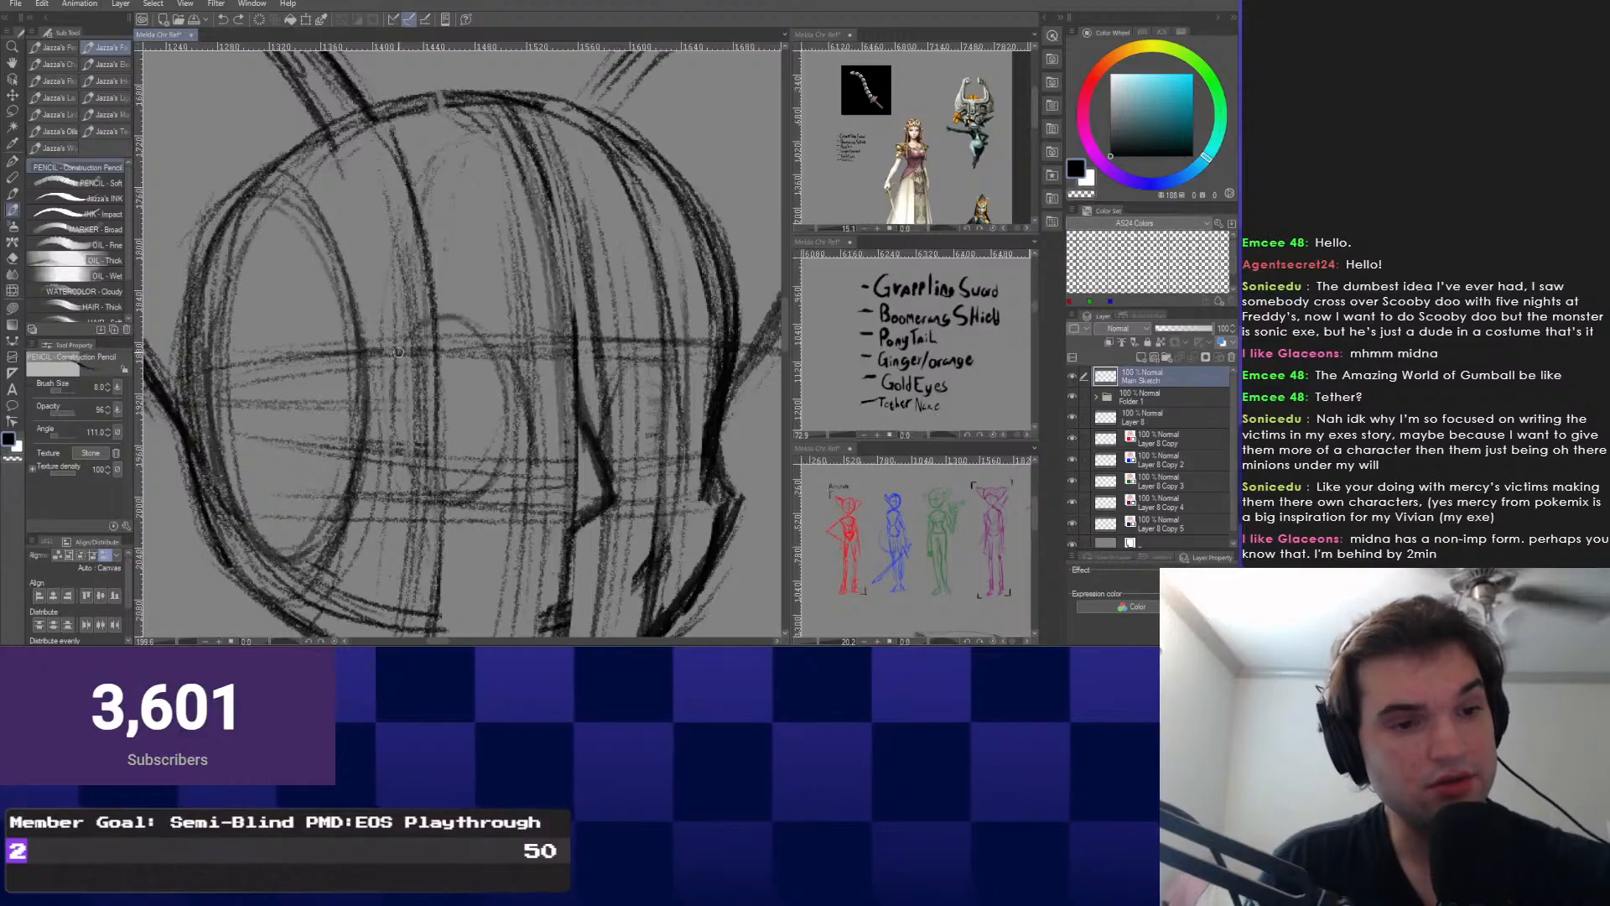
pyautogui.moveTo(616, 352); pyautogui.dragTo(691, 373)
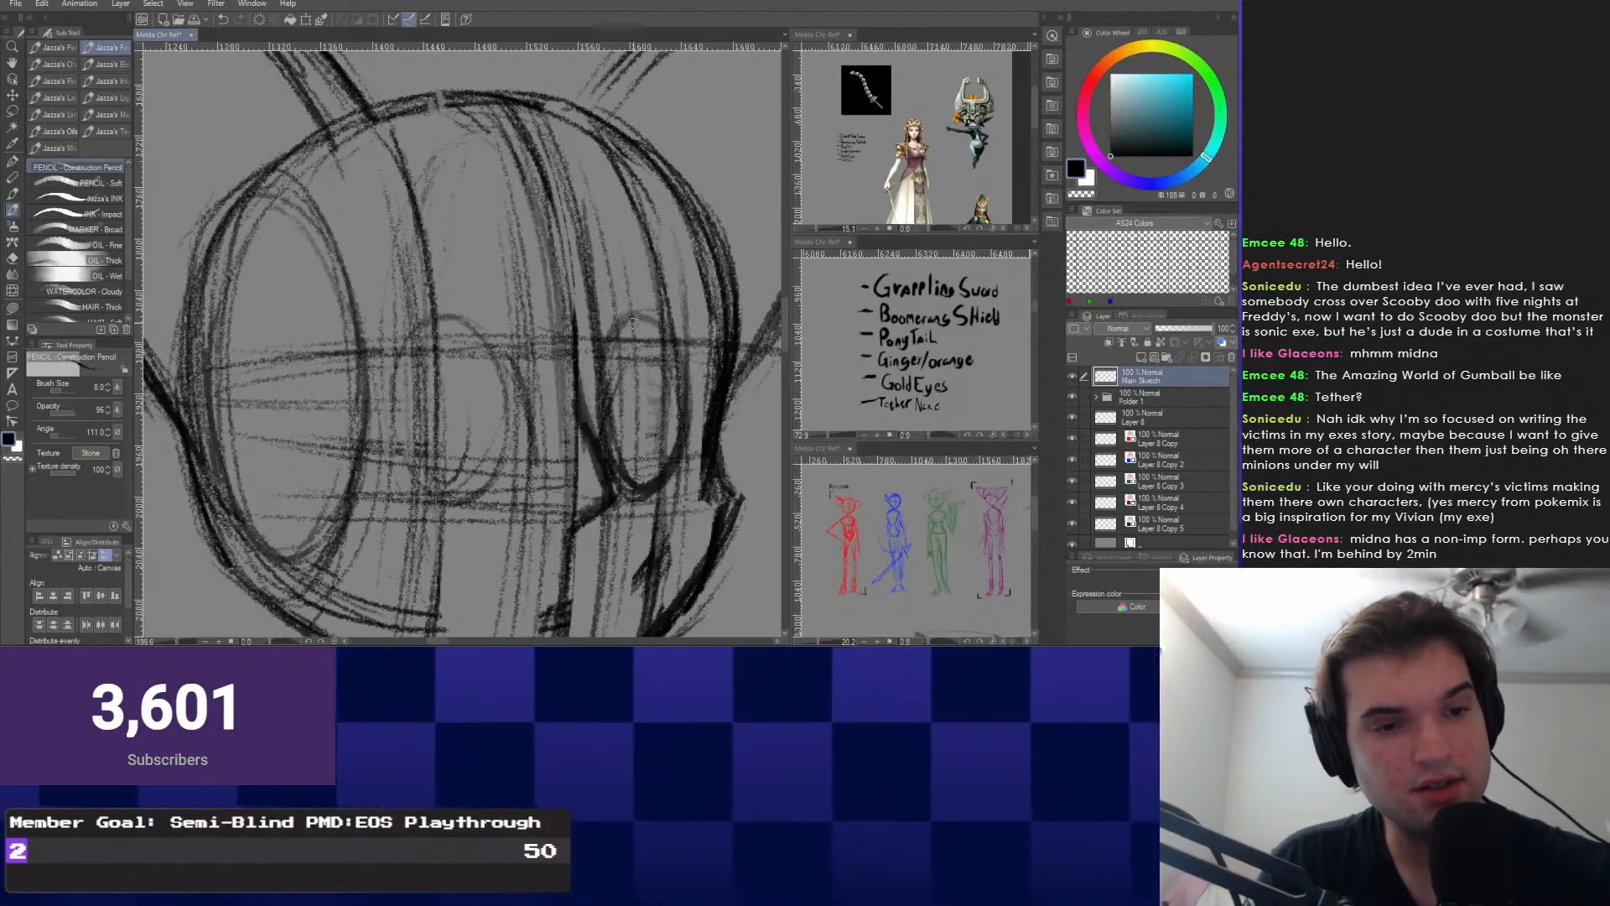
pyautogui.scroll(-3, 469, 369)
pyautogui.scroll(1, 466, 388)
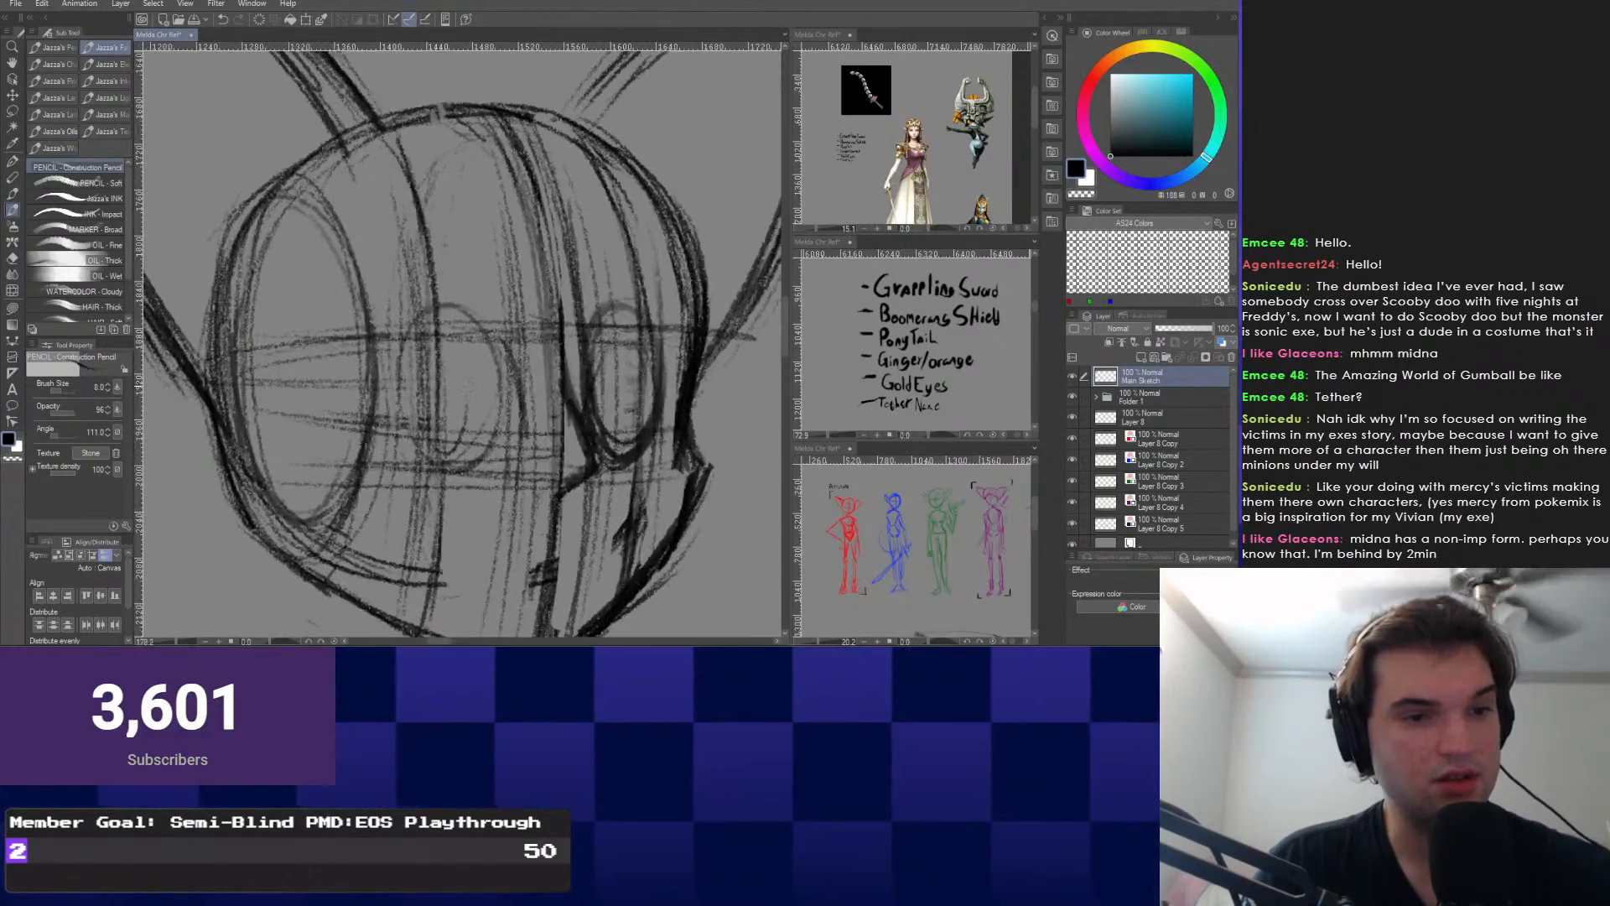
# Redraw the left eye's oval after undoing a darkening stroke, then frame the face.
pyautogui.moveTo(404, 315); pyautogui.dragTo(496, 419)
pyautogui.hotkey('ctrl', 'z')
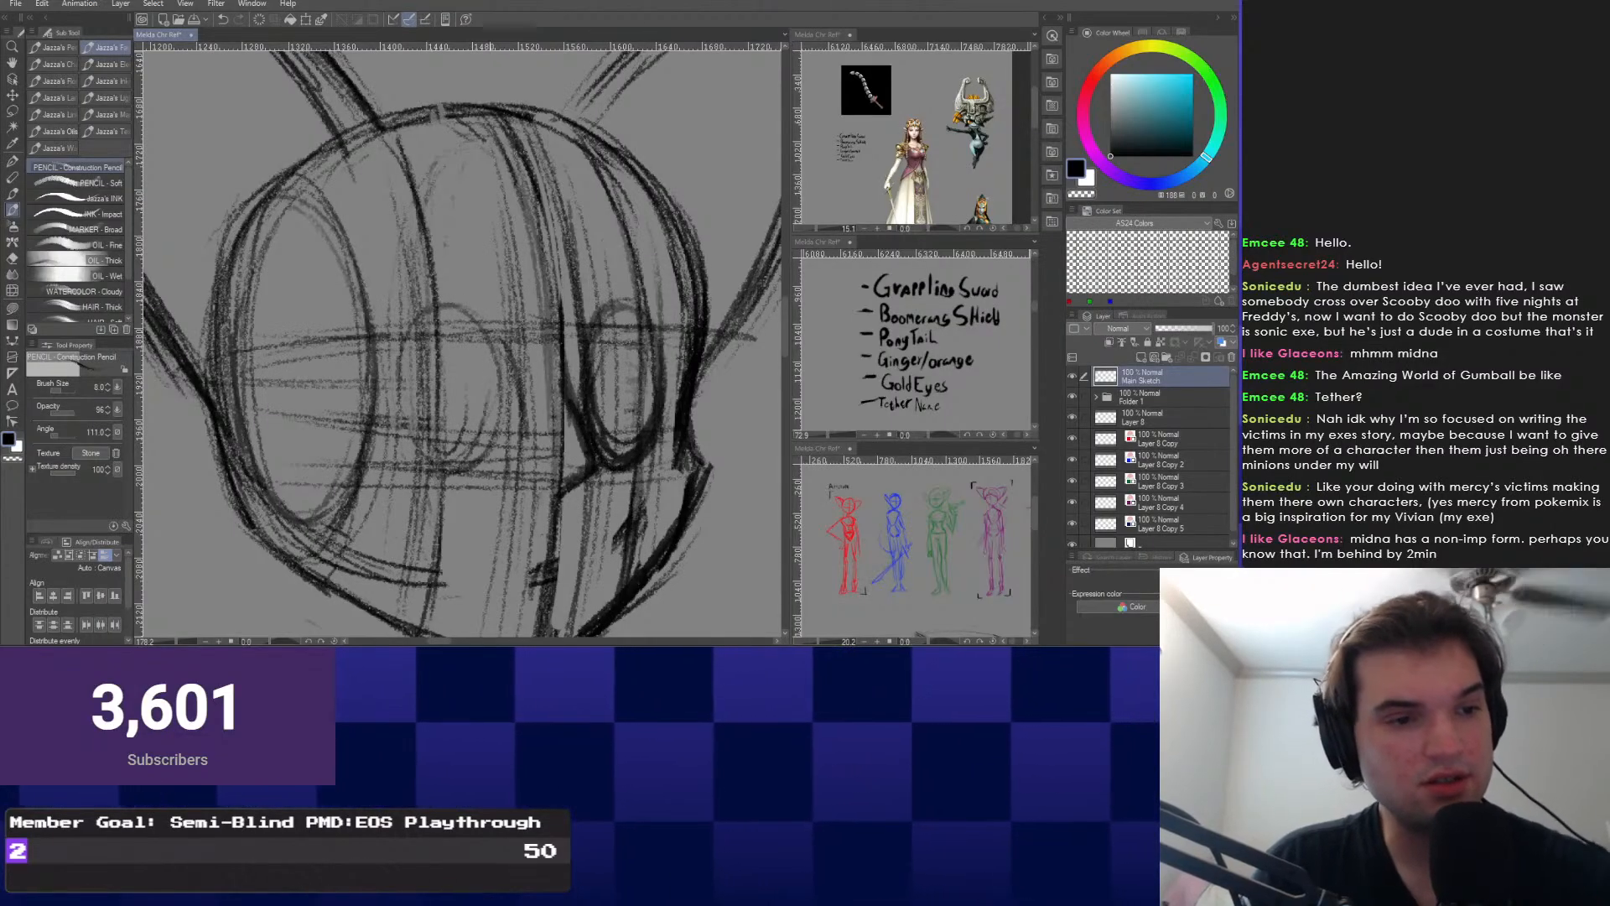
pyautogui.moveTo(481, 320)
pyautogui.mouseDown()
pyautogui.moveTo(423, 312)
pyautogui.moveTo(457, 306)
pyautogui.moveTo(493, 367)
pyautogui.mouseUp()
pyautogui.scroll(-3, 478, 294)
pyautogui.scroll(3, 494, 369)
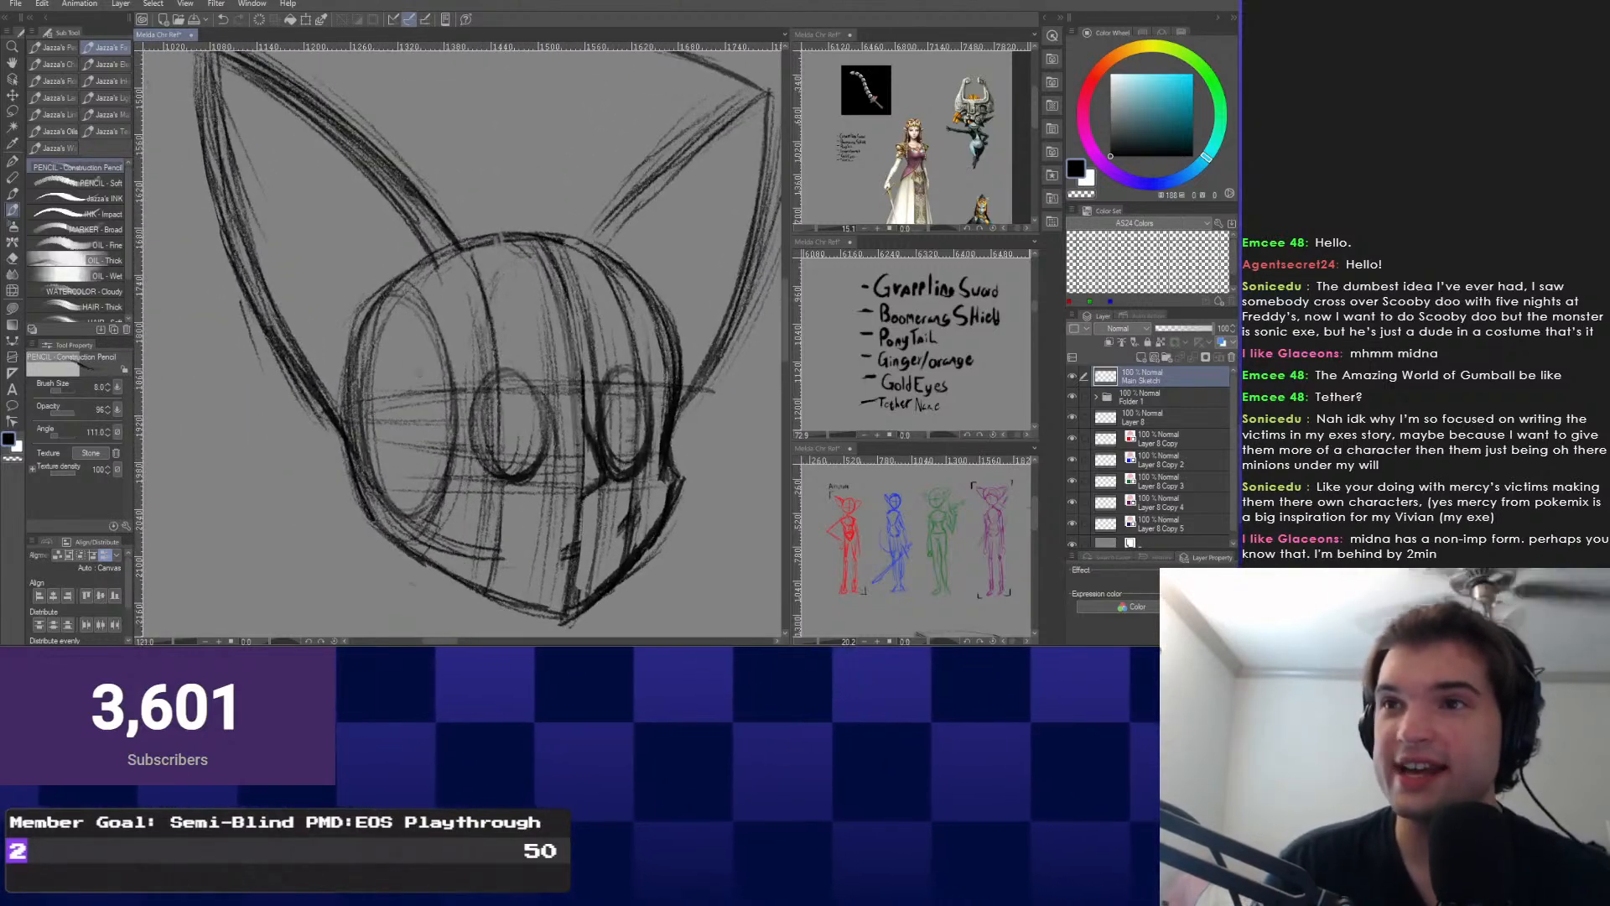
pyautogui.moveTo(393, 390); pyautogui.dragTo(355, 338)
pyautogui.scroll(1, 356, 338)
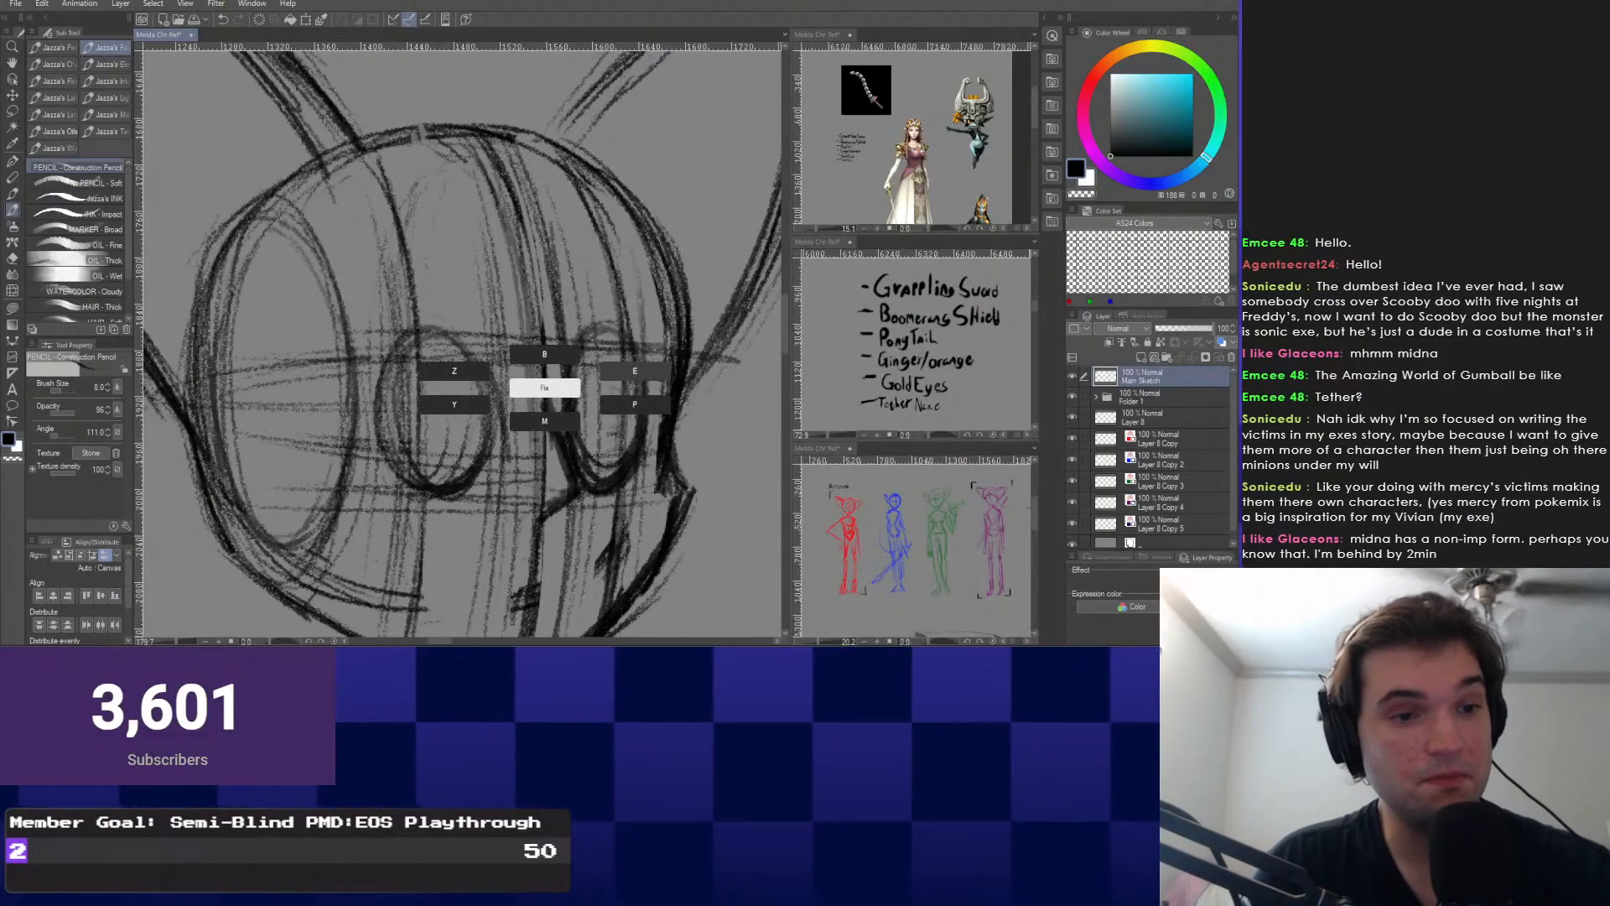
pyautogui.press('e')
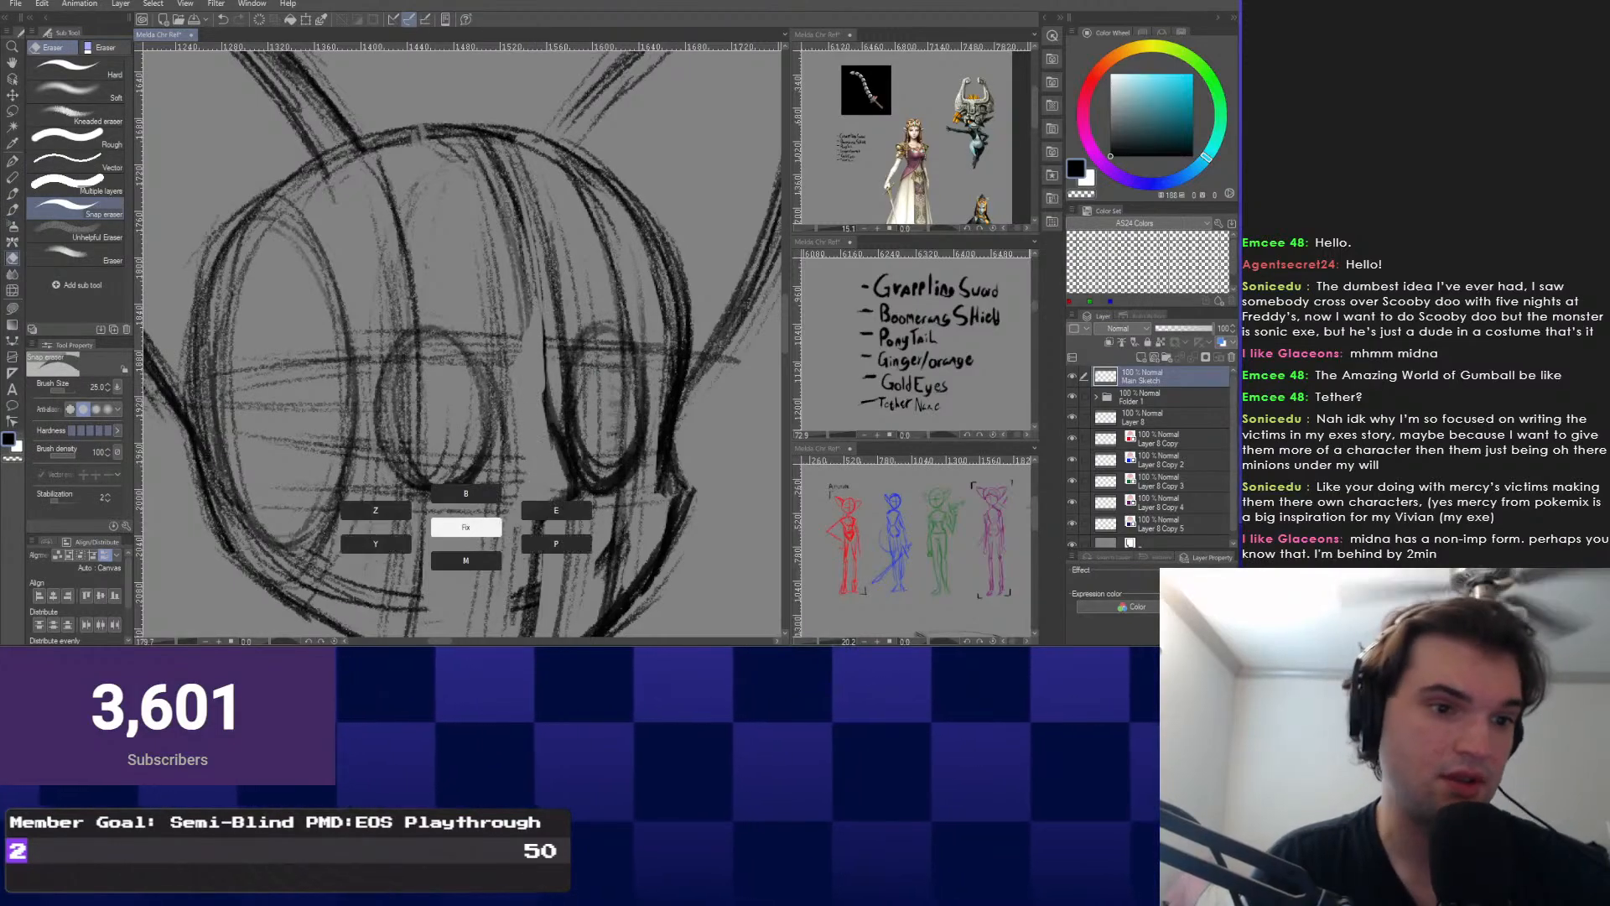
# With the Snap eraser, clear the sketch lines inside both eye ovals.
pyautogui.press('p')
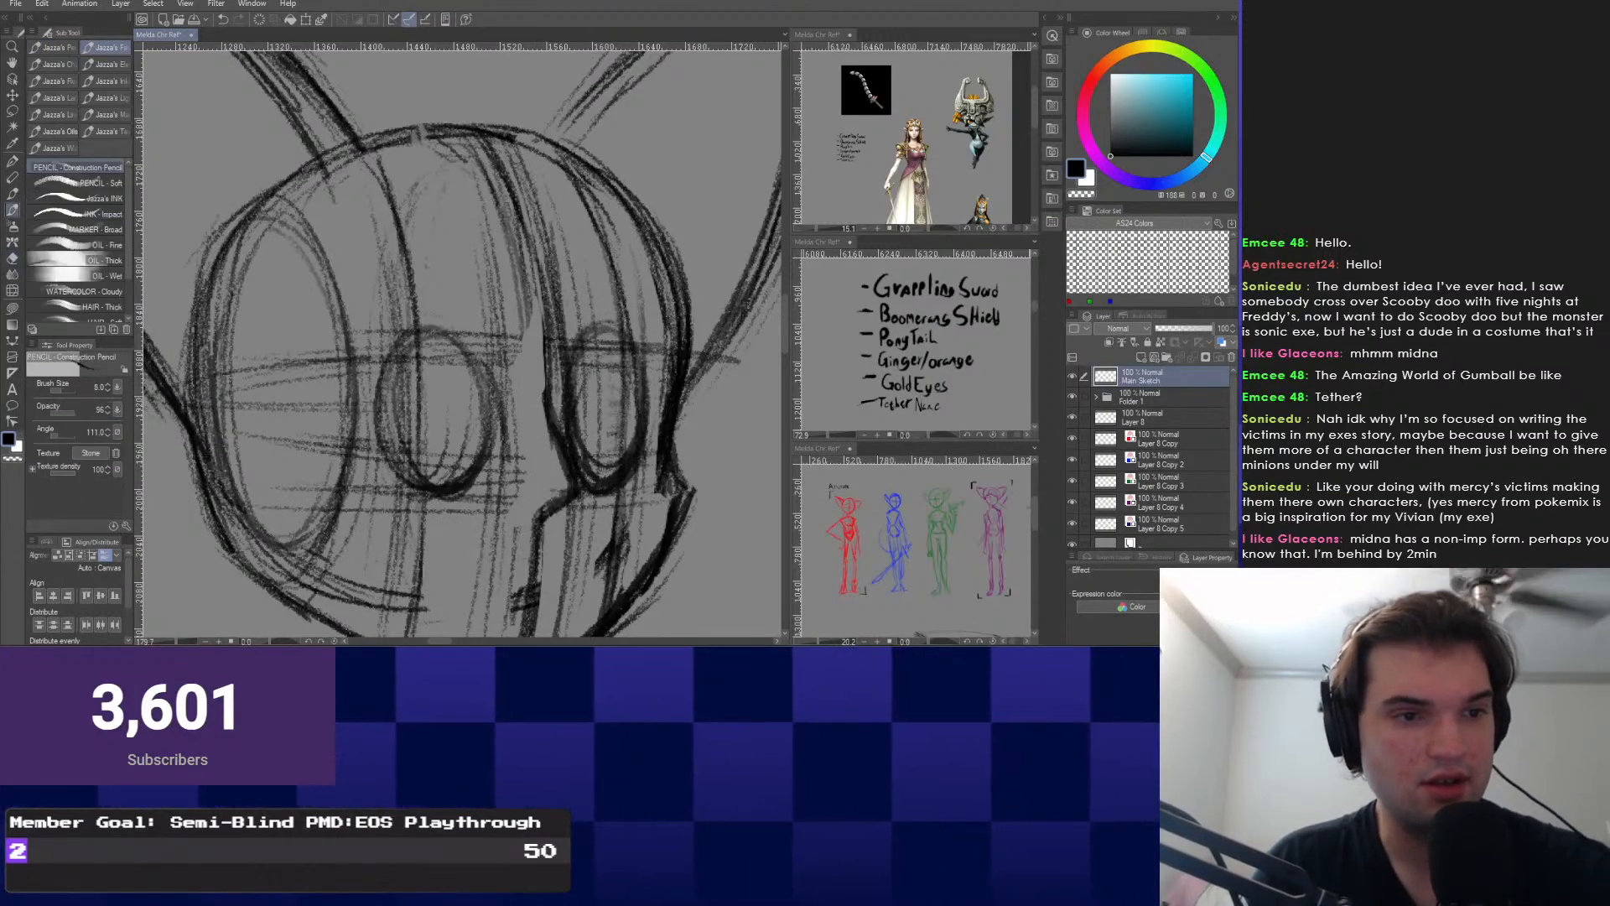
pyautogui.moveTo(598, 436); pyautogui.dragTo(579, 371)
pyautogui.press('e')
pyautogui.moveTo(594, 294)
pyautogui.mouseDown()
pyautogui.moveTo(568, 294)
pyautogui.moveTo(570, 336)
pyautogui.mouseUp()
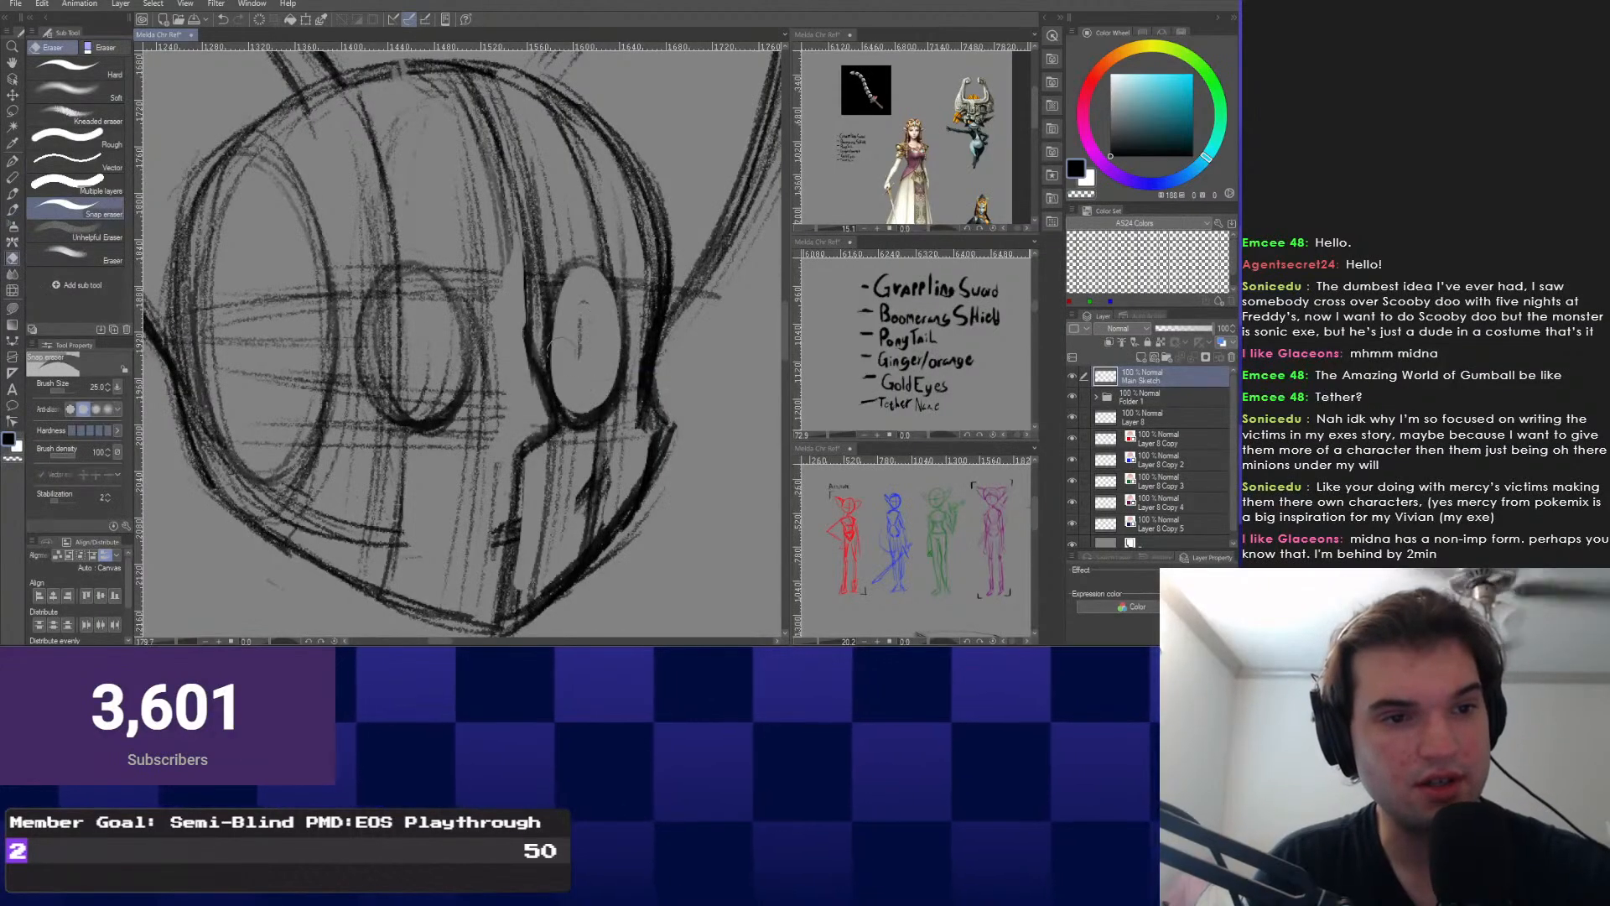
pyautogui.moveTo(398, 289)
pyautogui.mouseDown()
pyautogui.moveTo(390, 369)
pyautogui.moveTo(436, 385)
pyautogui.moveTo(397, 382)
pyautogui.mouseUp()
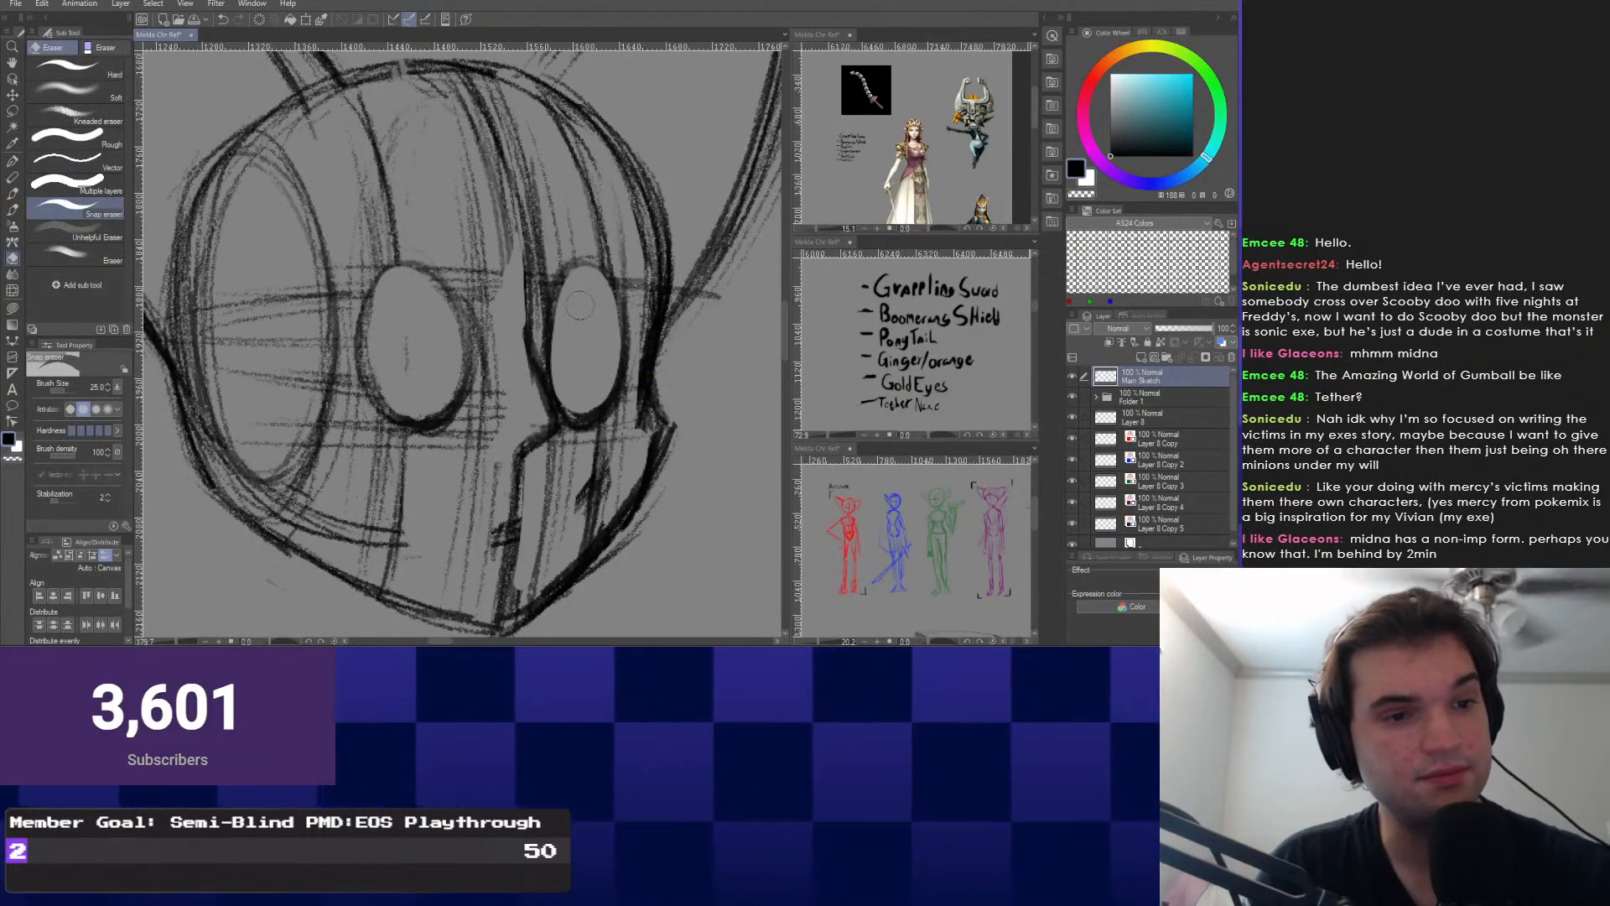
pyautogui.moveTo(583, 306); pyautogui.dragTo(580, 356)
# Erase the construction lines across the forehead, mouth area and lower face.
pyautogui.moveTo(482, 158); pyautogui.dragTo(495, 420)
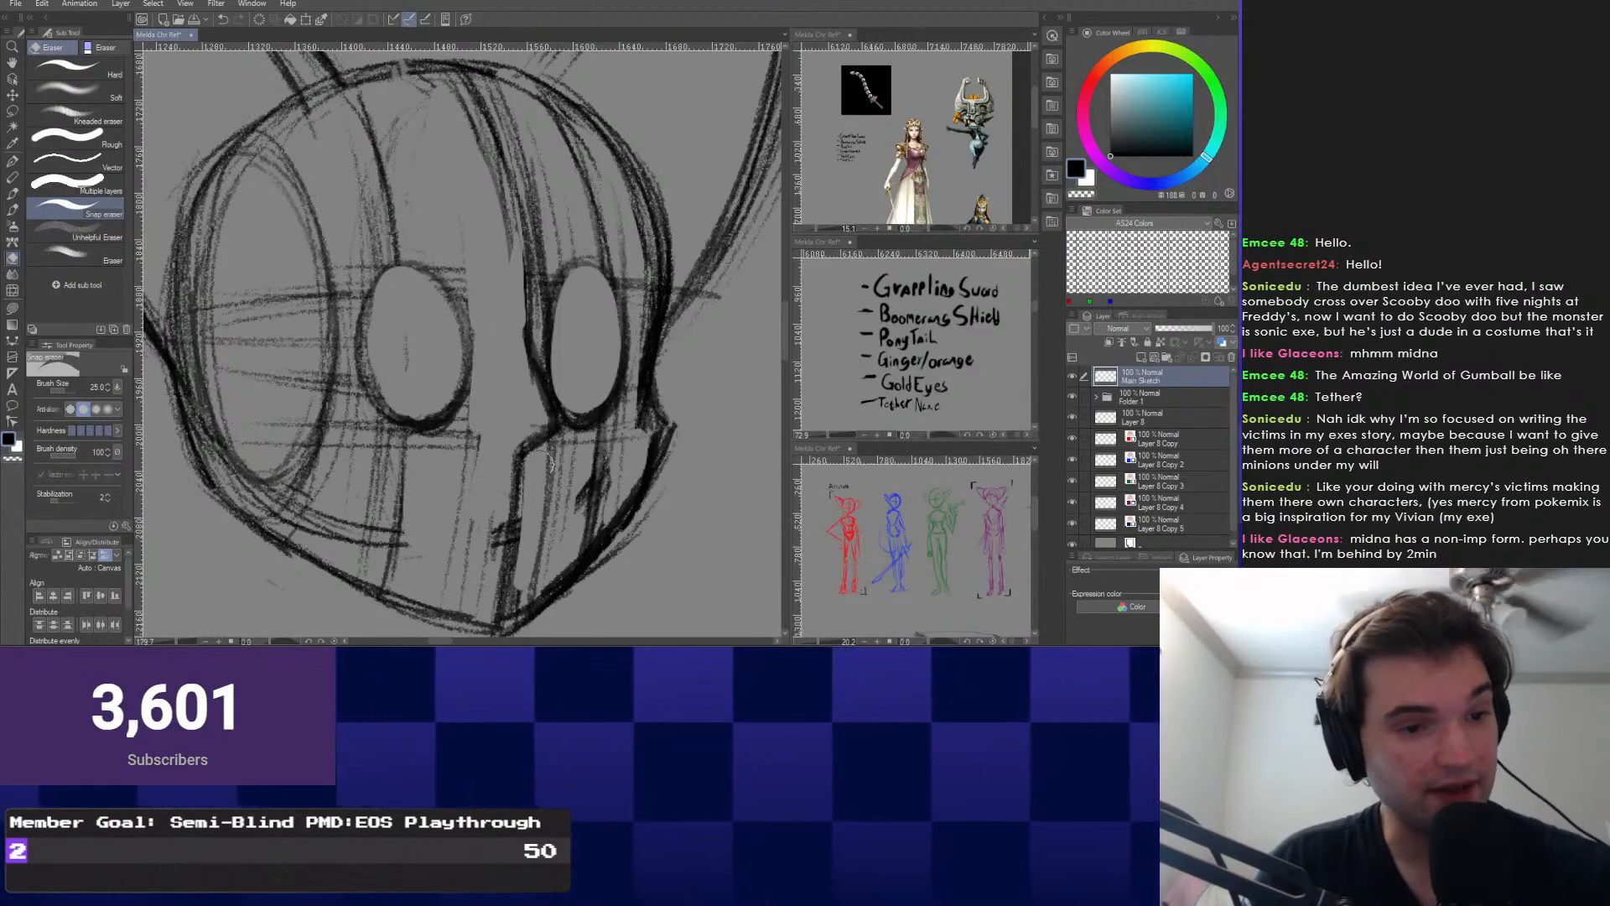
pyautogui.moveTo(501, 496)
pyautogui.mouseDown()
pyautogui.moveTo(601, 442)
pyautogui.moveTo(591, 508)
pyautogui.mouseUp()
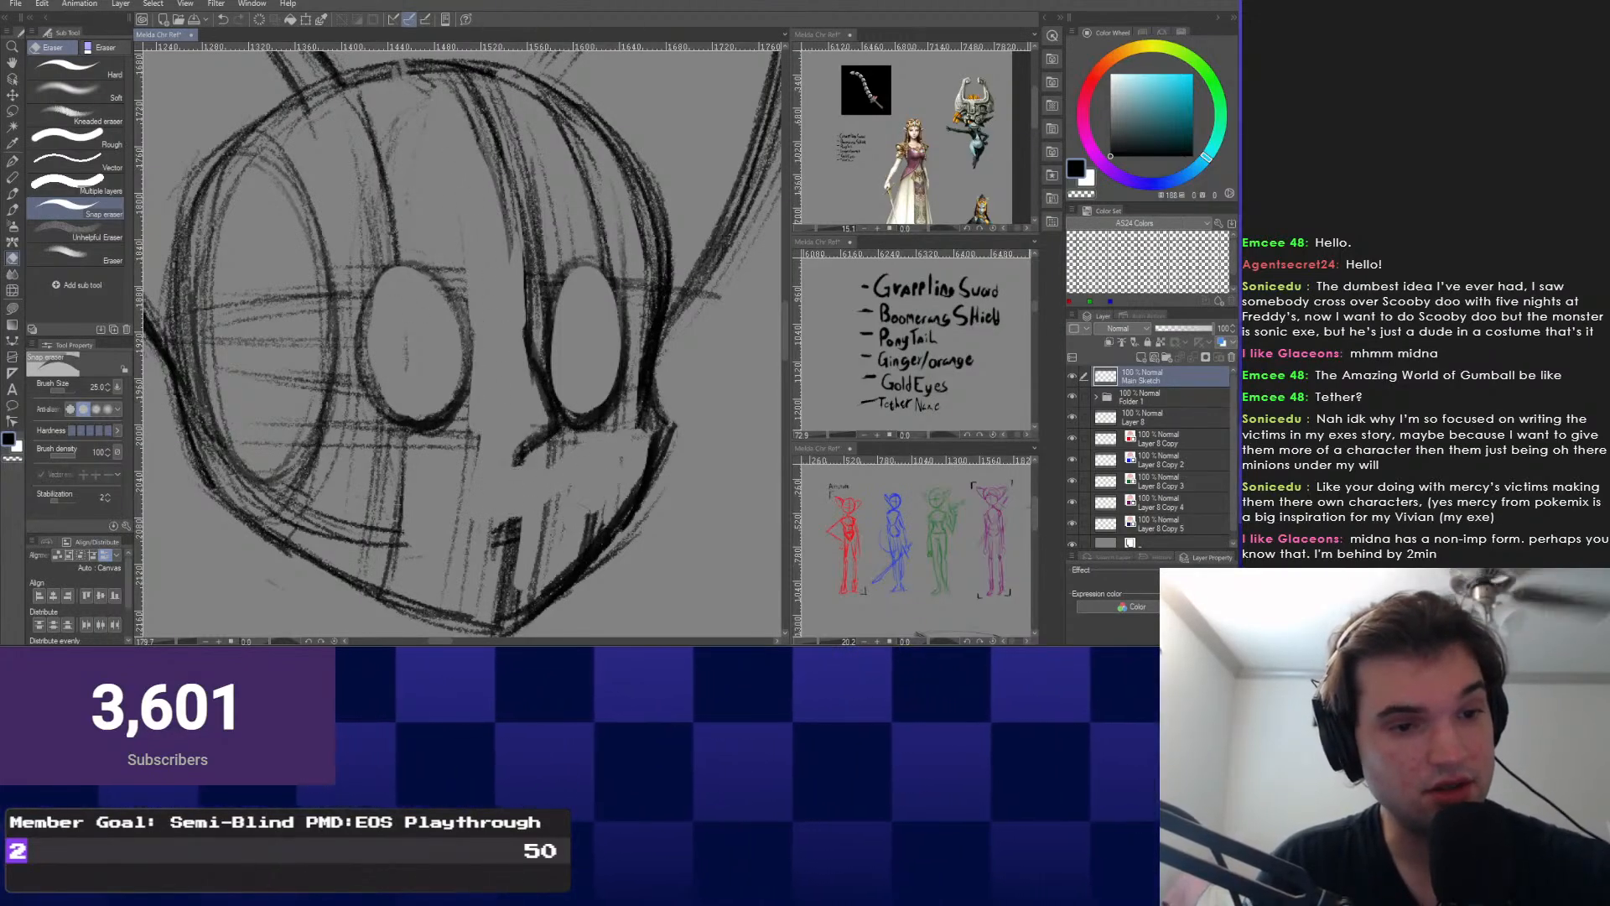
pyautogui.moveTo(479, 597)
pyautogui.mouseDown()
pyautogui.moveTo(470, 521)
pyautogui.moveTo(567, 489)
pyautogui.mouseUp()
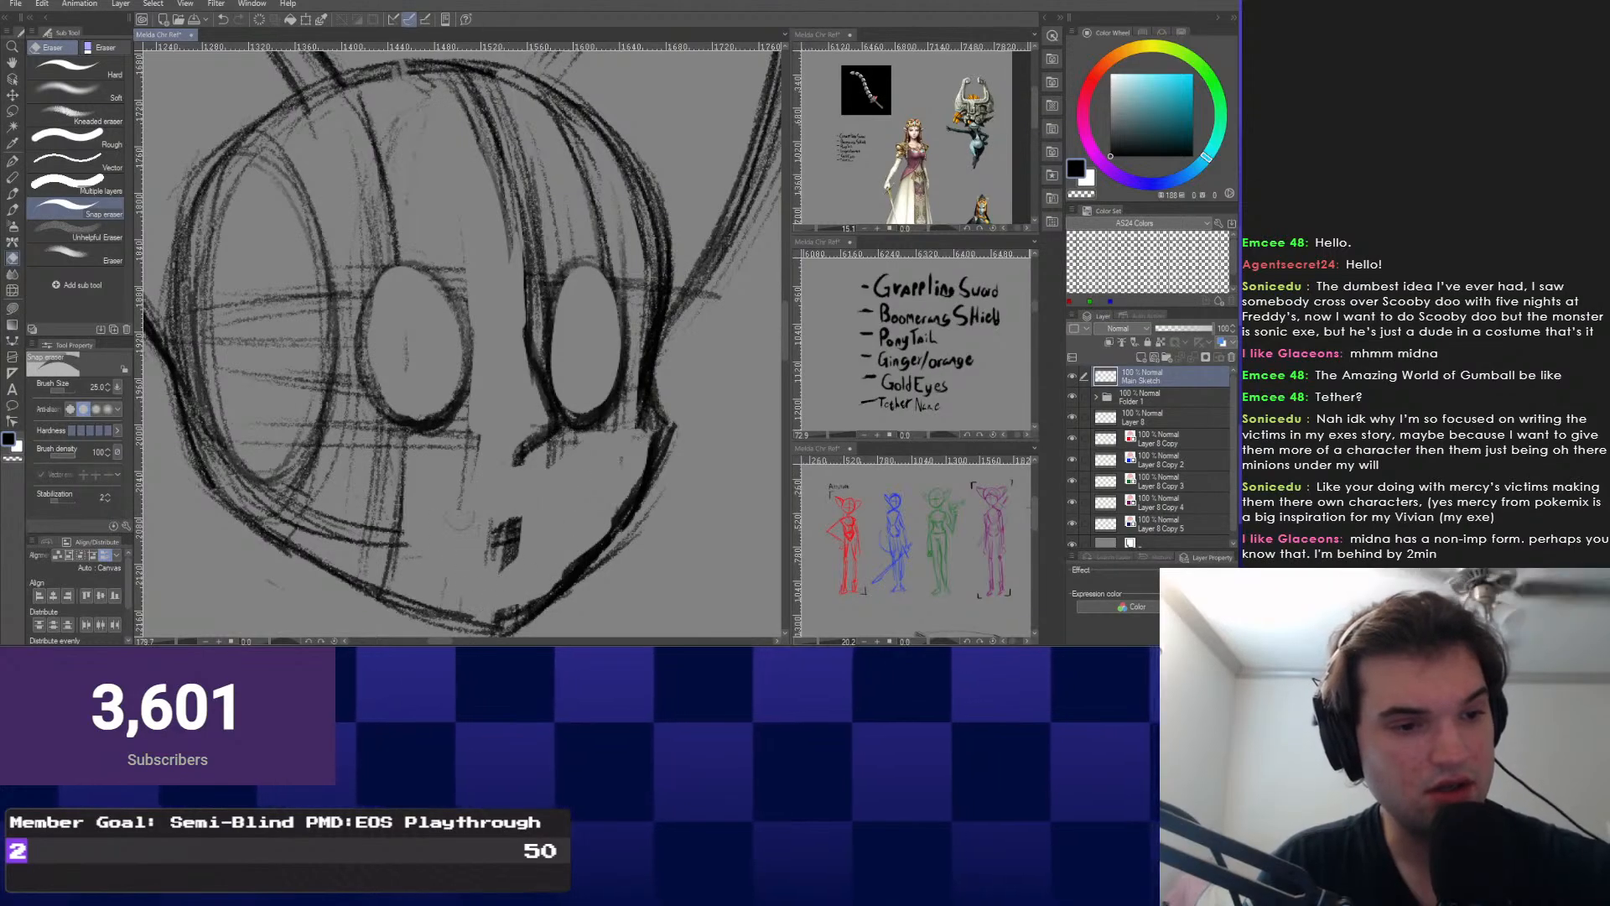
pyautogui.moveTo(451, 524); pyautogui.dragTo(444, 583)
pyautogui.moveTo(404, 532); pyautogui.dragTo(382, 561)
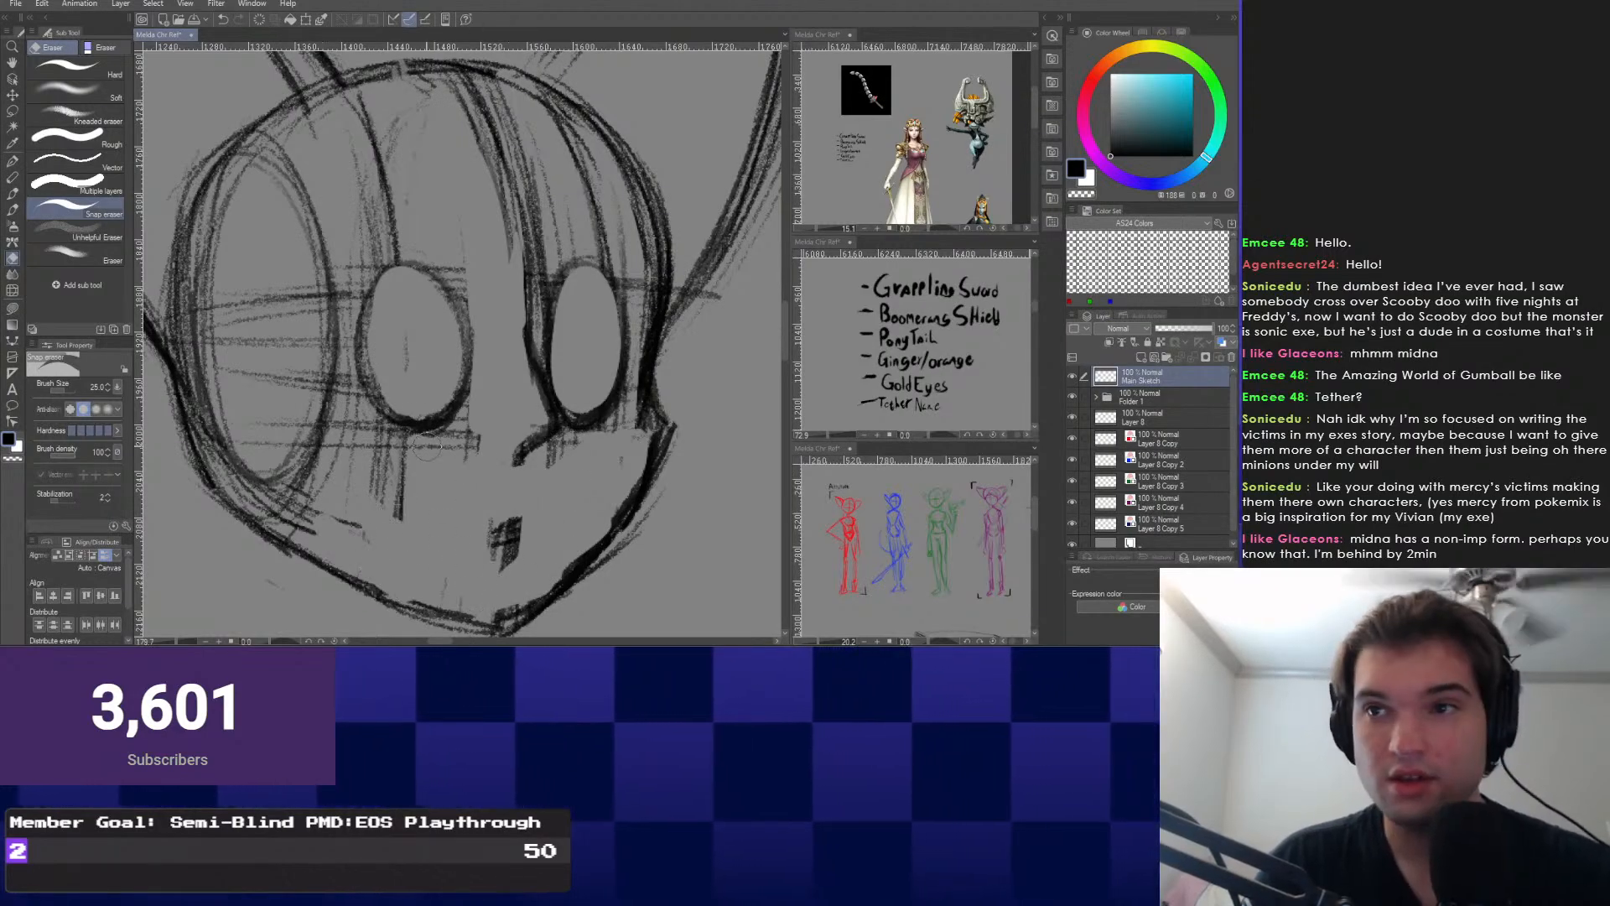
pyautogui.moveTo(426, 447); pyautogui.dragTo(470, 511)
pyautogui.moveTo(451, 564)
pyautogui.mouseDown()
pyautogui.moveTo(417, 522)
pyautogui.moveTo(526, 503)
pyautogui.mouseUp()
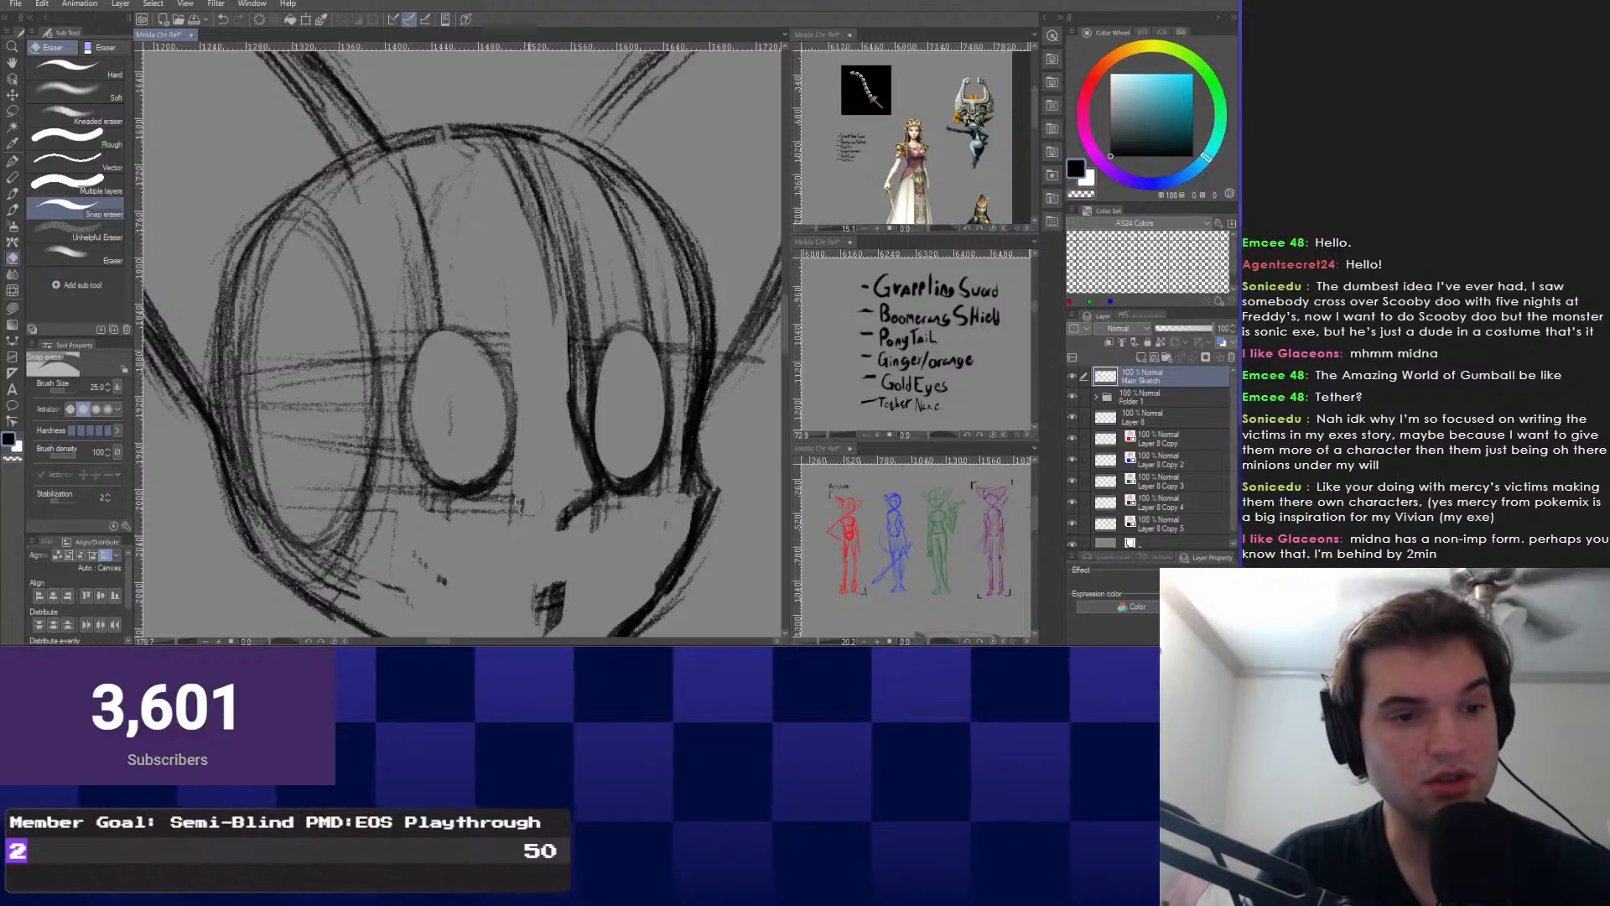
# Shrink the eraser, clear lines beside the right eye and central strand, then pick freehand selection.
pyautogui.press('[')
pyautogui.press('[')
pyautogui.press('[')
pyautogui.moveTo(585, 342); pyautogui.dragTo(581, 400)
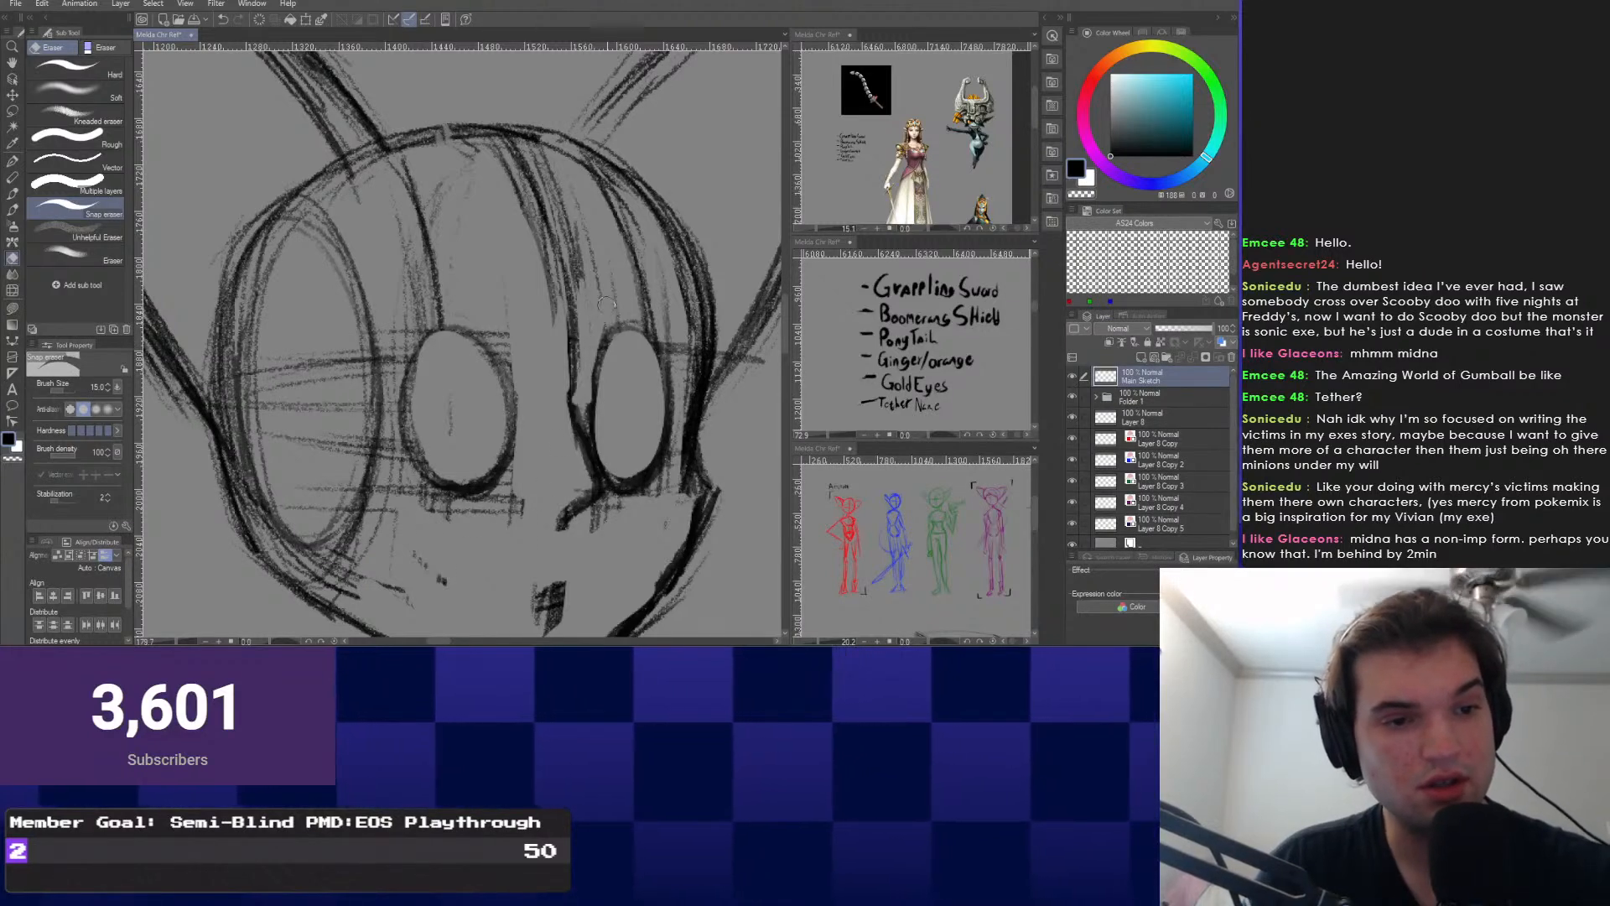
pyautogui.moveTo(561, 215); pyautogui.dragTo(580, 373)
pyautogui.moveTo(535, 180); pyautogui.dragTo(551, 280)
pyautogui.rightClick(360, 290)
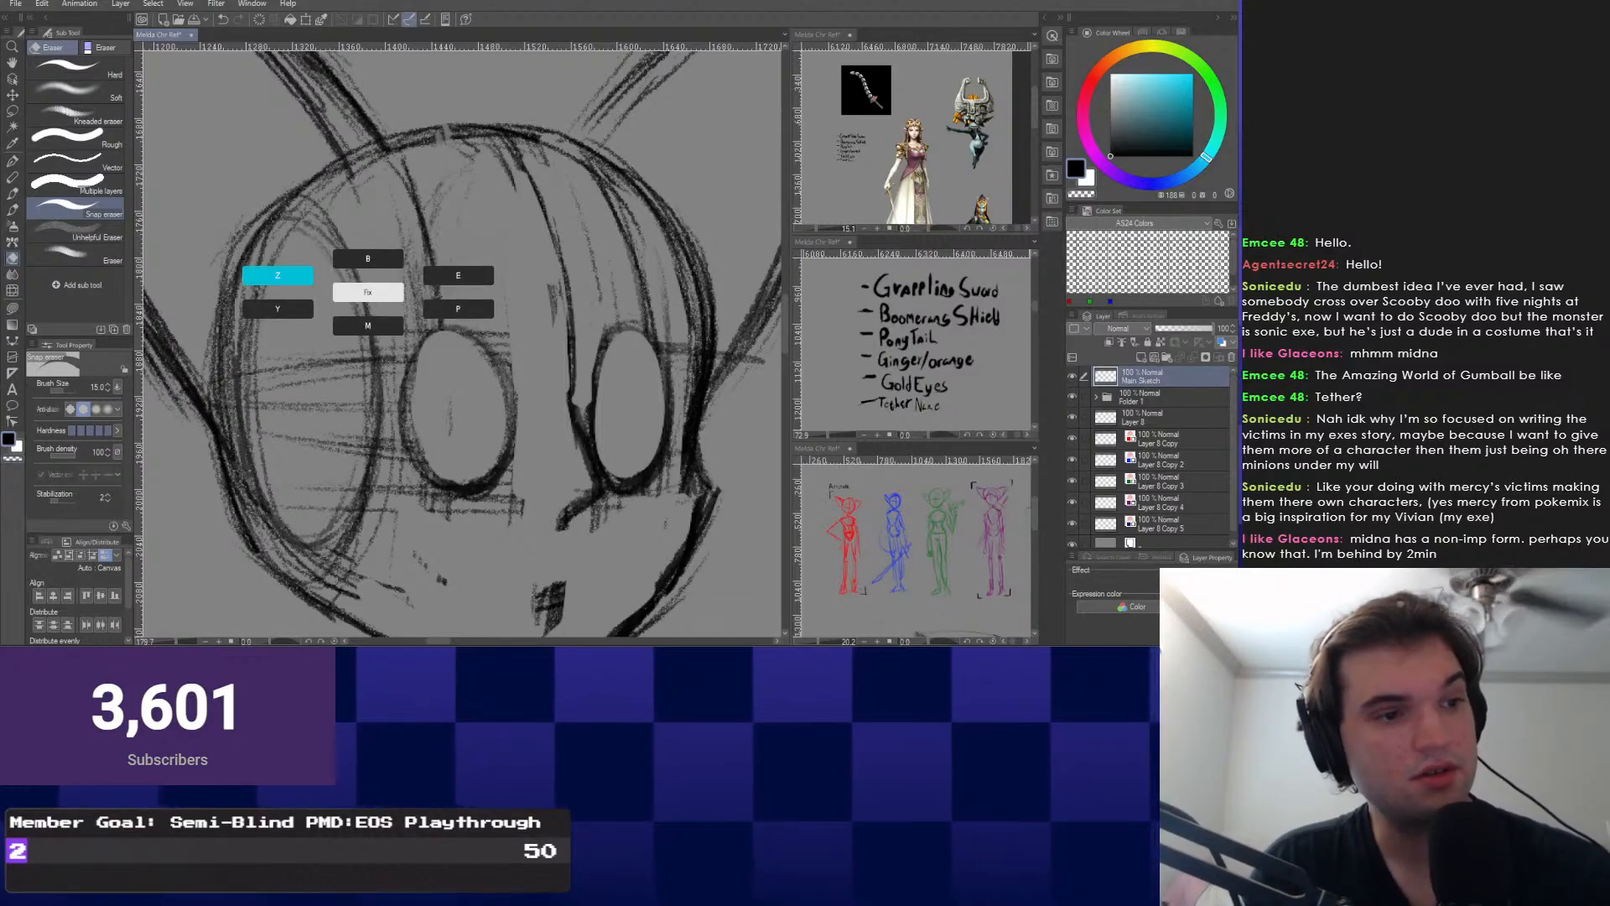
pyautogui.click(270, 274)
pyautogui.rightClick(466, 449)
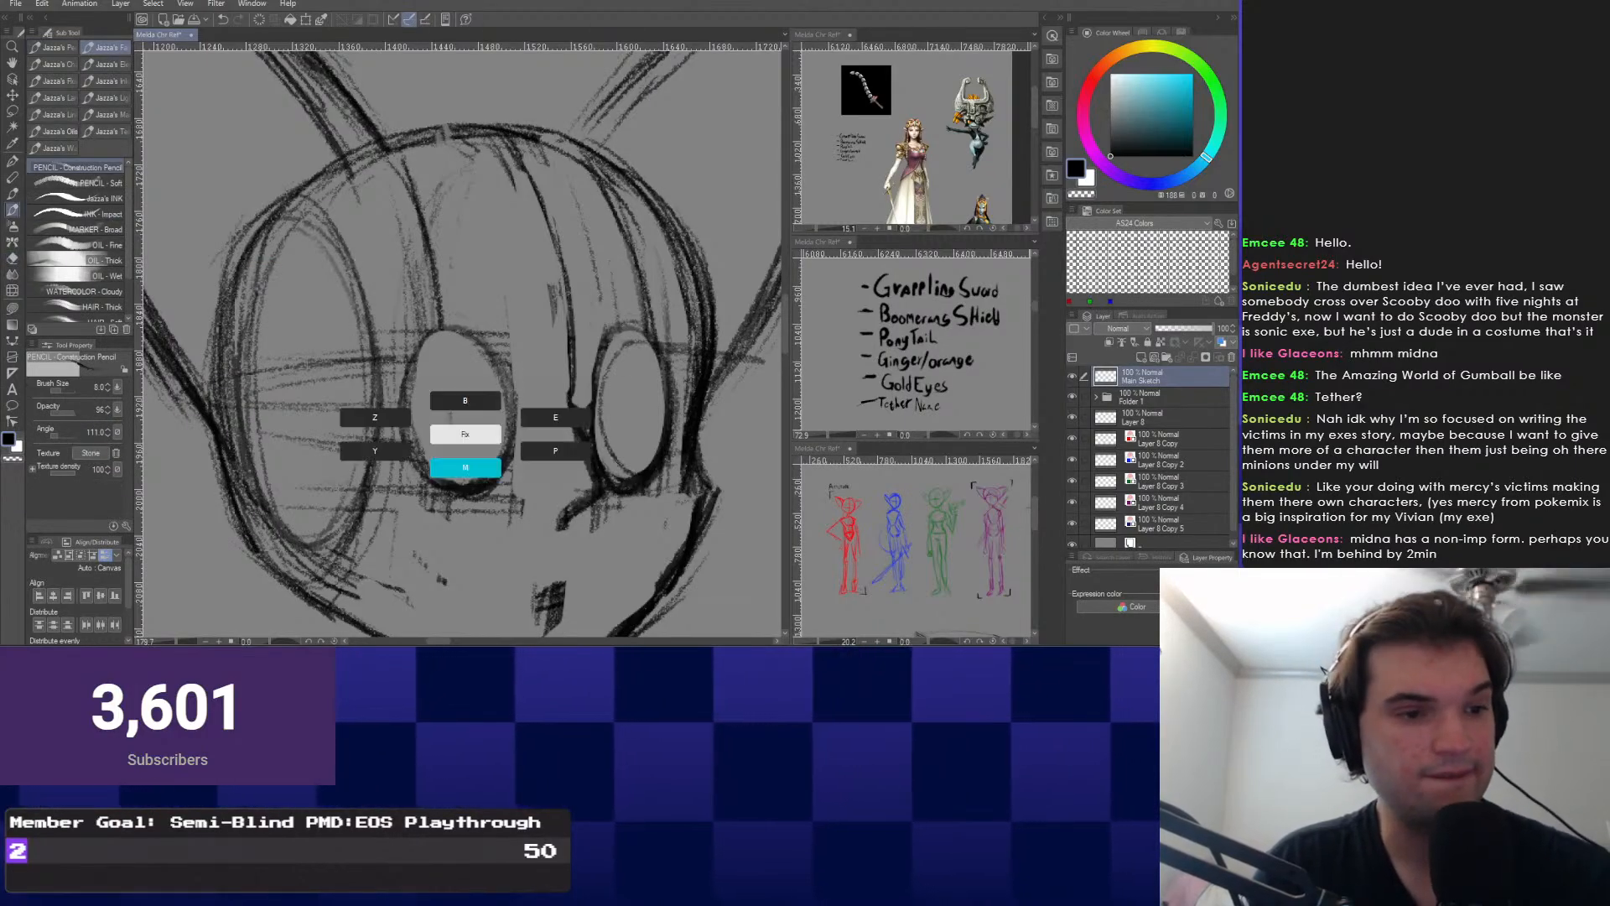
pyautogui.click(466, 470)
# Lasso the left eye and apply a transform to it, then deselect.
pyautogui.moveTo(546, 434); pyautogui.dragTo(501, 302)
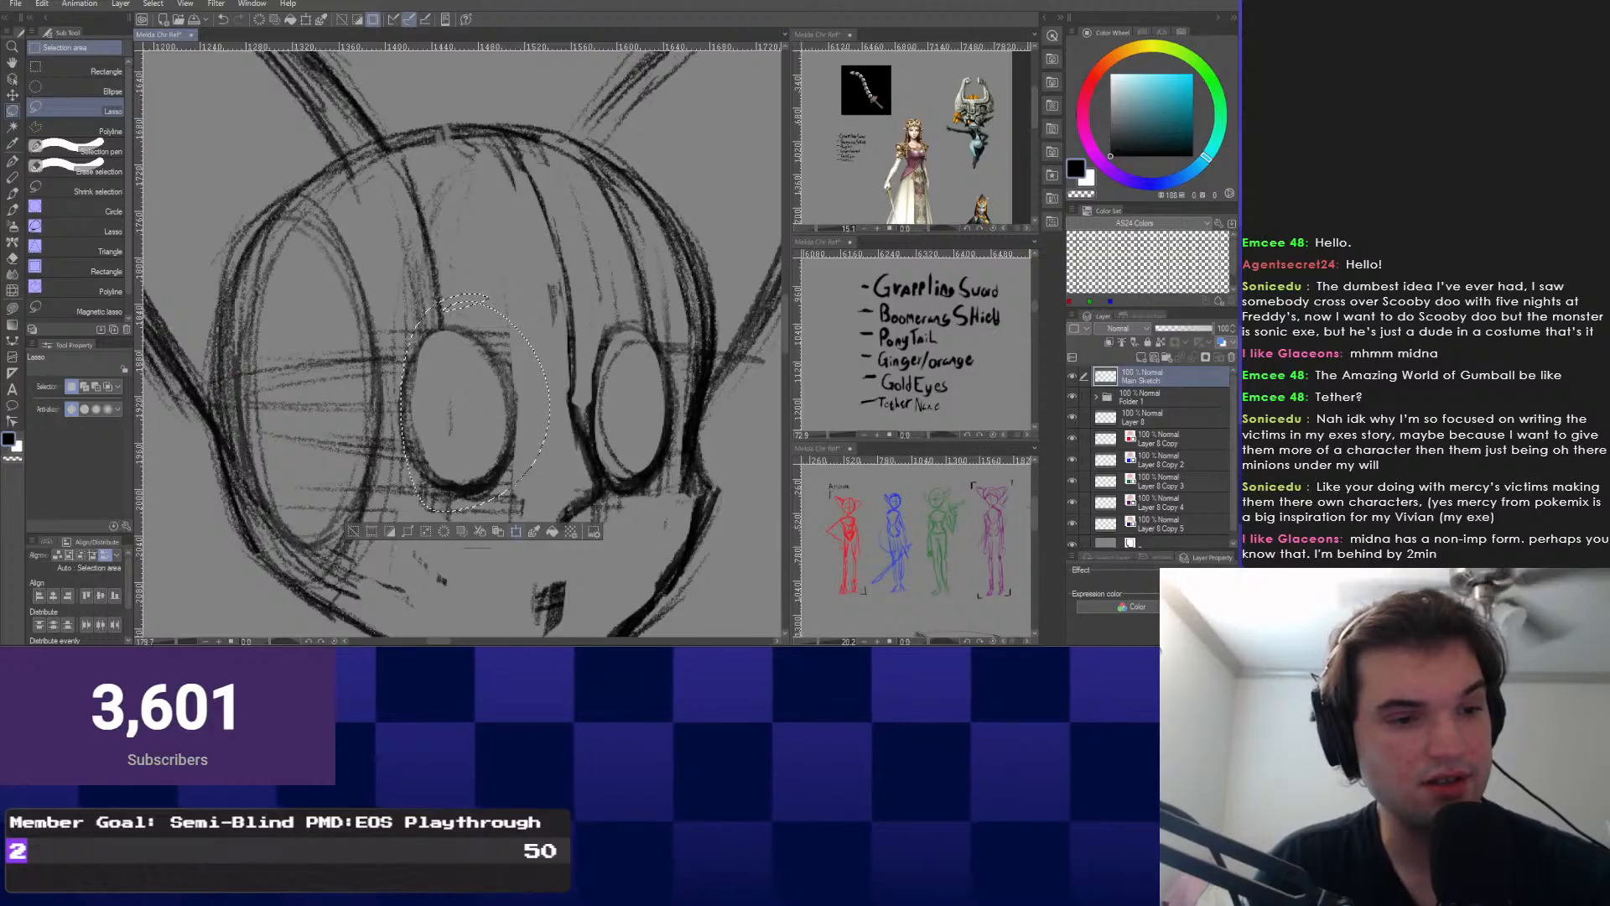
pyautogui.hotkey('ctrl', 't')
pyautogui.press('Return')
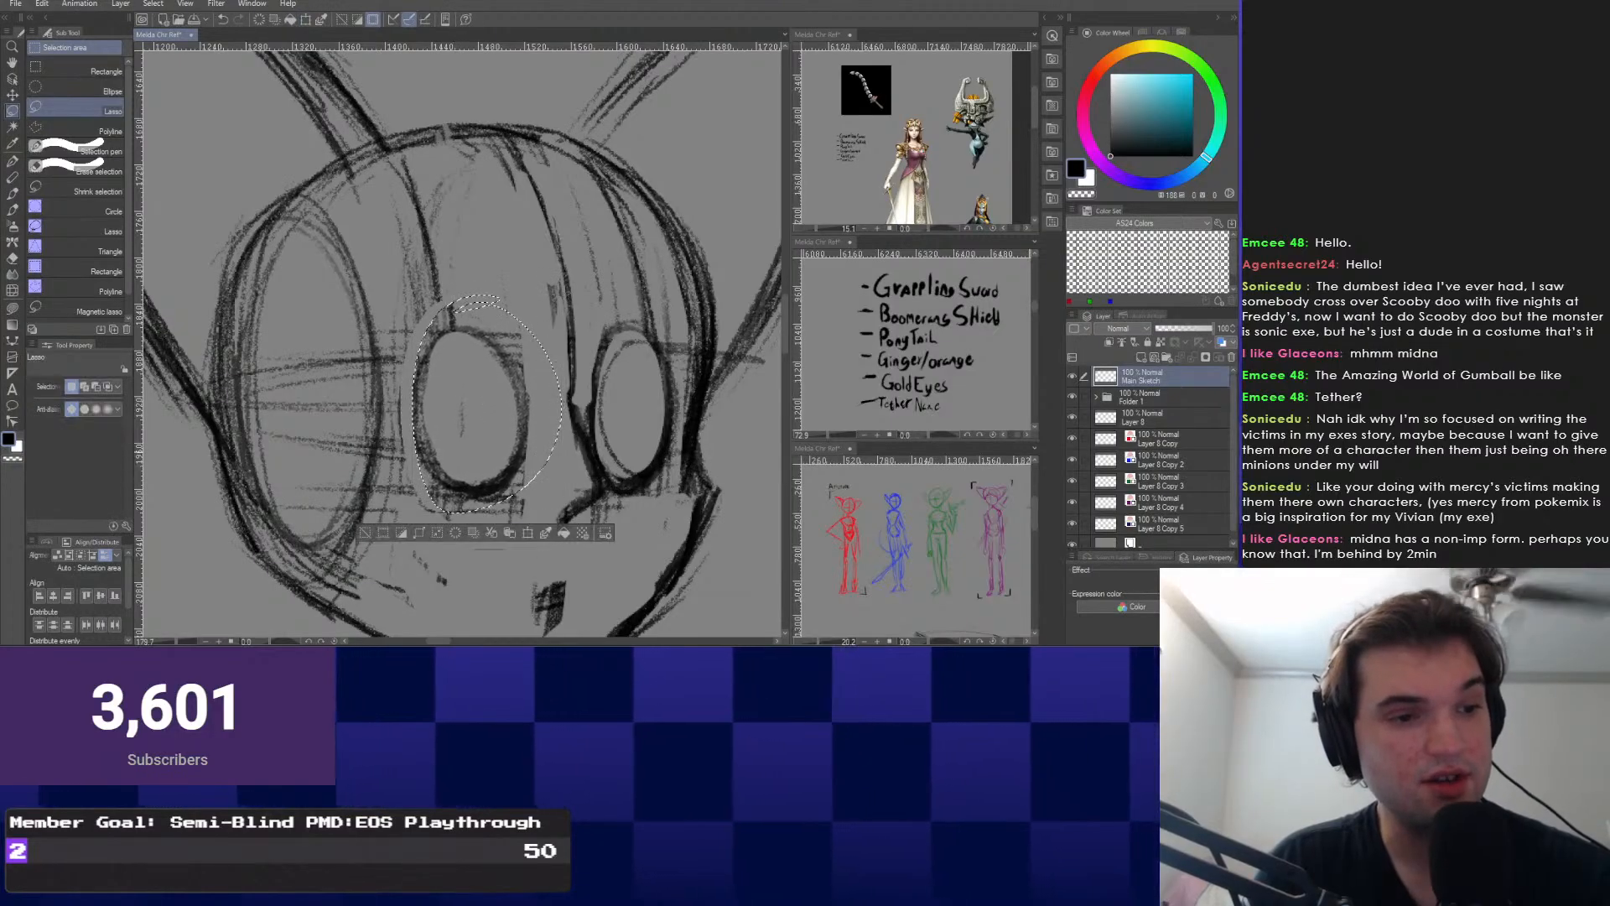
pyautogui.hotkey('ctrl', 'd')
# Lasso the right eye, shift it slightly left and rotate it to -1.3°.
pyautogui.moveTo(533, 369)
pyautogui.mouseDown()
pyautogui.moveTo(617, 503)
pyautogui.moveTo(563, 228)
pyautogui.mouseUp()
pyautogui.hotkey('ctrl', 't')
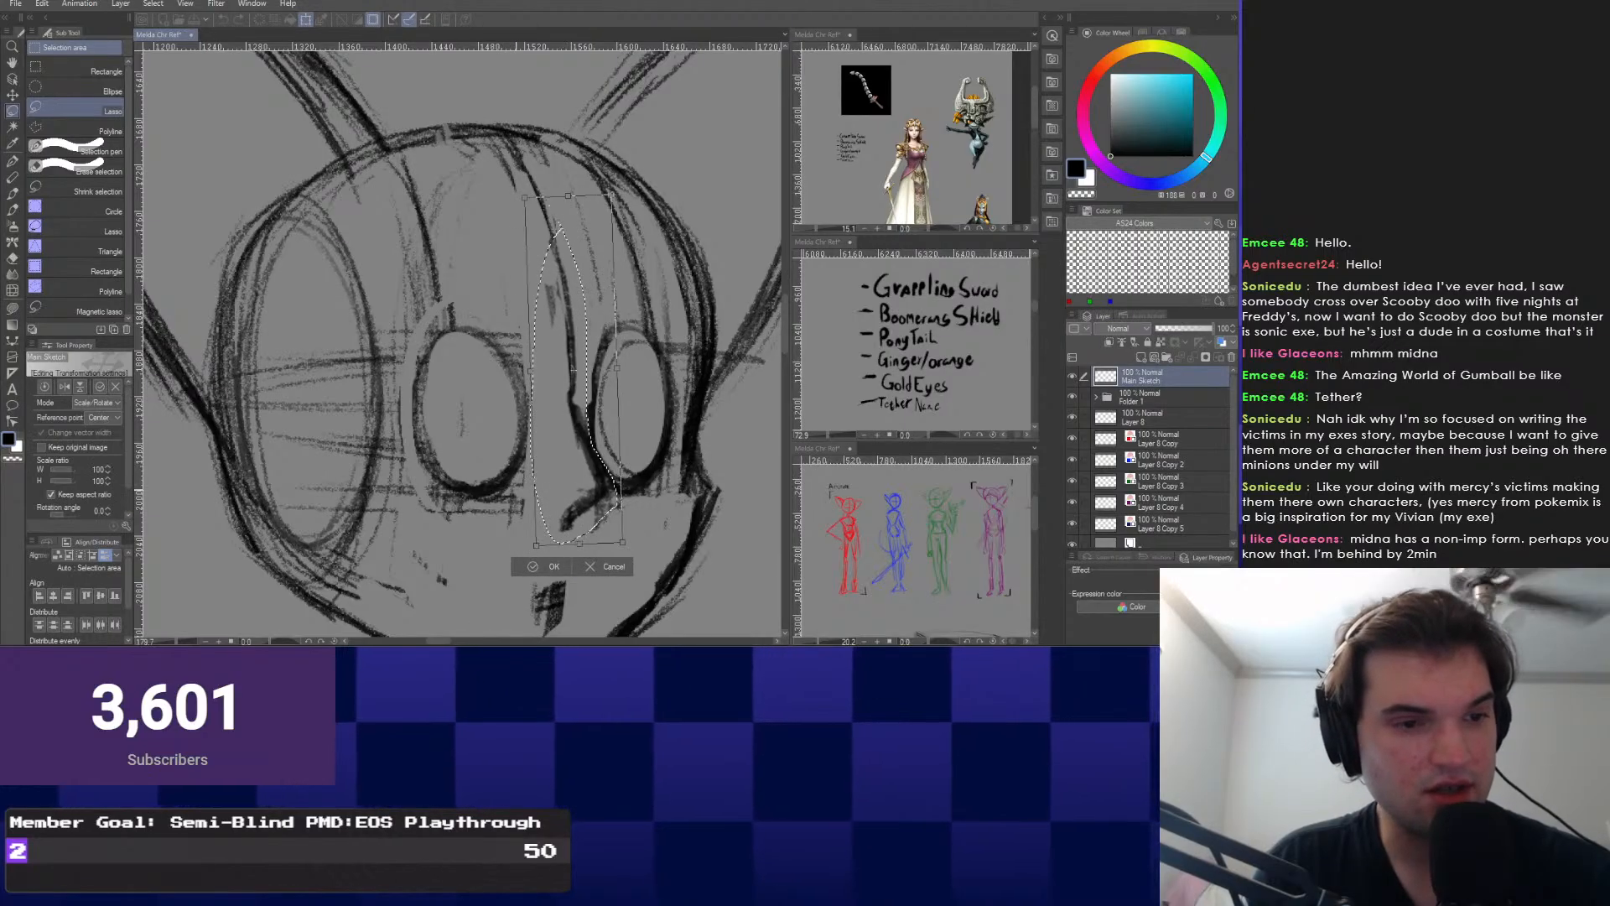
pyautogui.moveTo(574, 370); pyautogui.dragTo(563, 372)
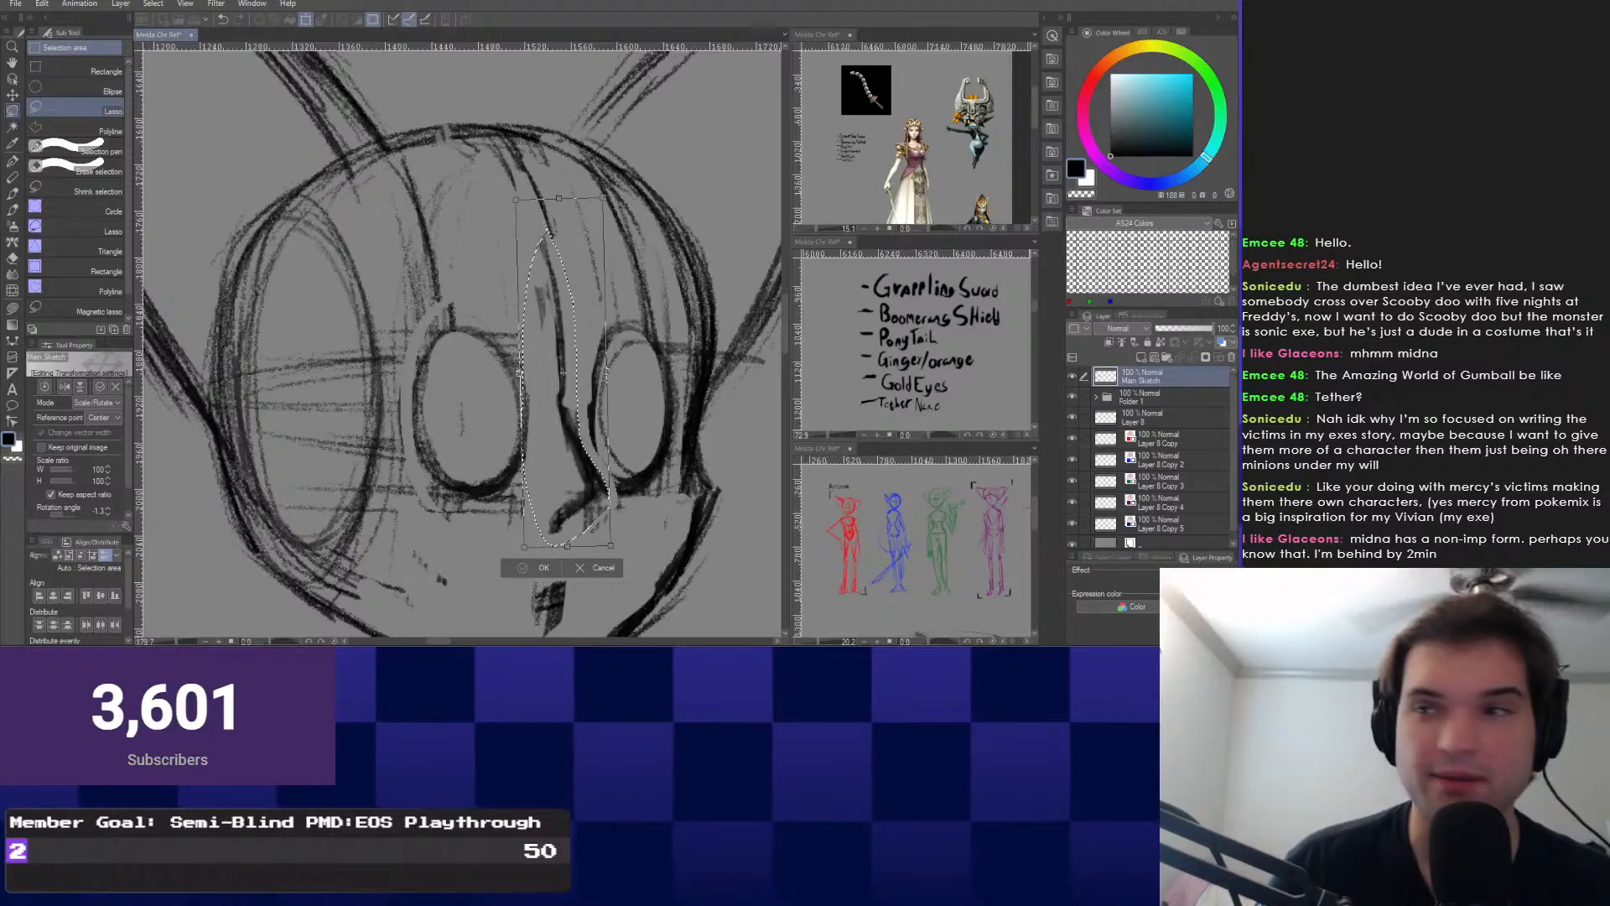
pyautogui.press('Return')
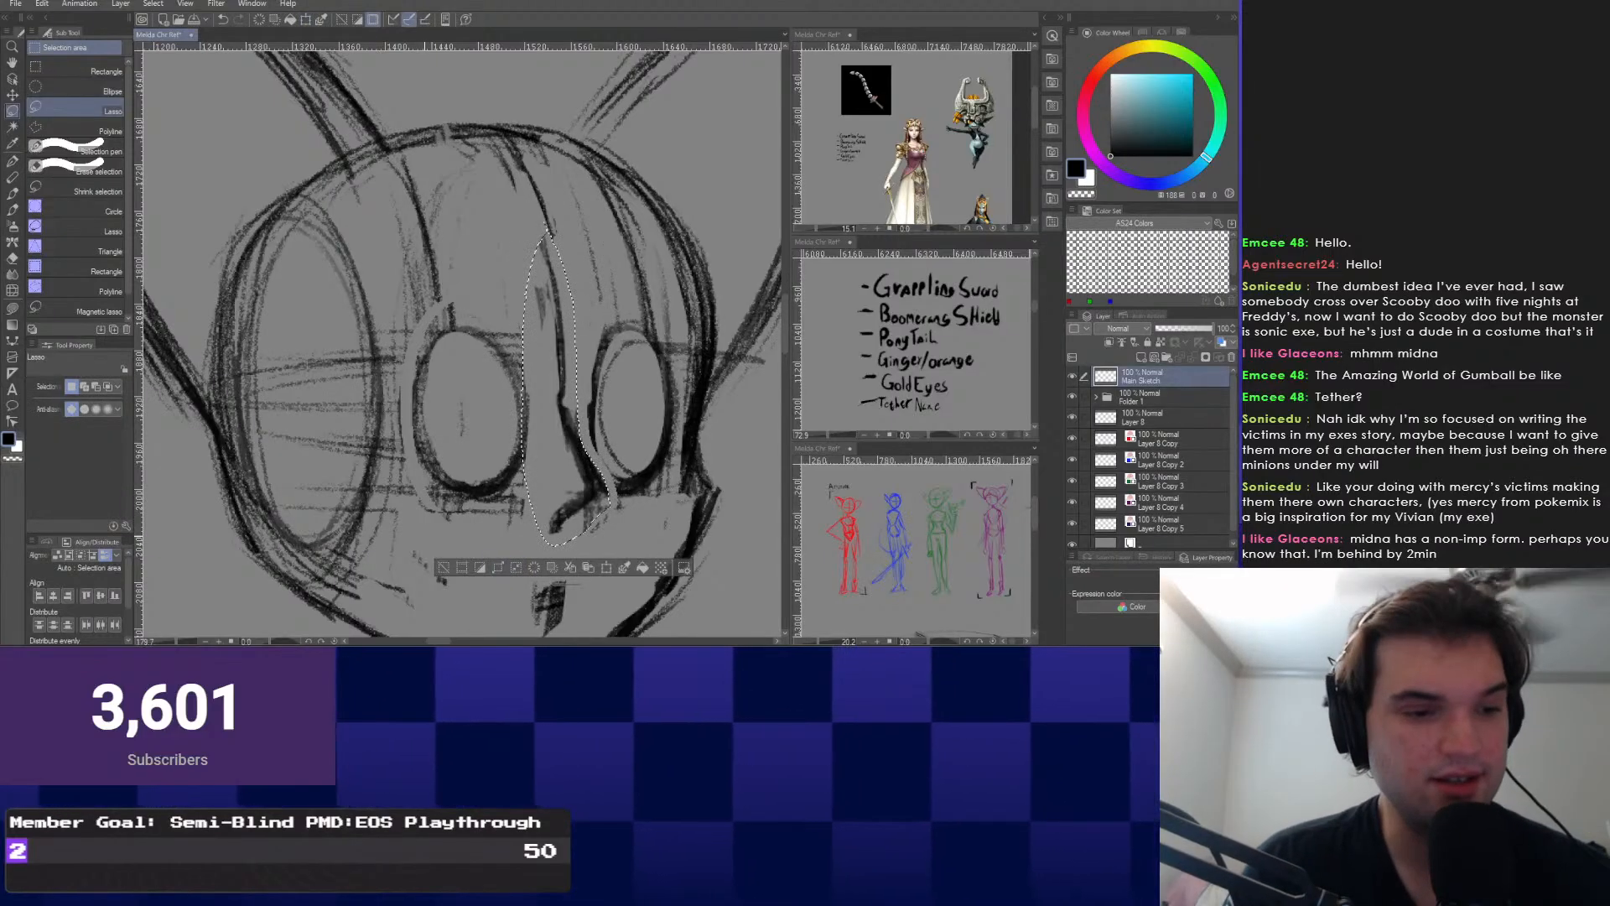
pyautogui.hotkey('ctrl', 'd')
# Erase the stray lines left of the right eye and return to the pencil.
pyautogui.press('e')
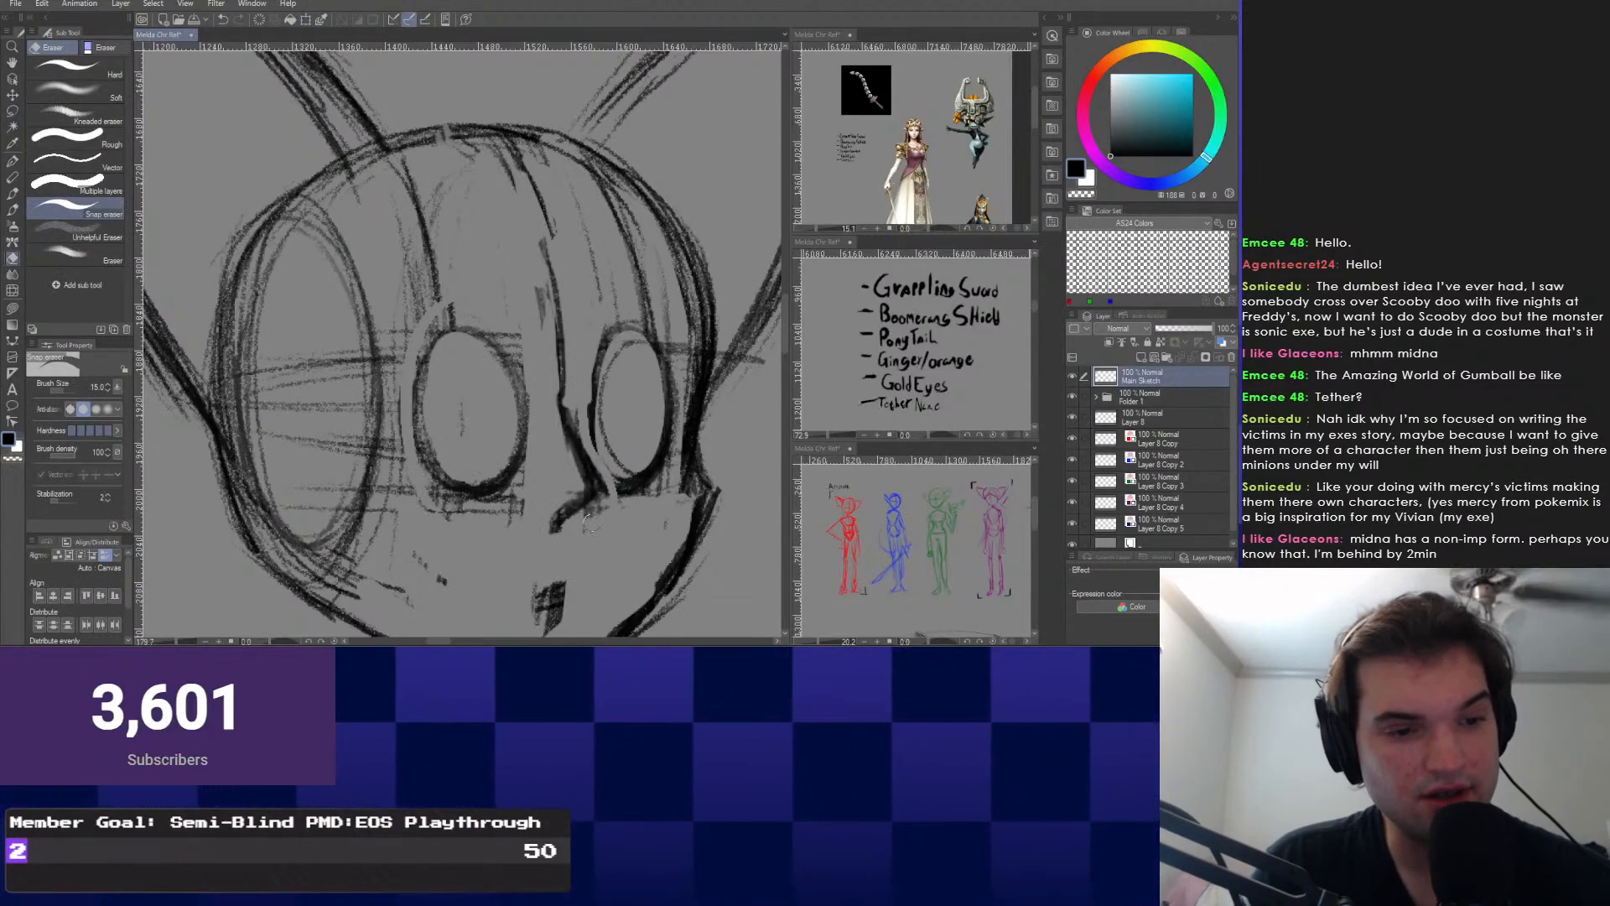
pyautogui.moveTo(606, 475); pyautogui.dragTo(583, 421)
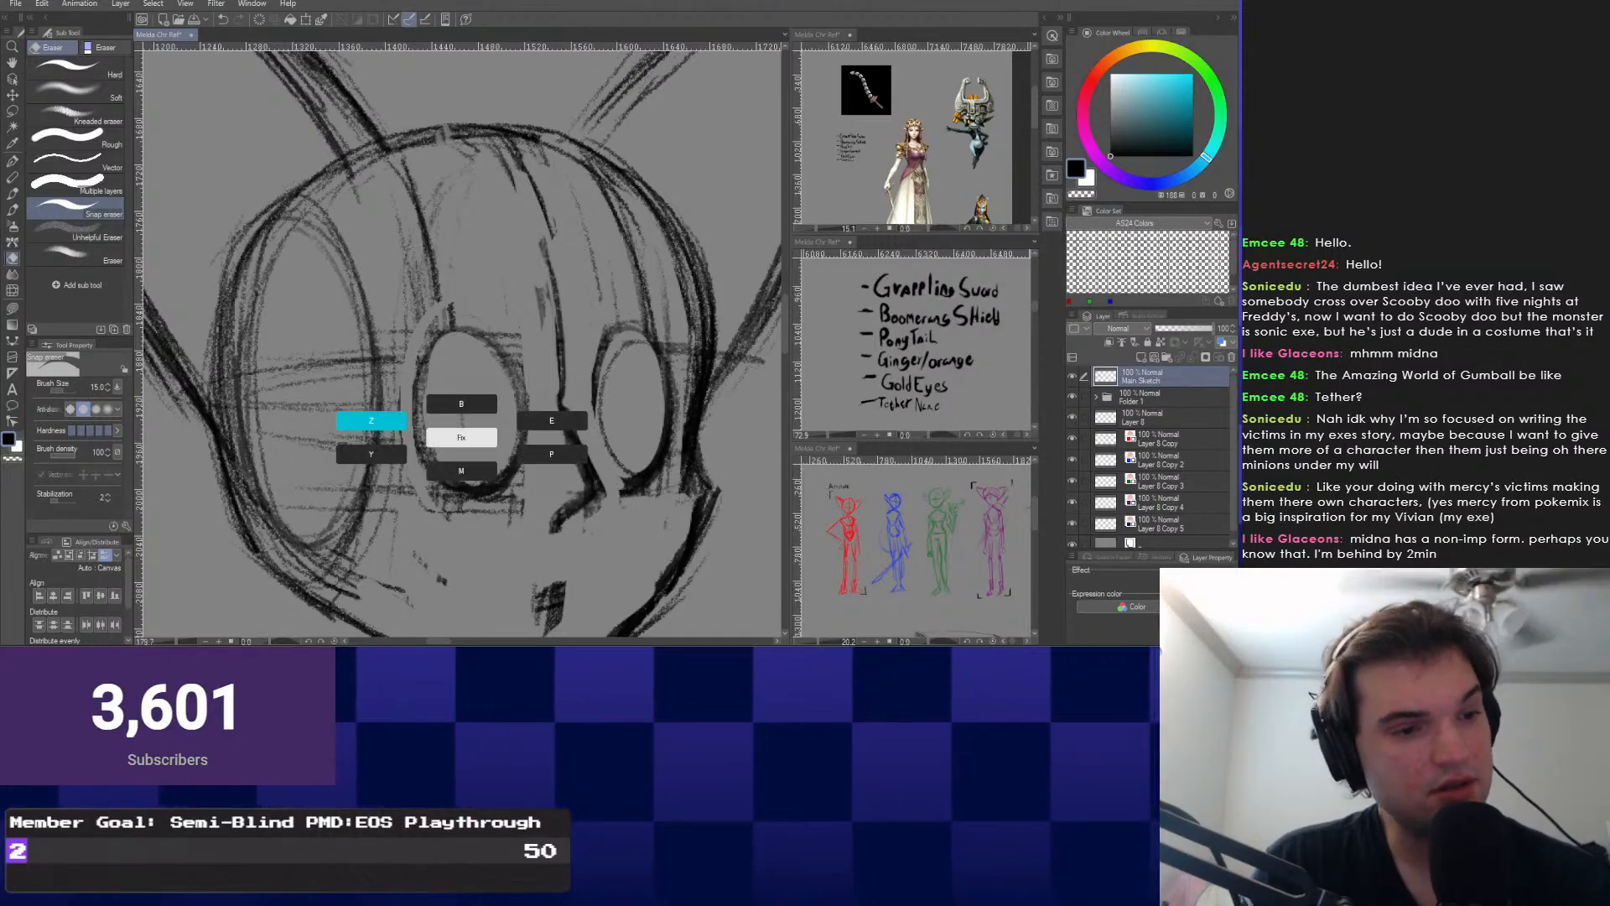
pyautogui.press('p')
pyautogui.moveTo(422, 333); pyautogui.dragTo(424, 361)
# Frame Zelda's face and Link's shoulder in the reference images.
pyautogui.moveTo(460, 456); pyautogui.dragTo(466, 497)
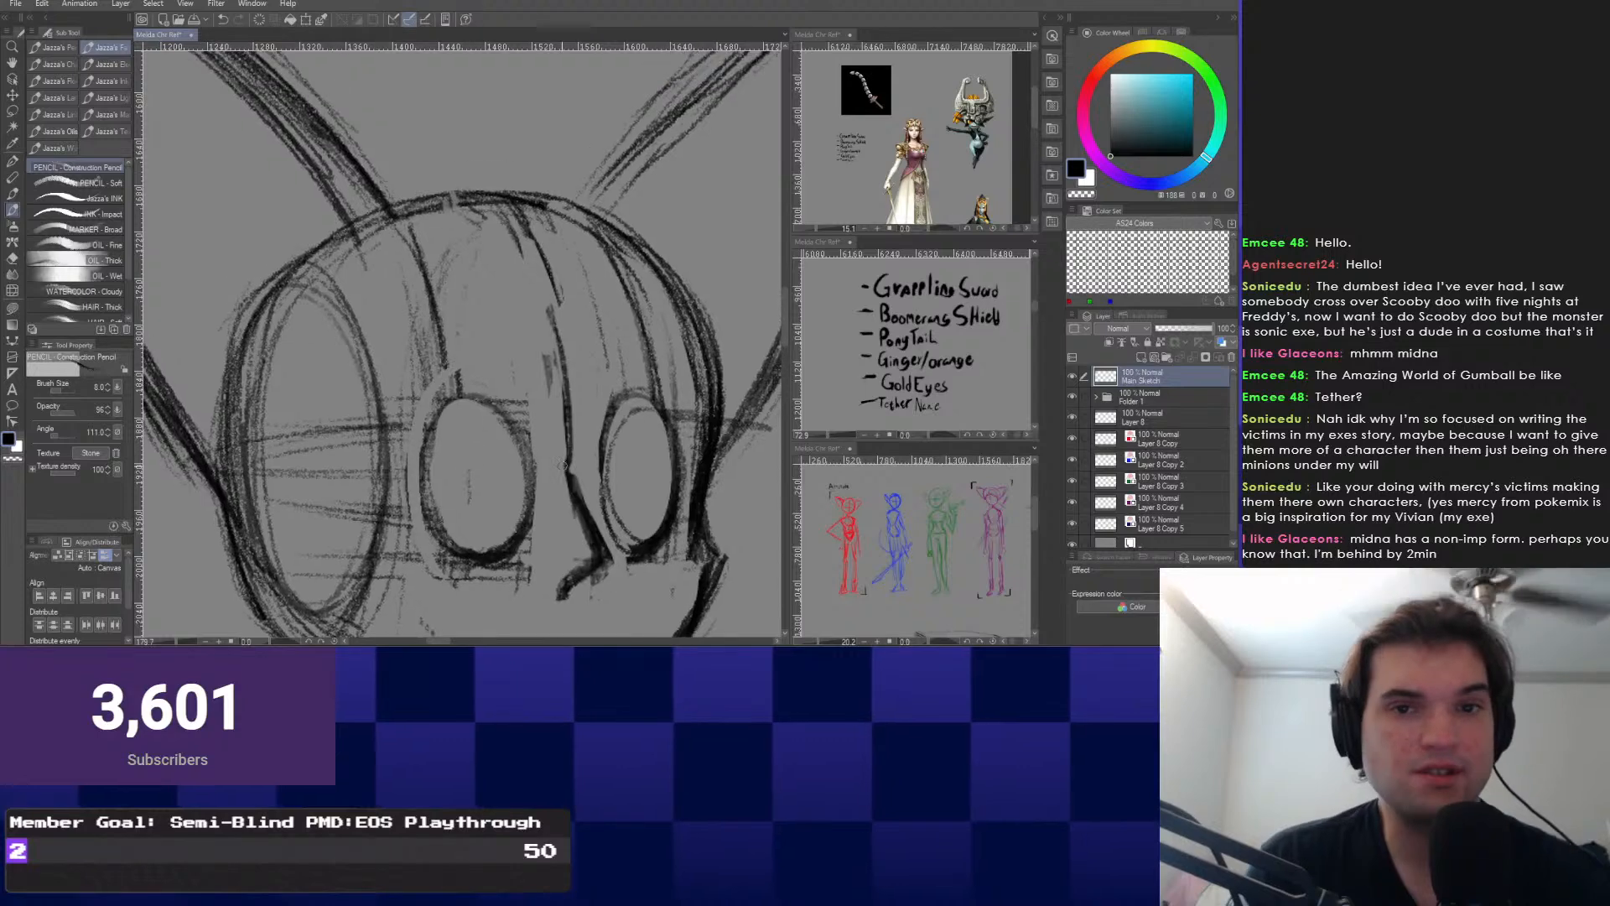
pyautogui.scroll(3, 950, 138)
pyautogui.moveTo(950, 125); pyautogui.dragTo(951, 176)
pyautogui.scroll(5, 872, 142)
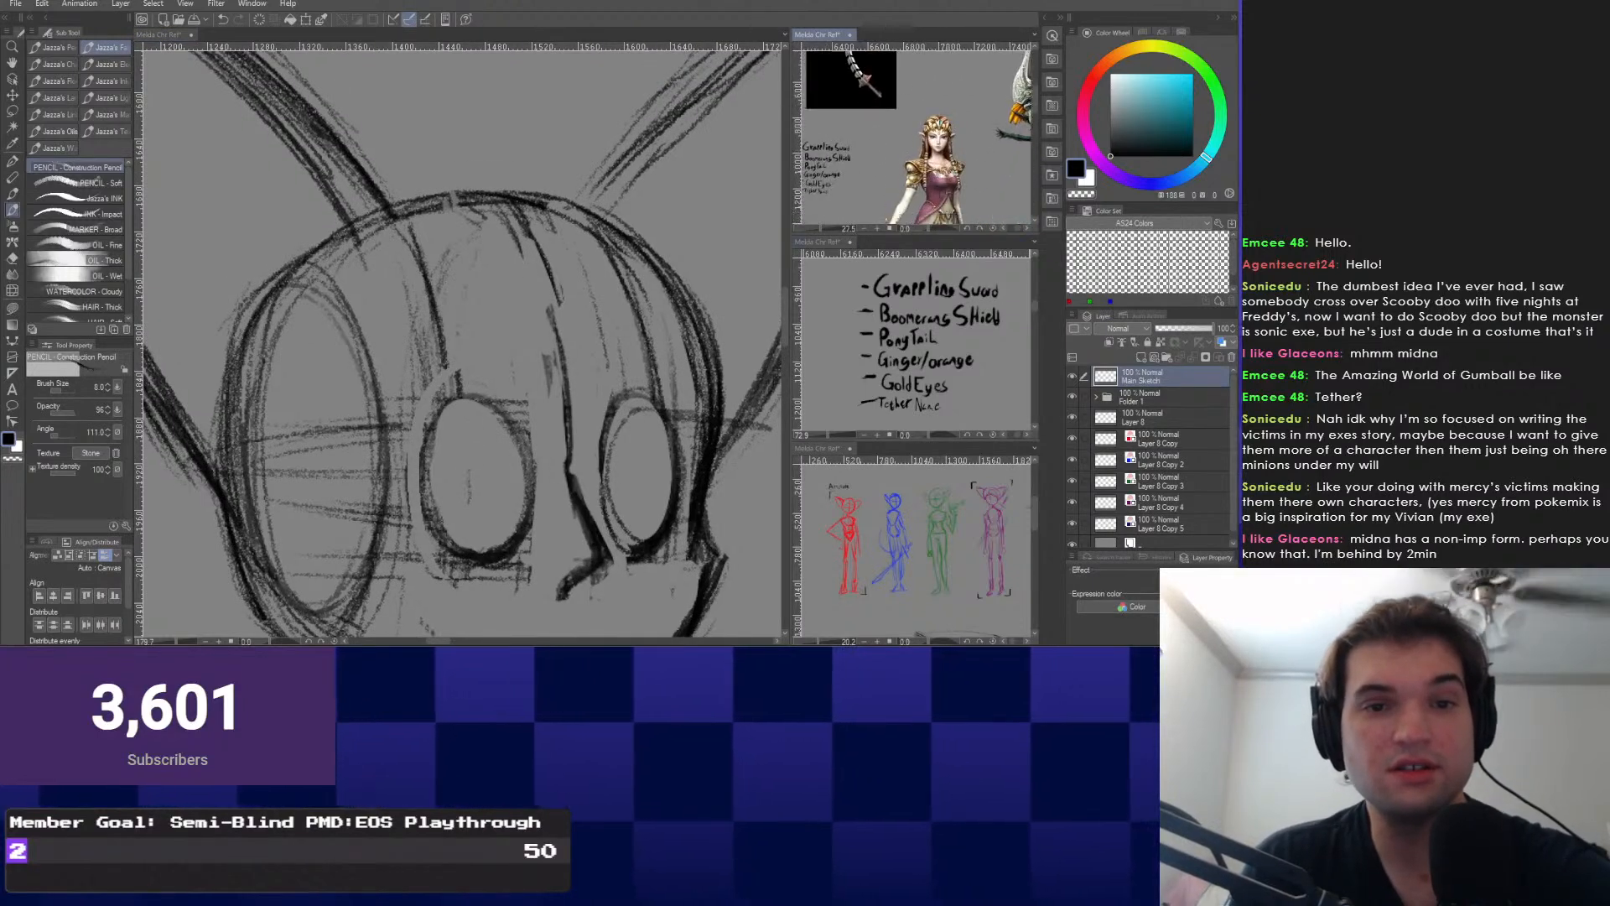
pyautogui.scroll(9, 872, 143)
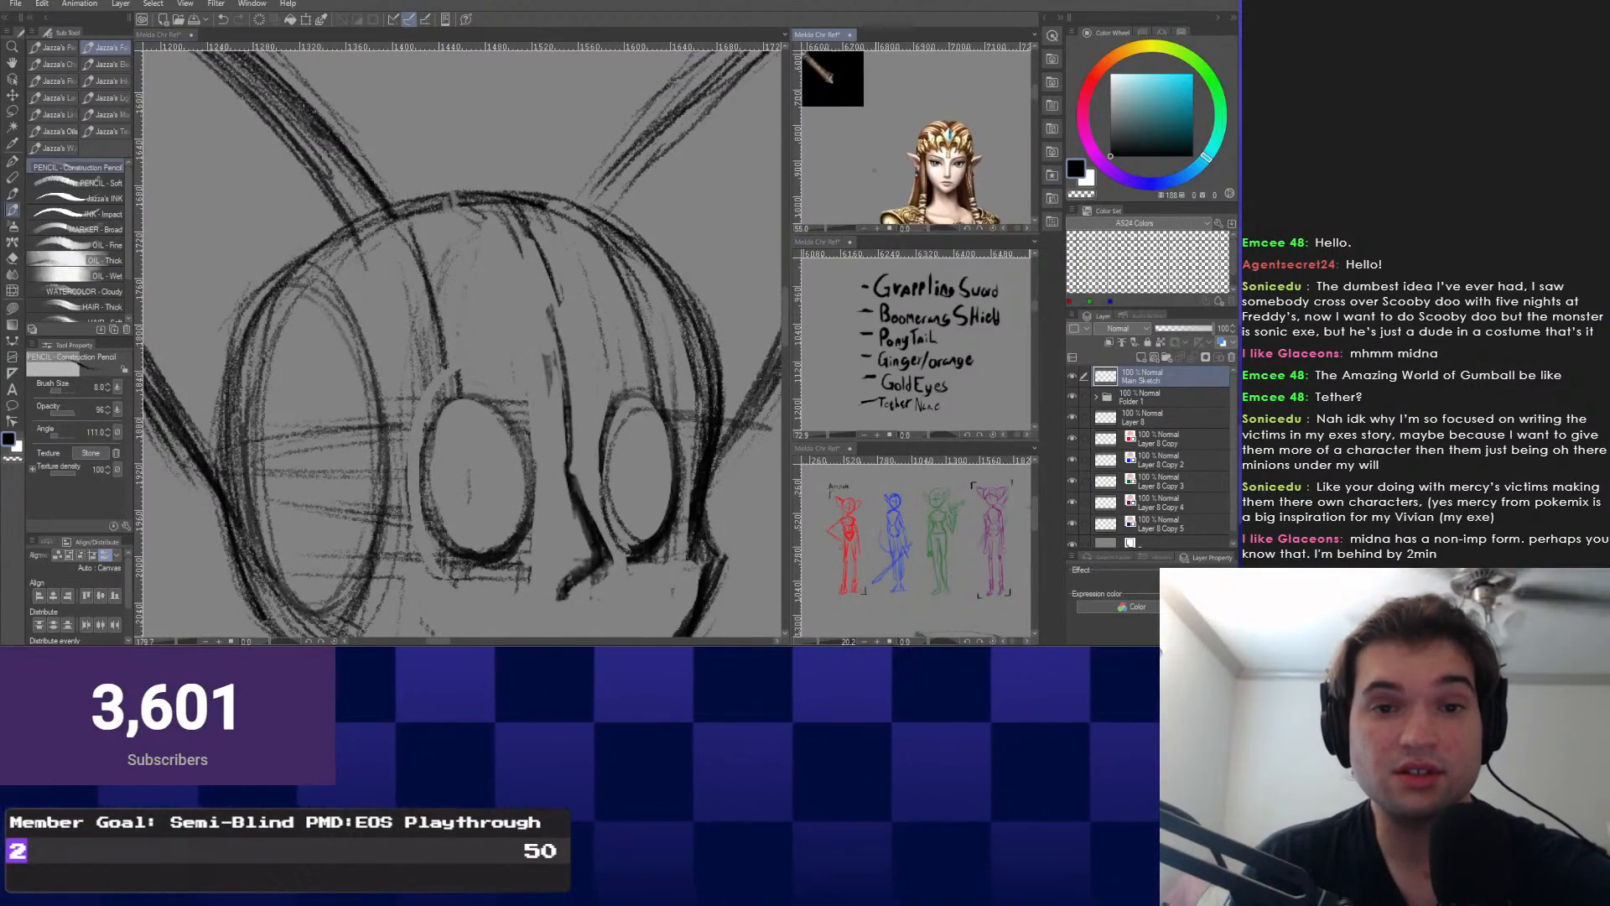
pyautogui.moveTo(976, 177); pyautogui.dragTo(939, 126)
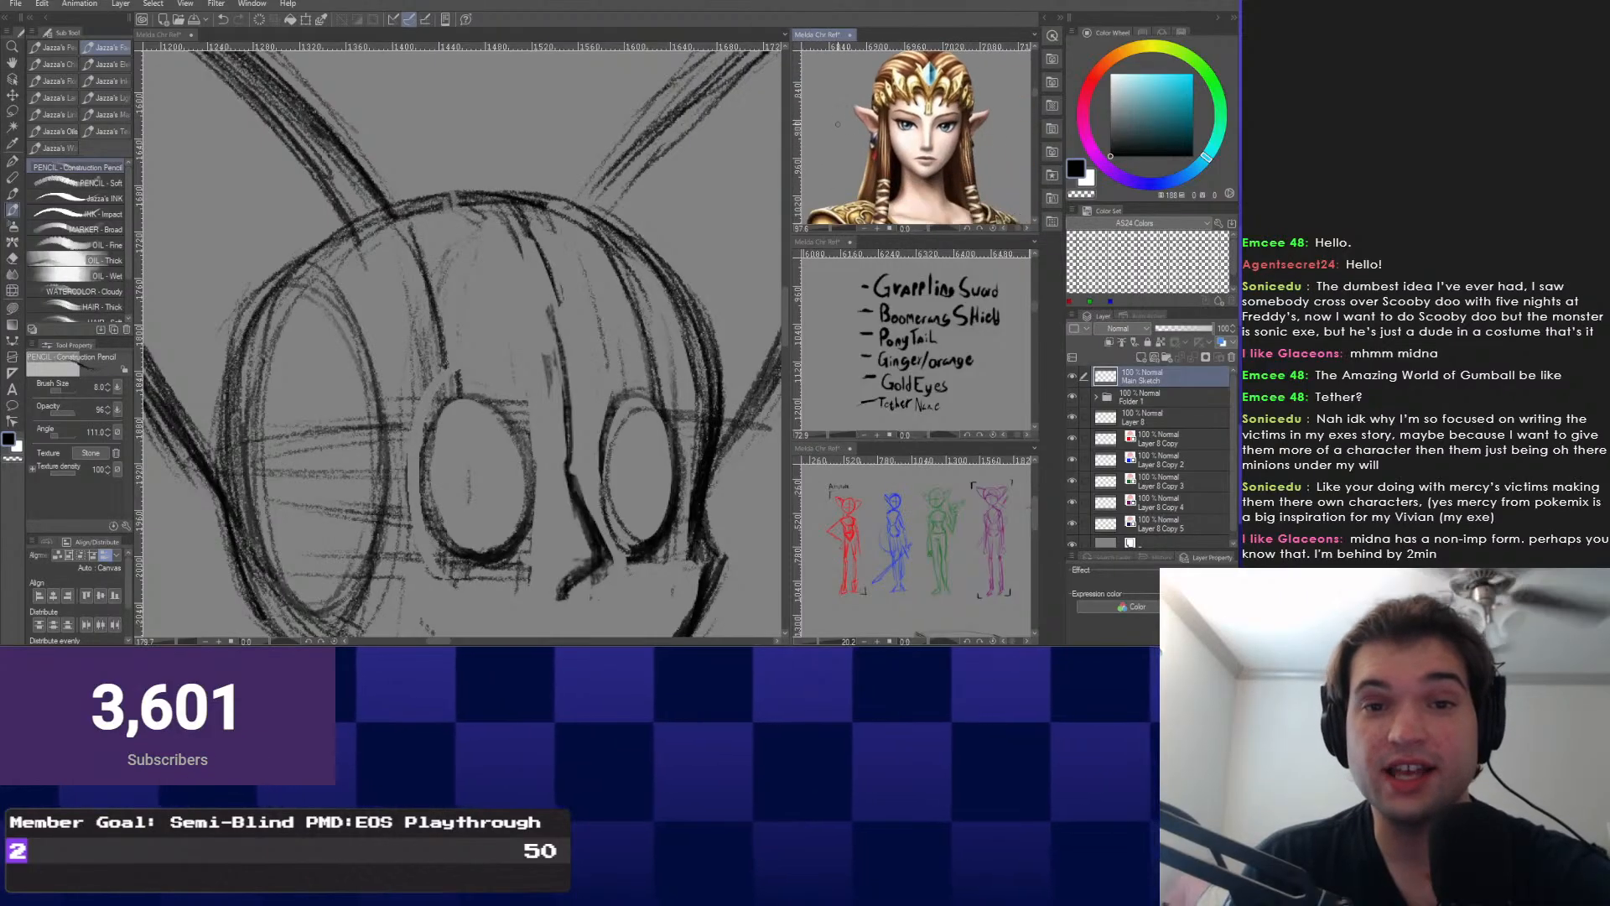
pyautogui.scroll(1, 931, 134)
pyautogui.scroll(-8, 889, 276)
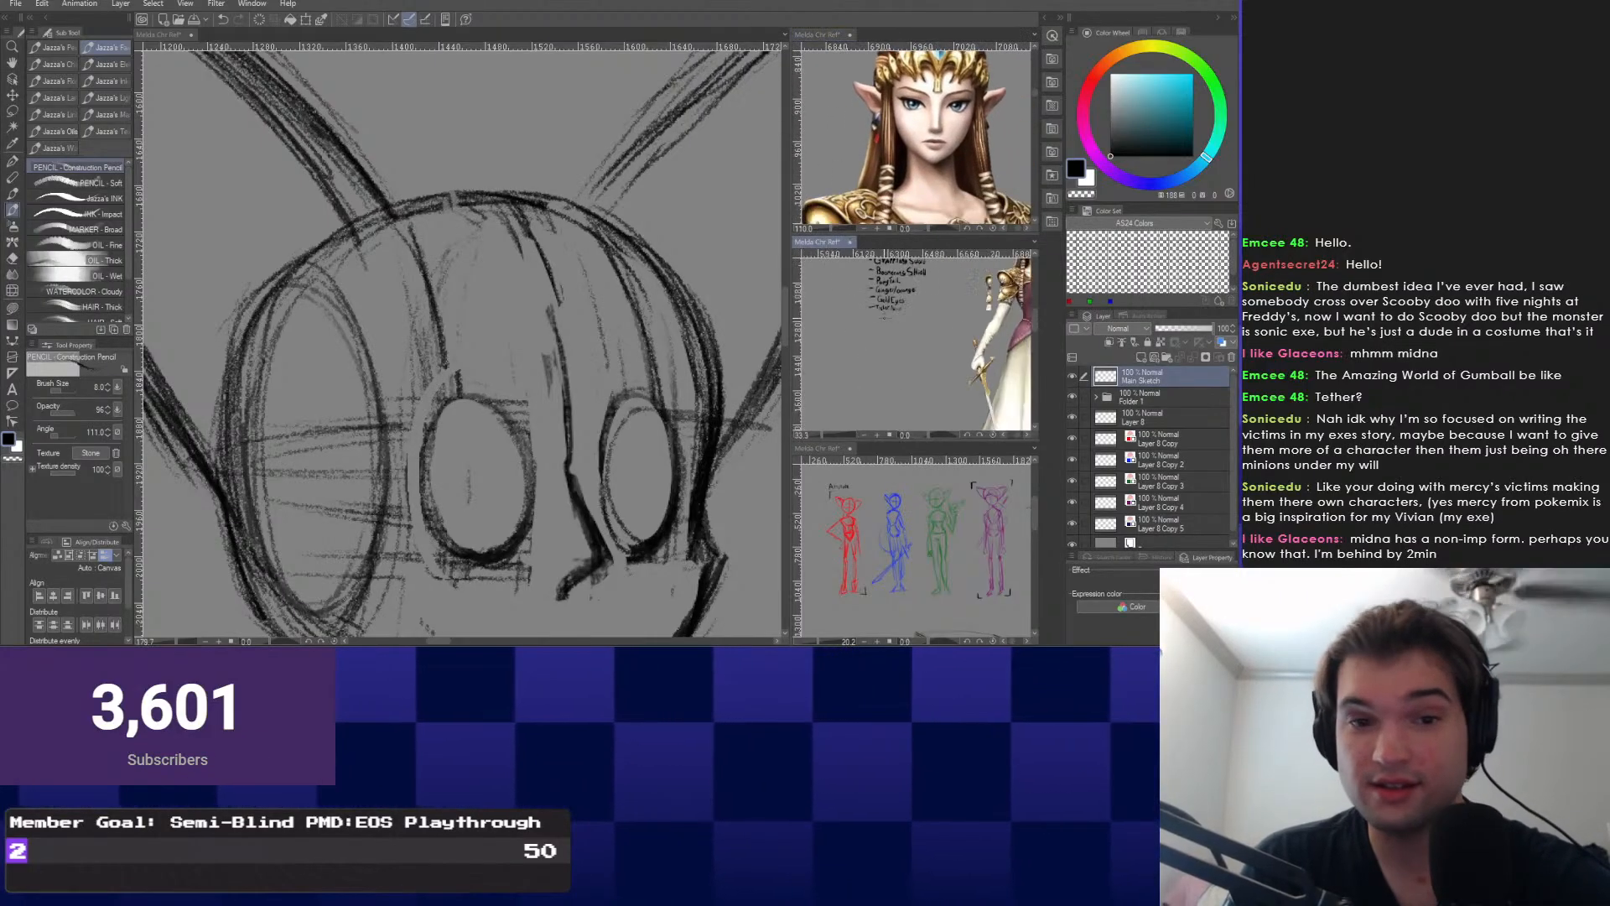
pyautogui.moveTo(935, 394); pyautogui.dragTo(922, 276)
pyautogui.scroll(10, 914, 378)
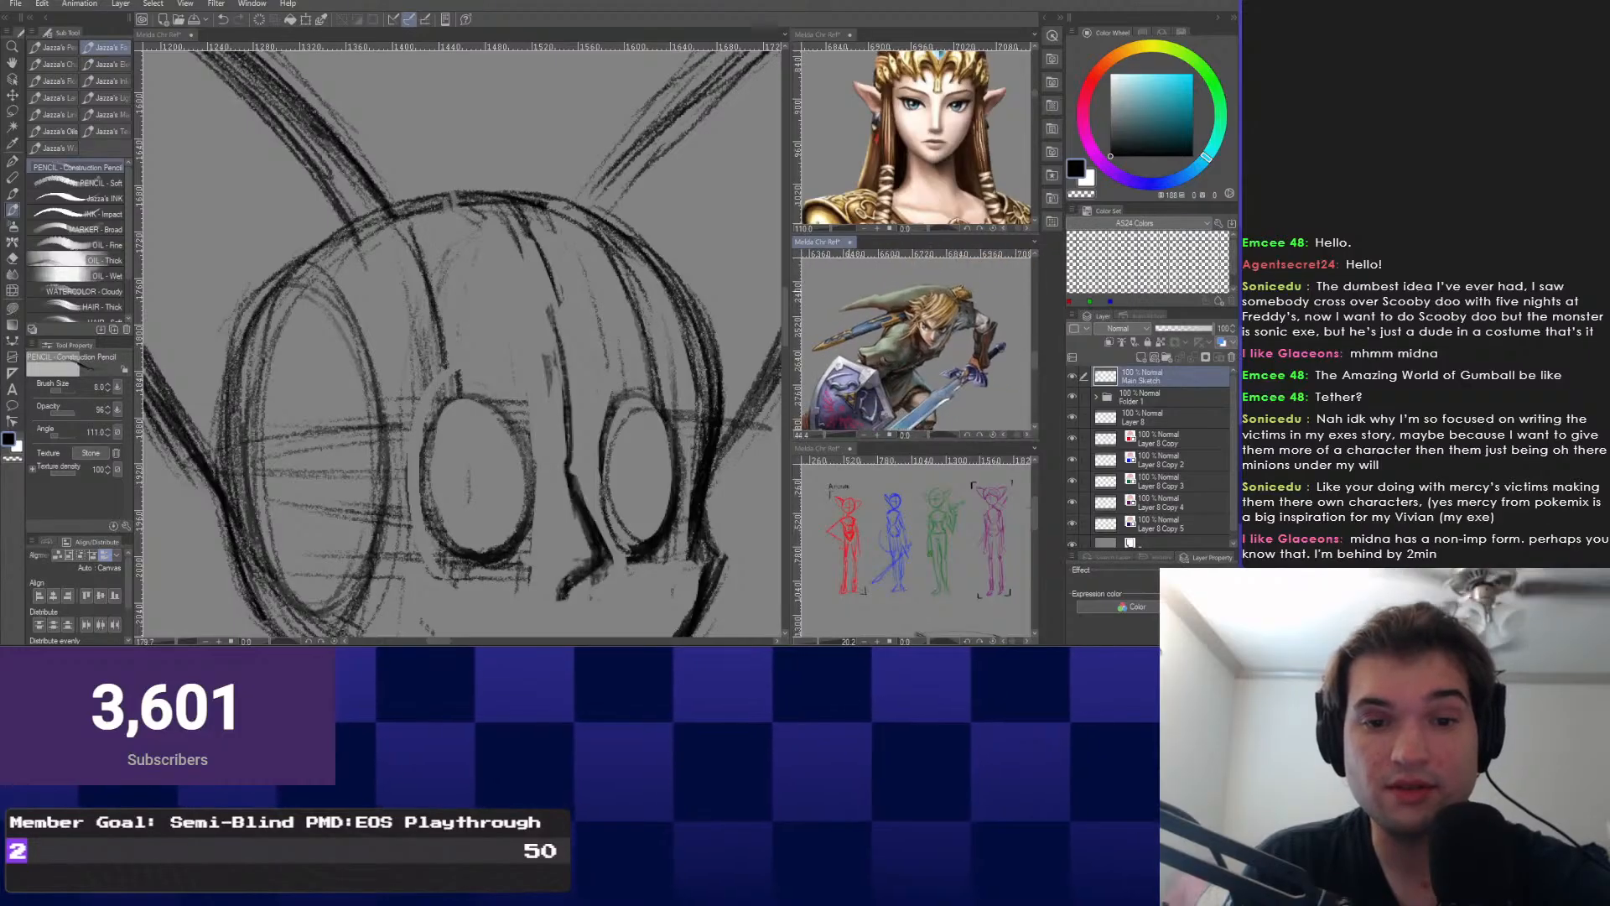
pyautogui.scroll(1, 883, 342)
pyautogui.moveTo(882, 341); pyautogui.dragTo(886, 355)
# Reframe the face sketch and undo the stray mark by the left eye.
pyautogui.moveTo(474, 432); pyautogui.dragTo(487, 445)
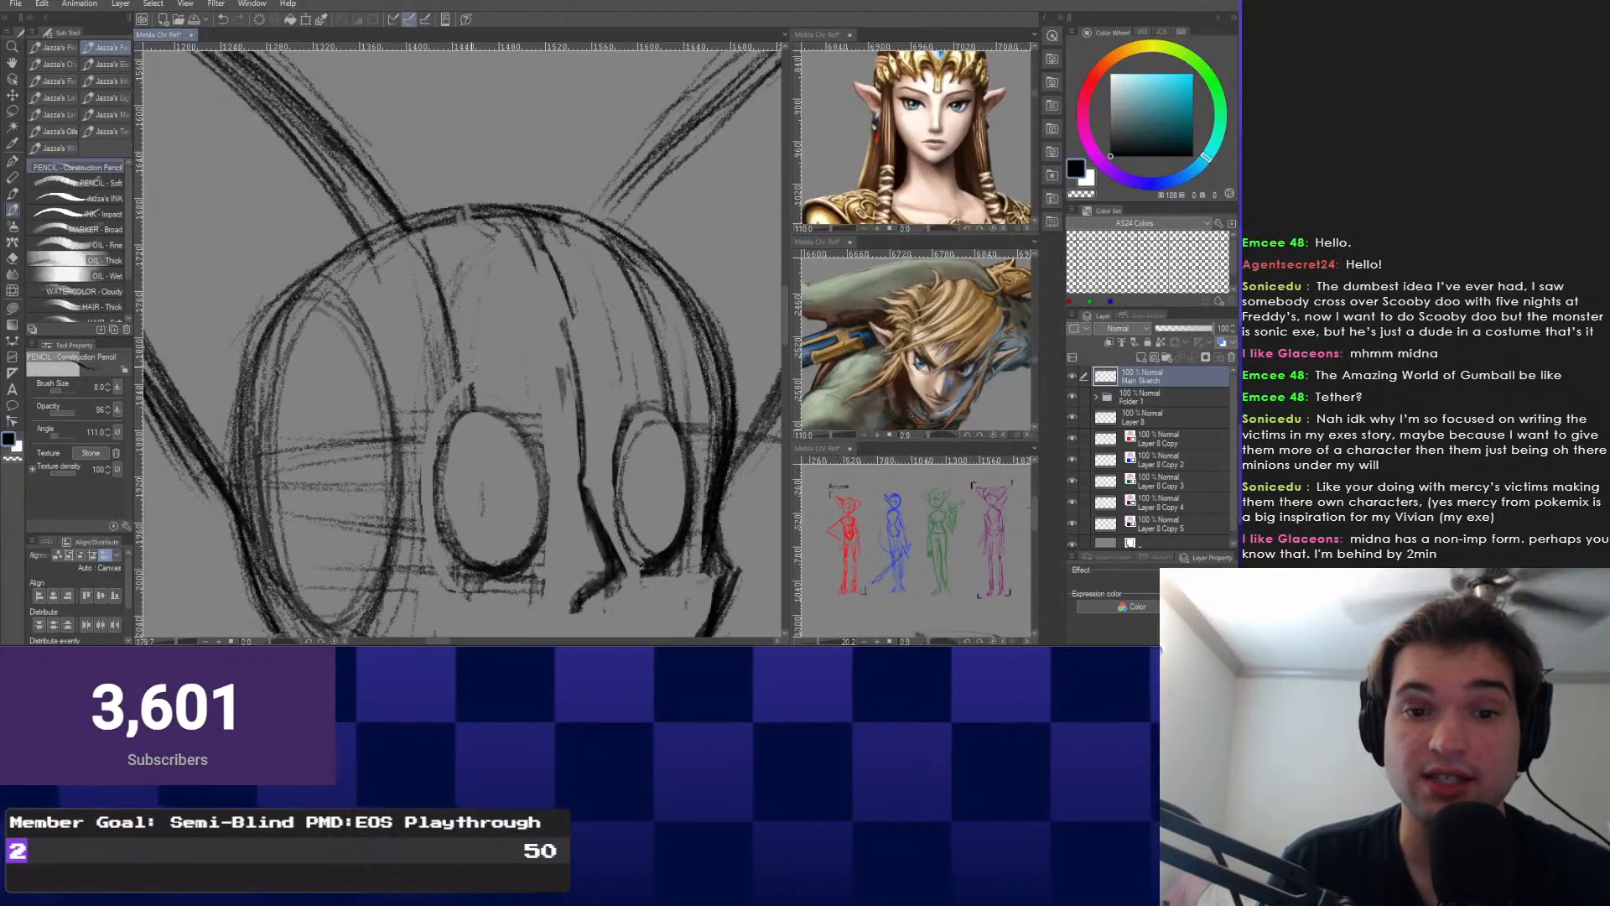
pyautogui.moveTo(467, 394); pyautogui.dragTo(476, 344)
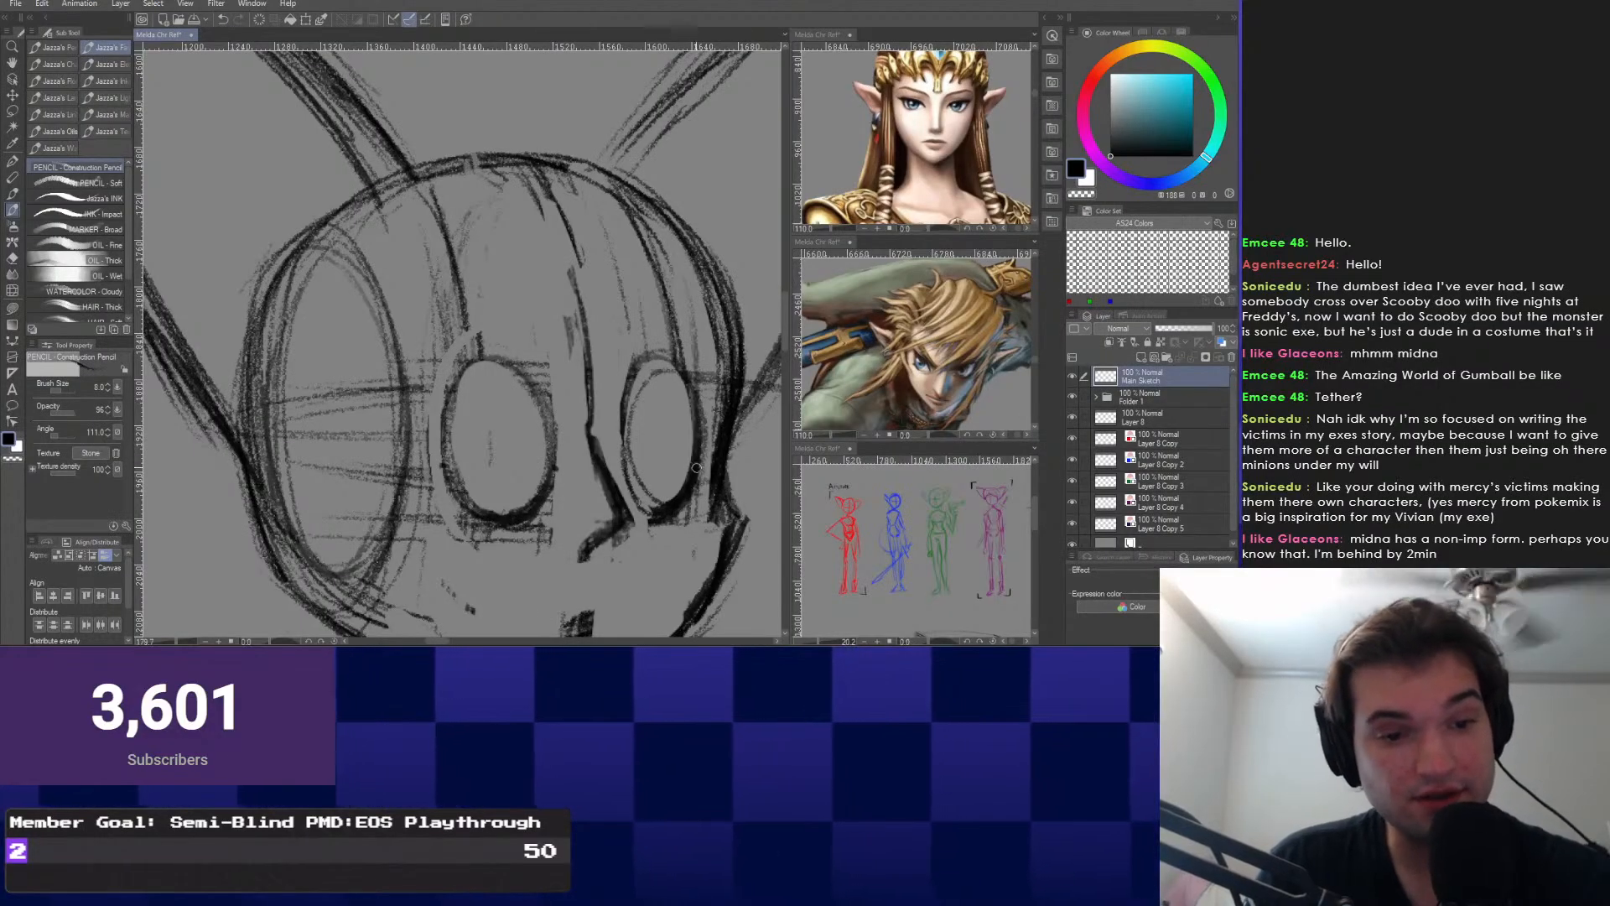
pyautogui.moveTo(498, 419)
pyautogui.mouseDown()
pyautogui.moveTo(540, 475)
pyautogui.moveTo(532, 426)
pyautogui.moveTo(518, 458)
pyautogui.mouseUp()
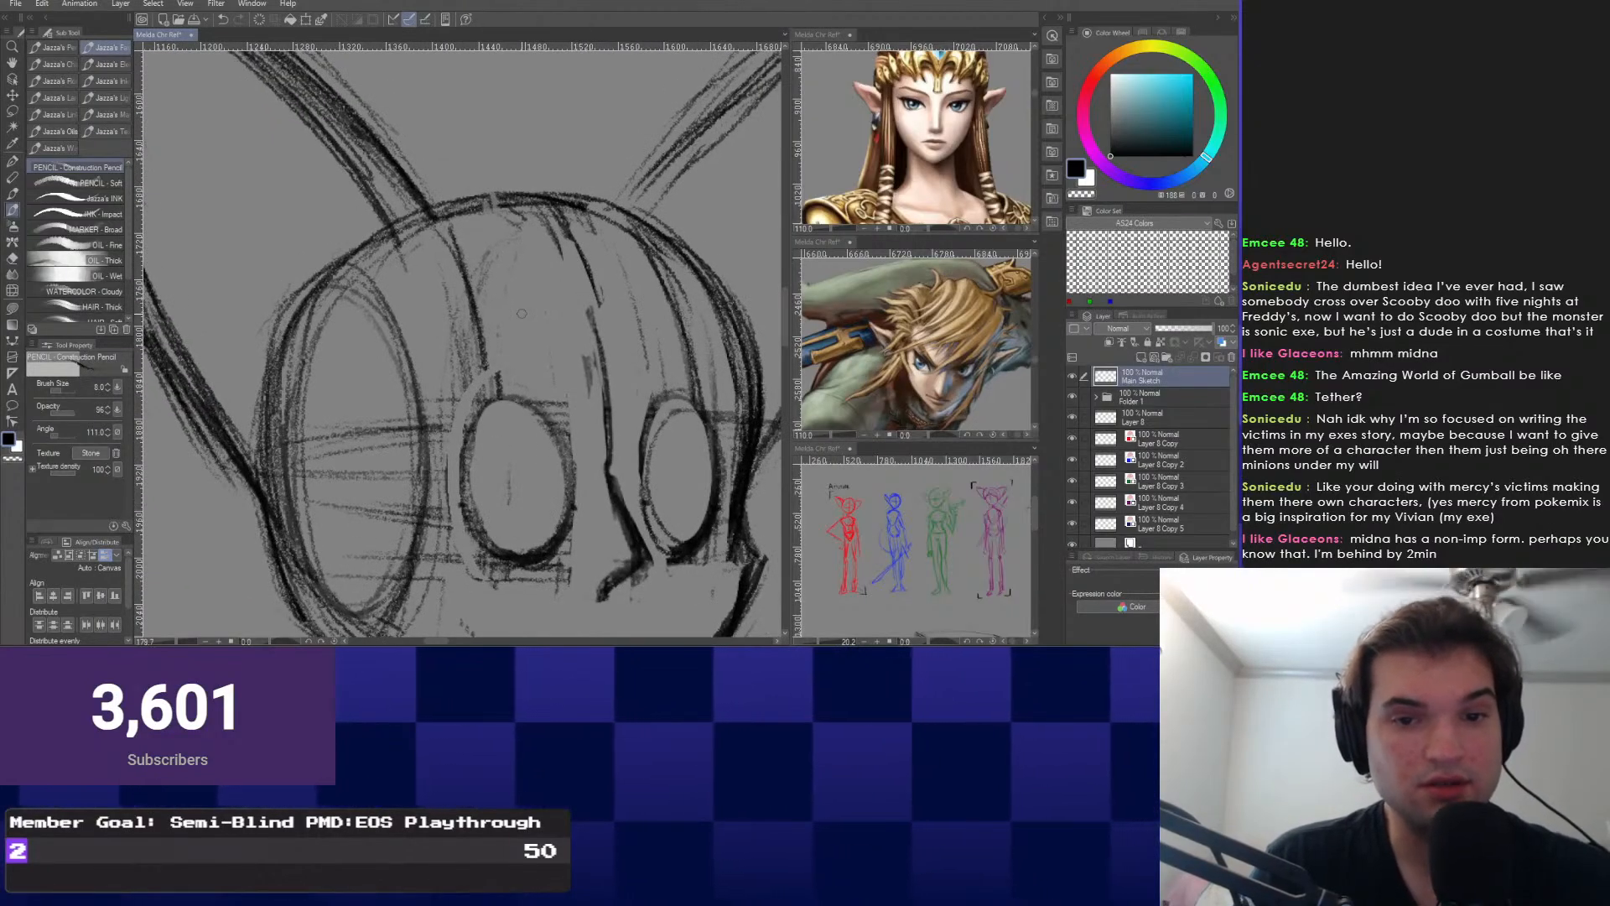
pyautogui.scroll(-1, 476, 289)
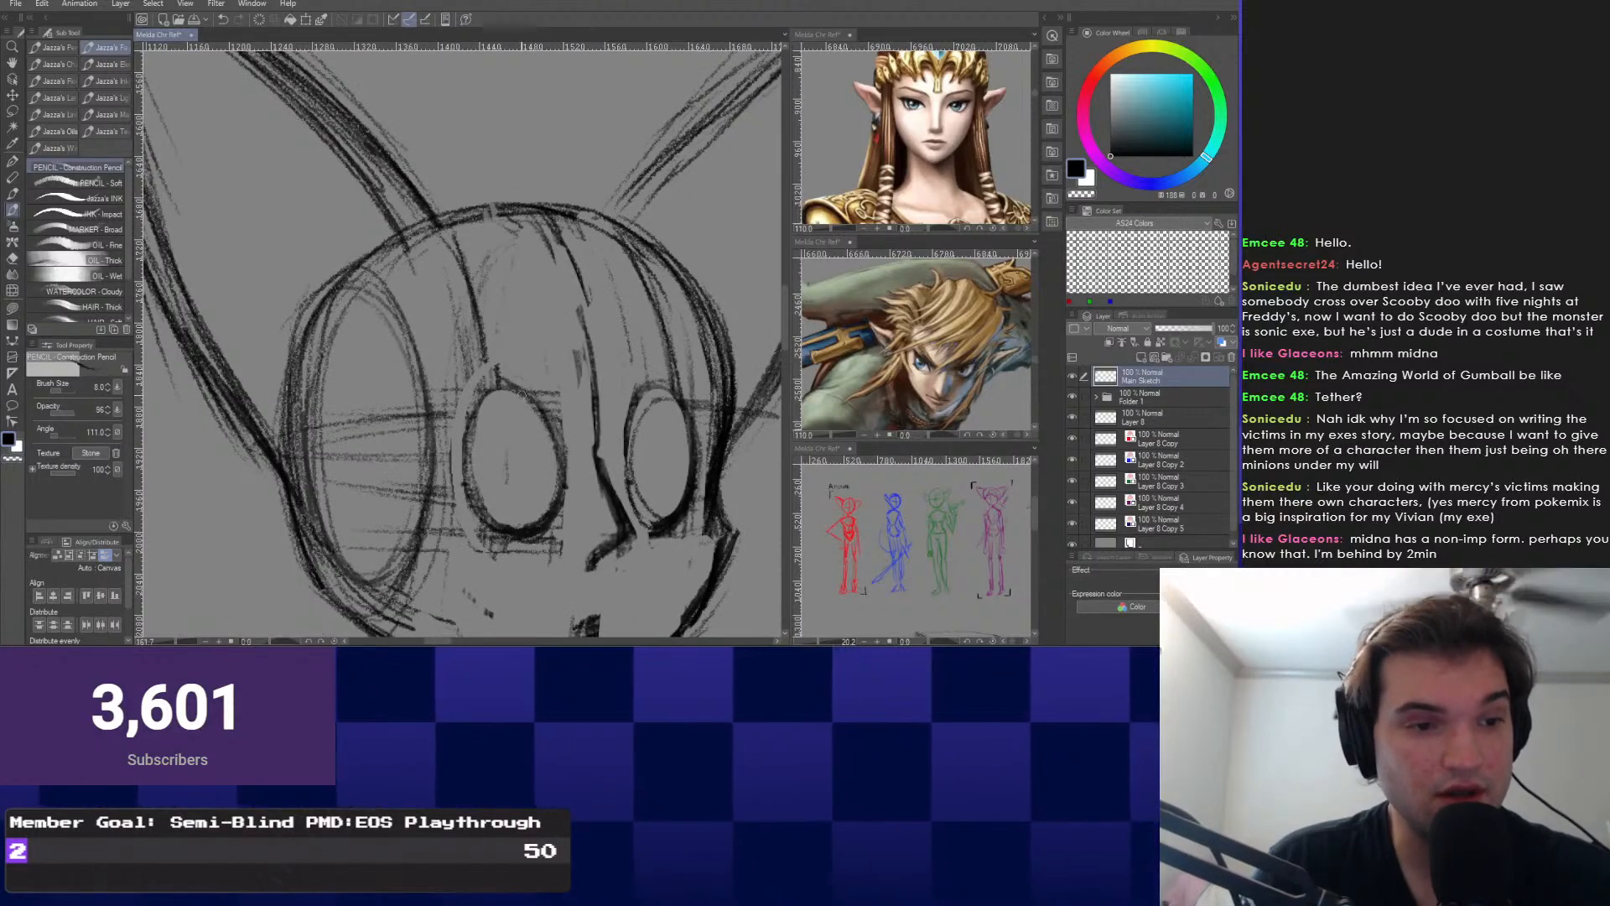
pyautogui.hotkey('ctrl', 'z')
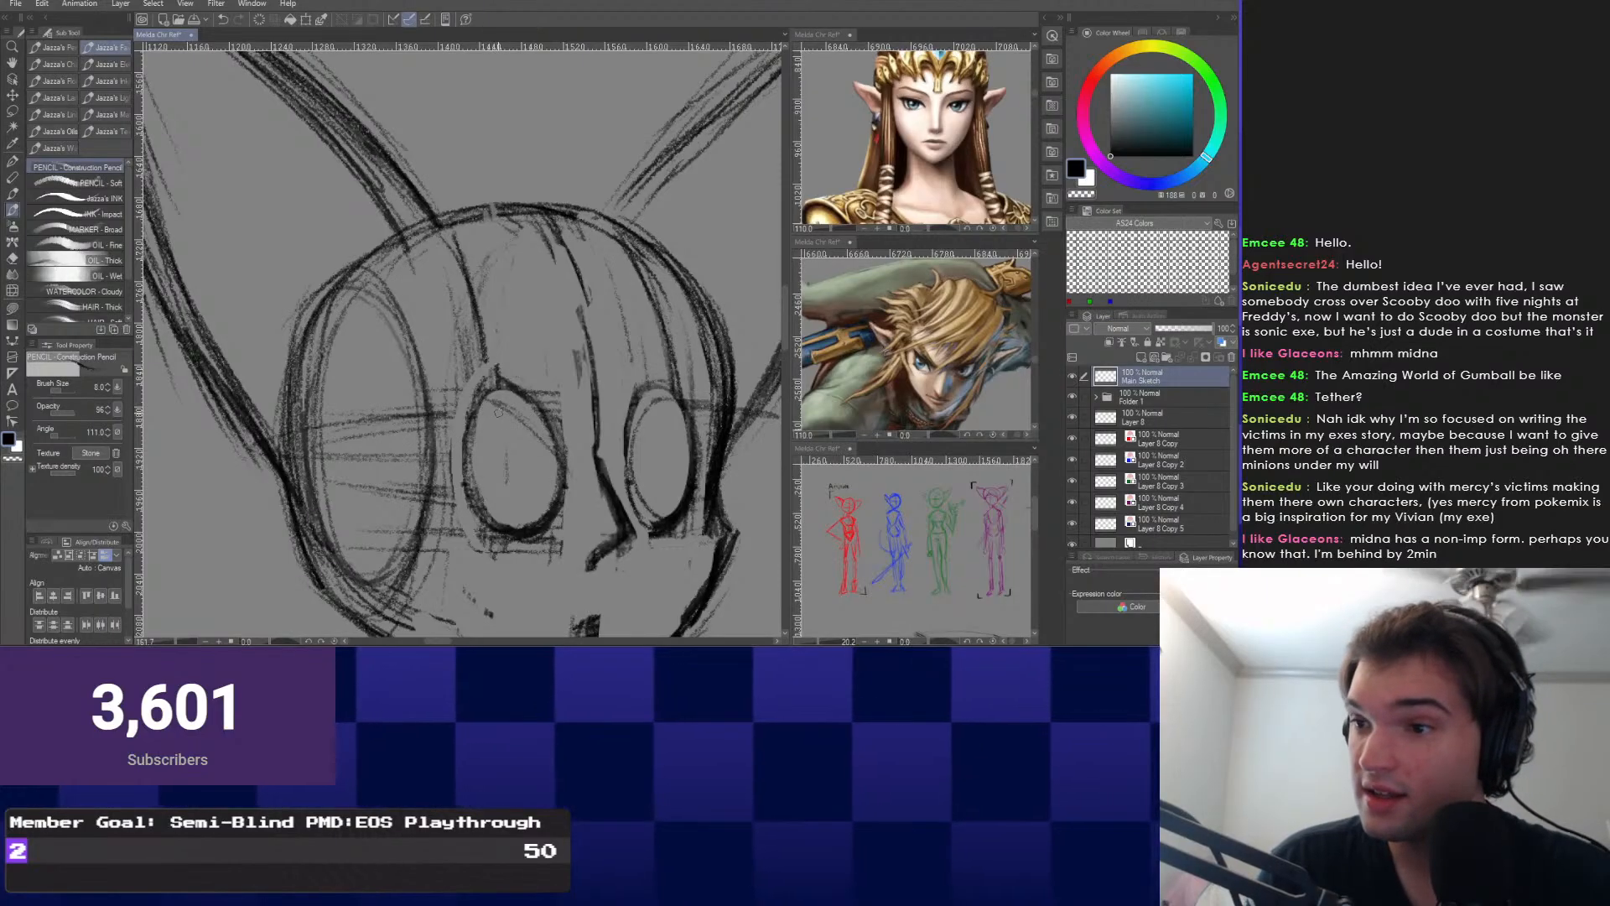
pyautogui.scroll(-1, 505, 424)
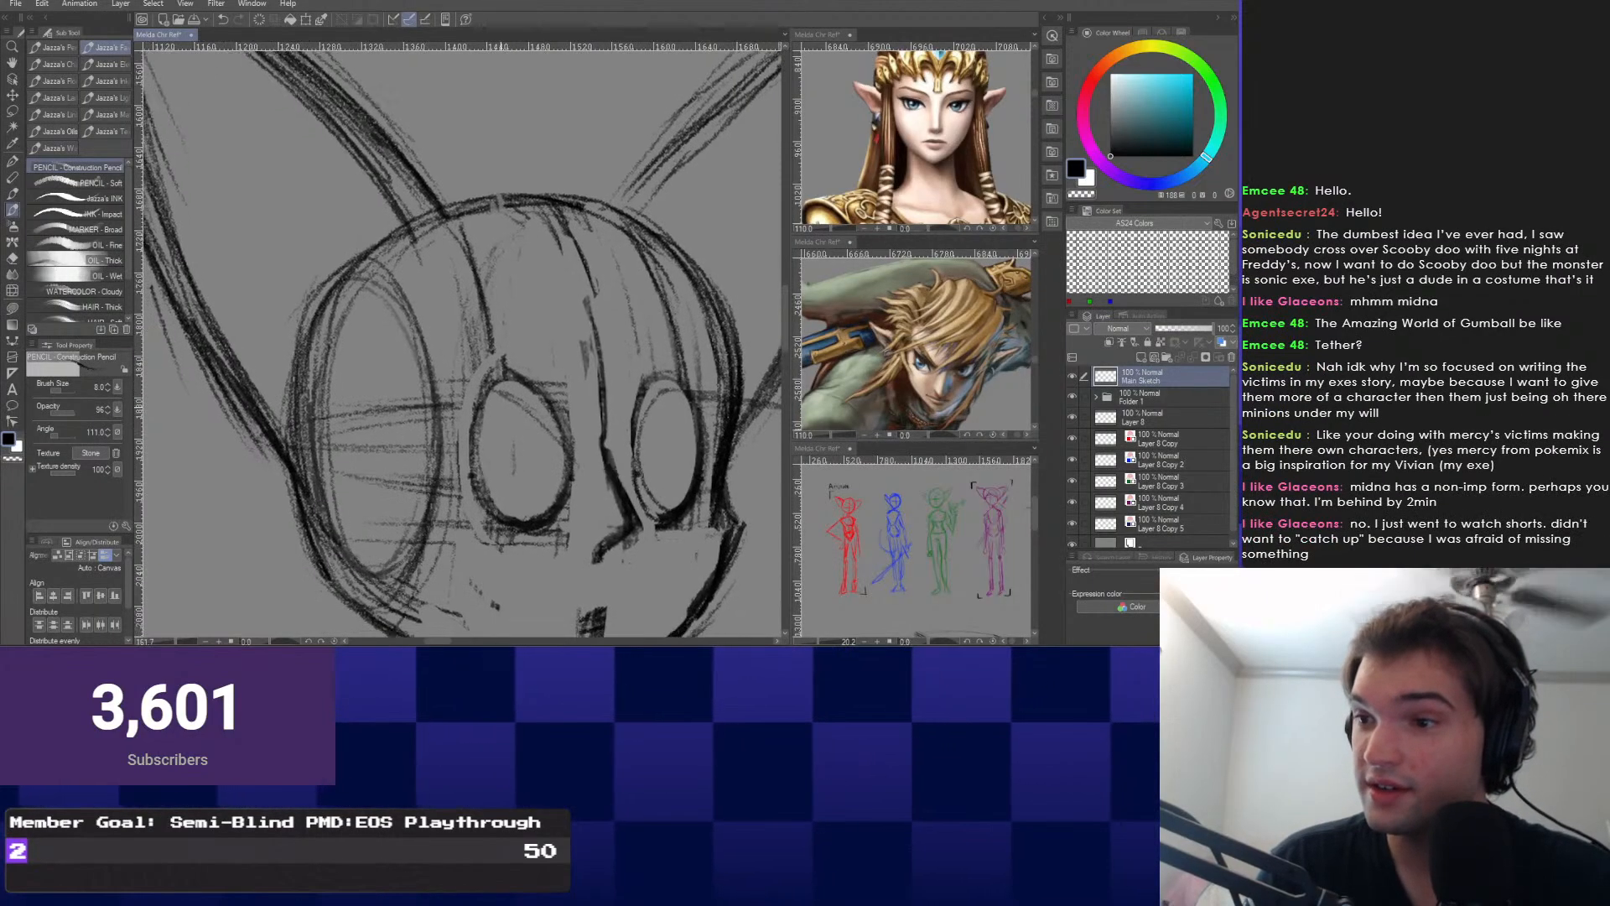
pyautogui.scroll(3, 505, 424)
pyautogui.scroll(-1, 504, 424)
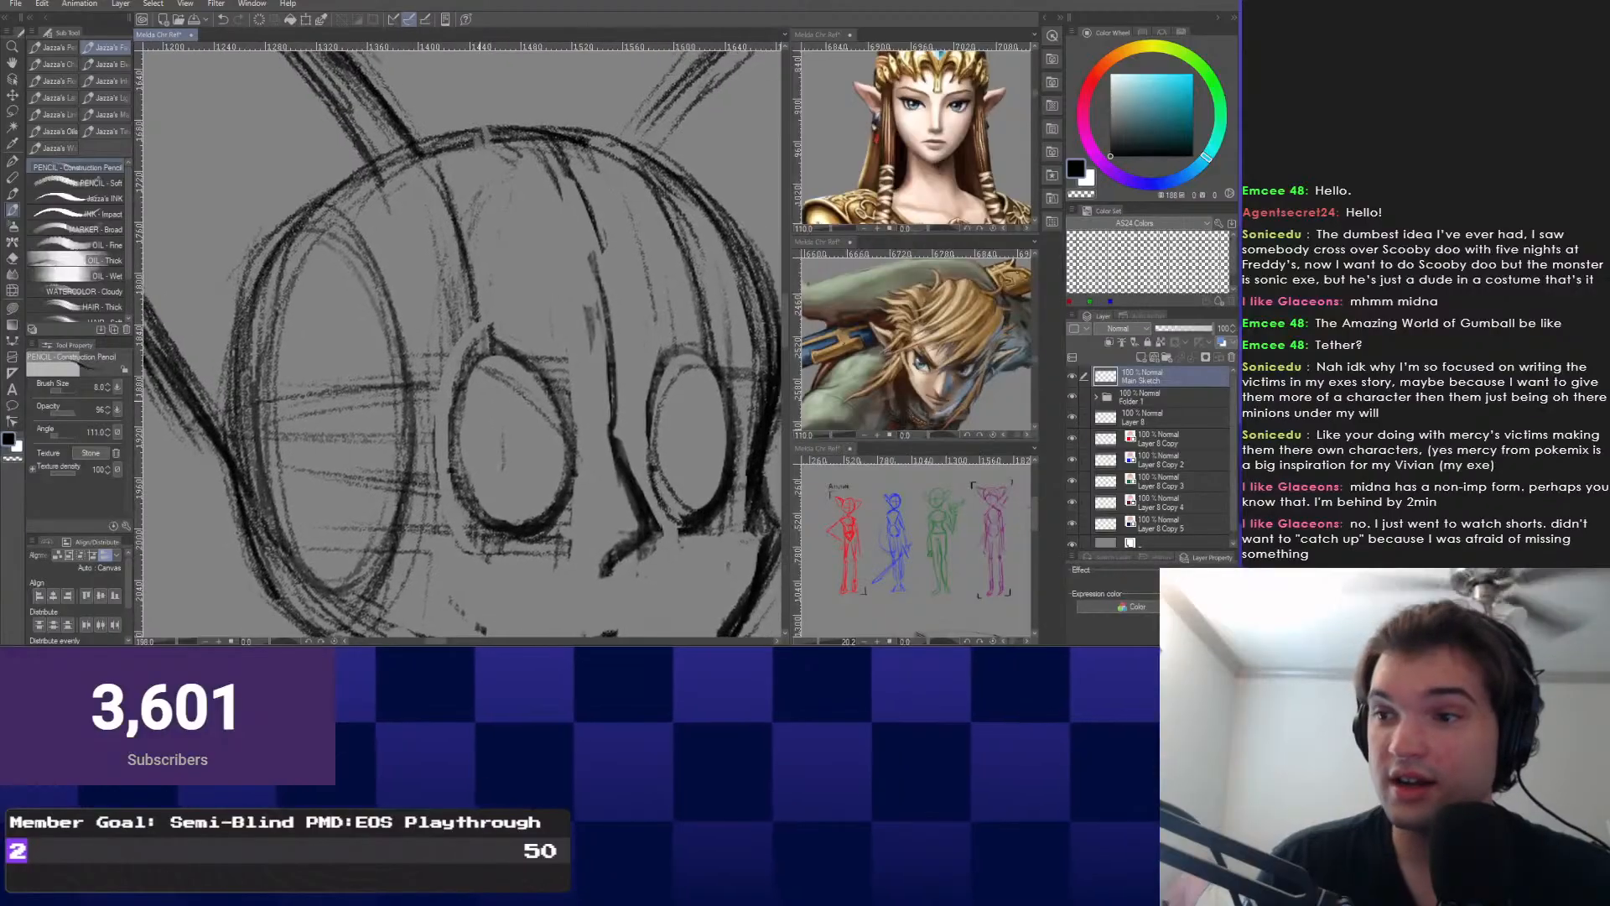
pyautogui.scroll(1, 505, 424)
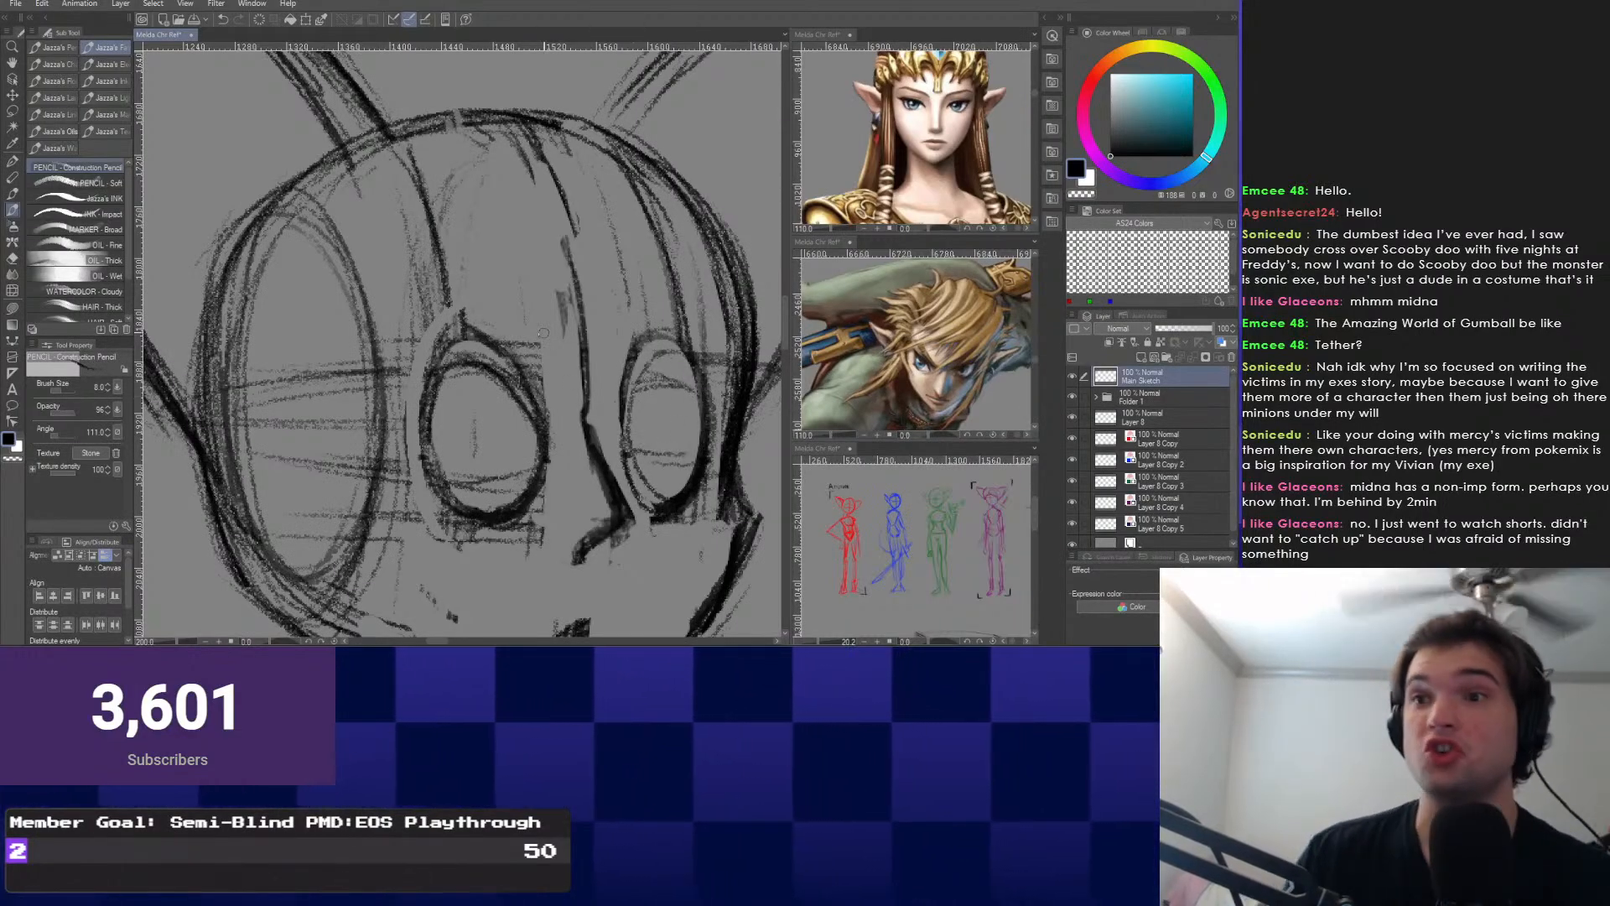
pyautogui.scroll(-5, 543, 332)
pyautogui.moveTo(377, 503)
pyautogui.mouseDown()
pyautogui.moveTo(539, 364)
pyautogui.moveTo(711, 146)
pyautogui.mouseUp()
# Draw two tall oval practice eyes on blank canvas and shade a pupil in each.
pyautogui.scroll(1, 445, 347)
pyautogui.moveTo(433, 380); pyautogui.dragTo(470, 387)
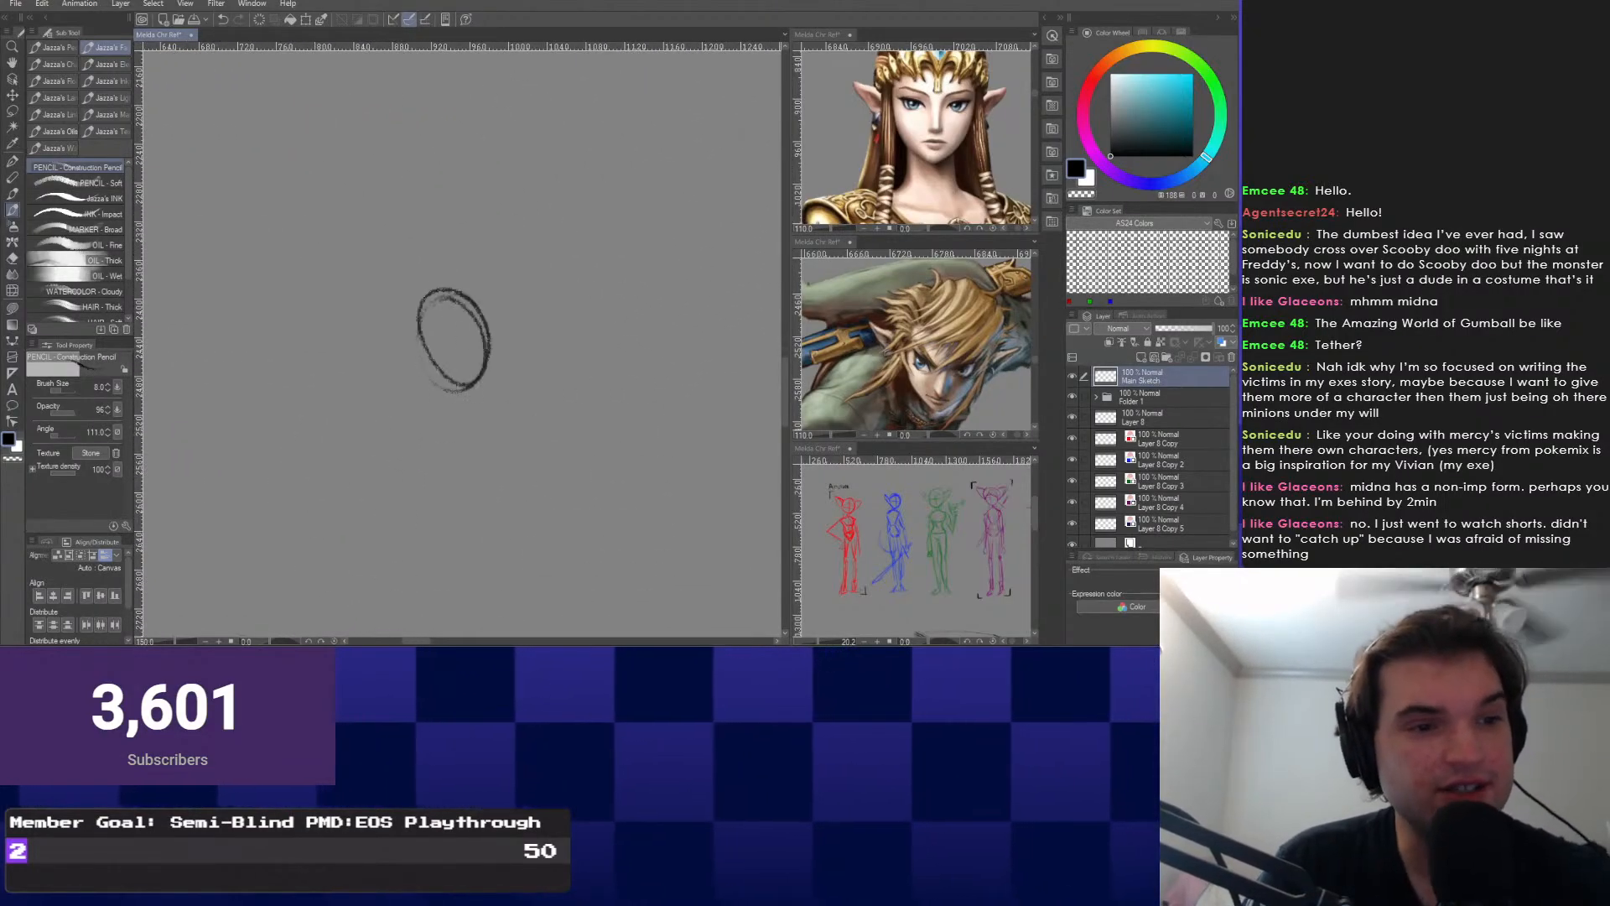
pyautogui.hotkey('ctrl', 'z')
pyautogui.moveTo(482, 290)
pyautogui.mouseDown()
pyautogui.moveTo(436, 384)
pyautogui.moveTo(485, 293)
pyautogui.moveTo(587, 294)
pyautogui.moveTo(545, 352)
pyautogui.mouseUp()
pyautogui.hotkey('ctrl', 'z')
pyautogui.moveTo(579, 275); pyautogui.dragTo(547, 277)
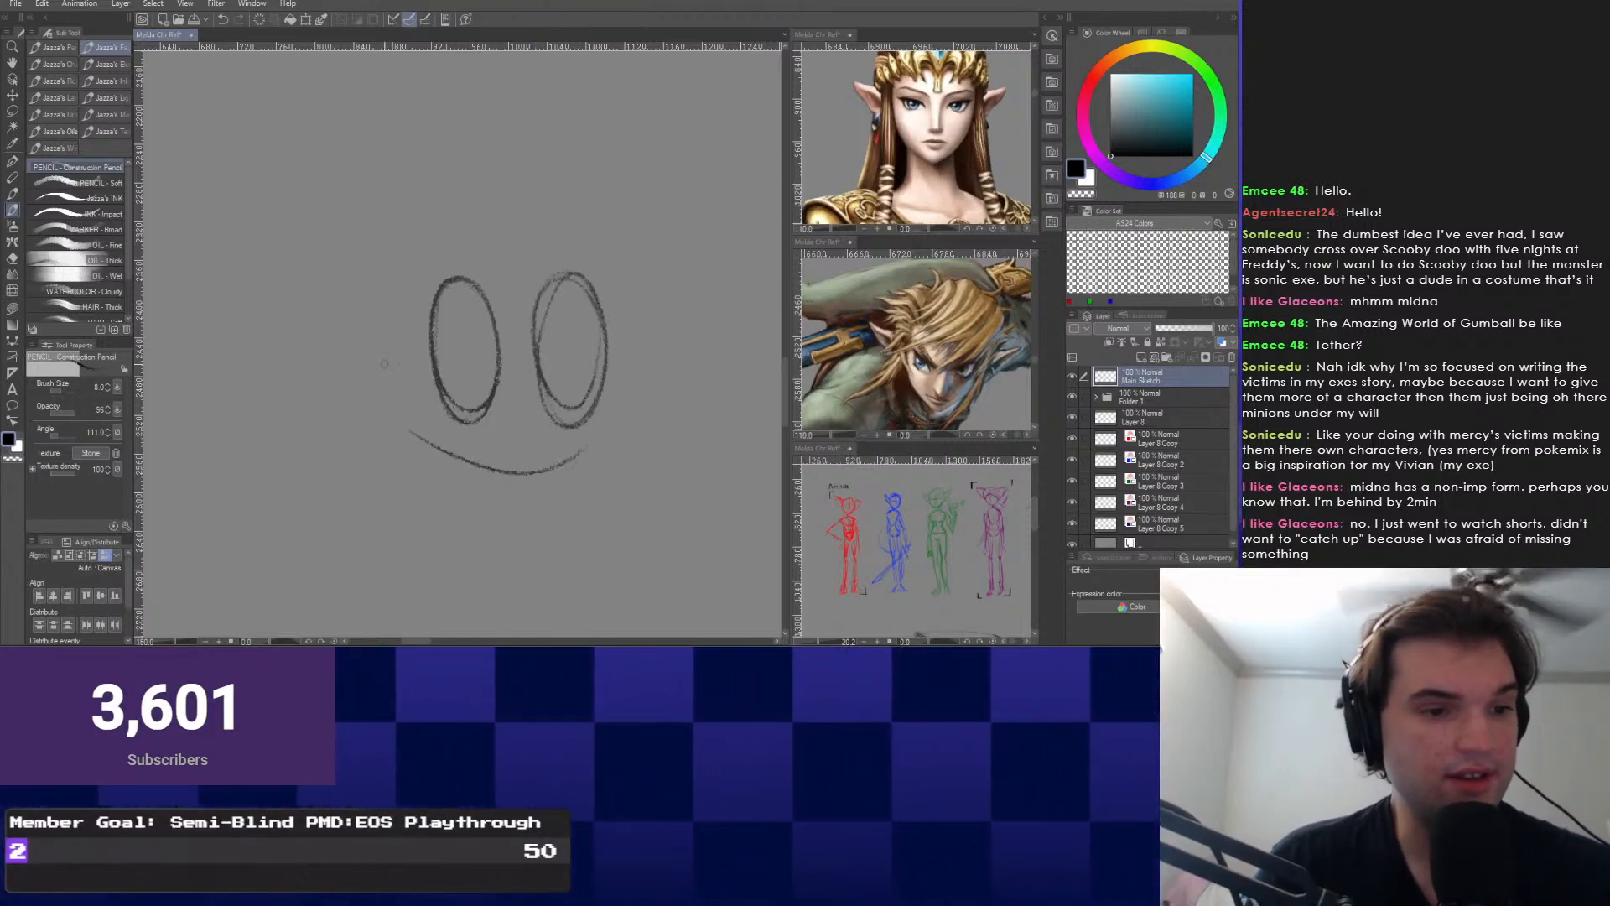
pyautogui.moveTo(481, 310); pyautogui.dragTo(491, 373)
pyautogui.moveTo(581, 314)
pyautogui.mouseDown()
pyautogui.moveTo(594, 375)
pyautogui.moveTo(584, 317)
pyautogui.mouseUp()
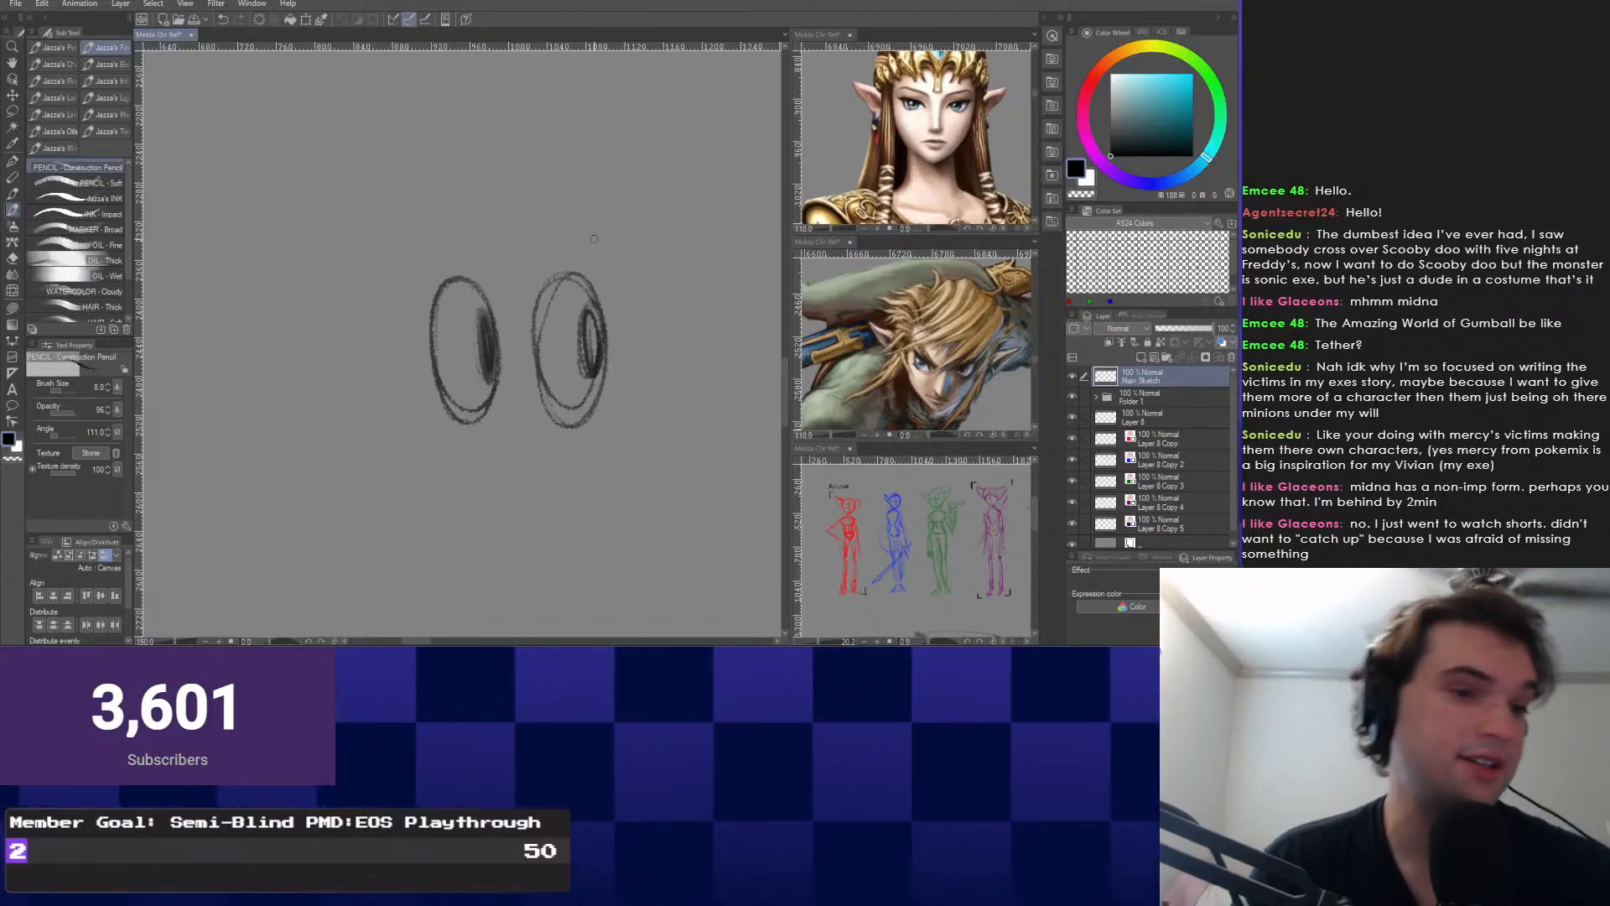
# Sketch two almond-shaped eyes below the ovals with the Construction Pencil.
pyautogui.press('m')
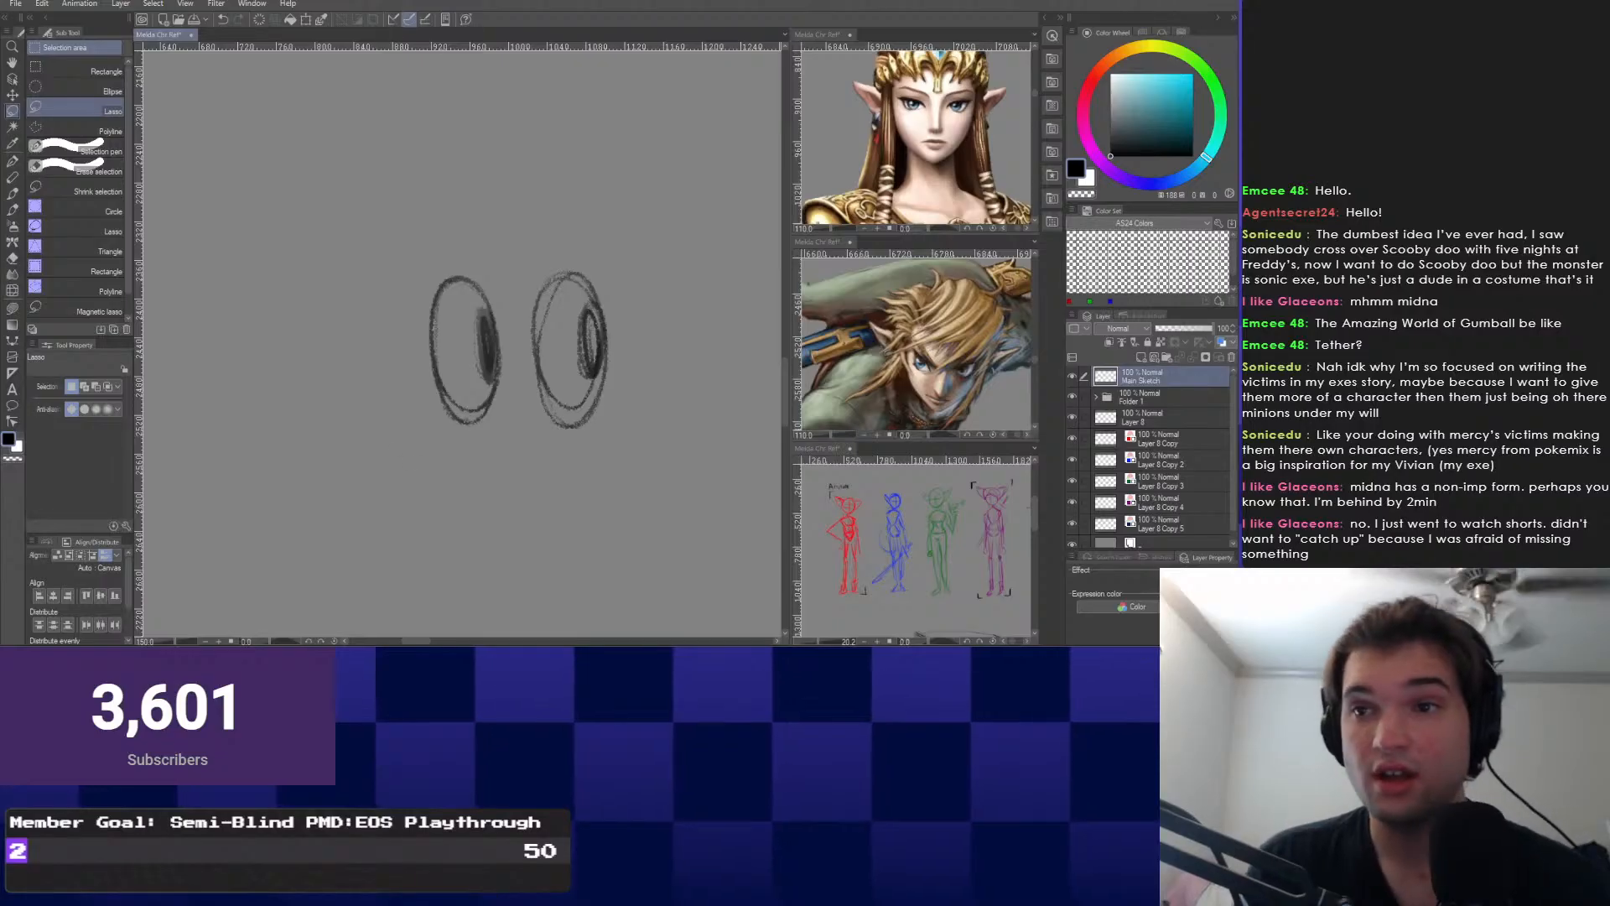
pyautogui.moveTo(374, 248); pyautogui.dragTo(378, 239)
pyautogui.hotkey('ctrl', 'd')
pyautogui.rightClick(377, 375)
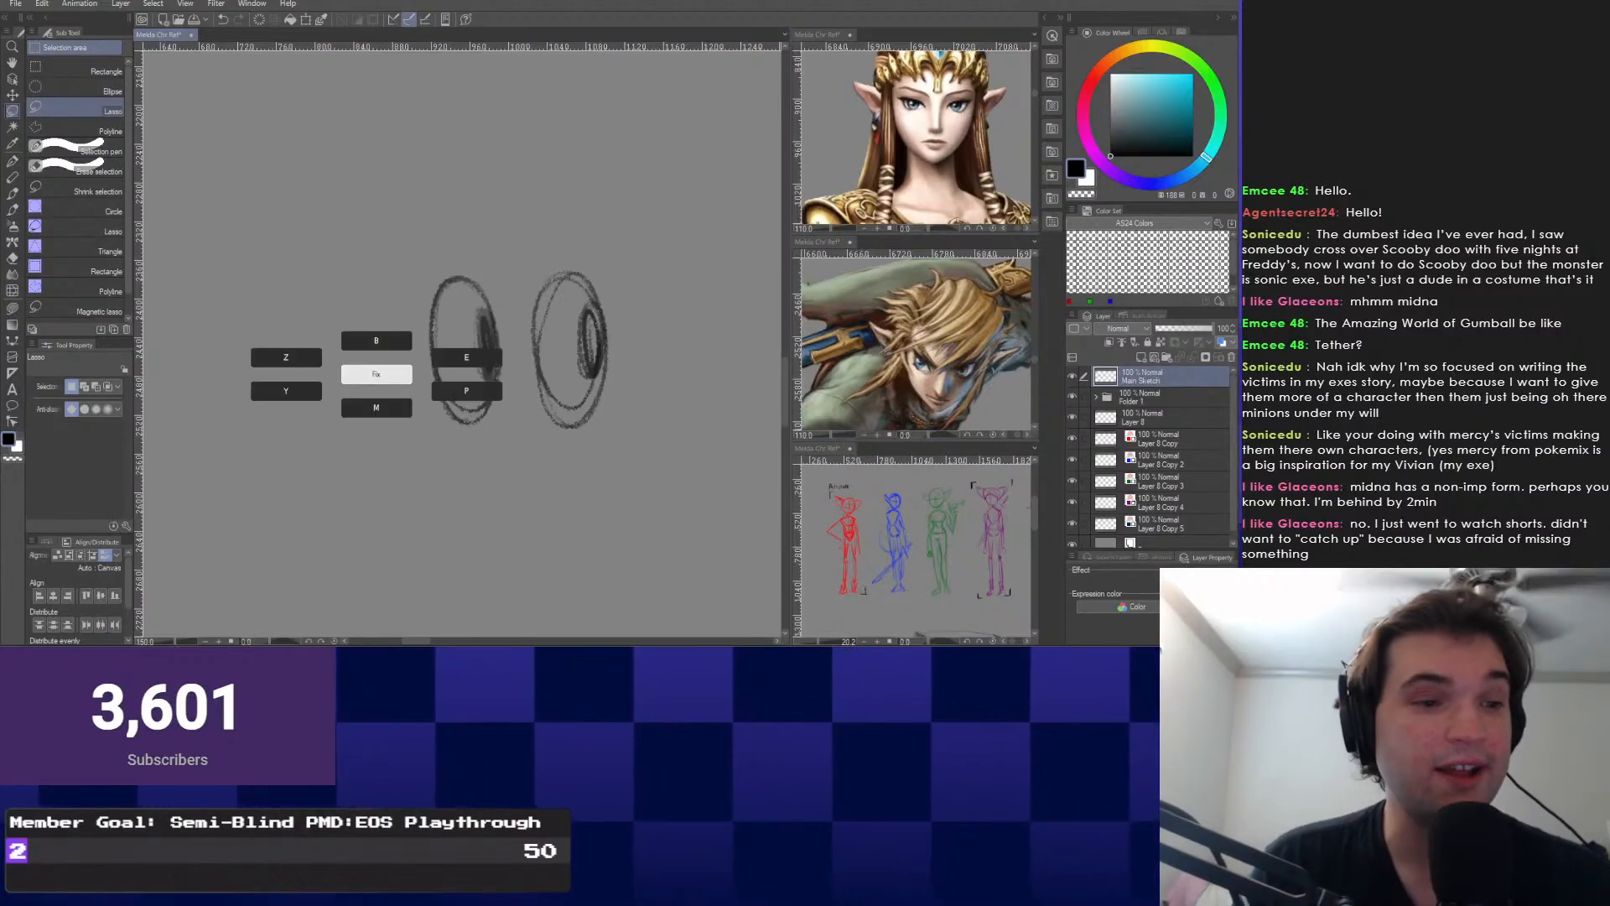
pyautogui.click(287, 357)
pyautogui.moveTo(520, 403)
pyautogui.mouseDown()
pyautogui.moveTo(369, 256)
pyautogui.moveTo(421, 312)
pyautogui.mouseUp()
pyautogui.moveTo(338, 346)
pyautogui.mouseDown()
pyautogui.moveTo(399, 377)
pyautogui.moveTo(303, 361)
pyautogui.moveTo(320, 394)
pyautogui.moveTo(396, 405)
pyautogui.mouseUp()
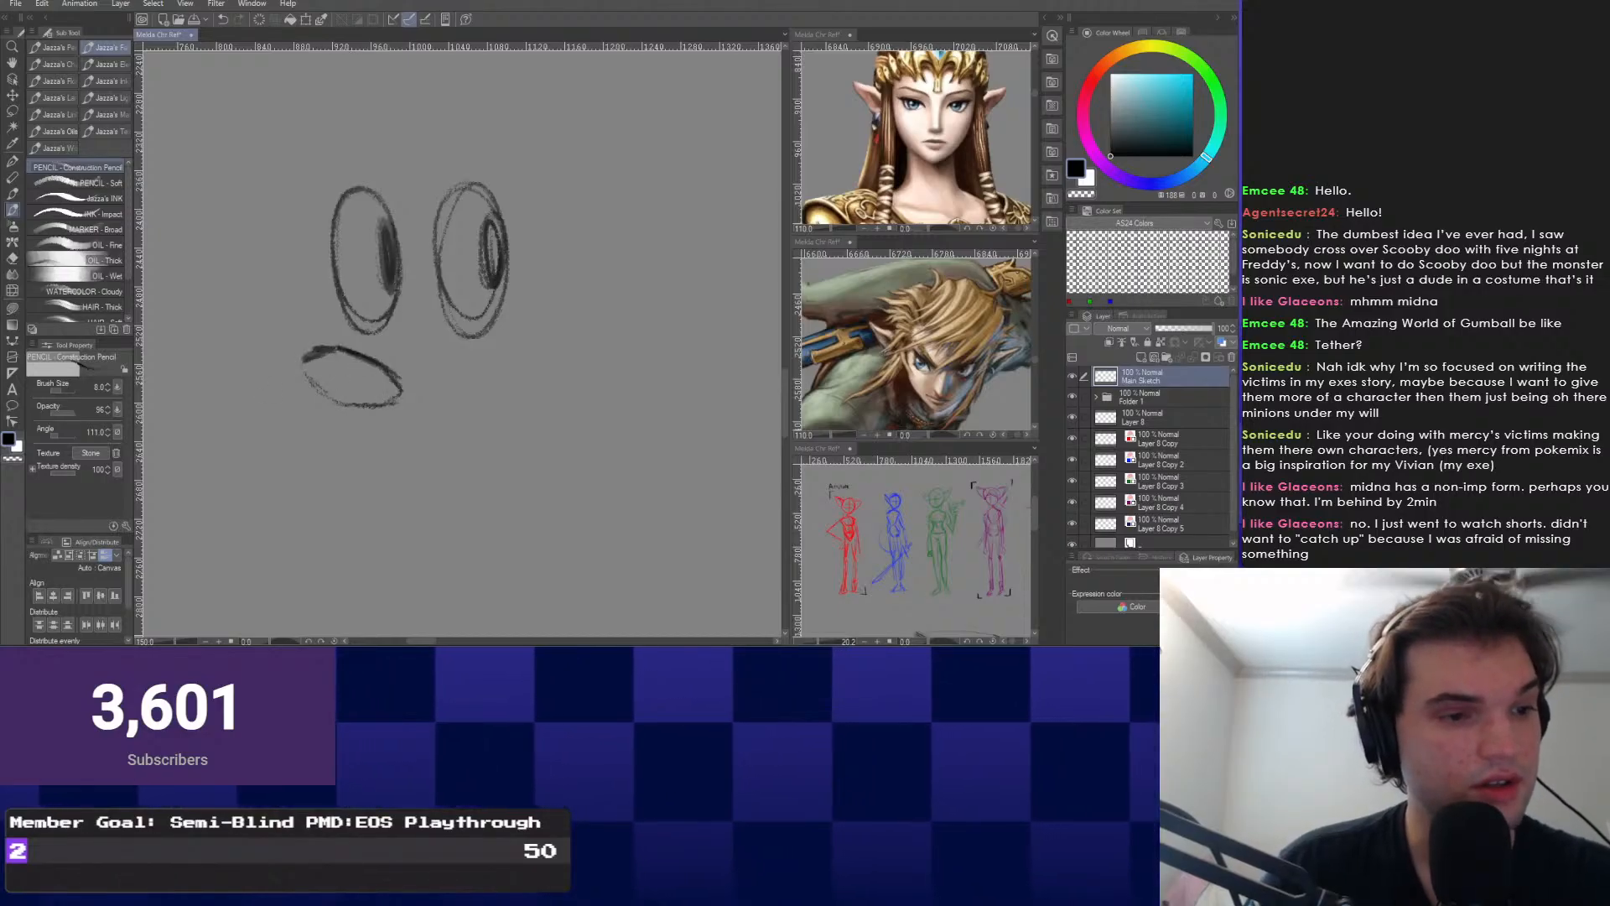
pyautogui.scroll(-1, 363, 408)
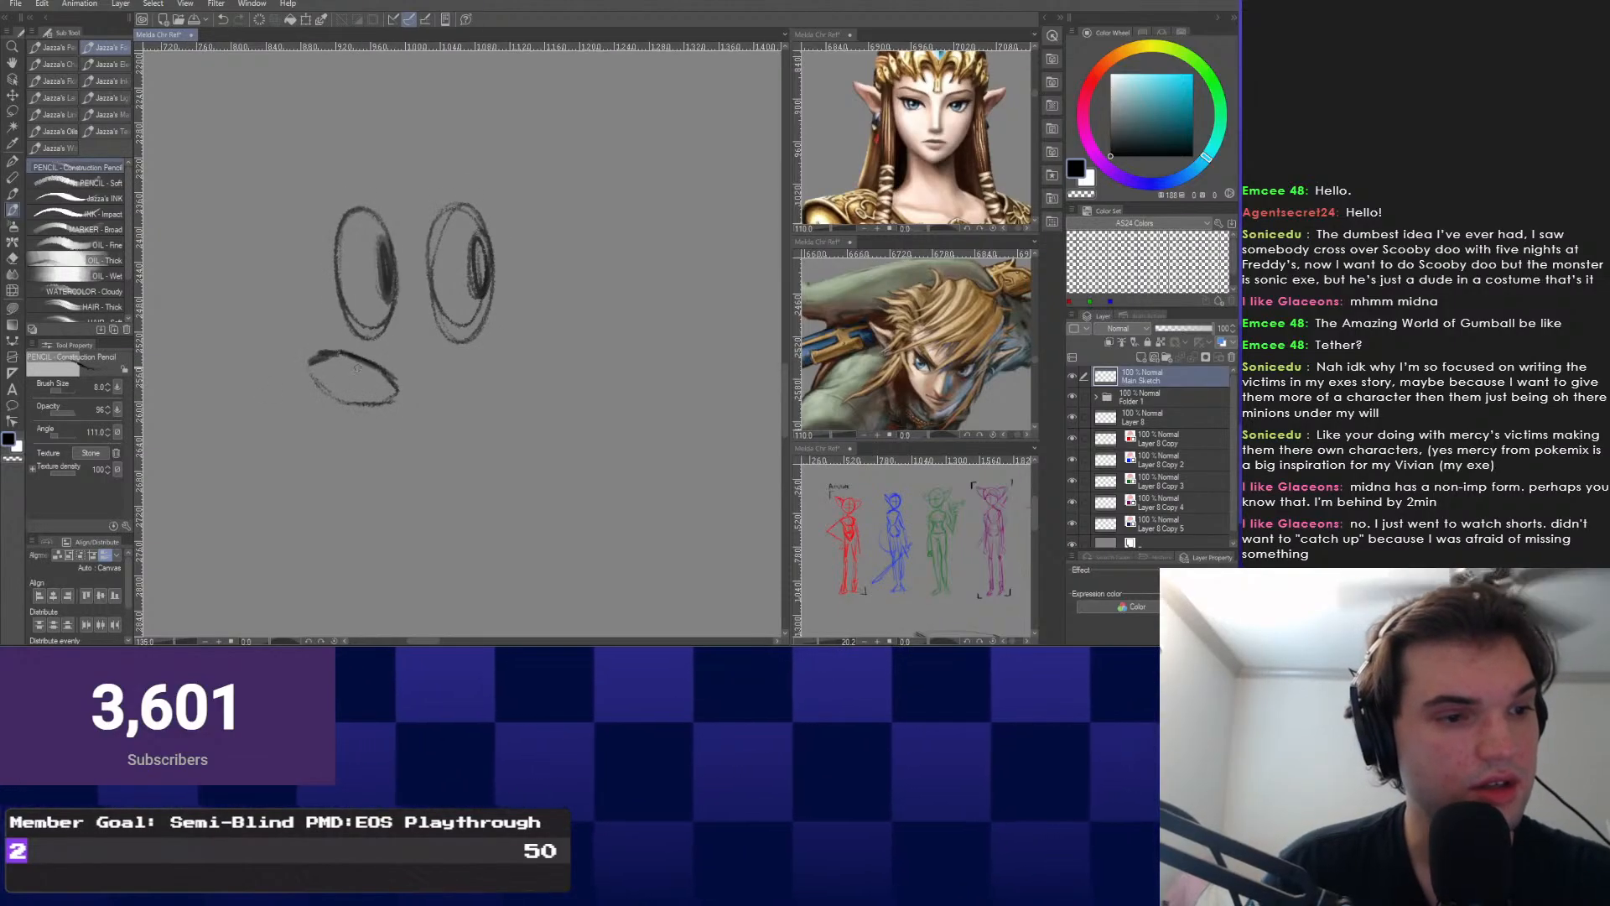
pyautogui.scroll(1, 365, 369)
pyautogui.scroll(1, 366, 369)
pyautogui.moveTo(365, 369)
pyautogui.mouseDown()
pyautogui.moveTo(426, 455)
pyautogui.moveTo(611, 435)
pyautogui.moveTo(537, 465)
pyautogui.mouseUp()
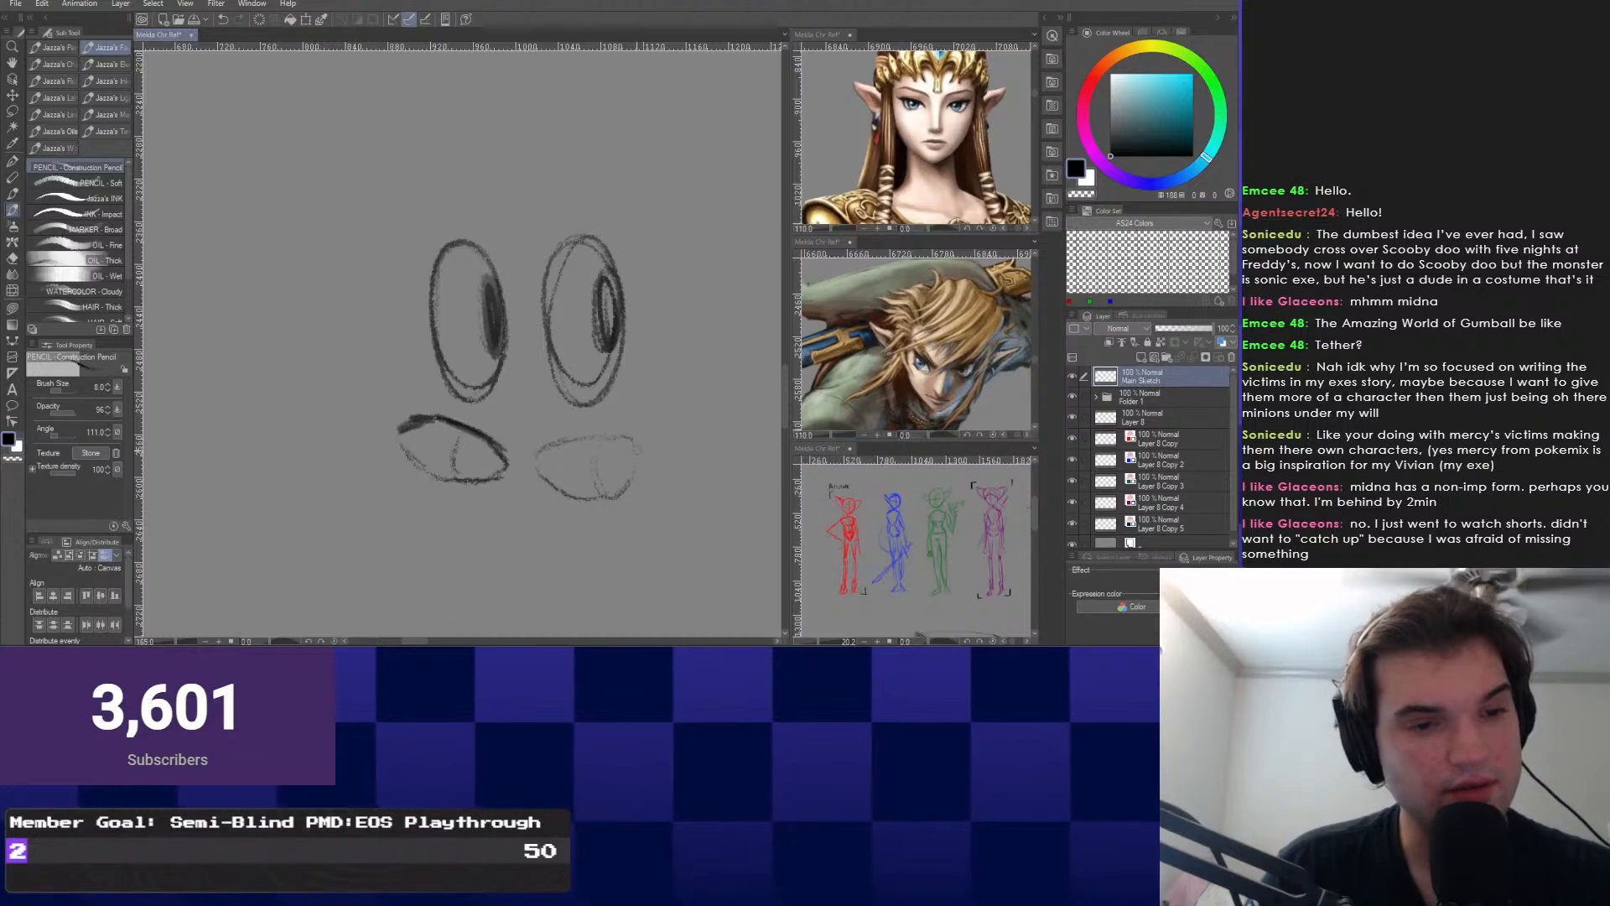
# Darken the upper lid of the right almond eye.
pyautogui.moveTo(488, 372); pyautogui.dragTo(478, 374)
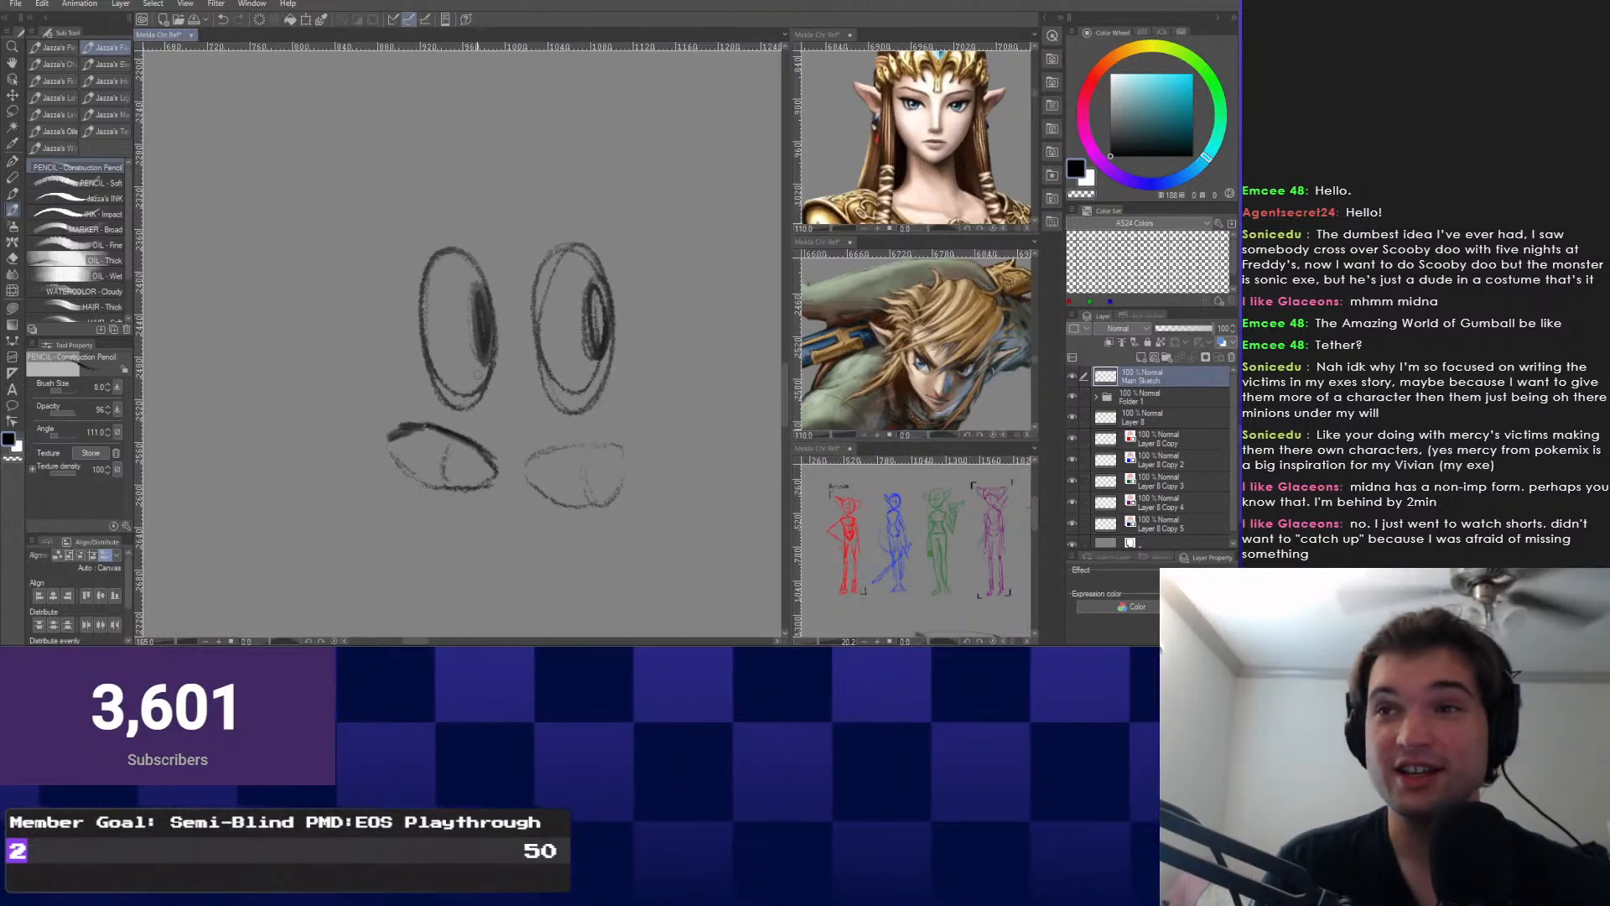
pyautogui.scroll(1, 477, 375)
pyautogui.moveTo(612, 454); pyautogui.dragTo(550, 473)
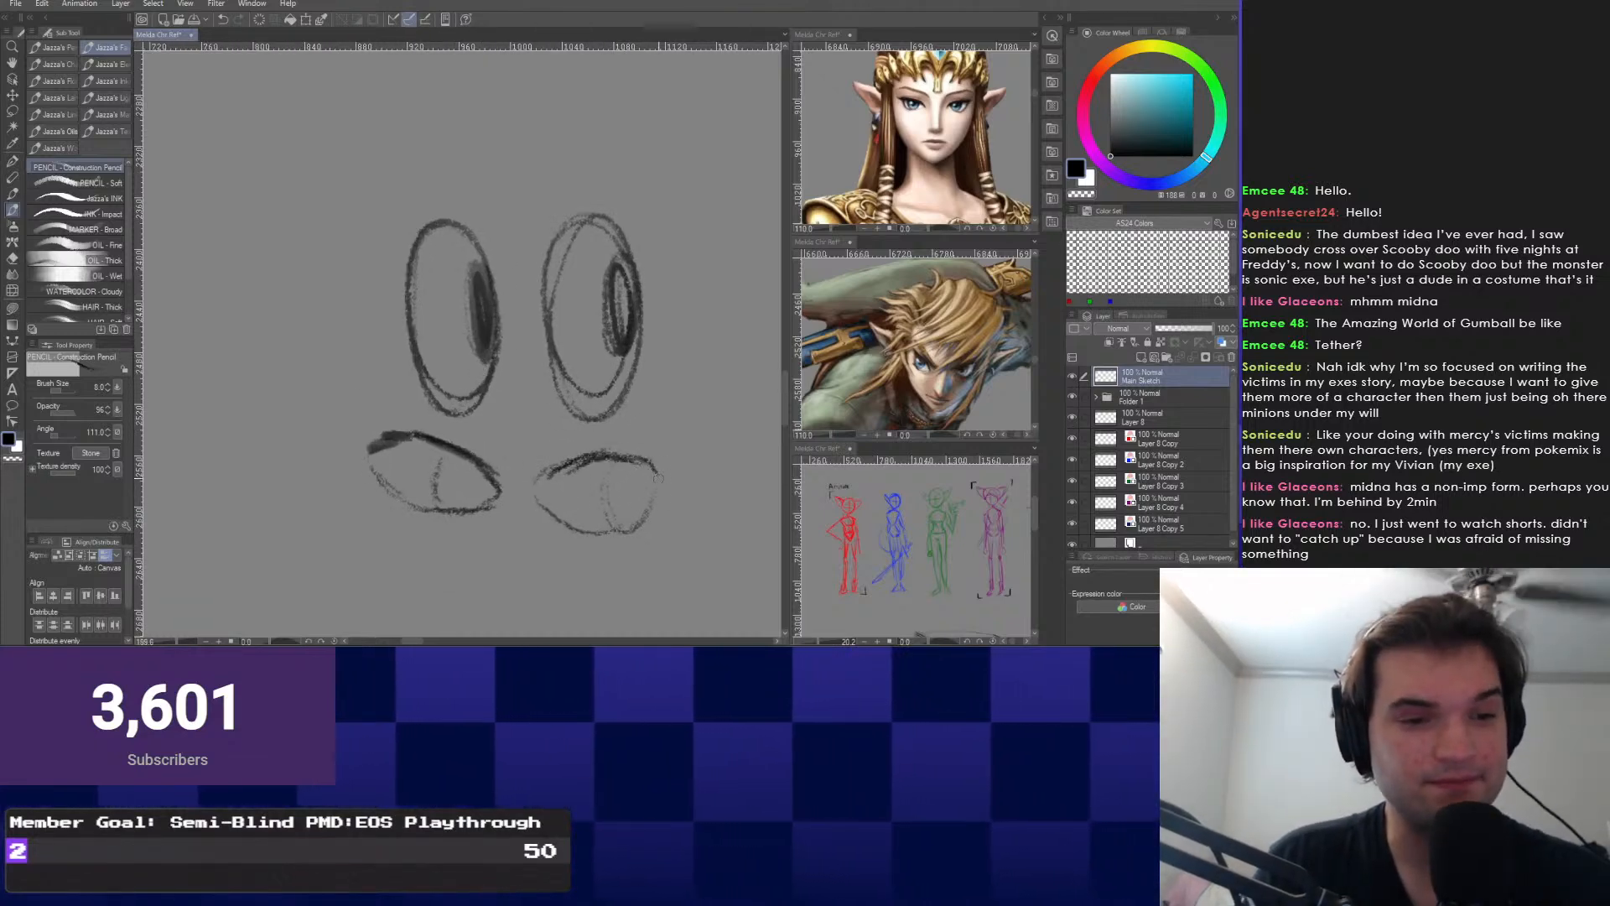
pyautogui.scroll(-6, 428, 432)
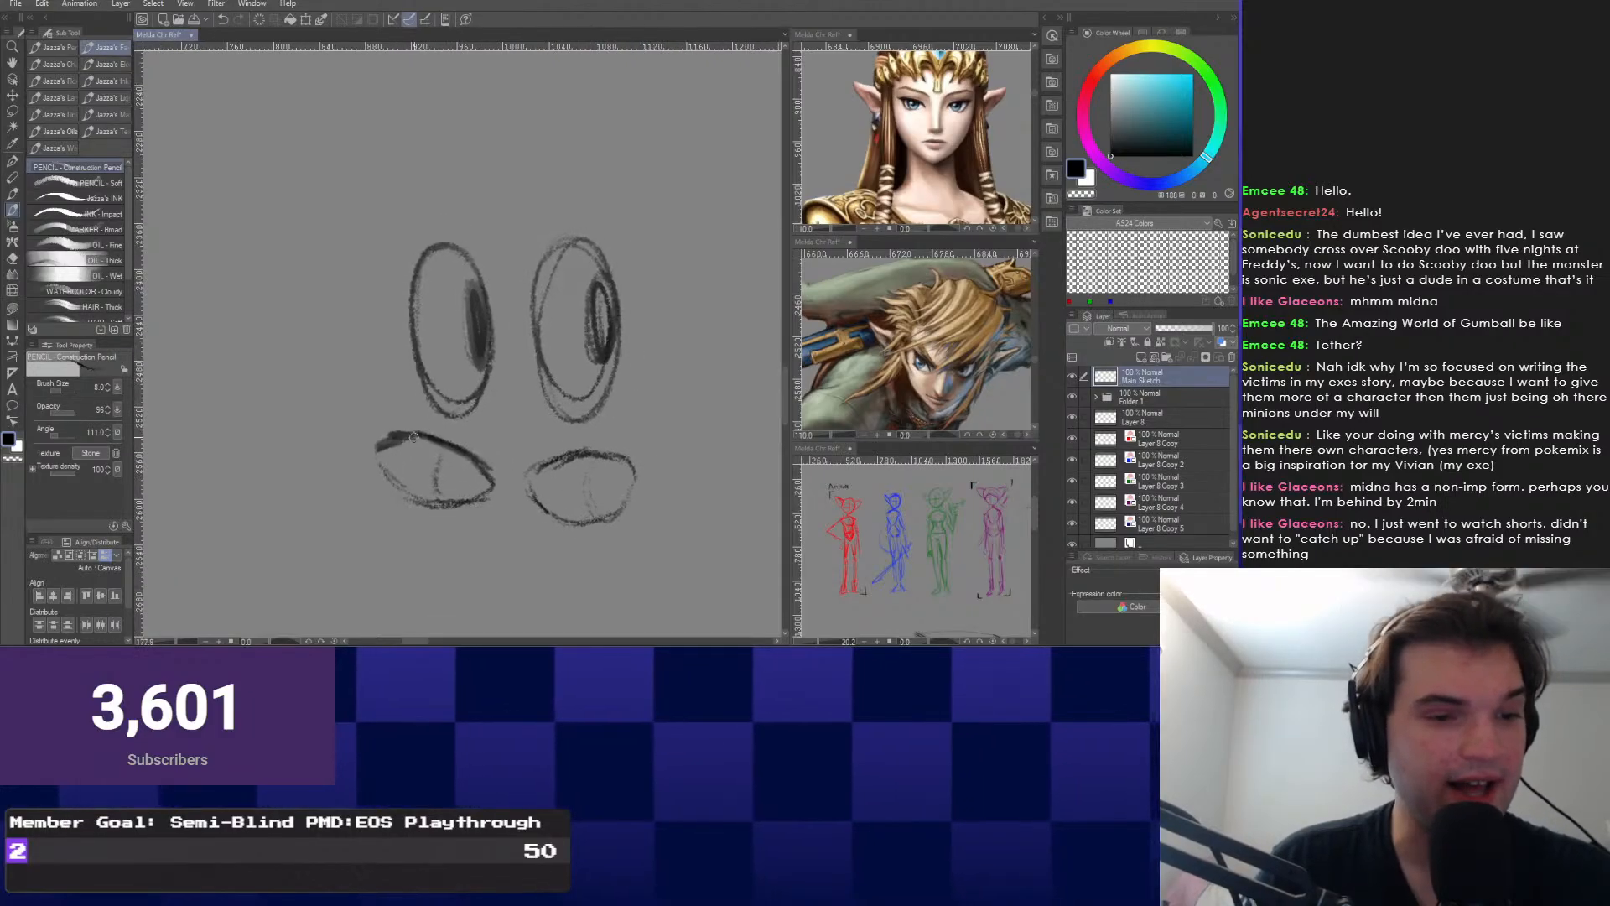
pyautogui.moveTo(713, 75); pyautogui.dragTo(591, 159)
pyautogui.scroll(5, 592, 142)
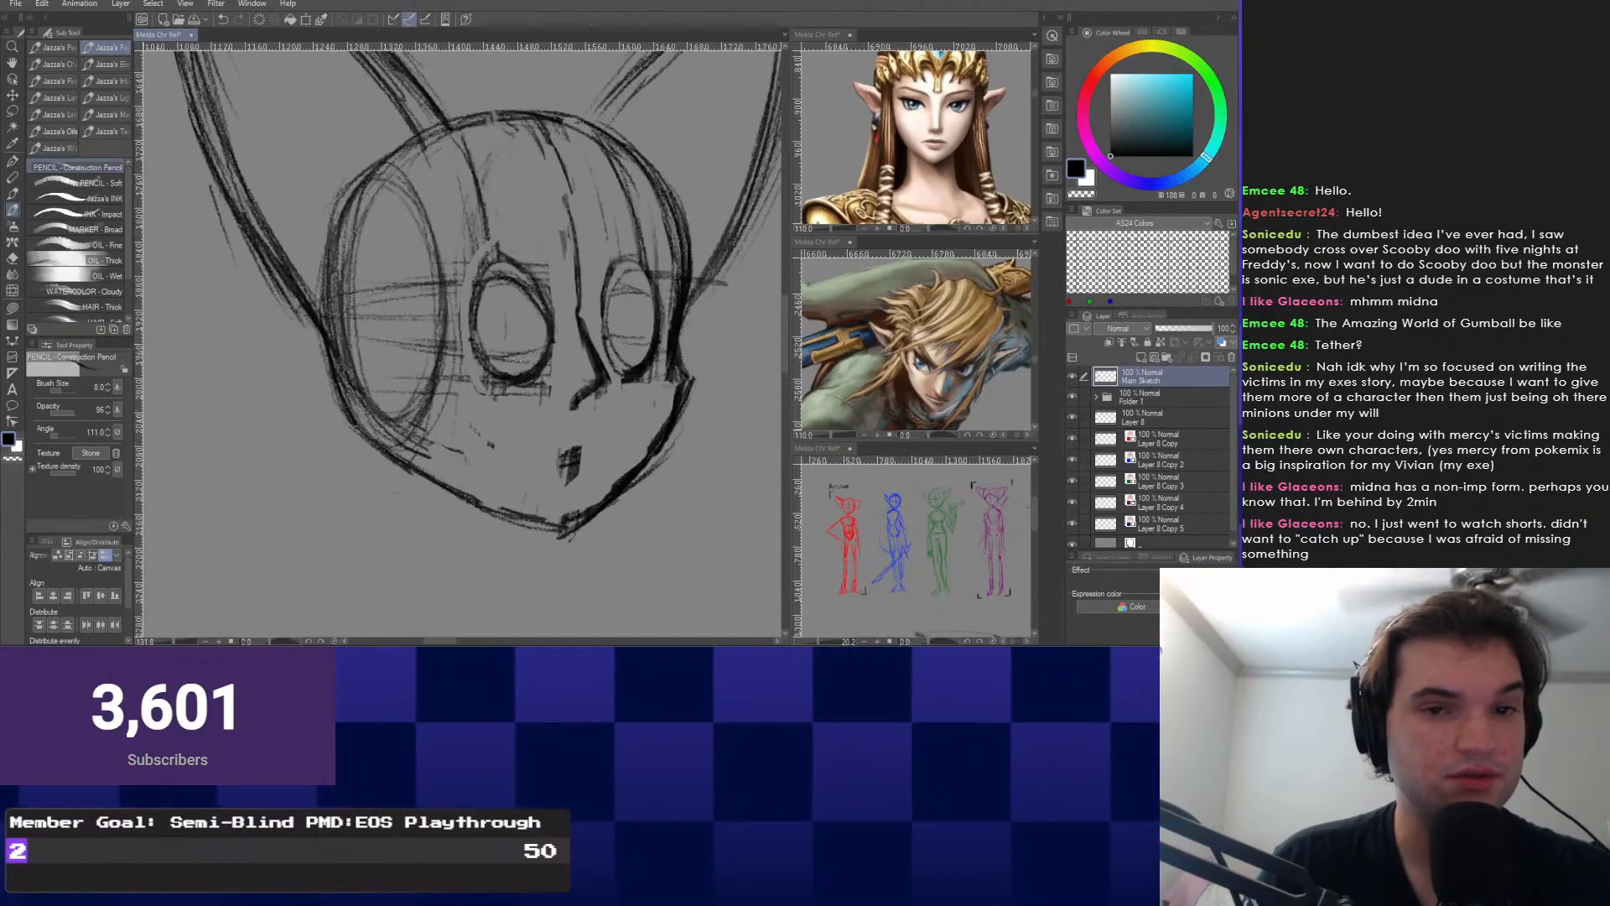
# Pan and zoom back to centre the head sketch's face in view.
pyautogui.scroll(-5, 528, 213)
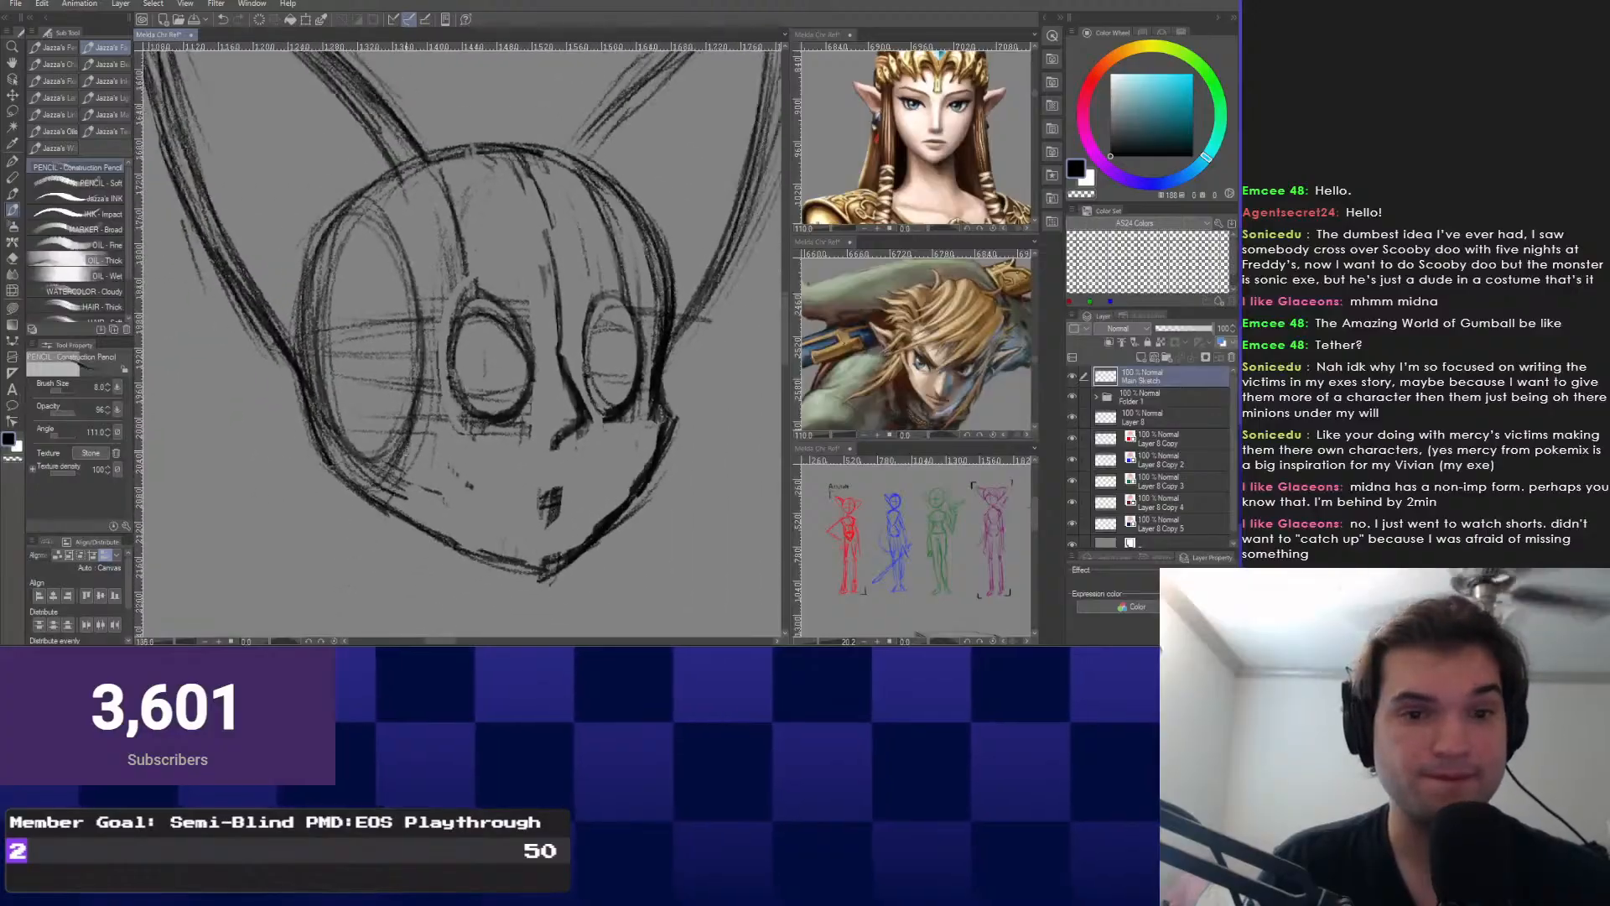
pyautogui.scroll(-4, 408, 352)
pyautogui.scroll(3, 644, 222)
pyautogui.moveTo(503, 268); pyautogui.dragTo(600, 273)
pyautogui.moveTo(461, 335); pyautogui.dragTo(365, 364)
pyautogui.scroll(1, 419, 362)
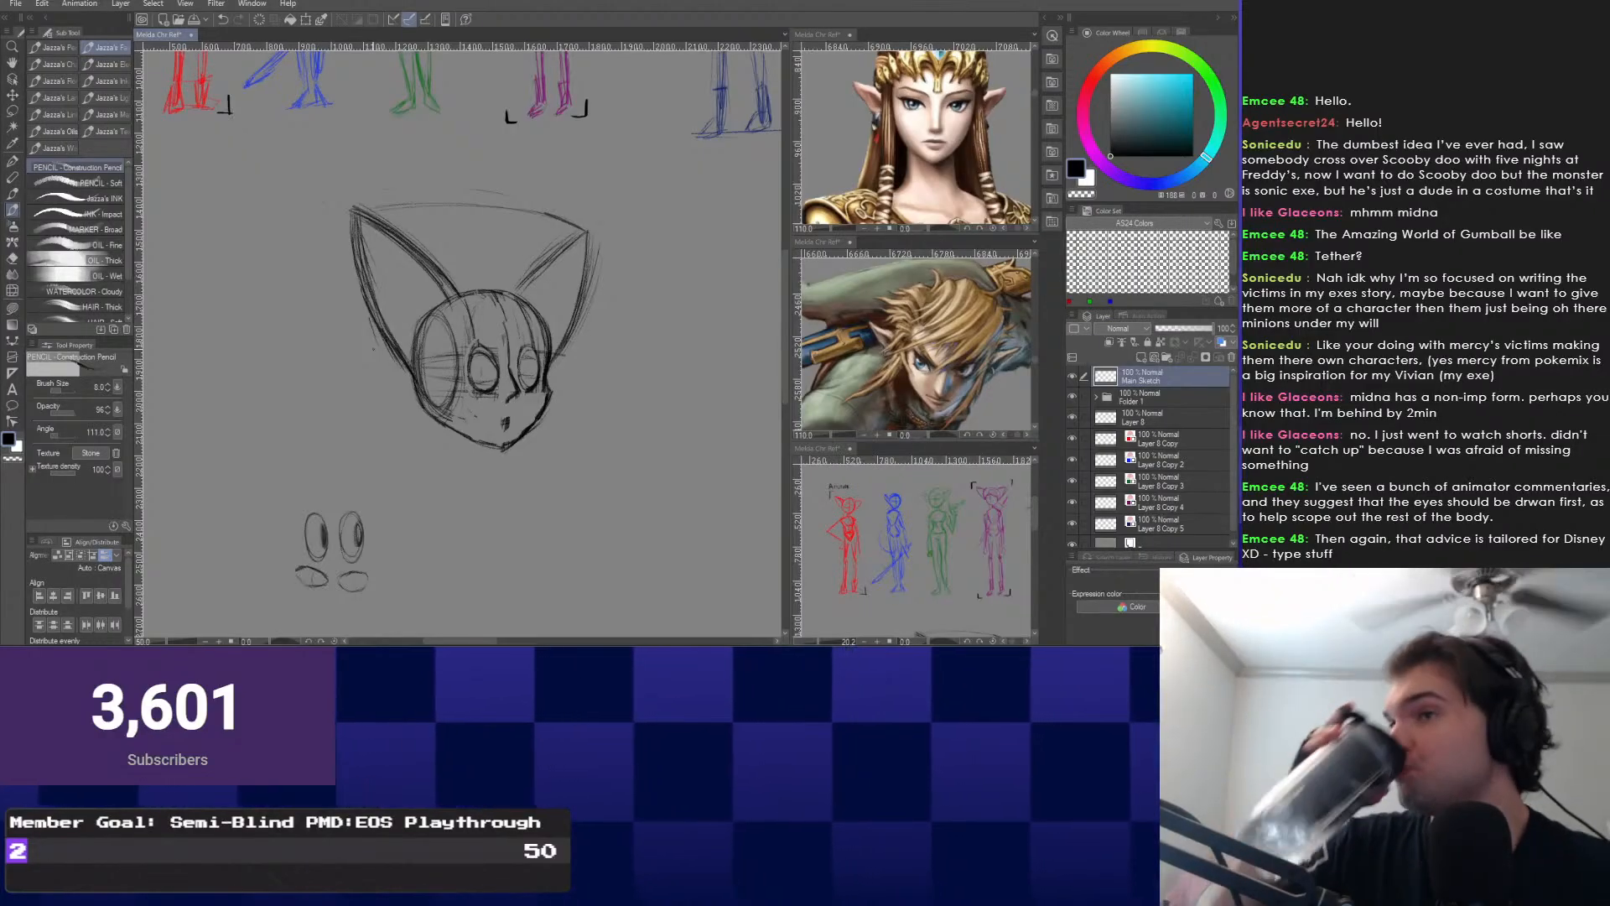
pyautogui.moveTo(374, 348)
pyautogui.mouseDown()
pyautogui.moveTo(421, 330)
pyautogui.moveTo(438, 286)
pyautogui.moveTo(480, 478)
pyautogui.mouseUp()
pyautogui.scroll(11, 481, 477)
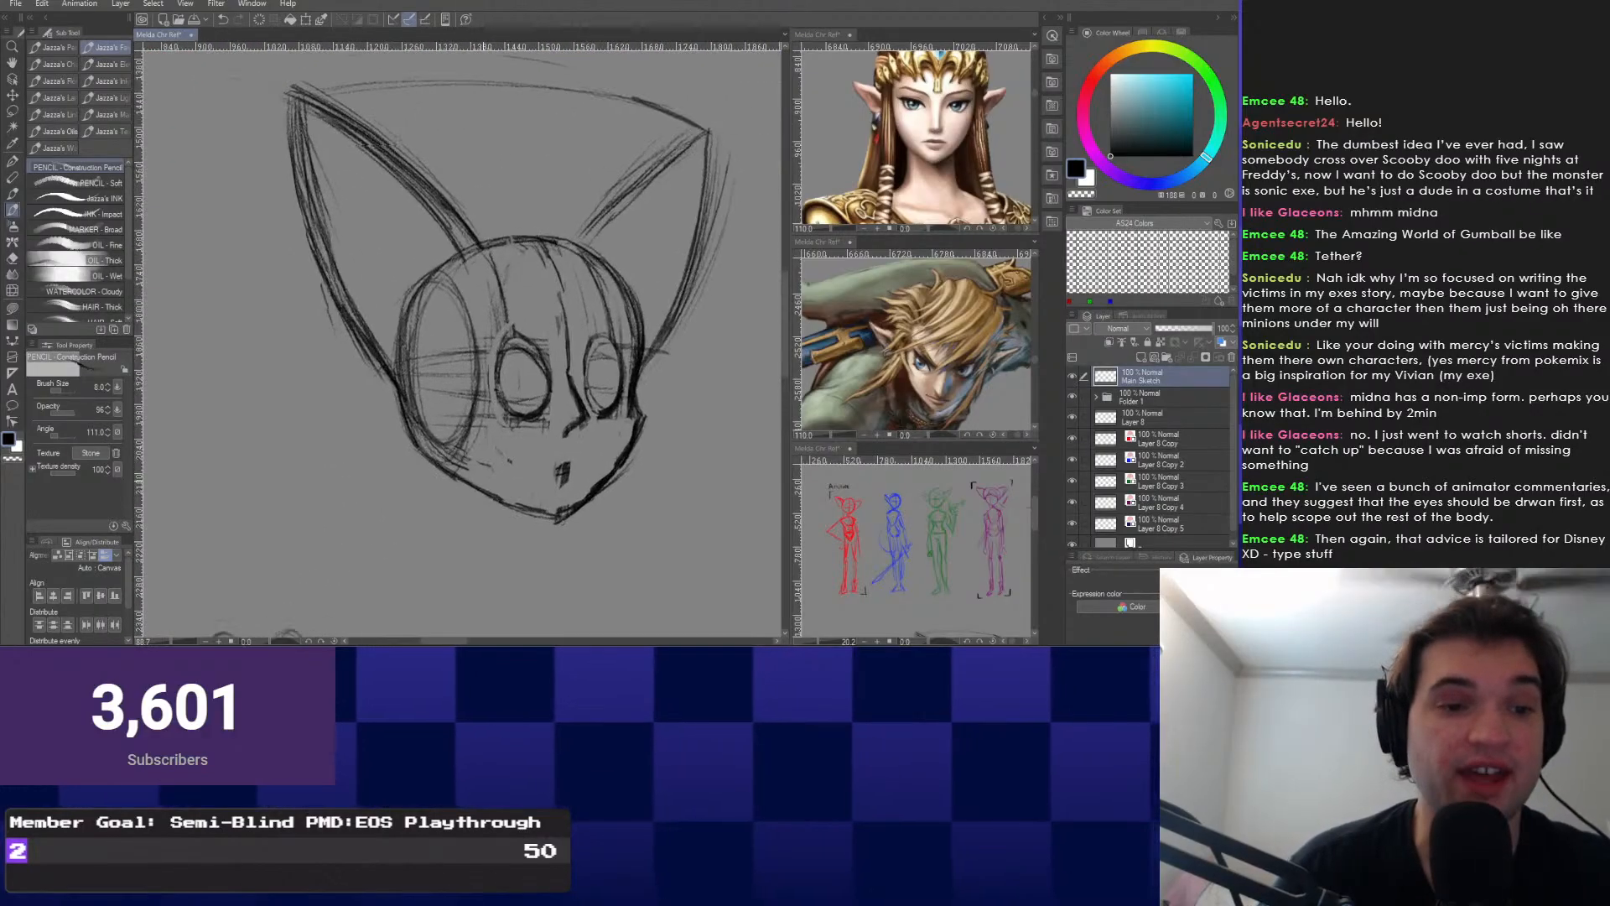
pyautogui.scroll(-5, 503, 441)
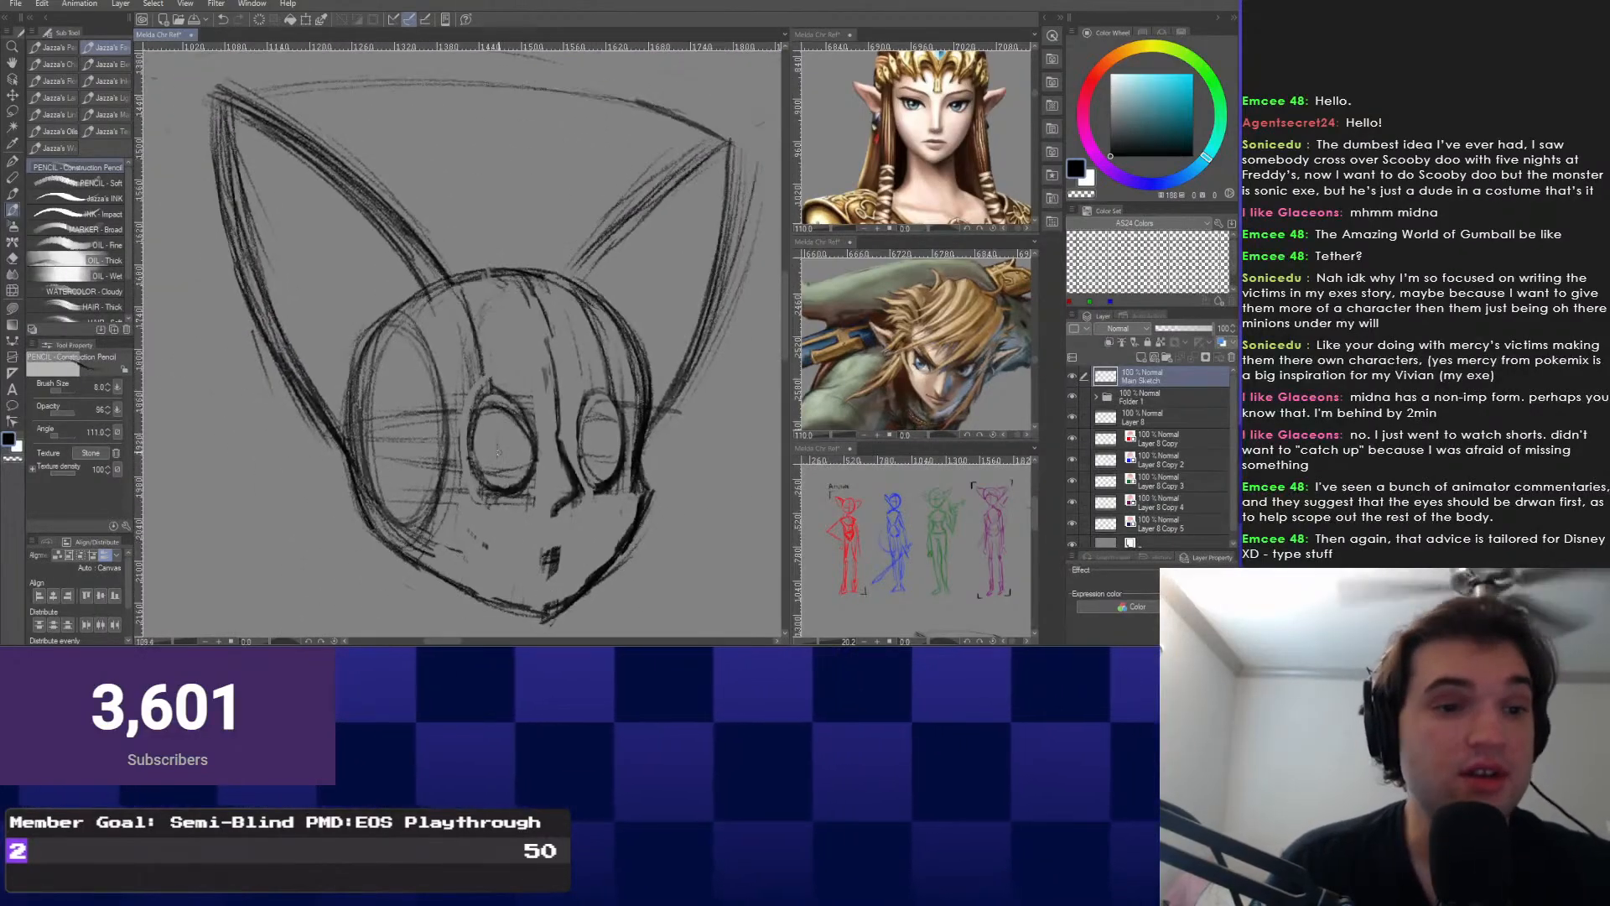
pyautogui.scroll(4, 512, 424)
pyautogui.scroll(-1, 515, 413)
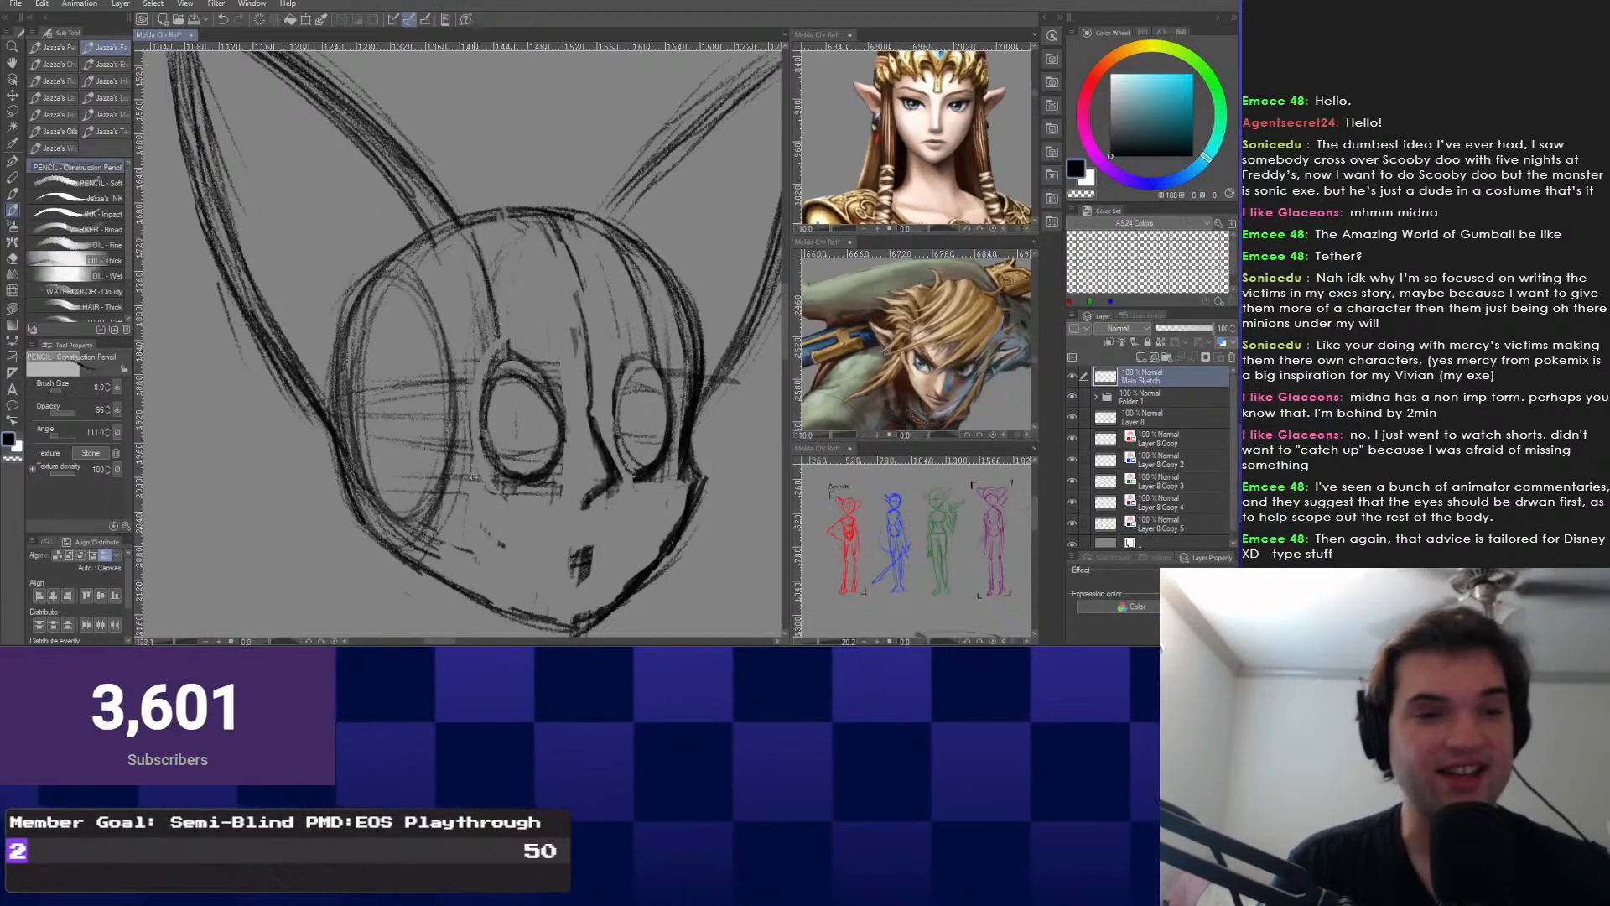
pyautogui.moveTo(538, 385); pyautogui.dragTo(530, 398)
pyautogui.scroll(-3, 530, 420)
pyautogui.scroll(5, 527, 419)
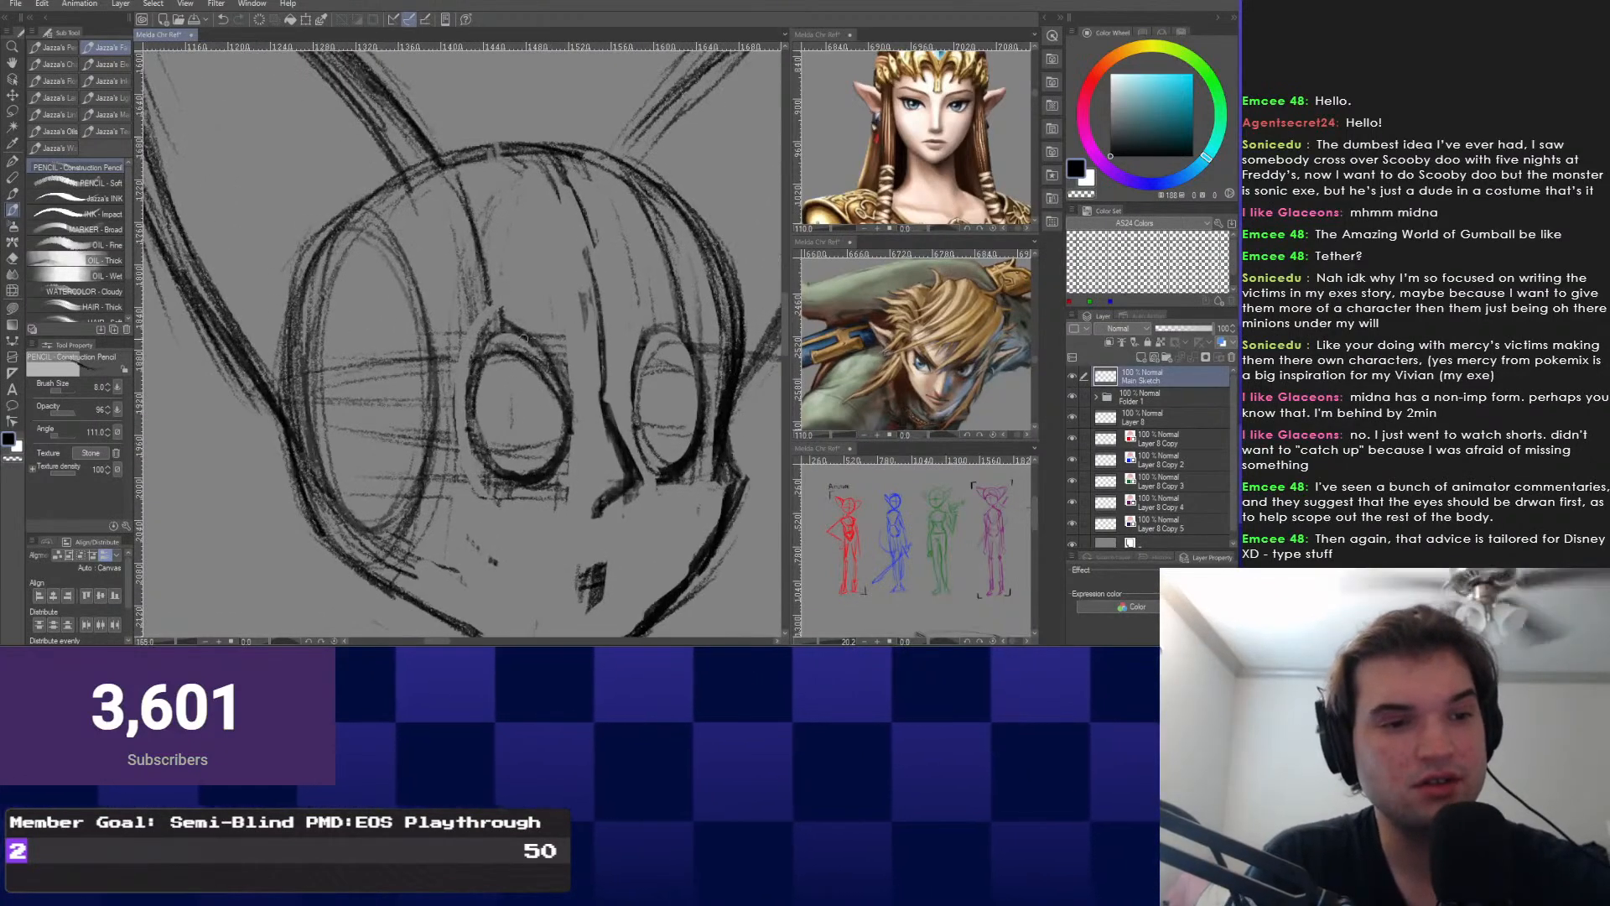
# Lasso and delete the left and right eye ovals from the head, then deselect.
pyautogui.rightClick(522, 374)
pyautogui.click(613, 358)
pyautogui.rightClick(479, 426)
pyautogui.click(479, 459)
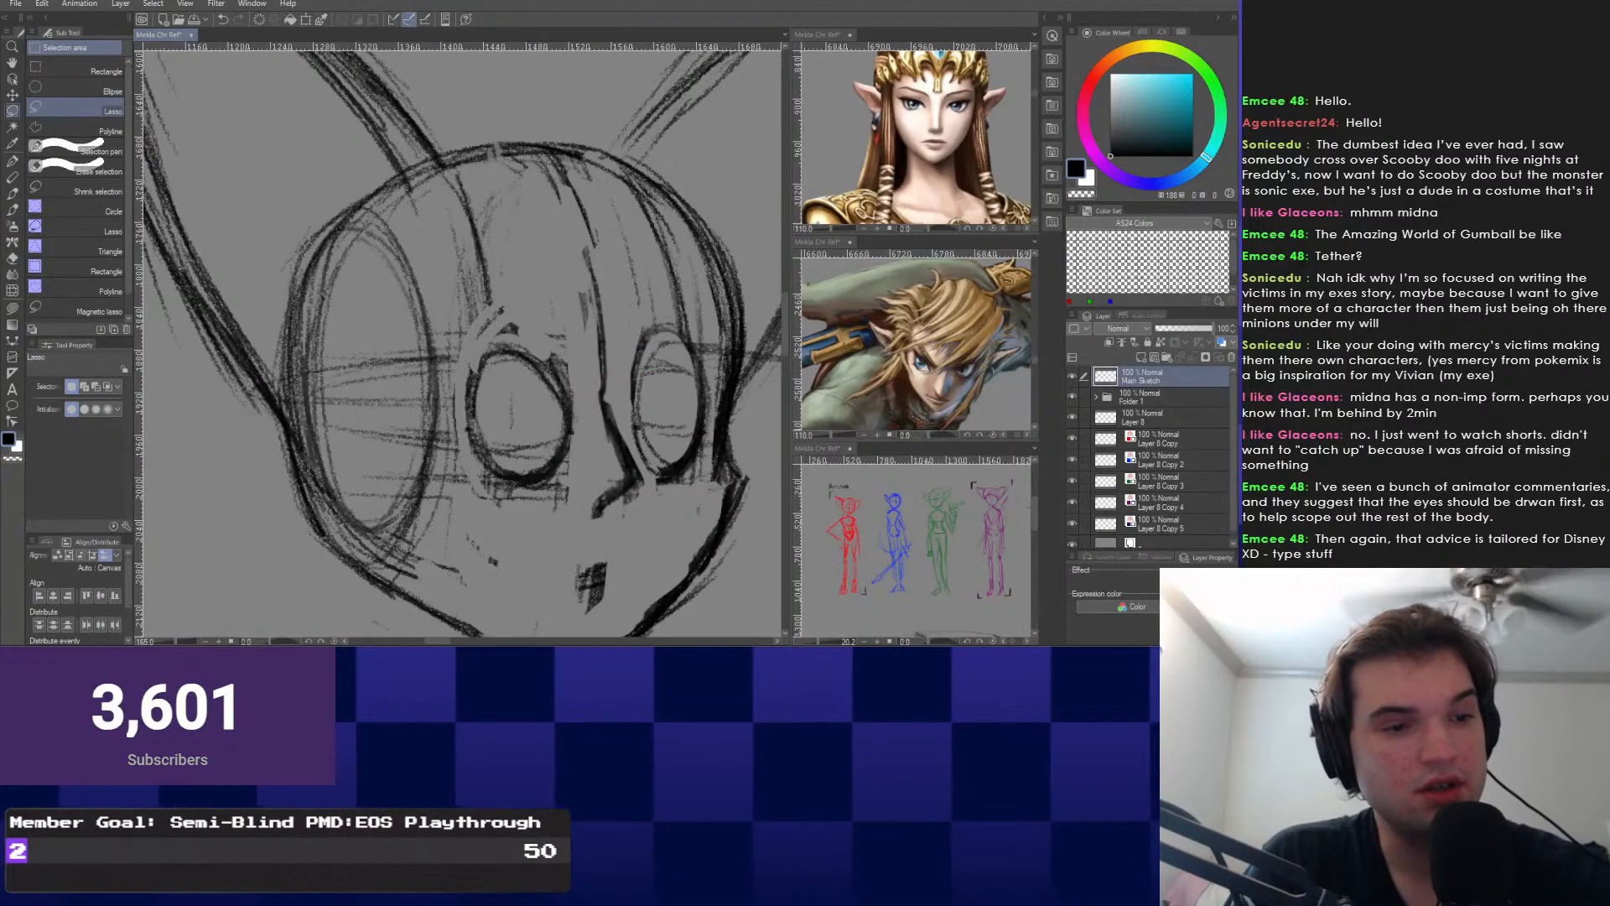
pyautogui.moveTo(466, 369); pyautogui.dragTo(553, 499)
pyautogui.press('Delete')
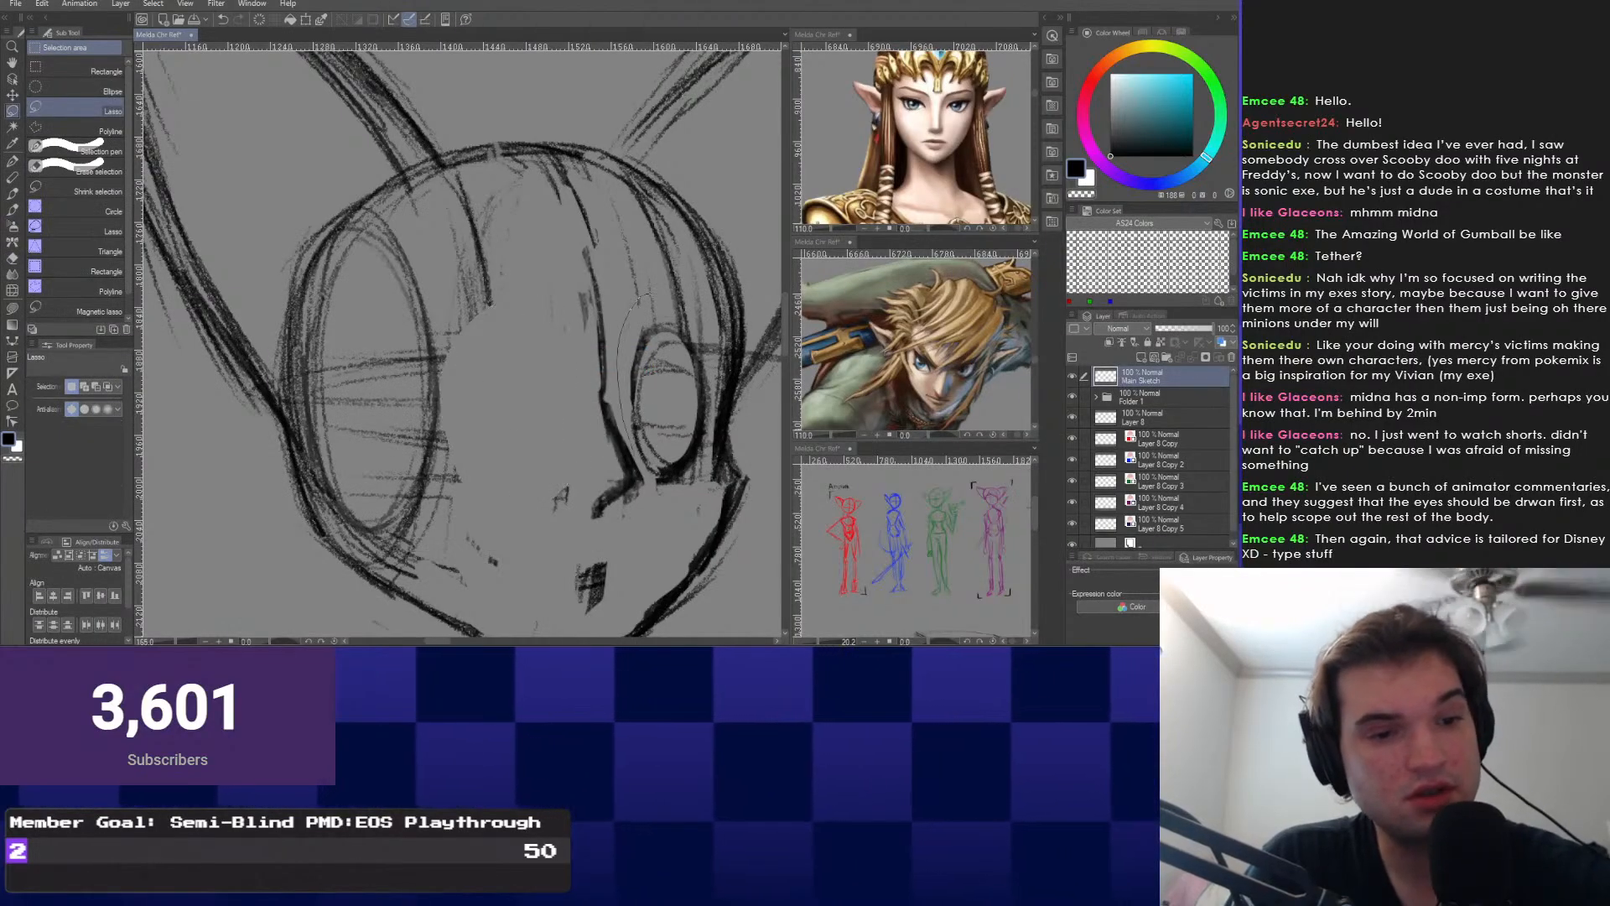
pyautogui.moveTo(650, 295); pyautogui.dragTo(651, 297)
pyautogui.press('Delete')
pyautogui.hotkey('ctrl', 'd')
# Draw curved pencil guidelines across the face at eye-top and eye-bottom levels.
pyautogui.rightClick(247, 384)
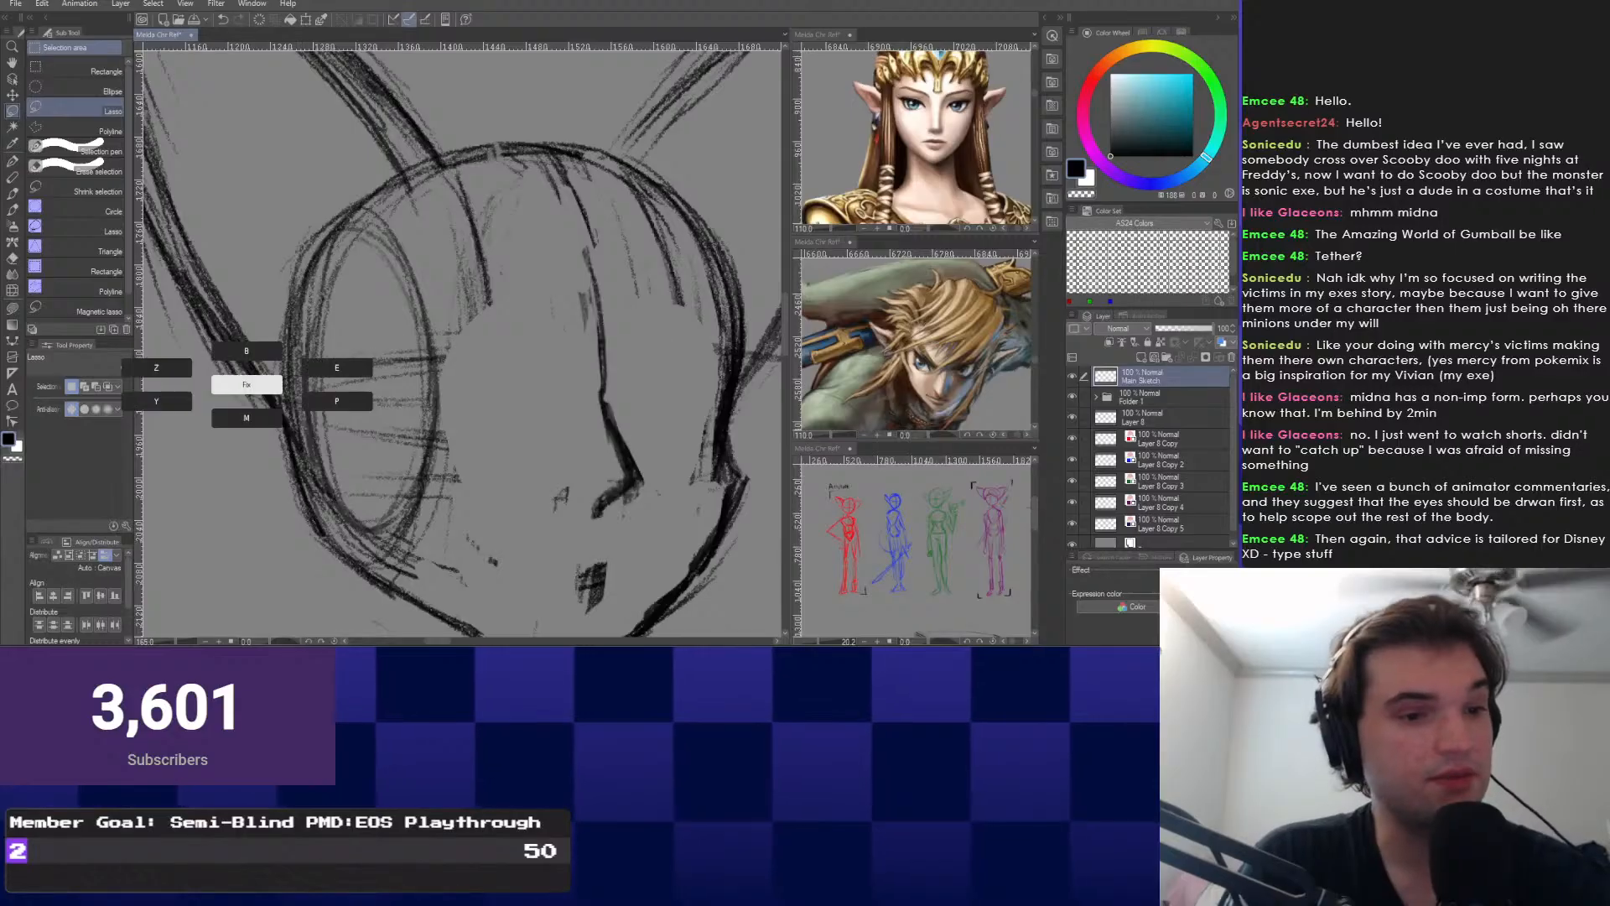
pyautogui.click(246, 351)
pyautogui.moveTo(484, 336); pyautogui.dragTo(722, 352)
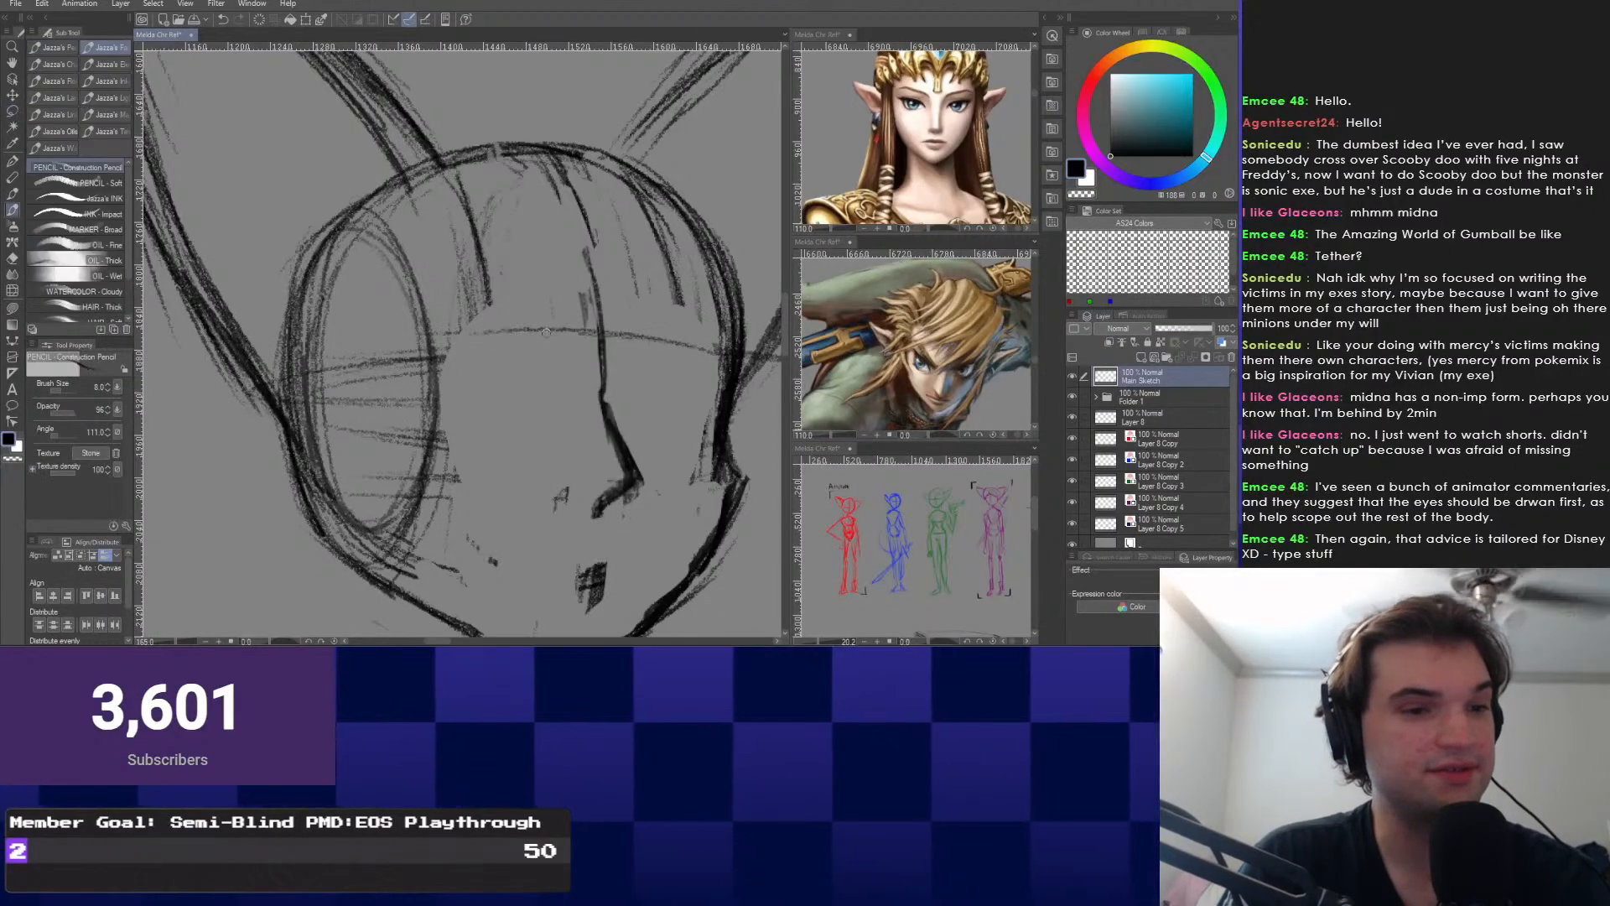
pyautogui.moveTo(330, 358); pyautogui.dragTo(579, 332)
pyautogui.moveTo(327, 358); pyautogui.dragTo(572, 333)
pyautogui.moveTo(446, 460); pyautogui.dragTo(720, 474)
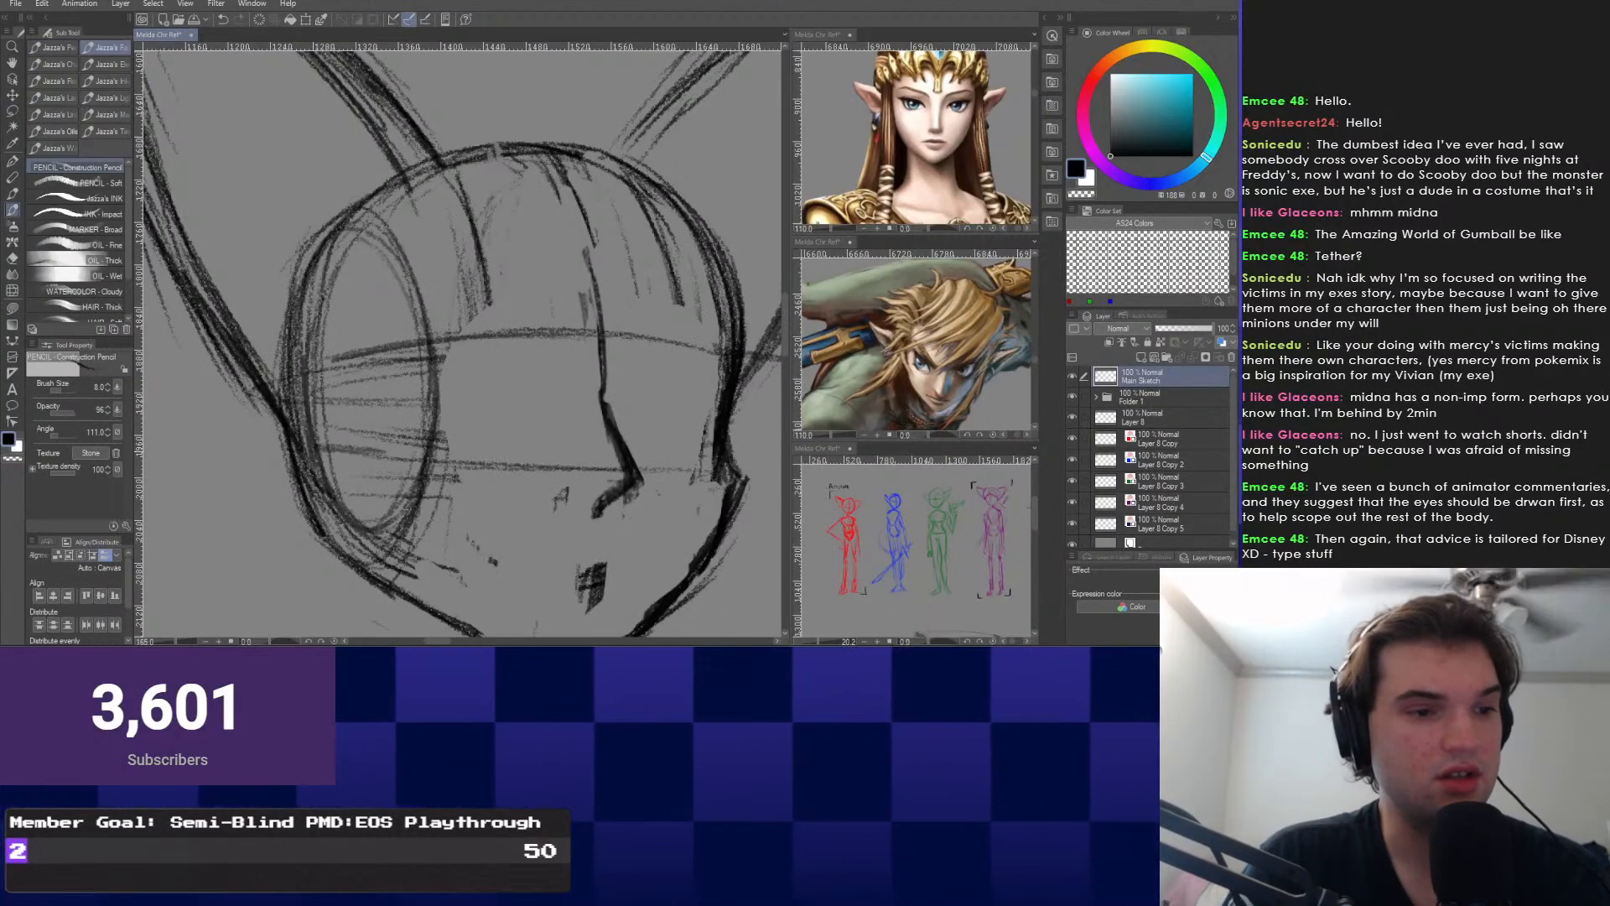
pyautogui.moveTo(326, 447); pyautogui.dragTo(632, 468)
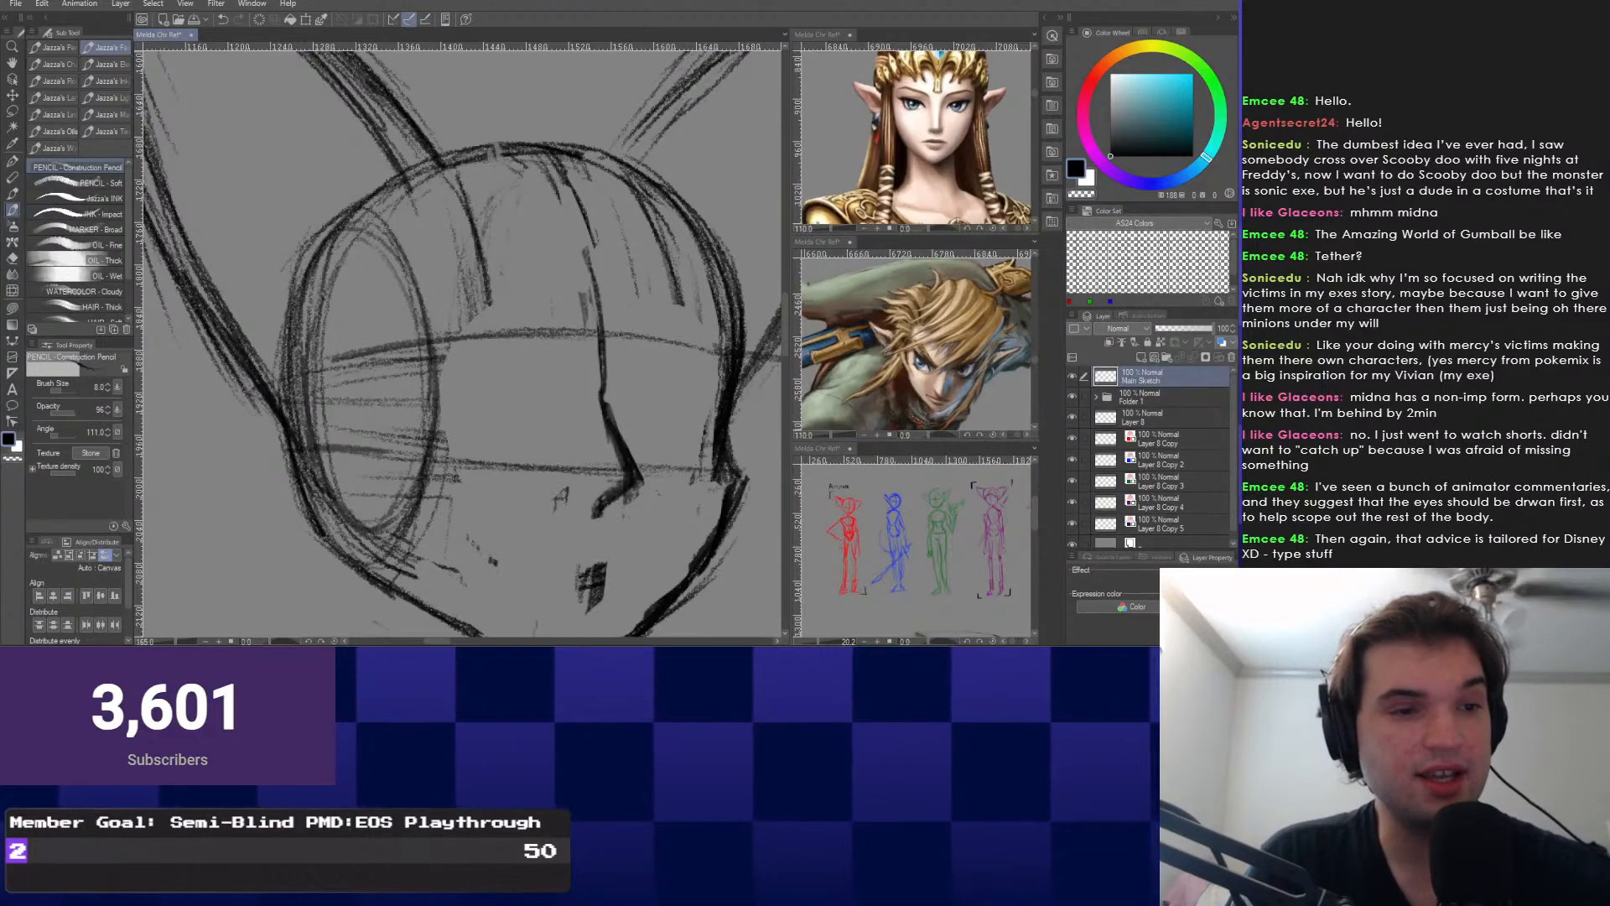
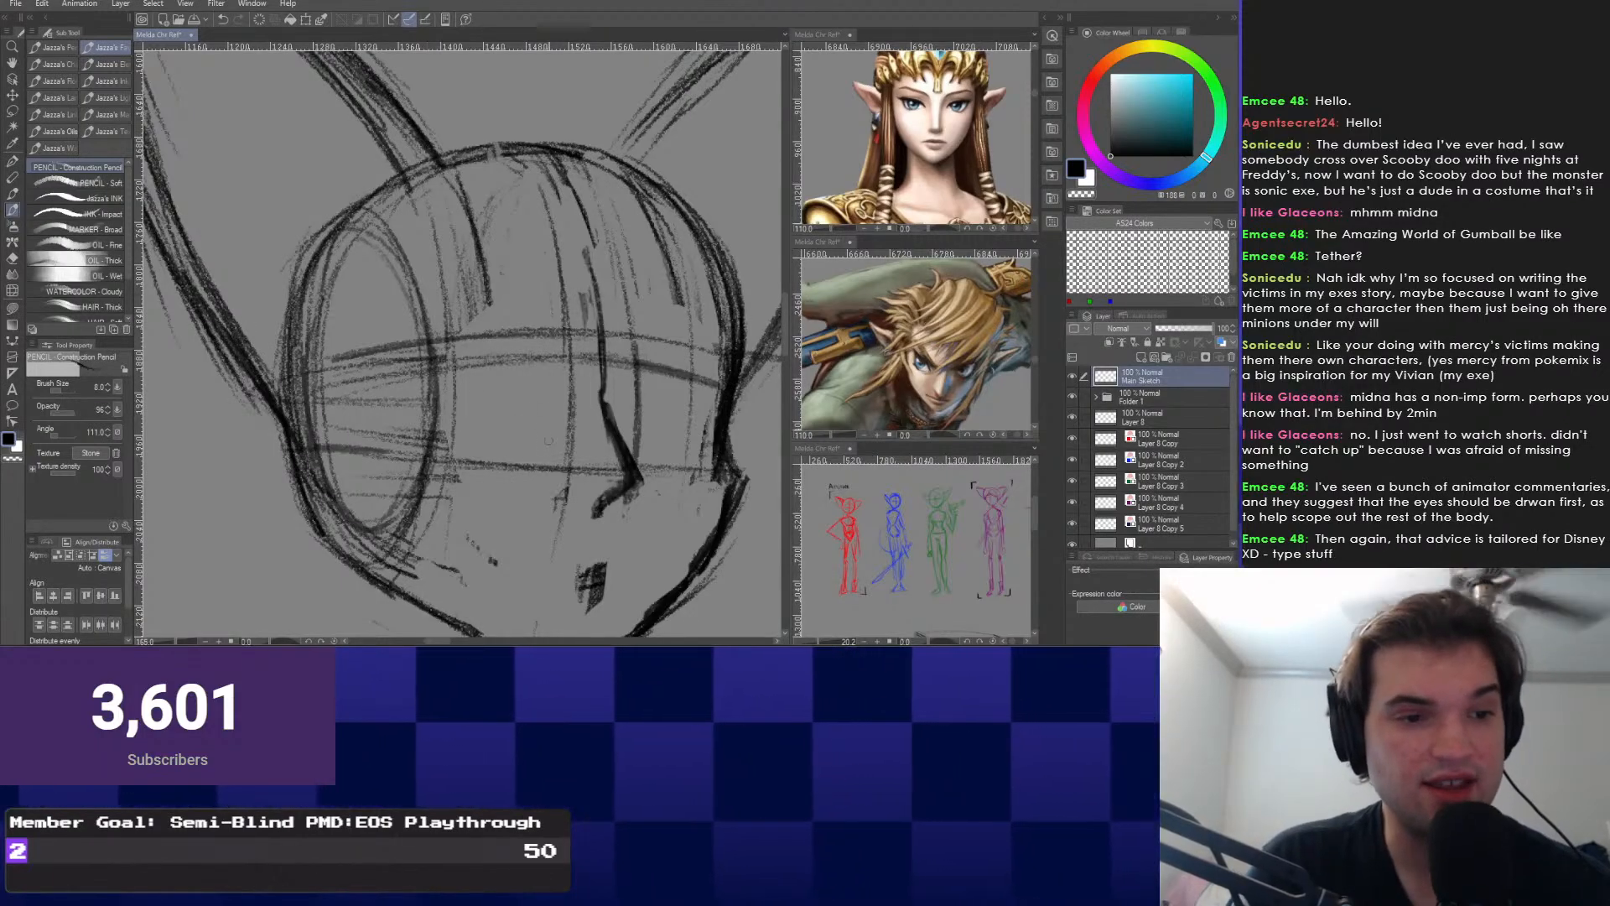
# Zoom the lower-right Sub View in on the eye sketch studies and zoom out the top-right Sub View.
pyautogui.scroll(-2, 289, 457)
pyautogui.moveTo(289, 457); pyautogui.dragTo(342, 370)
pyautogui.scroll(-2, 864, 541)
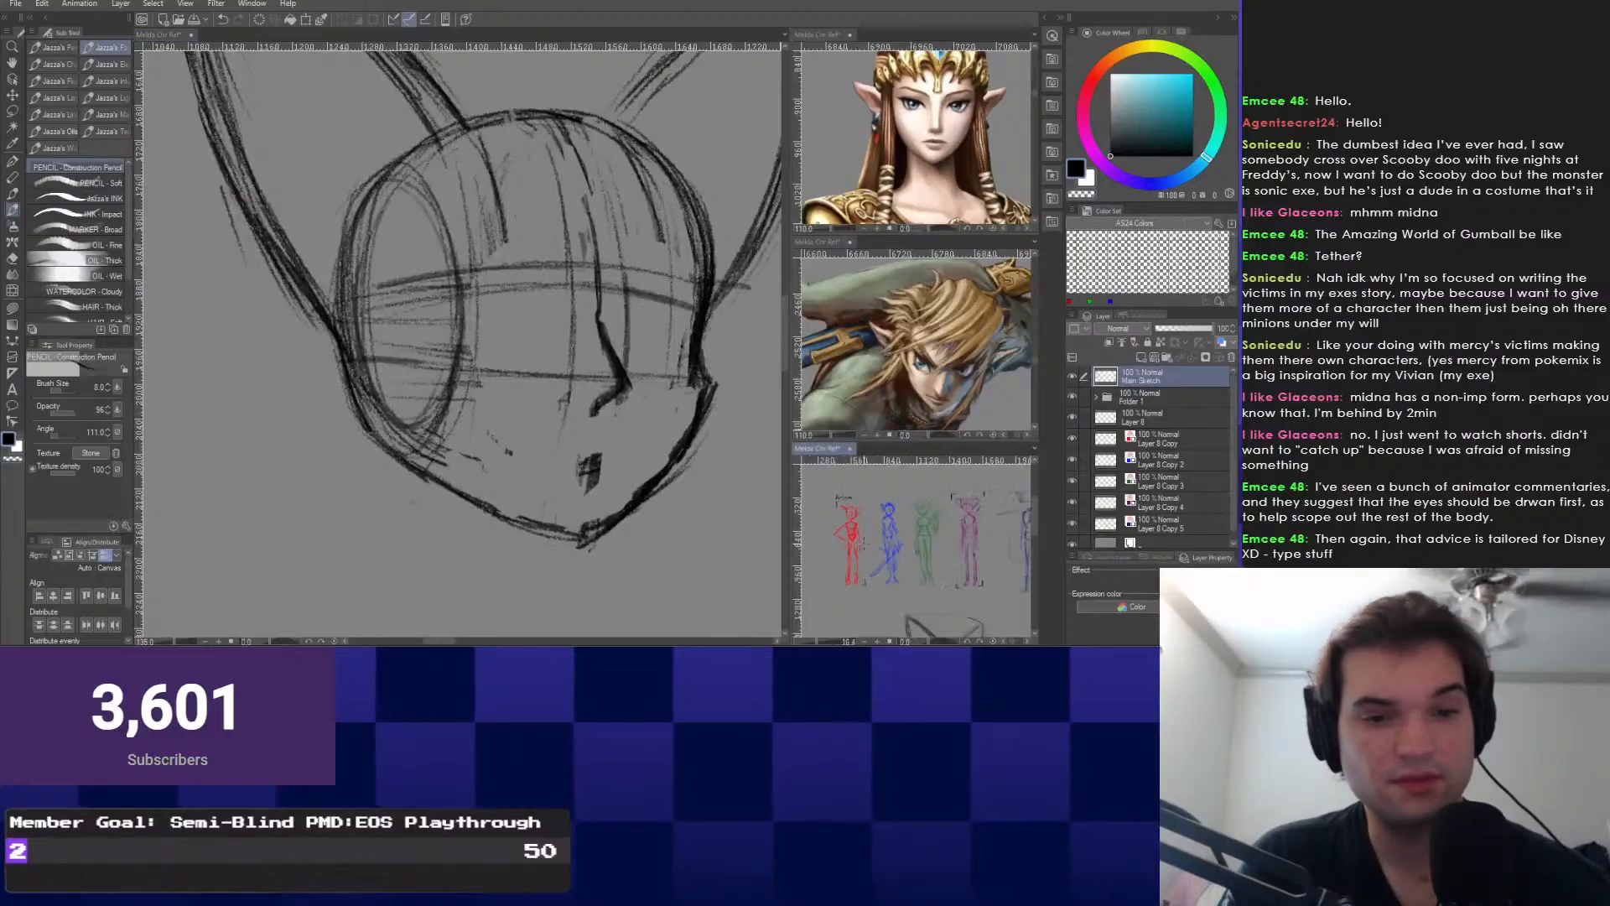
pyautogui.scroll(-3, 863, 543)
pyautogui.moveTo(863, 543); pyautogui.dragTo(956, 469)
pyautogui.scroll(4, 914, 537)
pyautogui.moveTo(914, 536); pyautogui.dragTo(853, 535)
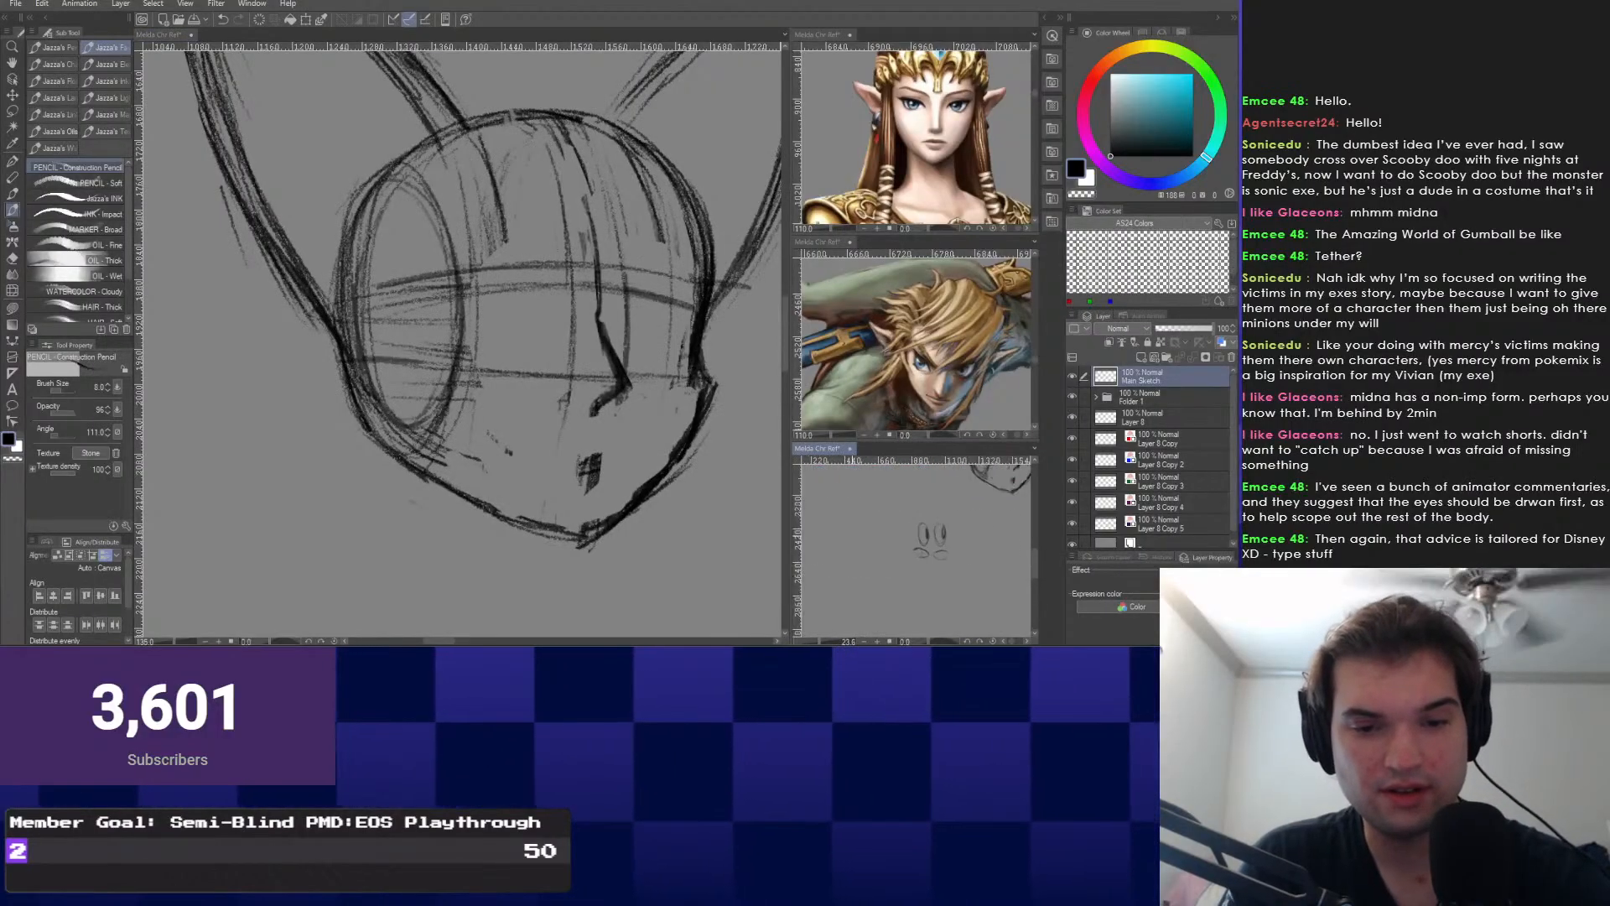
pyautogui.scroll(6, 926, 541)
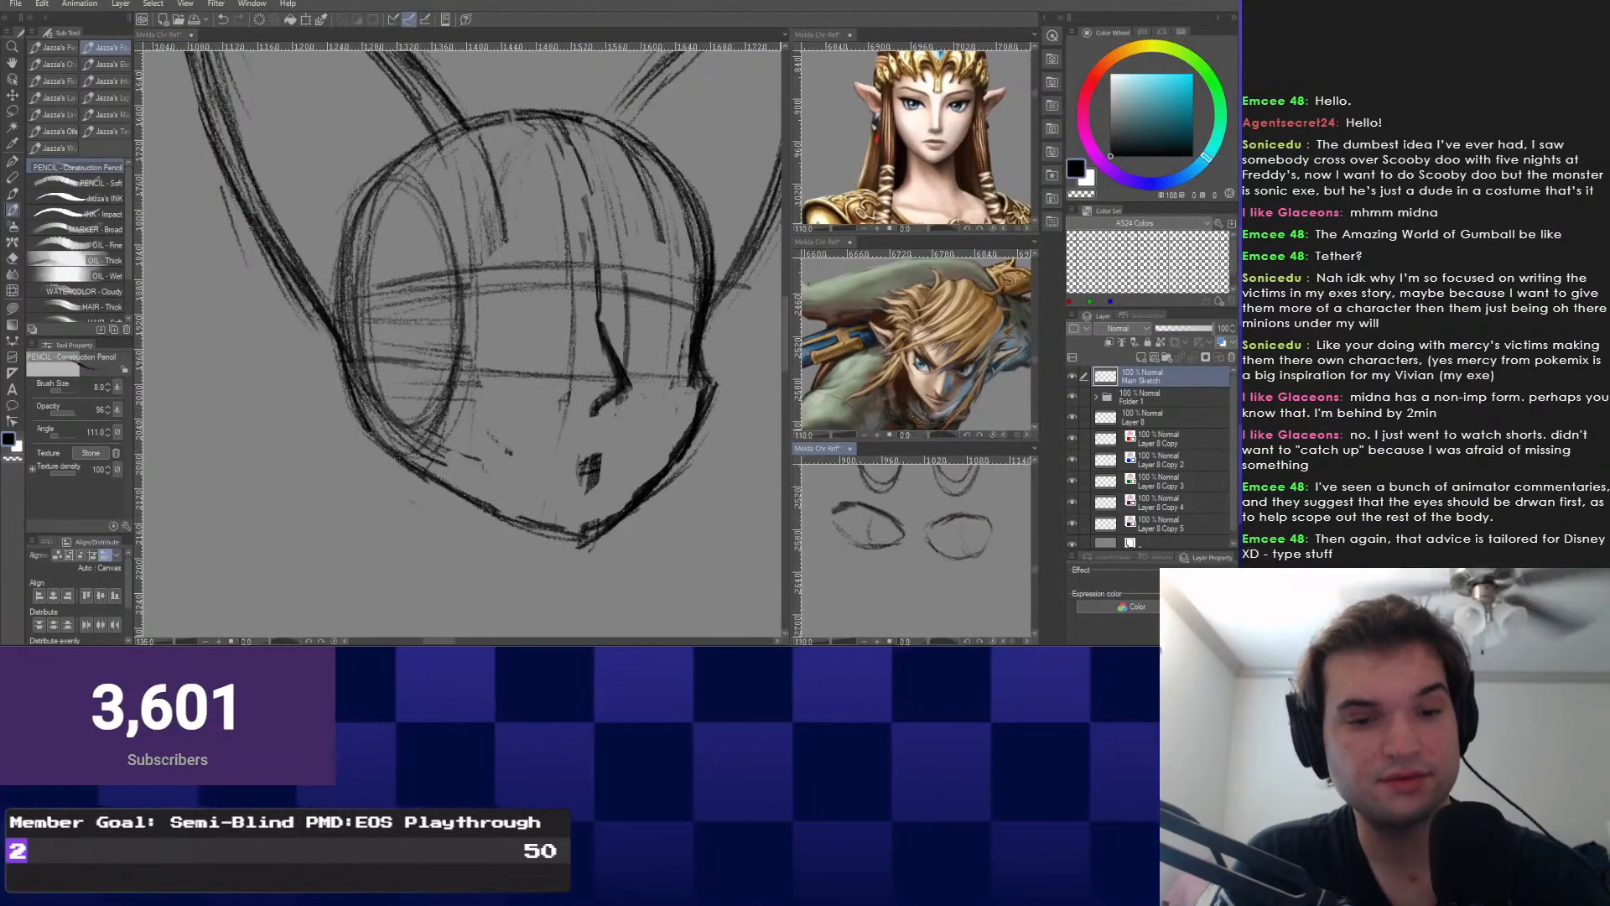
pyautogui.moveTo(559, 300); pyautogui.dragTo(557, 353)
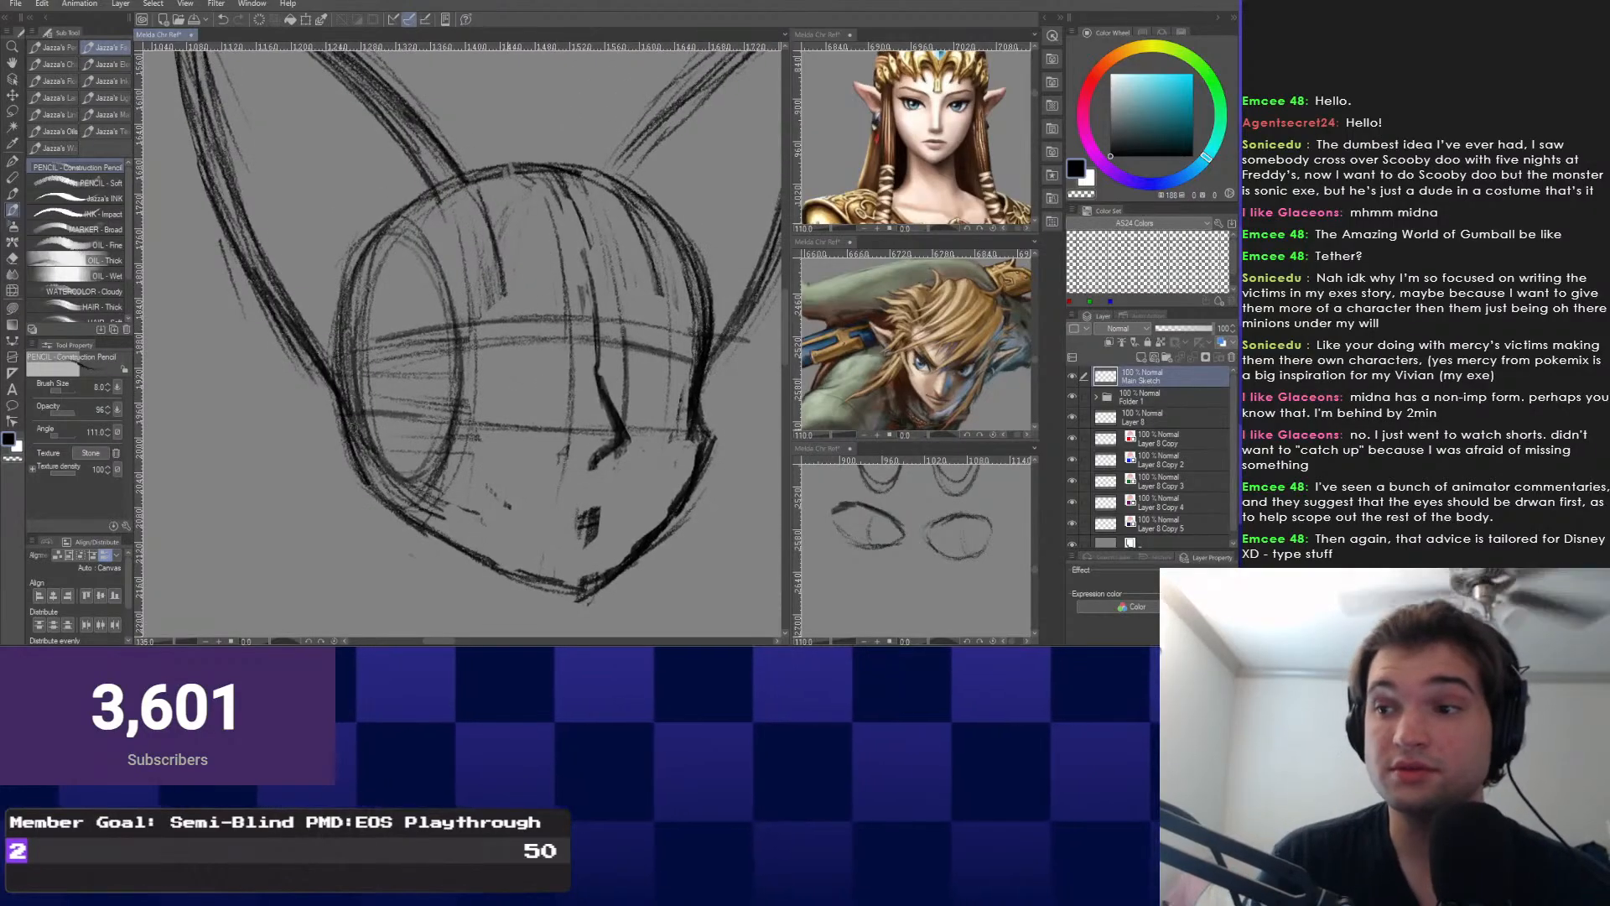
pyautogui.moveTo(661, 603); pyautogui.dragTo(680, 594)
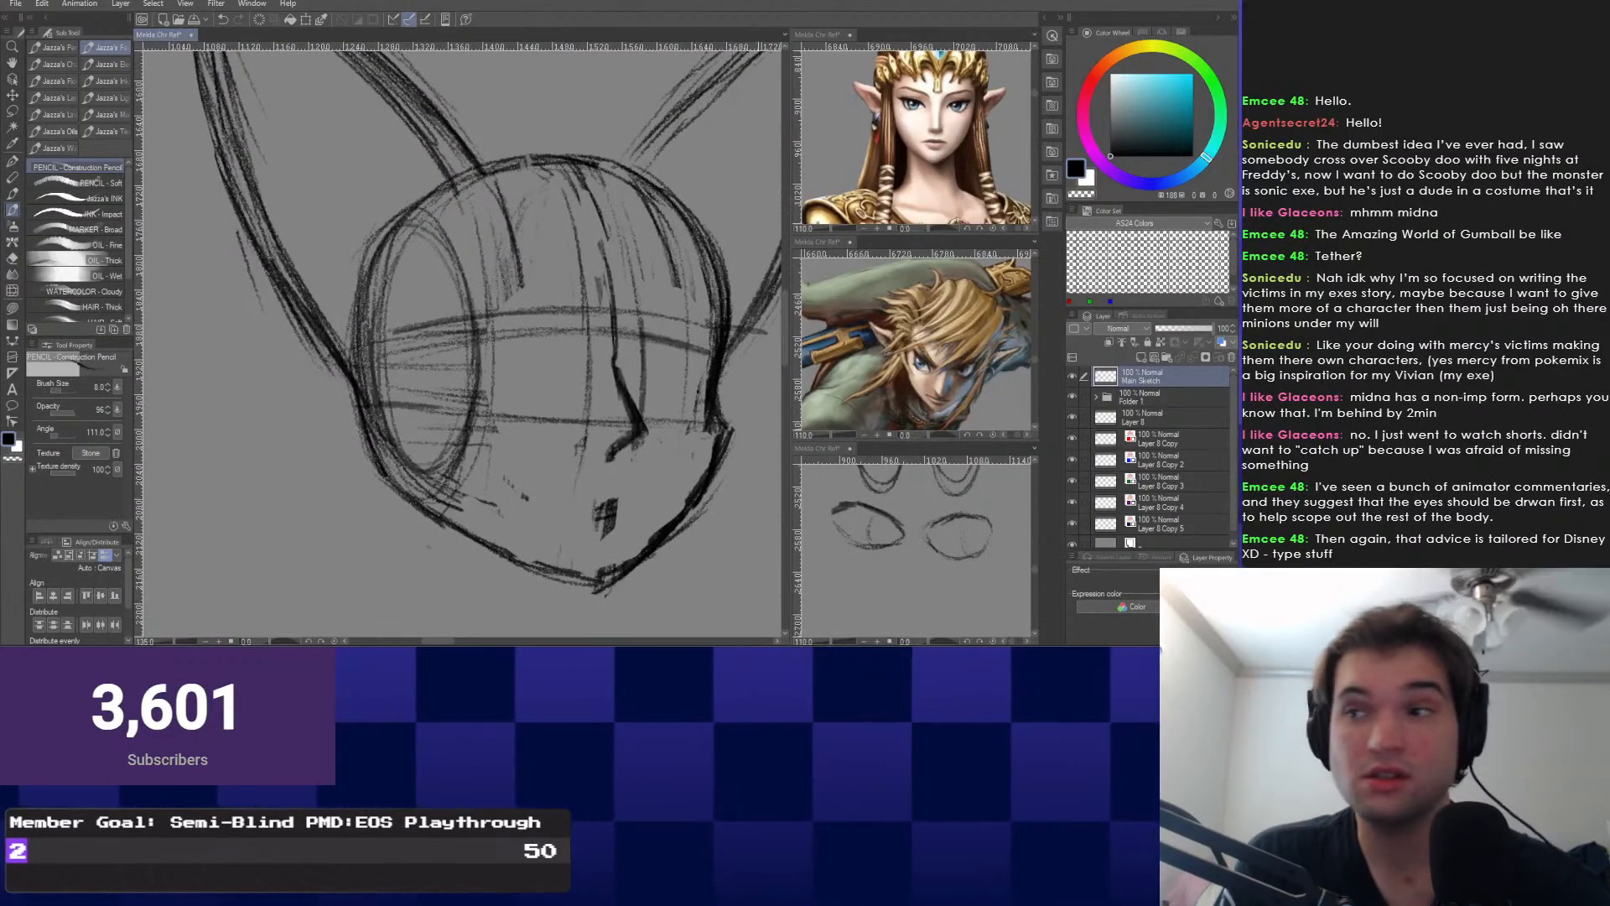
pyautogui.scroll(-5, 914, 134)
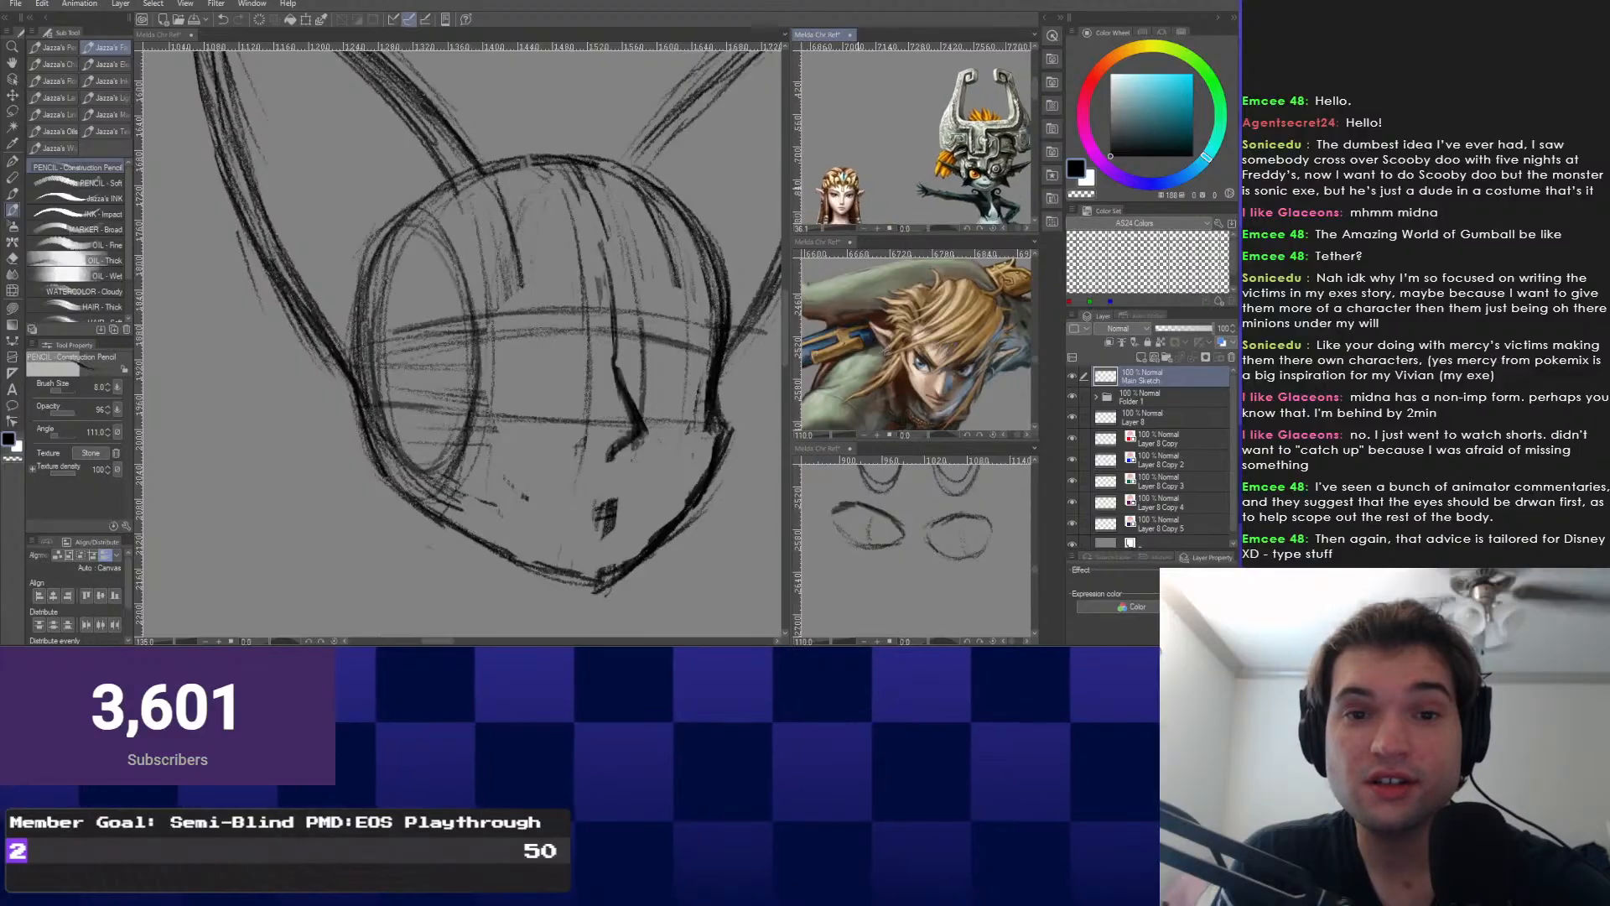
# Zoom the top-right Sub View onto Zelda's face and bring the main canvas to 165%.
pyautogui.scroll(3, 914, 134)
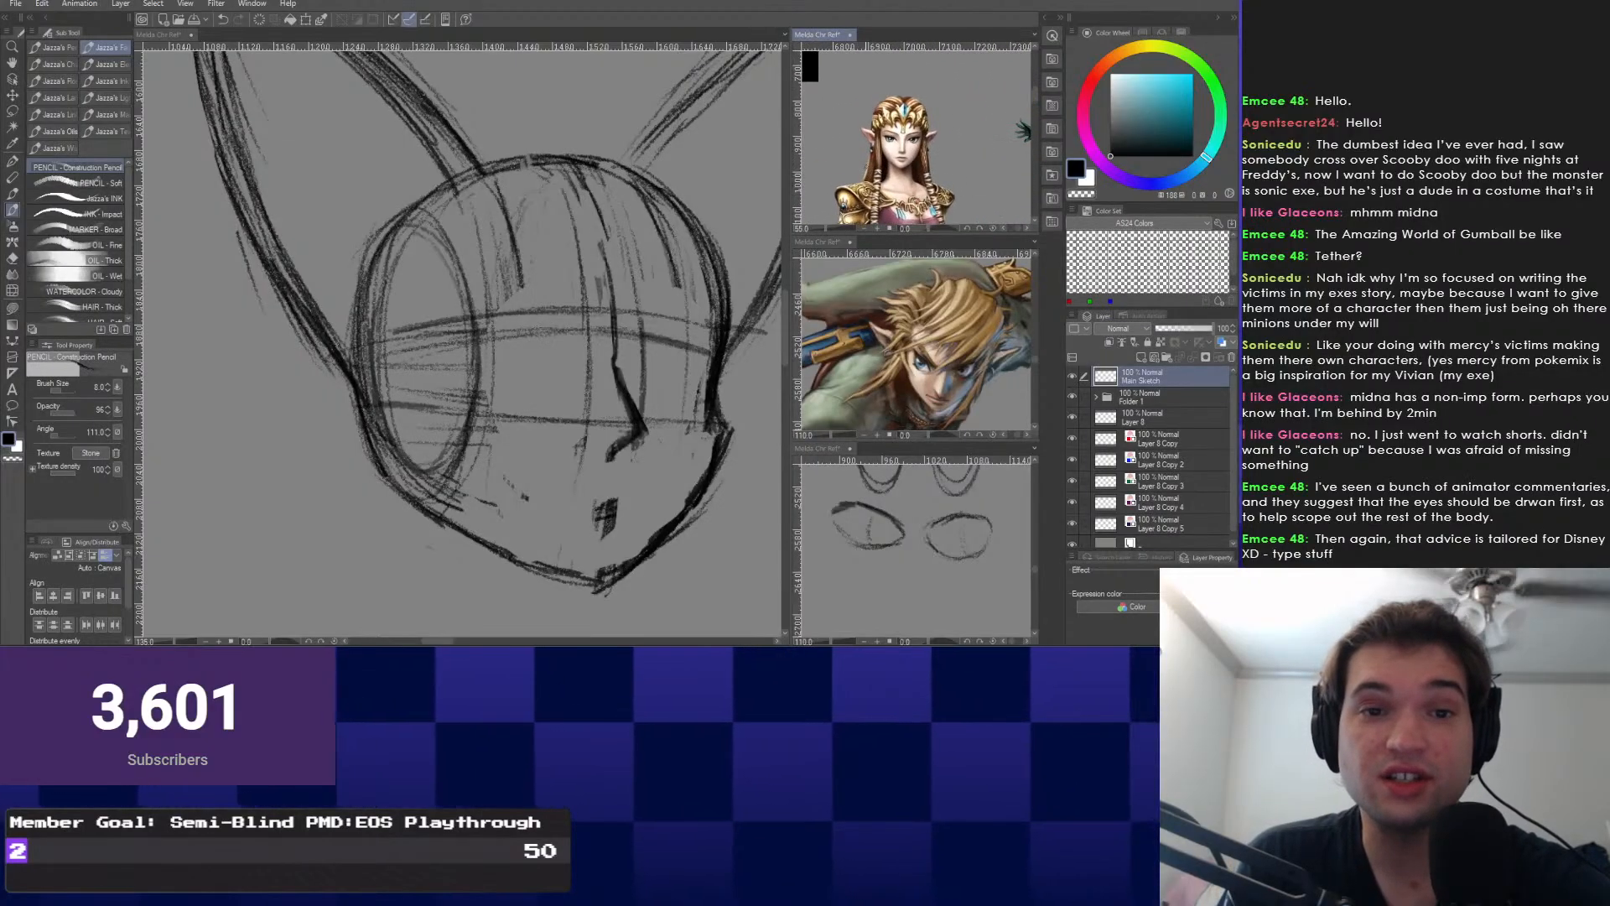
pyautogui.scroll(4, 914, 134)
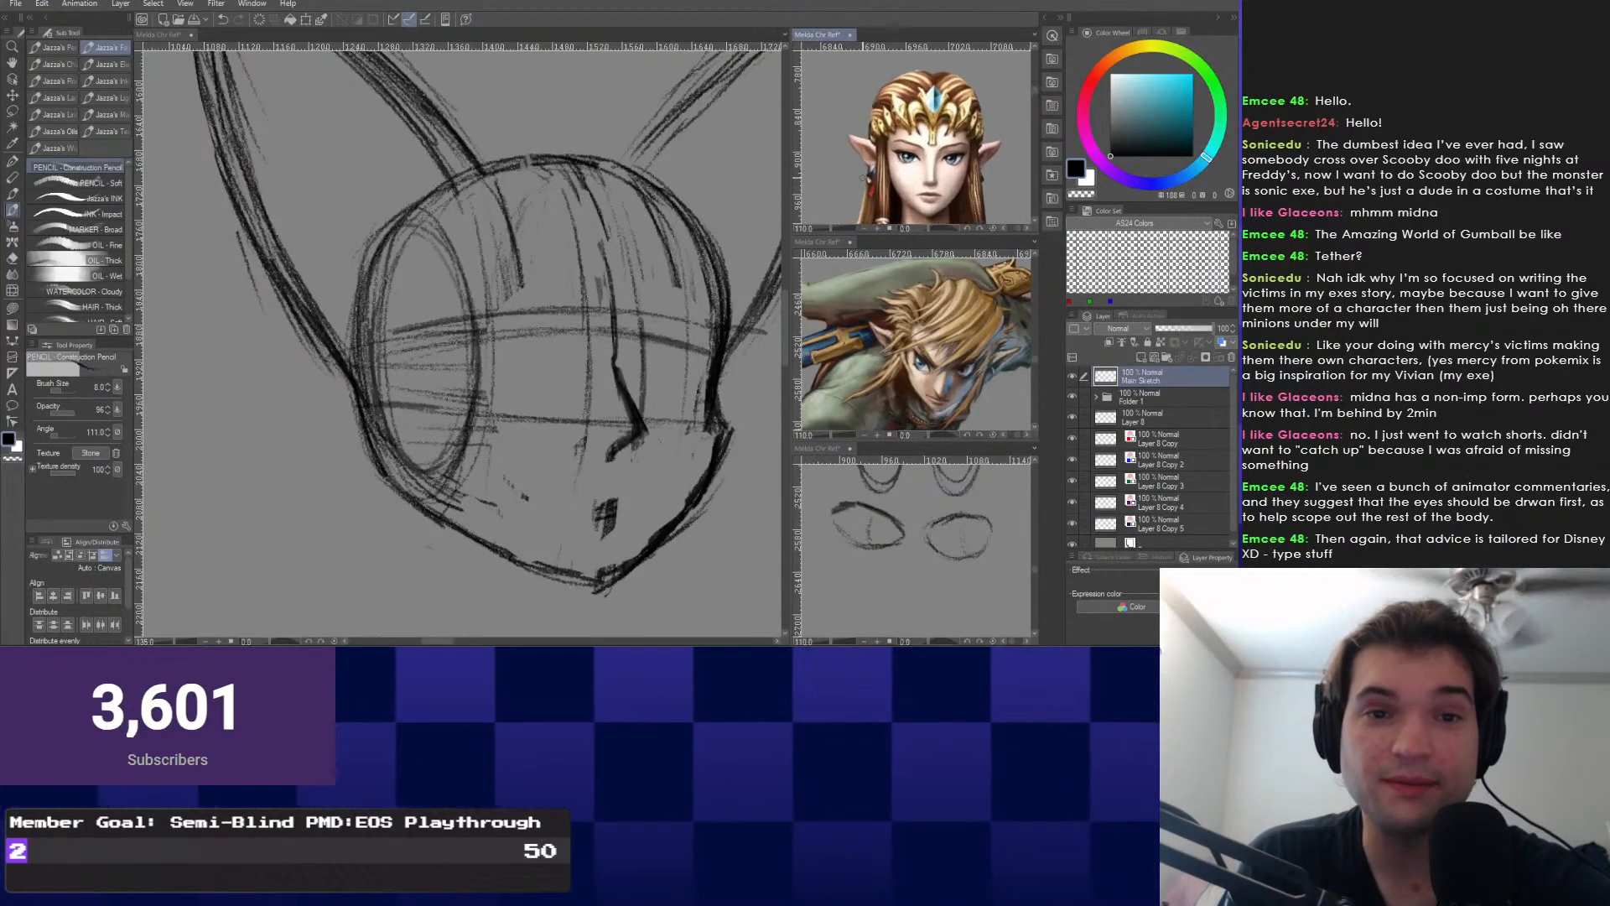
pyautogui.scroll(2, 862, 176)
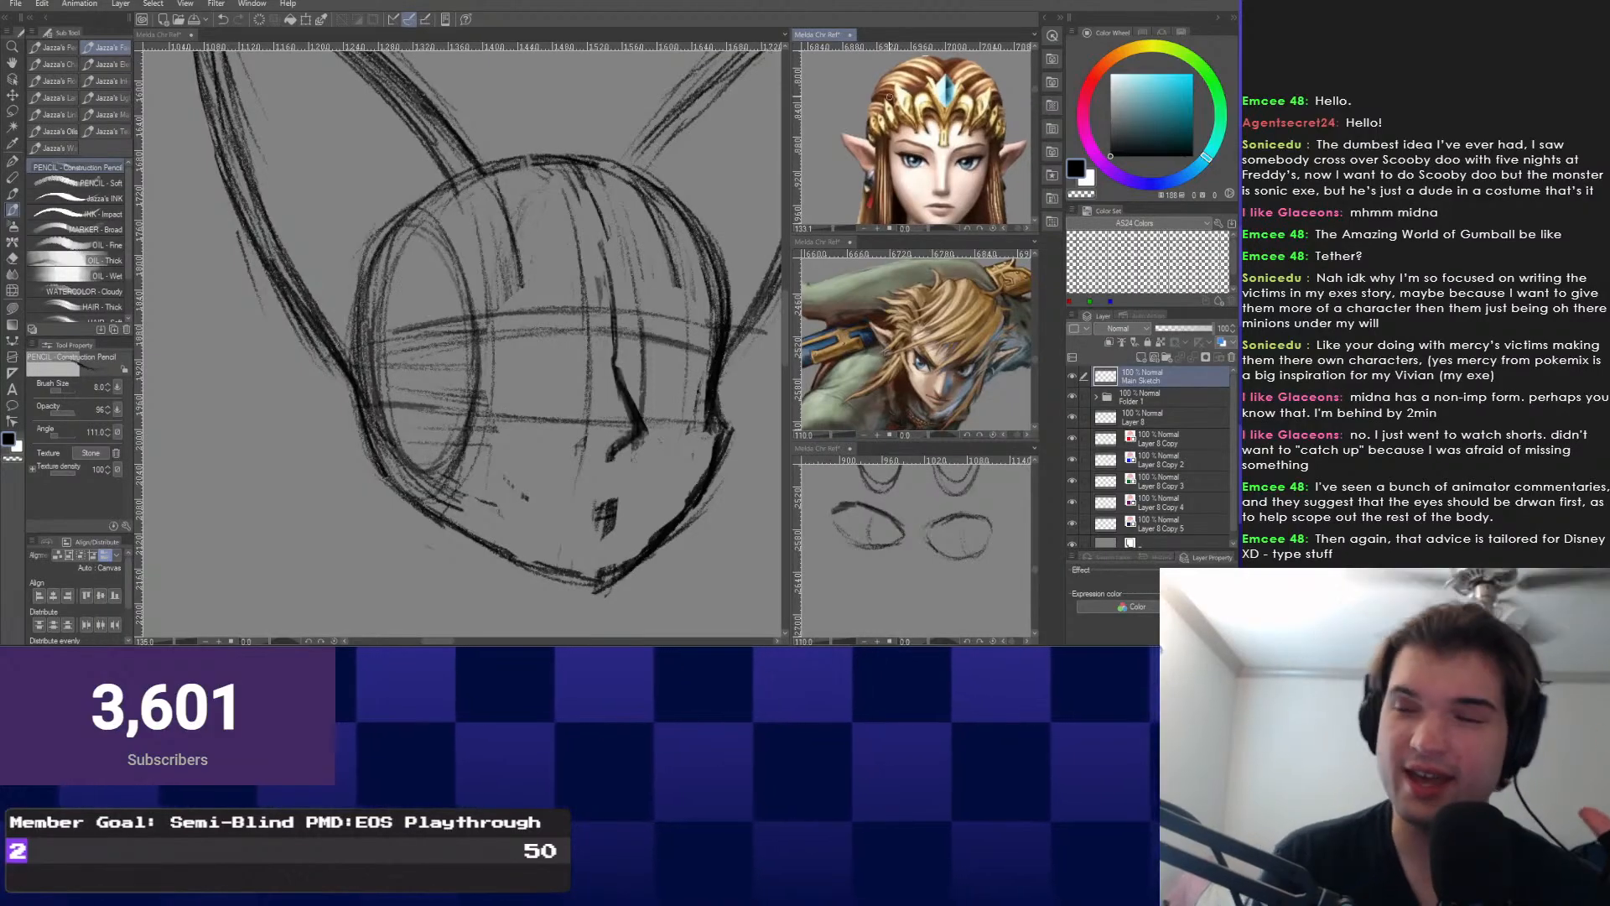
pyautogui.scroll(4, 501, 382)
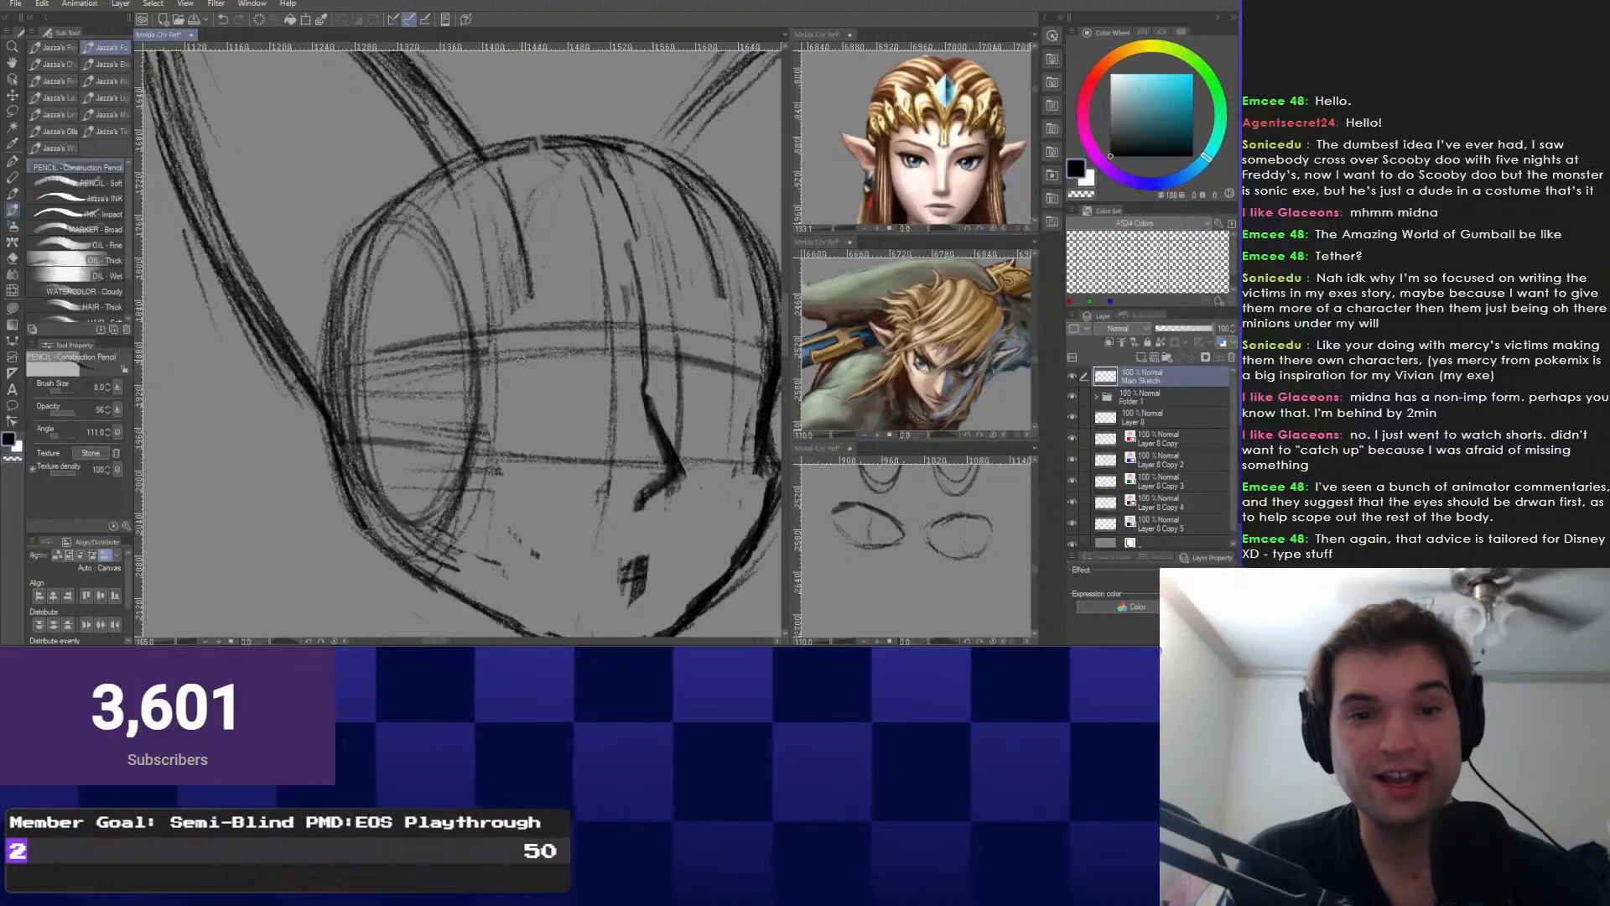
pyautogui.moveTo(522, 359); pyautogui.dragTo(503, 350)
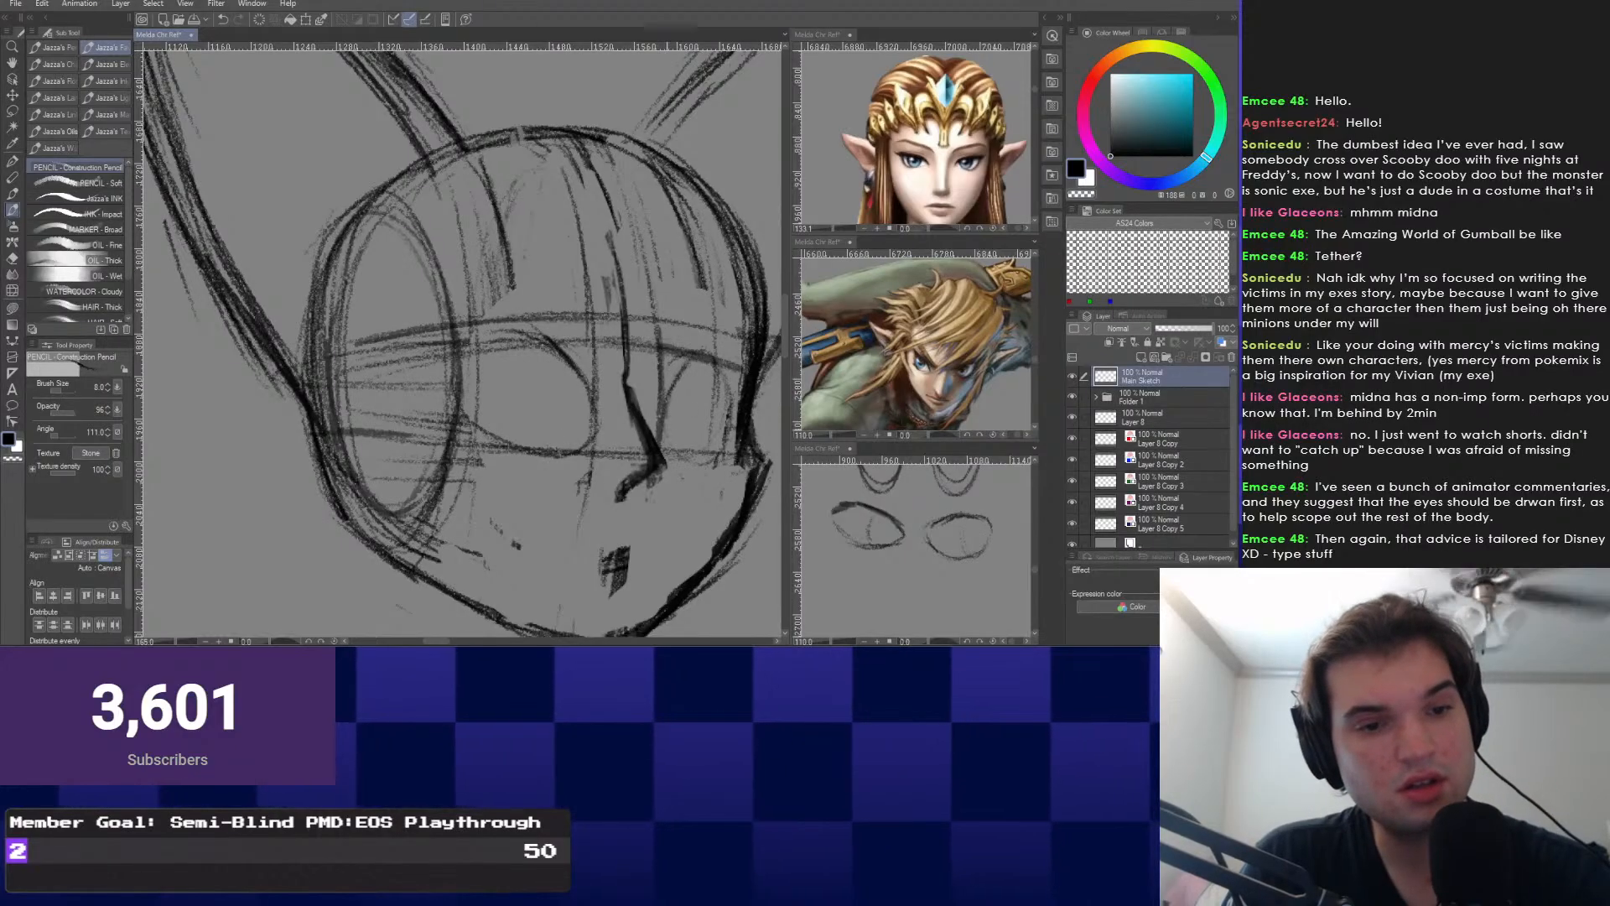
# Finish the right eye's outer curve and sketch oval eyes, undoing the rejected left-eye oval.
pyautogui.moveTo(691, 361)
pyautogui.mouseDown()
pyautogui.moveTo(703, 451)
pyautogui.moveTo(704, 437)
pyautogui.mouseUp()
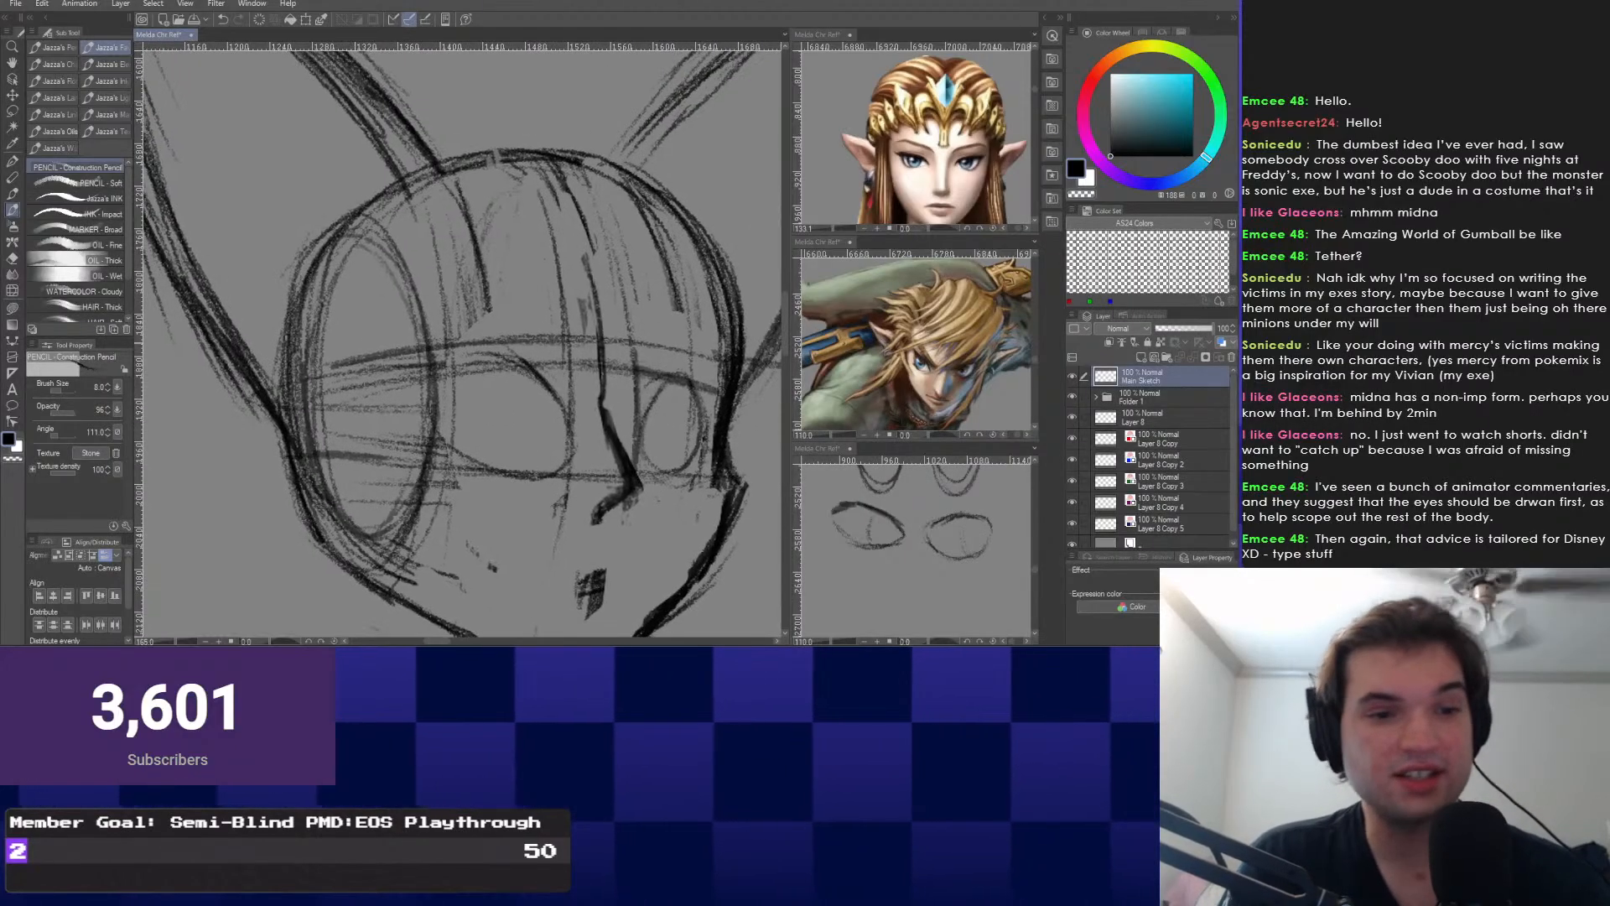
pyautogui.scroll(-2, 705, 437)
pyautogui.scroll(3, 629, 398)
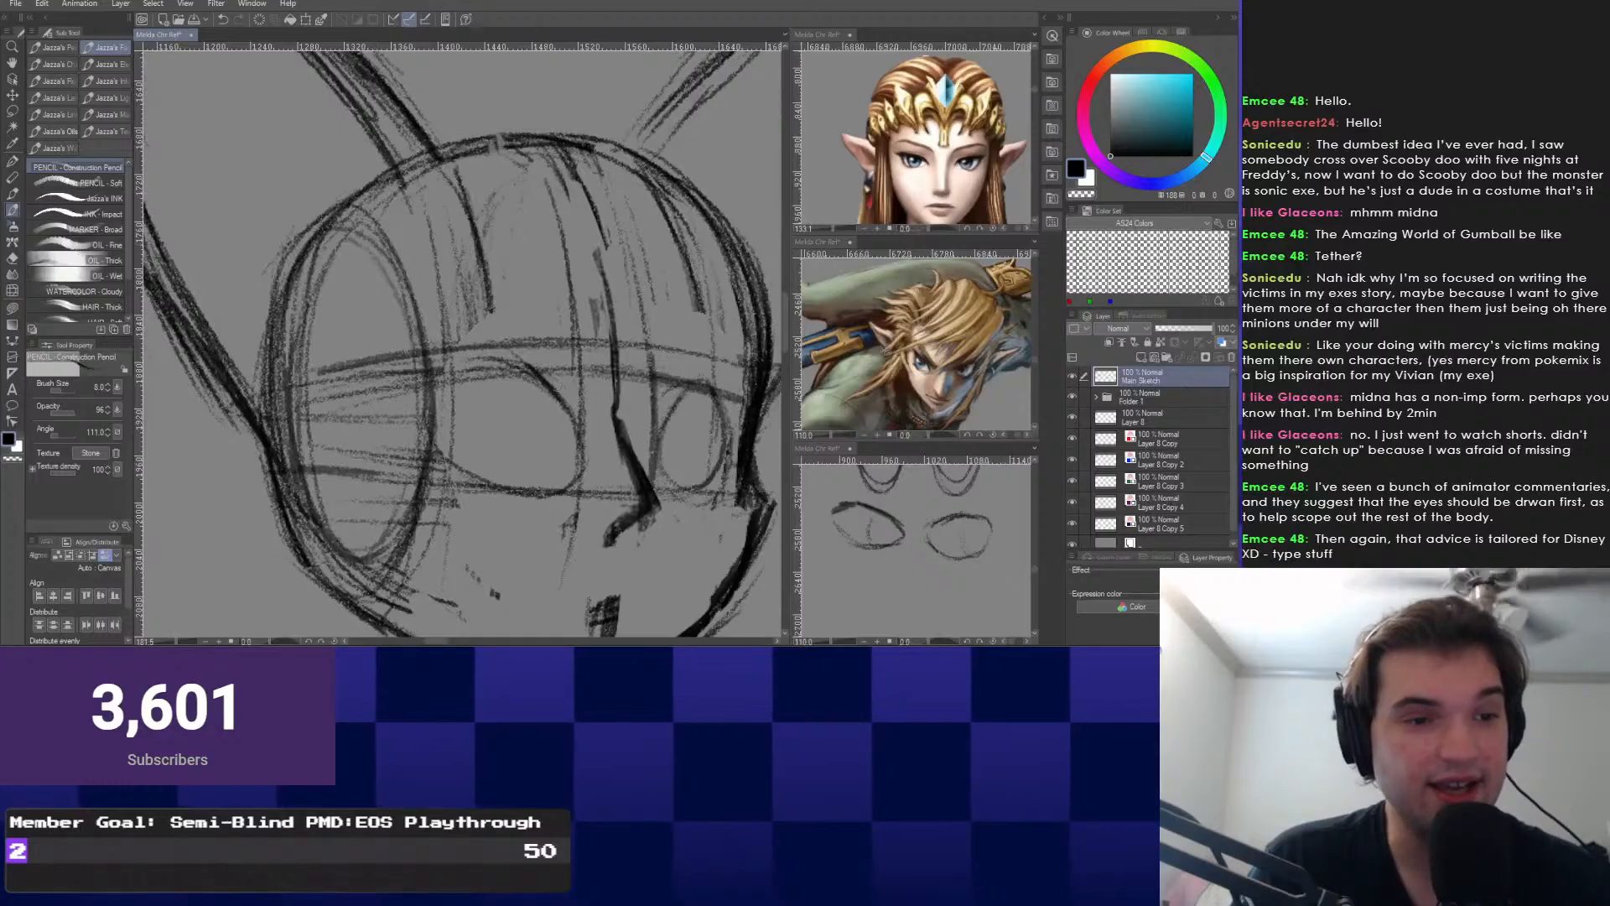
pyautogui.scroll(-2, 274, 156)
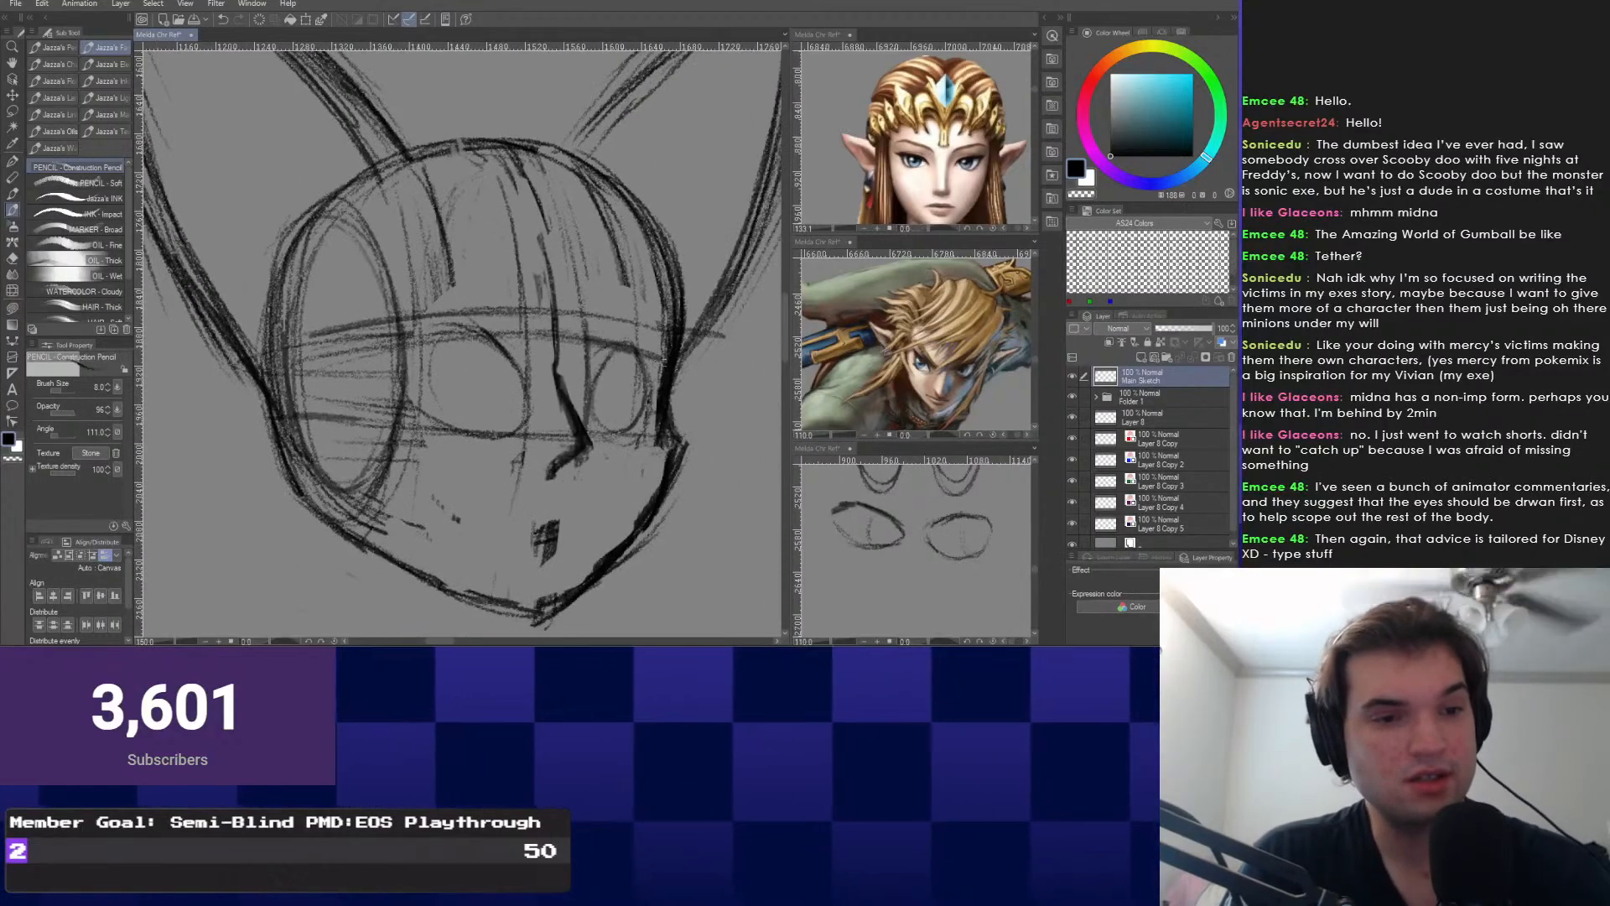
pyautogui.rightClick(576, 359)
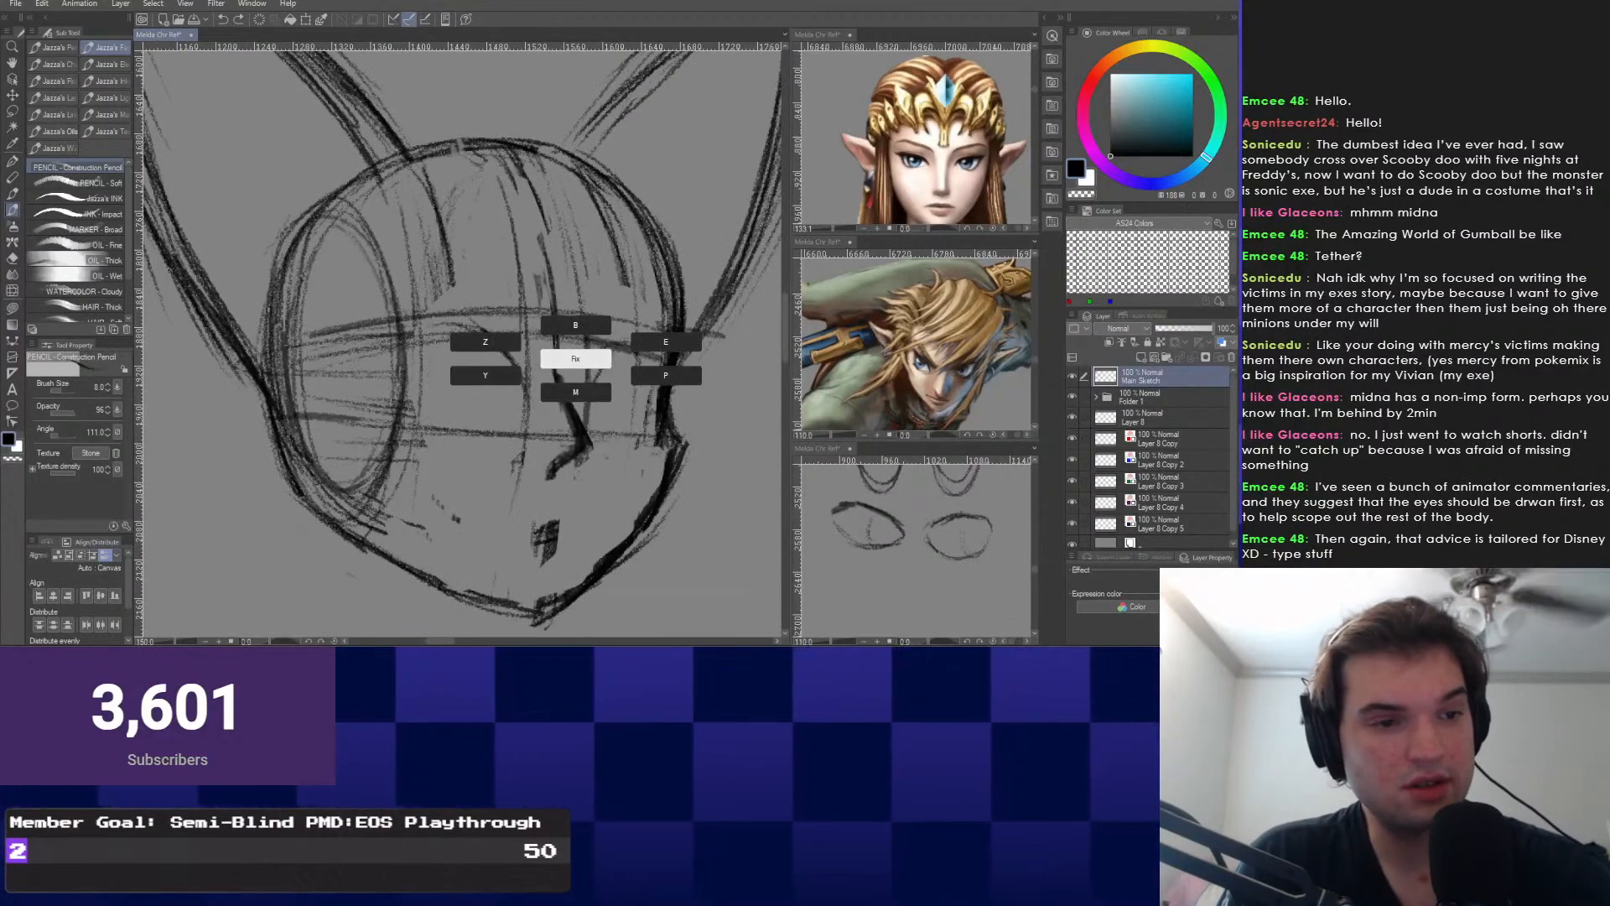
pyautogui.click(575, 359)
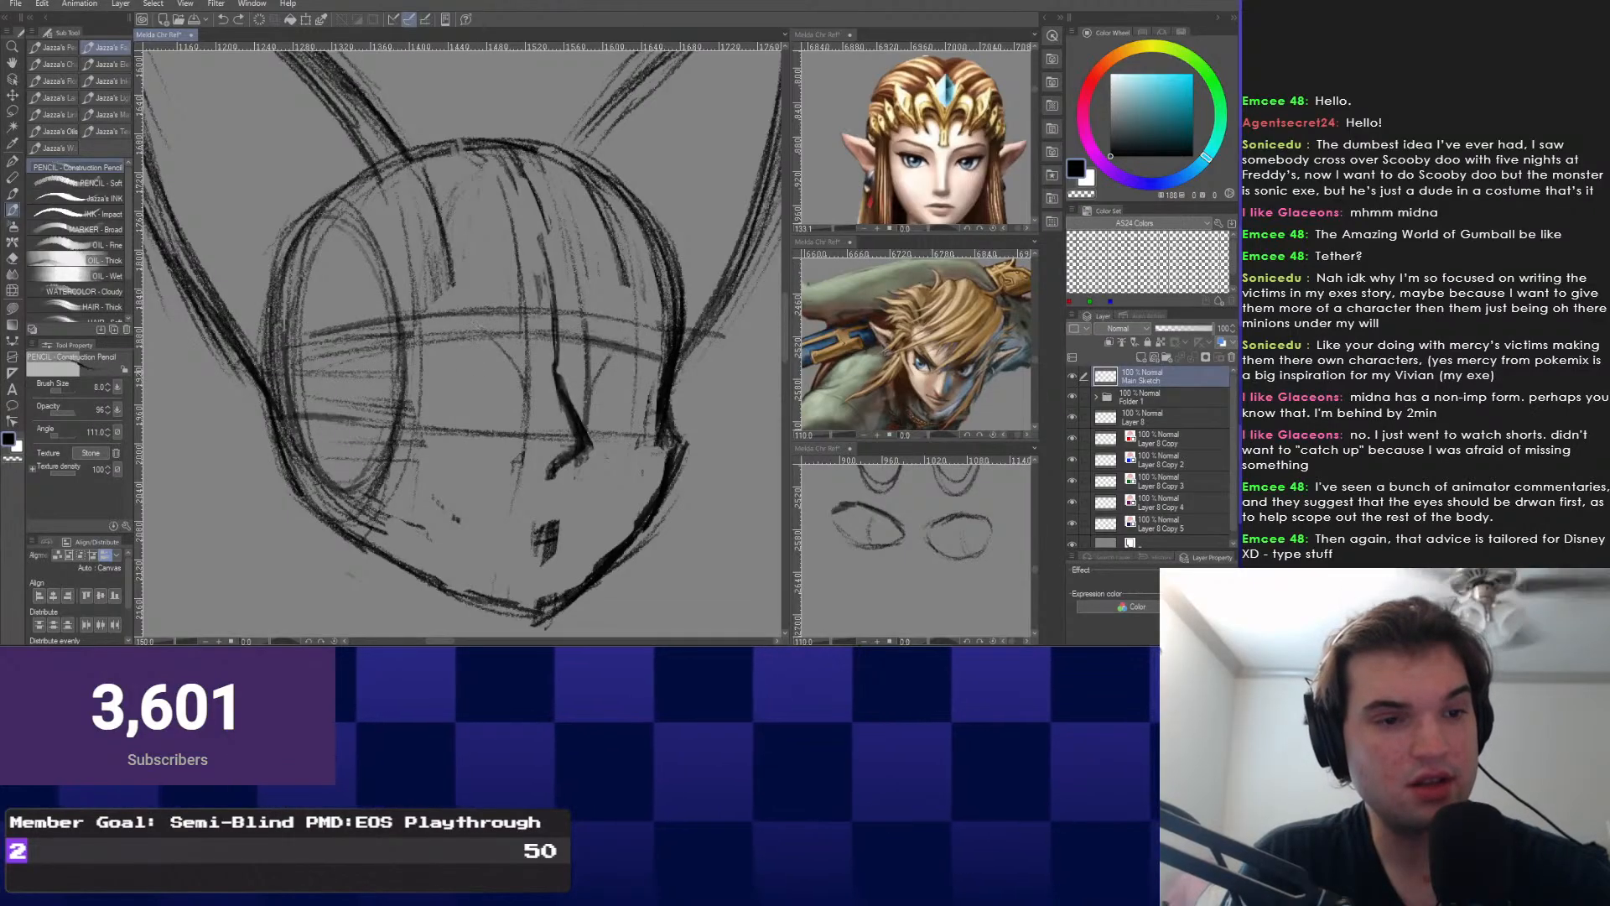
pyautogui.moveTo(619, 350); pyautogui.dragTo(597, 359)
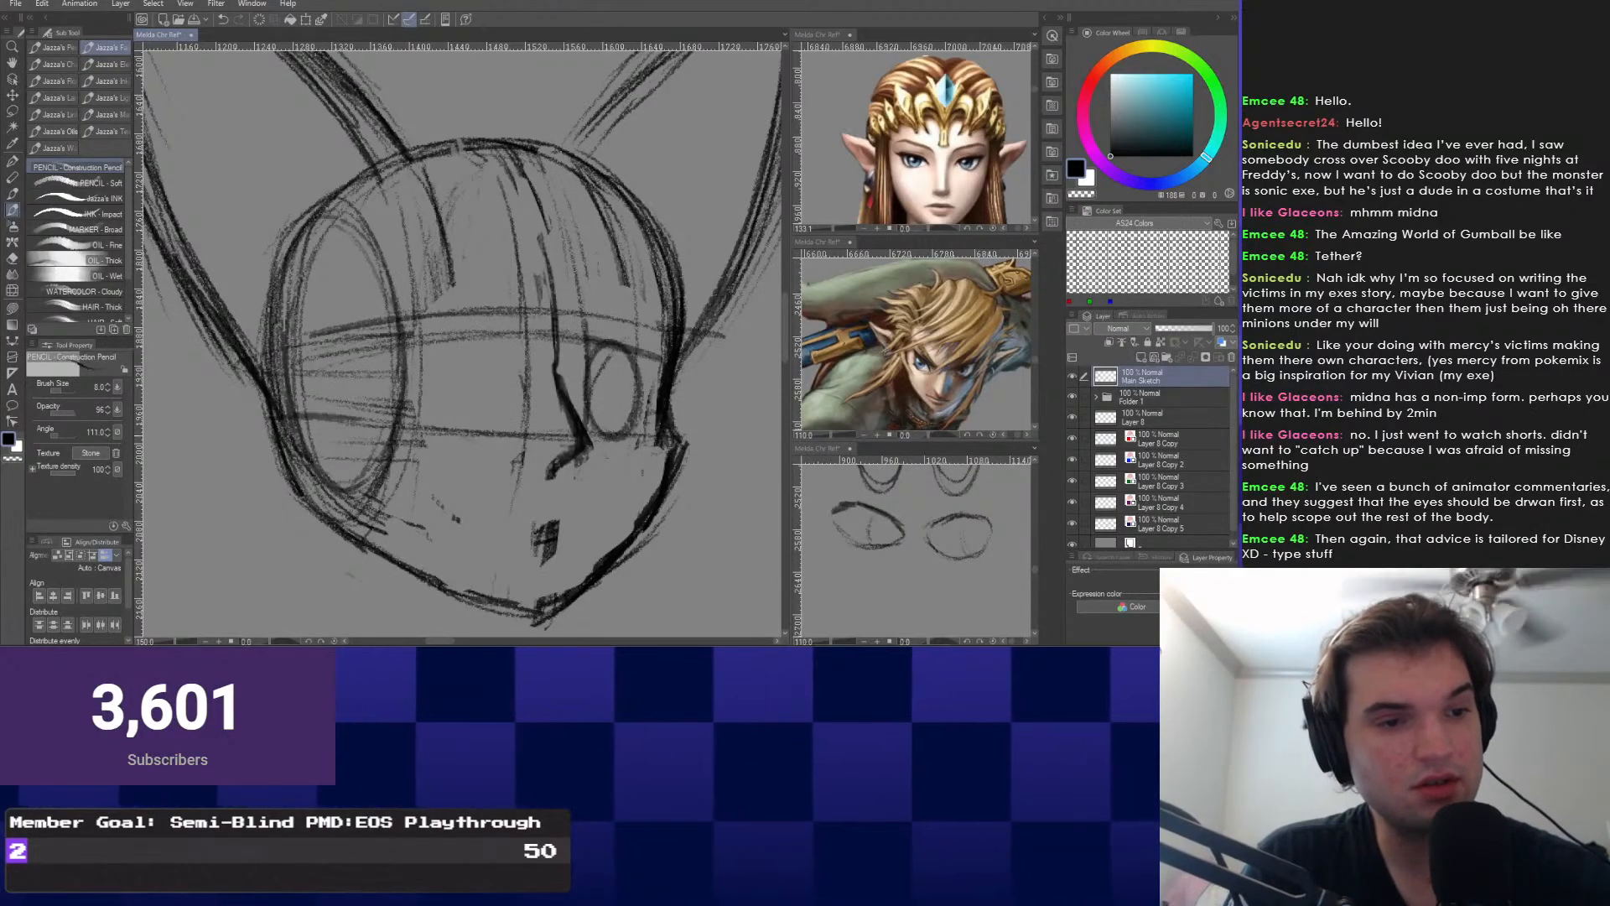
pyautogui.moveTo(480, 319)
pyautogui.mouseDown()
pyautogui.moveTo(437, 382)
pyautogui.moveTo(494, 323)
pyautogui.mouseUp()
pyautogui.hotkey('ctrl', 'z')
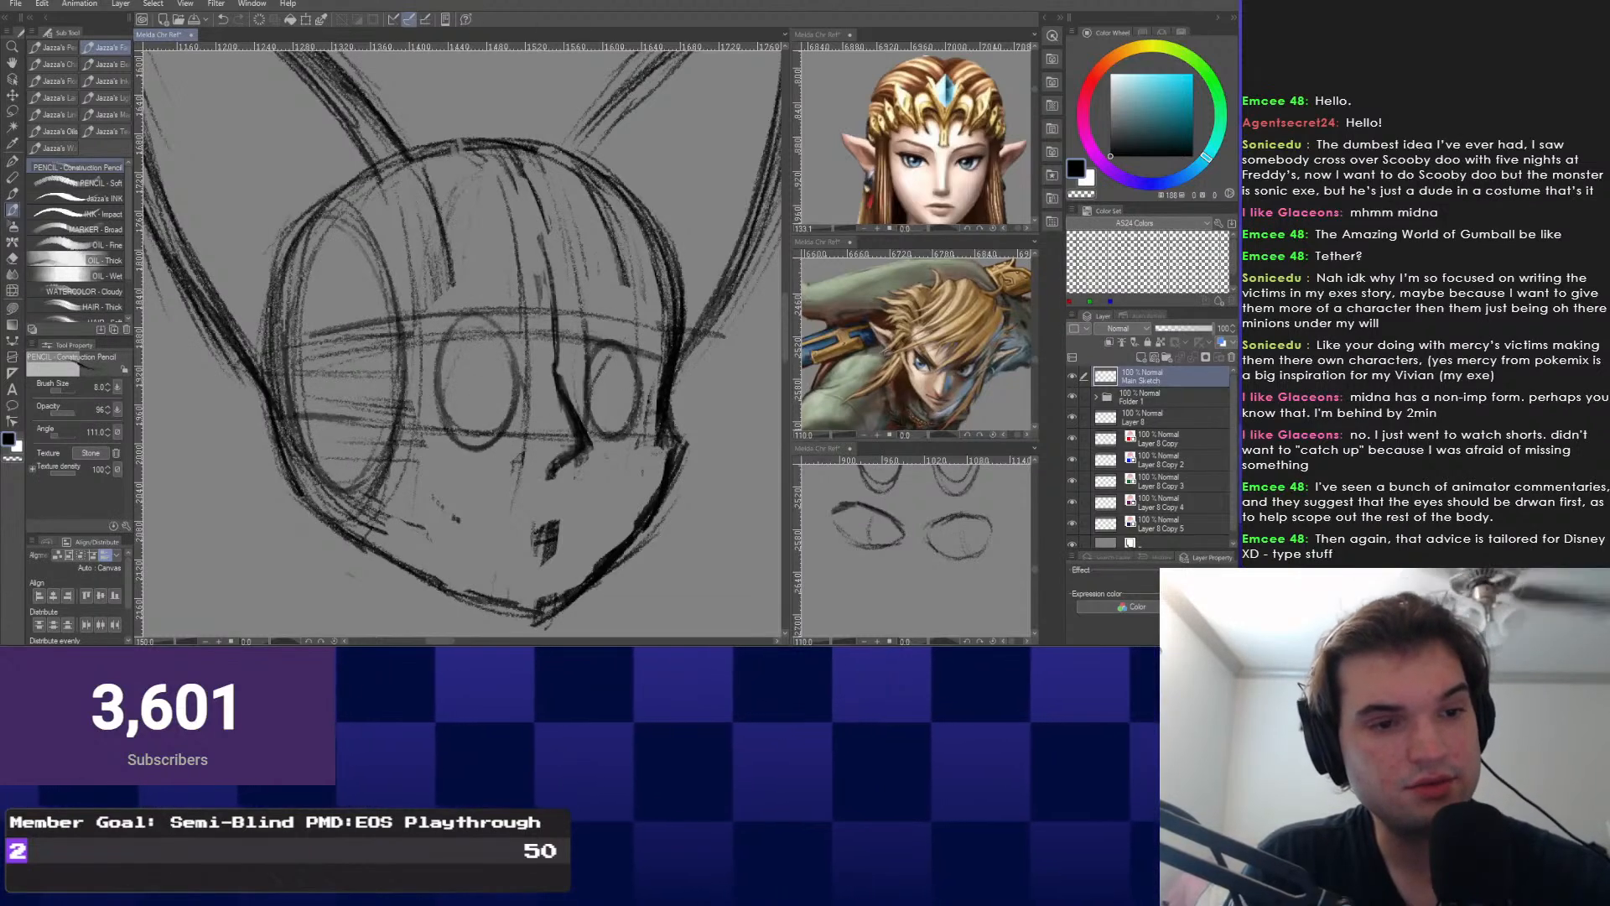
# Zoom closer on the face and undo the faint stray strokes around the left eye.
pyautogui.scroll(2, 453, 405)
pyautogui.moveTo(452, 403); pyautogui.dragTo(463, 442)
pyautogui.scroll(1, 464, 443)
pyautogui.hotkey('ctrl', 'z')
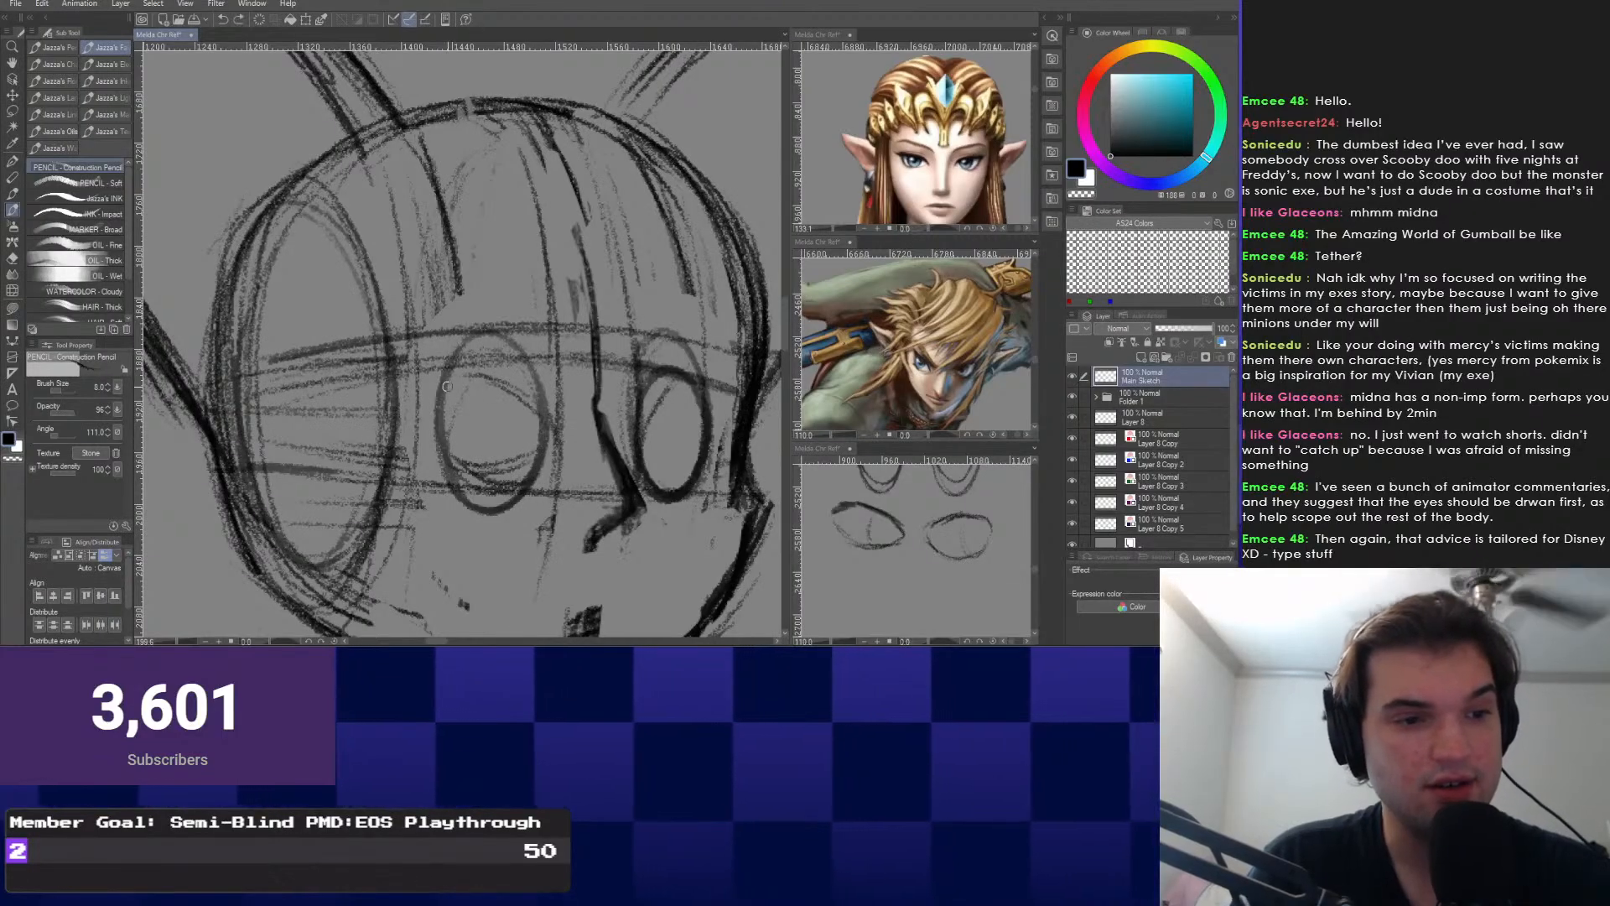
pyautogui.scroll(-3, 447, 386)
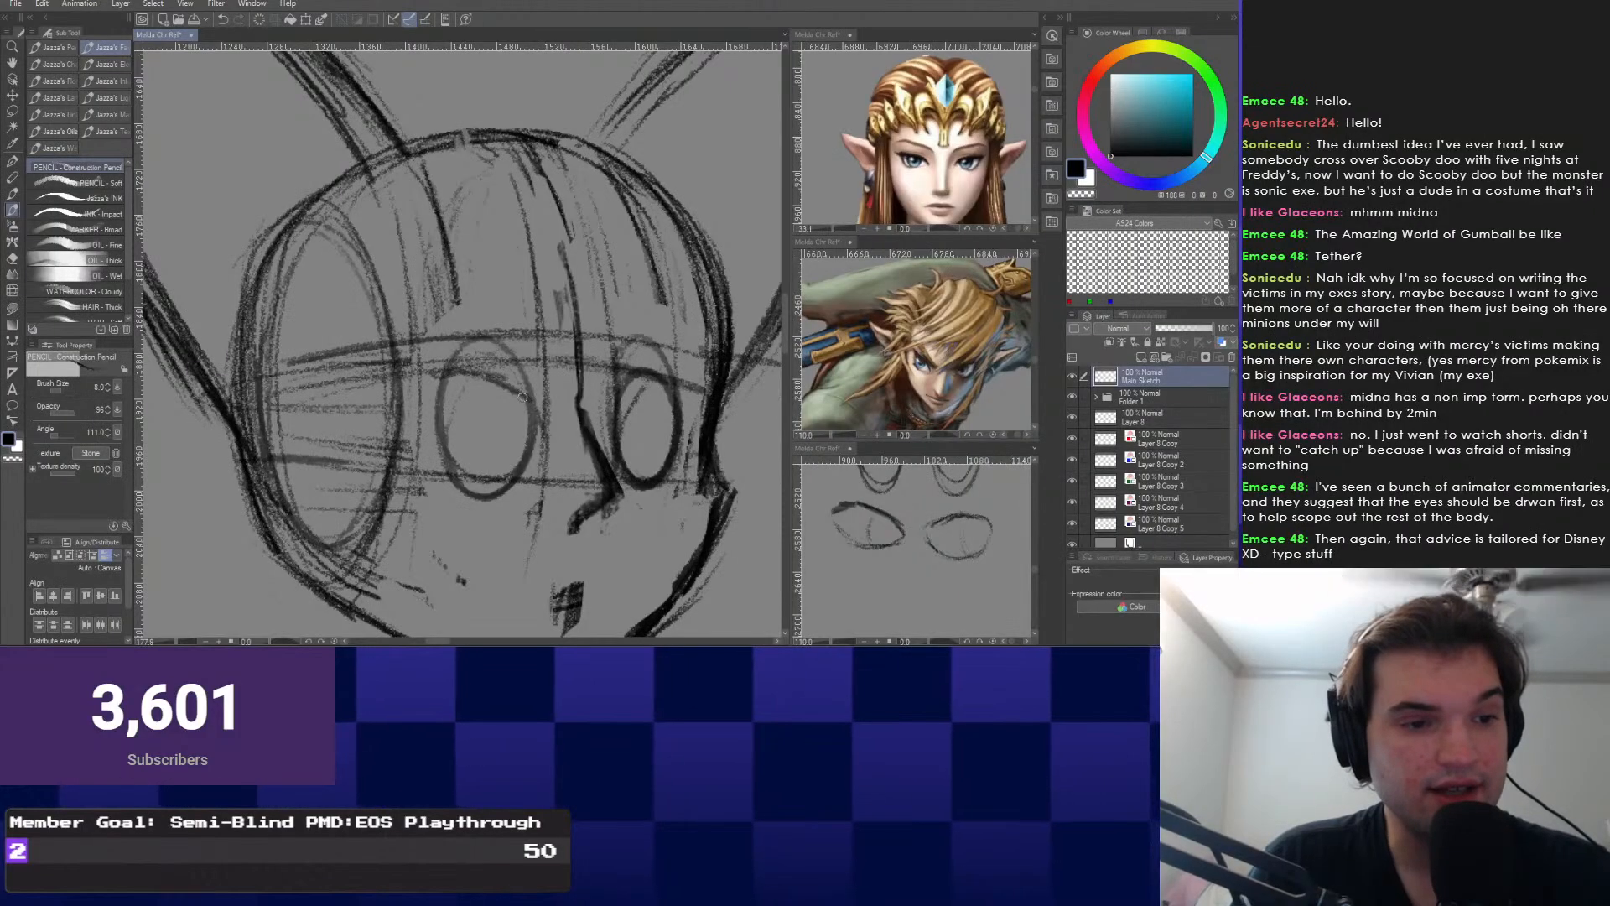
pyautogui.scroll(4, 494, 397)
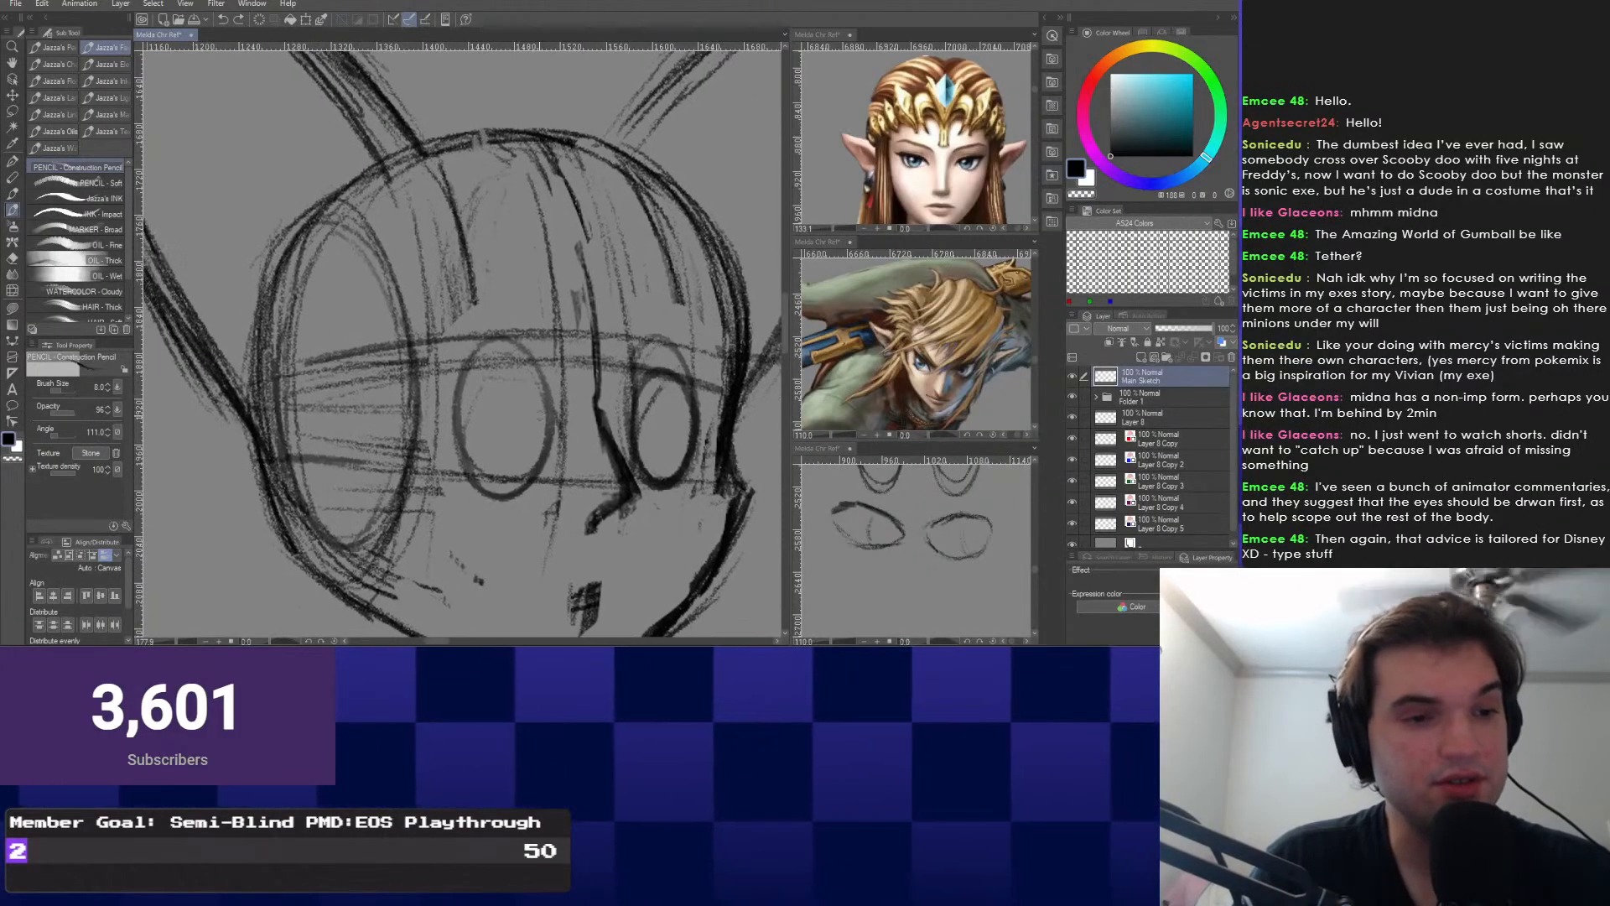
pyautogui.scroll(2, 459, 369)
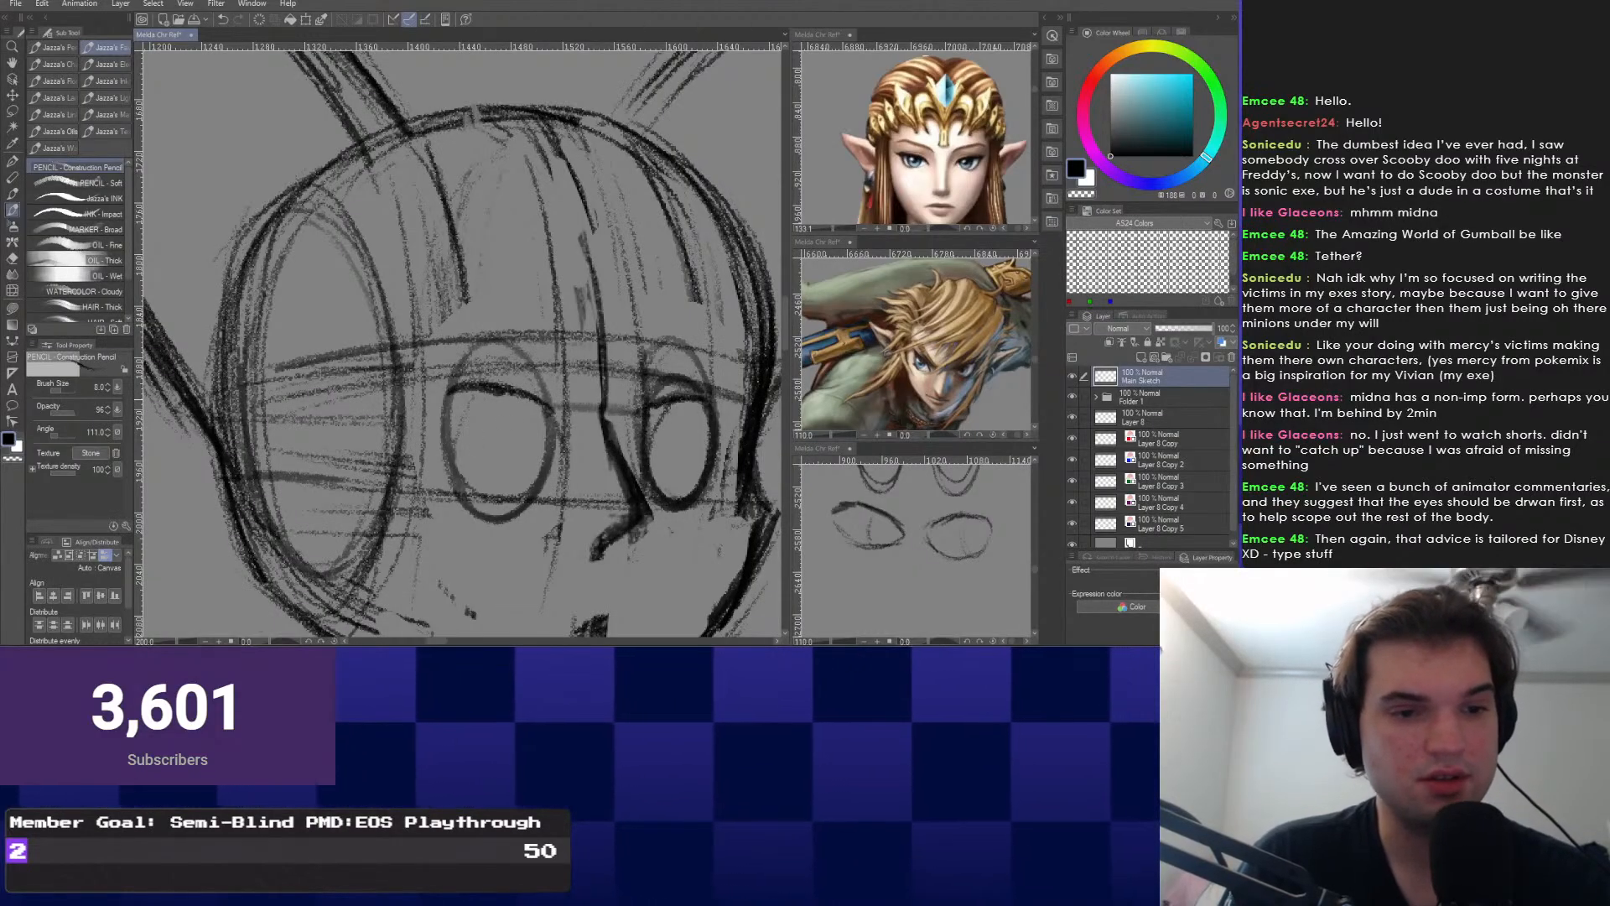
pyautogui.moveTo(550, 353)
pyautogui.mouseDown()
pyautogui.moveTo(600, 365)
pyautogui.moveTo(576, 350)
pyautogui.mouseUp()
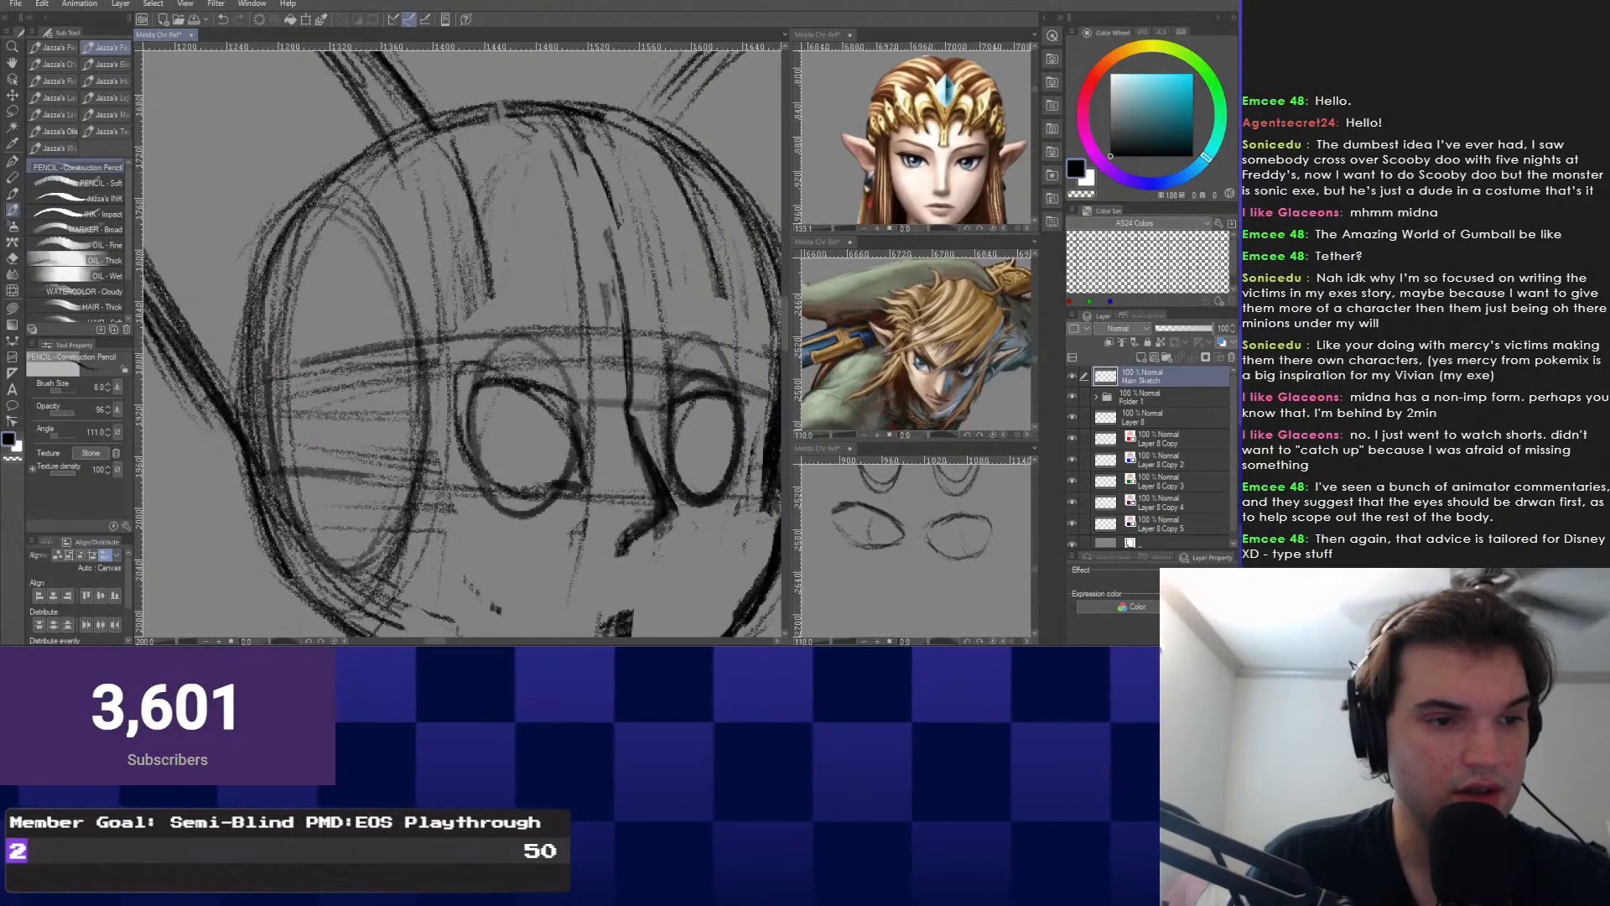
pyautogui.scroll(4, 516, 406)
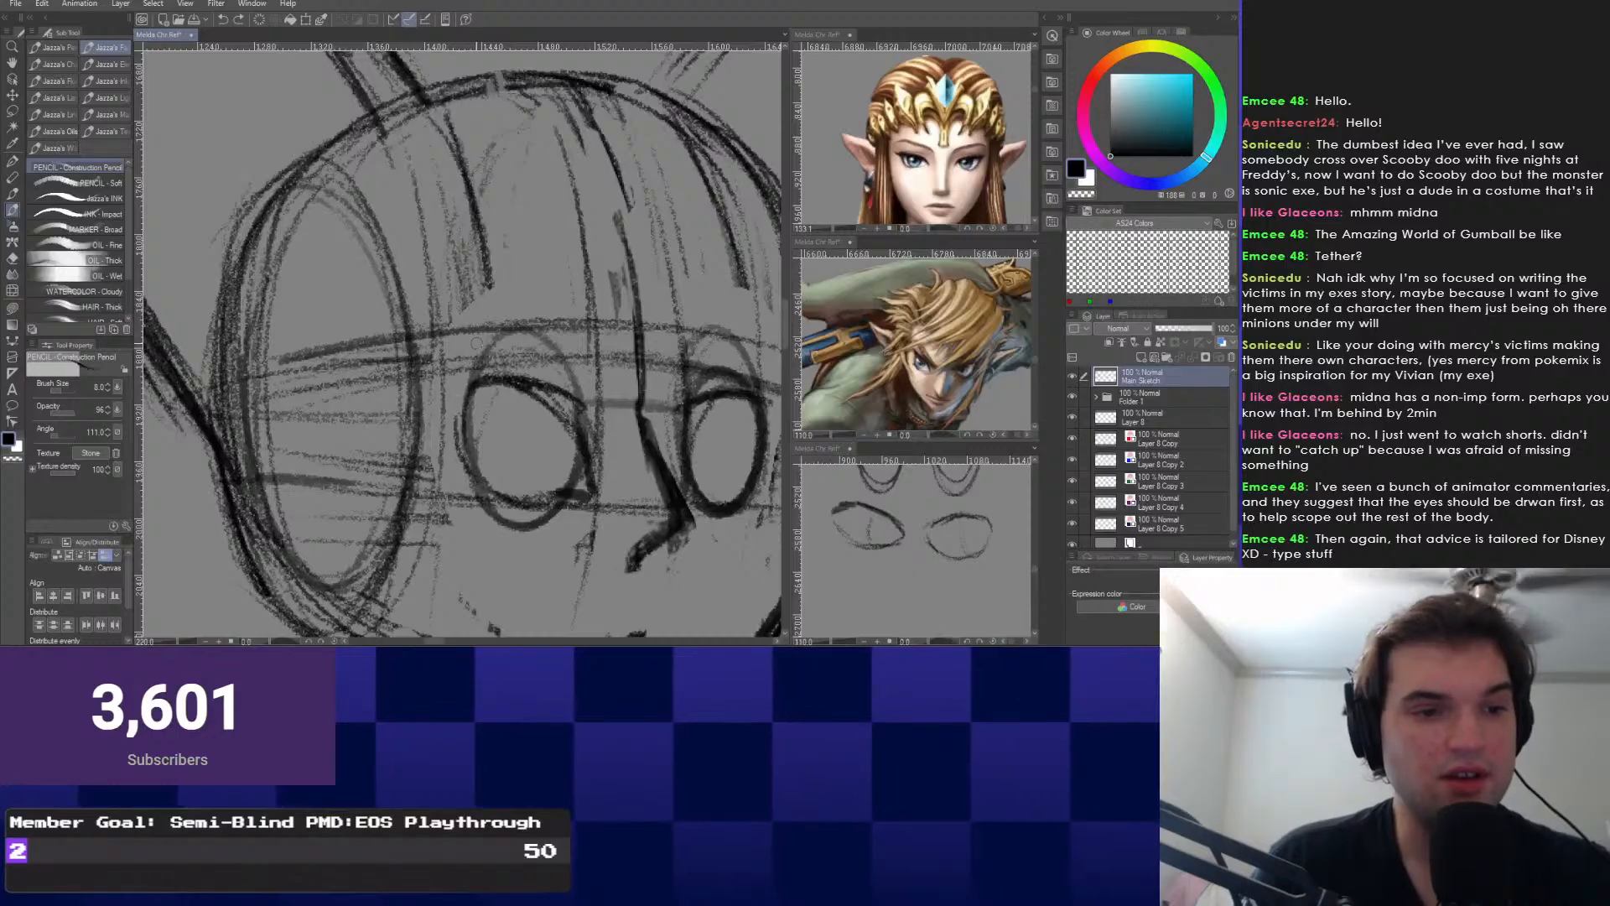
pyautogui.scroll(-3, 466, 341)
pyautogui.hotkey('ctrl', 'z')
pyautogui.hotkey('ctrl', 'z')
pyautogui.moveTo(464, 337); pyautogui.dragTo(402, 287)
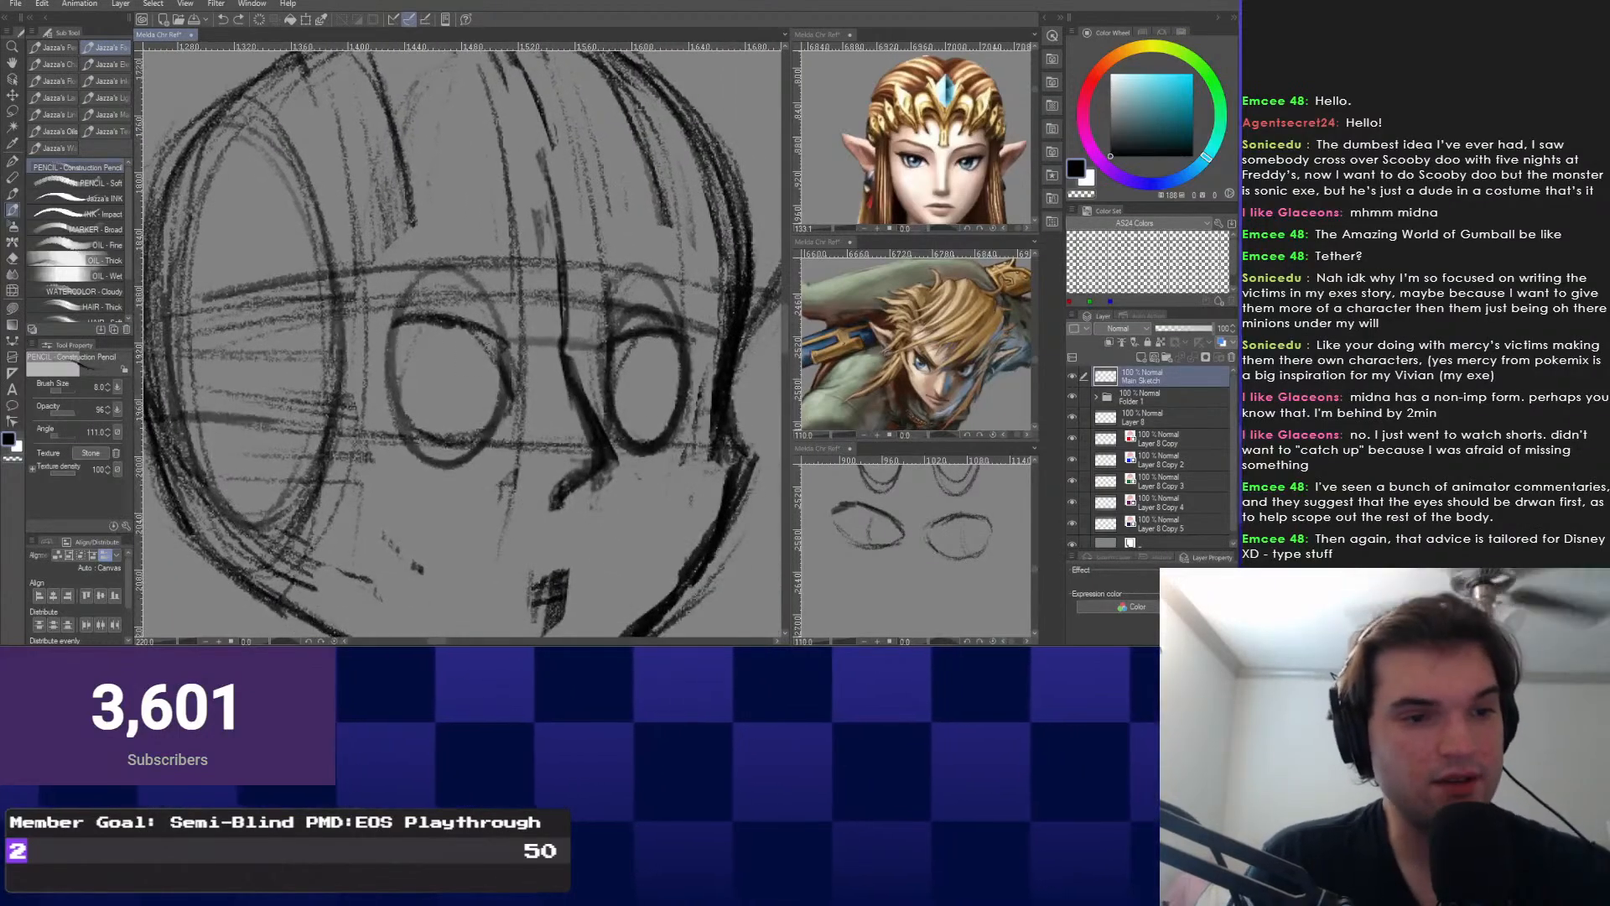
pyautogui.moveTo(353, 393); pyautogui.dragTo(402, 417)
pyautogui.scroll(3, 400, 416)
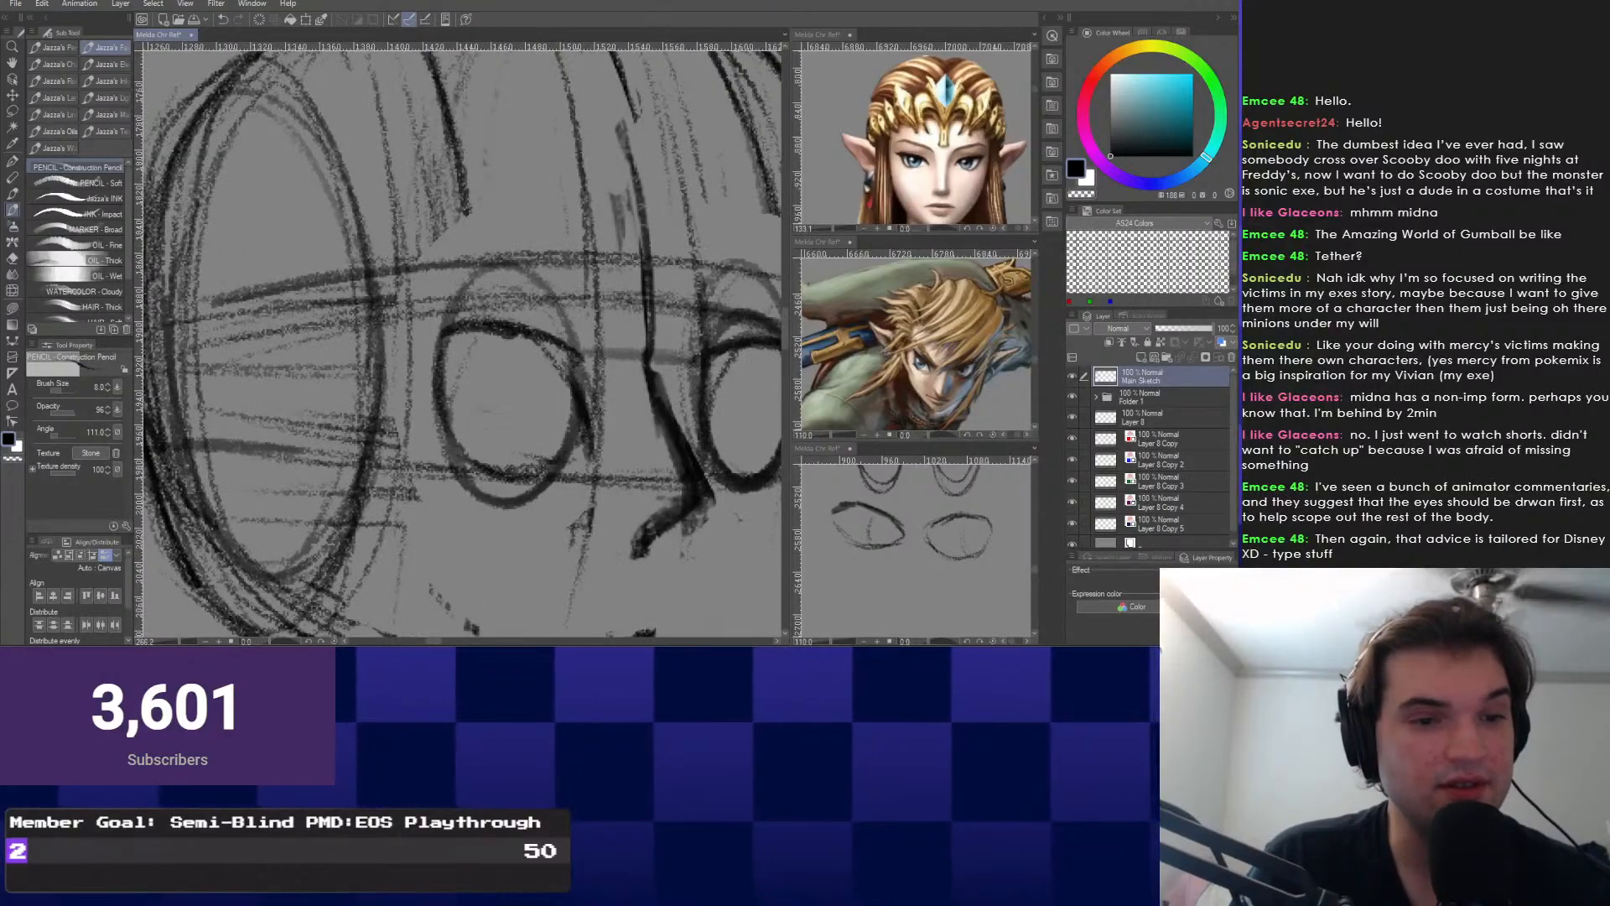
pyautogui.scroll(-2, 578, 373)
pyautogui.moveTo(578, 374)
pyautogui.mouseDown()
pyautogui.moveTo(472, 410)
pyautogui.moveTo(480, 435)
pyautogui.mouseUp()
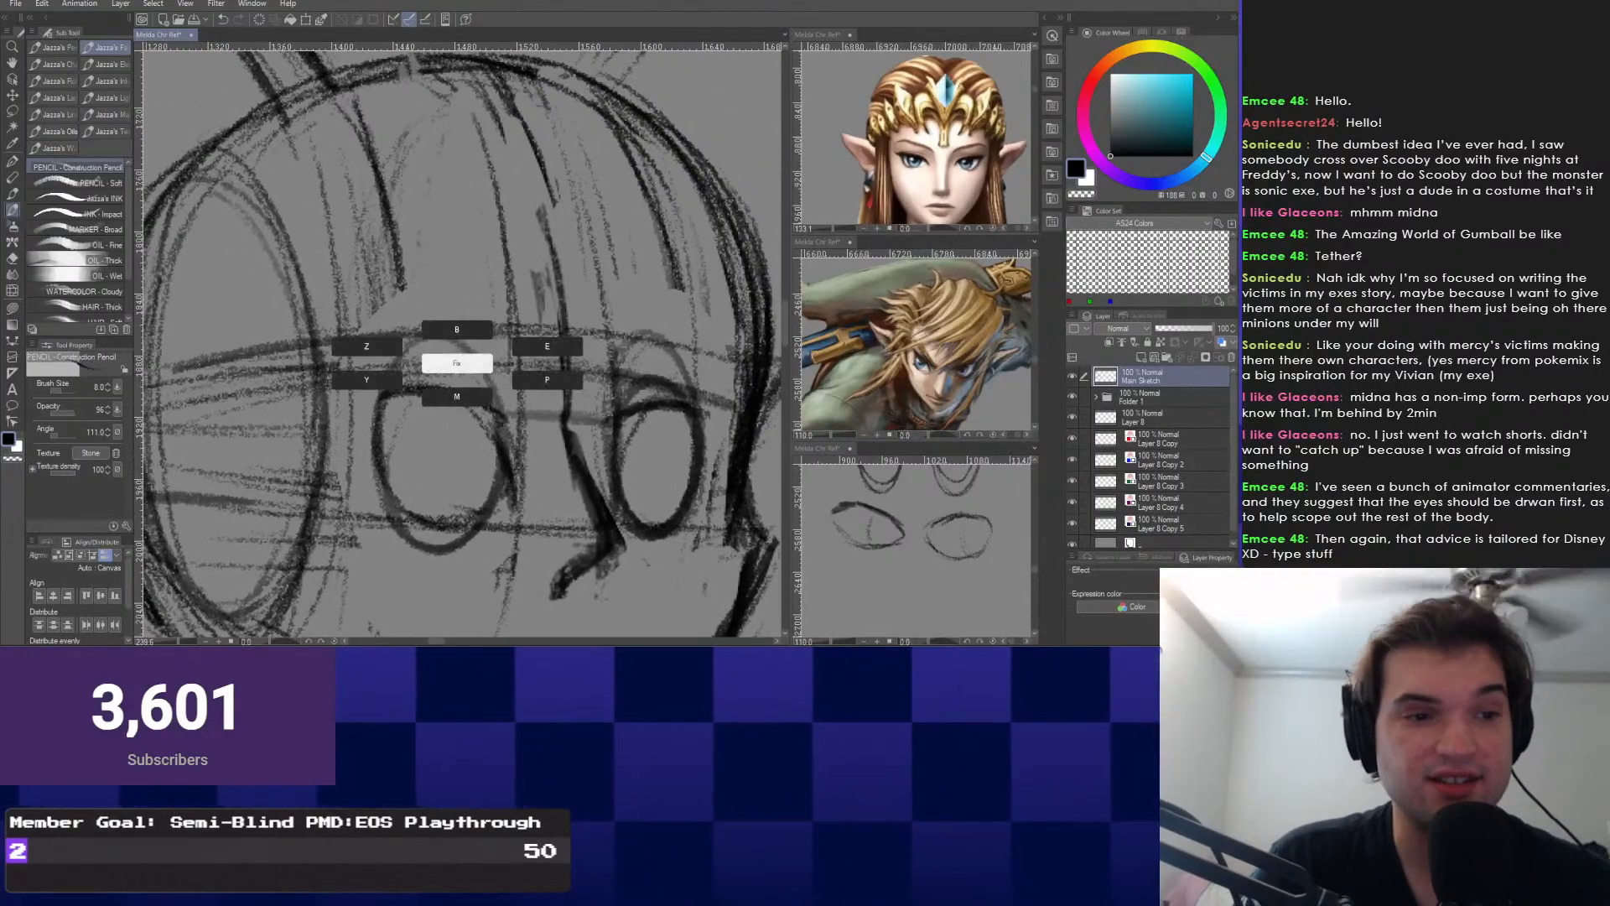
# Snap-erase the arcs above and lines below both eyes, then return to the Construction Pencil.
pyautogui.press('e')
pyautogui.moveTo(430, 335); pyautogui.dragTo(510, 404)
pyautogui.moveTo(663, 369); pyautogui.dragTo(629, 401)
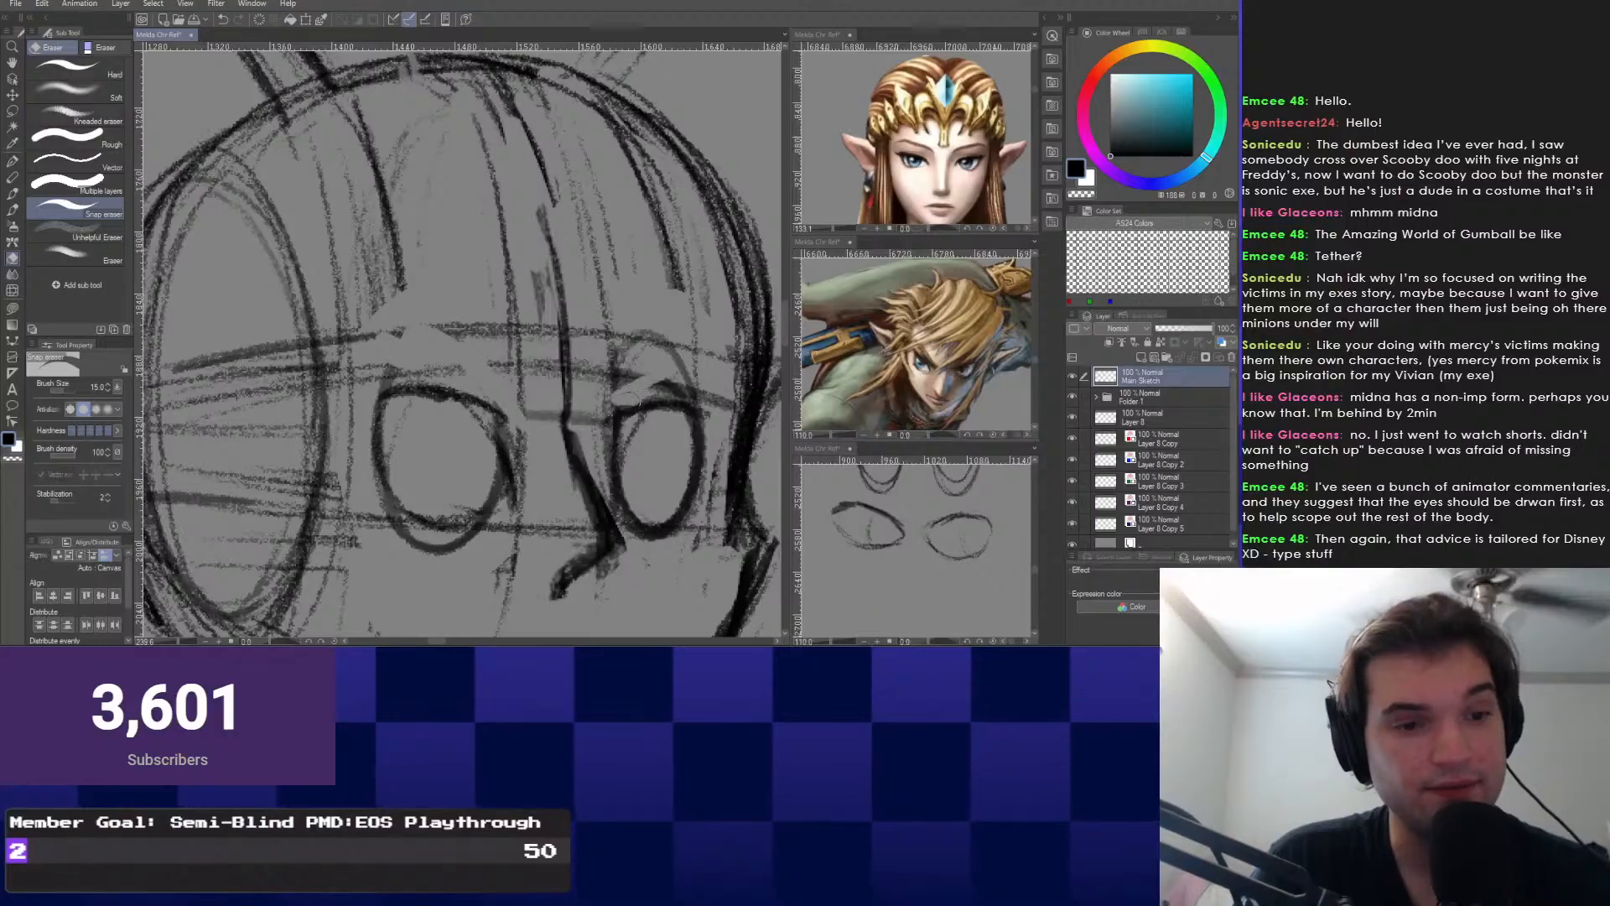
pyautogui.moveTo(448, 543); pyautogui.dragTo(472, 524)
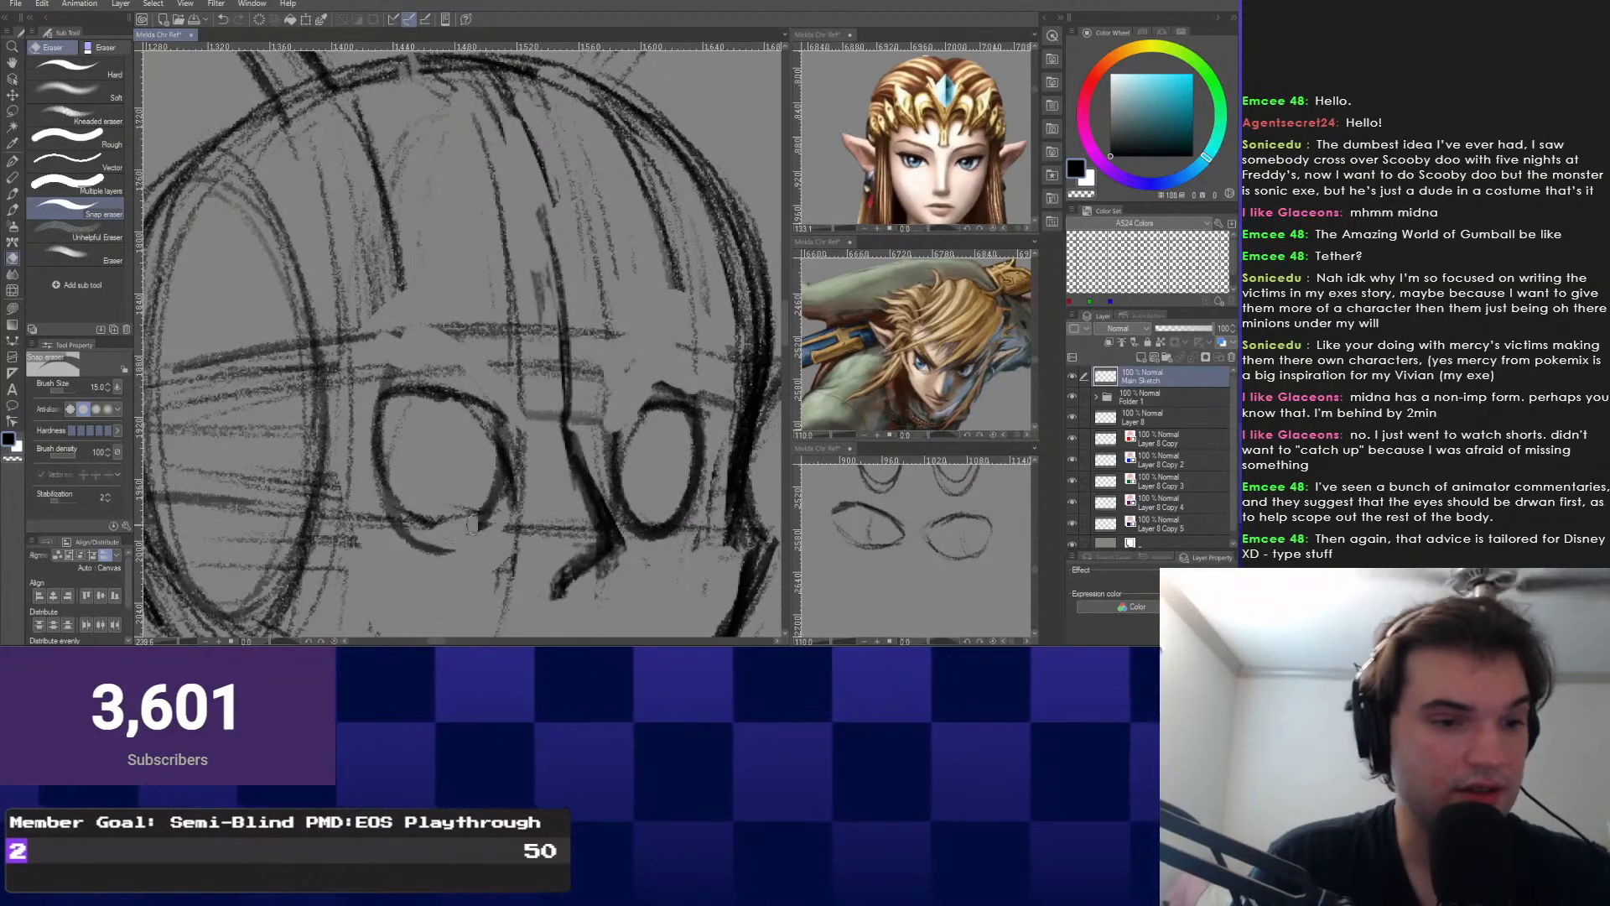
pyautogui.moveTo(691, 527)
pyautogui.mouseDown()
pyautogui.moveTo(480, 523)
pyautogui.moveTo(655, 537)
pyautogui.mouseUp()
pyautogui.hotkey('ctrl', 'z')
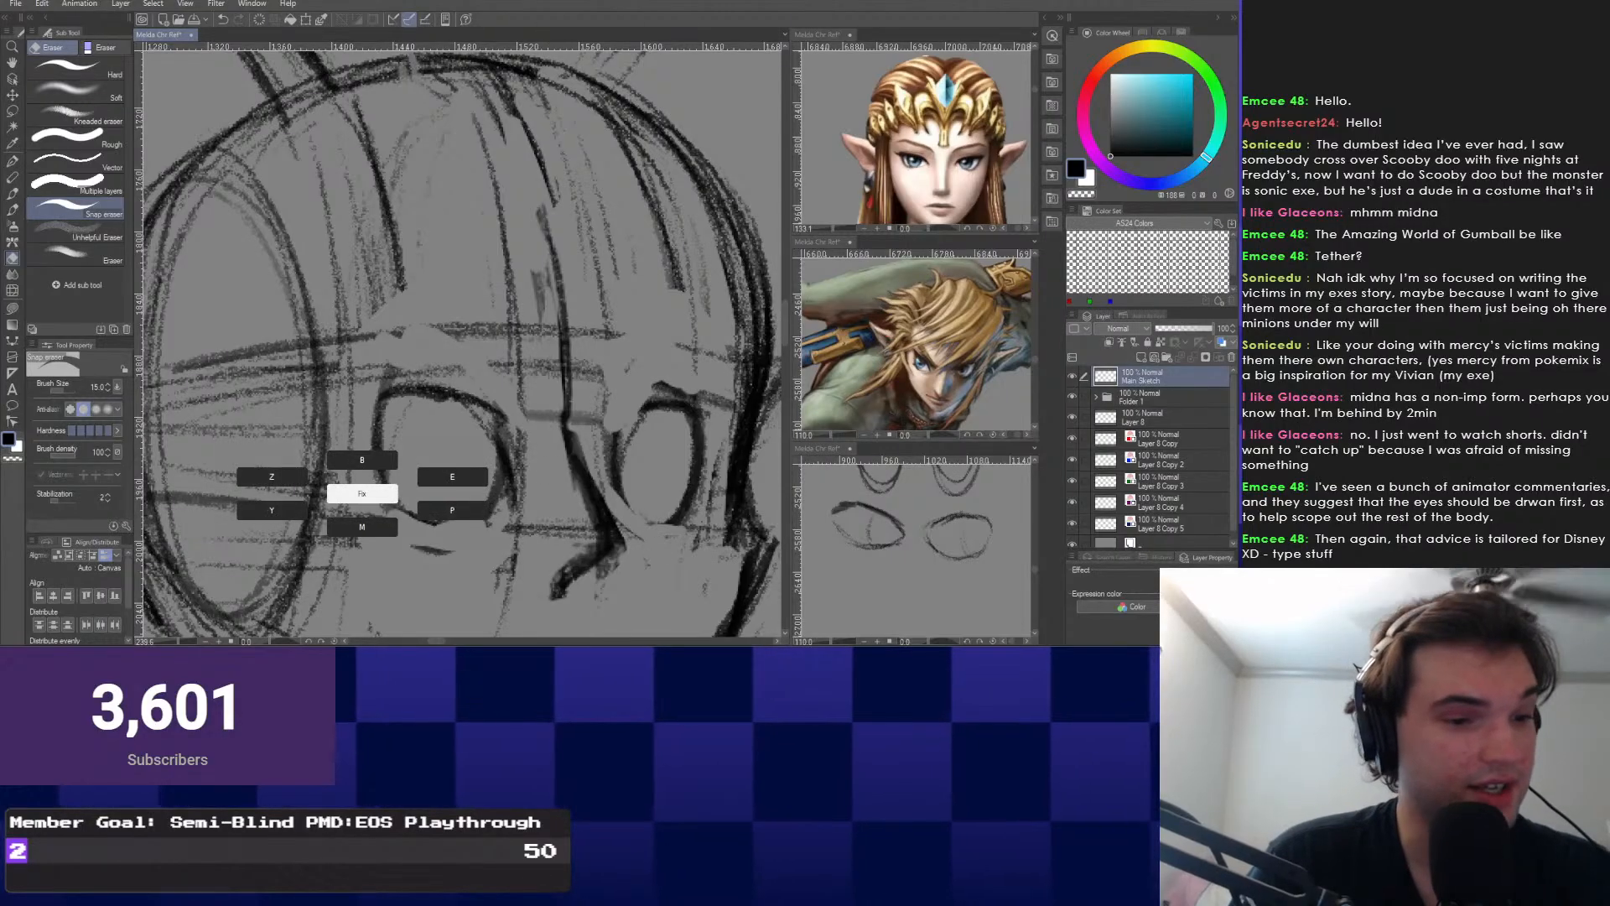
pyautogui.press('p')
pyautogui.scroll(-5, 457, 344)
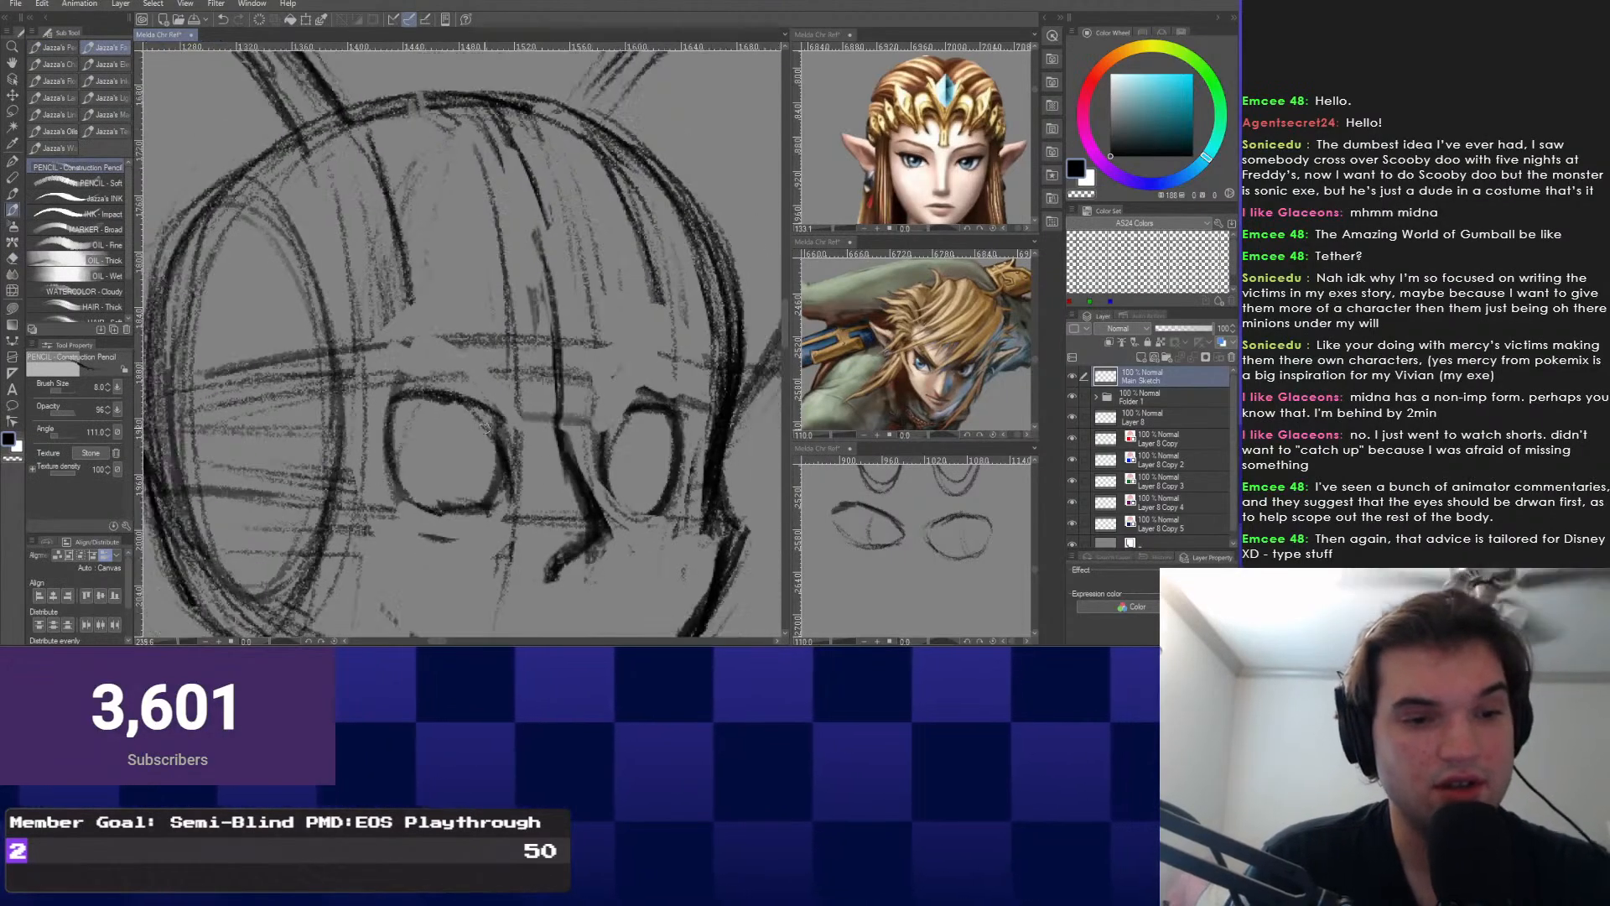
pyautogui.scroll(2, 409, 483)
# Lasso the left eye, scale it to about 124% and tilt it slightly counterclockwise.
pyautogui.rightClick(409, 483)
pyautogui.click(409, 516)
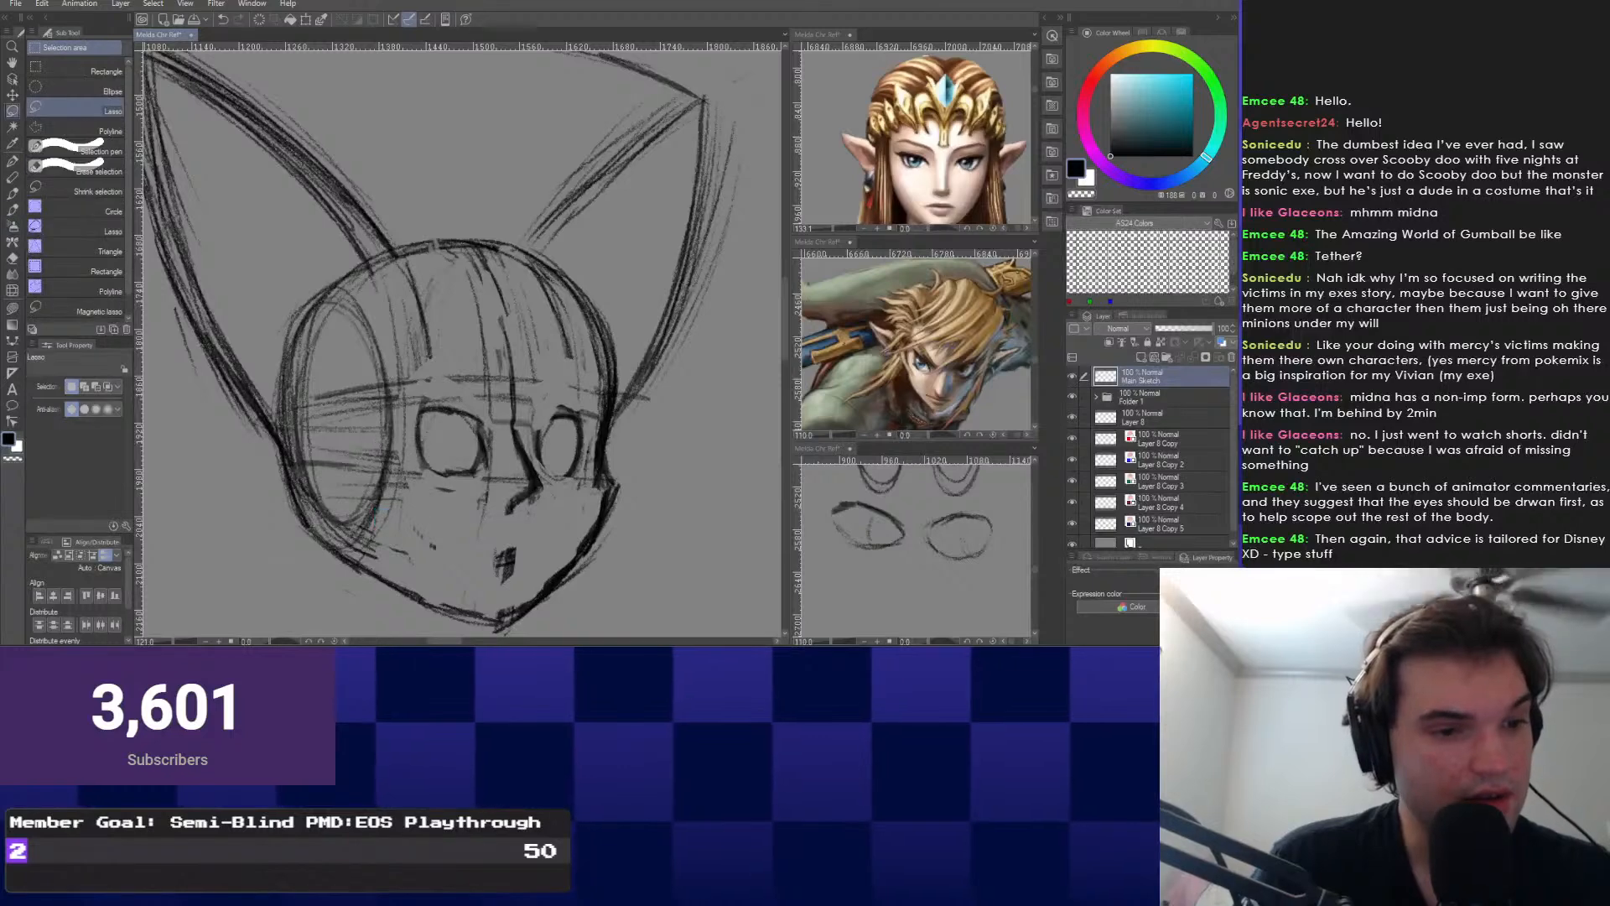
pyautogui.moveTo(440, 396); pyautogui.dragTo(392, 368)
pyautogui.click(498, 521)
pyautogui.moveTo(477, 498); pyautogui.dragTo(482, 505)
pyautogui.moveTo(395, 340); pyautogui.dragTo(392, 342)
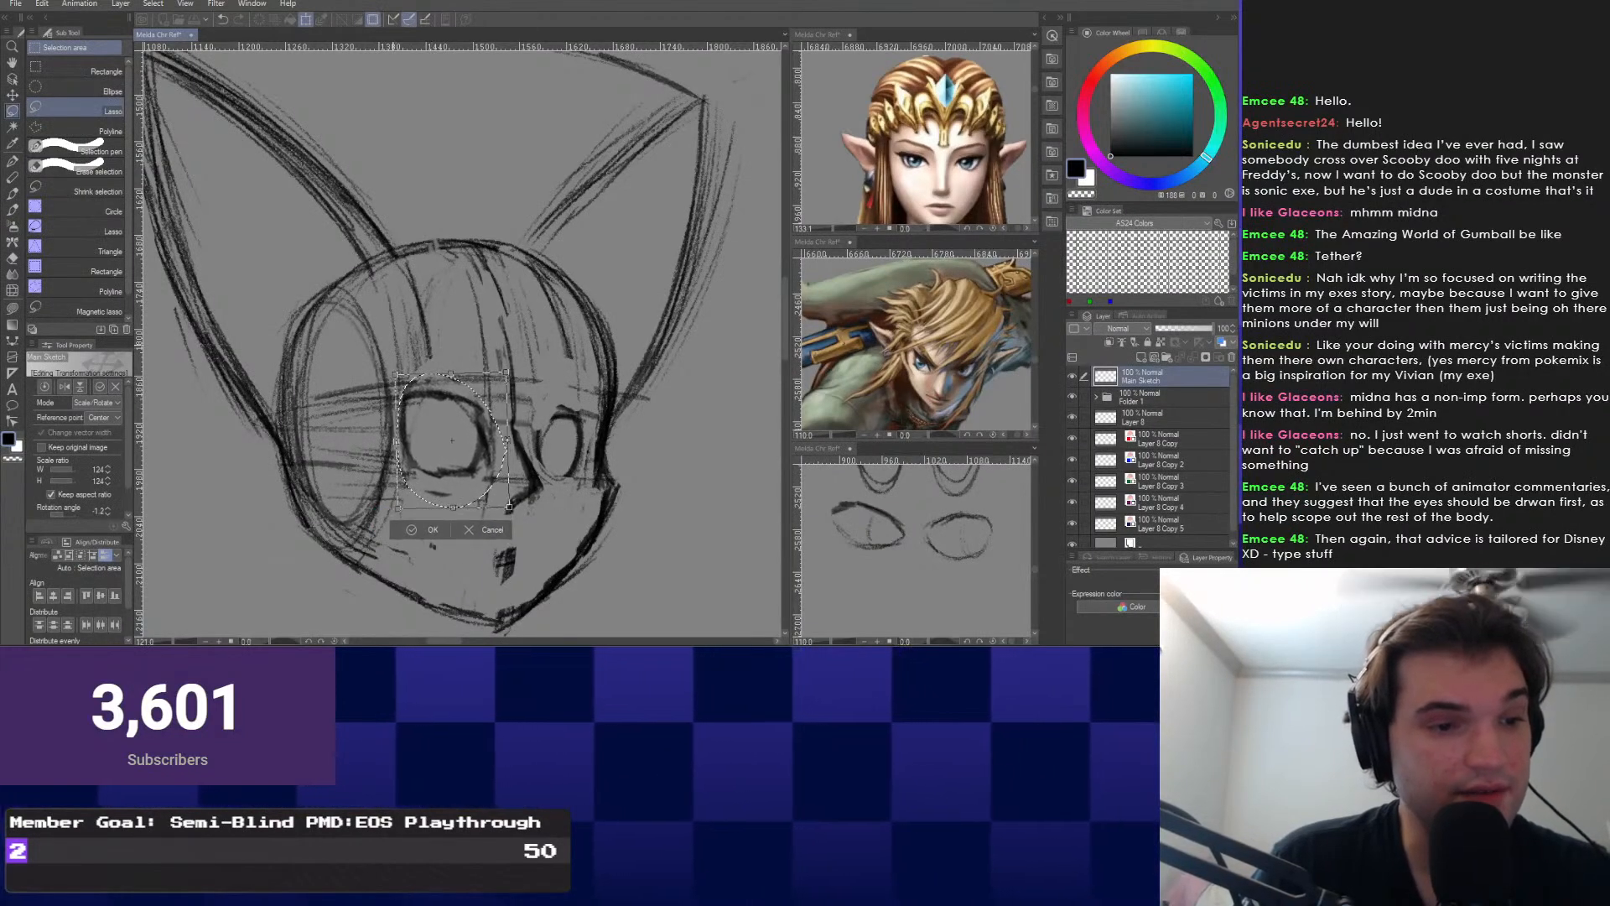
pyautogui.press('Return')
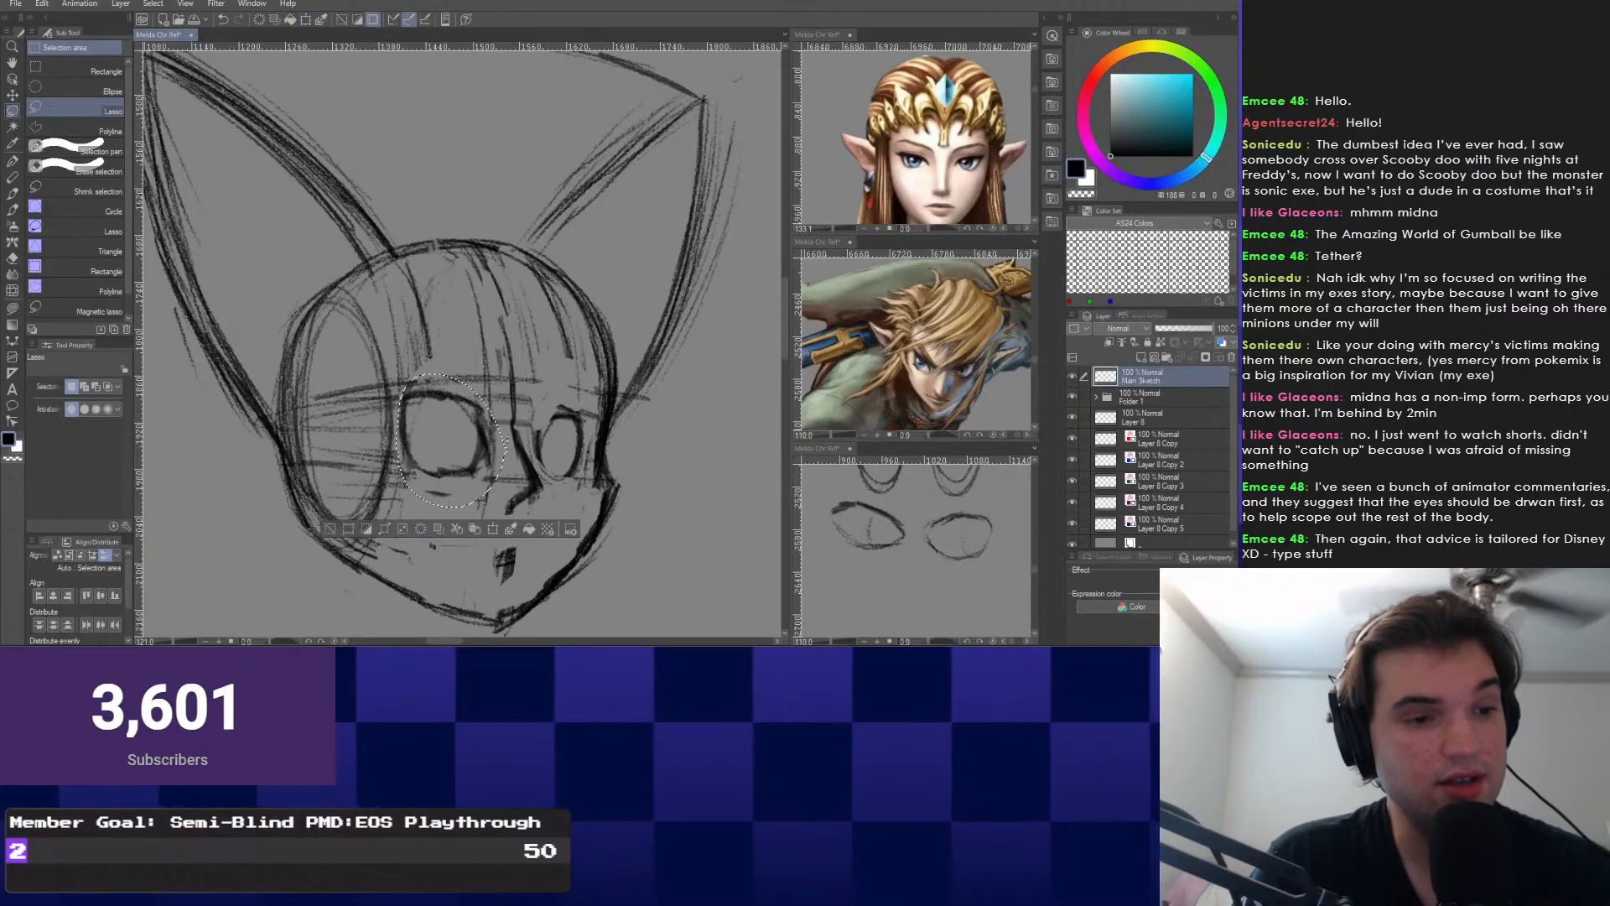
# Lasso the right eye, enlarge it to 122%, tilt and reposition it, then deselect.
pyautogui.moveTo(568, 395)
pyautogui.mouseDown()
pyautogui.moveTo(539, 428)
pyautogui.moveTo(555, 486)
pyautogui.moveTo(600, 379)
pyautogui.mouseUp()
pyautogui.hotkey('ctrl', 't')
pyautogui.moveTo(566, 432); pyautogui.dragTo(558, 433)
pyautogui.moveTo(607, 374); pyautogui.dragTo(593, 371)
pyautogui.moveTo(560, 430); pyautogui.dragTo(534, 465)
pyautogui.press('Return')
pyautogui.hotkey('ctrl', 'd')
# Reselect the right eye, reapply its transform and clear the selection.
pyautogui.scroll(1, 560, 430)
pyautogui.scroll(1, 503, 465)
pyautogui.moveTo(502, 401); pyautogui.dragTo(500, 403)
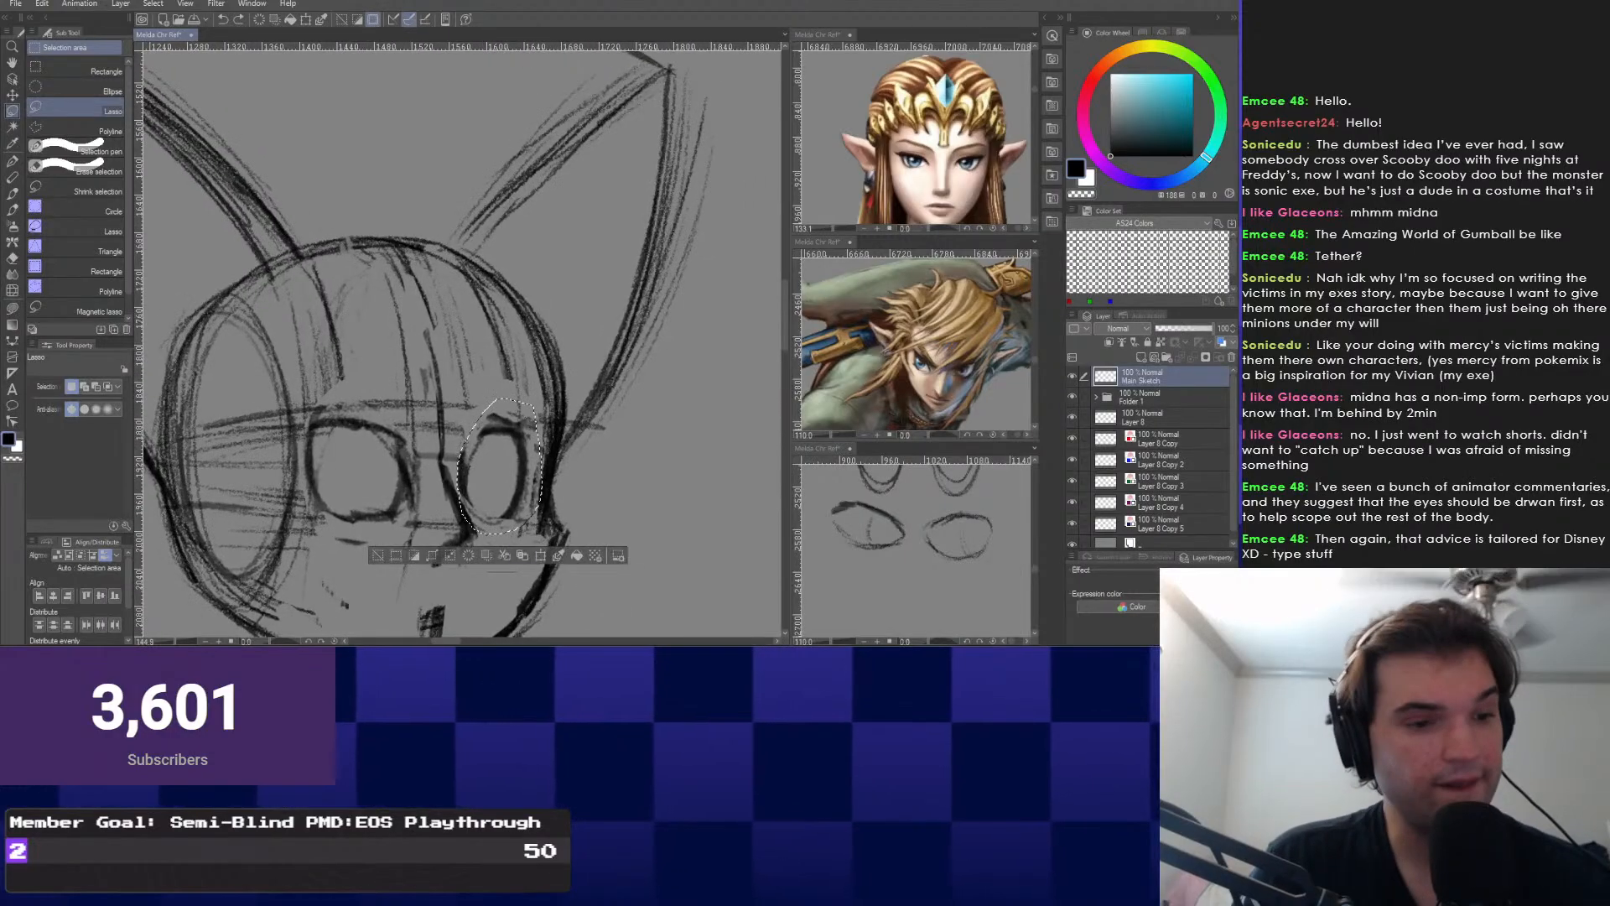
pyautogui.hotkey('ctrl', 't')
pyautogui.press('Return')
pyautogui.hotkey('ctrl', 'd')
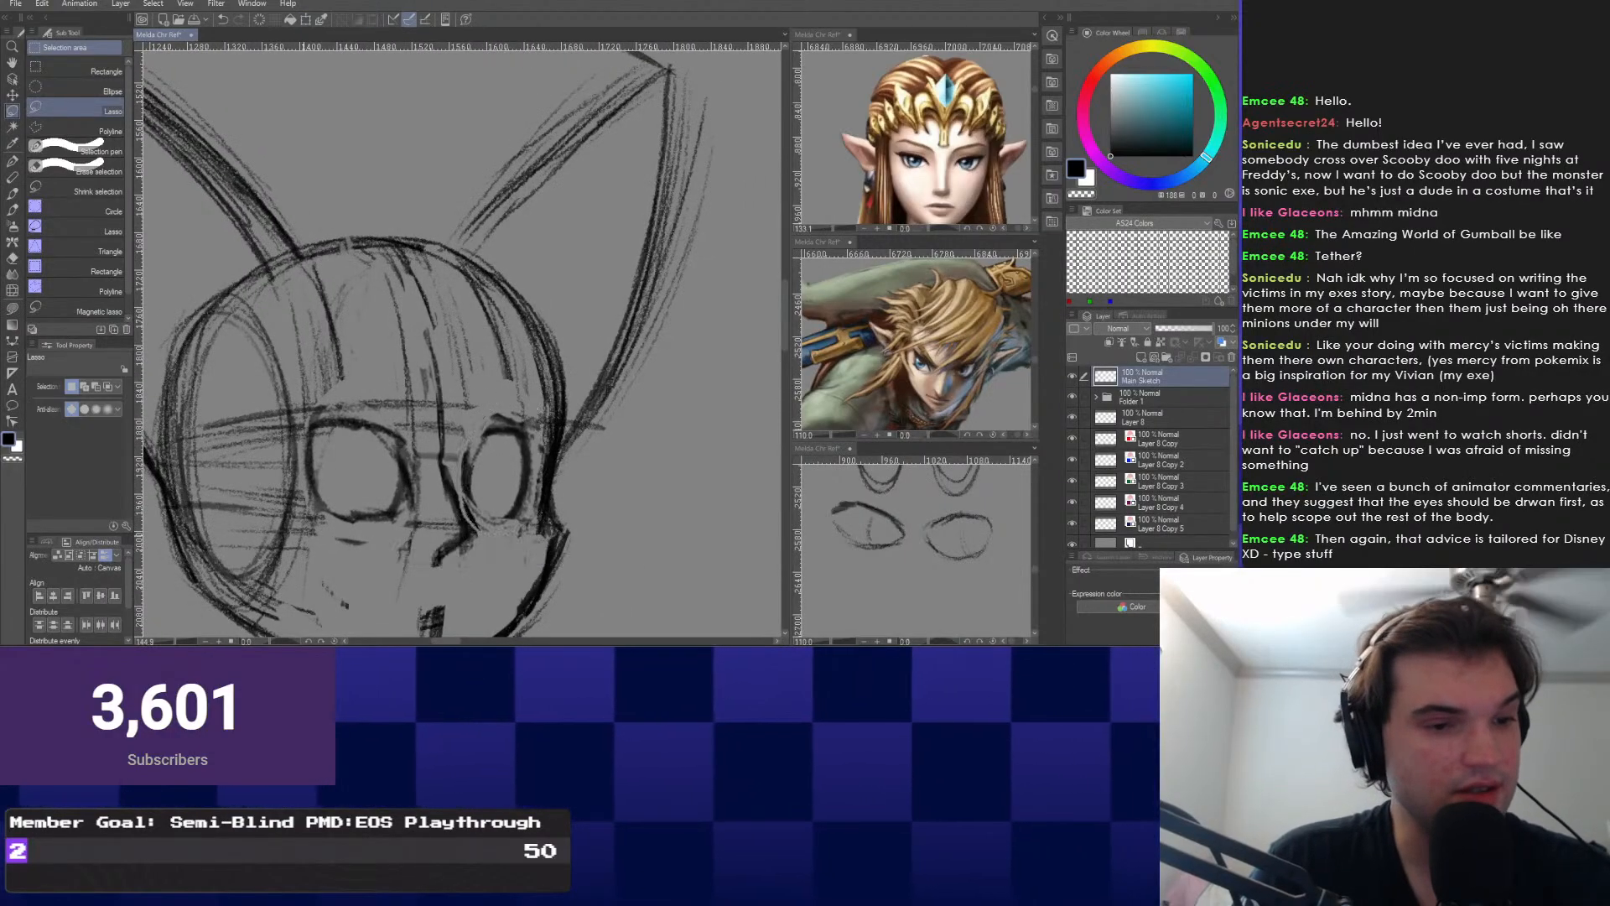
pyautogui.press('e')
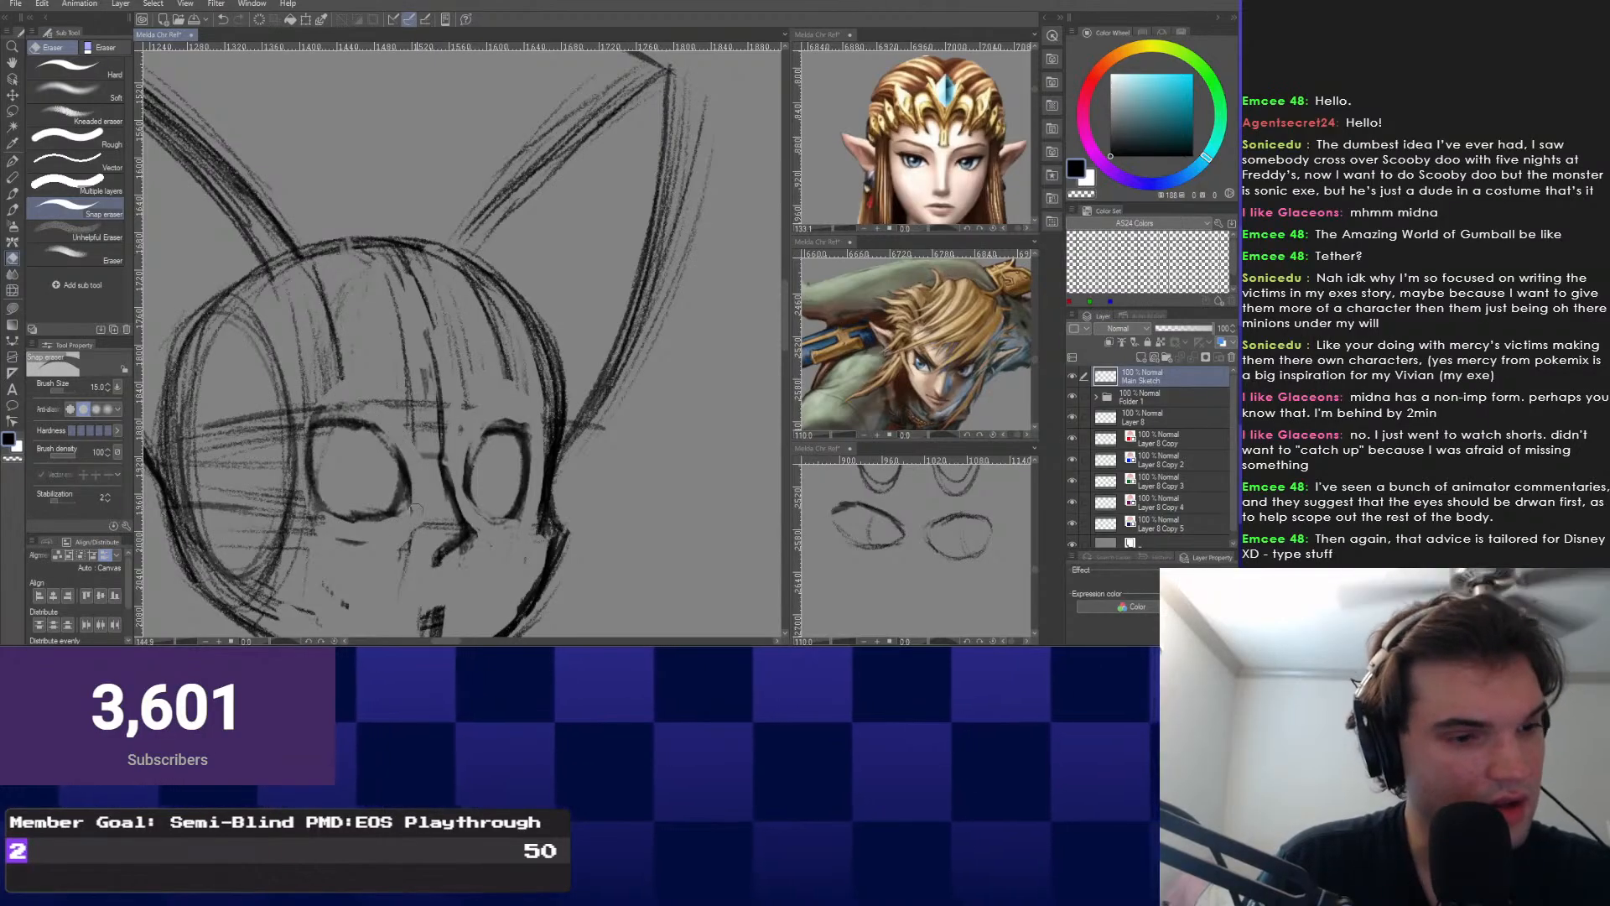
# Erase the stray strokes between the eyes and in the central hair.
pyautogui.moveTo(397, 404); pyautogui.dragTo(427, 454)
pyautogui.moveTo(426, 369); pyautogui.dragTo(419, 427)
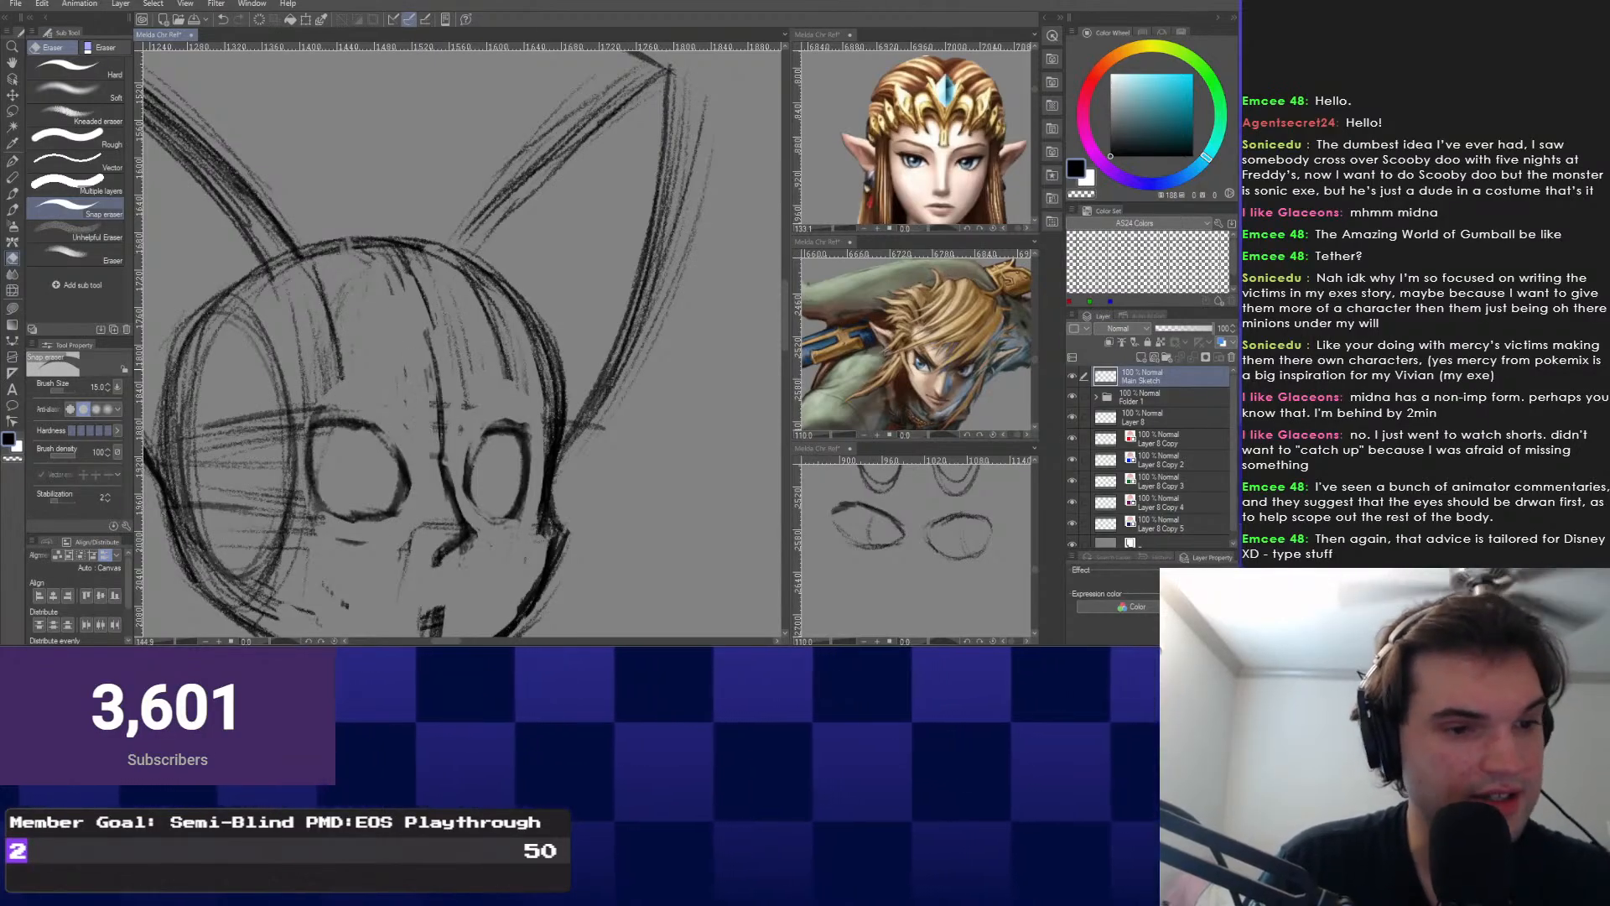
pyautogui.moveTo(391, 285); pyautogui.dragTo(408, 369)
pyautogui.rightClick(291, 463)
pyautogui.click(381, 481)
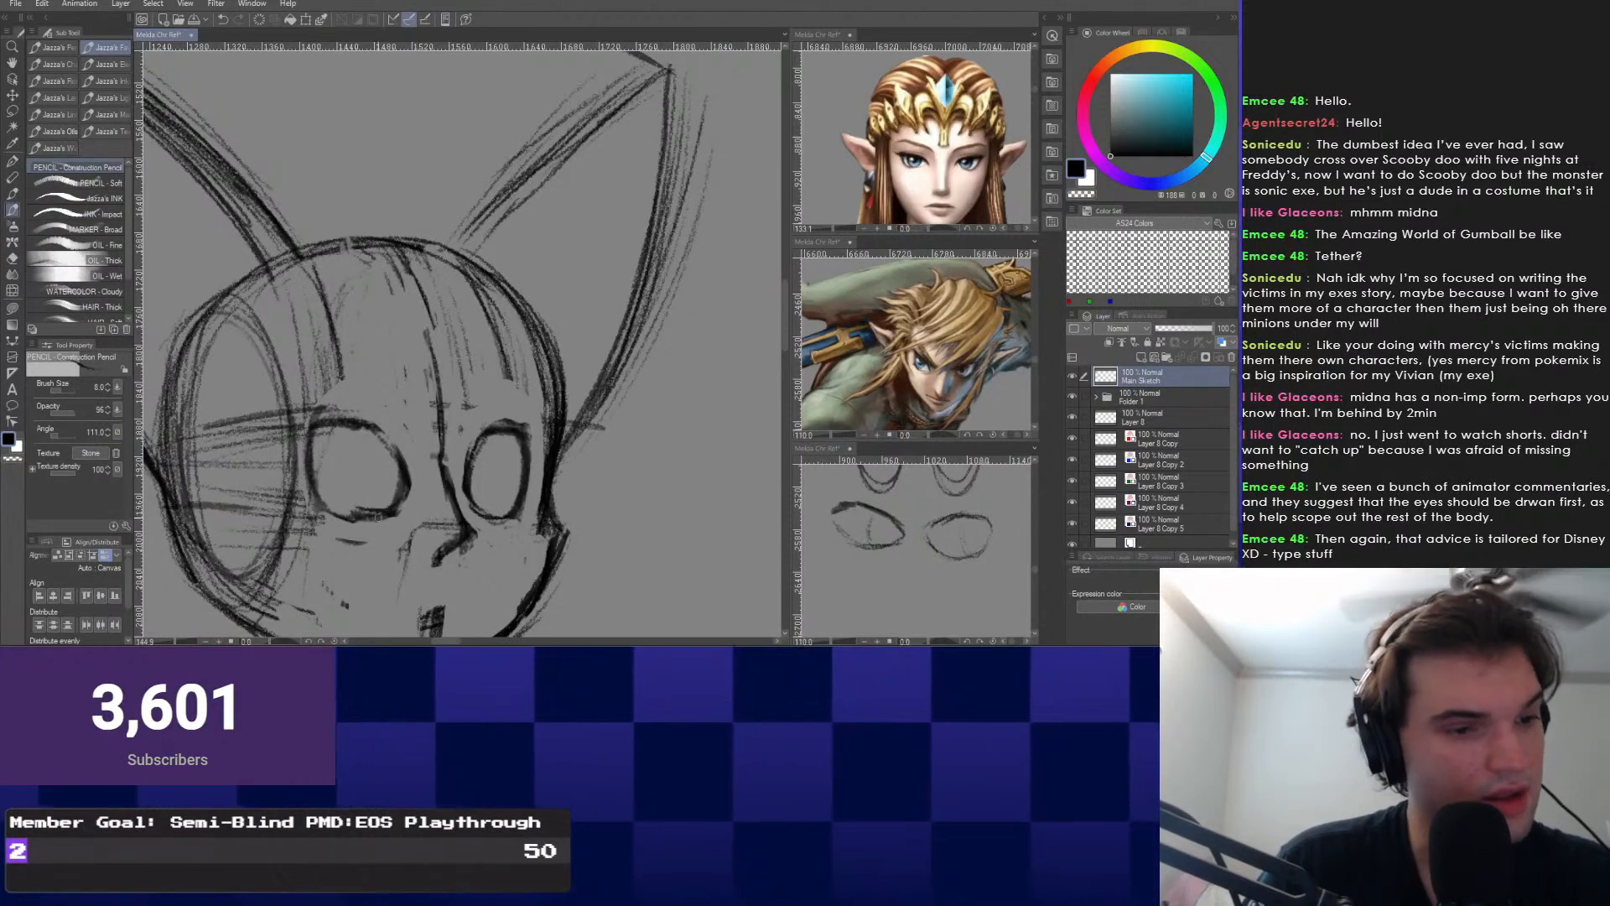
pyautogui.scroll(-8, 335, 520)
pyautogui.scroll(7, 335, 503)
pyautogui.scroll(-2, 372, 388)
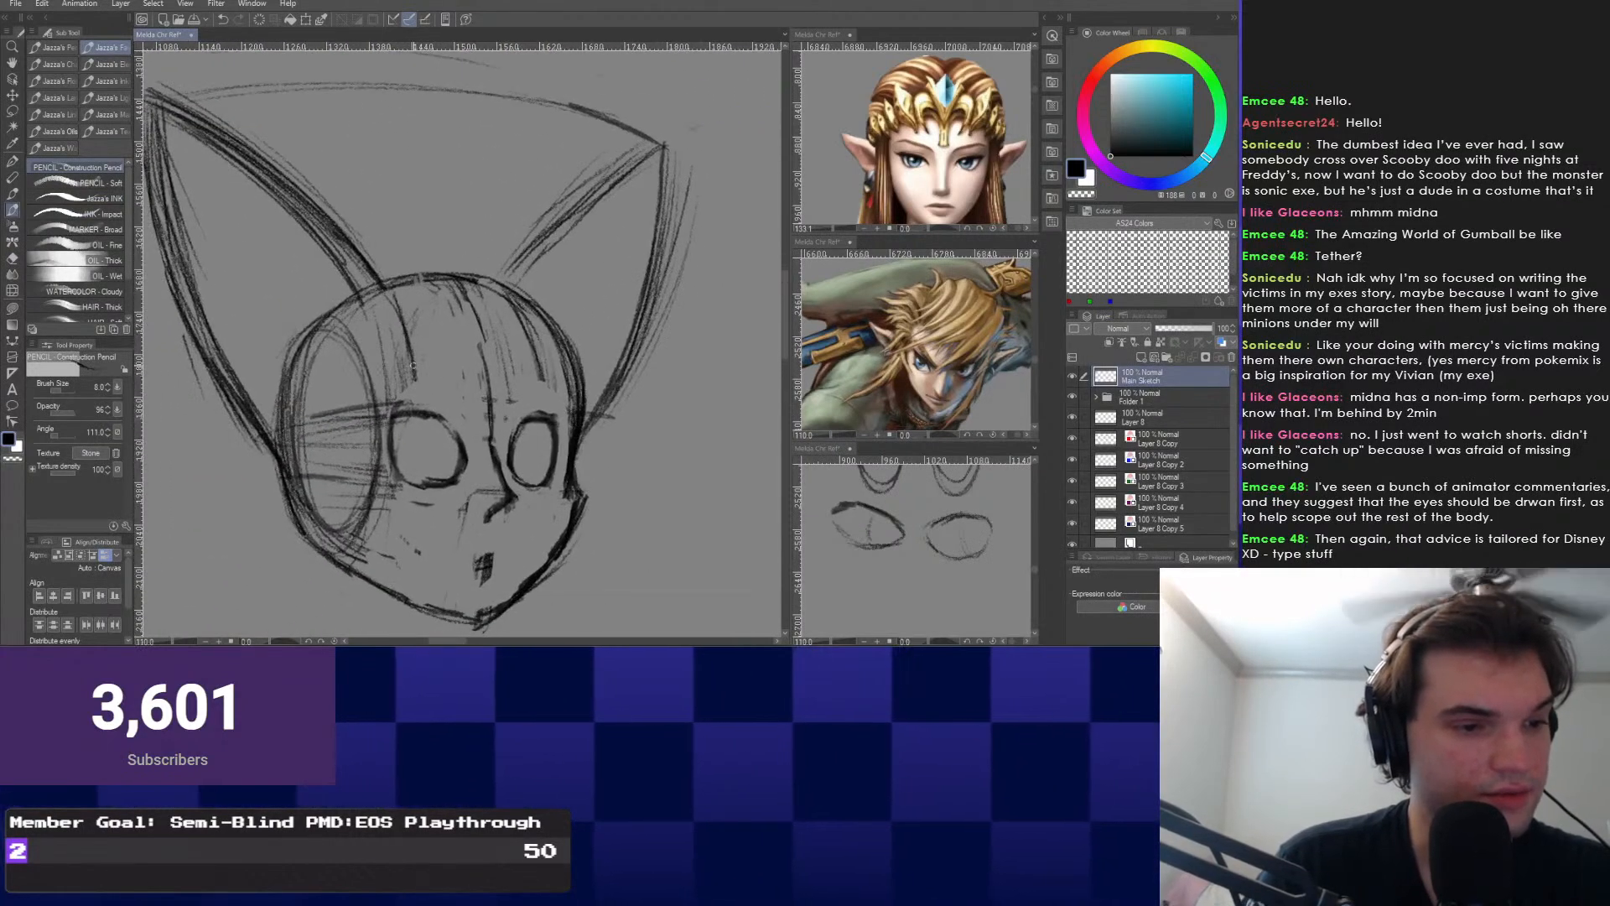
pyautogui.scroll(3, 370, 390)
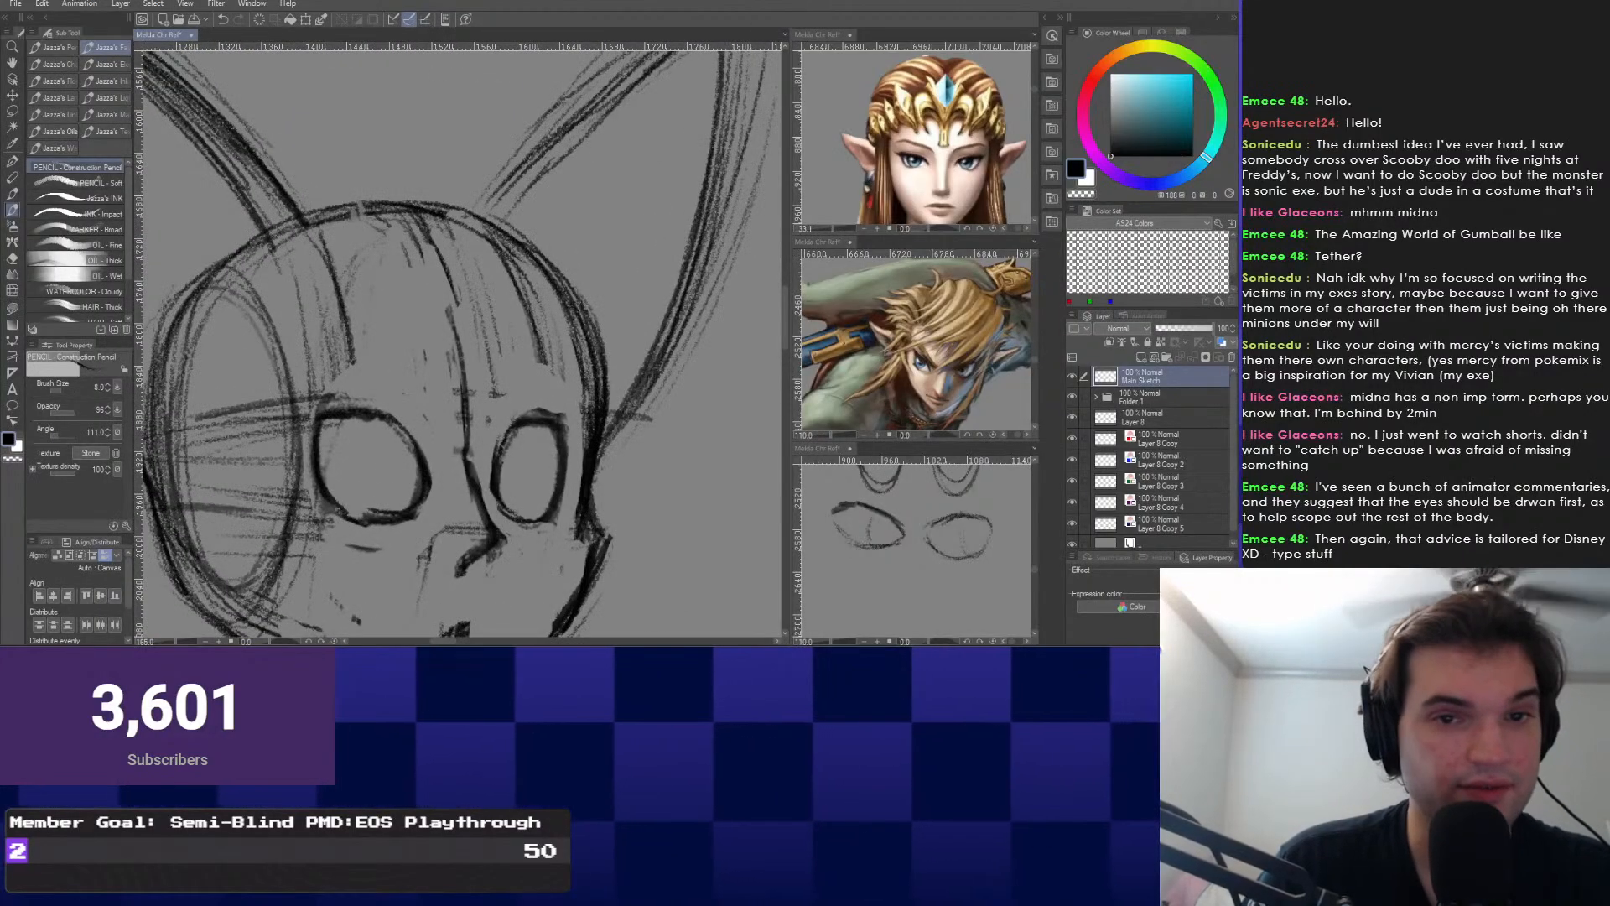
pyautogui.scroll(-3, 419, 453)
pyautogui.scroll(4, 344, 495)
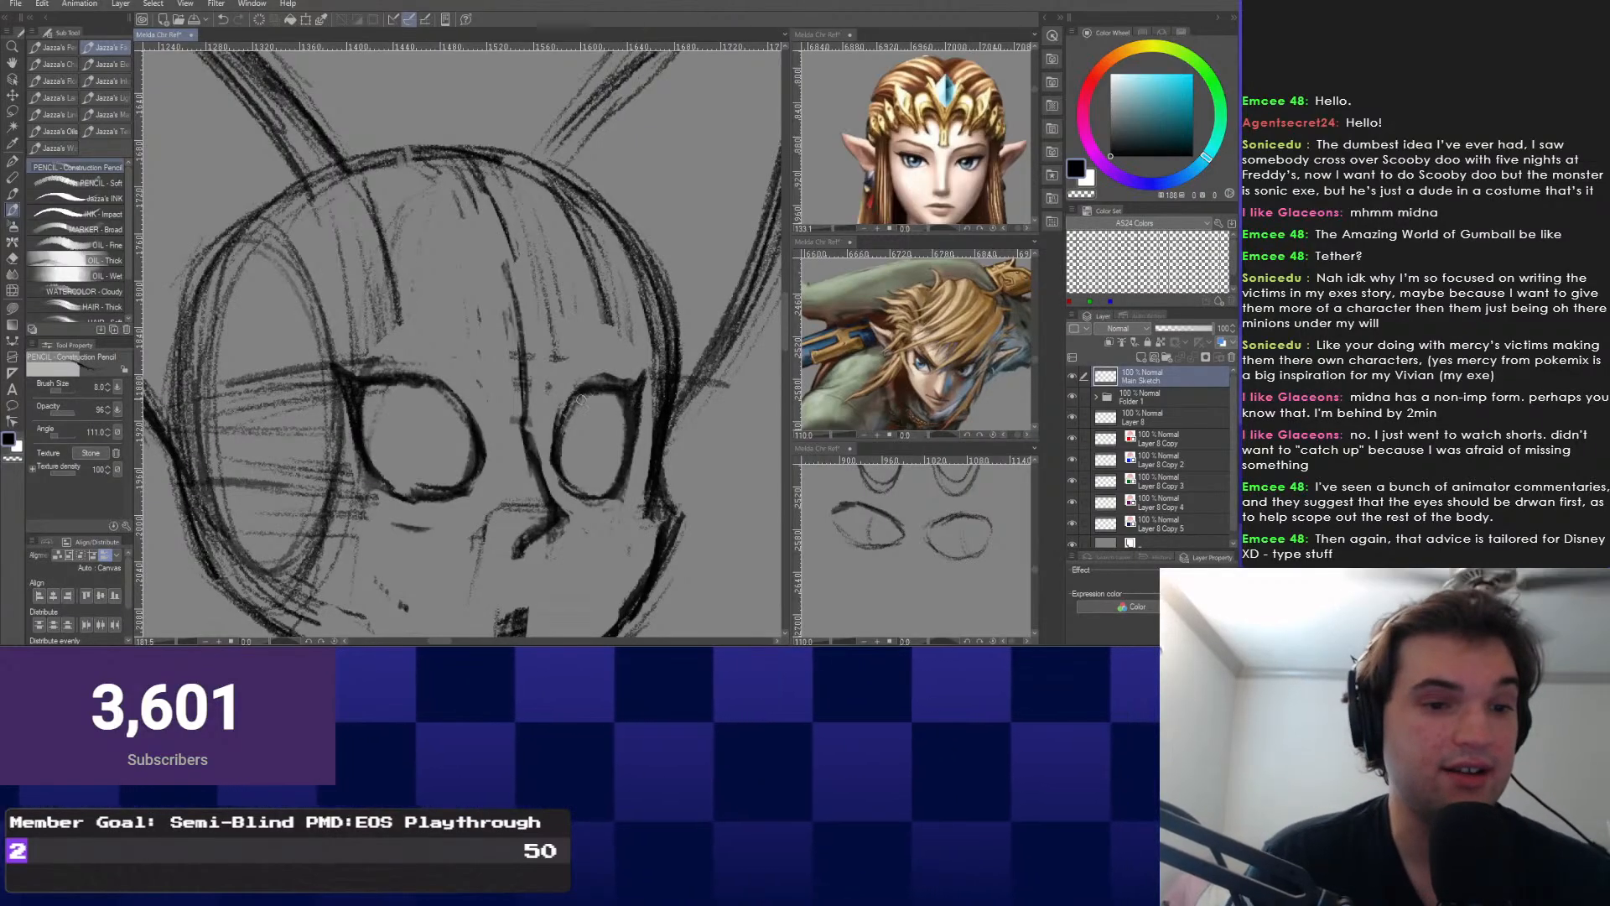
# Undo the dark chin scribble and erase part of the centre face line.
pyautogui.press('e')
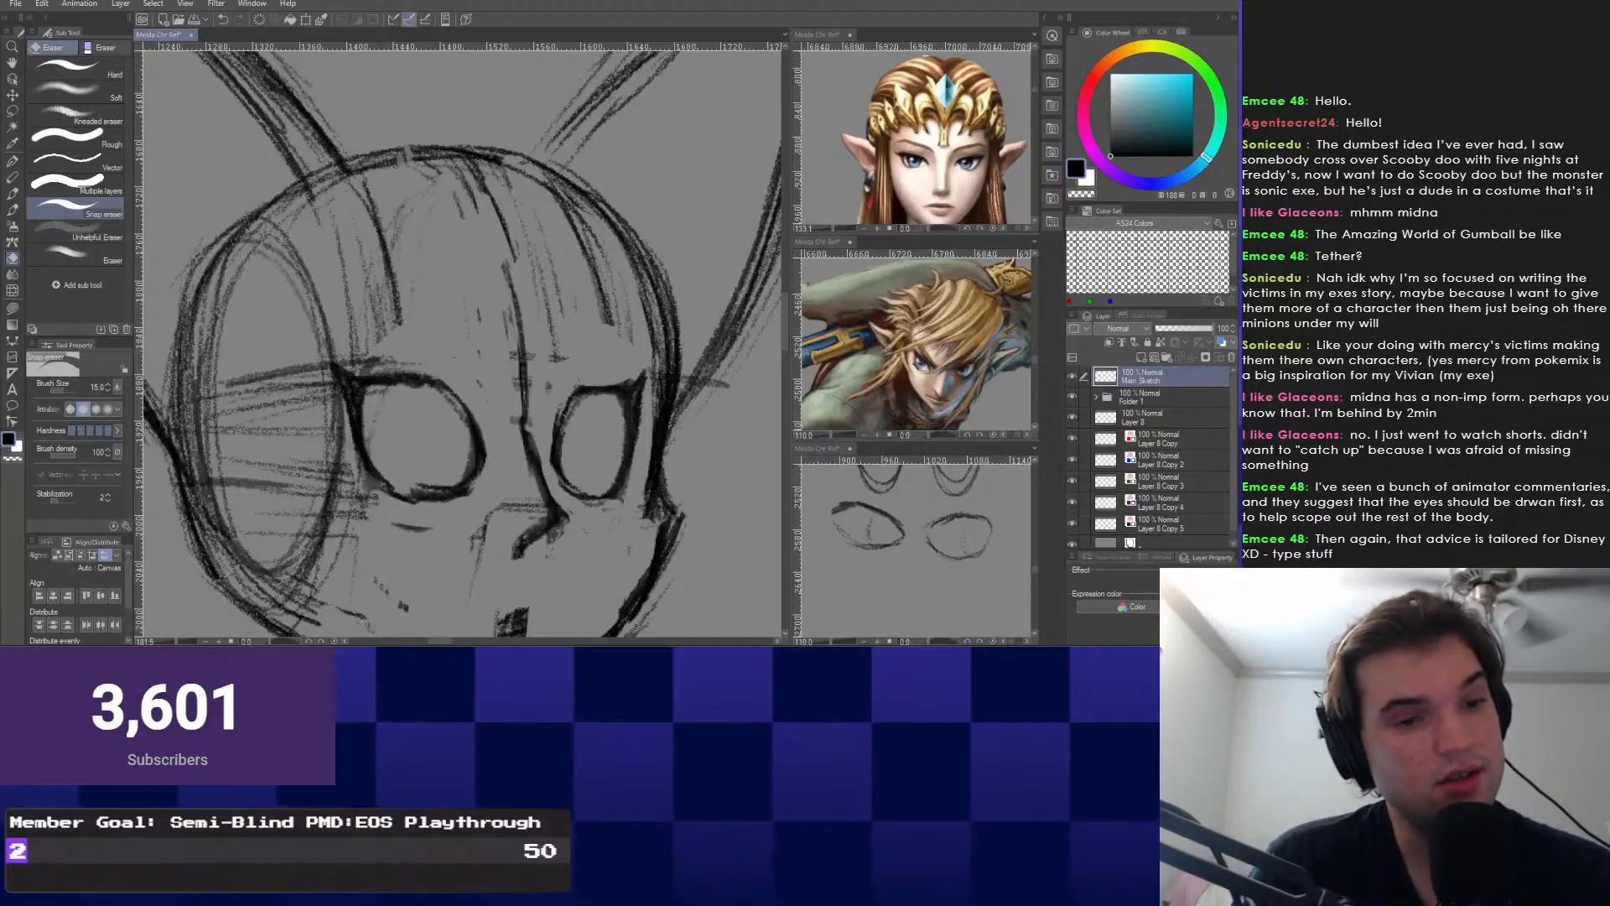
pyautogui.rightClick(231, 382)
pyautogui.press('p')
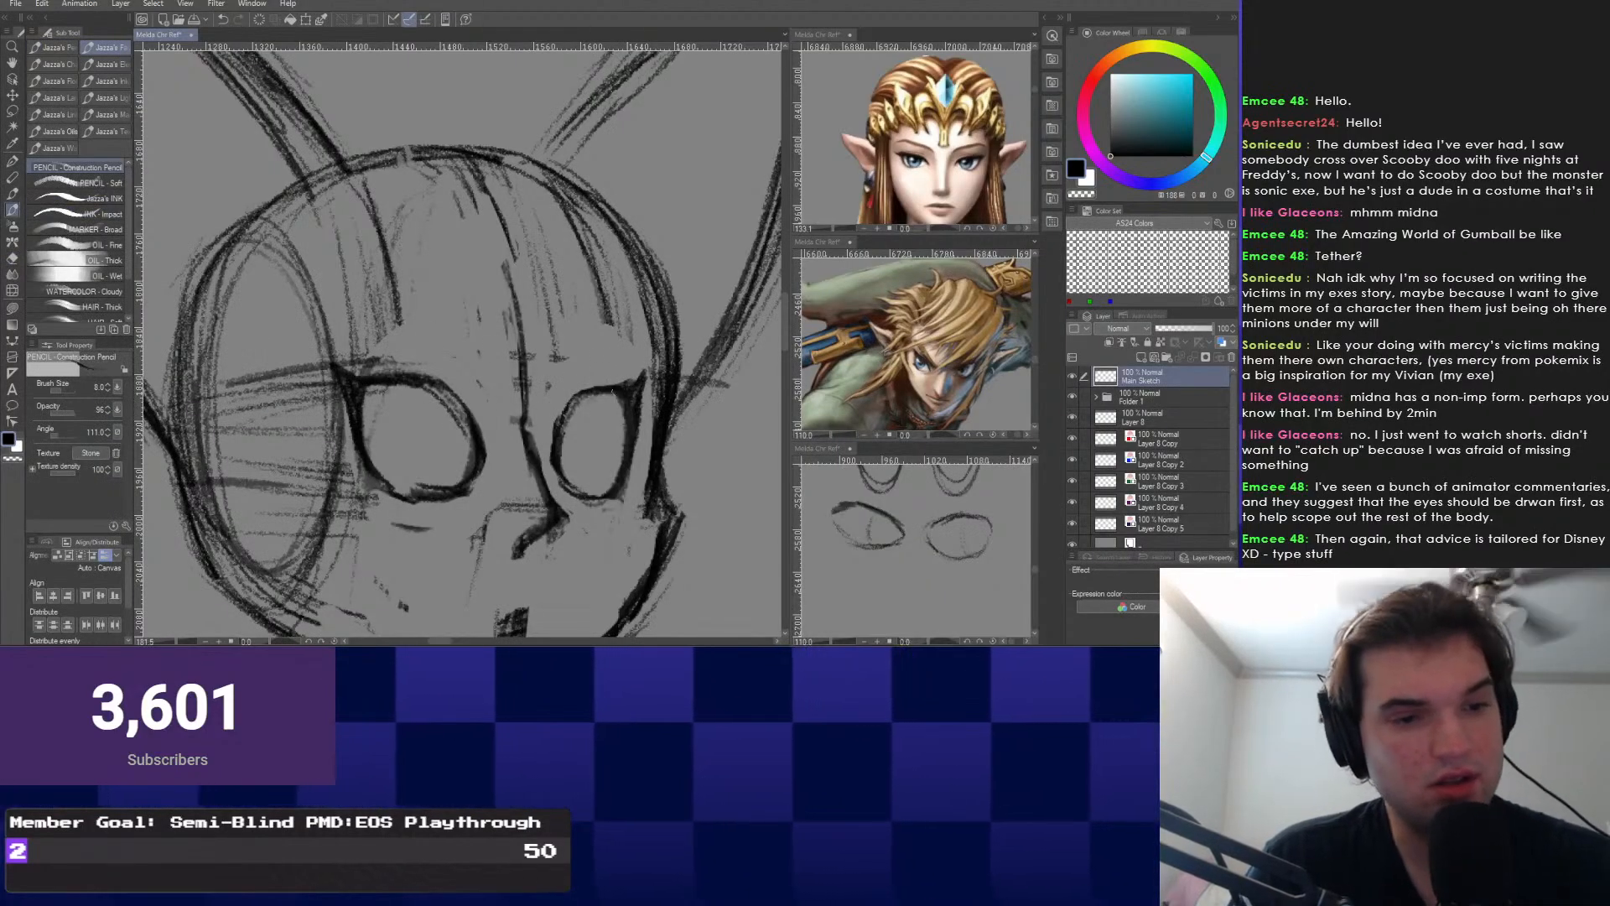
pyautogui.scroll(-3, 475, 421)
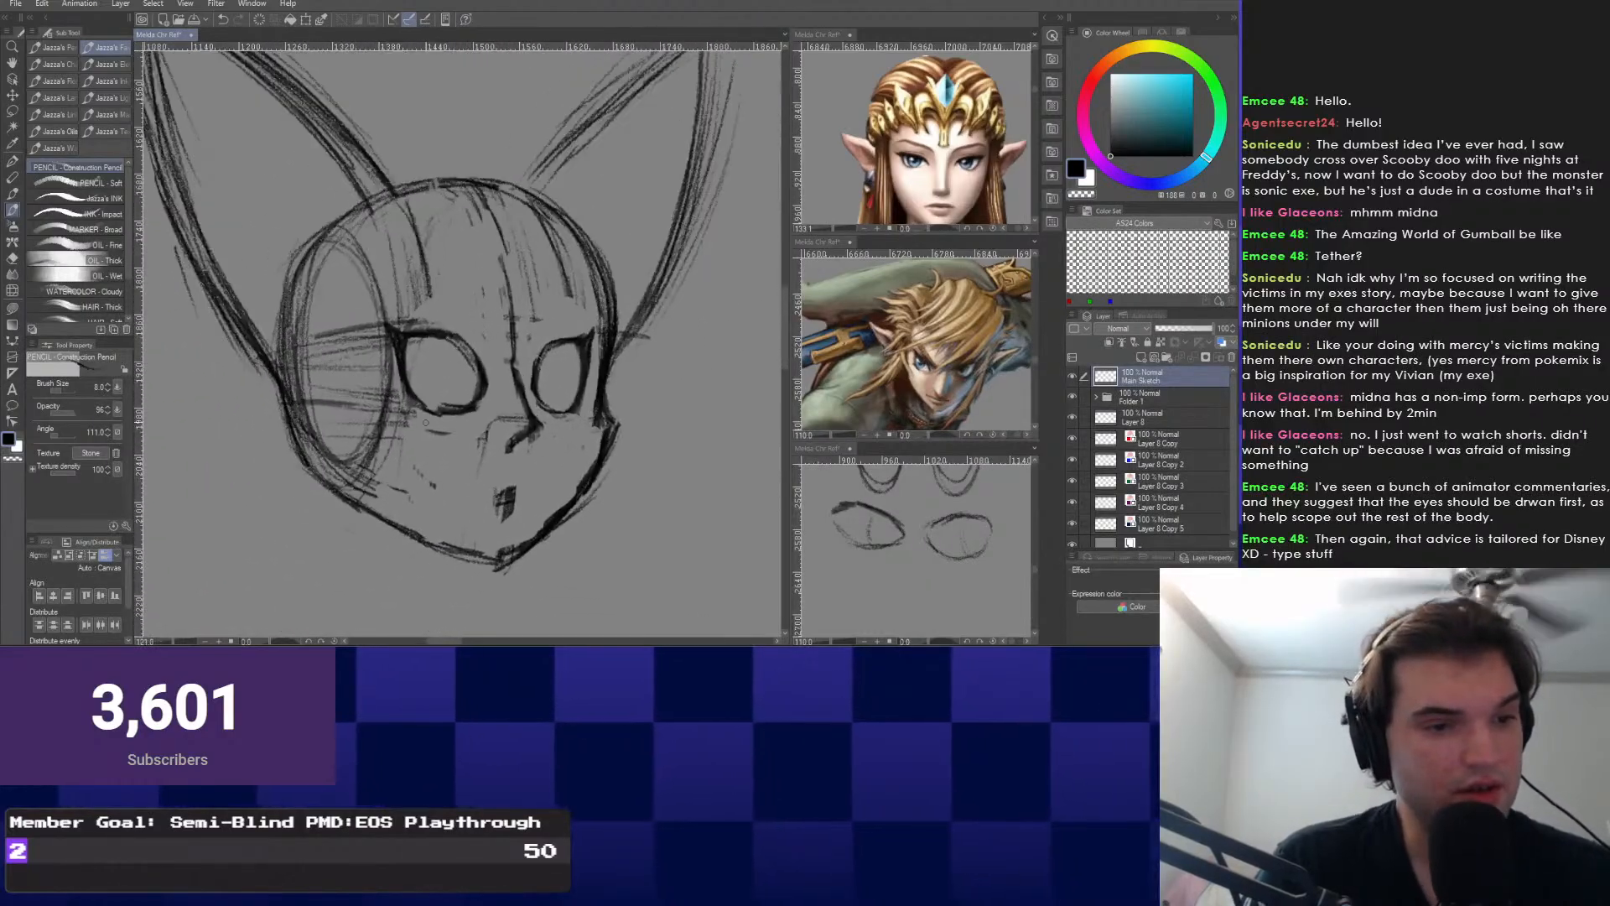
pyautogui.scroll(1, 436, 391)
pyautogui.hotkey('ctrl', 'z')
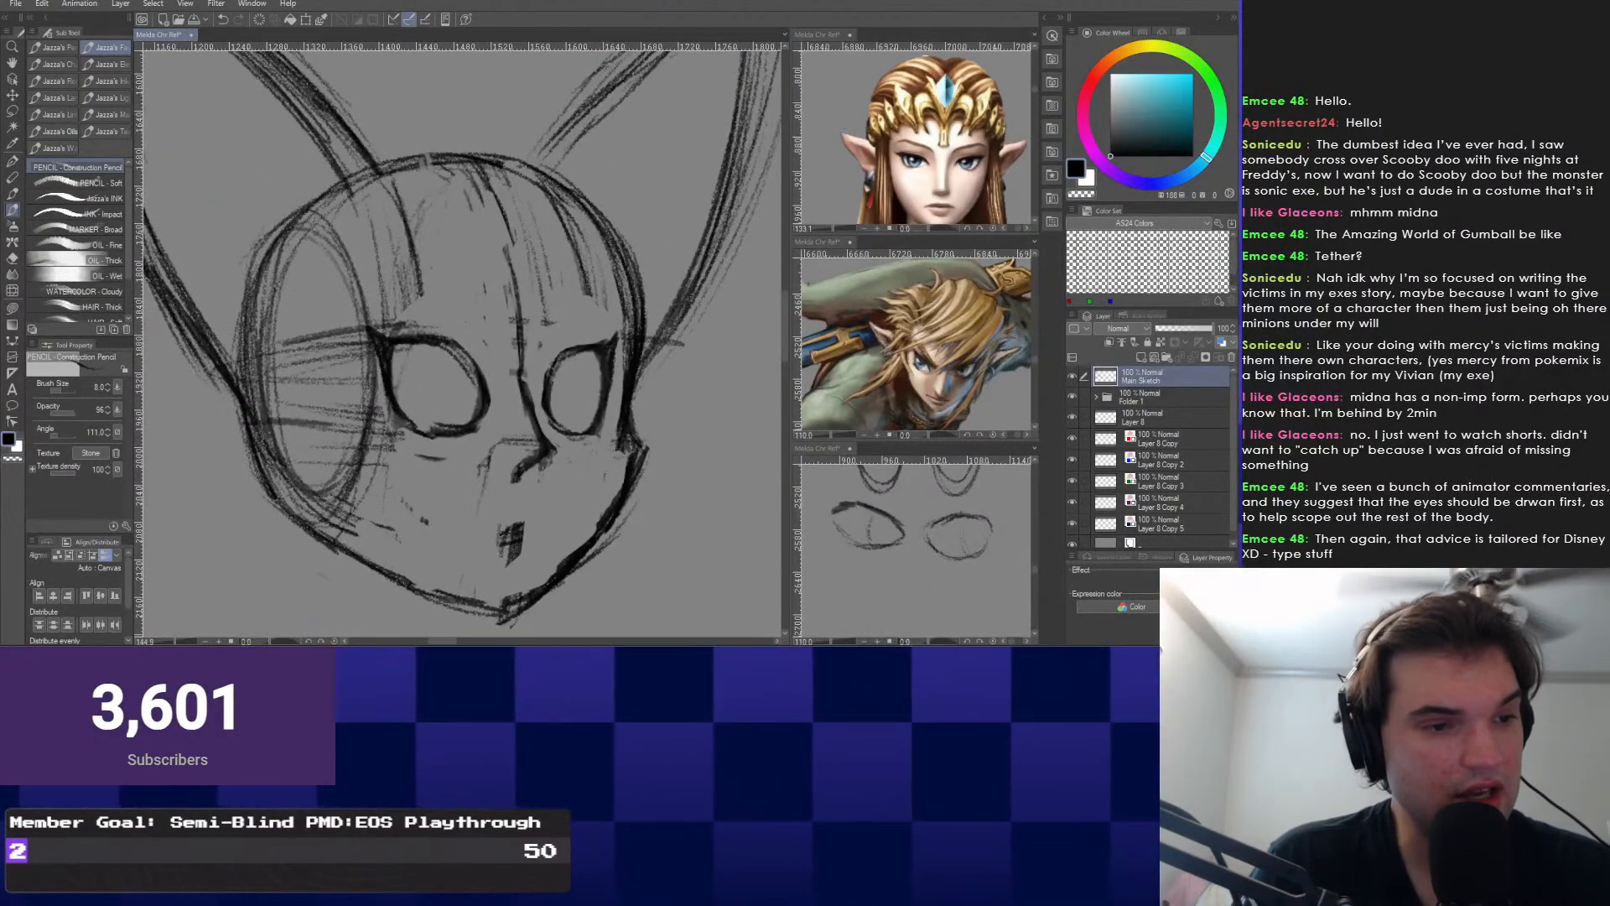
pyautogui.press('e')
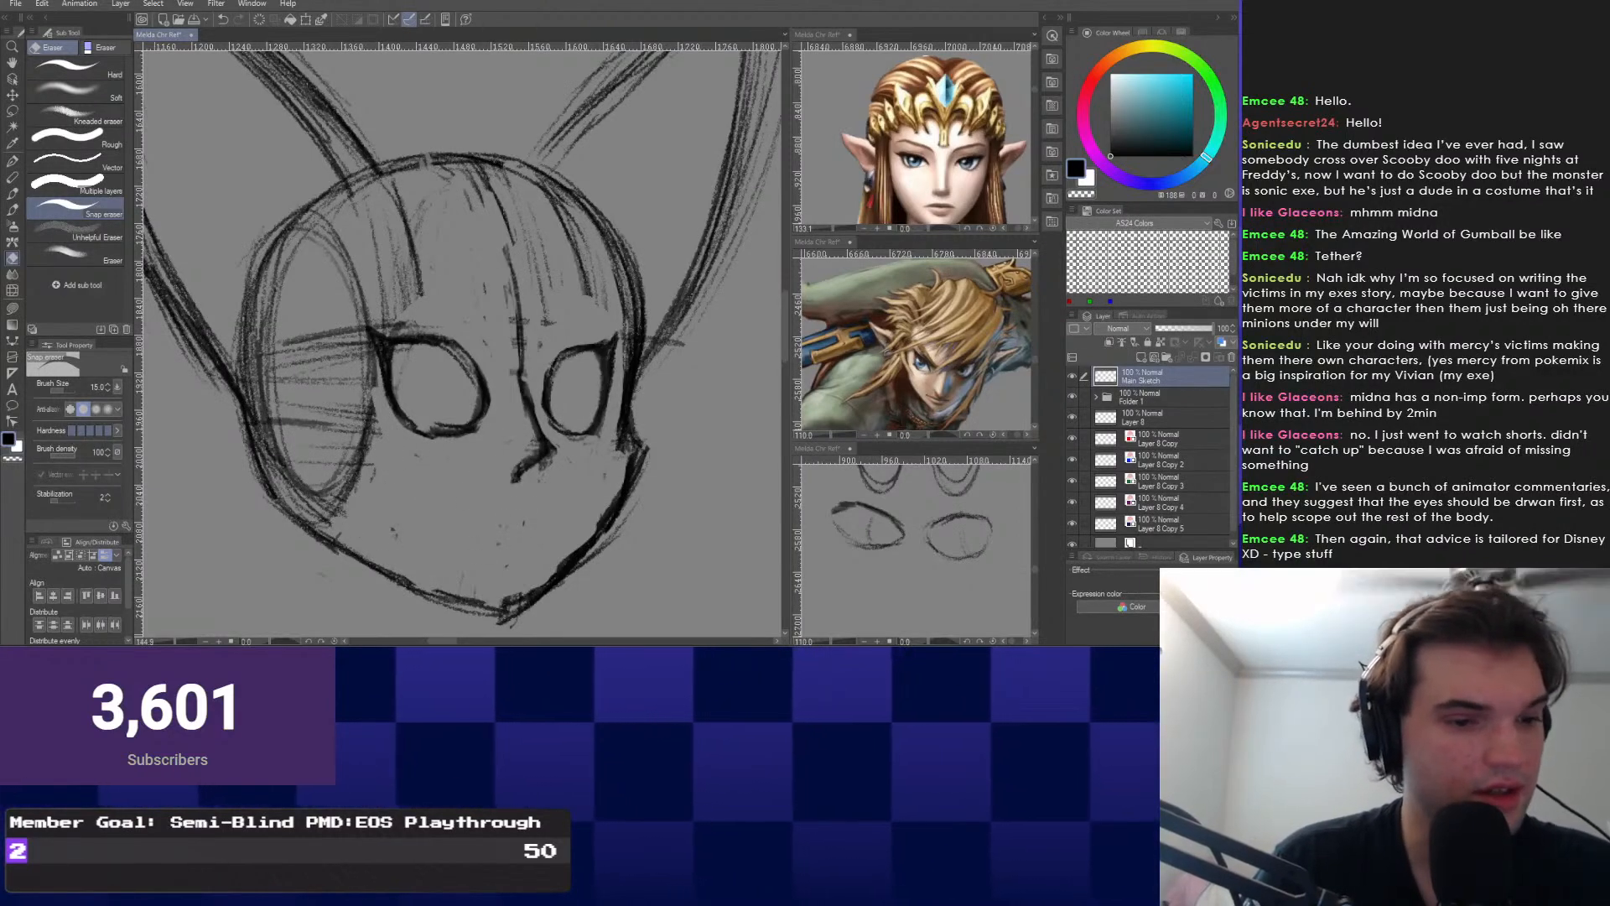
pyautogui.scroll(-1, 442, 497)
pyautogui.moveTo(442, 497); pyautogui.dragTo(422, 538)
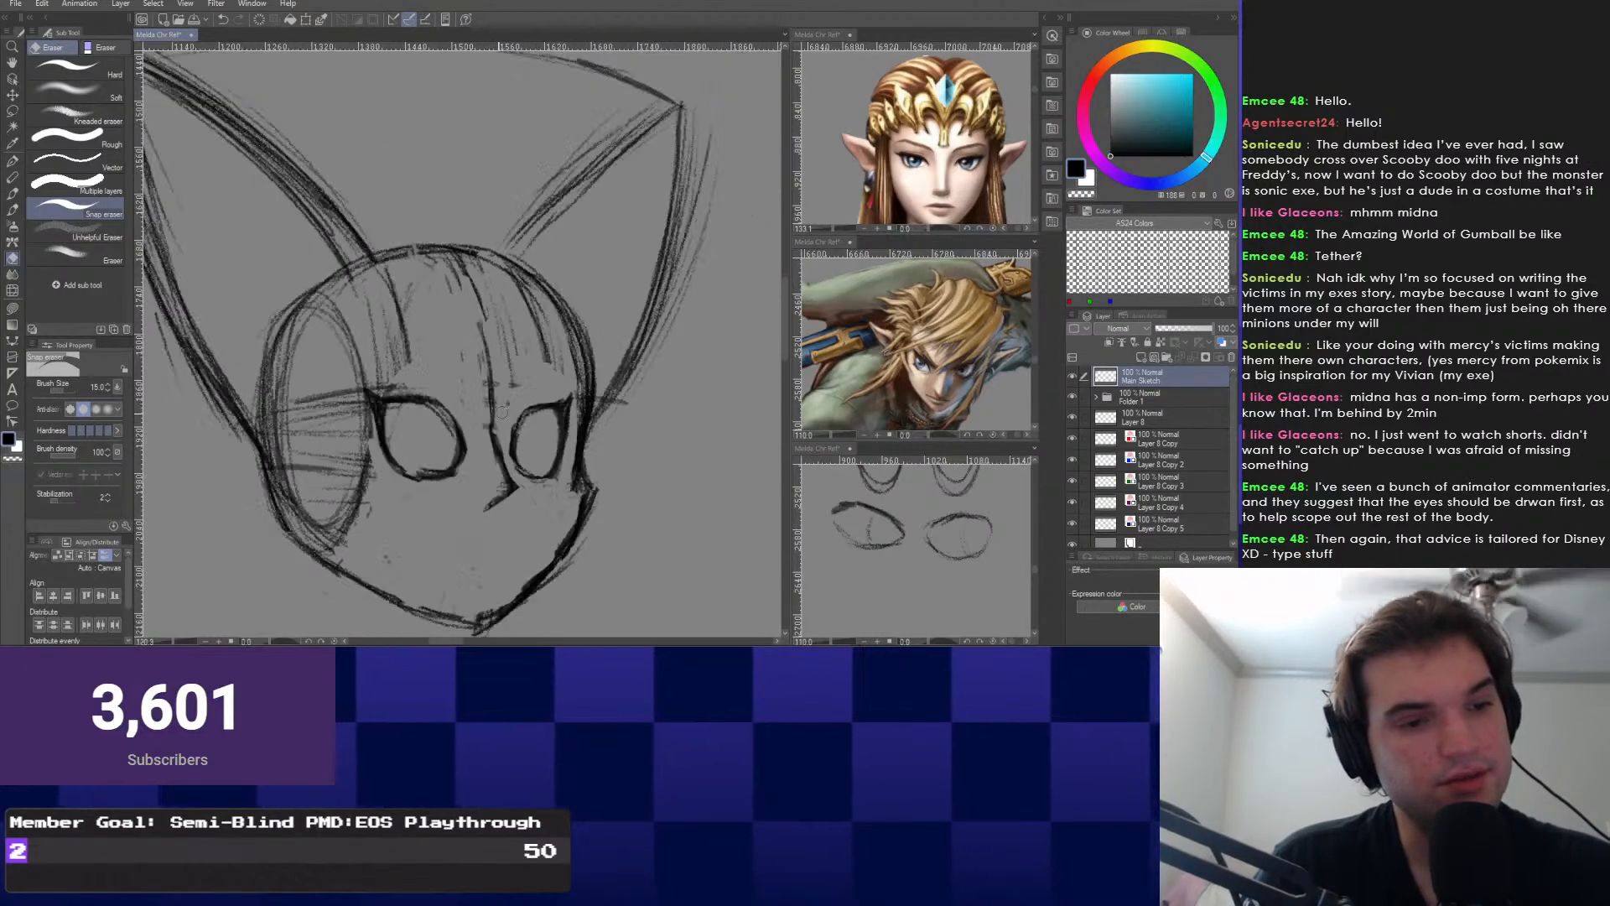
pyautogui.moveTo(498, 430)
pyautogui.mouseDown()
pyautogui.moveTo(489, 380)
pyautogui.moveTo(493, 430)
pyautogui.moveTo(405, 374)
pyautogui.mouseUp()
pyautogui.press('b')
# Draw a curved mouth line below the nose with the Construction Pencil.
pyautogui.scroll(1, 411, 441)
pyautogui.scroll(1, 439, 469)
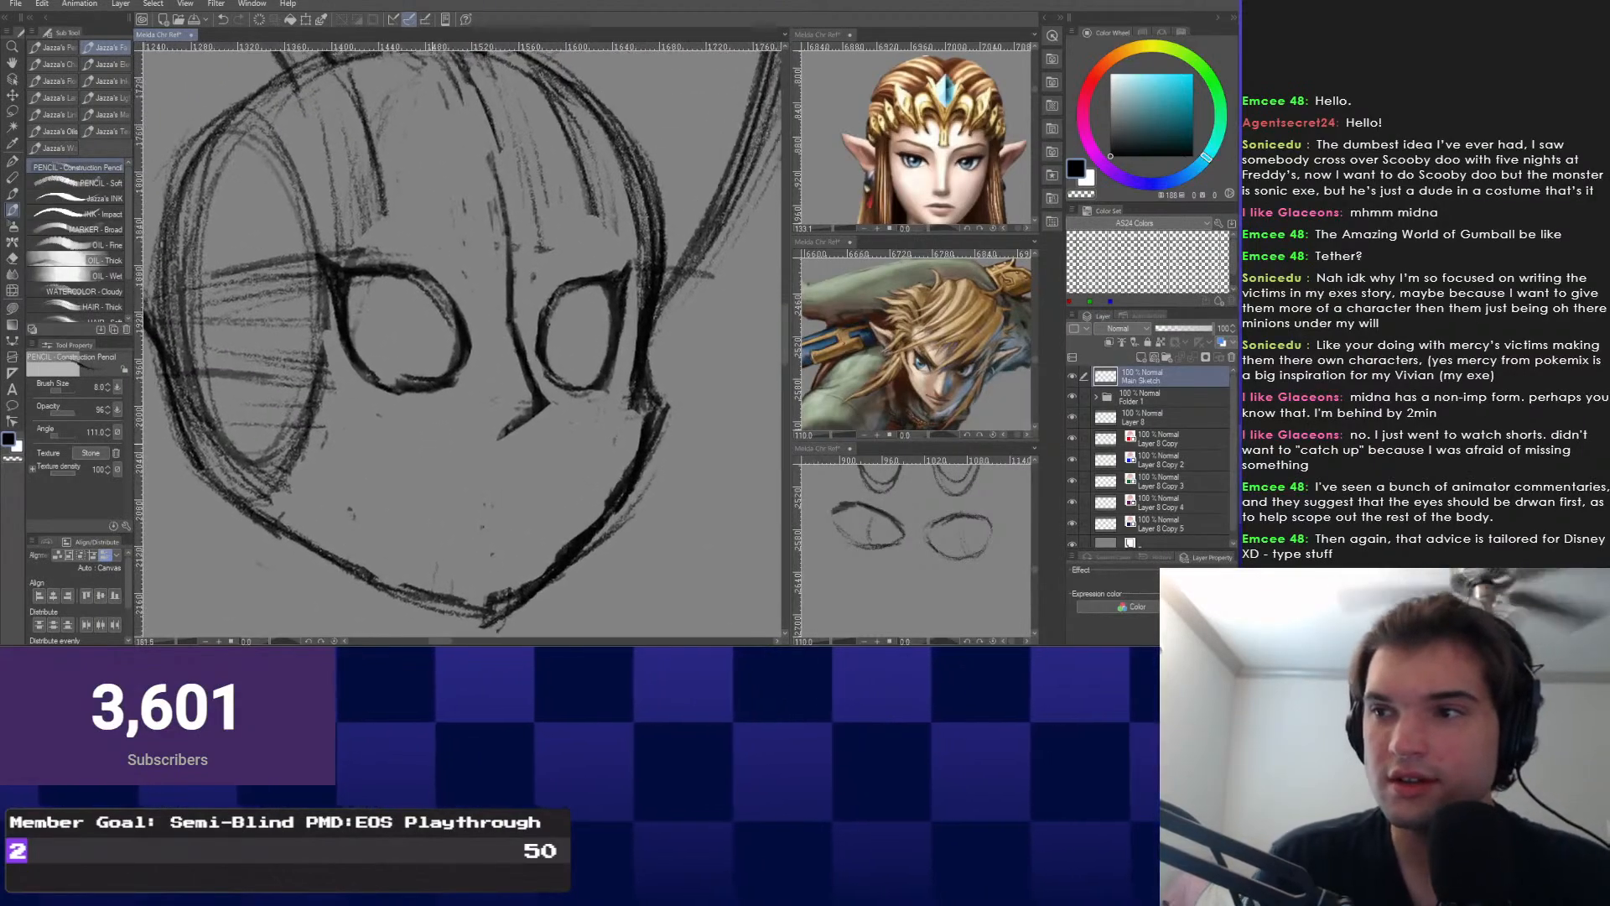
pyautogui.moveTo(466, 451)
pyautogui.mouseDown()
pyautogui.moveTo(392, 474)
pyautogui.moveTo(475, 500)
pyautogui.moveTo(535, 494)
pyautogui.moveTo(464, 476)
pyautogui.moveTo(517, 466)
pyautogui.moveTo(603, 494)
pyautogui.mouseUp()
pyautogui.scroll(-1, 535, 496)
pyautogui.scroll(1, 535, 496)
pyautogui.moveTo(469, 481); pyautogui.dragTo(586, 498)
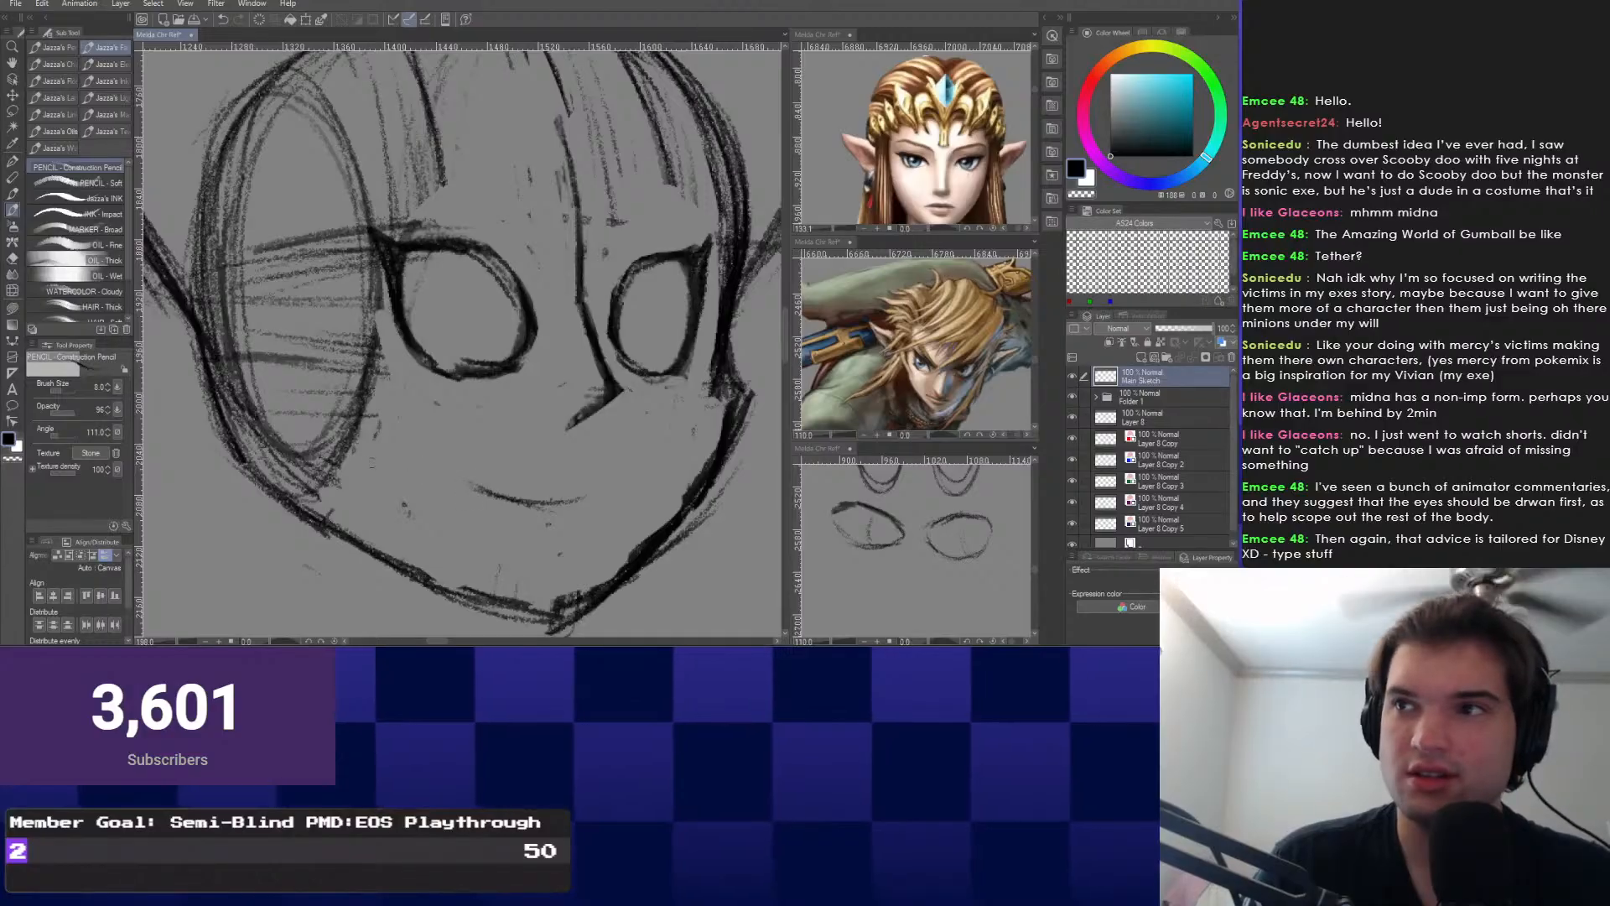
# Draw a pupil line inside the right eye.
pyautogui.scroll(-4, 458, 340)
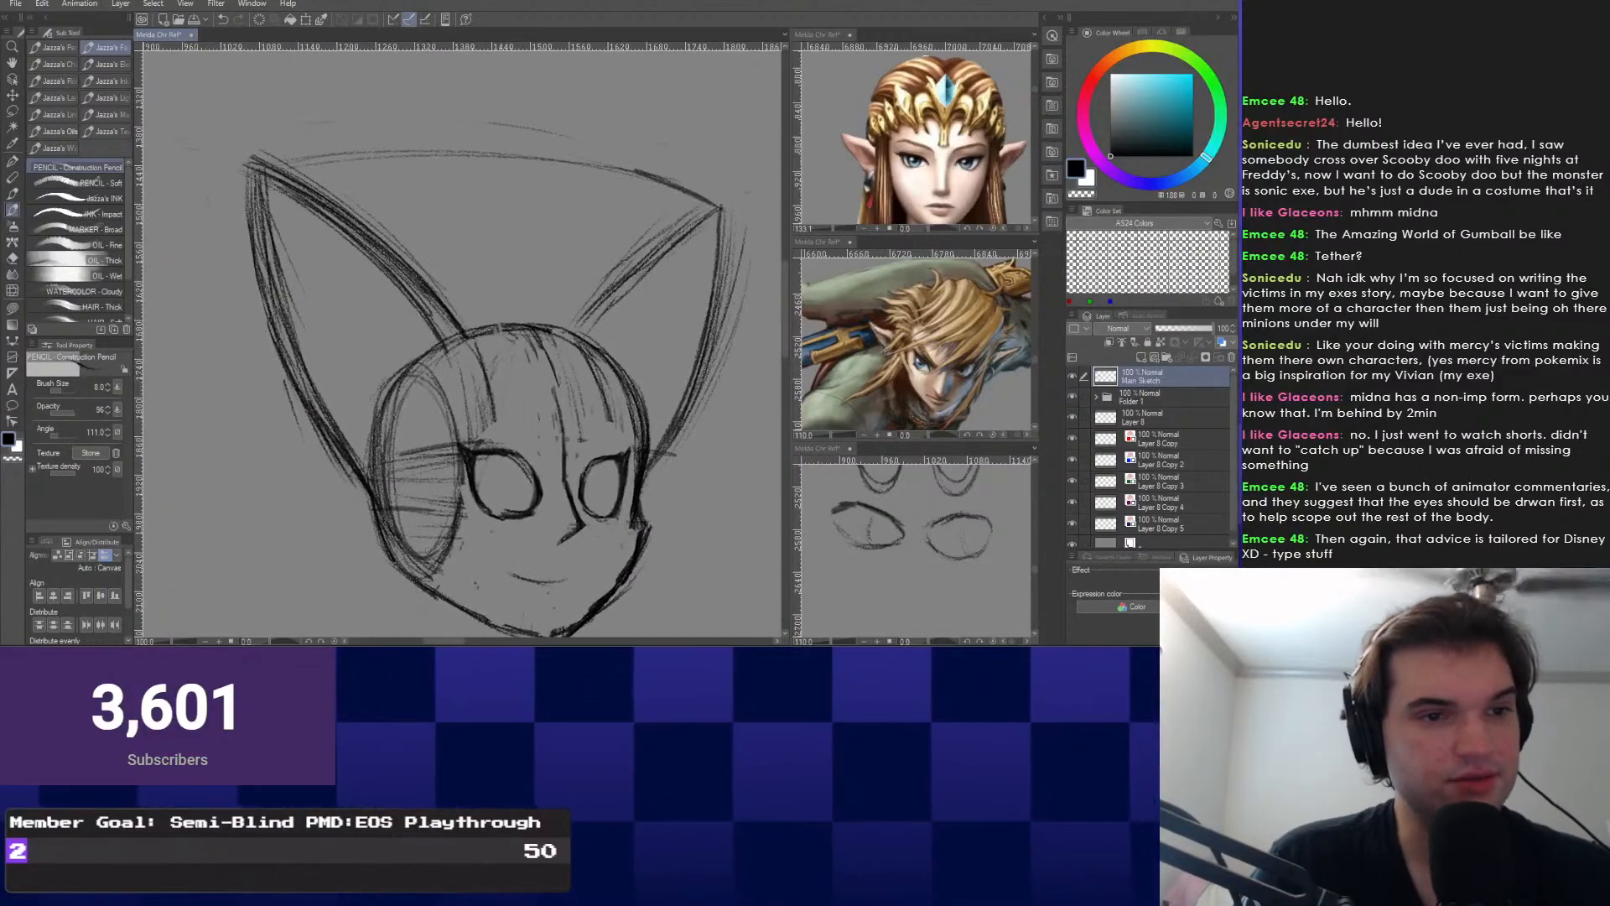
pyautogui.scroll(4, 501, 513)
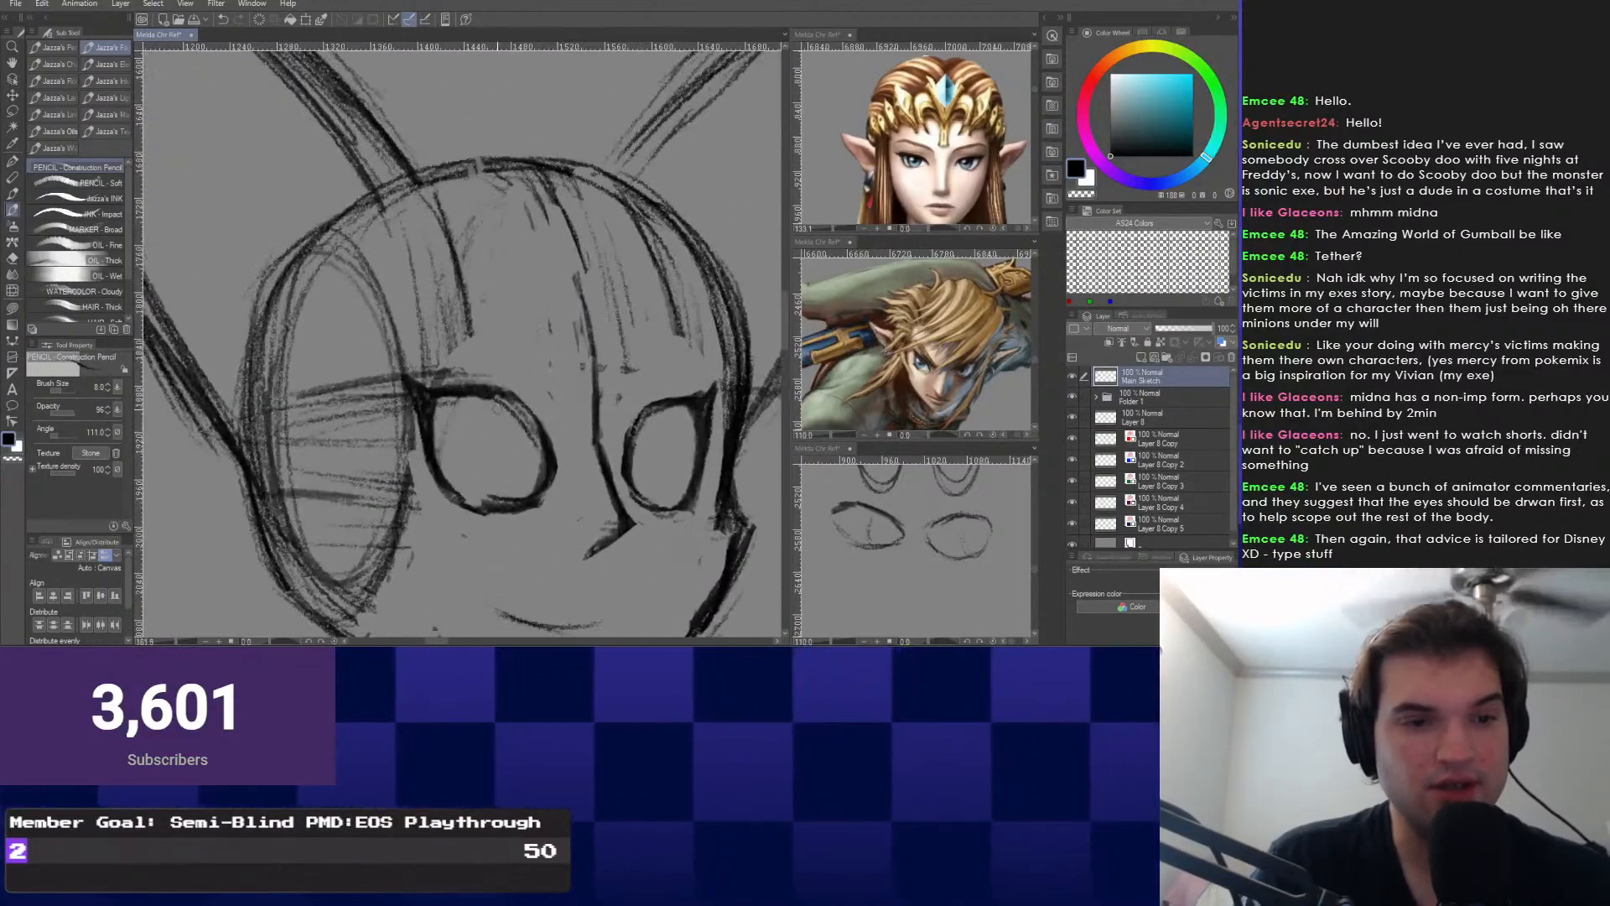
pyautogui.moveTo(496, 408); pyautogui.dragTo(459, 398)
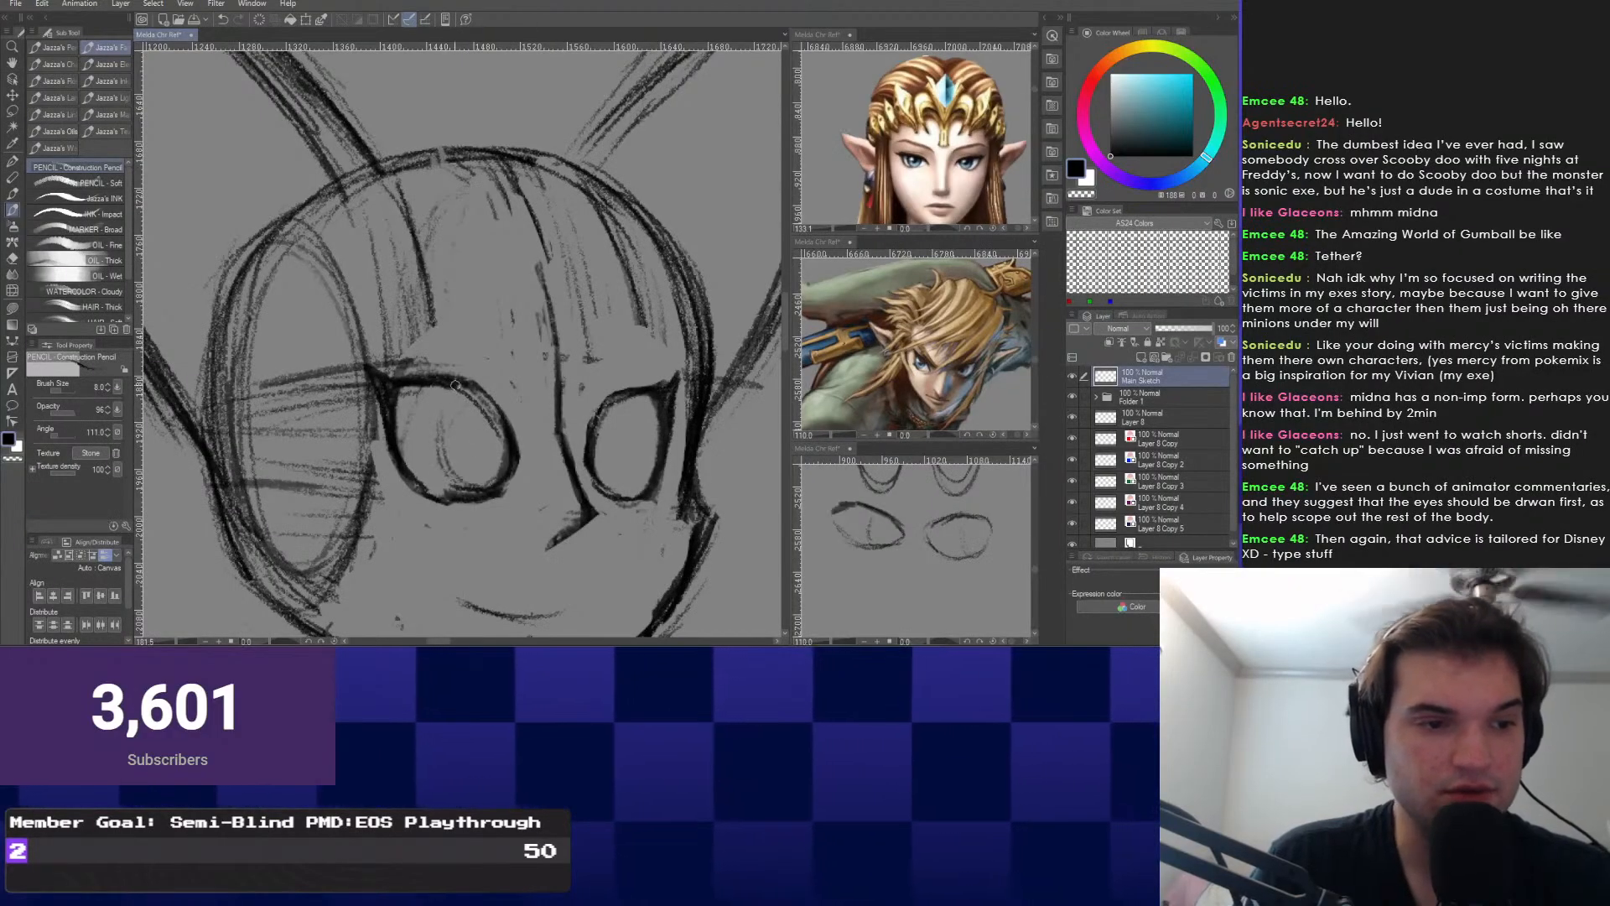
pyautogui.moveTo(622, 399); pyautogui.dragTo(625, 489)
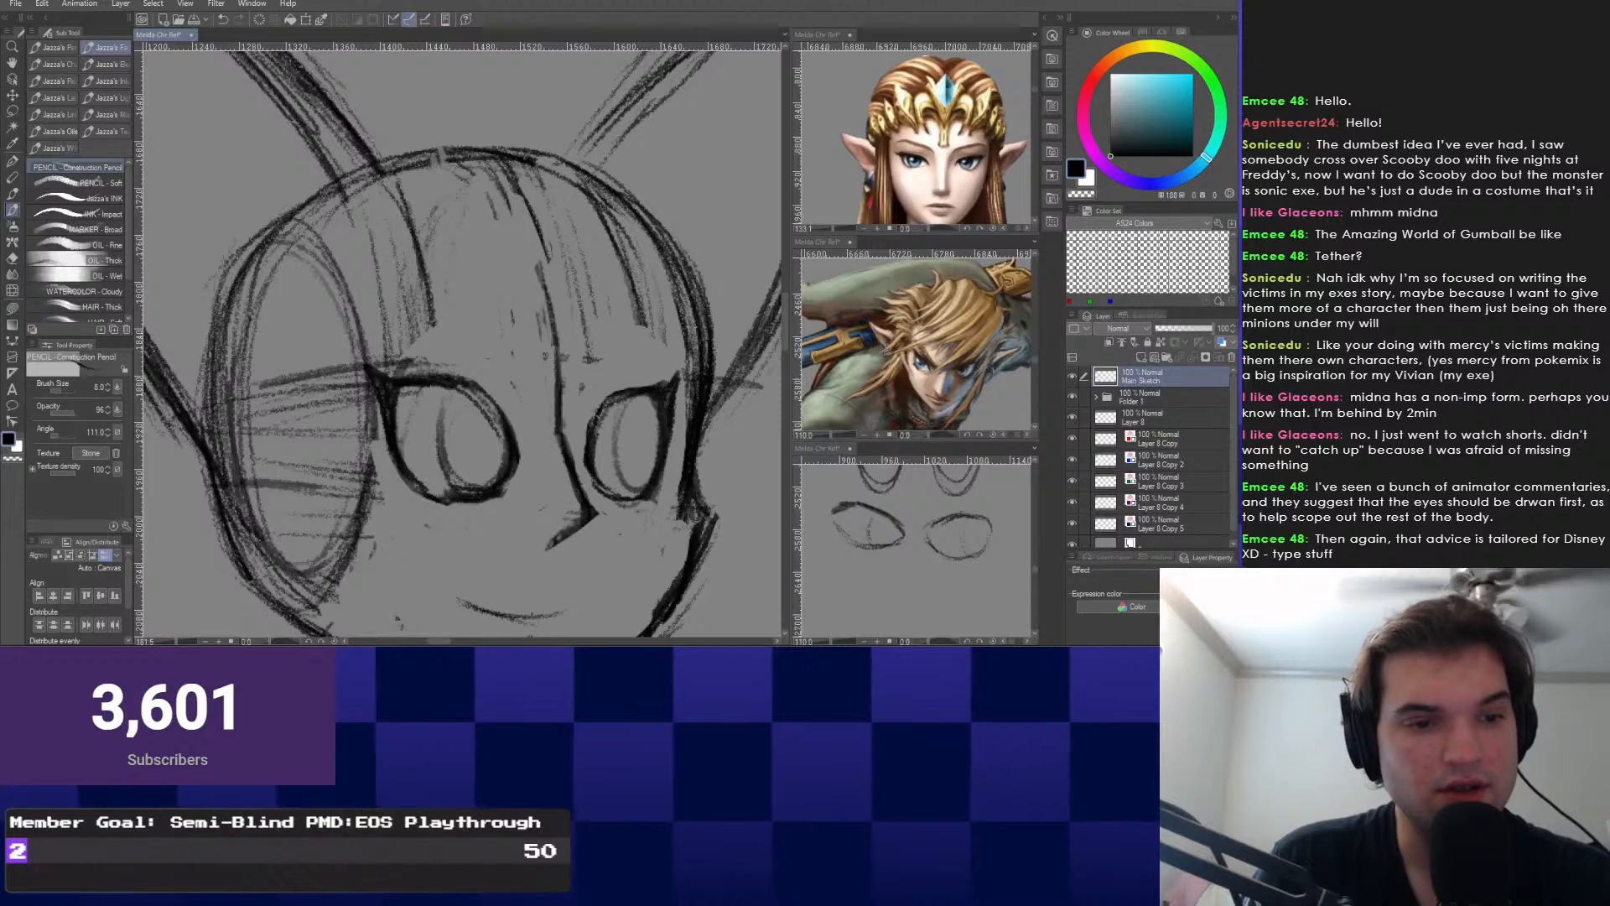
pyautogui.scroll(-8, 439, 291)
pyautogui.scroll(1, 439, 291)
pyautogui.scroll(2, 482, 452)
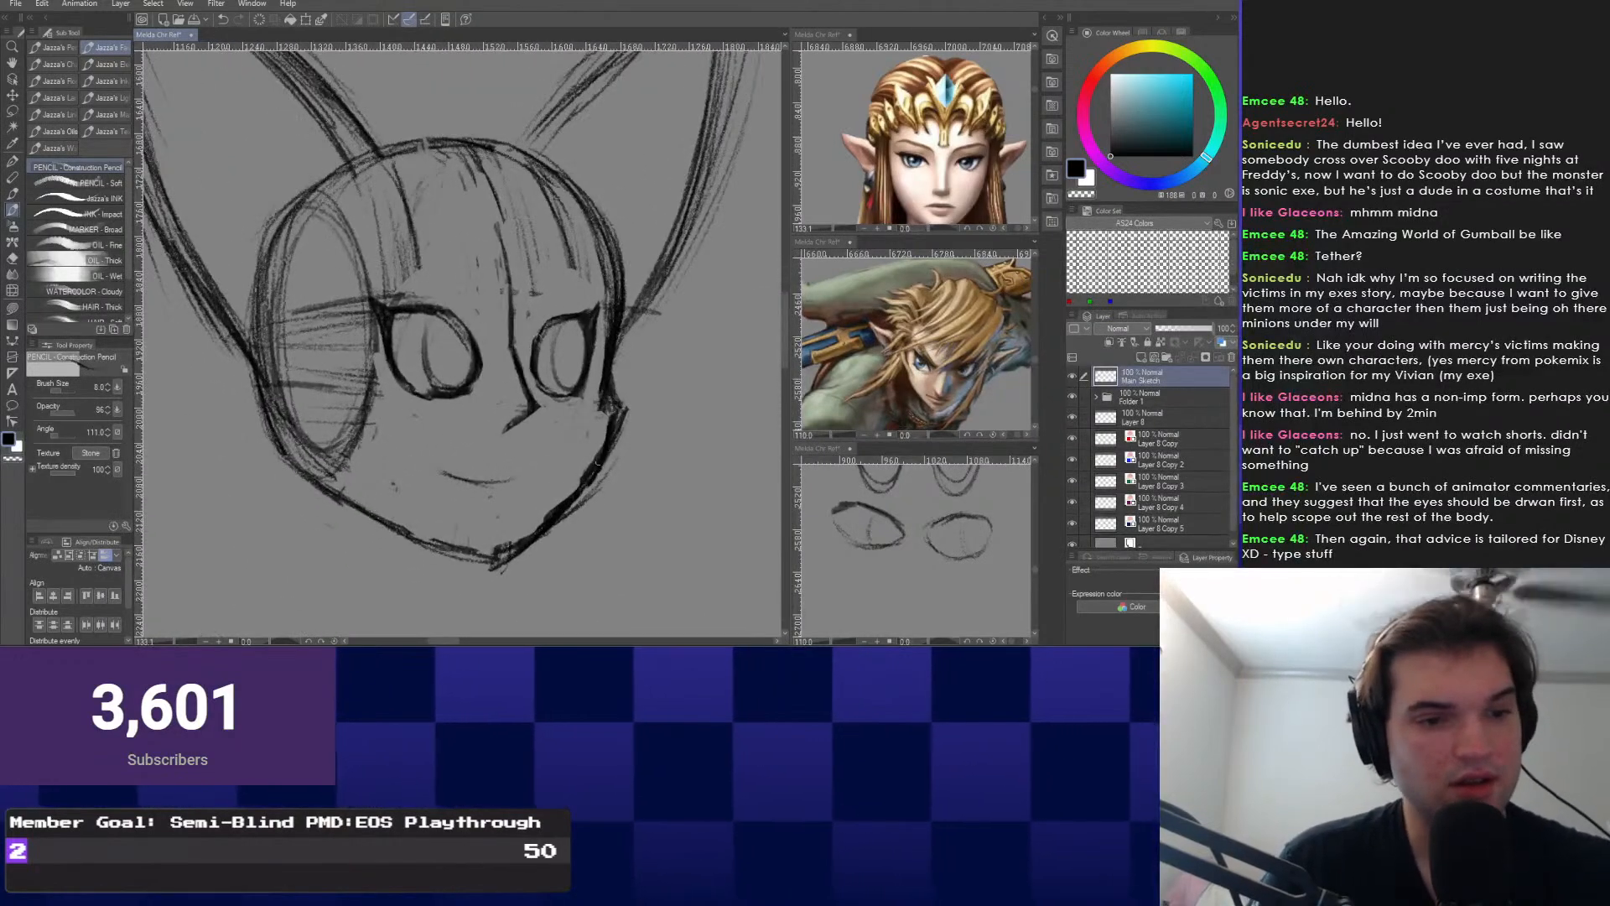
pyautogui.press('e')
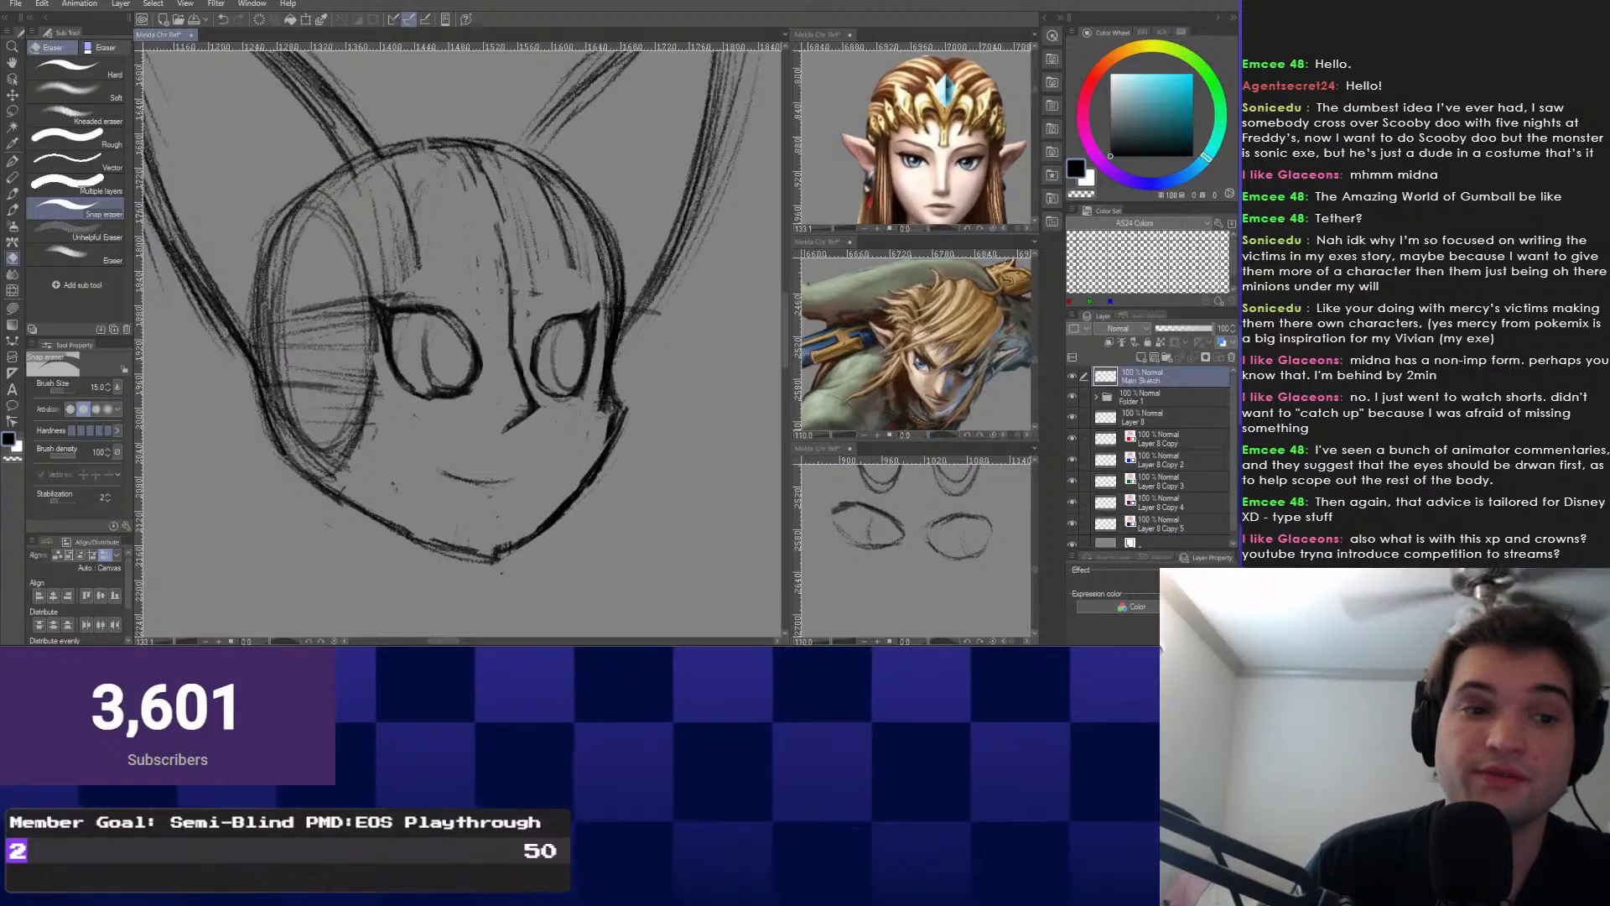
# Erase the doubled dark strokes along the head's right edge and lower right.
pyautogui.scroll(3, 381, 285)
pyautogui.scroll(-3, 427, 411)
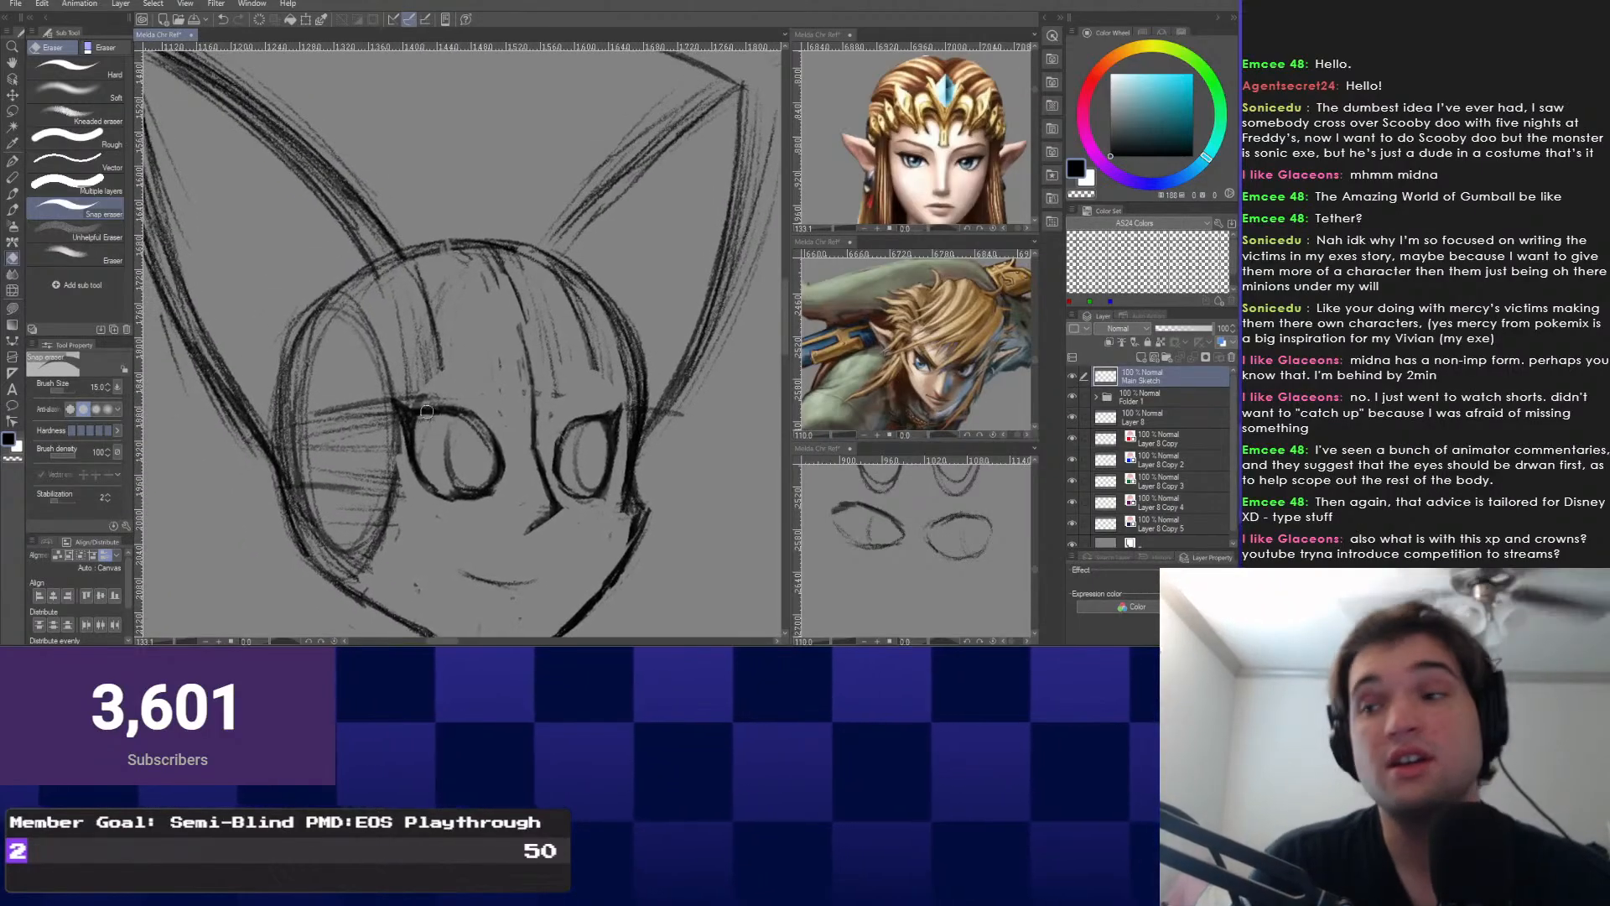
pyautogui.scroll(2, 427, 412)
pyautogui.scroll(-2, 419, 398)
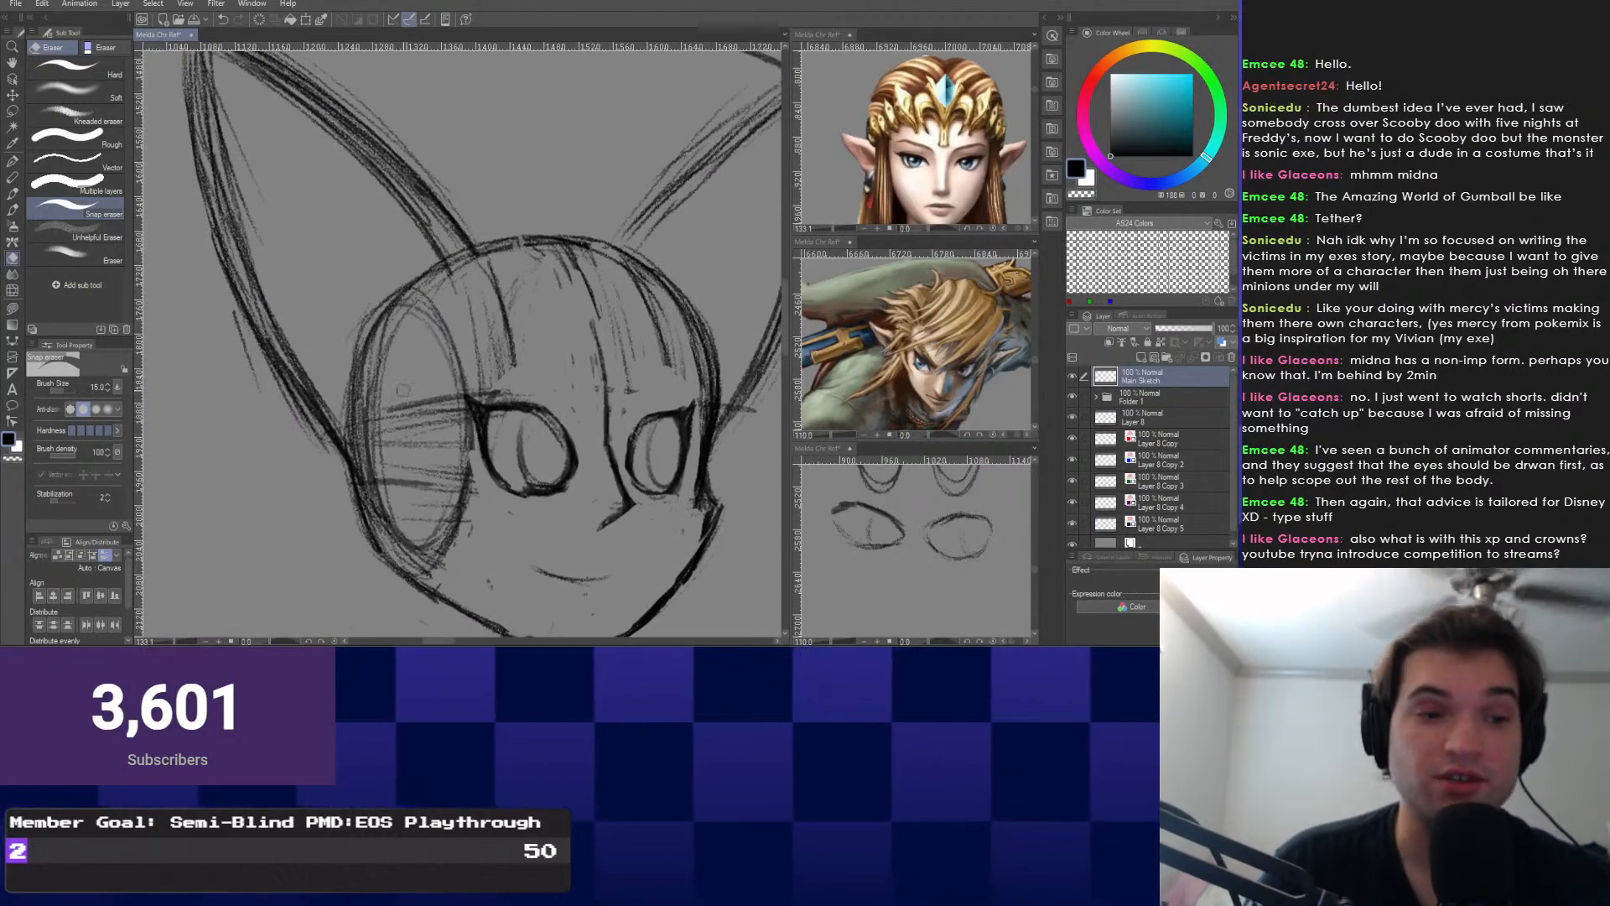
pyautogui.scroll(1, 403, 389)
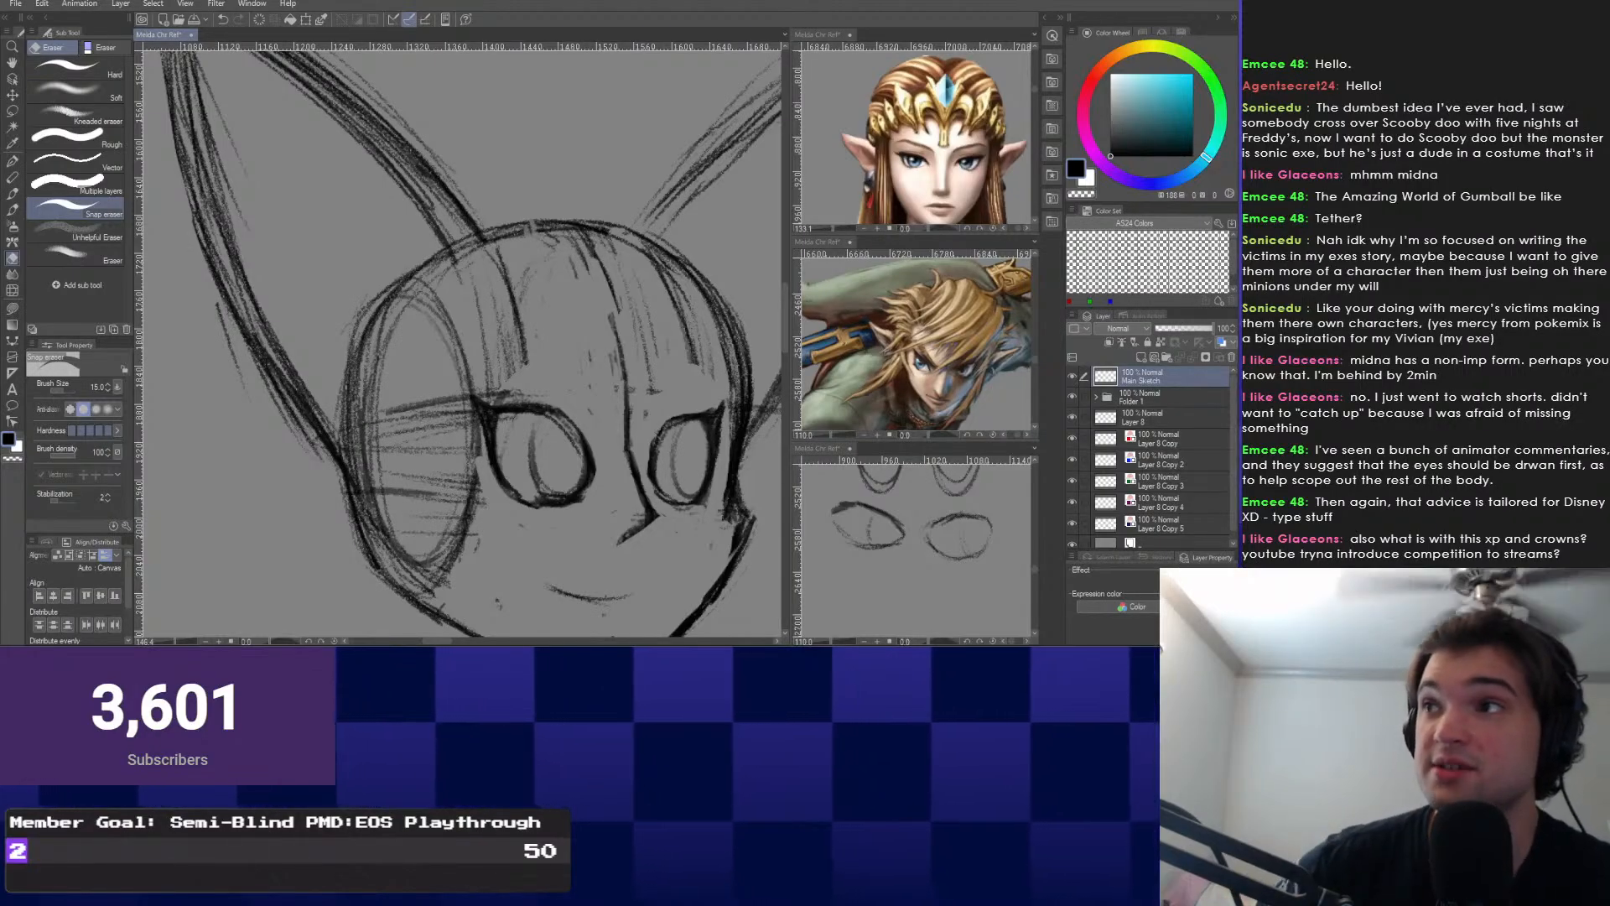
pyautogui.moveTo(530, 460); pyautogui.dragTo(479, 462)
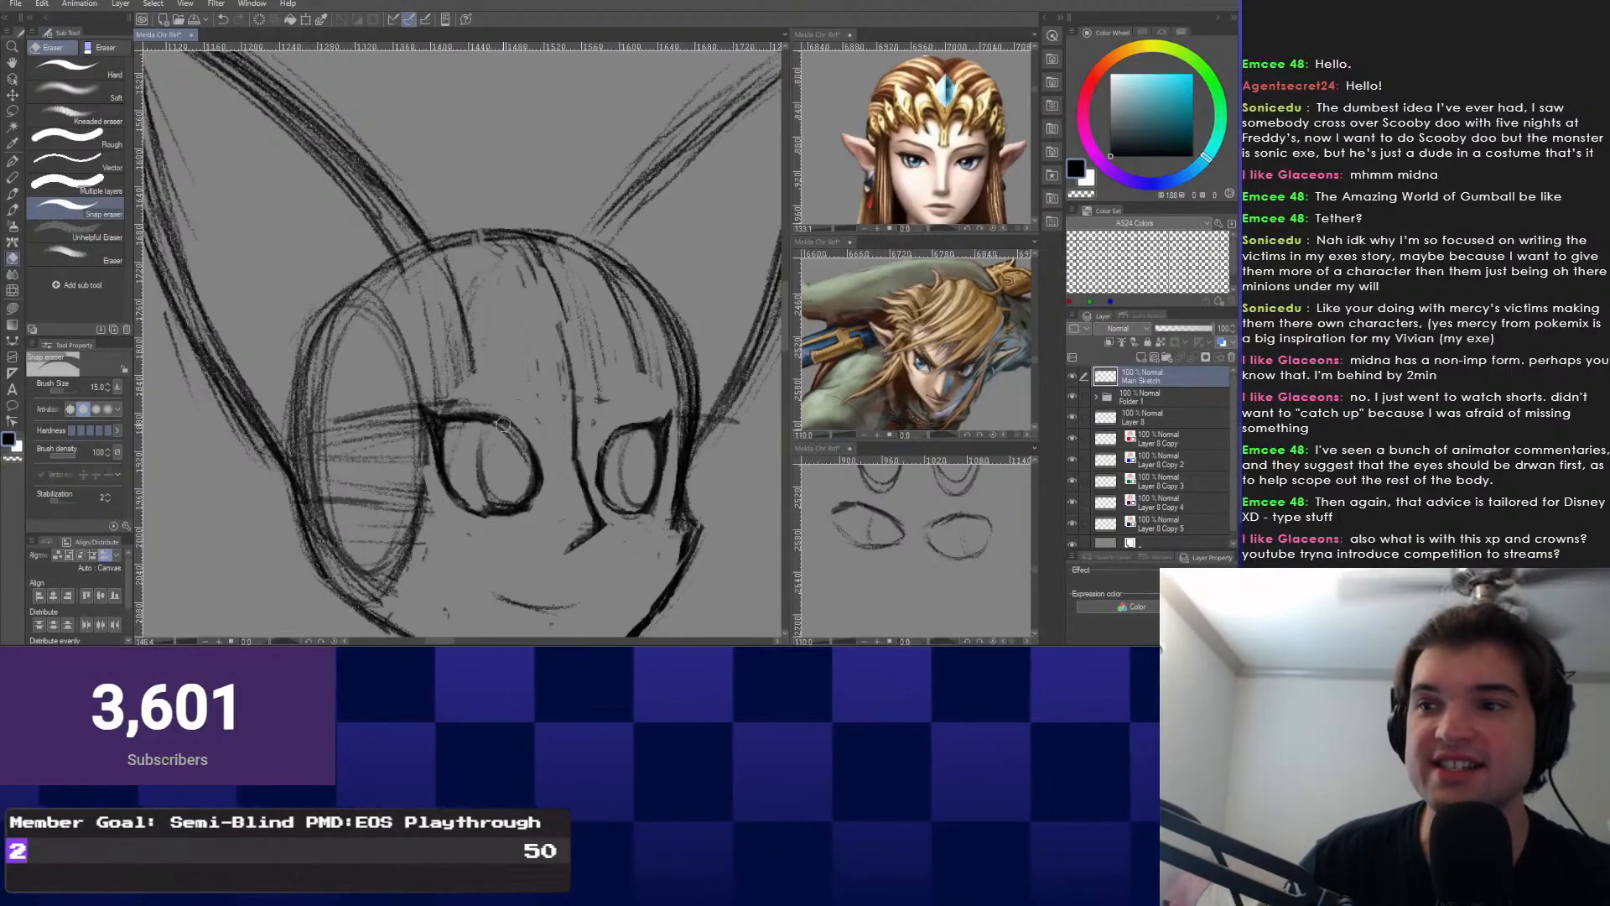
pyautogui.moveTo(556, 374); pyautogui.dragTo(577, 400)
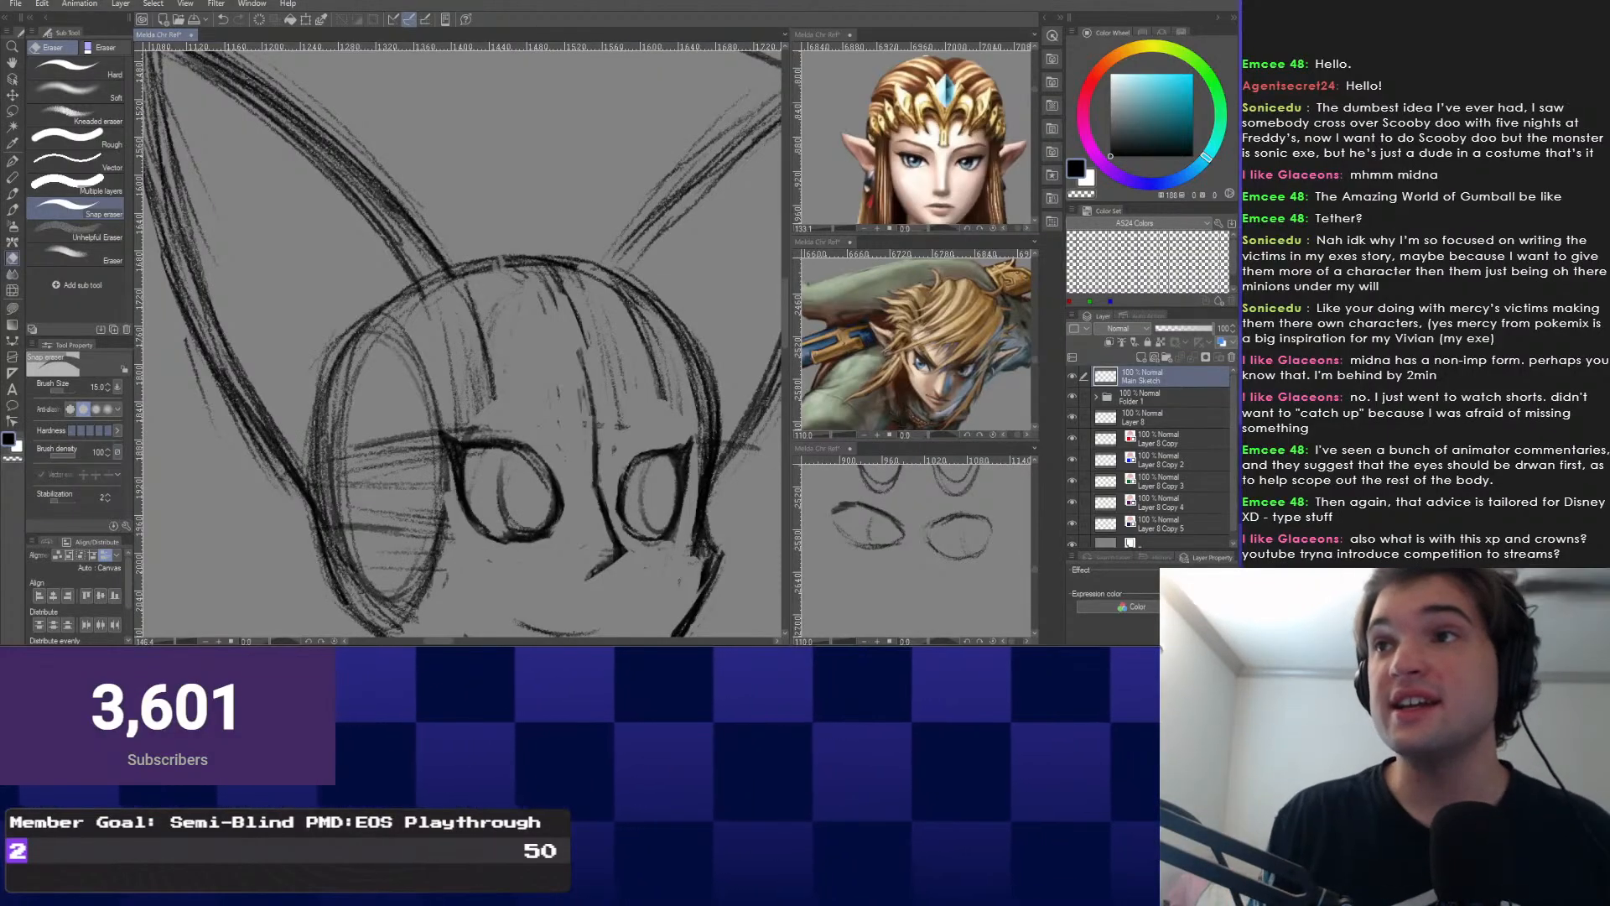
pyautogui.moveTo(603, 368); pyautogui.dragTo(482, 293)
pyautogui.scroll(5, 419, 469)
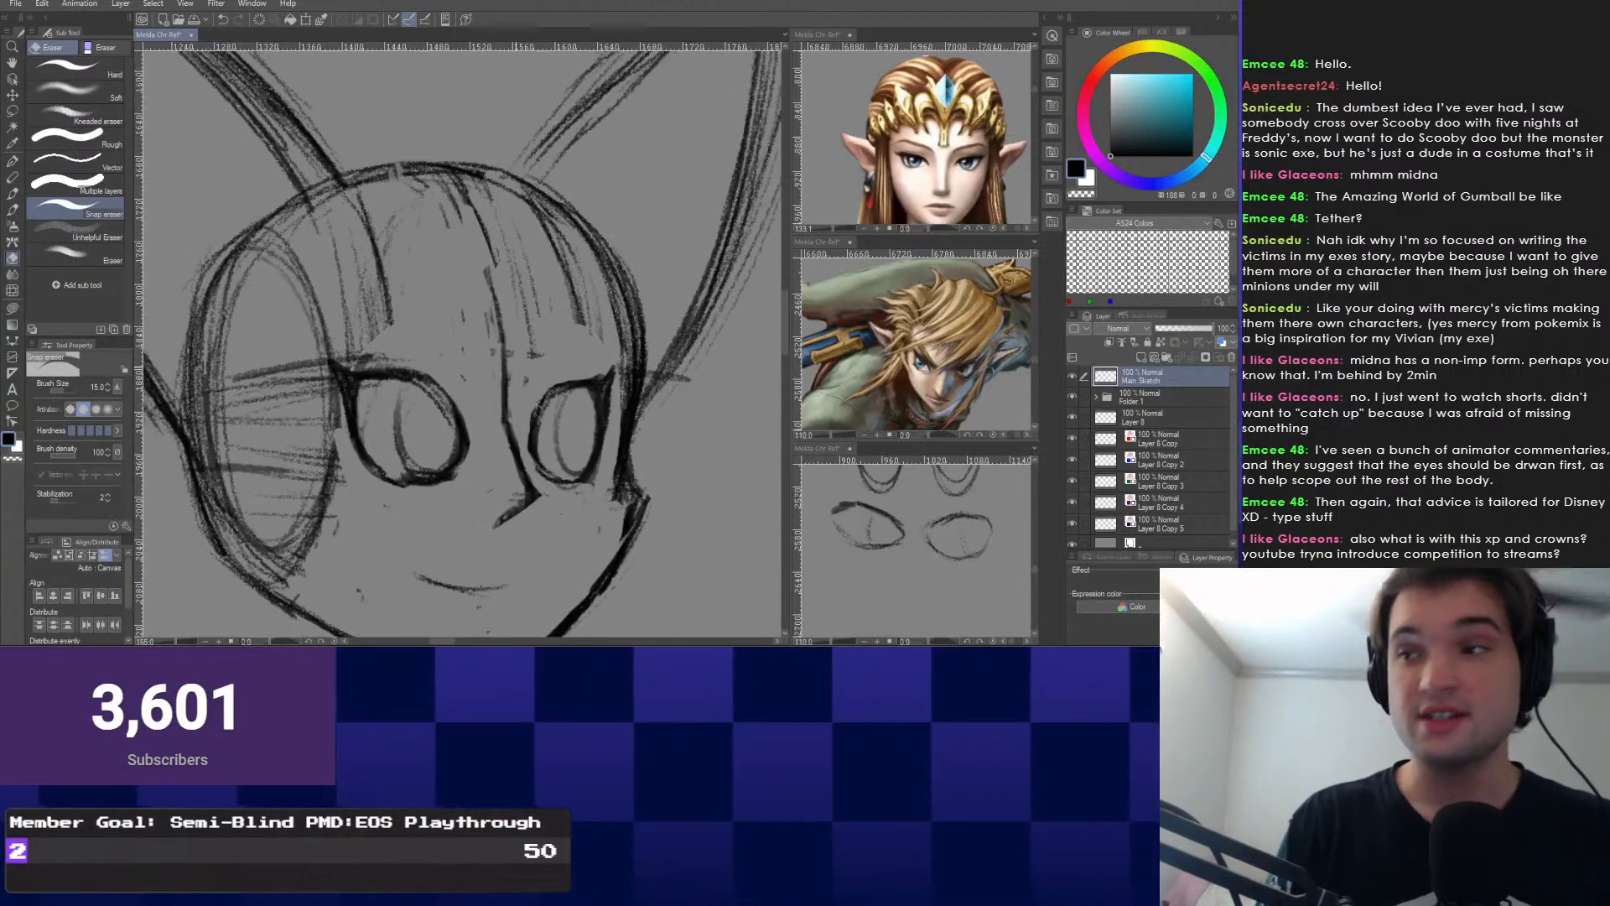
pyautogui.scroll(-3, 468, 461)
pyautogui.scroll(-3, 468, 461)
pyautogui.scroll(5, 468, 461)
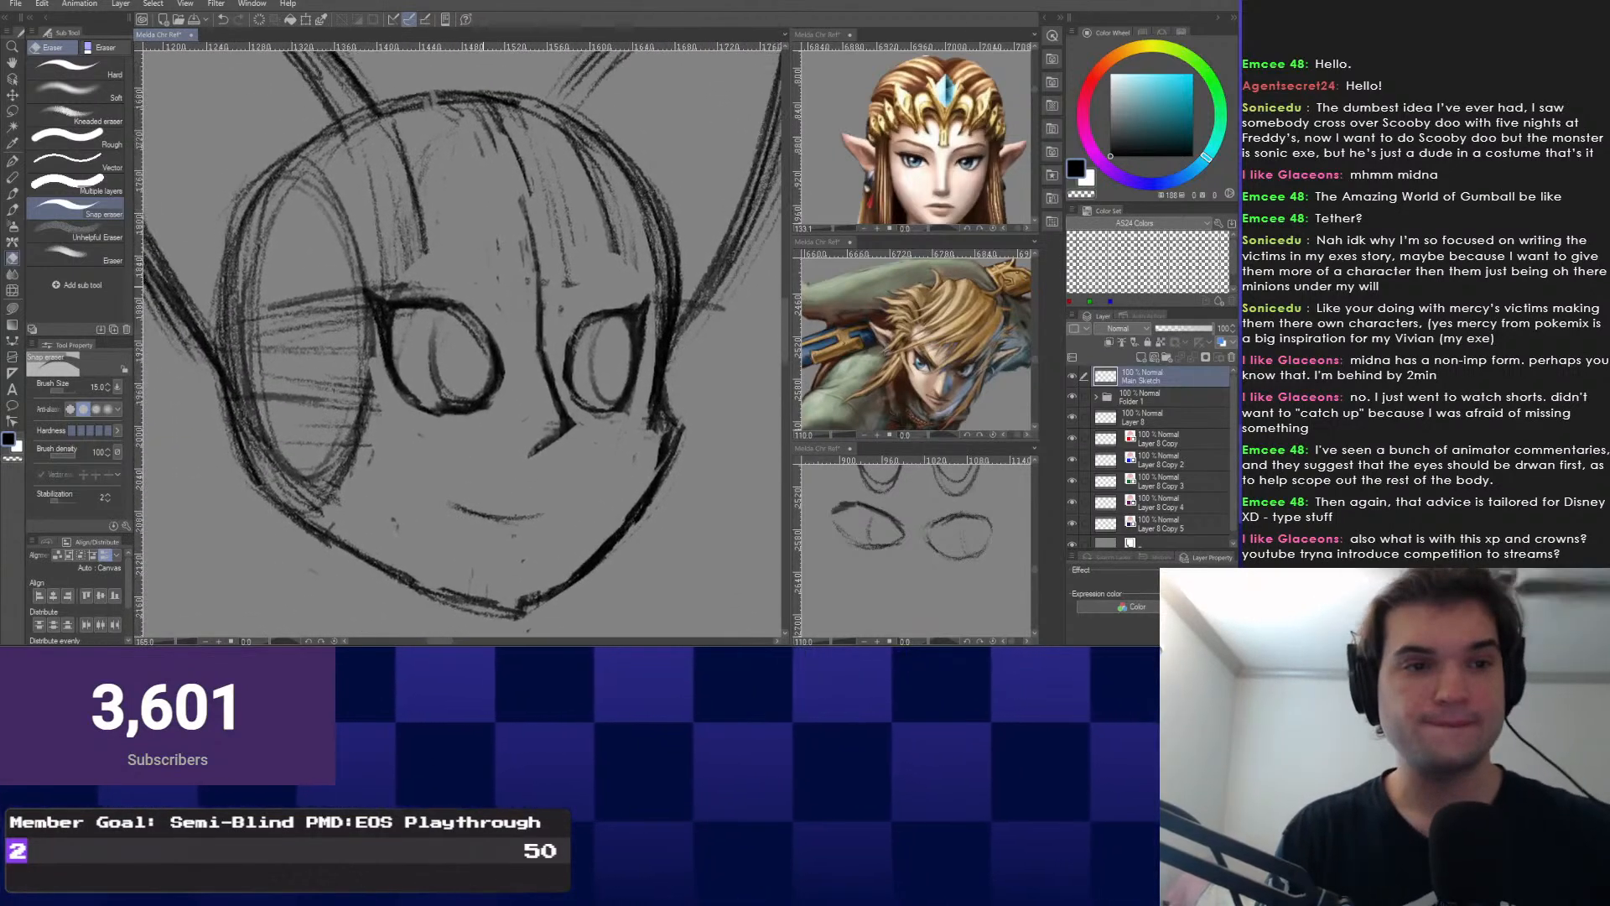
pyautogui.scroll(-2, 467, 461)
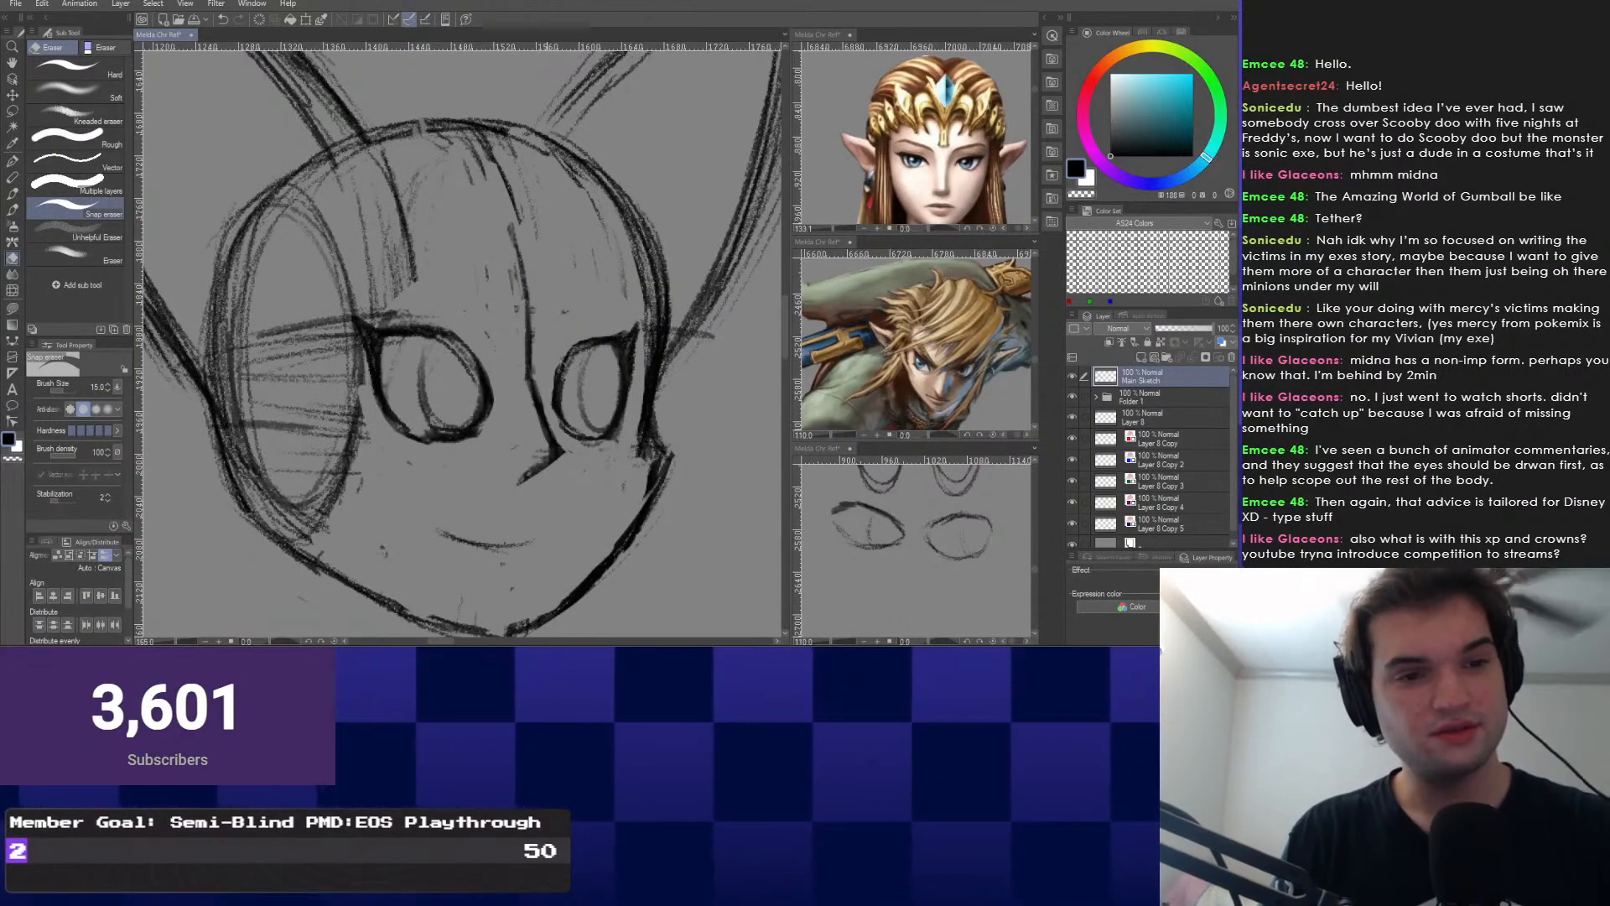
pyautogui.moveTo(350, 453); pyautogui.dragTo(357, 361)
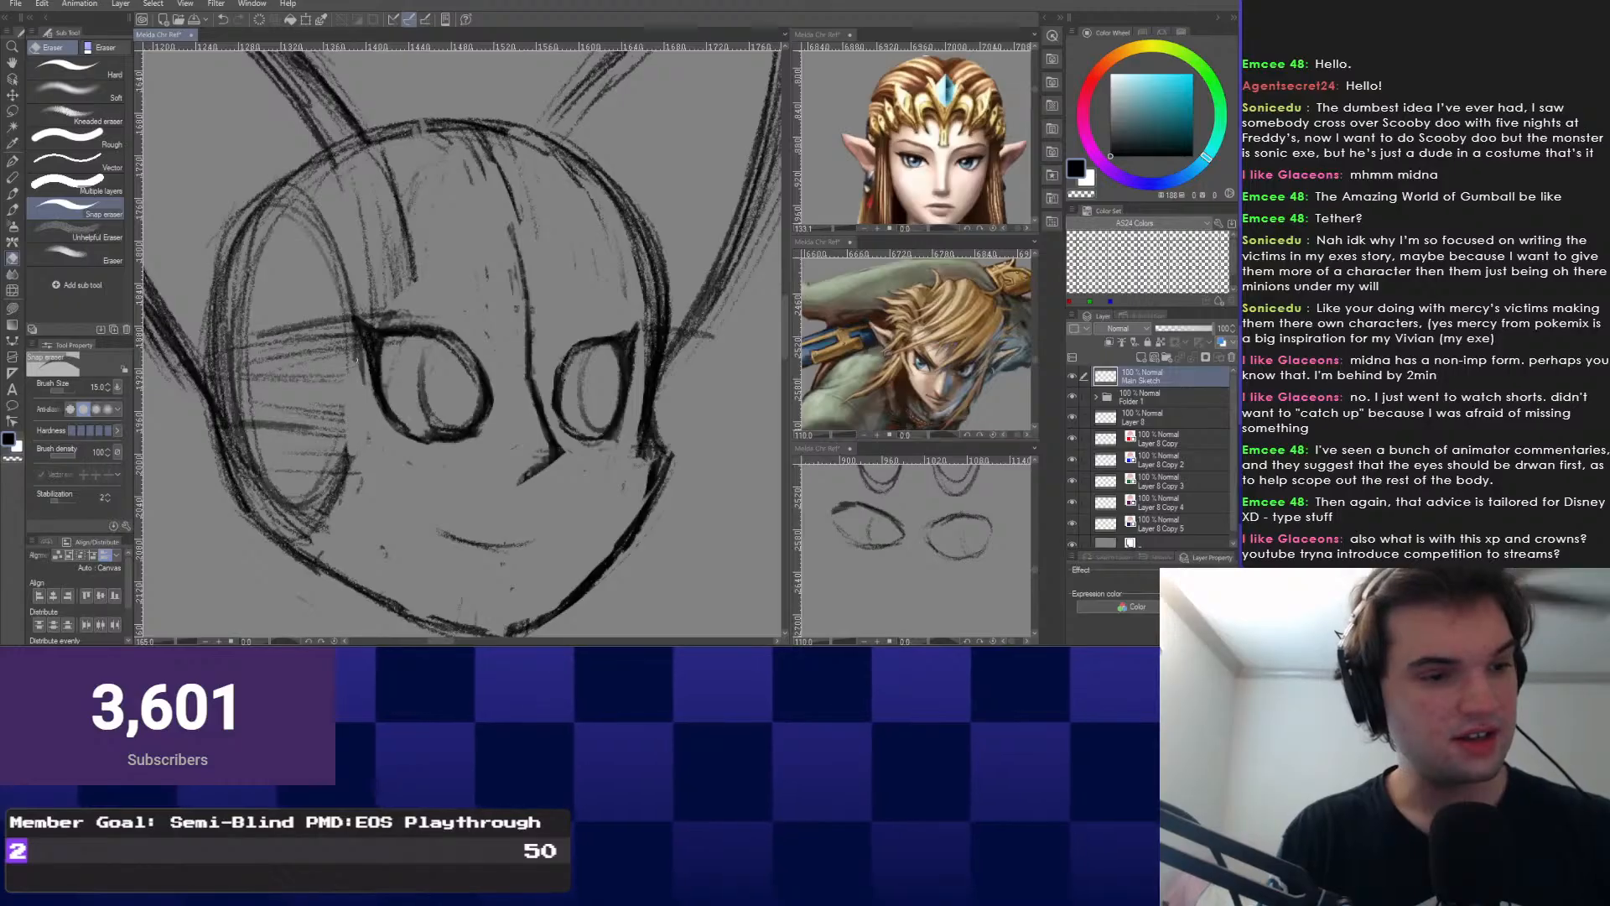
pyautogui.moveTo(347, 436); pyautogui.dragTo(324, 506)
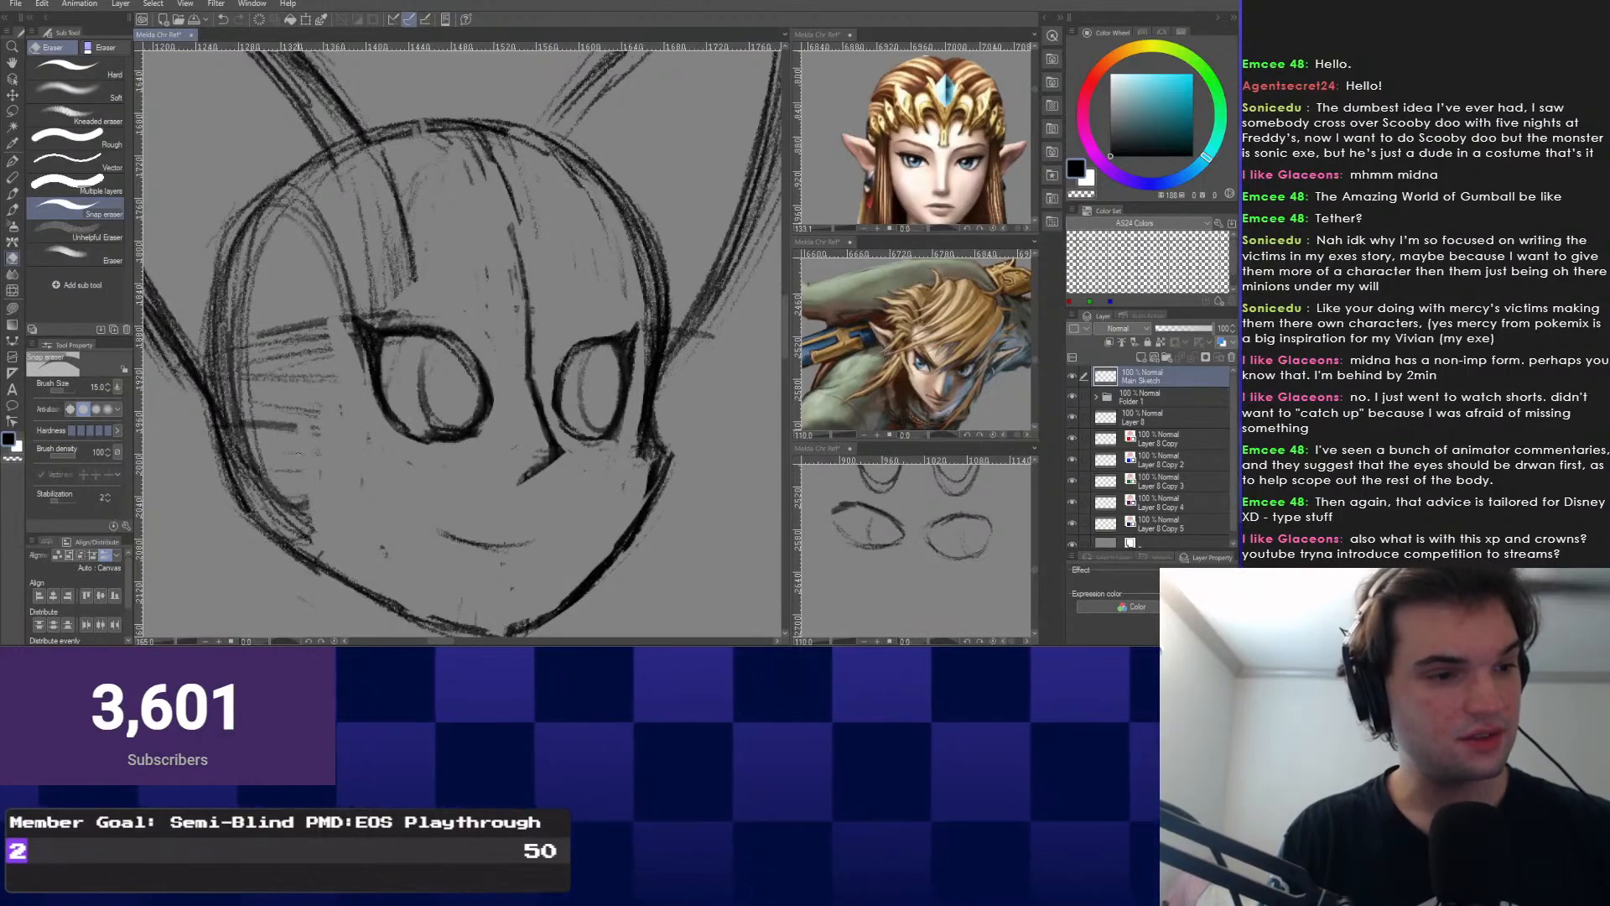
# Enlarge the eraser to size 30 and erase the inner arc and left-cheek hatching.
pyautogui.press(']')
pyautogui.press(']')
pyautogui.press(']')
pyautogui.press(']')
pyautogui.moveTo(300, 193)
pyautogui.mouseDown()
pyautogui.moveTo(243, 308)
pyautogui.moveTo(239, 434)
pyautogui.mouseUp()
pyautogui.moveTo(244, 346)
pyautogui.mouseDown()
pyautogui.moveTo(262, 482)
pyautogui.moveTo(310, 536)
pyautogui.mouseUp()
pyautogui.moveTo(323, 322)
pyautogui.mouseDown()
pyautogui.moveTo(266, 369)
pyautogui.moveTo(289, 436)
pyautogui.mouseUp()
pyautogui.moveTo(321, 329); pyautogui.dragTo(341, 400)
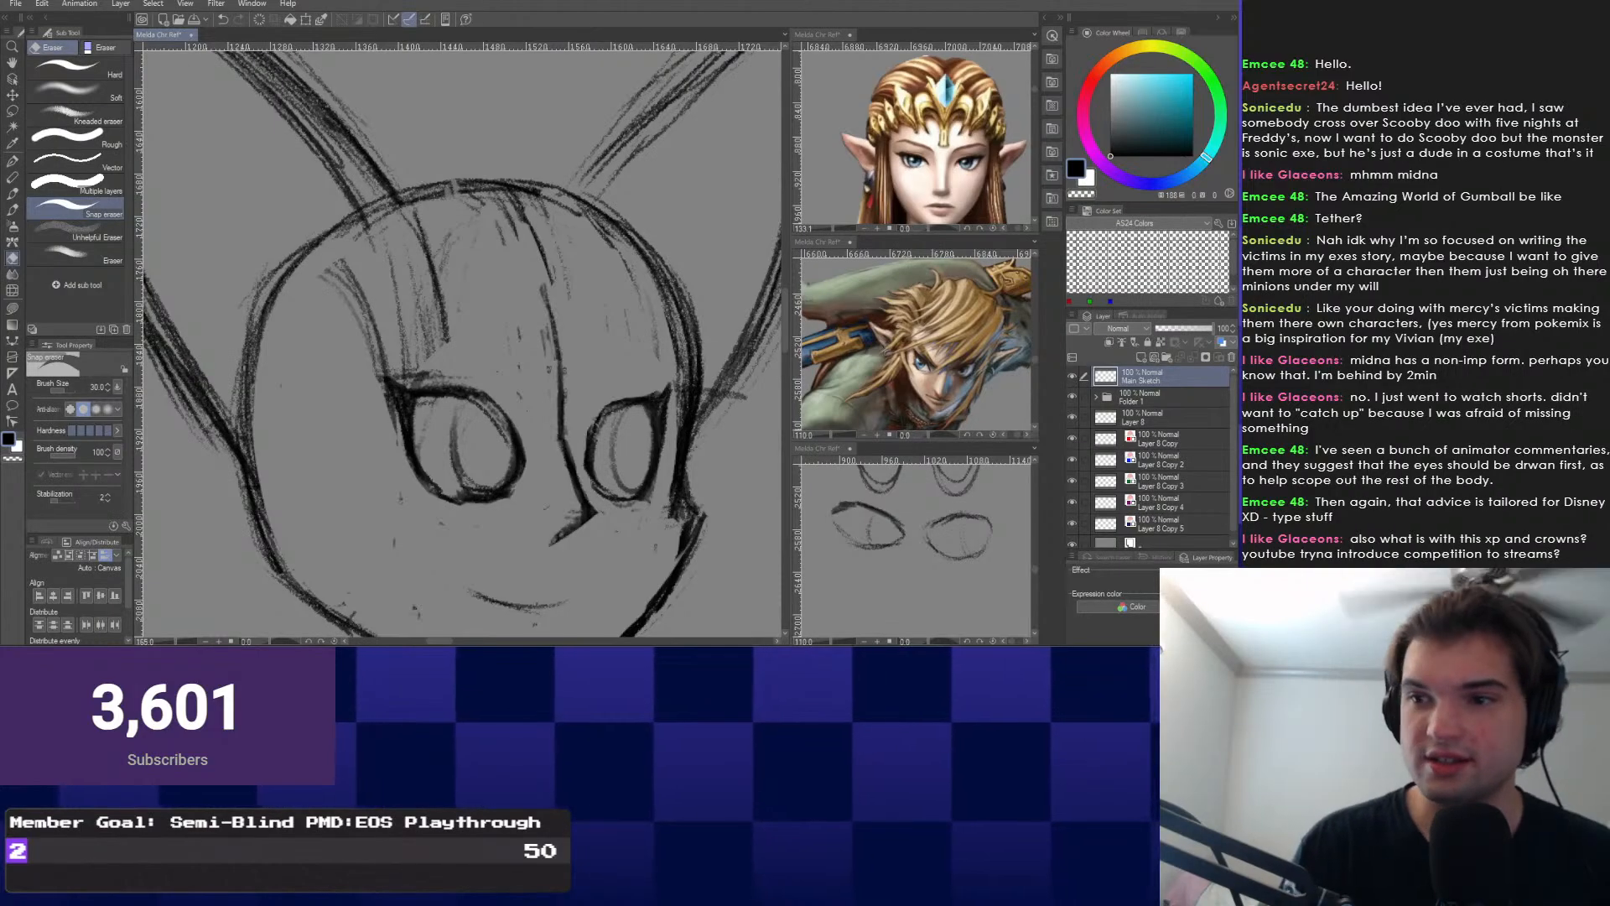
# Erase a stray hair strand on the head and reframe the whole head.
pyautogui.moveTo(376, 352)
pyautogui.mouseDown()
pyautogui.moveTo(375, 377)
pyautogui.moveTo(422, 267)
pyautogui.mouseUp()
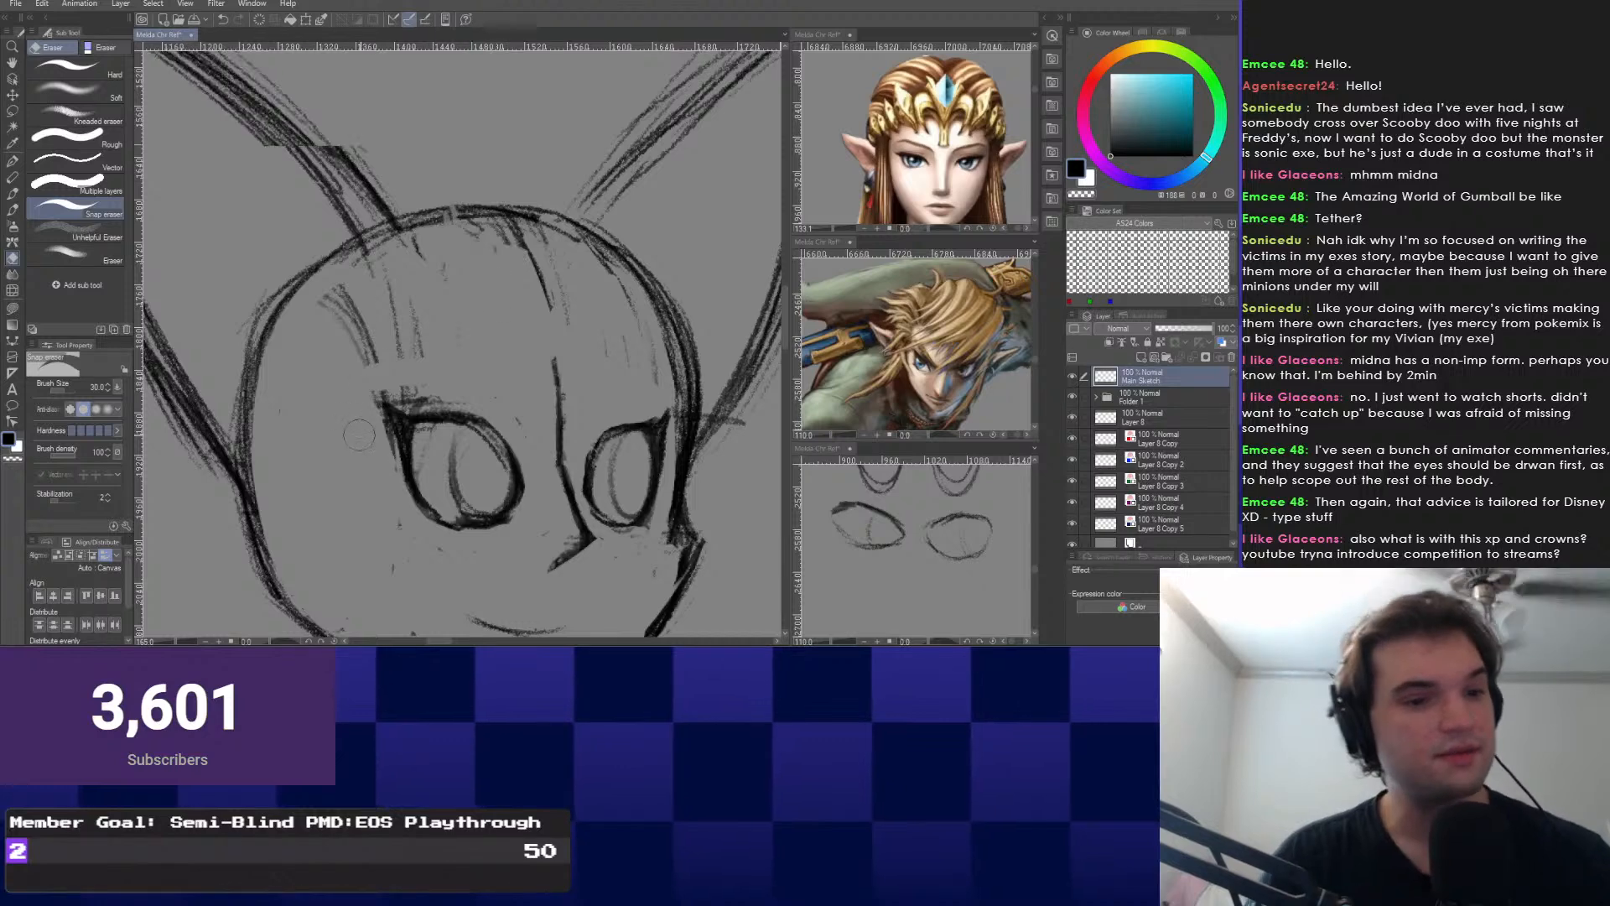
pyautogui.scroll(-2, 508, 256)
pyautogui.moveTo(507, 256); pyautogui.dragTo(562, 170)
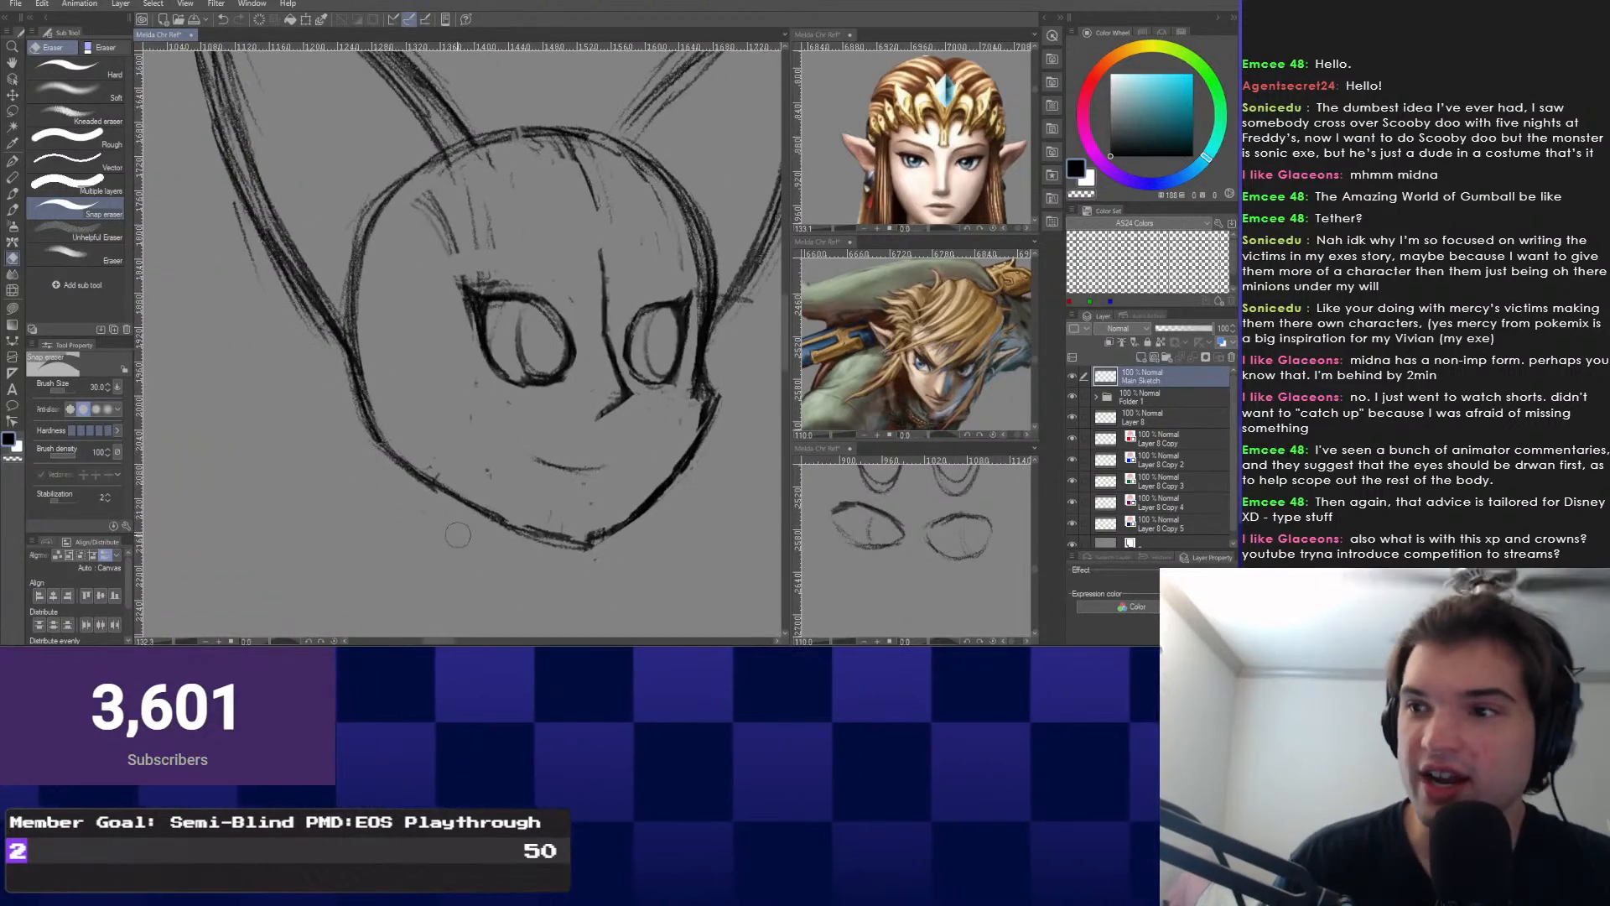
pyautogui.scroll(1, 375, 338)
pyautogui.moveTo(375, 338)
pyautogui.mouseDown()
pyautogui.moveTo(382, 404)
pyautogui.moveTo(409, 442)
pyautogui.moveTo(397, 435)
pyautogui.mouseUp()
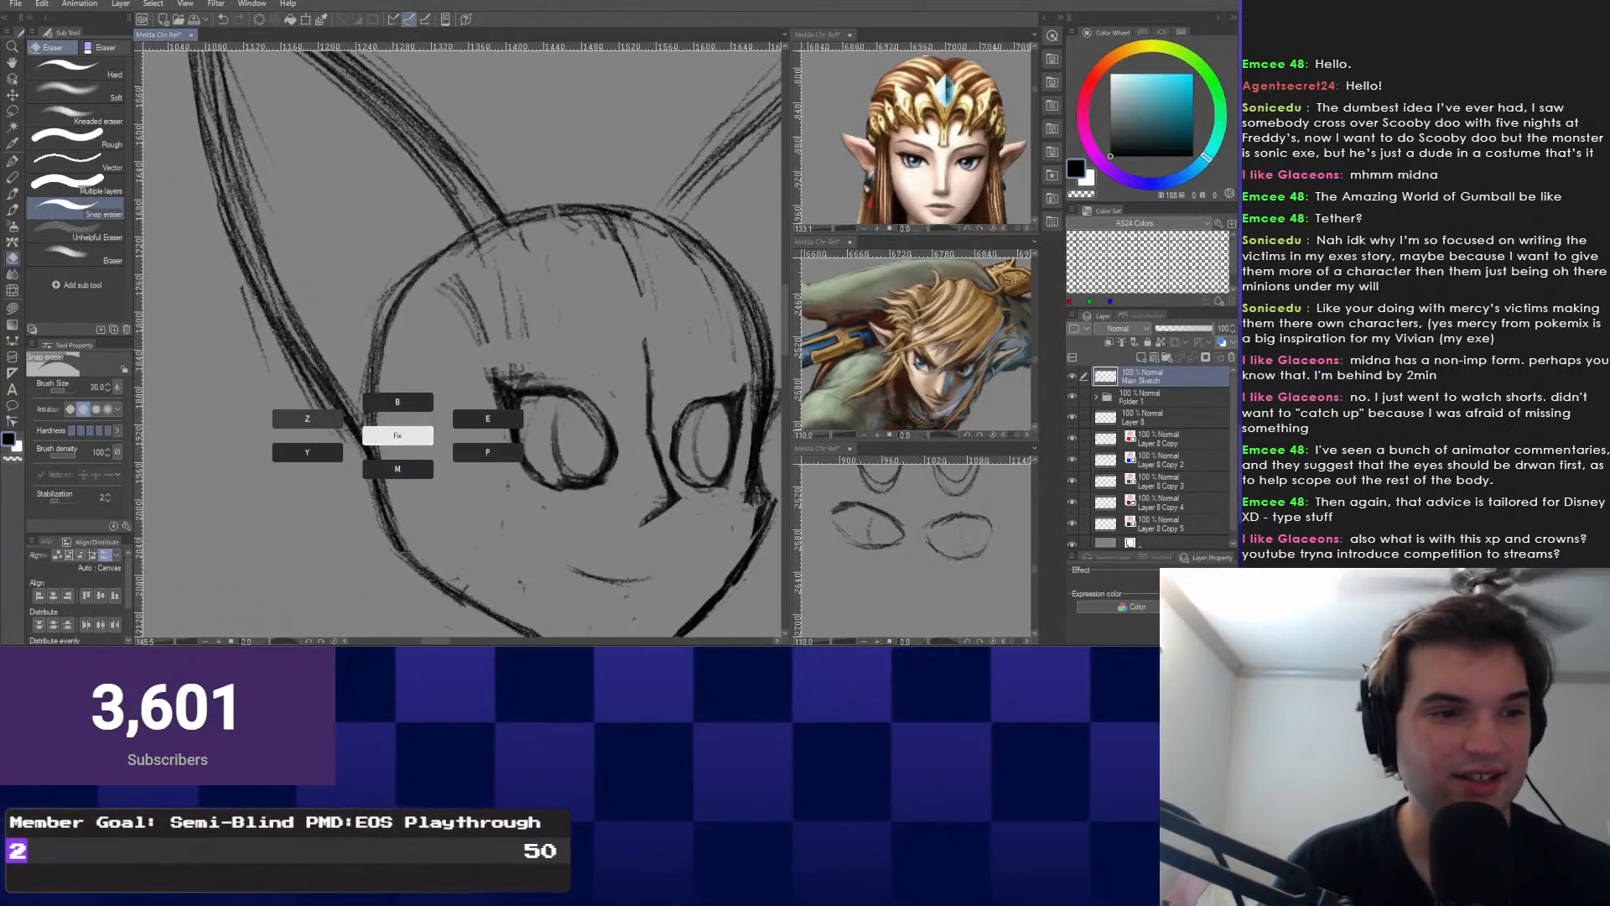
pyautogui.press('b')
pyautogui.moveTo(395, 335); pyautogui.dragTo(419, 444)
pyautogui.scroll(-2, 381, 419)
pyautogui.moveTo(380, 532); pyautogui.dragTo(344, 415)
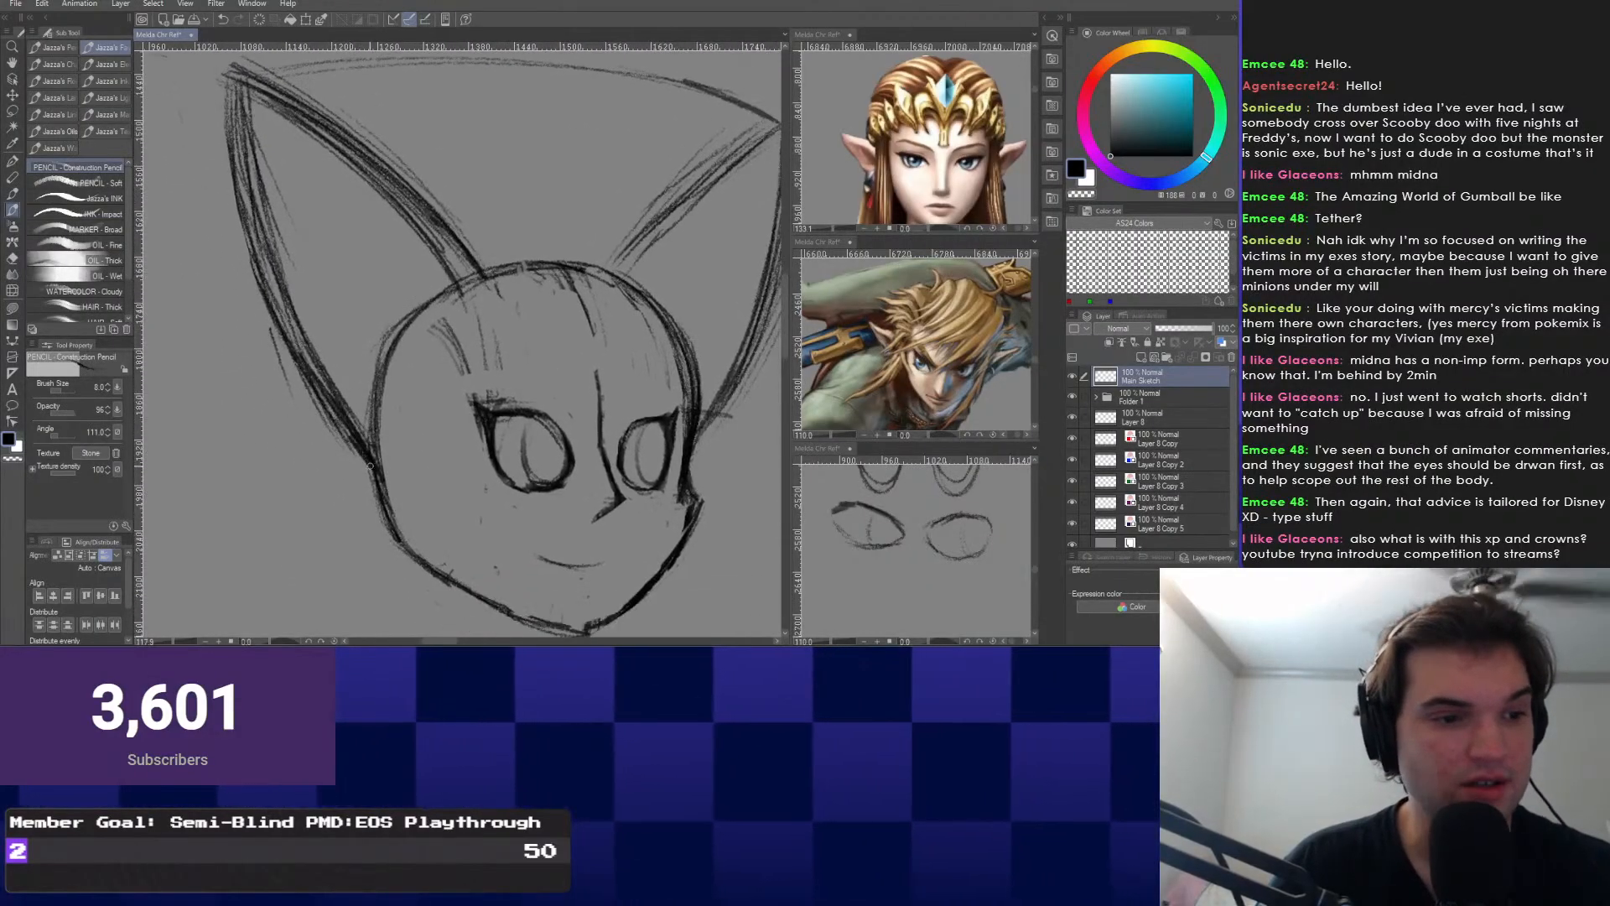
pyautogui.moveTo(534, 399)
pyautogui.mouseDown()
pyautogui.moveTo(509, 472)
pyautogui.moveTo(526, 300)
pyautogui.mouseUp()
pyautogui.scroll(2, 430, 421)
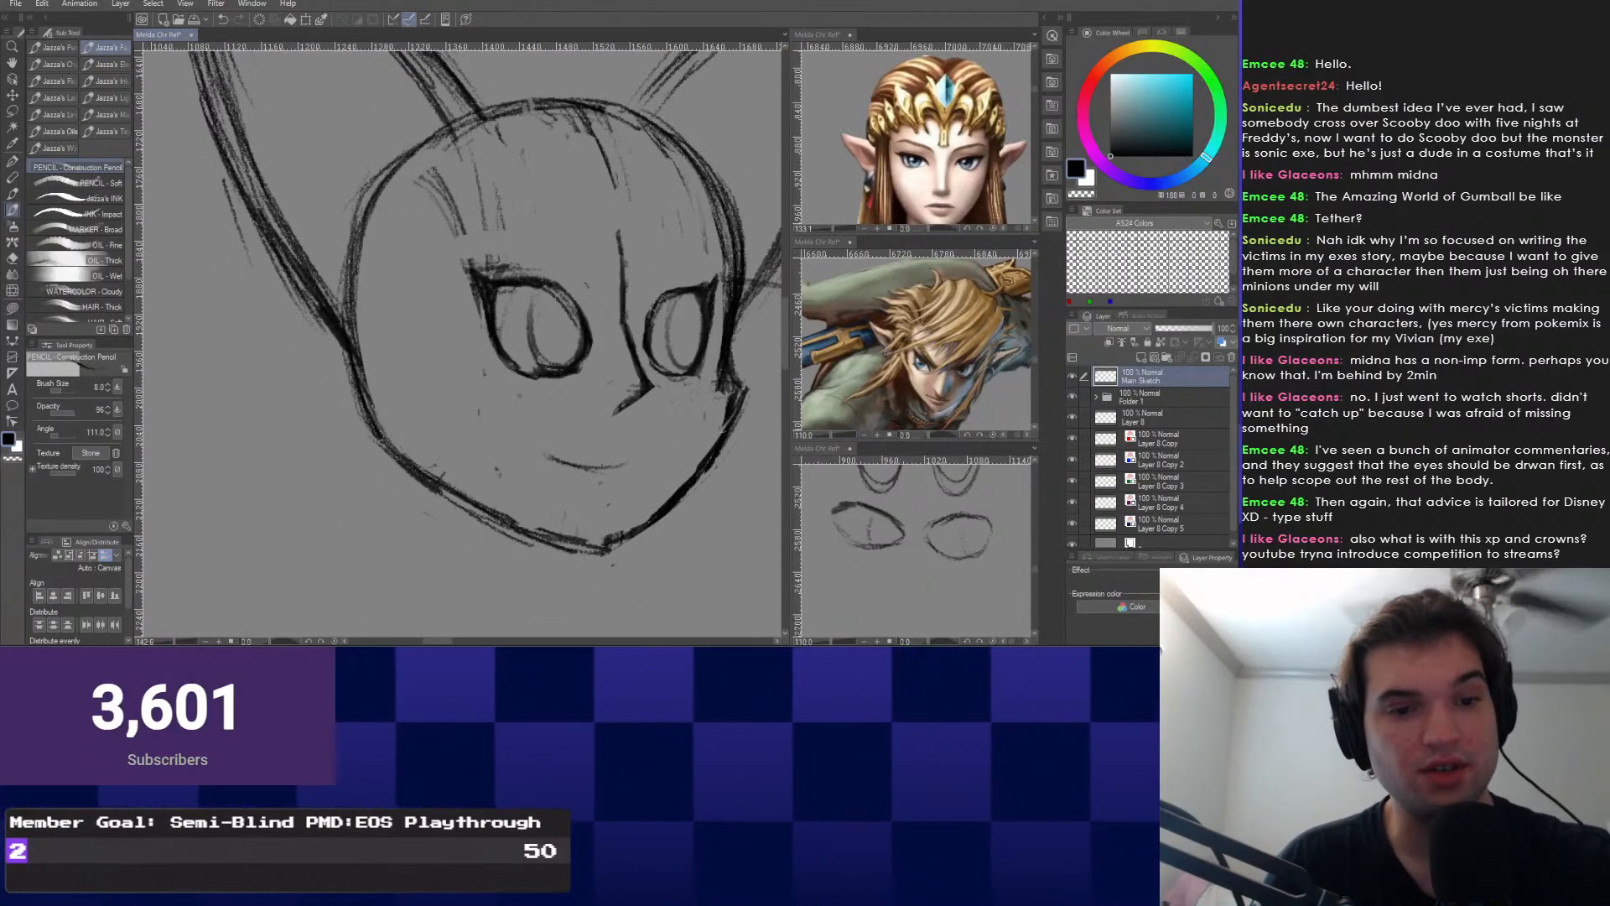
# Erase and redraw the right cheek and jaw line, darkening the cheek edge.
pyautogui.rightClick(725, 408)
pyautogui.click(815, 392)
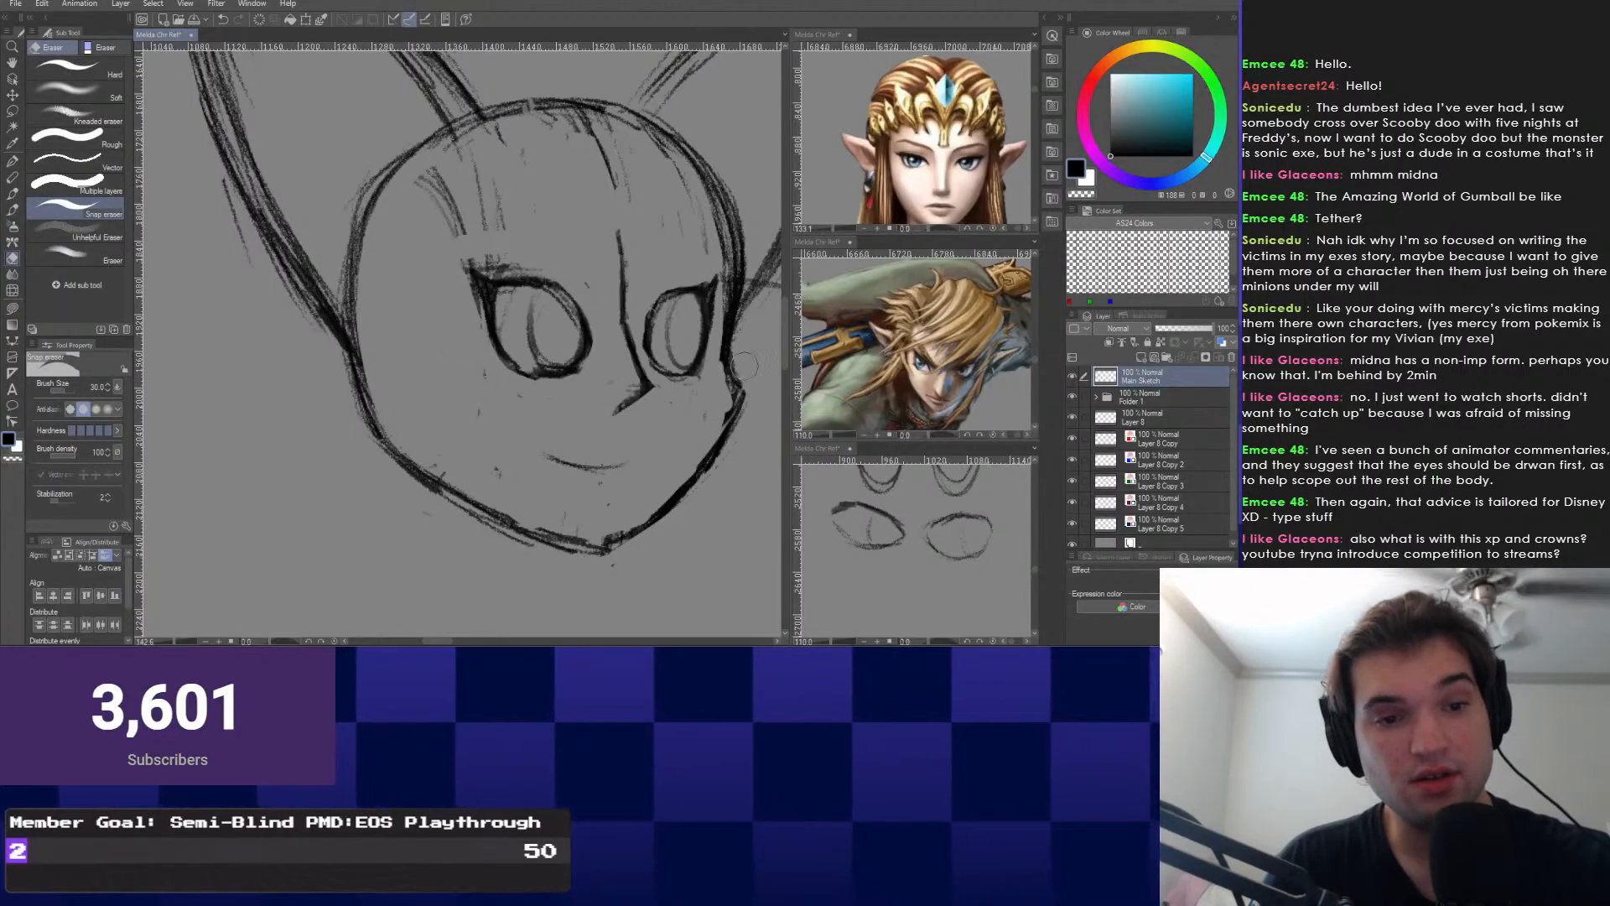
pyautogui.moveTo(738, 411); pyautogui.dragTo(694, 452)
pyautogui.rightClick(534, 478)
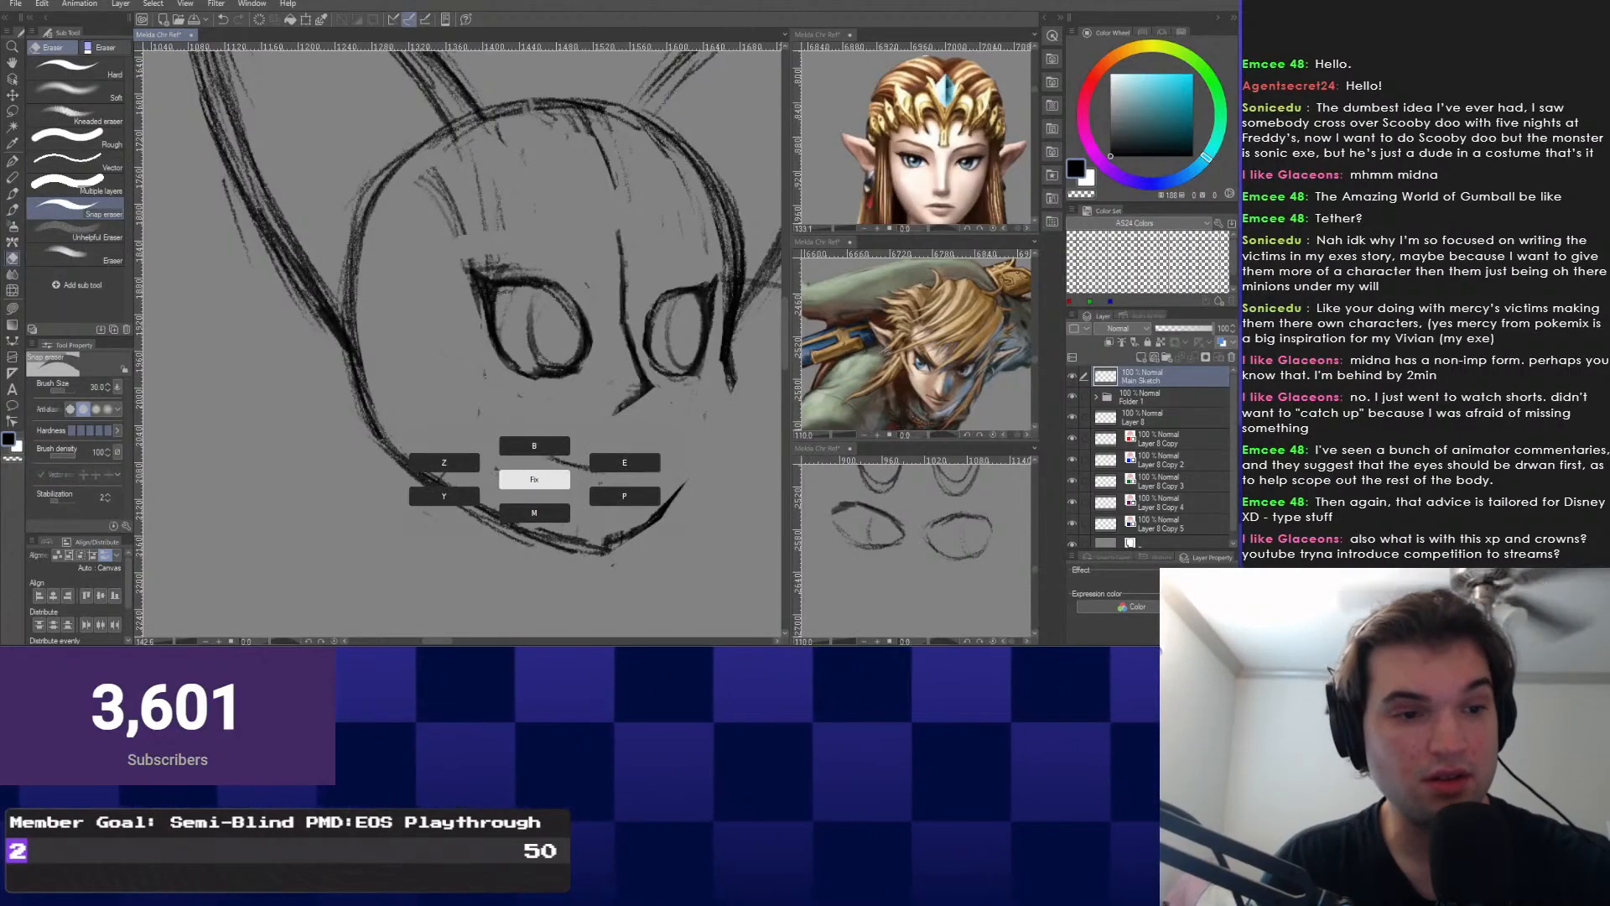
pyautogui.click(534, 446)
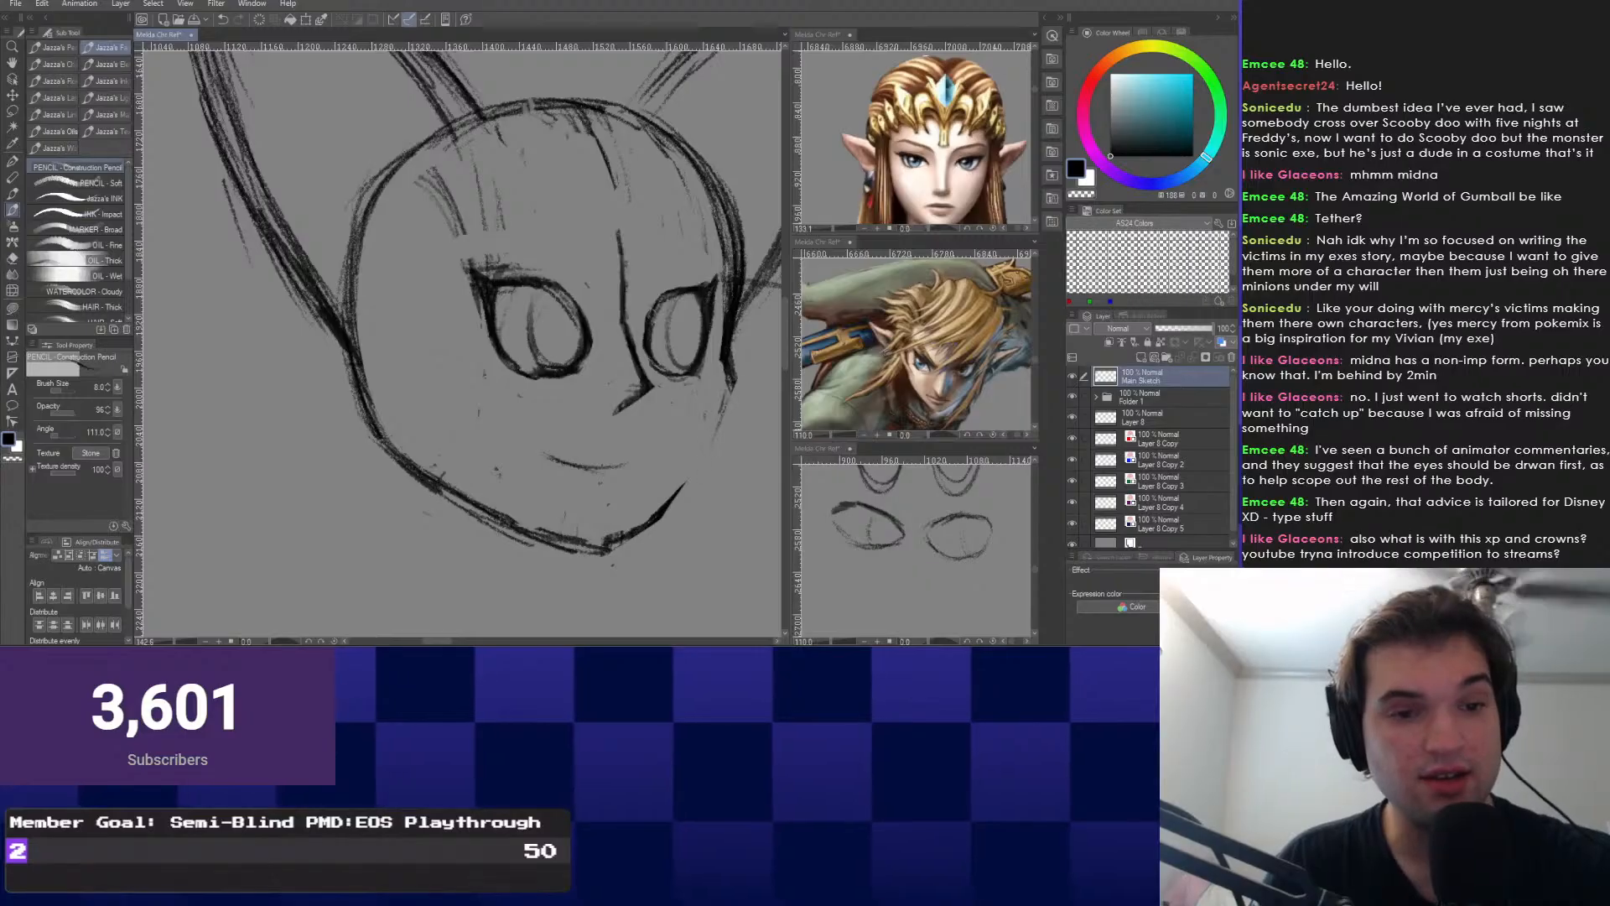
pyautogui.moveTo(730, 392)
pyautogui.mouseDown()
pyautogui.moveTo(660, 499)
pyautogui.moveTo(681, 488)
pyautogui.mouseUp()
pyautogui.moveTo(736, 285)
pyautogui.mouseDown()
pyautogui.moveTo(730, 387)
pyautogui.moveTo(689, 483)
pyautogui.mouseUp()
pyautogui.scroll(-1, 712, 394)
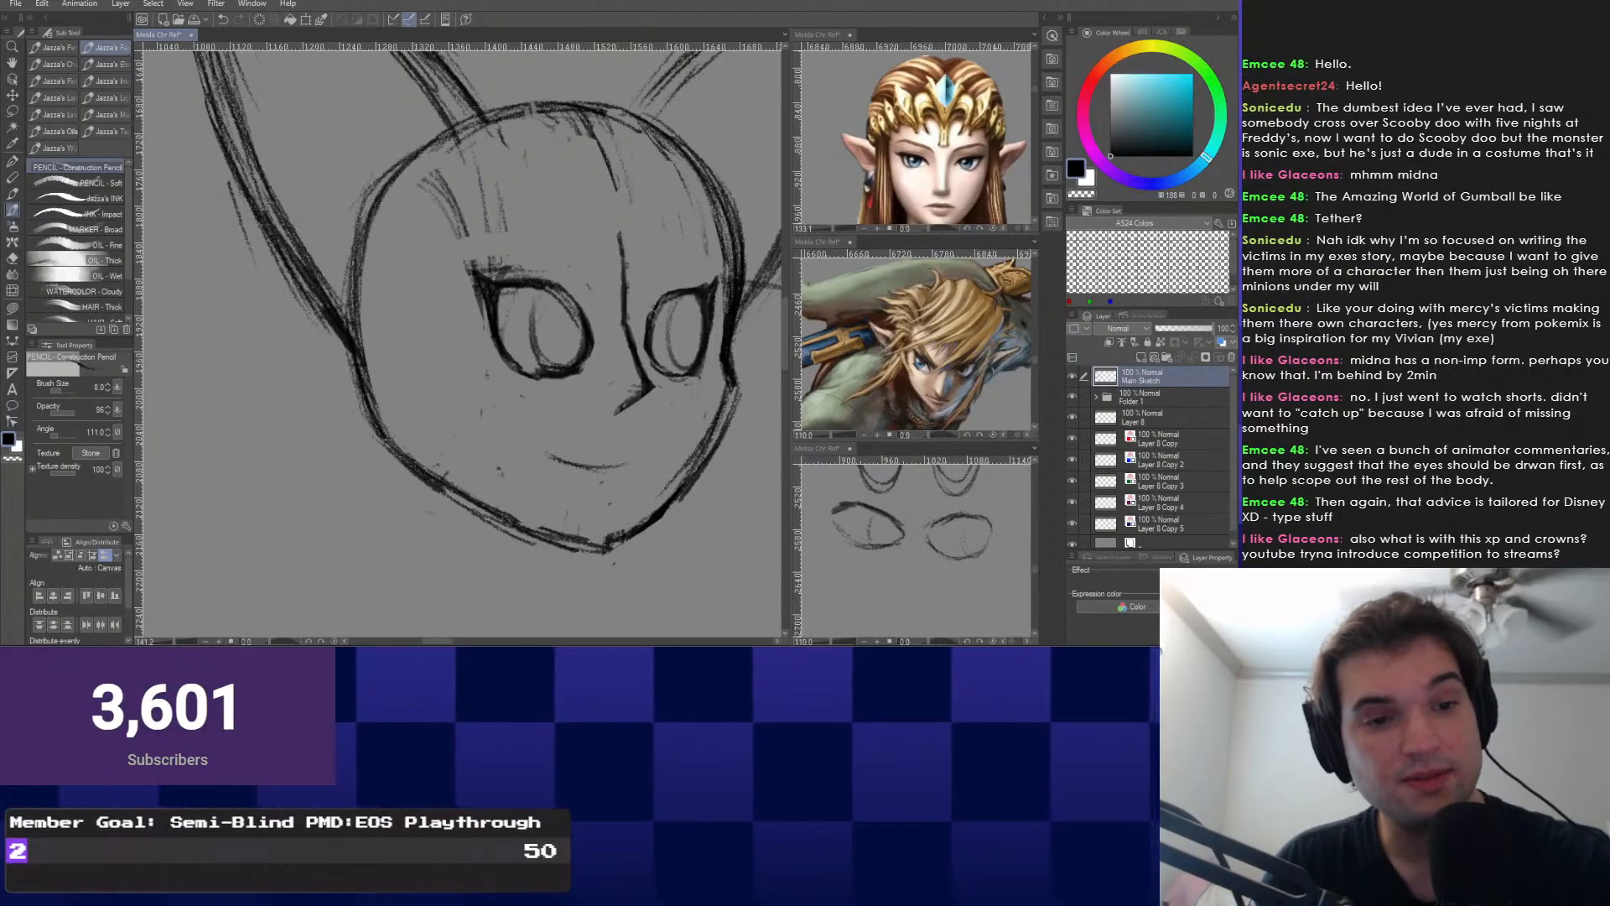
pyautogui.moveTo(623, 535); pyautogui.dragTo(590, 539)
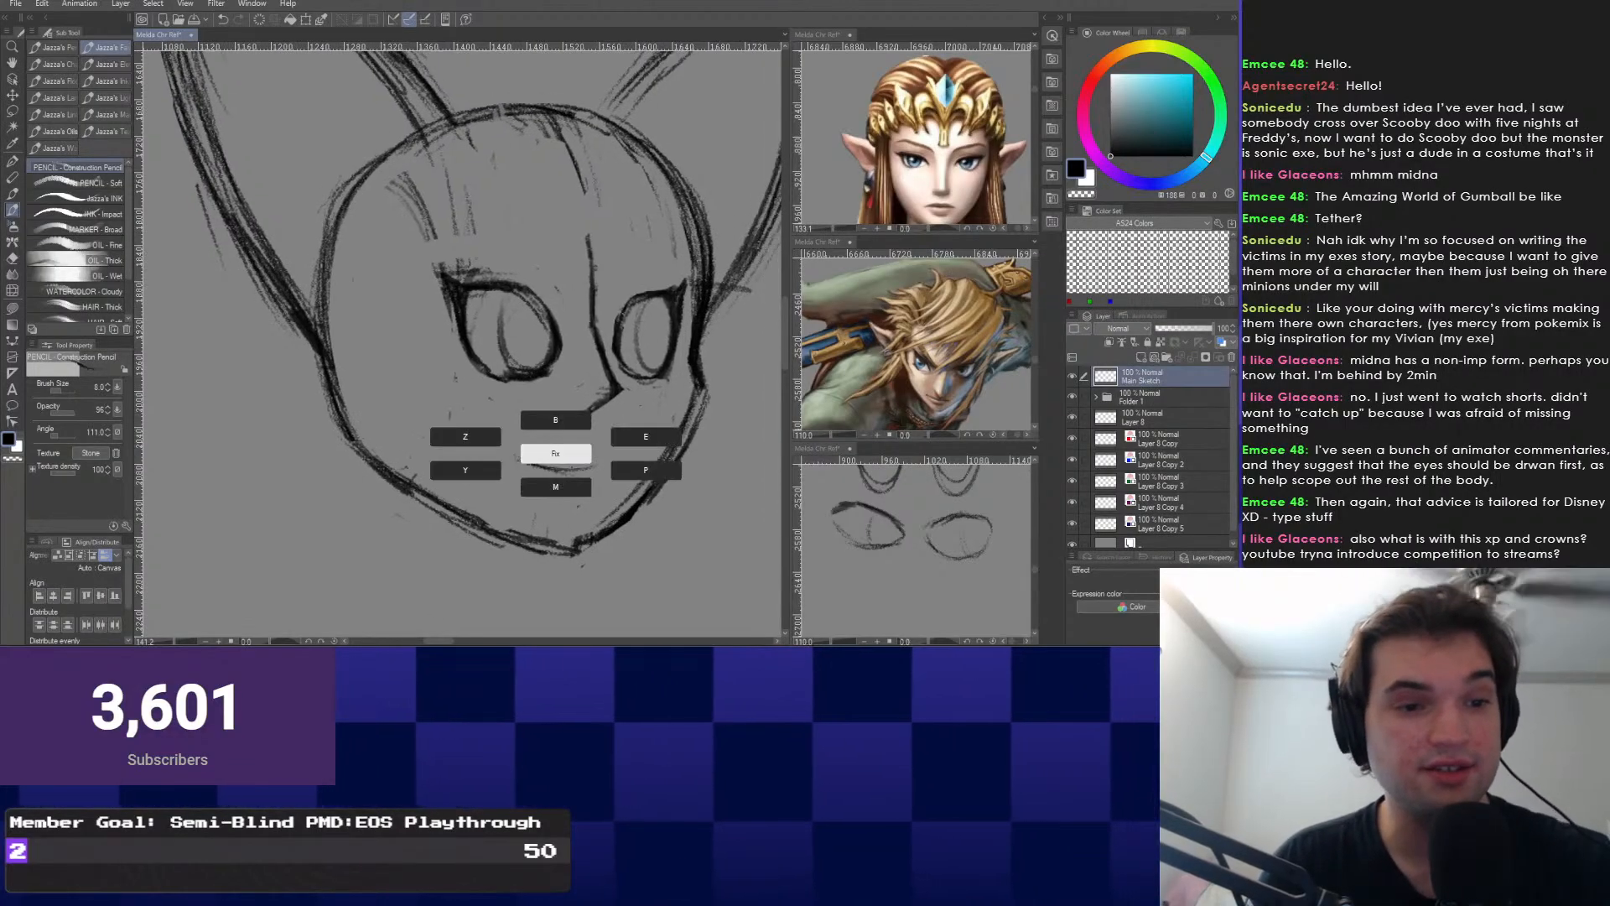
# Add a short nose stroke in the middle of the face.
pyautogui.press('e')
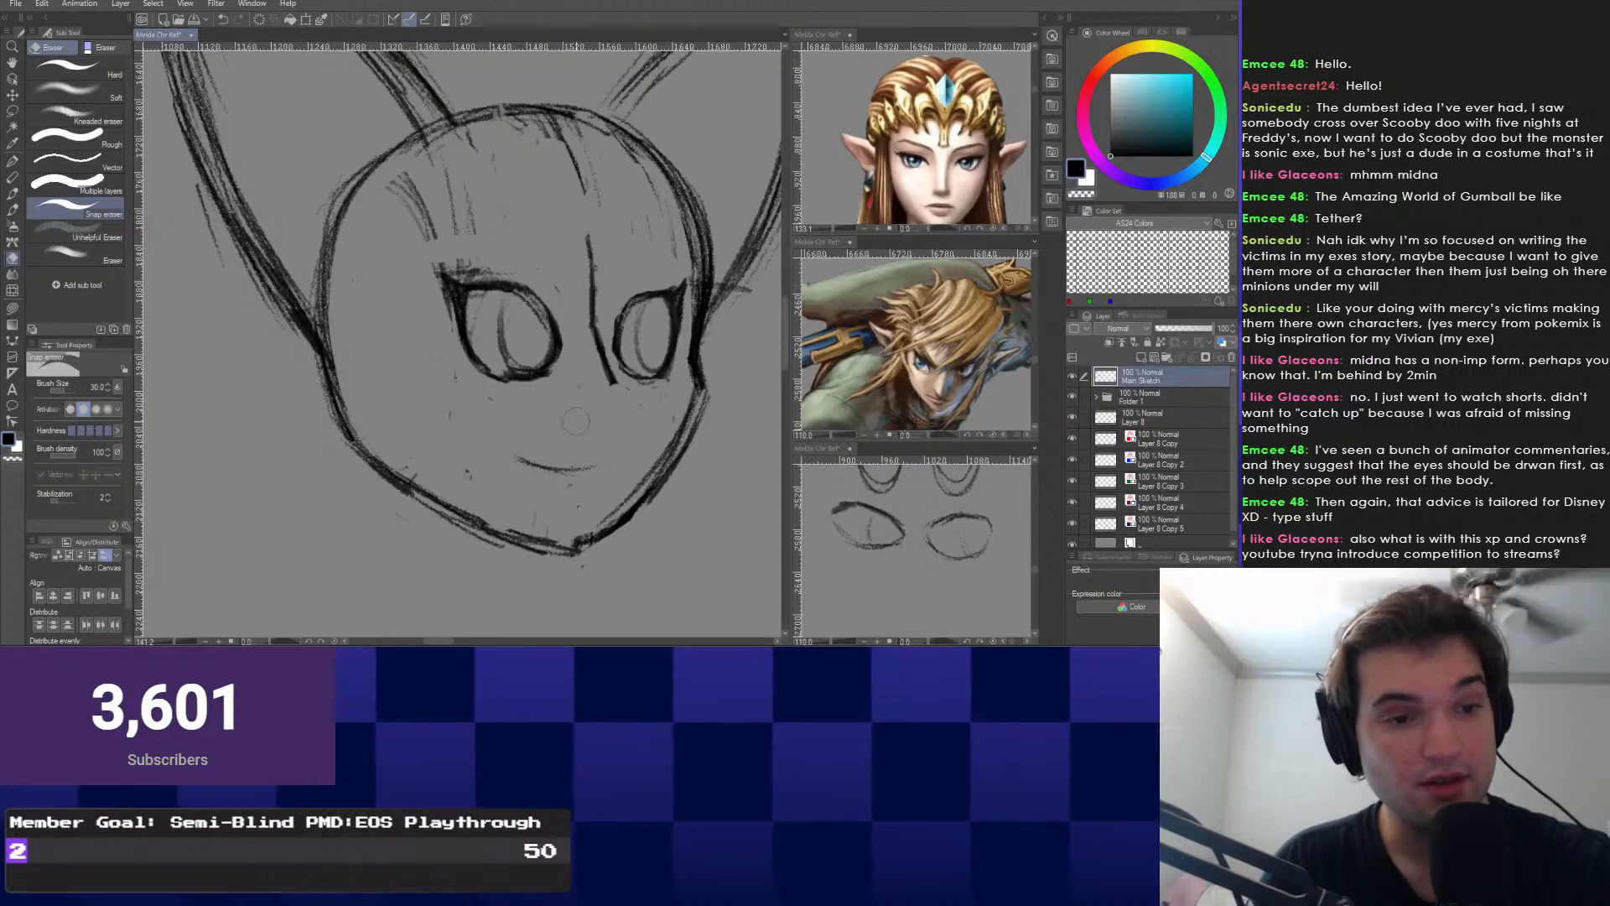
pyautogui.press('p')
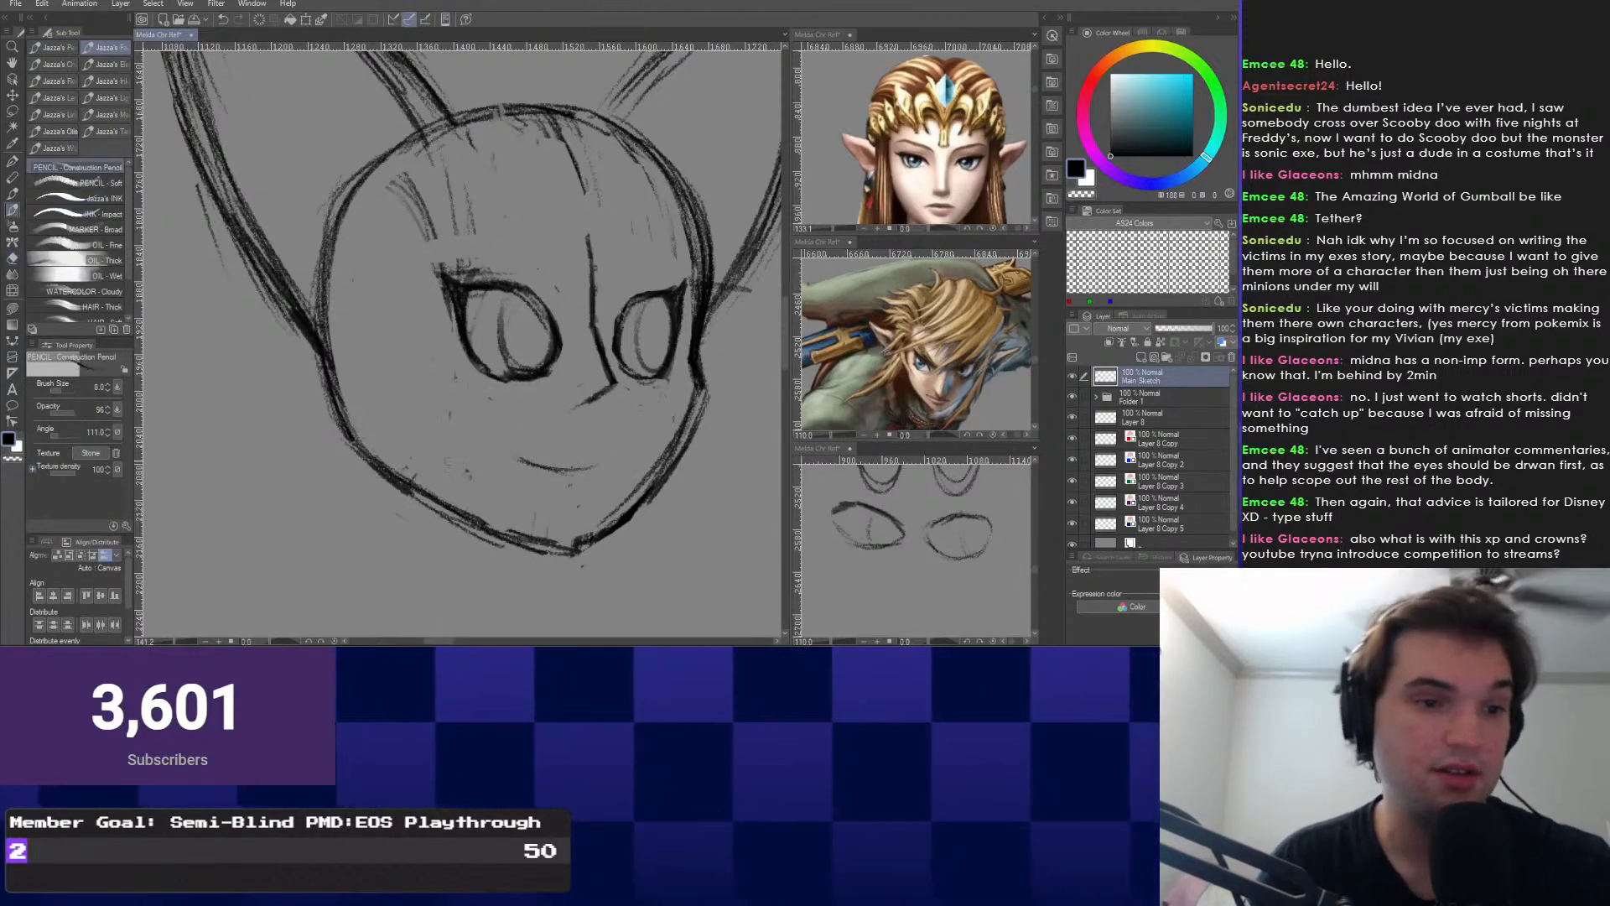
pyautogui.rightClick(561, 411)
pyautogui.click(561, 445)
pyautogui.rightClick(594, 361)
pyautogui.click(685, 344)
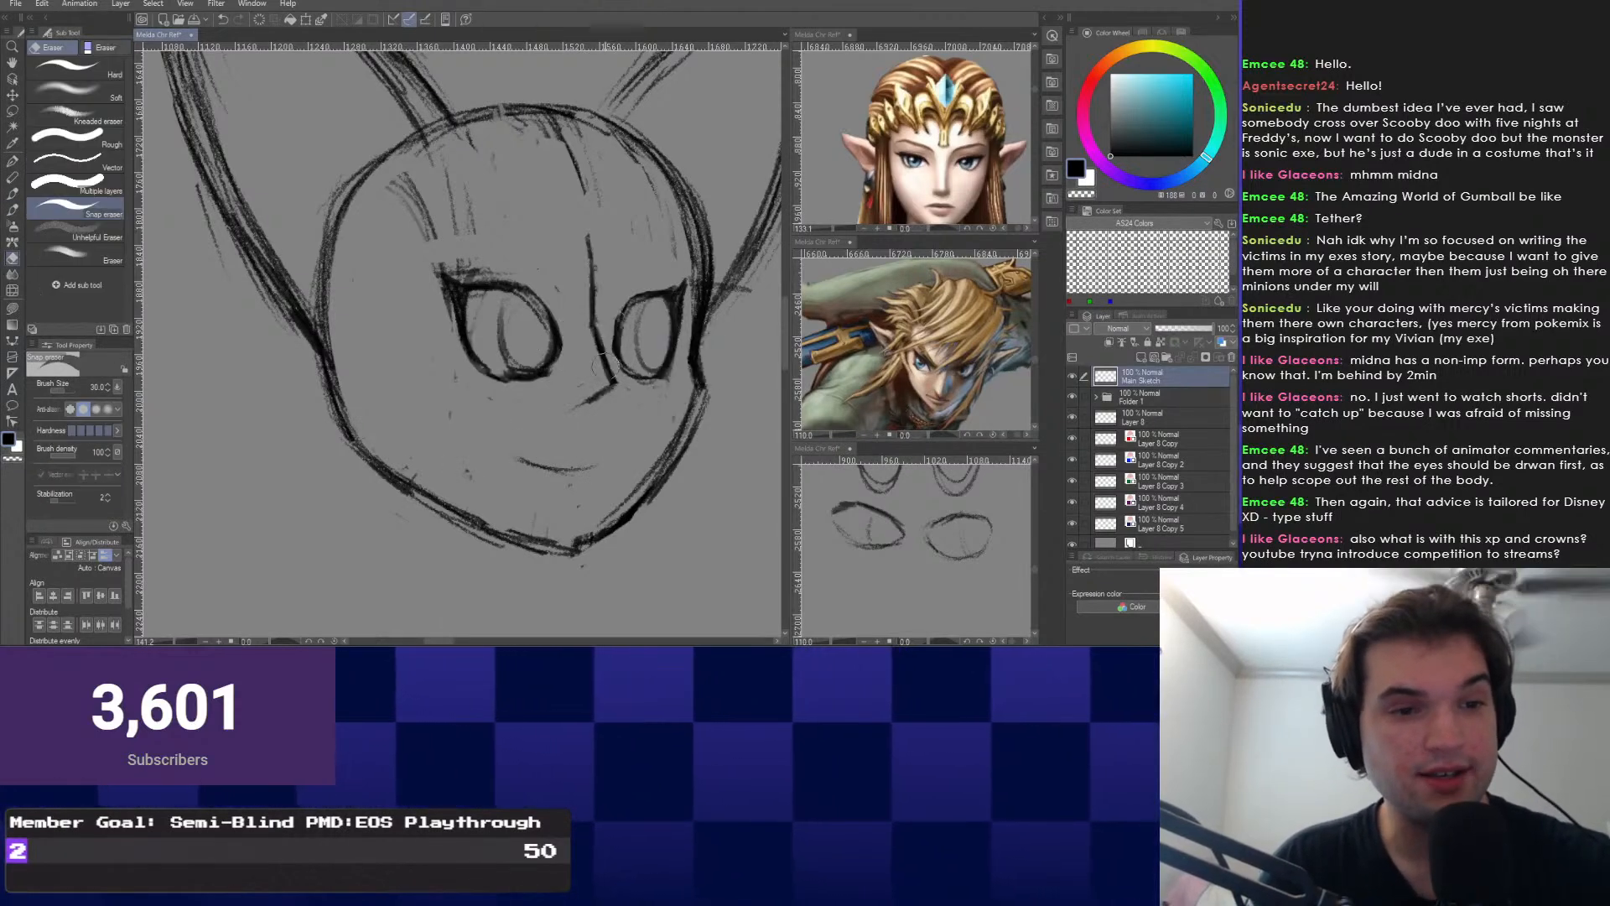
pyautogui.rightClick(442, 408)
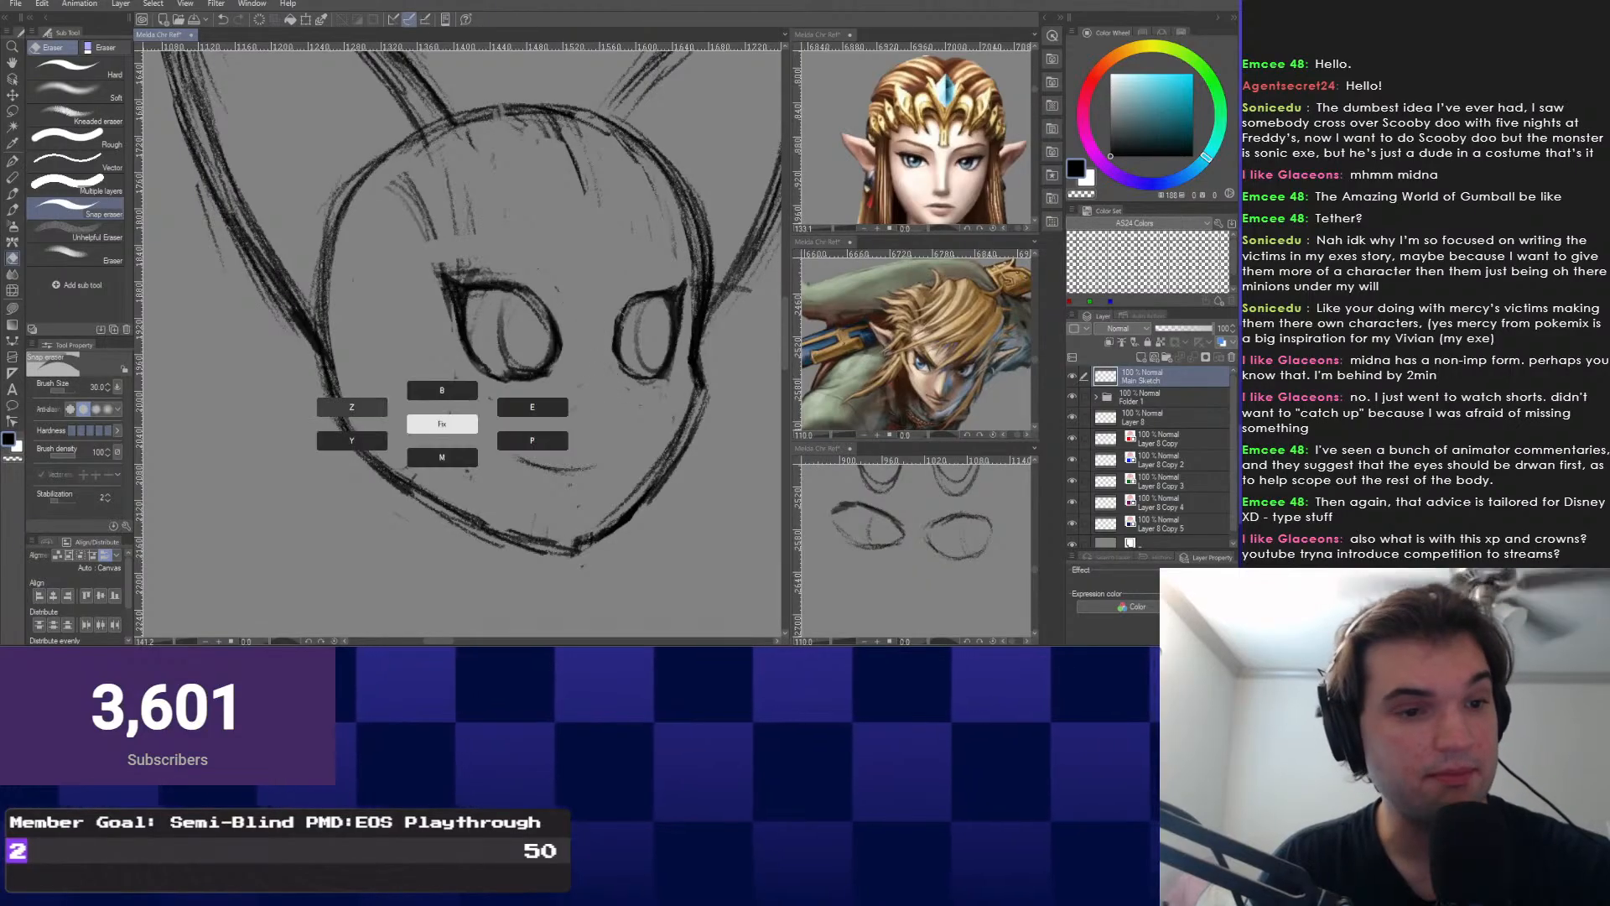
pyautogui.click(442, 426)
pyautogui.moveTo(591, 371); pyautogui.dragTo(600, 398)
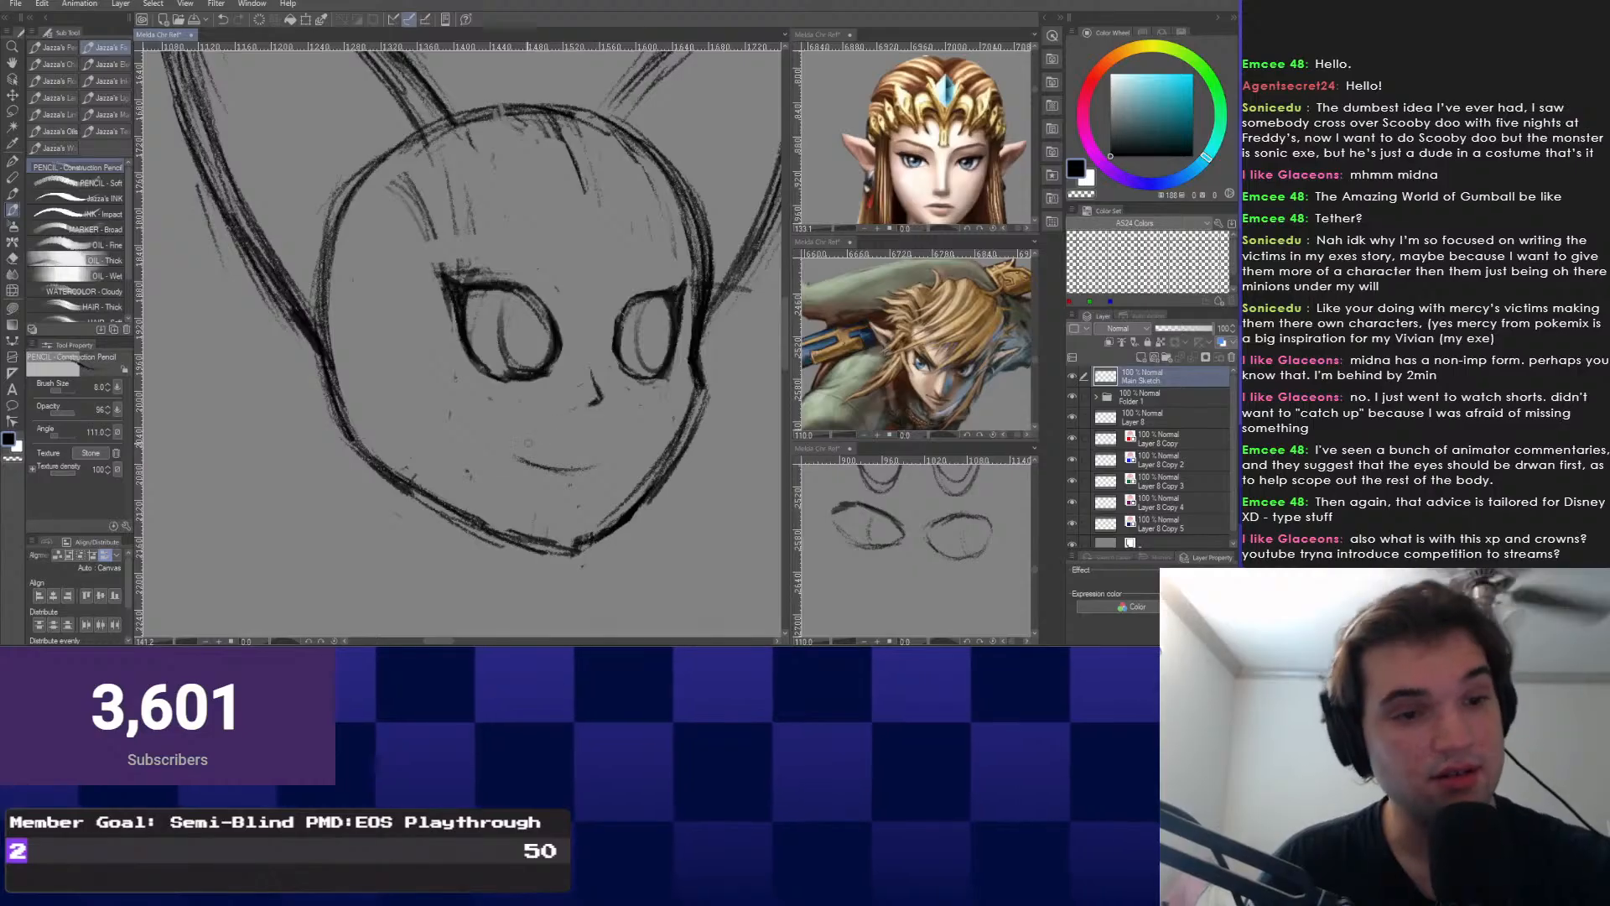
pyautogui.scroll(-1, 528, 442)
pyautogui.moveTo(405, 354)
pyautogui.mouseDown()
pyautogui.moveTo(412, 388)
pyautogui.moveTo(452, 373)
pyautogui.mouseUp()
pyautogui.scroll(1, 451, 374)
# Erase part of the left jaw and redraw the left cheek from ear base to jaw.
pyautogui.rightClick(440, 446)
pyautogui.click(374, 431)
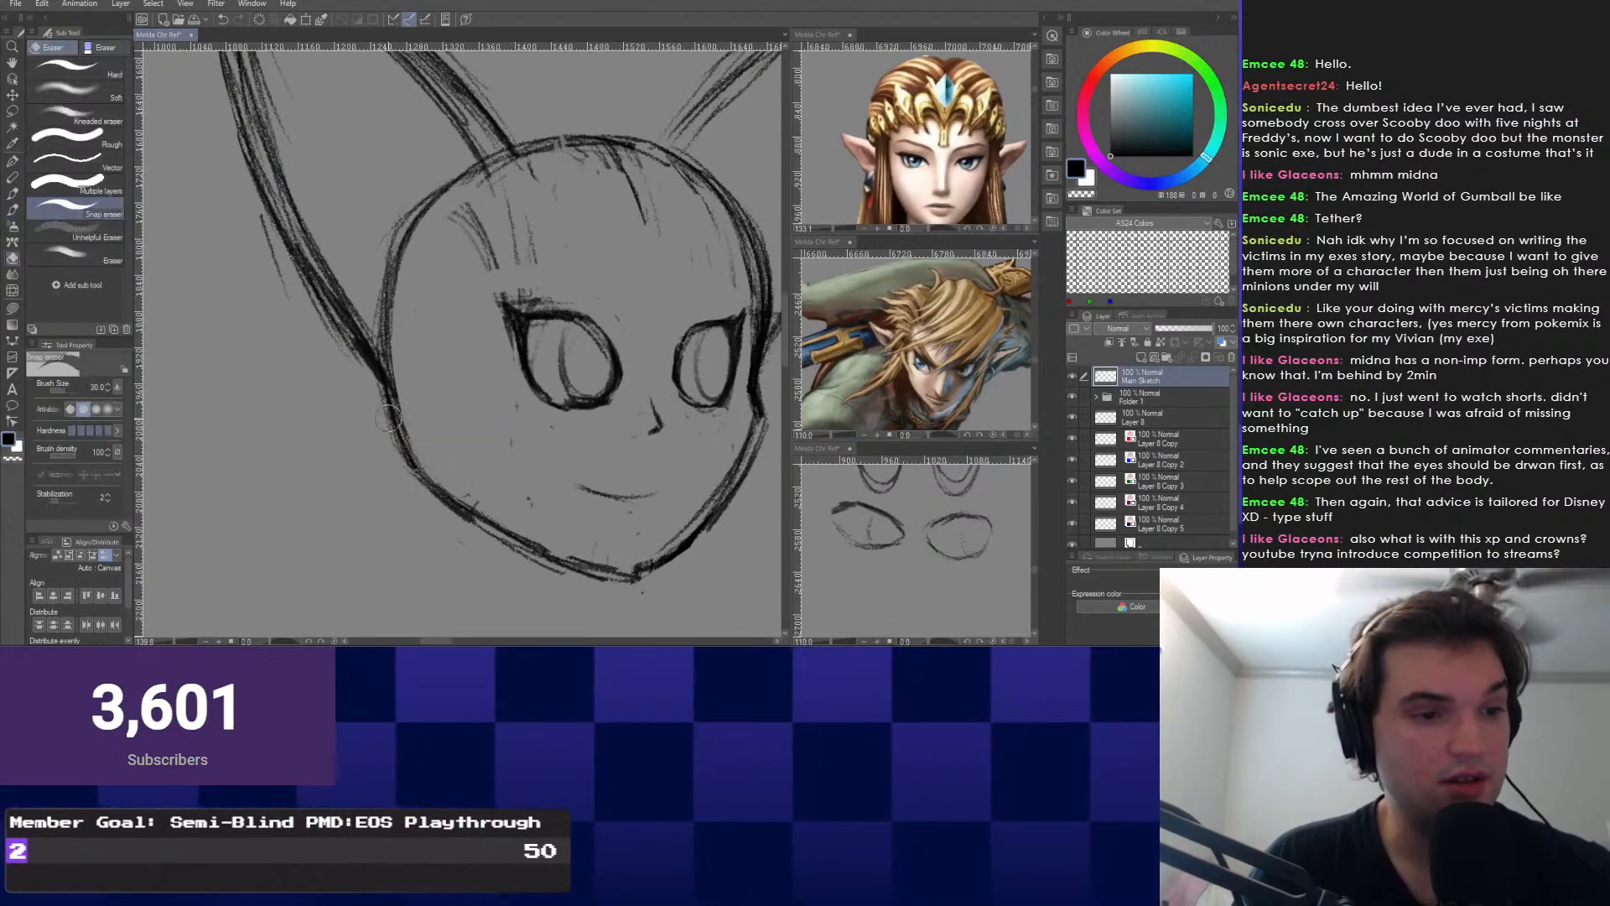
pyautogui.moveTo(388, 418); pyautogui.dragTo(426, 491)
pyautogui.rightClick(300, 449)
pyautogui.click(384, 435)
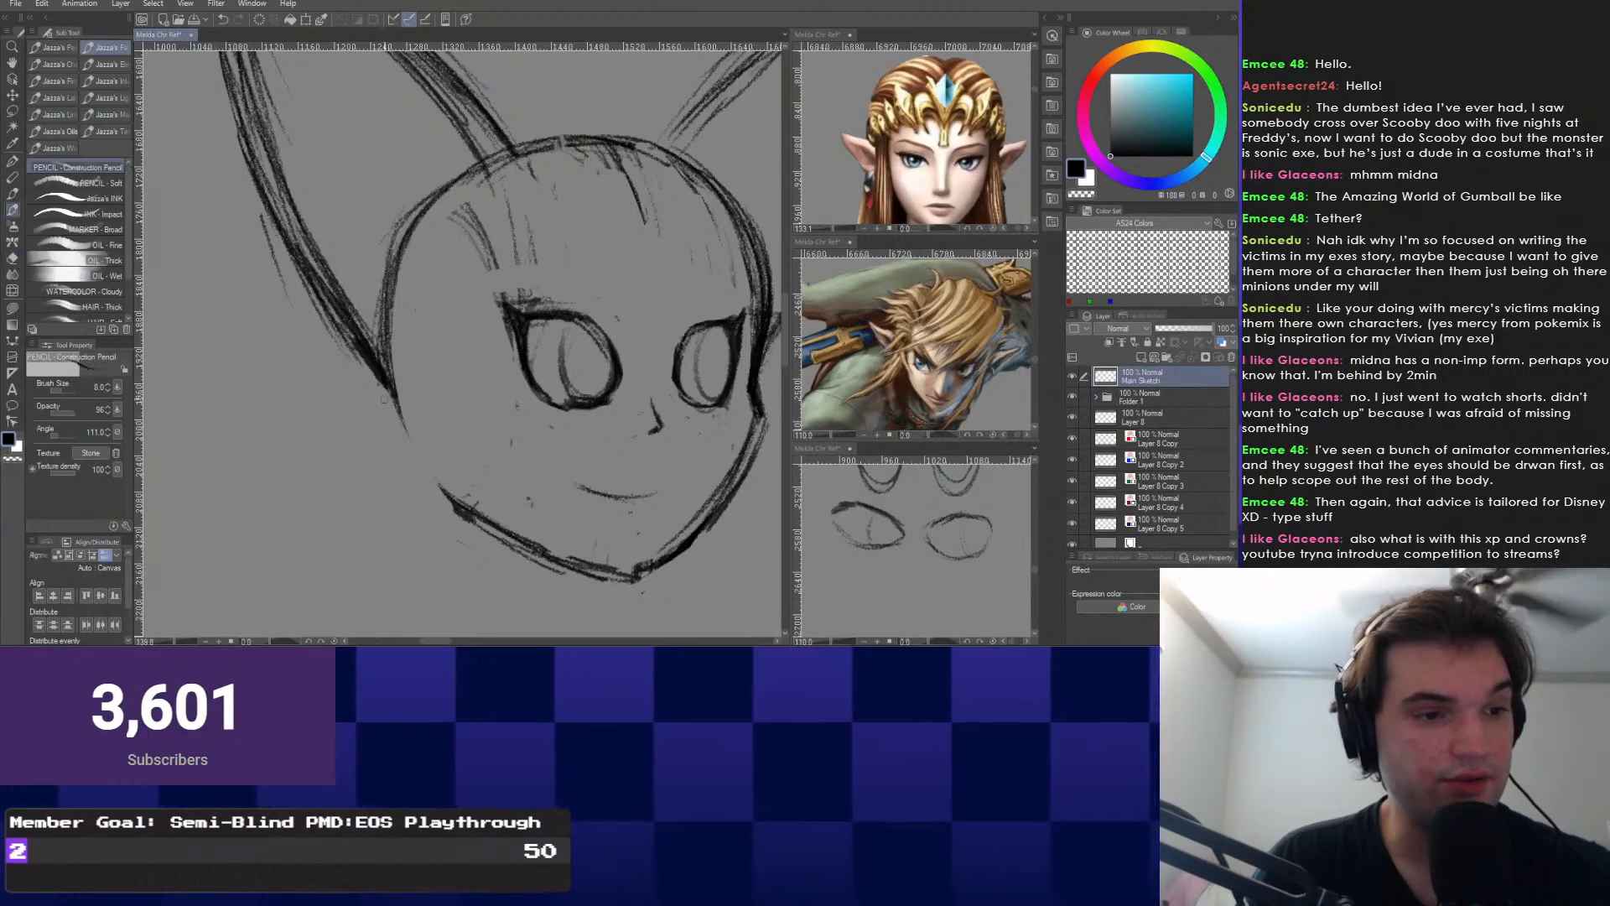
pyautogui.moveTo(392, 393); pyautogui.dragTo(456, 504)
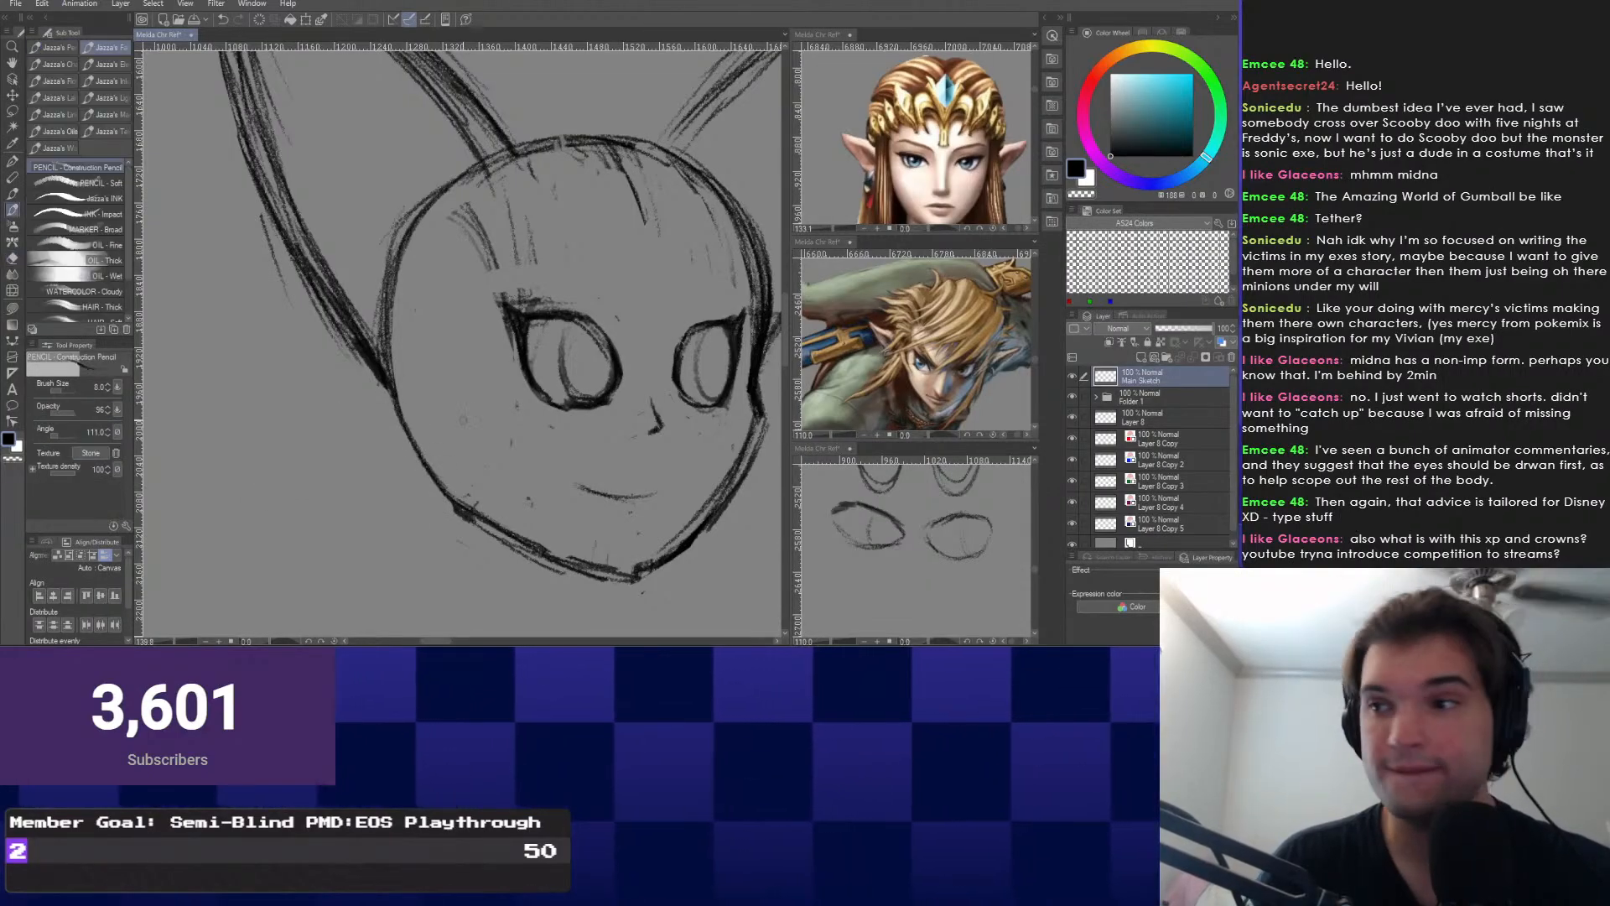
# Sketch light construction curves down the face, then undo them.
pyautogui.moveTo(463, 419)
pyautogui.mouseDown()
pyautogui.moveTo(447, 340)
pyautogui.moveTo(468, 380)
pyautogui.moveTo(461, 355)
pyautogui.mouseUp()
pyautogui.scroll(-1, 453, 343)
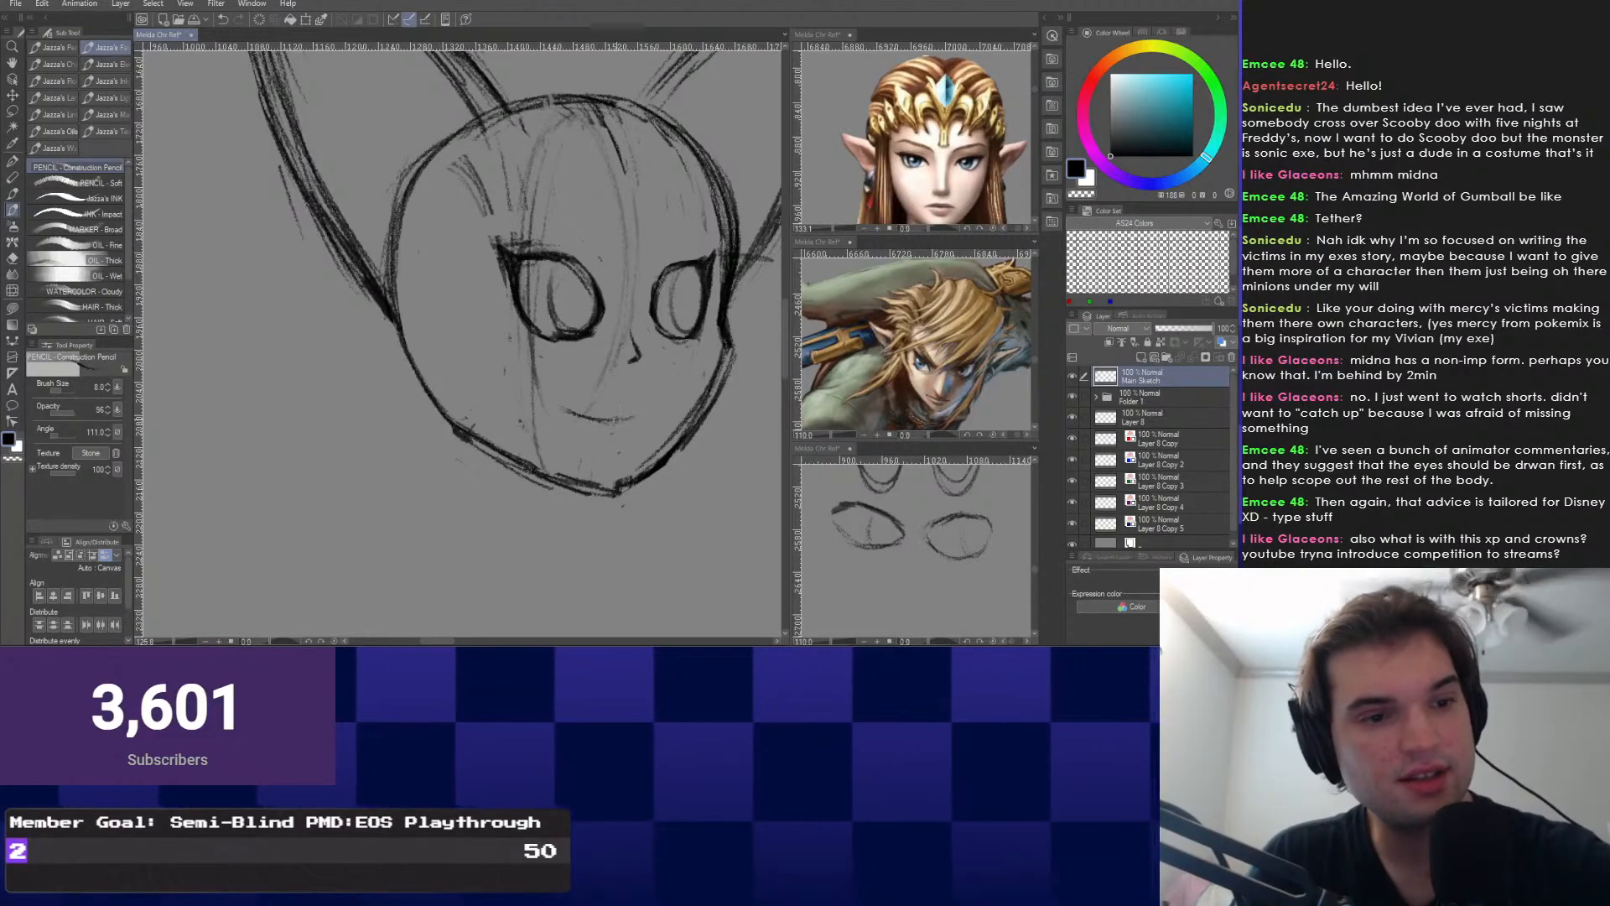
pyautogui.moveTo(605, 126)
pyautogui.mouseDown()
pyautogui.moveTo(588, 460)
pyautogui.moveTo(550, 473)
pyautogui.mouseUp()
pyautogui.hotkey('ctrl', 'z')
pyautogui.hotkey('ctrl', 'z')
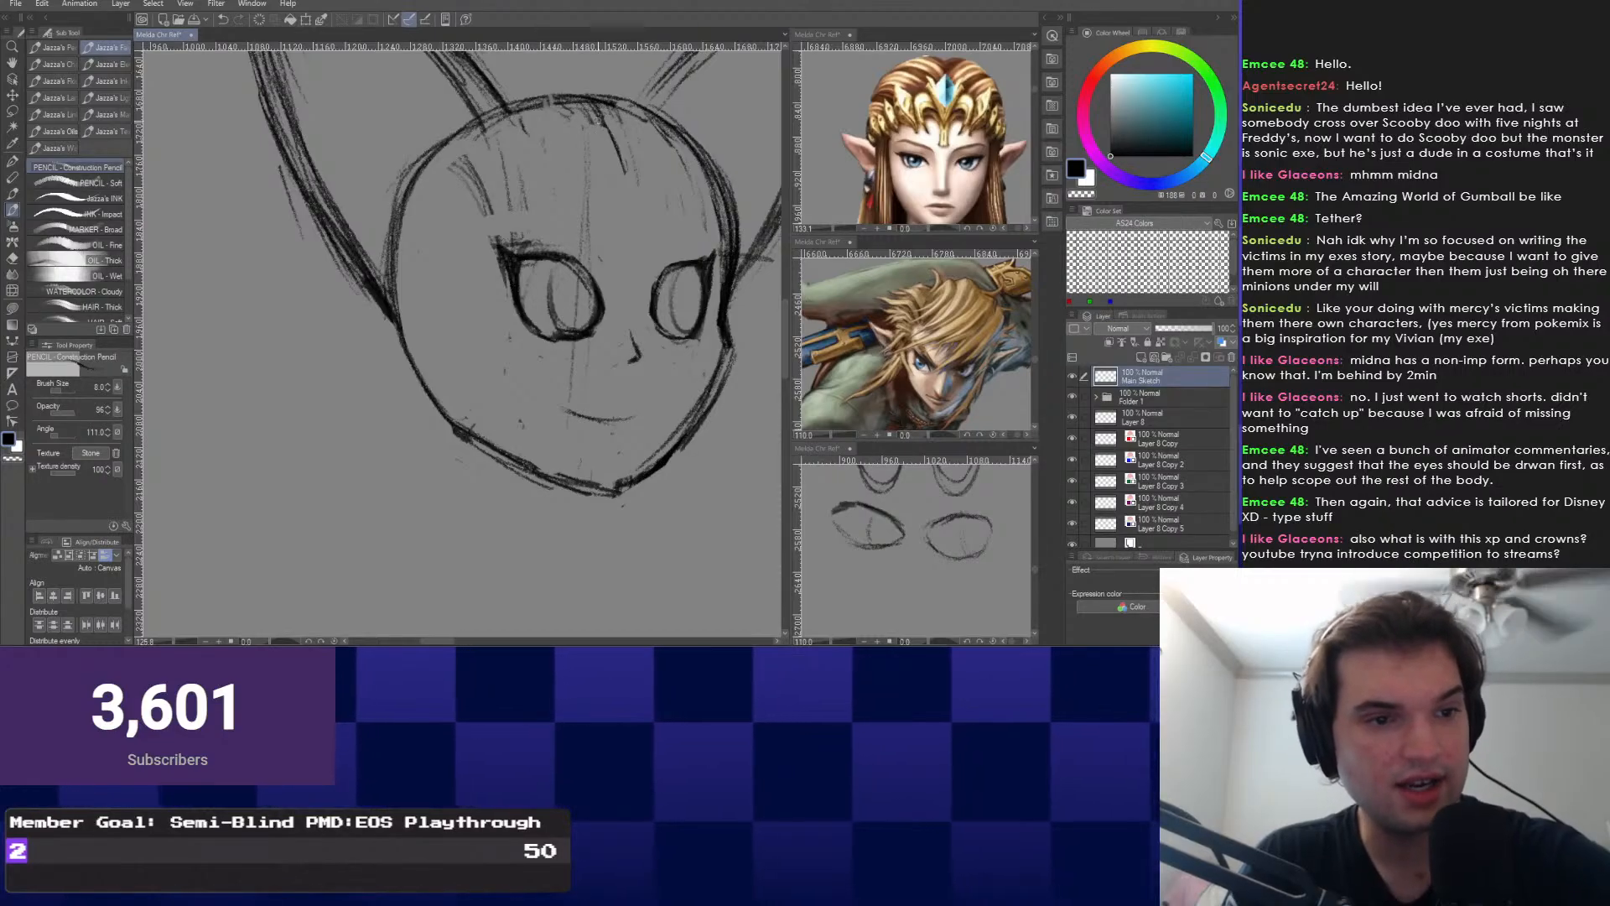
pyautogui.scroll(-17, 868, 556)
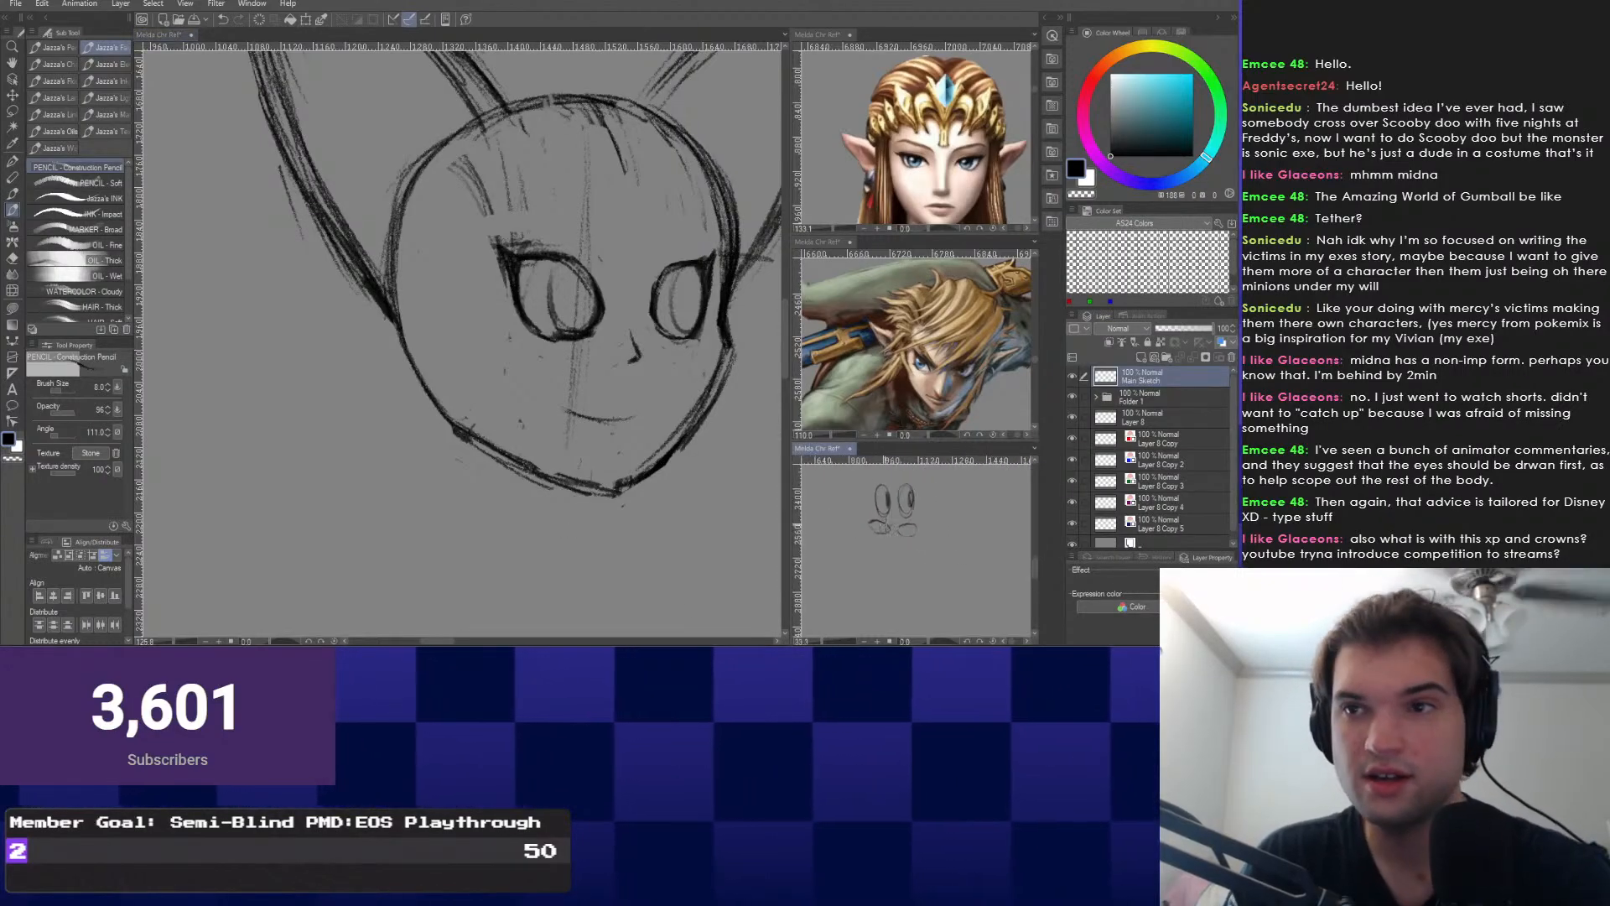
# Lengthen and darken the neck lines below the chin.
pyautogui.moveTo(891, 479)
pyautogui.mouseDown()
pyautogui.moveTo(901, 550)
pyautogui.moveTo(842, 596)
pyautogui.mouseUp()
pyautogui.scroll(1, 847, 594)
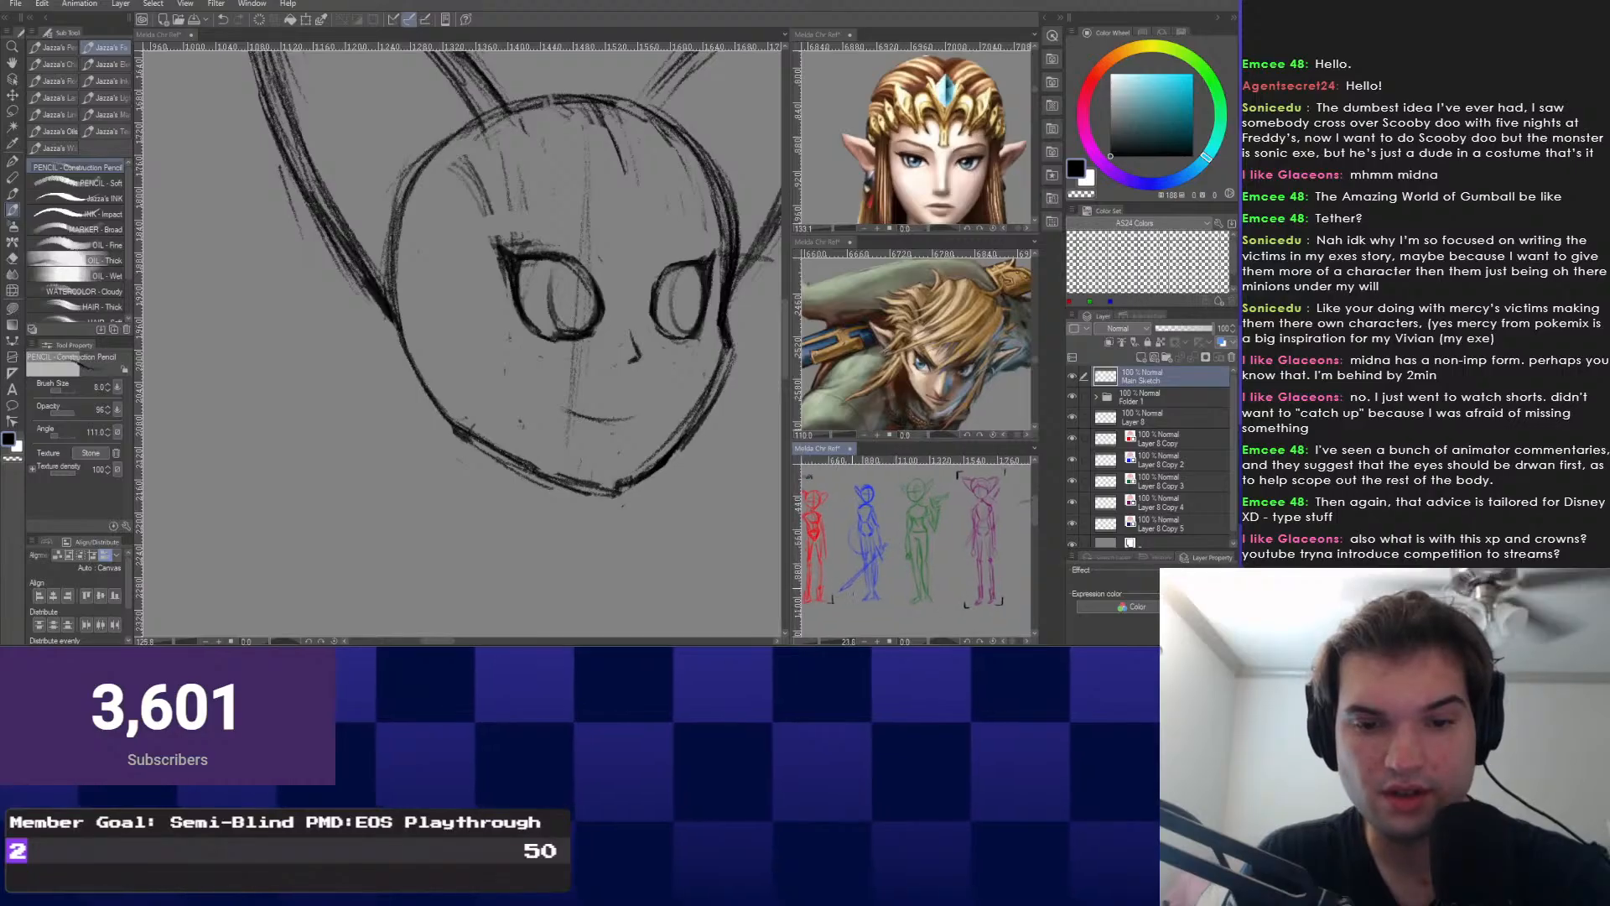
pyautogui.moveTo(487, 476); pyautogui.dragTo(491, 436)
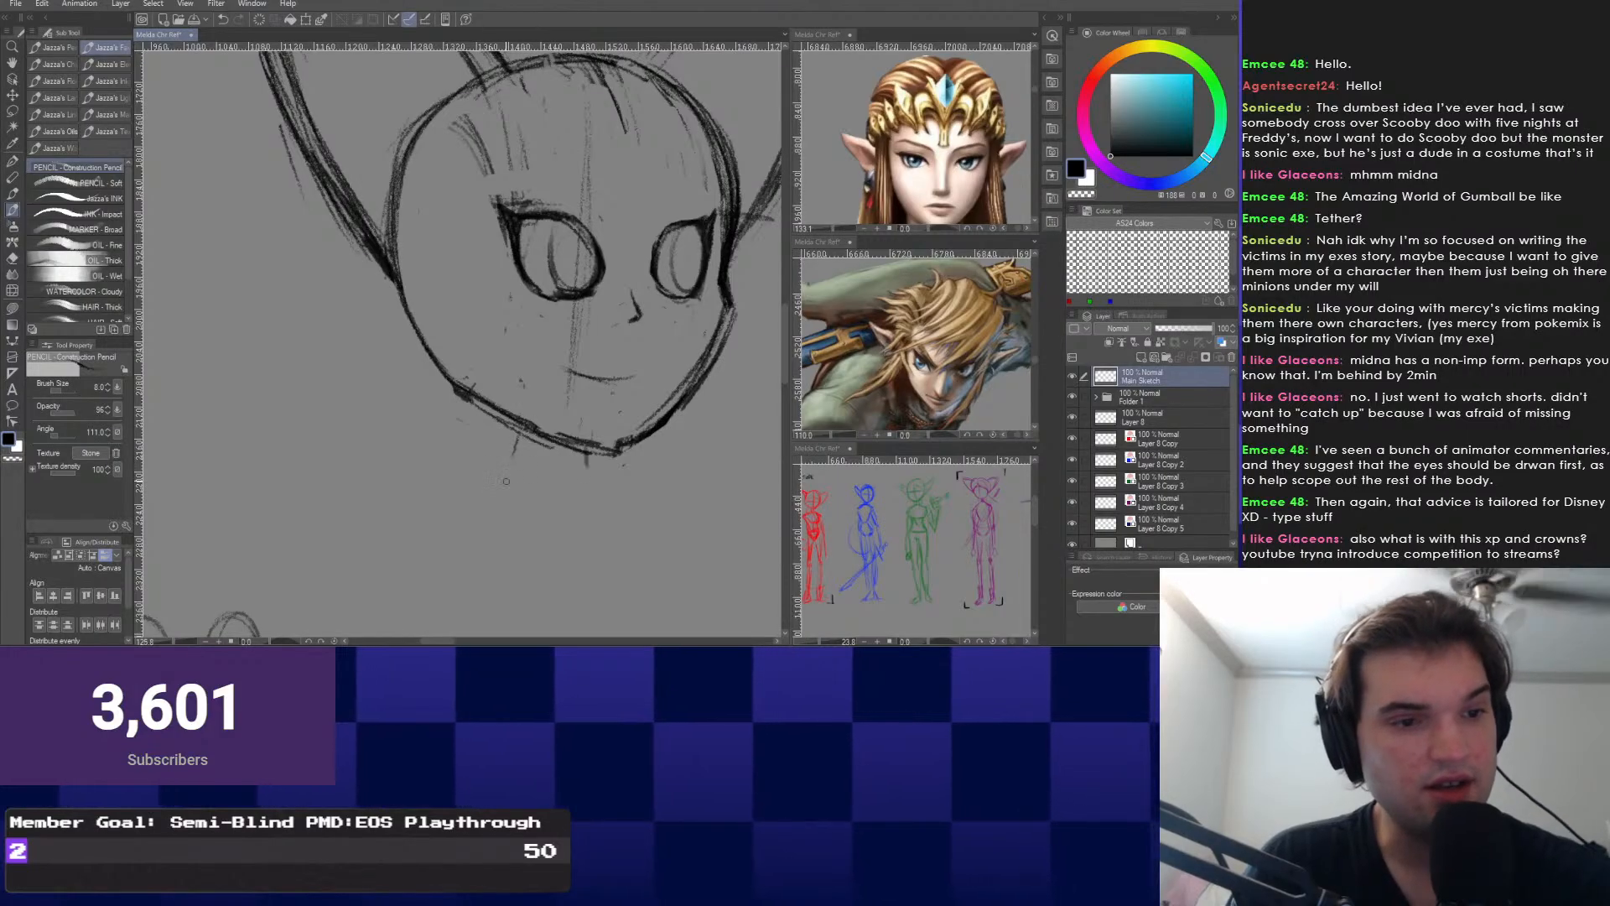
pyautogui.moveTo(360, 450)
pyautogui.mouseDown()
pyautogui.moveTo(413, 374)
pyautogui.moveTo(381, 356)
pyautogui.moveTo(444, 403)
pyautogui.moveTo(529, 508)
pyautogui.moveTo(559, 433)
pyautogui.moveTo(540, 495)
pyautogui.mouseUp()
pyautogui.moveTo(627, 466); pyautogui.dragTo(642, 520)
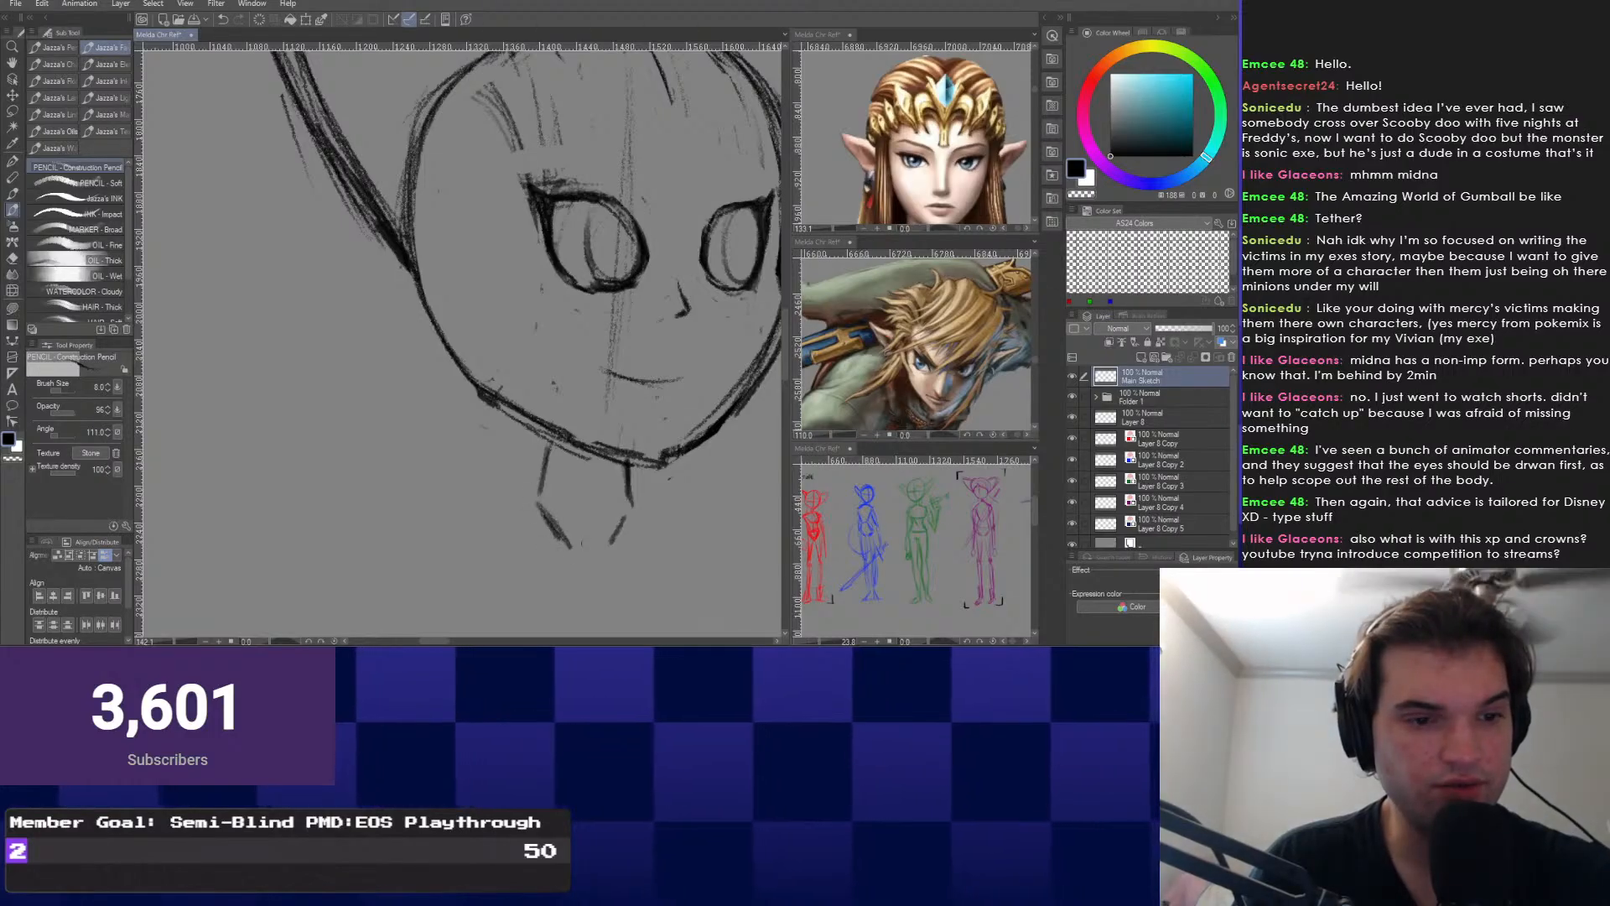
pyautogui.scroll(-6, 478, 488)
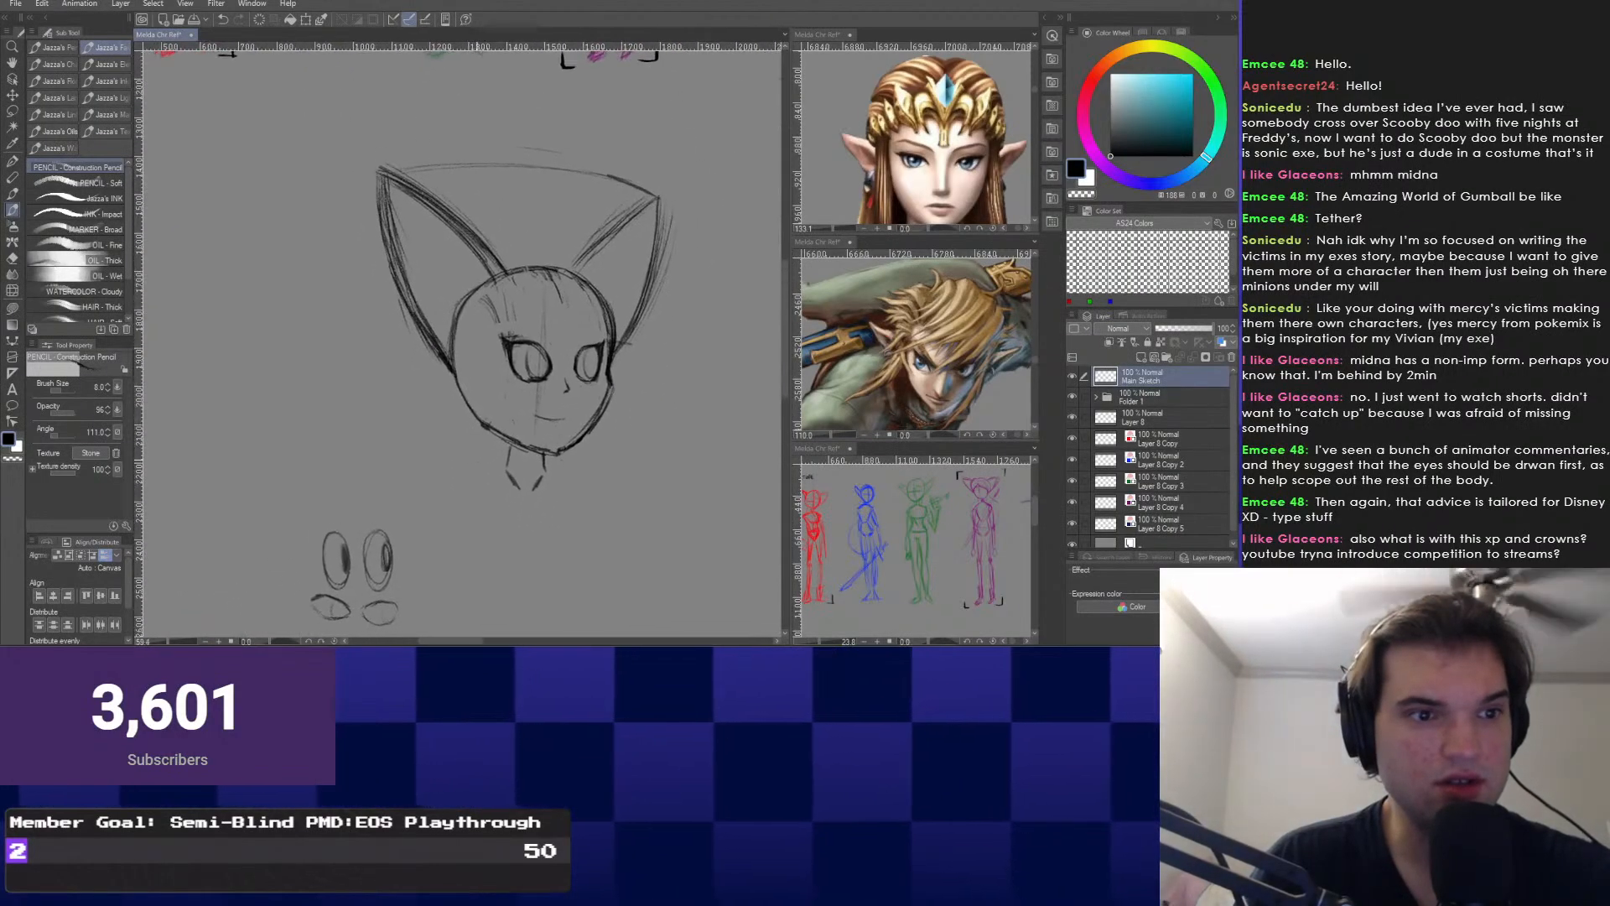
pyautogui.scroll(3, 513, 559)
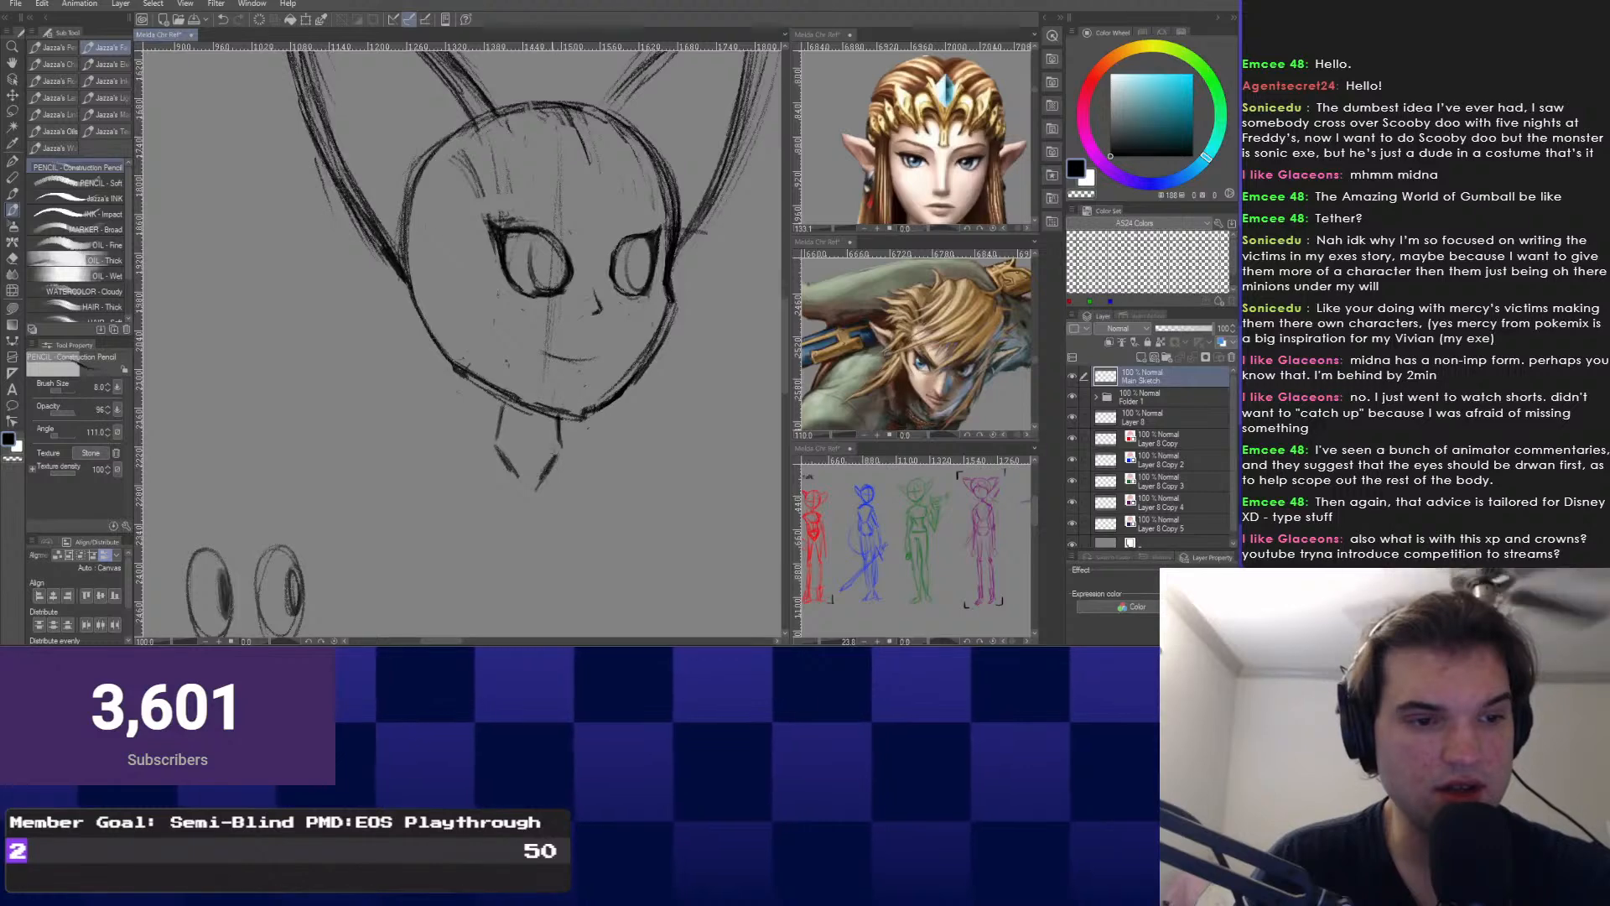
# Lasso the neck lines and test a slight counterclockwise rotation, then undo and deselect.
pyautogui.press('m')
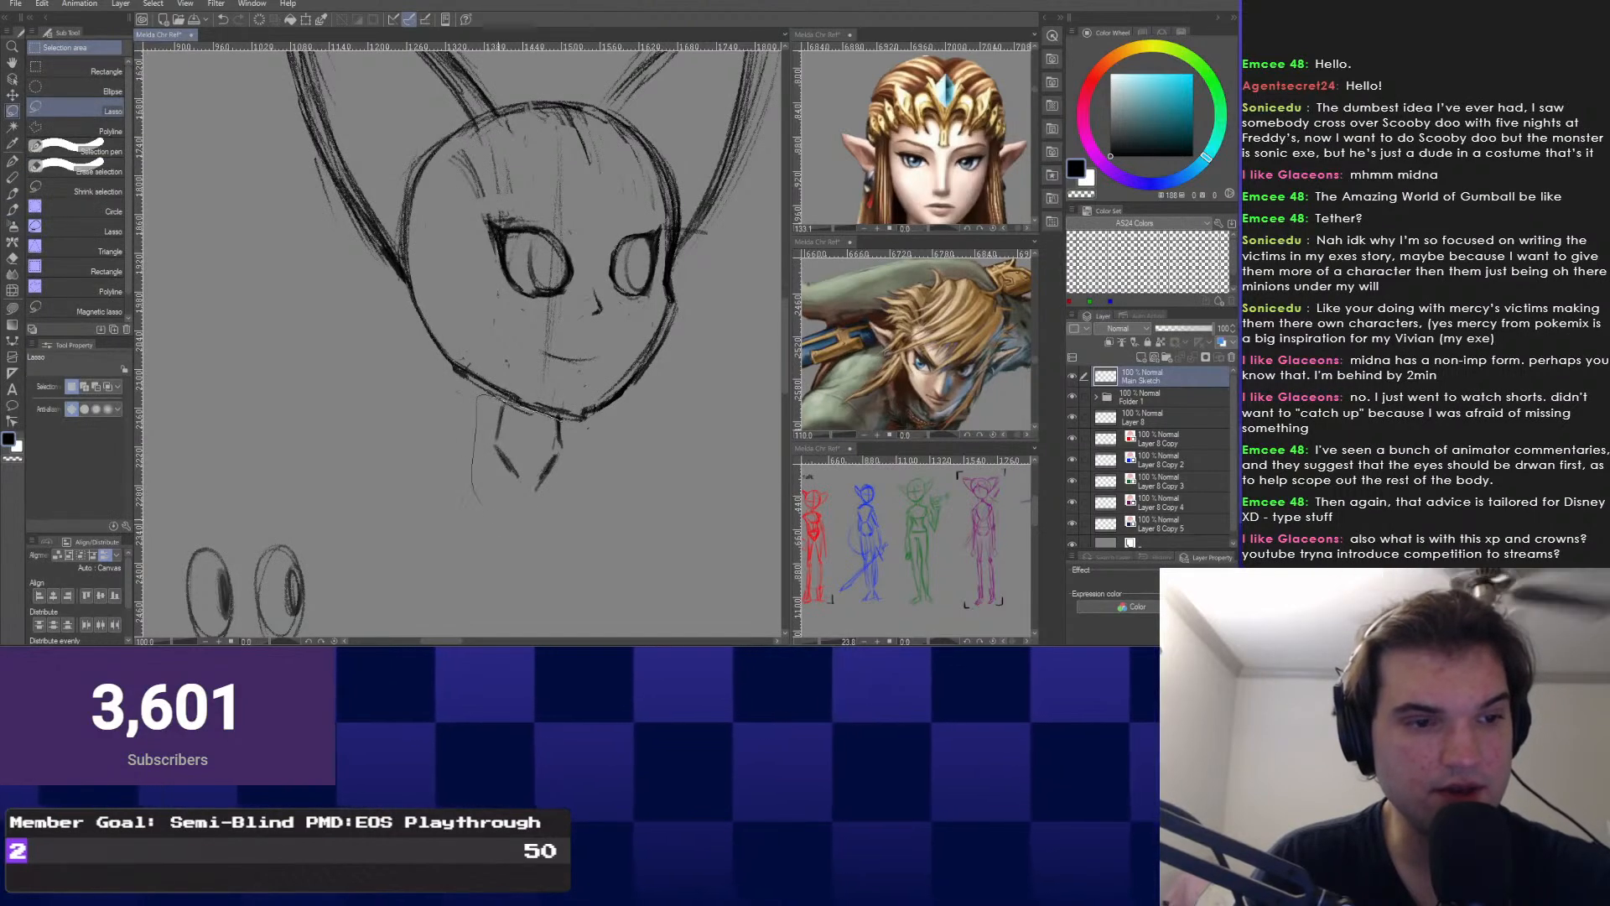
pyautogui.moveTo(476, 394)
pyautogui.mouseDown()
pyautogui.moveTo(472, 482)
pyautogui.moveTo(536, 410)
pyautogui.mouseUp()
pyautogui.hotkey('ctrl', 't')
pyautogui.moveTo(637, 553); pyautogui.dragTo(665, 530)
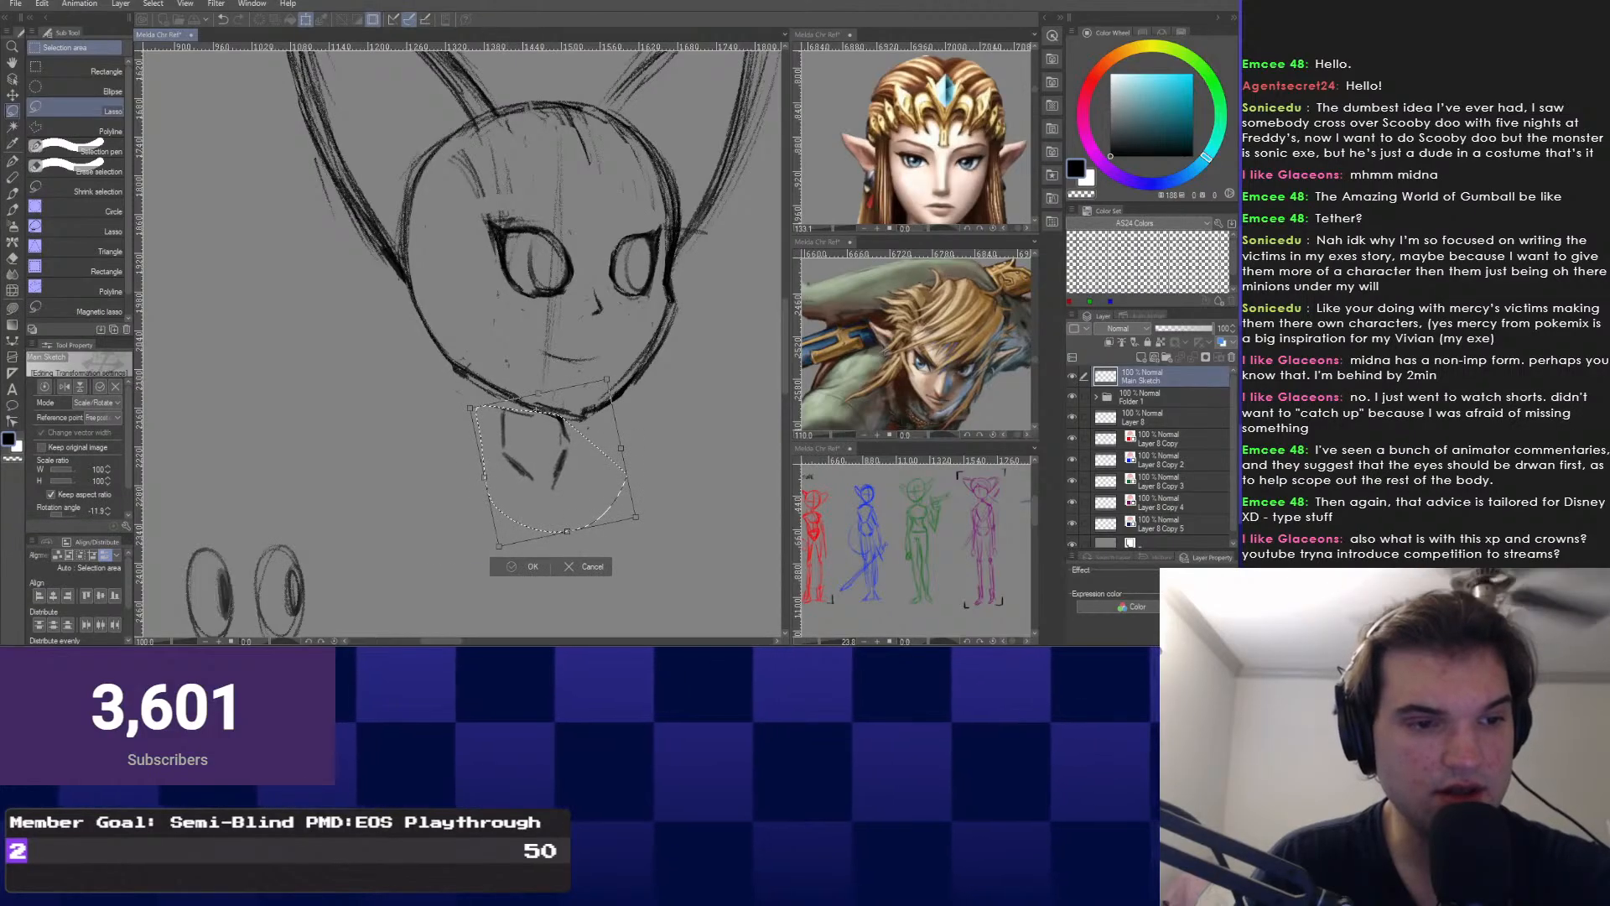
pyautogui.press('Return')
pyautogui.hotkey('ctrl', 'z')
pyautogui.hotkey('ctrl', 'd')
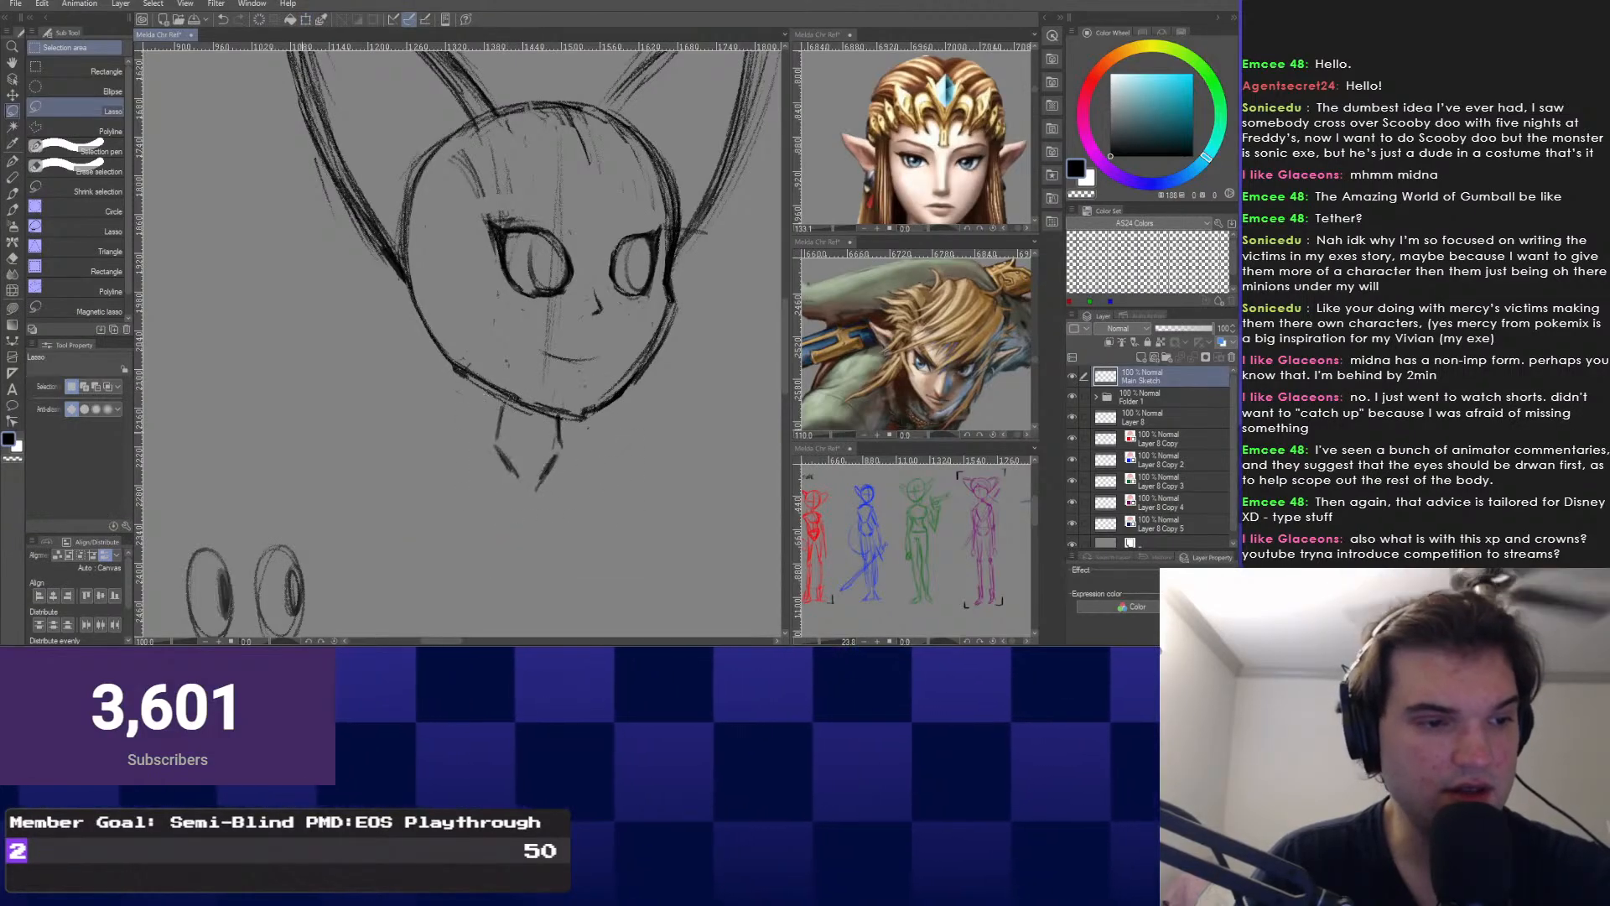
# Draw a line across the base of the neck.
pyautogui.press('p')
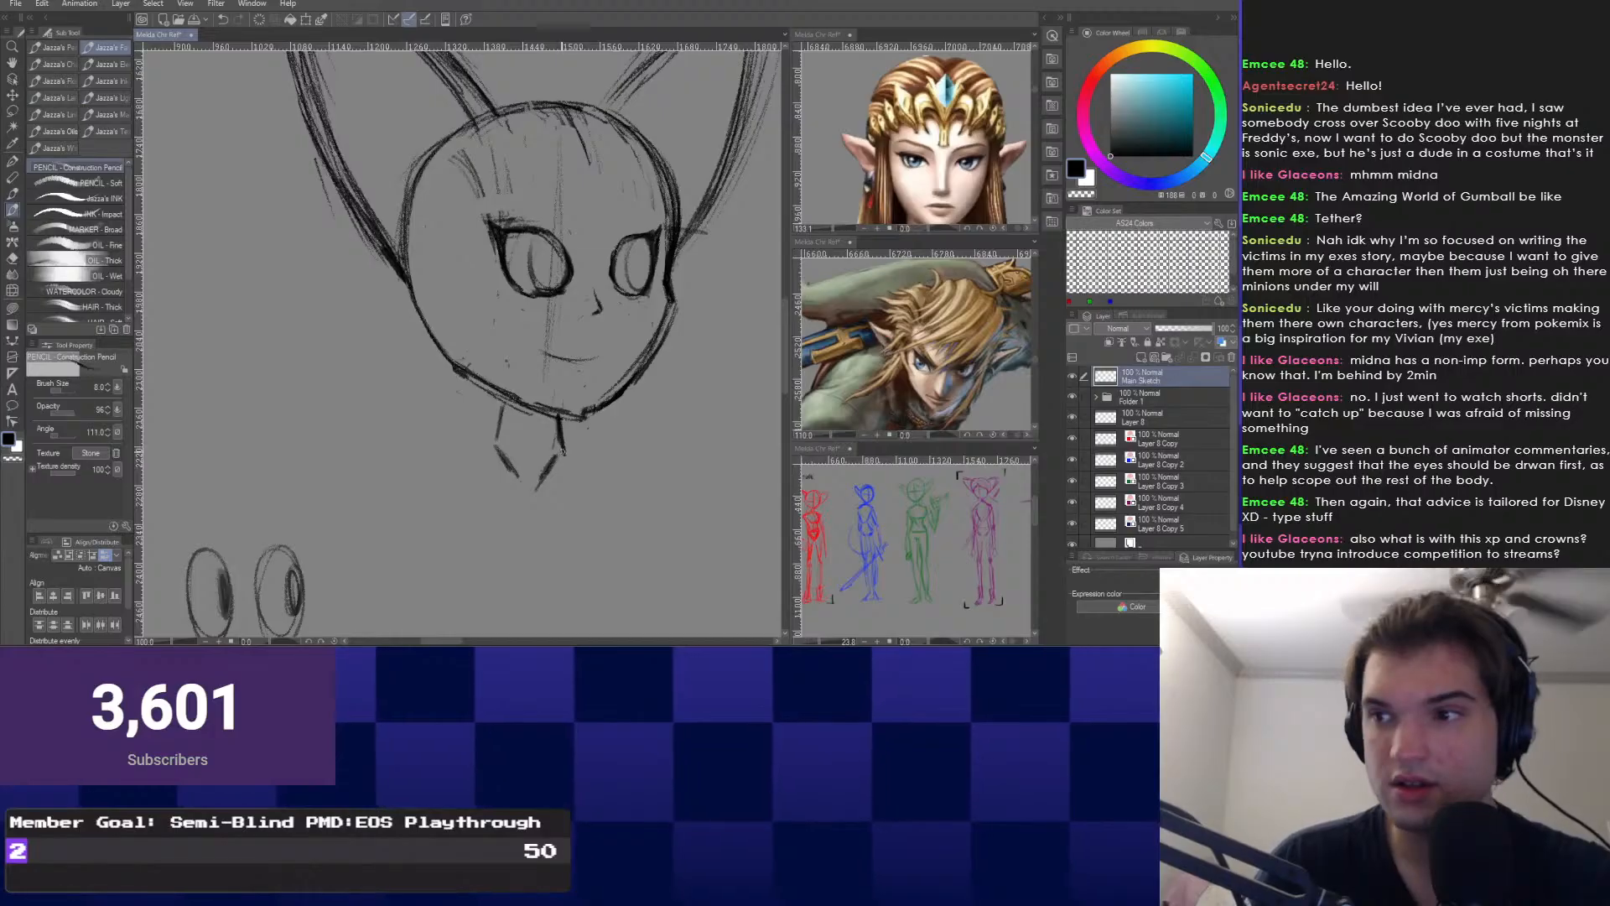
pyautogui.moveTo(461, 445)
pyautogui.mouseDown()
pyautogui.moveTo(576, 448)
pyautogui.moveTo(521, 486)
pyautogui.mouseUp()
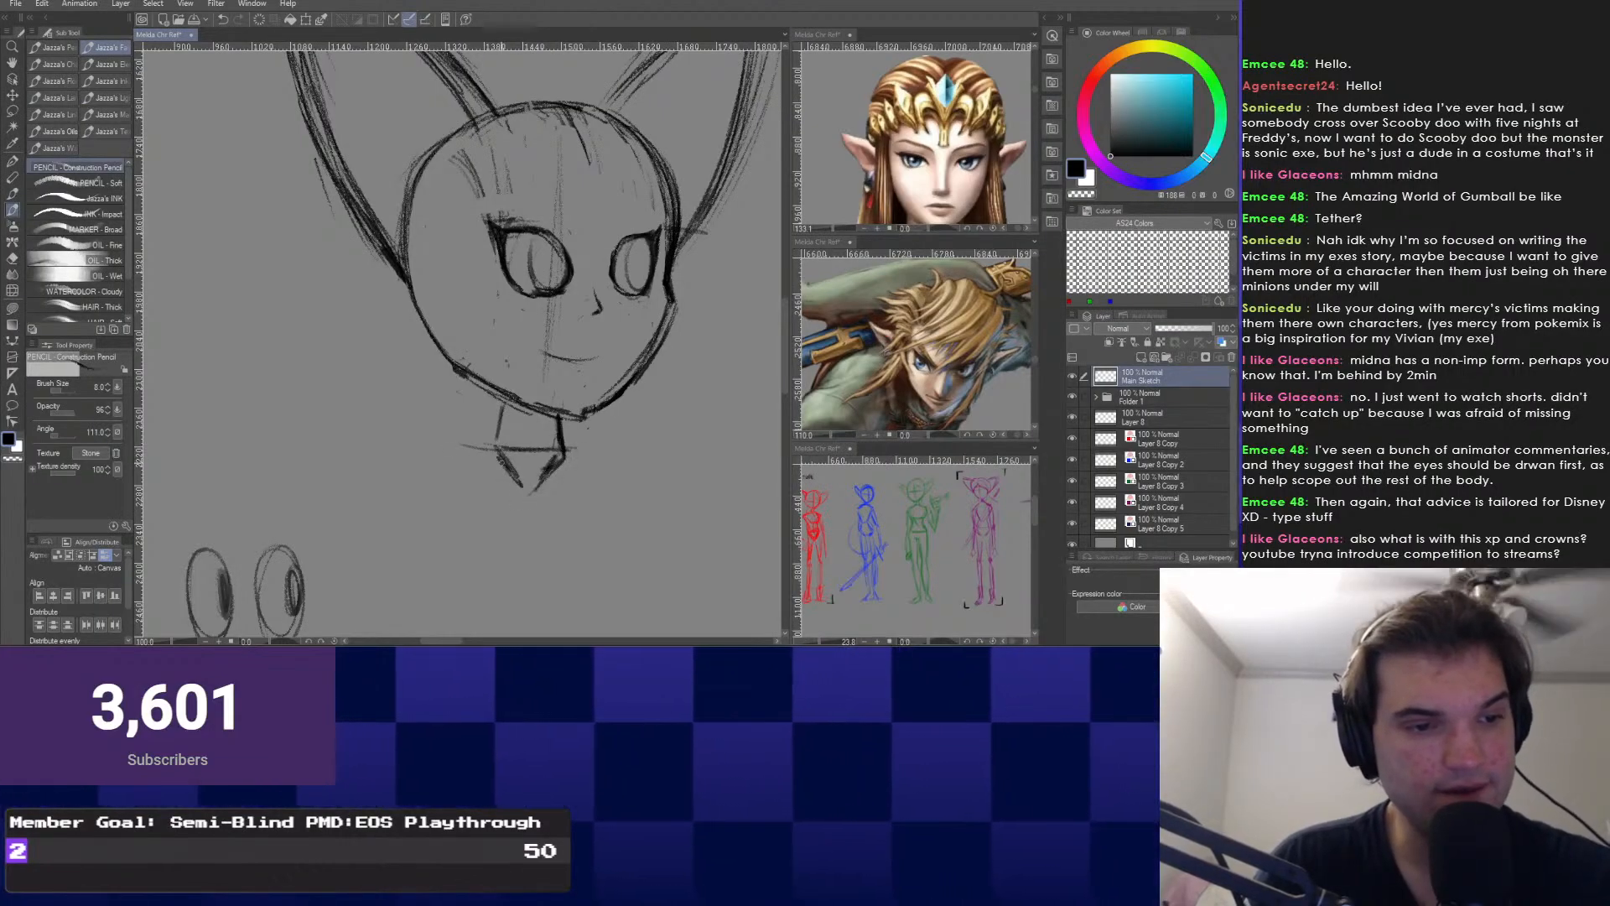
pyautogui.press('e')
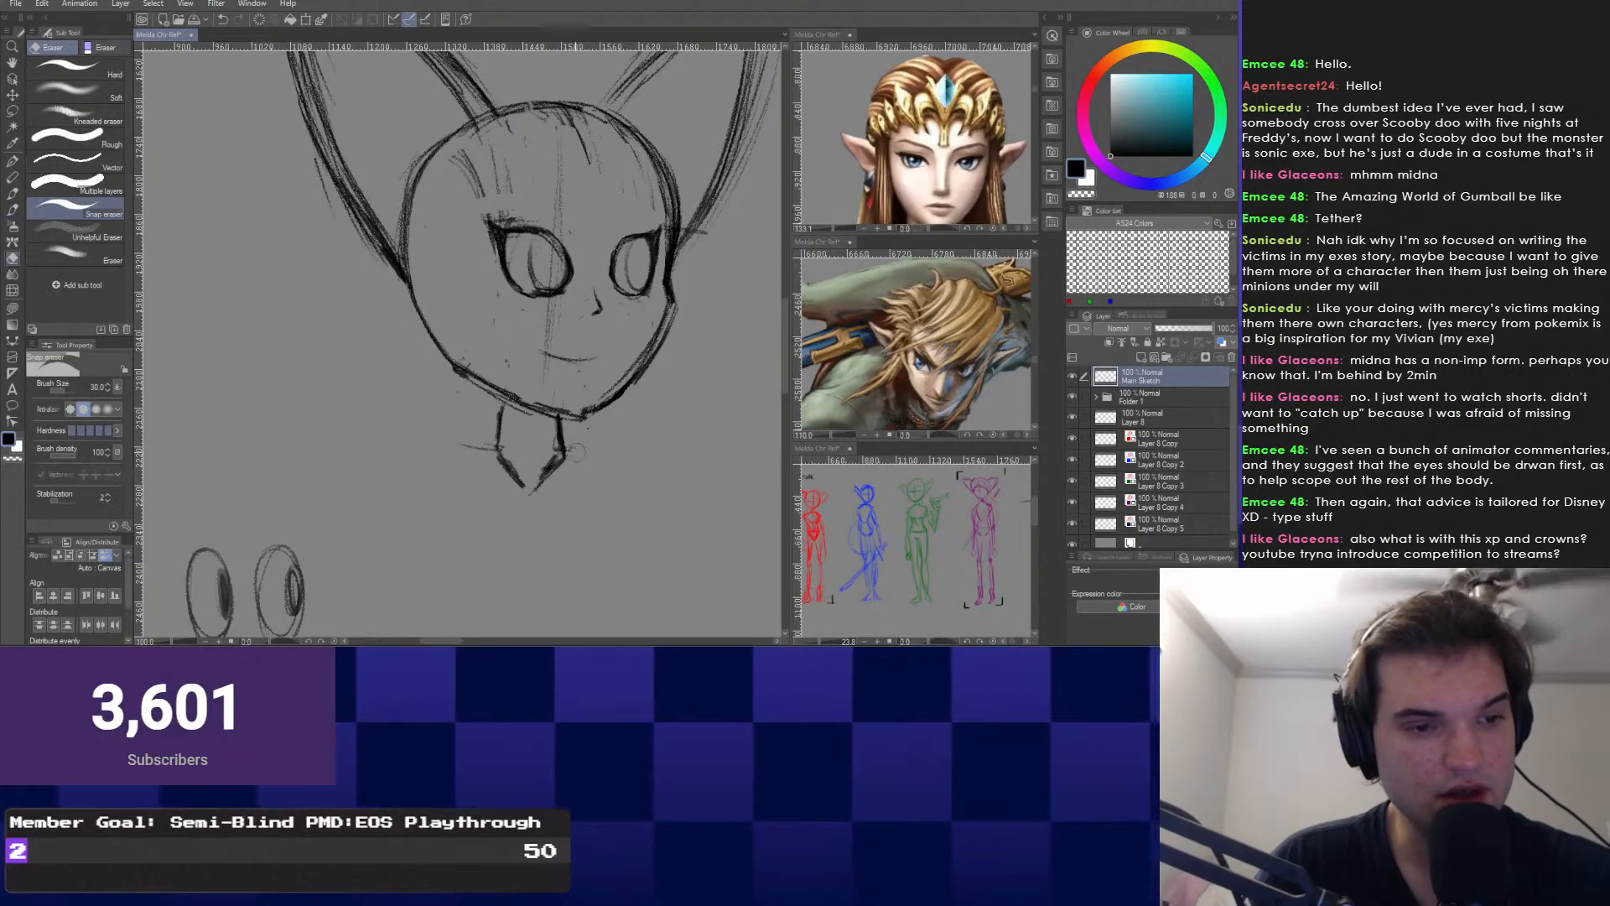
pyautogui.press('p')
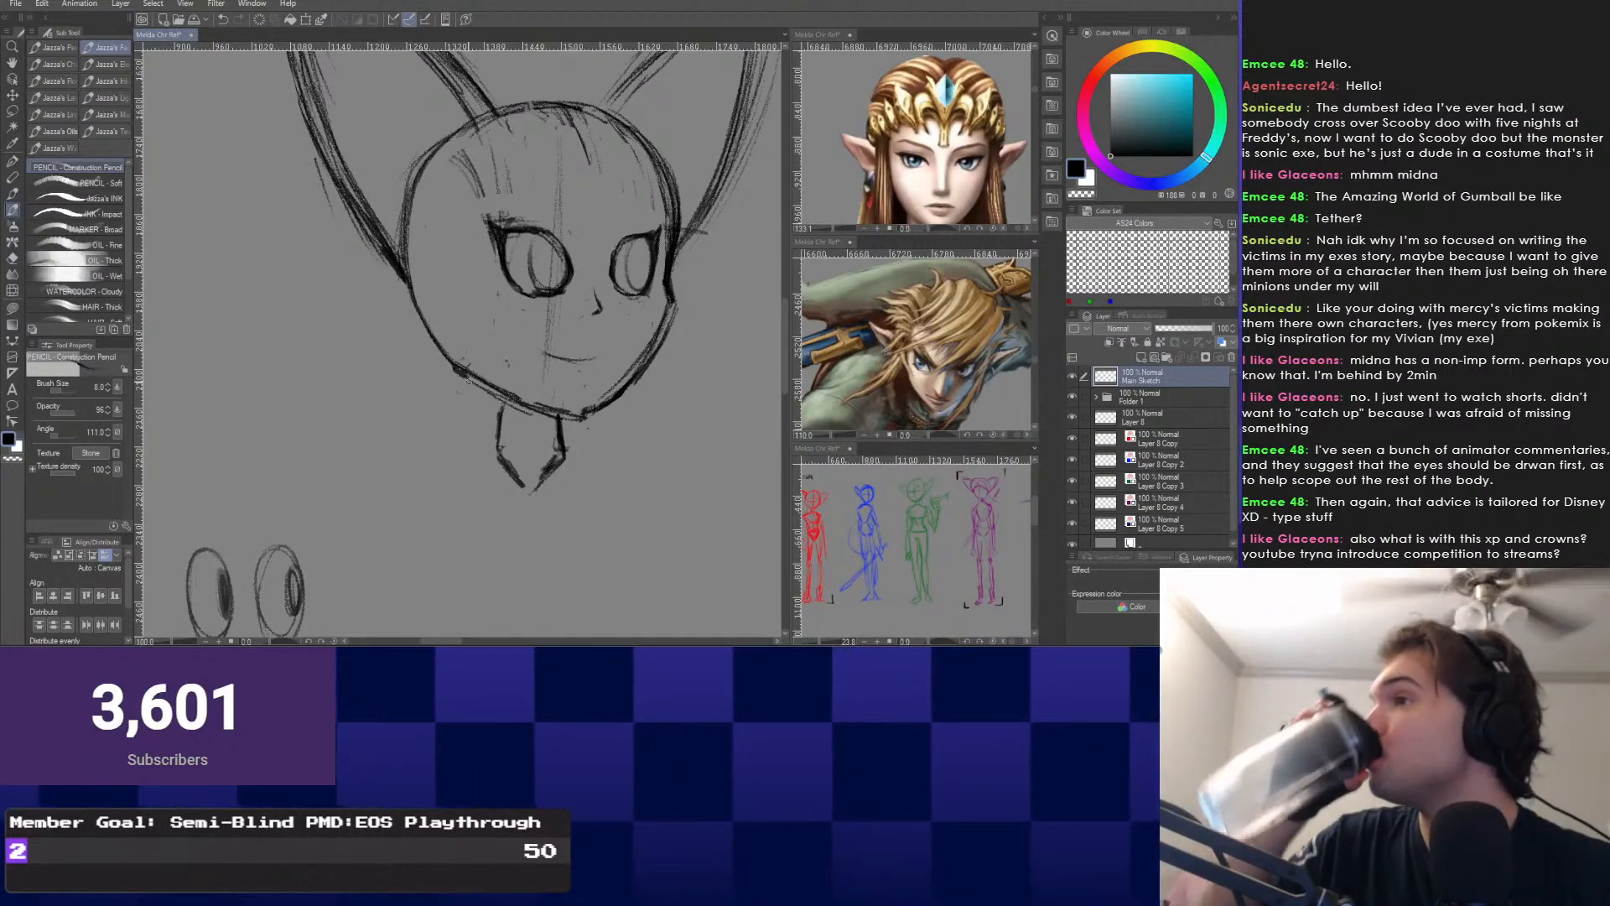
# Draw the bell-shaped torso's bottom curve and right-side outline below the neck.
pyautogui.moveTo(469, 380)
pyautogui.mouseDown()
pyautogui.moveTo(459, 352)
pyautogui.moveTo(475, 426)
pyautogui.mouseUp()
pyautogui.moveTo(545, 527); pyautogui.dragTo(542, 428)
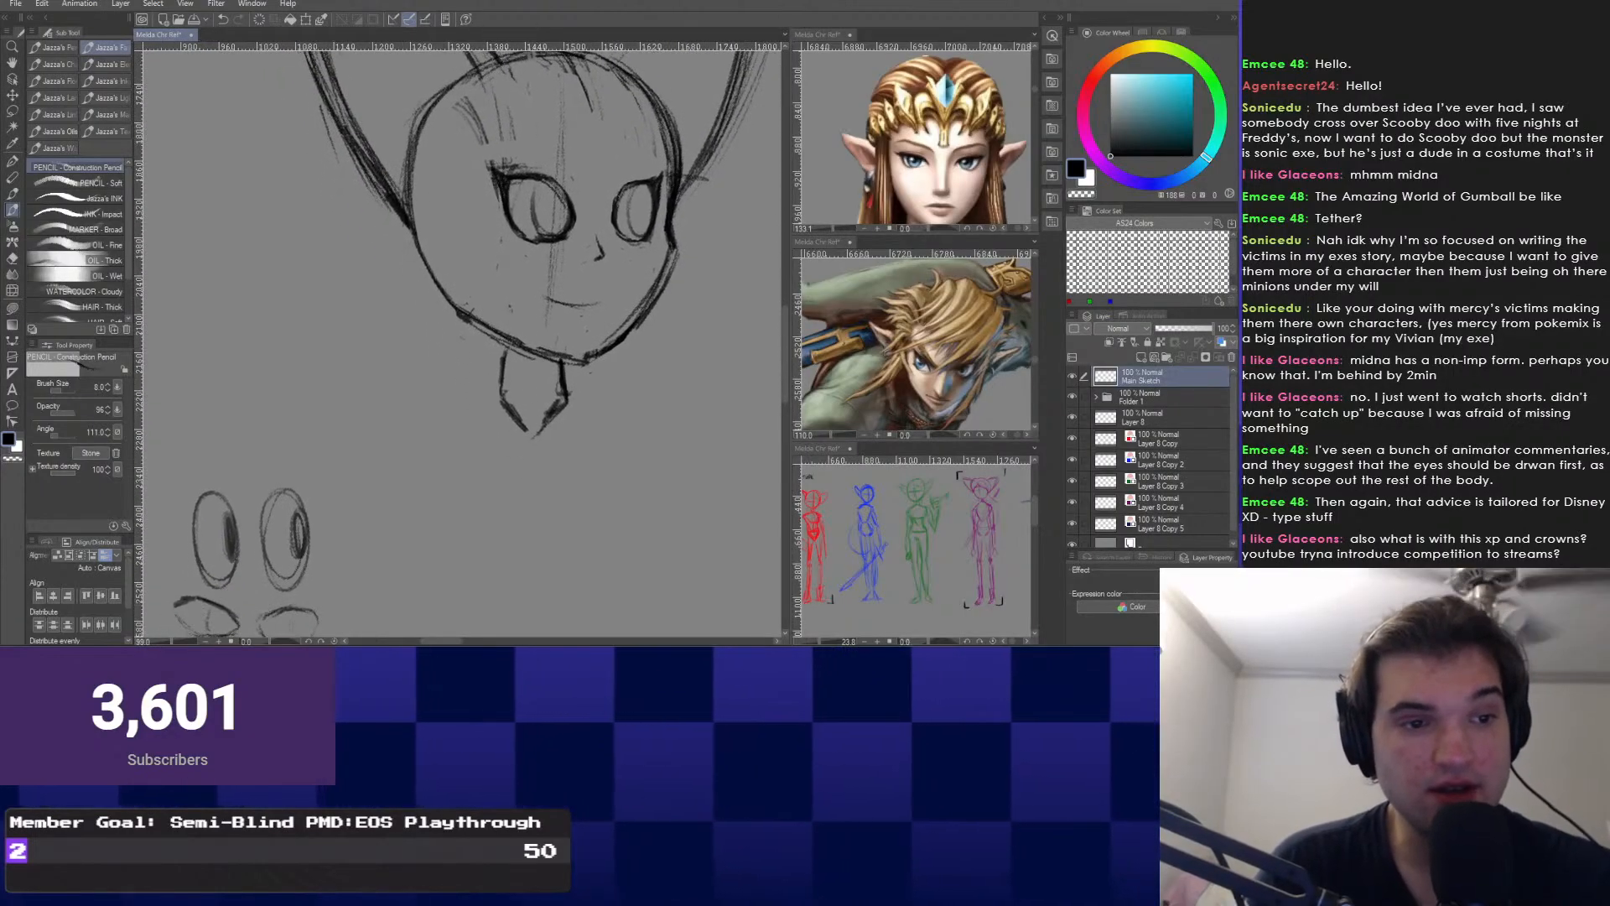
pyautogui.scroll(-2, 525, 353)
pyautogui.moveTo(526, 354)
pyautogui.mouseDown()
pyautogui.moveTo(526, 310)
pyautogui.moveTo(500, 352)
pyautogui.moveTo(495, 257)
pyautogui.moveTo(505, 348)
pyautogui.mouseUp()
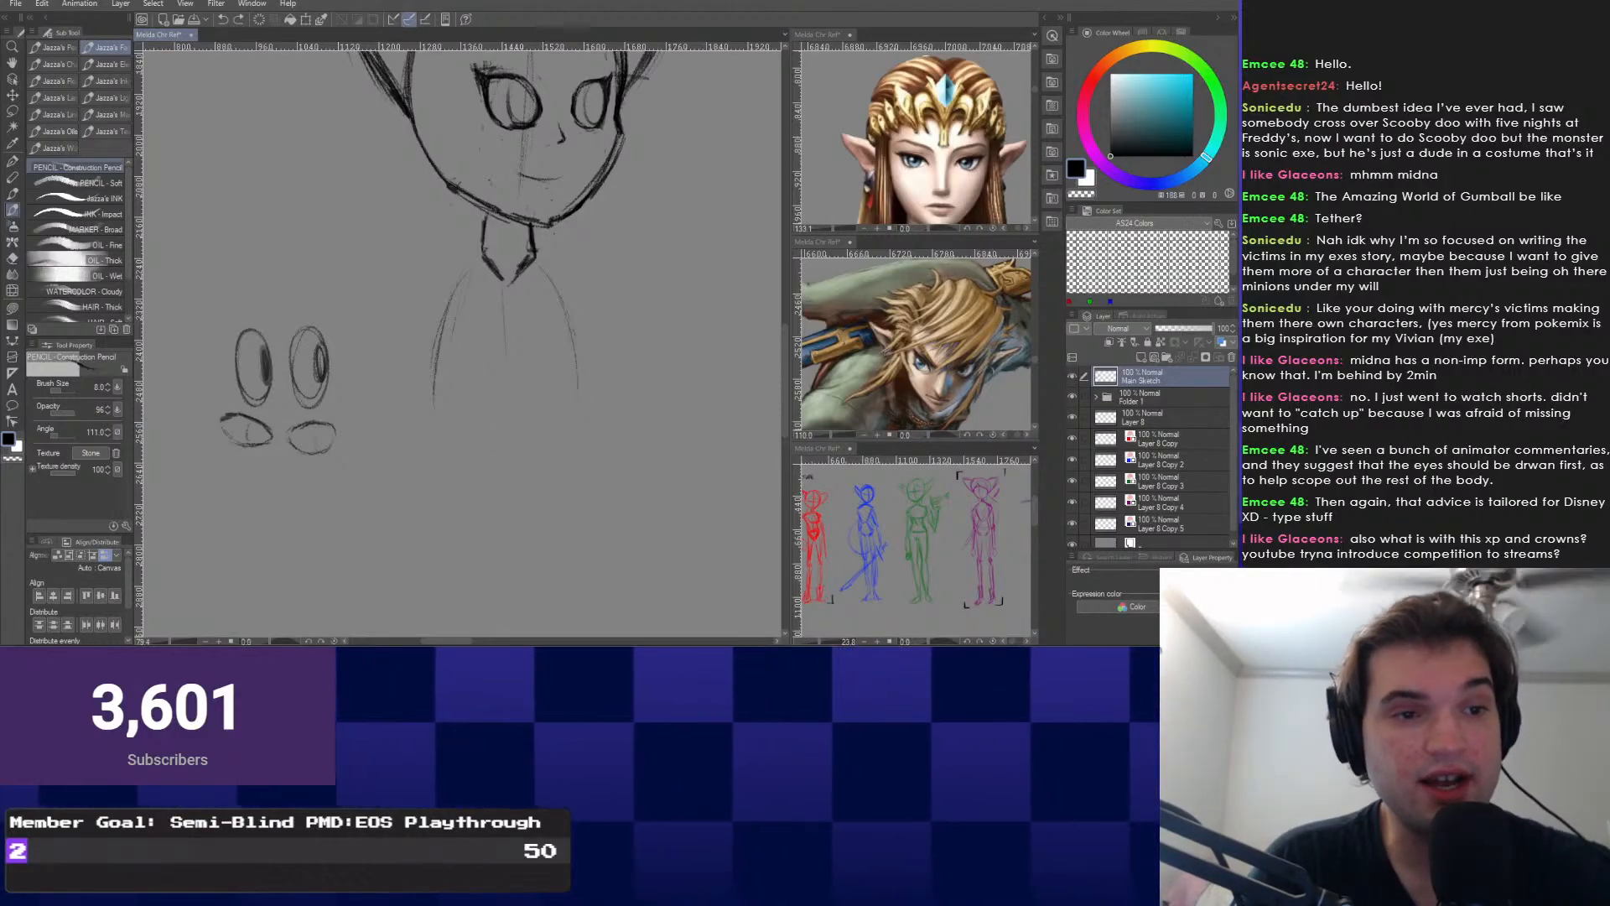
pyautogui.hotkey('ctrl', 'z')
pyautogui.hotkey('ctrl', 'z')
pyautogui.hotkey('ctrl', 'z')
pyautogui.moveTo(518, 285); pyautogui.dragTo(446, 328)
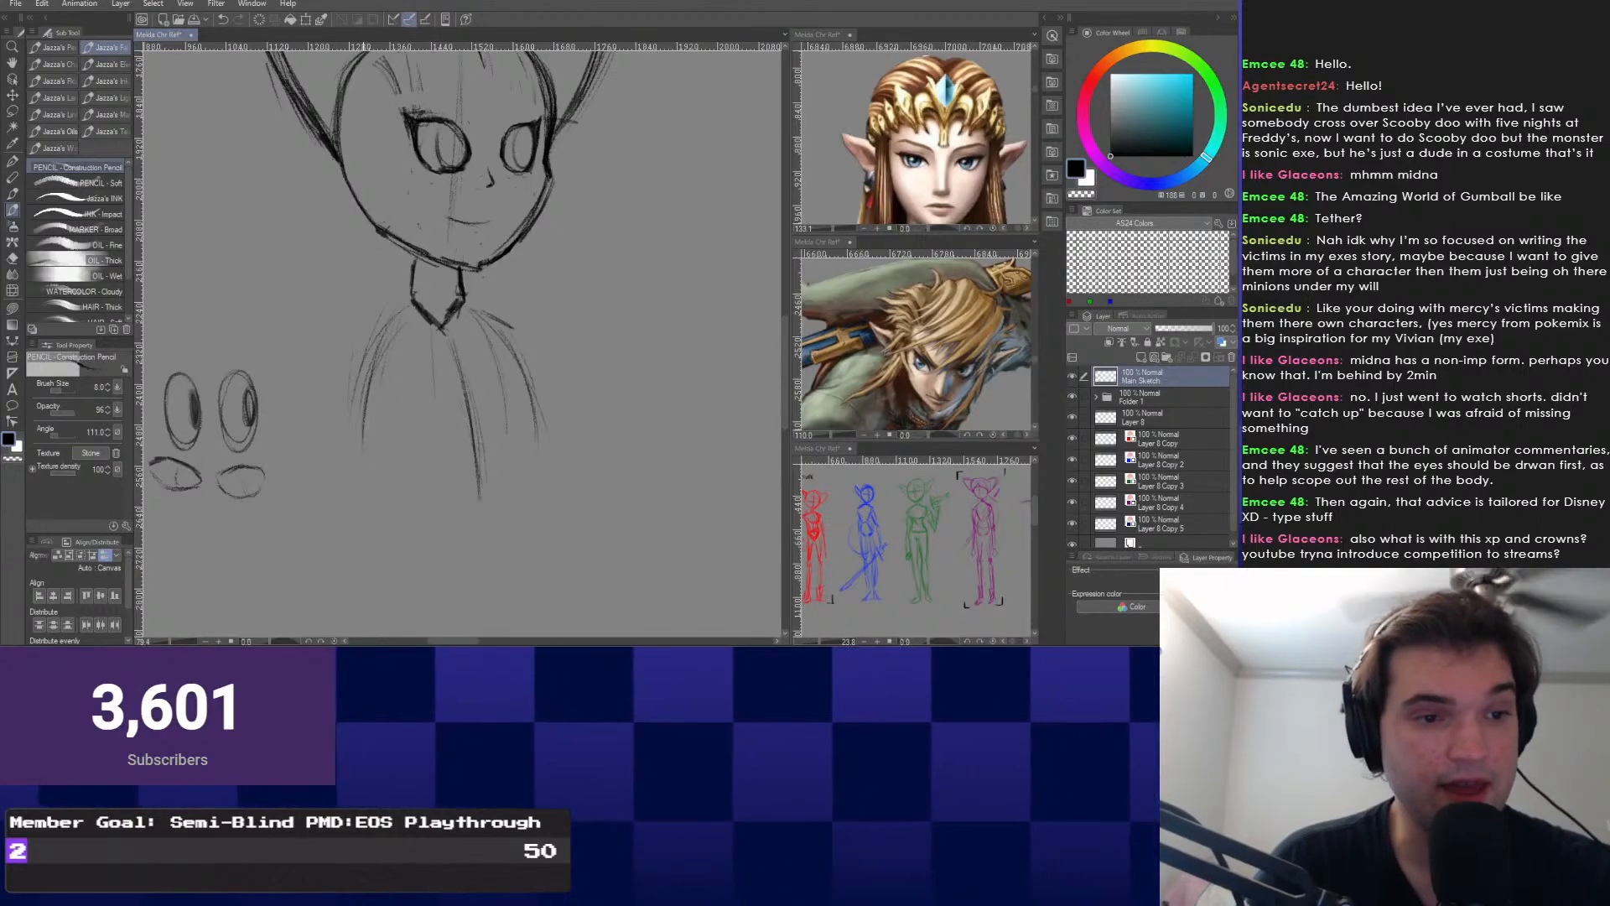
pyautogui.moveTo(461, 335)
pyautogui.mouseDown()
pyautogui.moveTo(472, 302)
pyautogui.moveTo(468, 322)
pyautogui.mouseUp()
pyautogui.moveTo(448, 504); pyautogui.dragTo(552, 457)
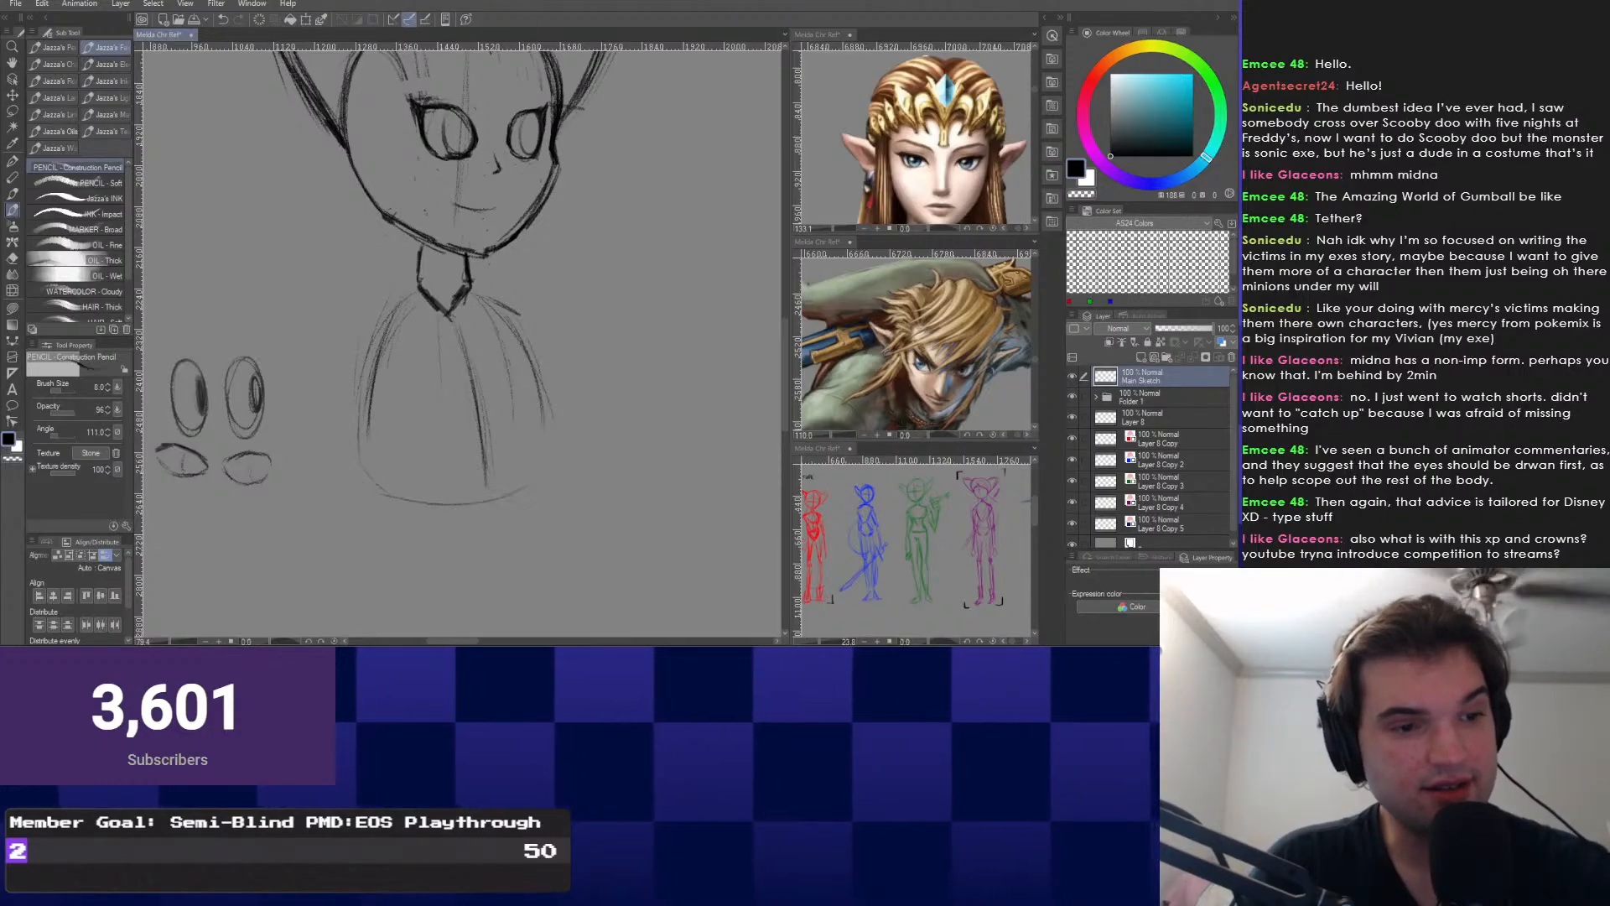
pyautogui.moveTo(420, 445)
pyautogui.mouseDown()
pyautogui.moveTo(440, 413)
pyautogui.moveTo(433, 311)
pyautogui.moveTo(491, 479)
pyautogui.mouseUp()
pyautogui.moveTo(473, 400); pyautogui.dragTo(483, 494)
# Try arcs and ovals to the right of the head, undoing each attempt.
pyautogui.scroll(-2, 470, 403)
pyautogui.moveTo(469, 403); pyautogui.dragTo(432, 496)
pyautogui.scroll(-2, 461, 402)
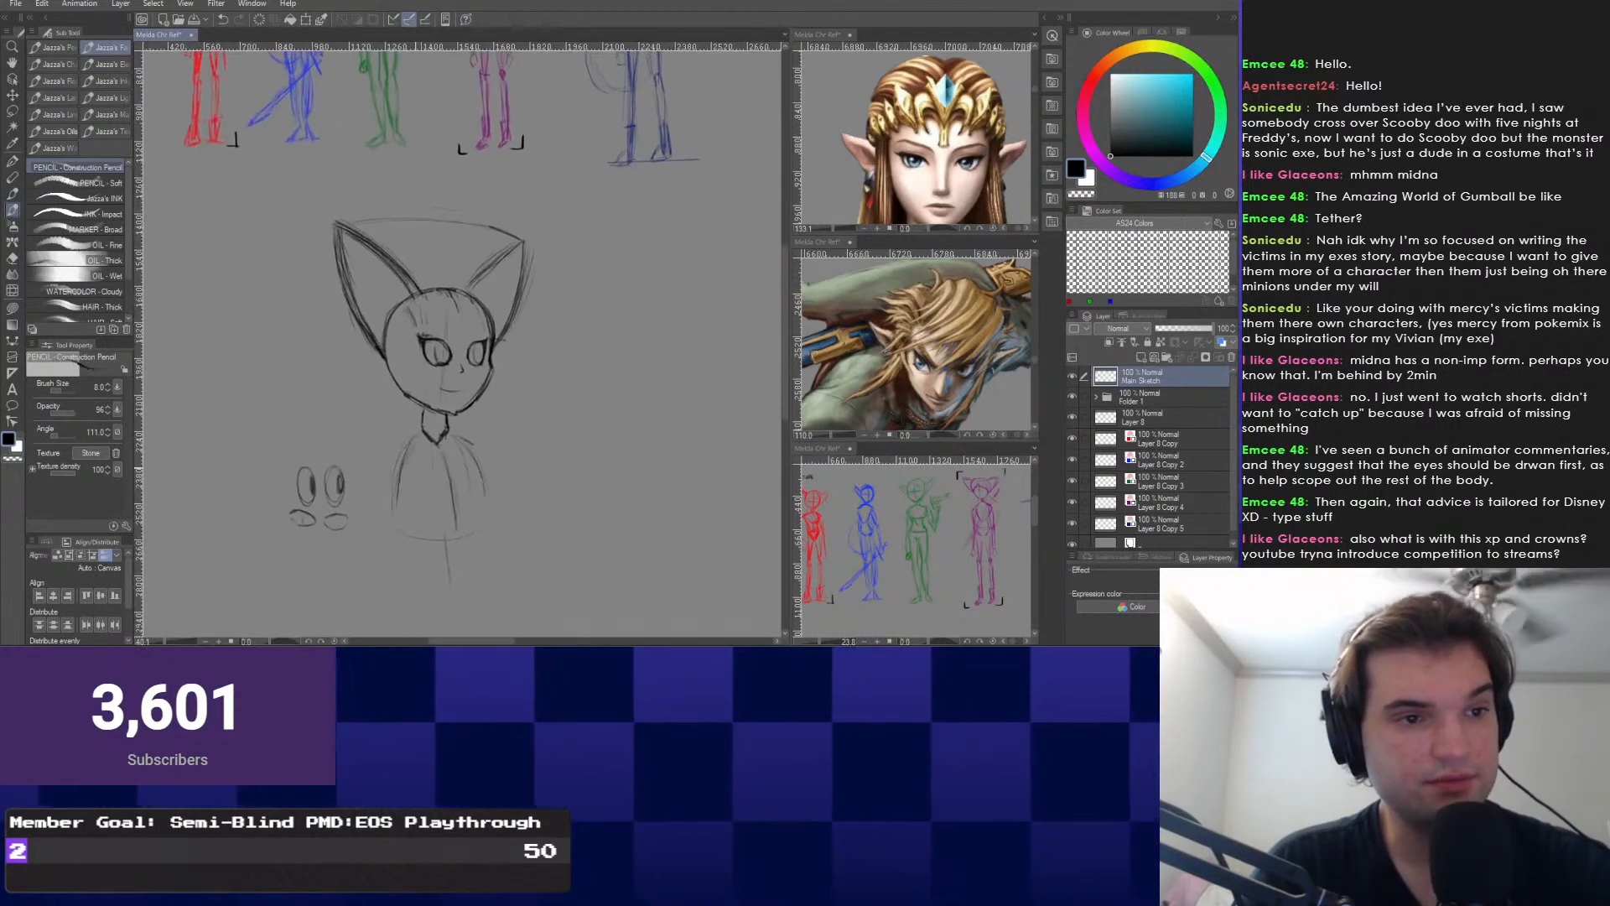
pyautogui.moveTo(452, 368); pyautogui.dragTo(462, 327)
pyautogui.scroll(2, 461, 352)
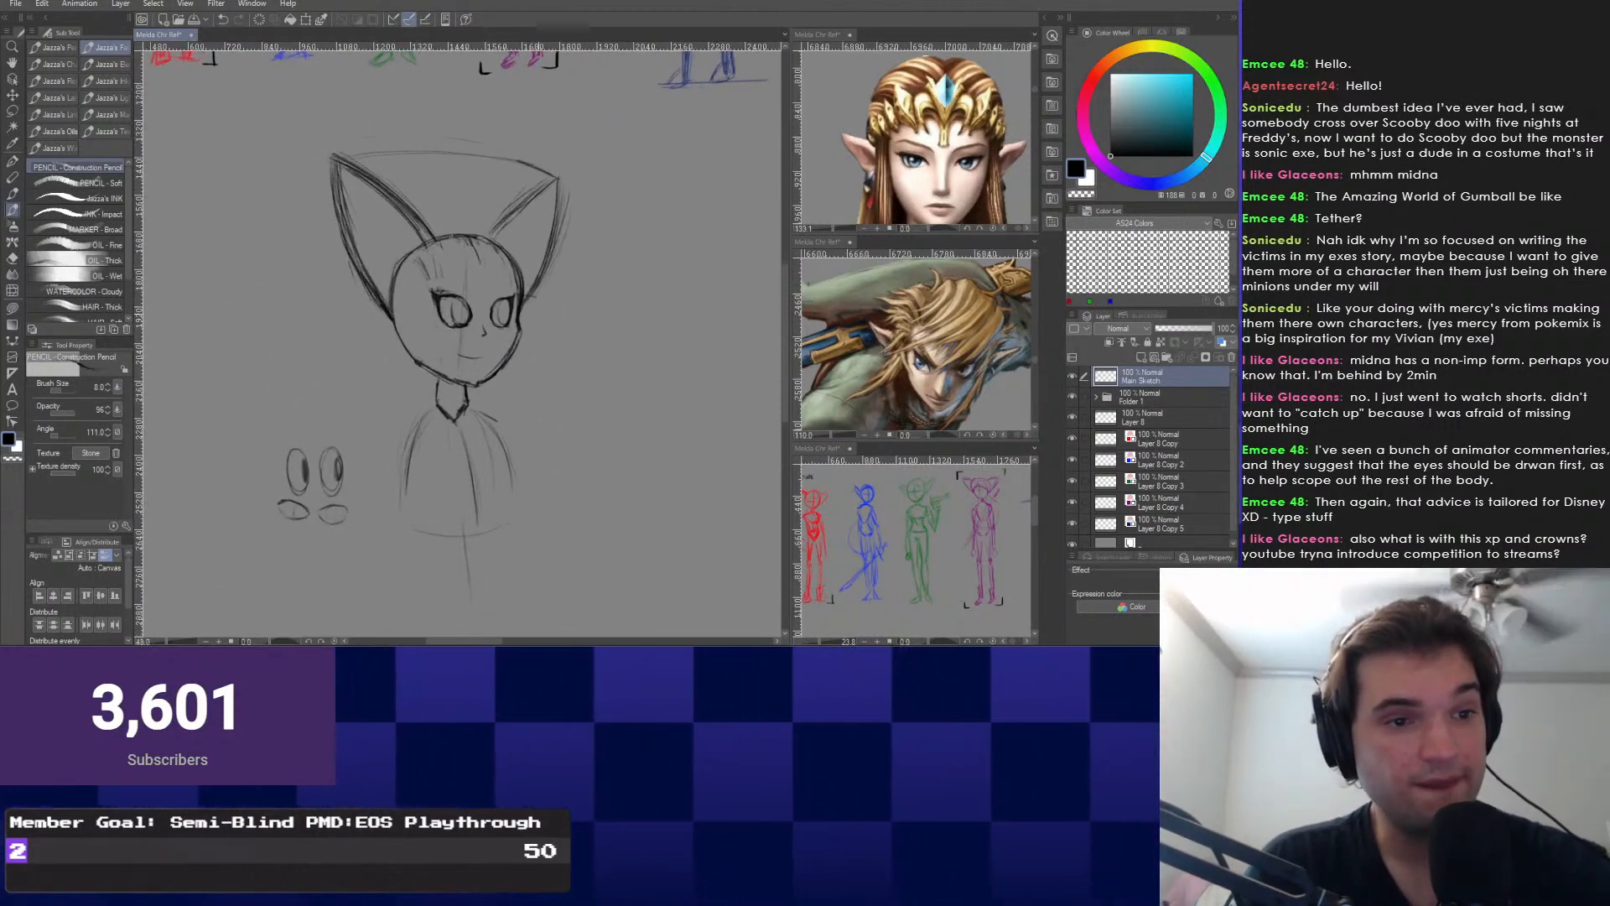
pyautogui.moveTo(448, 119)
pyautogui.mouseDown()
pyautogui.moveTo(410, 66)
pyautogui.moveTo(434, 107)
pyautogui.mouseUp()
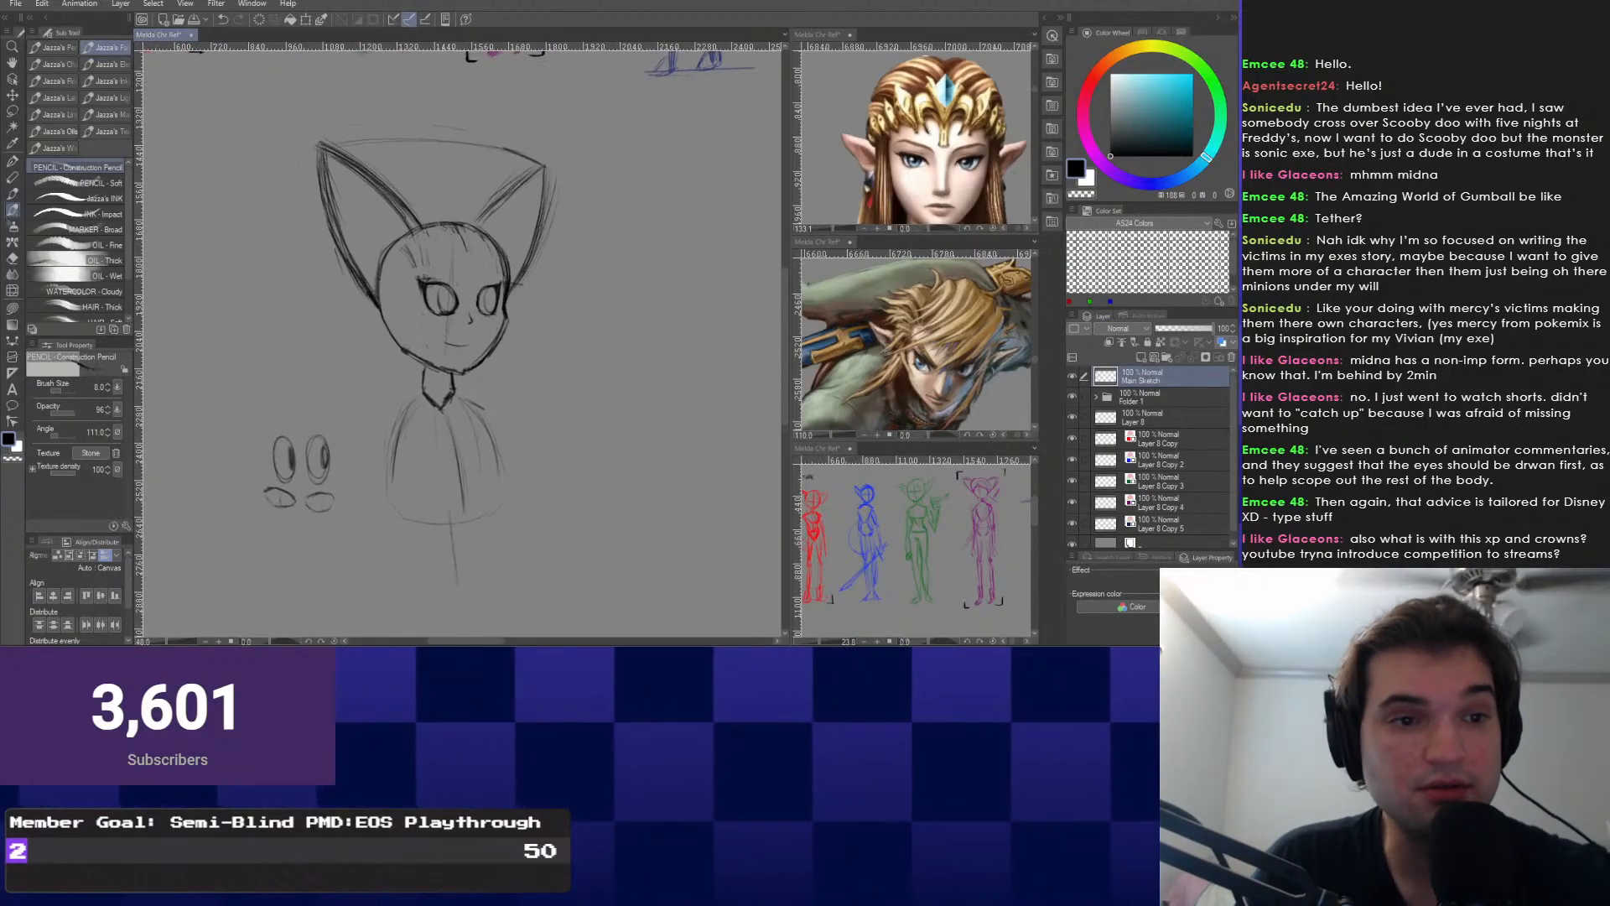
pyautogui.moveTo(545, 285)
pyautogui.mouseDown()
pyautogui.moveTo(616, 383)
pyautogui.moveTo(635, 293)
pyautogui.mouseUp()
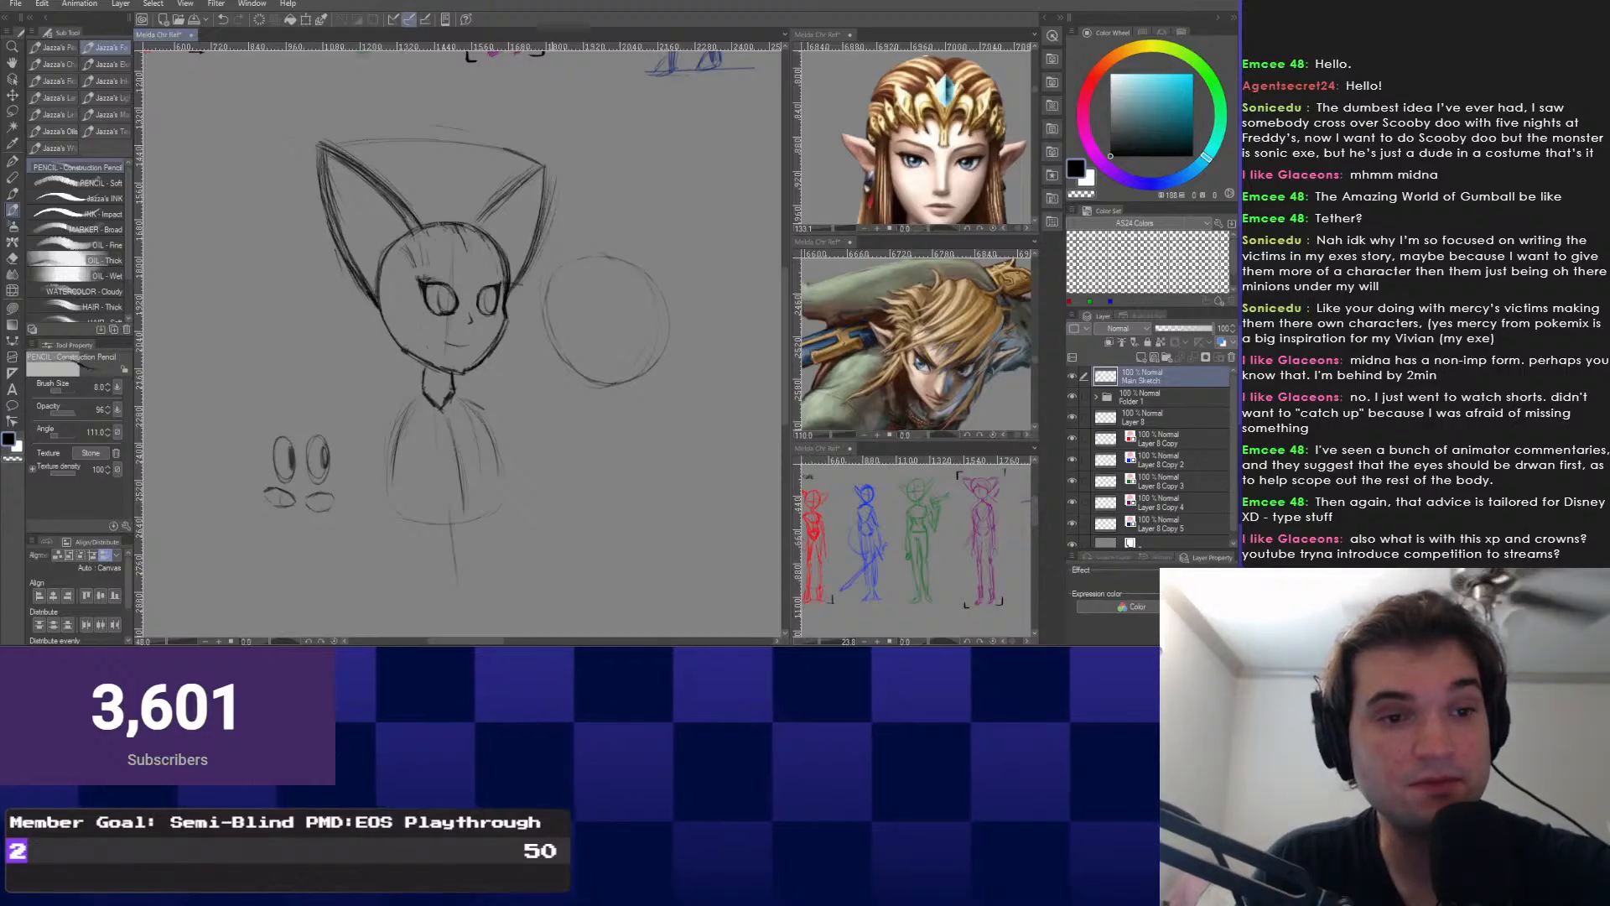
pyautogui.hotkey('ctrl', 'z')
pyautogui.scroll(1, 563, 319)
pyautogui.moveTo(592, 357)
pyautogui.mouseDown()
pyautogui.moveTo(544, 294)
pyautogui.moveTo(635, 285)
pyautogui.mouseUp()
pyautogui.hotkey('ctrl', 'z')
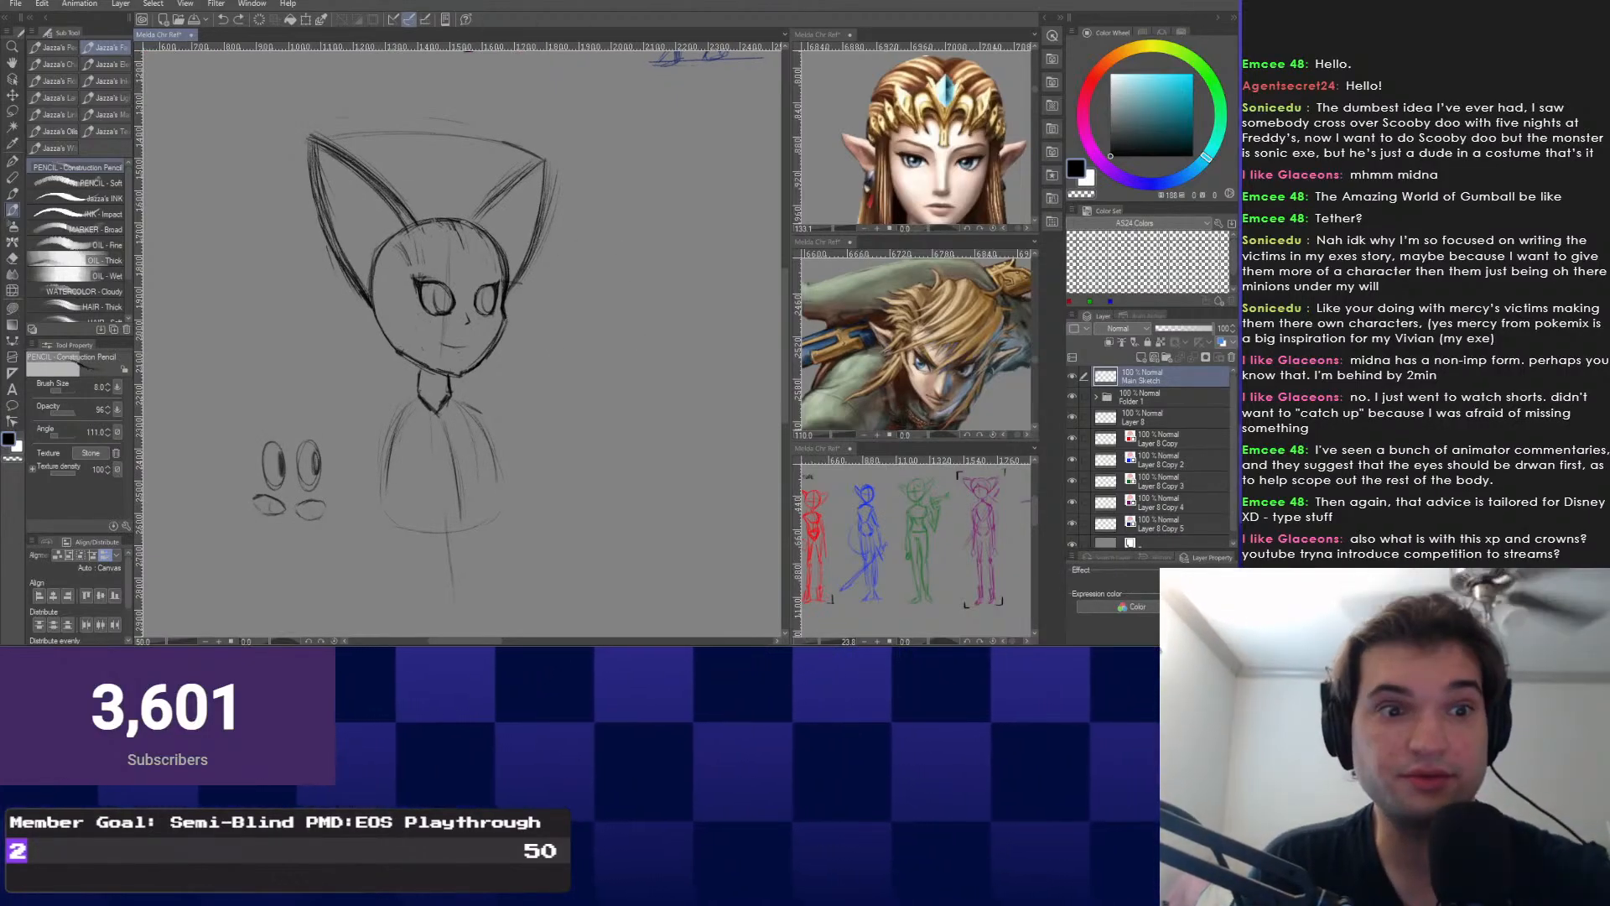
pyautogui.moveTo(600, 378)
pyautogui.mouseDown()
pyautogui.moveTo(602, 353)
pyautogui.moveTo(558, 428)
pyautogui.moveTo(616, 342)
pyautogui.moveTo(565, 432)
pyautogui.mouseUp()
pyautogui.hotkey('ctrl', 'z')
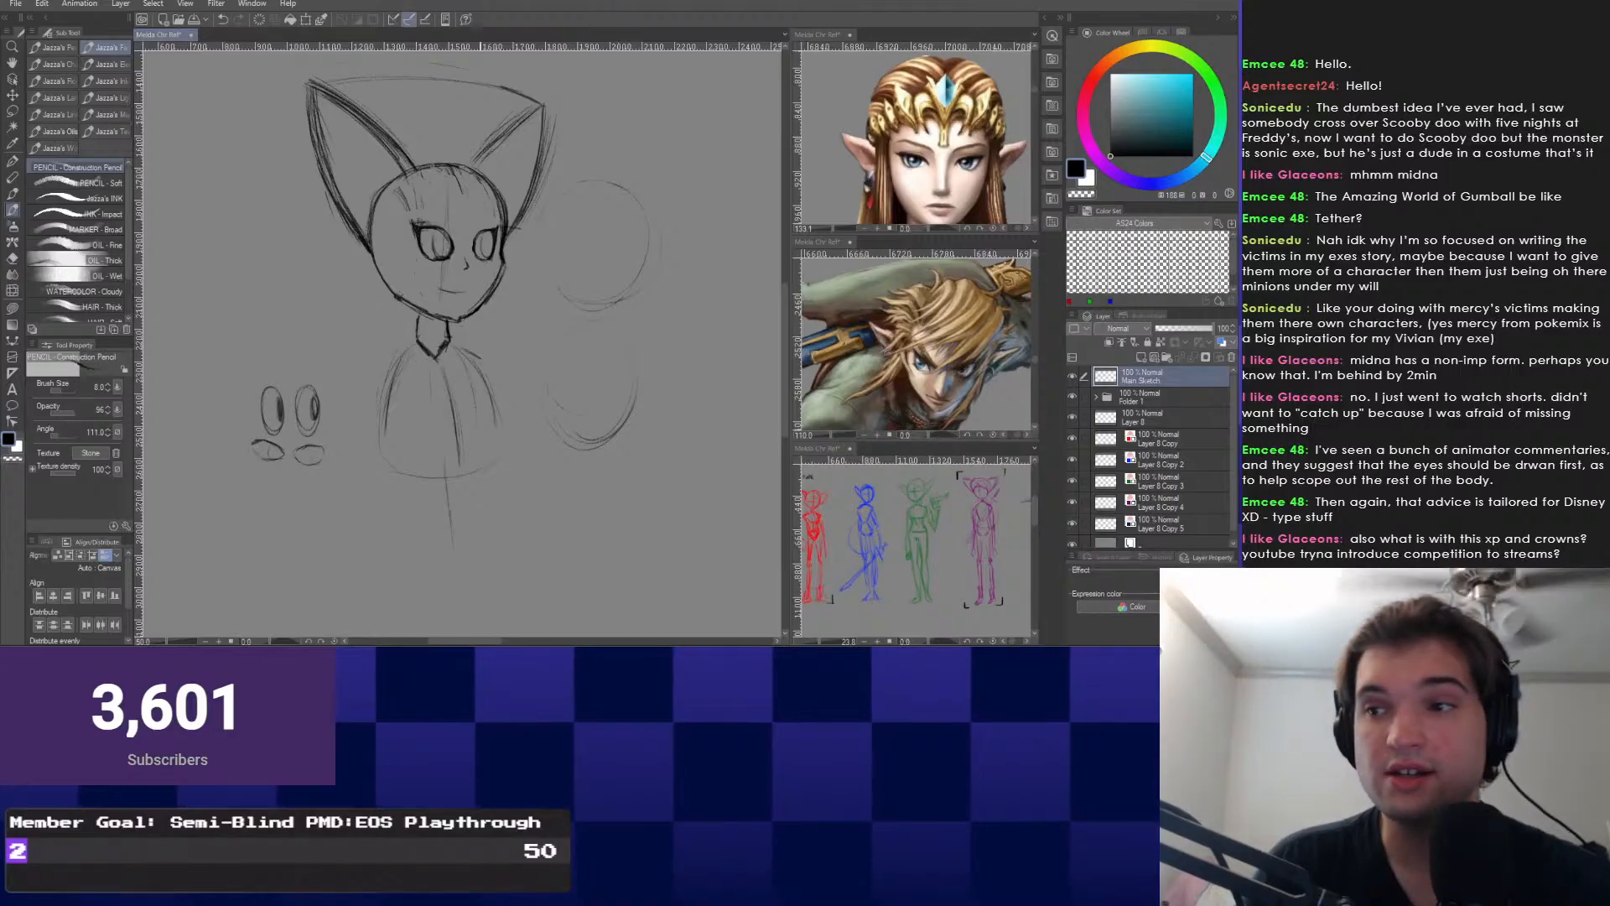
pyautogui.hotkey('ctrl', 'z')
# Sketch faint ovals lower on the right, then undo them.
pyautogui.scroll(-2, 452, 294)
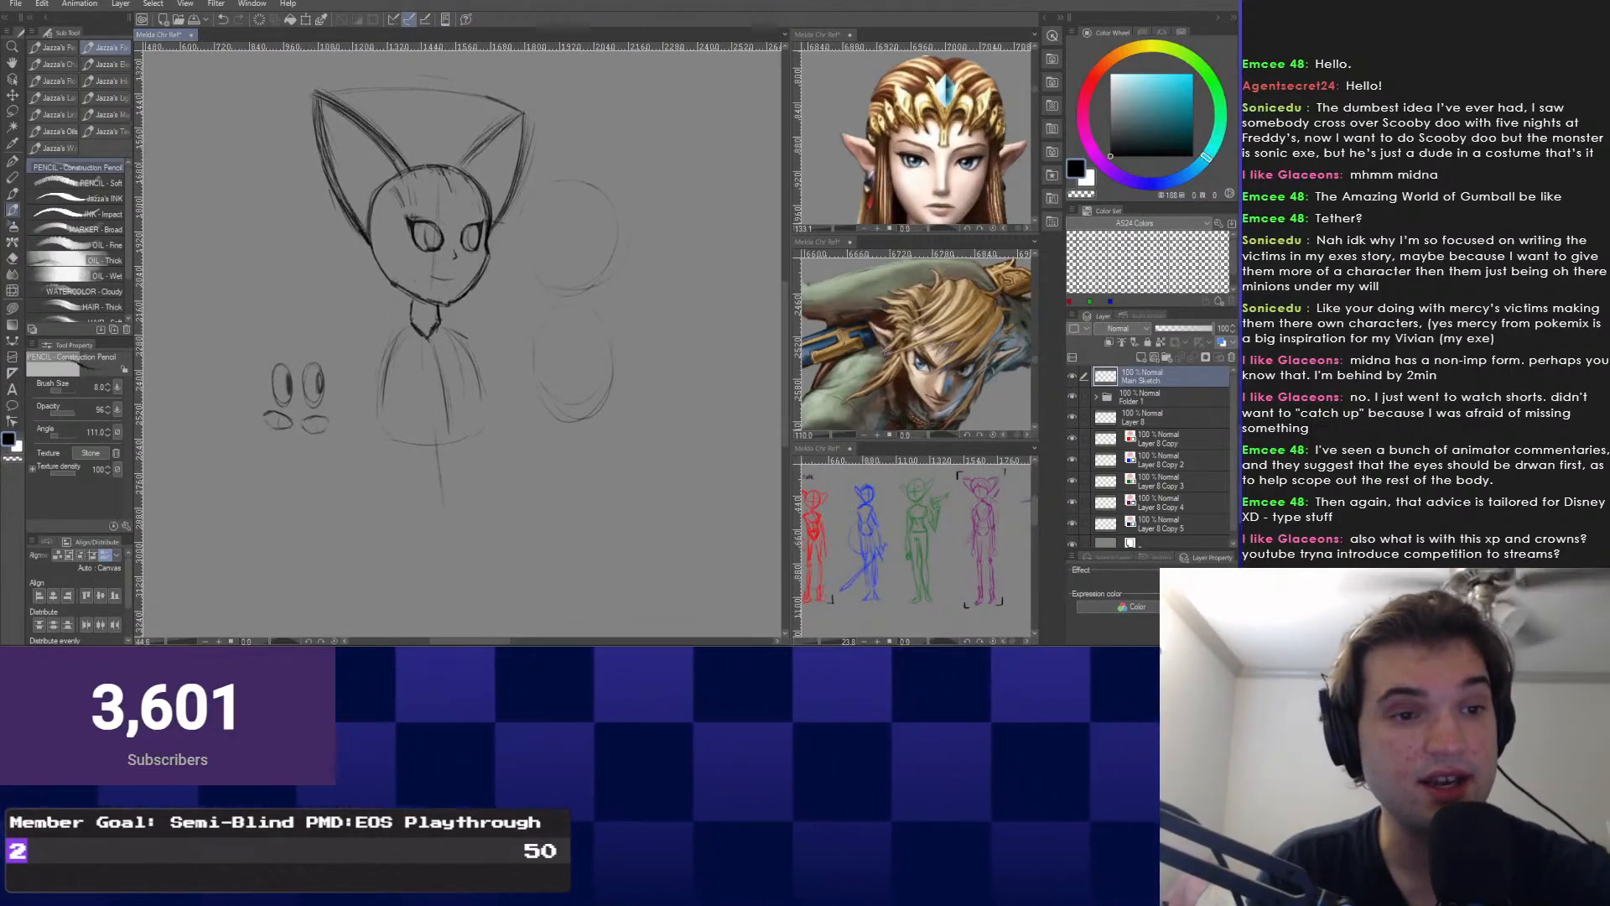
pyautogui.moveTo(584, 431)
pyautogui.mouseDown()
pyautogui.moveTo(582, 539)
pyautogui.moveTo(589, 392)
pyautogui.mouseUp()
pyautogui.moveTo(575, 485); pyautogui.dragTo(629, 495)
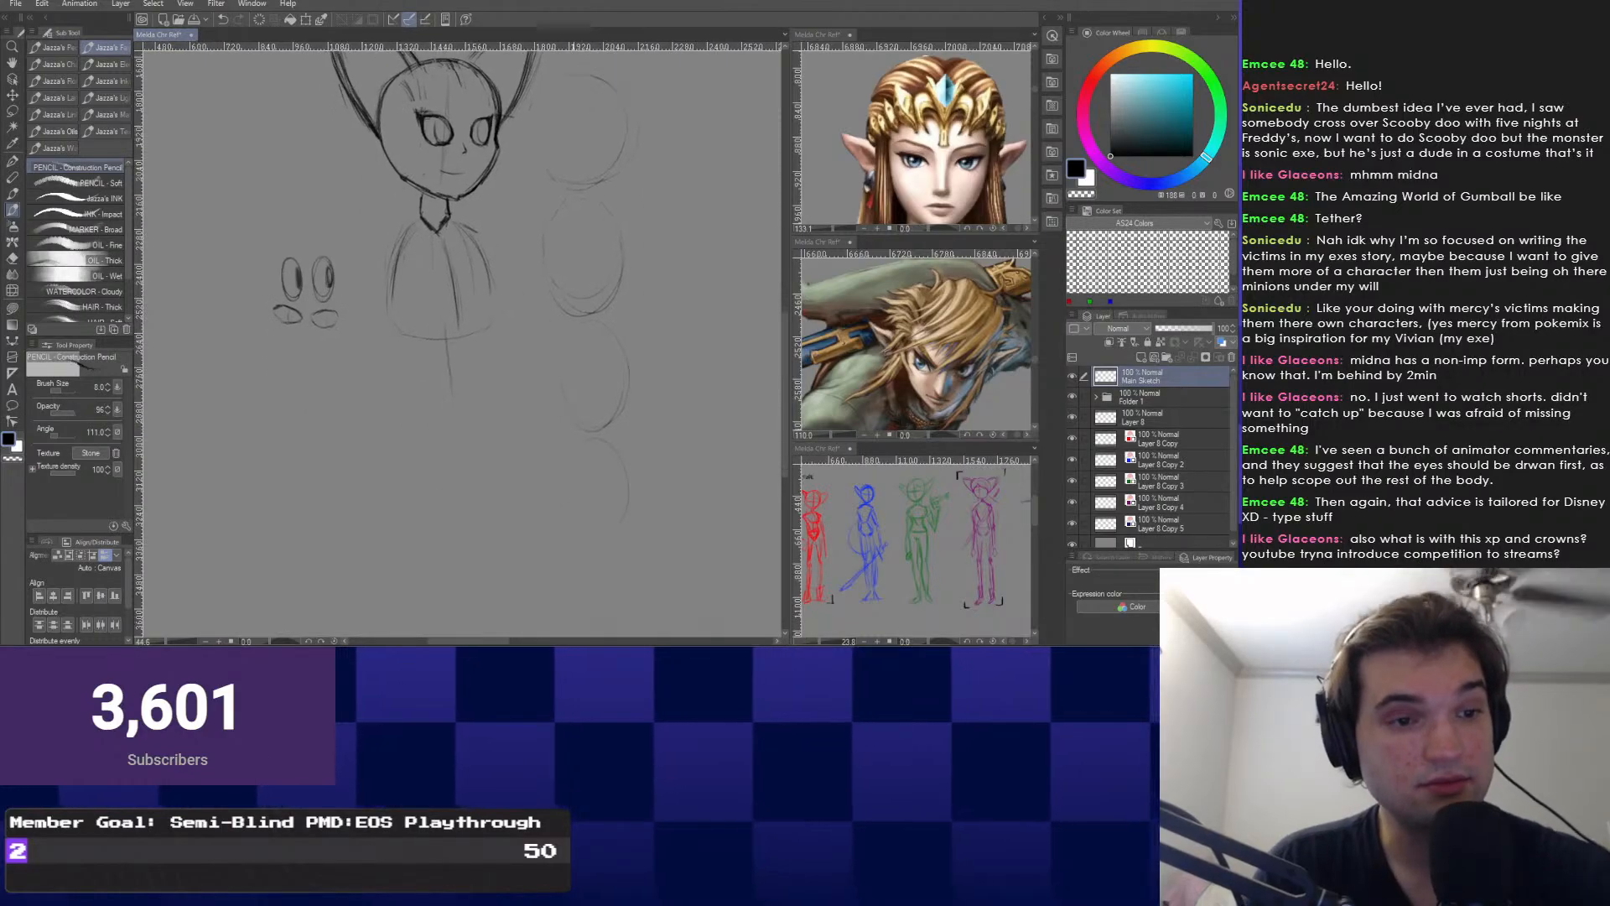
pyautogui.moveTo(513, 391)
pyautogui.mouseDown()
pyautogui.moveTo(467, 361)
pyautogui.moveTo(555, 438)
pyautogui.mouseUp()
pyautogui.hotkey('ctrl', 'z')
pyautogui.hotkey('ctrl', 'z')
pyautogui.scroll(-3, 533, 361)
pyautogui.scroll(-1, 545, 428)
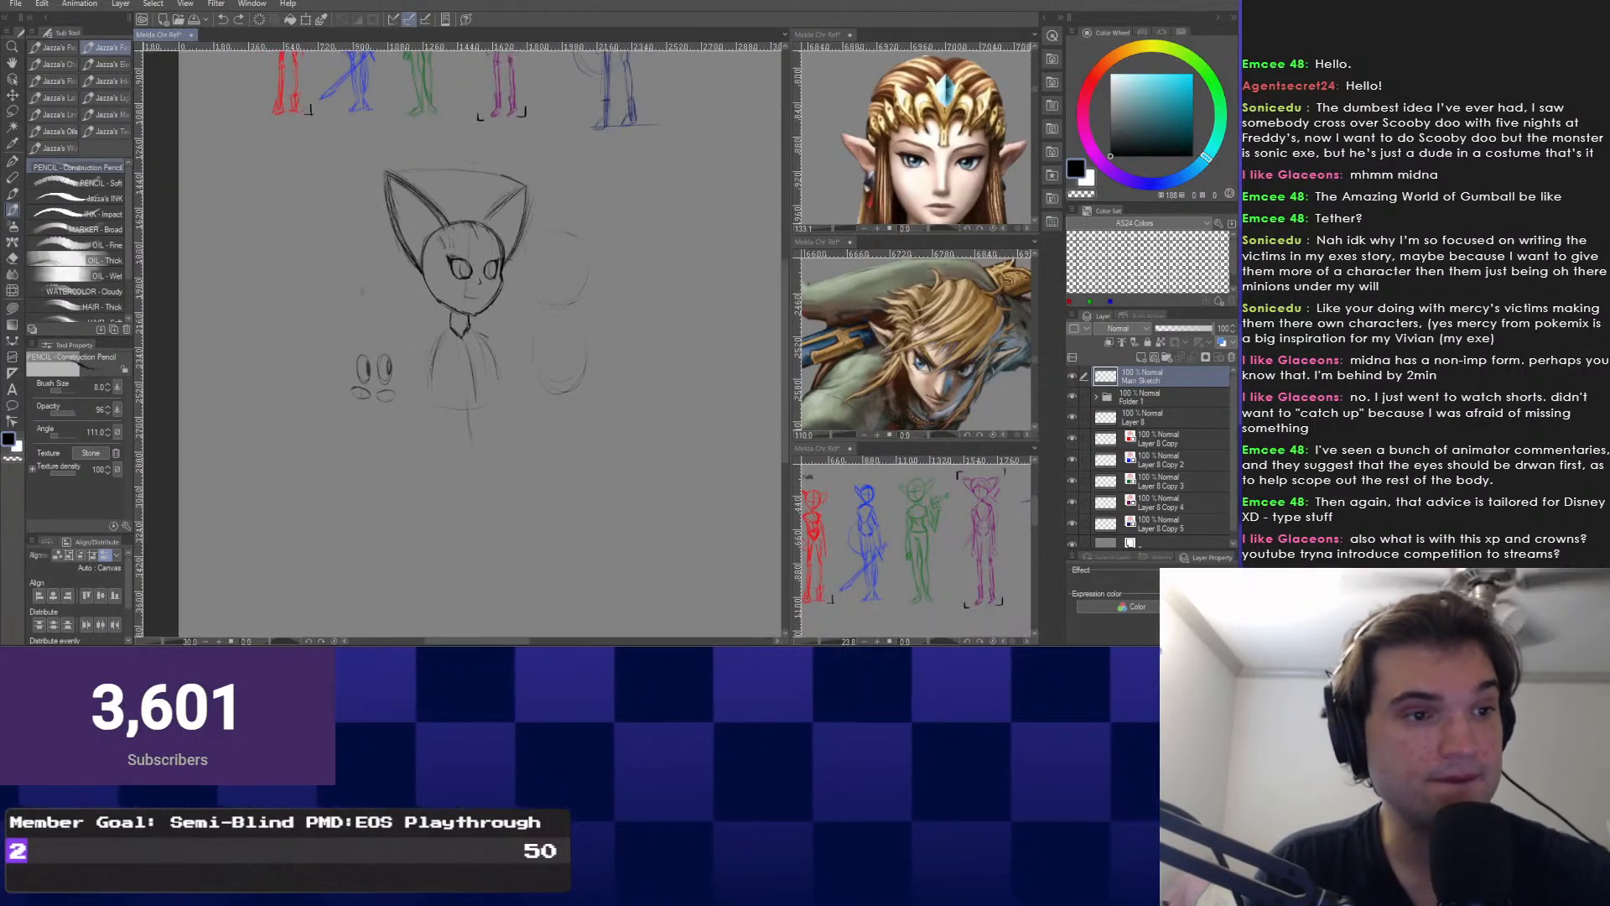
# Scale the whole sketch down to 75% with its top kept fixed.
pyautogui.hotkey('ctrl', 't')
pyautogui.moveTo(474, 467)
pyautogui.mouseDown()
pyautogui.moveTo(473, 346)
pyautogui.moveTo(474, 388)
pyautogui.mouseUp()
pyautogui.press('Return')
pyautogui.scroll(2, 482, 241)
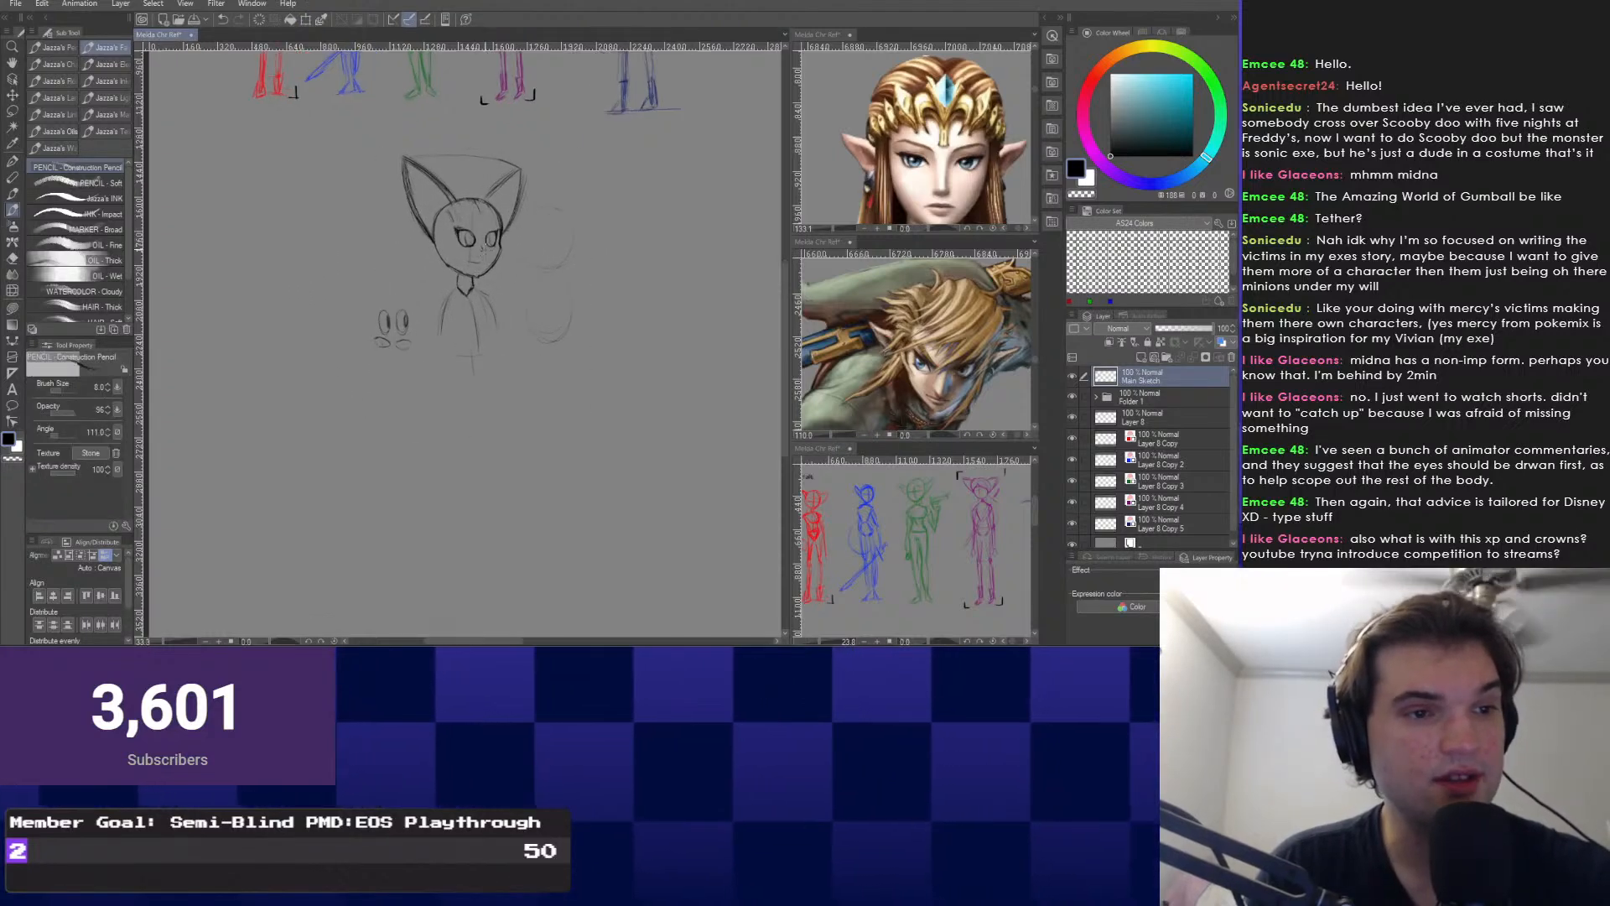
pyautogui.scroll(1, 541, 289)
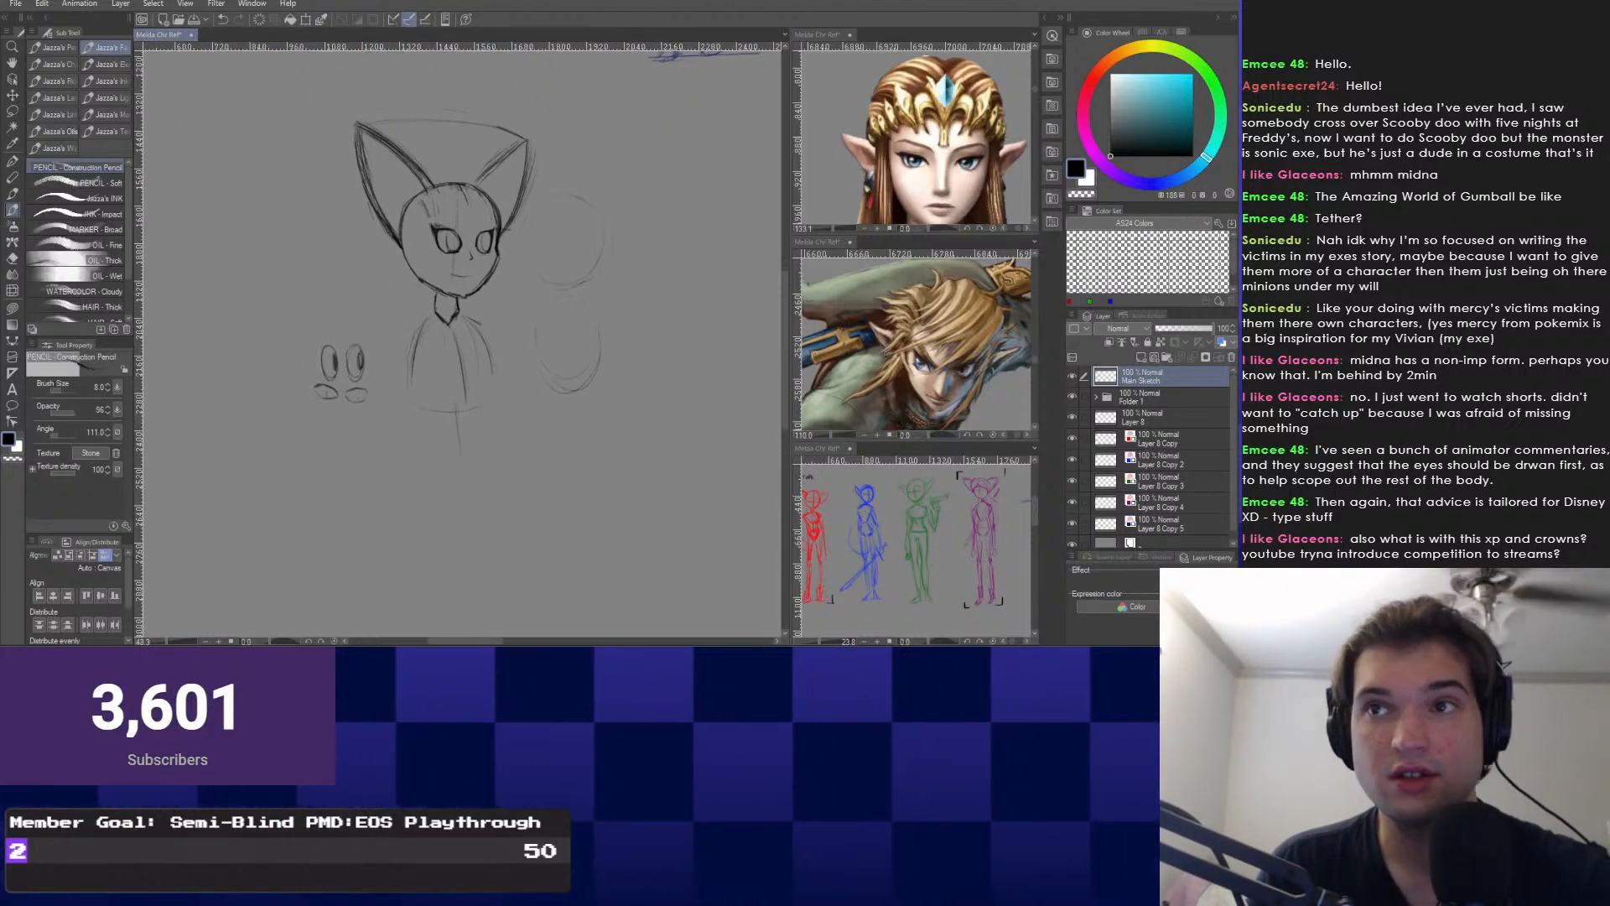
pyautogui.hotkey('ctrl', 'z')
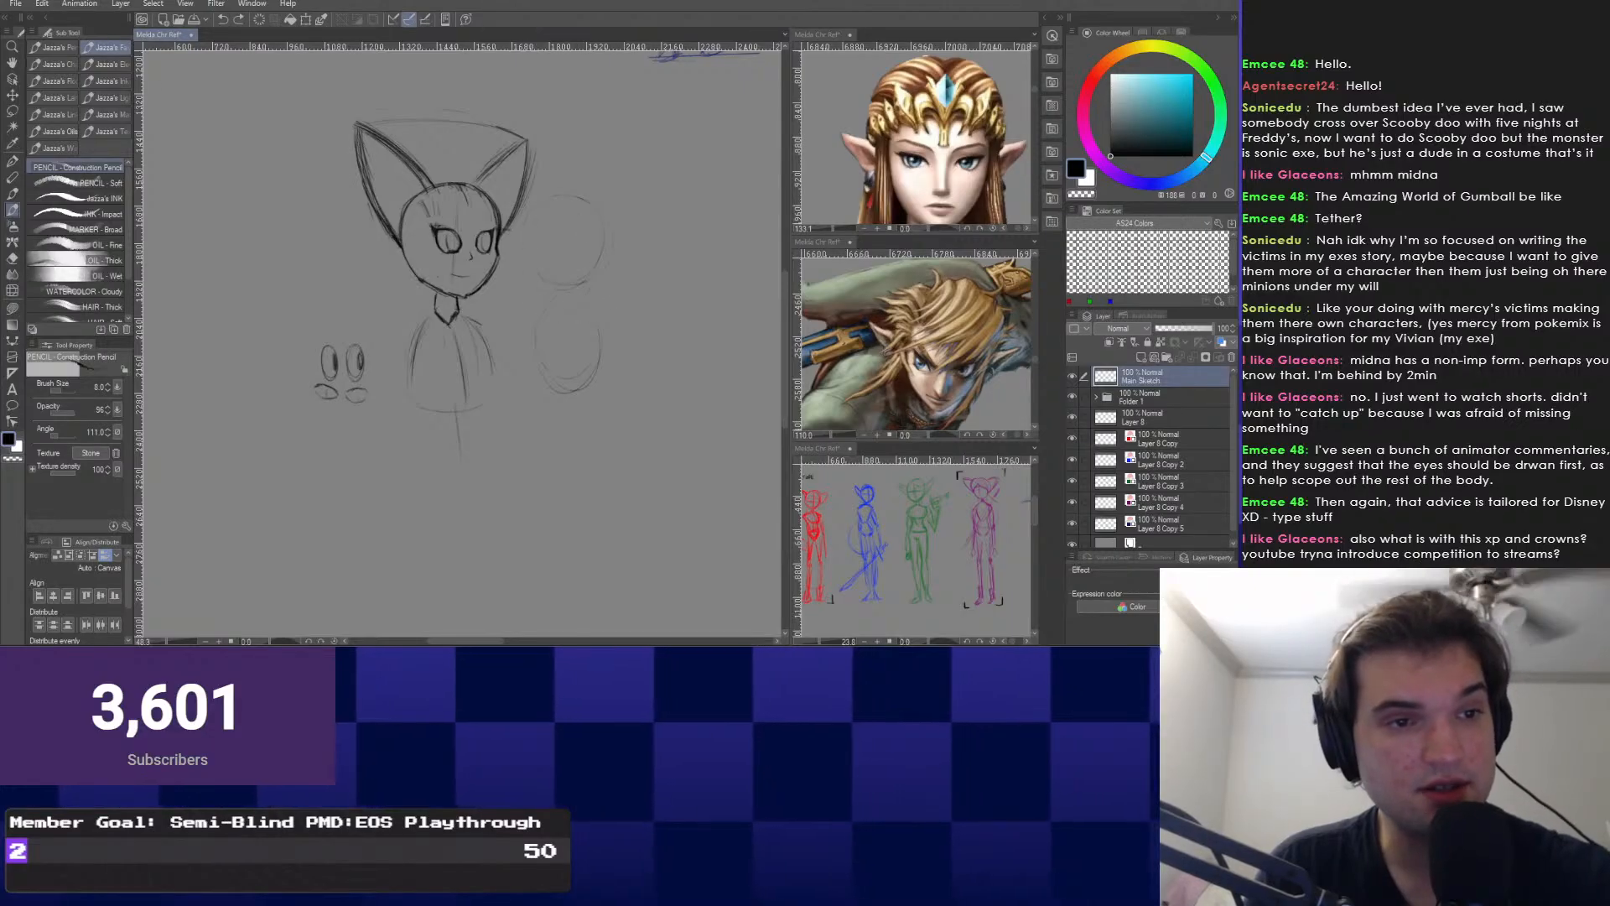
pyautogui.moveTo(541, 289)
pyautogui.mouseDown()
pyautogui.moveTo(541, 274)
pyautogui.moveTo(532, 357)
pyautogui.moveTo(610, 340)
pyautogui.mouseUp()
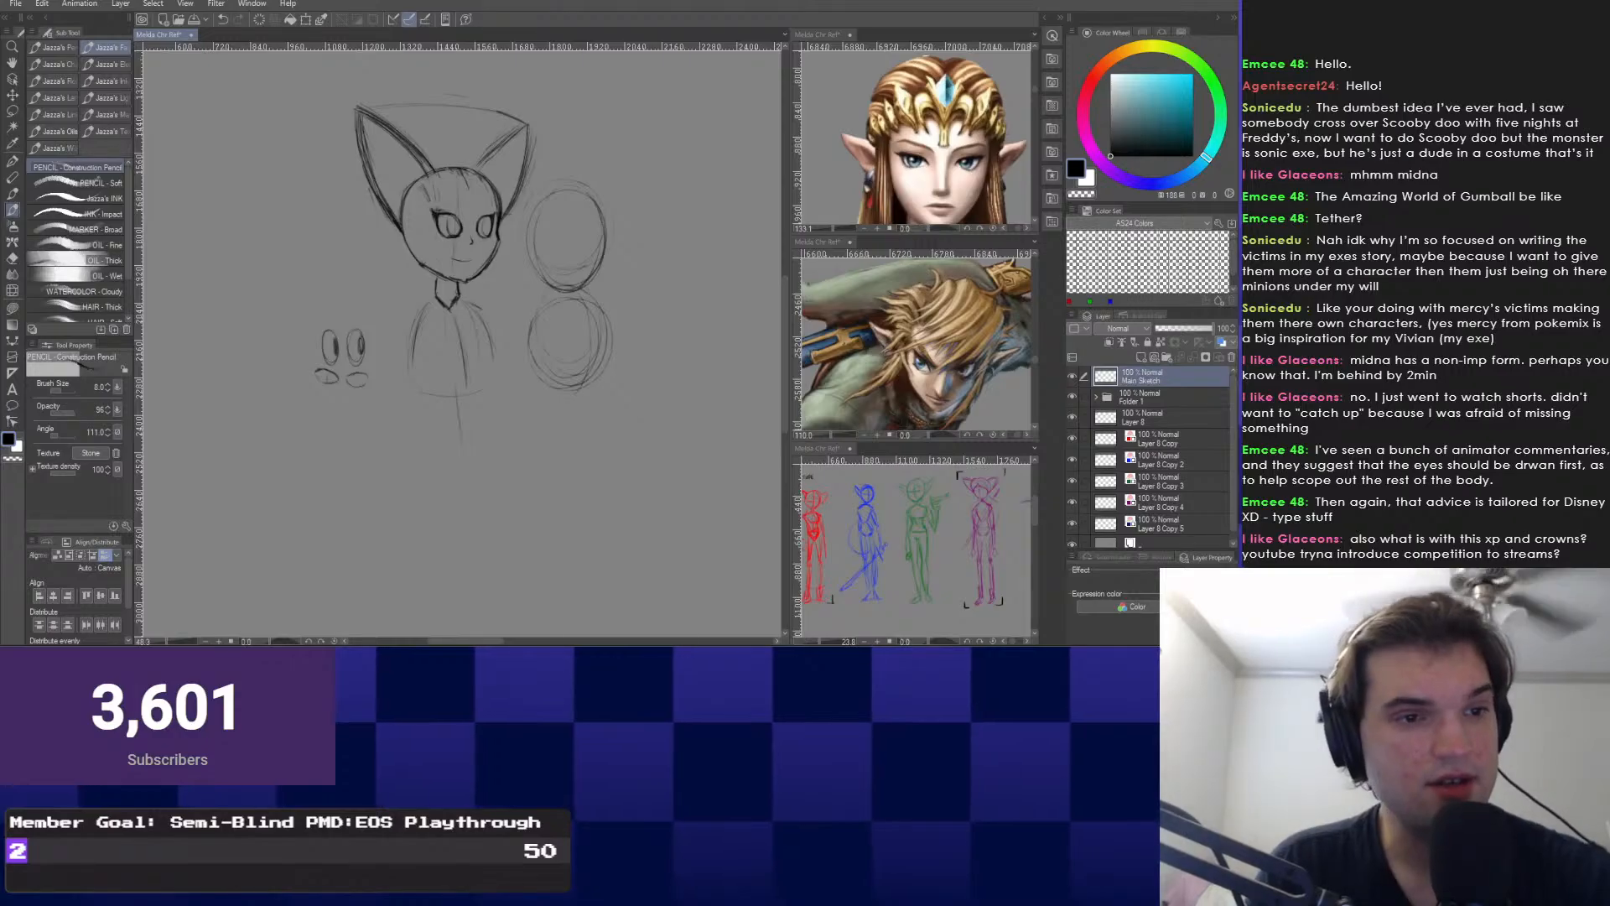
# Lasso and delete the old ovals right of the figure.
pyautogui.rightClick(516, 279)
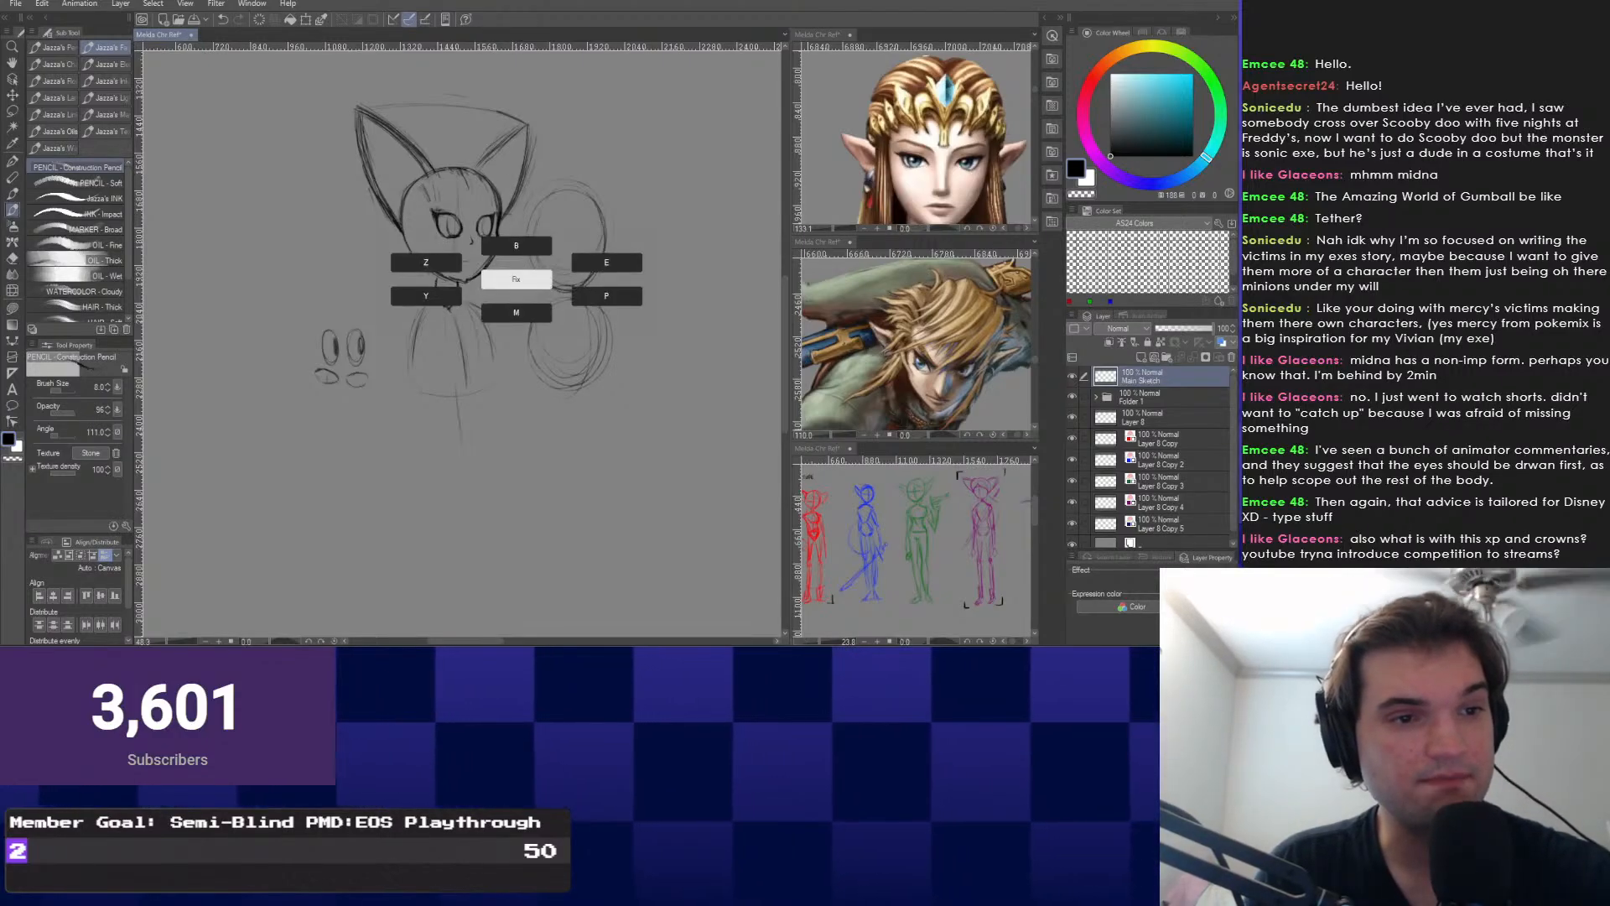
pyautogui.click(516, 313)
pyautogui.moveTo(537, 178)
pyautogui.mouseDown()
pyautogui.moveTo(639, 352)
pyautogui.moveTo(522, 251)
pyautogui.mouseUp()
pyautogui.press('Delete')
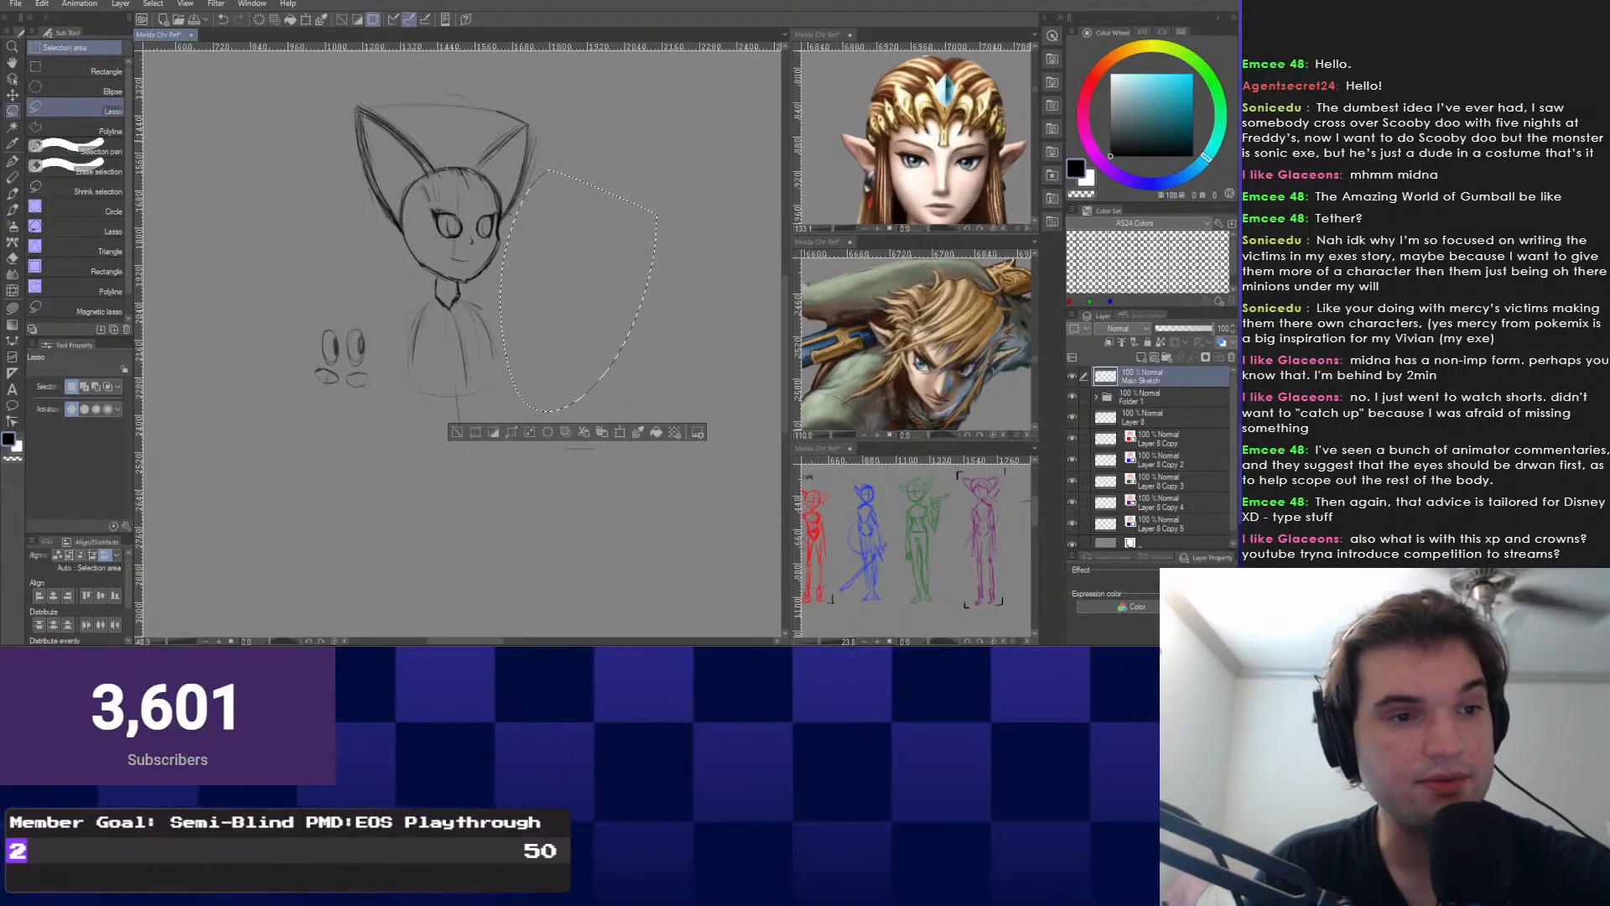
pyautogui.hotkey('ctrl', 'd')
pyautogui.rightClick(306, 300)
pyautogui.click(305, 267)
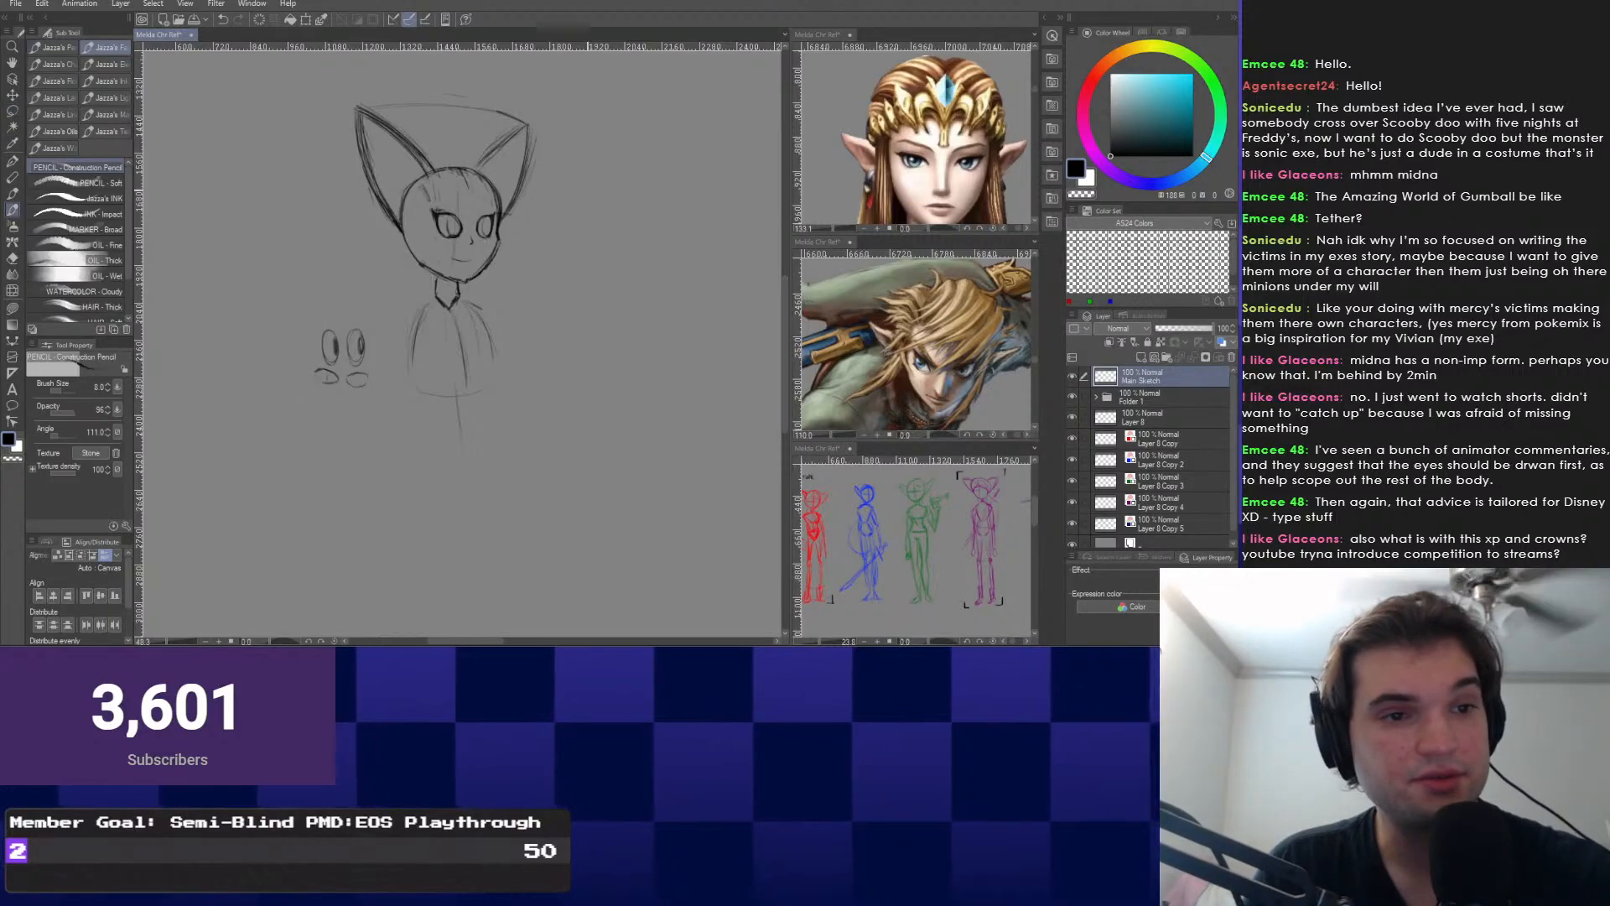
# Draw a column of stacked ovals beside the head with rough ground lines beneath.
pyautogui.moveTo(557, 187)
pyautogui.mouseDown()
pyautogui.moveTo(580, 279)
pyautogui.moveTo(556, 286)
pyautogui.moveTo(574, 376)
pyautogui.mouseUp()
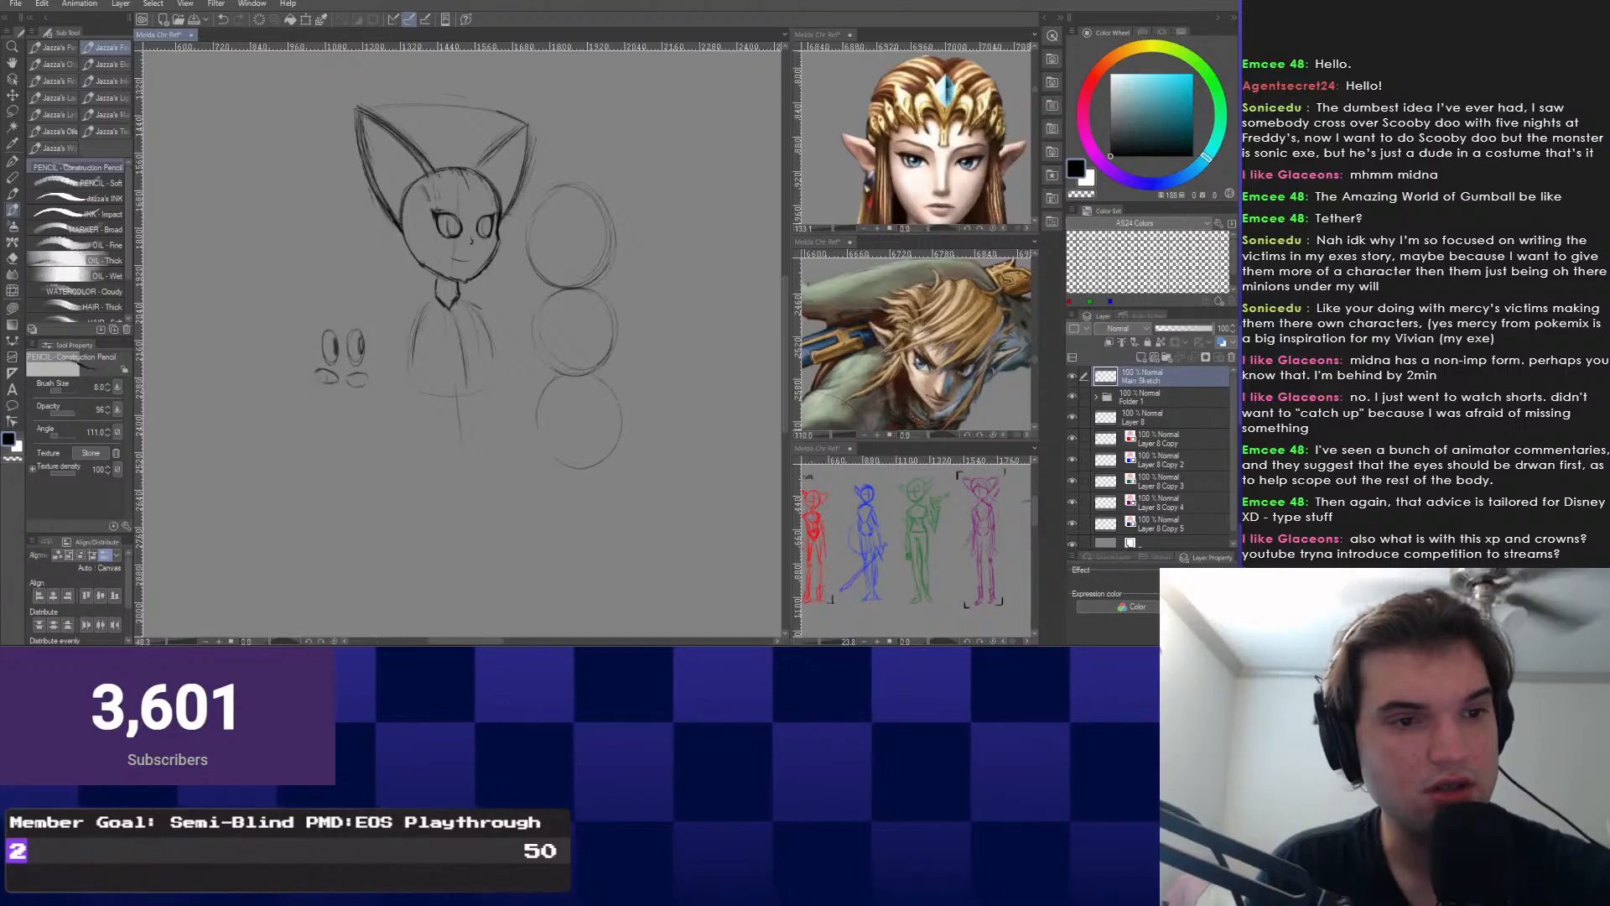
pyautogui.moveTo(598, 467); pyautogui.dragTo(582, 385)
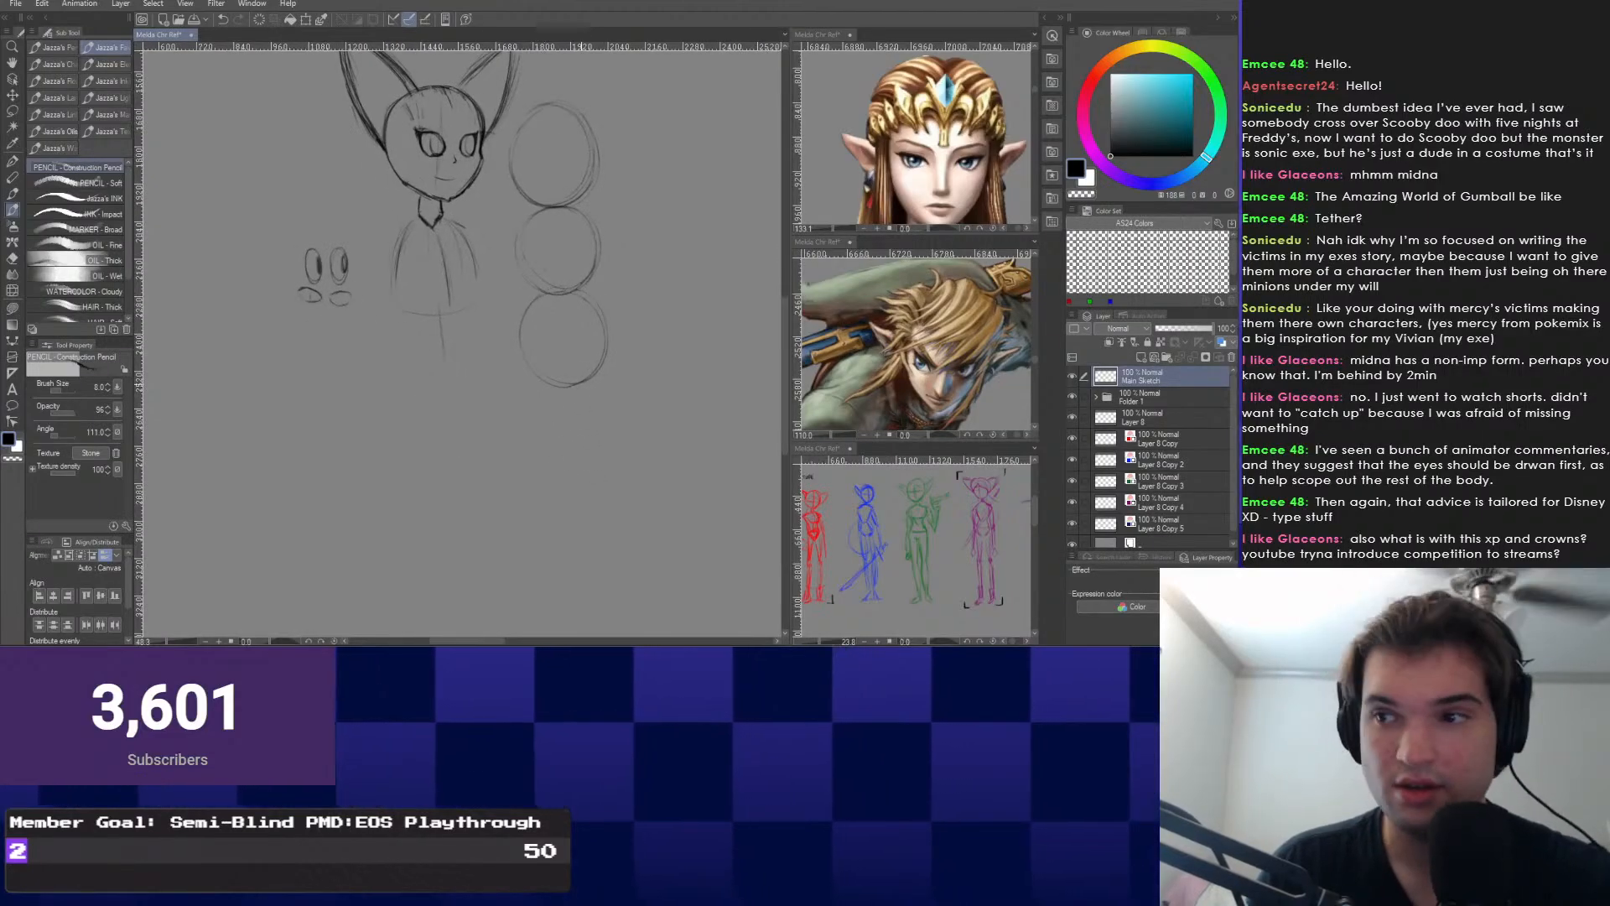
pyautogui.moveTo(606, 471)
pyautogui.mouseDown()
pyautogui.moveTo(547, 493)
pyautogui.moveTo(582, 394)
pyautogui.moveTo(551, 476)
pyautogui.moveTo(599, 524)
pyautogui.moveTo(590, 458)
pyautogui.moveTo(565, 547)
pyautogui.mouseUp()
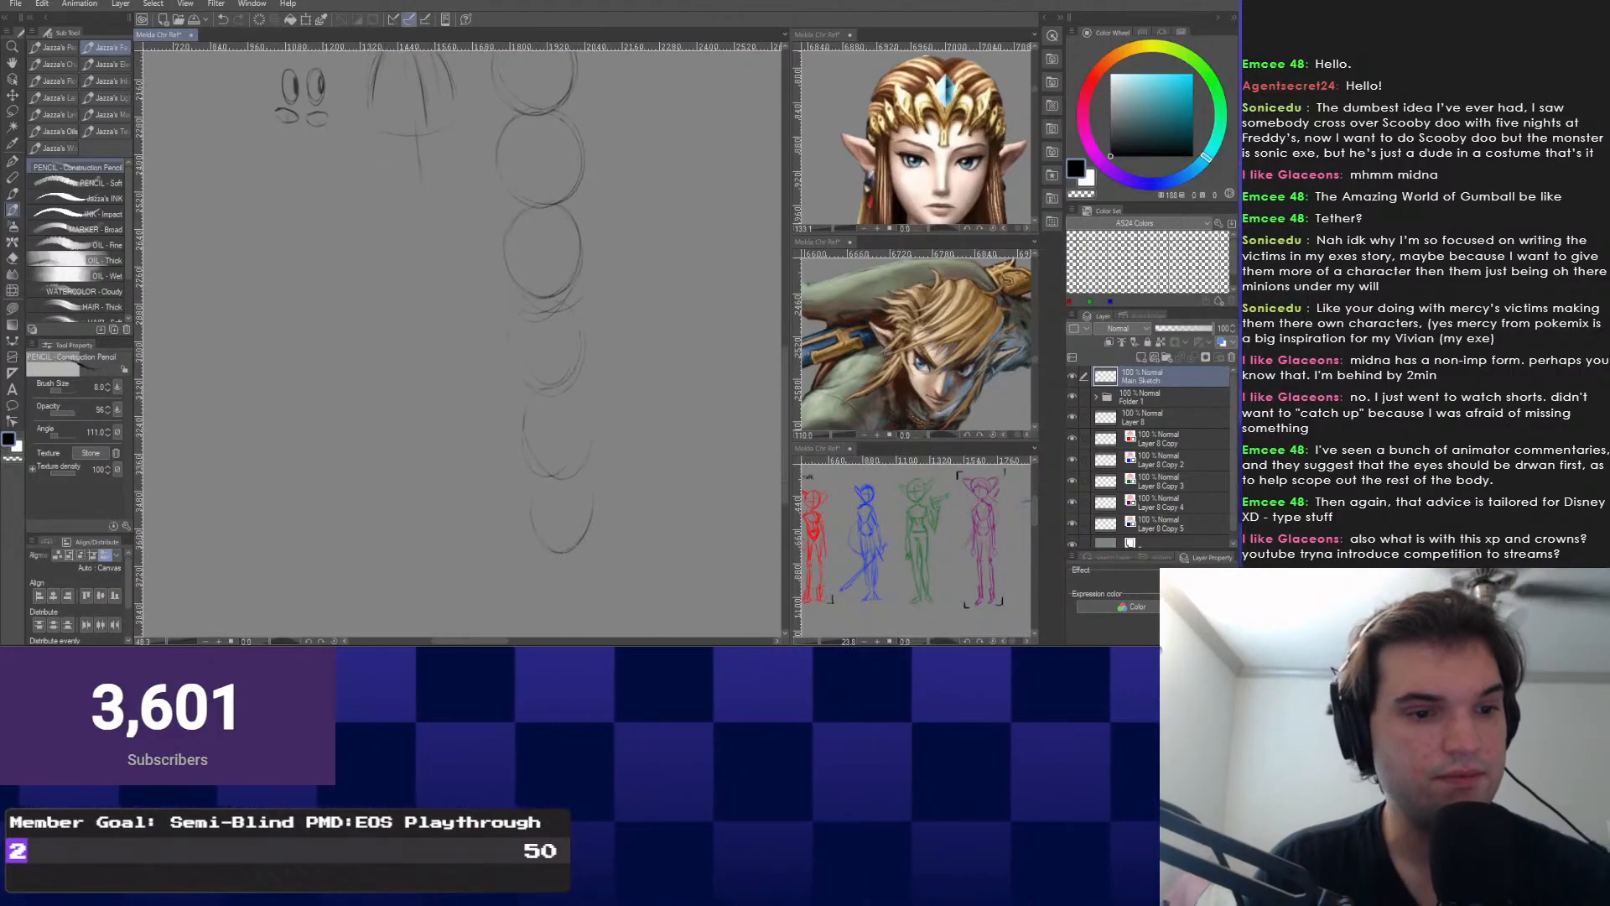
pyautogui.moveTo(342, 551); pyautogui.dragTo(589, 552)
pyautogui.scroll(-2, 512, 554)
pyautogui.moveTo(345, 289)
pyautogui.mouseDown()
pyautogui.moveTo(403, 372)
pyautogui.moveTo(449, 300)
pyautogui.mouseUp()
# Draw a long guide line at the left, redrawing it straighter and longer.
pyautogui.scroll(-2, 419, 352)
pyautogui.moveTo(594, 208); pyautogui.dragTo(615, 482)
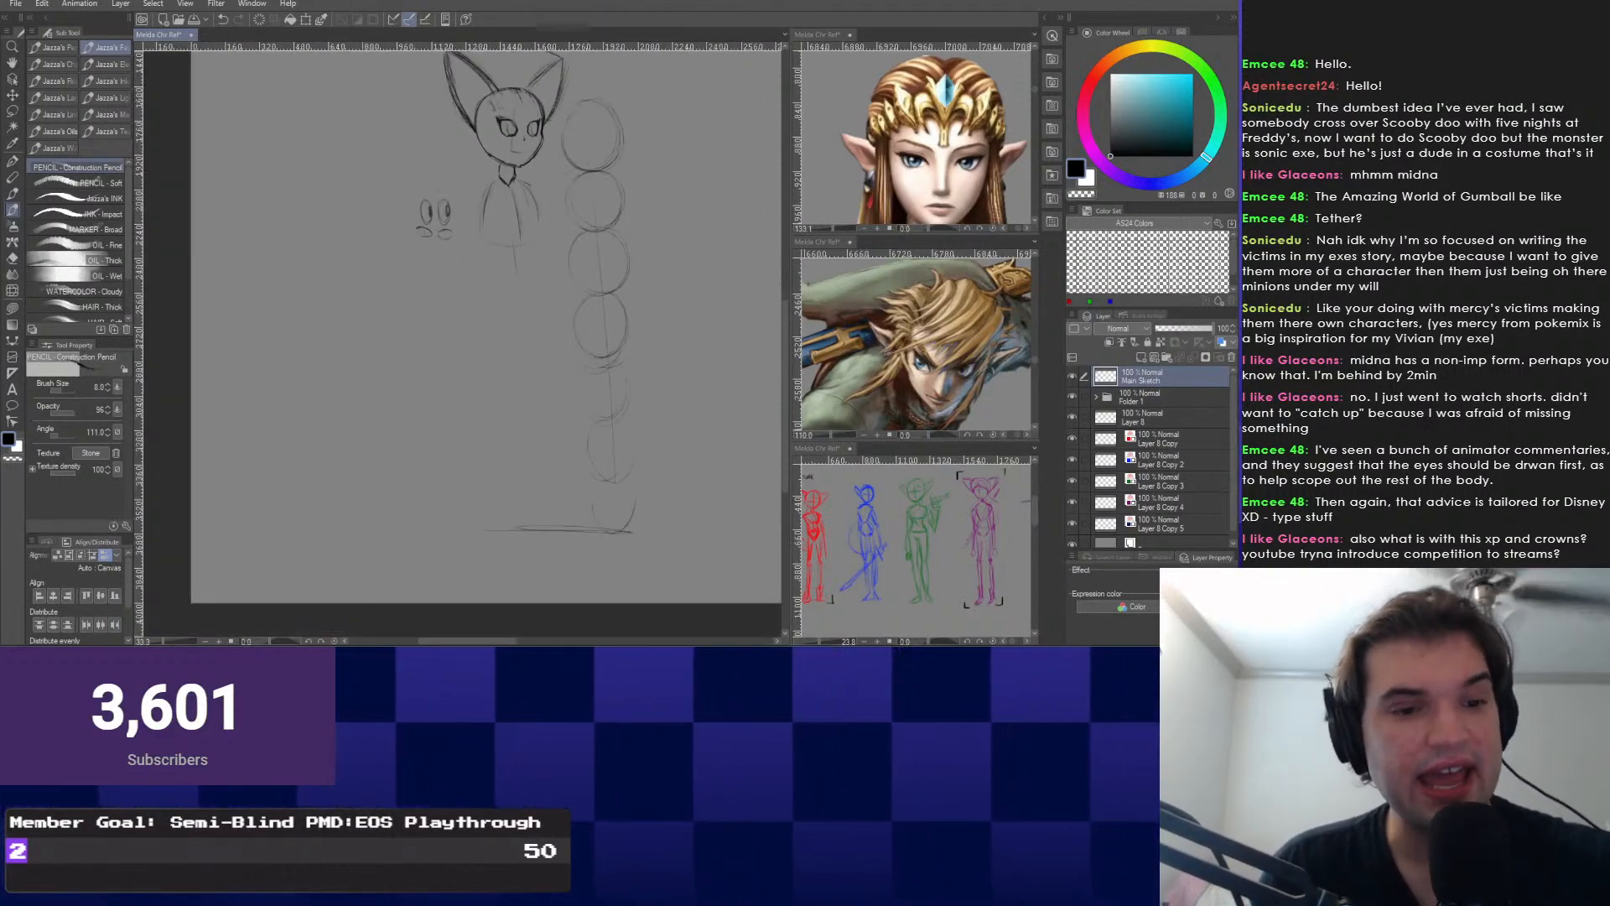
pyautogui.moveTo(504, 336); pyautogui.dragTo(501, 329)
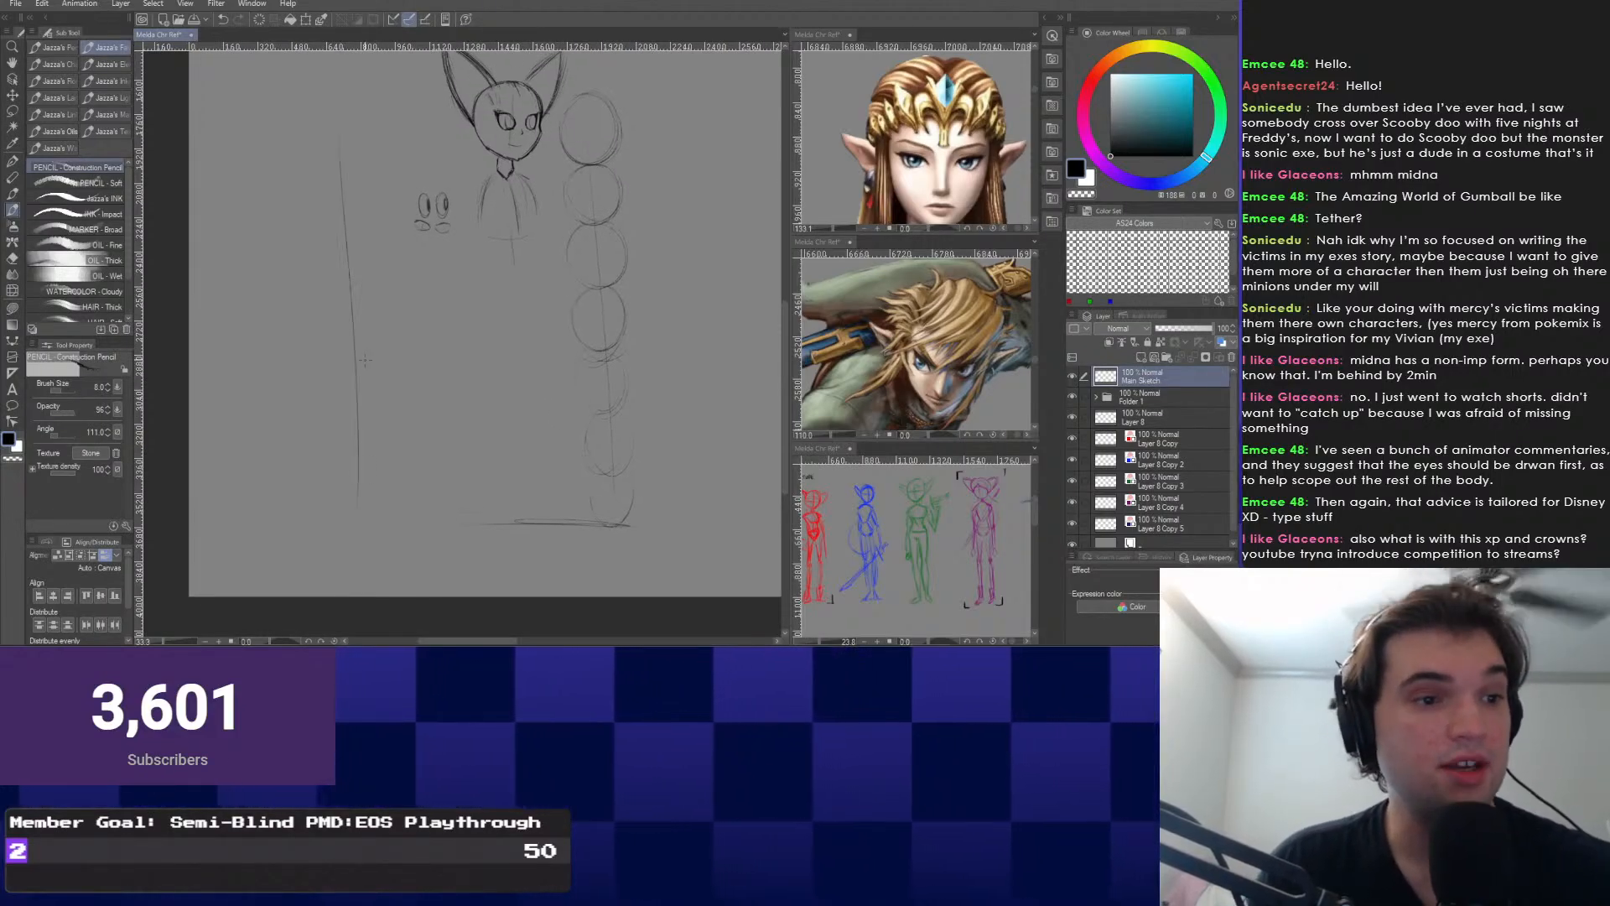
pyautogui.hotkey('ctrl', 'z')
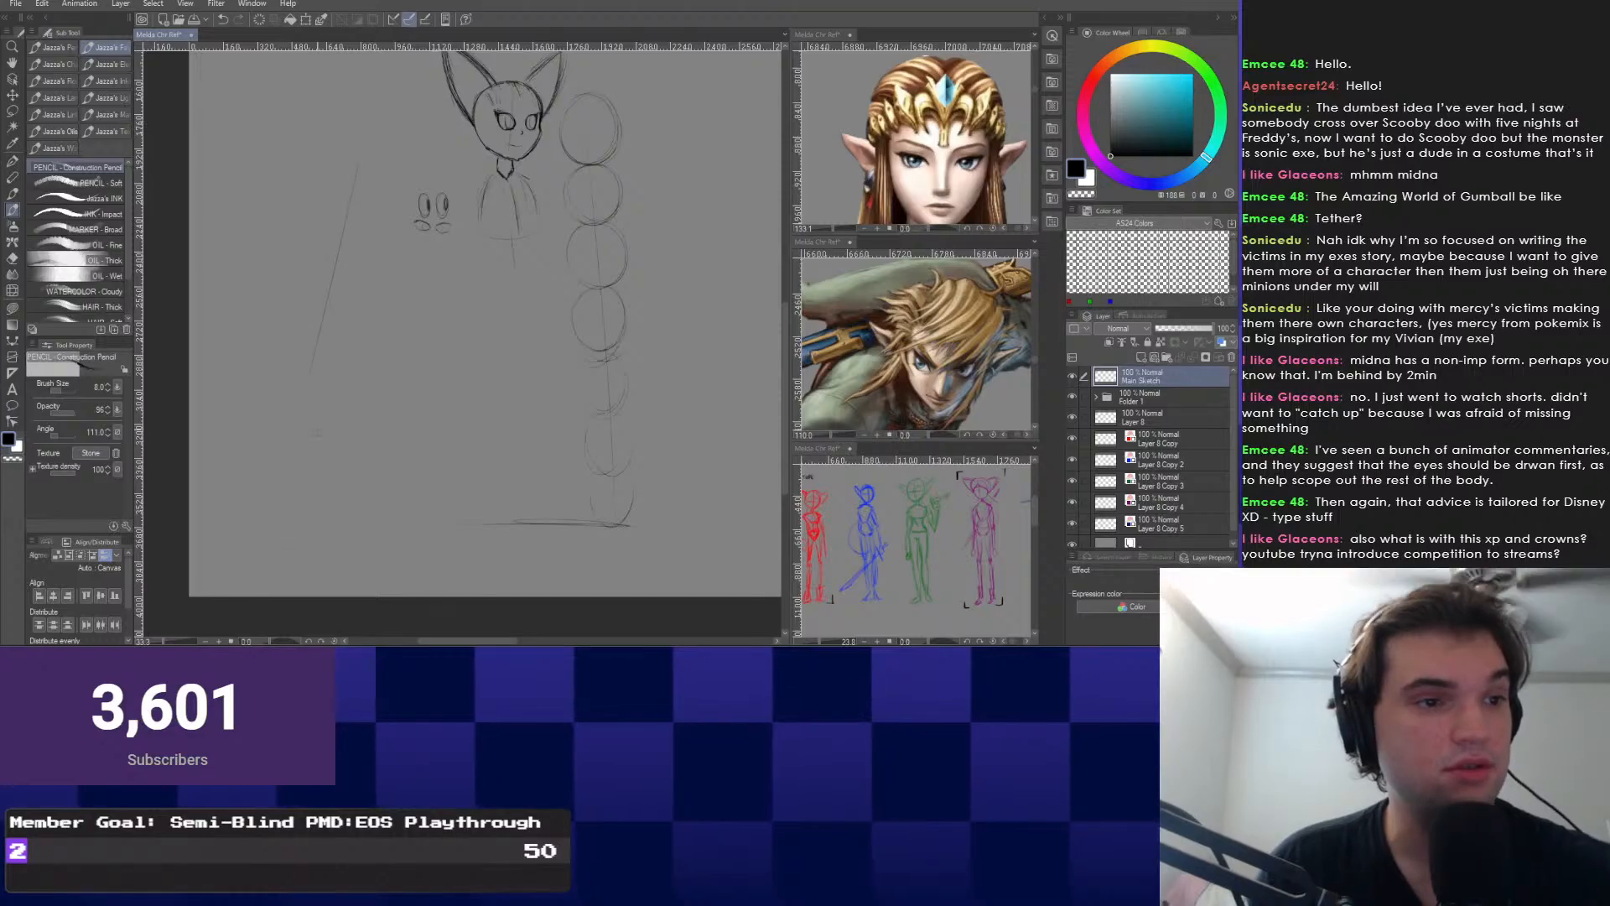
pyautogui.hotkey('ctrl', 'z')
pyautogui.moveTo(339, 109); pyautogui.dragTo(407, 429)
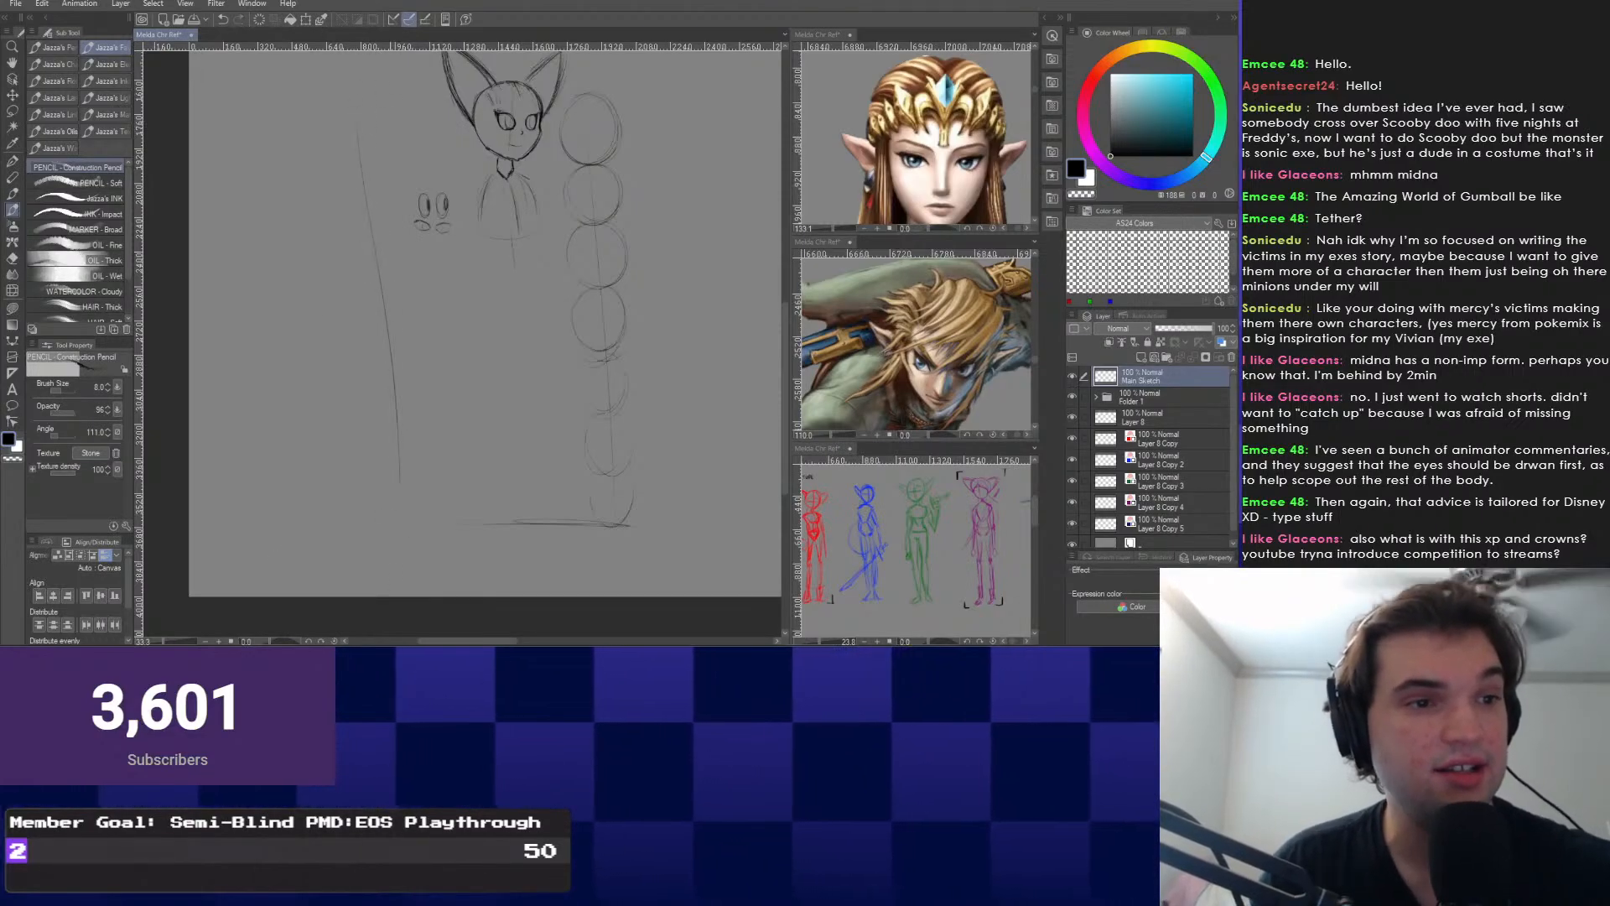
pyautogui.moveTo(351, 235); pyautogui.dragTo(262, 231)
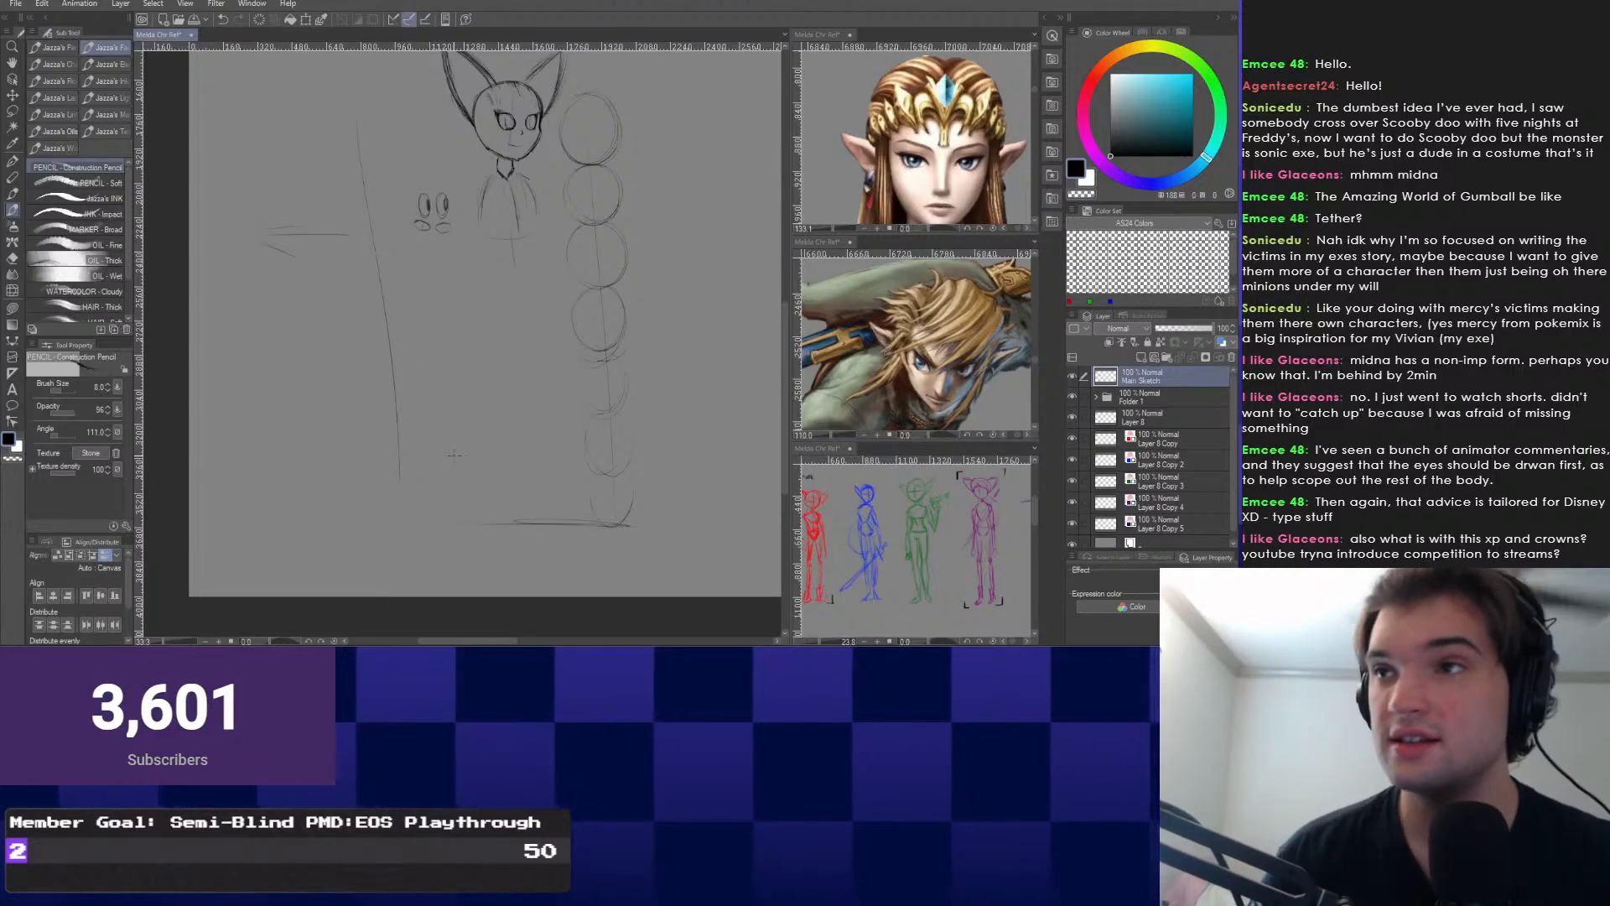
pyautogui.hotkey('ctrl', 'z')
pyautogui.moveTo(226, 344); pyautogui.dragTo(308, 409)
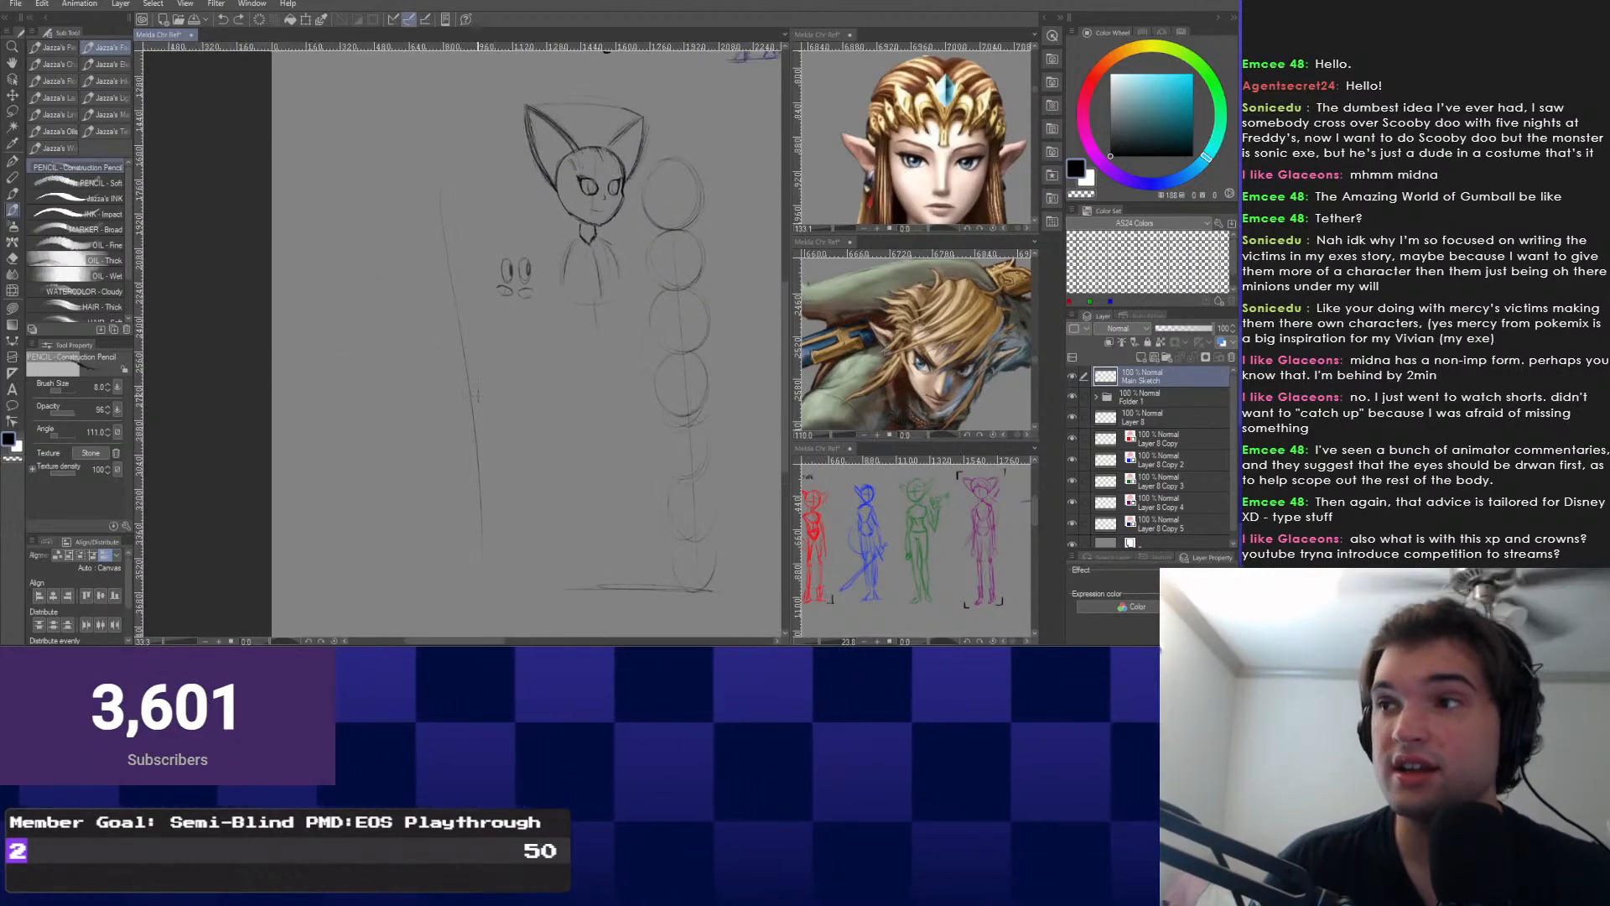
# With the G-Pen, draw several long slanted lines and a small arrow left of the figure.
pyautogui.rightClick(361, 444)
pyautogui.click(451, 461)
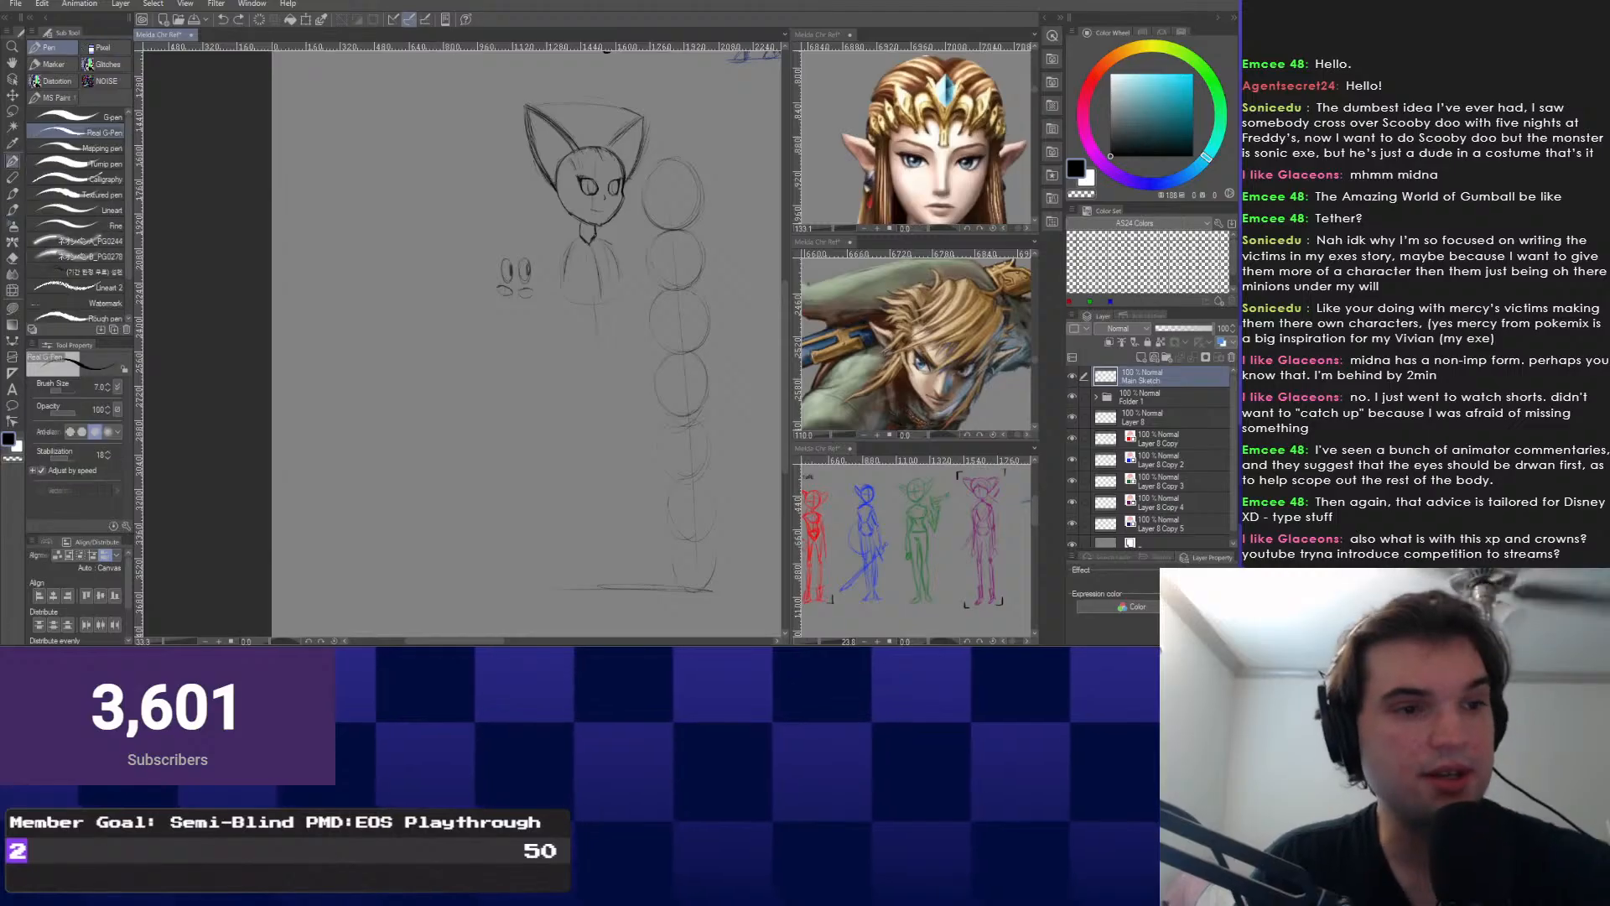
pyautogui.moveTo(410, 322); pyautogui.dragTo(434, 555)
pyautogui.moveTo(399, 132); pyautogui.dragTo(448, 545)
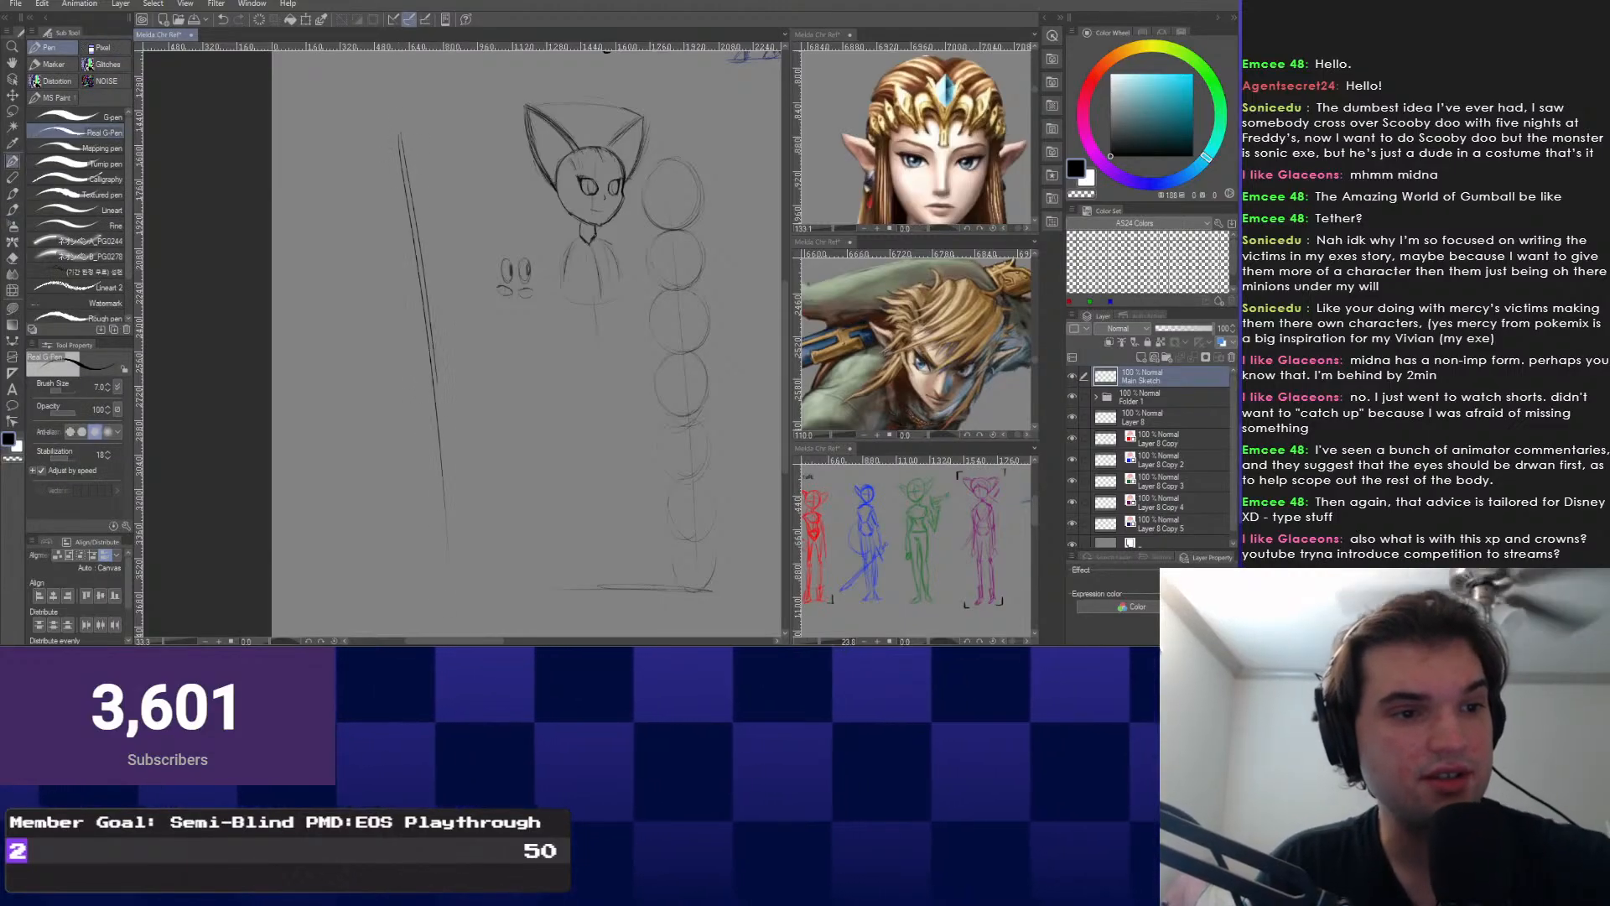
pyautogui.moveTo(400, 121); pyautogui.dragTo(460, 545)
pyautogui.moveTo(404, 159); pyautogui.dragTo(475, 581)
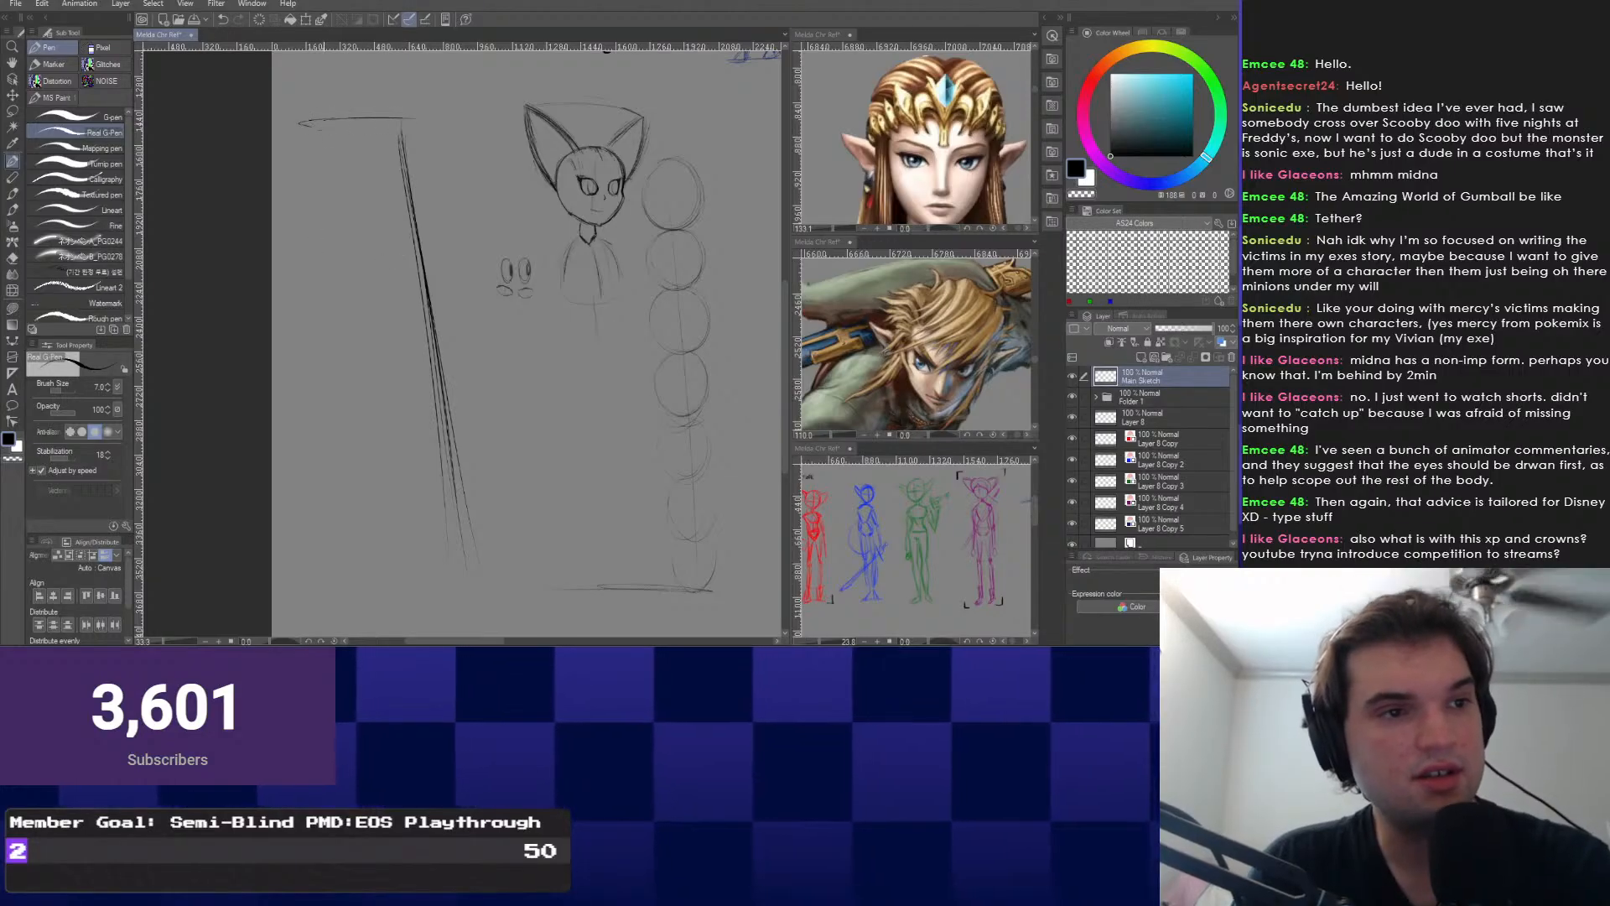
pyautogui.moveTo(324, 120); pyautogui.dragTo(438, 118)
pyautogui.hotkey('ctrl', 'z')
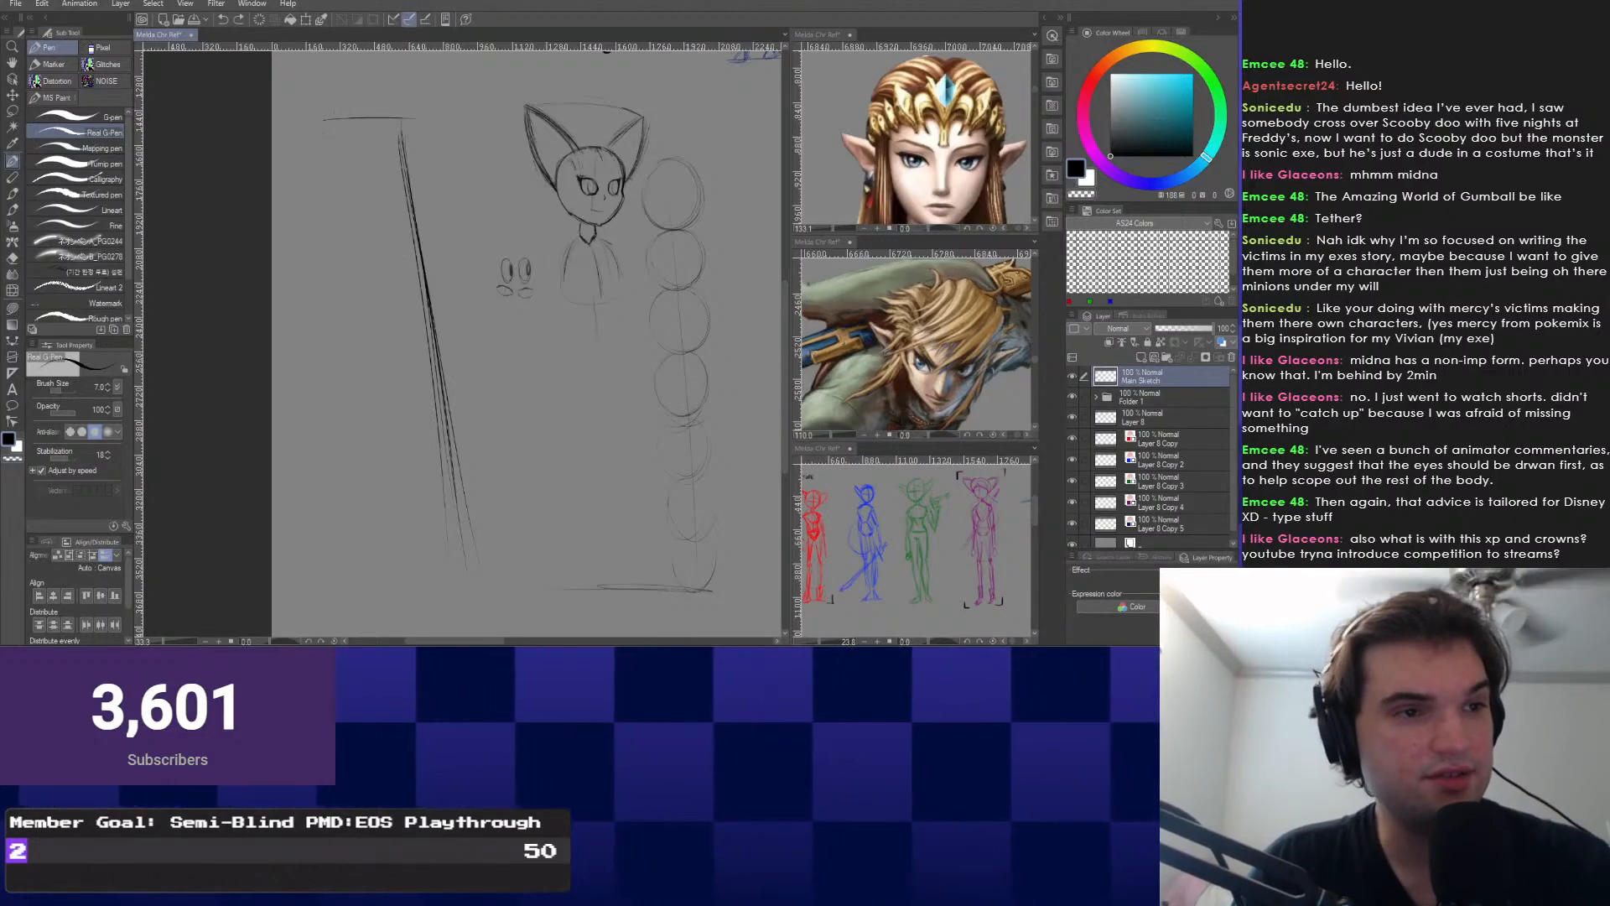
pyautogui.moveTo(324, 120); pyautogui.dragTo(327, 133)
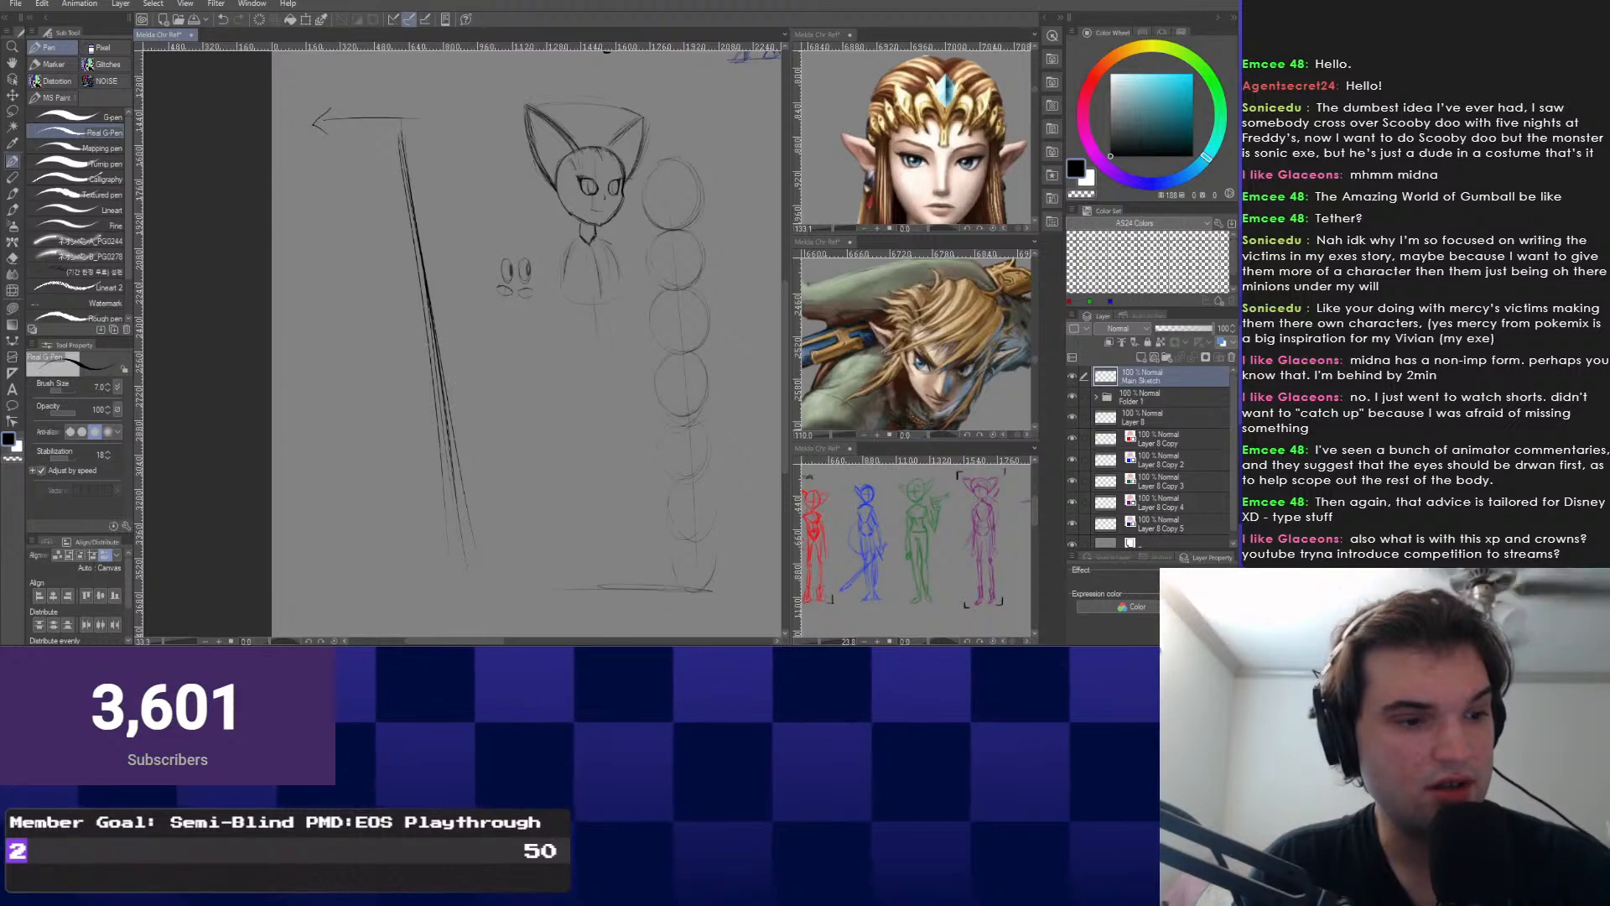
# Tilt the canvas view 15 degrees and add another long diagonal line beside the figure.
pyautogui.press('^')
pyautogui.press('^')
pyautogui.moveTo(503, 335); pyautogui.dragTo(491, 350)
pyautogui.press('-')
pyautogui.press('-')
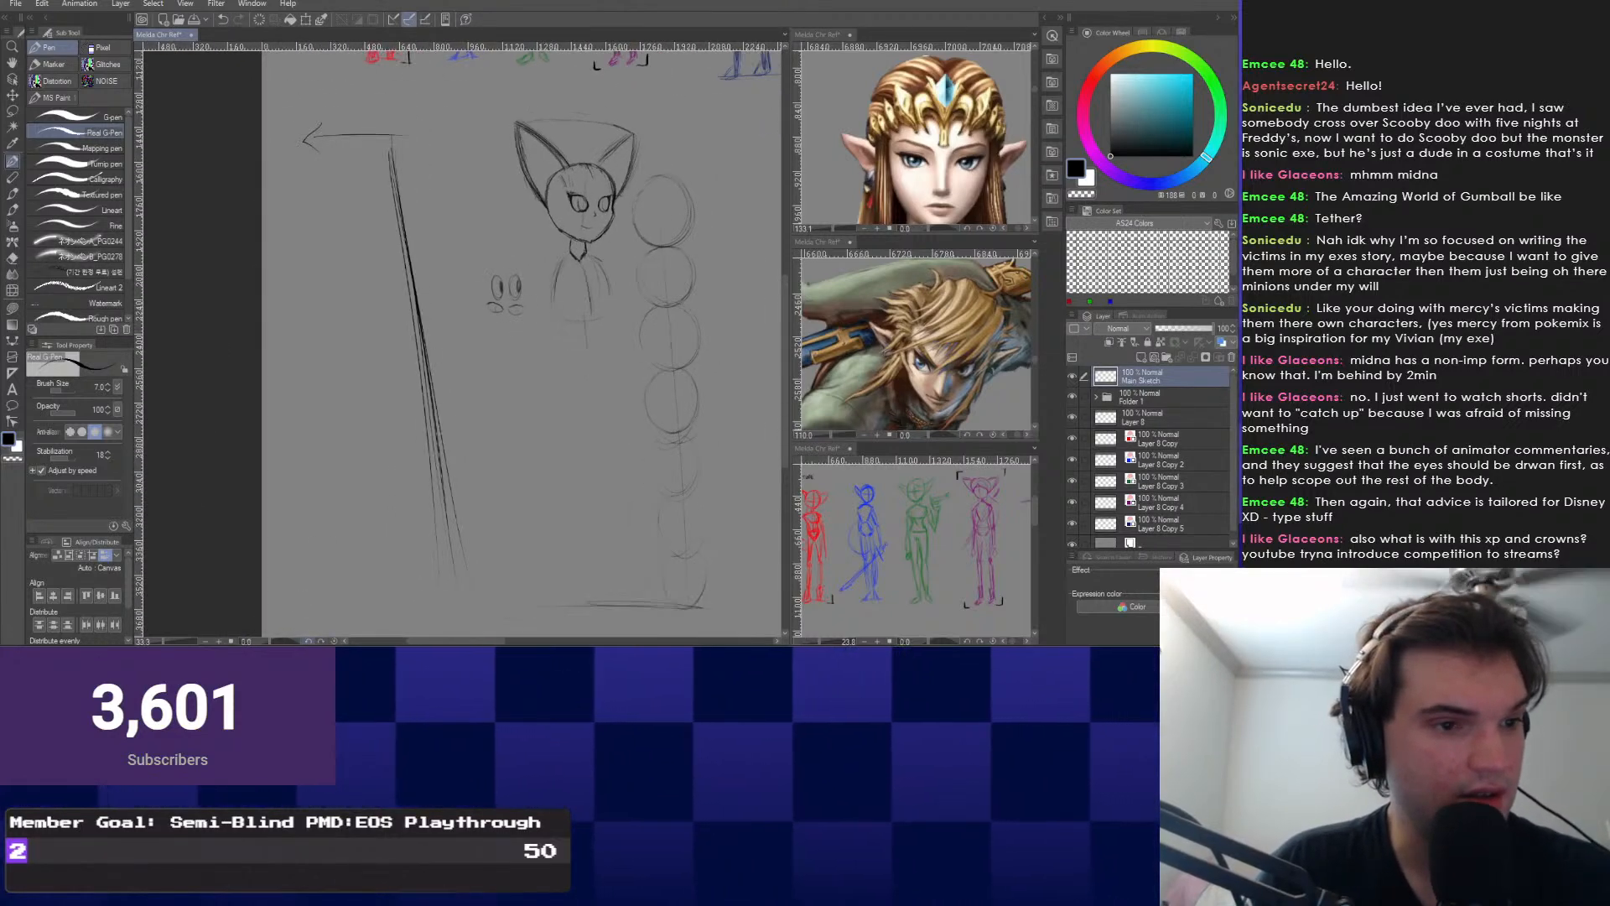
pyautogui.press('-')
pyautogui.press('-')
pyautogui.press('-')
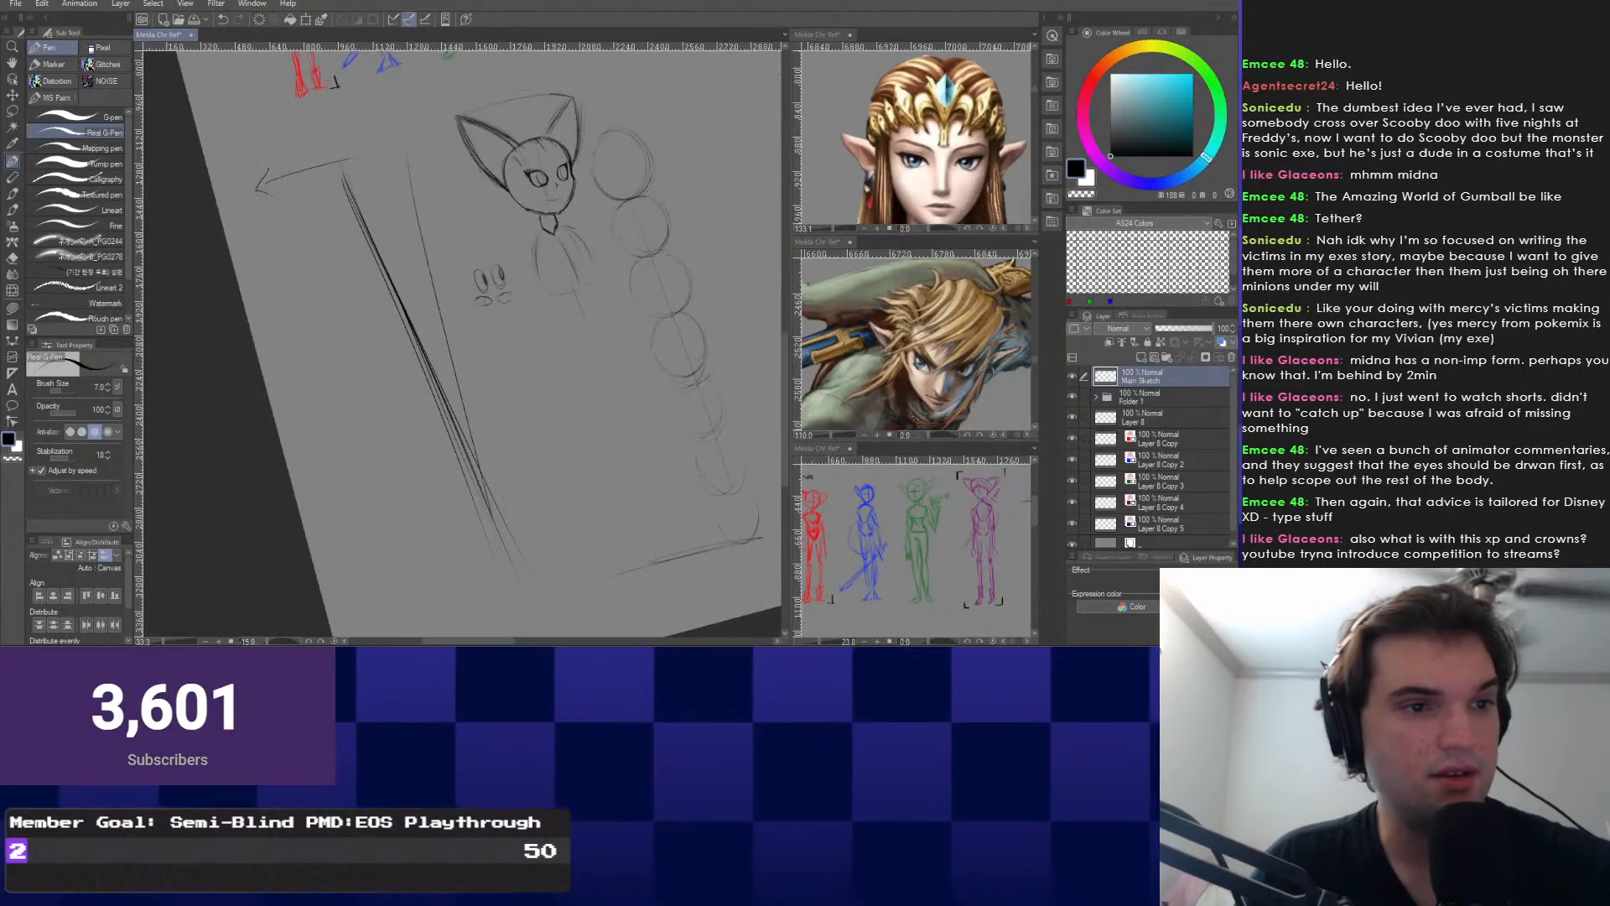
pyautogui.moveTo(401, 161)
pyautogui.mouseDown()
pyautogui.moveTo(518, 616)
pyautogui.moveTo(510, 583)
pyautogui.mouseUp()
pyautogui.press('^')
pyautogui.press('^')
pyautogui.press('^')
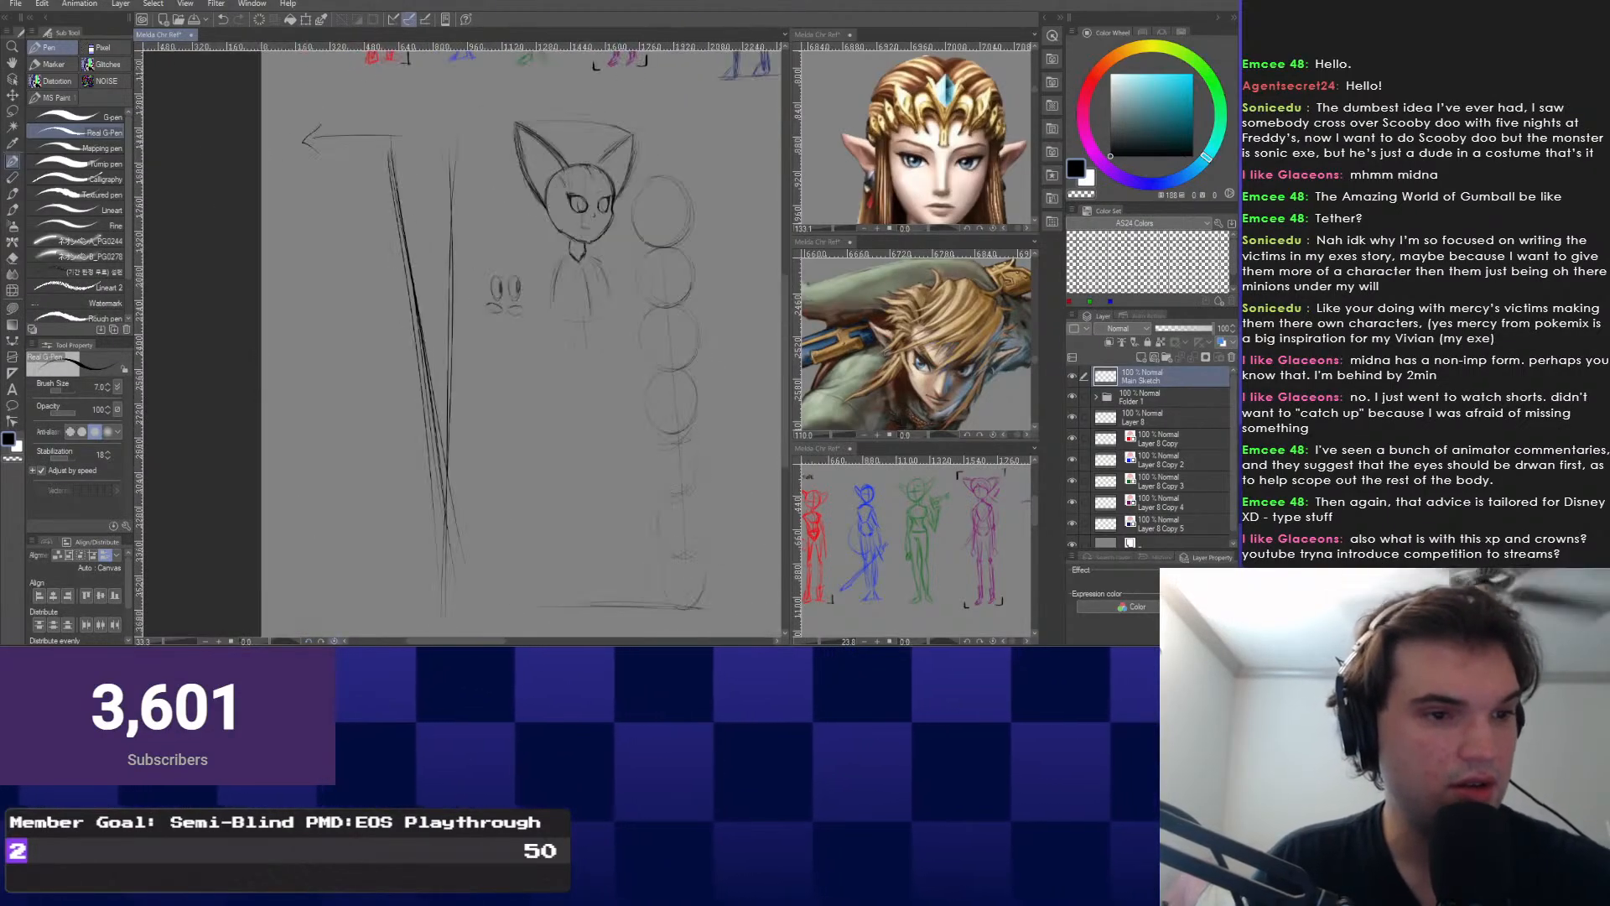
pyautogui.press('-')
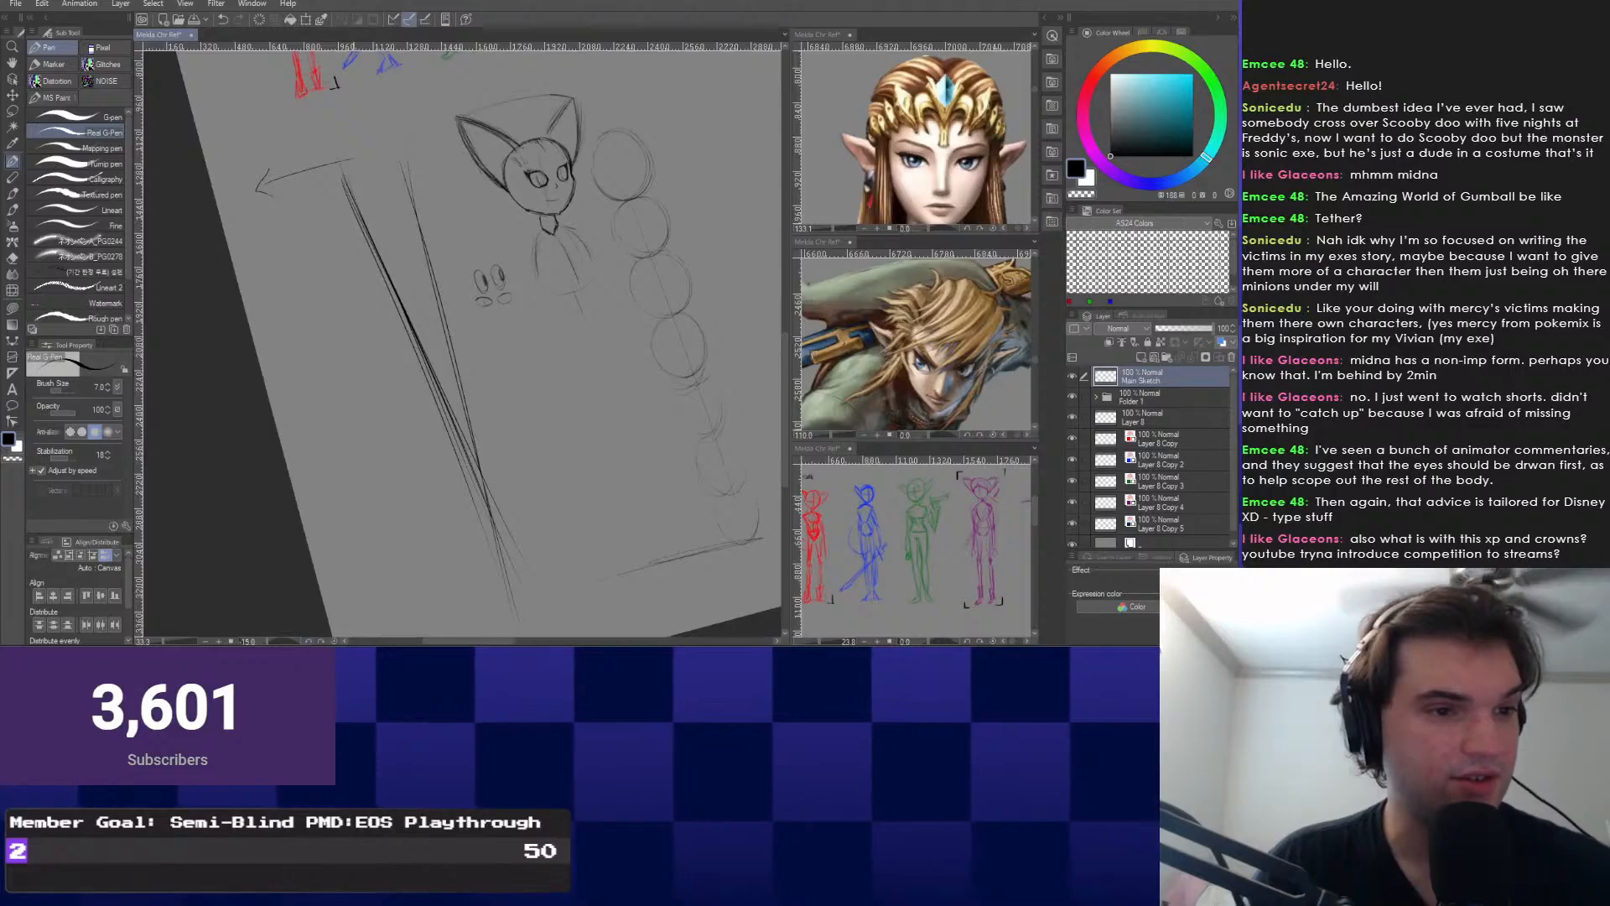
# Lasso the long slanted lines and arrow, delete them, and level the view again.
pyautogui.rightClick(363, 367)
pyautogui.click(363, 401)
pyautogui.moveTo(251, 160)
pyautogui.mouseDown()
pyautogui.moveTo(350, 482)
pyautogui.moveTo(254, 198)
pyautogui.mouseUp()
pyautogui.press('Delete')
pyautogui.hotkey('ctrl', 'd')
pyautogui.moveTo(469, 352); pyautogui.dragTo(413, 368)
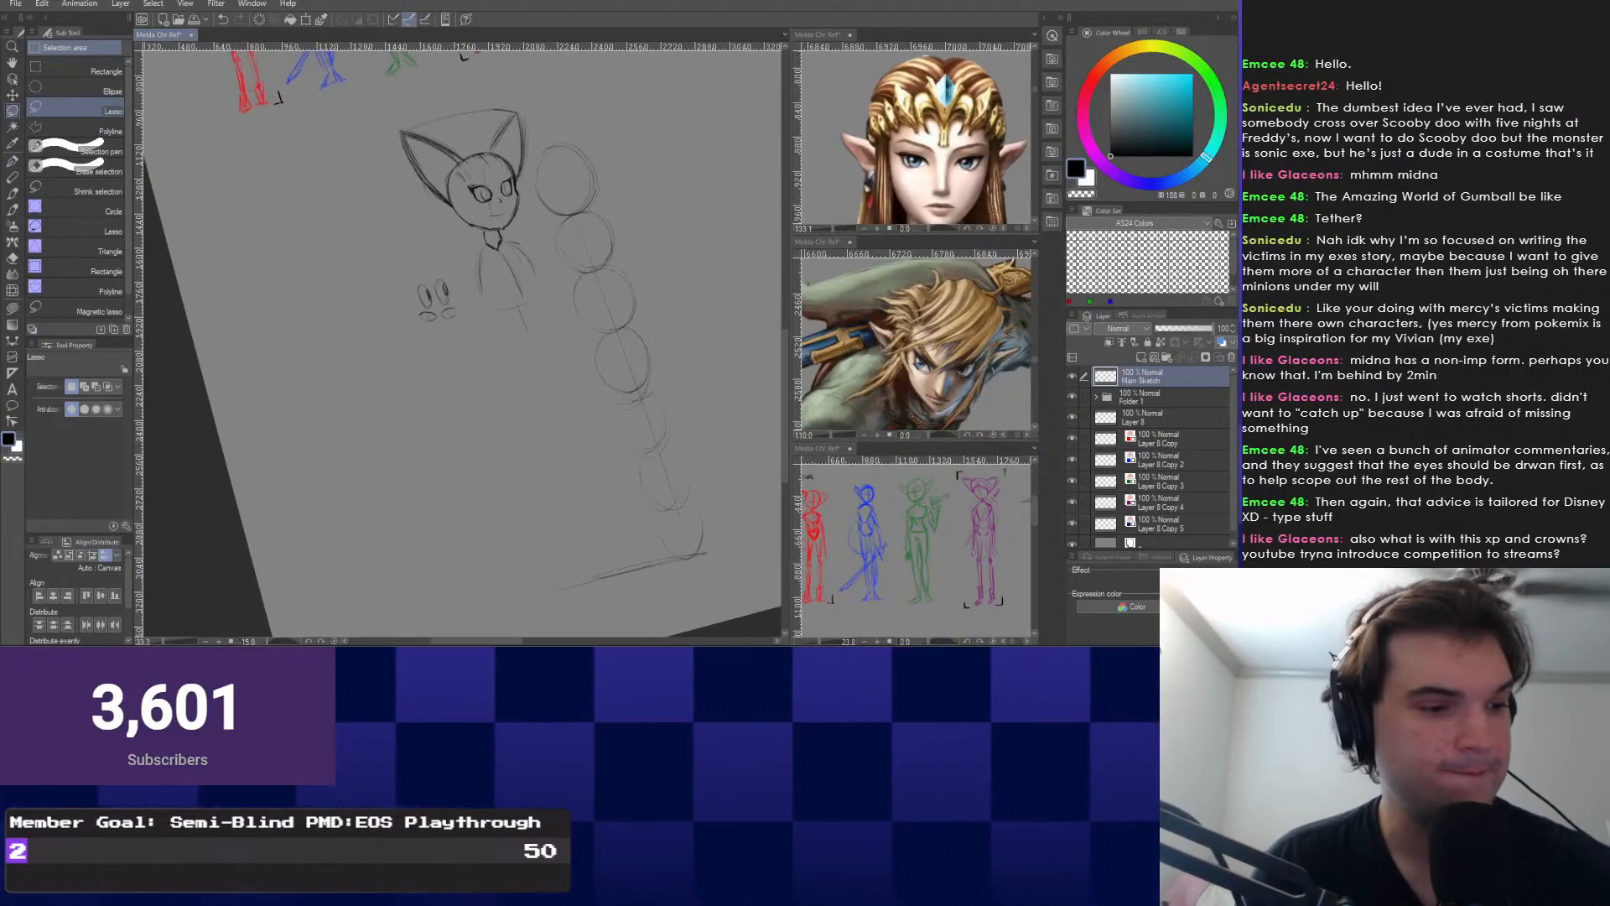
pyautogui.press('^')
# Return to the Construction Pencil with the view recentred on the figure.
pyautogui.rightClick(363, 443)
pyautogui.click(274, 426)
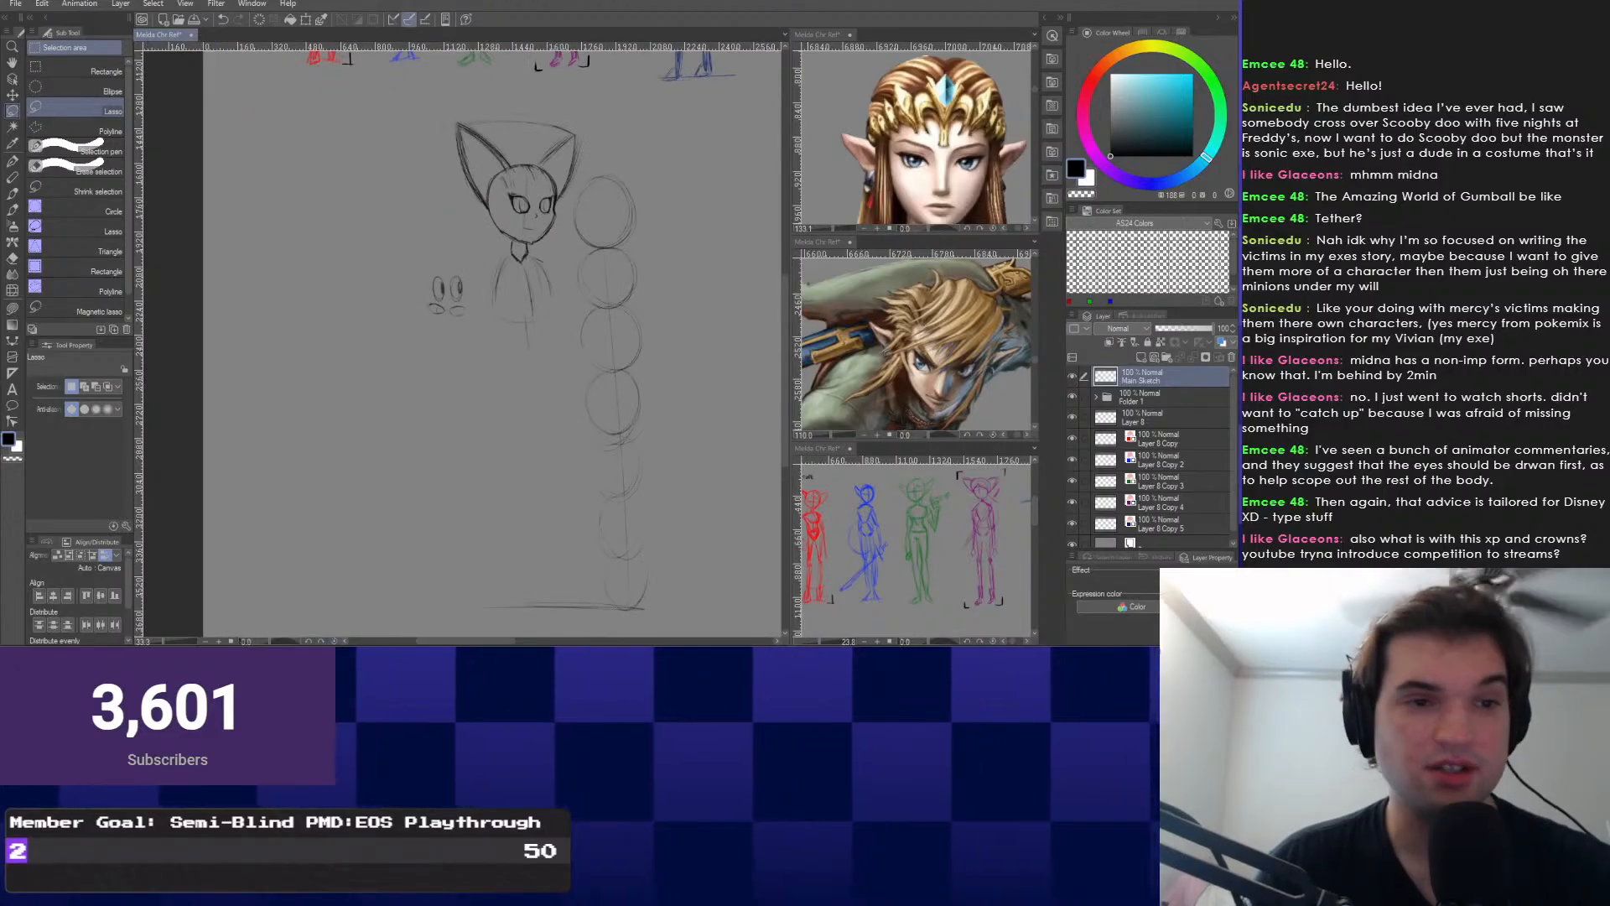
pyautogui.press('b')
pyautogui.moveTo(511, 409)
pyautogui.mouseDown()
pyautogui.moveTo(504, 386)
pyautogui.moveTo(492, 434)
pyautogui.mouseUp()
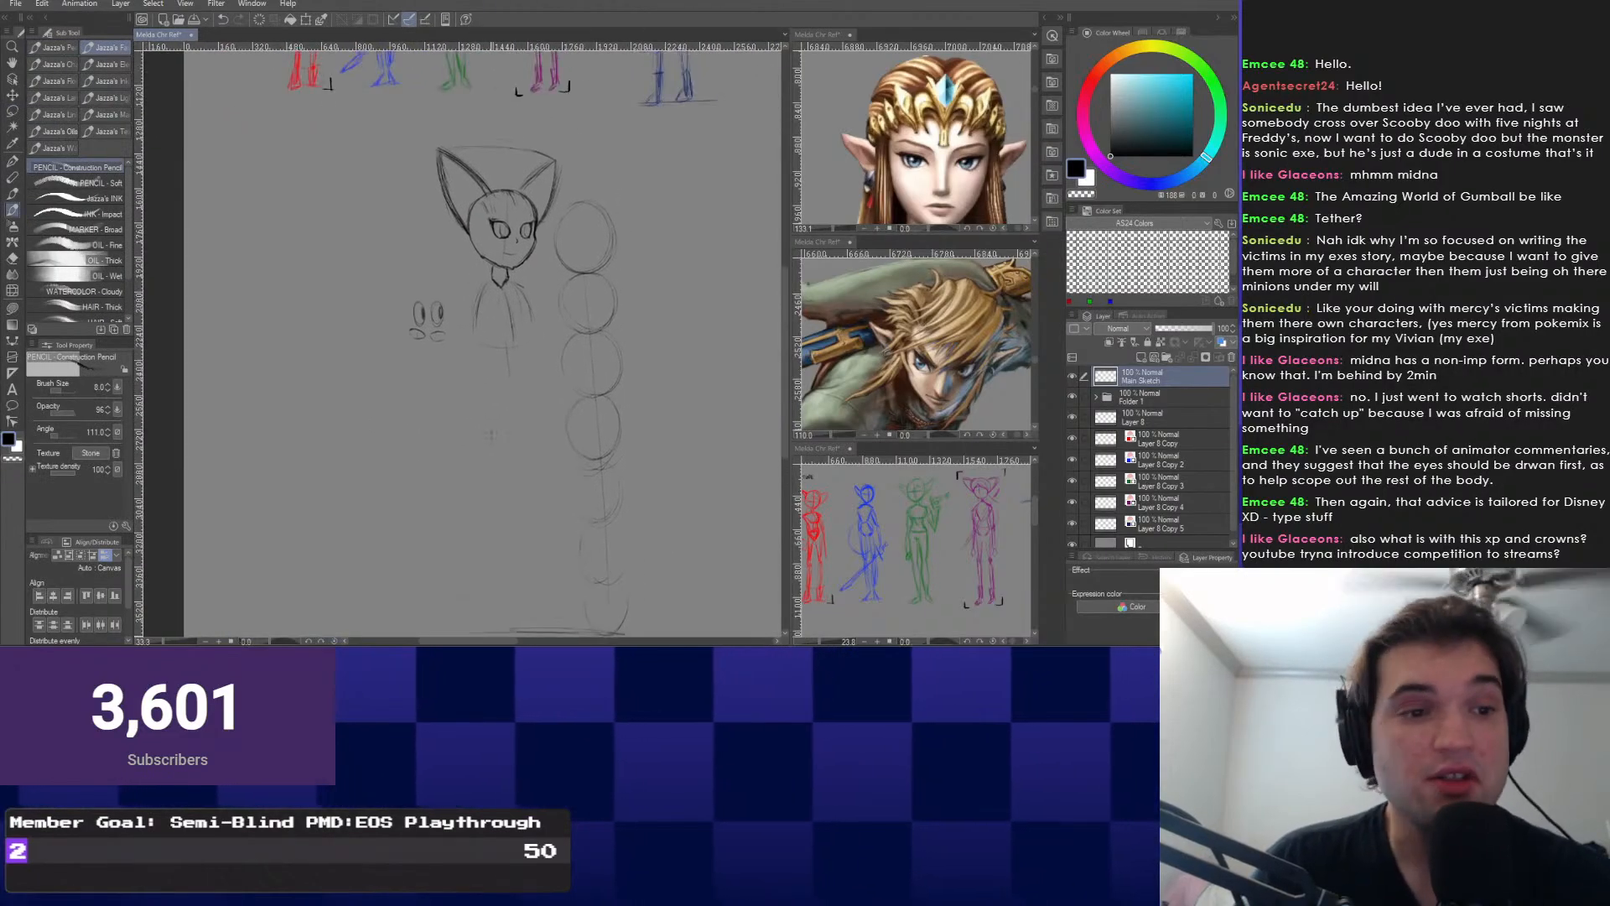
# Darken the right sleeve edge and draw the left shoulder and sleeve edge.
pyautogui.scroll(5, 493, 434)
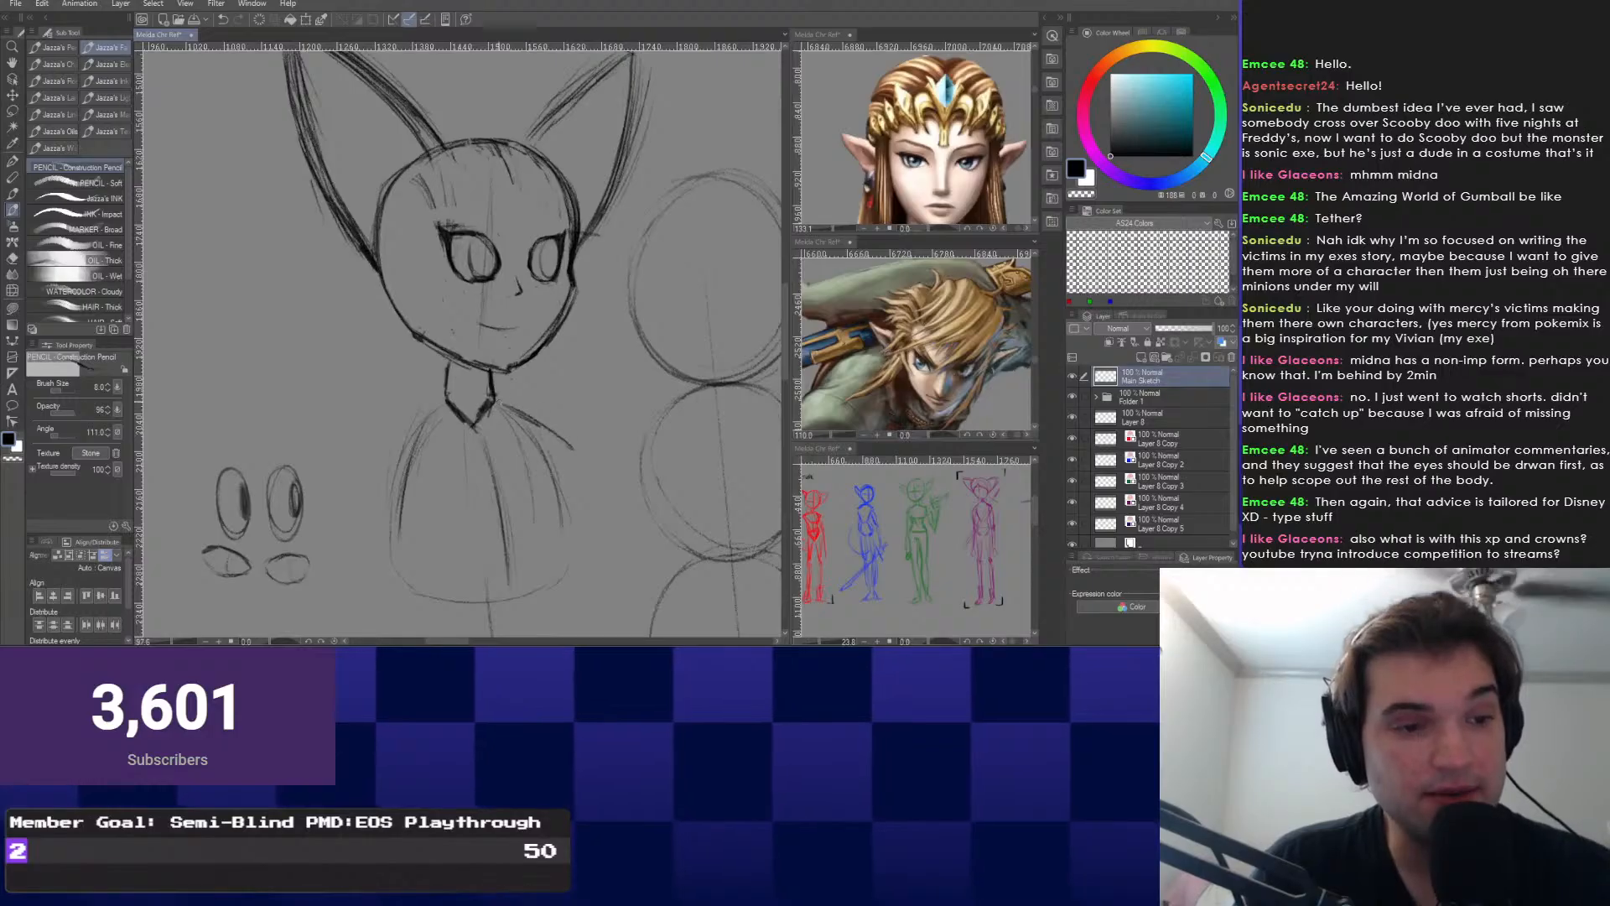
pyautogui.moveTo(492, 435); pyautogui.dragTo(462, 355)
pyautogui.scroll(-1, 462, 355)
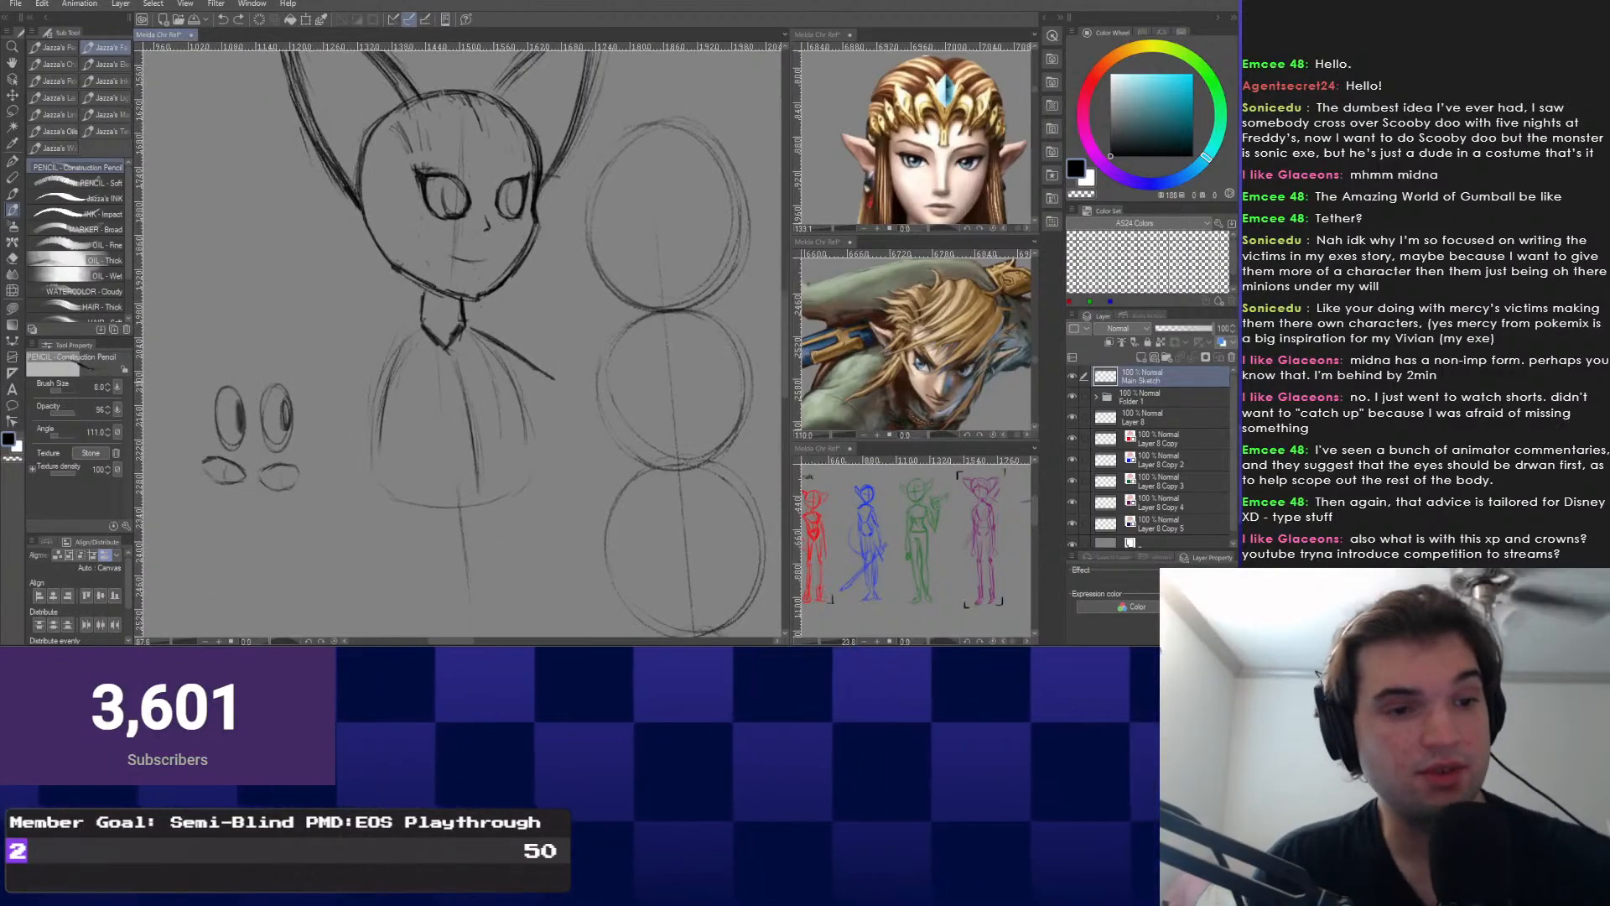
pyautogui.moveTo(555, 380); pyautogui.dragTo(535, 422)
pyautogui.moveTo(416, 332)
pyautogui.mouseDown()
pyautogui.moveTo(329, 370)
pyautogui.moveTo(354, 410)
pyautogui.mouseUp()
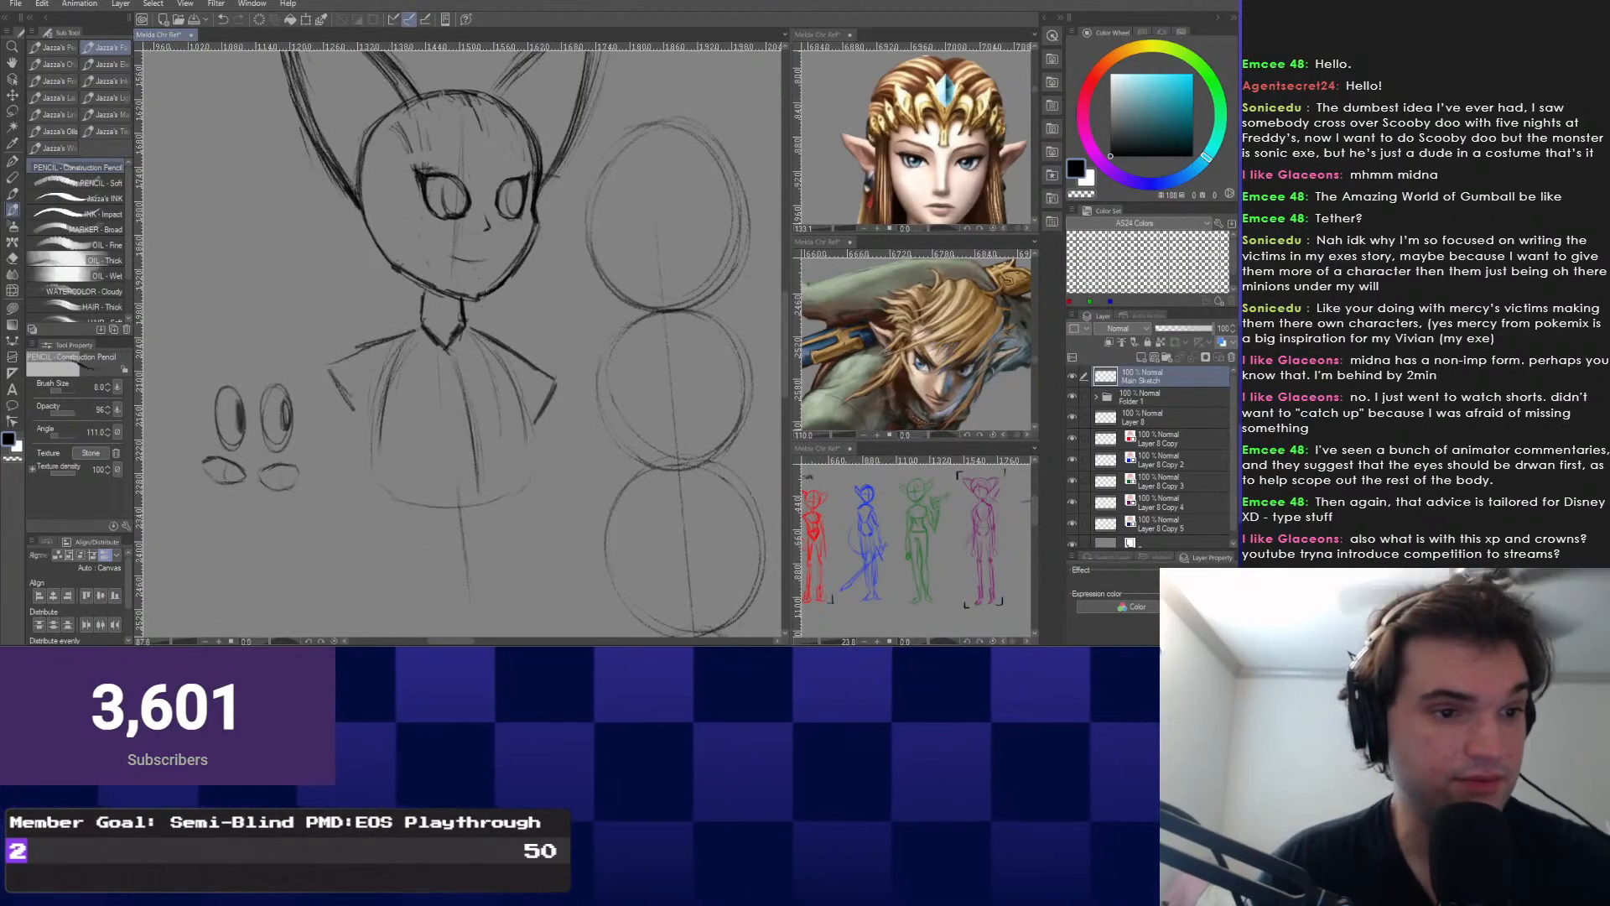
pyautogui.moveTo(459, 487); pyautogui.dragTo(455, 461)
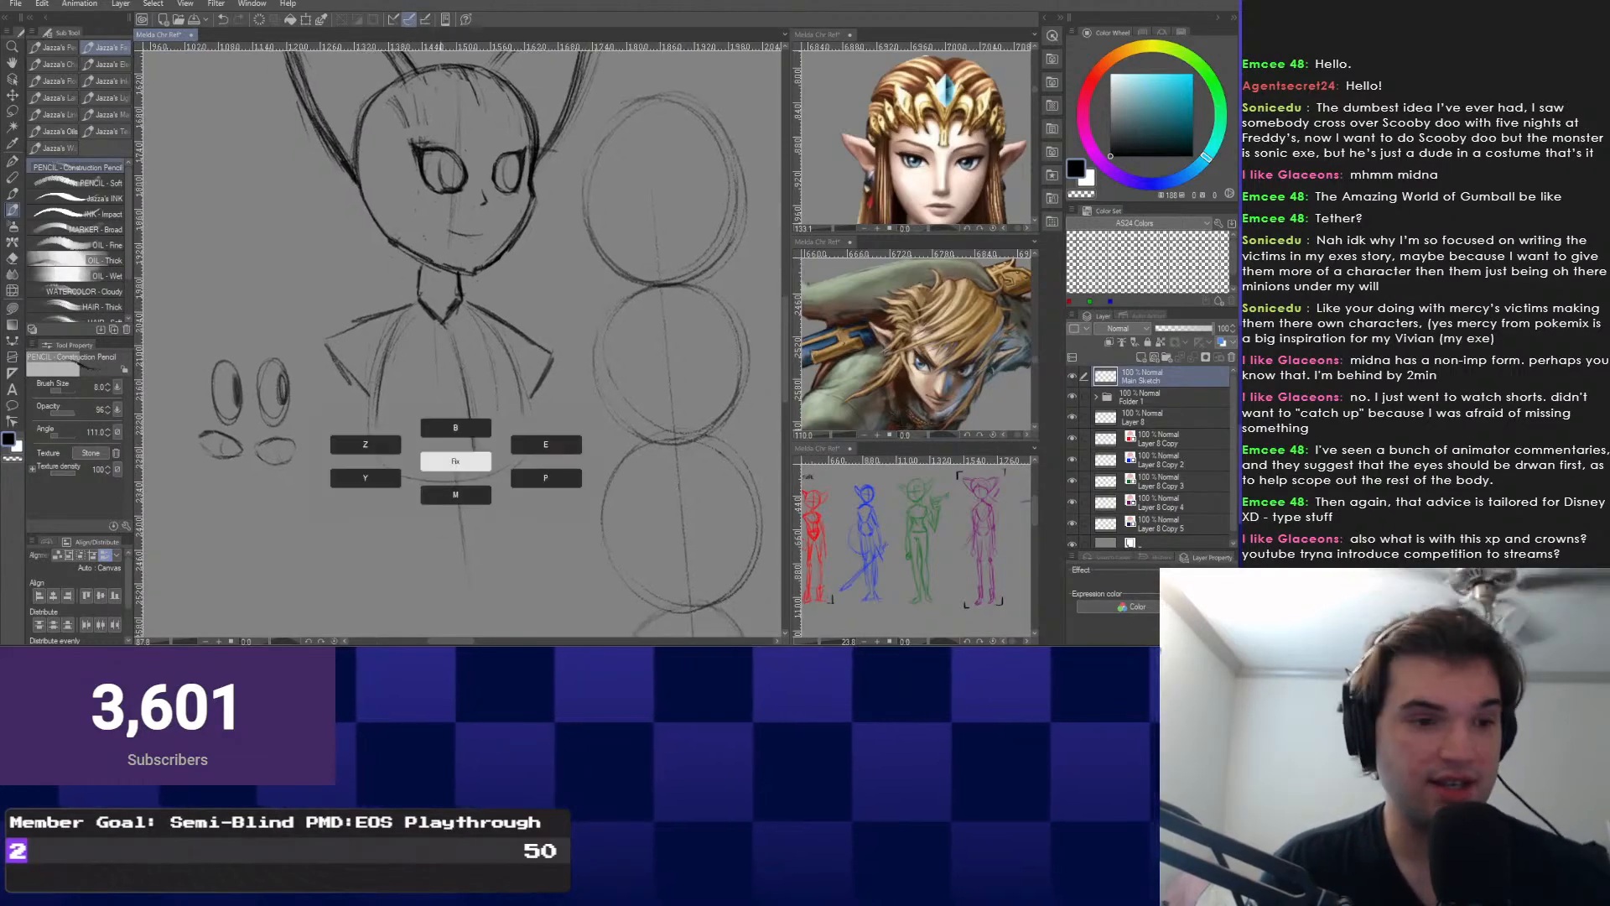
# Lasso the torso and shoulders, enlarge them slightly and shift them up a little.
pyautogui.press('m')
pyautogui.moveTo(474, 303)
pyautogui.mouseDown()
pyautogui.moveTo(369, 277)
pyautogui.moveTo(419, 534)
pyautogui.moveTo(569, 307)
pyautogui.mouseUp()
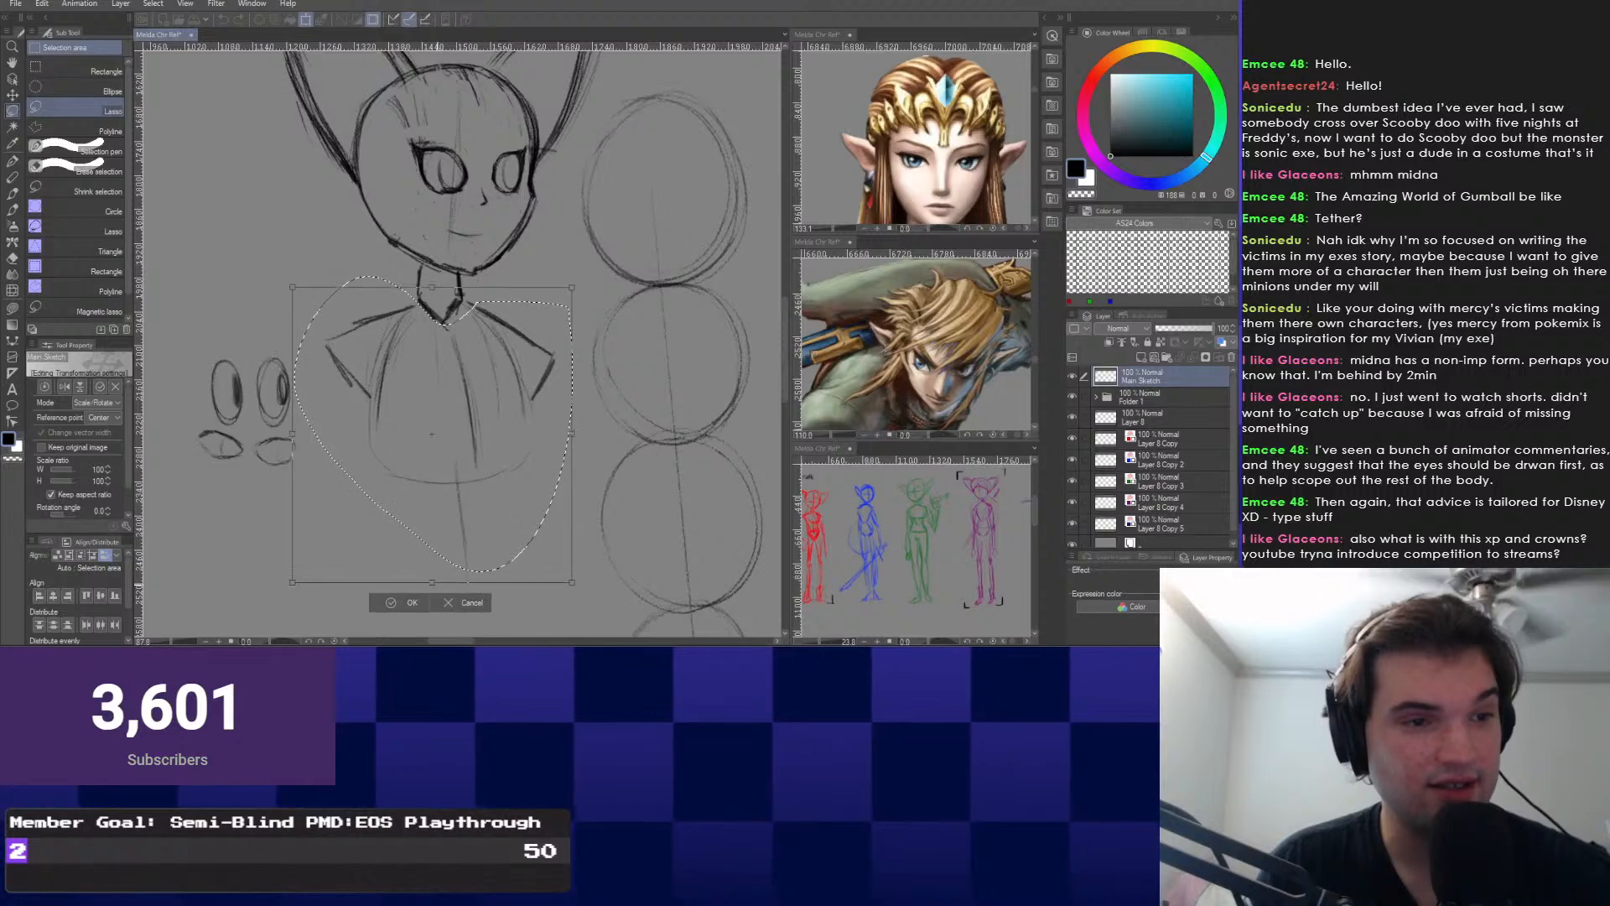
pyautogui.hotkey('ctrl', 't')
pyautogui.moveTo(433, 573); pyautogui.dragTo(433, 592)
pyautogui.moveTo(432, 433); pyautogui.dragTo(431, 427)
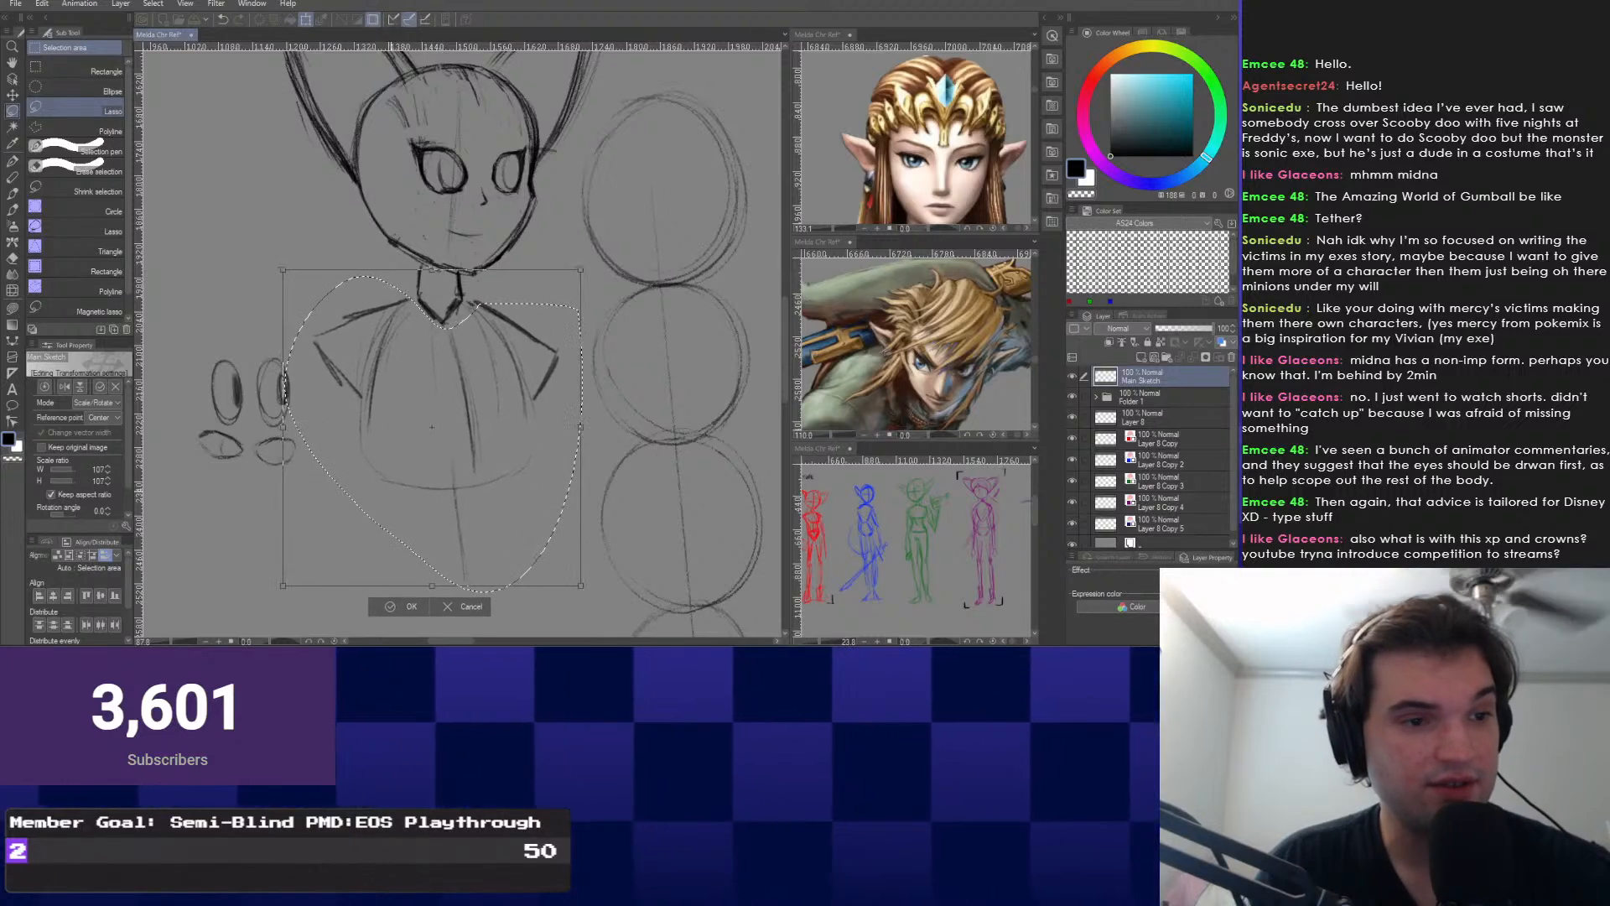
pyautogui.press('Return')
# Lasso and erase the spare eye and mouth sketches.
pyautogui.moveTo(254, 330)
pyautogui.mouseDown()
pyautogui.moveTo(166, 394)
pyautogui.moveTo(297, 498)
pyautogui.moveTo(294, 338)
pyautogui.mouseUp()
pyautogui.press('Delete')
pyautogui.hotkey('ctrl', 'd')
# Reset the canvas rotation to upright, zoom in close on the character, and select the pencil.
pyautogui.scroll(-2, 641, 312)
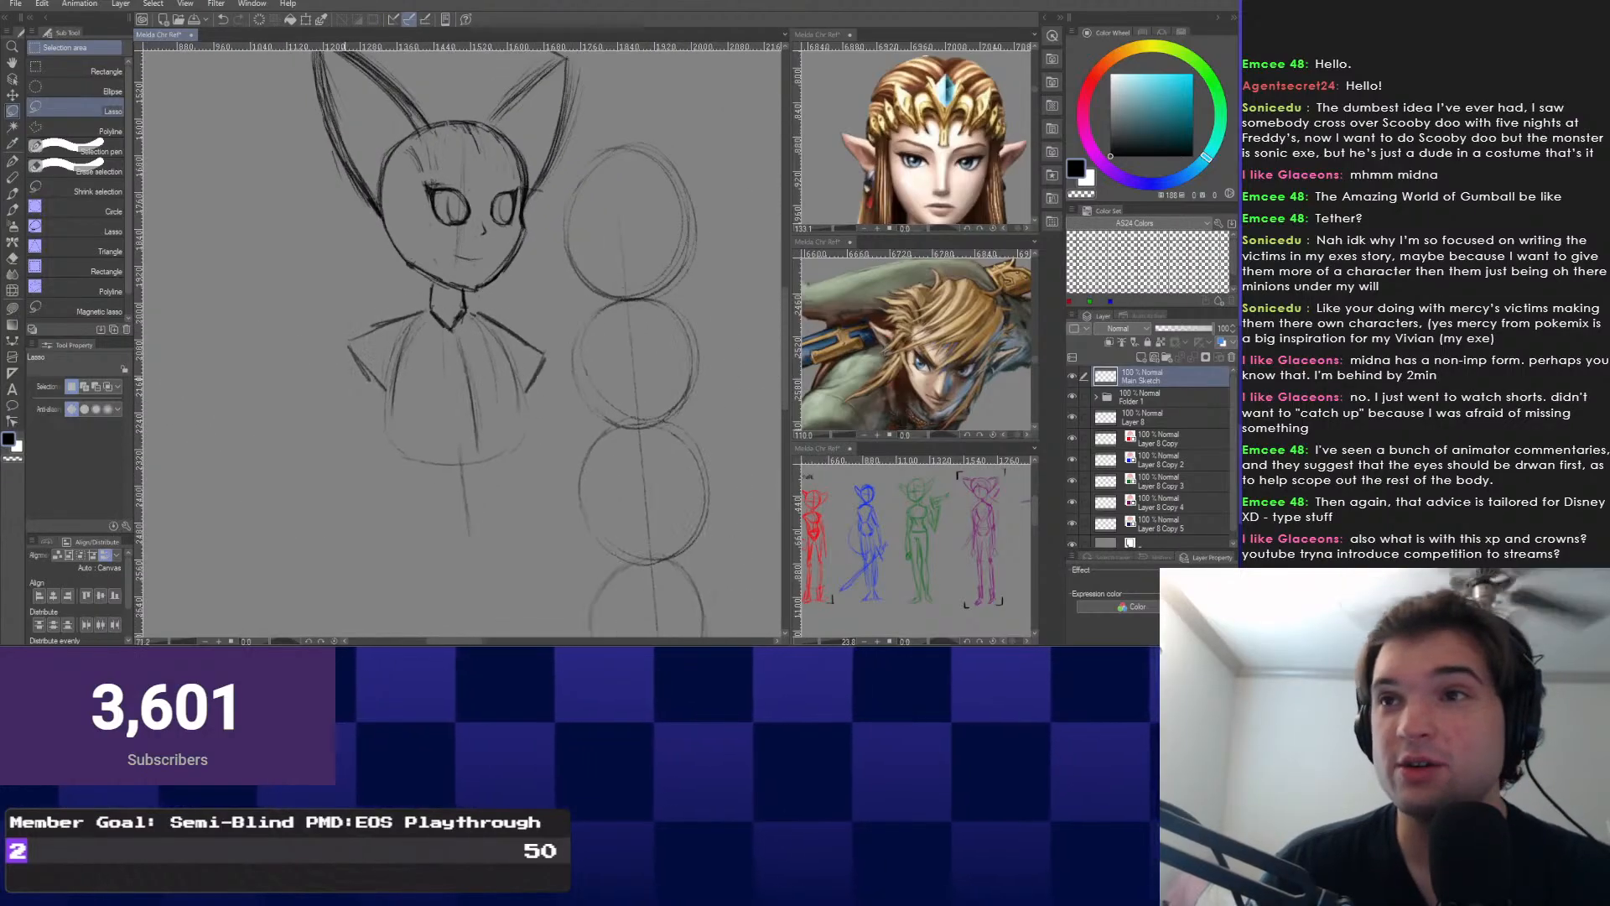
pyautogui.press('-')
pyautogui.press('-')
pyautogui.press('-')
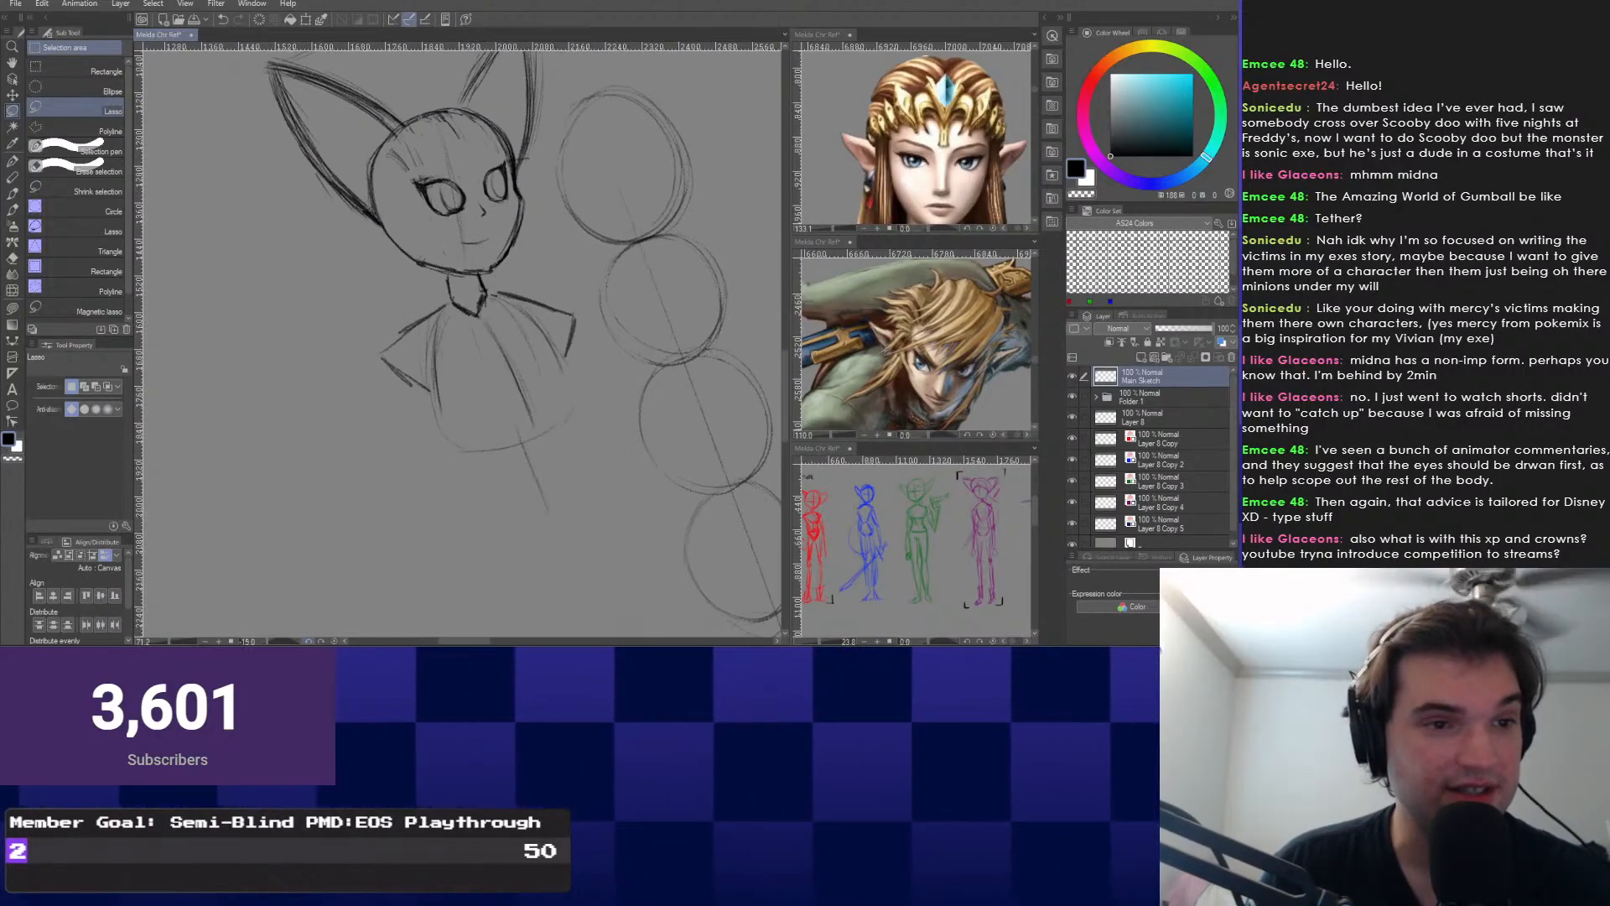
pyautogui.scroll(-3, 357, 217)
pyautogui.scroll(-8, 356, 379)
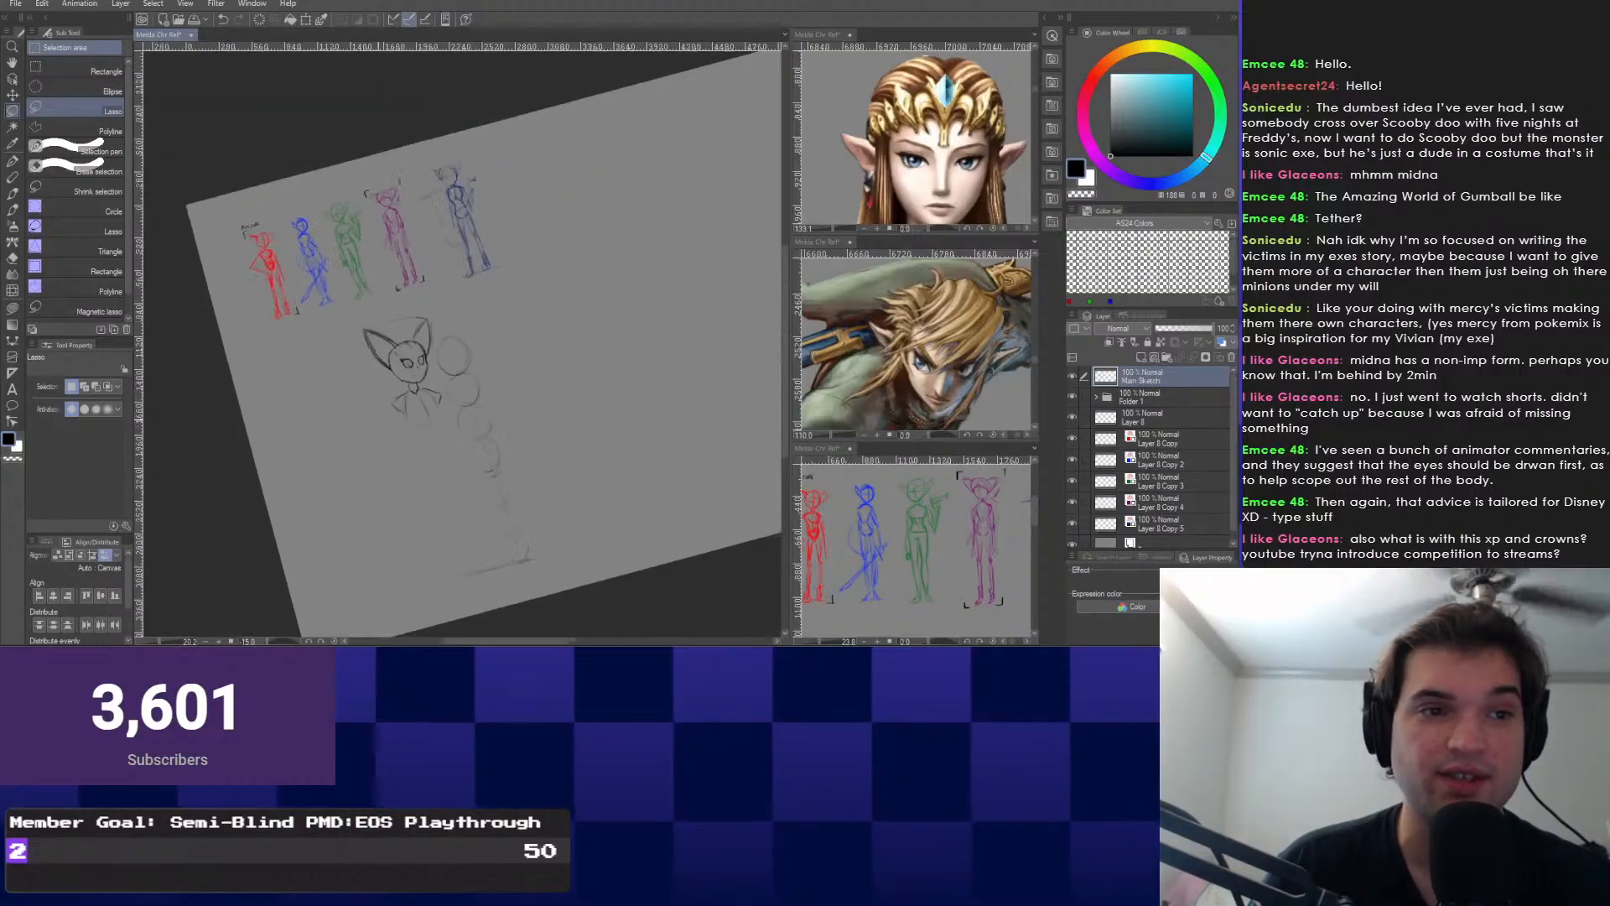
pyautogui.scroll(2, 360, 335)
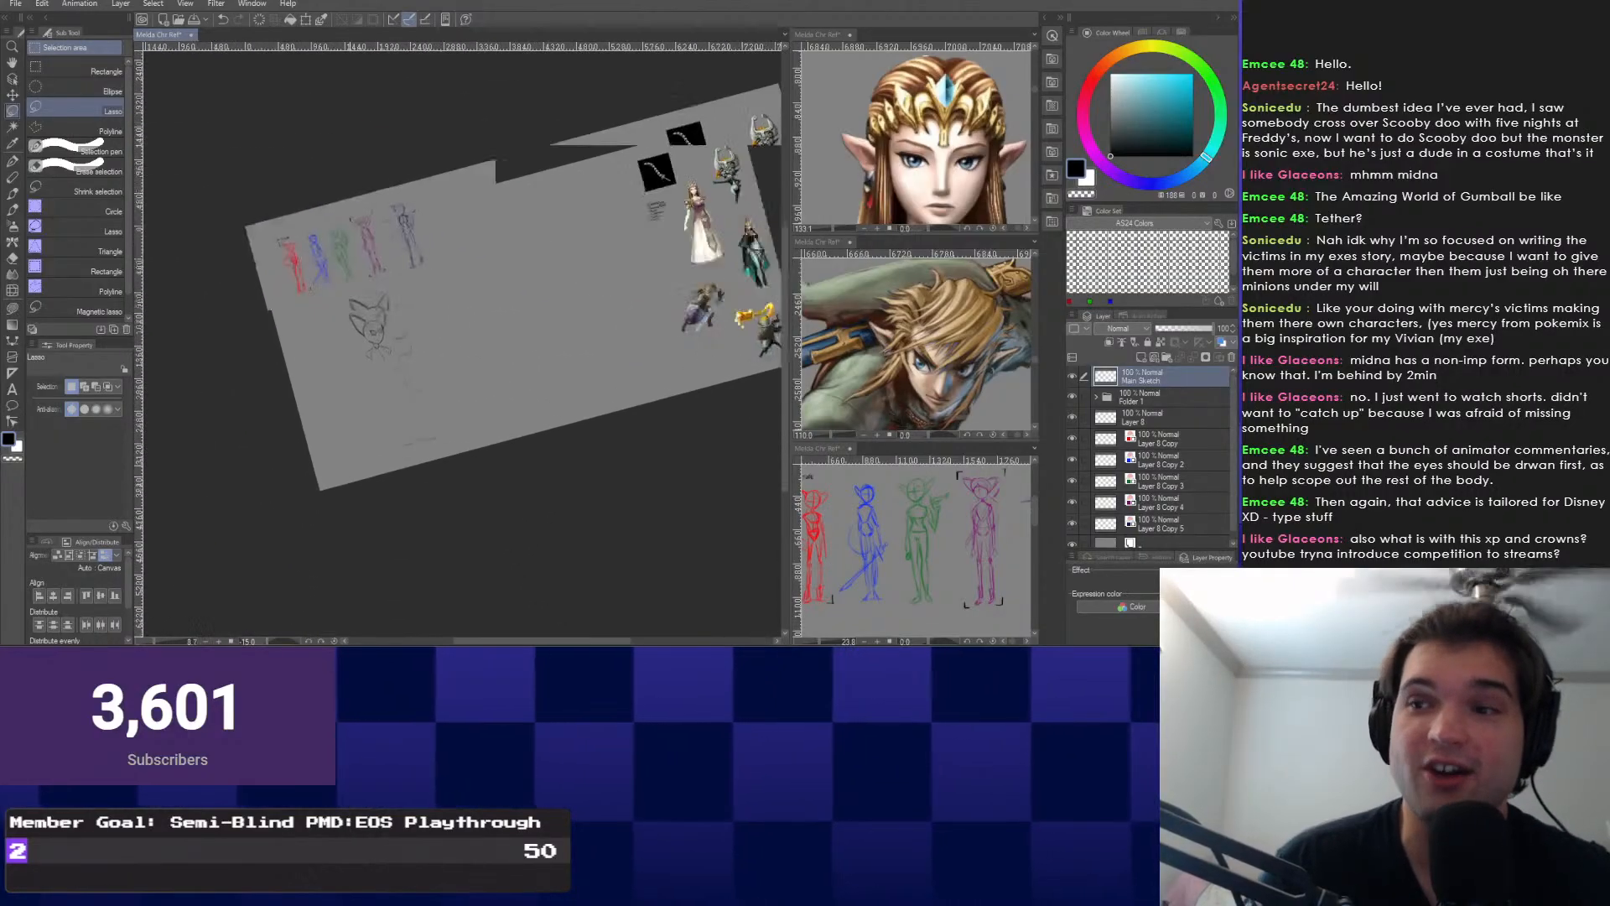
pyautogui.scroll(4, 361, 336)
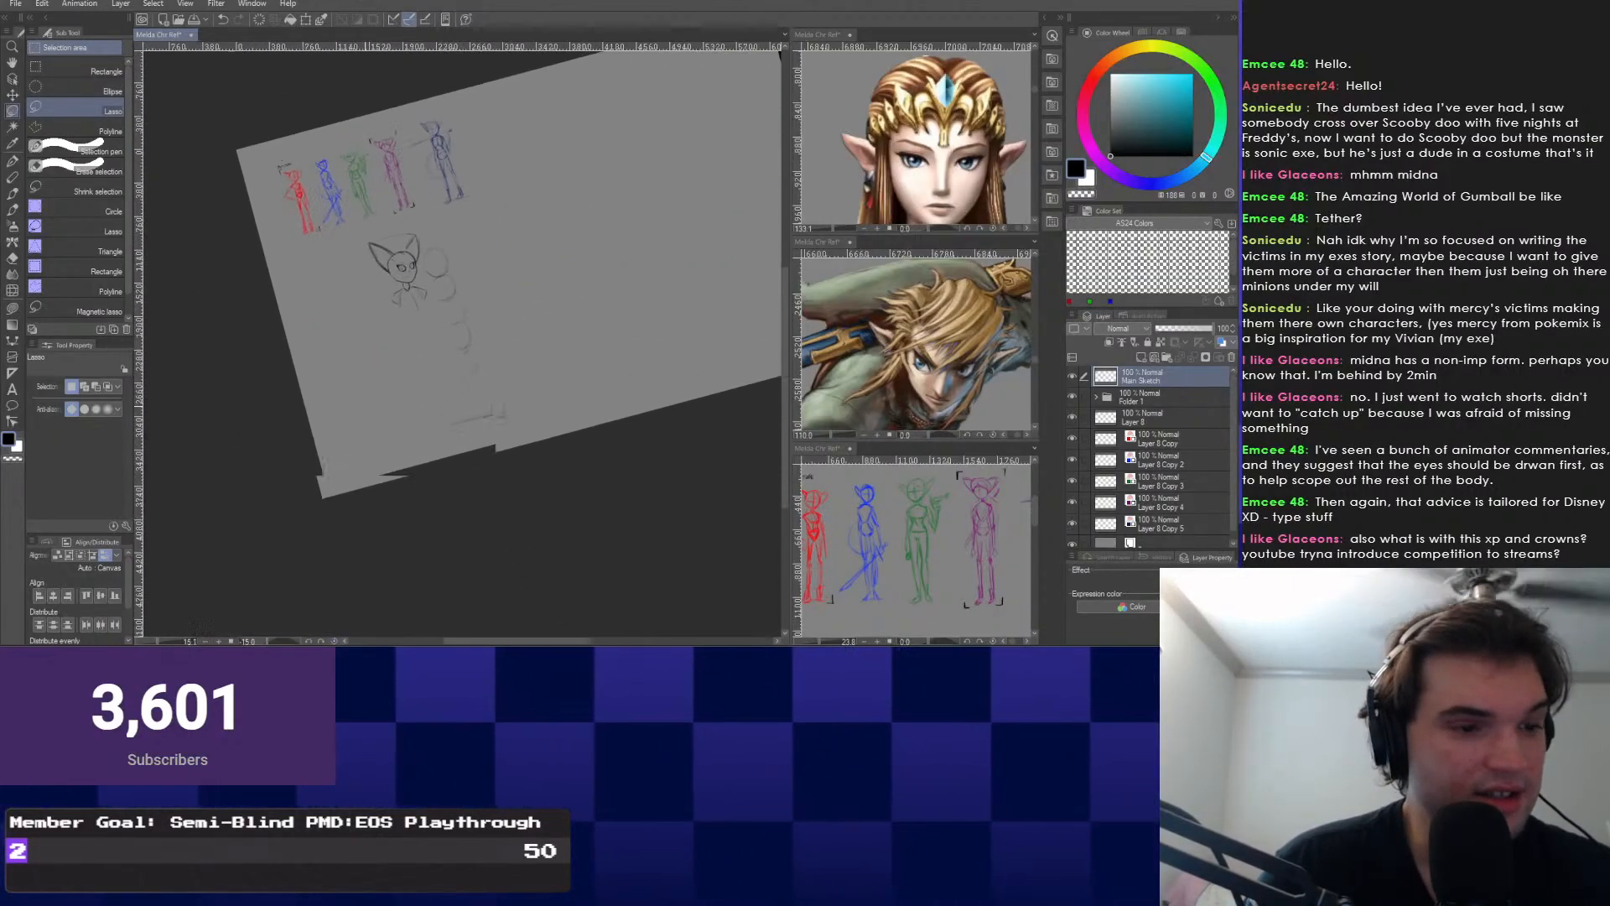
pyautogui.press('^')
pyautogui.press('^')
pyautogui.press('^')
pyautogui.scroll(2, 361, 252)
pyautogui.scroll(4, 394, 285)
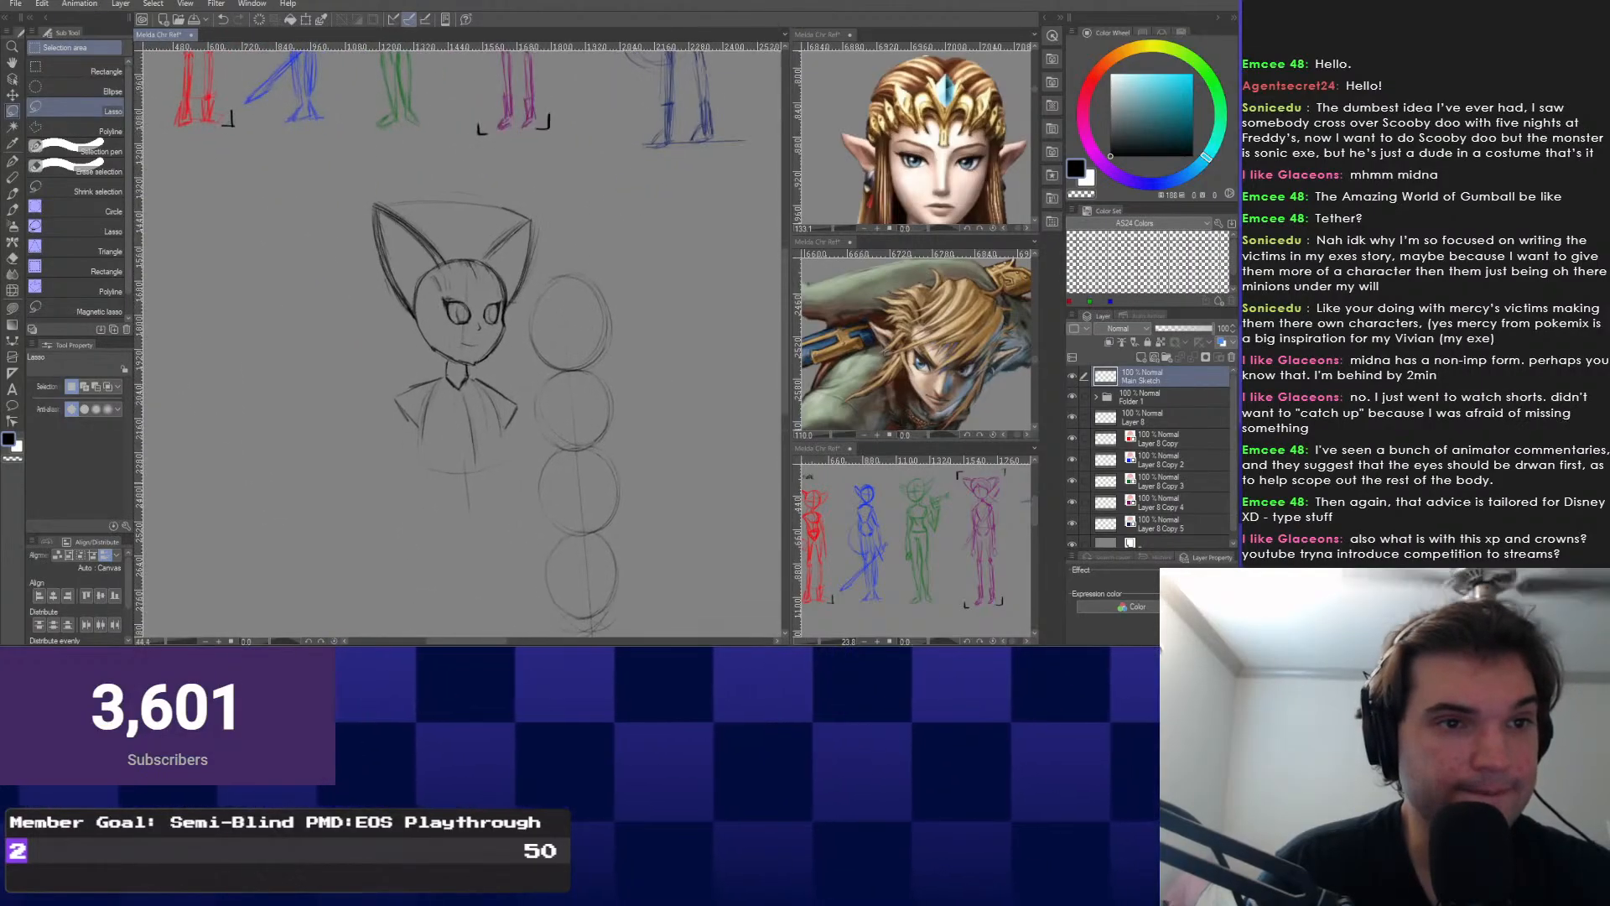
pyautogui.scroll(4, 424, 252)
pyautogui.press('p')
pyautogui.scroll(1, 554, 427)
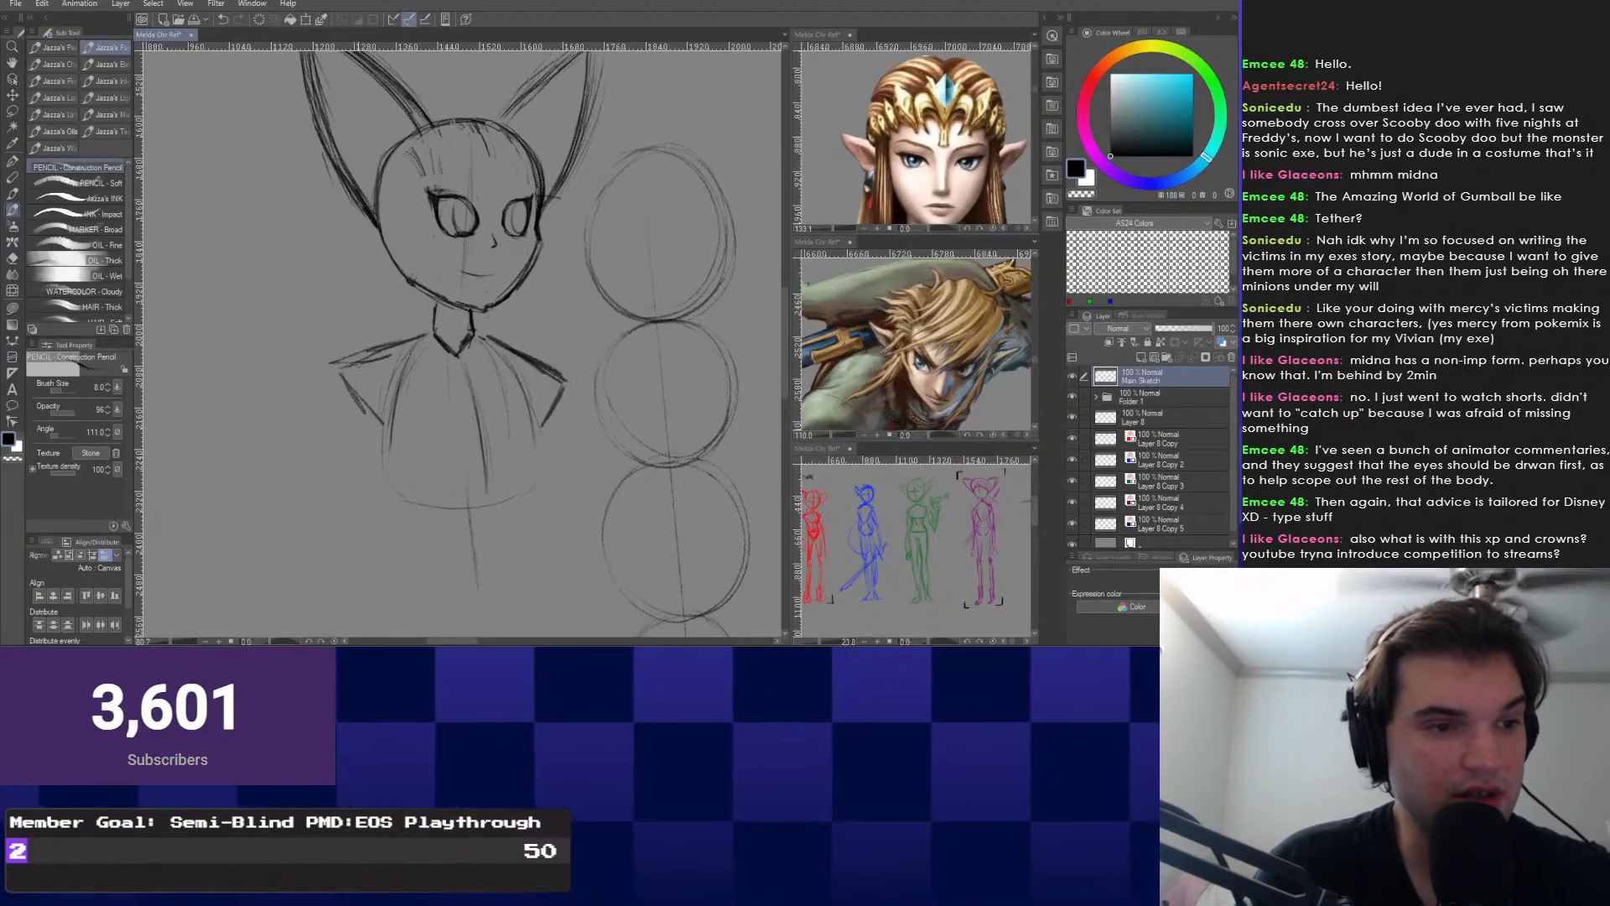
# Draw rounded left and right shoulders and round and darken the bottom of the torso.
pyautogui.moveTo(329, 373); pyautogui.dragTo(379, 420)
pyautogui.moveTo(563, 379); pyautogui.dragTo(552, 452)
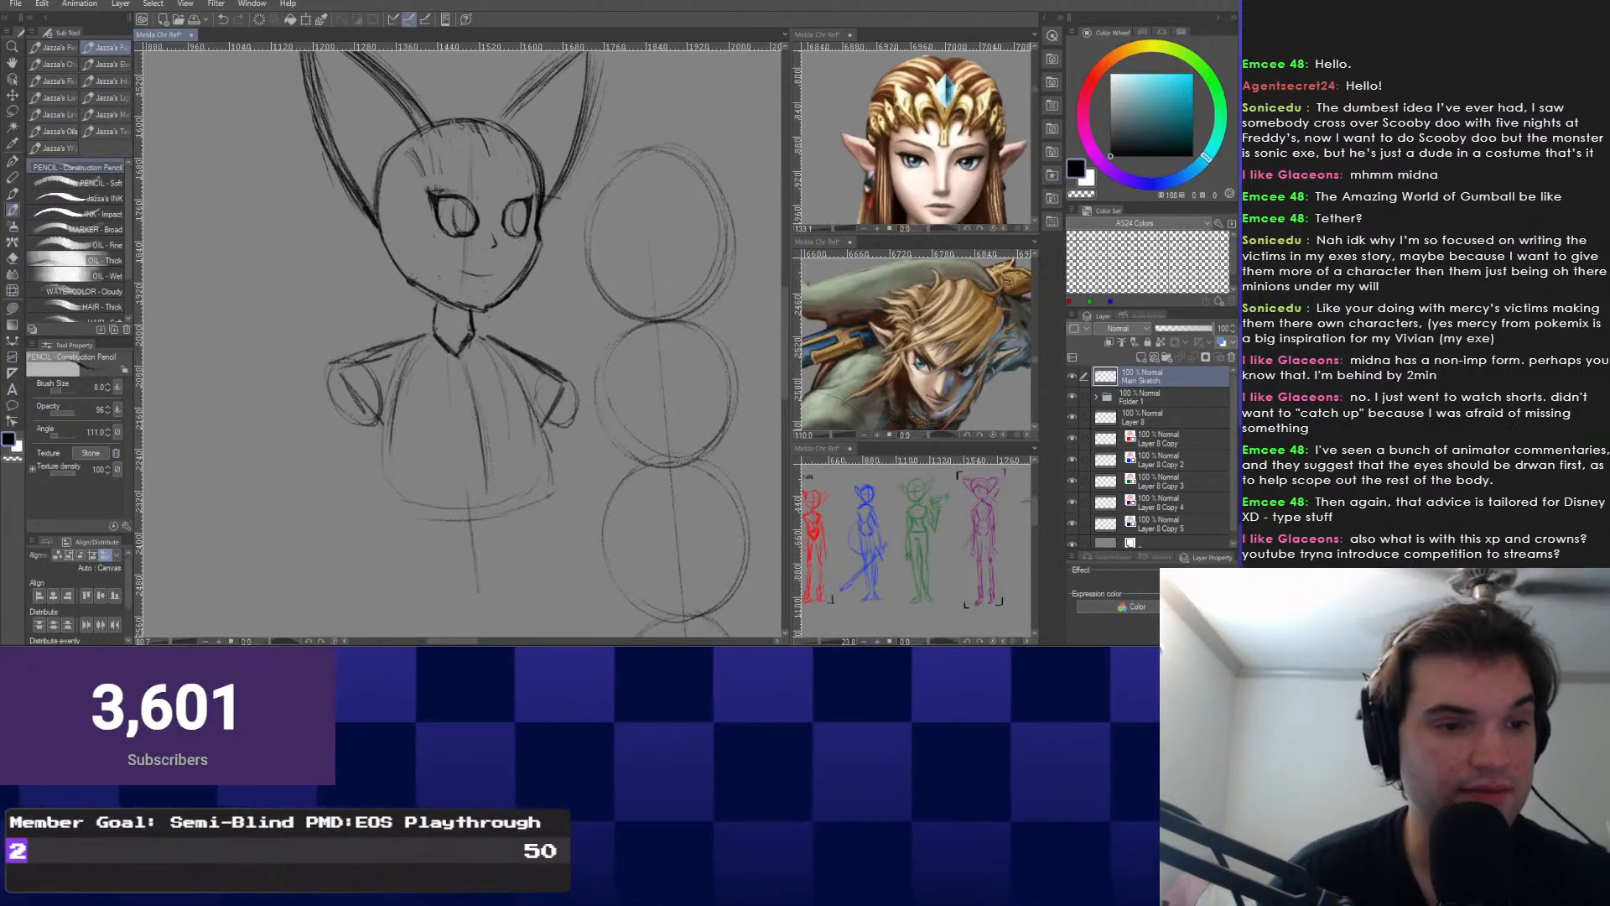
pyautogui.scroll(-1, 504, 493)
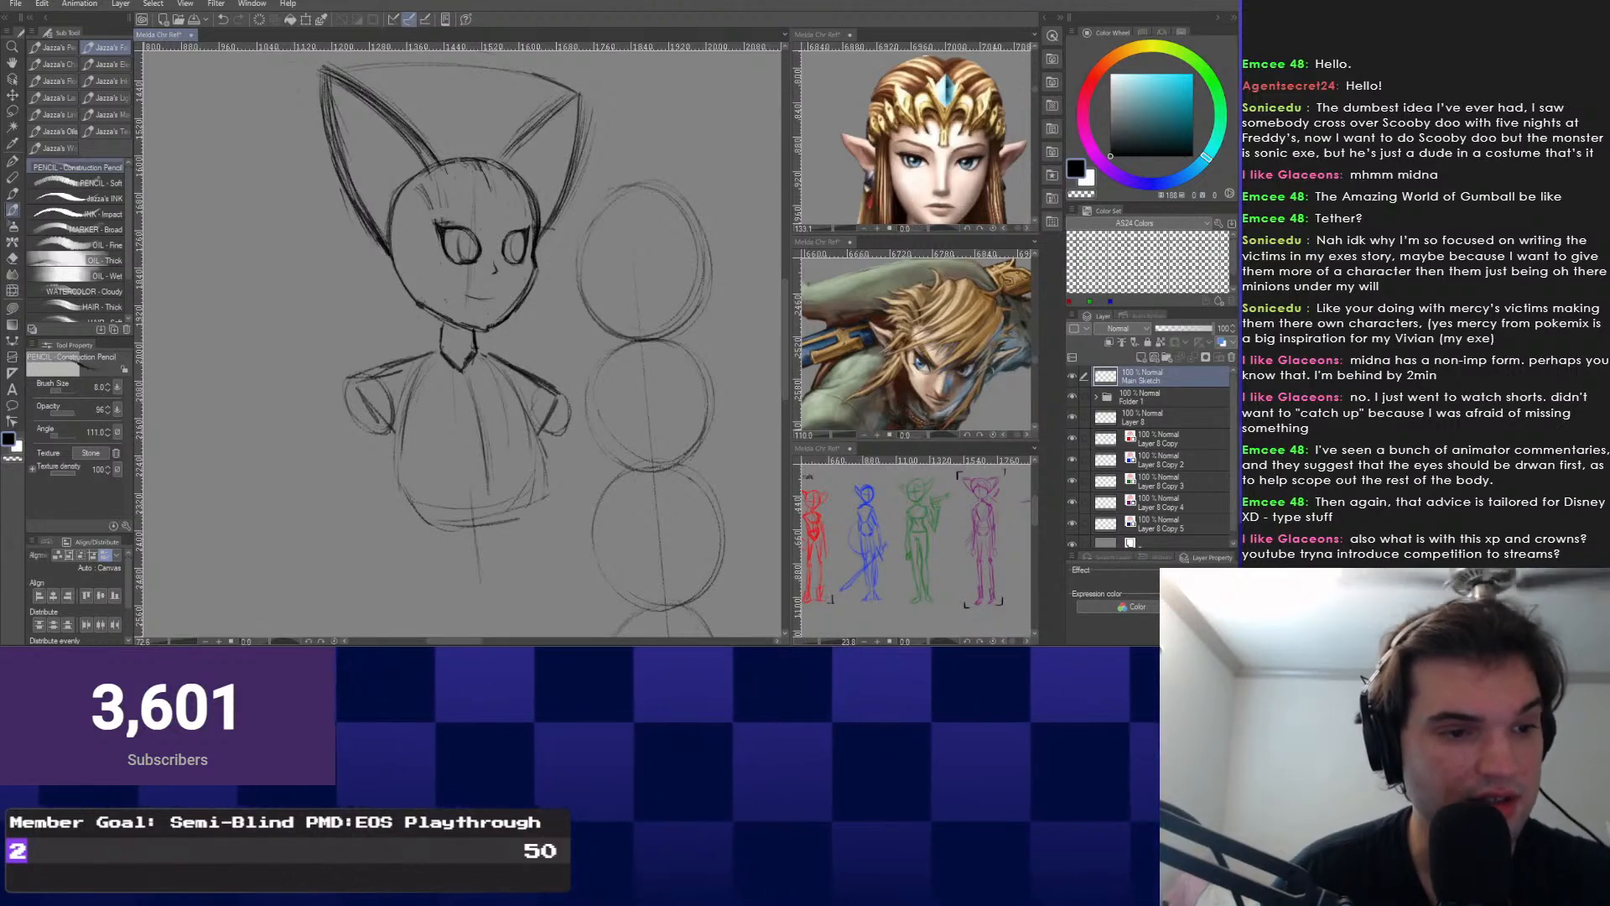
pyautogui.moveTo(399, 491); pyautogui.dragTo(537, 477)
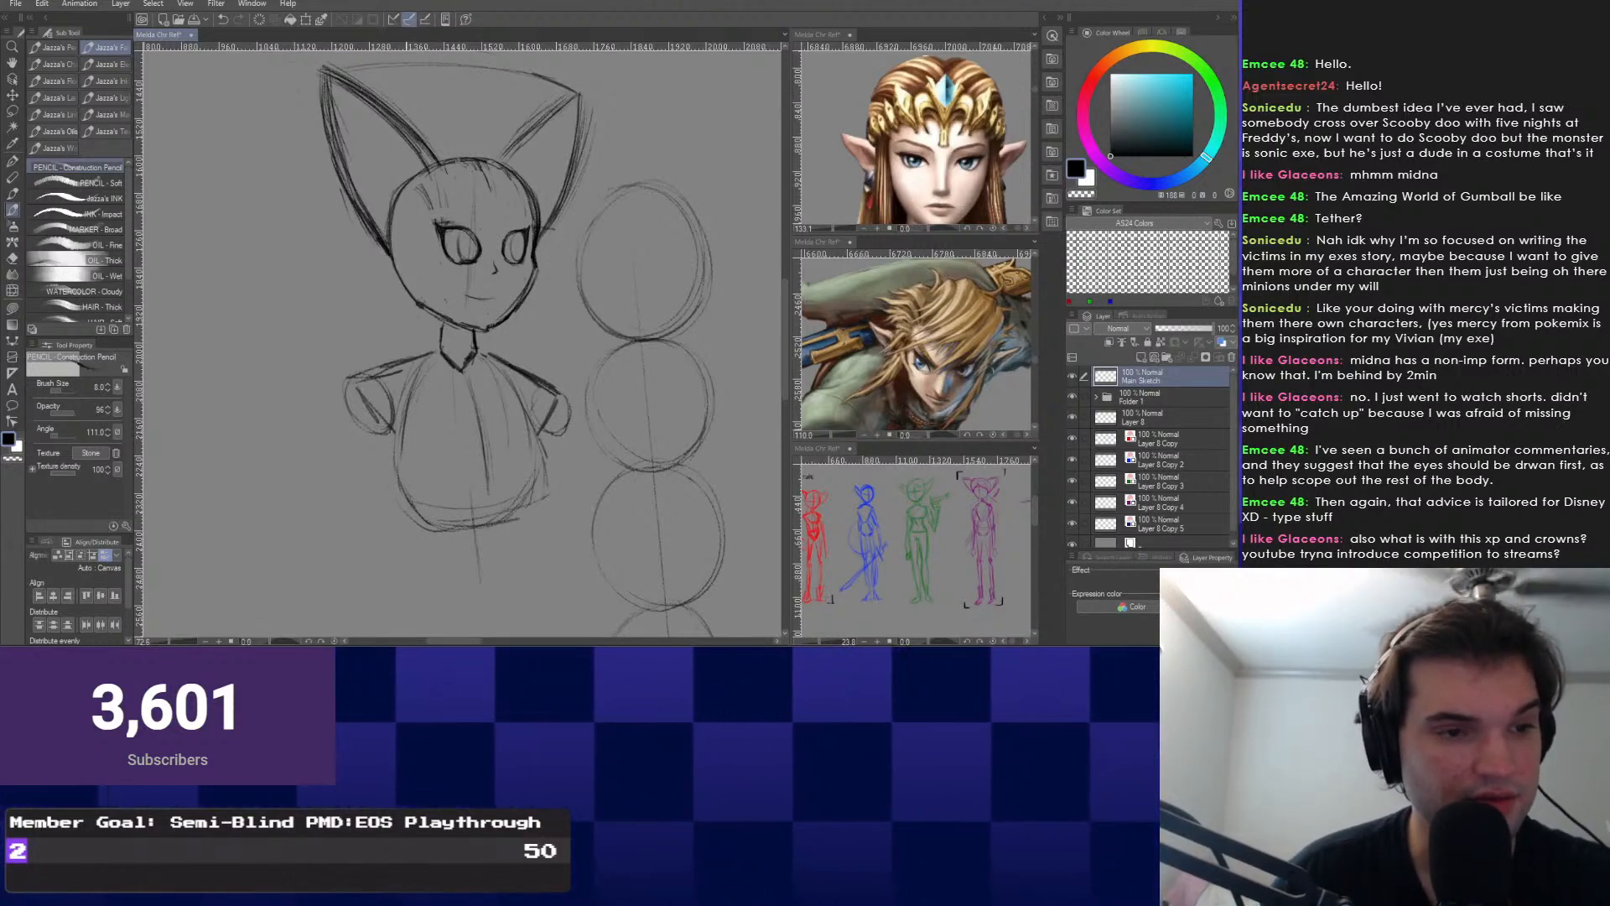
pyautogui.moveTo(490, 534); pyautogui.dragTo(469, 447)
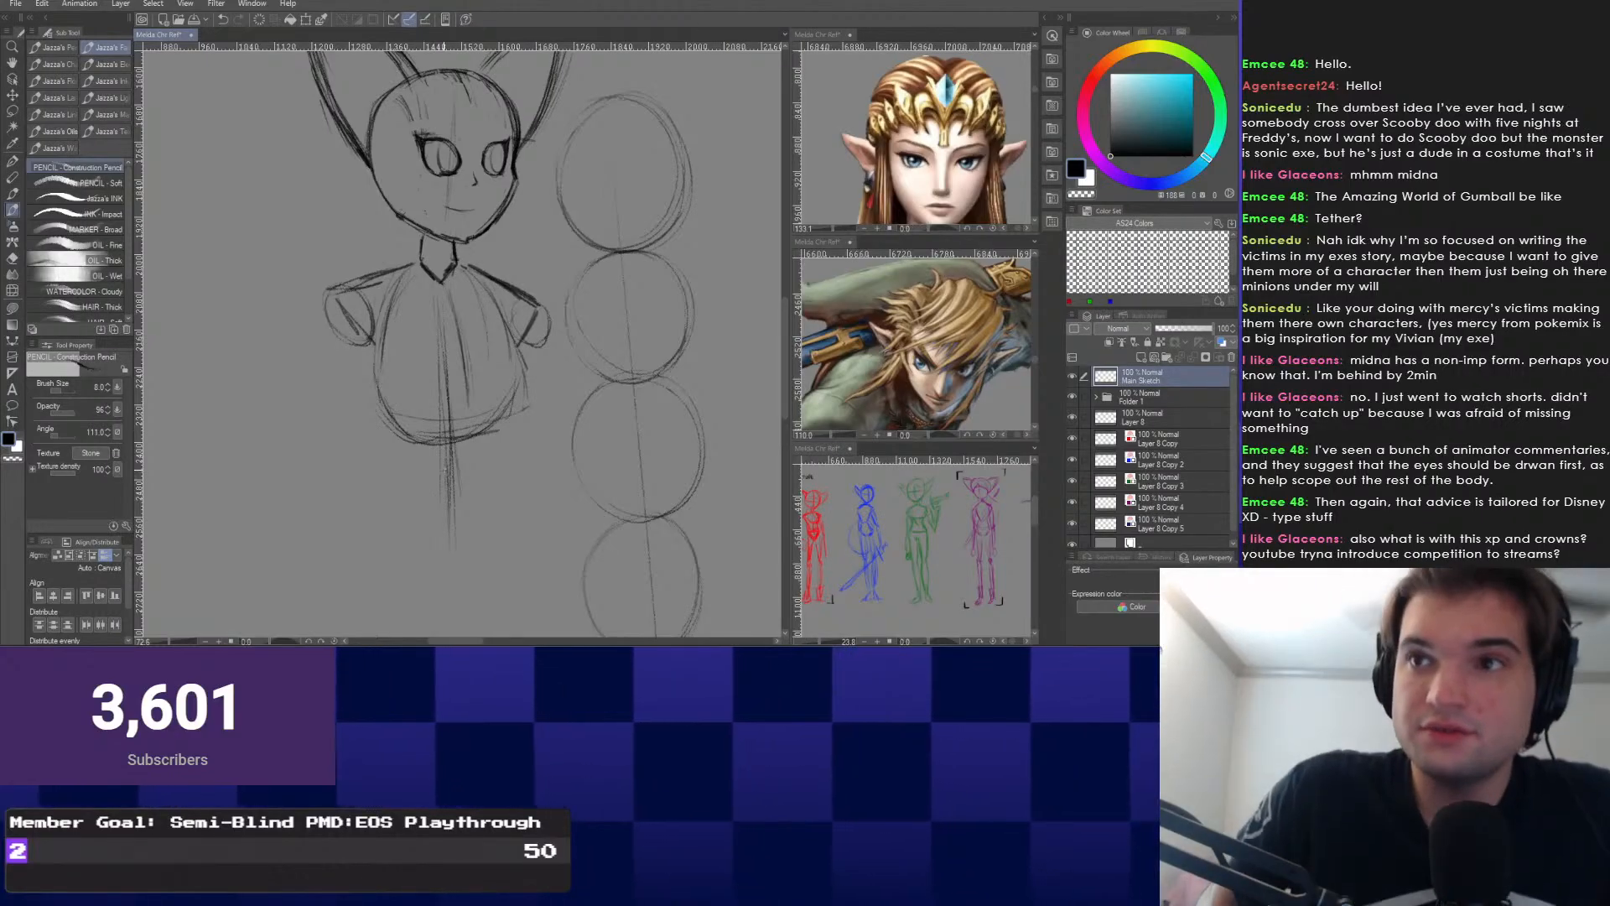
pyautogui.moveTo(482, 551); pyautogui.dragTo(503, 414)
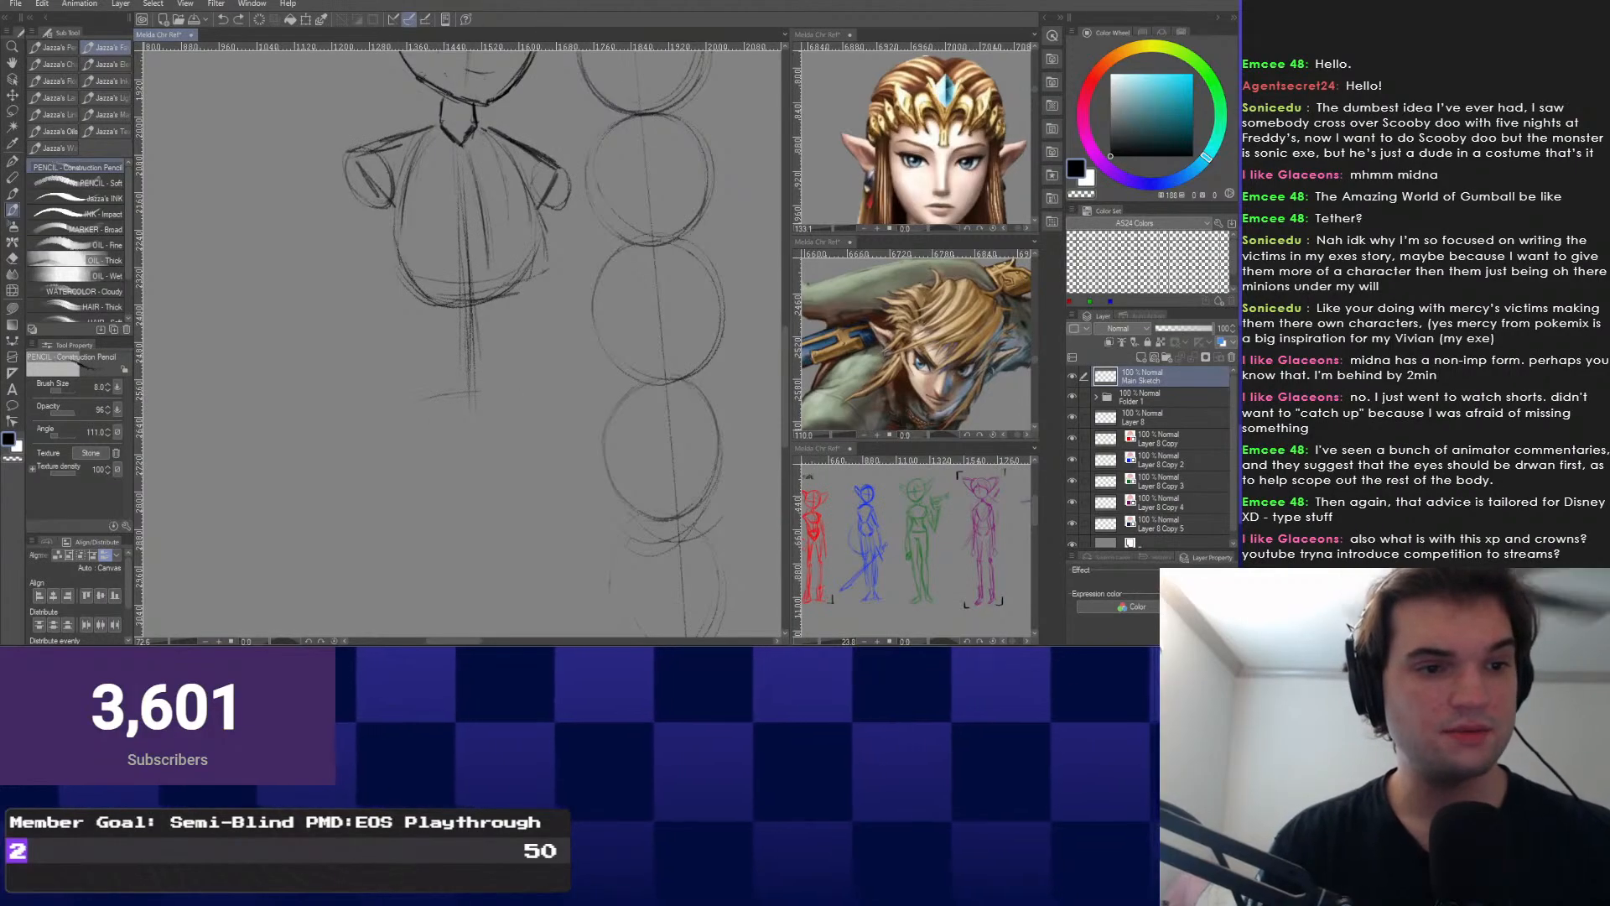
# Sketch a V-shaped pelvis below the hip line, drawing its bottom edge and reinforcing its right side.
pyautogui.moveTo(425, 419)
pyautogui.mouseDown()
pyautogui.moveTo(472, 460)
pyautogui.moveTo(486, 448)
pyautogui.mouseUp()
pyautogui.scroll(-11, 439, 420)
pyautogui.scroll(7, 432, 411)
pyautogui.scroll(5, 457, 428)
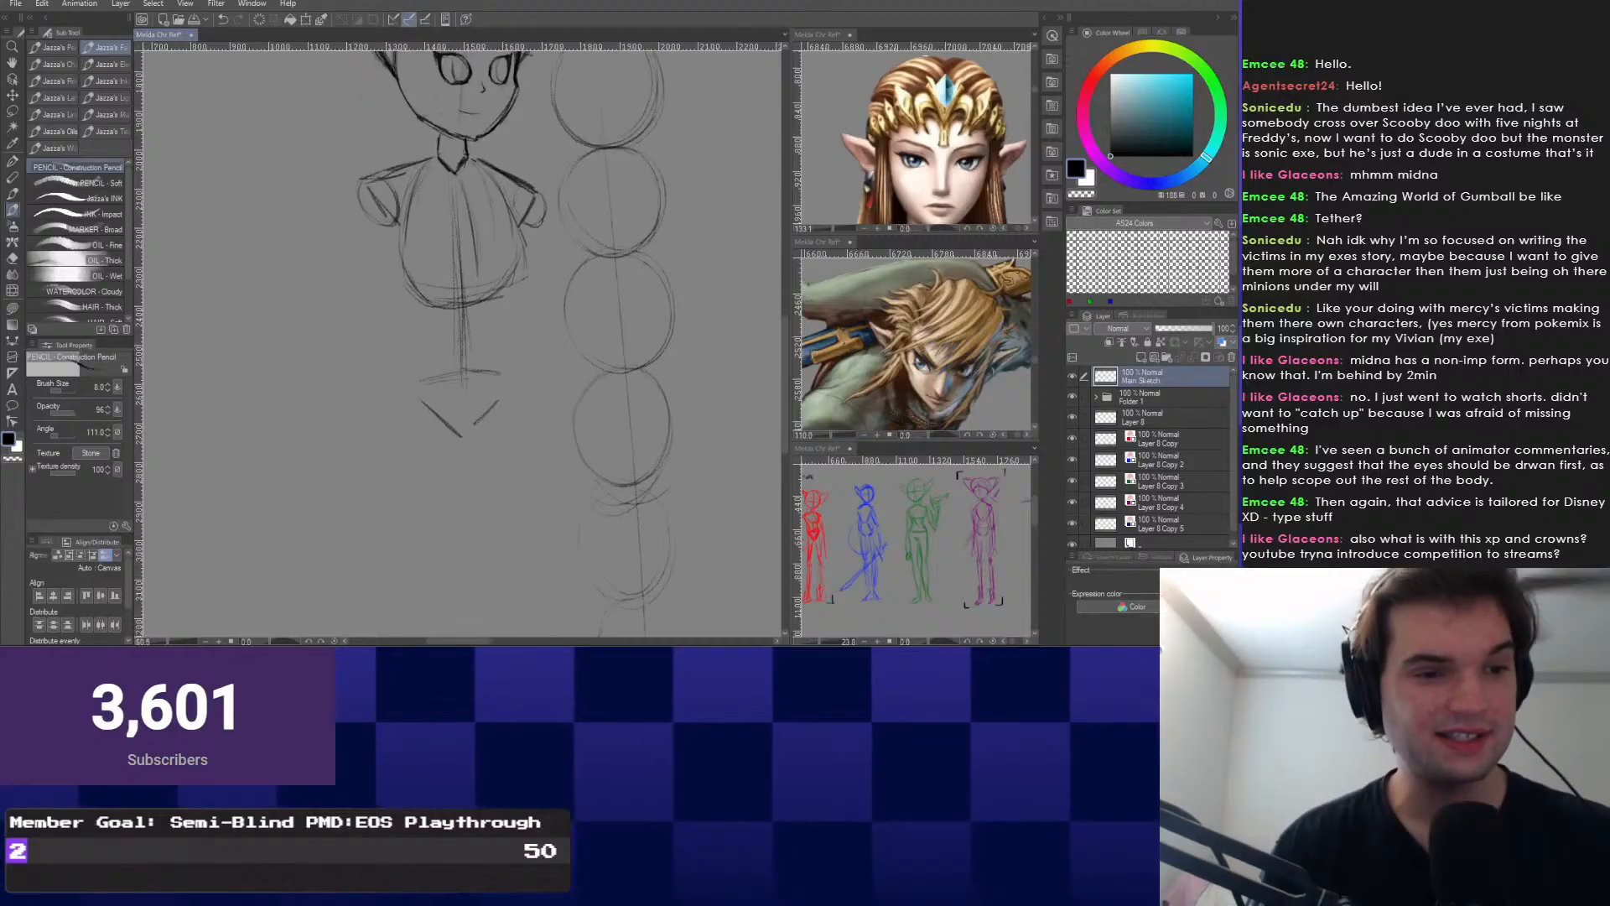
pyautogui.moveTo(434, 377); pyautogui.dragTo(360, 397)
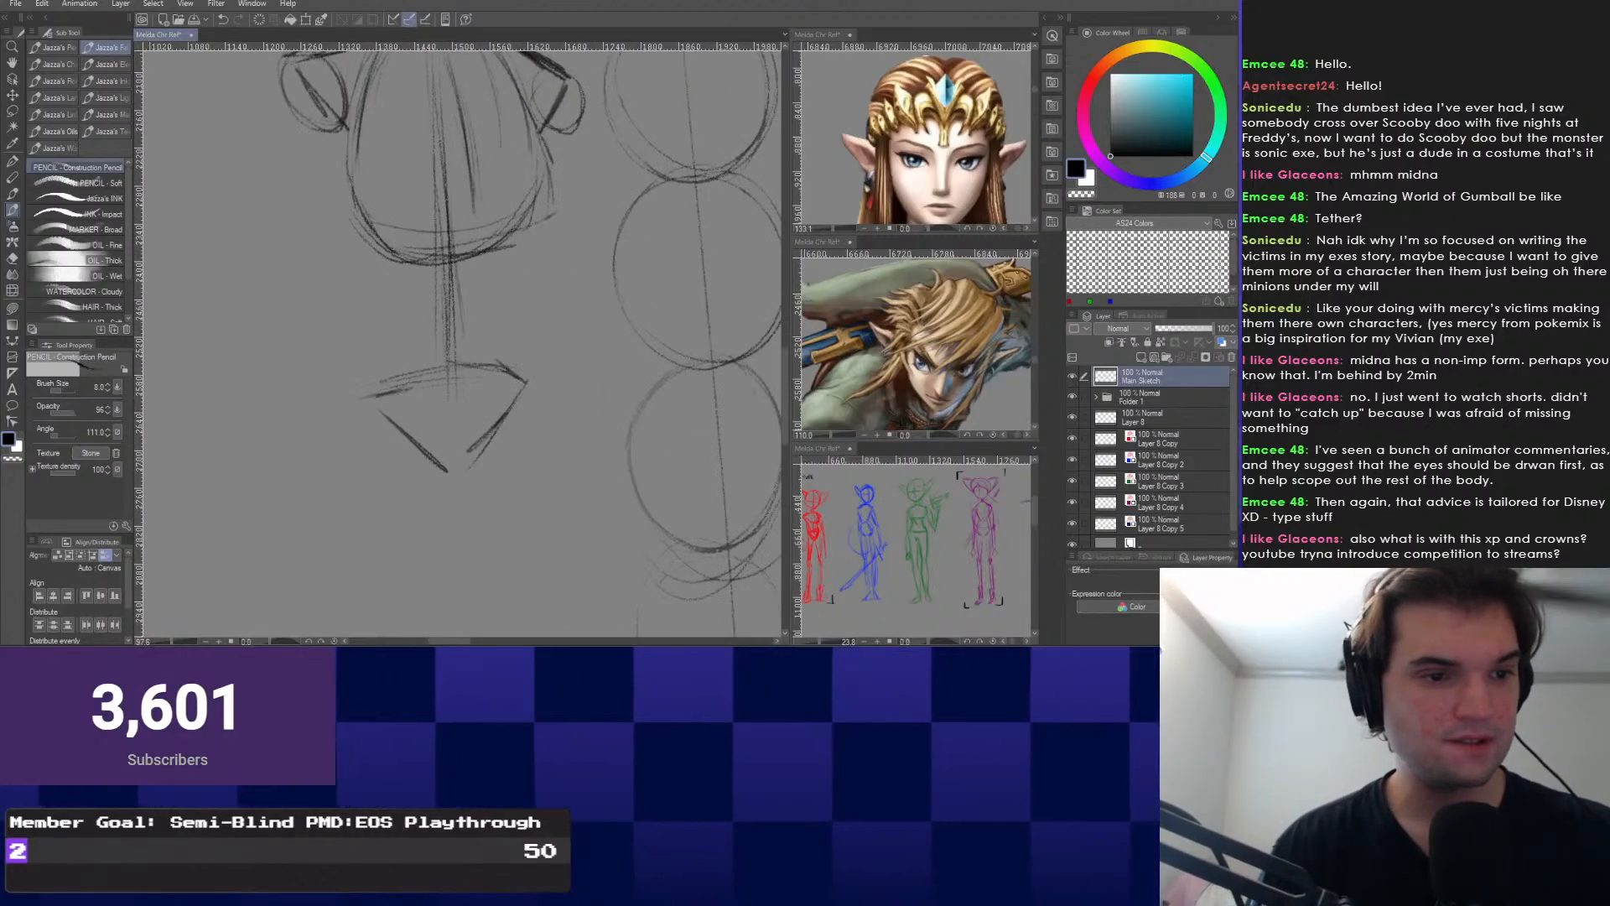
pyautogui.moveTo(404, 448); pyautogui.dragTo(471, 467)
pyautogui.moveTo(505, 411); pyautogui.dragTo(473, 484)
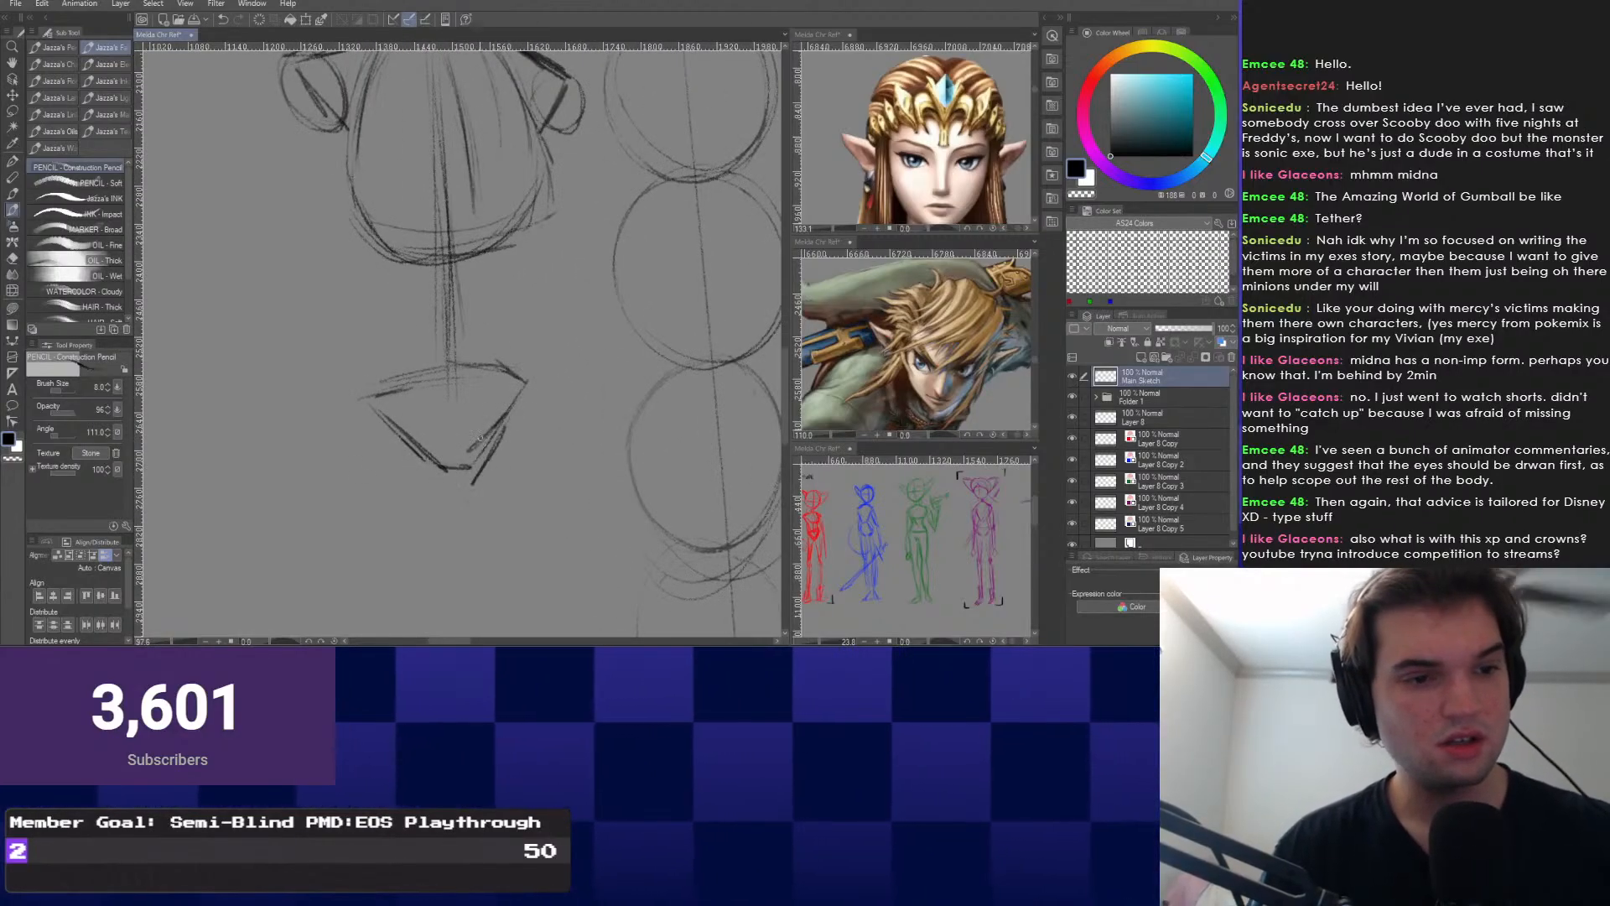
pyautogui.moveTo(519, 401); pyautogui.dragTo(484, 461)
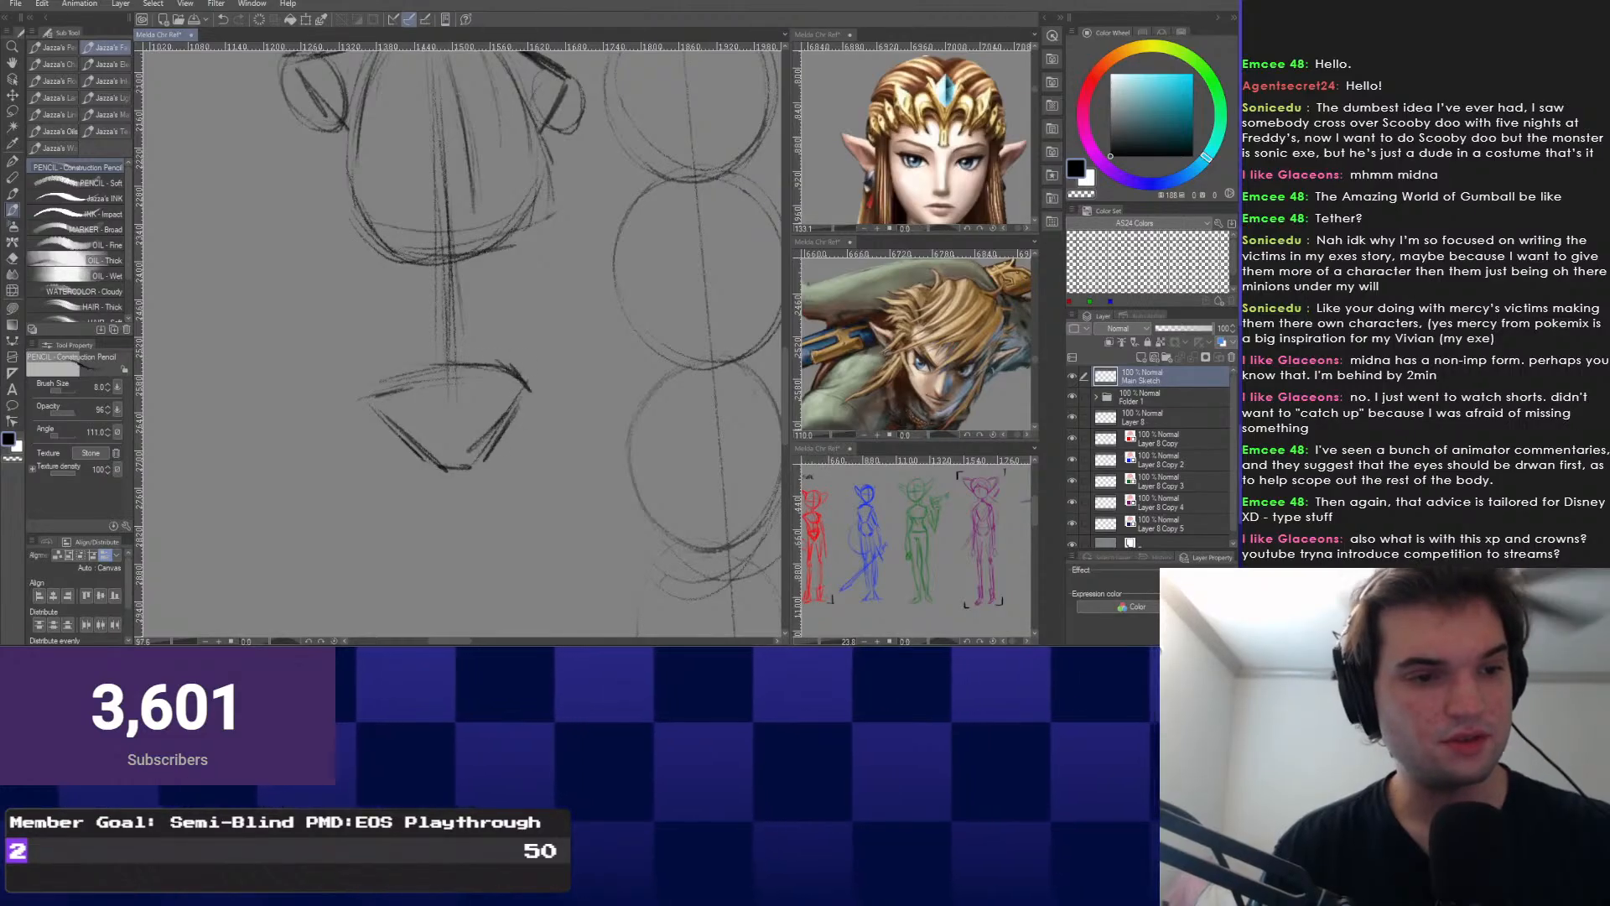
pyautogui.scroll(-10, 519, 293)
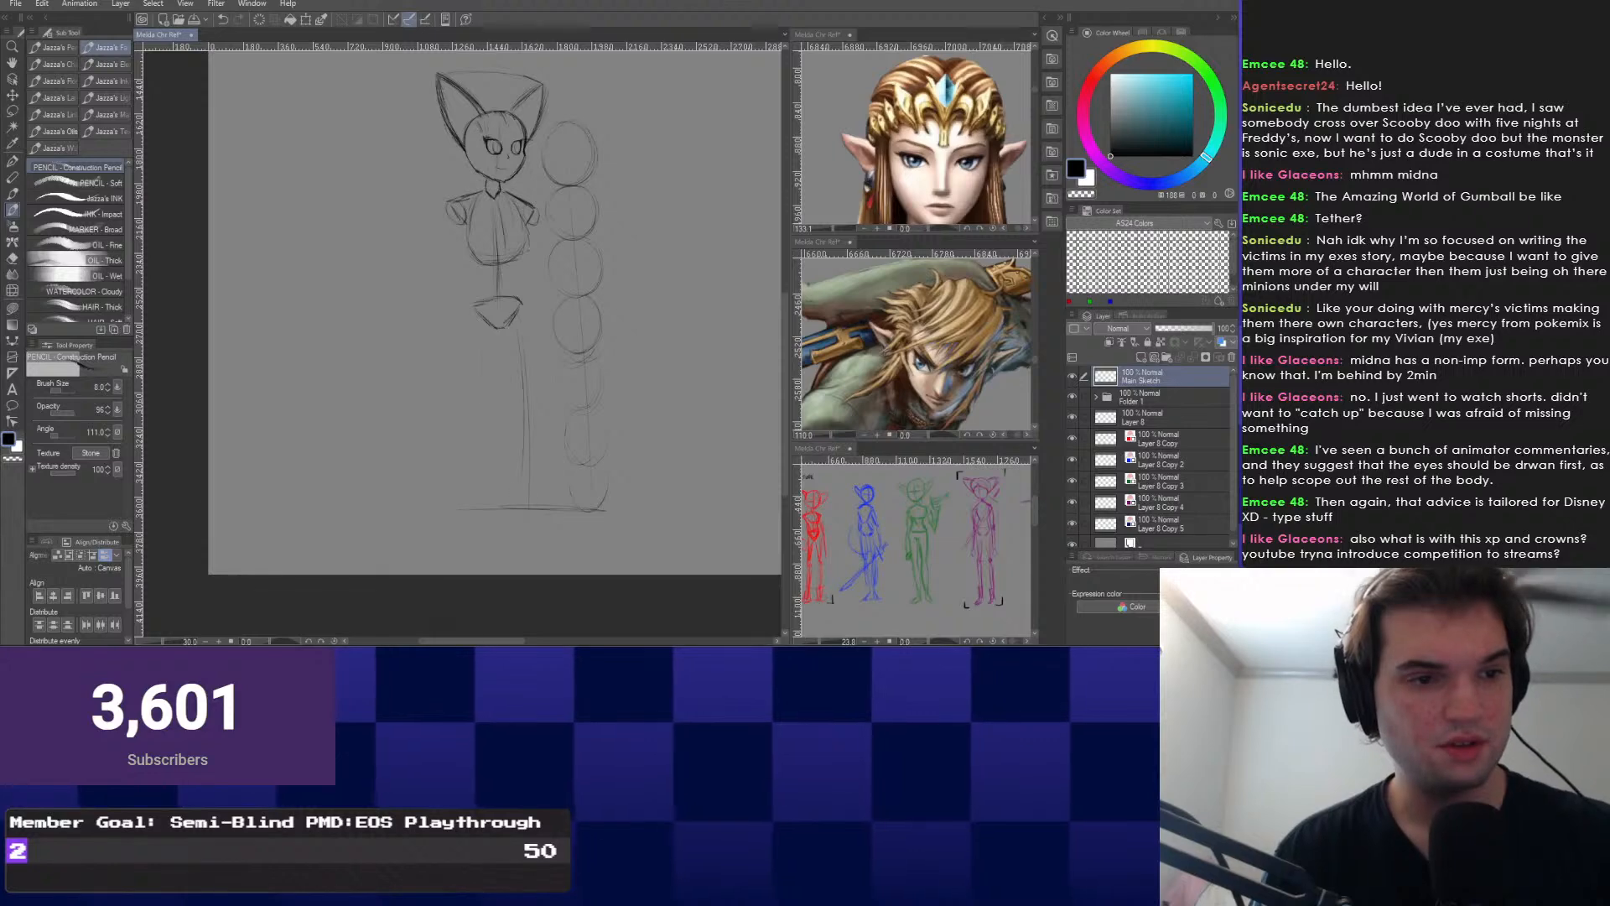
# Extend both leg guide lines downward.
pyautogui.moveTo(484, 496)
pyautogui.mouseDown()
pyautogui.moveTo(478, 389)
pyautogui.moveTo(492, 467)
pyautogui.moveTo(540, 517)
pyautogui.mouseUp()
pyautogui.scroll(1, 495, 445)
pyautogui.moveTo(485, 445); pyautogui.dragTo(488, 532)
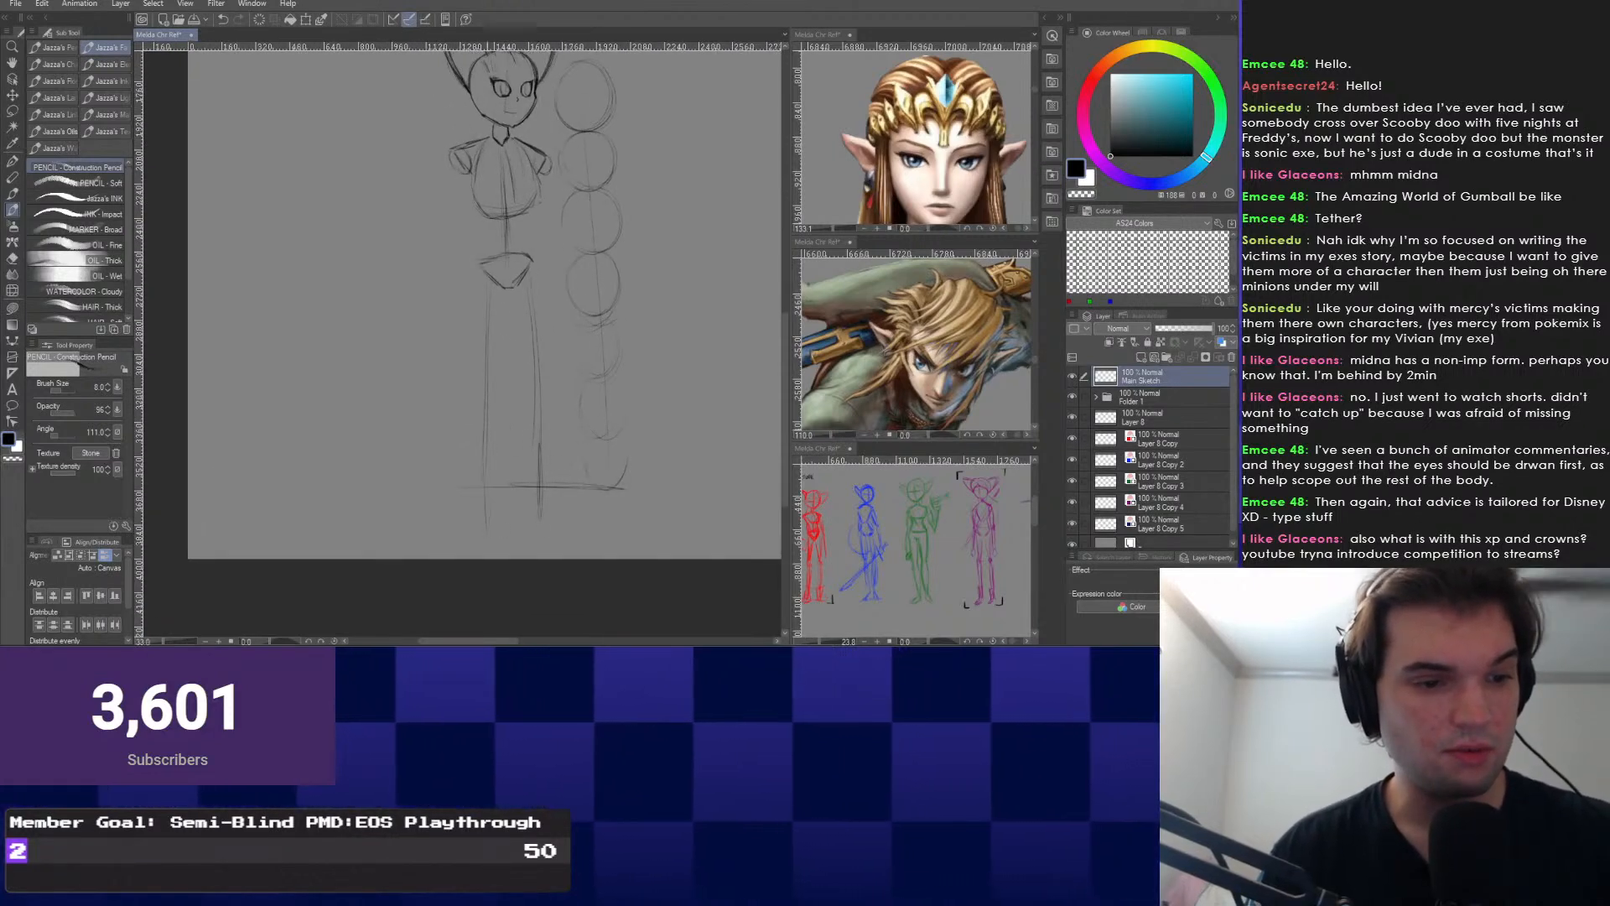
pyautogui.moveTo(464, 371); pyautogui.dragTo(453, 443)
pyautogui.scroll(-1, 451, 430)
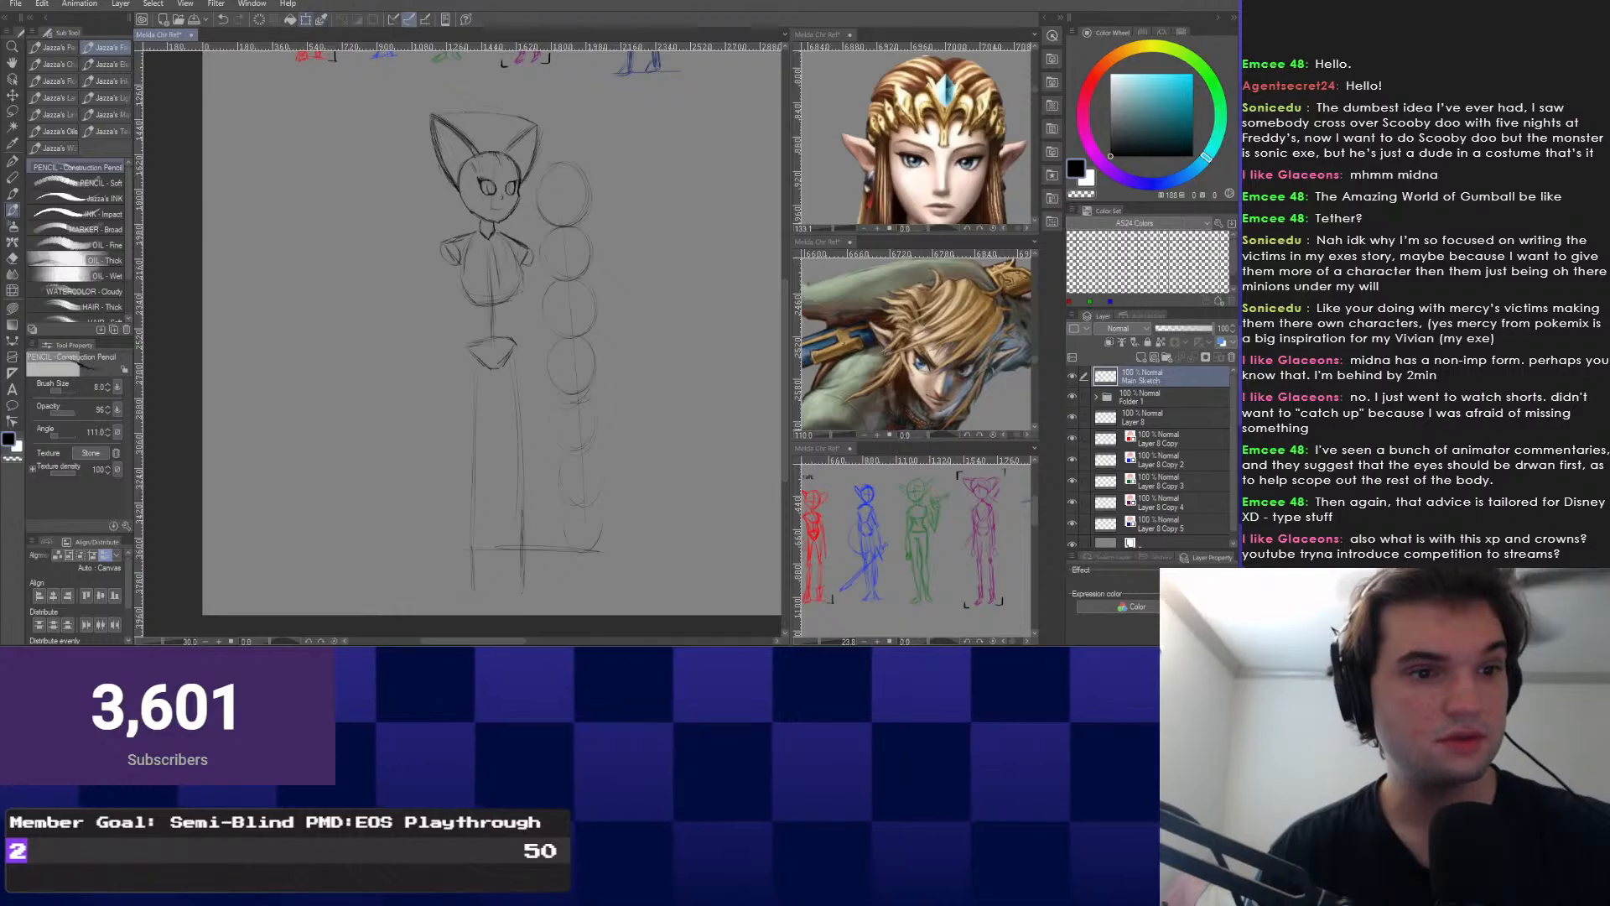
# Shrink the whole sketch to about 94% and nudge it into position.
pyautogui.hotkey('ctrl', 't')
pyautogui.moveTo(488, 606); pyautogui.dragTo(488, 578)
pyautogui.moveTo(488, 504); pyautogui.dragTo(484, 494)
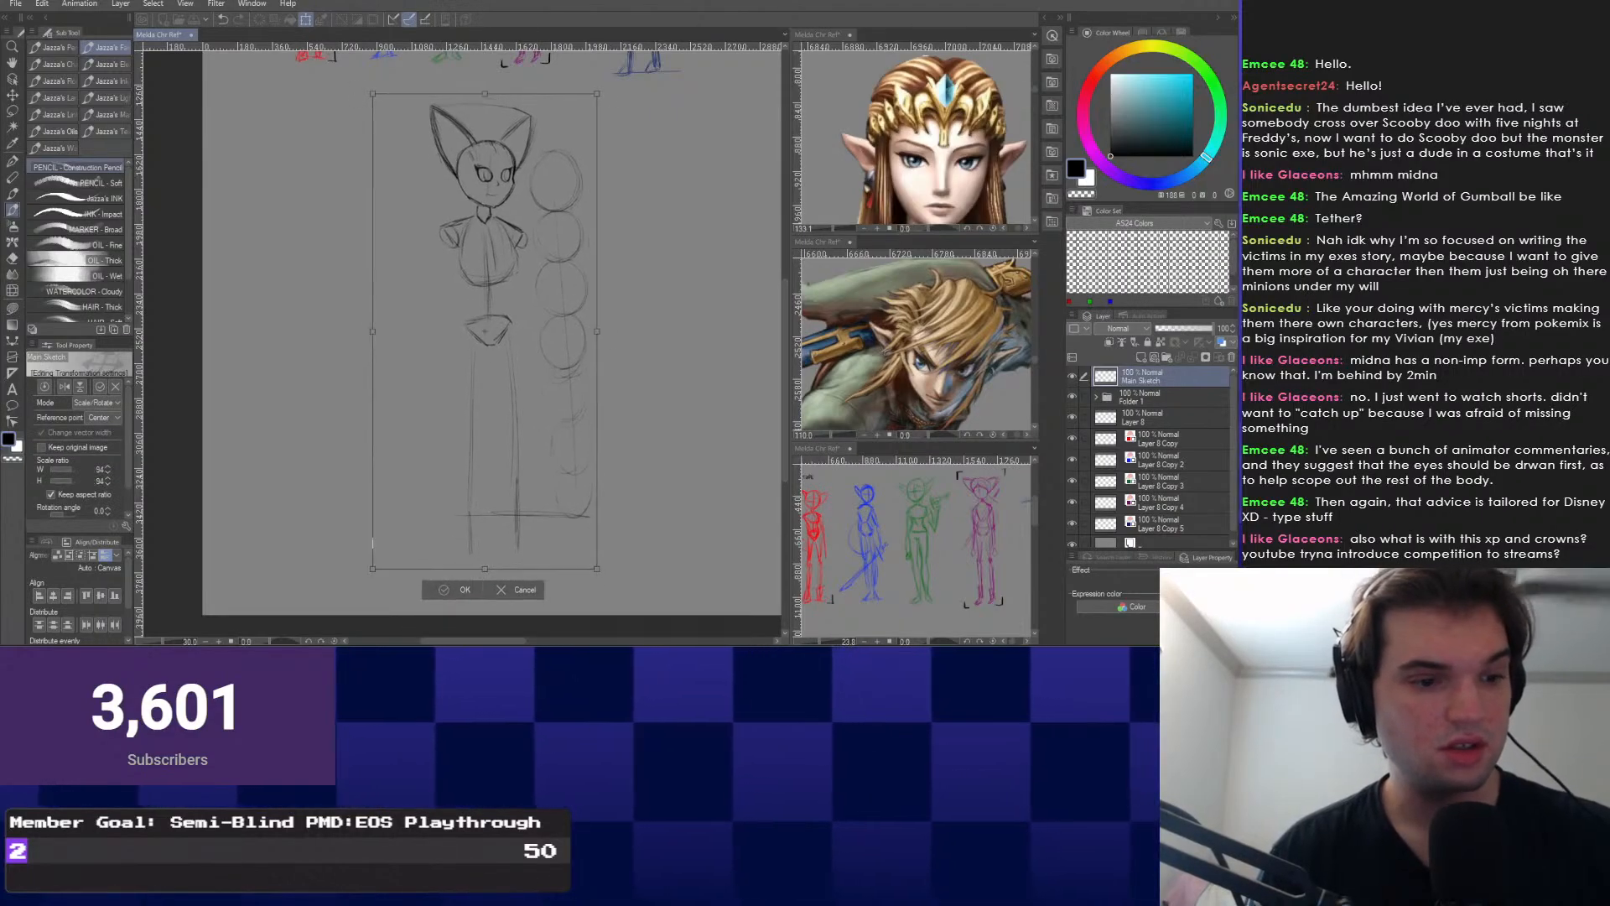
pyautogui.press('Return')
# Draw a baseline under the feet of the leg guides.
pyautogui.scroll(2, 487, 335)
pyautogui.moveTo(485, 378); pyautogui.dragTo(481, 234)
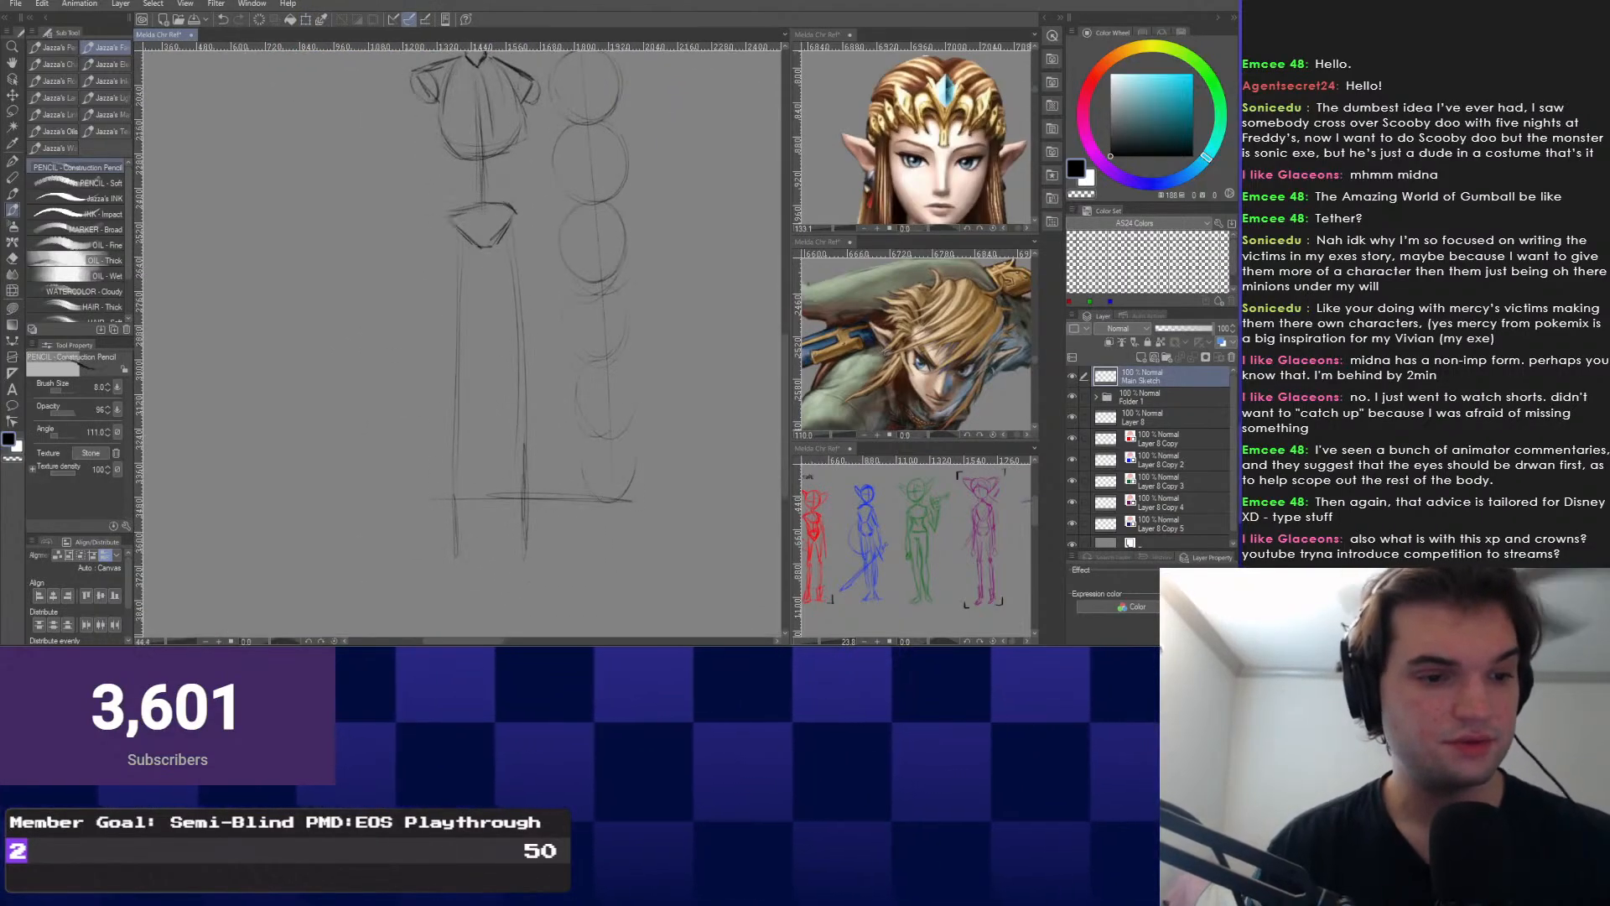
pyautogui.moveTo(419, 556); pyautogui.dragTo(550, 554)
pyautogui.moveTo(482, 252)
pyautogui.mouseDown()
pyautogui.moveTo(483, 344)
pyautogui.moveTo(481, 318)
pyautogui.mouseUp()
pyautogui.scroll(-1, 484, 344)
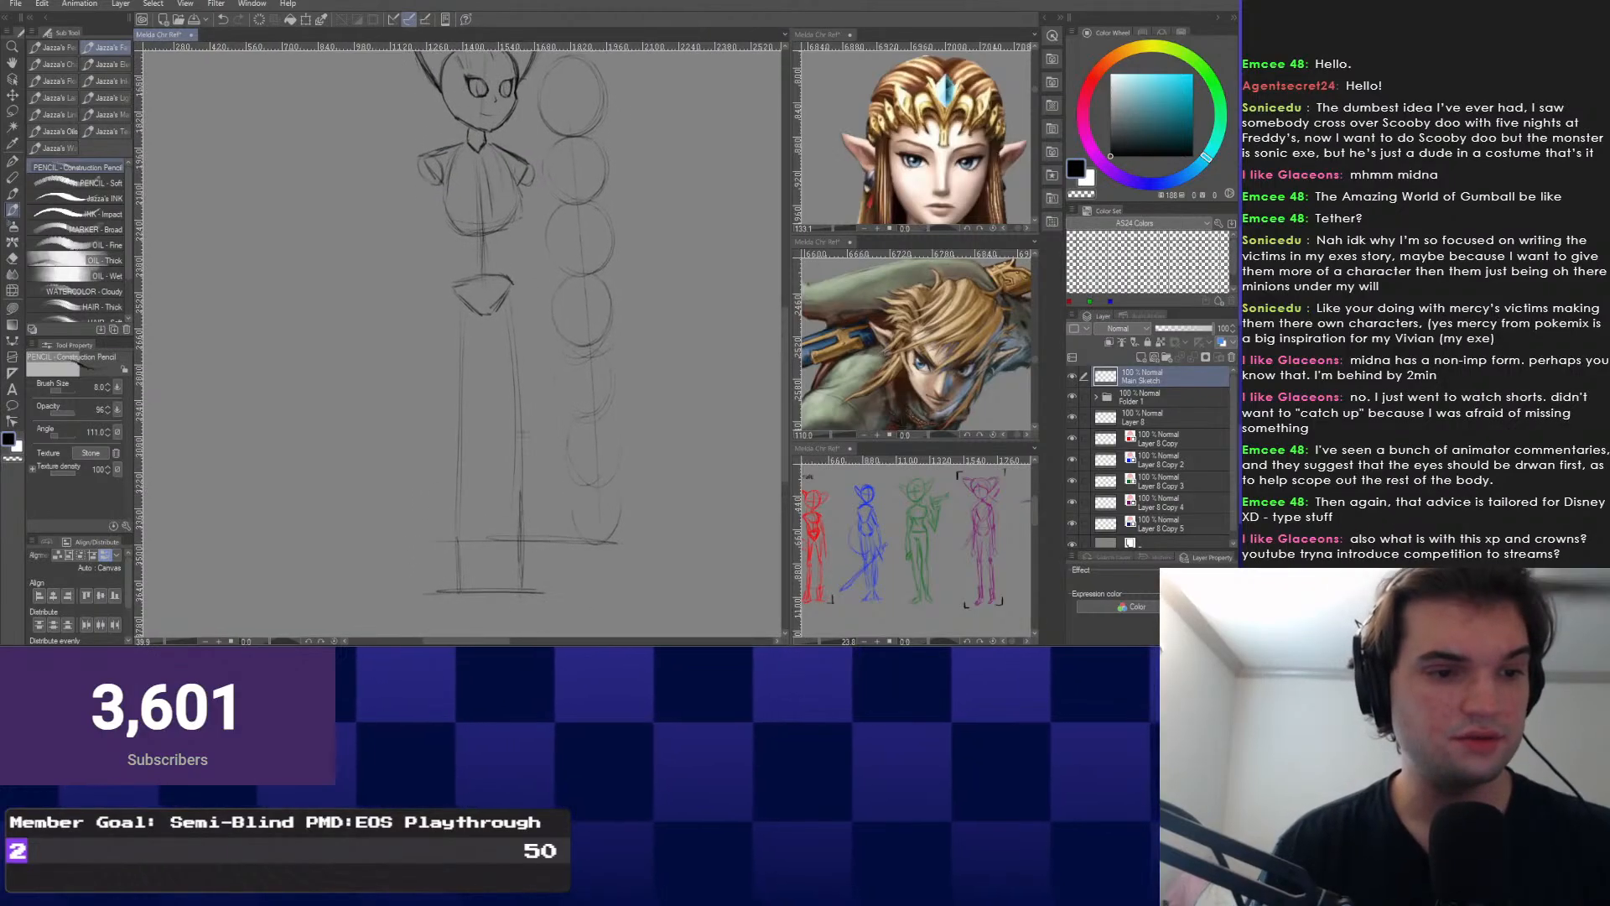
# Lasso and delete the column of head-measure circles, then return to the pencil.
pyautogui.moveTo(493, 414); pyautogui.dragTo(498, 485)
pyautogui.rightClick(498, 485)
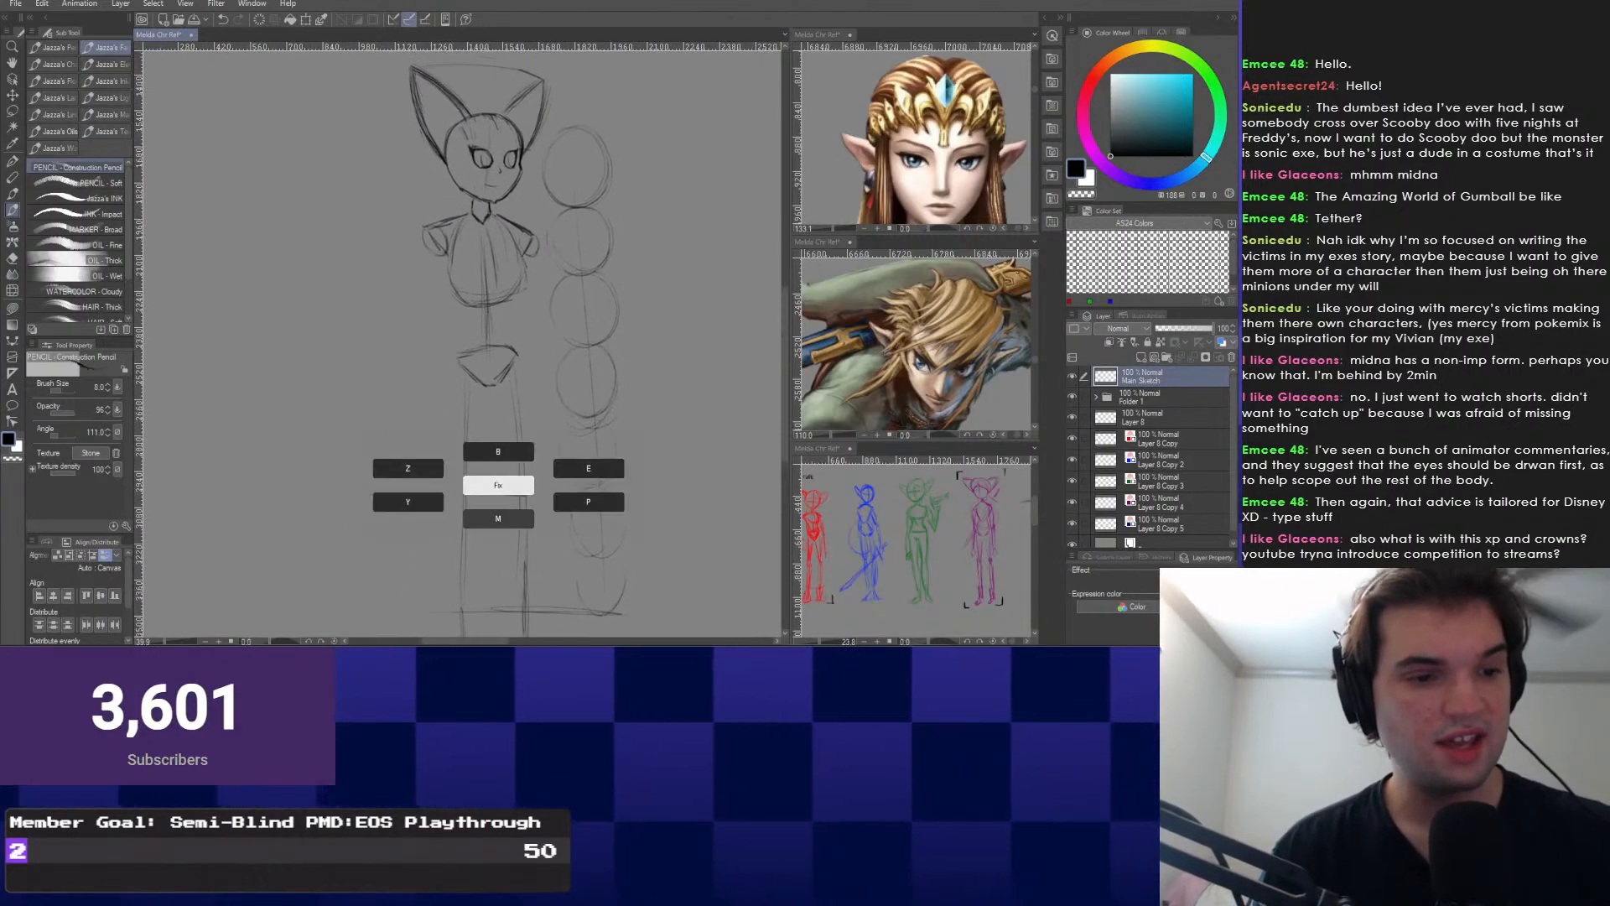
pyautogui.click(498, 518)
pyautogui.moveTo(542, 200)
pyautogui.mouseDown()
pyautogui.moveTo(579, 622)
pyautogui.moveTo(670, 251)
pyautogui.moveTo(565, 117)
pyautogui.mouseUp()
pyautogui.press('Delete')
pyautogui.hotkey('ctrl', 'd')
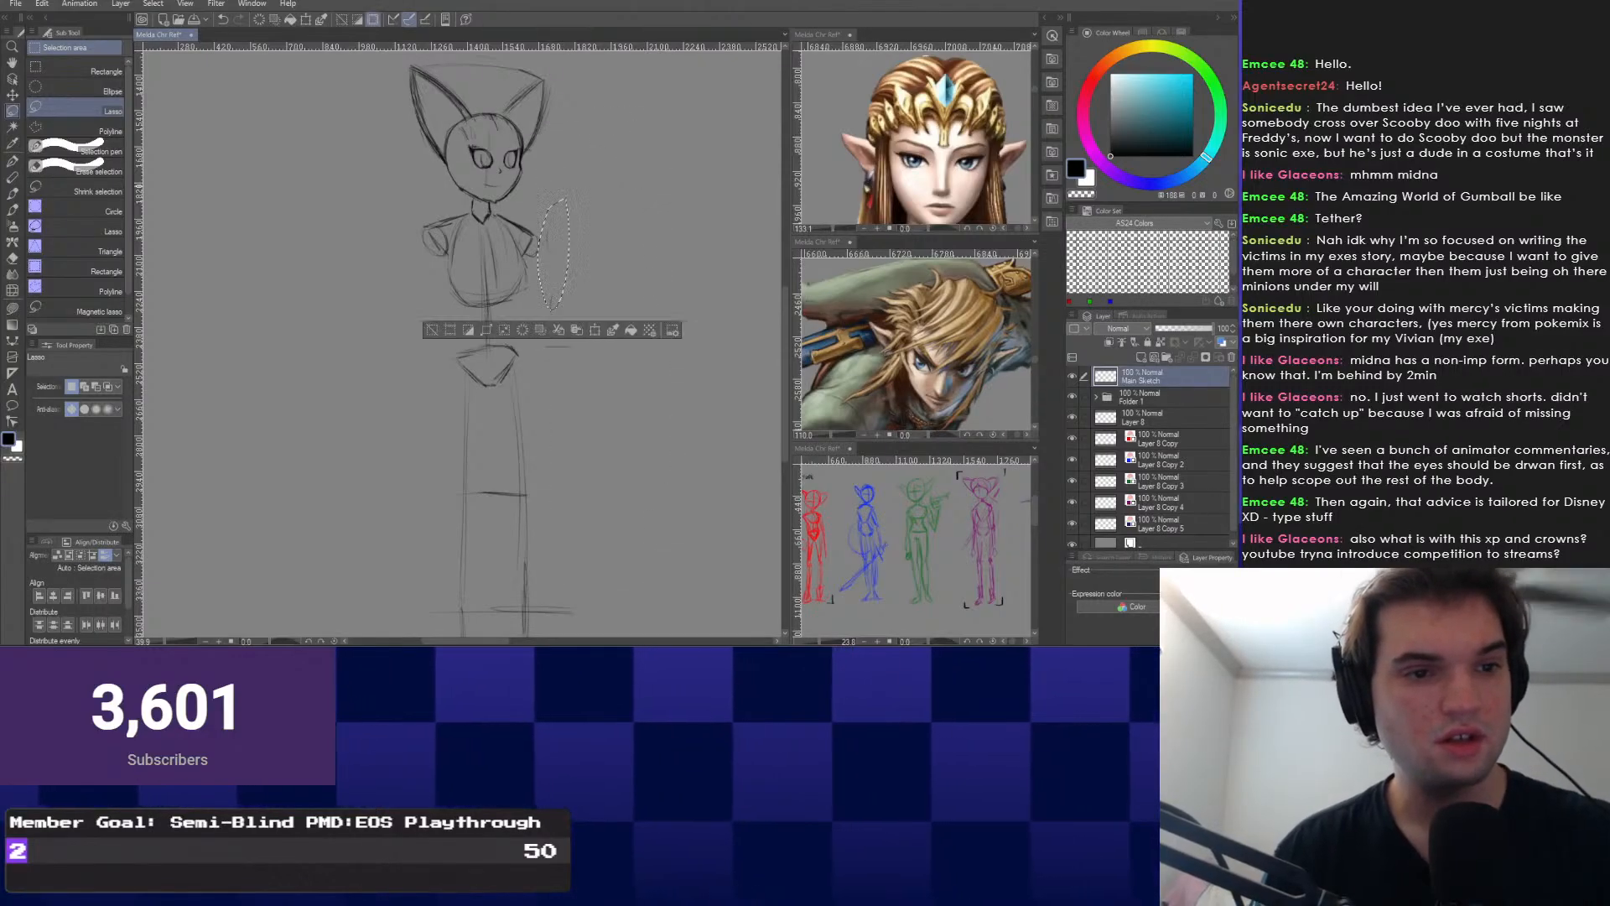
pyautogui.scroll(1, 371, 412)
pyautogui.rightClick(400, 370)
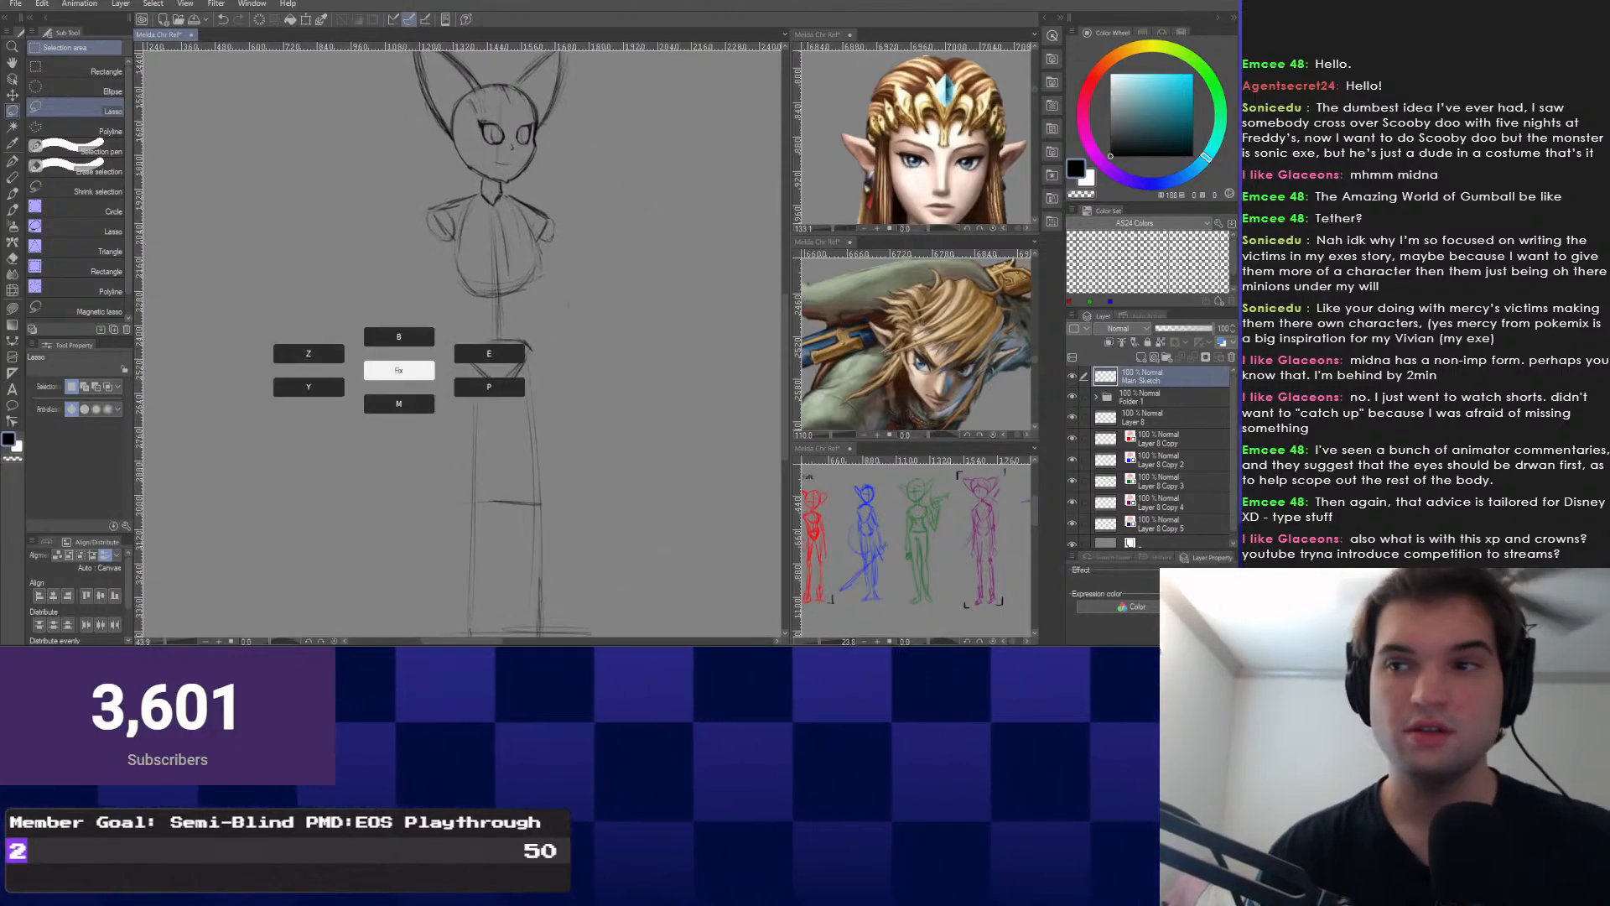
pyautogui.press('p')
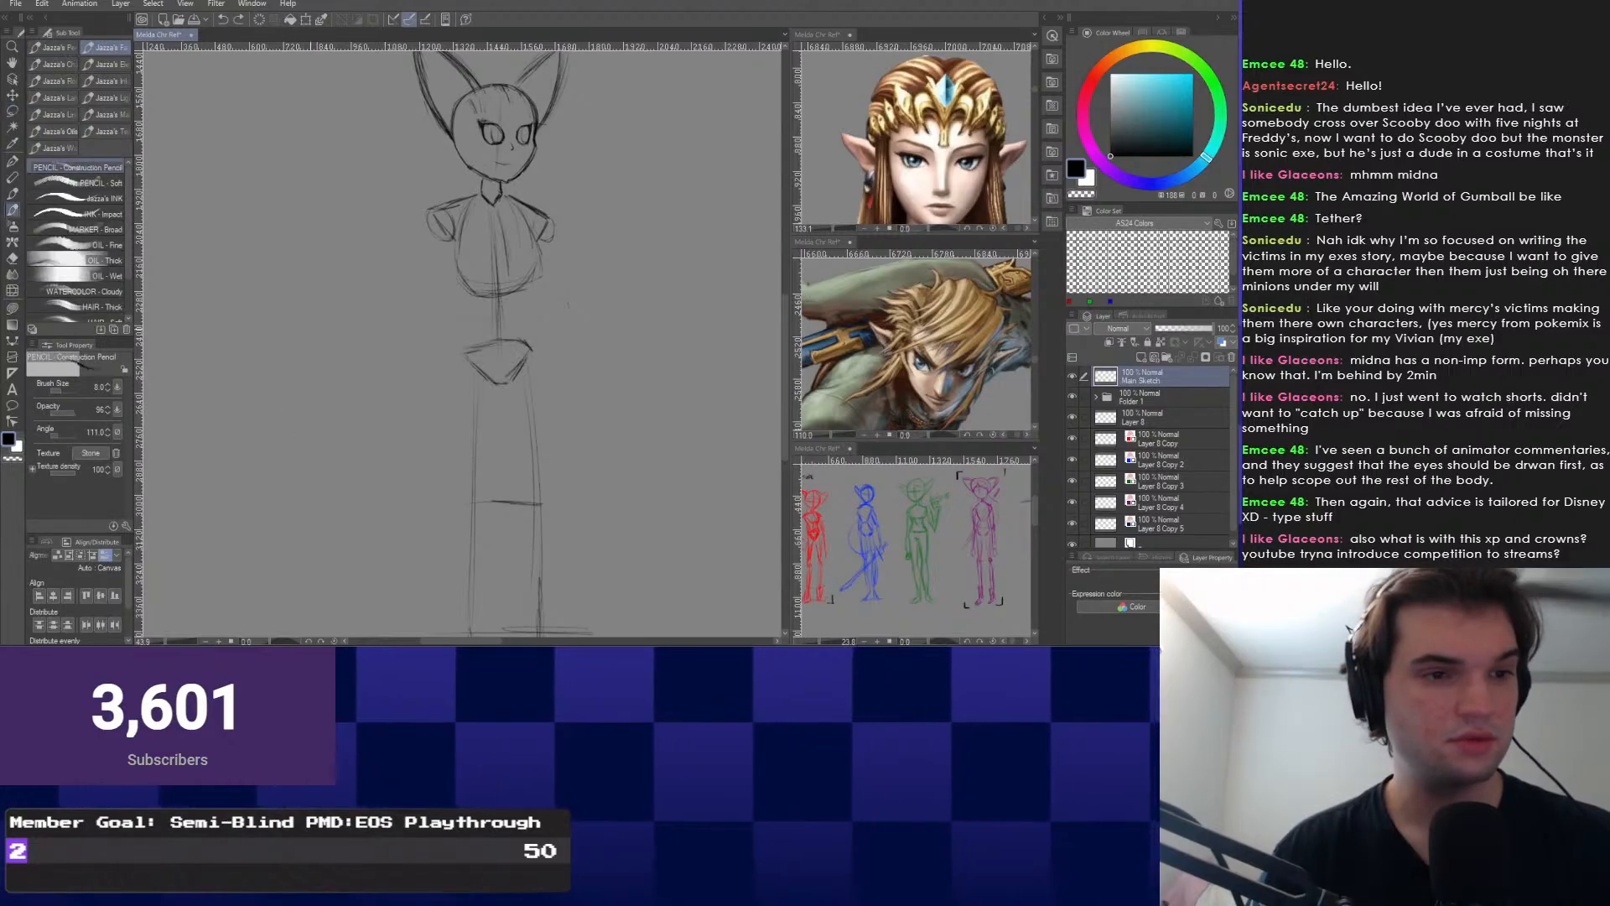
pyautogui.scroll(3, 470, 252)
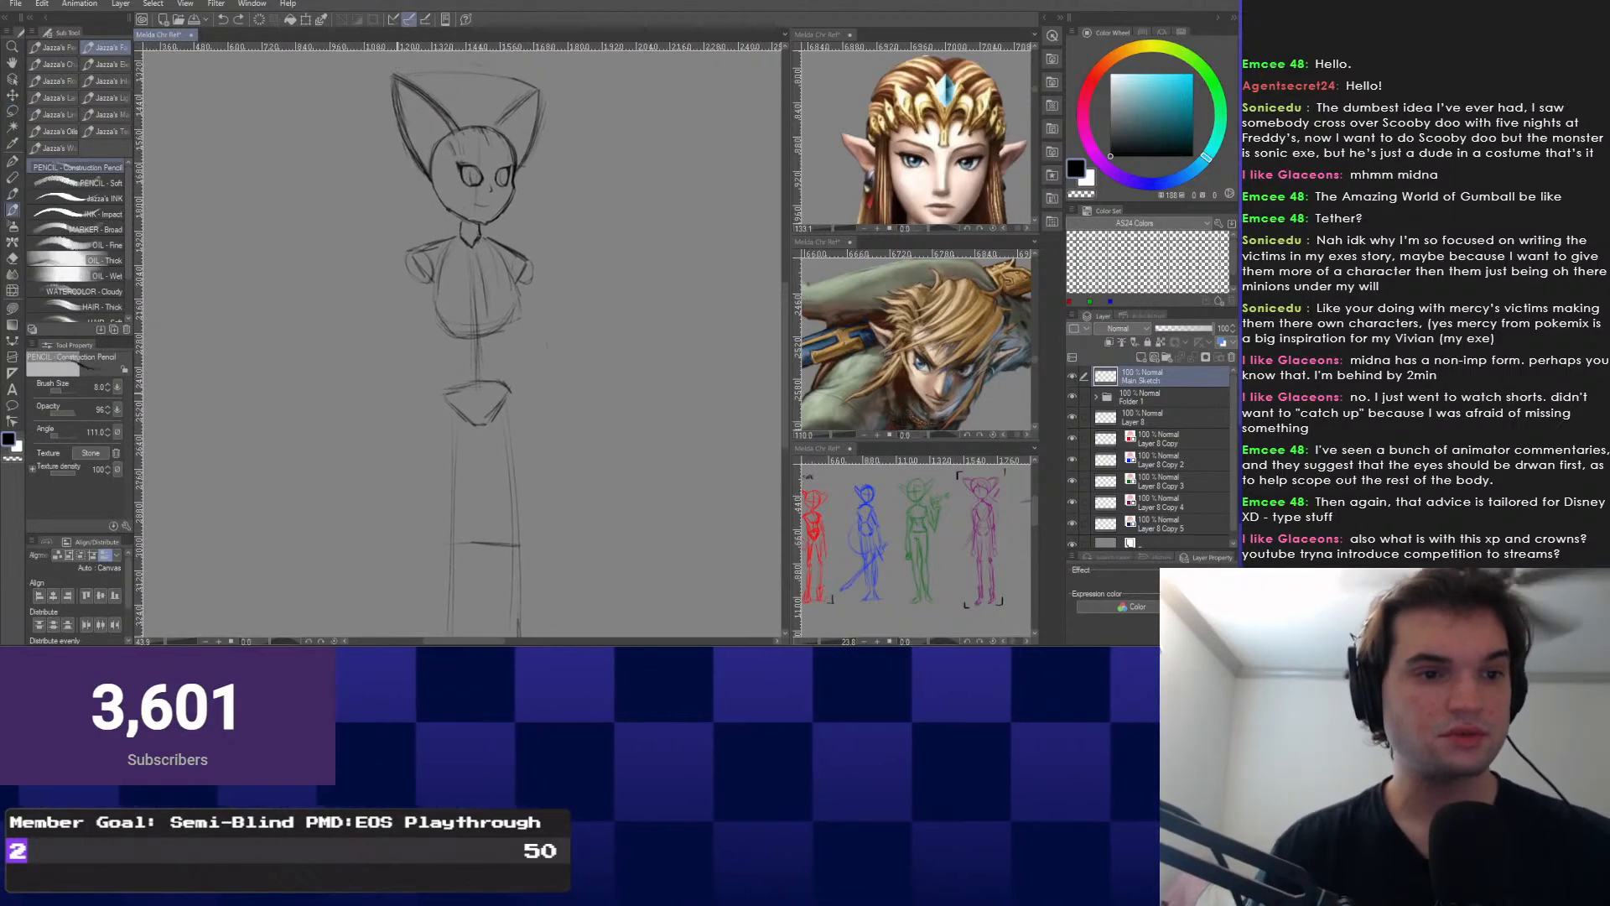
# Strengthen the right side of the pelvis triangle and add faint lines across the lower ribcage.
pyautogui.scroll(1, 470, 252)
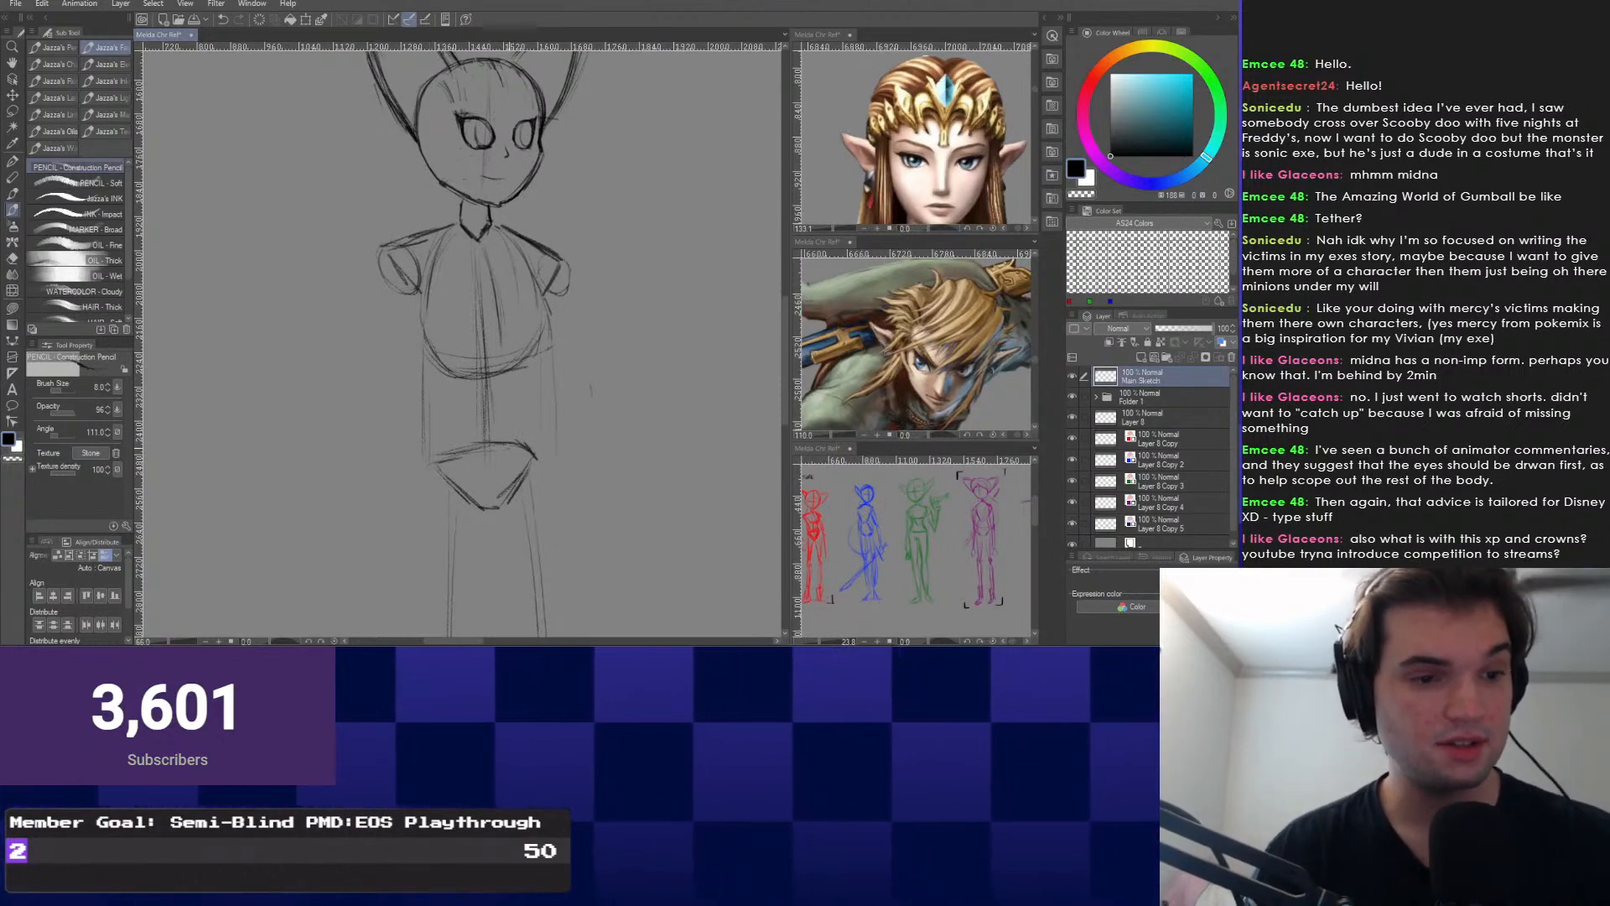
pyautogui.moveTo(536, 454); pyautogui.dragTo(502, 506)
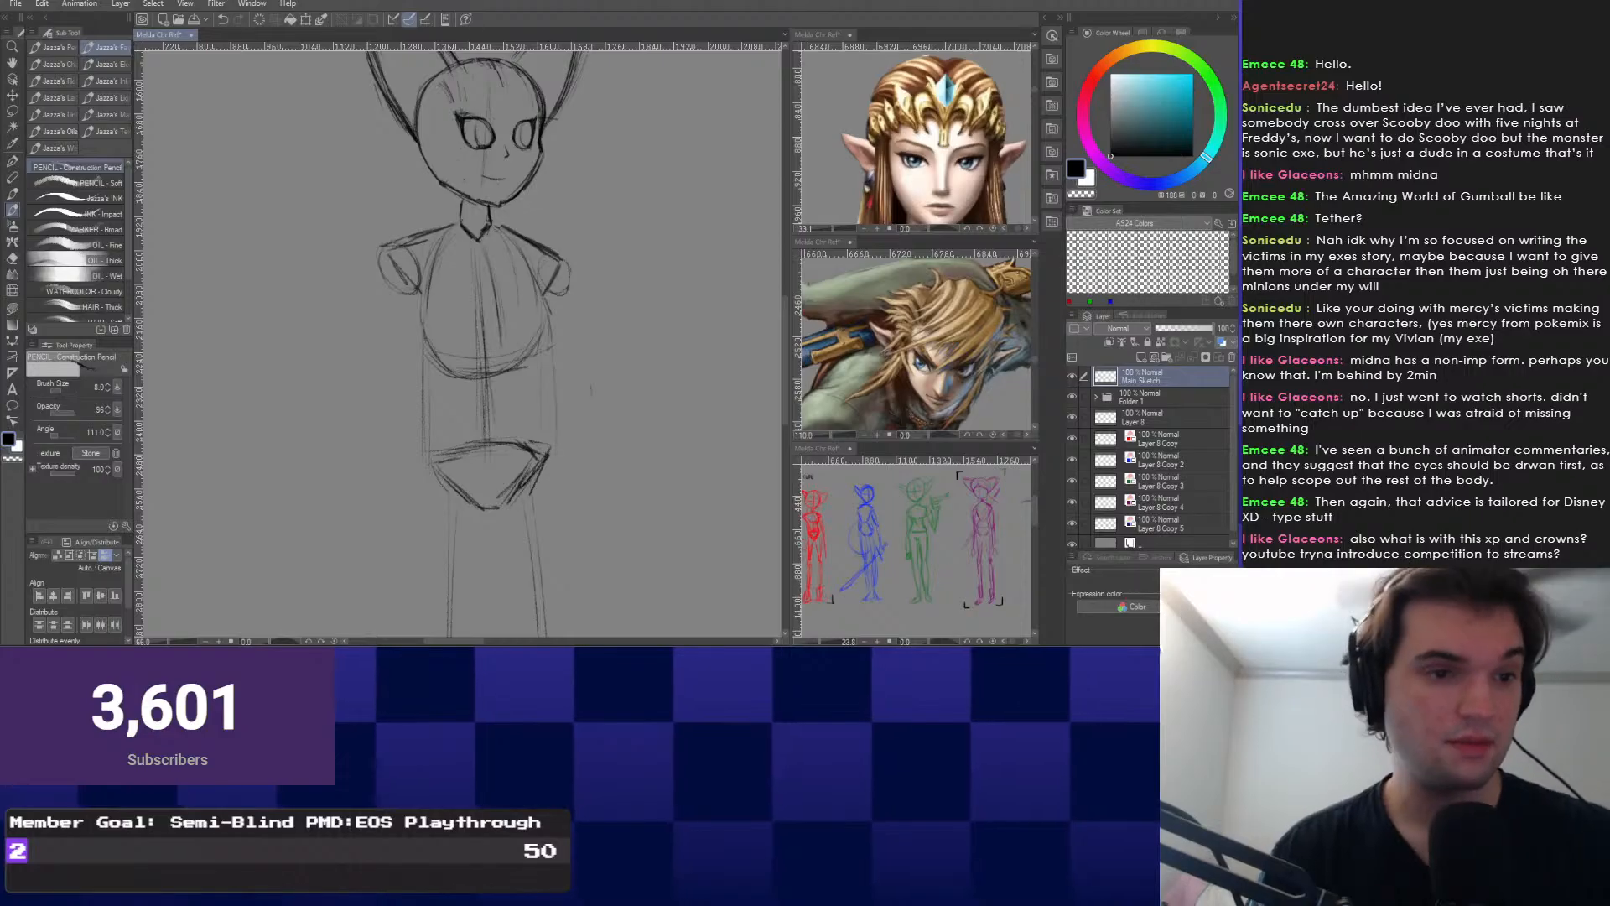
pyautogui.moveTo(486, 335); pyautogui.dragTo(549, 345)
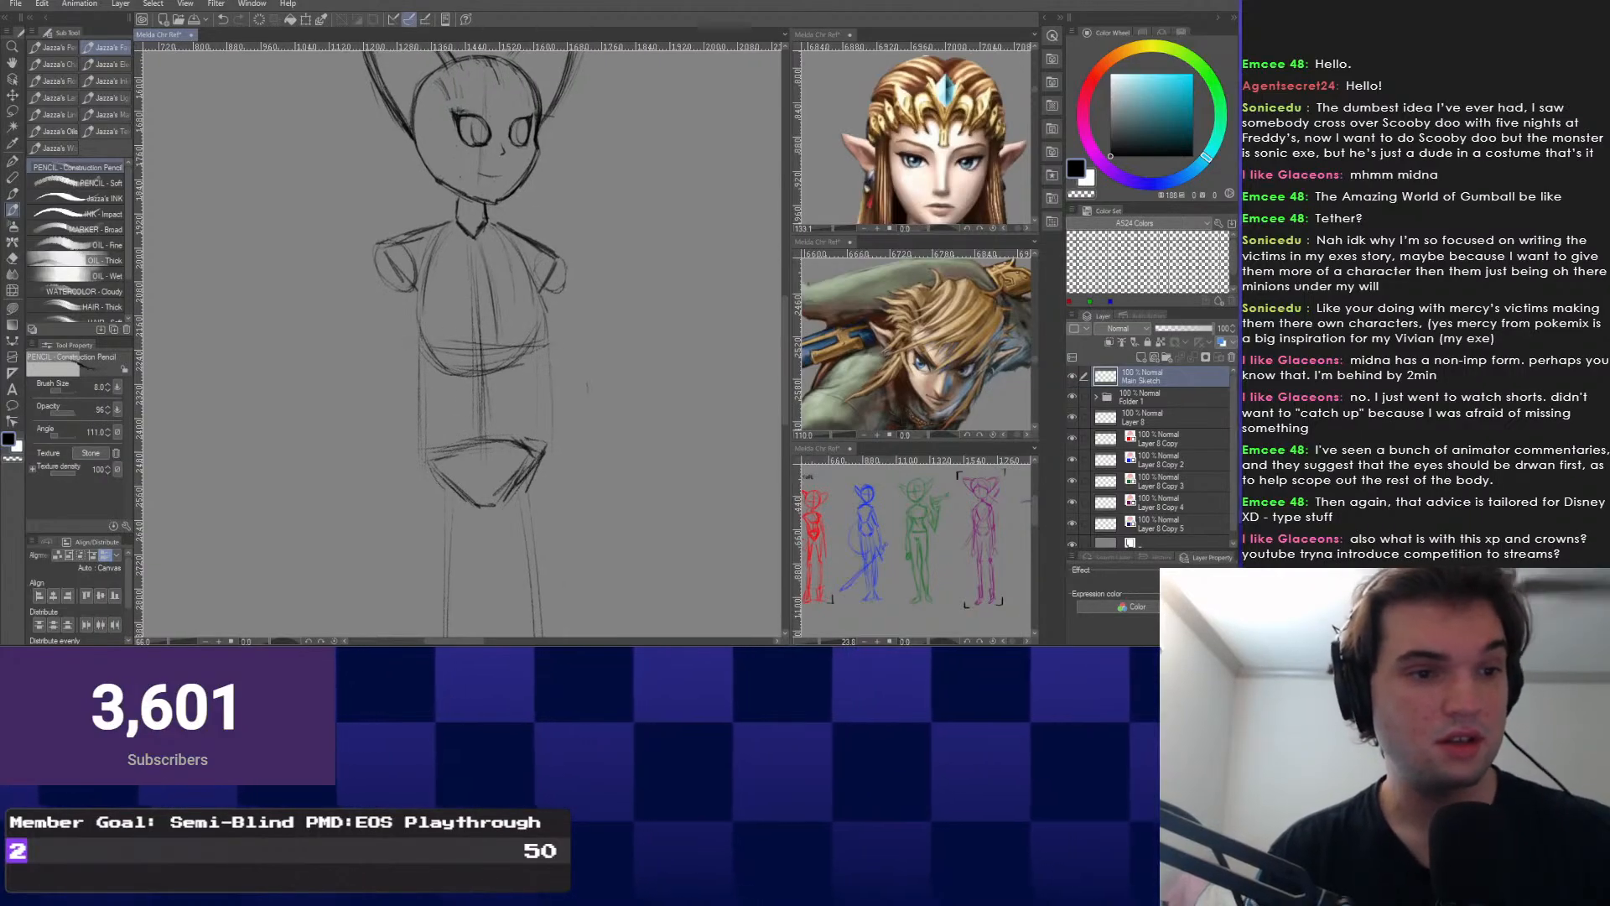
pyautogui.press('e')
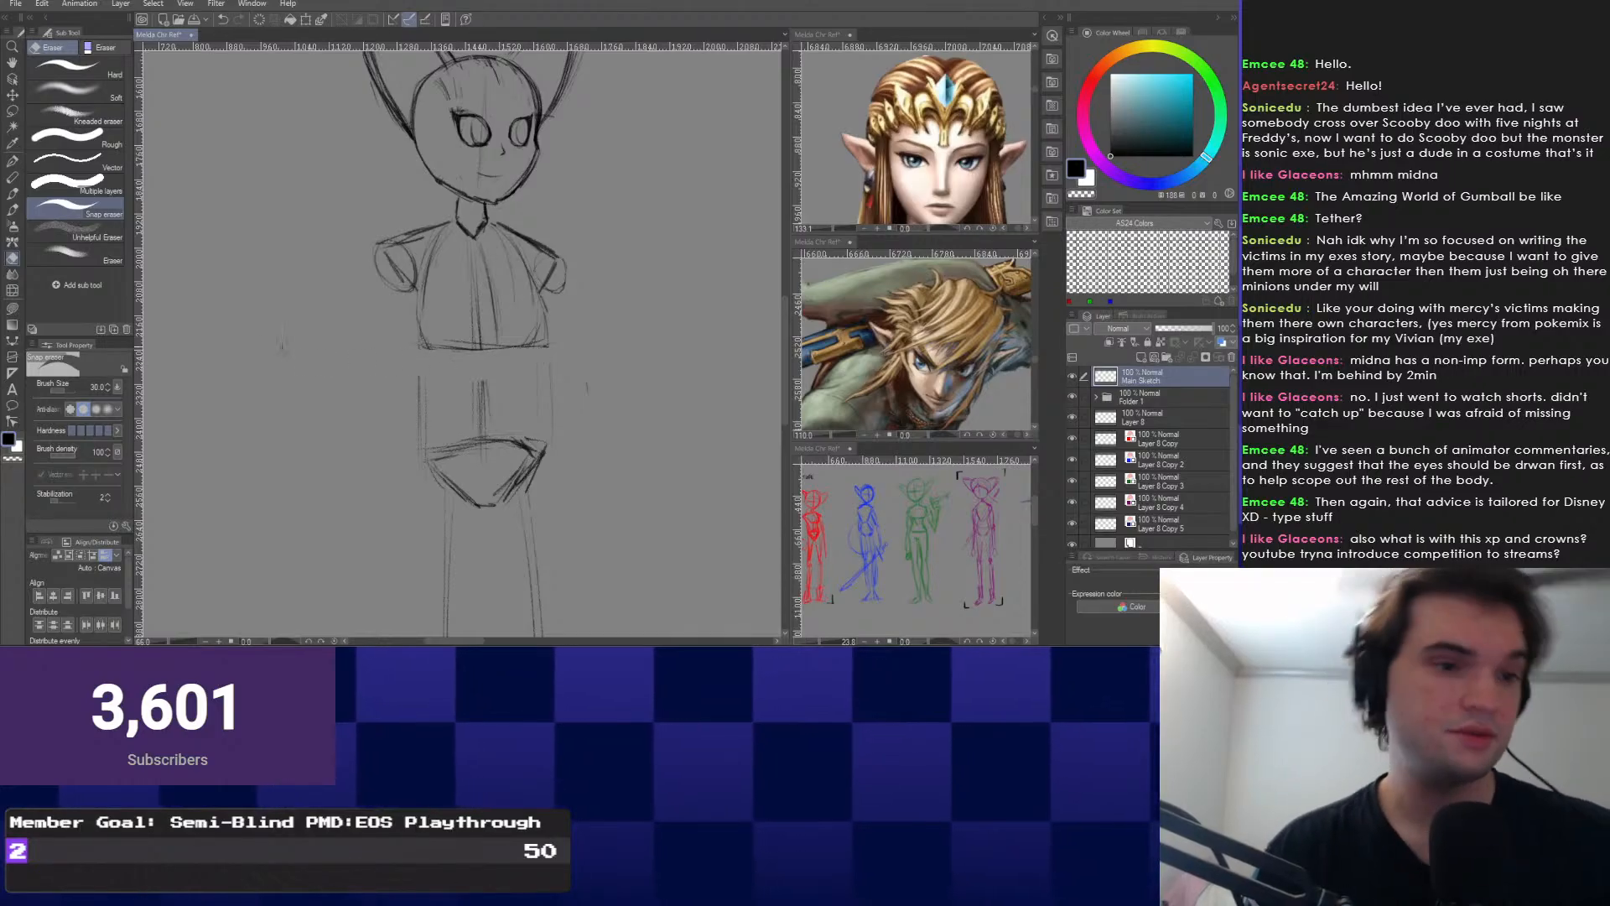
pyautogui.press('p')
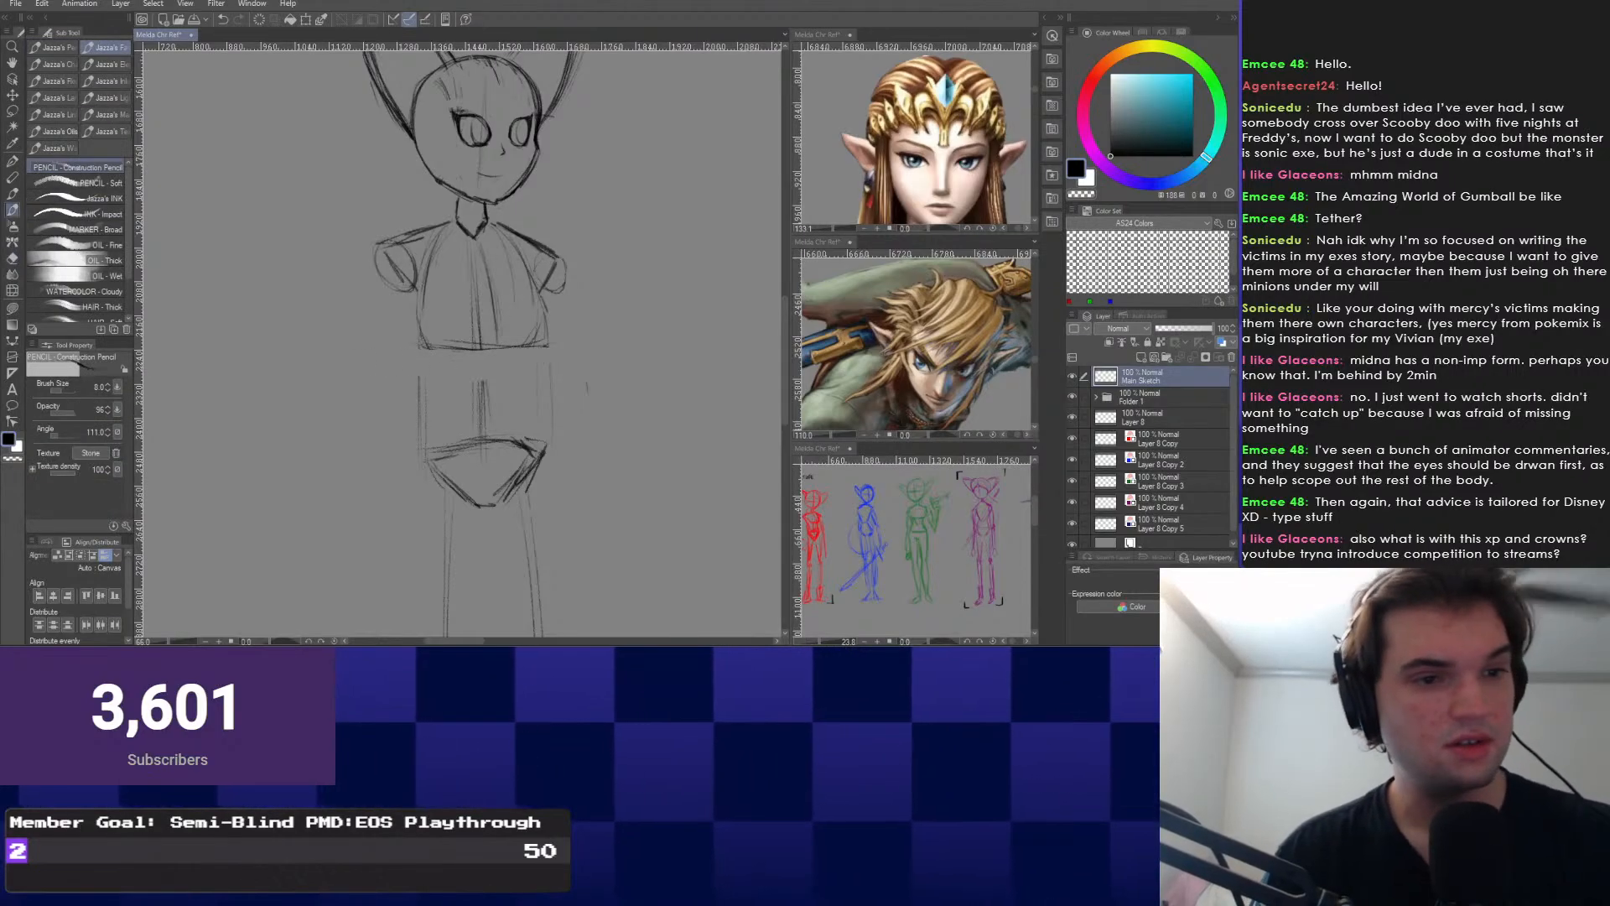
pyautogui.scroll(1, 461, 343)
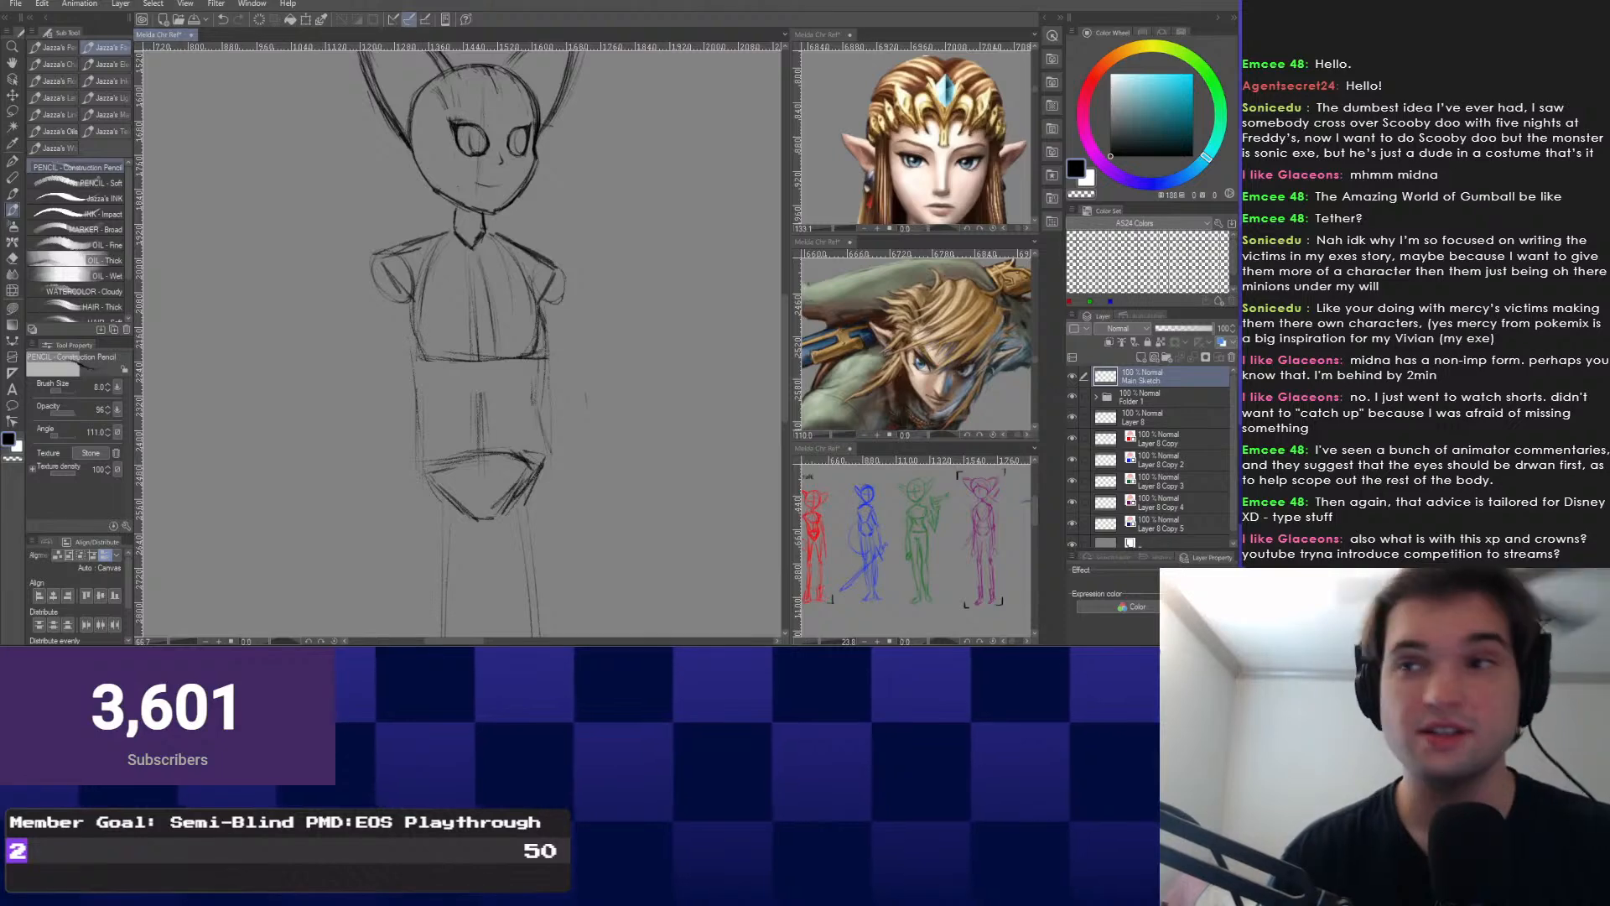
pyautogui.scroll(3, 459, 379)
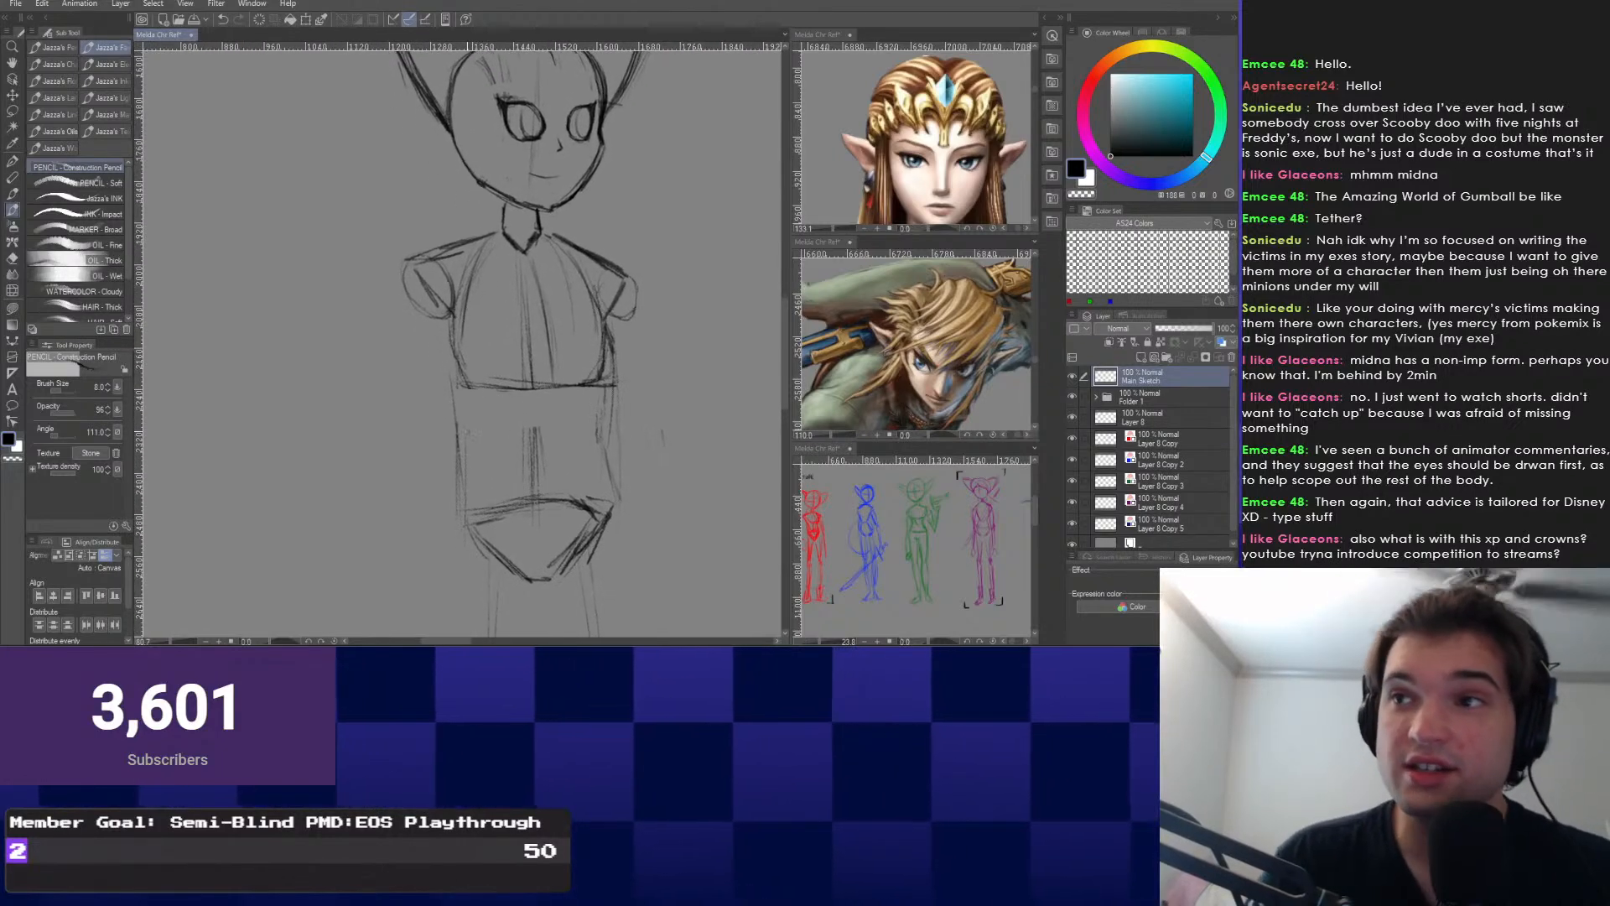
pyautogui.scroll(1, 521, 383)
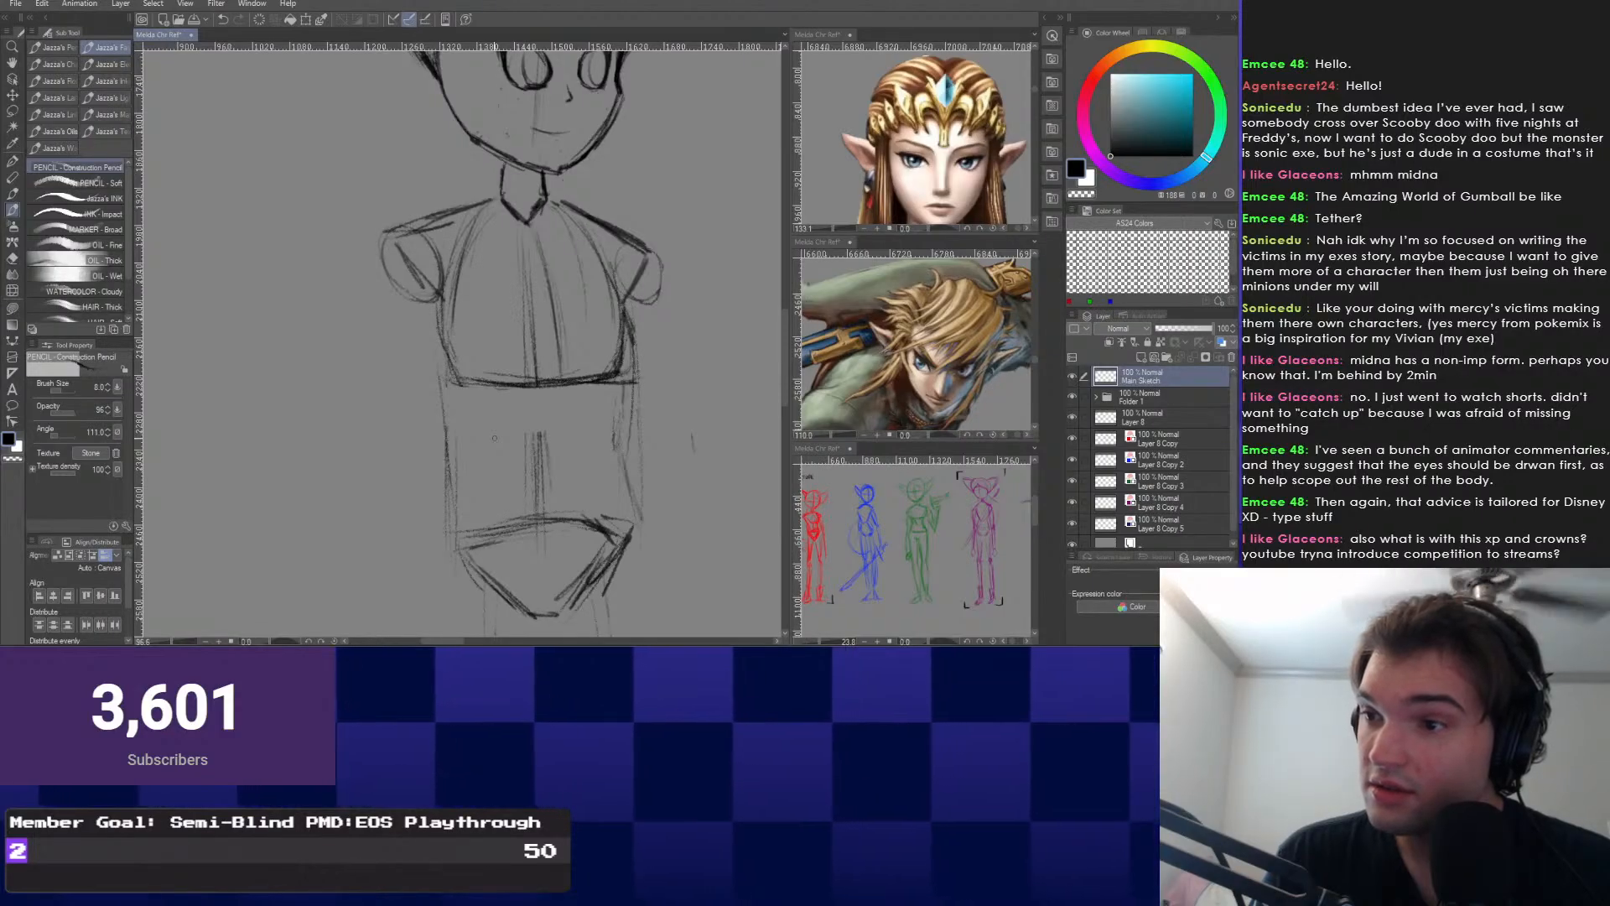
# Centre the view on the character's face and zoom to 200% to frame it fully.
pyautogui.moveTo(494, 438); pyautogui.dragTo(508, 536)
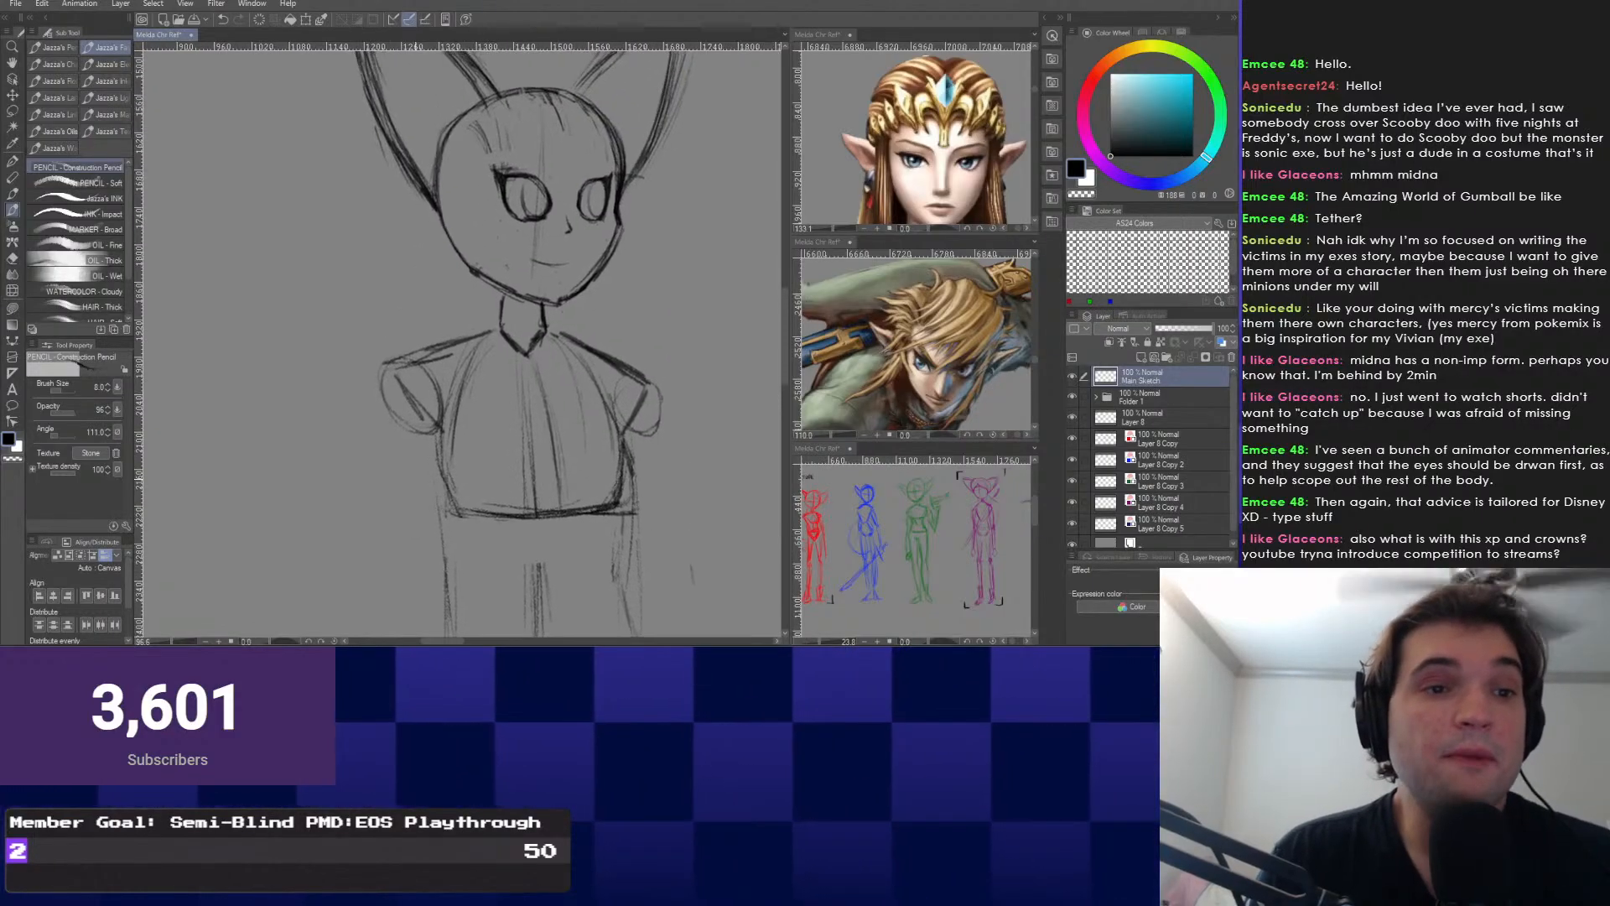
pyautogui.scroll(-3, 393, 406)
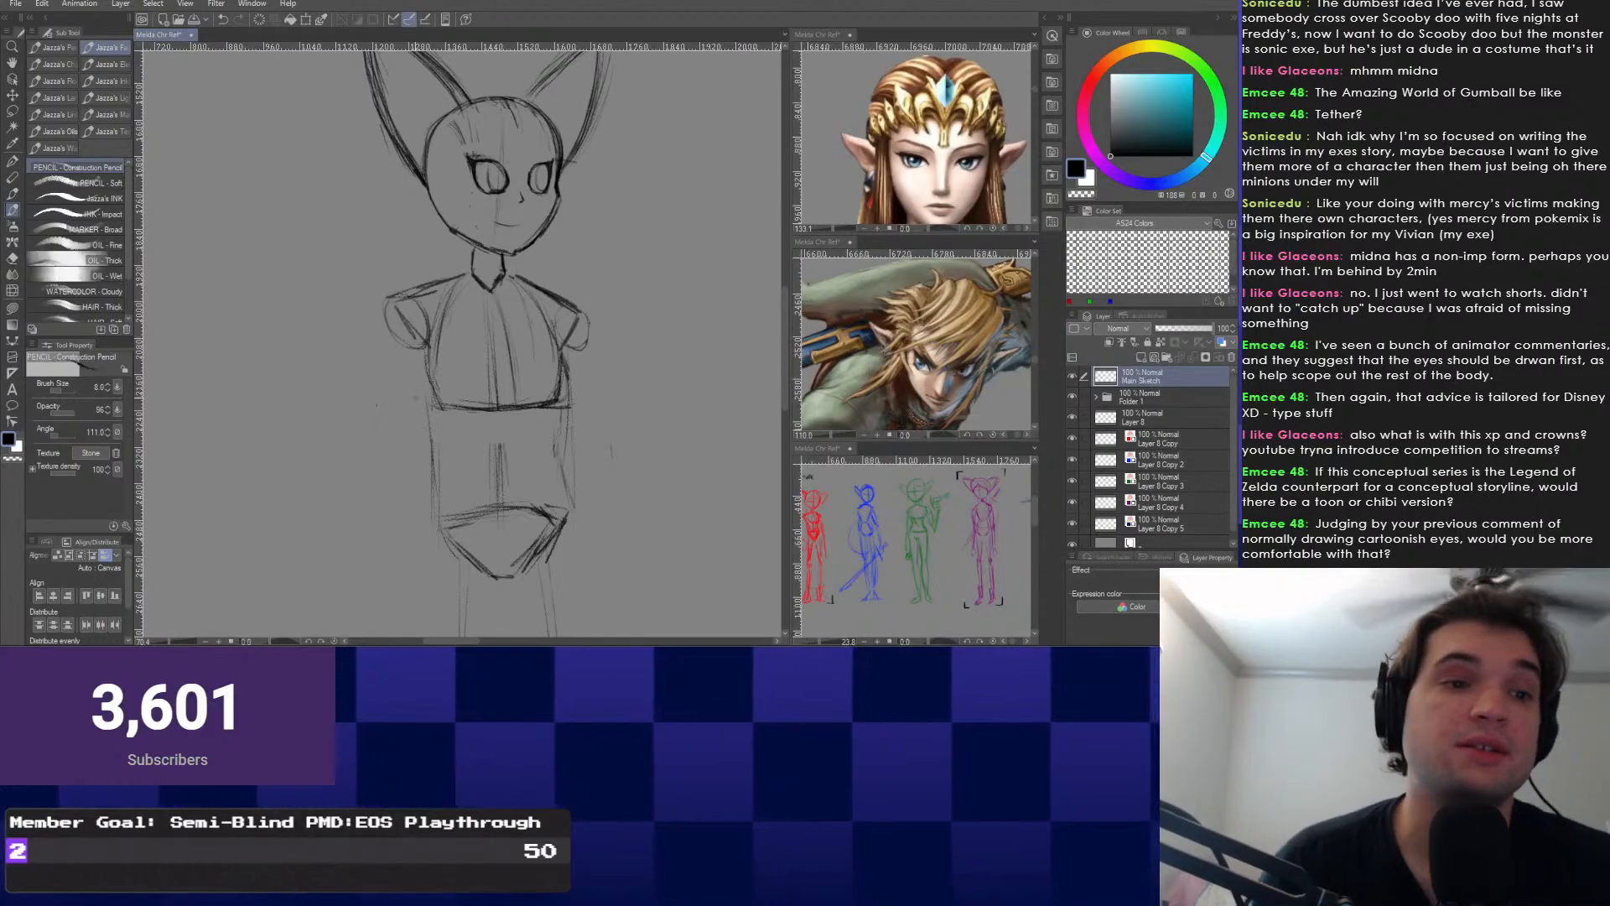
pyautogui.moveTo(483, 250); pyautogui.dragTo(496, 429)
pyautogui.scroll(6, 496, 433)
pyautogui.scroll(2, 497, 432)
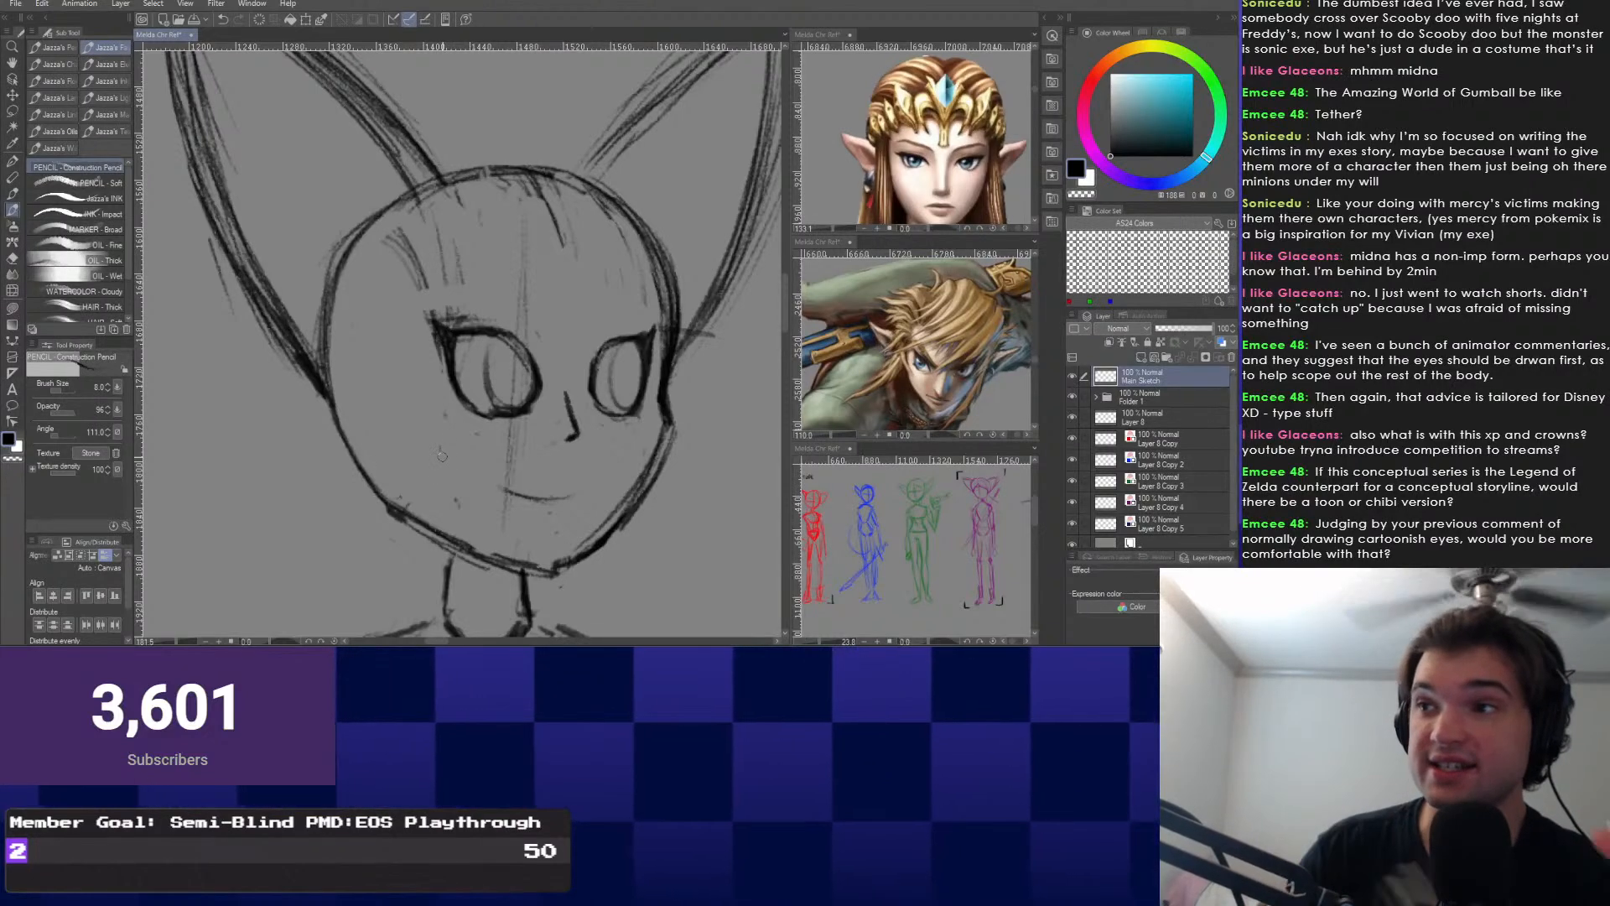
pyautogui.scroll(2, 652, 307)
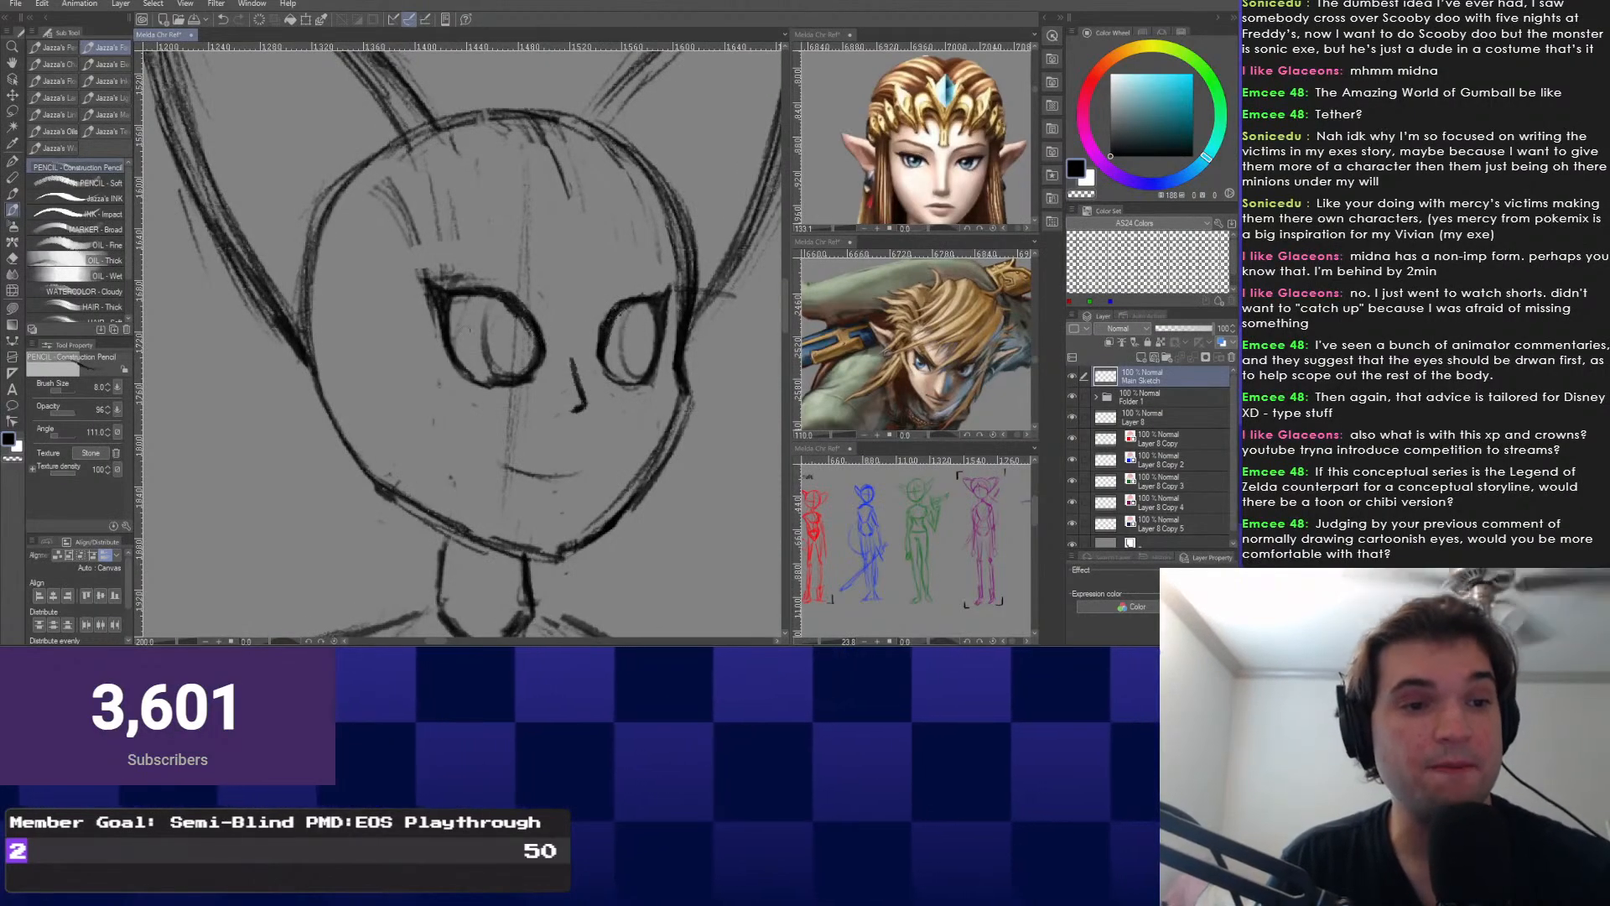
pyautogui.moveTo(454, 295); pyautogui.dragTo(472, 402)
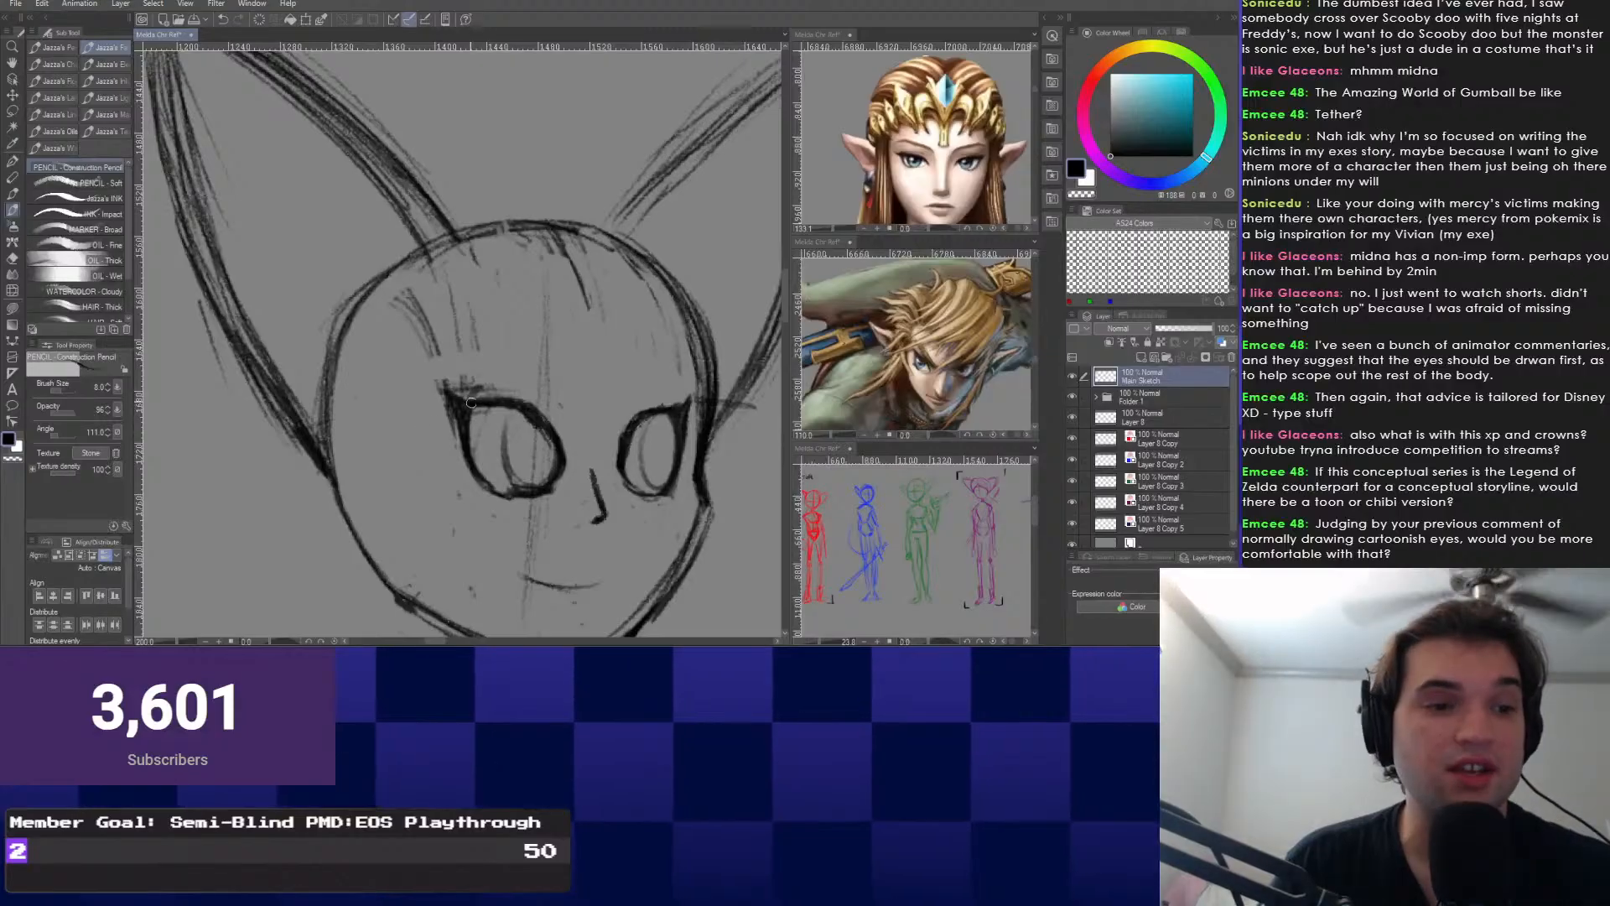
pyautogui.scroll(-3, 471, 402)
# In blank canvas space, handwrite TOON and REAL joined by a line with the Real G-Pen.
pyautogui.moveTo(394, 436); pyautogui.dragTo(729, 390)
pyautogui.moveTo(180, 419); pyautogui.dragTo(360, 395)
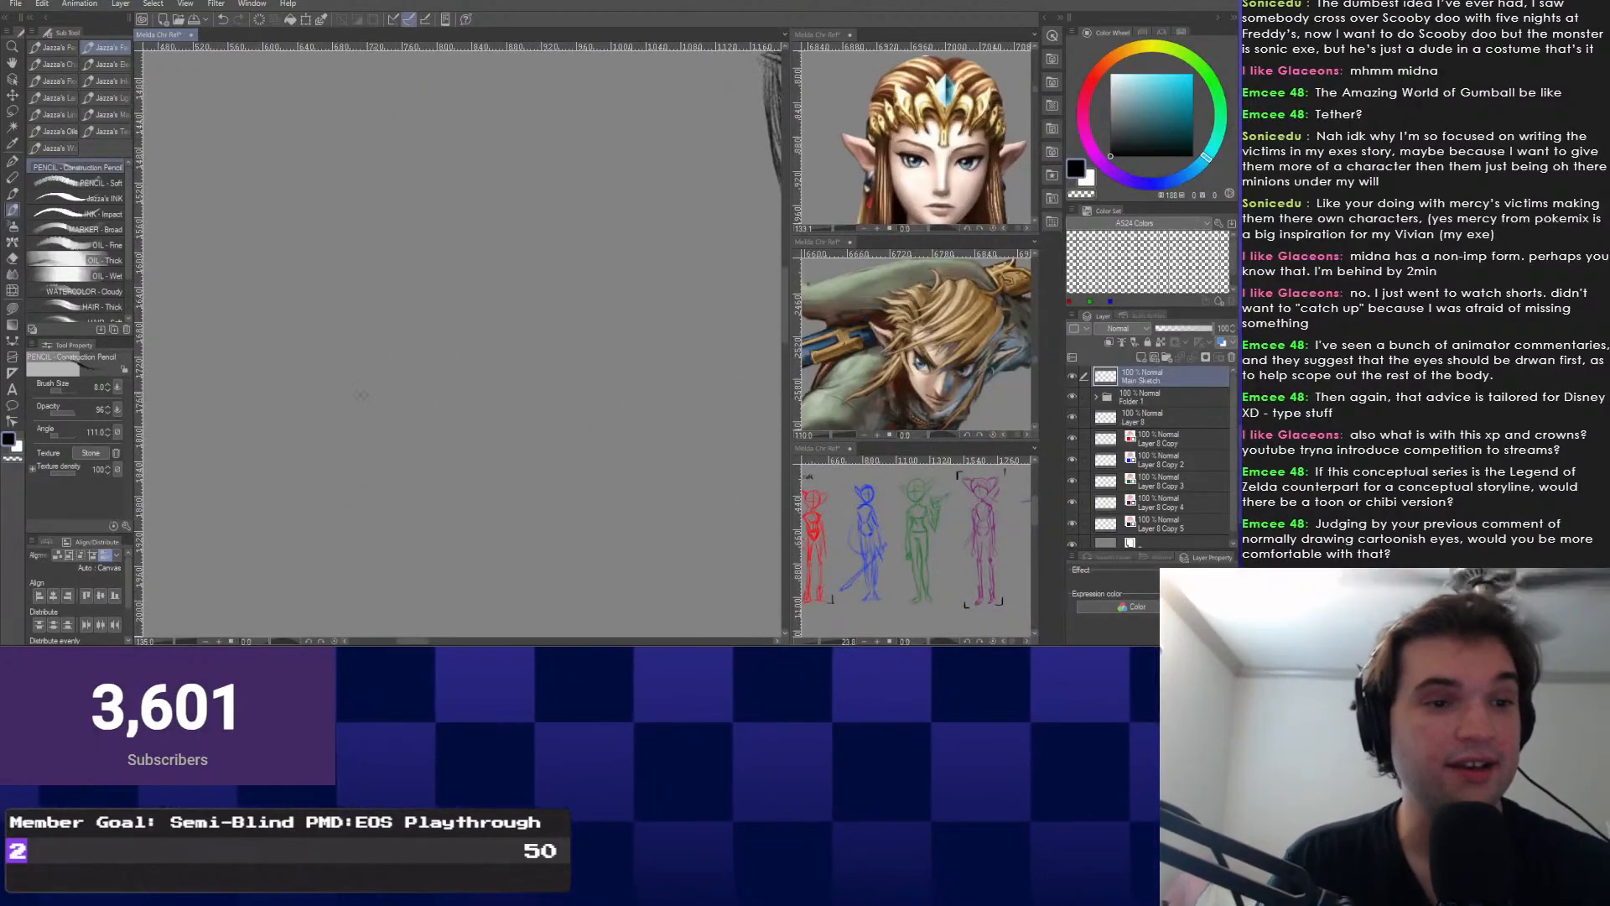
pyautogui.moveTo(109, 394); pyautogui.dragTo(346, 381)
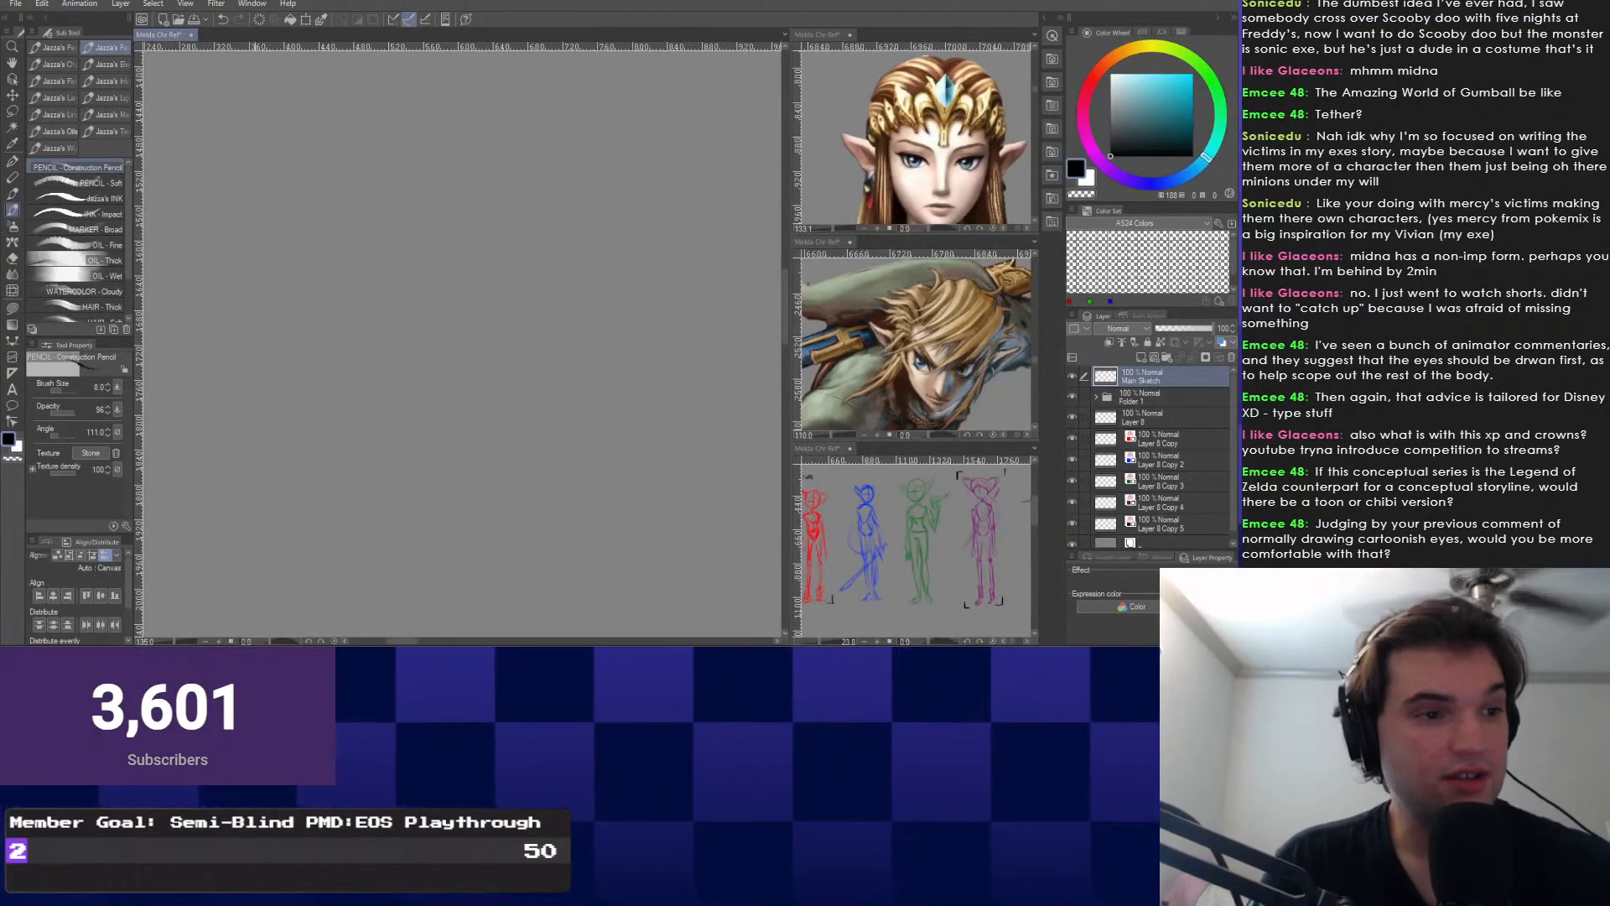
pyautogui.press('p')
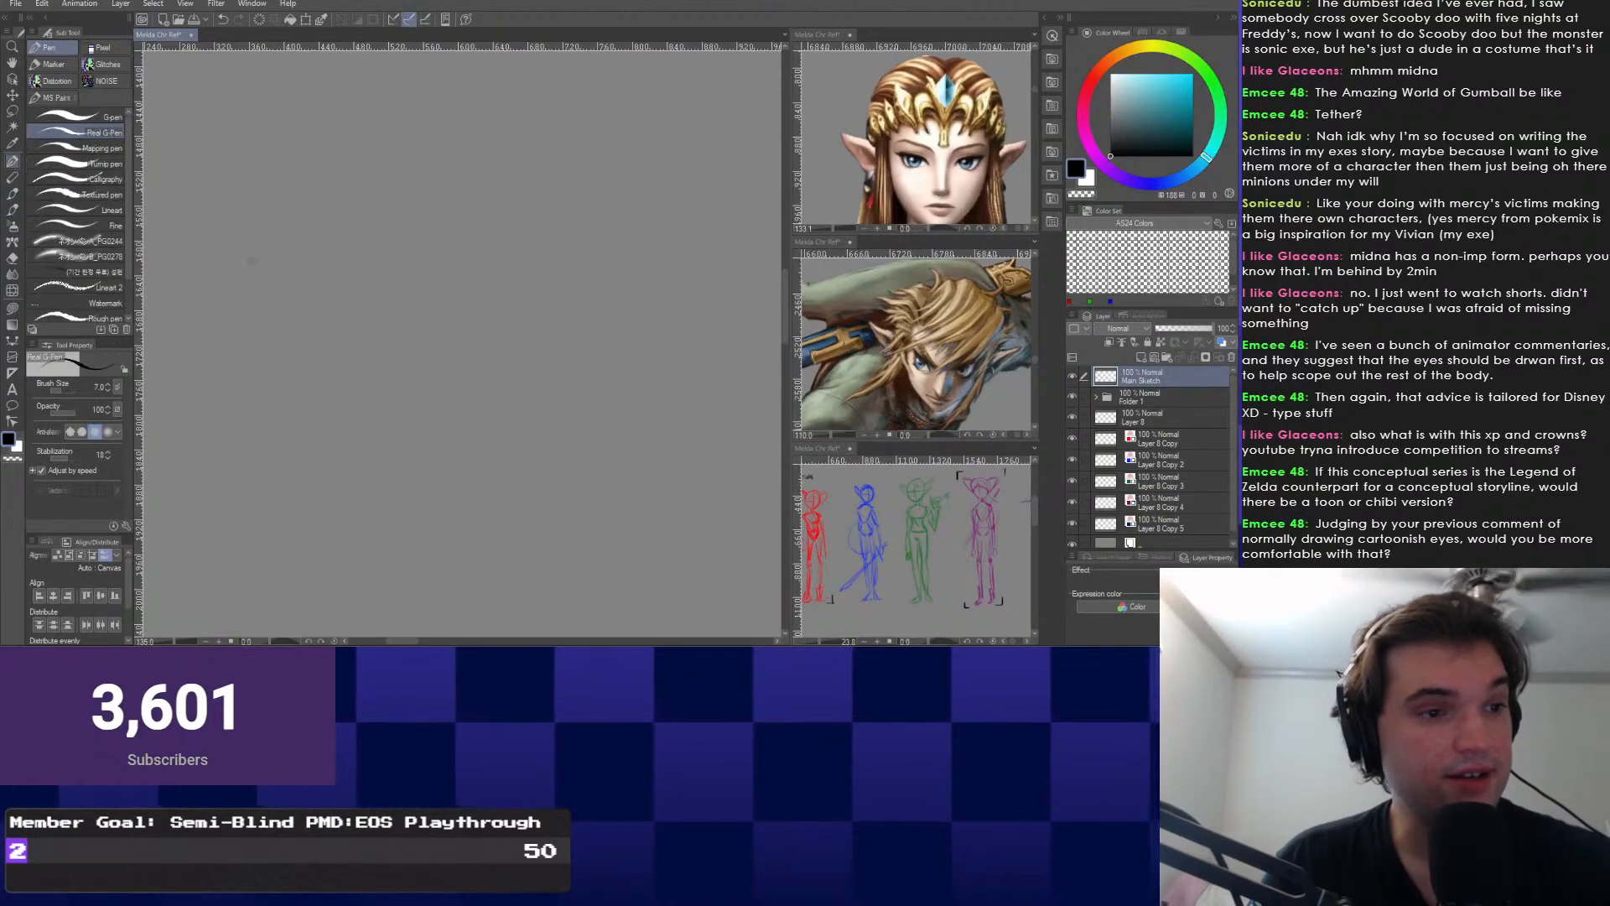
pyautogui.moveTo(270, 245)
pyautogui.mouseDown()
pyautogui.moveTo(240, 289)
pyautogui.moveTo(283, 277)
pyautogui.moveTo(297, 299)
pyautogui.moveTo(304, 275)
pyautogui.moveTo(294, 297)
pyautogui.moveTo(626, 303)
pyautogui.moveTo(634, 269)
pyautogui.moveTo(675, 261)
pyautogui.moveTo(678, 301)
pyautogui.mouseUp()
pyautogui.hotkey('ctrl', 'z')
pyautogui.hotkey('ctrl', 'z')
pyautogui.moveTo(661, 284); pyautogui.dragTo(710, 302)
pyautogui.moveTo(685, 298); pyautogui.dragTo(709, 296)
pyautogui.moveTo(717, 264); pyautogui.dragTo(717, 274)
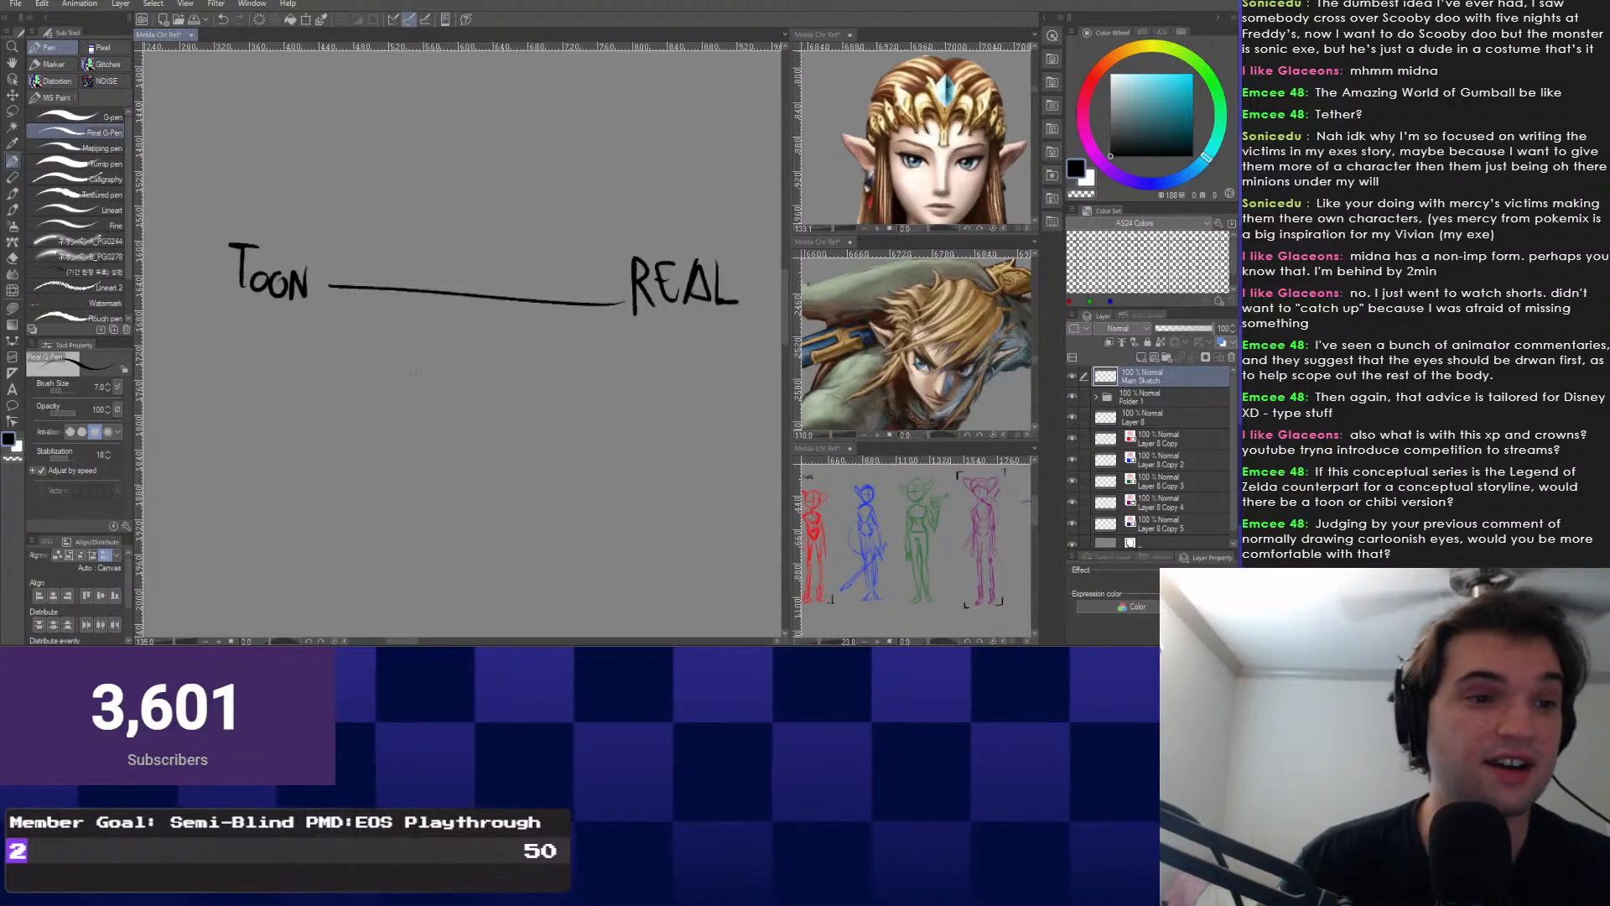
# Mark the toon end with a tick, plus a down arrow and a right-pointing arrow nearby.
pyautogui.moveTo(343, 385)
pyautogui.mouseDown()
pyautogui.moveTo(382, 450)
pyautogui.moveTo(271, 449)
pyautogui.moveTo(331, 451)
pyautogui.mouseUp()
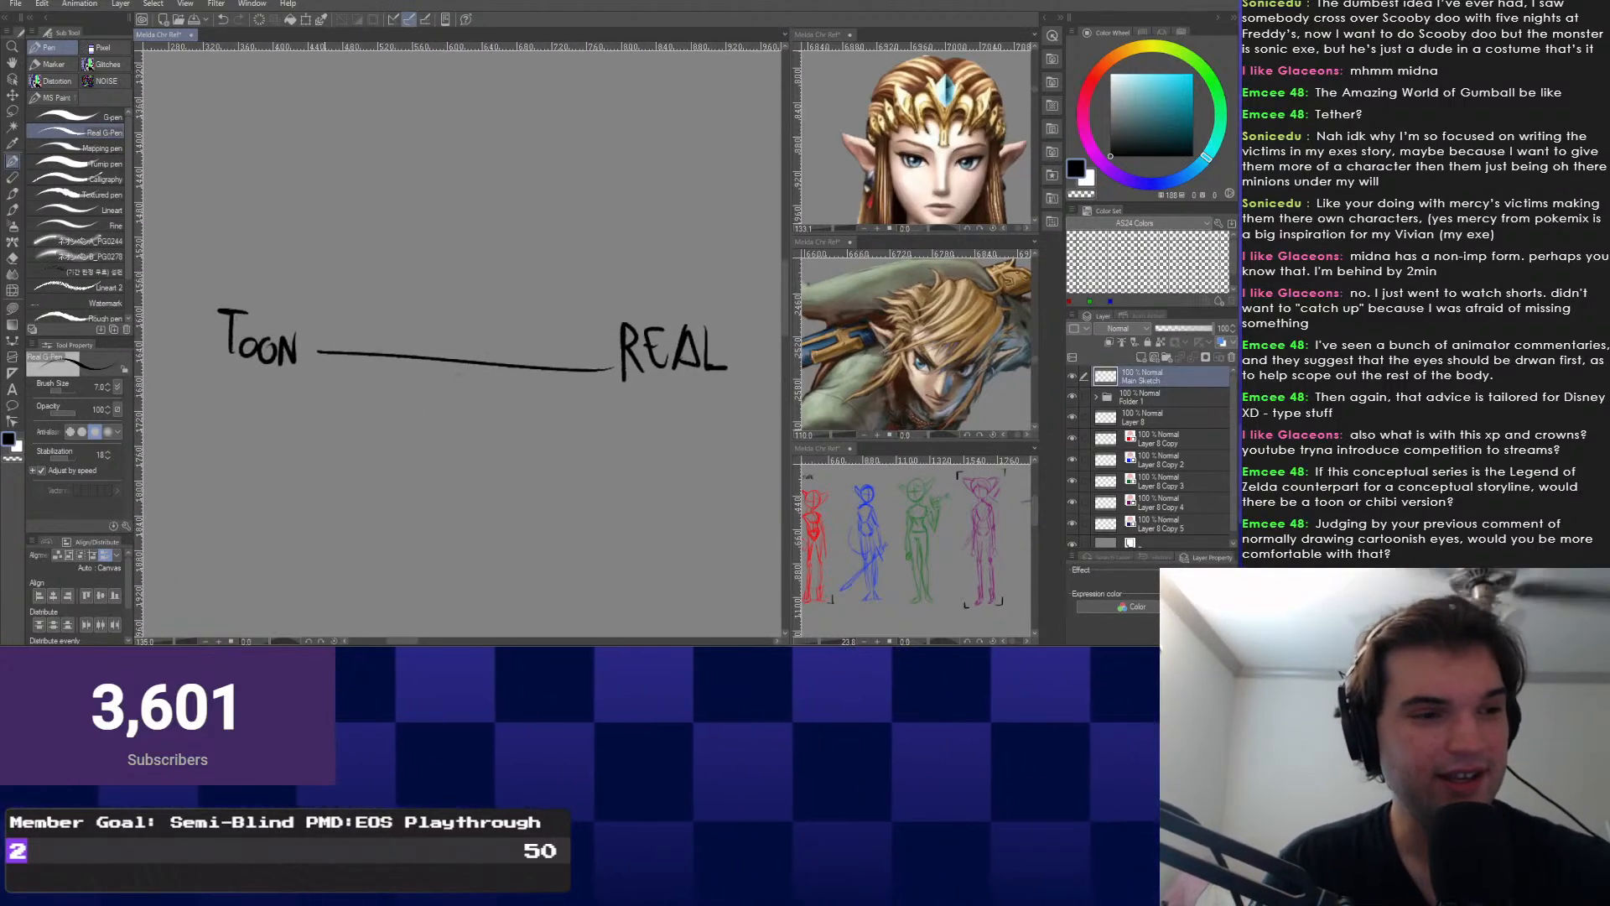
pyautogui.moveTo(316, 335); pyautogui.dragTo(316, 363)
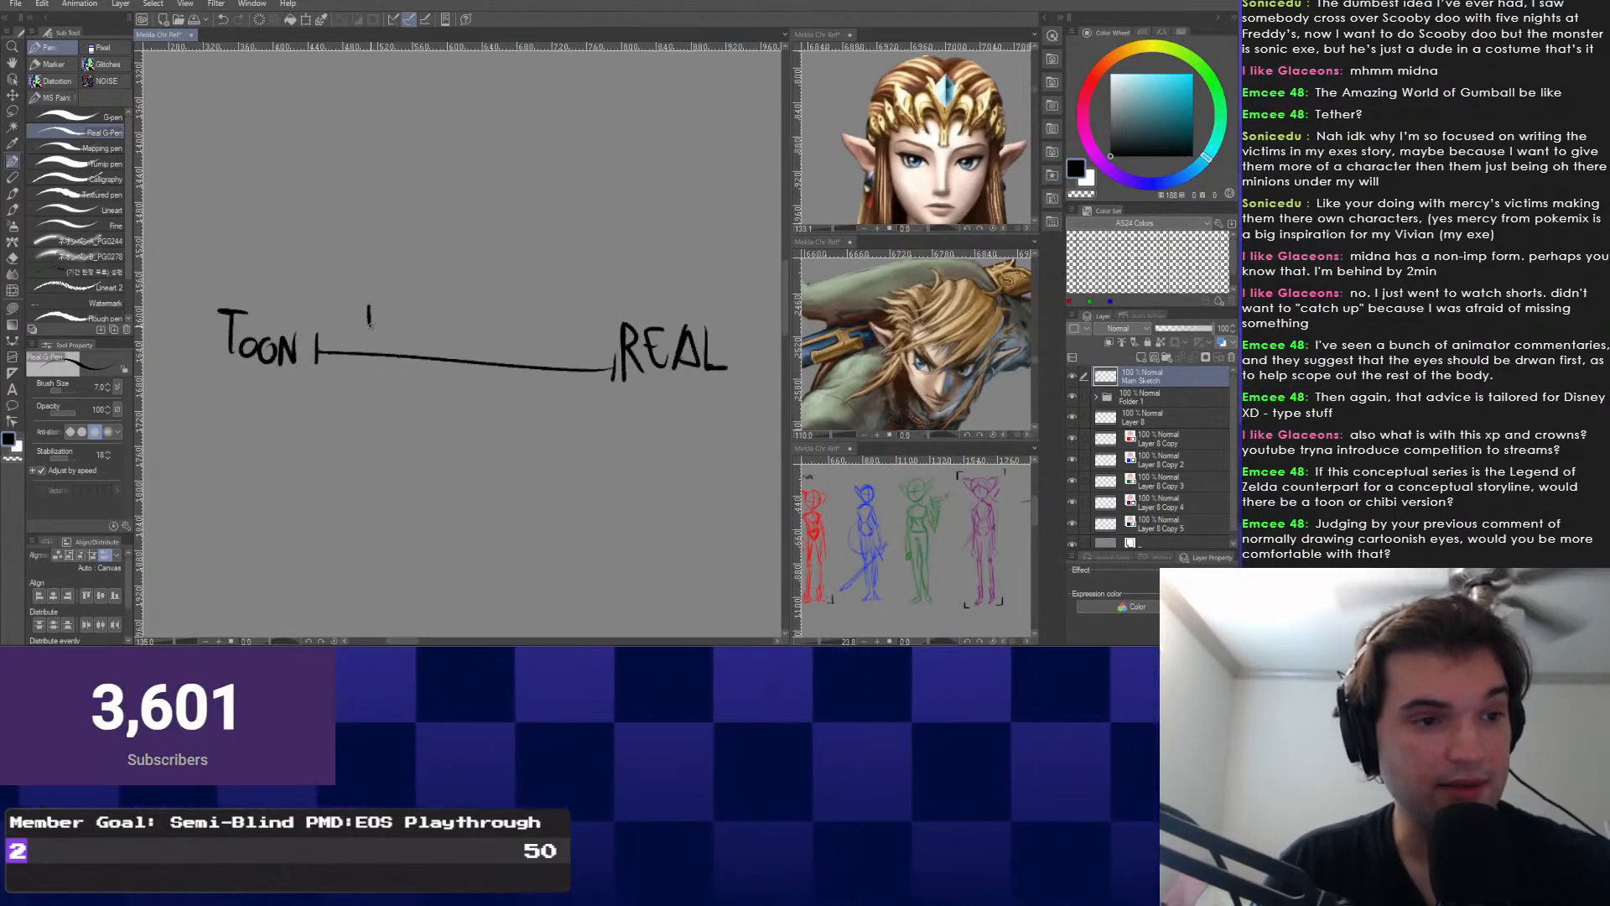
pyautogui.moveTo(369, 320); pyautogui.dragTo(366, 334)
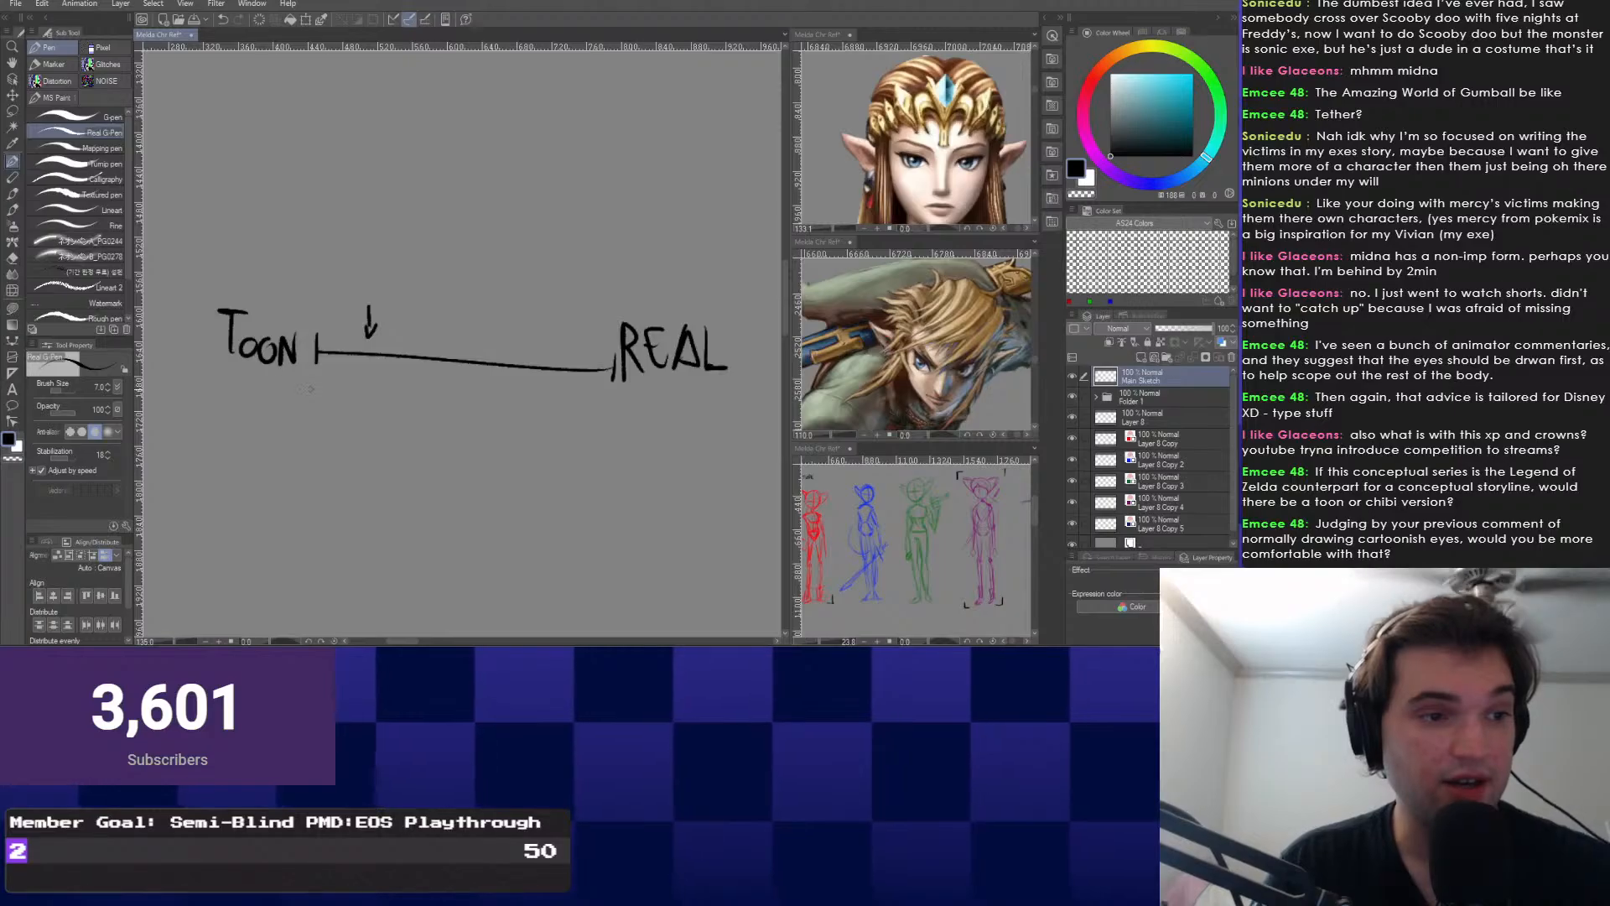
pyautogui.moveTo(284, 388); pyautogui.dragTo(305, 405)
pyautogui.moveTo(362, 340); pyautogui.dragTo(363, 340)
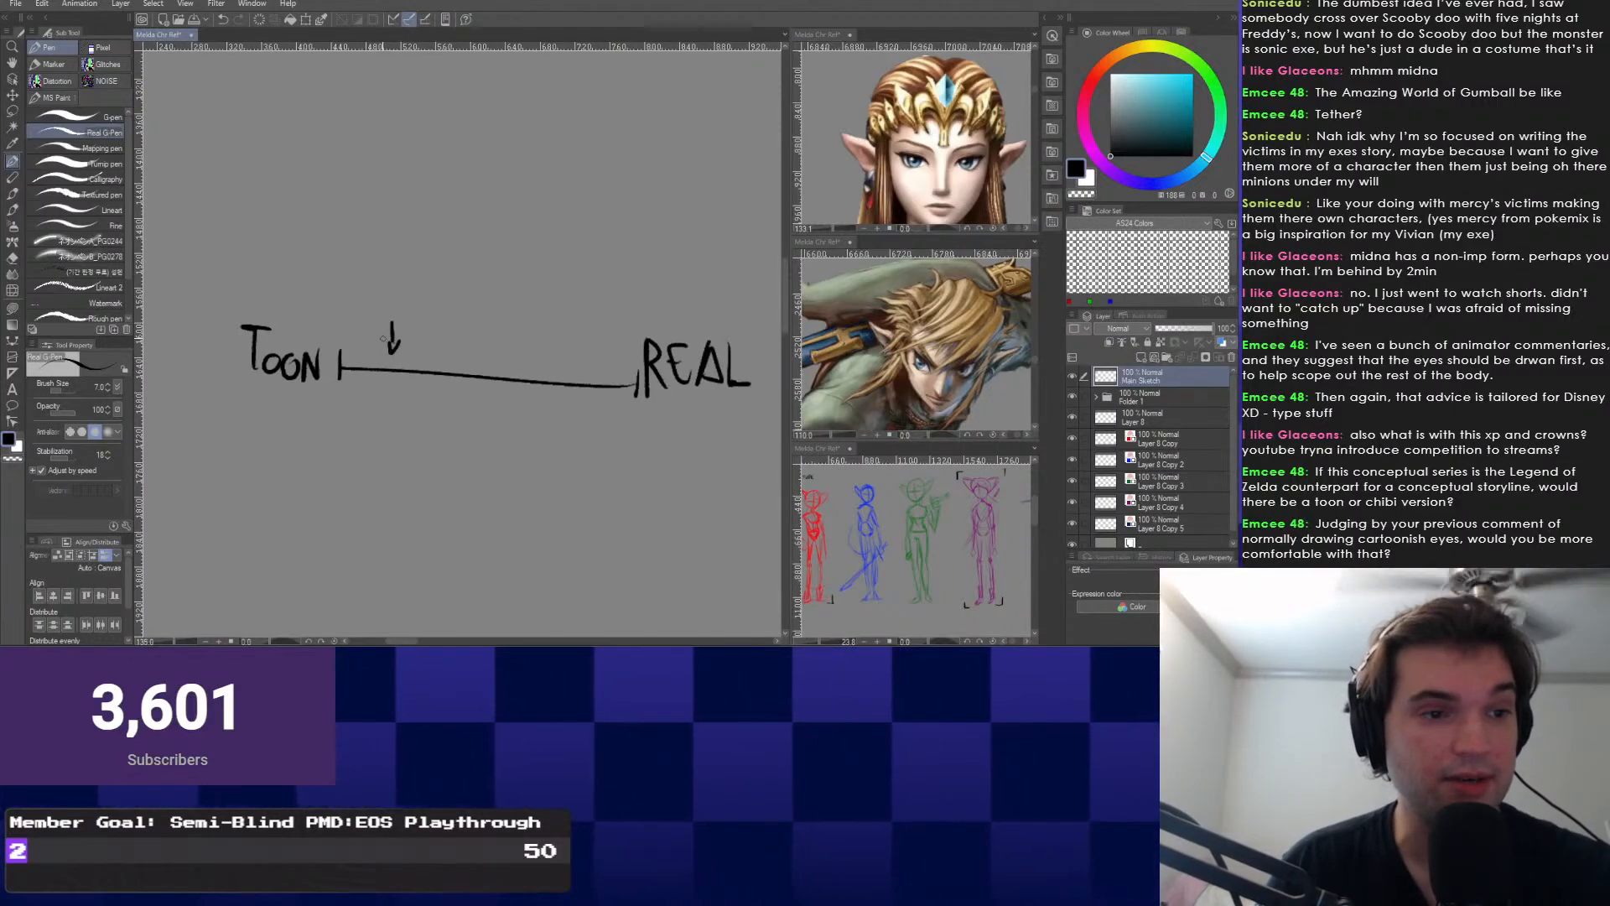
pyautogui.moveTo(333, 205); pyautogui.dragTo(322, 195)
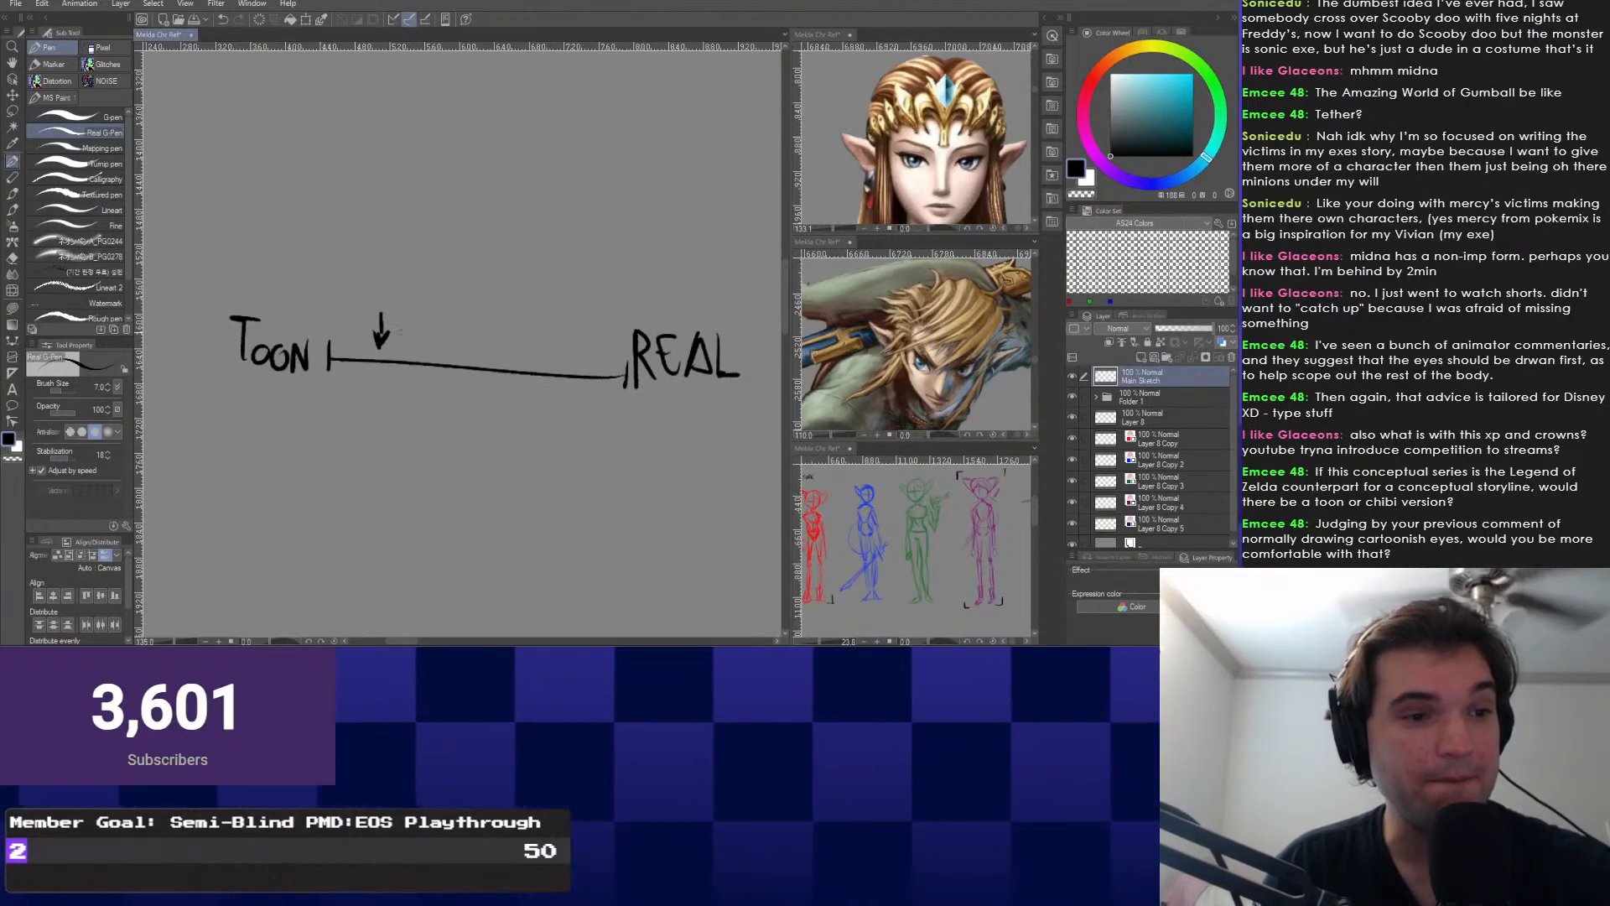
pyautogui.moveTo(399, 333); pyautogui.dragTo(436, 334)
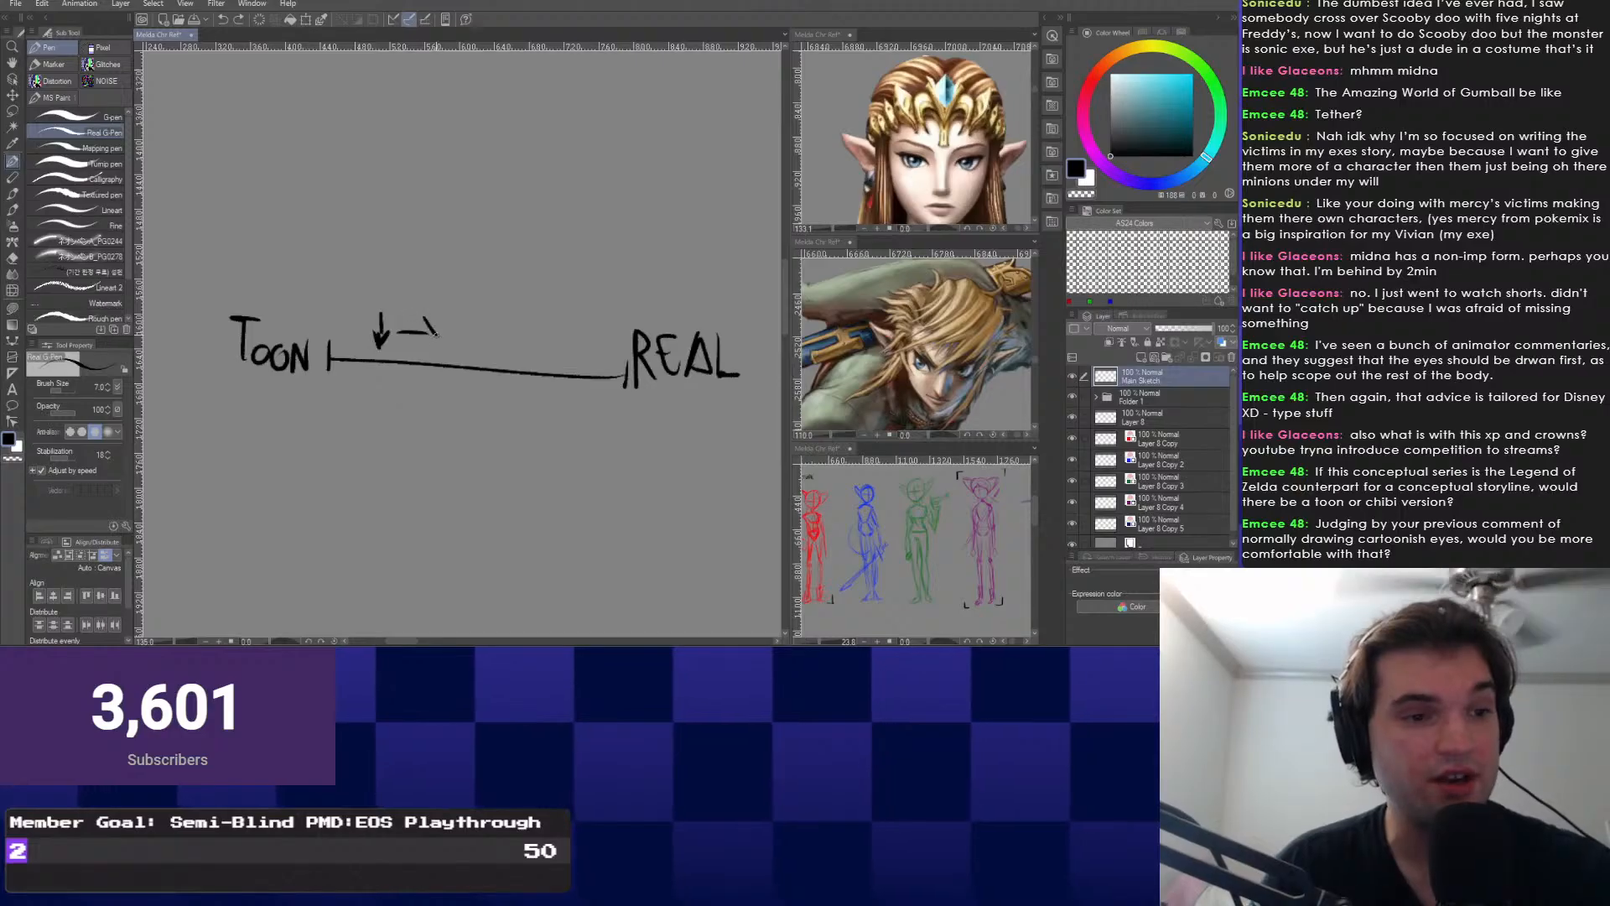
pyautogui.scroll(-2, 439, 182)
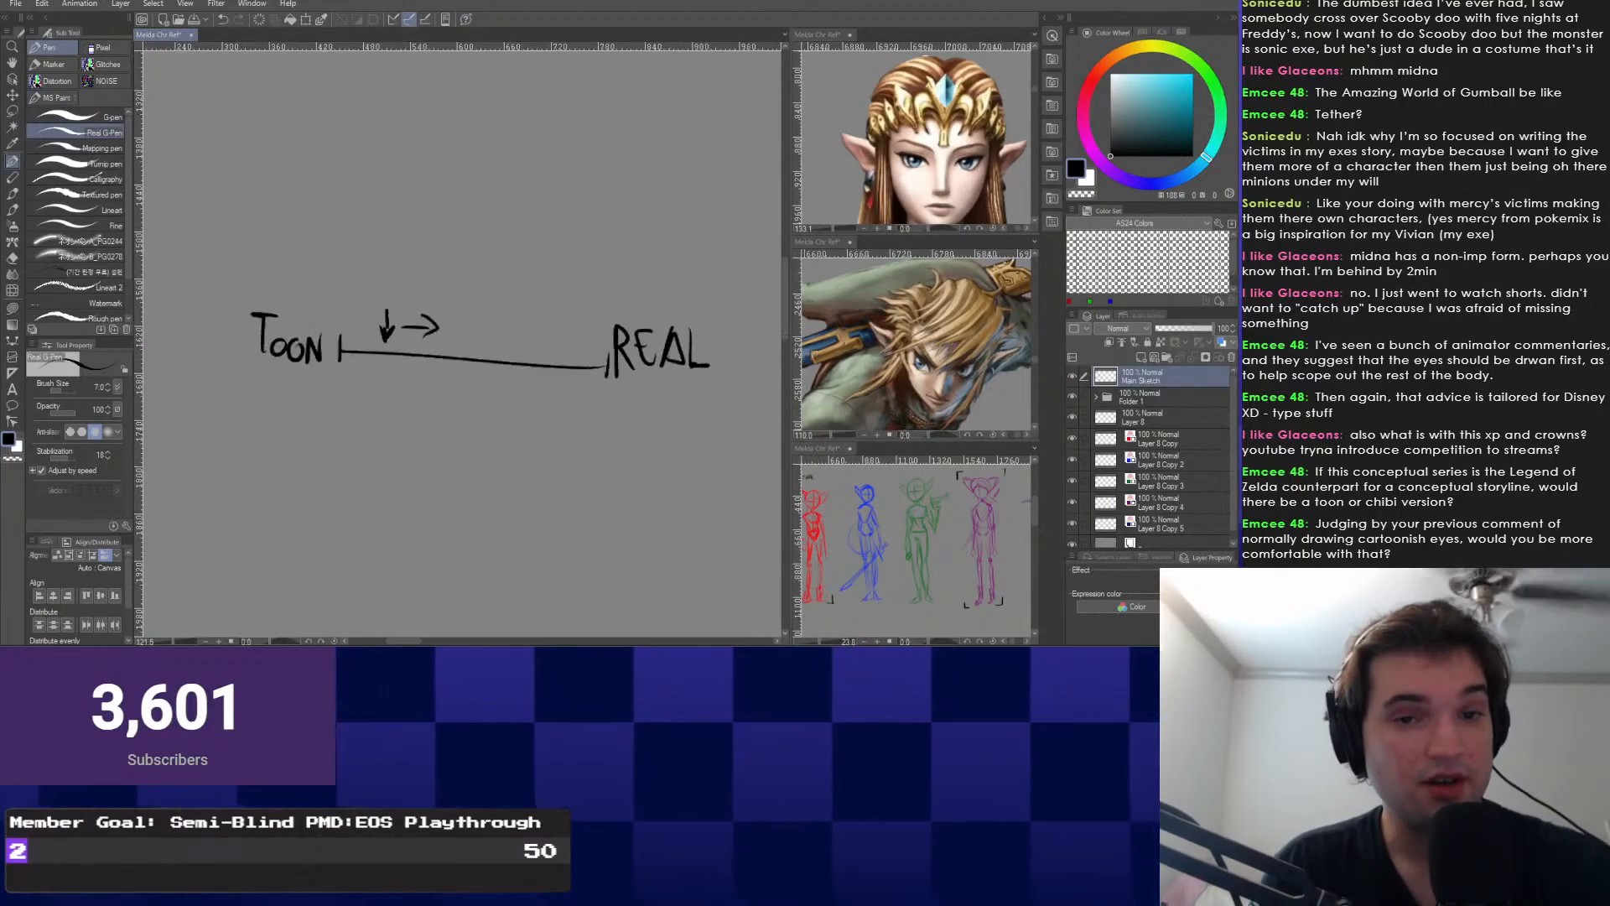
pyautogui.scroll(-1, 439, 183)
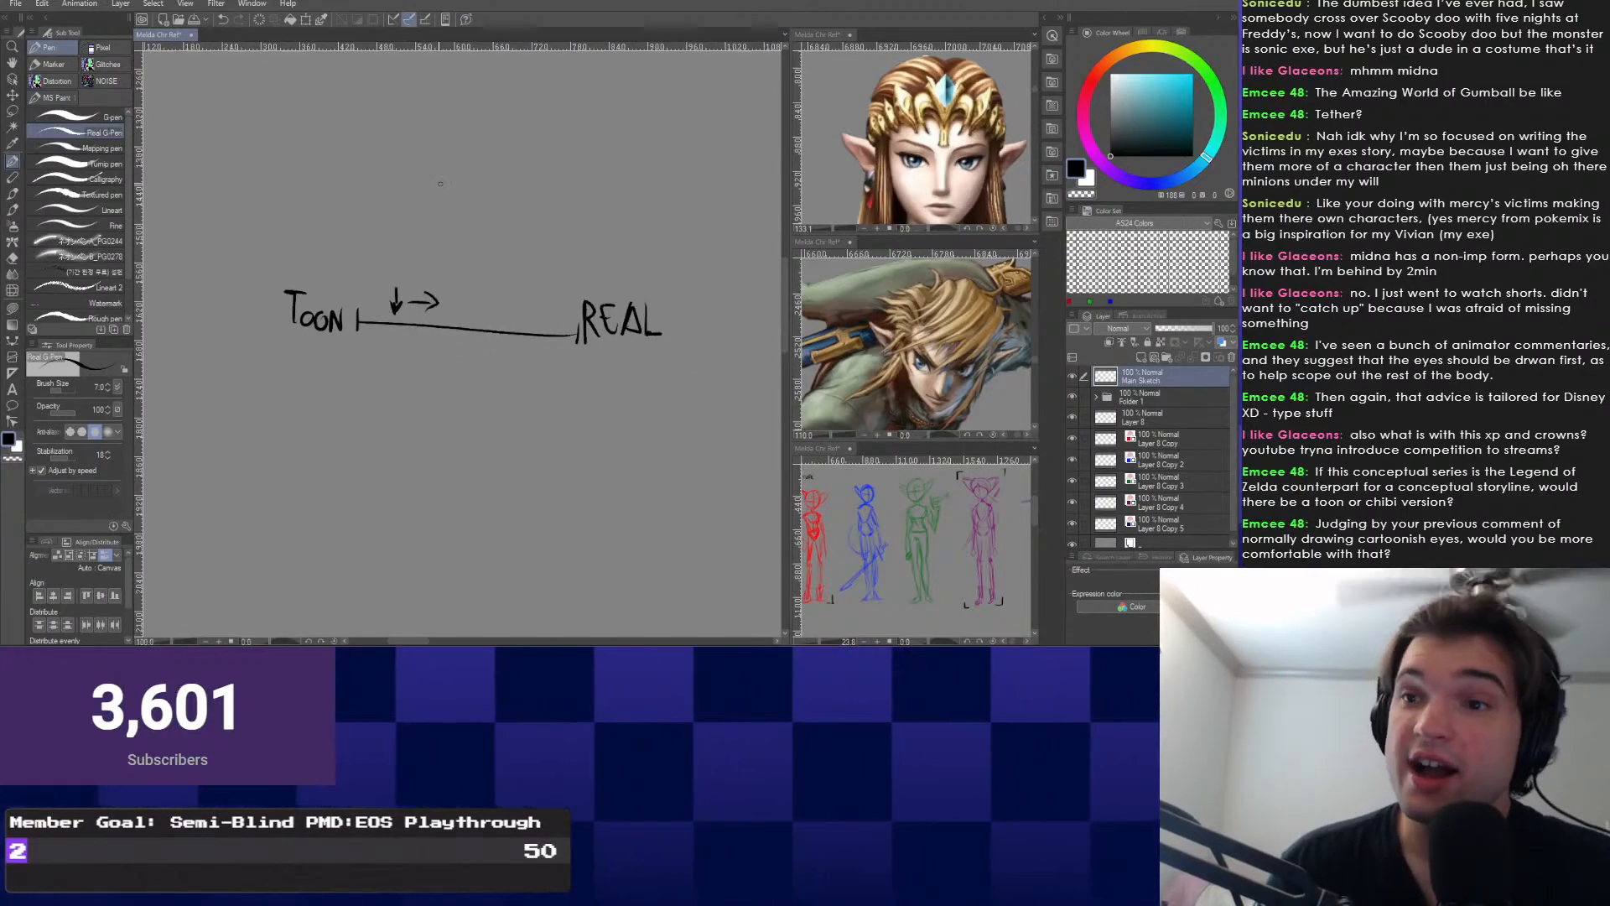
pyautogui.moveTo(439, 183); pyautogui.dragTo(453, 220)
# Lasso the TOON–REAL doodle and delete it.
pyautogui.rightClick(391, 429)
pyautogui.click(391, 428)
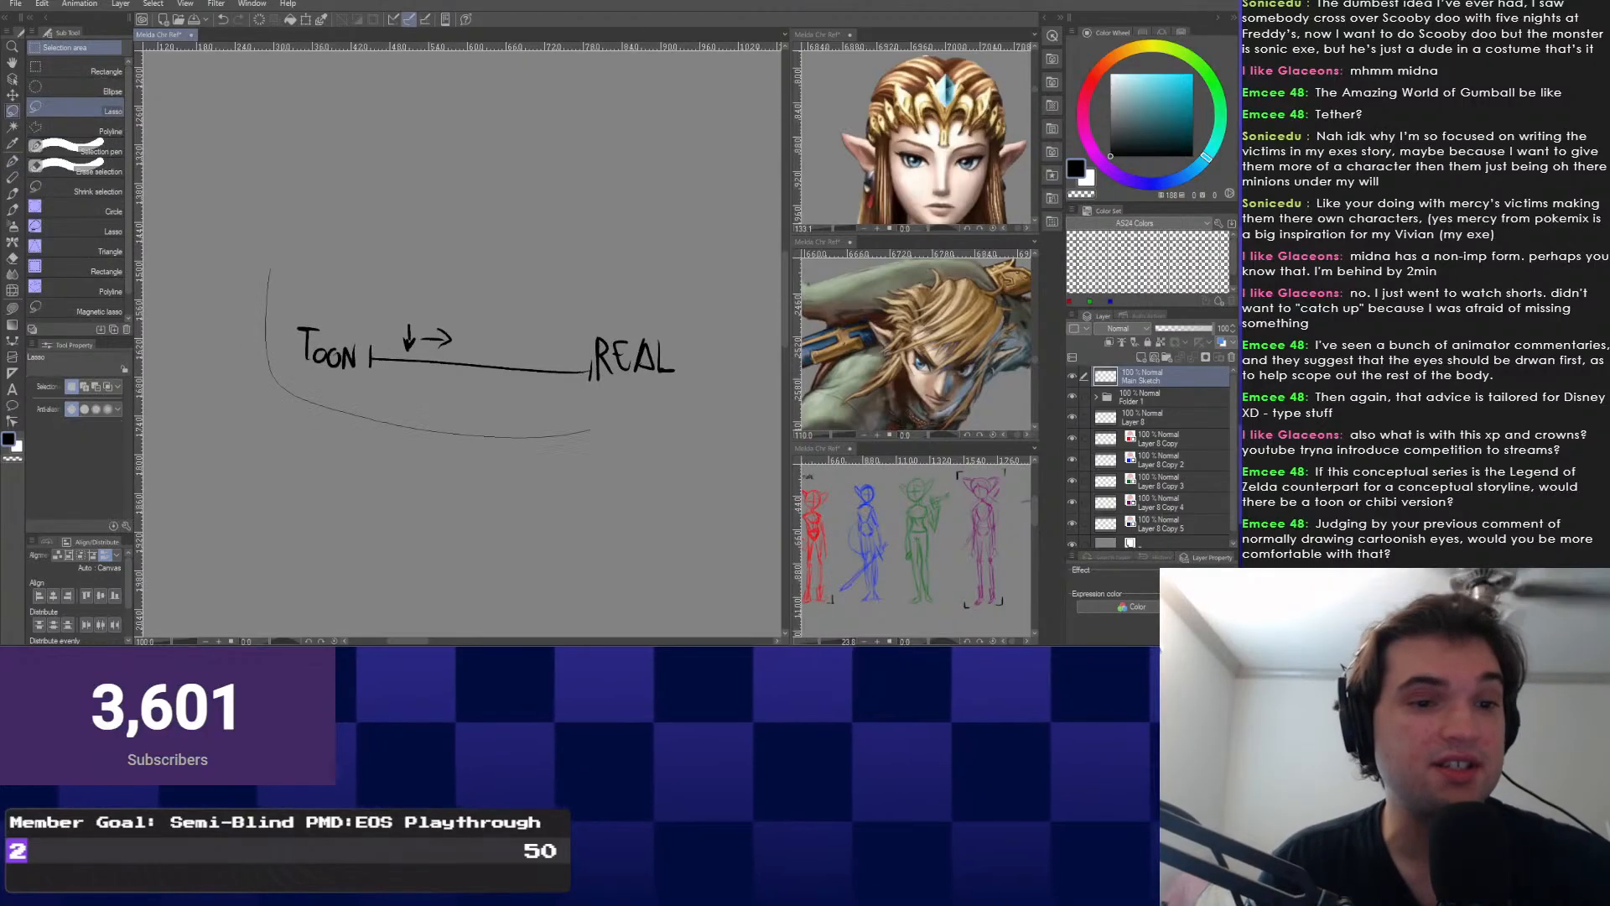
pyautogui.moveTo(281, 306); pyautogui.dragTo(272, 322)
pyautogui.press('Delete')
# Clear the selection, return to the Construction Pencil and recentre the view on the character.
pyautogui.hotkey('ctrl', 'd')
pyautogui.scroll(-4, 228, 269)
pyautogui.moveTo(587, 377); pyautogui.dragTo(399, 268)
pyautogui.scroll(1, 399, 268)
pyautogui.rightClick(375, 431)
pyautogui.click(374, 431)
pyautogui.moveTo(431, 429); pyautogui.dragTo(391, 433)
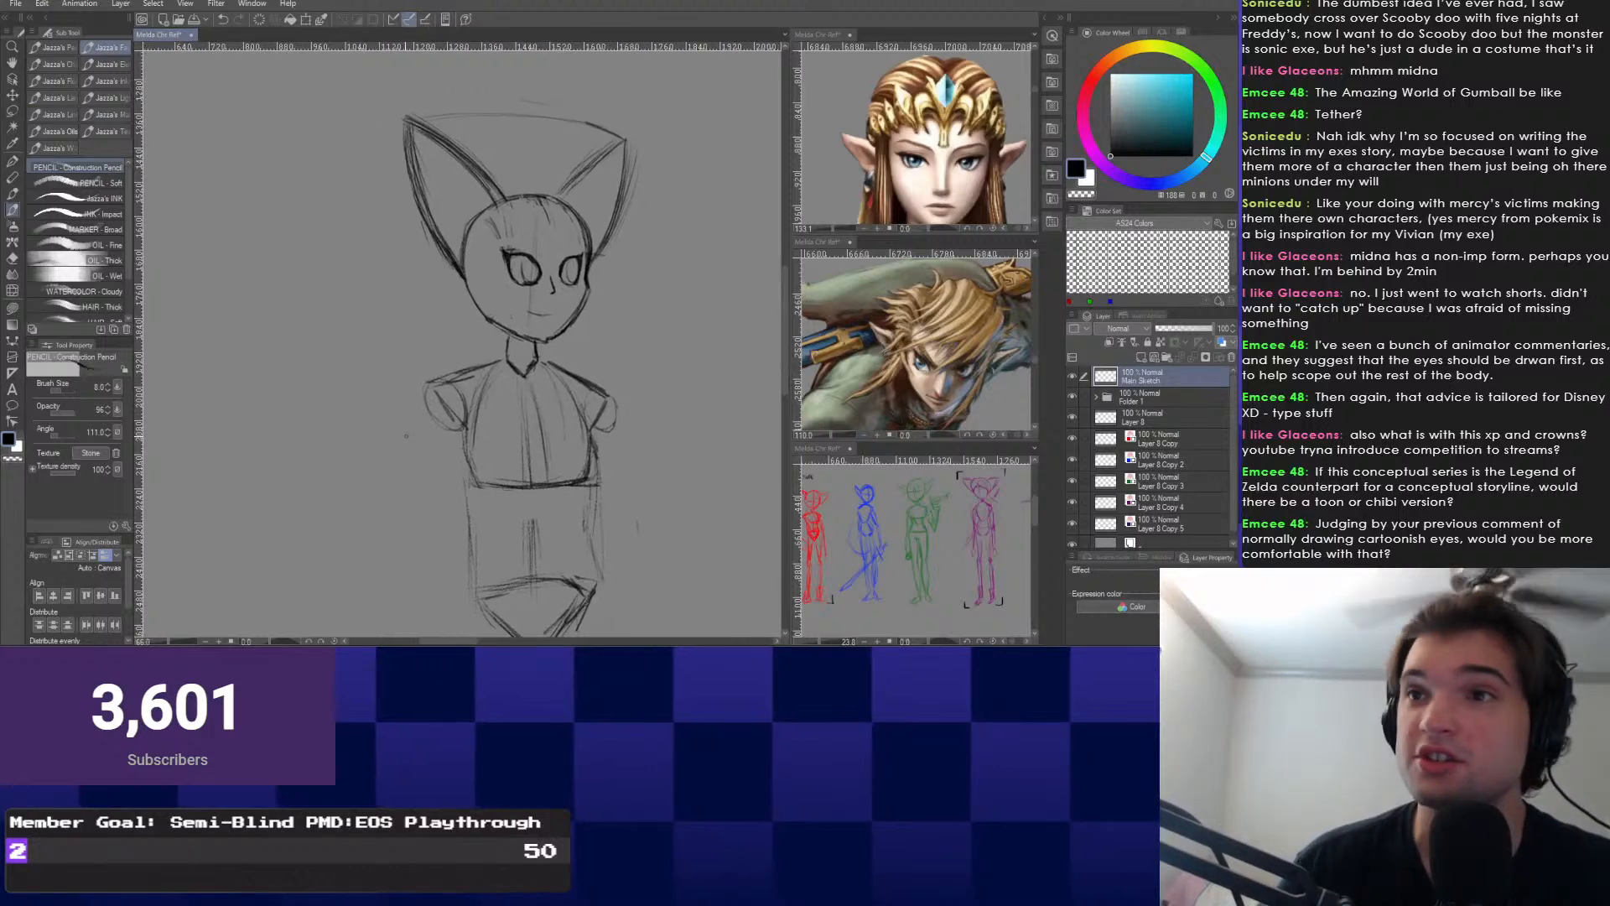
pyautogui.scroll(3, 411, 436)
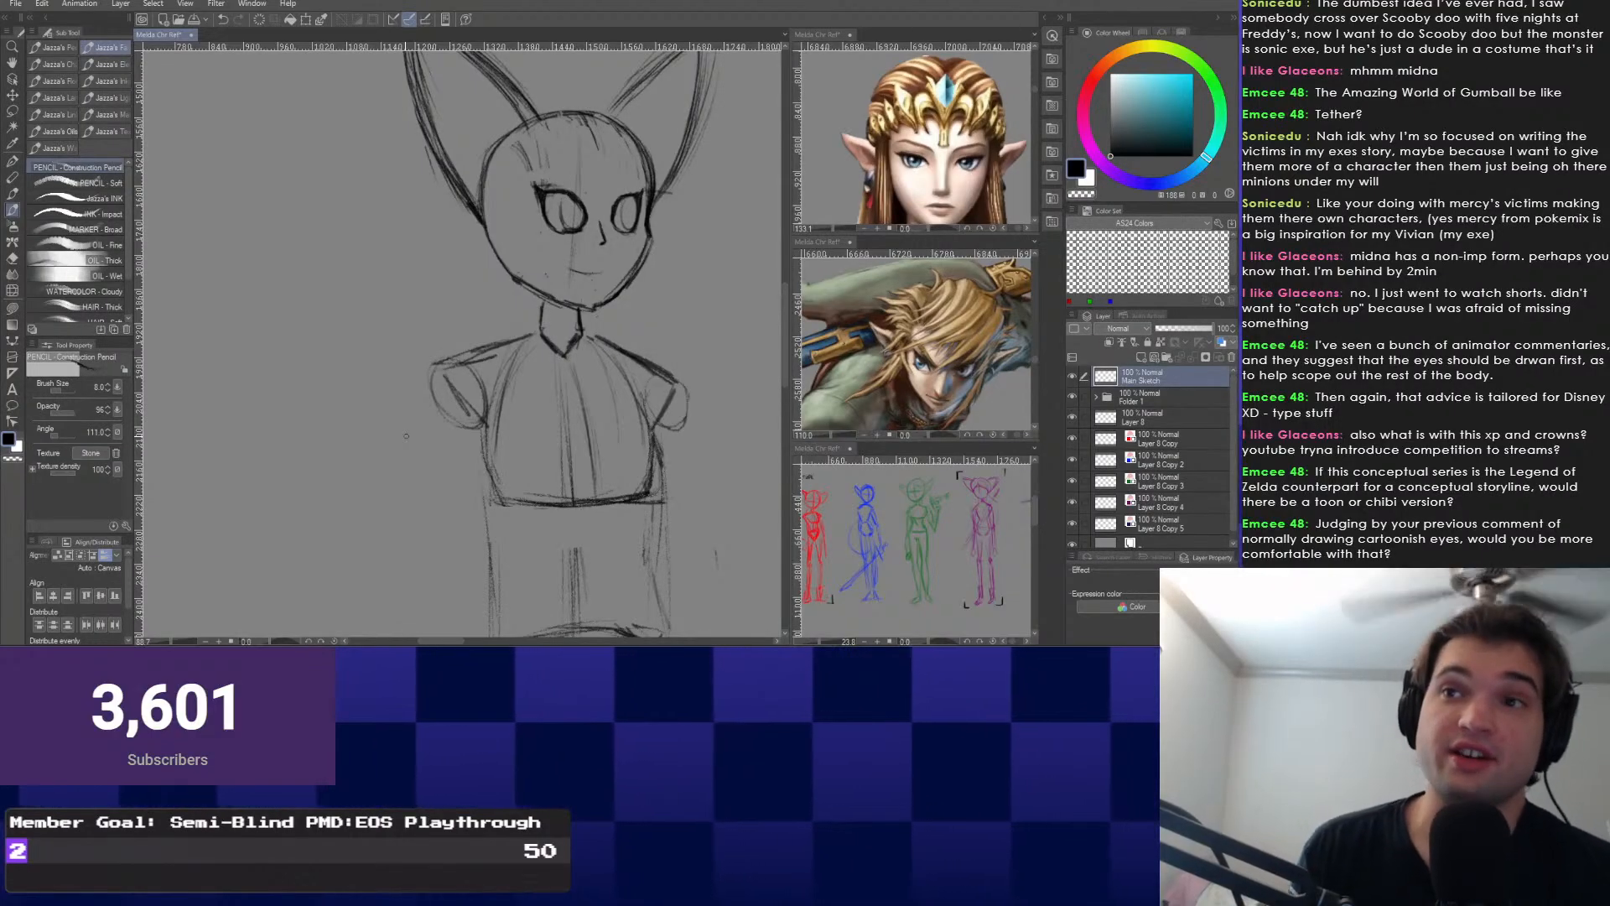
# Undo a stray pencil mark and frame the torso and hips.
pyautogui.moveTo(406, 436); pyautogui.dragTo(372, 335)
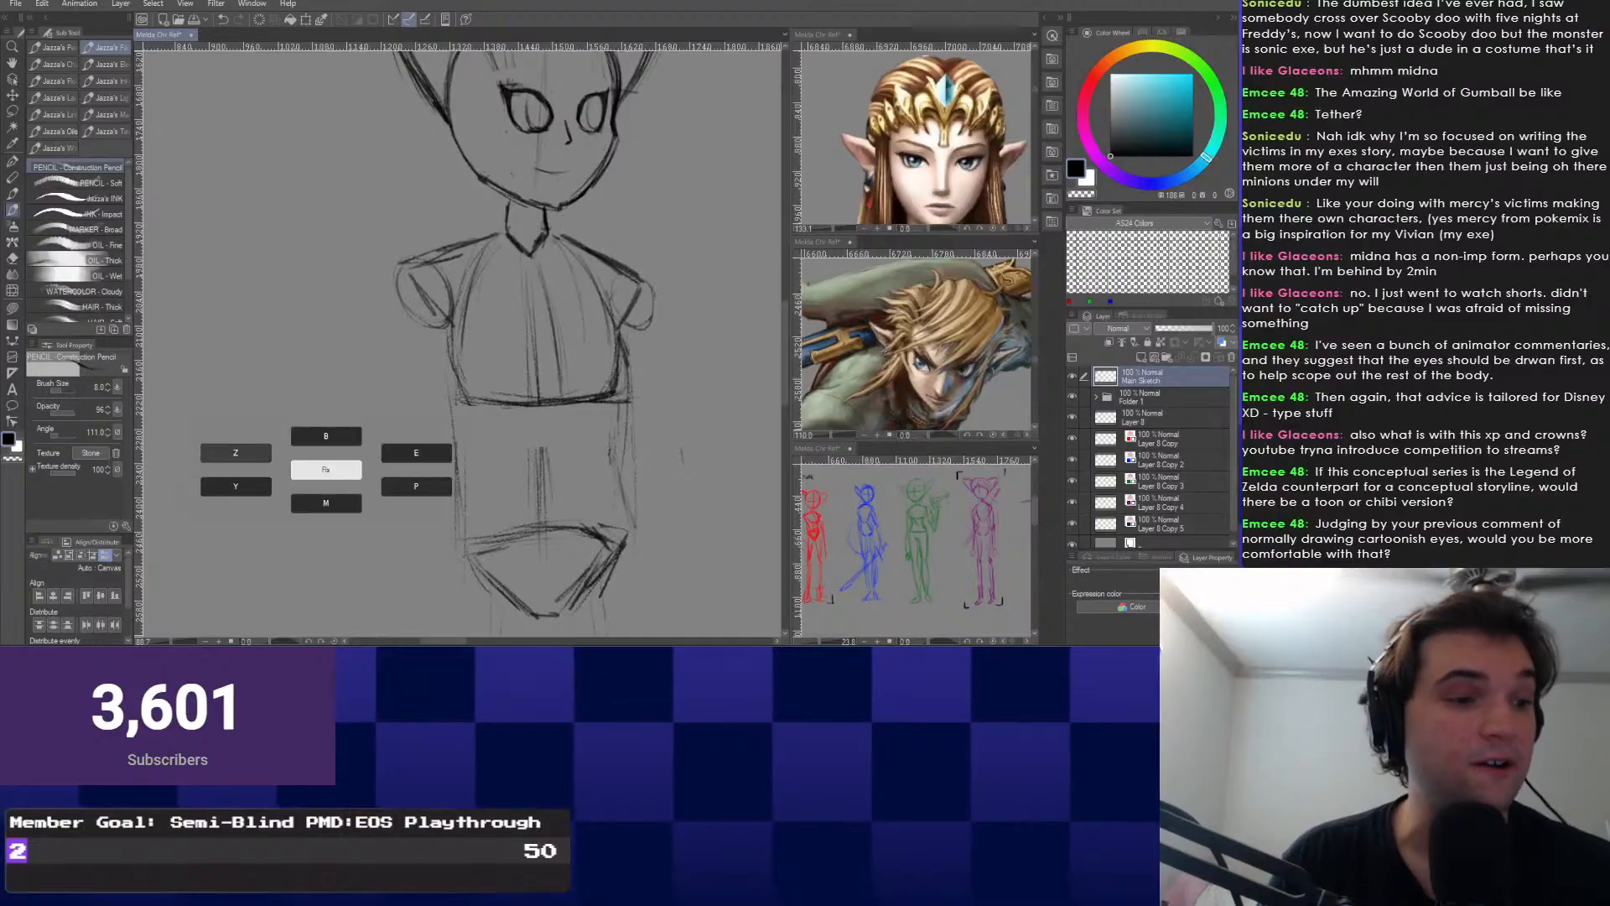
pyautogui.moveTo(234, 451); pyautogui.dragTo(220, 471)
pyautogui.hotkey('ctrl', 'z')
pyautogui.moveTo(402, 378)
pyautogui.mouseDown()
pyautogui.moveTo(372, 435)
pyautogui.moveTo(422, 448)
pyautogui.mouseUp()
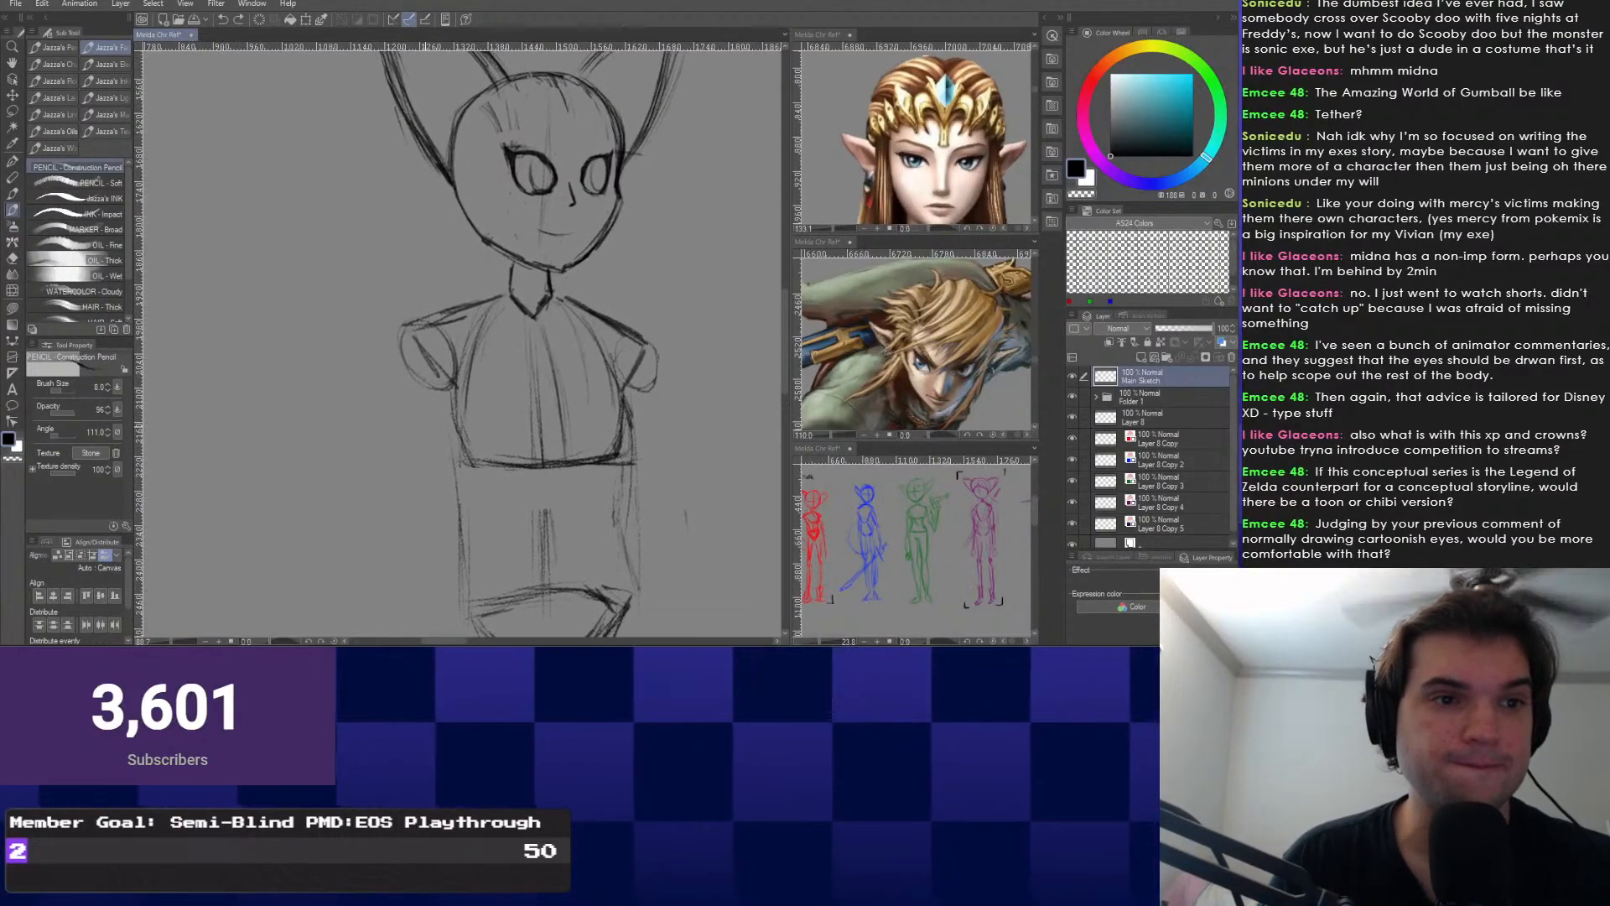
pyautogui.scroll(-2, 423, 448)
pyautogui.scroll(2, 422, 448)
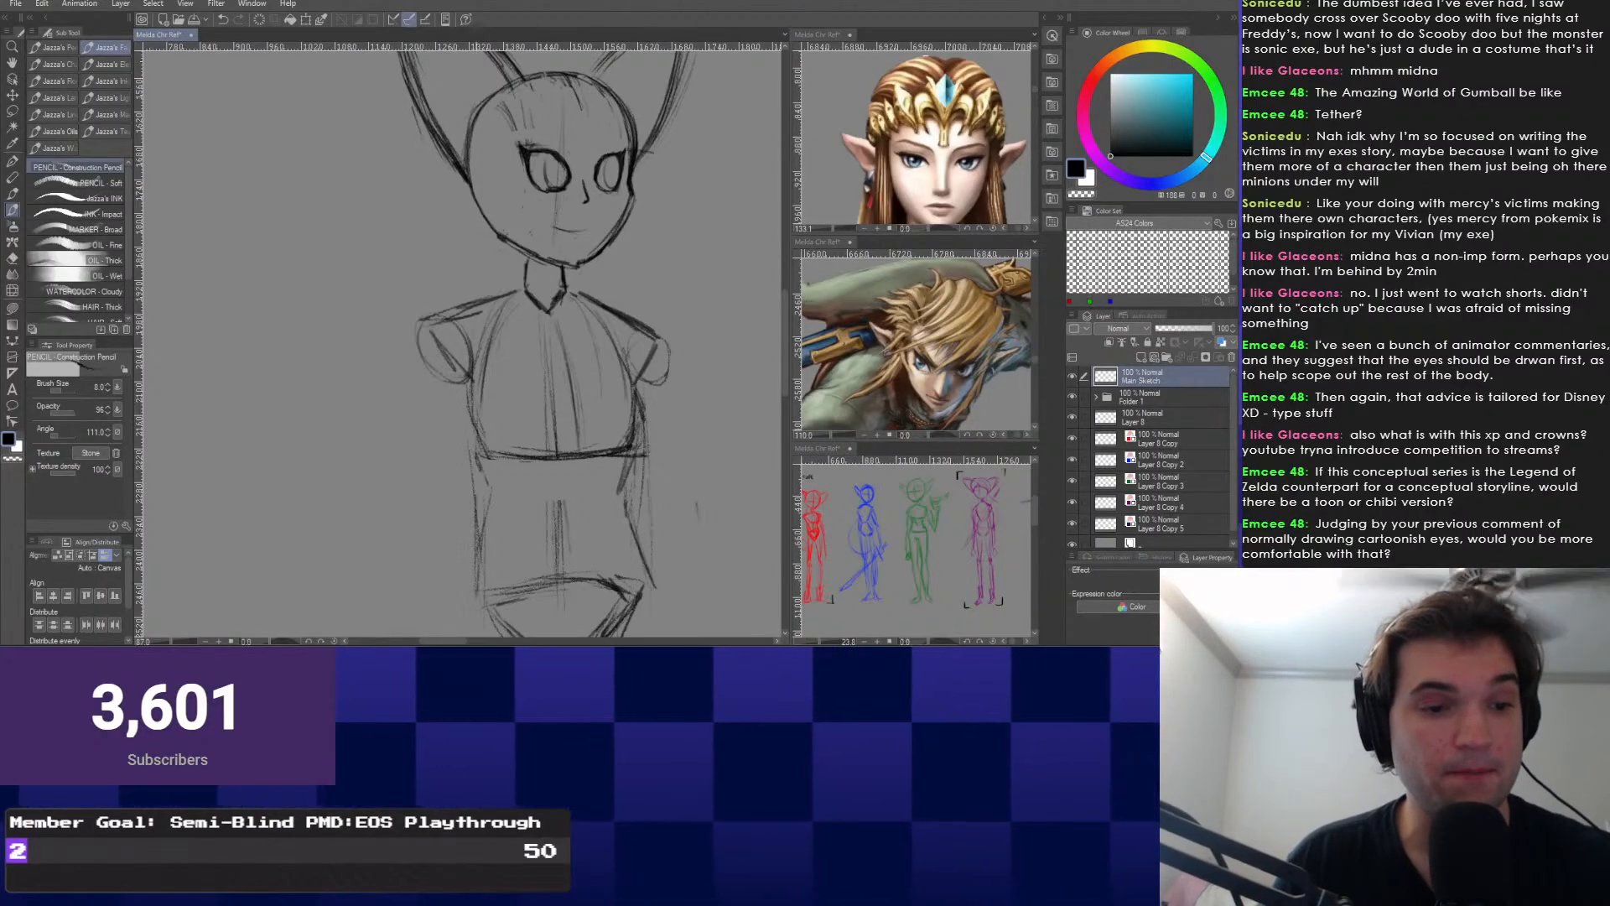
pyautogui.scroll(-2, 461, 336)
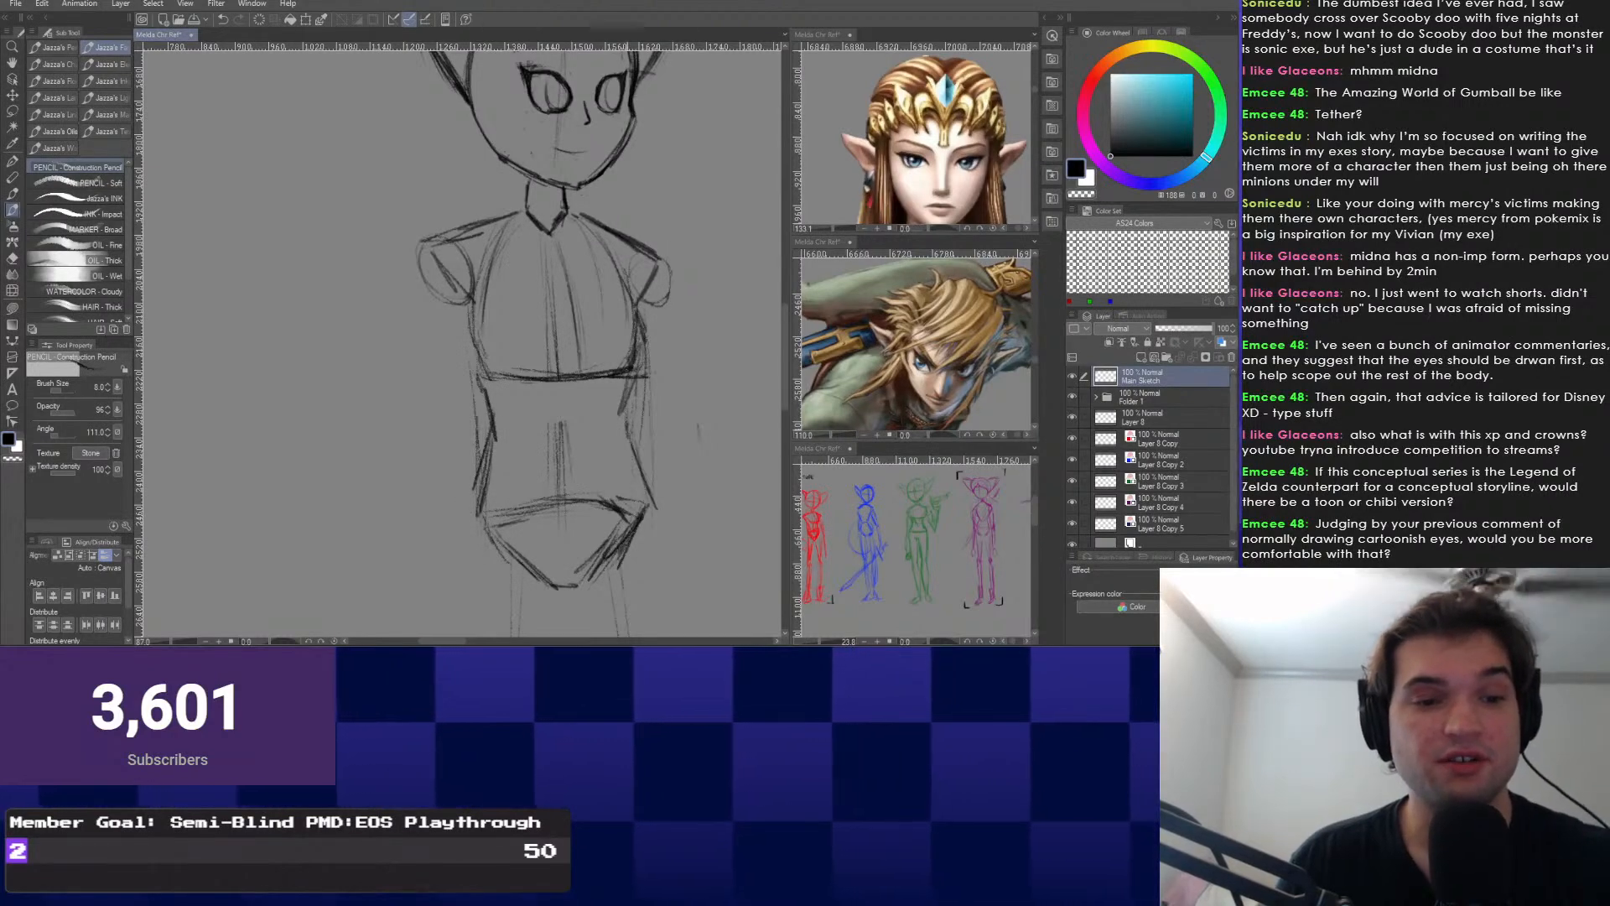
pyautogui.scroll(-2, 570, 344)
pyautogui.scroll(-3, 512, 432)
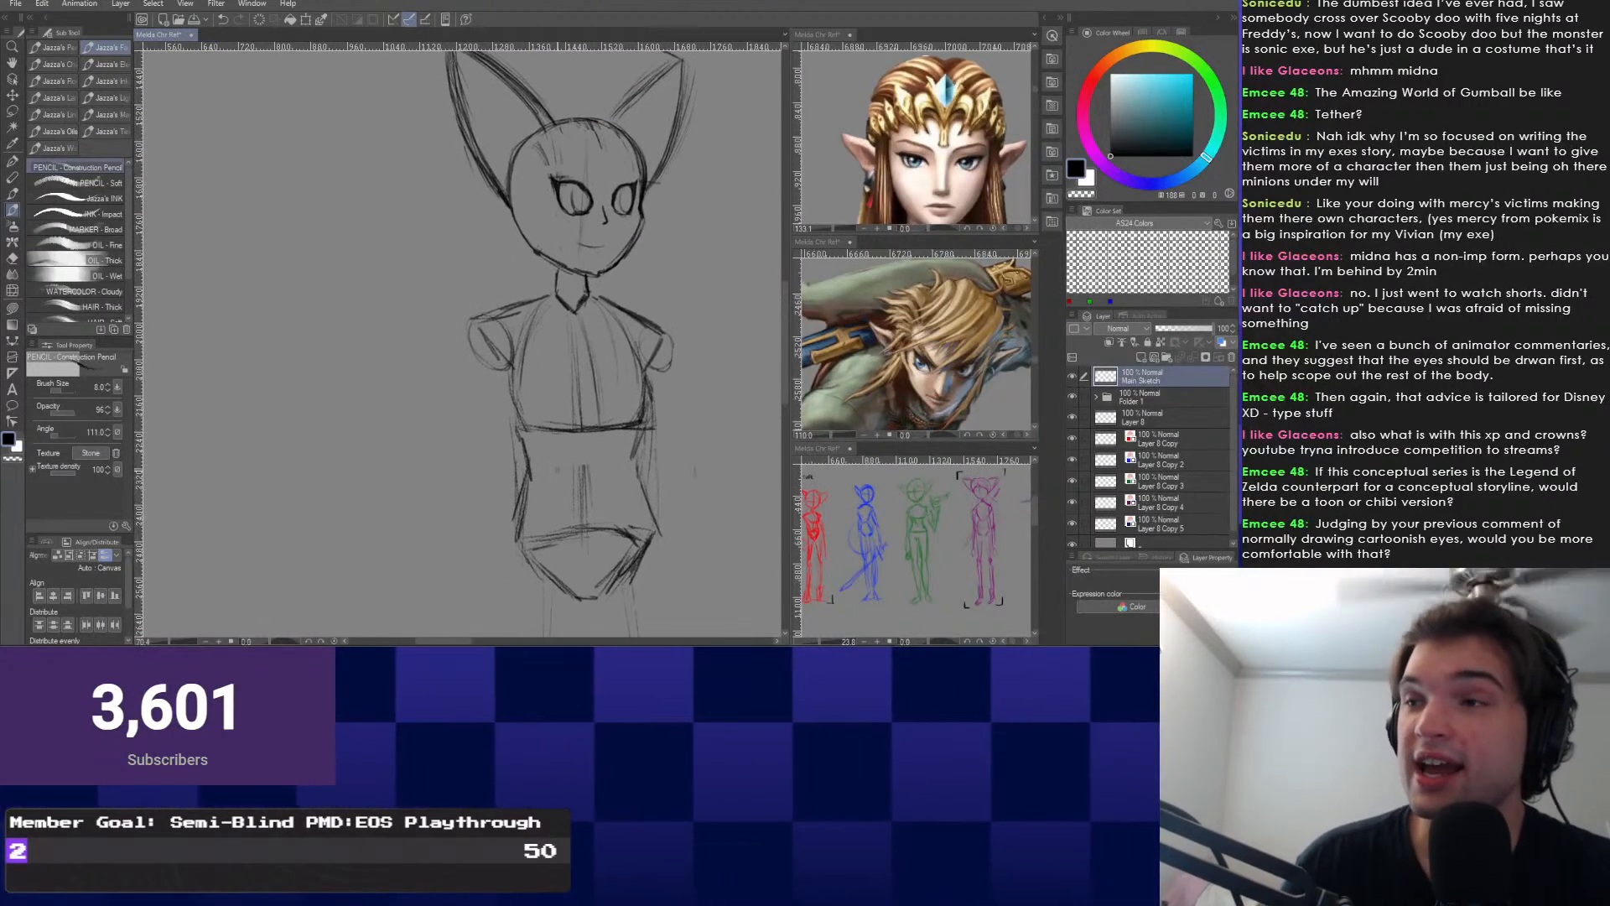
# Lasso the hips, try a Scale/Rotate tilt about the waist, then cancel it.
pyautogui.rightClick(472, 518)
pyautogui.click(472, 552)
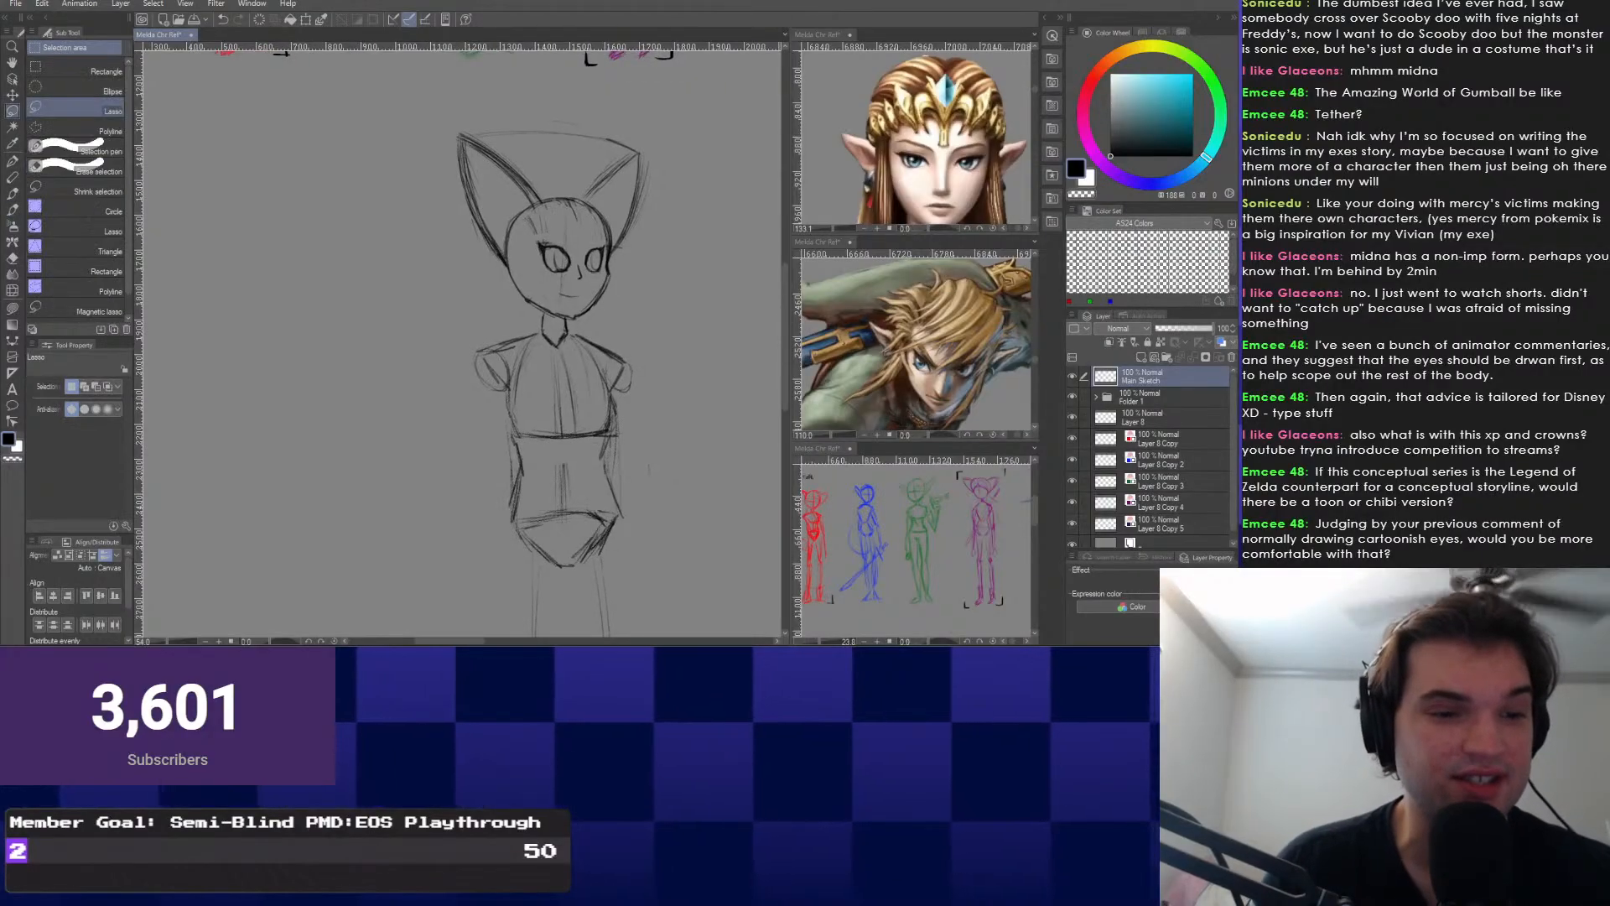
pyautogui.moveTo(619, 463); pyautogui.dragTo(610, 462)
pyautogui.hotkey('ctrl', 't')
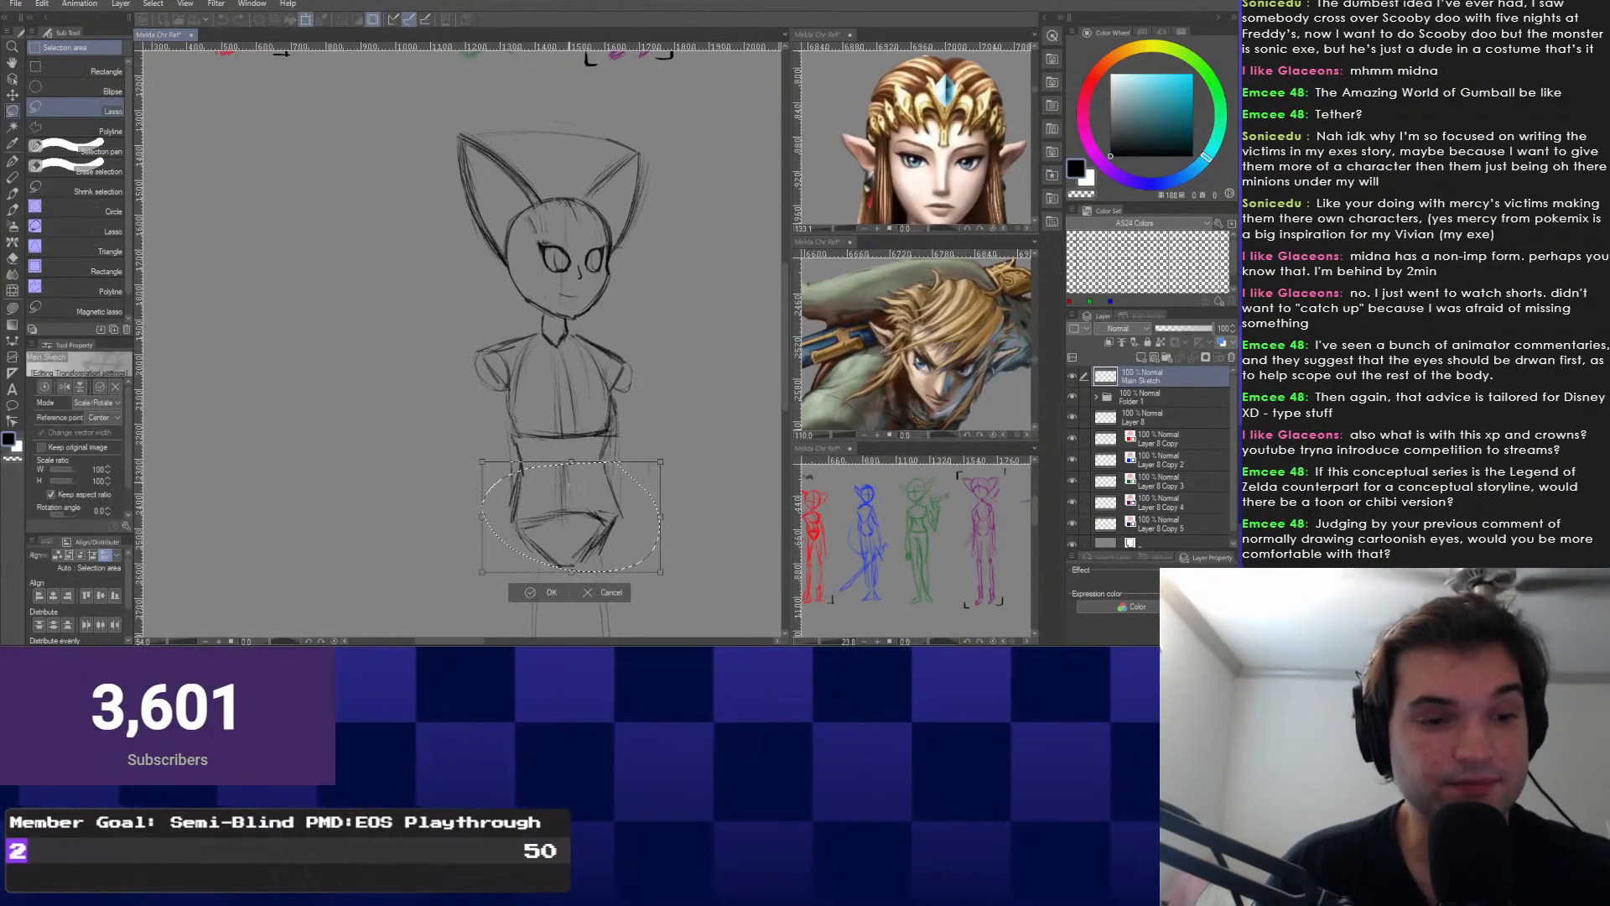
pyautogui.moveTo(571, 516); pyautogui.dragTo(568, 466)
pyautogui.moveTo(528, 619); pyautogui.dragTo(547, 622)
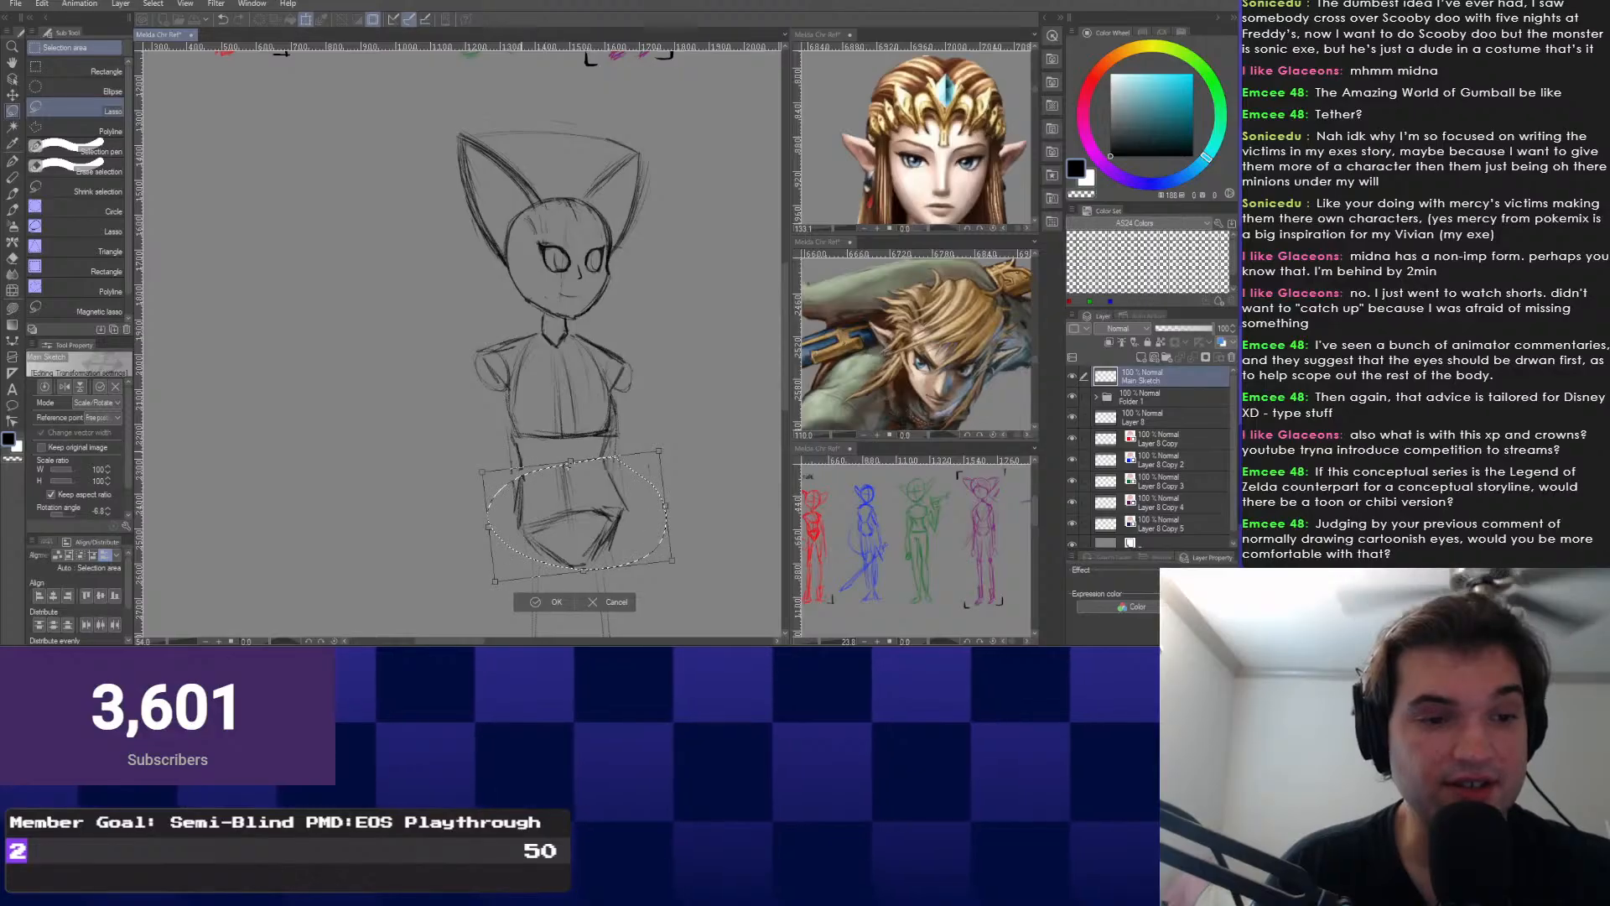
pyautogui.hotkey('ctrl', 'z')
pyautogui.press('Escape')
# Deselect, zoom in on the sketch and return to the Construction Pencil.
pyautogui.hotkey('ctrl', 'd')
pyautogui.scroll(1, 449, 486)
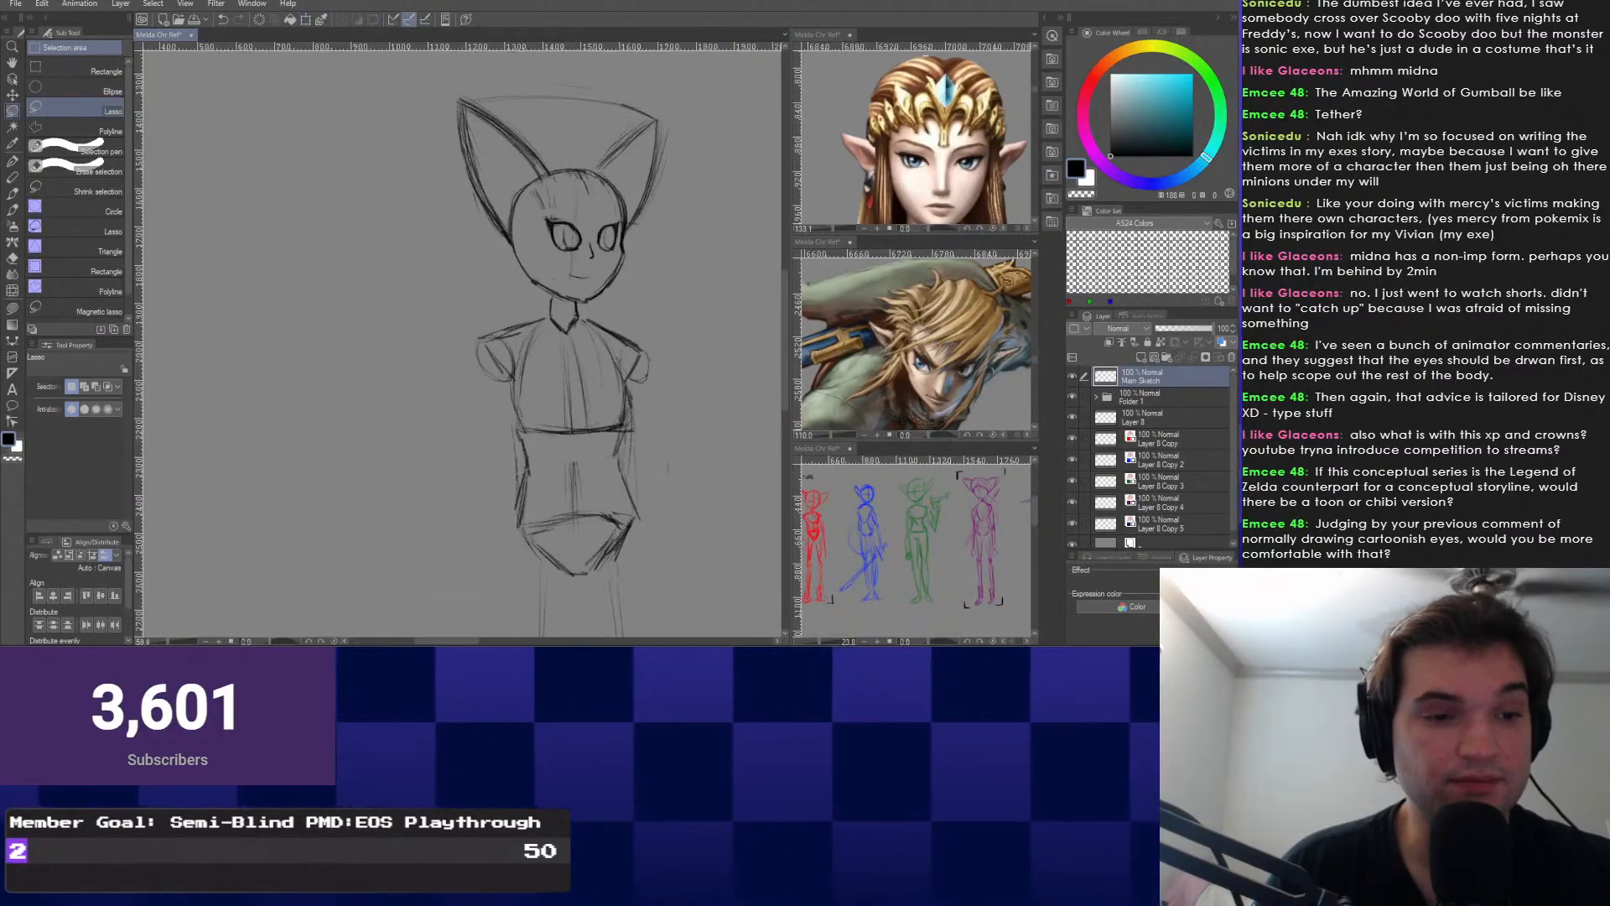
pyautogui.scroll(1, 503, 486)
pyautogui.scroll(2, 503, 487)
pyautogui.scroll(-2, 503, 487)
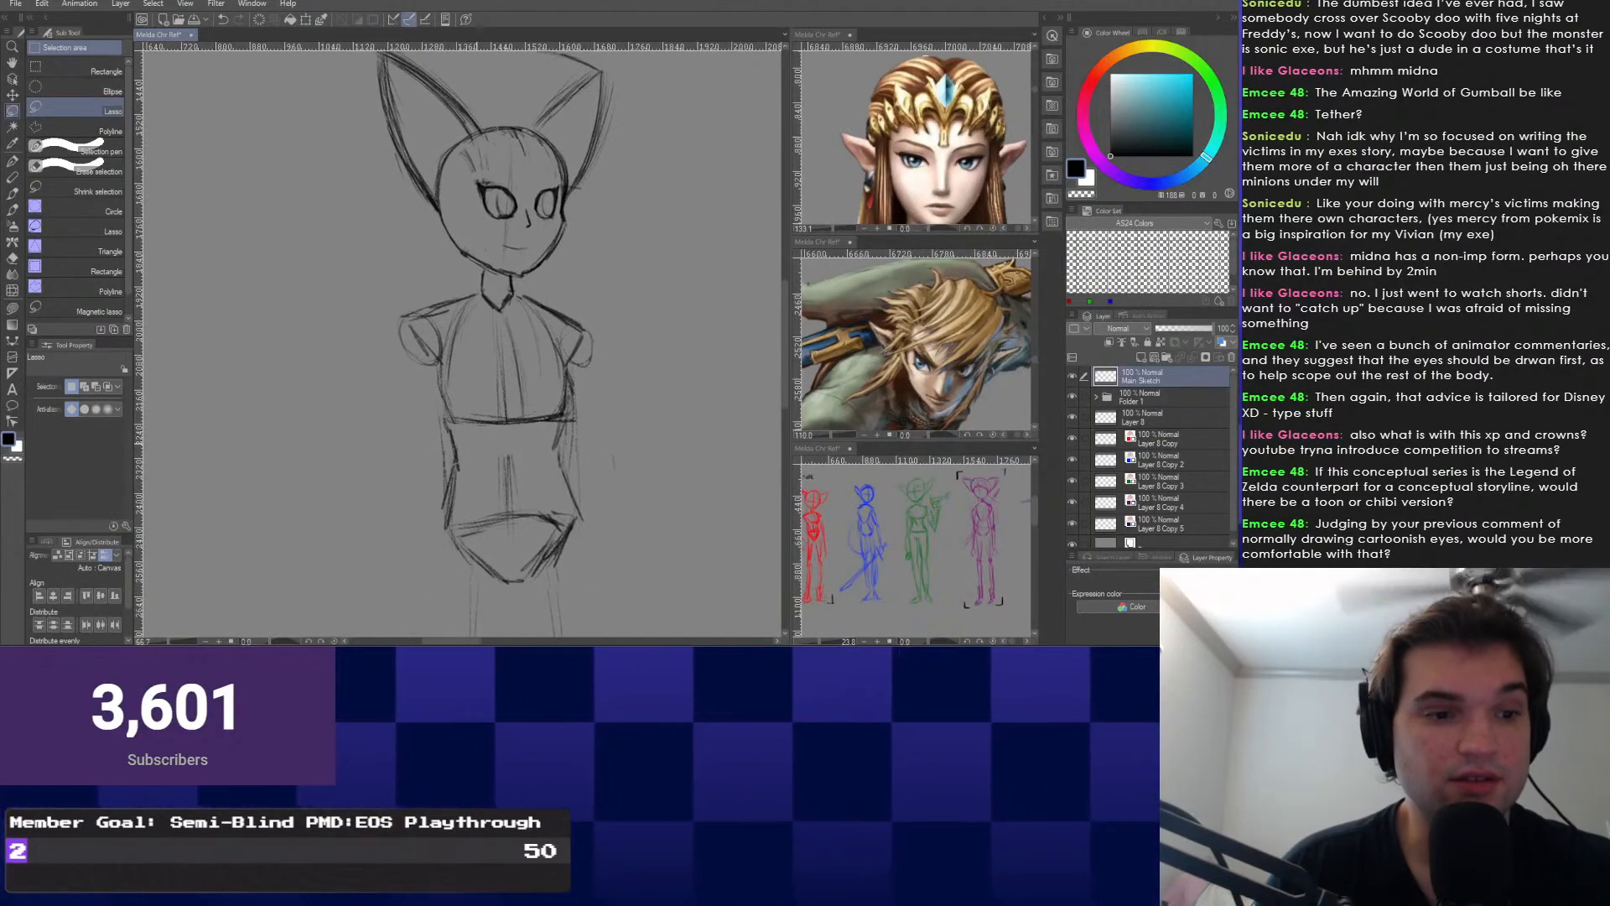
pyautogui.press('p')
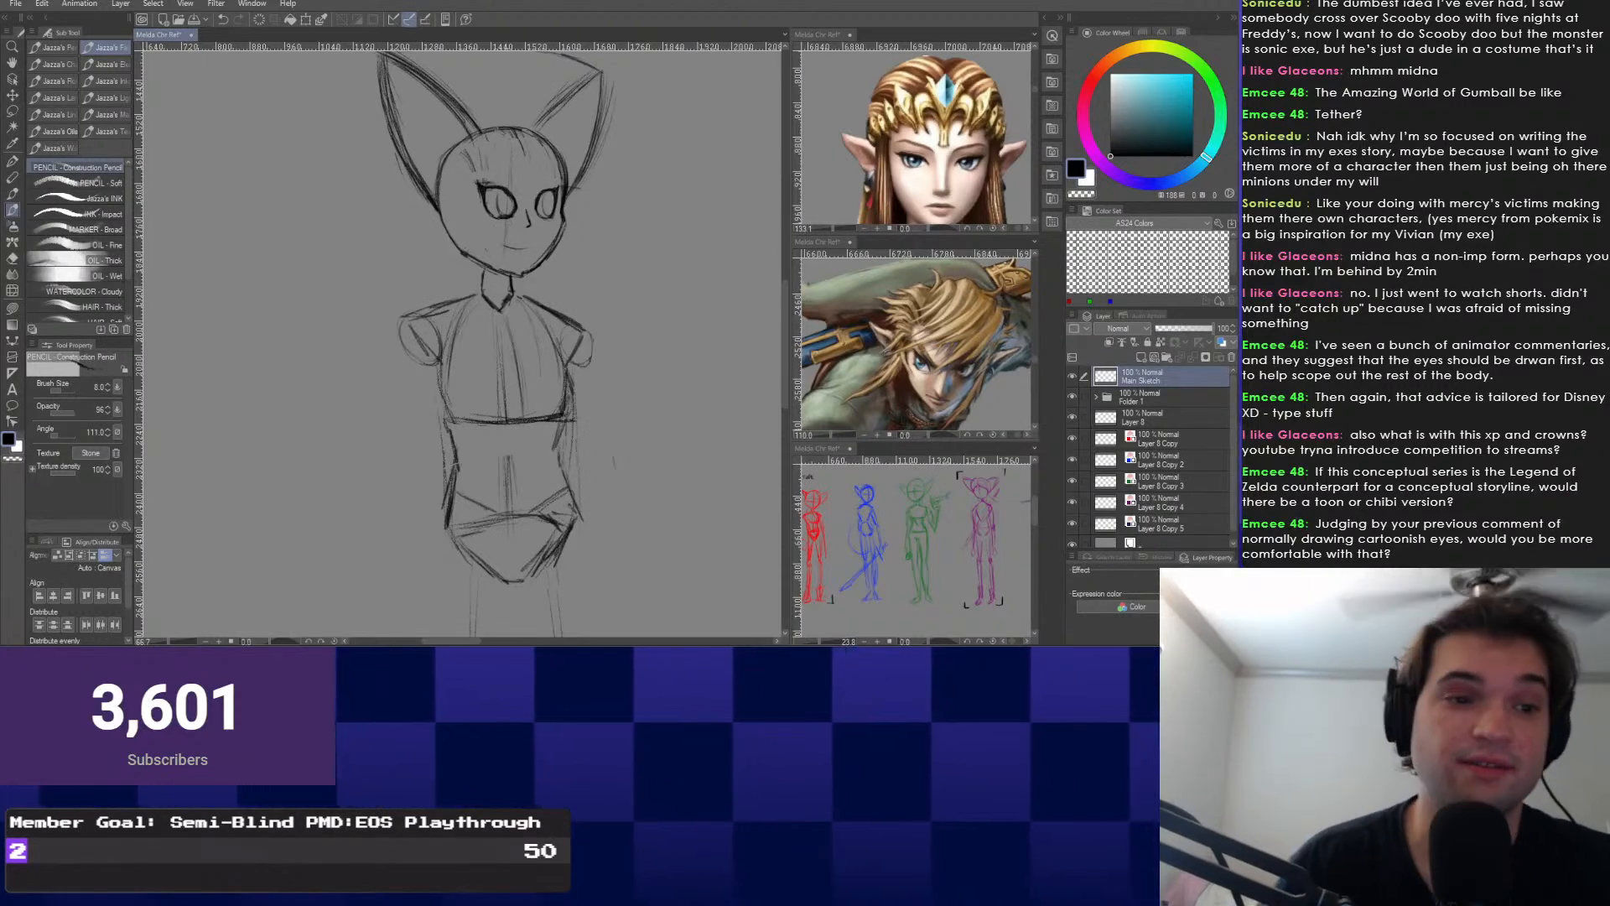
pyautogui.scroll(2, 554, 297)
pyautogui.scroll(2, 553, 297)
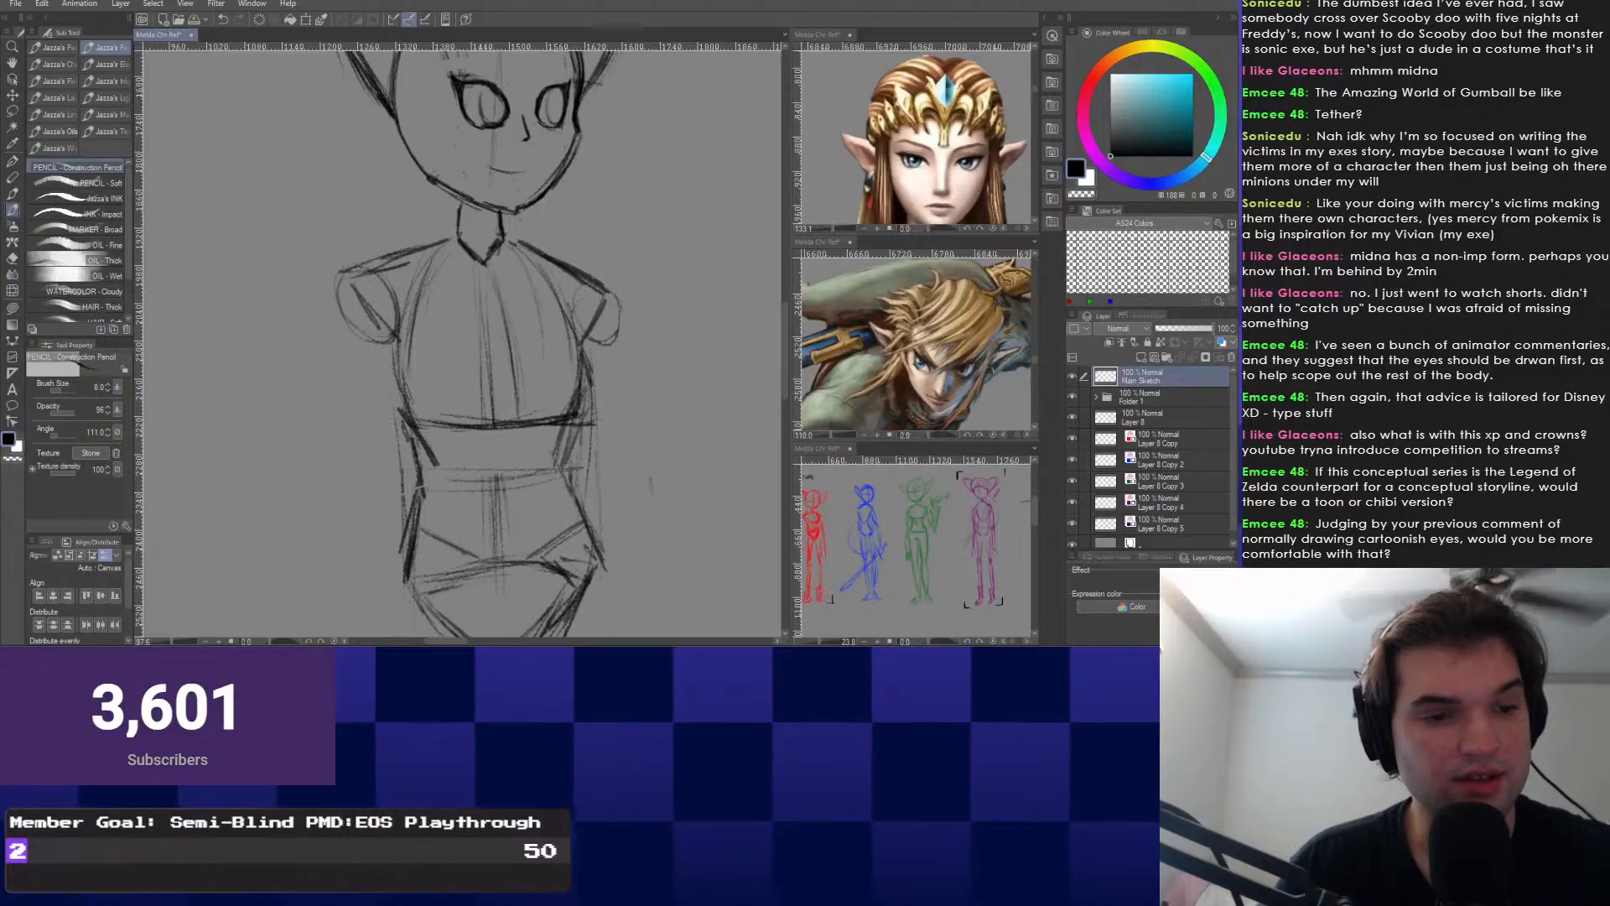
# Frame the torso with the head and ears, then lasso the lower torso and hips.
pyautogui.scroll(-1, 417, 423)
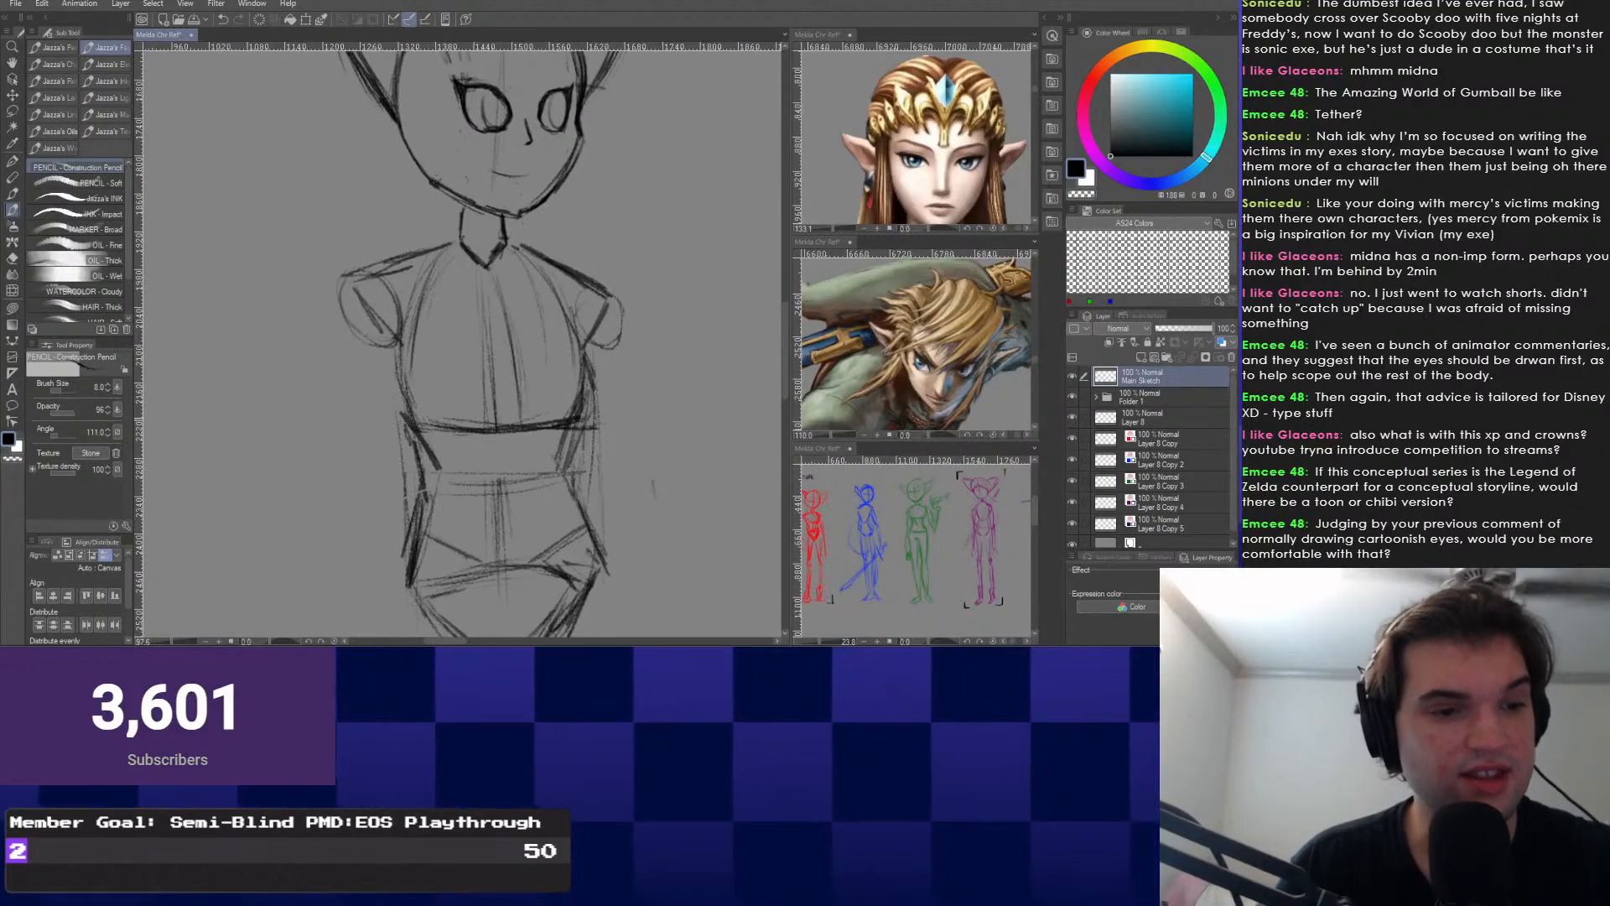
pyautogui.scroll(-1, 417, 423)
pyautogui.scroll(-3, 461, 335)
pyautogui.scroll(1, 519, 336)
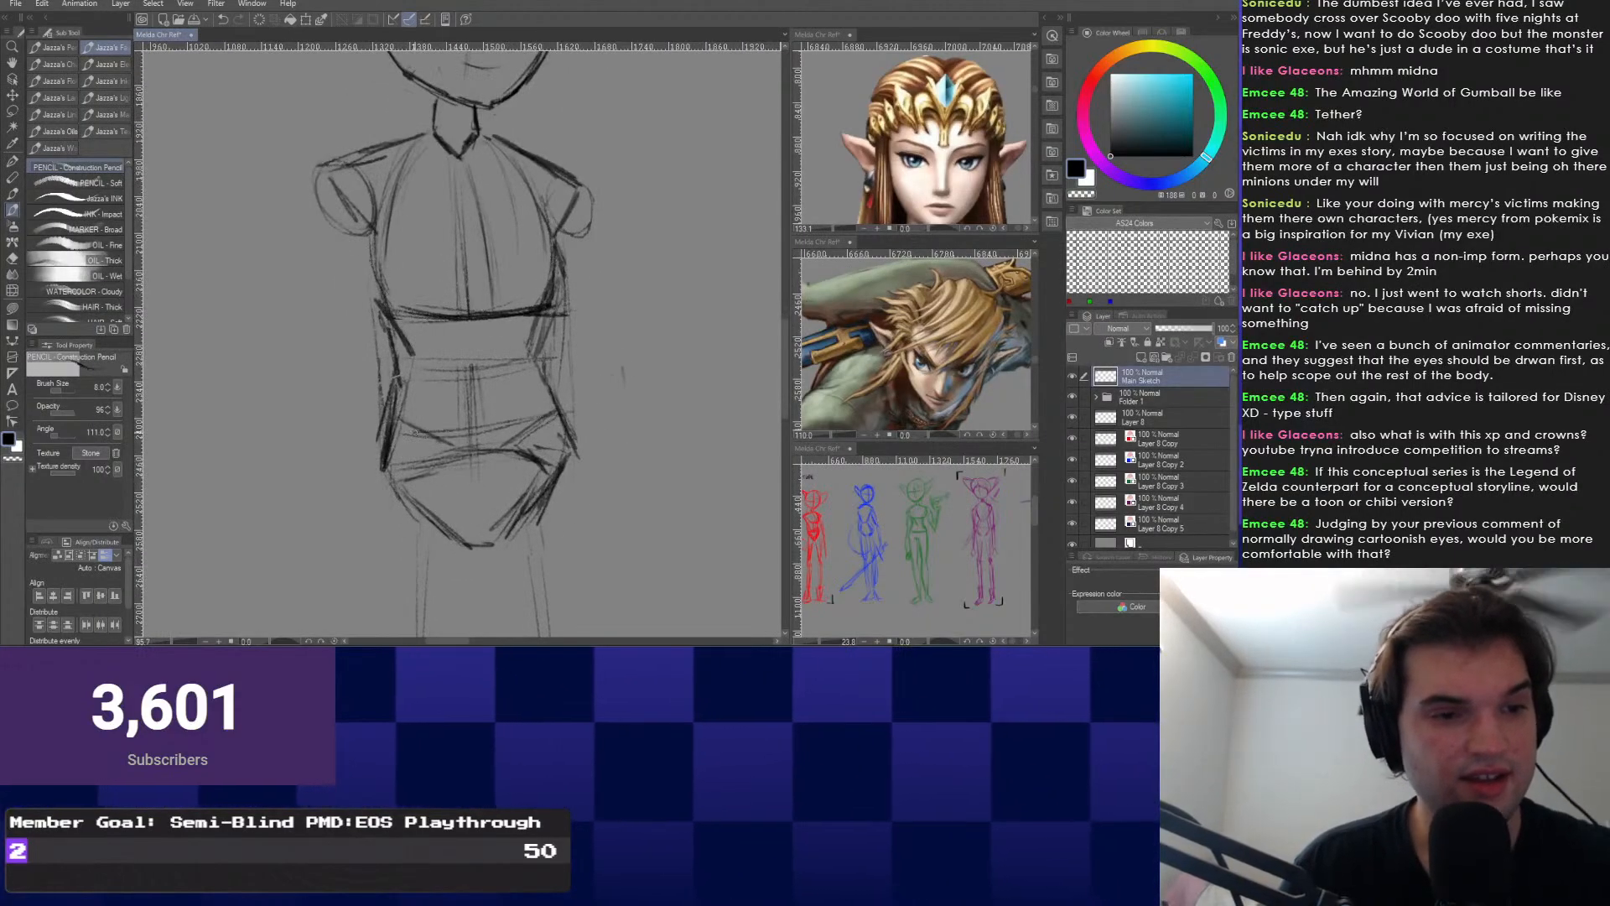
pyautogui.scroll(-1, 445, 343)
pyautogui.moveTo(452, 336); pyautogui.dragTo(461, 433)
pyautogui.scroll(-1, 520, 419)
pyautogui.moveTo(503, 378); pyautogui.dragTo(505, 404)
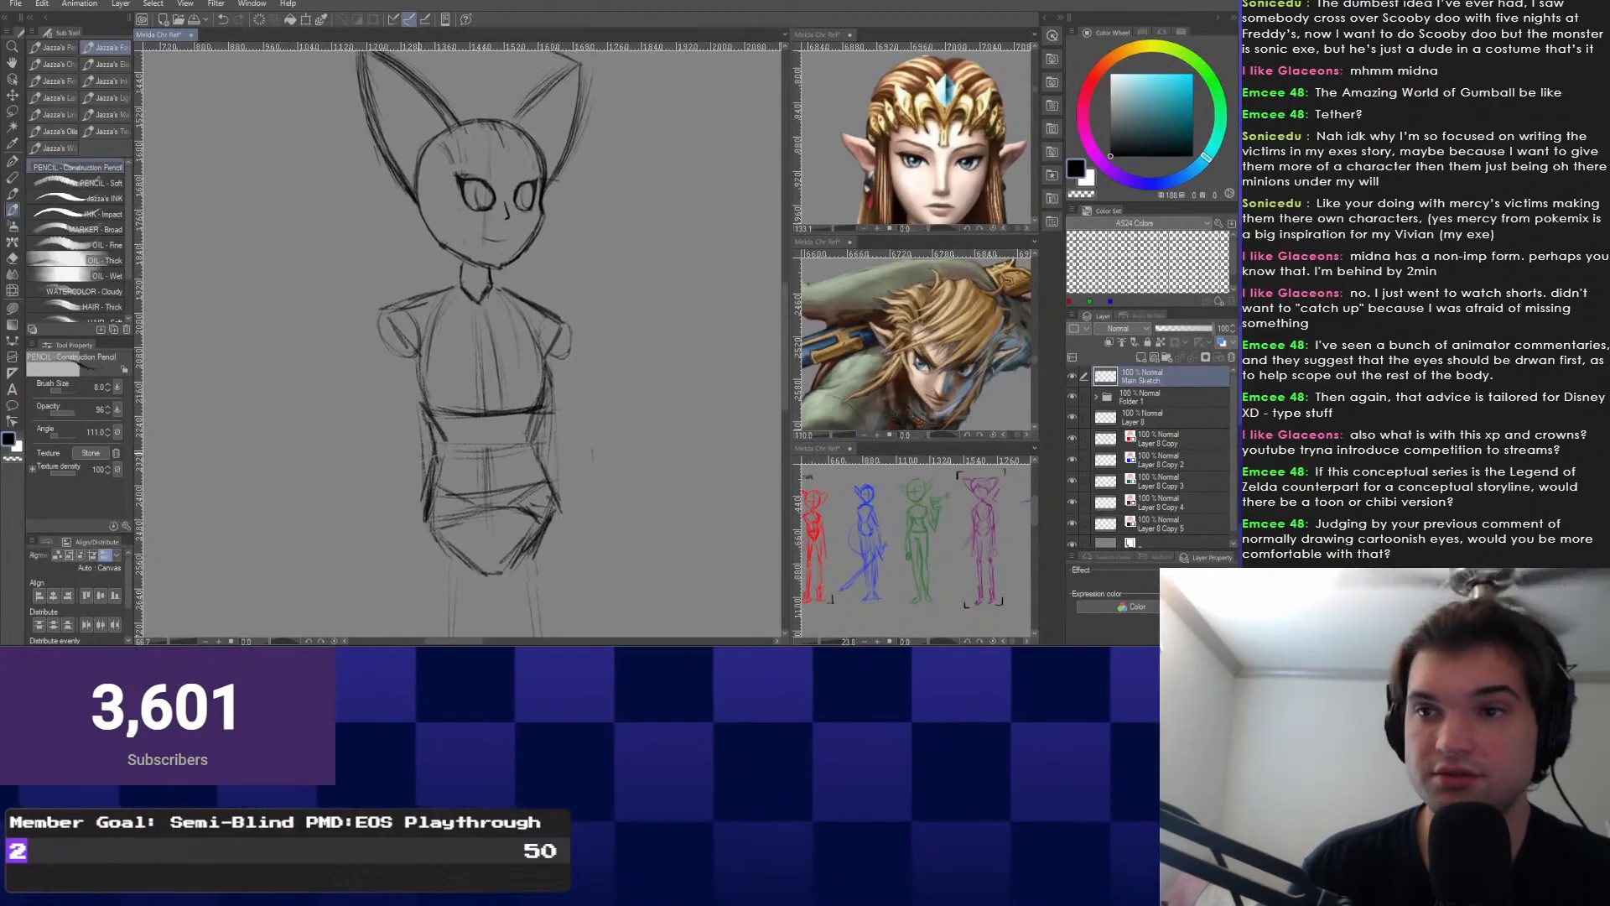
pyautogui.scroll(-2, 537, 335)
pyautogui.scroll(2, 485, 389)
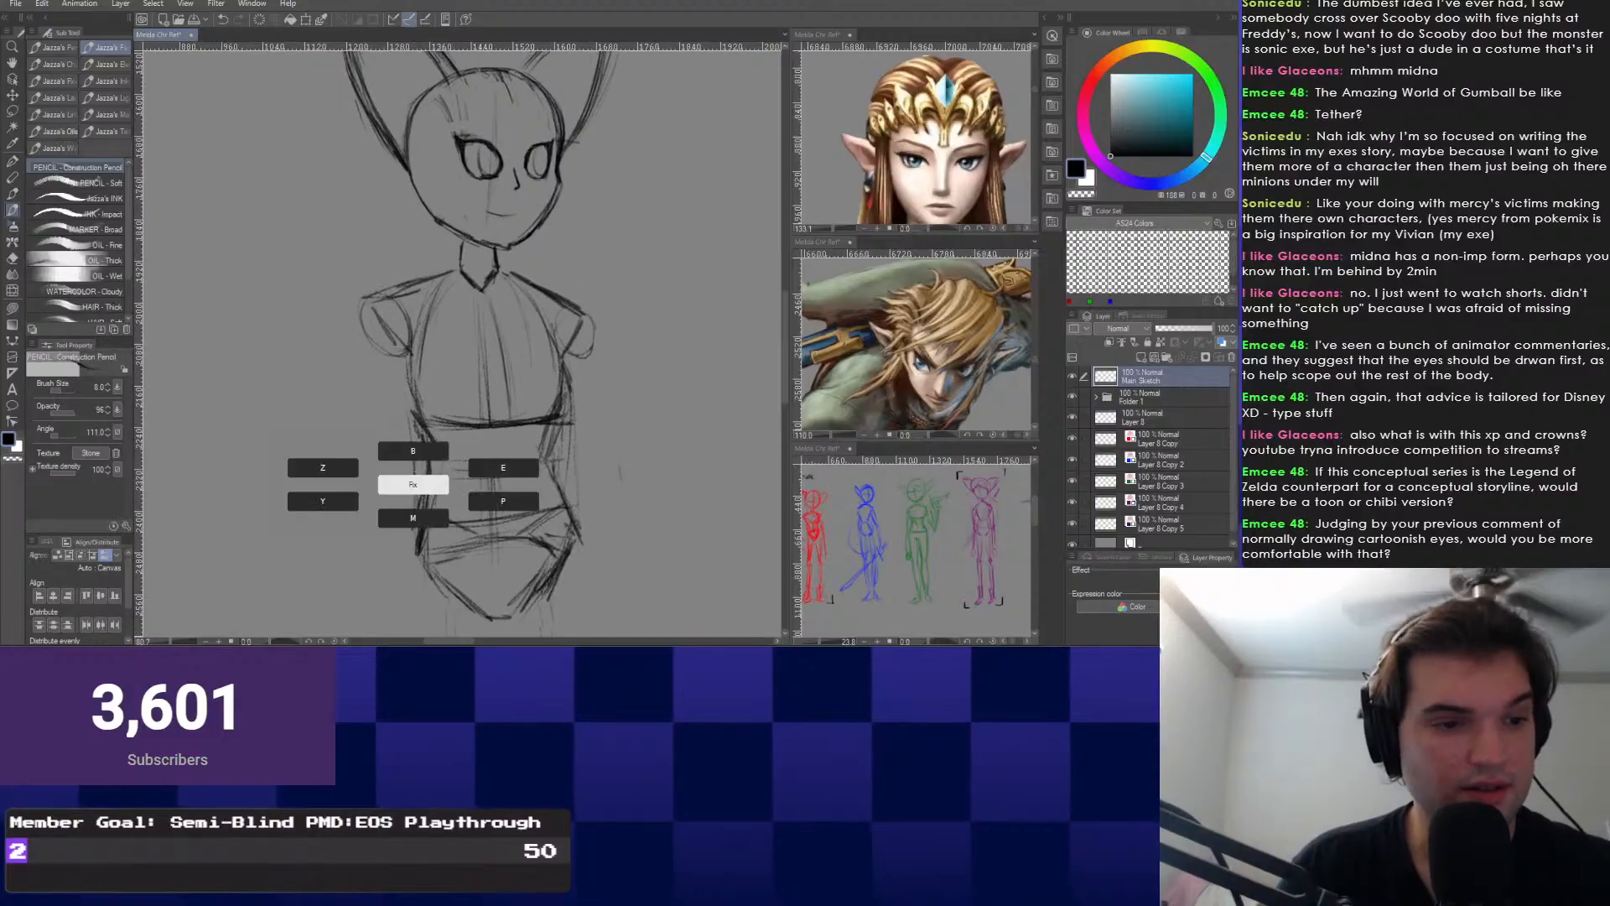
pyautogui.click(414, 484)
pyautogui.moveTo(411, 413)
pyautogui.mouseDown()
pyautogui.moveTo(374, 545)
pyautogui.moveTo(643, 520)
pyautogui.moveTo(414, 410)
pyautogui.mouseUp()
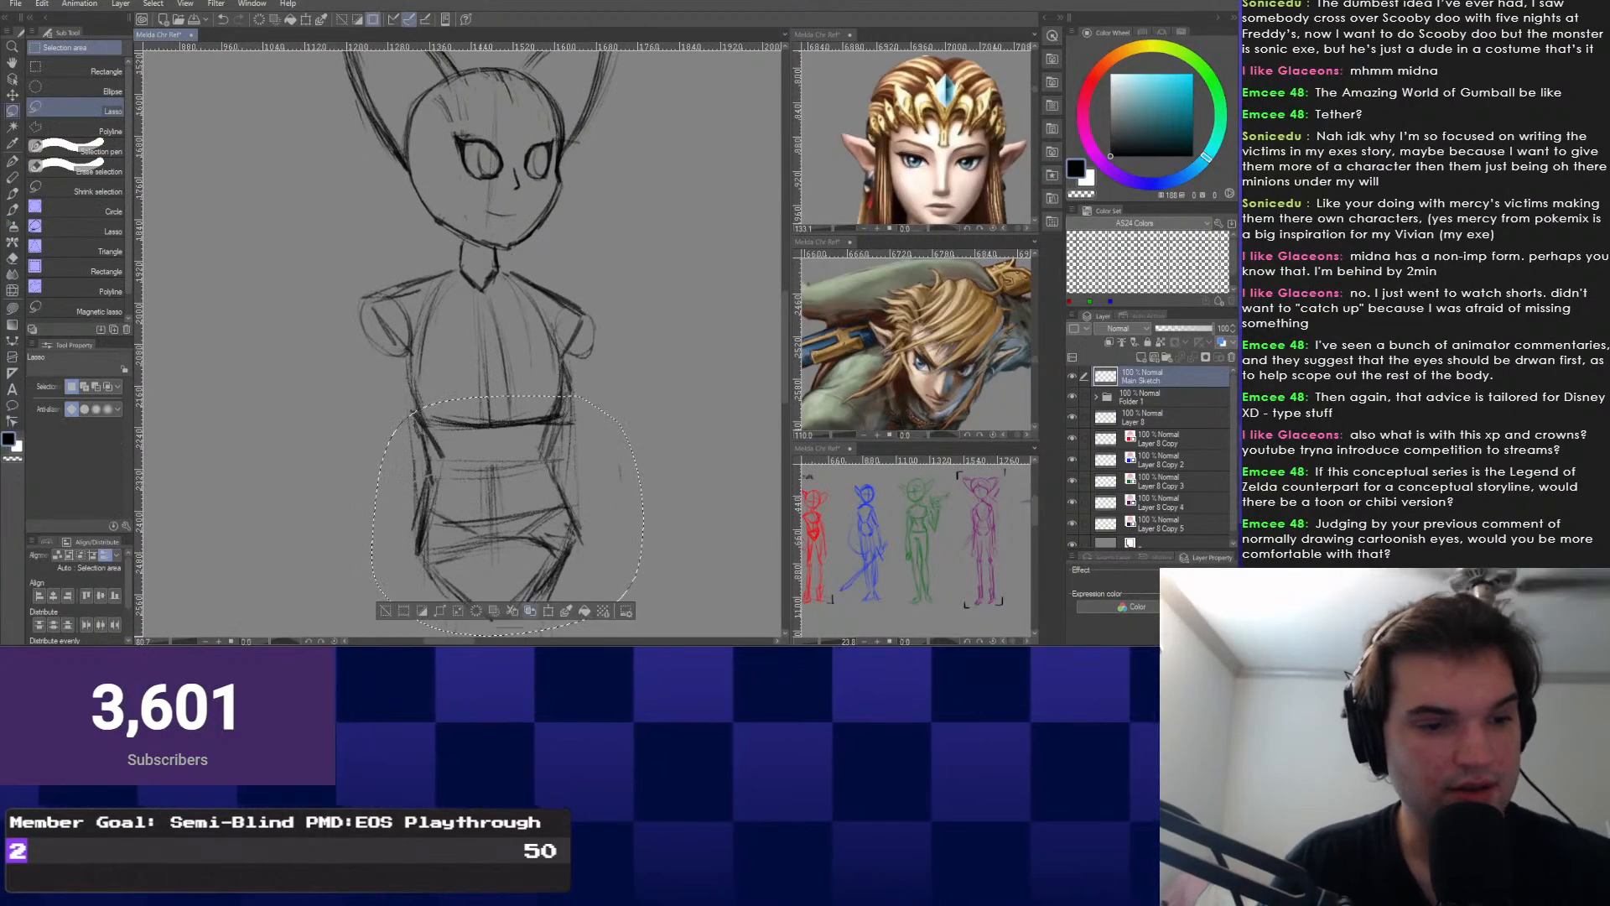
# Raise the selected hips about 29 px with Scale/Rotate and return to the Construction Pencil.
pyautogui.hotkey('ctrl', 't')
pyautogui.moveTo(507, 512); pyautogui.dragTo(507, 487)
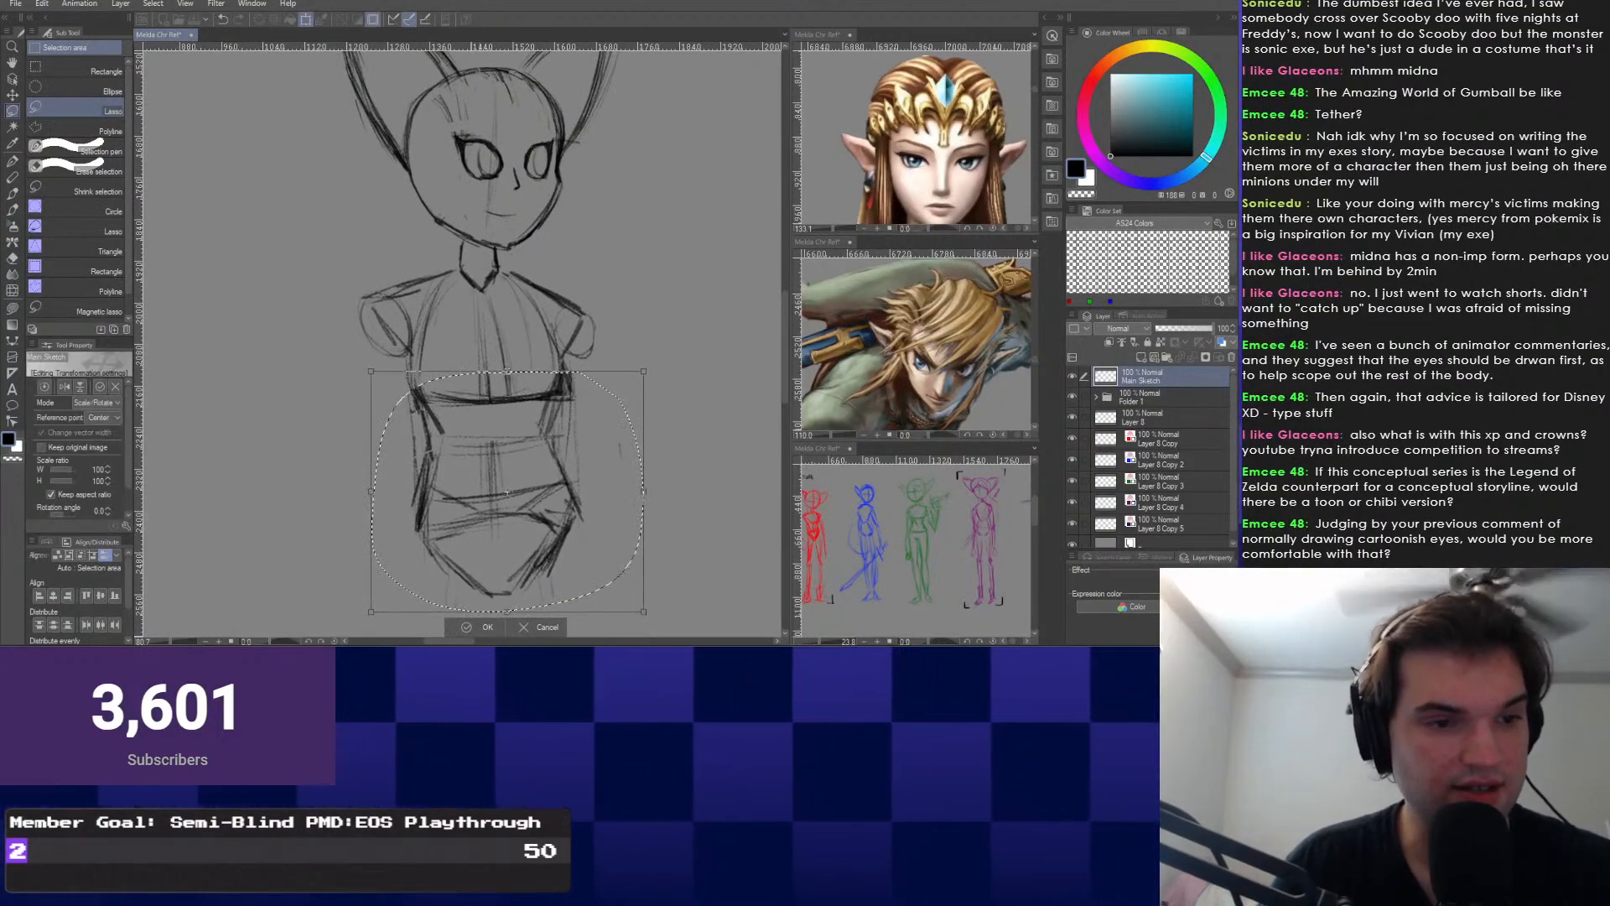
pyautogui.press('Return')
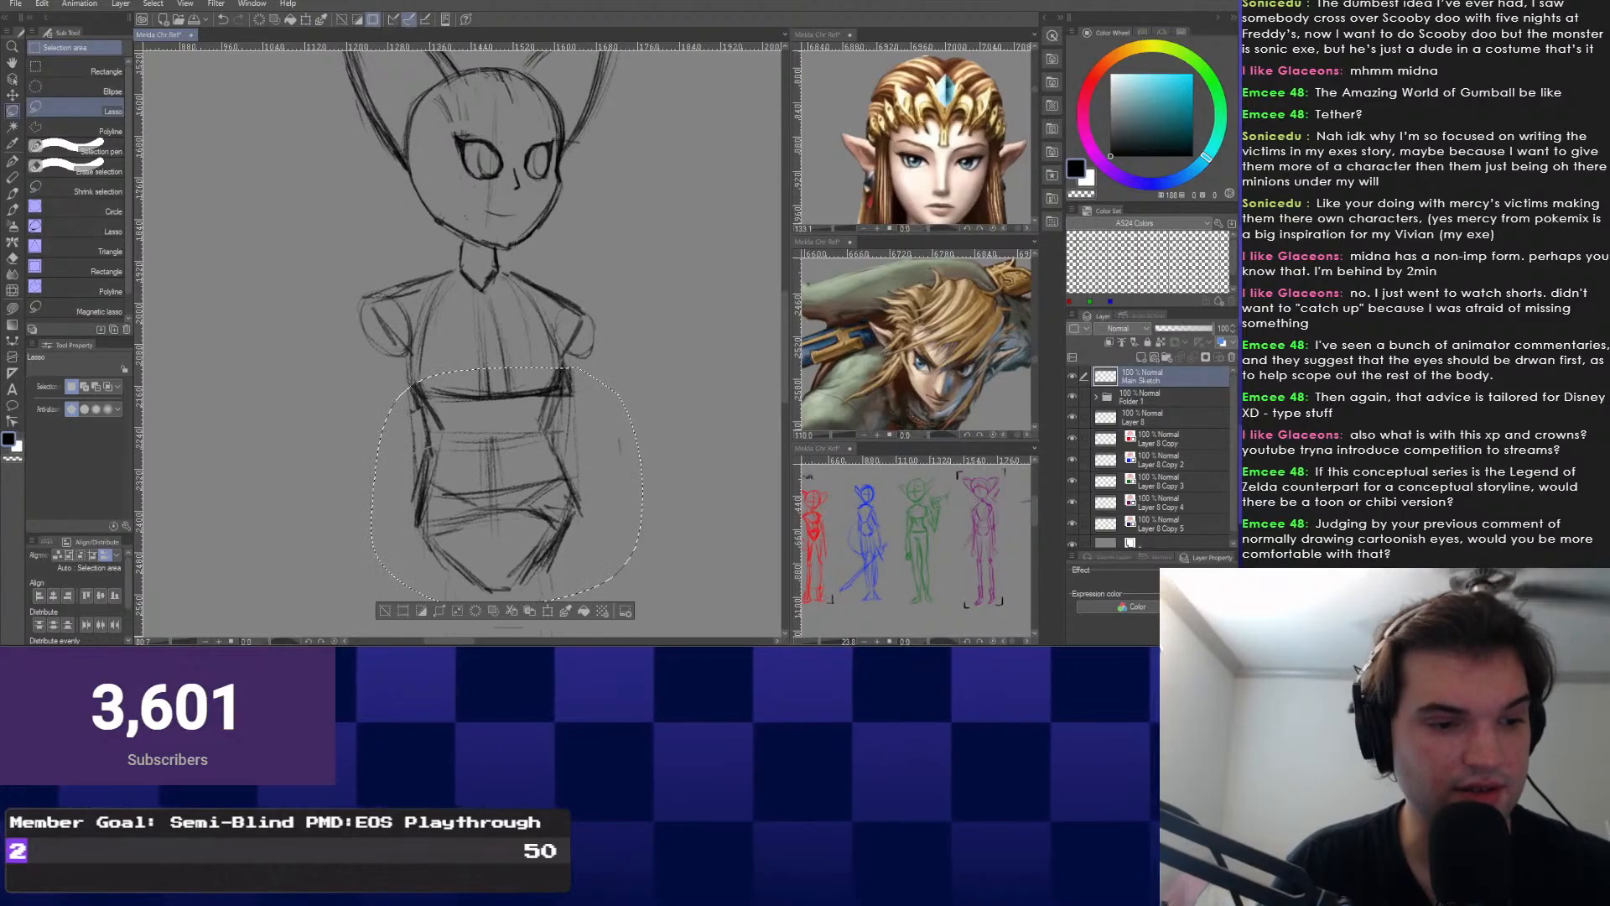
pyautogui.press('p')
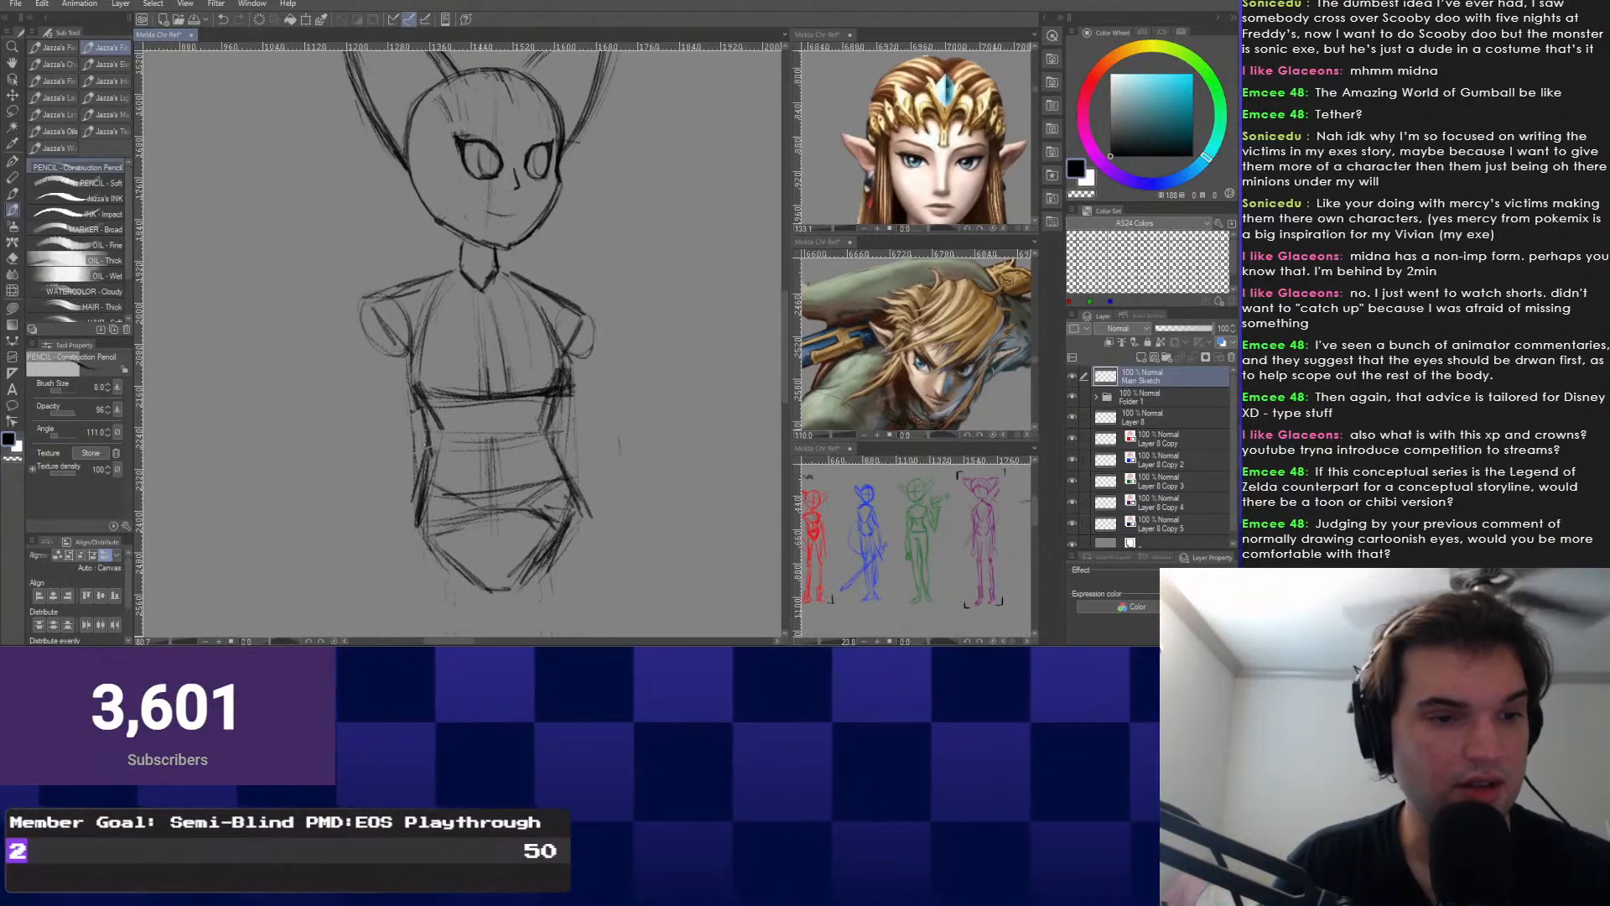
pyautogui.moveTo(486, 419); pyautogui.dragTo(501, 327)
pyautogui.rightClick(420, 431)
# Erase the stray lines beside the hips and part of the chest line with the Snap eraser.
pyautogui.click(419, 465)
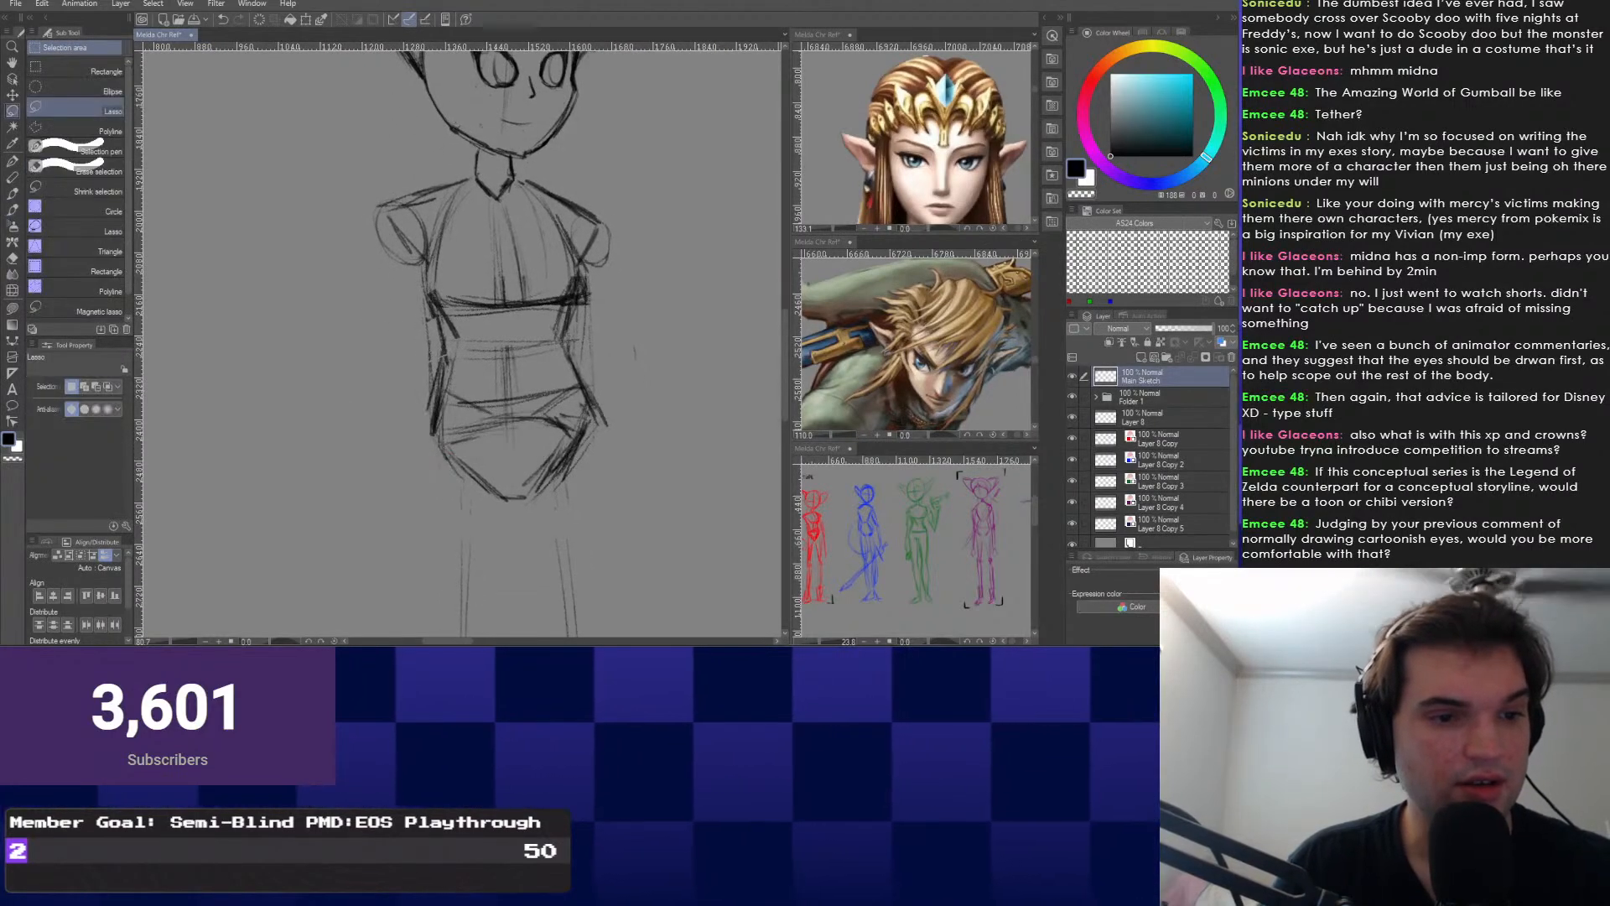
pyautogui.moveTo(421, 425); pyautogui.dragTo(603, 404)
pyautogui.hotkey('ctrl', 'd')
pyautogui.rightClick(416, 446)
pyautogui.click(507, 430)
pyautogui.moveTo(559, 466); pyautogui.dragTo(566, 488)
pyautogui.moveTo(437, 406); pyautogui.dragTo(449, 500)
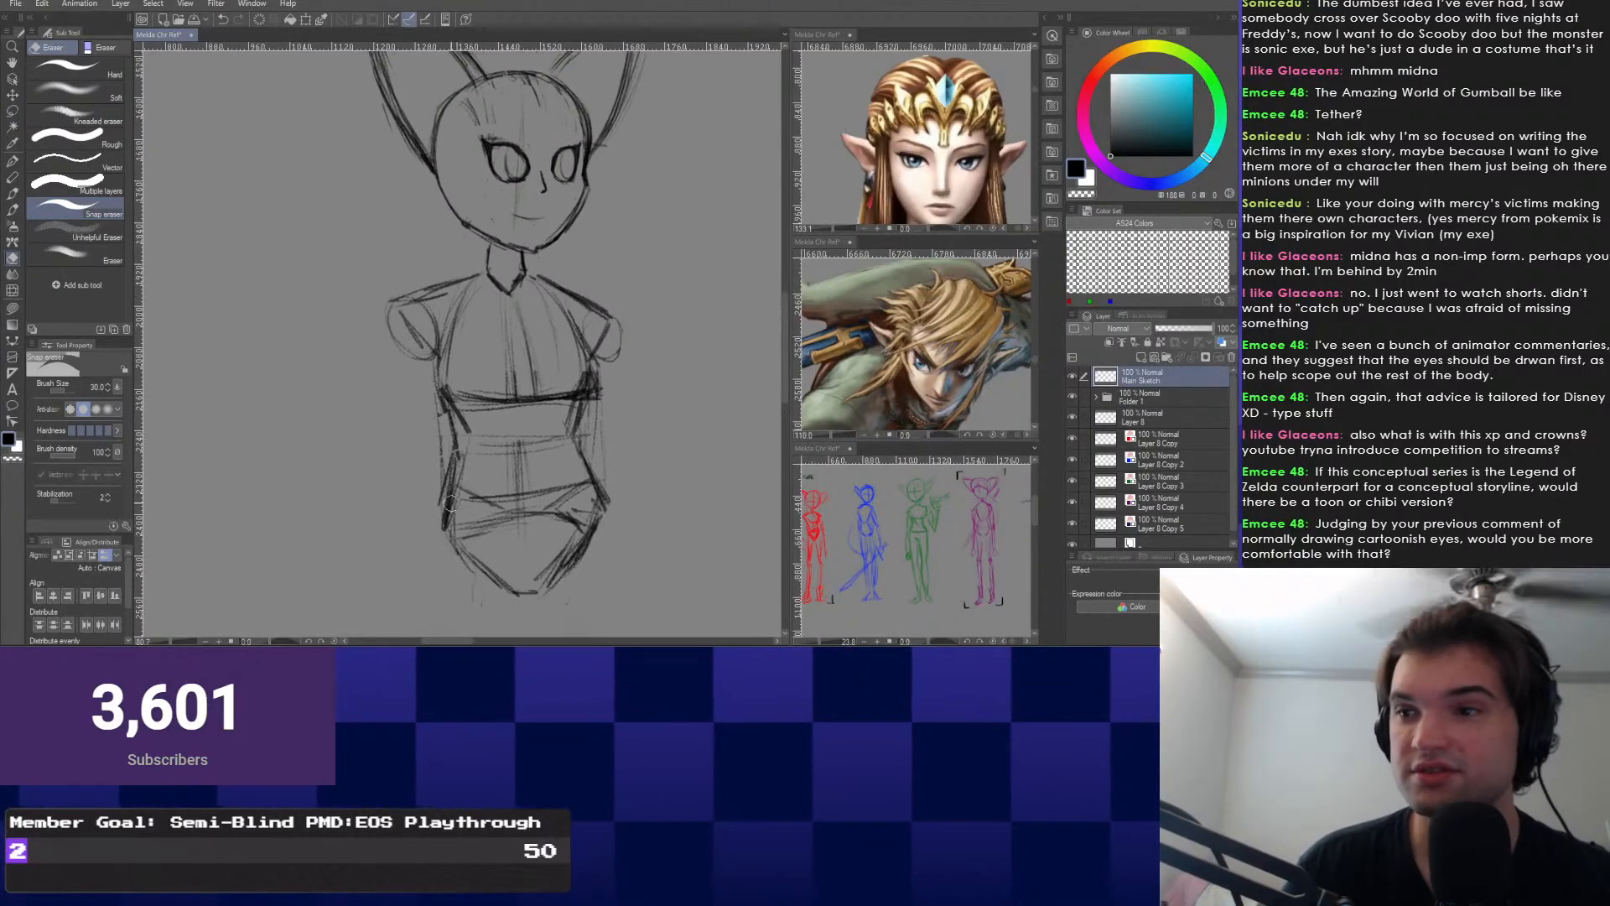
pyautogui.rightClick(430, 419)
pyautogui.click(521, 403)
pyautogui.moveTo(574, 386)
pyautogui.mouseDown()
pyautogui.moveTo(572, 409)
pyautogui.moveTo(471, 401)
pyautogui.moveTo(541, 391)
pyautogui.moveTo(513, 327)
pyautogui.mouseUp()
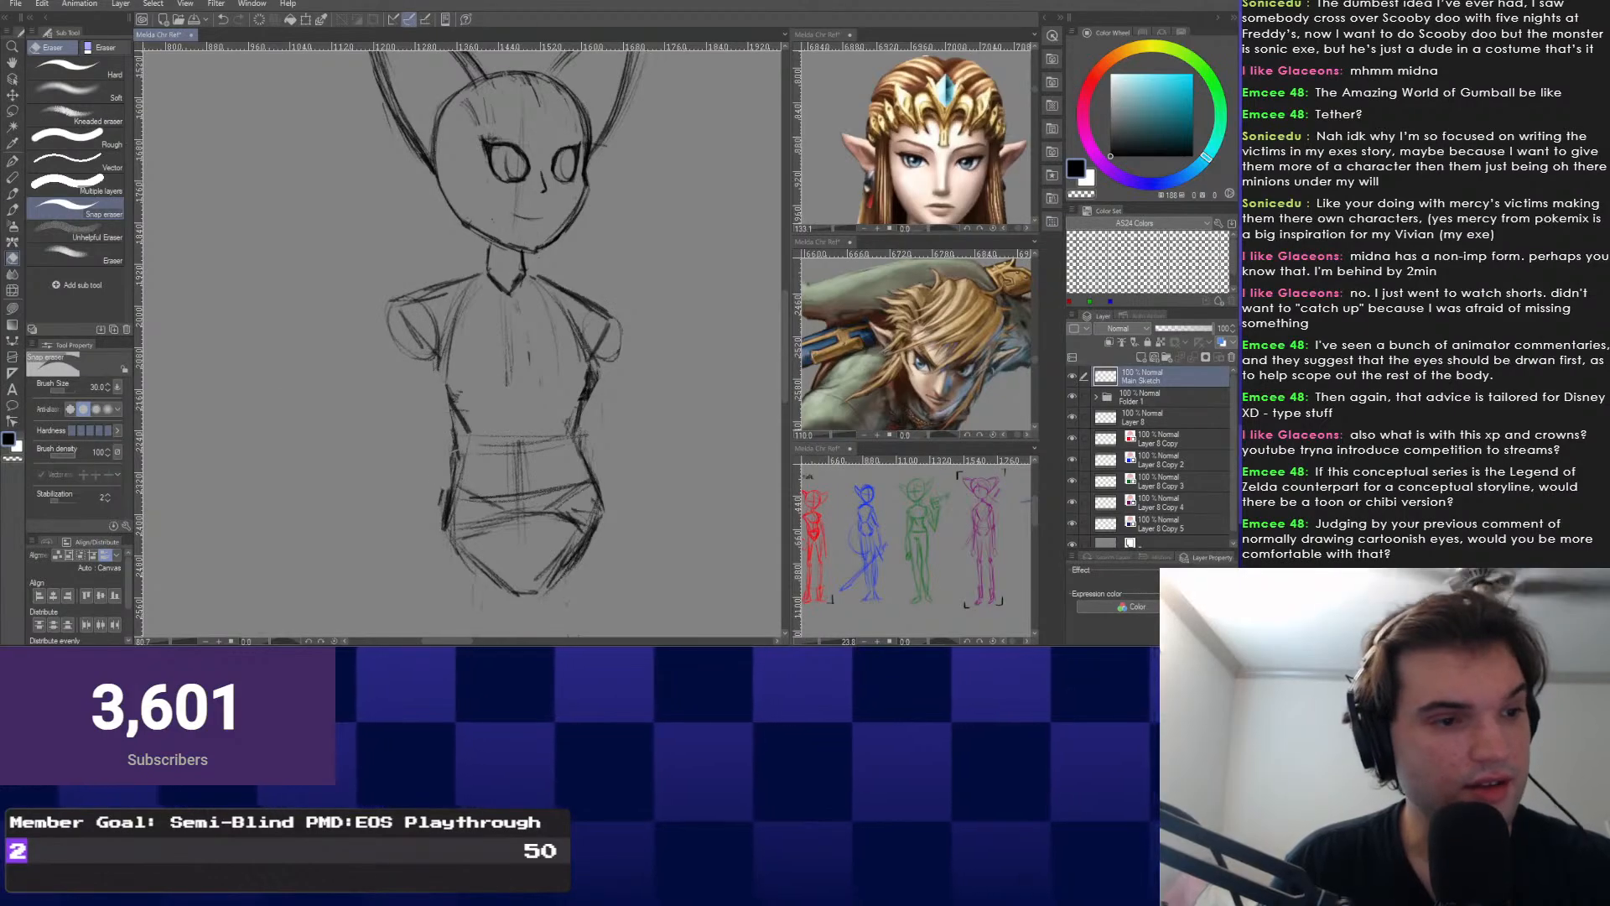
# Draw a curved line across the lower chest with the Construction Pencil.
pyautogui.press('p')
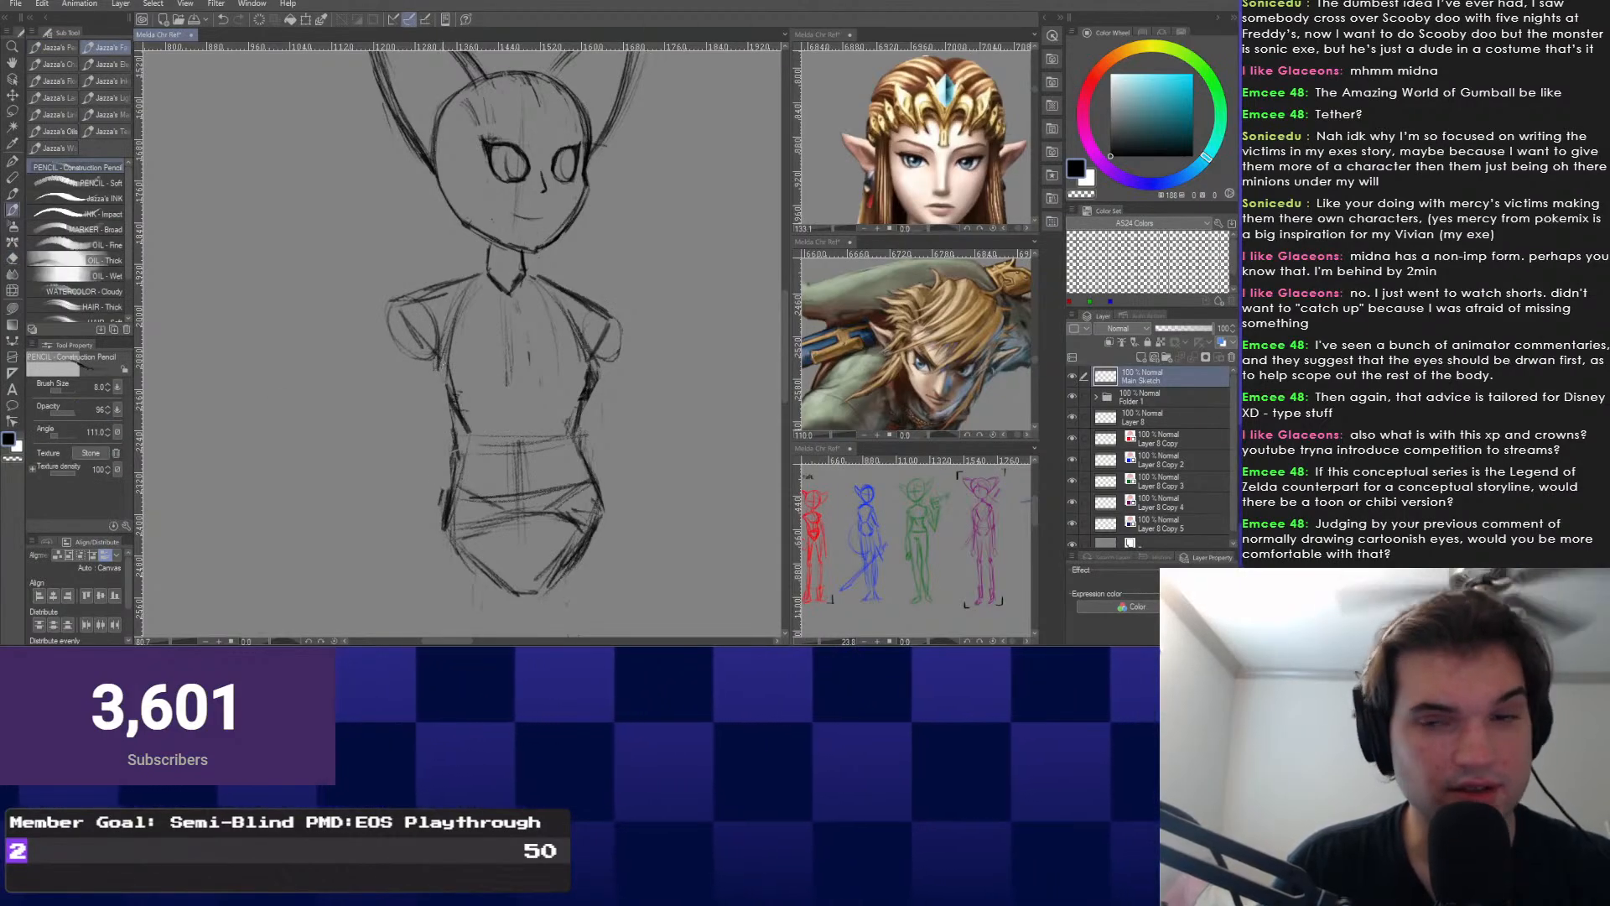
pyautogui.moveTo(442, 364); pyautogui.dragTo(441, 357)
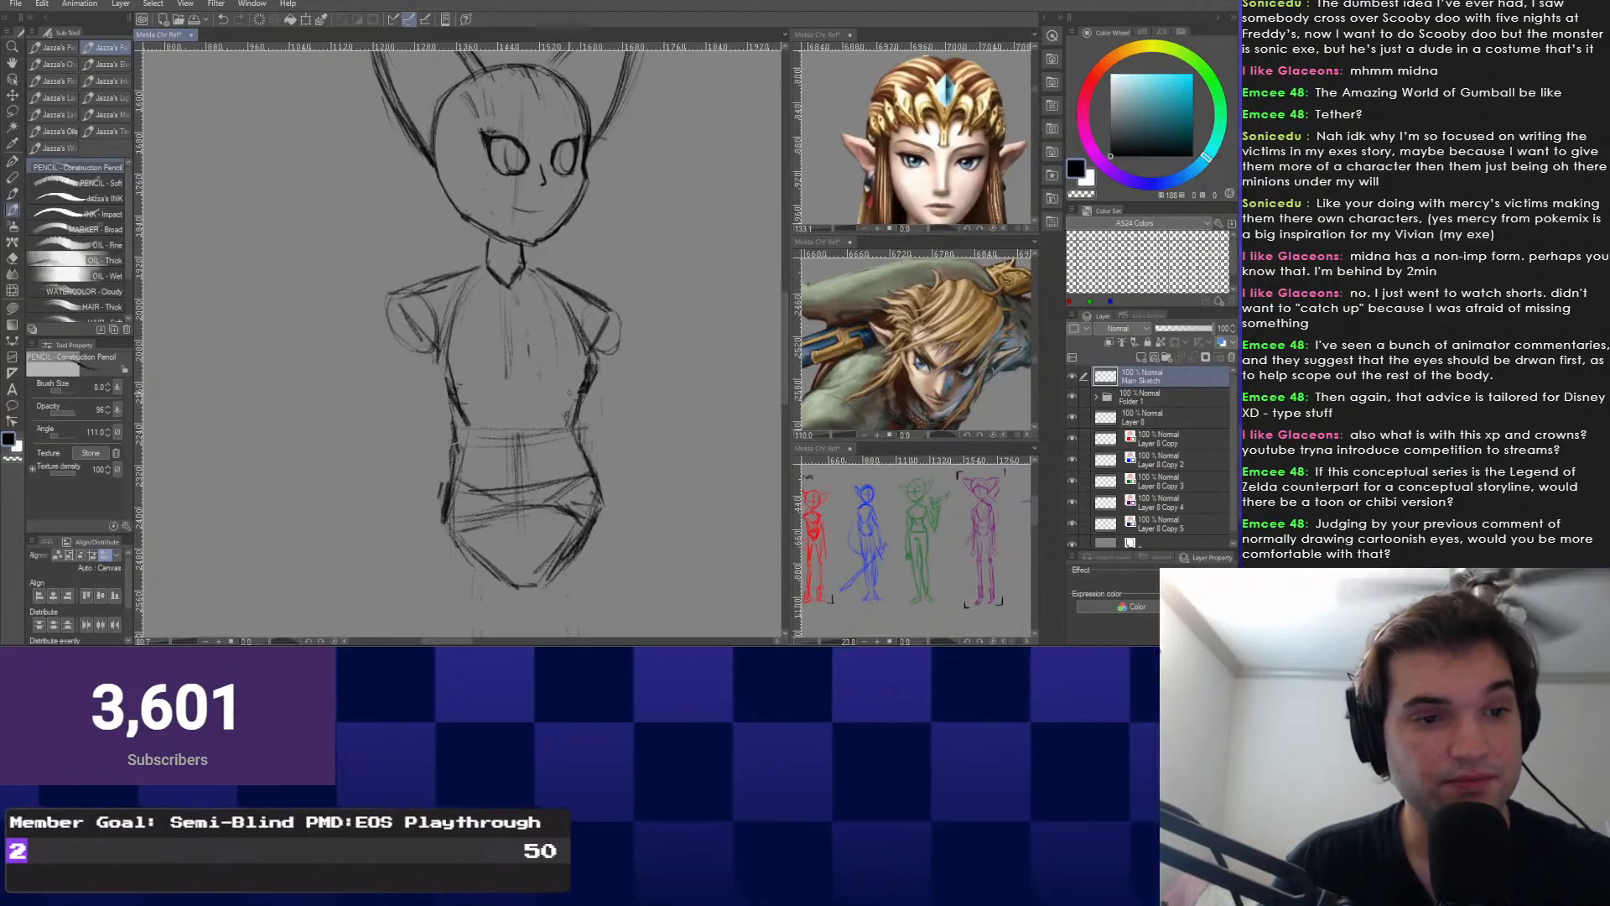
pyautogui.moveTo(480, 422); pyautogui.dragTo(505, 477)
pyautogui.scroll(1, 461, 347)
pyautogui.moveTo(482, 393)
pyautogui.mouseDown()
pyautogui.moveTo(461, 346)
pyautogui.moveTo(604, 395)
pyautogui.mouseUp()
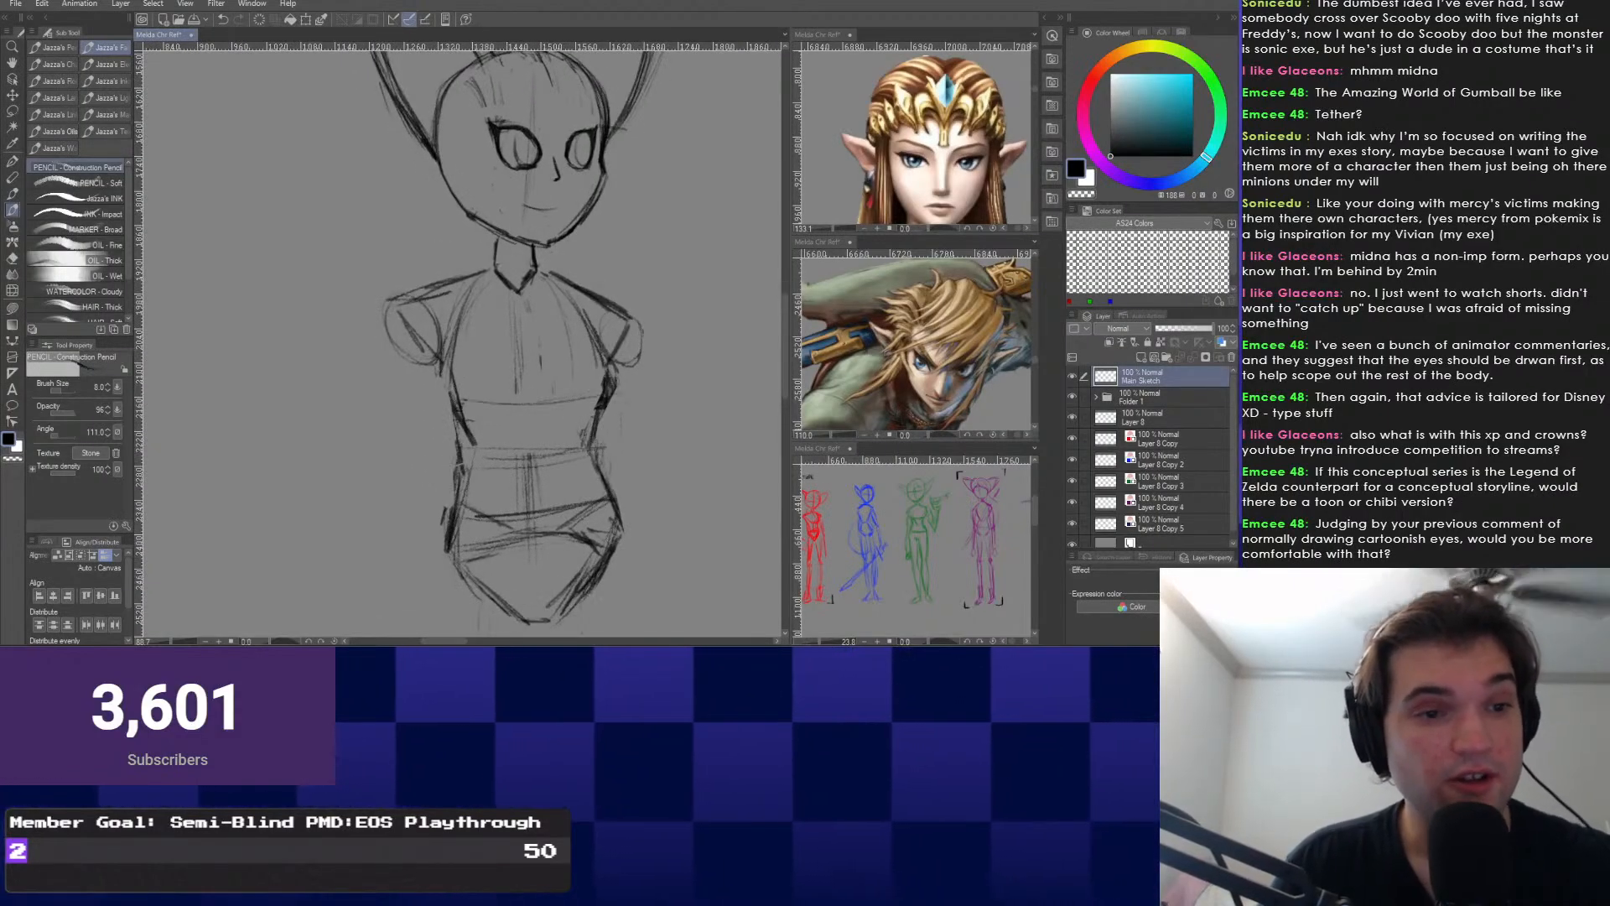
pyautogui.moveTo(503, 369)
pyautogui.mouseDown()
pyautogui.moveTo(501, 391)
pyautogui.moveTo(479, 349)
pyautogui.mouseUp()
pyautogui.scroll(1, 494, 361)
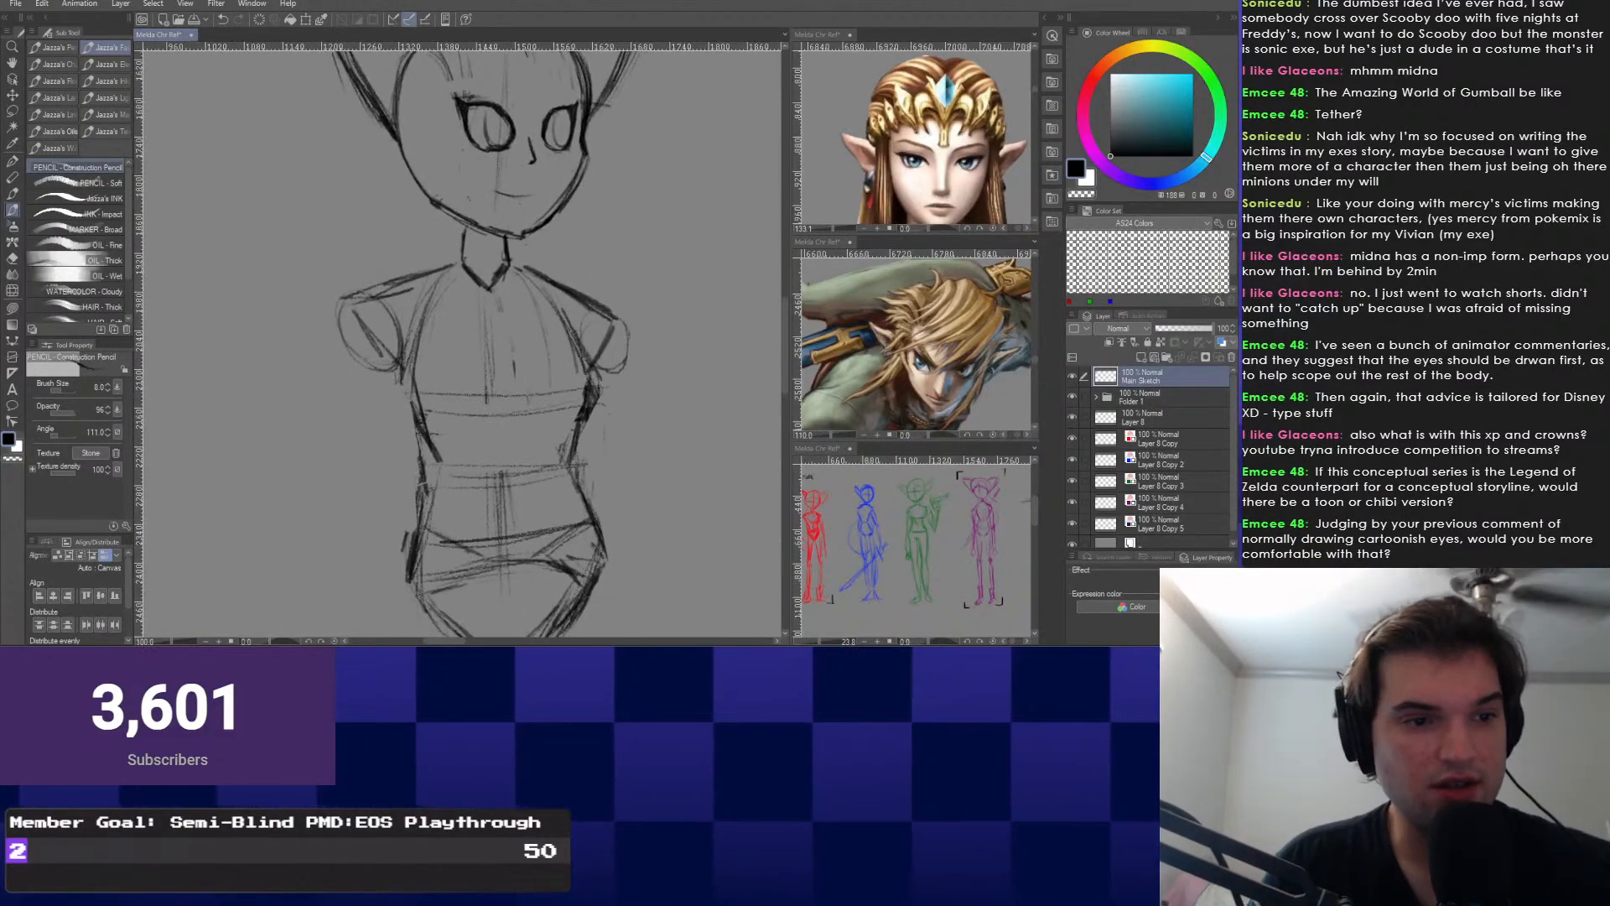
pyautogui.moveTo(506, 448); pyautogui.dragTo(535, 405)
pyautogui.scroll(-5, 913, 343)
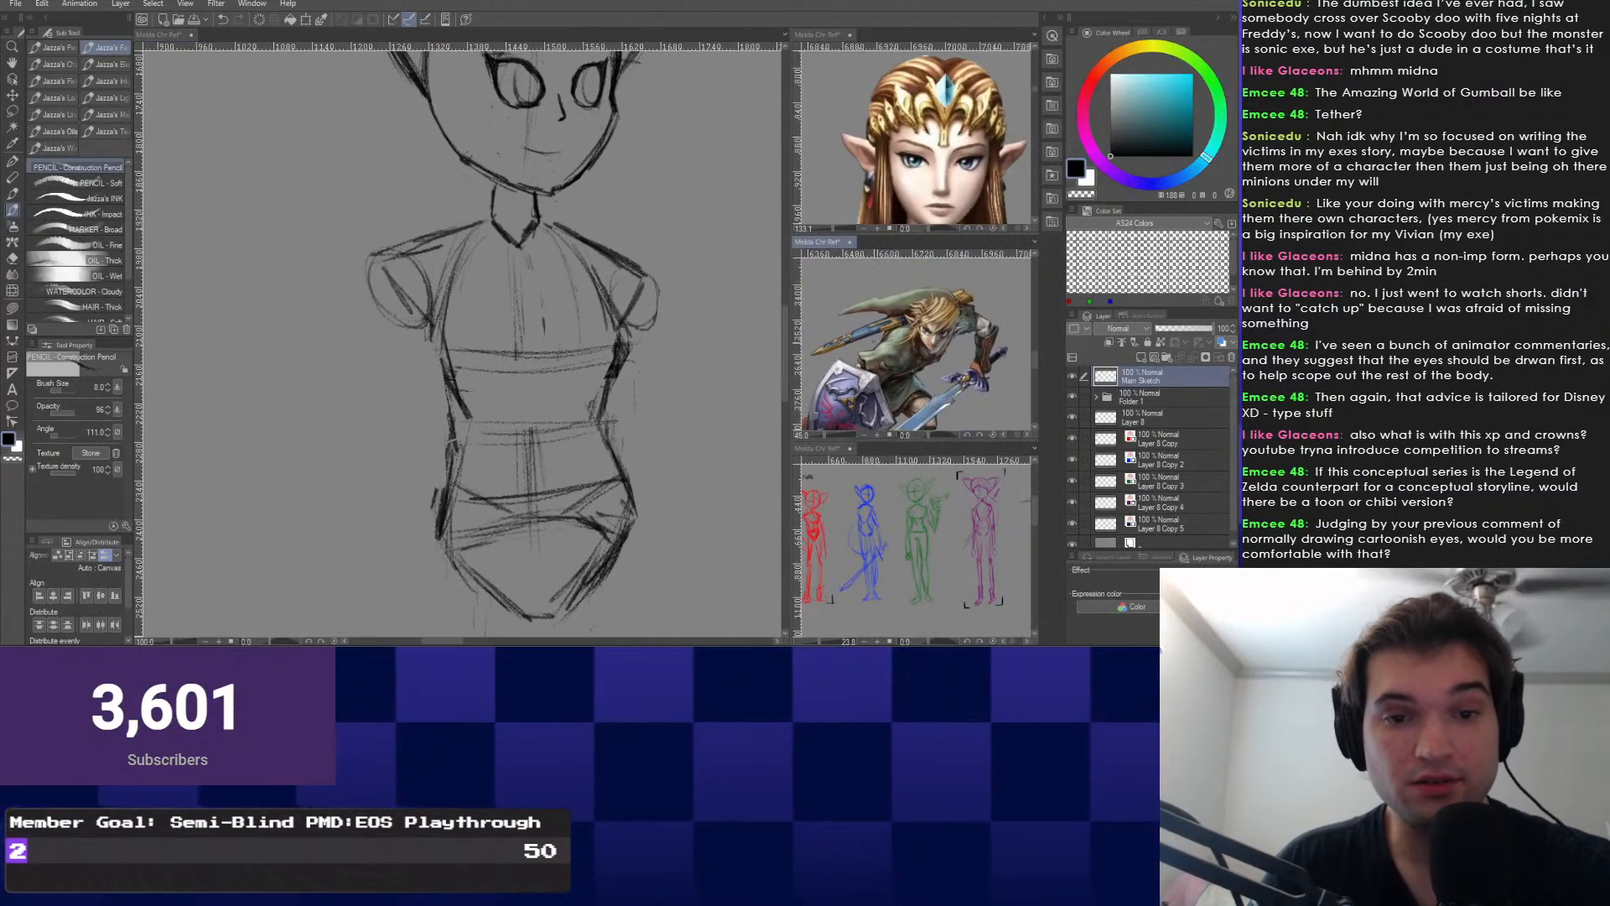
# Zoom out the Link and Zelda reference panels and pan Zelda to show her dress.
pyautogui.scroll(-8, 914, 134)
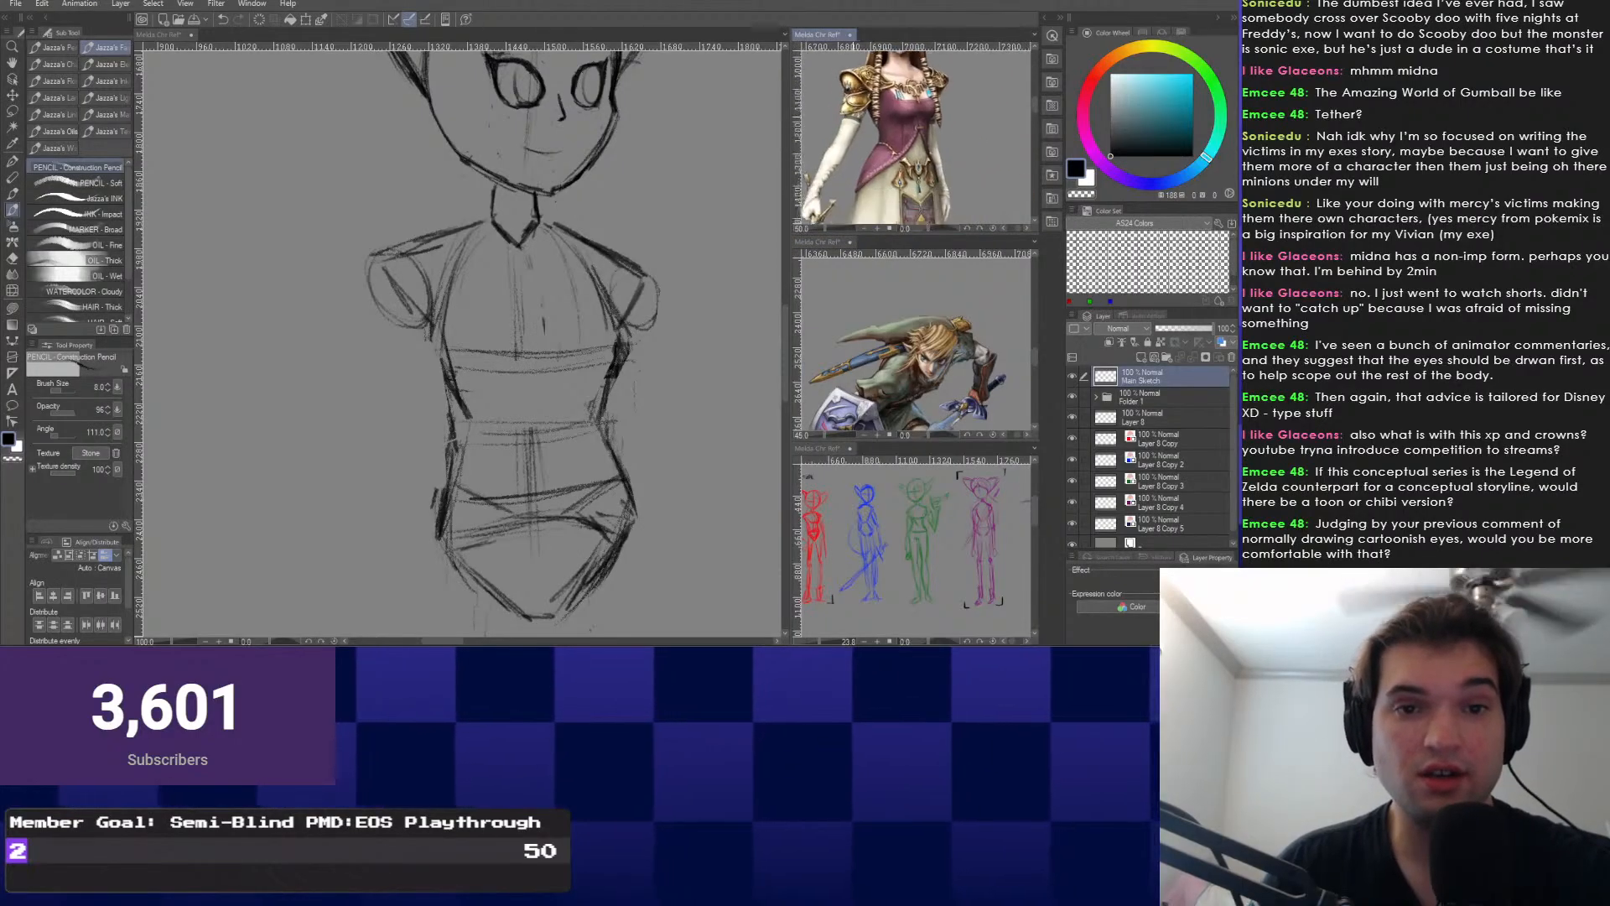
pyautogui.scroll(-1, 914, 134)
pyautogui.moveTo(914, 159); pyautogui.dragTo(920, 99)
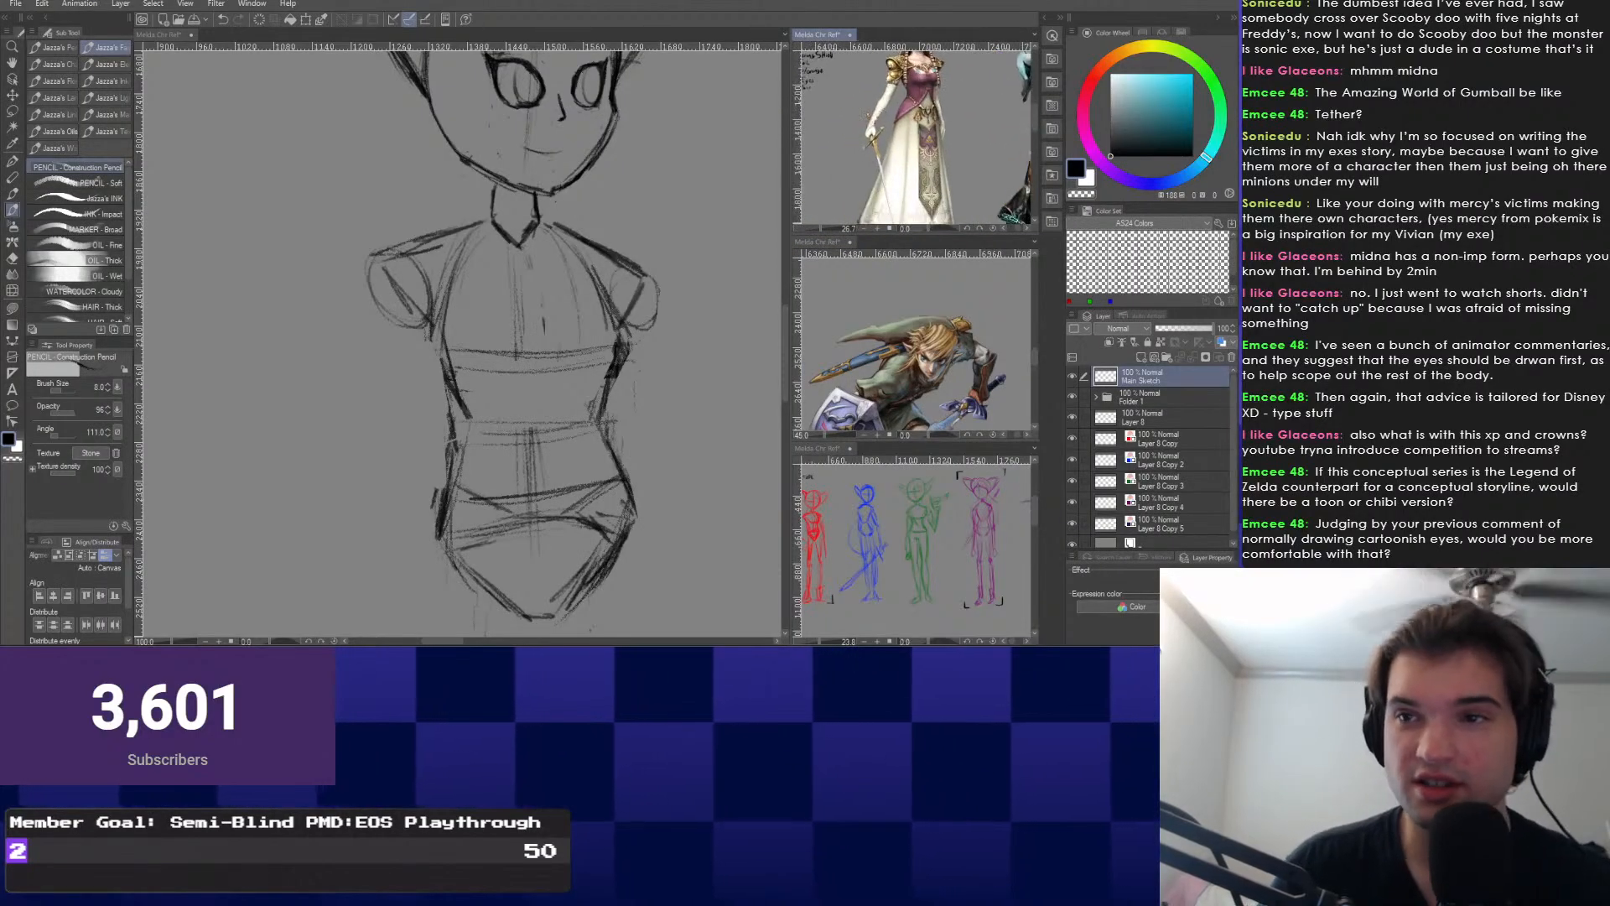
# Zoom the canvas out to about 44% to show the whole figure and its leg guides.
pyautogui.moveTo(520, 352)
pyautogui.mouseDown()
pyautogui.moveTo(524, 375)
pyautogui.moveTo(525, 264)
pyautogui.mouseUp()
pyautogui.moveTo(528, 504); pyautogui.dragTo(526, 143)
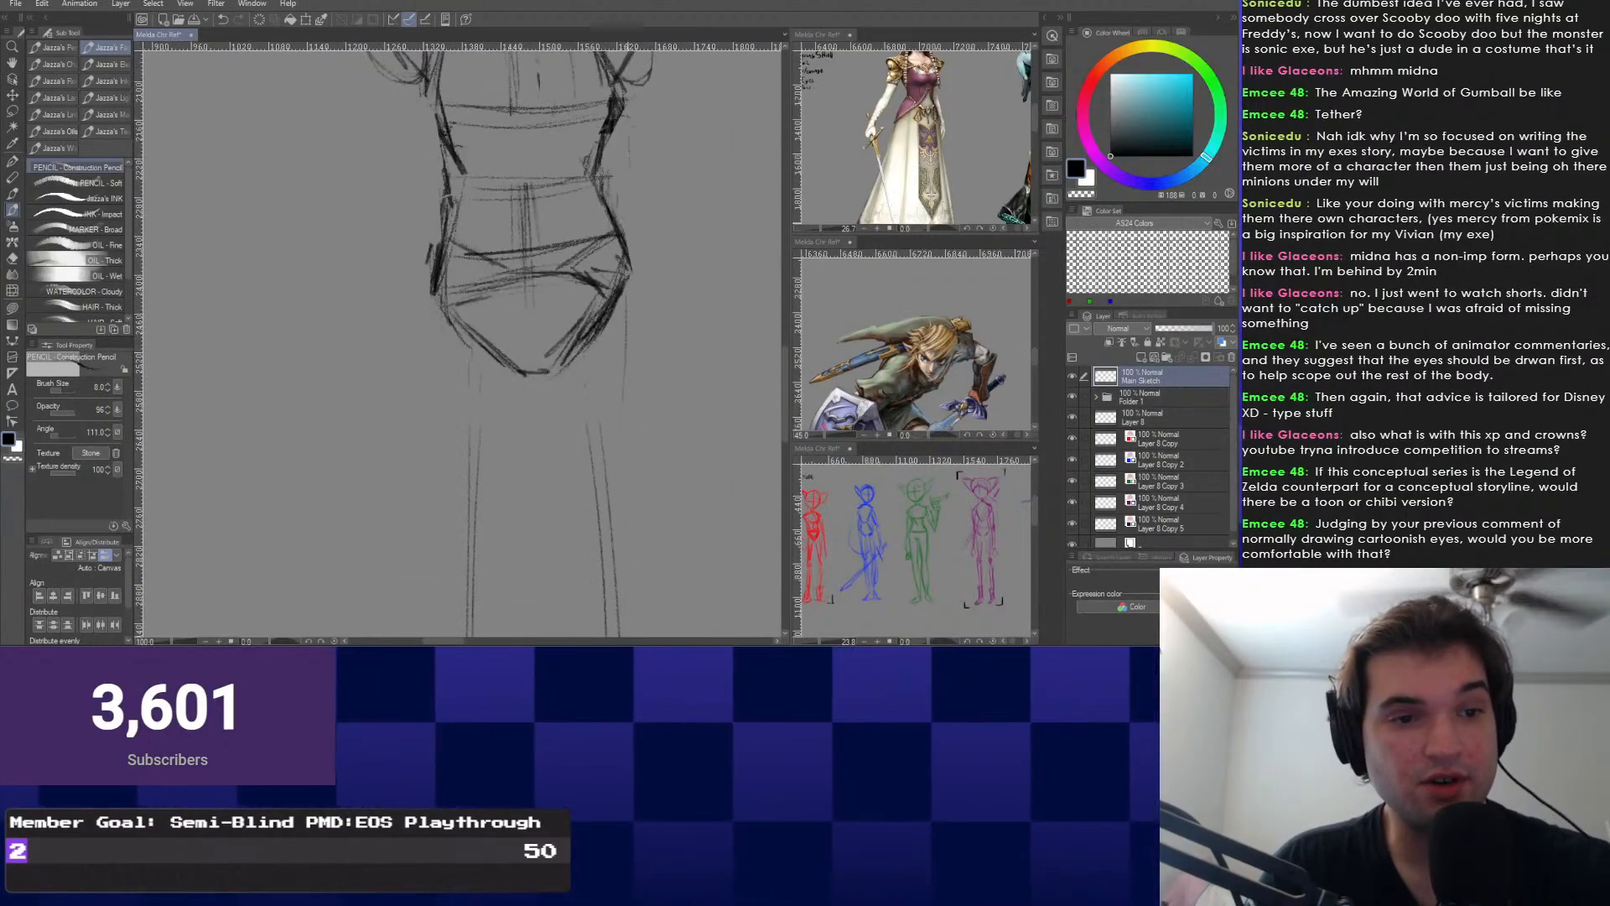
pyautogui.scroll(-5, 528, 369)
pyautogui.scroll(-4, 545, 340)
pyautogui.scroll(4, 547, 352)
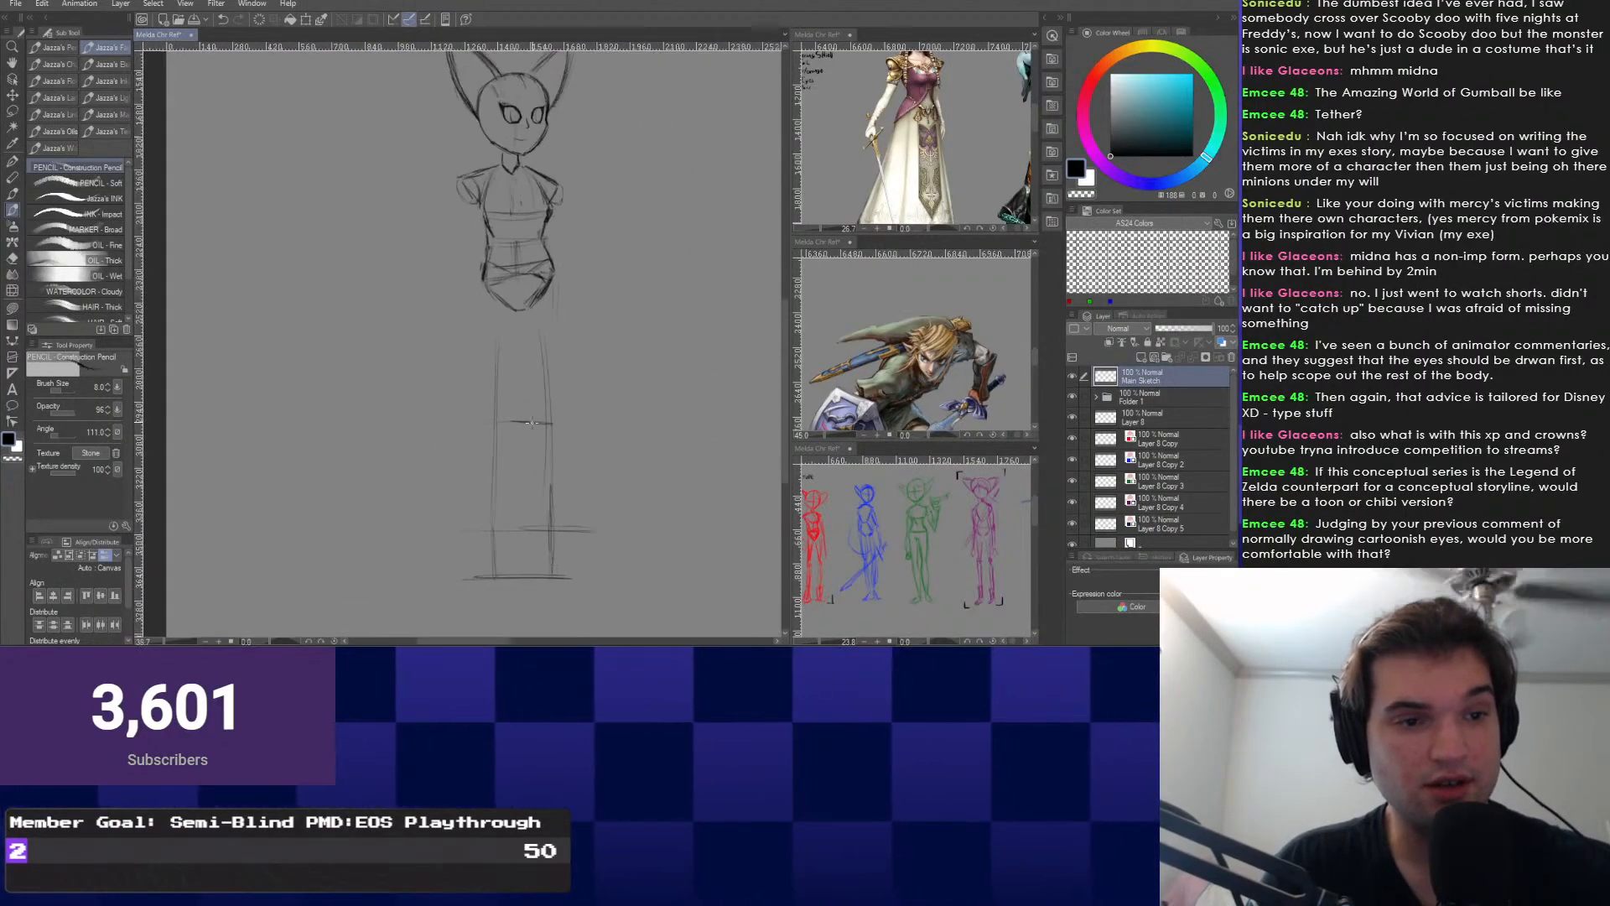
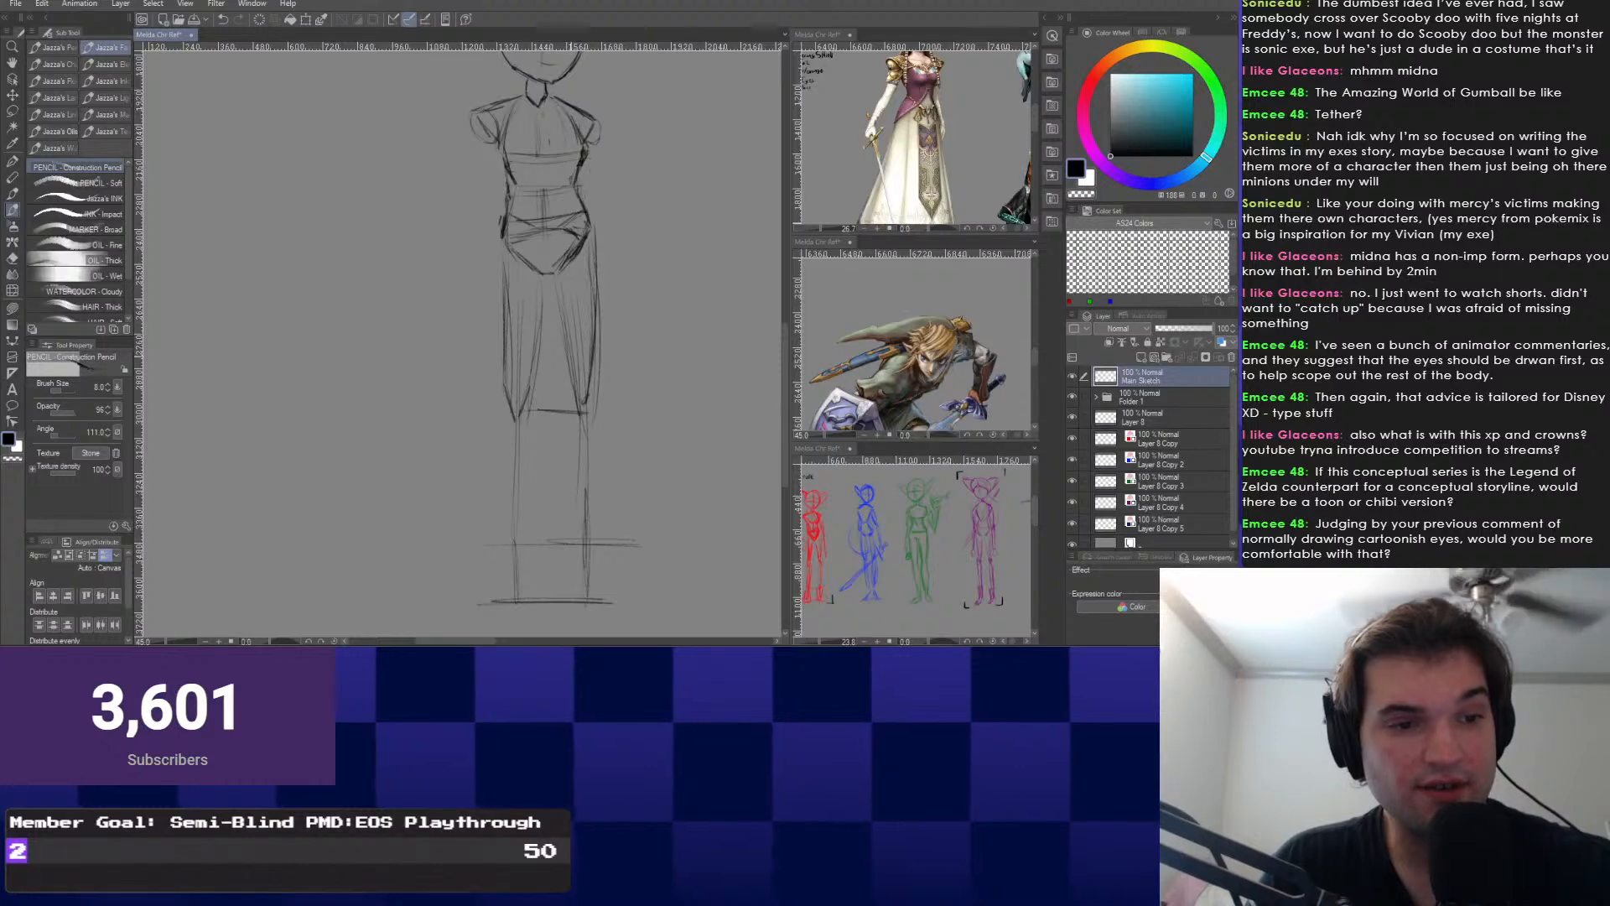
# Draw ellipses at both knees and a faint stroke beside the left knee.
pyautogui.scroll(2, 545, 335)
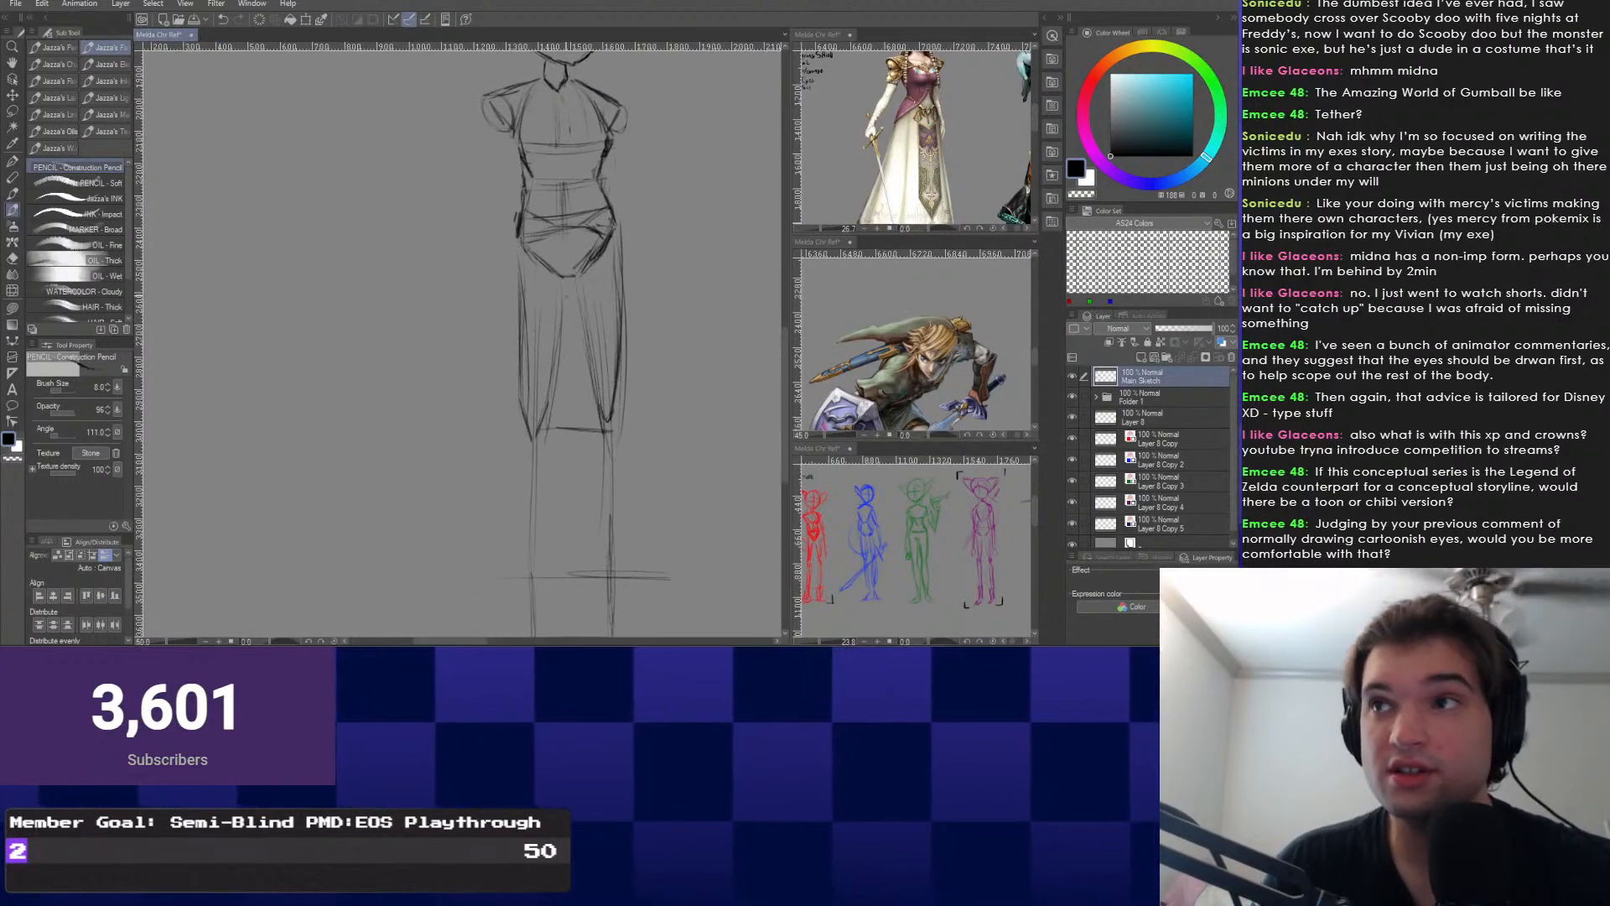
pyautogui.scroll(1, 565, 348)
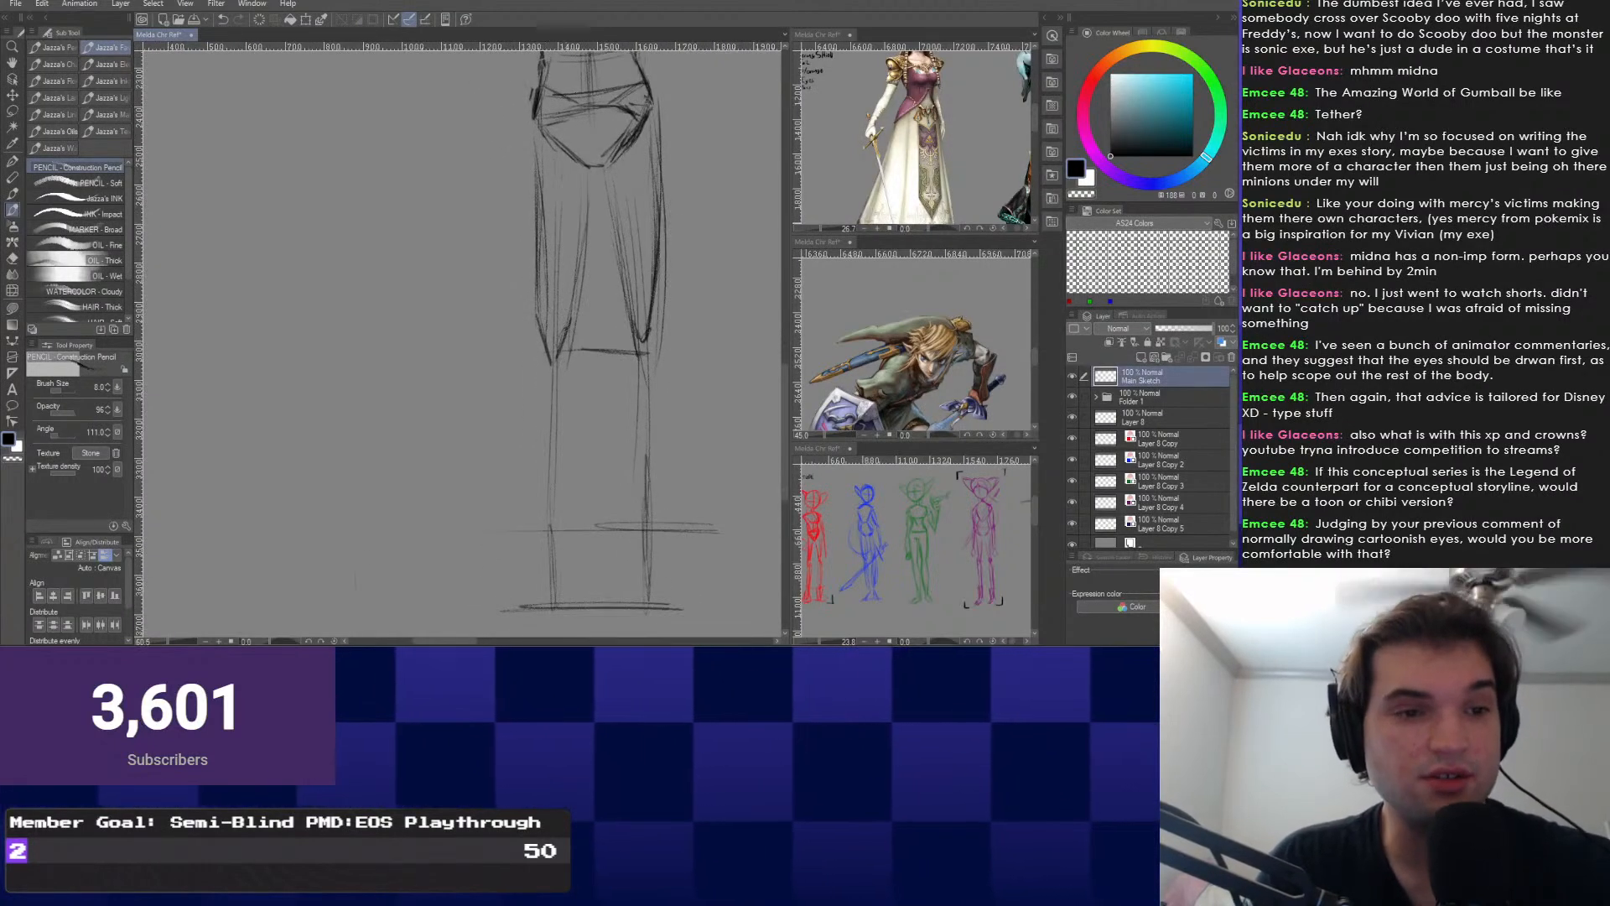
pyautogui.moveTo(587, 354)
pyautogui.mouseDown()
pyautogui.moveTo(584, 336)
pyautogui.moveTo(550, 339)
pyautogui.mouseUp()
pyautogui.moveTo(639, 307); pyautogui.dragTo(642, 306)
pyautogui.moveTo(566, 251); pyautogui.dragTo(565, 349)
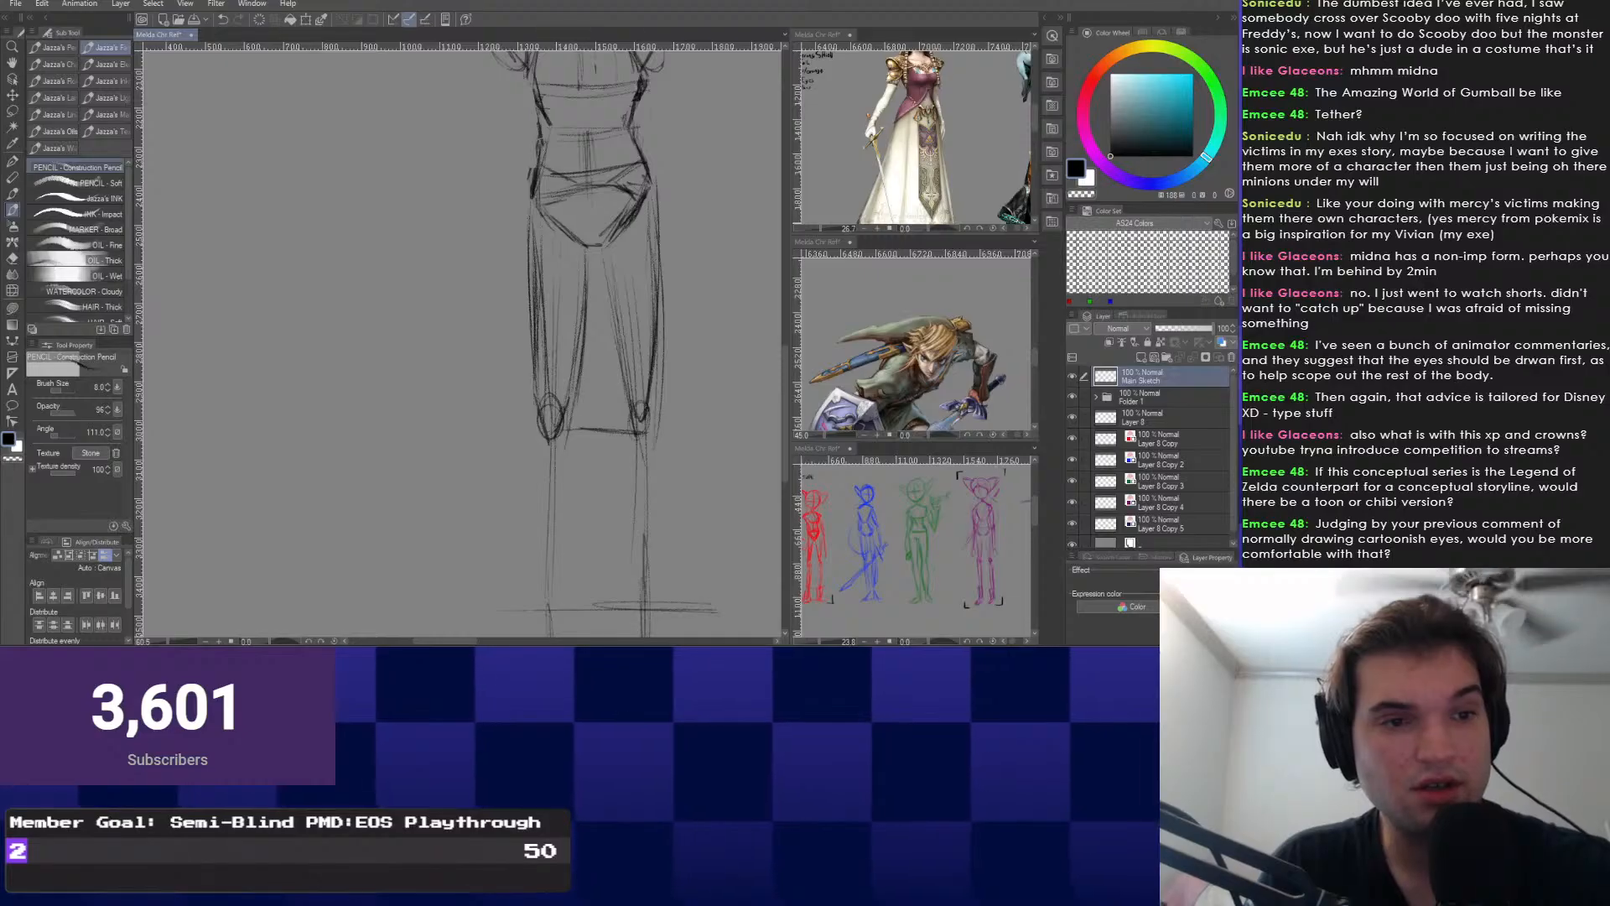
pyautogui.moveTo(579, 377)
pyautogui.mouseDown()
pyautogui.moveTo(563, 308)
pyautogui.moveTo(516, 398)
pyautogui.moveTo(537, 360)
pyautogui.mouseUp()
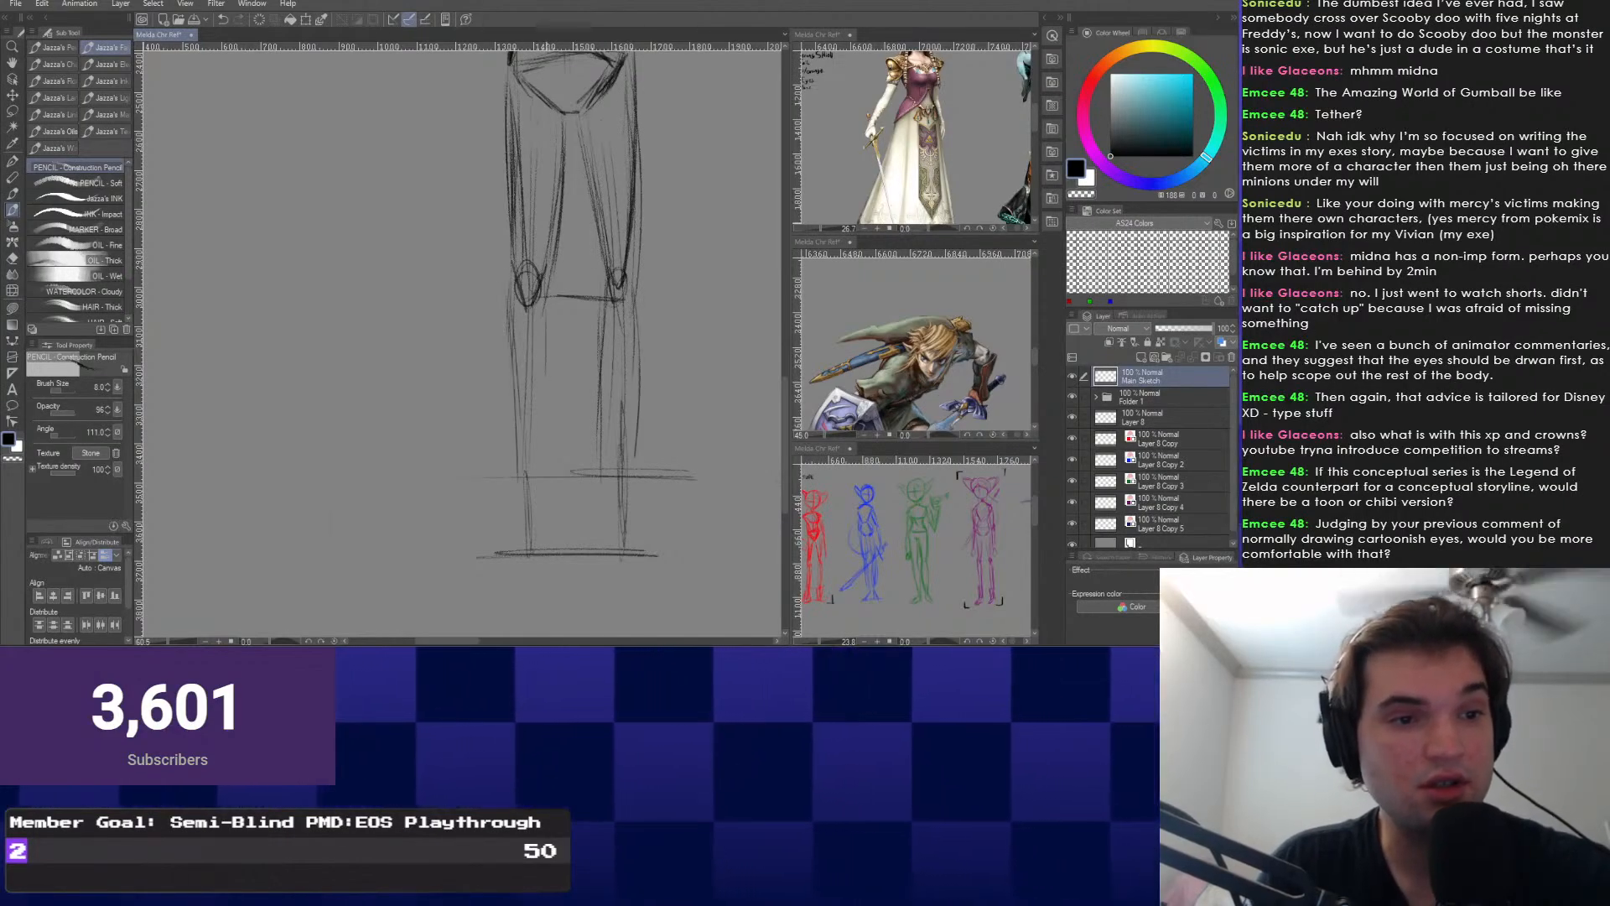
pyautogui.moveTo(511, 317); pyautogui.dragTo(501, 428)
pyautogui.scroll(-5, 501, 428)
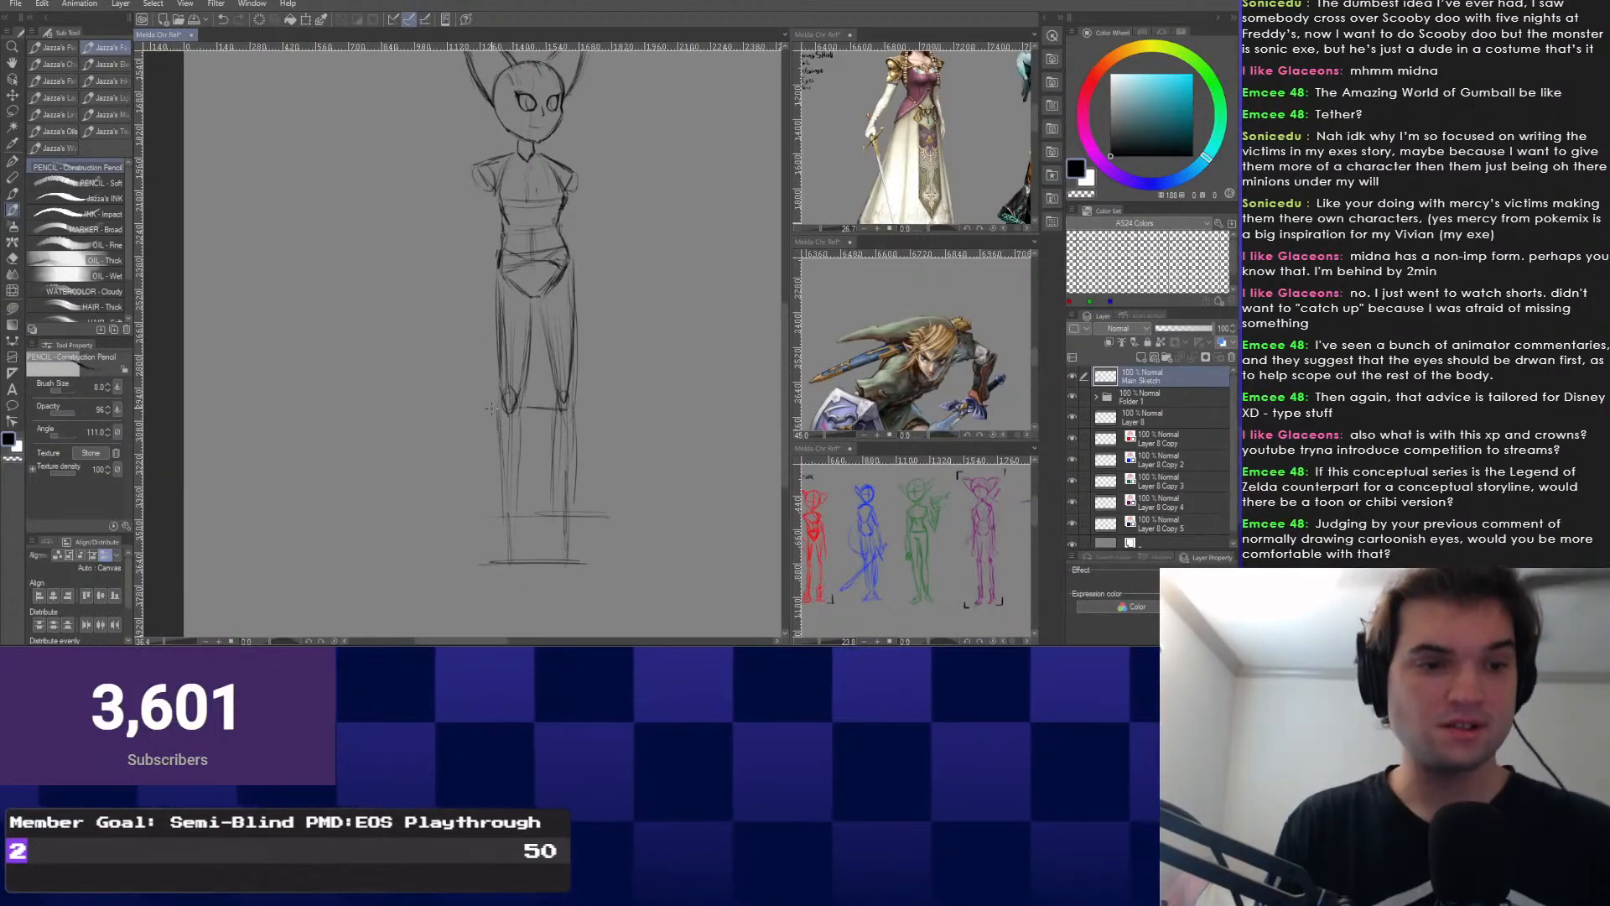
pyautogui.scroll(3, 492, 409)
pyautogui.scroll(-5, 495, 419)
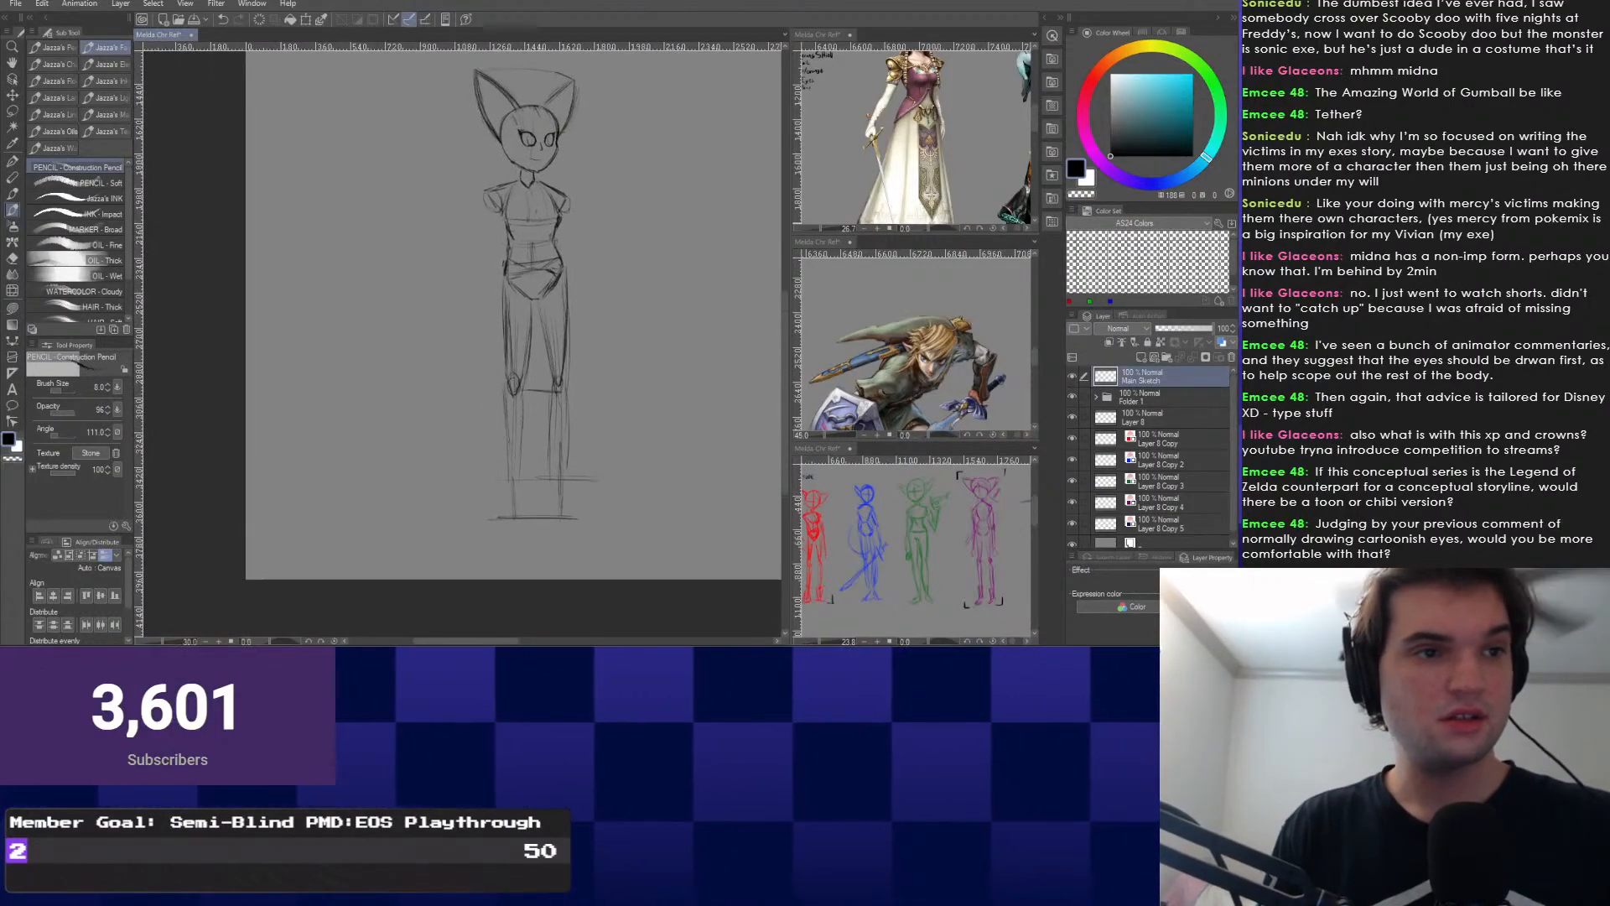
# Sketch the right inner shin, an ankle line across the legs and the feet's base line.
pyautogui.hotkey('ctrl', 't')
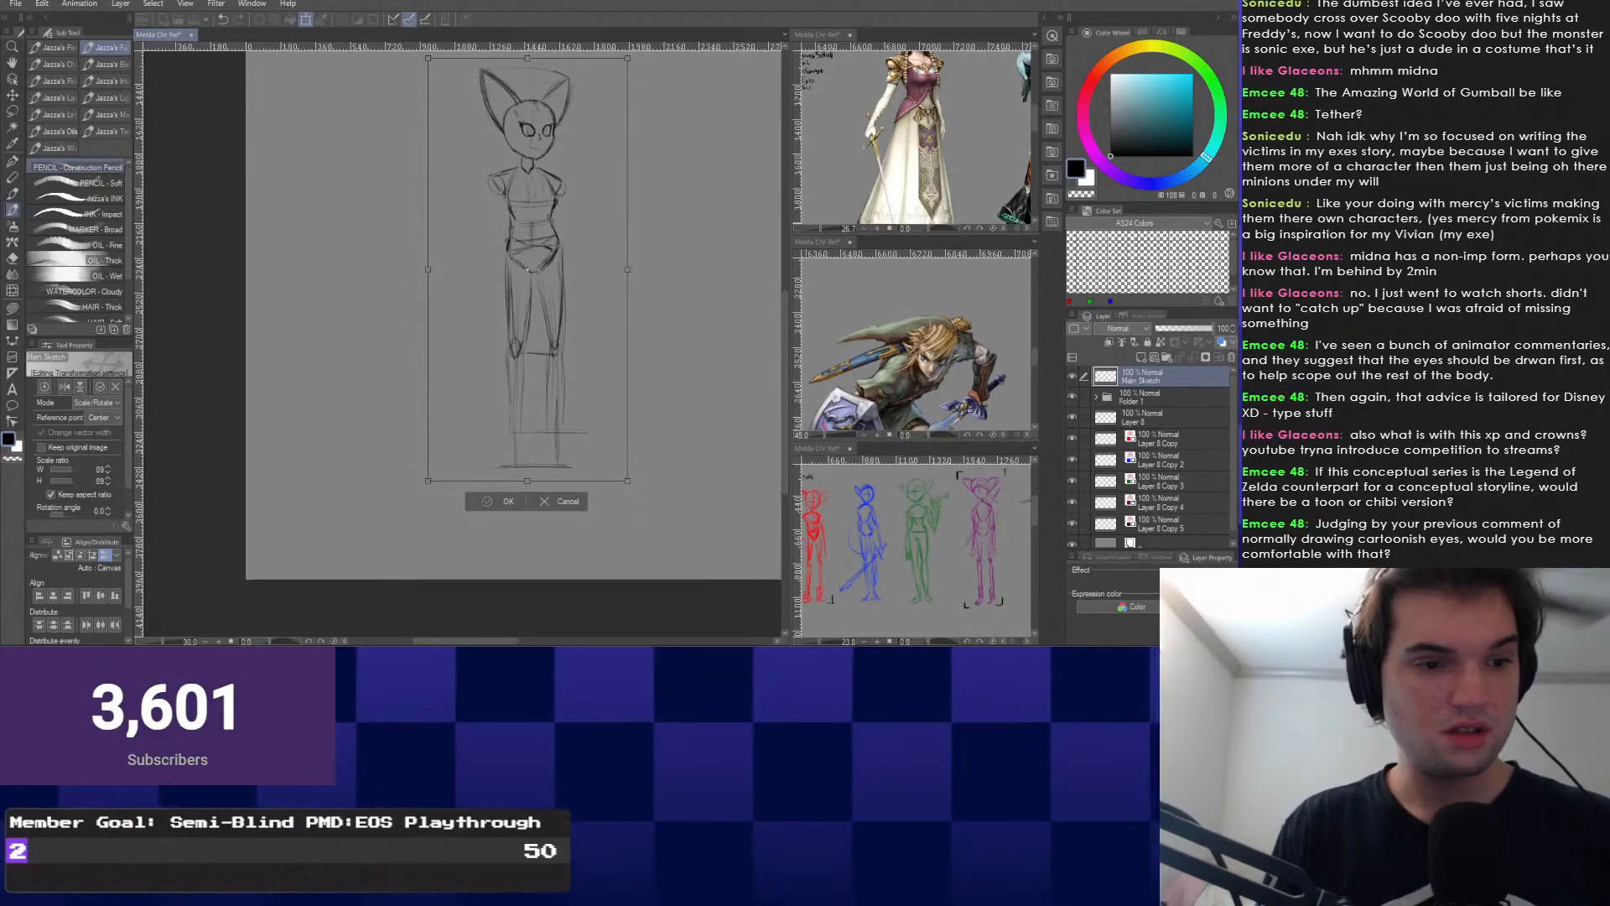
pyautogui.press('Return')
pyautogui.scroll(1, 496, 349)
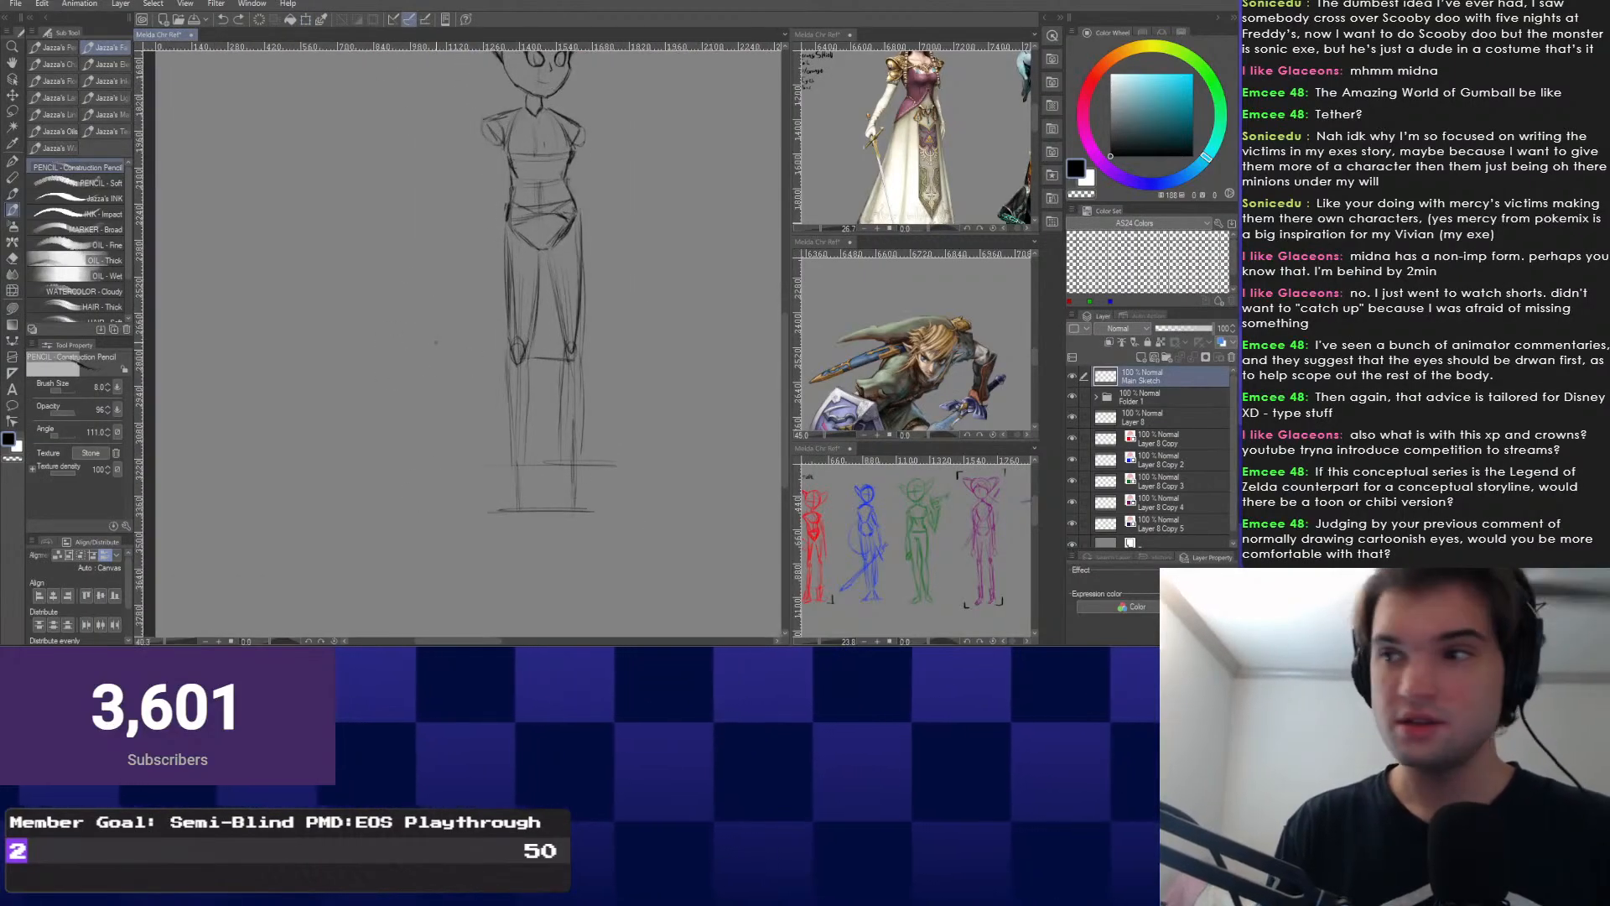
pyautogui.scroll(2, 553, 356)
pyautogui.scroll(1, 491, 350)
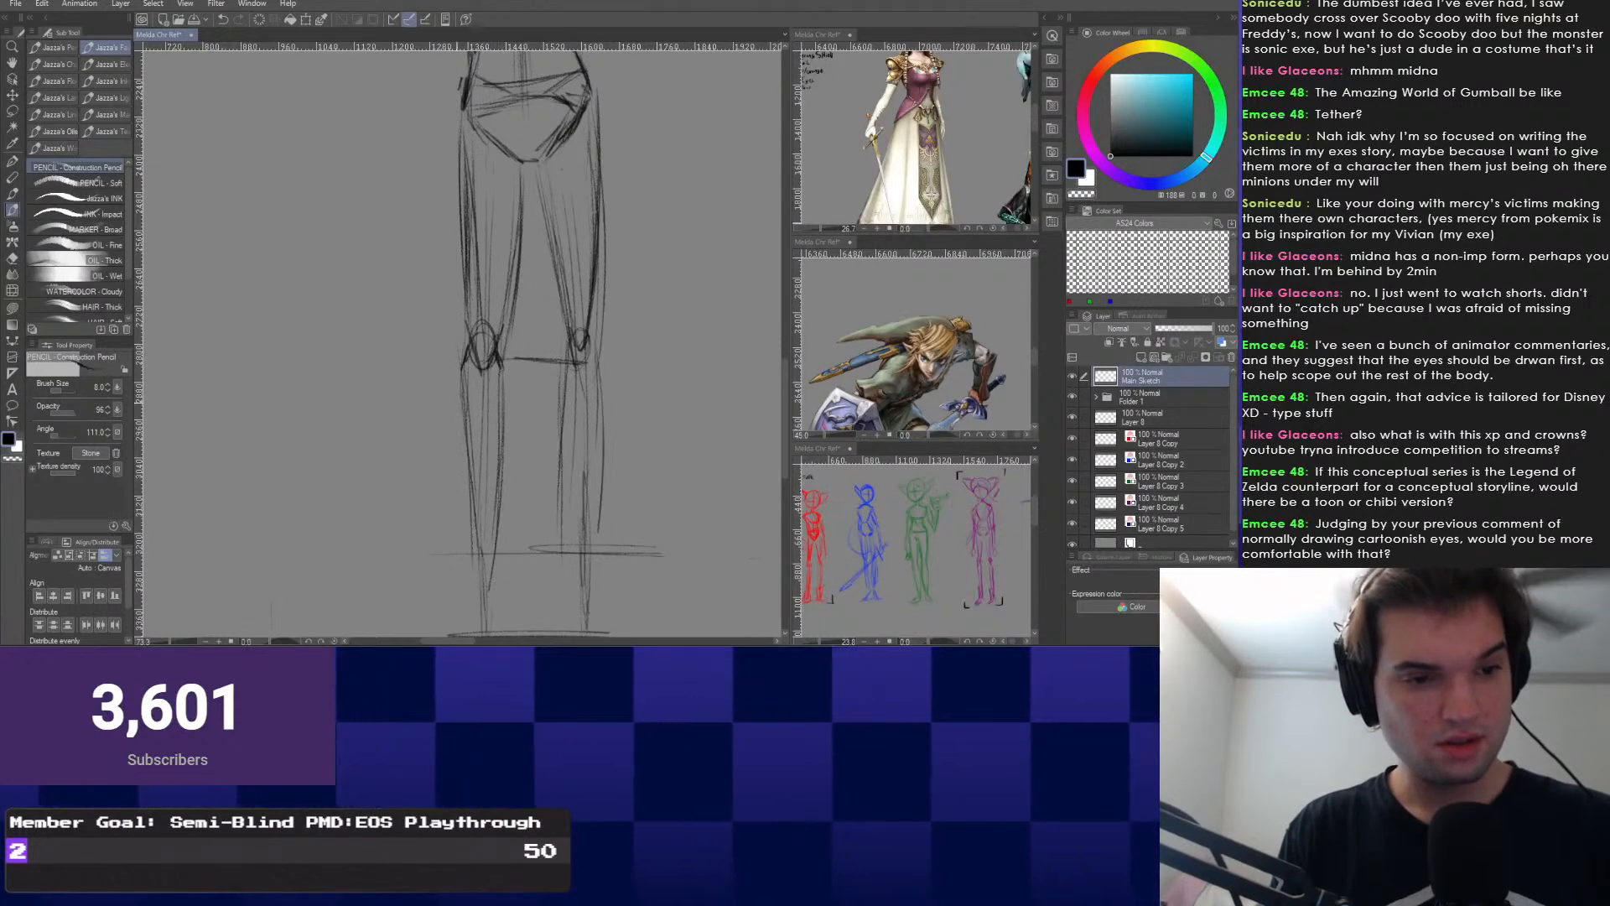
pyautogui.moveTo(566, 342)
pyautogui.mouseDown()
pyautogui.moveTo(563, 563)
pyautogui.moveTo(411, 565)
pyautogui.mouseUp()
pyautogui.moveTo(519, 554); pyautogui.dragTo(498, 502)
pyautogui.moveTo(599, 584); pyautogui.dragTo(408, 587)
pyautogui.moveTo(568, 287); pyautogui.dragTo(569, 311)
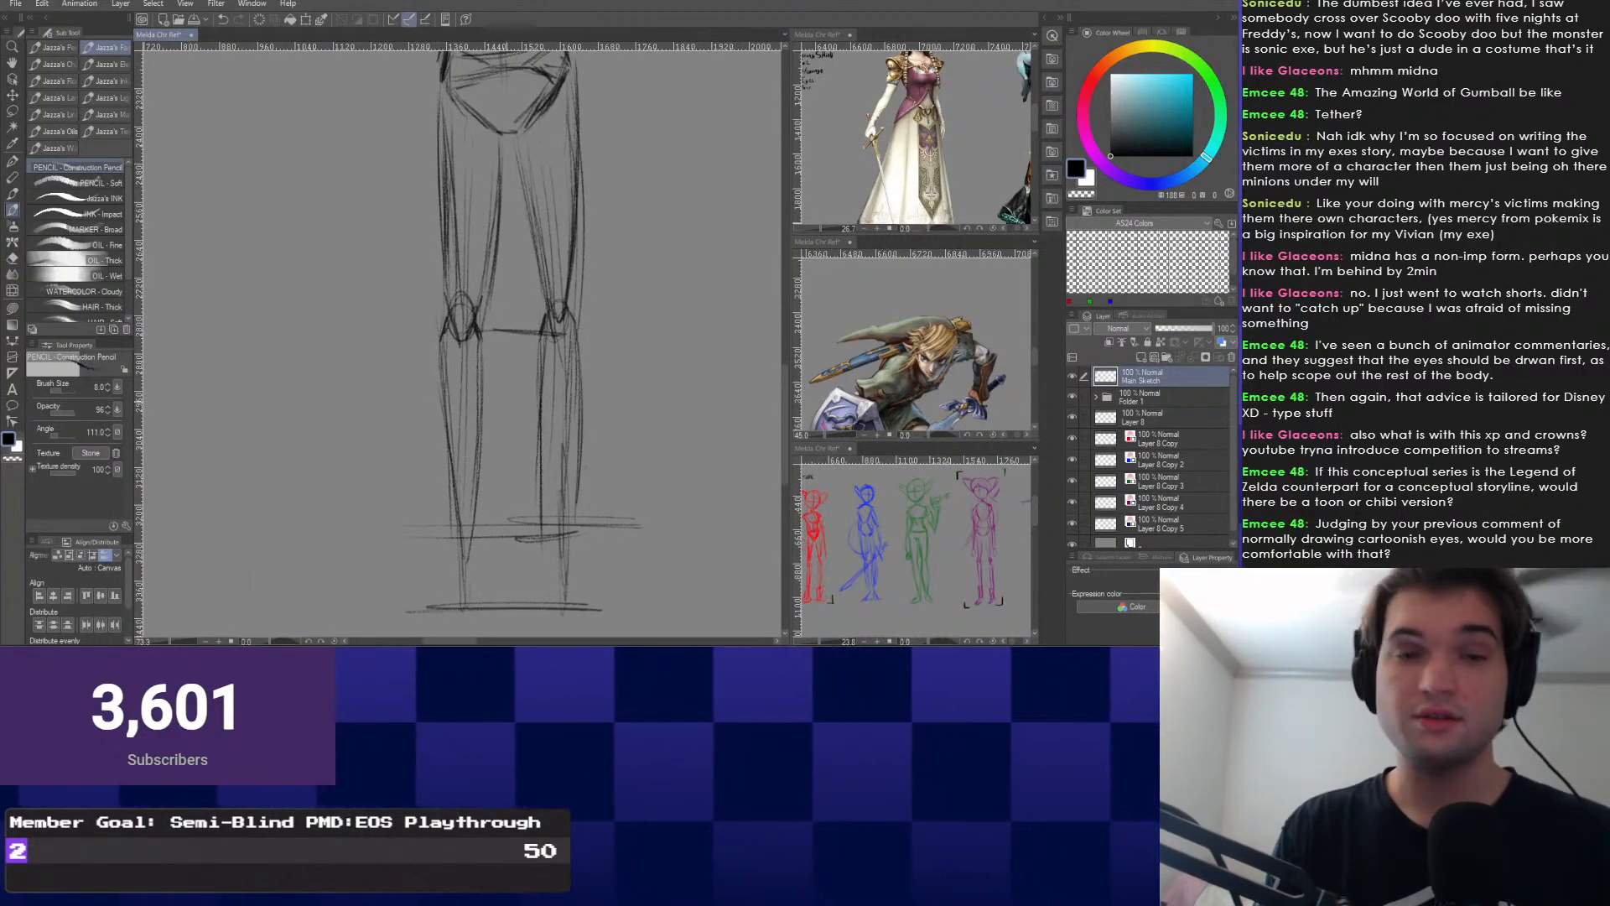
# Add a short left-ankle stroke, the slanted left foot edge and the right foot's outer edge.
pyautogui.scroll(-2, 527, 335)
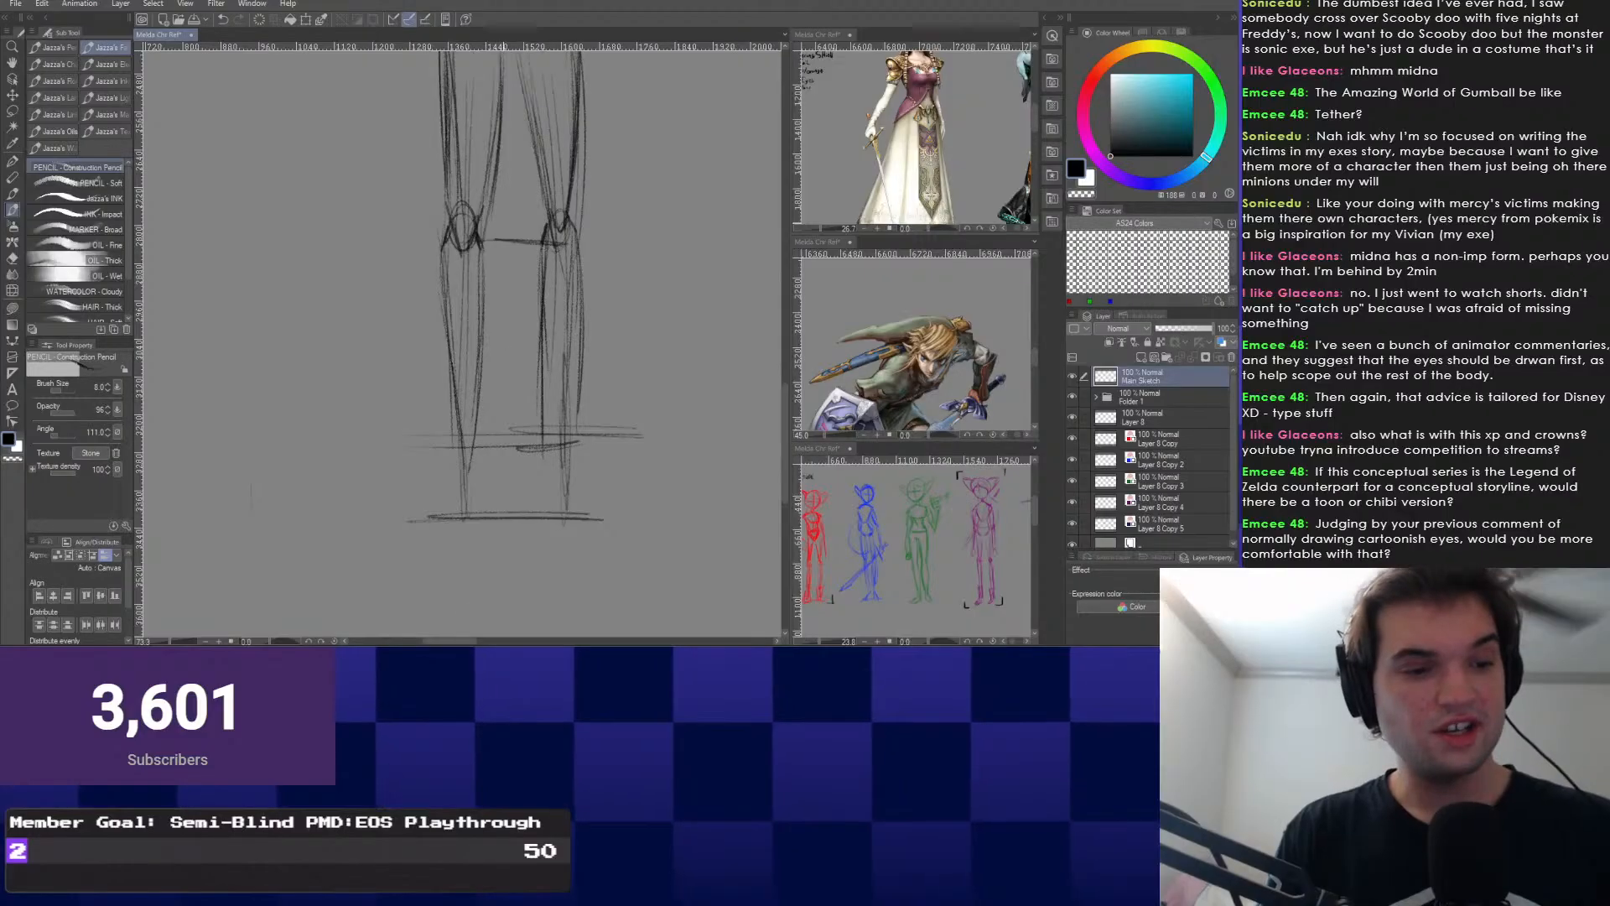
pyautogui.scroll(1, 505, 336)
pyautogui.moveTo(472, 484); pyautogui.dragTo(509, 482)
pyautogui.moveTo(431, 388); pyautogui.dragTo(453, 420)
pyautogui.scroll(-2, 431, 395)
pyautogui.scroll(1, 450, 432)
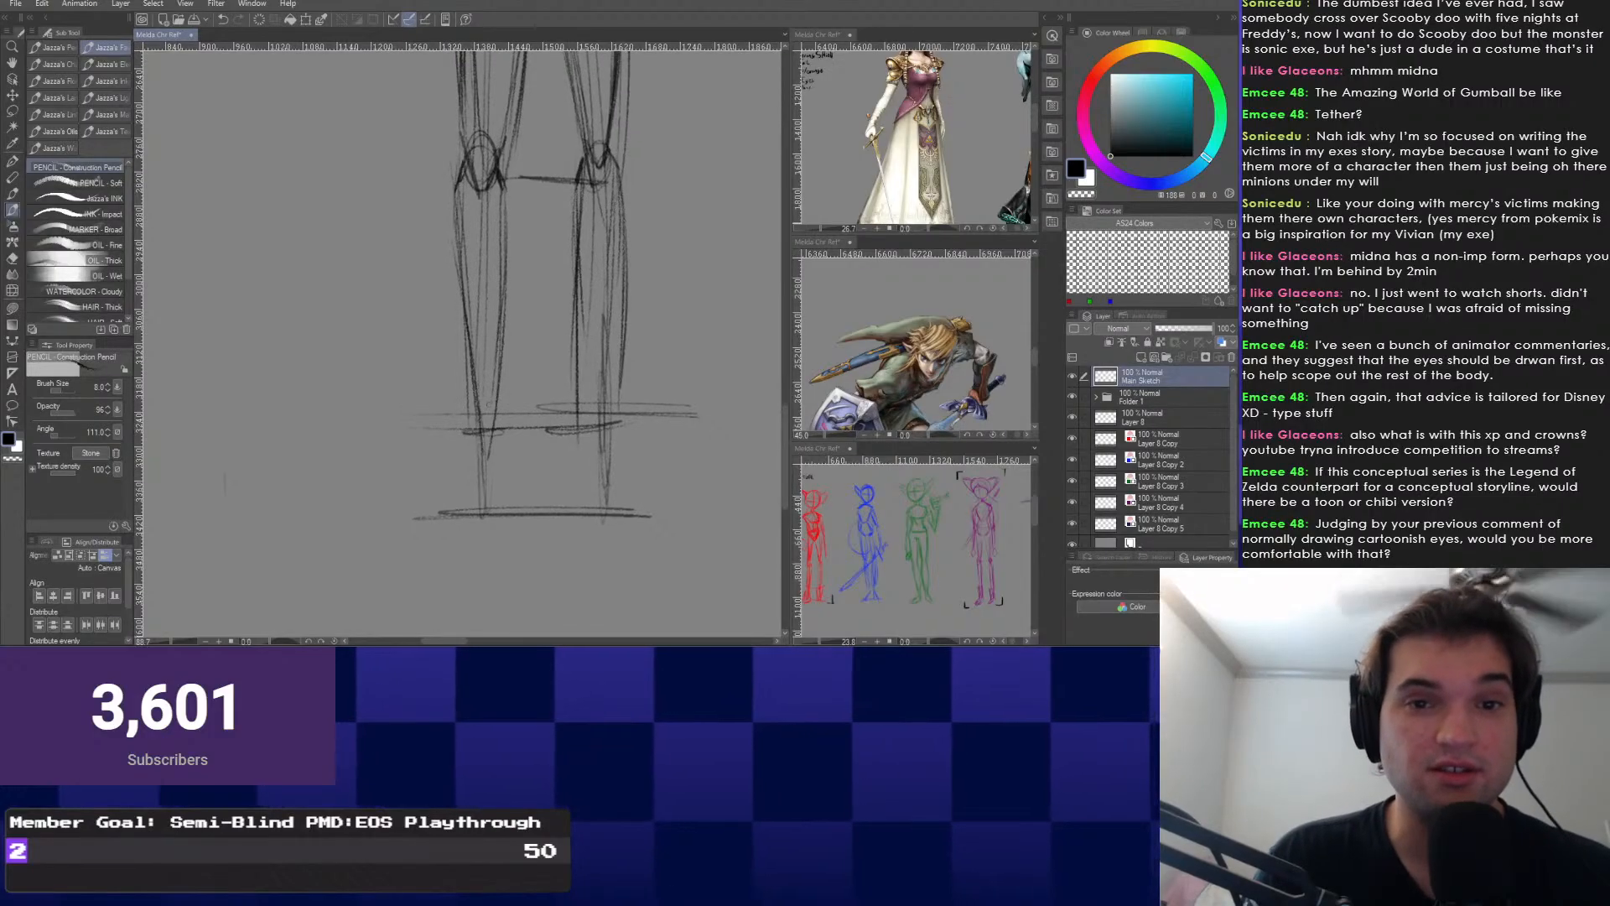
pyautogui.moveTo(457, 451); pyautogui.dragTo(449, 512)
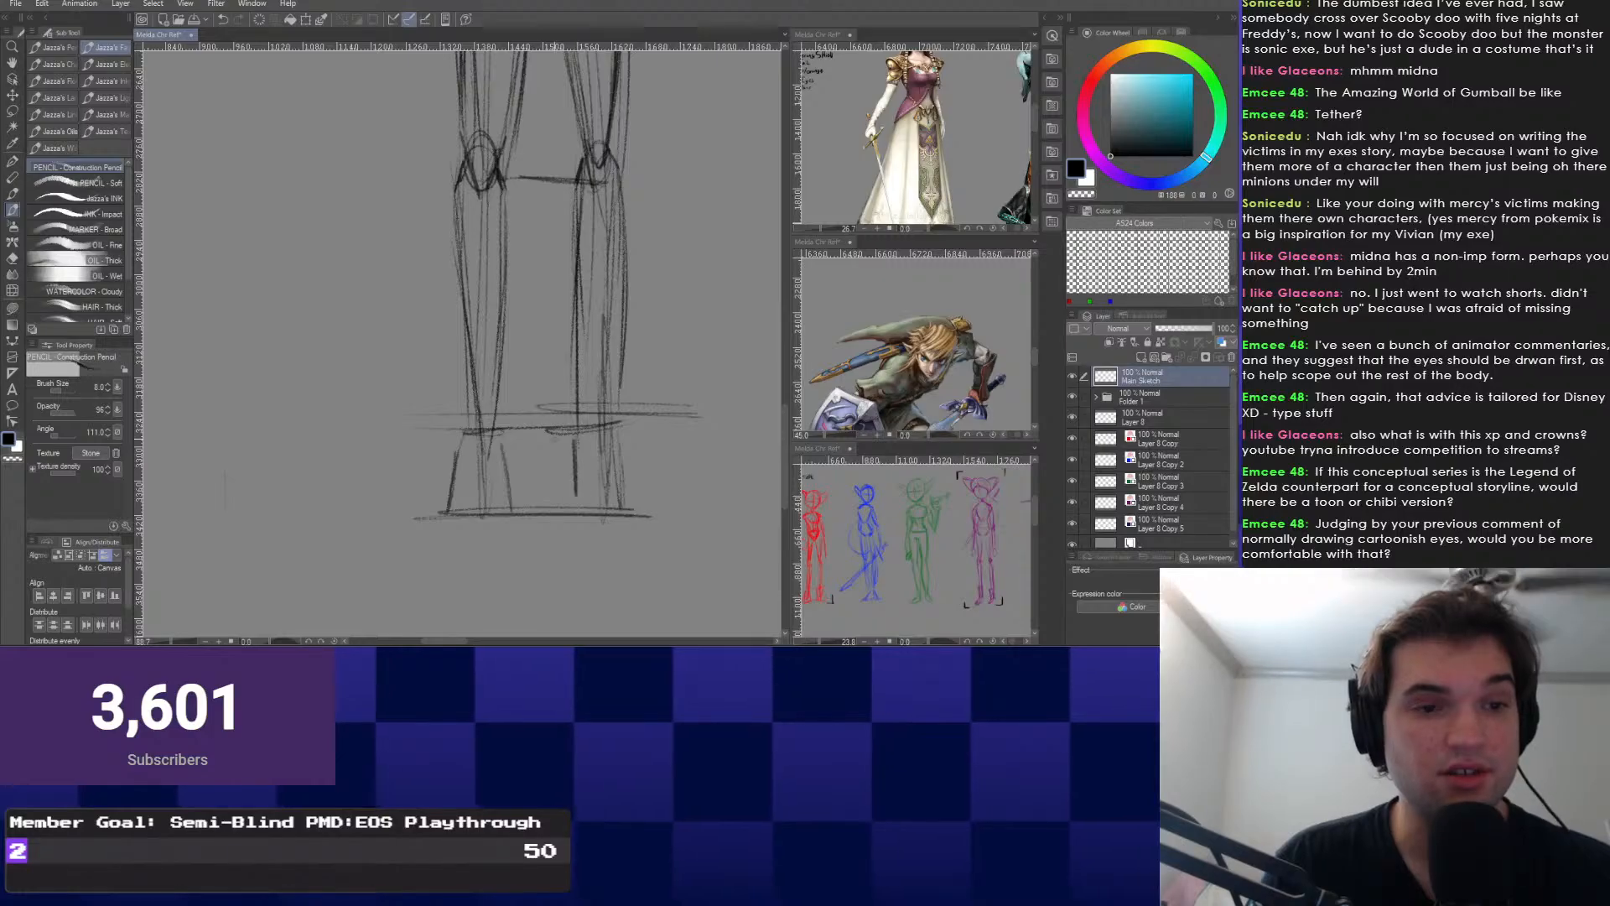
pyautogui.moveTo(554, 438)
pyautogui.mouseDown()
pyautogui.moveTo(567, 474)
pyautogui.moveTo(654, 547)
pyautogui.mouseUp()
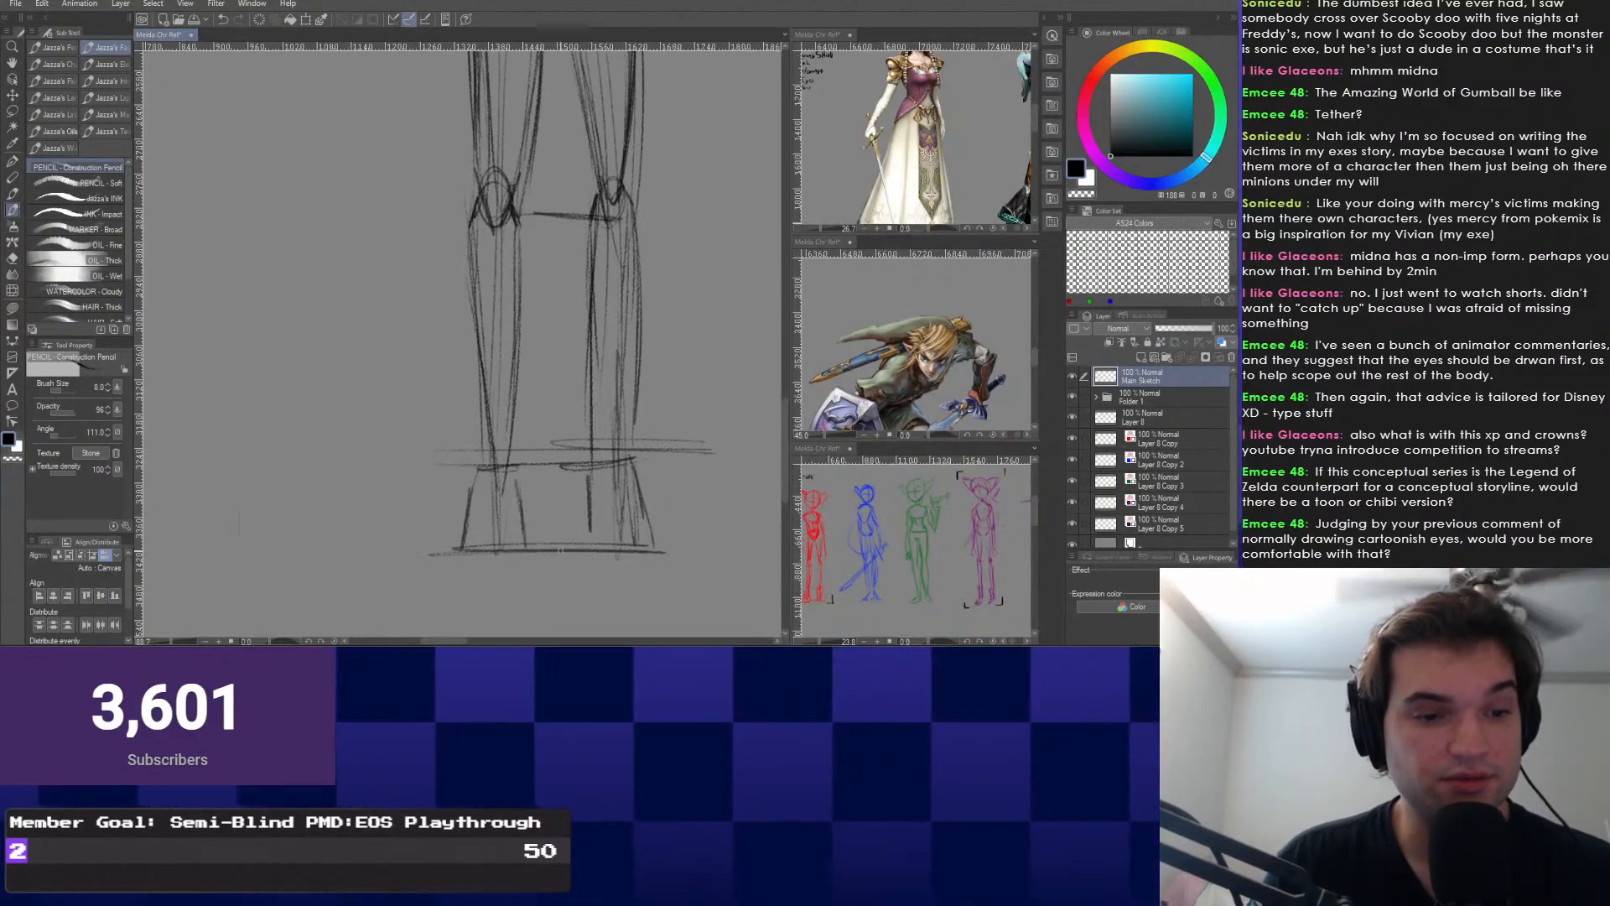
pyautogui.scroll(-10, 456, 452)
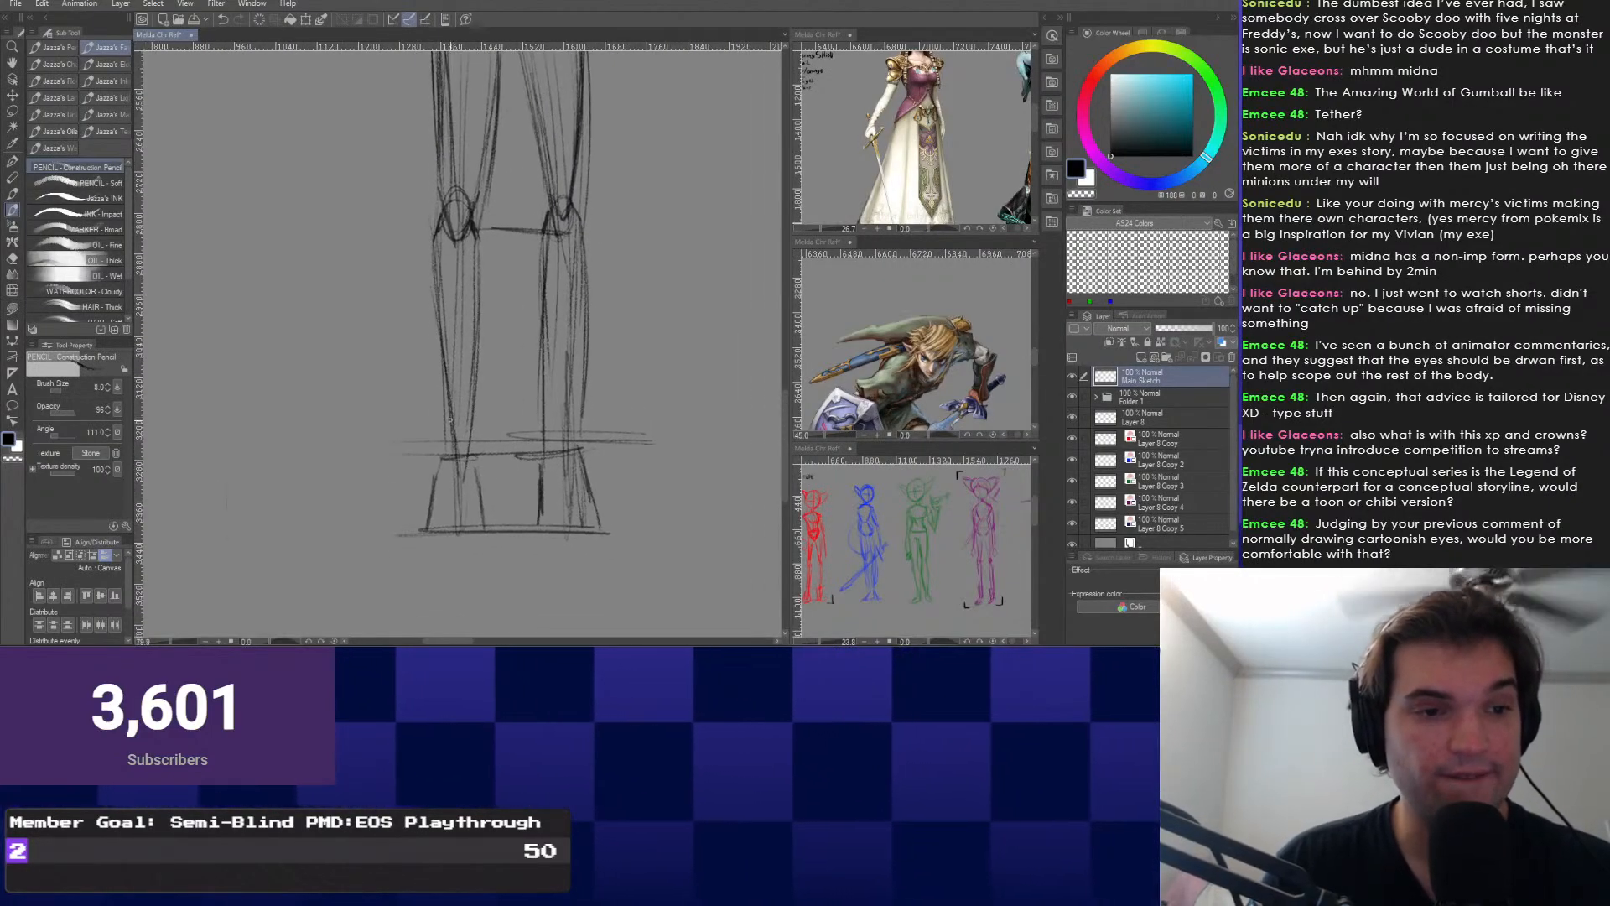
pyautogui.scroll(1, 455, 453)
pyautogui.scroll(4, 481, 457)
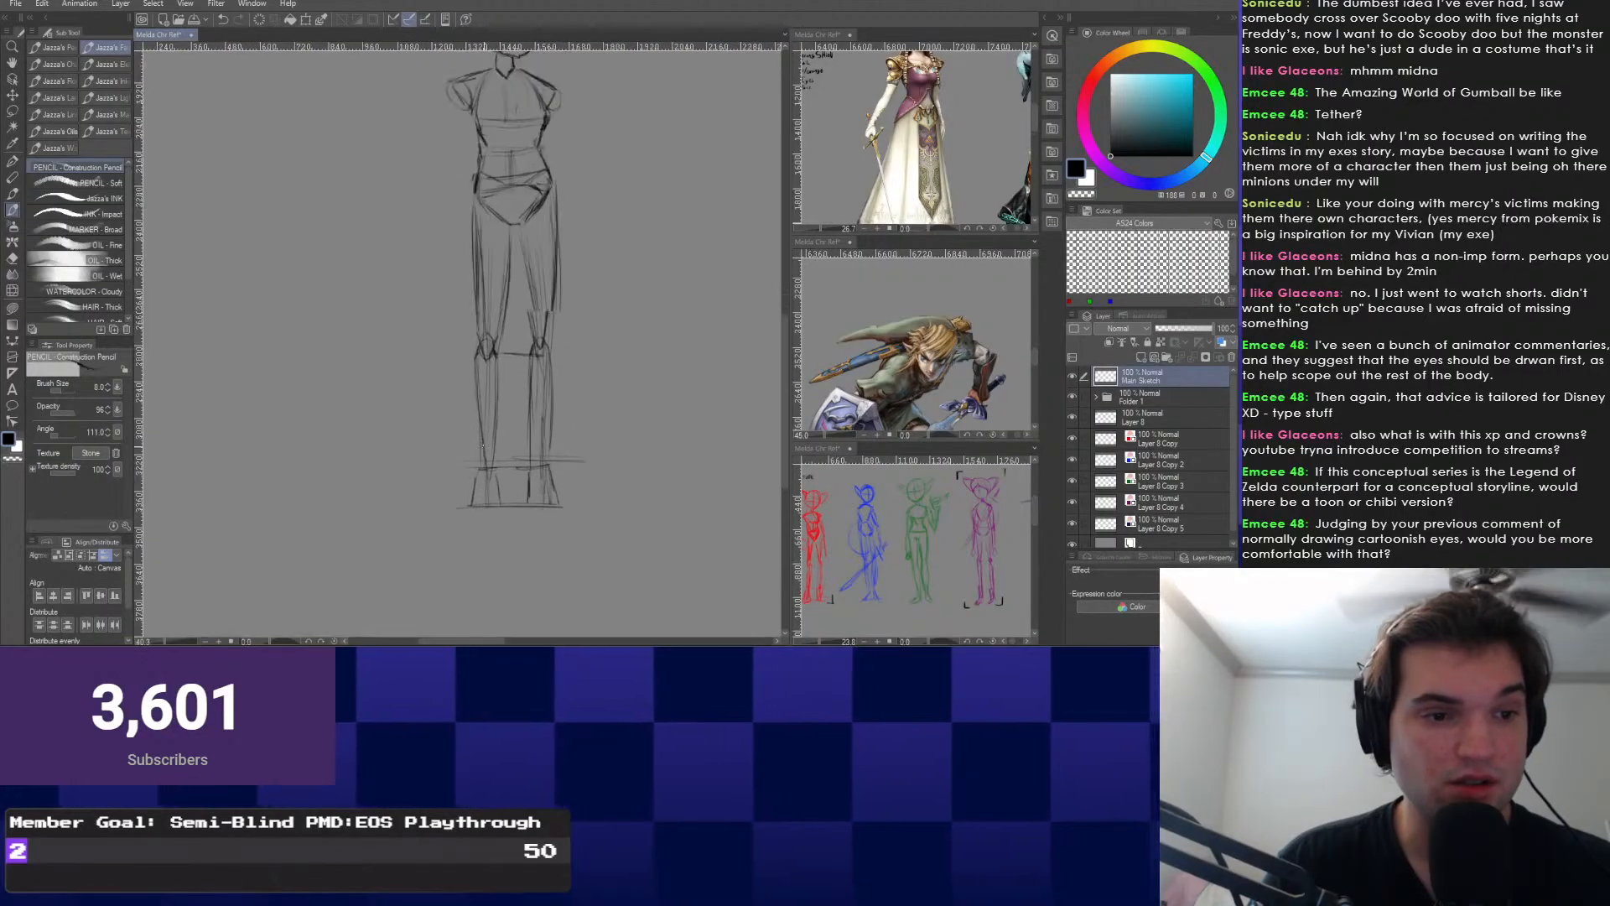
# Lasso the feet, move them slightly lower with Ctrl+T, and deselect.
pyautogui.rightClick(487, 492)
pyautogui.click(486, 526)
pyautogui.moveTo(614, 420)
pyautogui.mouseDown()
pyautogui.moveTo(443, 550)
pyautogui.moveTo(641, 485)
pyautogui.mouseUp()
pyautogui.hotkey('ctrl', 't')
pyautogui.moveTo(494, 495); pyautogui.dragTo(493, 510)
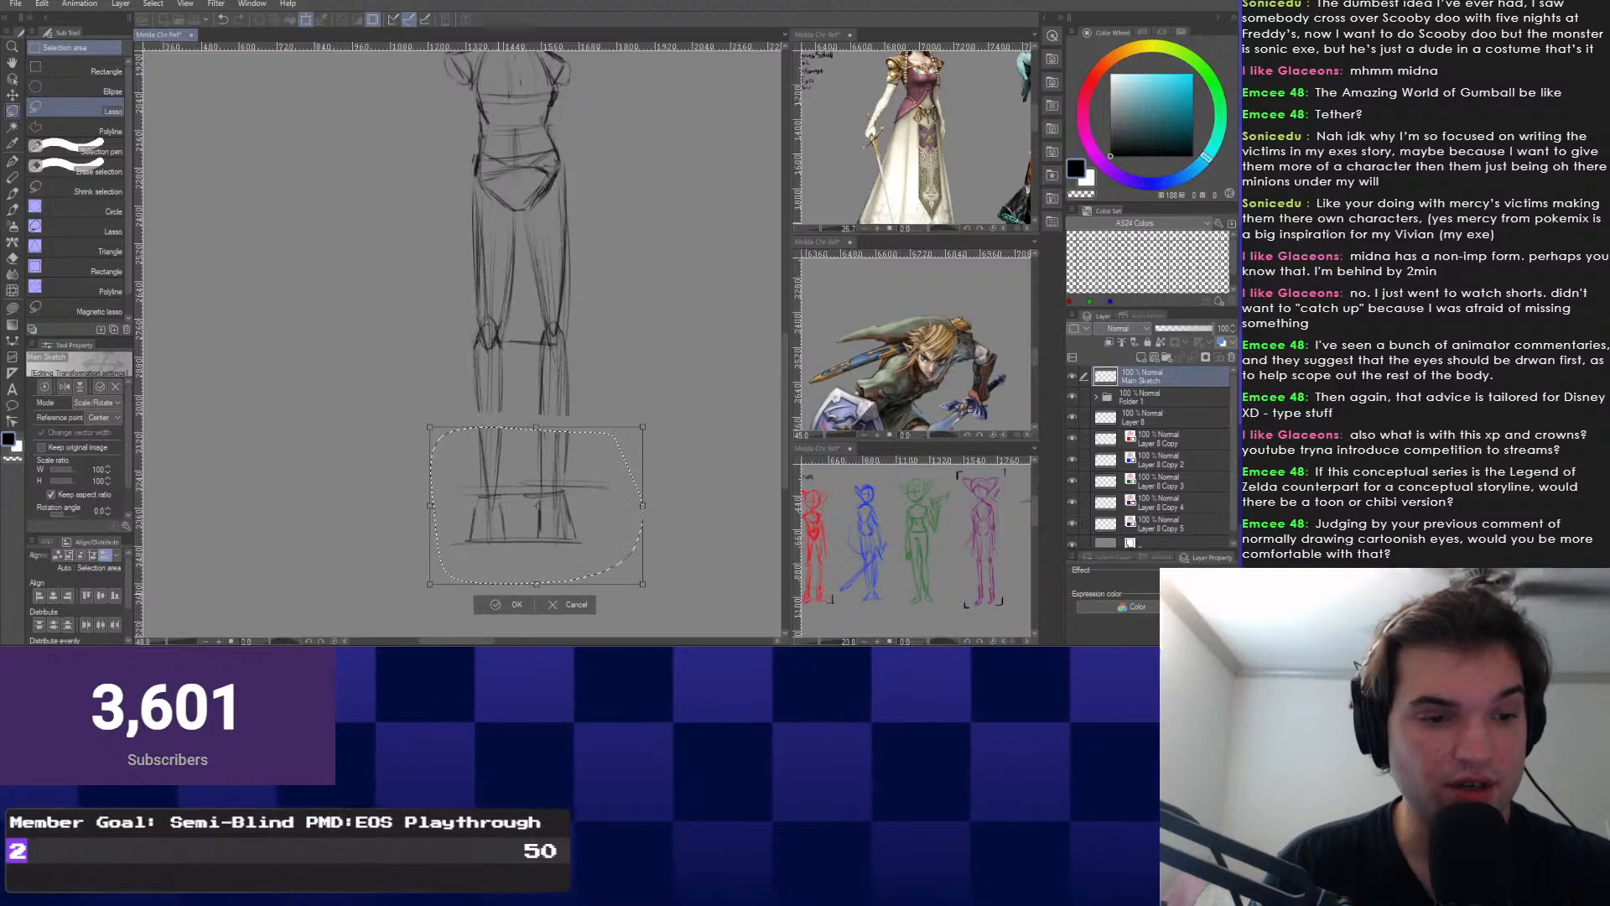
pyautogui.press('Return')
pyautogui.hotkey('ctrl', 'd')
pyautogui.scroll(-1, 411, 361)
pyautogui.scroll(3, 381, 248)
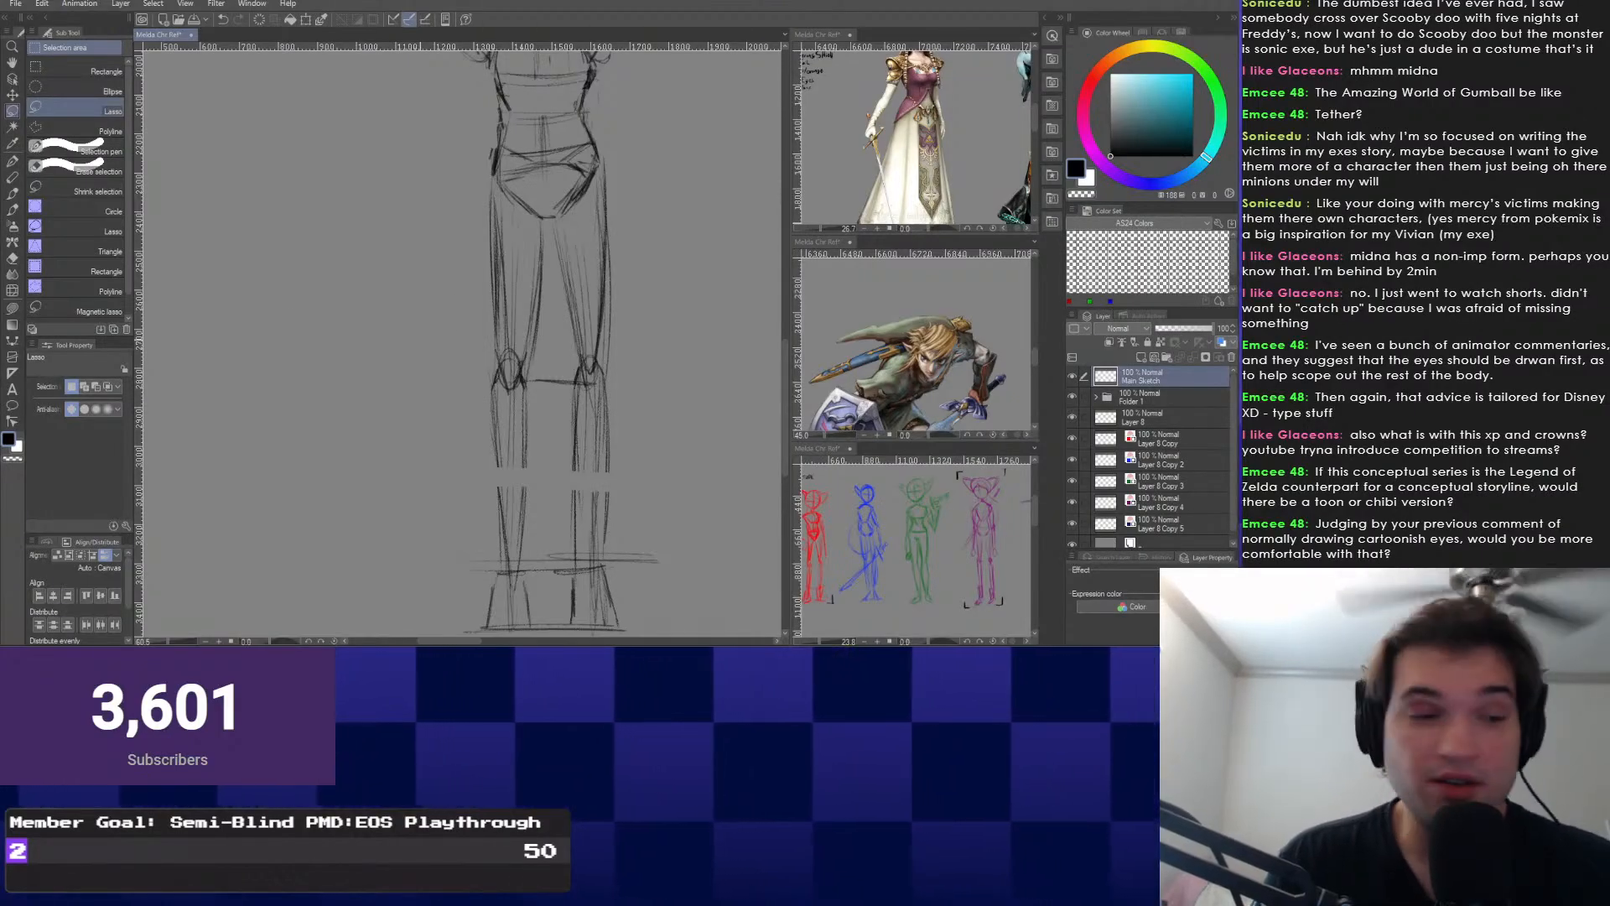
# With the Construction Pencil, connect the left calf's edges with new lines.
pyautogui.click(330, 324)
pyautogui.scroll(4, 470, 420)
pyautogui.moveTo(544, 491); pyautogui.dragTo(539, 634)
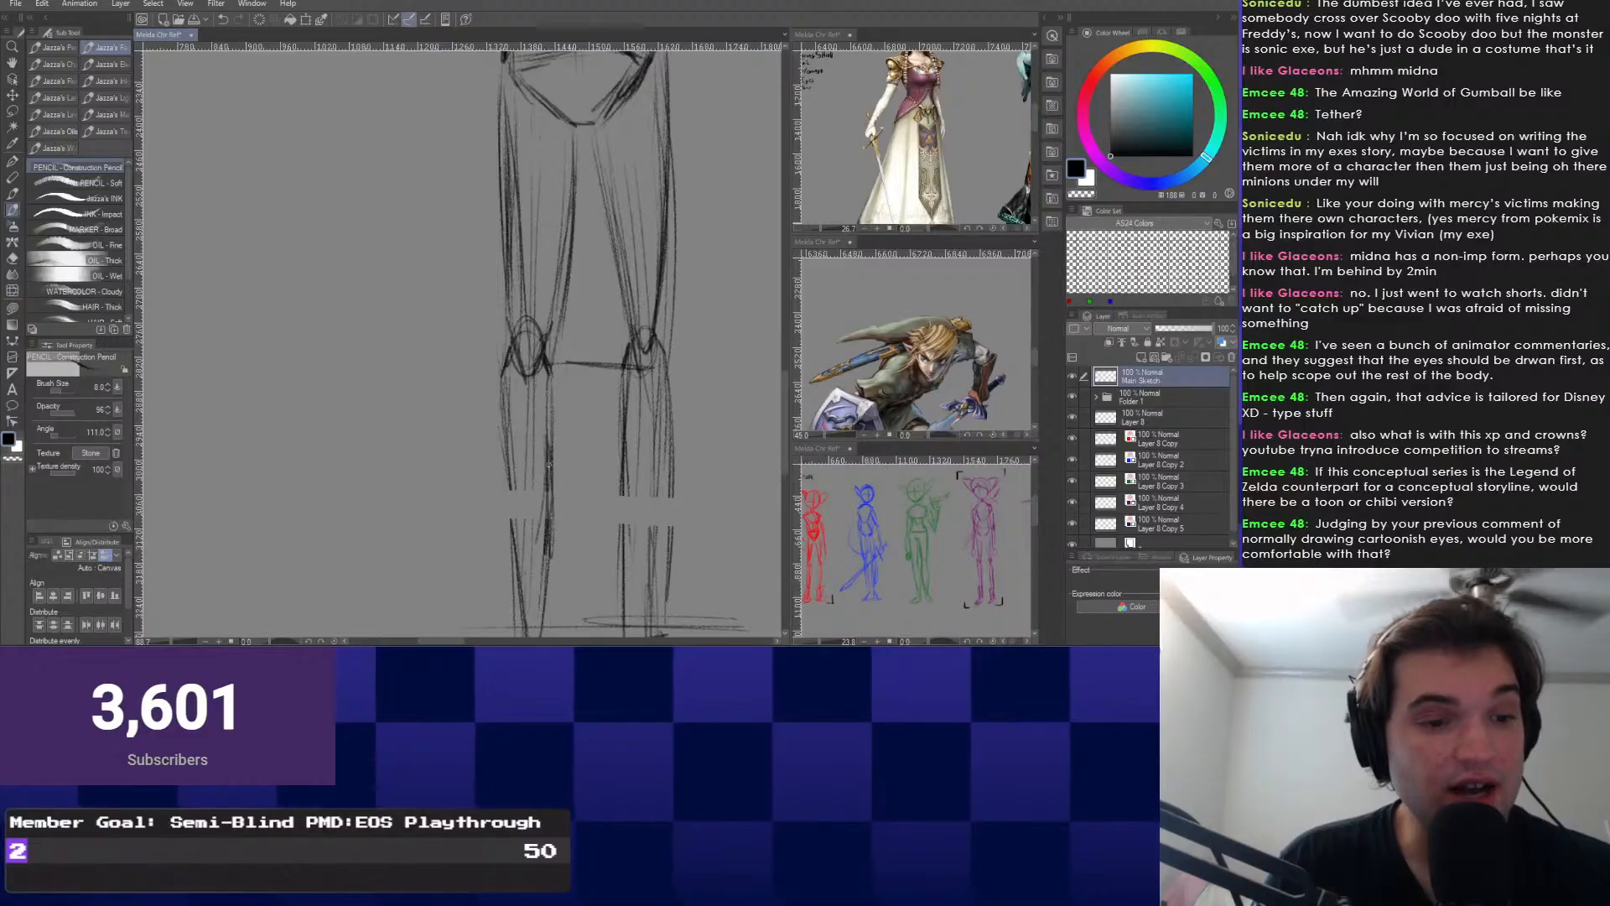
pyautogui.moveTo(550, 446)
pyautogui.mouseDown()
pyautogui.moveTo(545, 579)
pyautogui.moveTo(516, 533)
pyautogui.mouseUp()
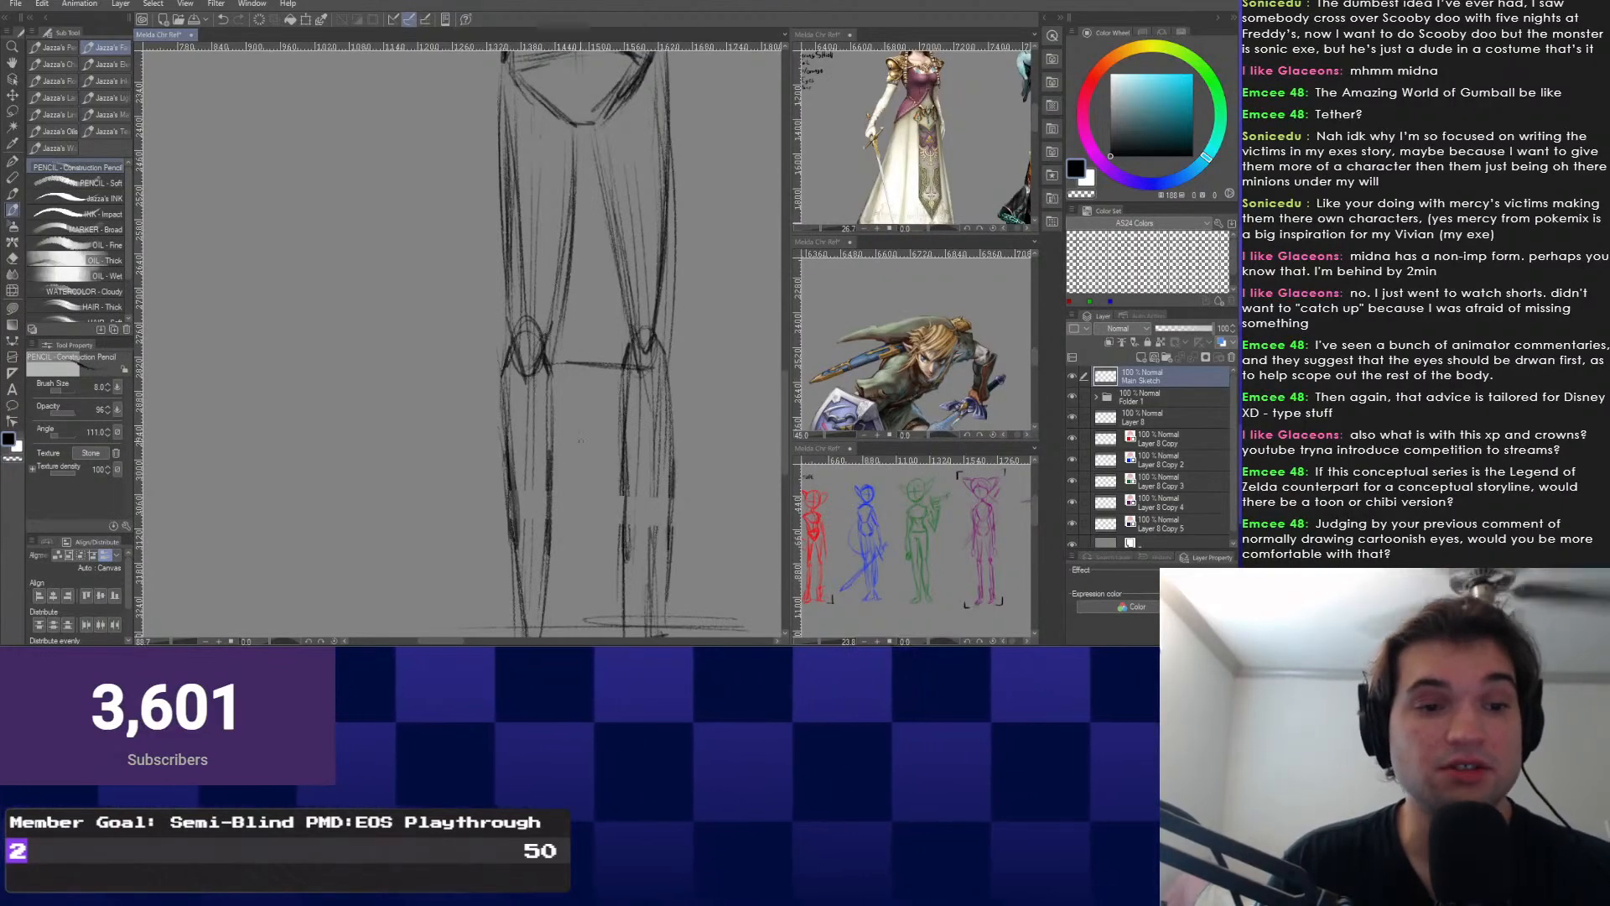
pyautogui.scroll(-4, 570, 336)
# Pan and zoom to centre the legs and feet in view.
pyautogui.moveTo(518, 493)
pyautogui.mouseDown()
pyautogui.moveTo(545, 549)
pyautogui.moveTo(570, 453)
pyautogui.moveTo(577, 484)
pyautogui.moveTo(541, 401)
pyautogui.mouseUp()
pyautogui.scroll(1, 553, 470)
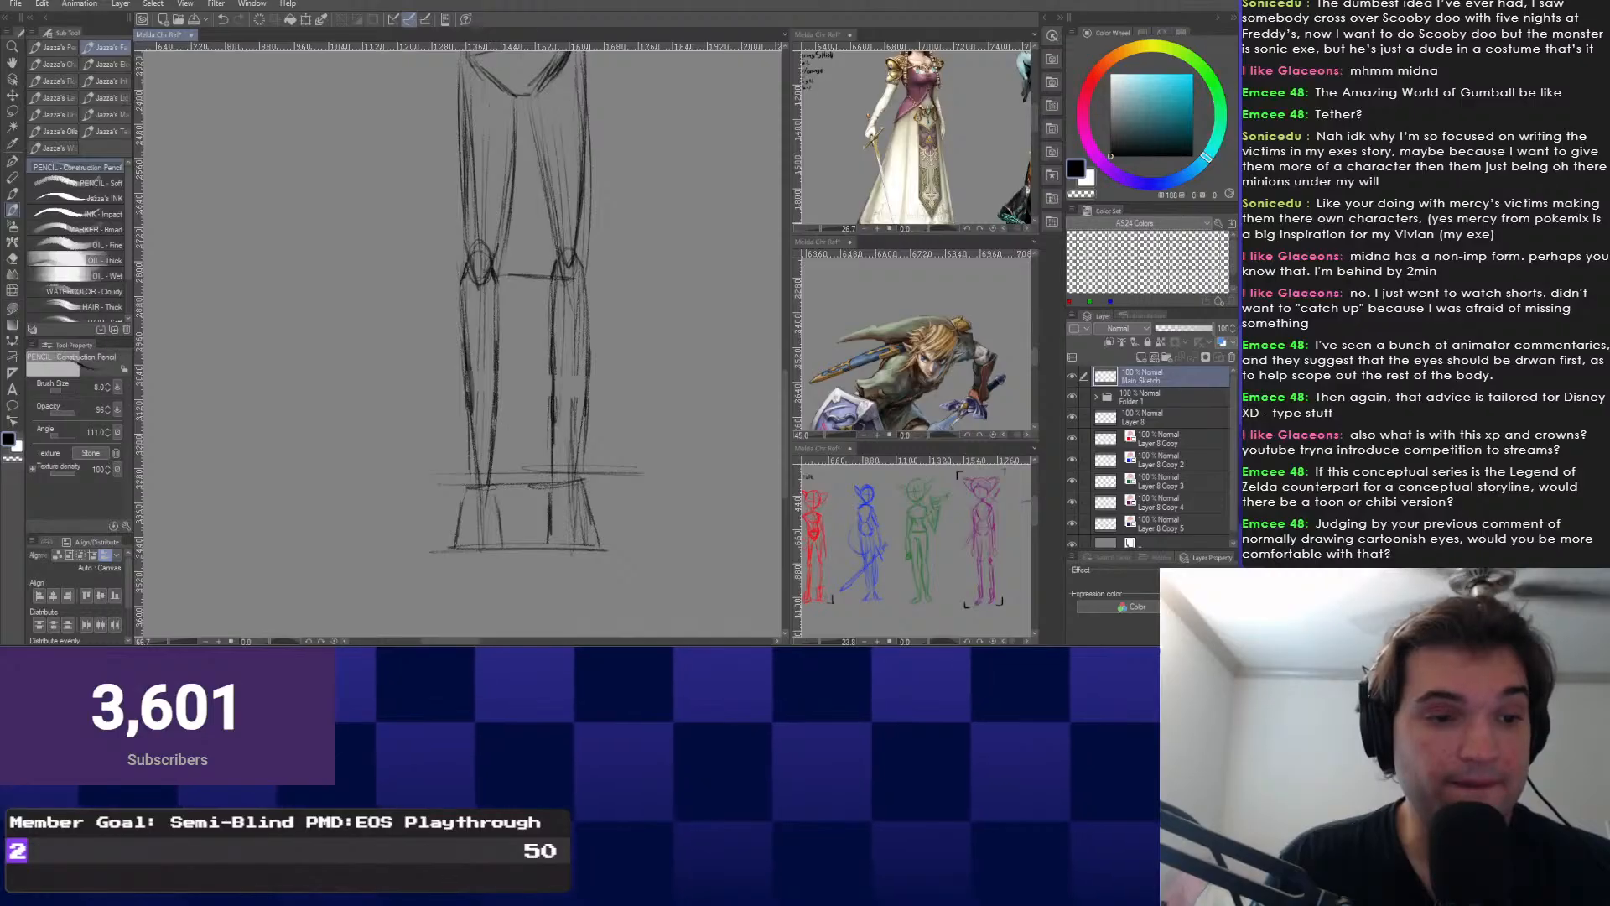
pyautogui.scroll(-6, 518, 419)
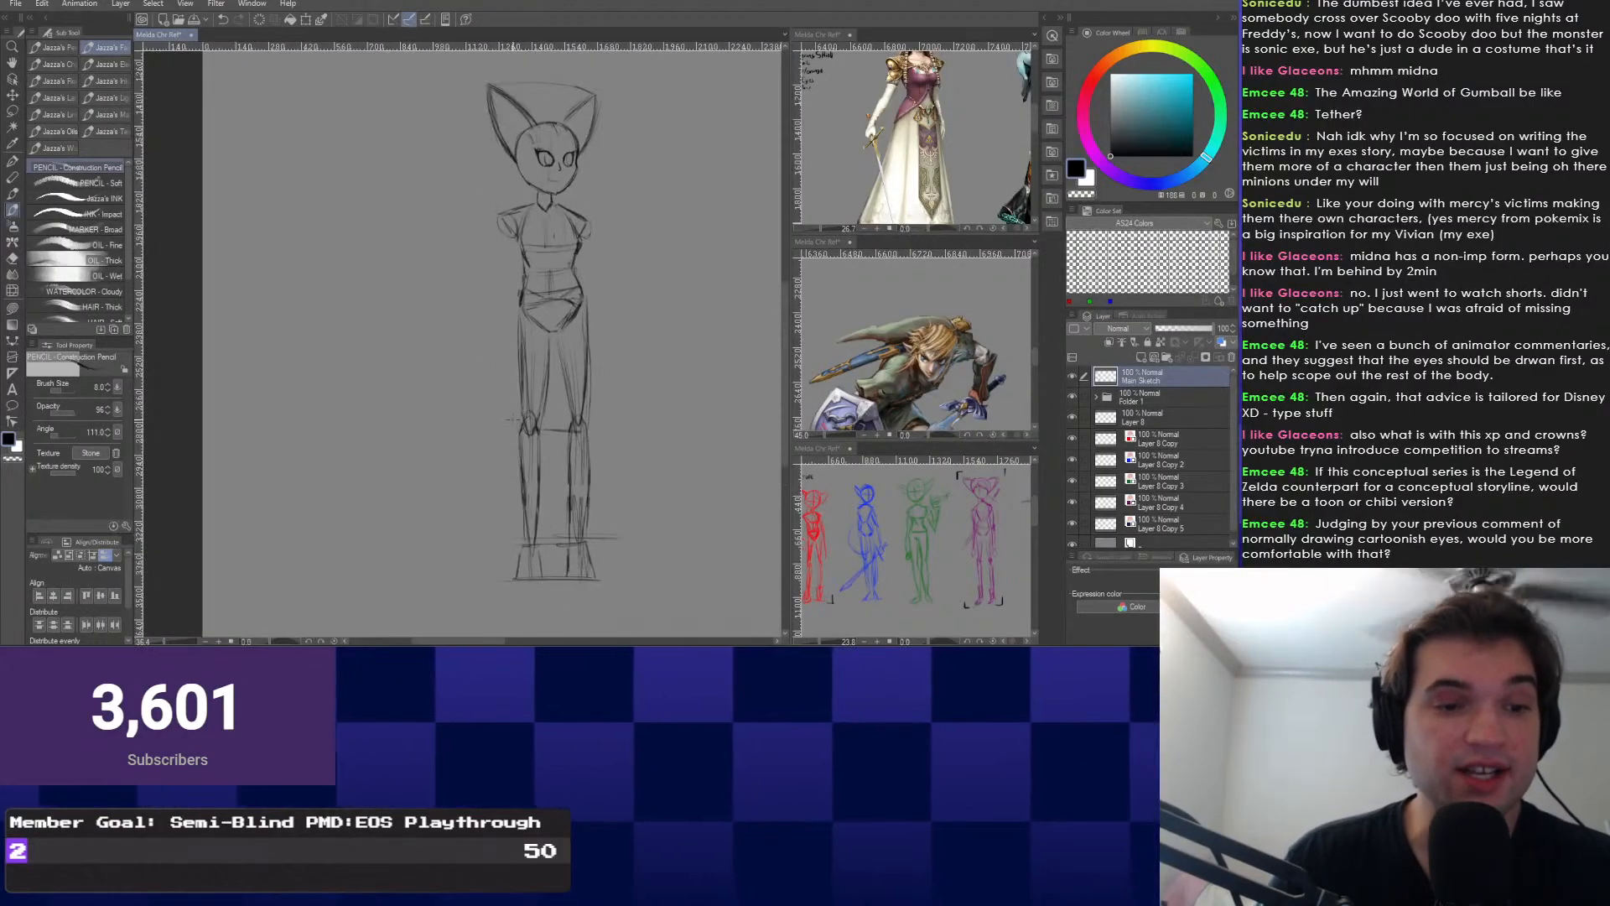
pyautogui.scroll(1, 513, 419)
pyautogui.moveTo(510, 421); pyautogui.dragTo(503, 339)
pyautogui.scroll(-2, 510, 350)
pyautogui.scroll(1, 502, 339)
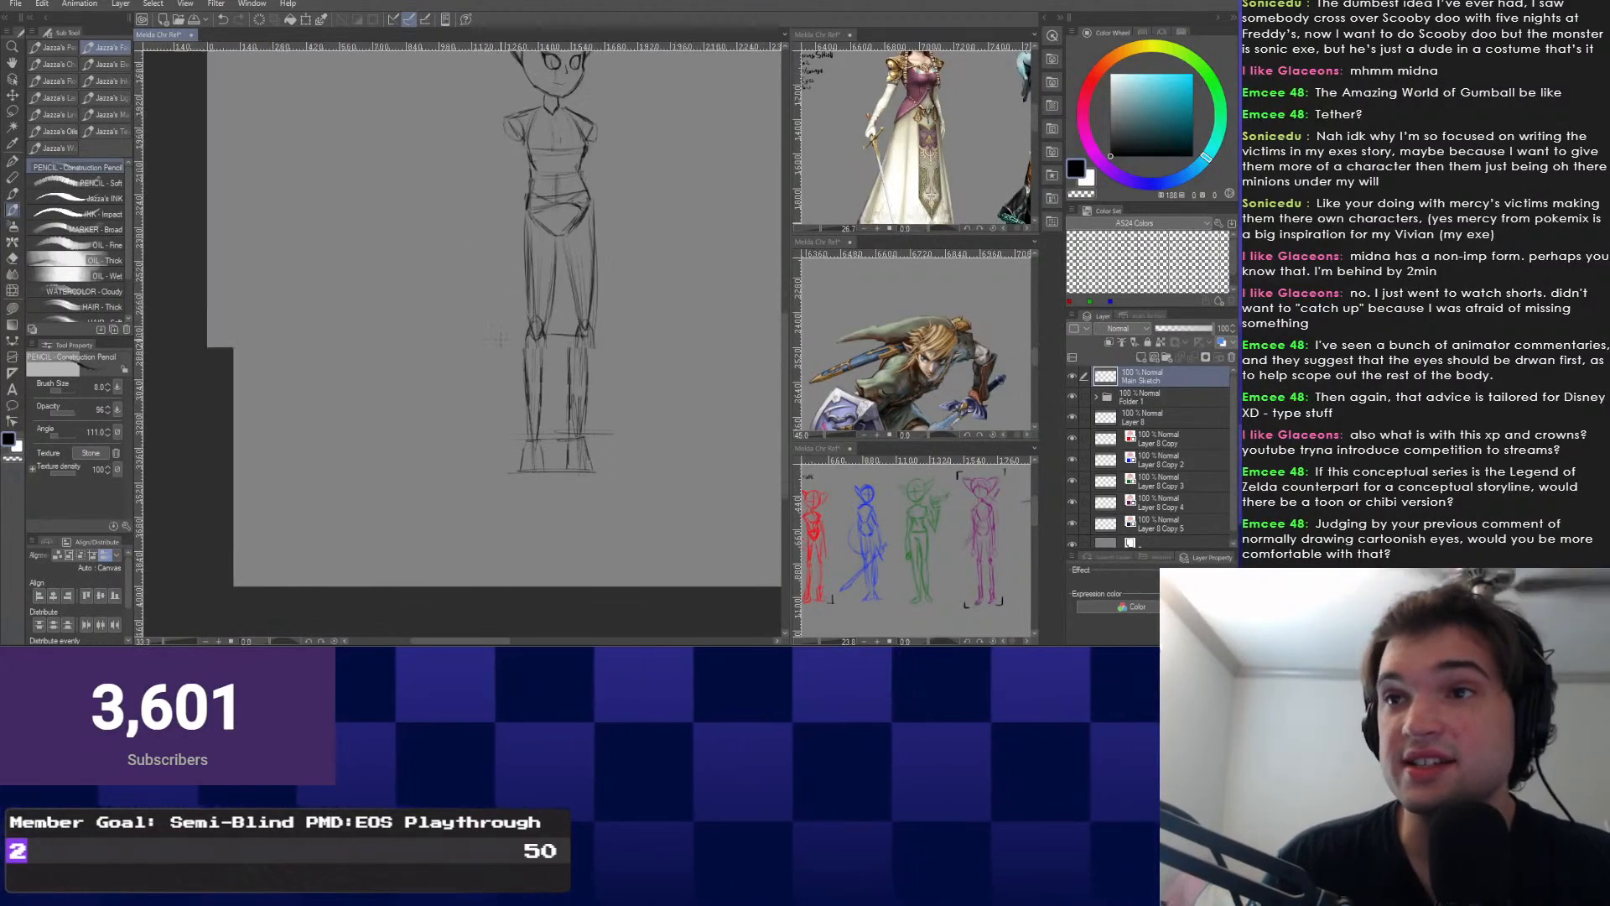
pyautogui.scroll(6, 500, 338)
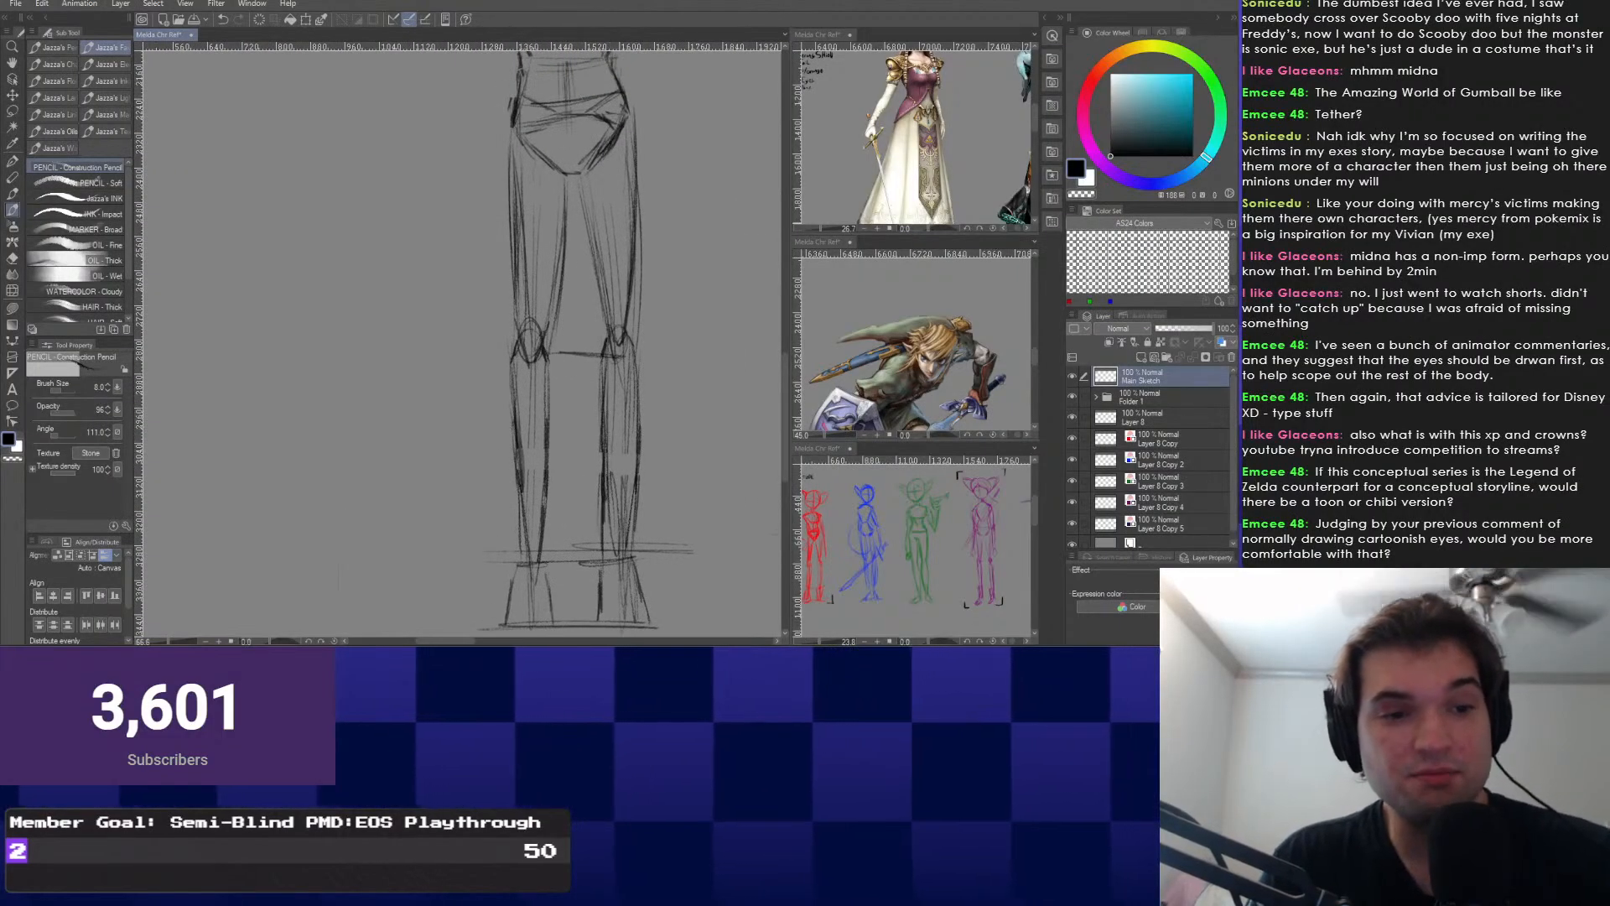
pyautogui.moveTo(550, 399)
pyautogui.mouseDown()
pyautogui.moveTo(551, 441)
pyautogui.moveTo(548, 336)
pyautogui.mouseUp()
# Try the whole-stroke eraser, return to the Construction Pencil, and nudge the view.
pyautogui.rightClick(615, 403)
pyautogui.click(525, 384)
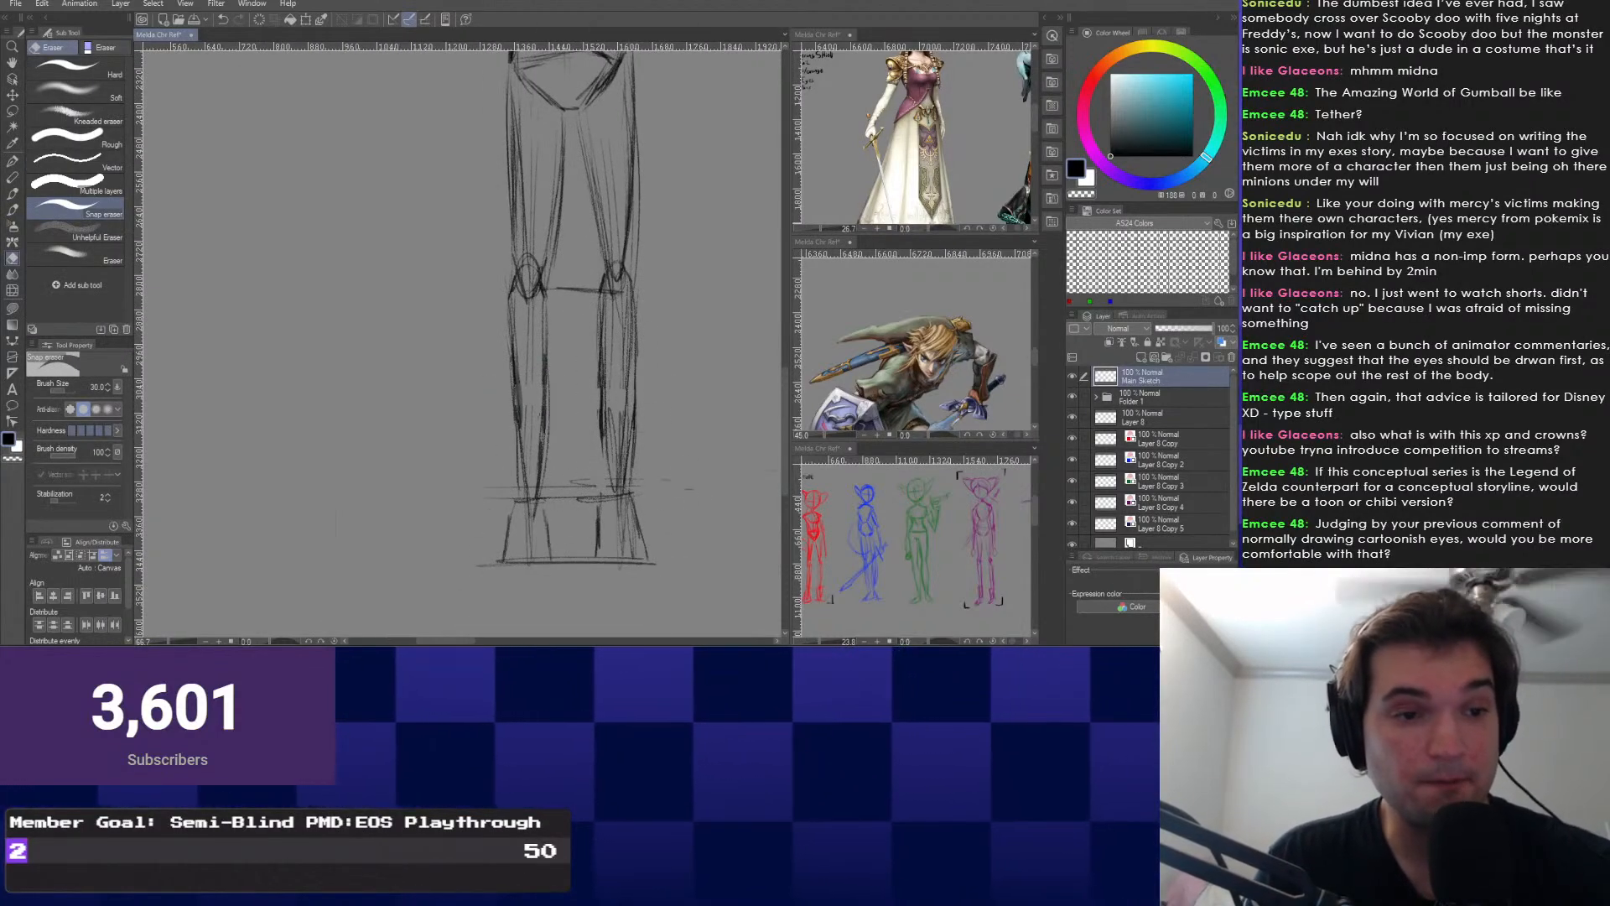
pyautogui.rightClick(528, 470)
pyautogui.click(617, 428)
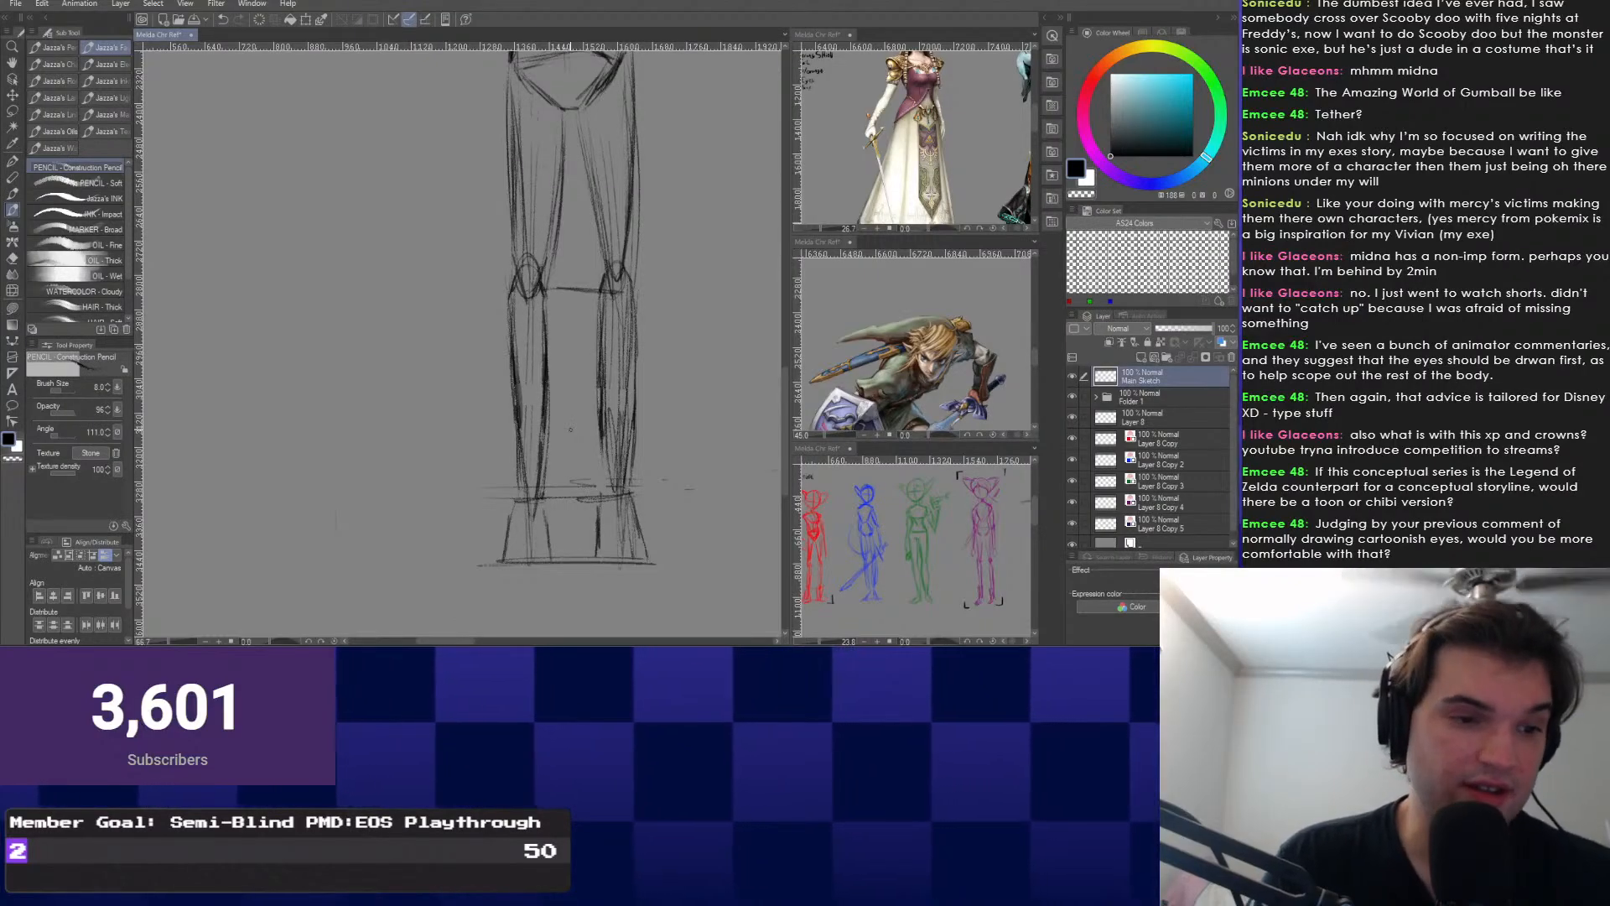
pyautogui.moveTo(525, 435); pyautogui.dragTo(518, 441)
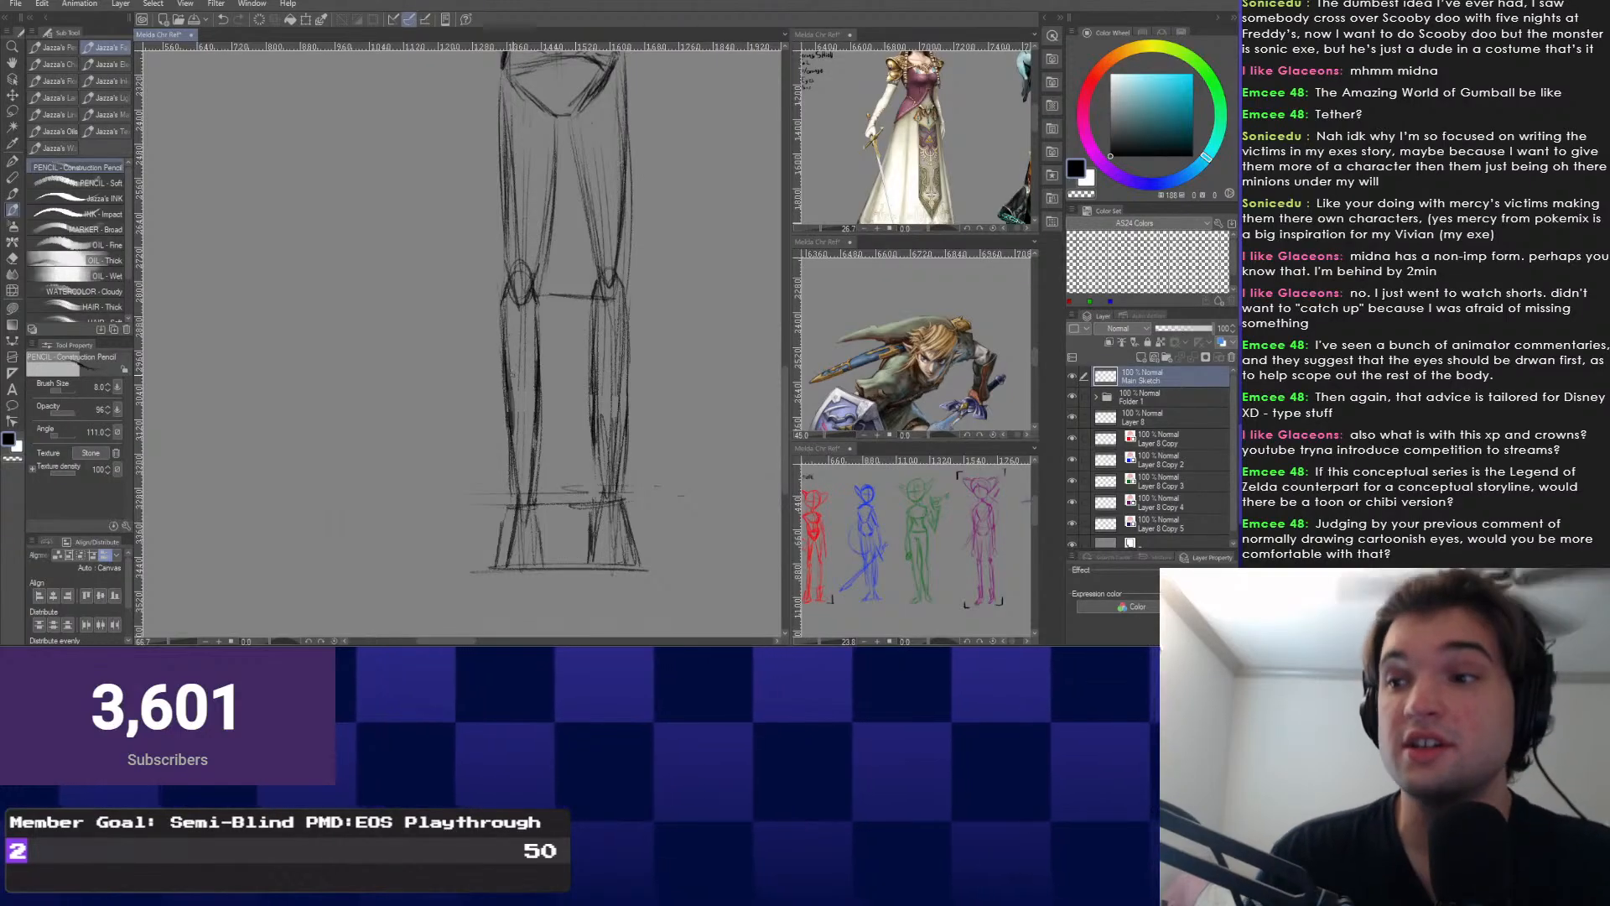
pyautogui.scroll(-3, 554, 593)
pyautogui.scroll(-1, 503, 419)
pyautogui.scroll(2, 503, 419)
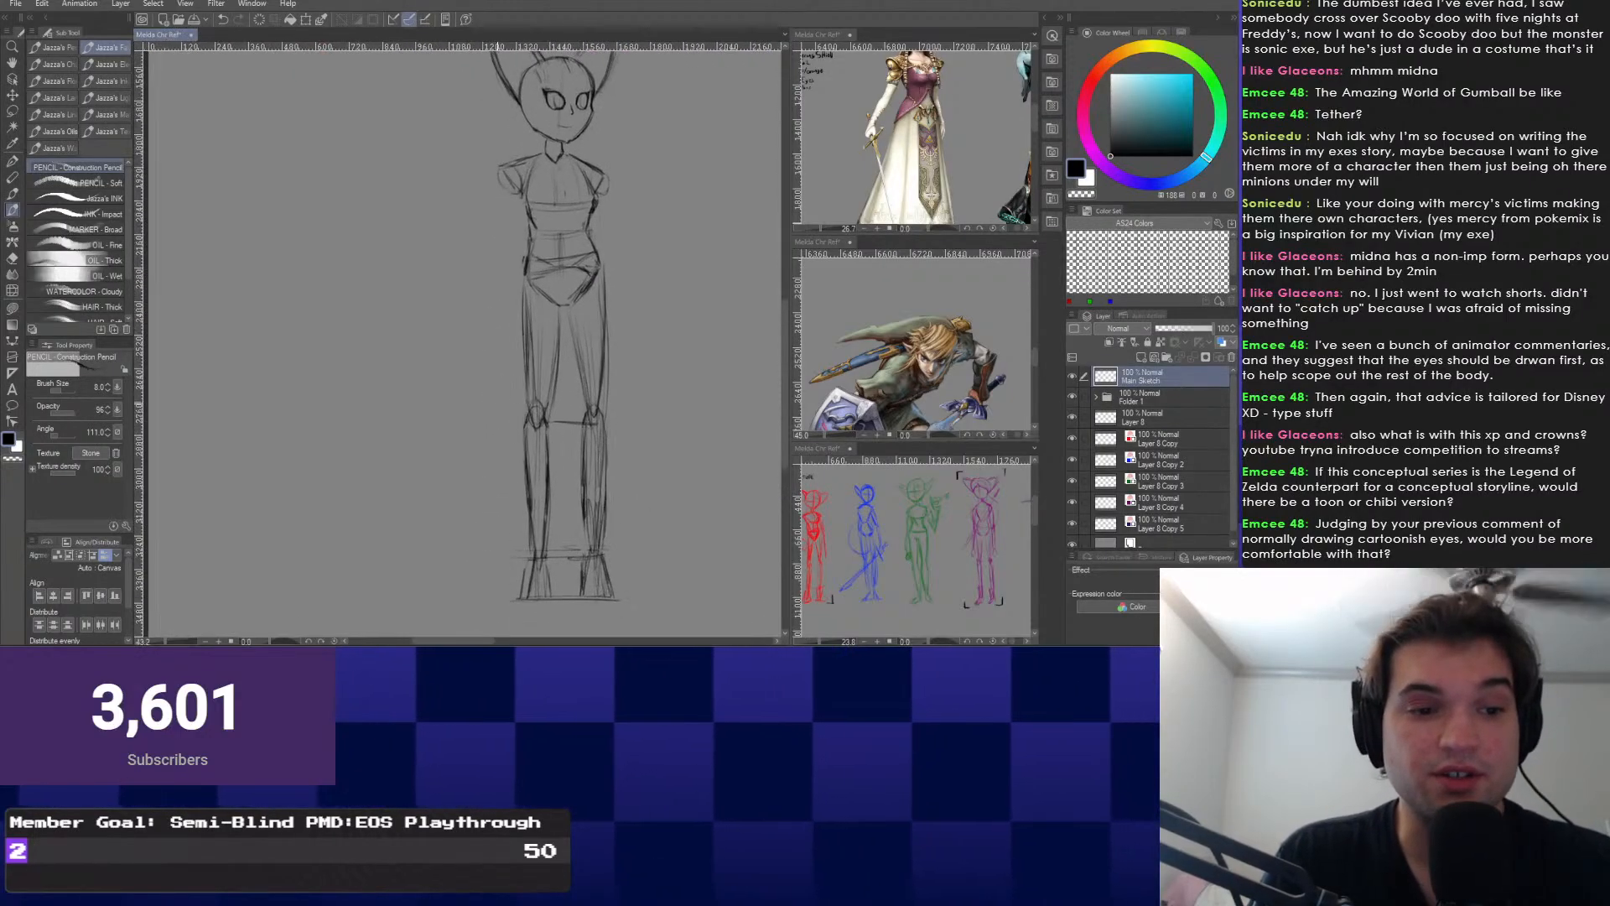
# Draw a long arm line below the shoulder and darken the shoulder marks.
pyautogui.moveTo(537, 283)
pyautogui.mouseDown()
pyautogui.moveTo(503, 405)
pyautogui.moveTo(500, 524)
pyautogui.moveTo(473, 476)
pyautogui.mouseUp()
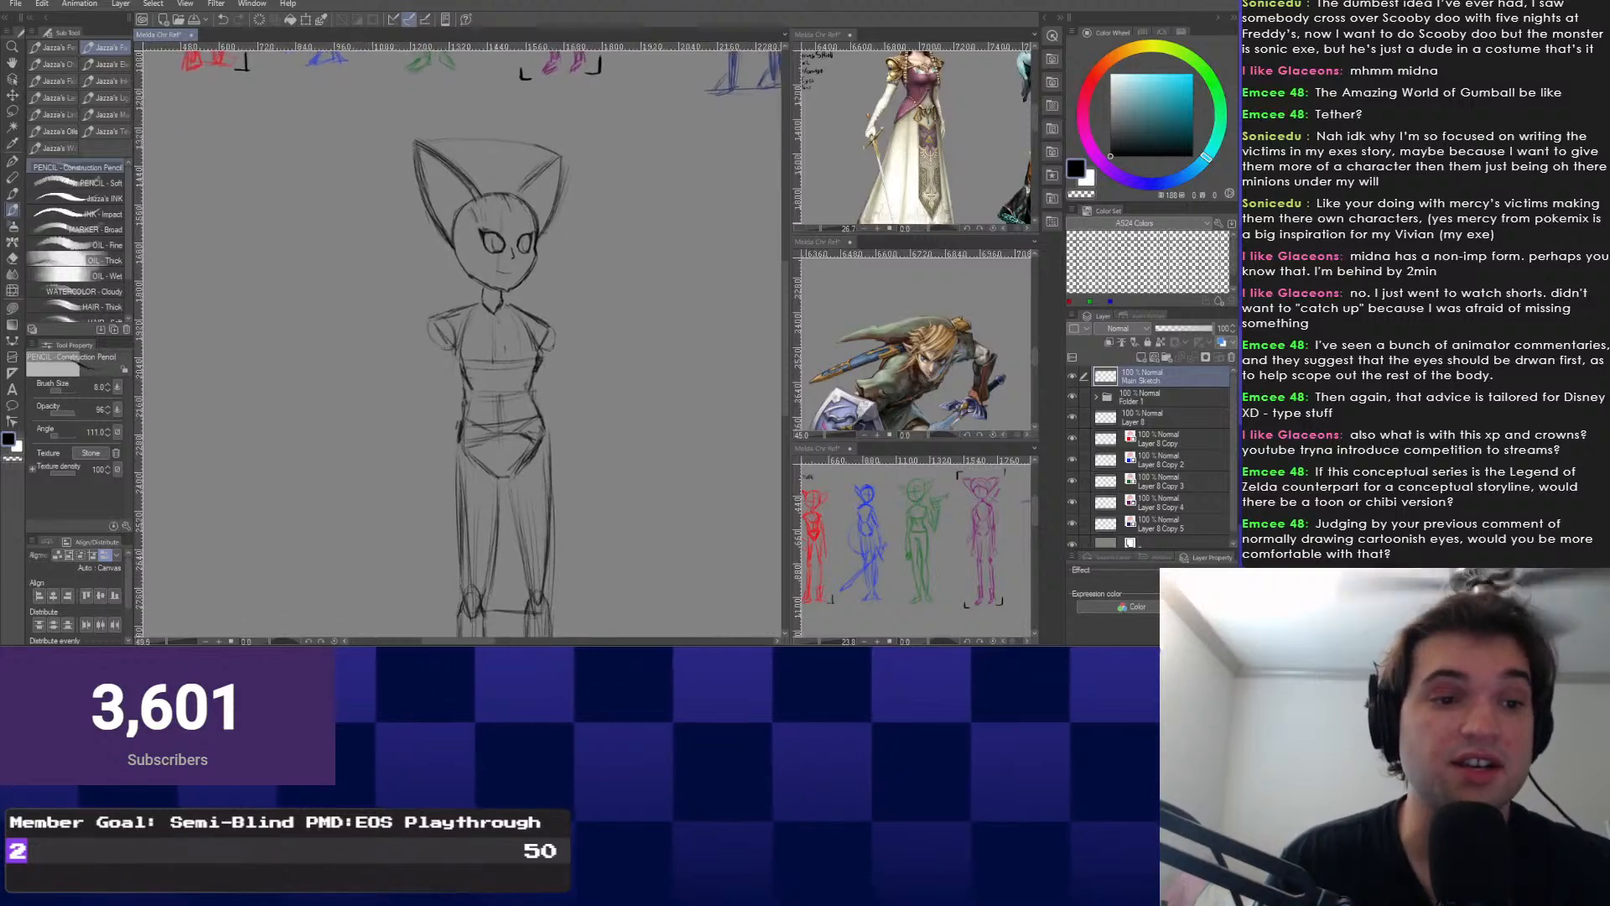
pyautogui.scroll(1, 461, 453)
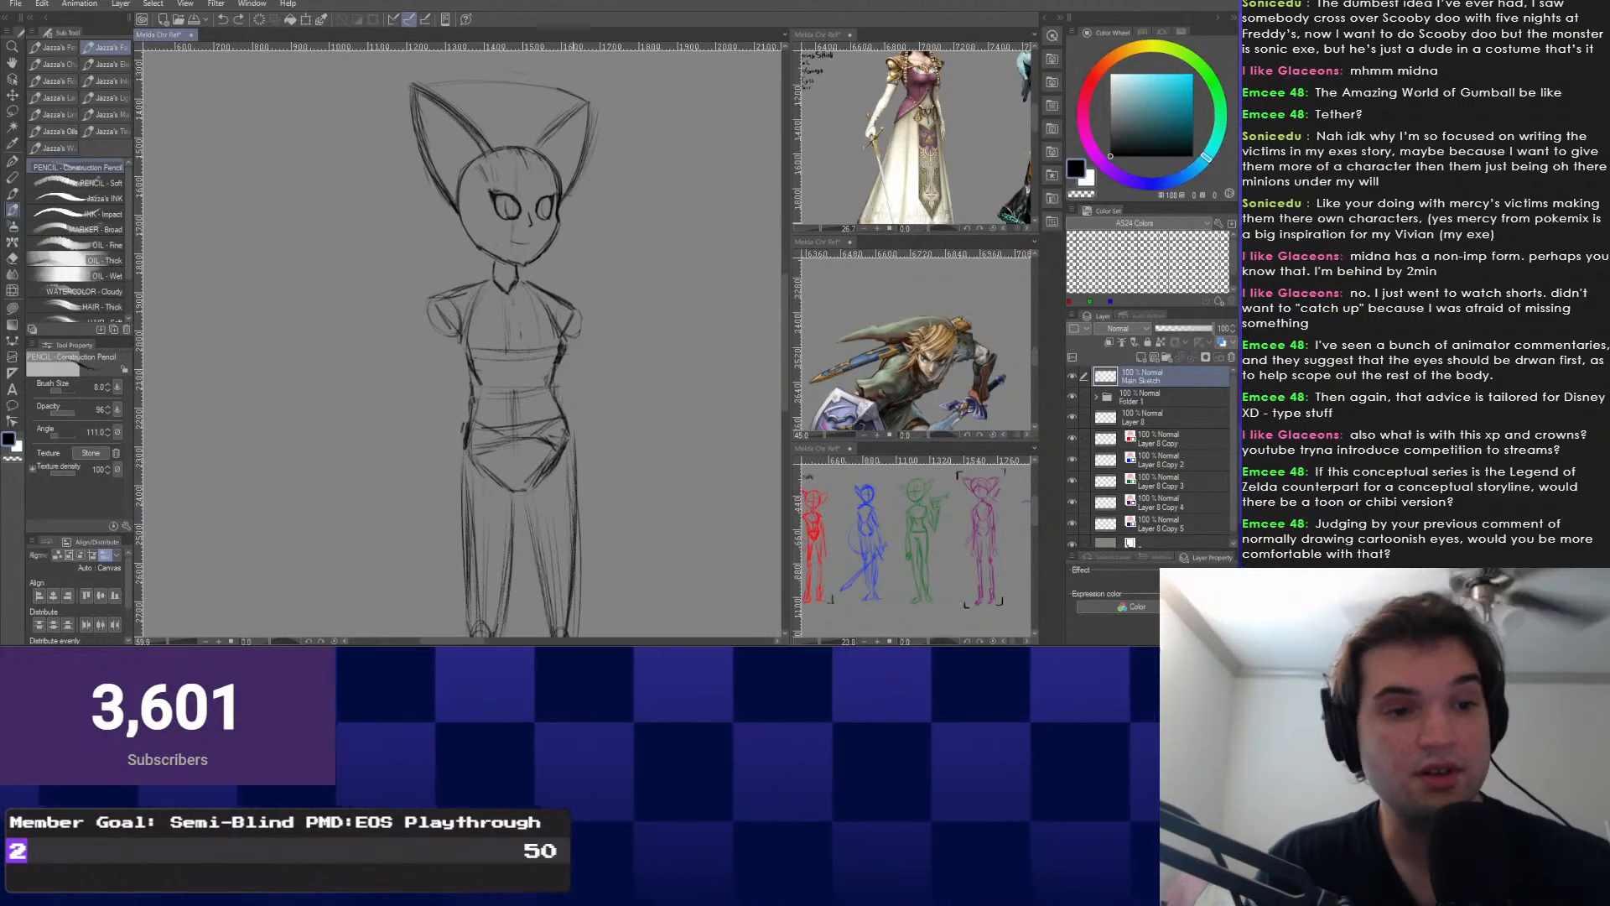
pyautogui.moveTo(436, 337); pyautogui.dragTo(428, 446)
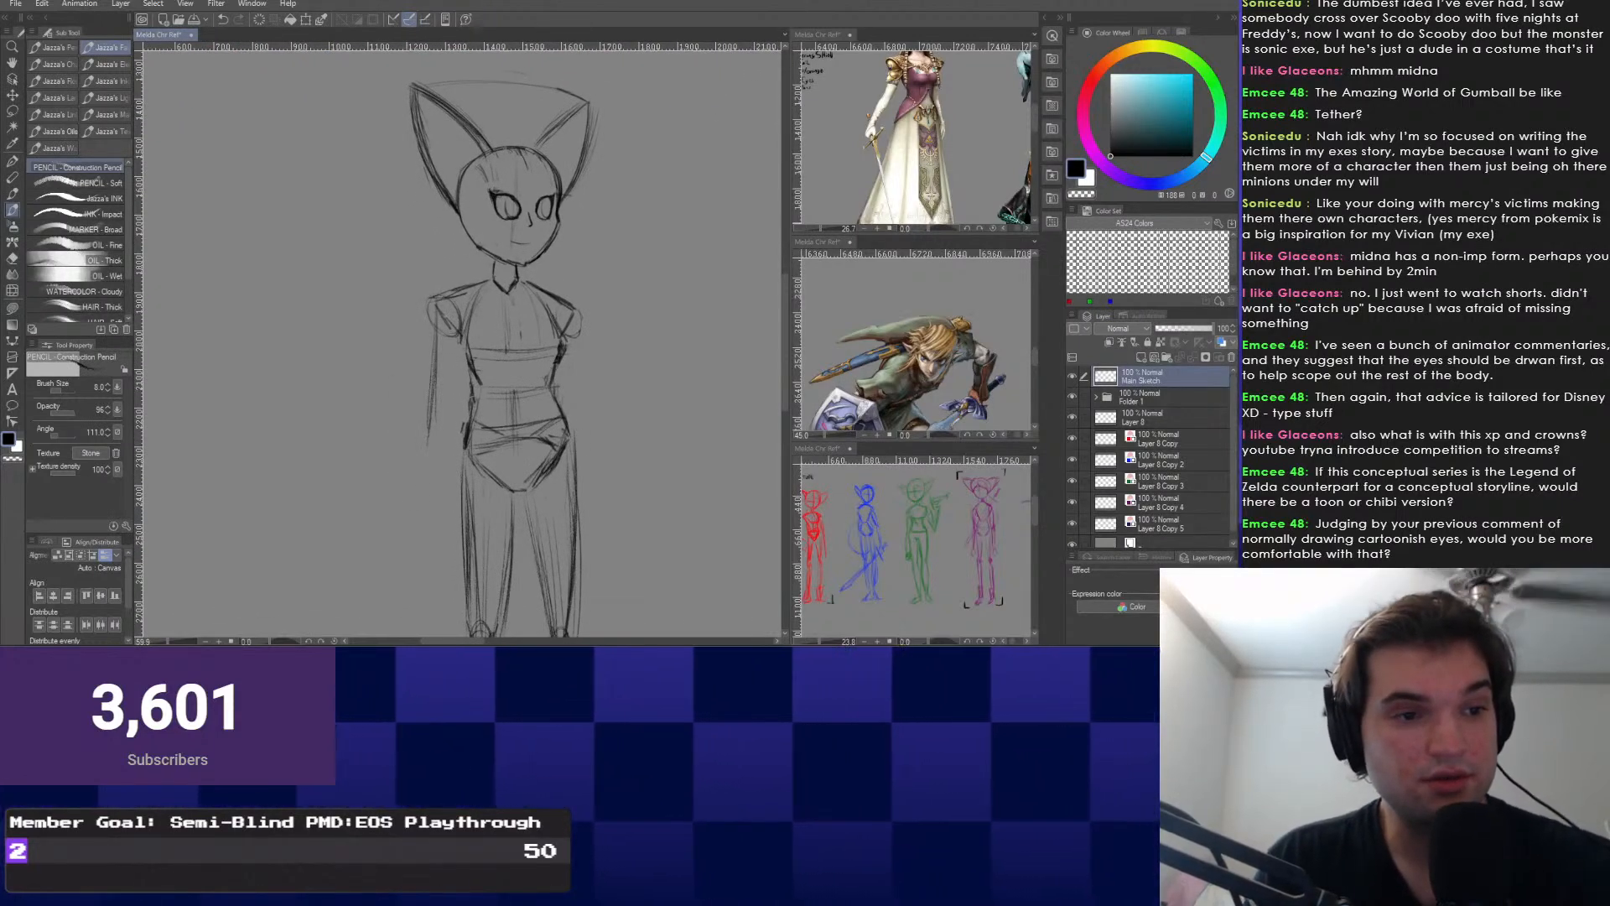
pyautogui.moveTo(433, 301); pyautogui.dragTo(438, 339)
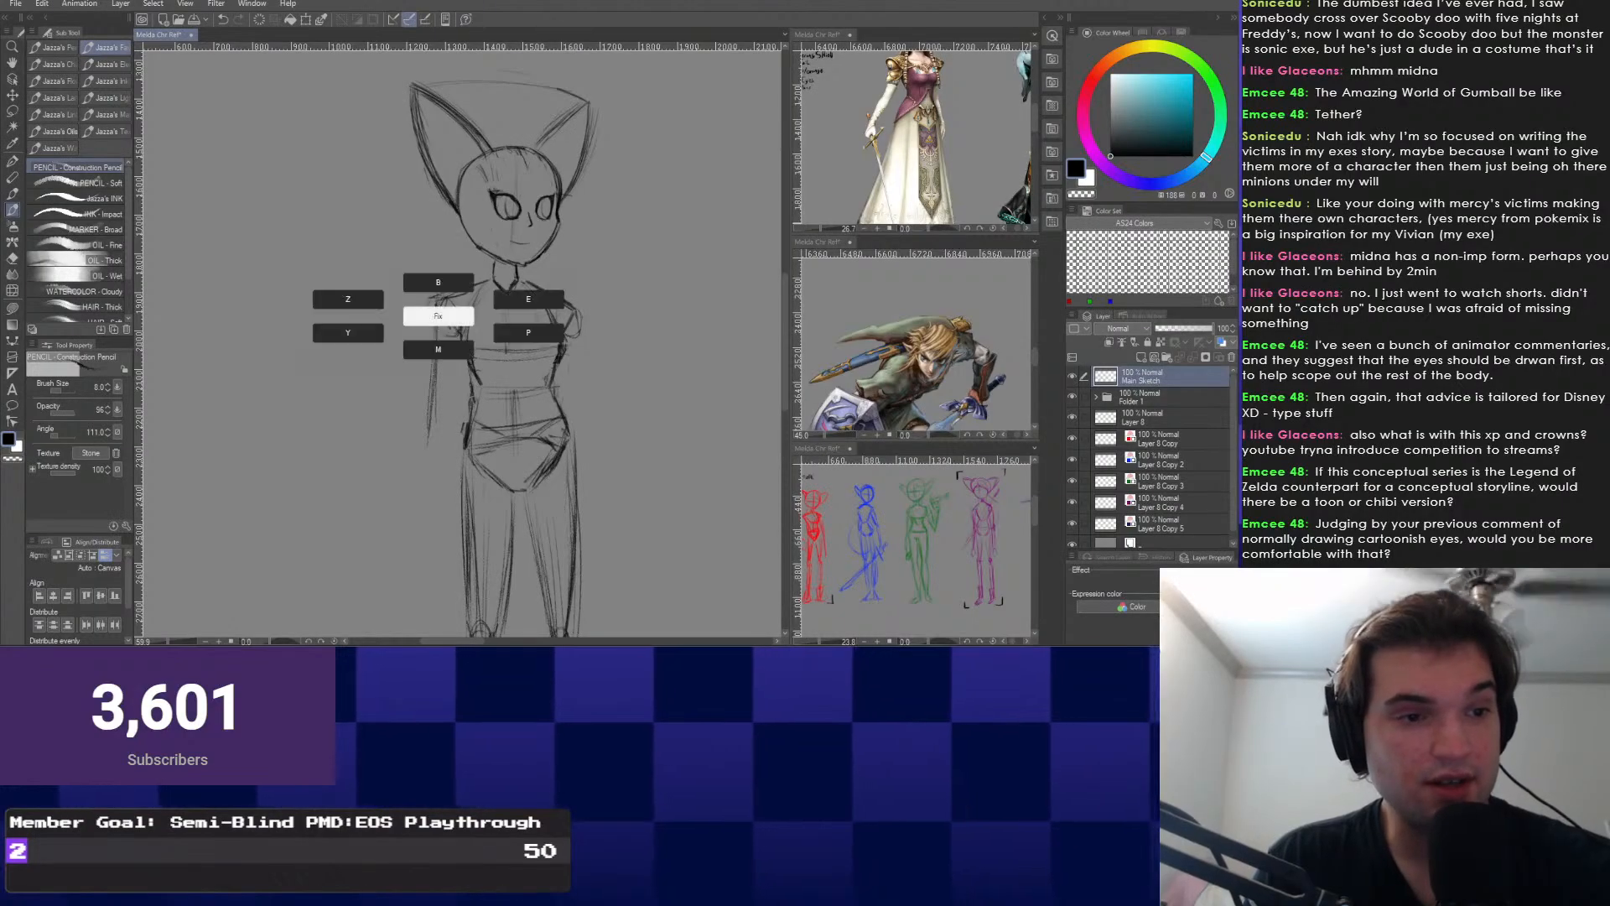
pyautogui.press('e')
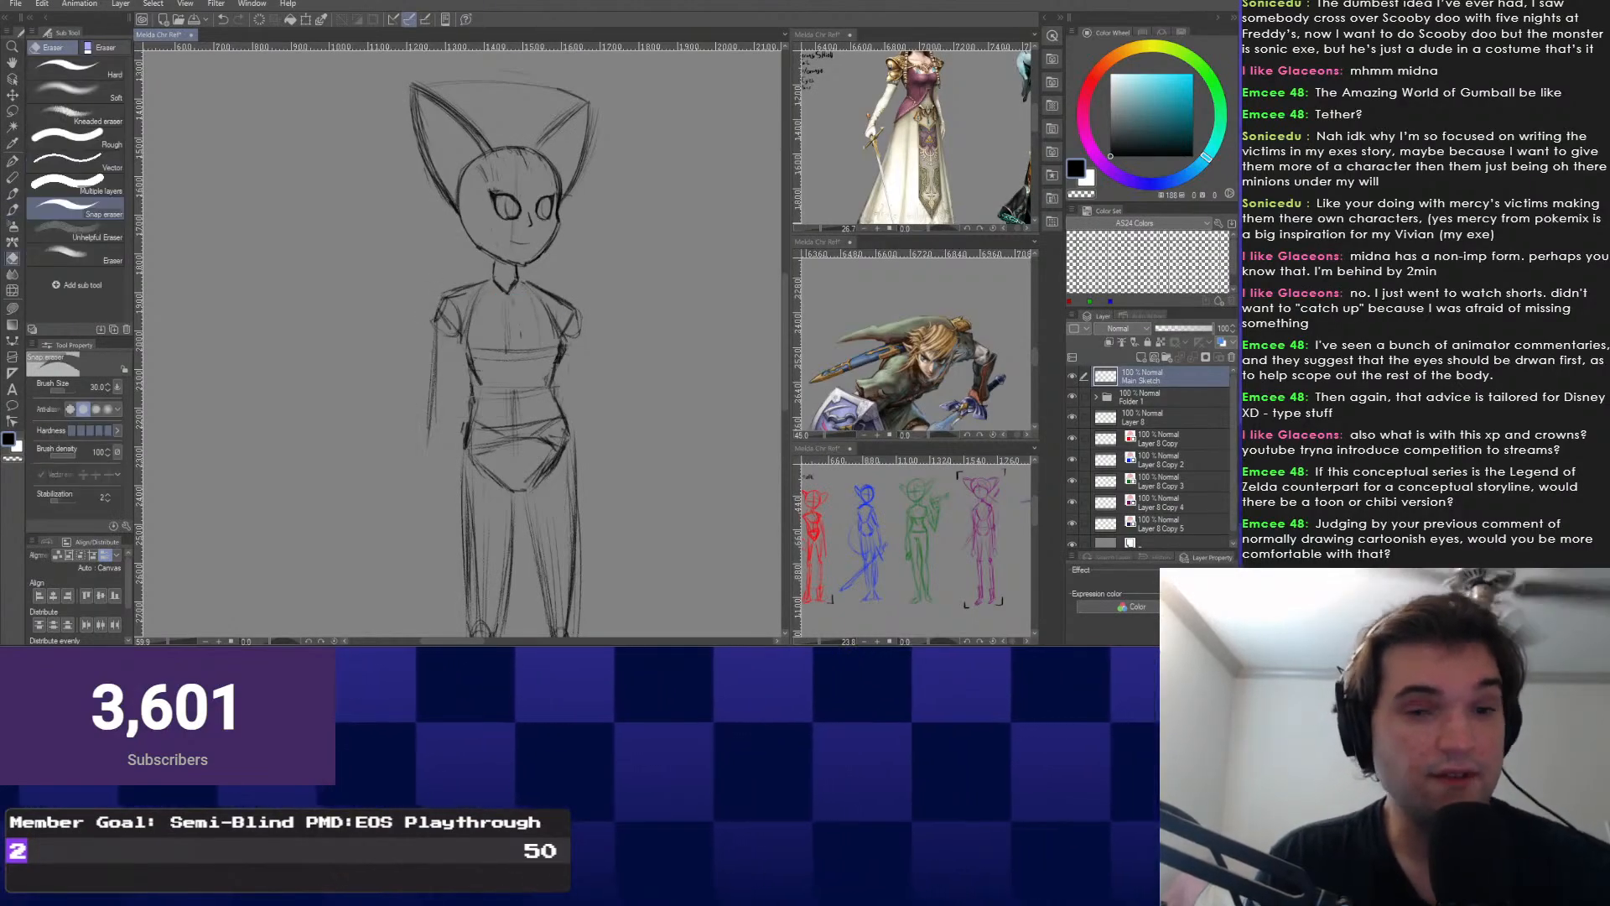
pyautogui.press('b')
pyautogui.scroll(3, 513, 521)
pyautogui.scroll(1, 410, 348)
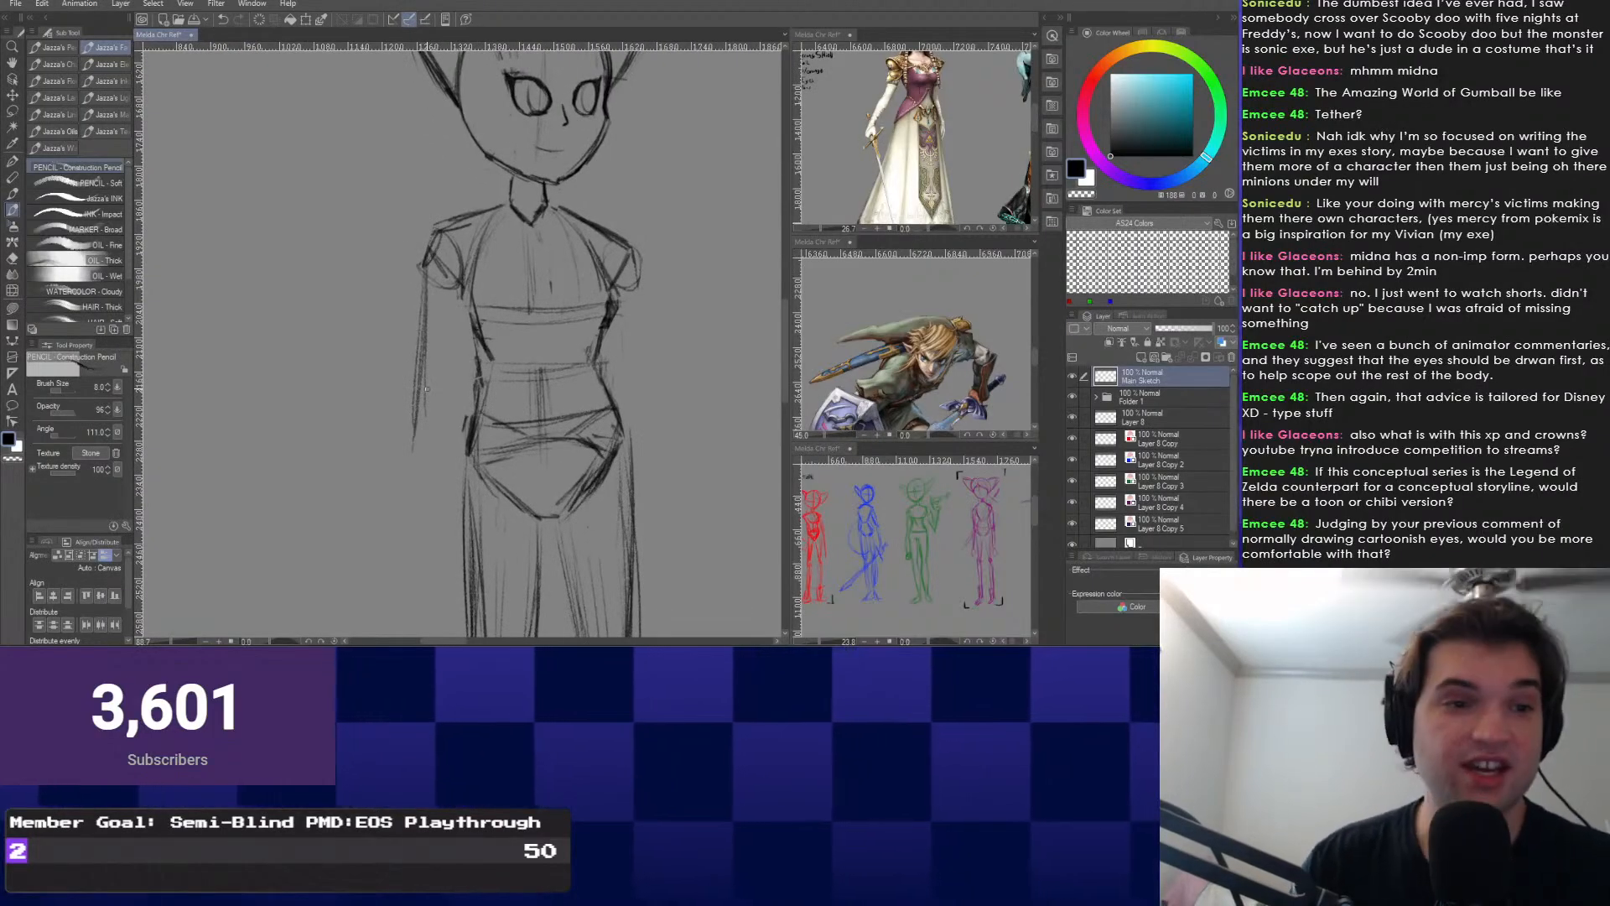
pyautogui.moveTo(426, 389); pyautogui.dragTo(393, 401)
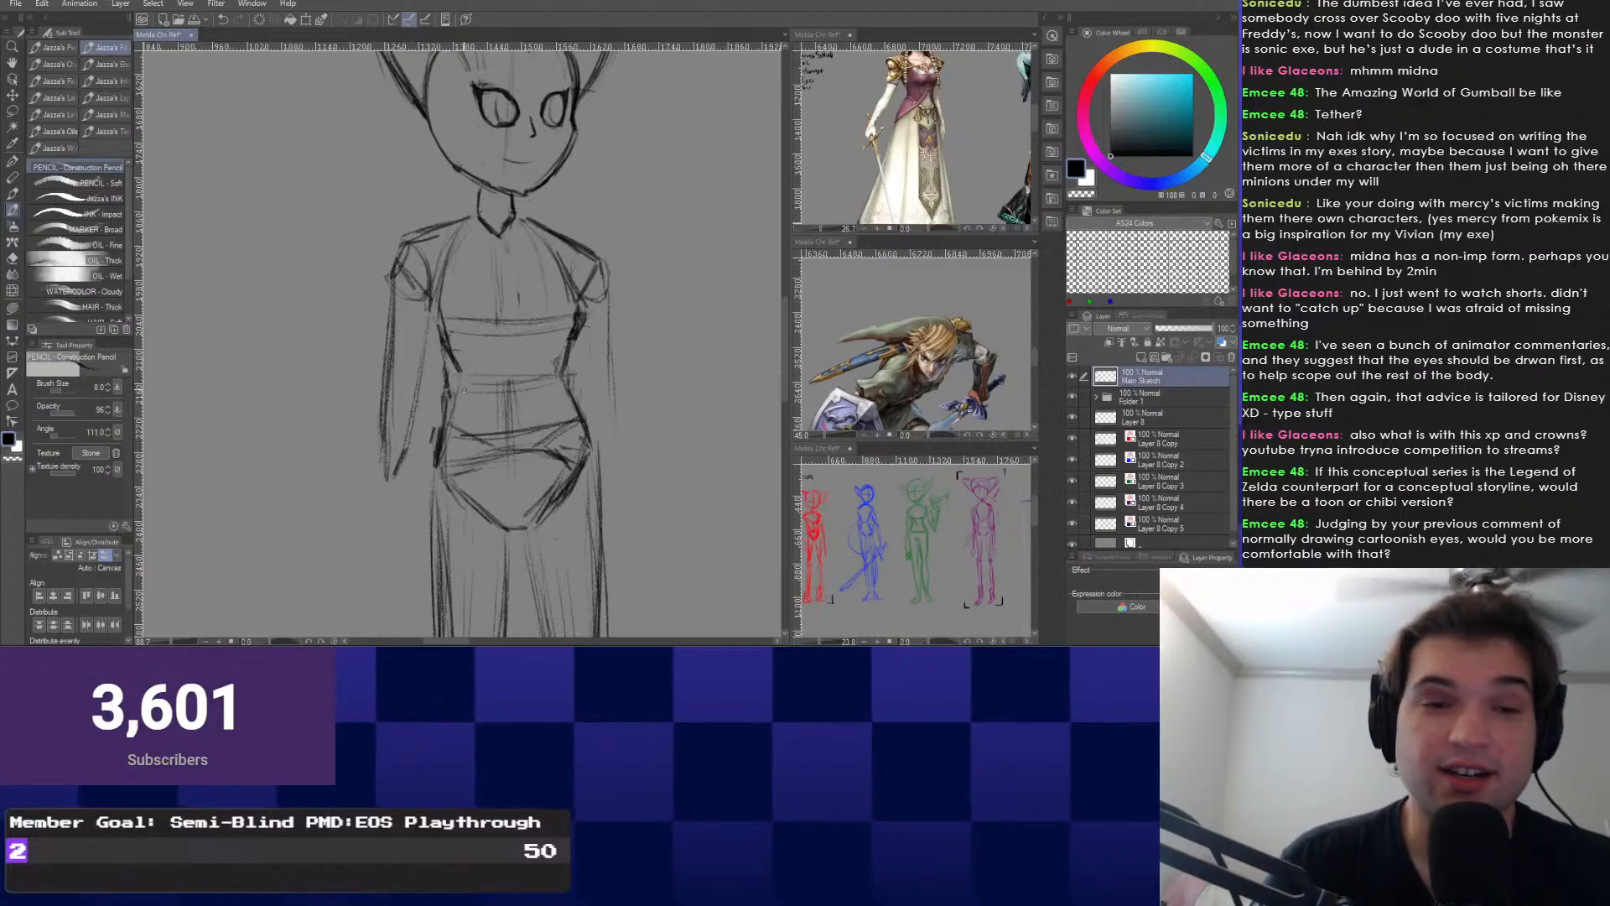
# Extend the right arm's outer line downward and add faint strokes along the left arm.
pyautogui.moveTo(463, 390); pyautogui.dragTo(461, 396)
pyautogui.moveTo(607, 317); pyautogui.dragTo(618, 426)
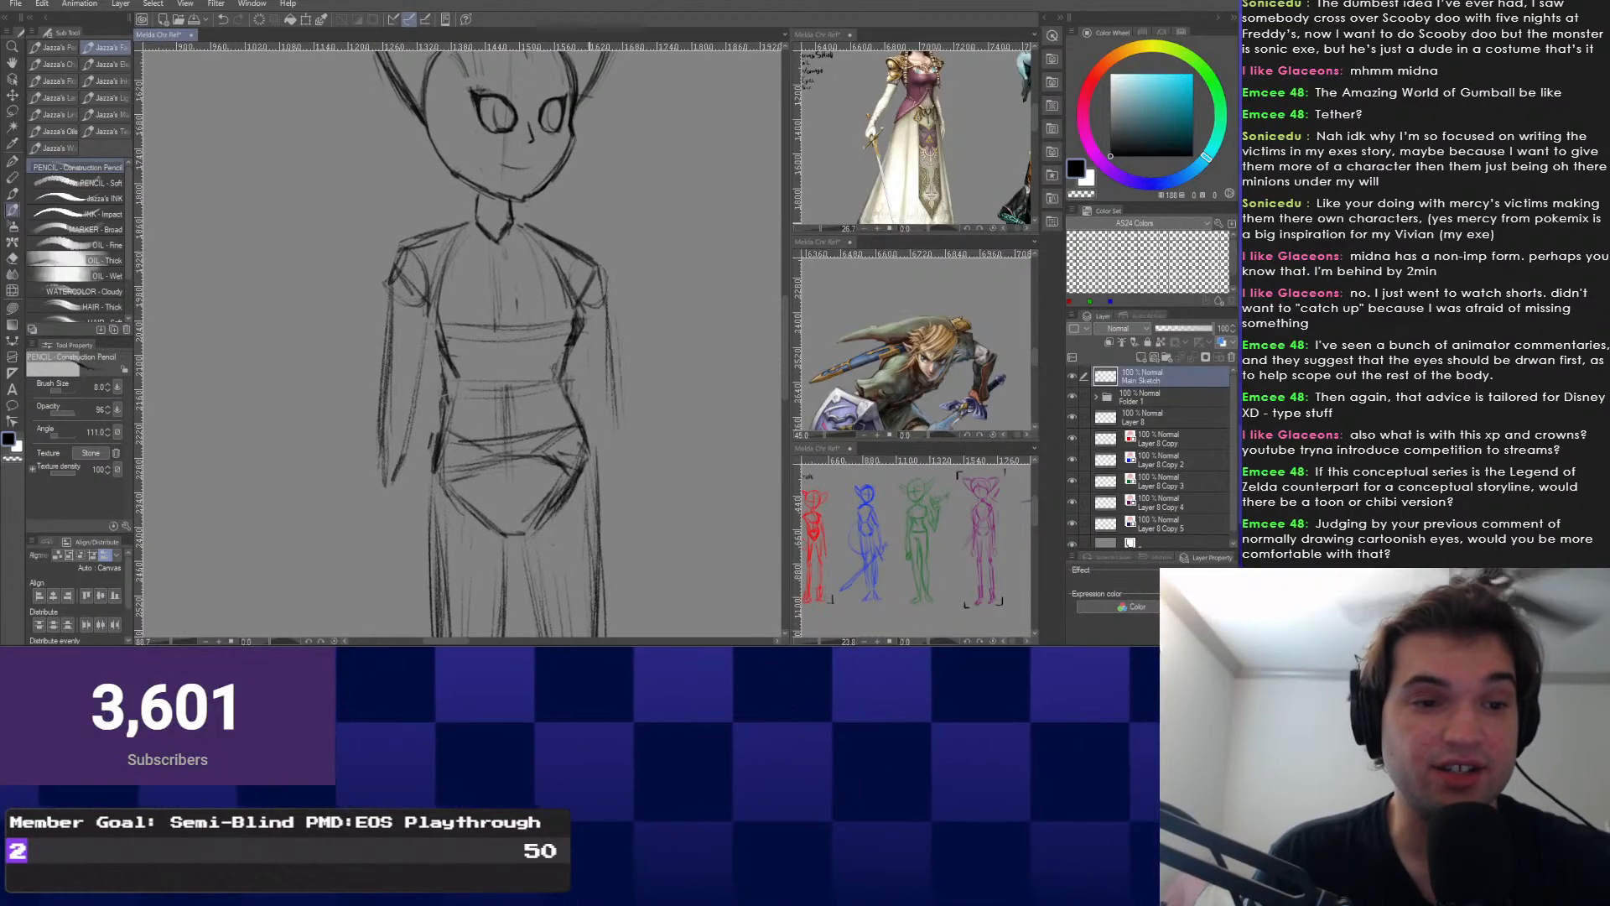
pyautogui.moveTo(612, 323); pyautogui.dragTo(633, 458)
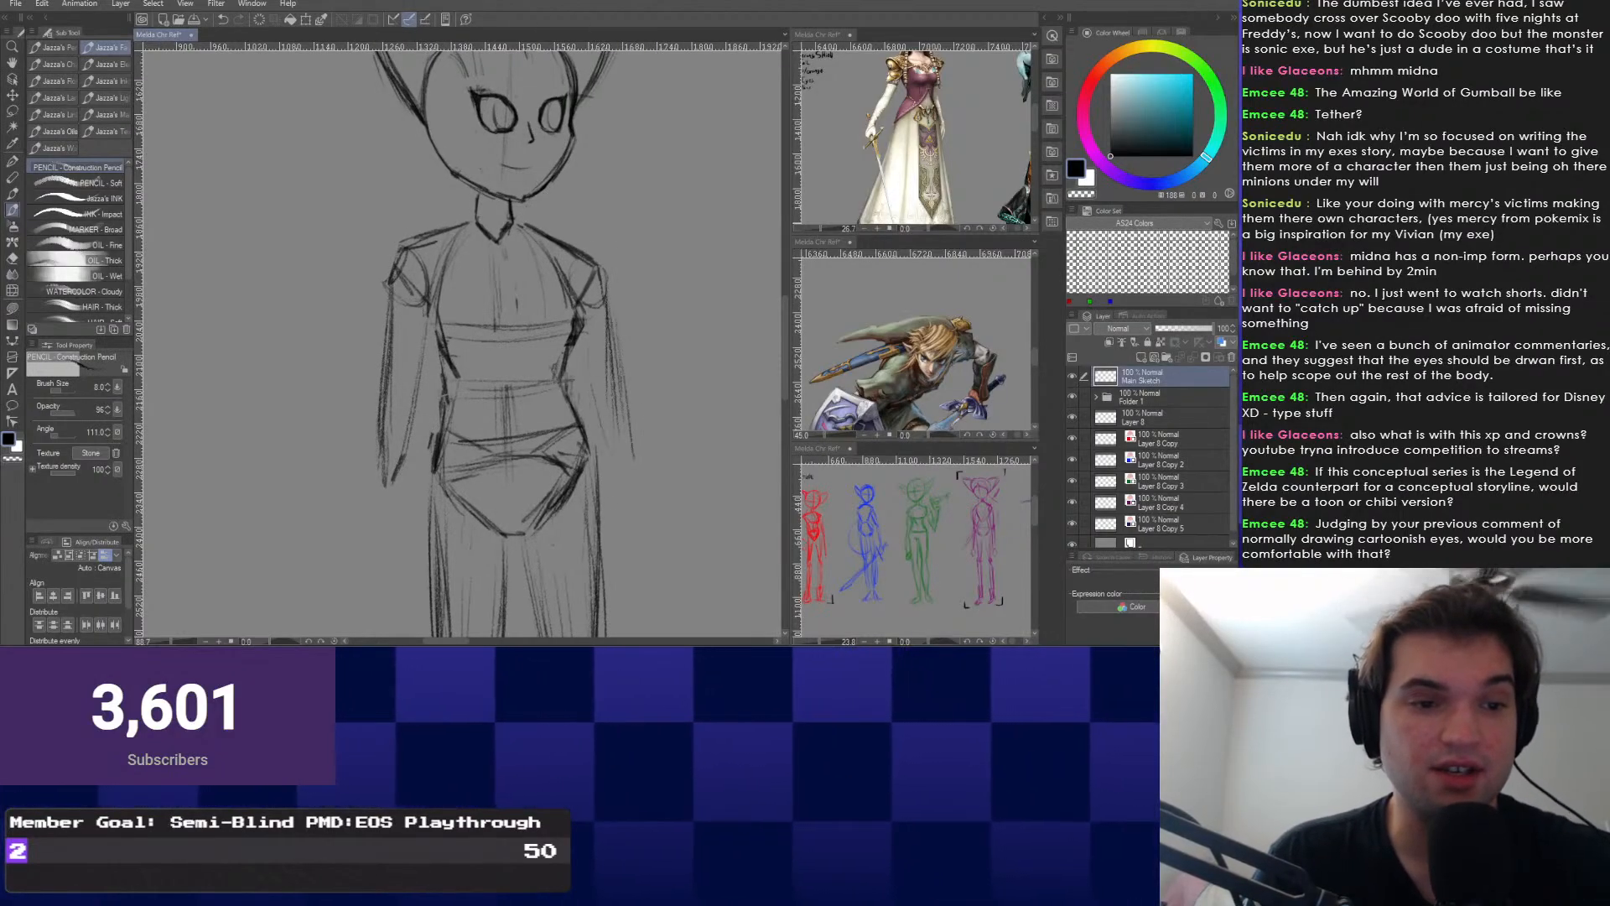
pyautogui.moveTo(468, 377)
pyautogui.mouseDown()
pyautogui.moveTo(461, 391)
pyautogui.moveTo(443, 344)
pyautogui.mouseUp()
pyautogui.scroll(1, 444, 344)
pyautogui.moveTo(467, 410); pyautogui.dragTo(481, 423)
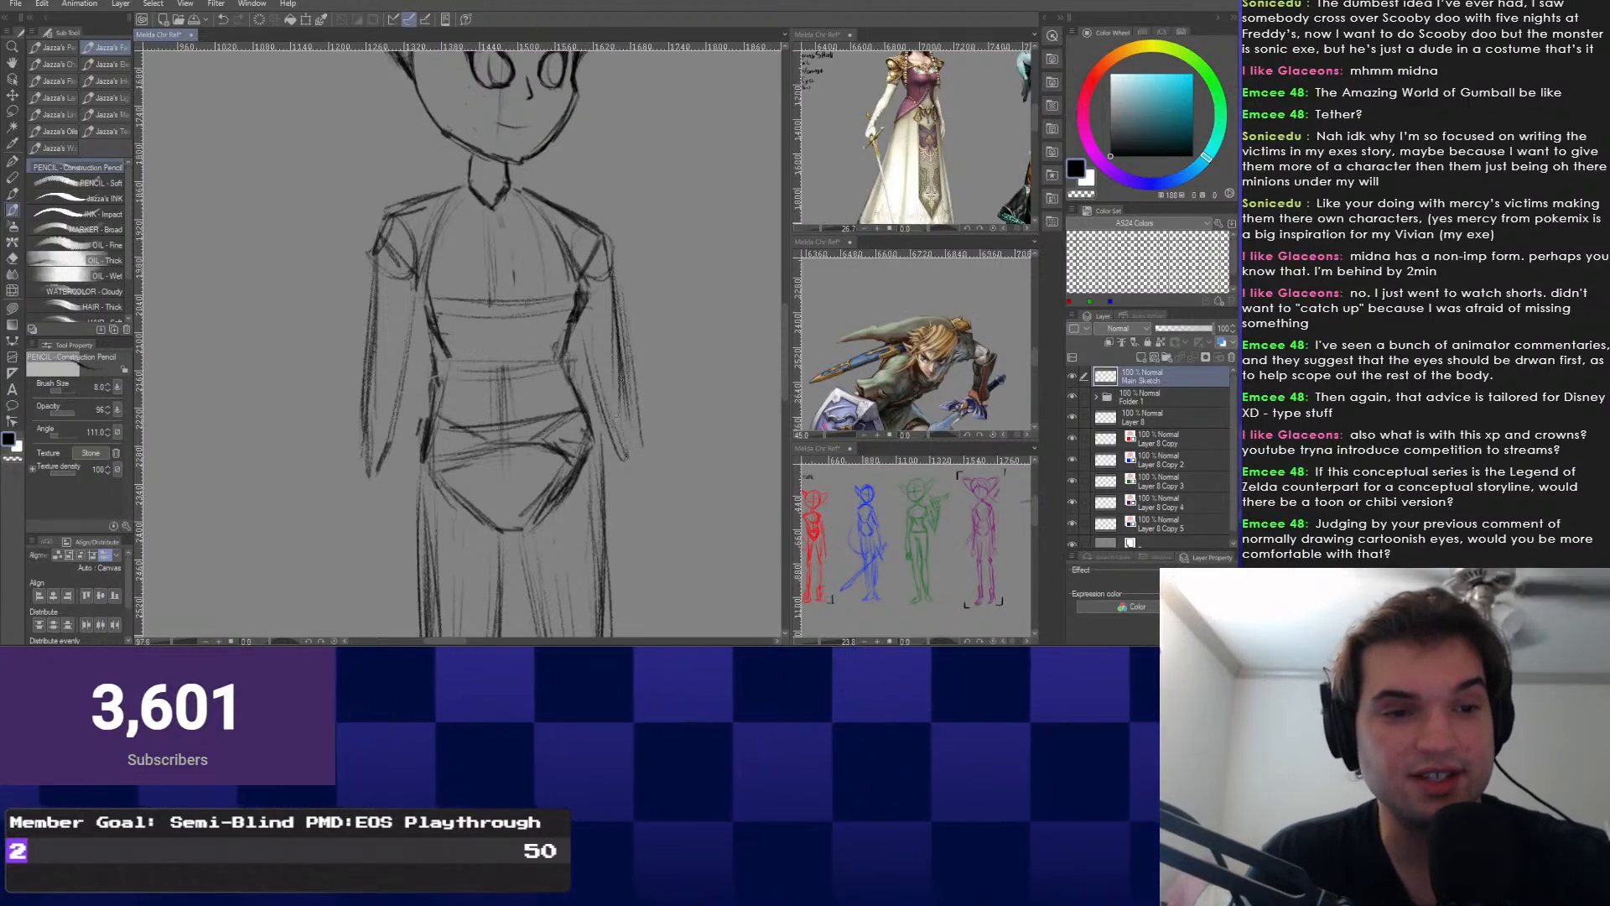
pyautogui.moveTo(408, 361); pyautogui.dragTo(419, 362)
pyautogui.moveTo(382, 225); pyautogui.dragTo(375, 415)
pyautogui.moveTo(430, 293)
pyautogui.mouseDown()
pyautogui.moveTo(411, 562)
pyautogui.moveTo(470, 235)
pyautogui.moveTo(498, 411)
pyautogui.mouseUp()
# Lasso the right arm and rotate it outward around the shoulder.
pyautogui.press('m')
pyautogui.moveTo(509, 330)
pyautogui.mouseDown()
pyautogui.moveTo(537, 516)
pyautogui.moveTo(490, 373)
pyautogui.mouseUp()
pyautogui.hotkey('ctrl', 't')
pyautogui.moveTo(587, 469); pyautogui.dragTo(607, 455)
pyautogui.press('Return')
pyautogui.hotkey('ctrl', 'd')
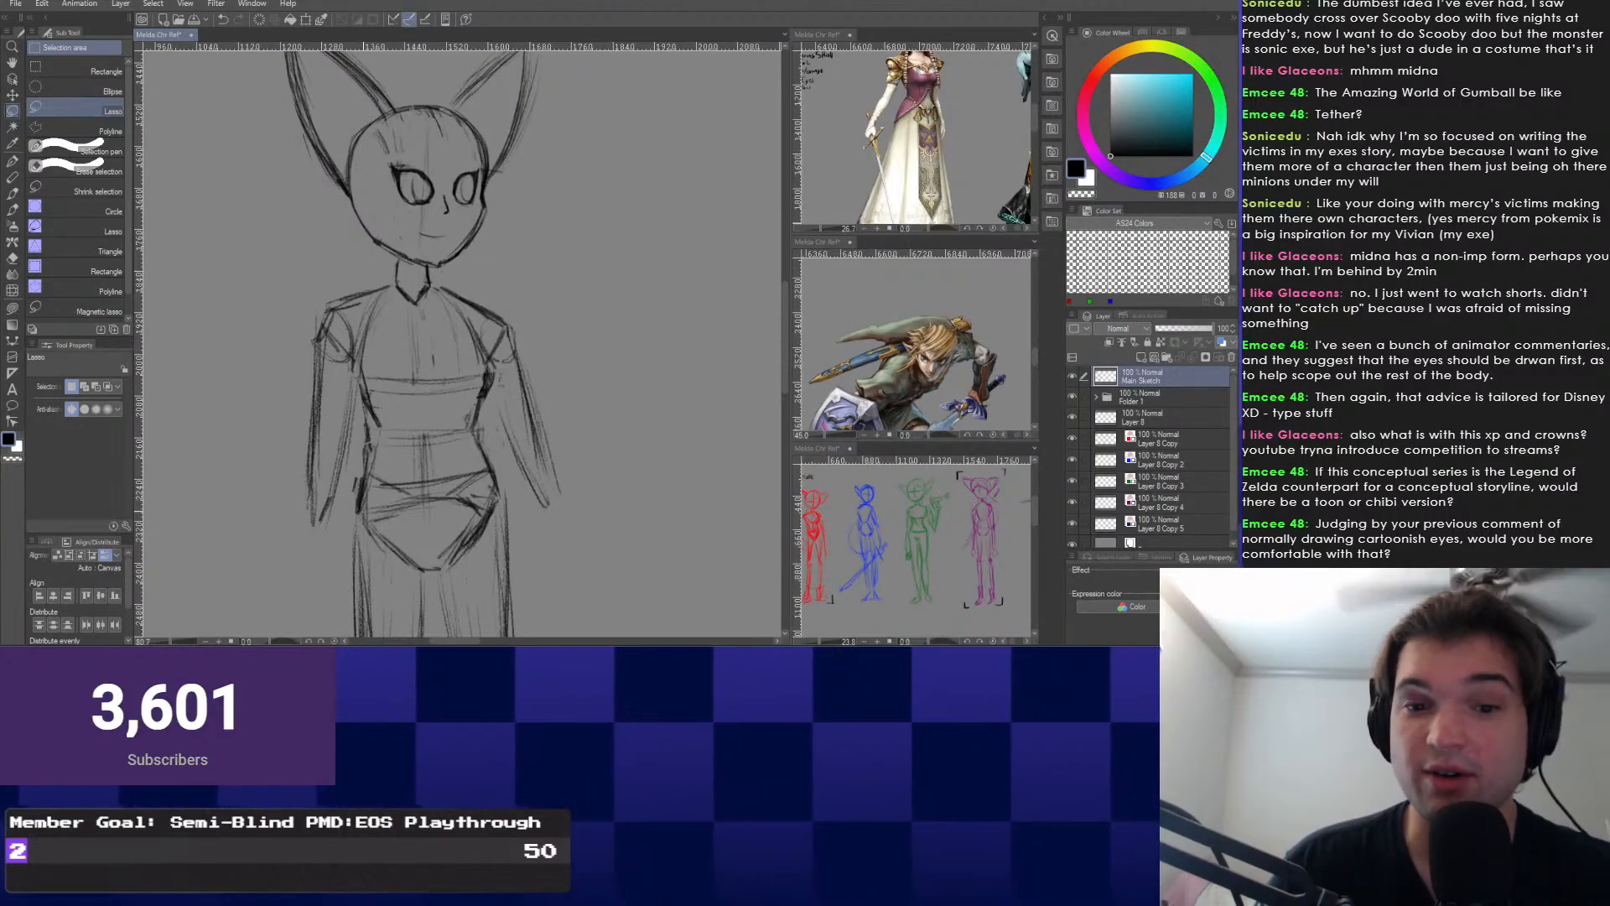
# Back on the pencil, undo the stray strokes drawn beside the right arm.
pyautogui.press('p')
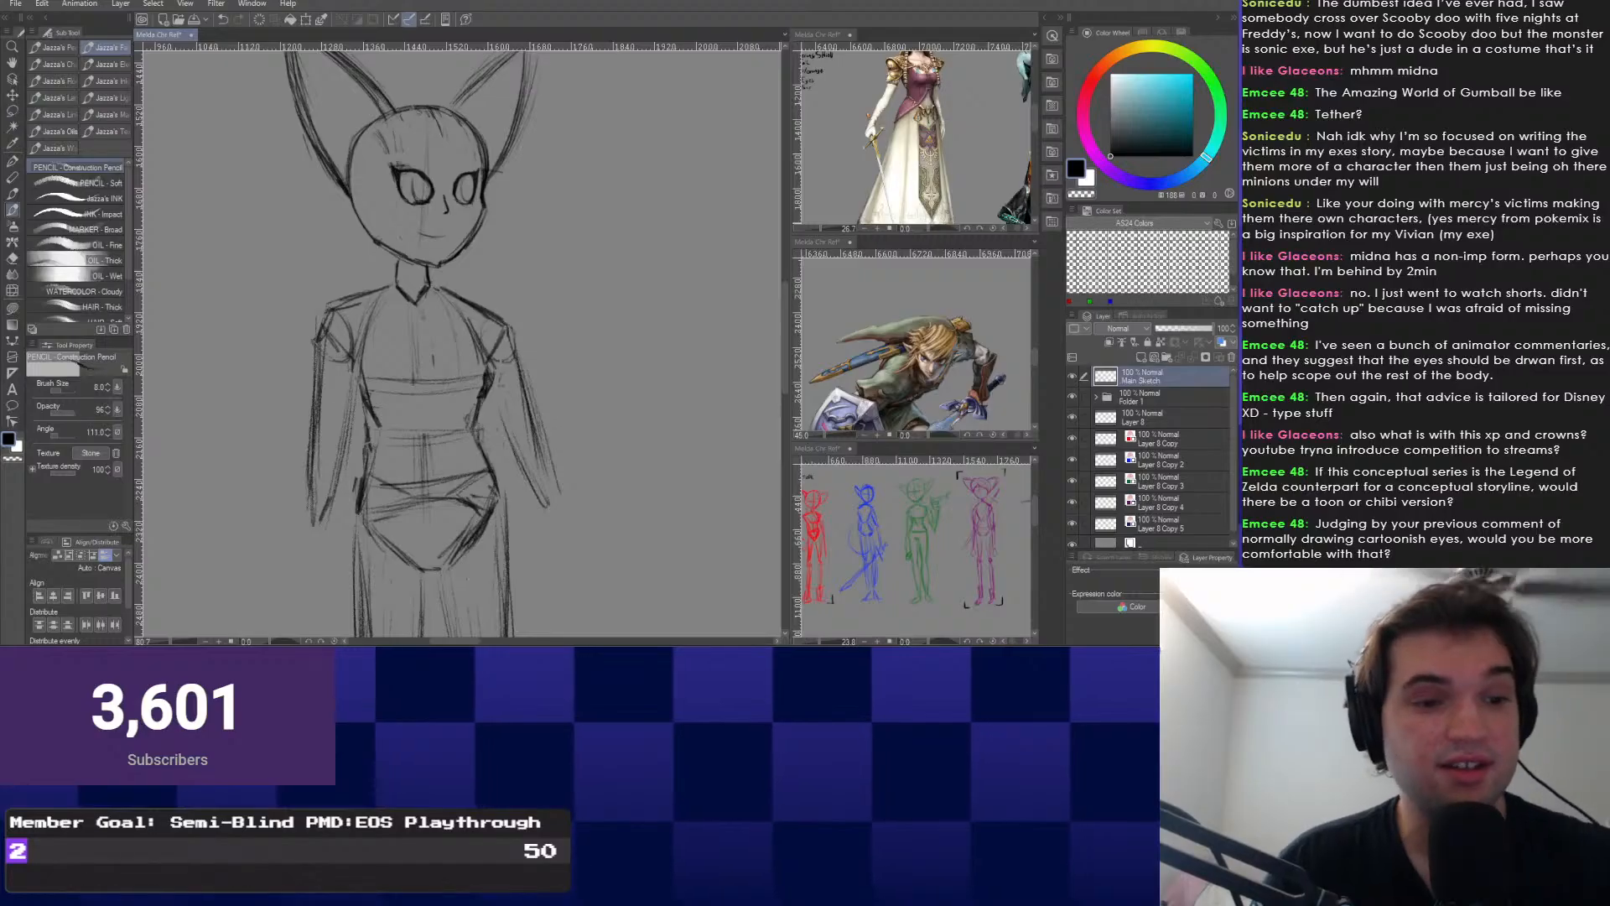
pyautogui.hotkey('ctrl', 'z')
pyautogui.moveTo(508, 371); pyautogui.dragTo(518, 408)
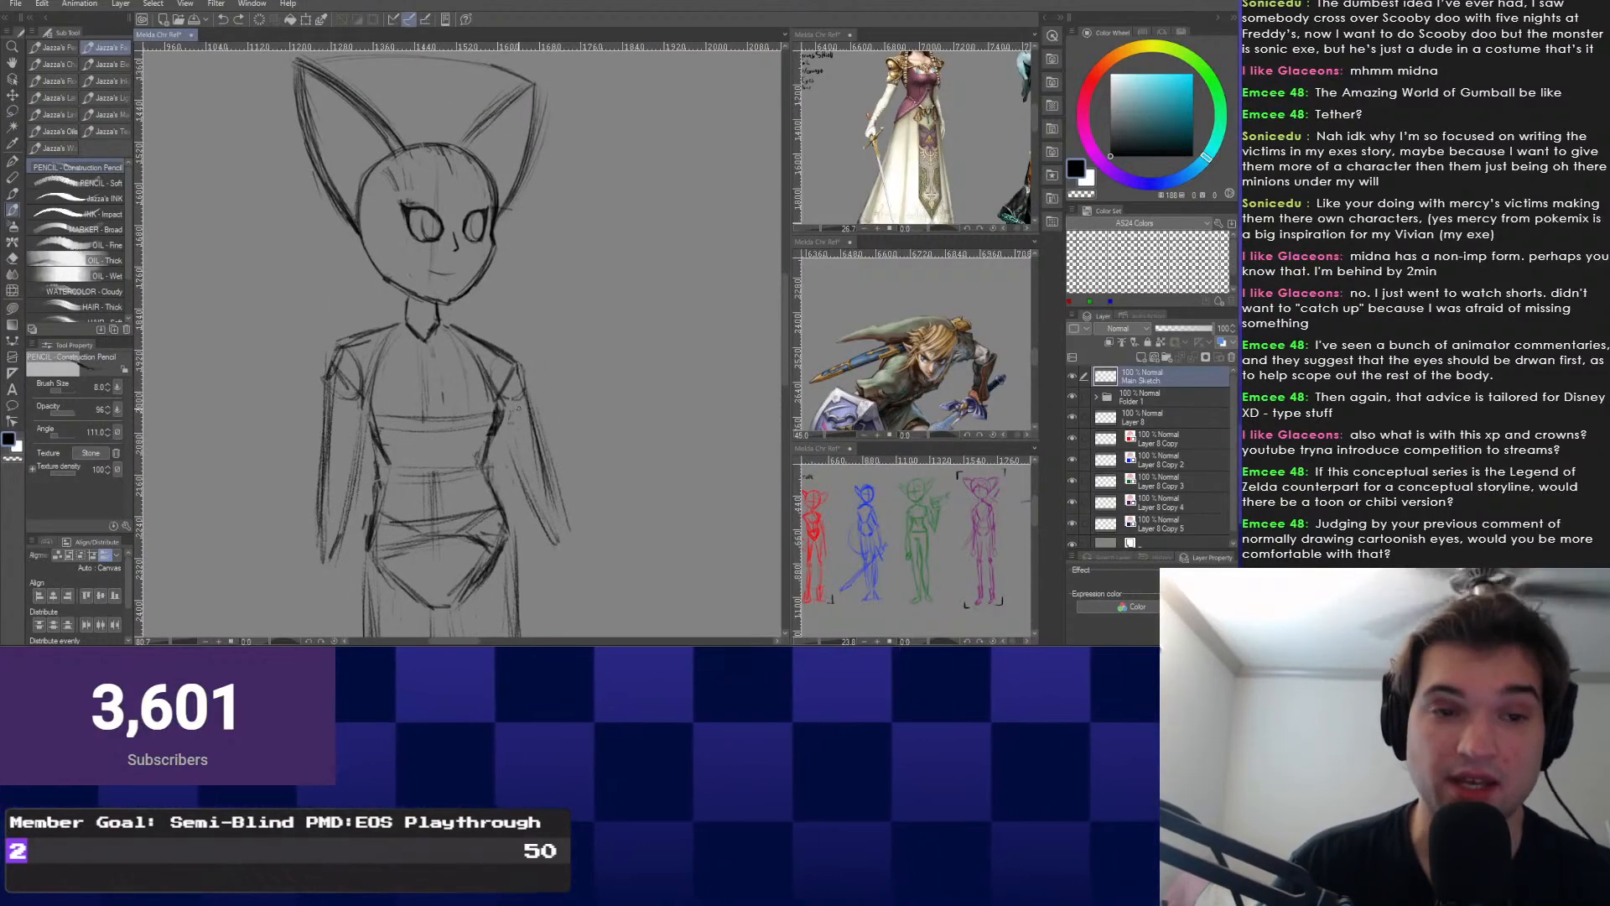
pyautogui.moveTo(518, 409); pyautogui.dragTo(520, 420)
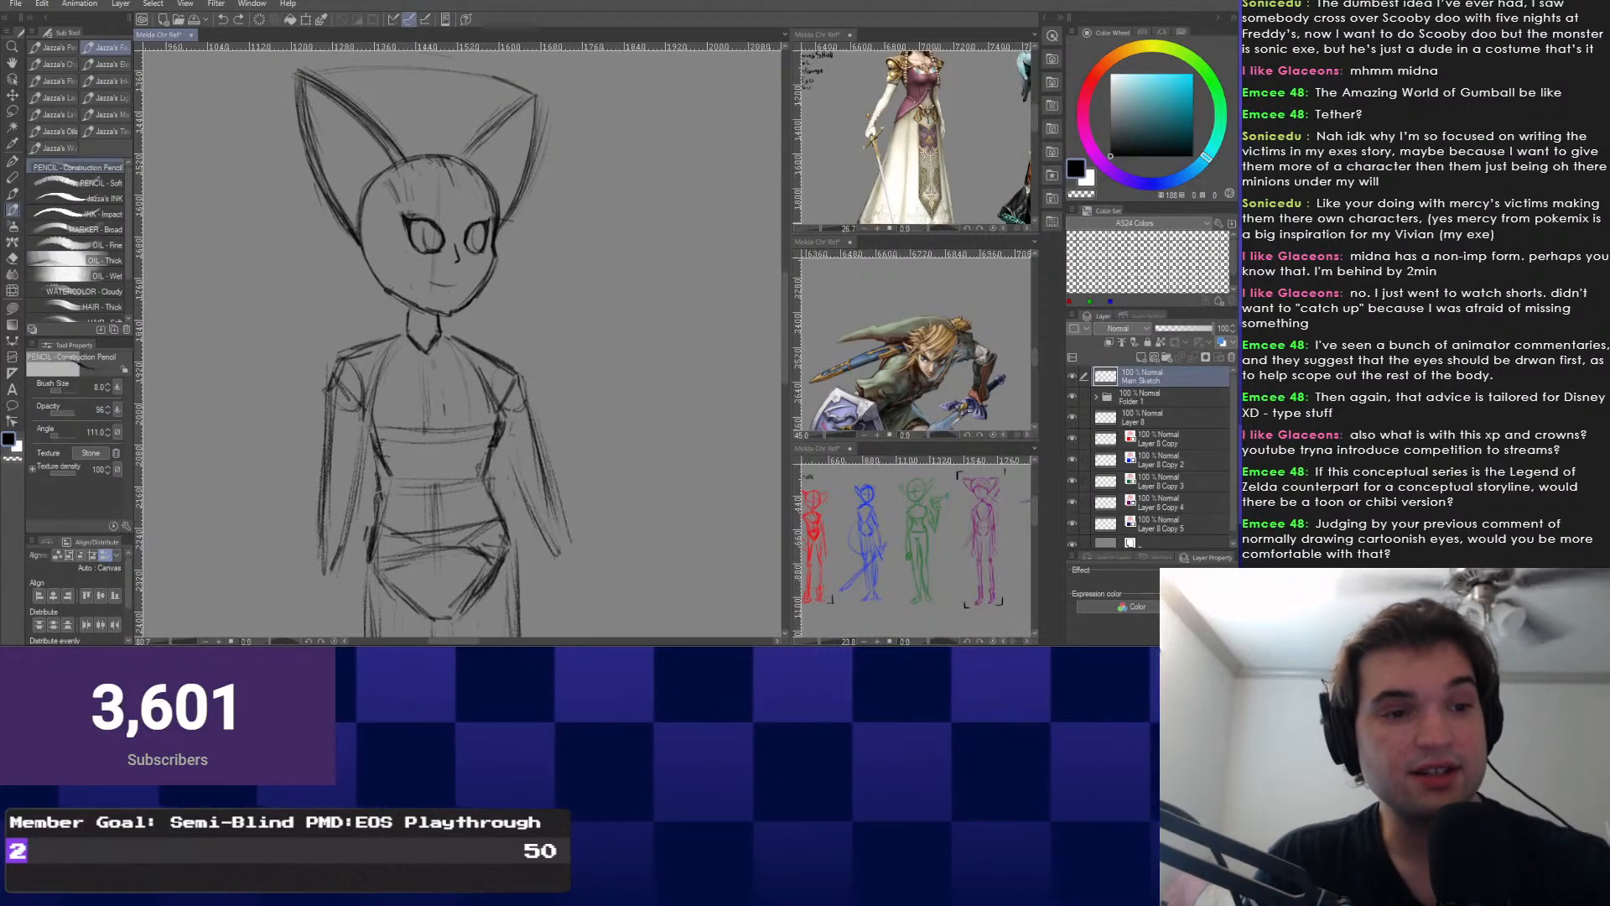
pyautogui.moveTo(563, 526)
pyautogui.mouseDown()
pyautogui.moveTo(592, 371)
pyautogui.moveTo(573, 540)
pyautogui.mouseUp()
pyautogui.hotkey('ctrl', 'z')
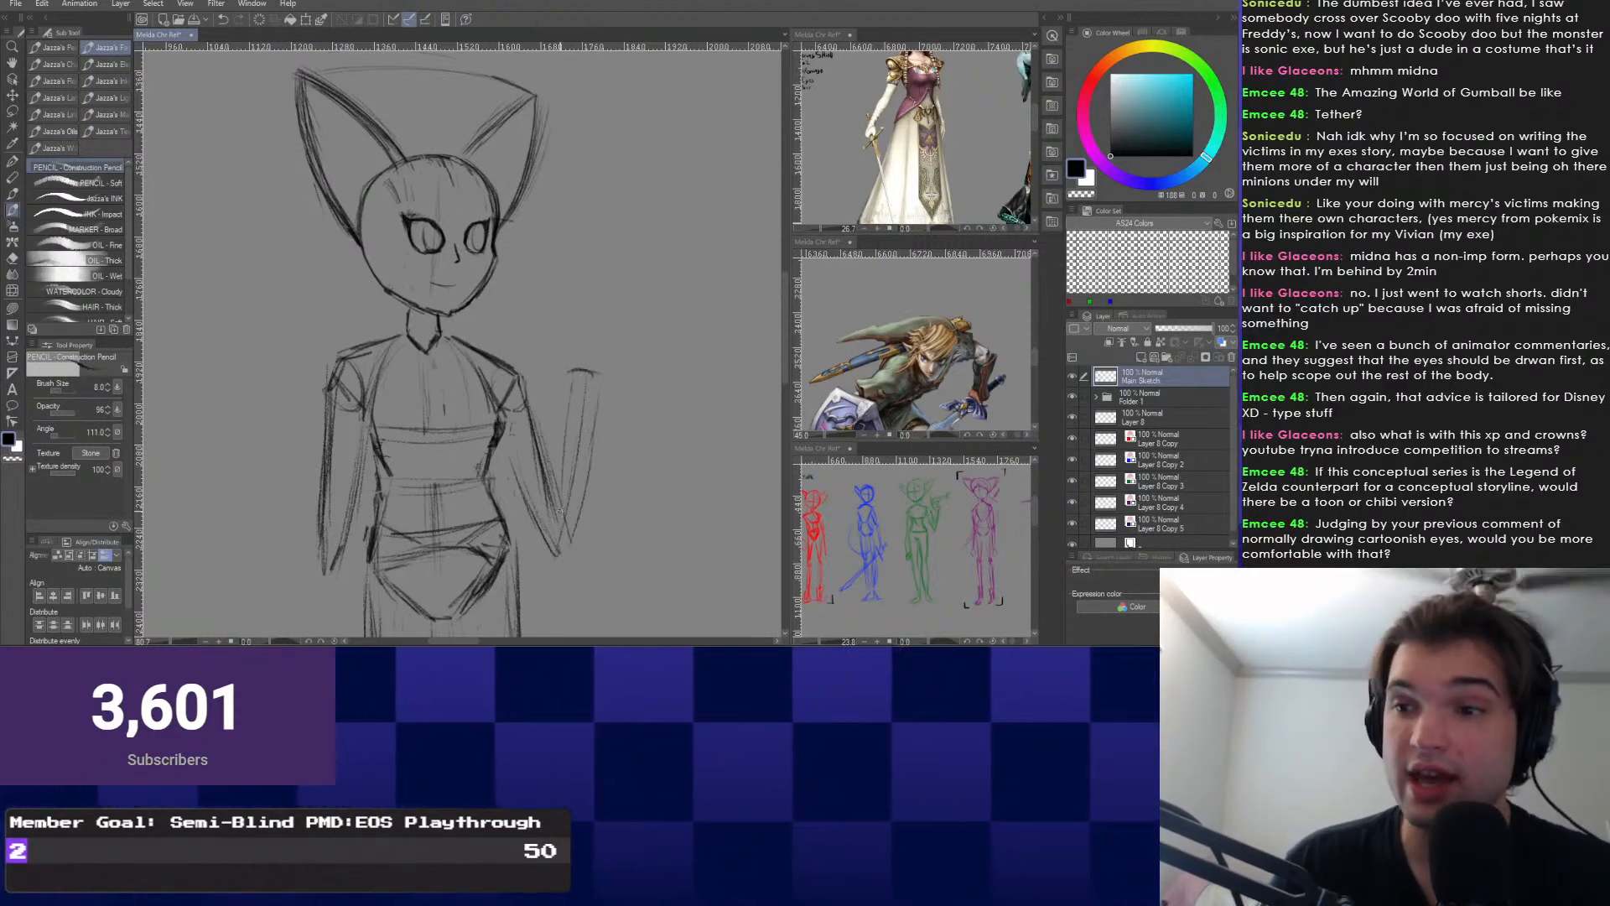
pyautogui.scroll(5, 560, 510)
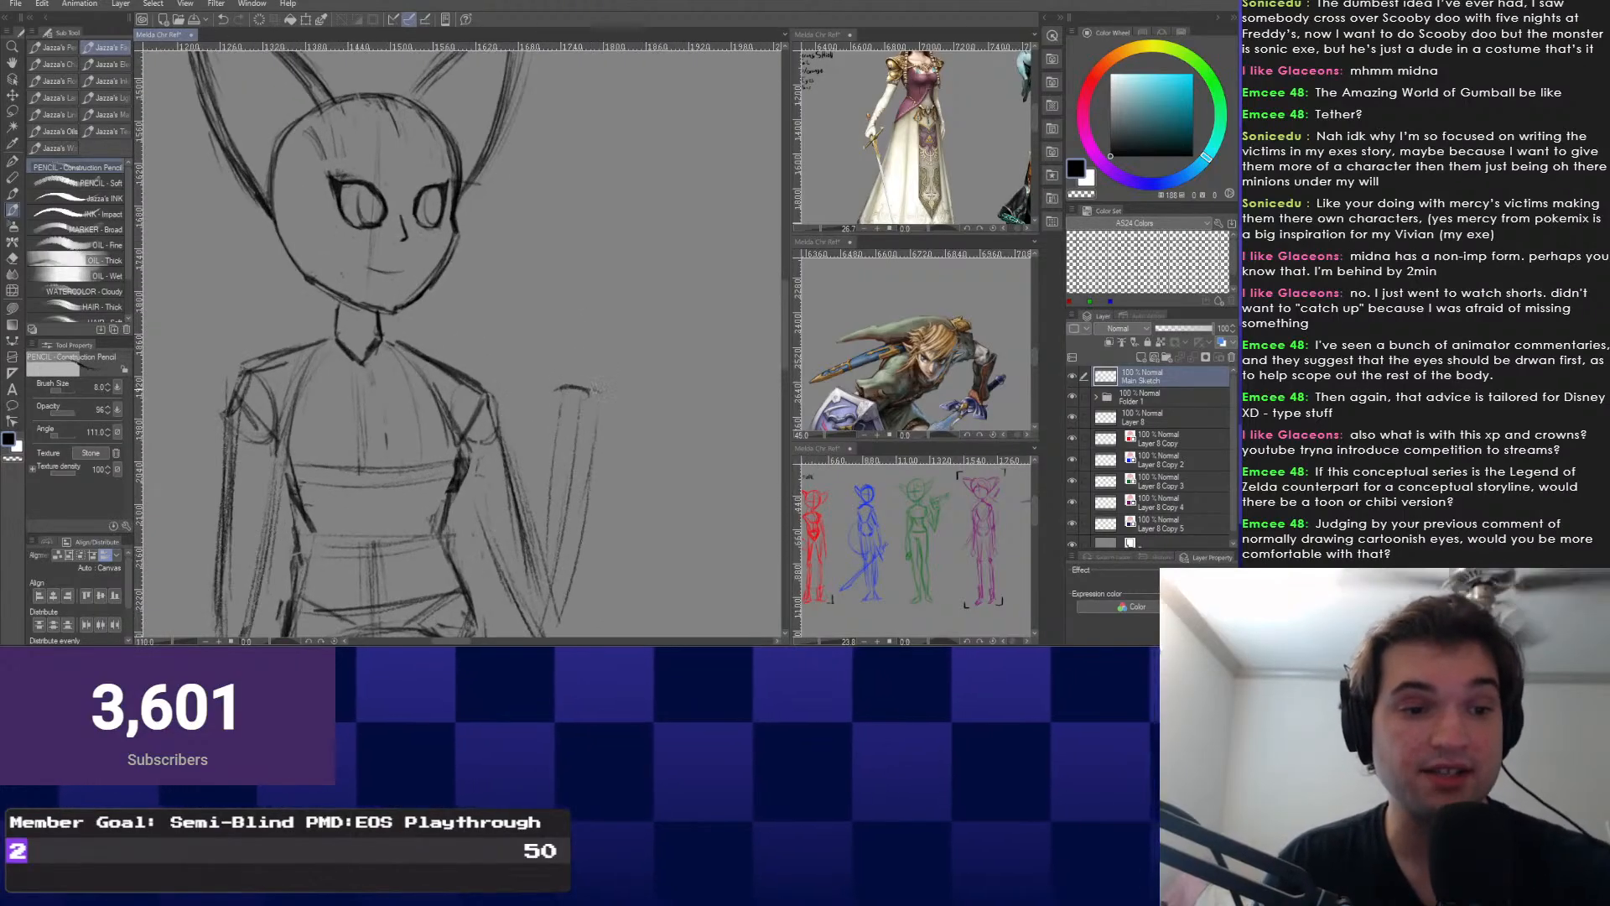
pyautogui.scroll(-2, 560, 510)
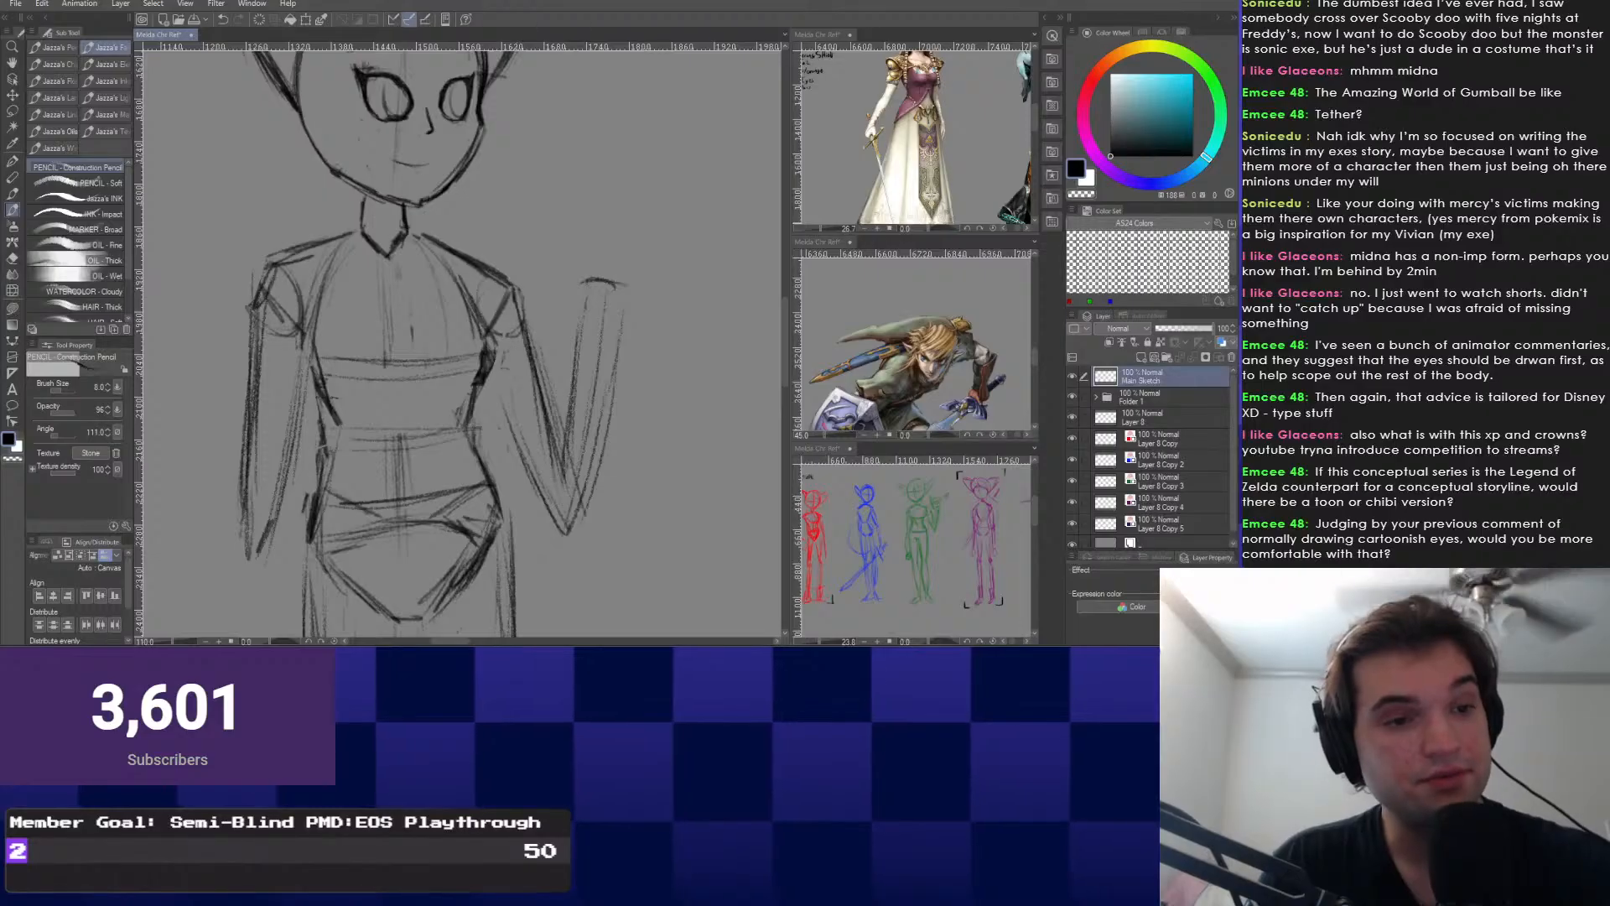
pyautogui.scroll(3, 584, 336)
# Draw a short line below the raised hand, redoing it once.
pyautogui.moveTo(584, 336); pyautogui.dragTo(710, 82)
pyautogui.scroll(-1, 710, 82)
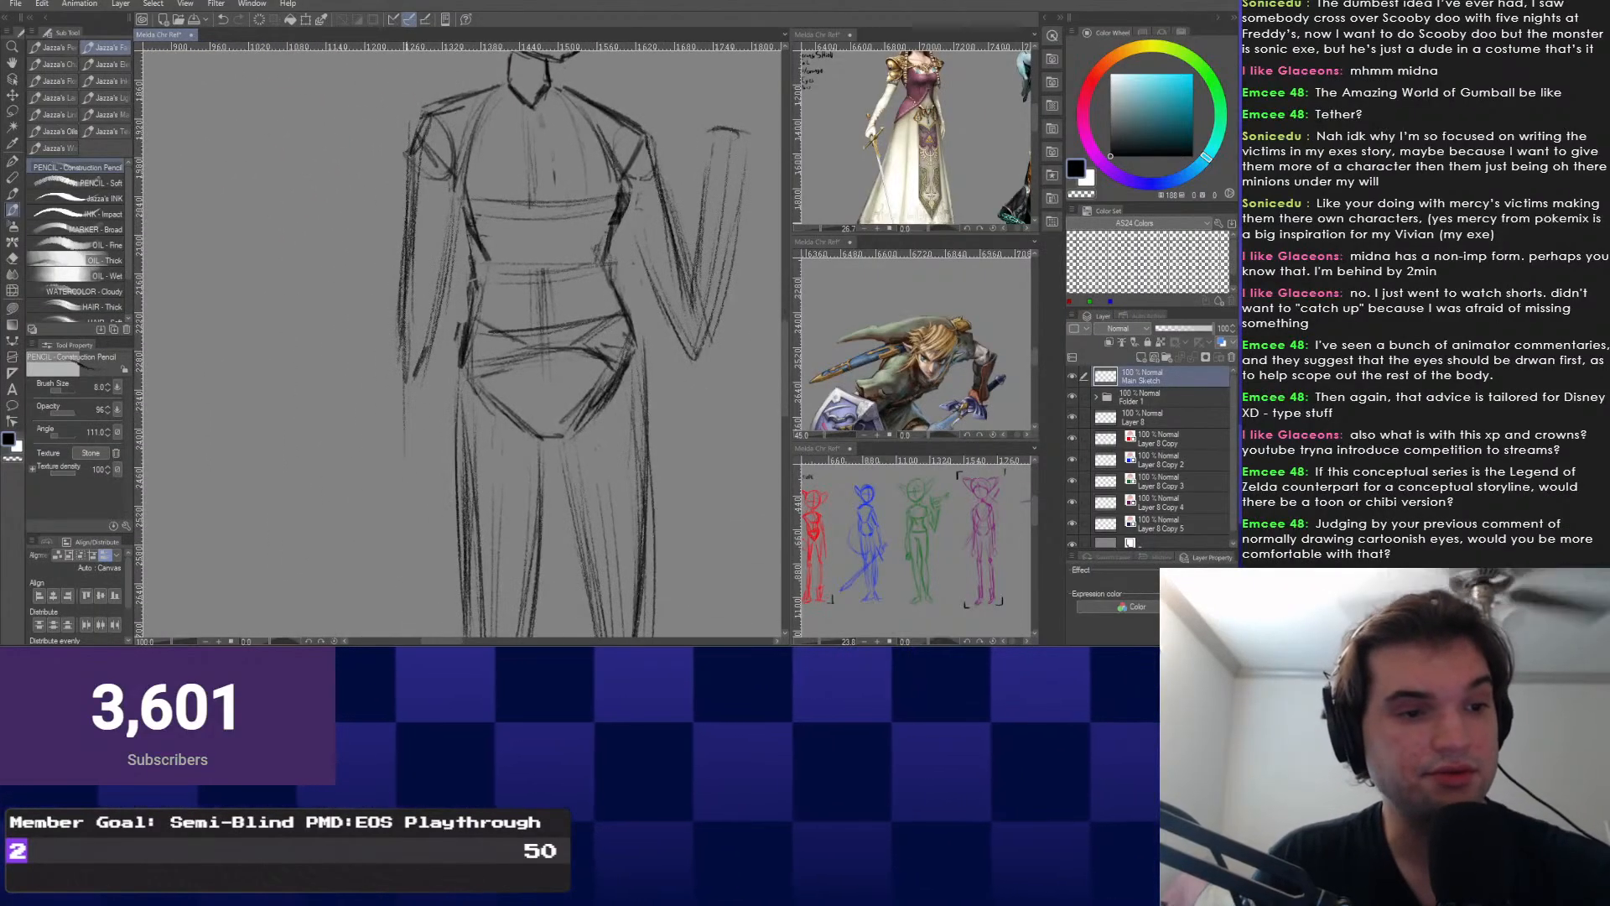
pyautogui.scroll(-3, 434, 251)
pyautogui.moveTo(421, 383)
pyautogui.mouseDown()
pyautogui.moveTo(434, 251)
pyautogui.moveTo(423, 348)
pyautogui.mouseUp()
pyautogui.hotkey('ctrl', 'z')
pyautogui.moveTo(420, 269); pyautogui.dragTo(424, 345)
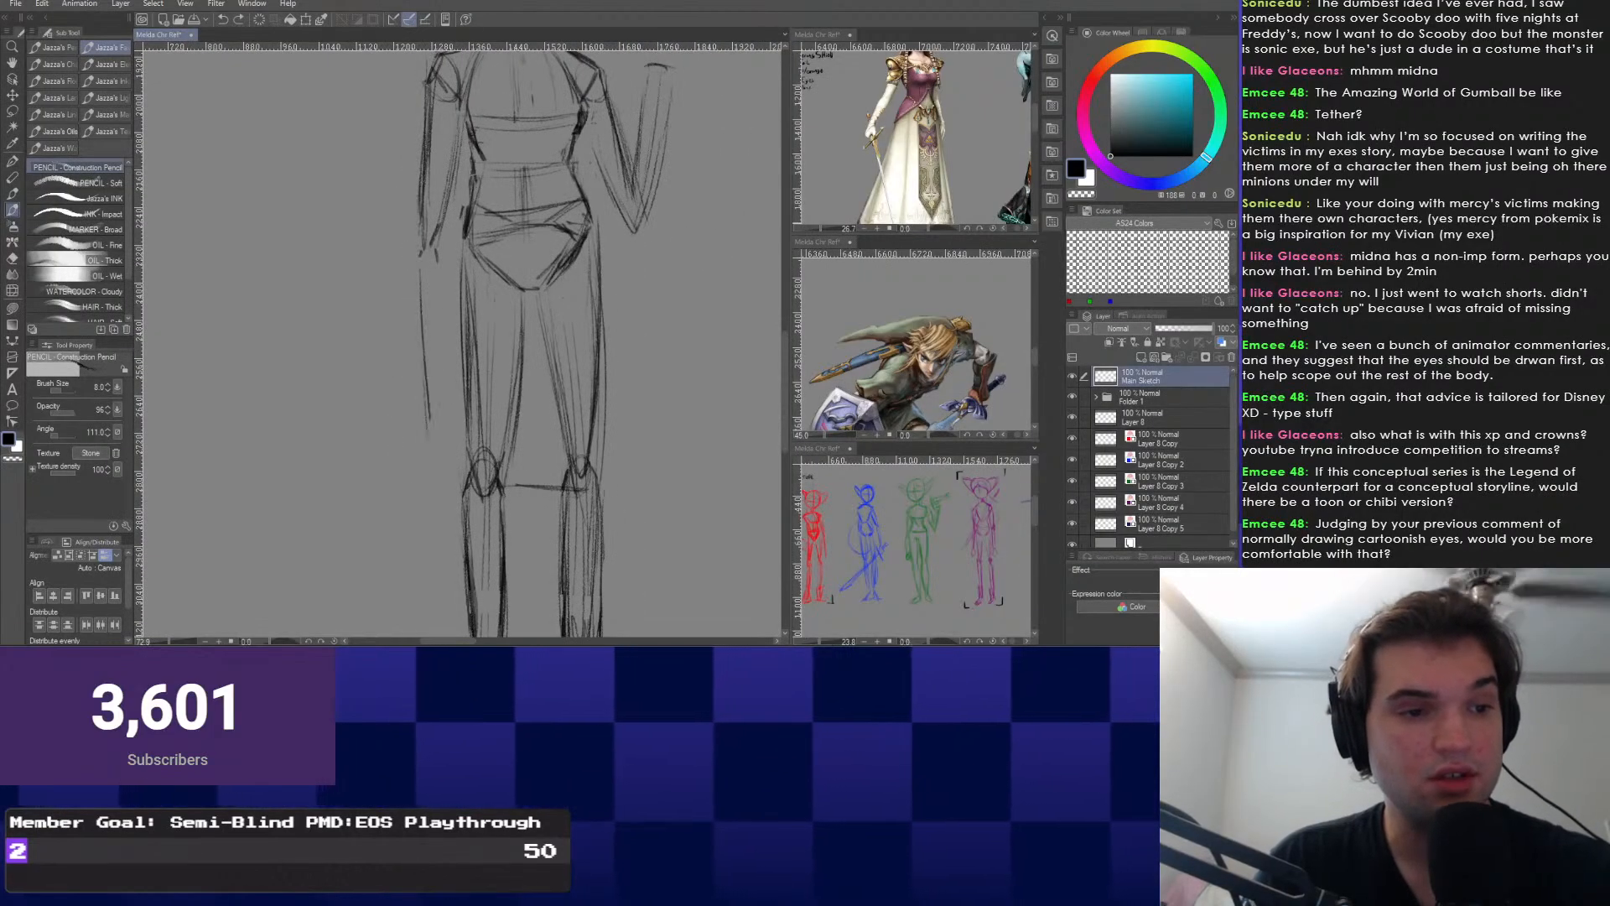
pyautogui.scroll(-3, 424, 268)
# Look over the whole figure, then draw a long diagonal sword line across the thighs.
pyautogui.moveTo(469, 252)
pyautogui.mouseDown()
pyautogui.moveTo(478, 356)
pyautogui.moveTo(446, 335)
pyautogui.moveTo(451, 239)
pyautogui.moveTo(448, 543)
pyautogui.mouseUp()
pyautogui.scroll(5, 440, 436)
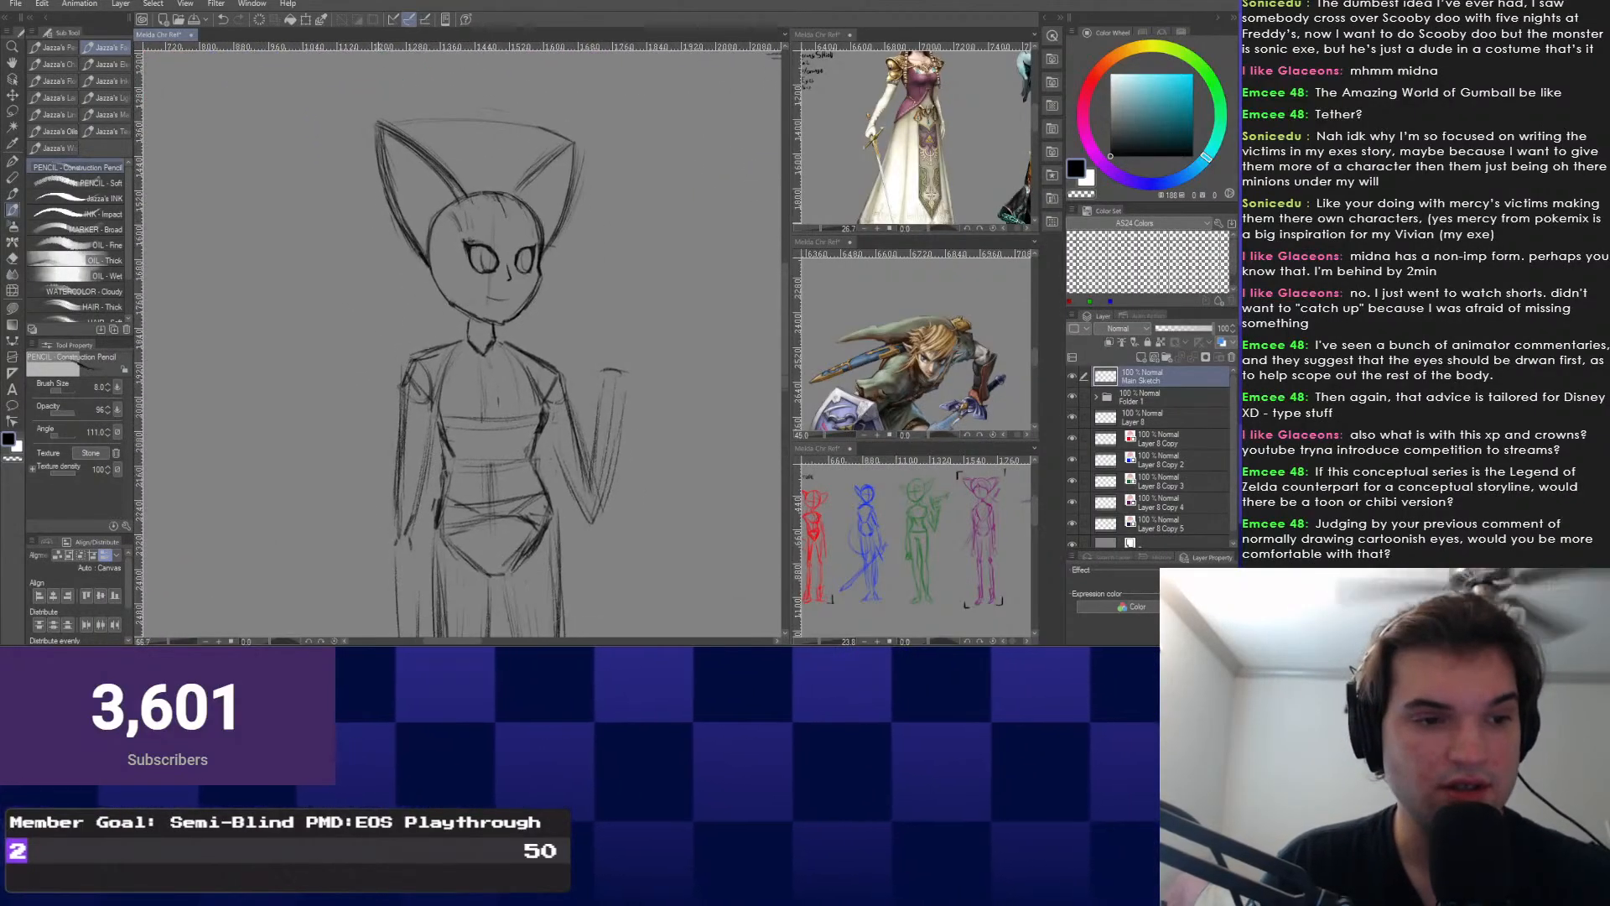
pyautogui.moveTo(469, 470); pyautogui.dragTo(421, 353)
pyautogui.scroll(-2, 413, 319)
pyautogui.scroll(1, 340, 520)
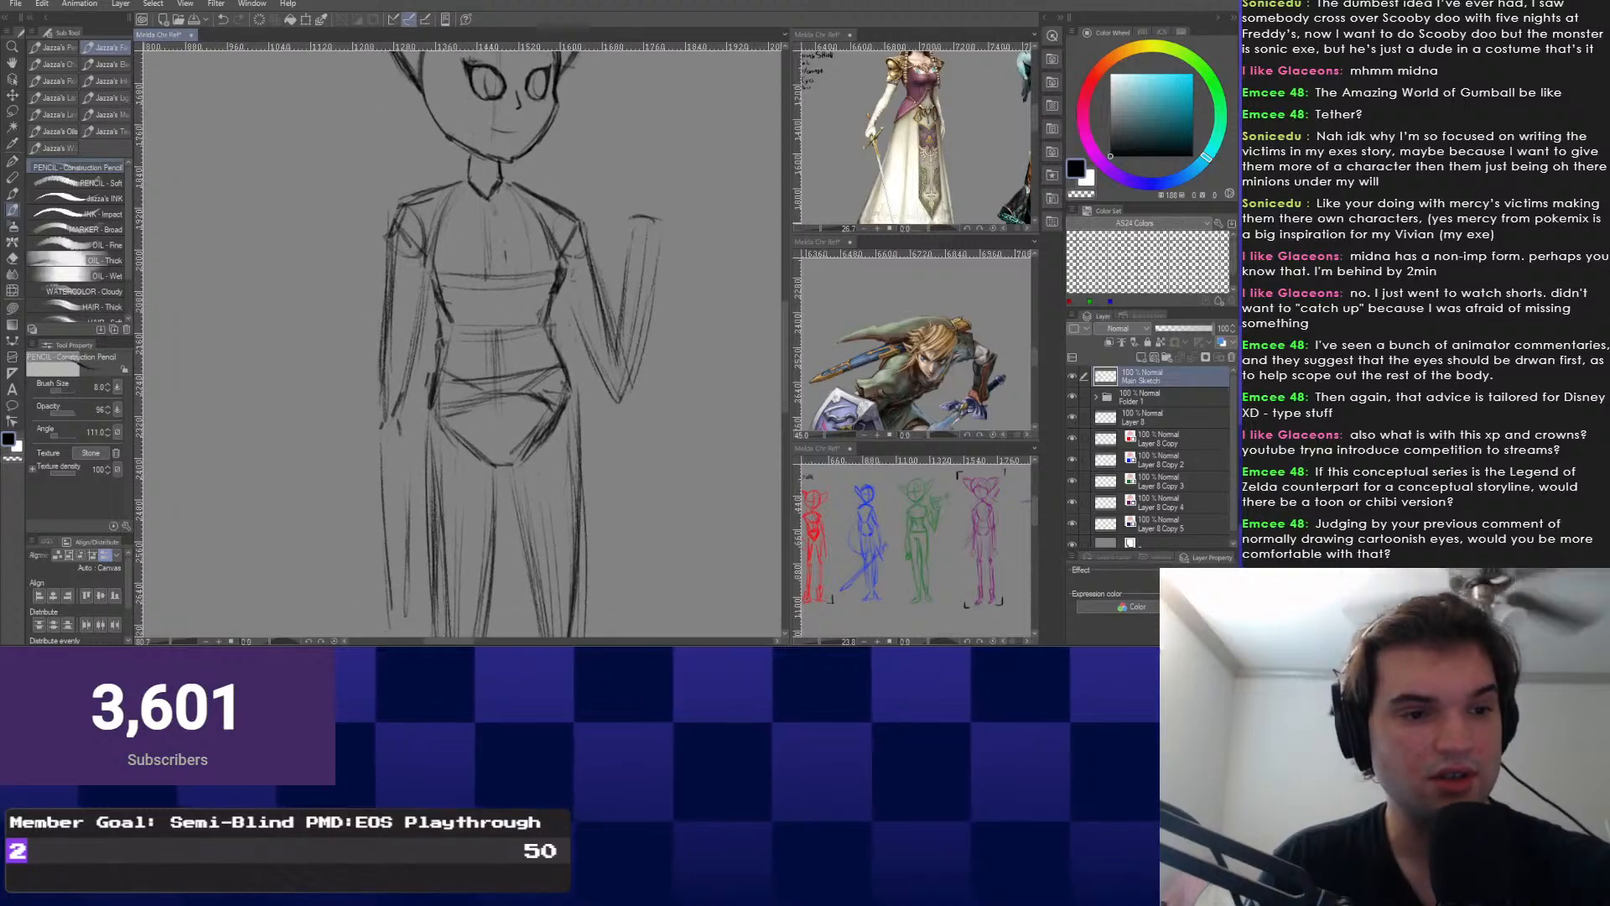
pyautogui.moveTo(336, 227); pyautogui.dragTo(380, 309)
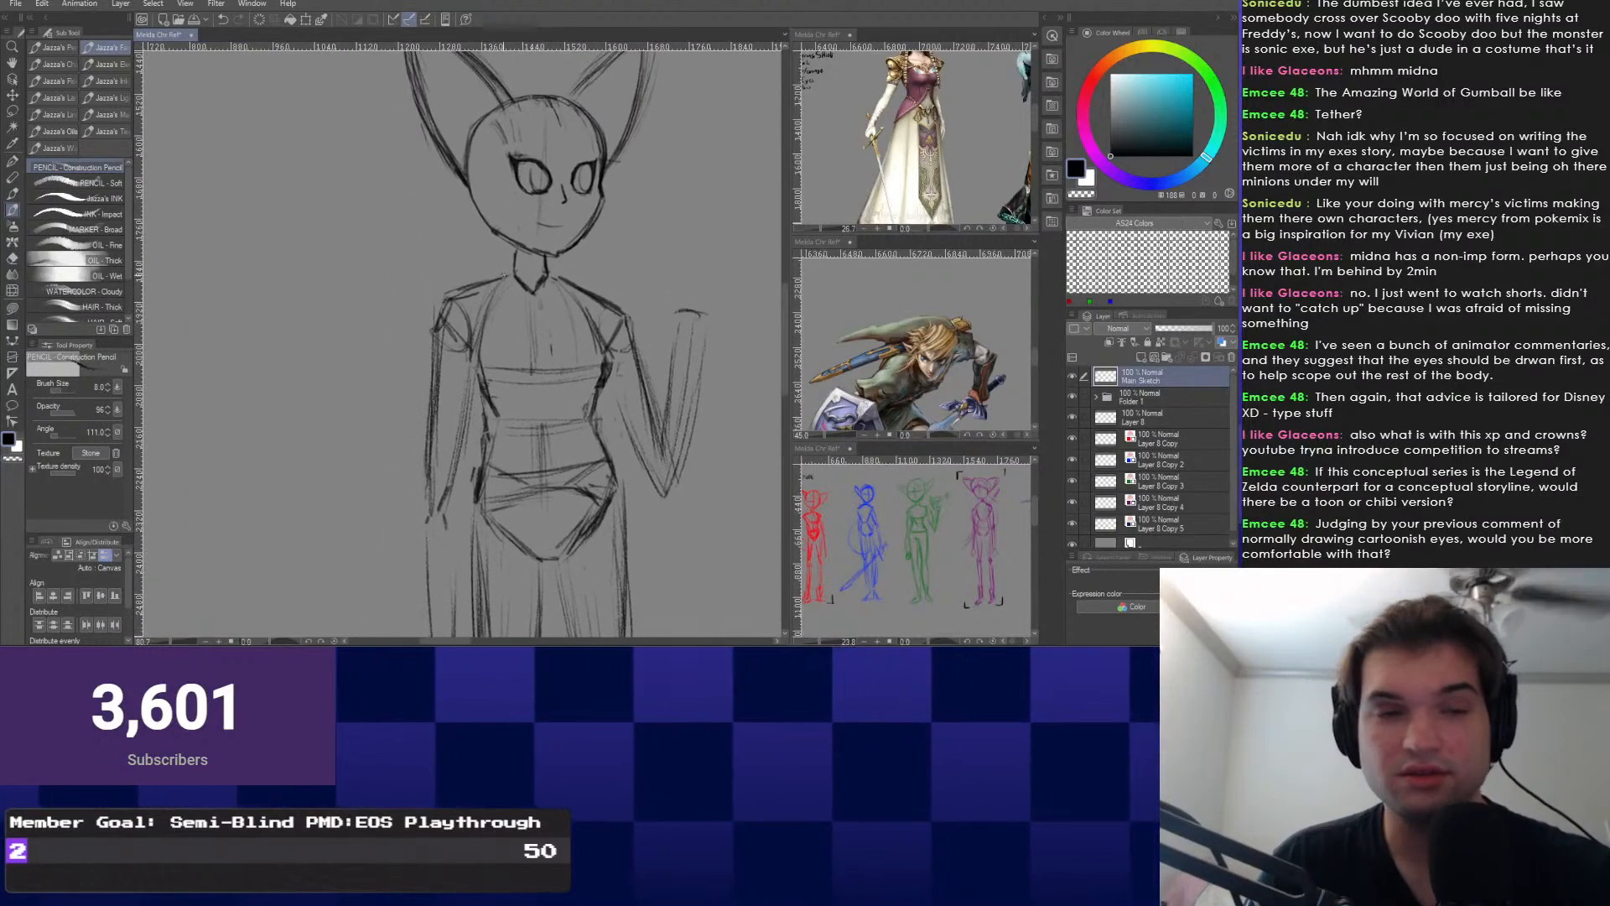
pyautogui.scroll(1, 369, 308)
pyautogui.moveTo(436, 386); pyautogui.dragTo(371, 225)
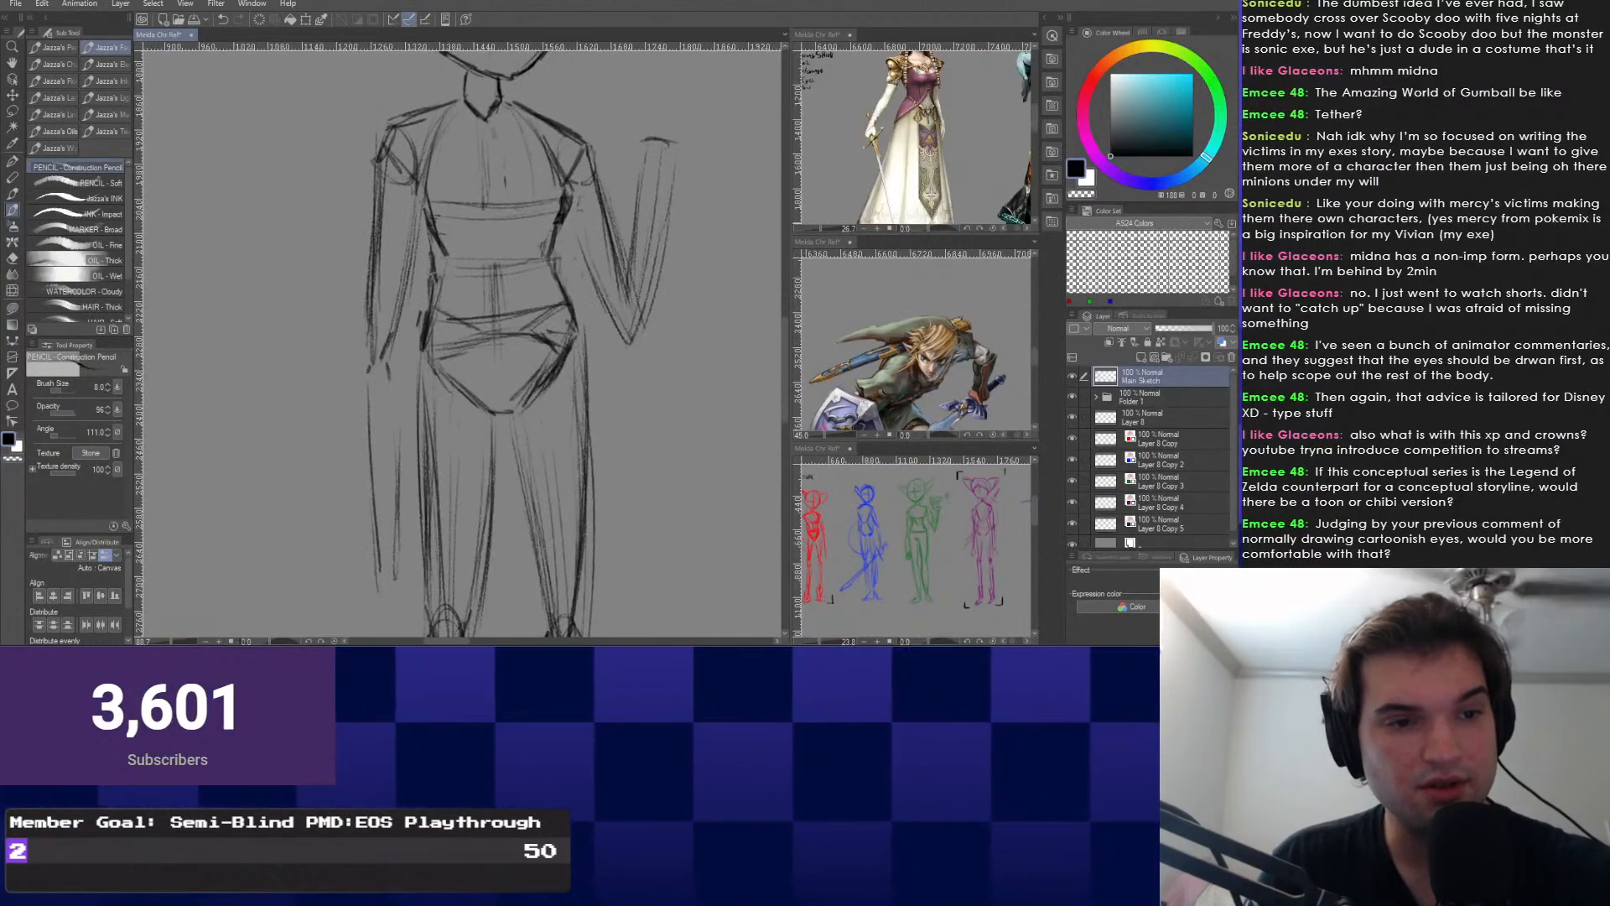
pyautogui.moveTo(469, 318); pyautogui.dragTo(466, 347)
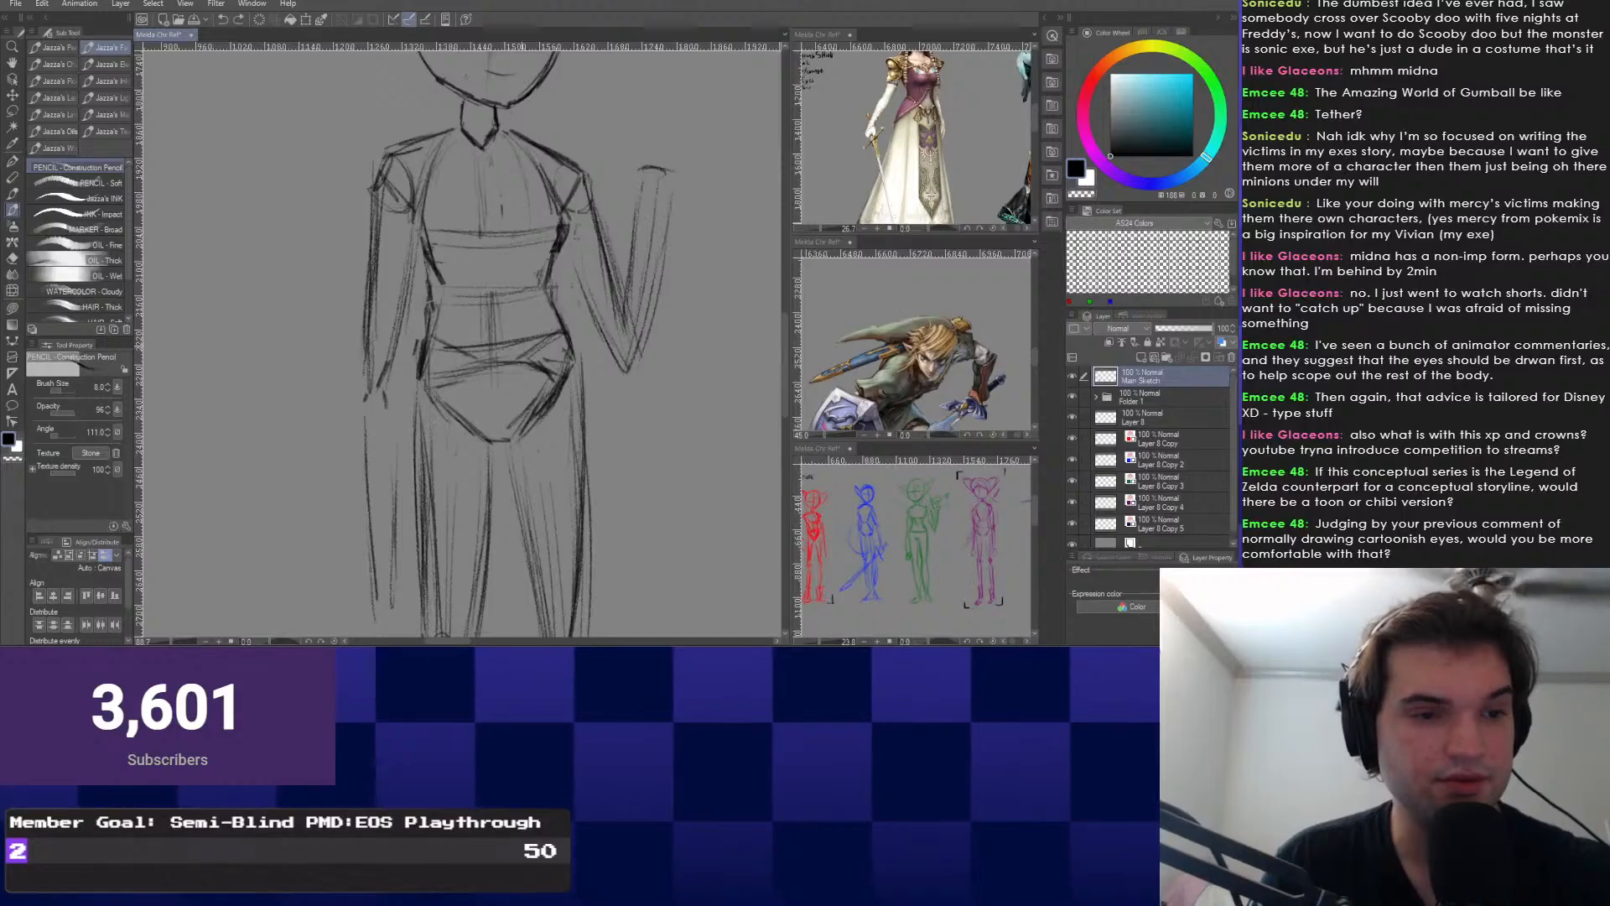
pyautogui.moveTo(583, 324); pyautogui.dragTo(360, 574)
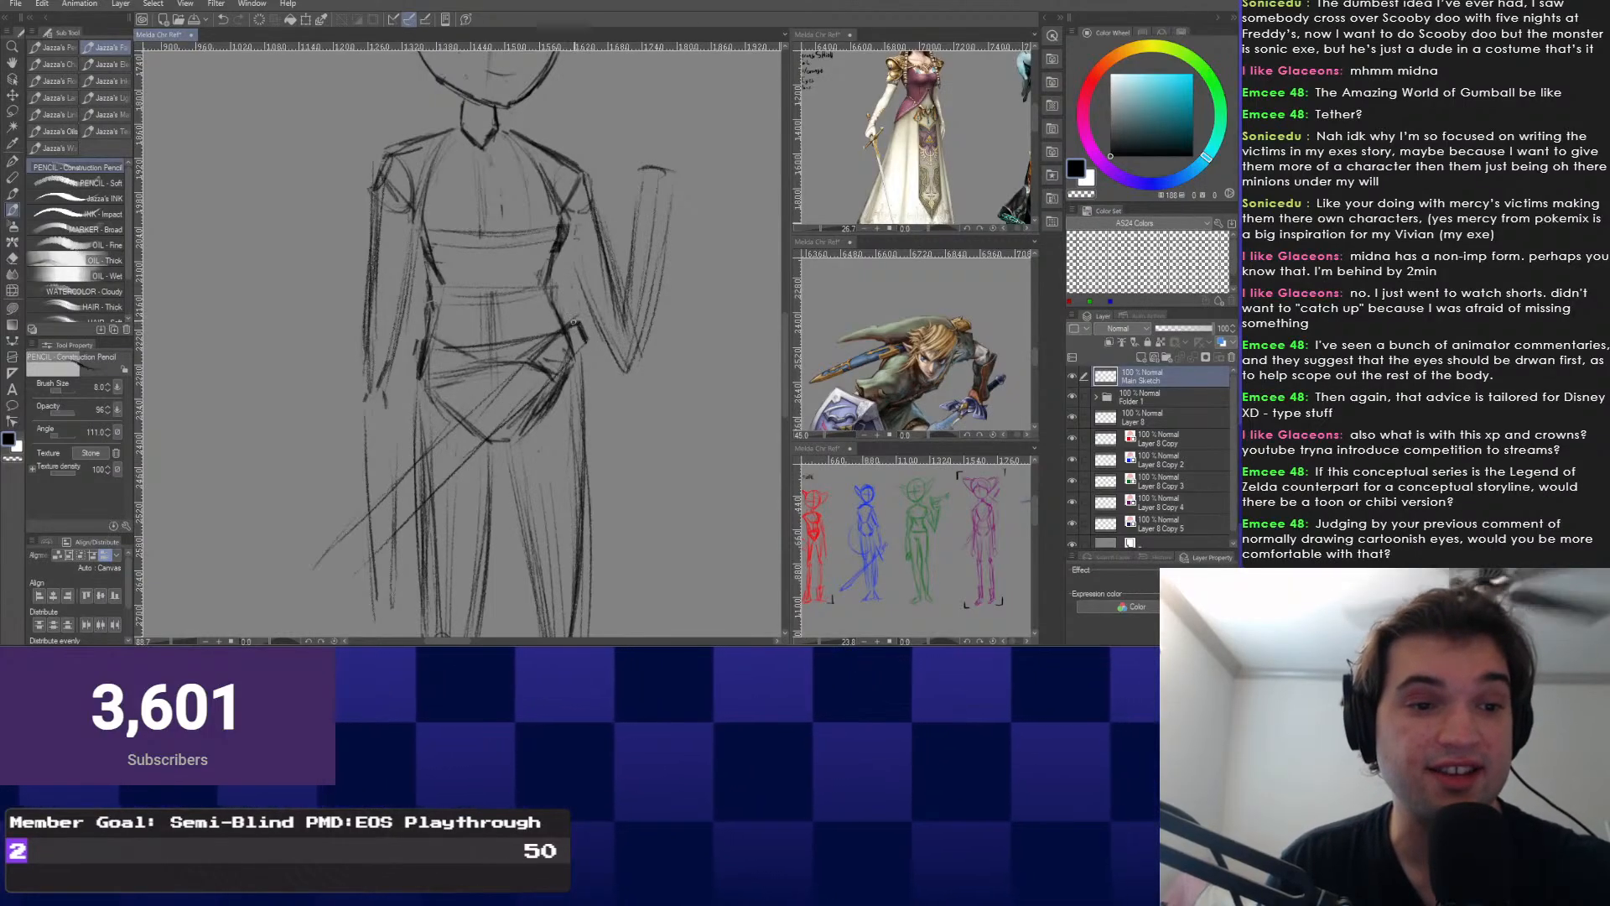
# Replace the short sword-tip strokes with a longer diagonal line and darken the right hip.
pyautogui.moveTo(578, 326); pyautogui.dragTo(671, 207)
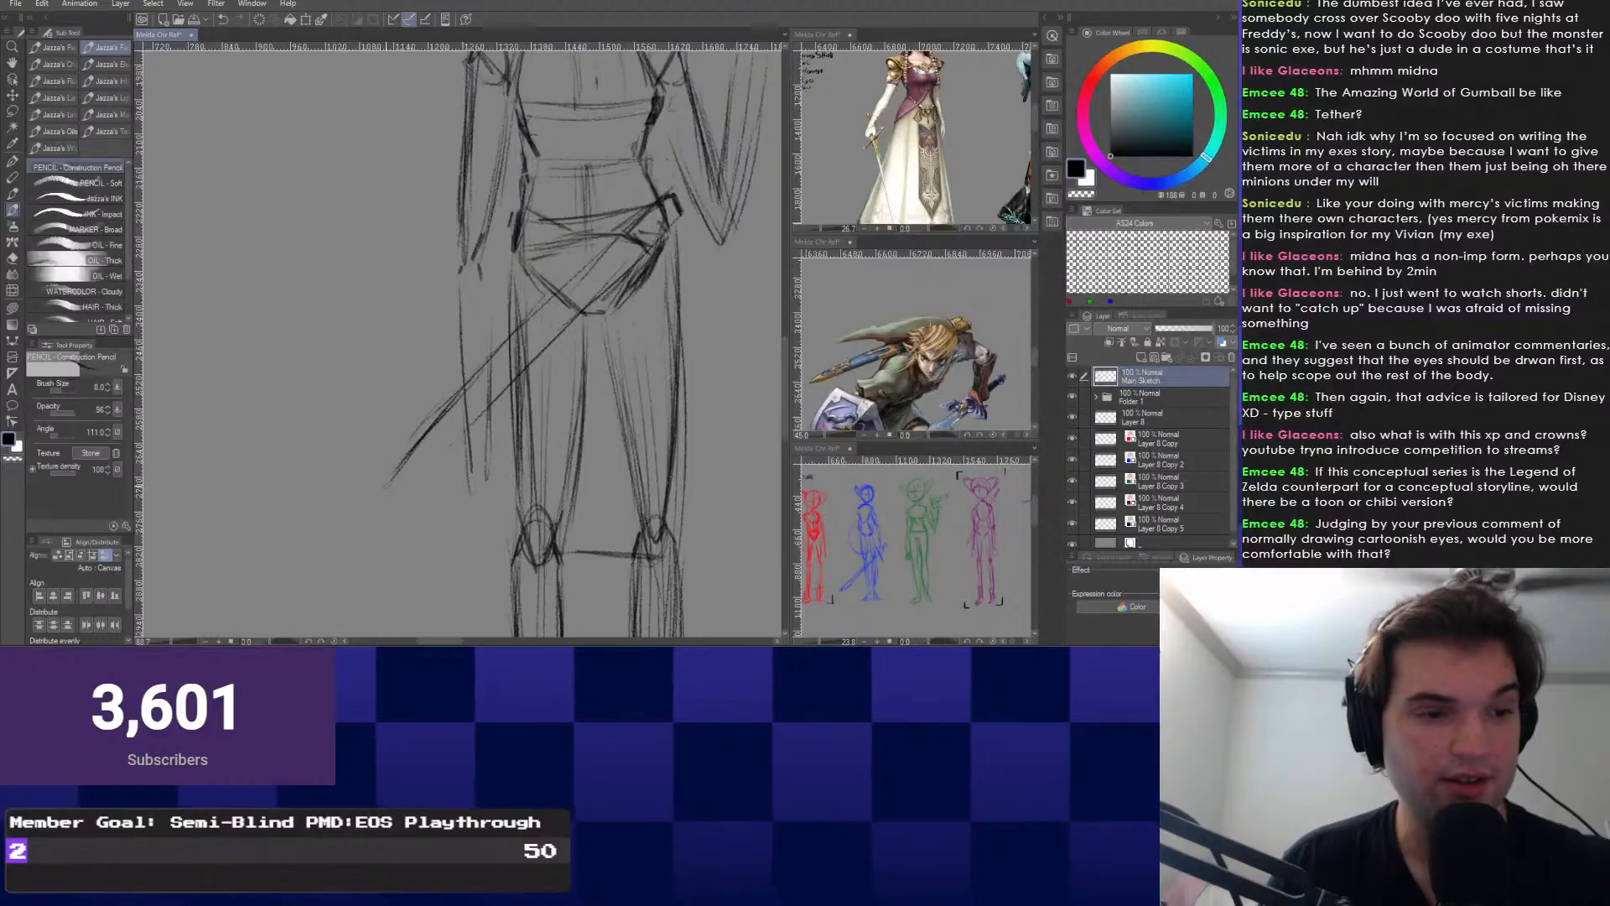
pyautogui.hotkey('ctrl', 'z')
pyautogui.moveTo(459, 394); pyautogui.dragTo(360, 508)
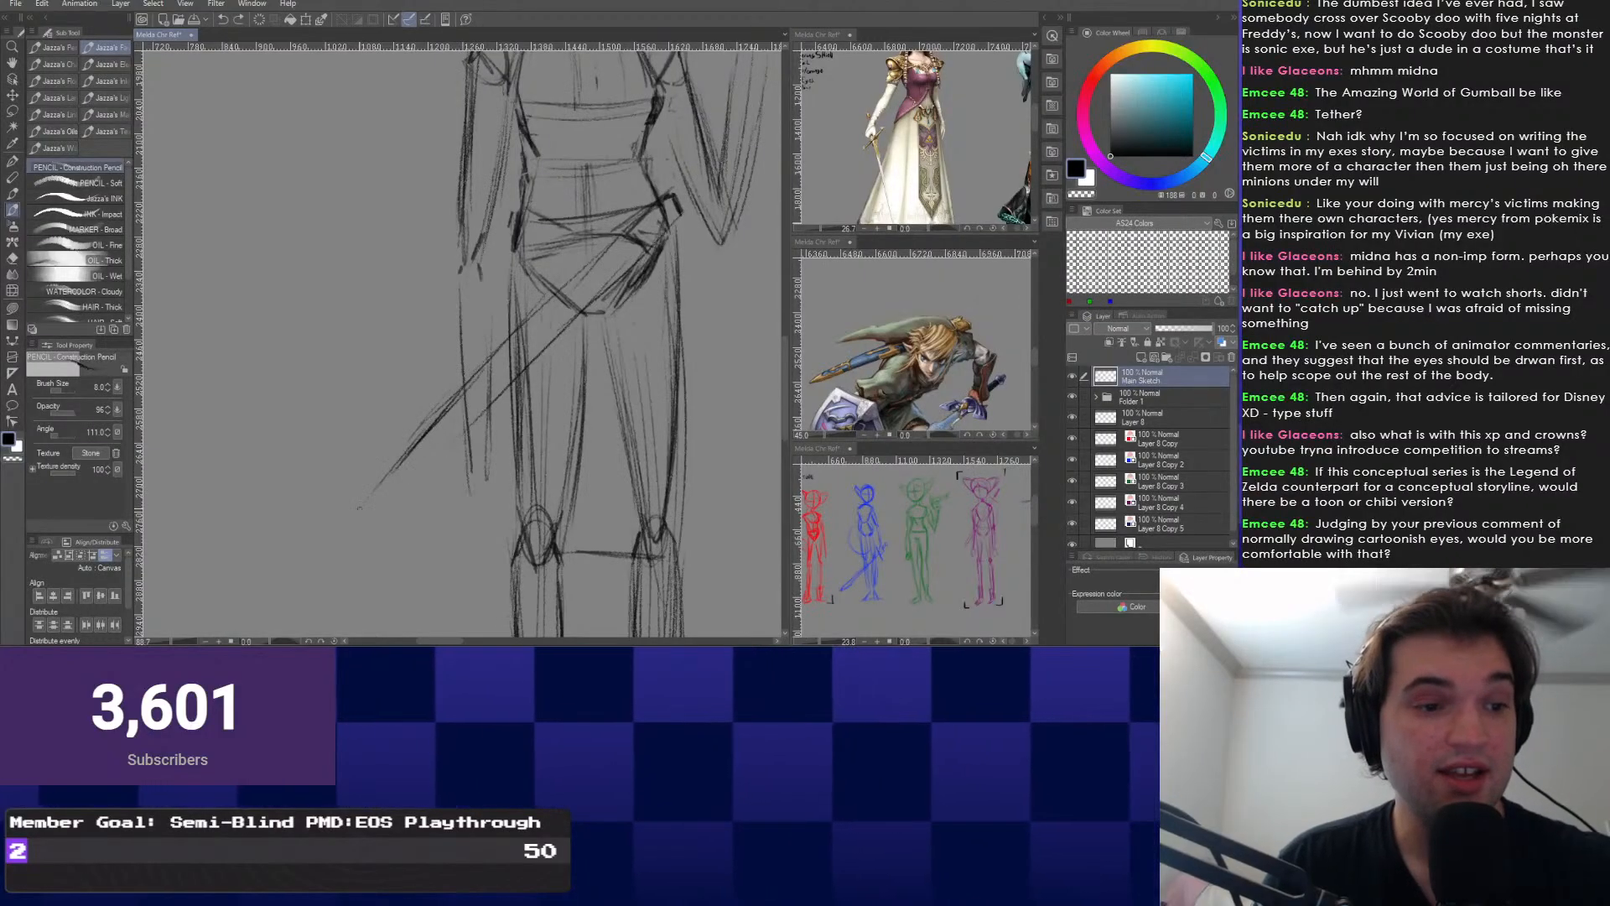
pyautogui.moveTo(578, 252); pyautogui.dragTo(579, 403)
pyautogui.scroll(-4, 554, 336)
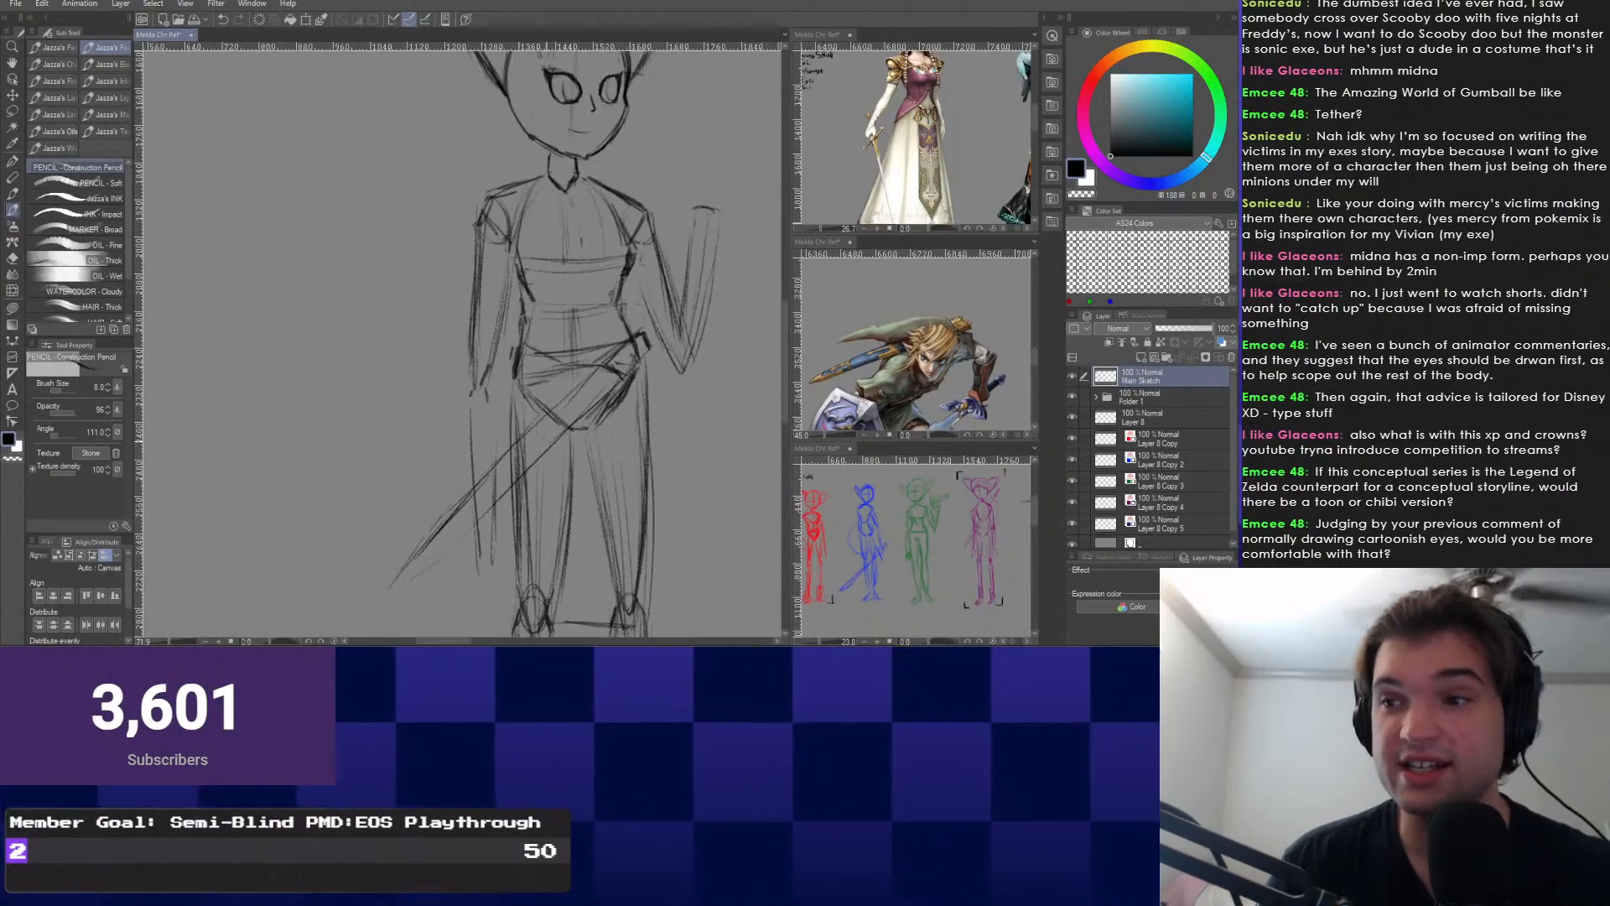
pyautogui.scroll(4, 554, 251)
pyautogui.scroll(-2, 554, 251)
pyautogui.scroll(3, 571, 368)
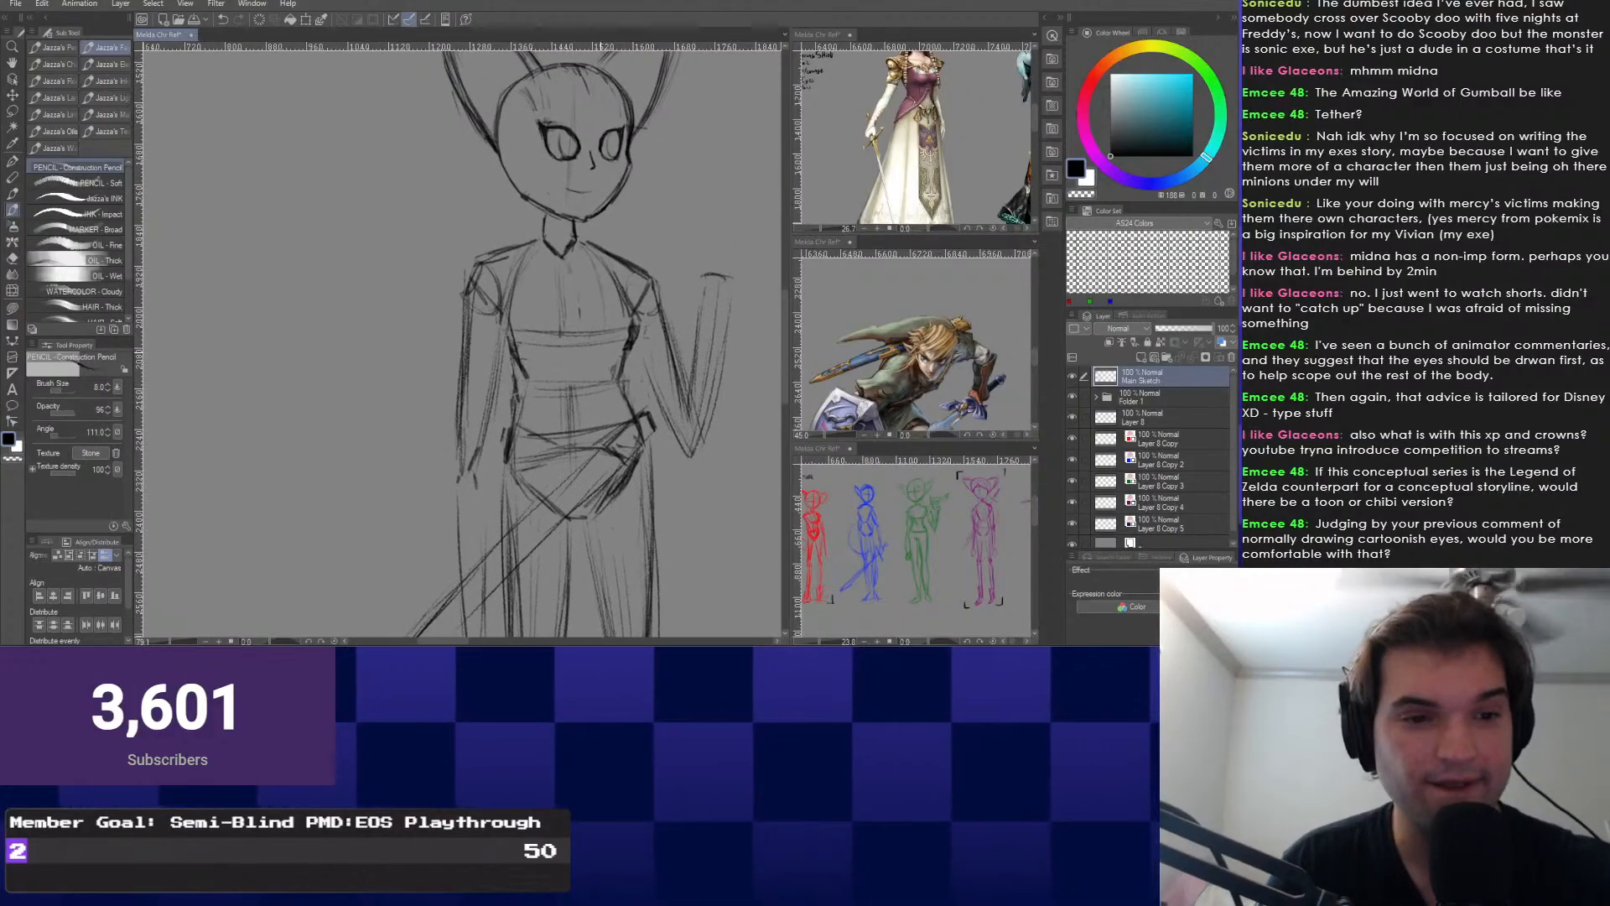
pyautogui.moveTo(649, 411)
pyautogui.mouseDown()
pyautogui.moveTo(656, 429)
pyautogui.moveTo(626, 465)
pyautogui.mouseUp()
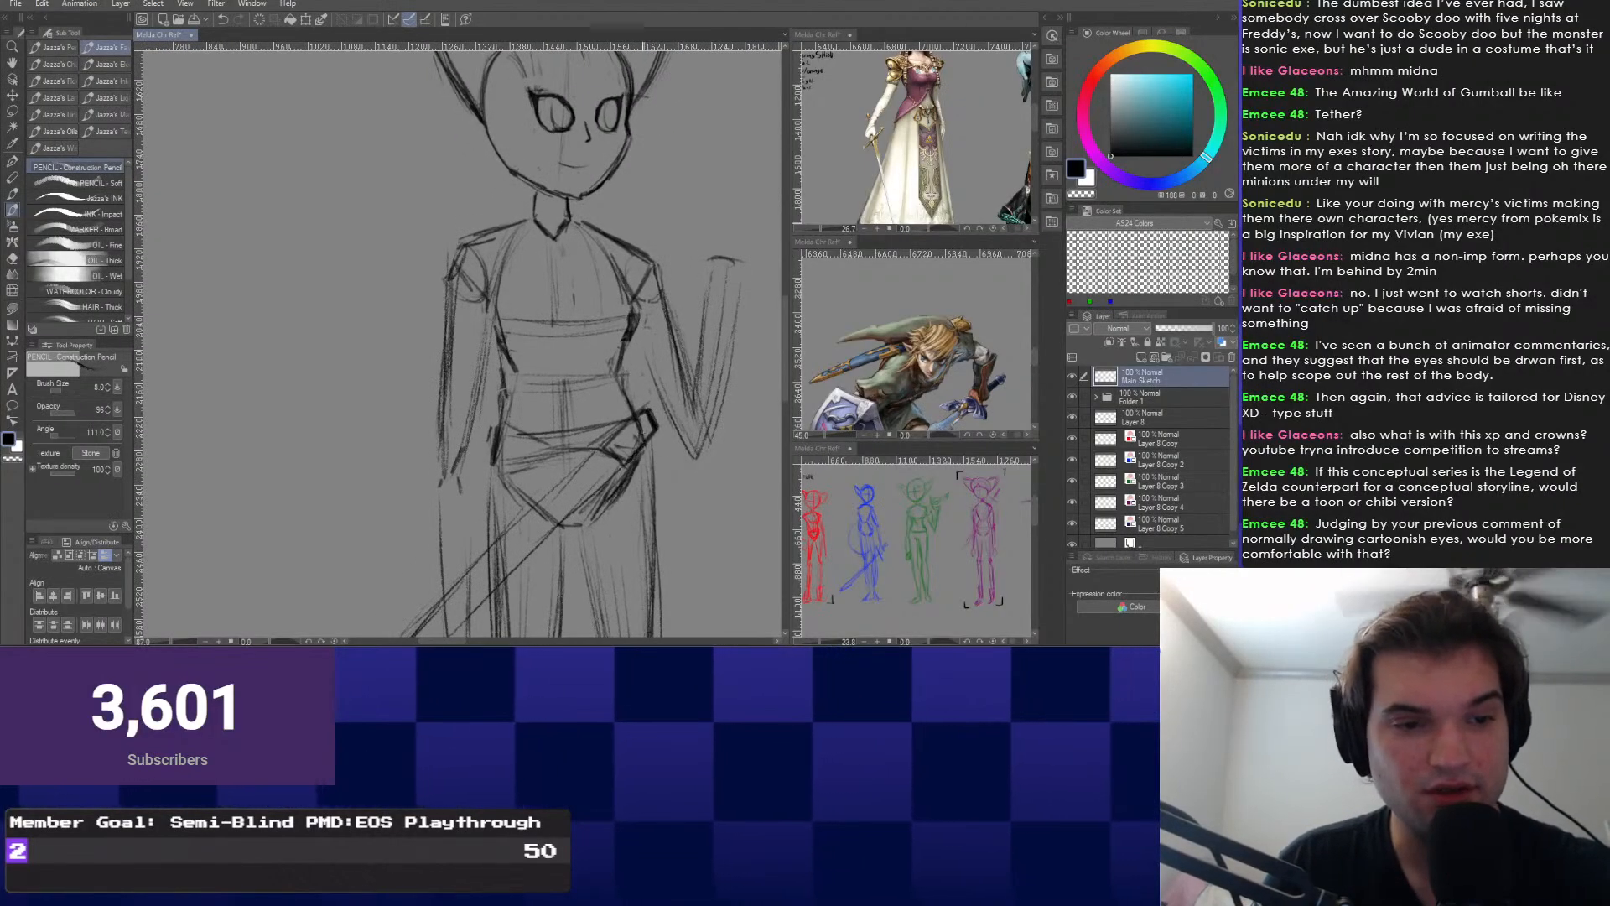
# Undo the hip darkening and all the diagonal sword guide lines.
pyautogui.scroll(-2, 625, 464)
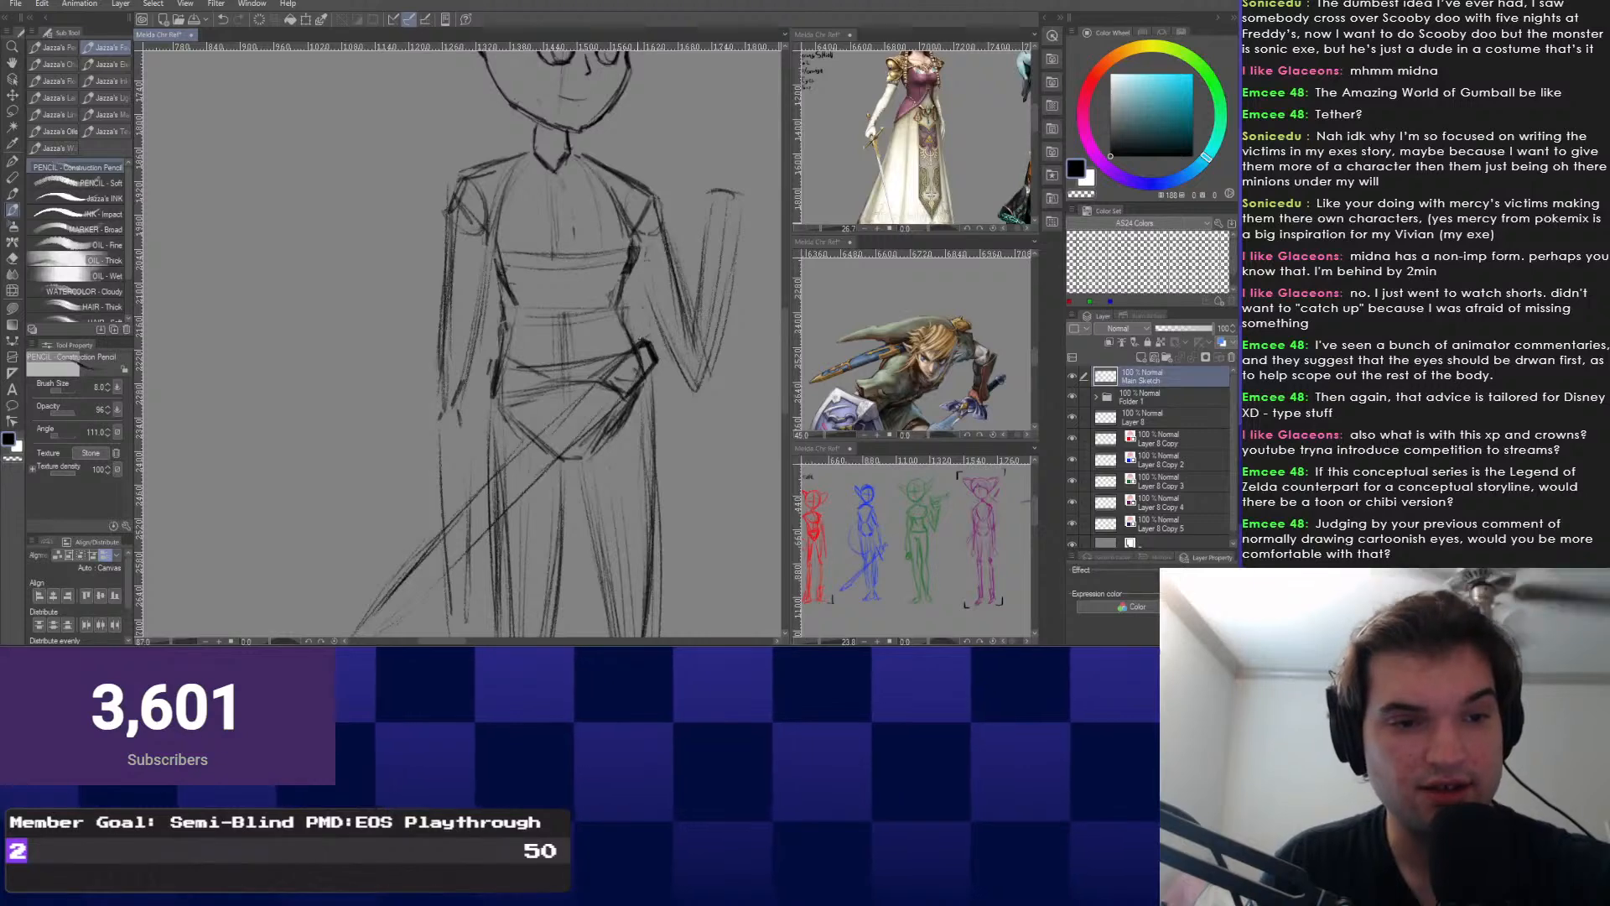
pyautogui.scroll(-1, 622, 361)
pyautogui.scroll(-2, 520, 373)
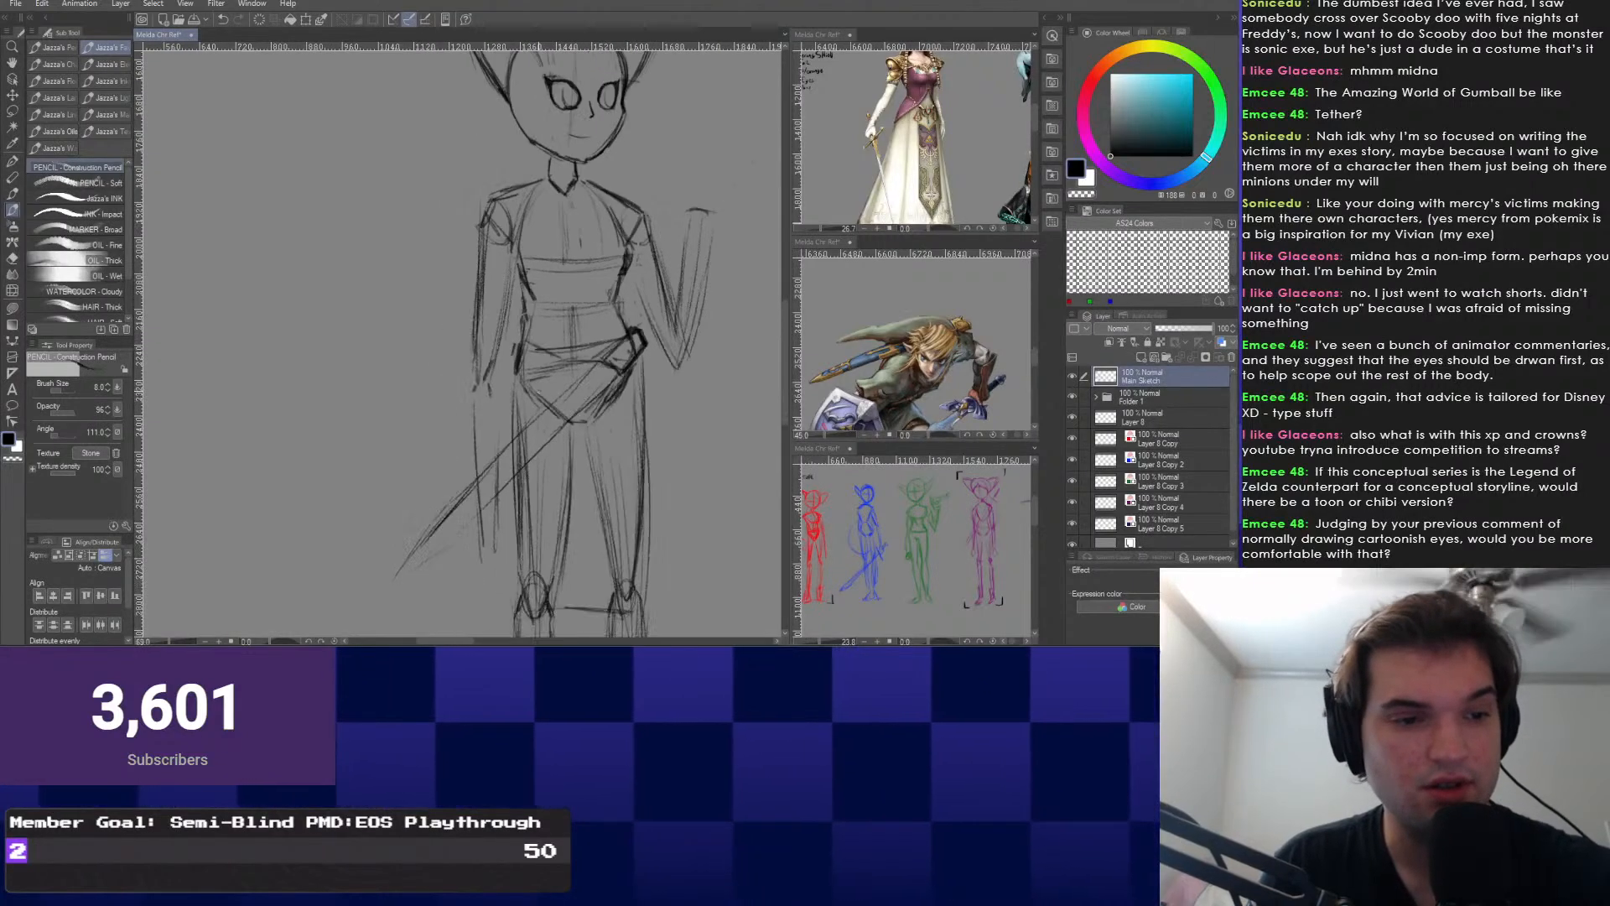
pyautogui.hotkey('ctrl', 'z')
pyautogui.hotkey('ctrl', 'z')
pyautogui.hotkey('ctrl', 'z')
pyautogui.hotkey('ctrl', 'z')
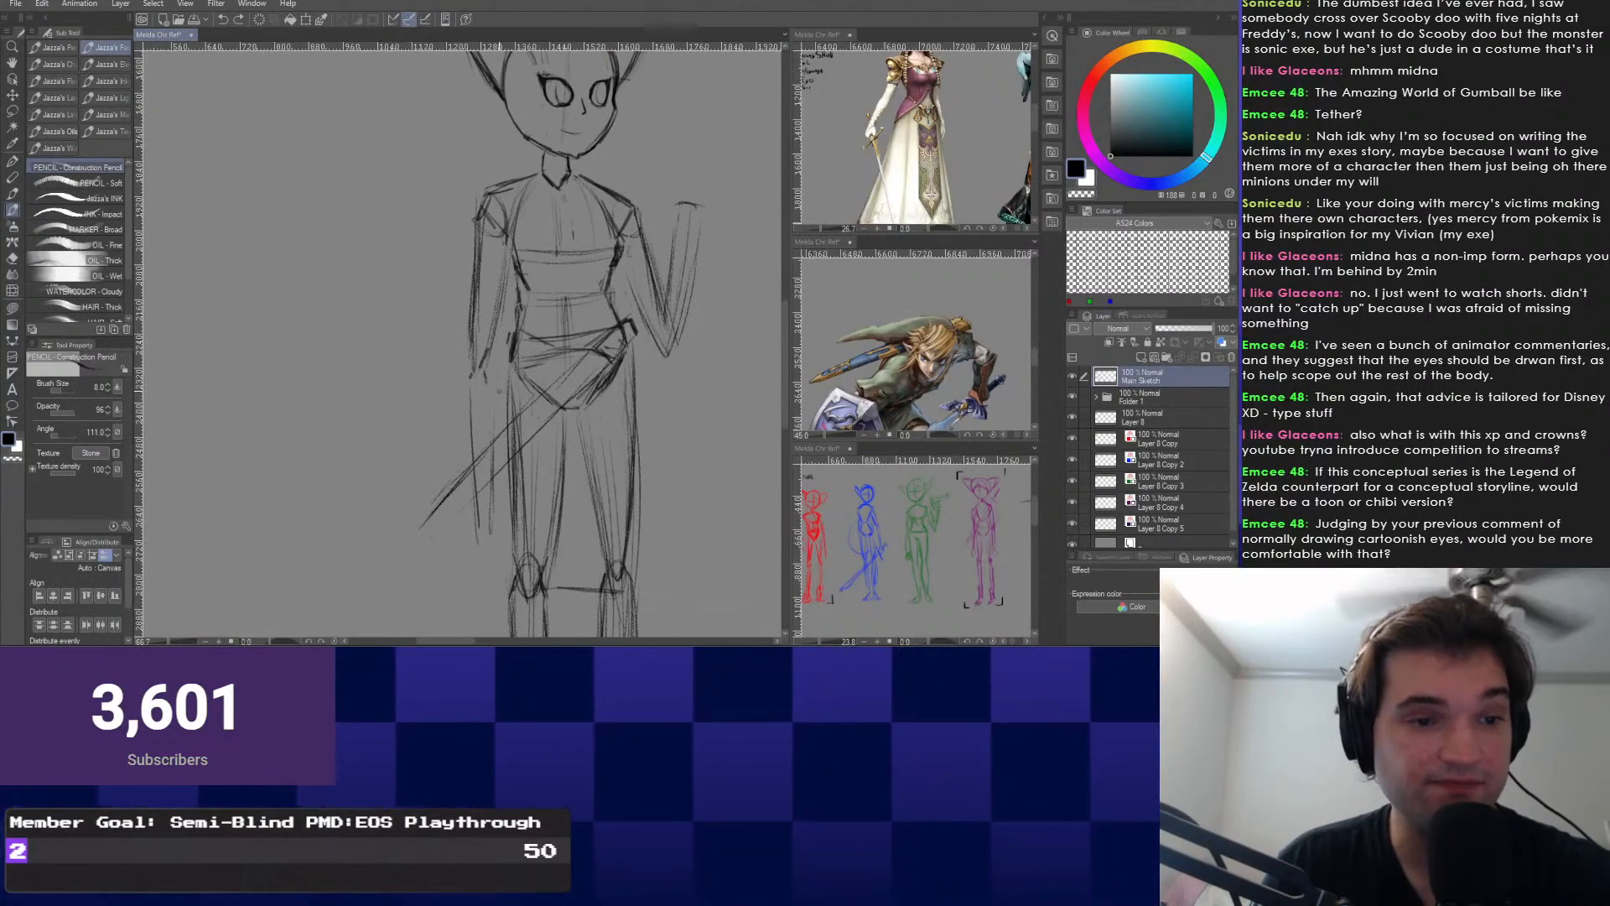
pyautogui.hotkey('ctrl', 'z')
pyautogui.hotkey('ctrl', 'z')
pyautogui.hotkey('ctrl', 'z')
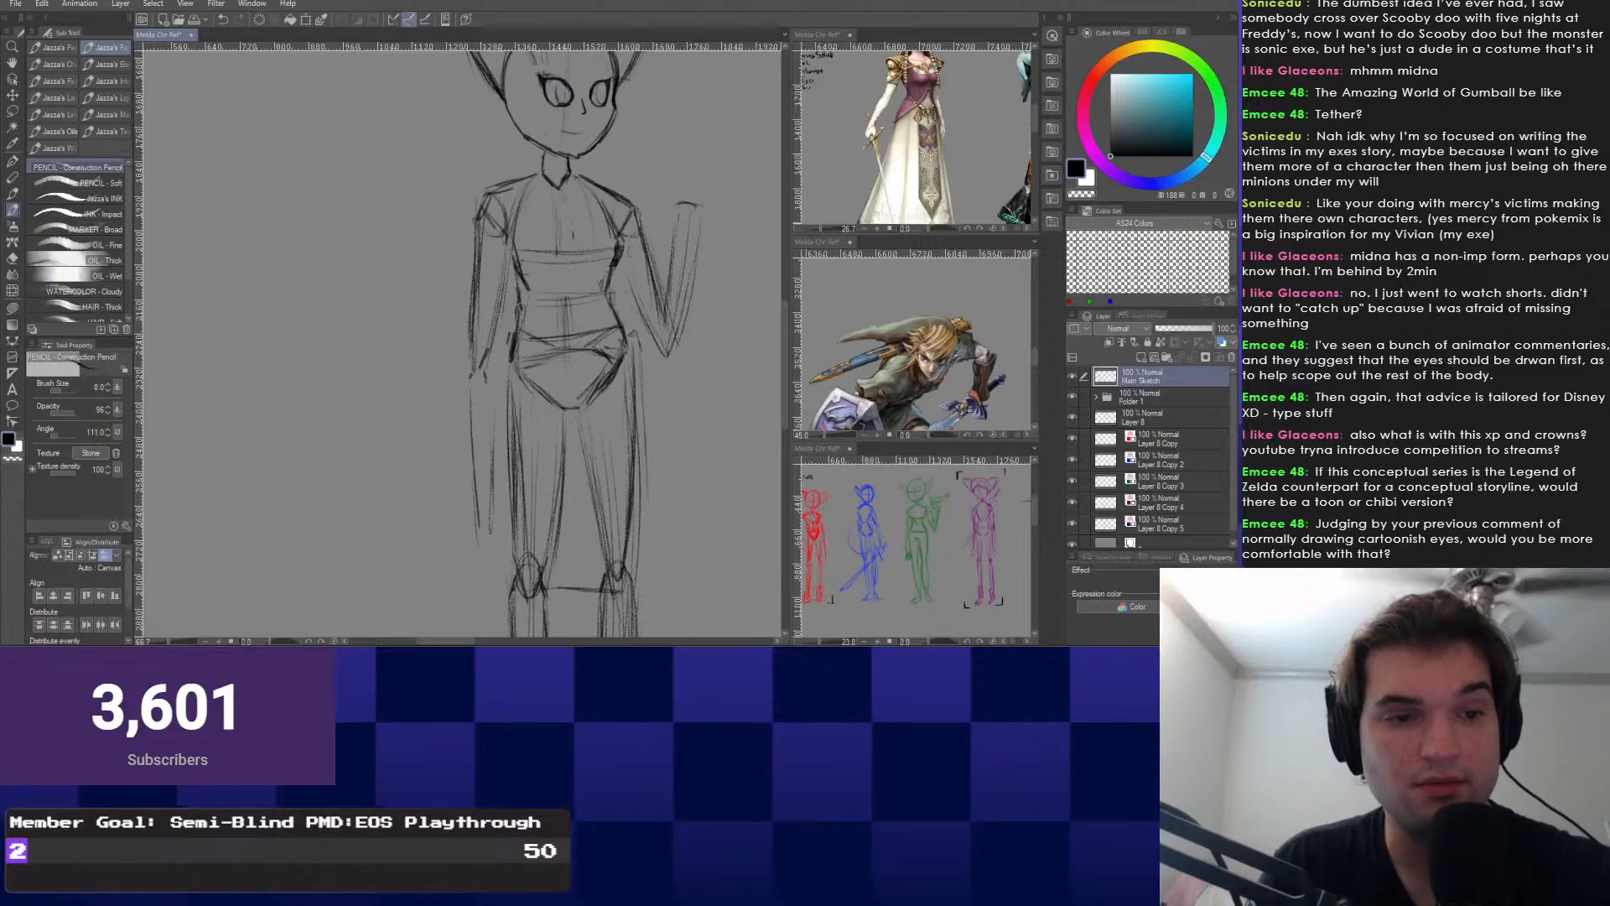
pyautogui.scroll(-2, 630, 257)
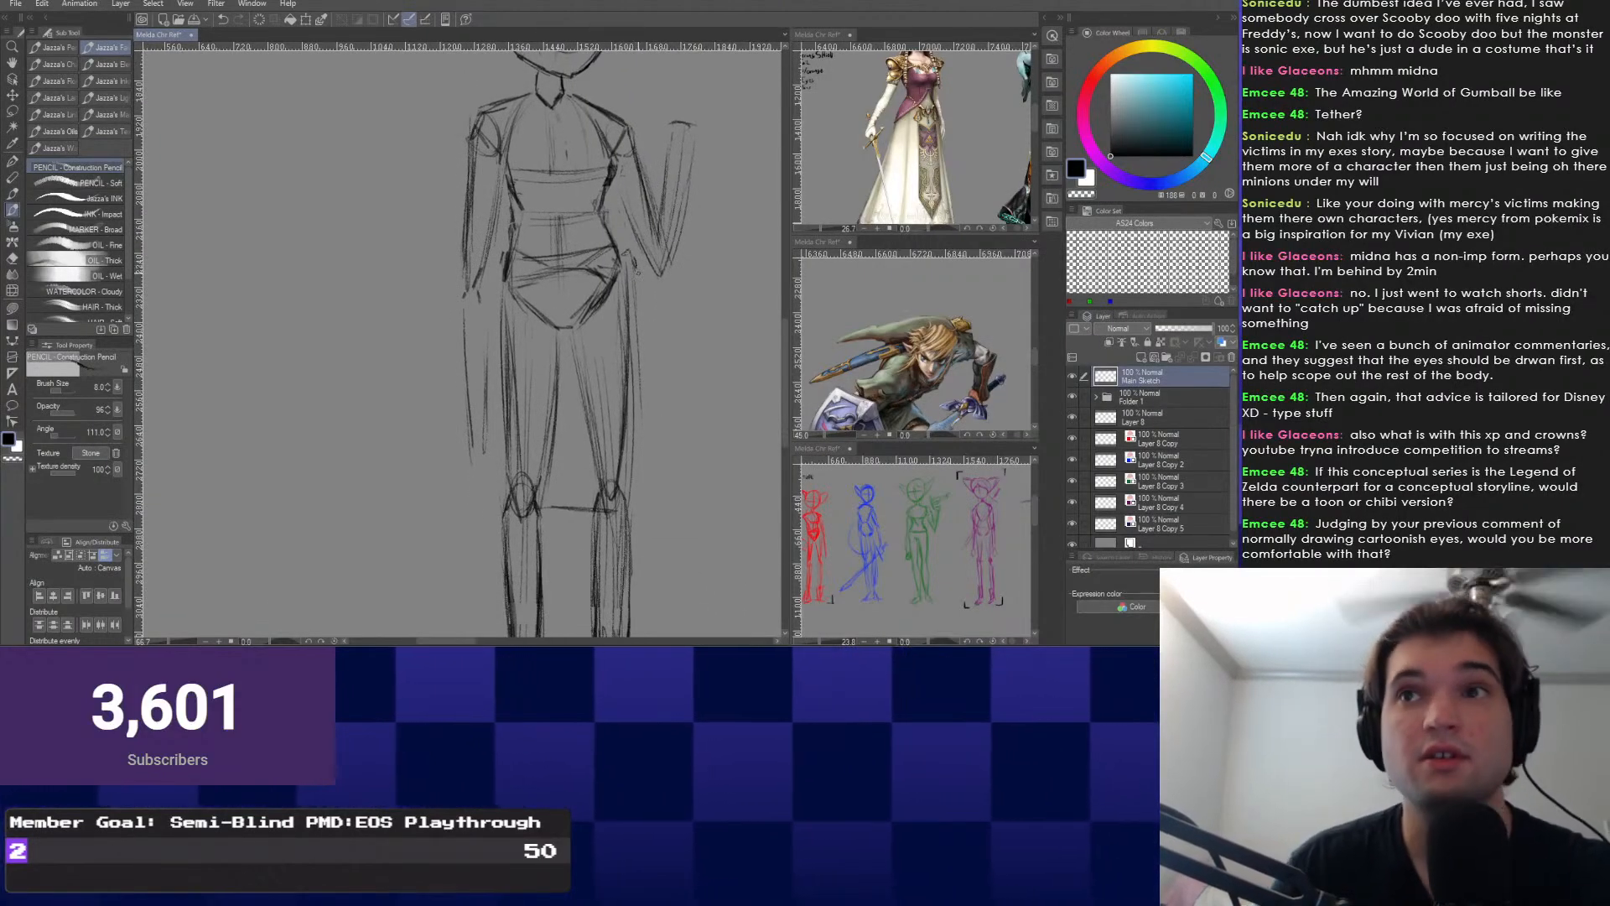
pyautogui.moveTo(509, 274); pyautogui.dragTo(530, 325)
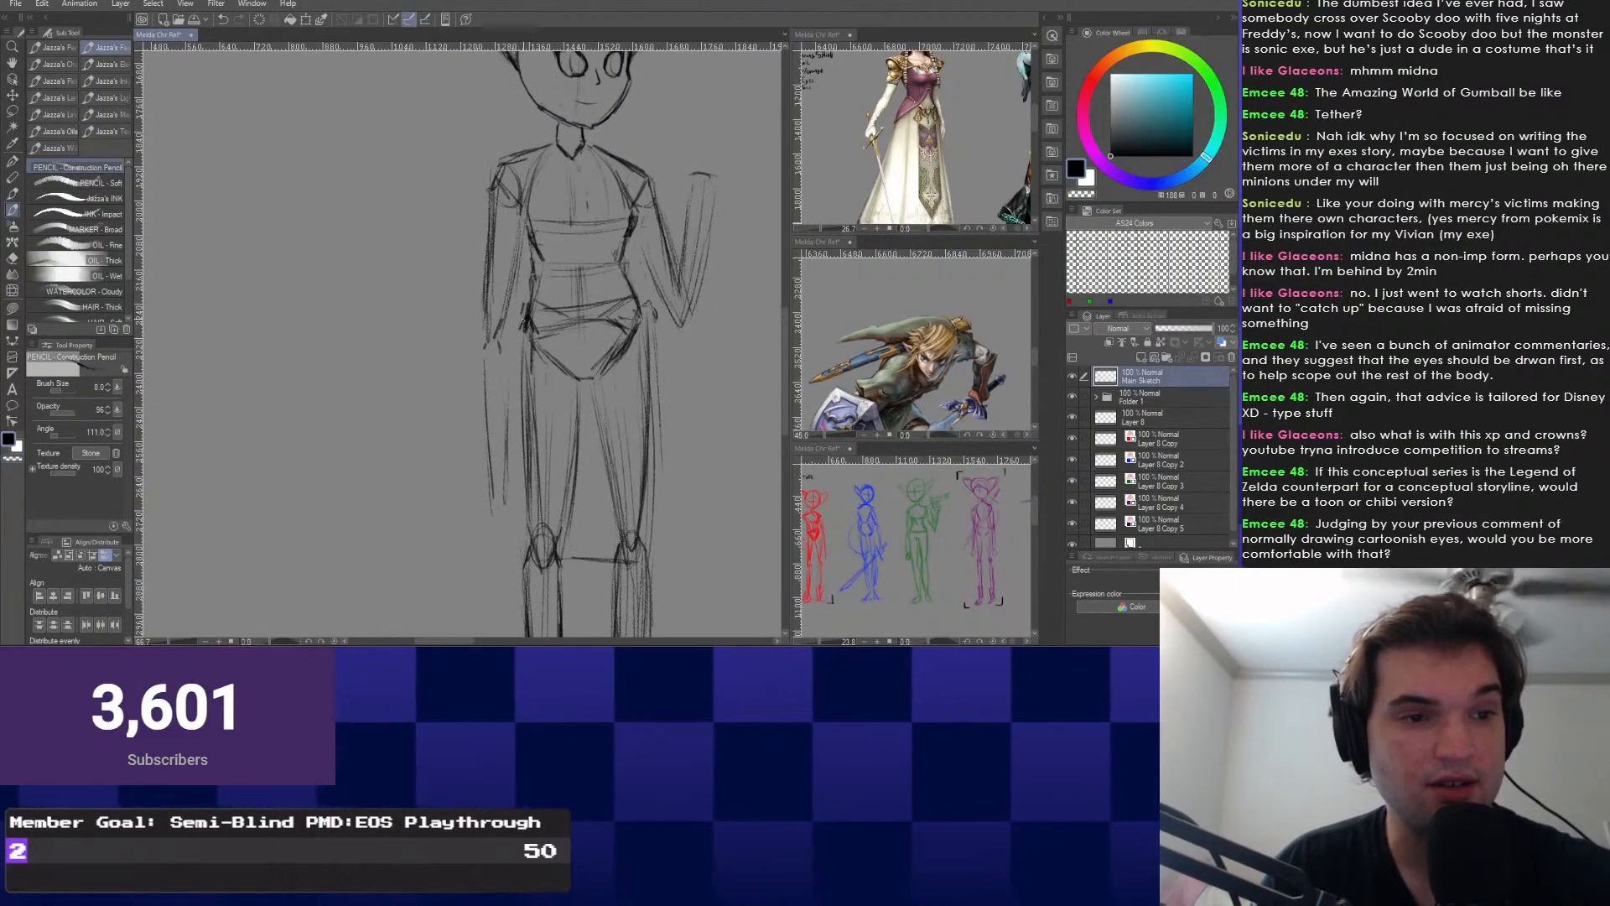
# Sketch a firmer line beside the left thigh with the Construction Pencil.
pyautogui.press('e')
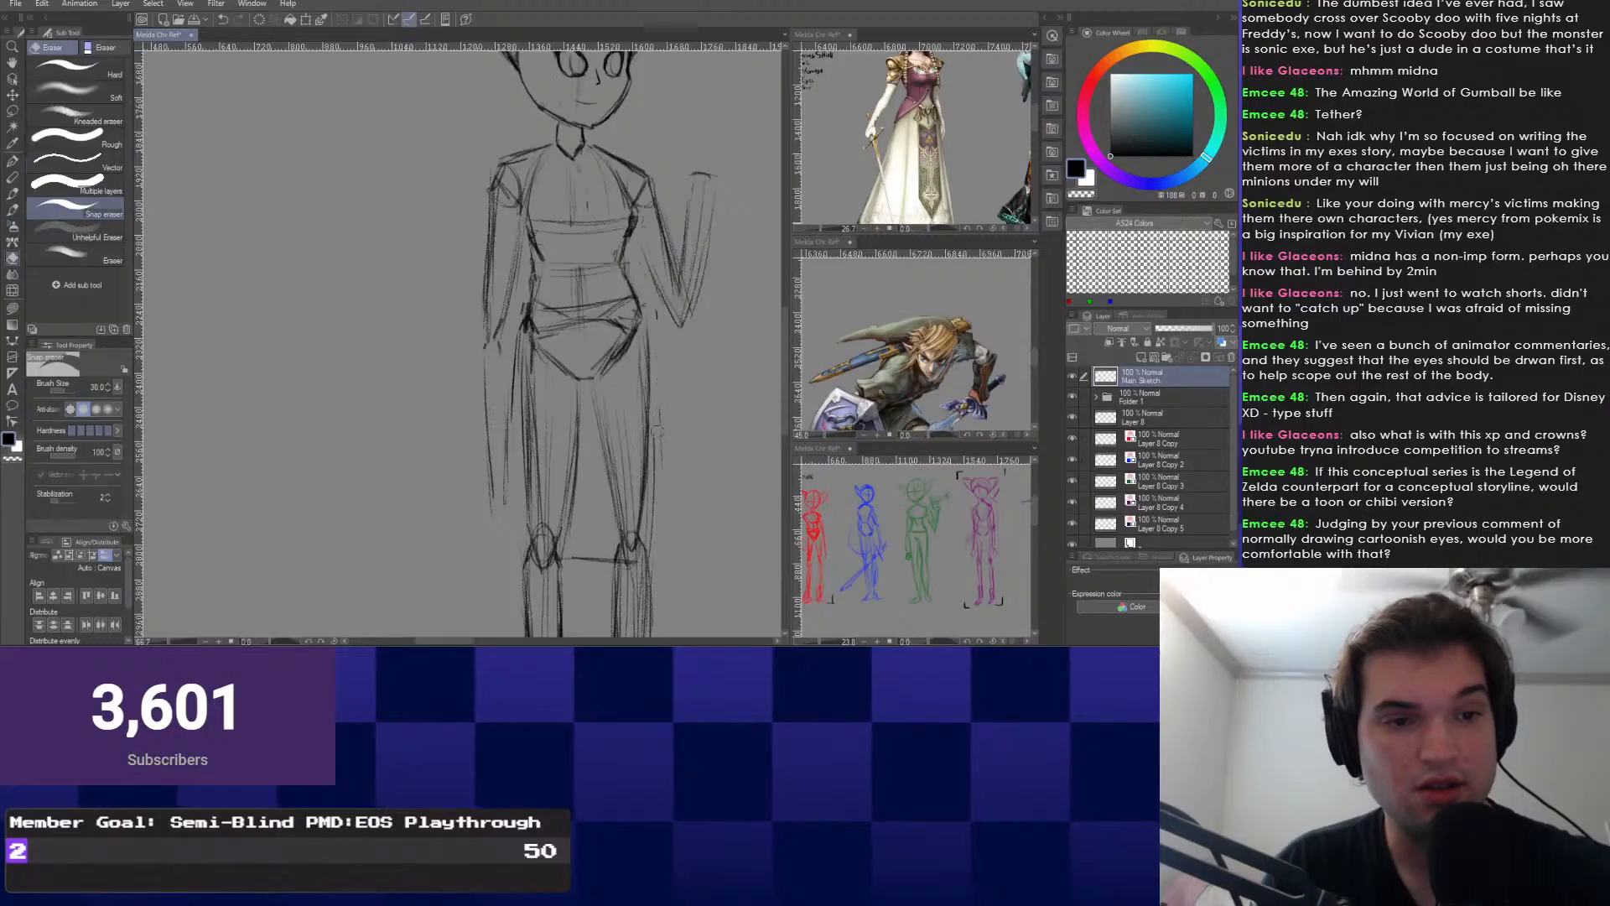
pyautogui.press('b')
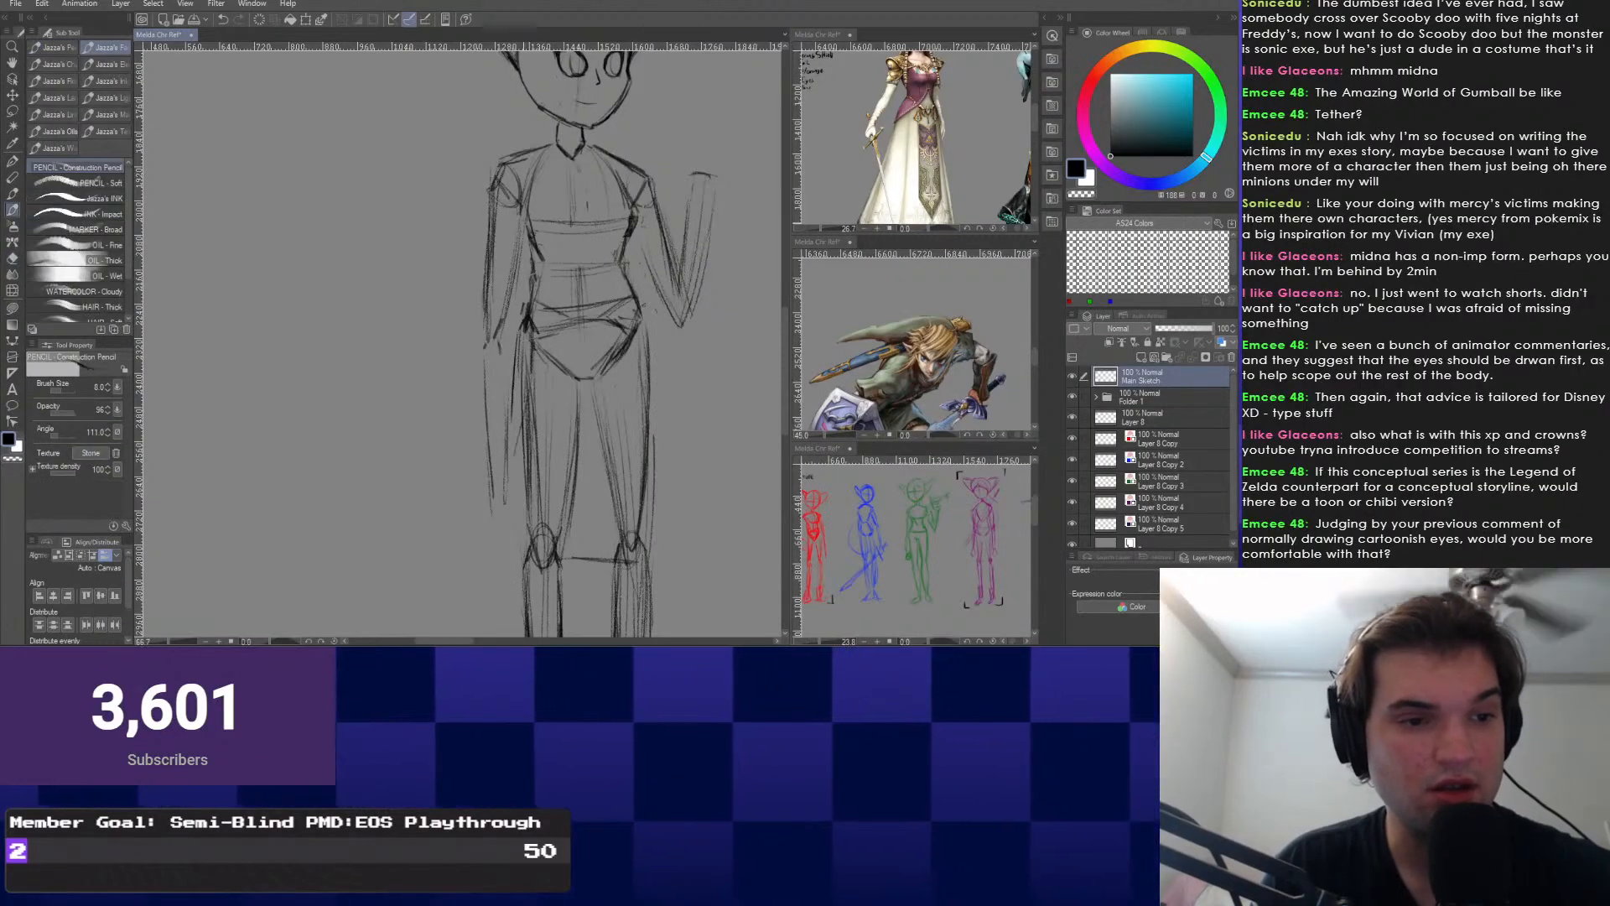
pyautogui.moveTo(512, 418); pyautogui.dragTo(518, 476)
pyautogui.moveTo(493, 470); pyautogui.dragTo(498, 457)
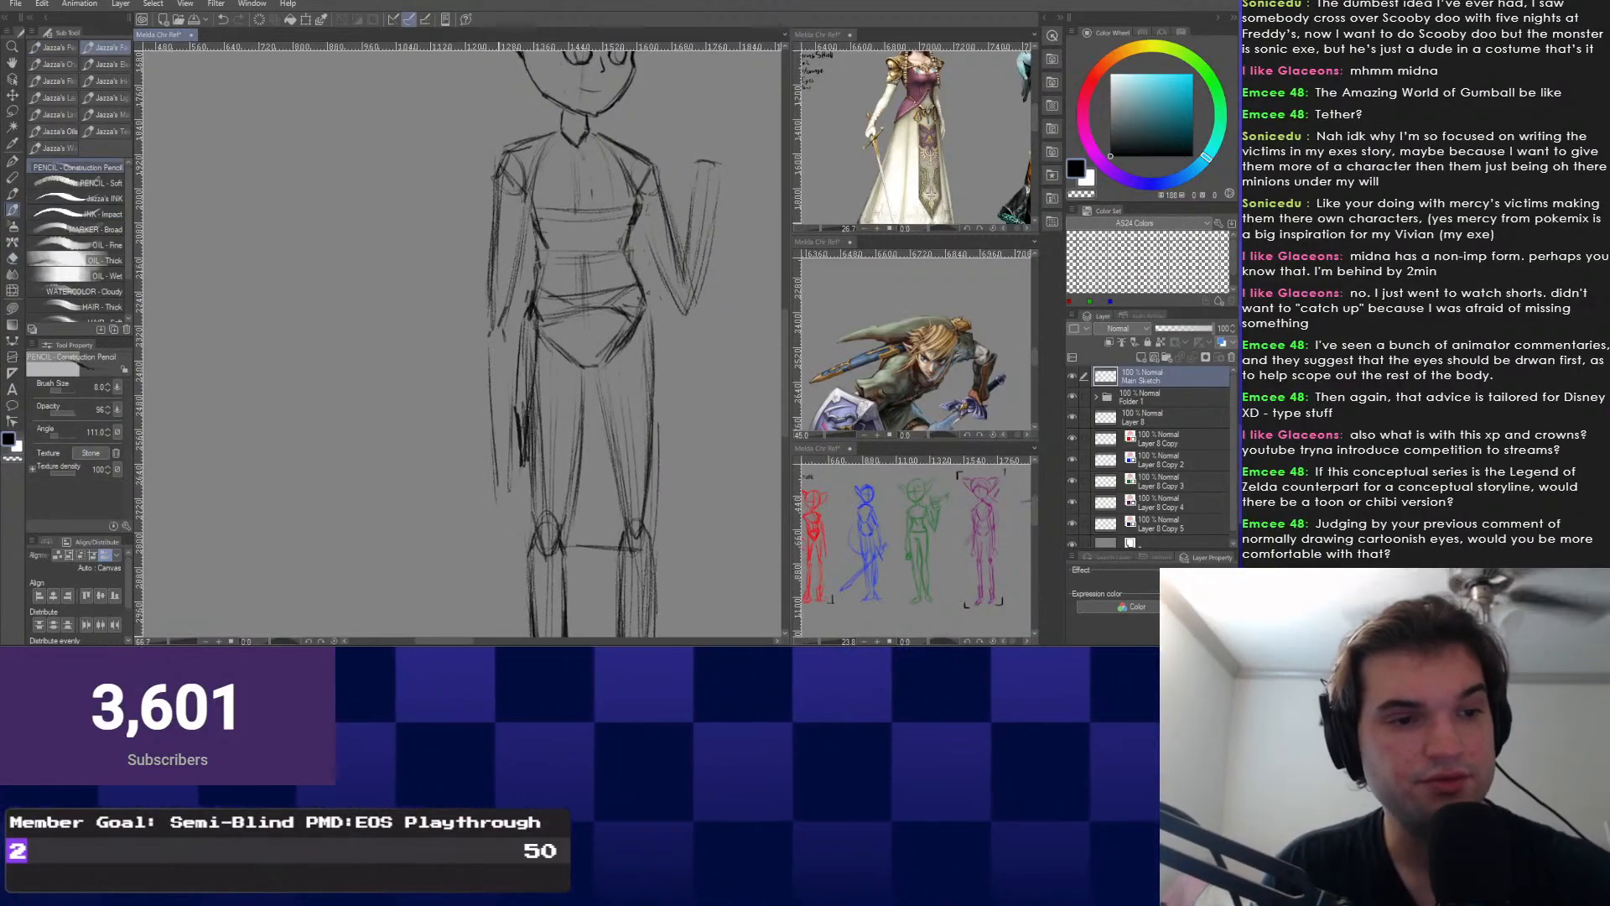
pyautogui.moveTo(553, 285)
pyautogui.mouseDown()
pyautogui.moveTo(531, 420)
pyautogui.moveTo(483, 540)
pyautogui.mouseUp()
pyautogui.scroll(6, 514, 287)
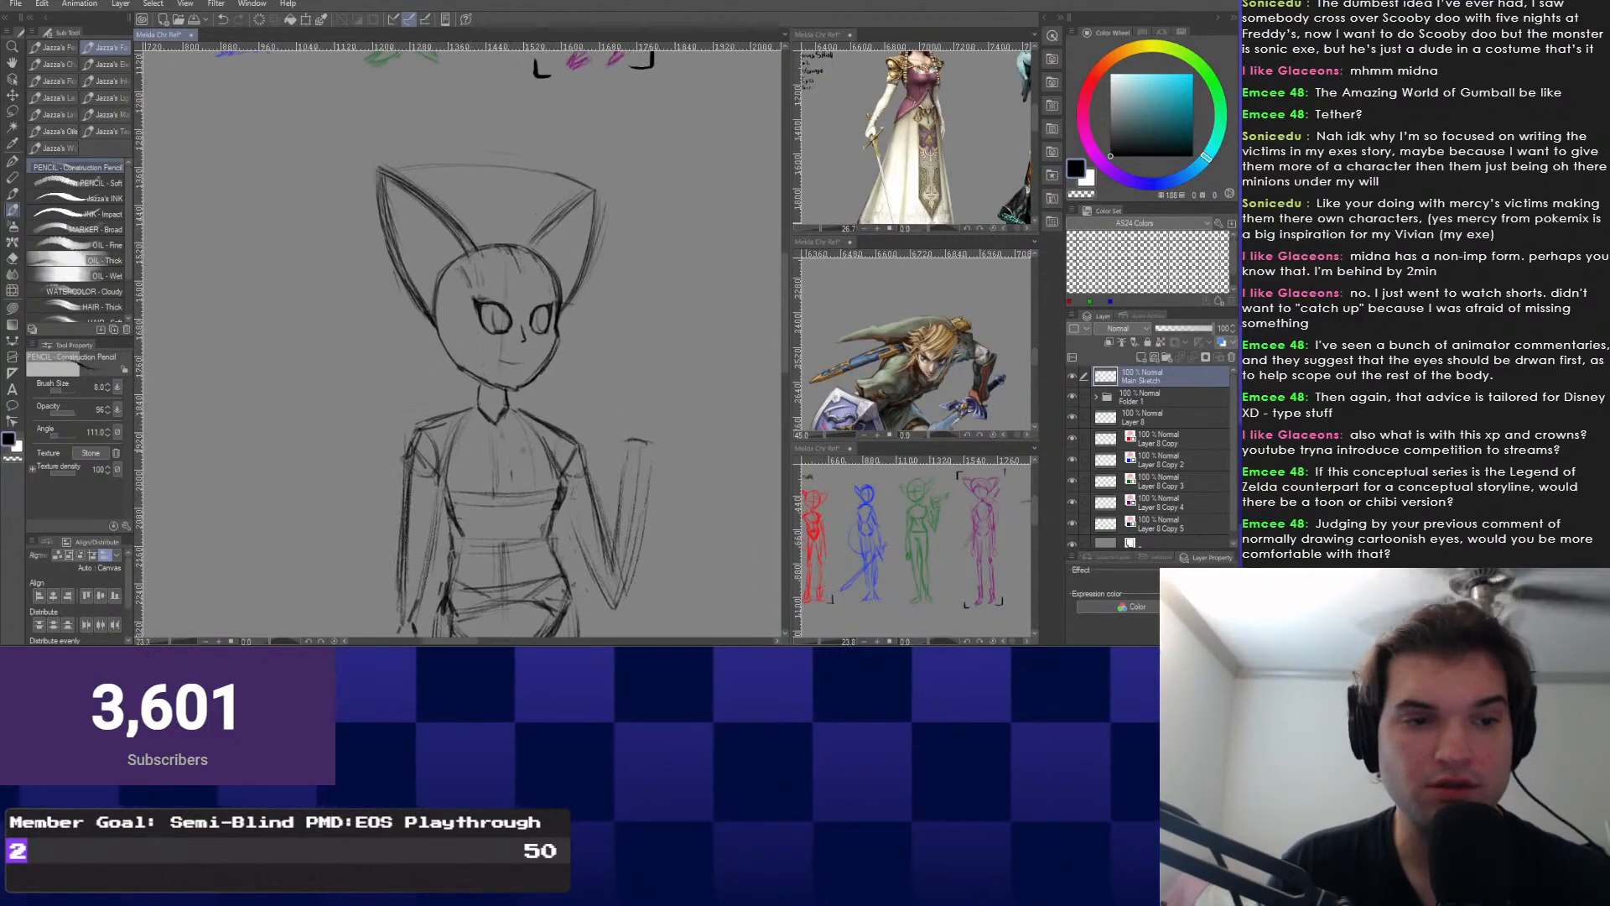
# Lasso the raised arm, rotate it slightly counterclockwise and nudge it up and right.
pyautogui.scroll(-5, 503, 252)
pyautogui.press('m')
pyautogui.moveTo(574, 410)
pyautogui.mouseDown()
pyautogui.moveTo(567, 426)
pyautogui.moveTo(579, 395)
pyautogui.mouseUp()
pyautogui.hotkey('ctrl', 't')
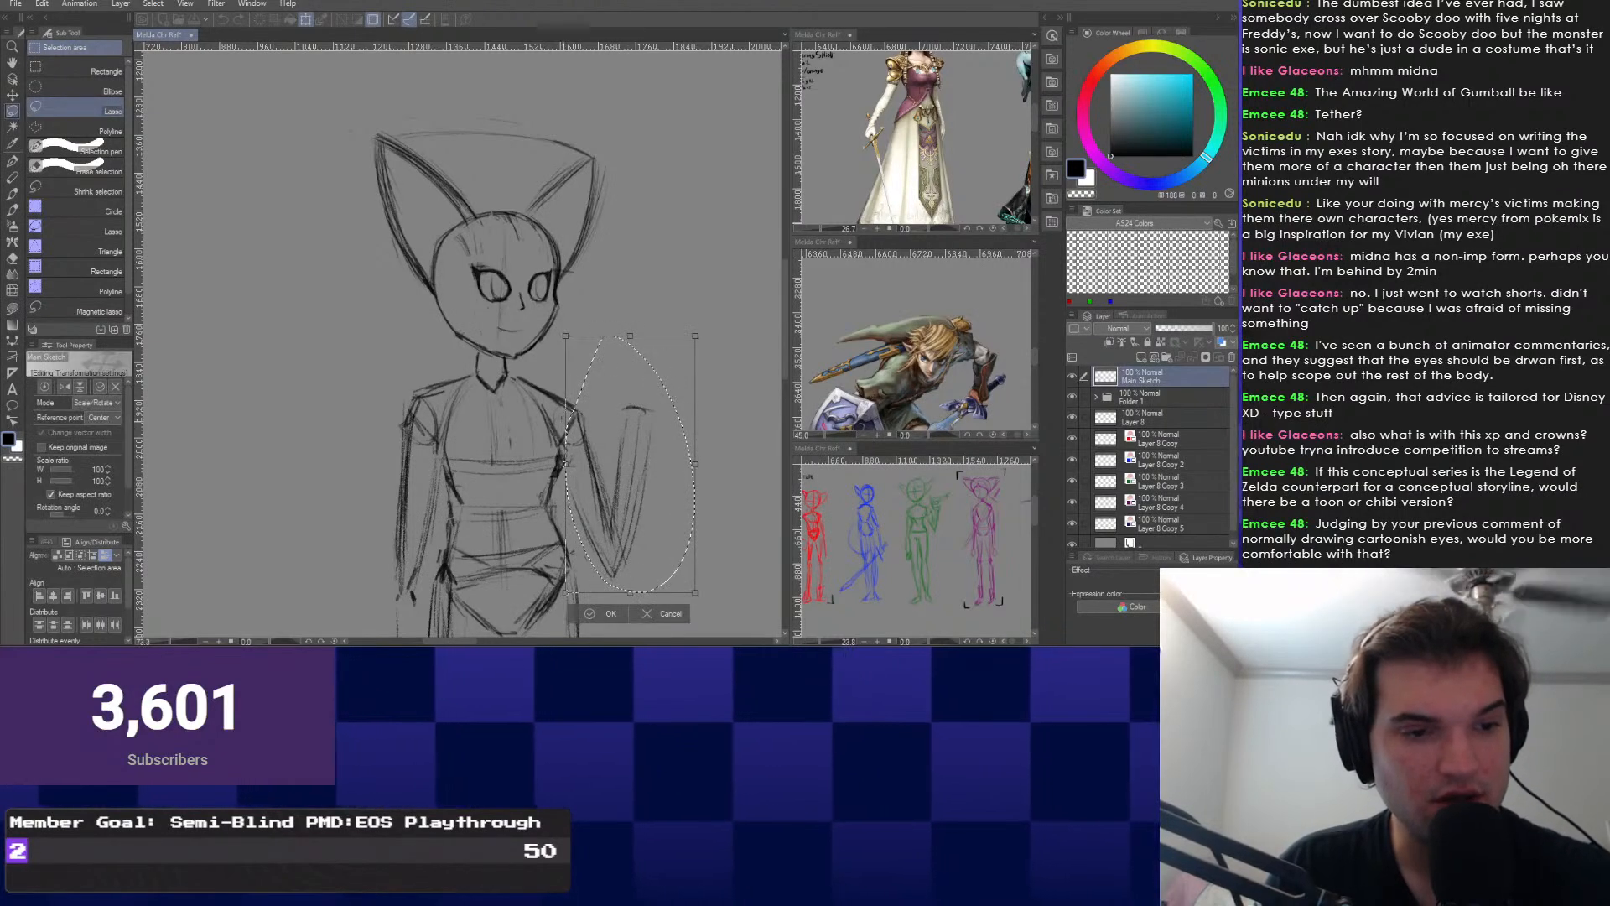
pyautogui.moveTo(721, 537); pyautogui.dragTo(732, 521)
pyautogui.moveTo(631, 503); pyautogui.dragTo(641, 487)
pyautogui.press('Return')
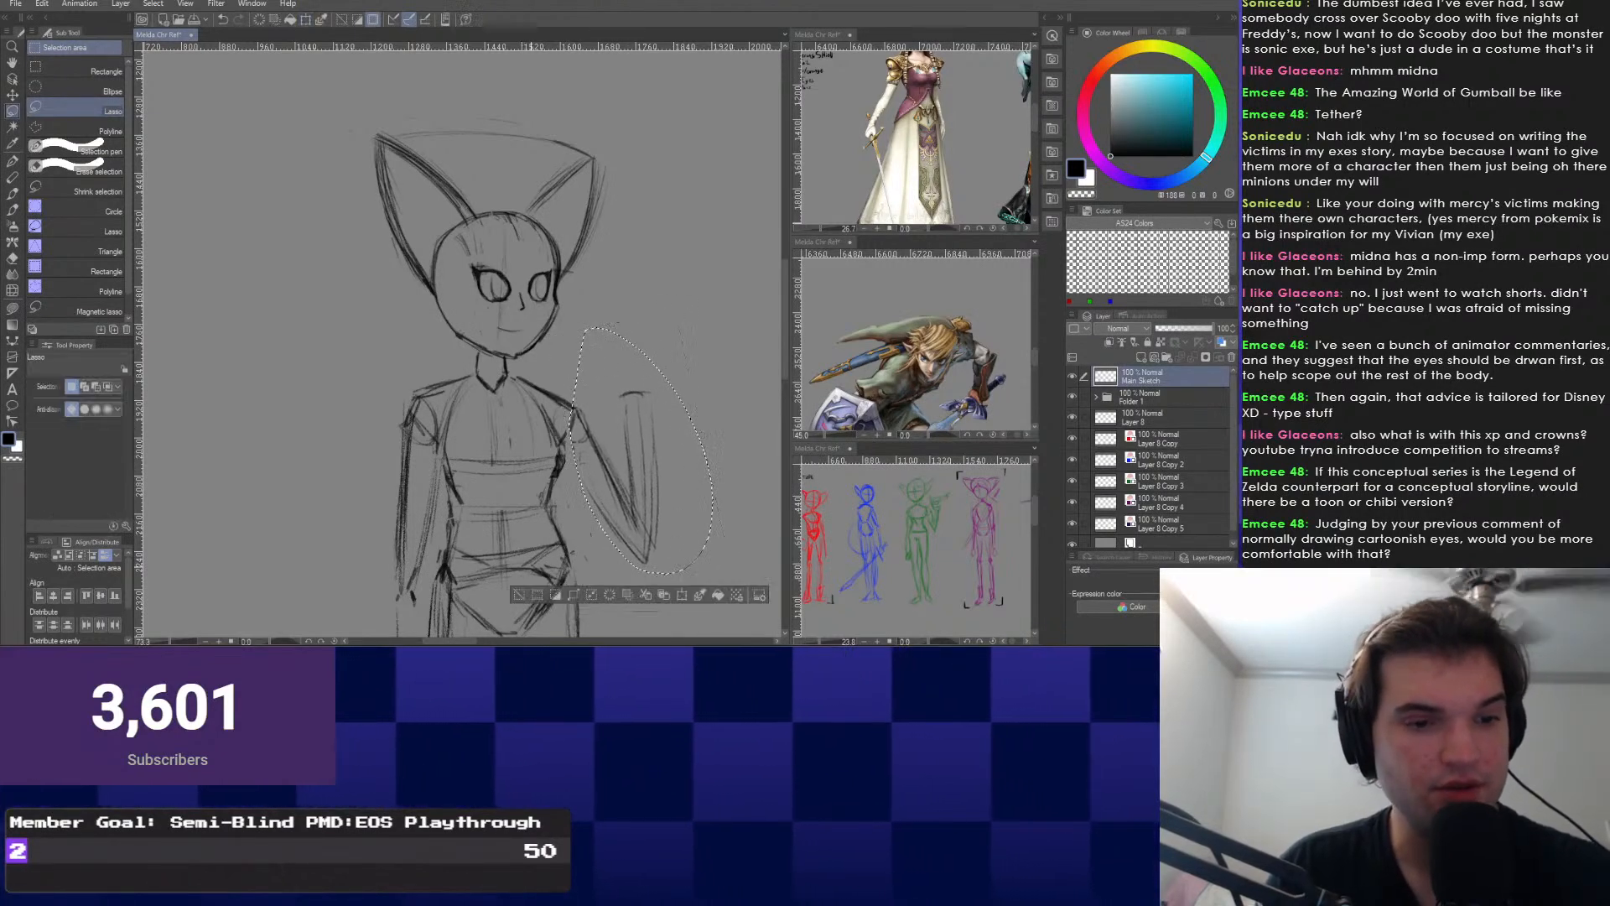
pyautogui.hotkey('ctrl', 'd')
# Remove faint marks by the forearm and draw a long sword line across the shoulders.
pyautogui.press('p')
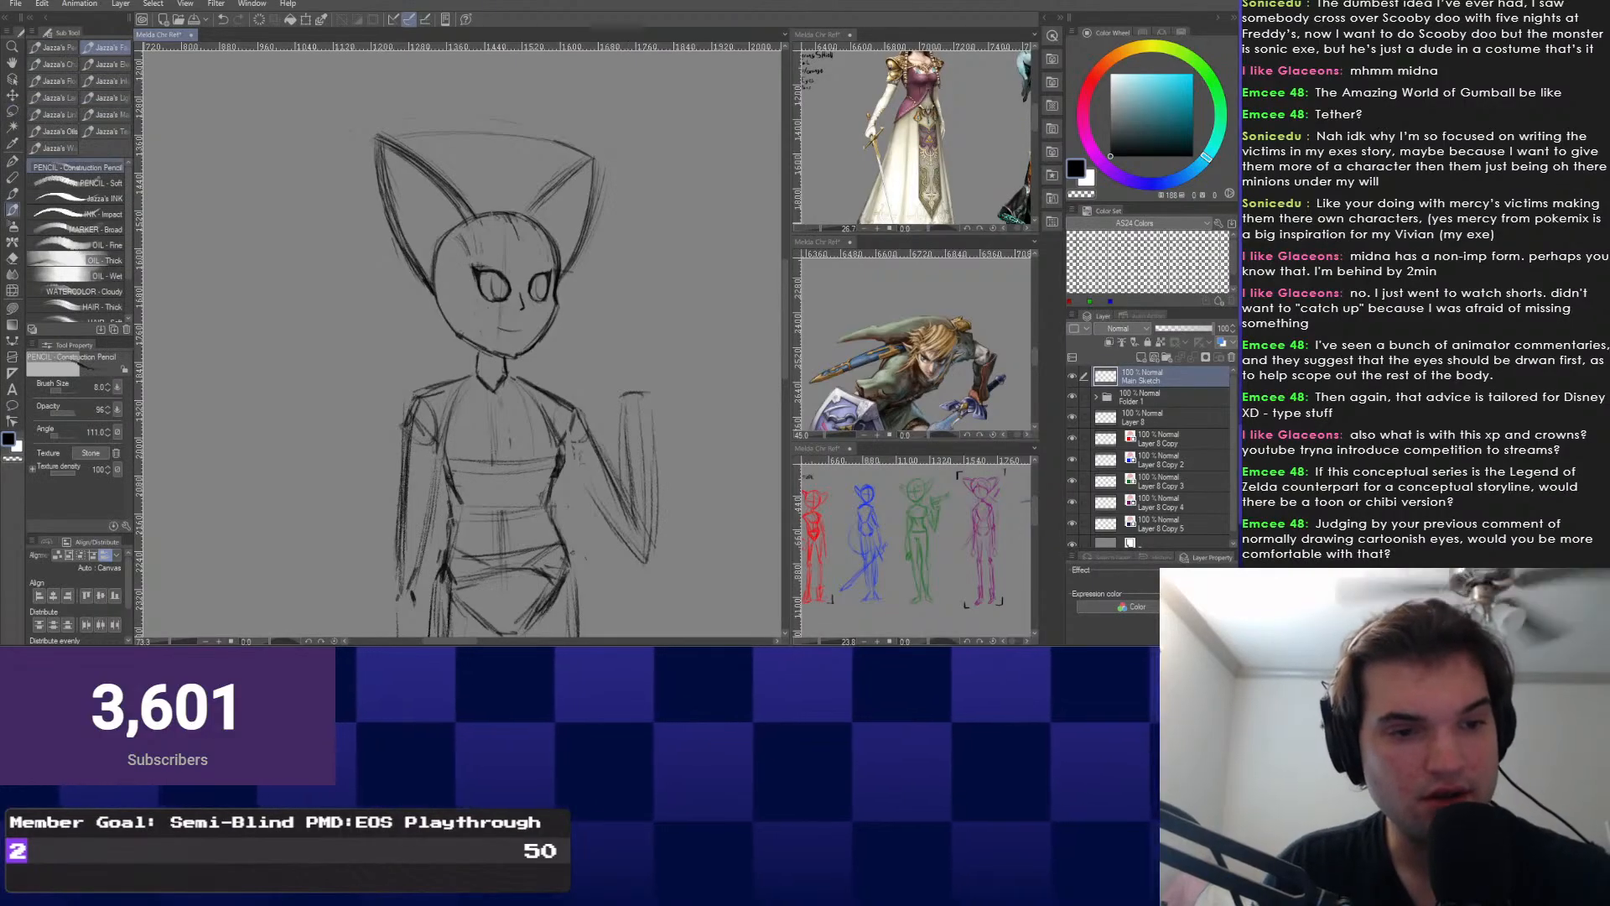
pyautogui.moveTo(520, 335)
pyautogui.mouseDown()
pyautogui.moveTo(573, 389)
pyautogui.moveTo(551, 354)
pyautogui.moveTo(517, 367)
pyautogui.moveTo(503, 349)
pyautogui.moveTo(504, 184)
pyautogui.moveTo(457, 374)
pyautogui.mouseUp()
pyautogui.scroll(1, 551, 354)
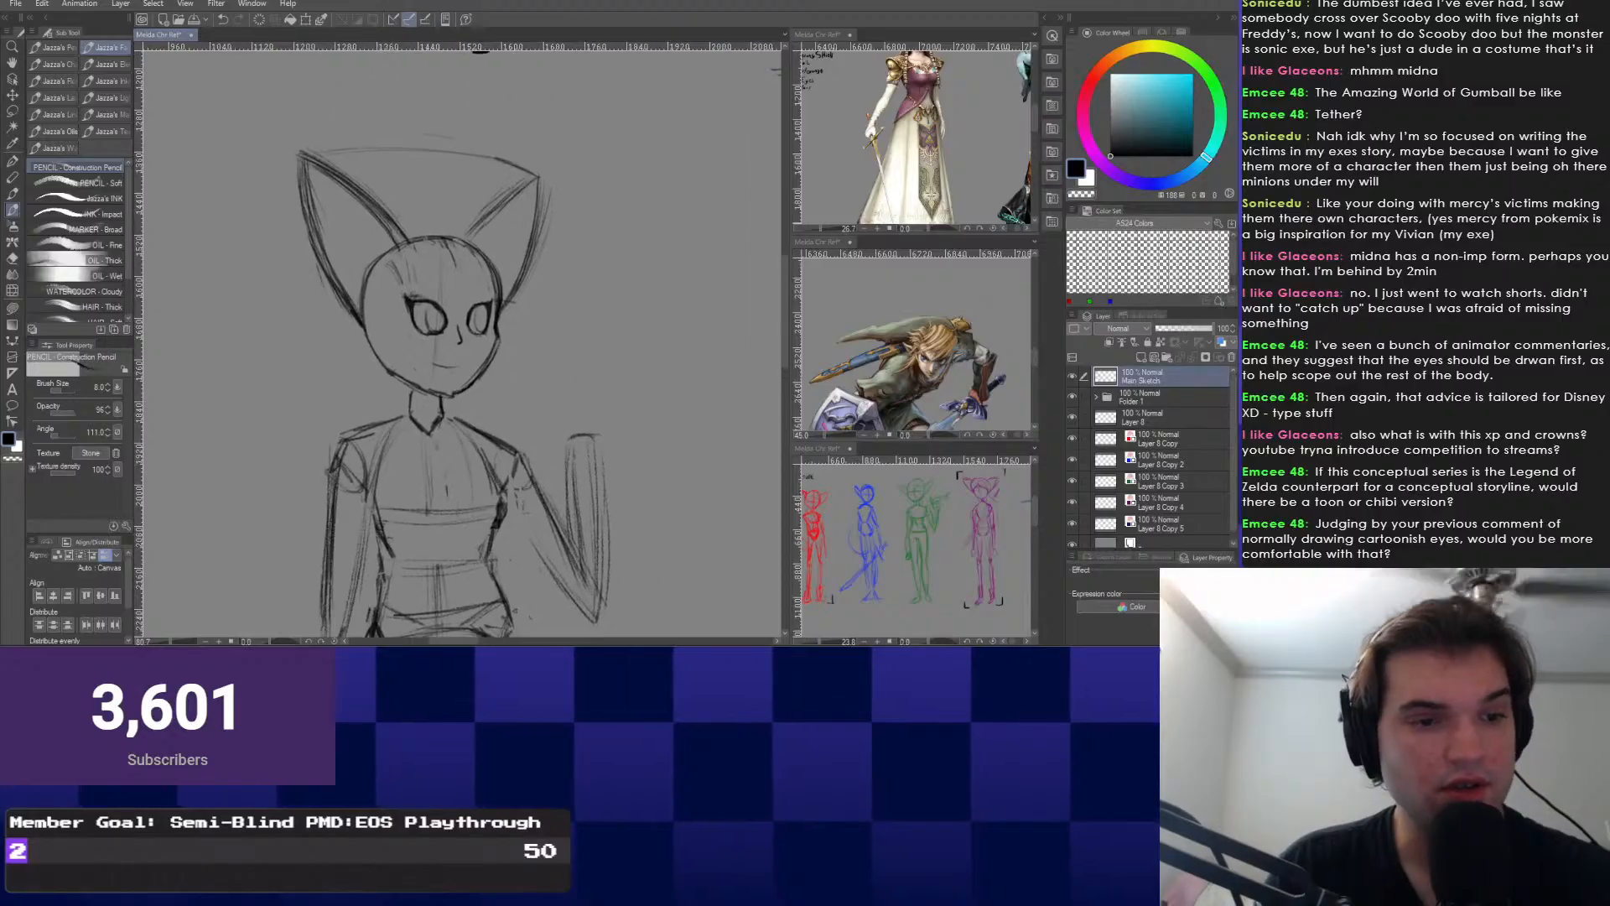
pyautogui.hotkey('ctrl', 'z')
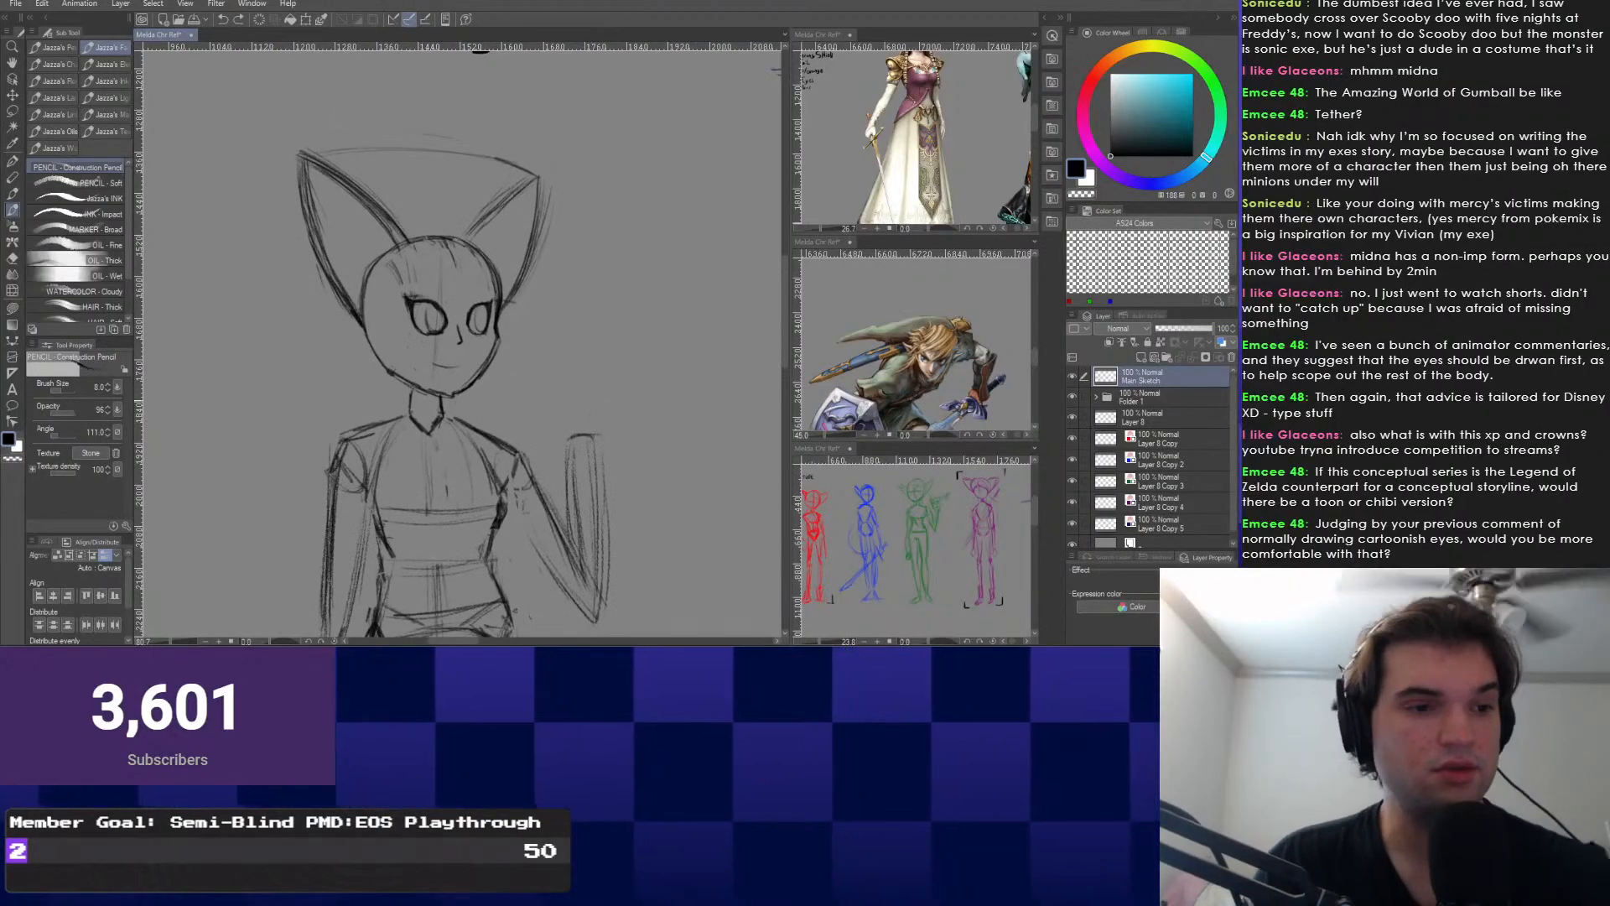
pyautogui.moveTo(667, 383); pyautogui.dragTo(155, 429)
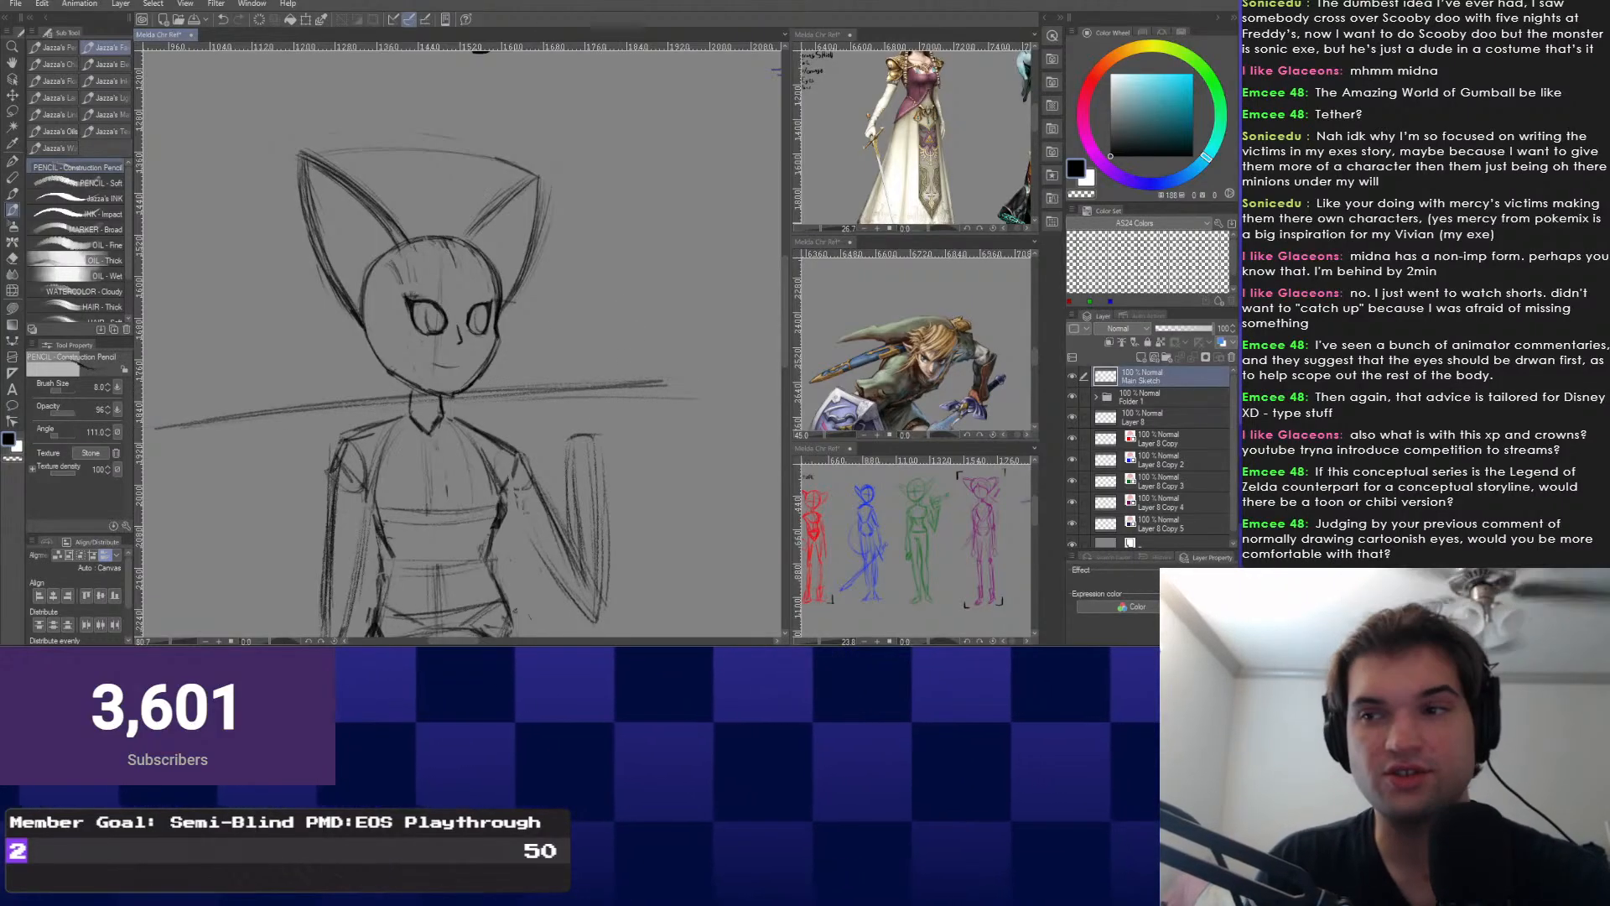
# Sketch the curved stroke of the fist clenched around the sword's end.
pyautogui.moveTo(577, 422)
pyautogui.mouseDown()
pyautogui.moveTo(615, 365)
pyautogui.moveTo(609, 393)
pyautogui.moveTo(569, 398)
pyautogui.moveTo(607, 419)
pyautogui.moveTo(580, 428)
pyautogui.moveTo(609, 398)
pyautogui.moveTo(541, 419)
pyautogui.moveTo(508, 471)
pyautogui.moveTo(560, 487)
pyautogui.moveTo(585, 470)
pyautogui.mouseUp()
pyautogui.scroll(6, 519, 360)
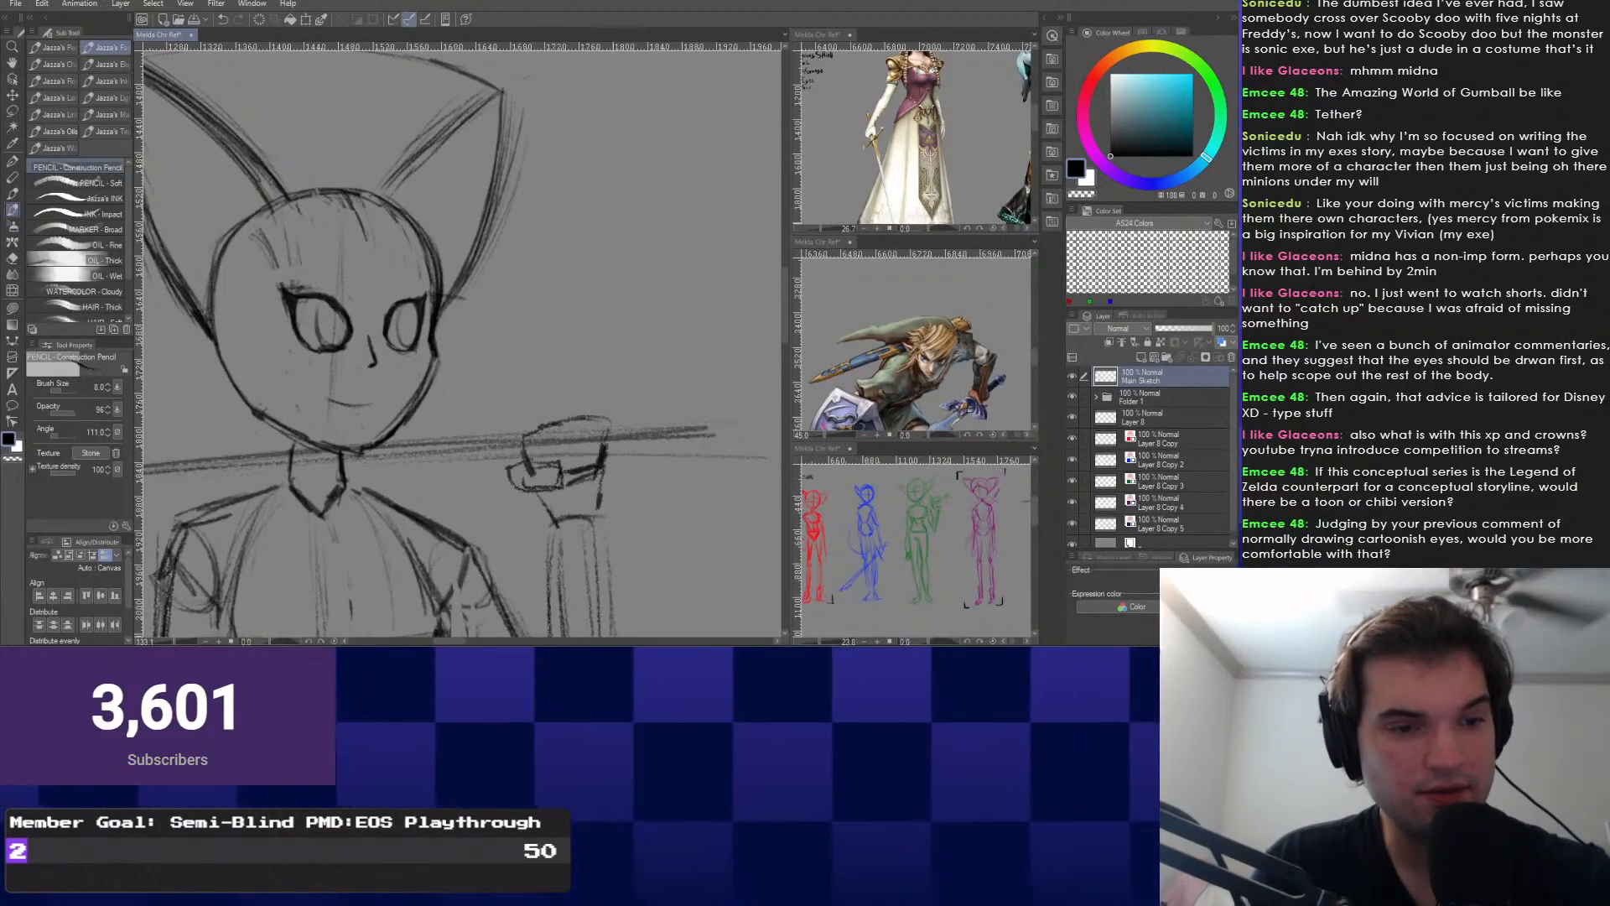
pyautogui.scroll(-8, 537, 188)
pyautogui.scroll(-3, 499, 361)
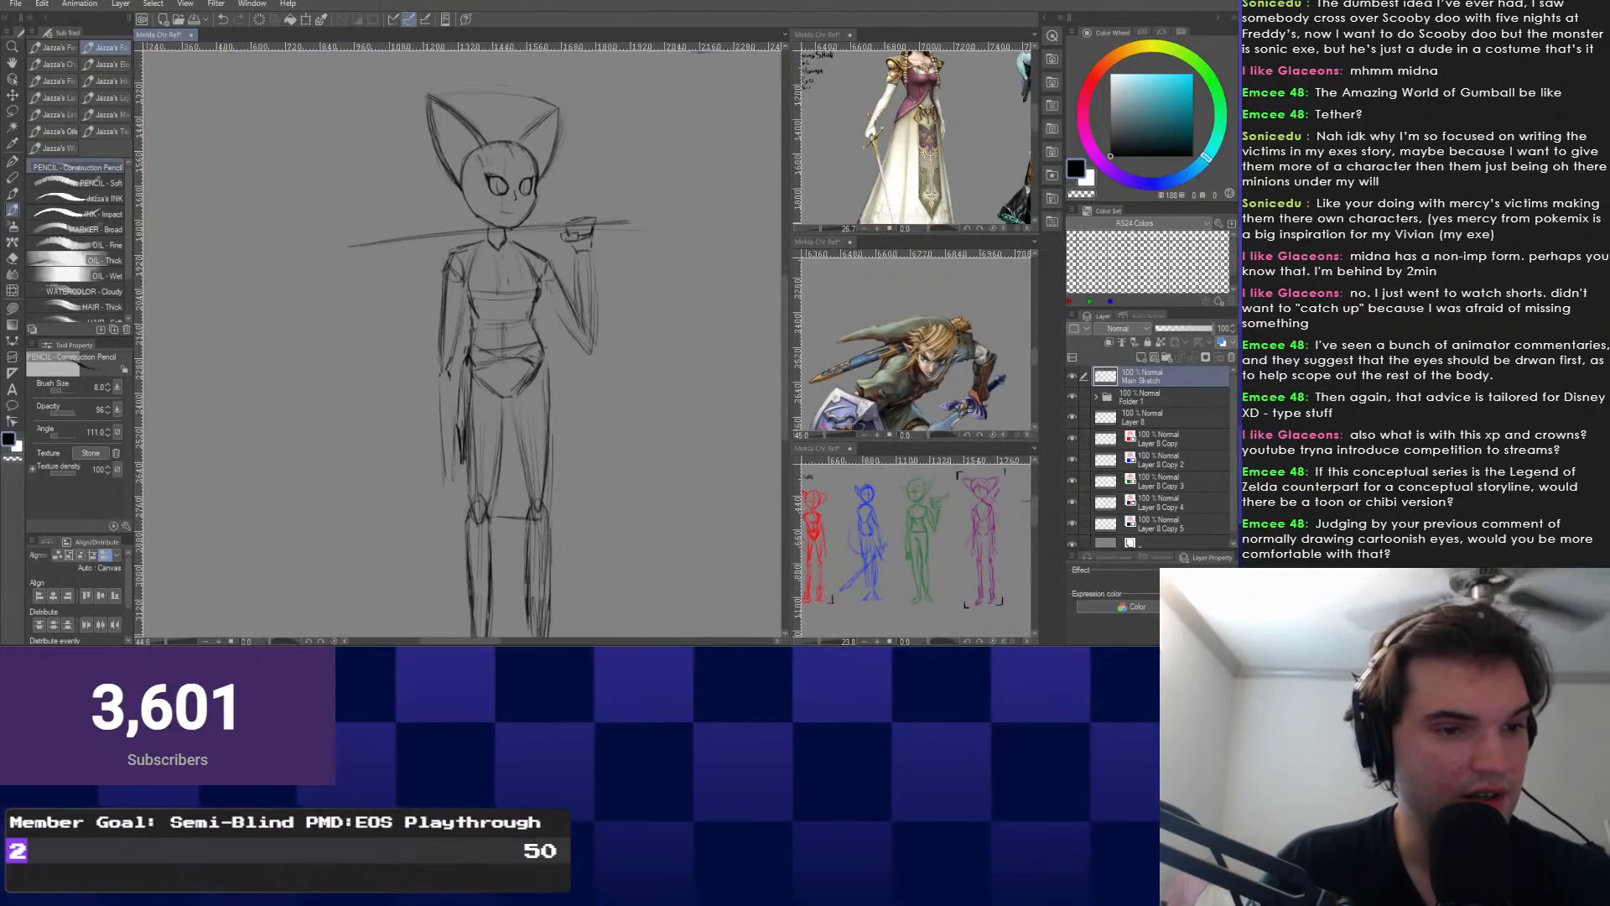
pyautogui.scroll(2, 486, 361)
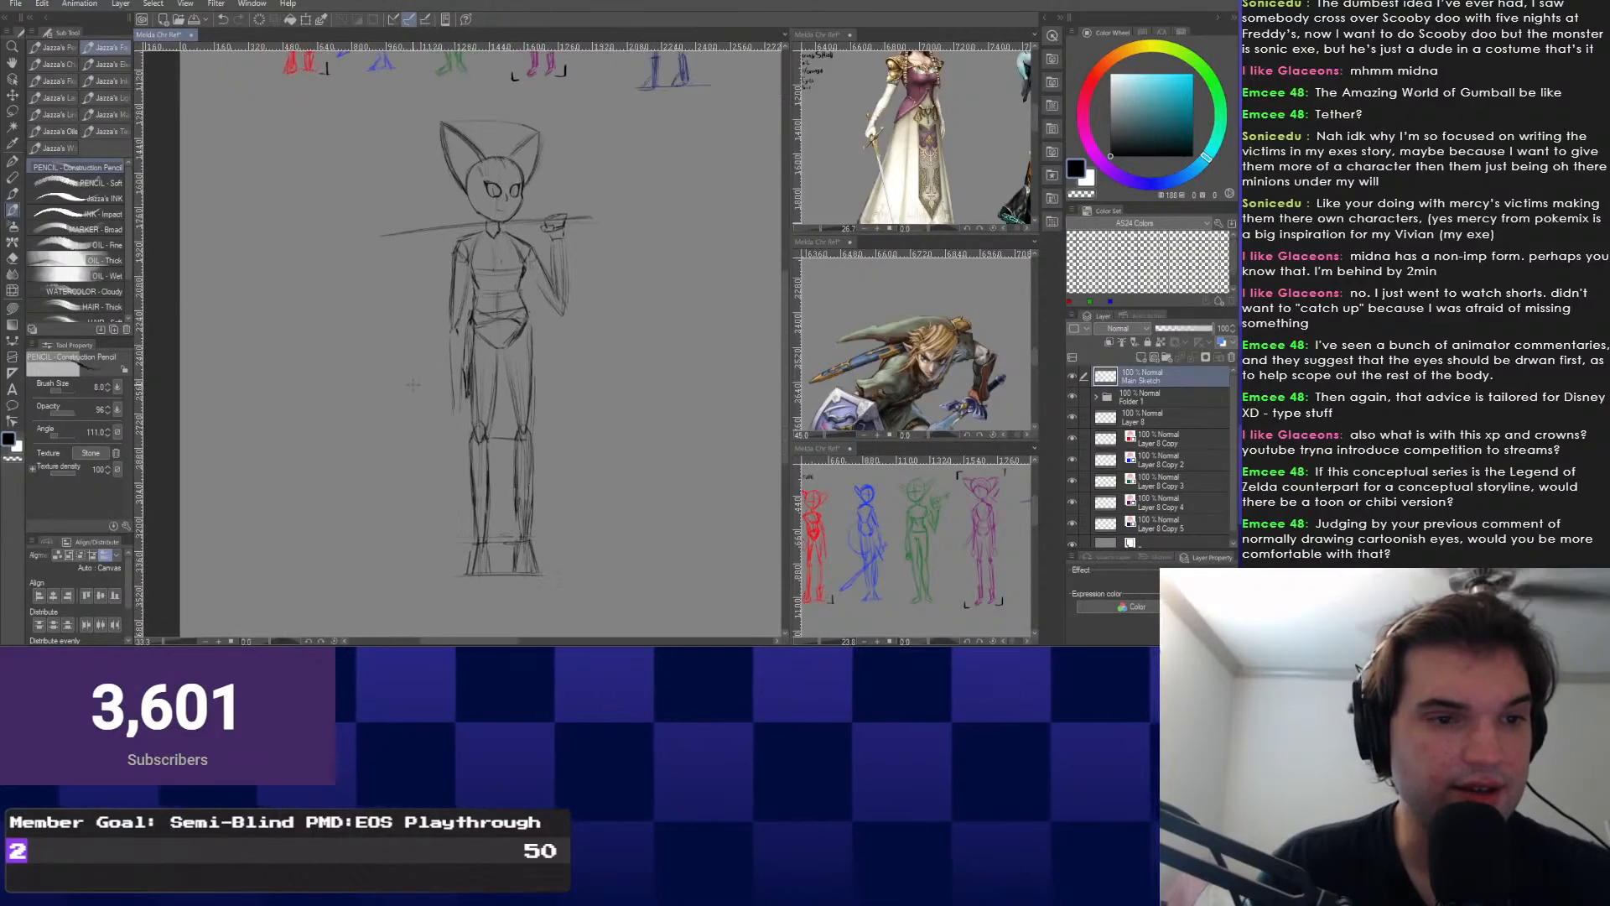
pyautogui.scroll(2, 503, 335)
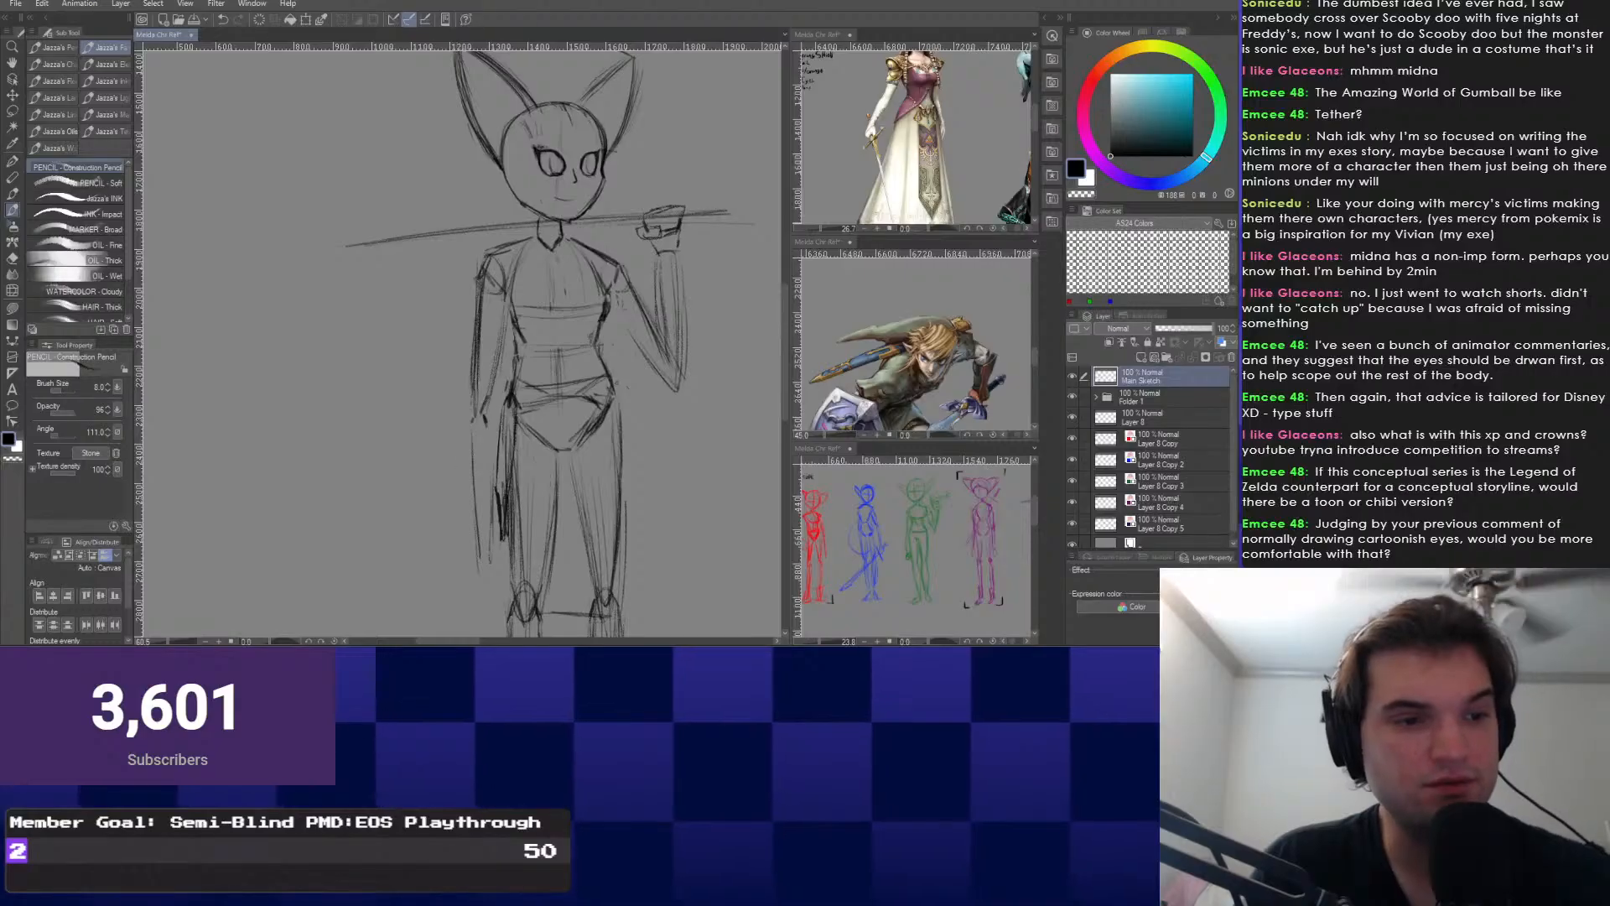
pyautogui.moveTo(431, 532)
pyautogui.mouseDown()
pyautogui.moveTo(549, 537)
pyautogui.moveTo(493, 556)
pyautogui.moveTo(510, 488)
pyautogui.moveTo(506, 558)
pyautogui.moveTo(529, 536)
pyautogui.mouseUp()
# Add a stroke along the raised forearm's outline.
pyautogui.scroll(1, 511, 488)
pyautogui.scroll(-2, 530, 535)
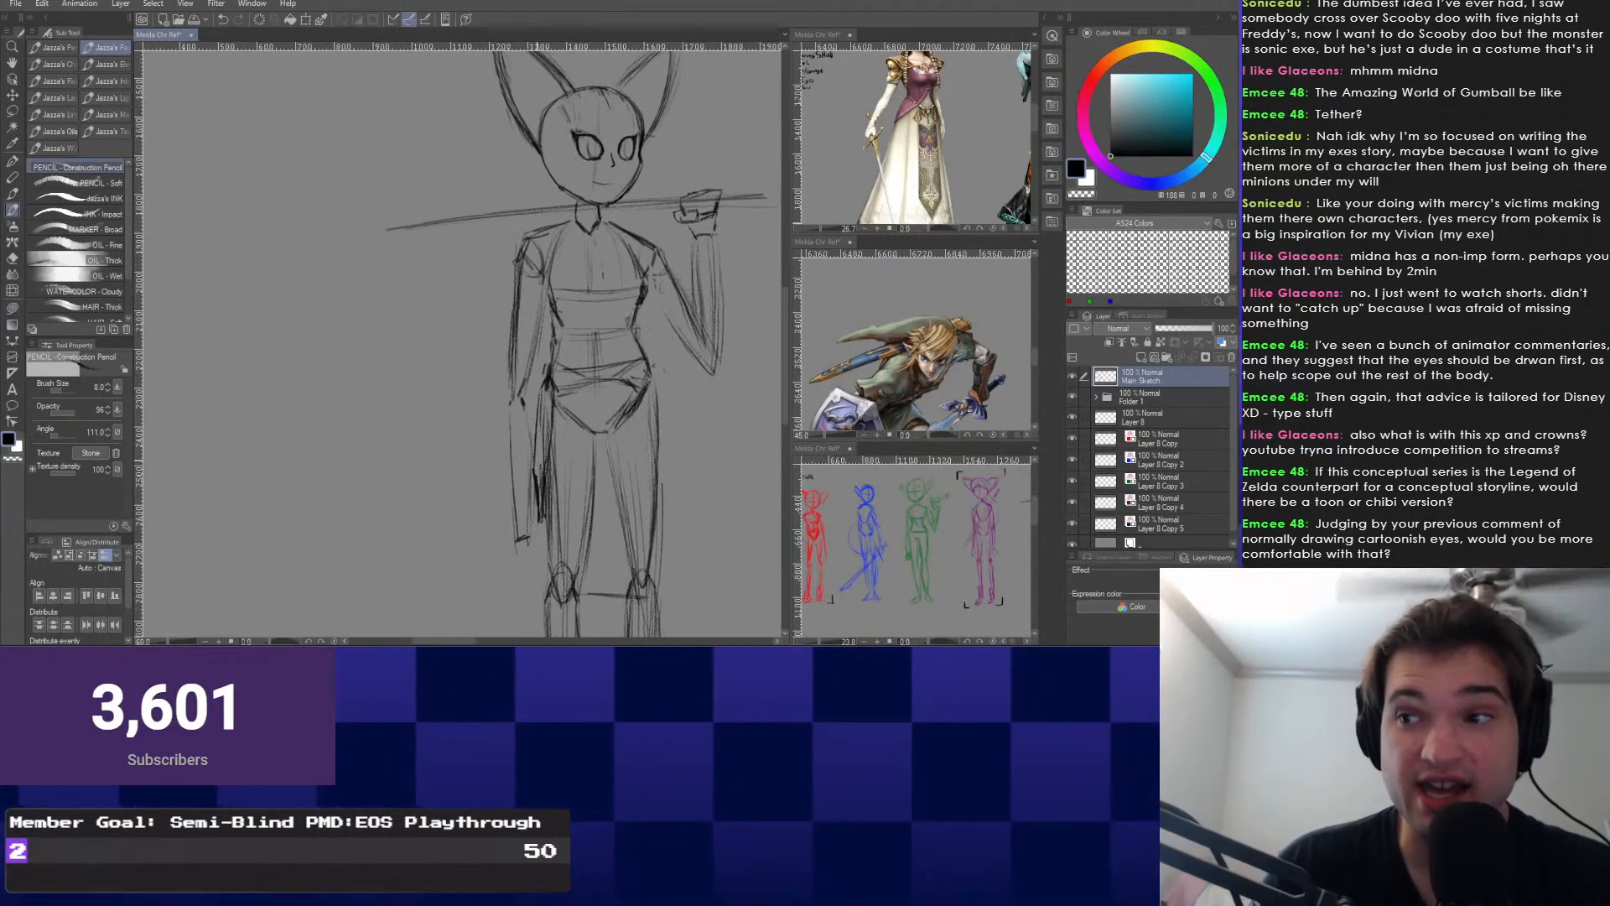
pyautogui.moveTo(523, 455); pyautogui.dragTo(512, 505)
pyautogui.scroll(1, 513, 505)
pyautogui.moveTo(508, 429); pyautogui.dragTo(512, 545)
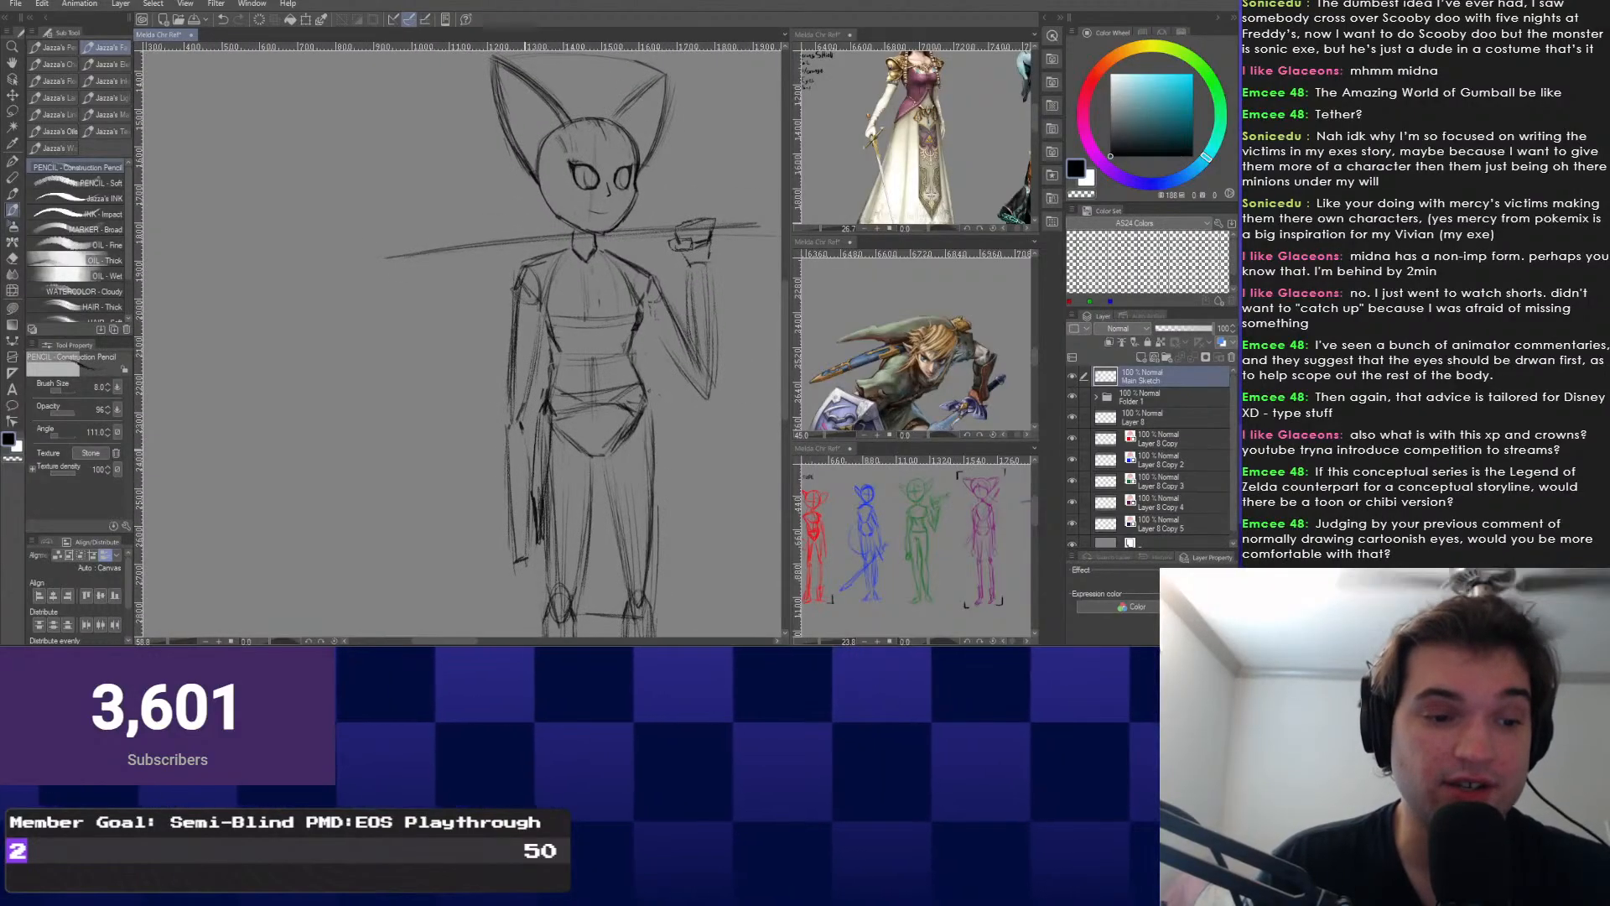
pyautogui.scroll(1, 502, 466)
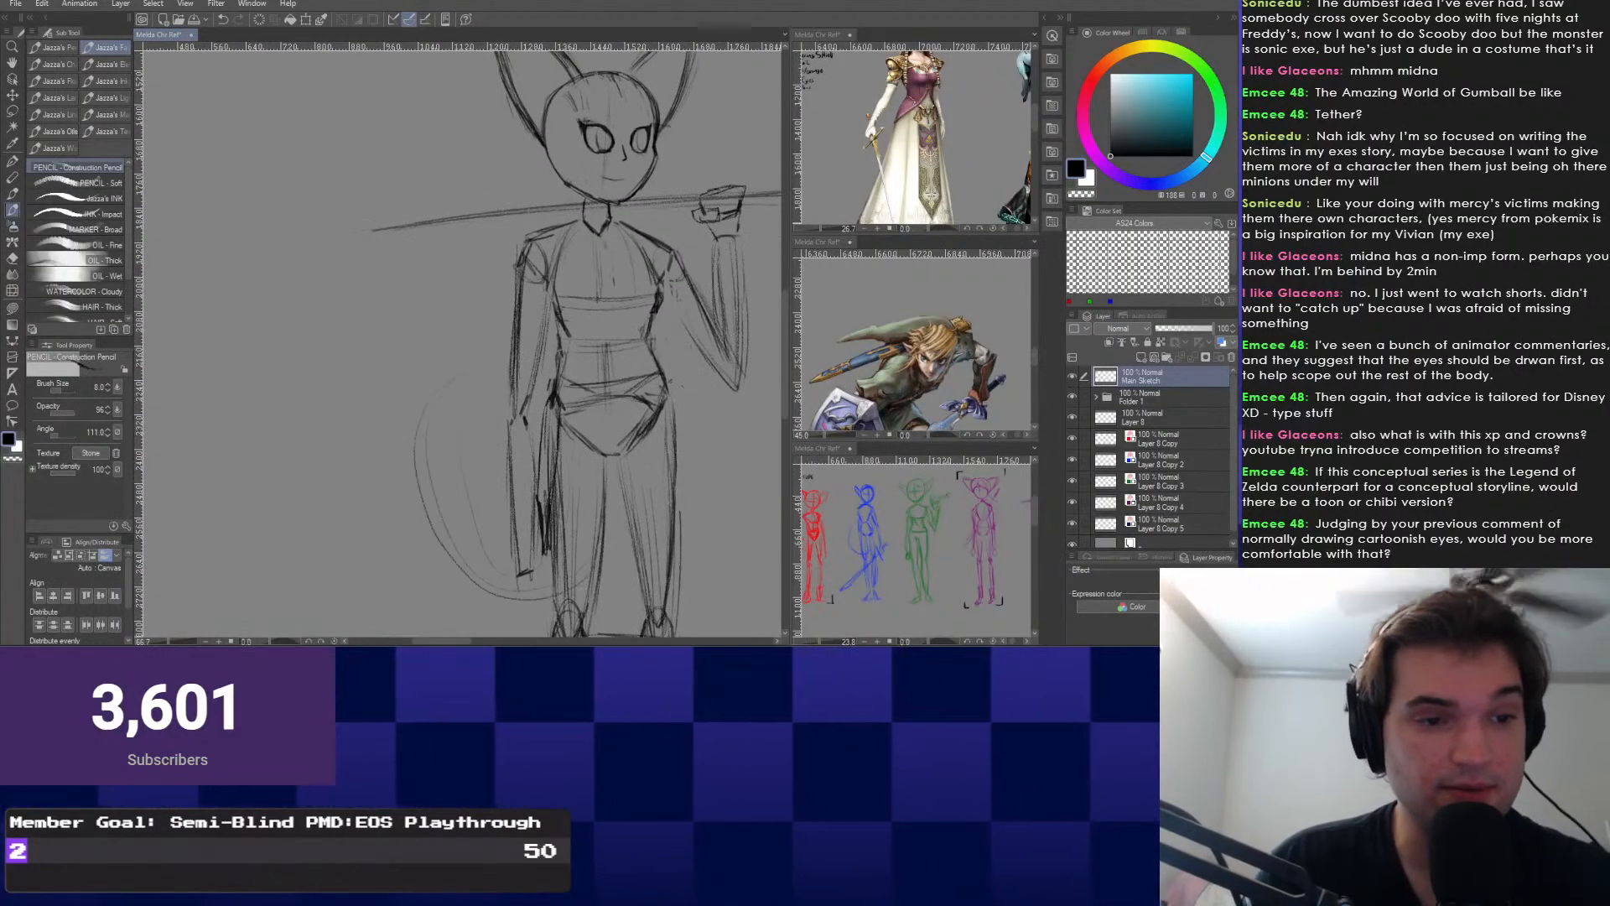
pyautogui.scroll(-2, 520, 378)
pyautogui.scroll(1, 545, 377)
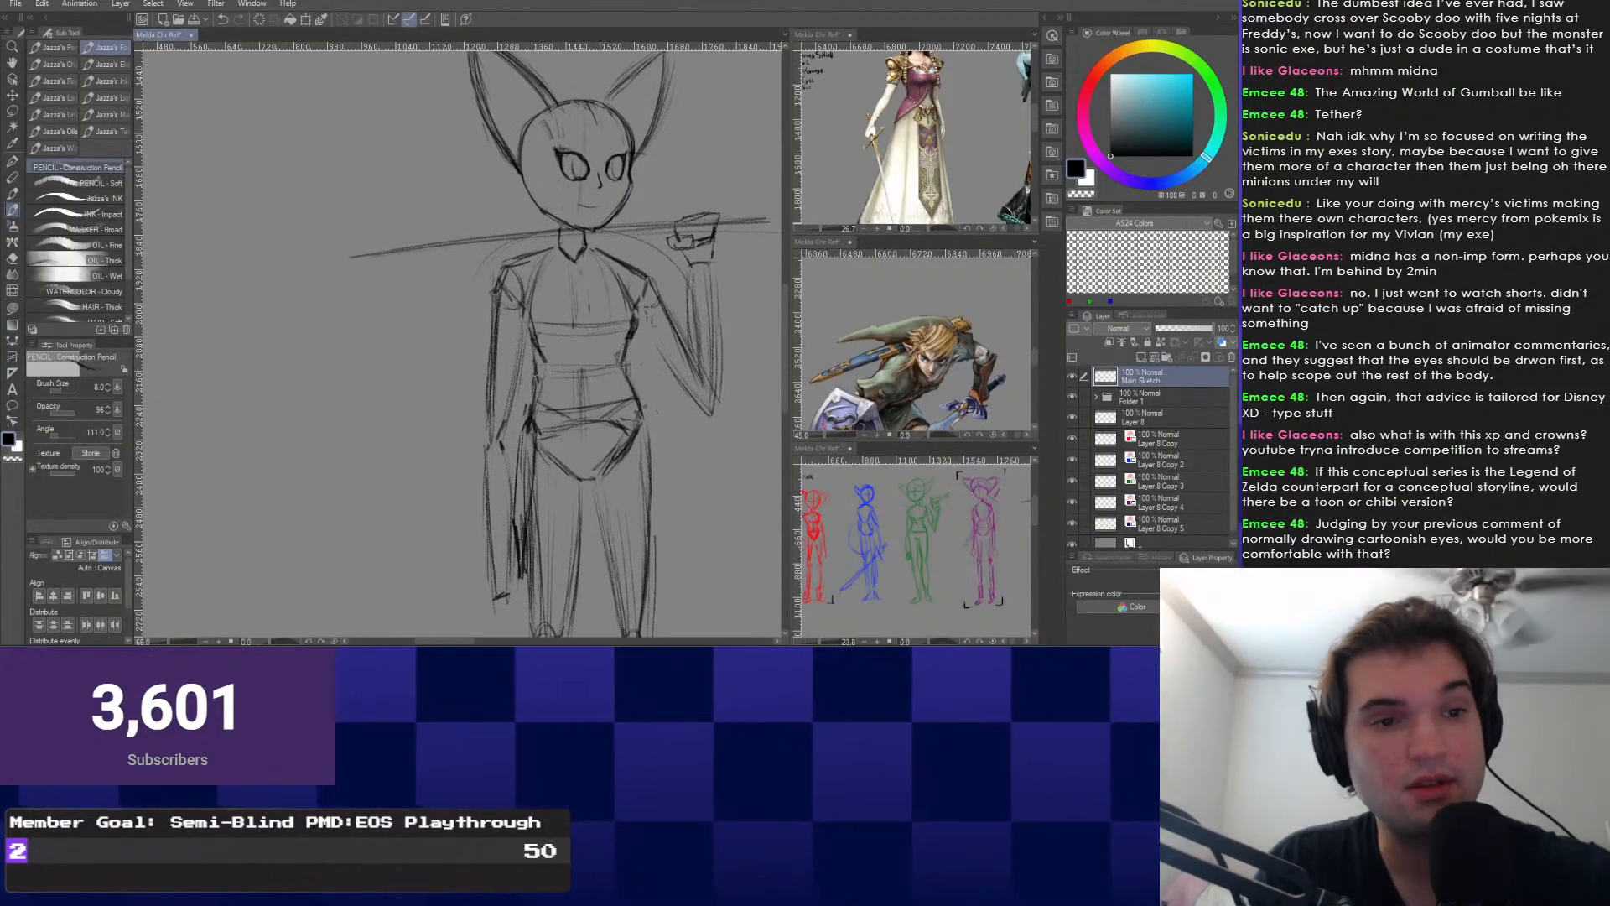
# Check the Link reference image, then reframe the sketch around the head and ears.
pyautogui.click(844, 395)
pyautogui.scroll(3, 842, 394)
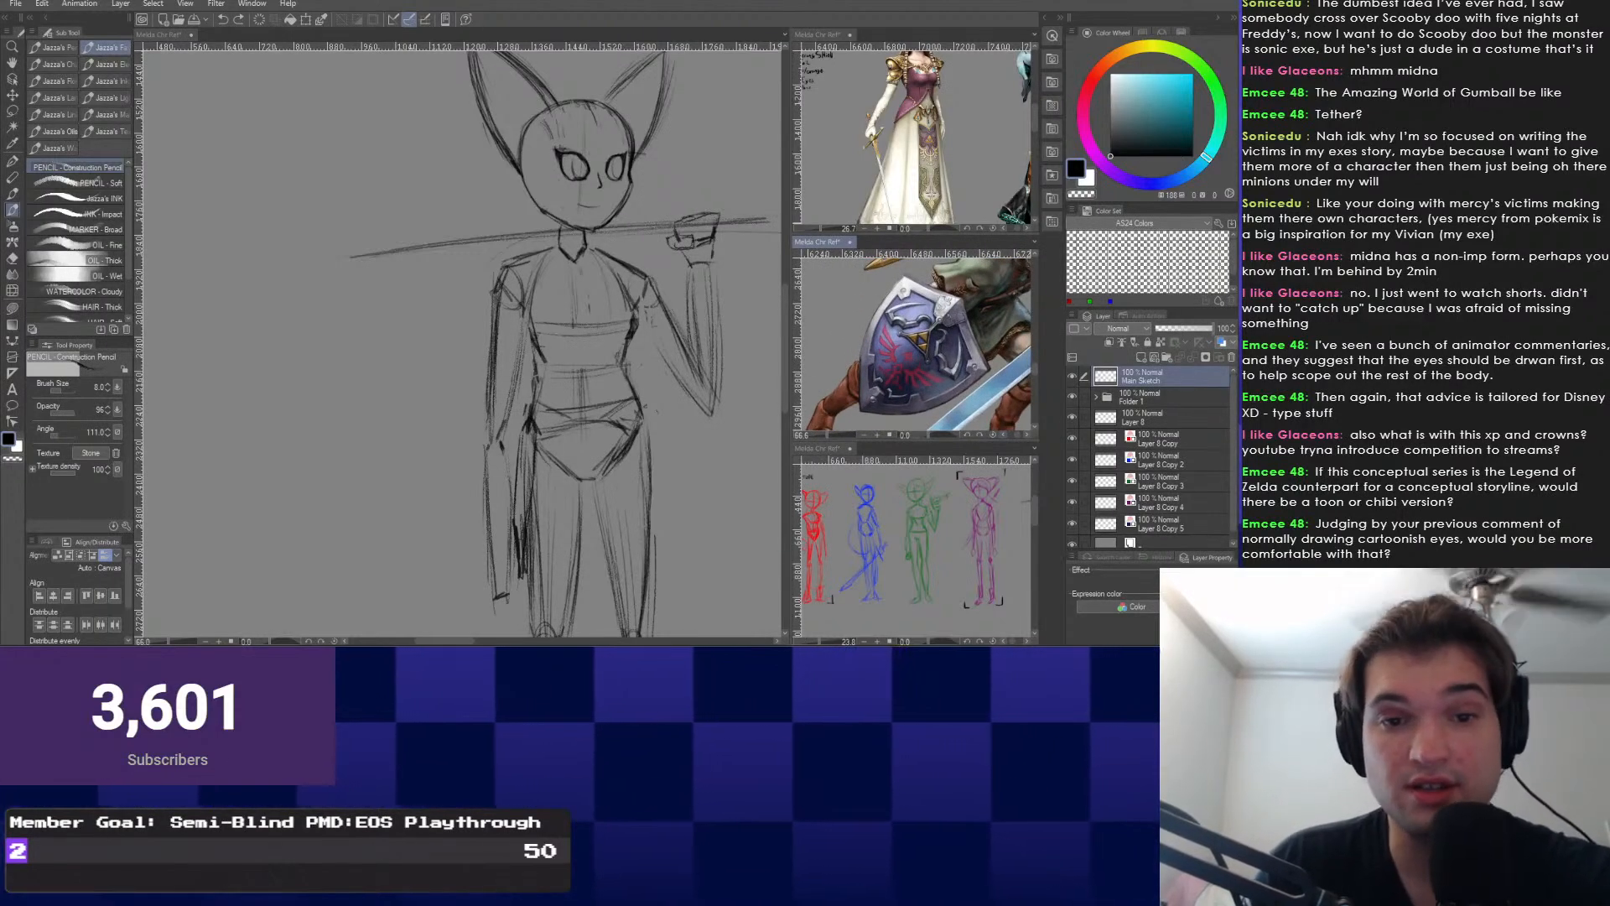
pyautogui.click(670, 335)
pyautogui.moveTo(503, 335); pyautogui.dragTo(511, 320)
pyautogui.moveTo(513, 587)
pyautogui.mouseDown()
pyautogui.moveTo(462, 508)
pyautogui.moveTo(475, 519)
pyautogui.mouseUp()
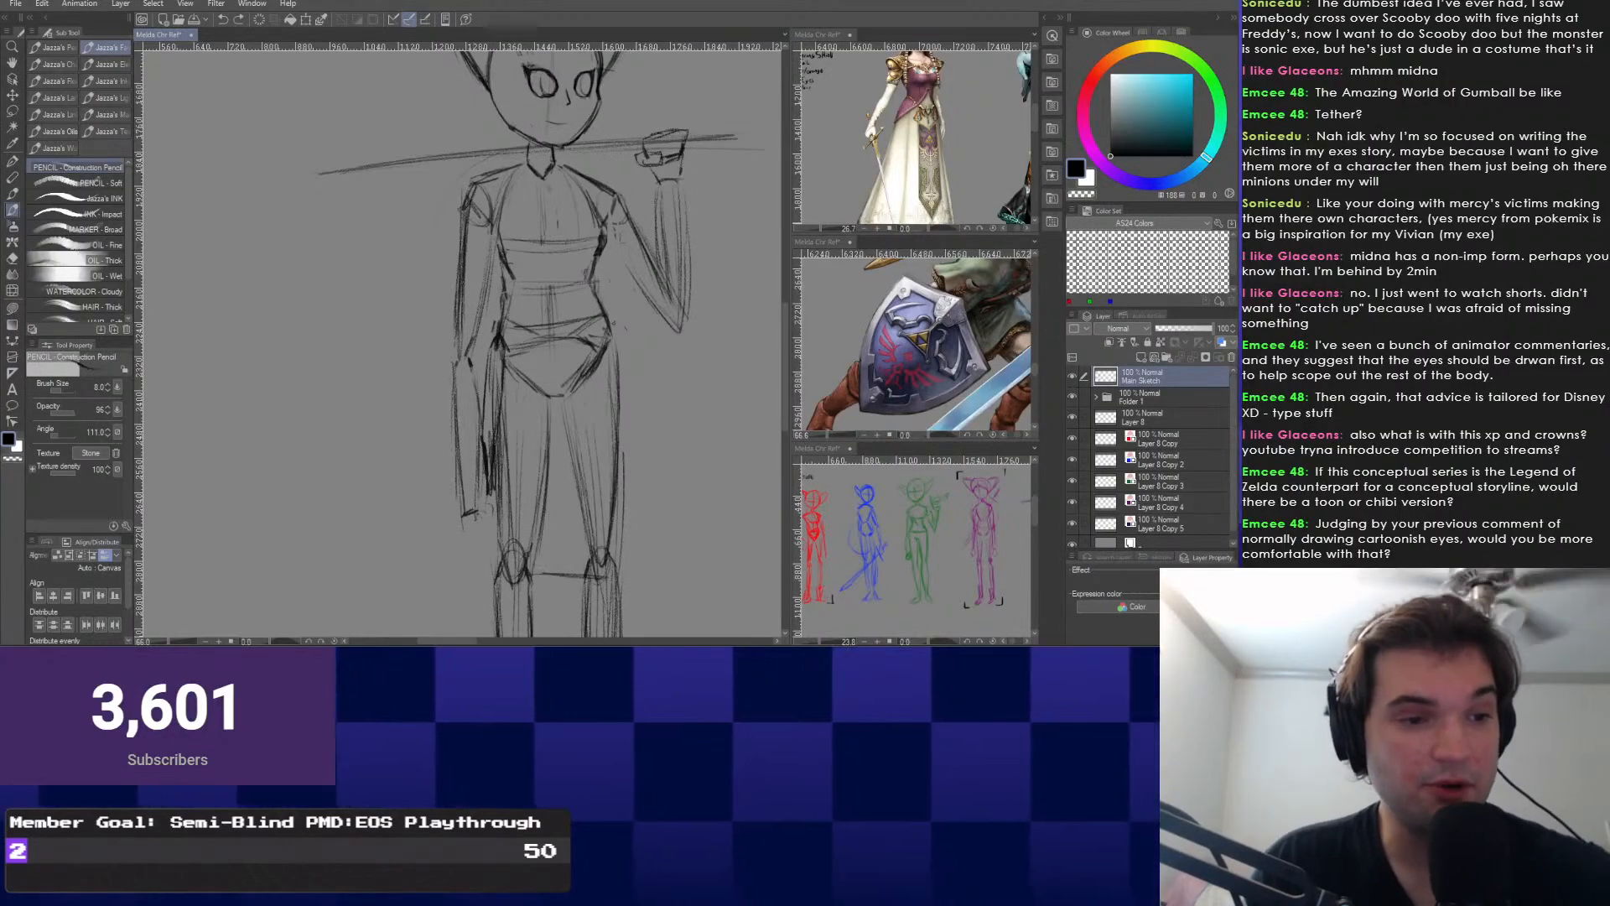
pyautogui.moveTo(658, 195)
pyautogui.mouseDown()
pyautogui.moveTo(644, 327)
pyautogui.moveTo(671, 119)
pyautogui.mouseUp()
pyautogui.scroll(3, 644, 327)
pyautogui.scroll(-1, 671, 119)
pyautogui.scroll(-5, 536, 302)
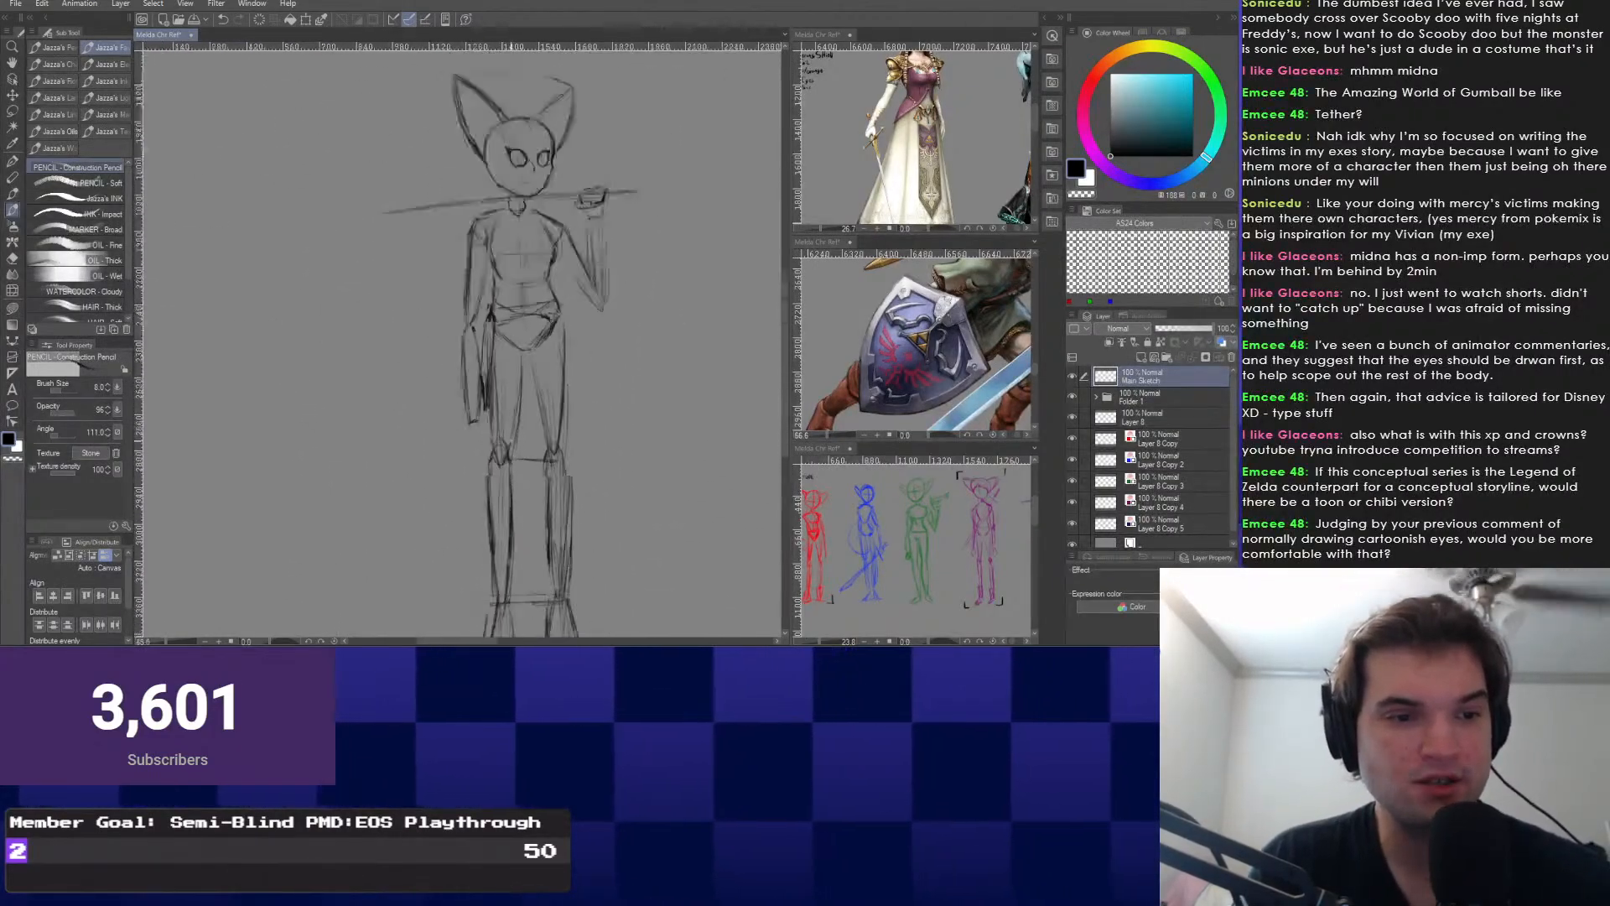
pyautogui.scroll(4, 516, 461)
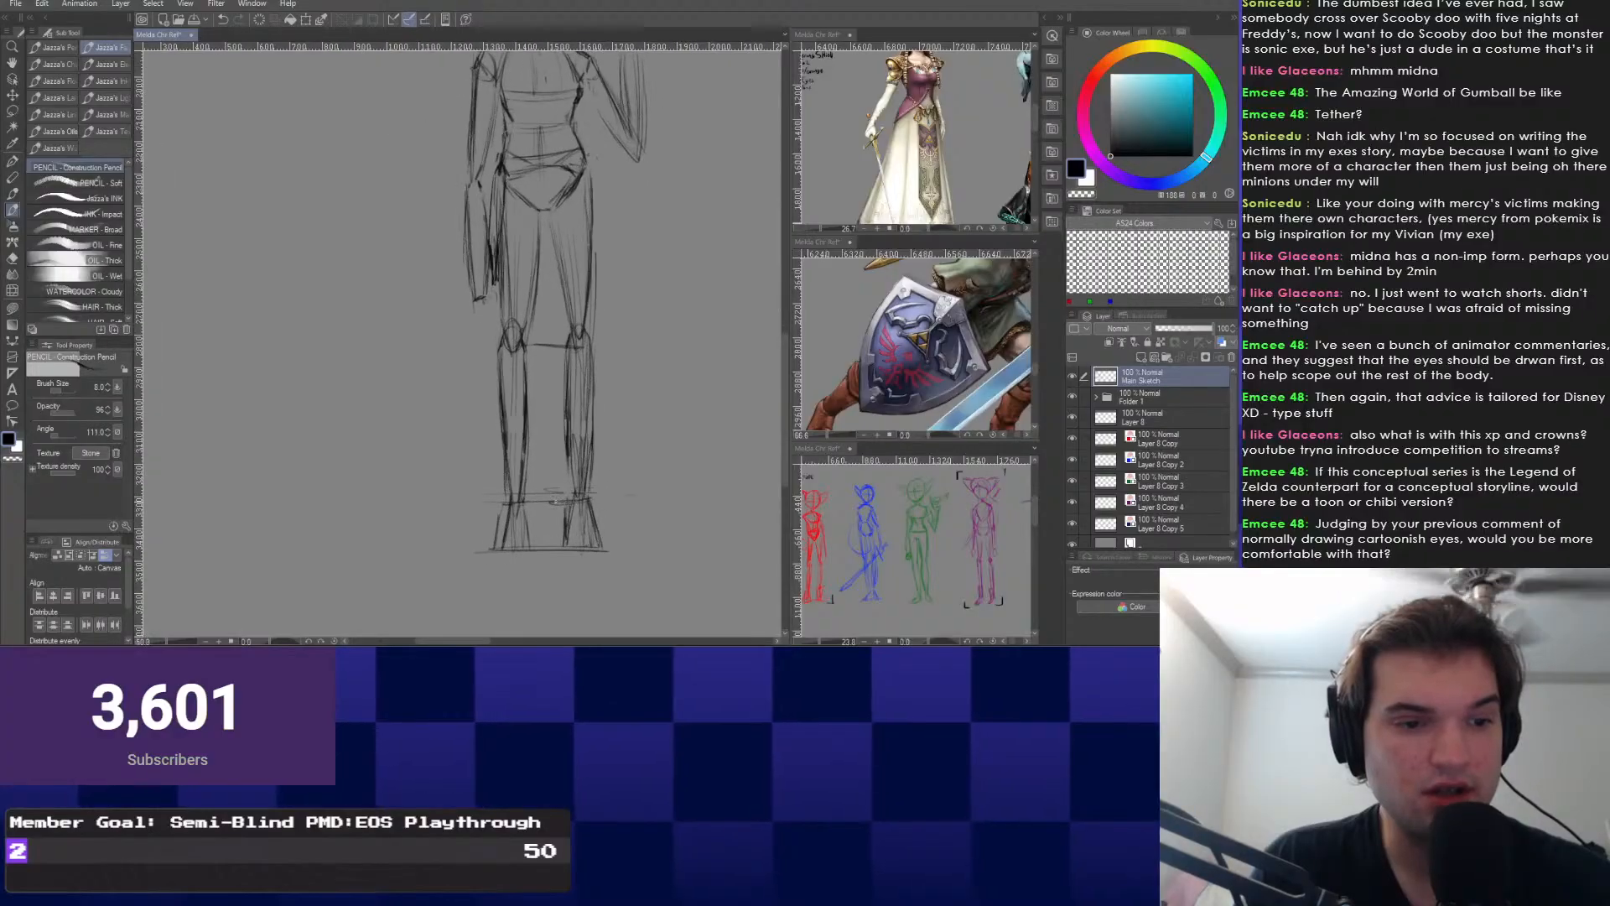
# Erase the slanted outer line at the left foot and redraw its bottom line.
pyautogui.press('e')
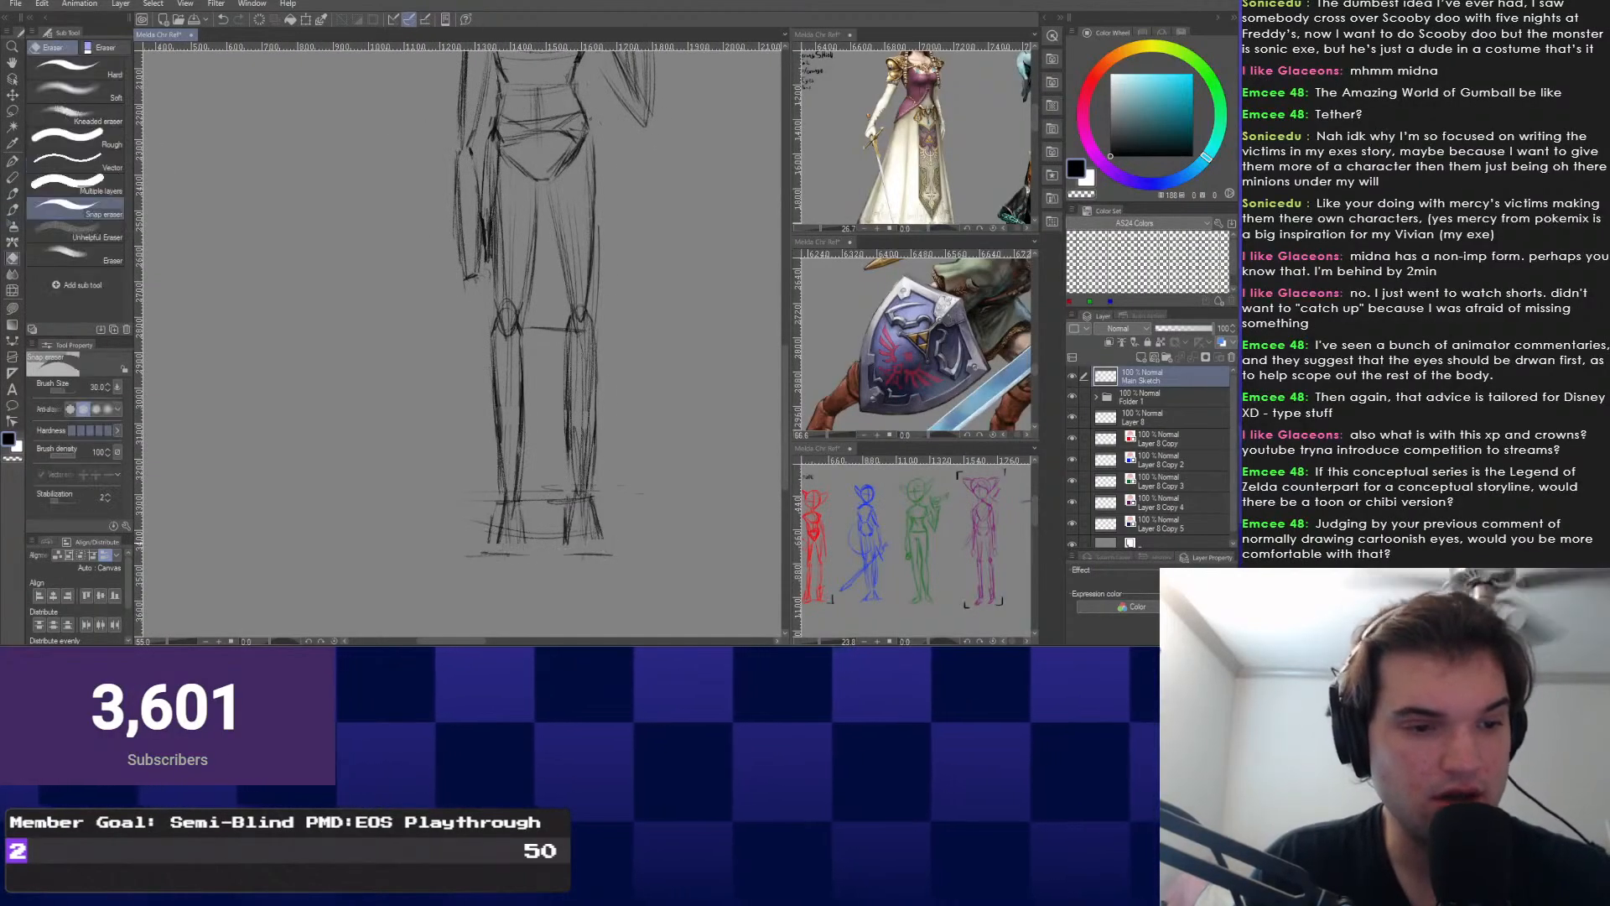
pyautogui.moveTo(496, 508); pyautogui.dragTo(488, 535)
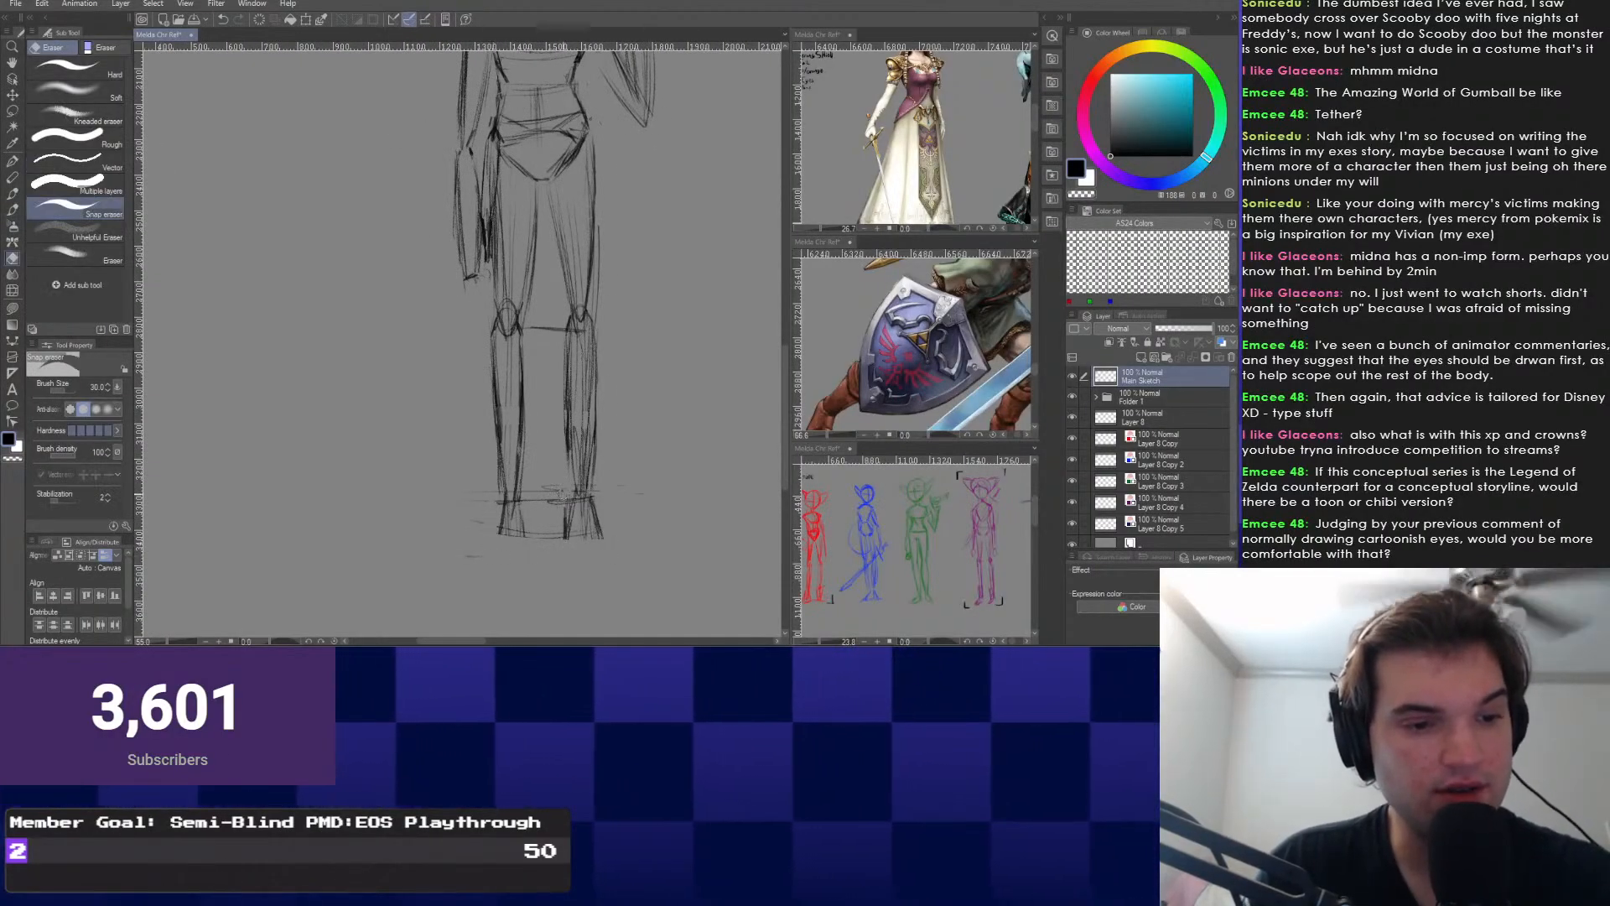
pyautogui.press('b')
pyautogui.scroll(5, 499, 460)
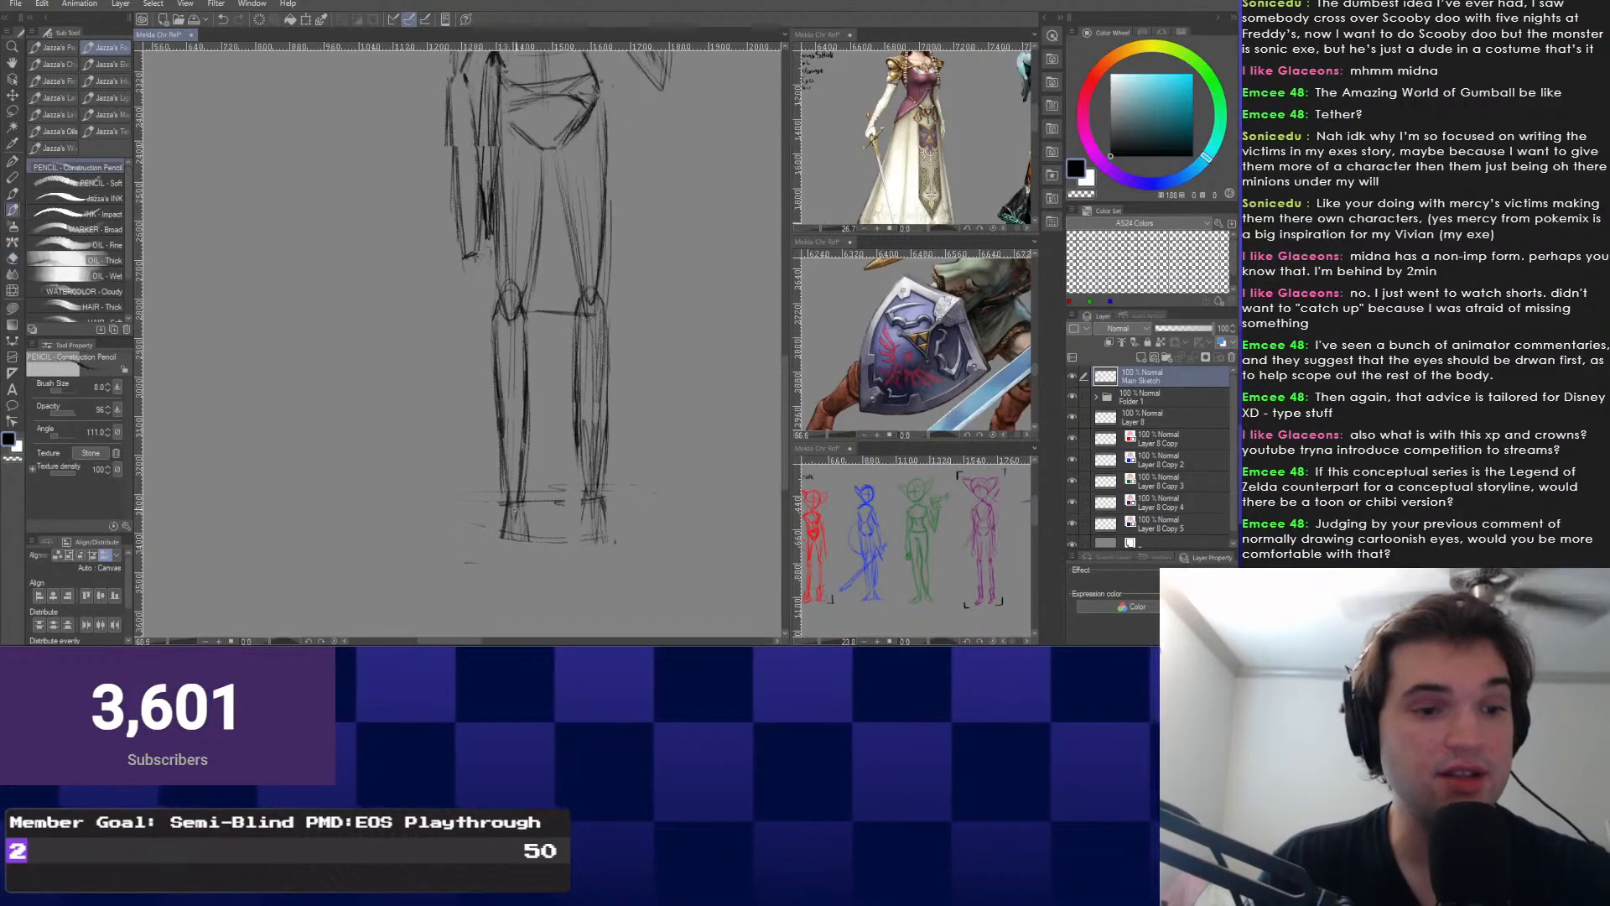
pyautogui.scroll(2, 504, 478)
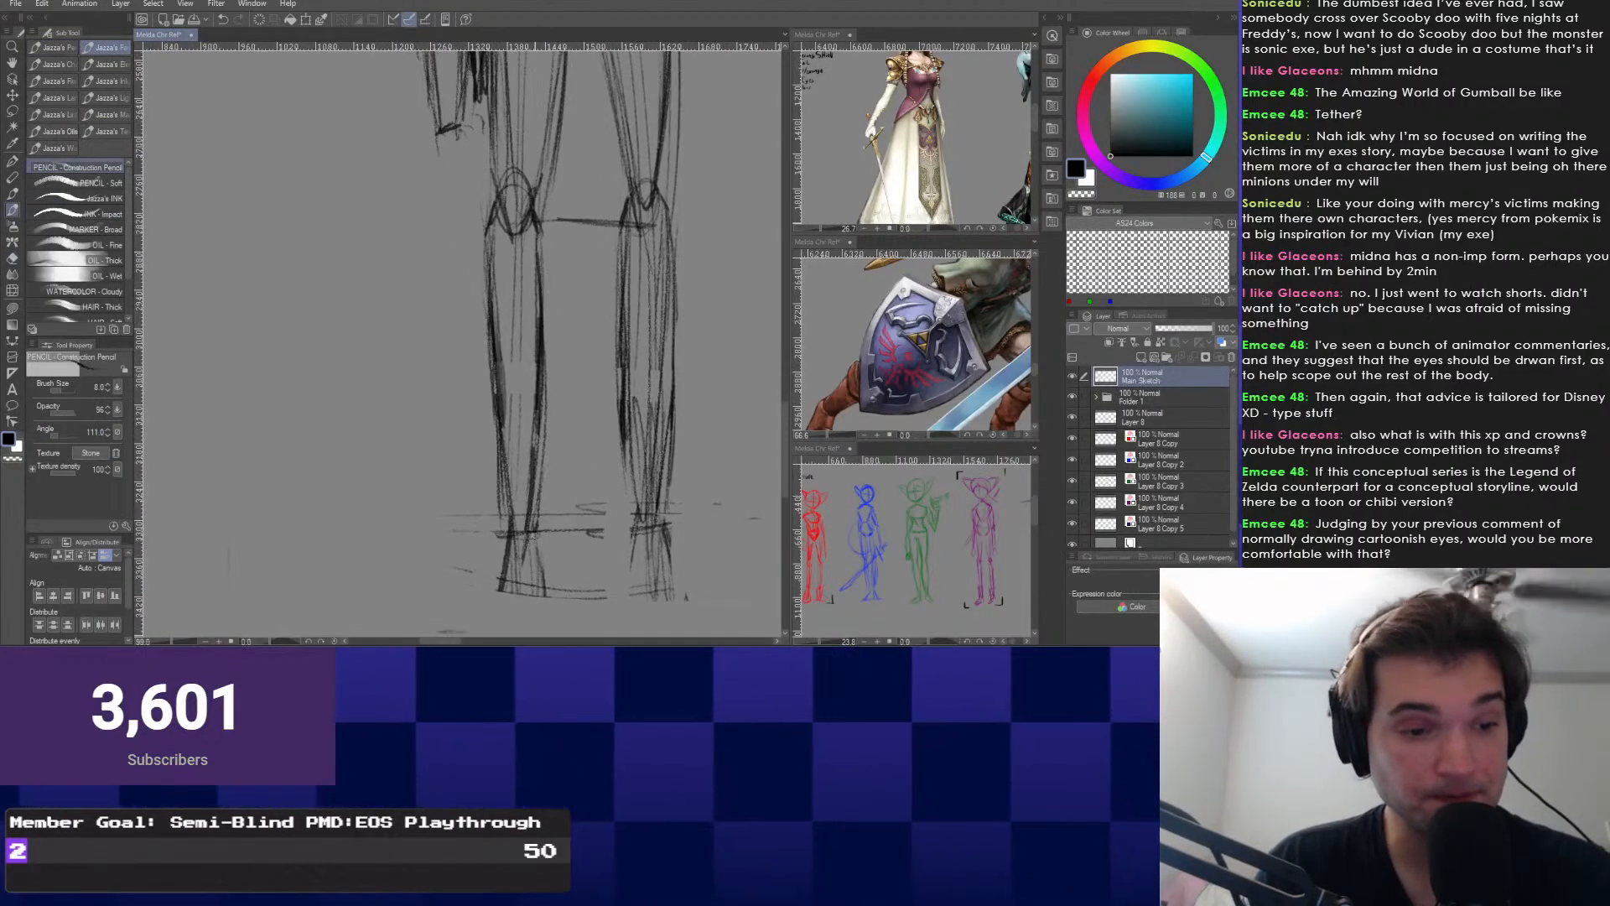
pyautogui.moveTo(492, 579); pyautogui.dragTo(546, 595)
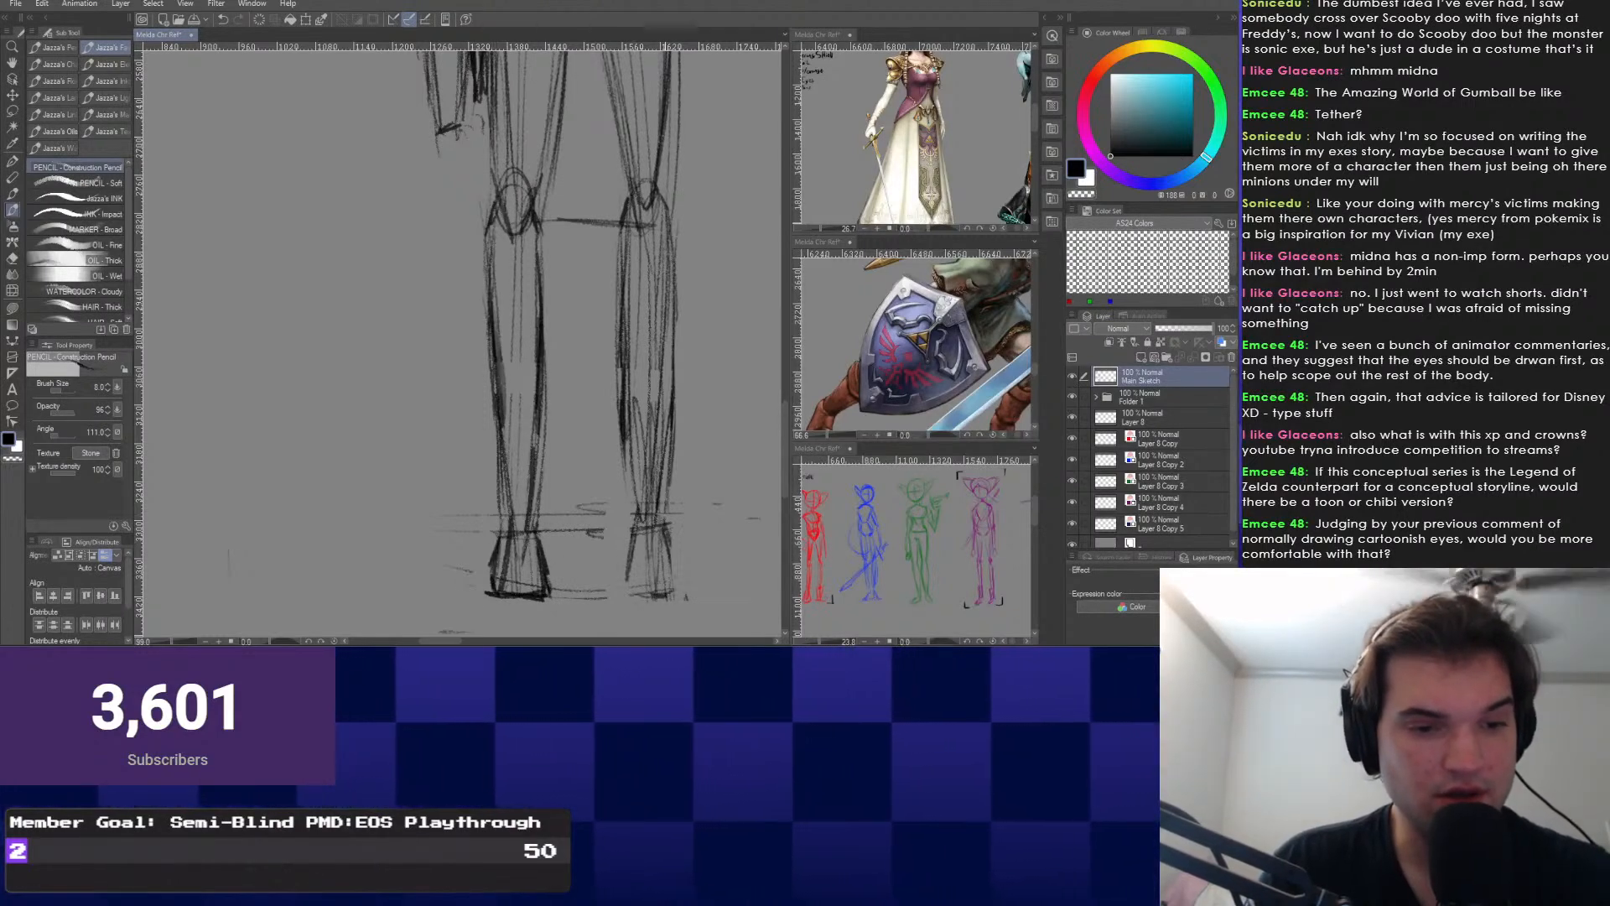
# Darken the right foot's bottom line and add a short line across the right shin.
pyautogui.moveTo(539, 530); pyautogui.dragTo(501, 513)
pyautogui.moveTo(594, 576); pyautogui.dragTo(644, 574)
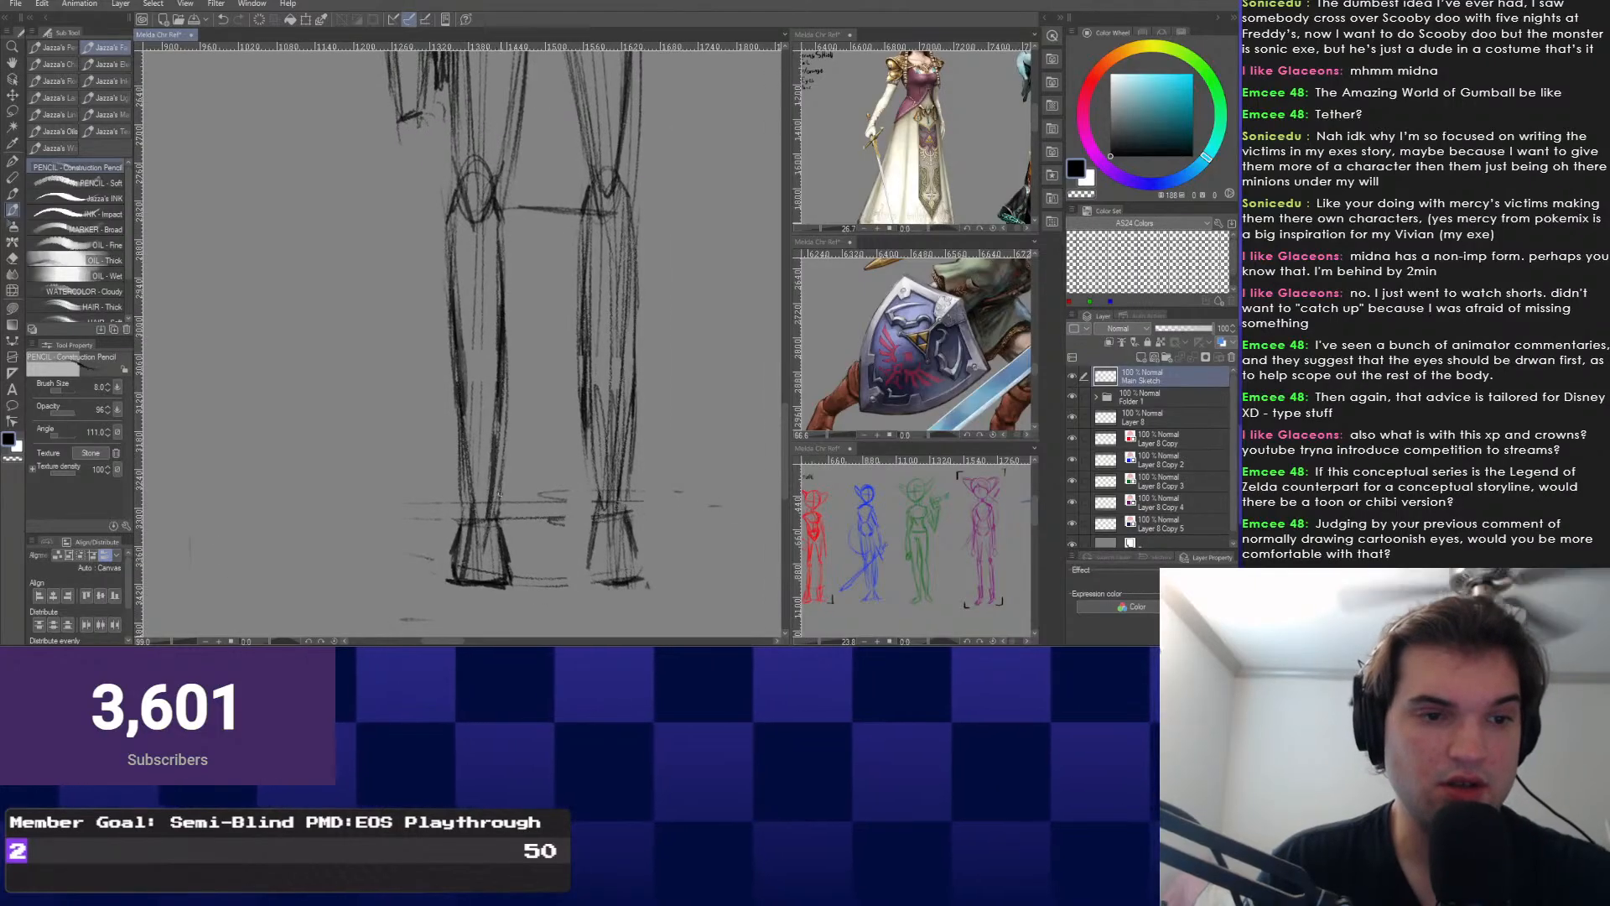
pyautogui.moveTo(505, 515)
pyautogui.mouseDown()
pyautogui.moveTo(529, 518)
pyautogui.moveTo(511, 503)
pyautogui.mouseUp()
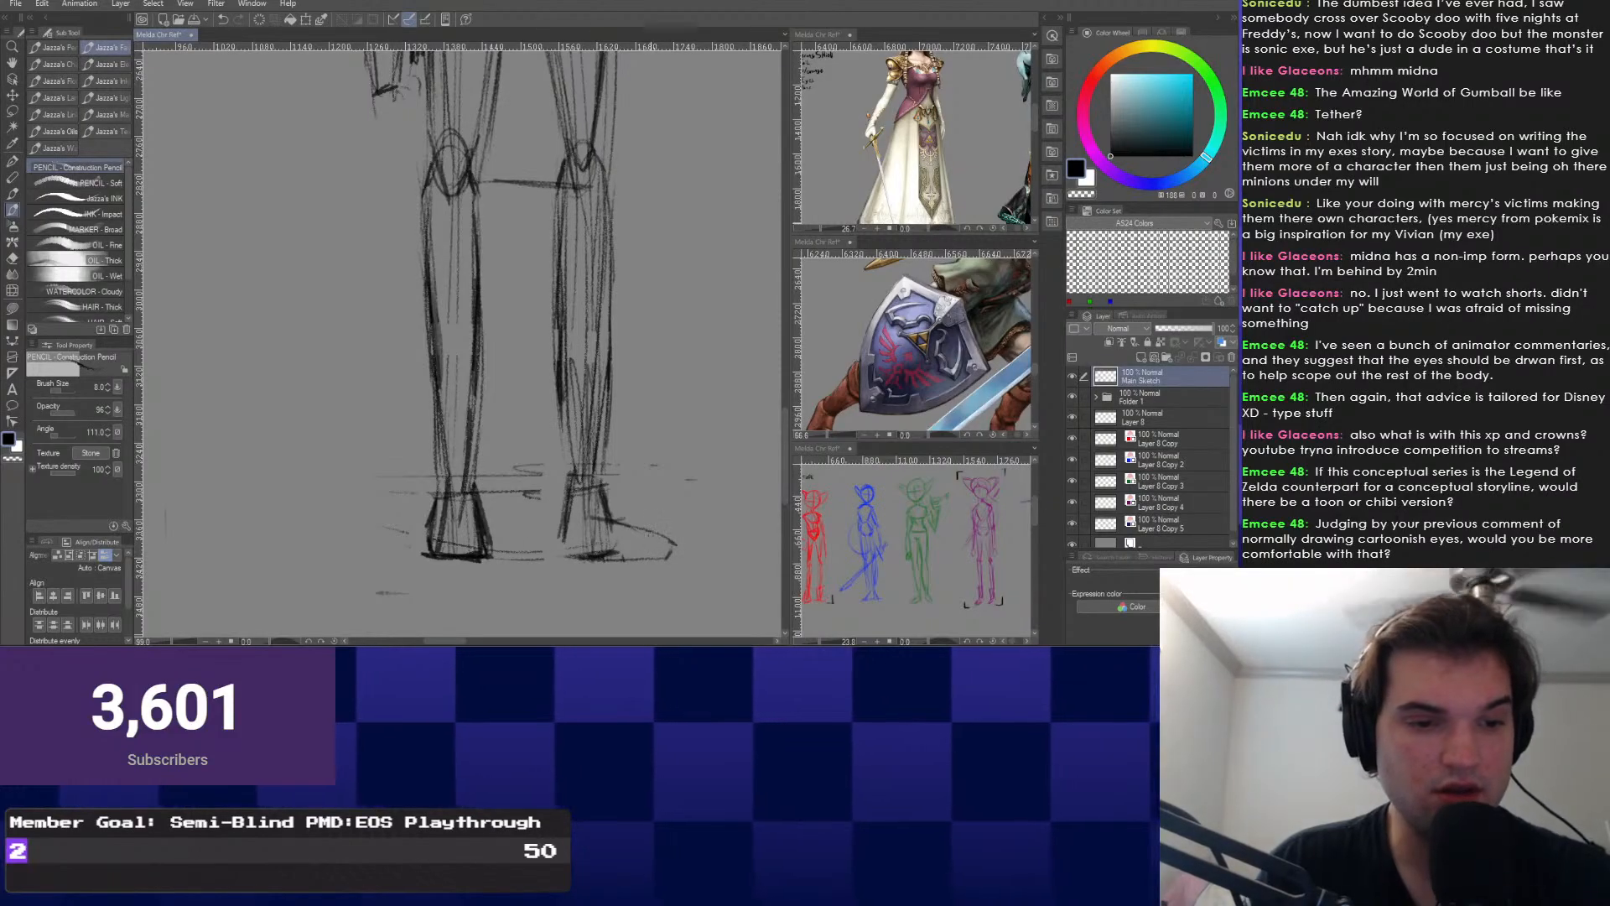
pyautogui.moveTo(561, 440); pyautogui.dragTo(609, 441)
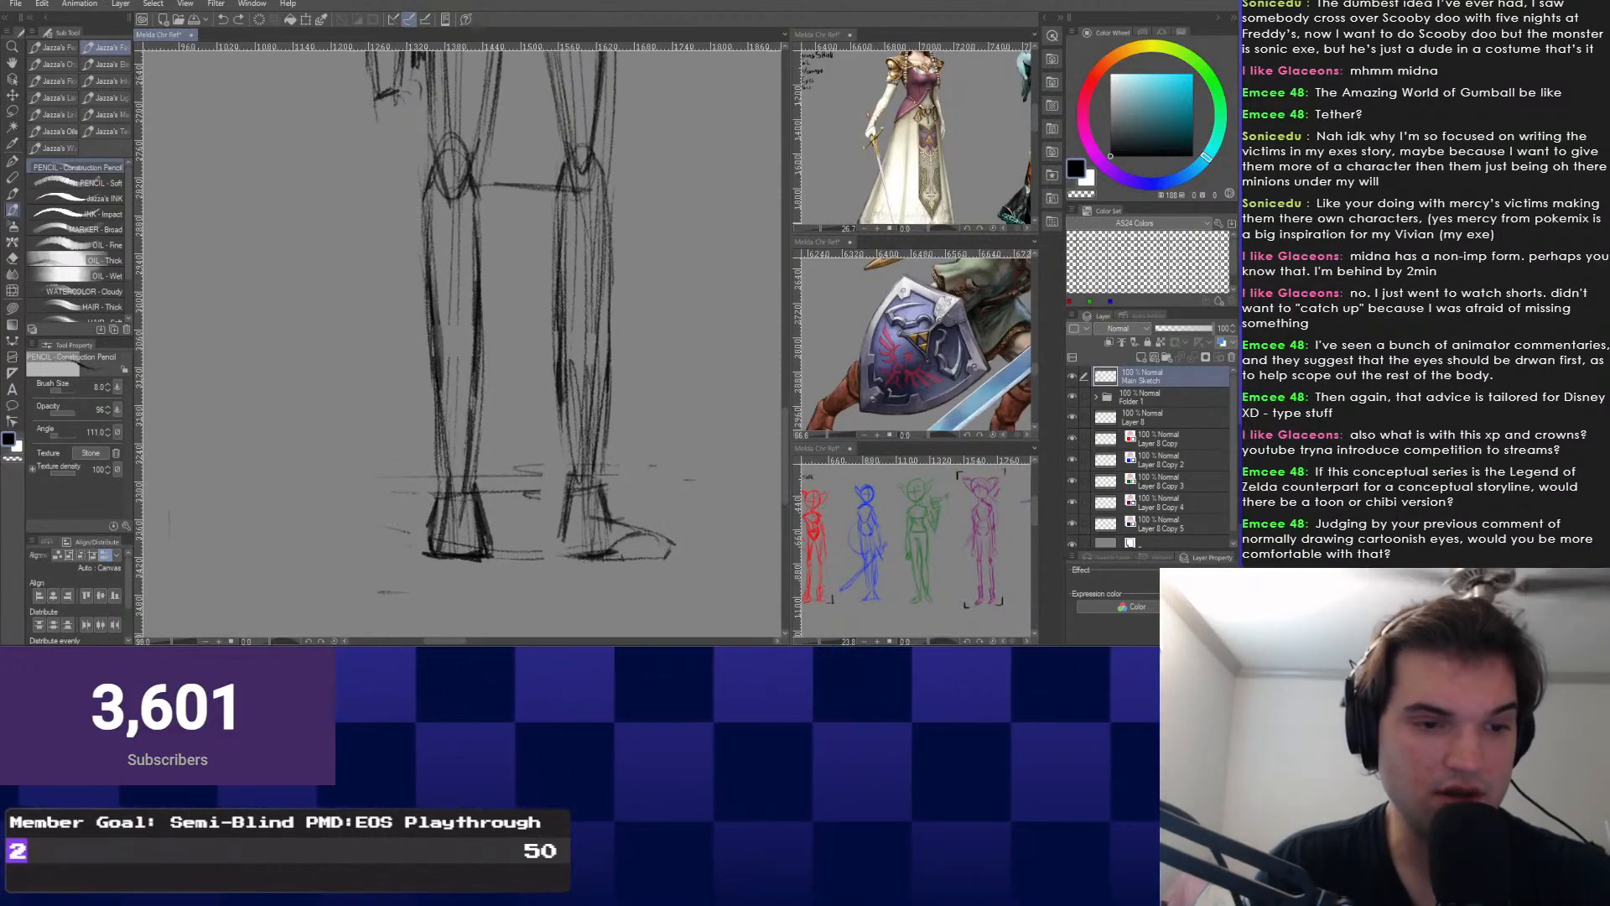
# Sketch a boot cuff around the left ankle.
pyautogui.moveTo(526, 541); pyautogui.dragTo(493, 596)
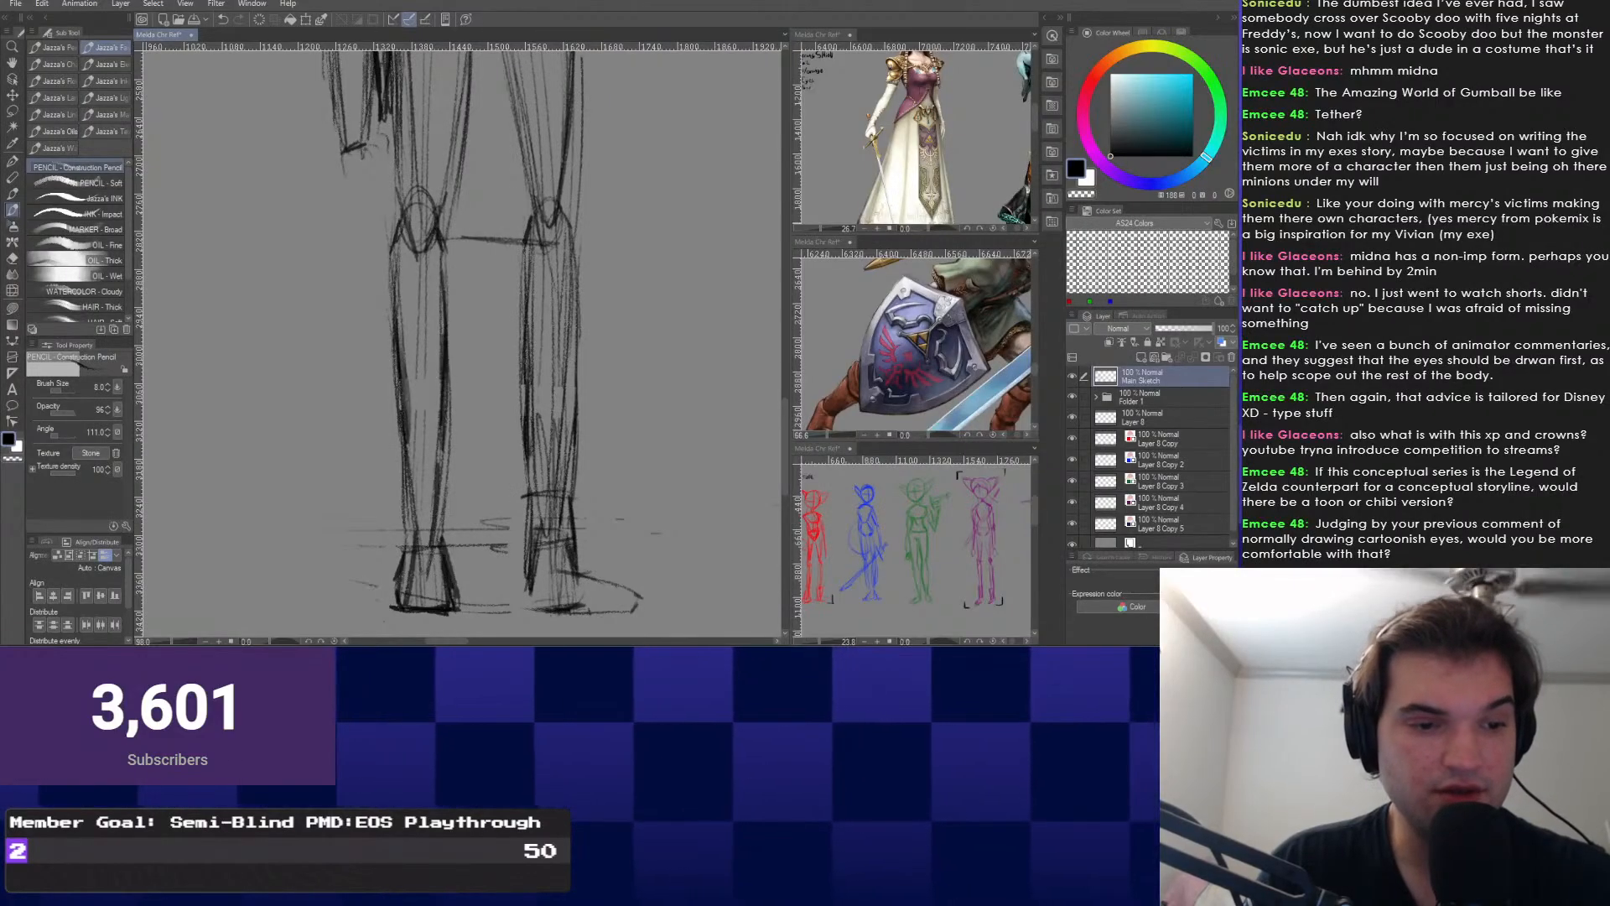
pyautogui.moveTo(426, 582)
pyautogui.mouseDown()
pyautogui.moveTo(525, 536)
pyautogui.moveTo(516, 509)
pyautogui.moveTo(499, 517)
pyautogui.mouseUp()
pyautogui.moveTo(469, 431); pyautogui.dragTo(468, 488)
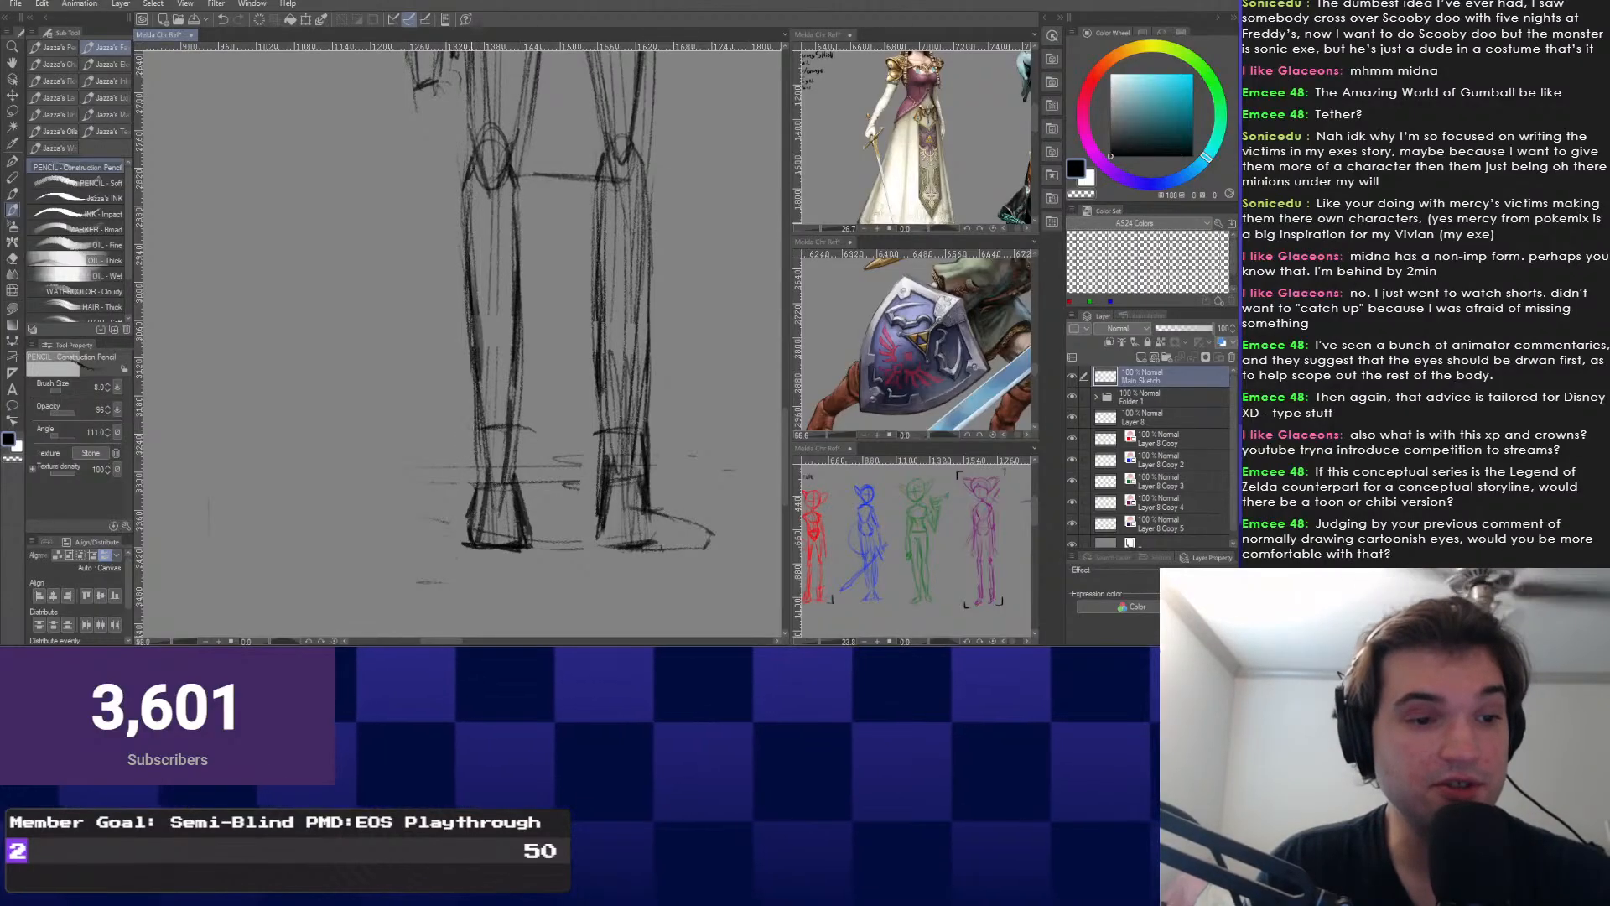
pyautogui.moveTo(526, 429); pyautogui.dragTo(527, 495)
pyautogui.moveTo(469, 431)
pyautogui.mouseDown()
pyautogui.moveTo(531, 431)
pyautogui.moveTo(484, 480)
pyautogui.moveTo(527, 481)
pyautogui.moveTo(479, 479)
pyautogui.mouseUp()
# Erase the stray sketch lines inside the left boot.
pyautogui.scroll(1, 504, 470)
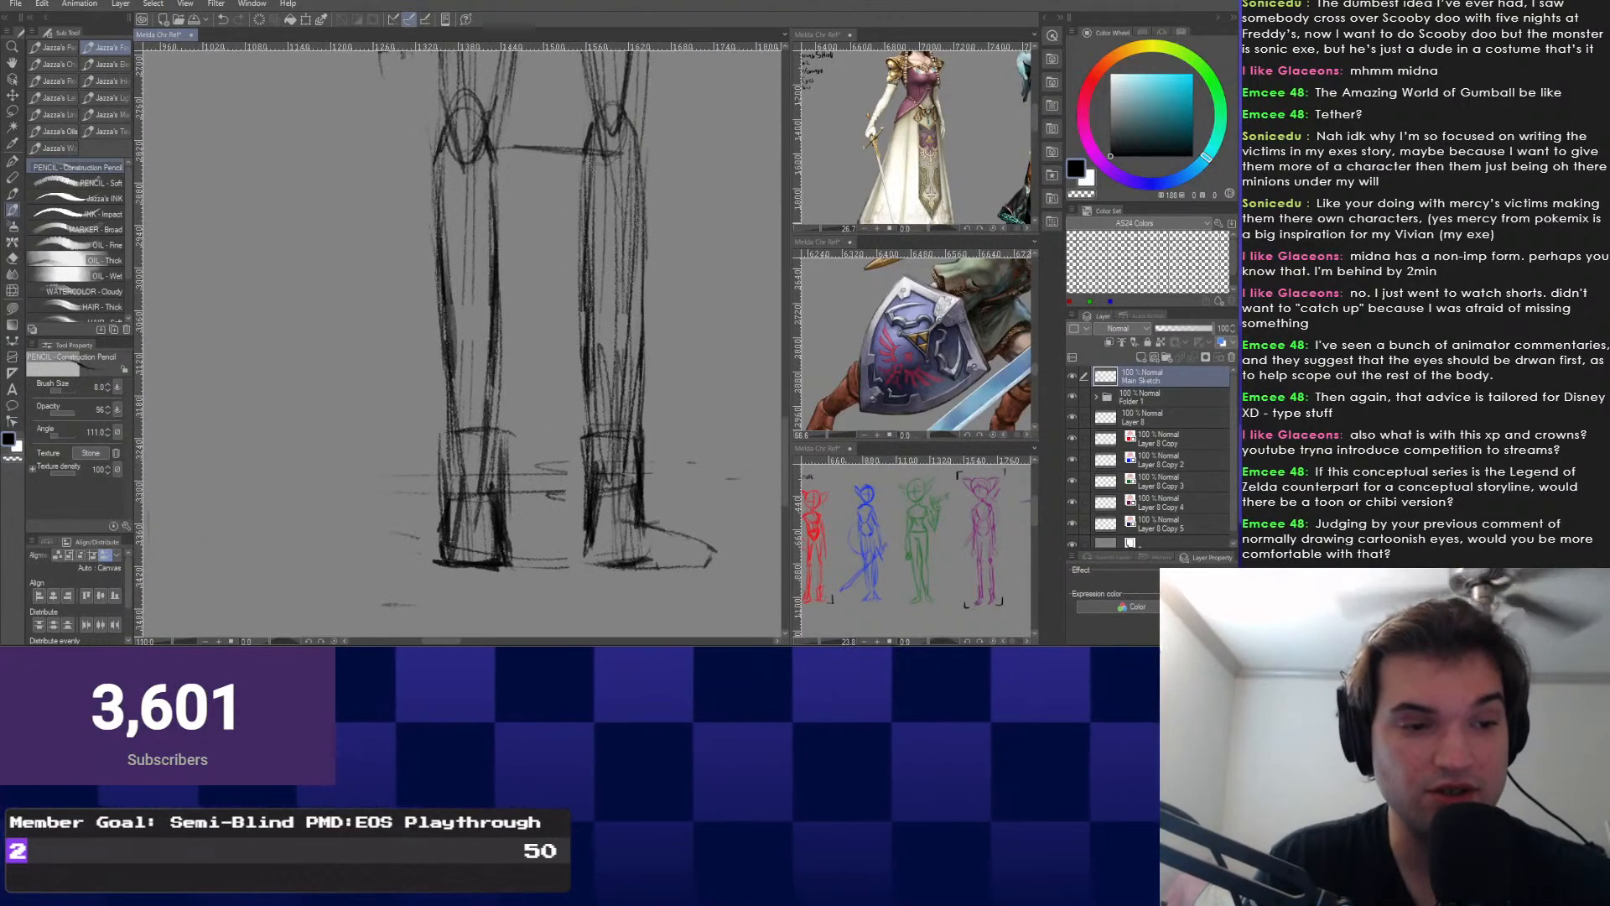
pyautogui.press('e')
pyautogui.moveTo(483, 454)
pyautogui.mouseDown()
pyautogui.moveTo(467, 560)
pyautogui.moveTo(488, 458)
pyautogui.mouseUp()
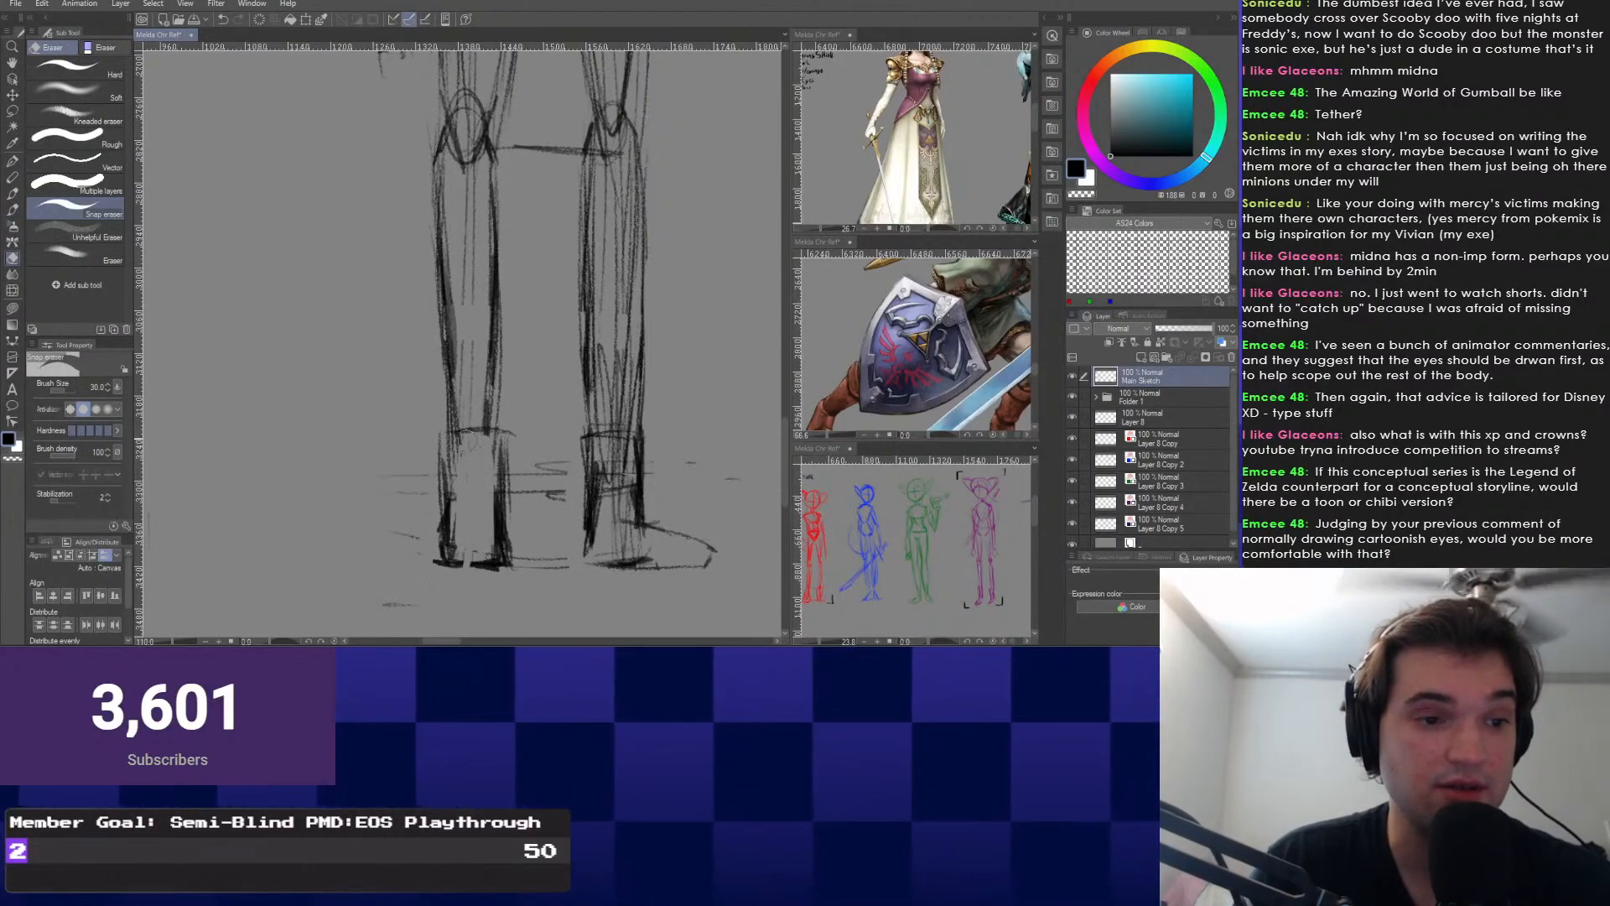
# Darken the right boot's instep and toe curve, undoing the dark line under the toe.
pyautogui.press('p')
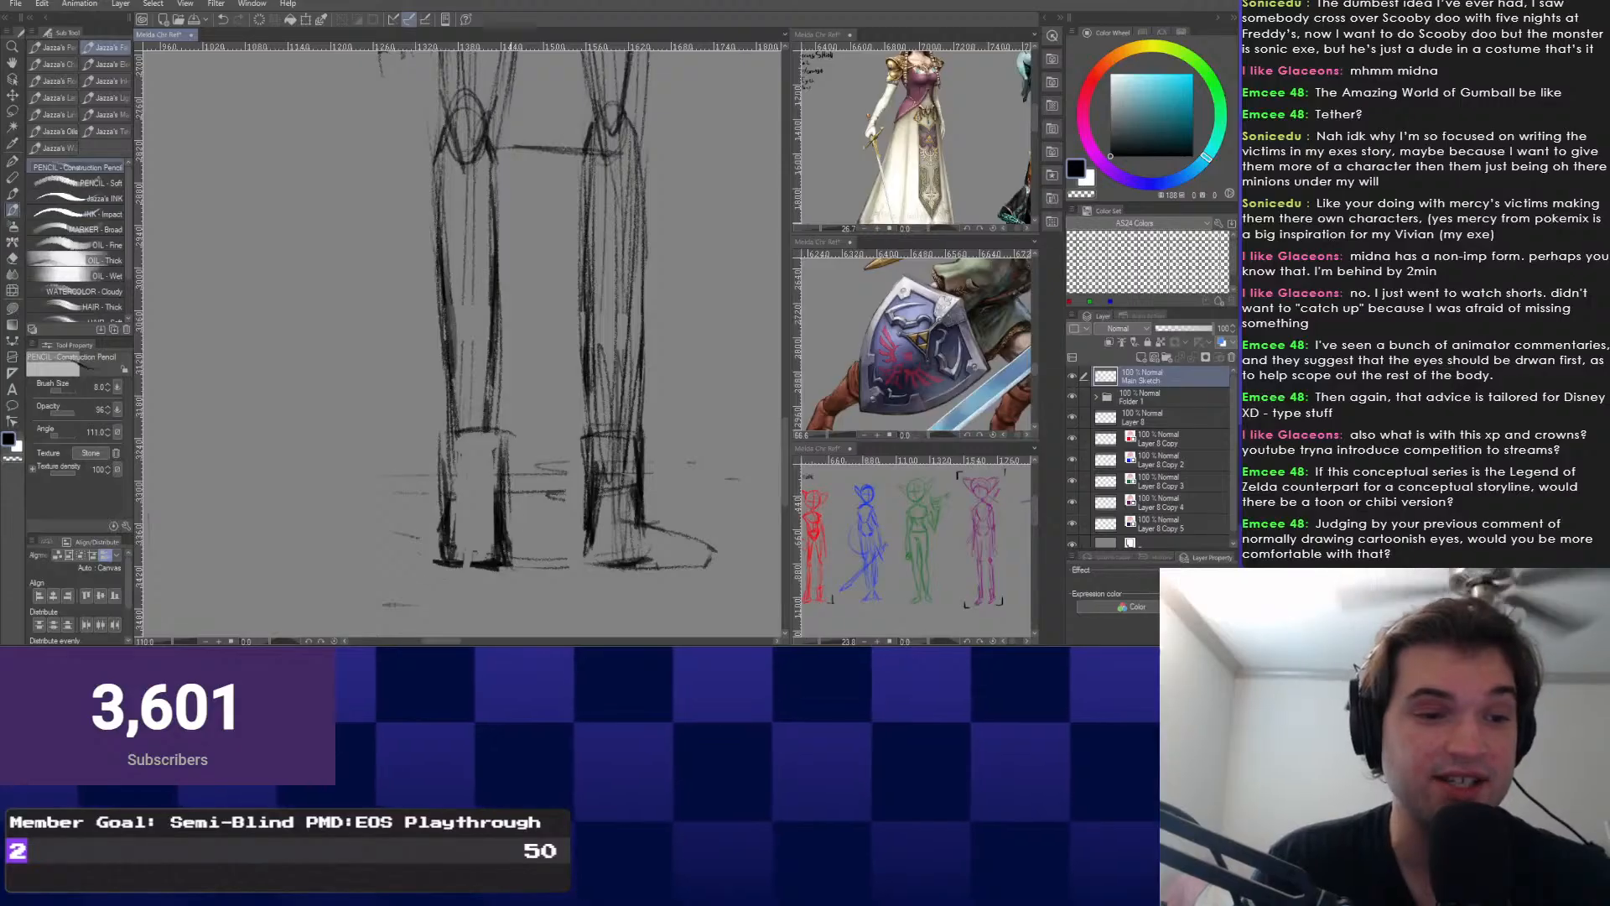
pyautogui.moveTo(541, 411)
pyautogui.mouseDown()
pyautogui.moveTo(521, 388)
pyautogui.moveTo(471, 394)
pyautogui.mouseUp()
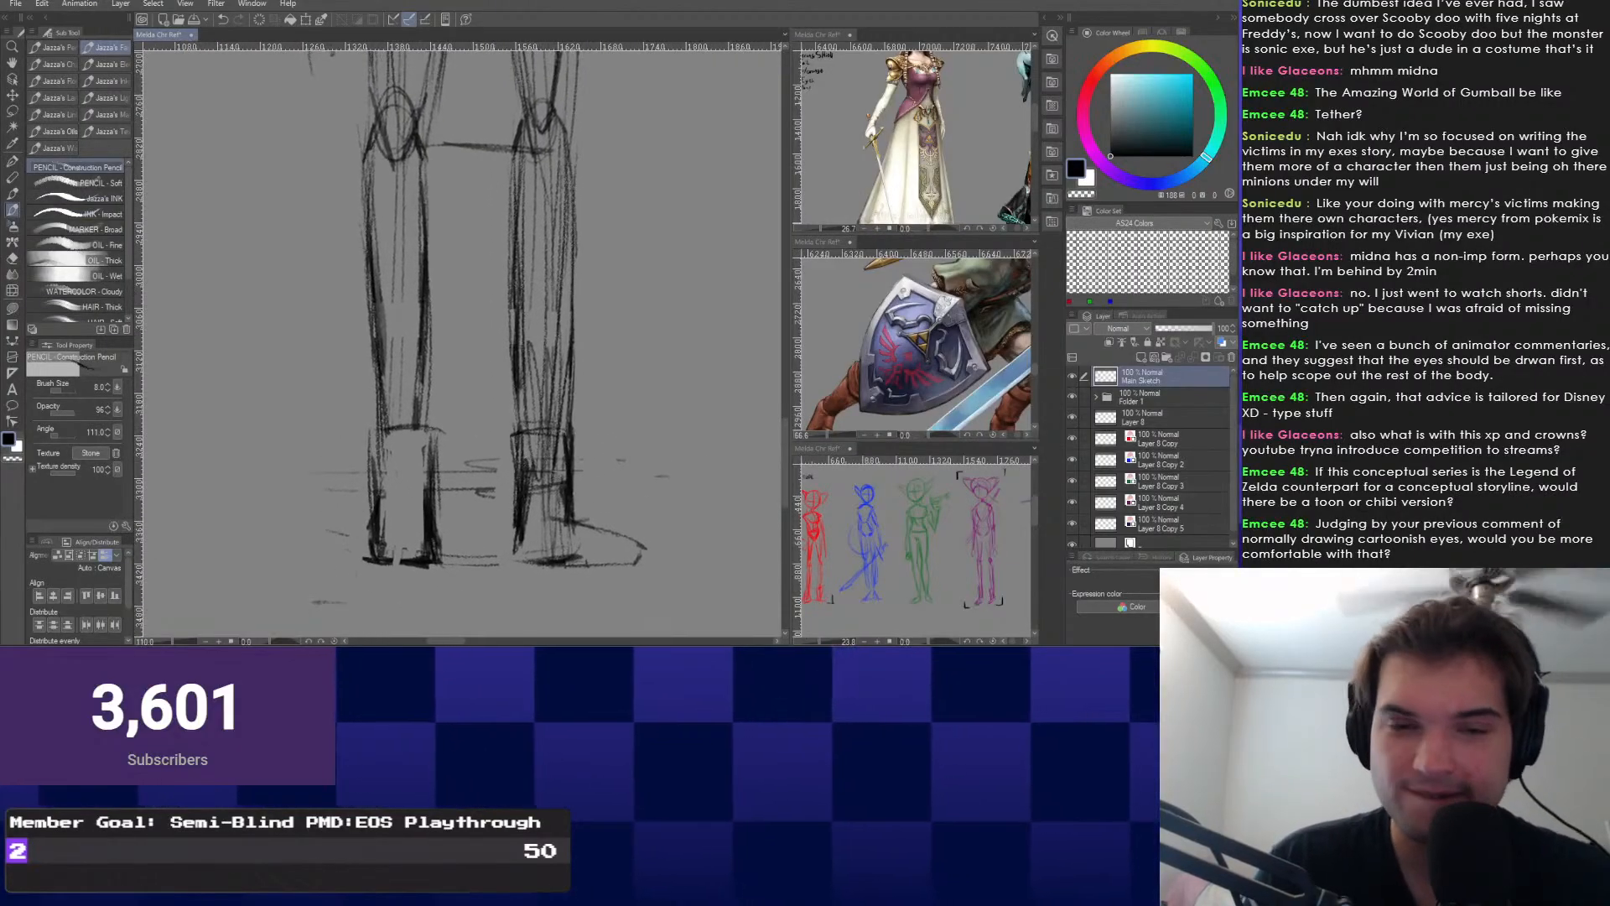
pyautogui.moveTo(558, 458); pyautogui.dragTo(554, 441)
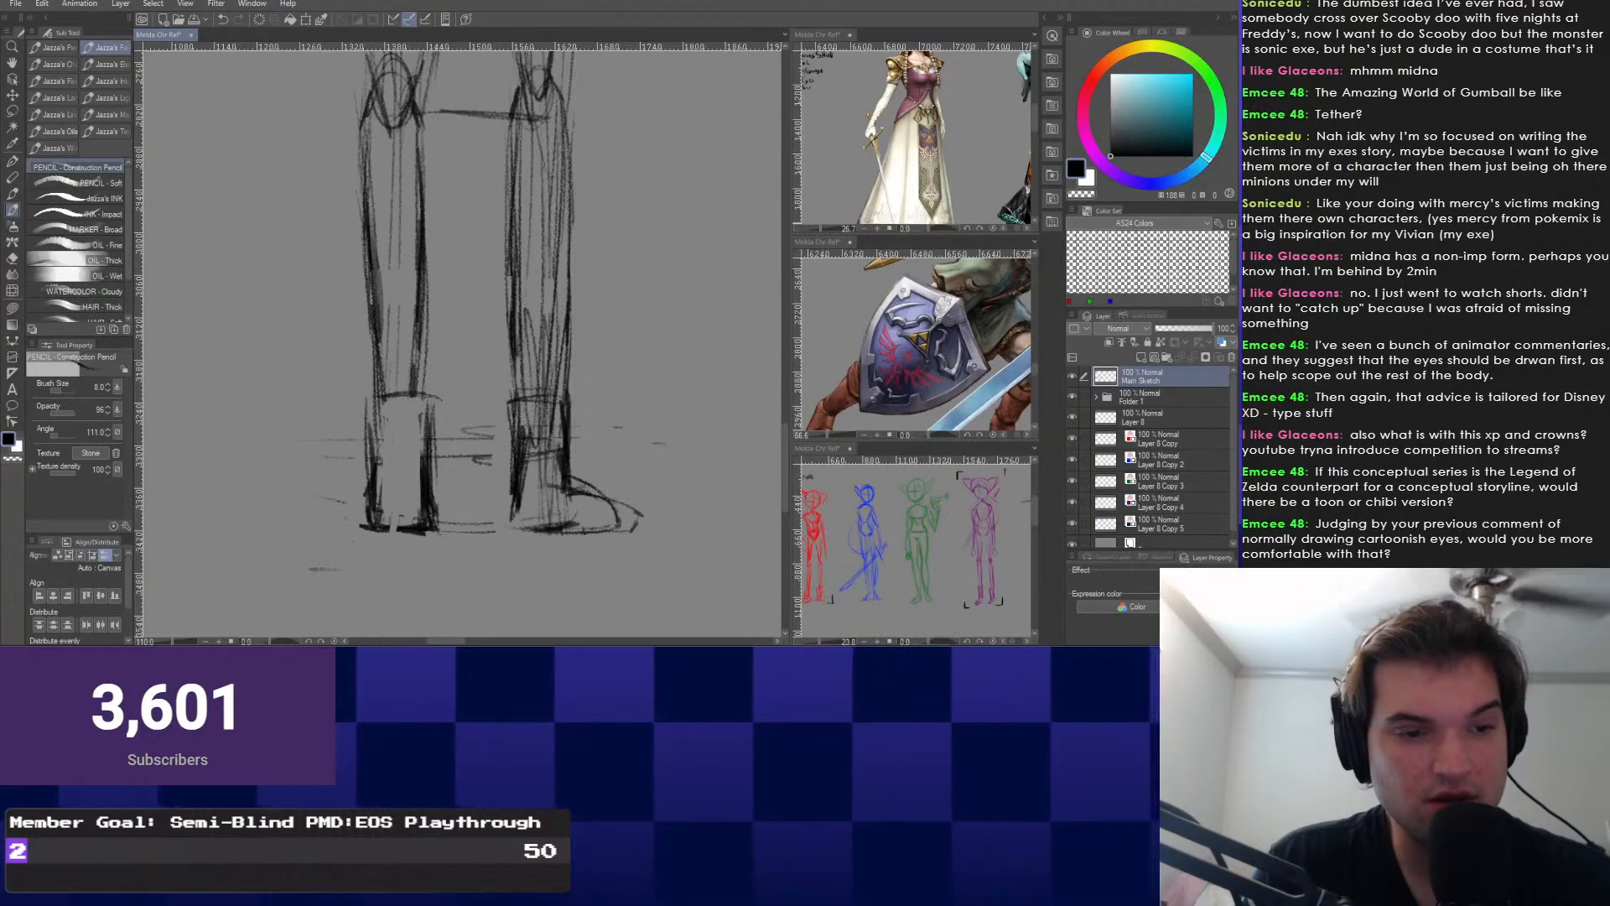
pyautogui.moveTo(570, 487)
pyautogui.mouseDown()
pyautogui.moveTo(611, 498)
pyautogui.moveTo(616, 526)
pyautogui.mouseUp()
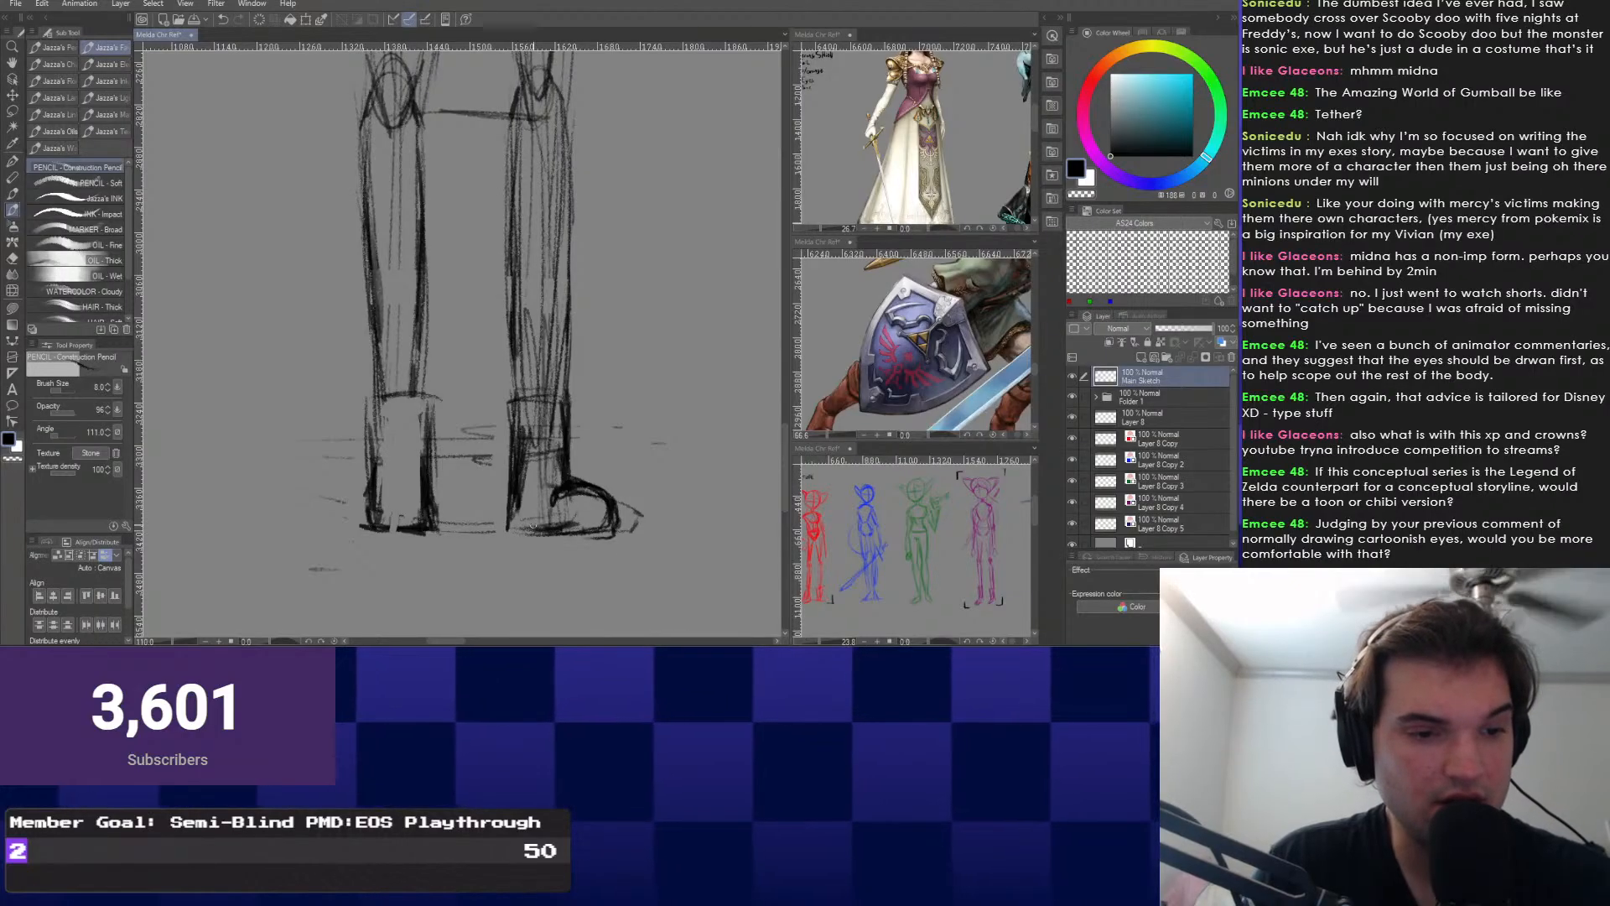
pyautogui.hotkey('ctrl', 'z')
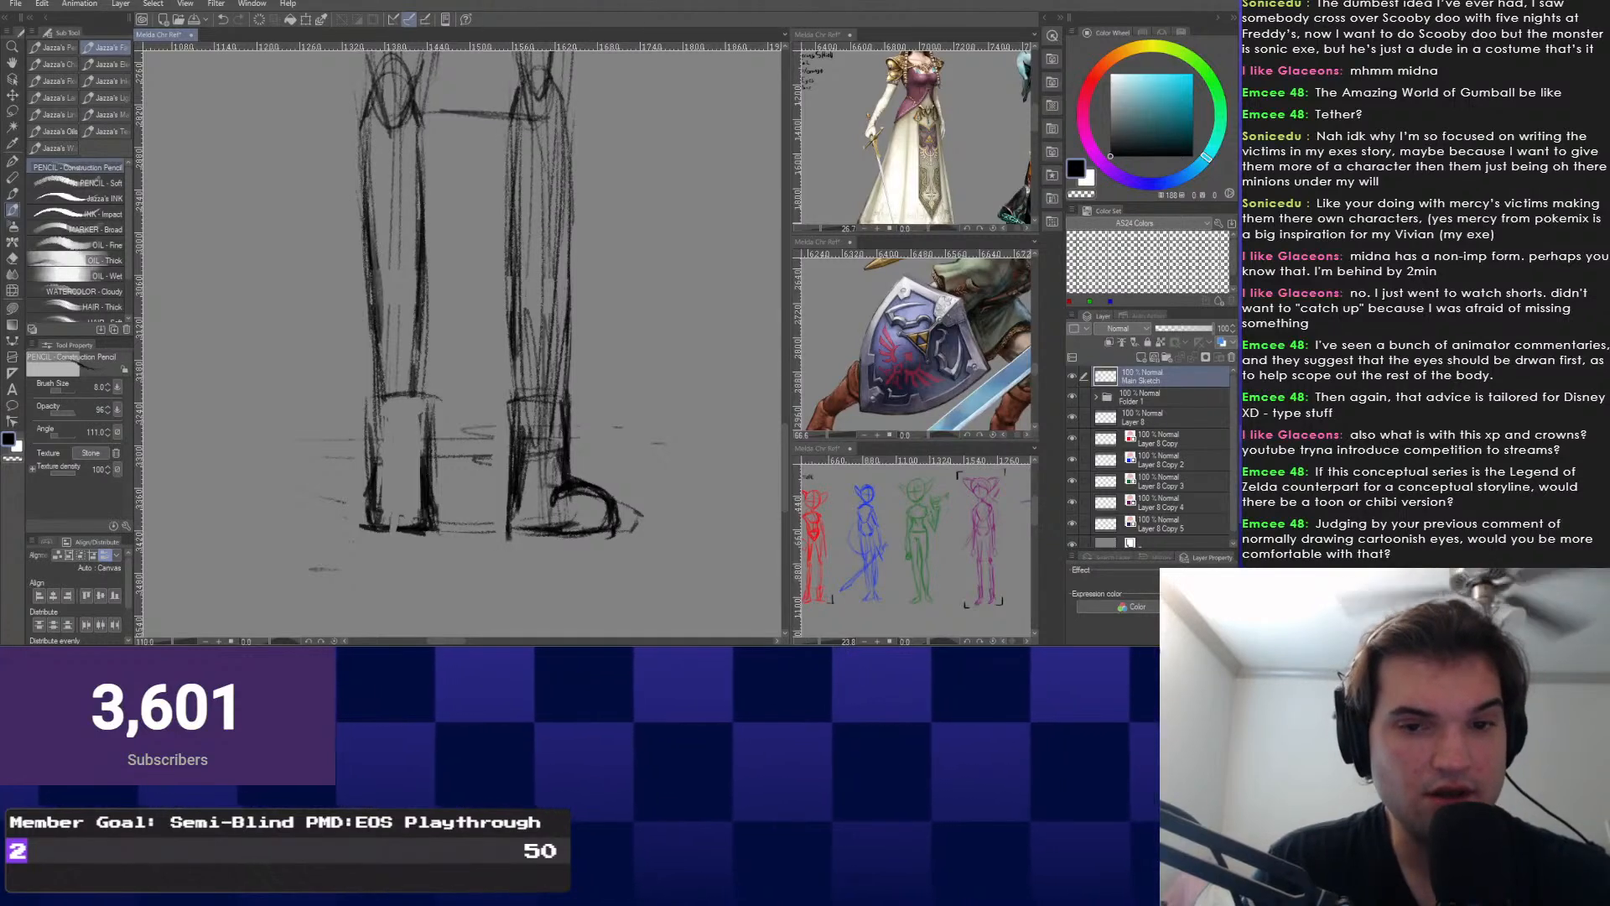
# Darken the underside of the right boot's sole, then switch to the Eraser.
pyautogui.moveTo(540, 445); pyautogui.dragTo(540, 439)
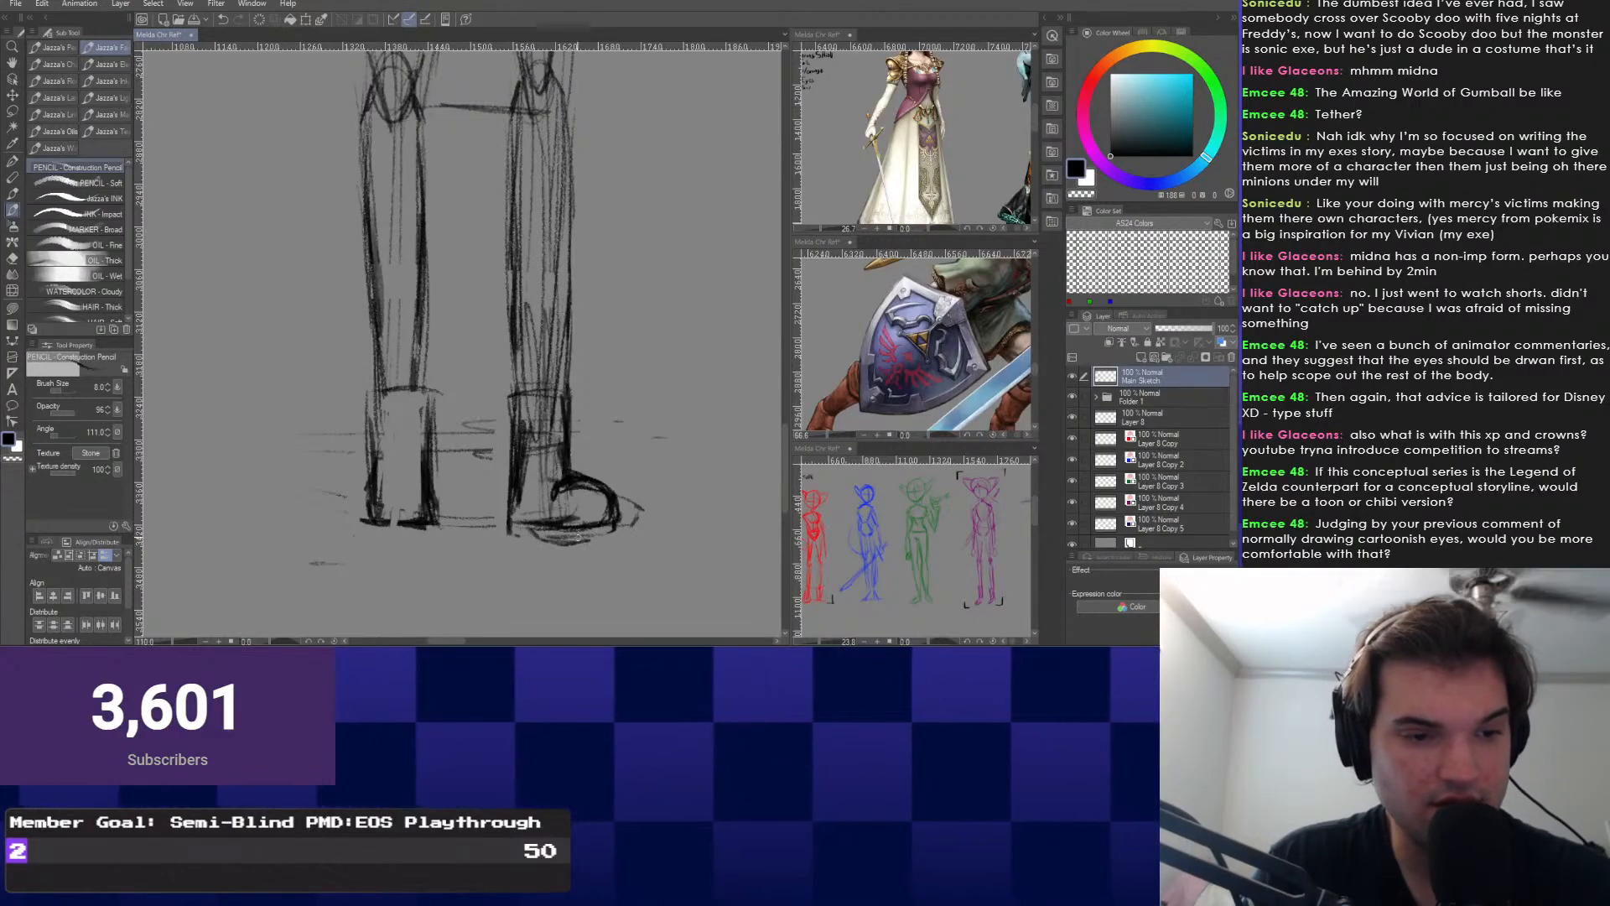
pyautogui.moveTo(536, 532)
pyautogui.mouseDown()
pyautogui.moveTo(614, 538)
pyautogui.moveTo(541, 541)
pyautogui.mouseUp()
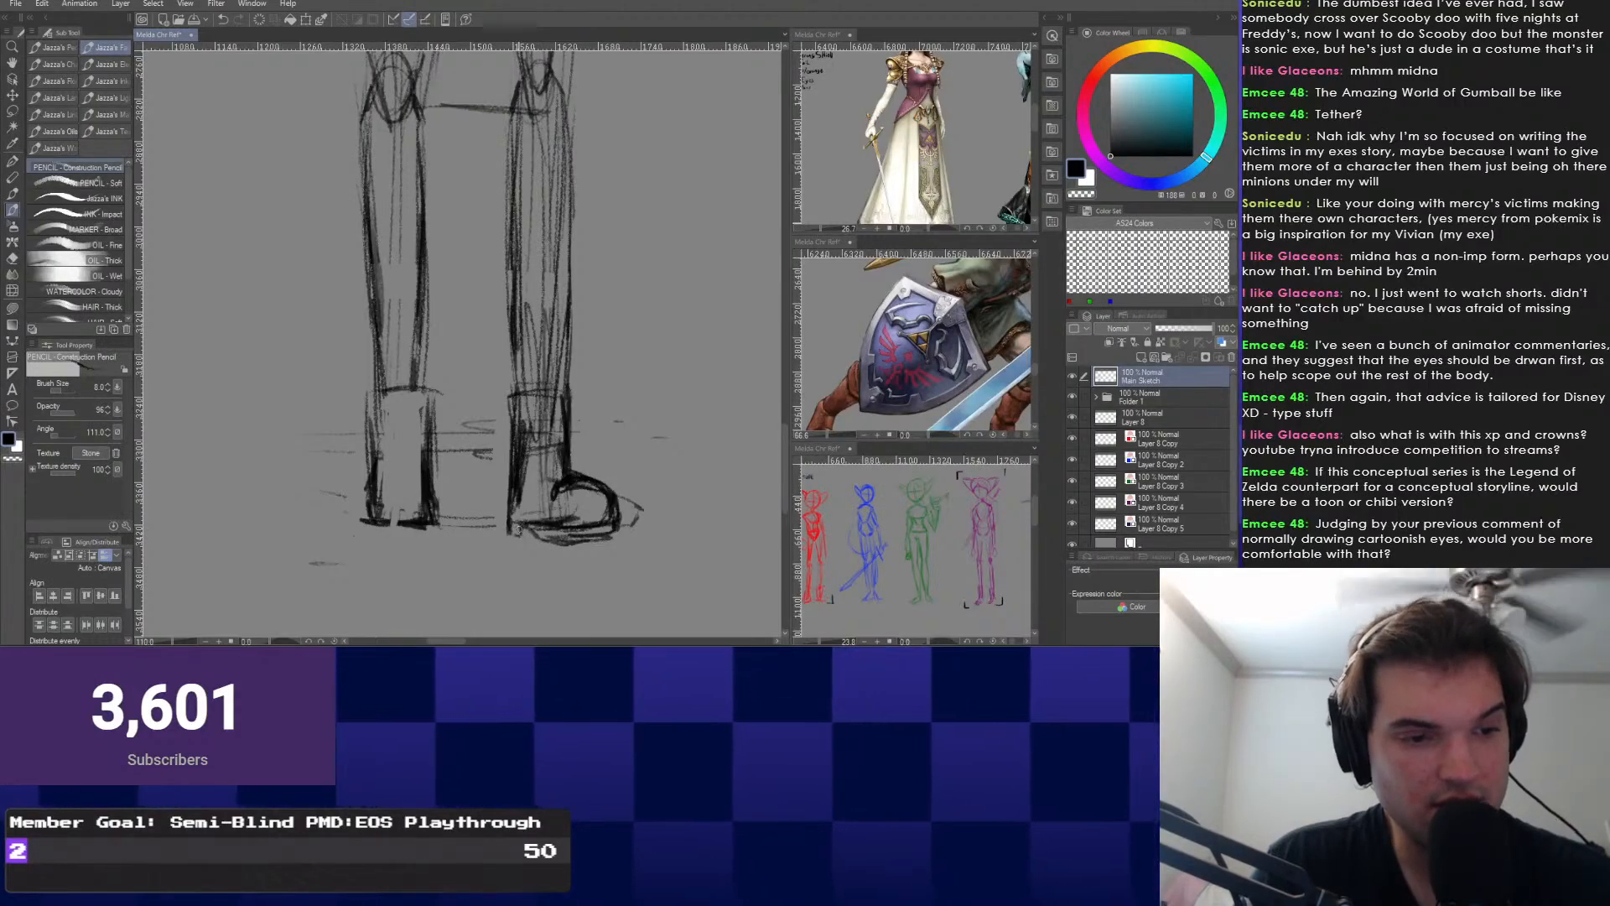
pyautogui.rightClick(462, 487)
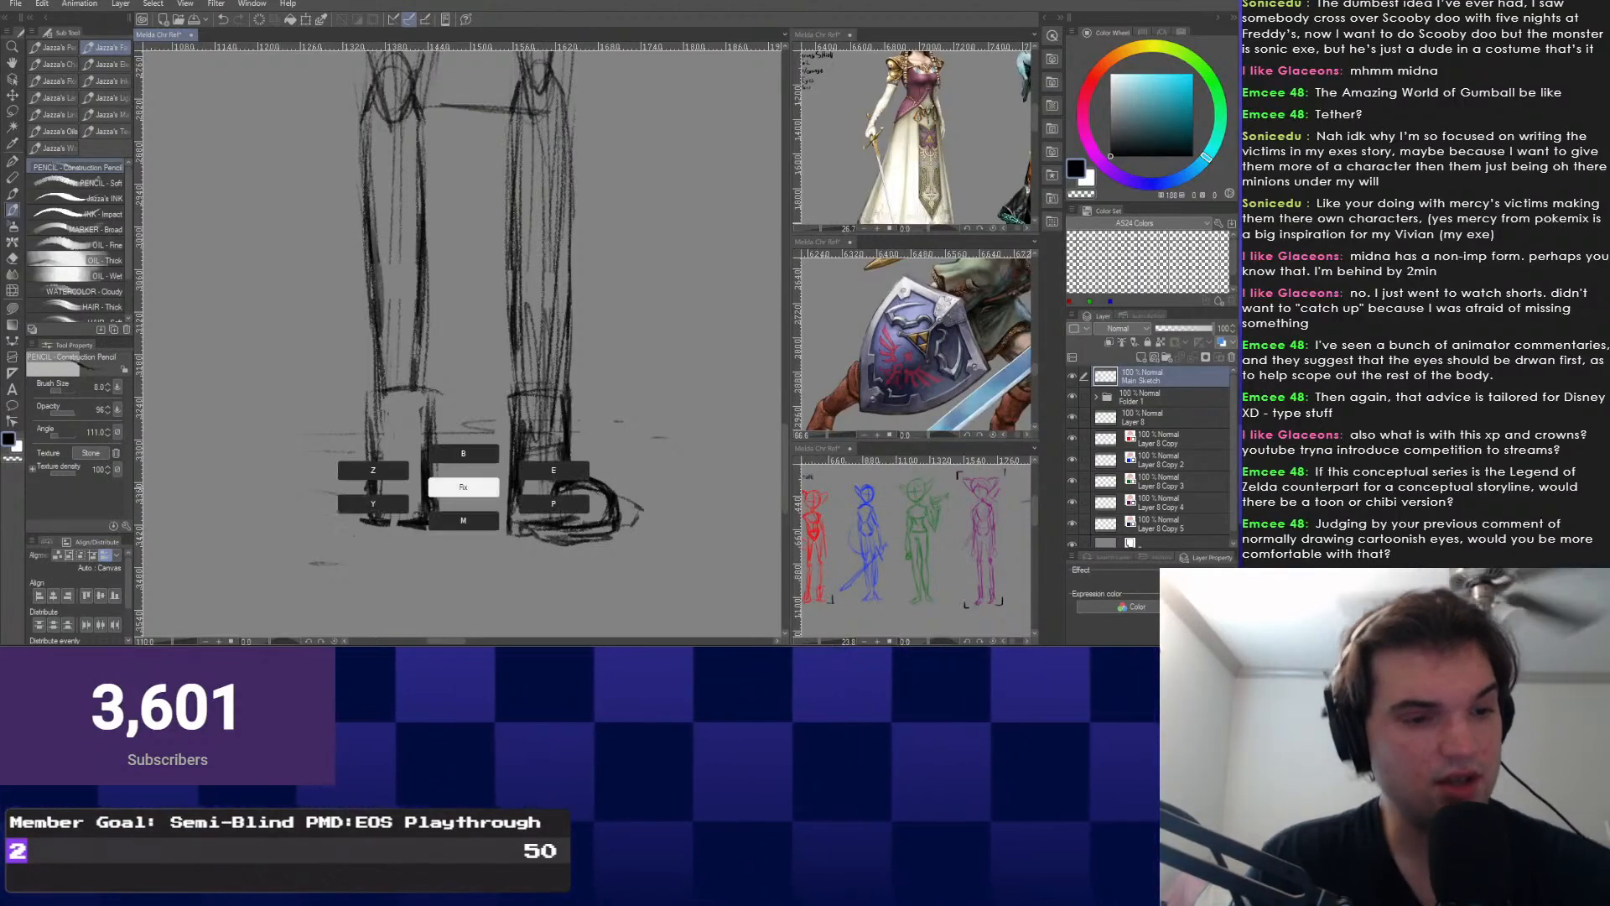
pyautogui.click(554, 470)
pyautogui.scroll(4, 537, 554)
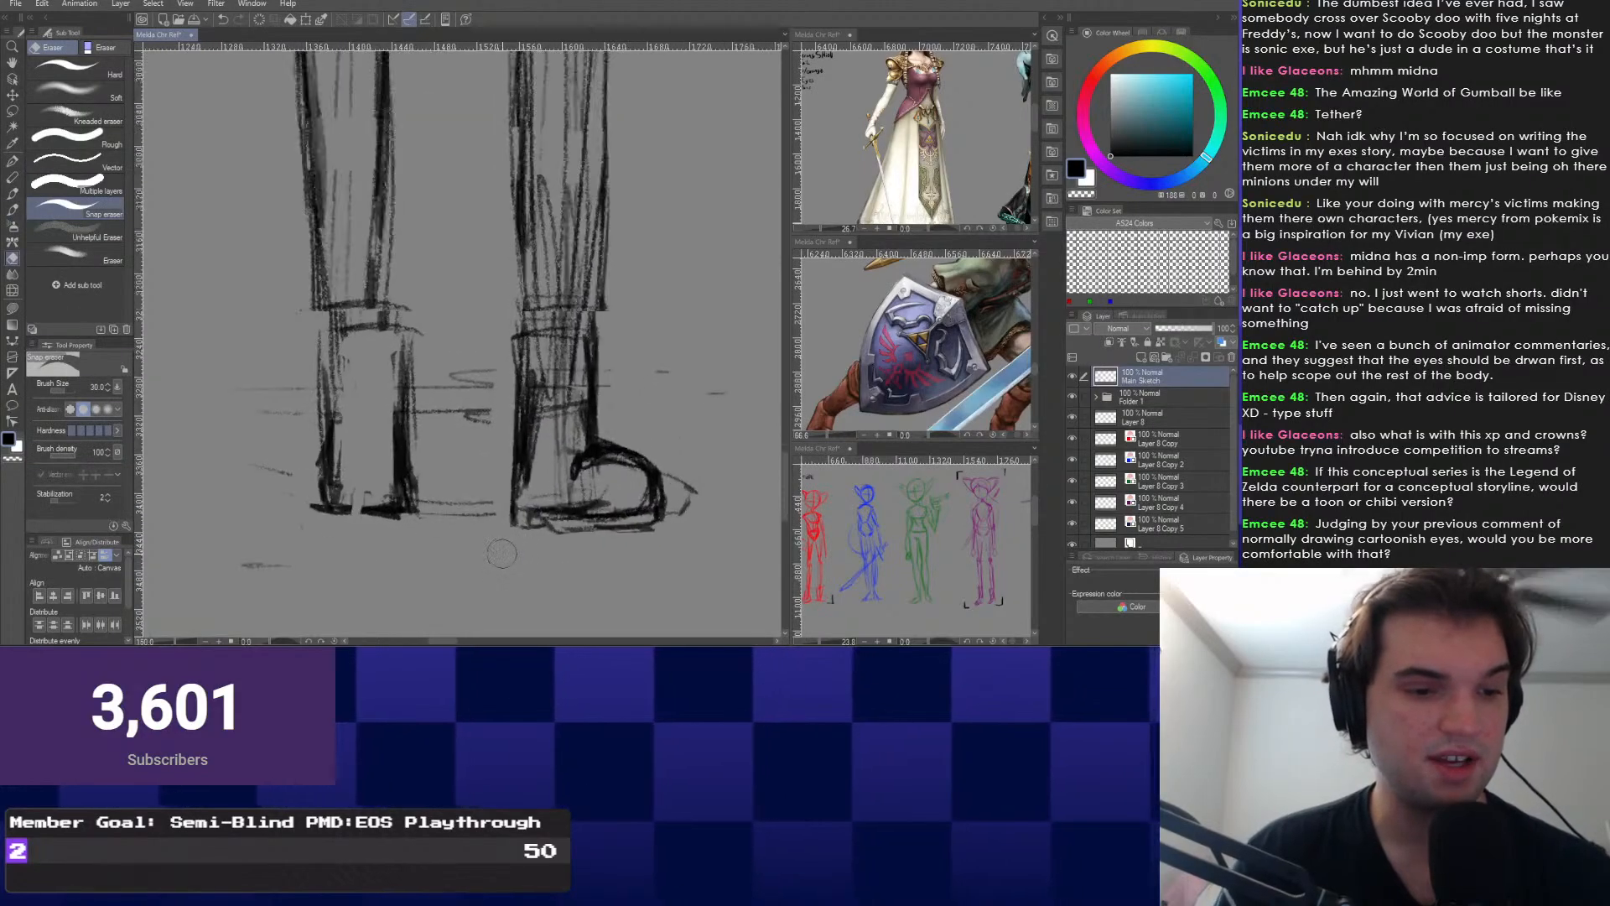
# Draw the boot's sole in pencil from toe to heel.
pyautogui.rightClick(451, 557)
pyautogui.click(451, 591)
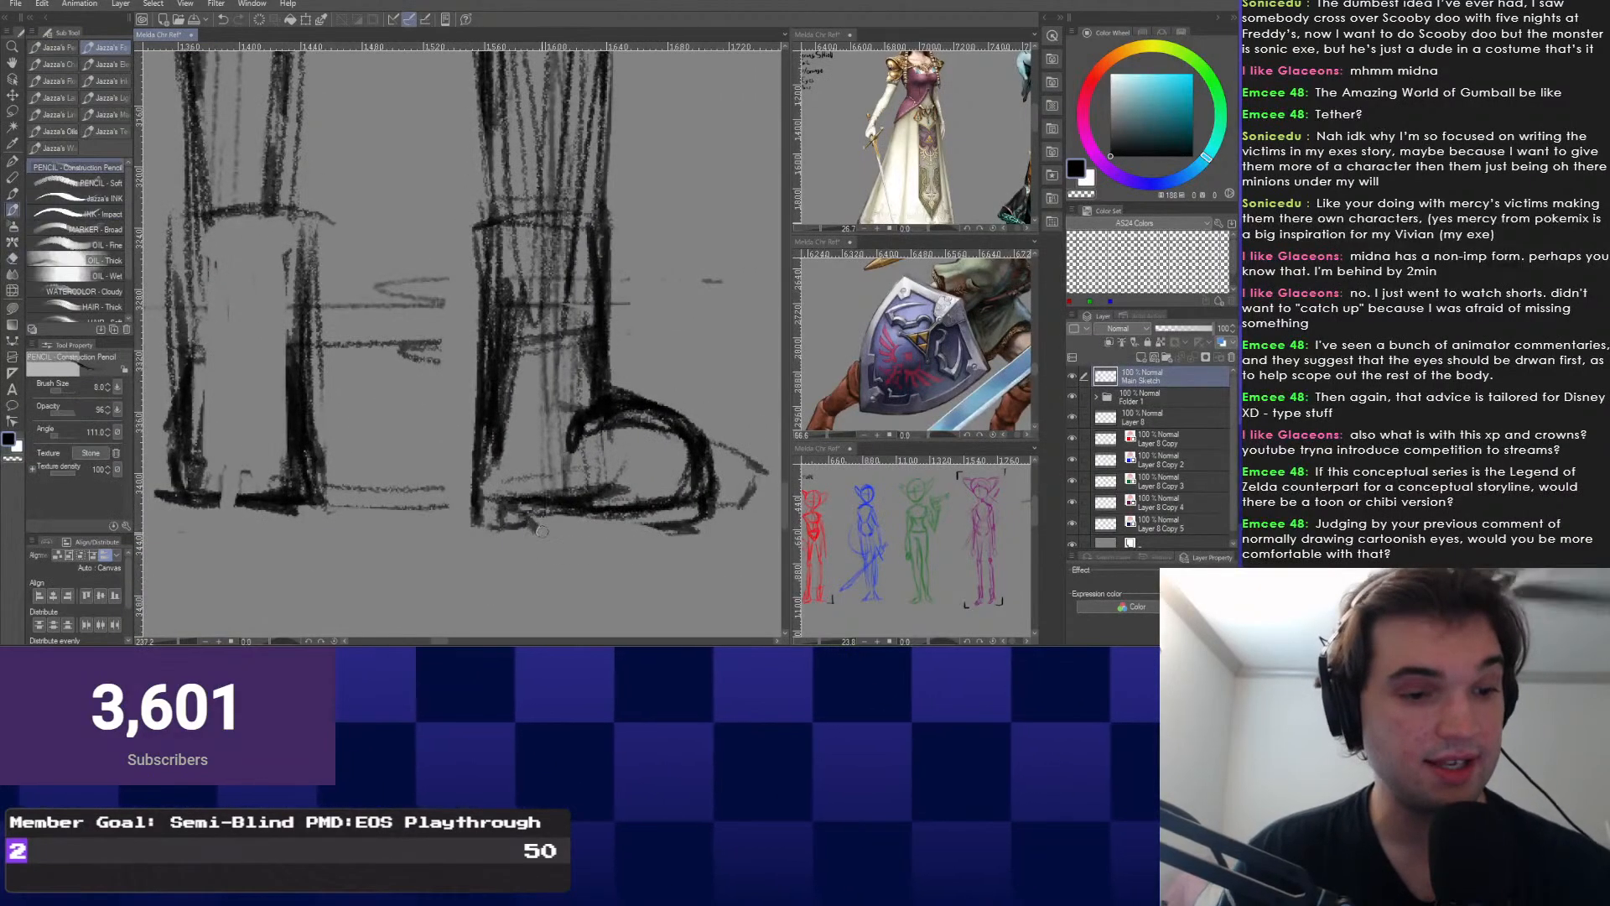
pyautogui.moveTo(706, 524); pyautogui.dragTo(532, 527)
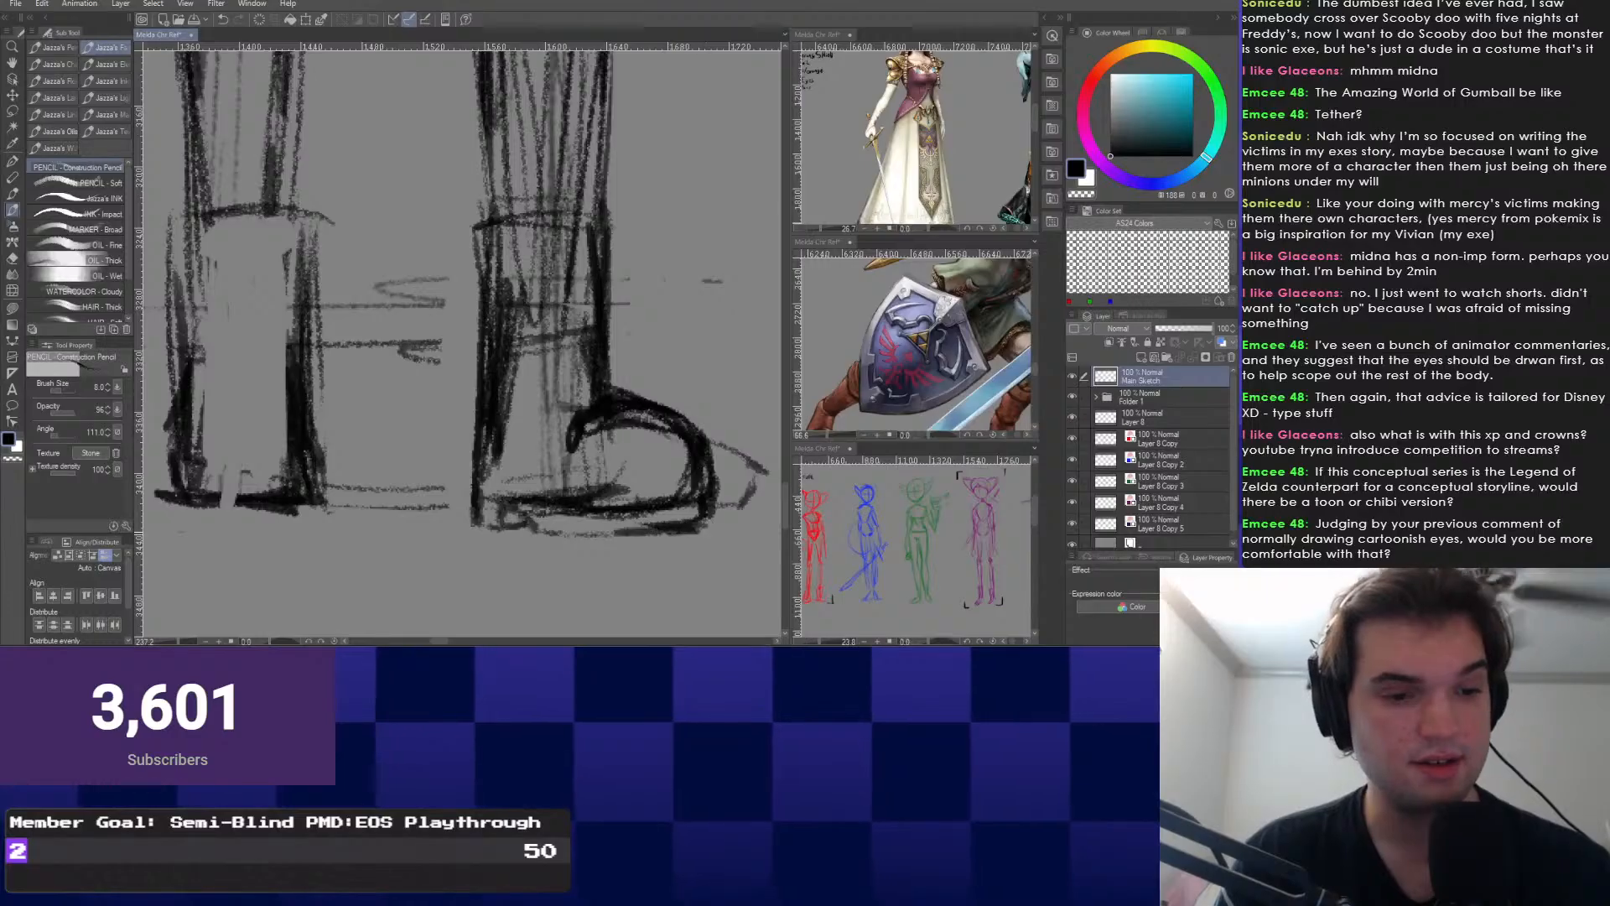
pyautogui.moveTo(471, 449); pyautogui.dragTo(449, 453)
pyautogui.scroll(2, 556, 489)
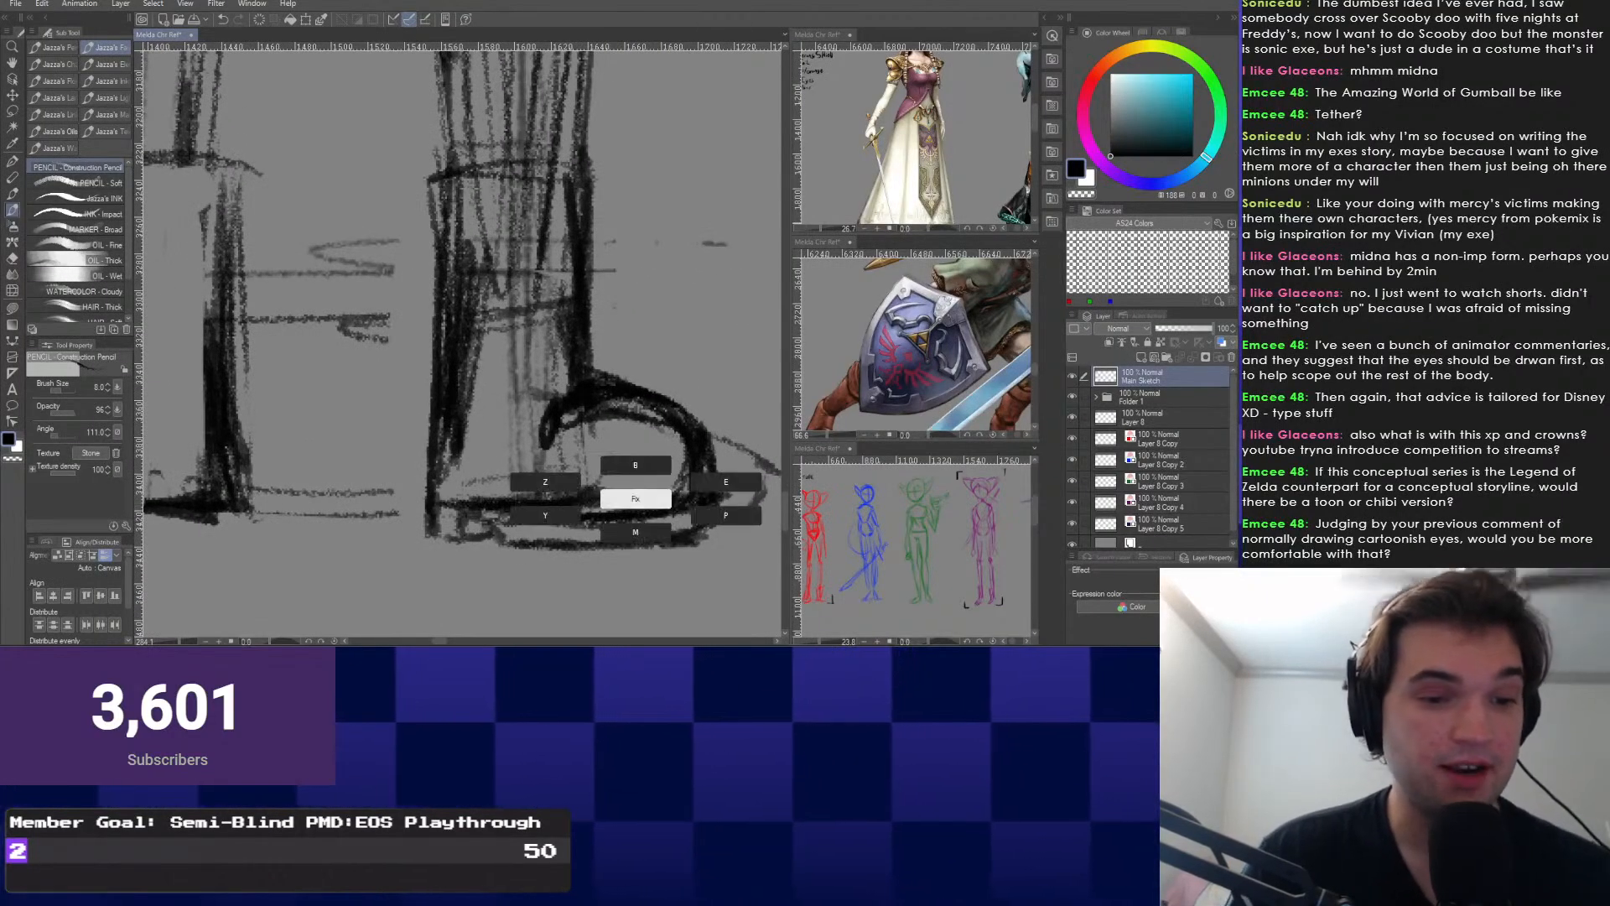
# Erase stray marks inside the sole with a 15 px Snap eraser.
pyautogui.press('e')
pyautogui.press('[')
pyautogui.press('[')
pyautogui.press('[')
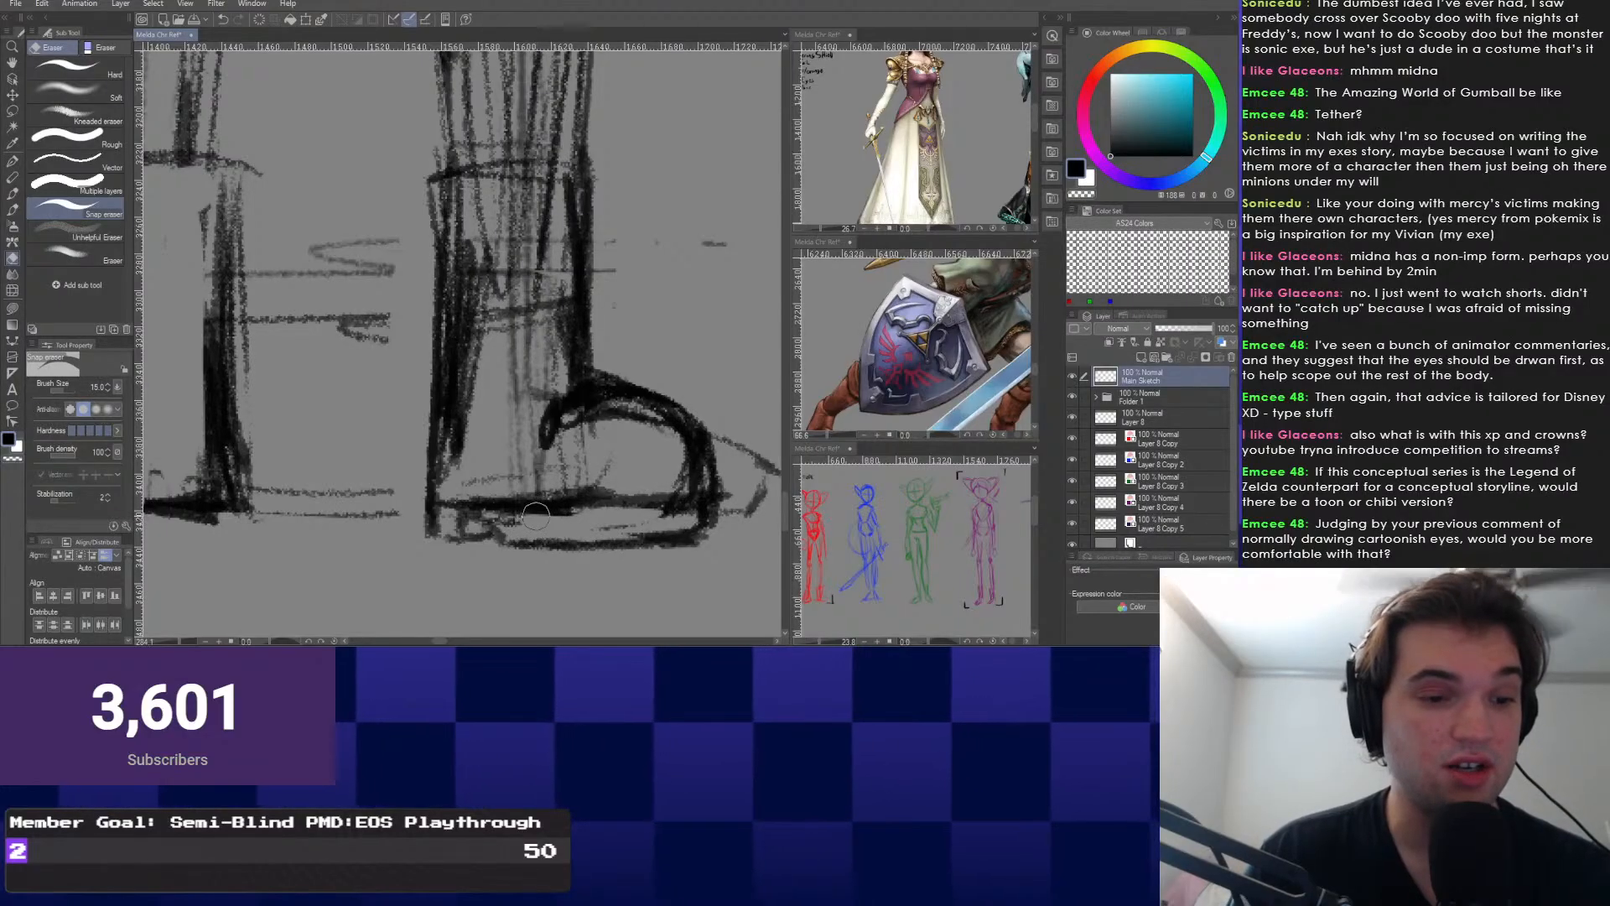
pyautogui.moveTo(545, 519); pyautogui.dragTo(673, 519)
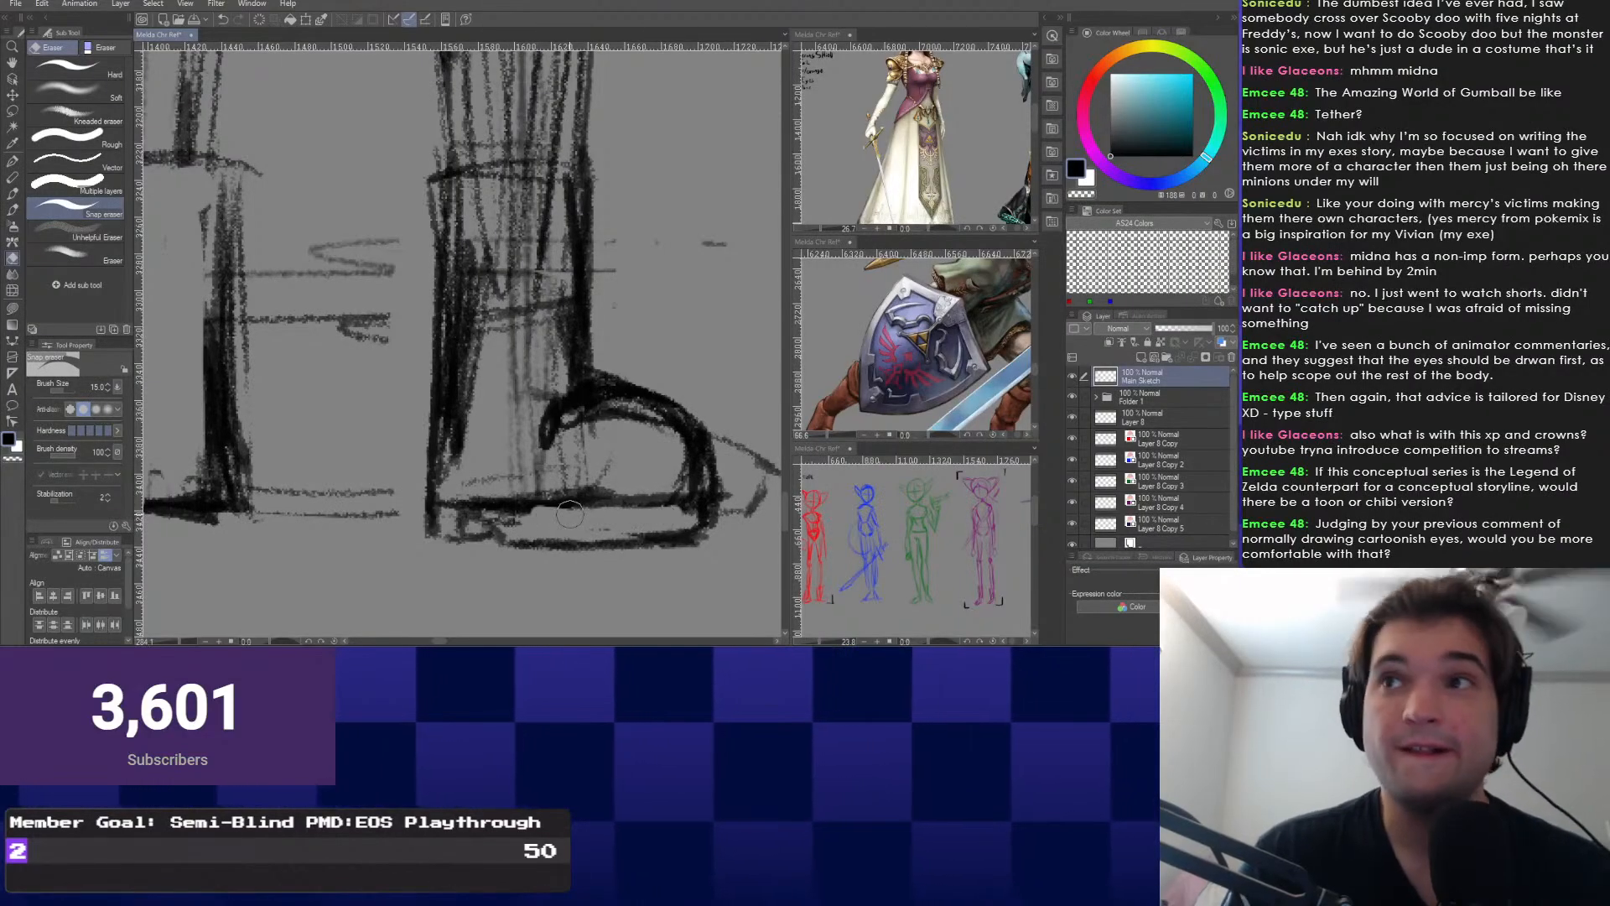
# Darken and thicken the boot's sole line.
pyautogui.moveTo(336, 415)
pyautogui.mouseDown()
pyautogui.moveTo(393, 355)
pyautogui.moveTo(320, 360)
pyautogui.mouseUp()
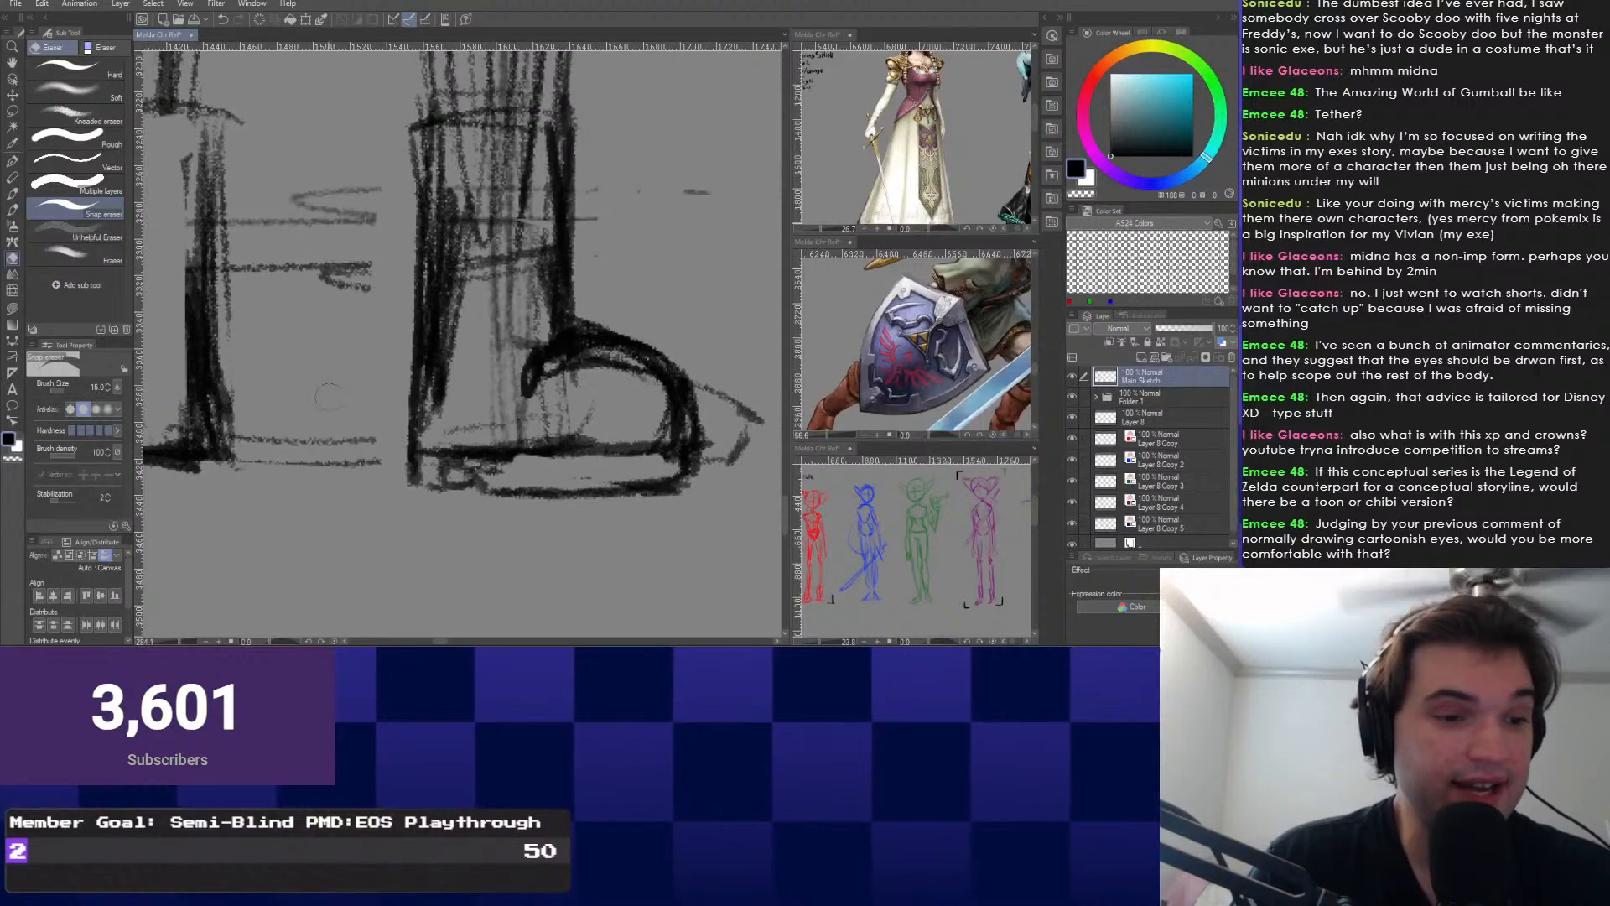
pyautogui.press('p')
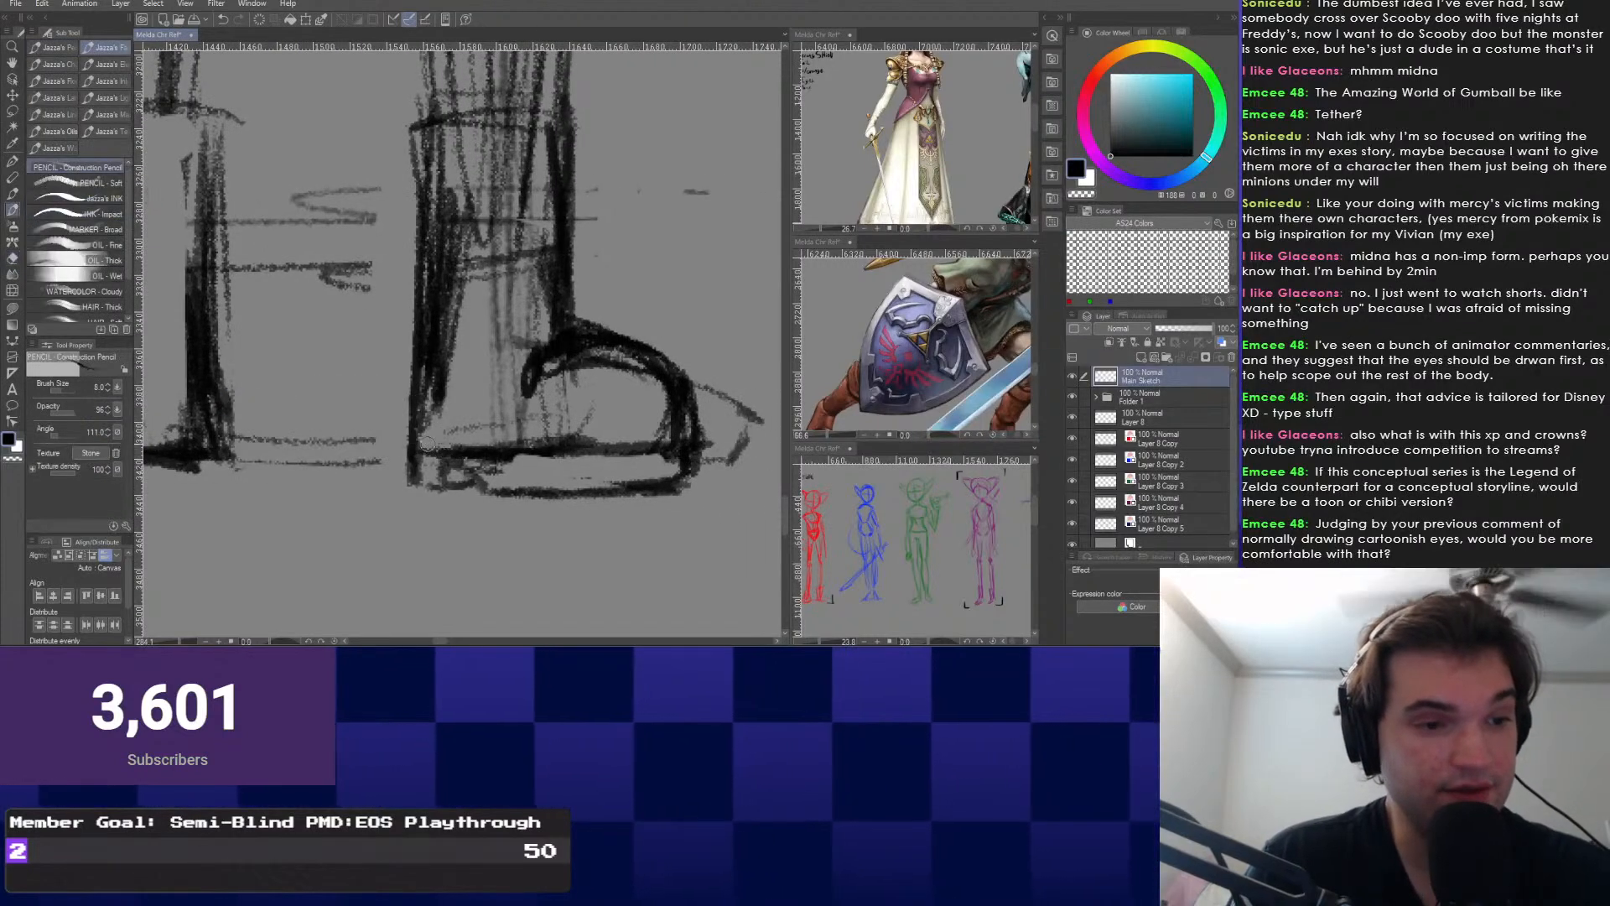
pyautogui.moveTo(424, 442); pyautogui.dragTo(669, 445)
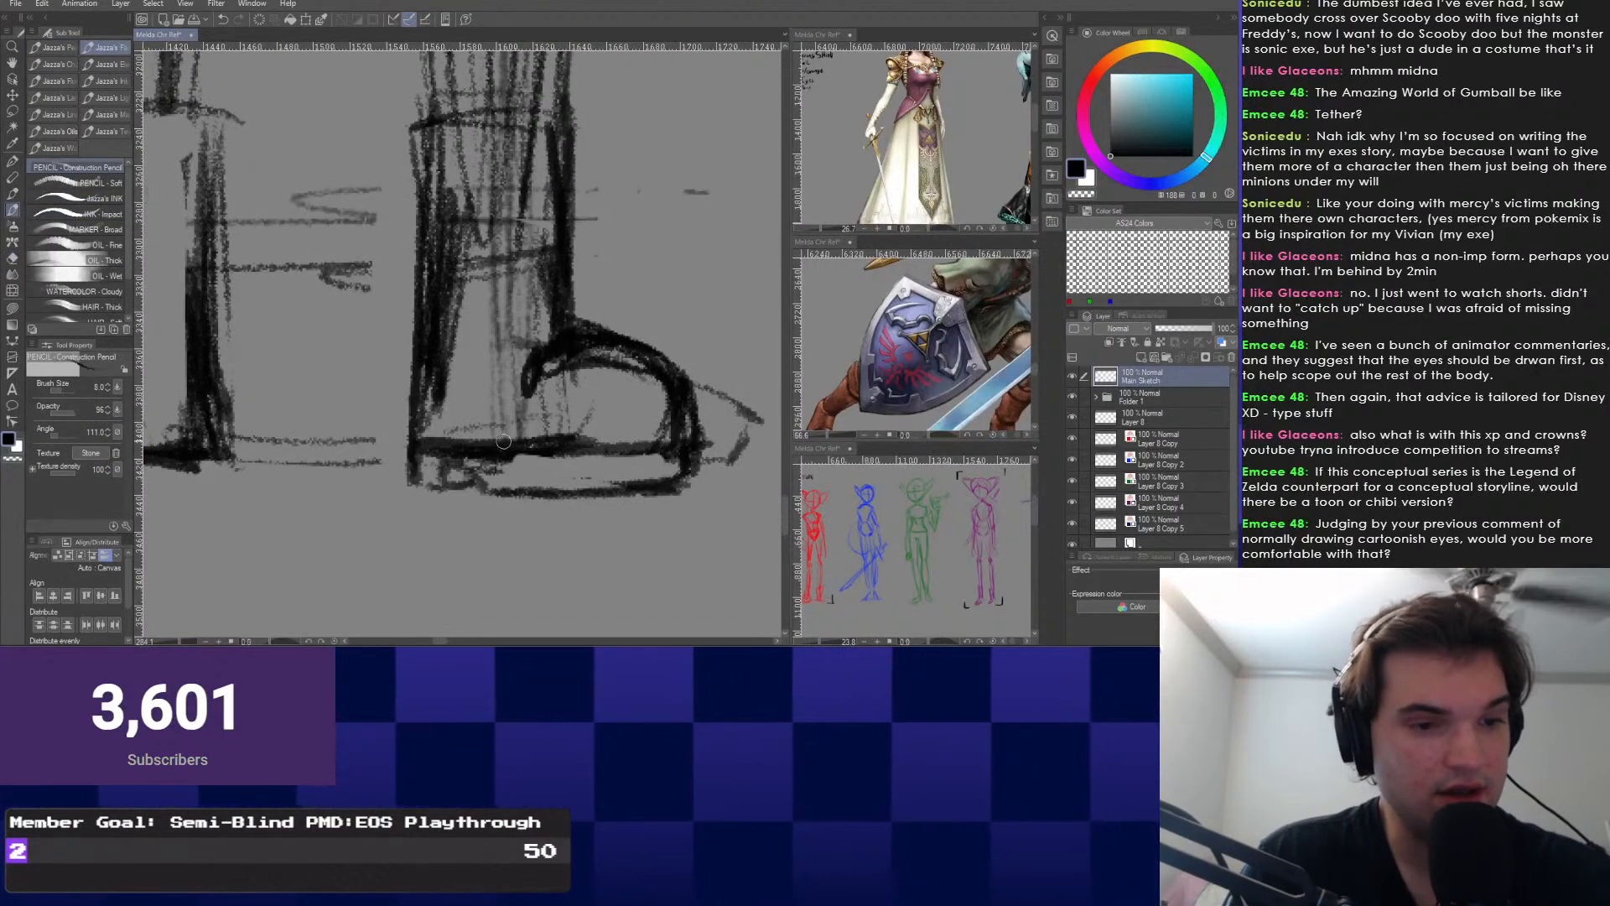
pyautogui.moveTo(428, 444); pyautogui.dragTo(504, 438)
pyautogui.rightClick(382, 453)
pyautogui.click(383, 486)
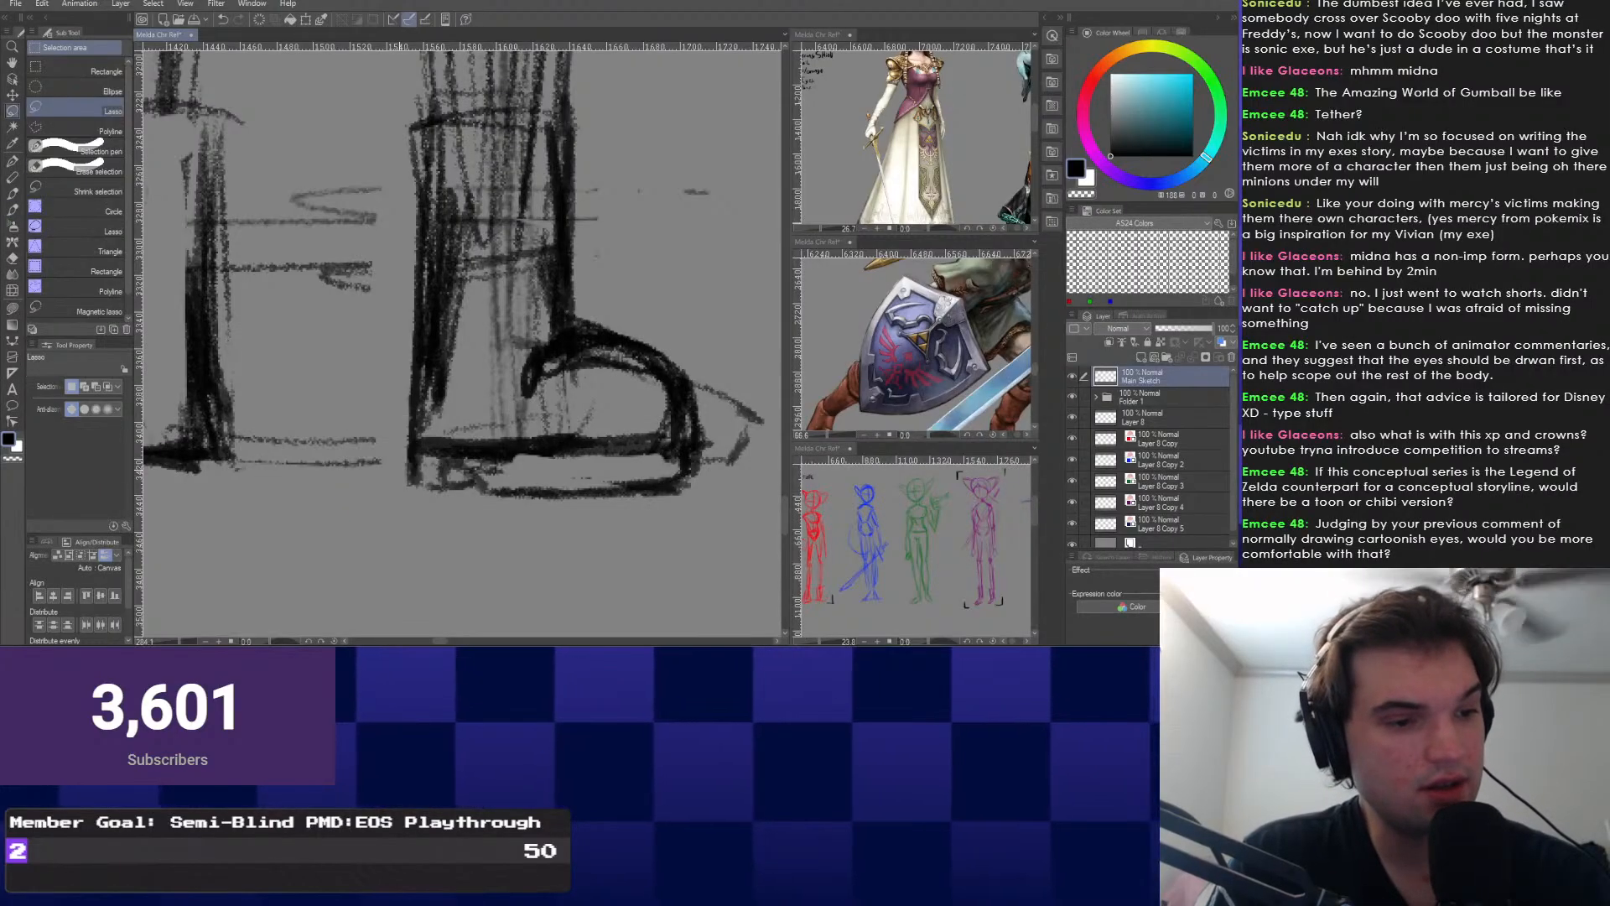
# Lasso the boot sole and move it up slightly under the boot.
pyautogui.moveTo(406, 472)
pyautogui.mouseDown()
pyautogui.moveTo(689, 469)
pyautogui.moveTo(406, 471)
pyautogui.mouseUp()
pyautogui.hotkey('ctrl', 't')
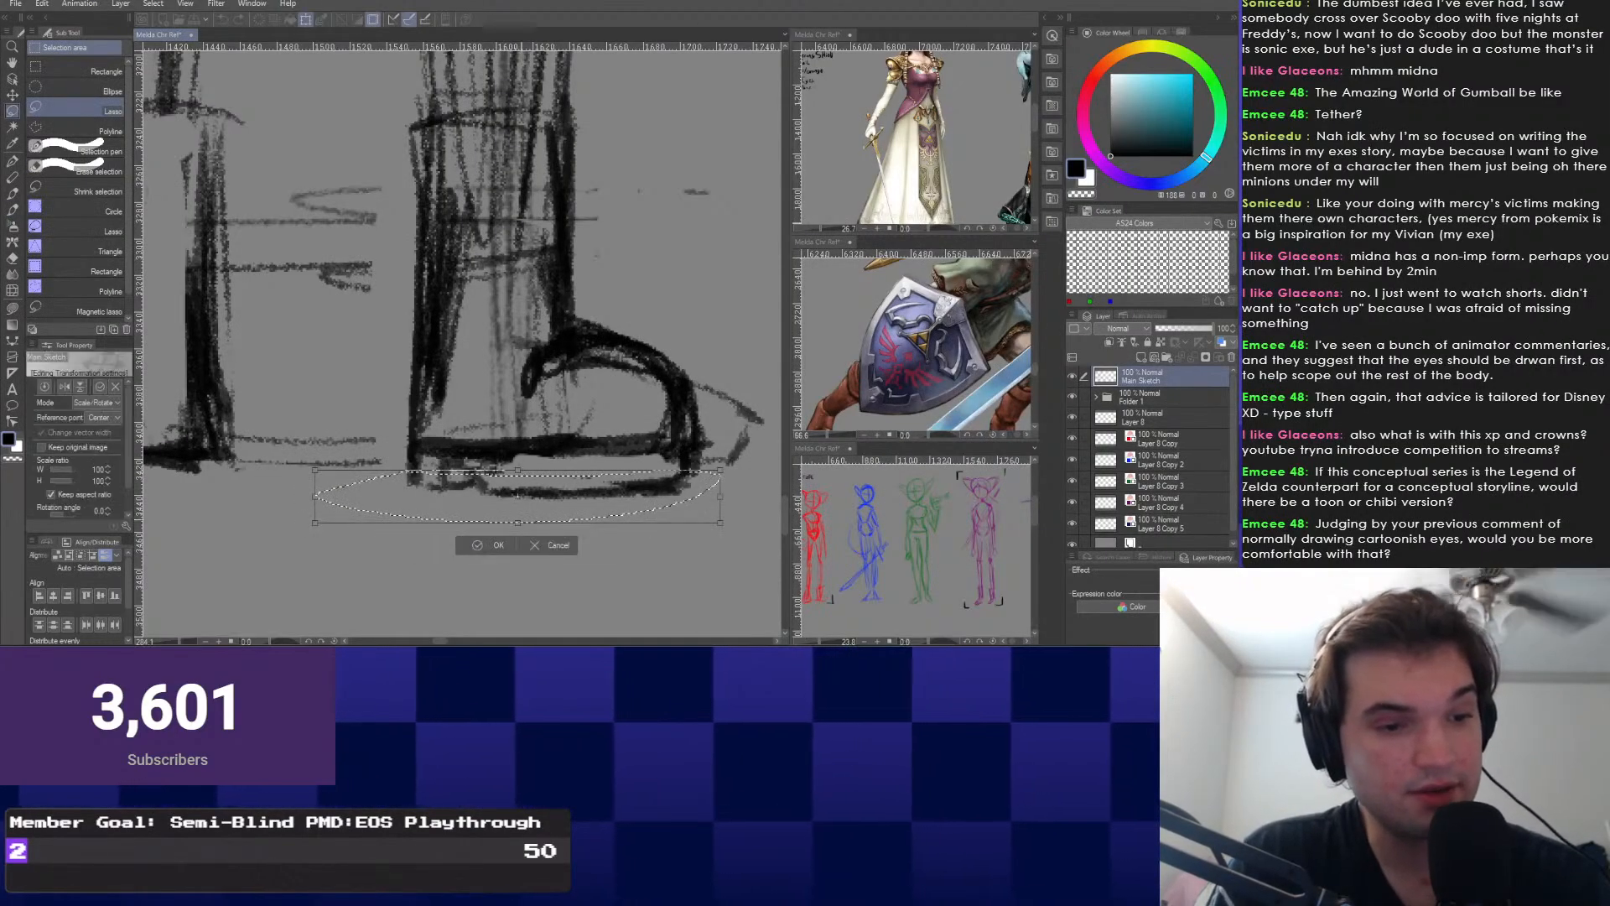
pyautogui.moveTo(517, 500); pyautogui.dragTo(517, 494)
pyautogui.press('Return')
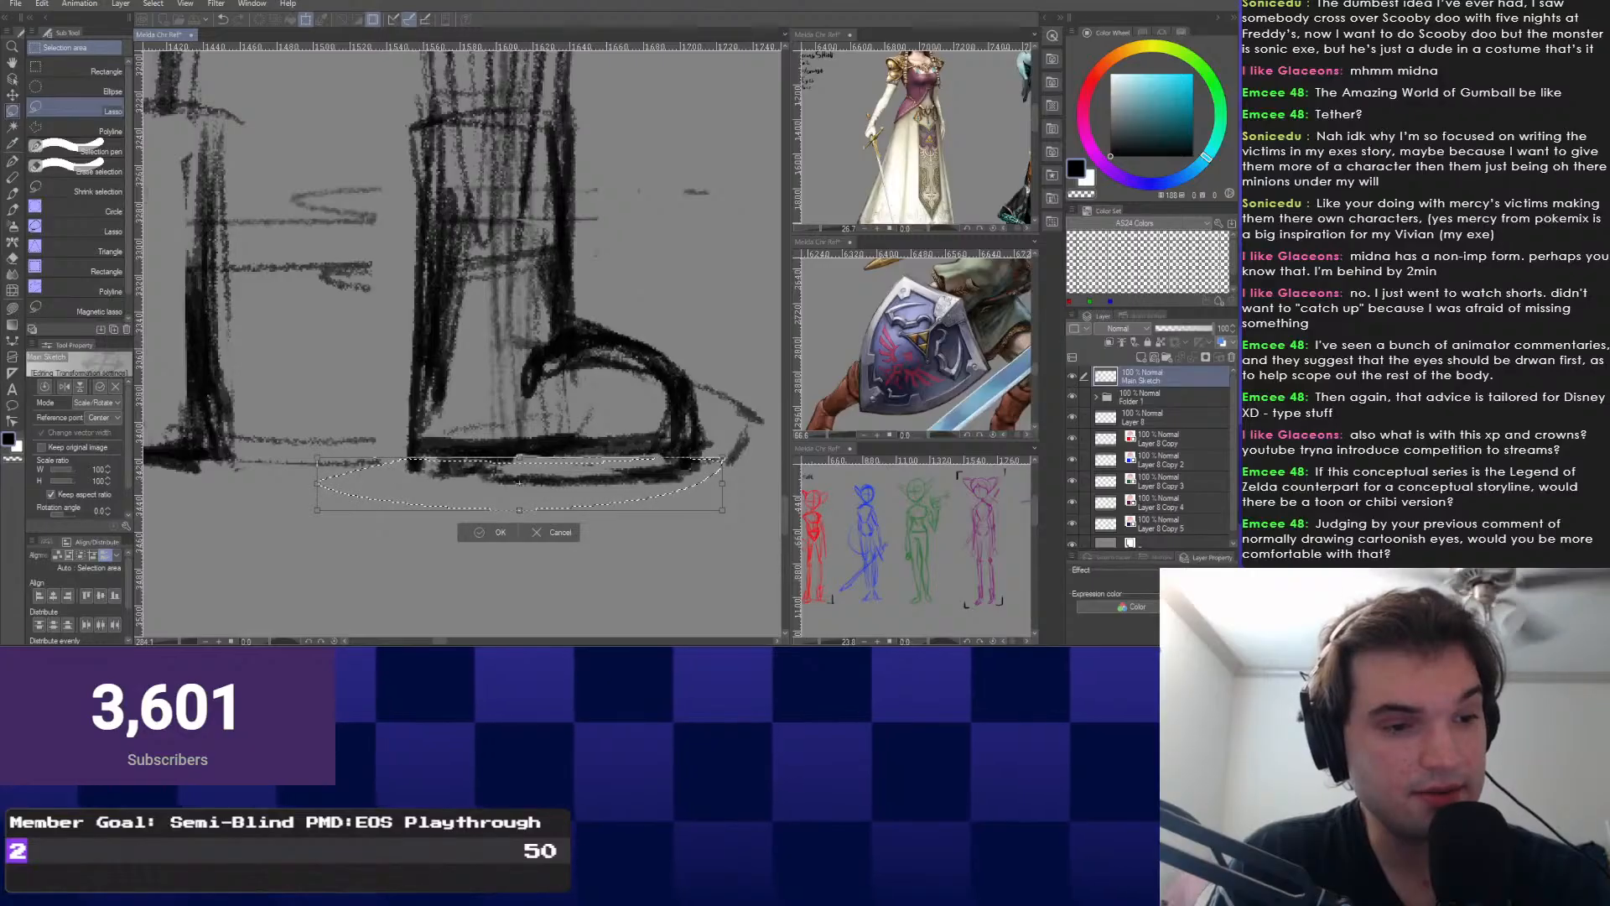
pyautogui.hotkey('ctrl', 'd')
# Switch to the Snap eraser at size 8.
pyautogui.rightClick(328, 463)
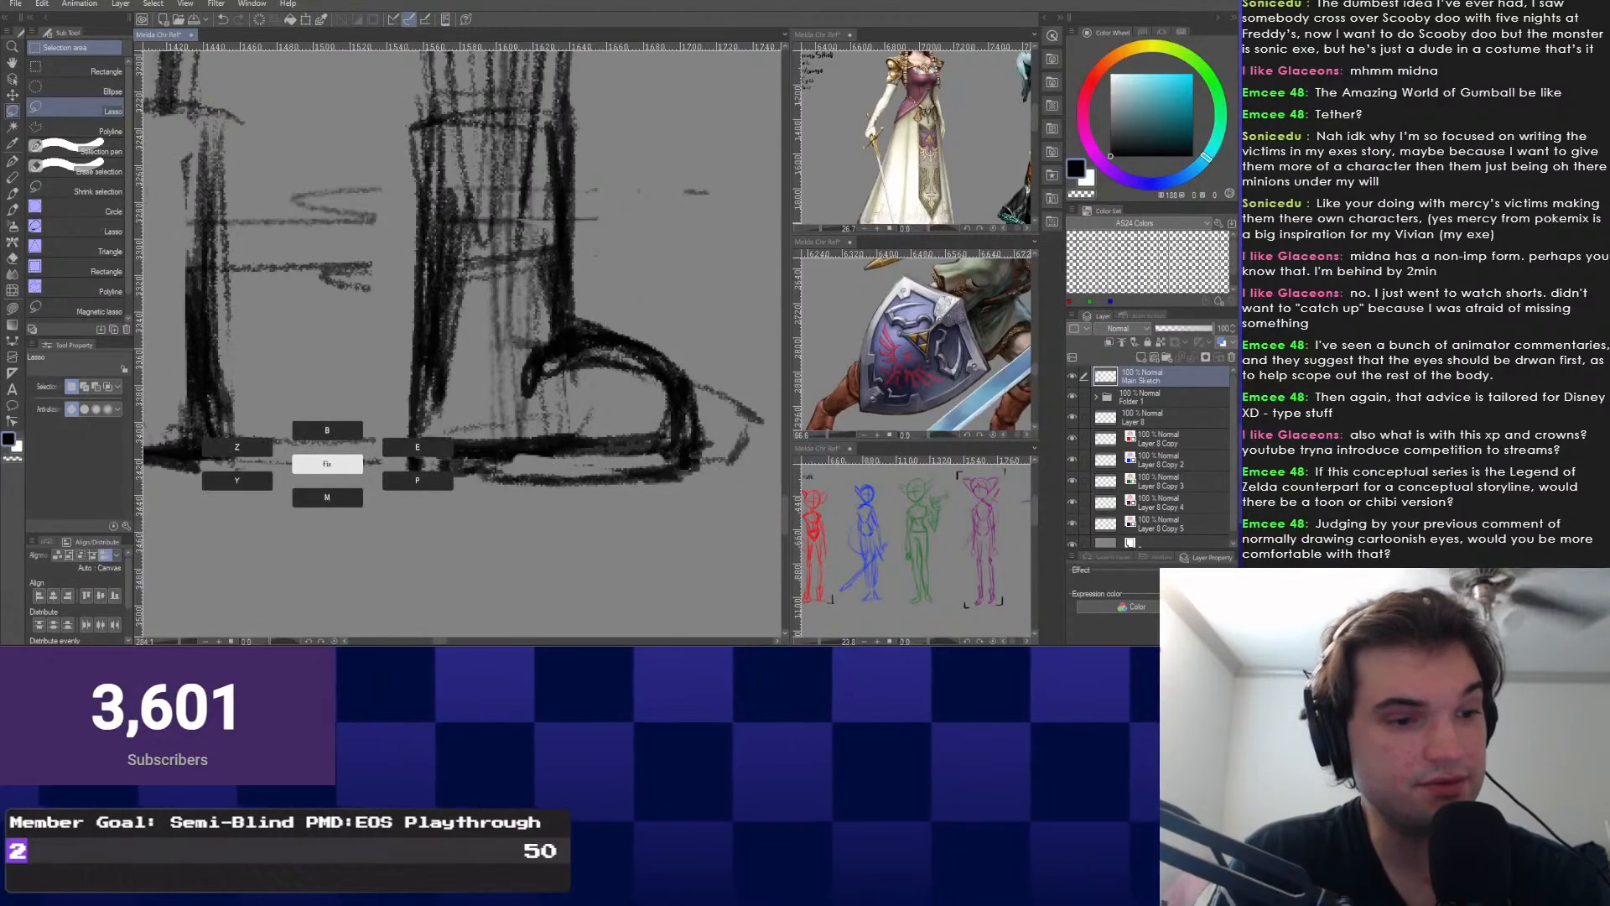
pyautogui.click(417, 449)
pyautogui.press('[')
pyautogui.press('[')
pyautogui.press('[')
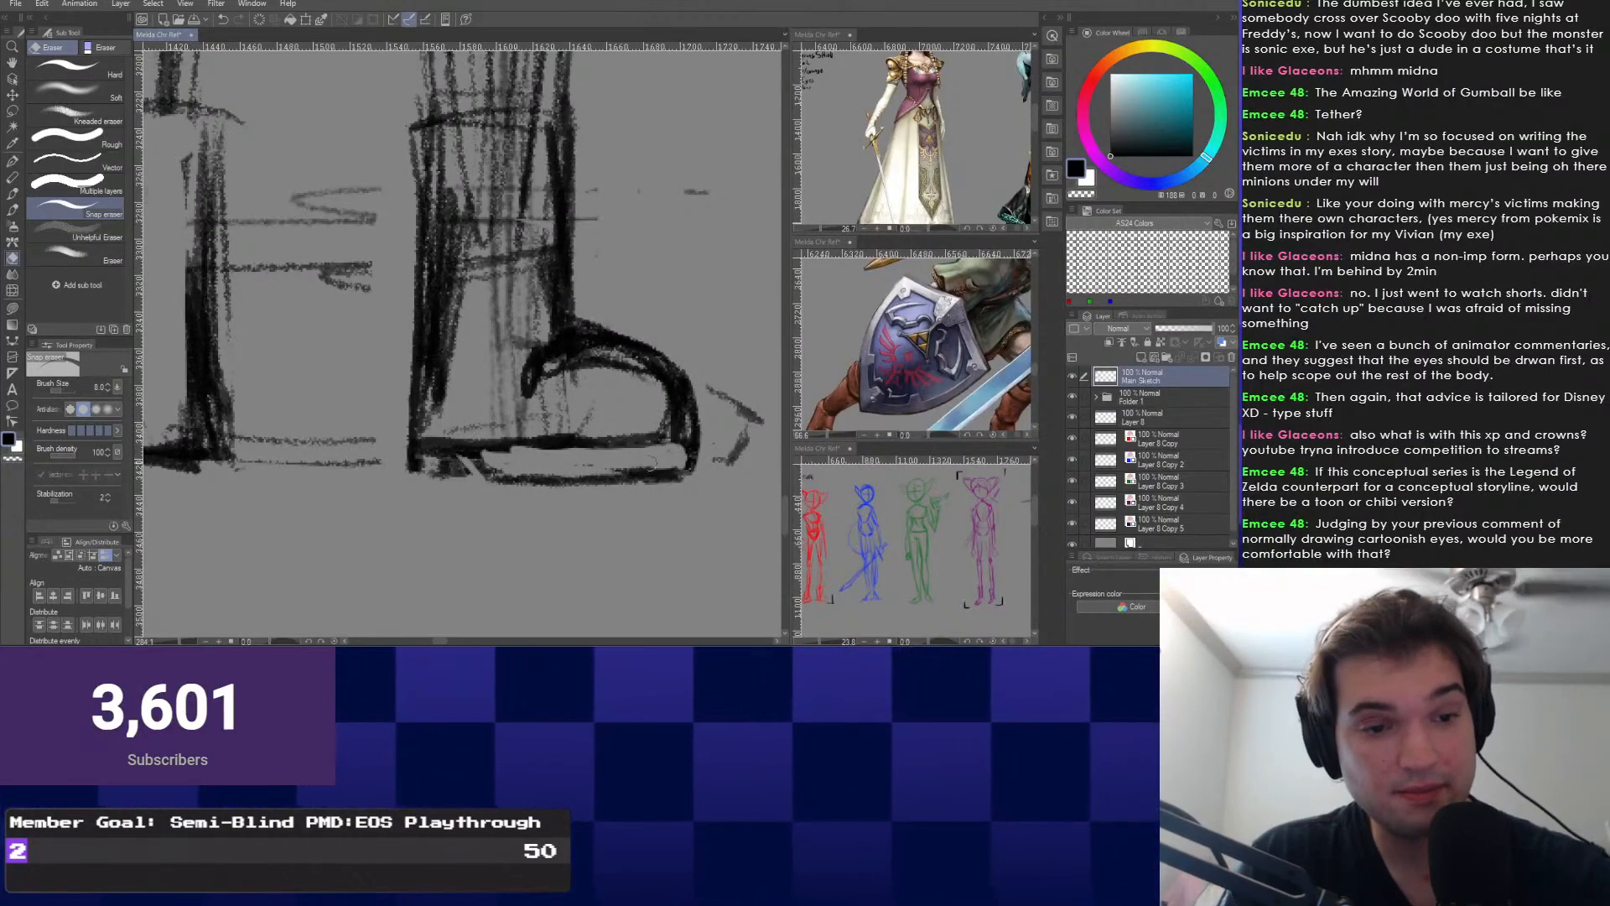
# Thin the toe outline with a smaller Snap eraser, trimming its inner arc and outer edge.
pyautogui.moveTo(681, 457)
pyautogui.mouseDown()
pyautogui.moveTo(555, 469)
pyautogui.moveTo(628, 403)
pyautogui.moveTo(485, 462)
pyautogui.moveTo(473, 451)
pyautogui.moveTo(501, 473)
pyautogui.moveTo(479, 451)
pyautogui.moveTo(661, 463)
pyautogui.moveTo(615, 465)
pyautogui.mouseUp()
pyautogui.hotkey('ctrl', 'z')
pyautogui.press('[')
pyautogui.press('[')
pyautogui.press('[')
pyautogui.press('[')
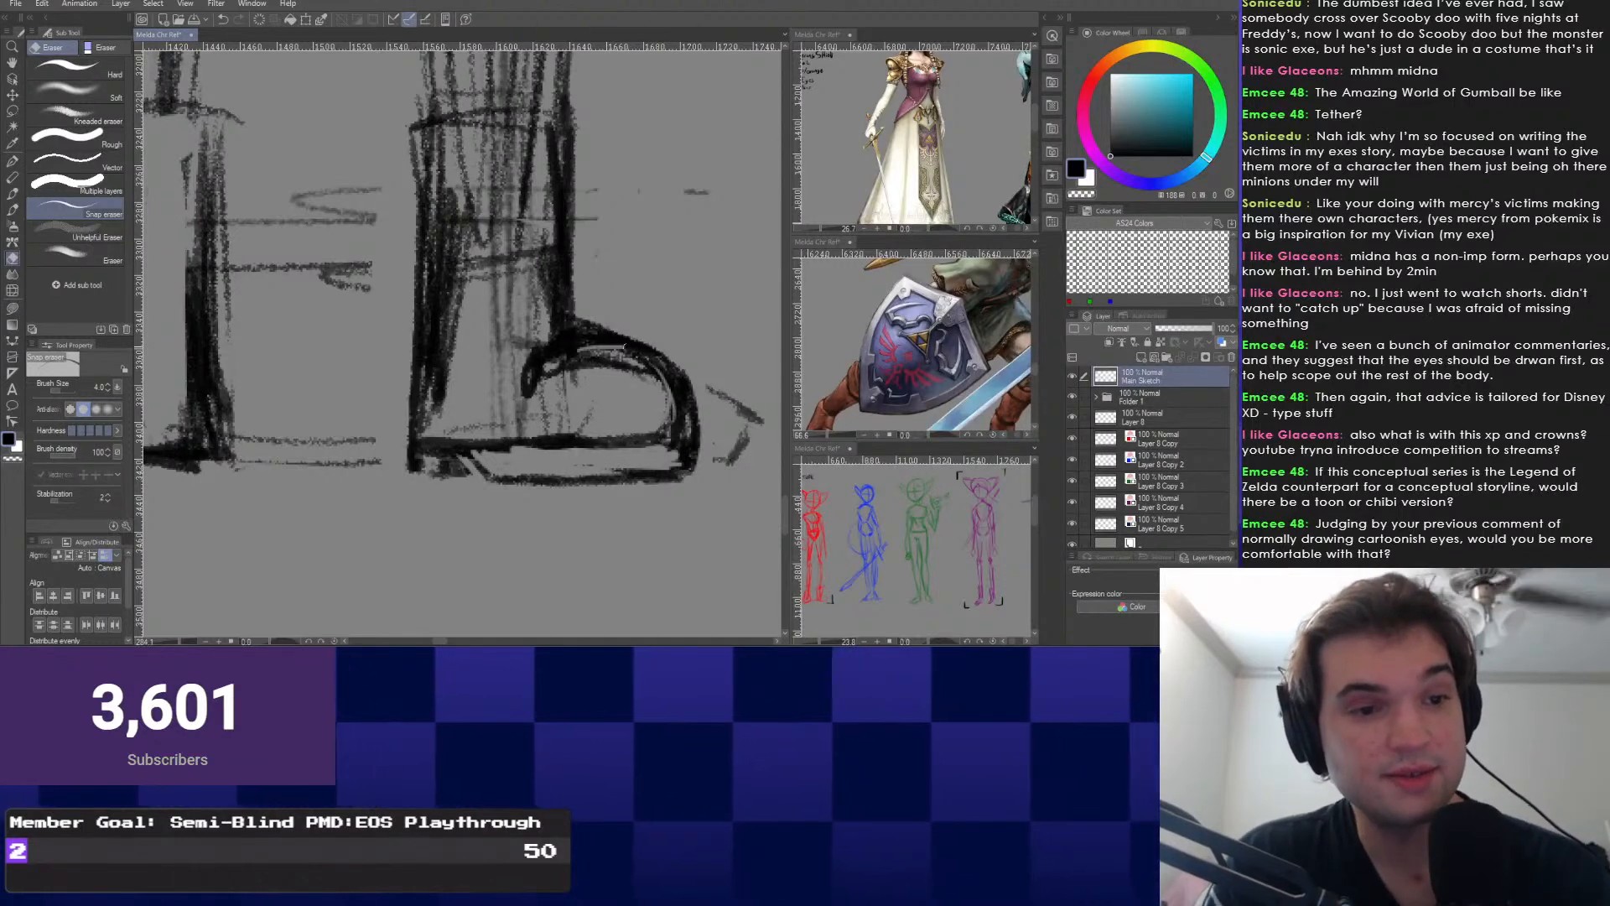
pyautogui.moveTo(580, 350); pyautogui.dragTo(664, 409)
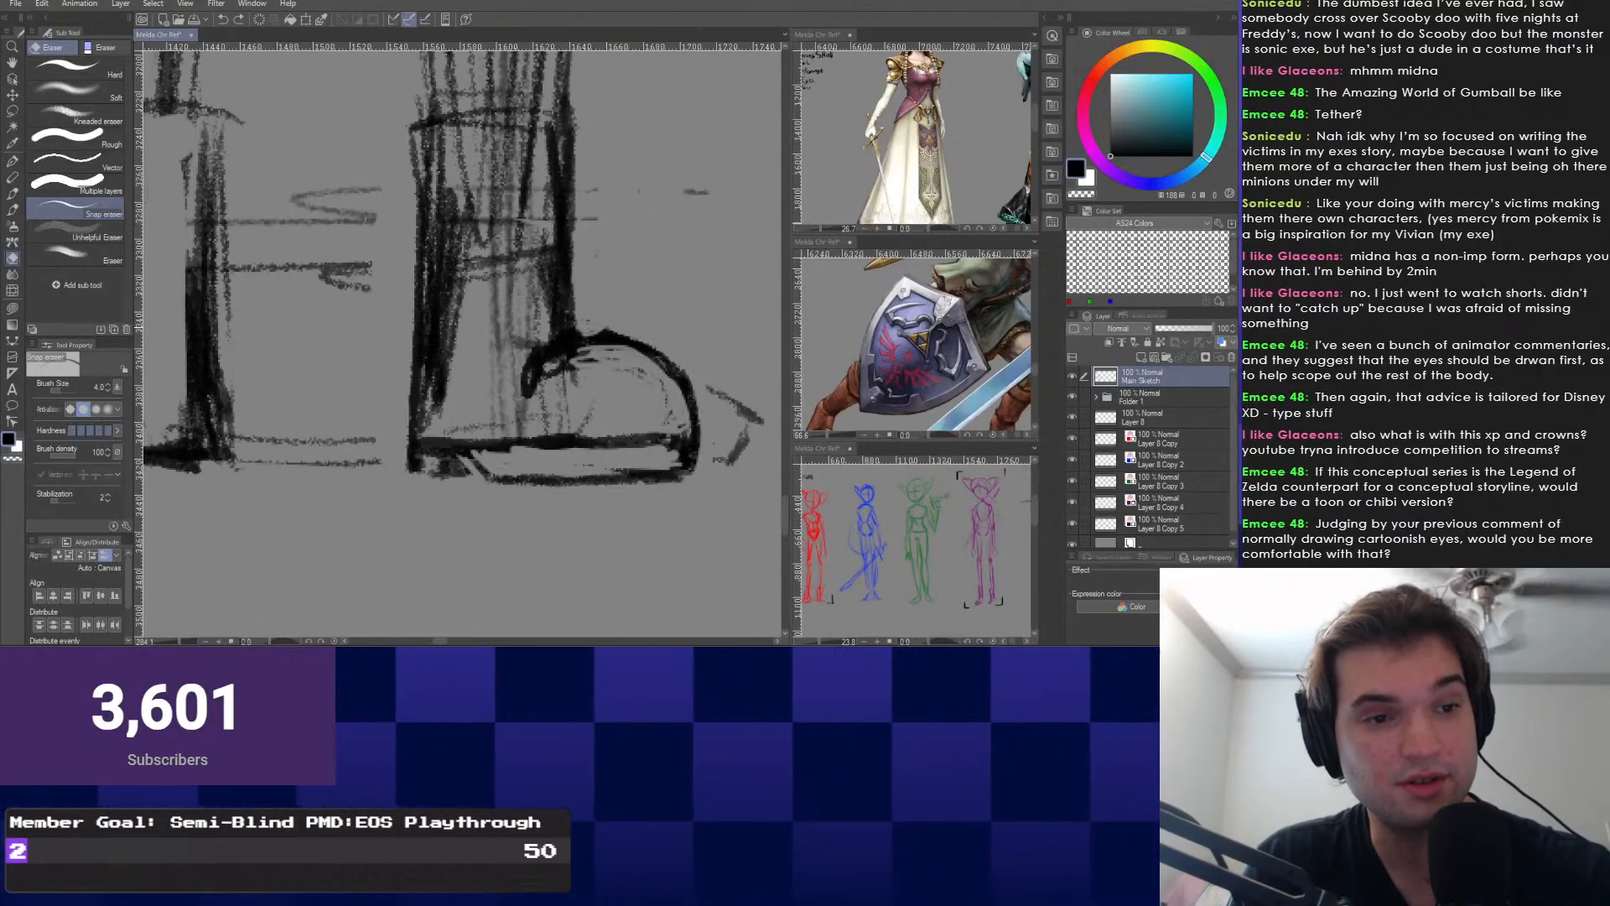
pyautogui.moveTo(556, 336); pyautogui.dragTo(520, 383)
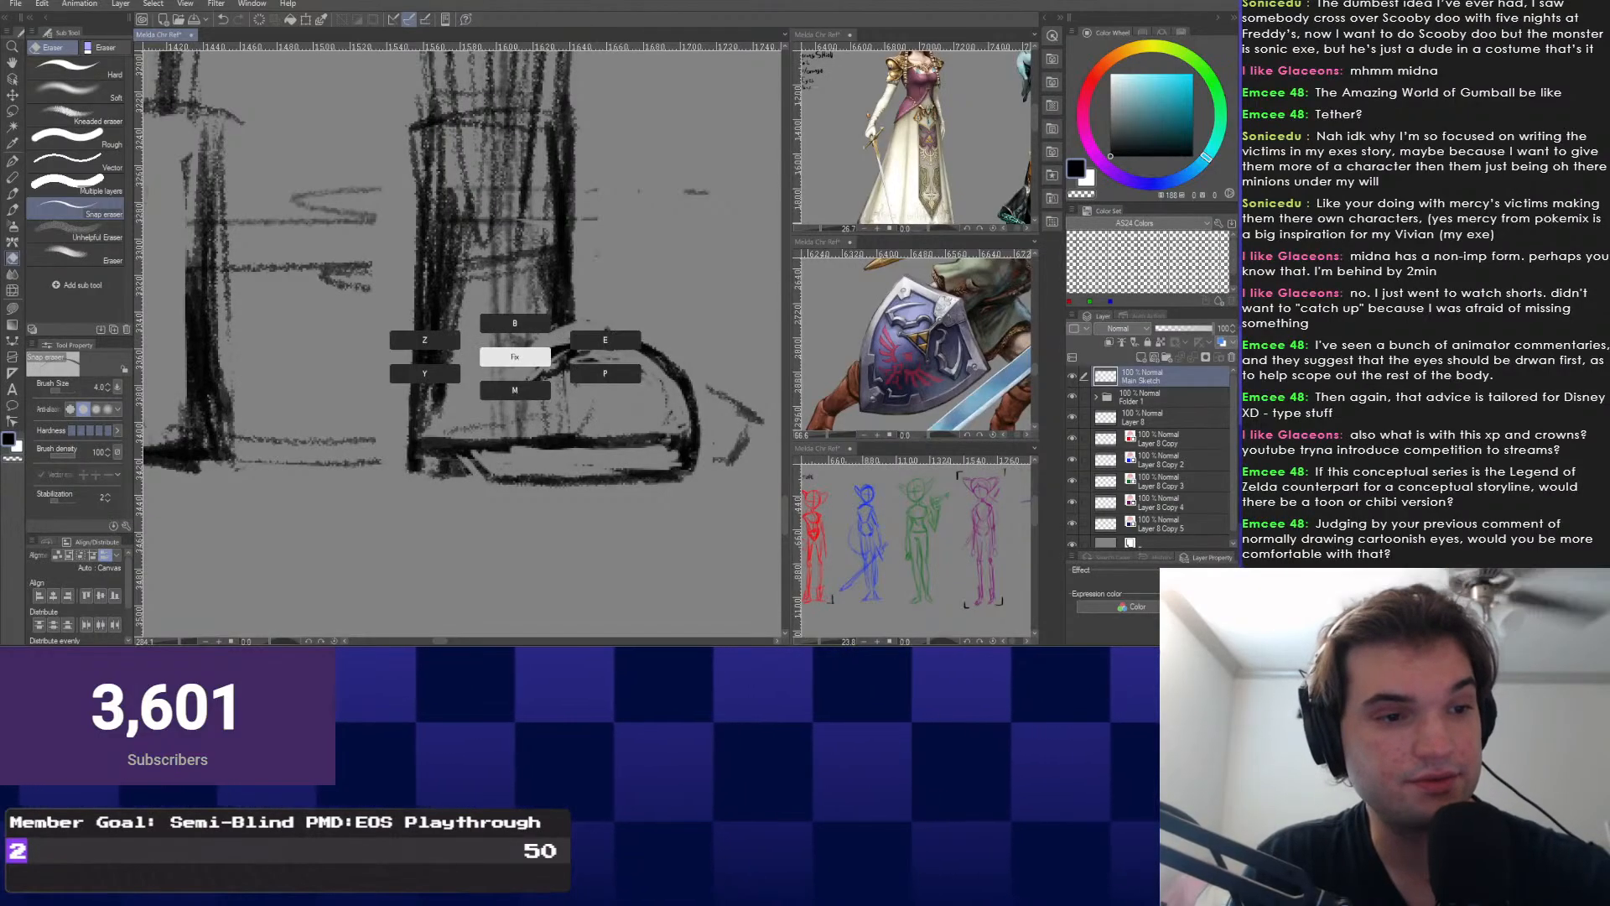
# Darken the heel's bottom line and fill in the heel corner of the sole.
pyautogui.press('p')
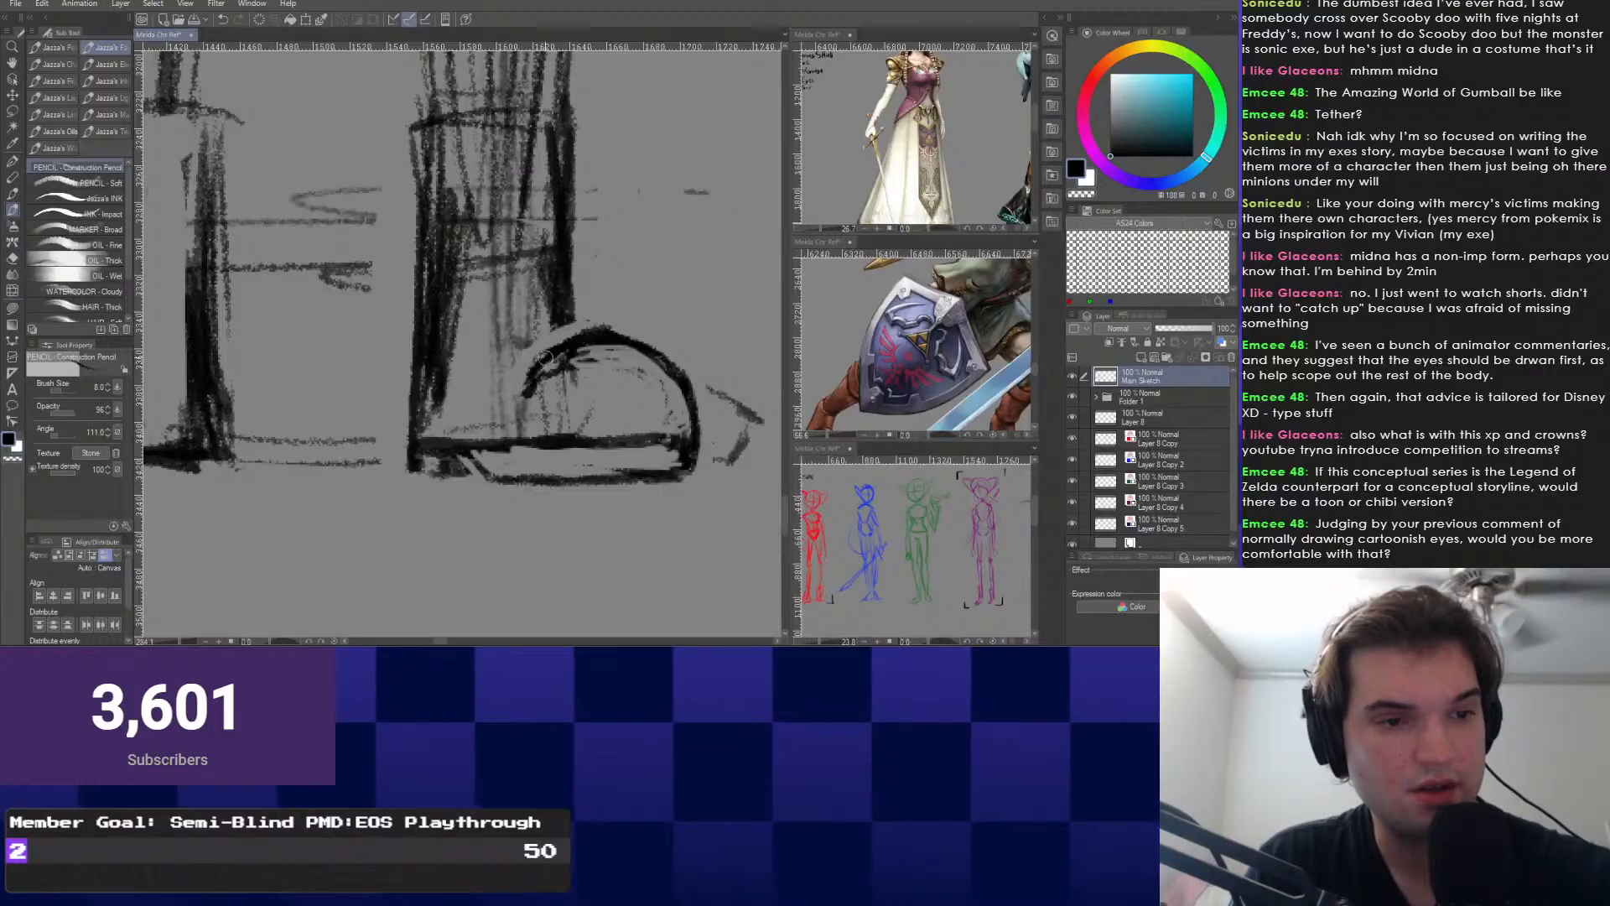
pyautogui.rightClick(523, 370)
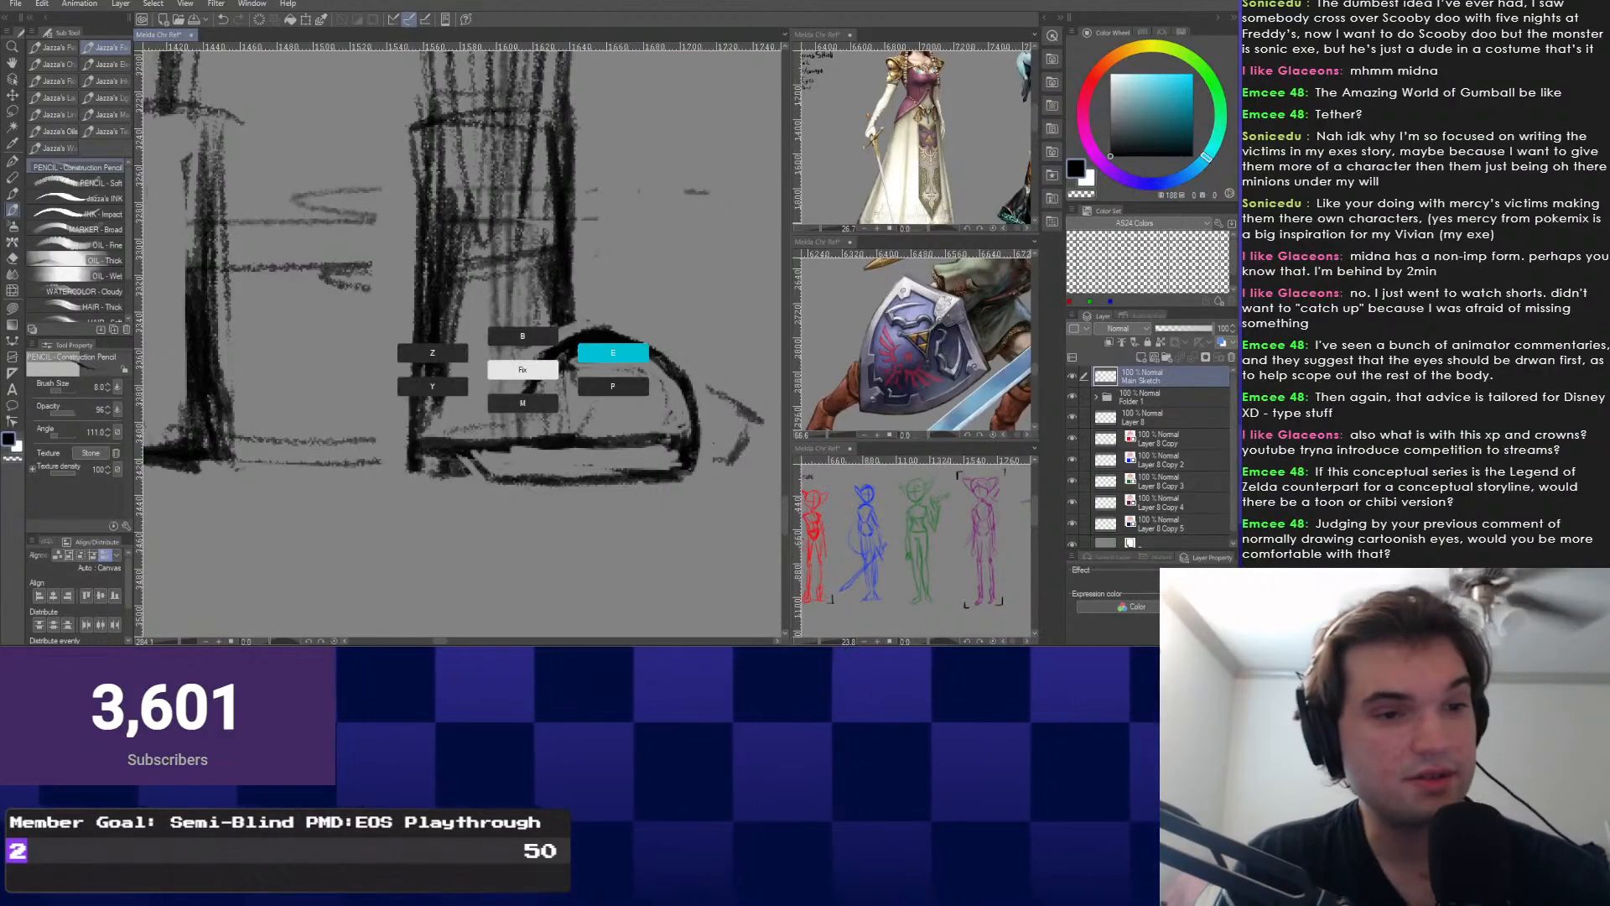
pyautogui.click(612, 353)
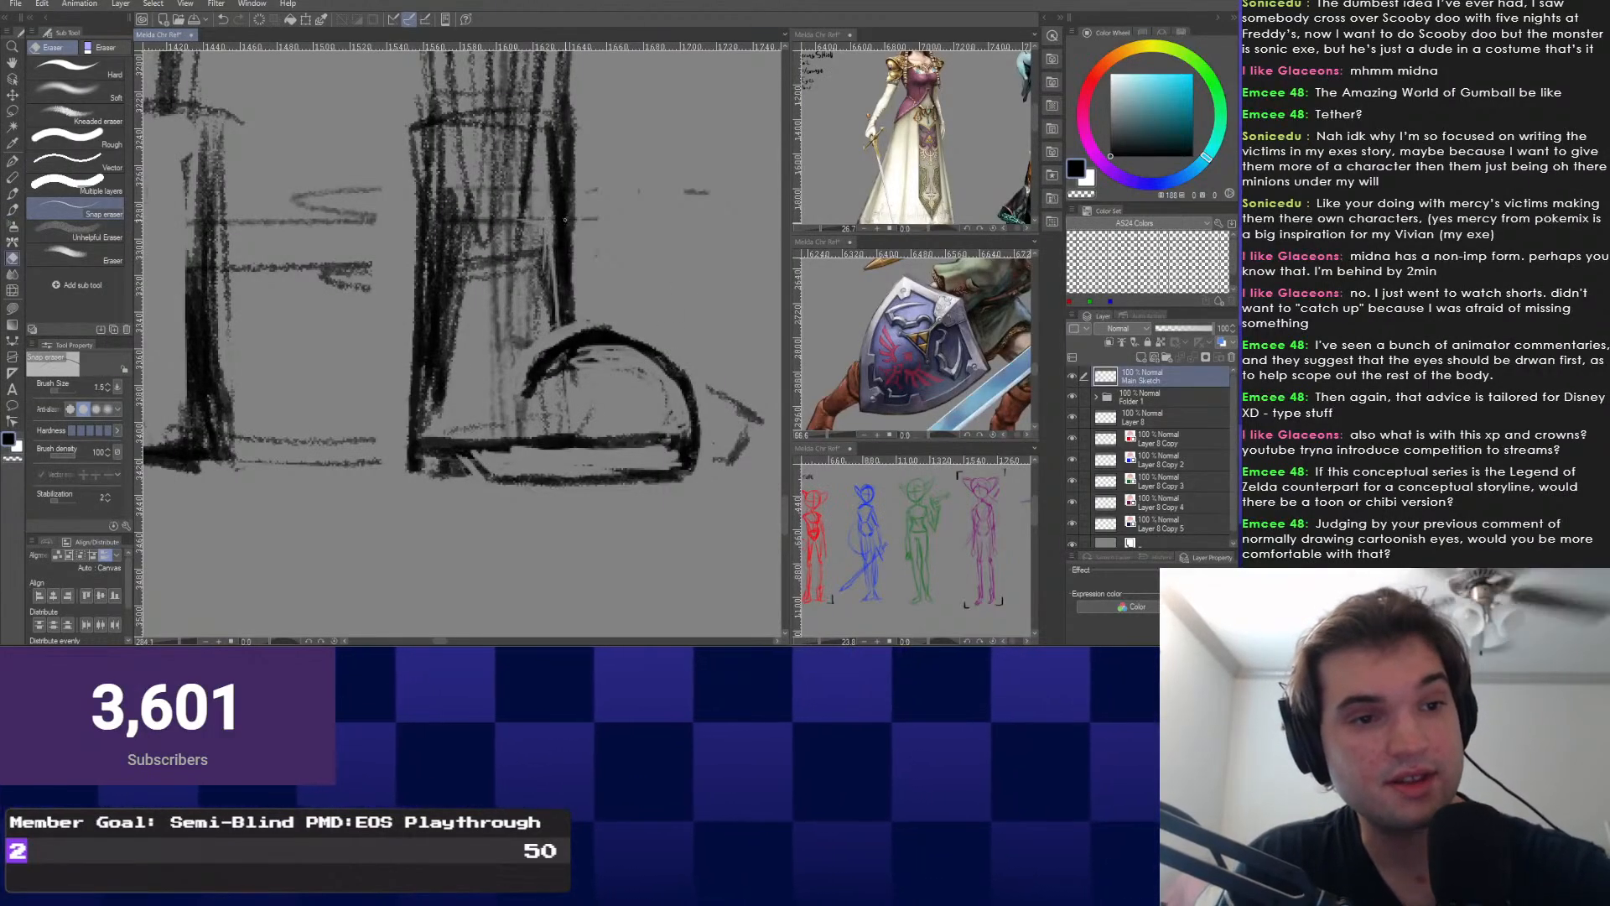
pyautogui.scroll(-1, 543, 218)
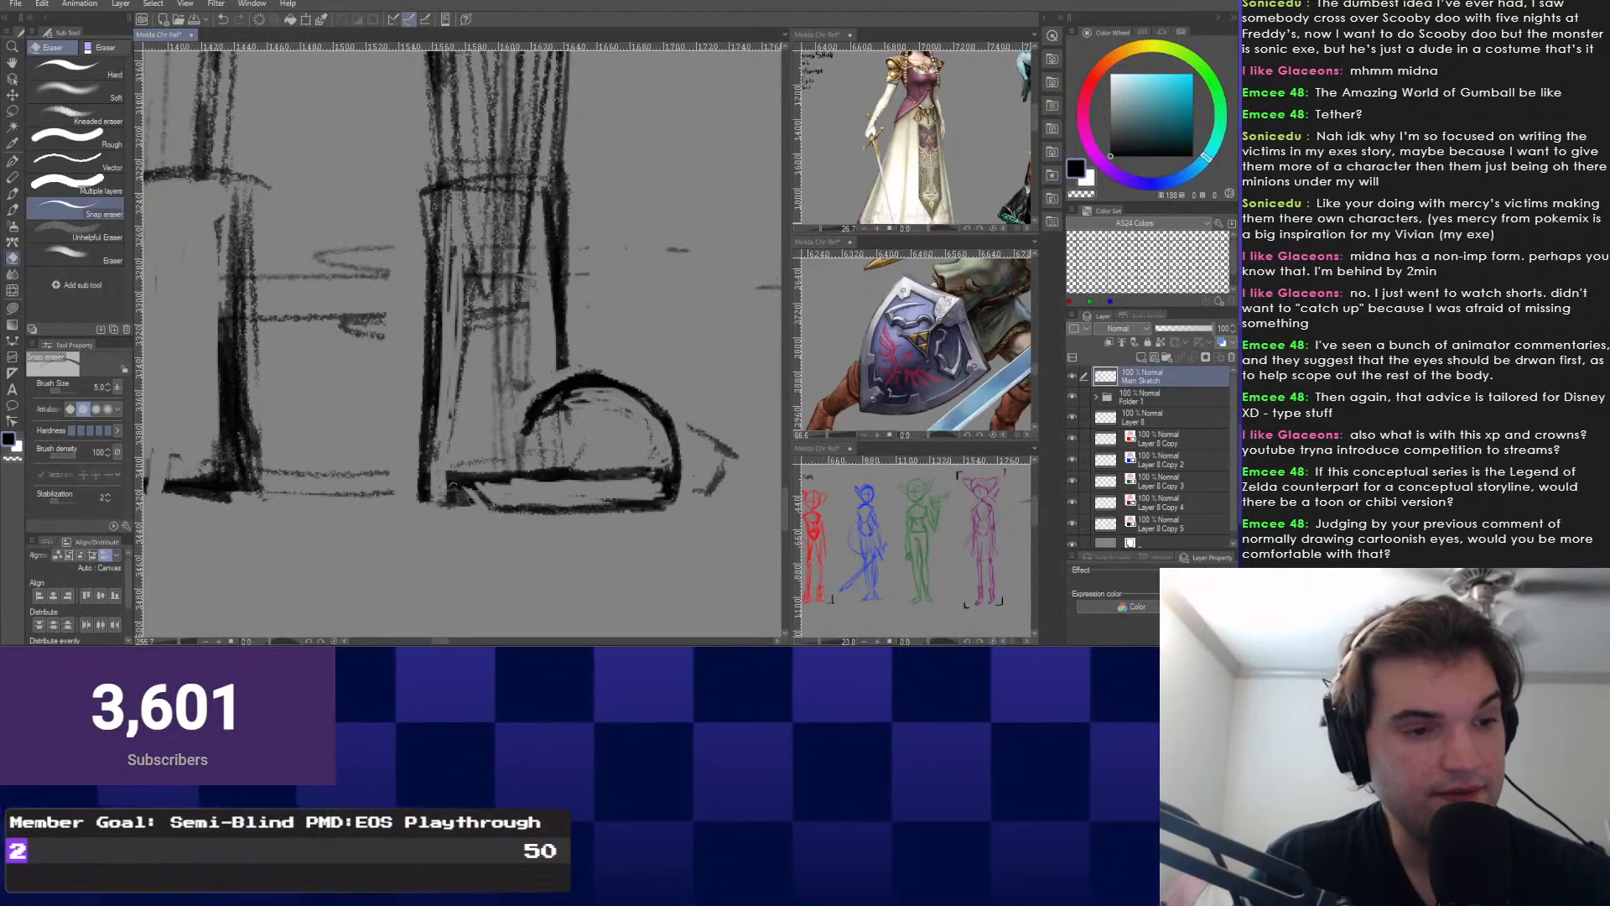
pyautogui.press('p')
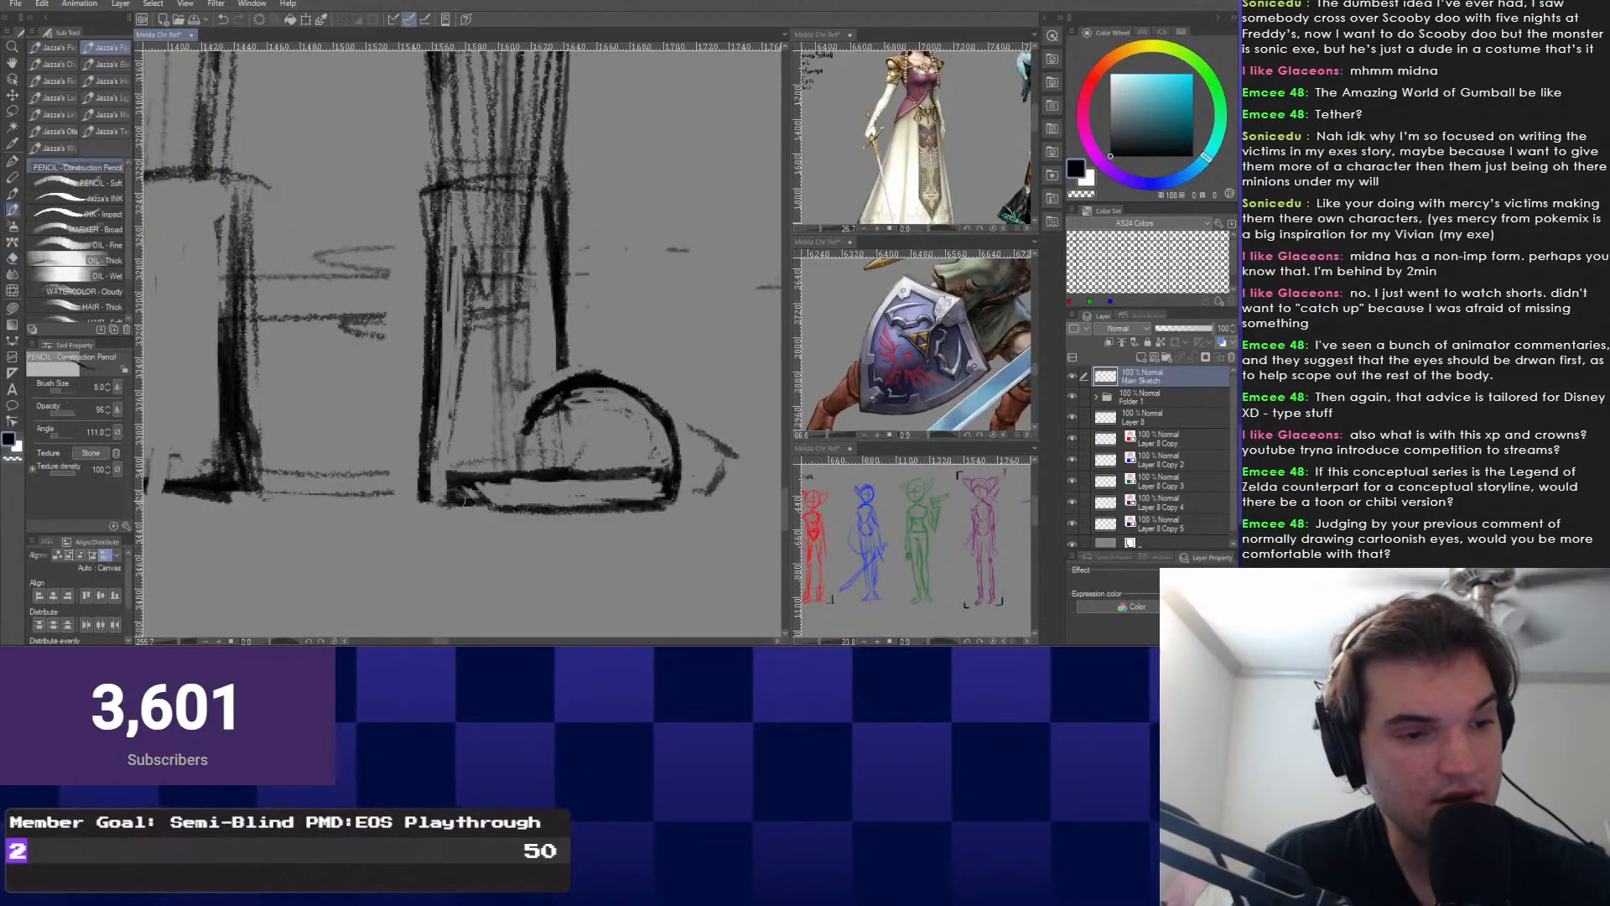
pyautogui.press('e')
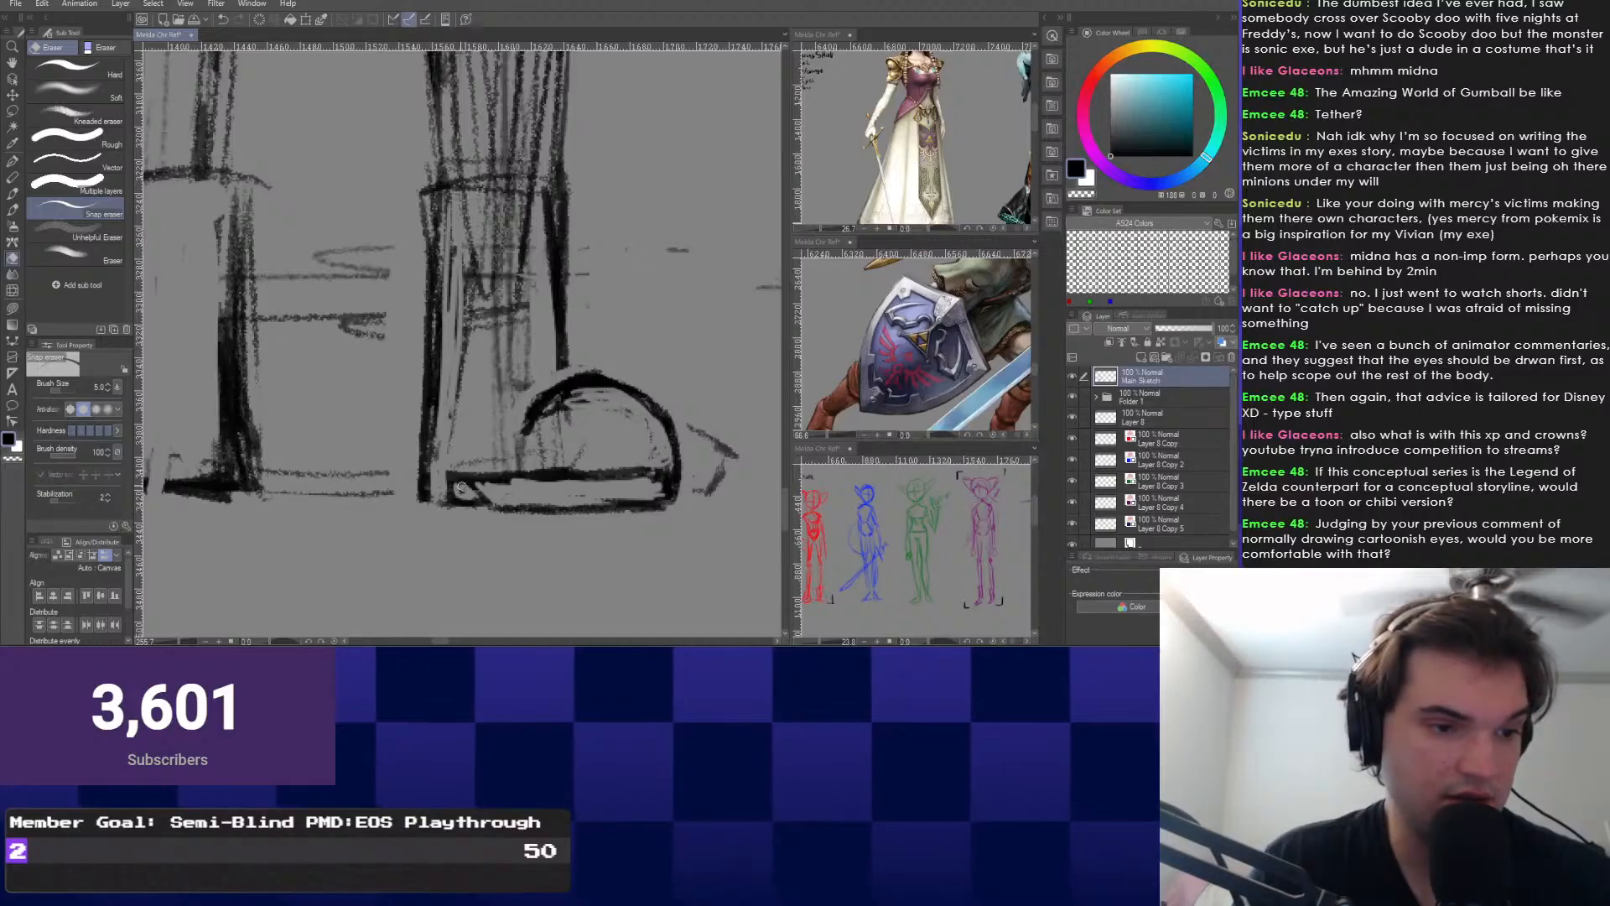
pyautogui.press('p')
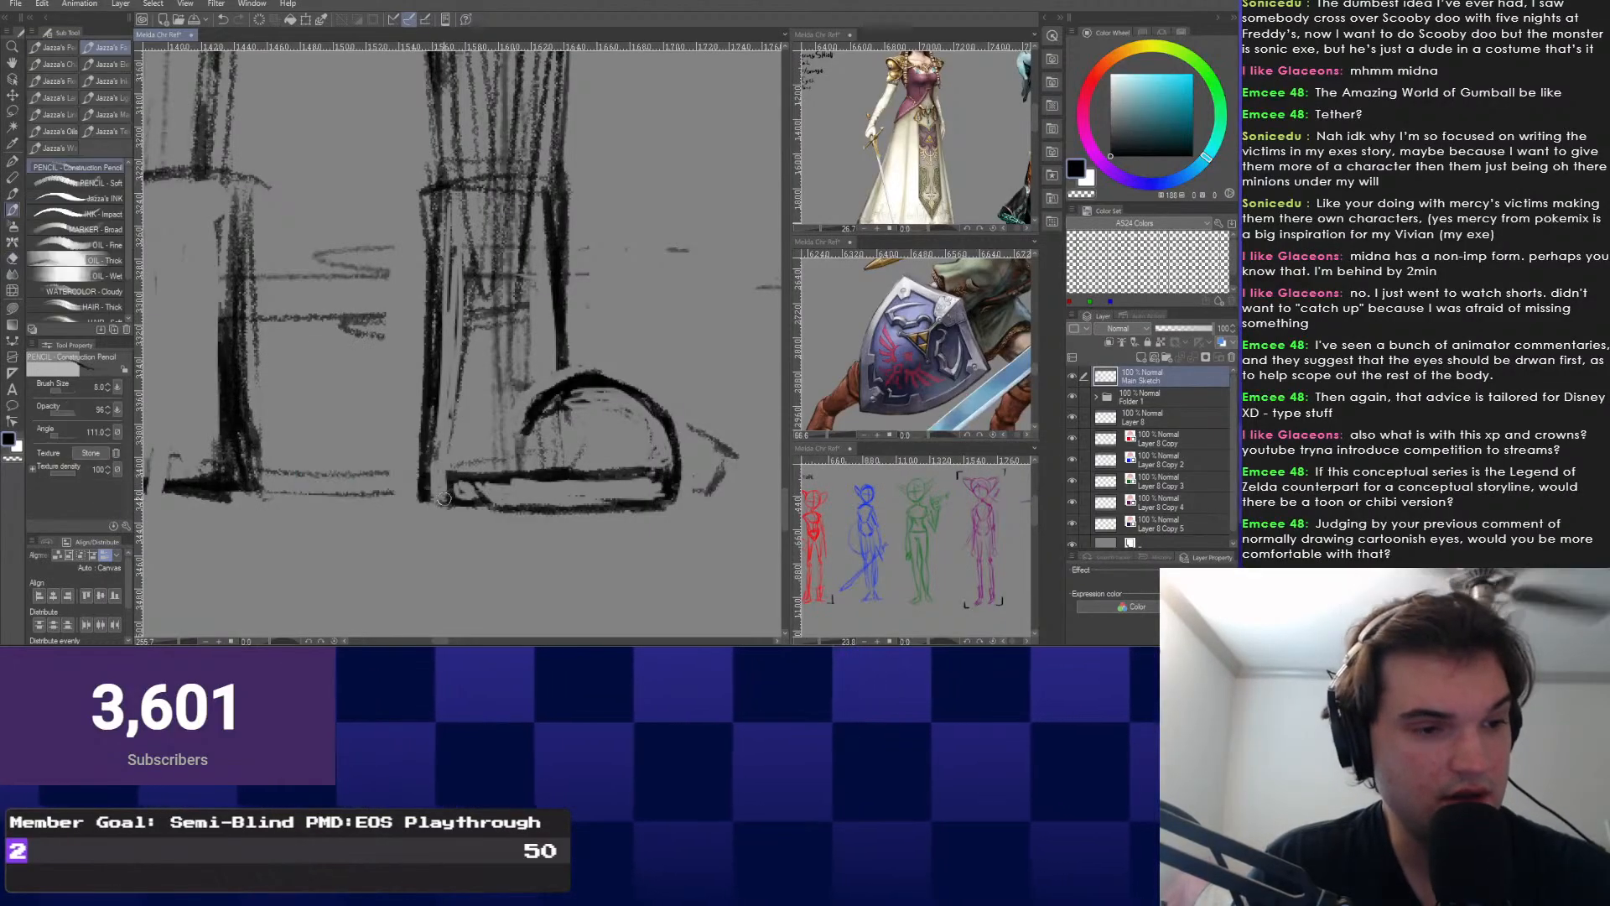
pyautogui.moveTo(446, 501); pyautogui.dragTo(483, 505)
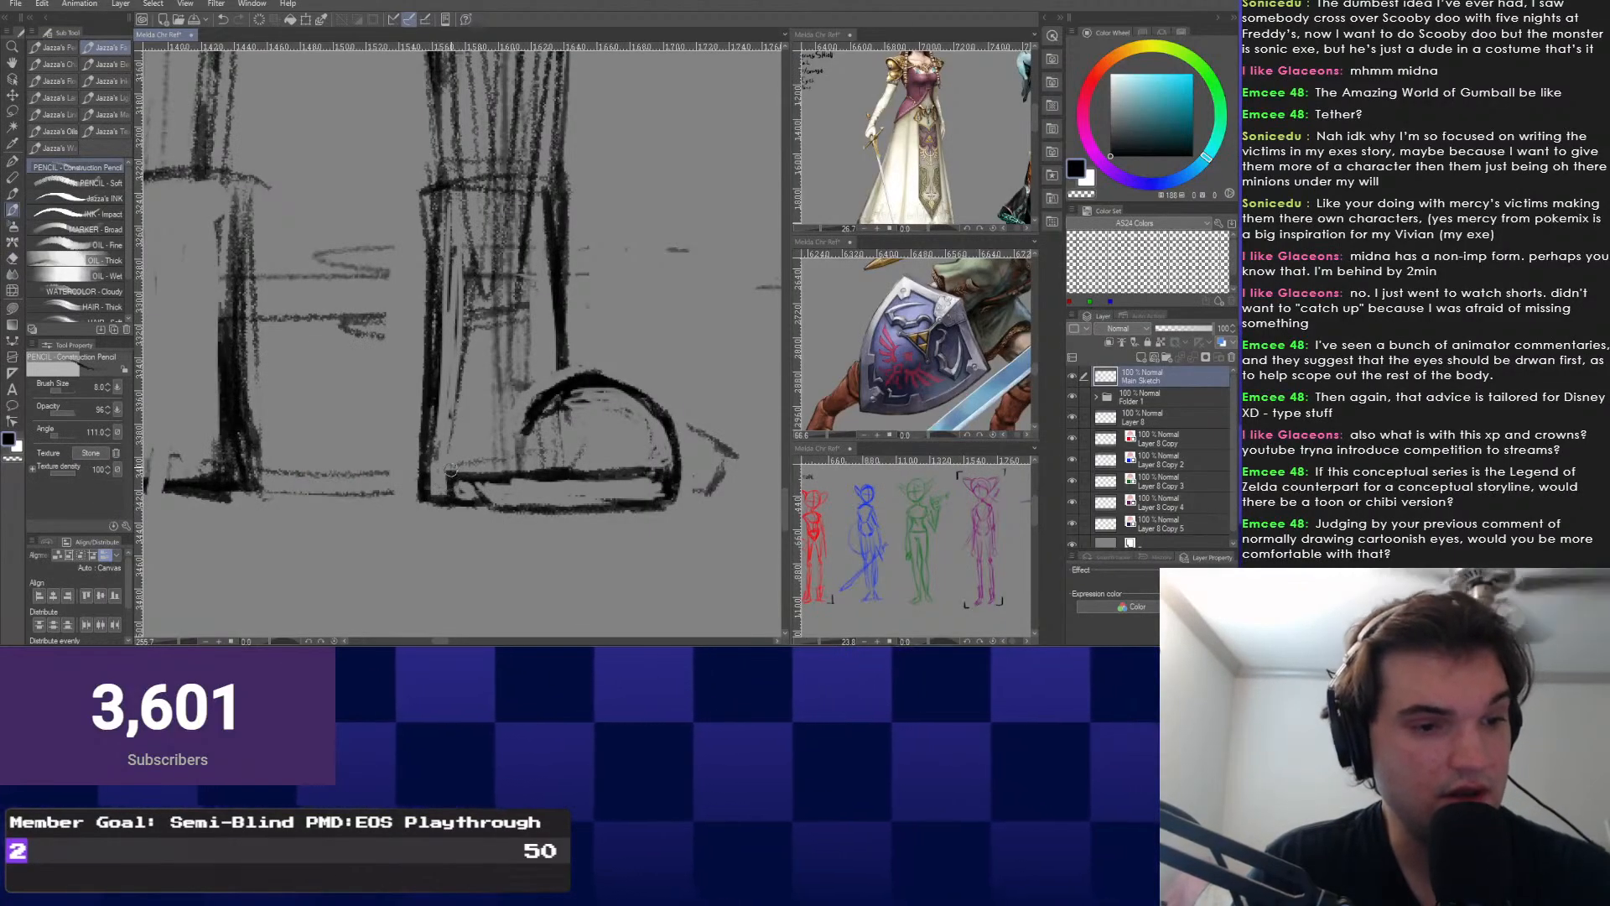
pyautogui.moveTo(469, 483); pyautogui.dragTo(486, 504)
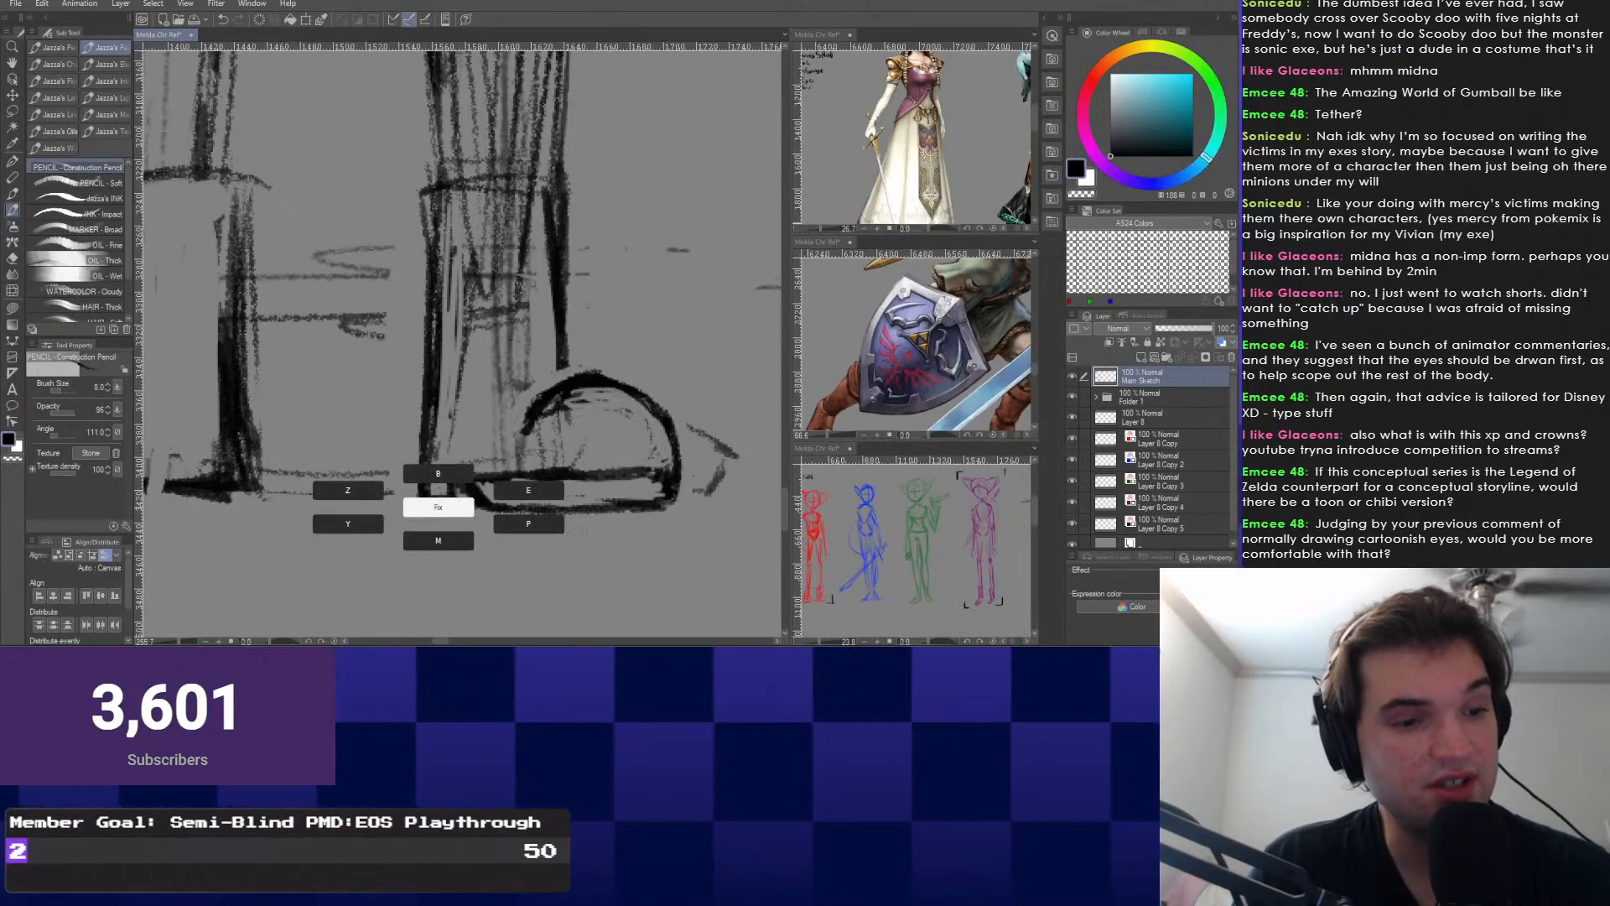
# Move the shield reference image toward the lower right.
pyautogui.press('e')
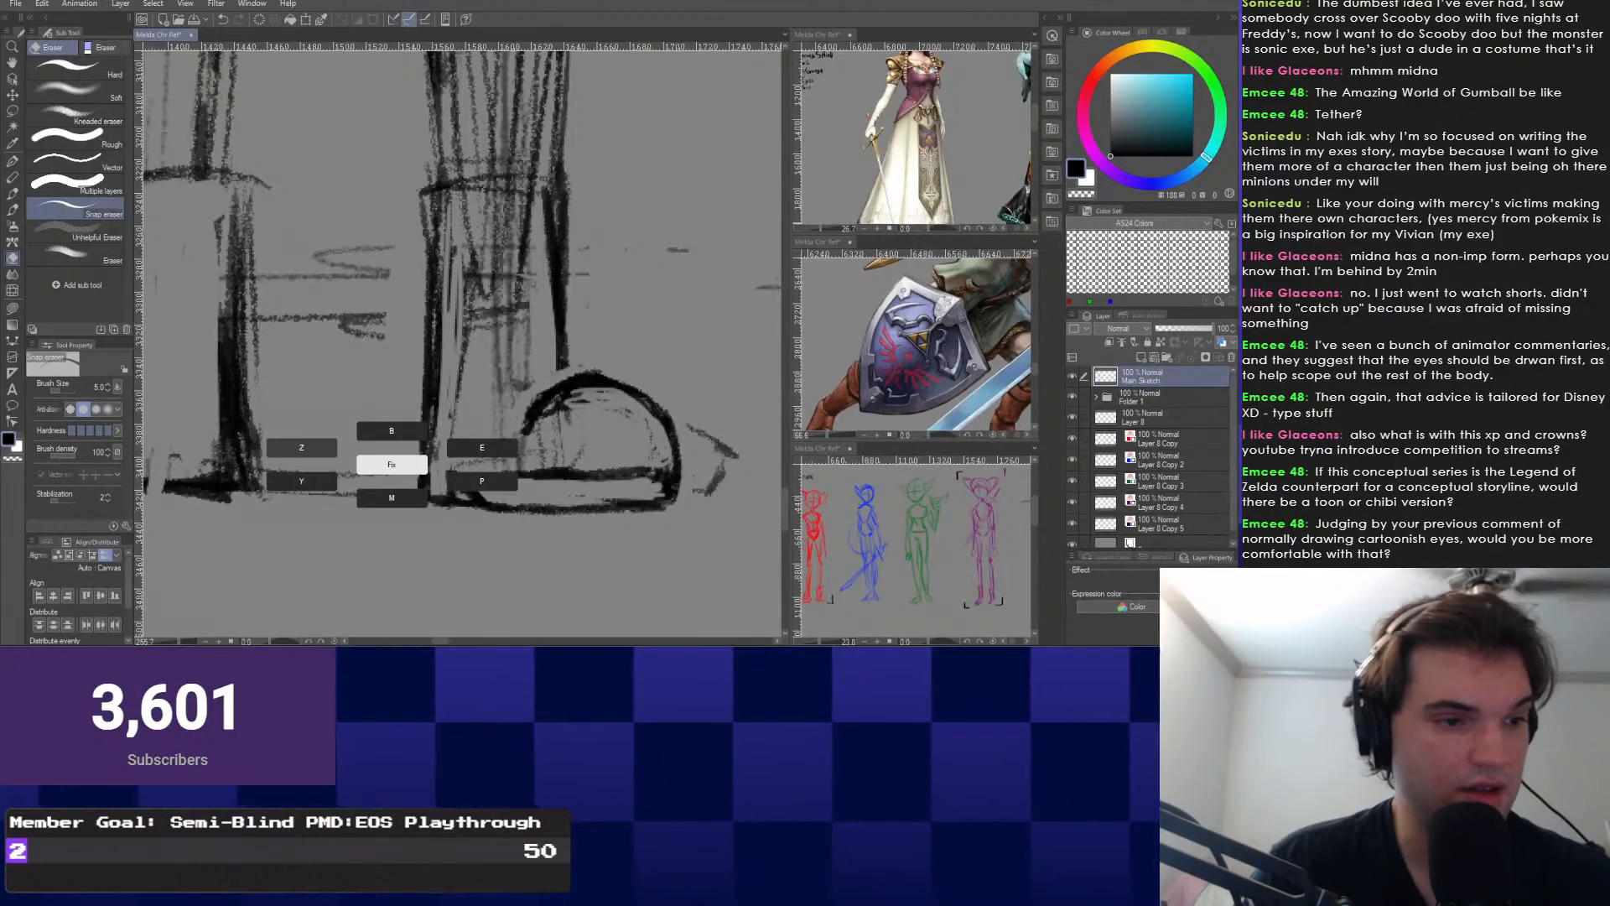
pyautogui.press('p')
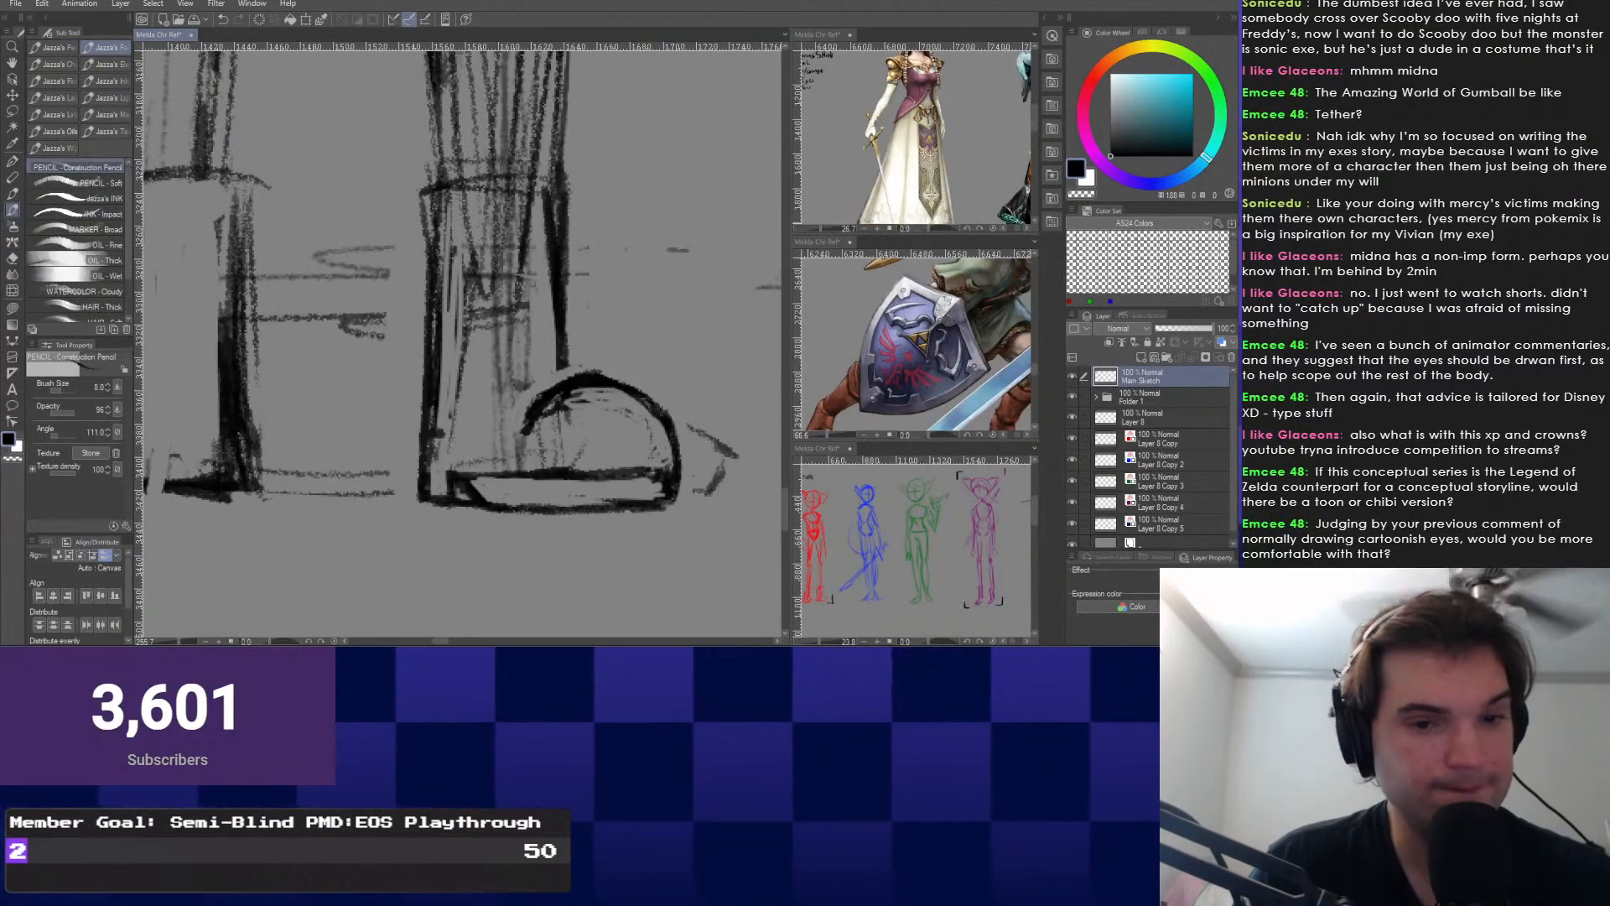
pyautogui.moveTo(914, 344)
pyautogui.mouseDown()
pyautogui.moveTo(947, 335)
pyautogui.moveTo(880, 276)
pyautogui.moveTo(914, 327)
pyautogui.mouseUp()
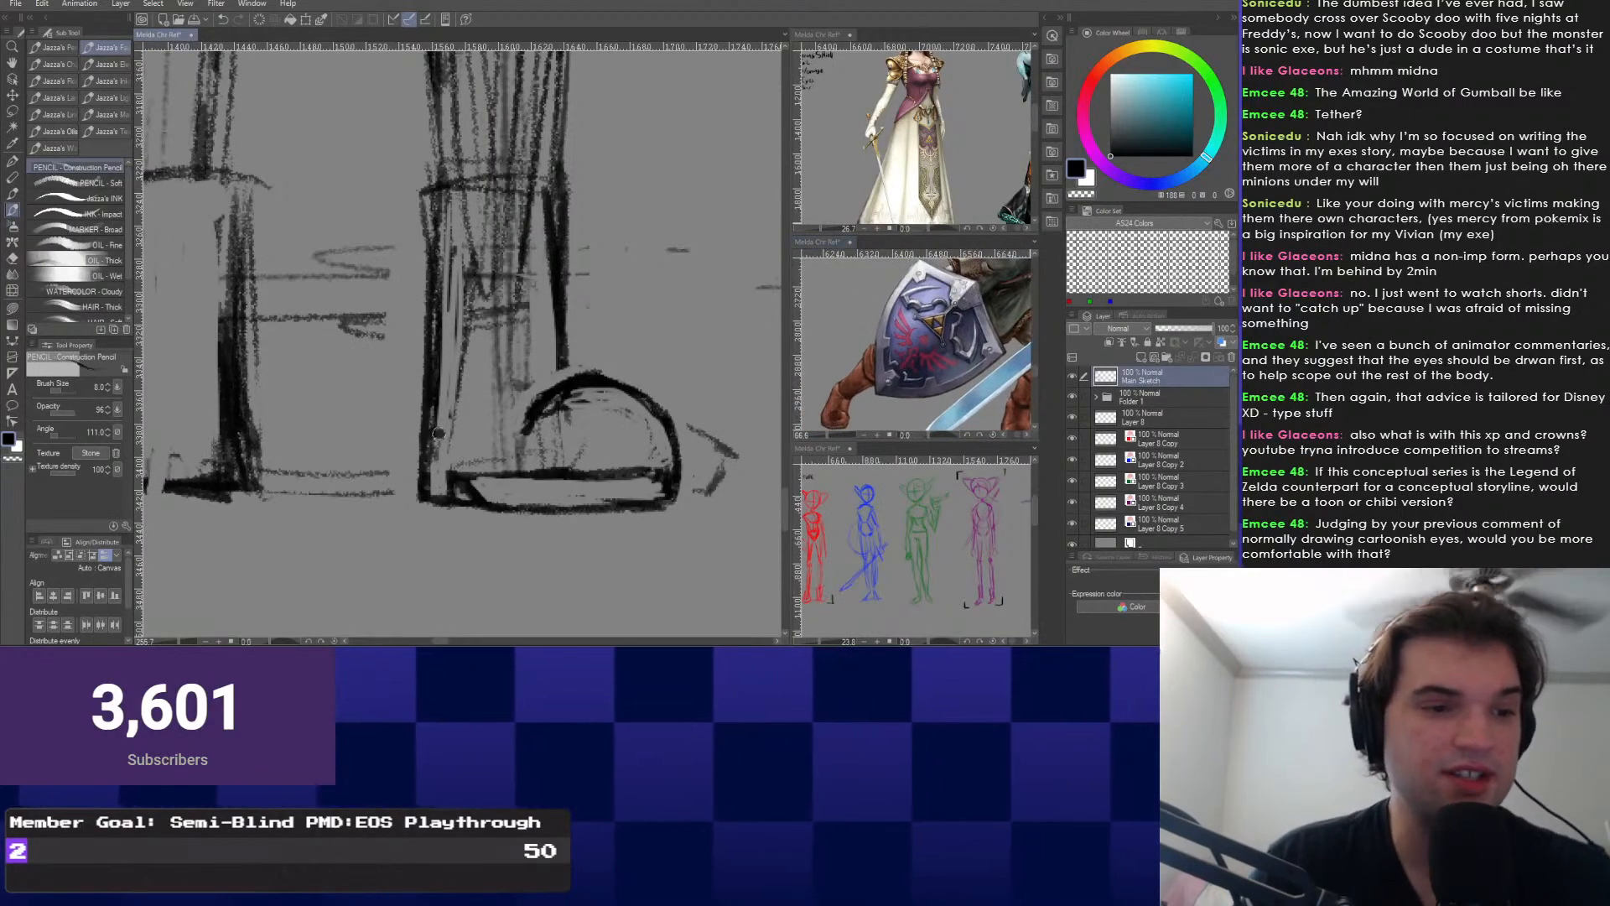
pyautogui.scroll(-1, 446, 448)
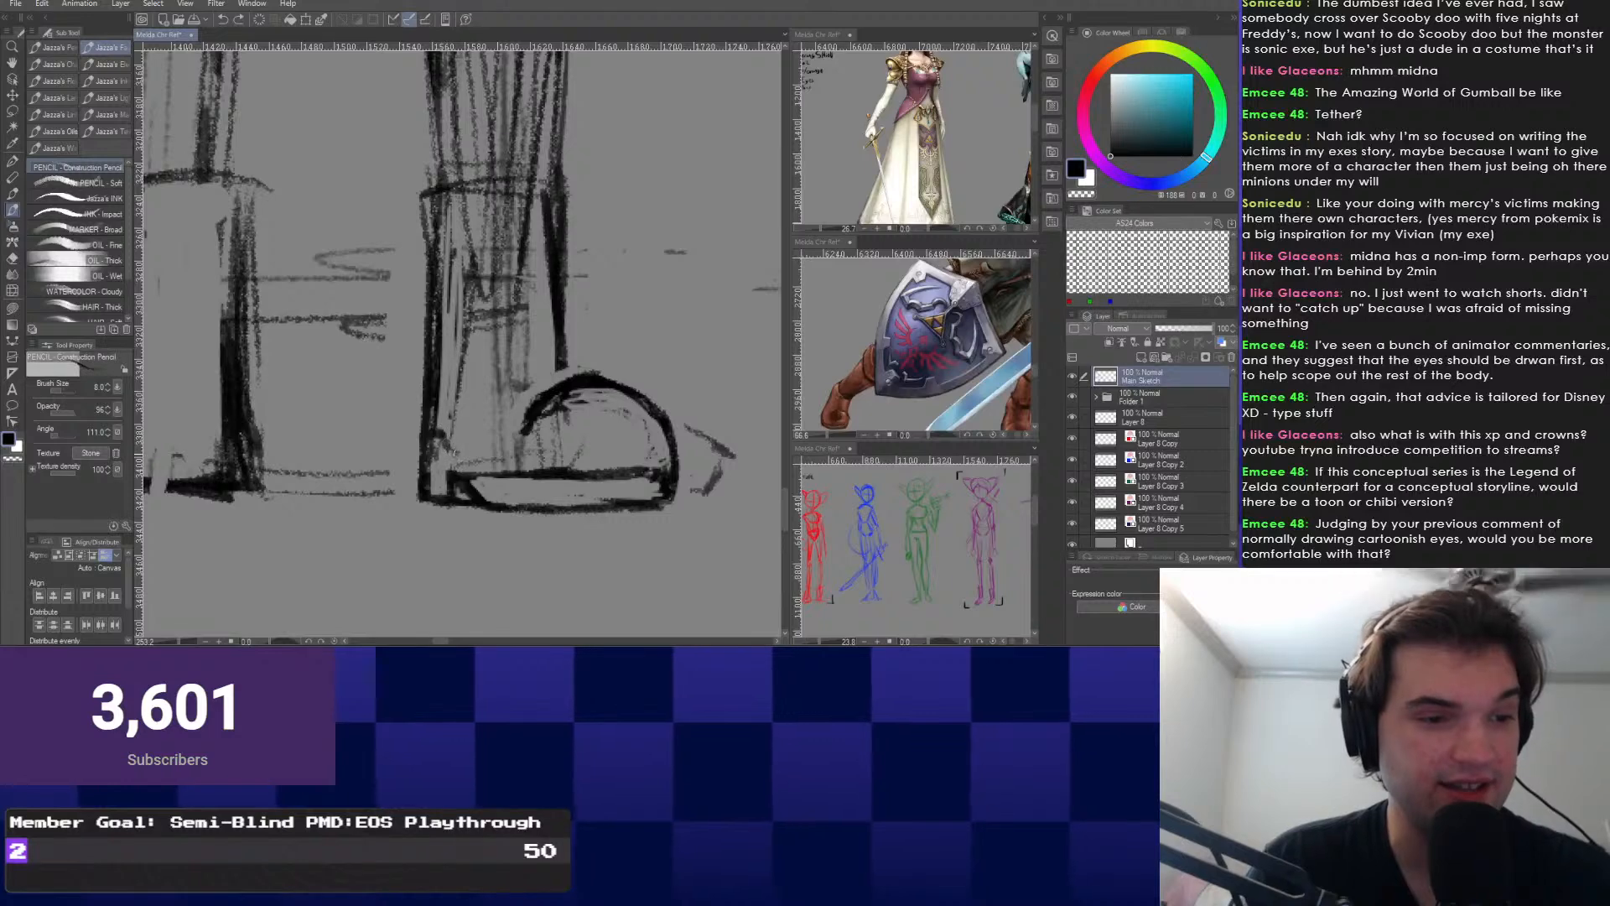
# Reframe the view on both boots and undo the stray curved ankle stroke.
pyautogui.moveTo(434, 422); pyautogui.dragTo(464, 443)
pyautogui.scroll(-1, 464, 443)
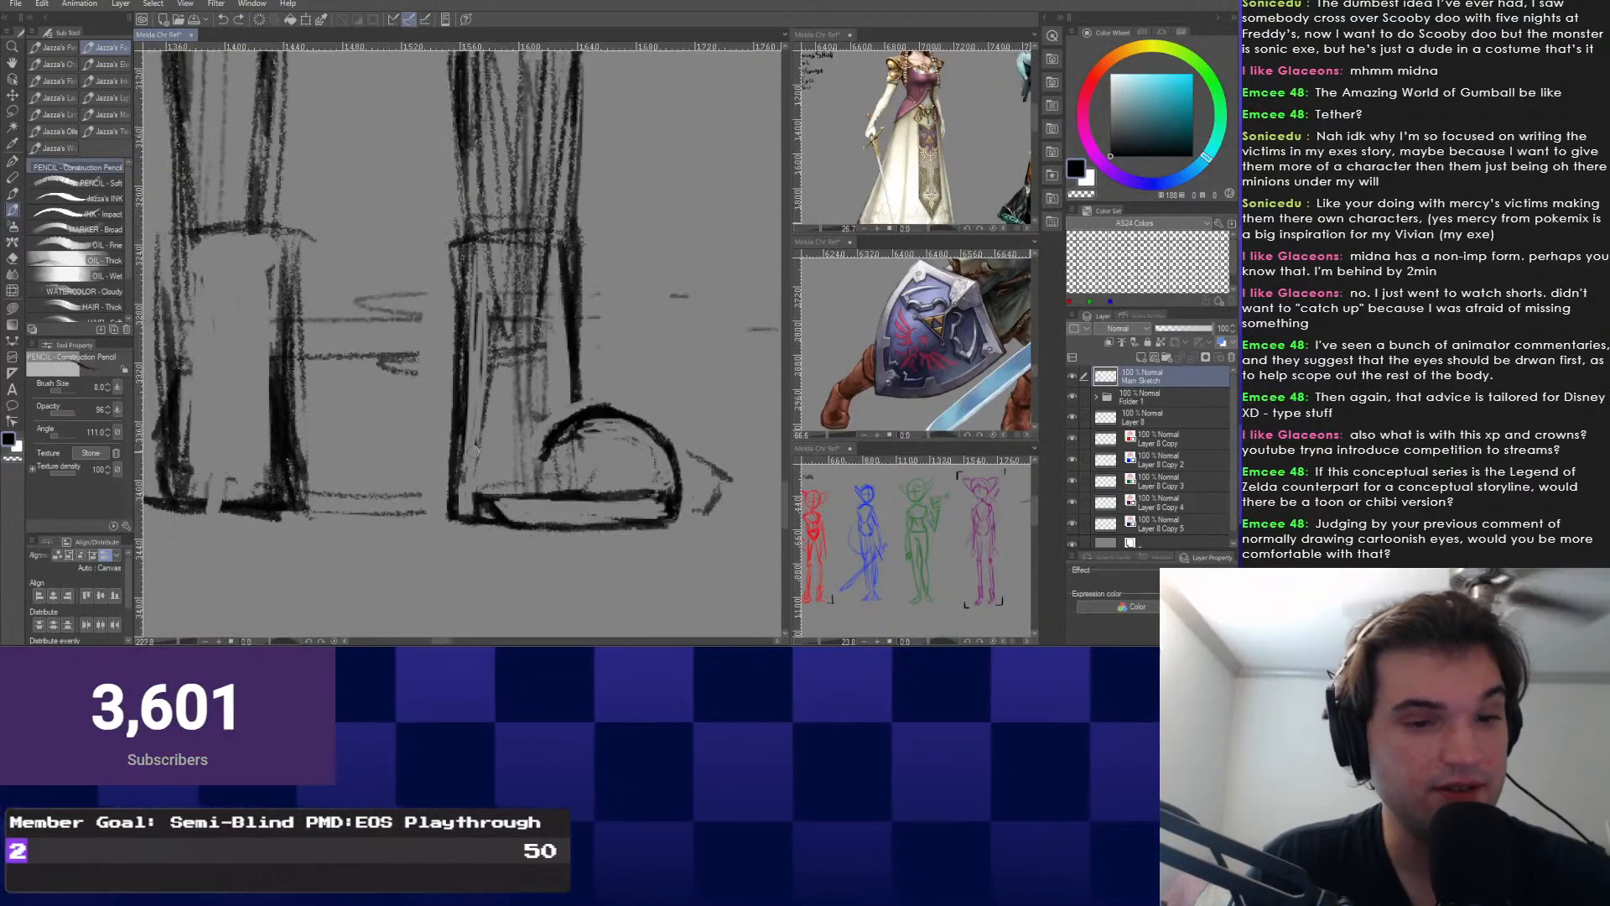
pyautogui.scroll(-1, 464, 443)
pyautogui.moveTo(460, 423); pyautogui.dragTo(485, 415)
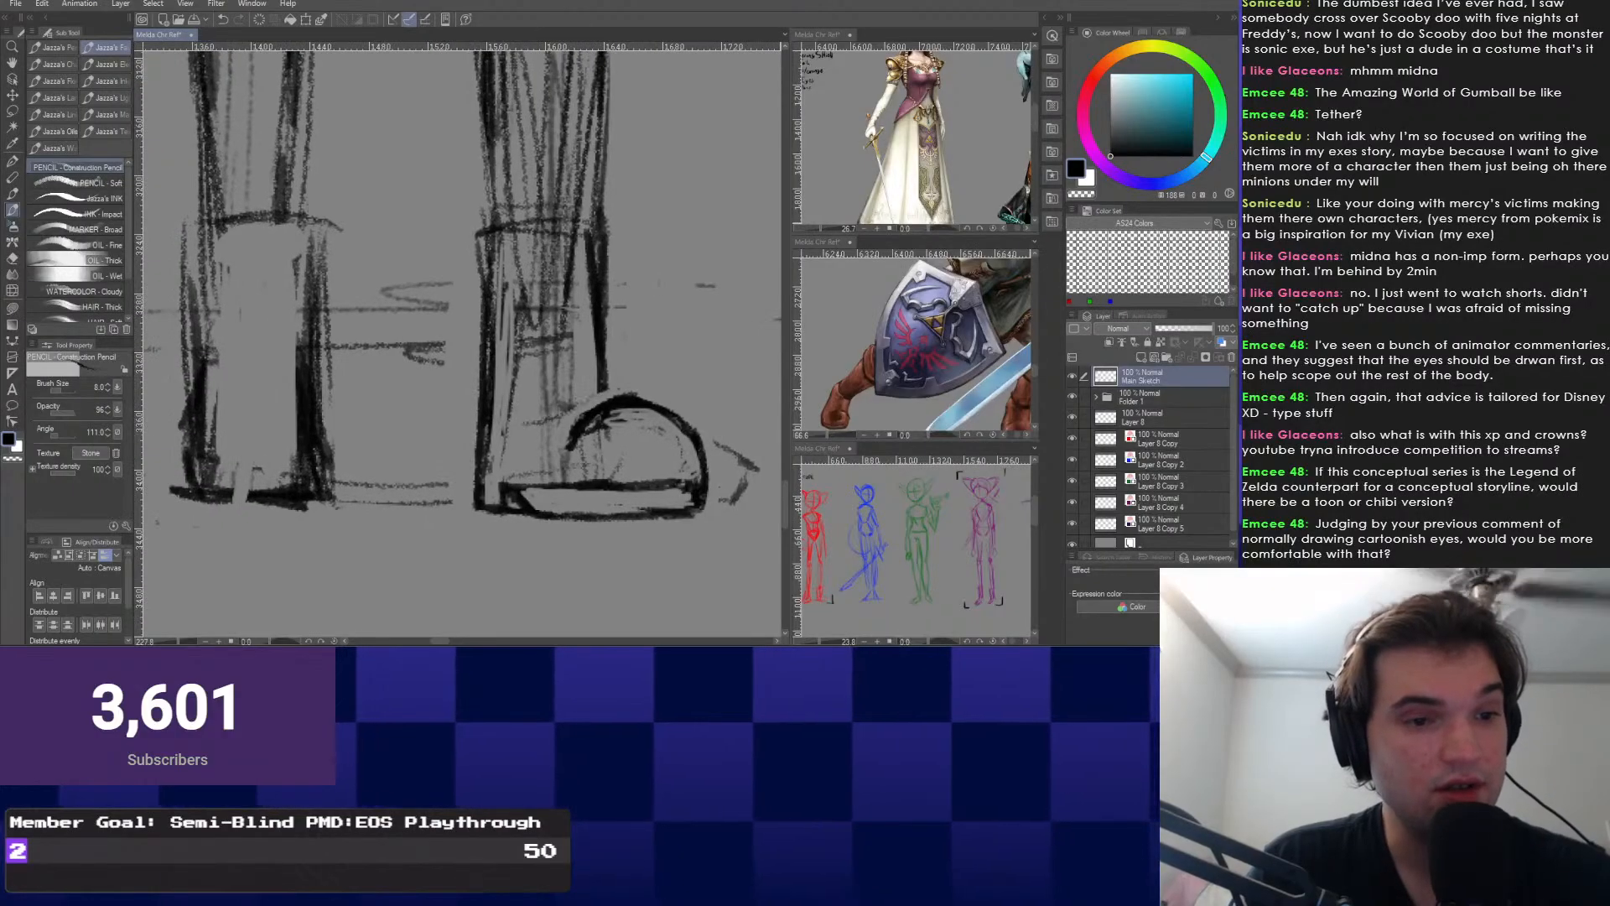
pyautogui.scroll(-1, 484, 415)
pyautogui.hotkey('ctrl', 'z')
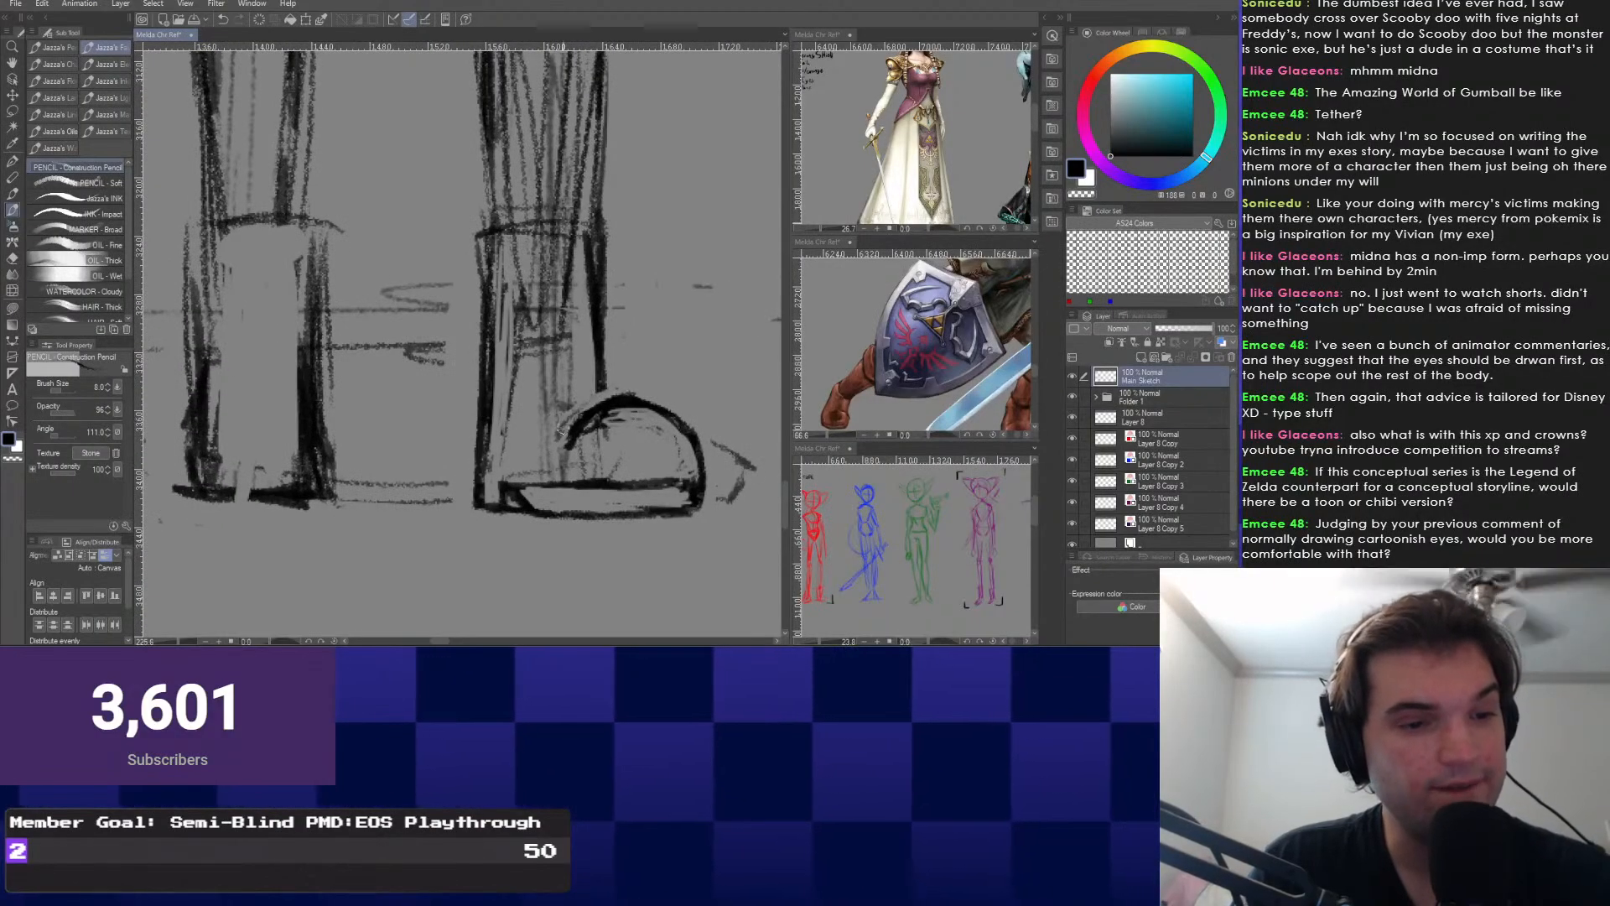
pyautogui.moveTo(260, 402)
pyautogui.mouseDown()
pyautogui.moveTo(257, 487)
pyautogui.moveTo(385, 424)
pyautogui.moveTo(275, 461)
pyautogui.moveTo(266, 424)
pyautogui.mouseUp()
pyautogui.click(385, 424)
pyautogui.rightClick(500, 519)
pyautogui.click(499, 553)
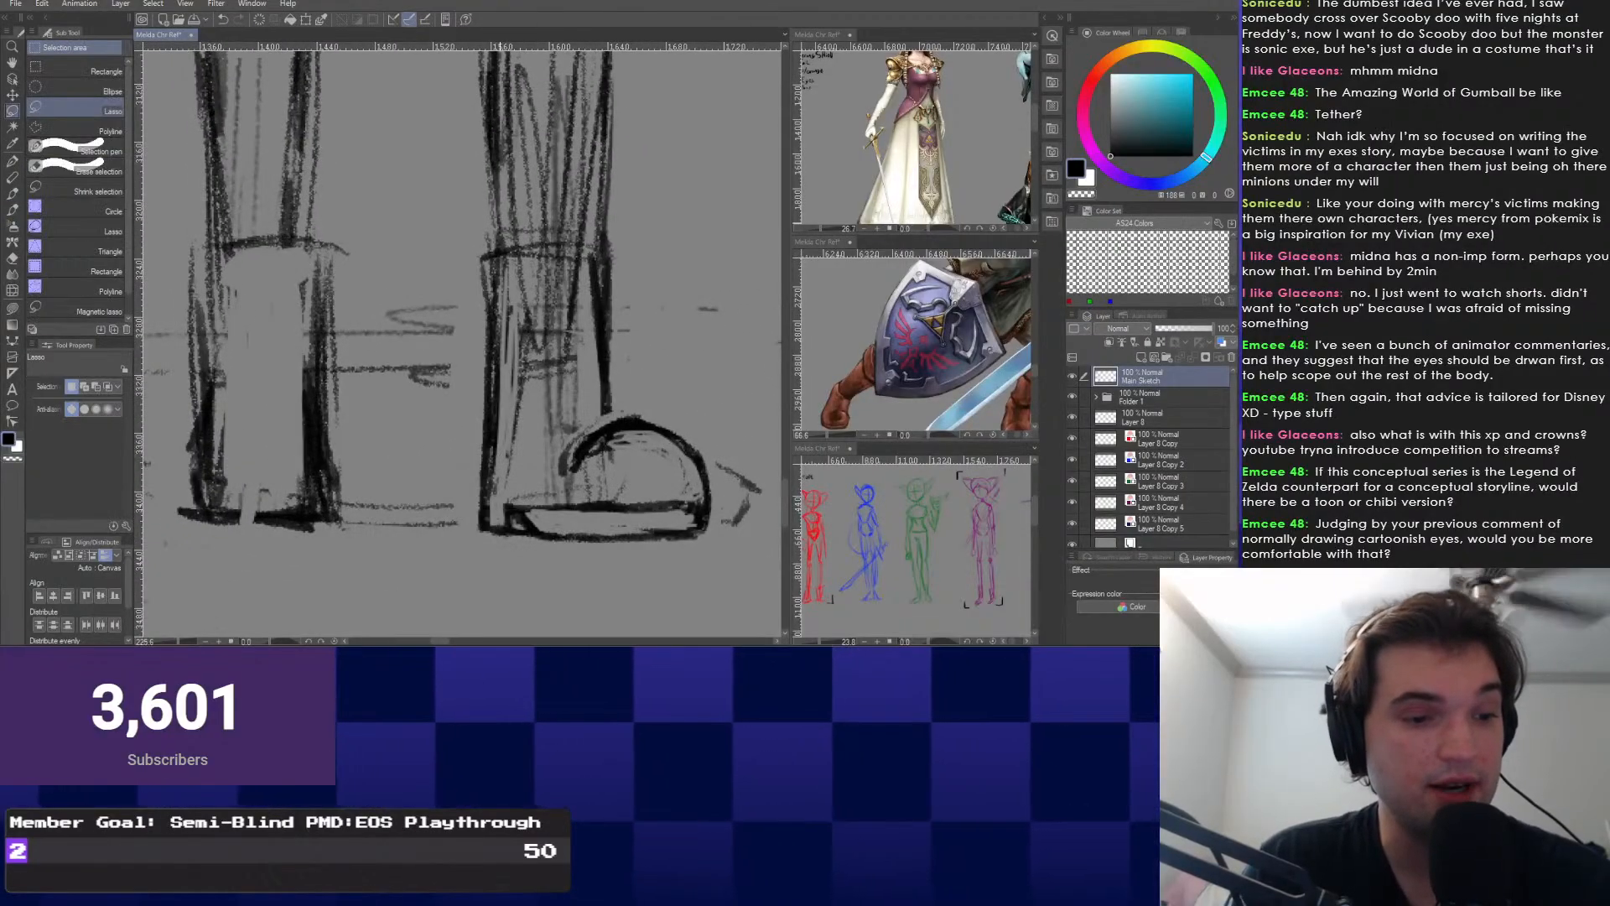
# Lasso and adjust the boot heel, then redraw its outline darker with the pencil.
pyautogui.moveTo(560, 544)
pyautogui.mouseDown()
pyautogui.moveTo(555, 480)
pyautogui.moveTo(488, 514)
pyautogui.moveTo(540, 515)
pyautogui.mouseUp()
pyautogui.hotkey('ctrl', 't')
pyautogui.hotkey('ctrl', 'z')
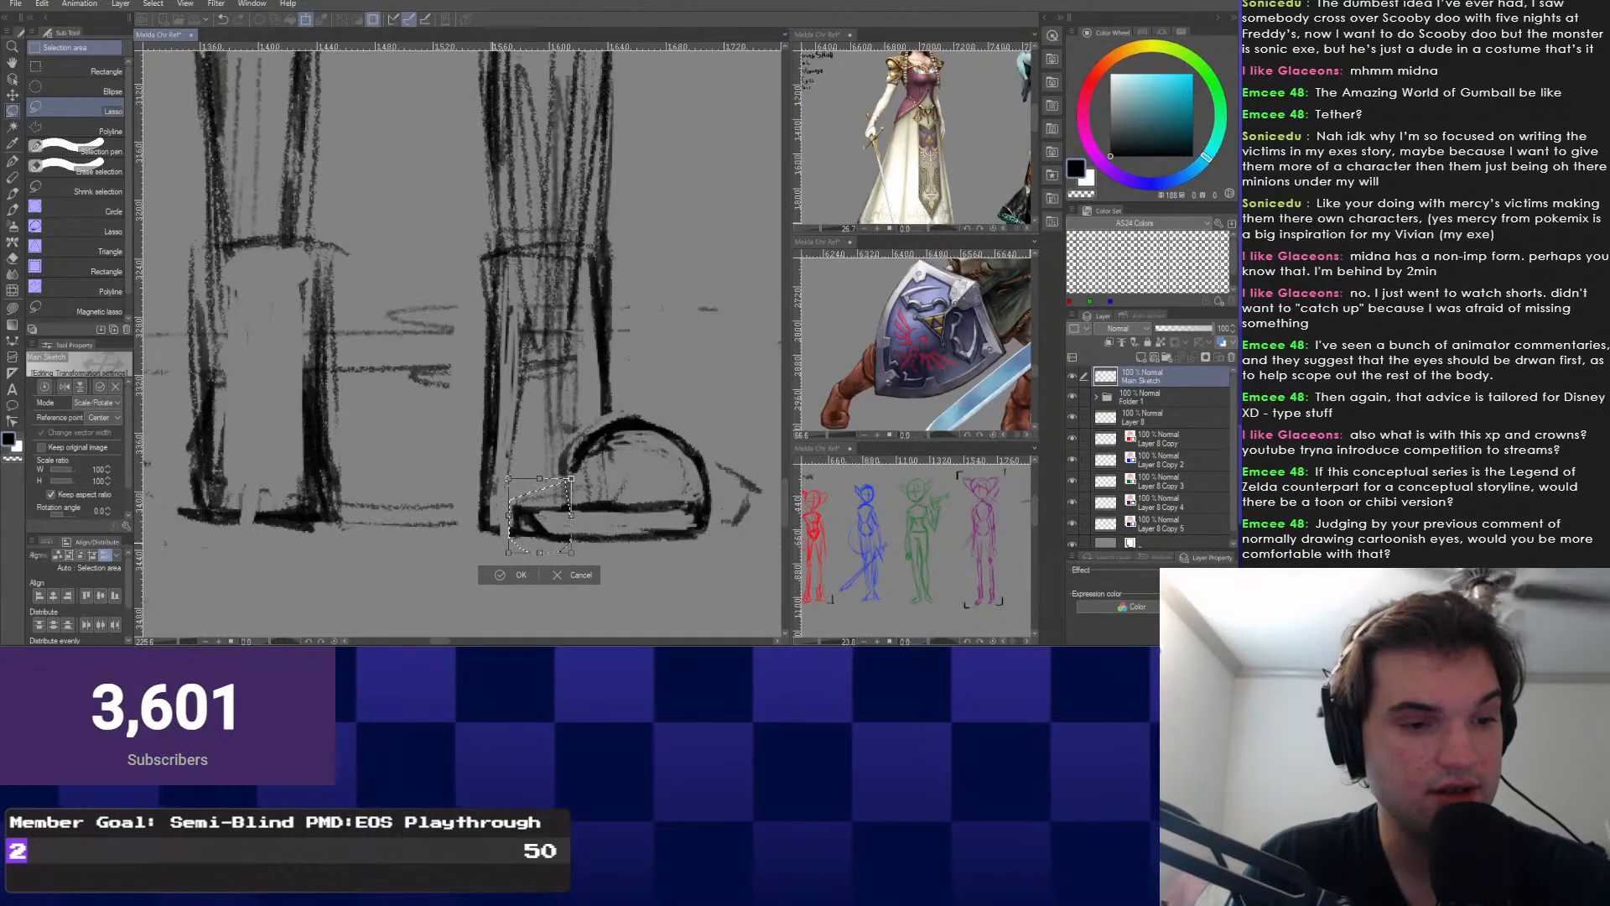
pyautogui.press('Return')
pyautogui.press('p')
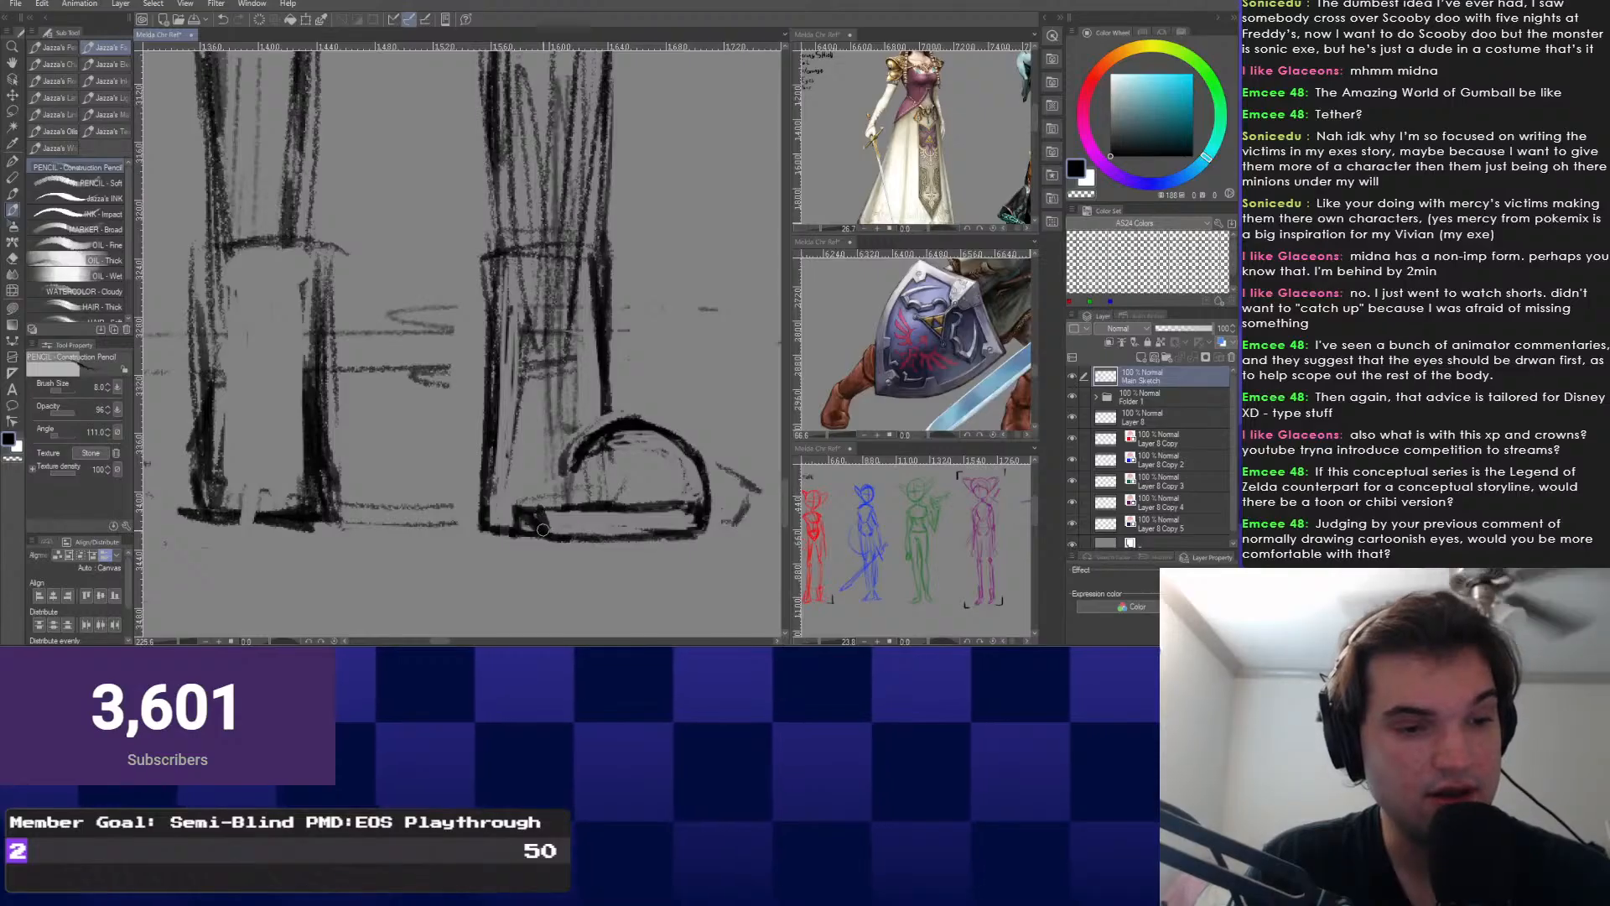
pyautogui.hotkey('ctrl', 'z')
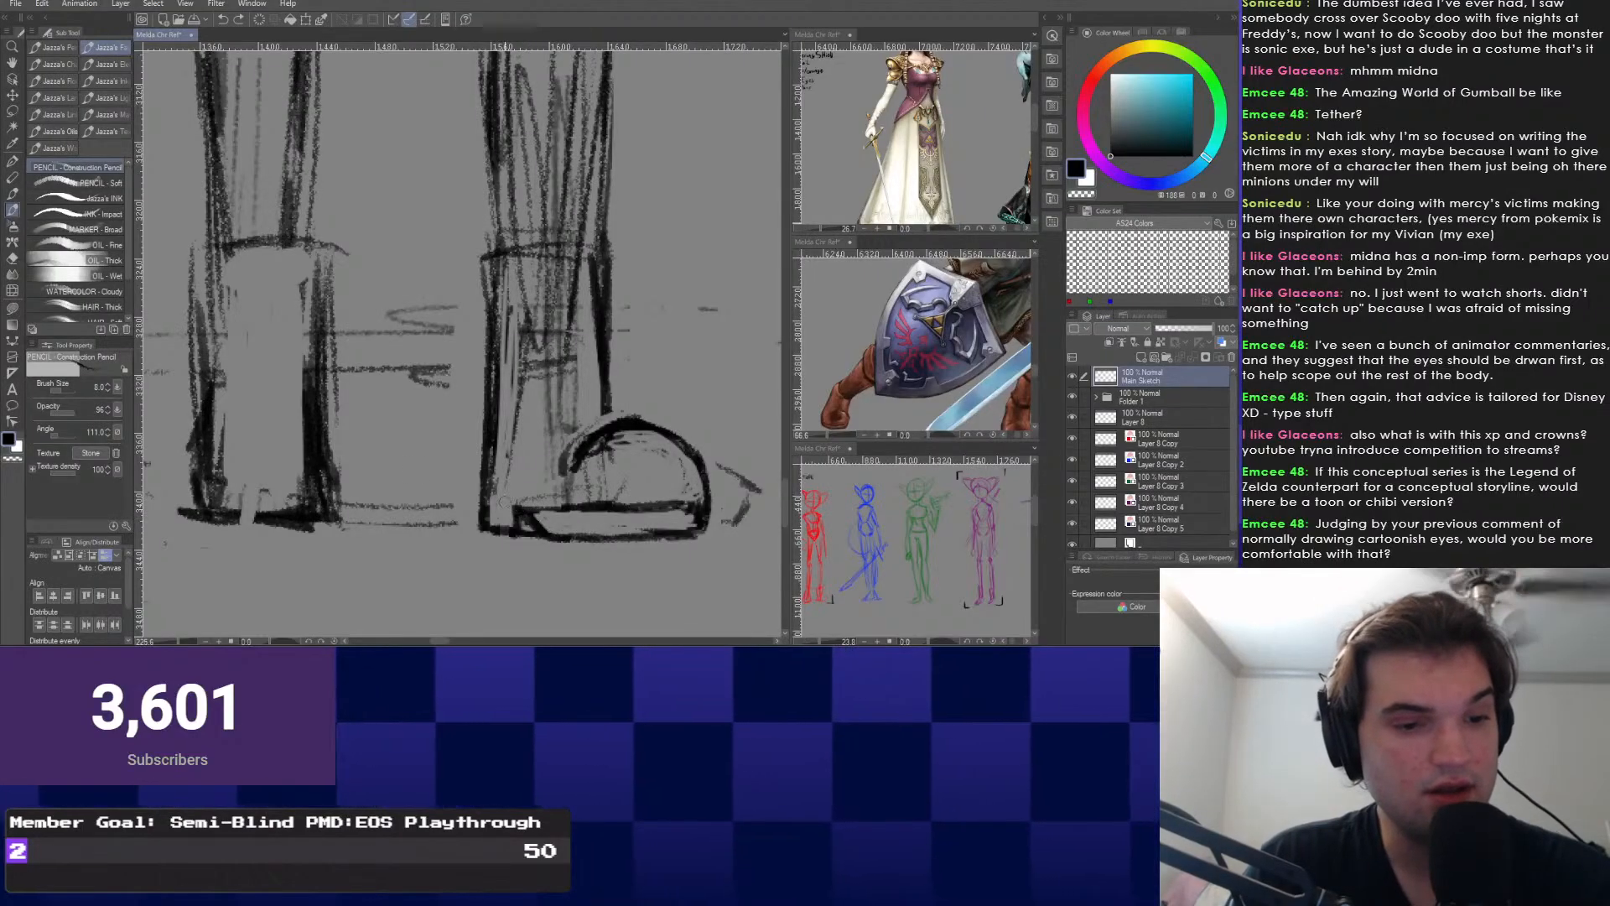
pyautogui.moveTo(506, 530); pyautogui.dragTo(490, 527)
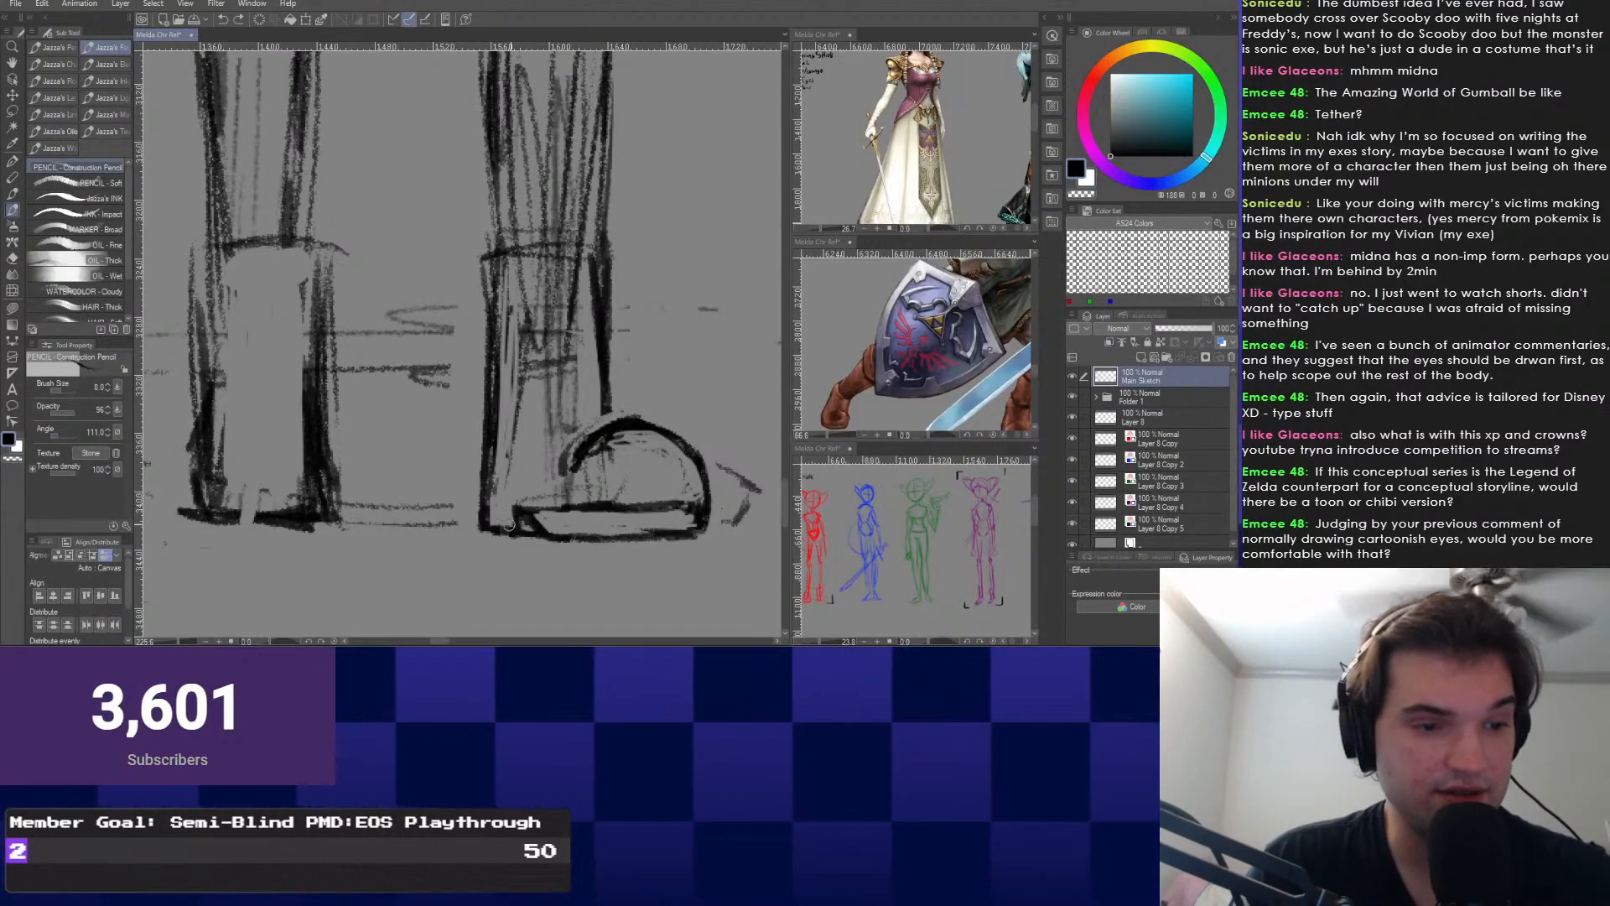
pyautogui.scroll(-1, 459, 516)
pyautogui.scroll(-1, 460, 516)
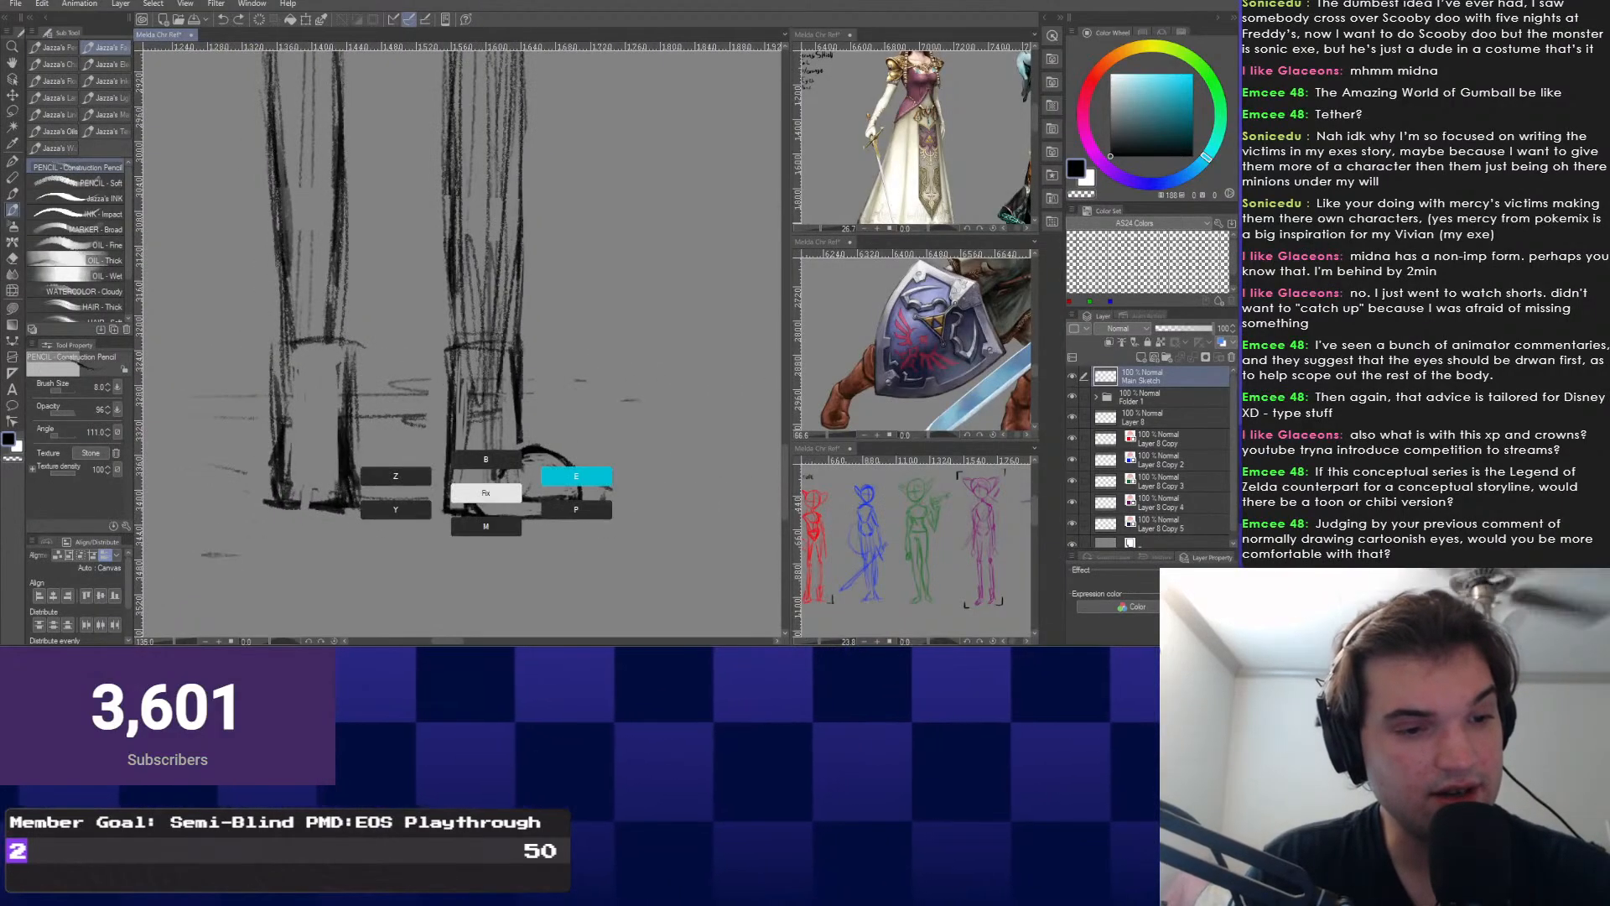
# Clean up the boot with the eraser and center the view on the right boot.
pyautogui.press('e')
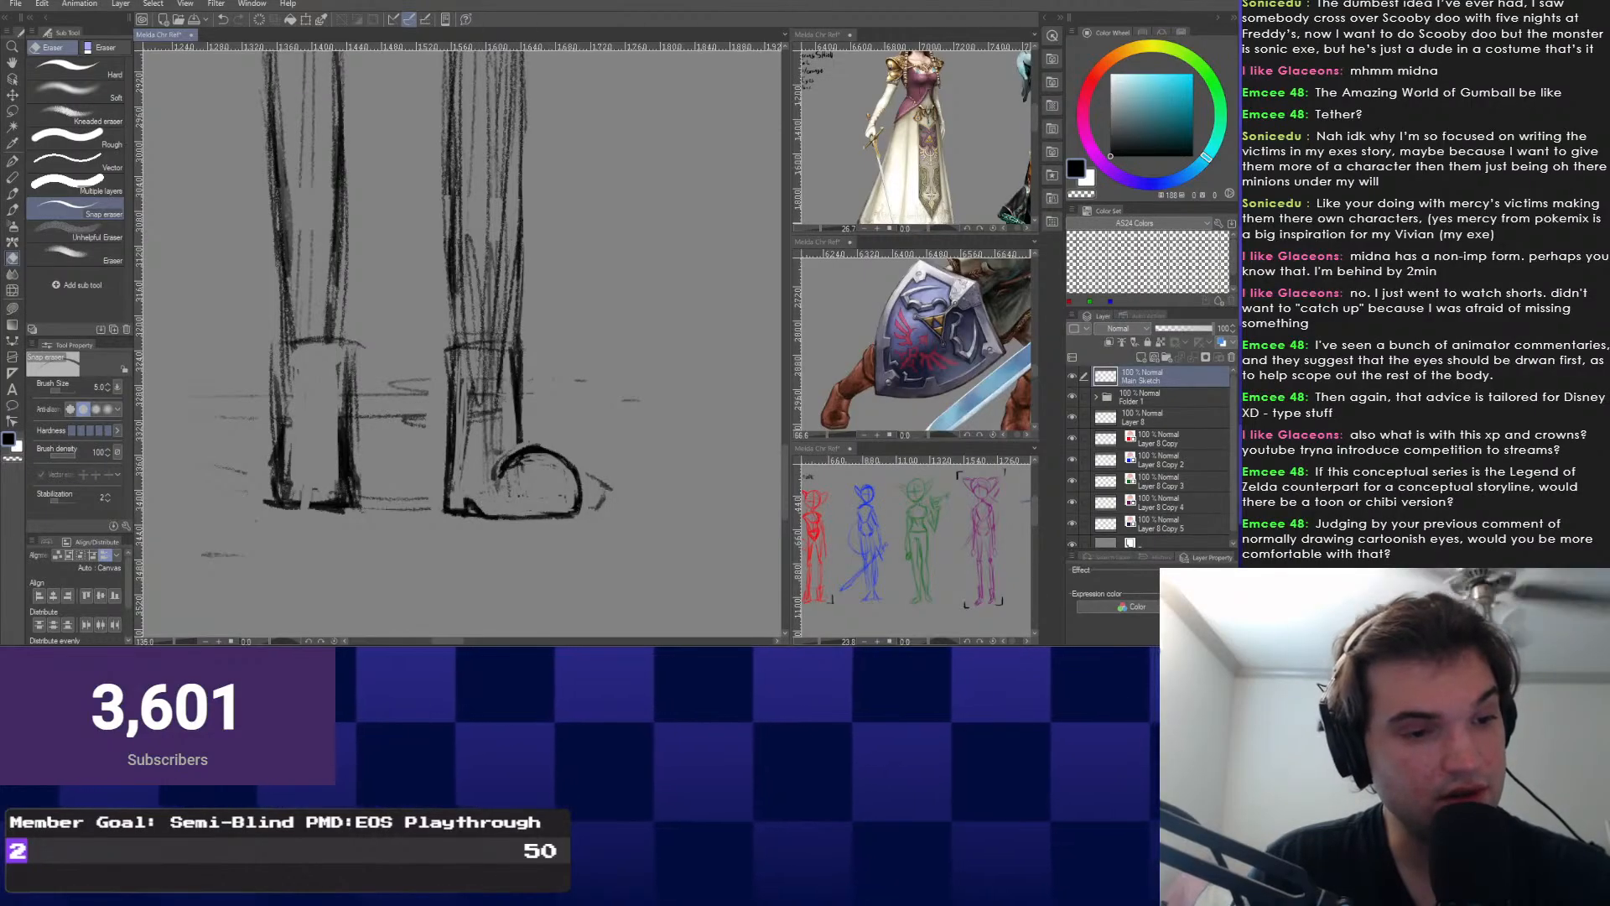
pyautogui.moveTo(342, 181); pyautogui.dragTo(339, 183)
pyautogui.scroll(2, 396, 417)
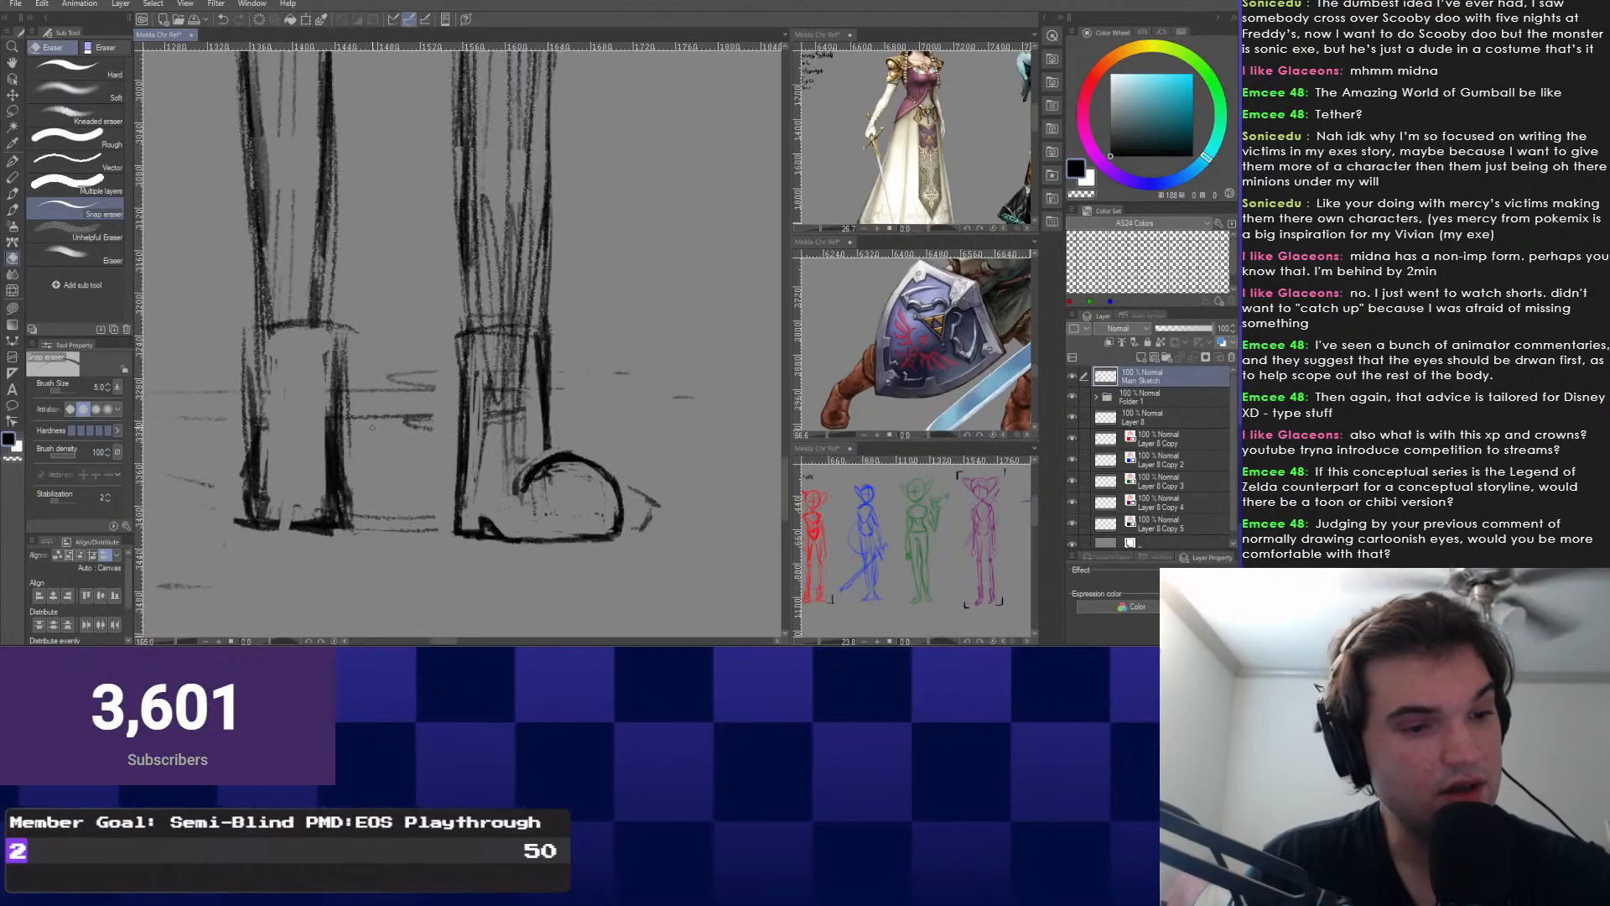
pyautogui.press('b')
pyautogui.moveTo(510, 462); pyautogui.dragTo(438, 423)
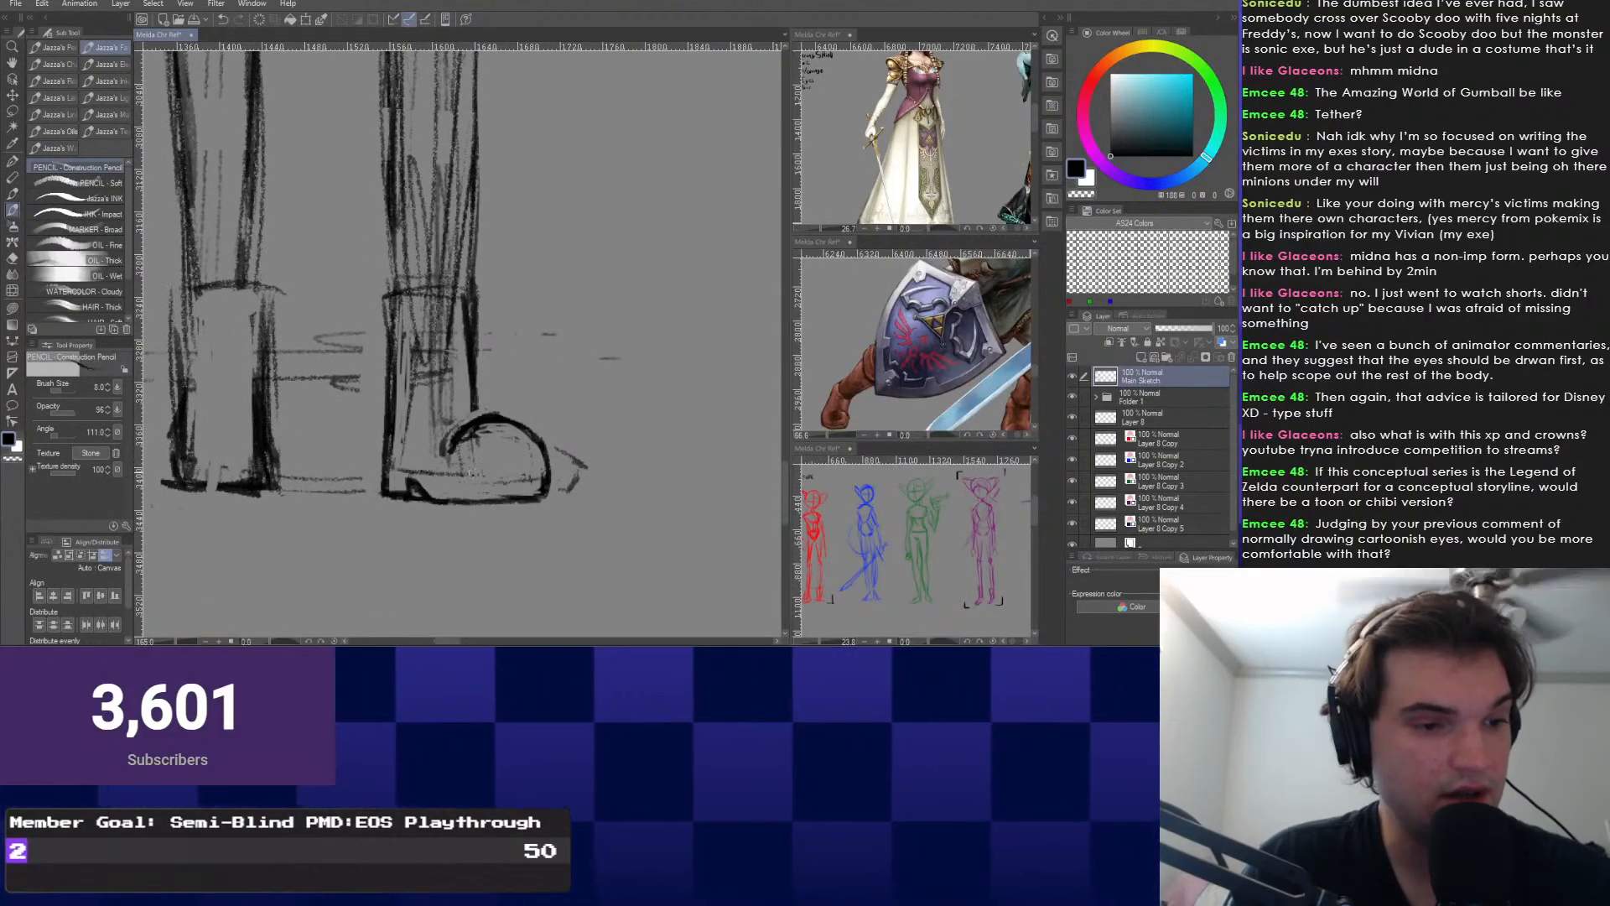
pyautogui.moveTo(346, 419); pyautogui.dragTo(355, 414)
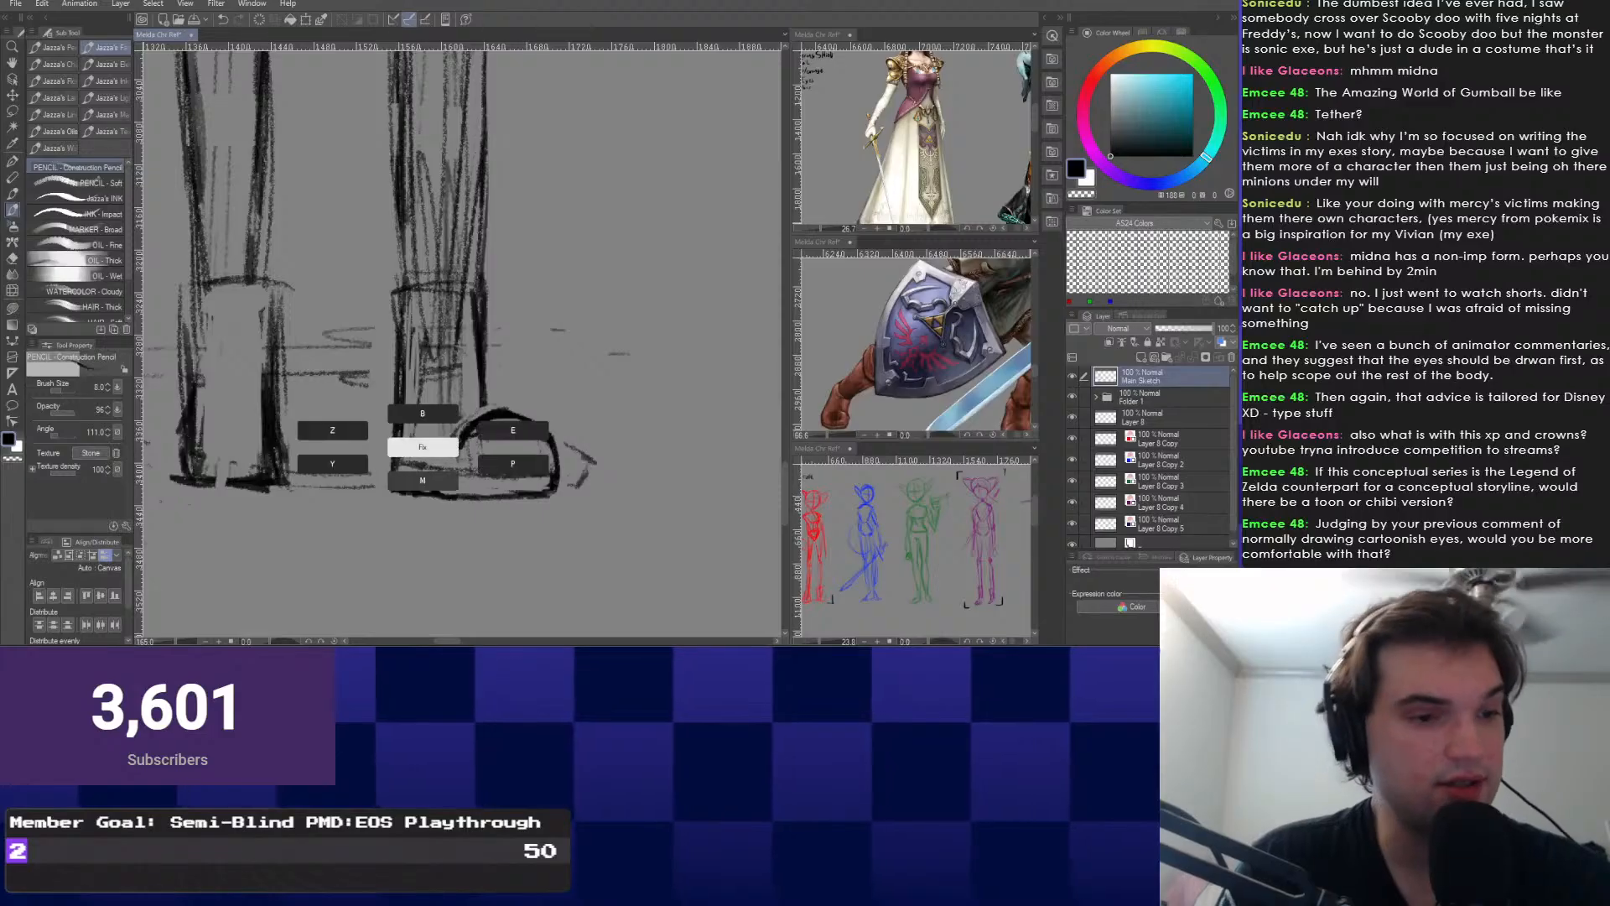
# Lasso the right shoe's toe and nudge it slightly right with Free Transform.
pyautogui.press('m')
pyautogui.moveTo(503, 409)
pyautogui.mouseDown()
pyautogui.moveTo(573, 446)
pyautogui.moveTo(550, 407)
pyautogui.mouseUp()
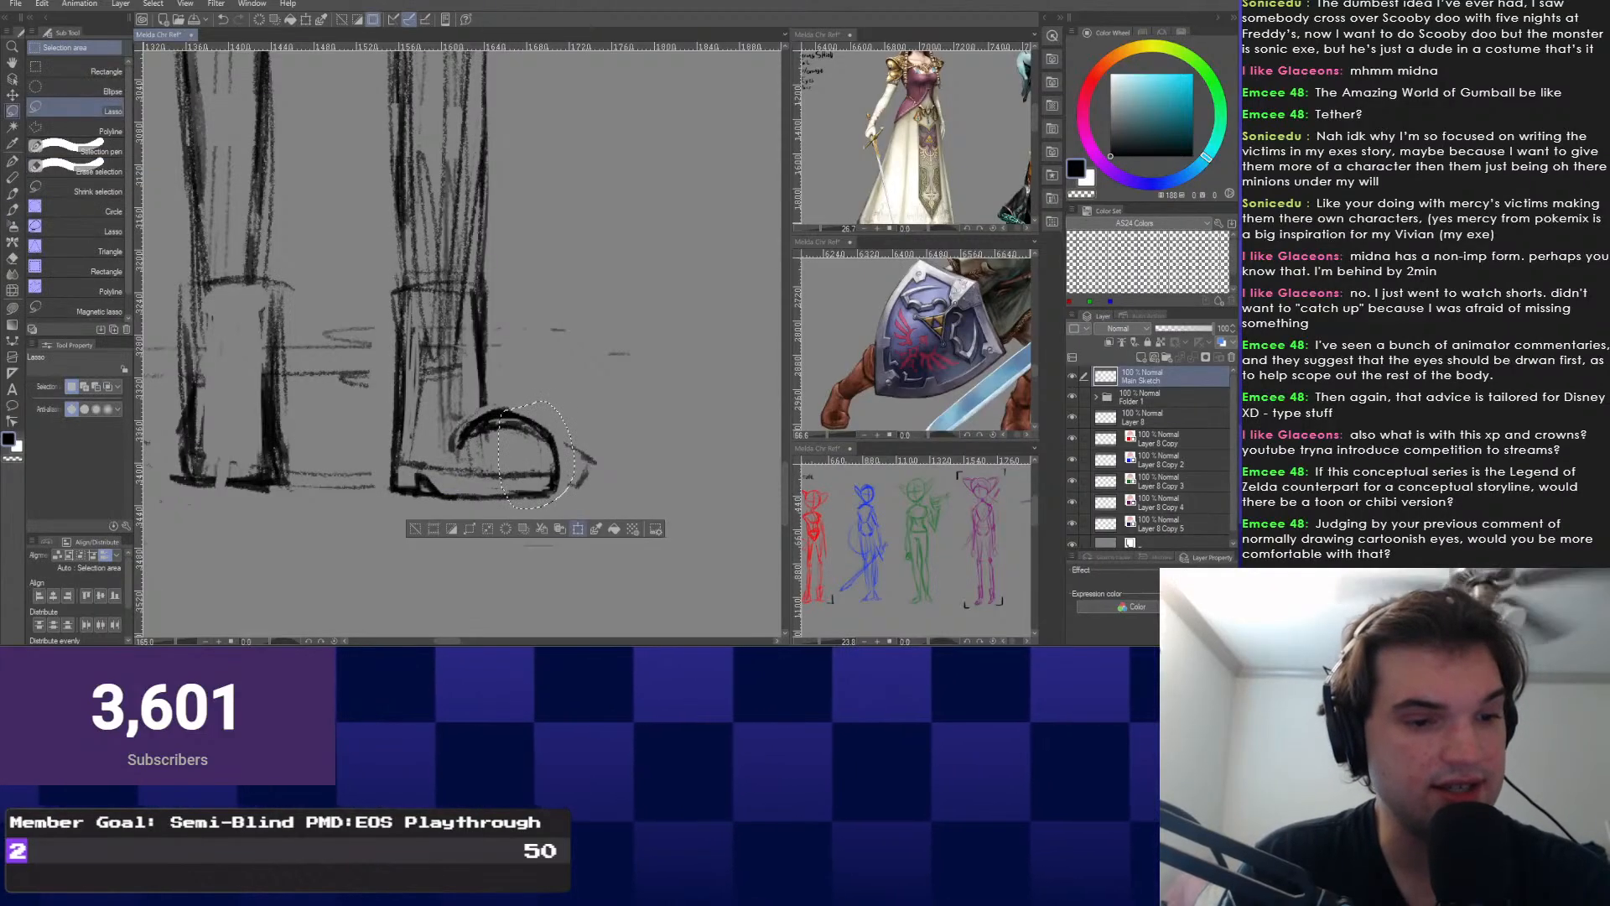
pyautogui.hotkey('ctrl', 't')
pyautogui.press('Right')
pyautogui.press('Right')
pyautogui.press('Right')
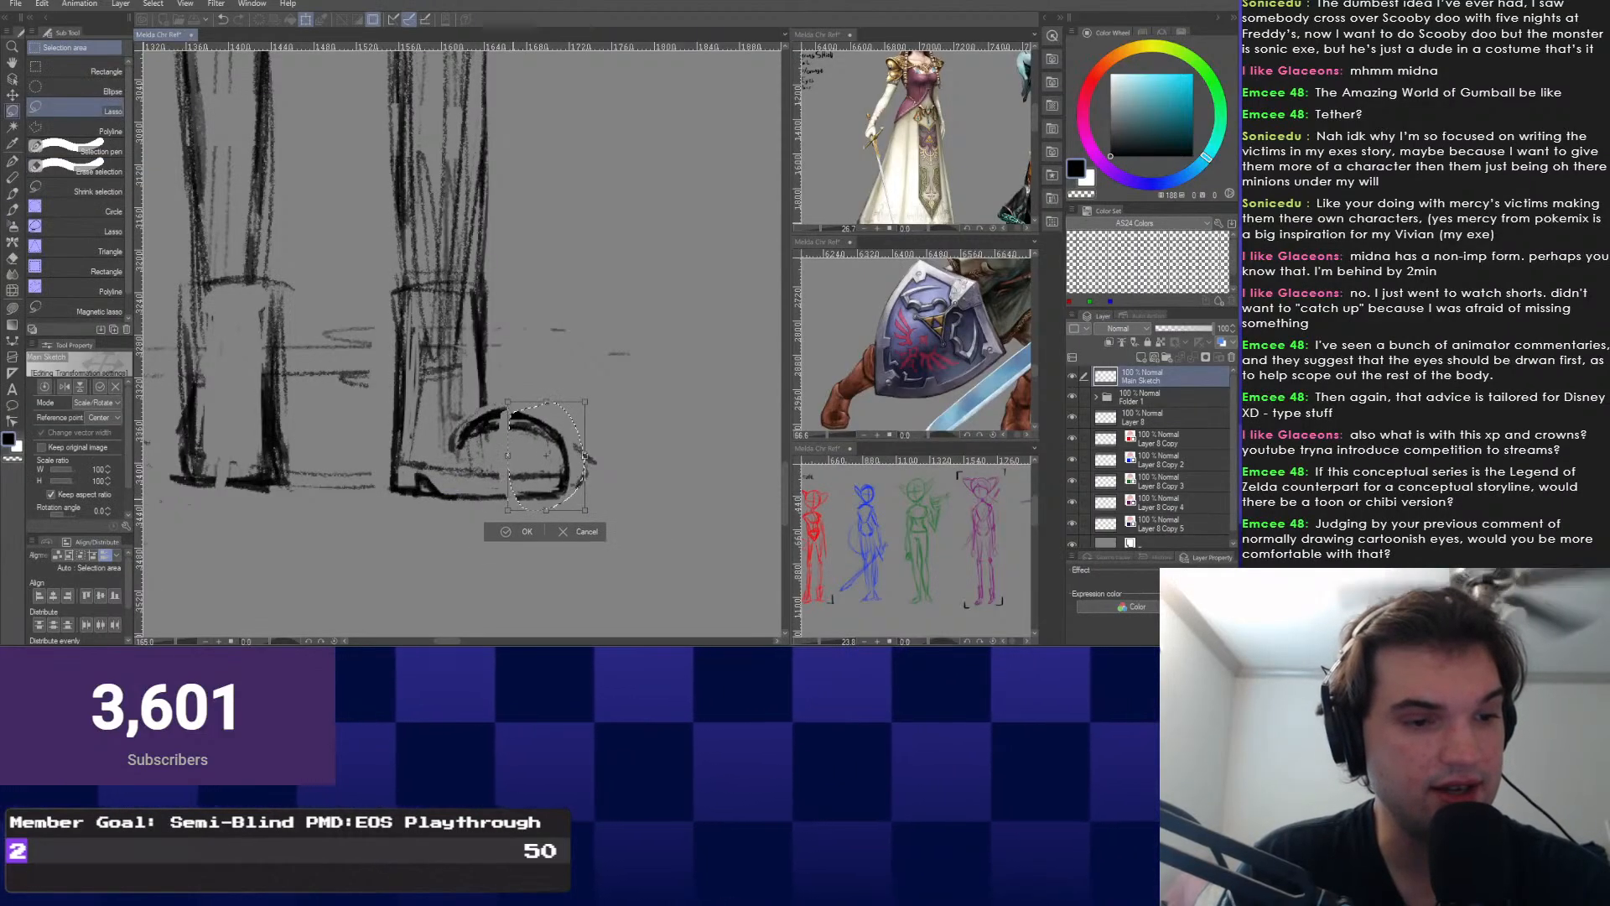
pyautogui.press('Return')
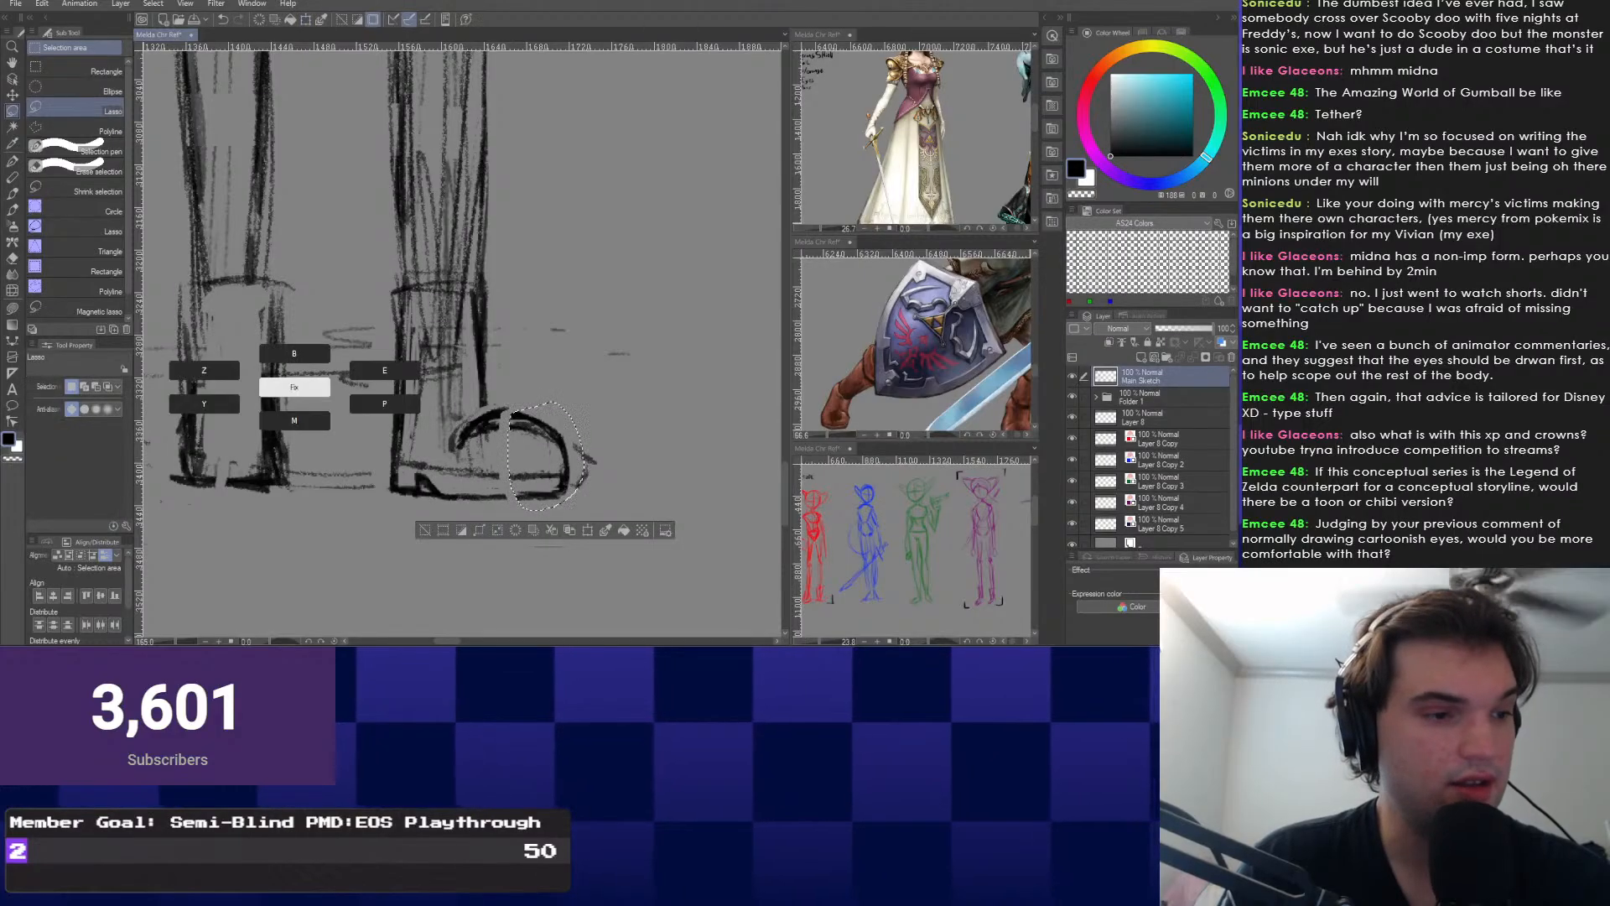
pyautogui.press('p')
pyautogui.hotkey('ctrl', 'd')
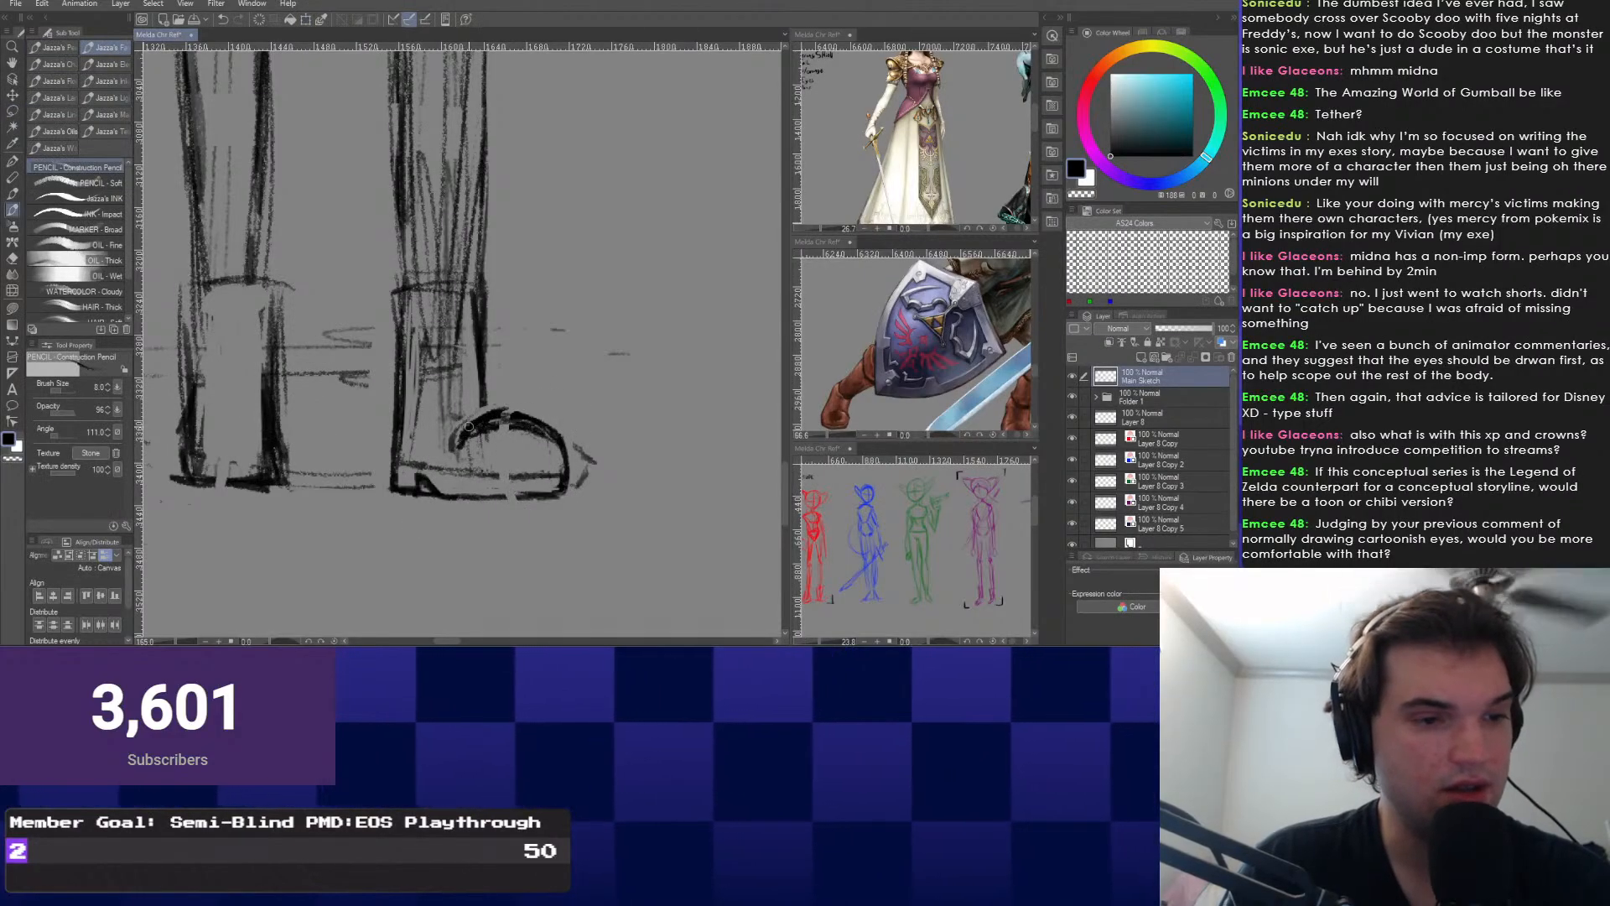
# Erase stray strokes and redraw the shoe's upper curve with the Construction Pencil.
pyautogui.press('e')
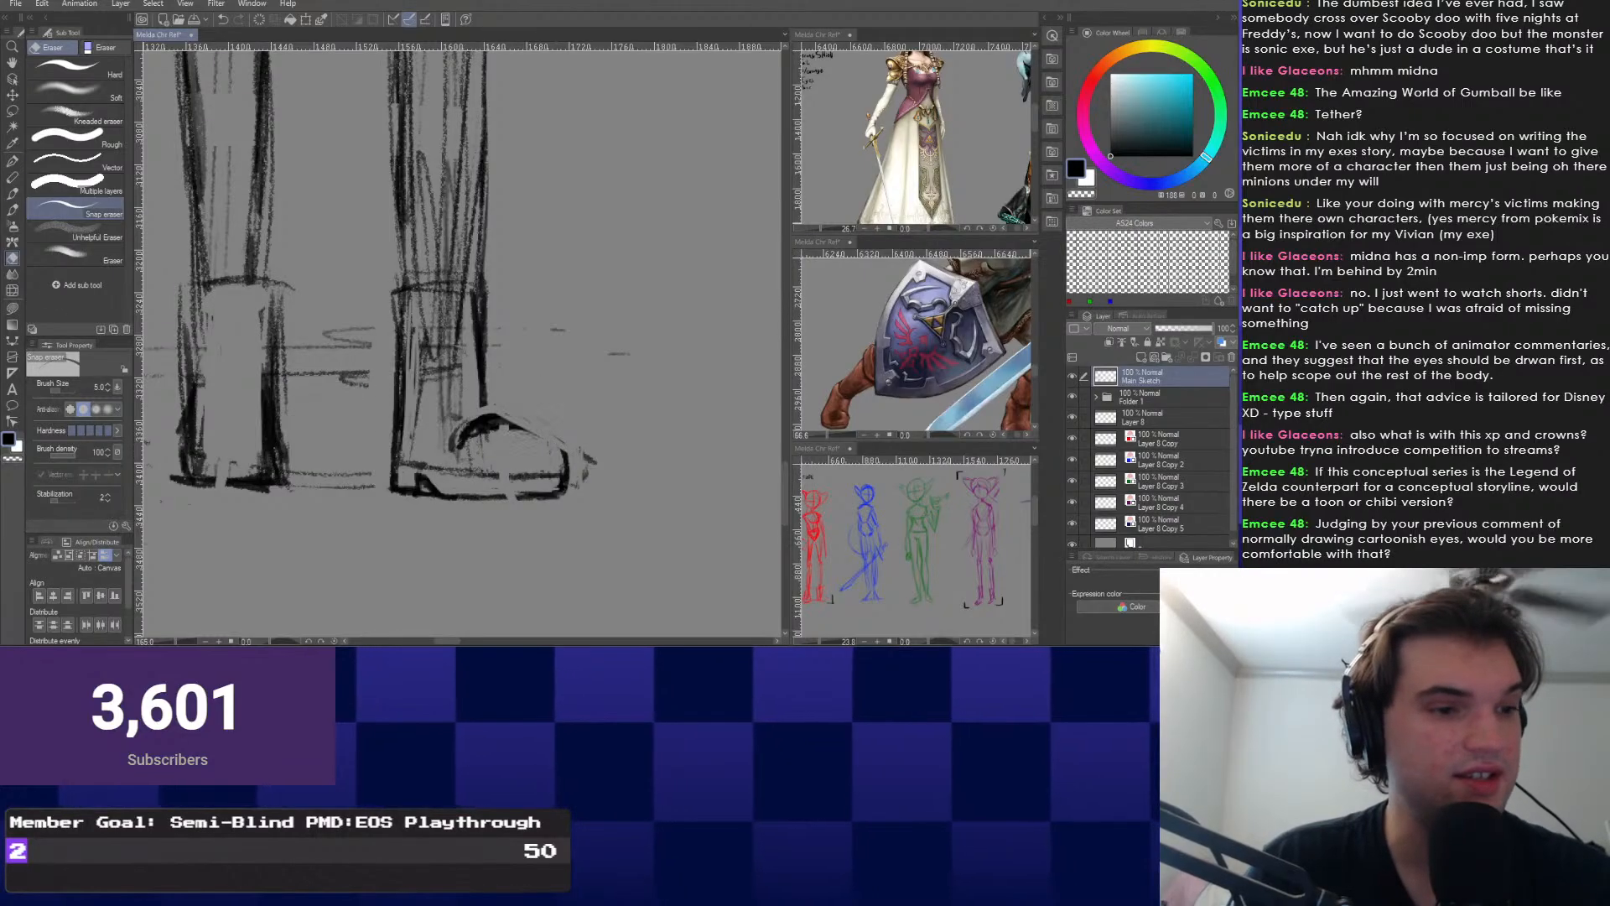
pyautogui.press('p')
pyautogui.moveTo(565, 451)
pyautogui.mouseDown()
pyautogui.moveTo(479, 422)
pyautogui.moveTo(491, 413)
pyautogui.moveTo(499, 484)
pyautogui.mouseUp()
pyautogui.moveTo(306, 458); pyautogui.dragTo(351, 429)
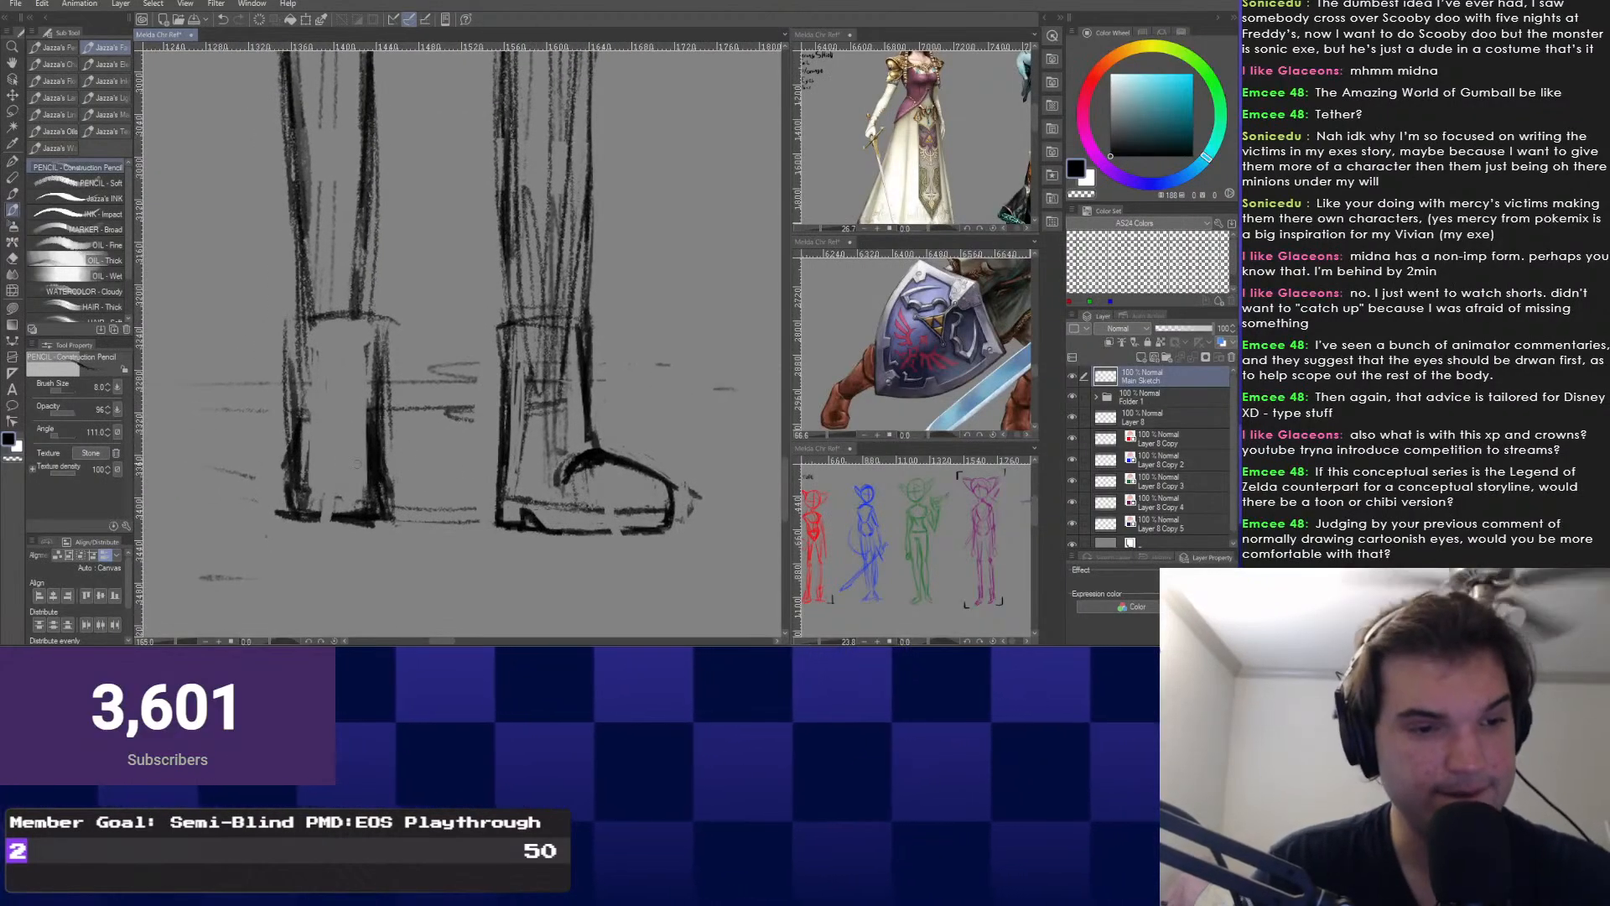
# Rotate the right-hand leg about 2.5° clockwise around a pivot set at the hip.
pyautogui.moveTo(539, 513); pyautogui.dragTo(555, 507)
pyautogui.scroll(-5, 337, 467)
pyautogui.scroll(-4, 419, 520)
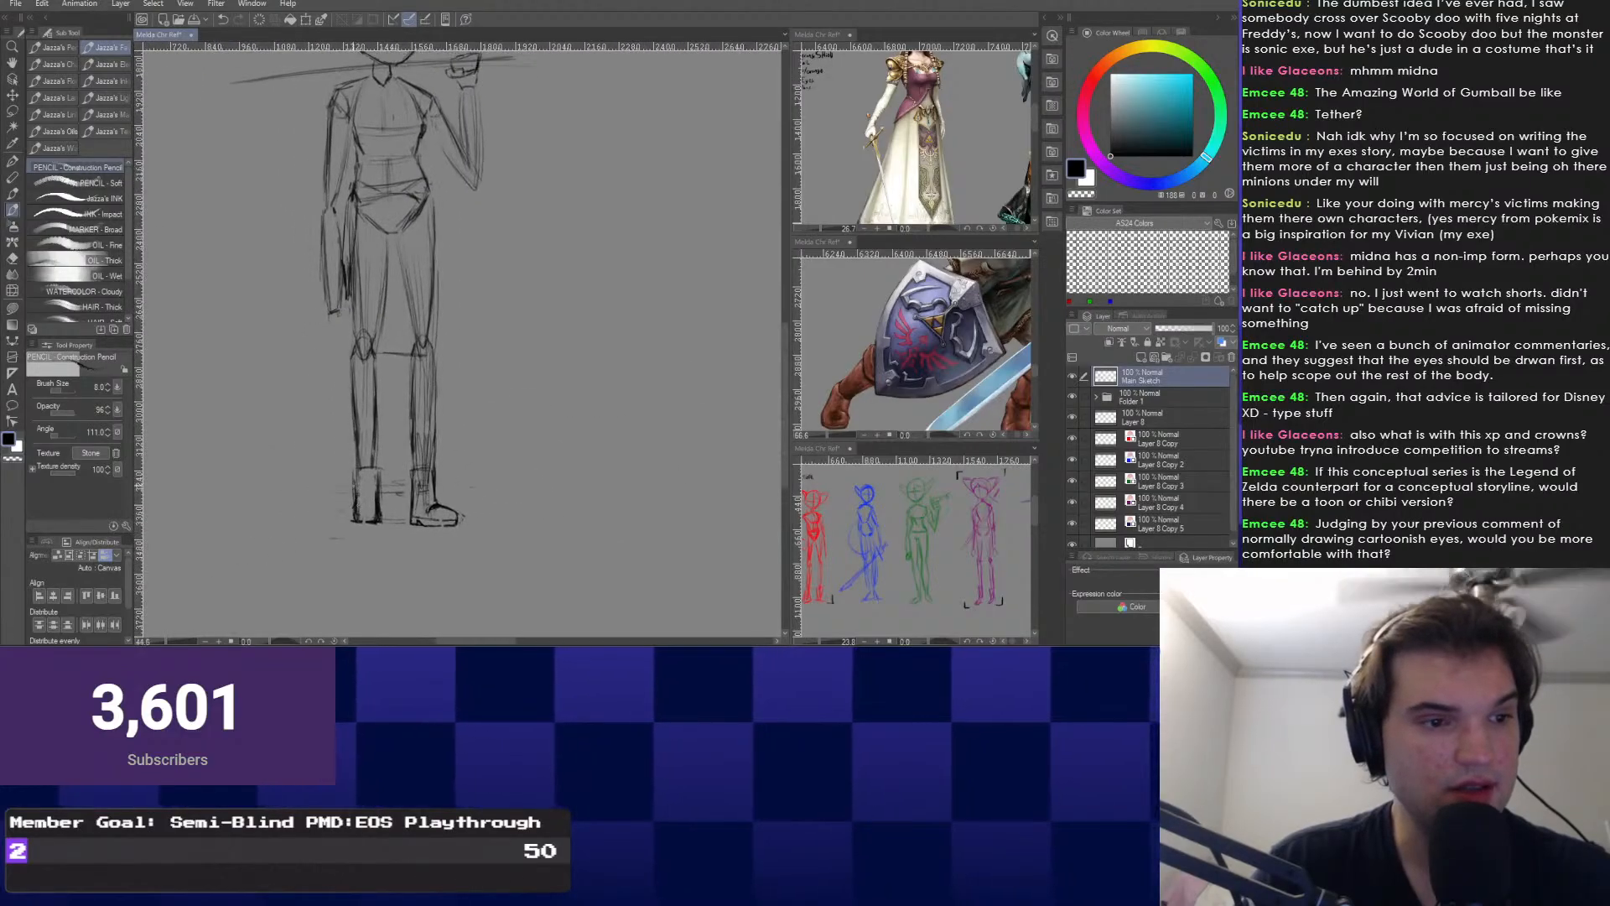
pyautogui.scroll(1, 411, 520)
pyautogui.moveTo(367, 483)
pyautogui.mouseDown()
pyautogui.moveTo(433, 507)
pyautogui.moveTo(437, 550)
pyautogui.moveTo(436, 534)
pyautogui.mouseUp()
pyautogui.click(408, 511)
pyautogui.moveTo(467, 309); pyautogui.dragTo(467, 314)
pyautogui.hotkey('ctrl', 't')
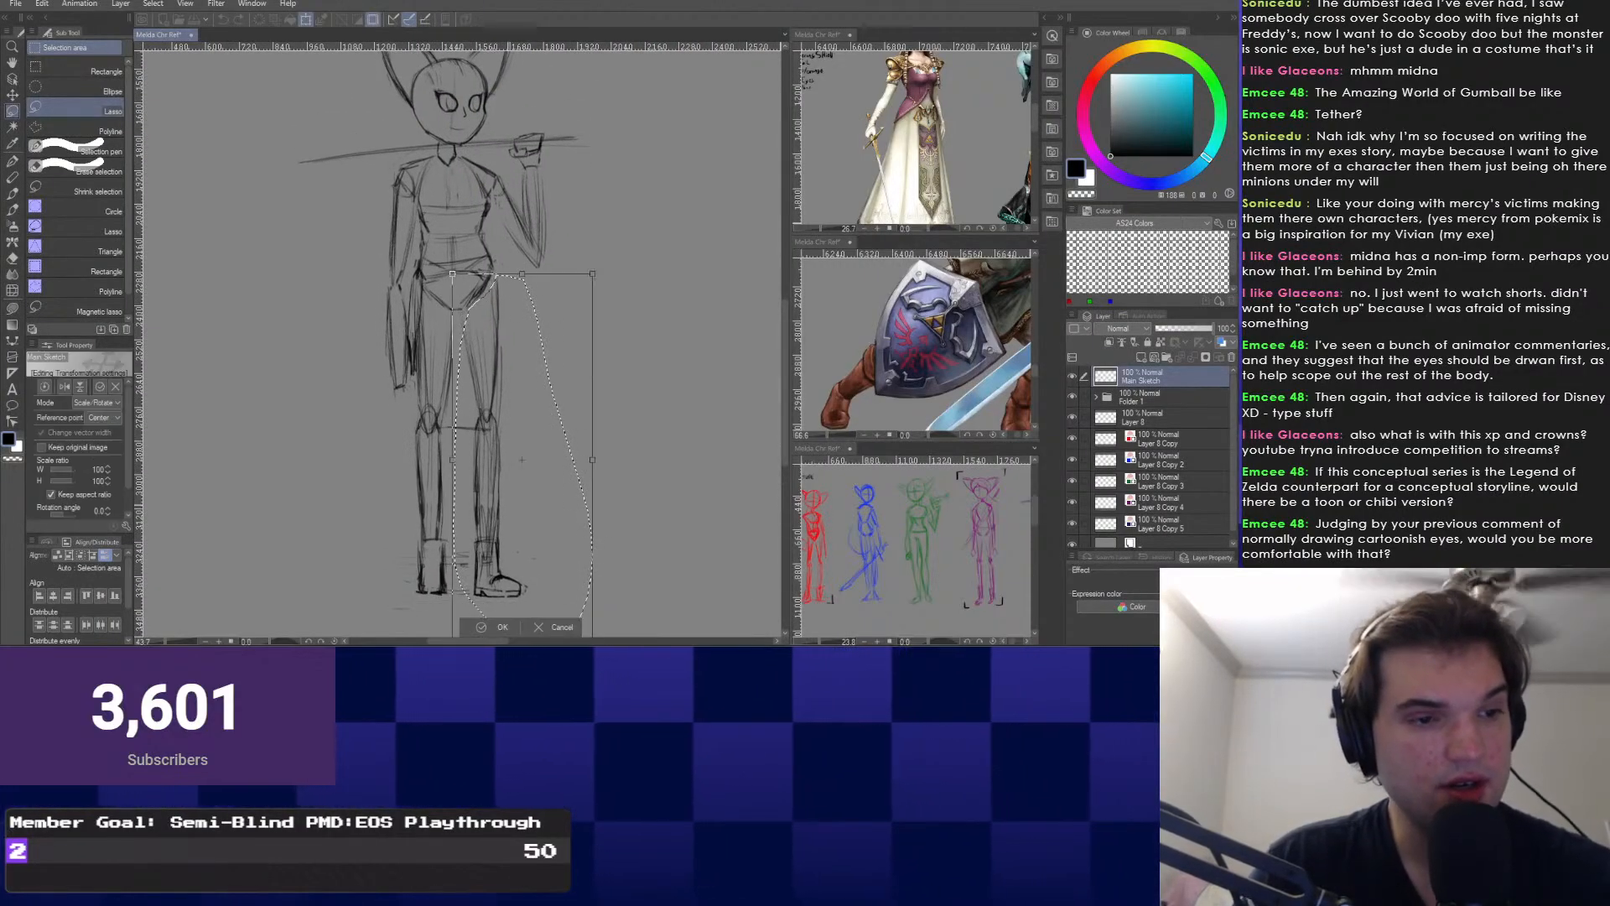
pyautogui.moveTo(521, 459); pyautogui.dragTo(483, 303)
pyautogui.moveTo(449, 511); pyautogui.dragTo(442, 510)
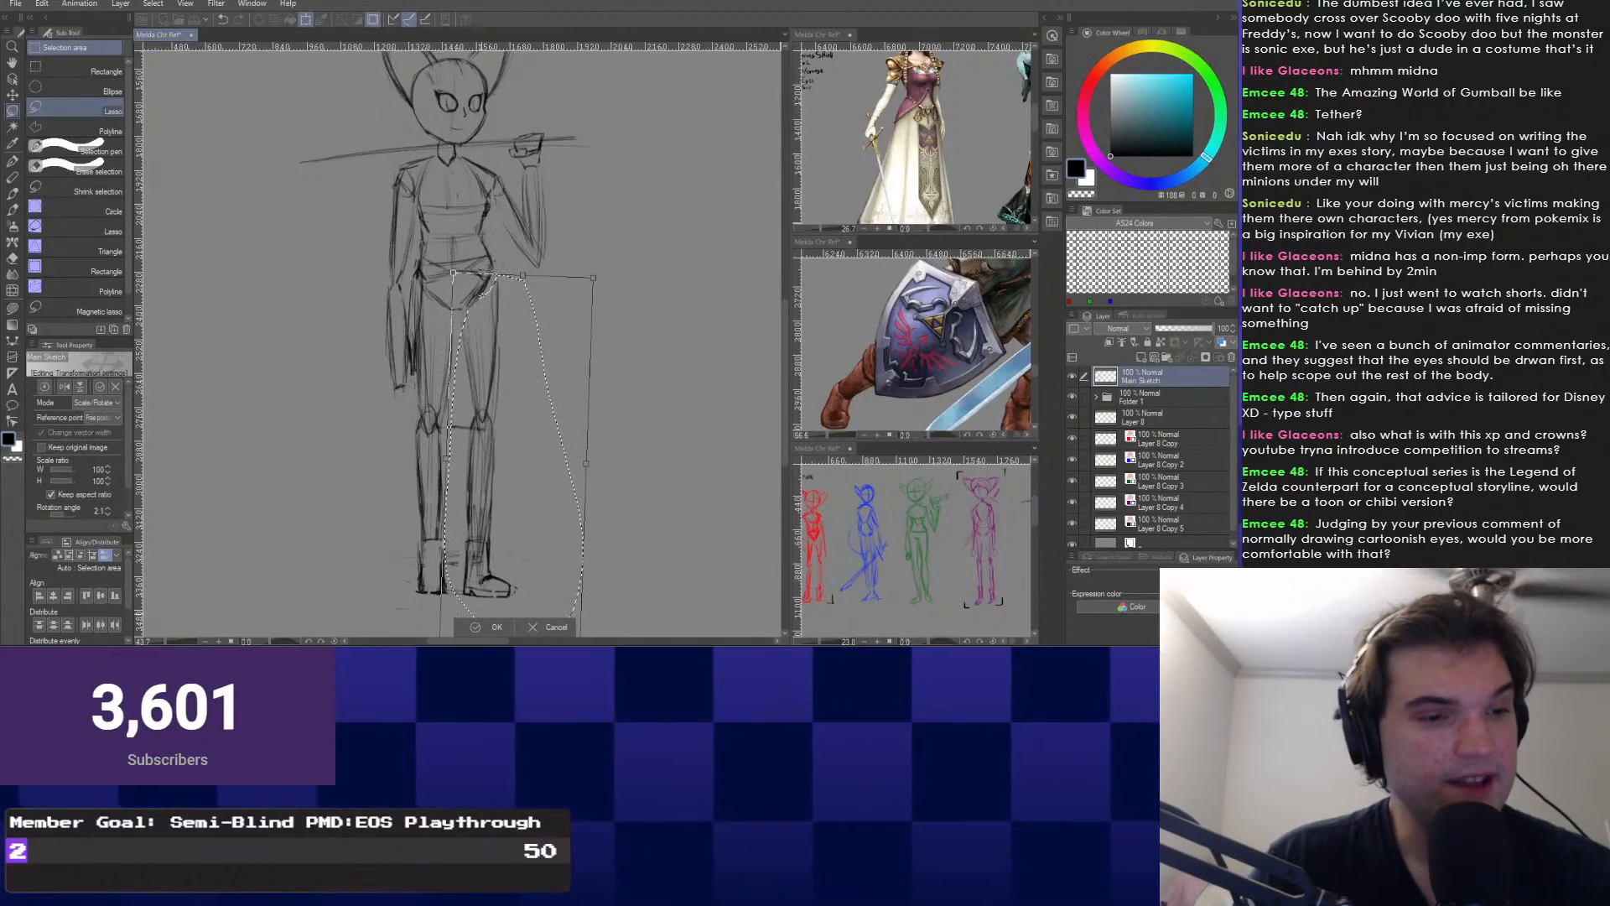
pyautogui.press('Return')
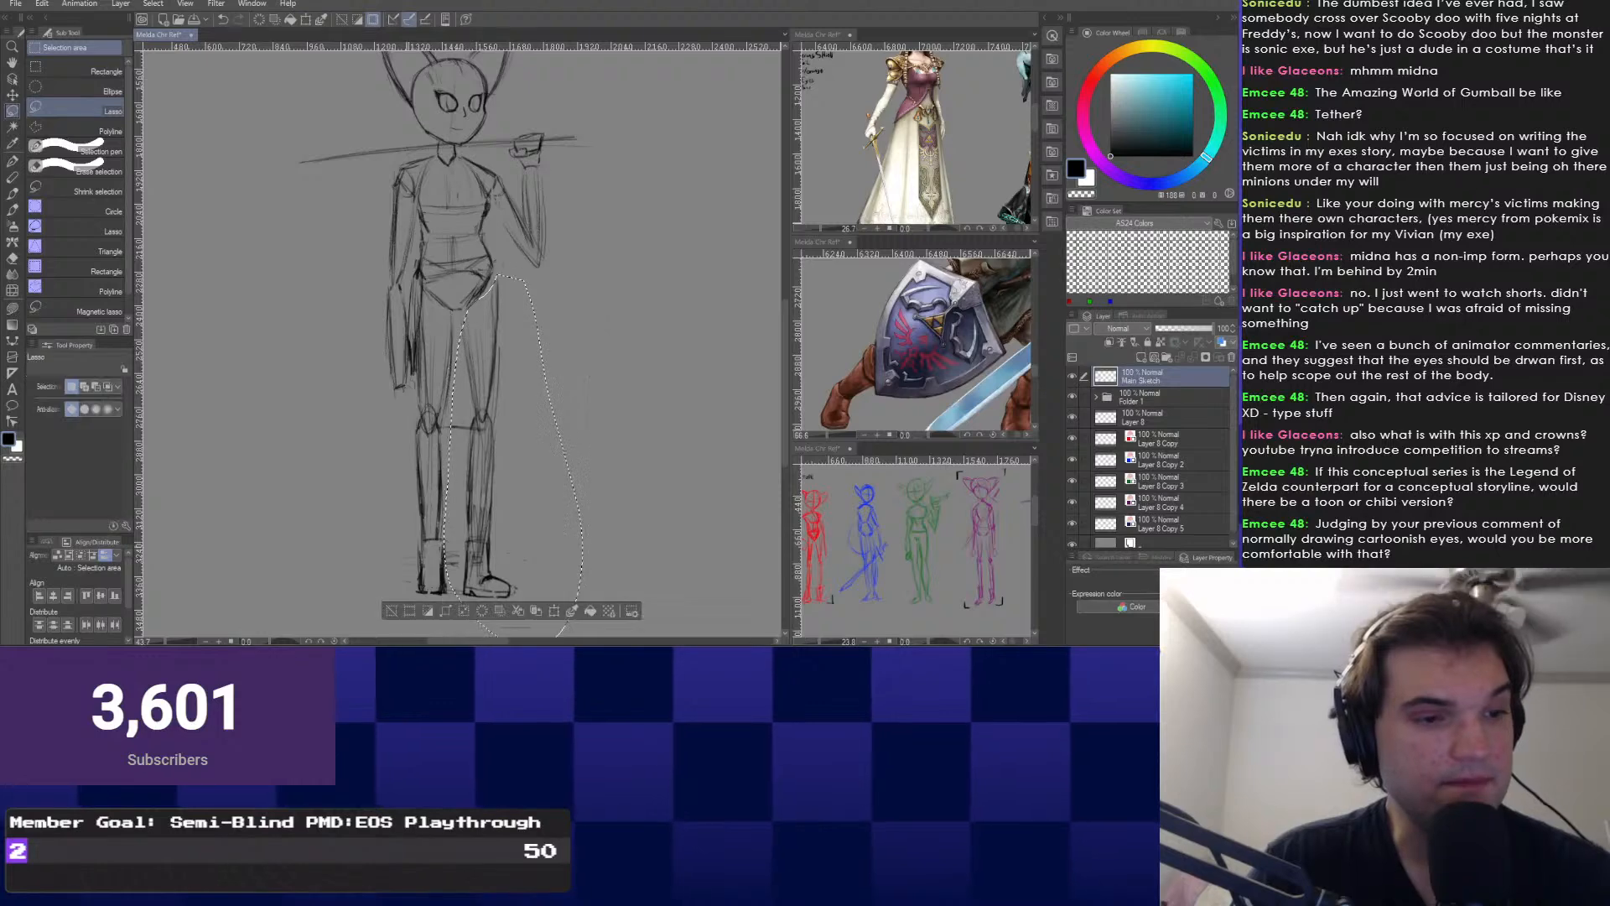
pyautogui.hotkey('ctrl', 'd')
# Lasso the right foot and scale it up to about 121%.
pyautogui.moveTo(475, 541)
pyautogui.mouseDown()
pyautogui.moveTo(463, 547)
pyautogui.moveTo(491, 520)
pyautogui.moveTo(480, 558)
pyautogui.moveTo(462, 504)
pyautogui.mouseUp()
pyautogui.hotkey('ctrl', 't')
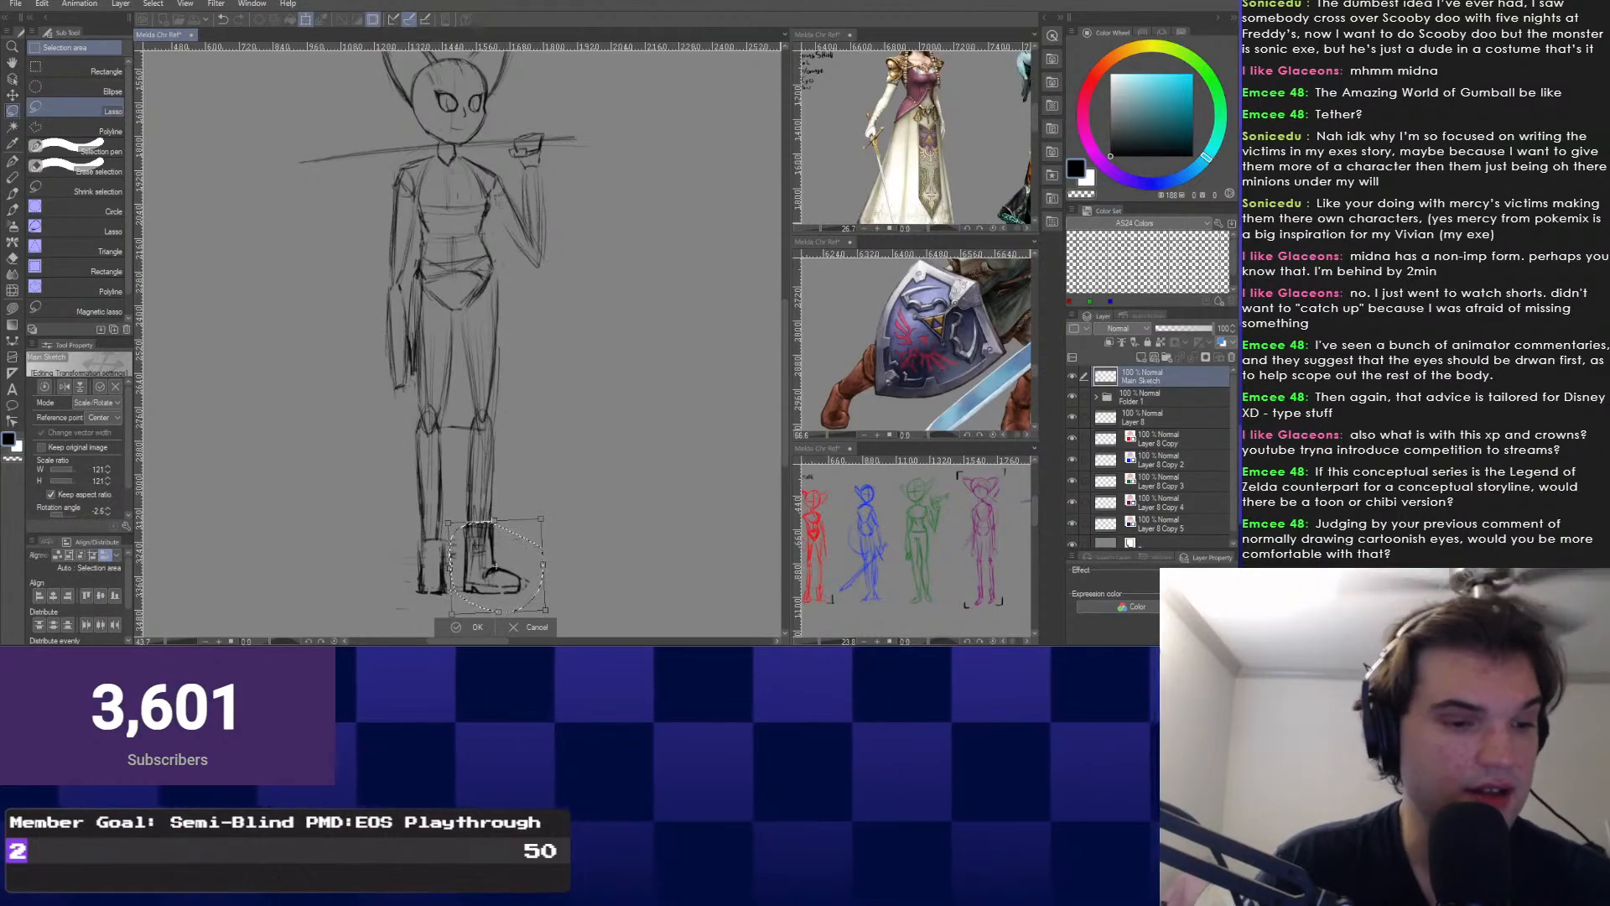
pyautogui.press('Return')
pyautogui.hotkey('ctrl', 'd')
pyautogui.moveTo(411, 503)
pyautogui.mouseDown()
pyautogui.moveTo(417, 457)
pyautogui.moveTo(473, 492)
pyautogui.mouseUp()
pyautogui.scroll(2, 411, 457)
# Sketch contour lines down both calves with the Construction Pencil.
pyautogui.press('b')
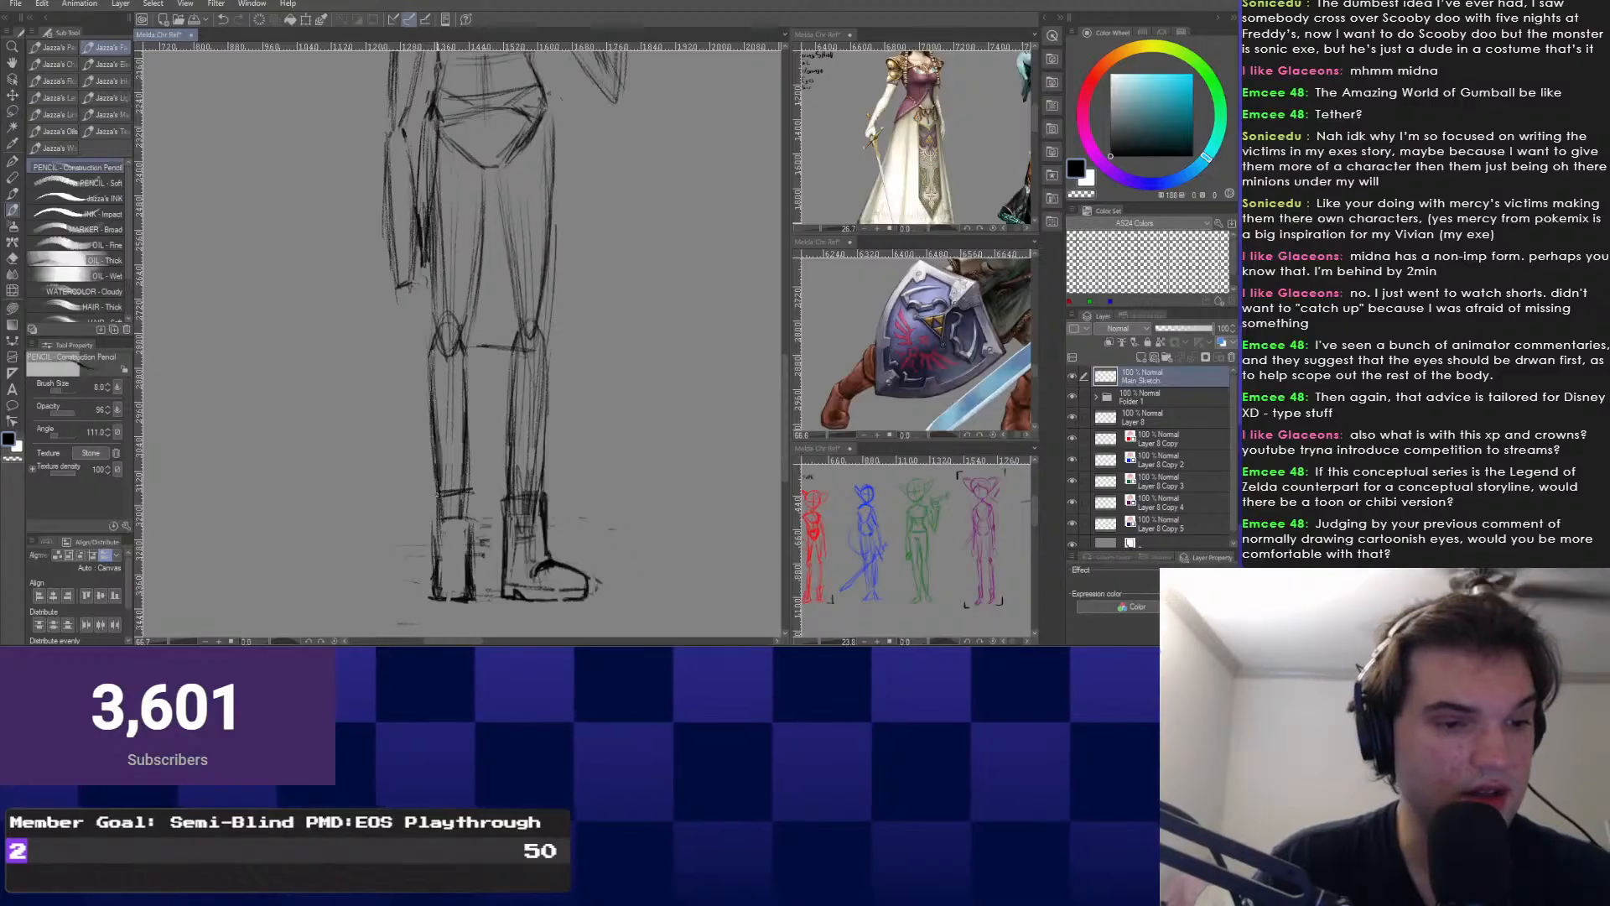
pyautogui.scroll(4, 459, 494)
pyautogui.scroll(-2, 459, 537)
pyautogui.moveTo(495, 336); pyautogui.dragTo(494, 373)
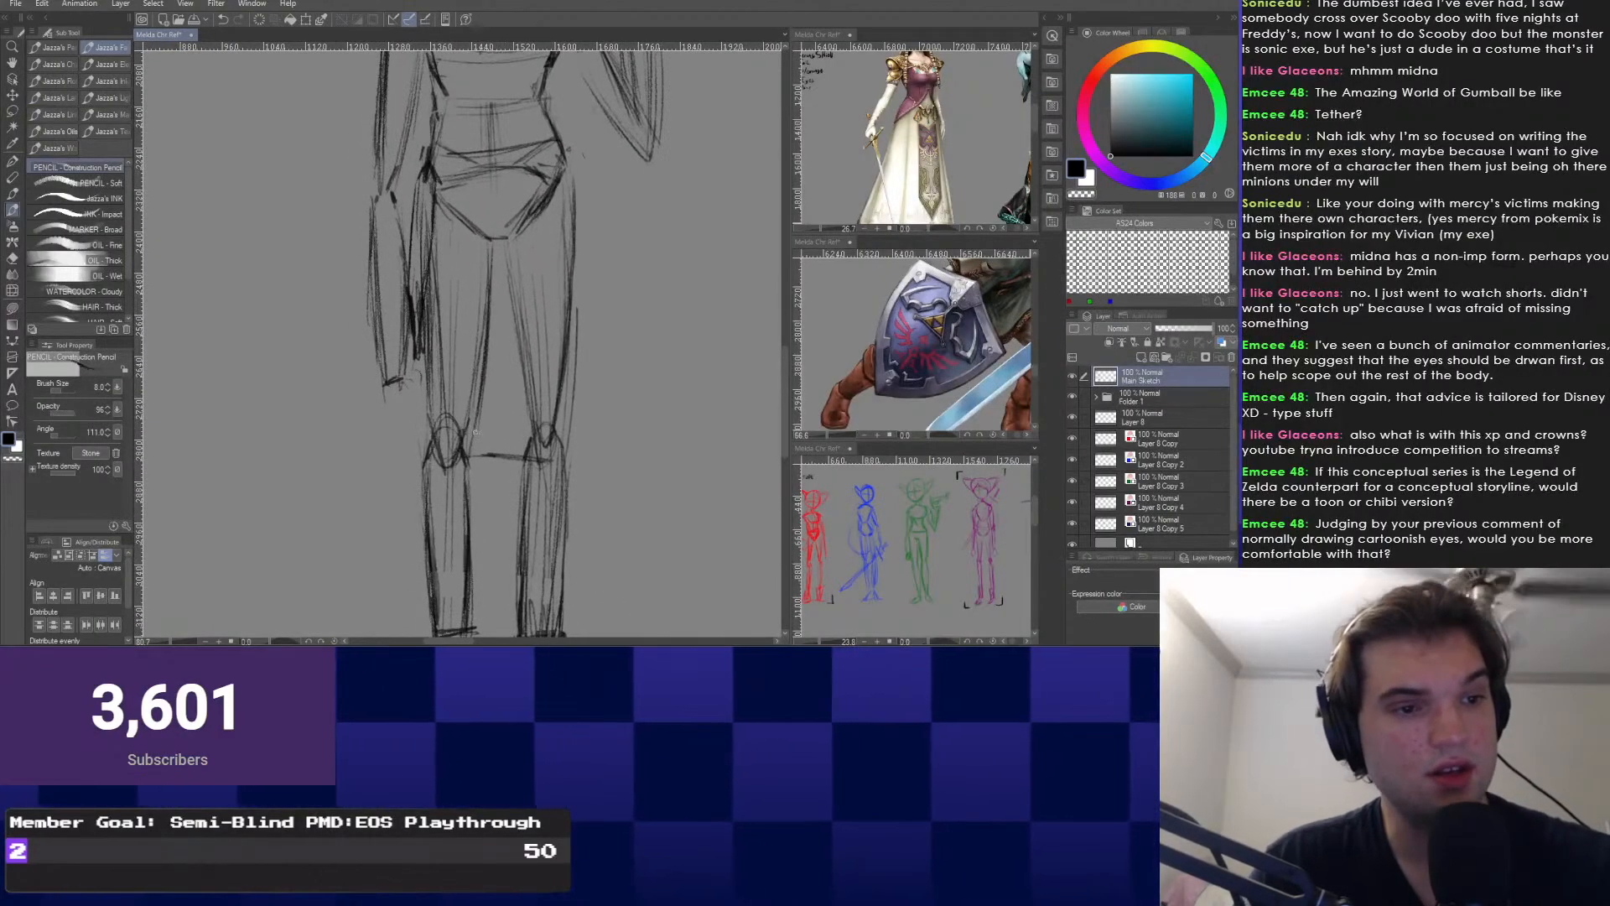
pyautogui.moveTo(494, 436); pyautogui.dragTo(515, 304)
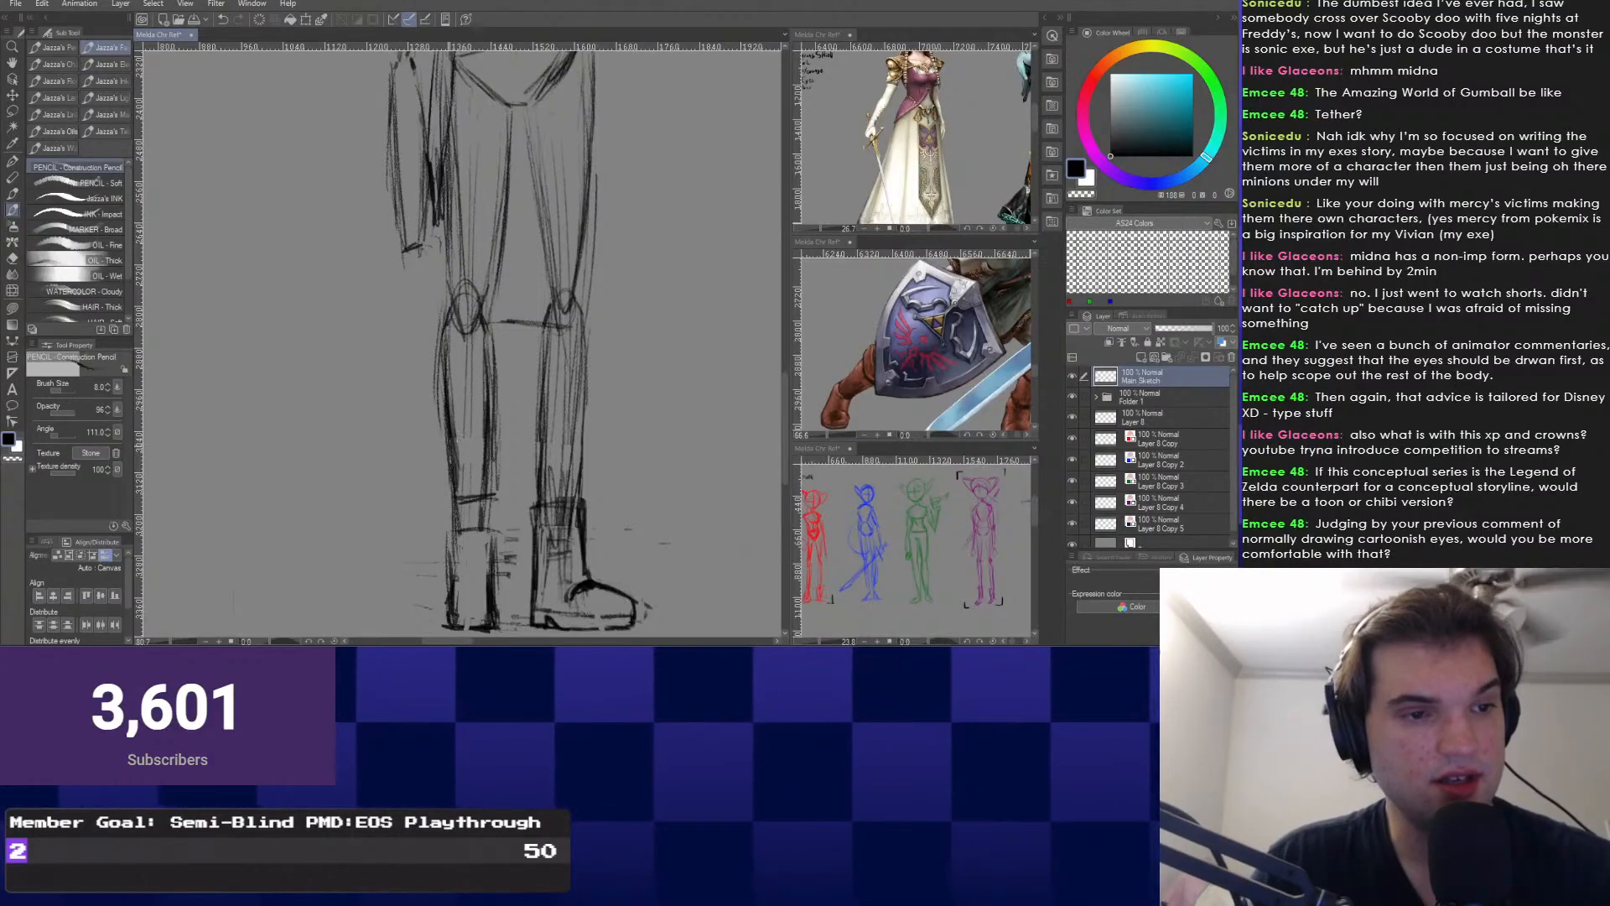
pyautogui.moveTo(444, 325); pyautogui.dragTo(451, 469)
pyautogui.moveTo(537, 335); pyautogui.dragTo(531, 469)
pyautogui.moveTo(589, 319); pyautogui.dragTo(596, 460)
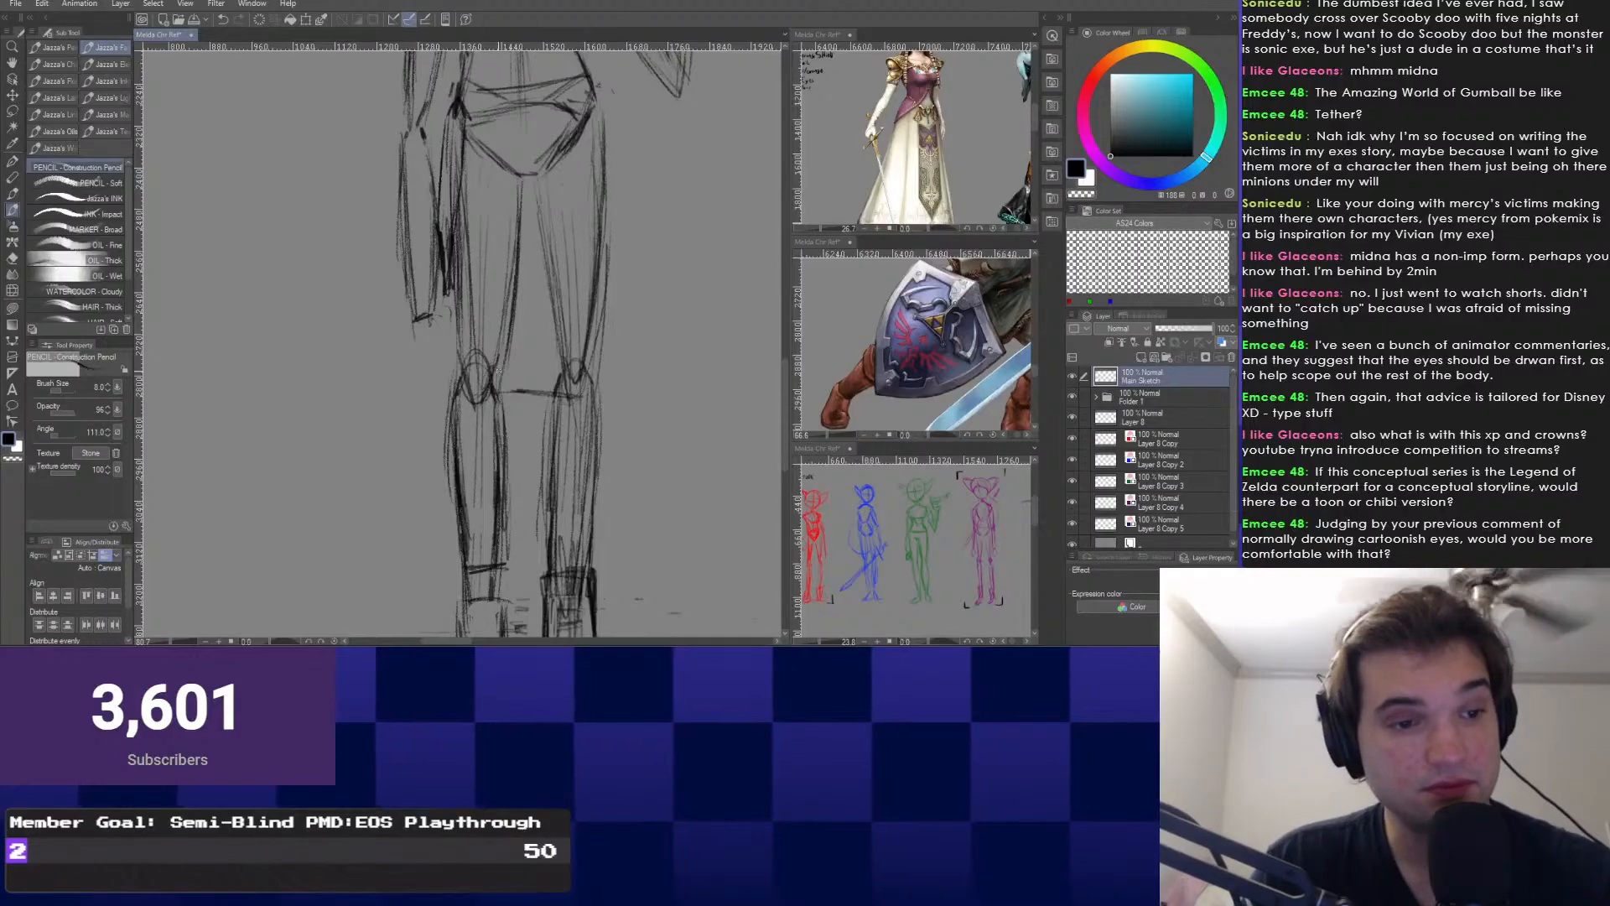
pyautogui.moveTo(498, 370); pyautogui.dragTo(524, 250)
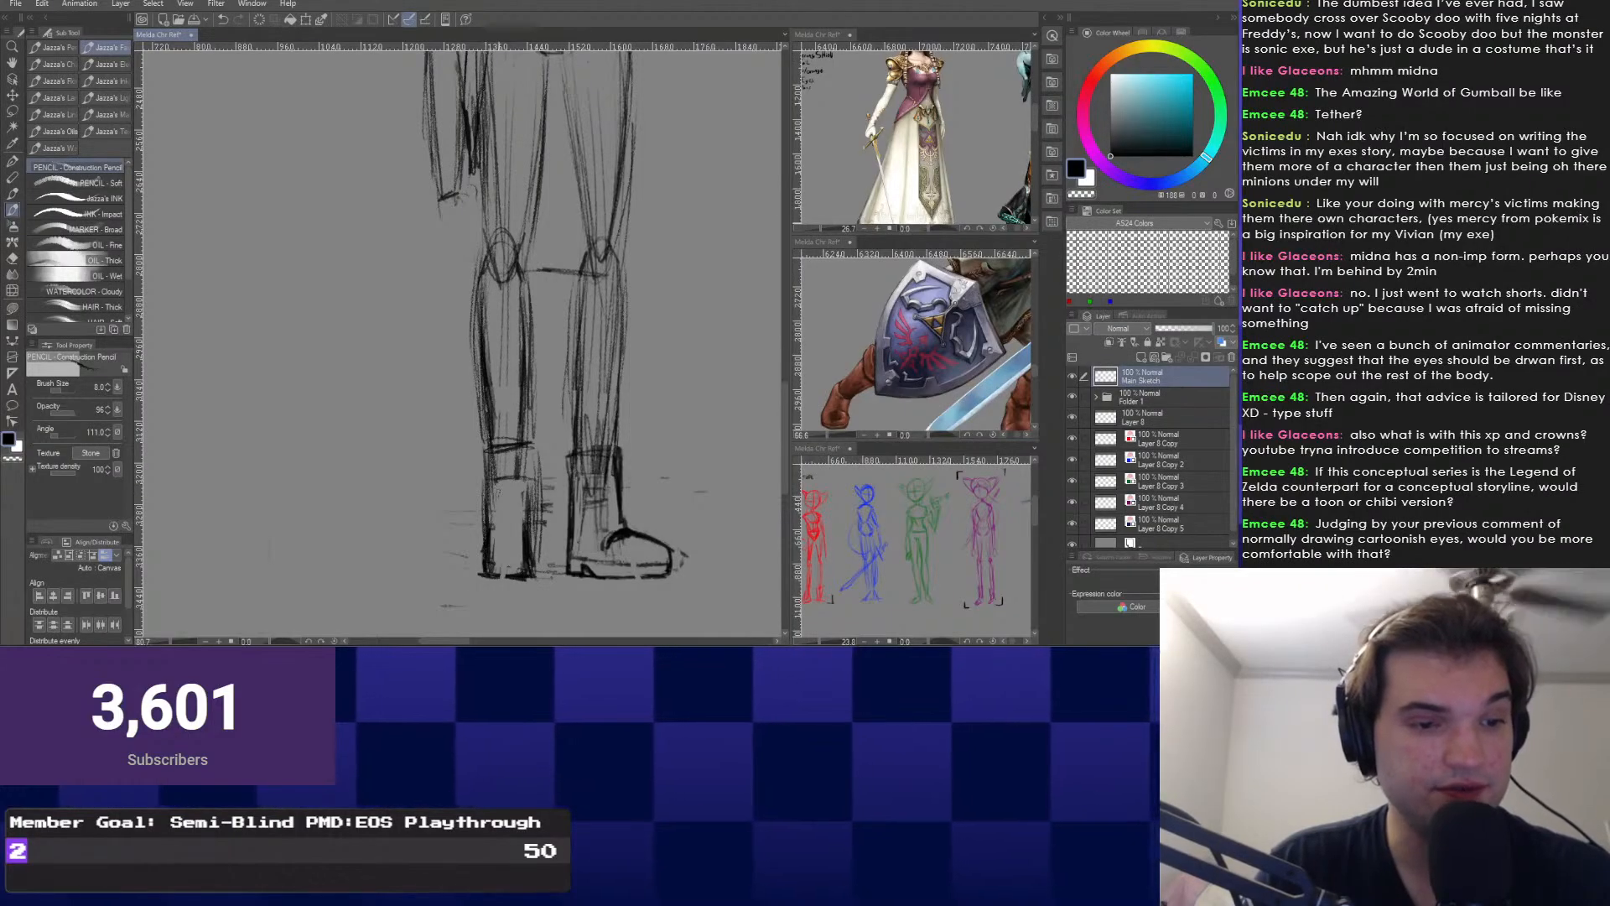
pyautogui.moveTo(524, 335); pyautogui.dragTo(540, 285)
pyautogui.scroll(2, 520, 469)
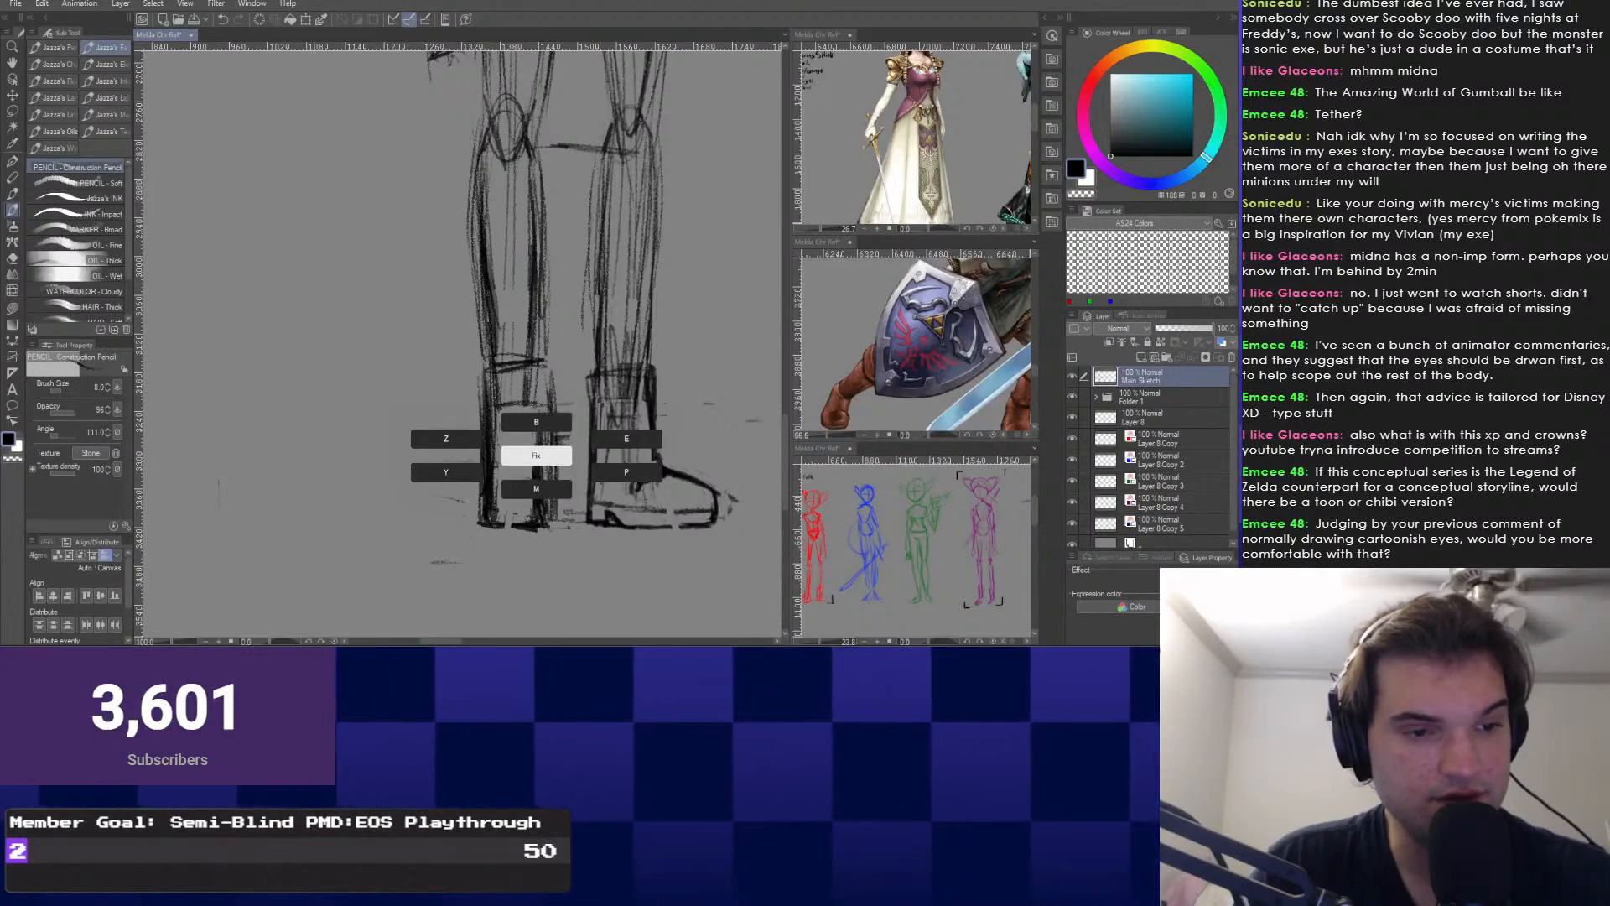
# Enlarge the eraser to 30 and erase the dark lines inside the boots.
pyautogui.press('e')
pyautogui.press(']')
pyautogui.press(']')
pyautogui.press(']')
pyautogui.press(']')
pyautogui.press(']')
pyautogui.press(']')
pyautogui.press(']')
pyautogui.press(']')
pyautogui.press(']')
pyautogui.press(']')
pyautogui.press(']')
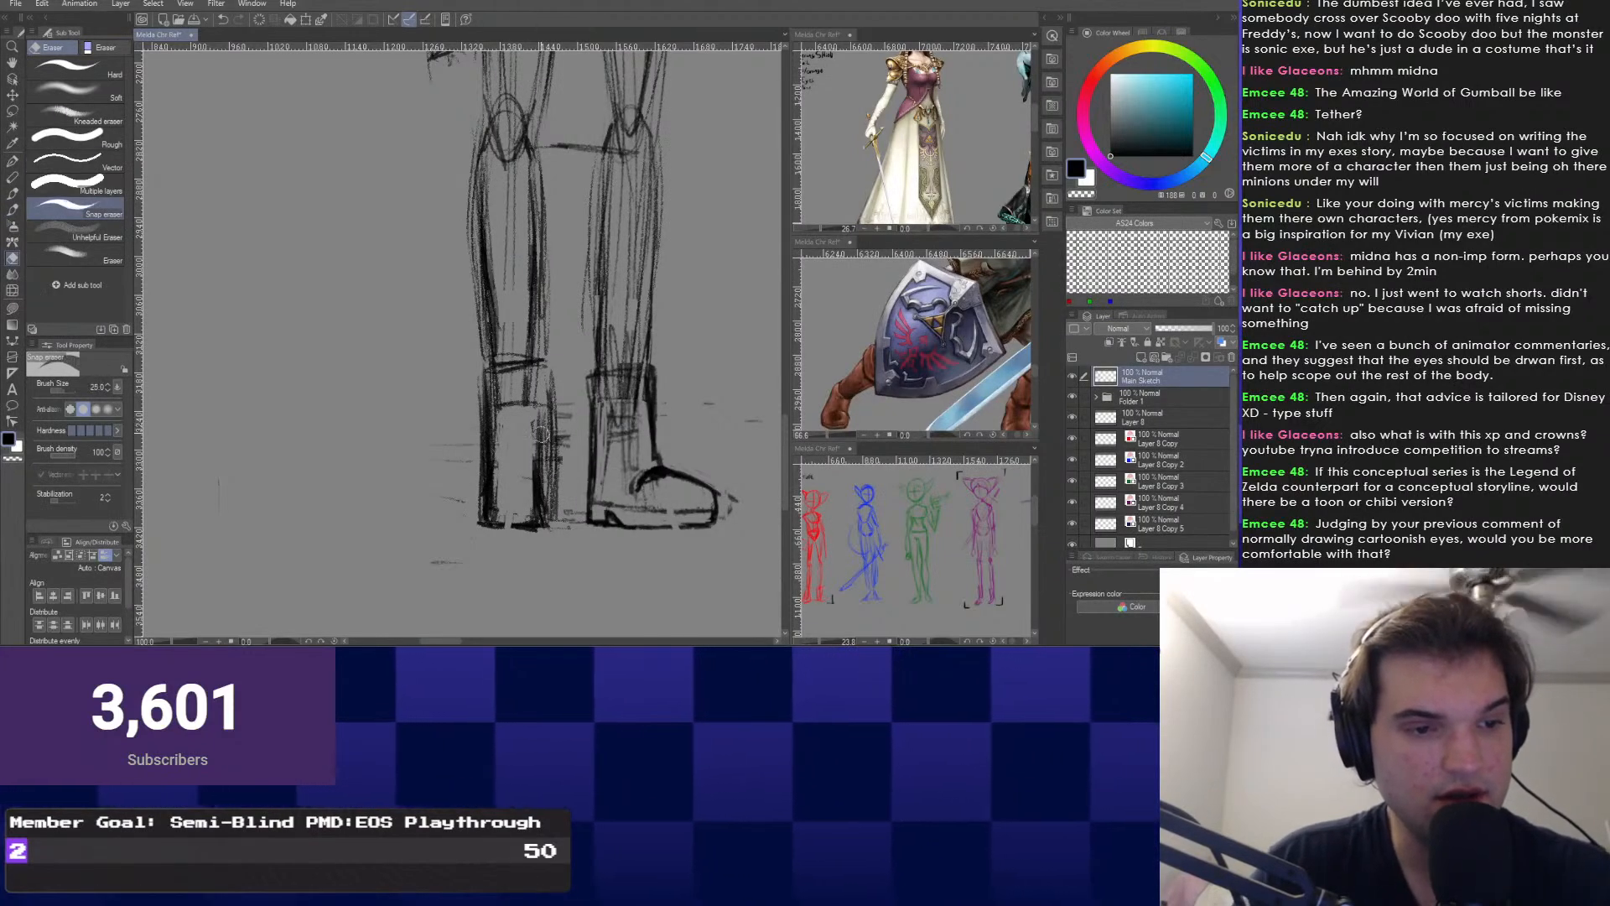
pyautogui.moveTo(539, 417)
pyautogui.mouseDown()
pyautogui.moveTo(537, 505)
pyautogui.moveTo(509, 404)
pyautogui.mouseUp()
pyautogui.click(524, 403)
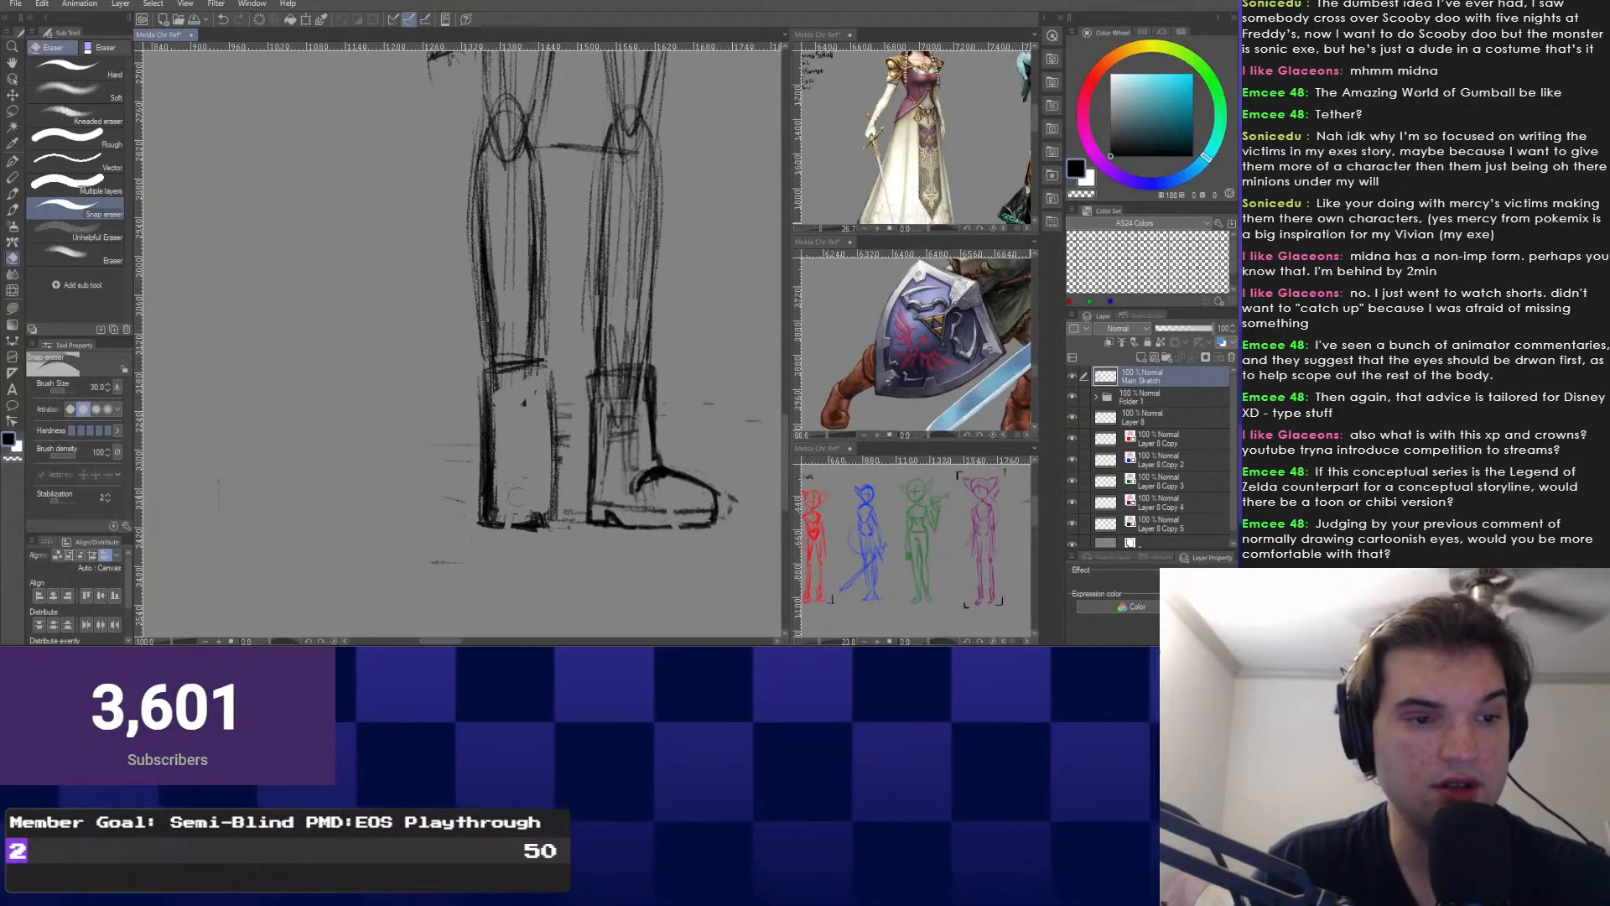
# Draw a horizontal guide line across the boots and sketch the left boot's outer edge.
pyautogui.rightClick(447, 452)
pyautogui.click(537, 469)
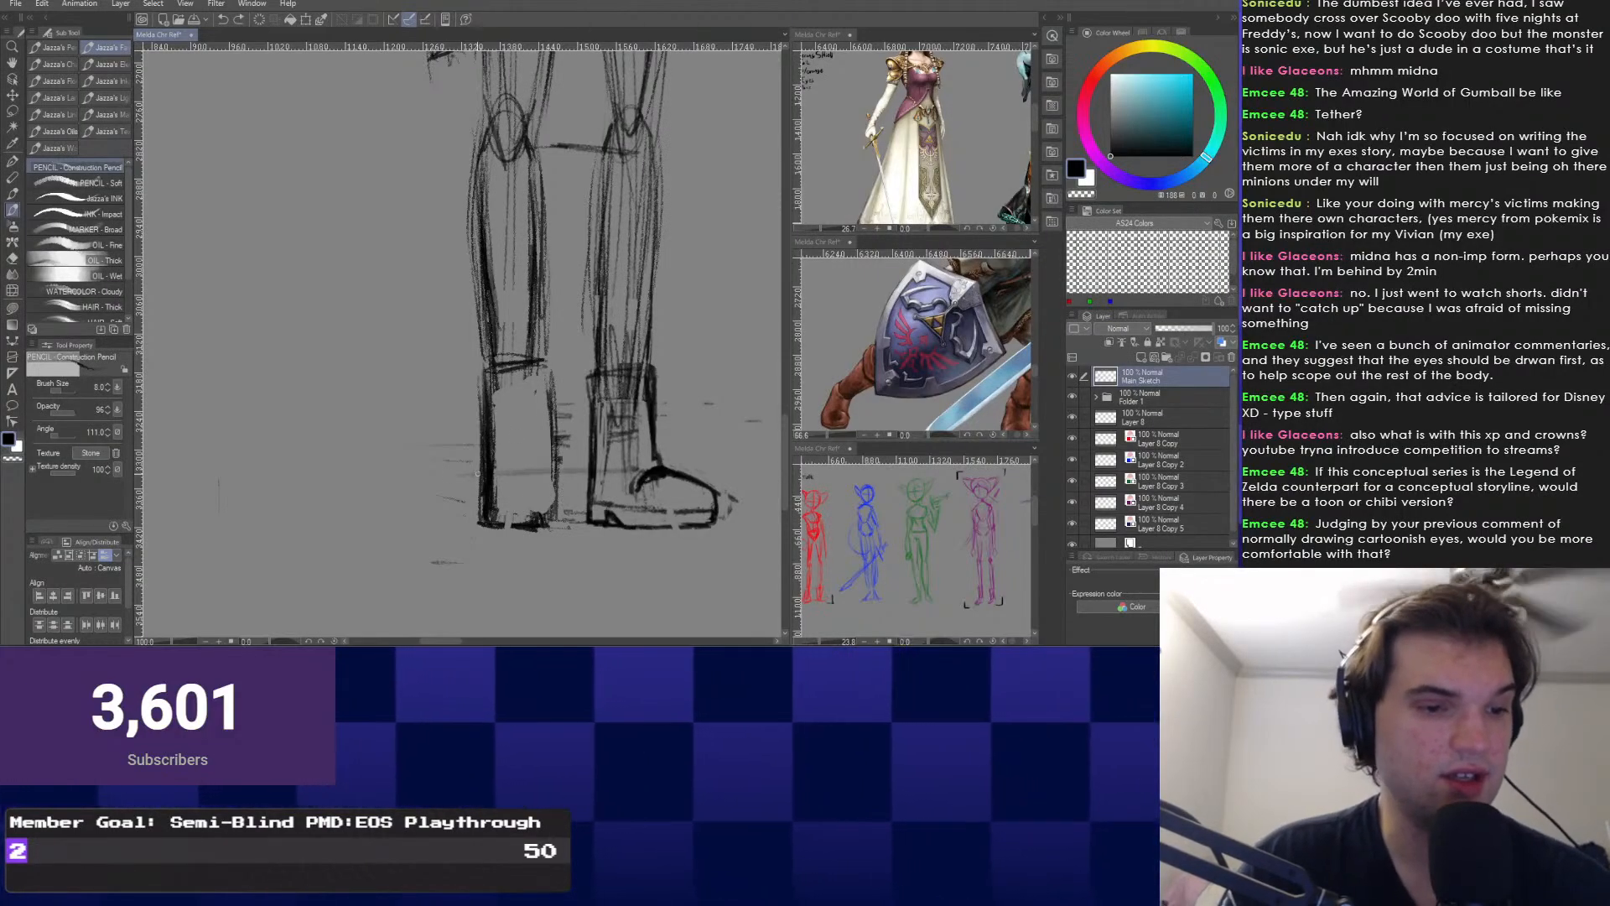
pyautogui.moveTo(627, 468)
pyautogui.mouseDown()
pyautogui.moveTo(457, 475)
pyautogui.moveTo(516, 452)
pyautogui.mouseUp()
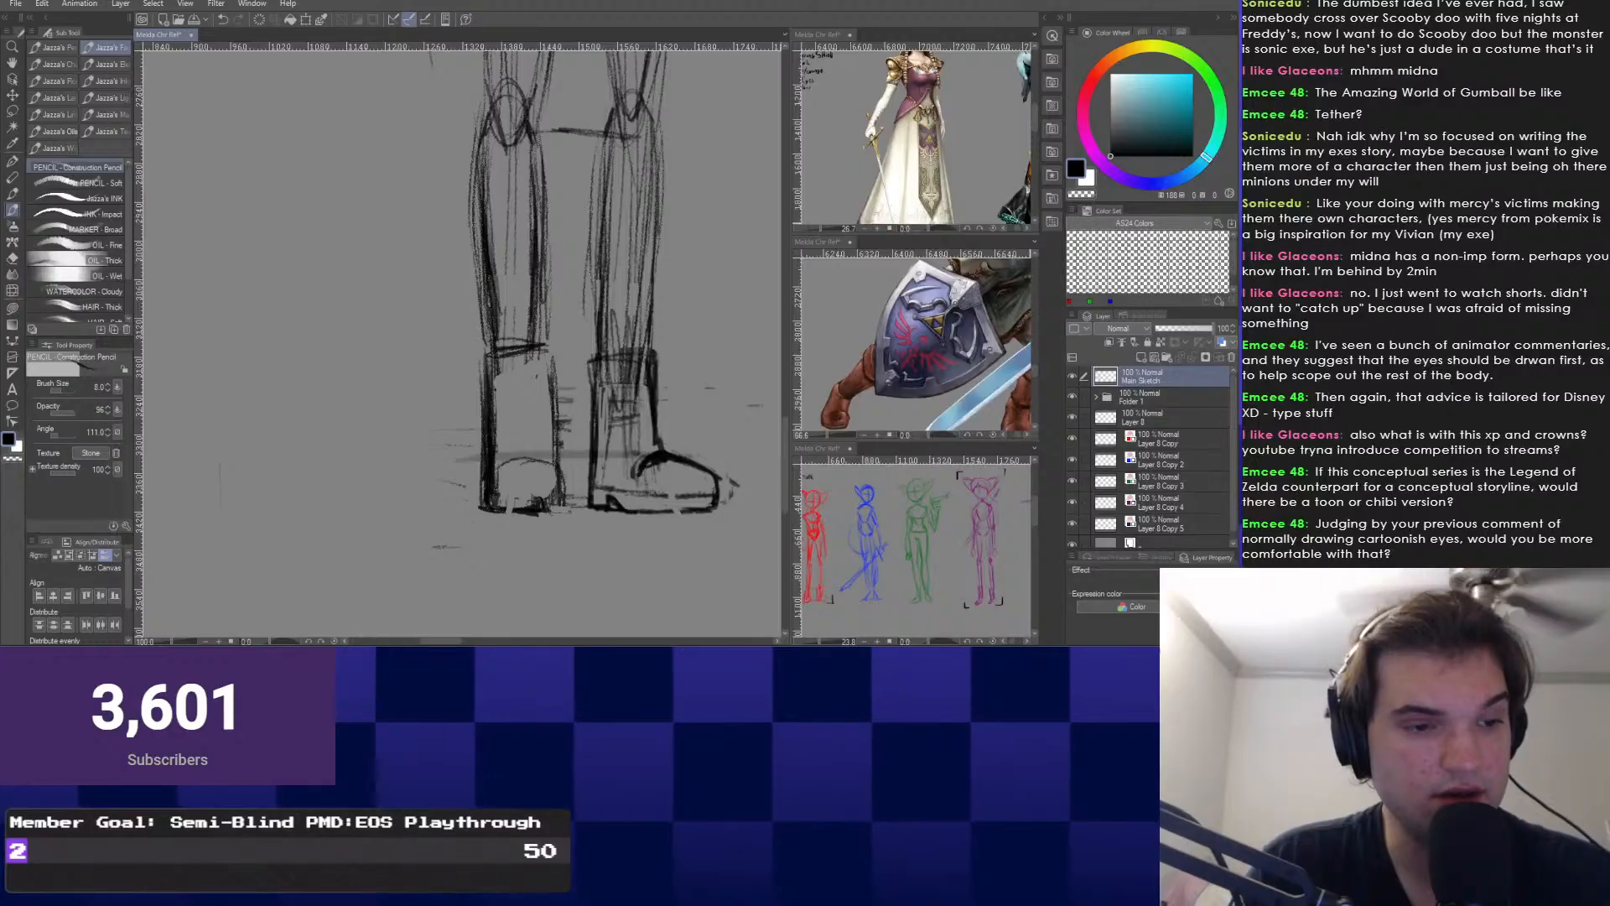
pyautogui.moveTo(503, 469)
pyautogui.mouseDown()
pyautogui.moveTo(514, 493)
pyautogui.moveTo(489, 530)
pyautogui.mouseUp()
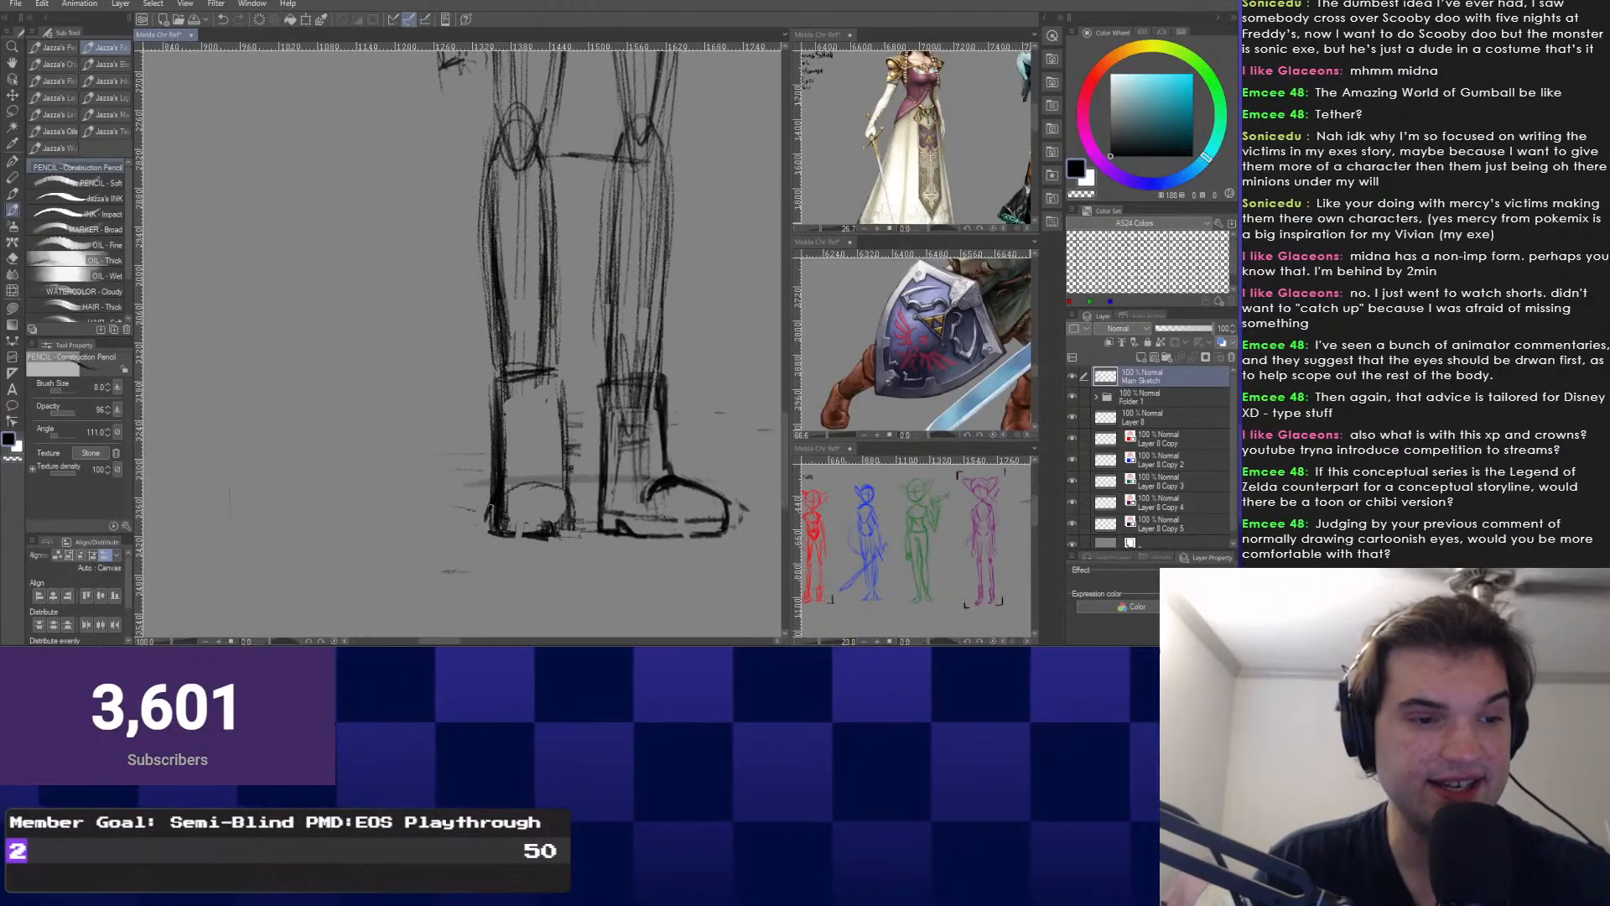
pyautogui.moveTo(497, 402)
pyautogui.mouseDown()
pyautogui.moveTo(488, 443)
pyautogui.moveTo(559, 501)
pyautogui.mouseUp()
# Alternate between the Snap eraser and Construction Pencil to touch up the left boot.
pyautogui.rightClick(487, 443)
pyautogui.click(578, 426)
pyautogui.rightClick(471, 398)
pyautogui.click(562, 413)
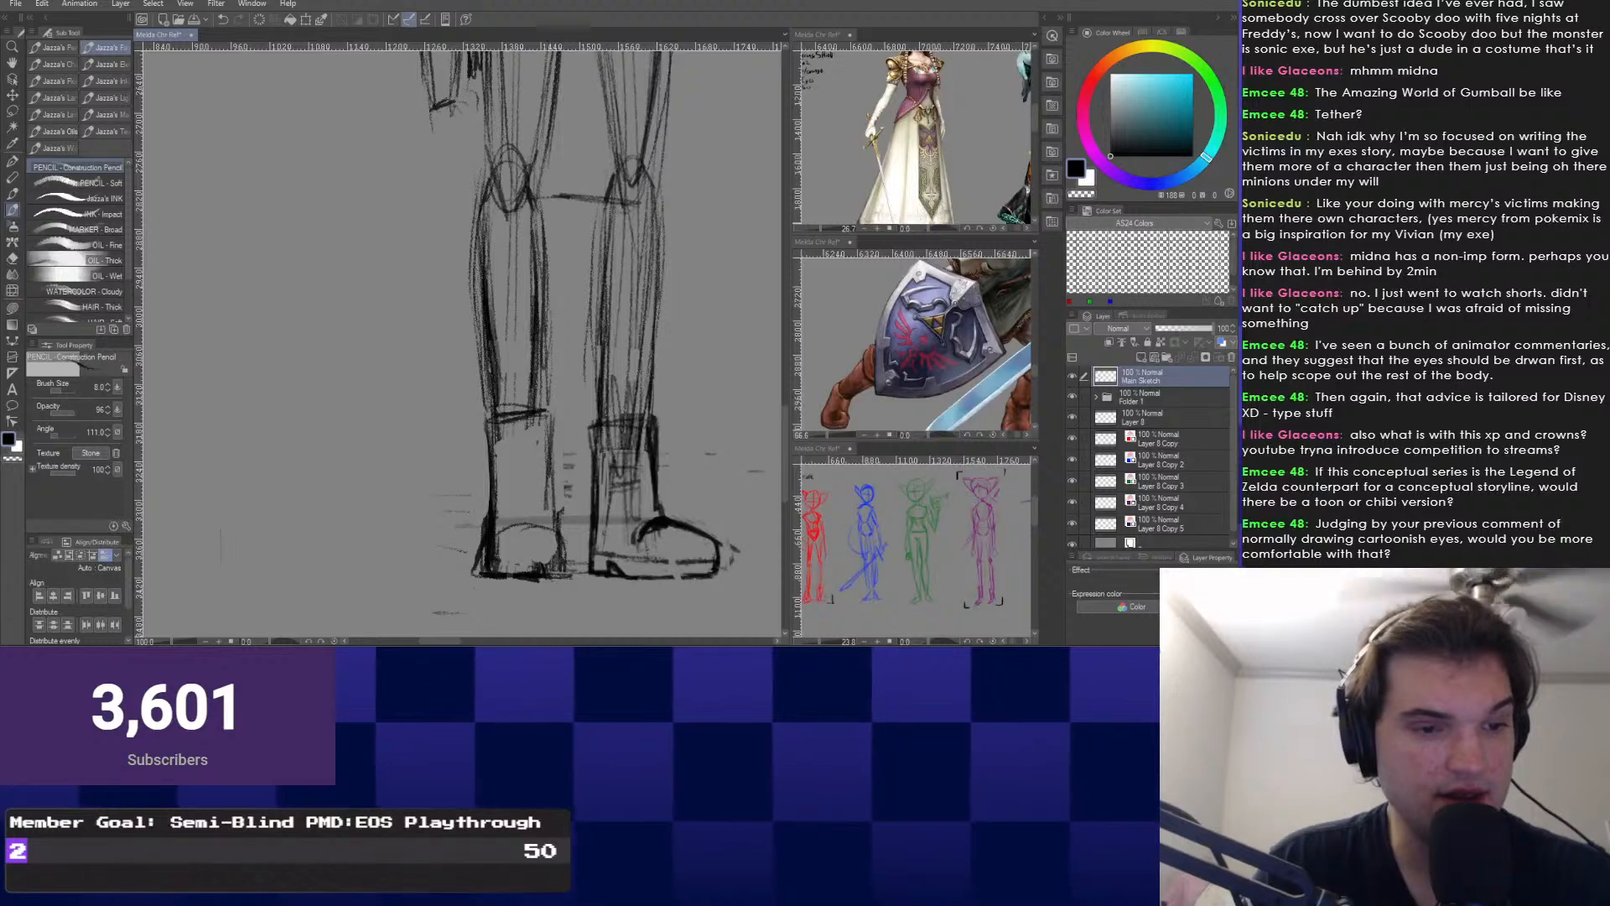
pyautogui.rightClick(496, 561)
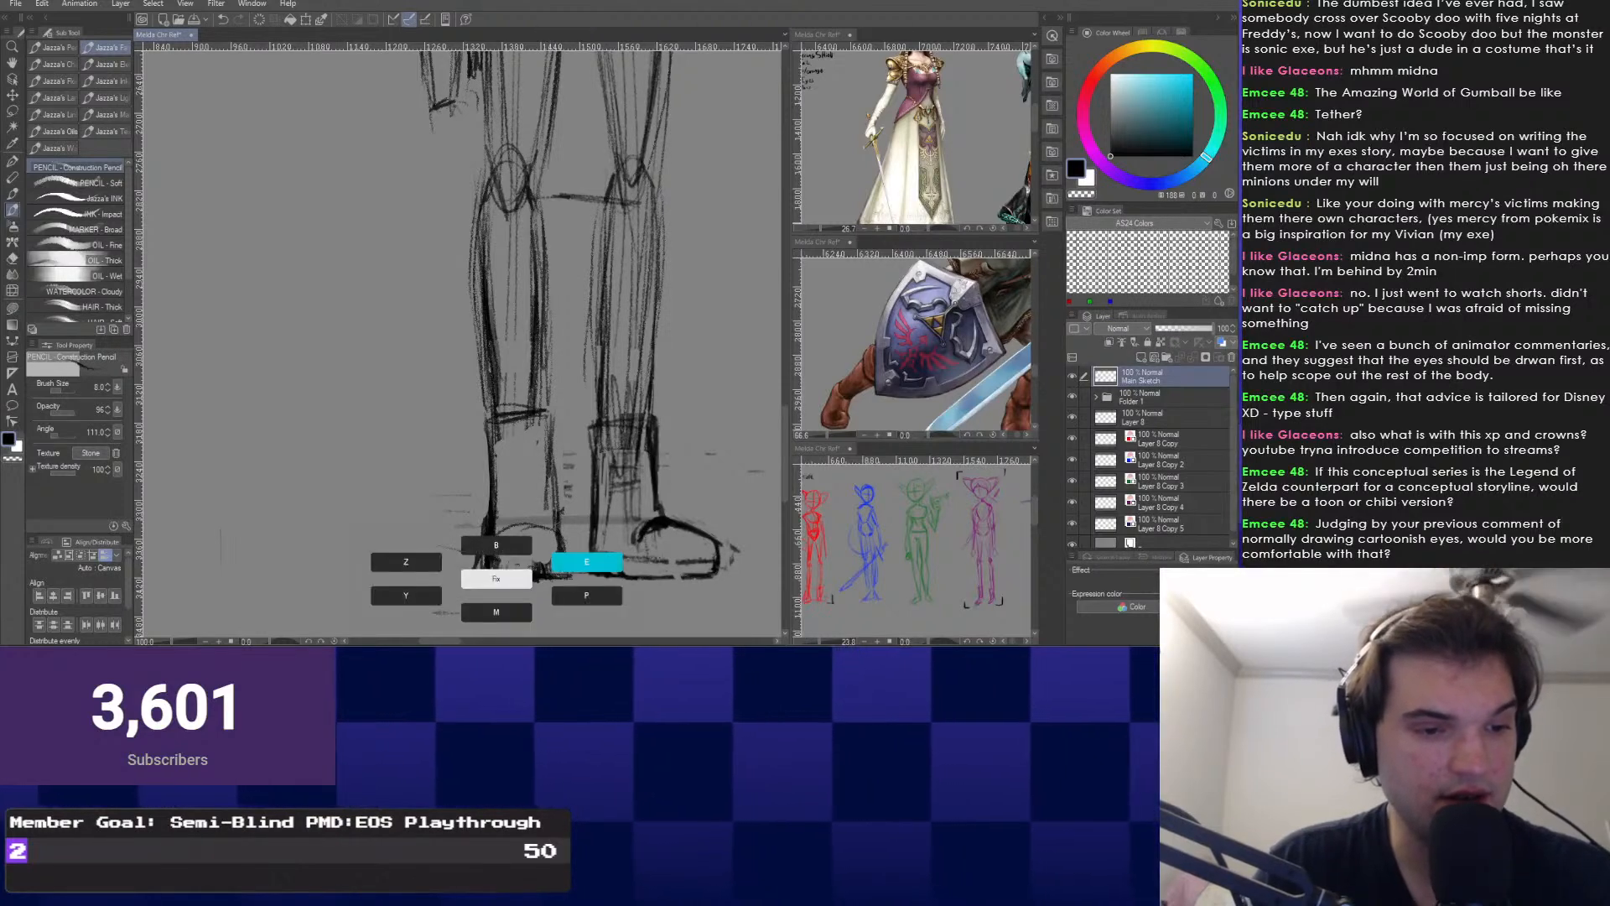
pyautogui.click(587, 561)
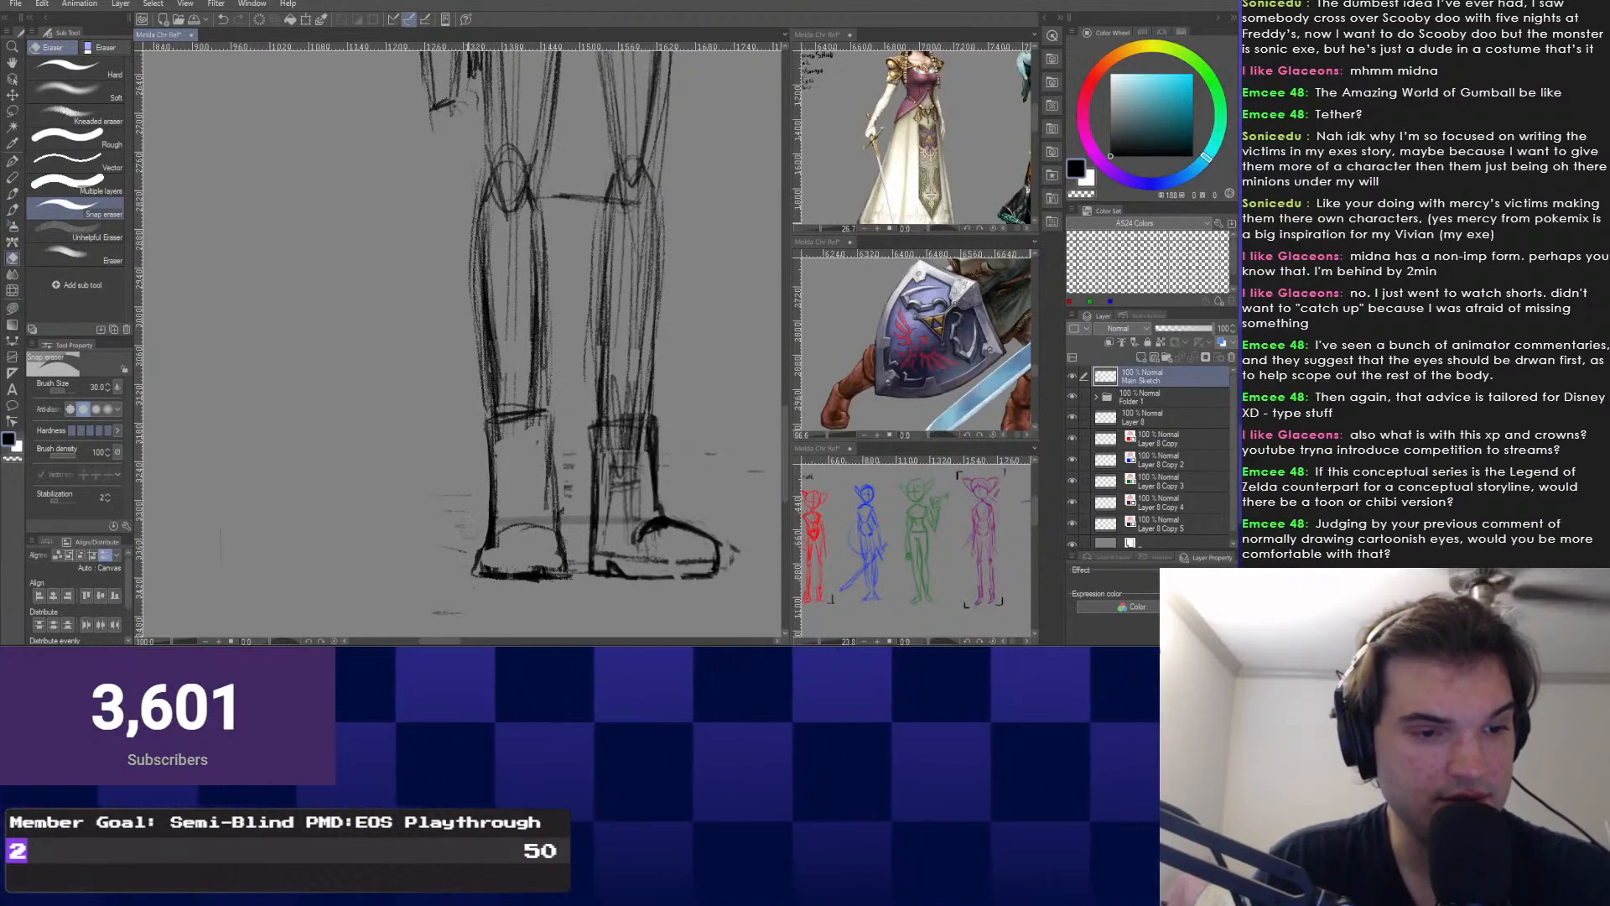
pyautogui.rightClick(427, 517)
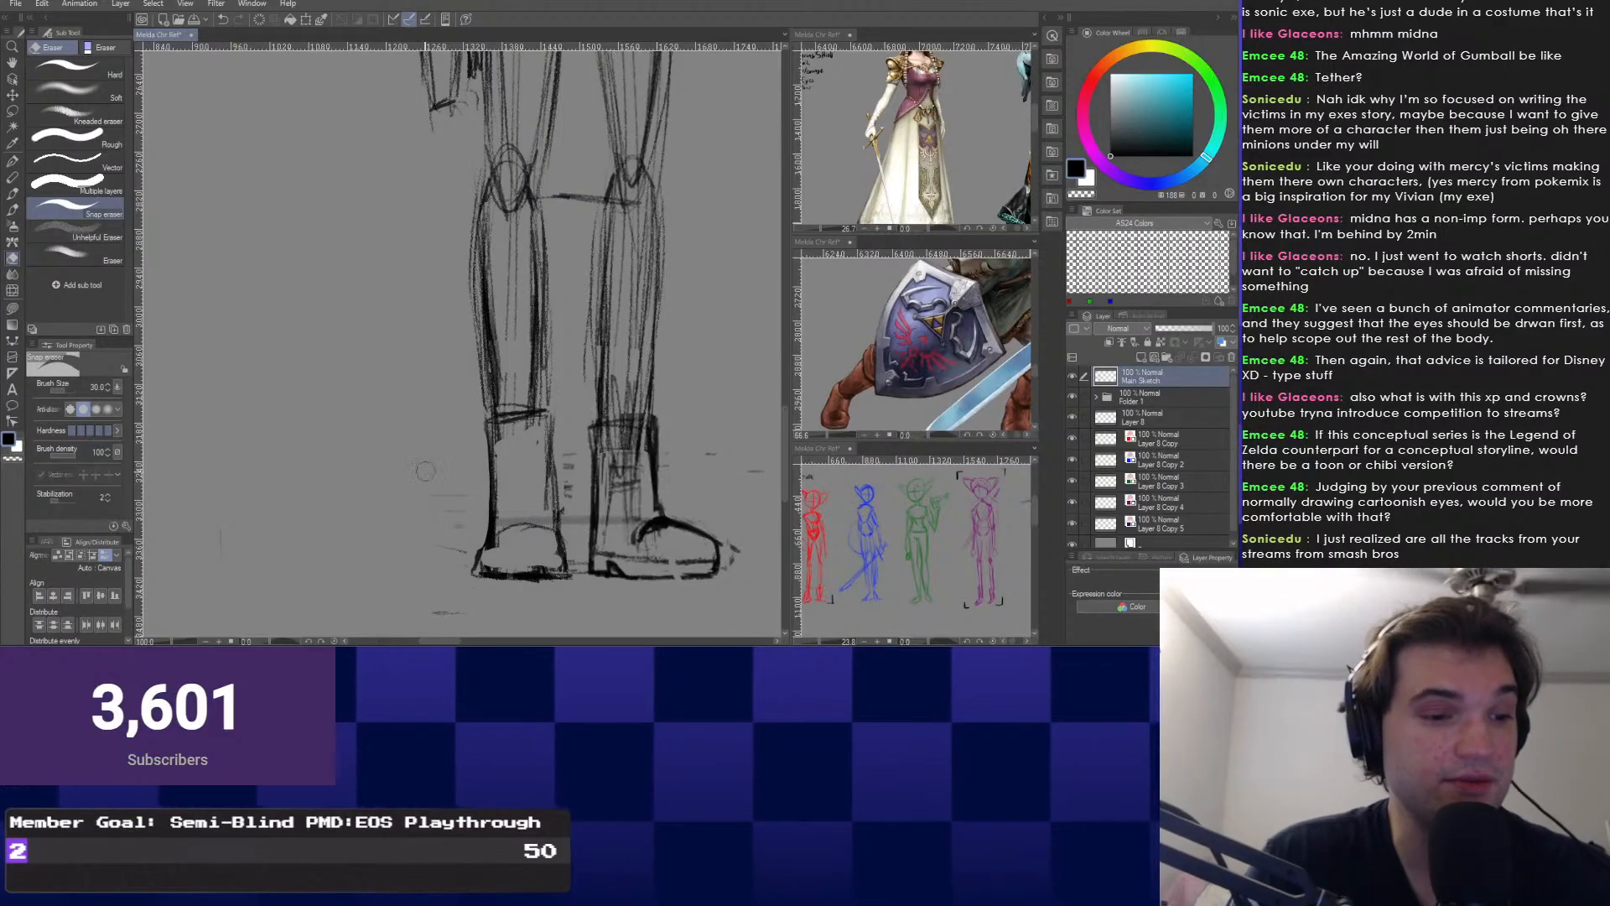
pyautogui.rightClick(385, 506)
pyautogui.click(385, 472)
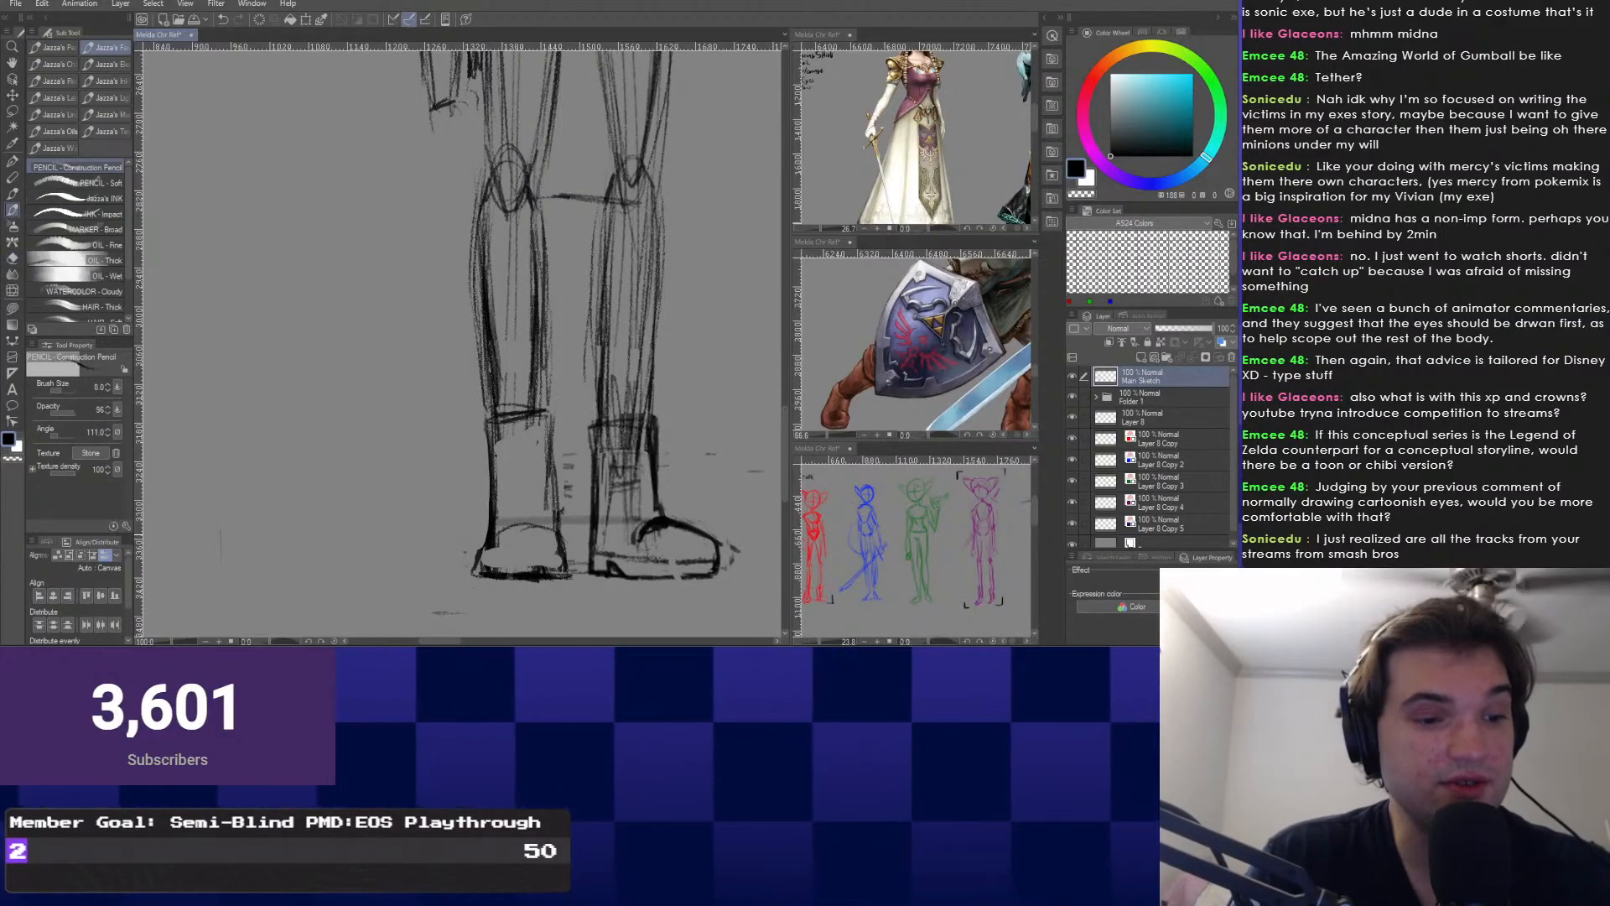
pyautogui.press('e')
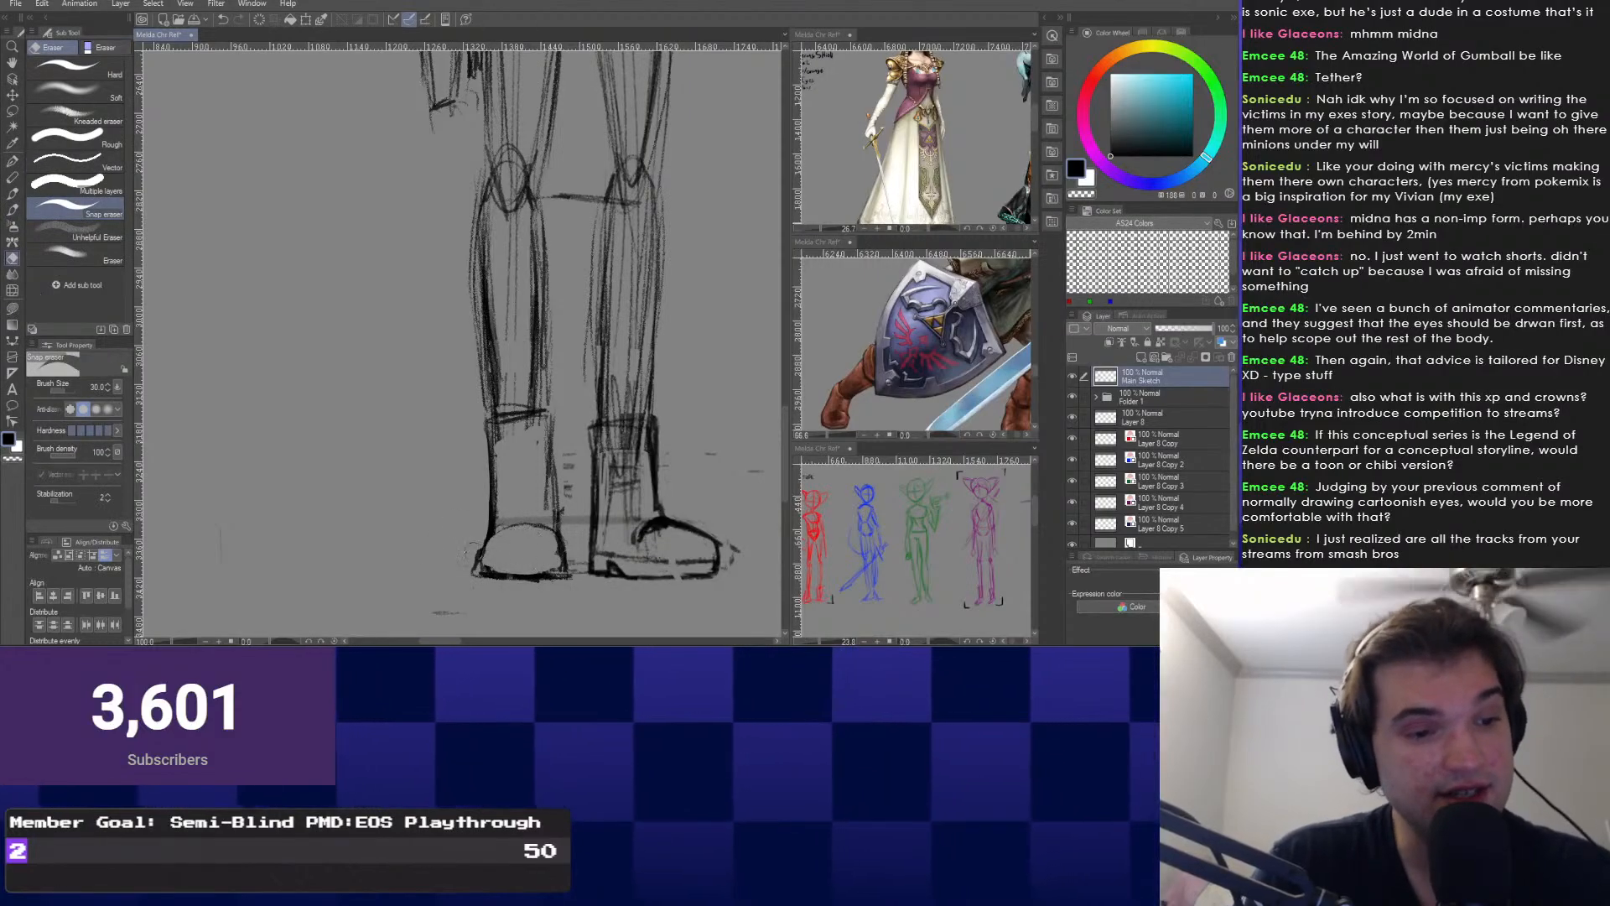
pyautogui.press('p')
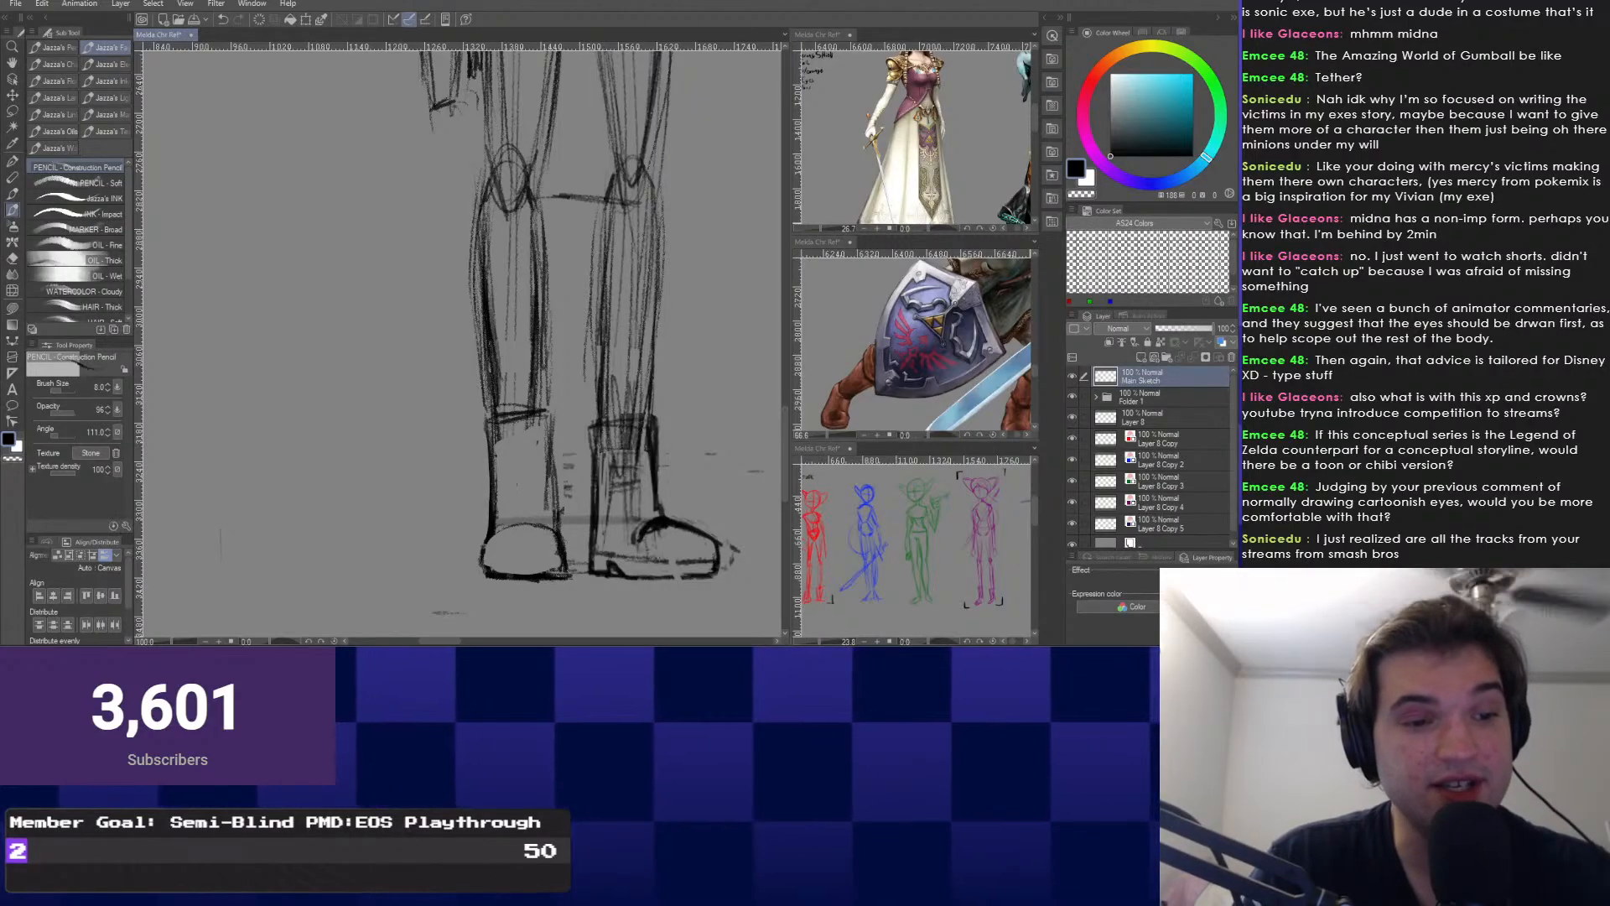
pyautogui.rightClick(591, 452)
pyautogui.press('e')
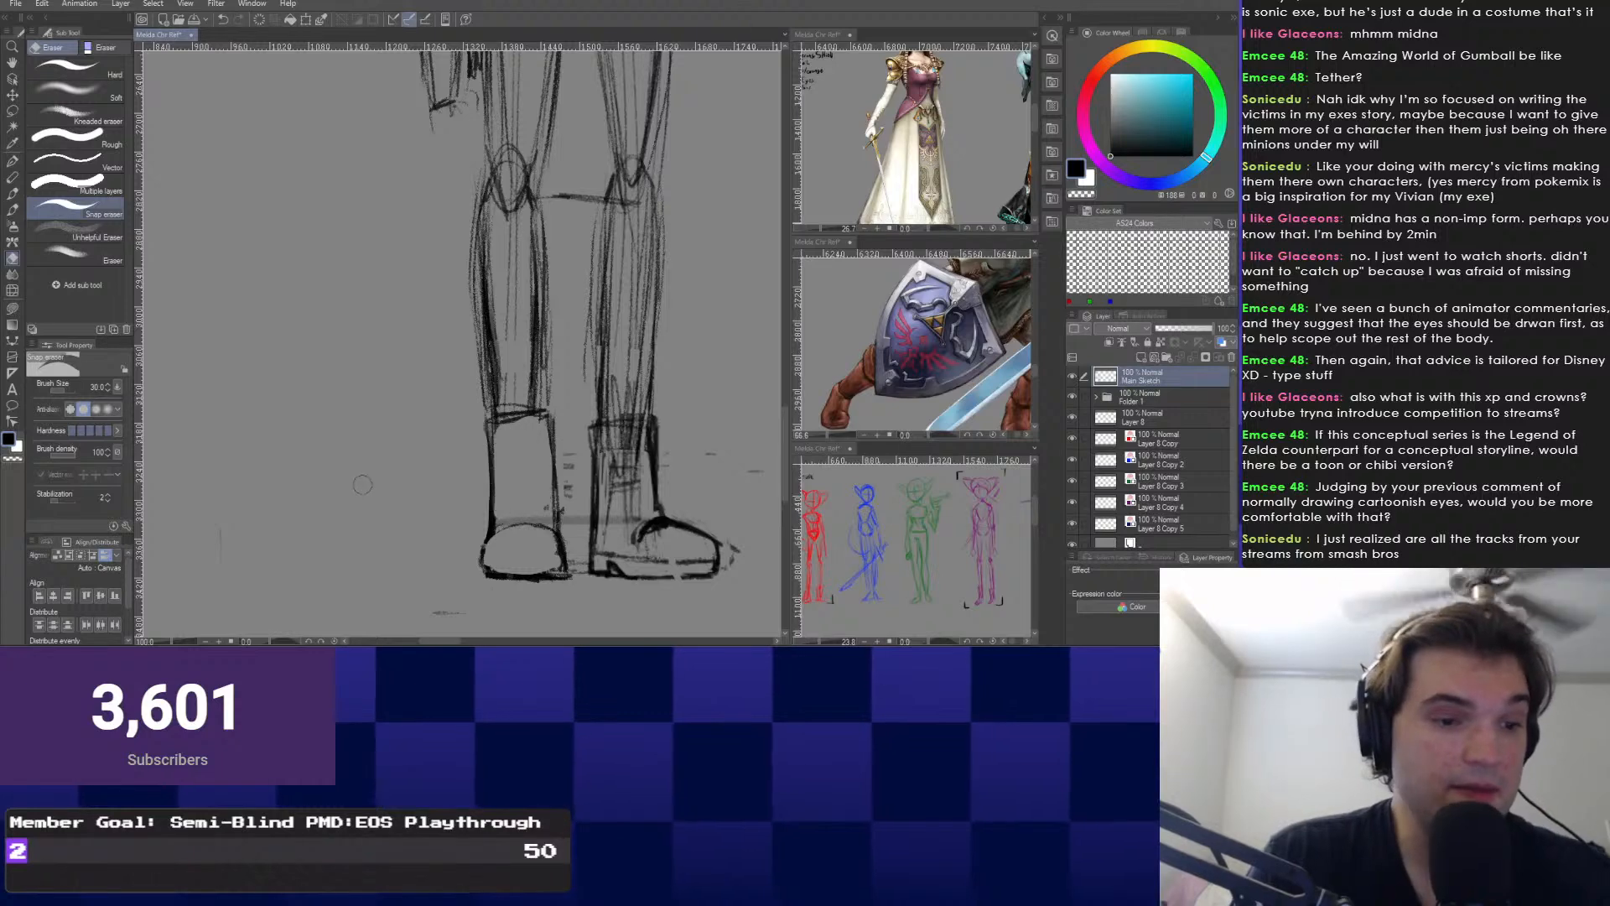
pyautogui.rightClick(386, 444)
pyautogui.rightClick(467, 503)
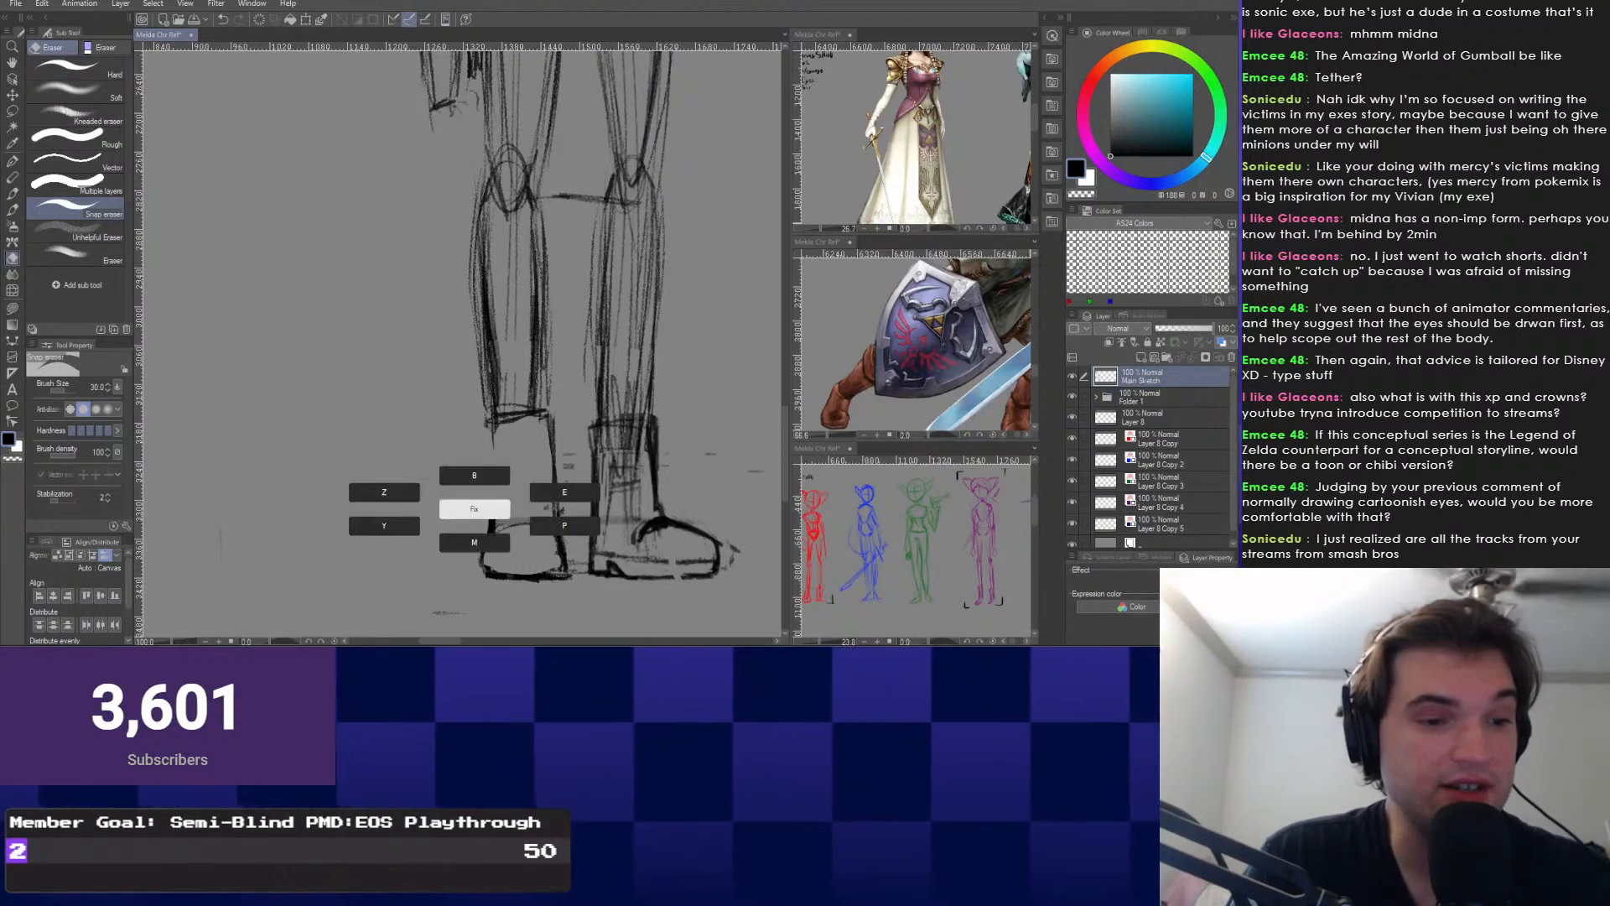
pyautogui.press('p')
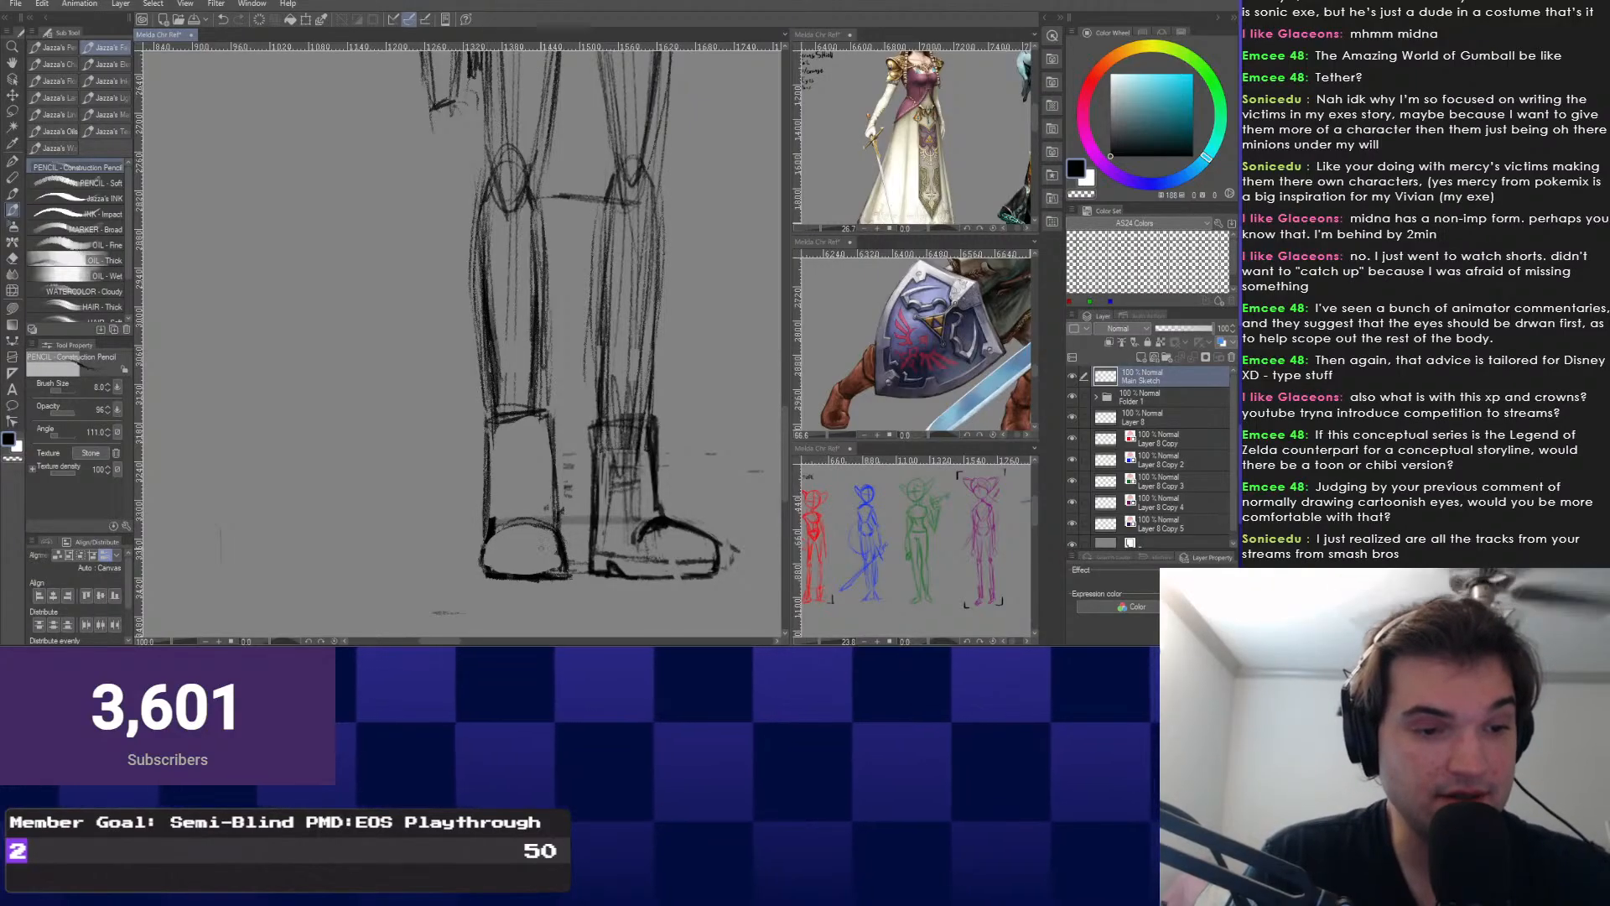
# Draw a darker arc and a line across the left toe, then thin its inner edge.
pyautogui.moveTo(492, 532); pyautogui.dragTo(559, 535)
pyautogui.scroll(2, 491, 585)
pyautogui.scroll(2, 591, 335)
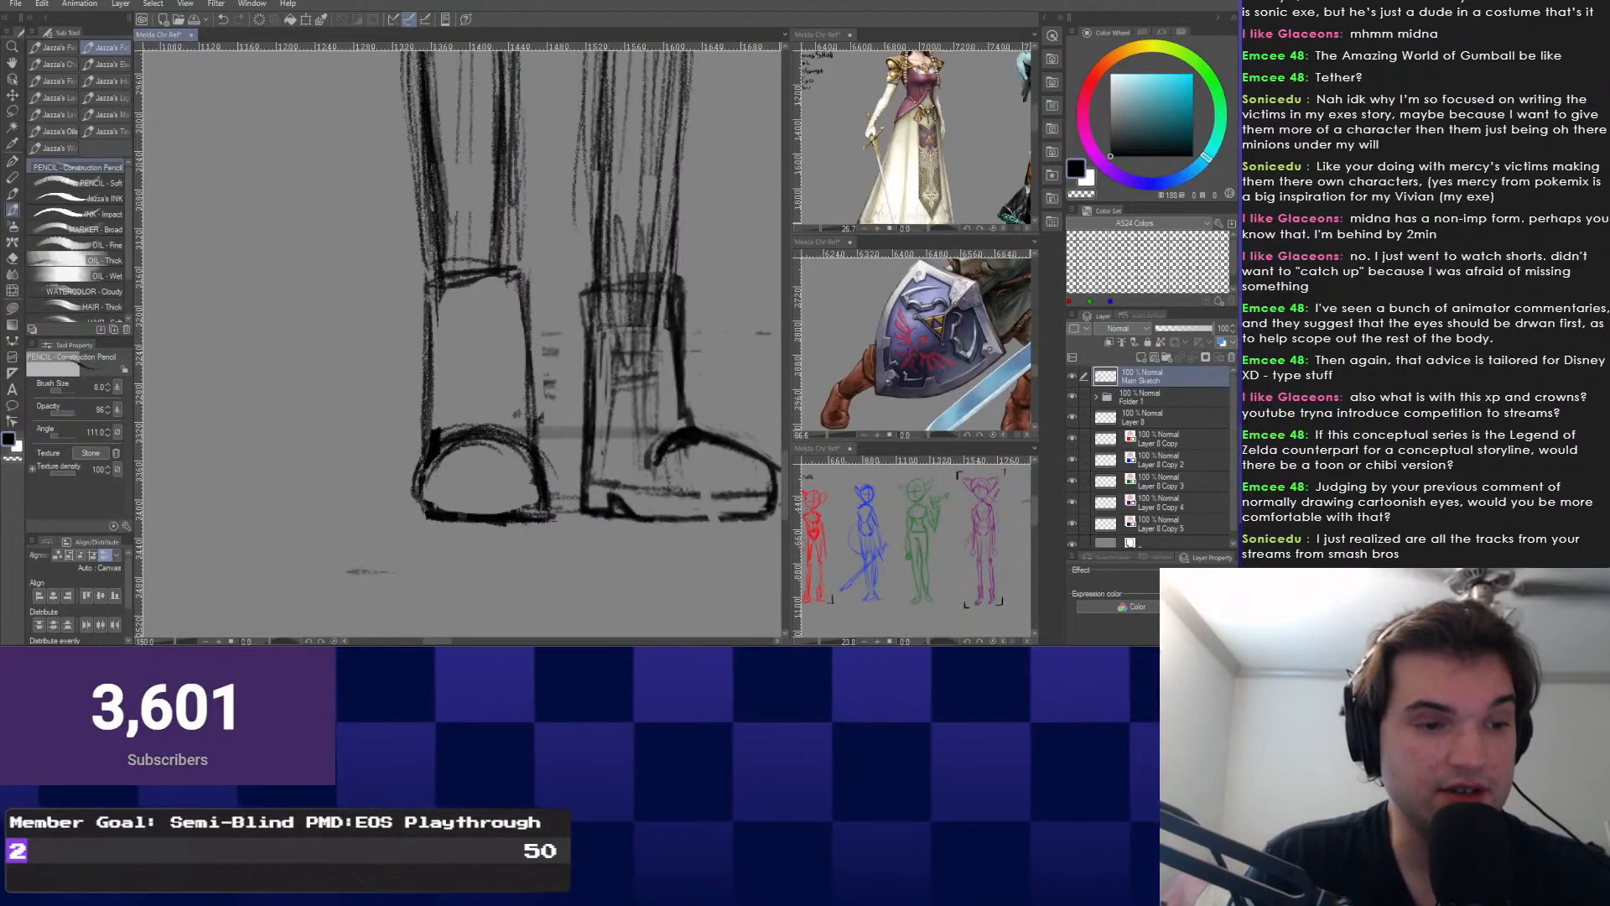
pyautogui.moveTo(451, 501); pyautogui.dragTo(545, 504)
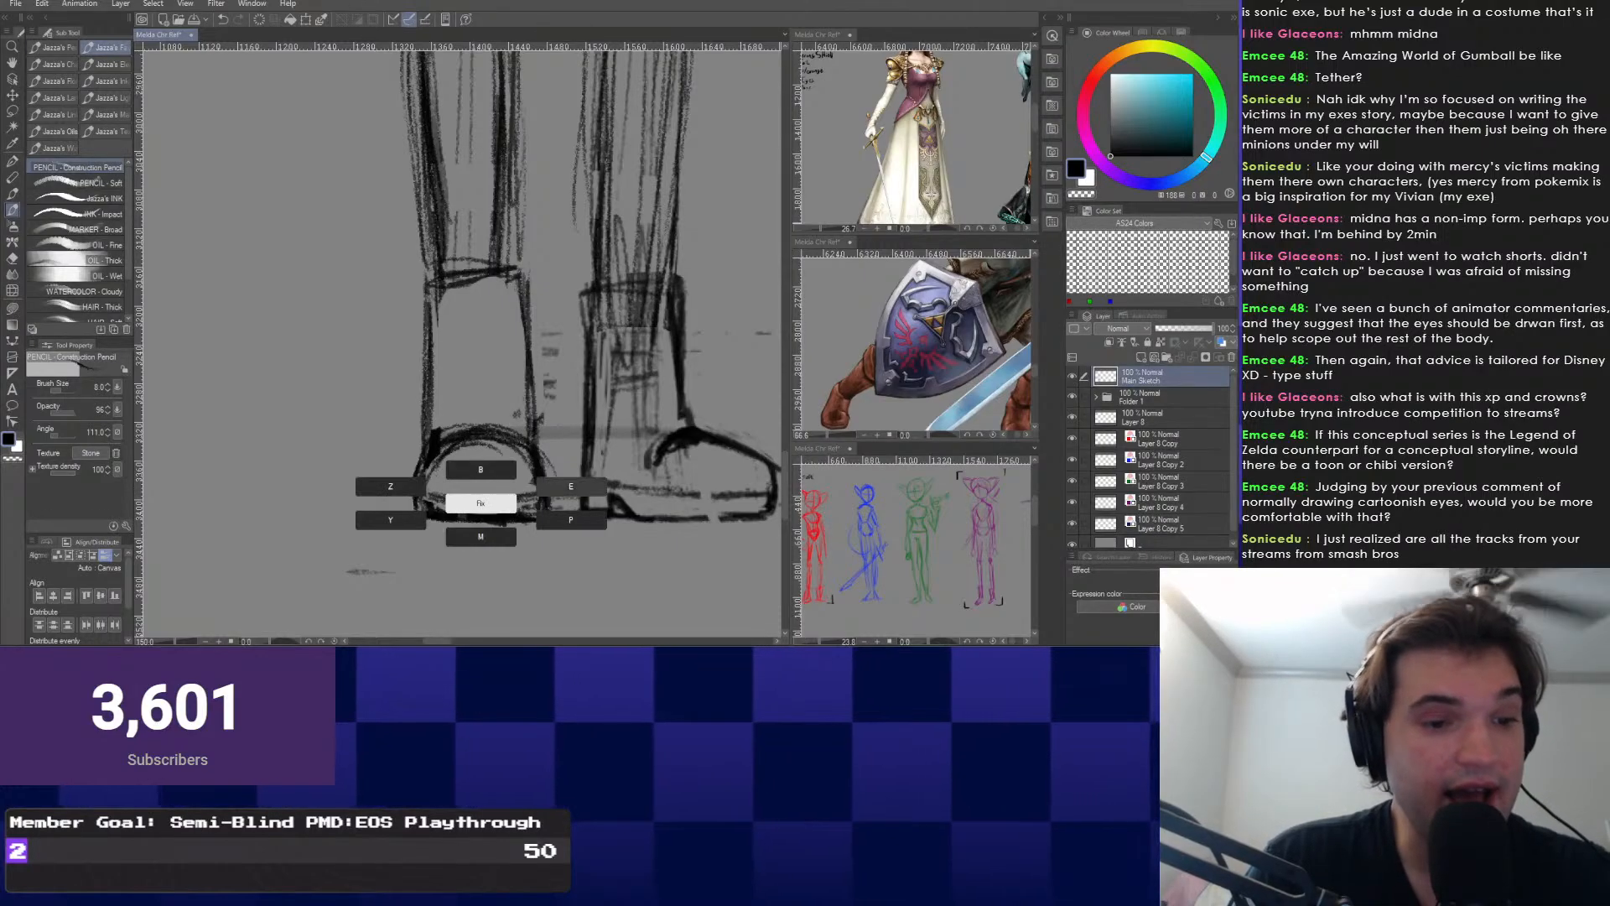
pyautogui.press('e')
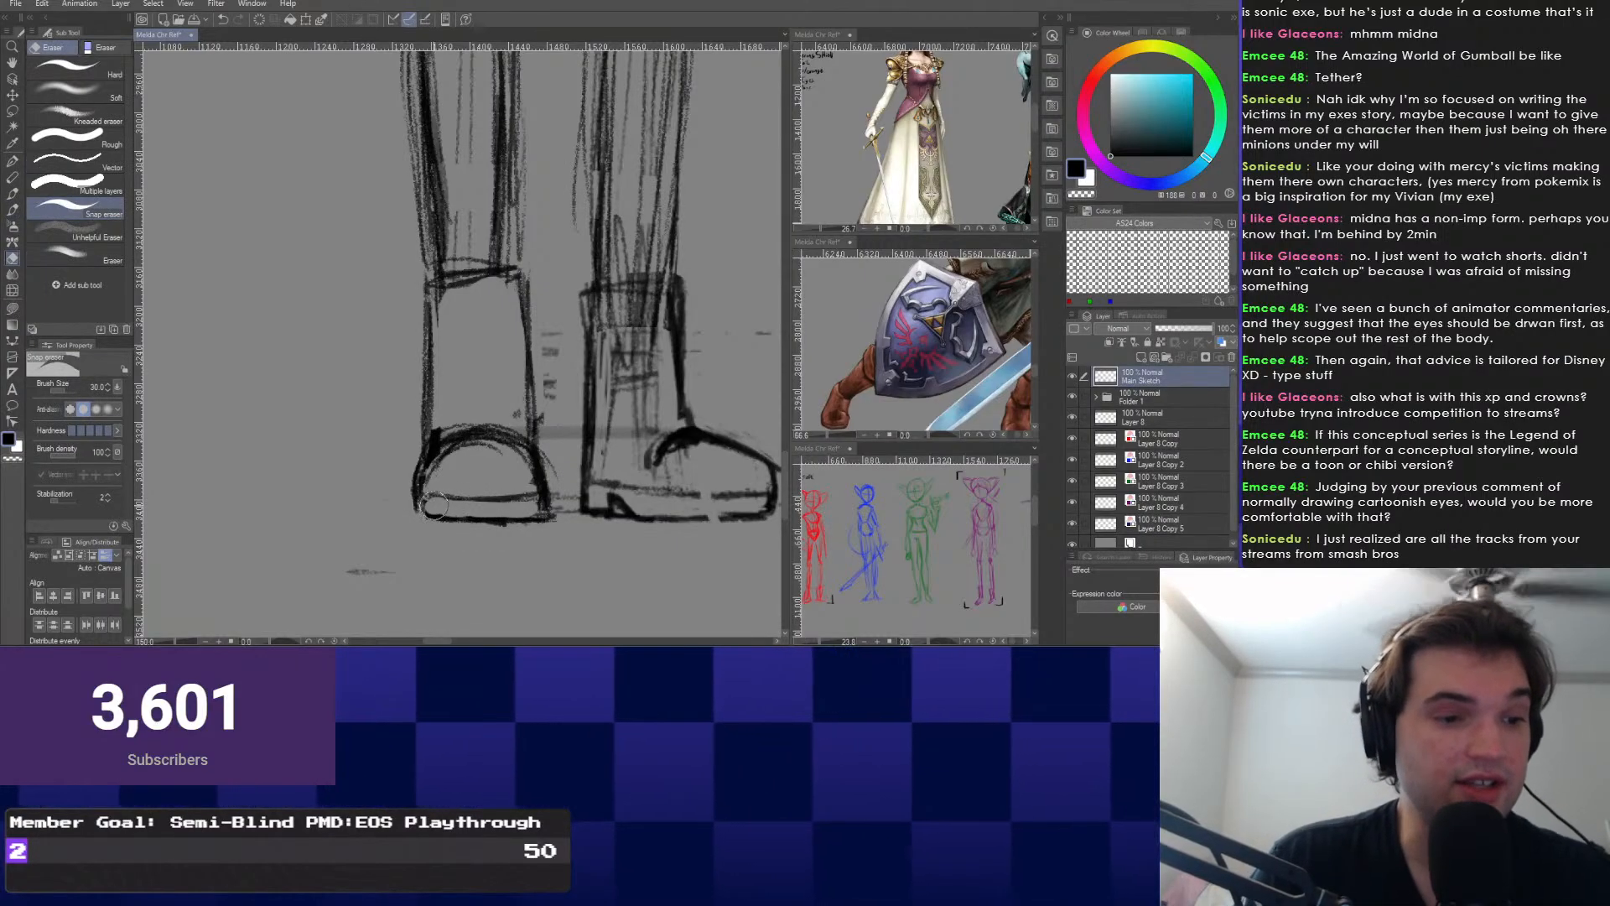
pyautogui.moveTo(439, 470); pyautogui.dragTo(522, 467)
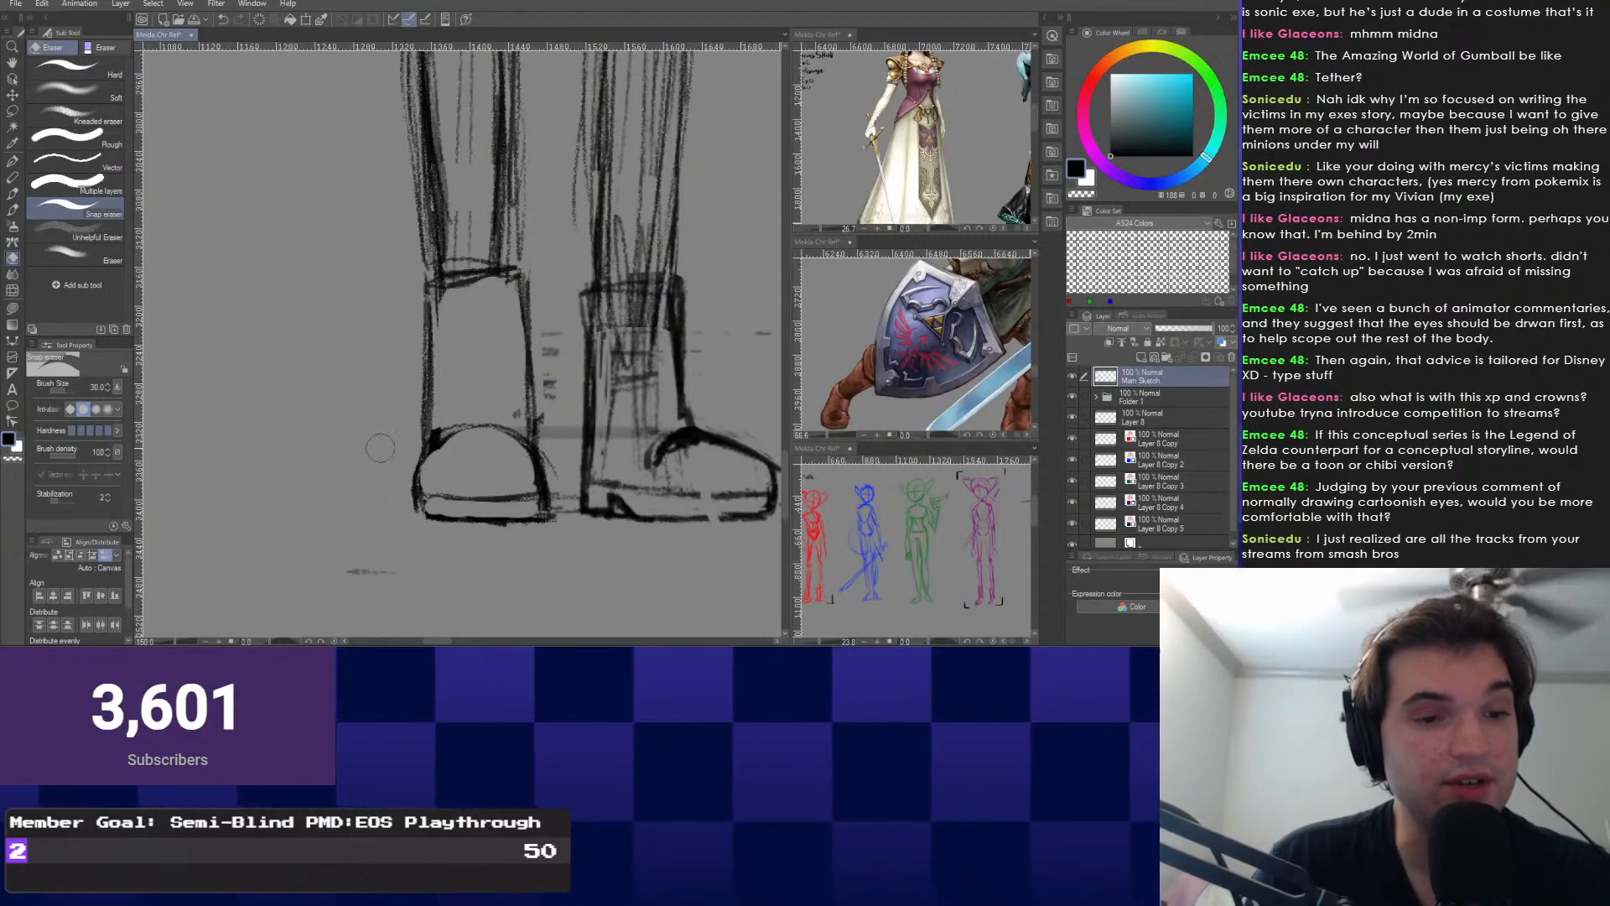
pyautogui.press('p')
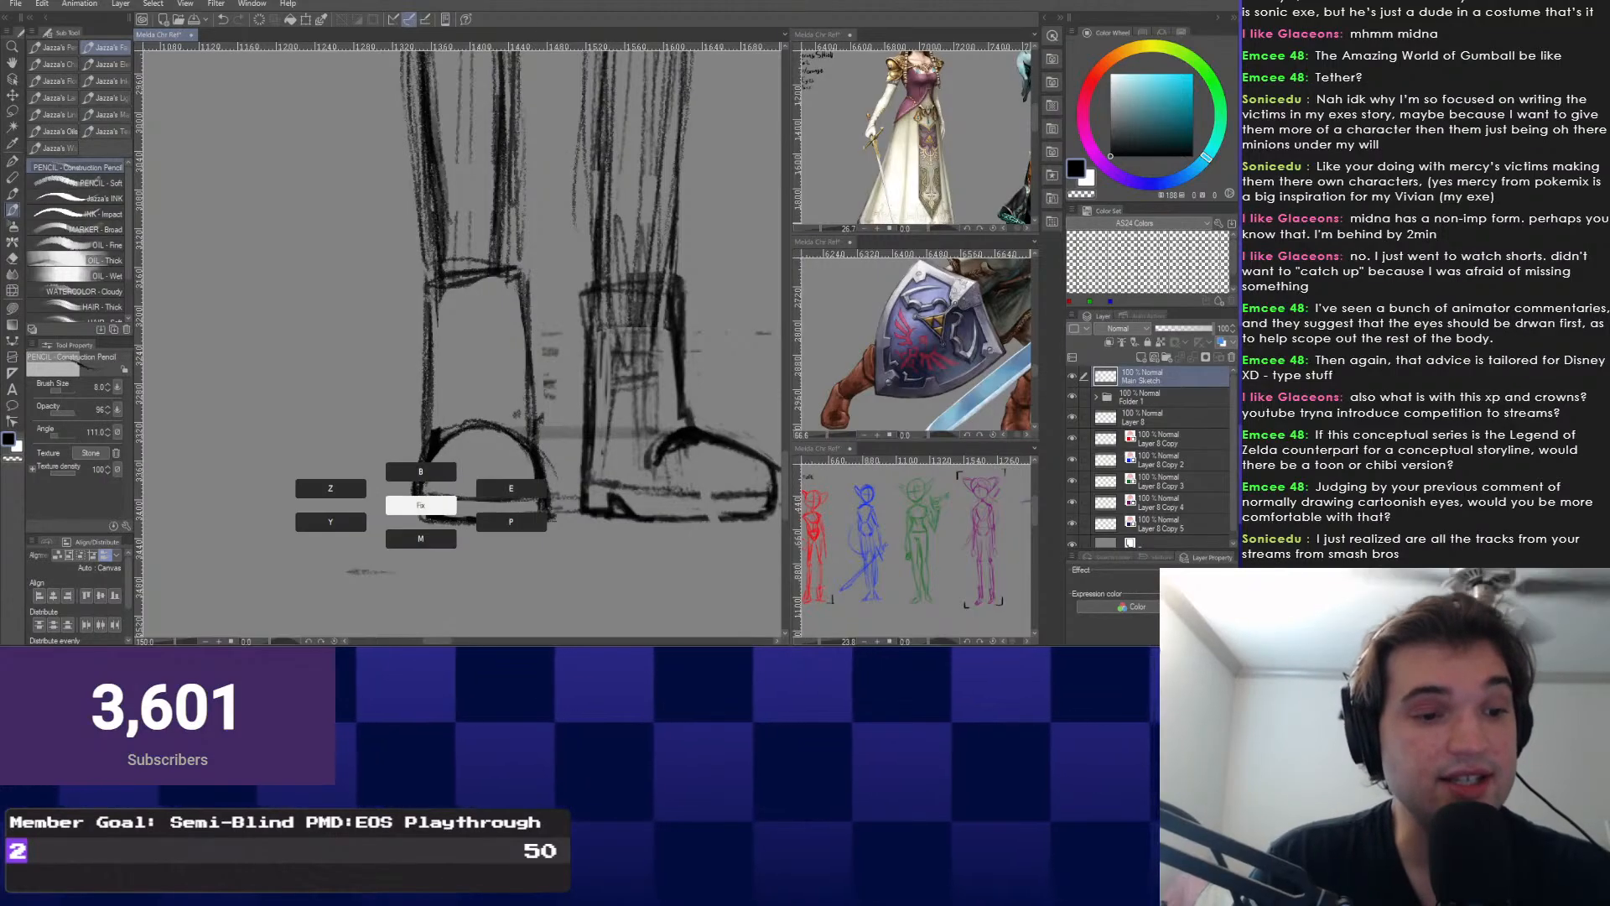
pyautogui.press('e')
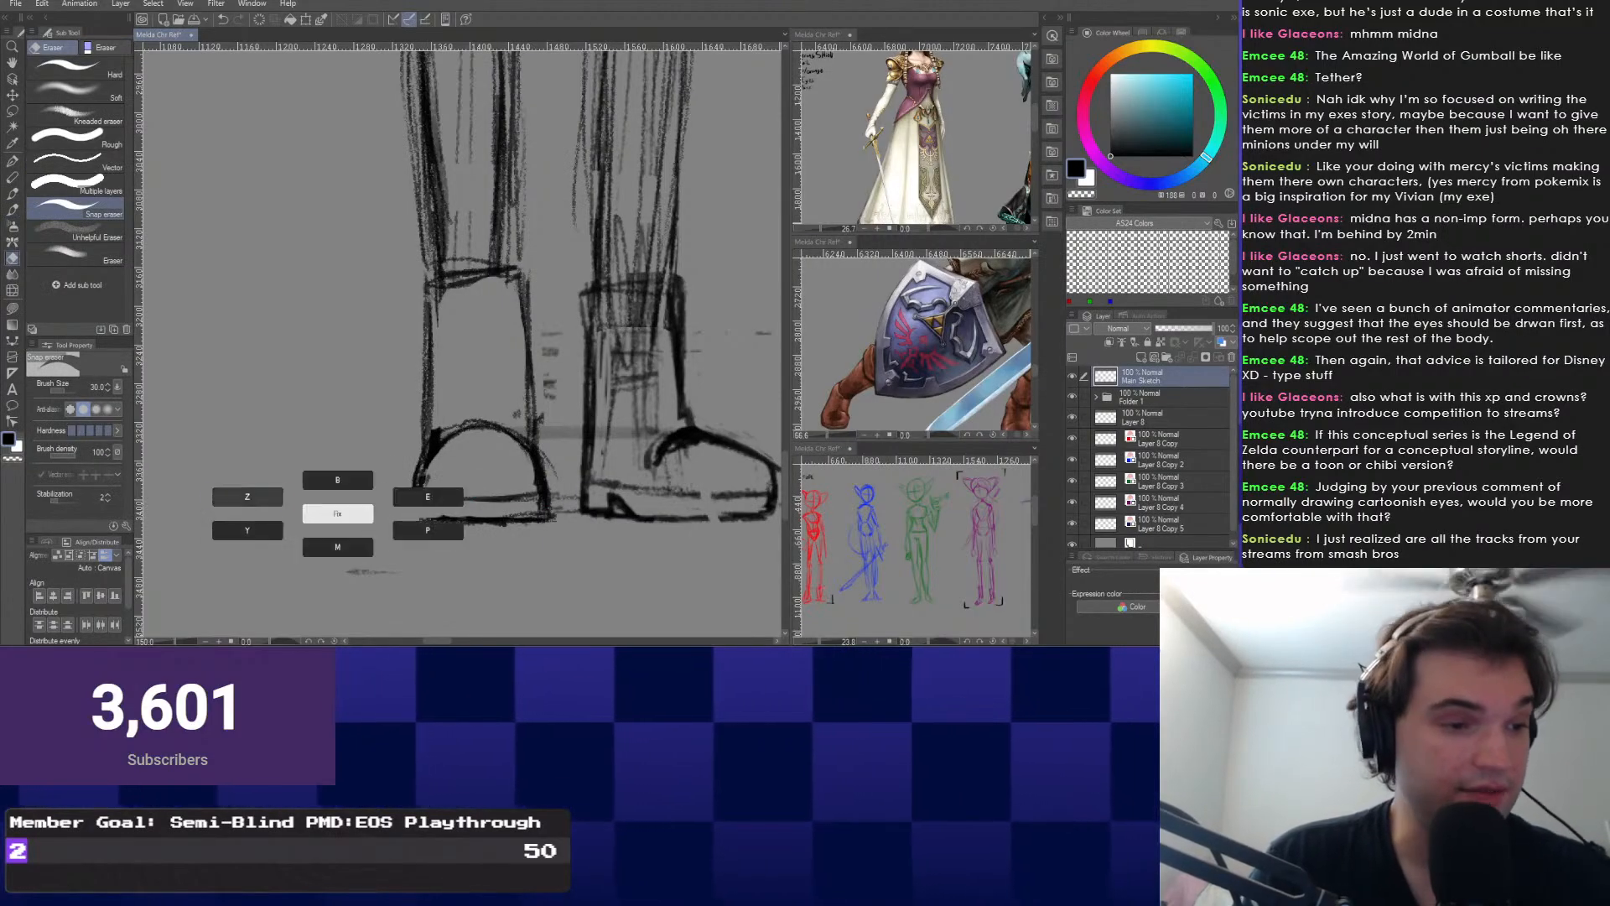
pyautogui.press('p')
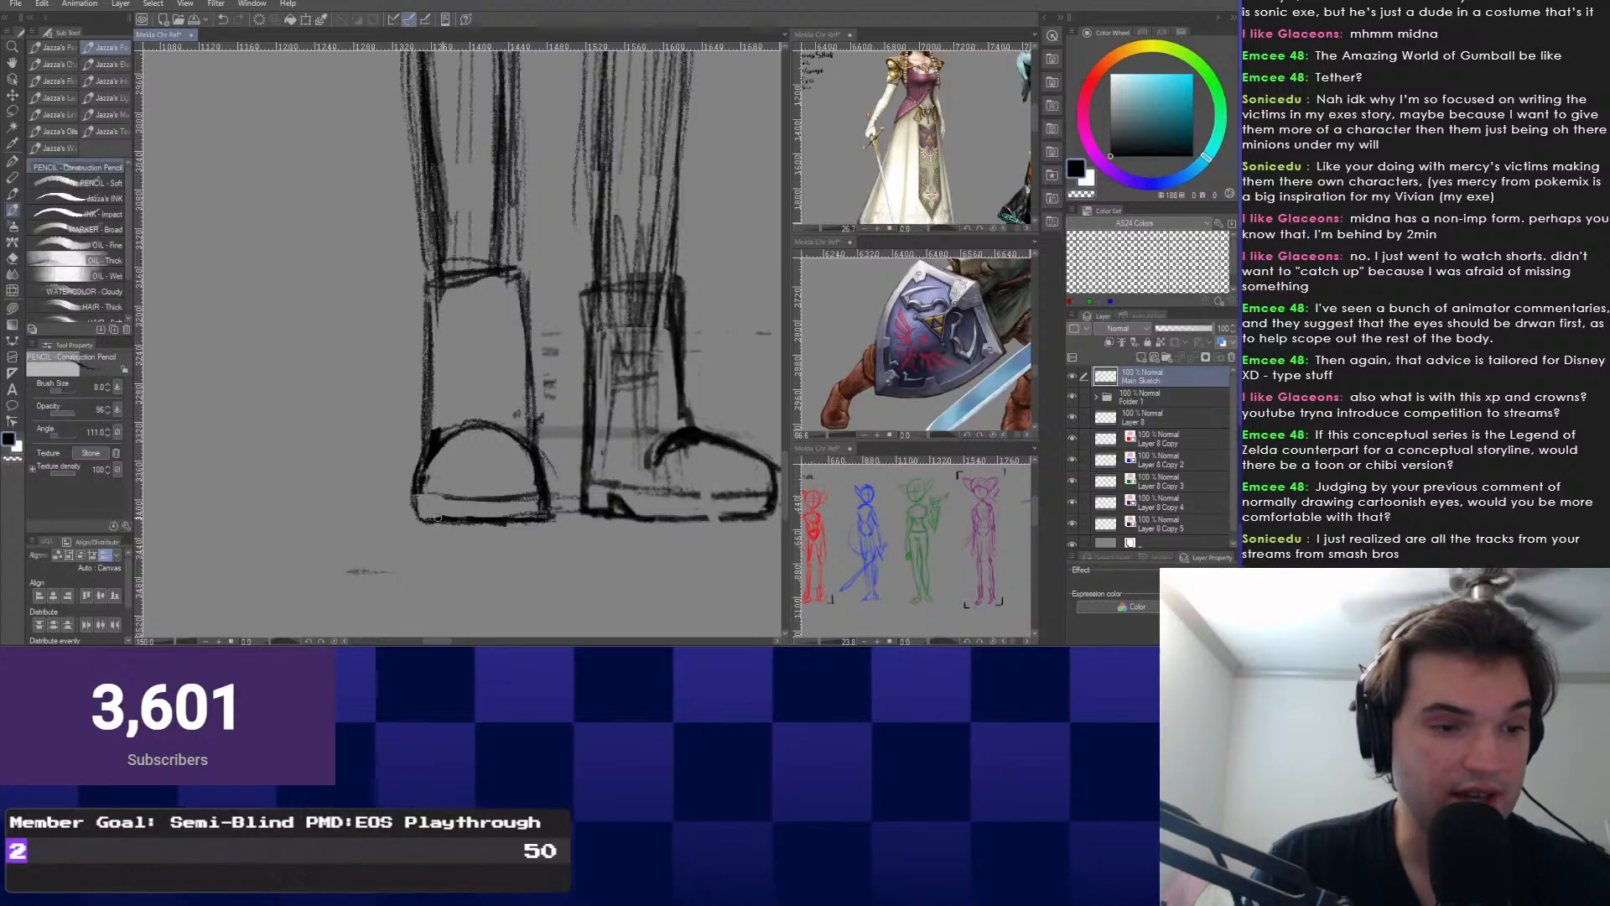
pyautogui.moveTo(503, 336); pyautogui.dragTo(478, 353)
# Erase stray marks between and beside the boots, plus the left boot's sole line.
pyautogui.press('e')
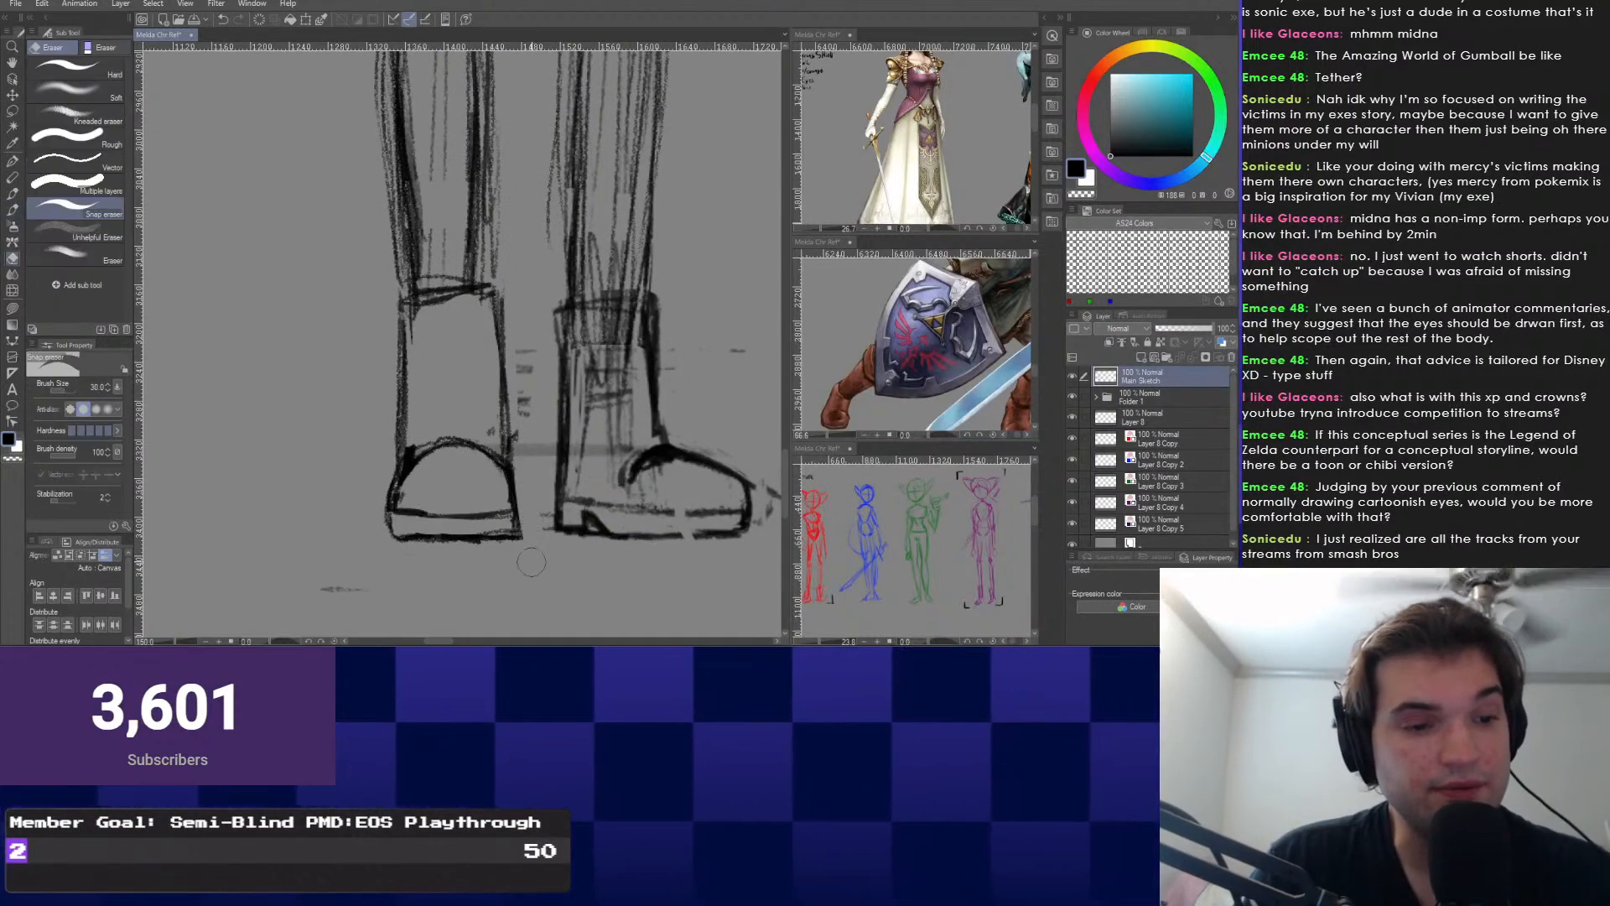
pyautogui.scroll(-1, 518, 457)
pyautogui.moveTo(533, 460)
pyautogui.mouseDown()
pyautogui.moveTo(523, 362)
pyautogui.moveTo(538, 530)
pyautogui.mouseUp()
pyautogui.moveTo(521, 432); pyautogui.dragTo(522, 465)
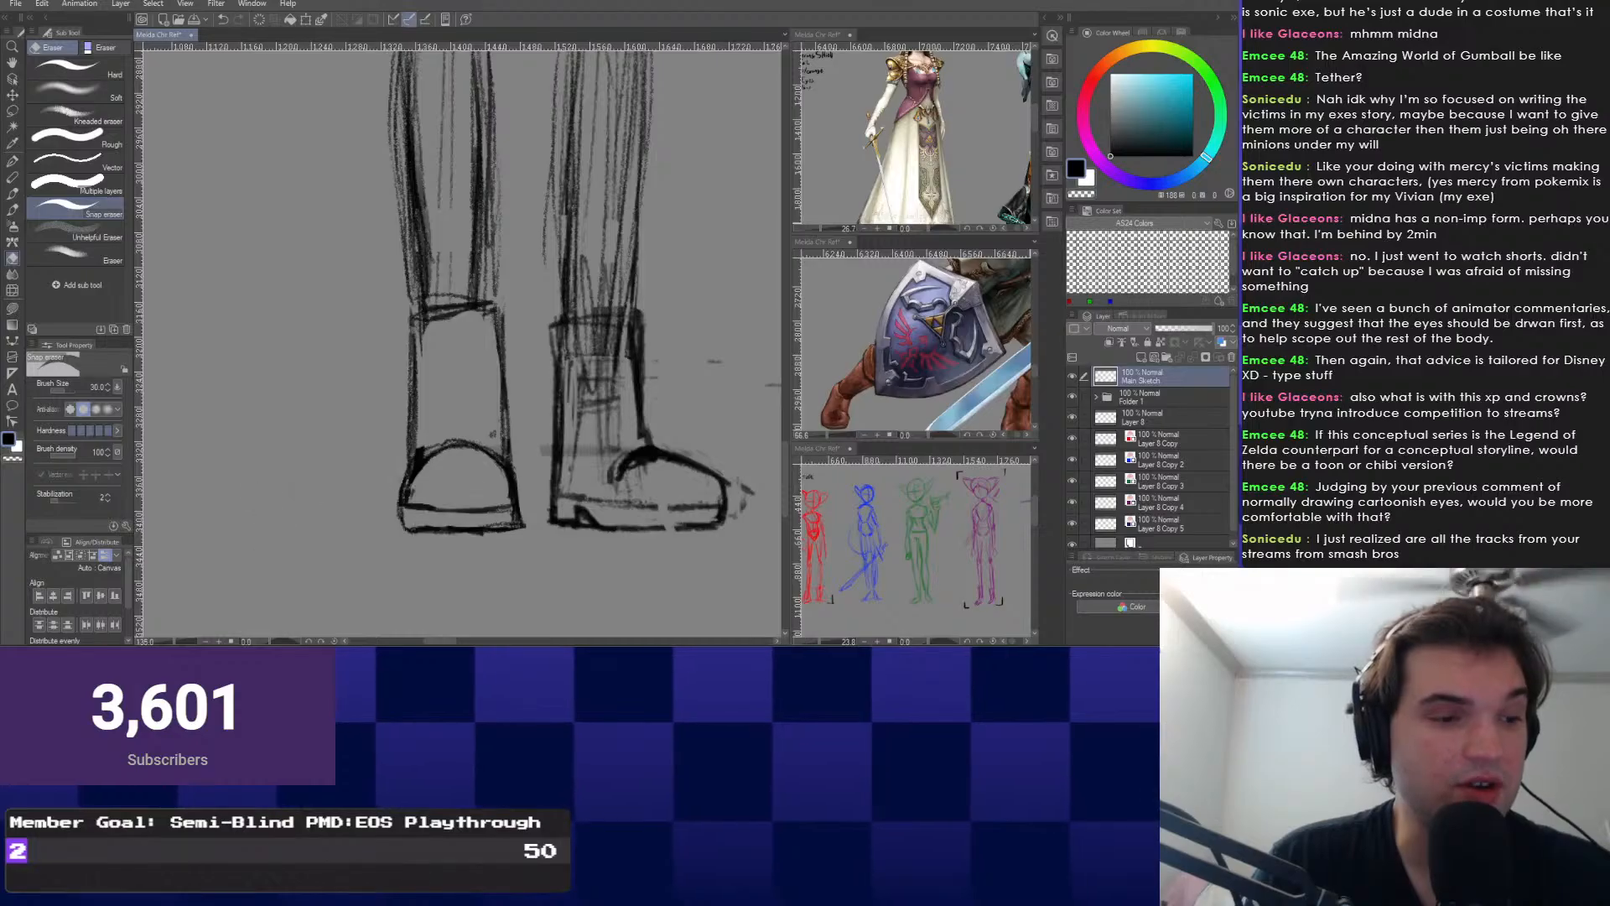
pyautogui.moveTo(518, 536); pyautogui.dragTo(421, 537)
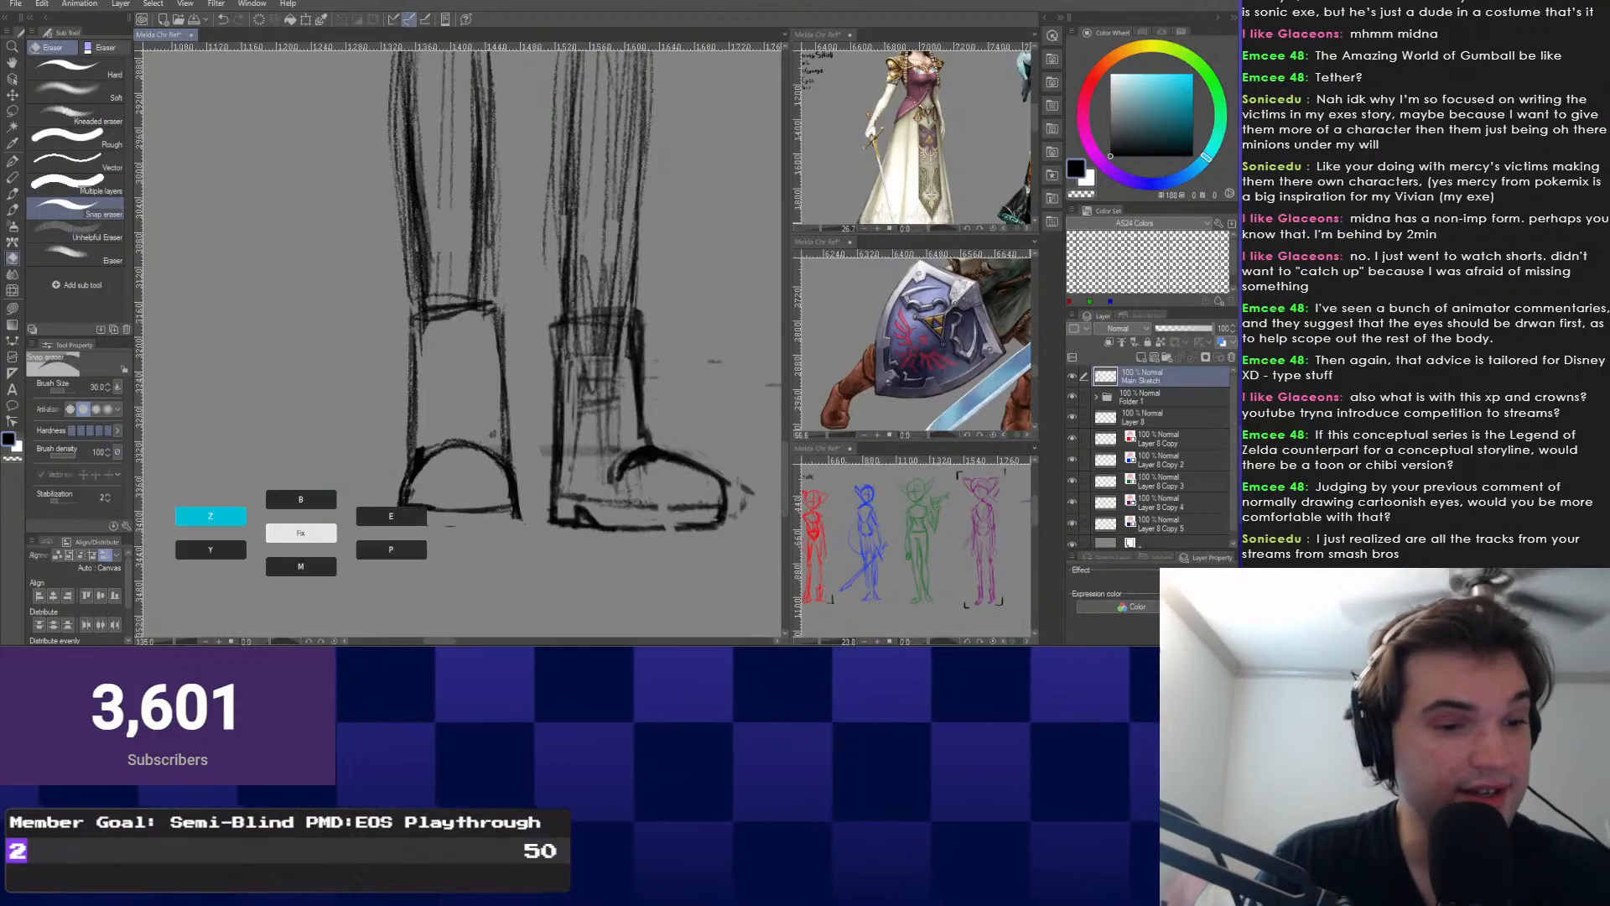
# Redraw the left boot's sole more neatly, alternating pencil and eraser.
pyautogui.press('b')
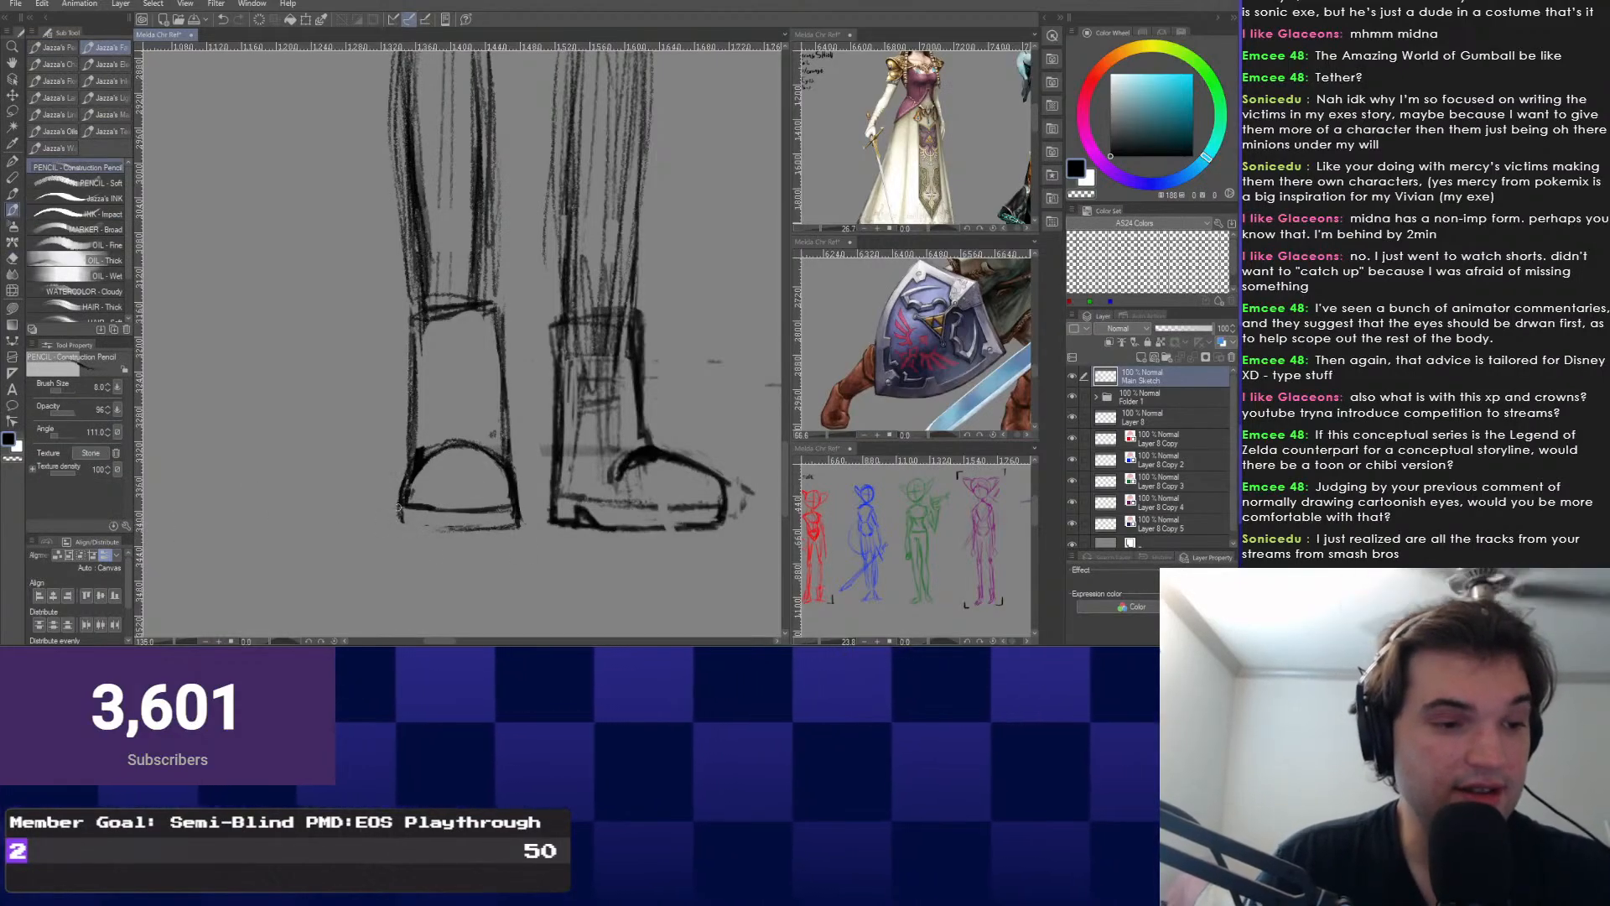
pyautogui.moveTo(491, 436); pyautogui.dragTo(476, 417)
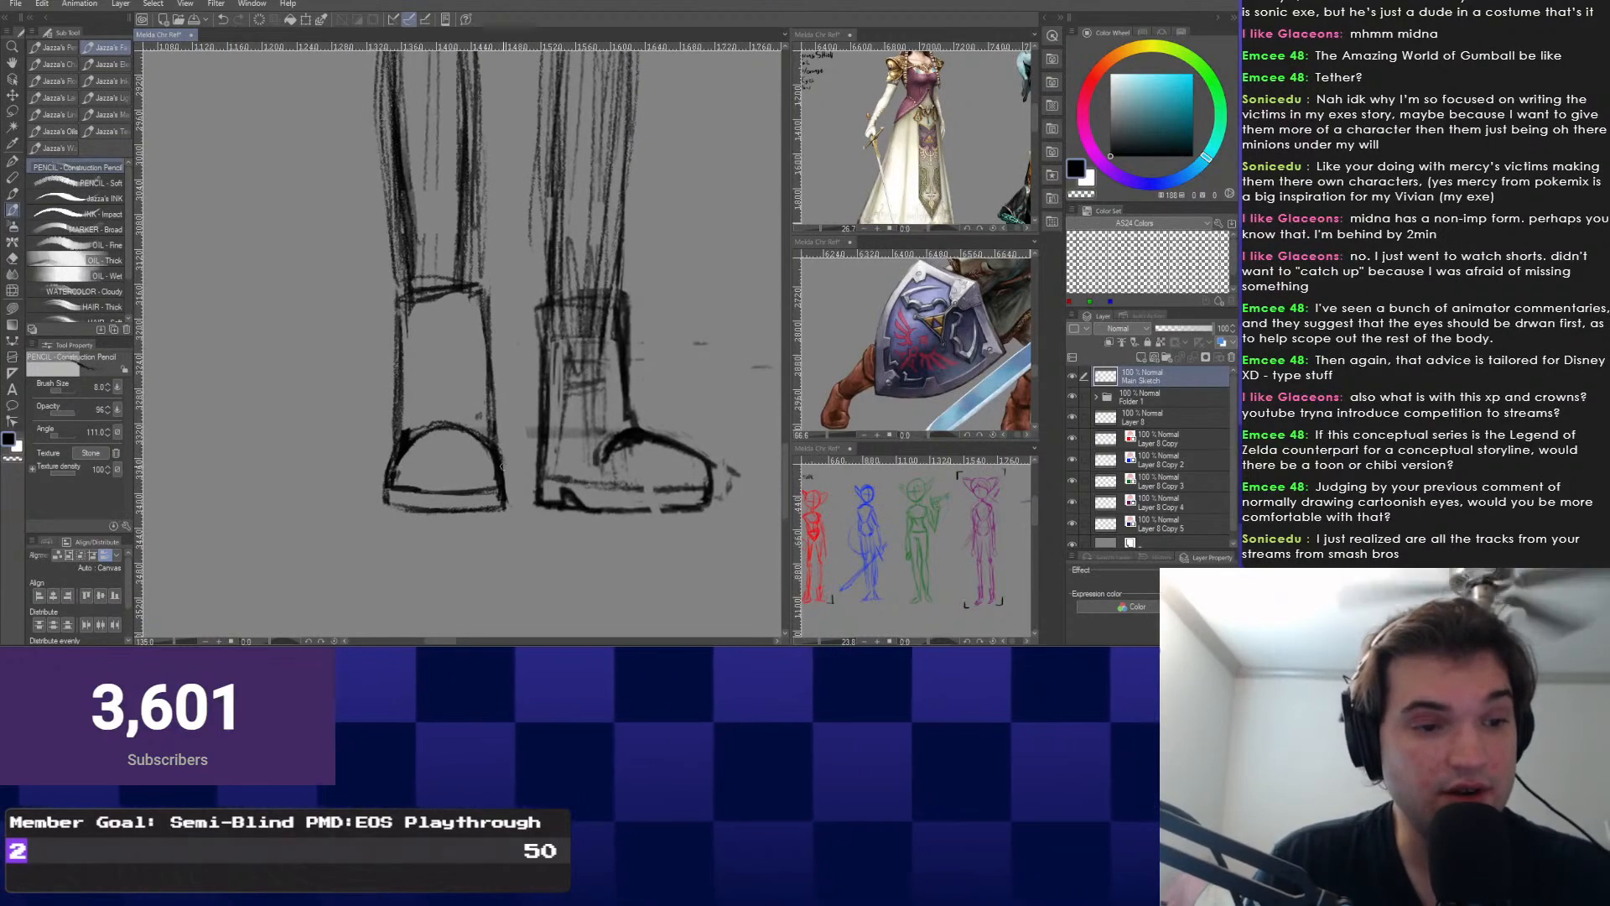
pyautogui.press('e')
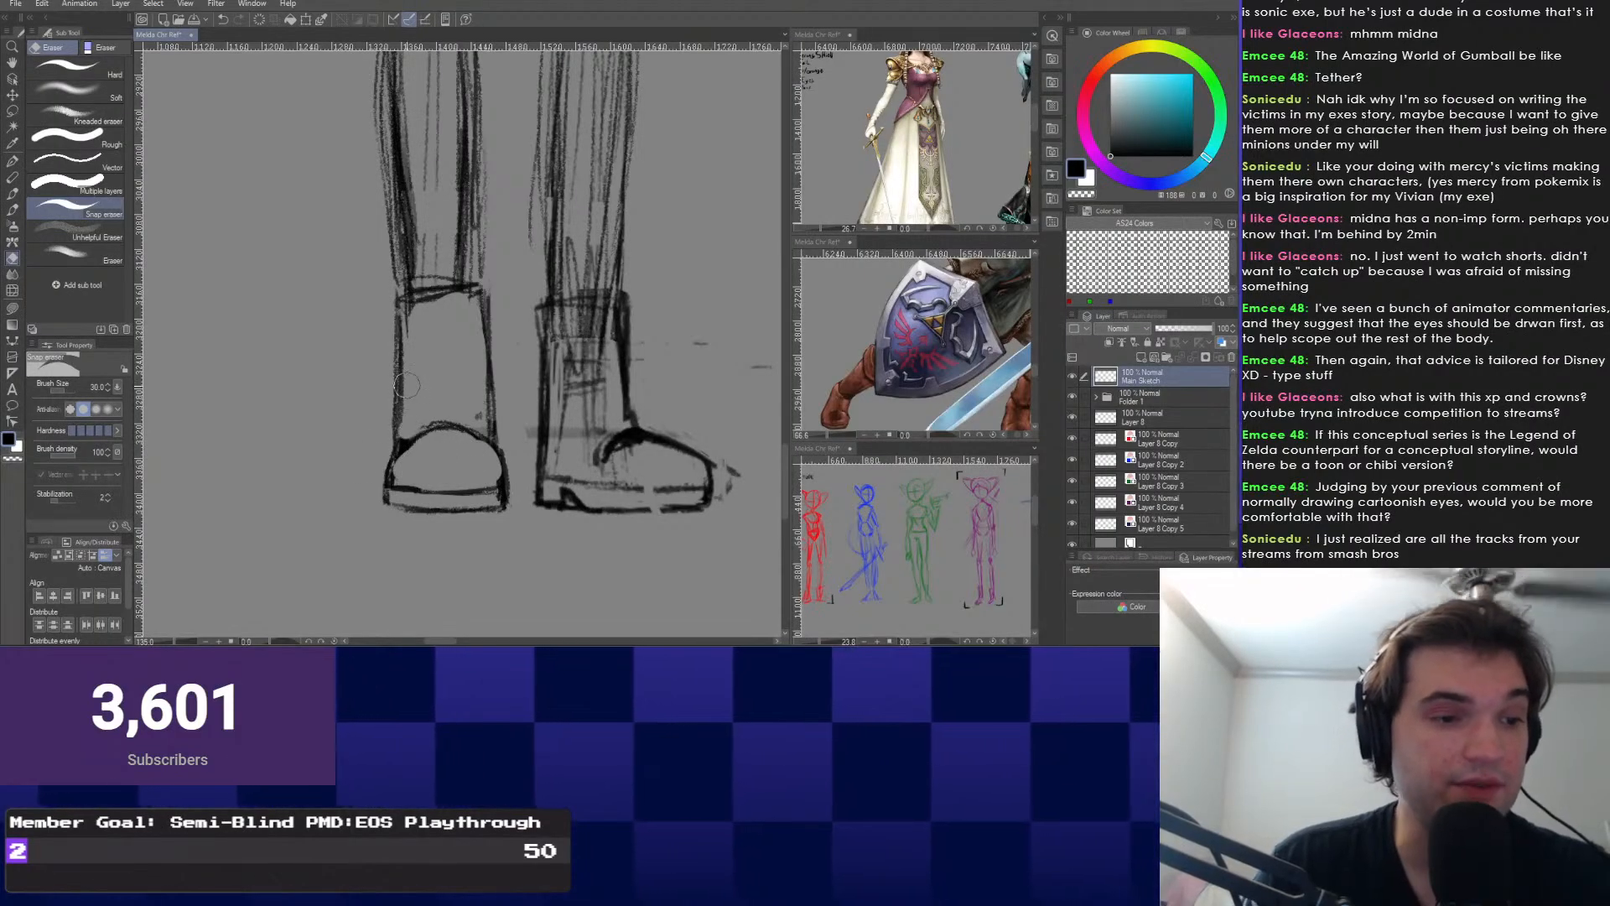
pyautogui.scroll(1, 405, 328)
pyautogui.moveTo(411, 440); pyautogui.dragTo(467, 499)
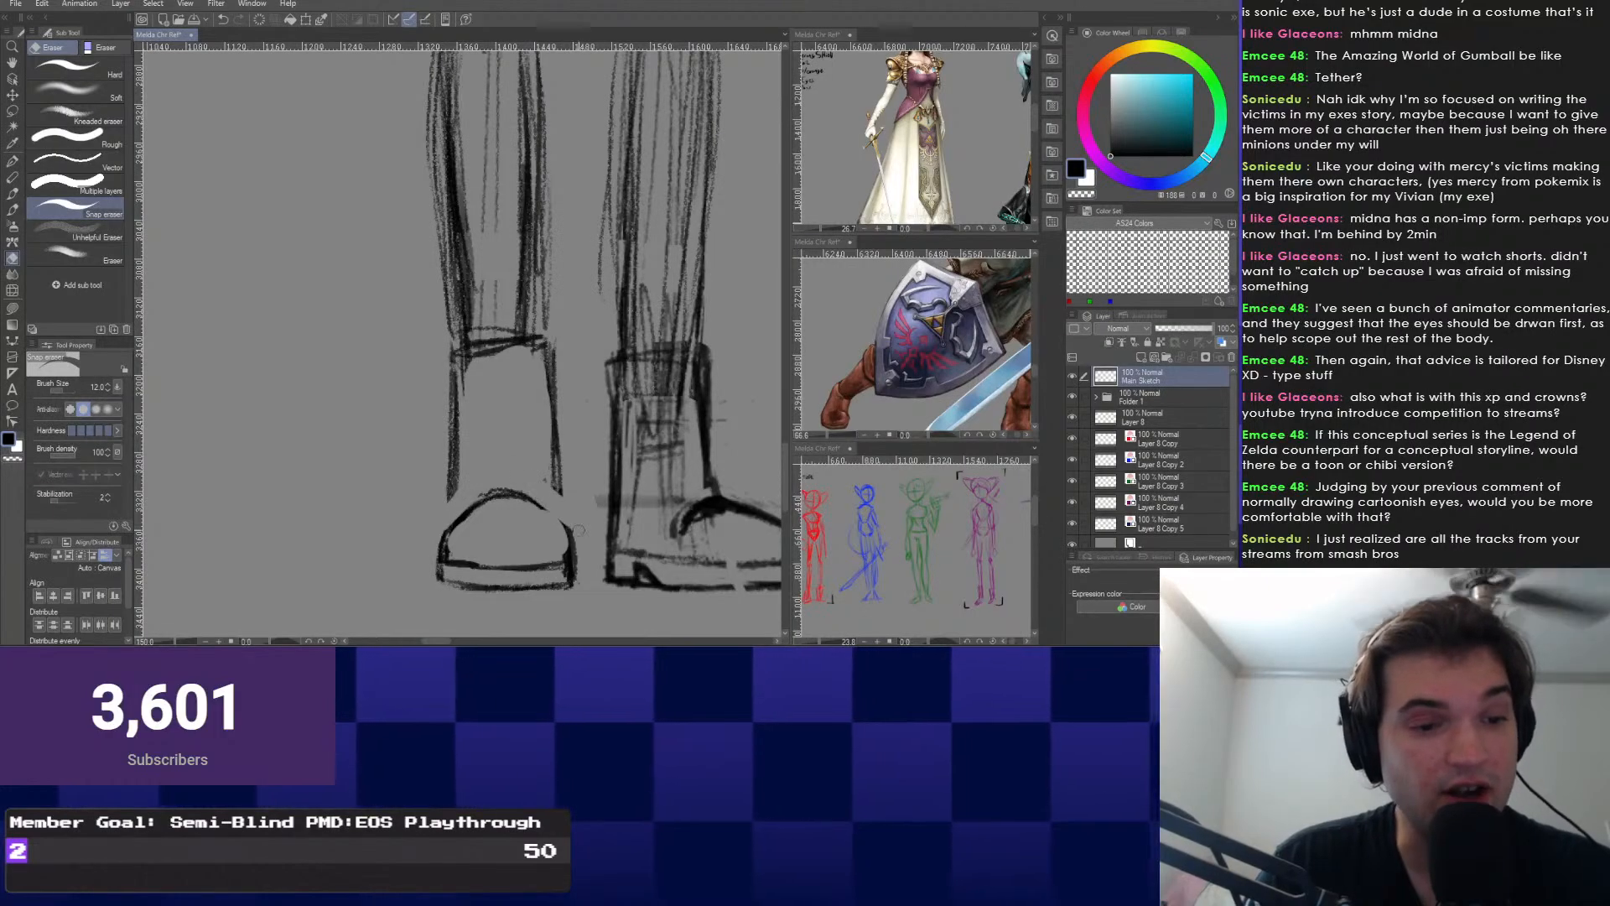
pyautogui.press('p')
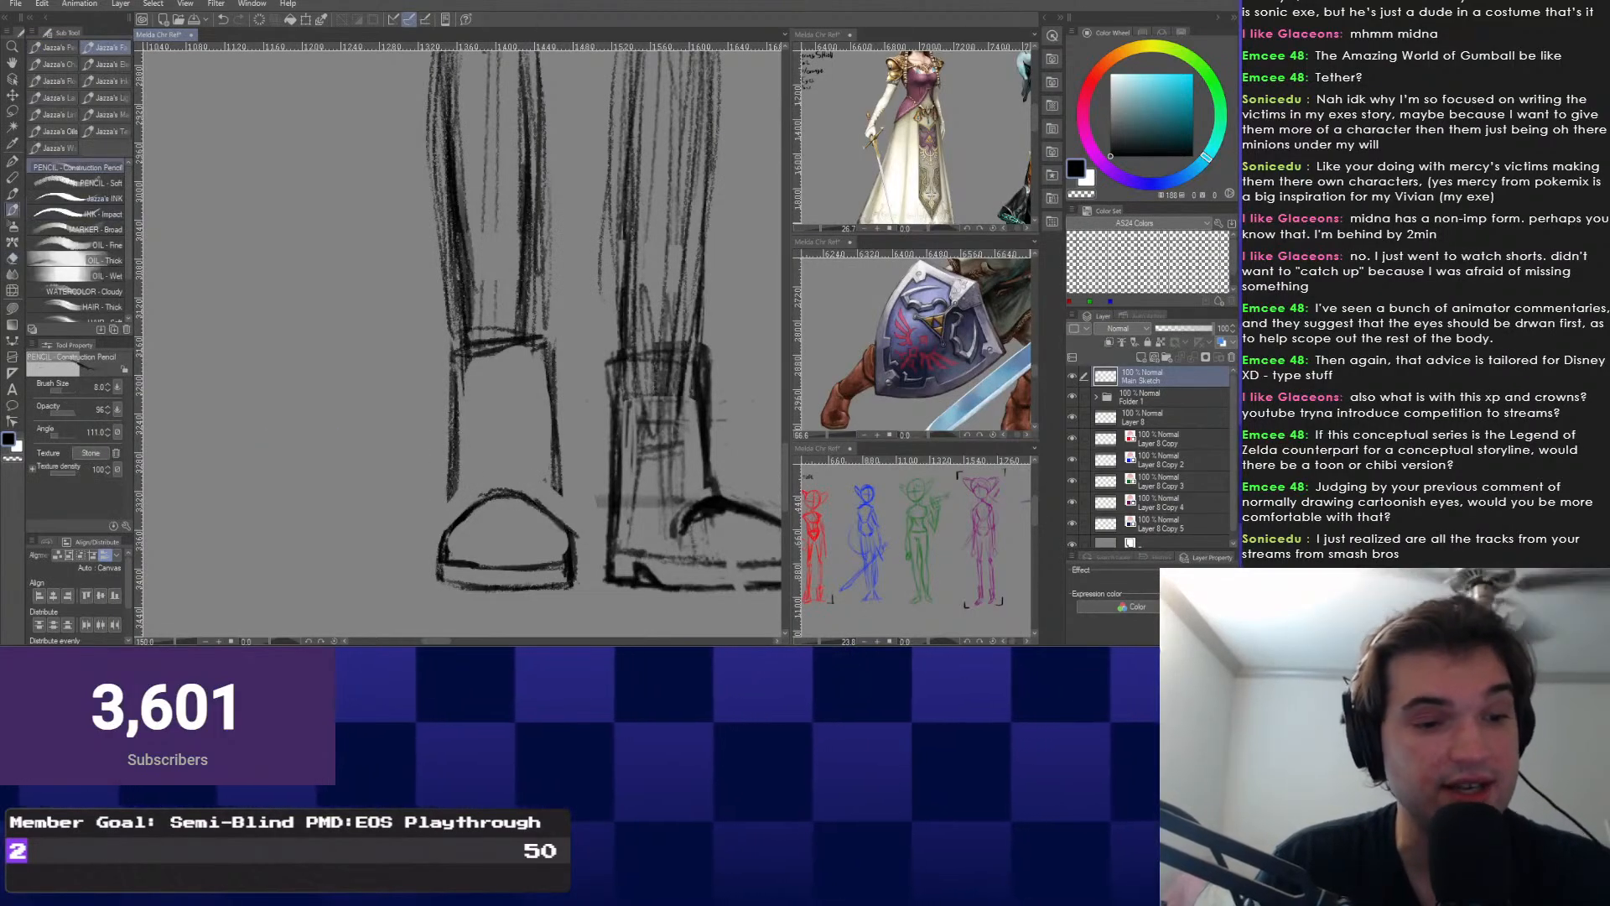
pyautogui.scroll(-1, 455, 506)
pyautogui.moveTo(540, 554)
pyautogui.mouseDown()
pyautogui.moveTo(522, 552)
pyautogui.moveTo(433, 421)
pyautogui.moveTo(388, 467)
pyautogui.moveTo(419, 476)
pyautogui.mouseUp()
pyautogui.scroll(1, 418, 475)
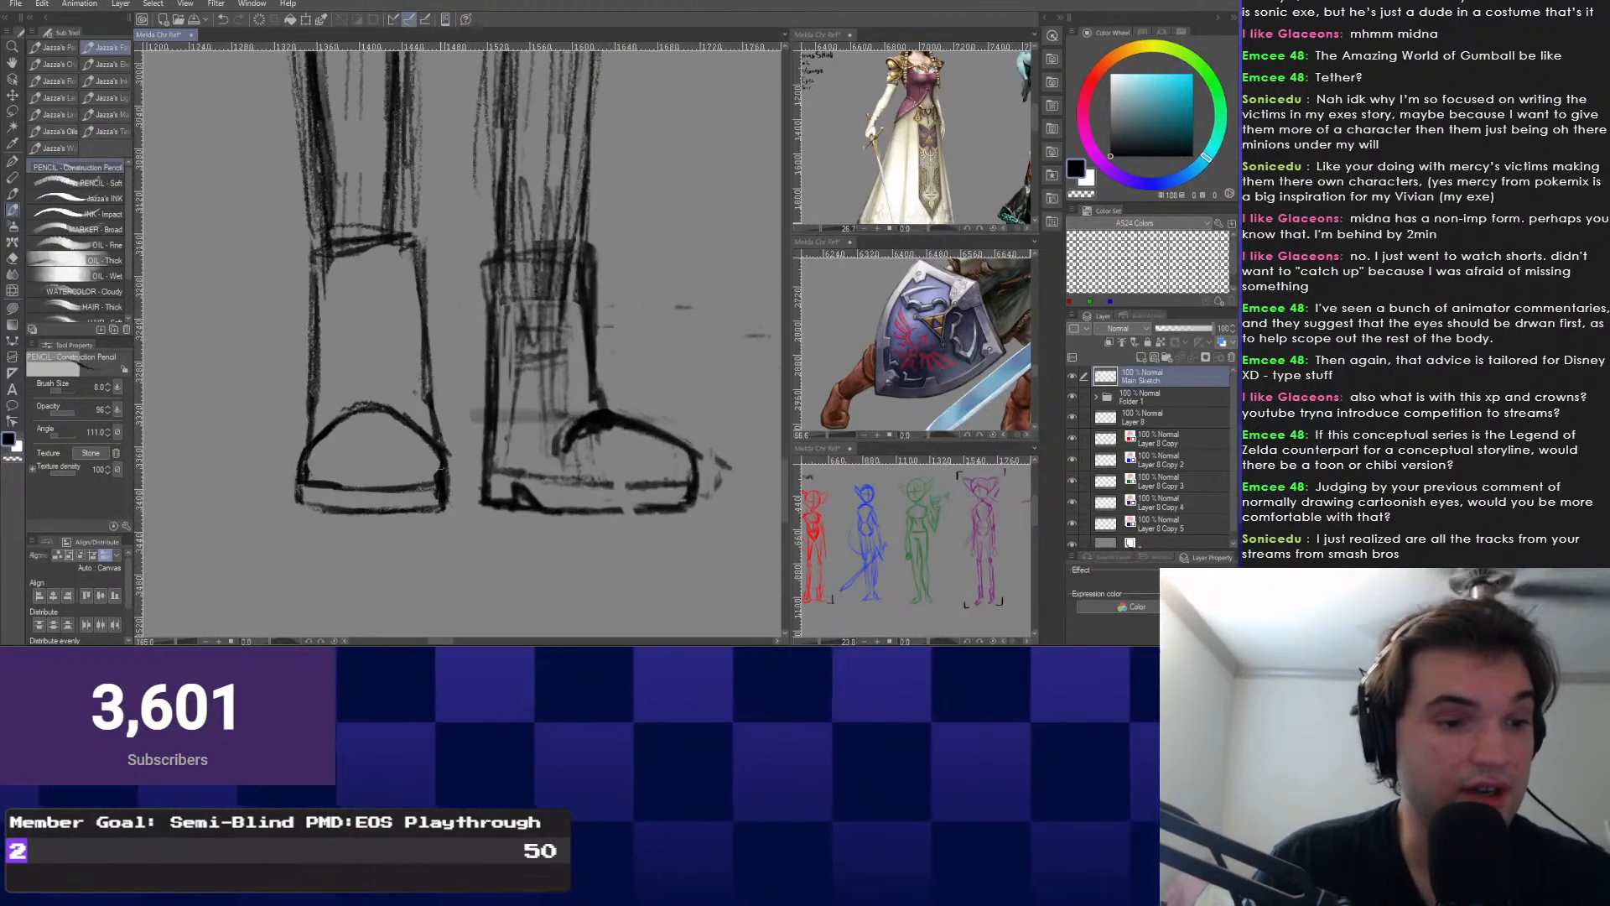
pyautogui.press('e')
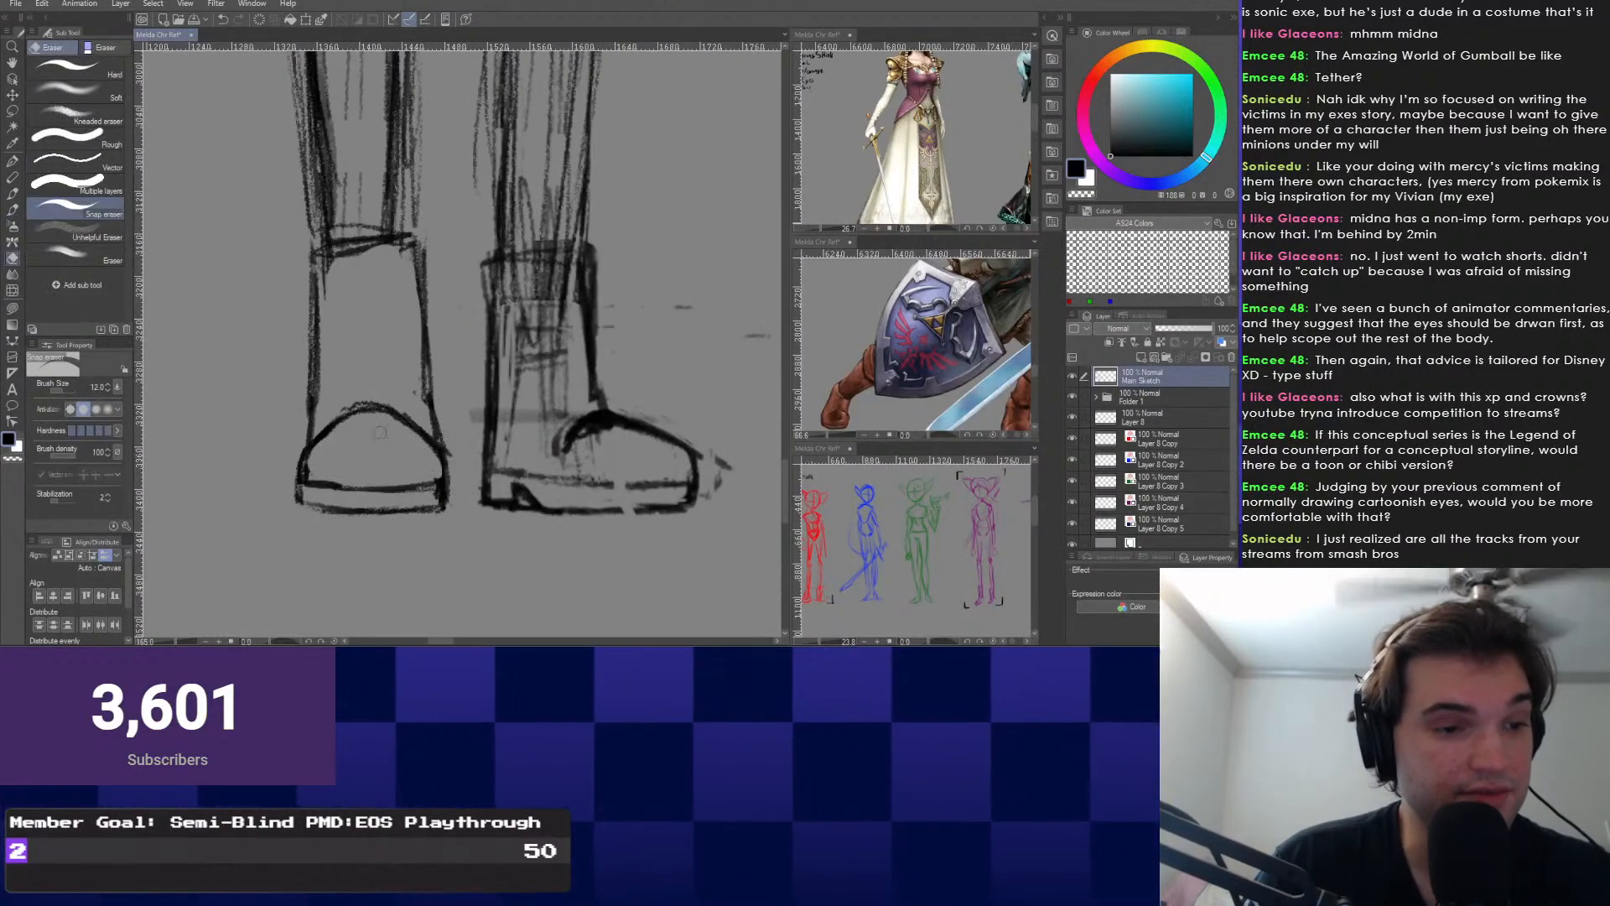
pyautogui.moveTo(340, 249); pyautogui.dragTo(423, 437)
pyautogui.scroll(-1, 423, 437)
pyautogui.scroll(-1, 422, 437)
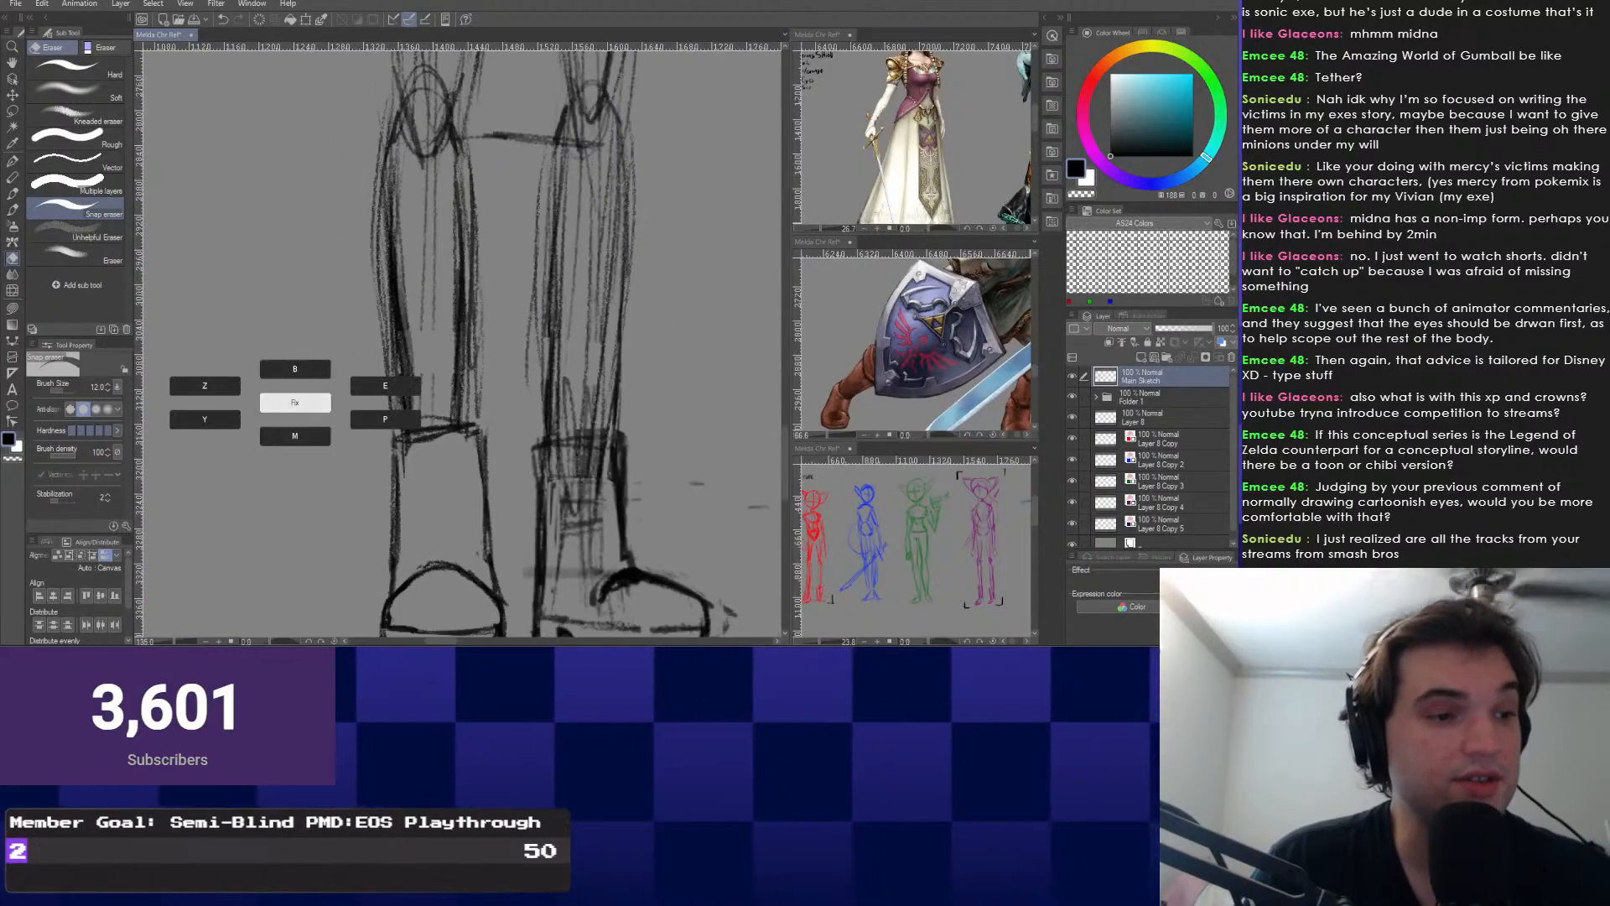
# Zoom out and pan up from the legs until the figure is framed from ears to boots.
pyautogui.press('b')
pyautogui.moveTo(352, 357); pyautogui.dragTo(380, 486)
pyautogui.scroll(1, 380, 487)
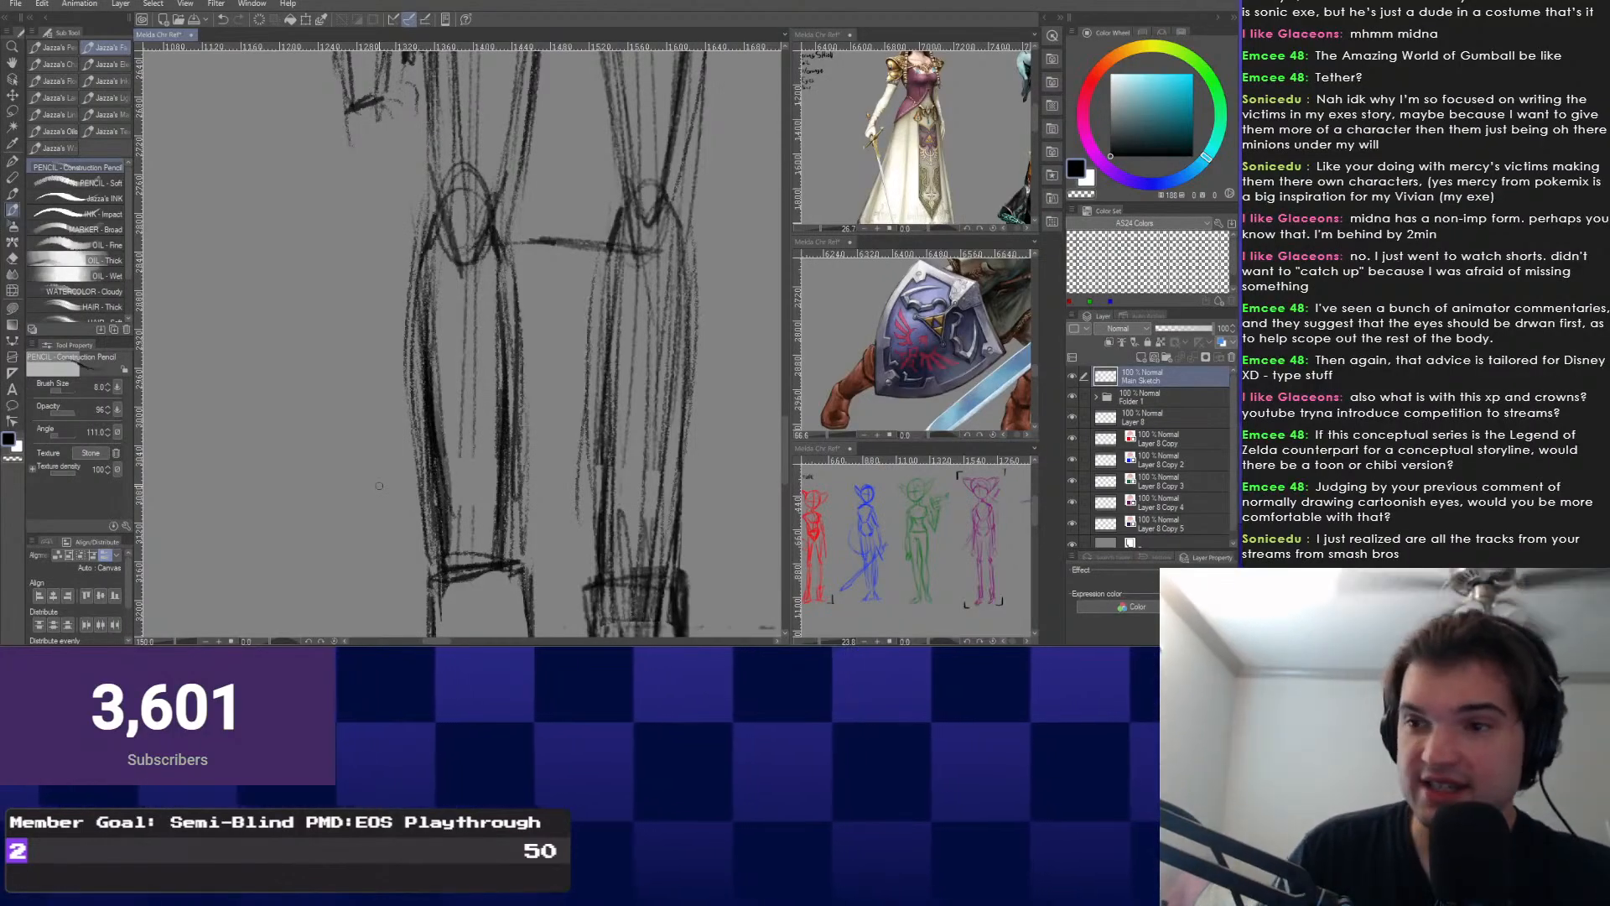
pyautogui.moveTo(379, 486); pyautogui.dragTo(394, 369)
pyautogui.scroll(-1, 395, 494)
pyautogui.moveTo(395, 495); pyautogui.dragTo(395, 558)
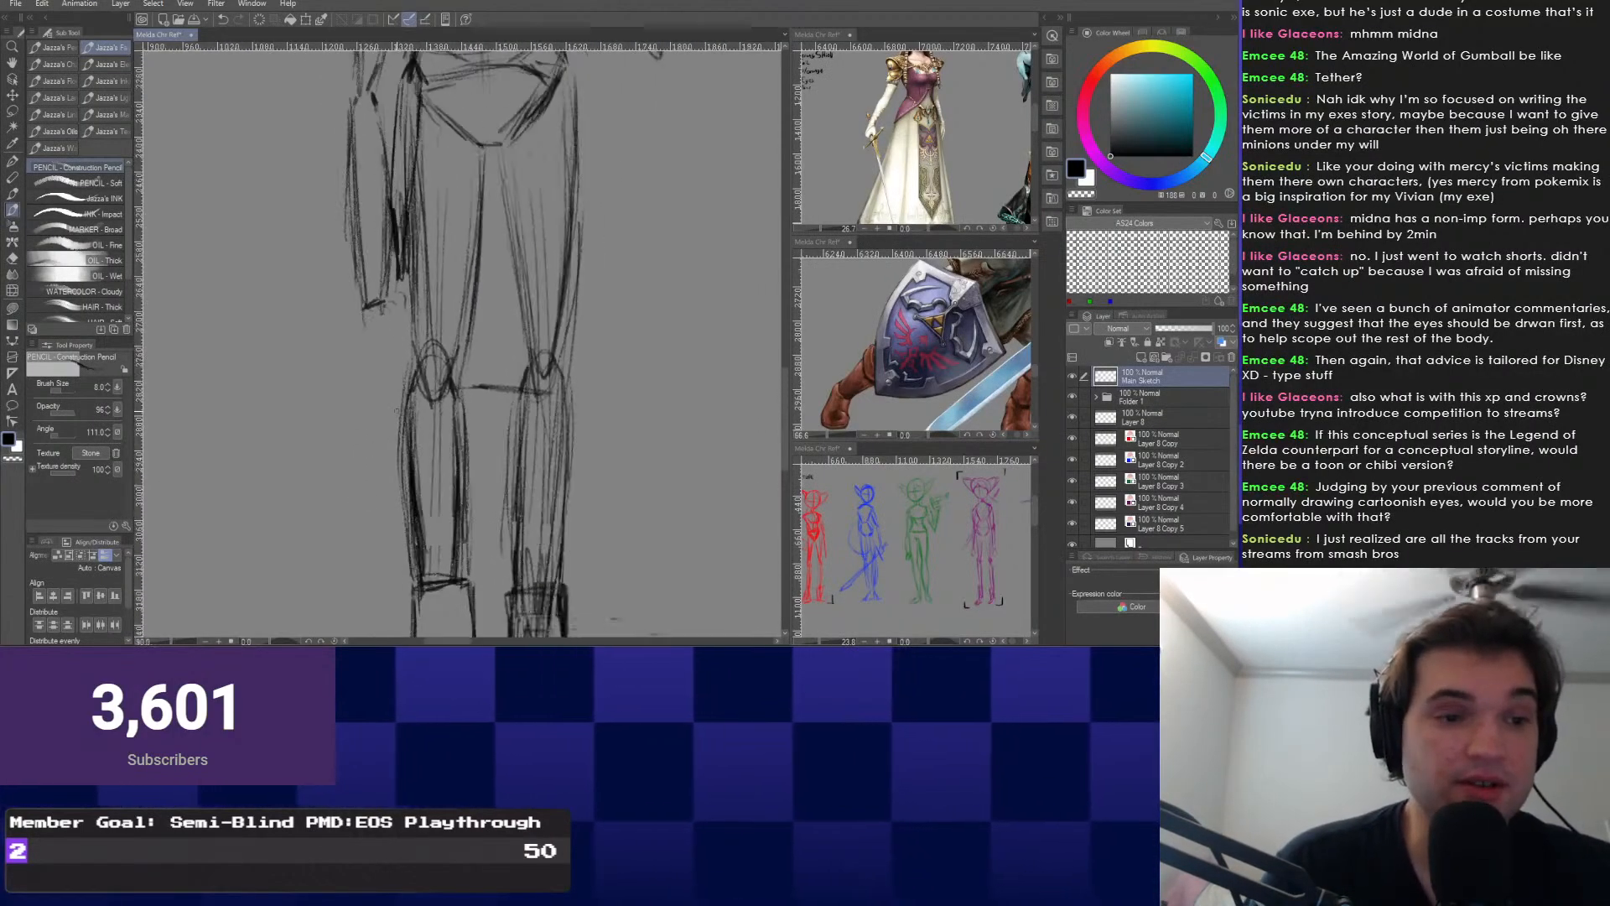
pyautogui.scroll(-1, 395, 560)
pyautogui.scroll(-1, 395, 420)
pyautogui.moveTo(395, 403); pyautogui.dragTo(406, 468)
pyautogui.scroll(1, 430, 465)
pyautogui.moveTo(378, 370); pyautogui.dragTo(391, 441)
pyautogui.scroll(1, 383, 430)
pyautogui.scroll(1, 383, 430)
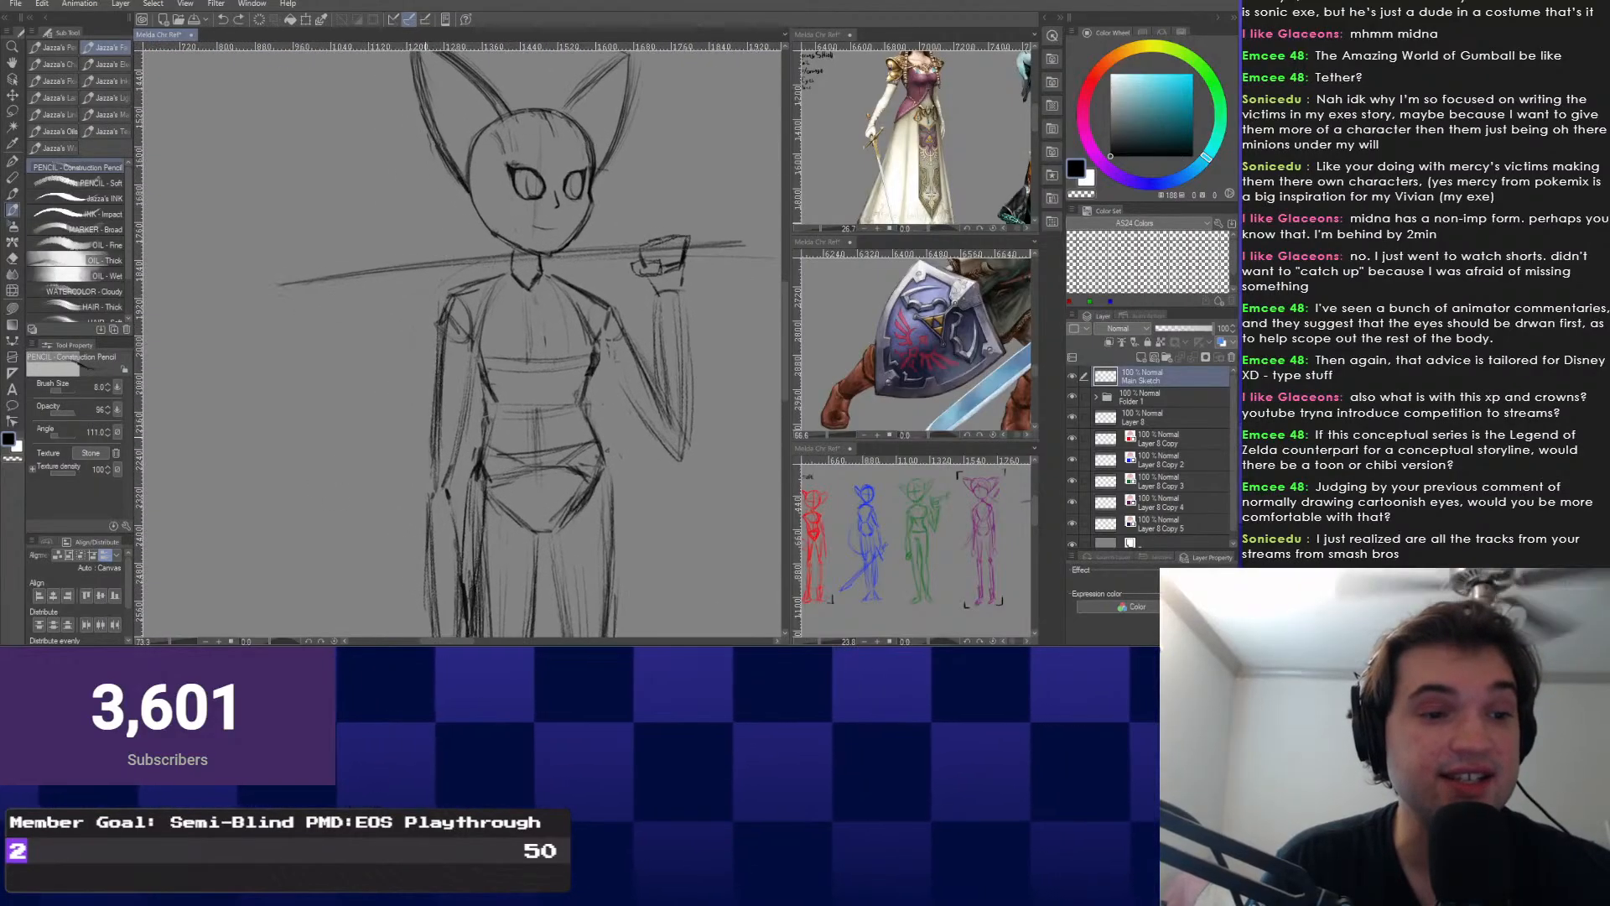
# Erase and rework the lower contour of the raised arm.
pyautogui.scroll(1, 419, 432)
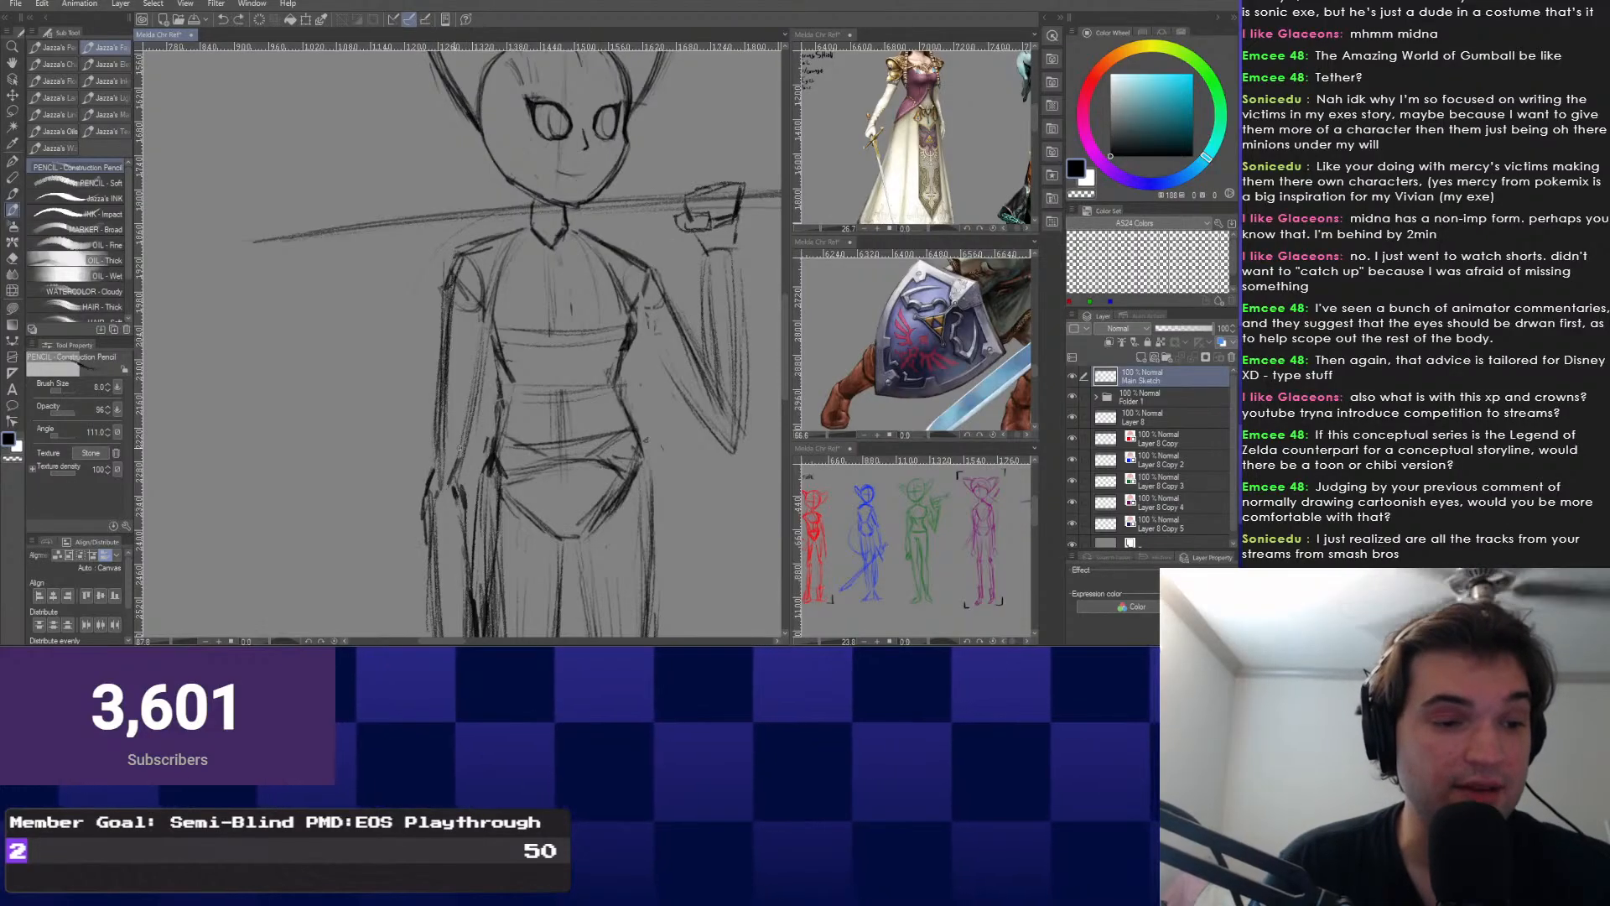
pyautogui.scroll(-1, 461, 344)
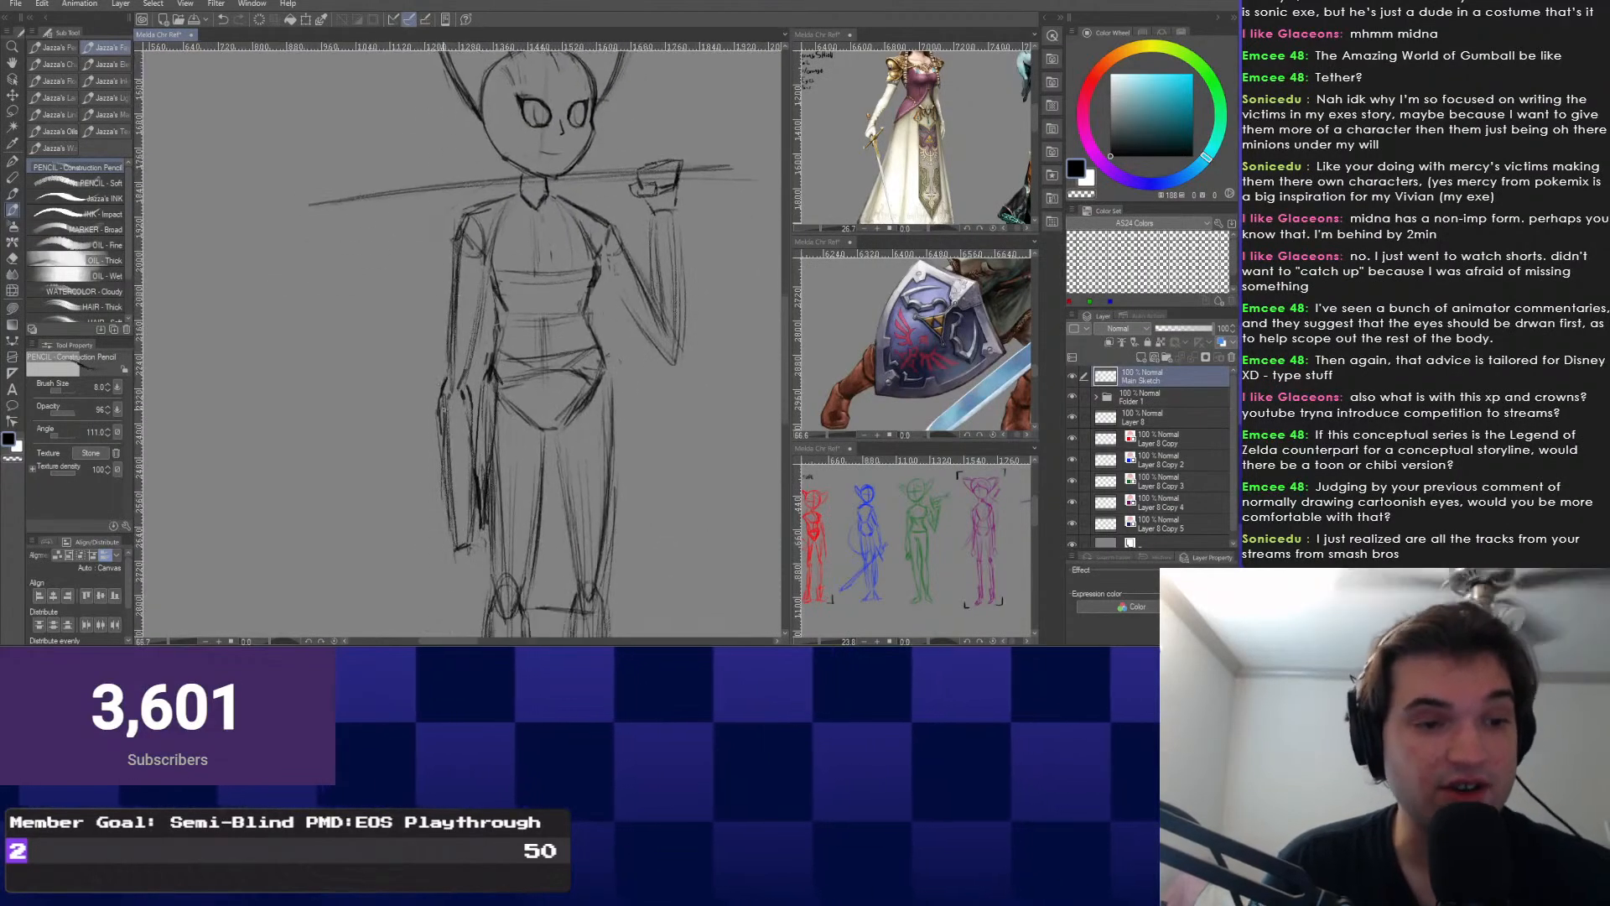
pyautogui.moveTo(458, 423); pyautogui.dragTo(460, 514)
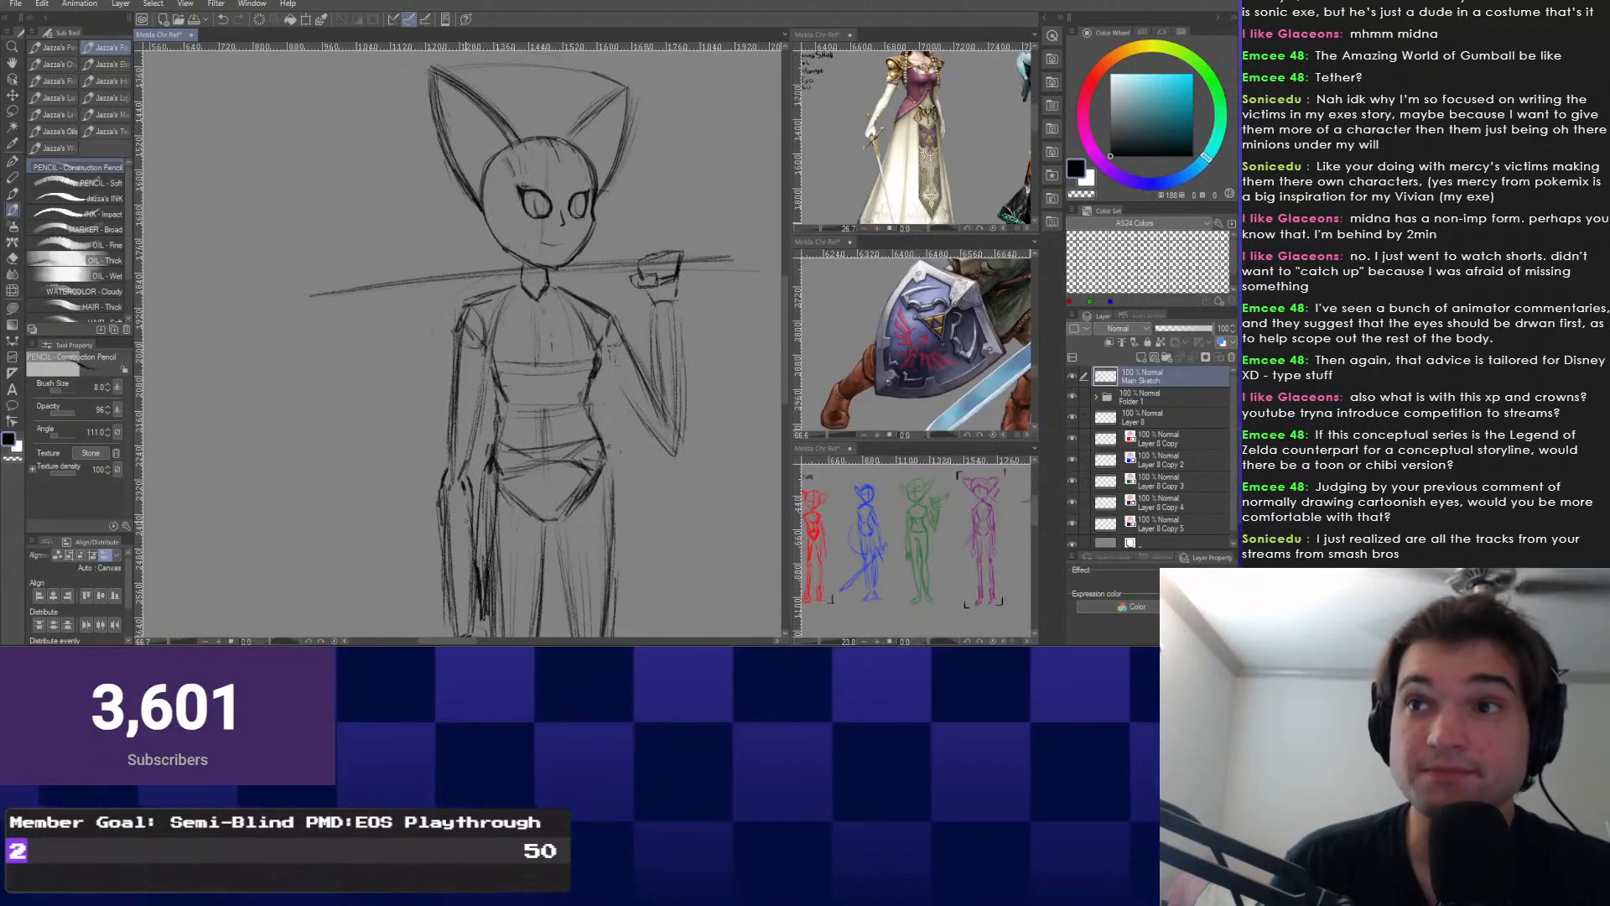
pyautogui.moveTo(467, 521); pyautogui.dragTo(468, 371)
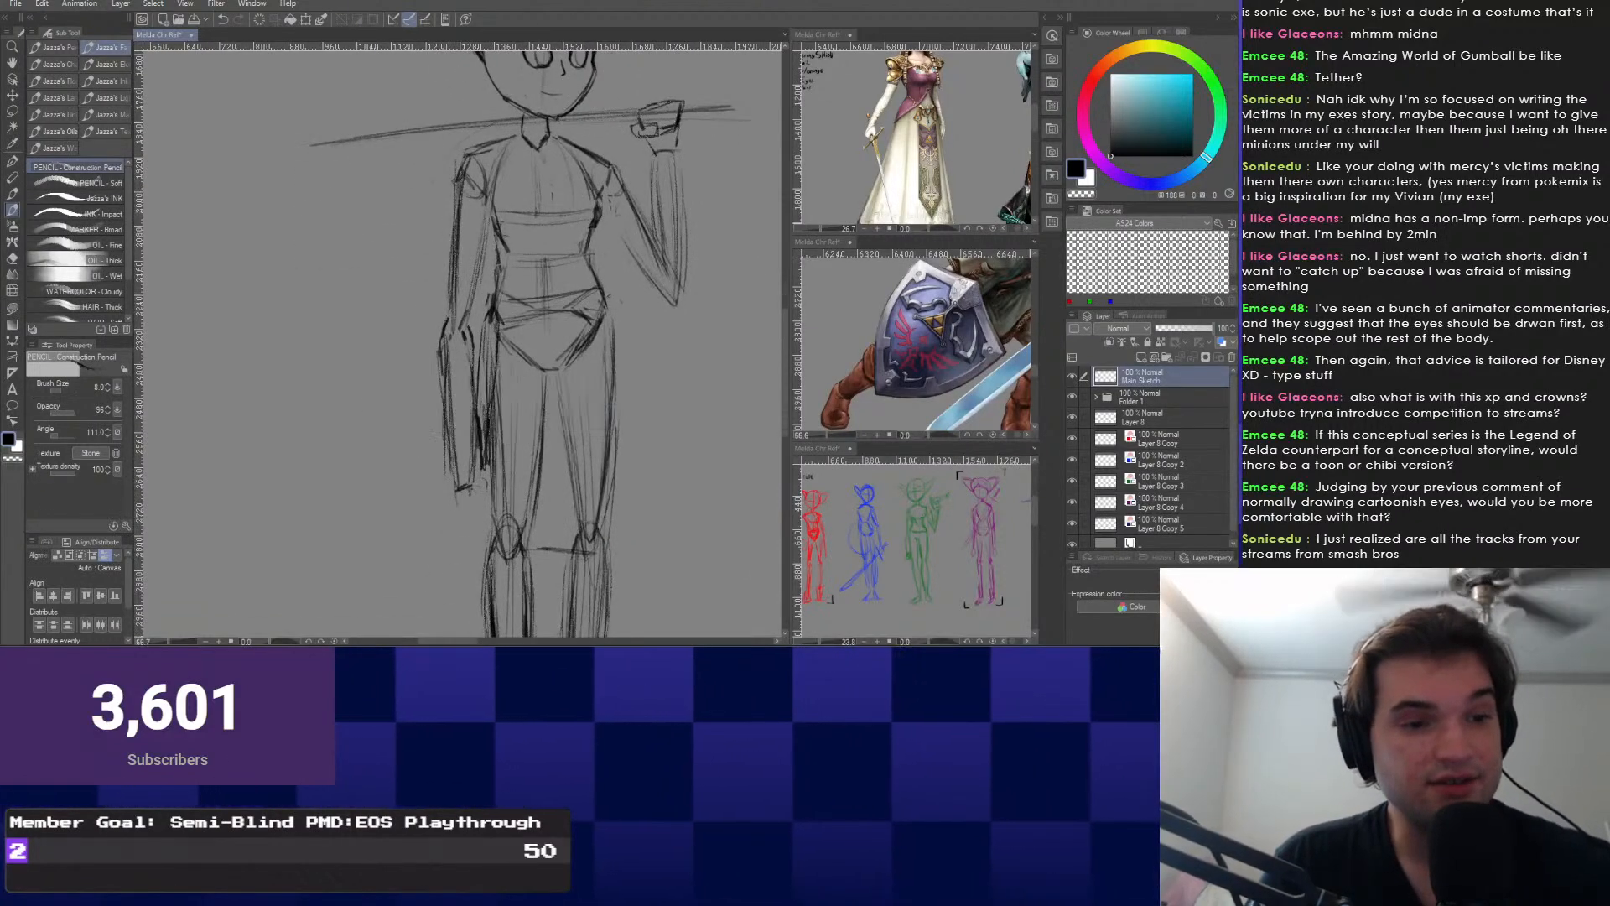
pyautogui.press('e')
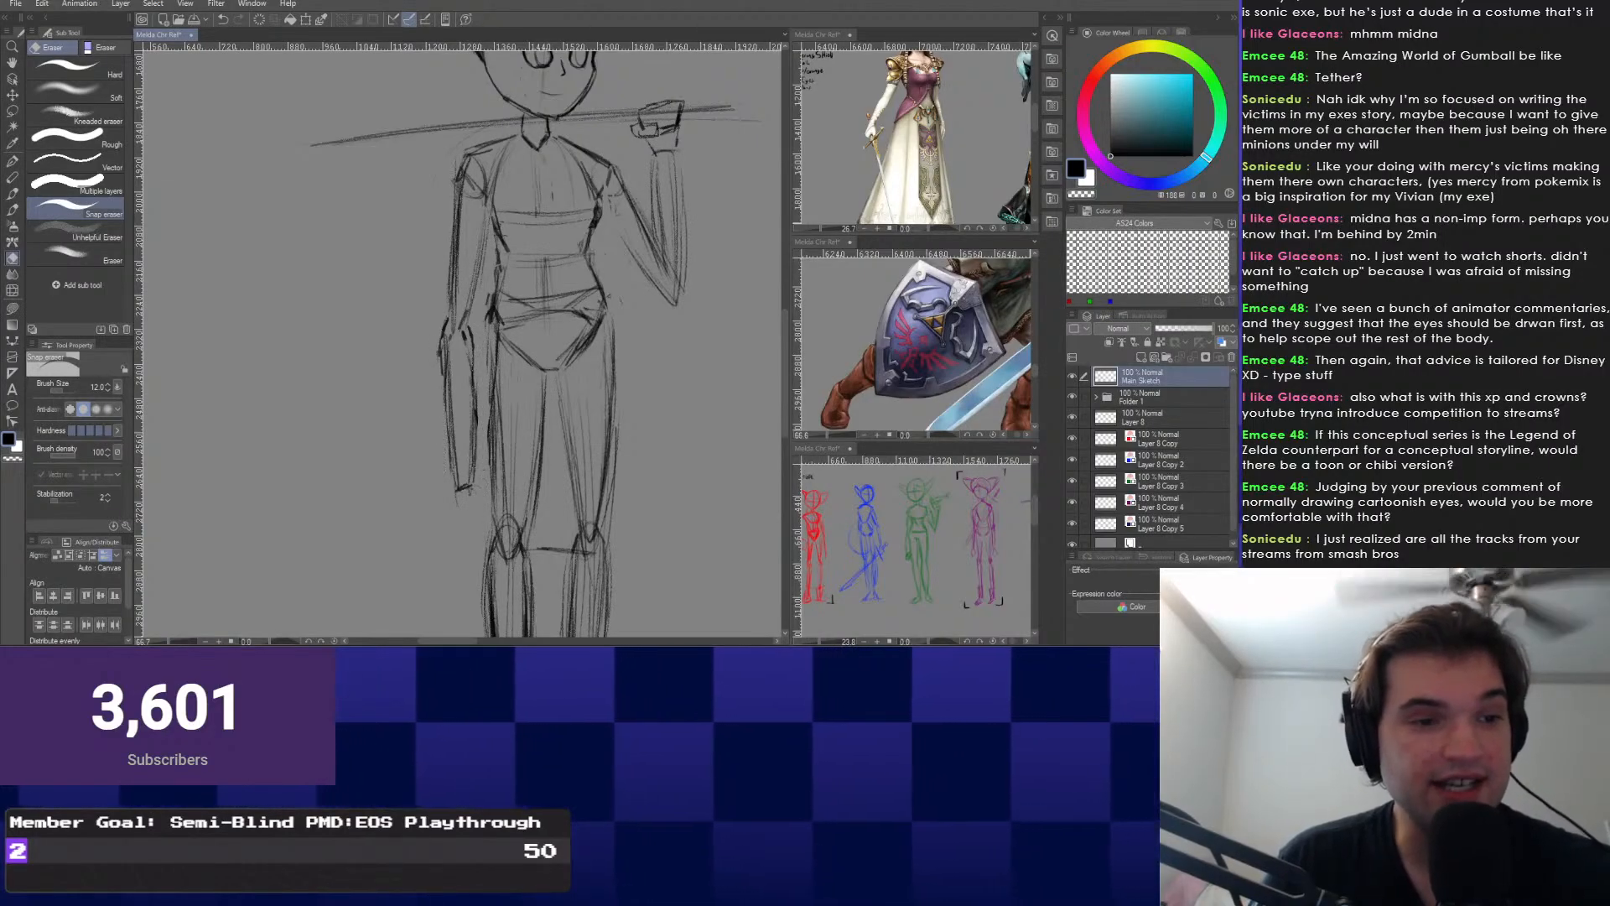
pyautogui.moveTo(472, 487); pyautogui.dragTo(476, 635)
pyautogui.press('b')
pyautogui.scroll(1, 514, 559)
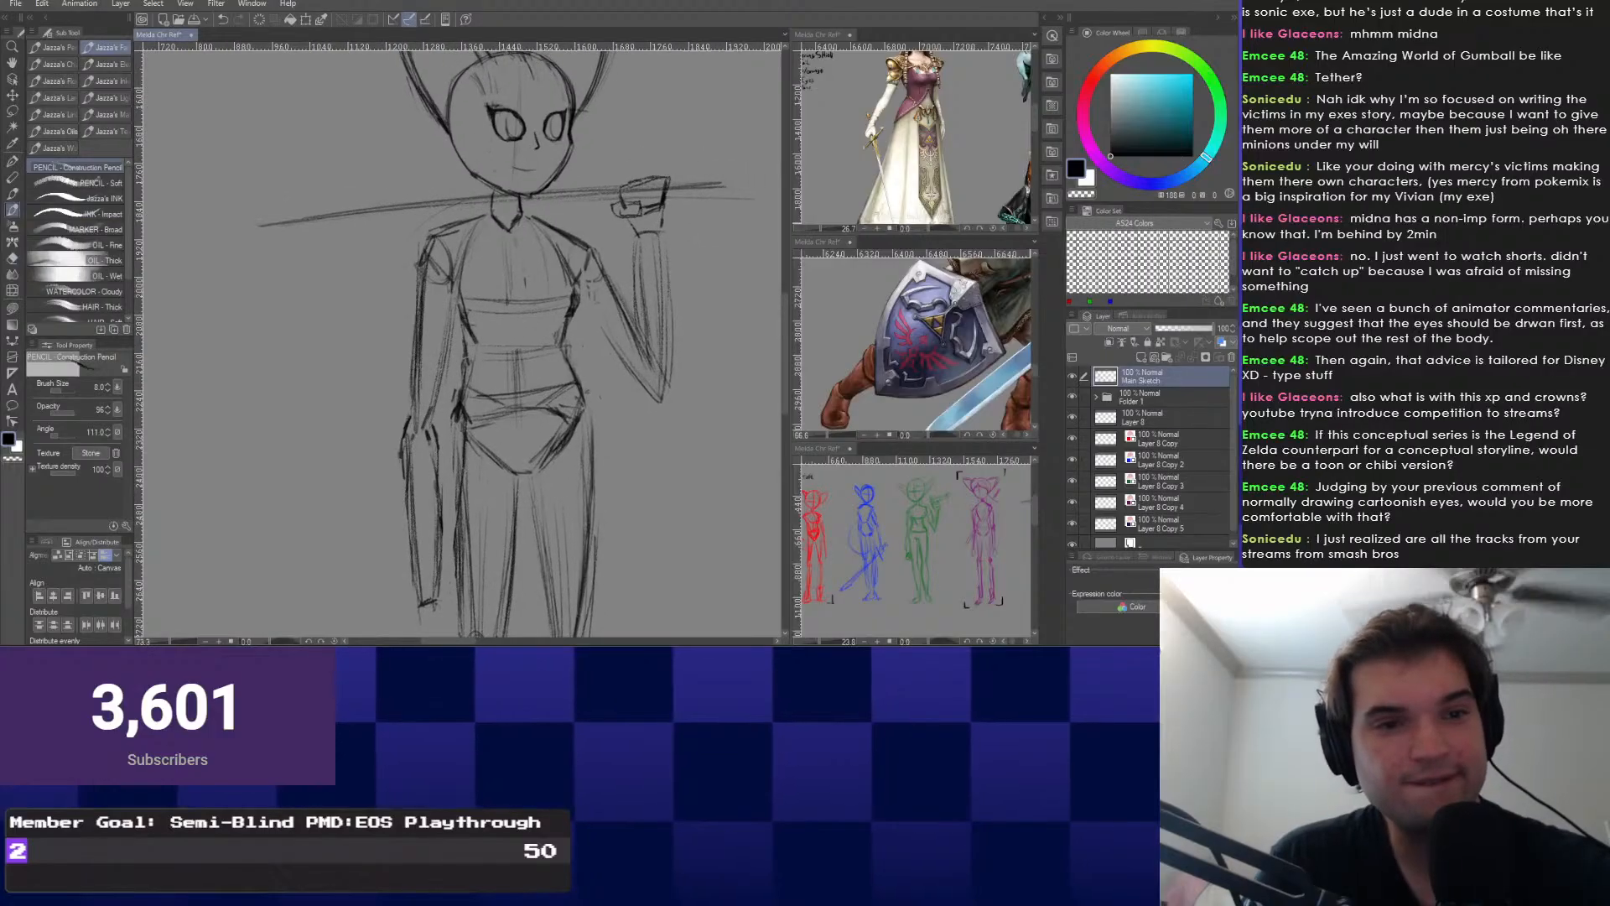
pyautogui.scroll(1, 659, 210)
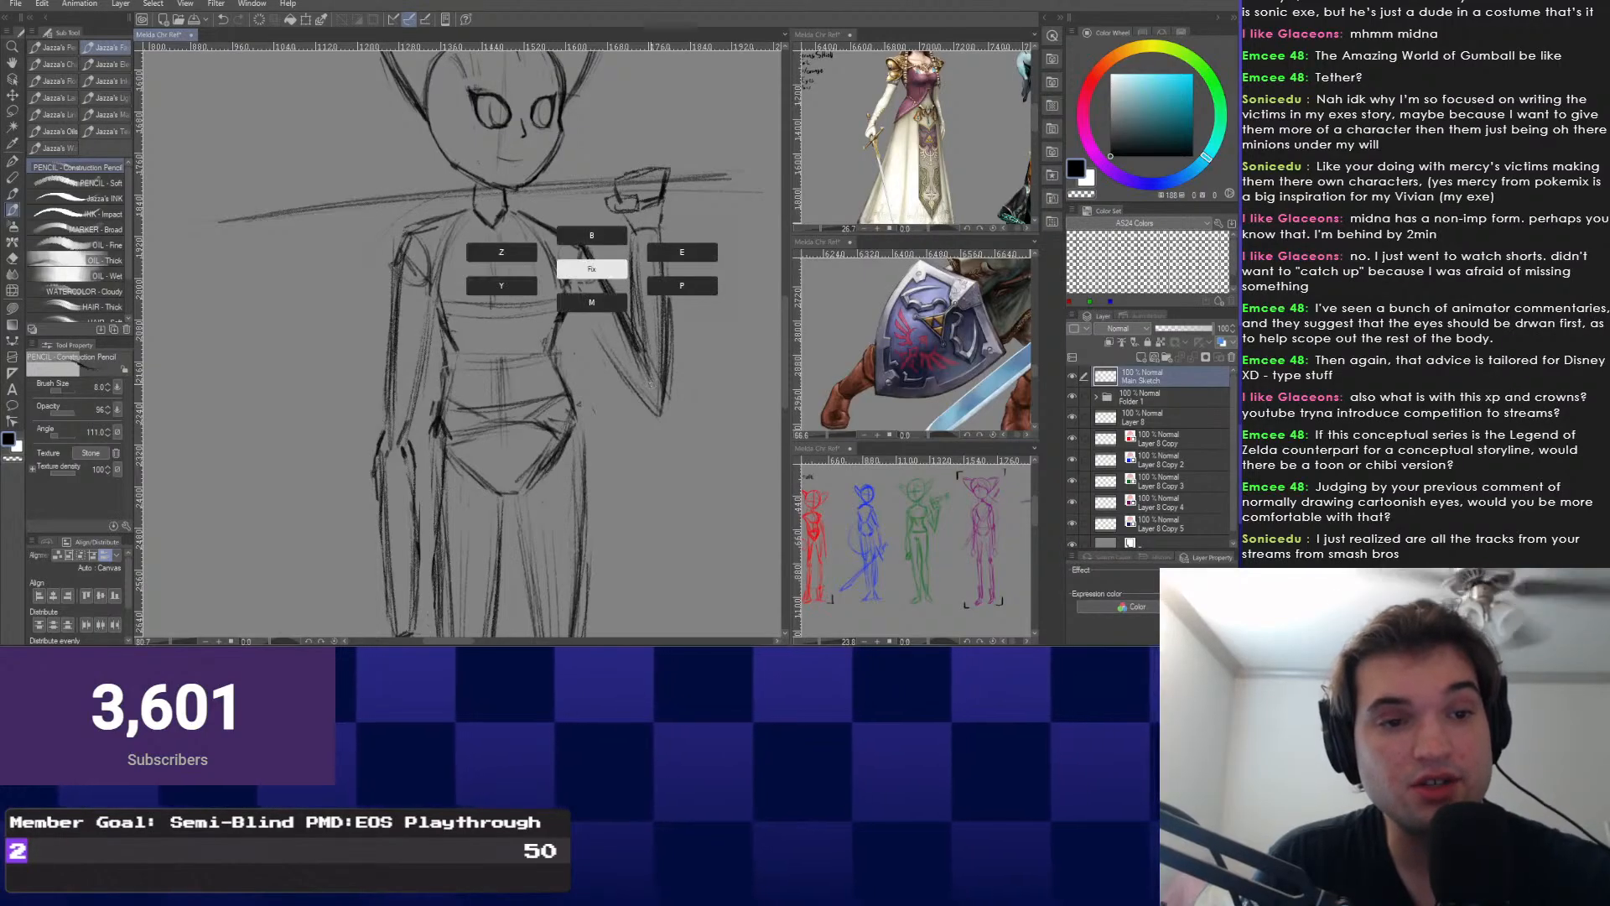
pyautogui.press('e')
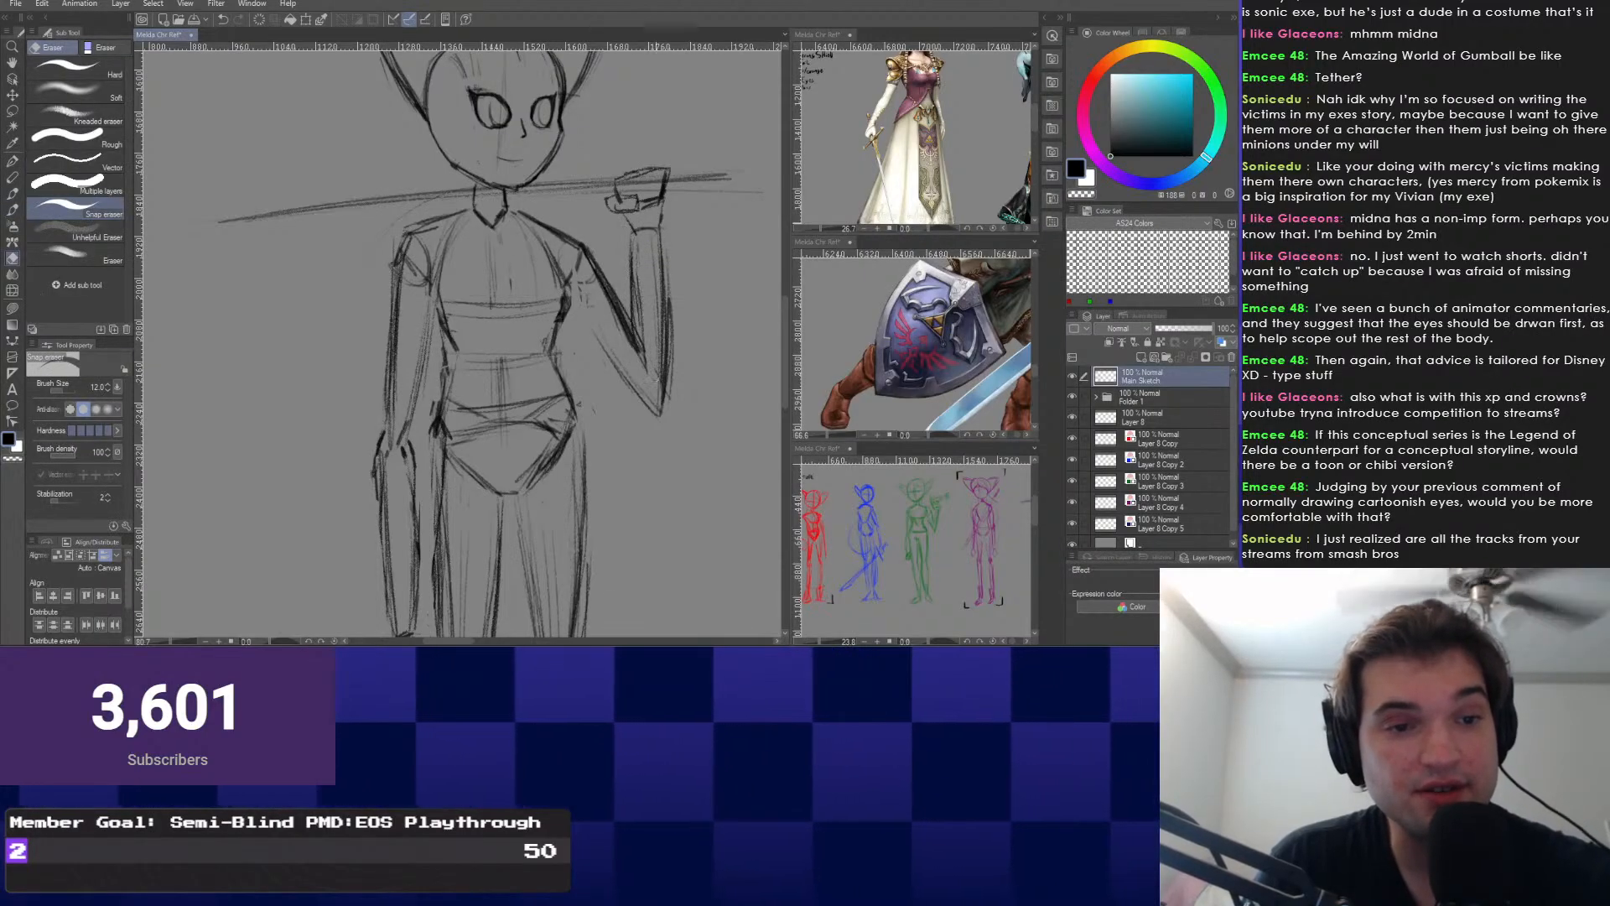
pyautogui.moveTo(655, 314); pyautogui.dragTo(667, 431)
pyautogui.press('b')
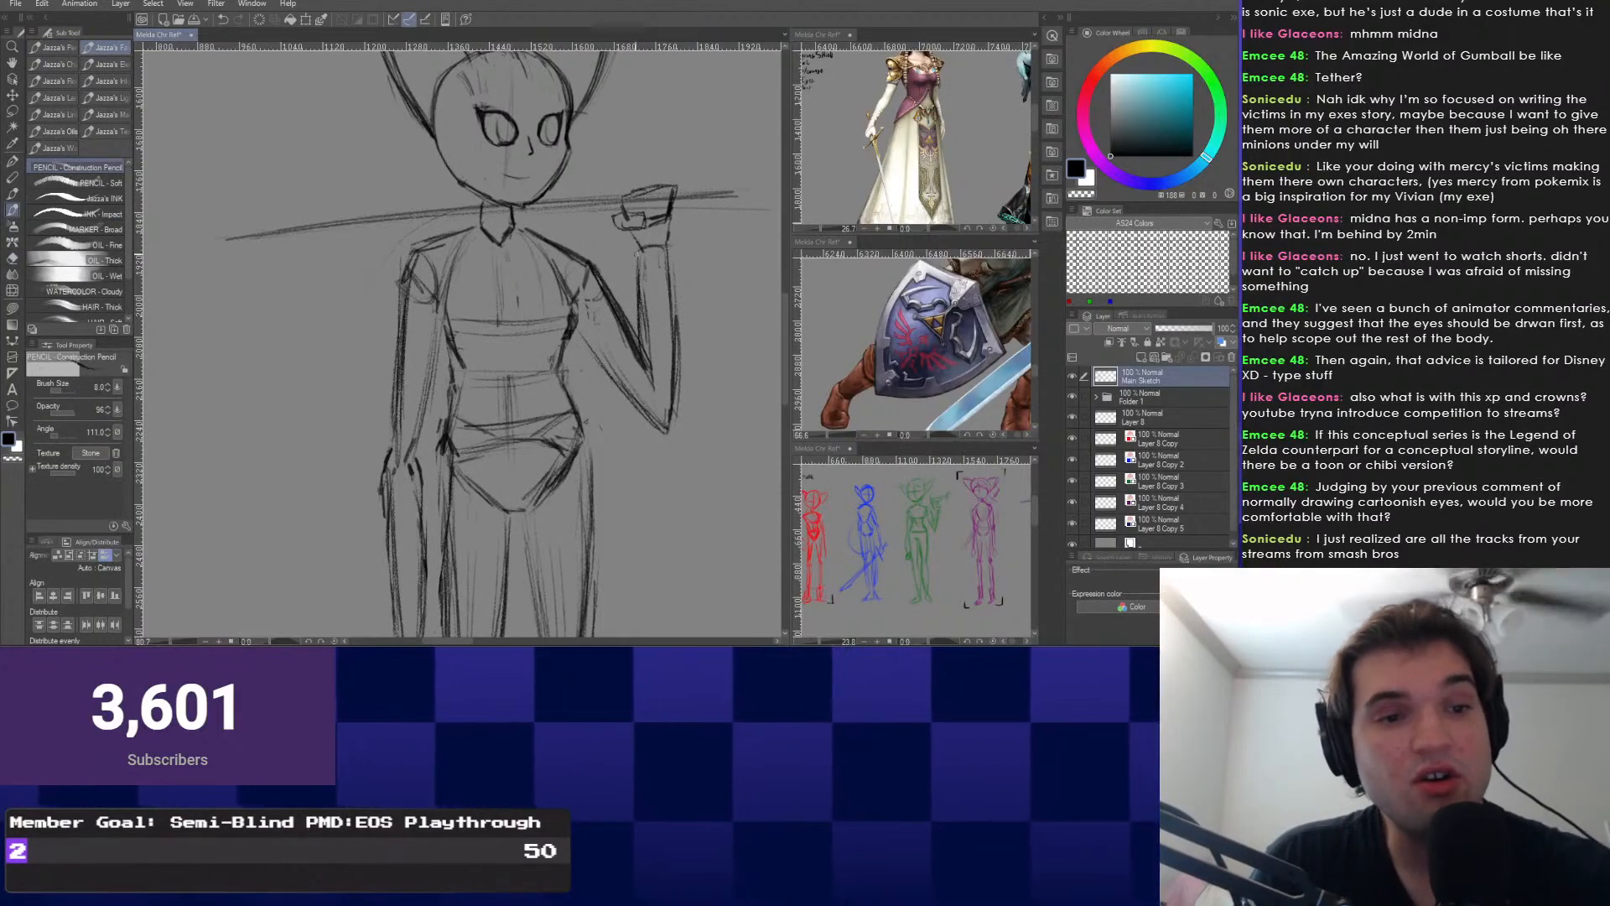
# Zoom and pan across the ears, face, legs and whole figure to check proportions.
pyautogui.moveTo(503, 294); pyautogui.dragTo(578, 386)
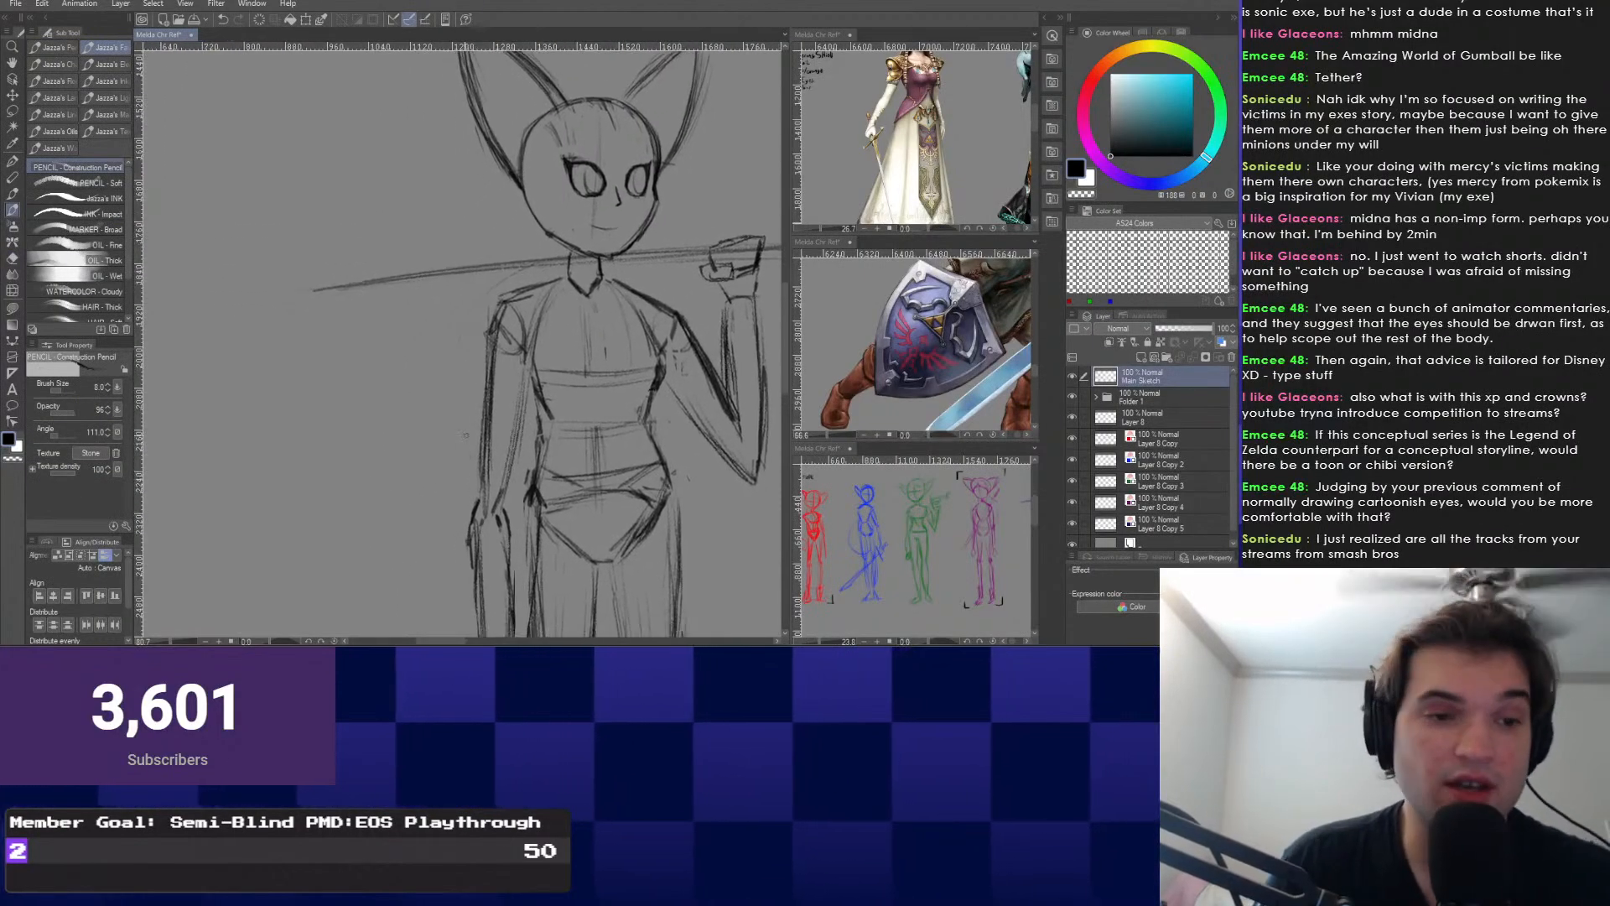
pyautogui.scroll(-1, 503, 343)
pyautogui.scroll(4, 536, 335)
pyautogui.moveTo(587, 327); pyautogui.dragTo(461, 365)
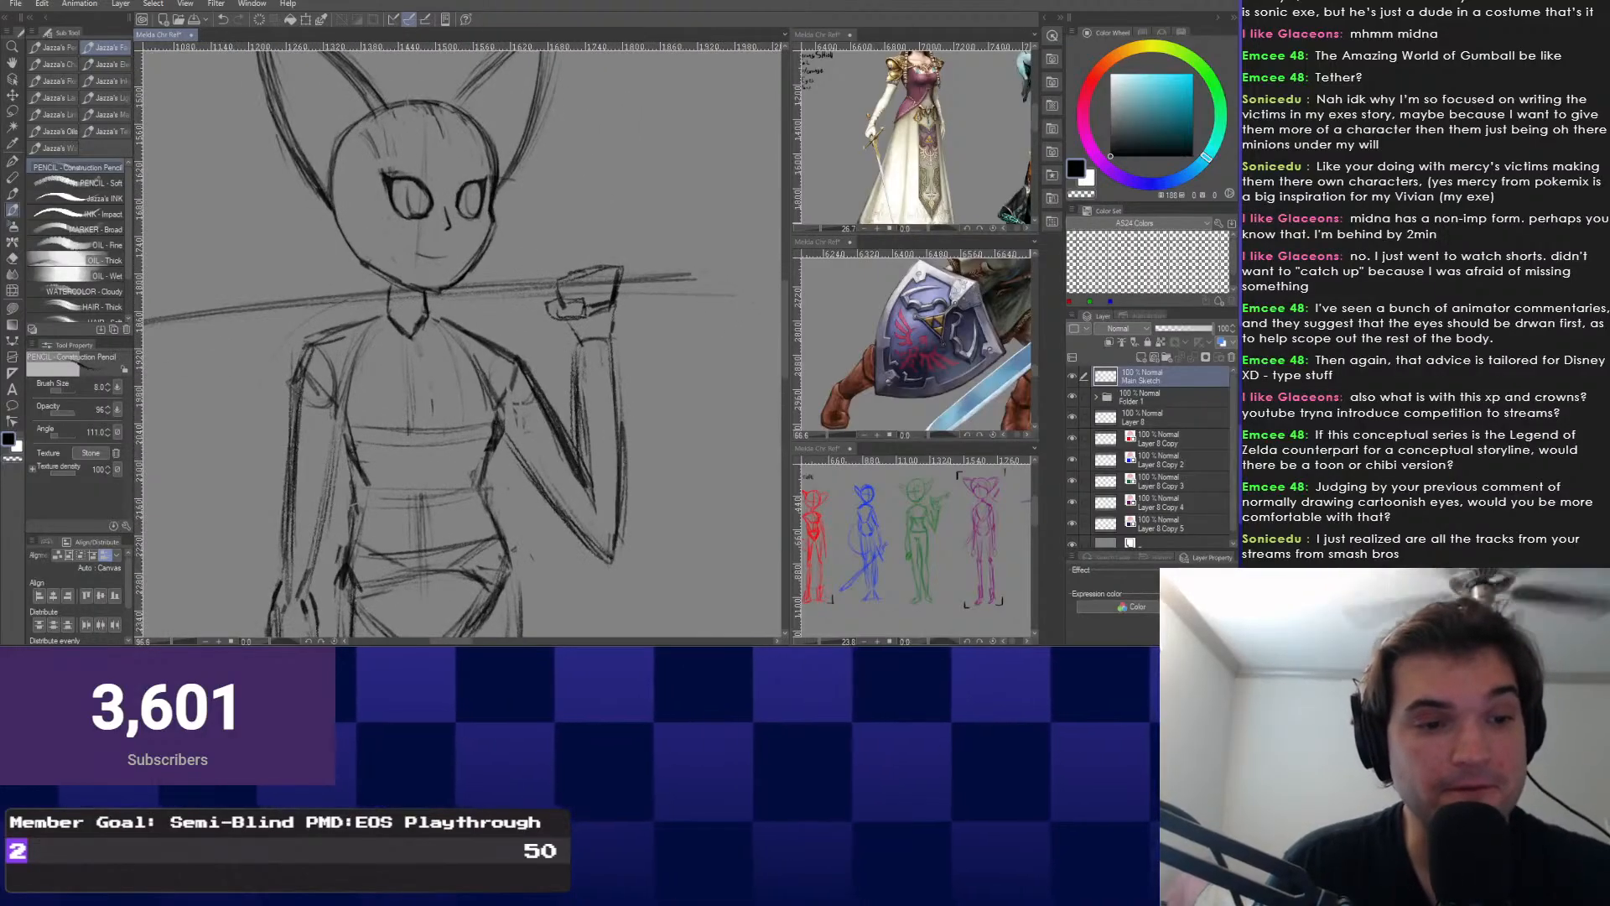
pyautogui.scroll(-1, 503, 419)
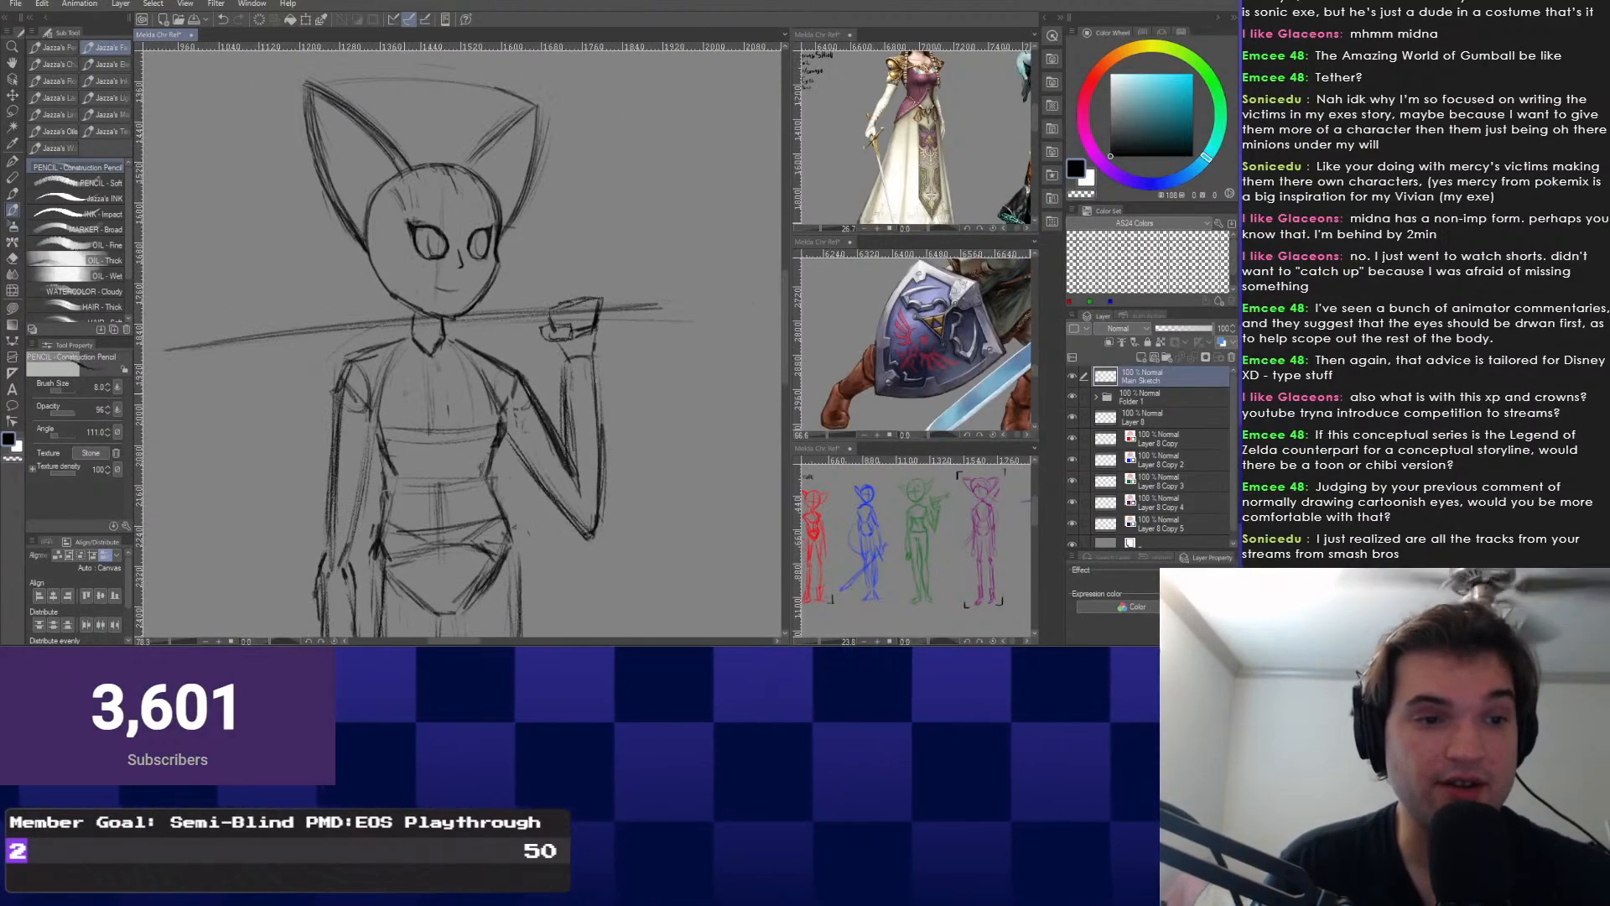
pyautogui.moveTo(504, 377); pyautogui.dragTo(539, 395)
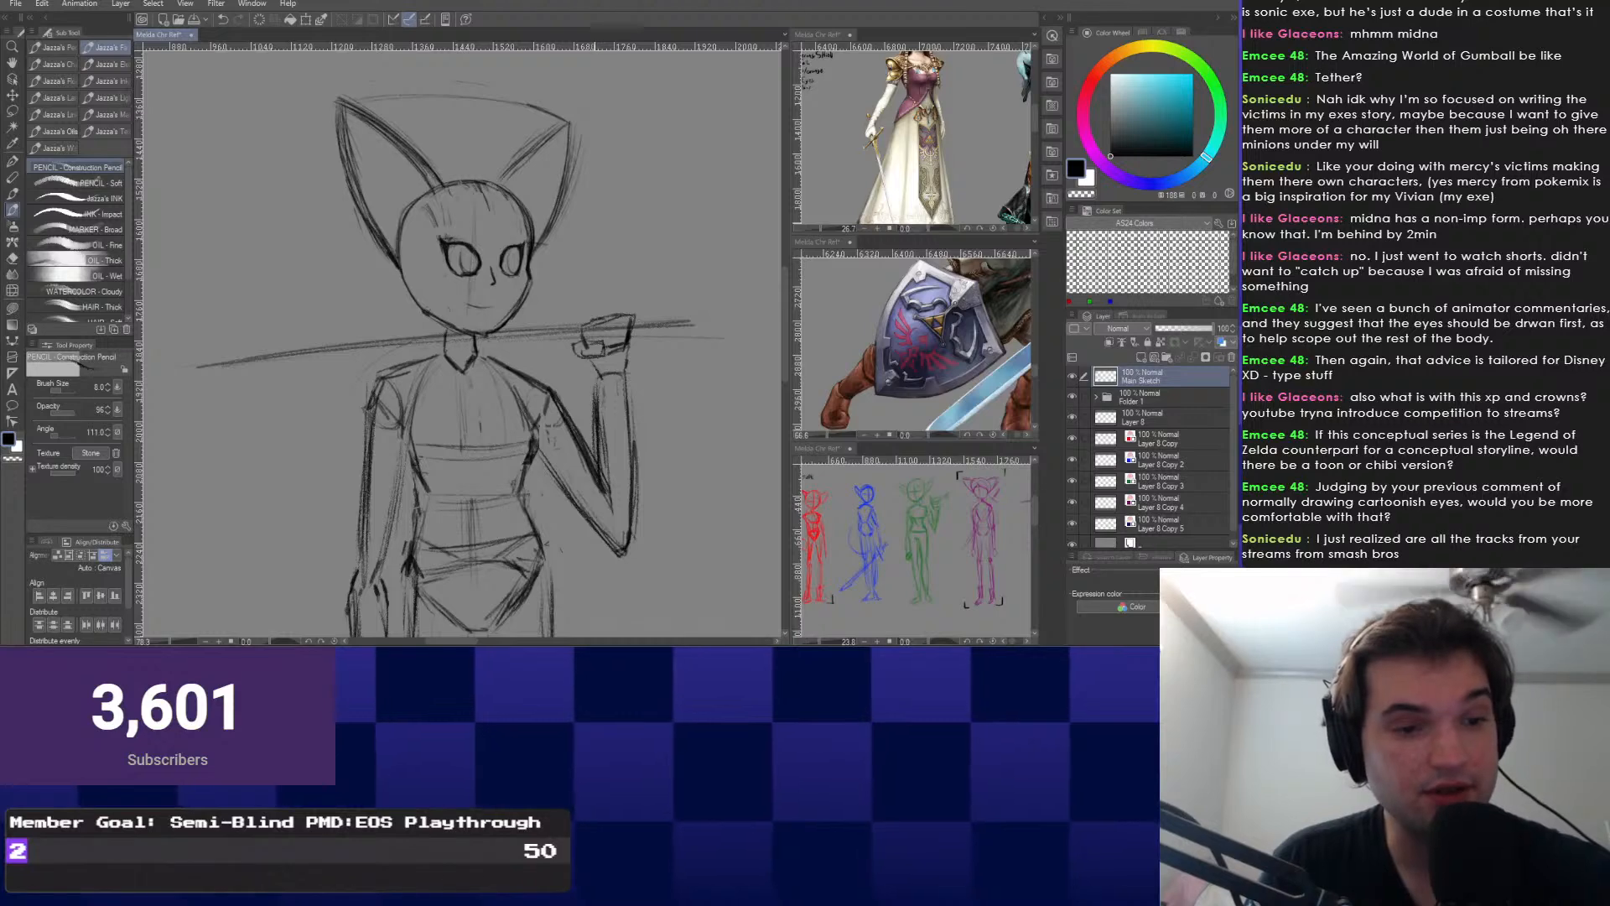
pyautogui.press('e')
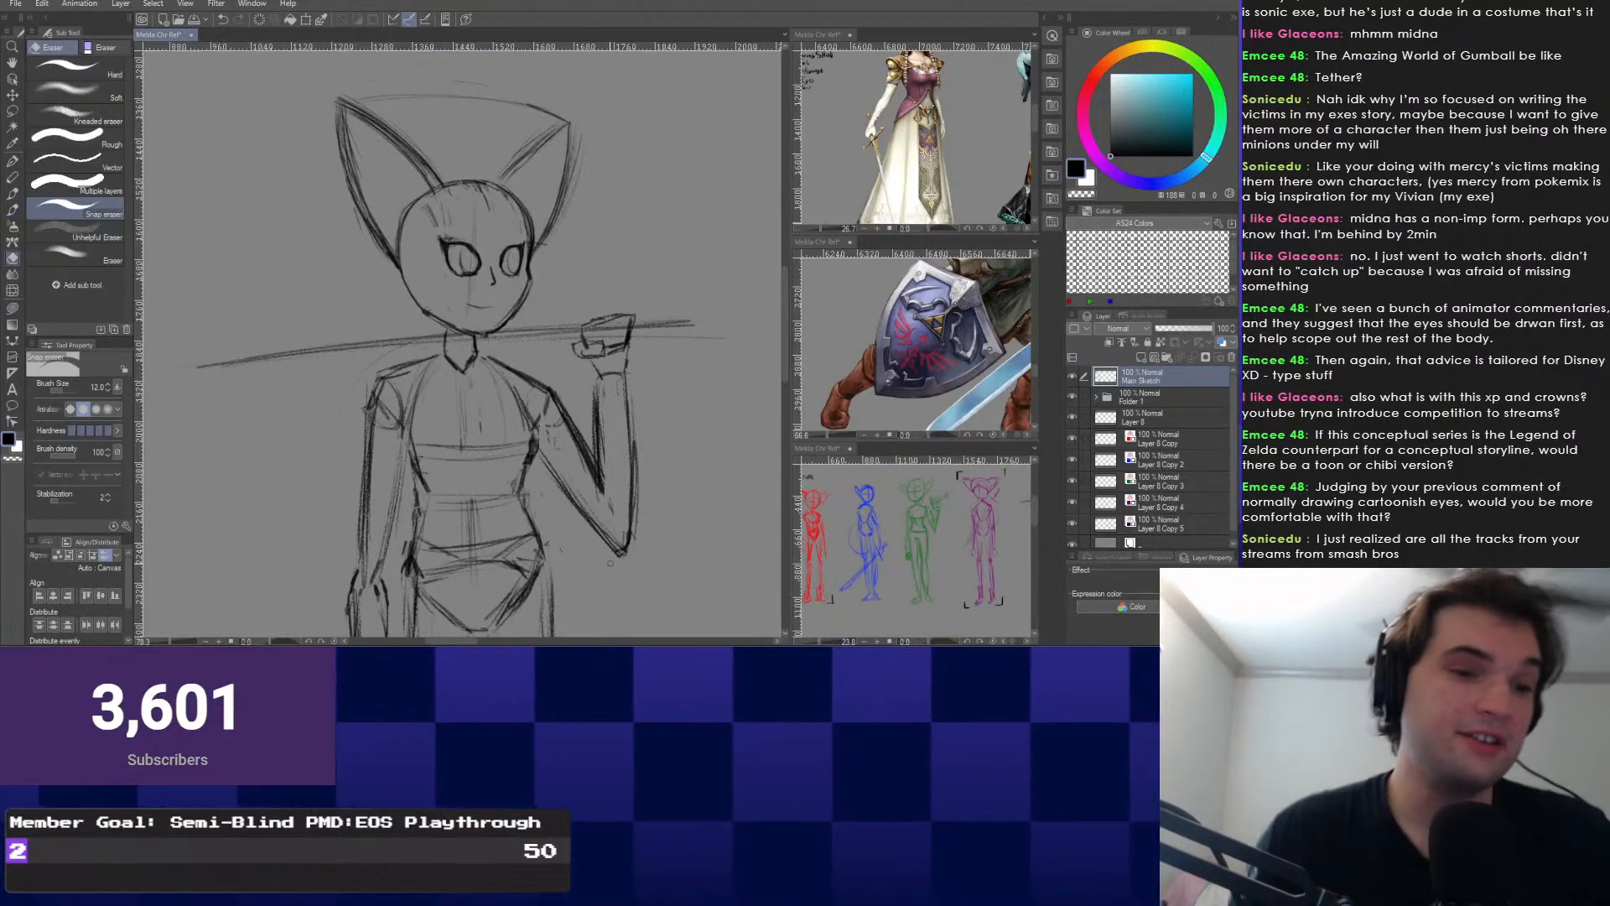
pyautogui.moveTo(437, 469); pyautogui.dragTo(551, 221)
pyautogui.scroll(2, 551, 221)
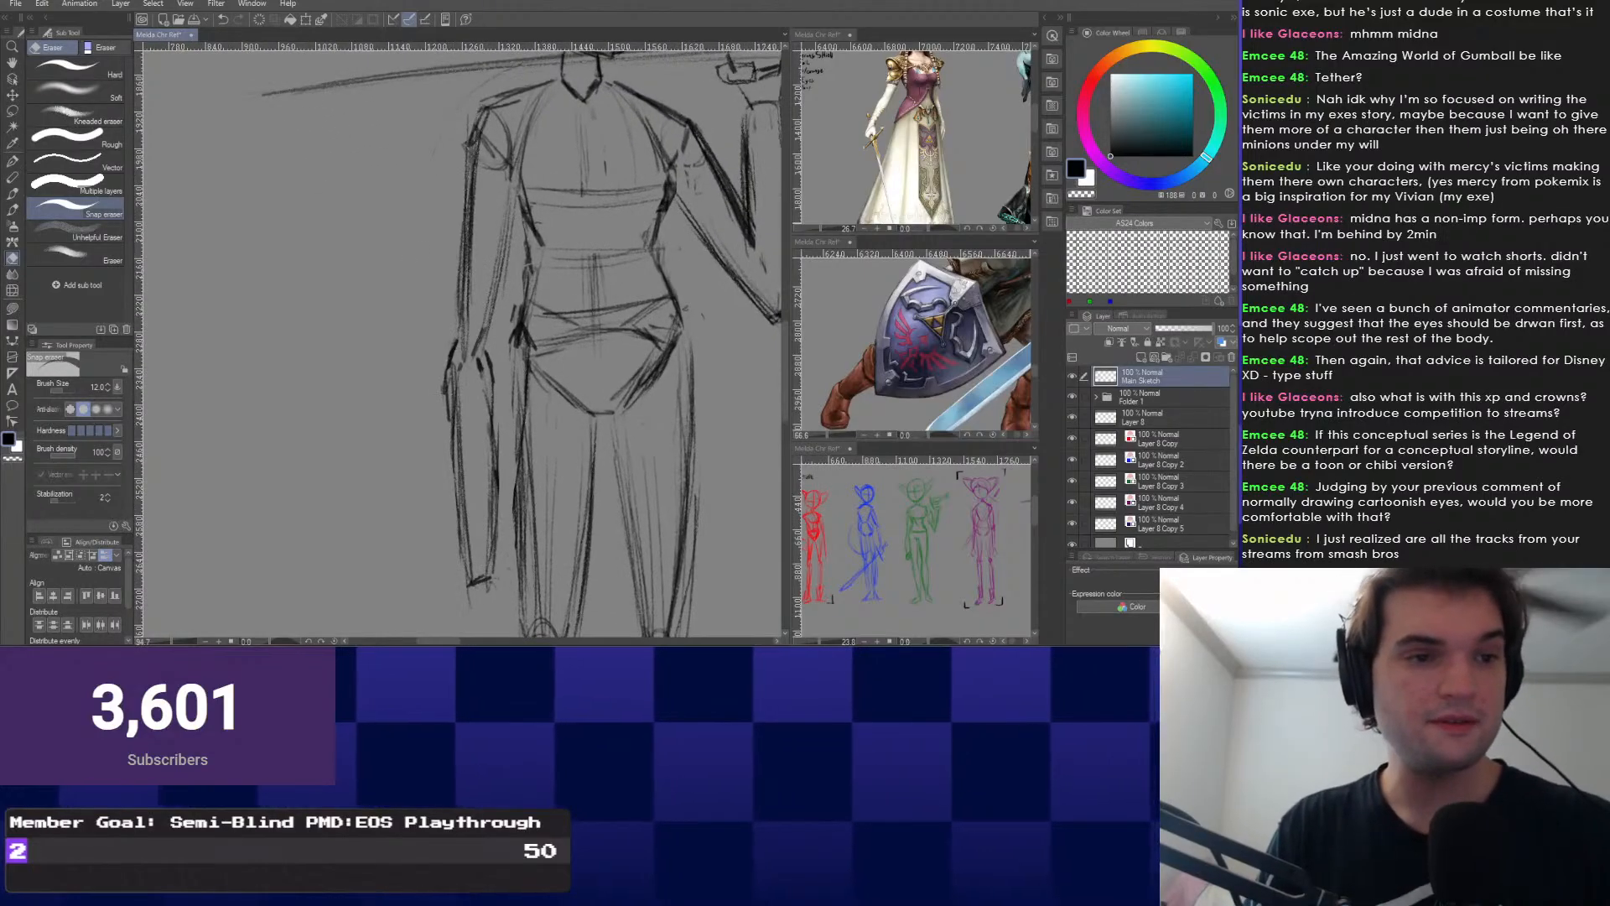
pyautogui.press('p')
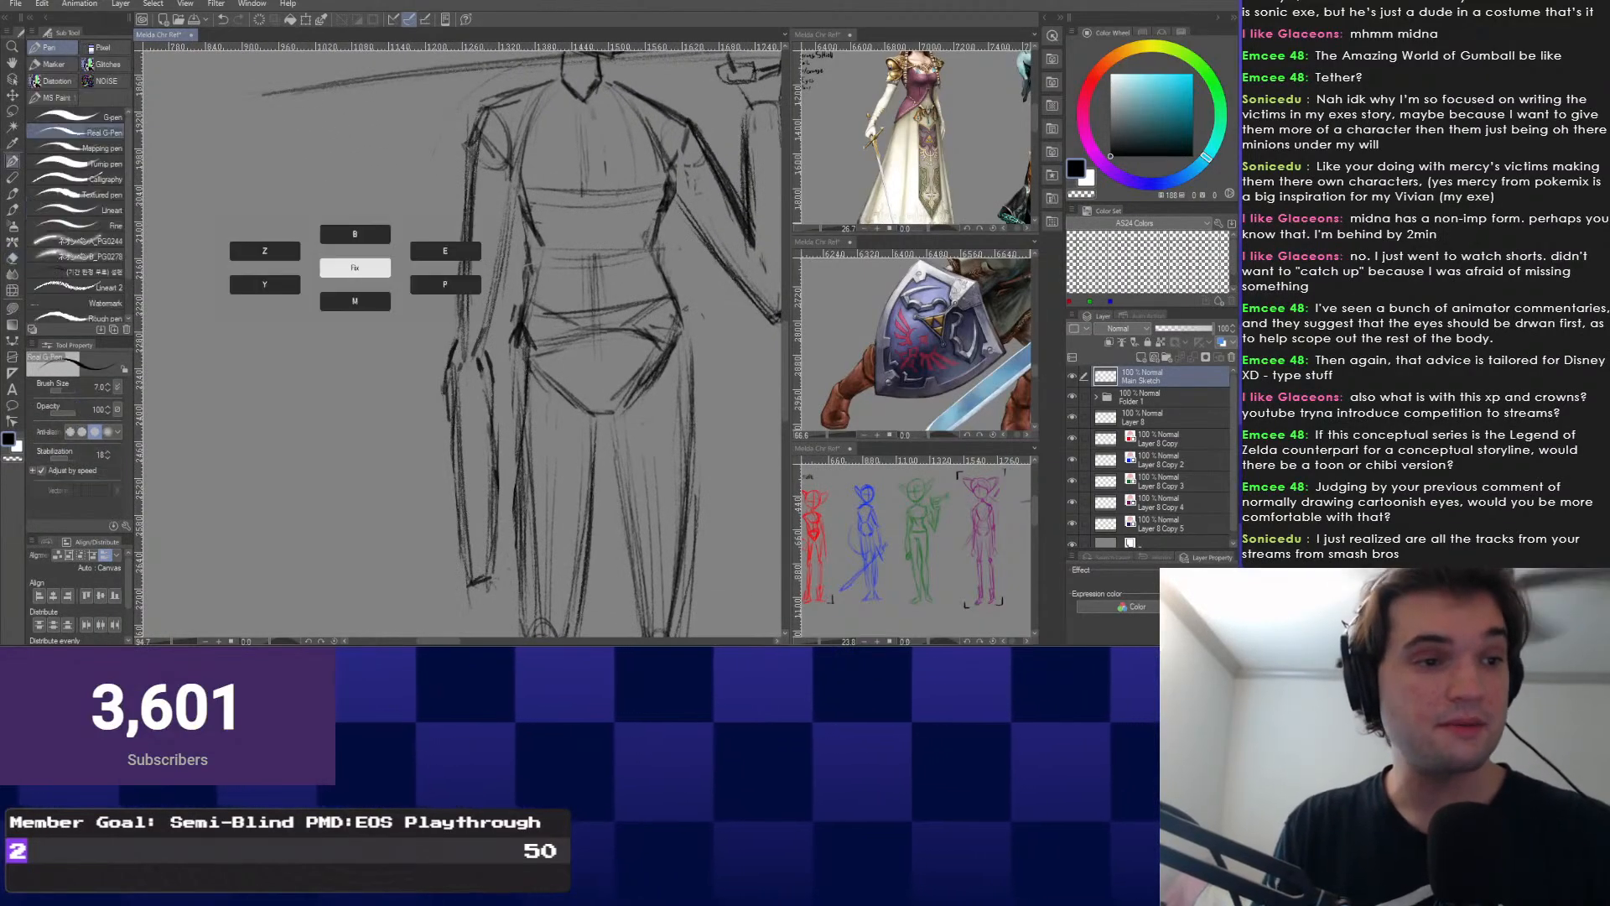
pyautogui.moveTo(488, 268); pyautogui.dragTo(413, 361)
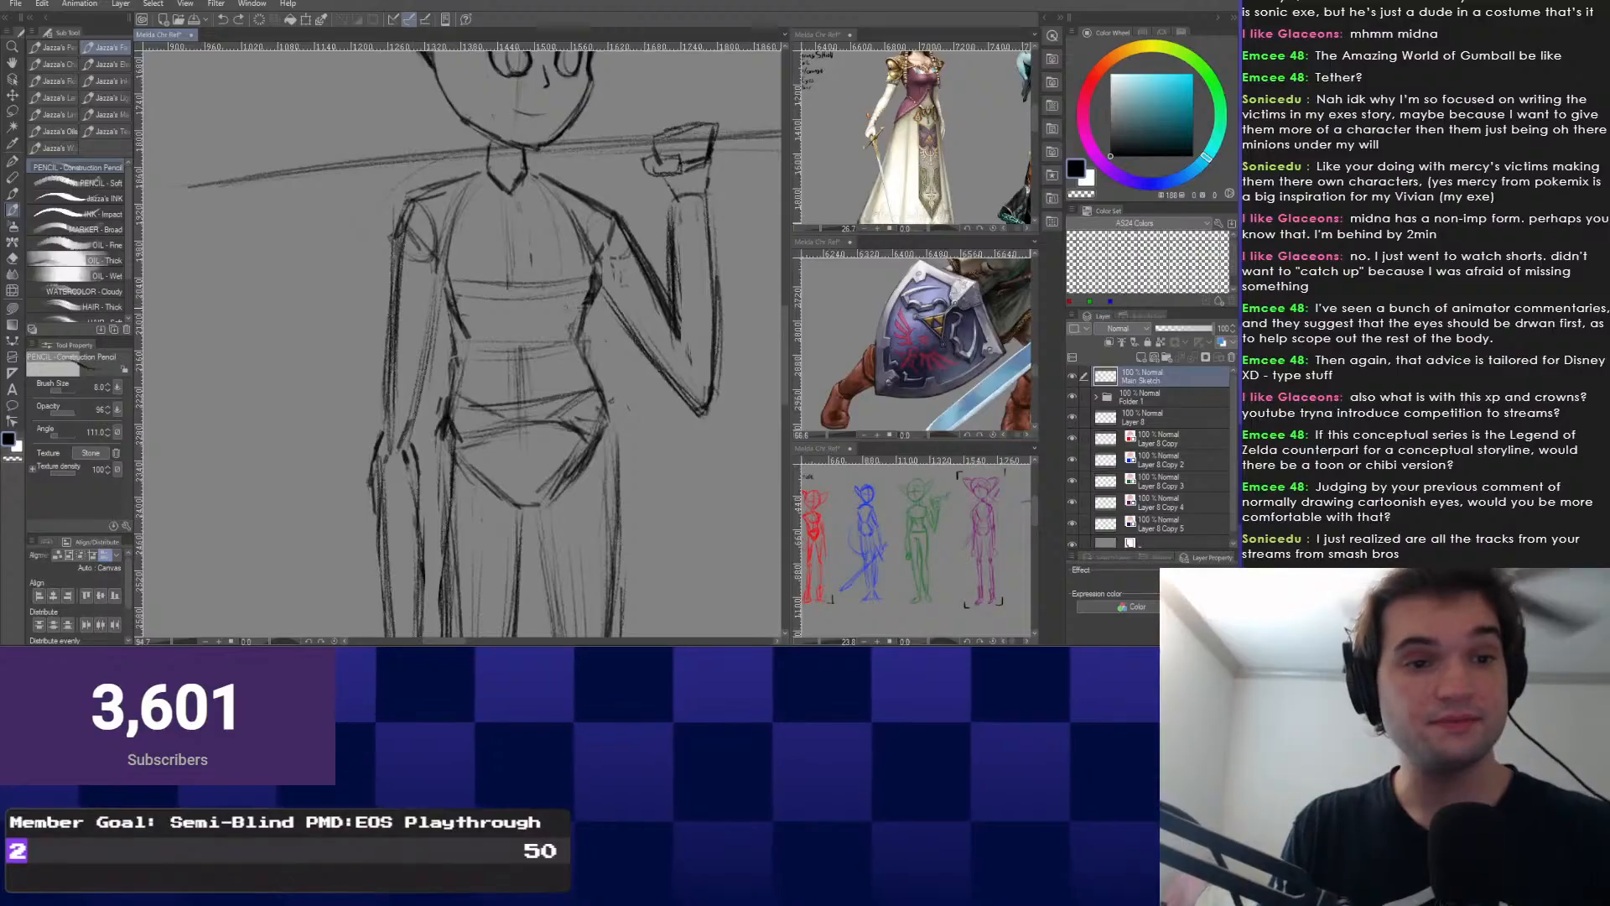
pyautogui.moveTo(568, 273); pyautogui.dragTo(547, 316)
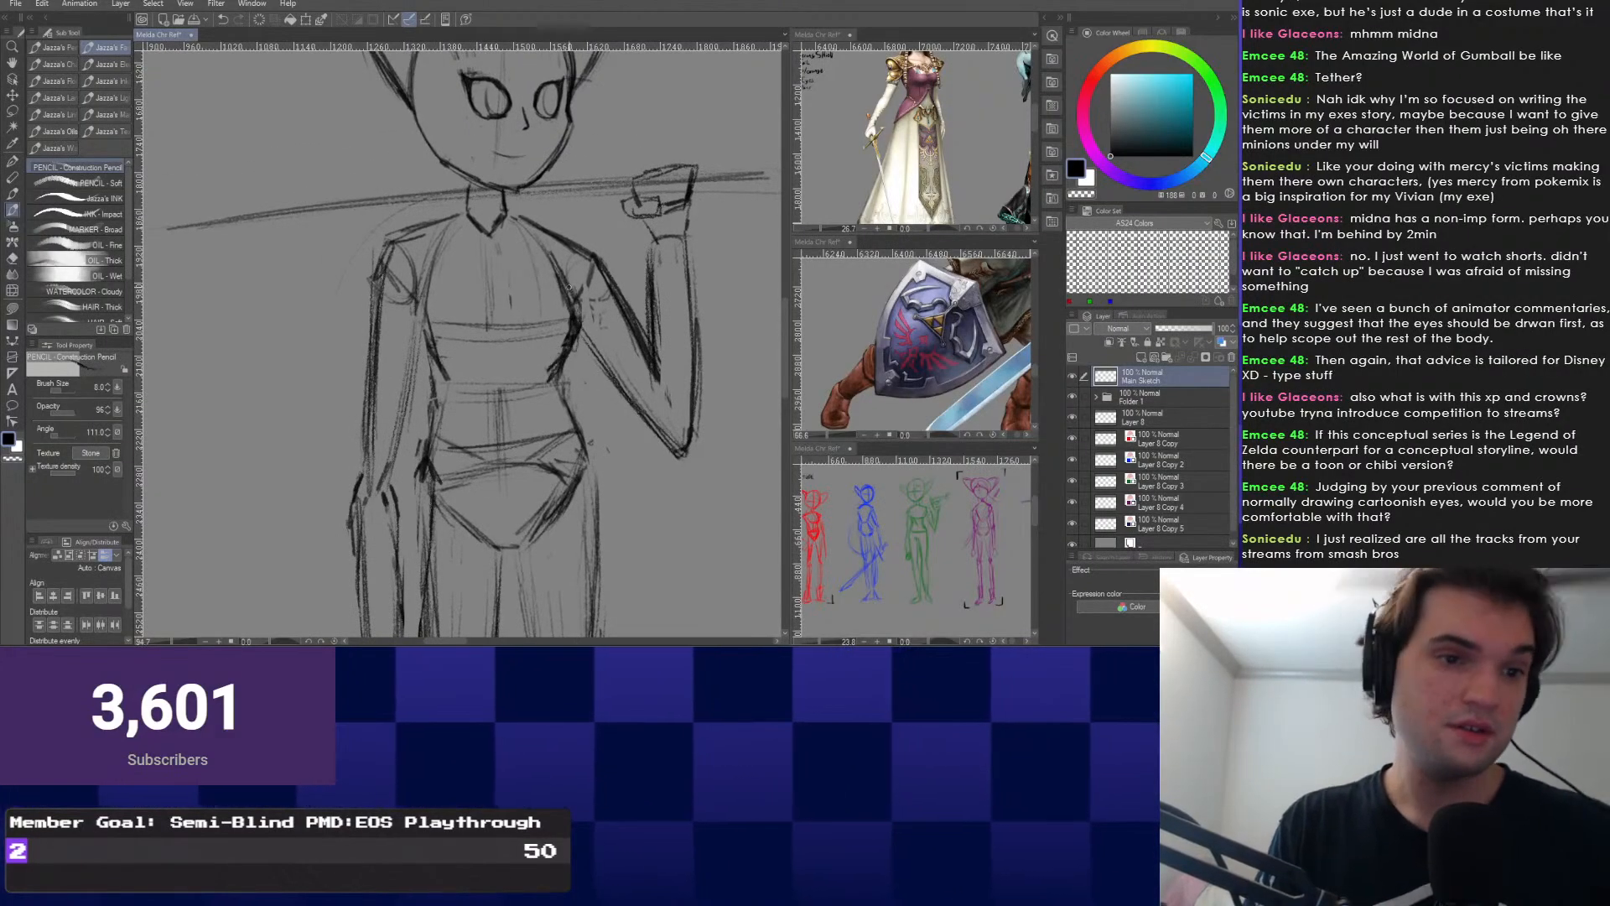
pyautogui.moveTo(569, 287); pyautogui.dragTo(580, 298)
pyautogui.scroll(-1, 471, 335)
pyautogui.moveTo(463, 332); pyautogui.dragTo(483, 245)
pyautogui.scroll(-4, 471, 255)
pyautogui.scroll(-3, 463, 243)
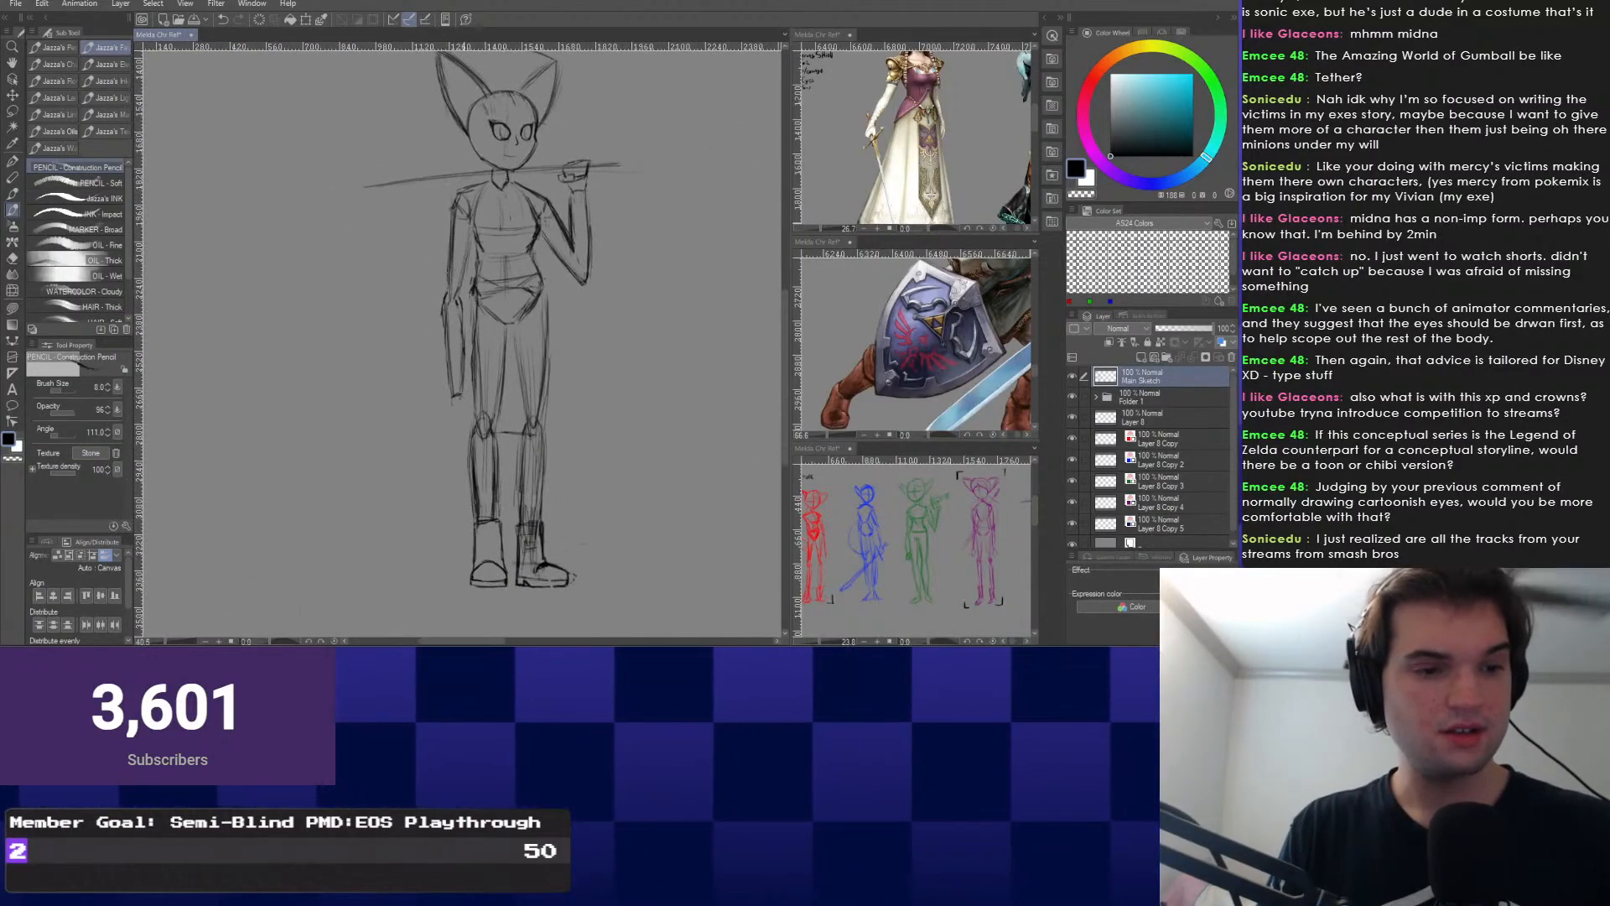
pyautogui.moveTo(460, 374)
pyautogui.mouseDown()
pyautogui.moveTo(463, 393)
pyautogui.moveTo(466, 339)
pyautogui.moveTo(456, 401)
pyautogui.mouseUp()
pyautogui.scroll(-2, 466, 339)
pyautogui.scroll(1, 456, 251)
pyautogui.moveTo(456, 209); pyautogui.dragTo(453, 412)
pyautogui.scroll(8, 452, 413)
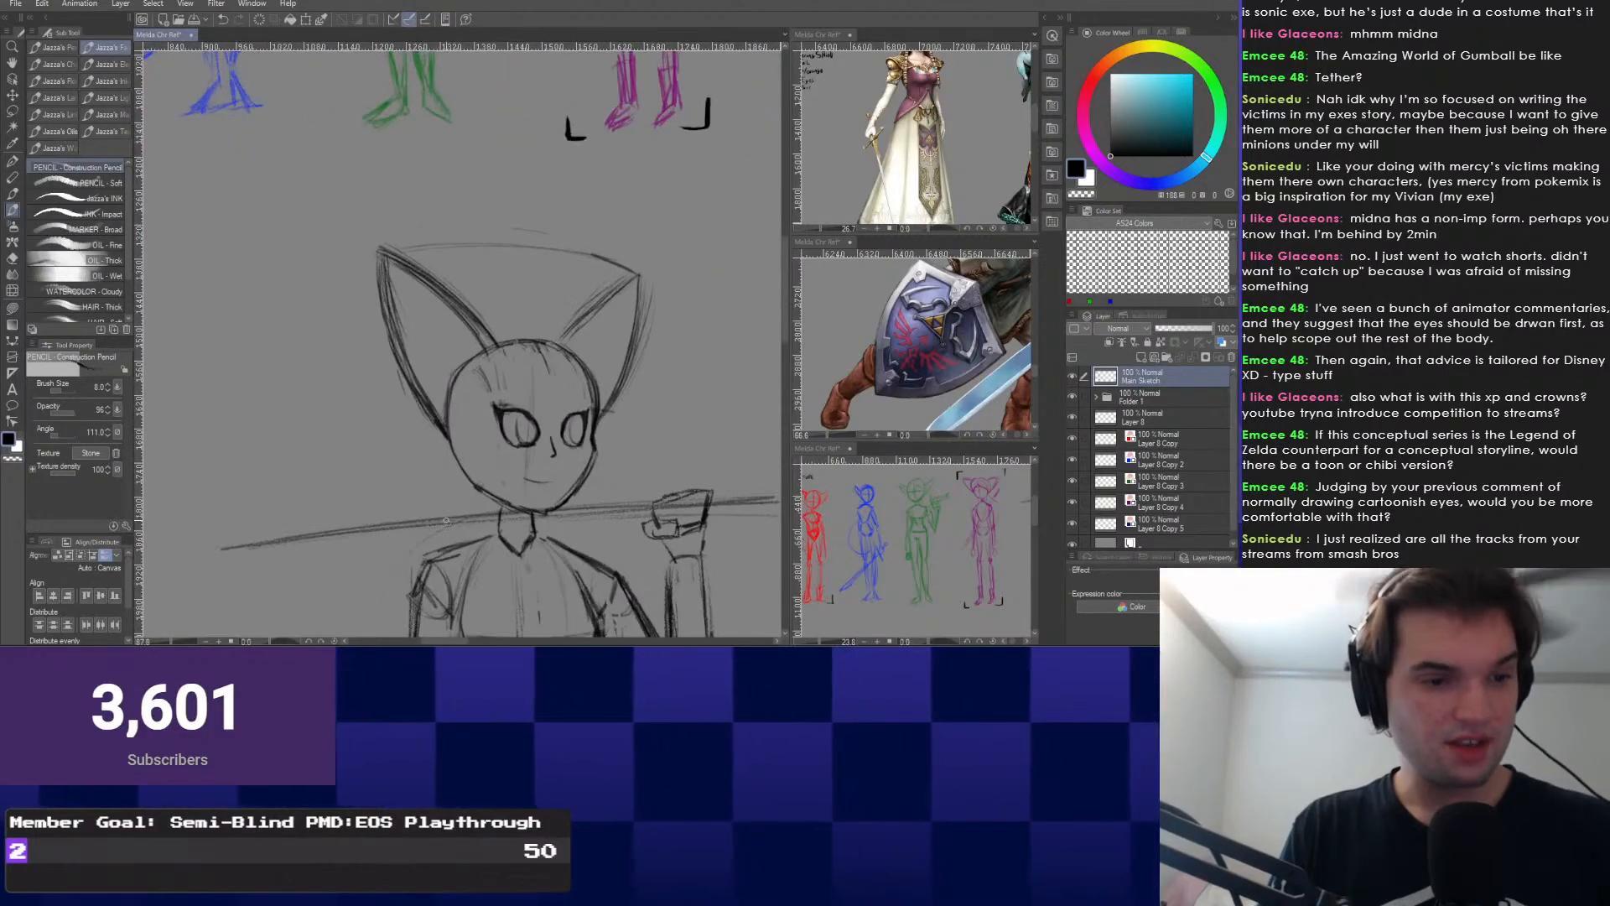
# Lasso the head and ears, scale them to about 94%, and shift them slightly right and down.
pyautogui.press('m')
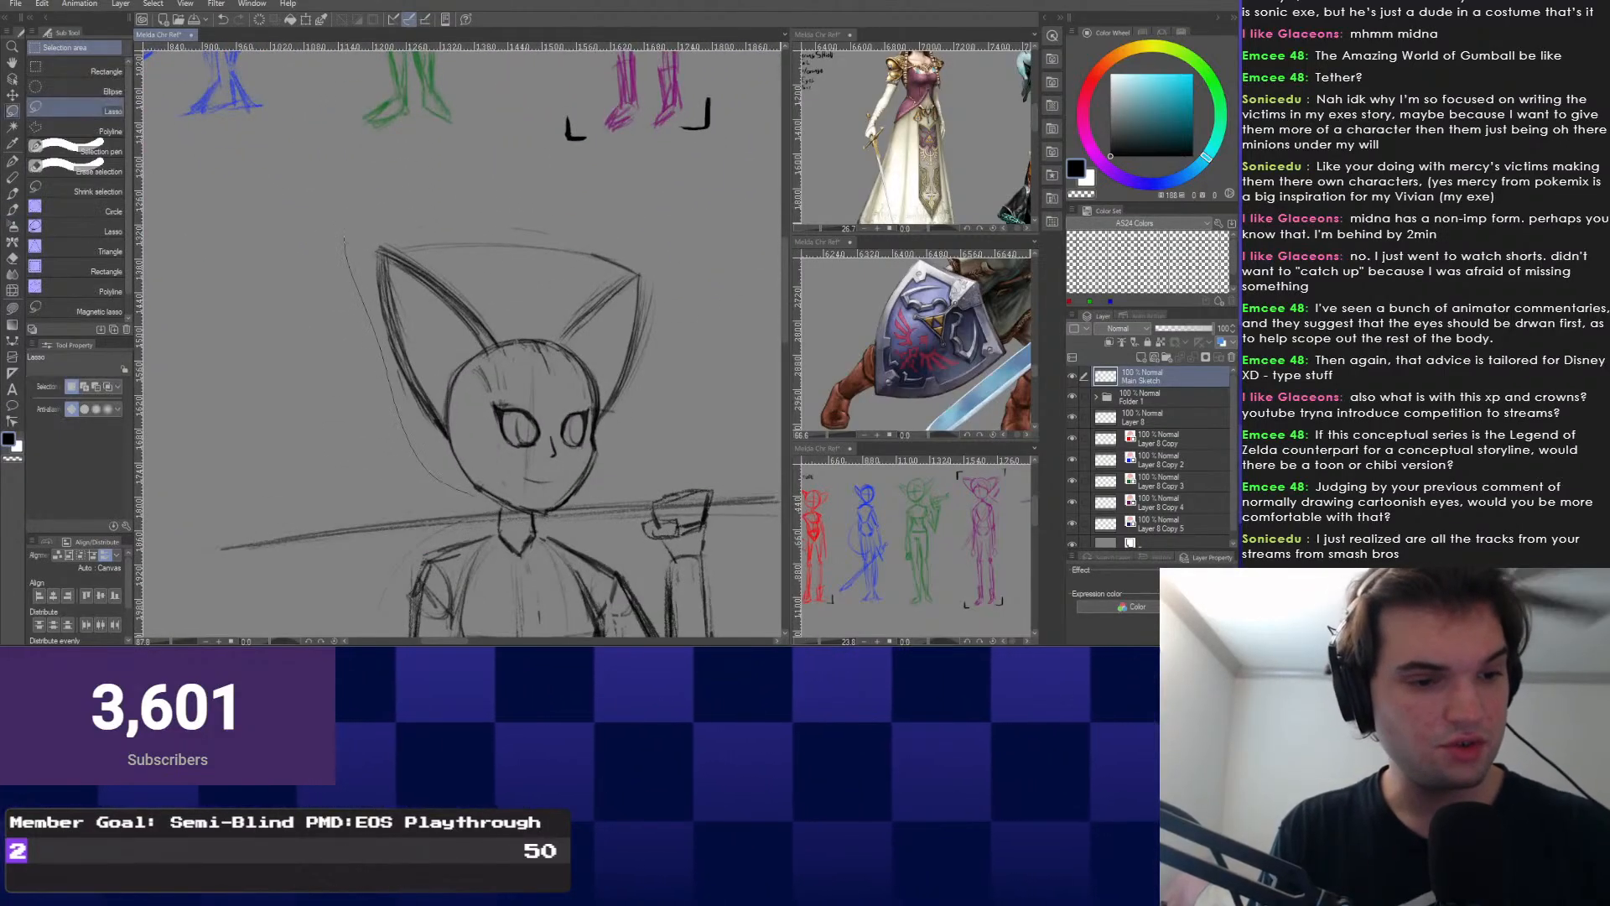
pyautogui.moveTo(344, 239); pyautogui.dragTo(312, 246)
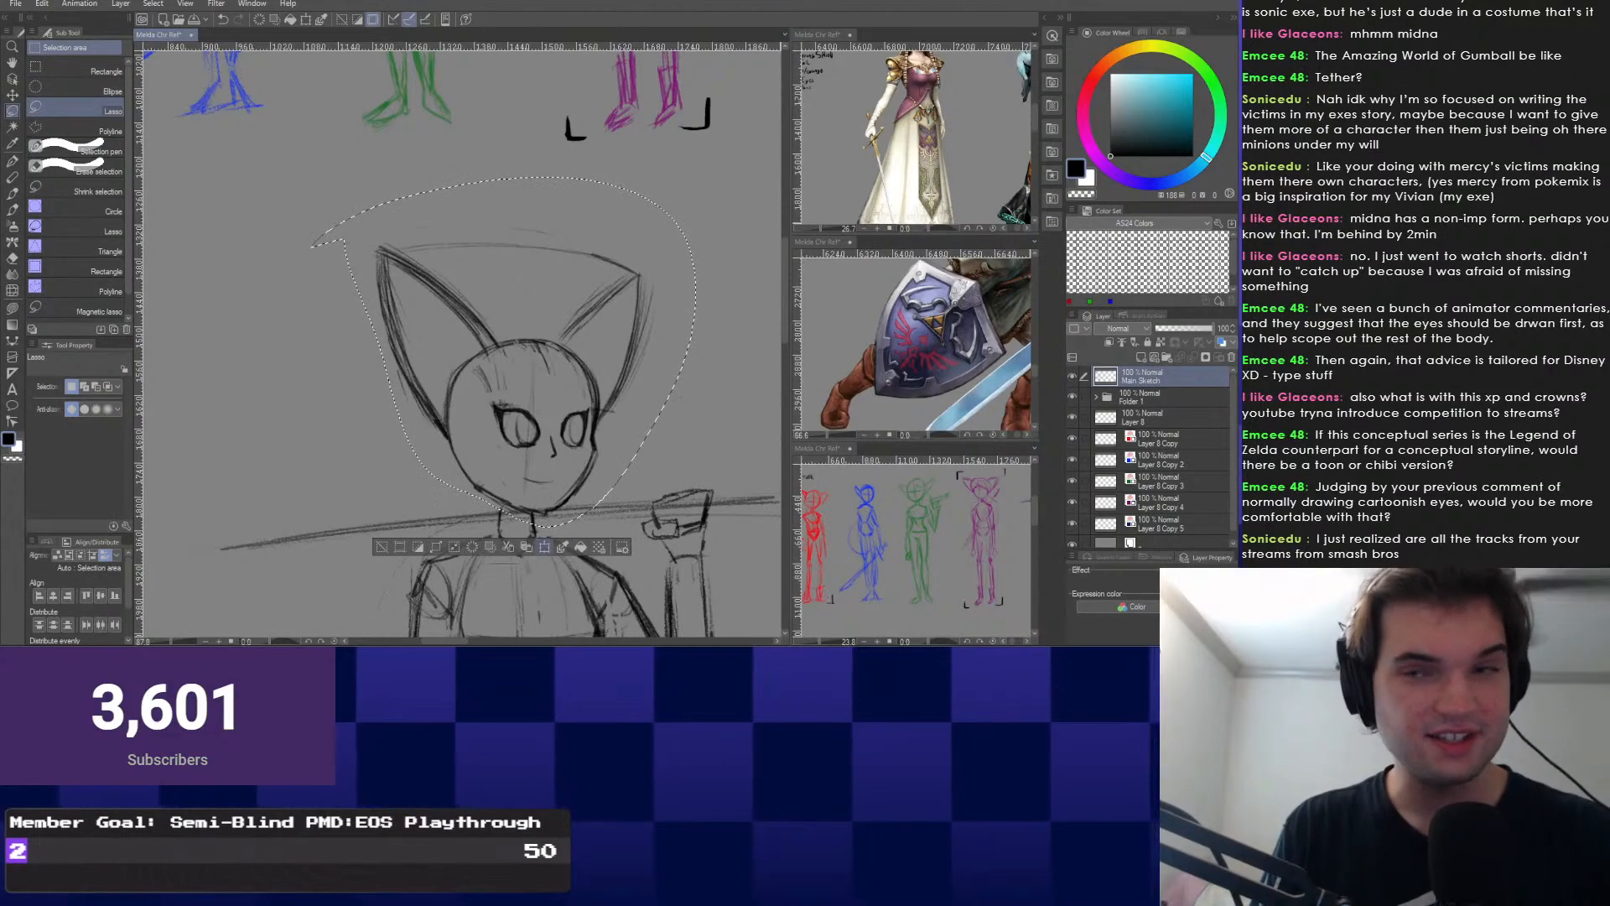
pyautogui.hotkey('ctrl', 't')
pyautogui.moveTo(695, 176); pyautogui.dragTo(673, 198)
pyautogui.moveTo(524, 394); pyautogui.dragTo(534, 402)
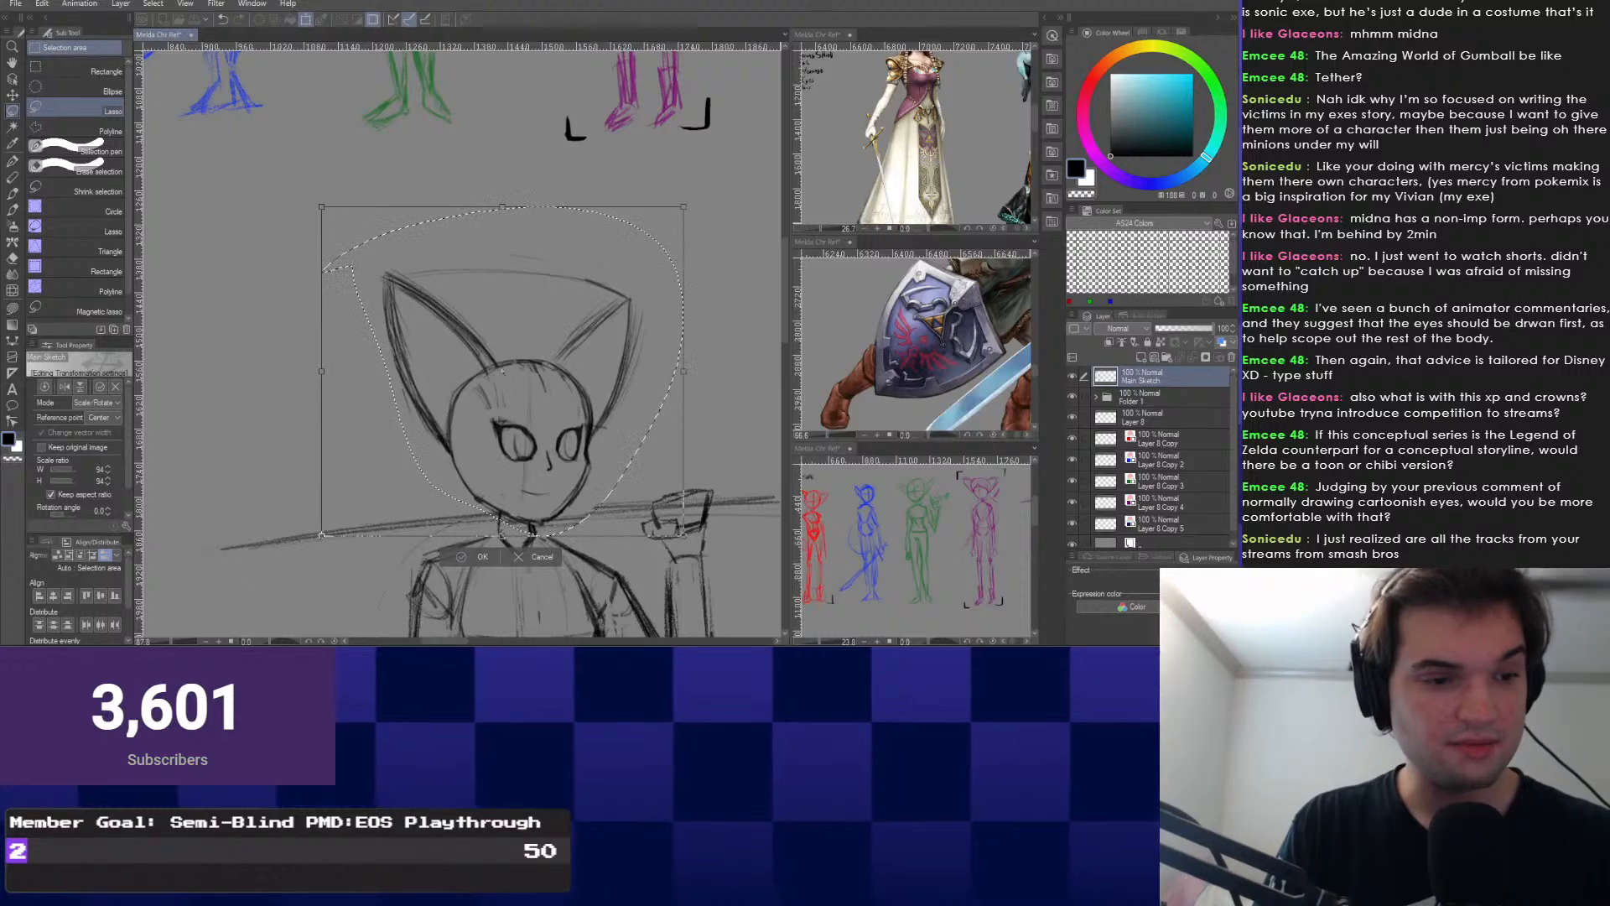
pyautogui.press('Return')
pyautogui.hotkey('ctrl', 'd')
pyautogui.hotkey('ctrl', '-')
pyautogui.moveTo(409, 540); pyautogui.dragTo(379, 231)
pyautogui.moveTo(460, 335)
pyautogui.mouseDown()
pyautogui.moveTo(378, 323)
pyautogui.moveTo(410, 331)
pyautogui.mouseUp()
pyautogui.press('e')
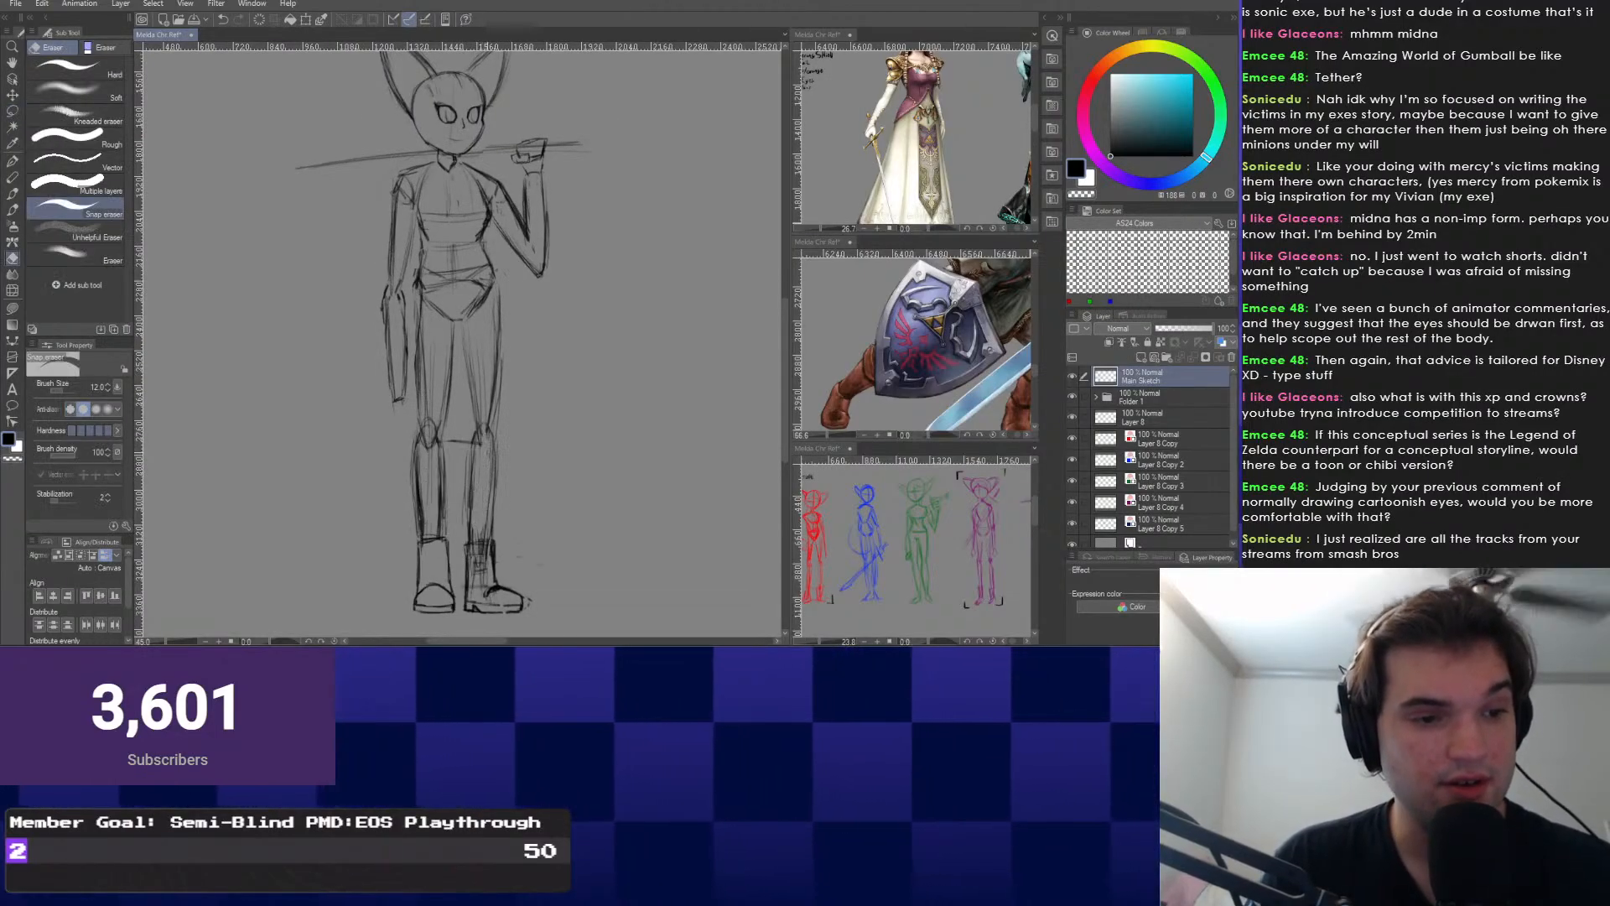
# With the pencil, sketch a short stroke on the left hand to form the small fist.
pyautogui.moveTo(395, 377)
pyautogui.mouseDown()
pyautogui.moveTo(406, 445)
pyautogui.moveTo(452, 293)
pyautogui.moveTo(457, 369)
pyautogui.moveTo(470, 310)
pyautogui.mouseUp()
pyautogui.rightClick(406, 446)
pyautogui.click(406, 412)
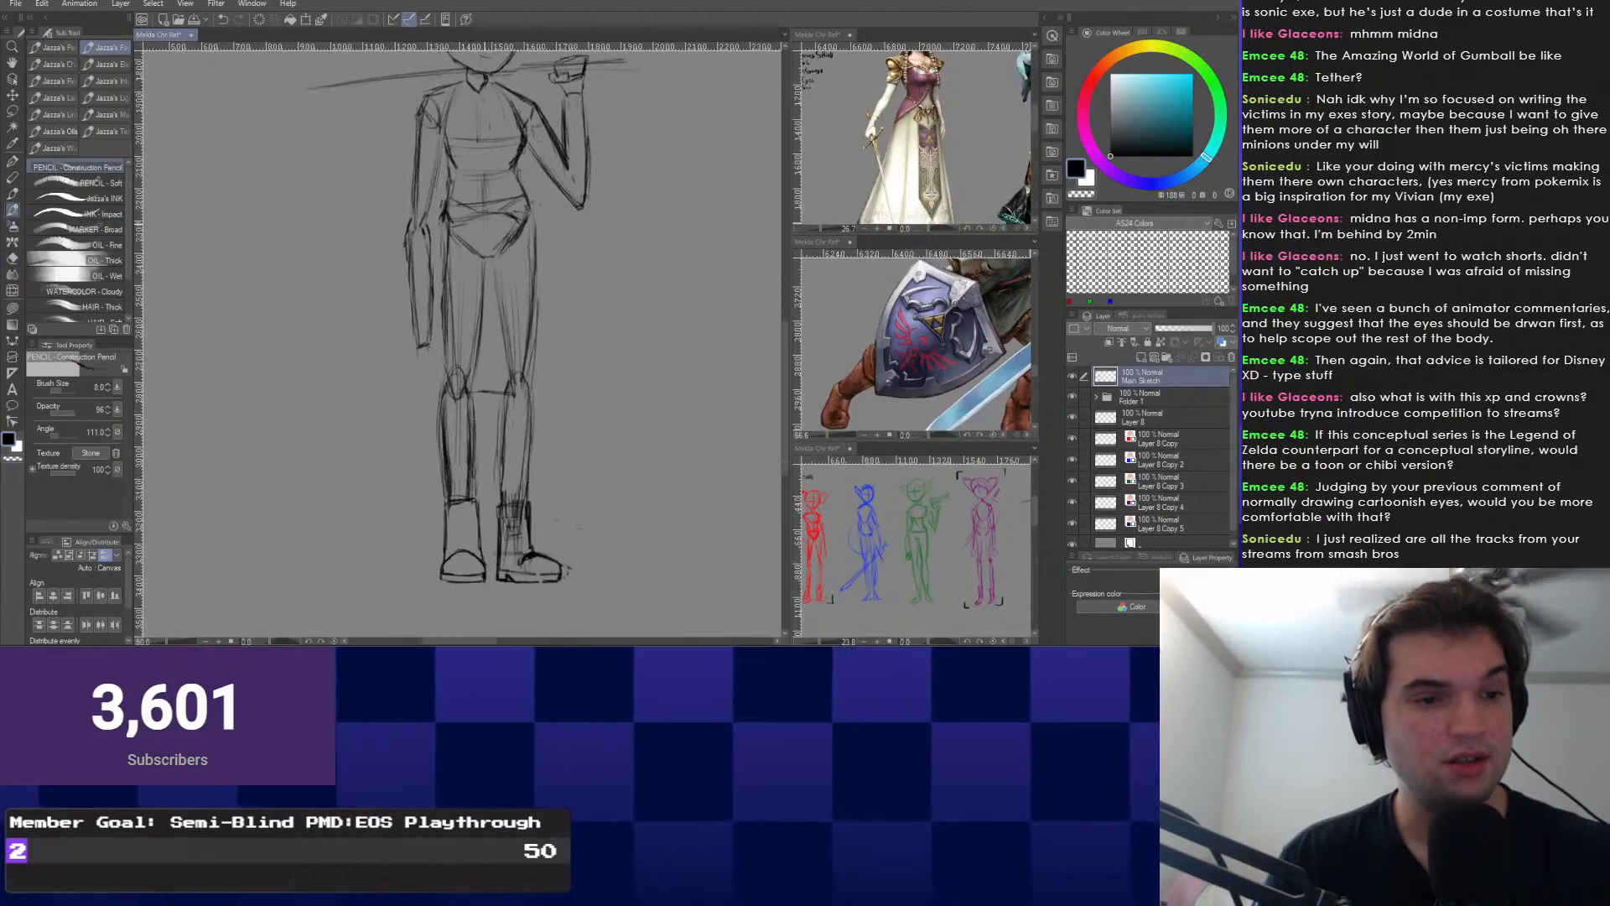
pyautogui.moveTo(486, 252); pyautogui.dragTo(491, 432)
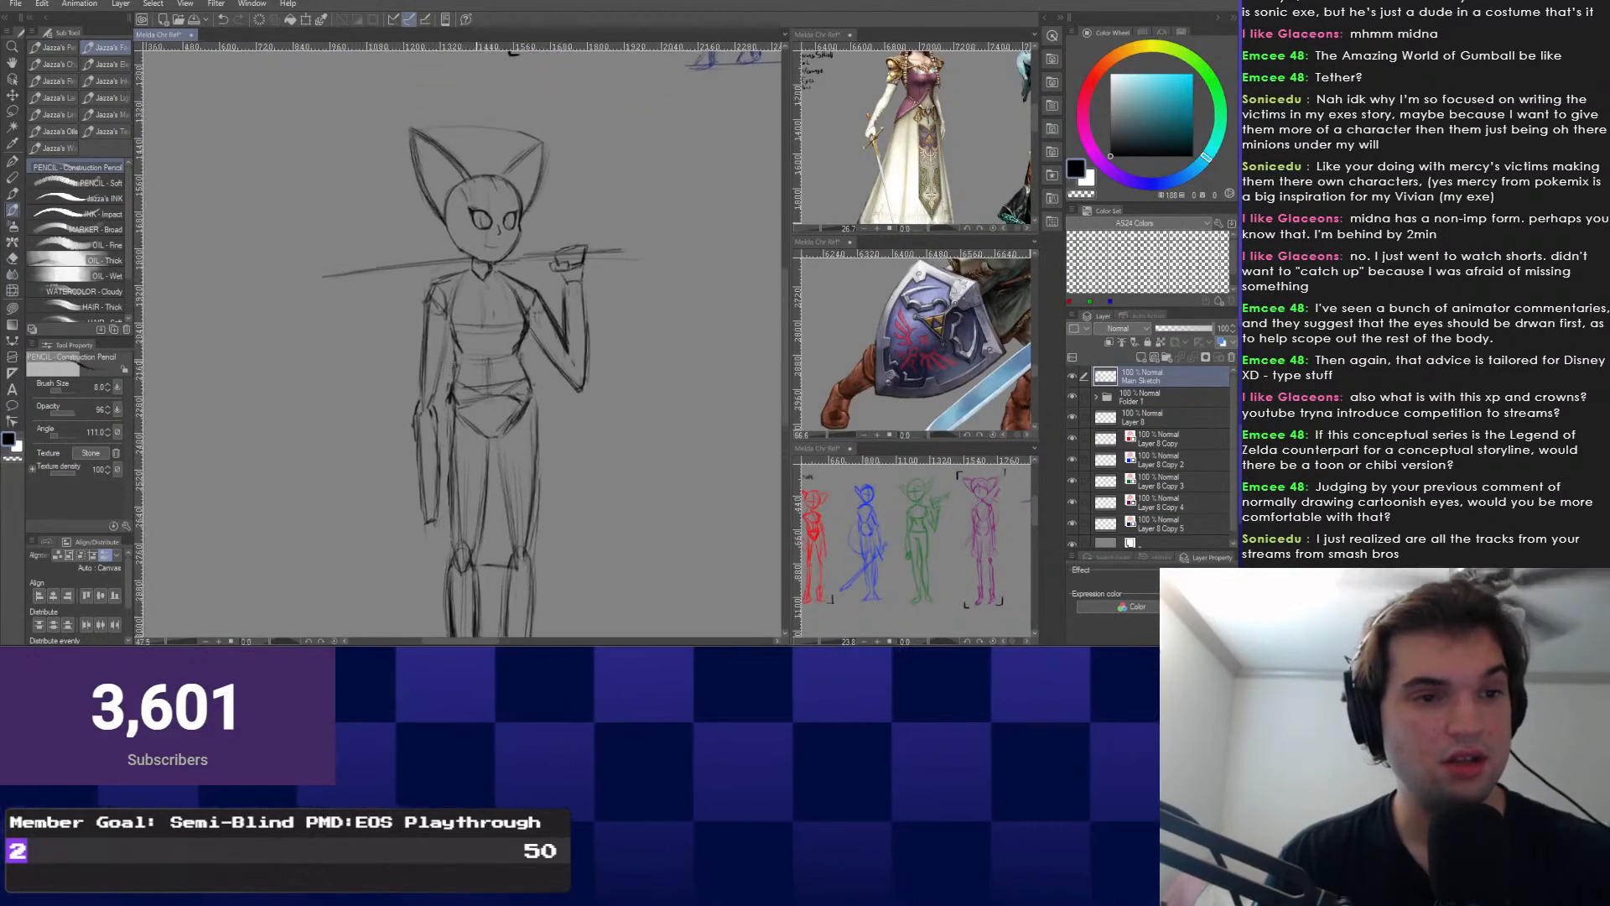
pyautogui.moveTo(495, 336); pyautogui.dragTo(591, 209)
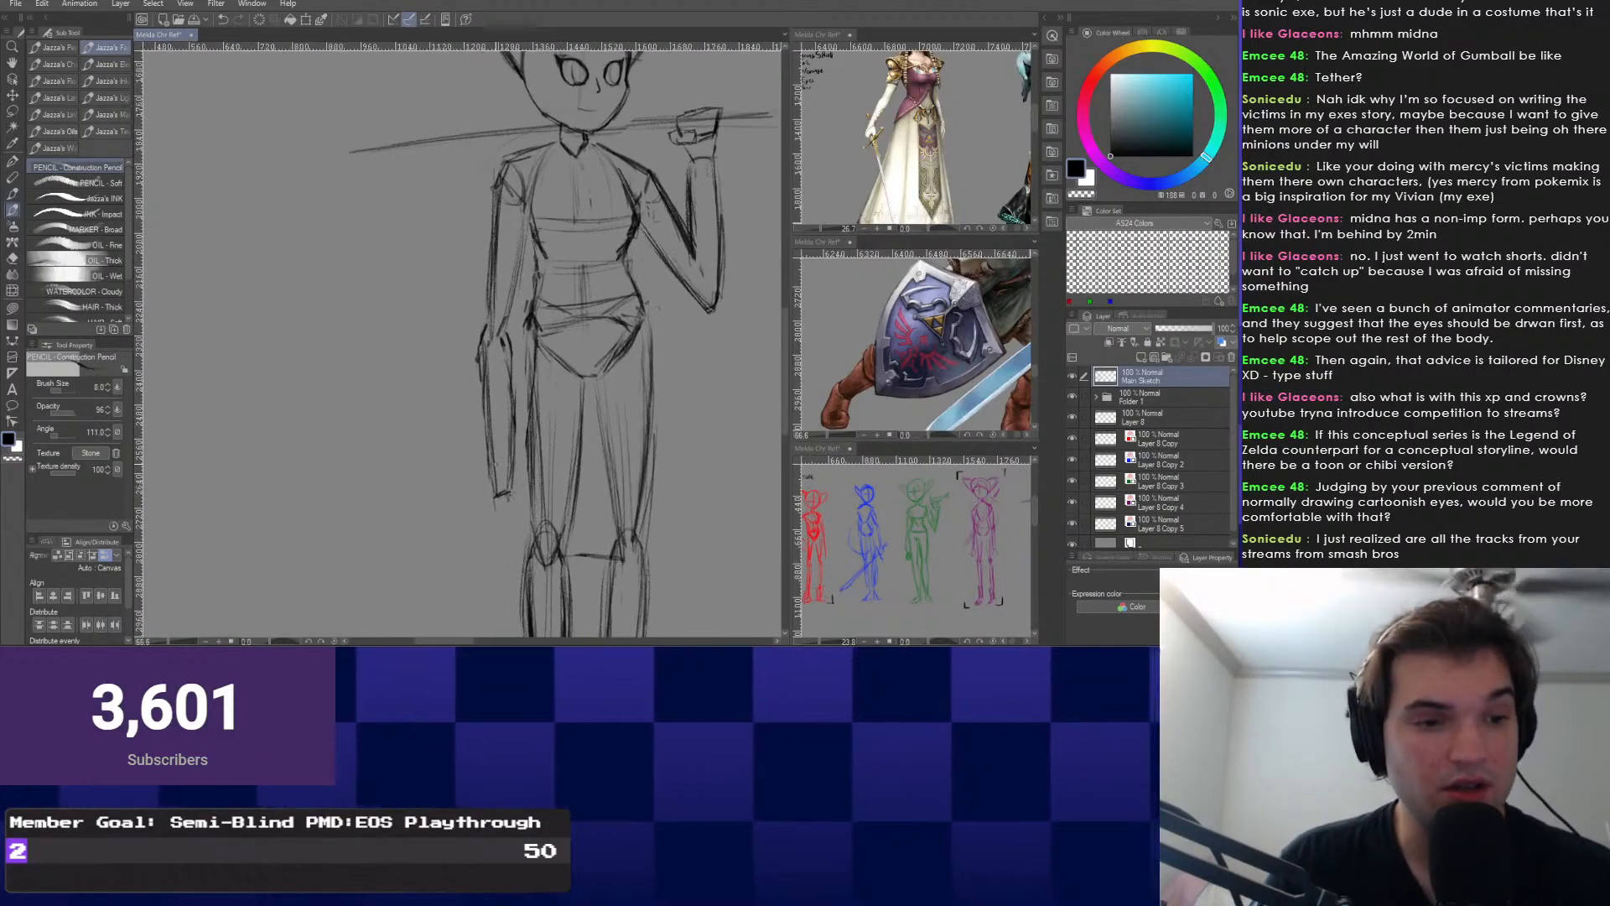
pyautogui.scroll(2, 496, 464)
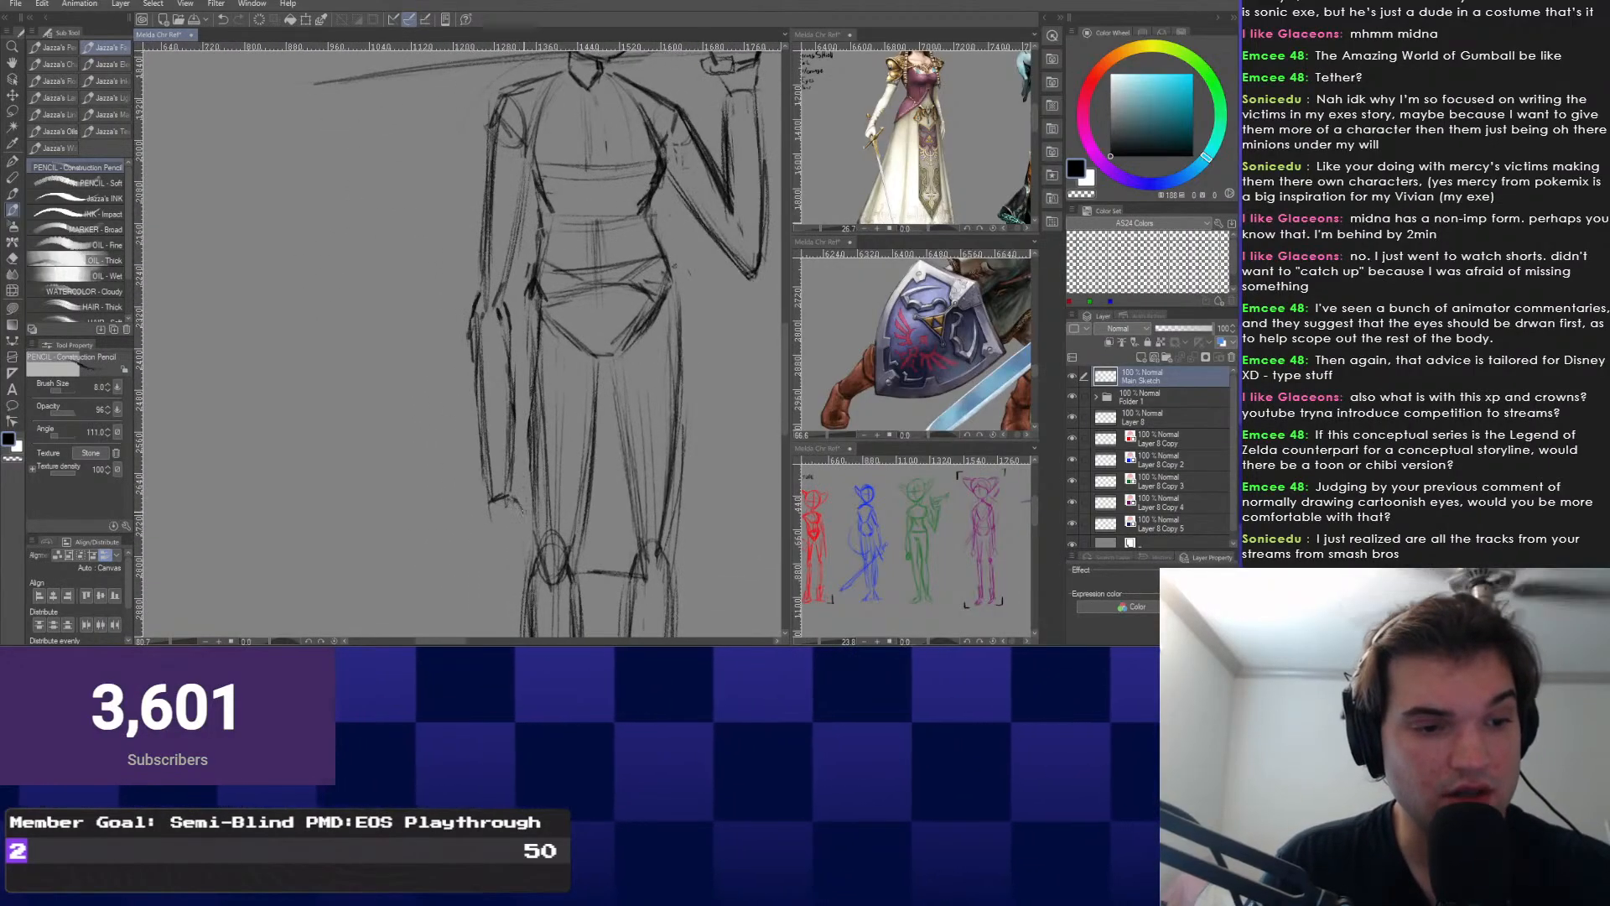
pyautogui.moveTo(496, 465)
pyautogui.mouseDown()
pyautogui.moveTo(486, 506)
pyautogui.moveTo(521, 549)
pyautogui.moveTo(472, 562)
pyautogui.moveTo(513, 557)
pyautogui.mouseUp()
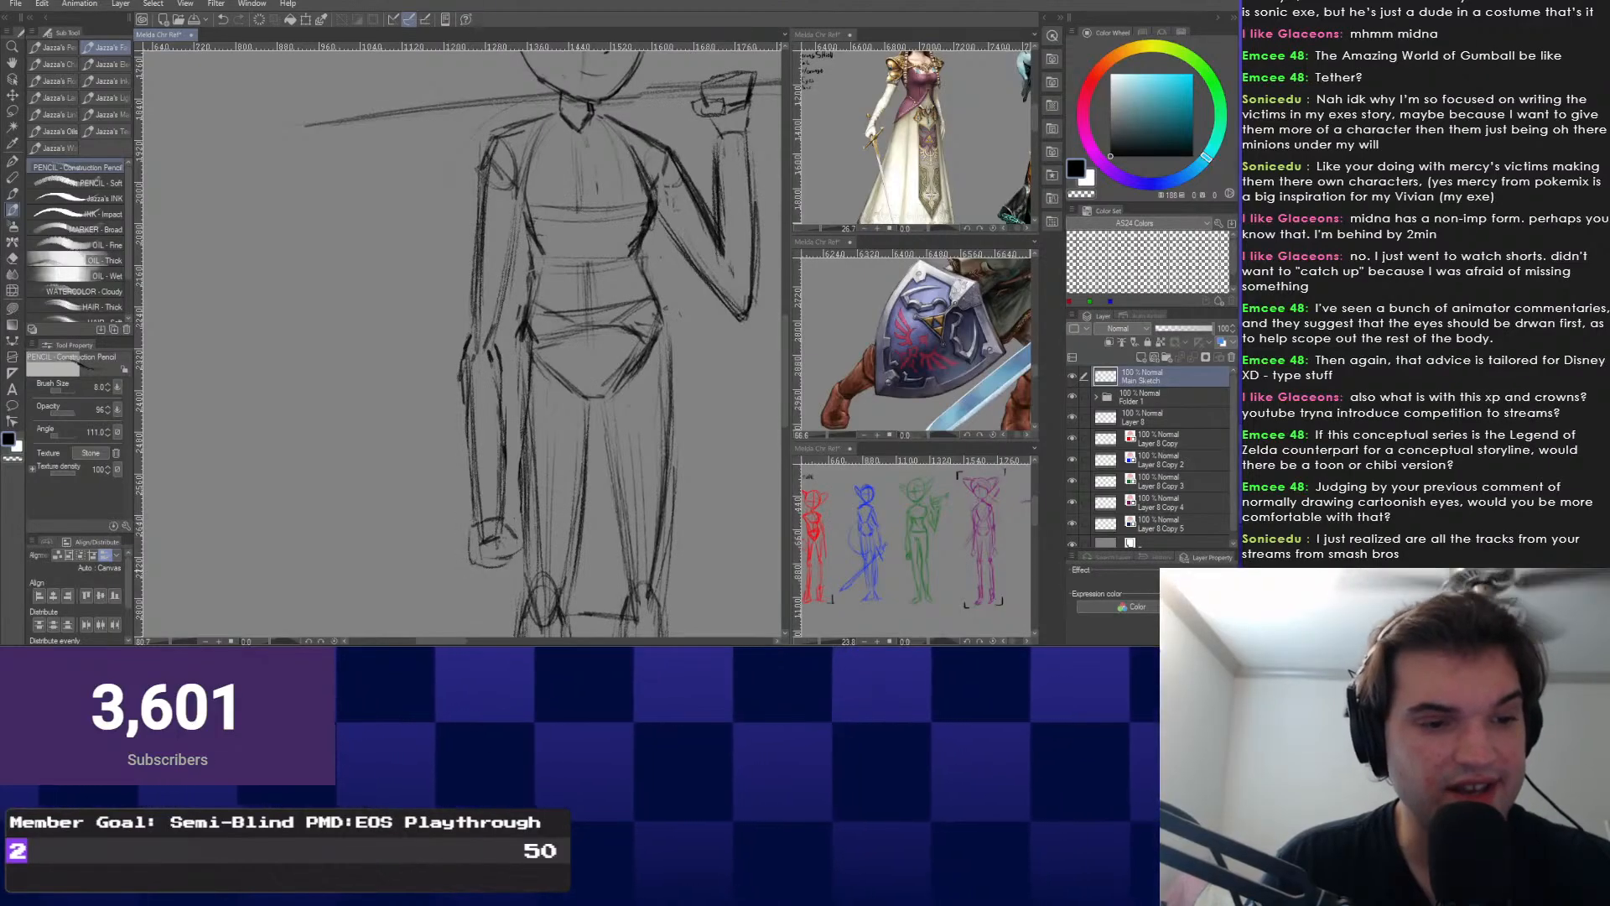
pyautogui.moveTo(580, 252)
pyautogui.mouseDown()
pyautogui.moveTo(424, 520)
pyautogui.moveTo(548, 249)
pyautogui.mouseUp()
pyautogui.scroll(-1, 424, 520)
pyautogui.moveTo(461, 509); pyautogui.dragTo(478, 502)
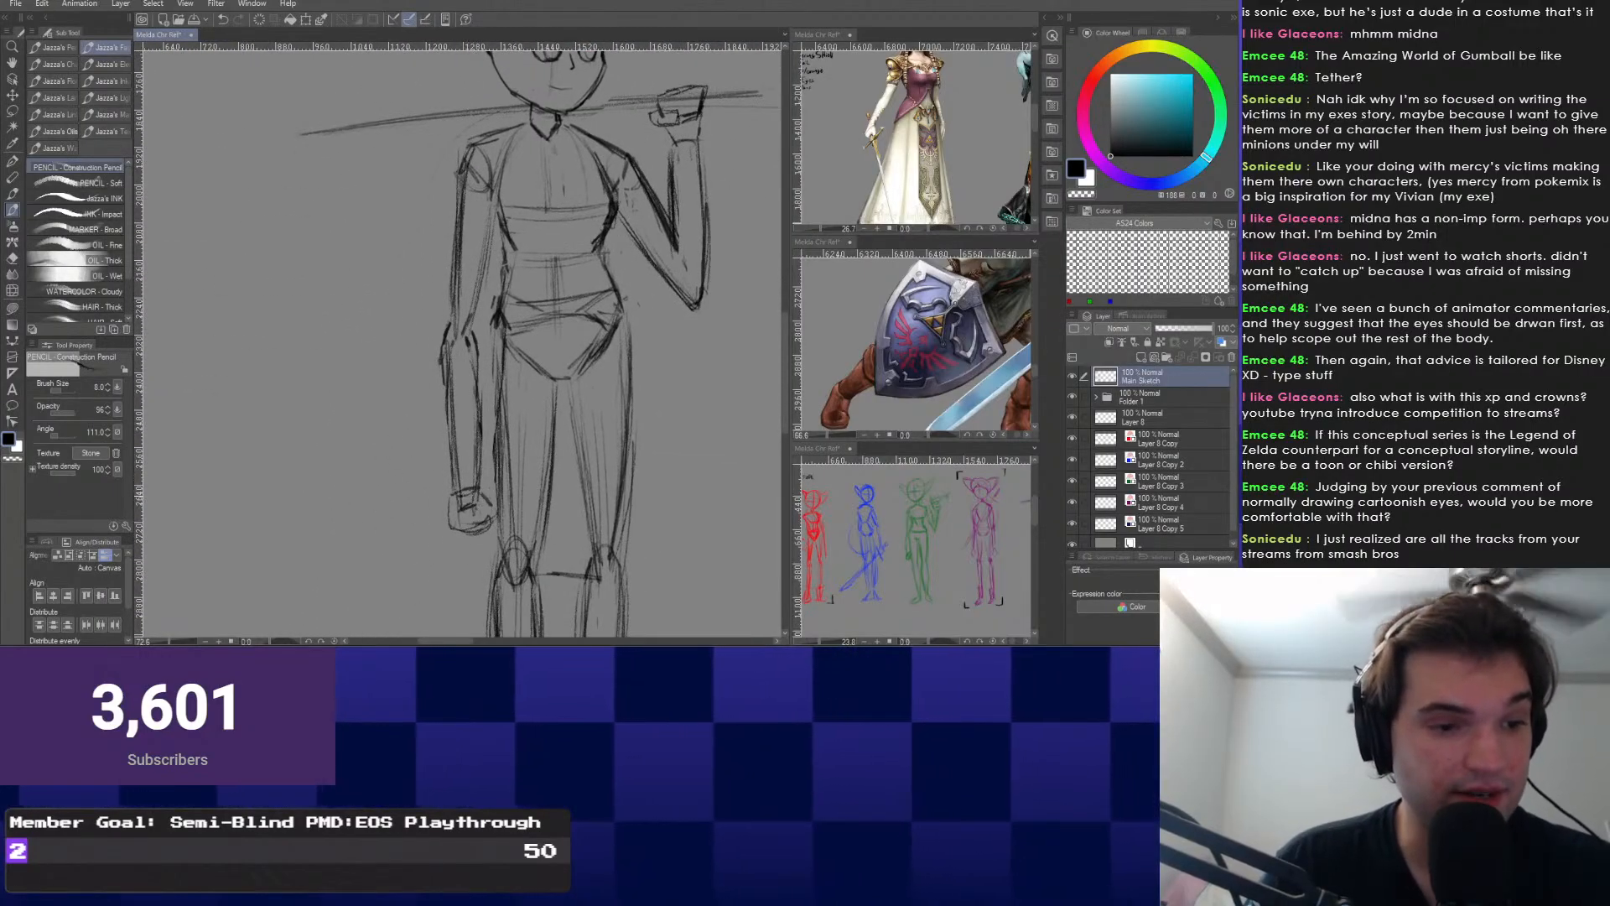
pyautogui.press('e')
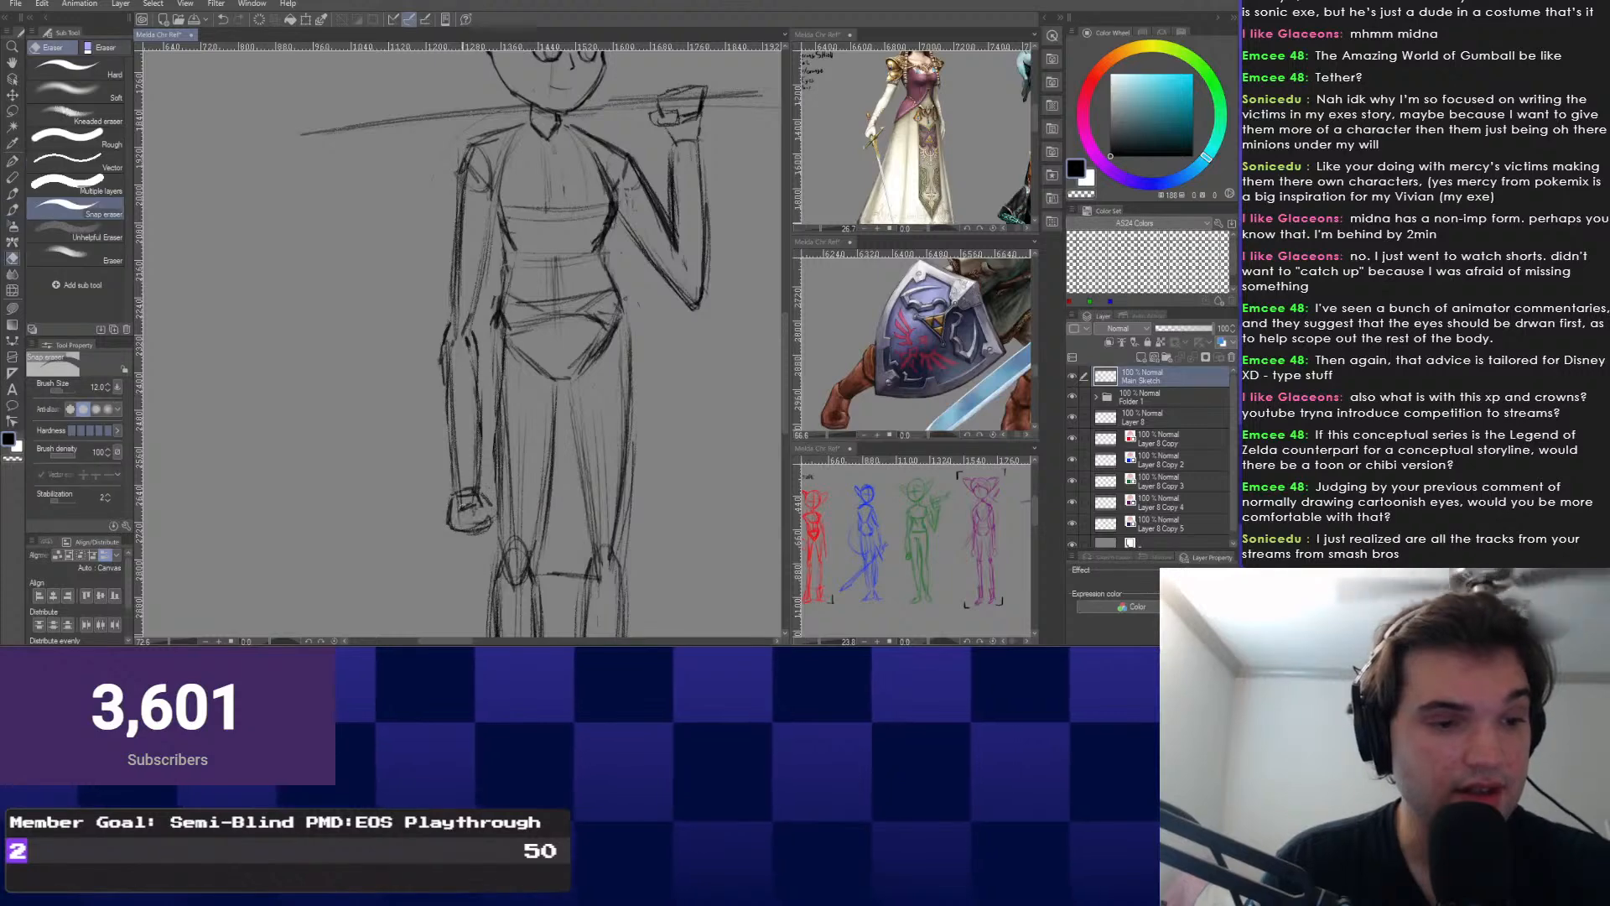
pyautogui.moveTo(470, 503); pyautogui.dragTo(440, 484)
# Lasso the lowered fist and enlarge it to about 134%.
pyautogui.rightClick(333, 503)
pyautogui.press('m')
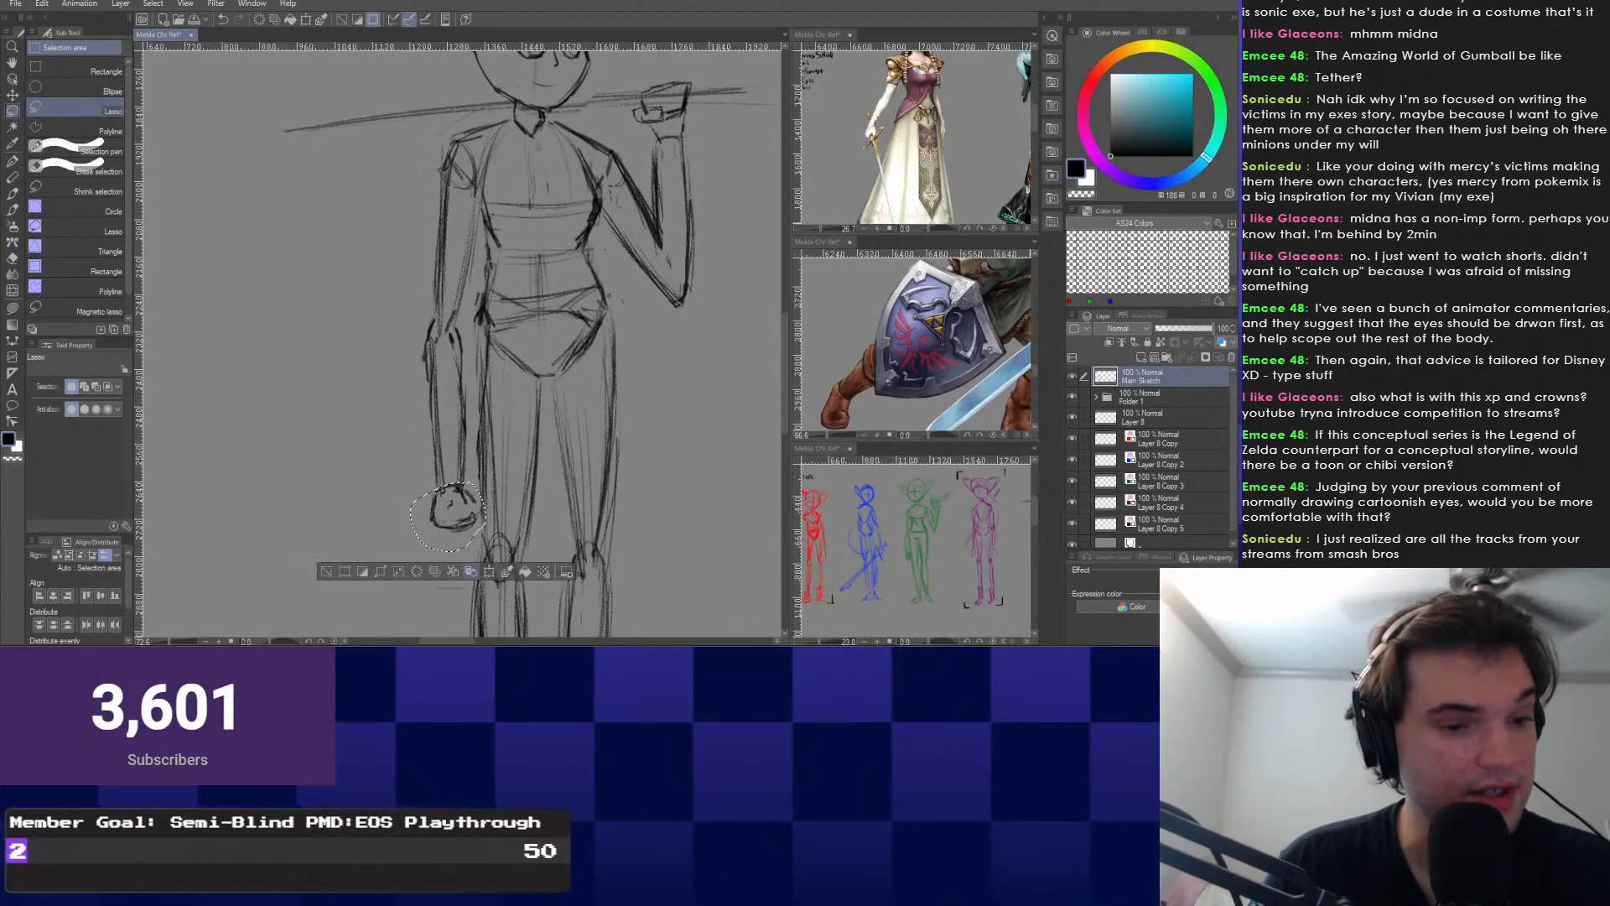
pyautogui.hotkey('ctrl', 't')
pyautogui.moveTo(448, 563); pyautogui.dragTo(453, 532)
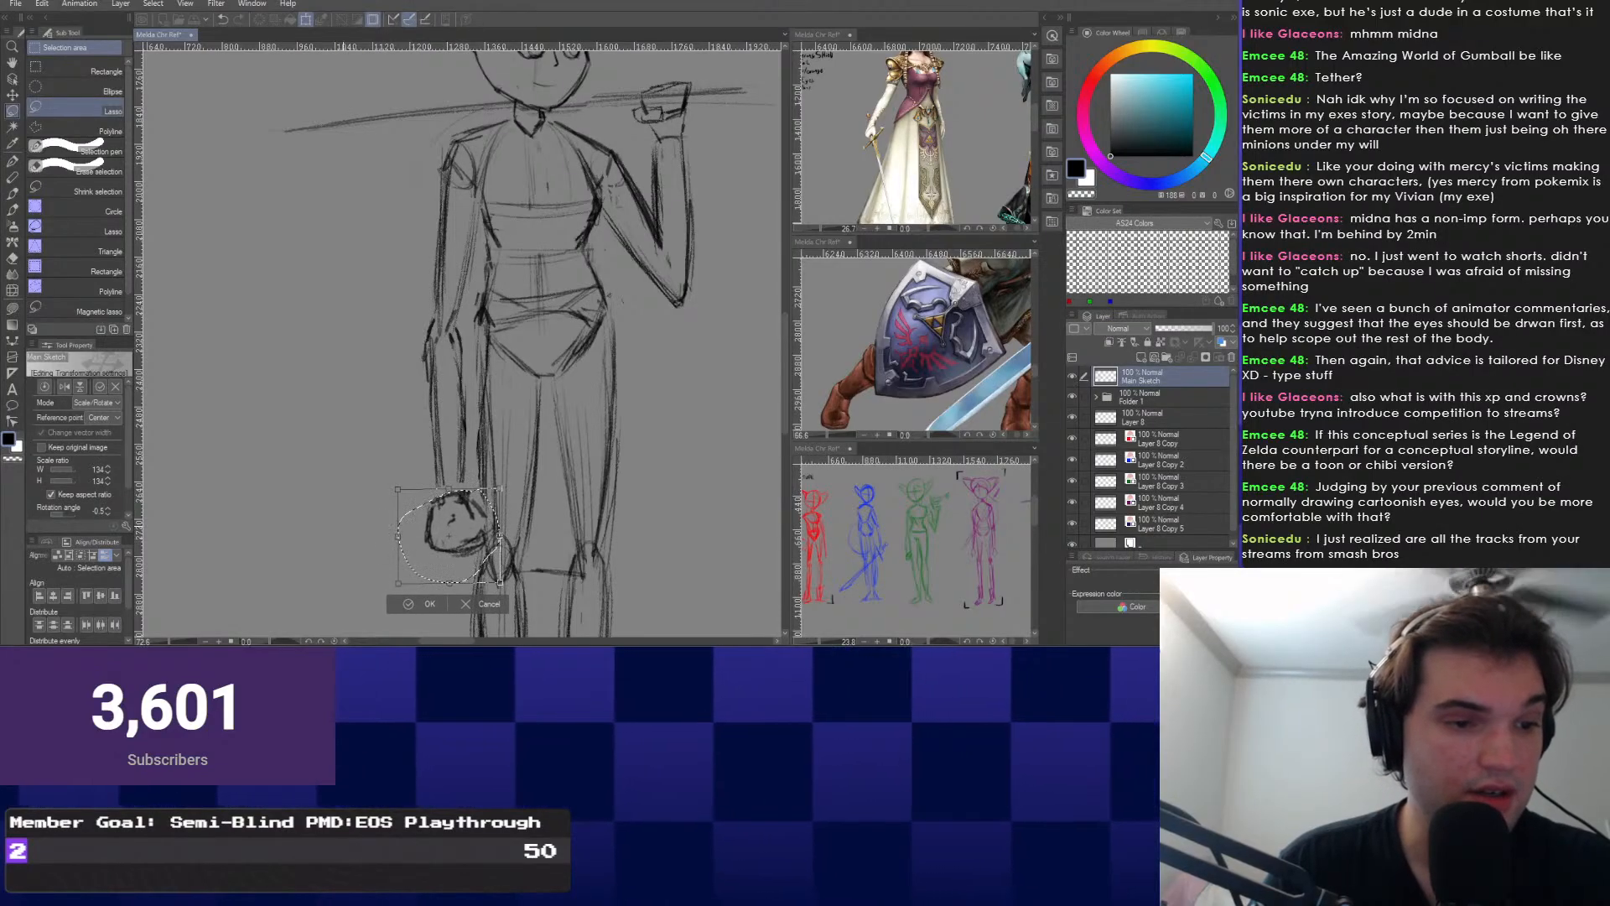
pyautogui.press('Return')
# Reselect the lowered hand, shrink it to 91% and tilt it clockwise.
pyautogui.press('p')
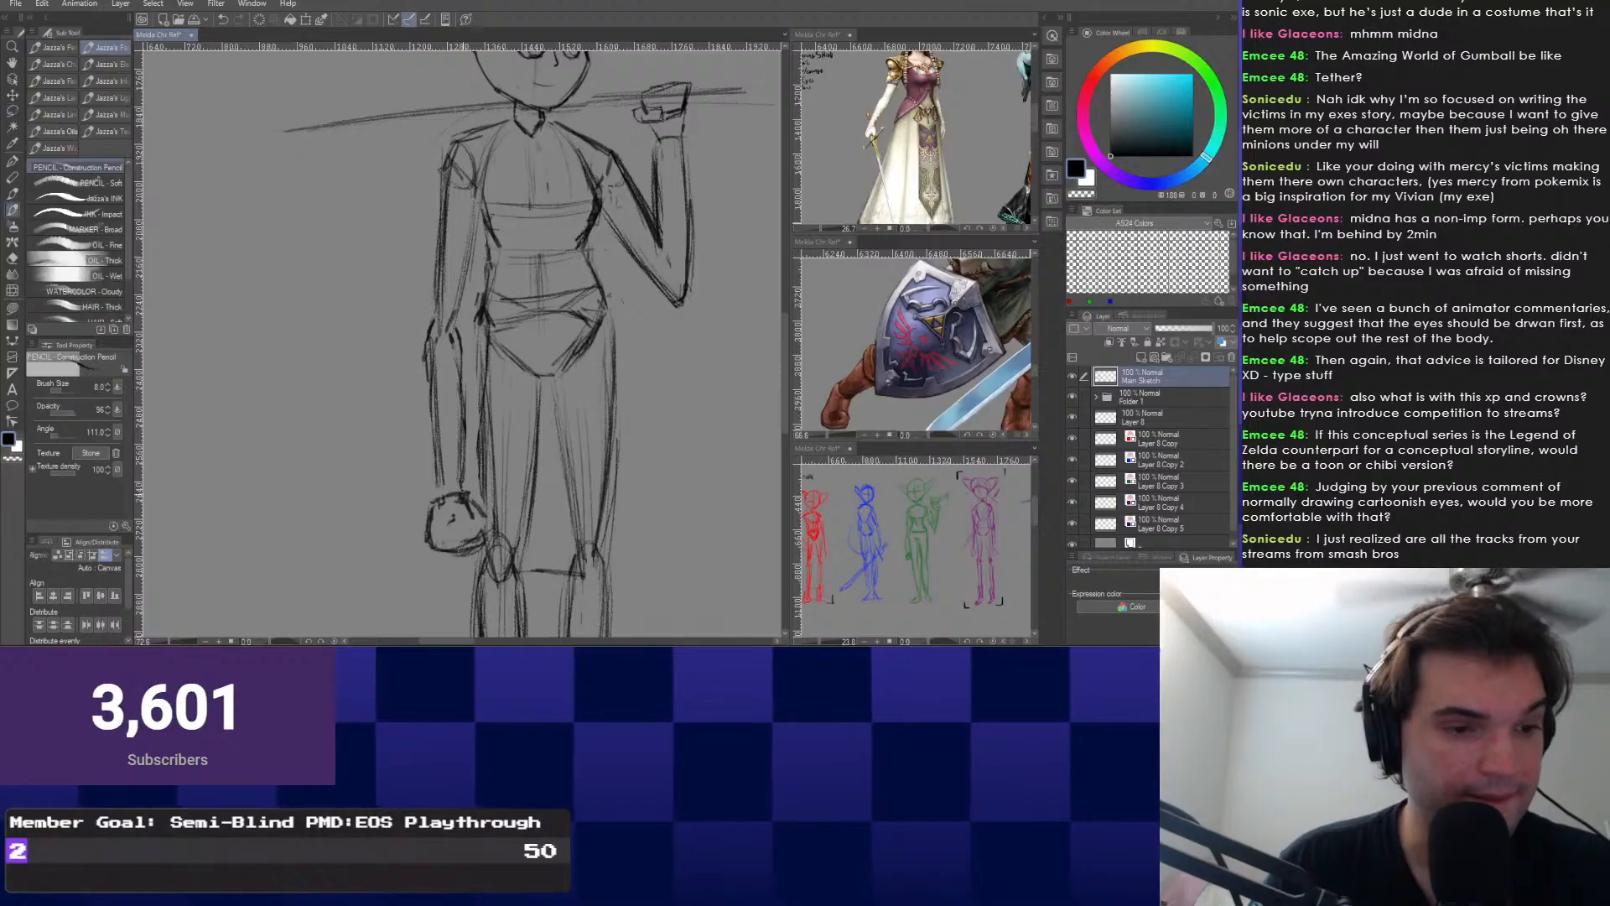
pyautogui.scroll(-2, 432, 478)
pyautogui.moveTo(438, 482)
pyautogui.mouseDown()
pyautogui.moveTo(454, 520)
pyautogui.moveTo(454, 481)
pyautogui.mouseUp()
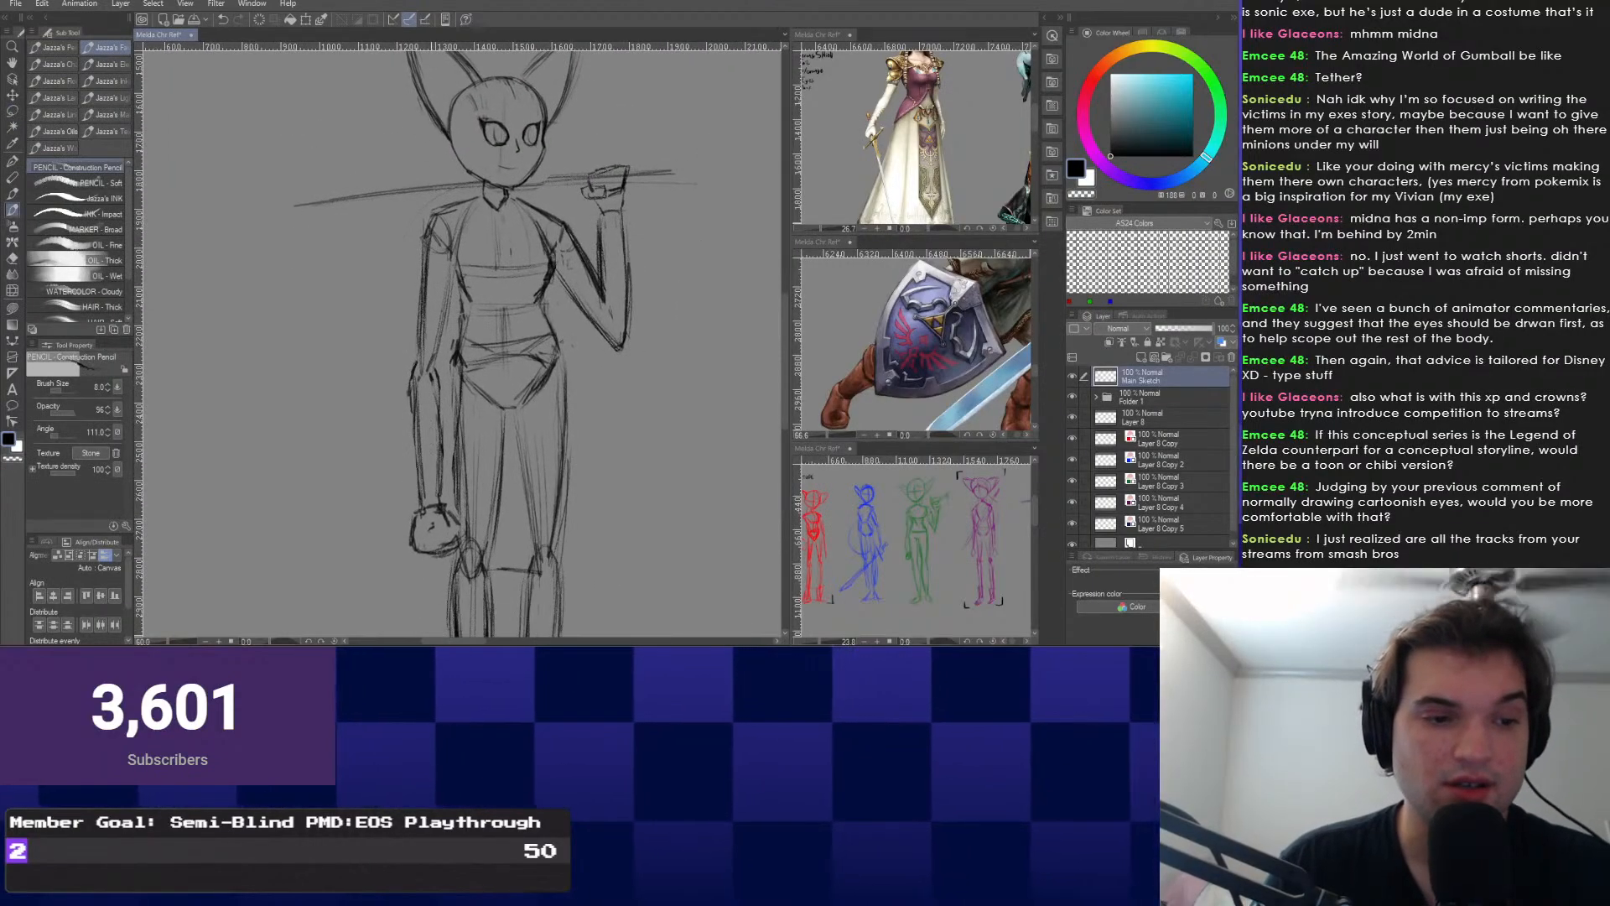
pyautogui.scroll(3, 453, 480)
pyautogui.scroll(3, 454, 481)
pyautogui.moveTo(481, 557); pyautogui.dragTo(508, 512)
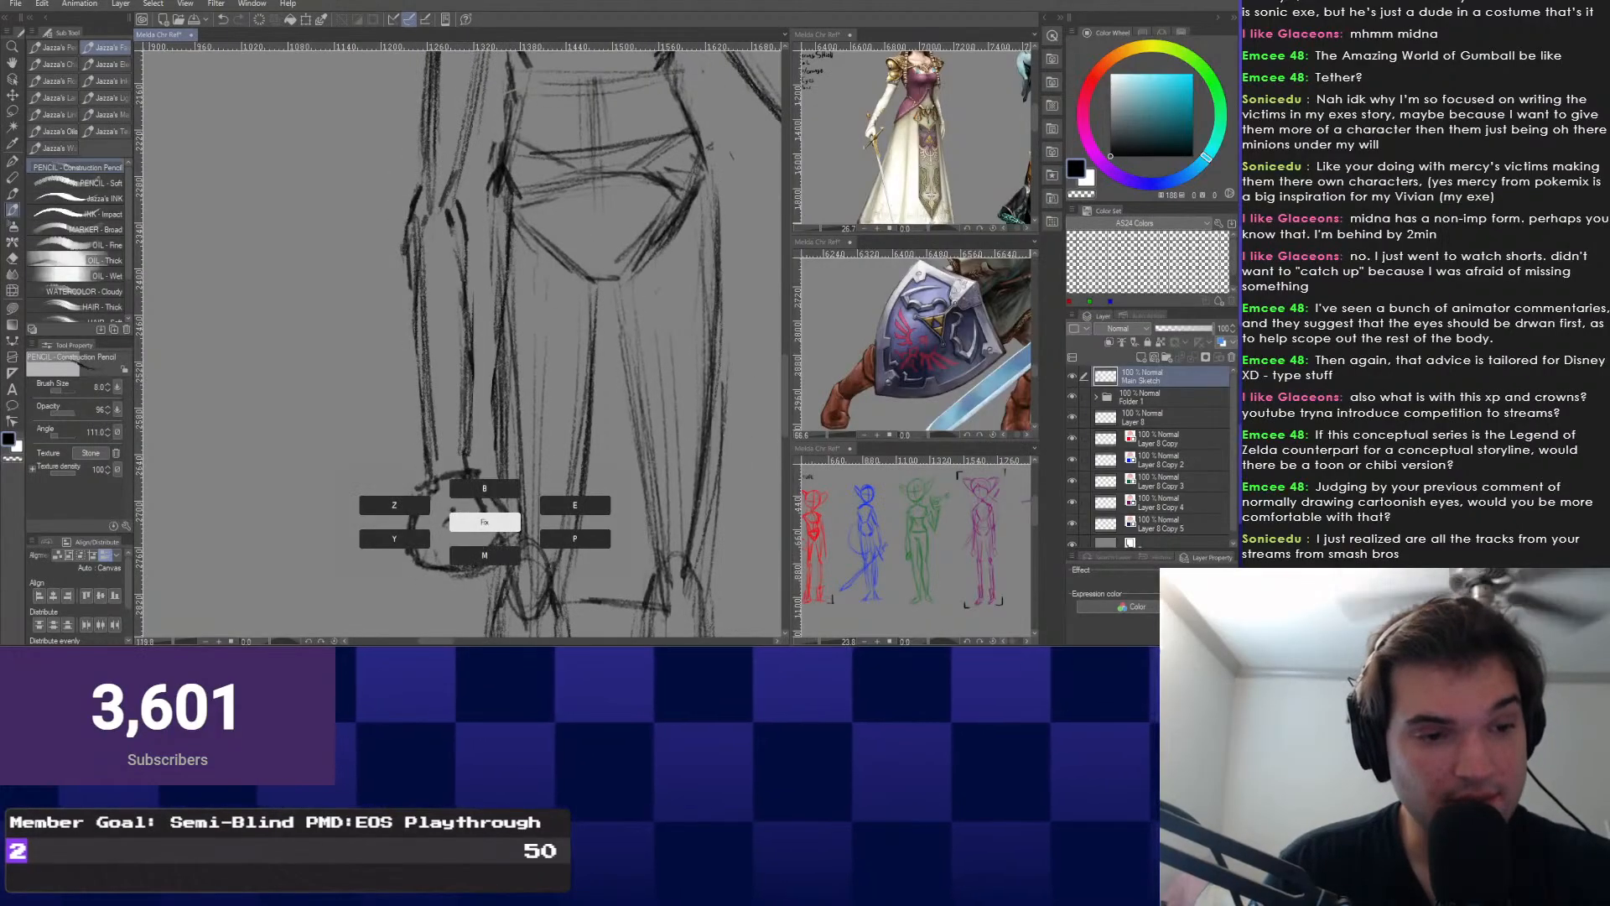
pyautogui.press('m')
pyautogui.moveTo(506, 549)
pyautogui.mouseDown()
pyautogui.moveTo(399, 480)
pyautogui.moveTo(506, 505)
pyautogui.moveTo(379, 501)
pyautogui.mouseUp()
pyautogui.hotkey('ctrl', 't')
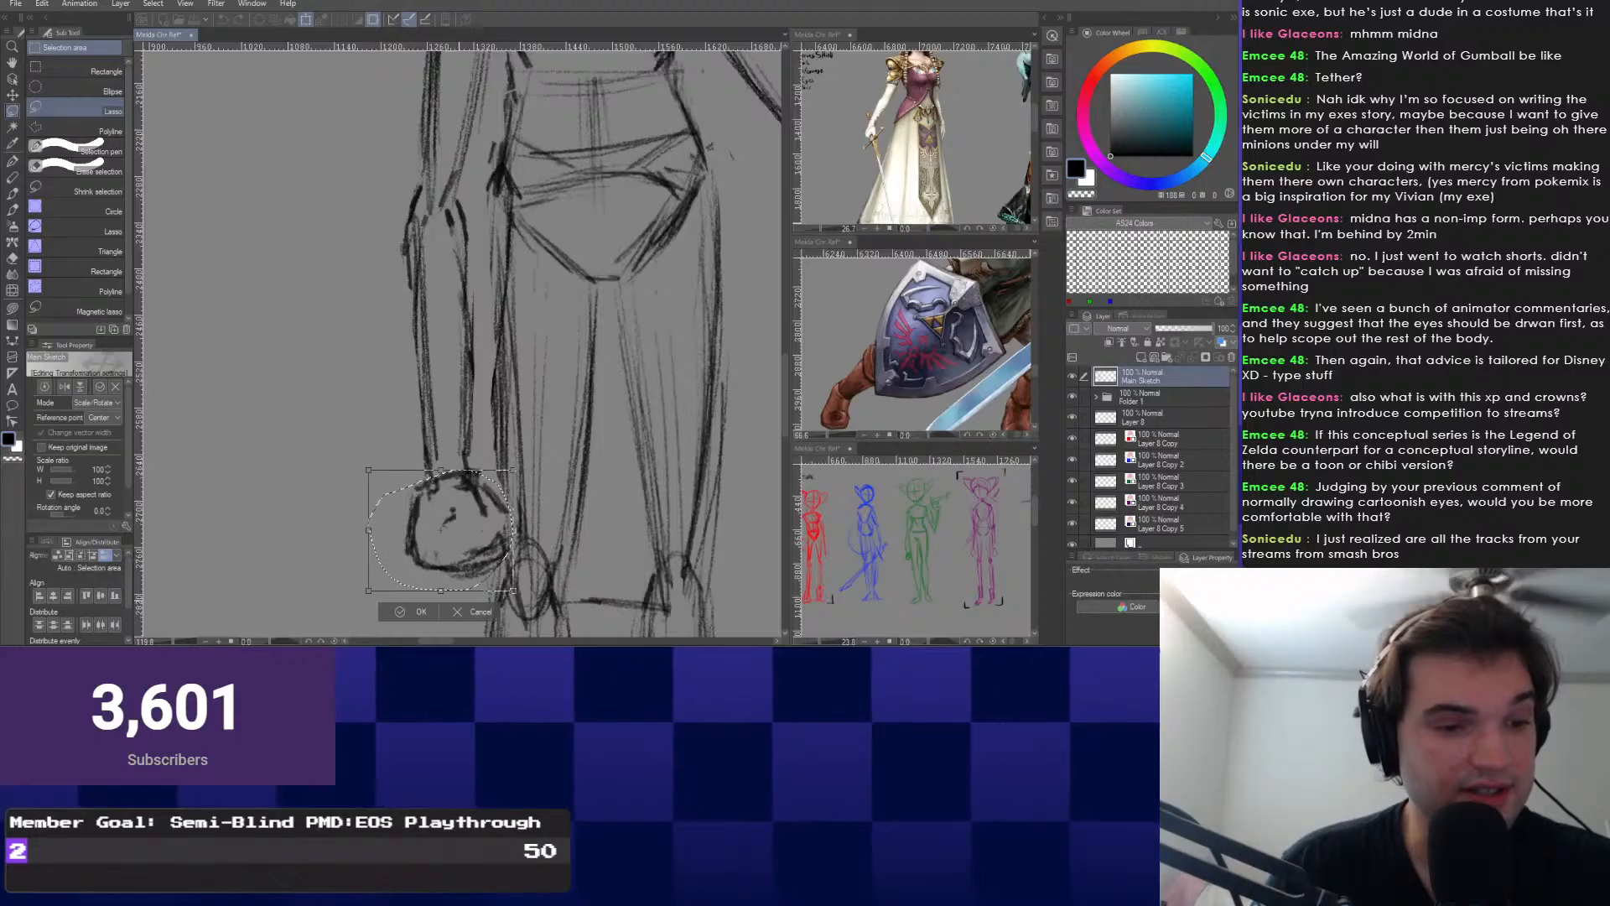
pyautogui.moveTo(441, 590); pyautogui.dragTo(530, 584)
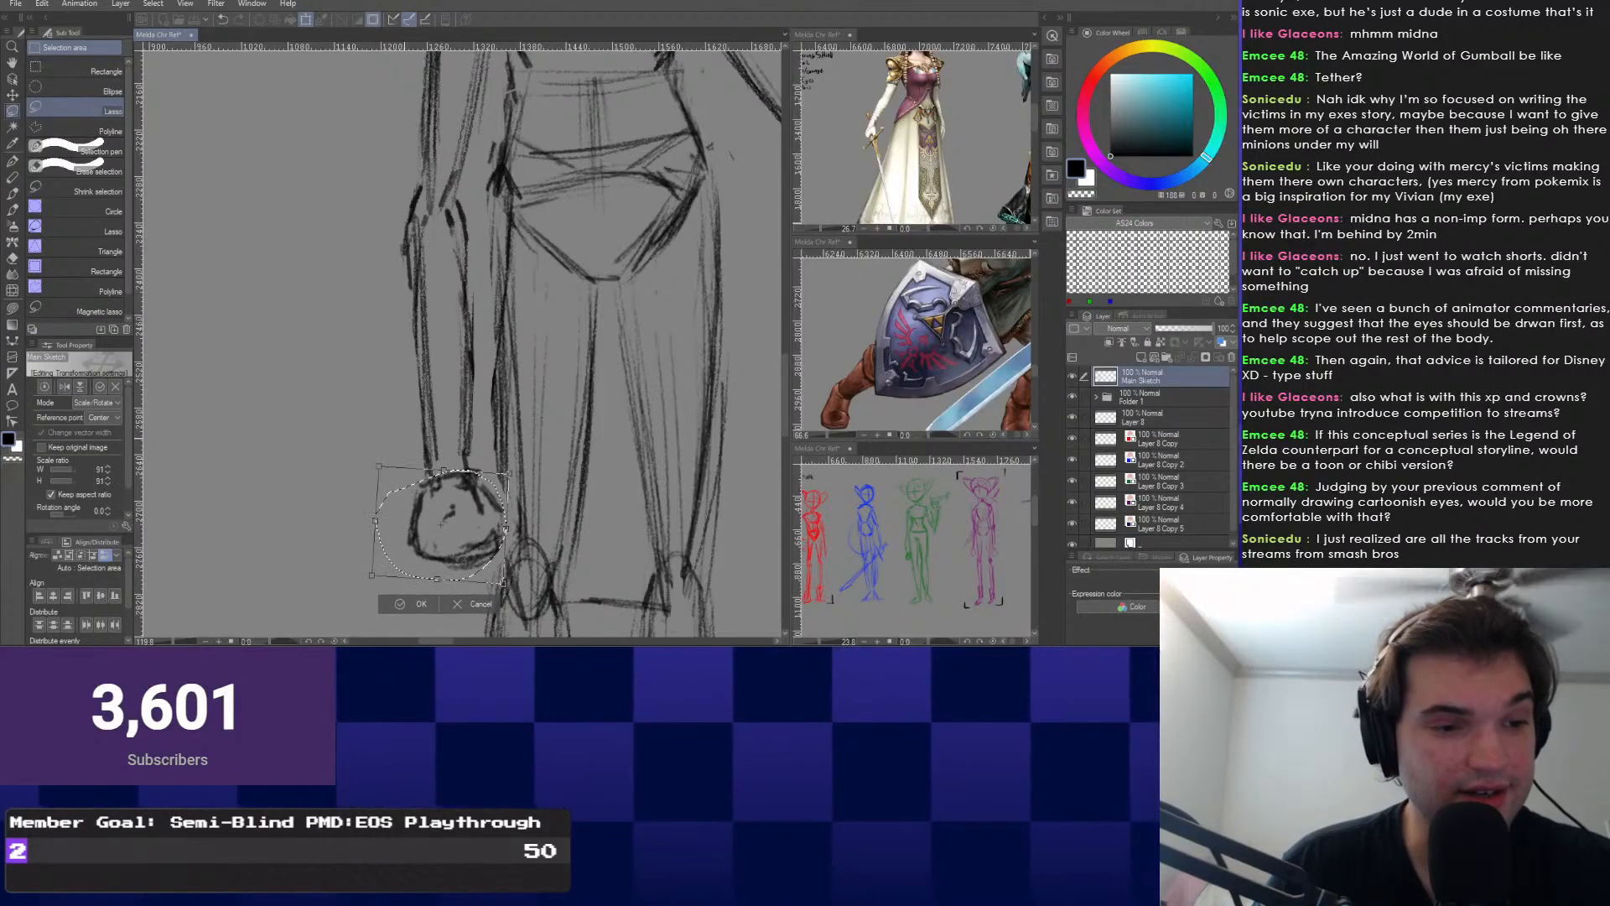
pyautogui.press('Return')
pyautogui.hotkey('ctrl', 'd')
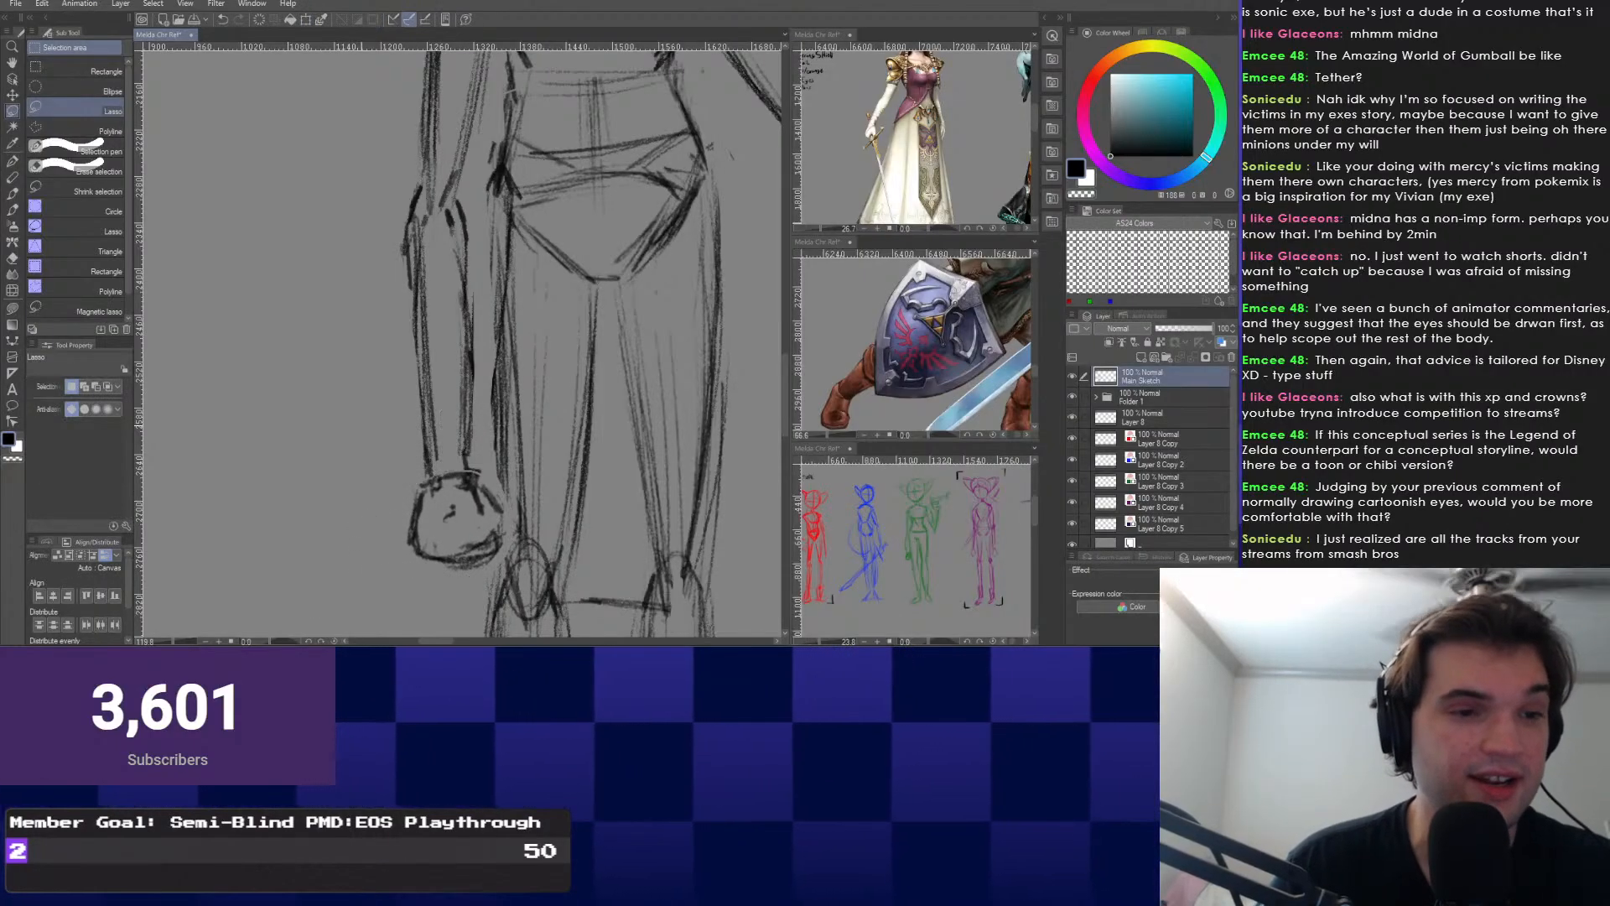
# Lasso the raised sword hand, move it slightly down, enlarge it to about 114% and tilt it clockwise.
pyautogui.hotkey('ctrl', '-')
pyautogui.moveTo(461, 343); pyautogui.dragTo(427, 483)
pyautogui.moveTo(503, 252); pyautogui.dragTo(395, 495)
pyautogui.moveTo(469, 335); pyautogui.dragTo(385, 441)
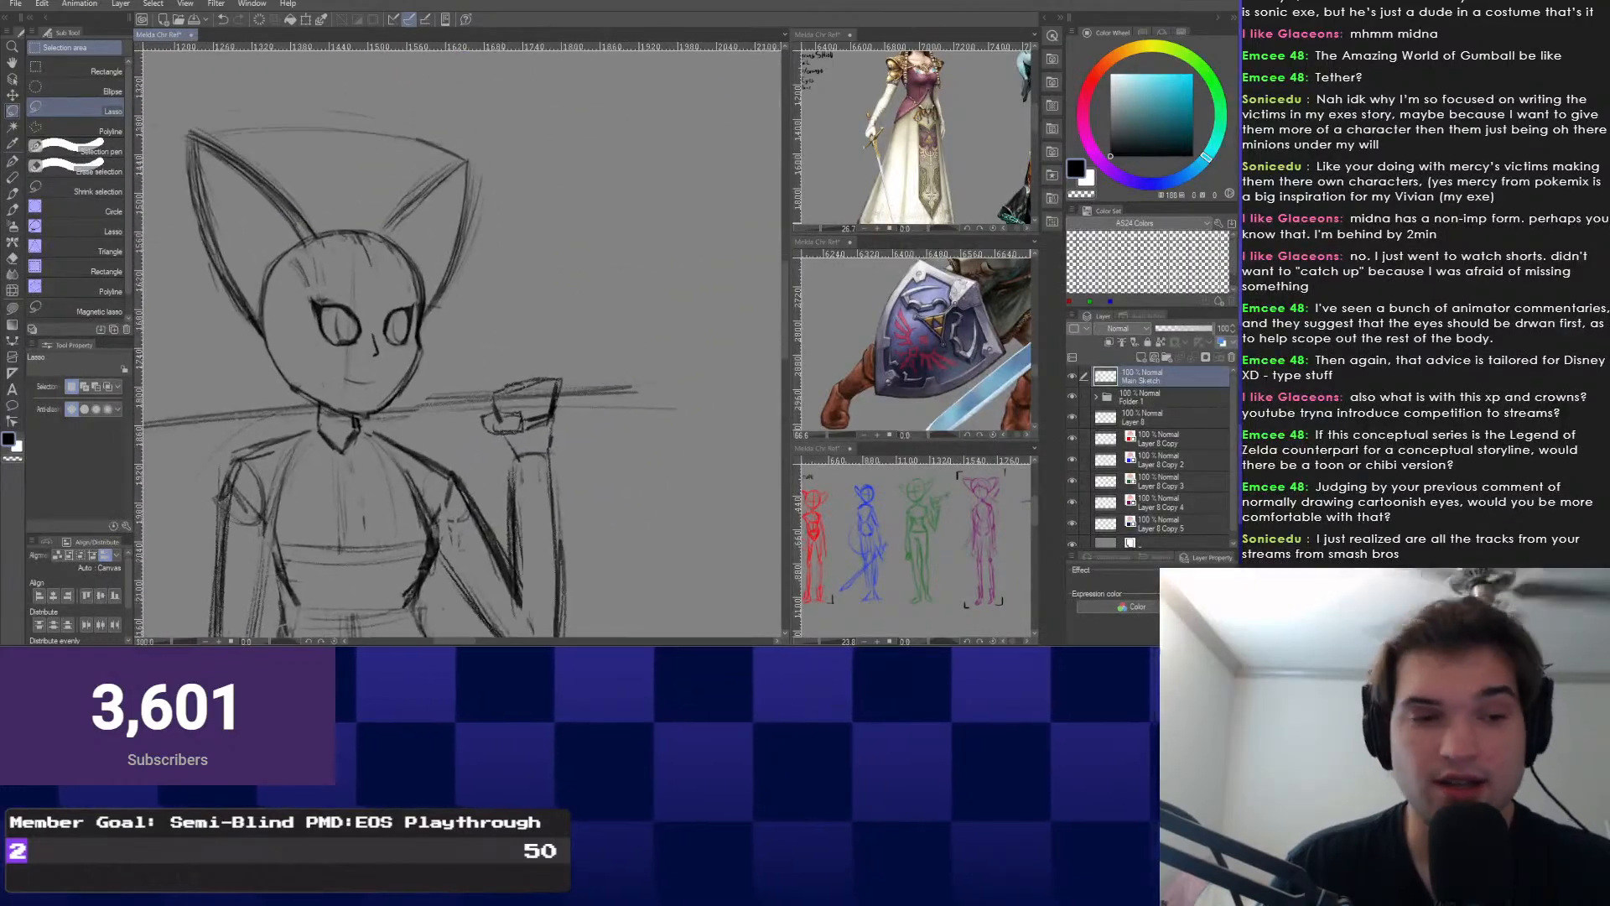
pyautogui.scroll(3, 487, 444)
pyautogui.moveTo(592, 366); pyautogui.dragTo(513, 458)
pyautogui.moveTo(587, 352)
pyautogui.mouseDown()
pyautogui.moveTo(592, 365)
pyautogui.moveTo(534, 310)
pyautogui.mouseUp()
pyautogui.hotkey('ctrl', 't')
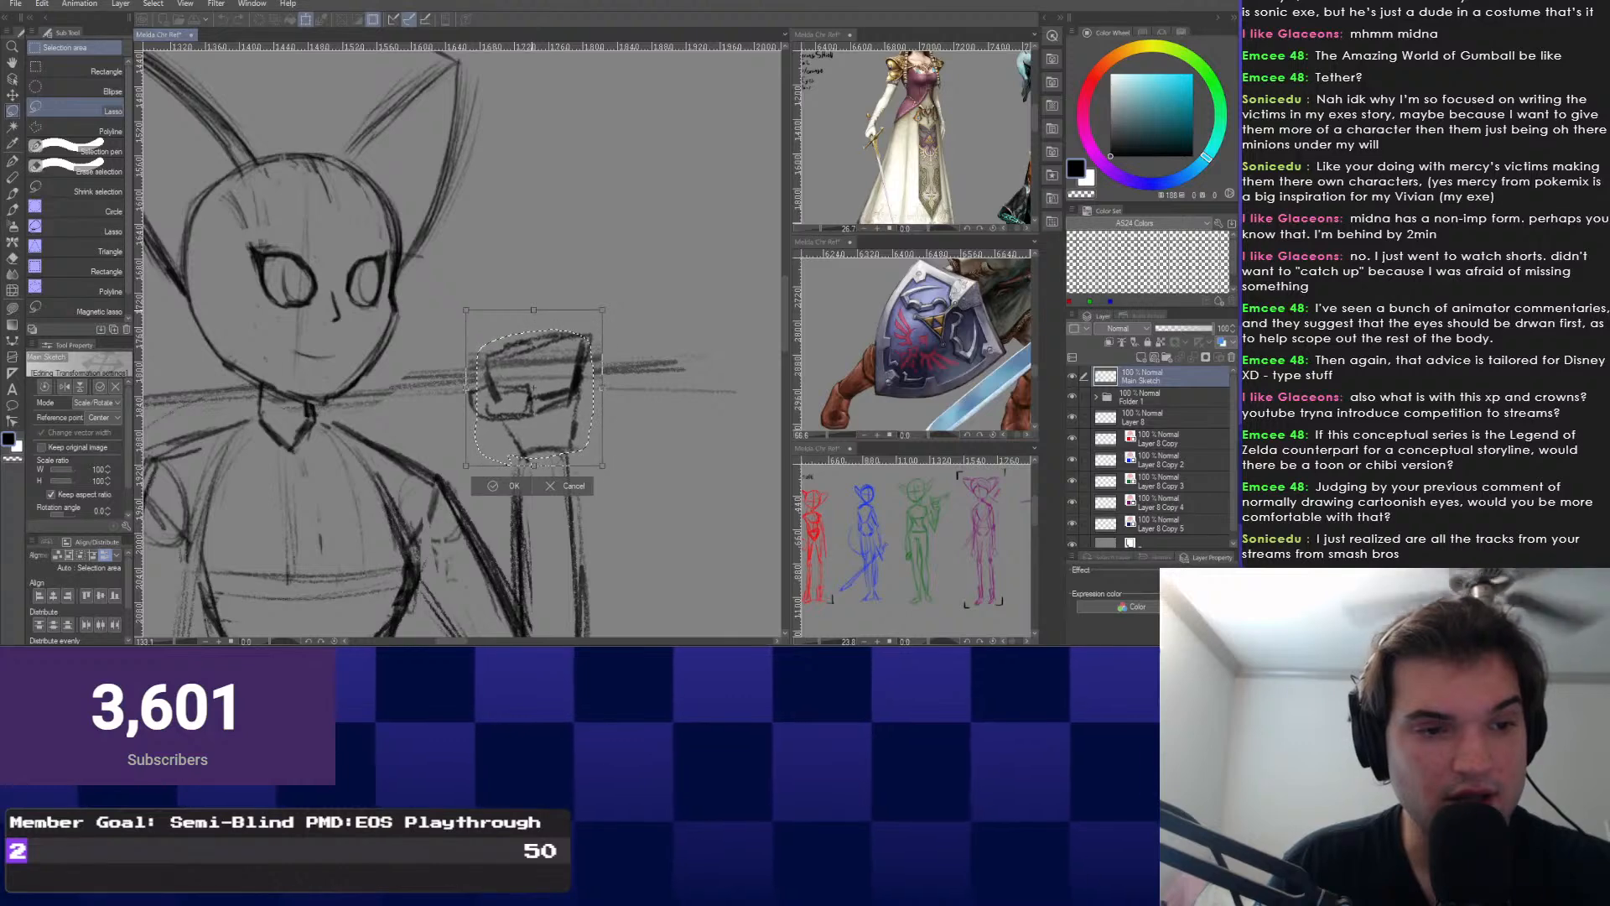
pyautogui.moveTo(534, 386); pyautogui.dragTo(533, 395)
pyautogui.moveTo(481, 290); pyautogui.dragTo(487, 287)
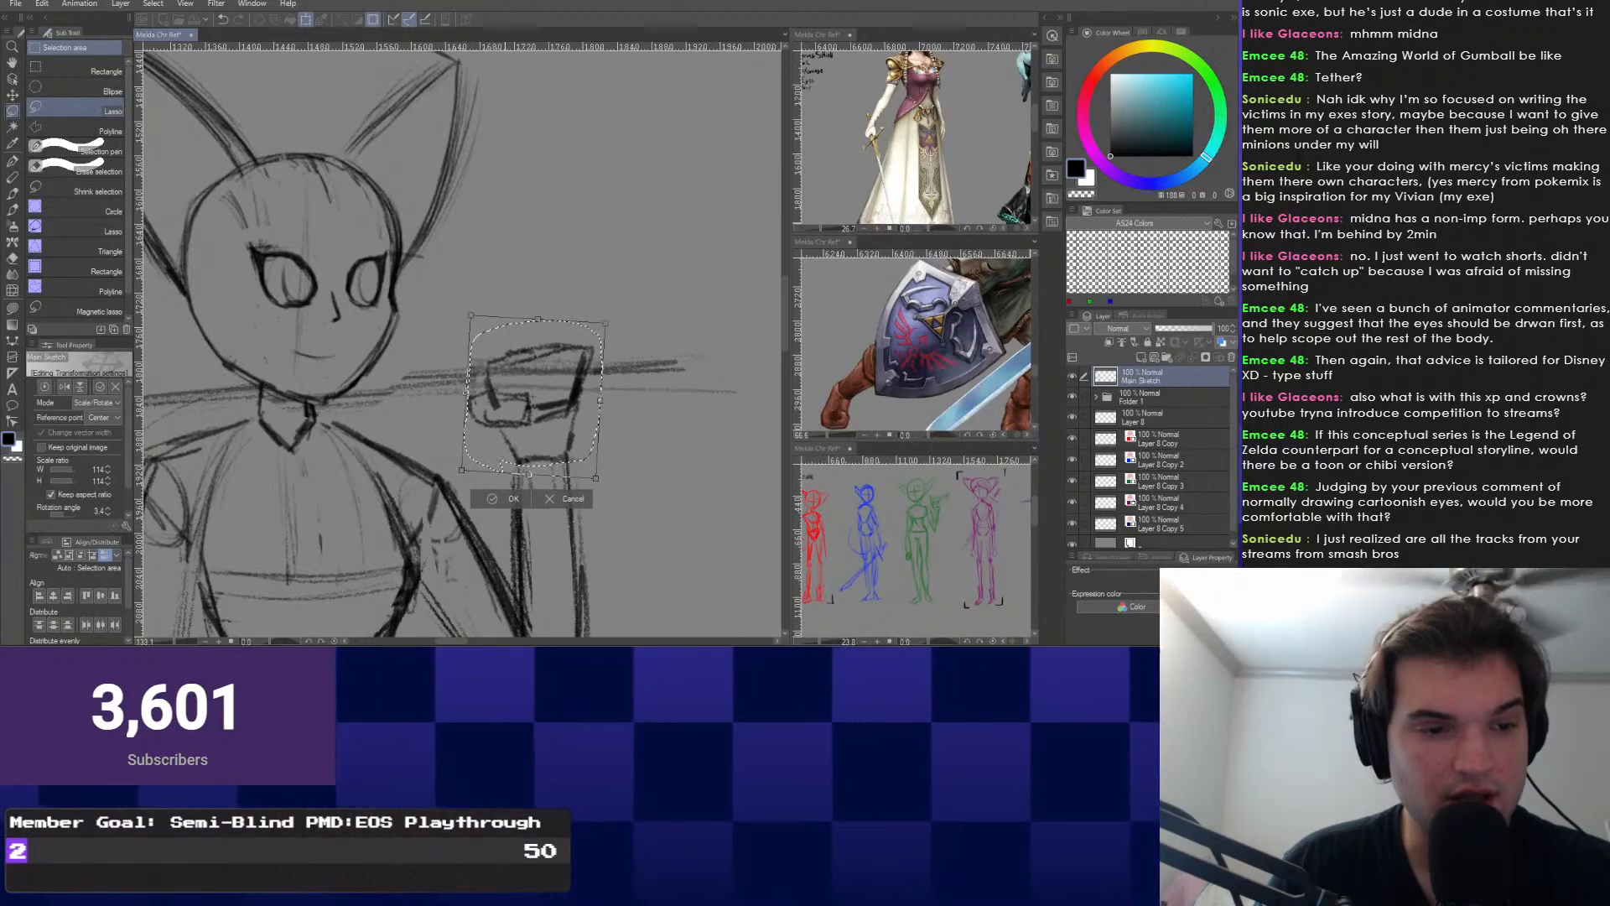
pyautogui.press('Return')
pyautogui.hotkey('ctrl', 'd')
# Zoom out to view the whole figure down to the boots.
pyautogui.scroll(-8, 461, 336)
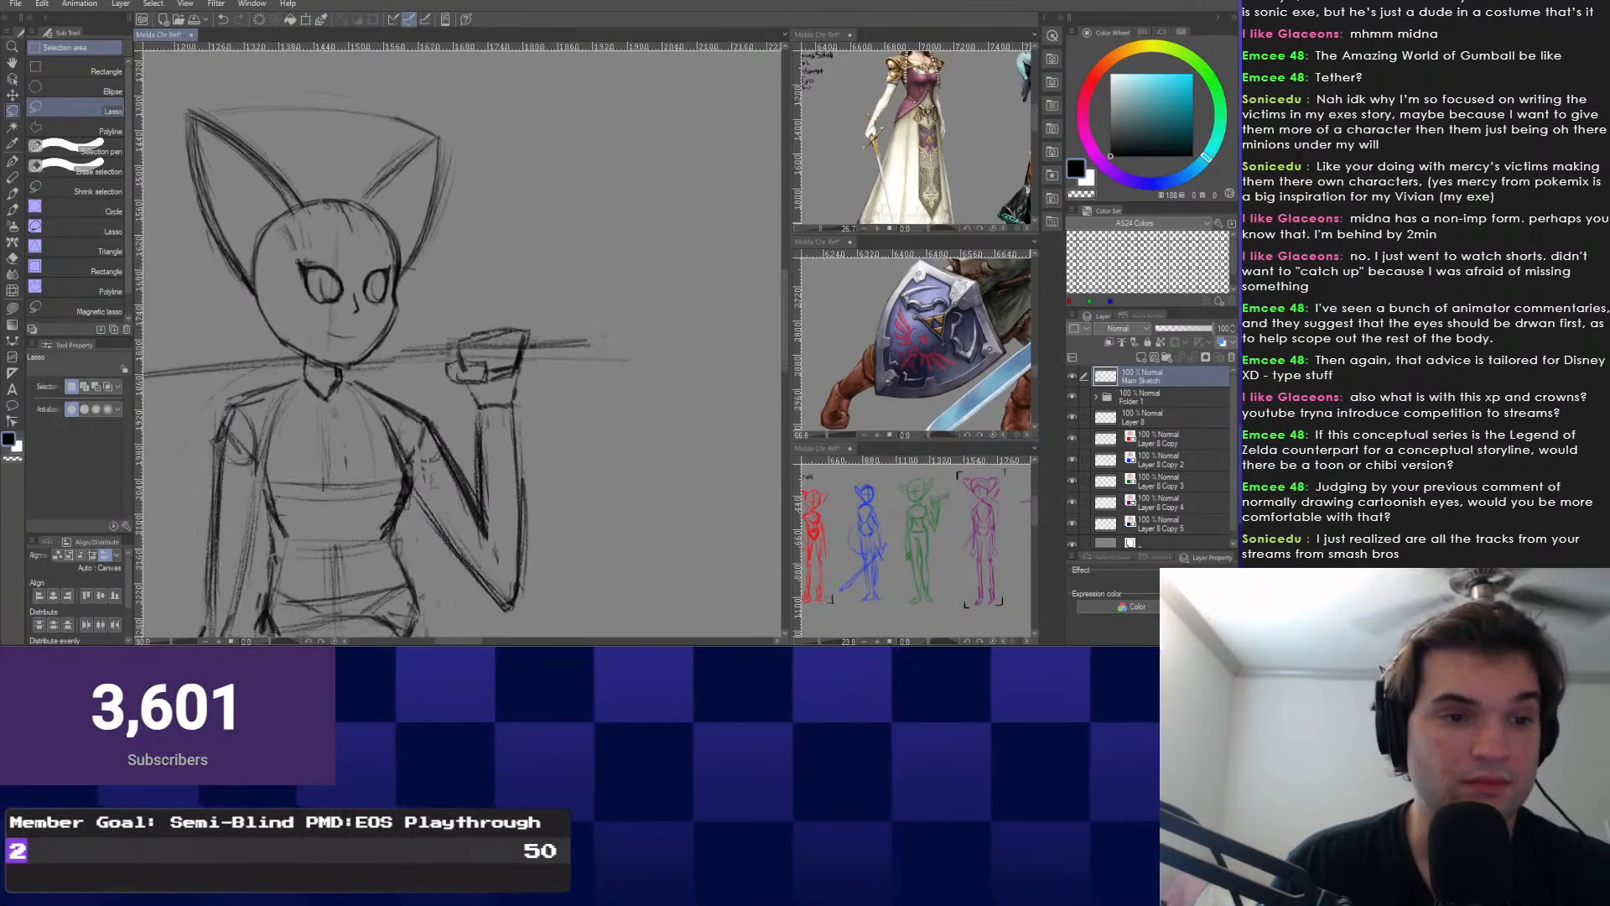
pyautogui.scroll(6, 385, 377)
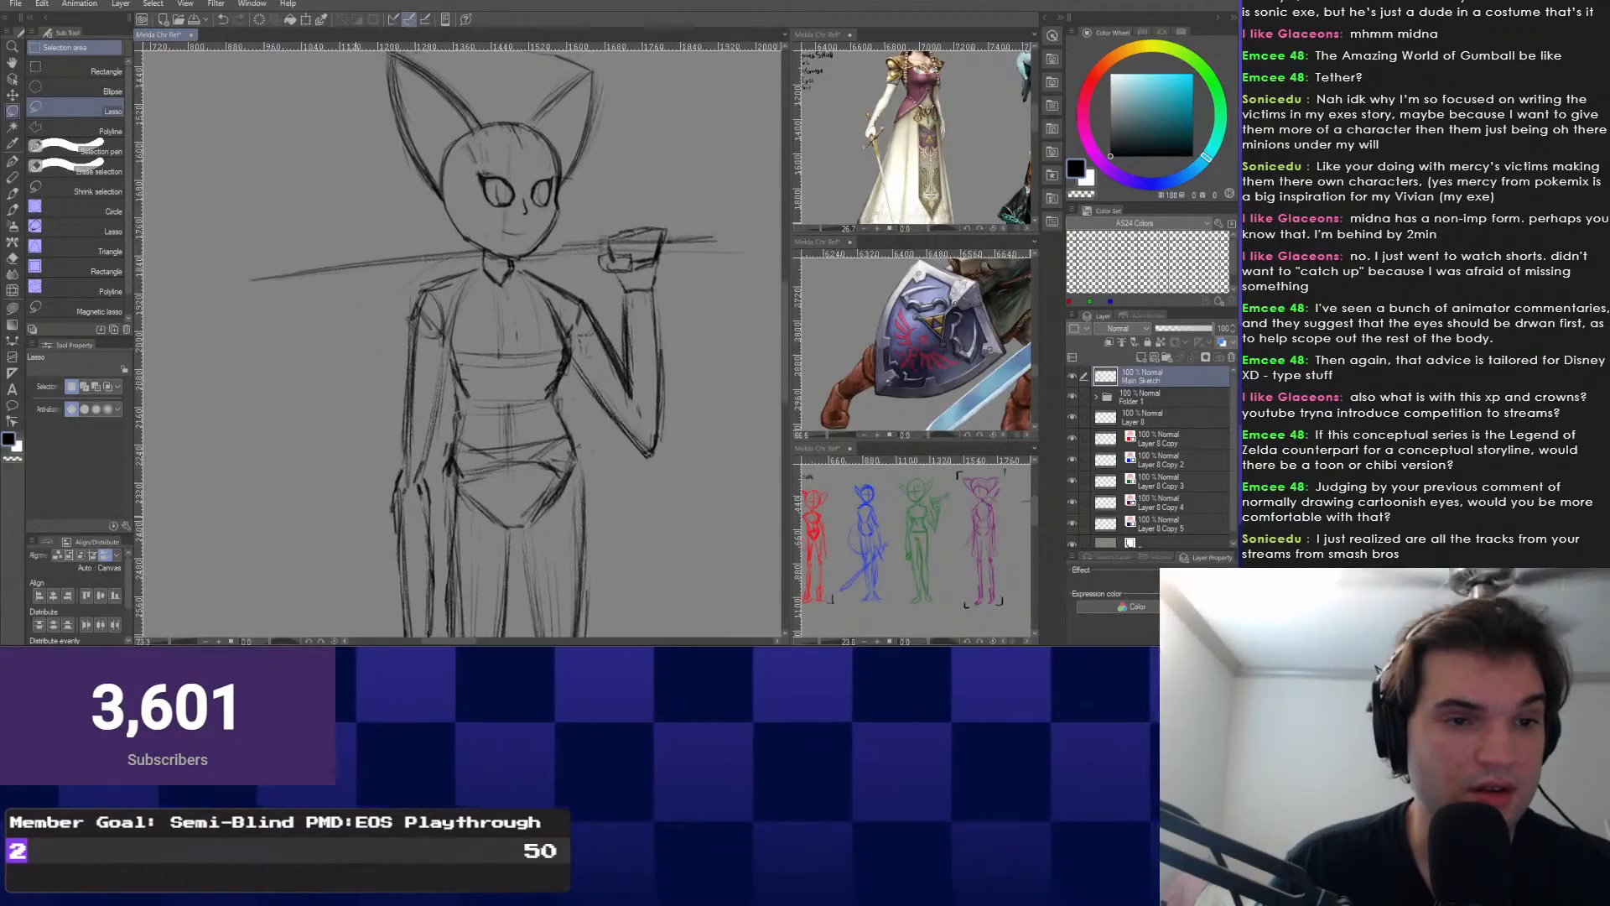
pyautogui.press('p')
pyautogui.scroll(-5, 418, 422)
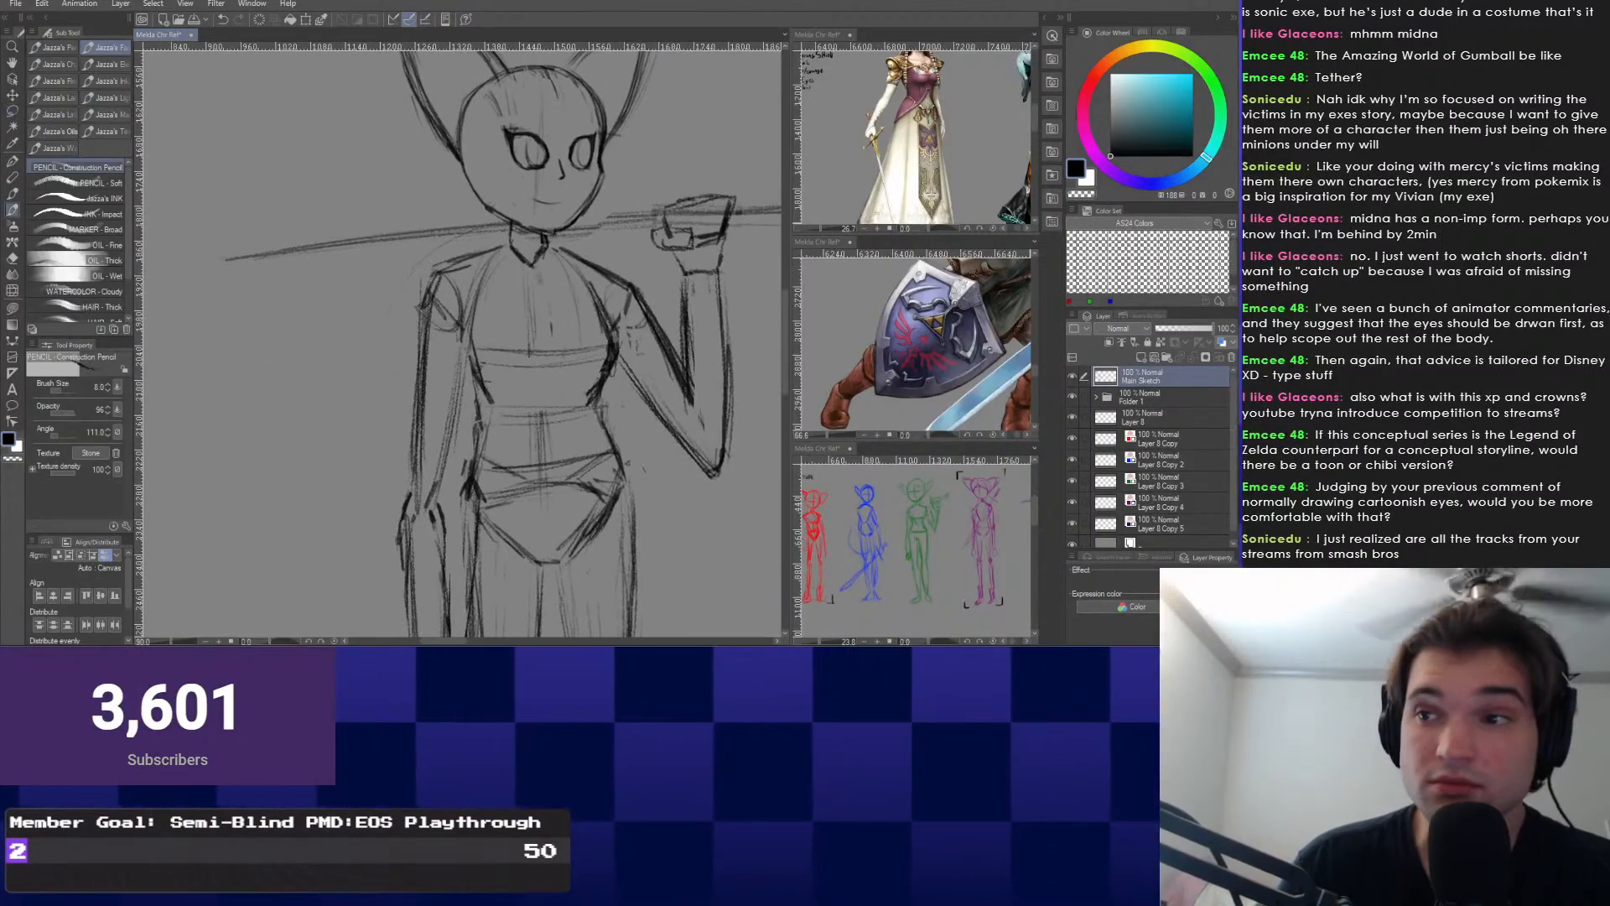
pyautogui.scroll(-1, 419, 423)
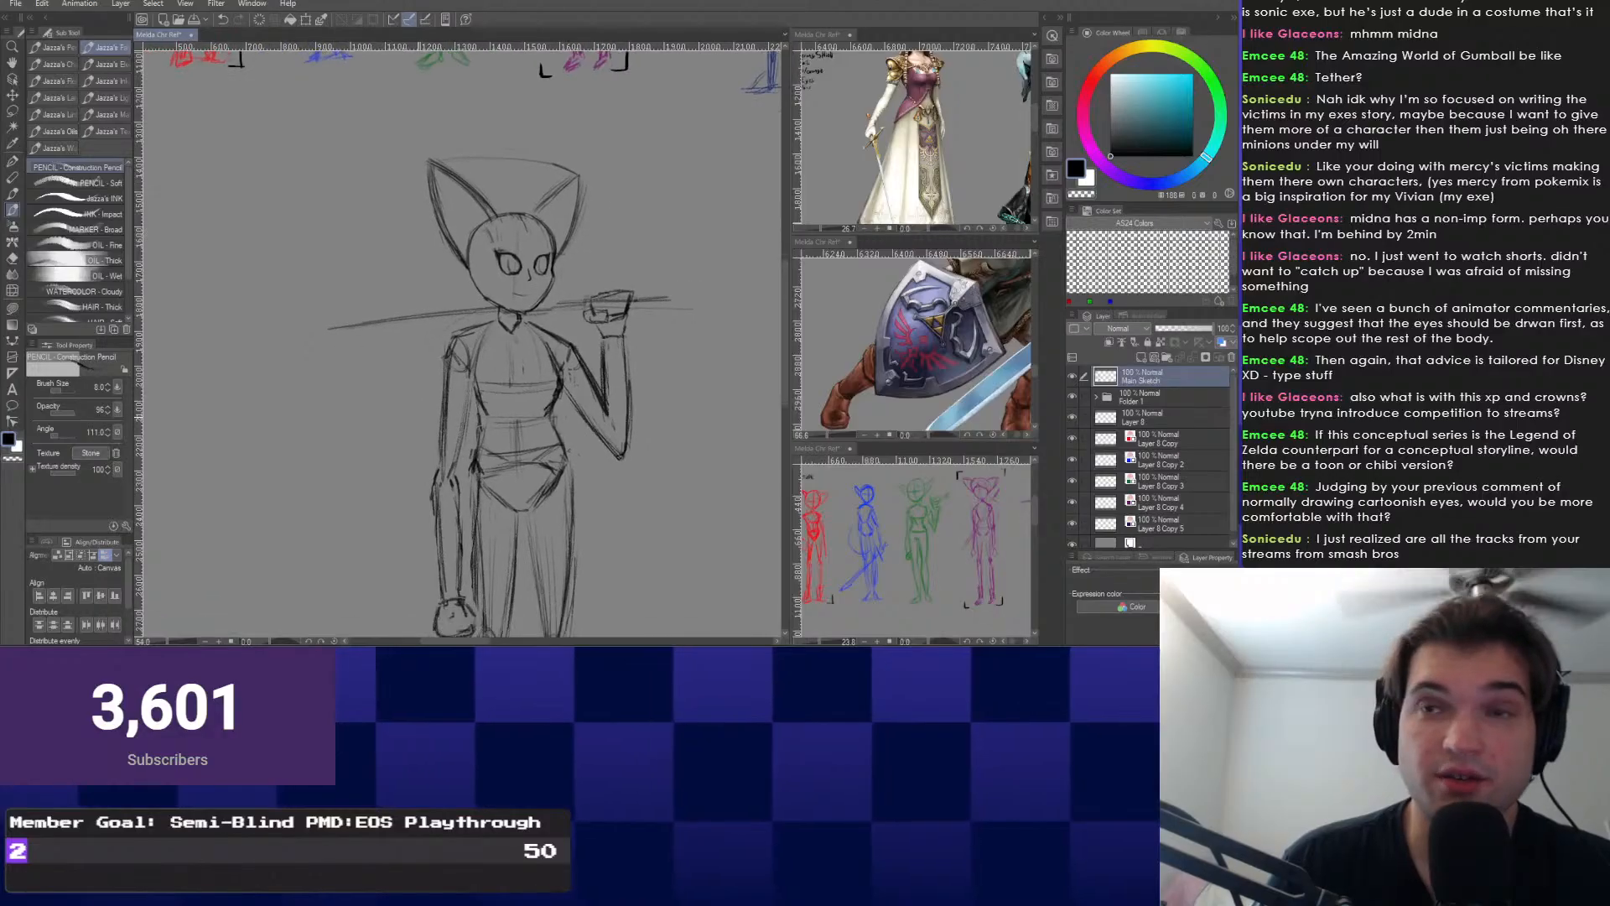
pyautogui.moveTo(496, 601)
pyautogui.mouseDown()
pyautogui.moveTo(478, 446)
pyautogui.moveTo(449, 385)
pyautogui.moveTo(473, 362)
pyautogui.moveTo(465, 337)
pyautogui.mouseUp()
pyautogui.scroll(-3, 450, 384)
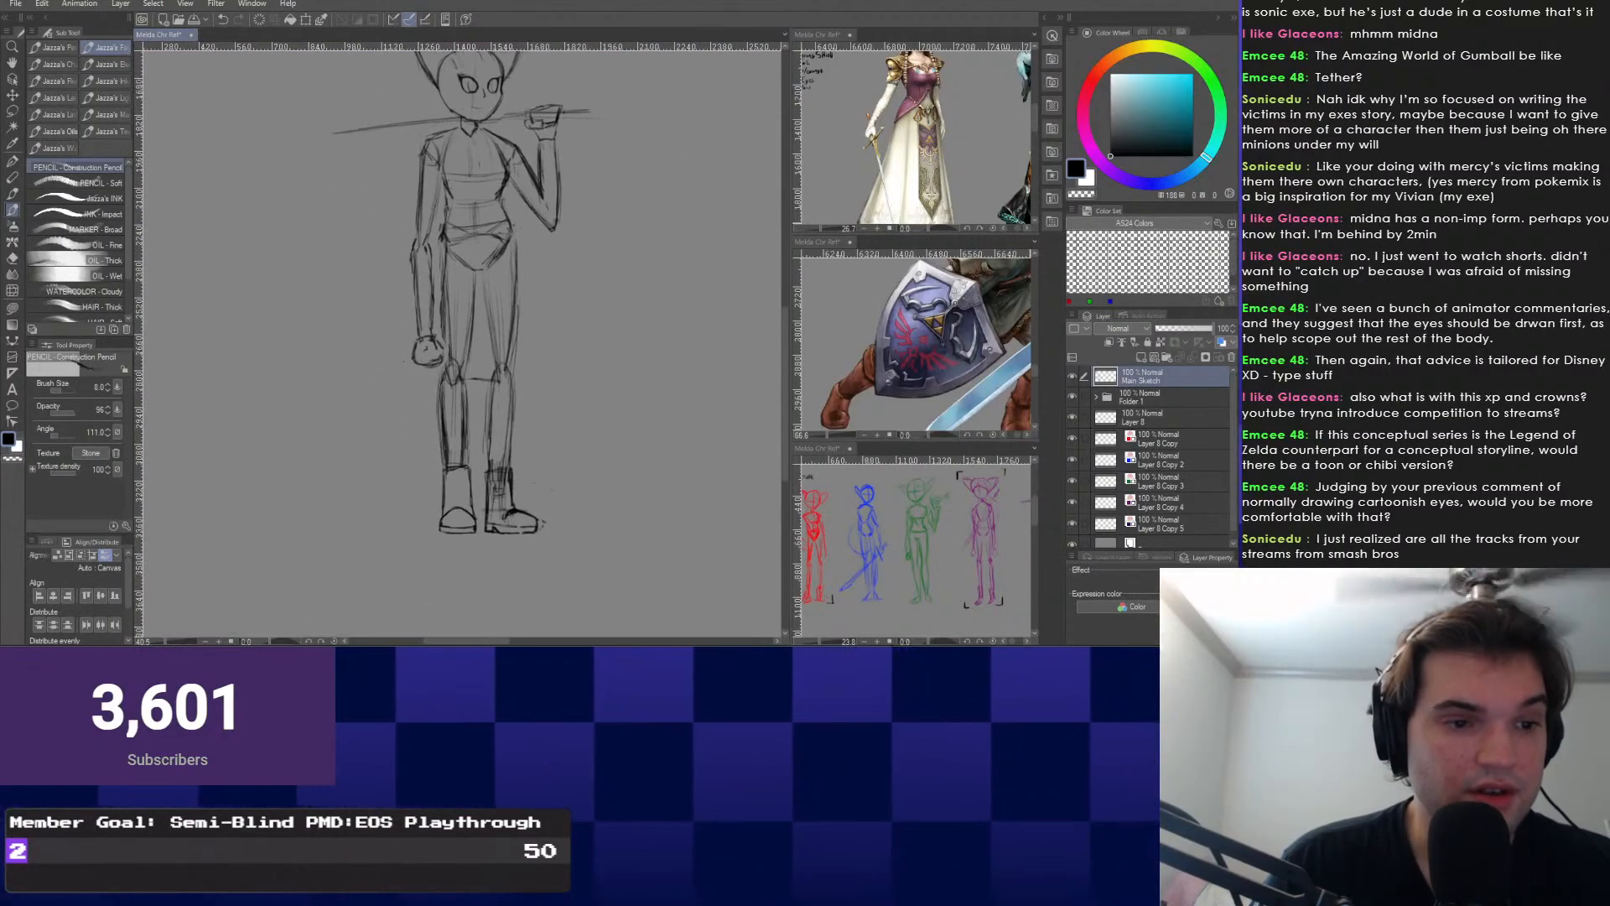
# Lasso both boots and move them lower on the legs.
pyautogui.rightClick(450, 524)
pyautogui.click(449, 558)
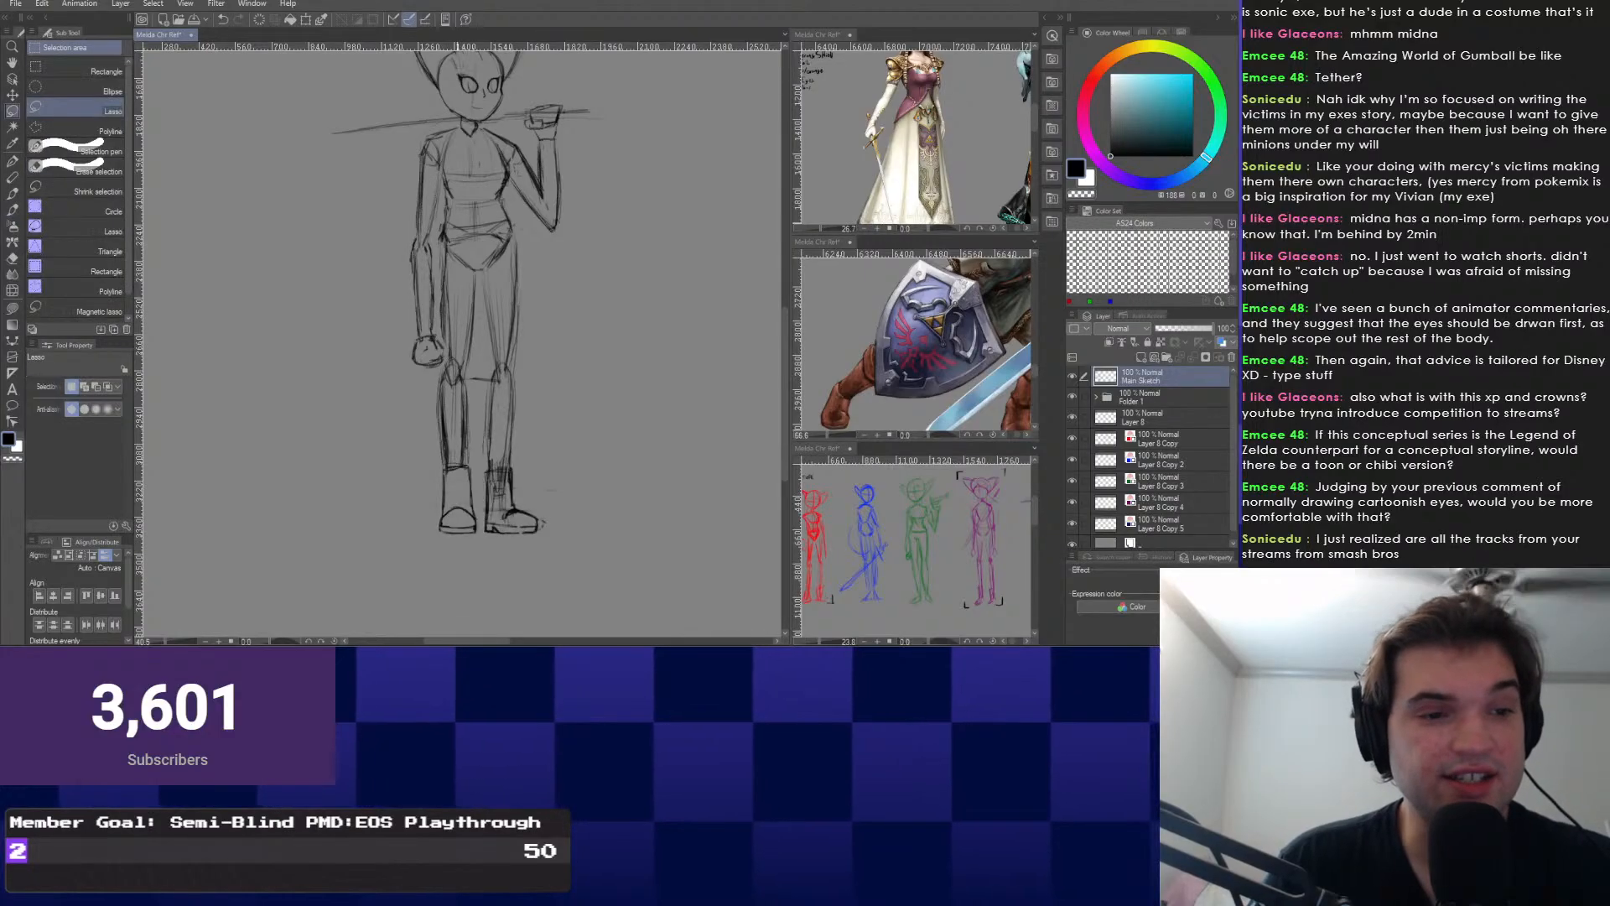
pyautogui.moveTo(600, 549)
pyautogui.mouseDown()
pyautogui.moveTo(429, 436)
pyautogui.moveTo(493, 594)
pyautogui.mouseUp()
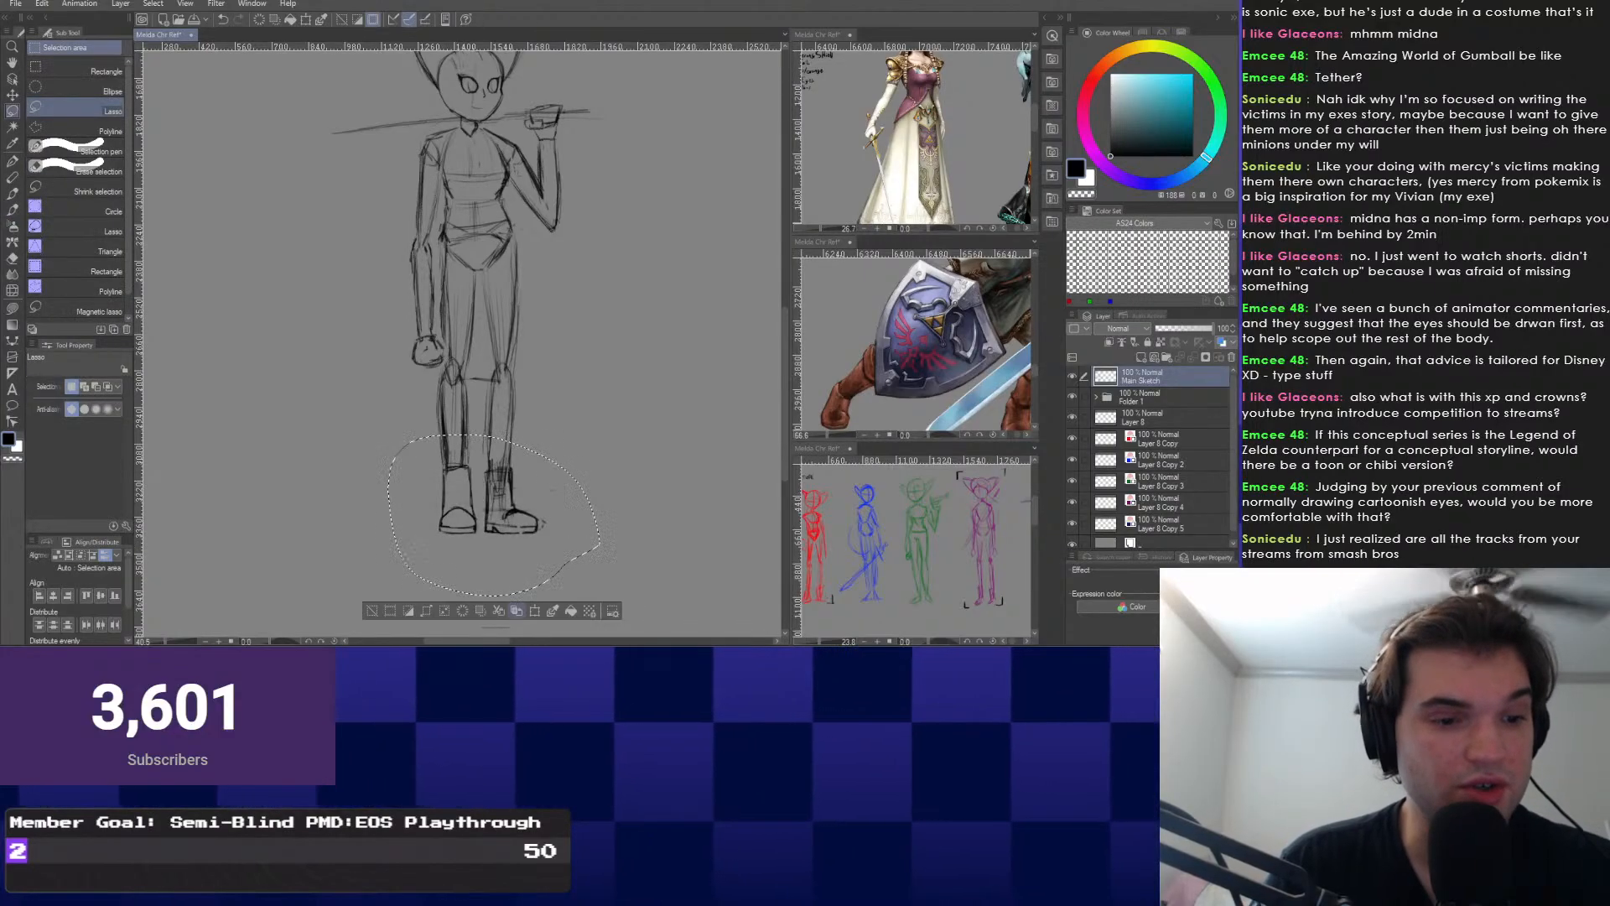
pyautogui.hotkey('ctrl', 't')
pyautogui.moveTo(494, 503); pyautogui.dragTo(494, 540)
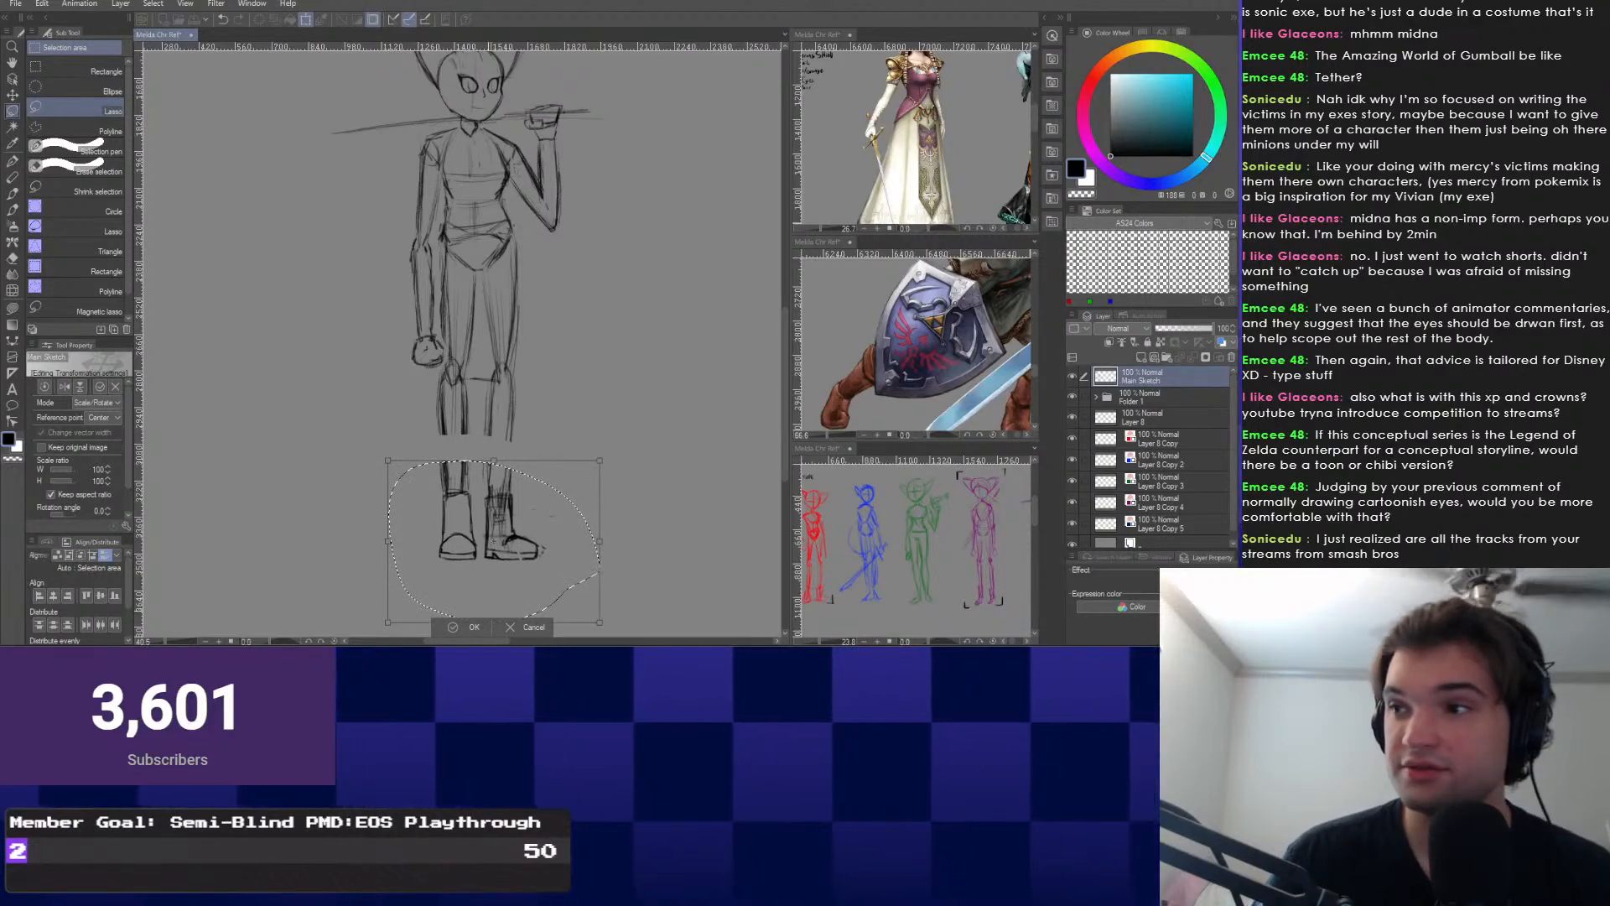
pyautogui.press('Return')
pyautogui.hotkey('ctrl', 'd')
# Try darkening the right knee and inner shin, then undo those strokes.
pyautogui.scroll(1, 409, 412)
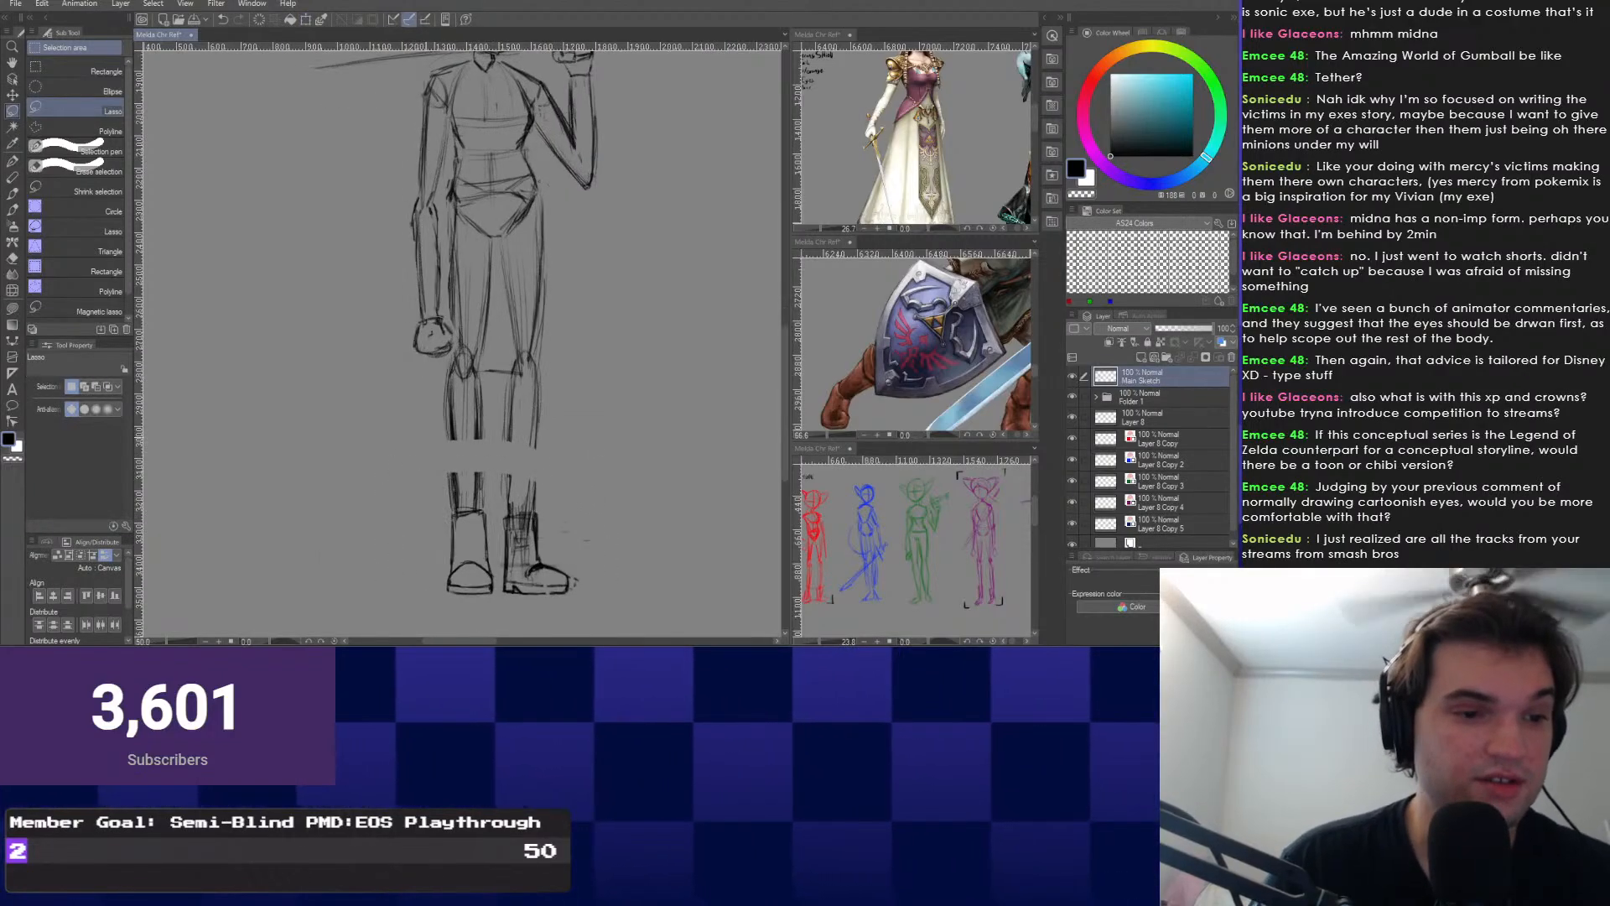
pyautogui.press('p')
pyautogui.scroll(1, 451, 419)
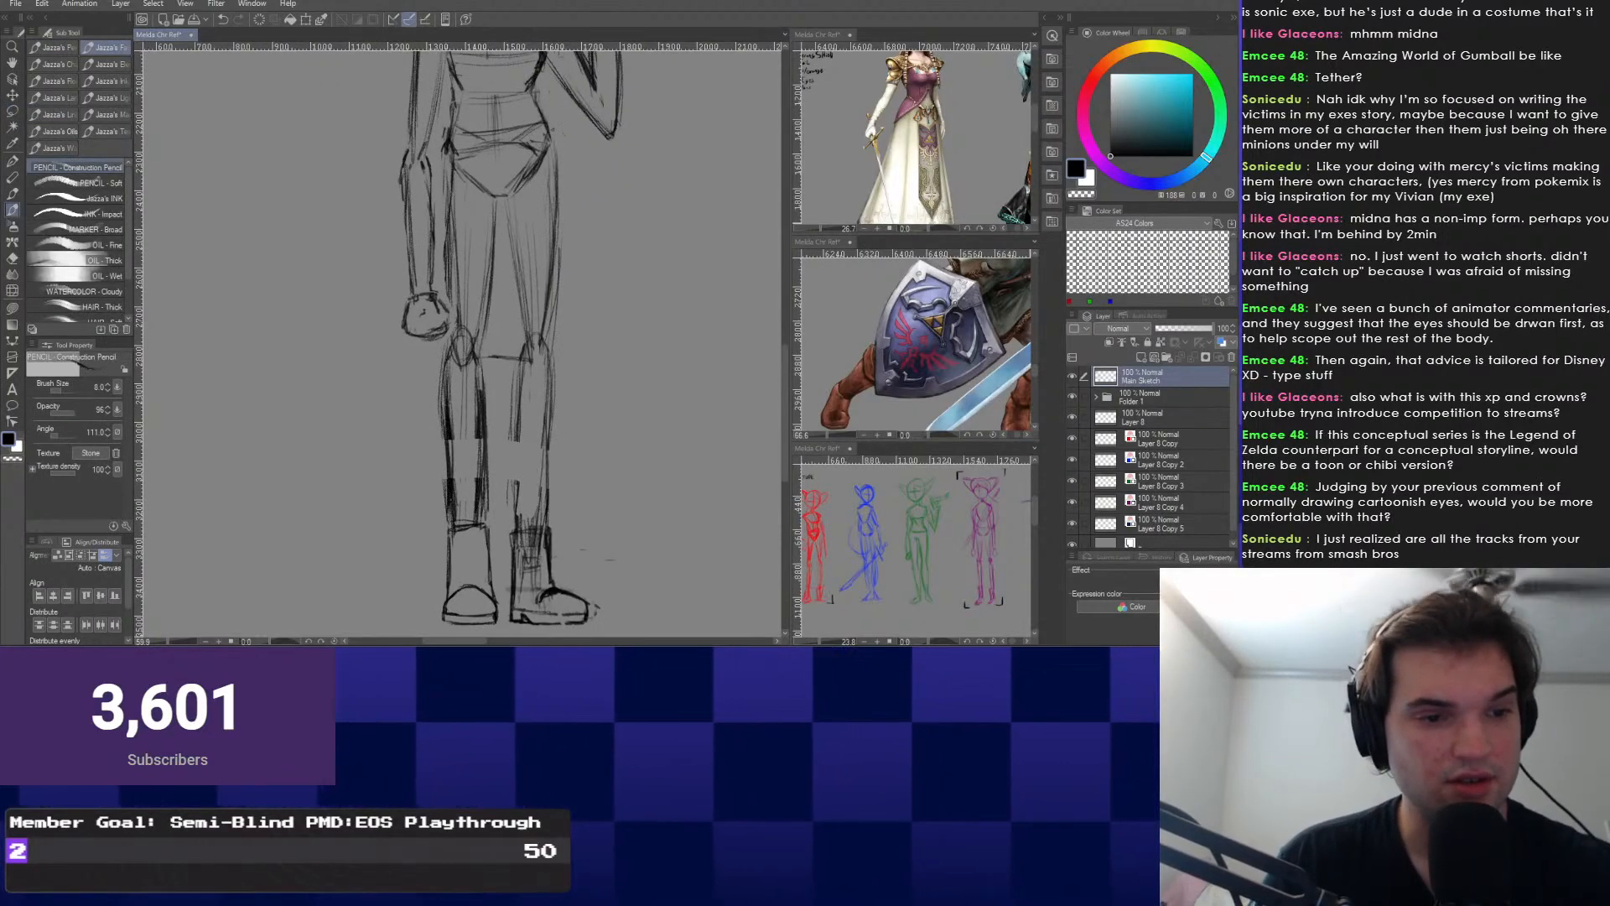
pyautogui.scroll(1, 474, 264)
pyautogui.scroll(1, 500, 416)
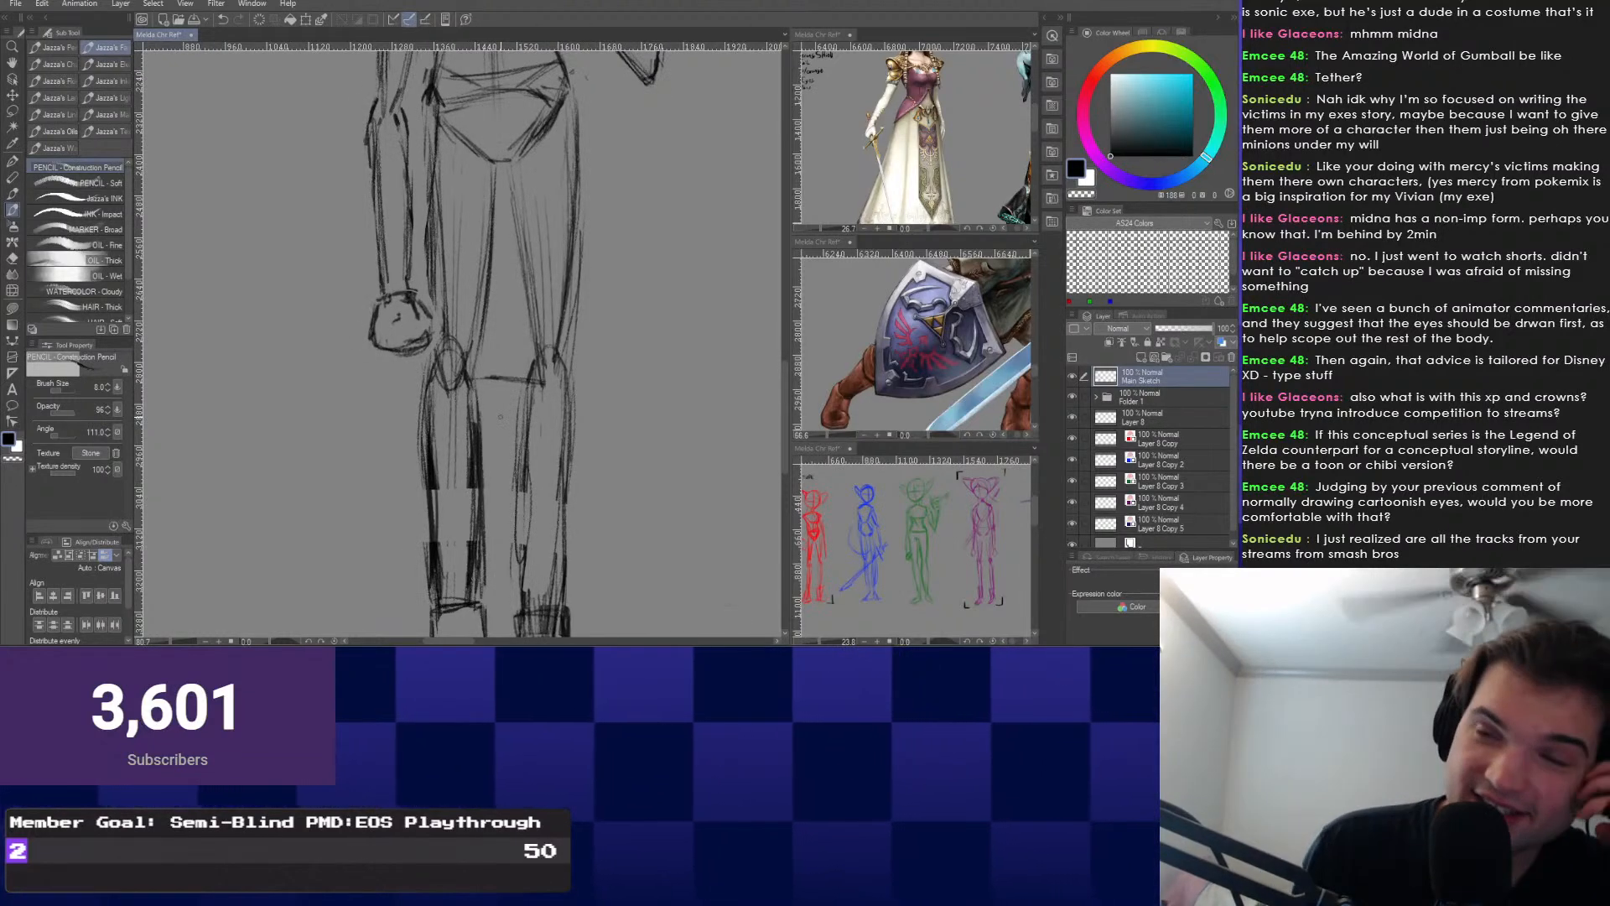
pyautogui.moveTo(500, 416)
pyautogui.mouseDown()
pyautogui.moveTo(484, 462)
pyautogui.moveTo(499, 435)
pyautogui.moveTo(501, 533)
pyautogui.moveTo(474, 339)
pyautogui.mouseUp()
pyautogui.hotkey('ctrl', 'z')
pyautogui.hotkey('ctrl', 'z')
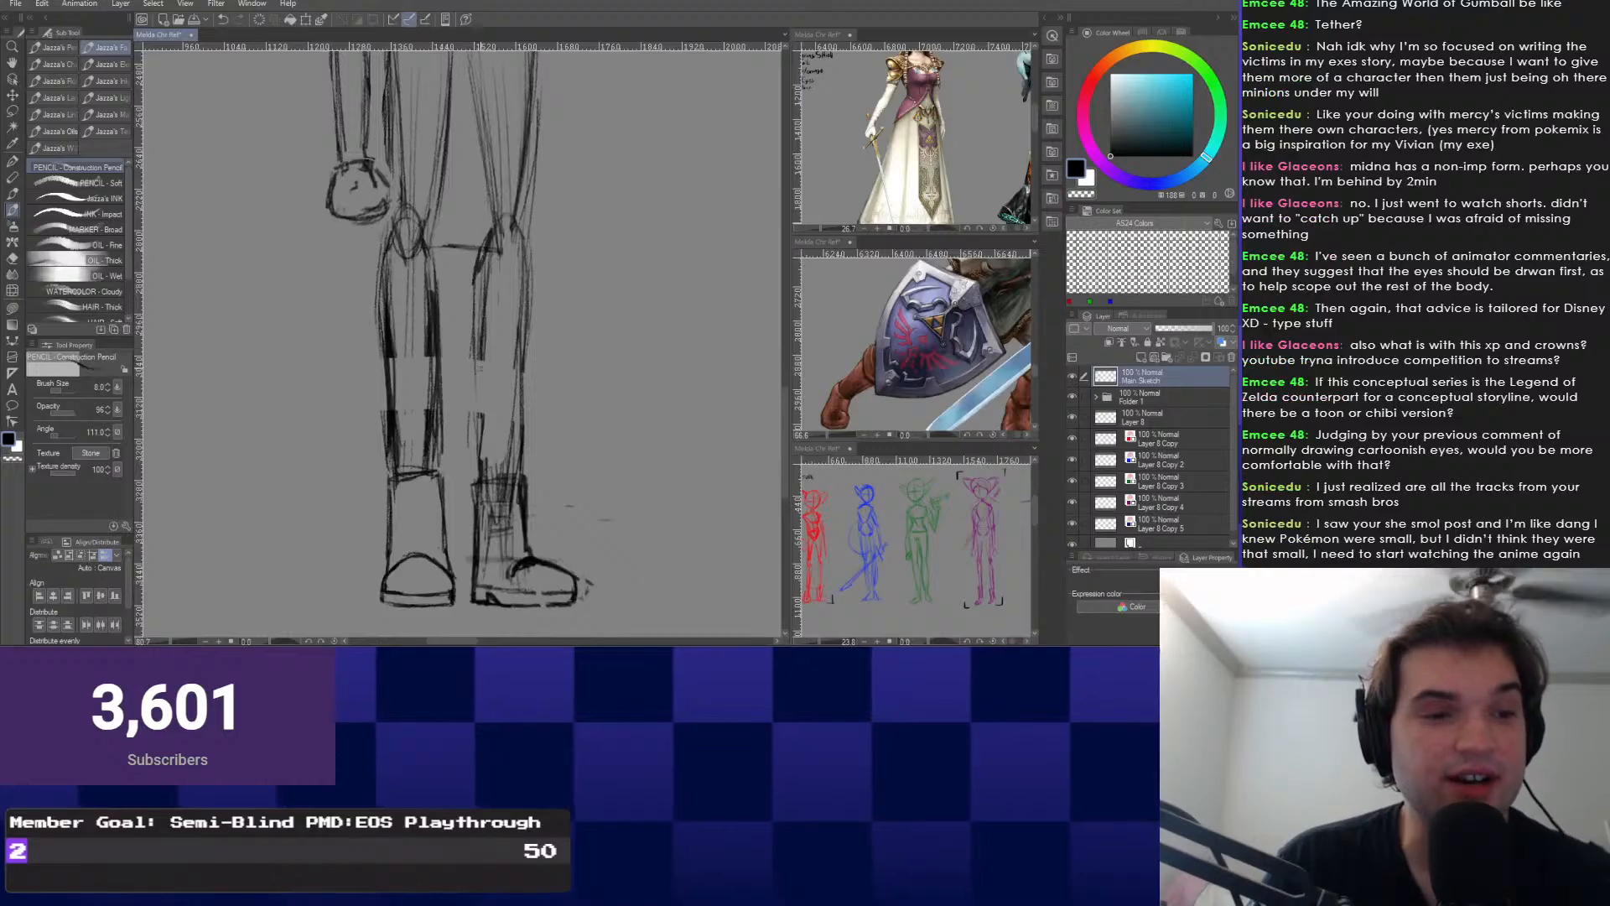
pyautogui.moveTo(494, 400); pyautogui.dragTo(484, 534)
pyautogui.press('e')
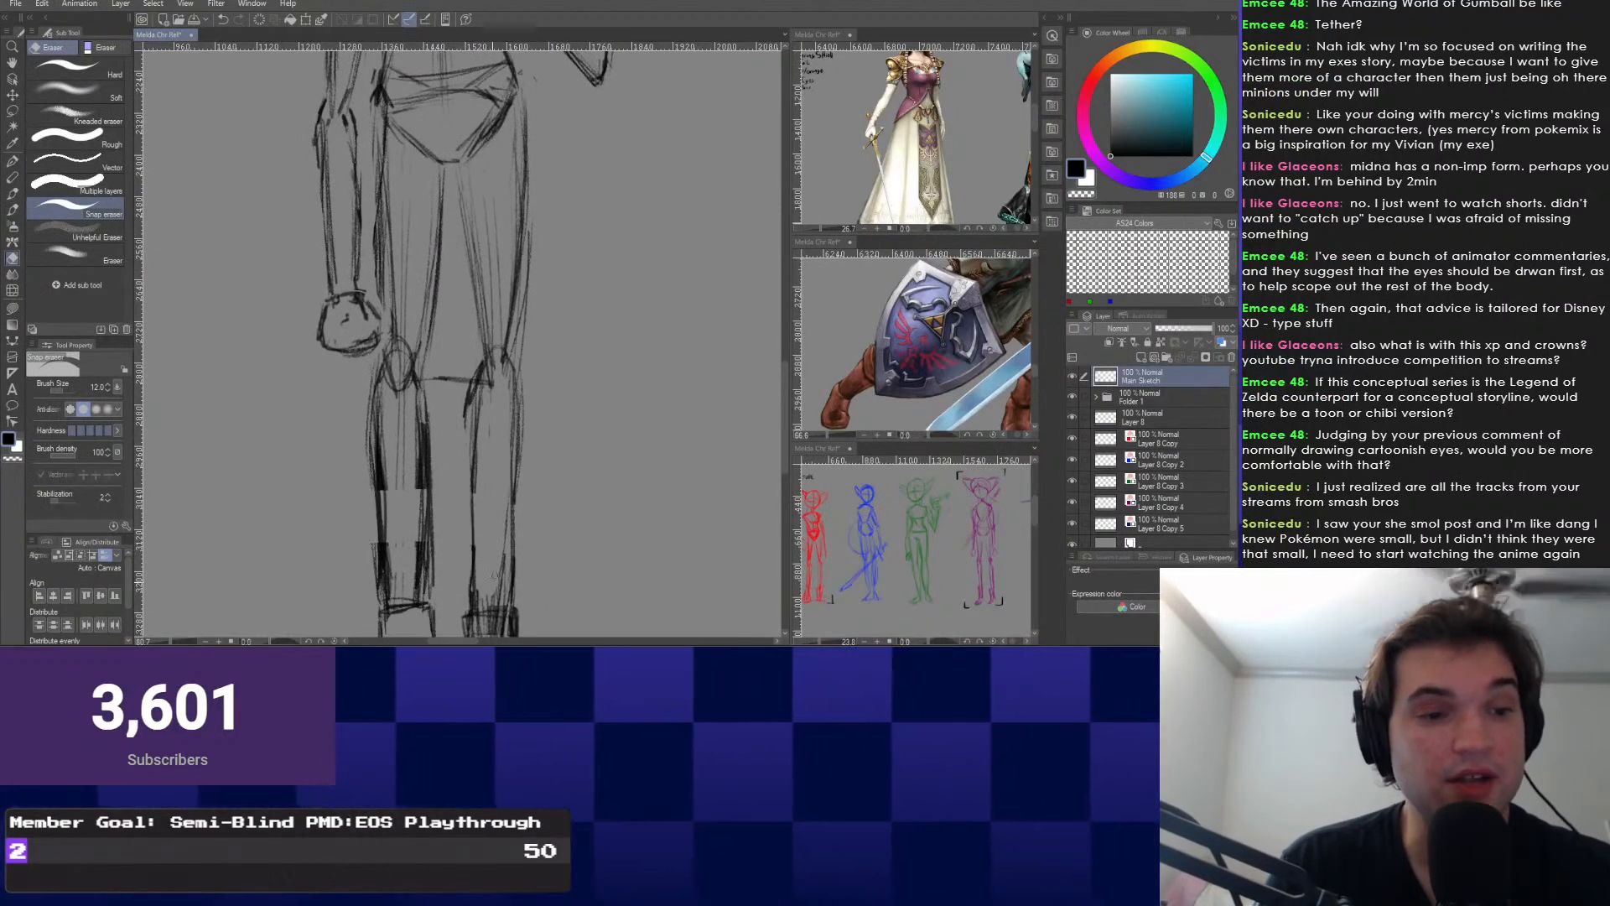
pyautogui.moveTo(495, 575); pyautogui.dragTo(505, 550)
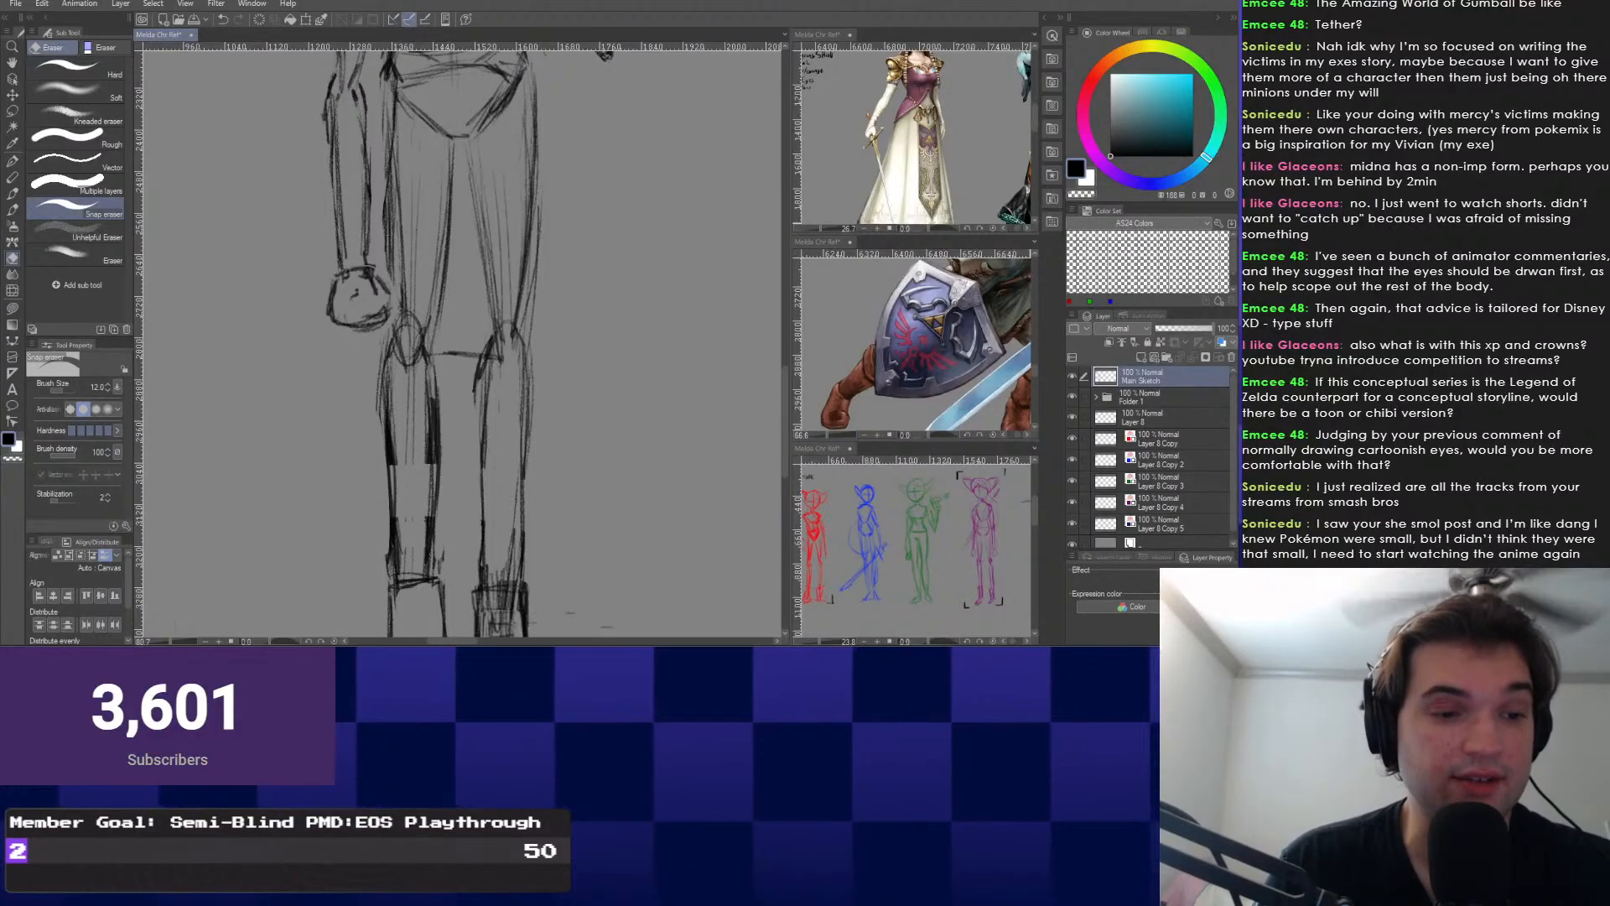
pyautogui.scroll(-1, 447, 406)
pyautogui.moveTo(443, 428); pyautogui.dragTo(452, 443)
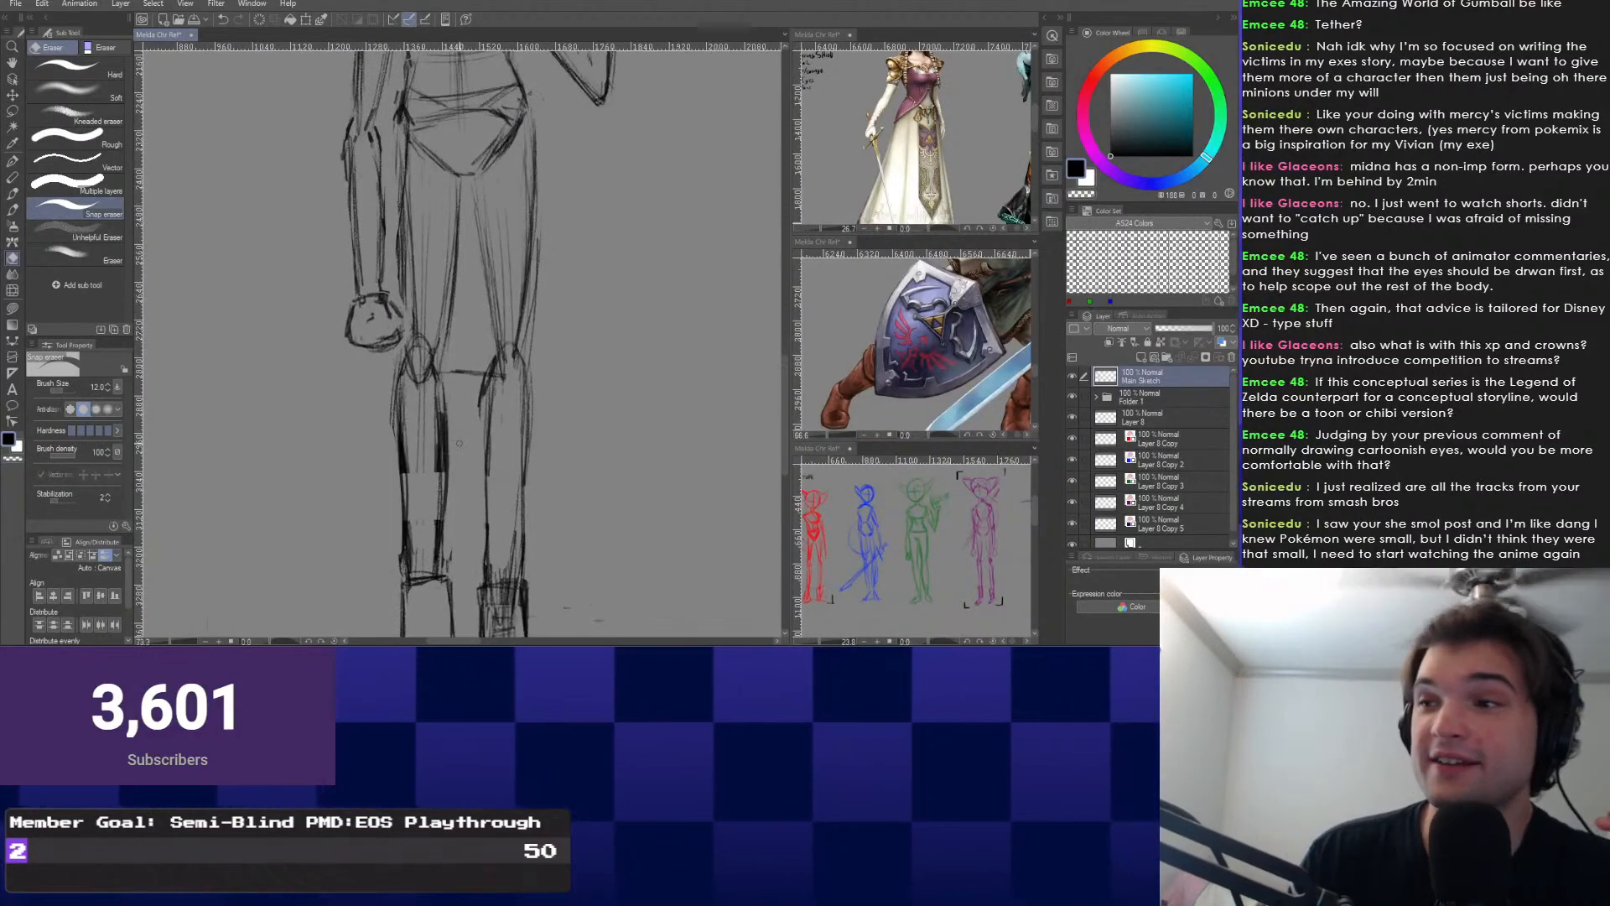
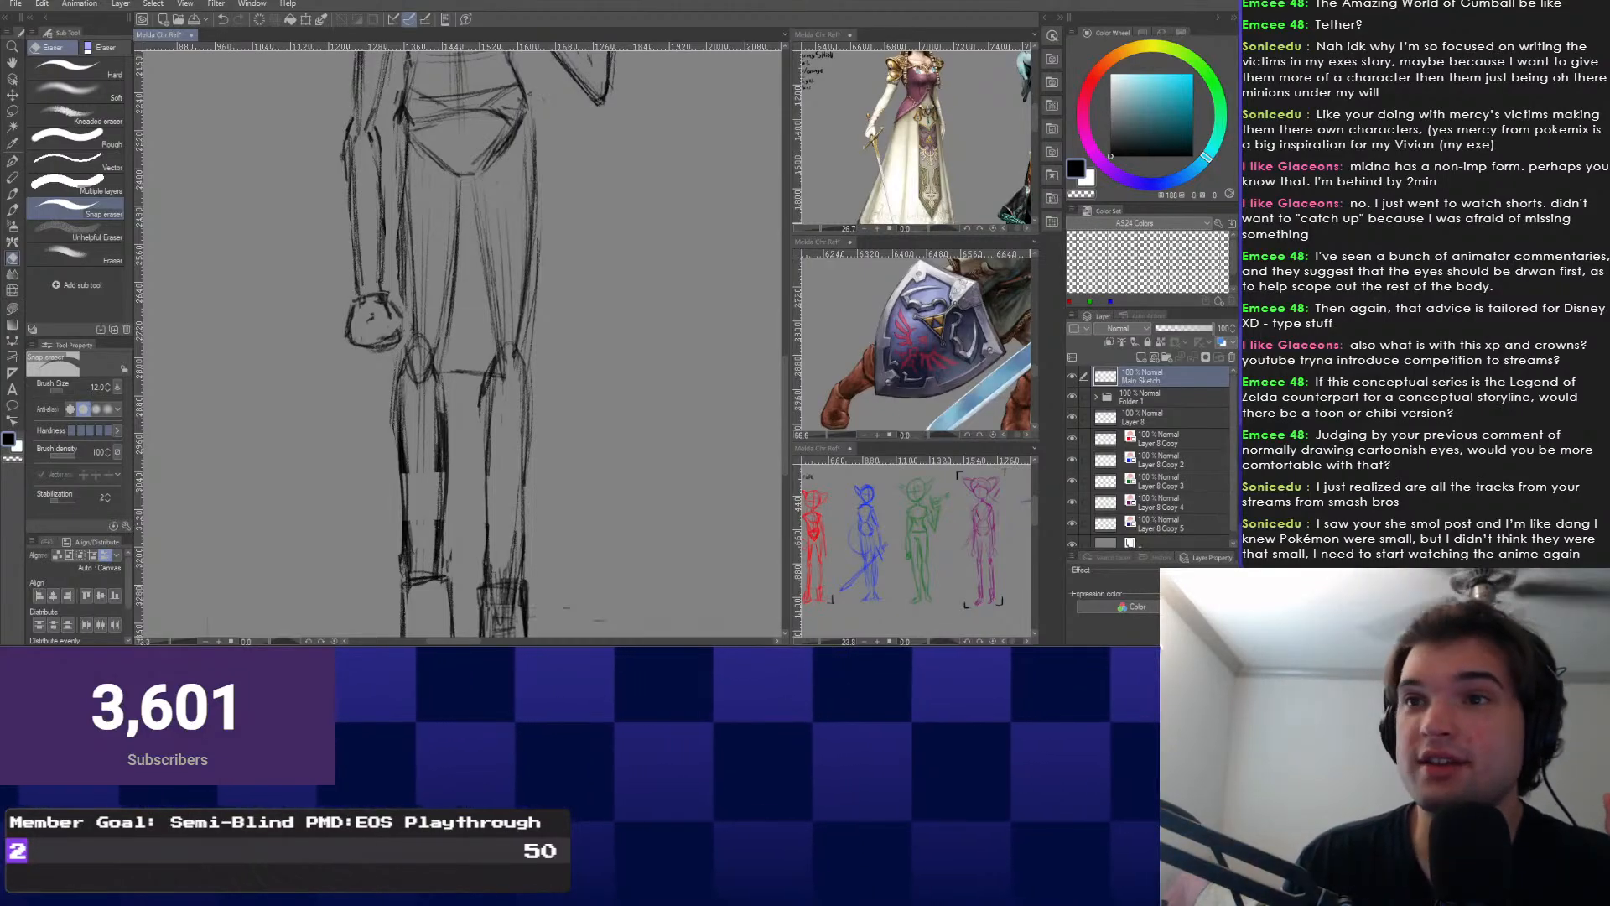
# Look over the Phantump Pokédex reference page, then return to the sketch.
pyautogui.hotkey('alt', 'Tab')
pyautogui.scroll(-4, 654, 336)
pyautogui.scroll(-3, 654, 335)
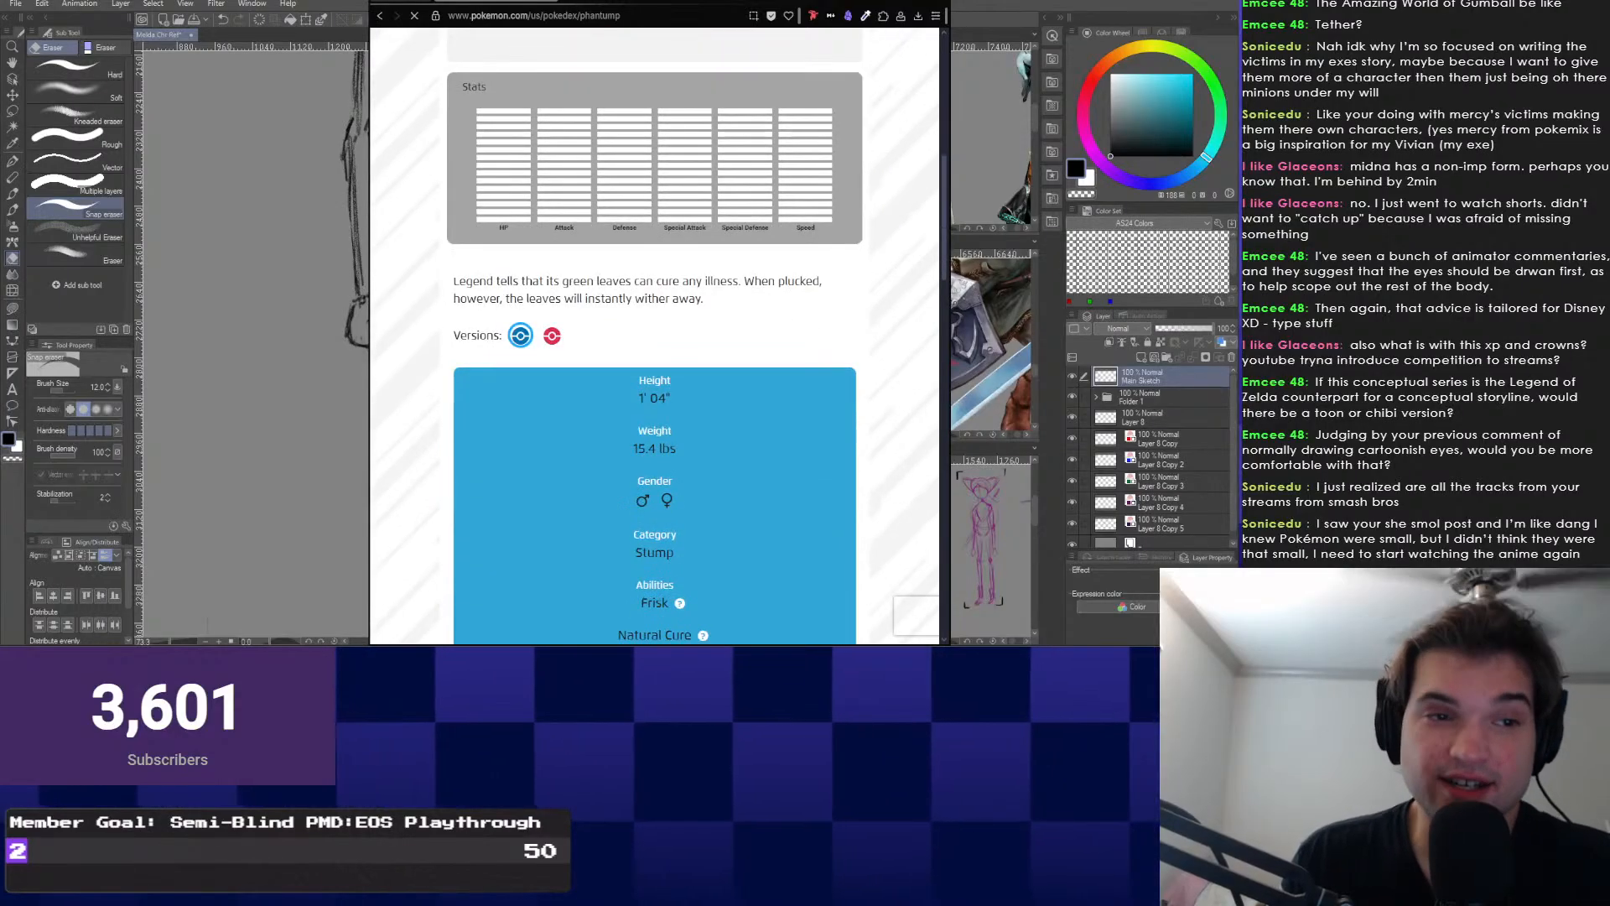
pyautogui.scroll(5, 654, 335)
pyautogui.scroll(-5, 654, 335)
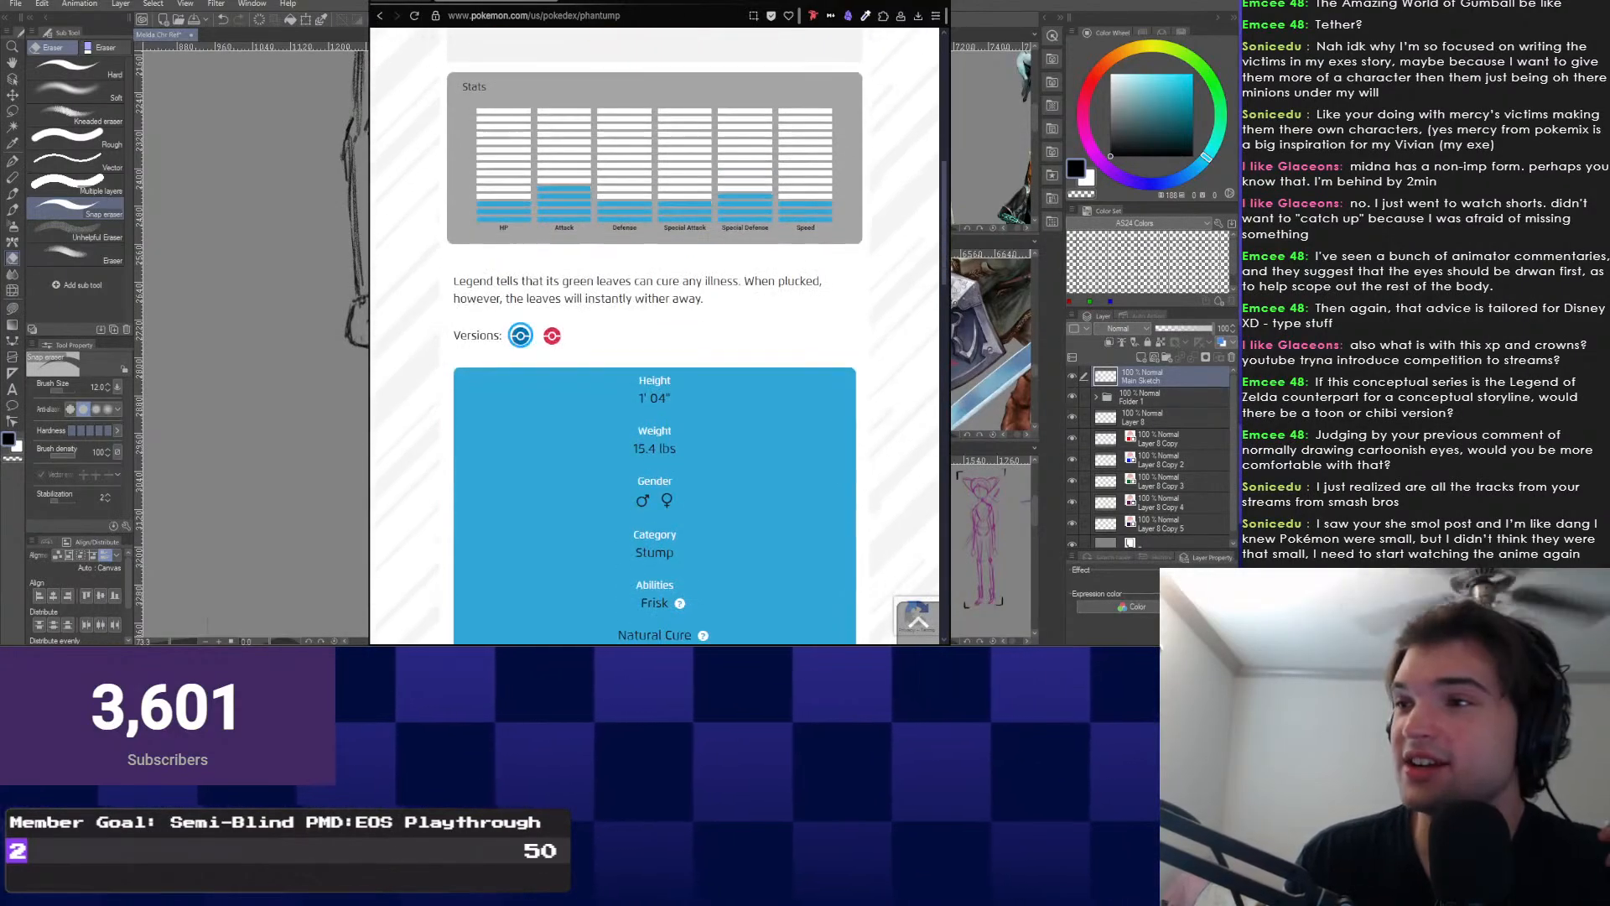
pyautogui.scroll(1, 654, 335)
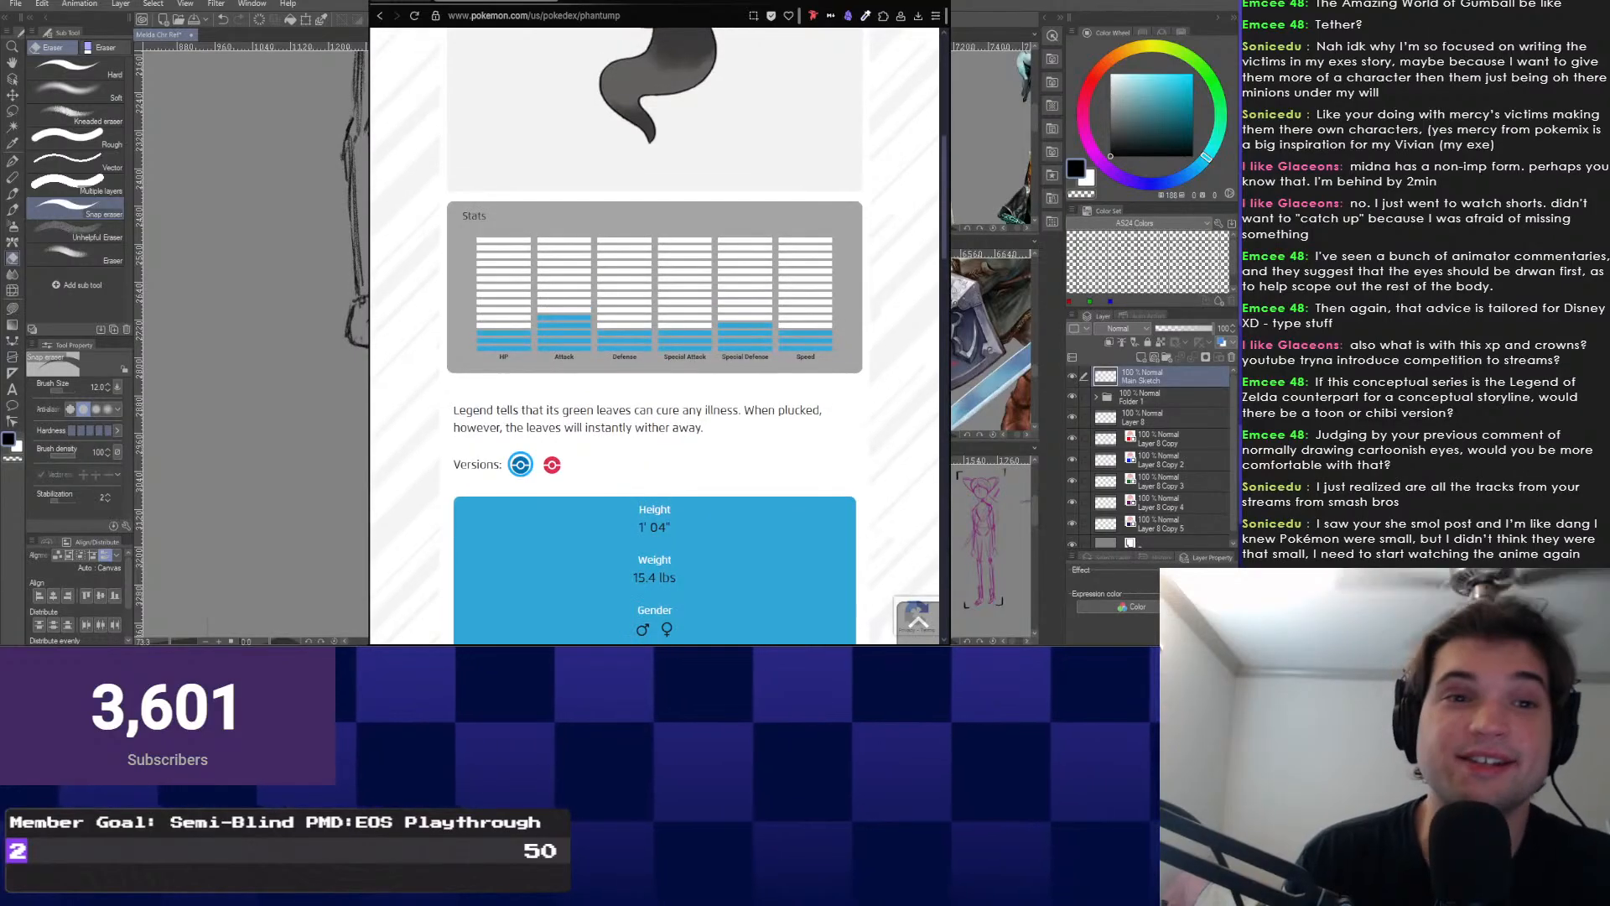
pyautogui.scroll(5, 654, 336)
pyautogui.hotkey('alt', 'Tab')
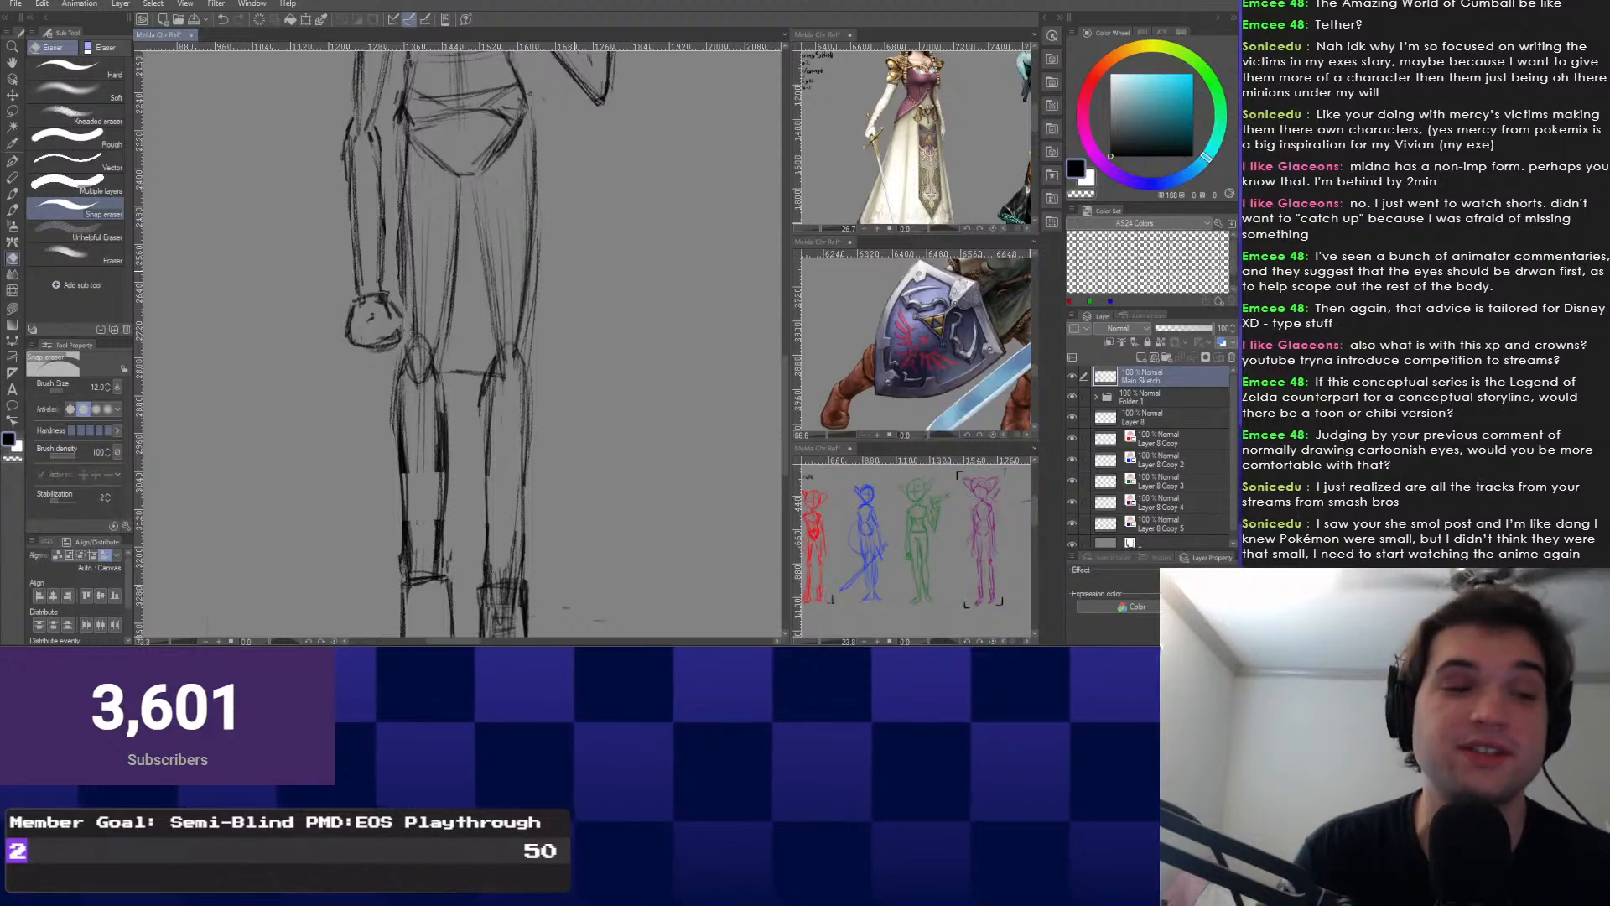
# Pan and zoom the canvas to bring the legs, boots and feet into view.
pyautogui.scroll(-1, 461, 344)
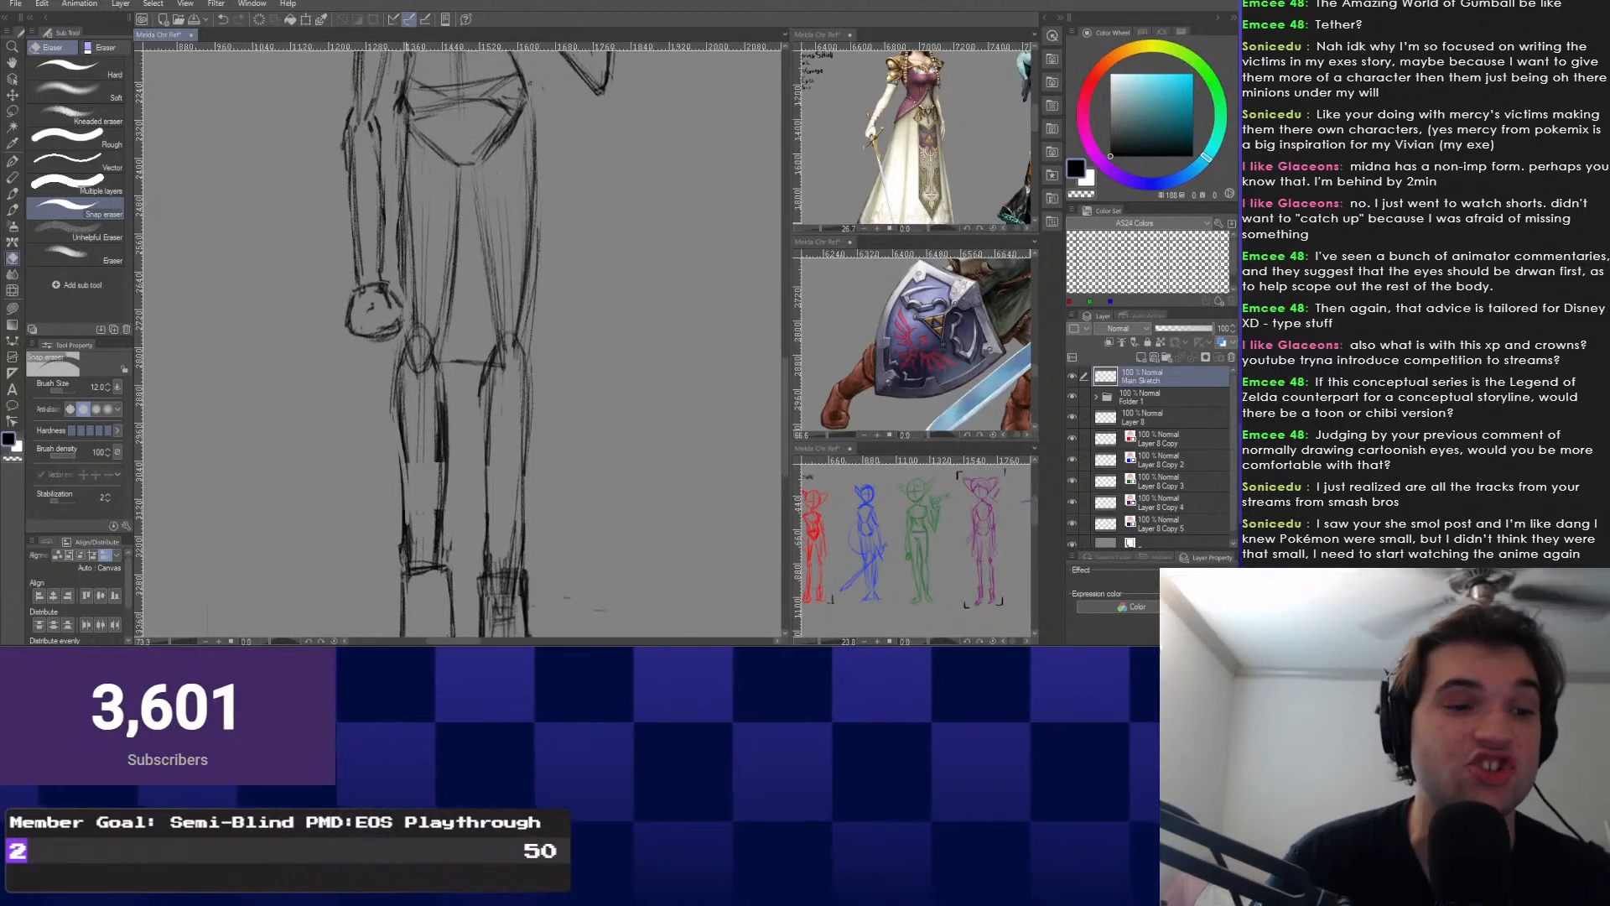
pyautogui.press('p')
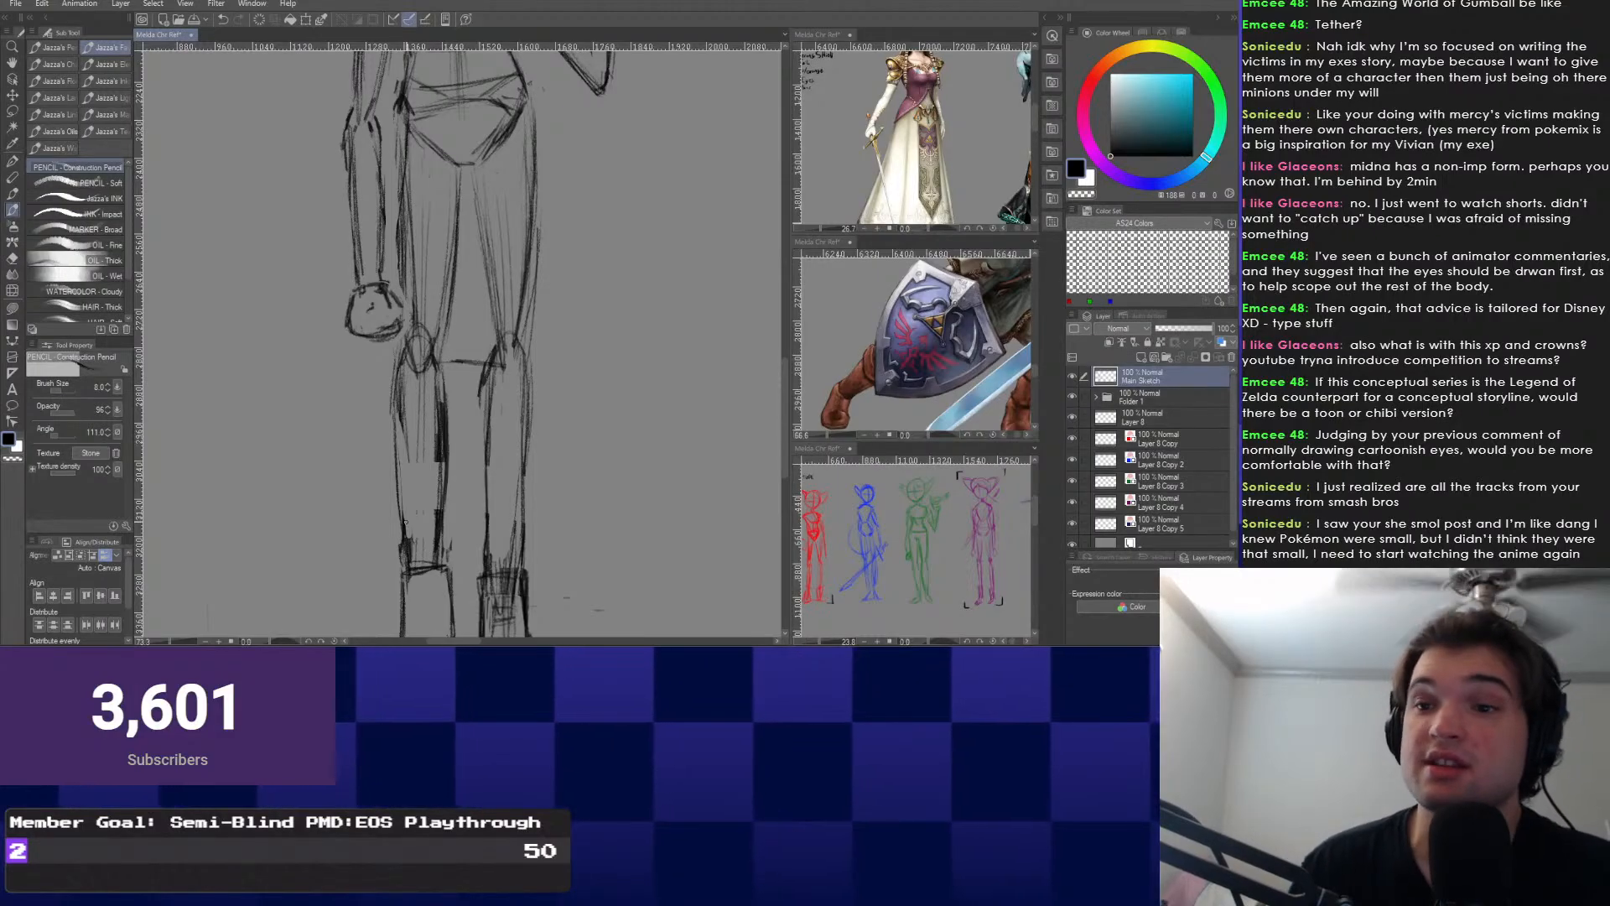
pyautogui.scroll(5, 406, 522)
pyautogui.scroll(-5, 406, 547)
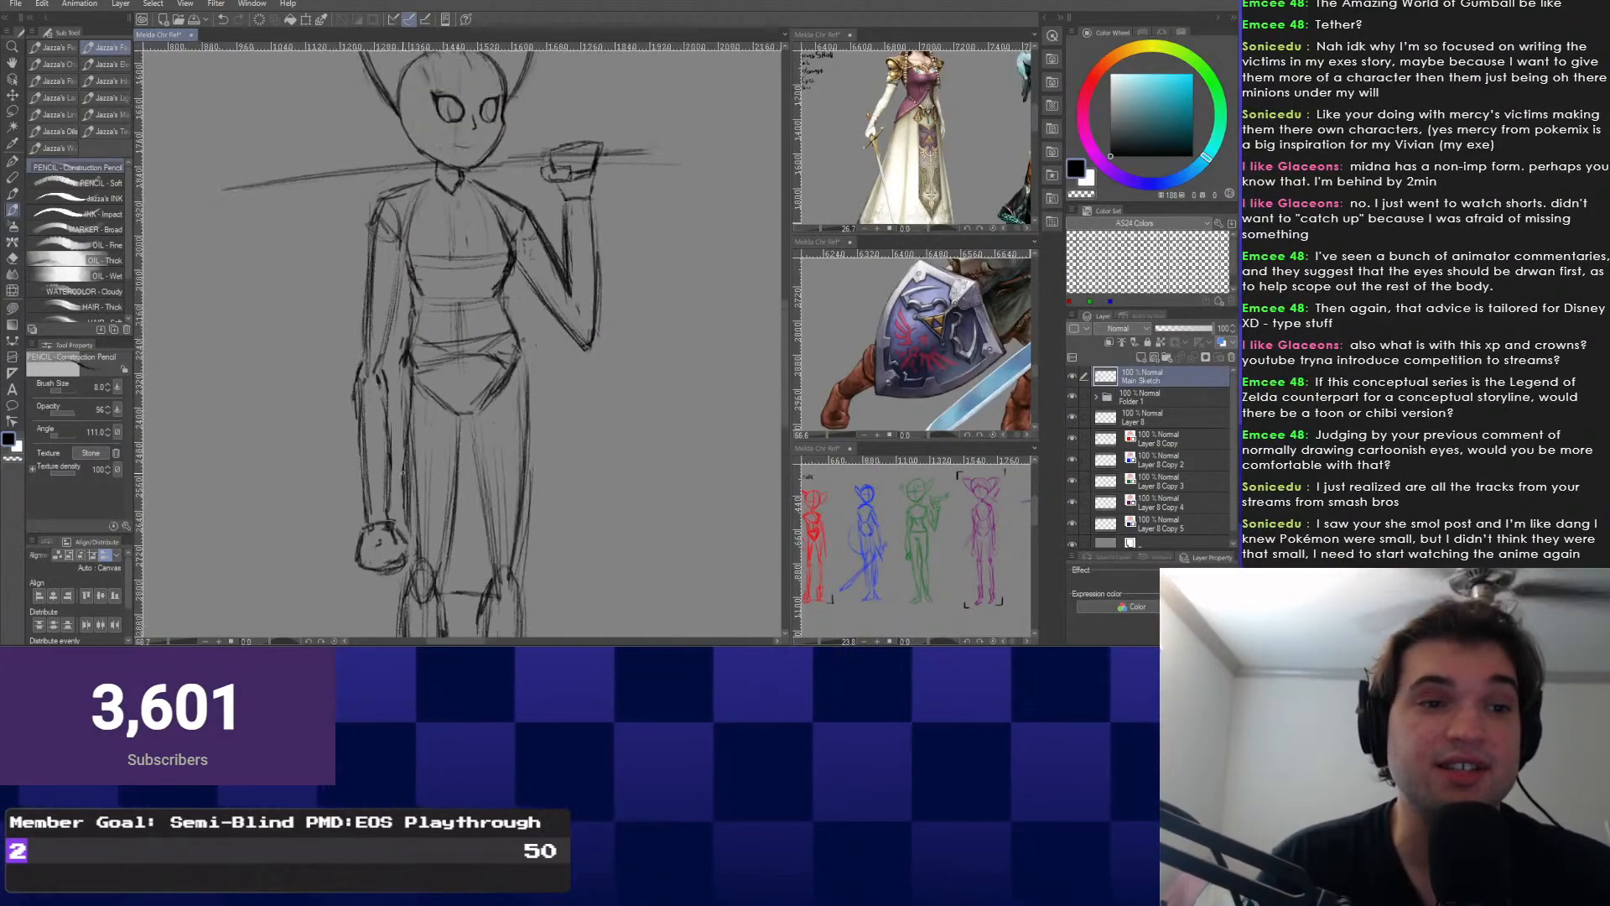
pyautogui.scroll(2, 472, 480)
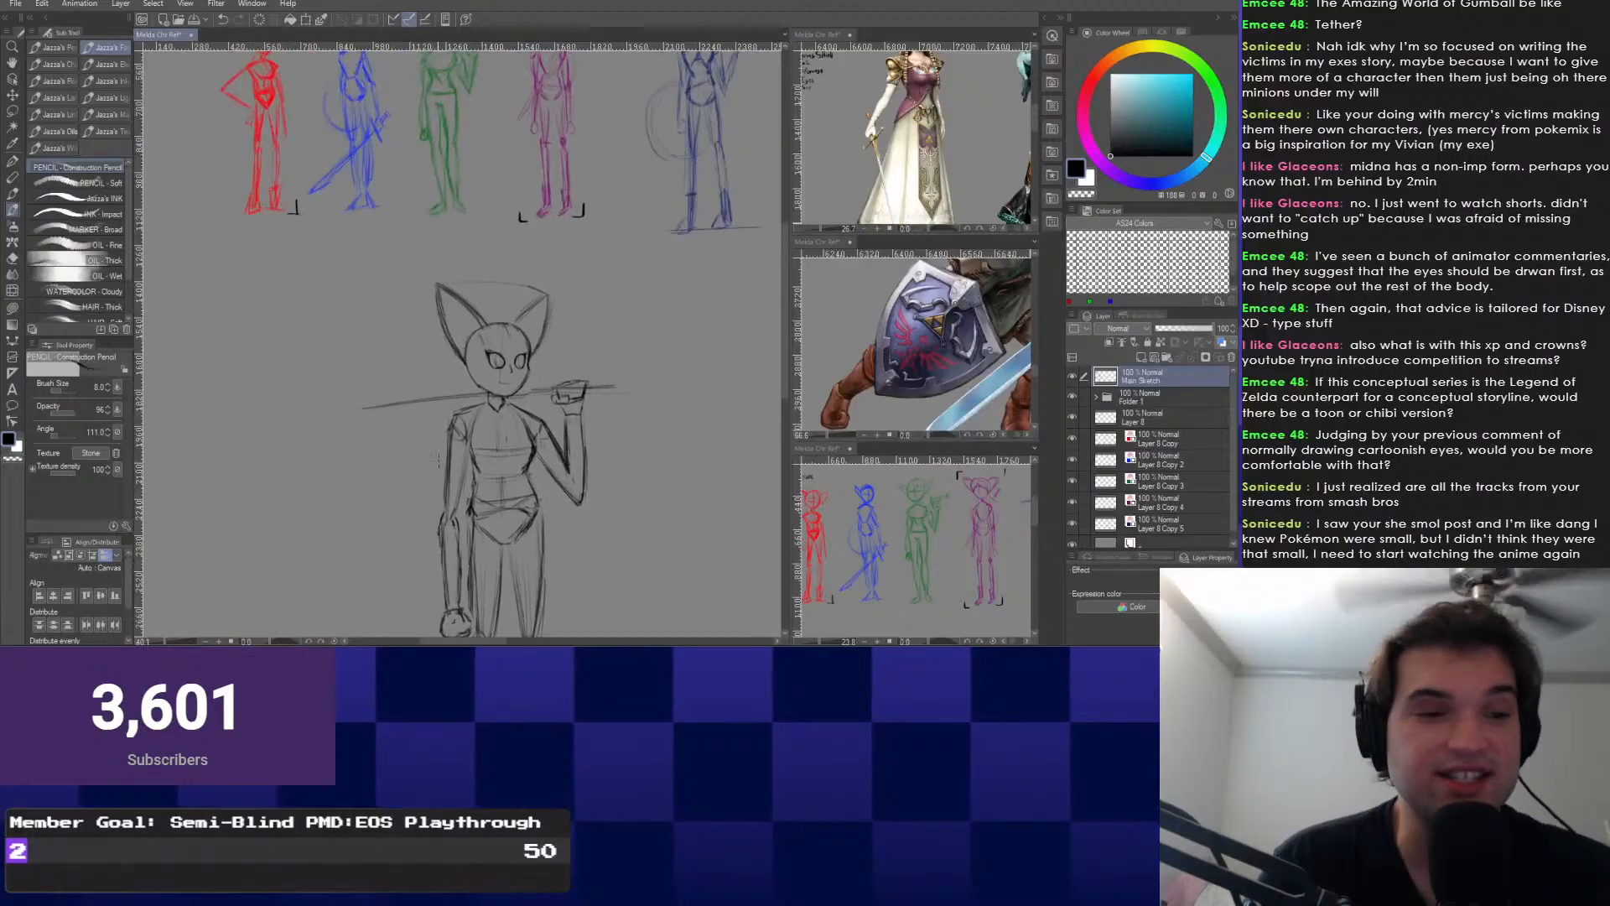
pyautogui.moveTo(445, 520)
pyautogui.mouseDown()
pyautogui.moveTo(463, 373)
pyautogui.moveTo(431, 230)
pyautogui.moveTo(454, 158)
pyautogui.moveTo(423, 266)
pyautogui.moveTo(450, 149)
pyautogui.mouseUp()
pyautogui.scroll(1, 423, 267)
pyautogui.scroll(-3, 473, 369)
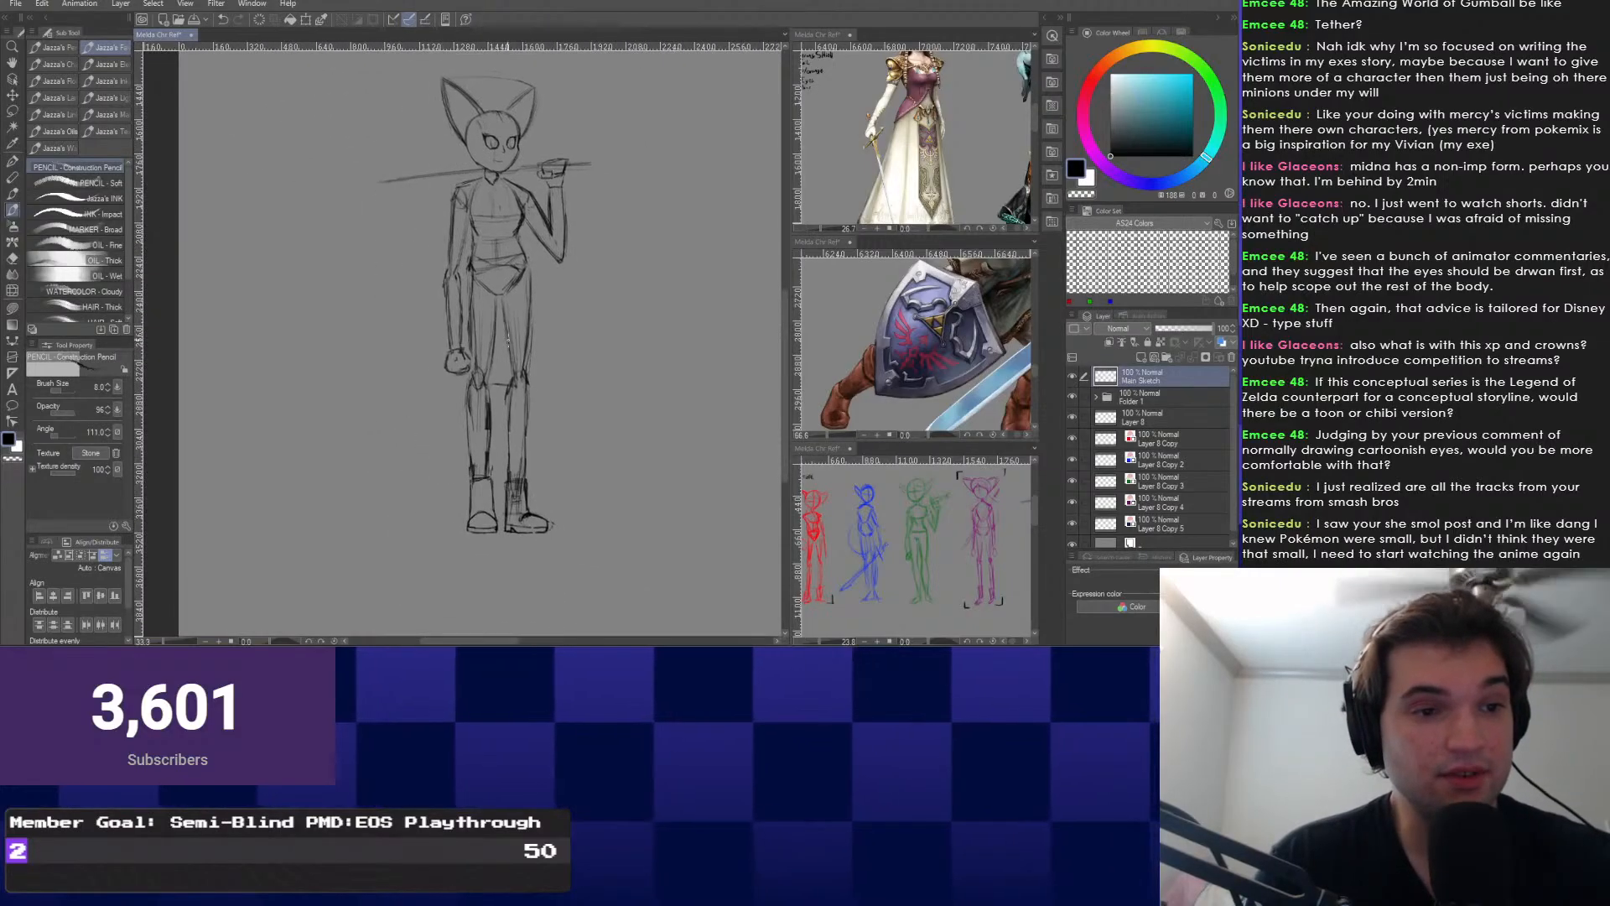
pyautogui.scroll(1, 472, 369)
pyautogui.moveTo(472, 369)
pyautogui.mouseDown()
pyautogui.moveTo(479, 503)
pyautogui.moveTo(473, 436)
pyautogui.moveTo(460, 461)
pyautogui.mouseUp()
pyautogui.scroll(1, 467, 402)
pyautogui.scroll(-1, 483, 431)
# Lasso the lowered hand and resize it with Transform.
pyautogui.press('m')
pyautogui.hotkey('ctrl', 't')
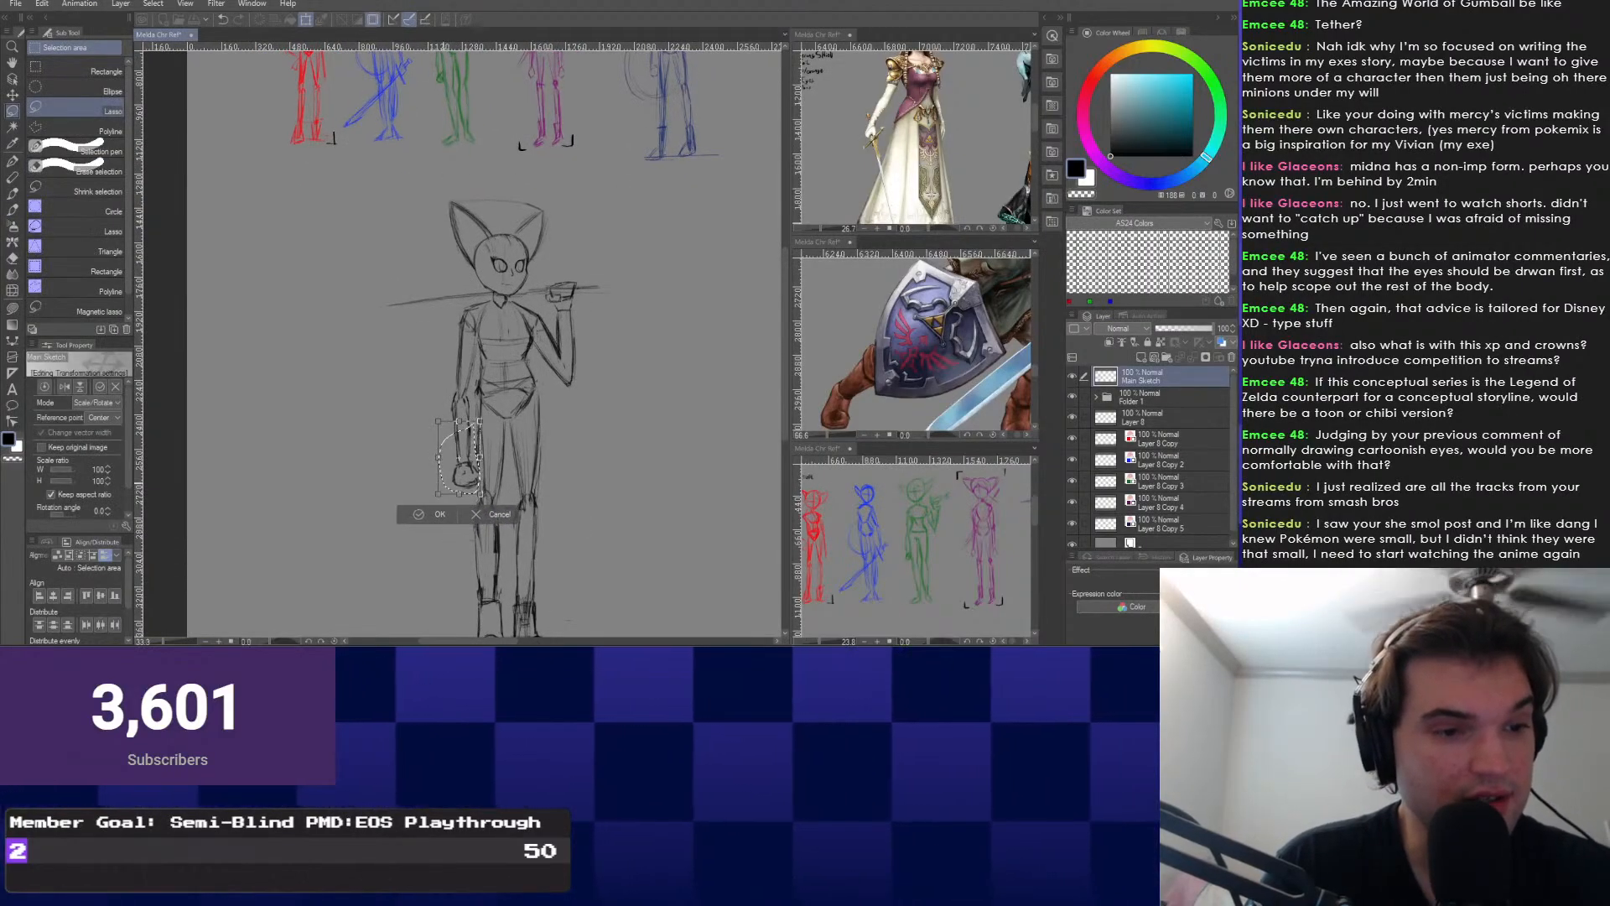
pyautogui.press('Return')
pyautogui.hotkey('ctrl', 'd')
pyautogui.scroll(-1, 462, 344)
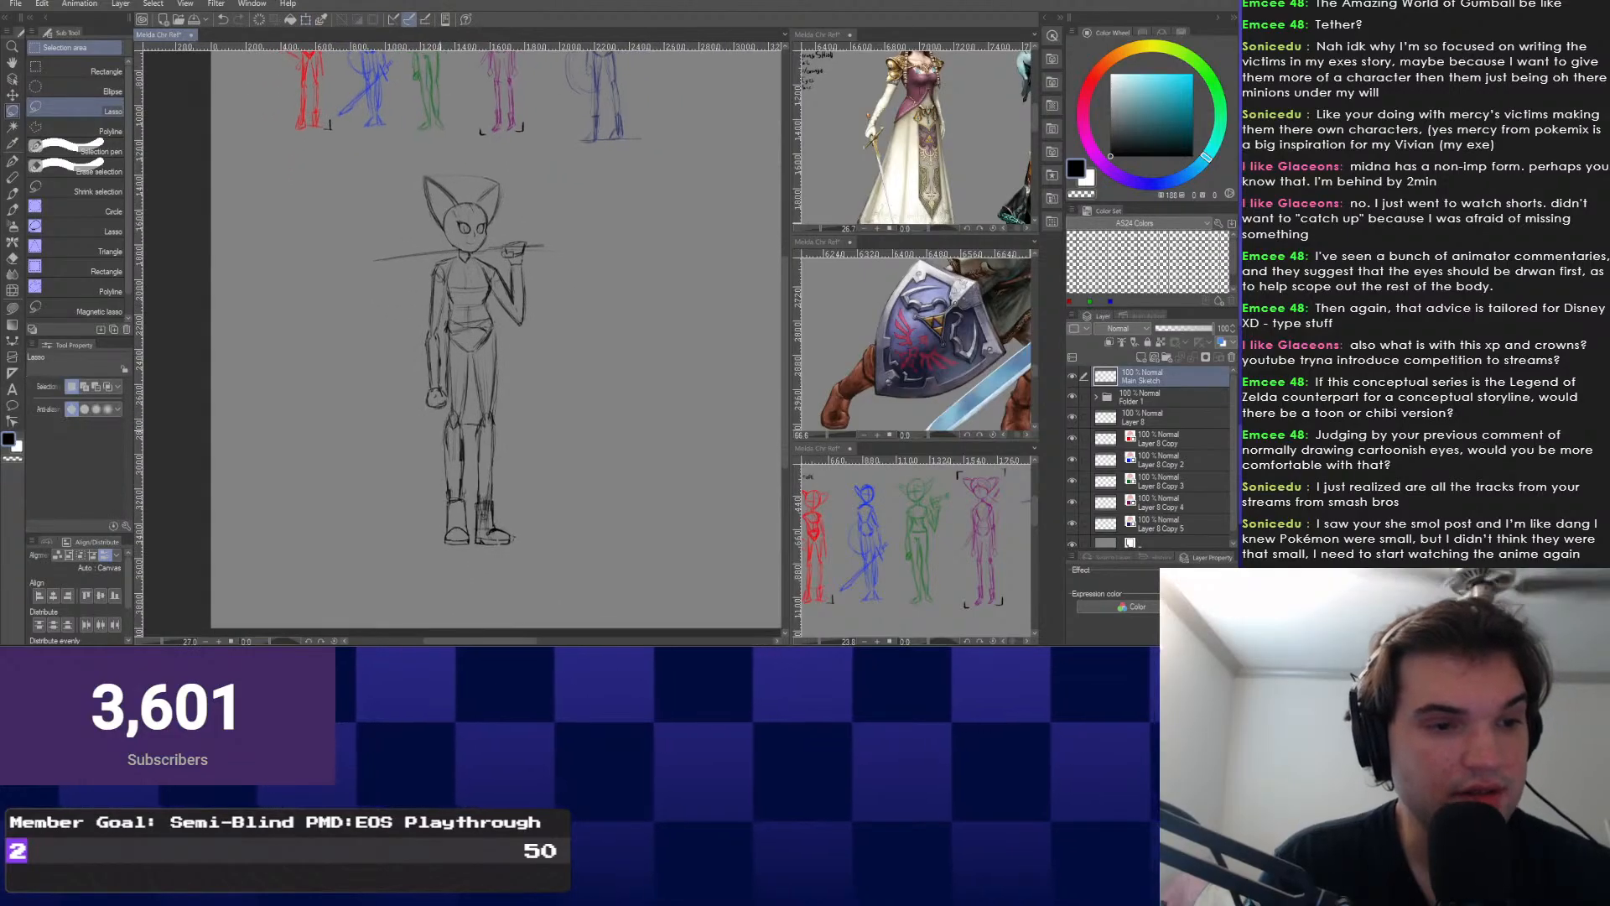
# Shift the right leg slightly left from the hip, then undo the move.
pyautogui.moveTo(496, 322)
pyautogui.mouseDown()
pyautogui.moveTo(493, 537)
pyautogui.moveTo(544, 428)
pyautogui.moveTo(495, 323)
pyautogui.mouseUp()
pyautogui.scroll(1, 495, 329)
pyautogui.hotkey('ctrl', 't')
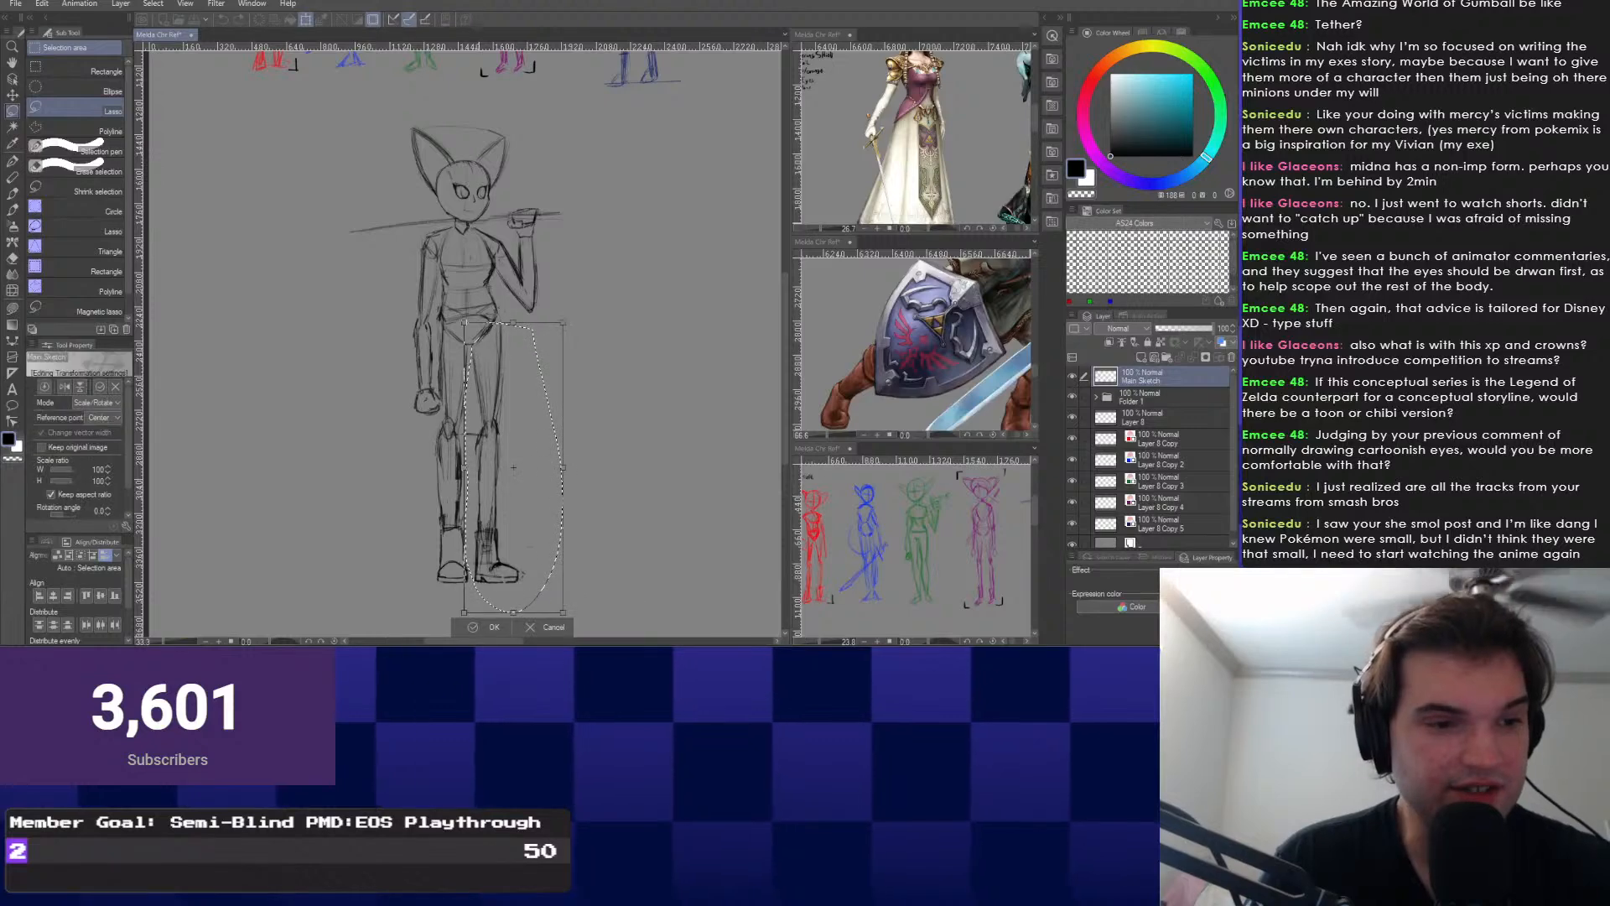
pyautogui.moveTo(513, 467)
pyautogui.mouseDown()
pyautogui.moveTo(480, 346)
pyautogui.moveTo(498, 470)
pyautogui.mouseUp()
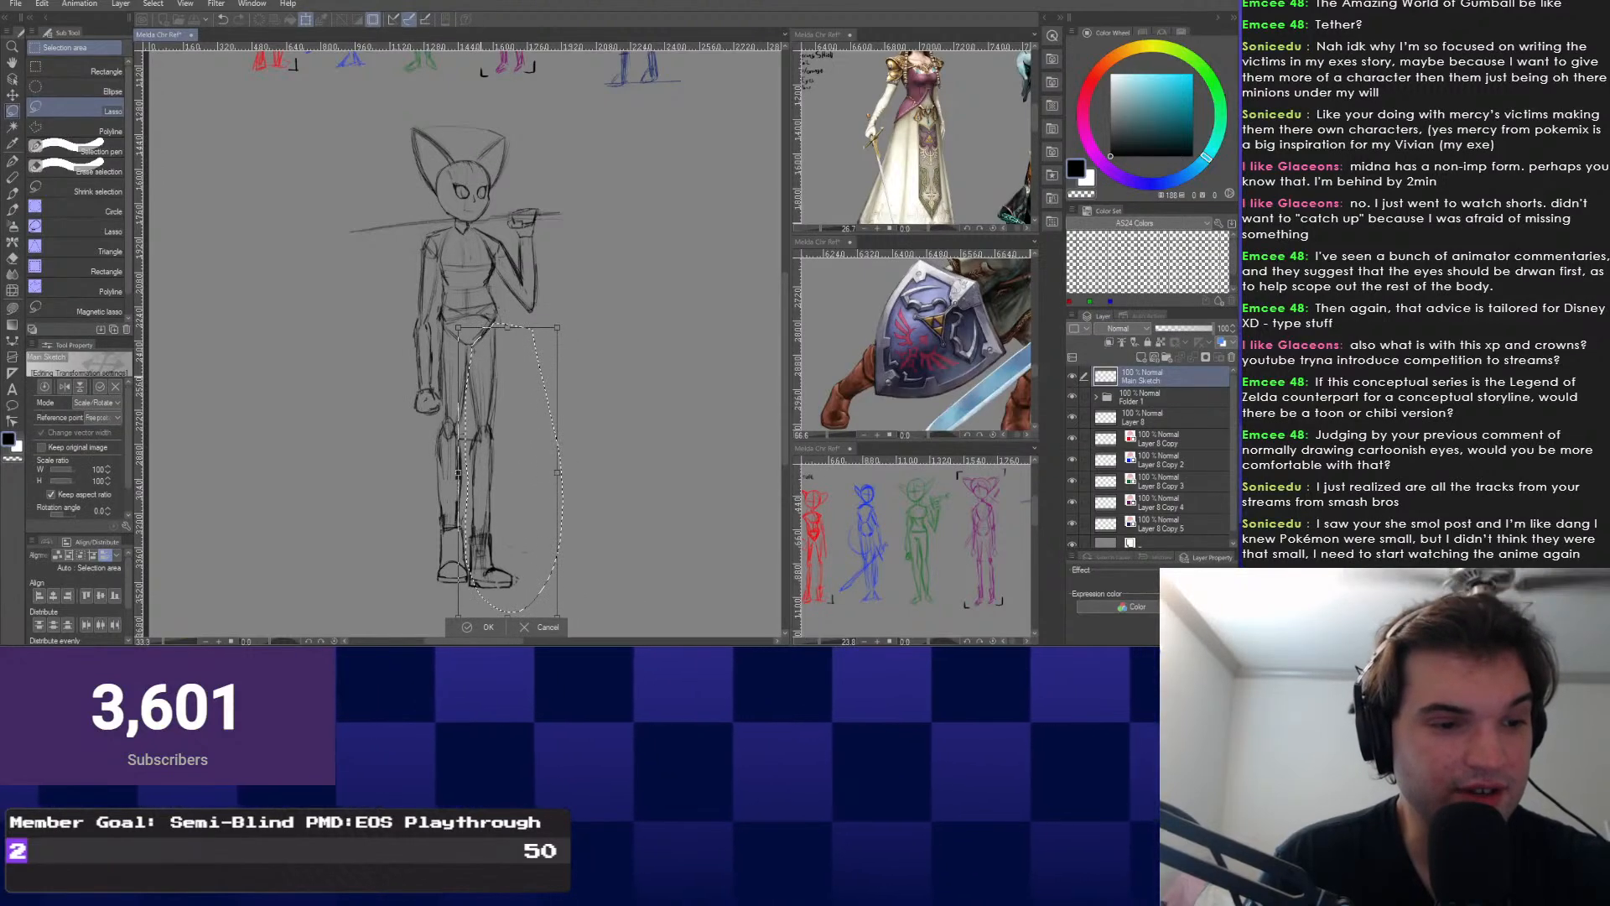
pyautogui.press('Return')
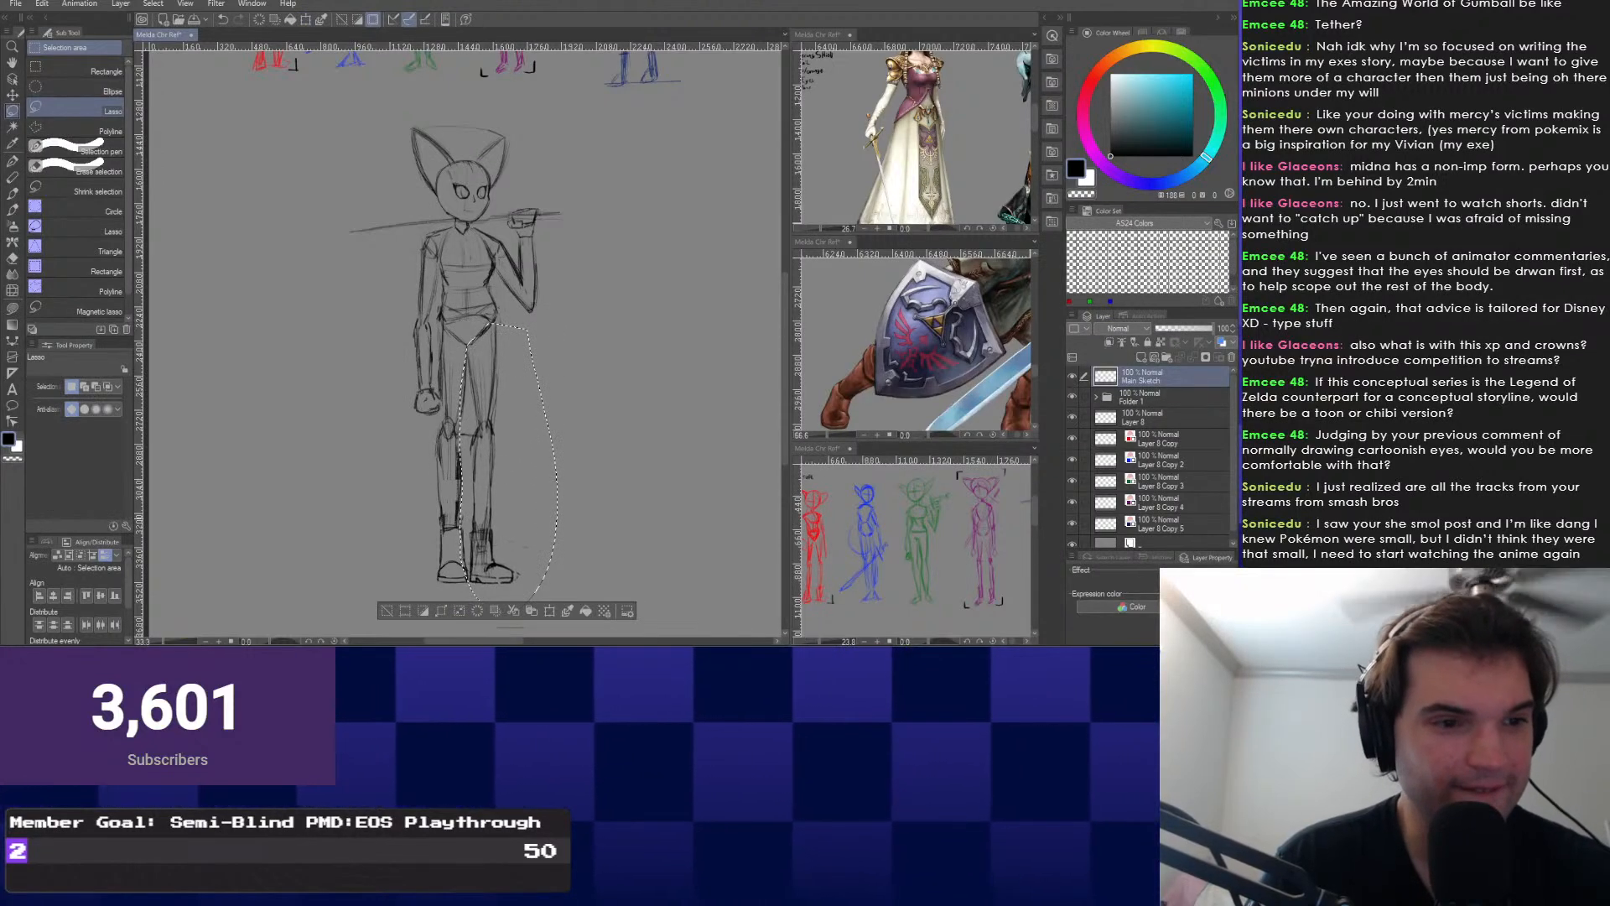
pyautogui.hotkey('ctrl', 'd')
pyautogui.hotkey('ctrl', 'z')
pyautogui.hotkey('ctrl', 'z')
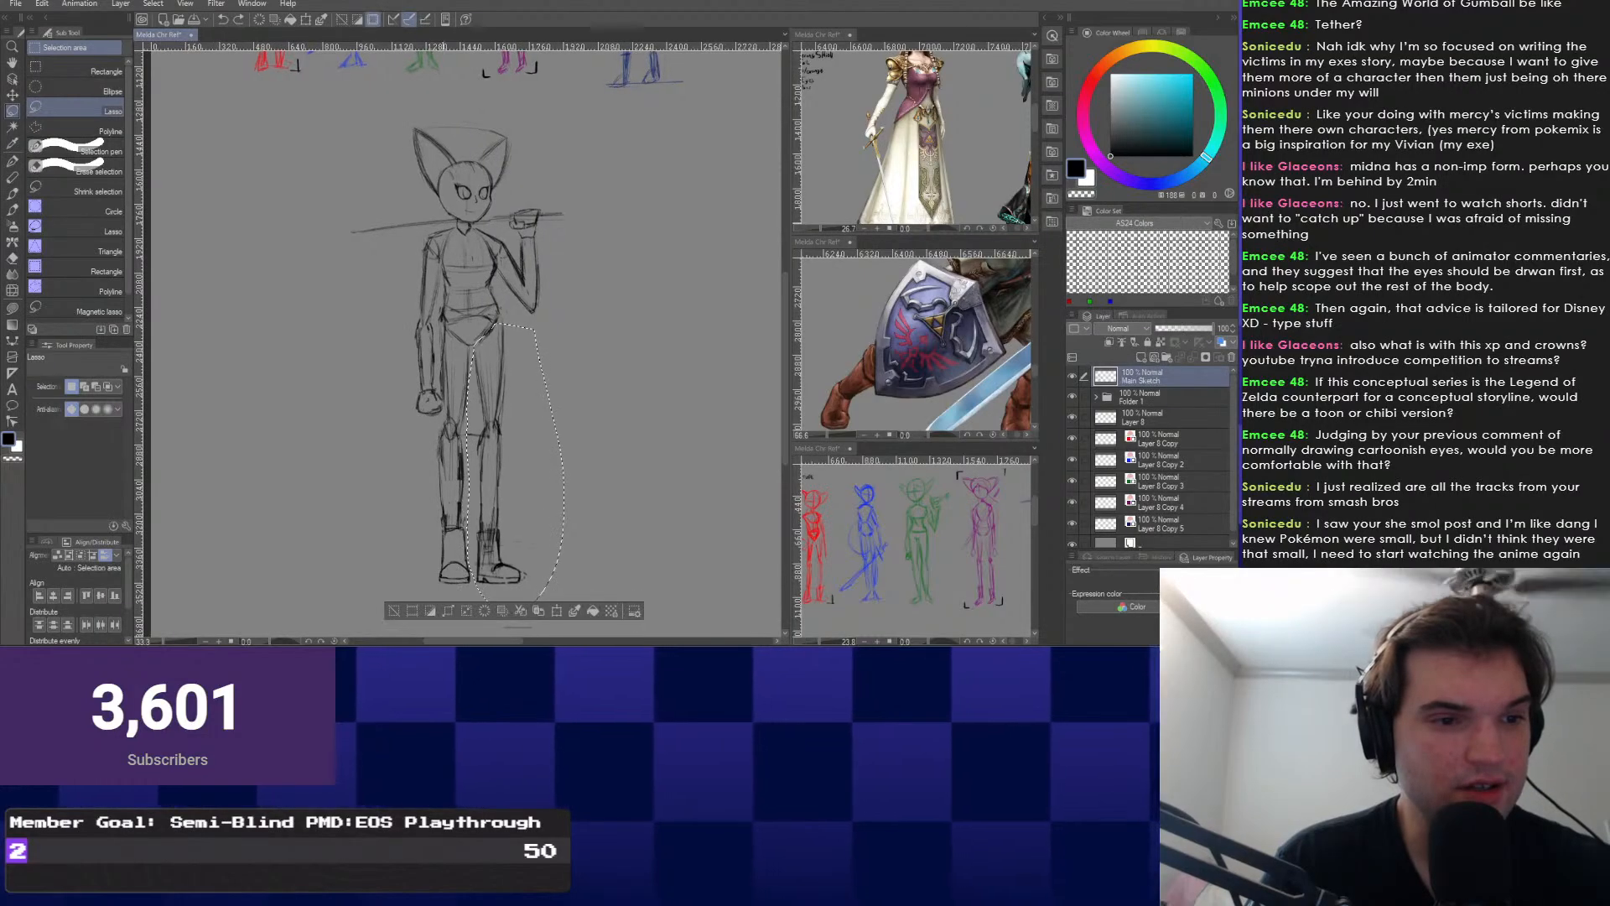
pyautogui.hotkey('ctrl', 'd')
# Outline the left leg, drop the selection and return to the Construction Pencil.
pyautogui.moveTo(458, 338)
pyautogui.mouseDown()
pyautogui.moveTo(481, 428)
pyautogui.moveTo(472, 578)
pyautogui.moveTo(430, 436)
pyautogui.moveTo(441, 332)
pyautogui.mouseUp()
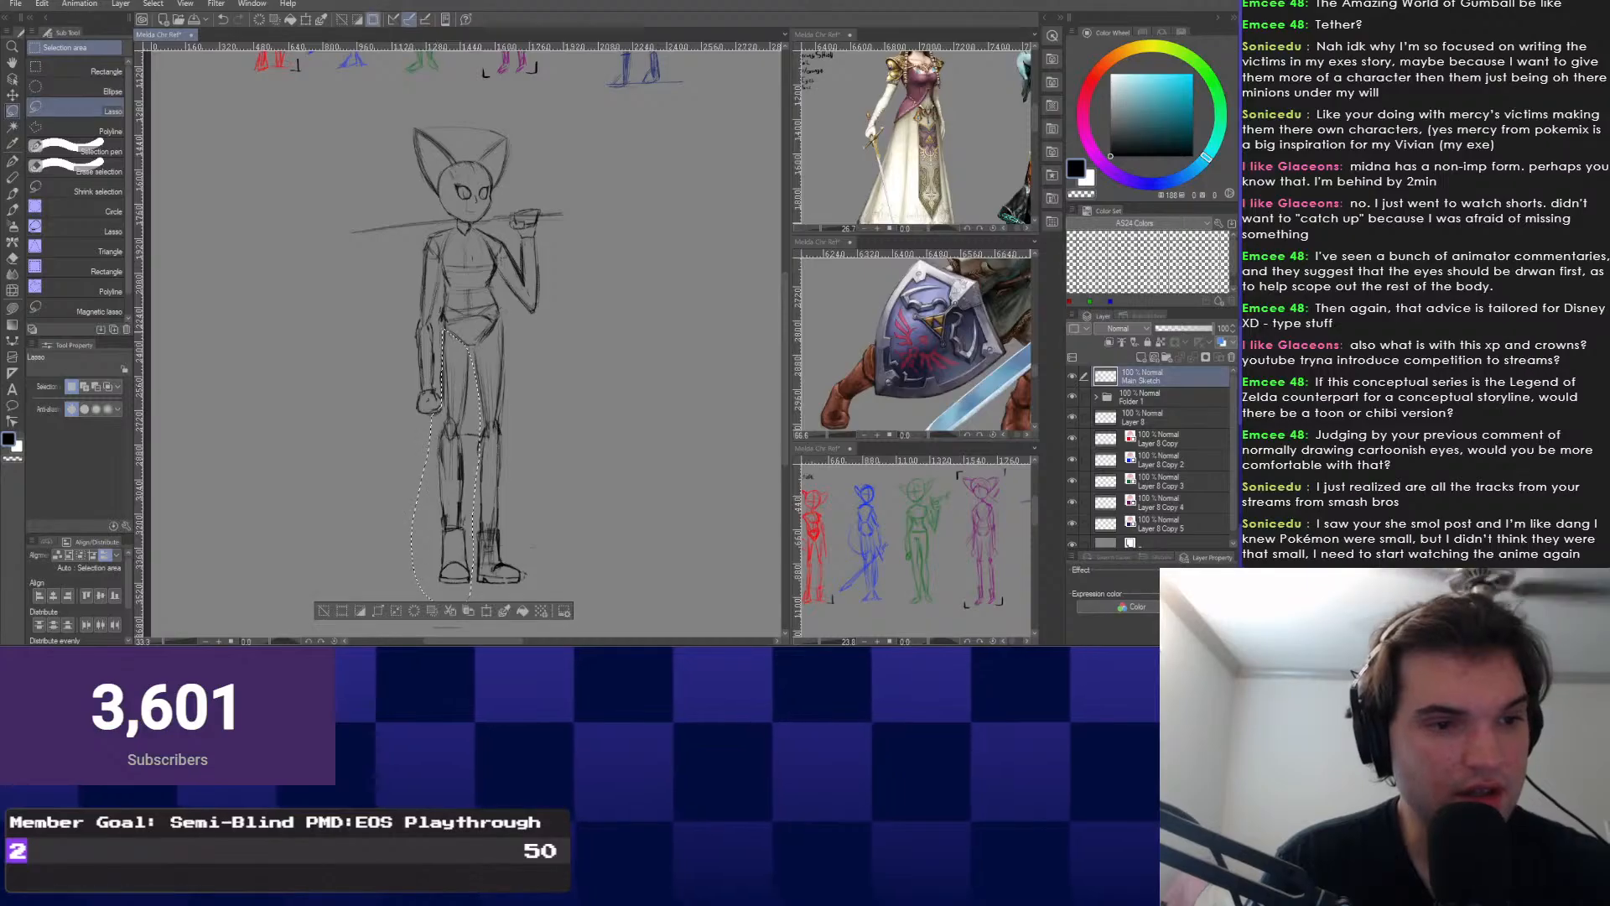
pyautogui.hotkey('ctrl', 'd')
pyautogui.scroll(2, 497, 515)
pyautogui.press('p')
pyautogui.scroll(2, 465, 299)
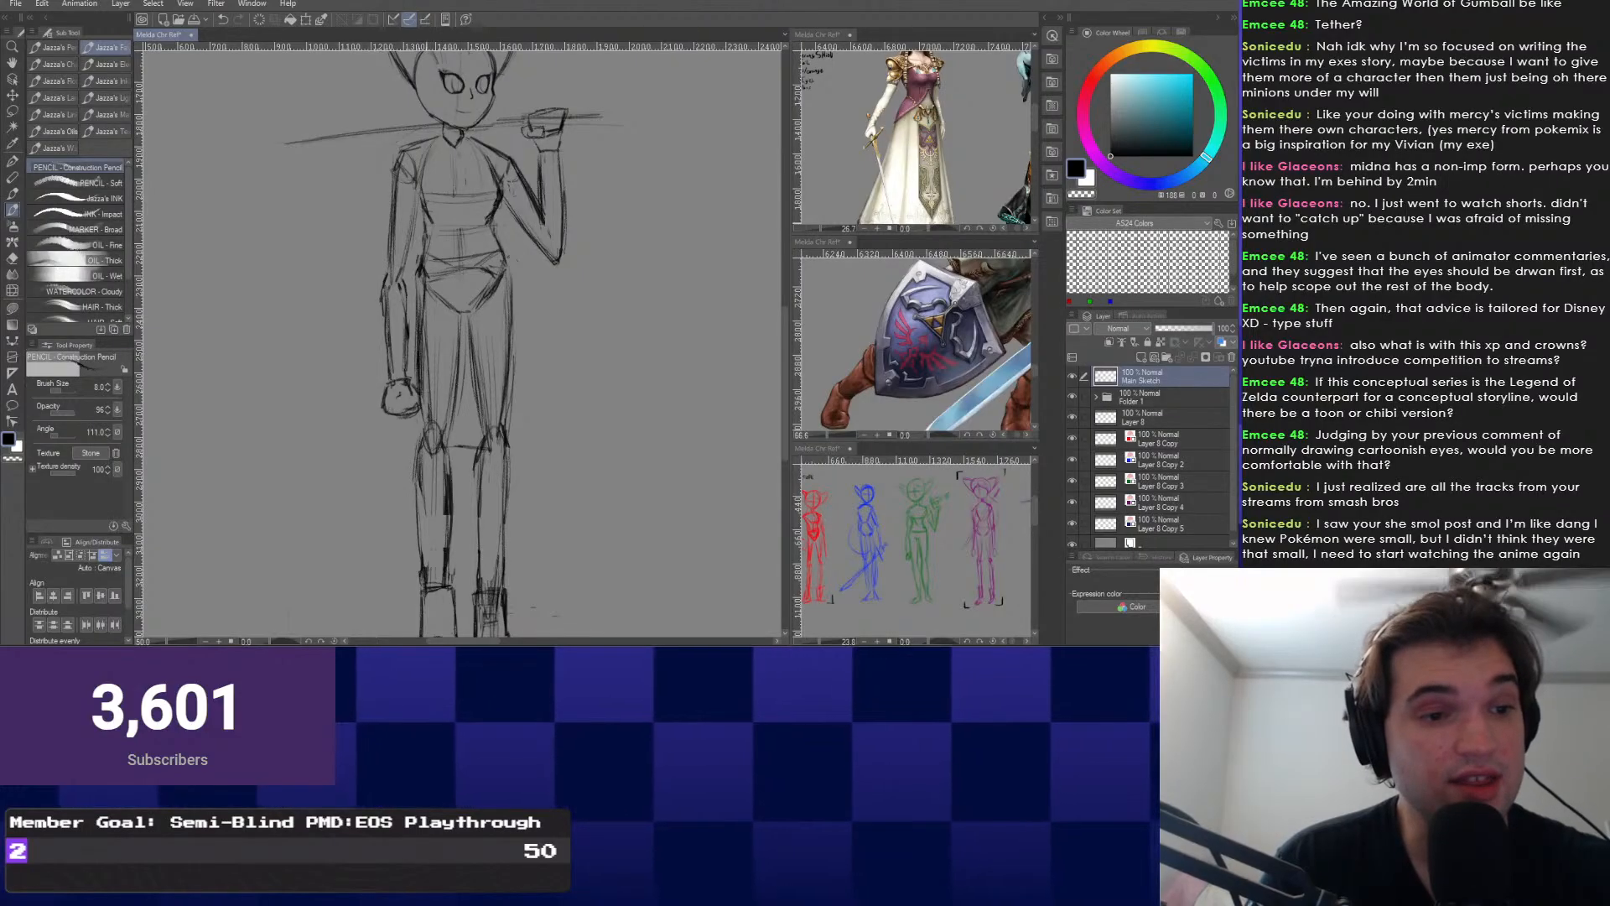
# Lasso the left lower leg and apply a transform to it.
pyautogui.moveTo(449, 520); pyautogui.dragTo(473, 406)
pyautogui.rightClick(473, 406)
pyautogui.click(473, 439)
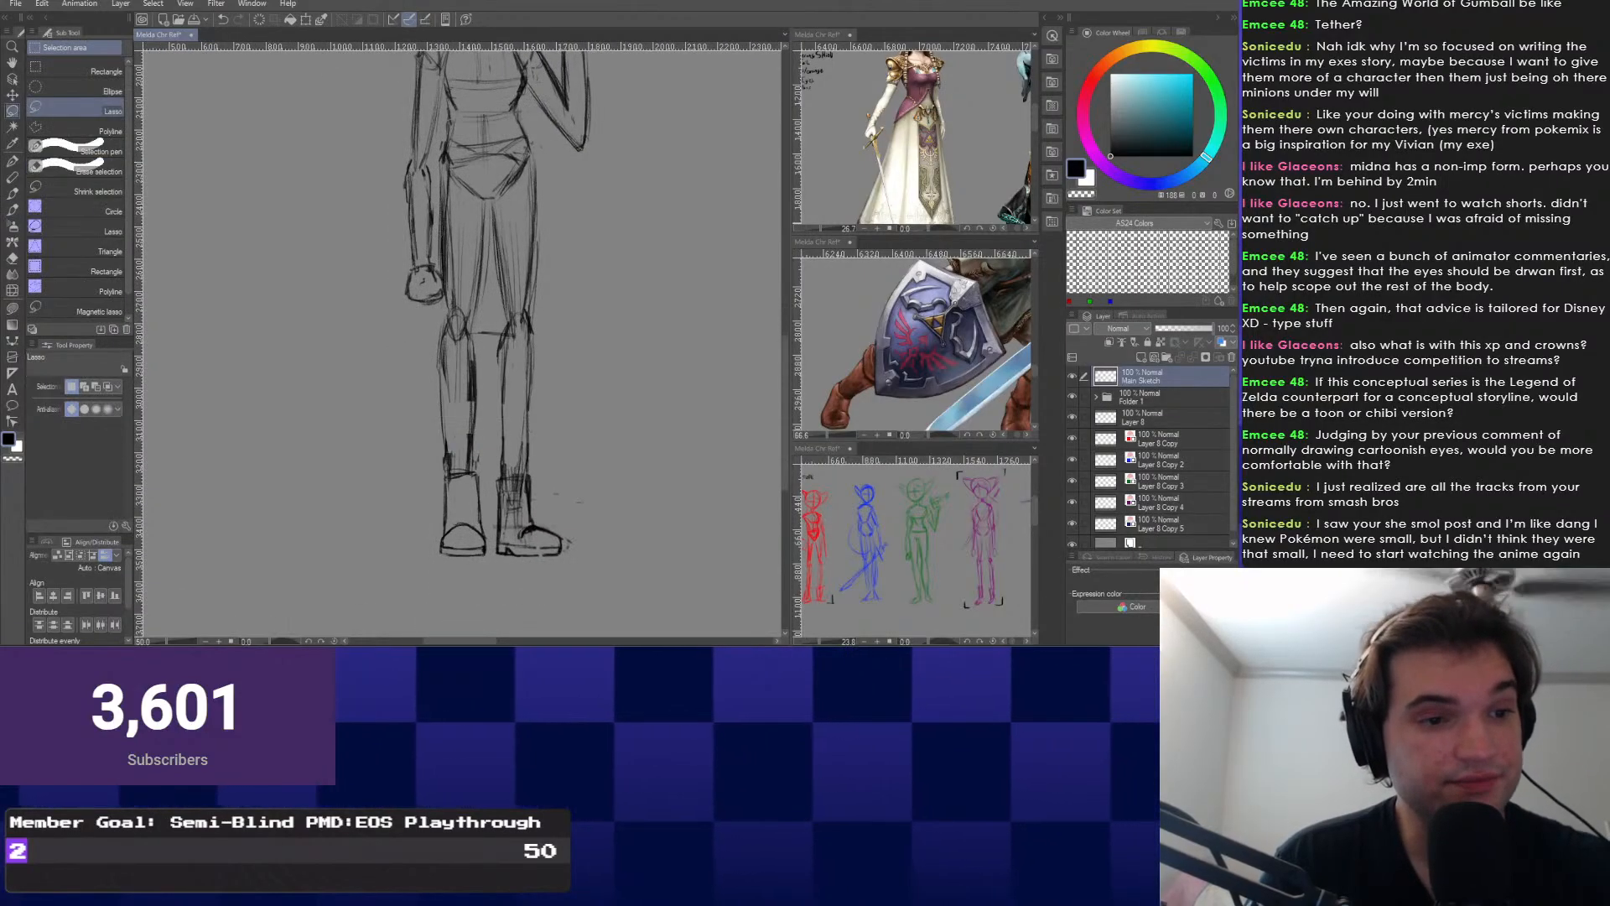
pyautogui.moveTo(477, 326)
pyautogui.mouseDown()
pyautogui.moveTo(481, 565)
pyautogui.moveTo(485, 352)
pyautogui.mouseUp()
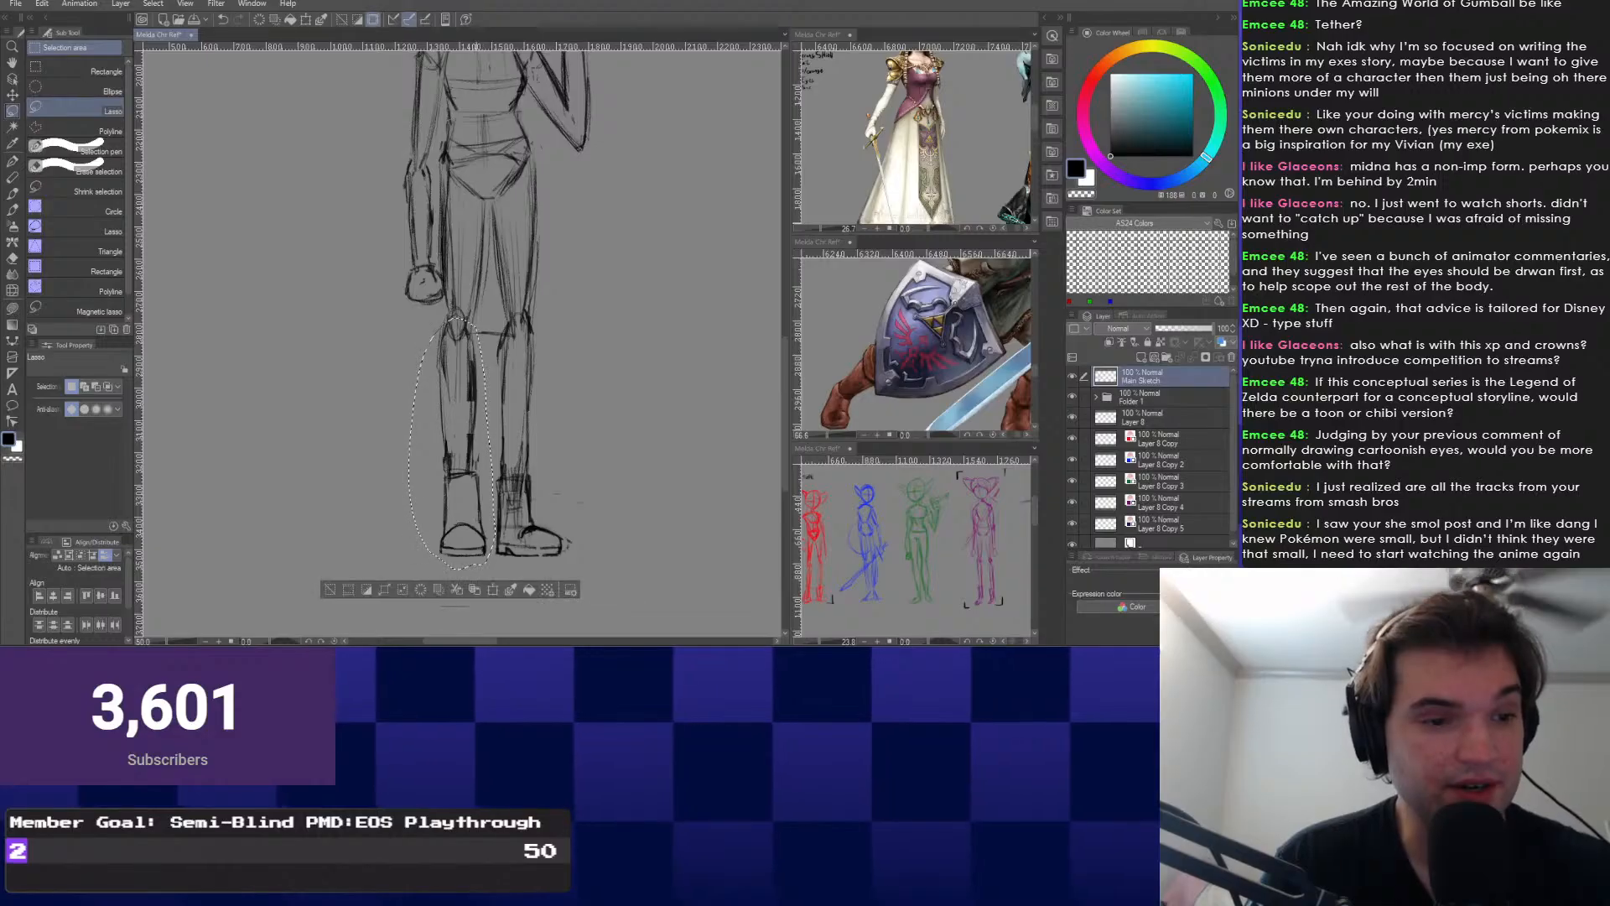
pyautogui.hotkey('ctrl', 't')
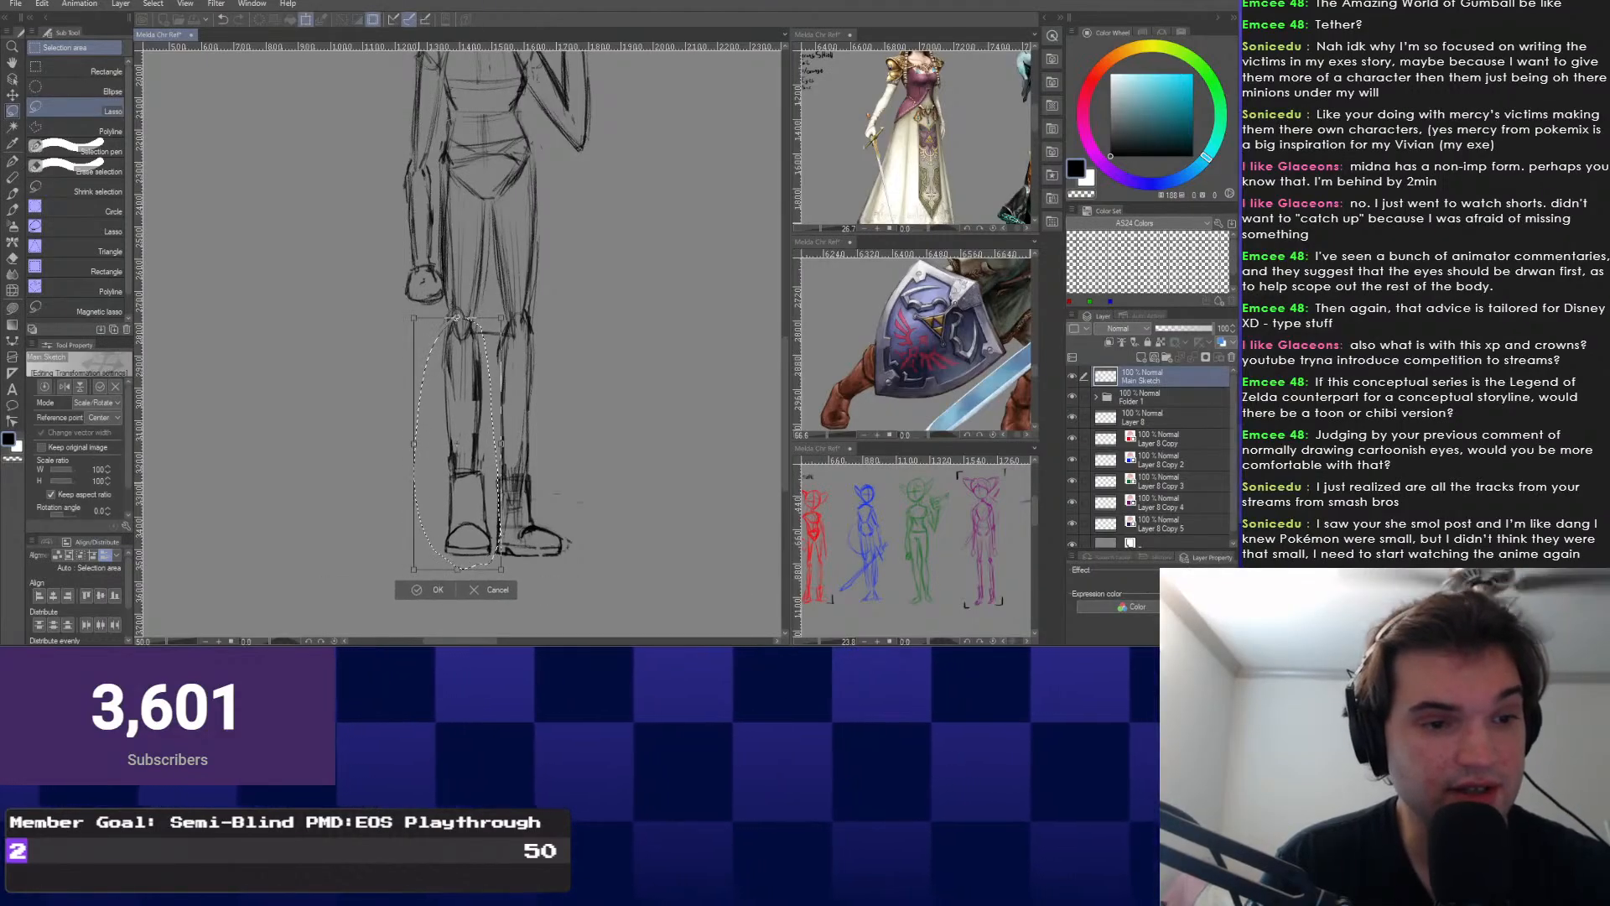
pyautogui.press('Return')
pyautogui.hotkey('ctrl', 'd')
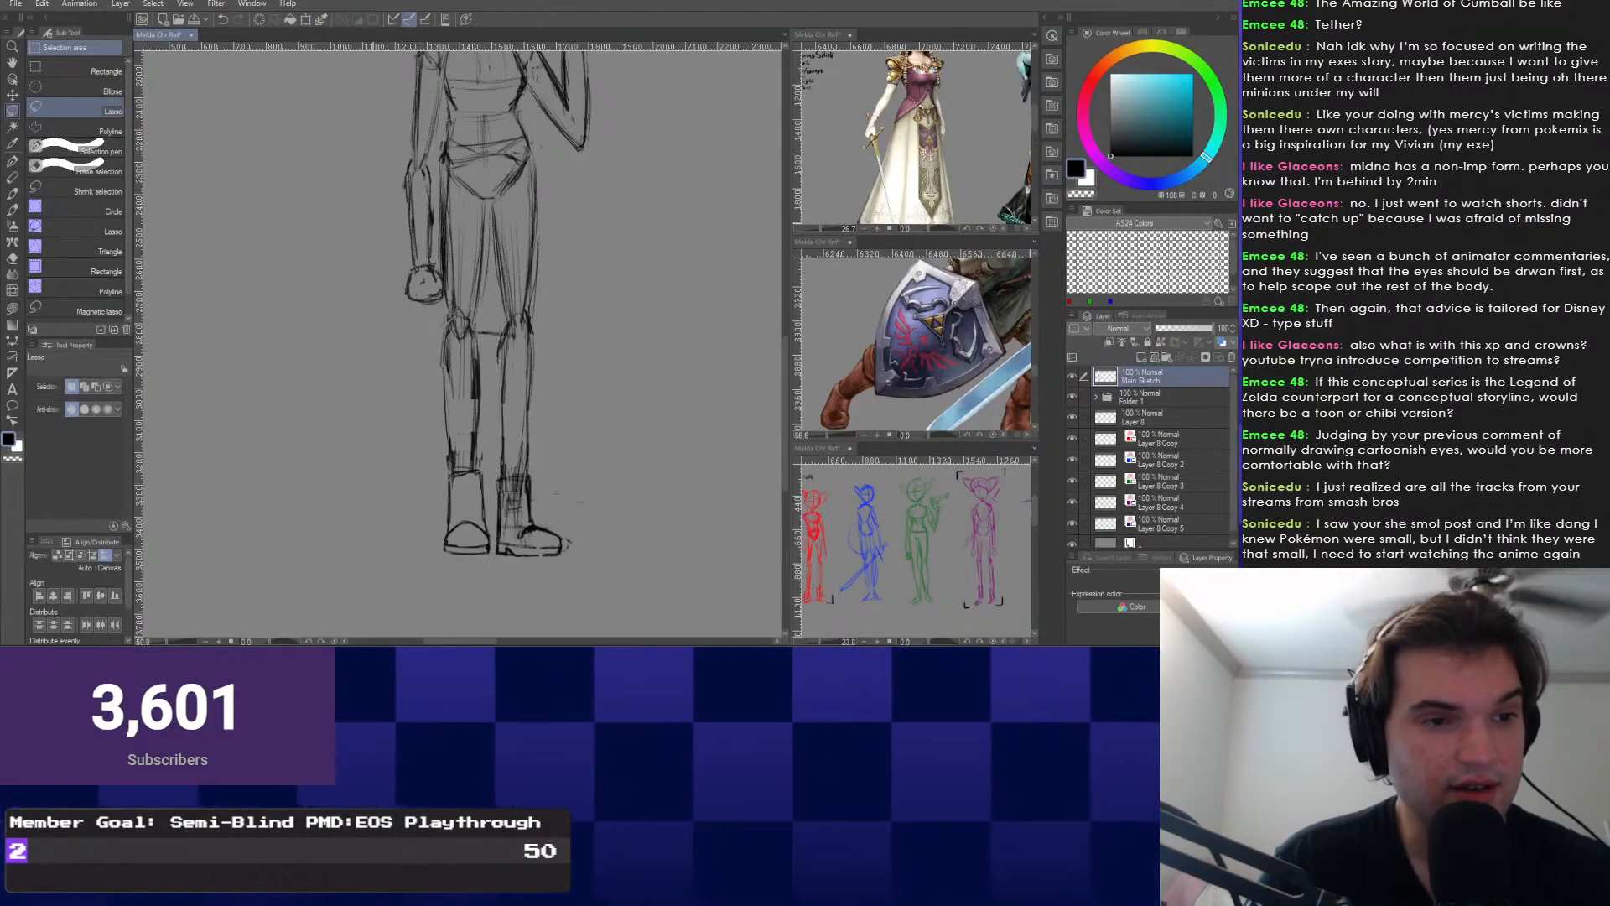
pyautogui.scroll(1, 461, 344)
# Erase the line between the knees, the left knee circle and the thigh guide lines.
pyautogui.press('b')
pyautogui.scroll(1, 458, 379)
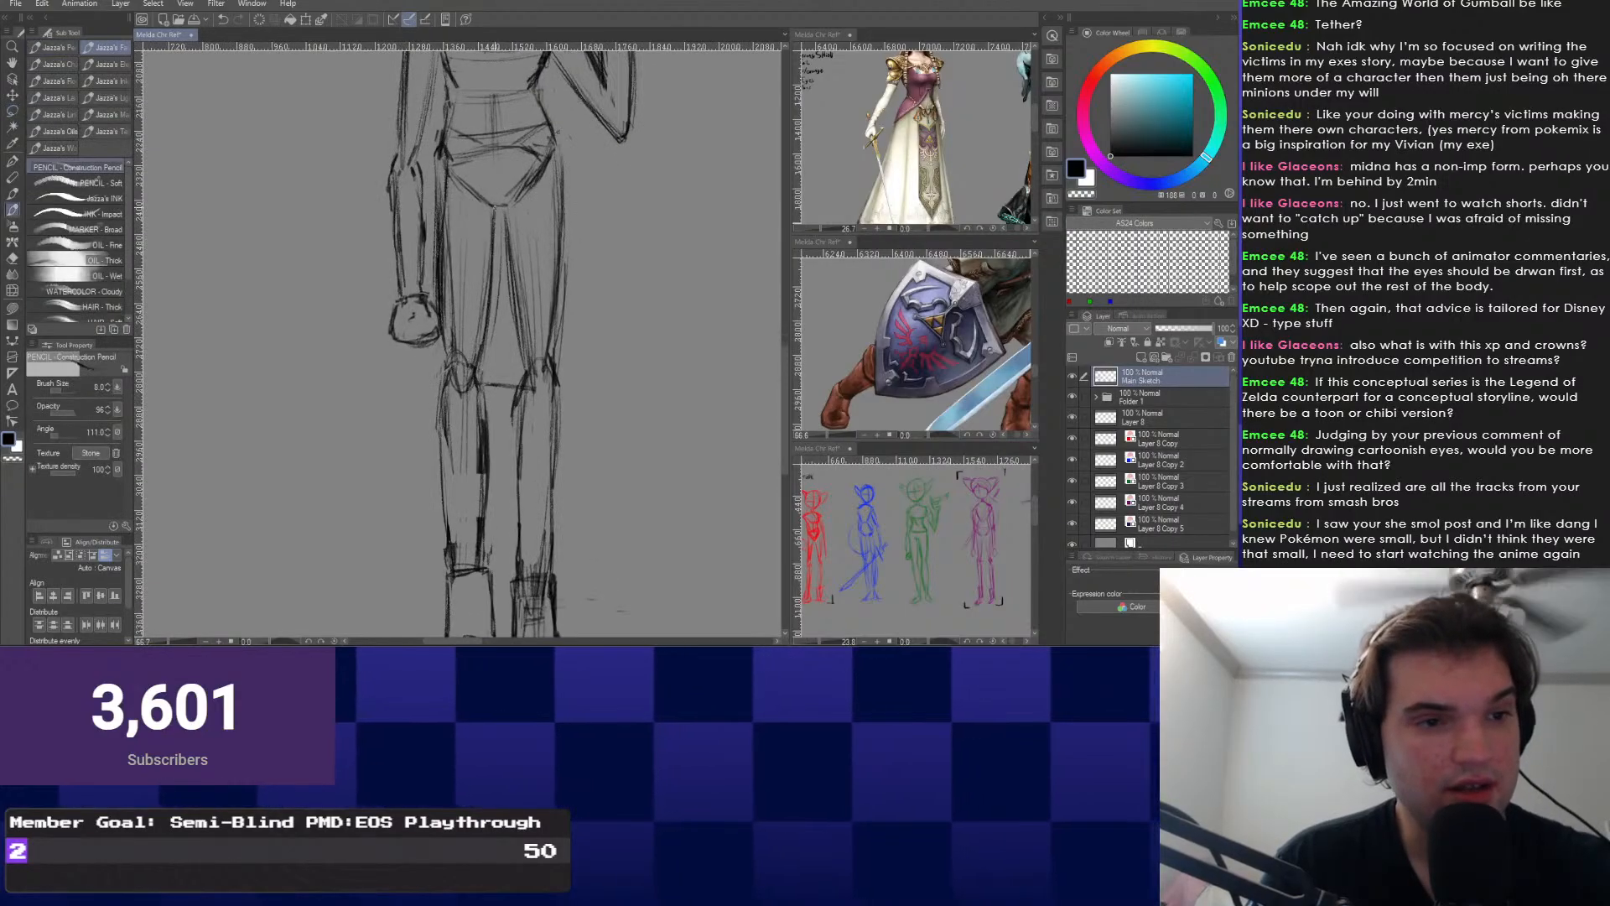
pyautogui.hotkey('ctrl', 'z')
pyautogui.moveTo(461, 360)
pyautogui.mouseDown()
pyautogui.moveTo(485, 397)
pyautogui.moveTo(527, 399)
pyautogui.mouseUp()
pyautogui.hotkey('ctrl', 'd')
pyautogui.press('e')
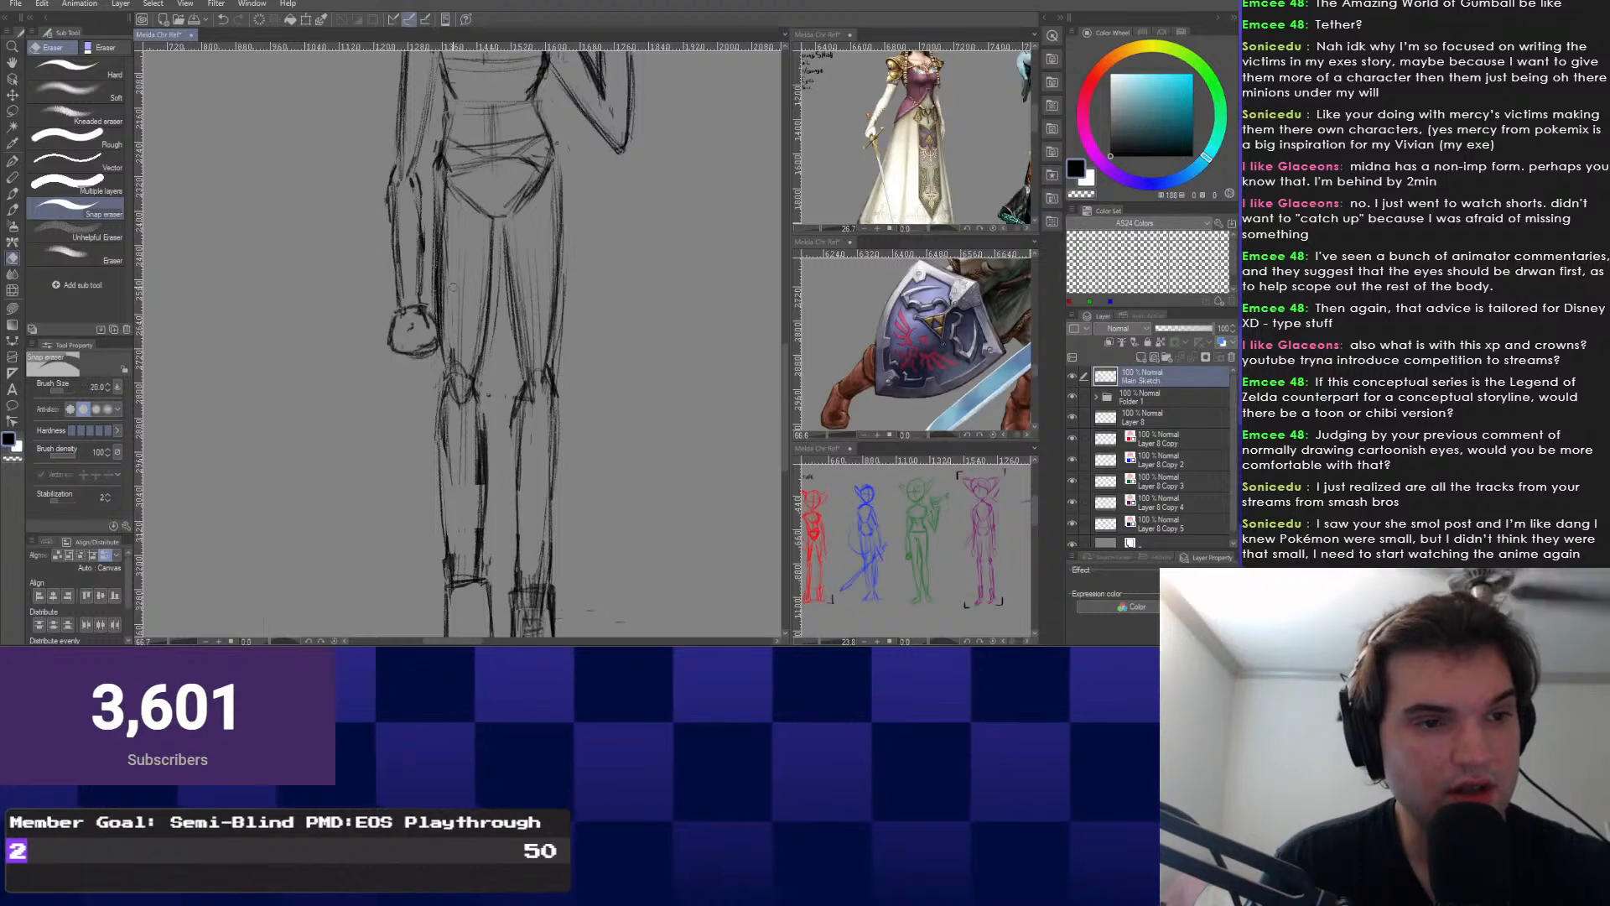
pyautogui.moveTo(466, 261)
pyautogui.mouseDown()
pyautogui.moveTo(463, 402)
pyautogui.moveTo(472, 374)
pyautogui.moveTo(444, 409)
pyautogui.mouseUp()
pyautogui.moveTo(471, 374); pyautogui.dragTo(473, 379)
pyautogui.press('b')
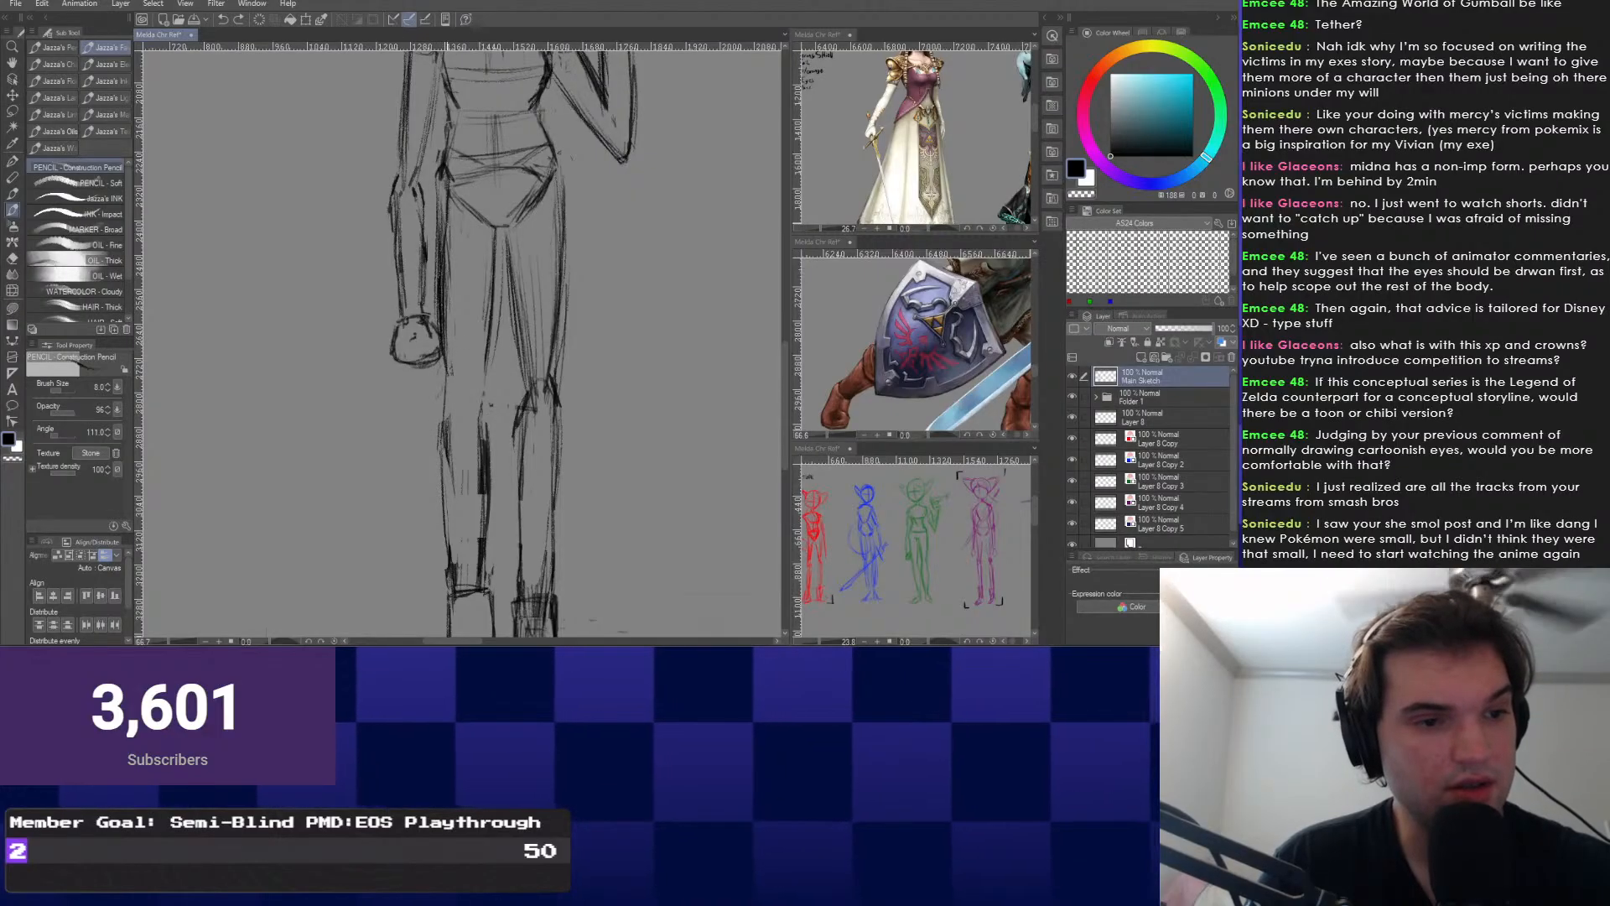
# Look over the legs, hips and feet with the eraser ready.
pyautogui.moveTo(489, 469)
pyautogui.mouseDown()
pyautogui.moveTo(487, 361)
pyautogui.moveTo(507, 520)
pyautogui.mouseUp()
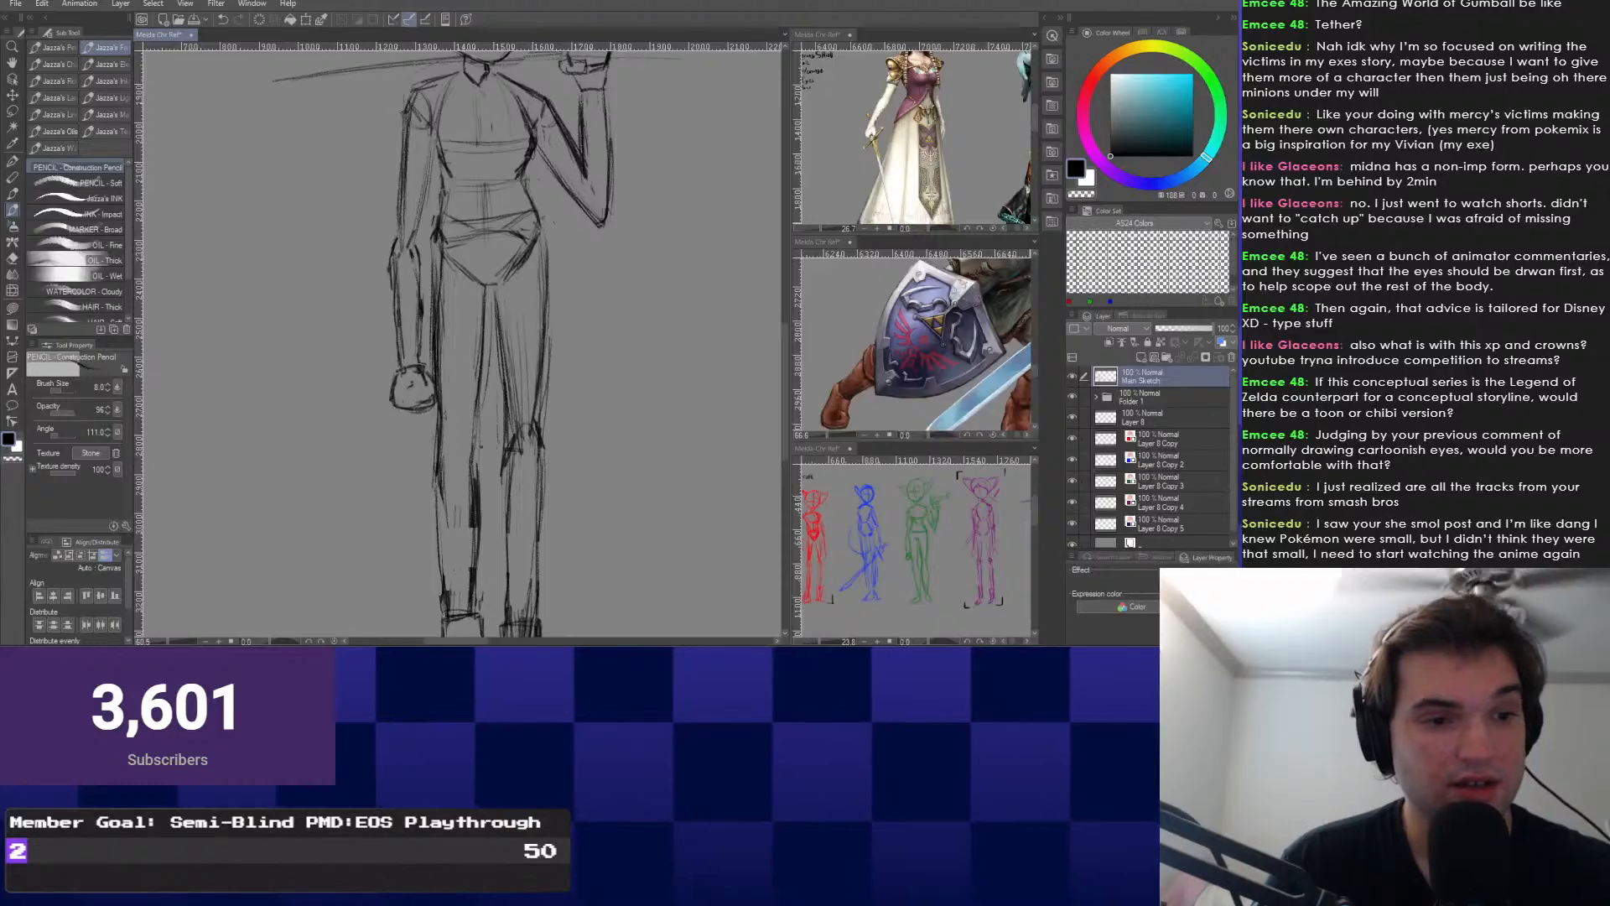
pyautogui.moveTo(548, 332); pyautogui.dragTo(559, 356)
pyautogui.scroll(1, 548, 405)
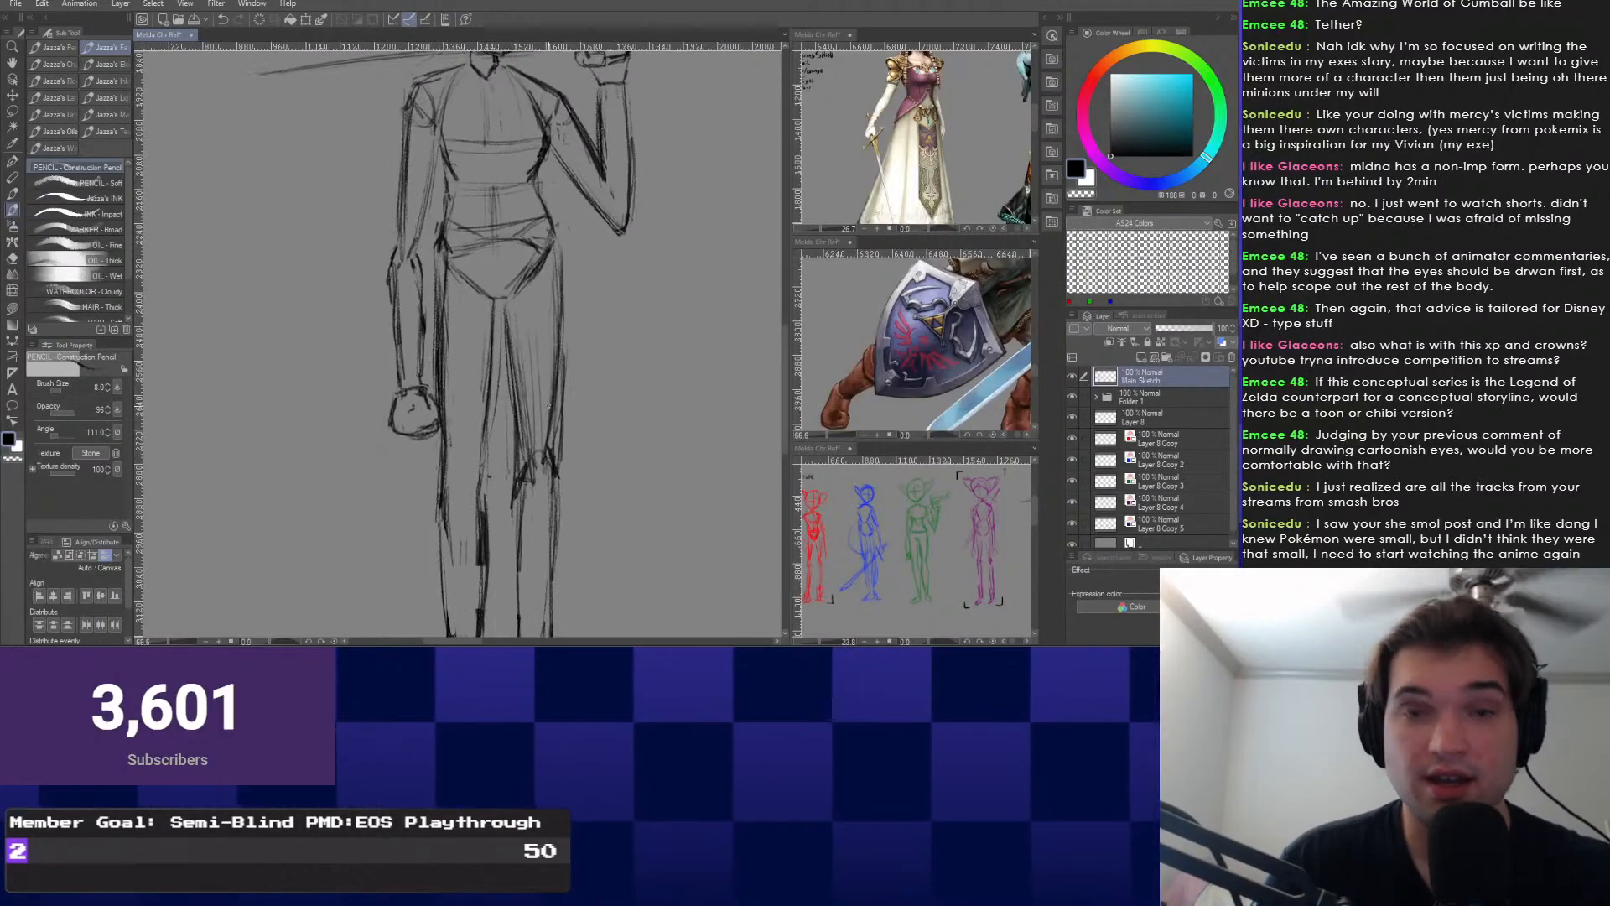
pyautogui.press('e')
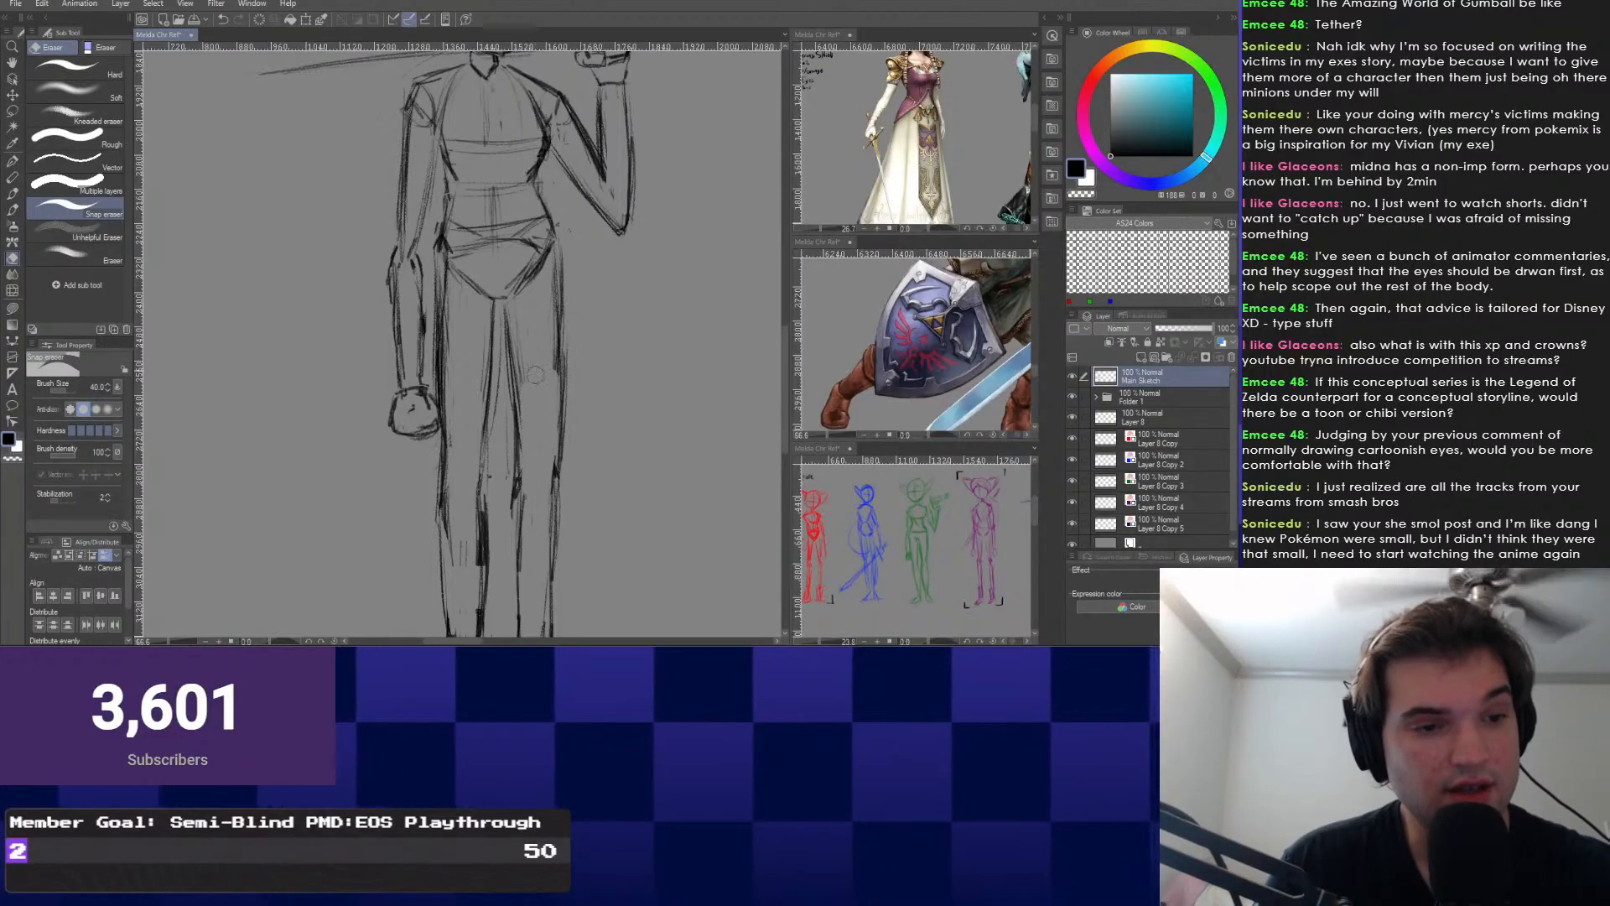
pyautogui.moveTo(468, 495)
pyautogui.mouseDown()
pyautogui.moveTo(471, 361)
pyautogui.moveTo(479, 375)
pyautogui.mouseUp()
pyautogui.scroll(-2, 480, 375)
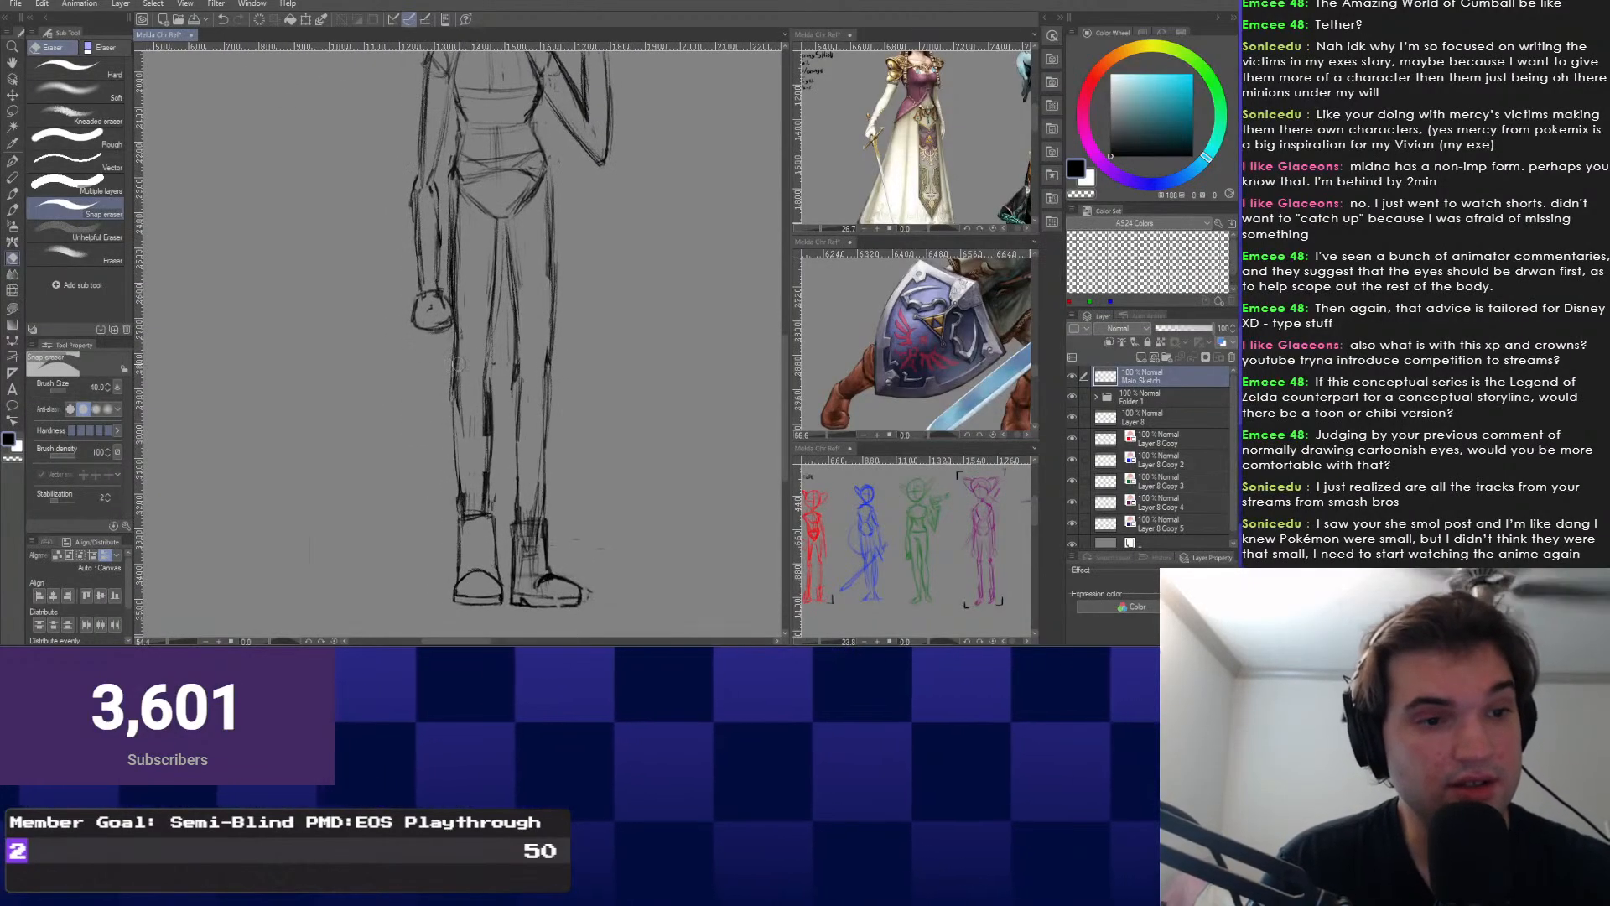
# Rotate the left lower leg slightly clockwise at the knee.
pyautogui.press('m')
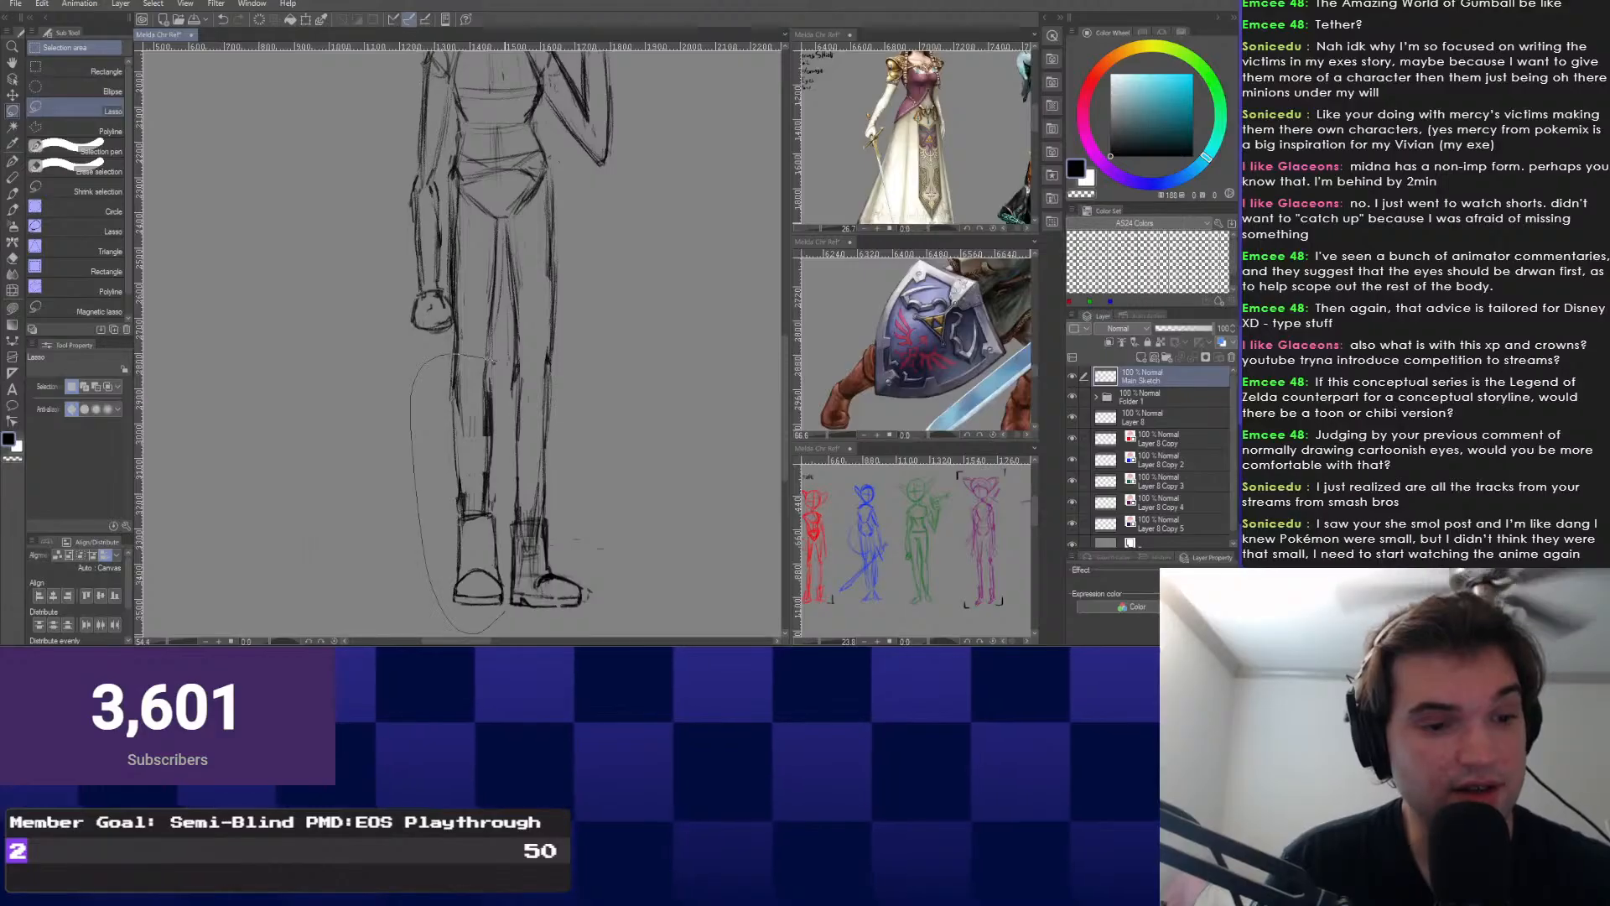
pyautogui.moveTo(493, 363); pyautogui.dragTo(471, 361)
pyautogui.hotkey('ctrl', 't')
pyautogui.moveTo(469, 634); pyautogui.dragTo(455, 634)
pyautogui.press('Return')
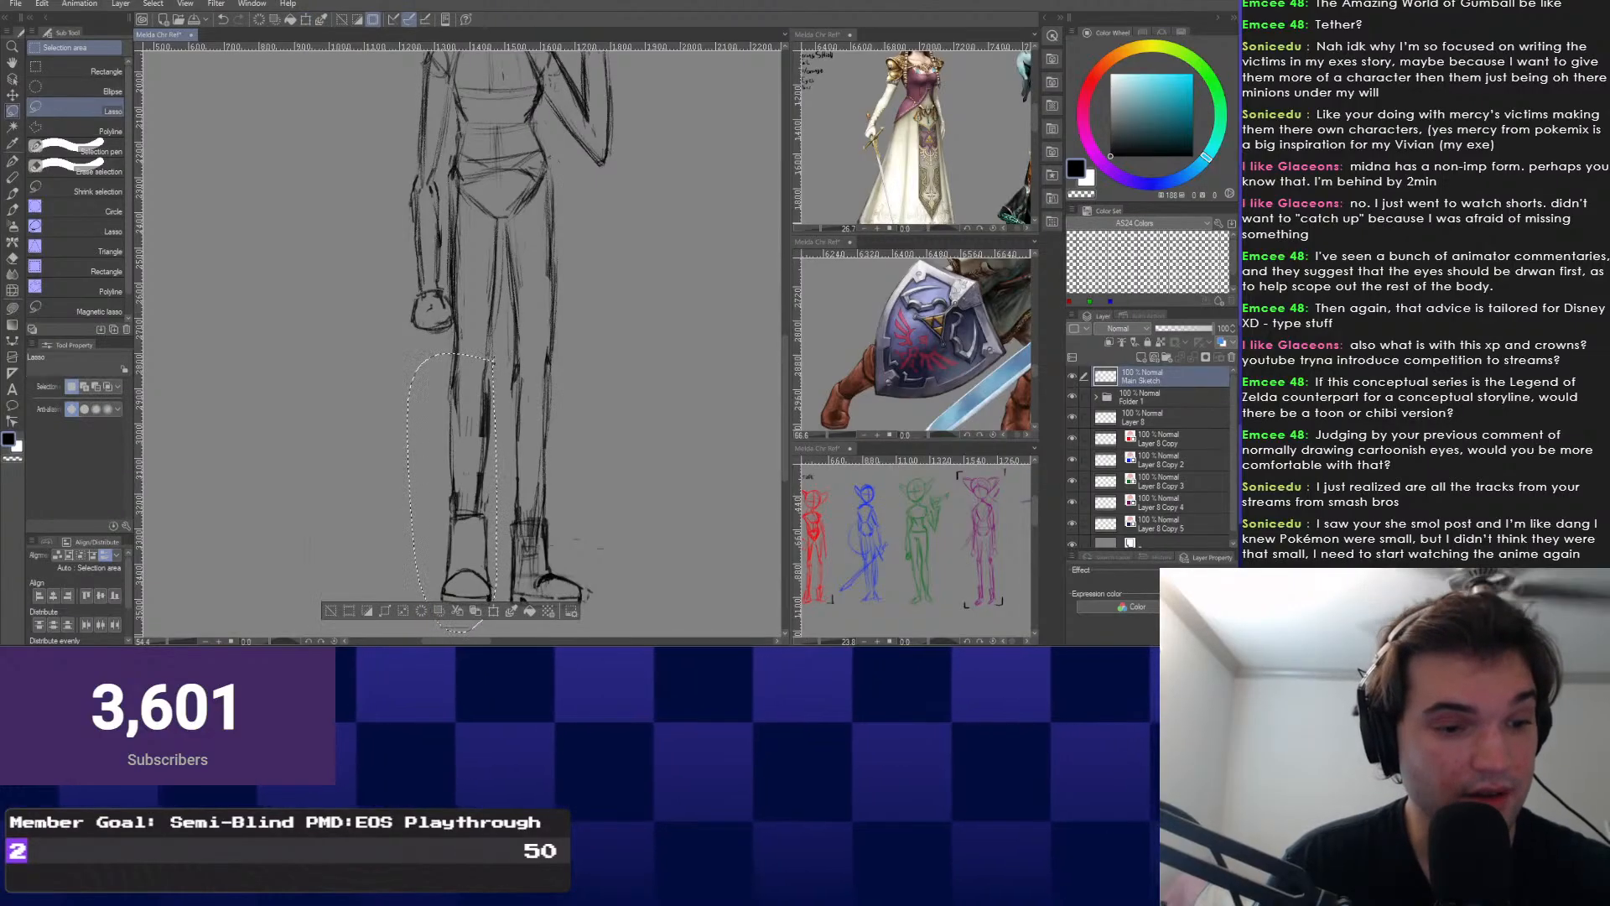
pyautogui.hotkey('ctrl', 'd')
# Tilt the left shoe counterclockwise around a repositioned rotation pivot.
pyautogui.moveTo(389, 479); pyautogui.dragTo(376, 368)
pyautogui.scroll(3, 474, 465)
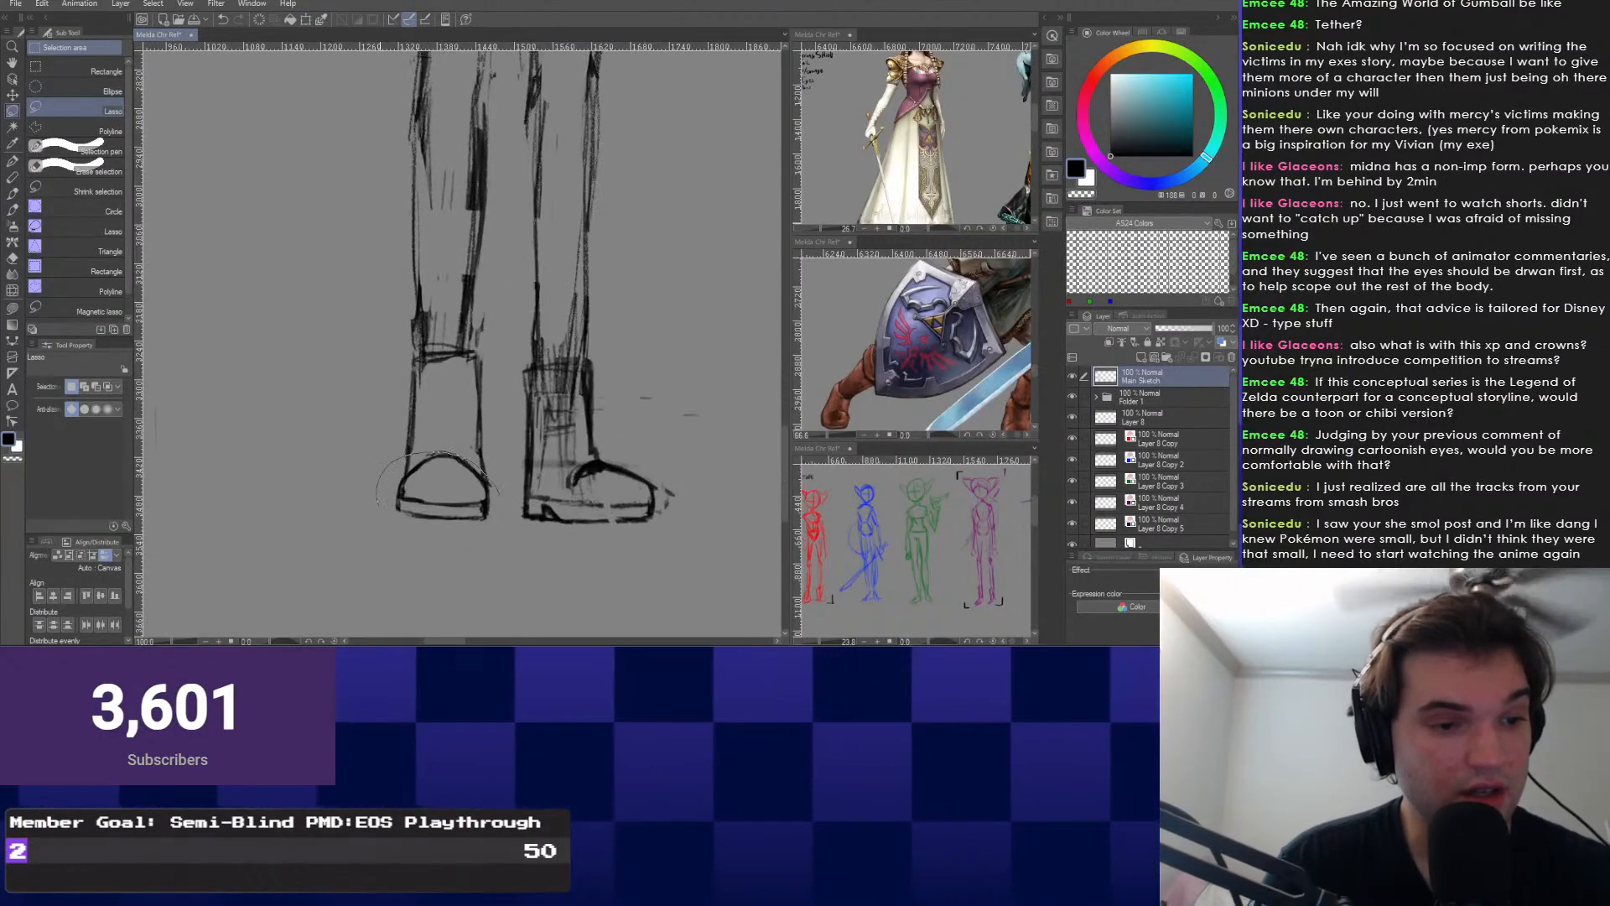
pyautogui.hotkey('ctrl', 't')
pyautogui.press('Return')
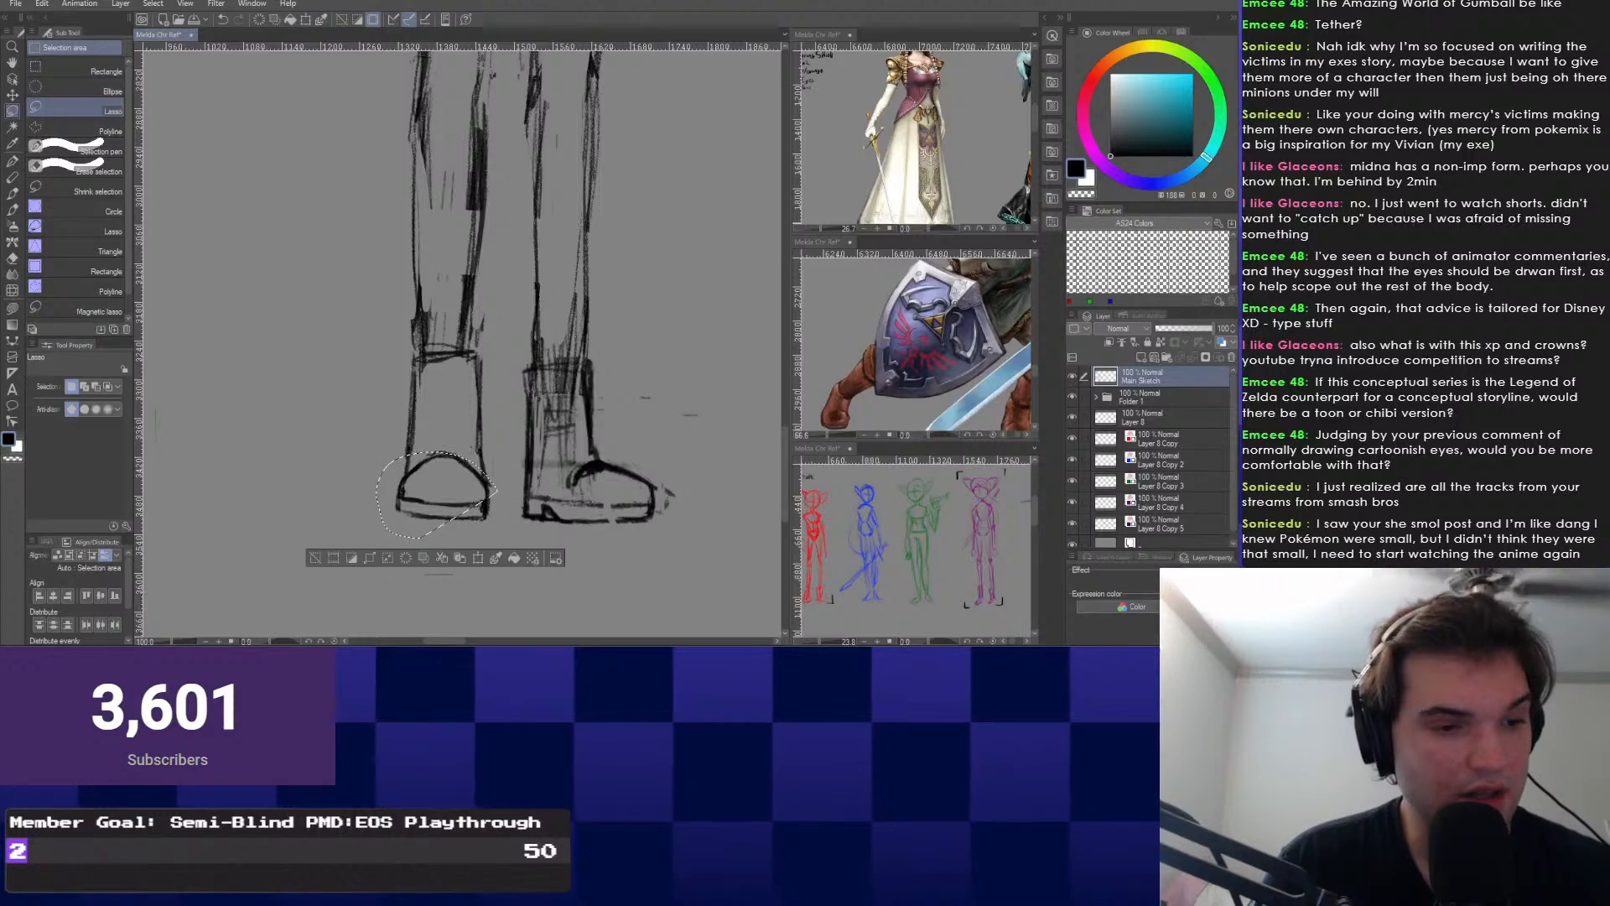
pyautogui.hotkey('ctrl', 'd')
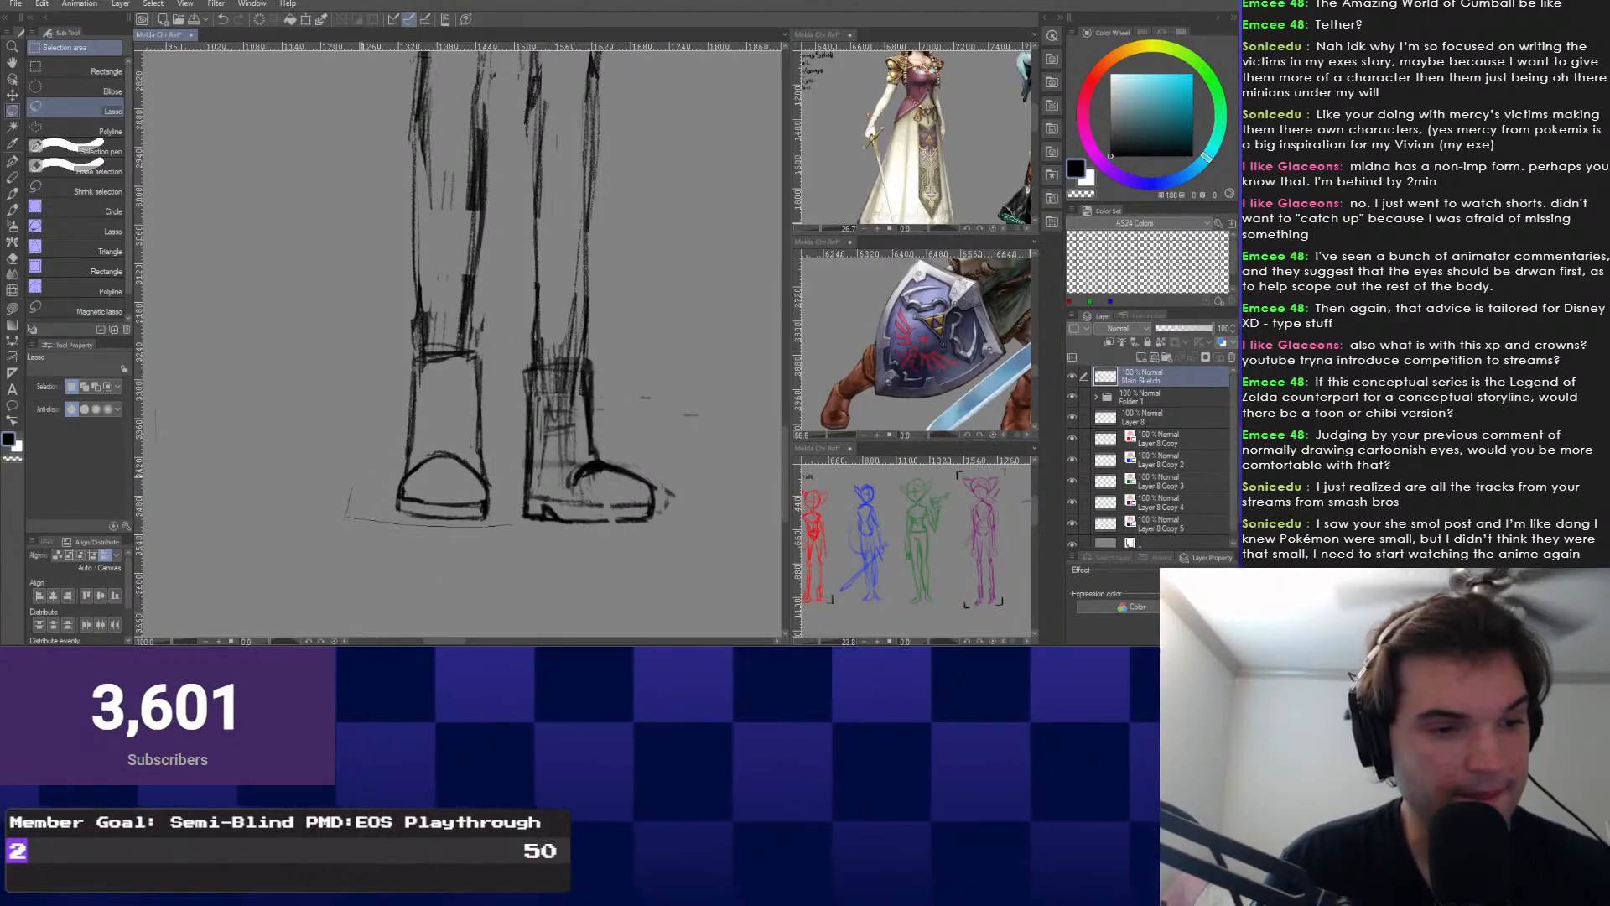
pyautogui.moveTo(511, 524); pyautogui.dragTo(444, 454)
pyautogui.hotkey('ctrl', 't')
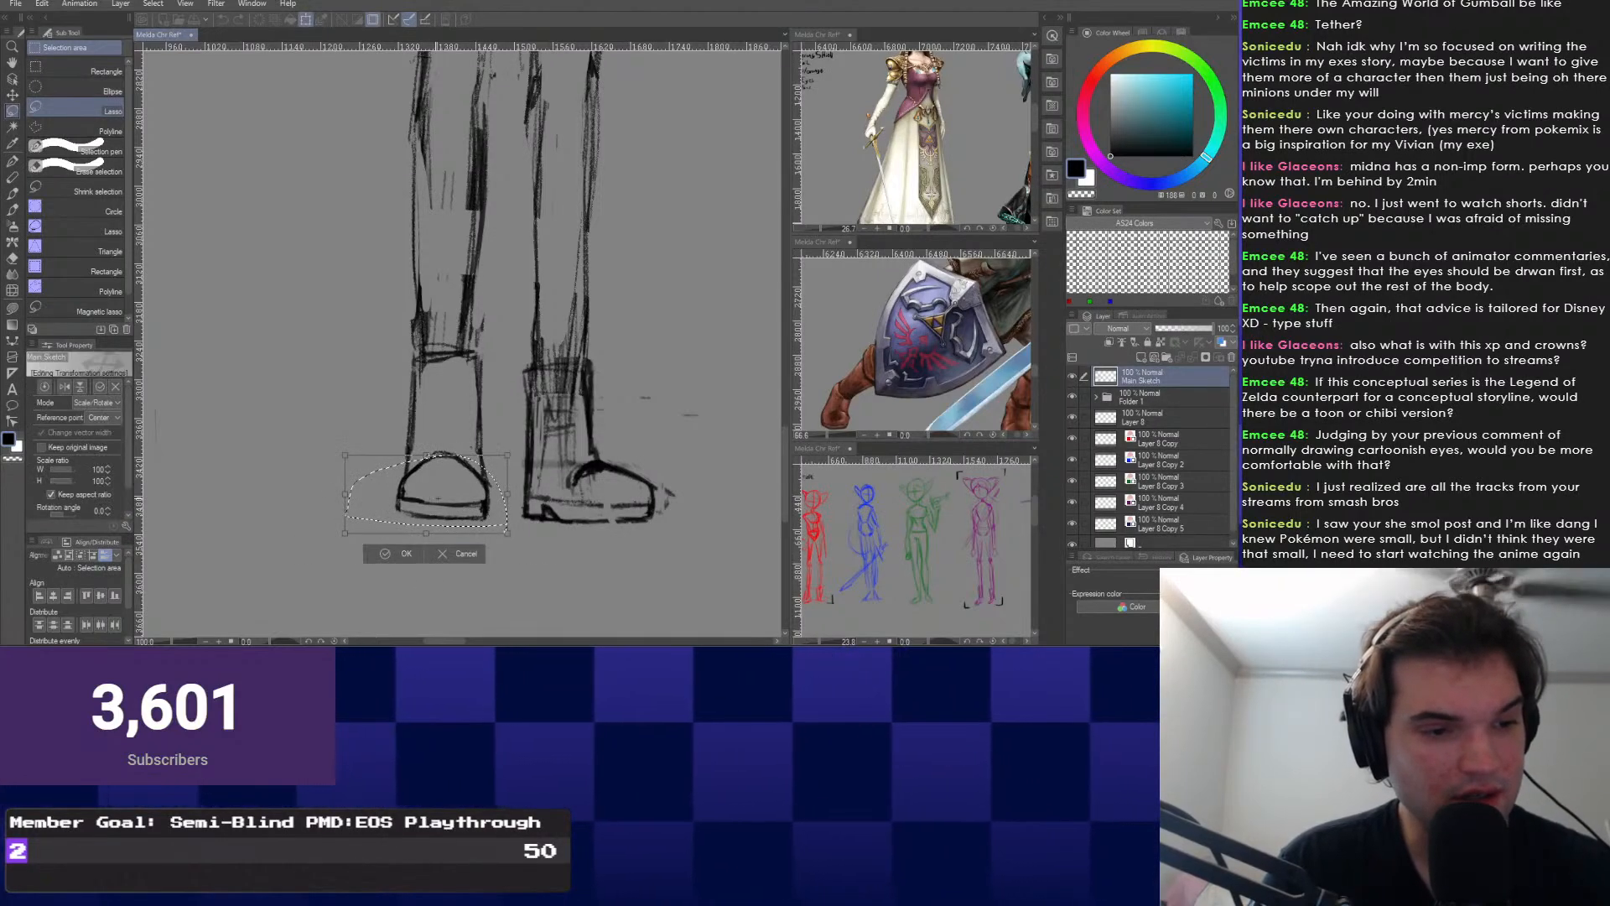
pyautogui.moveTo(330, 503); pyautogui.dragTo(330, 508)
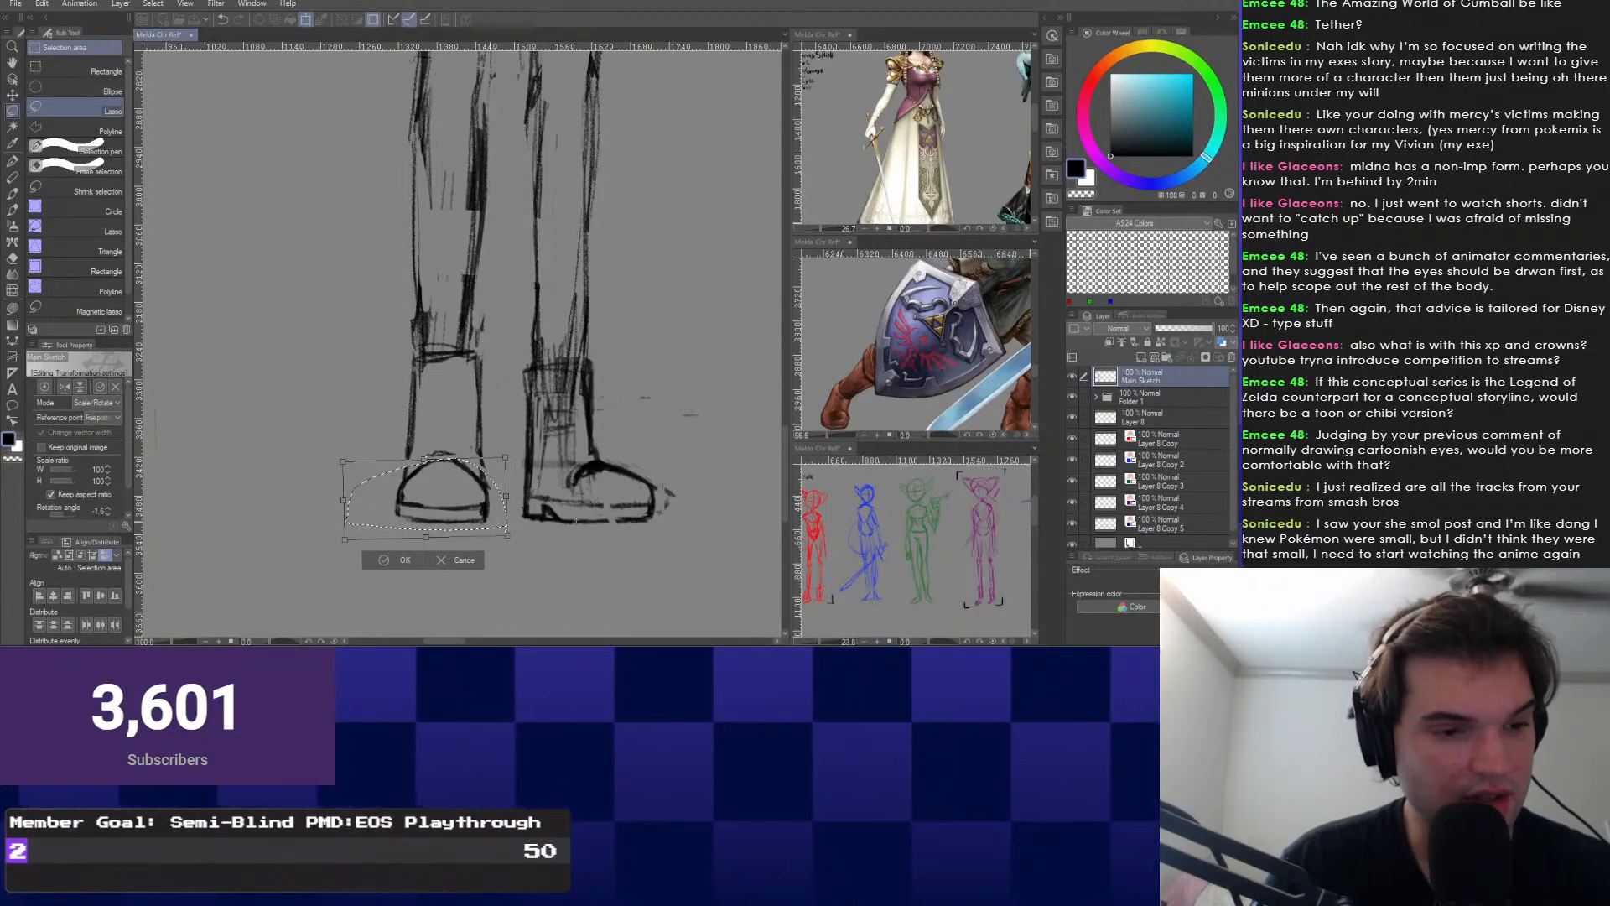
pyautogui.moveTo(576, 520); pyautogui.dragTo(449, 501)
pyautogui.moveTo(330, 507); pyautogui.dragTo(329, 510)
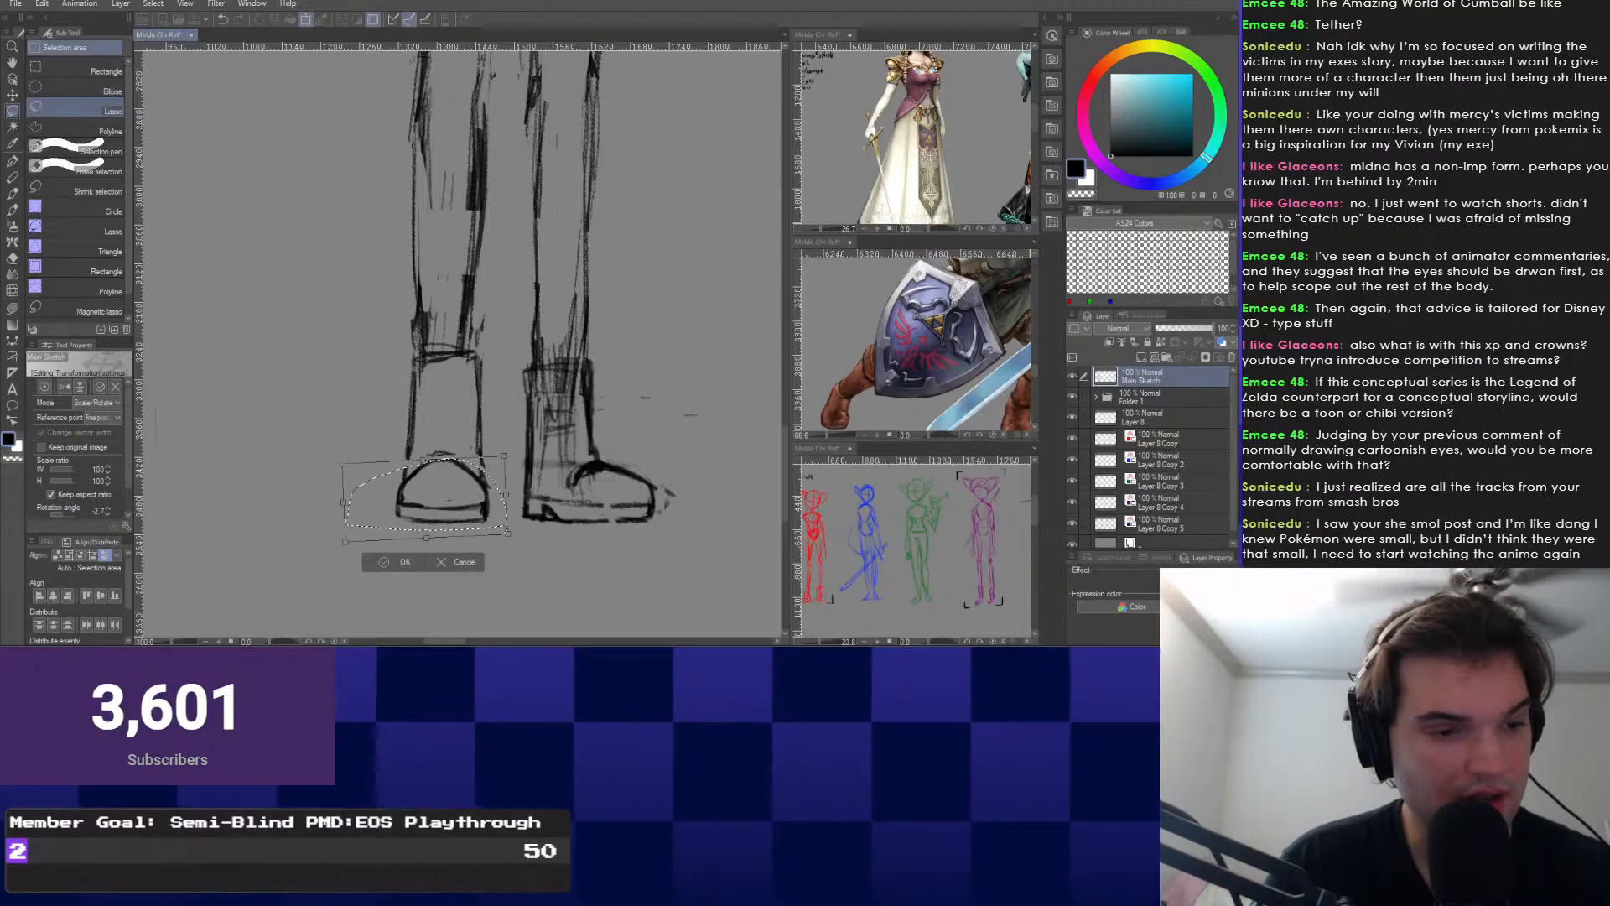
pyautogui.press('Return')
pyautogui.hotkey('ctrl', 'd')
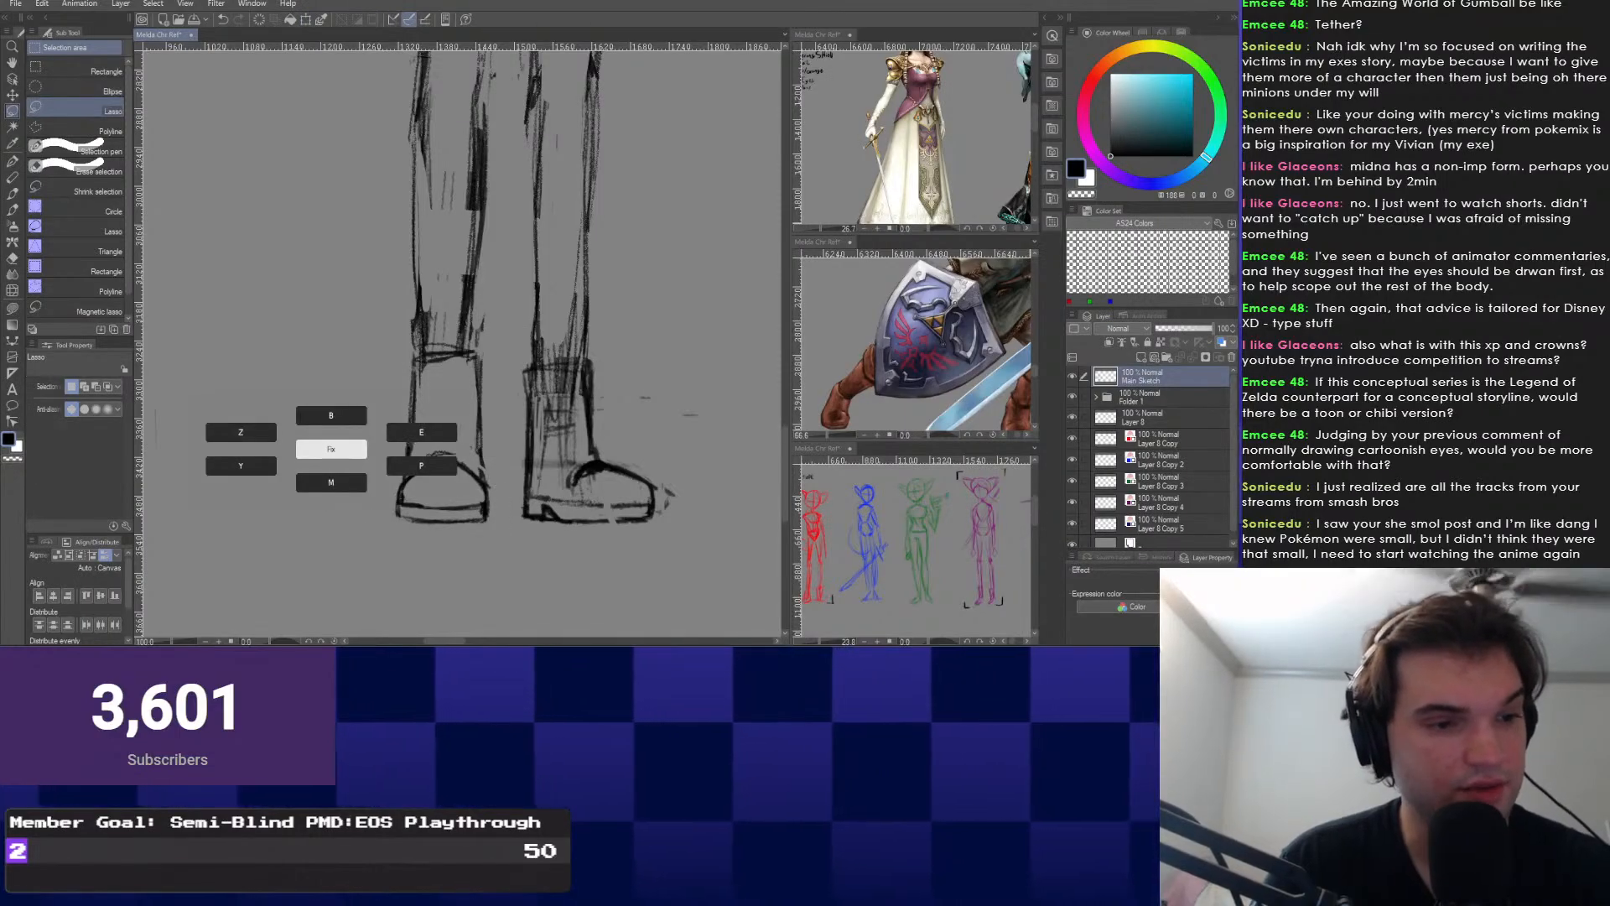
# Zoom out to see the hips, legs and whole figure.
pyautogui.press('p')
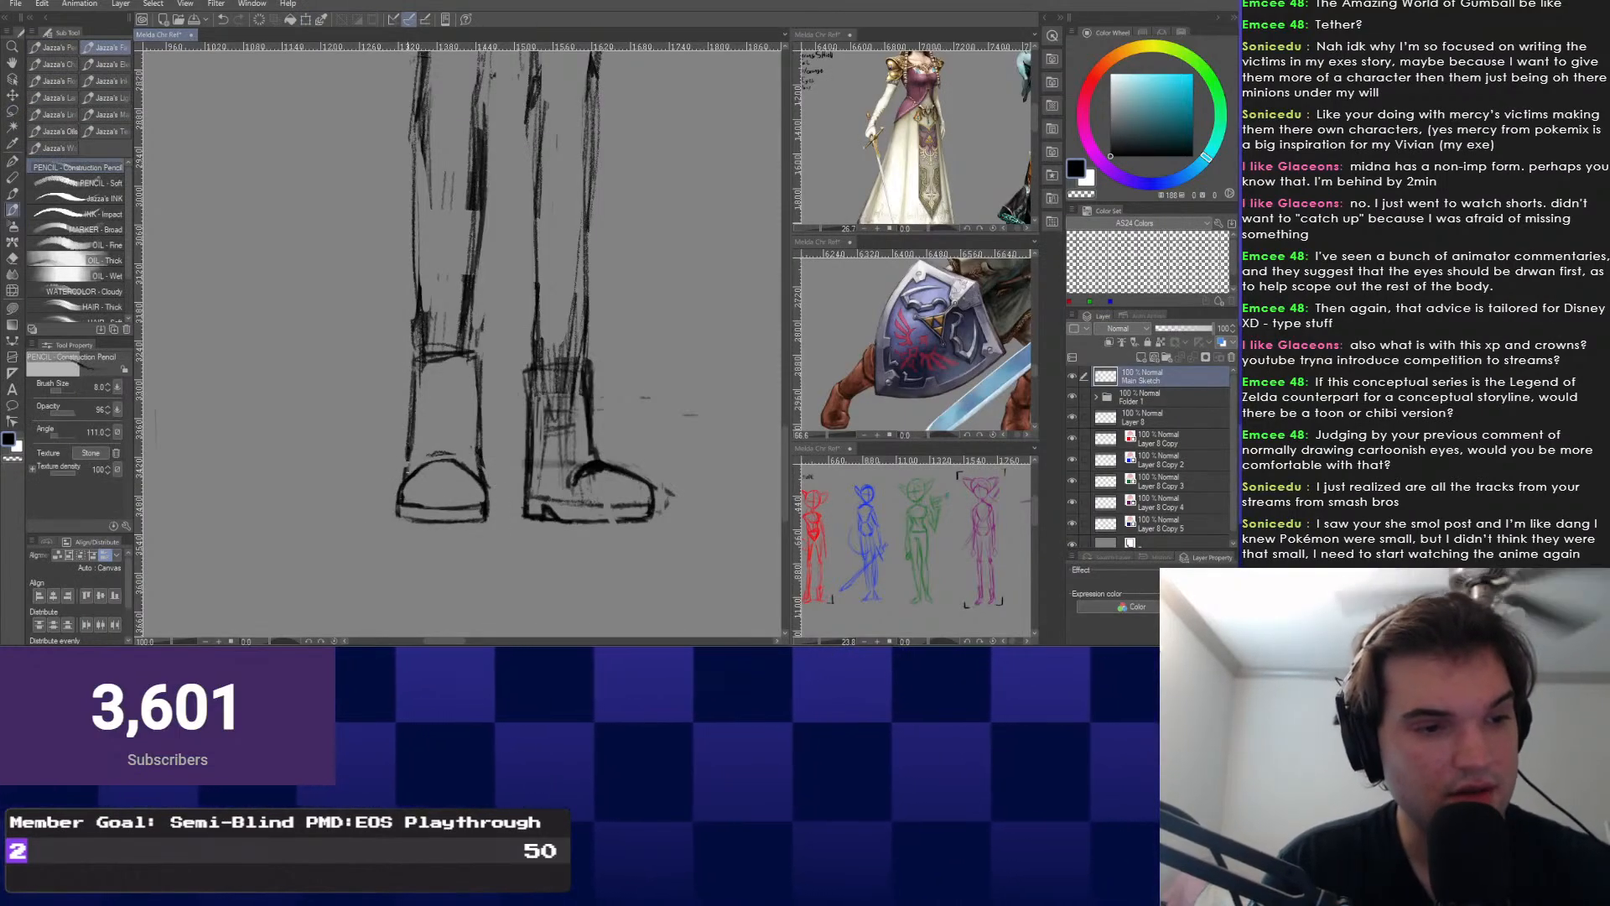
pyautogui.press('e')
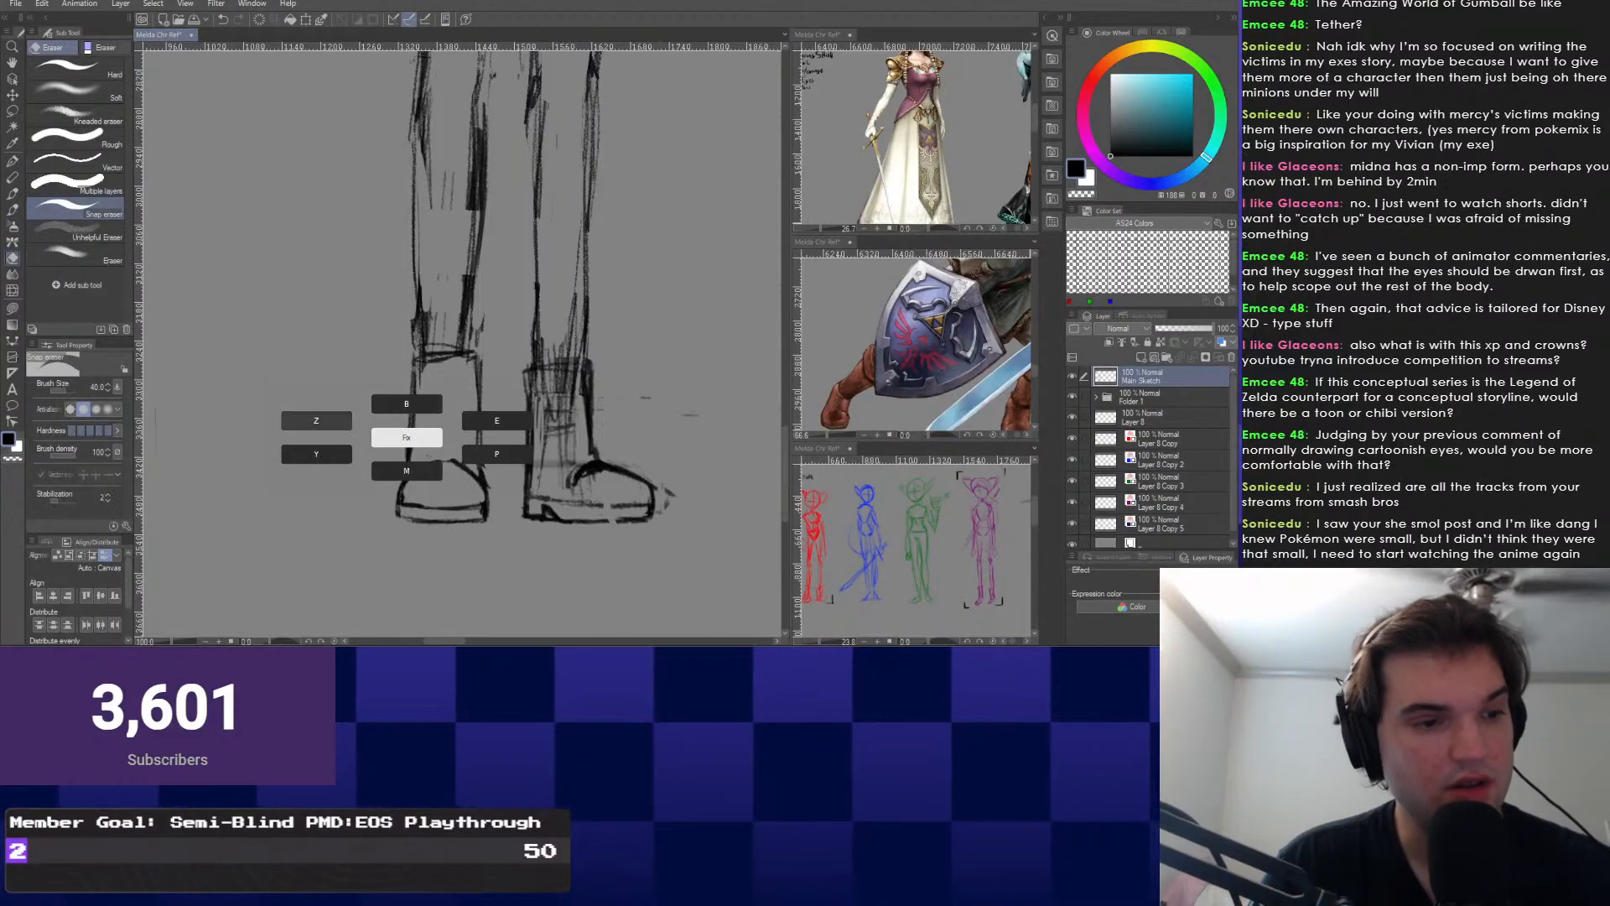
pyautogui.press('p')
pyautogui.hotkey('ctrl', '-')
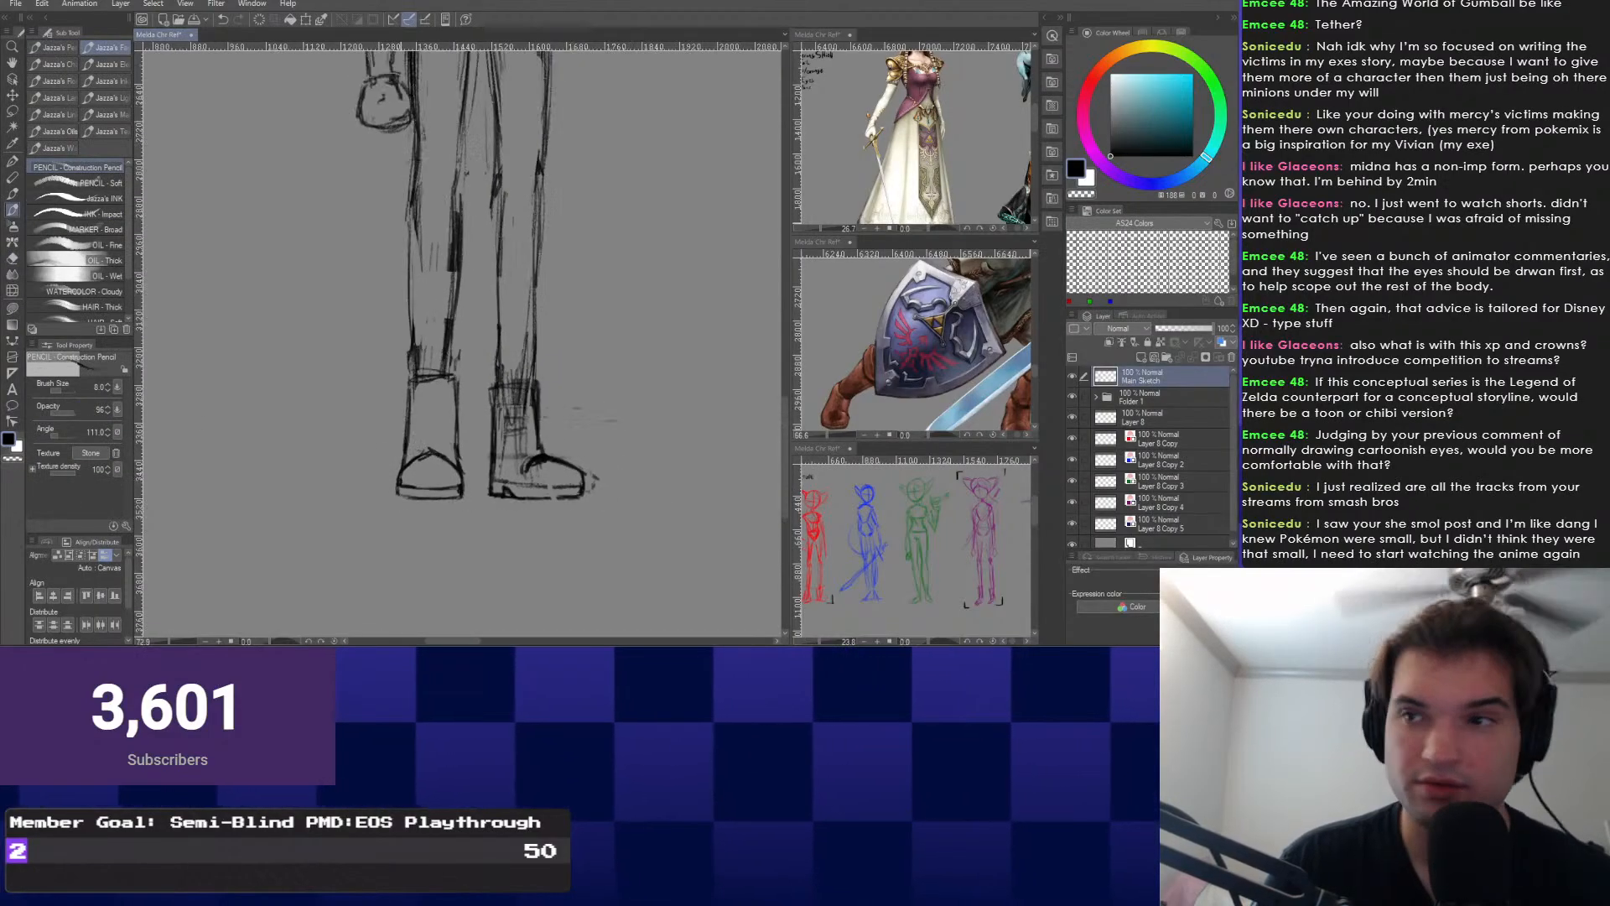
pyautogui.moveTo(388, 199); pyautogui.dragTo(423, 446)
pyautogui.hotkey('ctrl', '-')
pyautogui.hotkey('ctrl', '-')
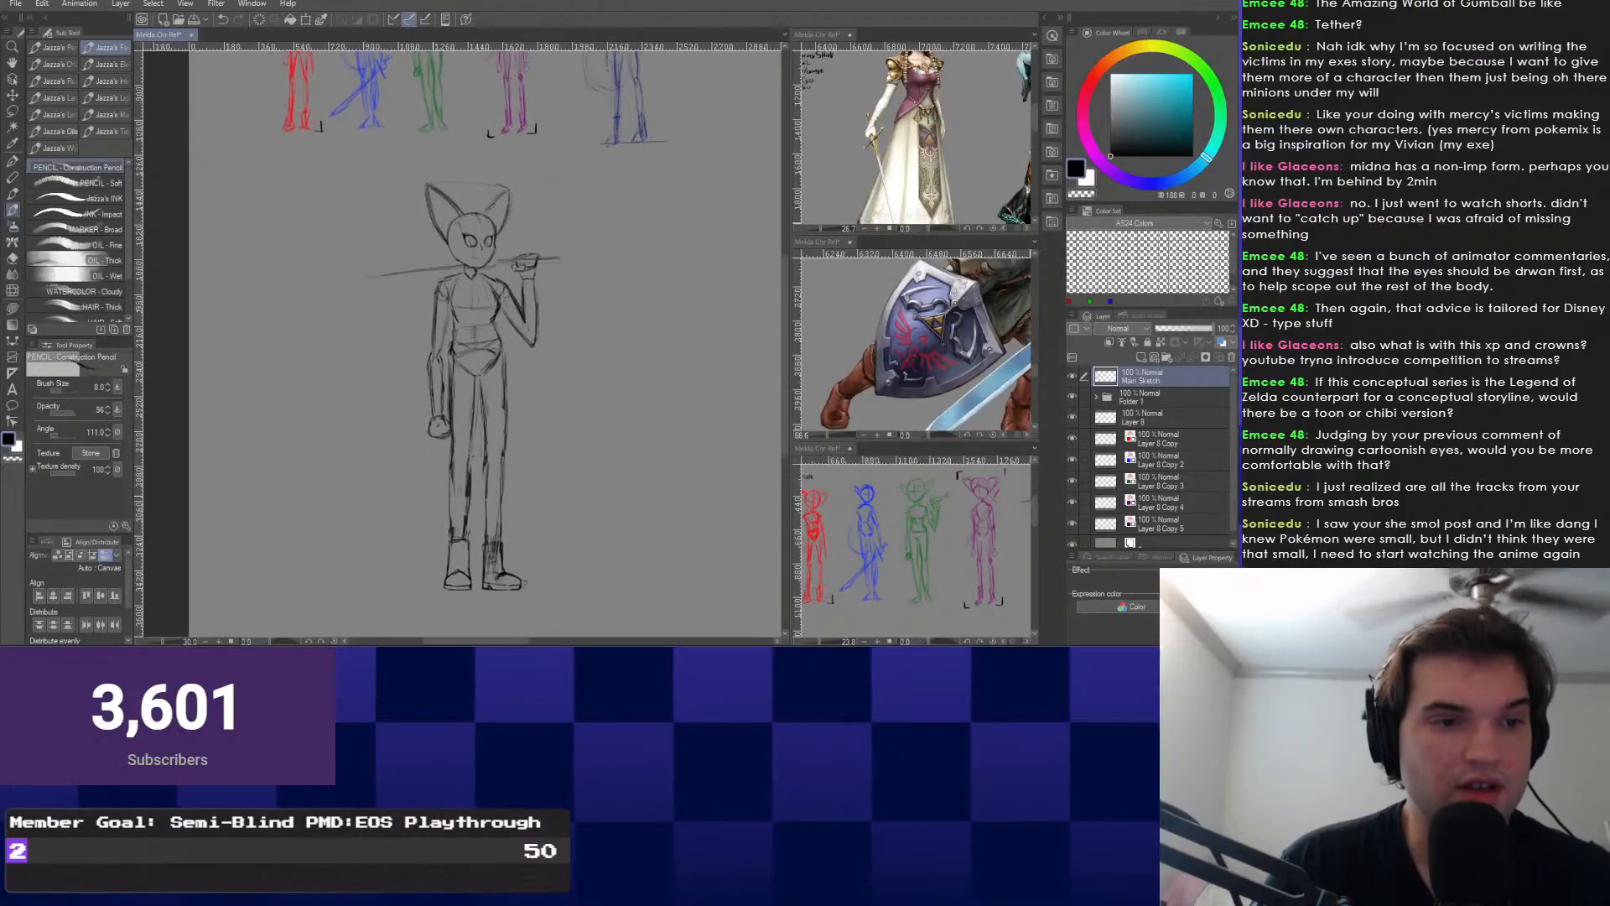
pyautogui.hotkey('ctrl', '+')
pyautogui.scroll(-1, 470, 336)
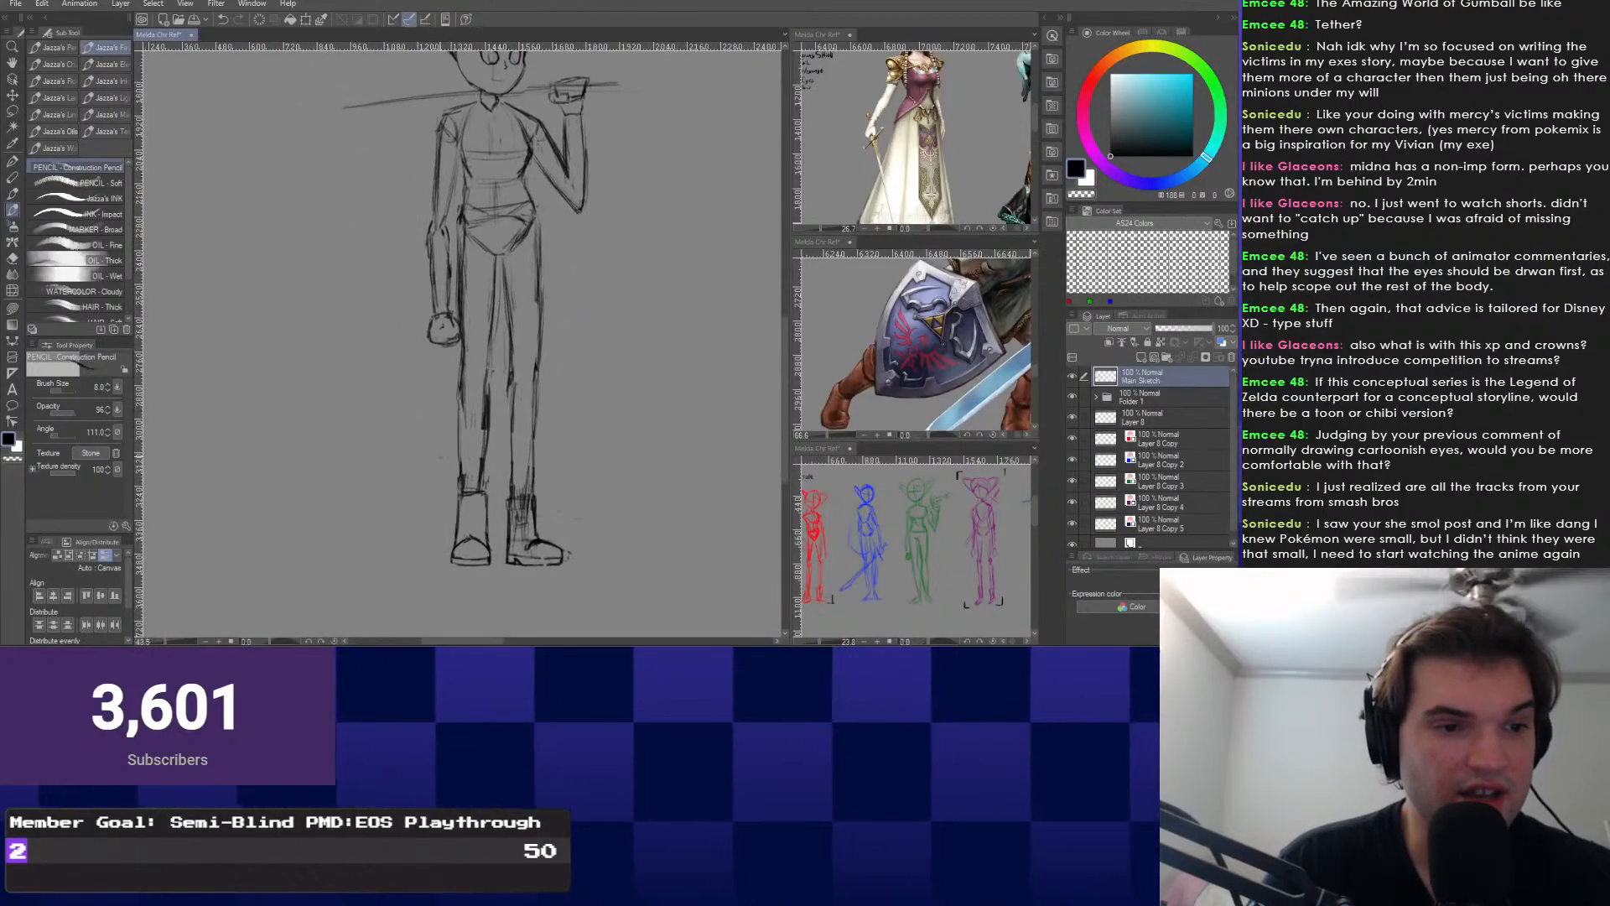
pyautogui.scroll(1, 470, 335)
# Select both feet and scale them up.
pyautogui.rightClick(440, 510)
pyautogui.click(440, 545)
pyautogui.scroll(-2, 545, 506)
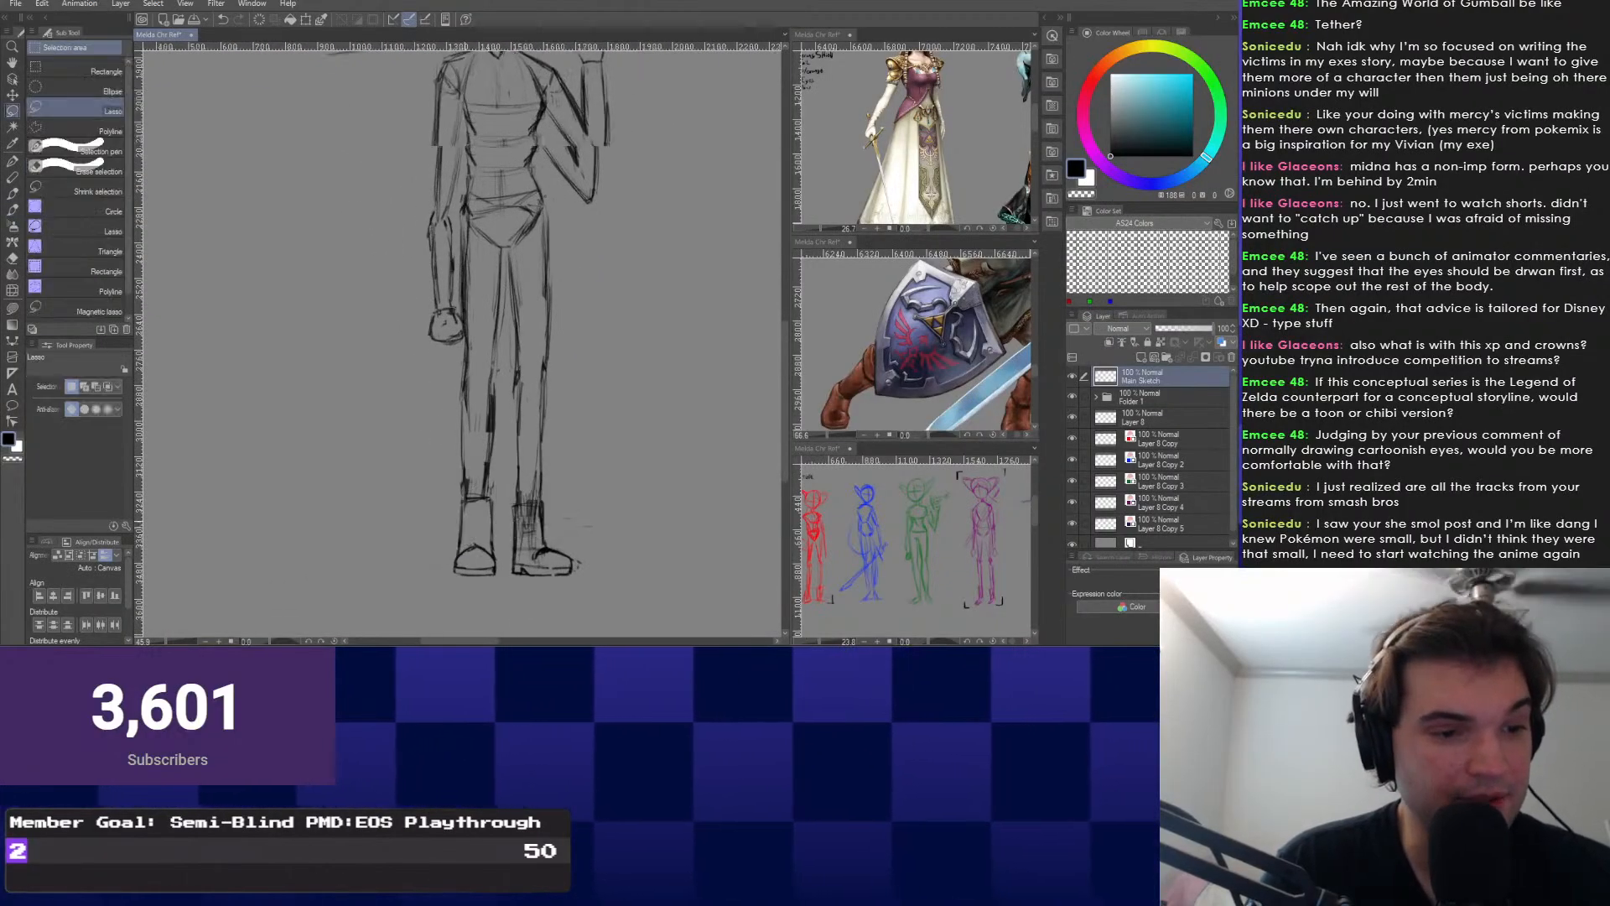
pyautogui.moveTo(440, 496)
pyautogui.mouseDown()
pyautogui.moveTo(587, 586)
pyautogui.moveTo(613, 510)
pyautogui.mouseUp()
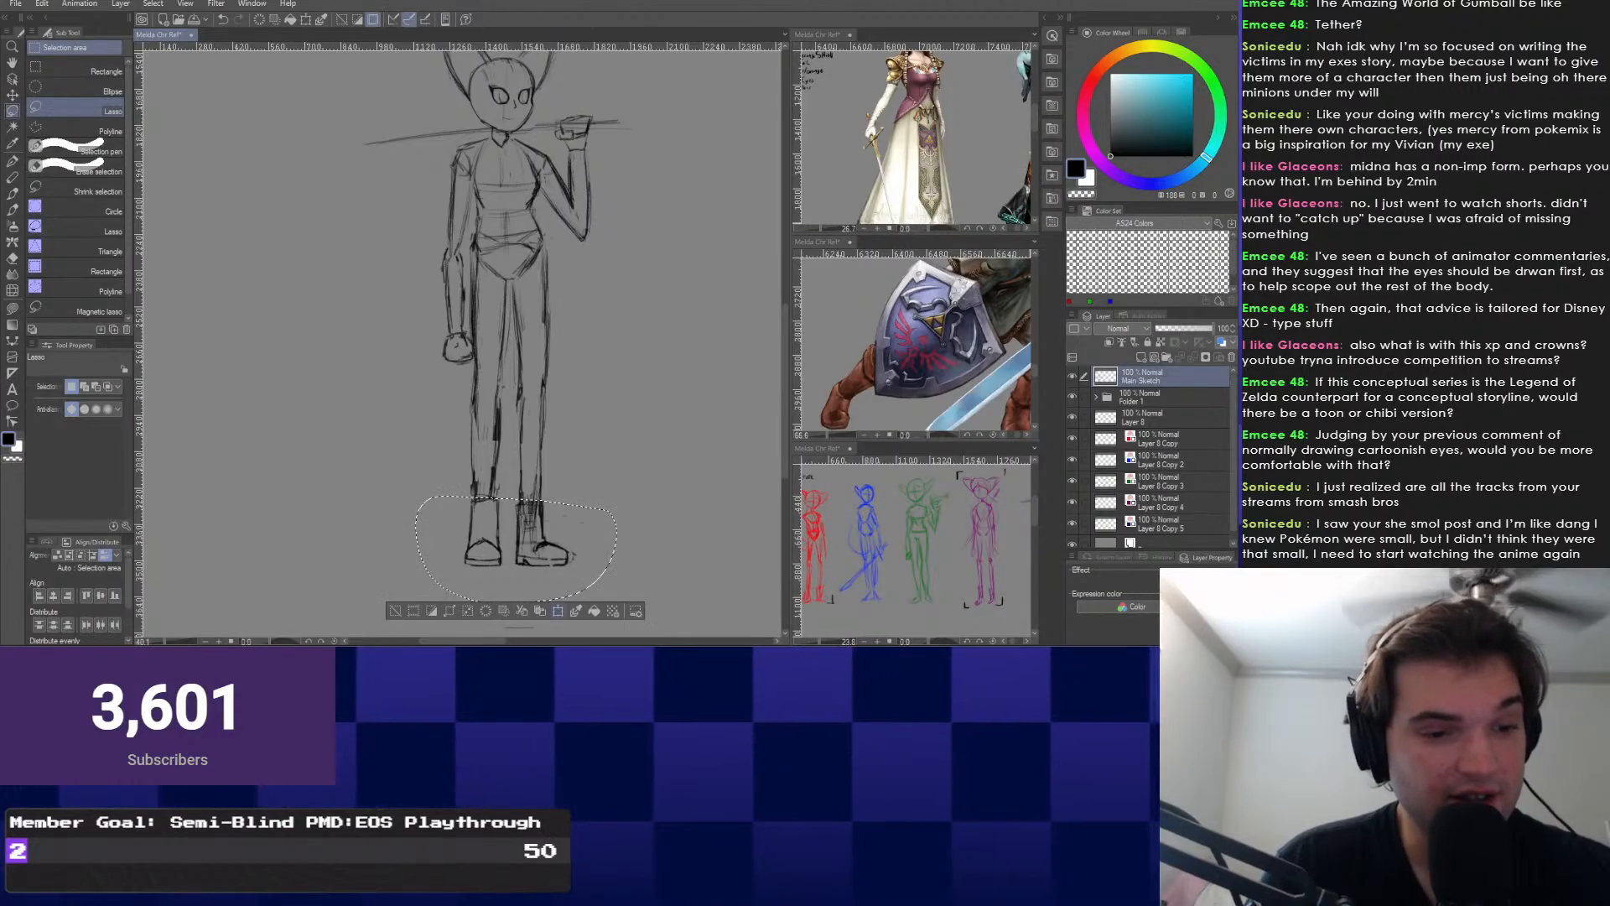
pyautogui.hotkey('ctrl', 't')
pyautogui.moveTo(516, 478); pyautogui.dragTo(508, 483)
pyautogui.hotkey('ctrl', 'z')
pyautogui.scroll(-1, 427, 468)
pyautogui.press('Return')
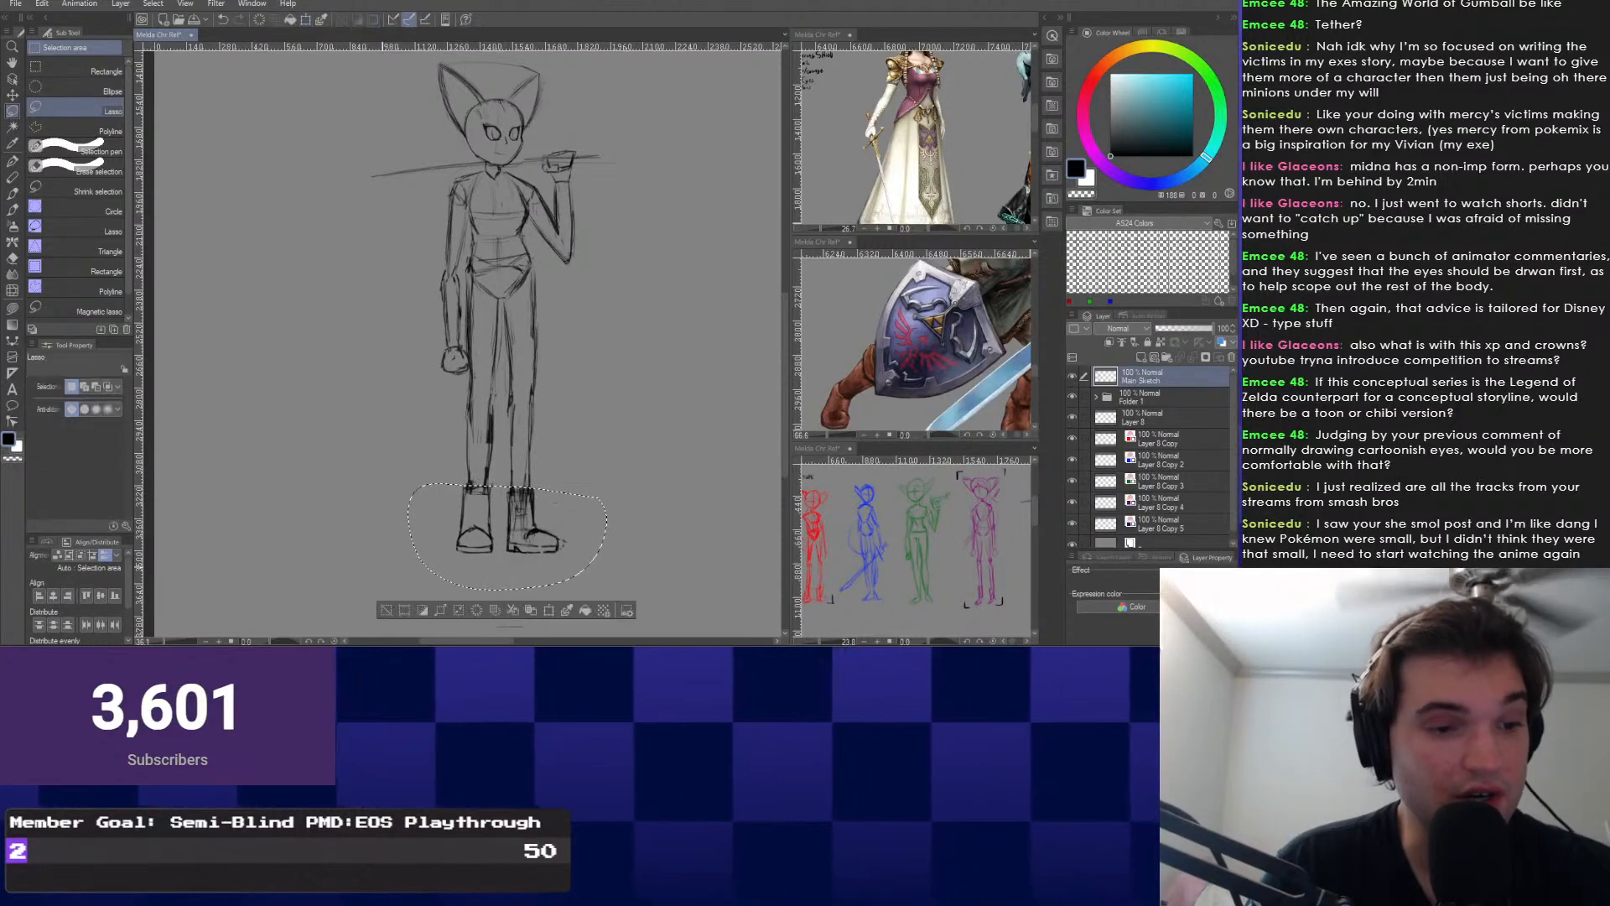
pyautogui.hotkey('ctrl', 'd')
pyautogui.scroll(3, 494, 410)
# Draw a pencil line across the lower legs.
pyautogui.press('b')
pyautogui.scroll(2, 494, 410)
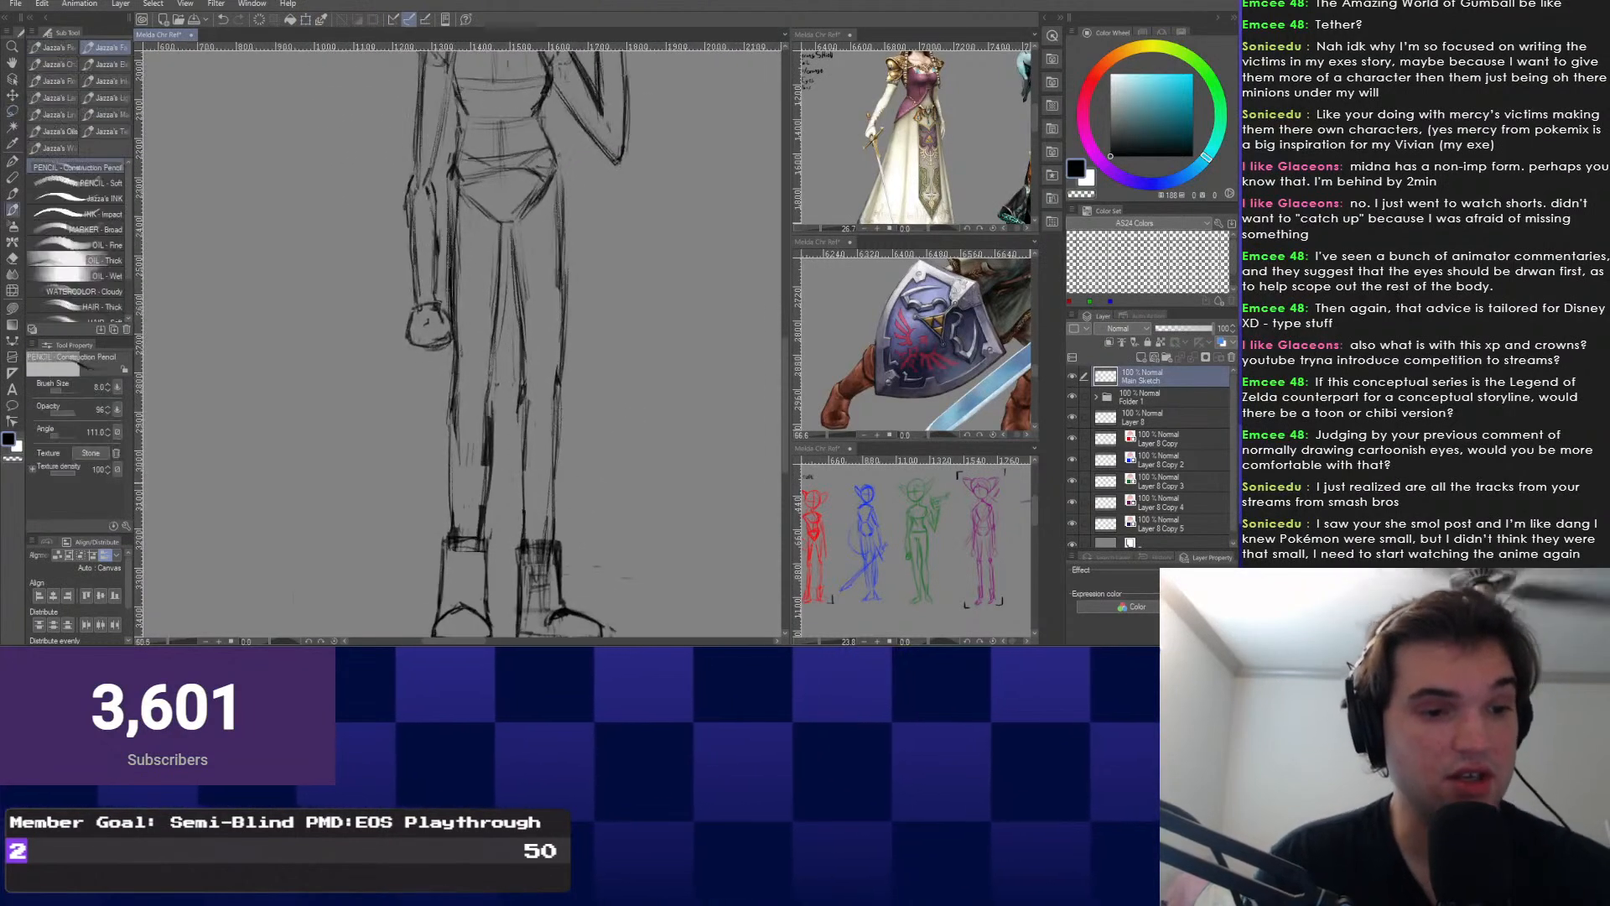
pyautogui.scroll(-1, 533, 482)
pyautogui.moveTo(442, 493); pyautogui.dragTo(577, 492)
pyautogui.scroll(2, 382, 514)
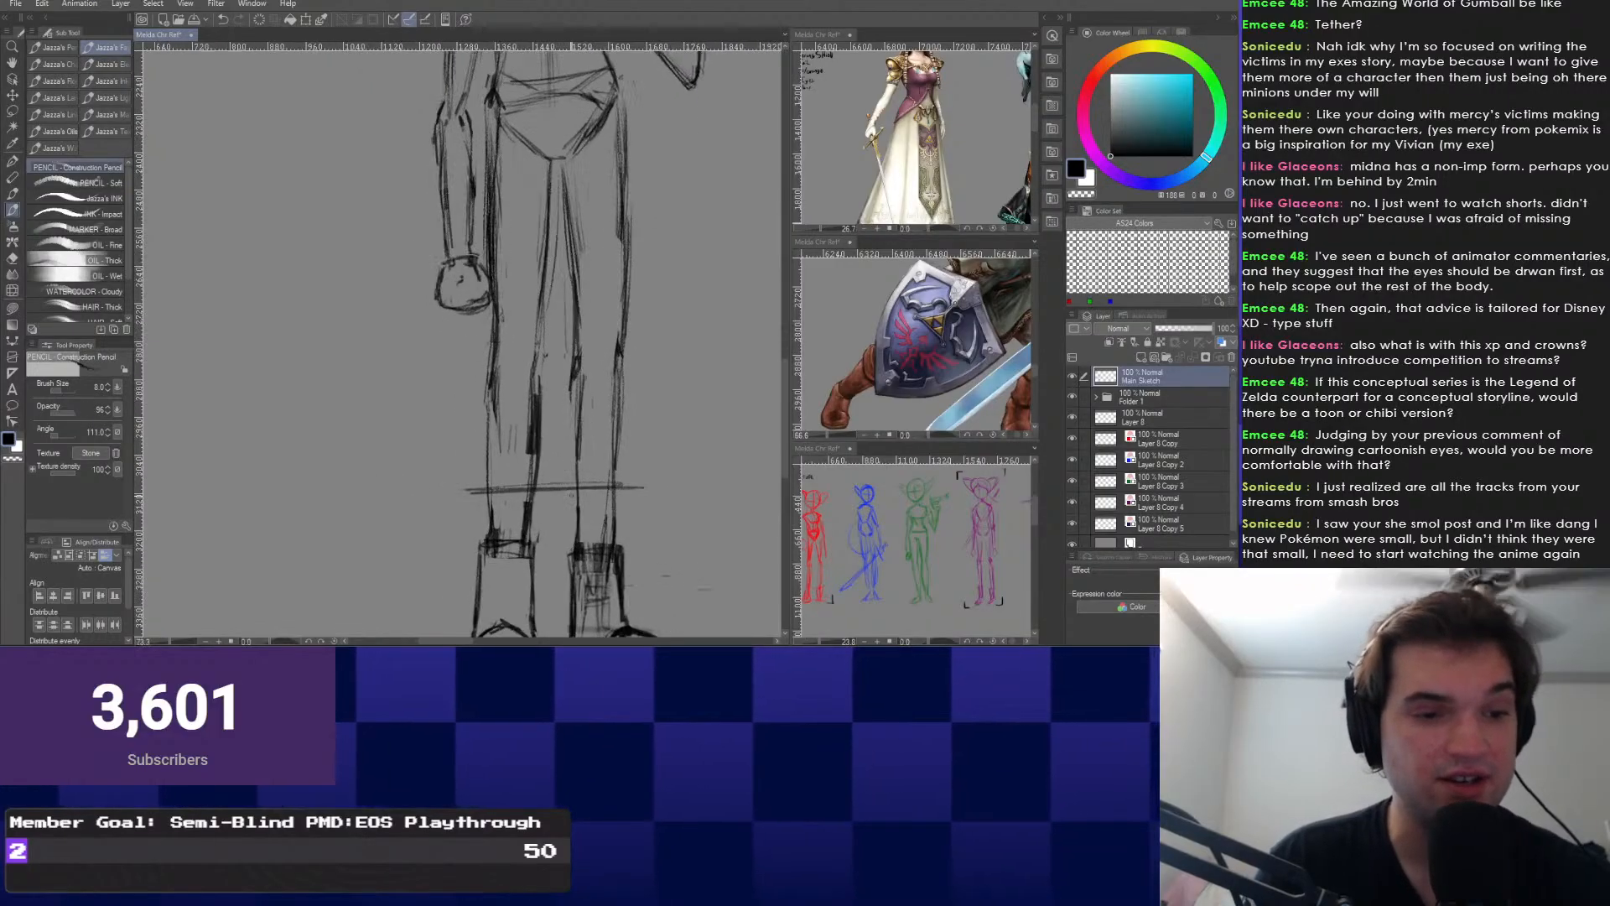
pyautogui.moveTo(602, 459); pyautogui.dragTo(568, 432)
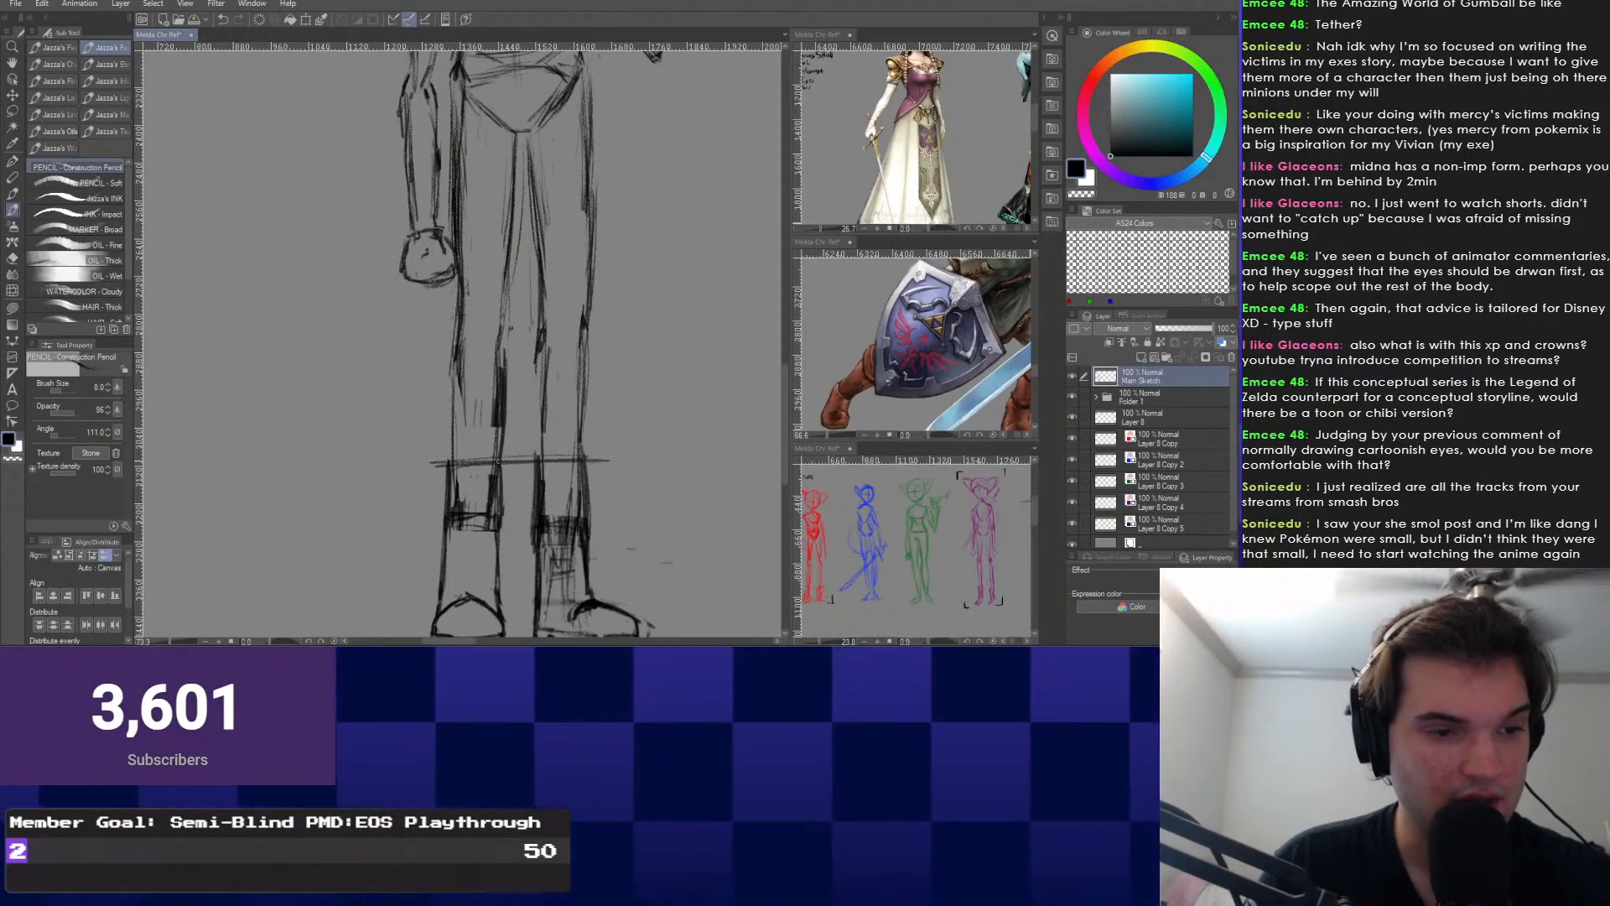
# Erase the line end and dark hatching inside the left boot.
pyautogui.press('e')
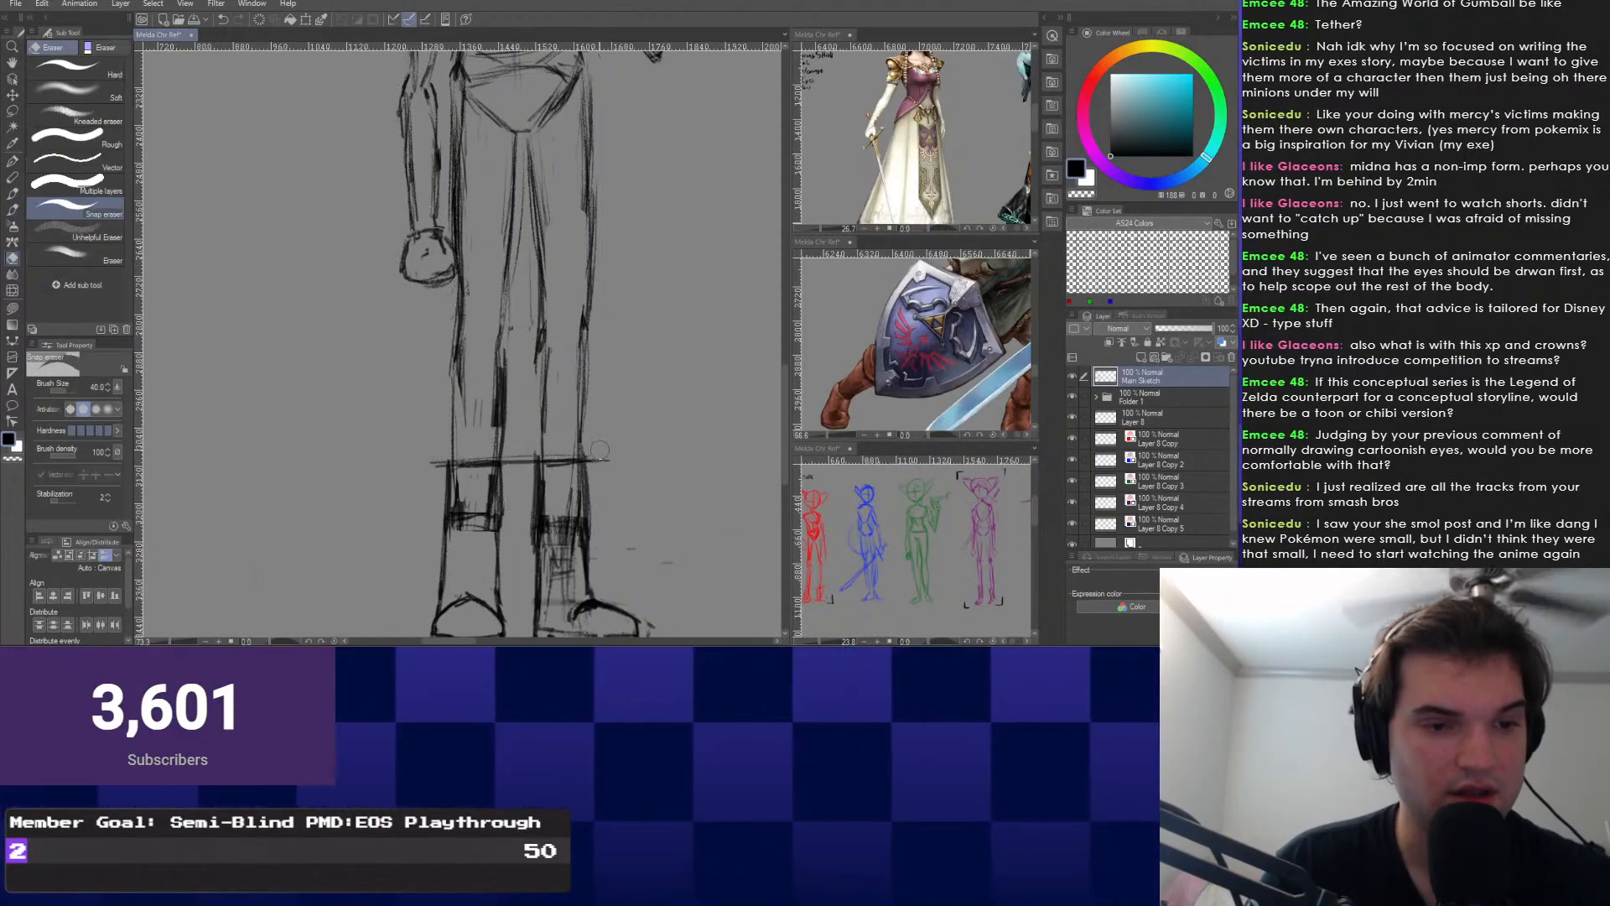
pyautogui.moveTo(432, 460)
pyautogui.mouseDown()
pyautogui.moveTo(473, 518)
pyautogui.moveTo(487, 482)
pyautogui.moveTo(481, 531)
pyautogui.moveTo(517, 560)
pyautogui.moveTo(555, 524)
pyautogui.moveTo(560, 560)
pyautogui.mouseUp()
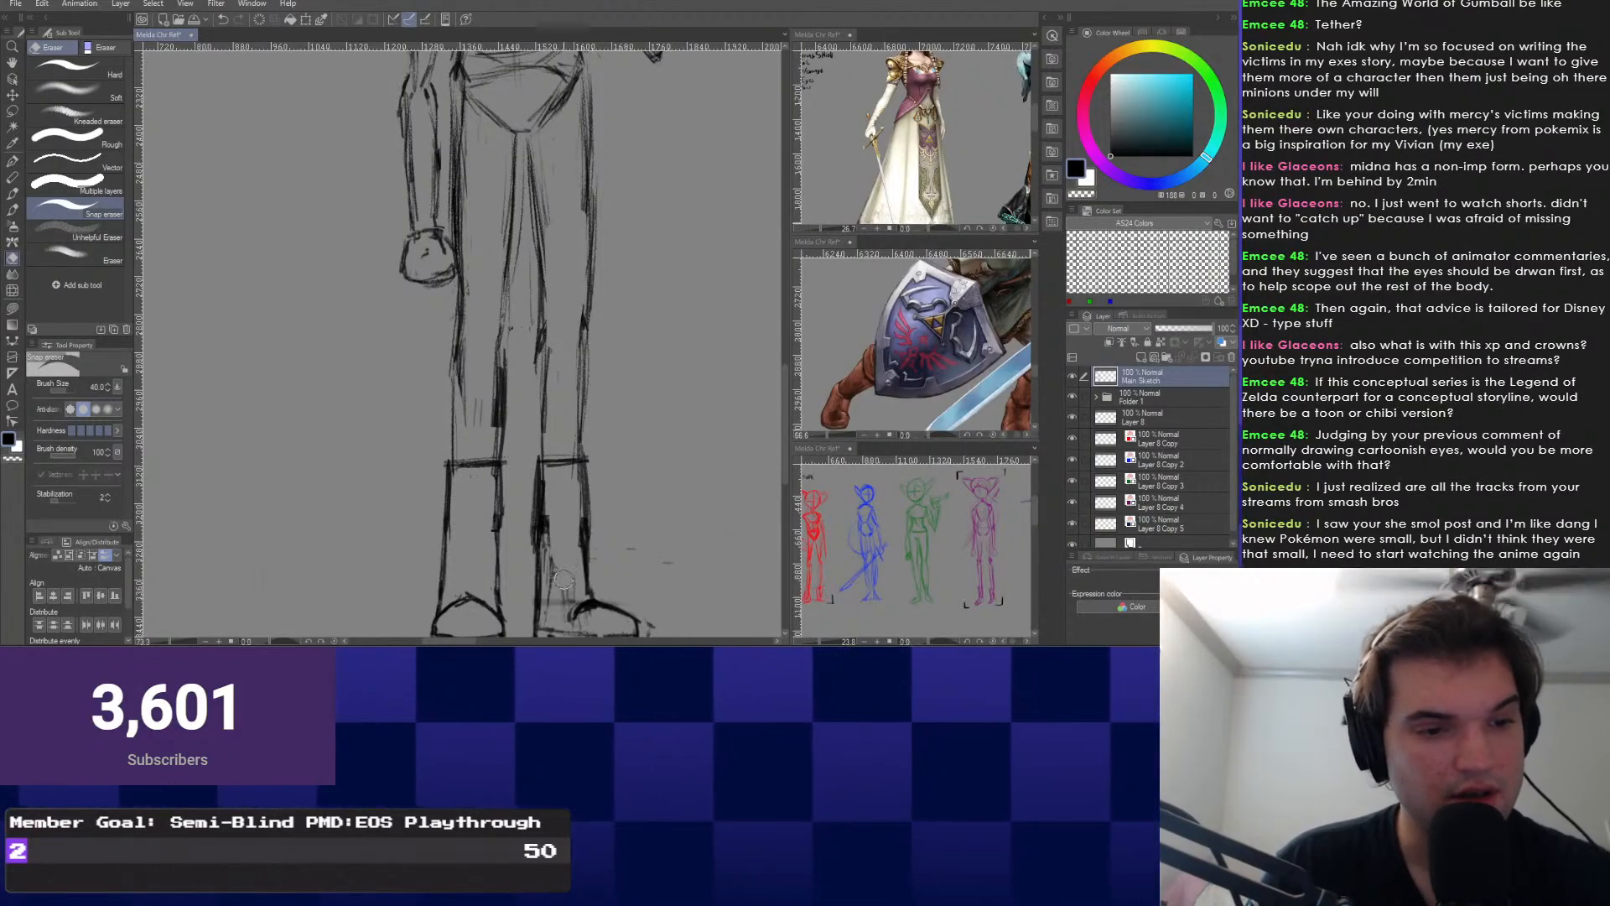
pyautogui.scroll(-5, 467, 310)
pyautogui.scroll(3, 462, 386)
pyautogui.scroll(3, 462, 385)
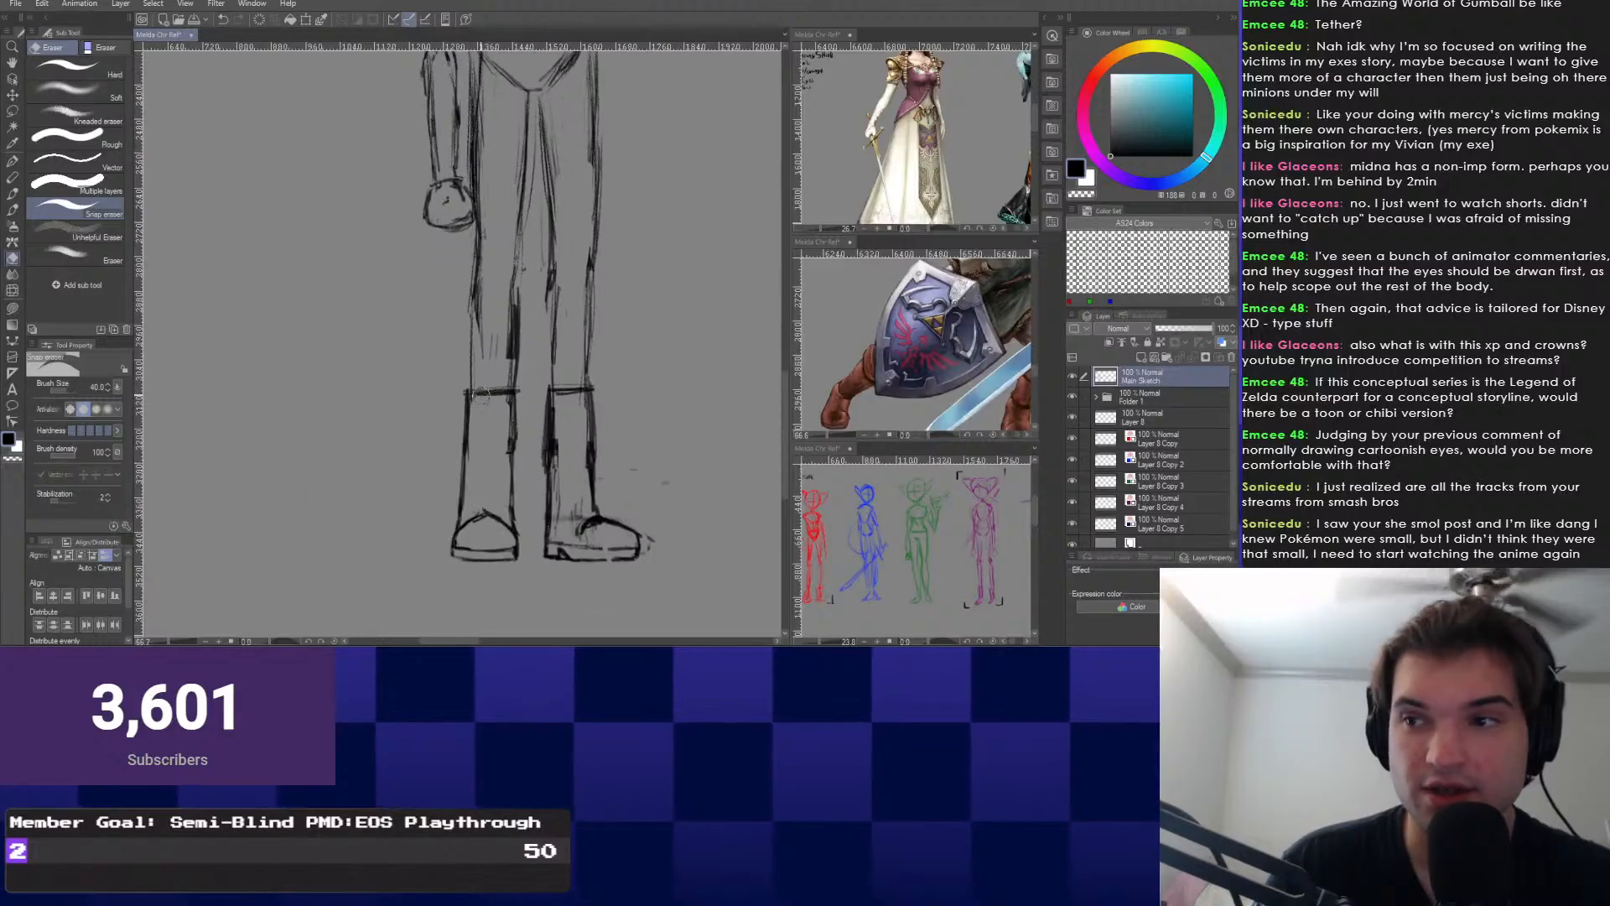
pyautogui.scroll(-1, 492, 381)
# Stretch the left foot slightly taller, enlarging and tilting it a little.
pyautogui.rightClick(493, 383)
pyautogui.click(490, 415)
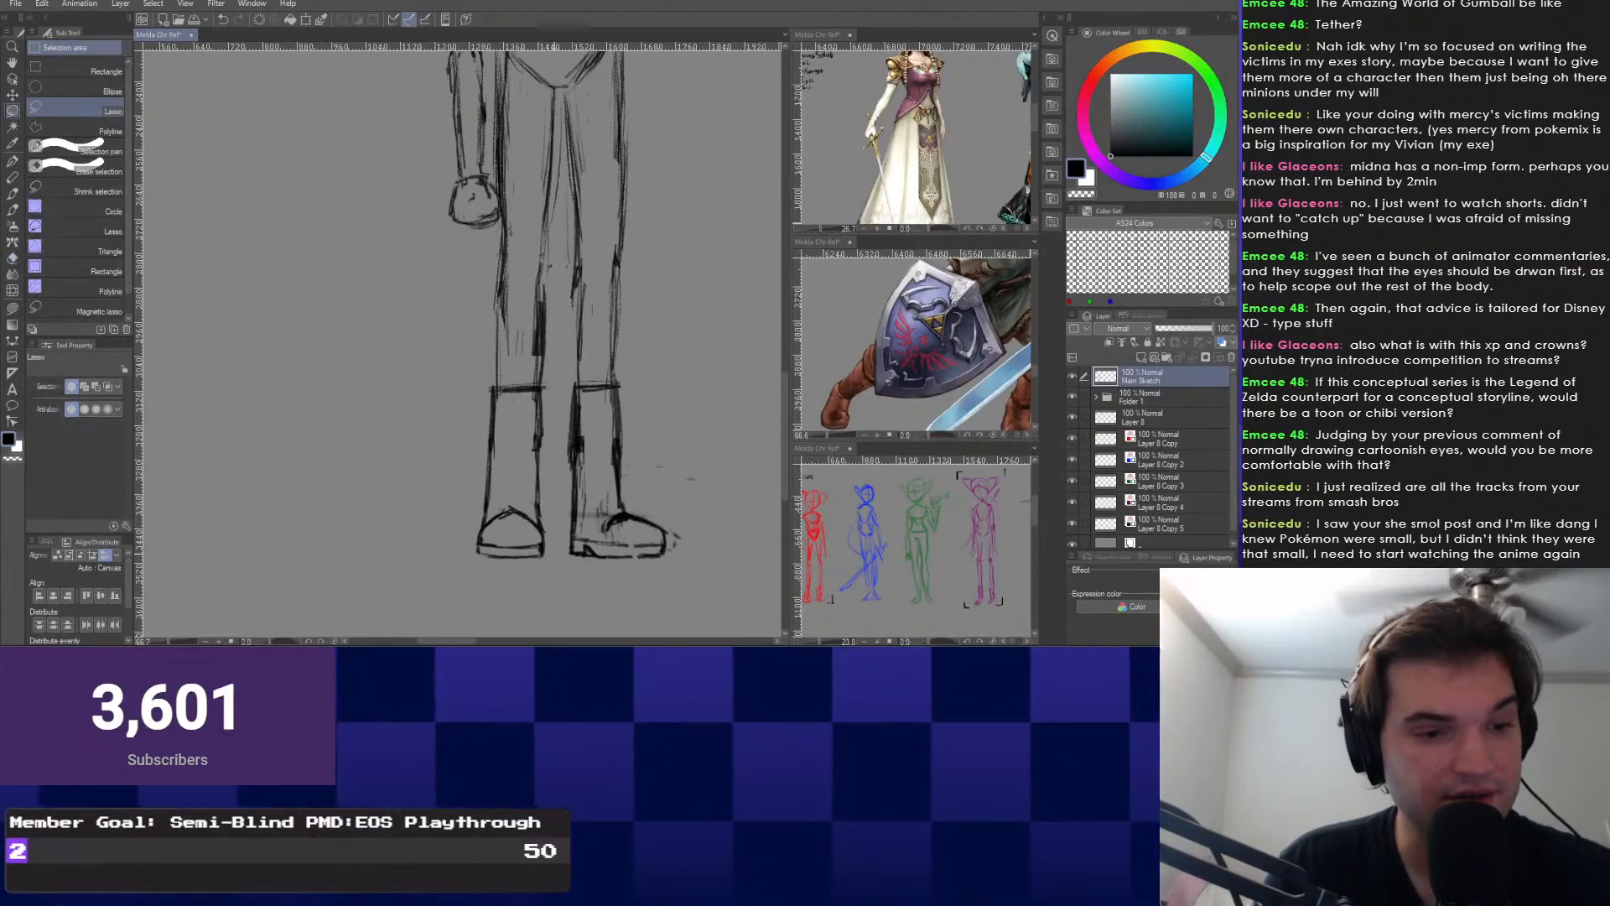
pyautogui.hotkey('ctrl', 't')
pyautogui.moveTo(553, 562)
pyautogui.mouseDown()
pyautogui.moveTo(461, 563)
pyautogui.moveTo(474, 529)
pyautogui.moveTo(506, 576)
pyautogui.mouseUp()
pyautogui.hotkey('ctrl', 't')
pyautogui.moveTo(510, 502); pyautogui.dragTo(511, 500)
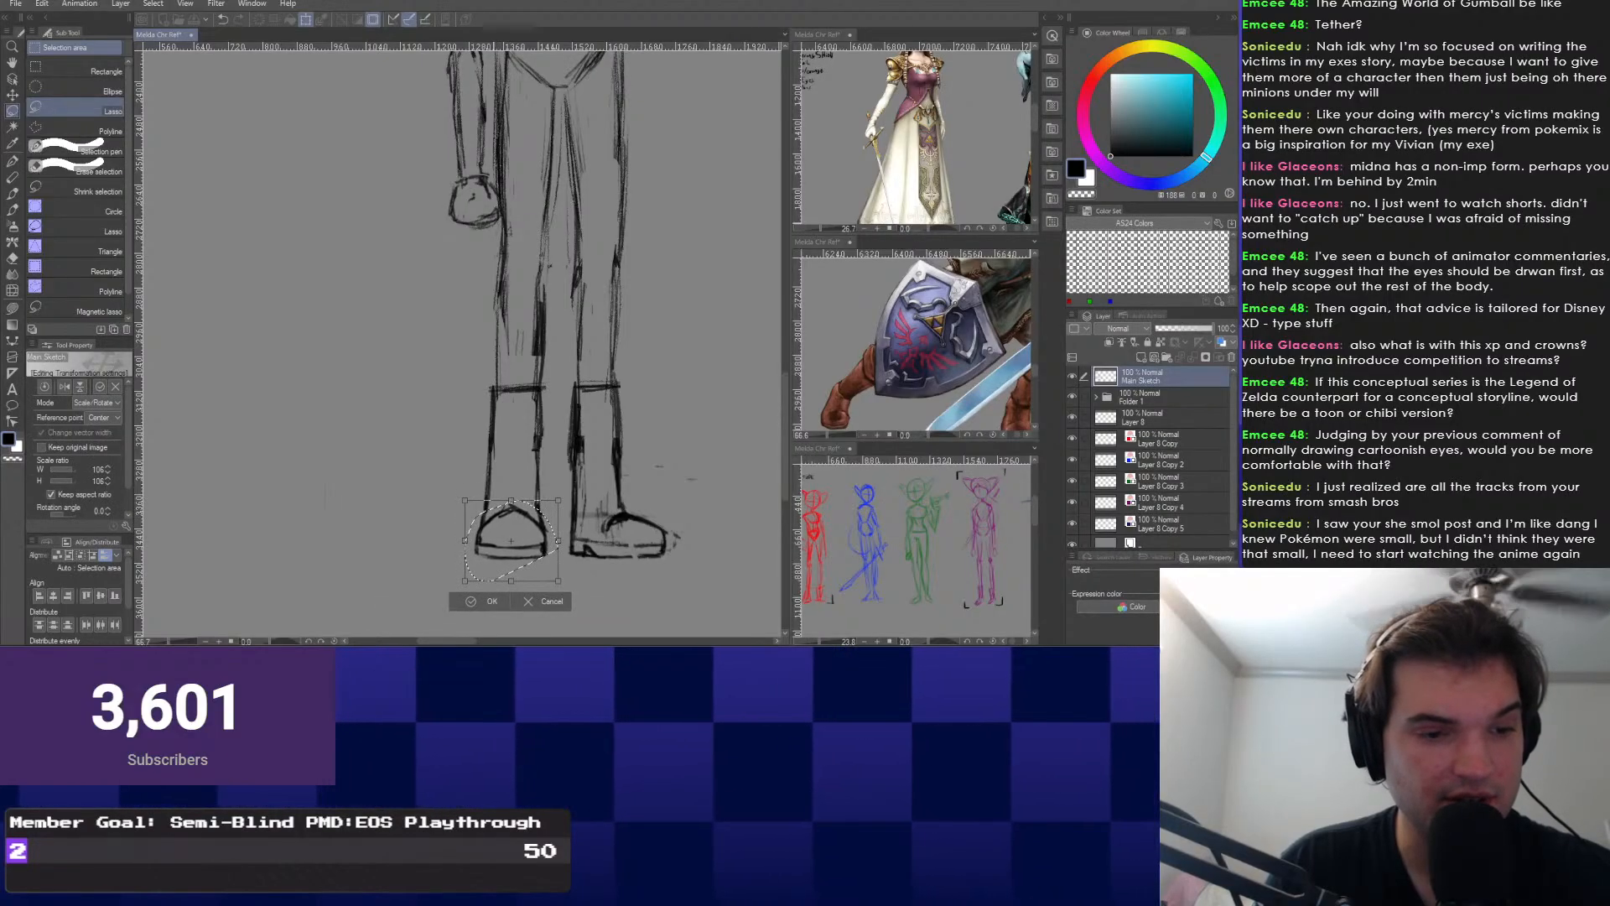
pyautogui.moveTo(558, 580); pyautogui.dragTo(560, 580)
pyautogui.press('Return')
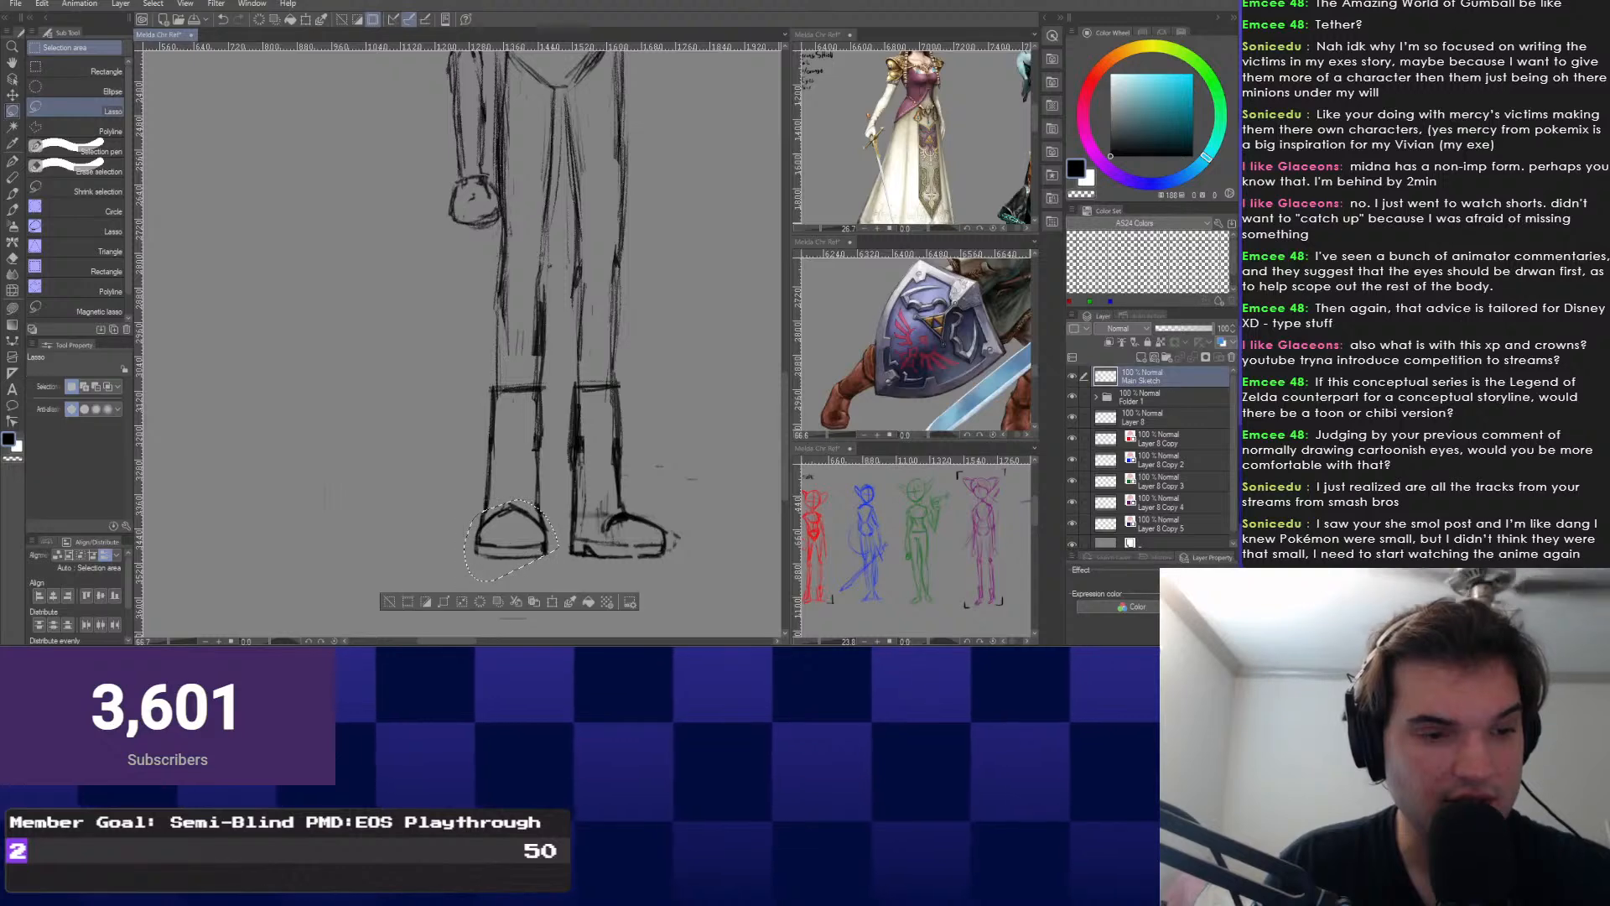
pyautogui.hotkey('ctrl', 'd')
pyautogui.scroll(-2, 503, 352)
pyautogui.scroll(3, 504, 352)
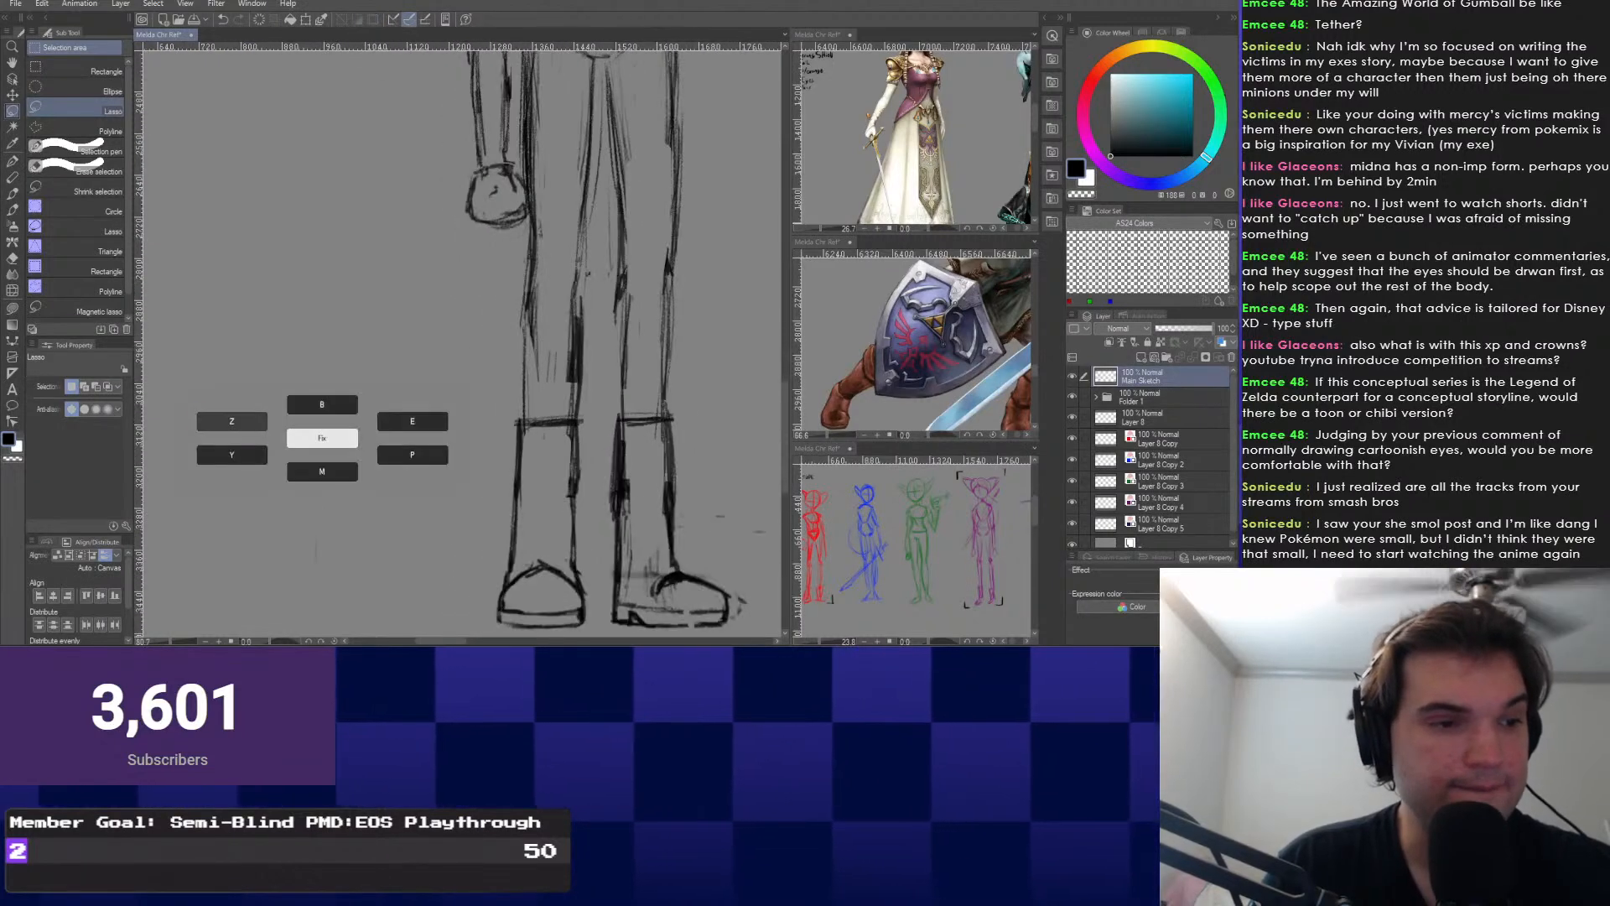
pyautogui.press('b')
pyautogui.moveTo(482, 406); pyautogui.dragTo(446, 474)
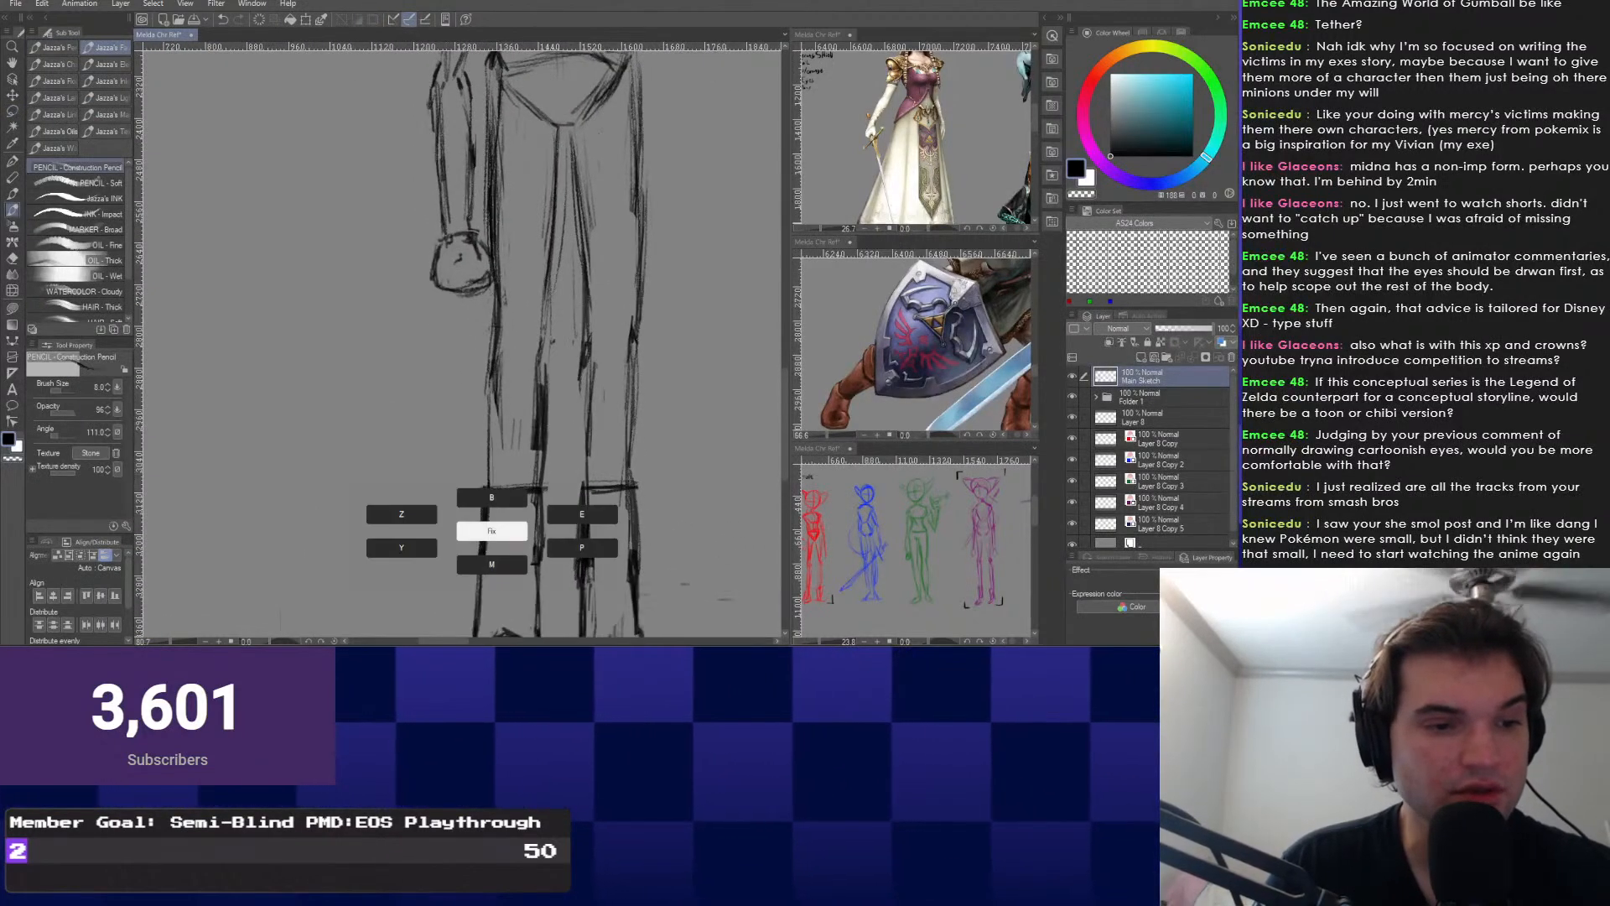
# Review the torso, hips and legs of the sketch, briefly toggling the Eraser (E) and pencil (B).
pyautogui.press('e')
pyautogui.moveTo(501, 340); pyautogui.dragTo(513, 608)
pyautogui.scroll(-3, 476, 407)
pyautogui.scroll(-1, 476, 406)
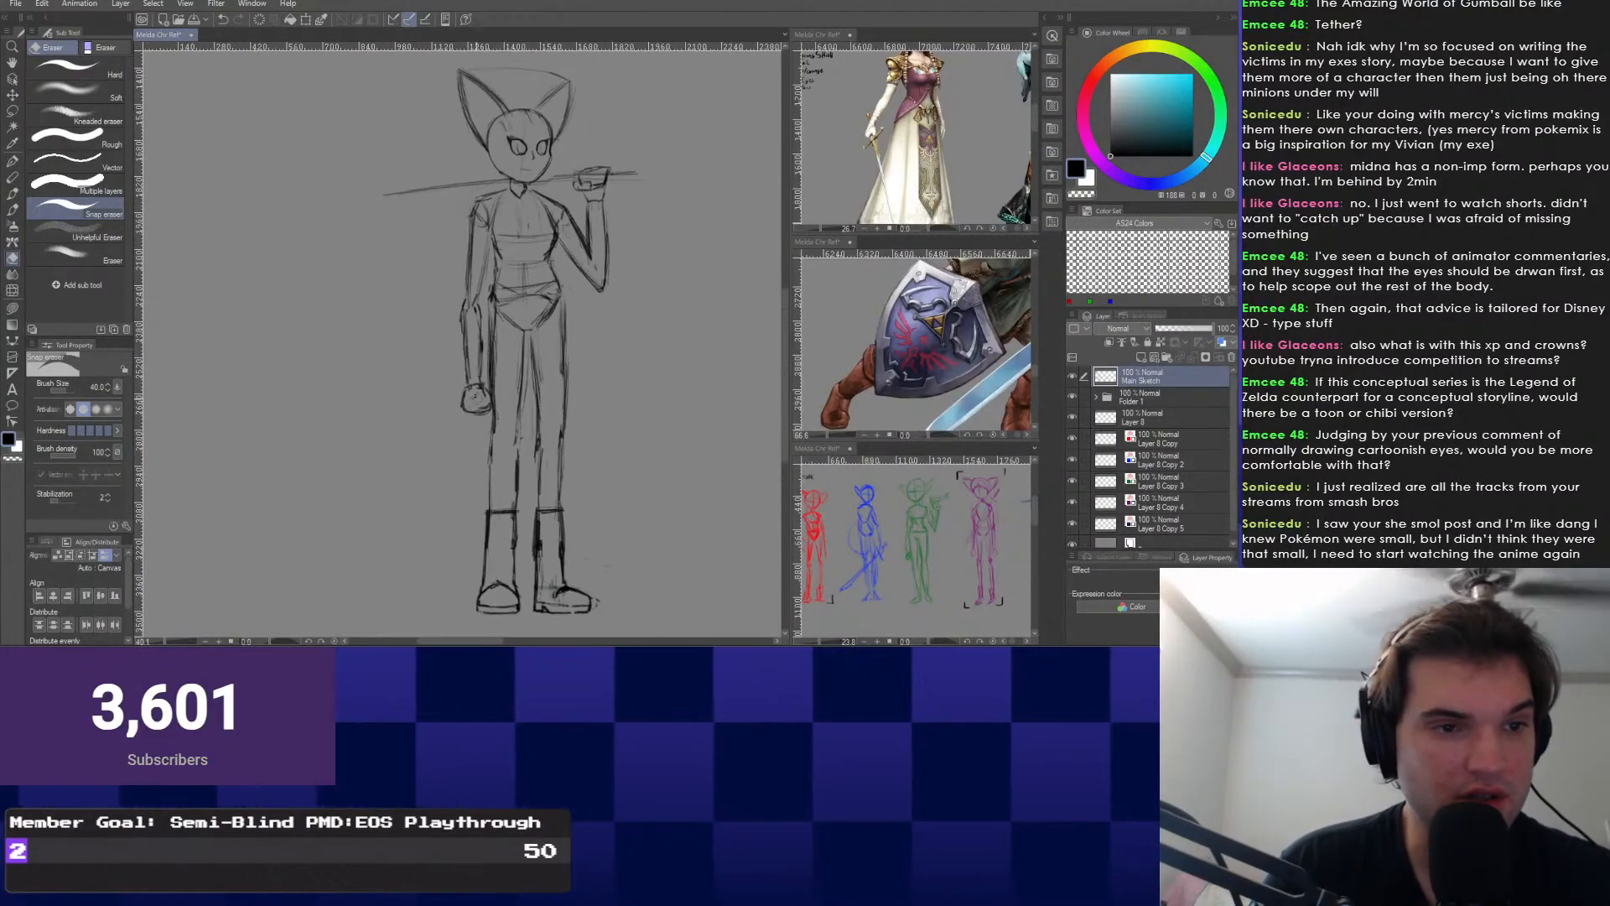
pyautogui.scroll(1, 476, 406)
pyautogui.press('b')
pyautogui.scroll(1, 507, 425)
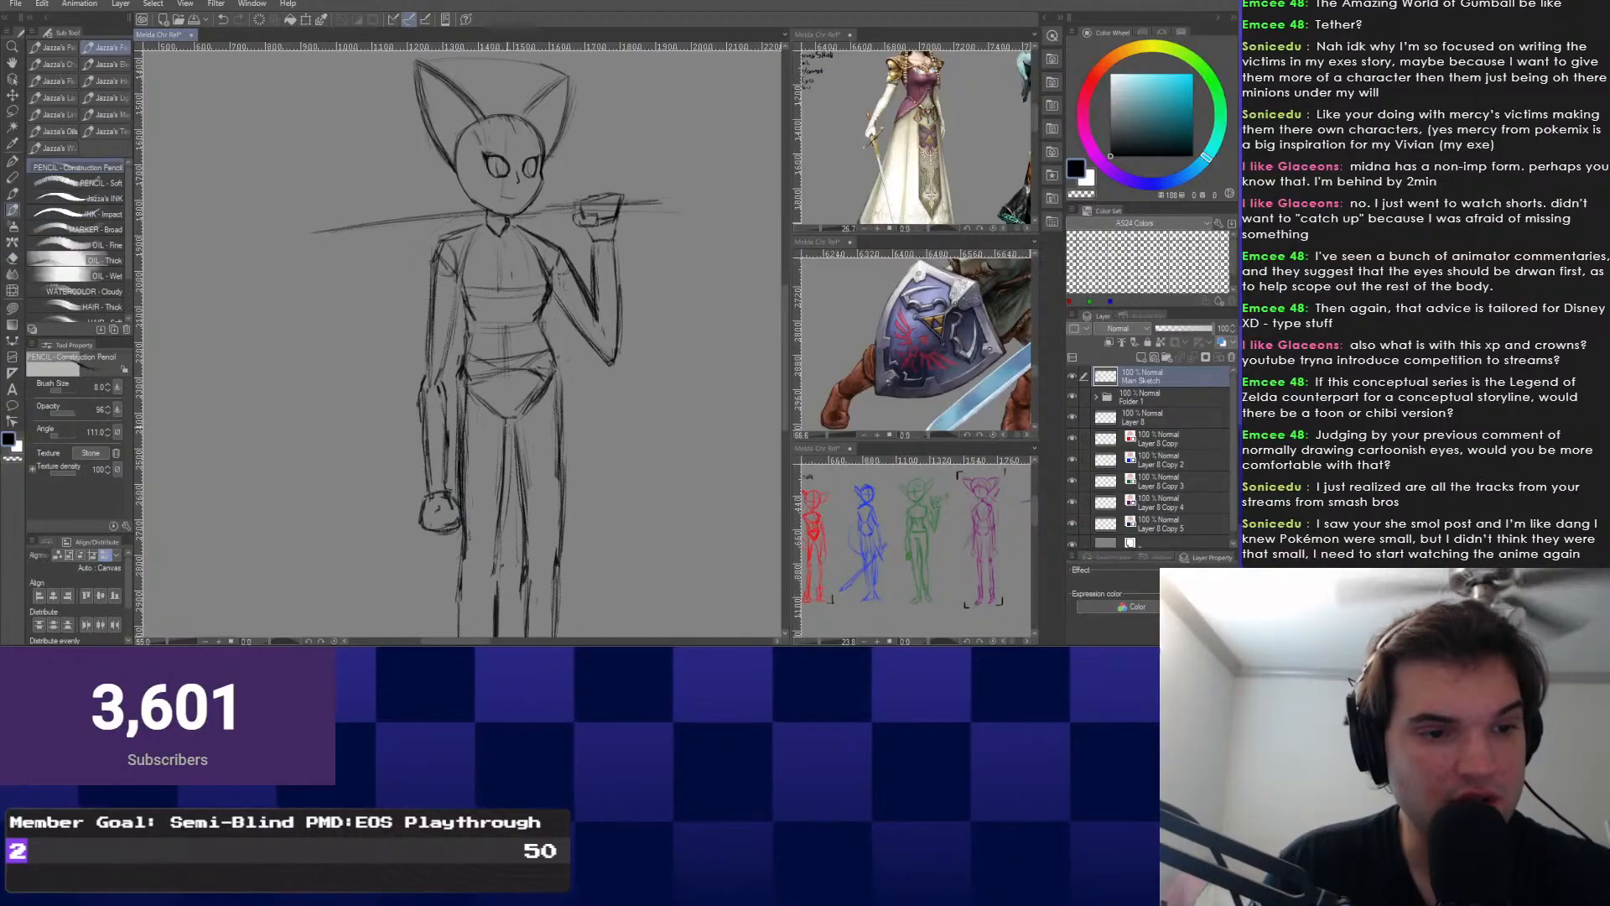
pyautogui.scroll(-2, 503, 419)
pyautogui.scroll(4, 536, 411)
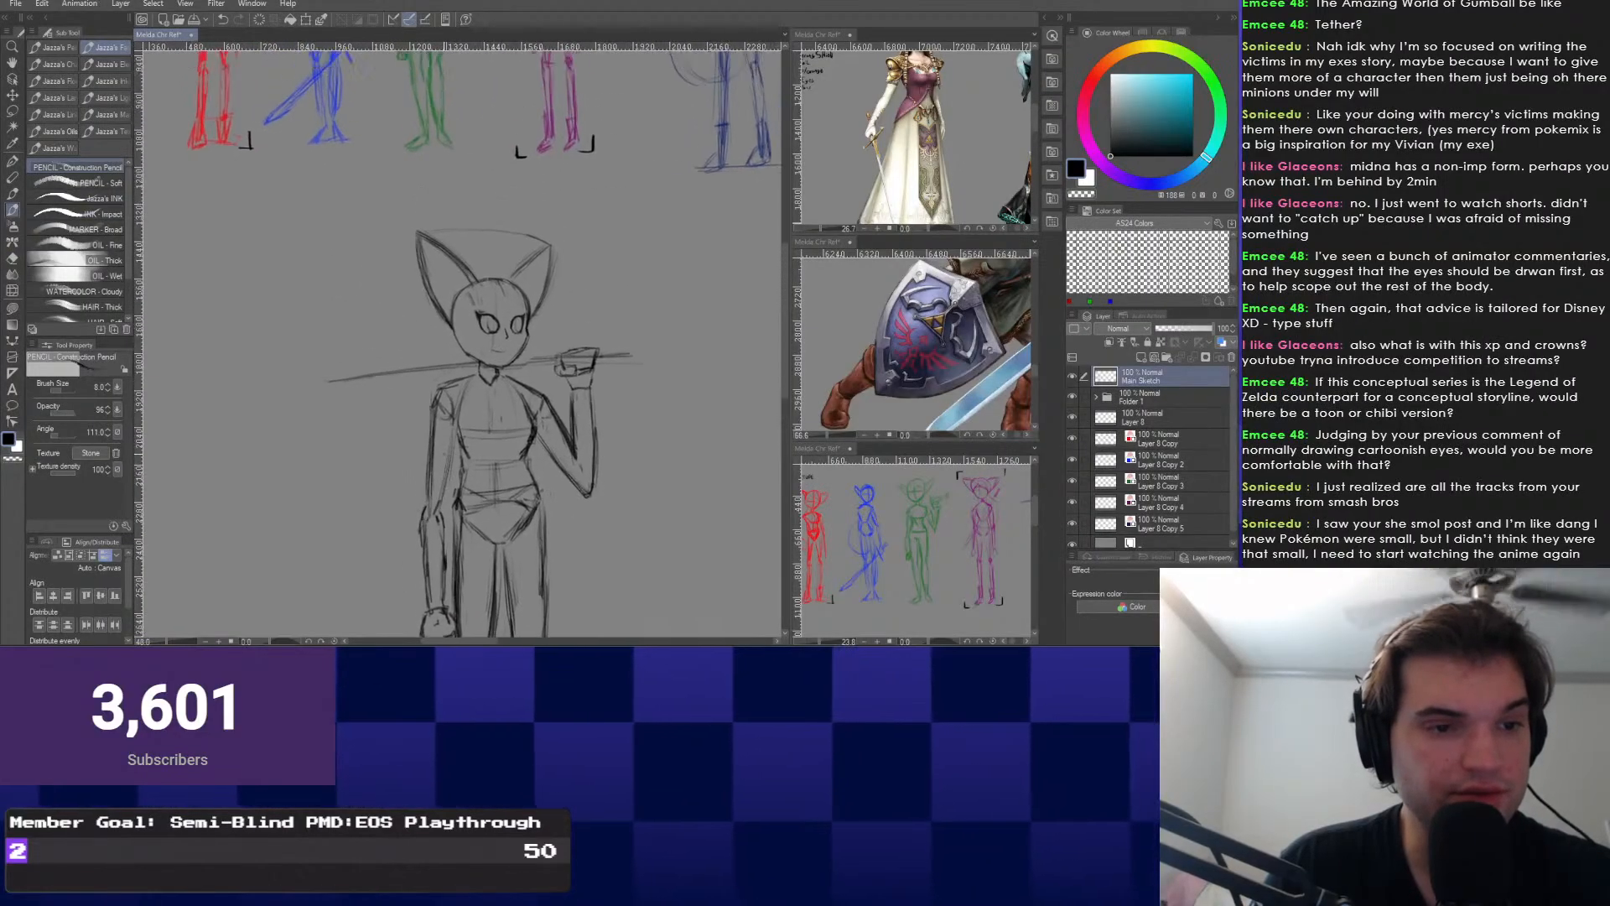
pyautogui.scroll(-2, 578, 383)
pyautogui.scroll(4, 461, 403)
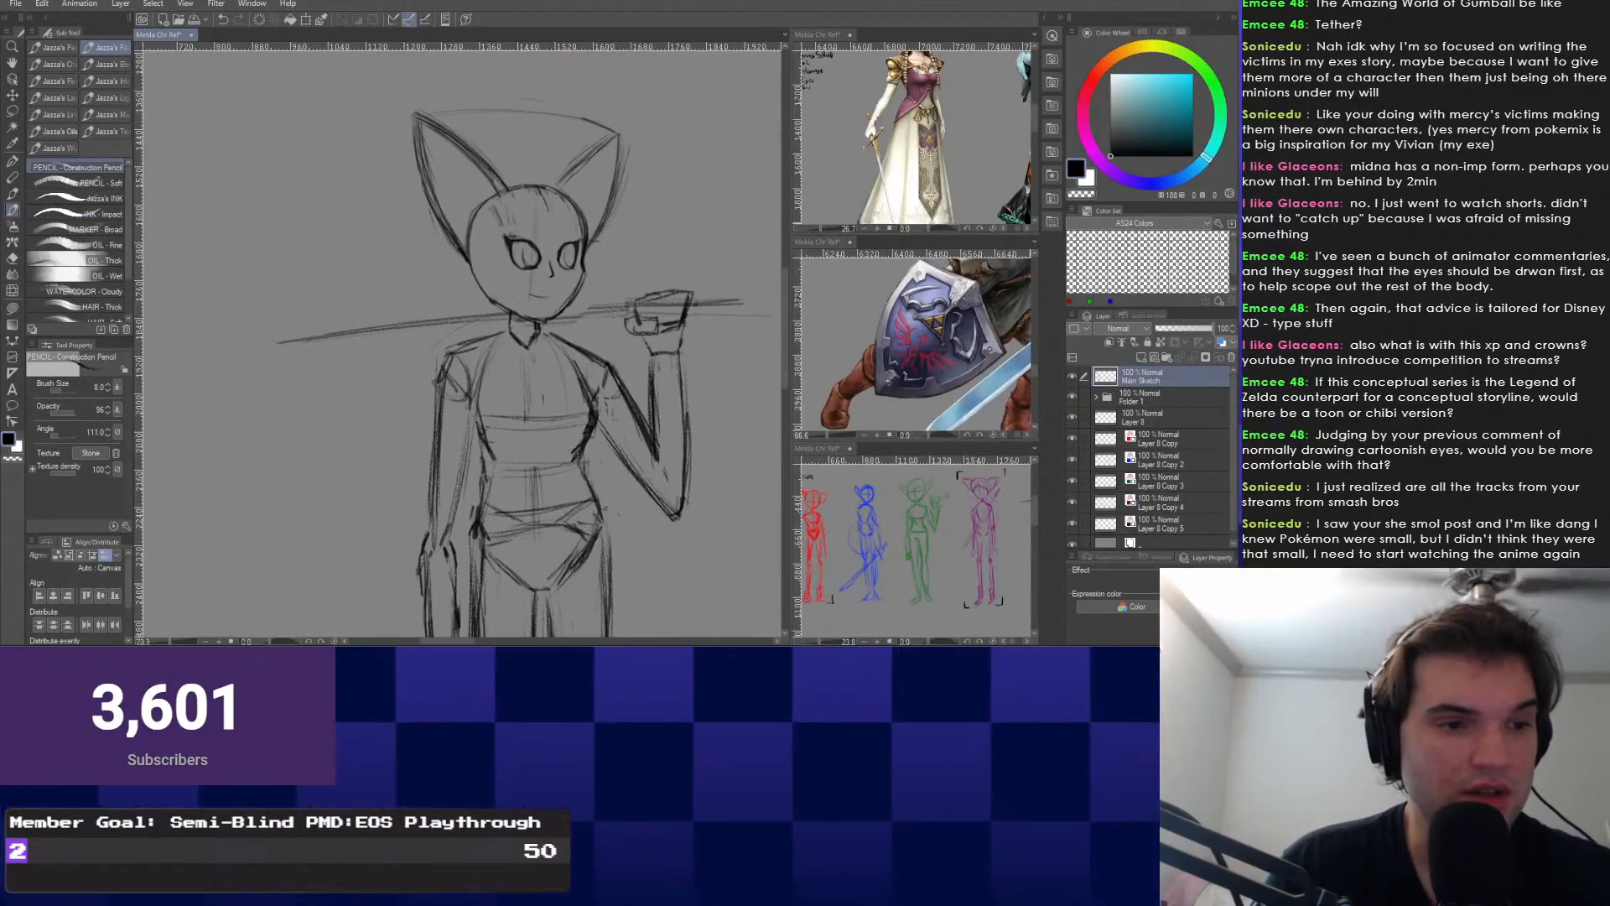
pyautogui.scroll(-2, 503, 378)
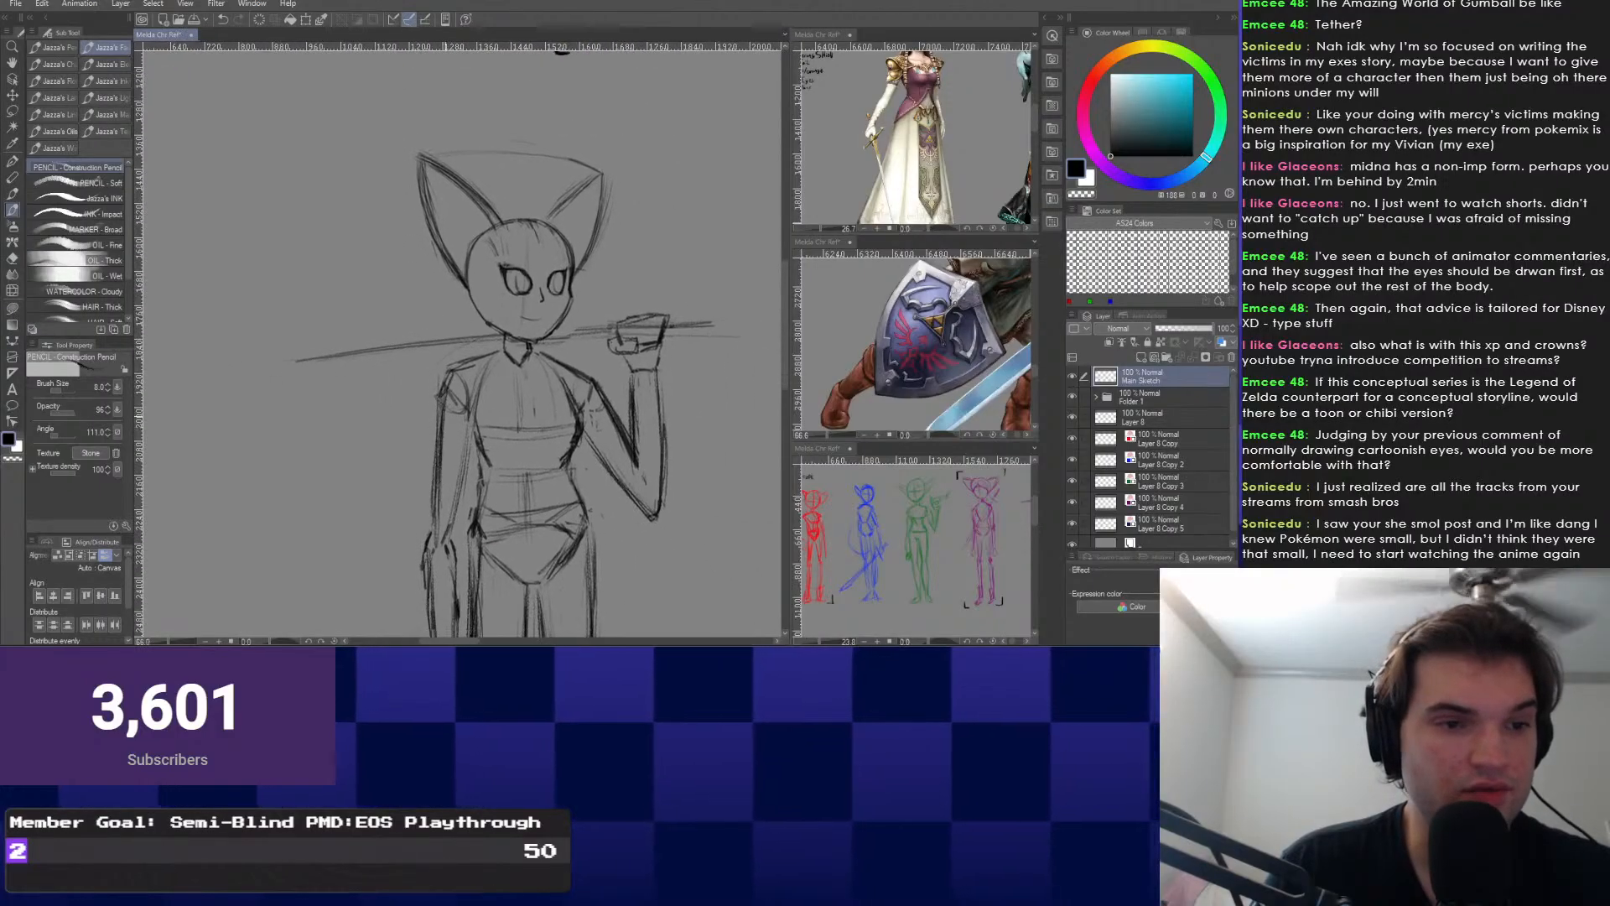
pyautogui.scroll(2, 537, 503)
pyautogui.scroll(-2, 537, 420)
pyautogui.scroll(2, 537, 436)
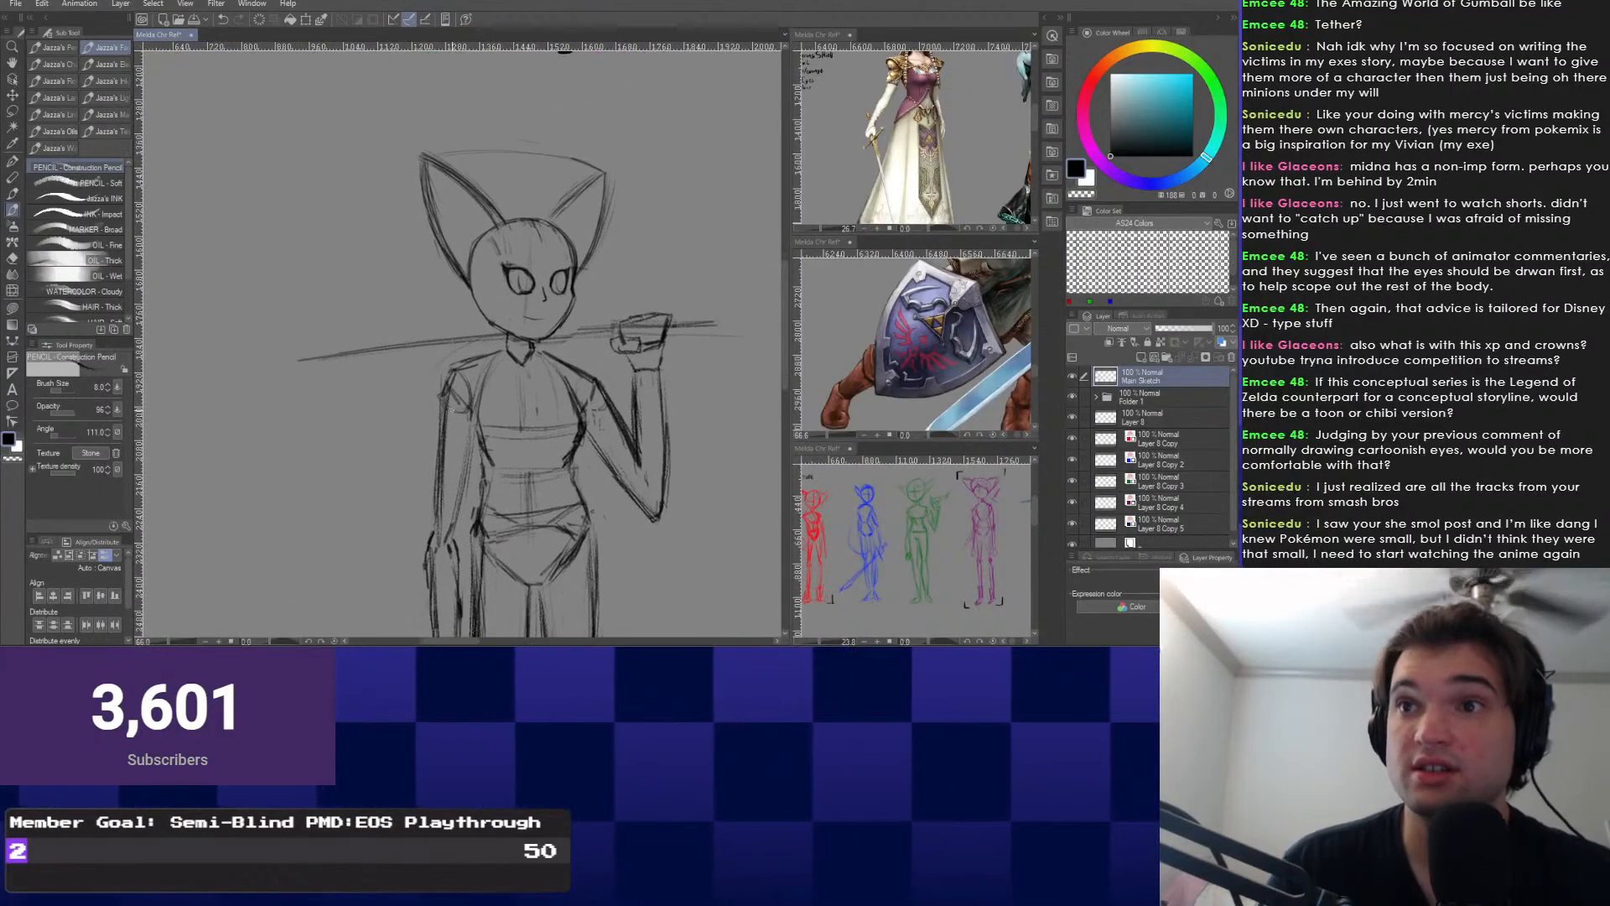
pyautogui.scroll(-2, 570, 377)
pyautogui.scroll(2, 545, 352)
pyautogui.scroll(-2, 470, 369)
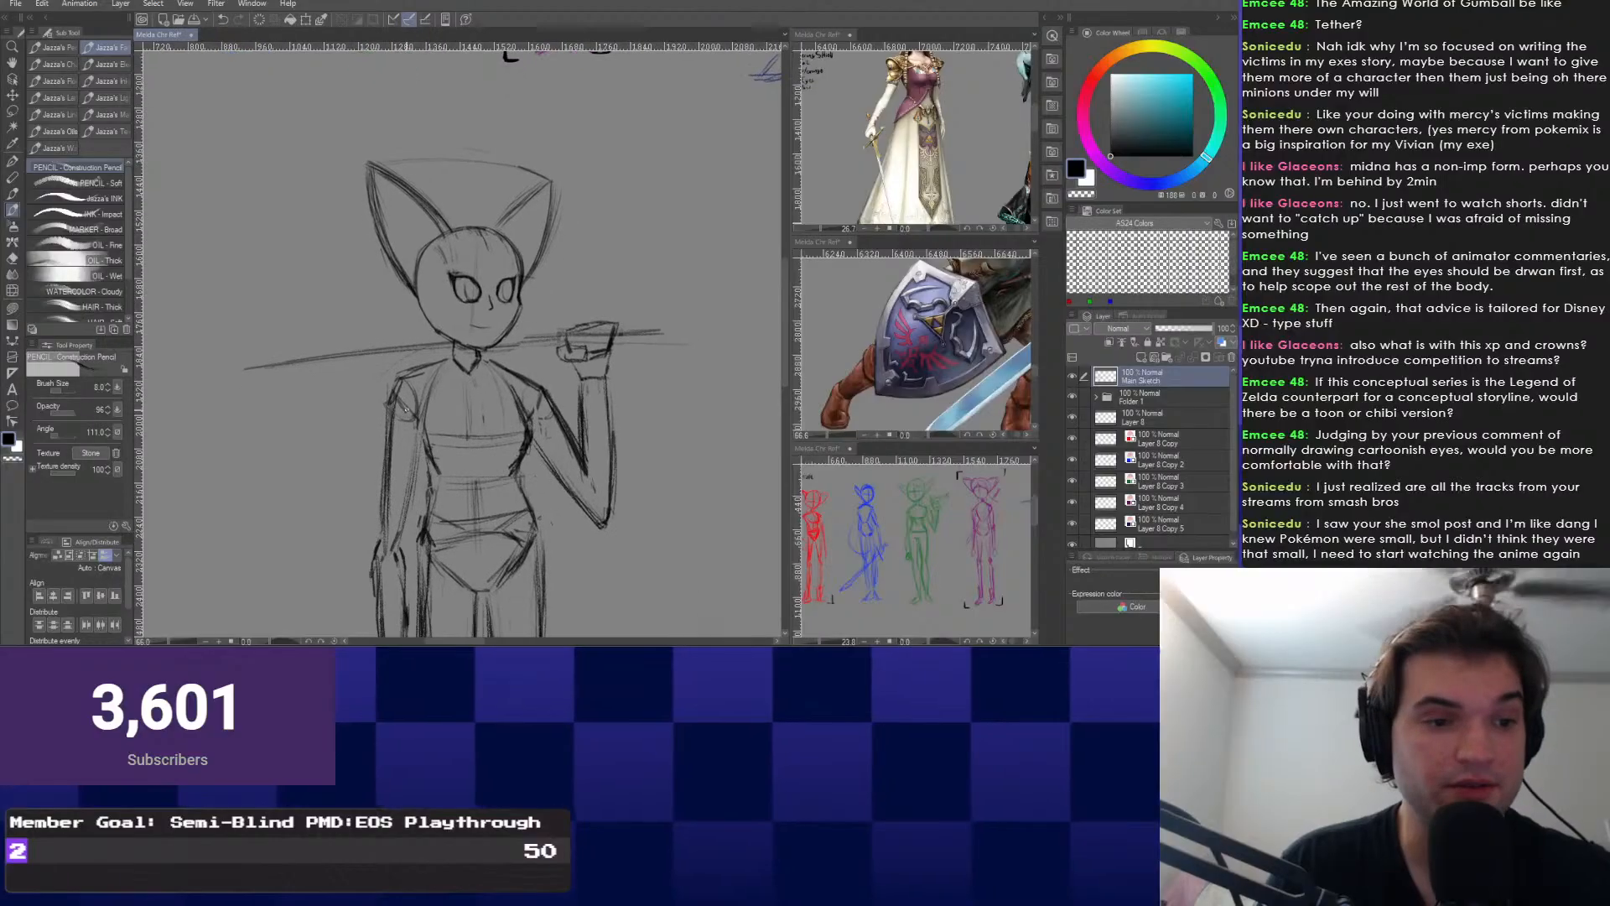
pyautogui.scroll(2, 461, 344)
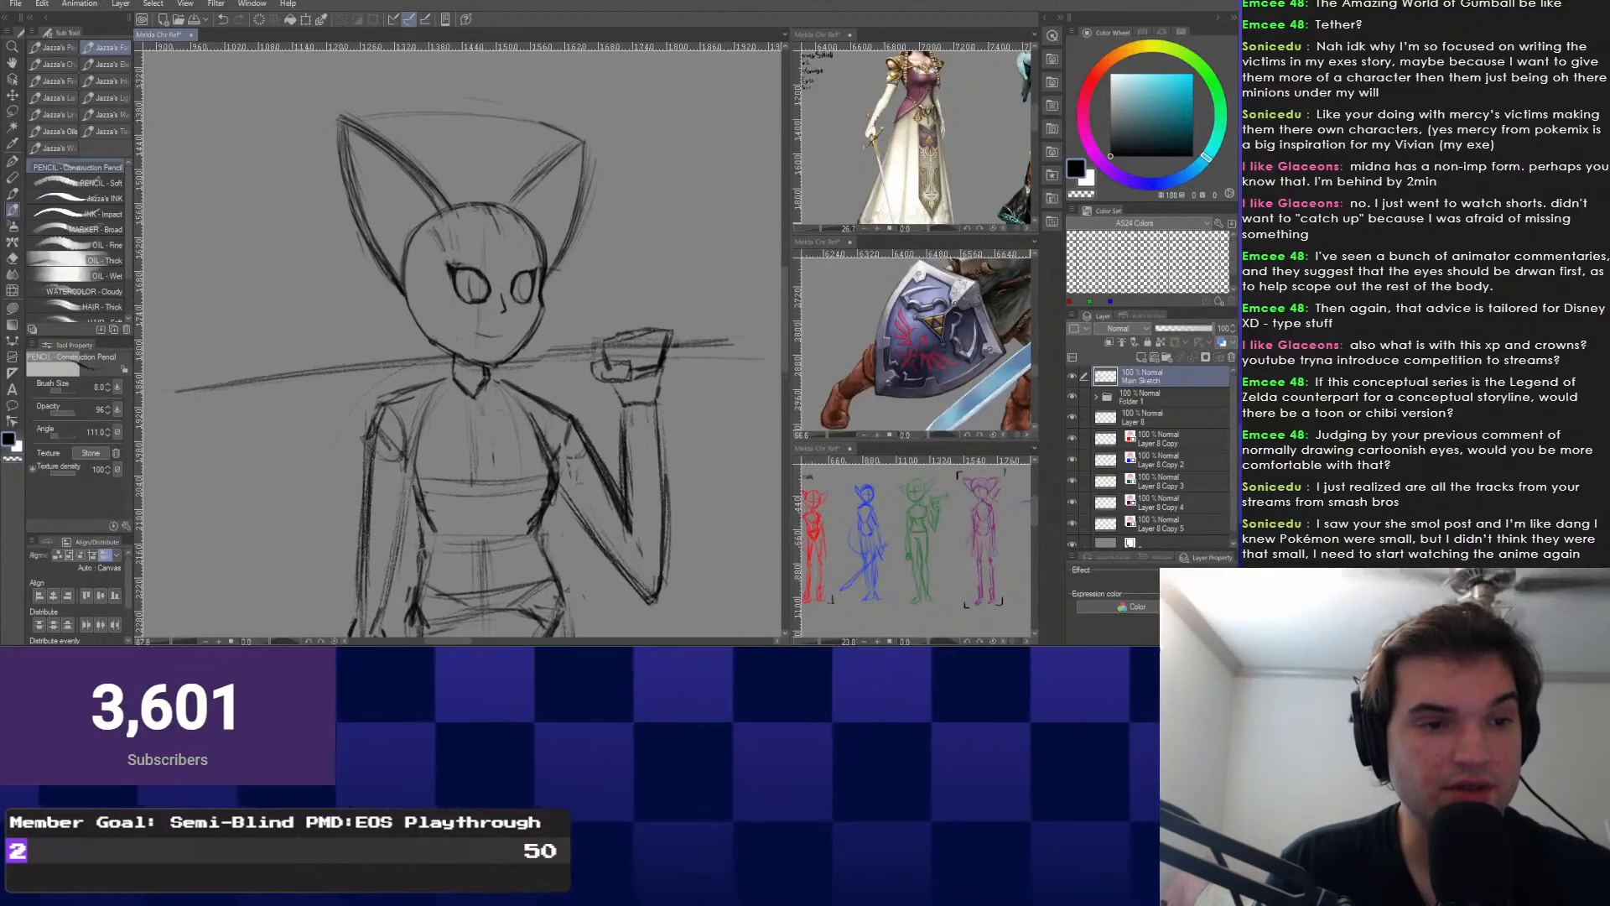
pyautogui.scroll(-2, 680, 566)
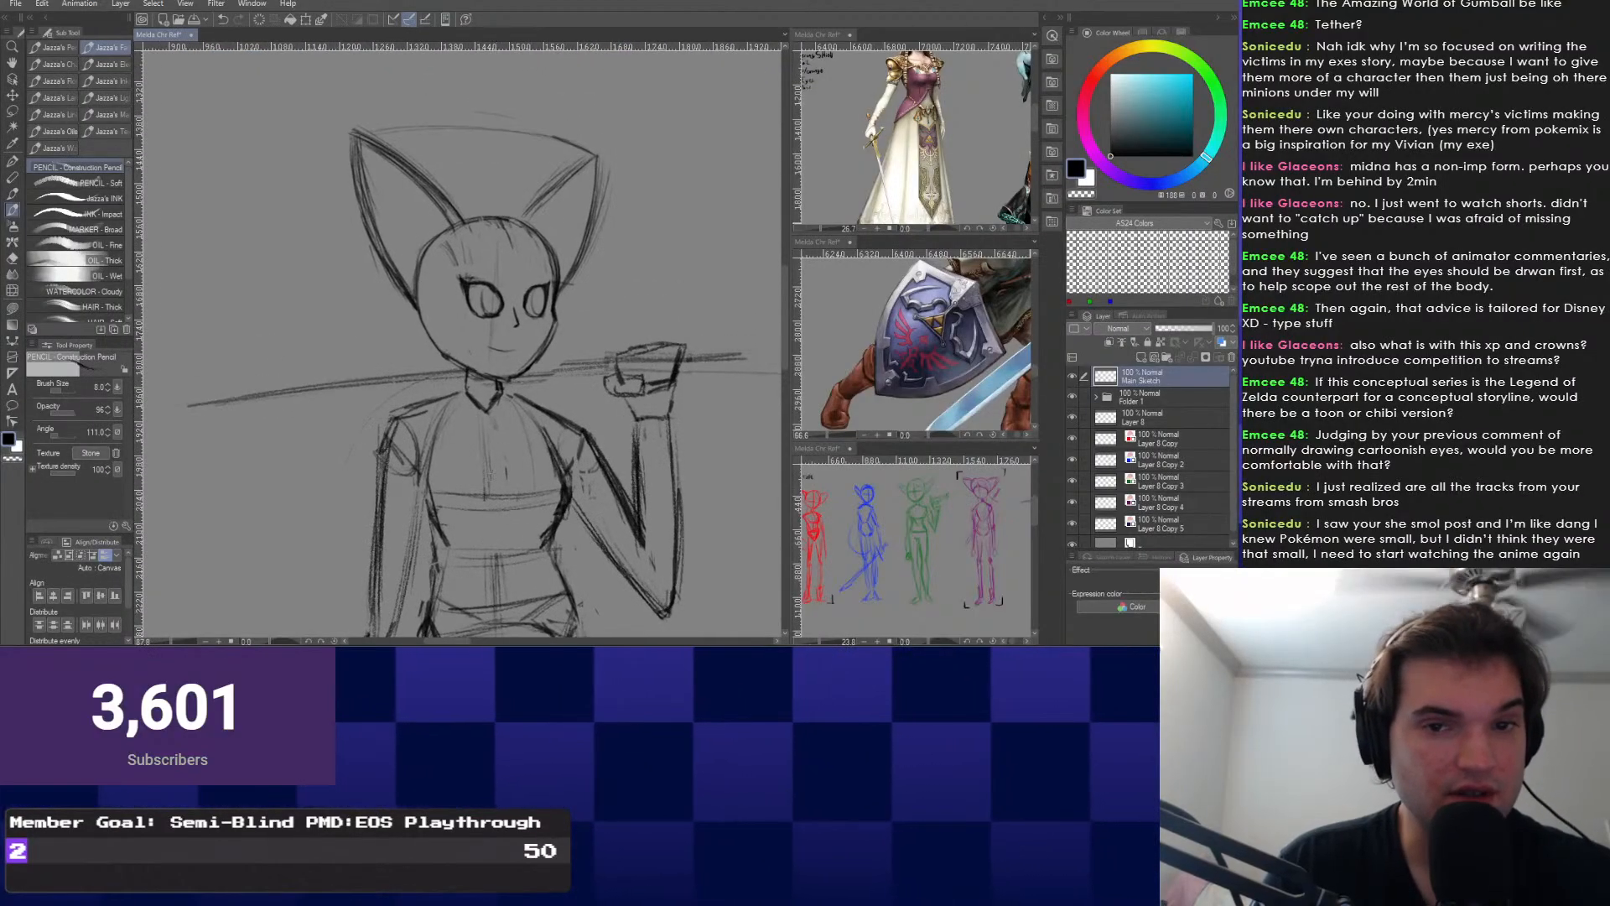
pyautogui.scroll(1, 468, 456)
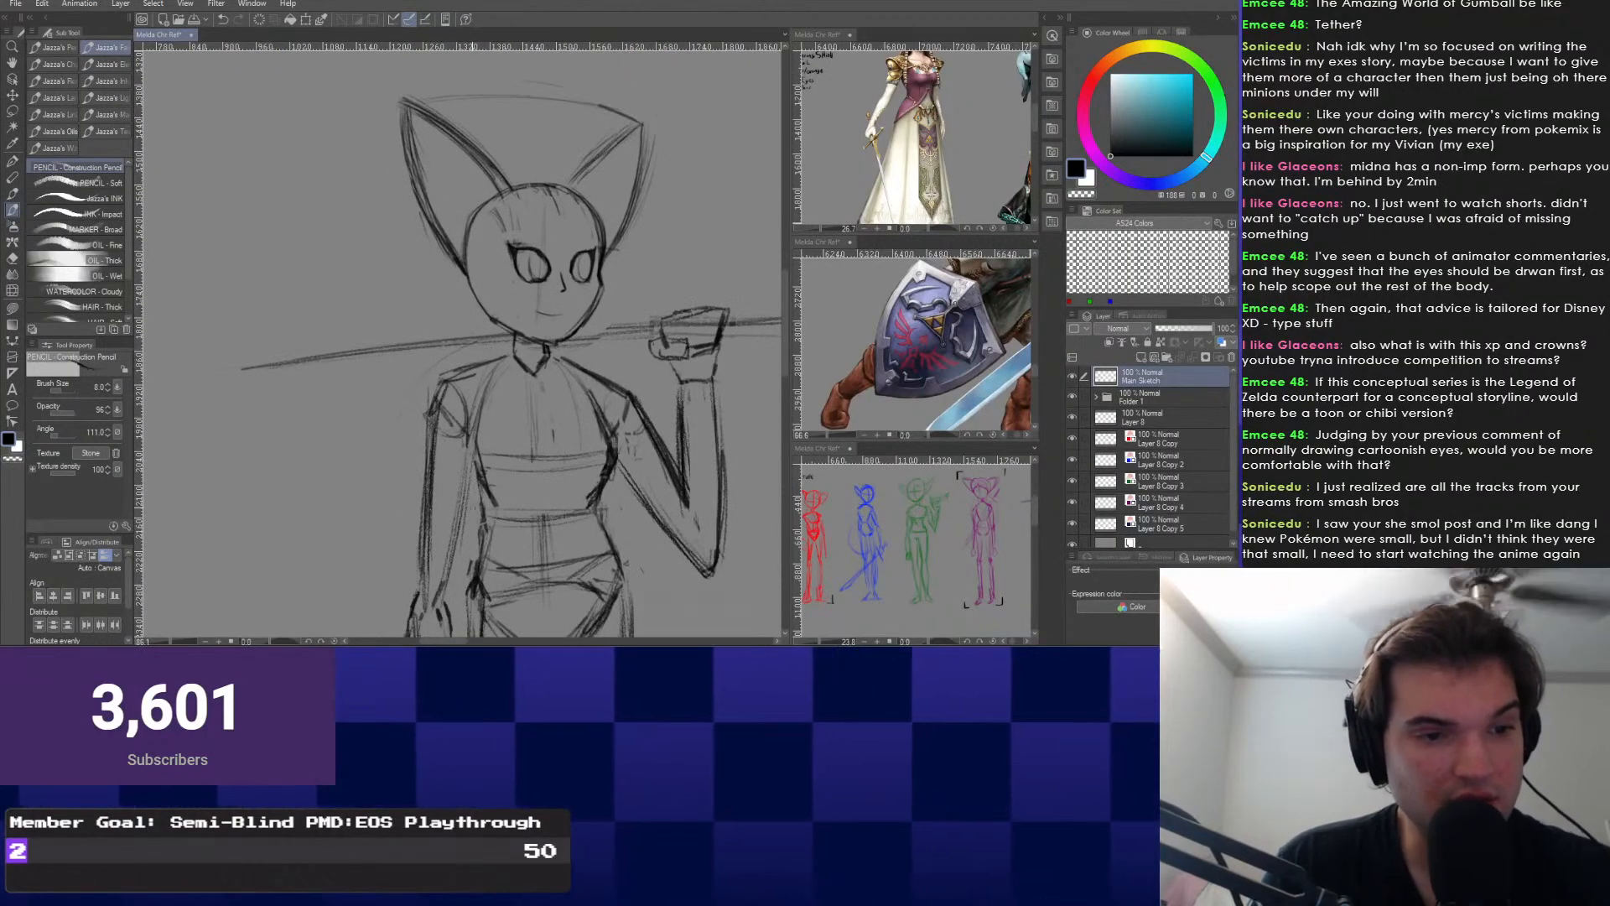
pyautogui.moveTo(540, 517)
pyautogui.mouseDown()
pyautogui.moveTo(532, 379)
pyautogui.moveTo(508, 386)
pyautogui.moveTo(508, 494)
pyautogui.moveTo(510, 458)
pyautogui.moveTo(493, 489)
pyautogui.moveTo(501, 449)
pyautogui.moveTo(449, 403)
pyautogui.moveTo(386, 462)
pyautogui.mouseUp()
pyautogui.scroll(-1, 472, 436)
pyautogui.scroll(1, 495, 436)
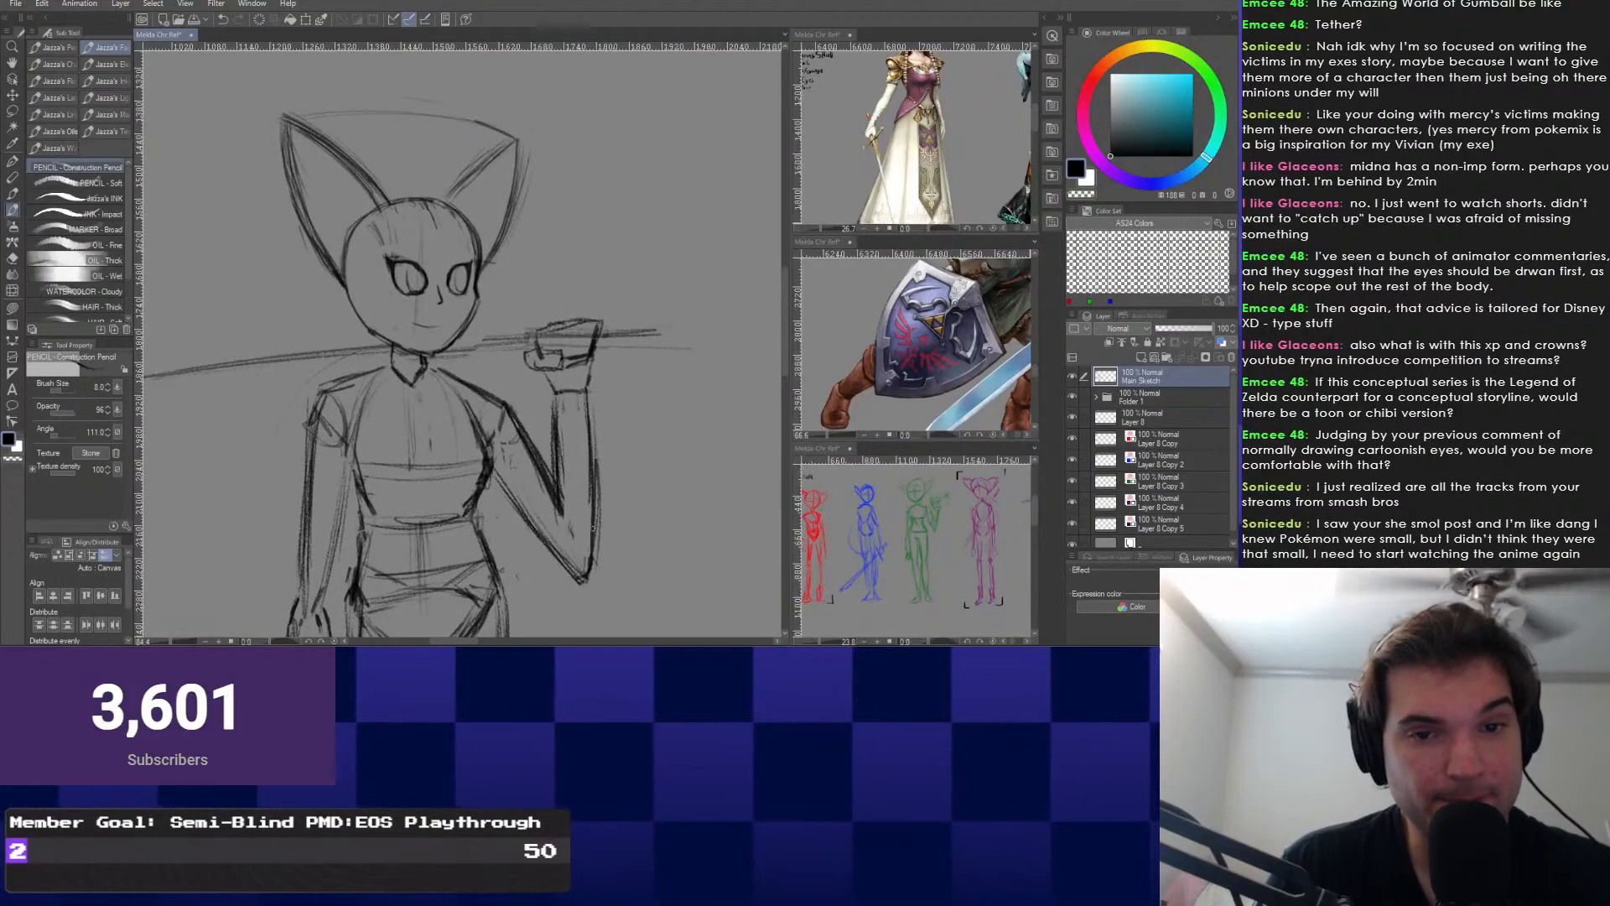
# Switch to Eraser and back to Construction Pencil via the radial menu, then add a new raster layer.
pyautogui.rightClick(558, 562)
pyautogui.click(648, 546)
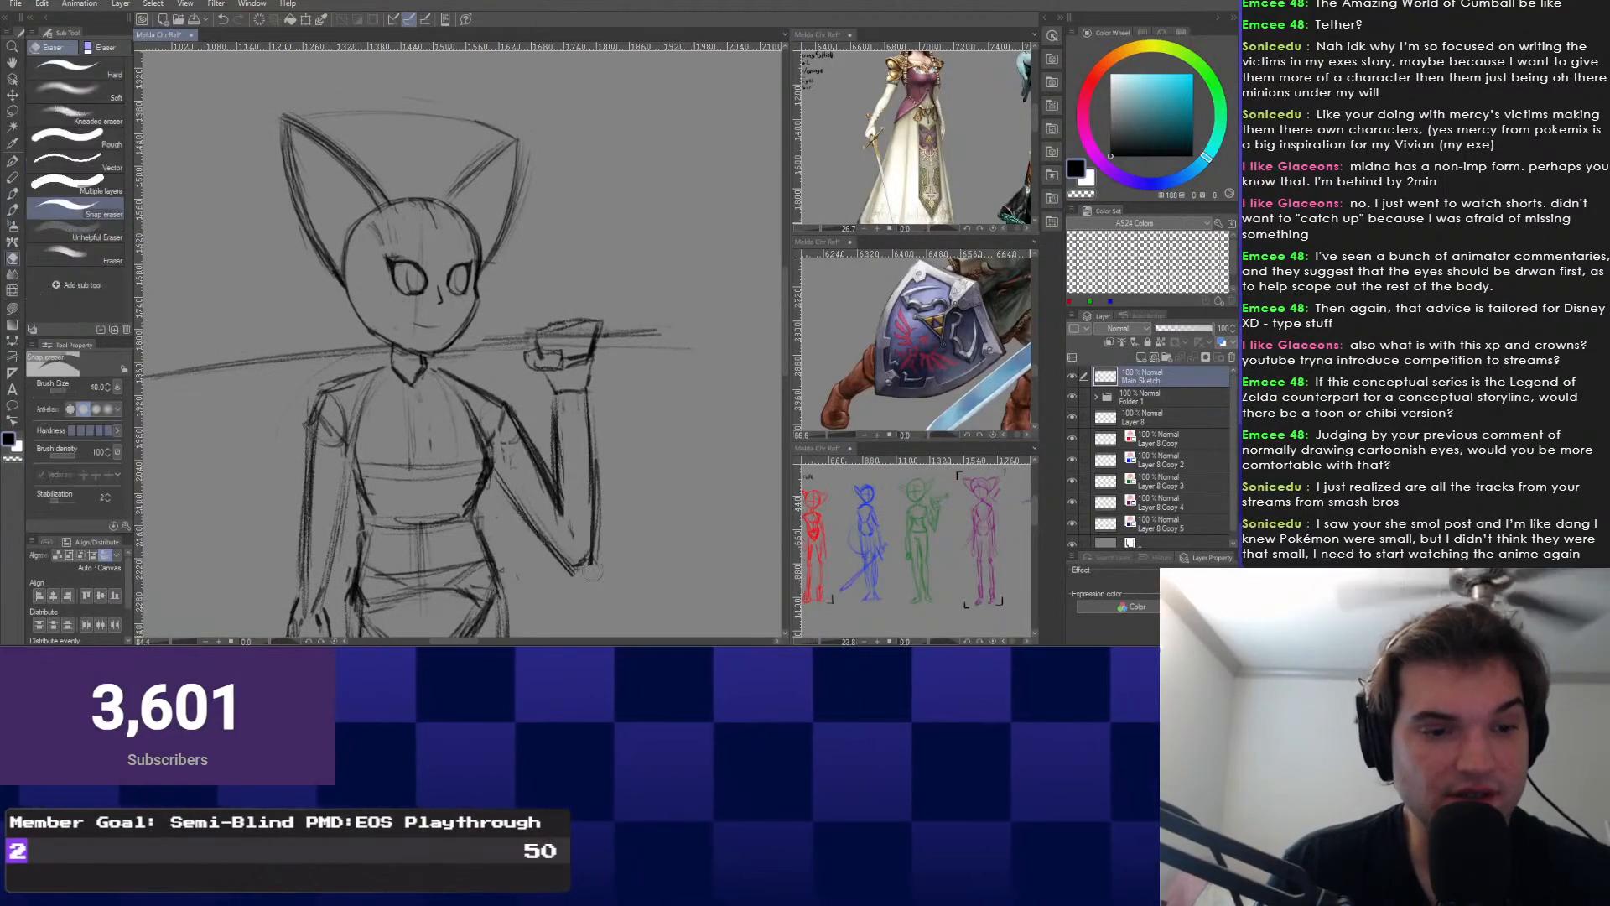
pyautogui.moveTo(520, 470)
pyautogui.mouseDown()
pyautogui.moveTo(563, 413)
pyautogui.moveTo(577, 356)
pyautogui.mouseUp()
pyautogui.hotkey('ctrl', '-')
pyautogui.moveTo(537, 419); pyautogui.dragTo(539, 362)
pyautogui.hotkey('ctrl', '-')
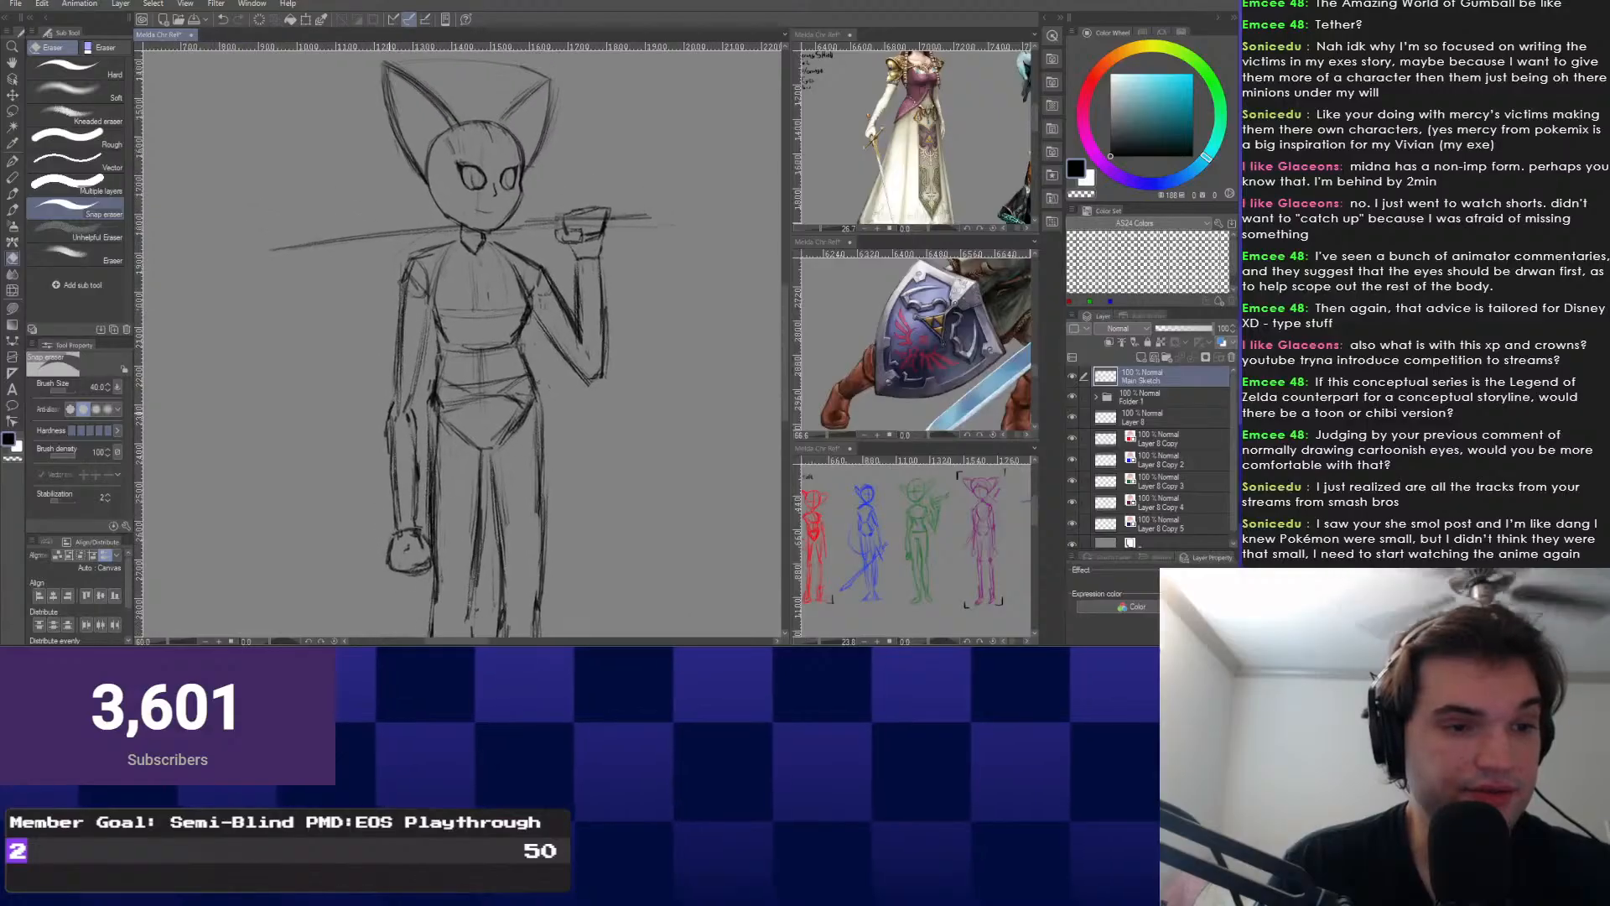
pyautogui.moveTo(370, 377); pyautogui.dragTo(395, 457)
pyautogui.rightClick(396, 457)
pyautogui.click(388, 422)
pyautogui.moveTo(470, 319); pyautogui.dragTo(480, 453)
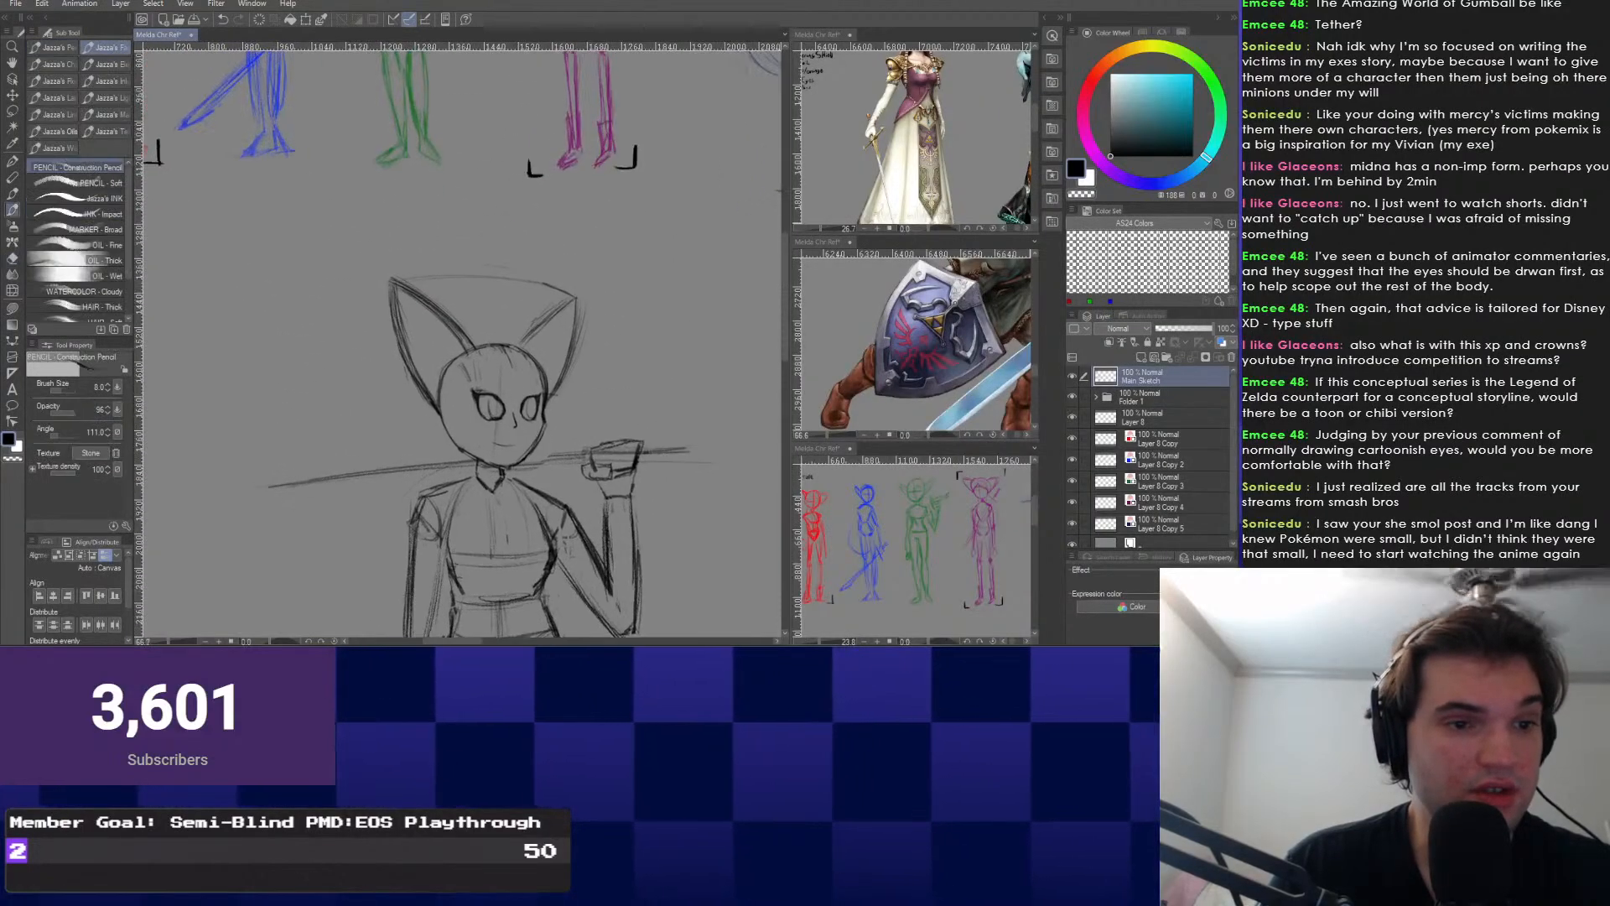
pyautogui.scroll(5, 493, 449)
pyautogui.scroll(2, 493, 449)
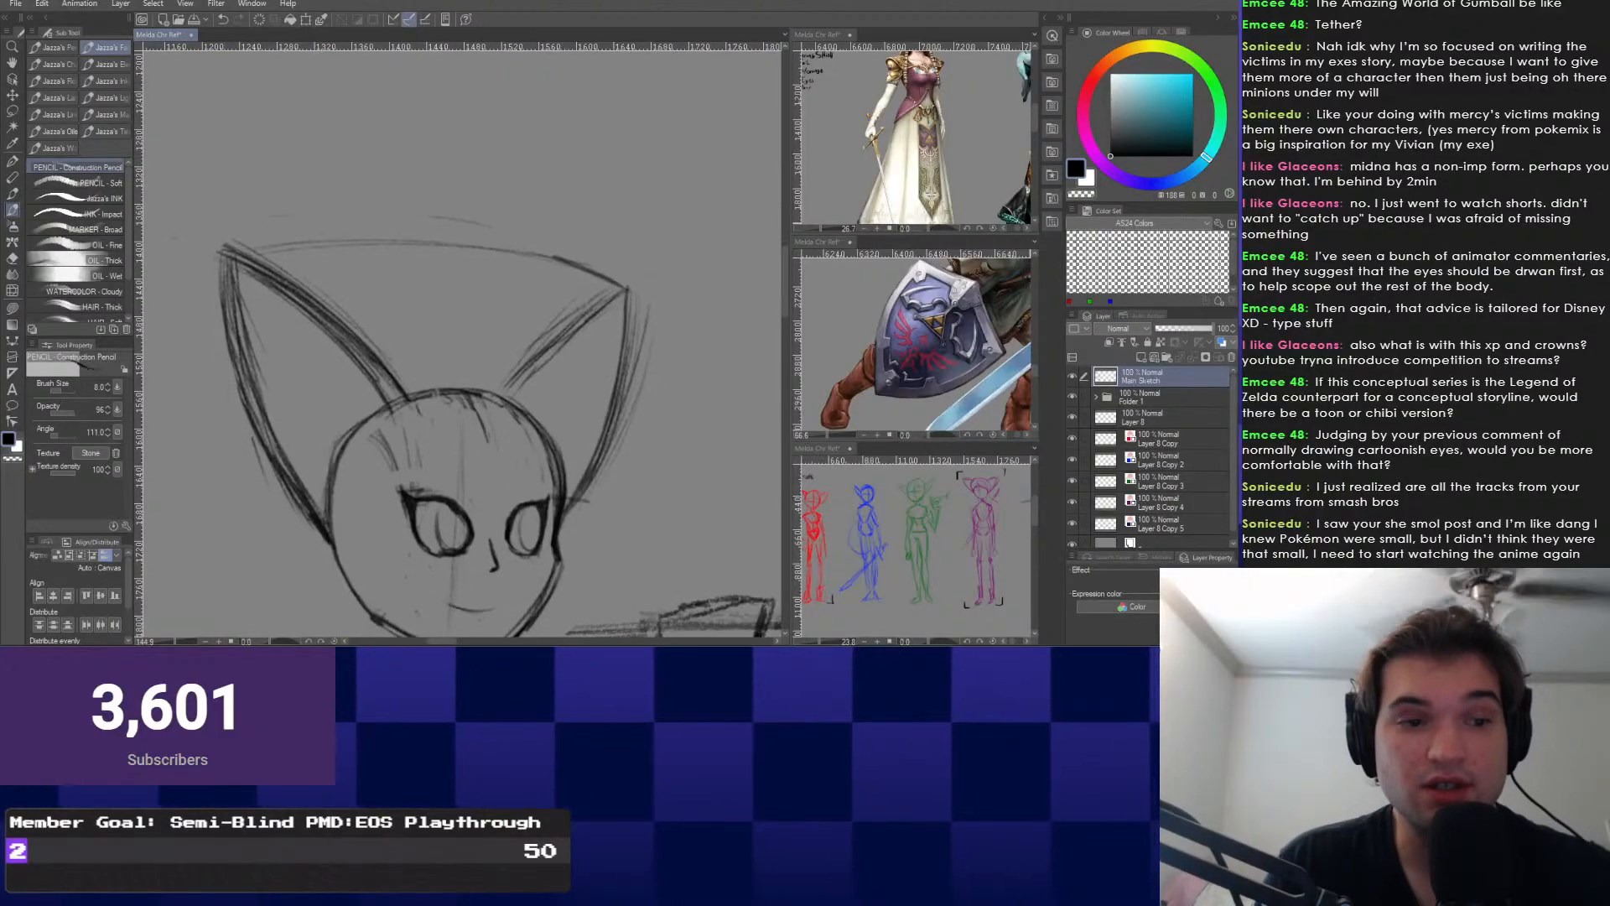
pyautogui.scroll(2, 461, 344)
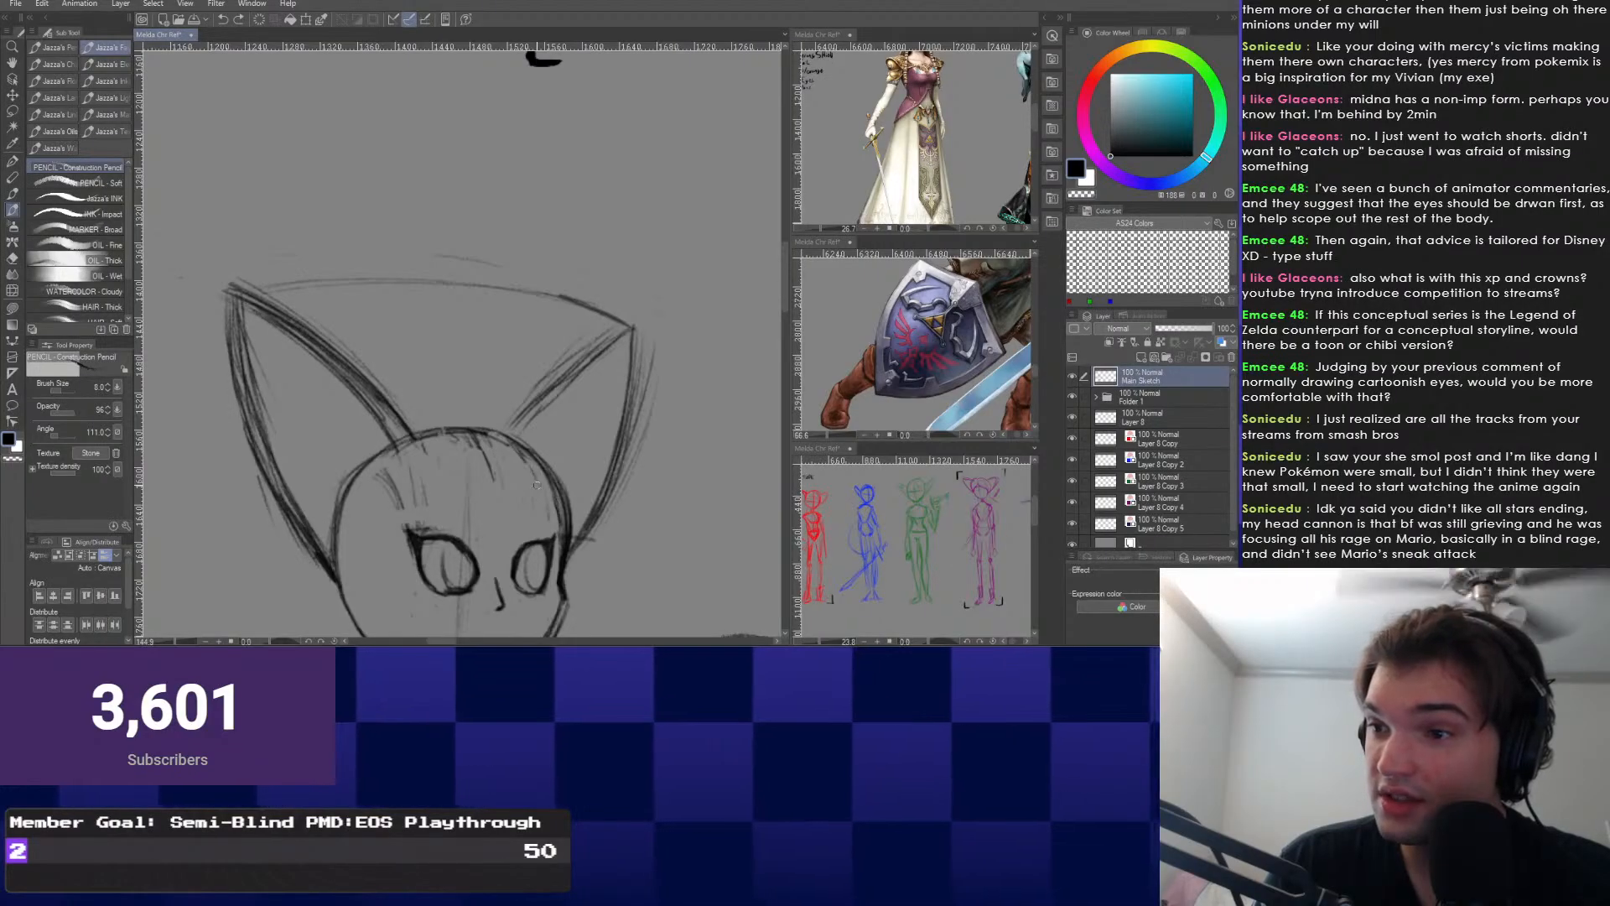
pyautogui.hotkey('ctrl', 'shift', 'n')
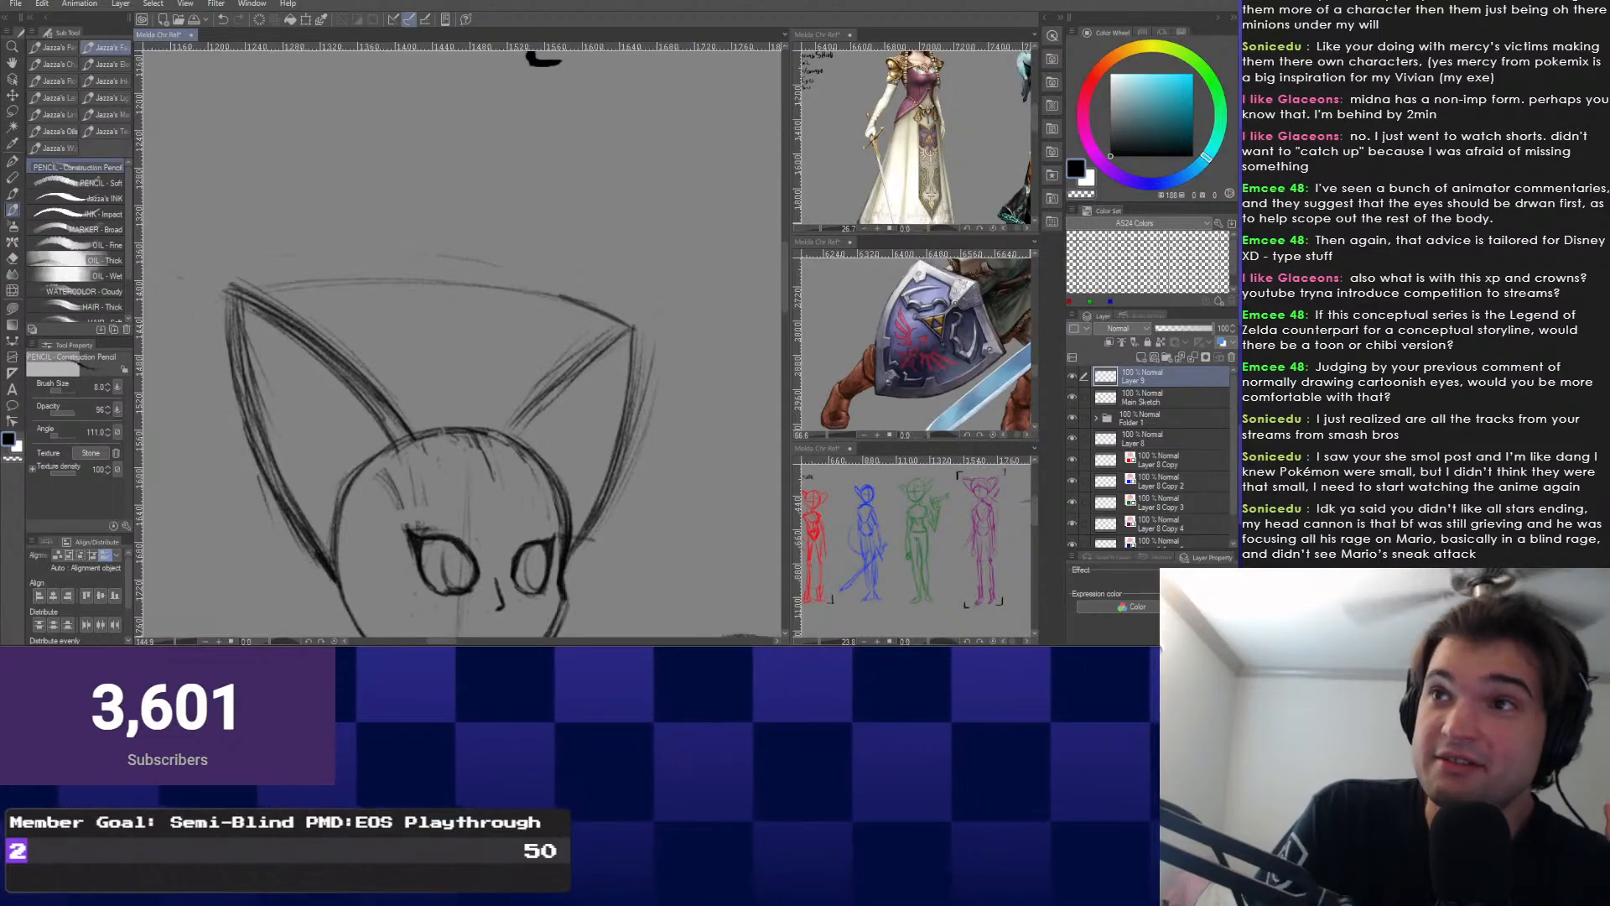
# Pan to the blank left edge of the canvas and select the Real G-Pen from the radial menu.
pyautogui.moveTo(352, 378); pyautogui.dragTo(636, 359)
pyautogui.scroll(-3, 464, 410)
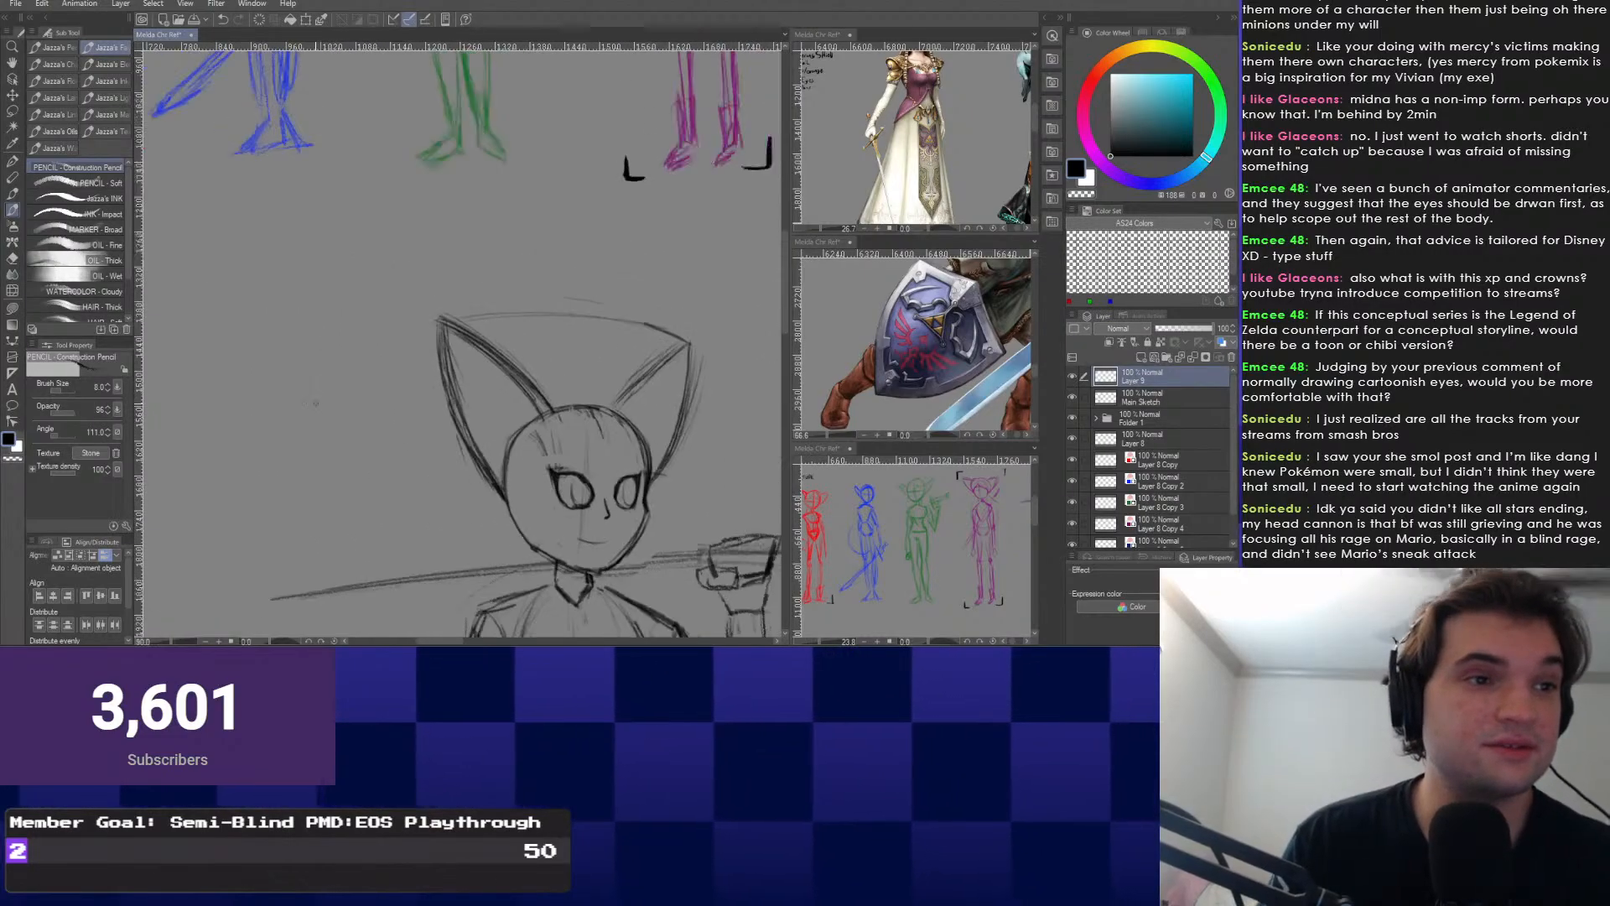
pyautogui.moveTo(336, 436); pyautogui.dragTo(629, 394)
pyautogui.moveTo(168, 536); pyautogui.dragTo(373, 406)
pyautogui.rightClick(373, 406)
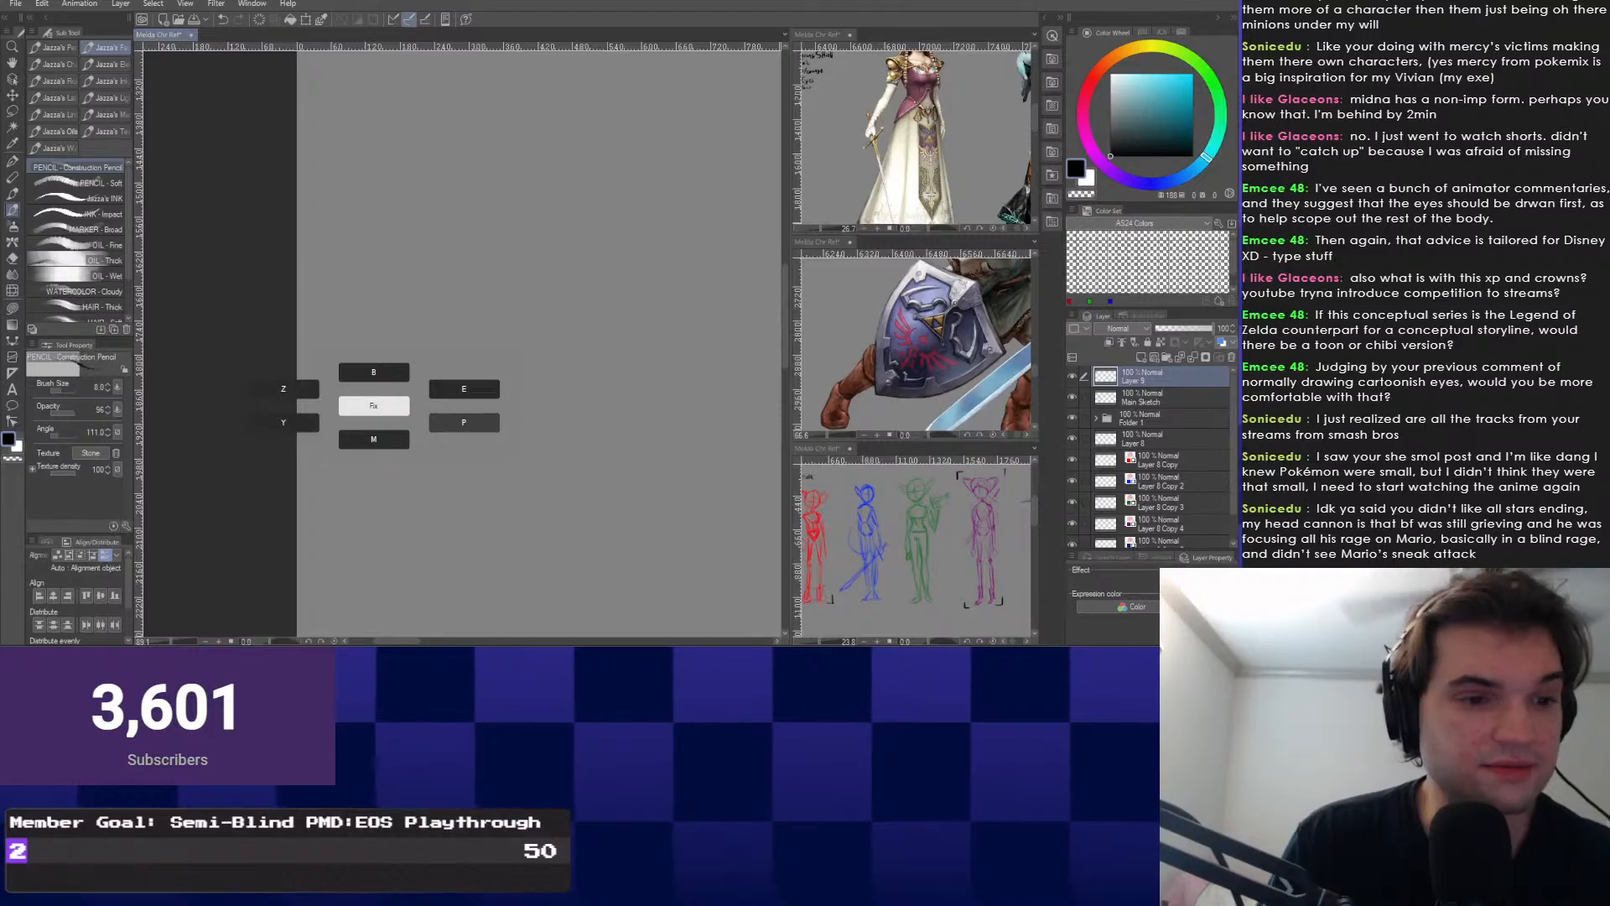
pyautogui.click(463, 423)
pyautogui.scroll(3, 537, 406)
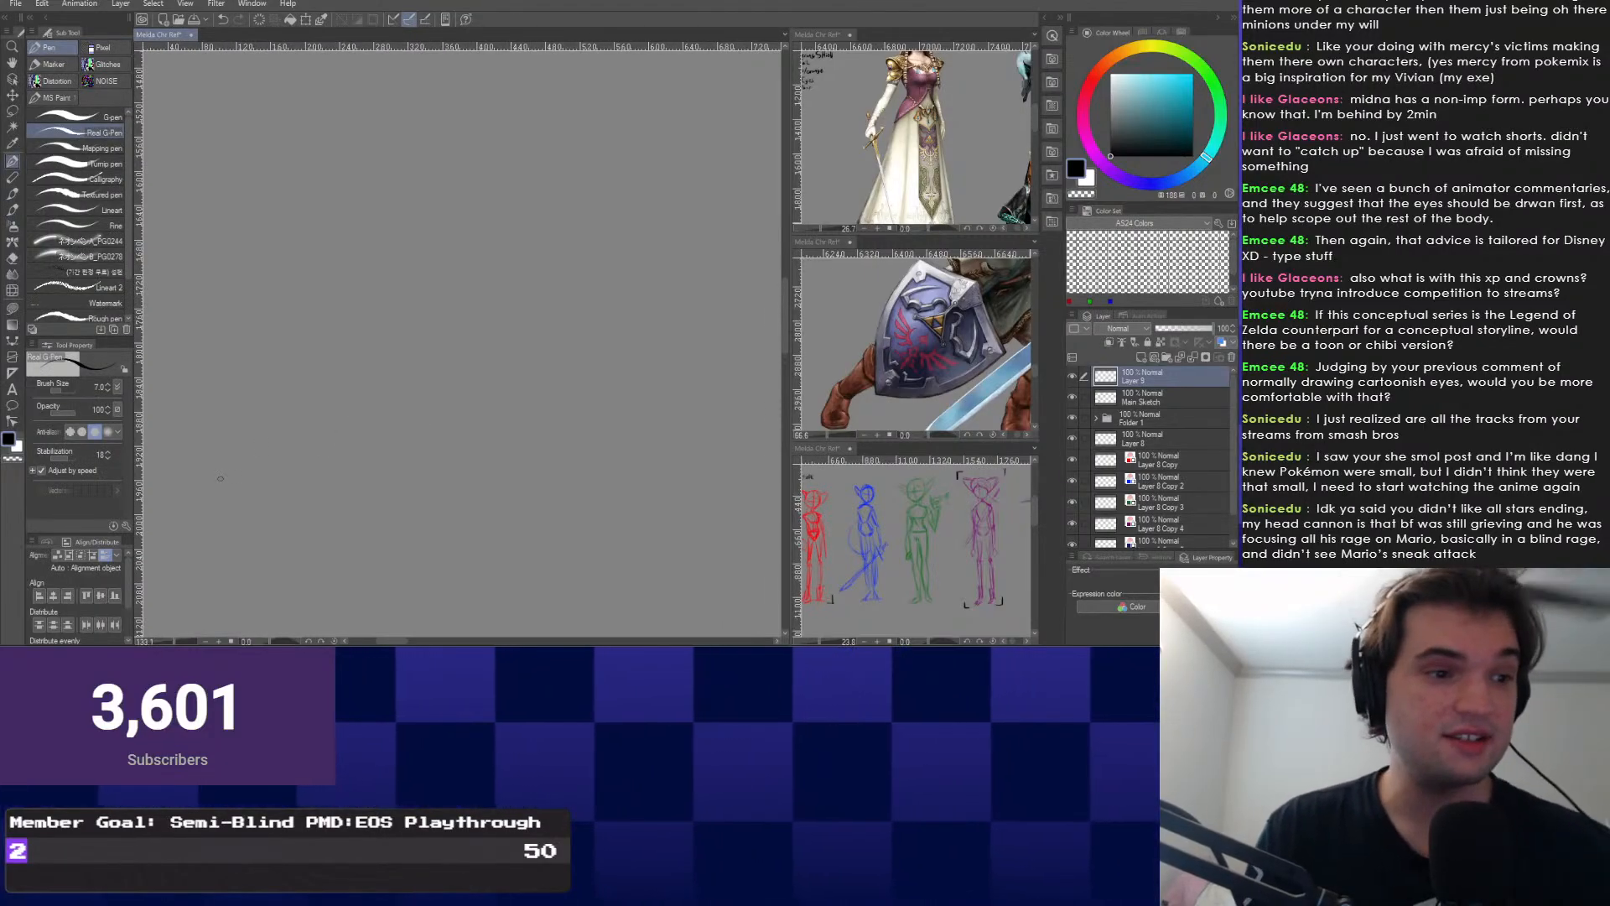
# Draw diagonal and L-shaped test strokes on blank canvas, undoing each with Ctrl+Z.
pyautogui.moveTo(258, 451); pyautogui.dragTo(431, 323)
pyautogui.hotkey('ctrl', 'z')
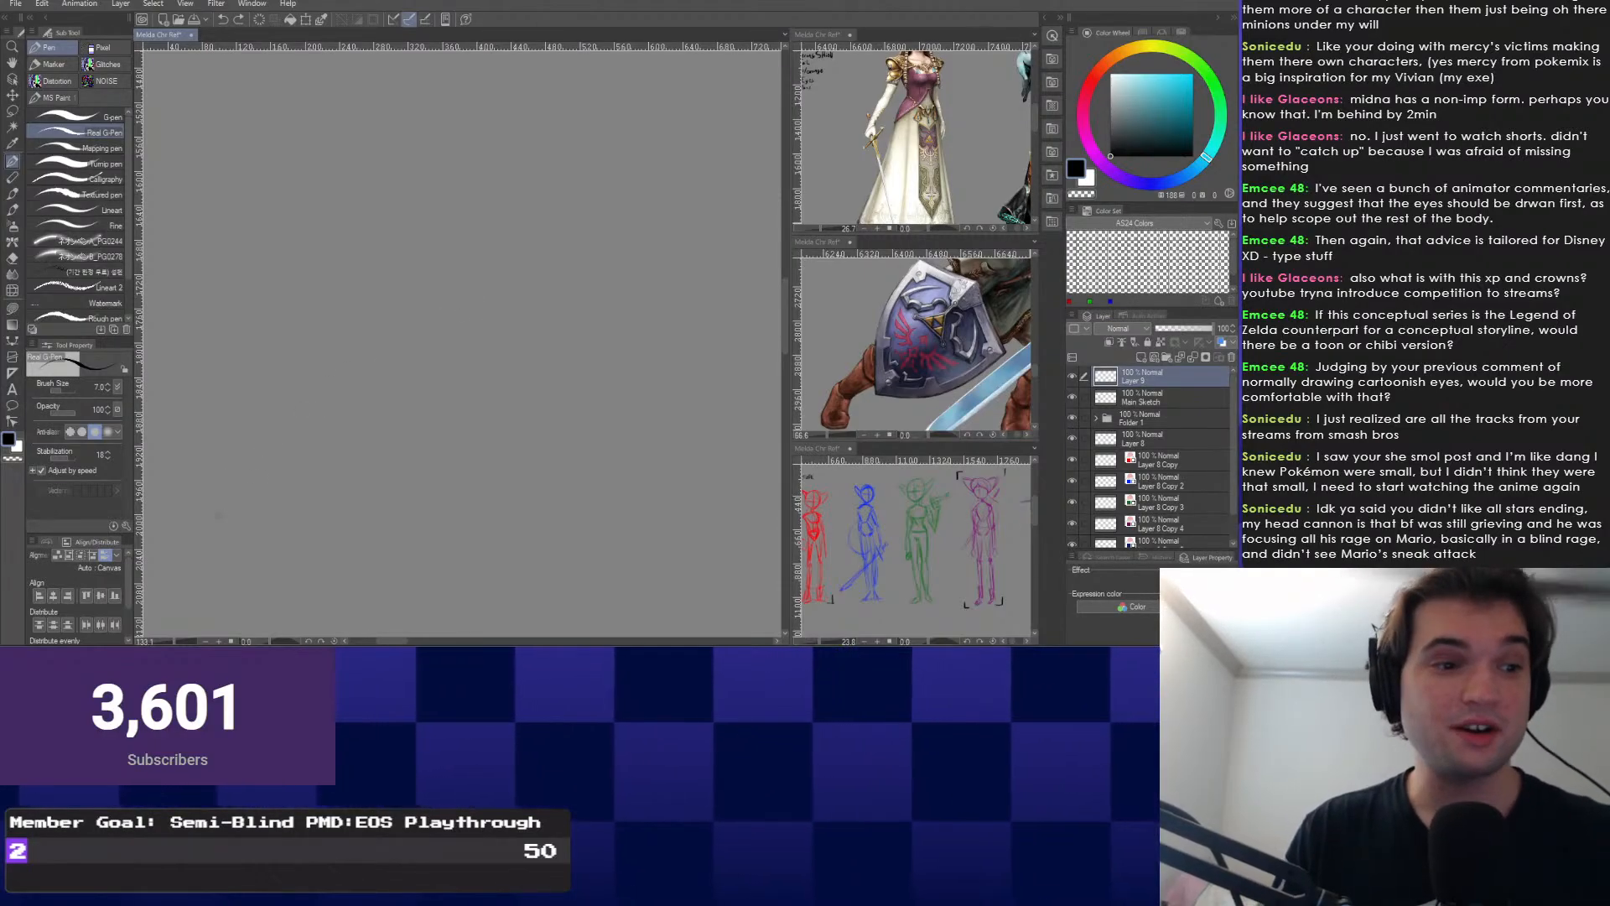
pyautogui.moveTo(217, 517); pyautogui.dragTo(499, 232)
pyautogui.hotkey('ctrl', 'z')
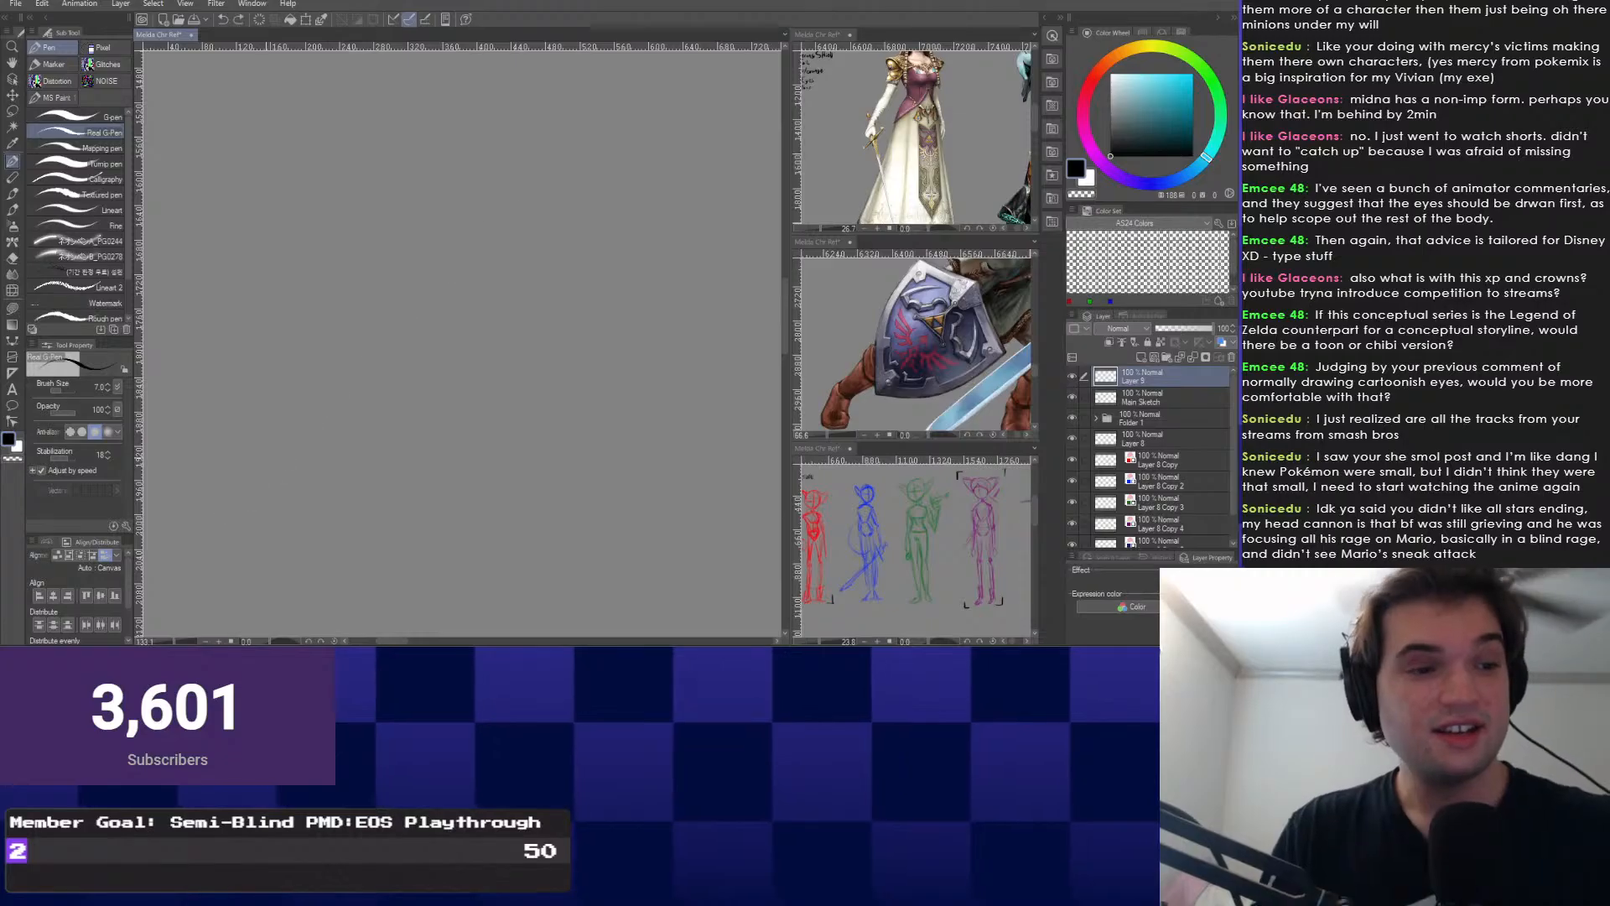
pyautogui.moveTo(213, 517); pyautogui.dragTo(496, 217)
pyautogui.hotkey('ctrl', 'z')
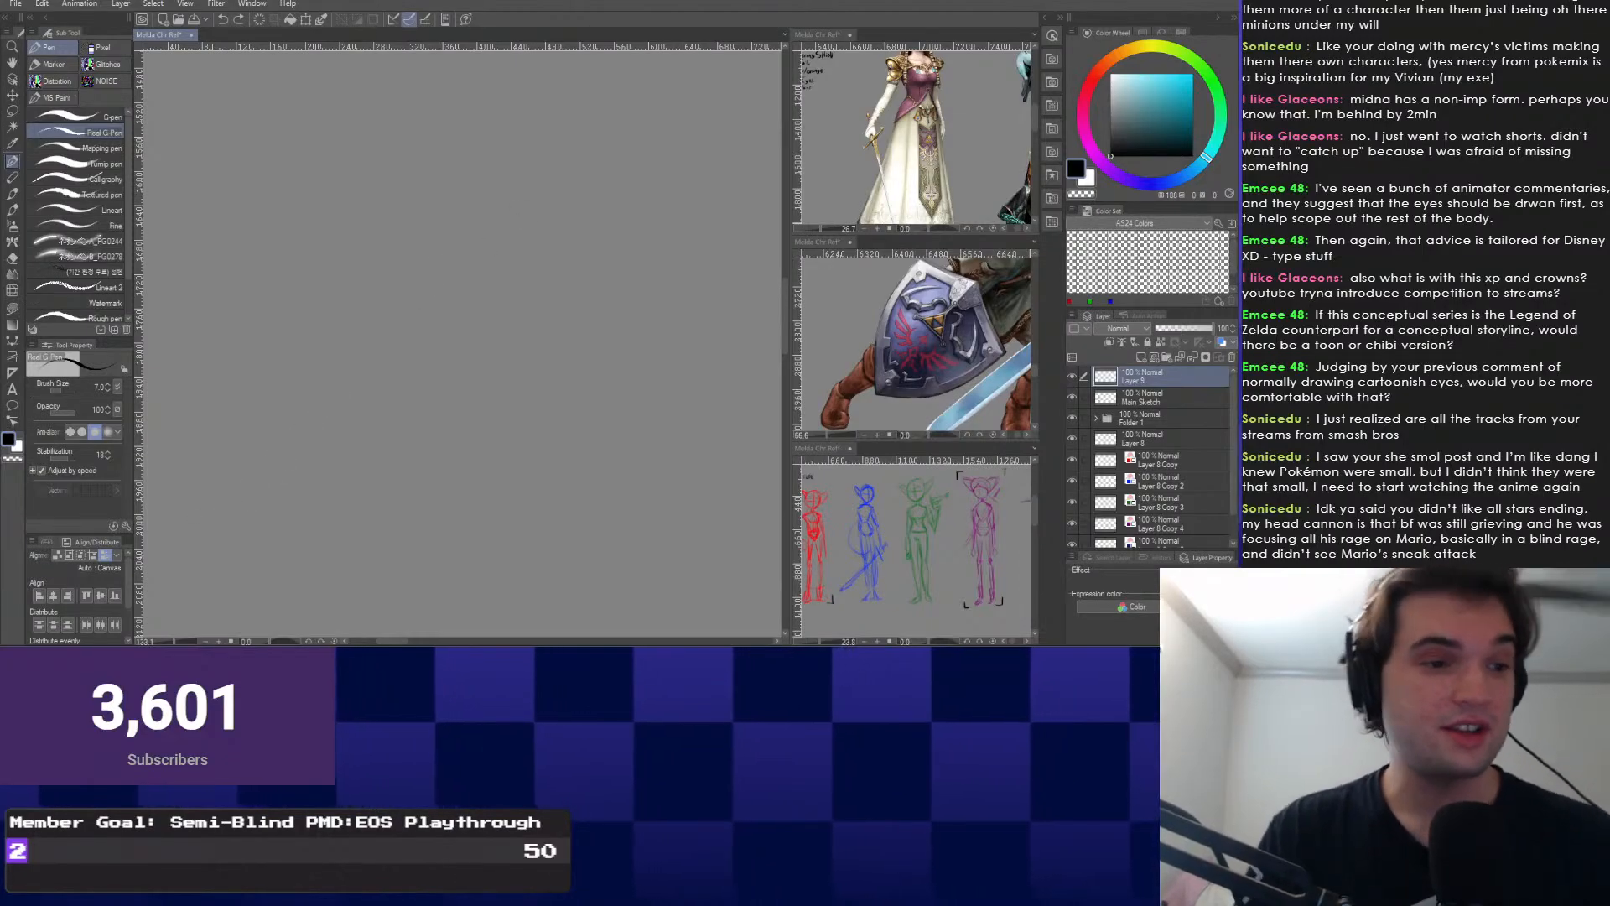
pyautogui.moveTo(195, 517); pyautogui.dragTo(677, 179)
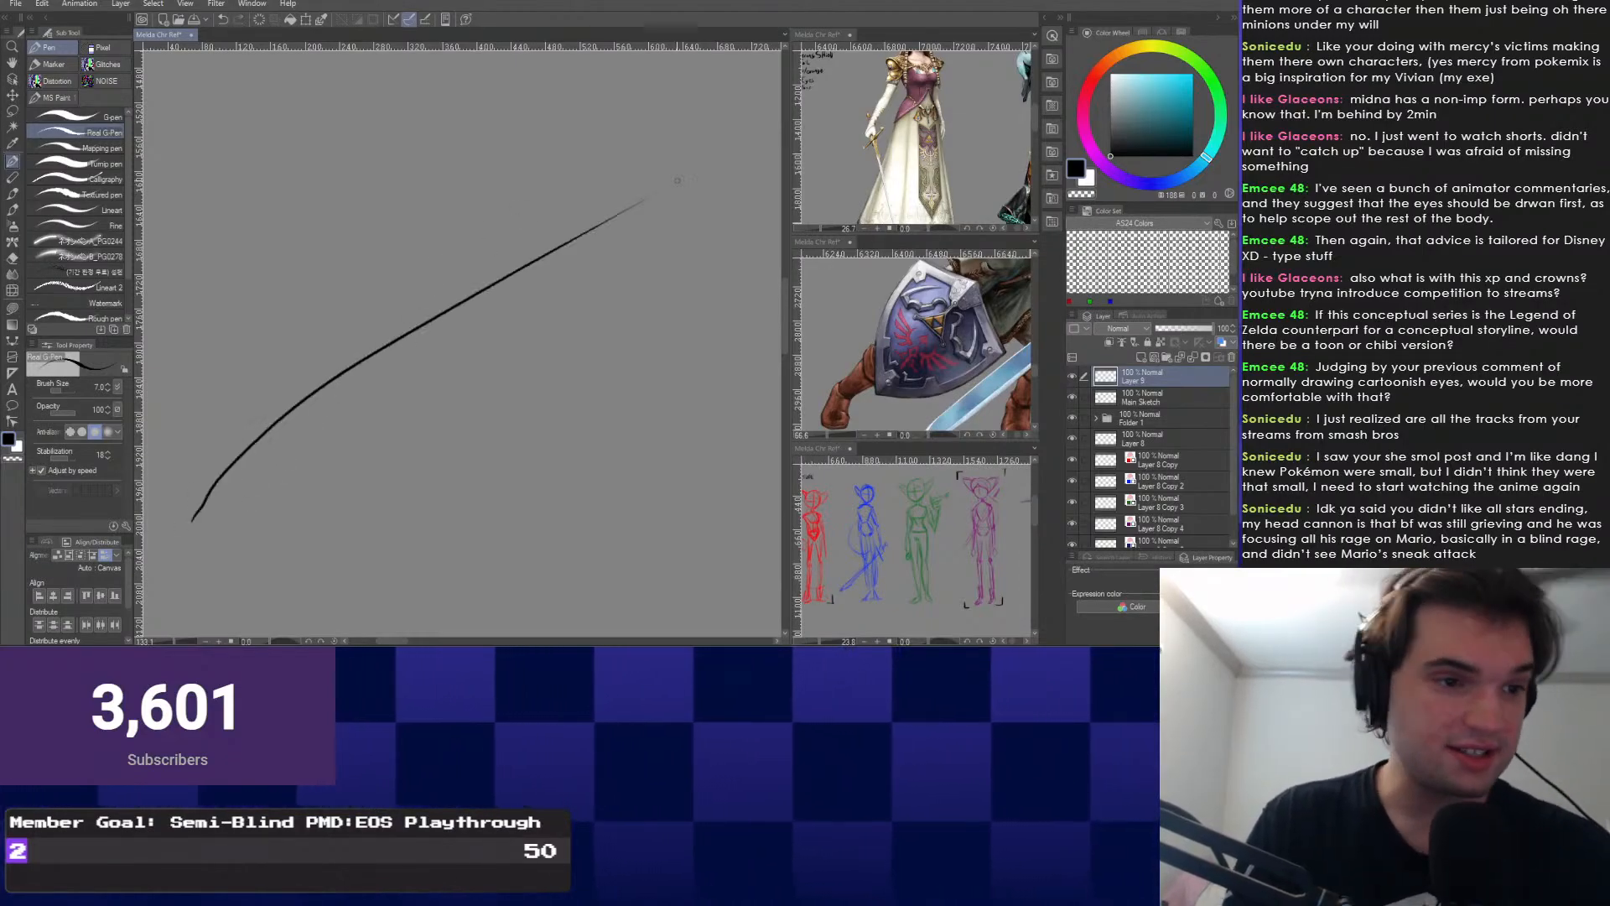
pyautogui.hotkey('ctrl', 'z')
pyautogui.moveTo(180, 513); pyautogui.dragTo(444, 347)
pyautogui.hotkey('ctrl', 'z')
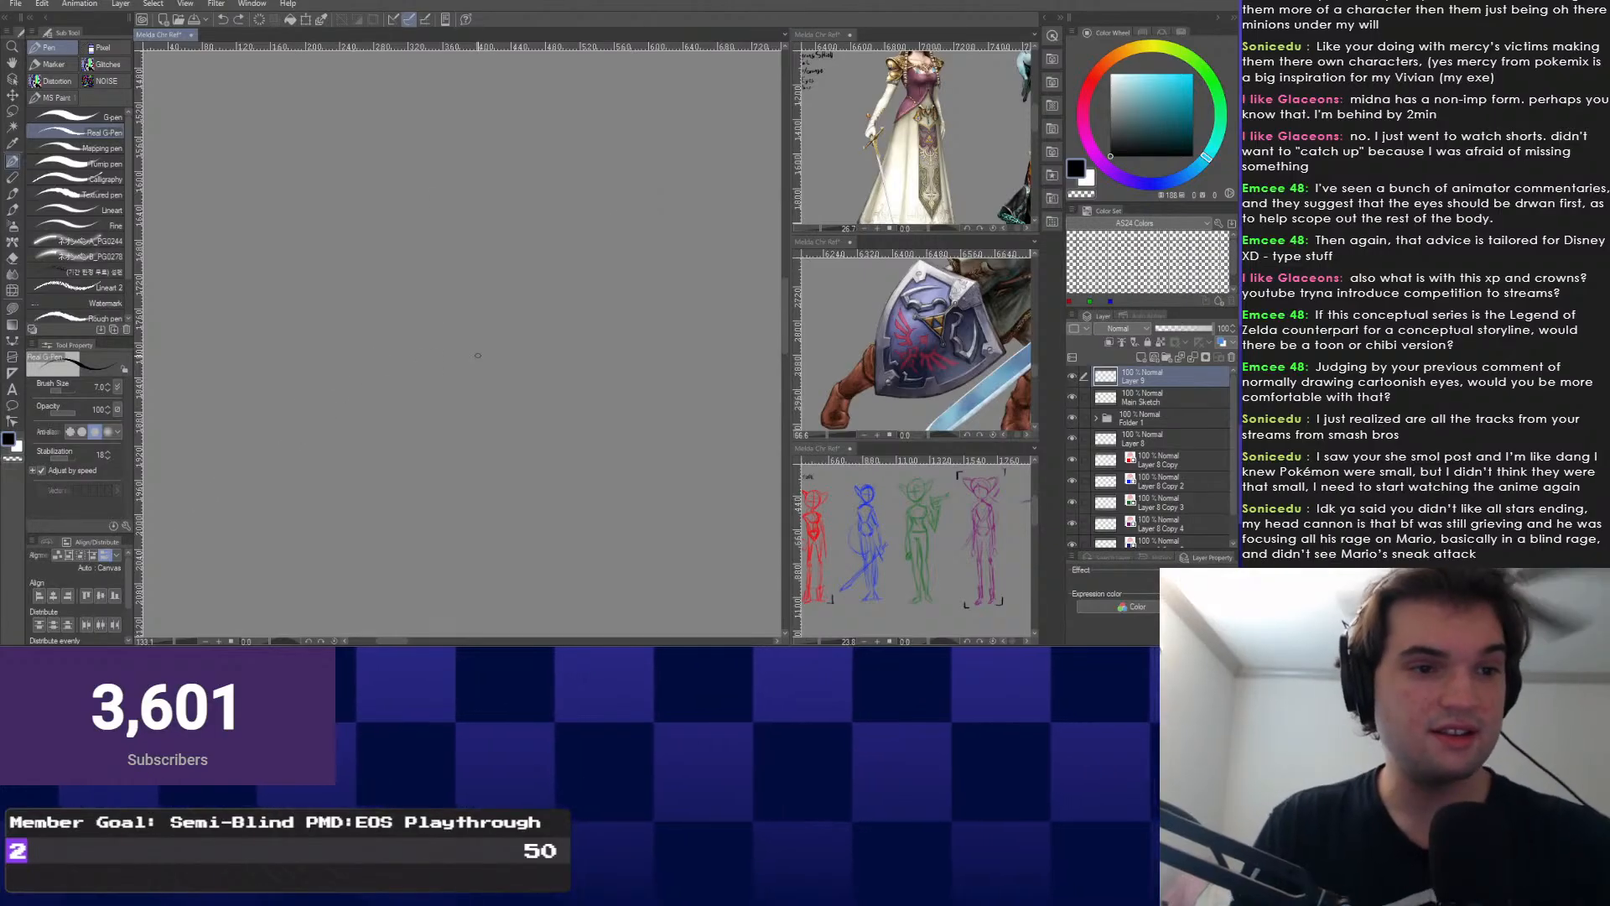
pyautogui.moveTo(173, 518); pyautogui.dragTo(700, 130)
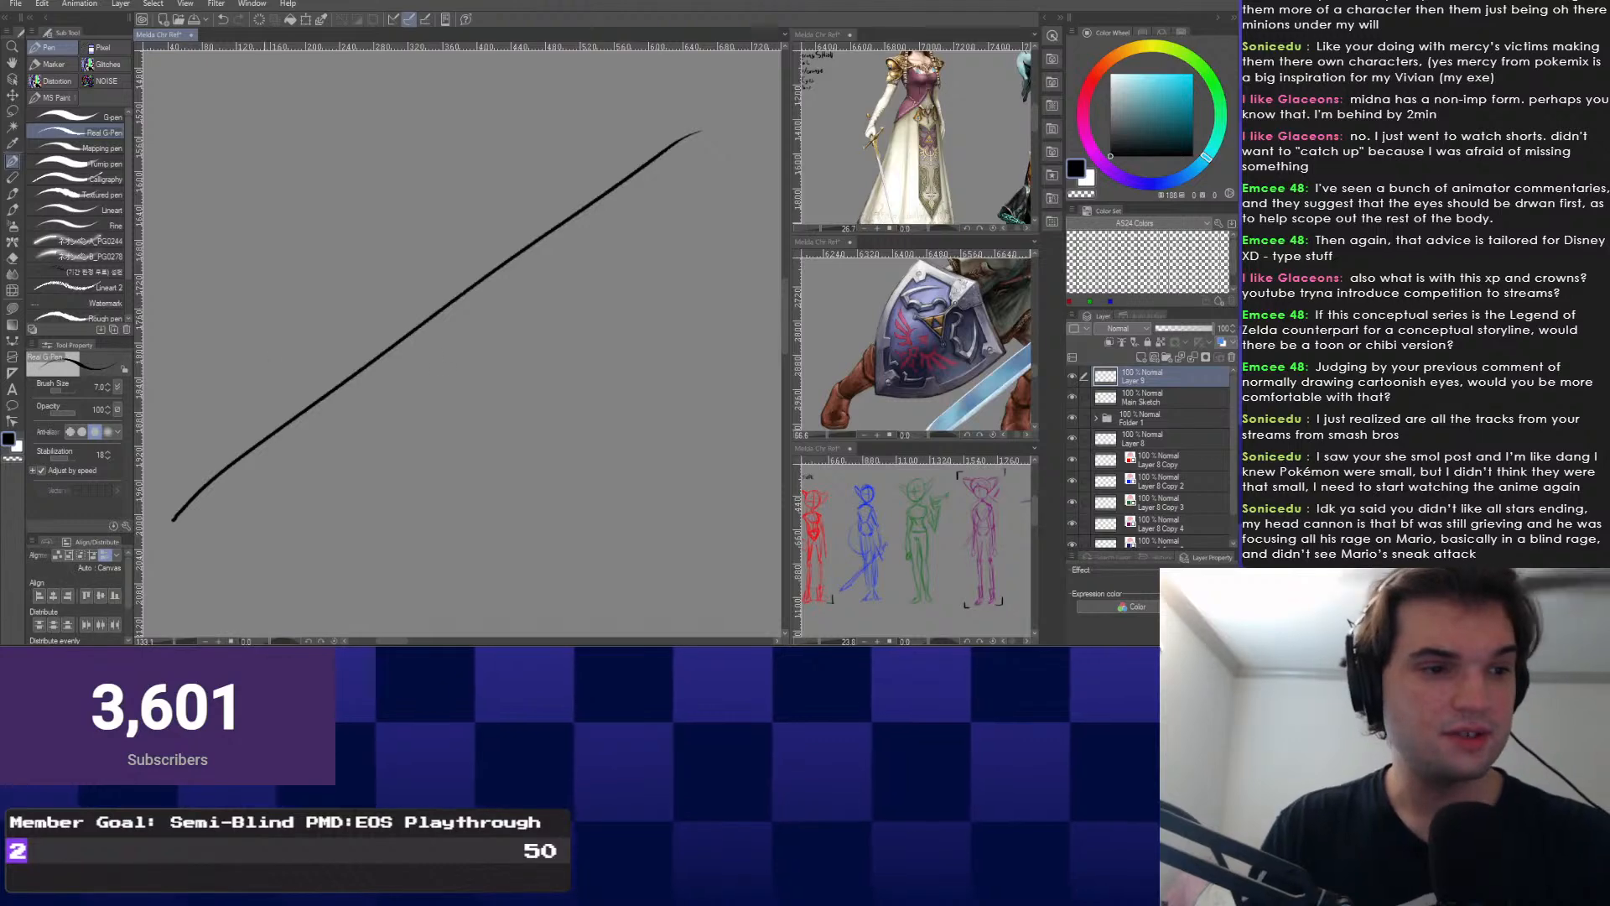
pyautogui.hotkey('ctrl', 'z')
pyautogui.moveTo(214, 130)
pyautogui.mouseDown()
pyautogui.moveTo(214, 507)
pyautogui.moveTo(717, 506)
pyautogui.mouseUp()
pyautogui.moveTo(285, 294)
pyautogui.mouseDown()
pyautogui.moveTo(367, 277)
pyautogui.moveTo(292, 317)
pyautogui.mouseUp()
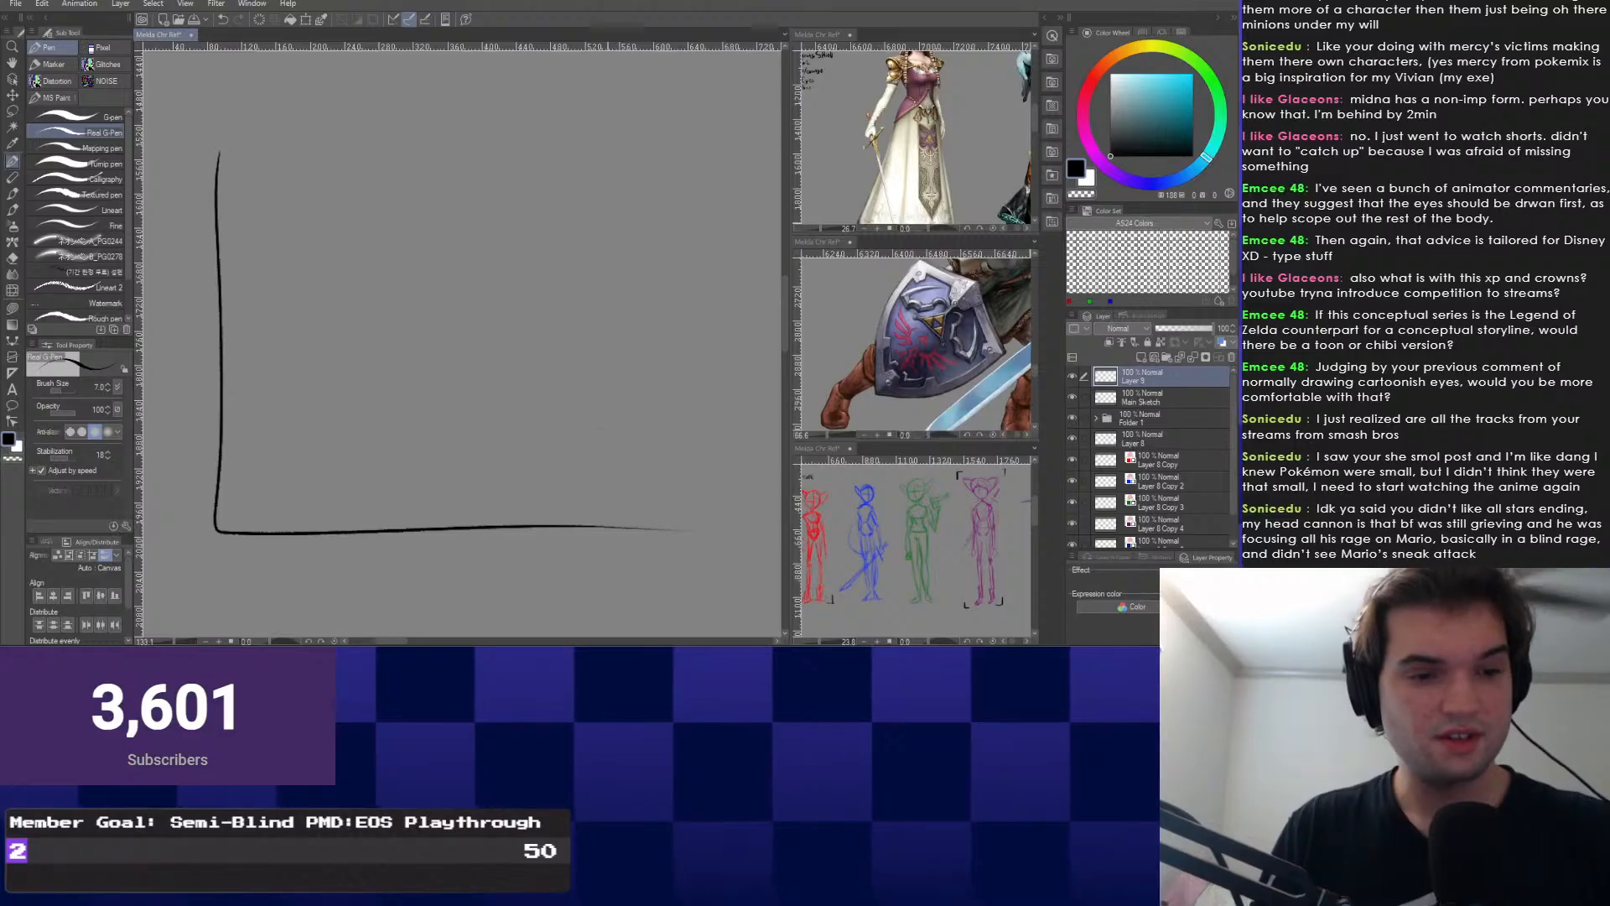
pyautogui.hotkey('ctrl', 'z')
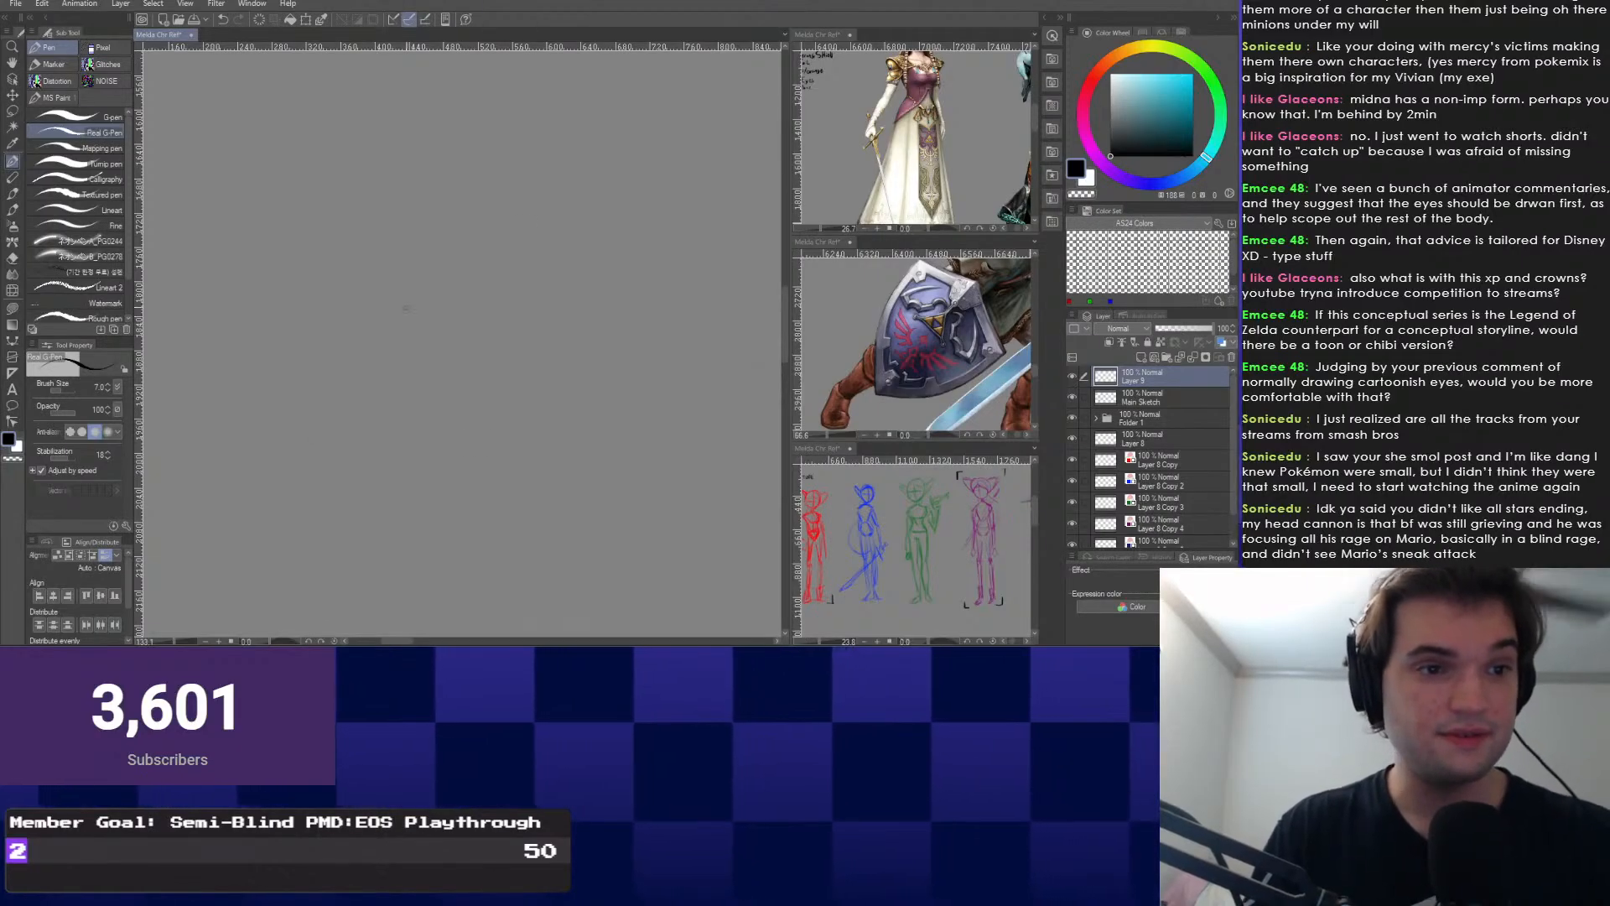
# Draw a wavy rising line and handwrite "ALL STARS" at its end.
pyautogui.moveTo(215, 460)
pyautogui.mouseDown()
pyautogui.moveTo(280, 377)
pyautogui.moveTo(521, 209)
pyautogui.mouseUp()
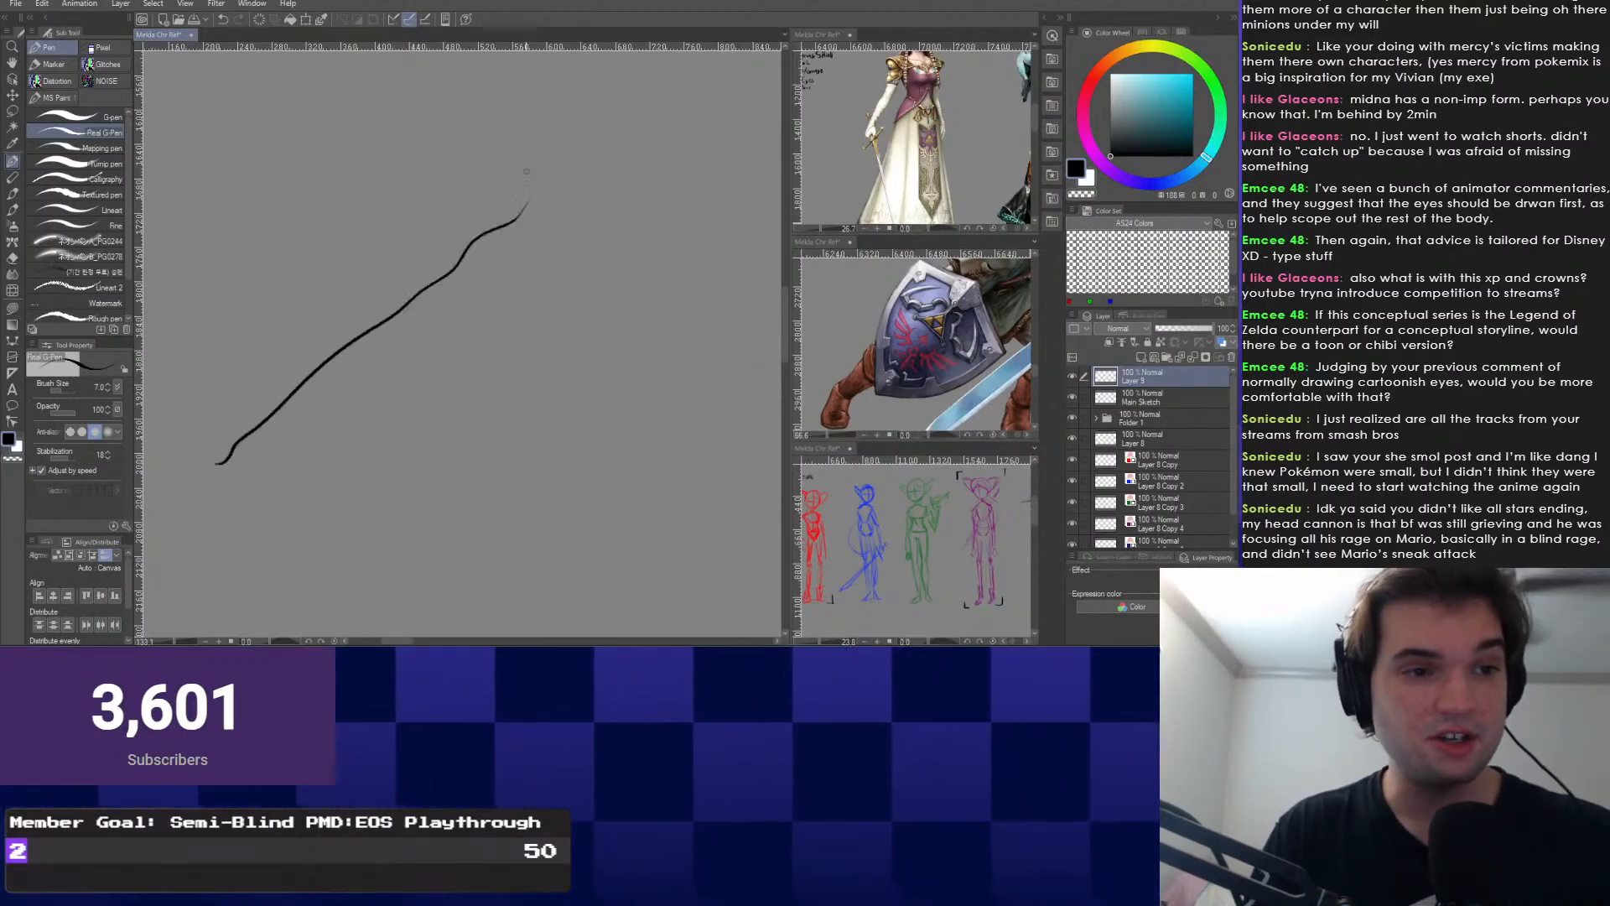
pyautogui.hotkey('ctrl', 'z')
pyautogui.moveTo(206, 475)
pyautogui.mouseDown()
pyautogui.moveTo(288, 377)
pyautogui.moveTo(529, 221)
pyautogui.mouseUp()
pyautogui.hotkey('ctrl', '+')
pyautogui.moveTo(478, 174); pyautogui.dragTo(493, 202)
pyautogui.moveTo(493, 198)
pyautogui.mouseDown()
pyautogui.moveTo(466, 198)
pyautogui.moveTo(547, 211)
pyautogui.moveTo(491, 251)
pyautogui.moveTo(529, 255)
pyautogui.mouseUp()
pyautogui.moveTo(545, 233); pyautogui.dragTo(555, 245)
pyautogui.moveTo(564, 233); pyautogui.dragTo(582, 260)
pyautogui.scroll(1, 602, 241)
pyautogui.moveTo(605, 193); pyautogui.dragTo(510, 227)
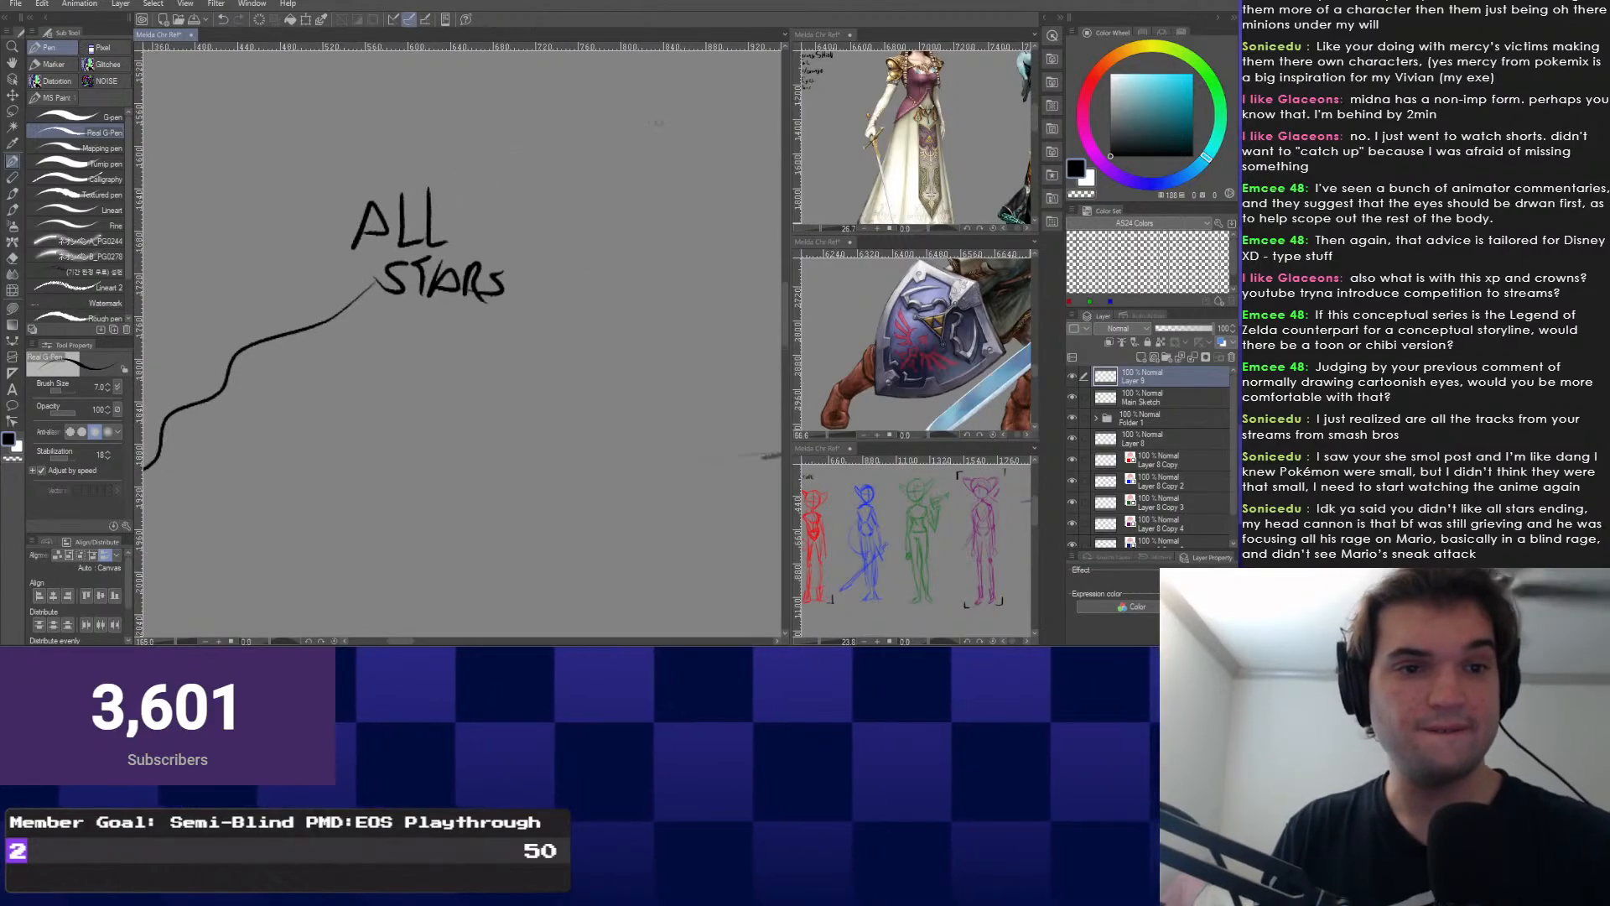
# Handwrite "WIN" and draw a long downward arrow from it.
pyautogui.moveTo(528, 152)
pyautogui.mouseDown()
pyautogui.moveTo(535, 200)
pyautogui.moveTo(561, 200)
pyautogui.moveTo(605, 154)
pyautogui.mouseUp()
pyautogui.moveTo(597, 156)
pyautogui.mouseDown()
pyautogui.moveTo(599, 211)
pyautogui.moveTo(649, 171)
pyautogui.mouseUp()
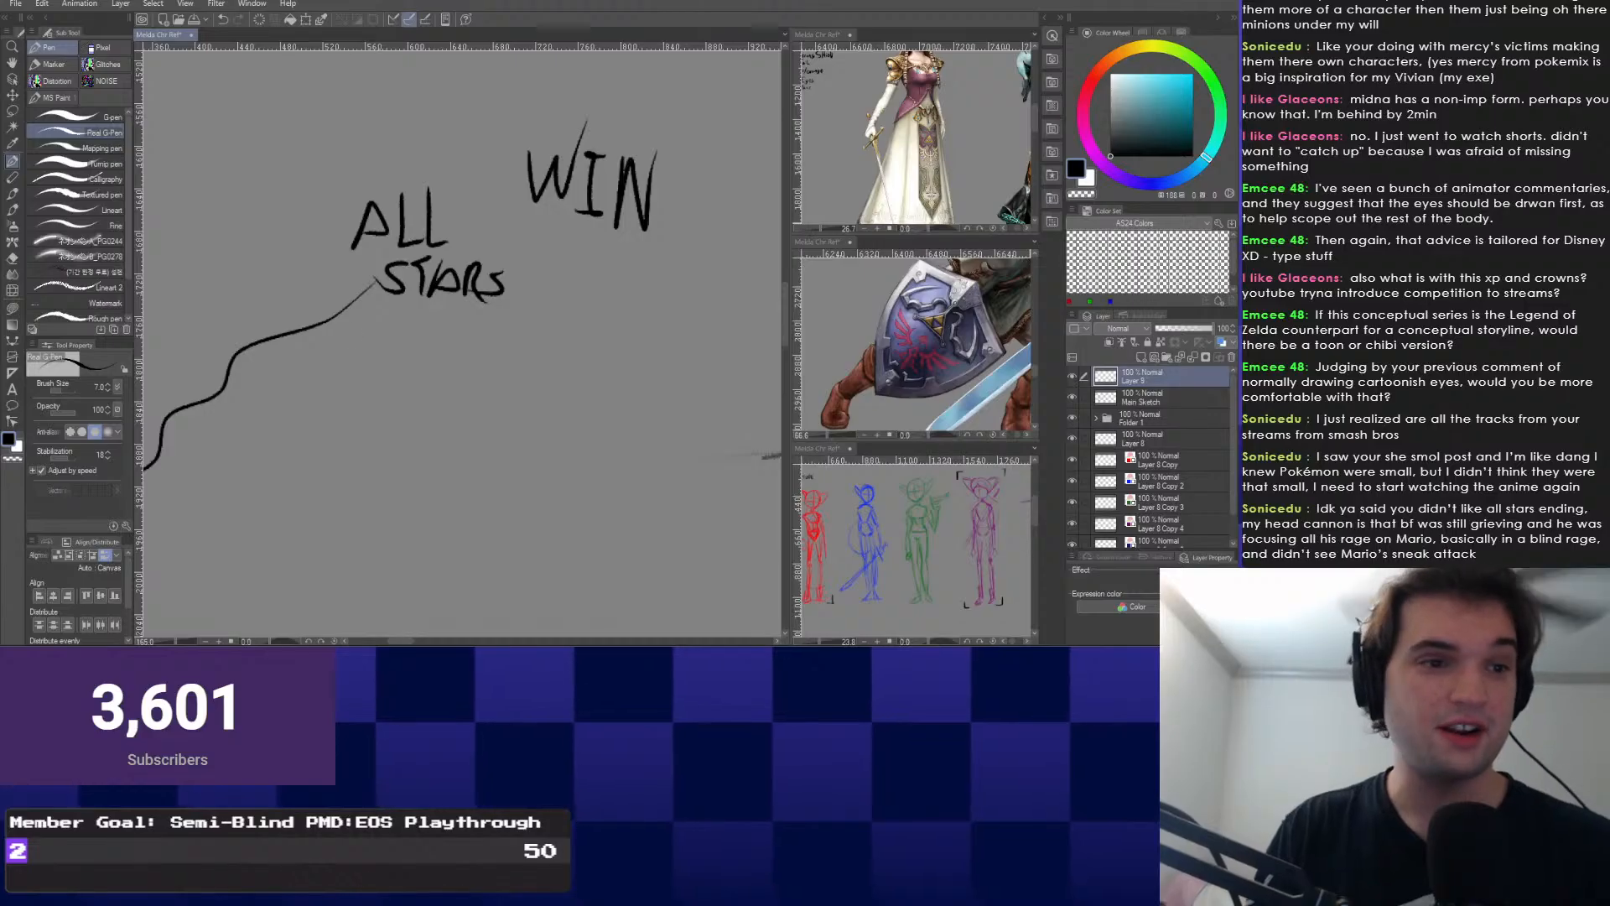
pyautogui.scroll(1, 432, 361)
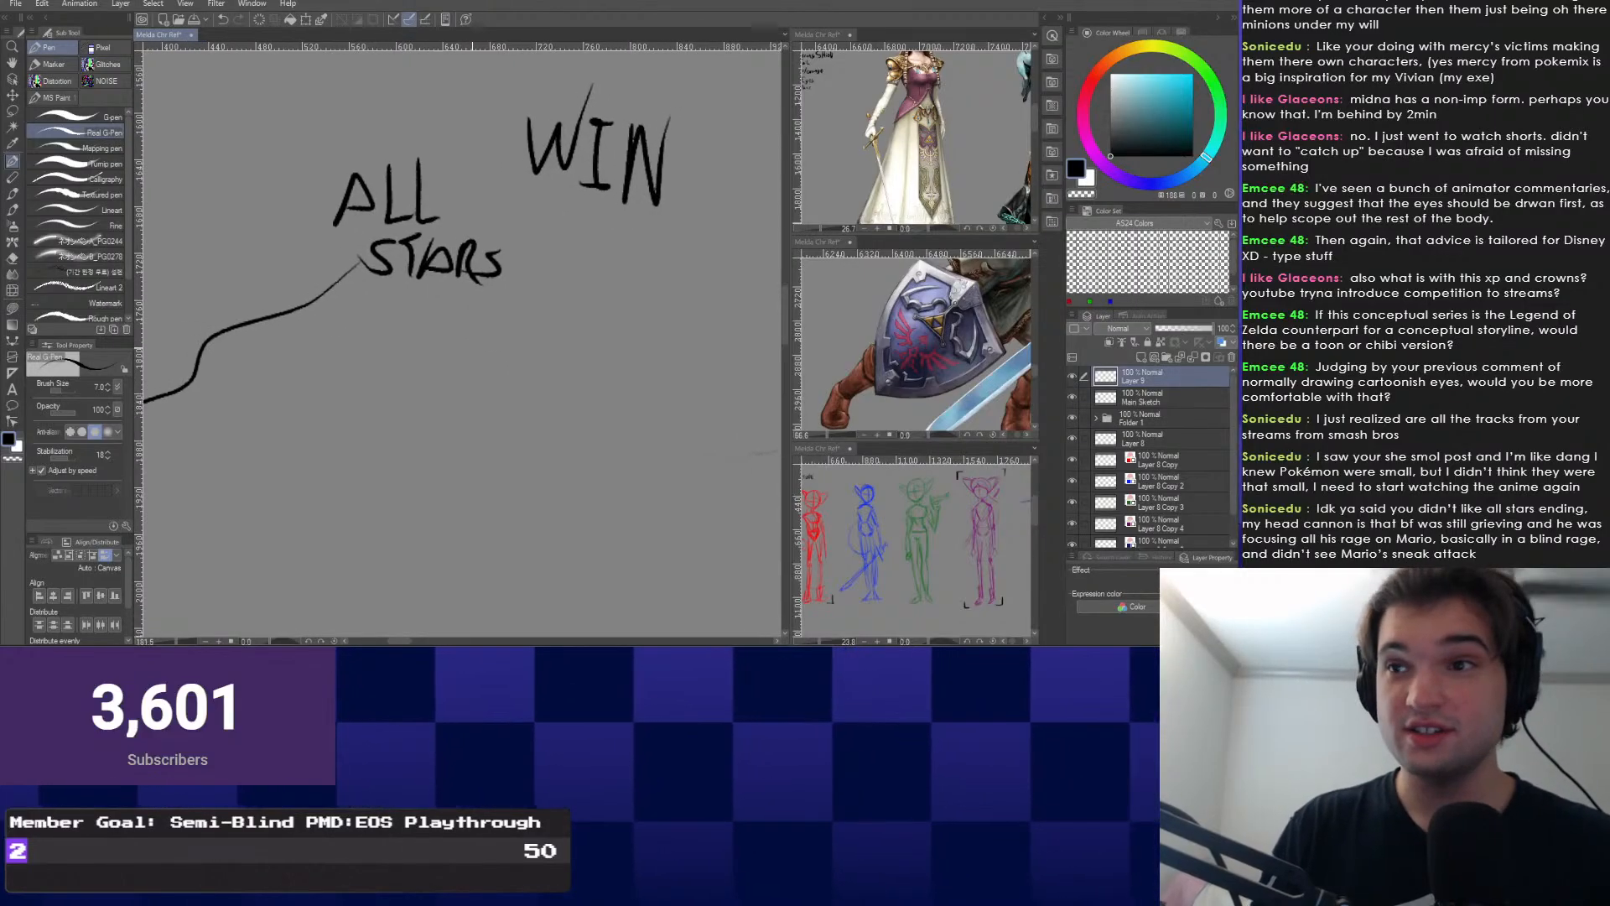
pyautogui.moveTo(397, 259); pyautogui.dragTo(407, 273)
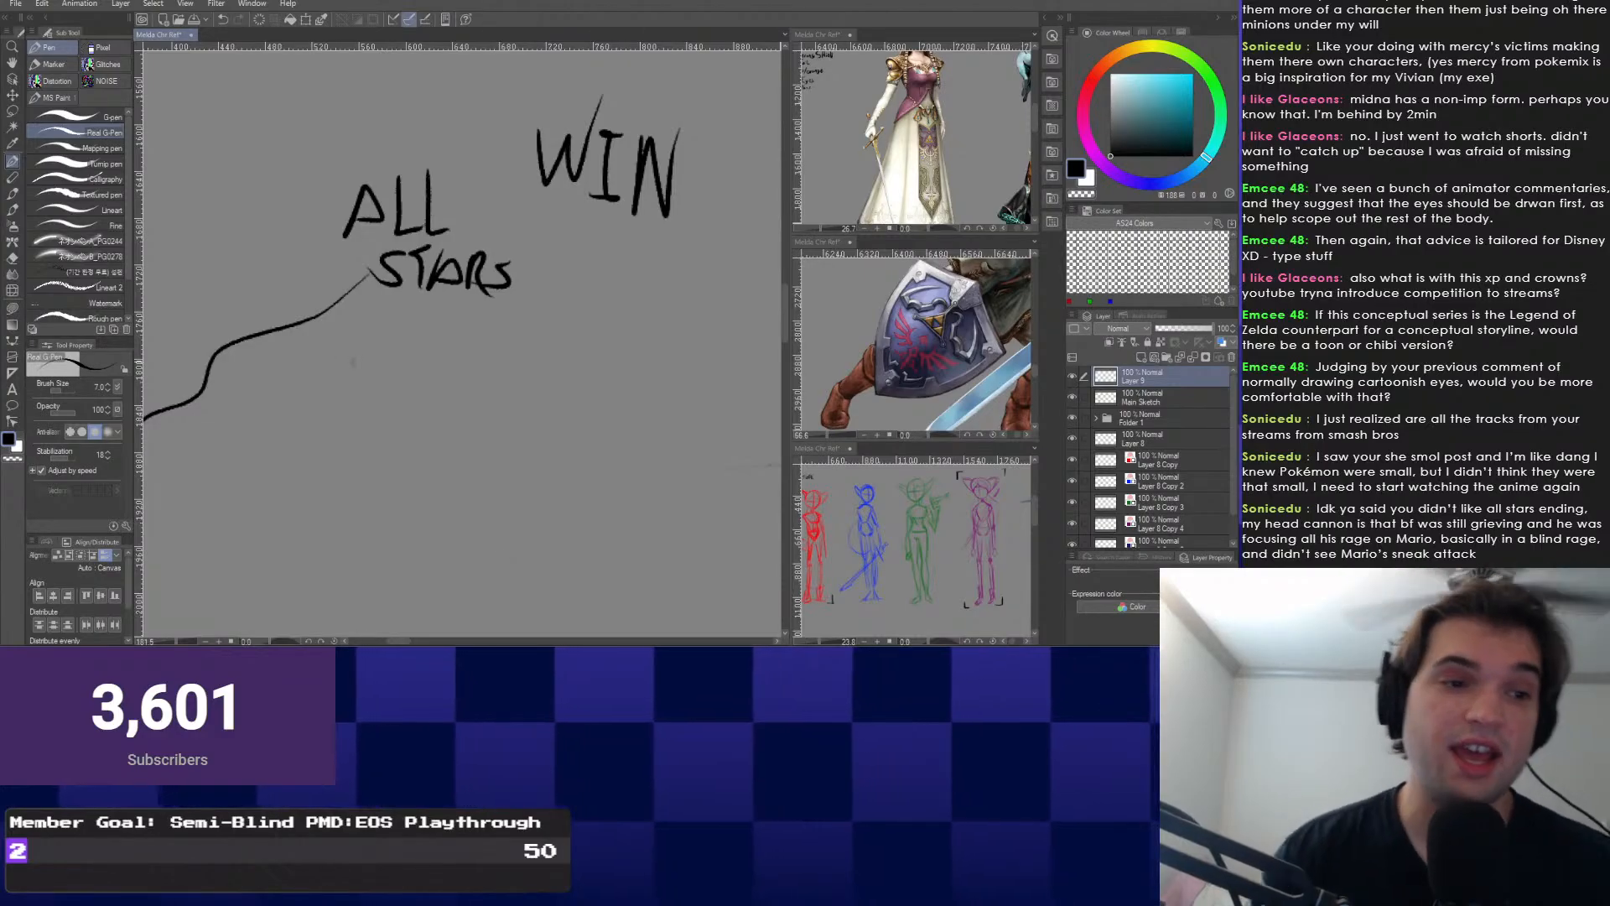
pyautogui.scroll(-1, 501, 558)
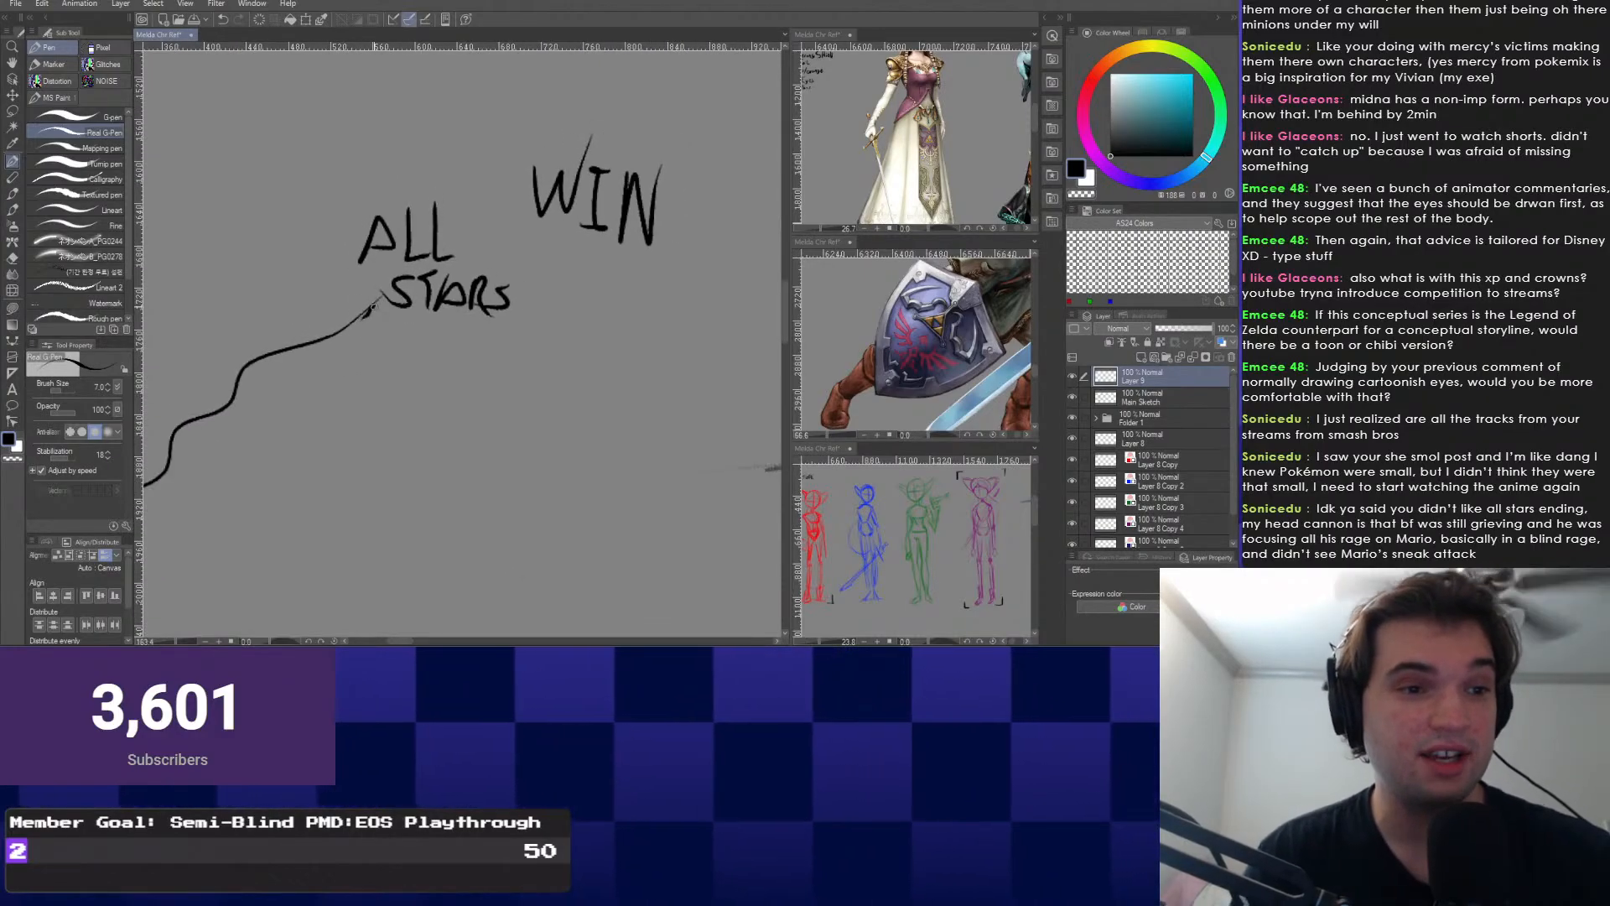
pyautogui.moveTo(310, 319); pyautogui.dragTo(421, 230)
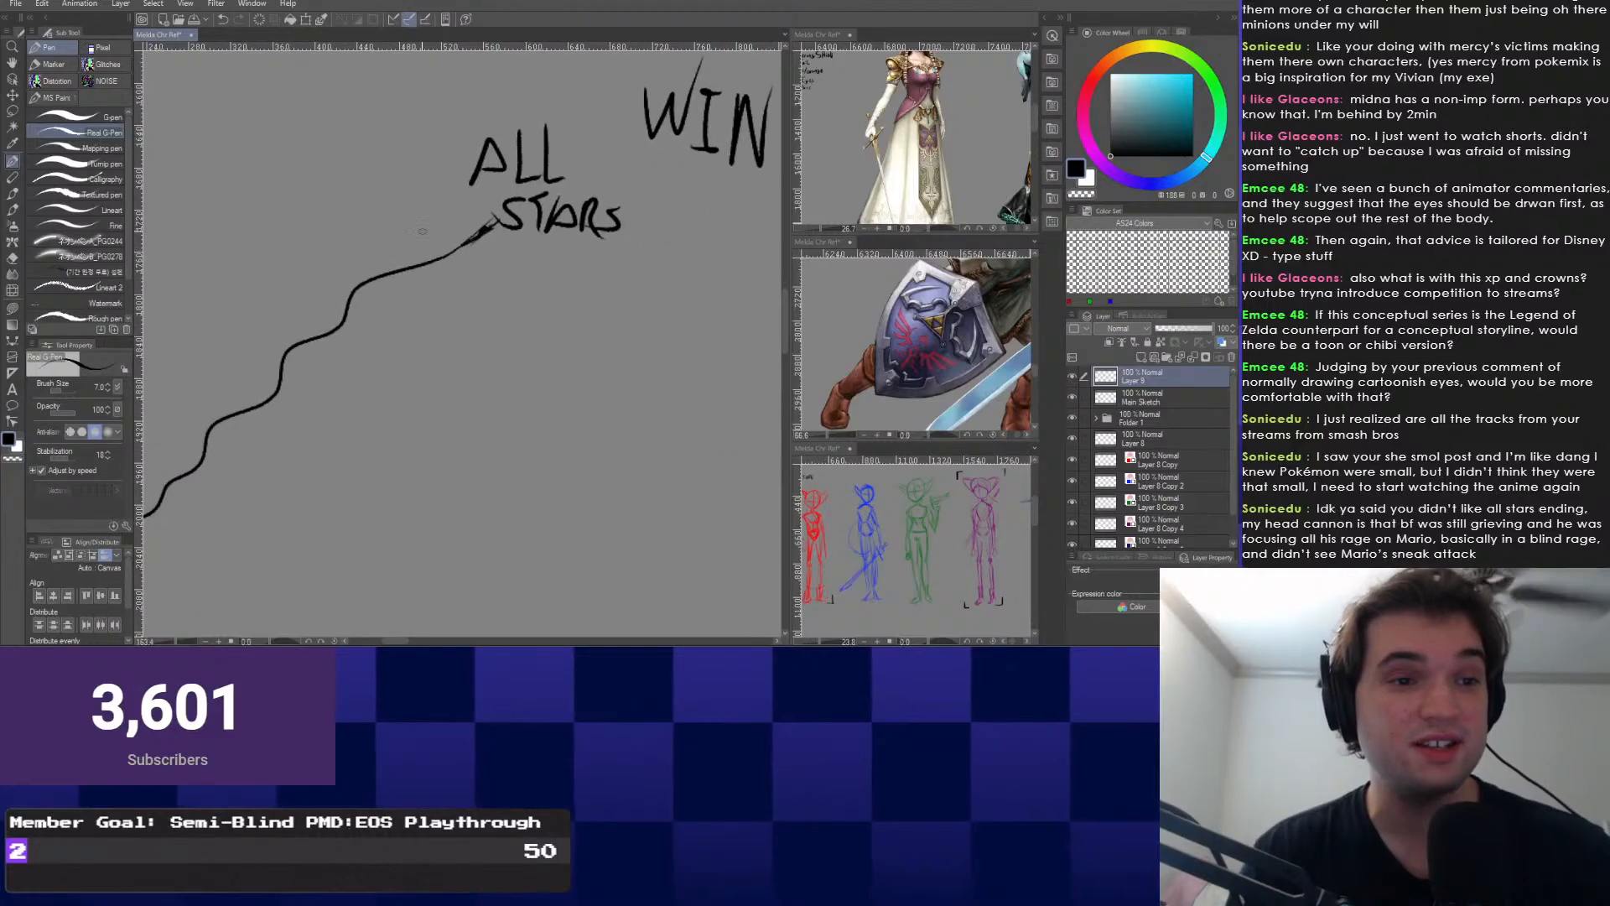
pyautogui.moveTo(633, 166); pyautogui.dragTo(608, 560)
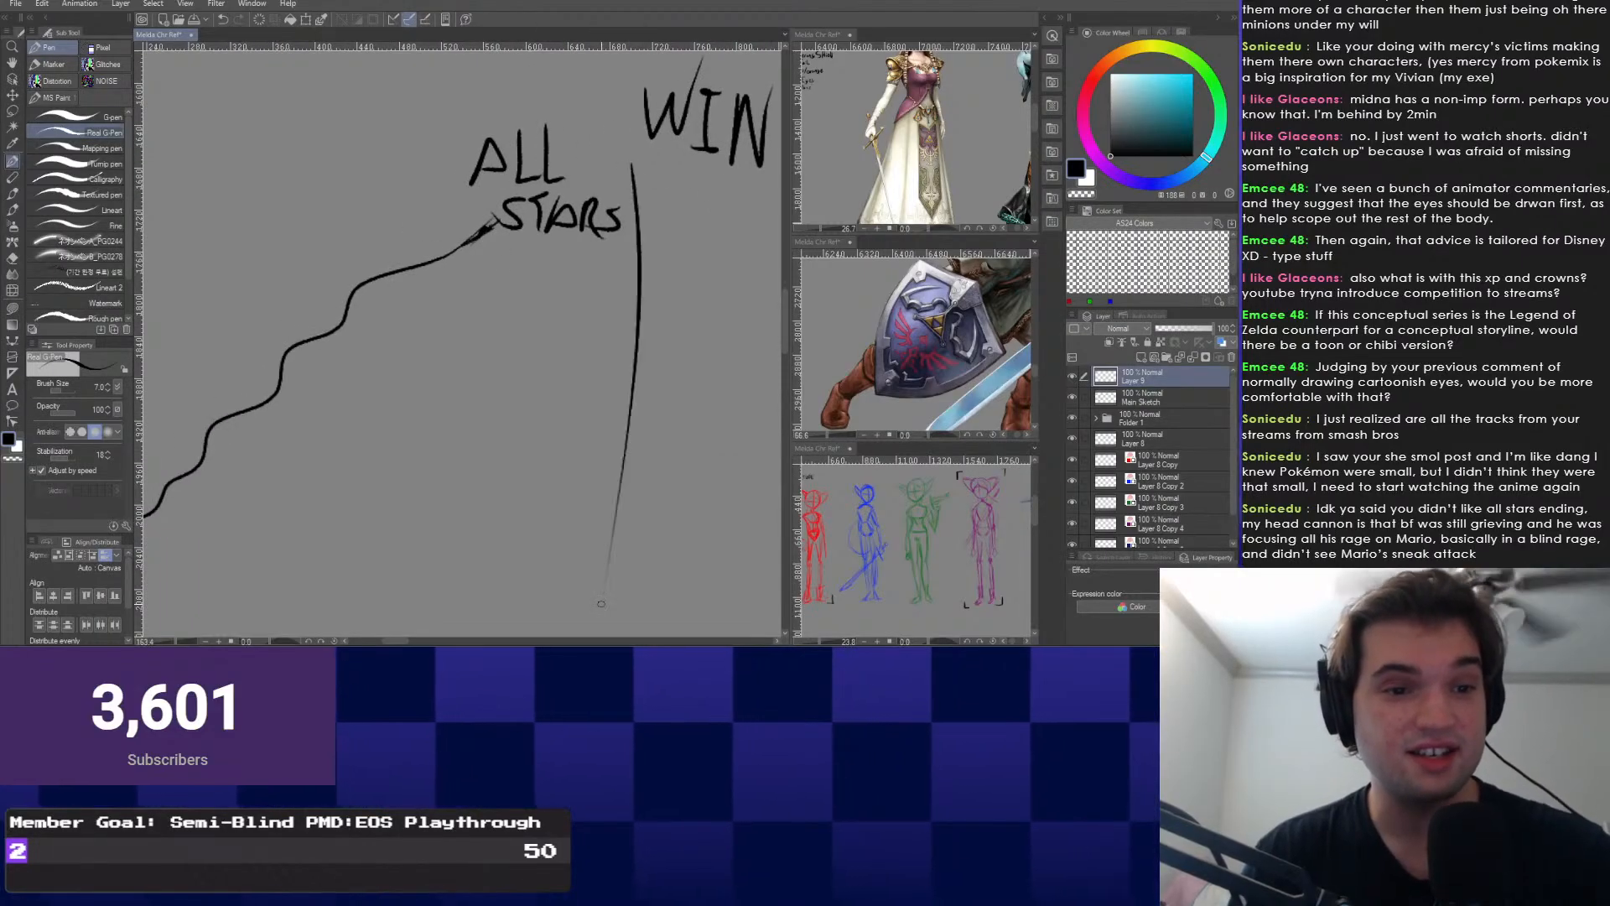
pyautogui.moveTo(581, 467); pyautogui.dragTo(643, 497)
pyautogui.scroll(-4, 518, 553)
pyautogui.moveTo(464, 462); pyautogui.dragTo(451, 394)
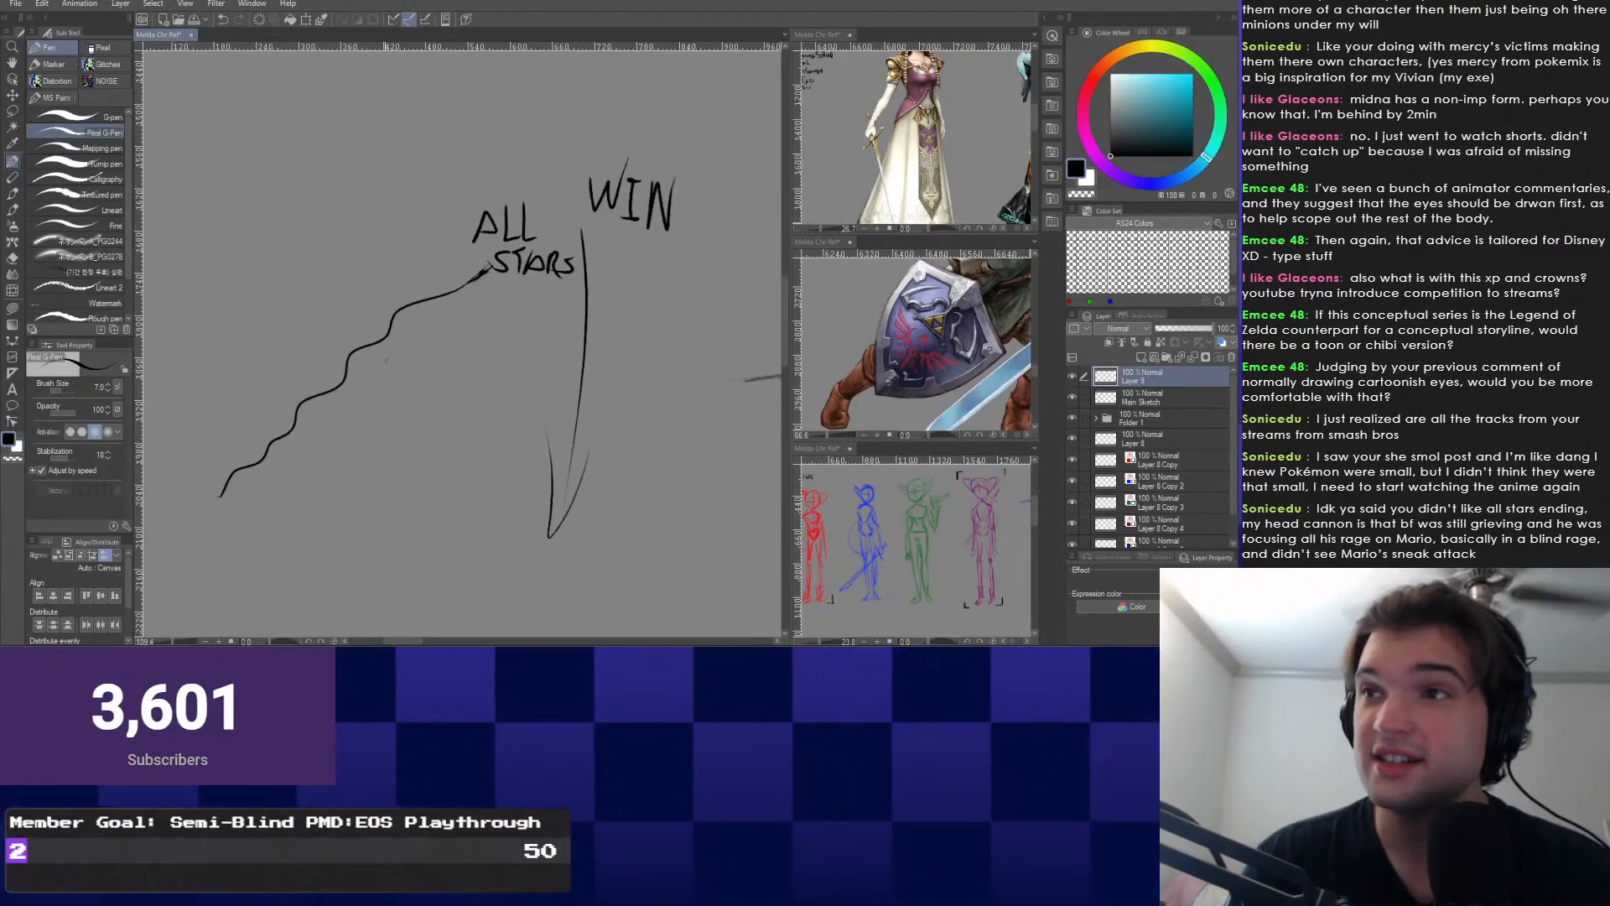
# Lasso the ALL STARS and WIN scribbles, delete them, and deselect.
pyautogui.rightClick(331, 347)
pyautogui.click(331, 380)
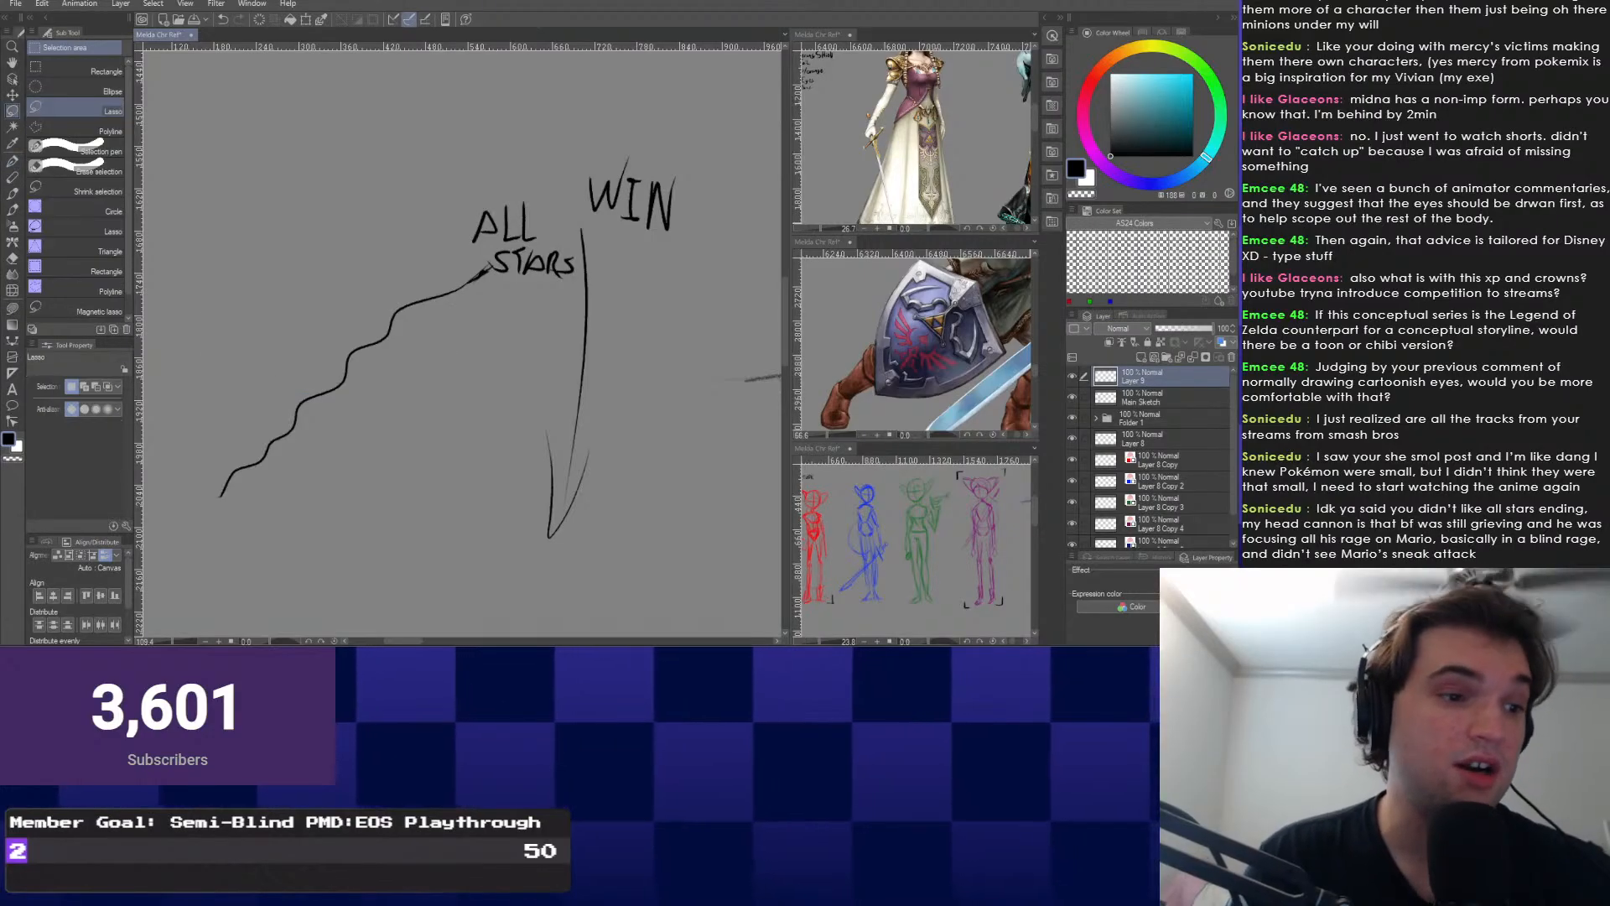
pyautogui.moveTo(629, 128)
pyautogui.mouseDown()
pyautogui.moveTo(194, 530)
pyautogui.moveTo(663, 168)
pyautogui.mouseUp()
pyautogui.press('Delete')
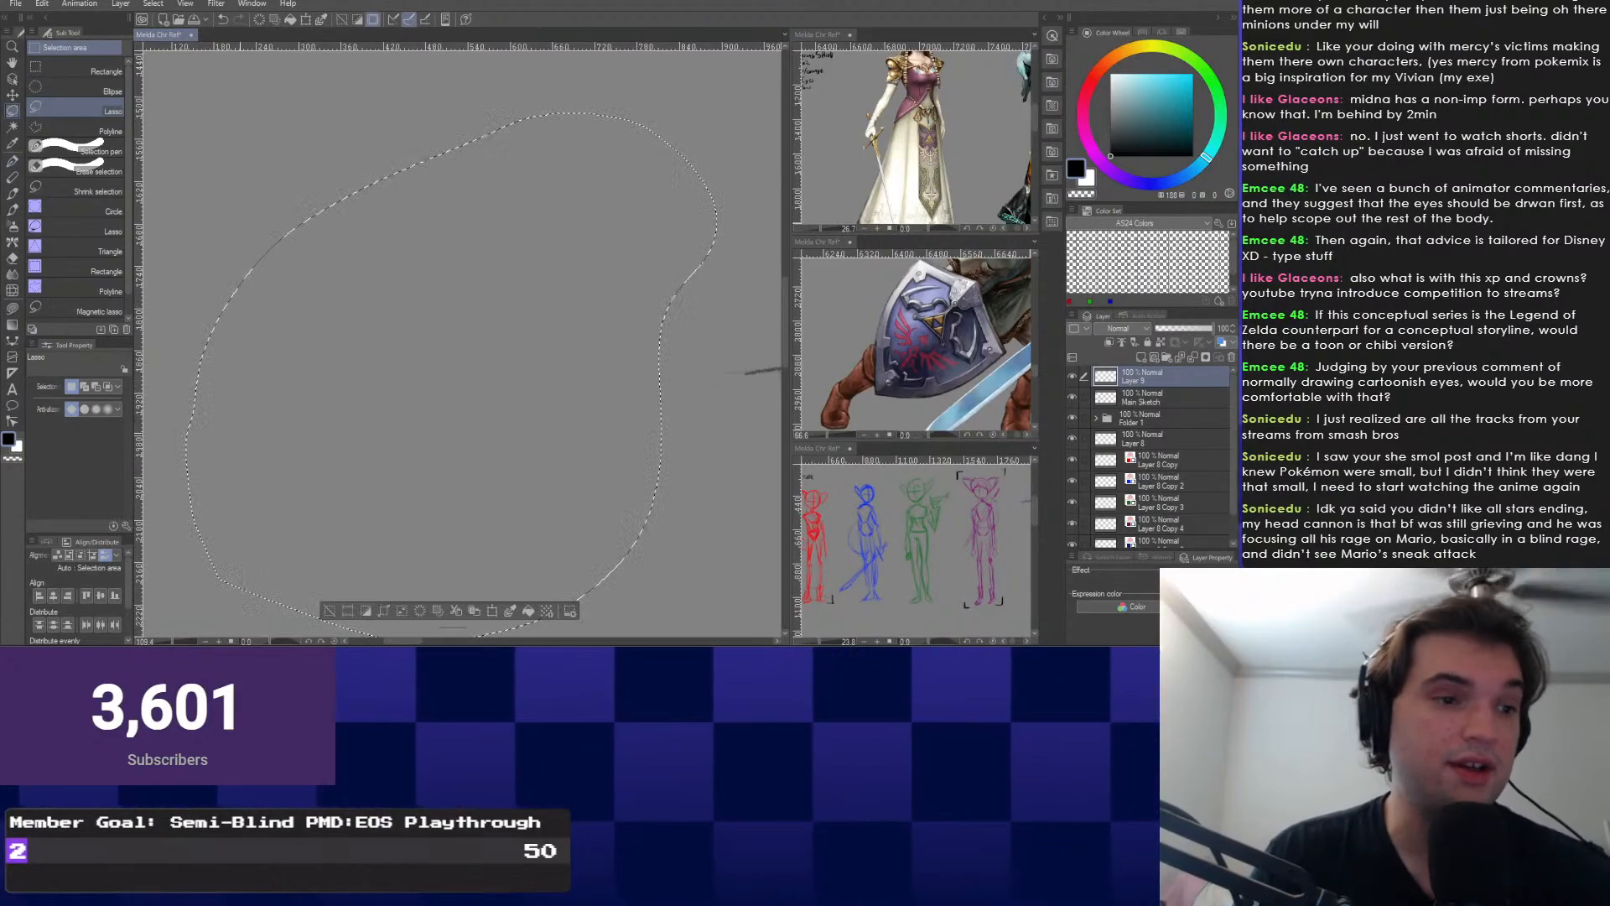
pyautogui.hotkey('ctrl', 'd')
pyautogui.scroll(-2, 322, 330)
pyautogui.scroll(-1, 310, 352)
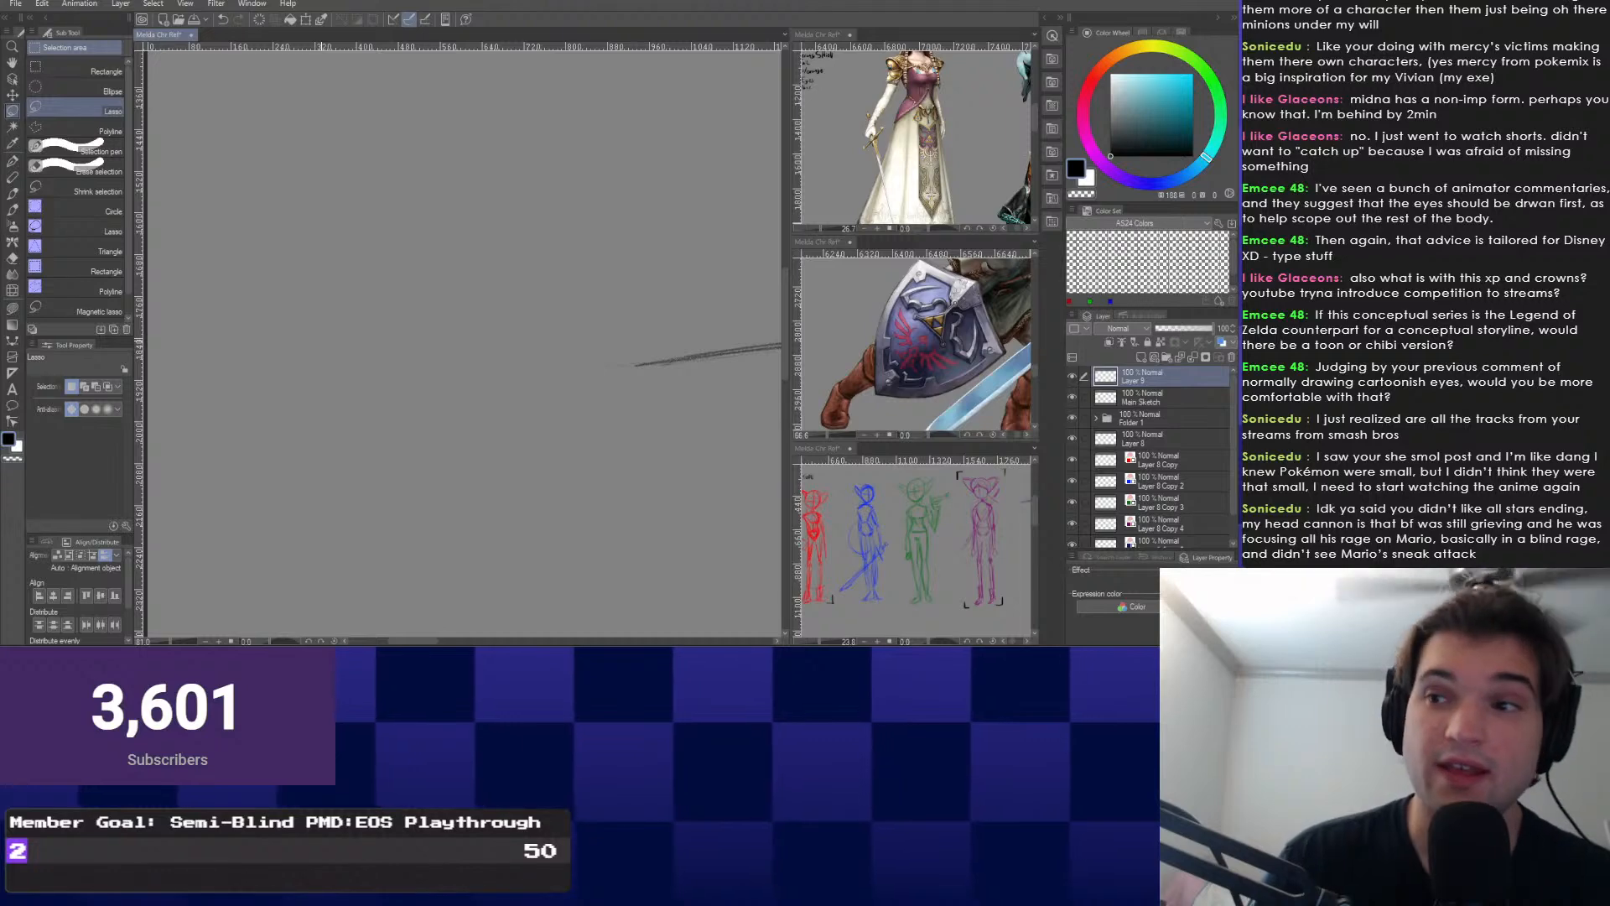
# Switch back to the Pen from the radial menu and bring the character into view.
pyautogui.rightClick(313, 390)
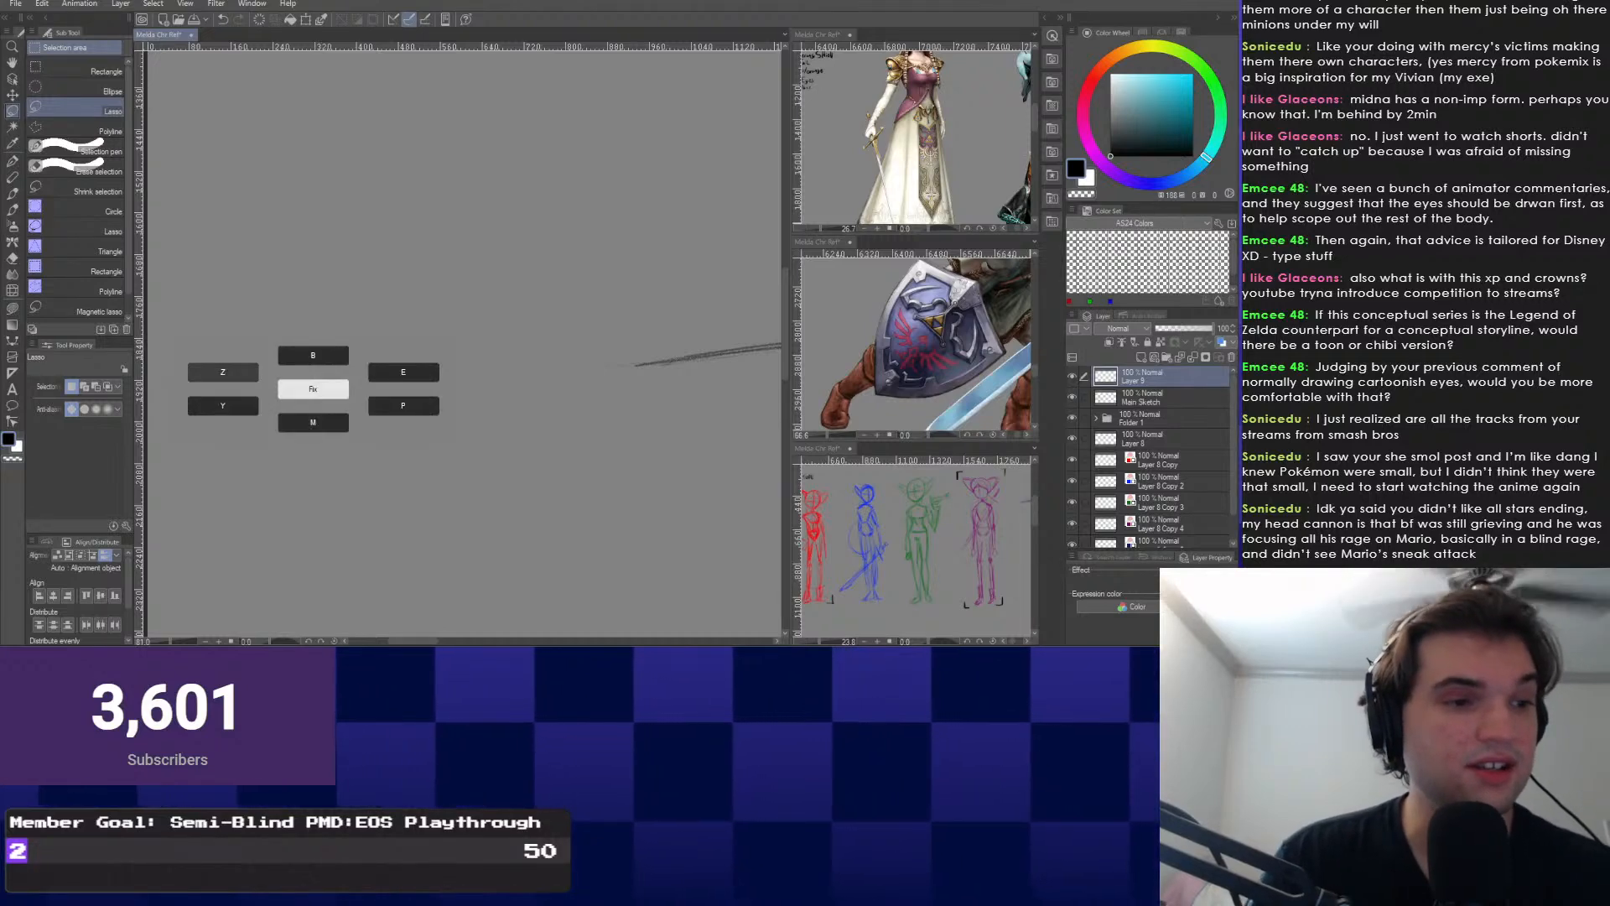
pyautogui.click(403, 405)
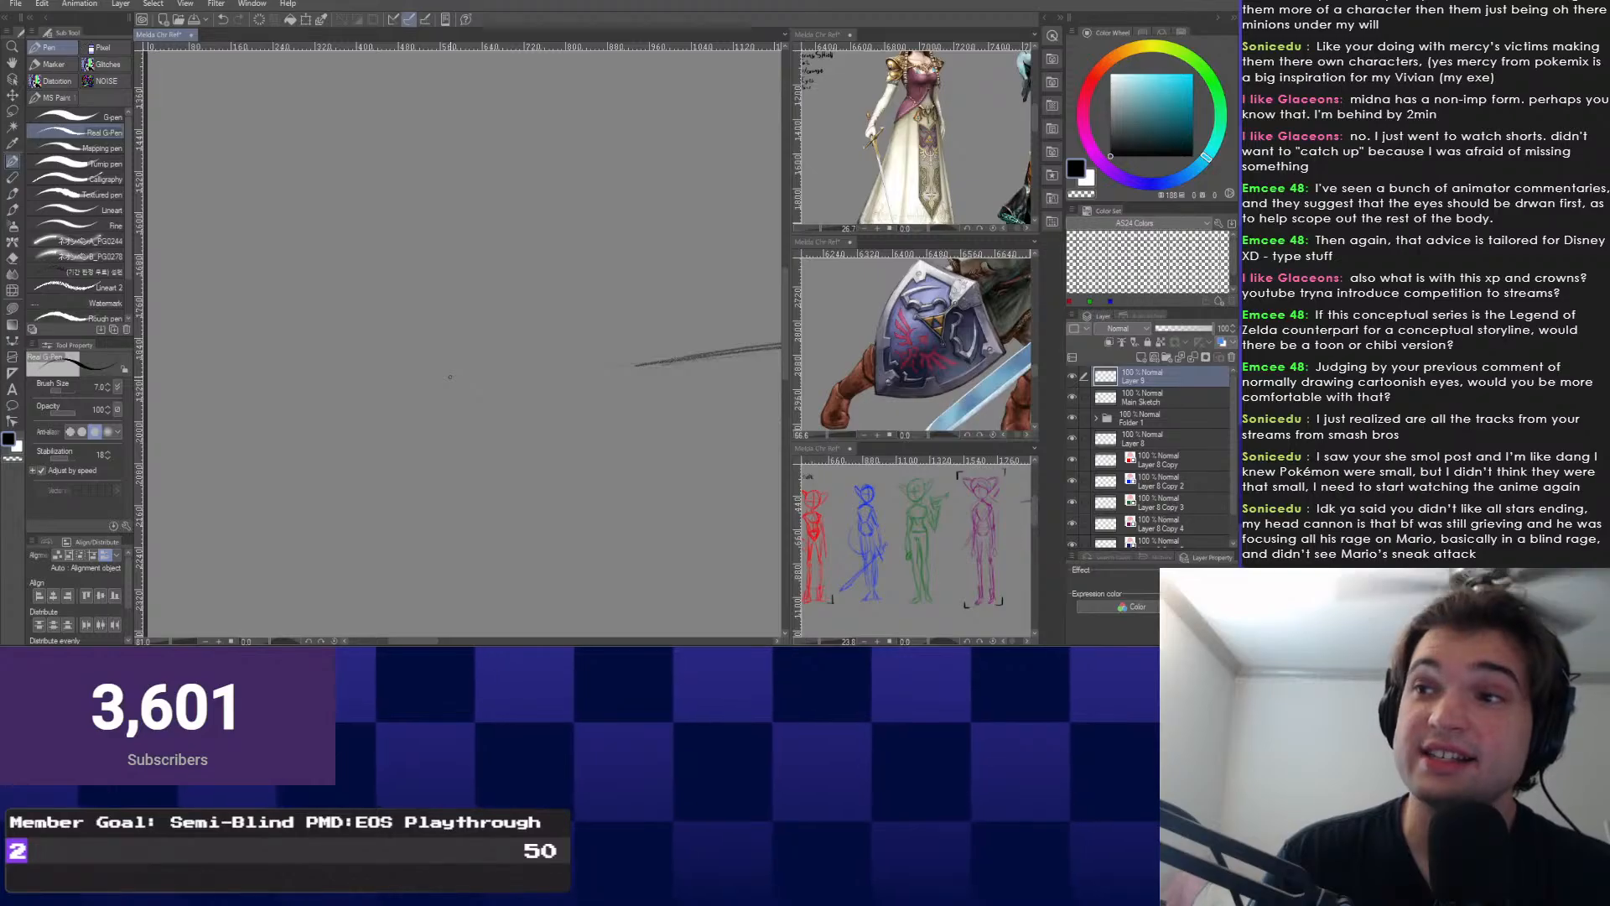
pyautogui.moveTo(553, 374); pyautogui.dragTo(262, 372)
# Pick Jazza's Construction Pencil and sketch a line beside the raised hand.
pyautogui.scroll(-3, 222, 310)
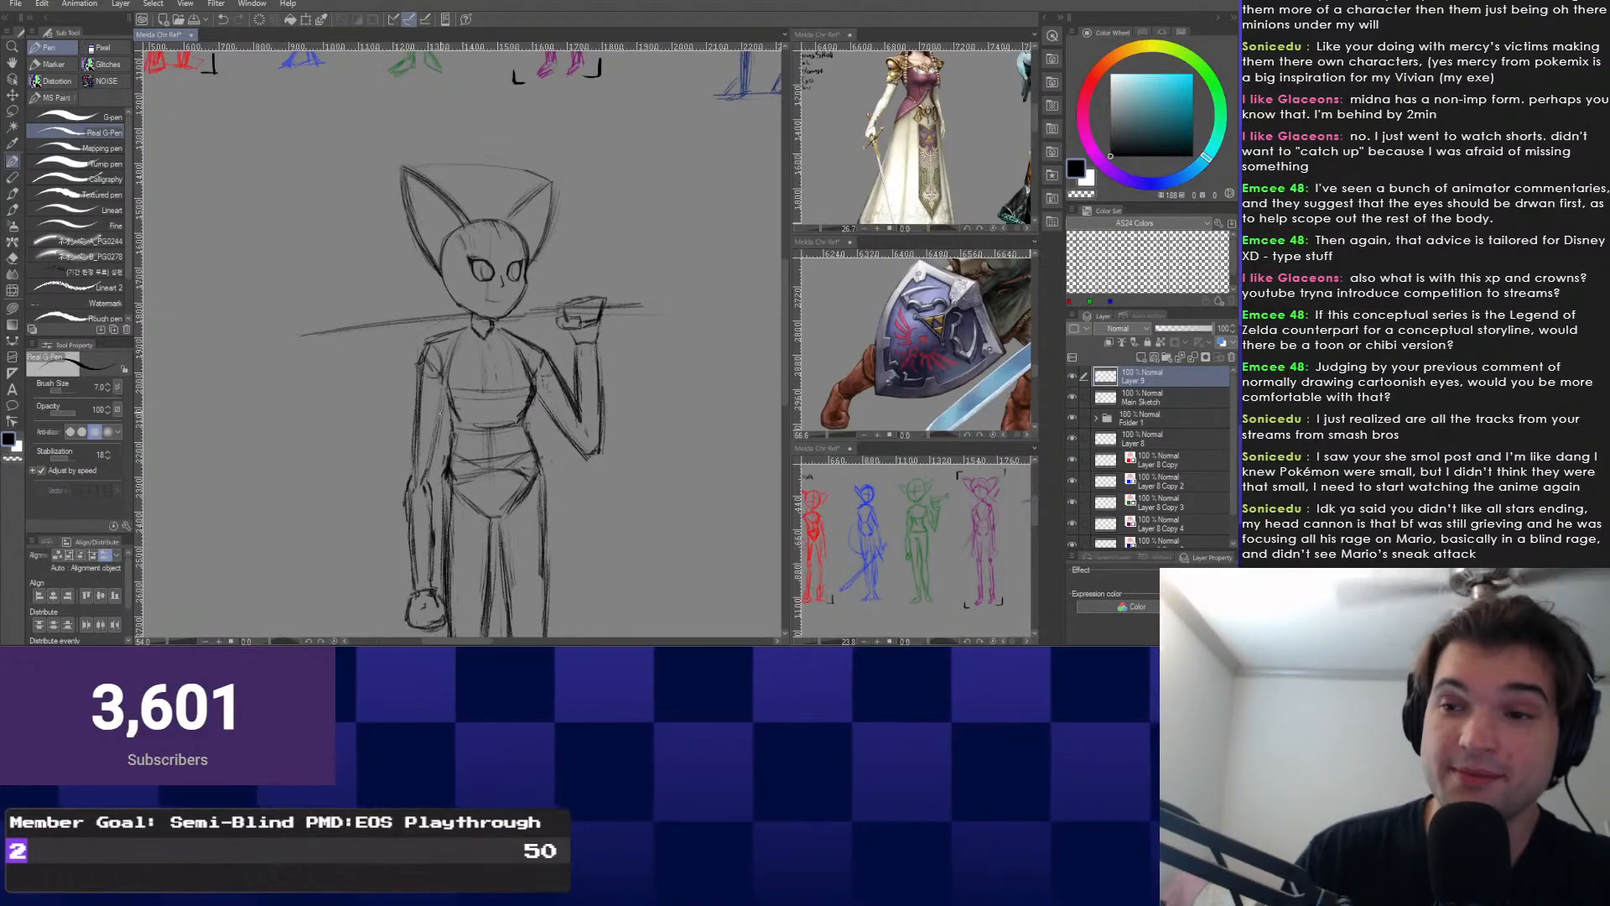
pyautogui.scroll(2, 520, 310)
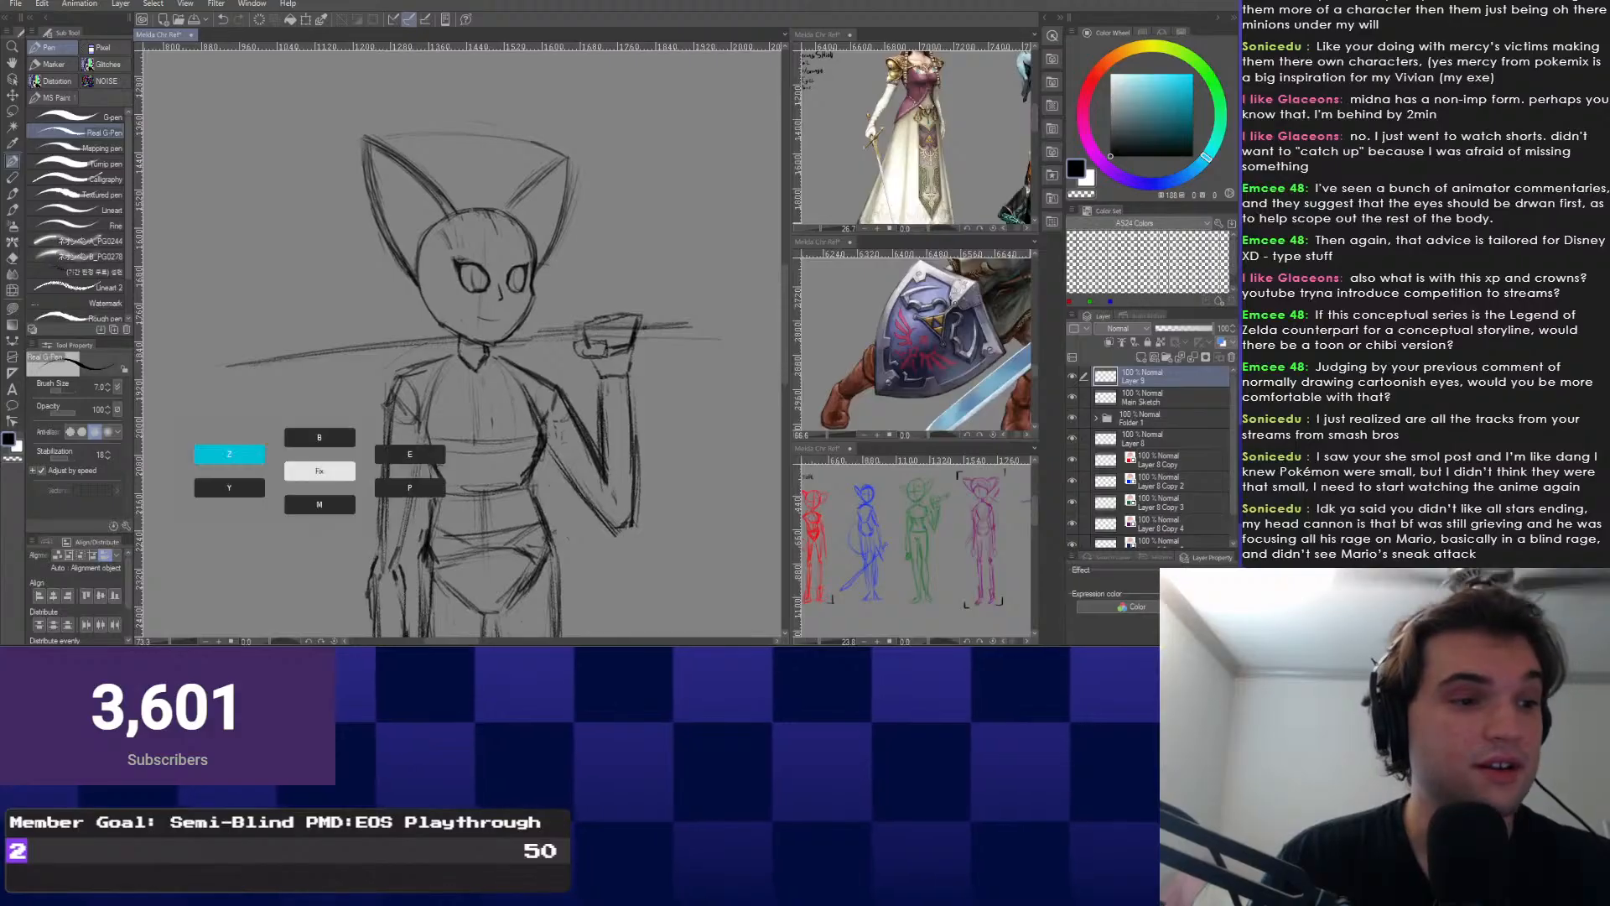
pyautogui.click(231, 454)
pyautogui.scroll(2, 519, 343)
pyautogui.scroll(2, 553, 415)
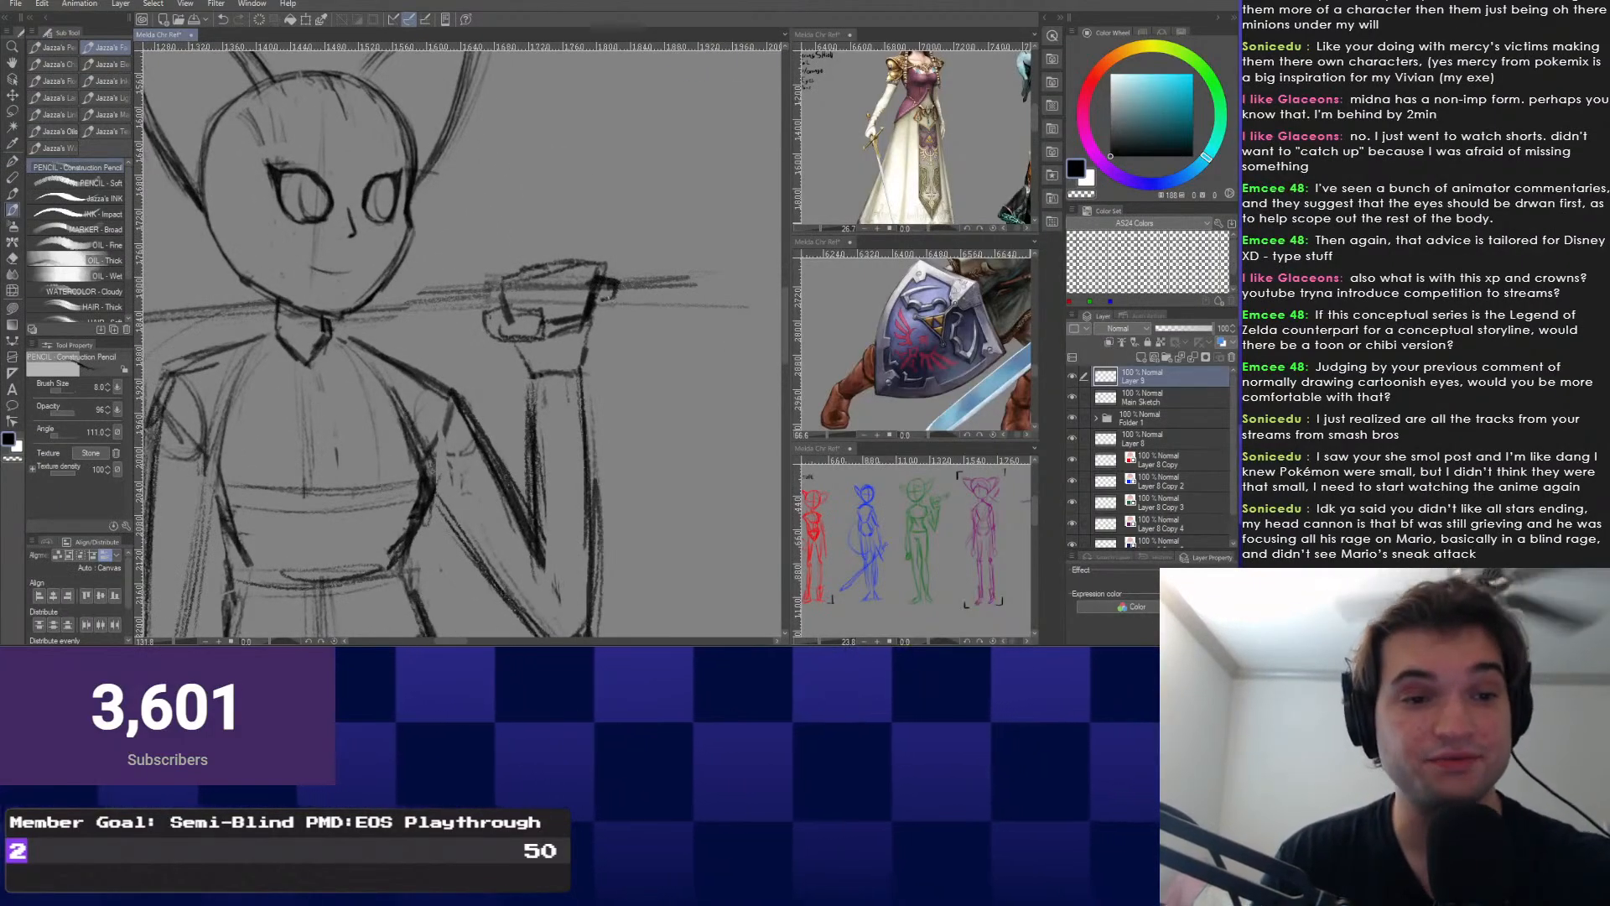
pyautogui.moveTo(506, 290)
pyautogui.mouseDown()
pyautogui.moveTo(480, 294)
pyautogui.moveTo(488, 310)
pyautogui.mouseUp()
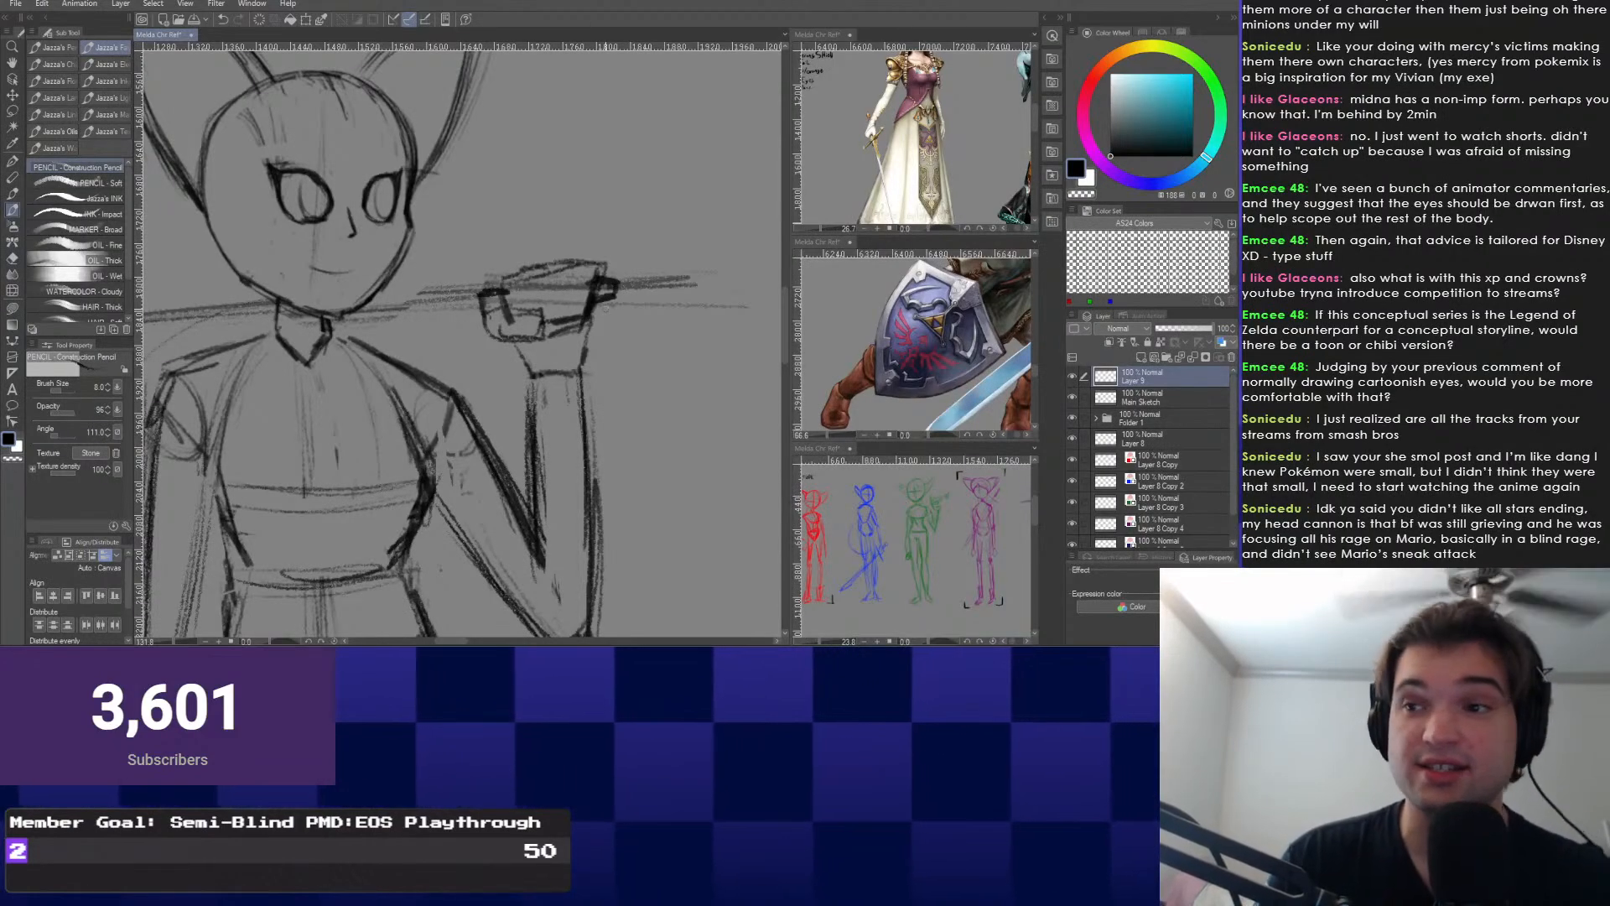
# Pan and zoom across the figure to centre the view on the fist.
pyautogui.moveTo(605, 309)
pyautogui.mouseDown()
pyautogui.moveTo(490, 344)
pyautogui.moveTo(510, 322)
pyautogui.moveTo(493, 326)
pyautogui.mouseUp()
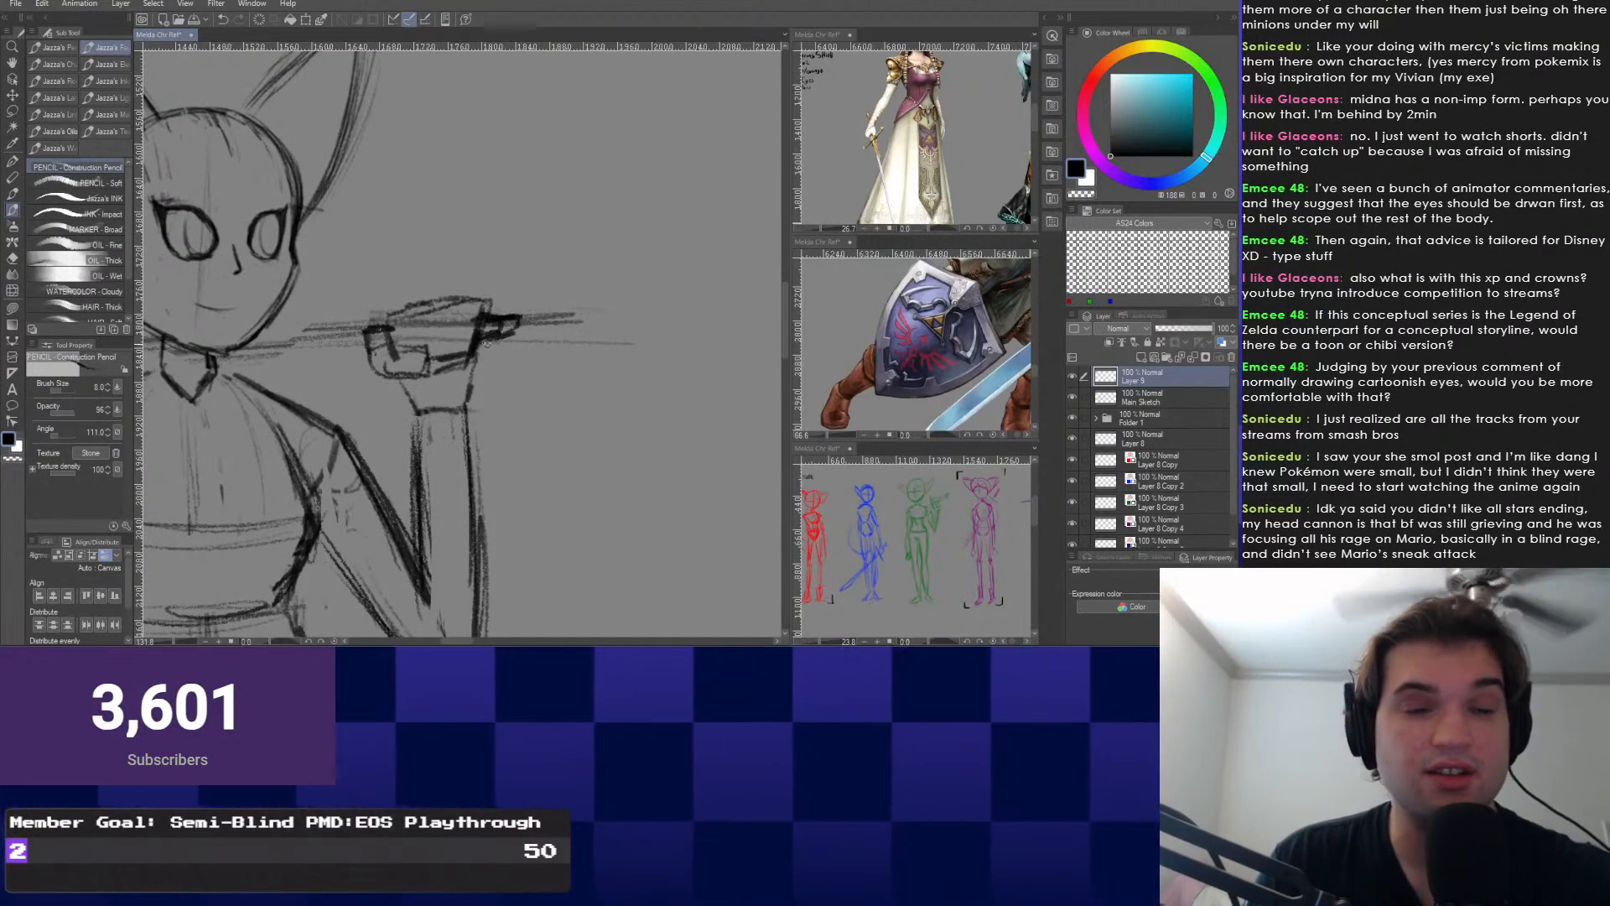
pyautogui.moveTo(531, 292)
pyautogui.mouseDown()
pyautogui.moveTo(567, 319)
pyautogui.moveTo(527, 380)
pyautogui.mouseUp()
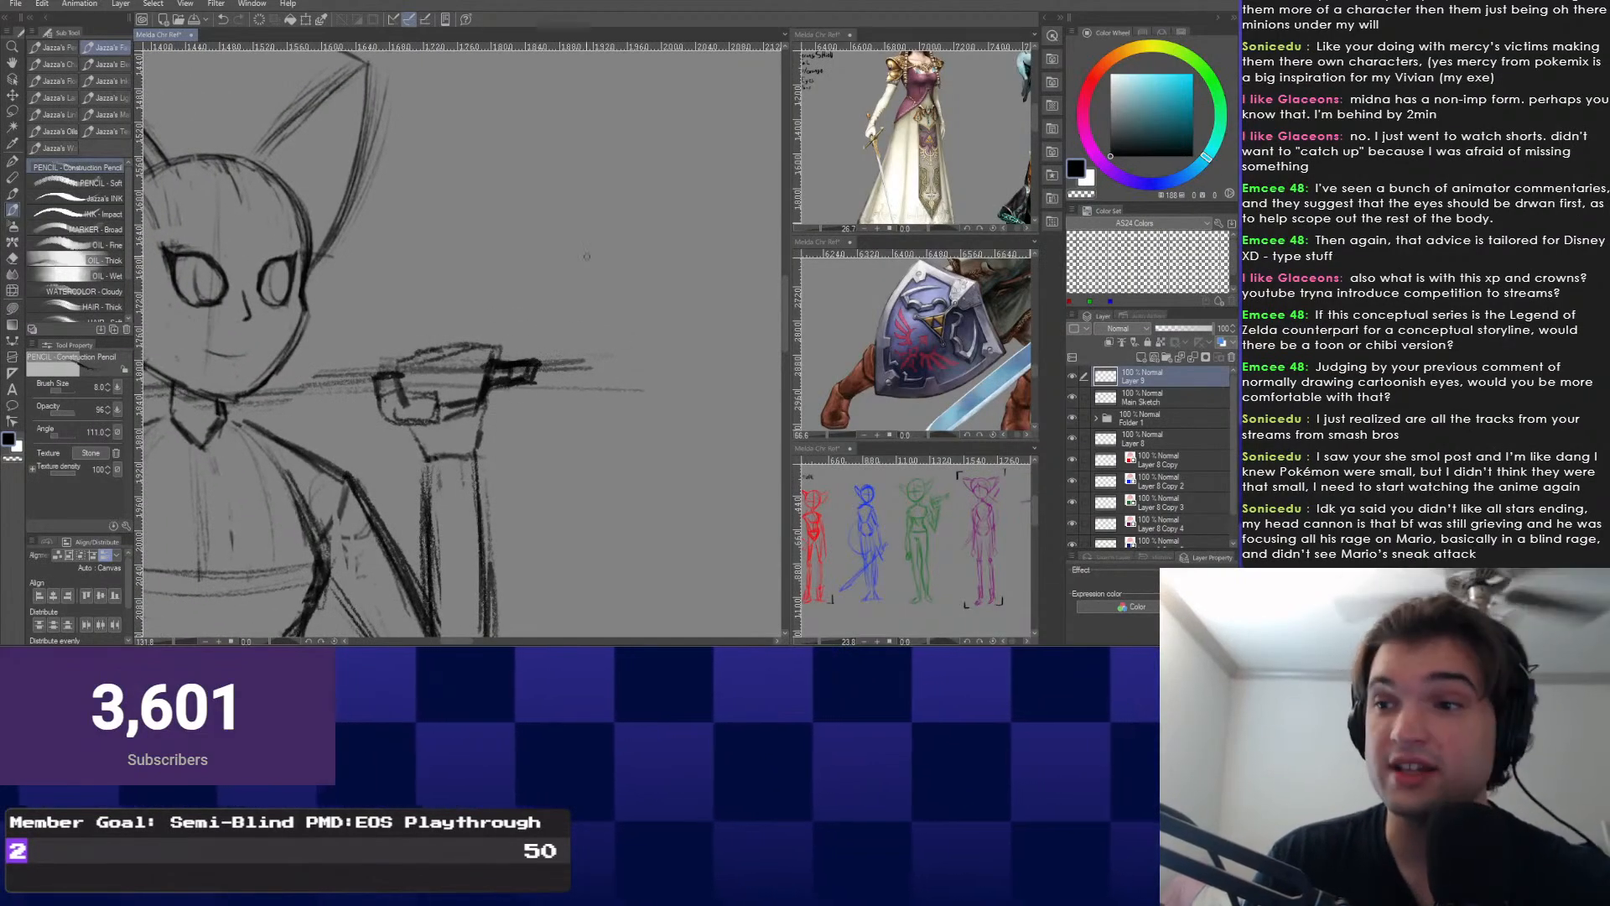
pyautogui.moveTo(587, 257); pyautogui.dragTo(595, 250)
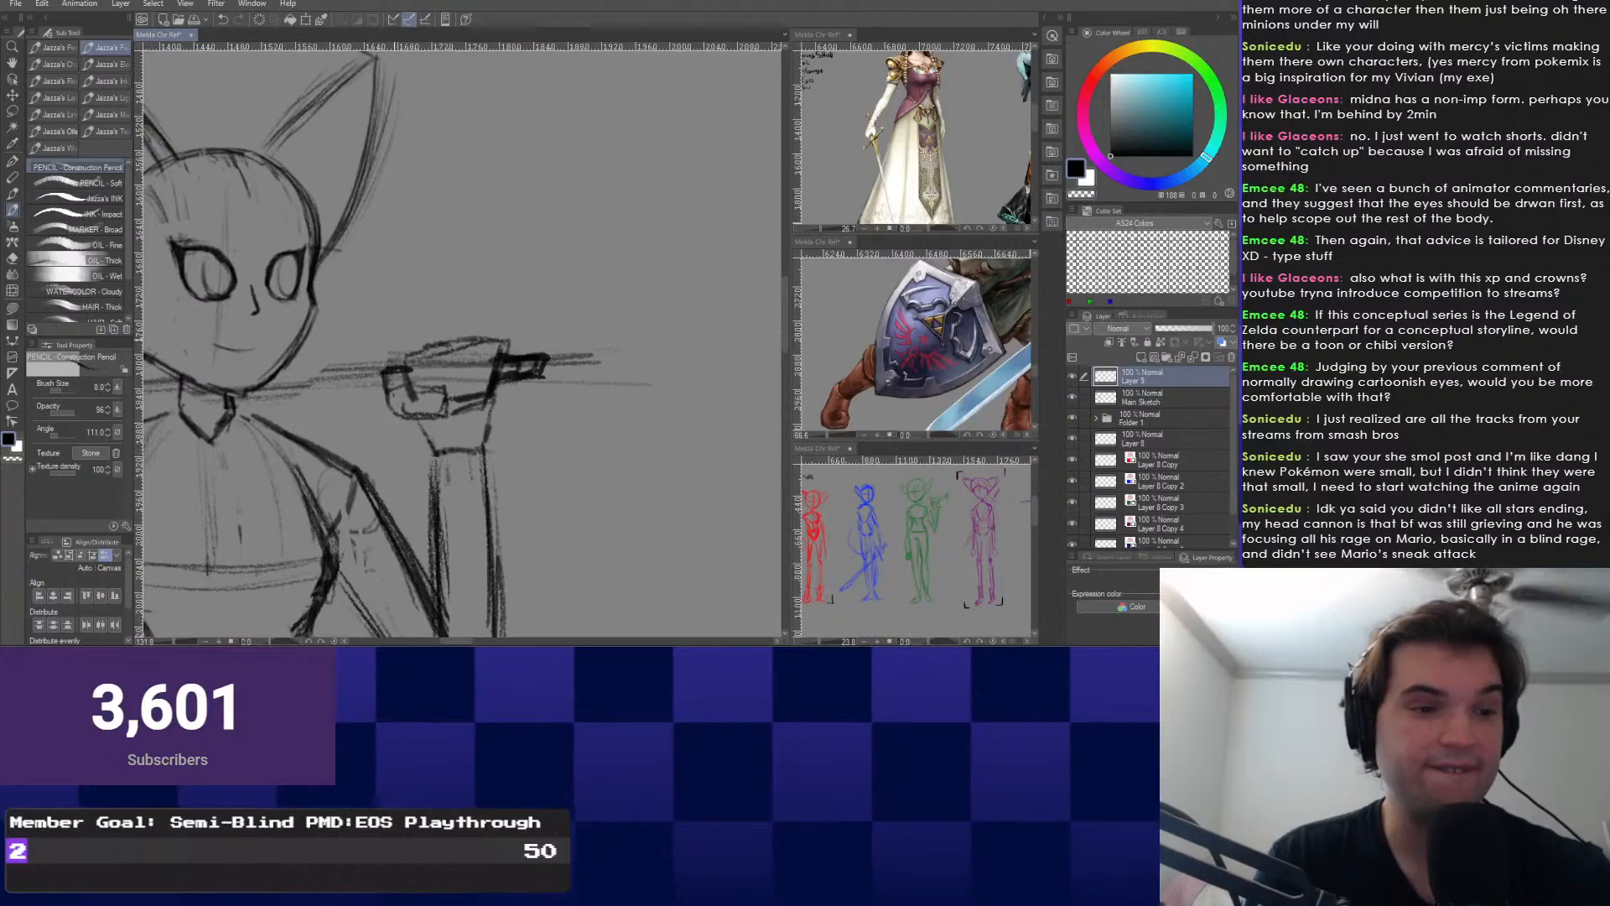
pyautogui.moveTo(536, 369); pyautogui.dragTo(648, 305)
pyautogui.scroll(-3, 604, 310)
pyautogui.moveTo(595, 357); pyautogui.dragTo(562, 347)
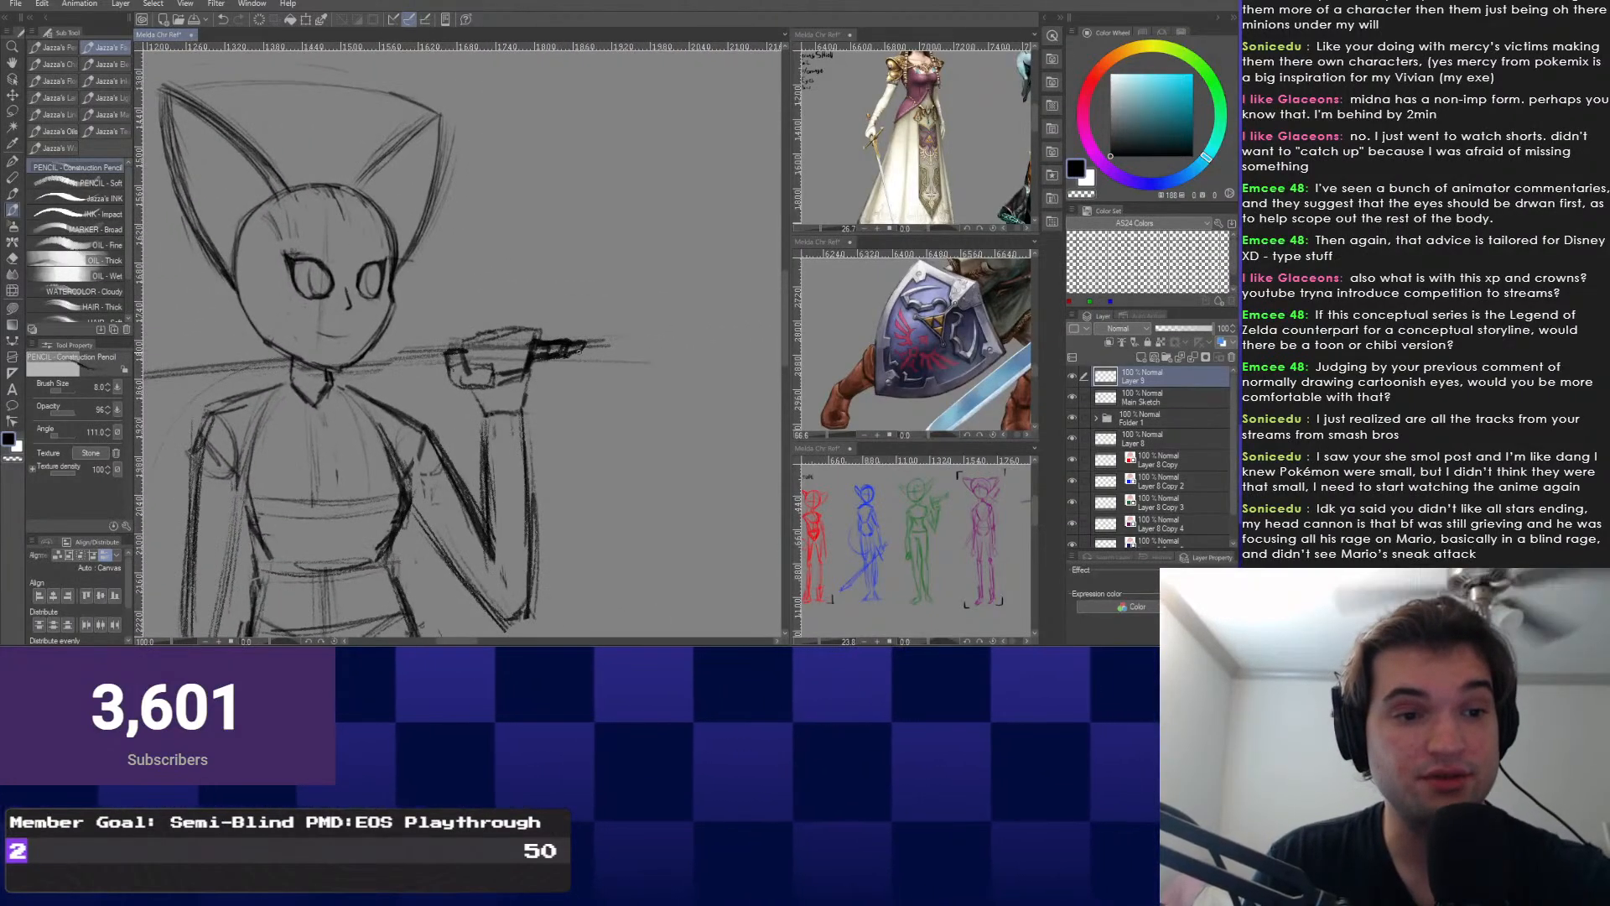
pyautogui.scroll(-1, 543, 356)
pyautogui.moveTo(545, 352); pyautogui.dragTo(603, 336)
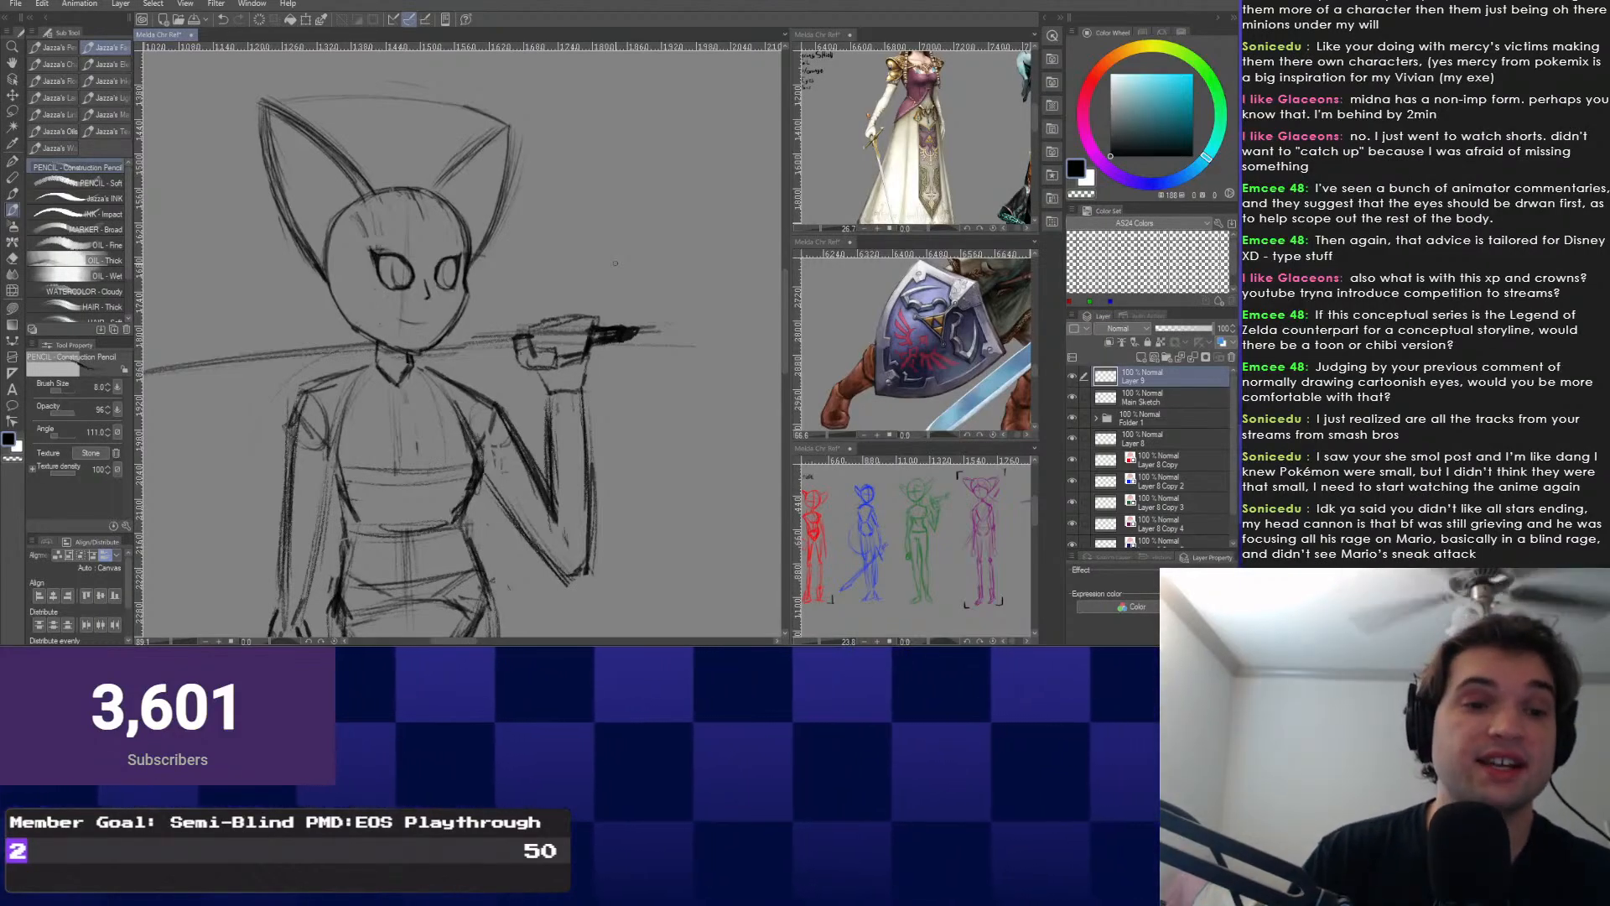
pyautogui.scroll(1, 536, 269)
pyautogui.moveTo(536, 268); pyautogui.dragTo(494, 348)
pyautogui.scroll(3, 519, 330)
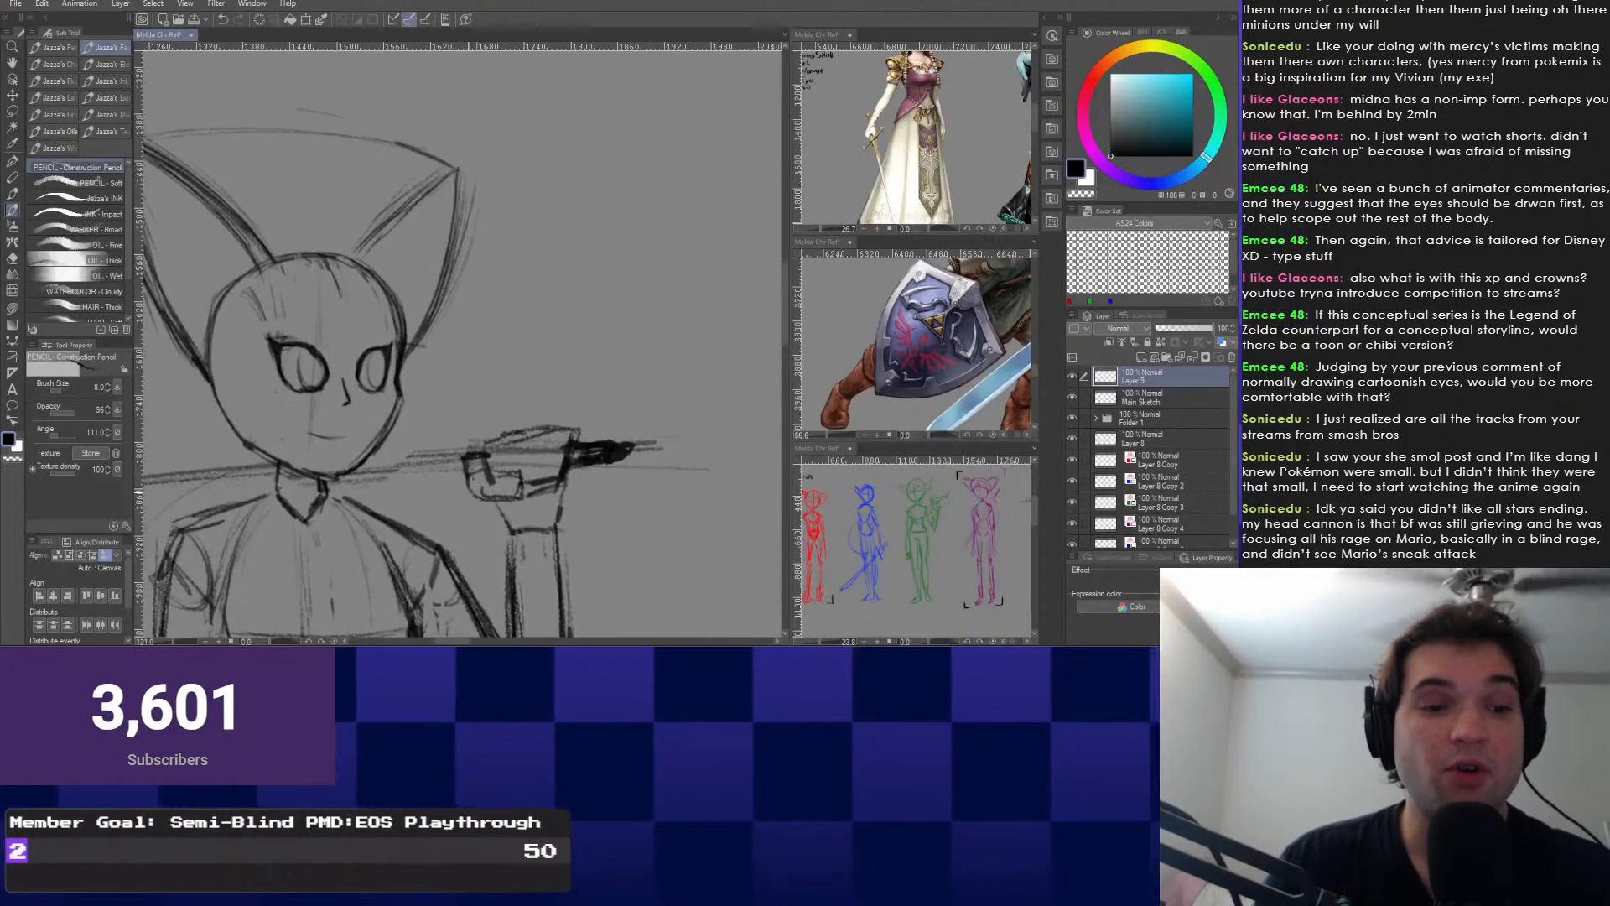
pyautogui.scroll(1, 537, 402)
pyautogui.moveTo(567, 422)
pyautogui.mouseDown()
pyautogui.moveTo(582, 475)
pyautogui.moveTo(559, 457)
pyautogui.moveTo(514, 491)
pyautogui.moveTo(508, 457)
pyautogui.moveTo(480, 475)
pyautogui.moveTo(498, 489)
pyautogui.mouseUp()
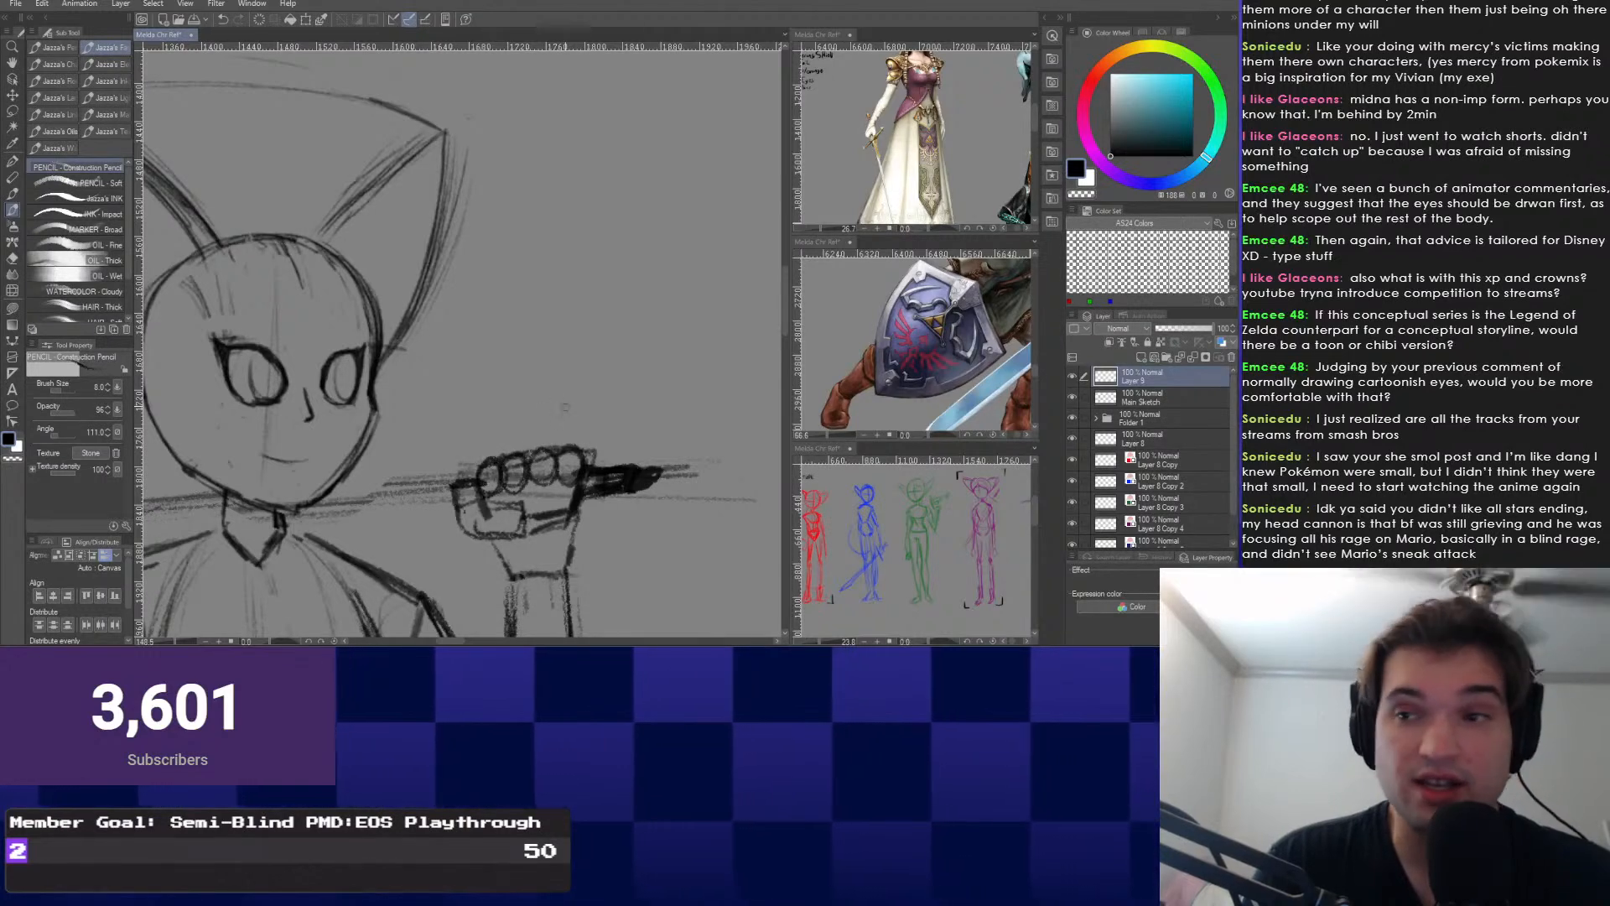
pyautogui.scroll(-2, 557, 379)
pyautogui.scroll(1, 564, 372)
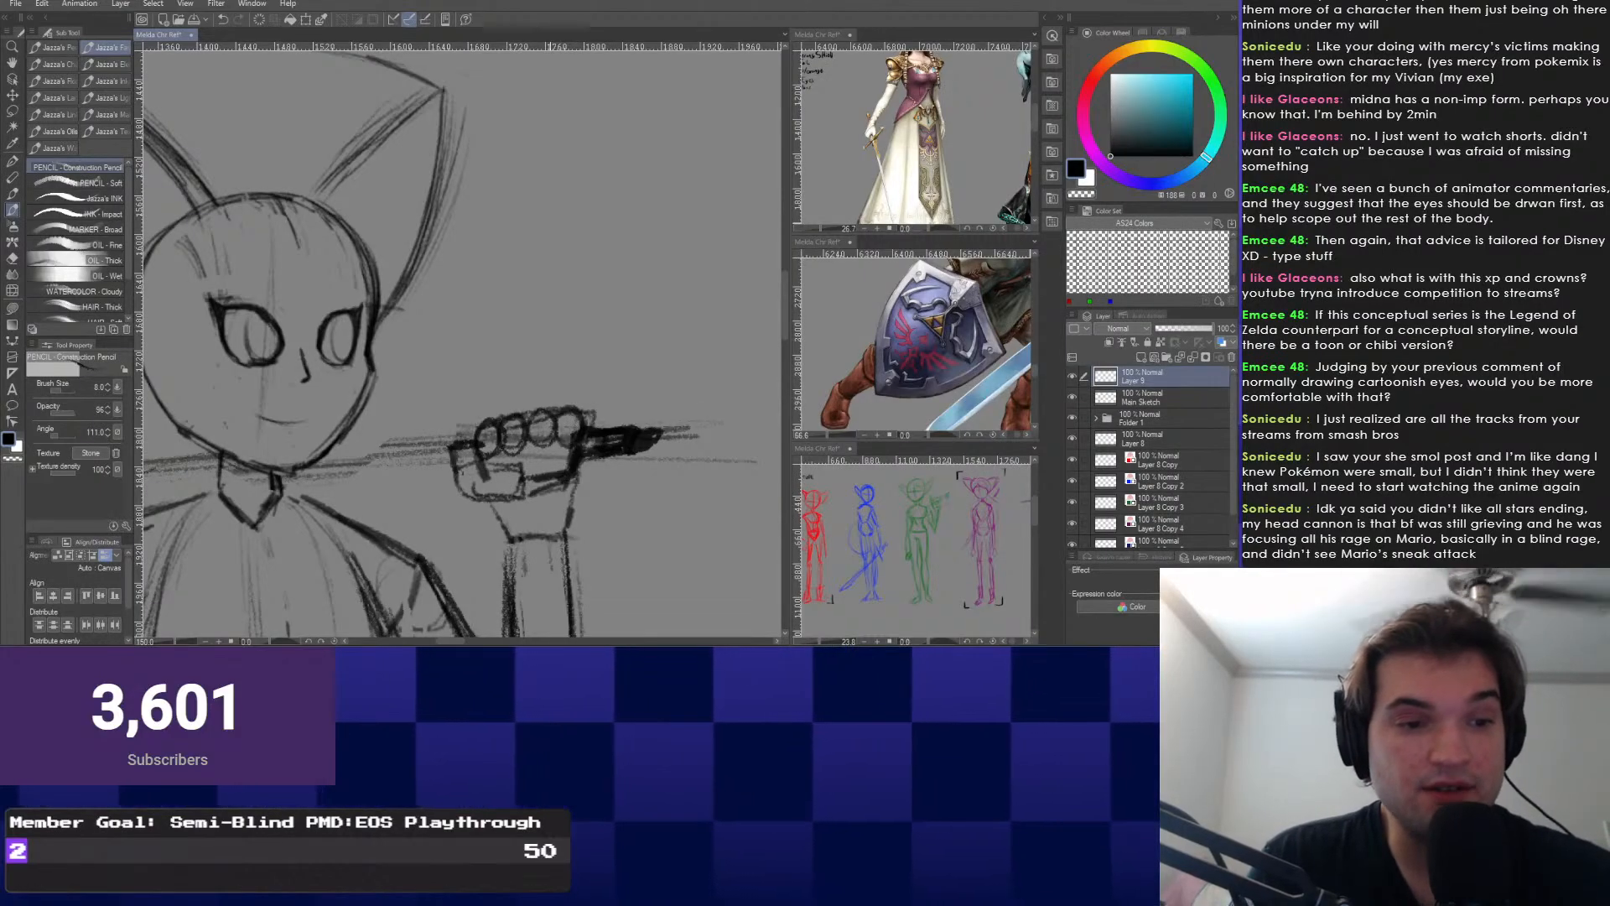
# Draw the vertical crossguard line beside the fist below the knuckles.
pyautogui.moveTo(553, 443); pyautogui.dragTo(552, 471)
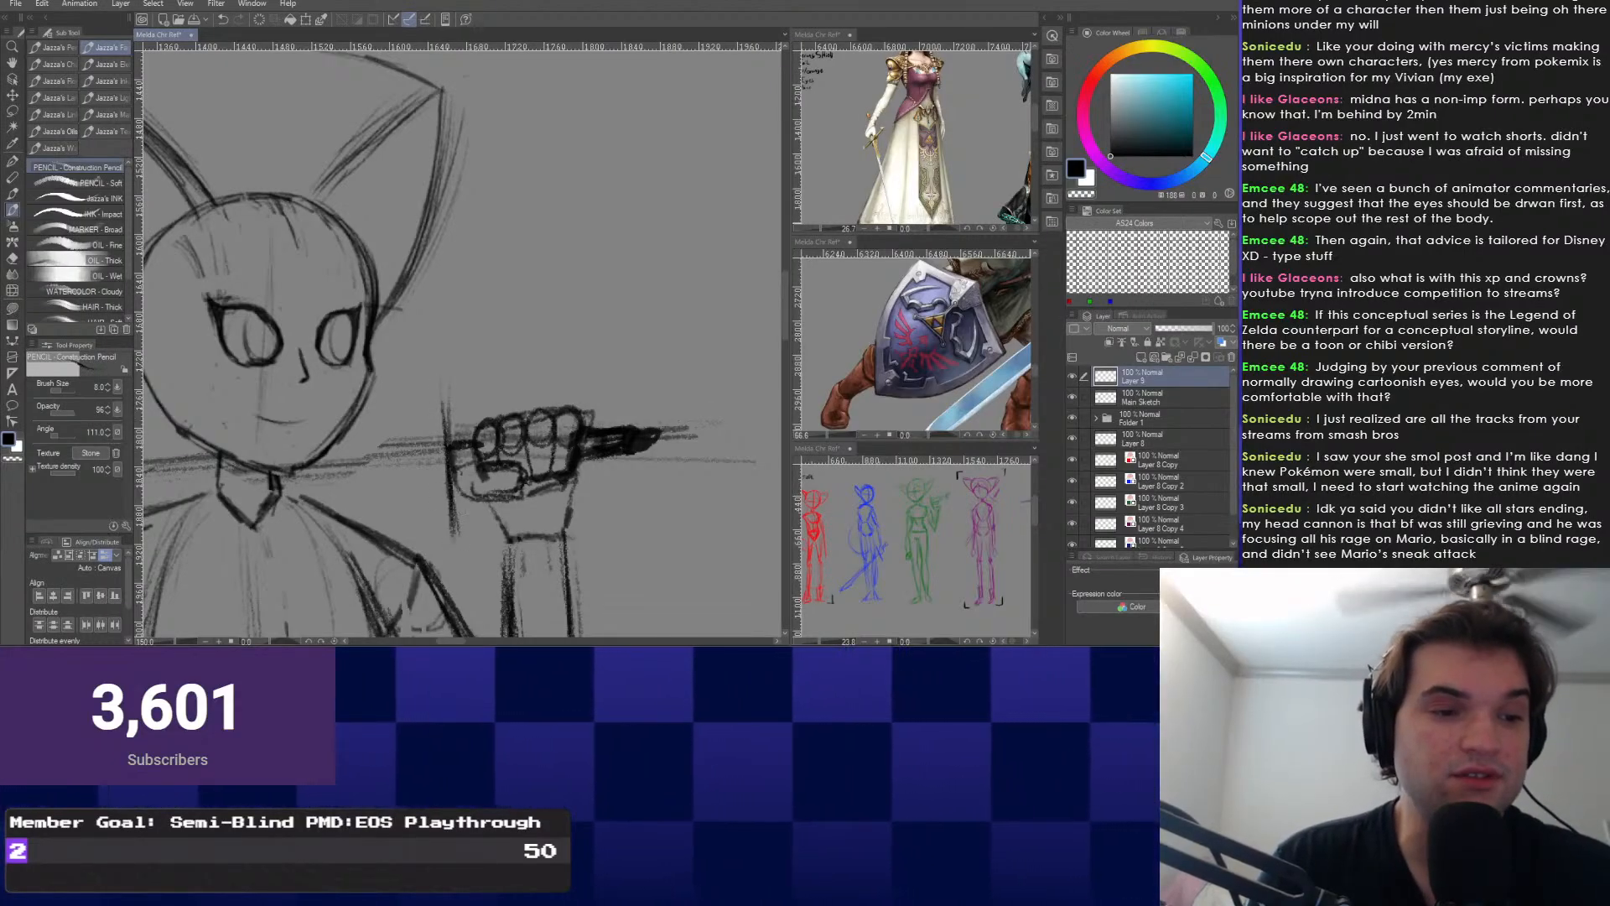
pyautogui.moveTo(446, 390); pyautogui.dragTo(456, 533)
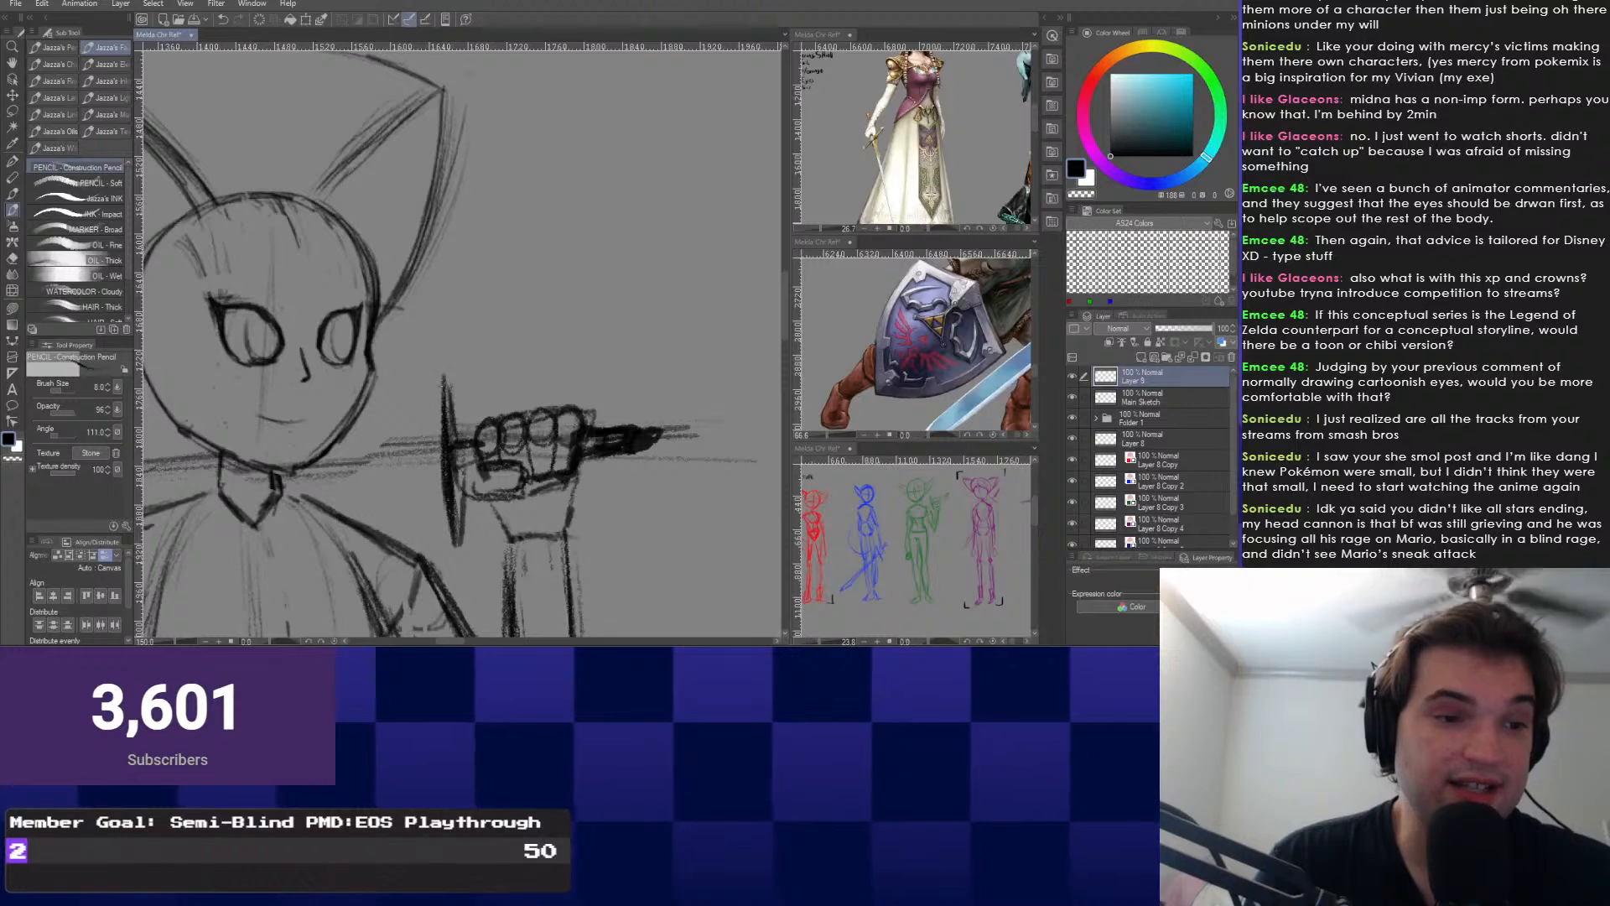
pyautogui.scroll(-3, 357, 291)
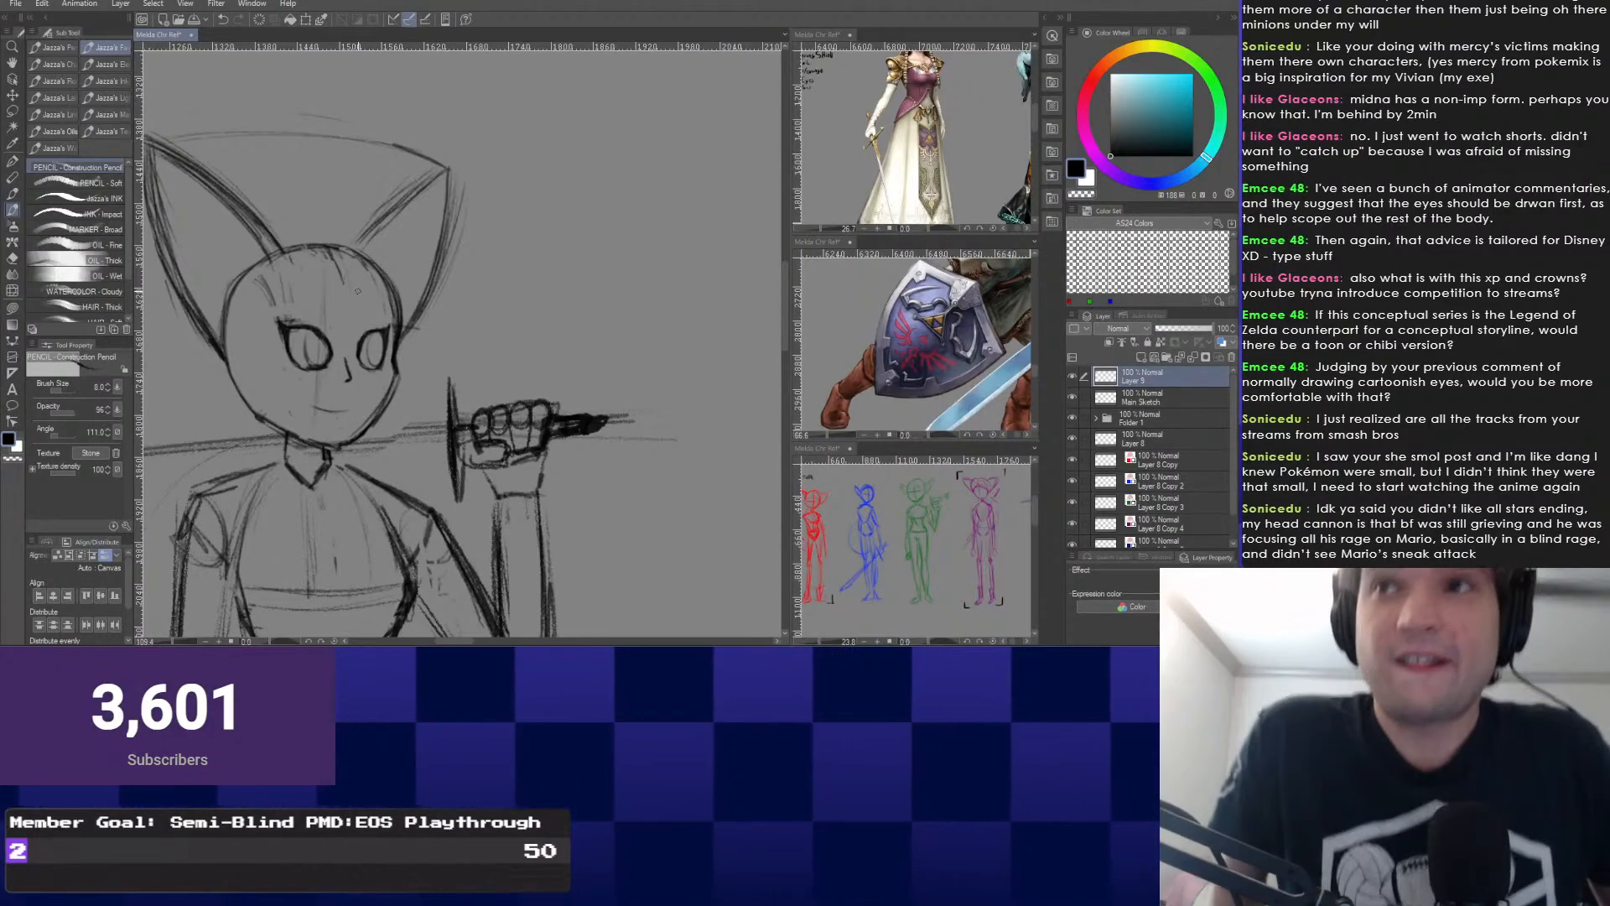
pyautogui.moveTo(448, 359)
pyautogui.mouseDown()
pyautogui.moveTo(578, 309)
pyautogui.moveTo(633, 315)
pyautogui.moveTo(607, 292)
pyautogui.mouseUp()
pyautogui.scroll(1, 607, 292)
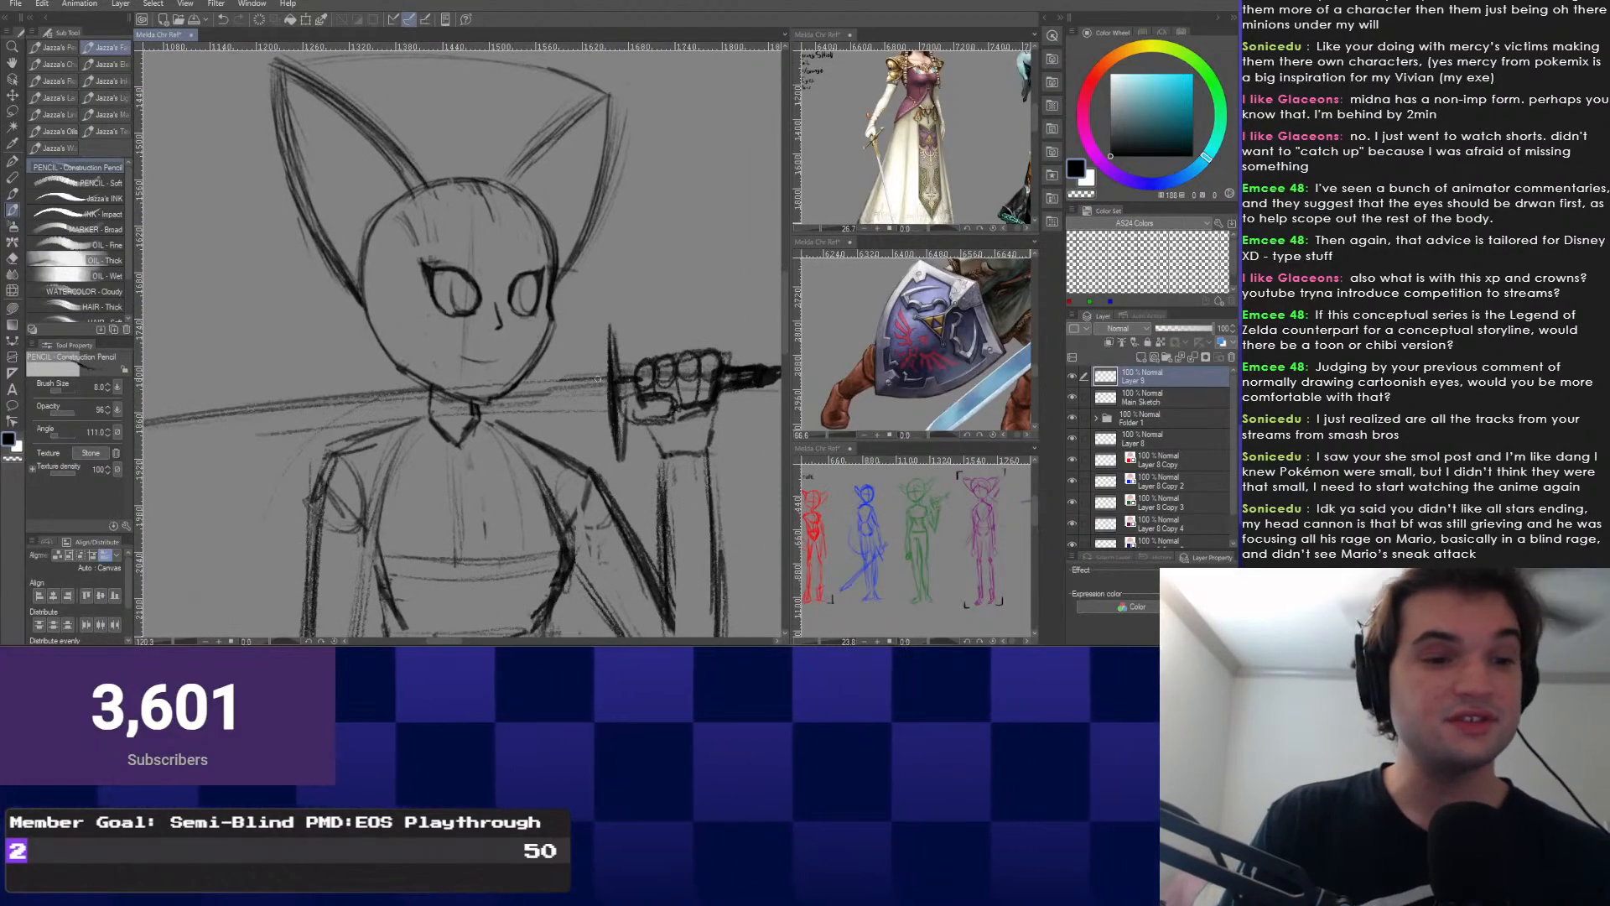
pyautogui.moveTo(177, 380)
pyautogui.mouseDown()
pyautogui.moveTo(249, 298)
pyautogui.moveTo(318, 302)
pyautogui.moveTo(226, 339)
pyautogui.moveTo(211, 448)
pyautogui.mouseUp()
pyautogui.scroll(-1, 319, 303)
pyautogui.scroll(1, 319, 302)
# Erase the faint marks on the girl's cheek with the Eraser.
pyautogui.press('e')
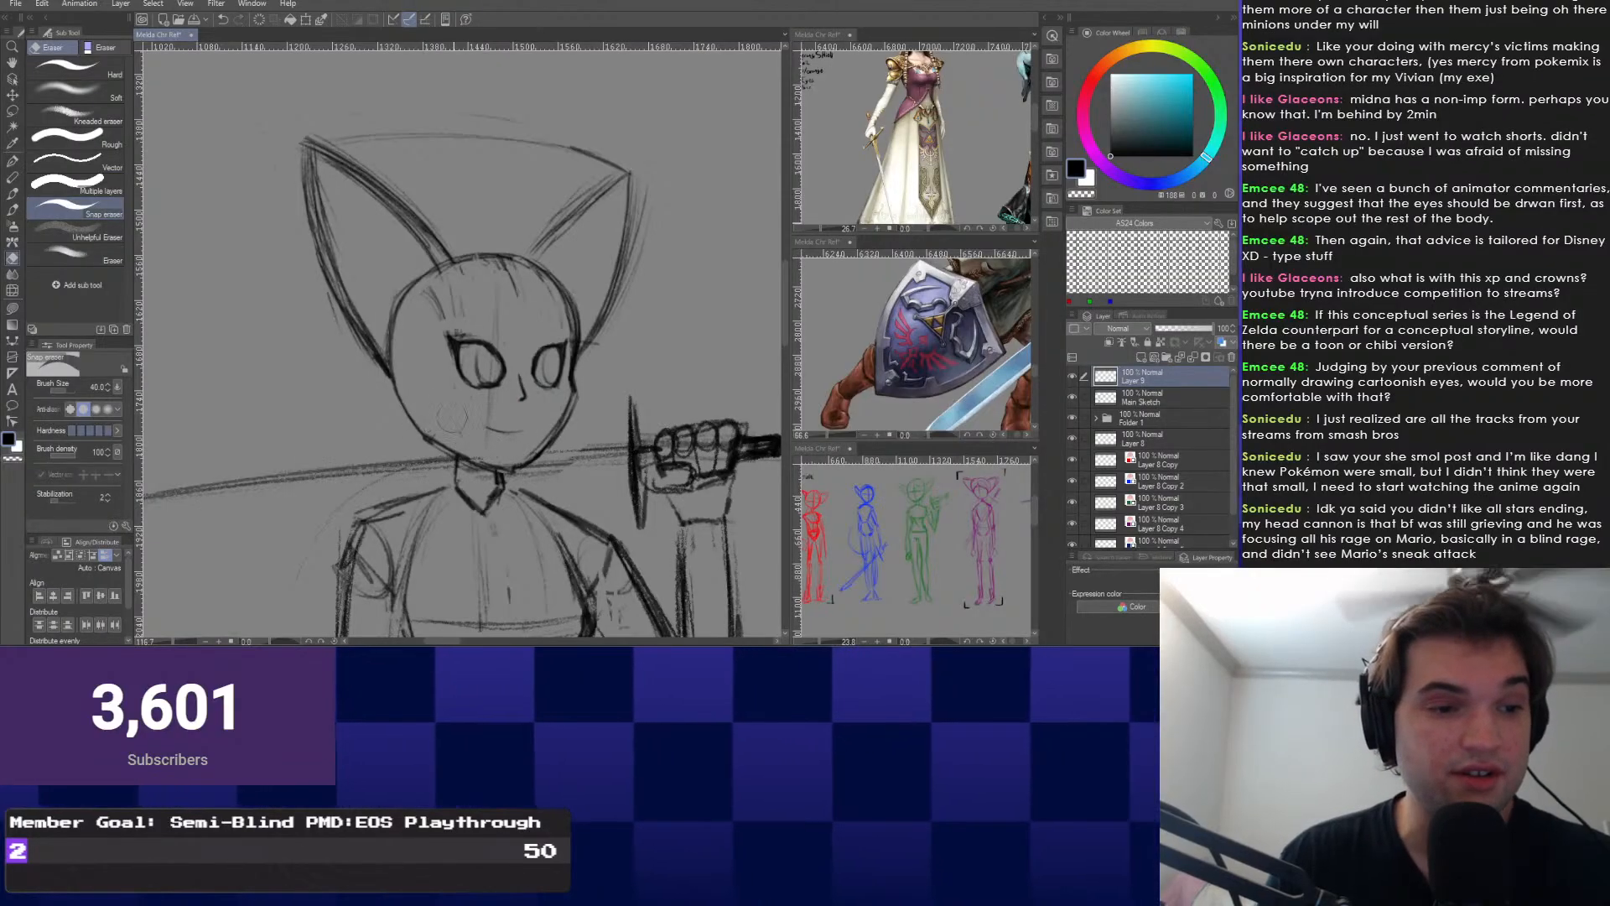
pyautogui.scroll(1, 457, 412)
pyautogui.moveTo(453, 410)
pyautogui.mouseDown()
pyautogui.moveTo(471, 426)
pyautogui.moveTo(385, 312)
pyautogui.moveTo(300, 320)
pyautogui.mouseUp()
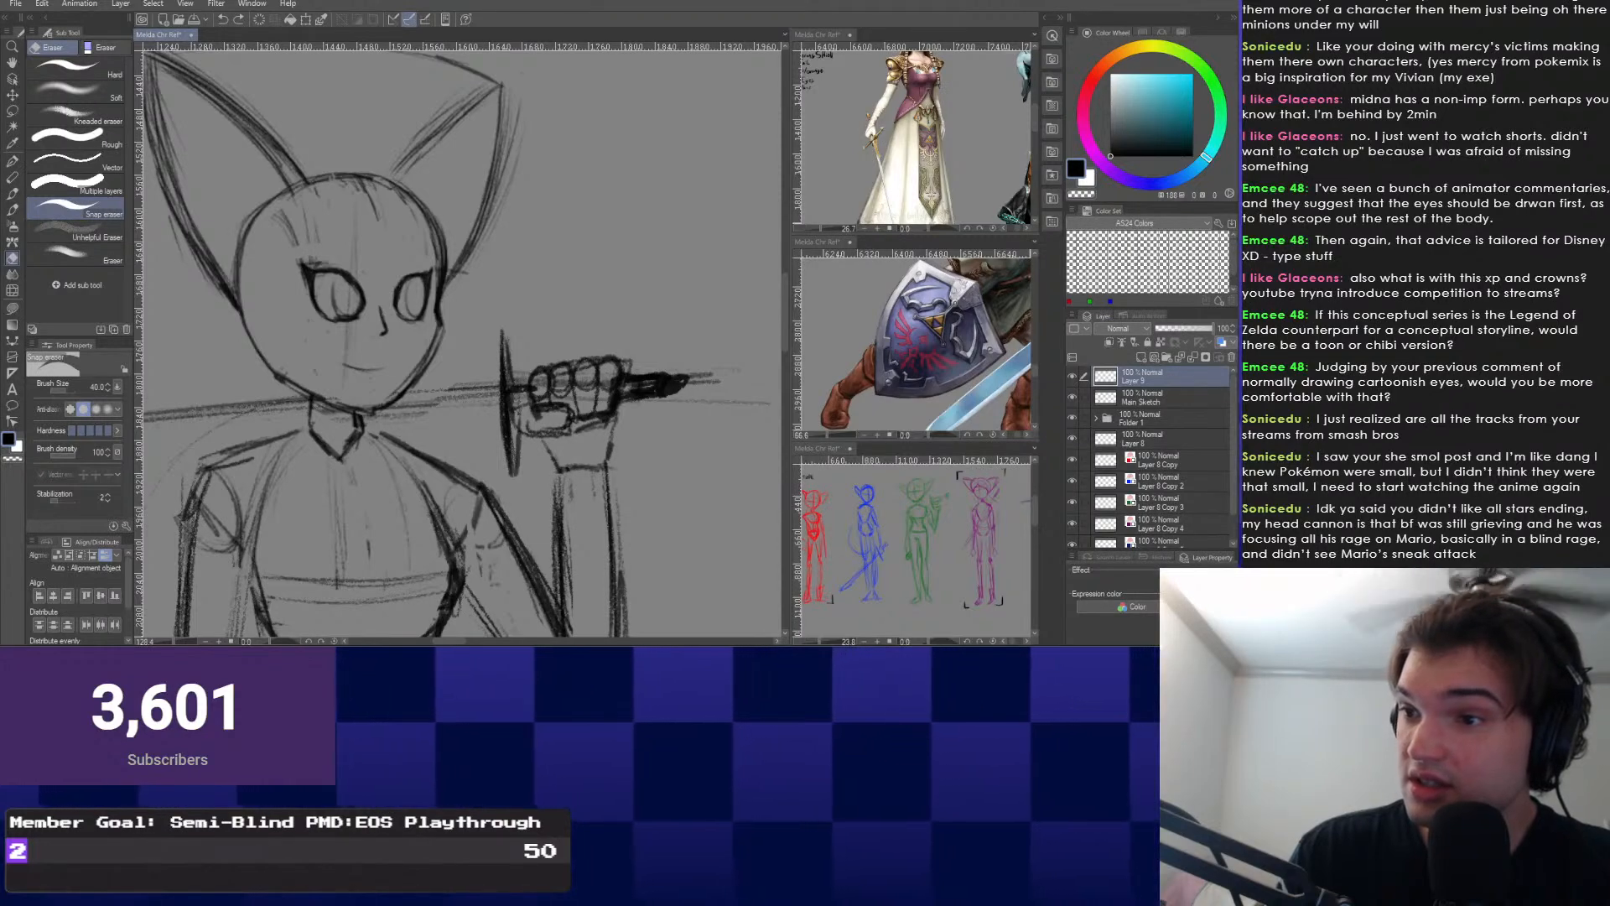
# Transfer Layer 9 to the lower layer and return to the Construction Pencil.
pyautogui.rightClick(1168, 373)
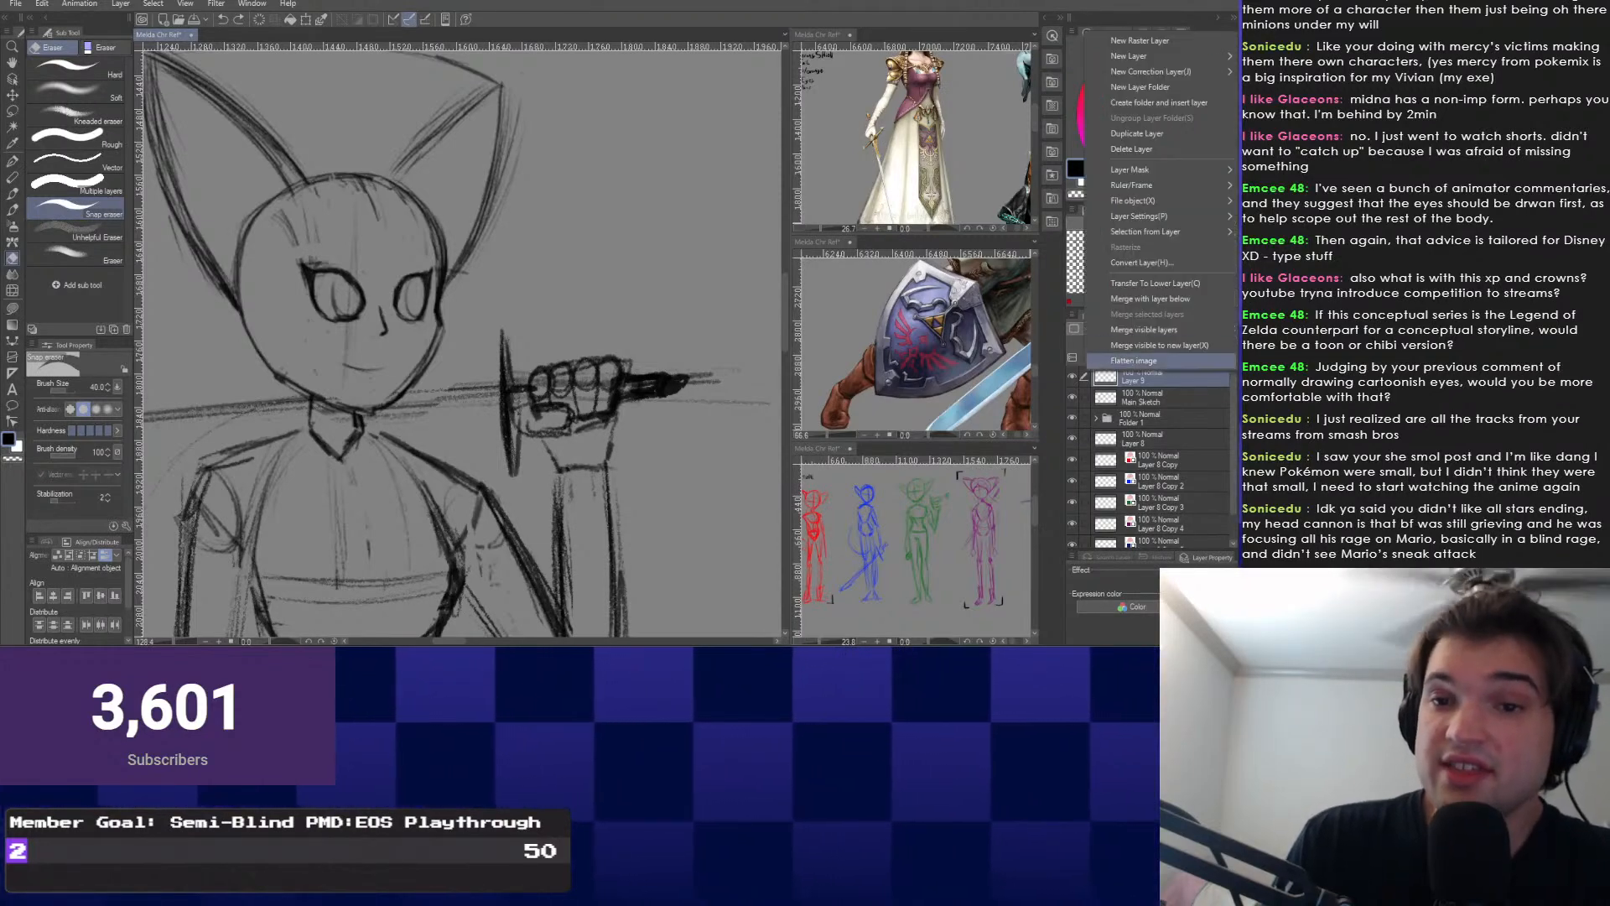
pyautogui.click(1155, 284)
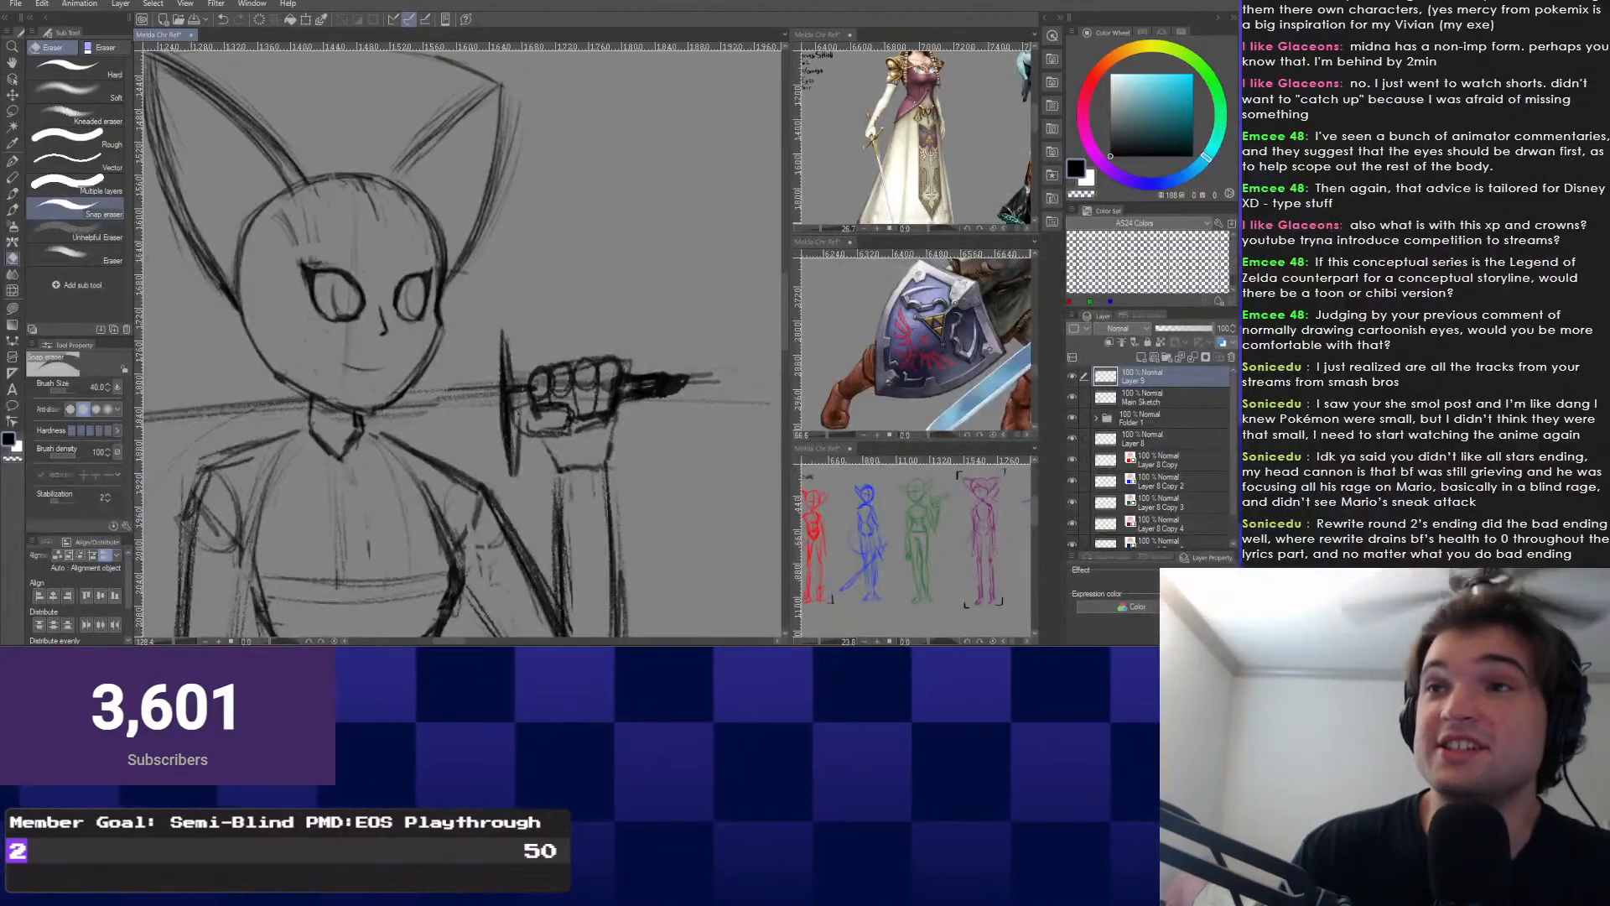
pyautogui.middleClick(1091, 385)
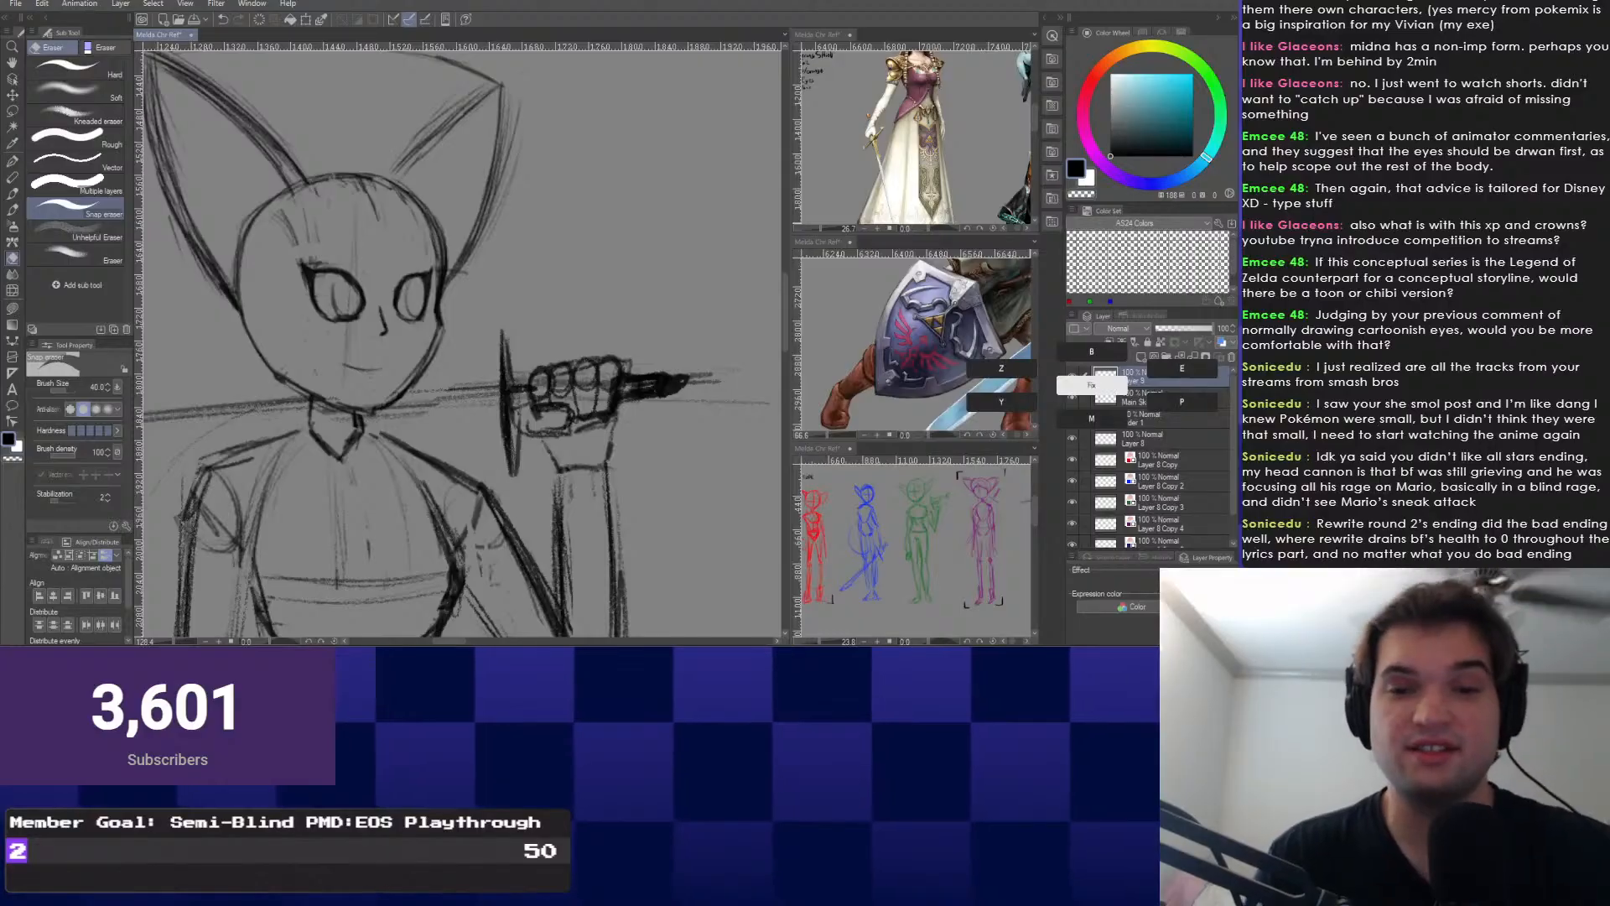
pyautogui.press('b')
pyautogui.scroll(3, 459, 343)
pyautogui.scroll(-4, 503, 377)
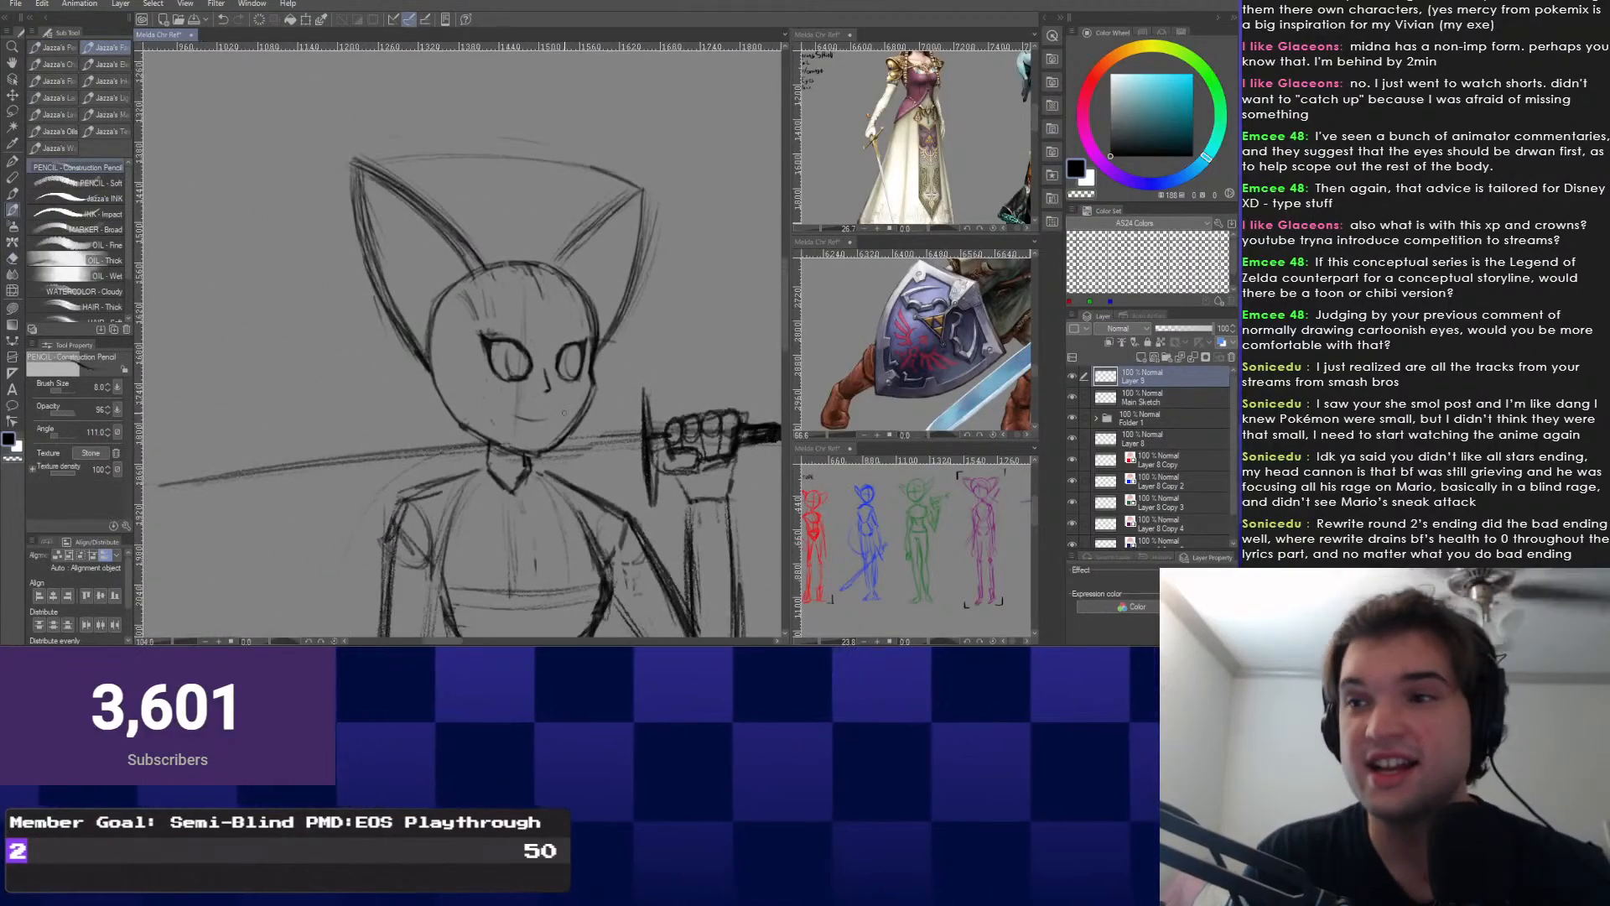
# Turn on Layer 9's layer colour and set it to pure blue.
pyautogui.moveTo(564, 412); pyautogui.dragTo(590, 428)
pyautogui.click(1222, 342)
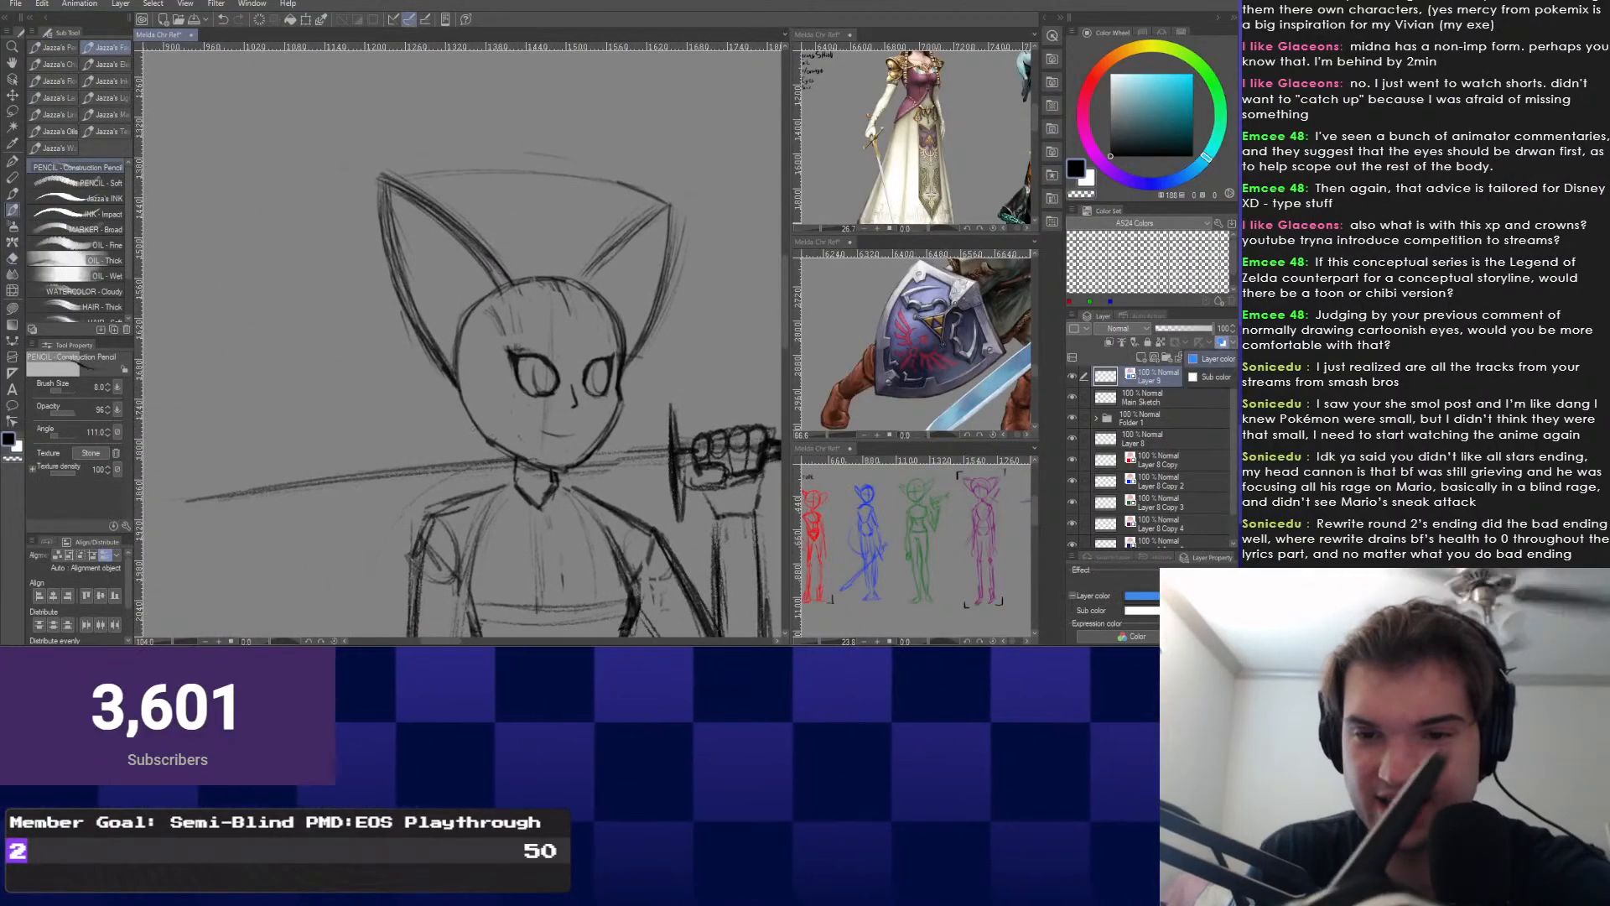
pyautogui.click(1141, 596)
pyautogui.click(697, 384)
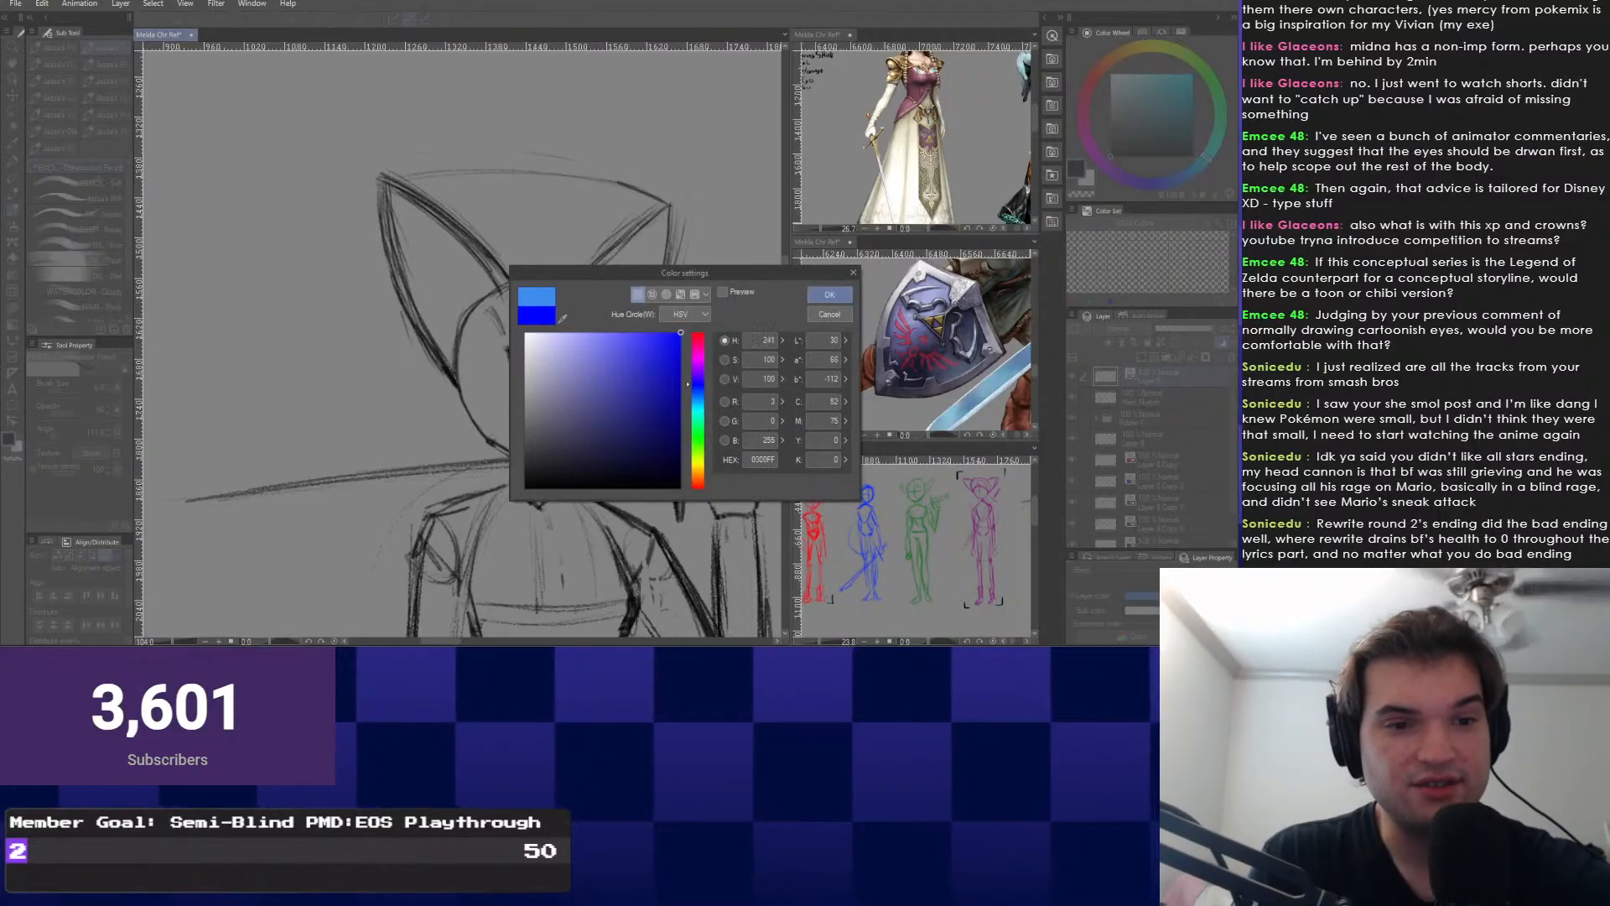
pyautogui.click(830, 294)
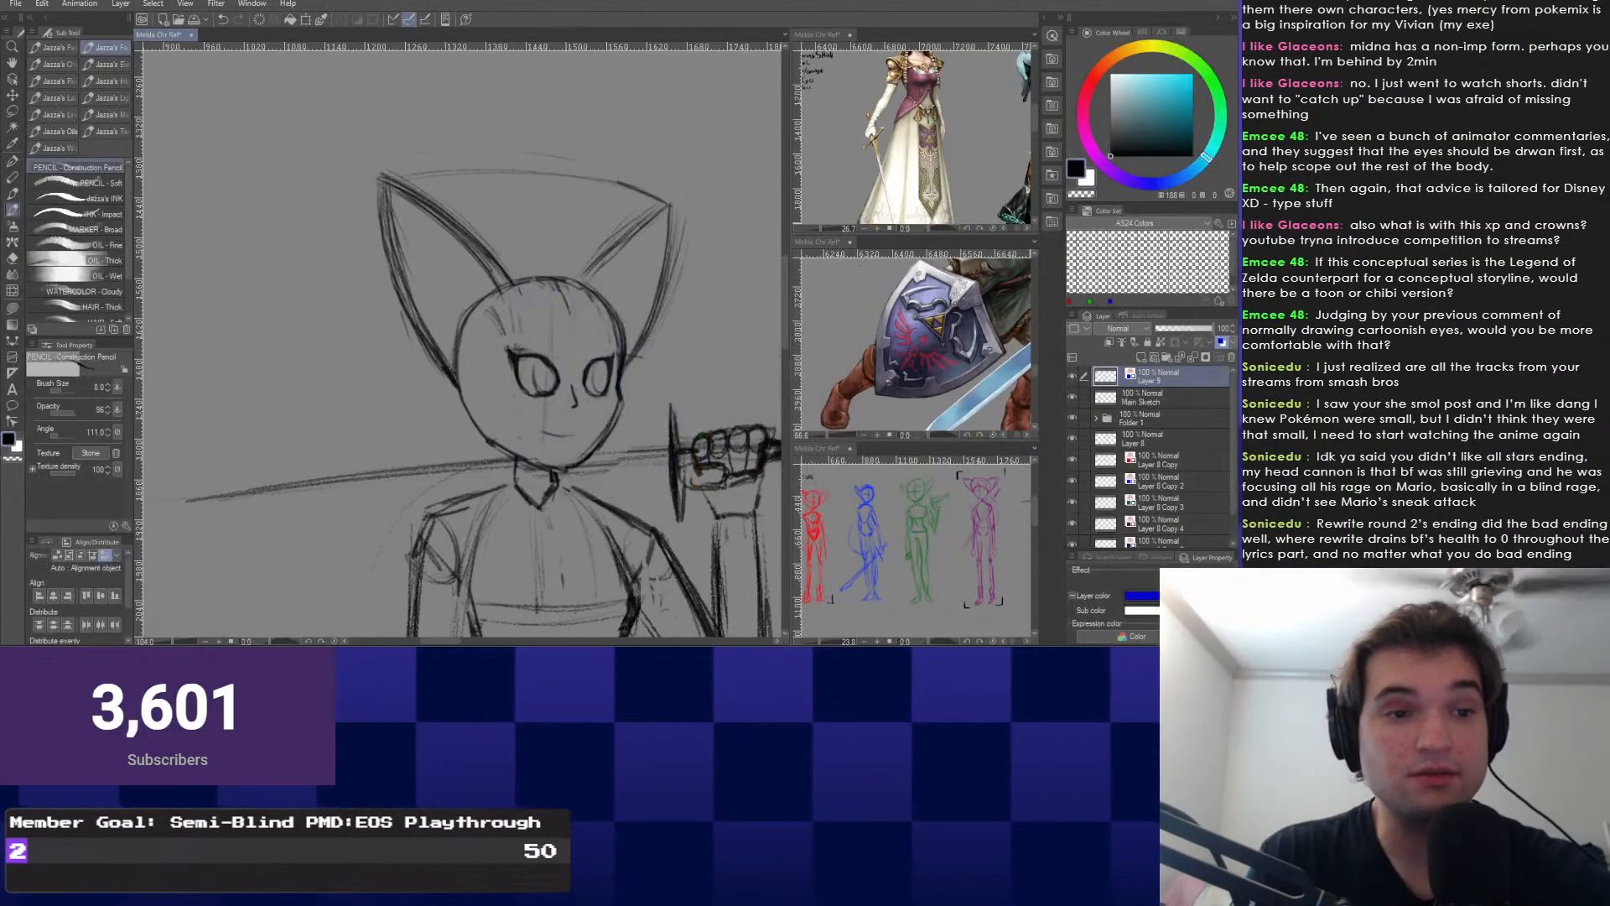
# Zoom in and frame the girl's head and tall ears on screen.
pyautogui.moveTo(534, 280); pyautogui.dragTo(496, 339)
pyautogui.scroll(3, 496, 339)
pyautogui.scroll(1, 497, 417)
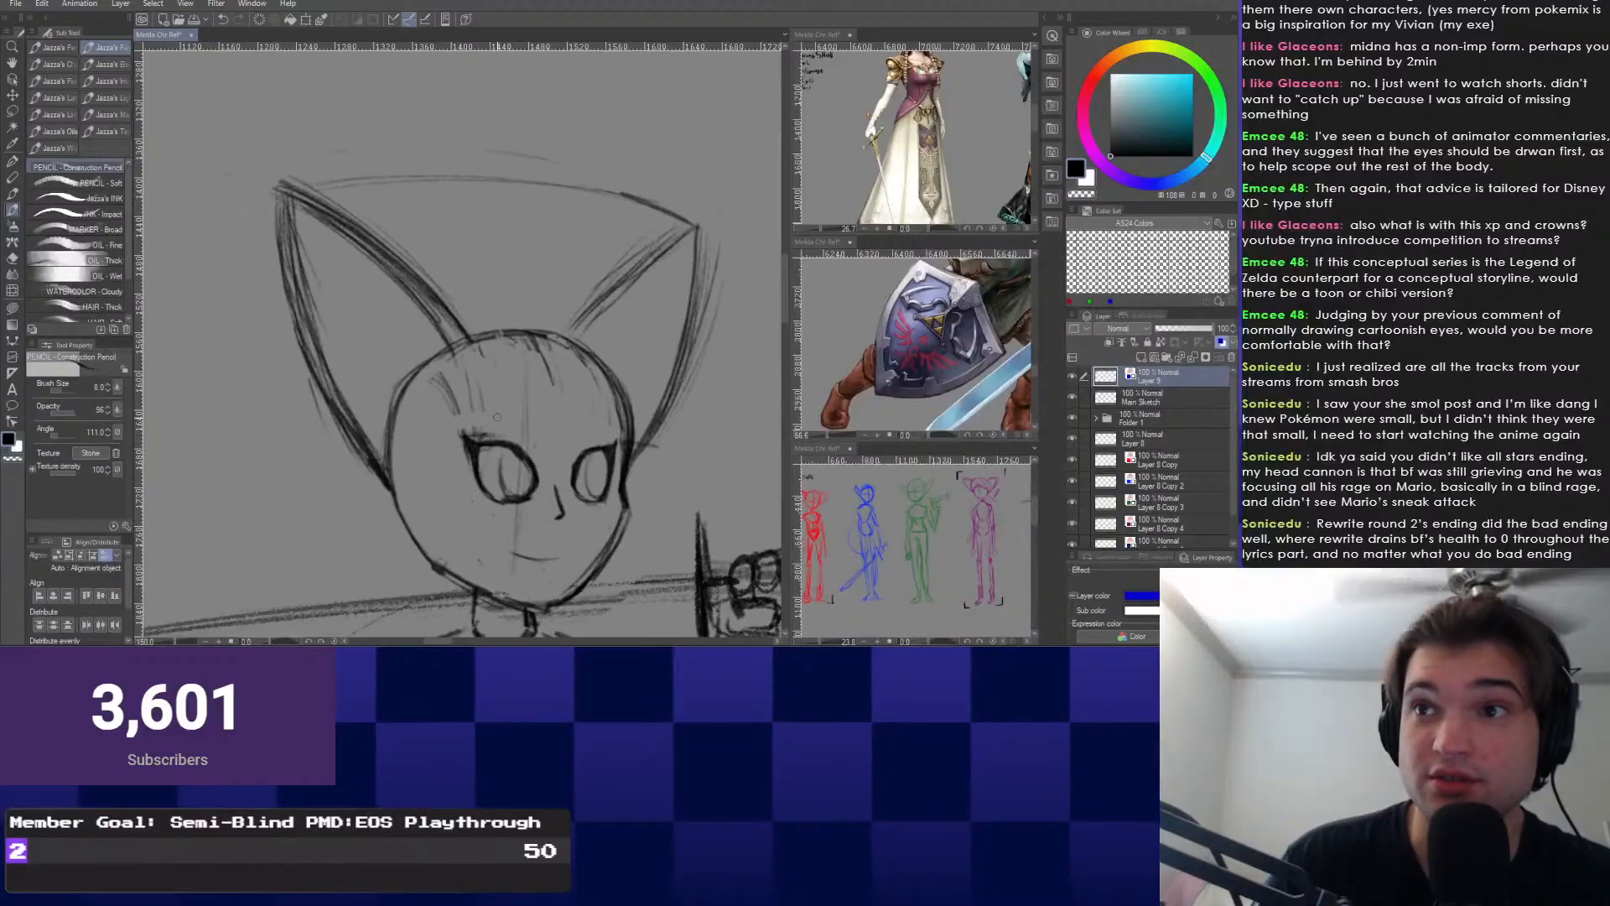
pyautogui.moveTo(489, 425)
pyautogui.mouseDown()
pyautogui.moveTo(472, 414)
pyautogui.moveTo(538, 466)
pyautogui.mouseUp()
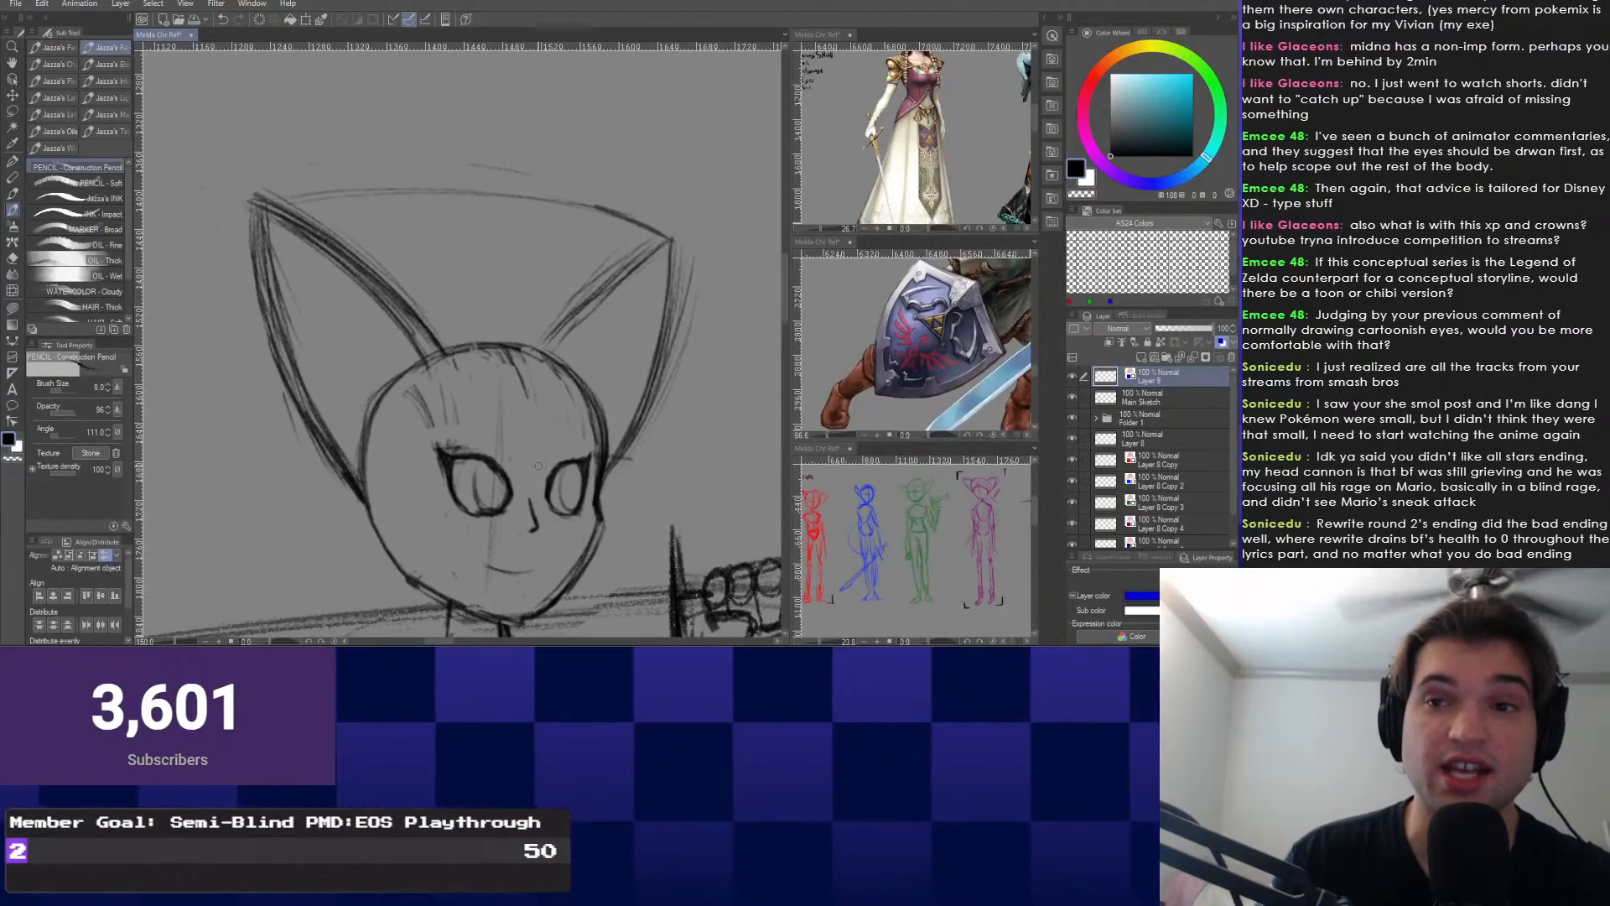
pyautogui.scroll(1, 553, 470)
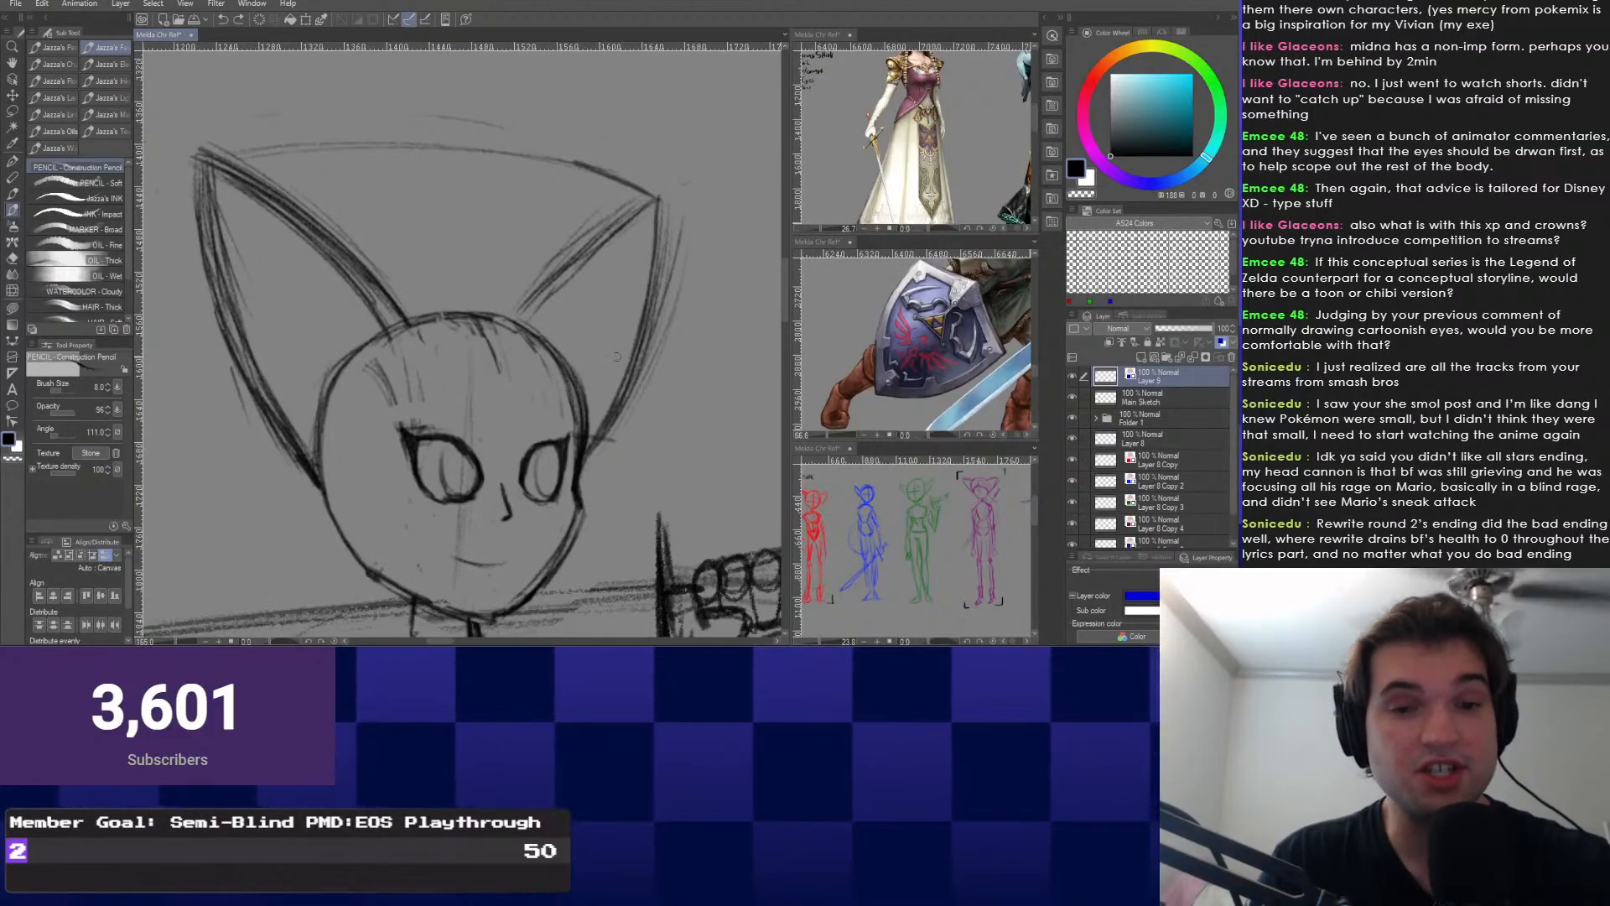
pyautogui.hotkey('ctrl', 'z')
pyautogui.moveTo(632, 367); pyautogui.dragTo(619, 386)
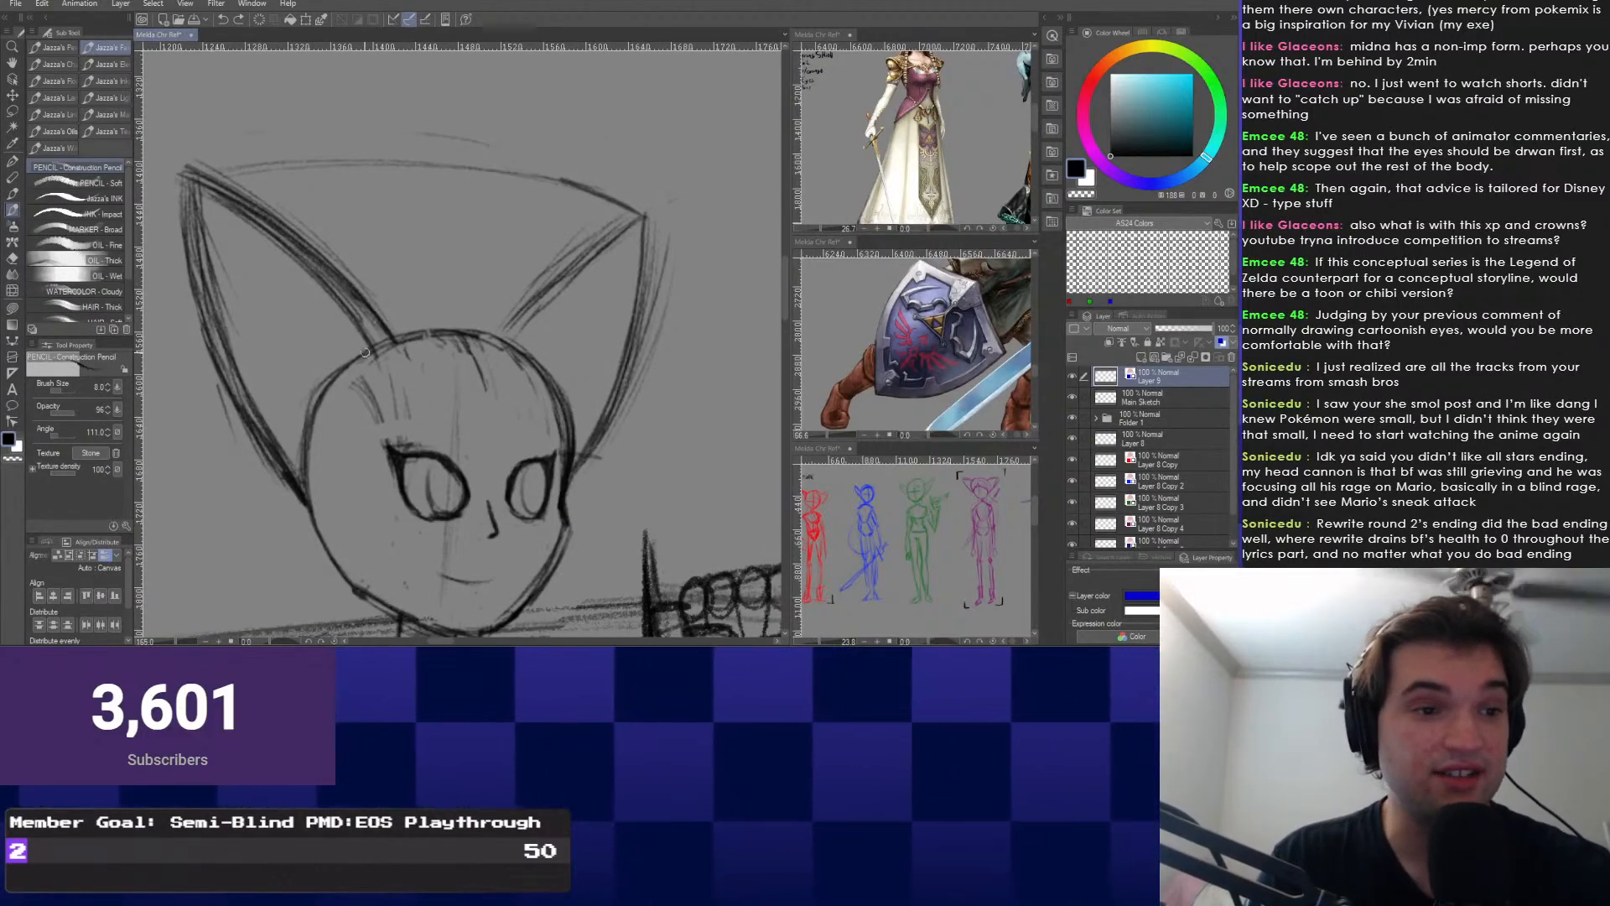
pyautogui.moveTo(411, 295); pyautogui.dragTo(444, 306)
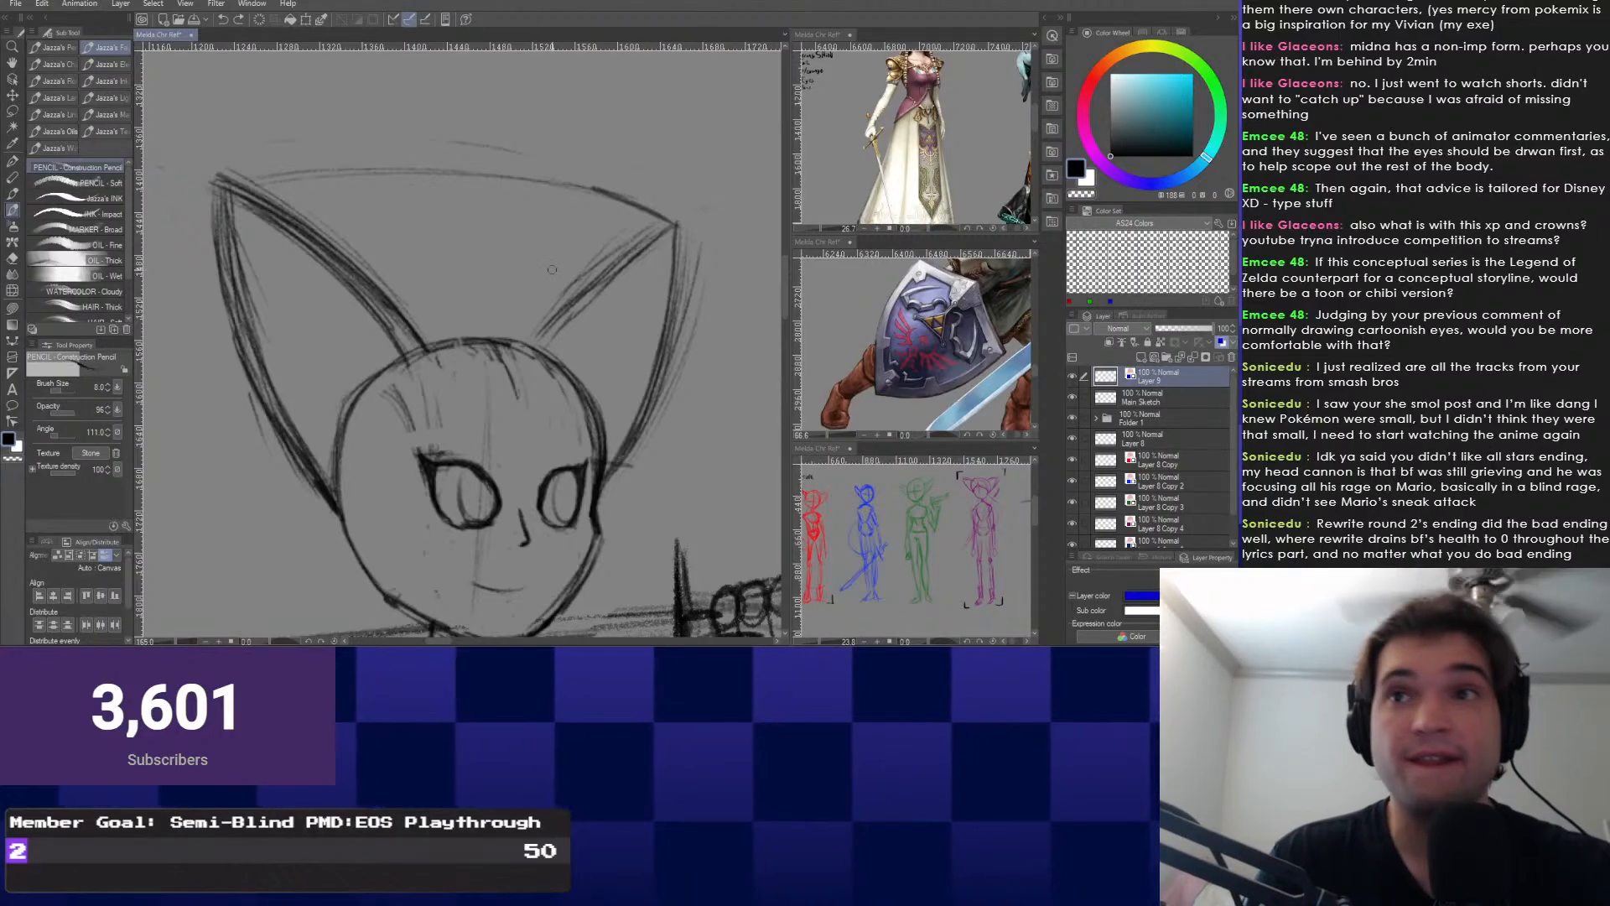
pyautogui.moveTo(442, 301); pyautogui.dragTo(489, 230)
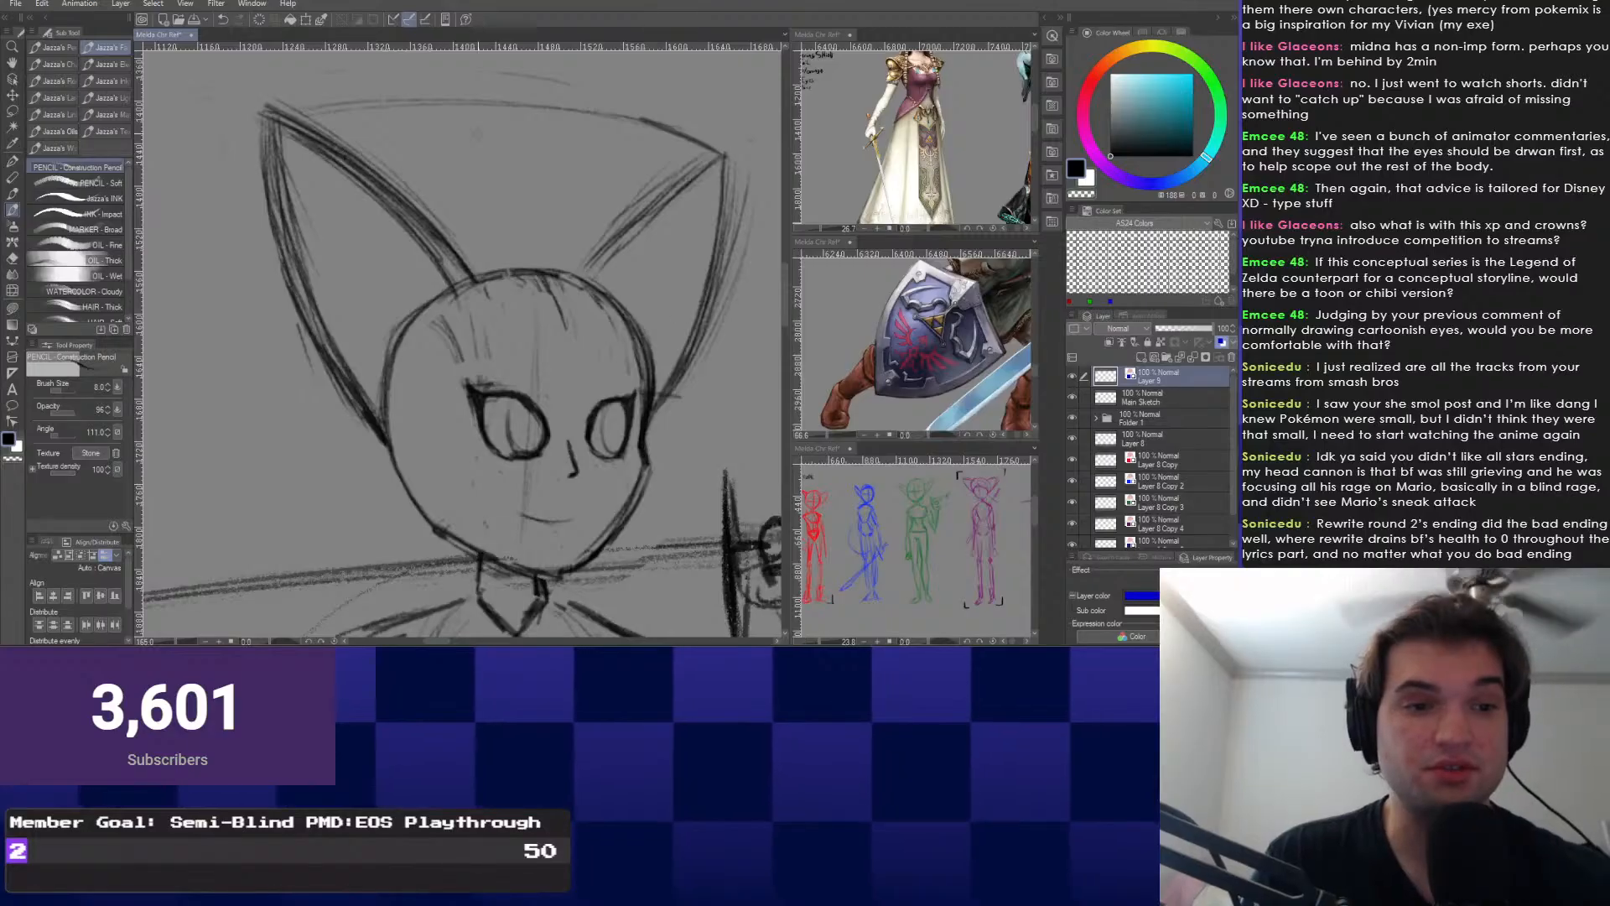
pyautogui.moveTo(392, 90); pyautogui.dragTo(373, 86)
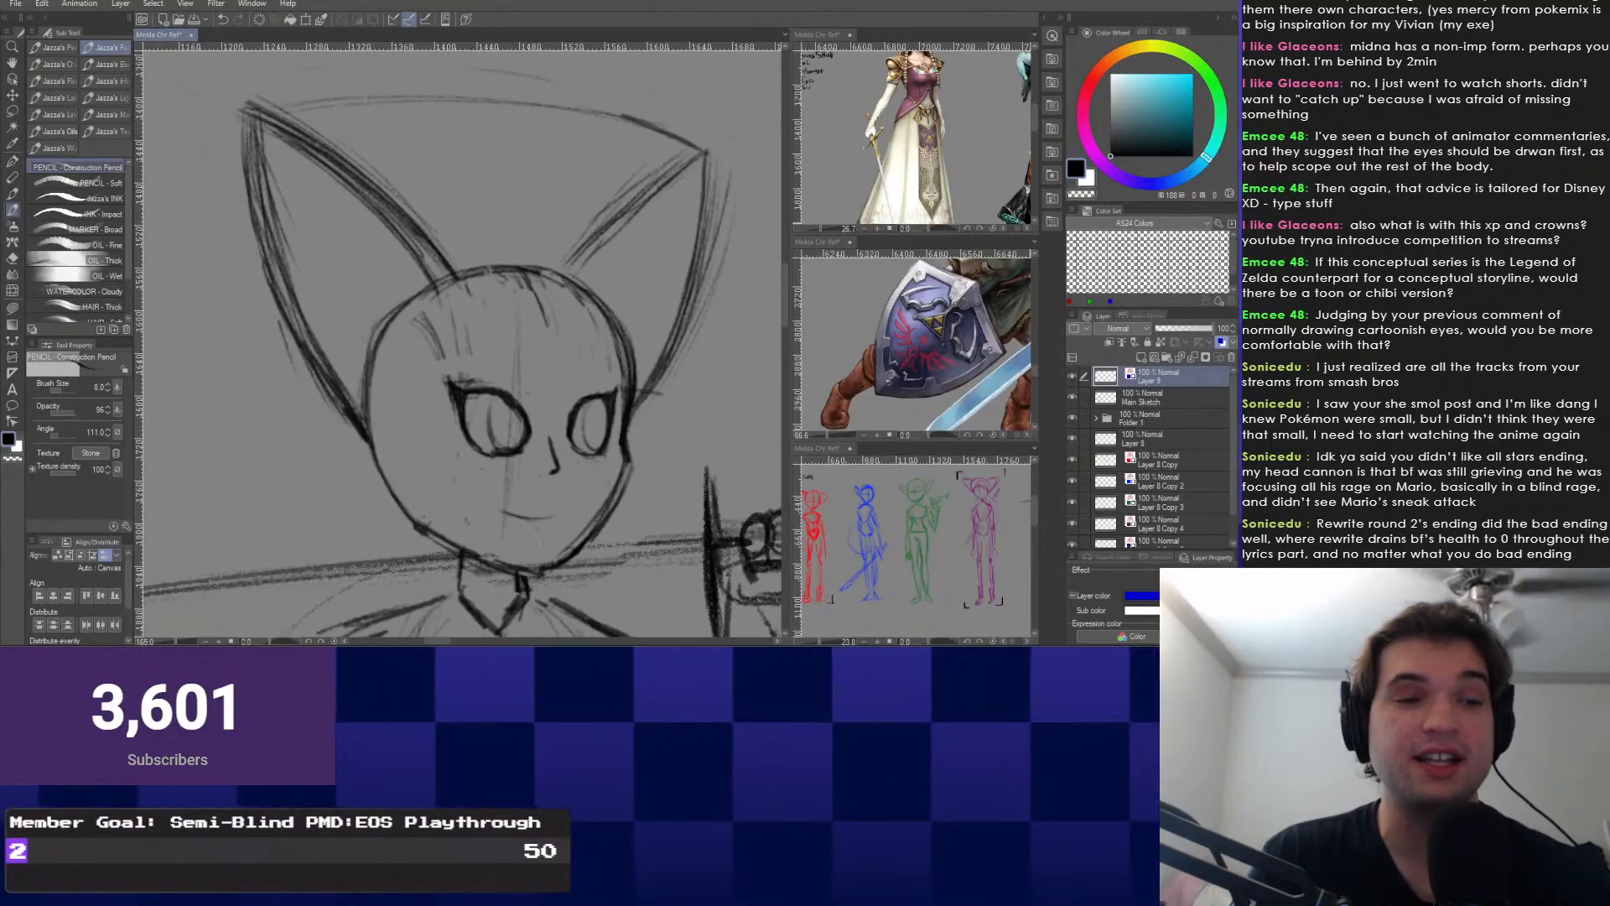
pyautogui.moveTo(424, 296); pyautogui.dragTo(439, 306)
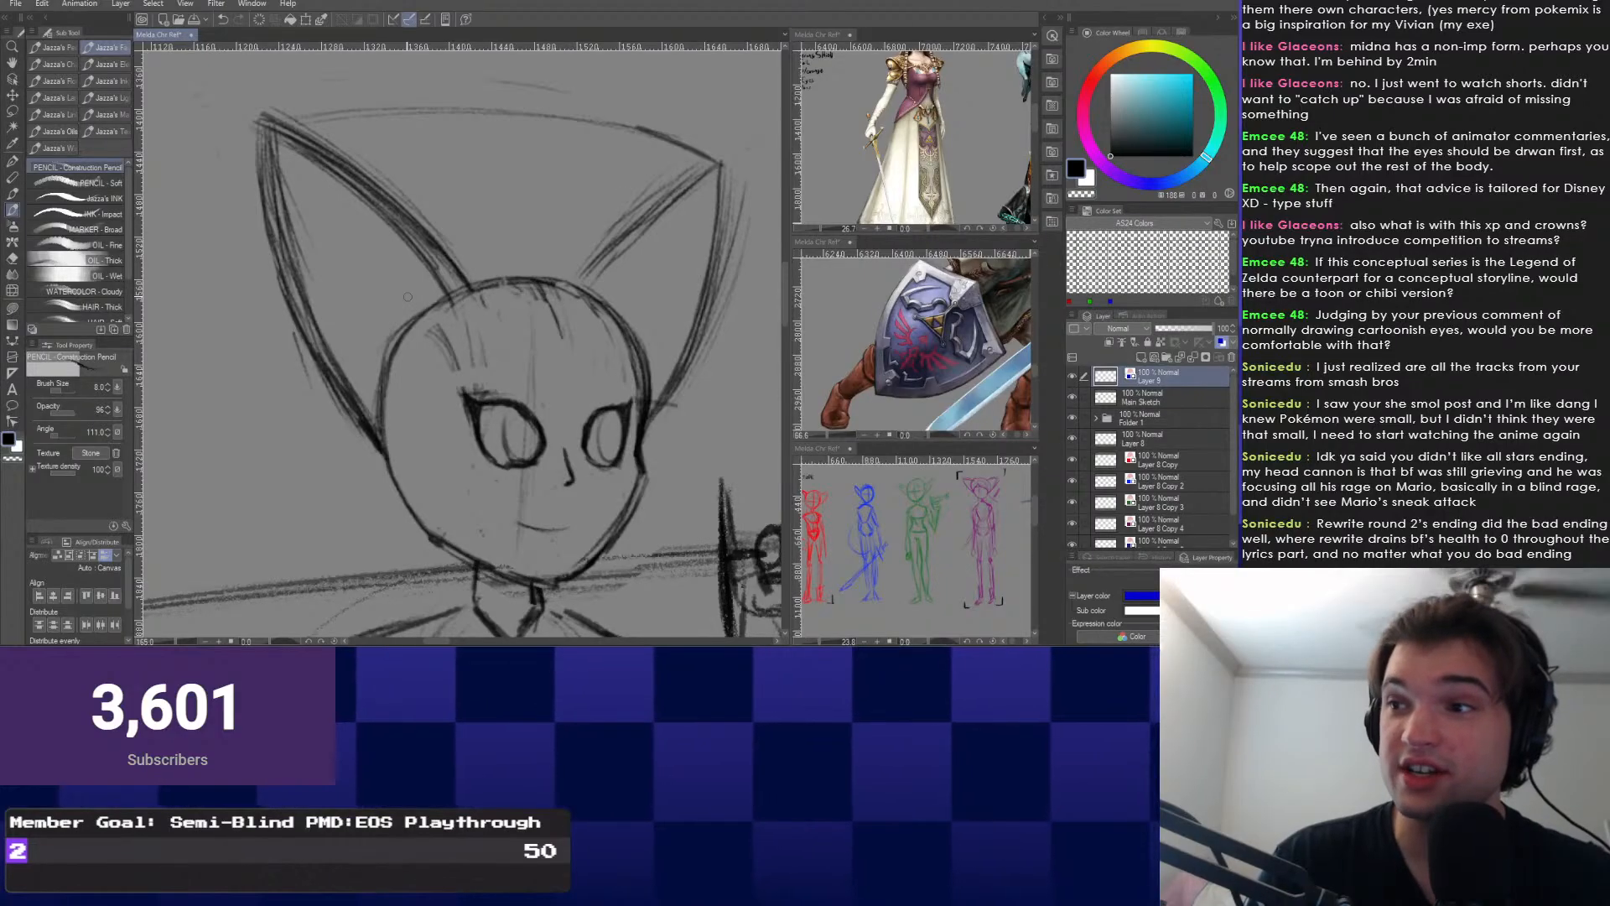
pyautogui.moveTo(407, 297); pyautogui.dragTo(928, 335)
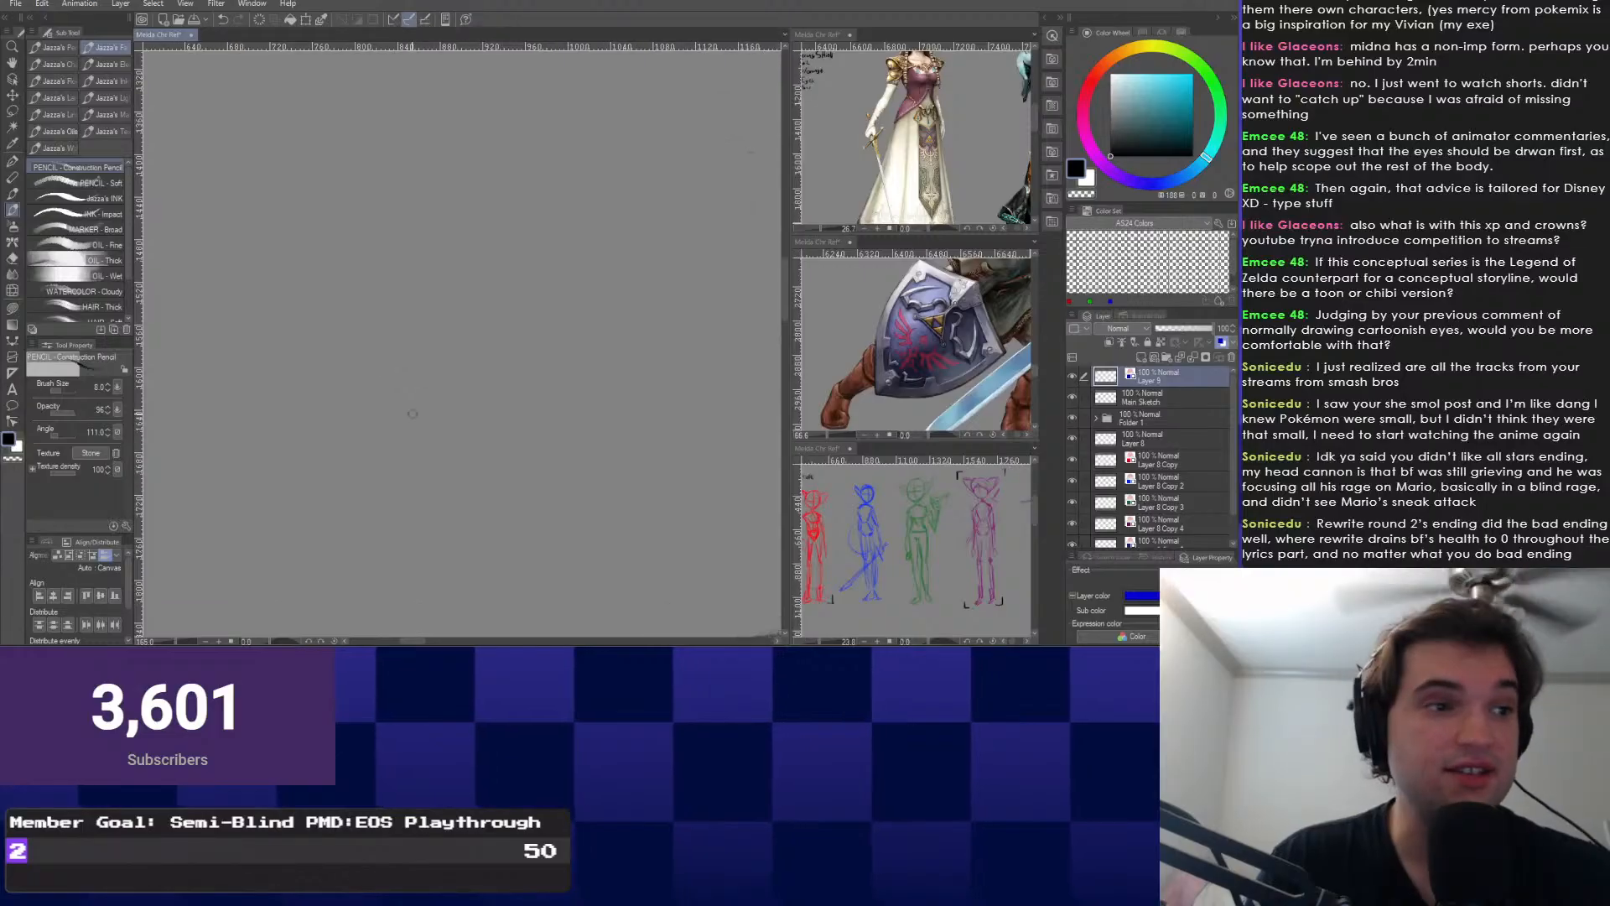
pyautogui.moveTo(737, 369); pyautogui.dragTo(162, 347)
pyautogui.moveTo(480, 336); pyautogui.dragTo(425, 370)
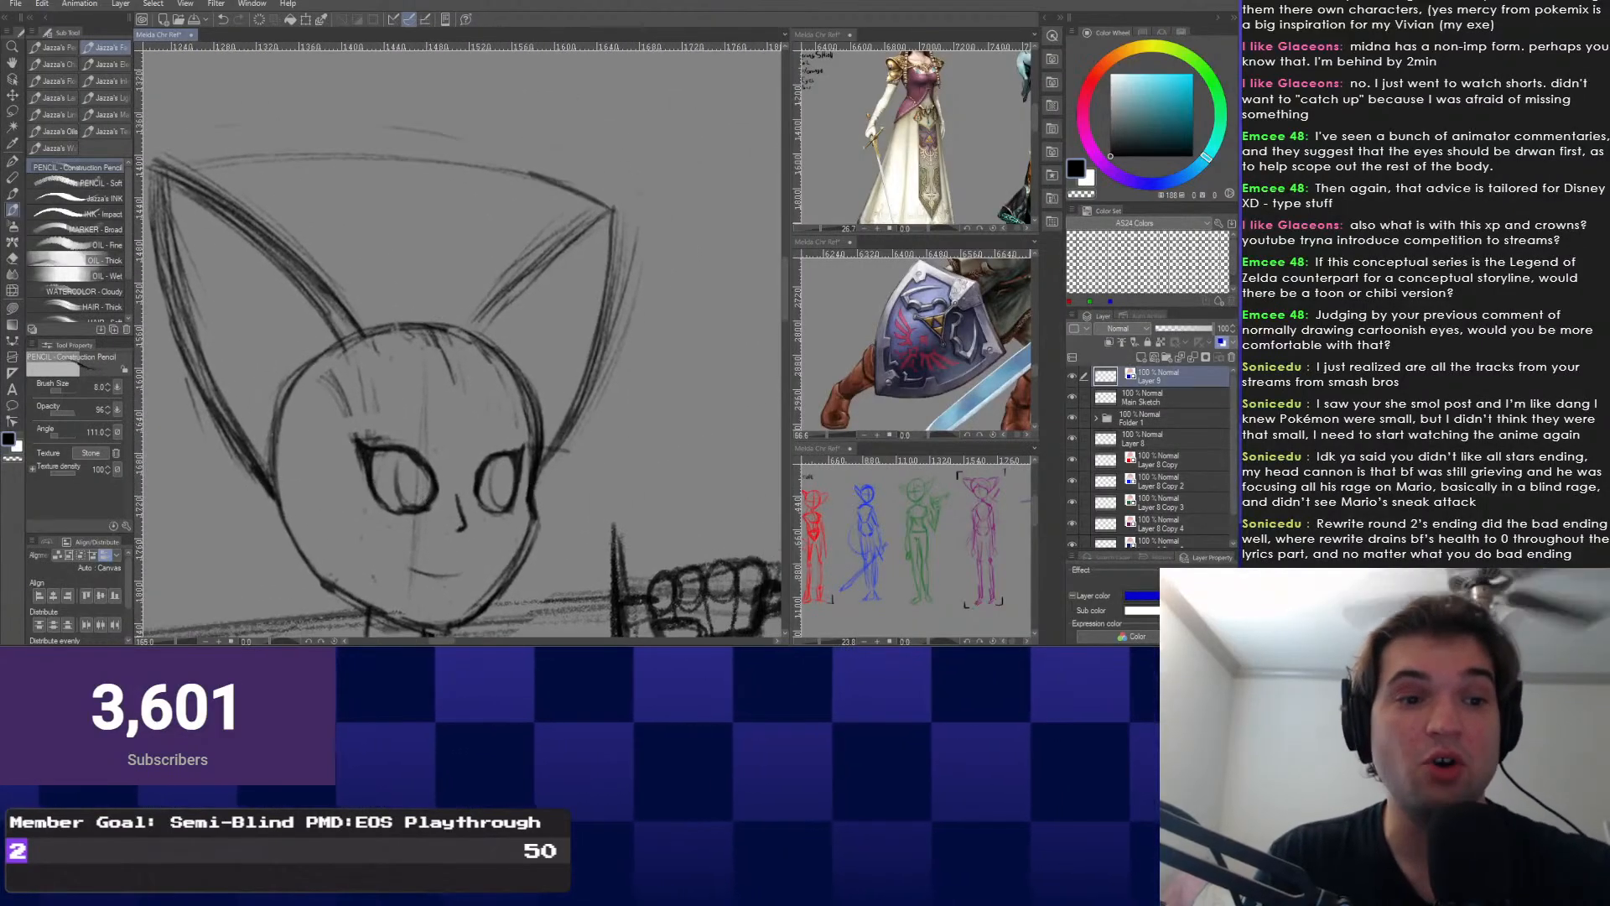
pyautogui.moveTo(392, 285); pyautogui.dragTo(439, 290)
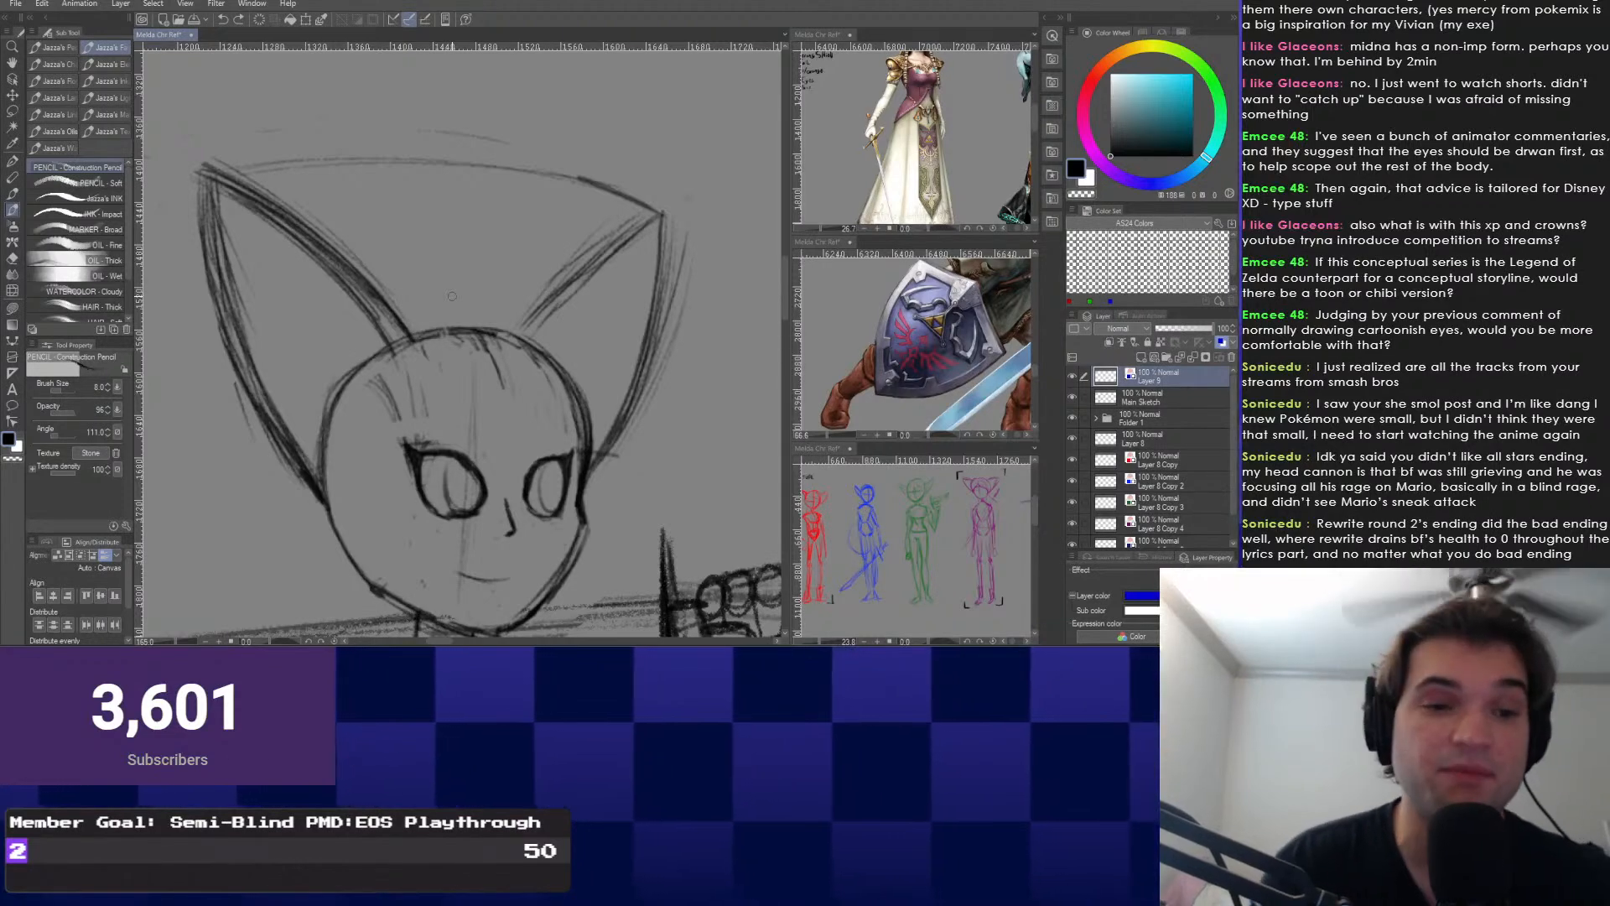
pyautogui.moveTo(452, 296)
pyautogui.mouseDown()
pyautogui.moveTo(536, 320)
pyautogui.moveTo(482, 302)
pyautogui.mouseUp()
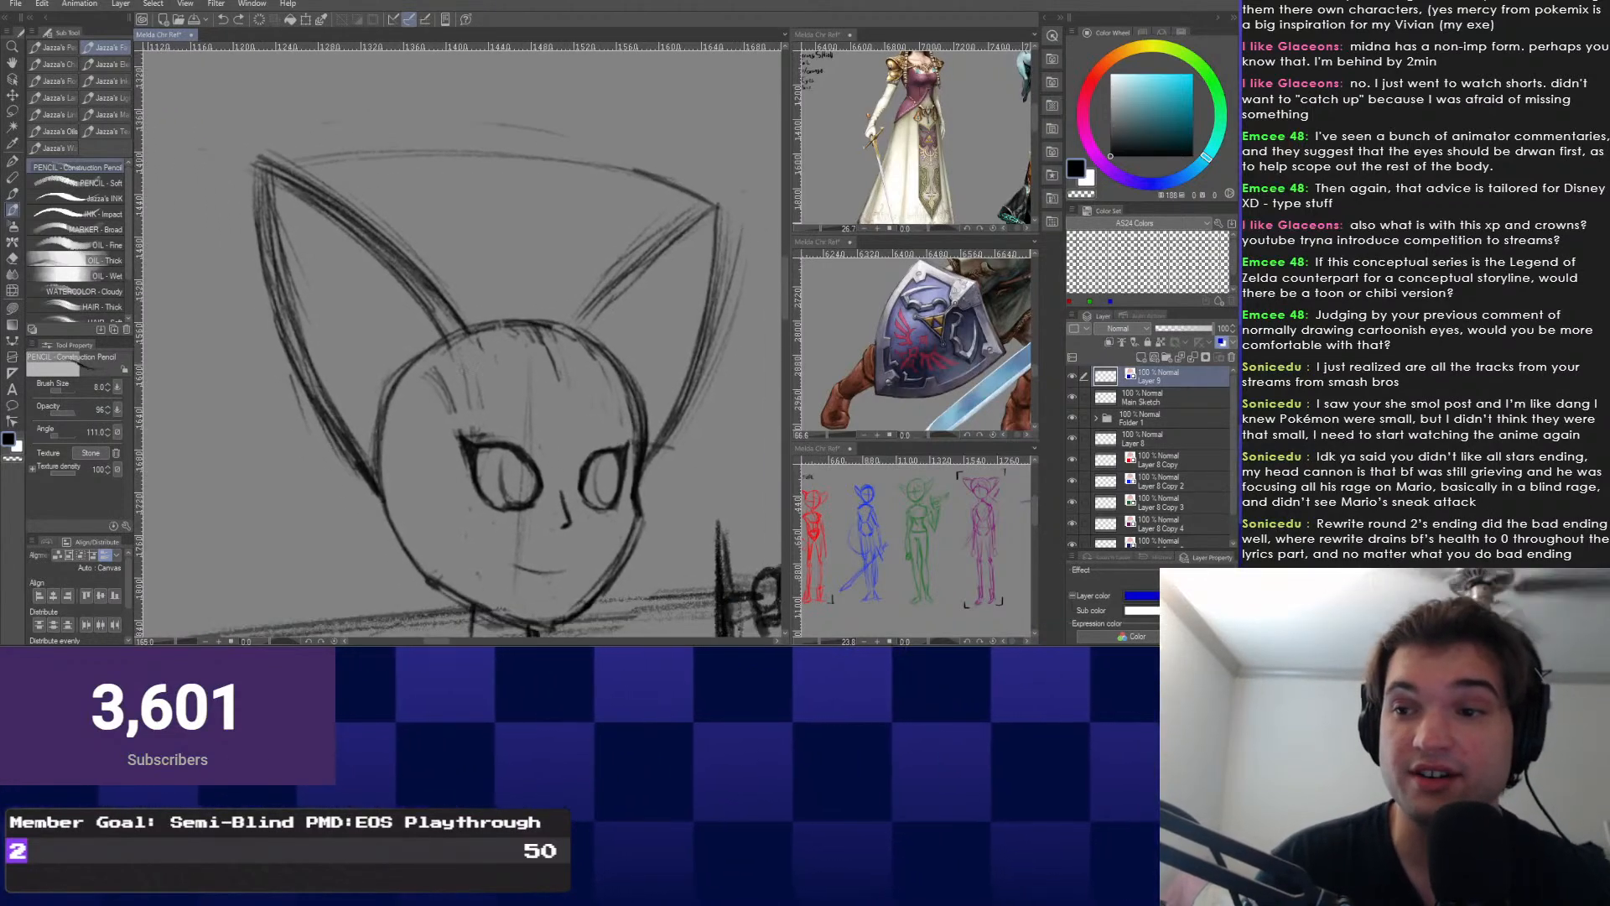
pyautogui.scroll(-2, 442, 406)
pyautogui.scroll(1, 442, 406)
pyautogui.moveTo(442, 407)
pyautogui.mouseDown()
pyautogui.moveTo(392, 360)
pyautogui.moveTo(415, 386)
pyautogui.mouseUp()
pyautogui.scroll(-1, 415, 386)
pyautogui.scroll(1, 470, 361)
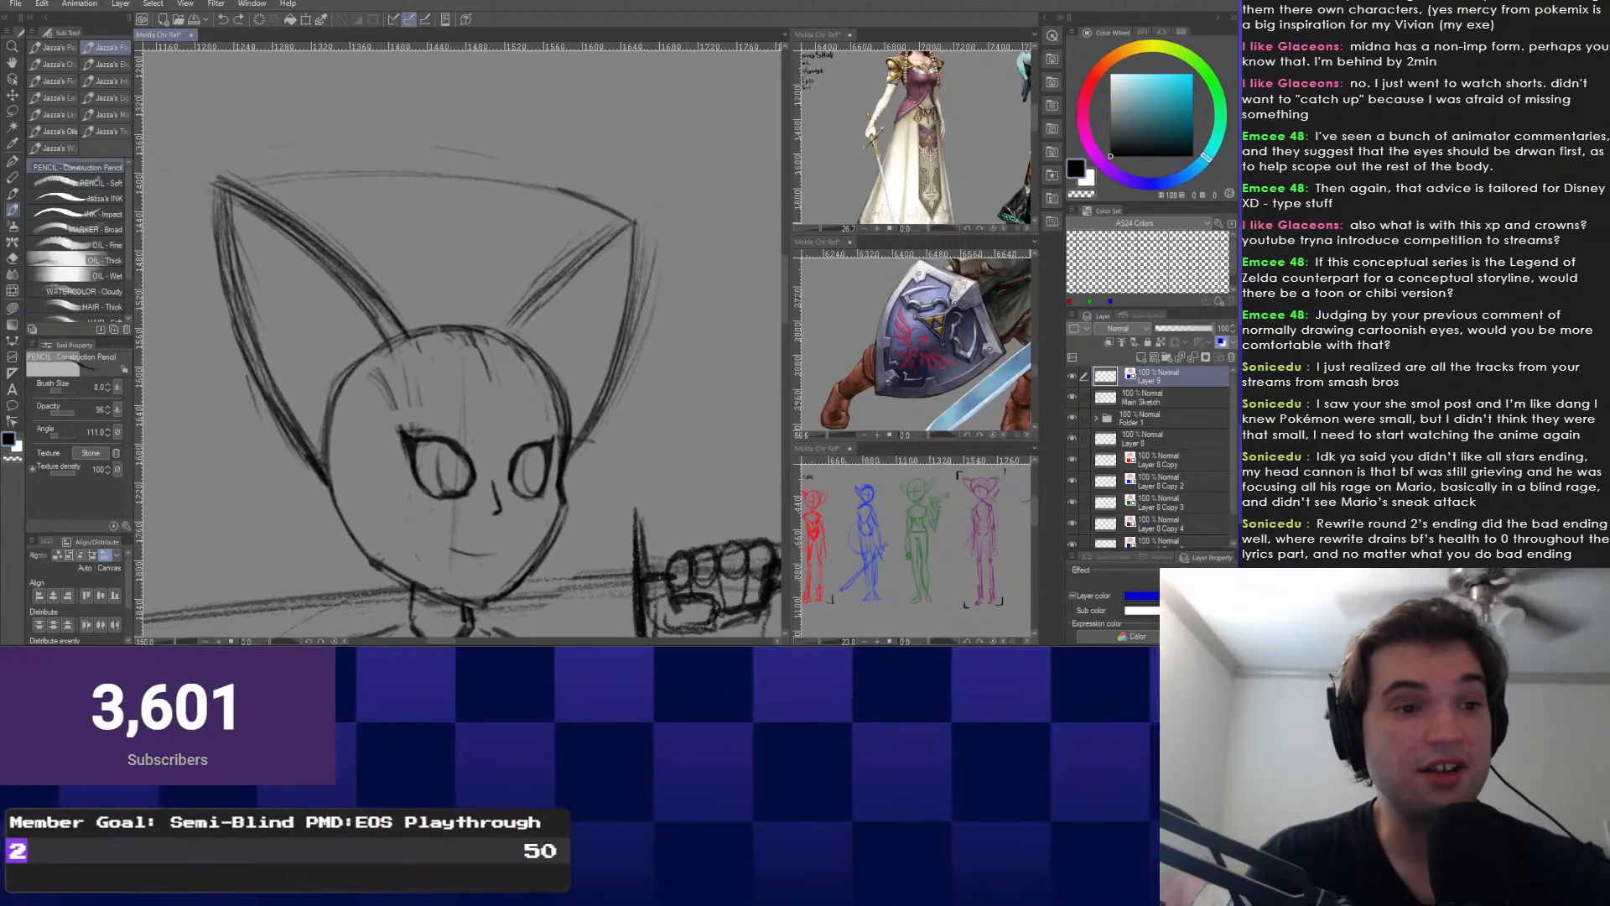
pyautogui.scroll(2, 533, 333)
pyautogui.moveTo(534, 333); pyautogui.dragTo(568, 273)
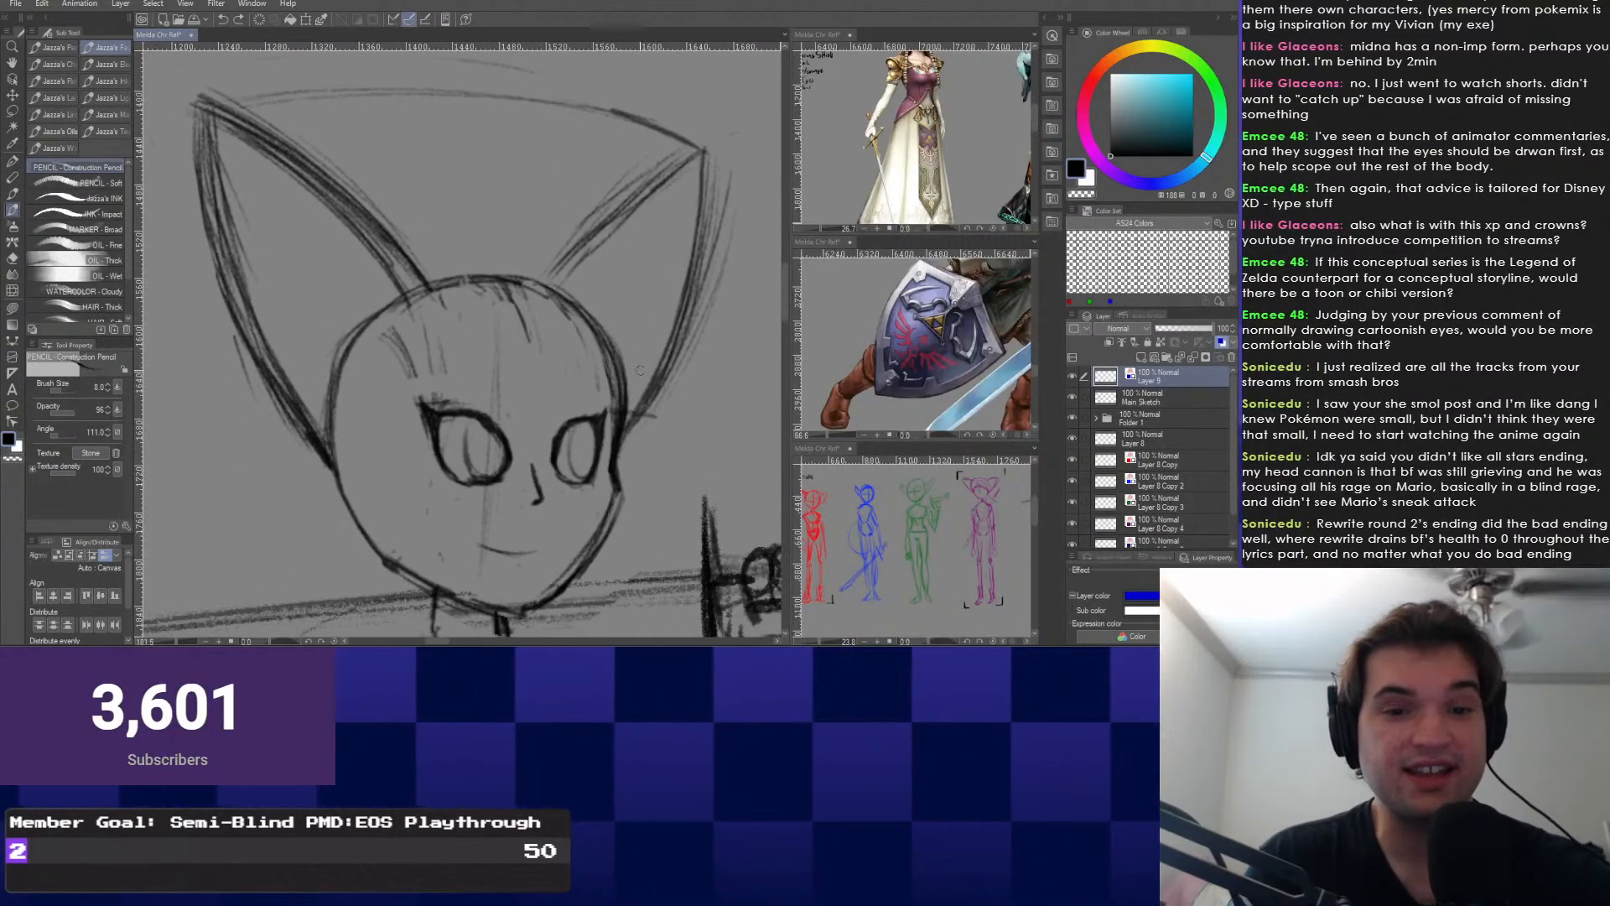
pyautogui.moveTo(462, 419); pyautogui.dragTo(481, 432)
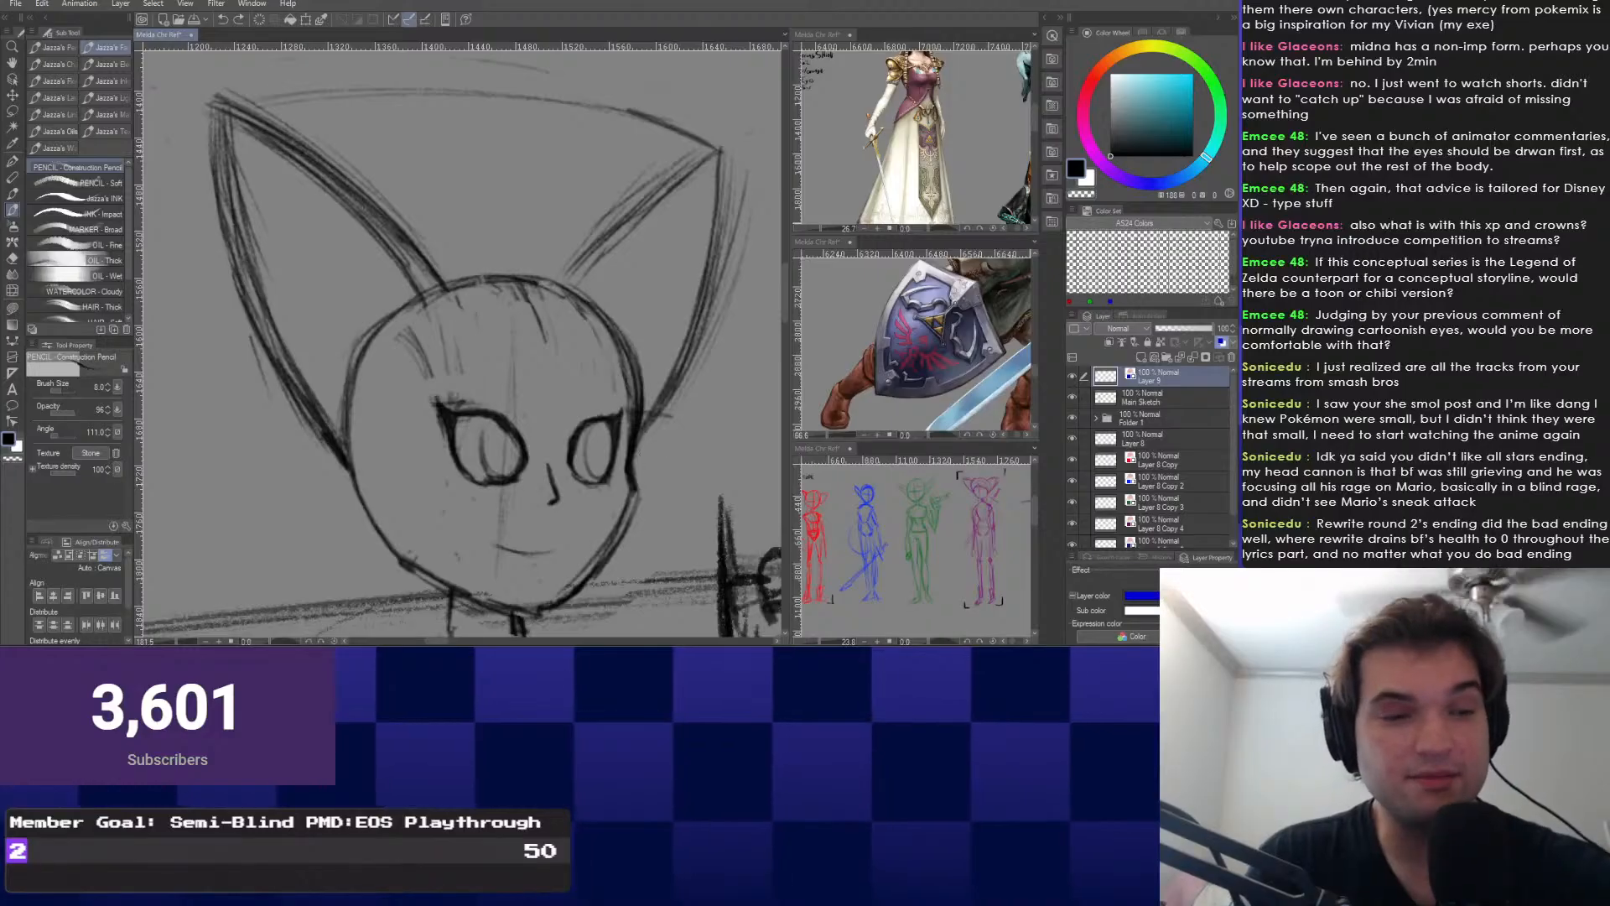
# Try blue hair-guide arcs over the head and inside the right ear, undoing each attempt.
pyautogui.moveTo(507, 211)
pyautogui.mouseDown()
pyautogui.moveTo(703, 369)
pyautogui.moveTo(656, 423)
pyautogui.mouseUp()
pyautogui.hotkey('ctrl', 'z')
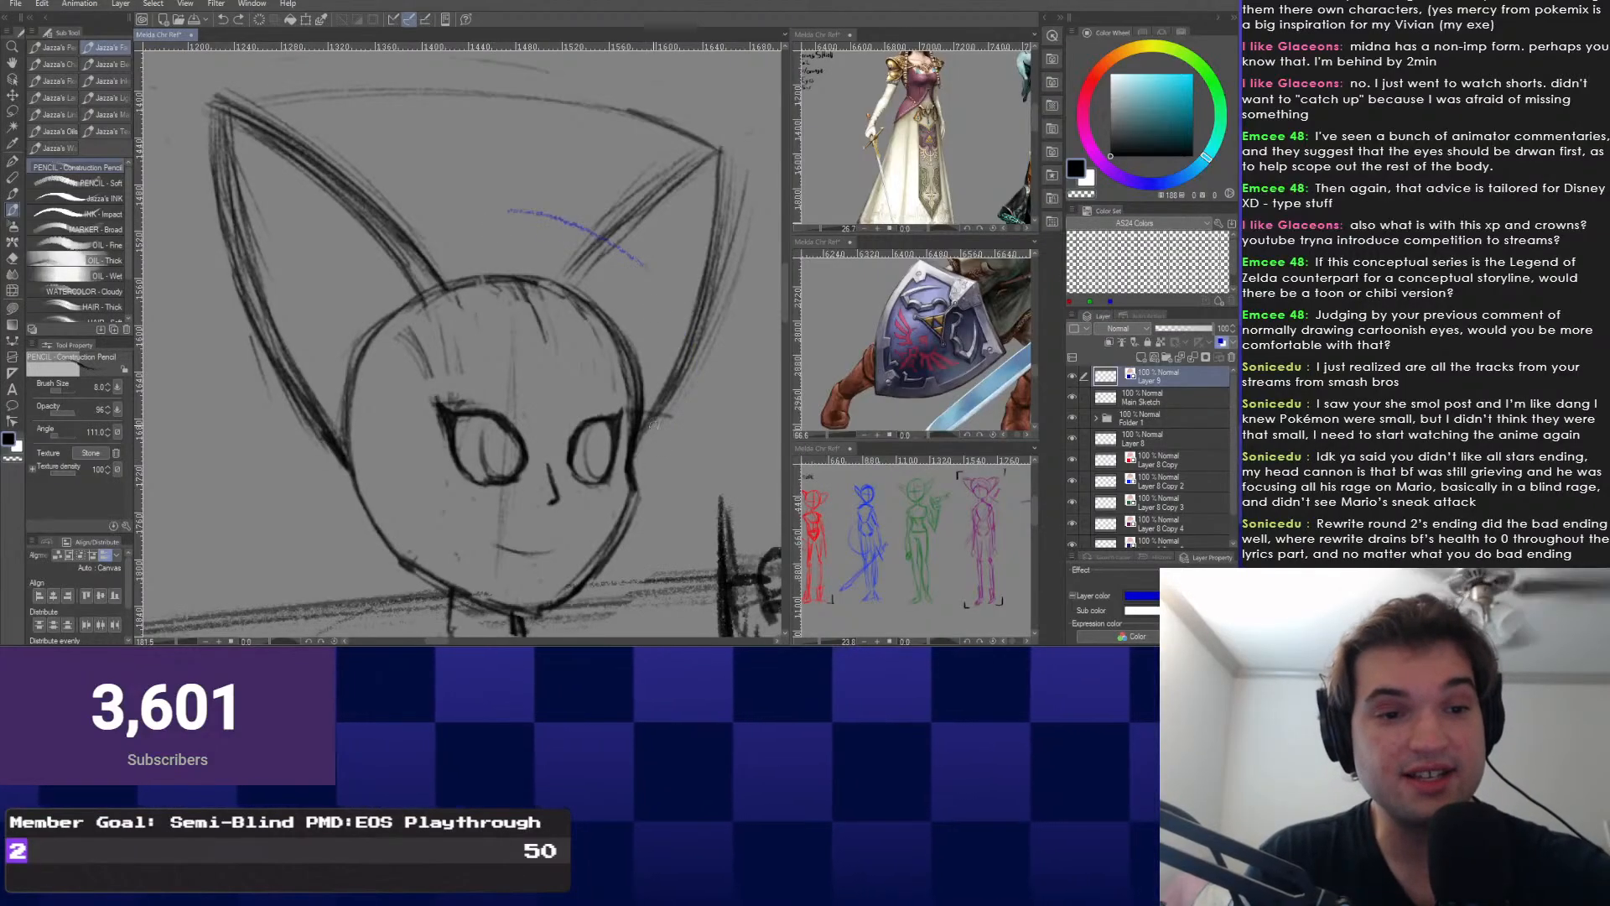
pyautogui.moveTo(632, 203); pyautogui.dragTo(673, 423)
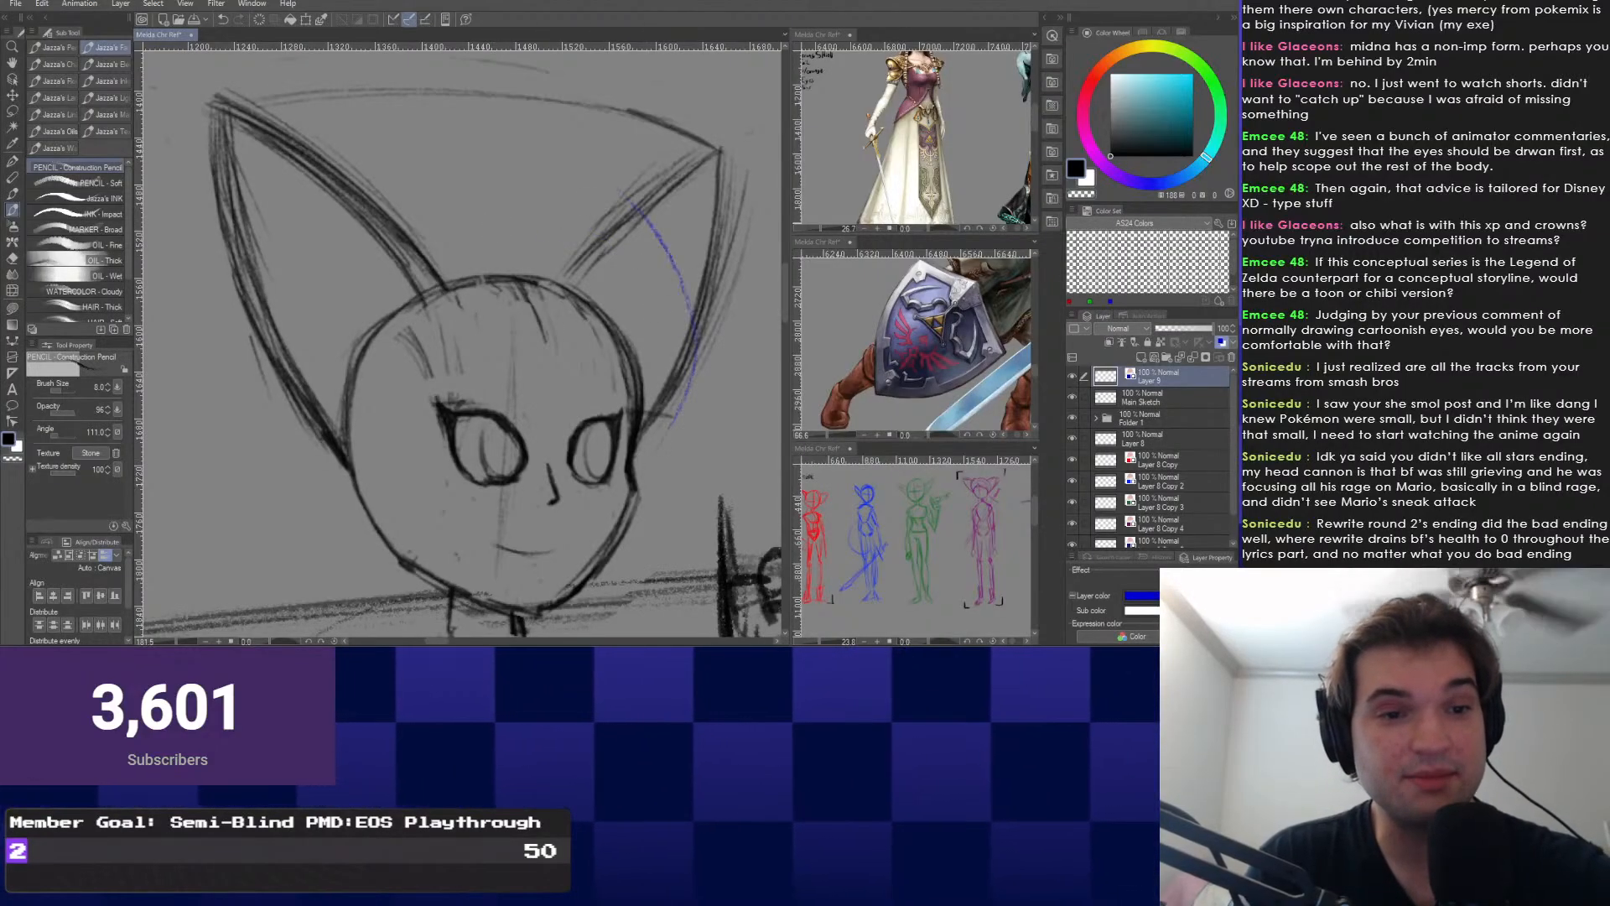
pyautogui.hotkey('ctrl', 'z')
pyautogui.hotkey('ctrl', 'z')
pyautogui.moveTo(483, 262)
pyautogui.mouseDown()
pyautogui.moveTo(458, 271)
pyautogui.moveTo(621, 289)
pyautogui.moveTo(663, 384)
pyautogui.mouseUp()
pyautogui.hotkey('ctrl', 'z')
pyautogui.hotkey('ctrl', 'z')
pyautogui.moveTo(520, 378); pyautogui.dragTo(537, 345)
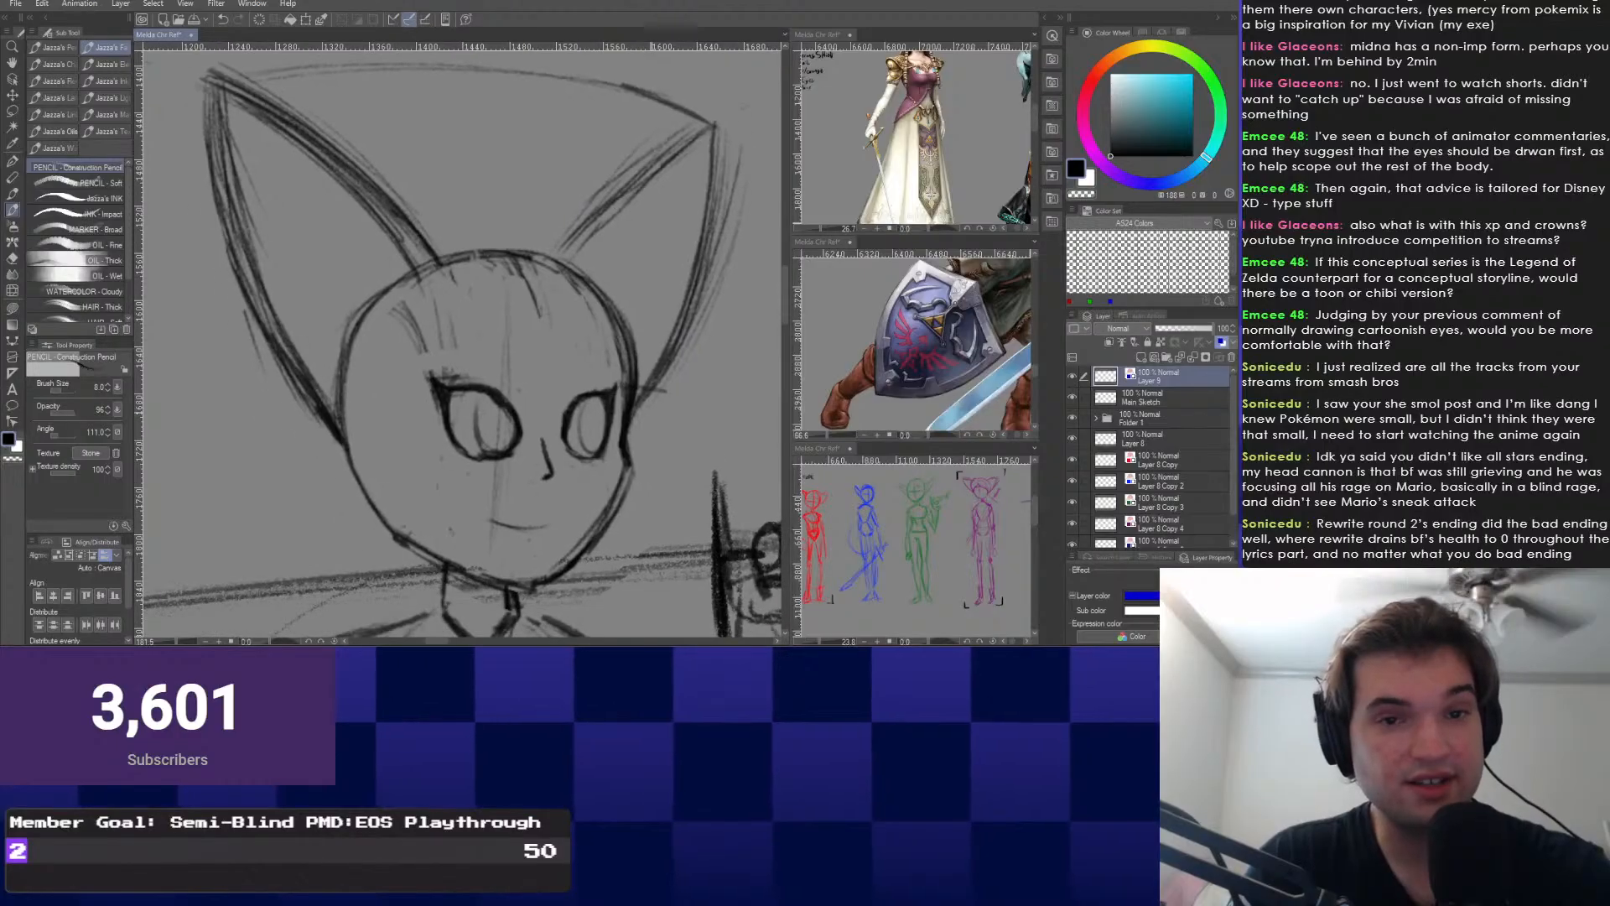
pyautogui.scroll(2, 976, 493)
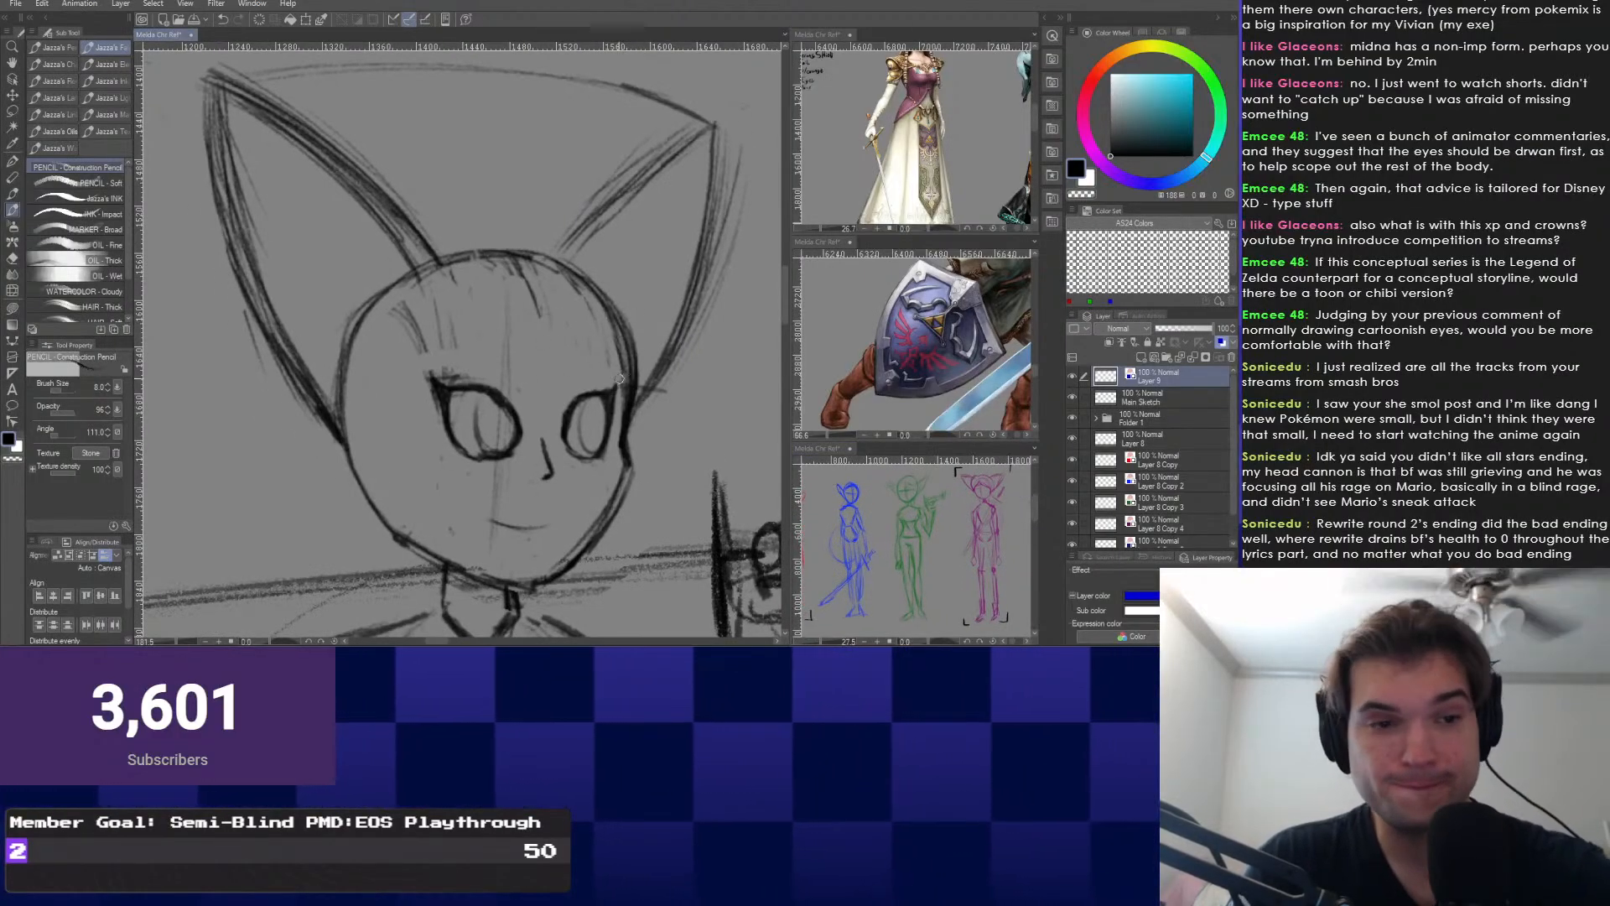
pyautogui.moveTo(629, 330); pyautogui.dragTo(627, 362)
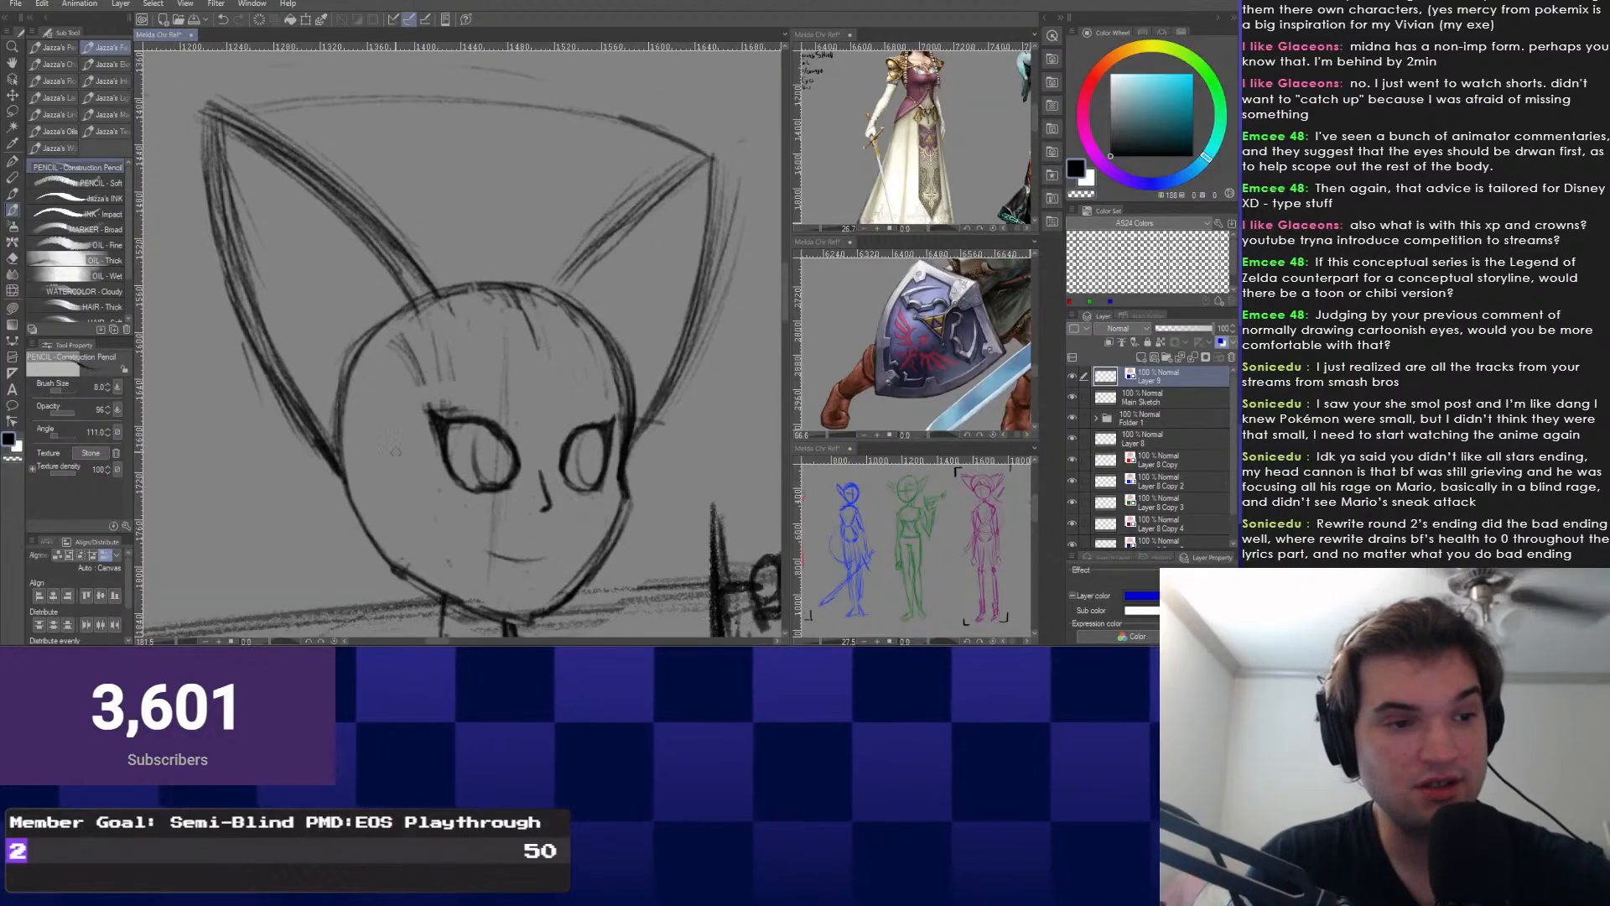
# Discard trial strokes by the left eye and draw a faint blue strand down the head's right side.
pyautogui.moveTo(409, 443); pyautogui.dragTo(405, 498)
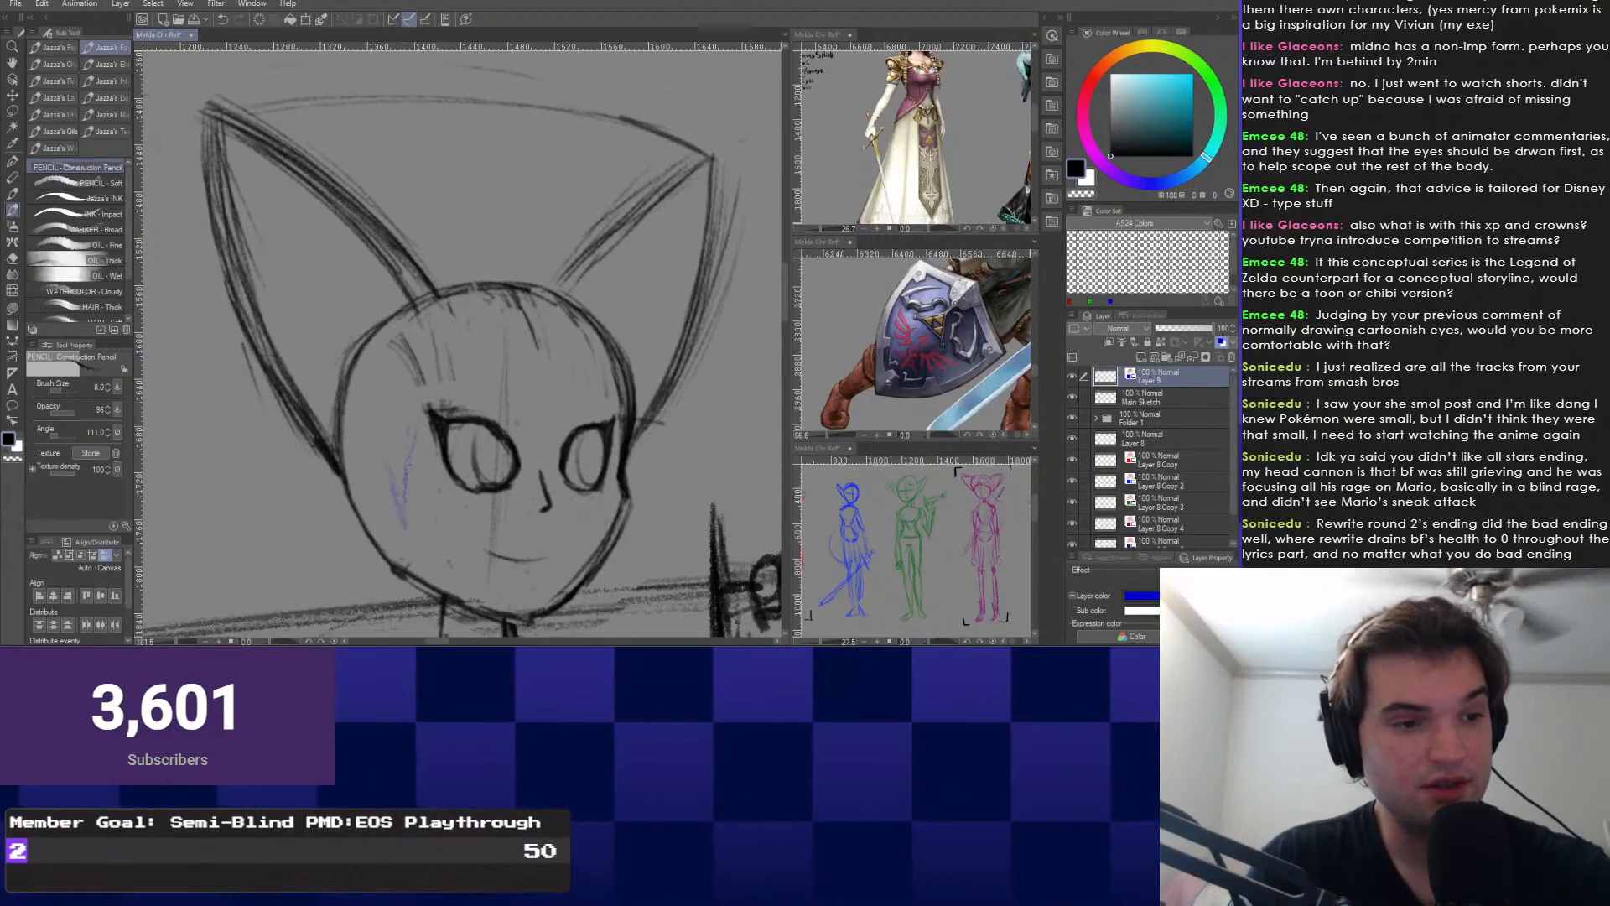
pyautogui.moveTo(421, 411); pyautogui.dragTo(407, 528)
pyautogui.moveTo(397, 423); pyautogui.dragTo(404, 528)
pyautogui.press('Delete')
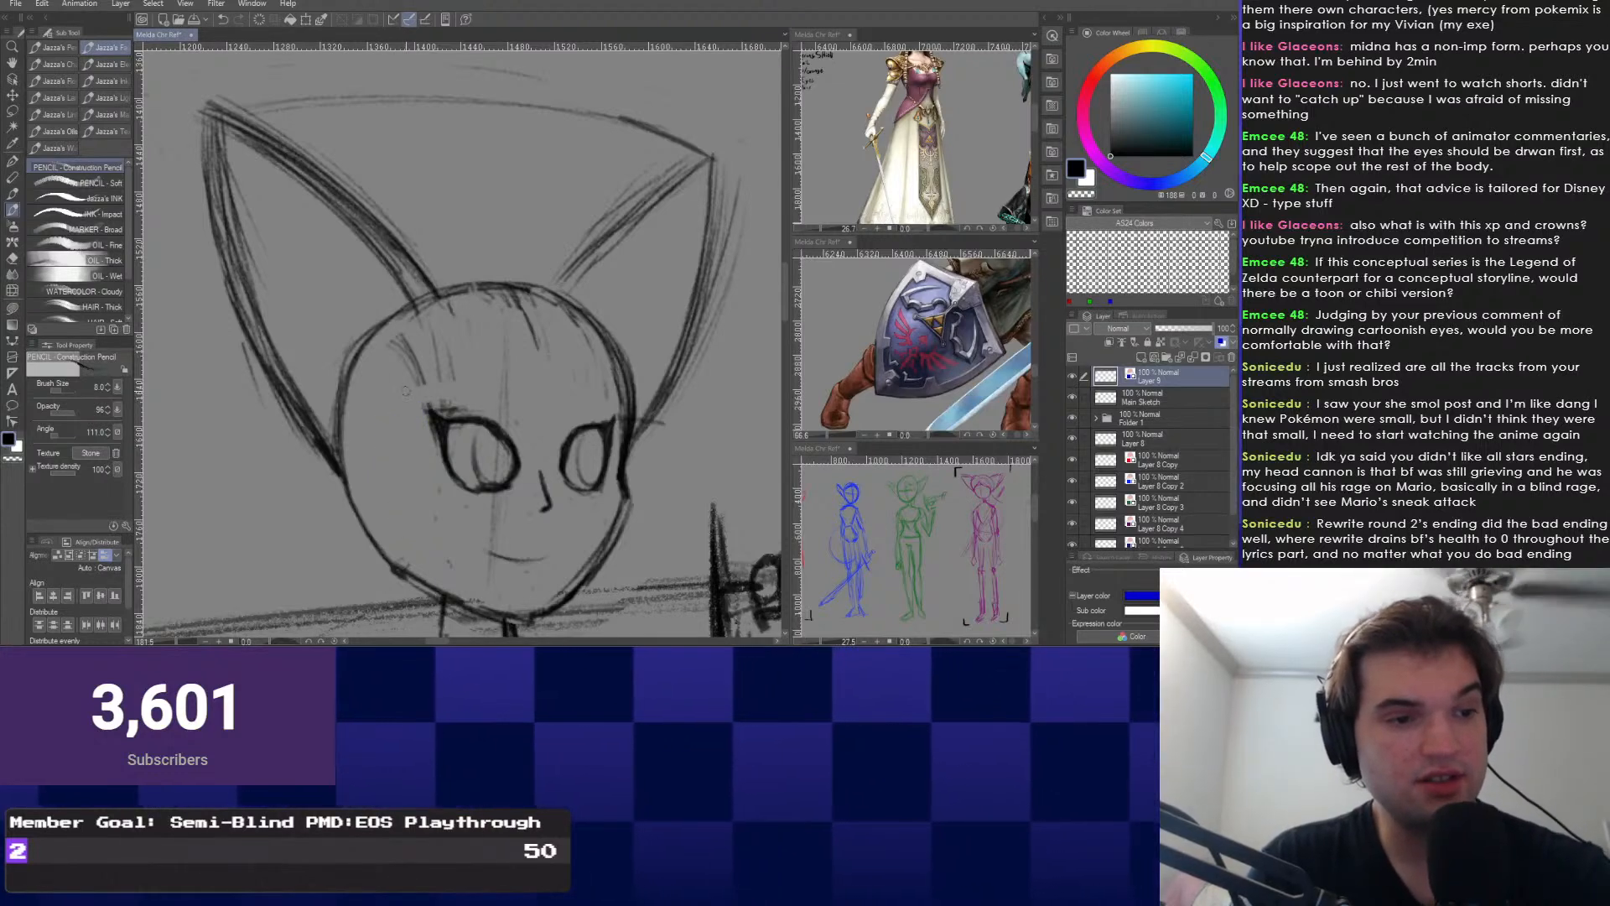
pyautogui.moveTo(409, 409)
pyautogui.mouseDown()
pyautogui.moveTo(410, 386)
pyautogui.moveTo(401, 463)
pyautogui.mouseUp()
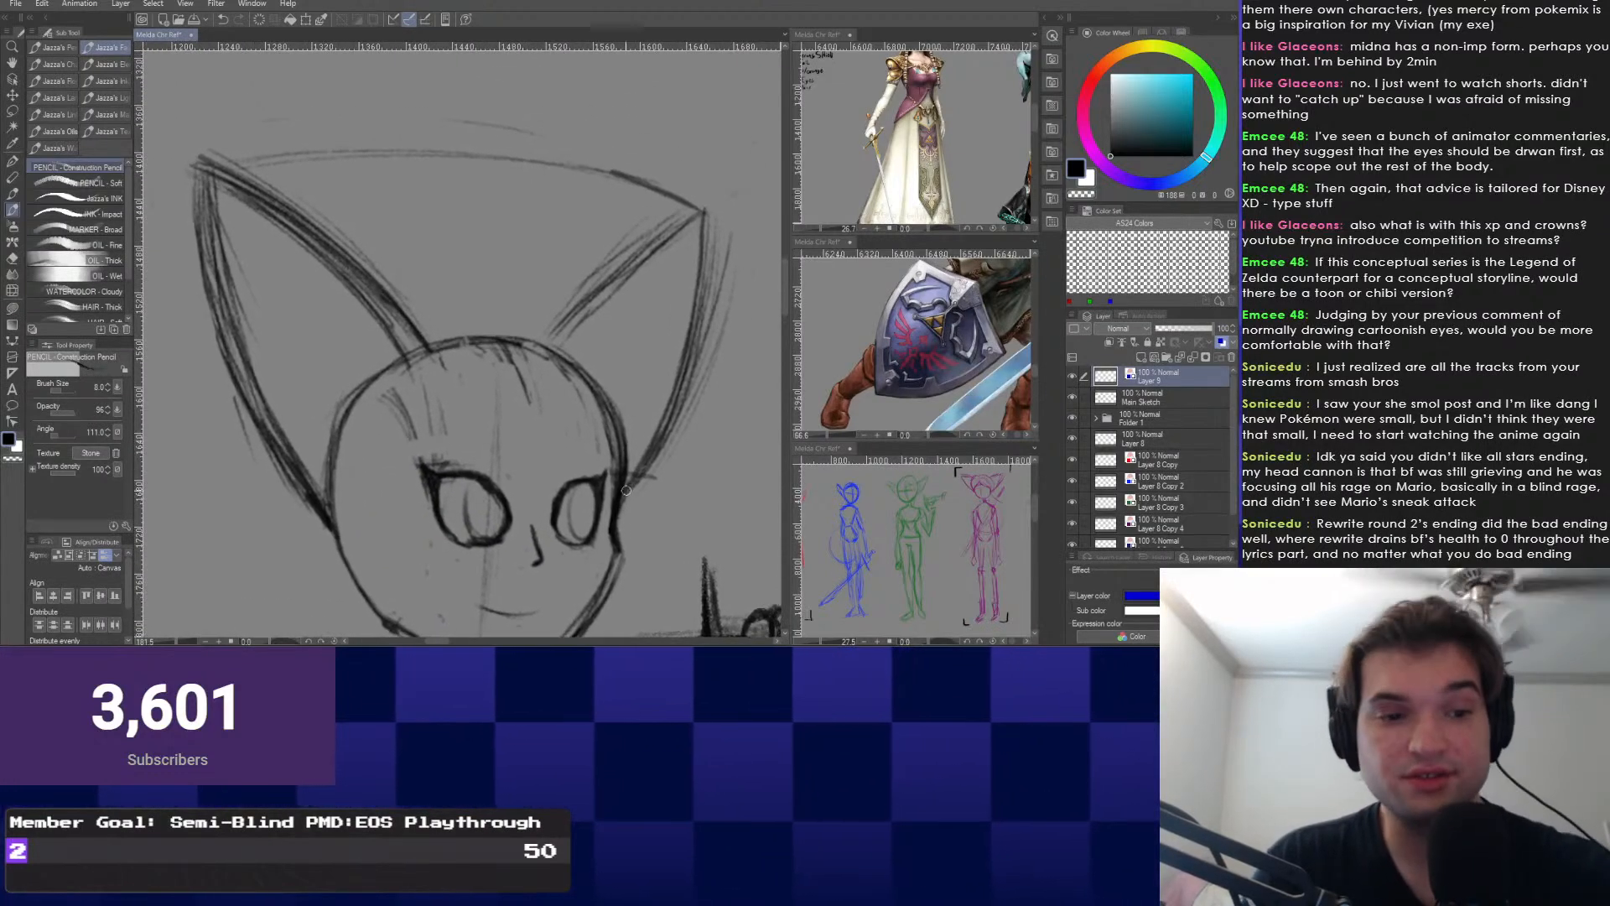
pyautogui.moveTo(623, 357)
pyautogui.mouseDown()
pyautogui.moveTo(645, 380)
pyautogui.moveTo(622, 346)
pyautogui.mouseUp()
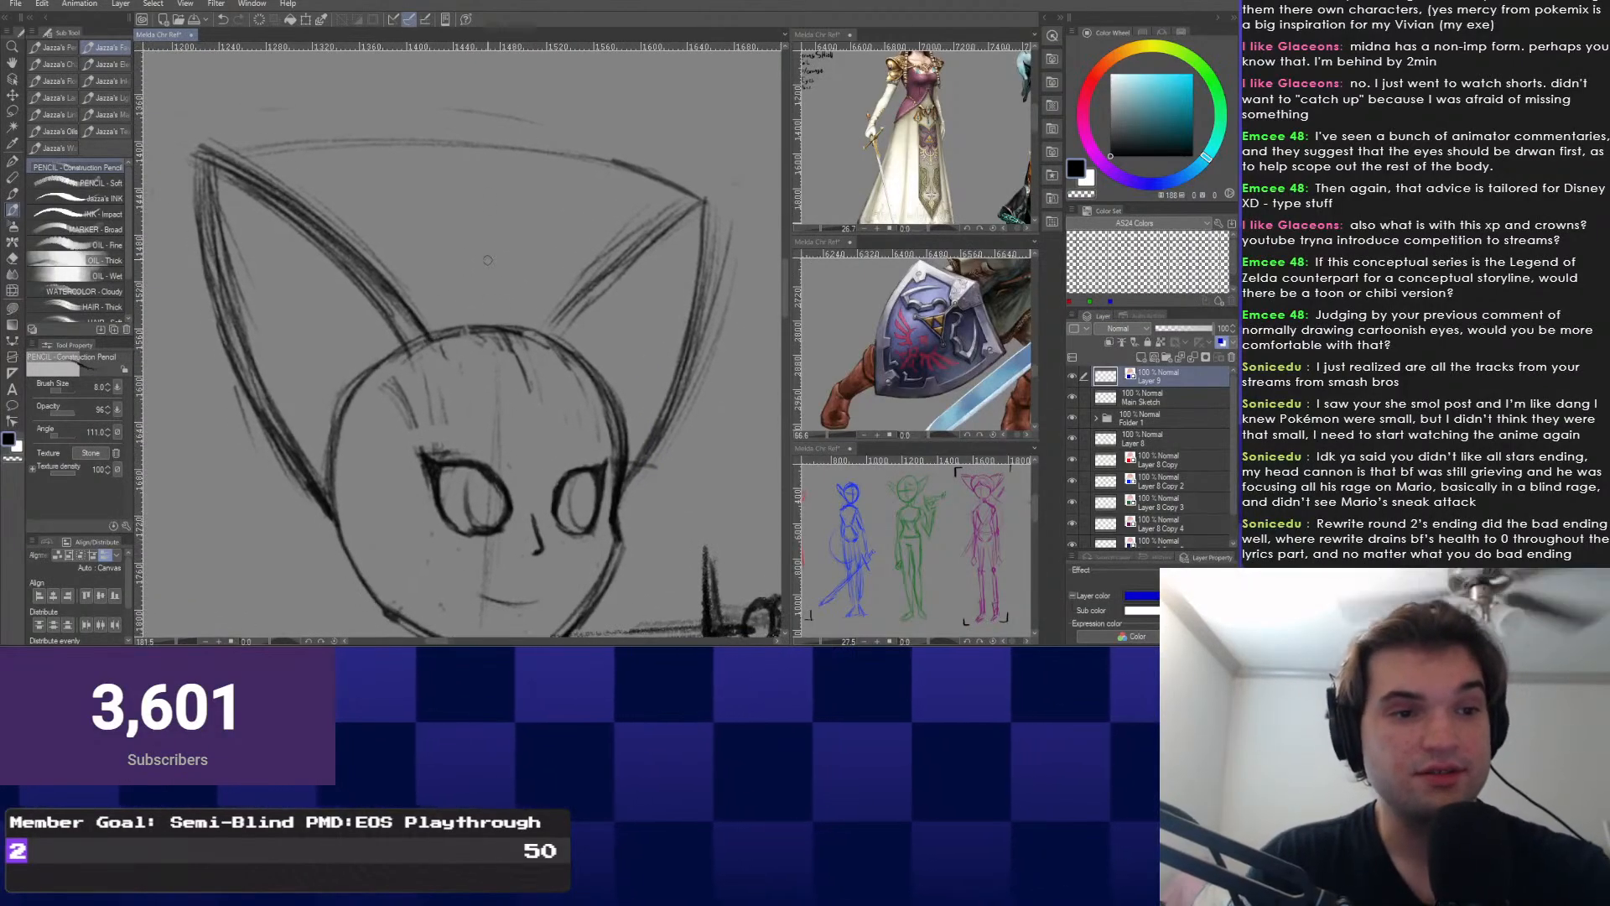
pyautogui.moveTo(505, 256)
pyautogui.mouseDown()
pyautogui.moveTo(640, 341)
pyautogui.moveTo(645, 502)
pyautogui.mouseUp()
pyautogui.hotkey('ctrl', 'z')
pyautogui.moveTo(670, 440); pyautogui.dragTo(639, 504)
pyautogui.moveTo(637, 314); pyautogui.dragTo(667, 441)
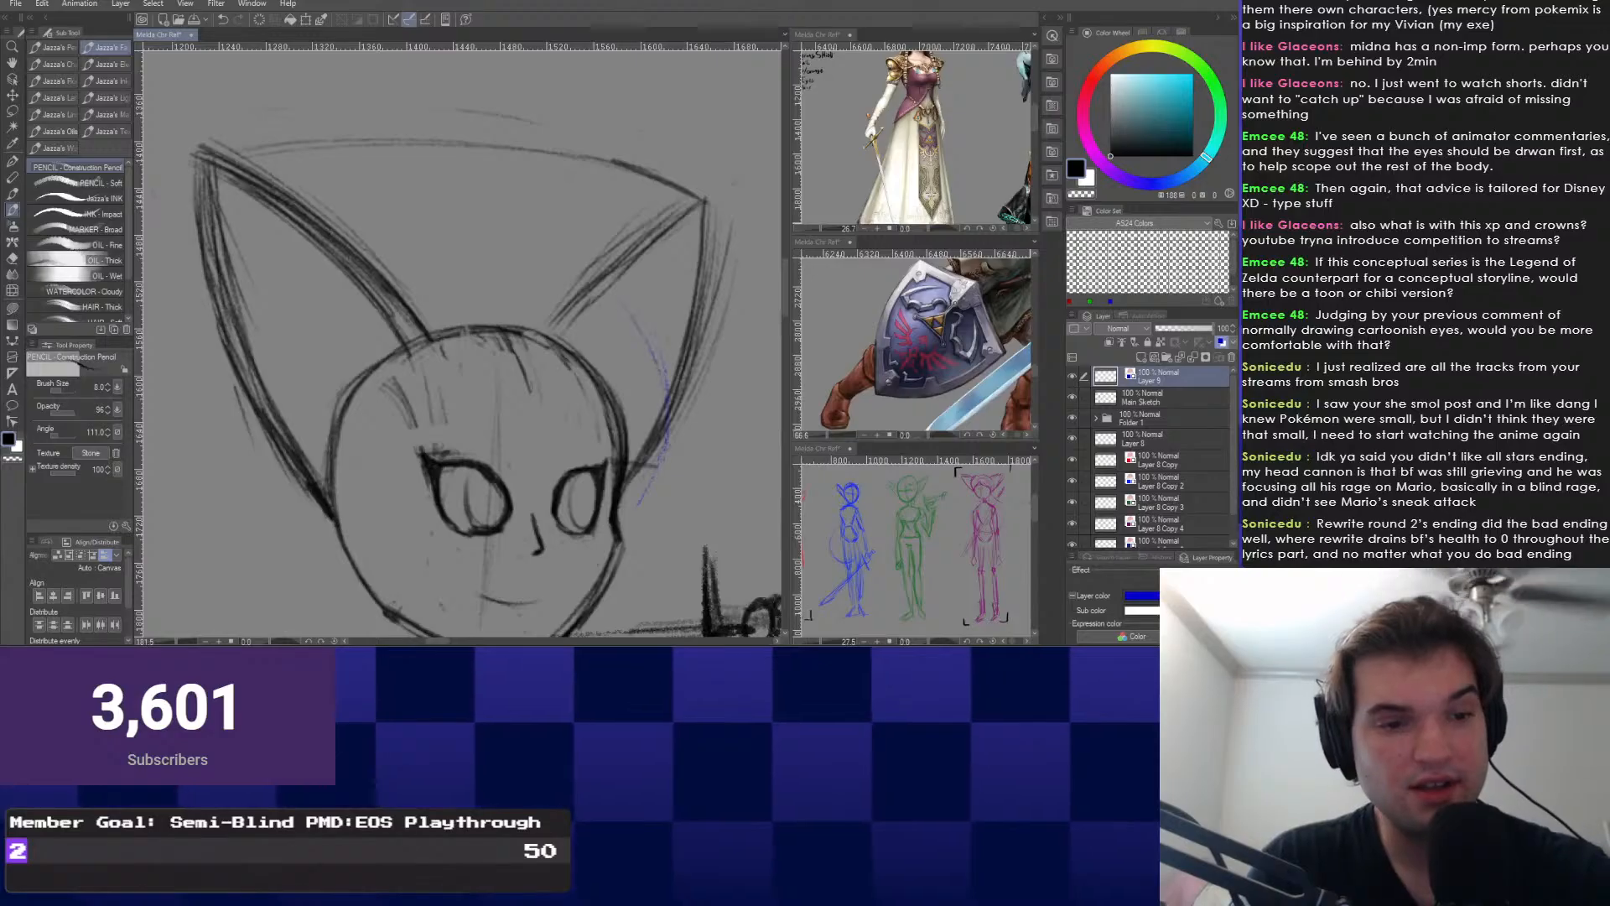
# Extend the blue strand up over the right ear and test forehead strands, undoing the misses.
pyautogui.moveTo(522, 266); pyautogui.dragTo(646, 331)
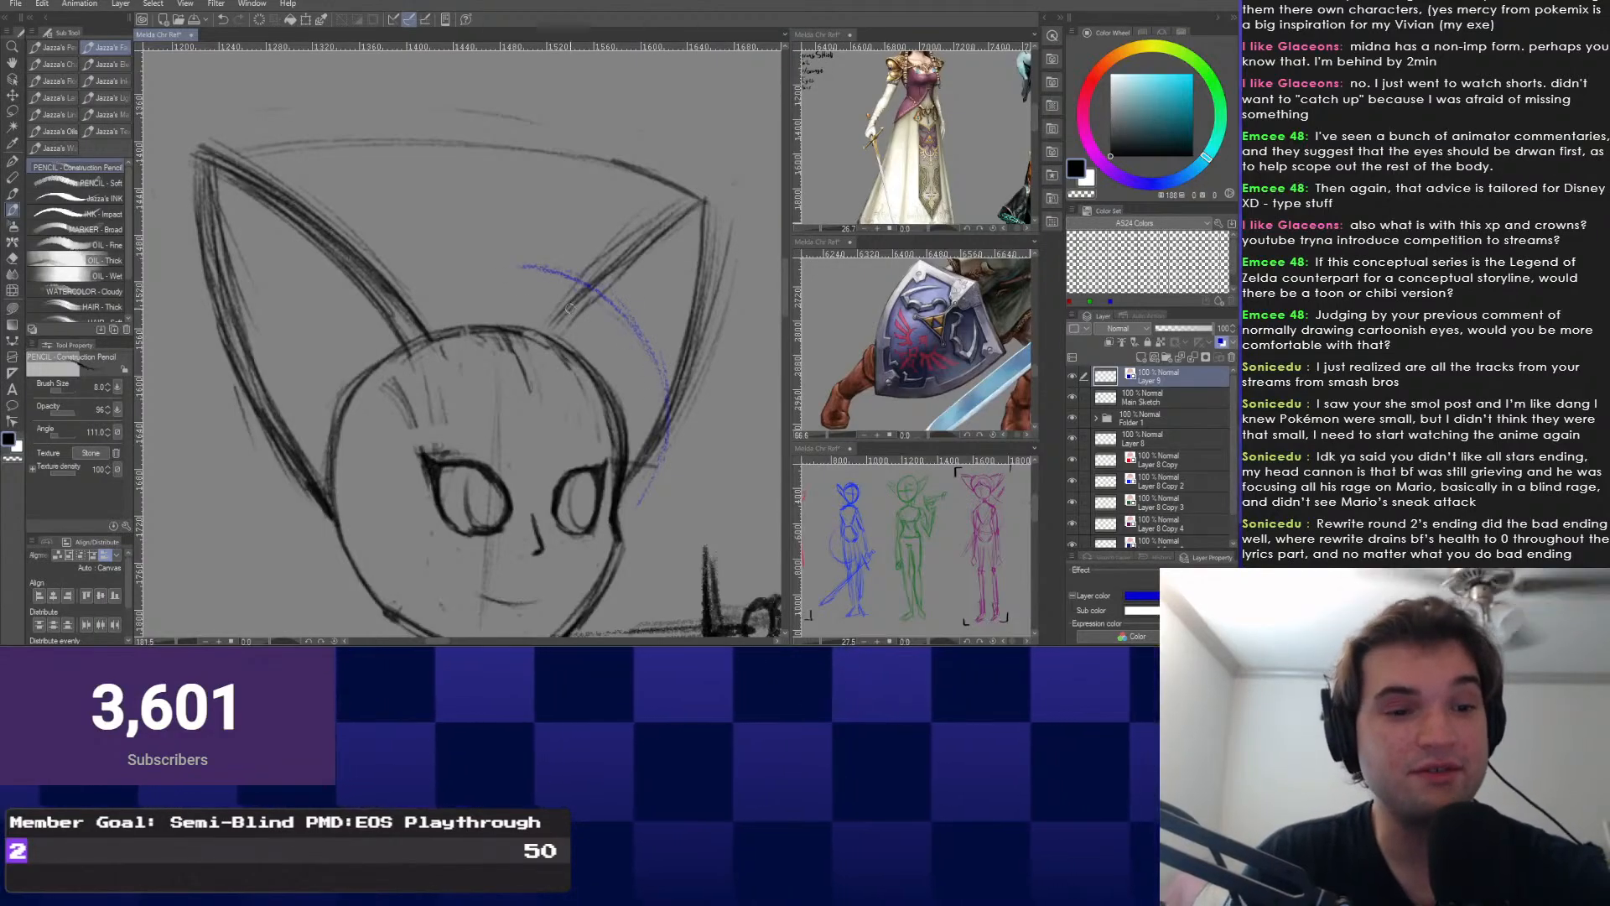
pyautogui.moveTo(578, 393)
pyautogui.mouseDown()
pyautogui.moveTo(713, 429)
pyautogui.moveTo(568, 411)
pyautogui.mouseUp()
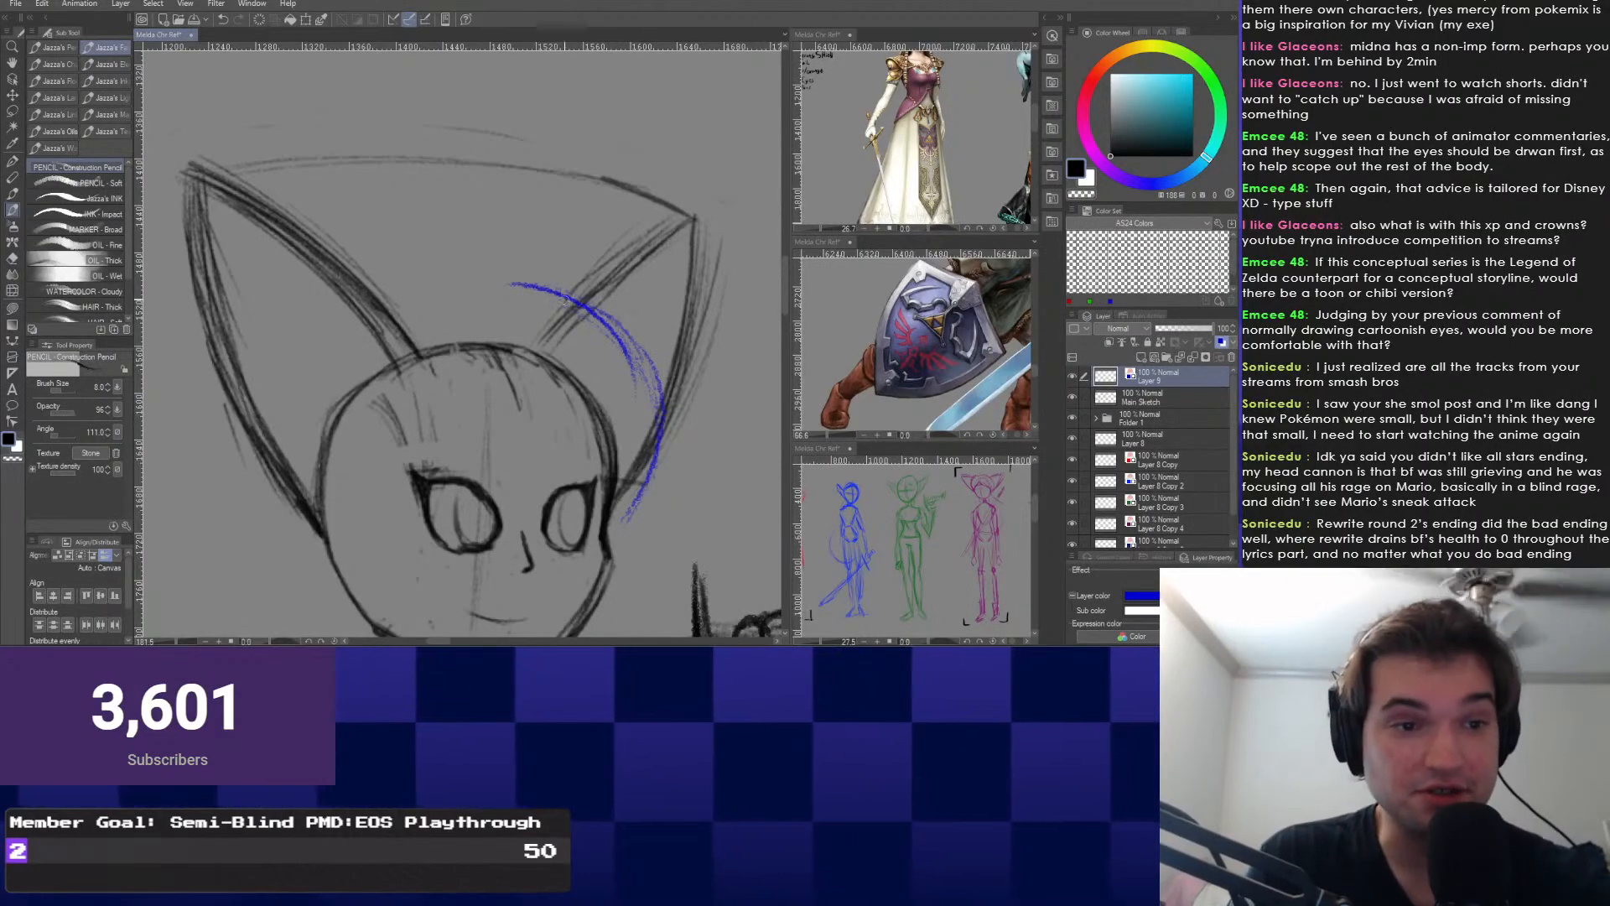
pyautogui.moveTo(515, 292)
pyautogui.mouseDown()
pyautogui.moveTo(643, 357)
pyautogui.moveTo(651, 424)
pyautogui.moveTo(622, 517)
pyautogui.mouseUp()
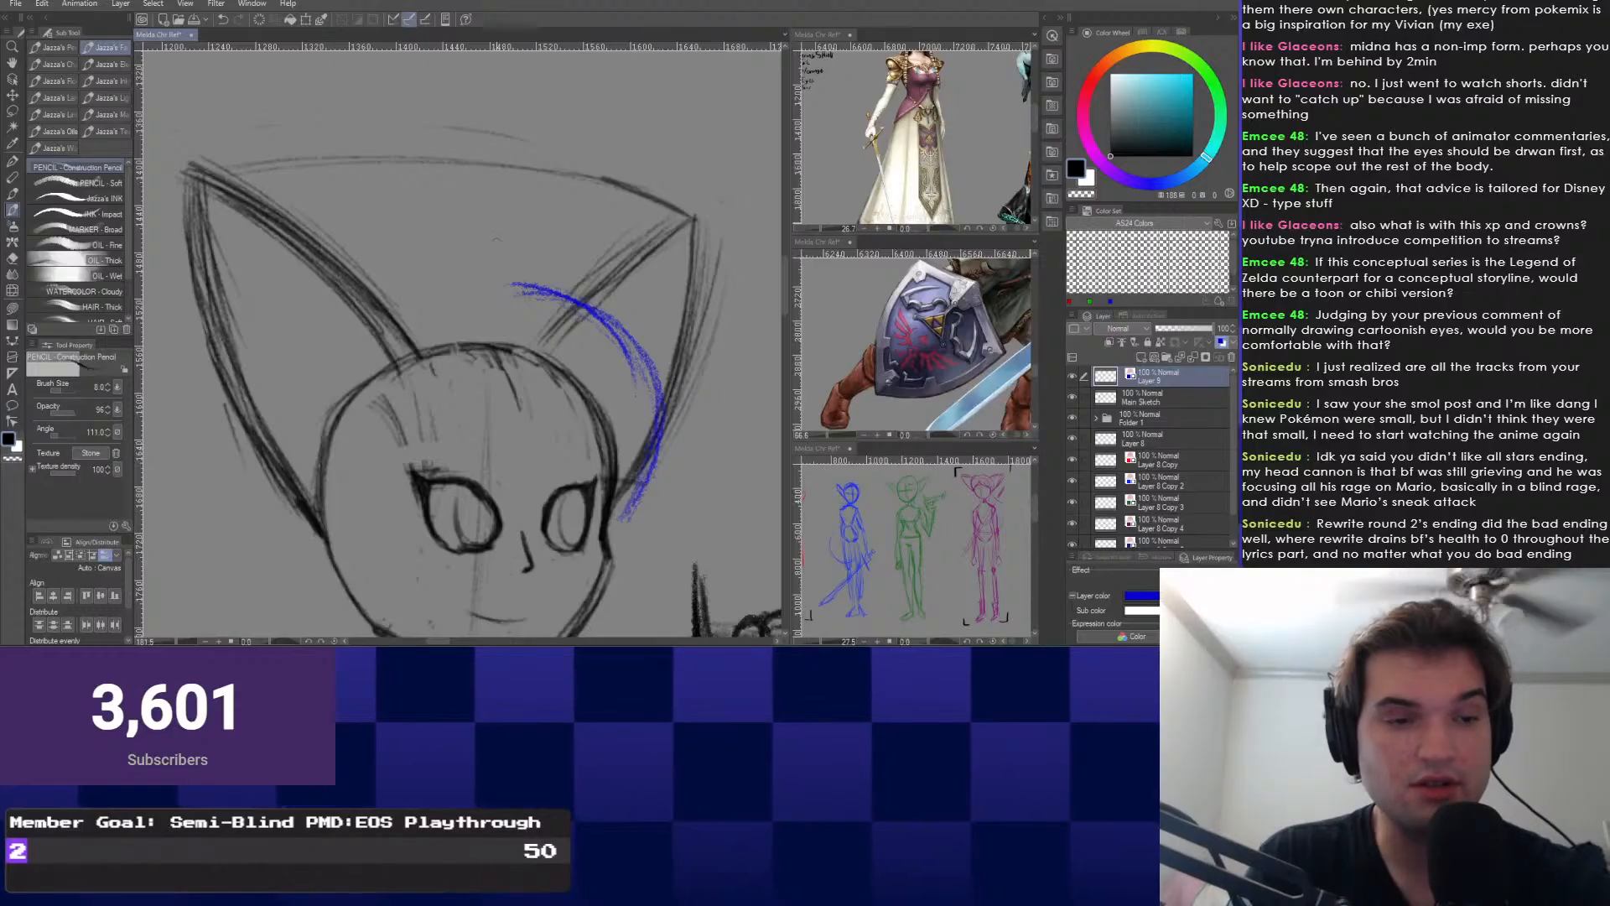
pyautogui.moveTo(500, 328); pyautogui.dragTo(518, 340)
pyautogui.moveTo(576, 439); pyautogui.dragTo(636, 514)
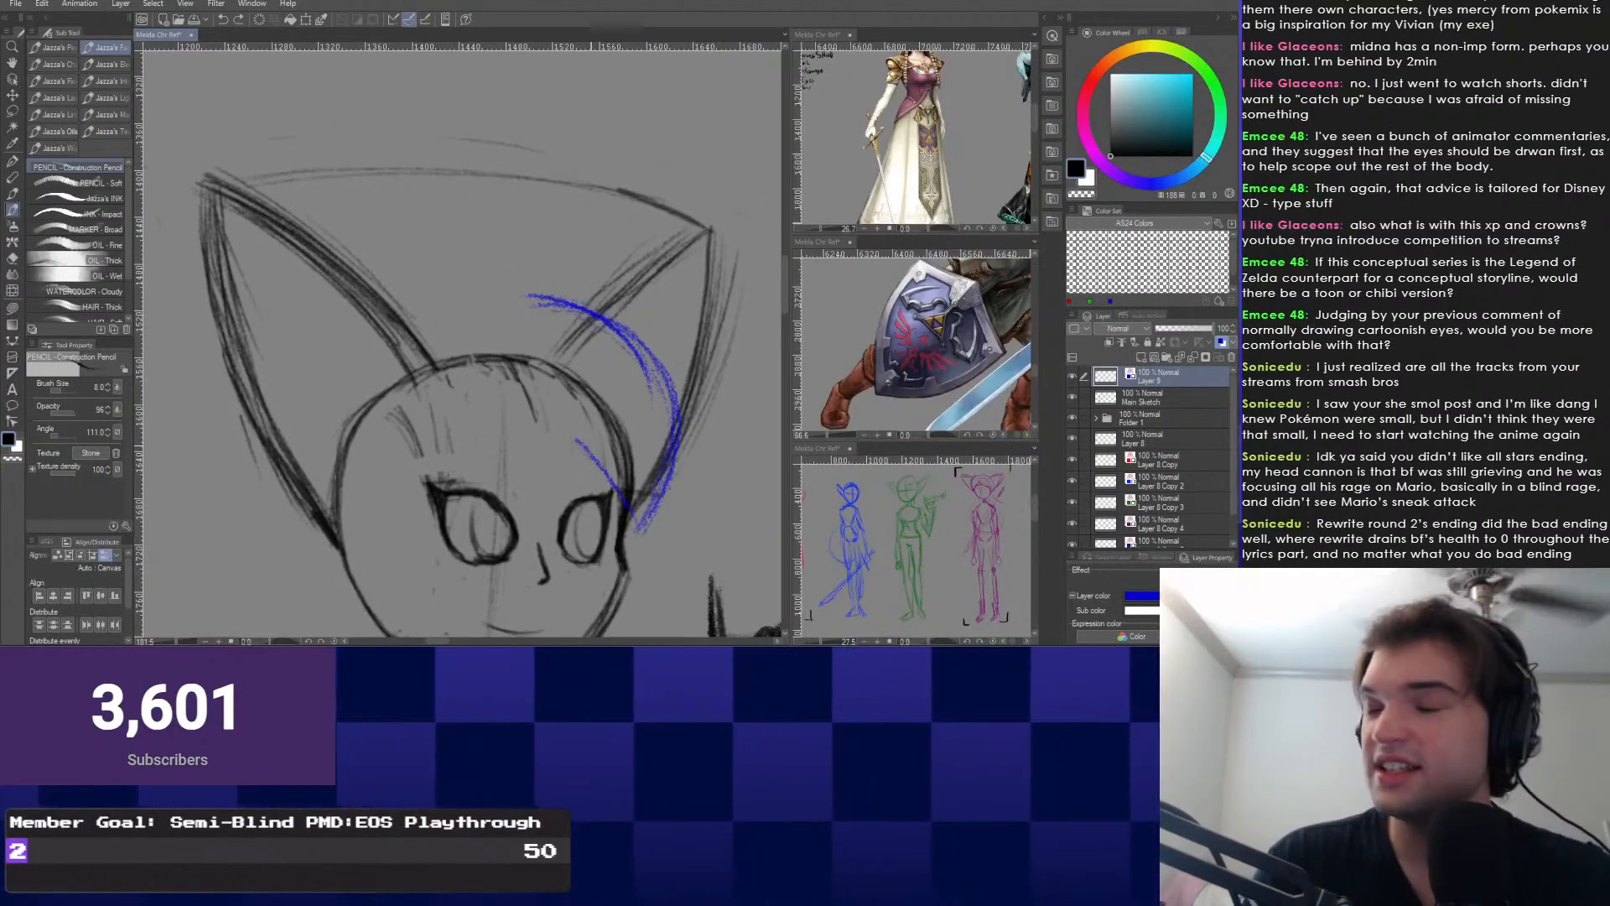
pyautogui.hotkey('ctrl', 'z')
pyautogui.moveTo(621, 428); pyautogui.dragTo(611, 421)
pyautogui.hotkey('ctrl', 'z')
pyautogui.hotkey('ctrl', 'y')
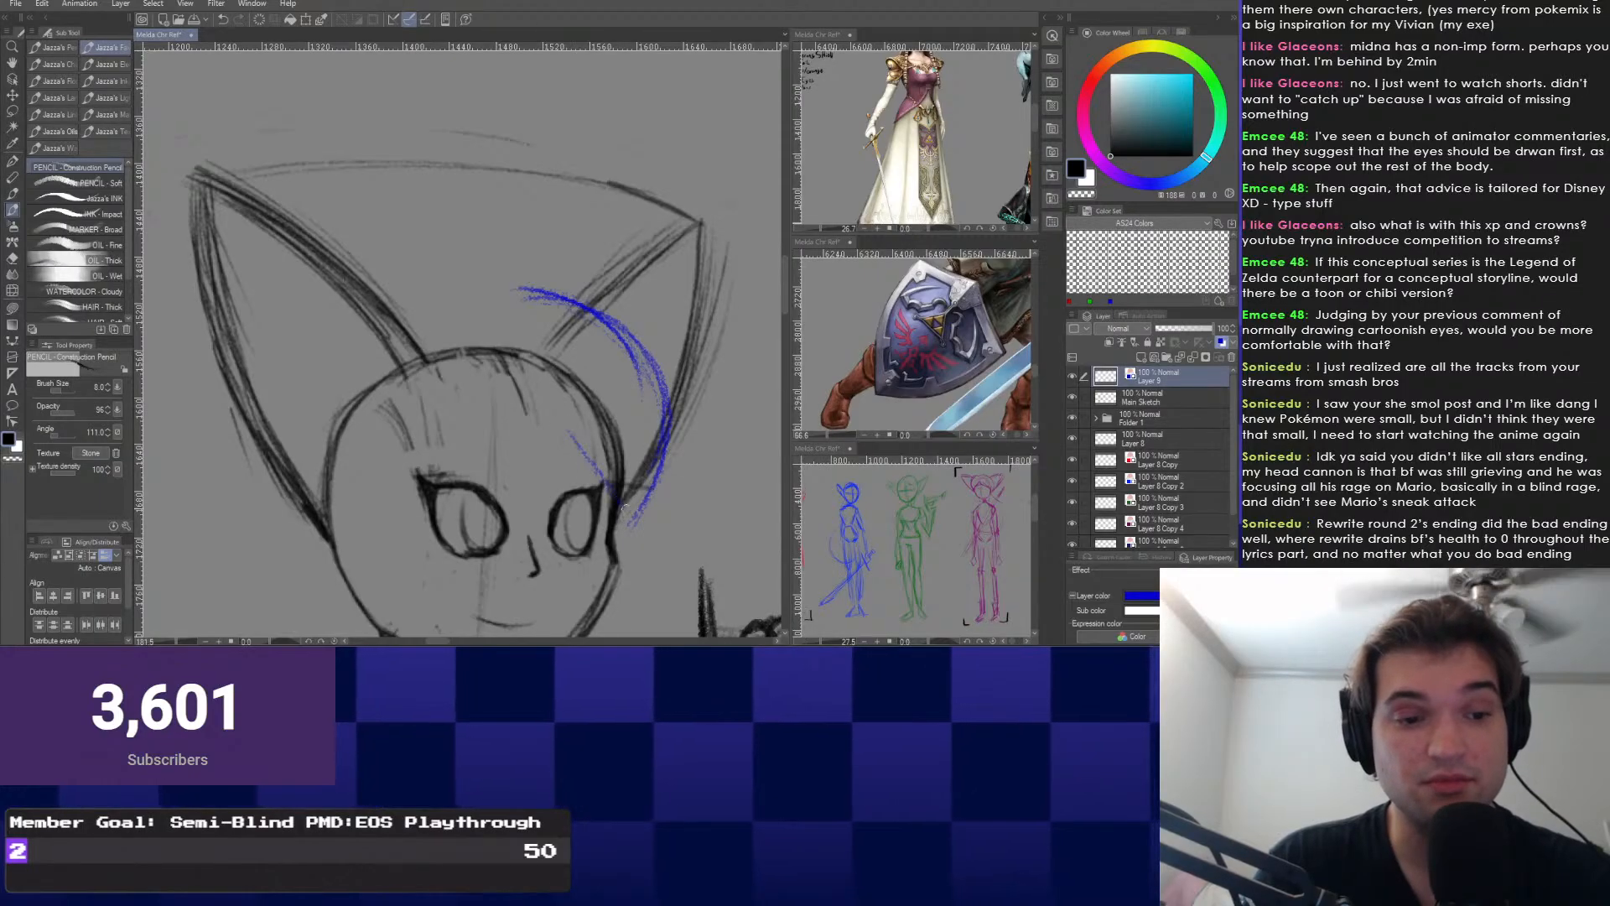
pyautogui.moveTo(571, 432)
pyautogui.mouseDown()
pyautogui.moveTo(625, 508)
pyautogui.moveTo(599, 483)
pyautogui.mouseUp()
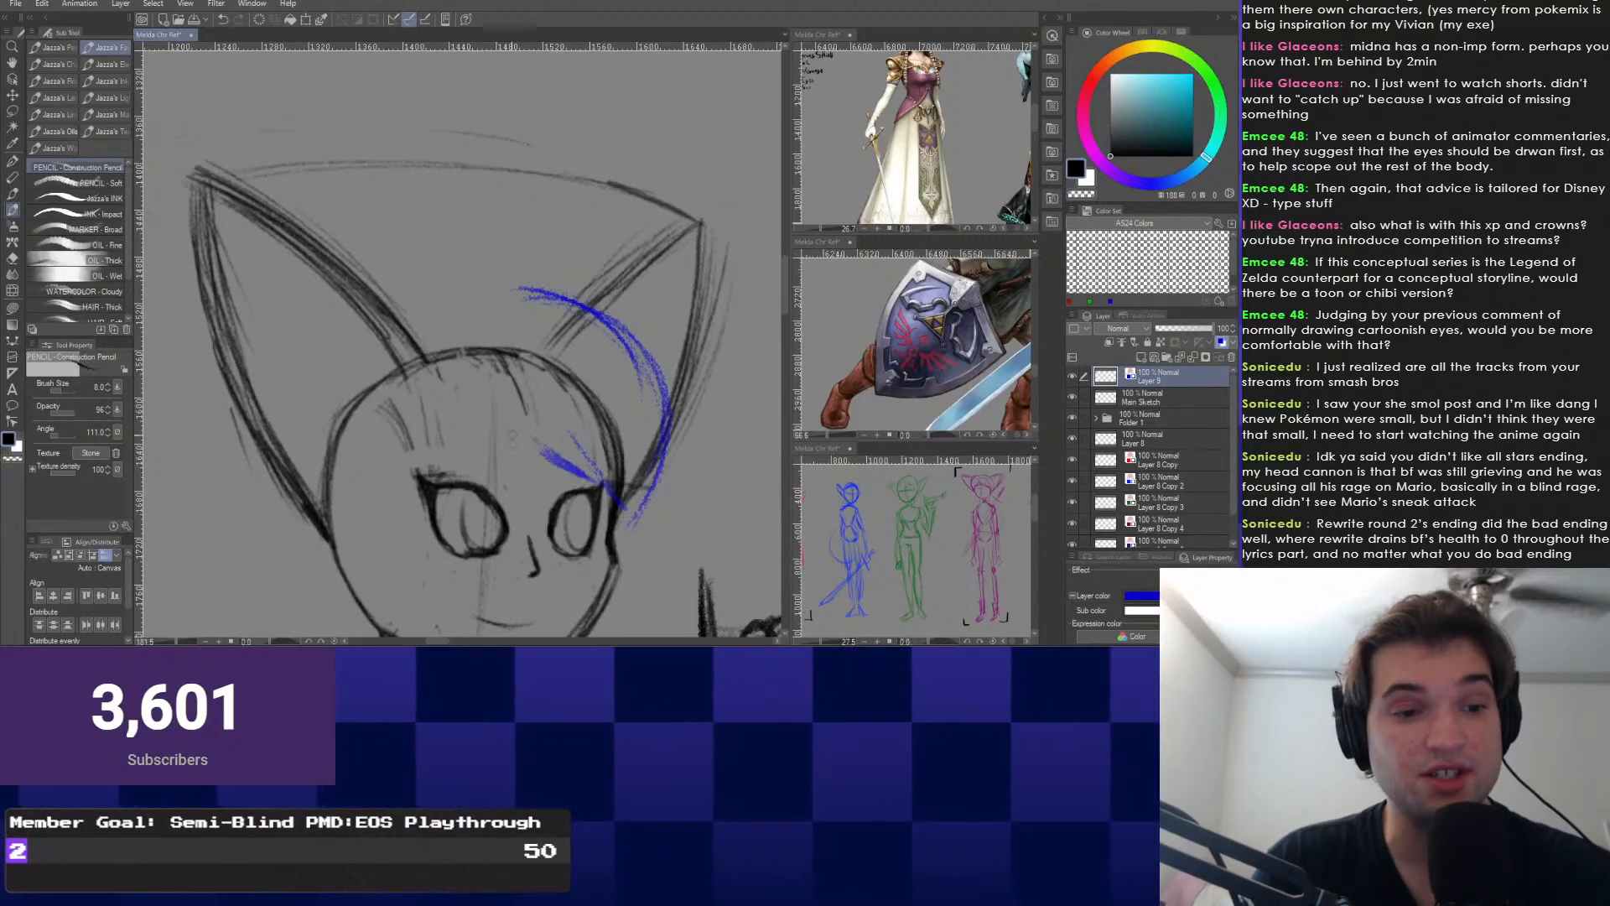
pyautogui.hotkey('ctrl', 'z')
pyautogui.moveTo(567, 358); pyautogui.dragTo(629, 488)
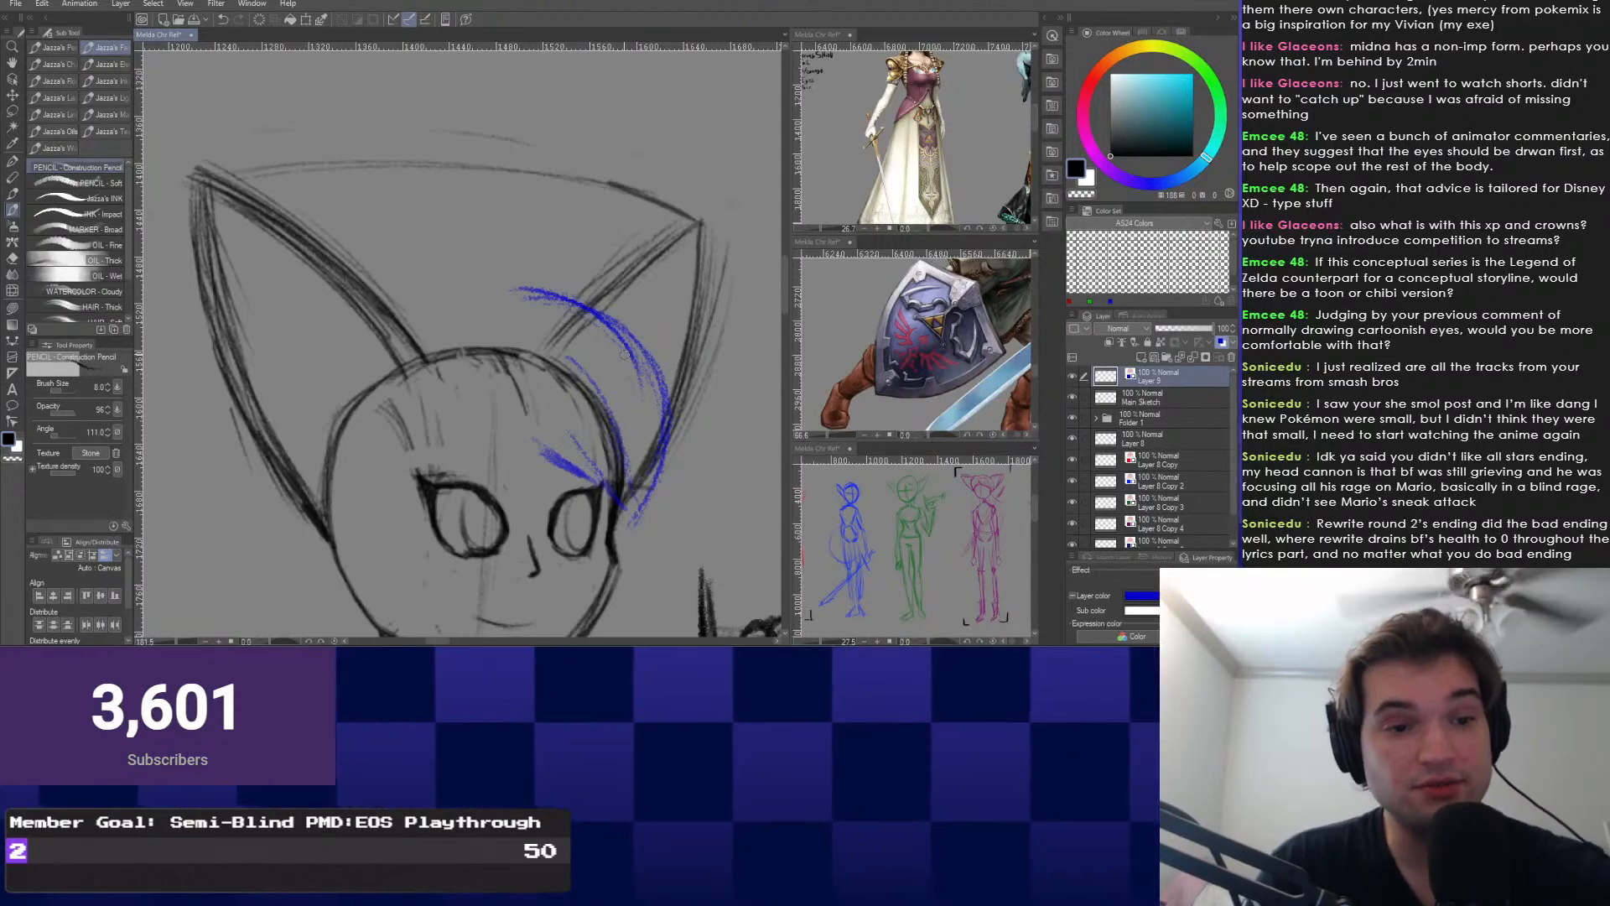
# Draw a long blue arc down the head's right side and over the top, then undo it.
pyautogui.moveTo(503, 402); pyautogui.dragTo(493, 378)
pyautogui.press('Delete')
pyautogui.moveTo(650, 409); pyautogui.dragTo(609, 509)
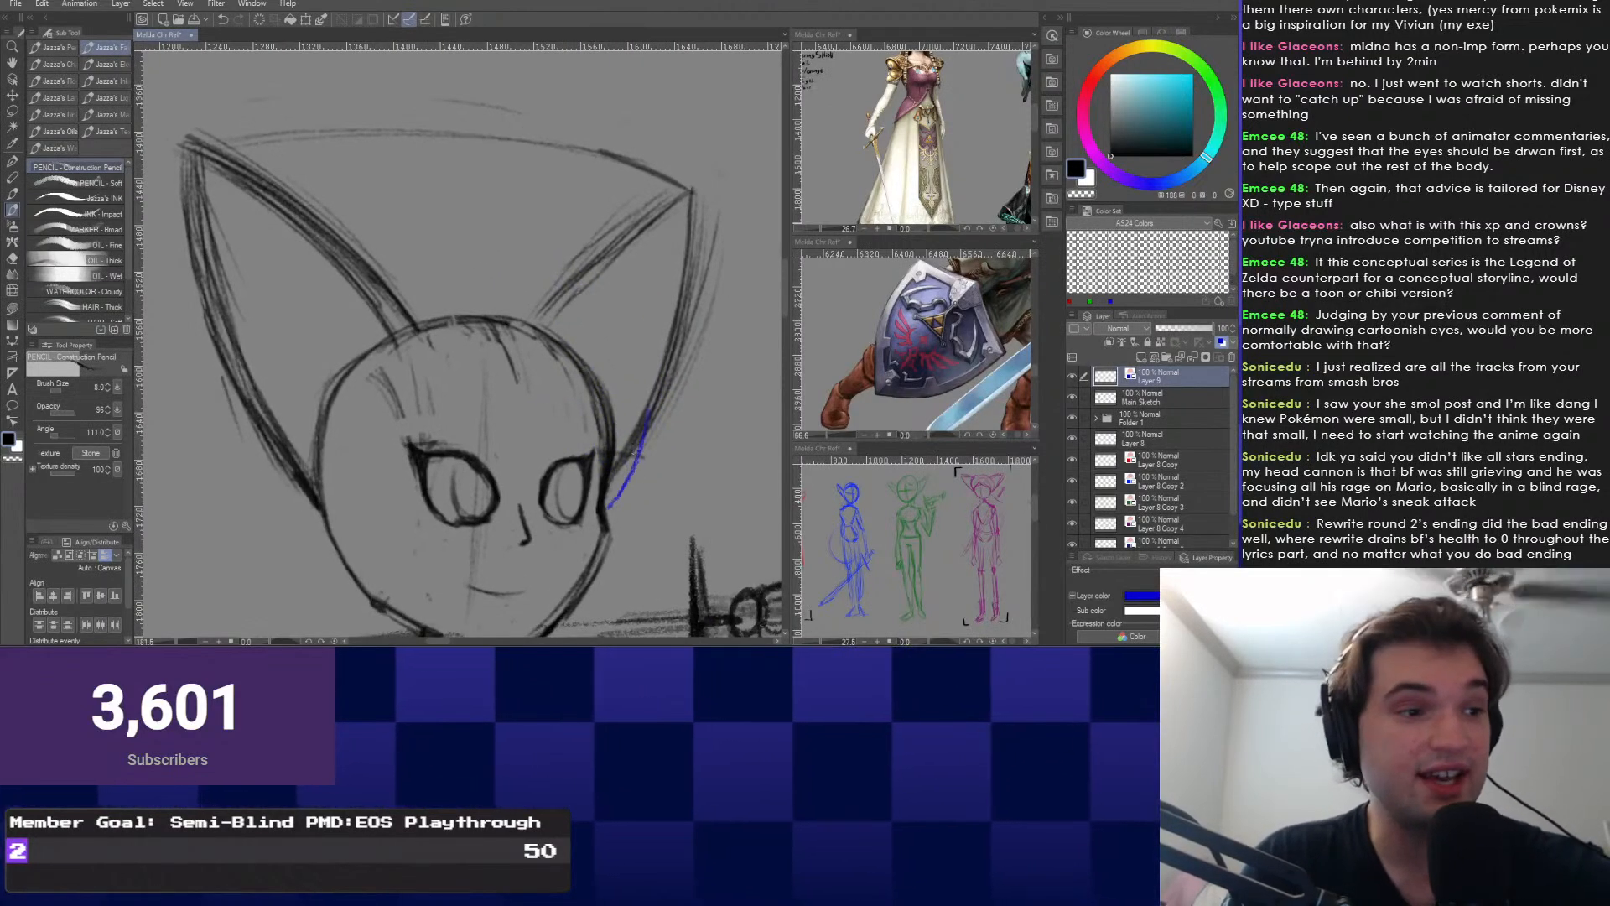
pyautogui.hotkey('ctrl', 'z')
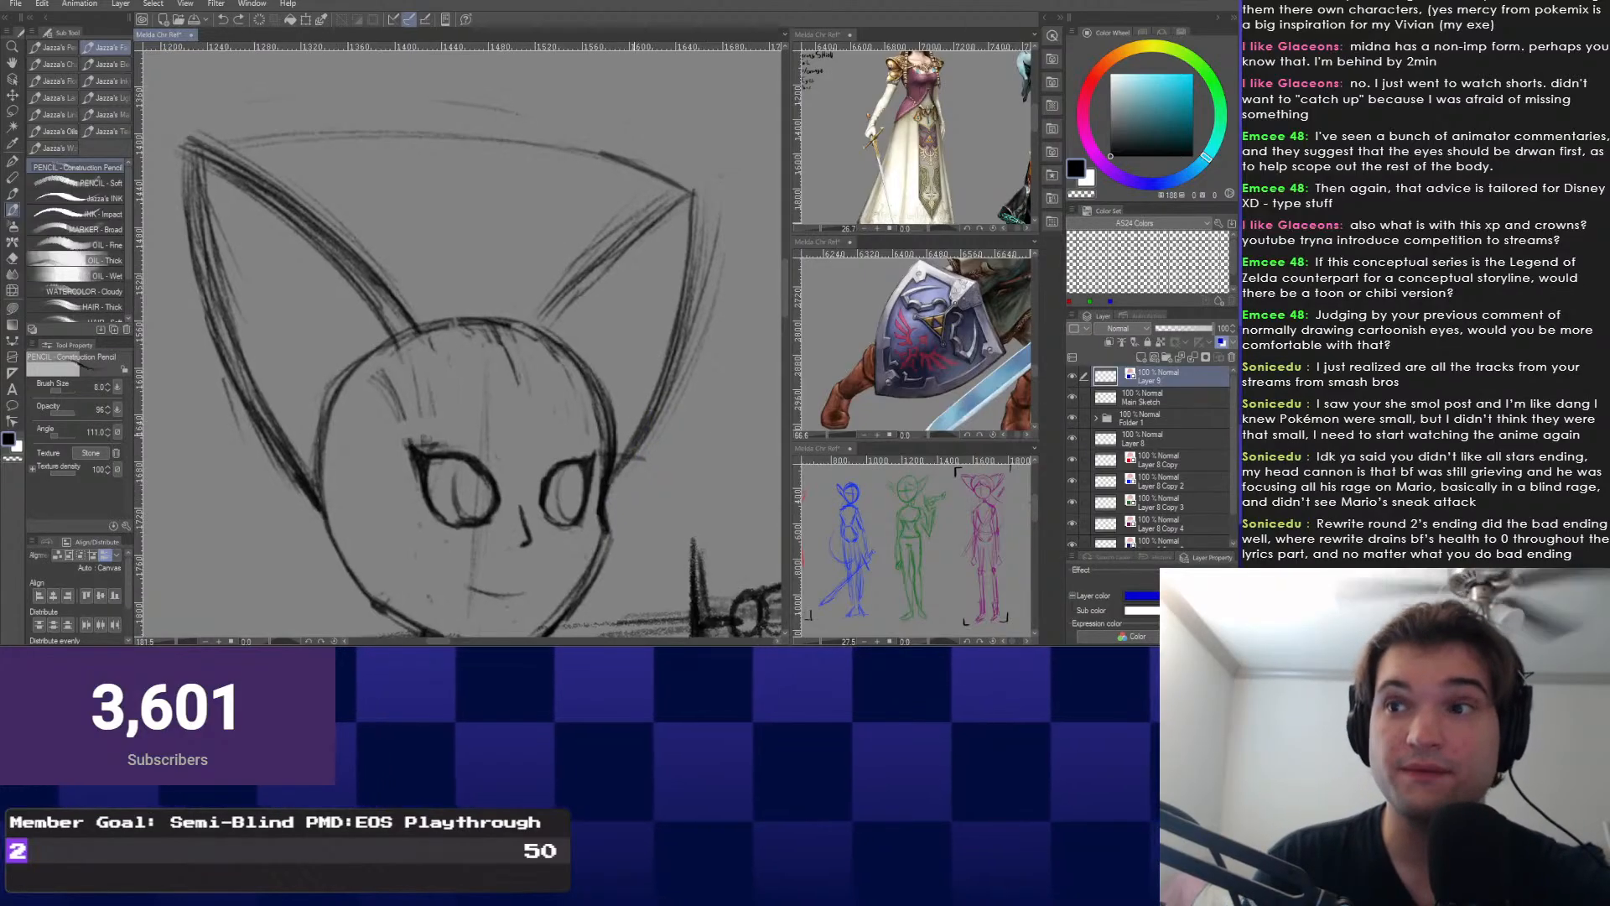
pyautogui.moveTo(504, 369); pyautogui.dragTo(503, 404)
pyautogui.moveTo(651, 411); pyautogui.dragTo(605, 523)
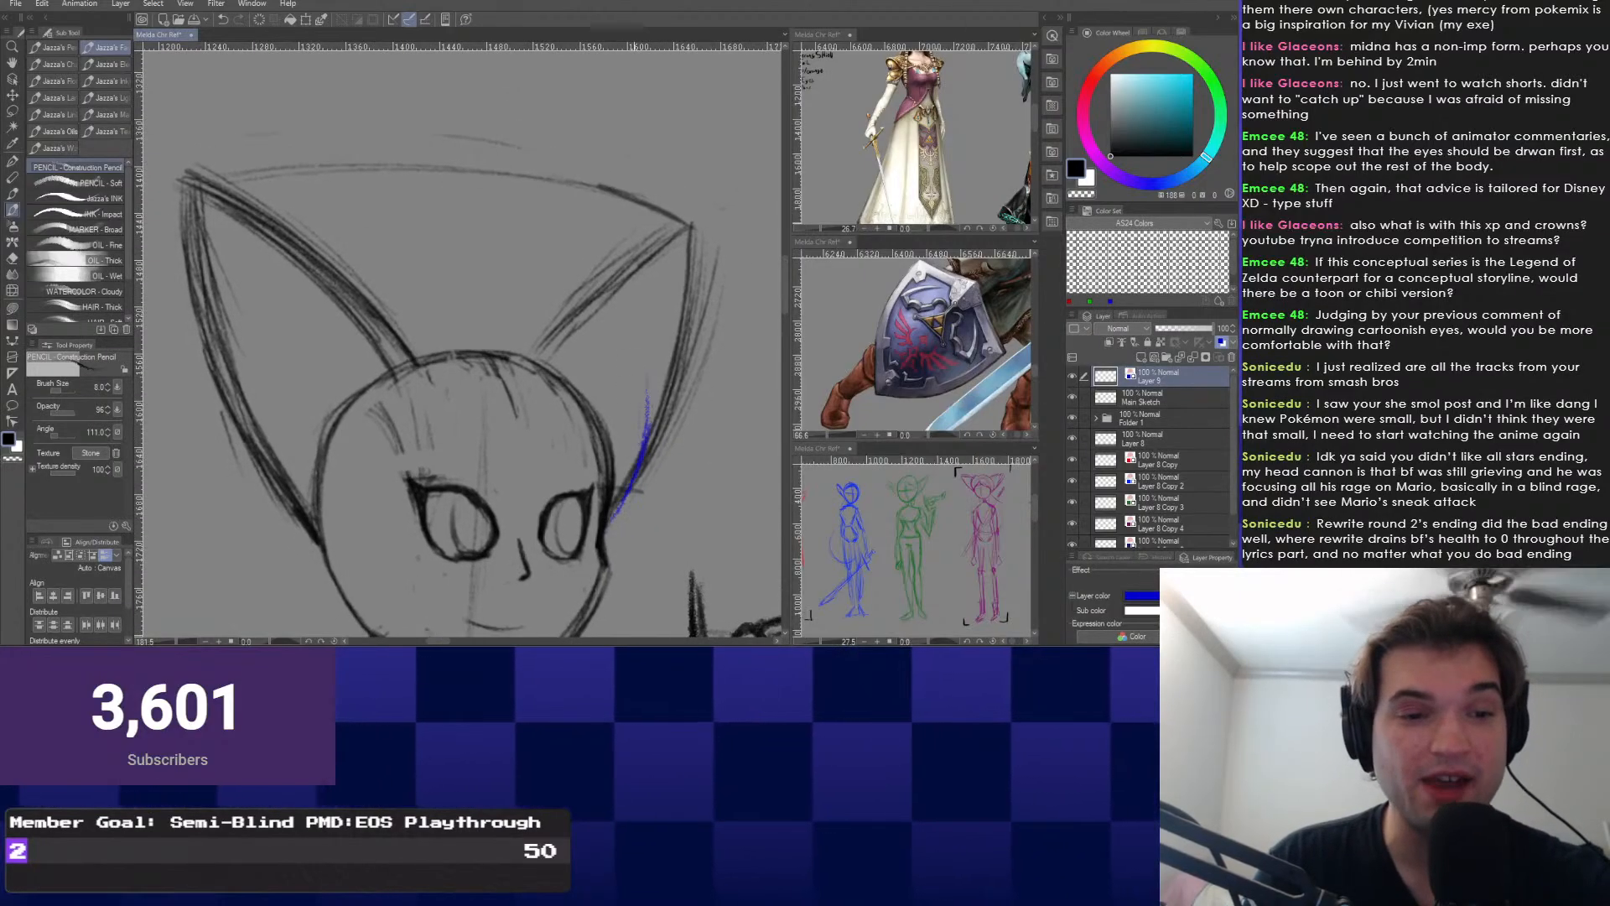
pyautogui.hotkey('ctrl', 'z')
pyautogui.moveTo(526, 269); pyautogui.dragTo(645, 431)
pyautogui.moveTo(633, 352); pyautogui.dragTo(608, 521)
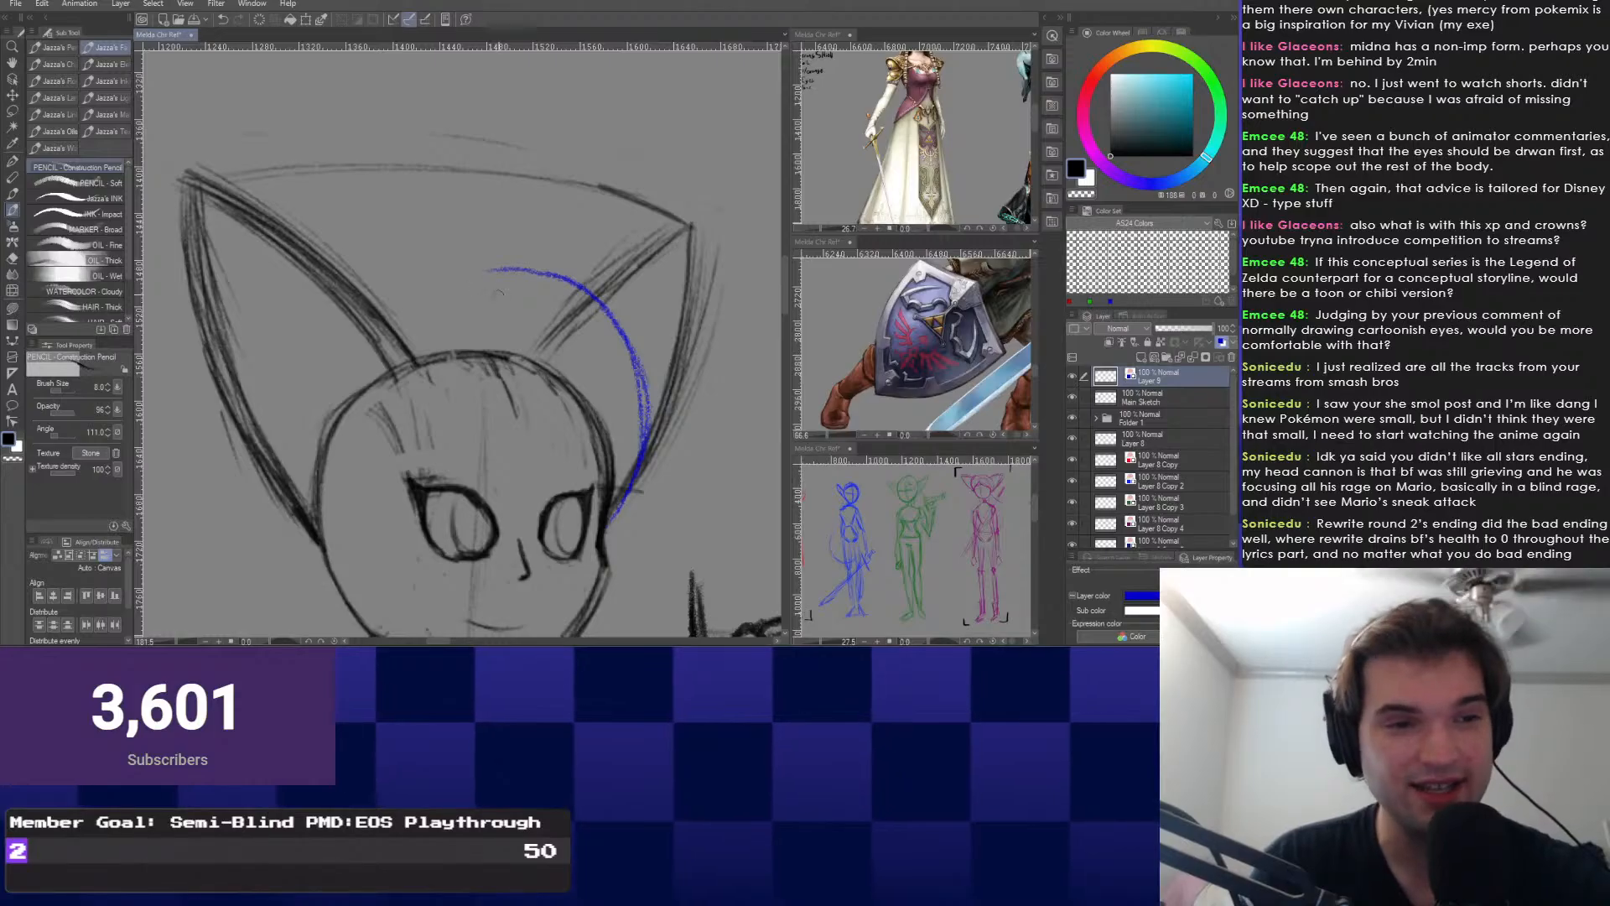
pyautogui.moveTo(526, 277); pyautogui.dragTo(425, 289)
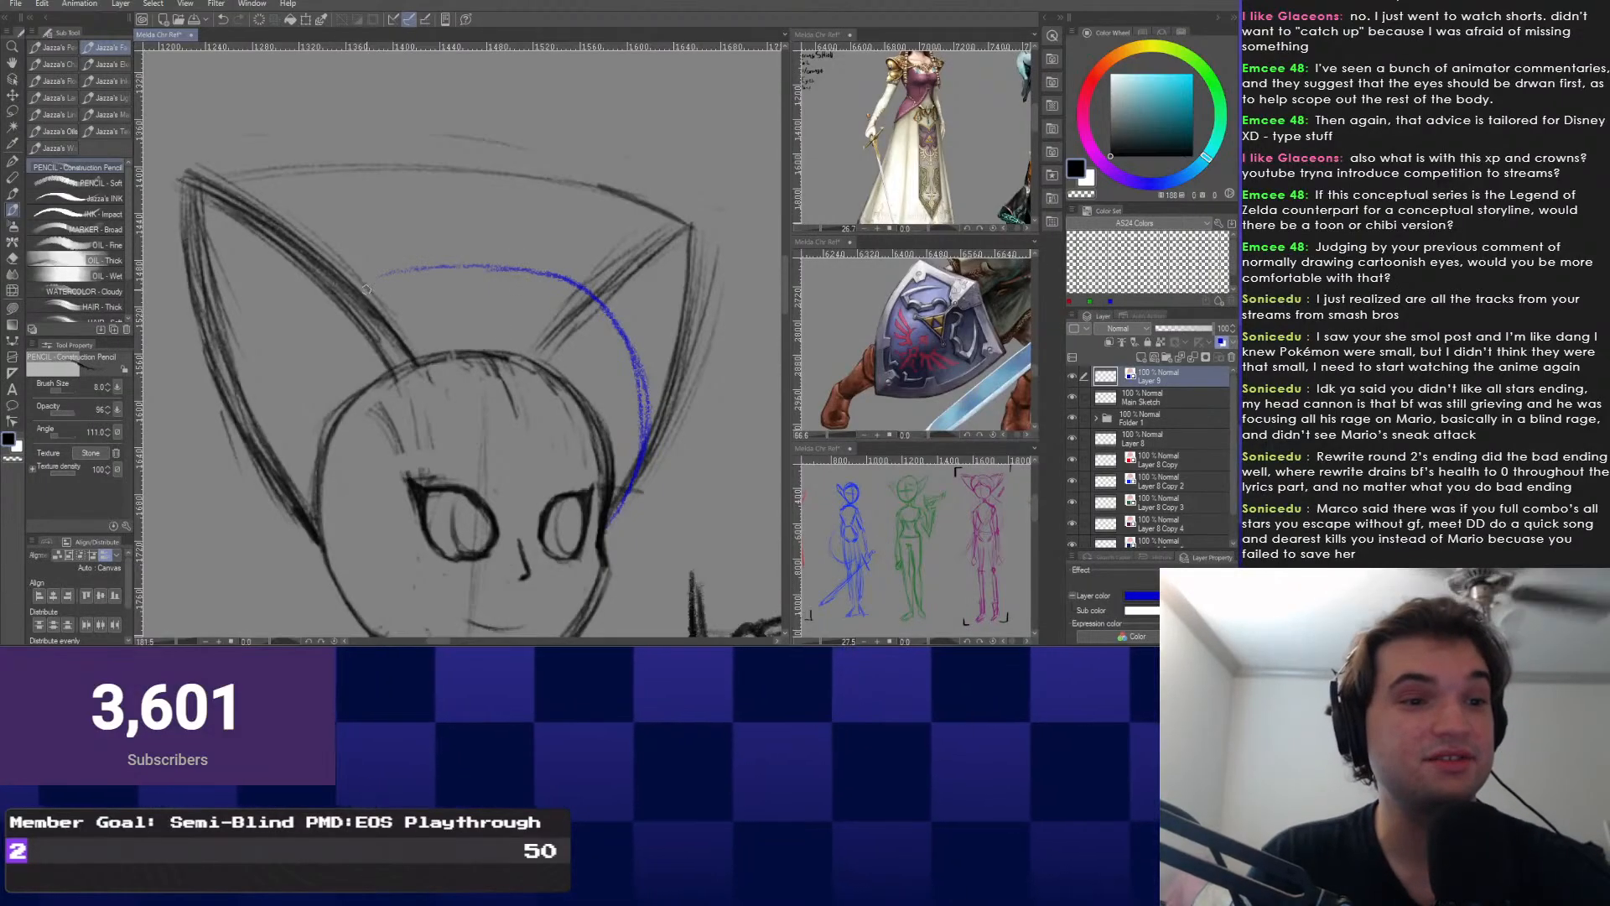
pyautogui.moveTo(356, 288); pyautogui.dragTo(503, 268)
pyautogui.hotkey('ctrl', 'z')
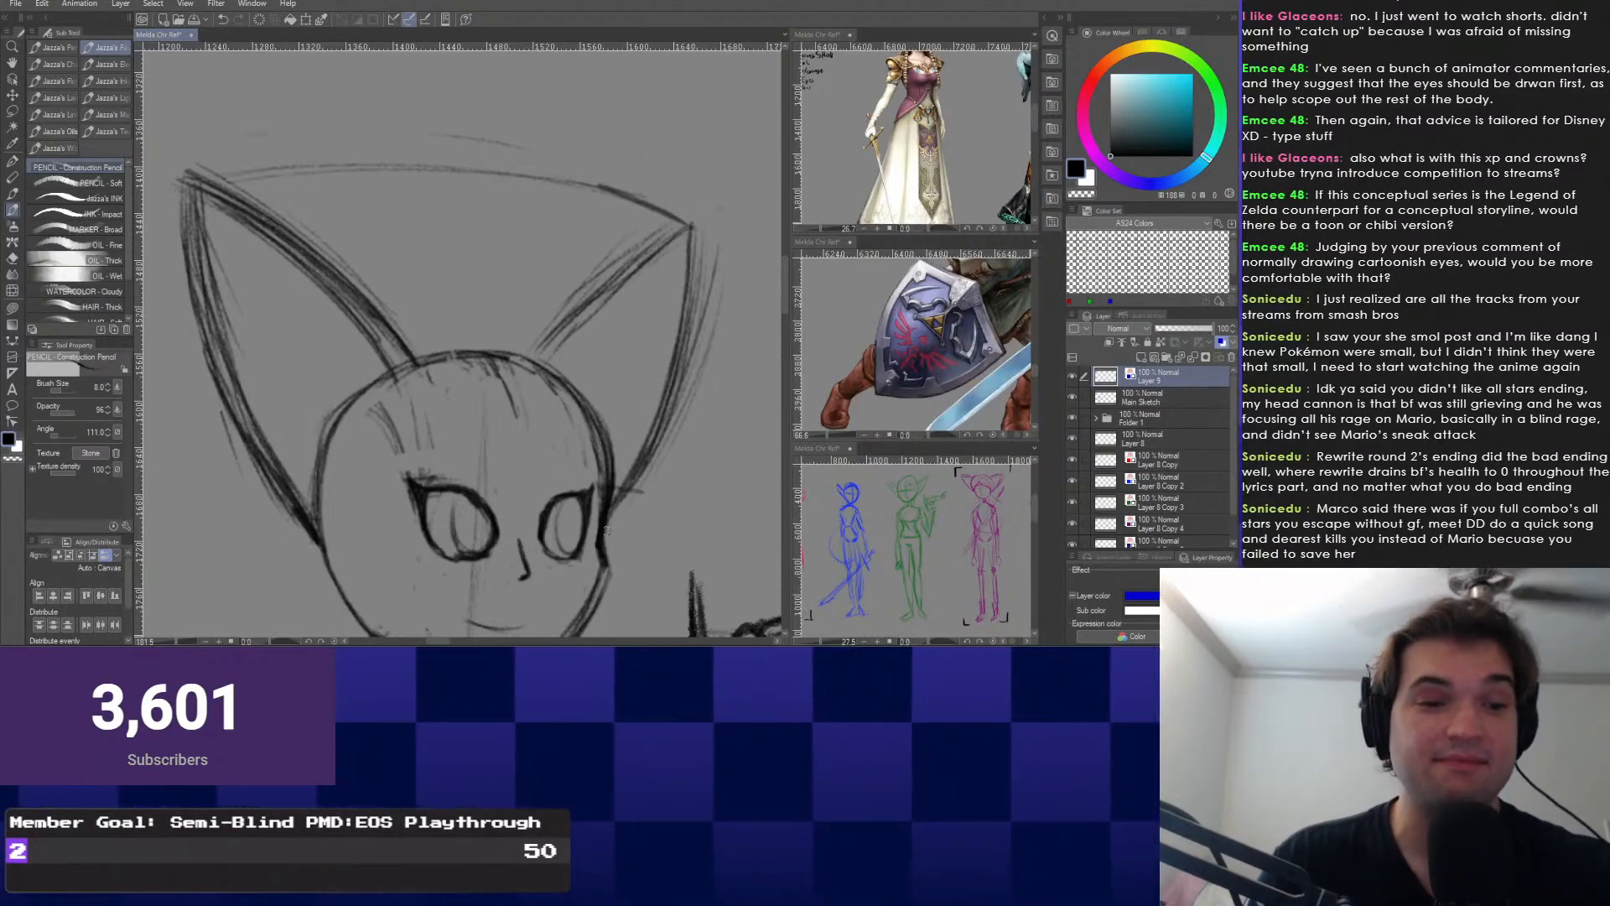
# Redraw the blue line up the right side and over the head, then undo those arc strokes.
pyautogui.moveTo(663, 421); pyautogui.dragTo(609, 543)
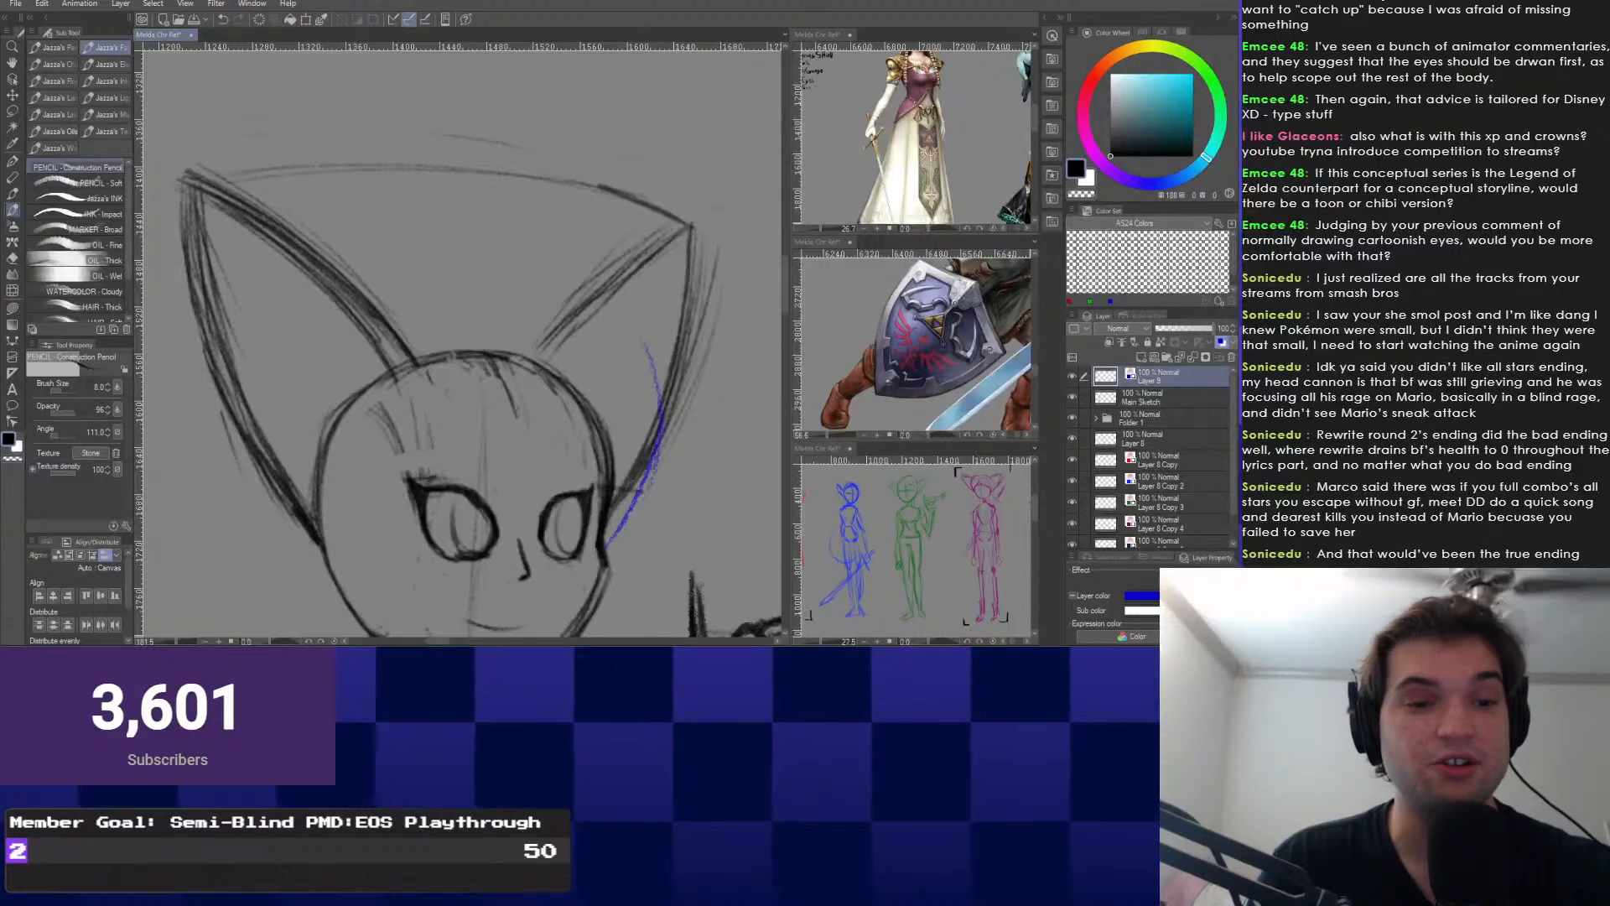
pyautogui.moveTo(663, 421); pyautogui.dragTo(486, 260)
pyautogui.moveTo(323, 266); pyautogui.dragTo(639, 322)
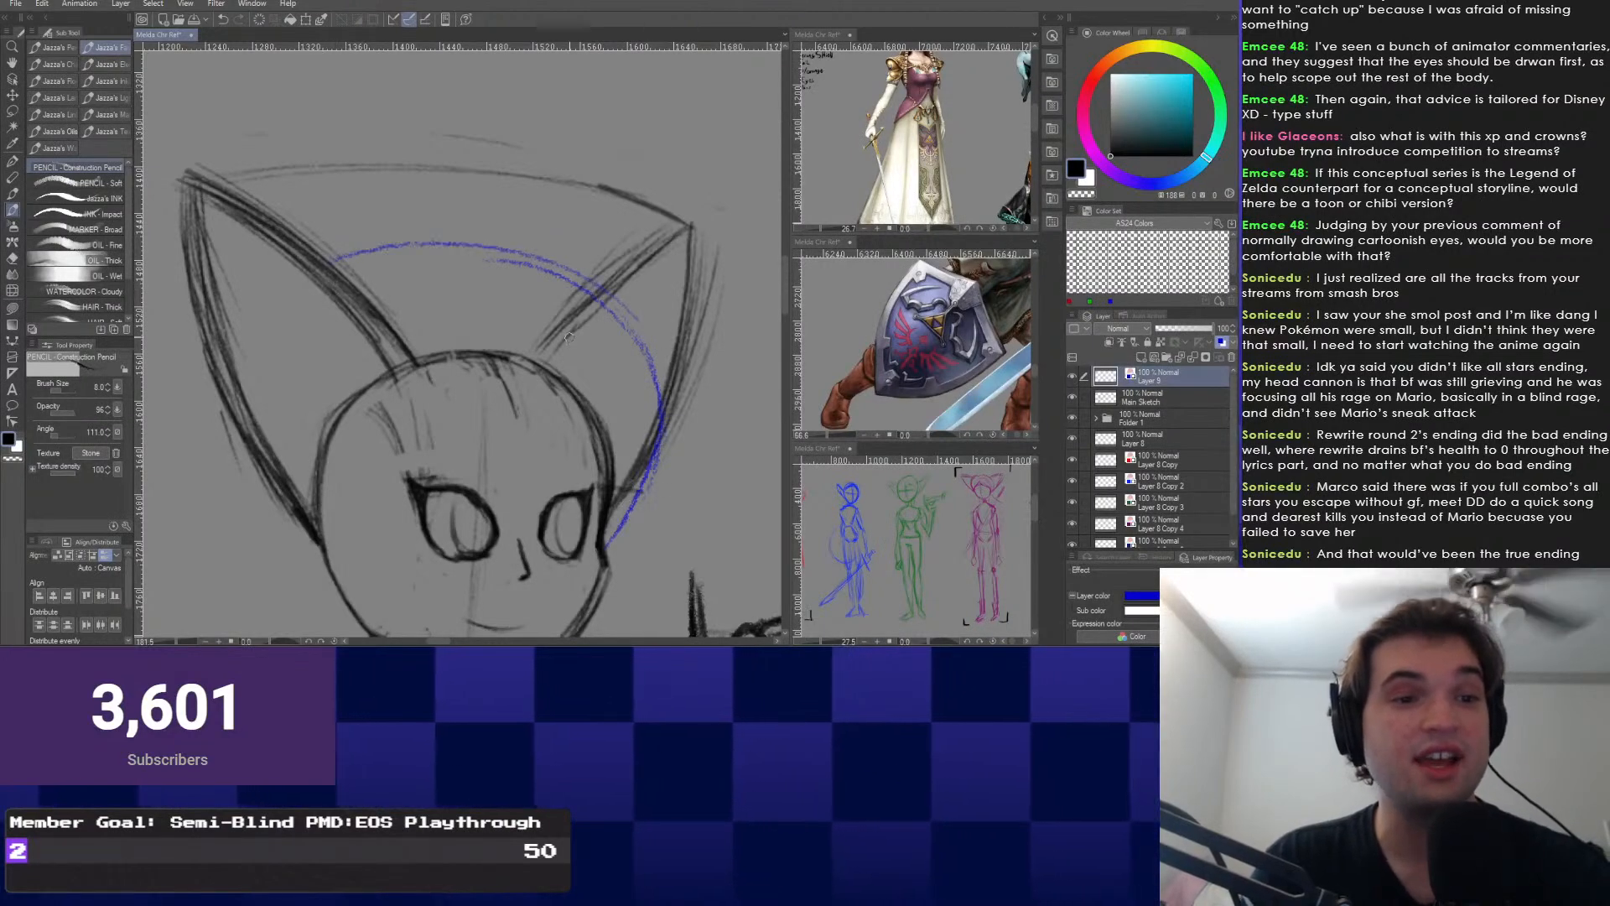
pyautogui.moveTo(491, 244); pyautogui.dragTo(659, 422)
pyautogui.hotkey('ctrl', 'z')
pyautogui.moveTo(539, 244); pyautogui.dragTo(608, 542)
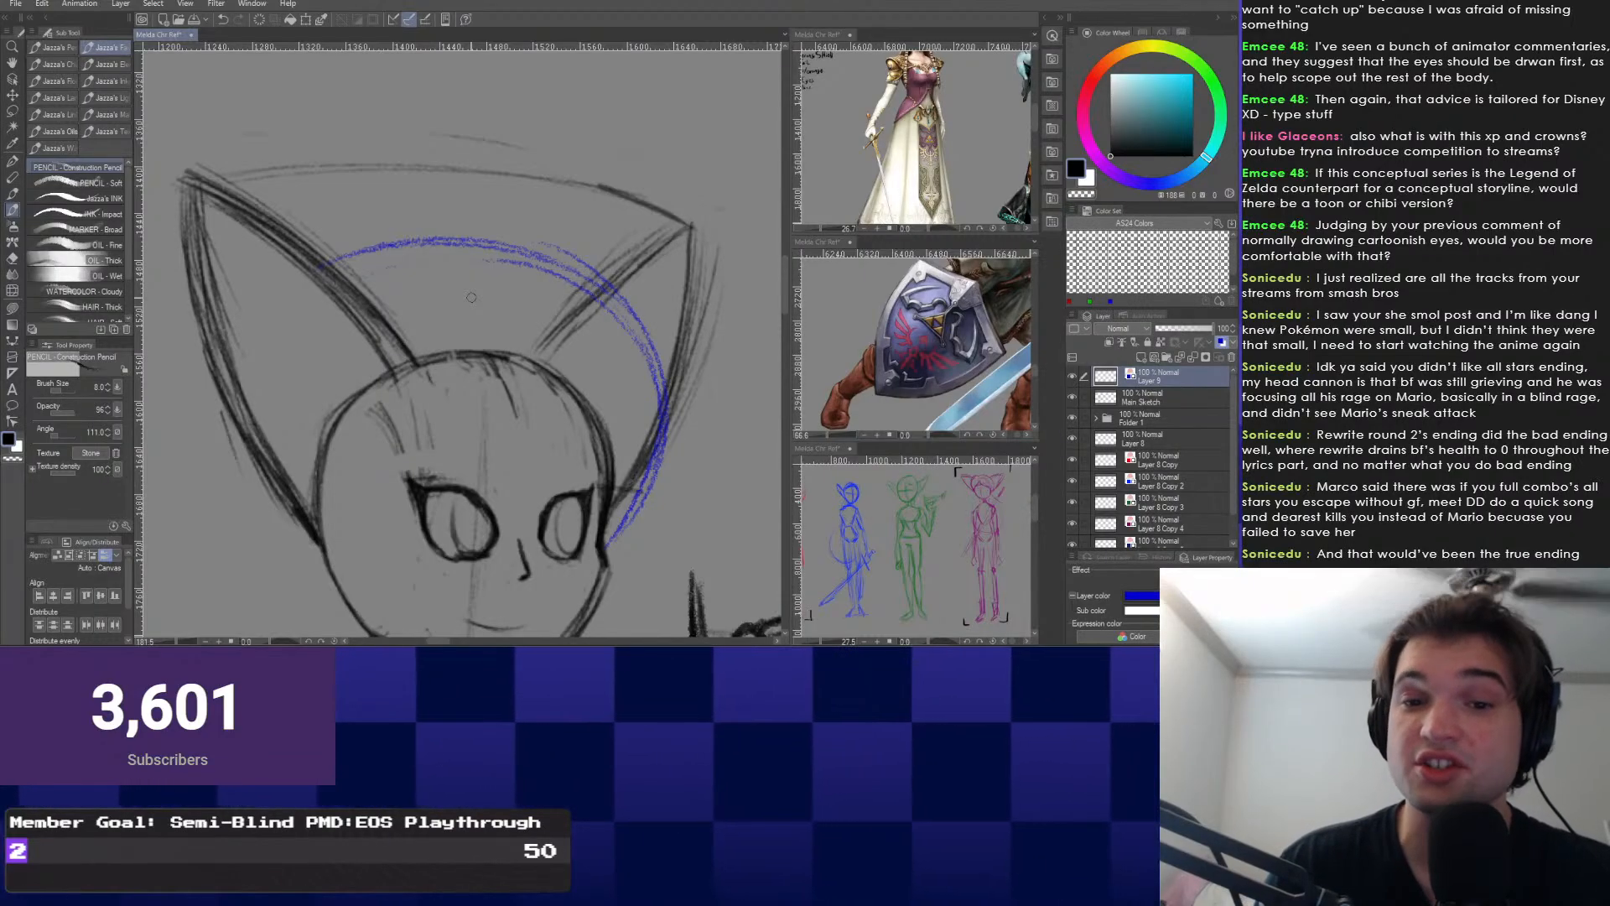
pyautogui.hotkey('ctrl', 'z')
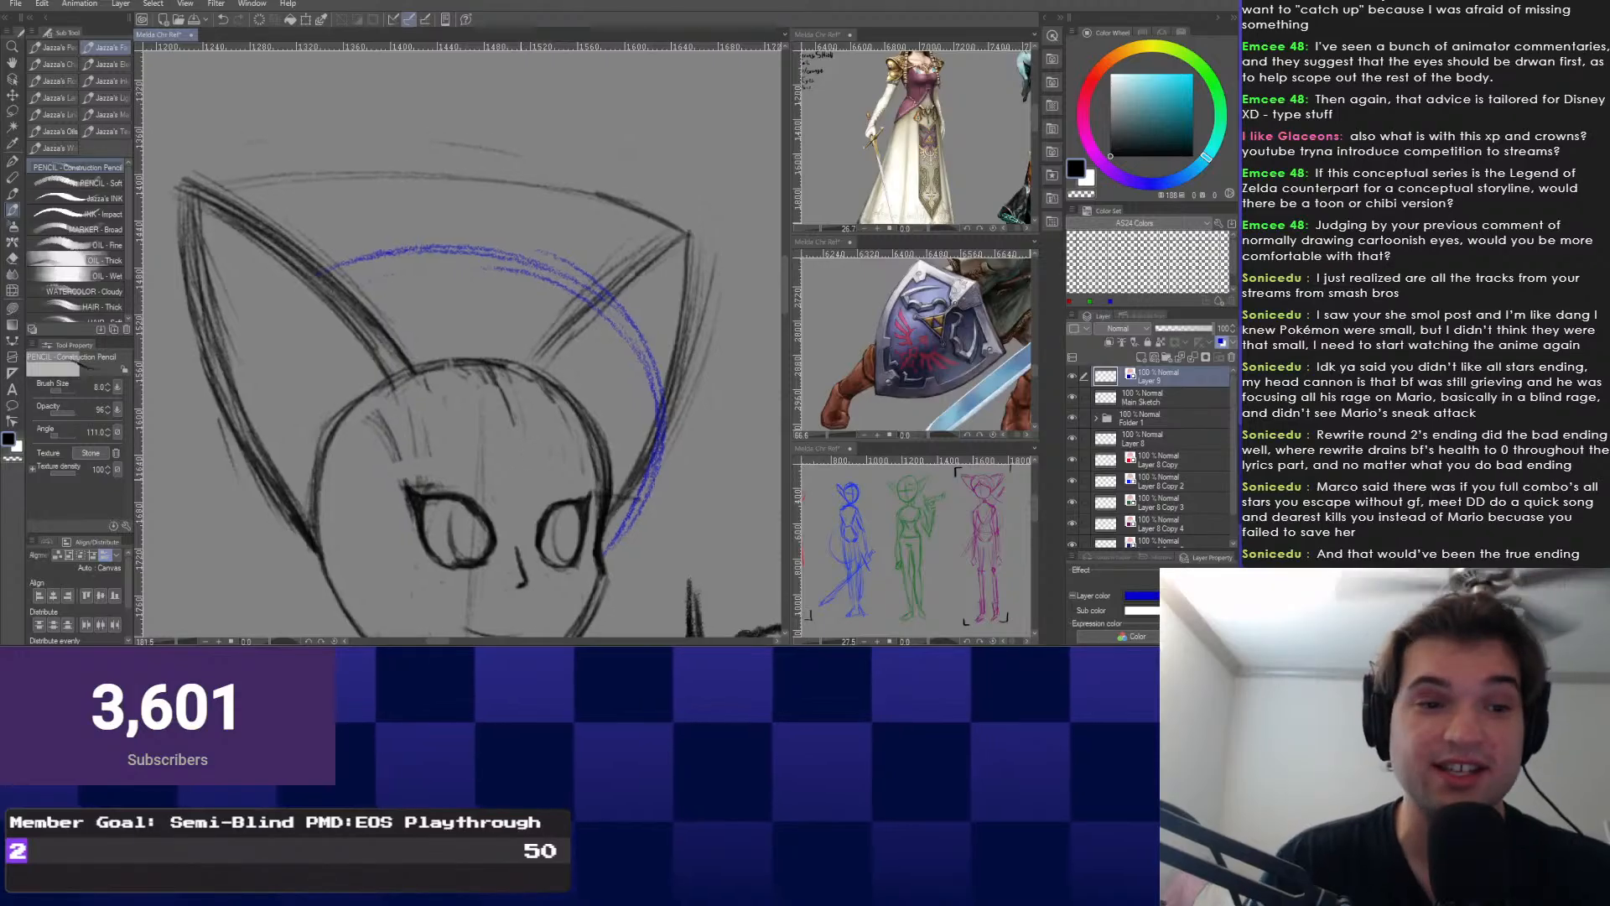
pyautogui.hotkey('ctrl', 'z')
pyautogui.moveTo(471, 297); pyautogui.dragTo(457, 249)
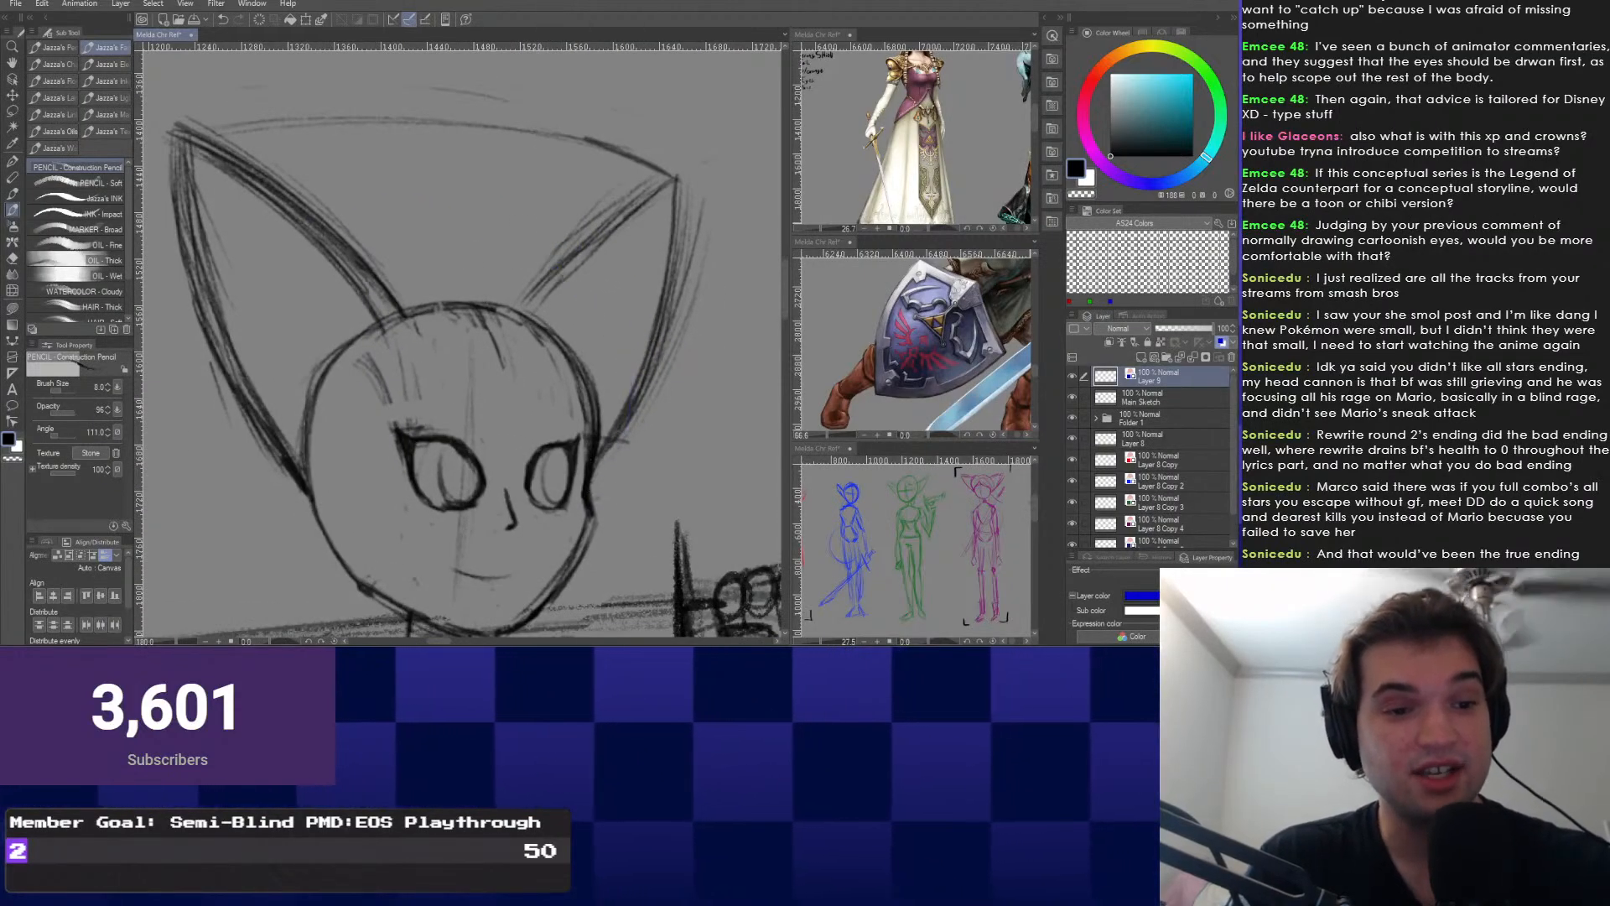
# Draw a thin blue arc close around the head's upper right and extend it leftward over the top.
pyautogui.moveTo(597, 501); pyautogui.dragTo(581, 283)
pyautogui.hotkey('ctrl', 'z')
pyautogui.hotkey('ctrl', 'z')
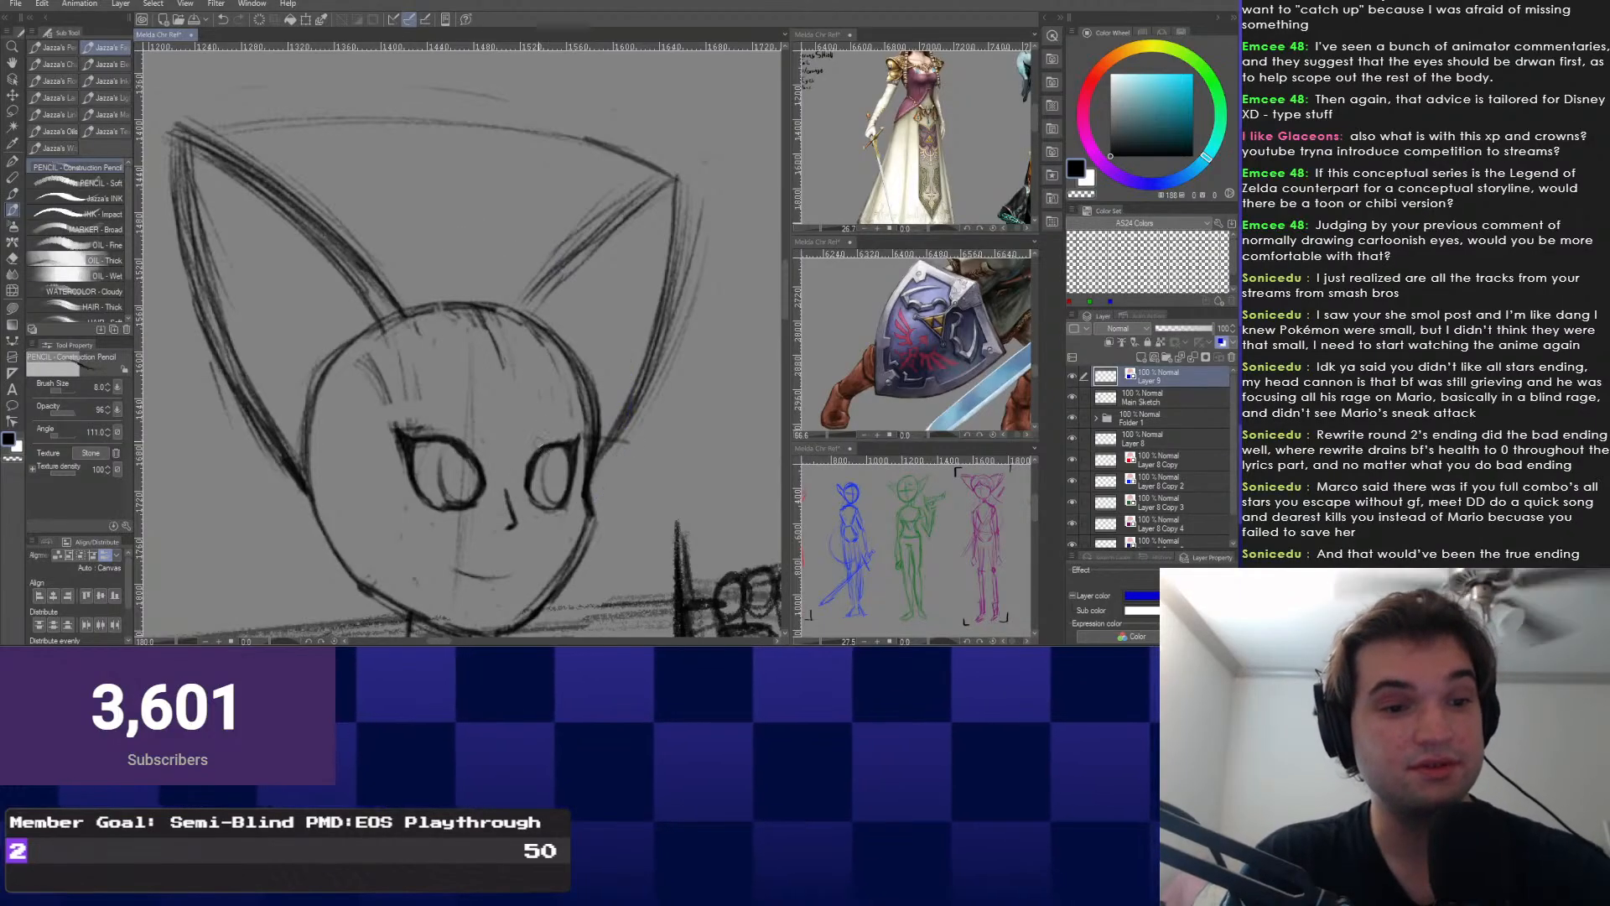
pyautogui.moveTo(603, 483); pyautogui.dragTo(588, 328)
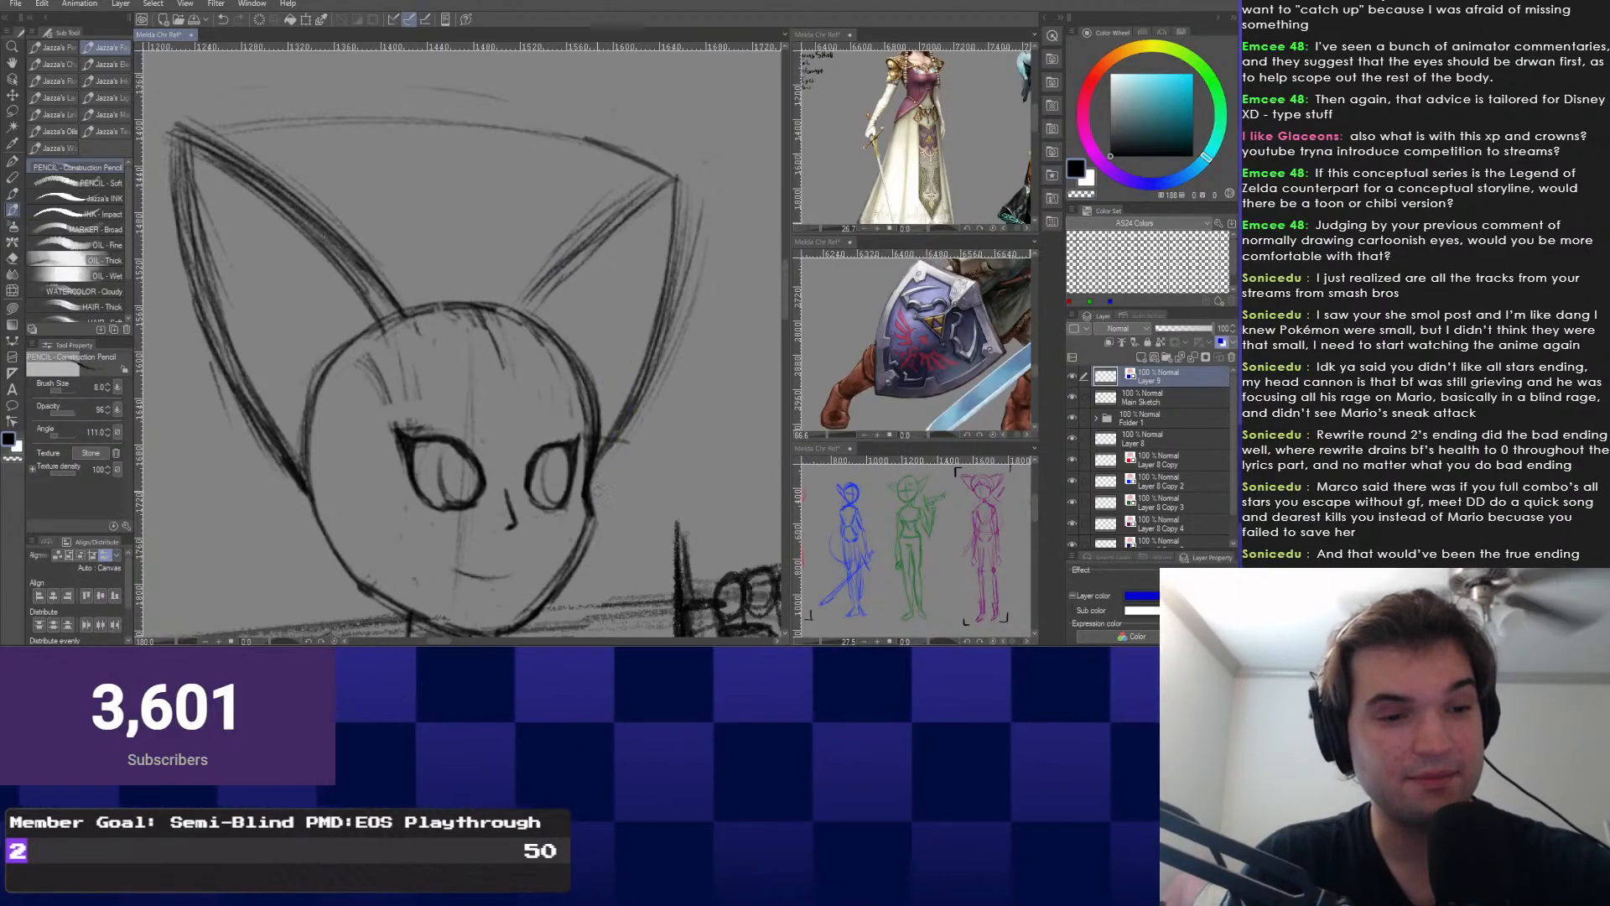
pyautogui.moveTo(607, 489); pyautogui.dragTo(427, 251)
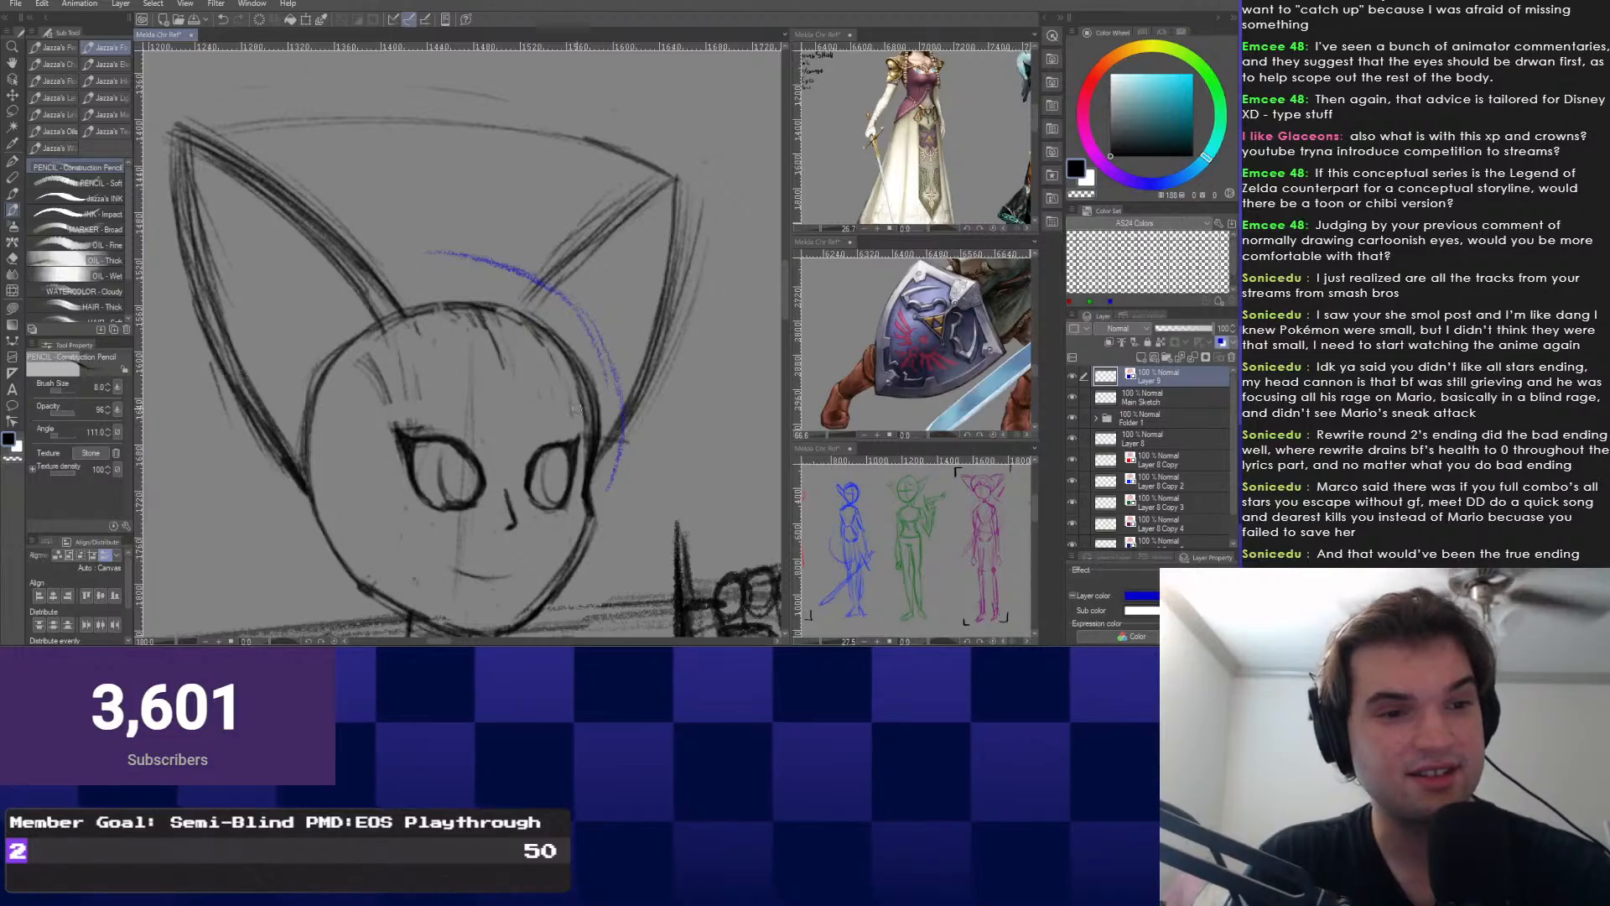
pyautogui.hotkey('ctrl', 'z')
pyautogui.moveTo(564, 283); pyautogui.dragTo(394, 258)
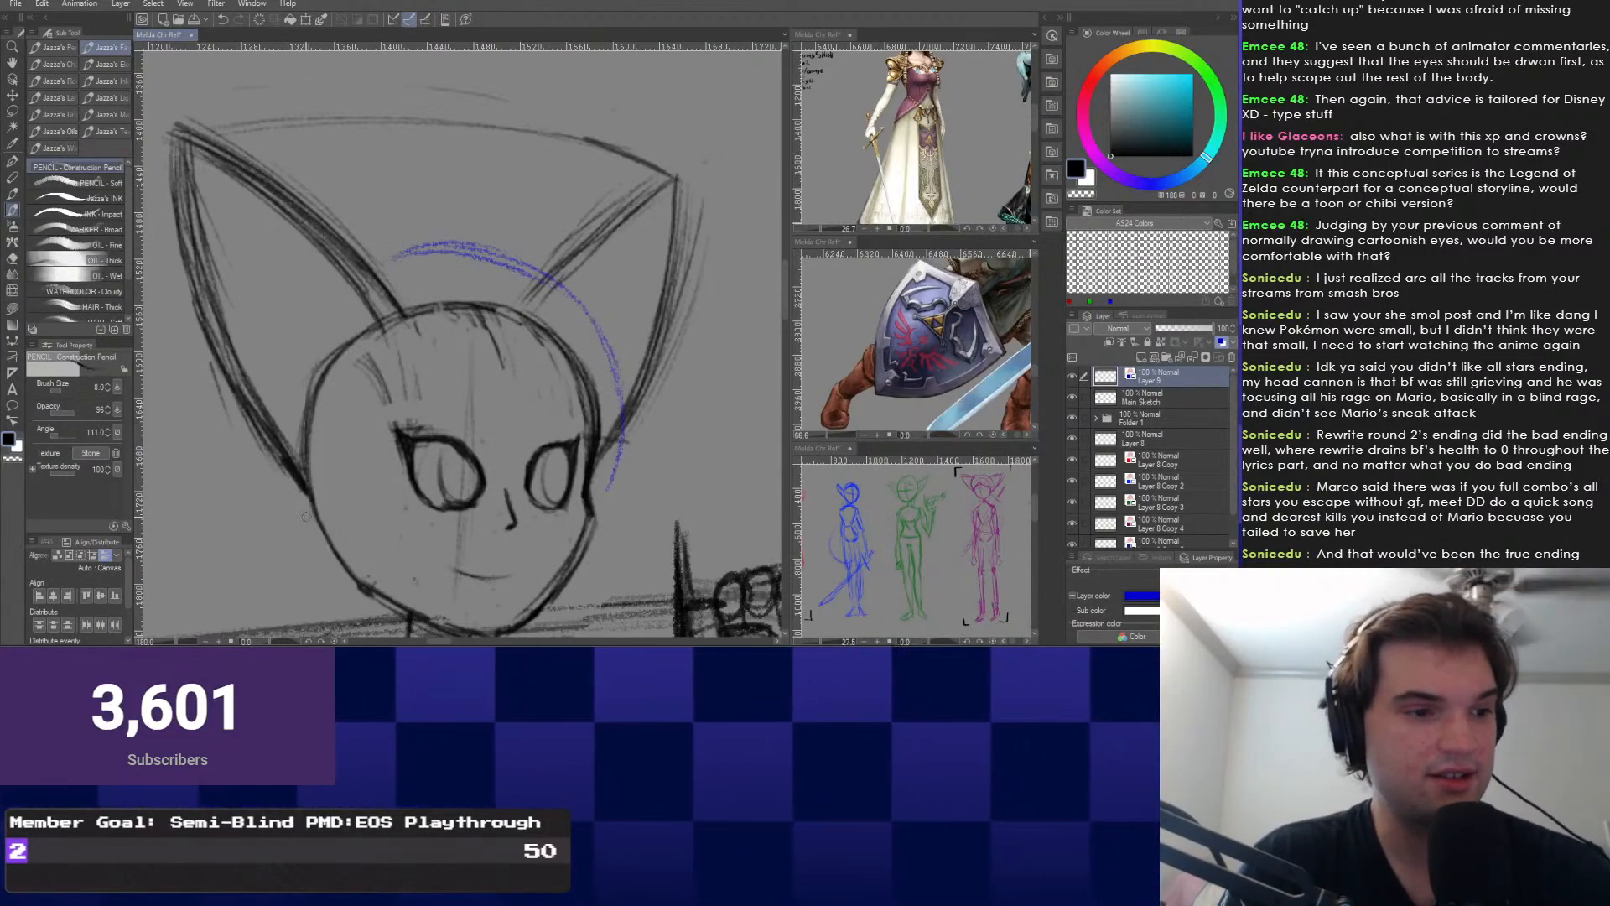
pyautogui.moveTo(291, 505); pyautogui.dragTo(268, 355)
# Draw blue arcs down the head's left side, adding an inner arc reaching up toward the top.
pyautogui.moveTo(387, 259); pyautogui.dragTo(272, 352)
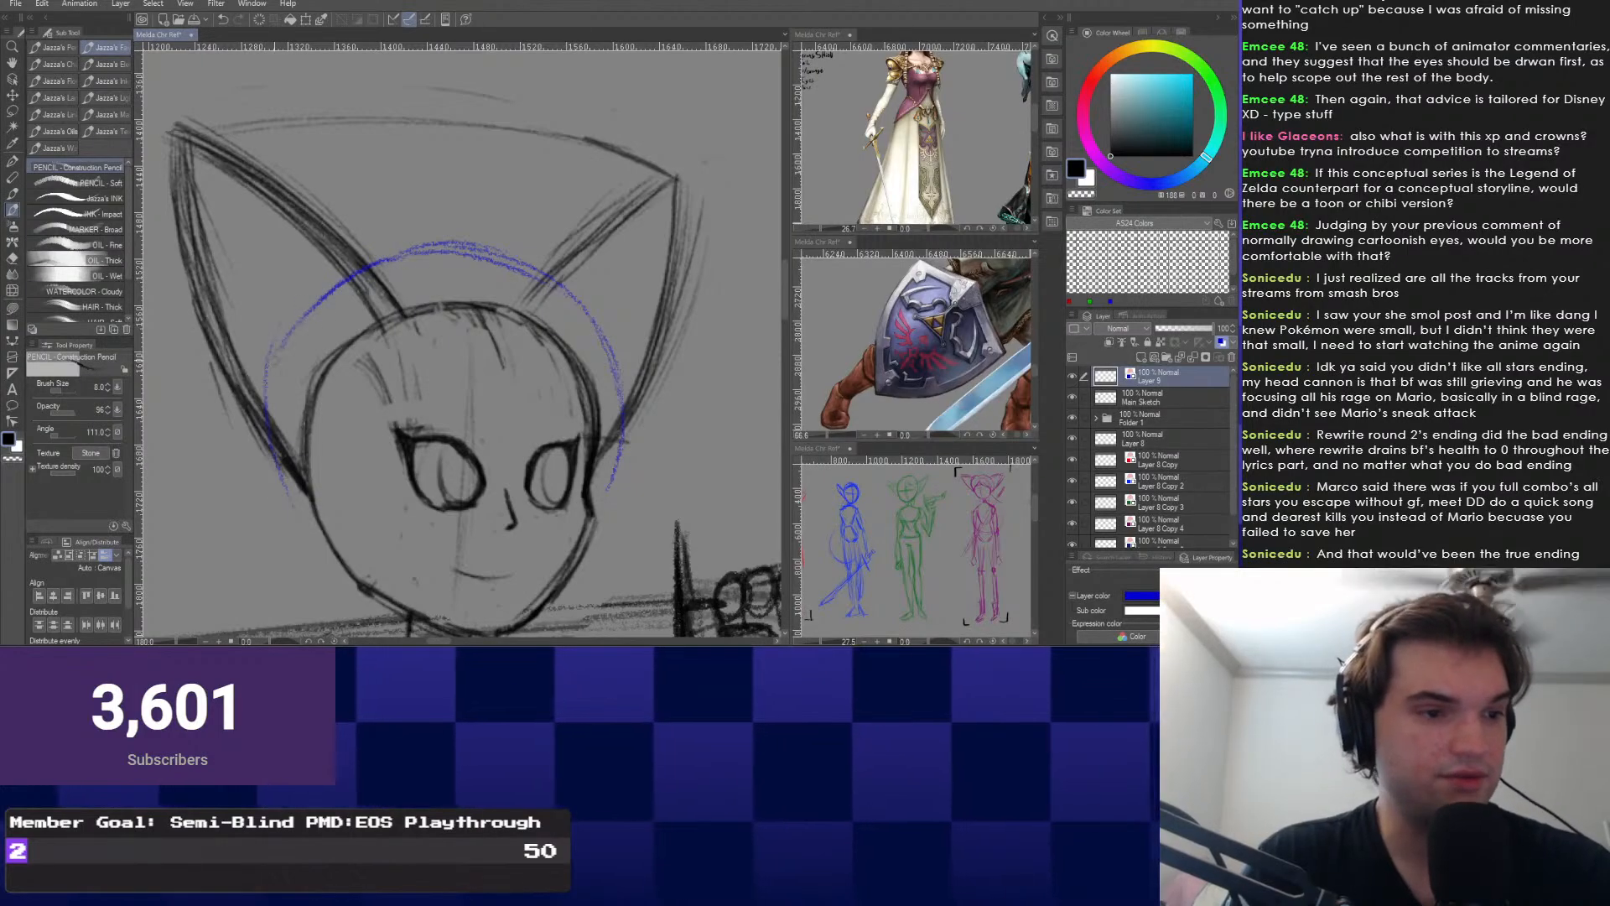
pyautogui.moveTo(369, 267)
pyautogui.mouseDown()
pyautogui.moveTo(280, 475)
pyautogui.moveTo(327, 566)
pyautogui.mouseUp()
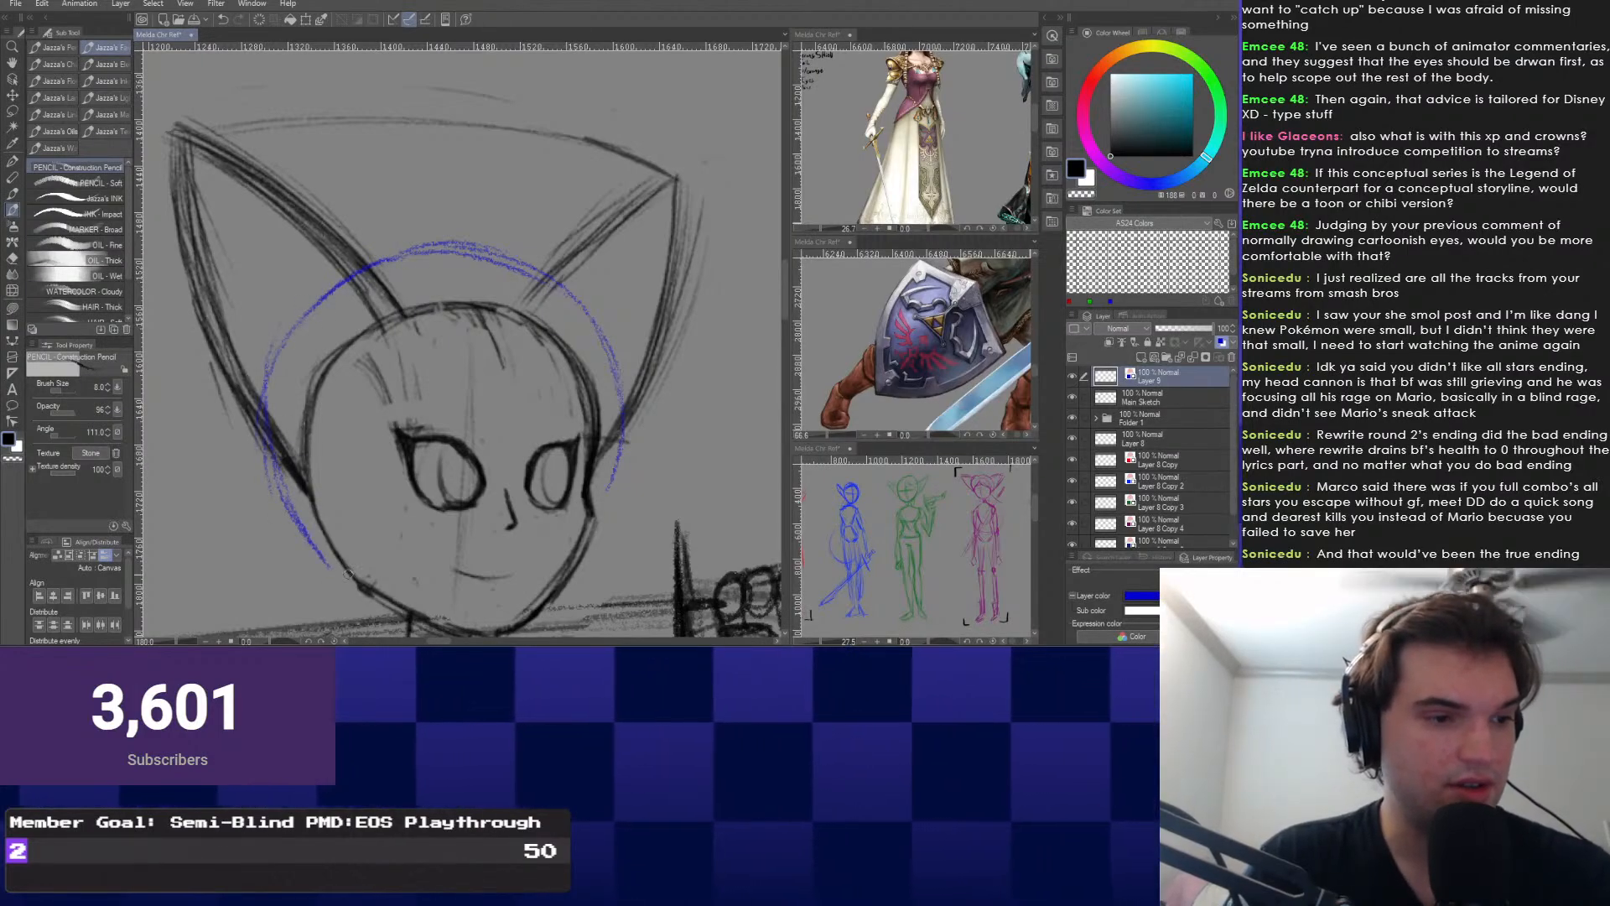
pyautogui.moveTo(275, 474); pyautogui.dragTo(315, 541)
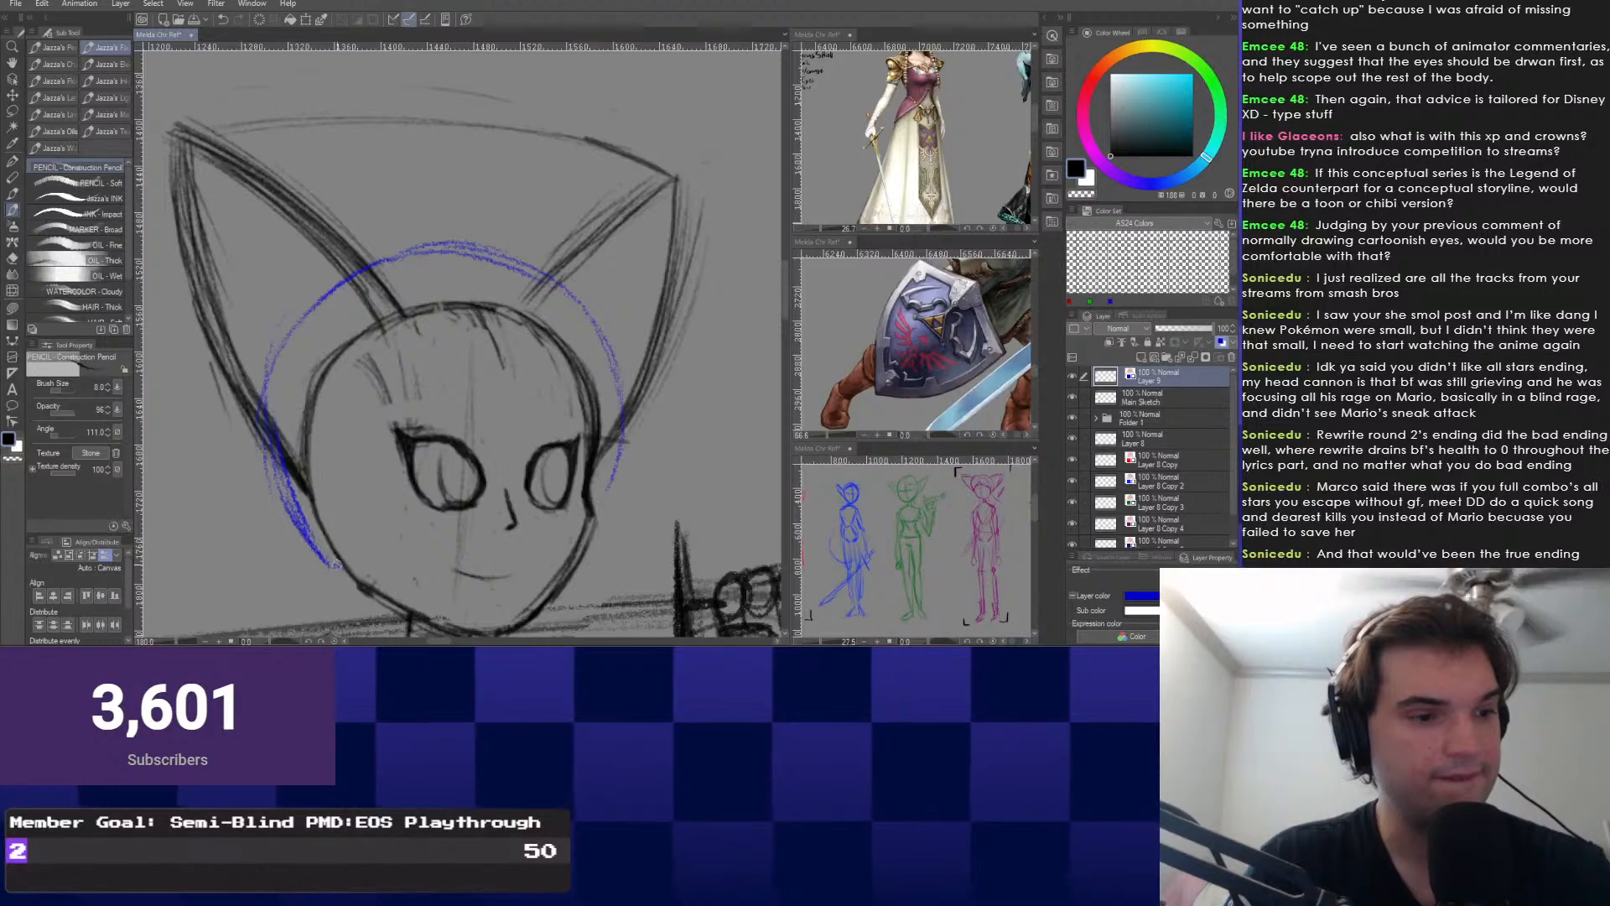
pyautogui.moveTo(395, 330); pyautogui.dragTo(421, 361)
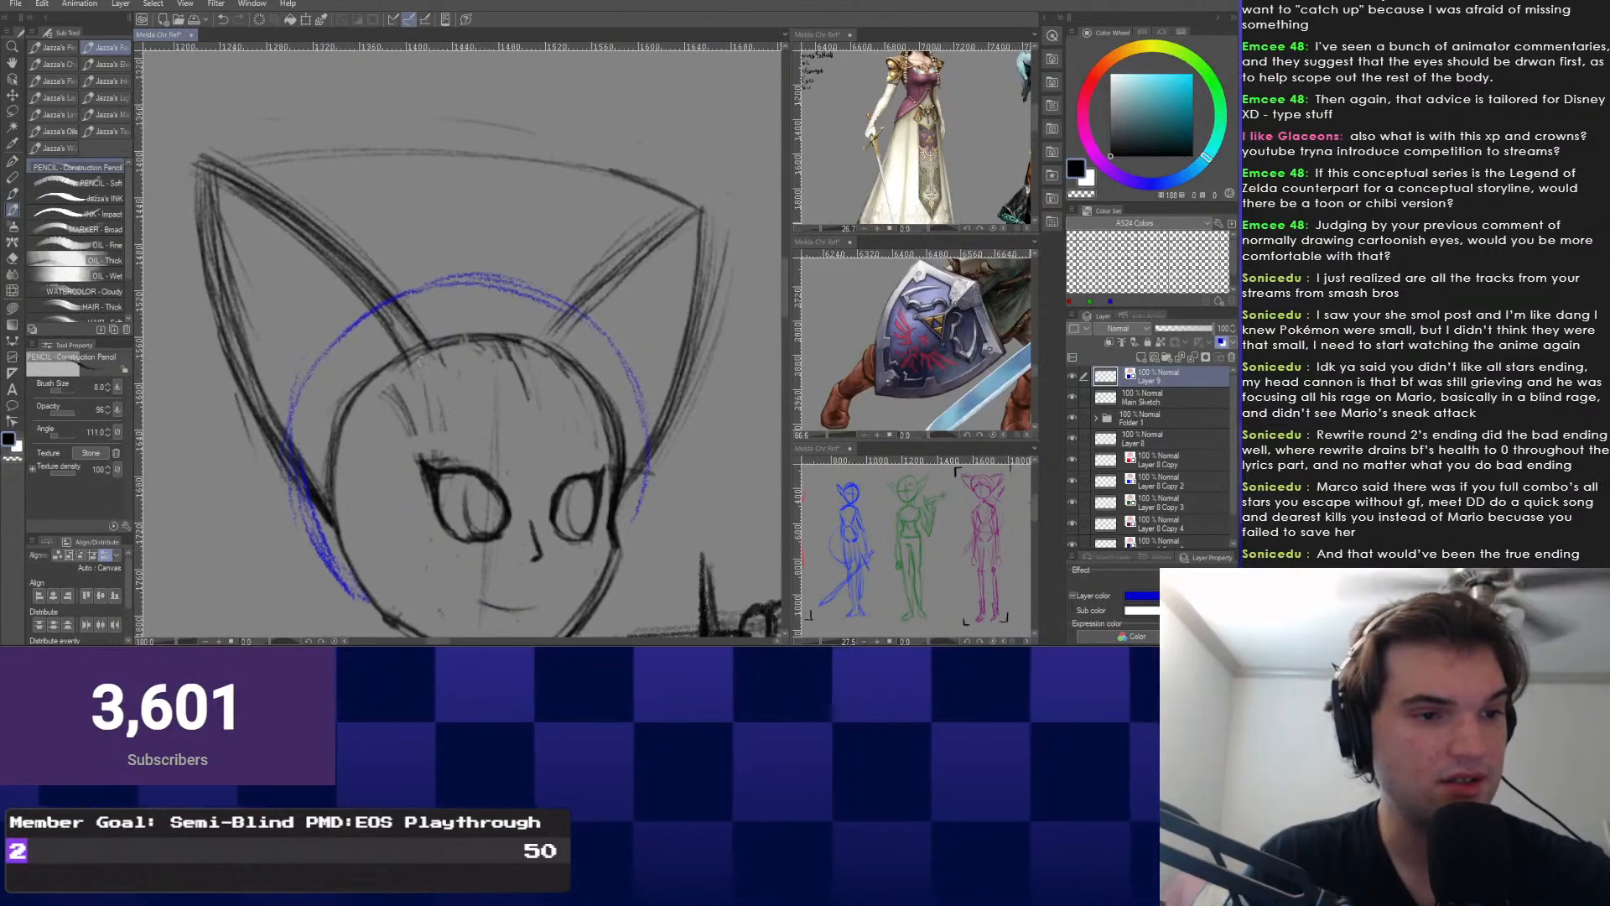
pyautogui.rightClick(401, 306)
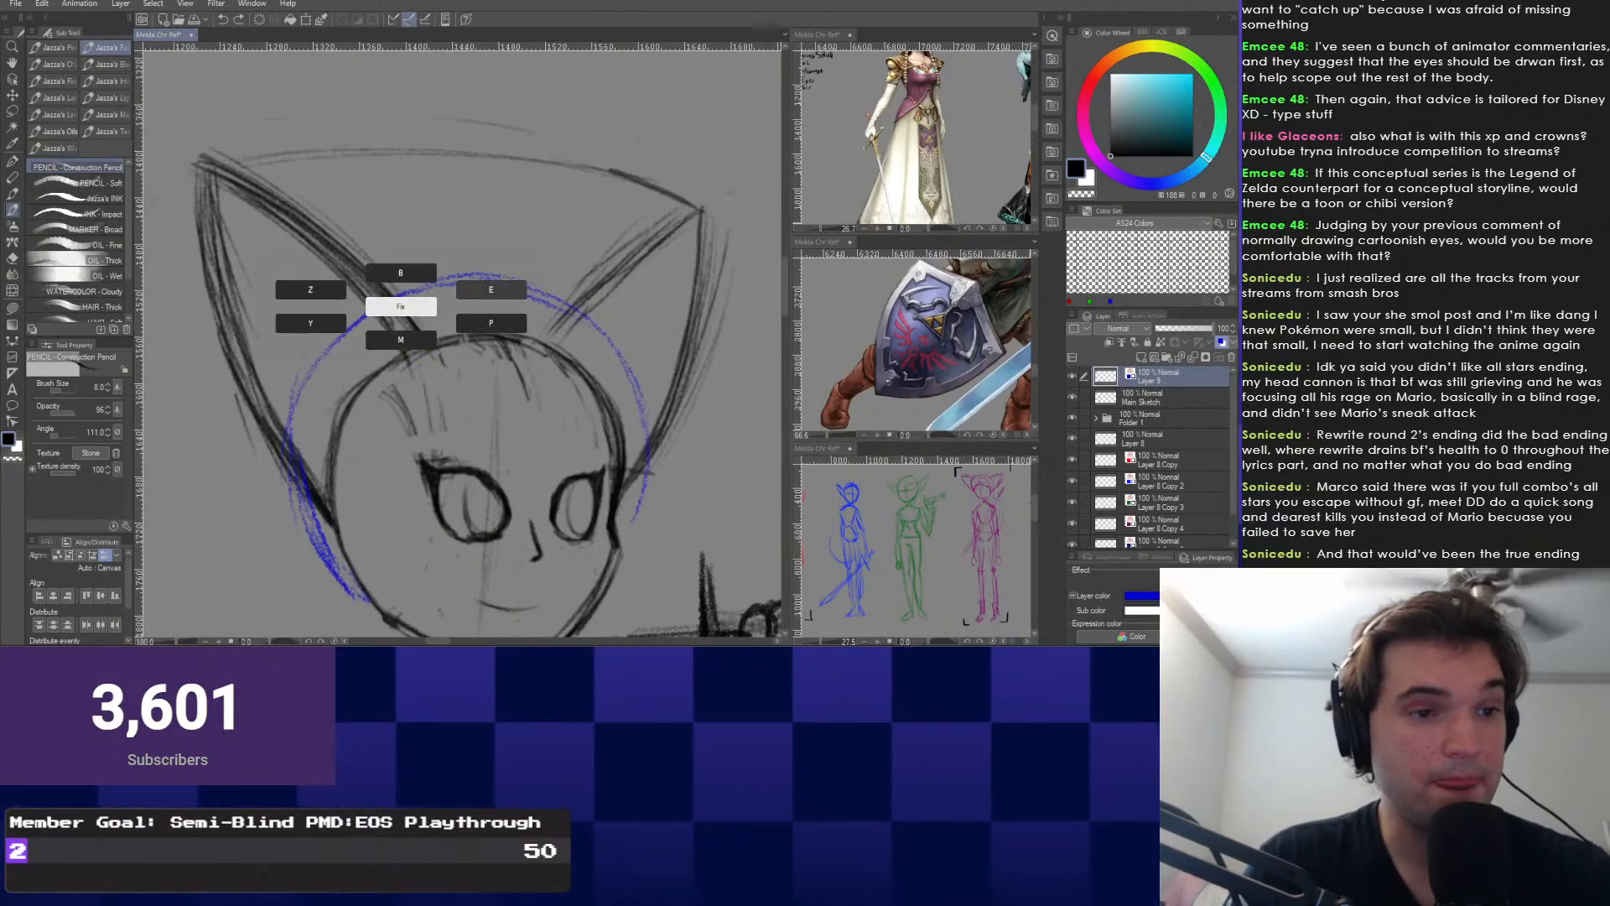
pyautogui.rightClick(293, 462)
pyautogui.rightClick(378, 442)
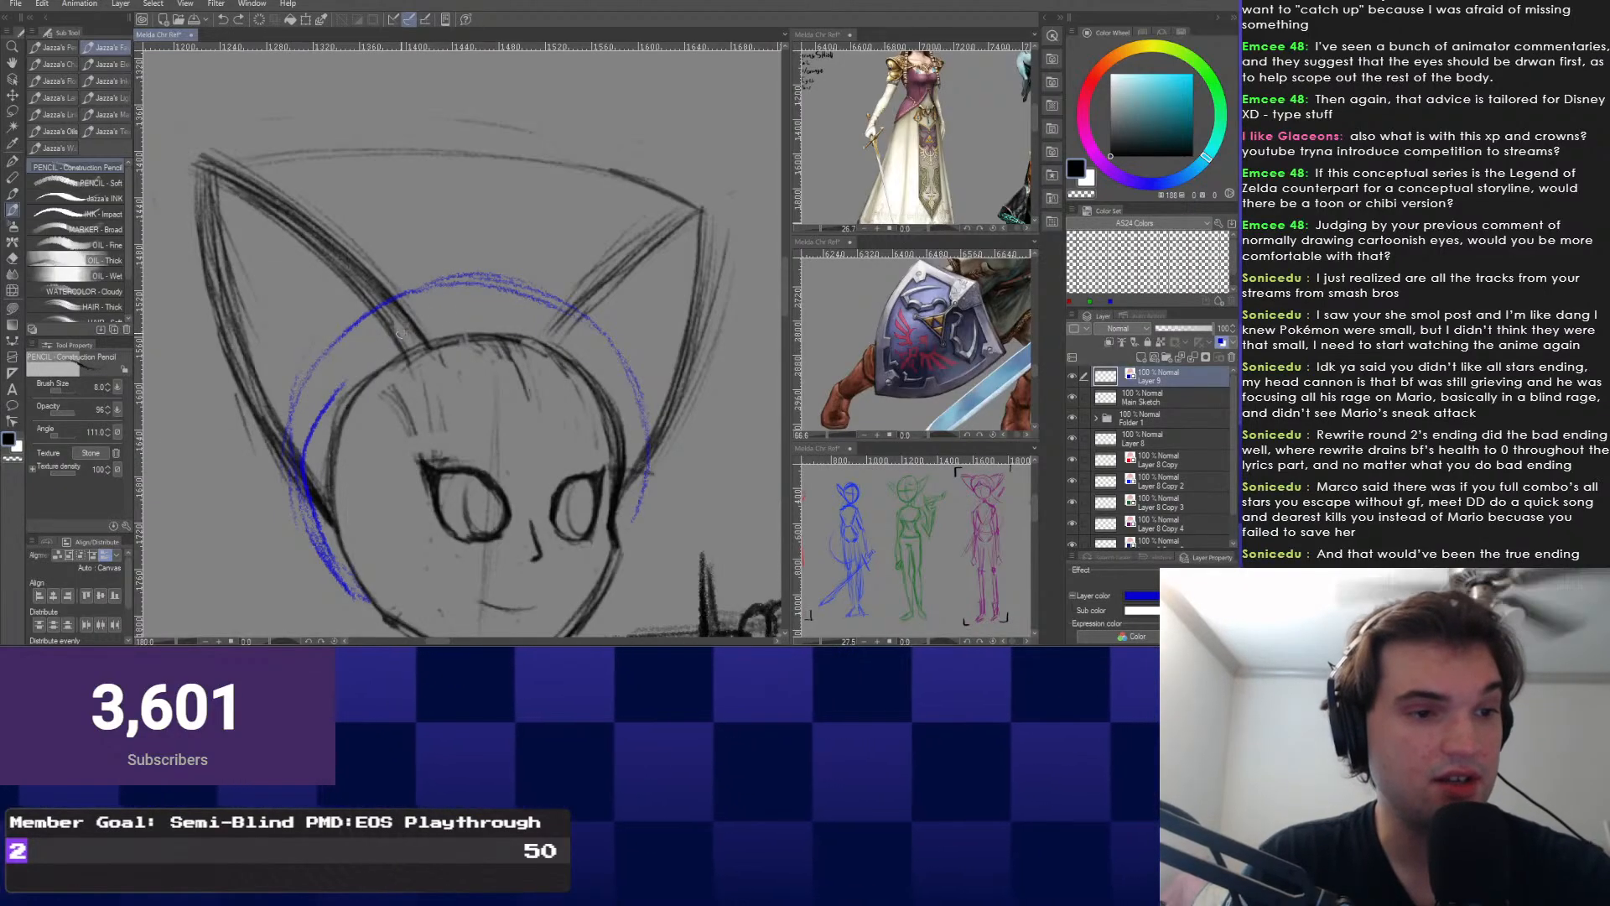
pyautogui.moveTo(309, 502); pyautogui.dragTo(411, 324)
pyautogui.moveTo(302, 459)
pyautogui.mouseDown()
pyautogui.moveTo(403, 325)
pyautogui.moveTo(549, 310)
pyautogui.moveTo(625, 381)
pyautogui.moveTo(635, 518)
pyautogui.mouseUp()
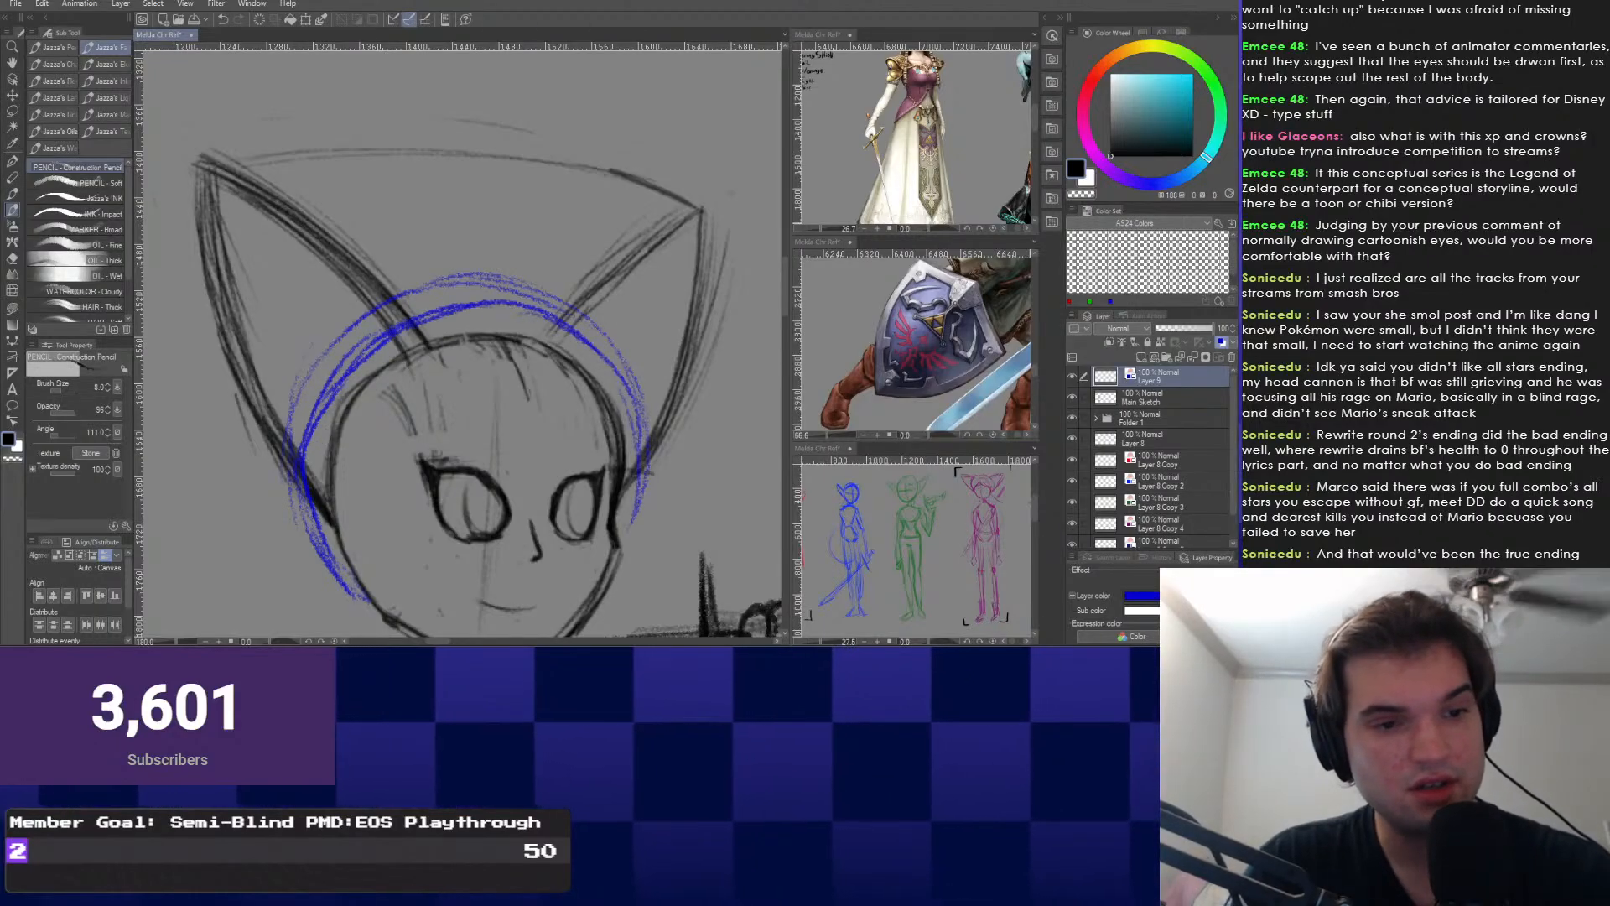
# Erase the outer blue lines over the top, then retrace the right-side arc darker with the pencil.
pyautogui.press('e')
pyautogui.moveTo(611, 352); pyautogui.dragTo(470, 287)
pyautogui.moveTo(578, 323)
pyautogui.mouseDown()
pyautogui.moveTo(419, 312)
pyautogui.moveTo(300, 384)
pyautogui.moveTo(272, 495)
pyautogui.moveTo(478, 306)
pyautogui.moveTo(644, 436)
pyautogui.moveTo(639, 483)
pyautogui.mouseUp()
pyautogui.press('b')
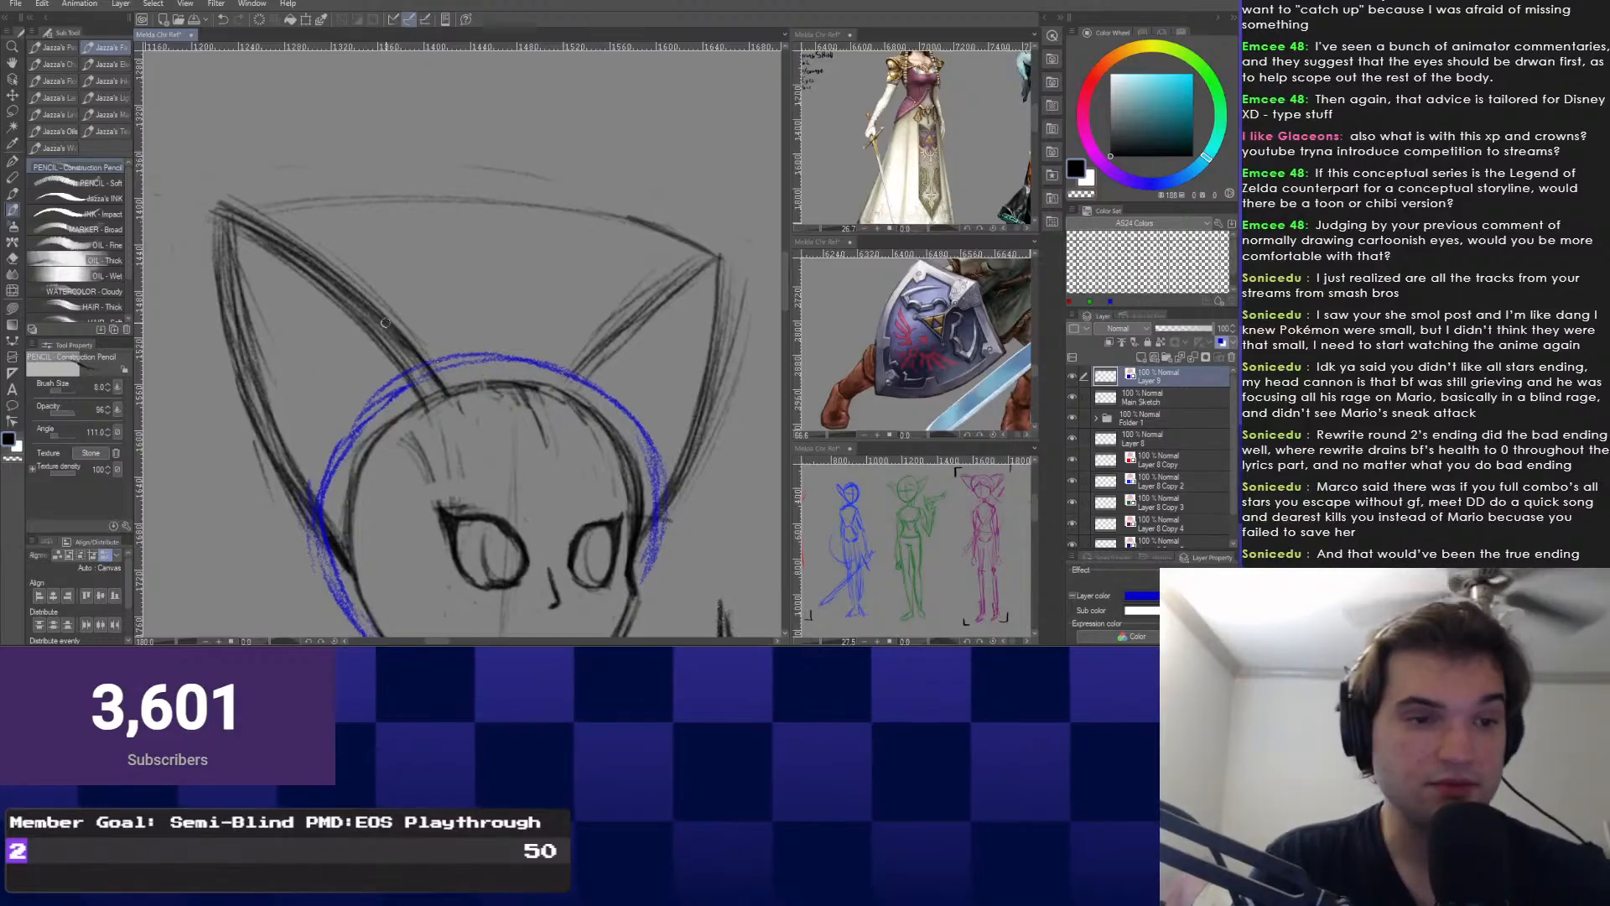
pyautogui.moveTo(589, 377)
pyautogui.mouseDown()
pyautogui.moveTo(653, 530)
pyautogui.moveTo(639, 471)
pyautogui.mouseUp()
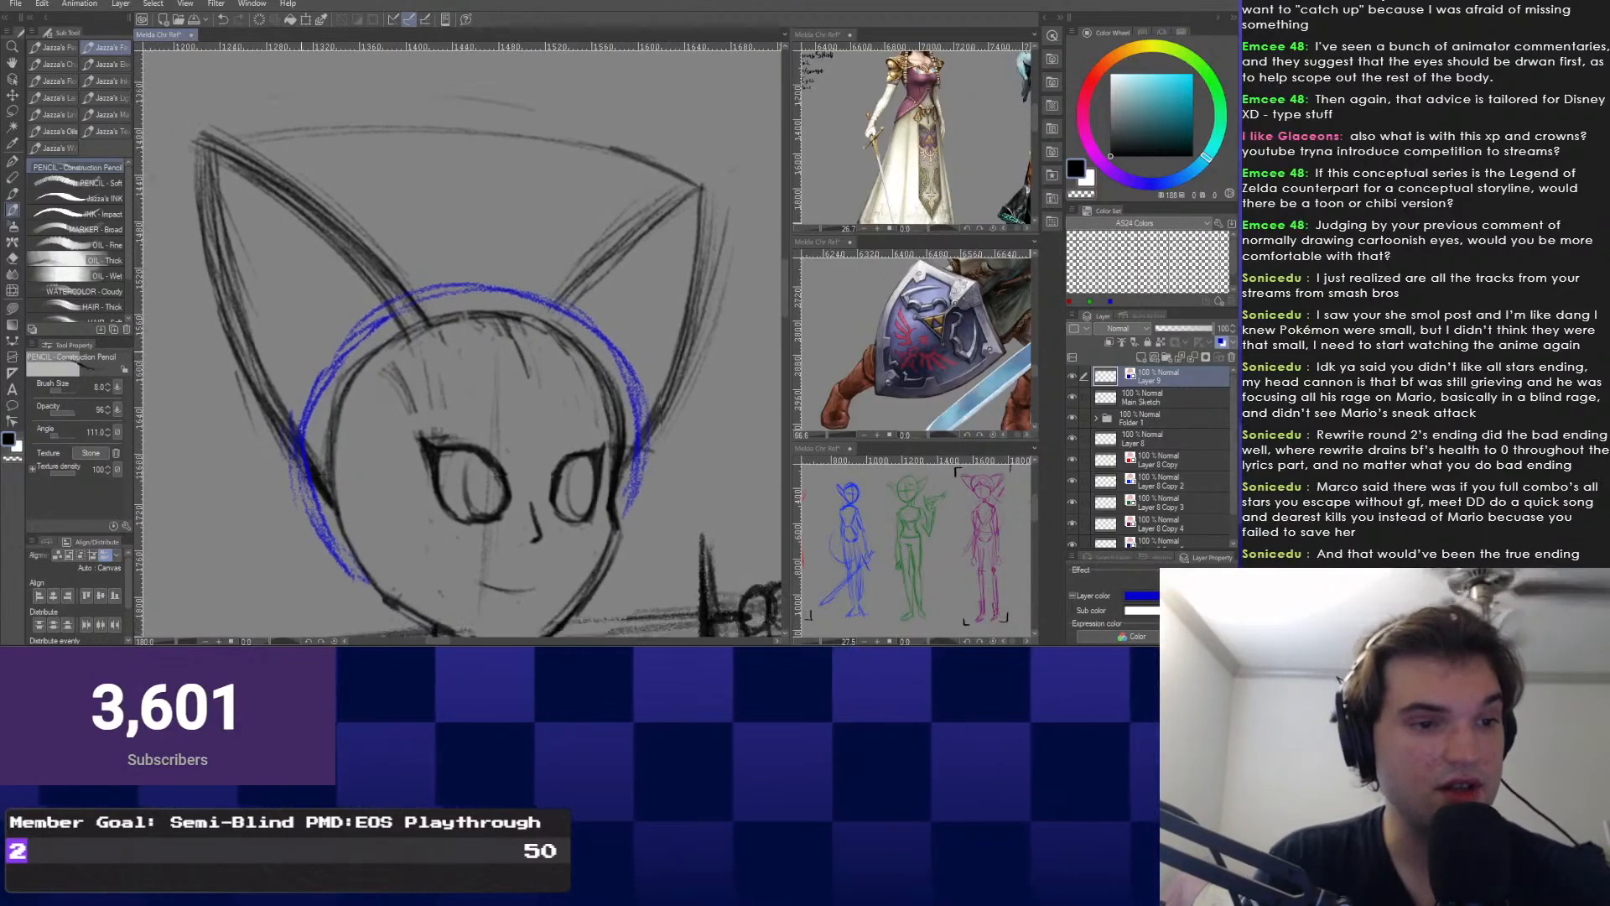
# Darken the lower-left blue arc and undo the stray blue stroke over the chest.
pyautogui.scroll(-2, 319, 356)
pyautogui.scroll(-1, 392, 520)
pyautogui.scroll(2, 392, 519)
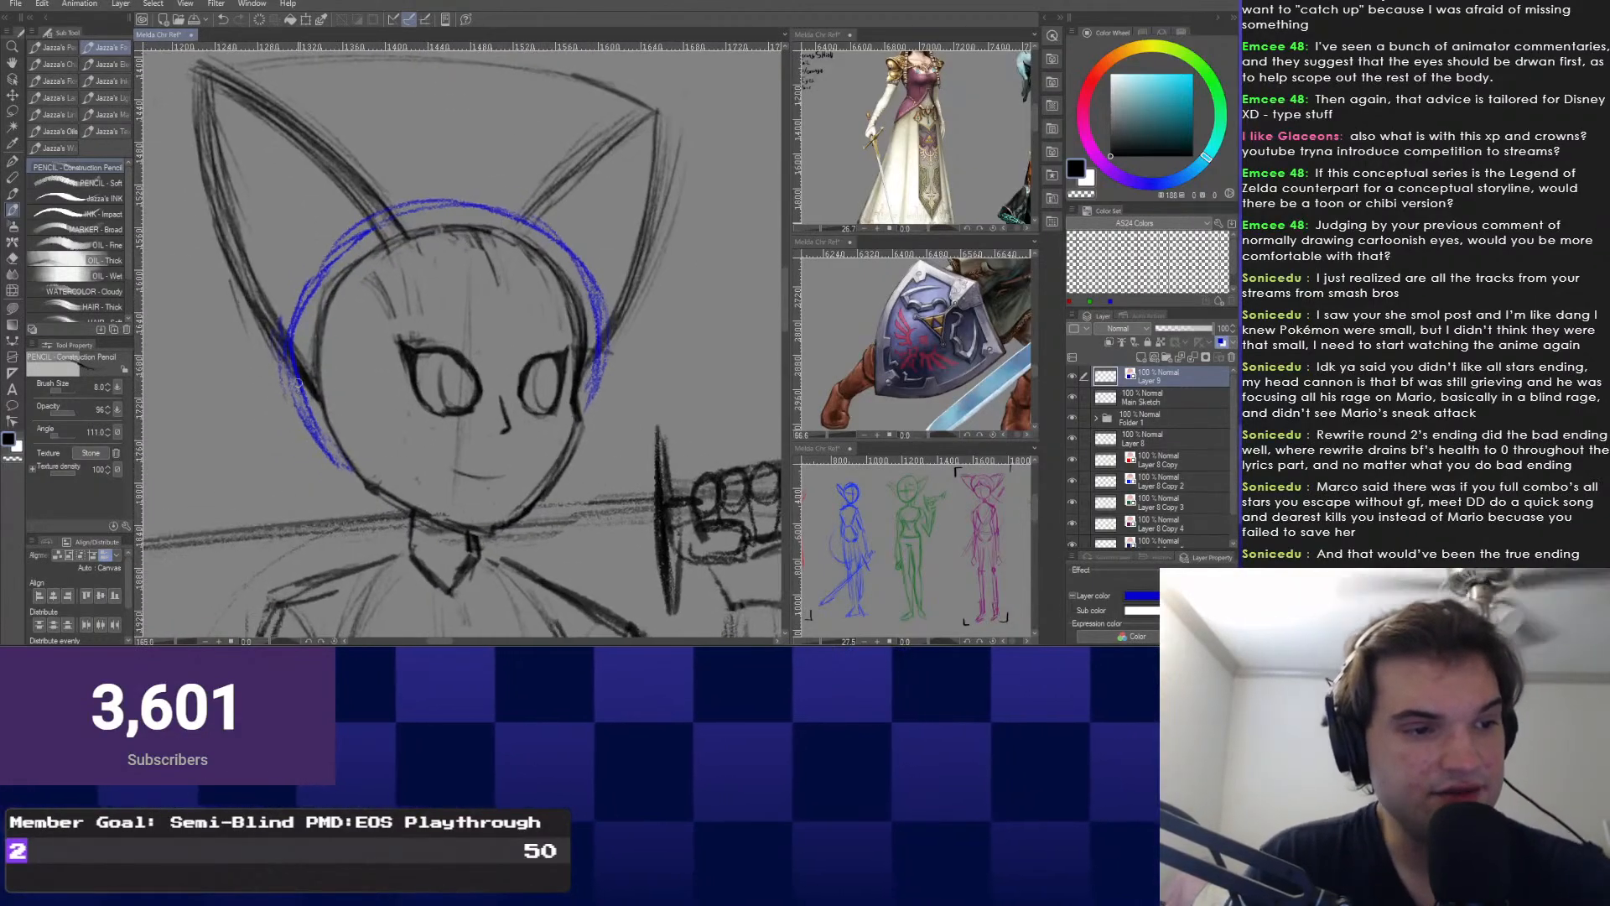
pyautogui.moveTo(294, 373)
pyautogui.mouseDown()
pyautogui.moveTo(350, 468)
pyautogui.moveTo(361, 310)
pyautogui.moveTo(375, 408)
pyautogui.moveTo(348, 466)
pyautogui.moveTo(453, 503)
pyautogui.mouseUp()
pyautogui.scroll(-2, 361, 461)
pyautogui.moveTo(402, 378)
pyautogui.mouseDown()
pyautogui.moveTo(482, 387)
pyautogui.moveTo(422, 389)
pyautogui.moveTo(449, 415)
pyautogui.moveTo(469, 336)
pyautogui.mouseUp()
pyautogui.scroll(-2, 458, 346)
pyautogui.scroll(-1, 469, 377)
pyautogui.scroll(2, 453, 403)
pyautogui.scroll(-1, 470, 352)
pyautogui.moveTo(534, 448); pyautogui.dragTo(475, 422)
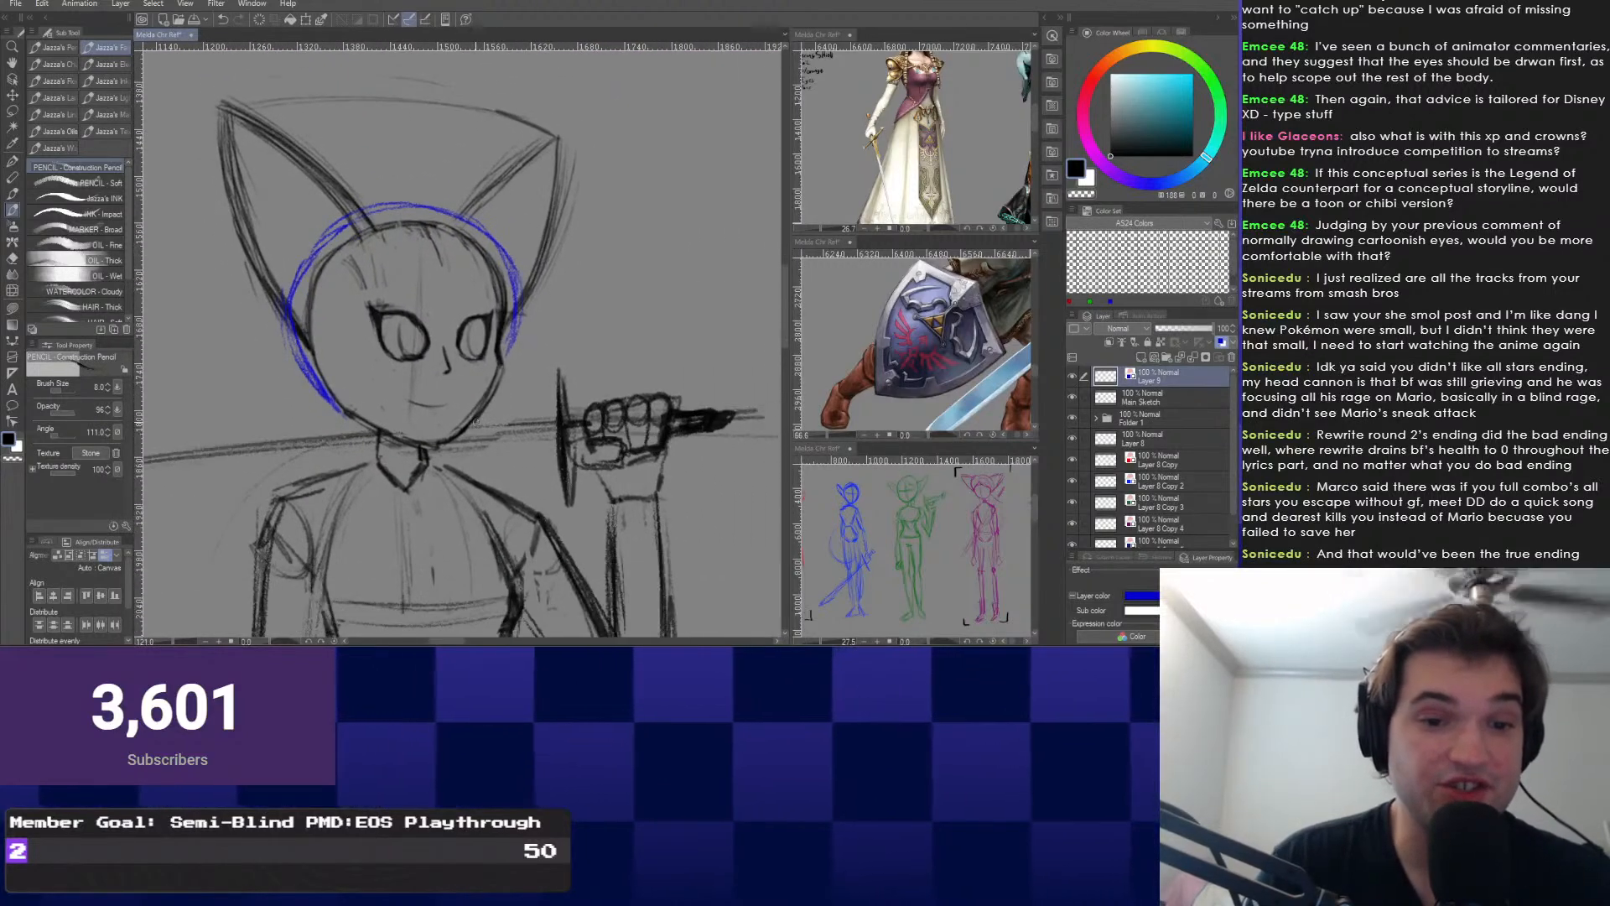
pyautogui.moveTo(365, 380)
pyautogui.mouseDown()
pyautogui.moveTo(424, 361)
pyautogui.moveTo(377, 405)
pyautogui.mouseUp()
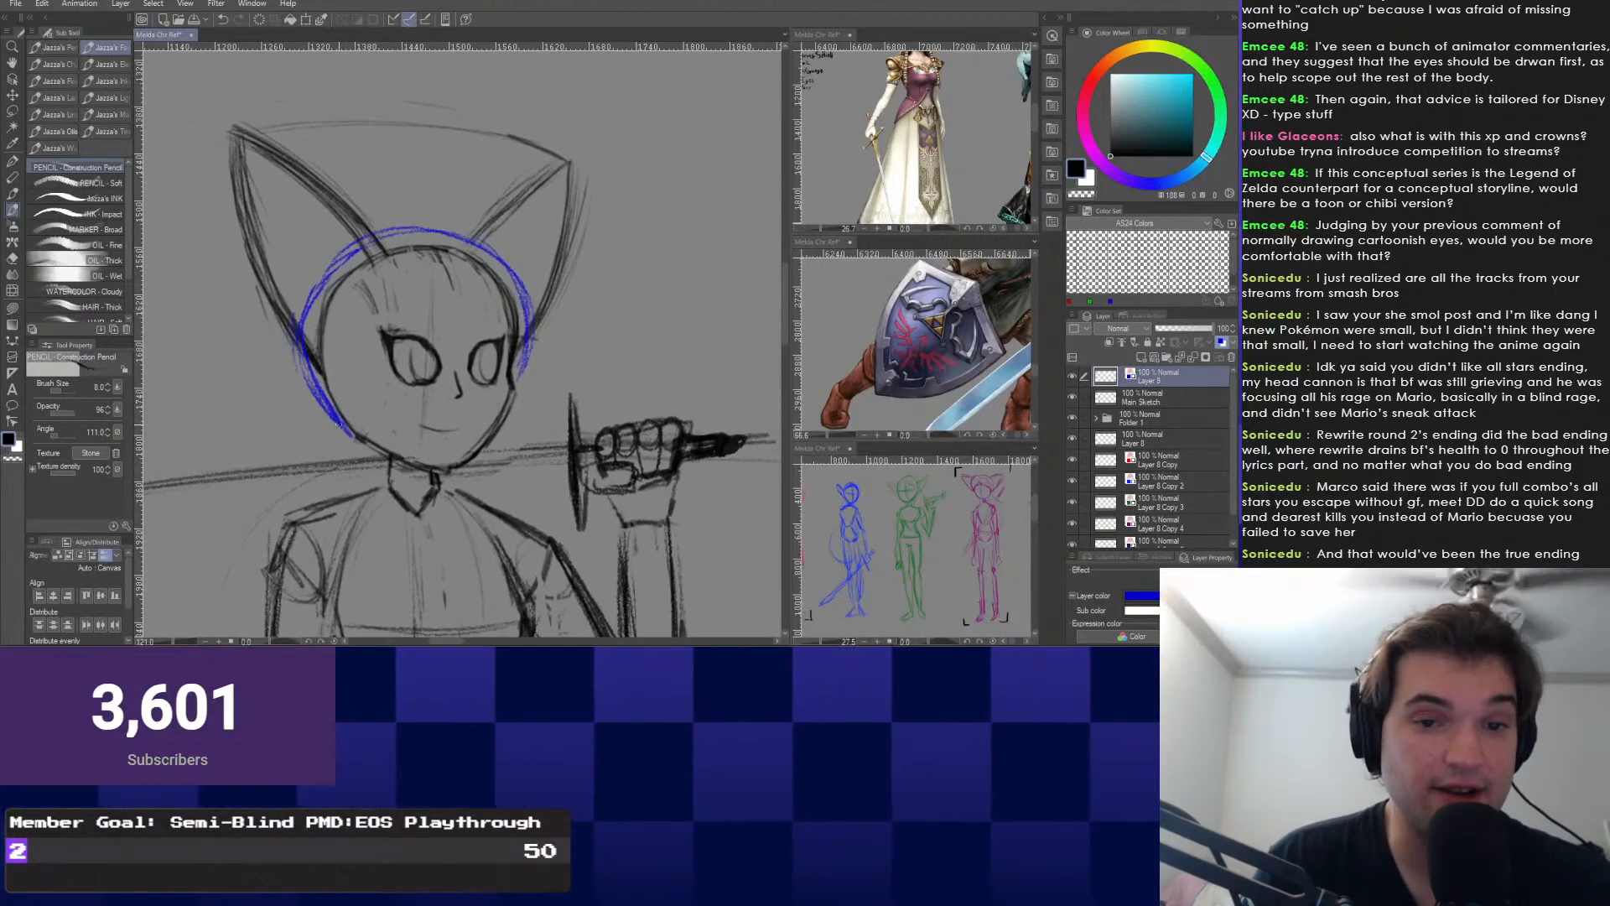
pyautogui.moveTo(403, 463)
pyautogui.mouseDown()
pyautogui.moveTo(450, 377)
pyautogui.moveTo(458, 445)
pyautogui.moveTo(424, 331)
pyautogui.moveTo(457, 384)
pyautogui.moveTo(457, 459)
pyautogui.moveTo(440, 380)
pyautogui.moveTo(472, 488)
pyautogui.mouseUp()
pyautogui.scroll(-1, 425, 330)
pyautogui.hotkey('ctrl', 'z')
pyautogui.scroll(5, 462, 427)
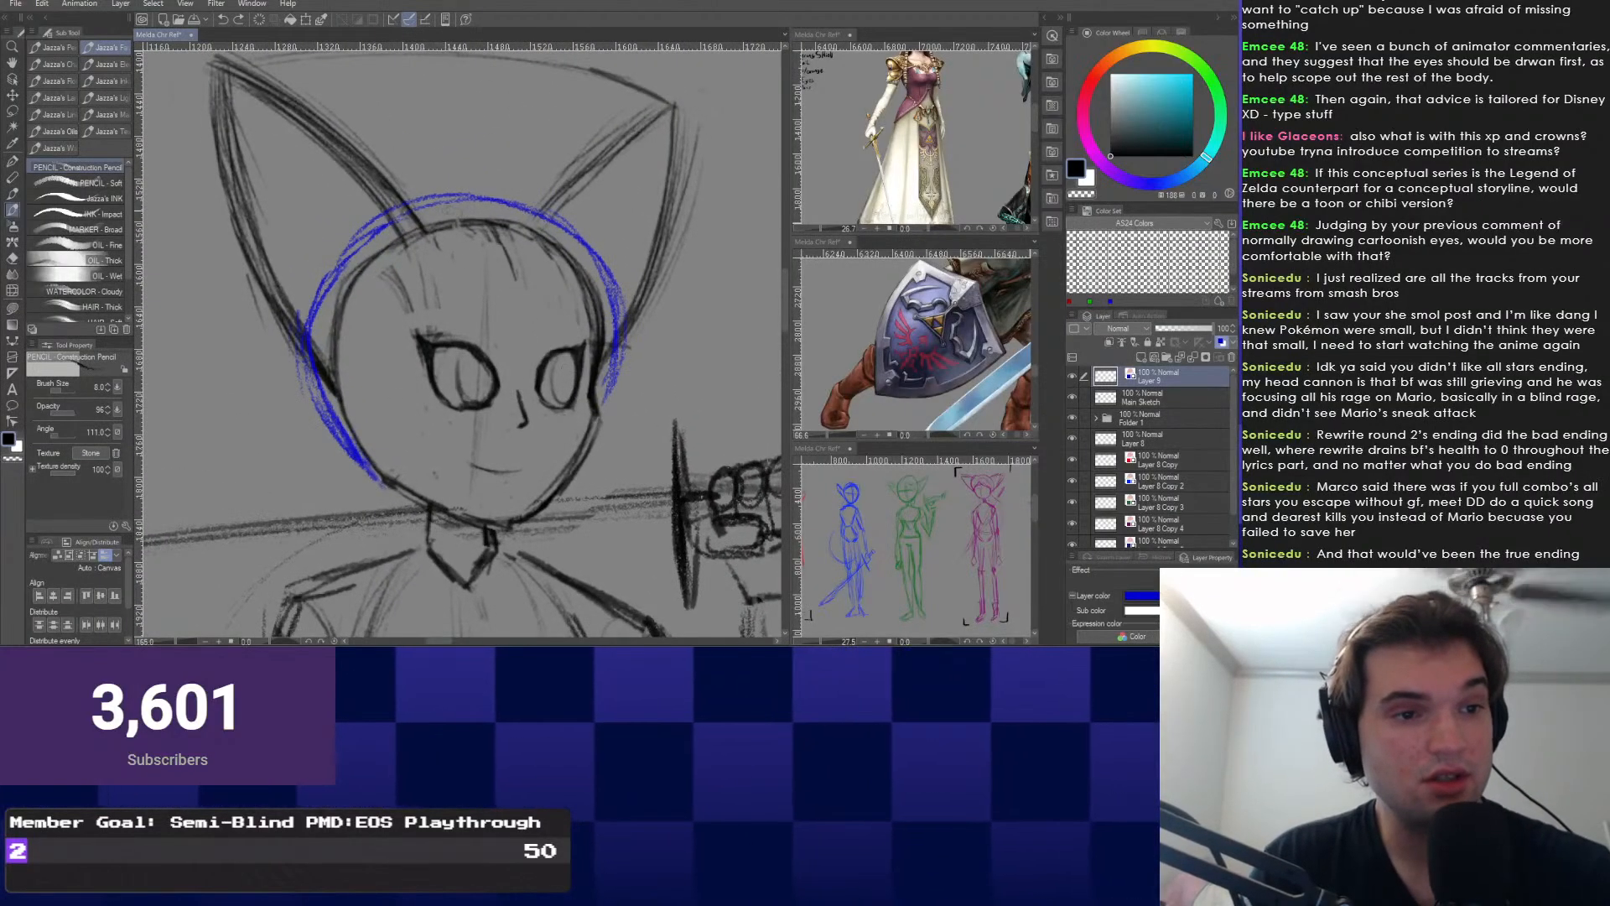
# Draw blue bang strands inside the head and above the right eye, checking the reference.
pyautogui.moveTo(503, 235); pyautogui.dragTo(526, 340)
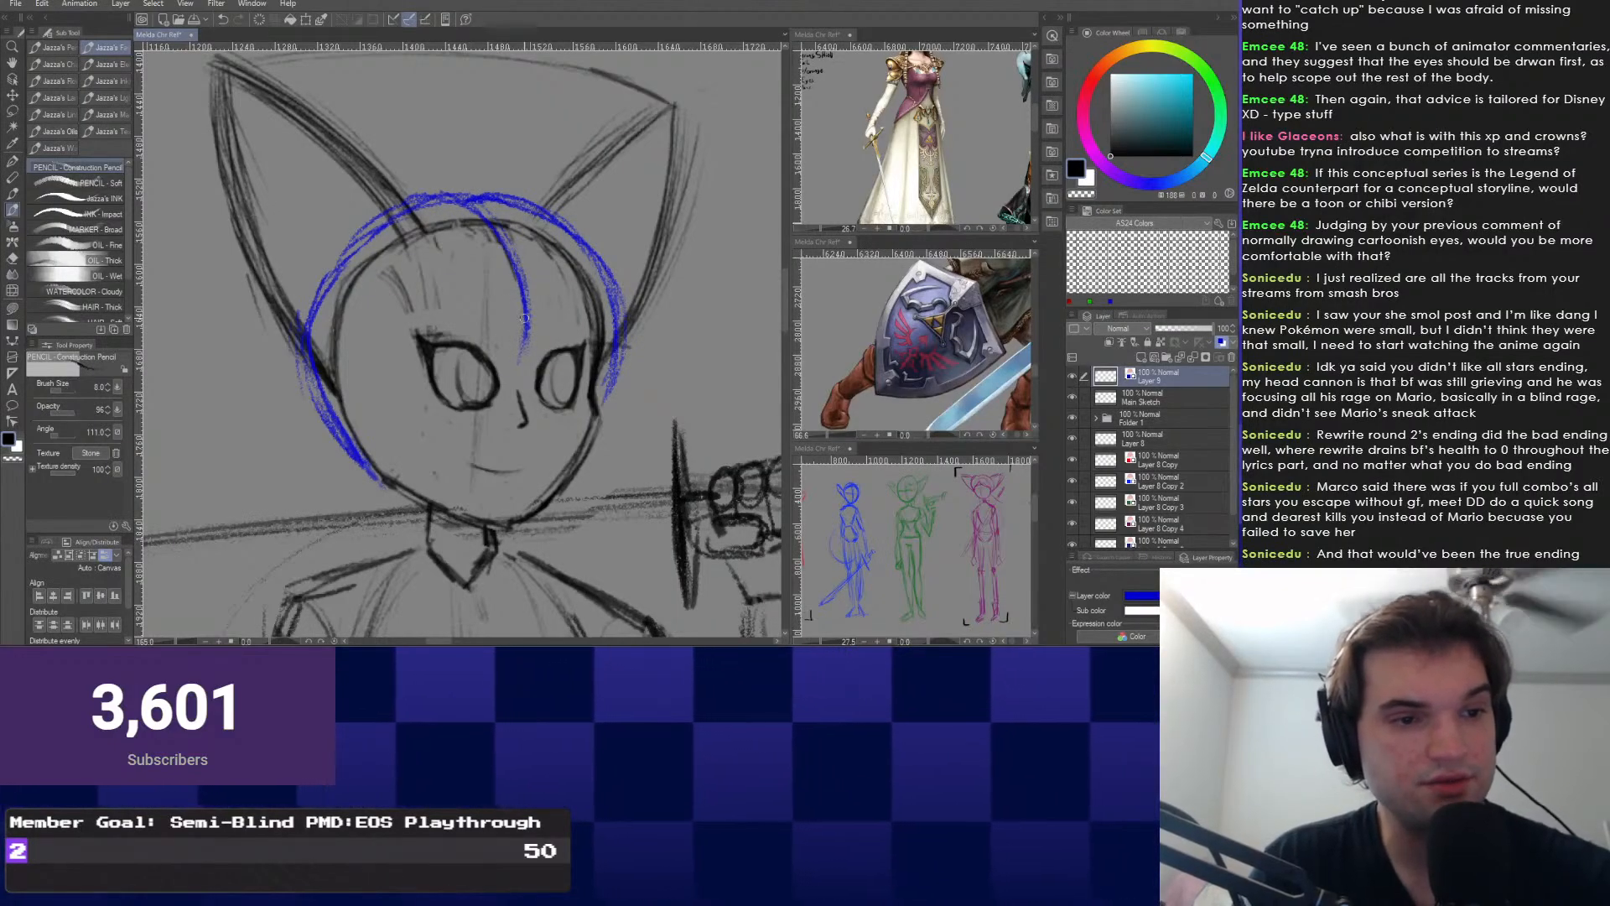
pyautogui.moveTo(518, 218); pyautogui.dragTo(506, 260)
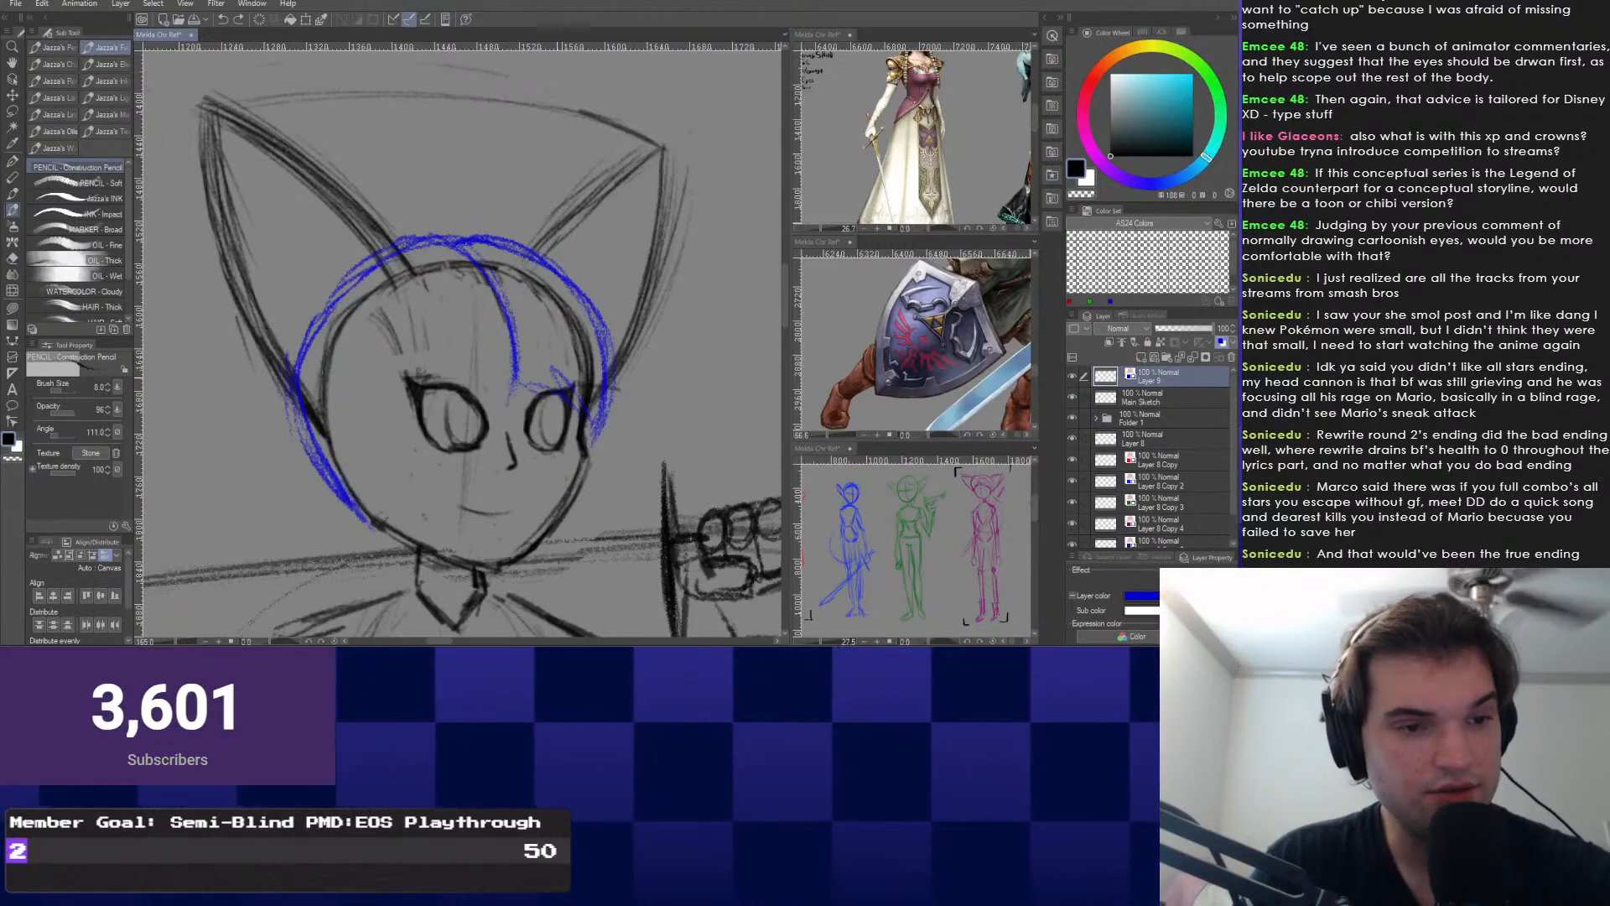
pyautogui.moveTo(534, 377); pyautogui.dragTo(591, 417)
pyautogui.moveTo(525, 347); pyautogui.dragTo(586, 400)
pyautogui.moveTo(552, 315)
pyautogui.mouseDown()
pyautogui.moveTo(589, 394)
pyautogui.moveTo(553, 345)
pyautogui.mouseUp()
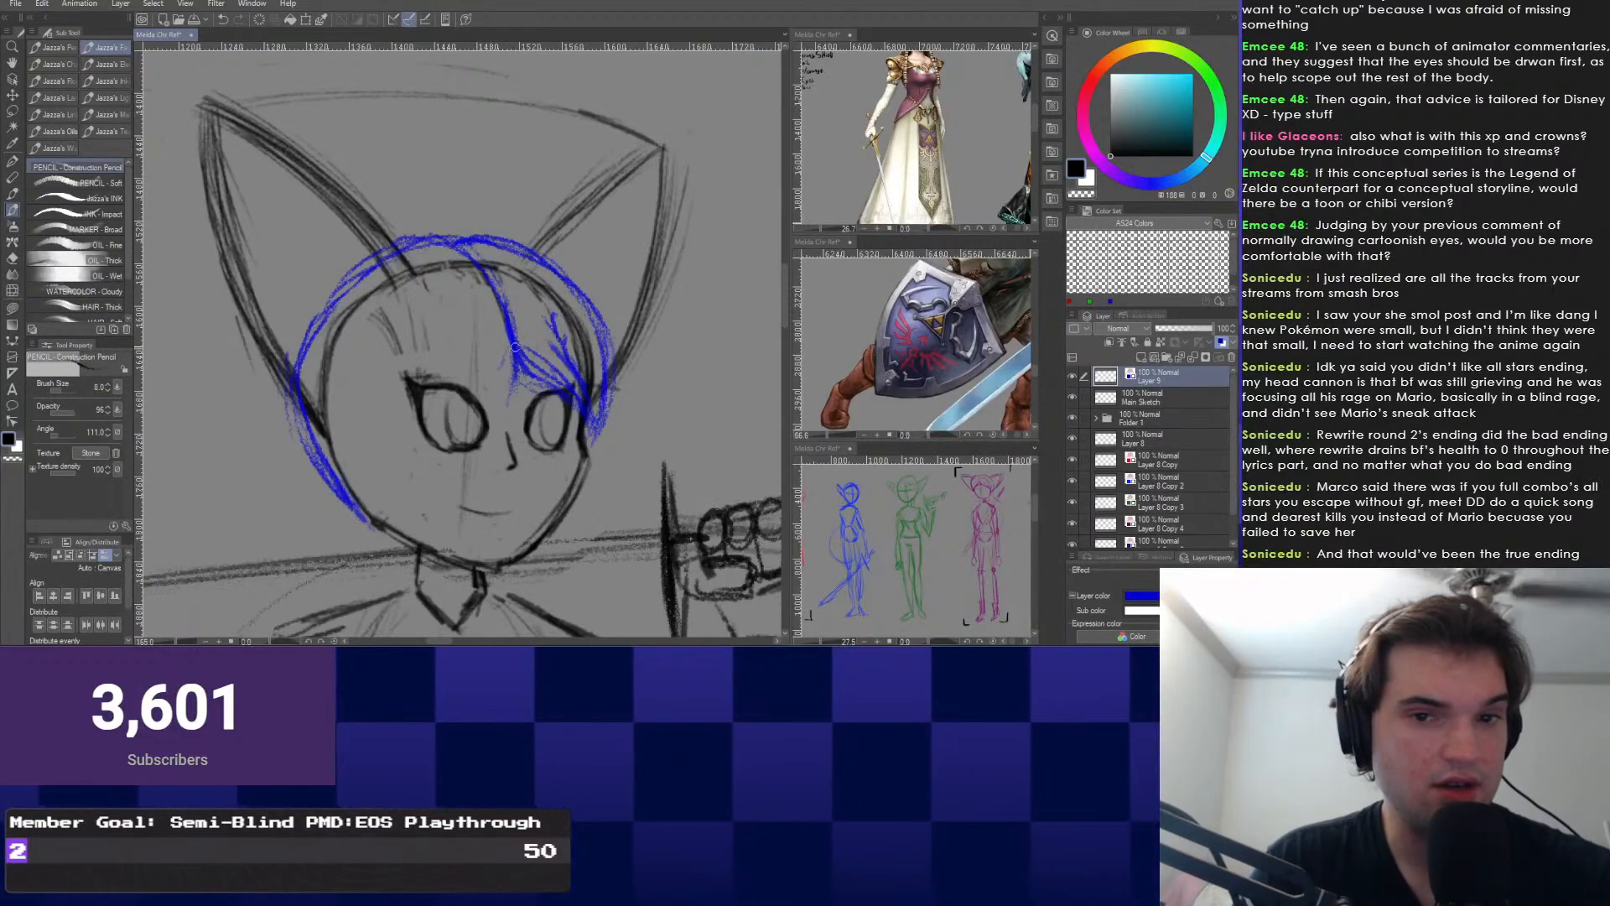
pyautogui.moveTo(863, 289); pyautogui.dragTo(781, 389)
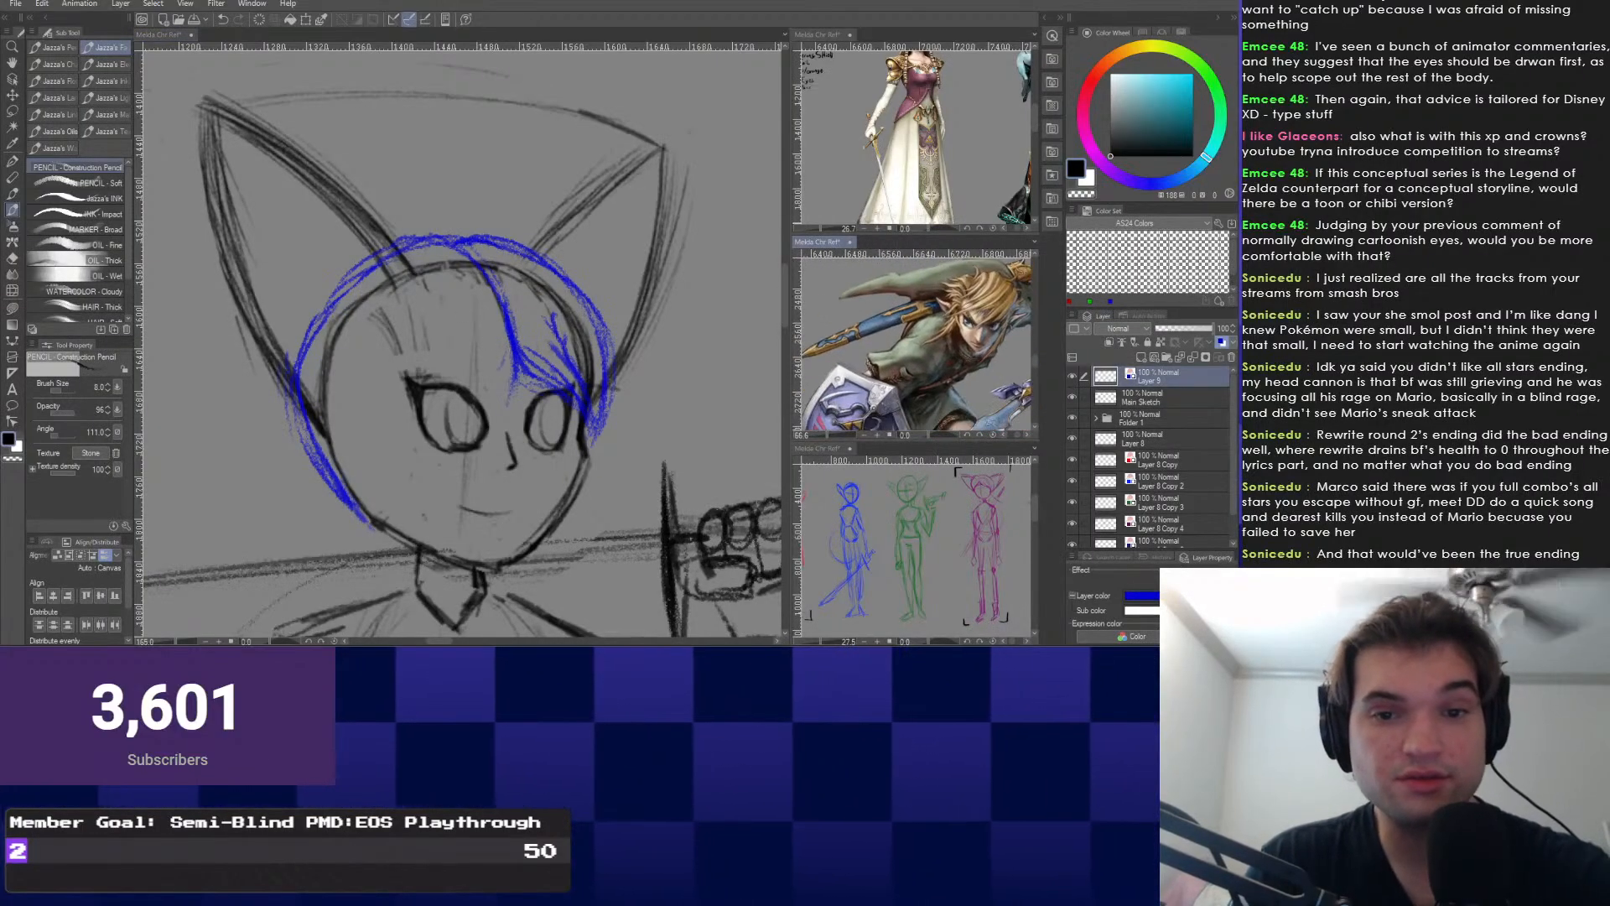
pyautogui.click(484, 358)
# Remove the misplaced strand past the left eye and erase the central blue bangs strokes.
pyautogui.moveTo(449, 366)
pyautogui.mouseDown()
pyautogui.moveTo(389, 388)
pyautogui.moveTo(390, 453)
pyautogui.mouseUp()
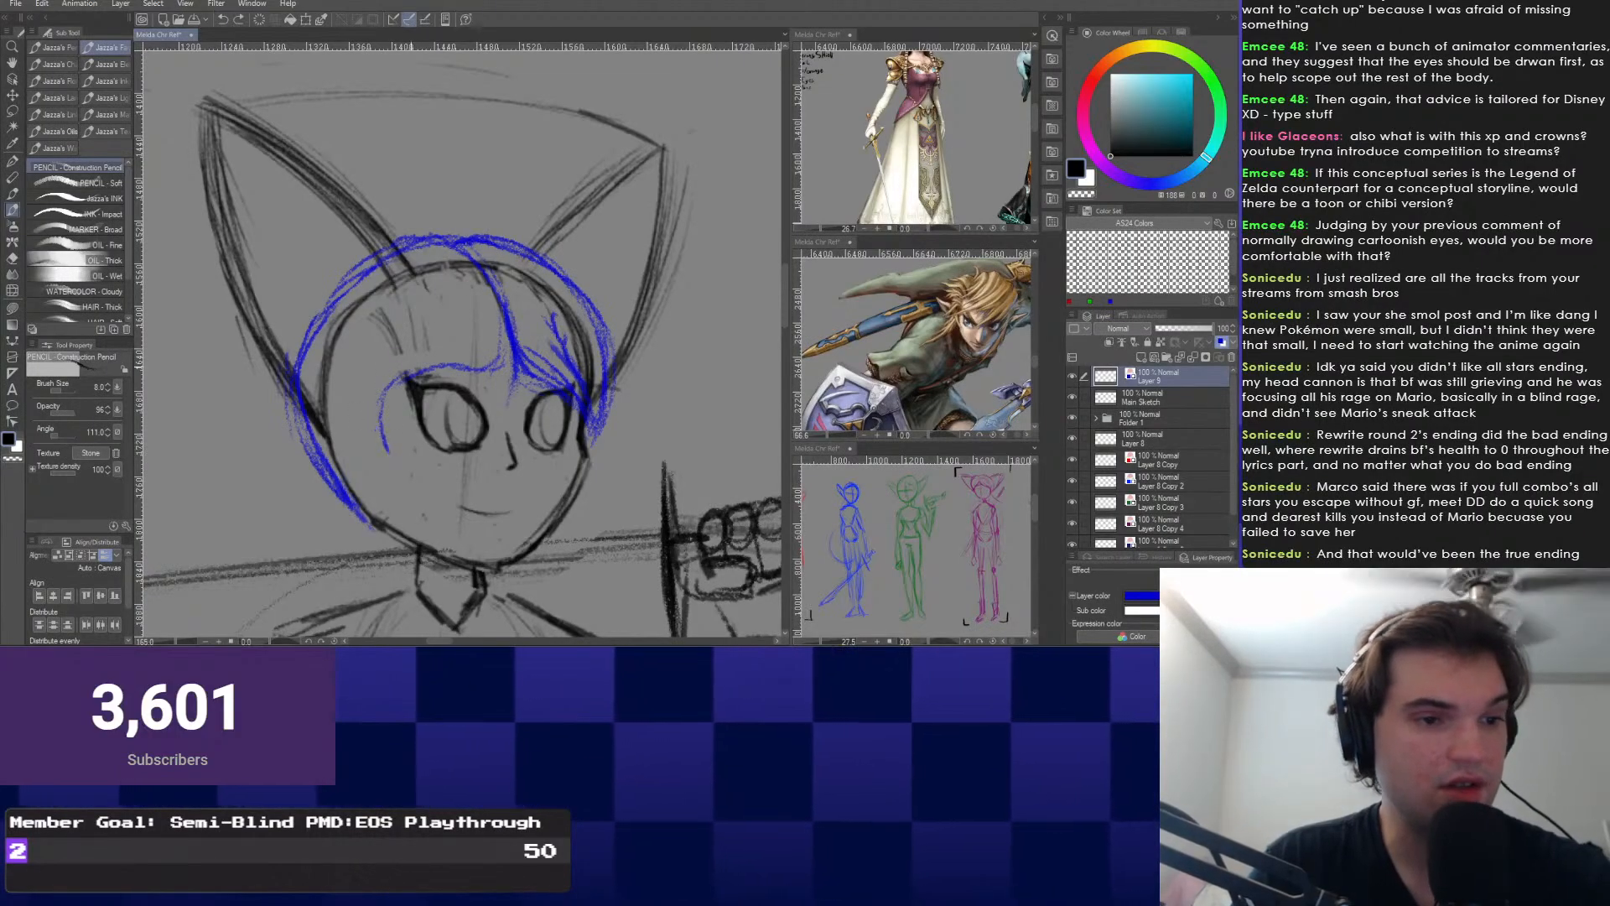
pyautogui.hotkey('ctrl', 'z')
pyautogui.moveTo(411, 291); pyautogui.dragTo(436, 304)
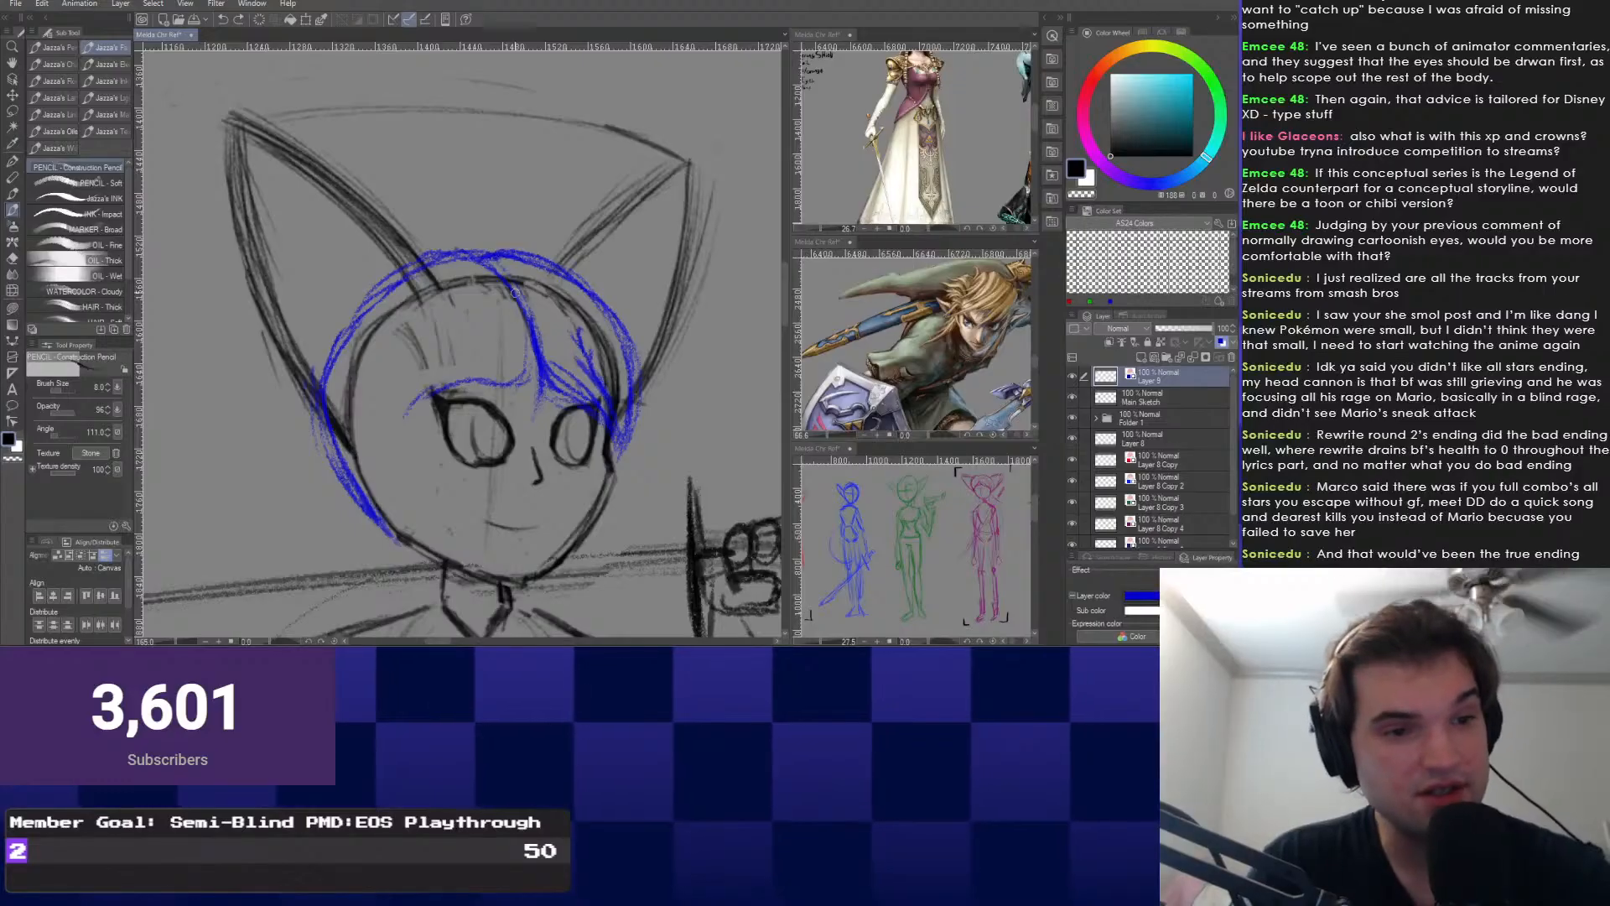
pyautogui.press('e')
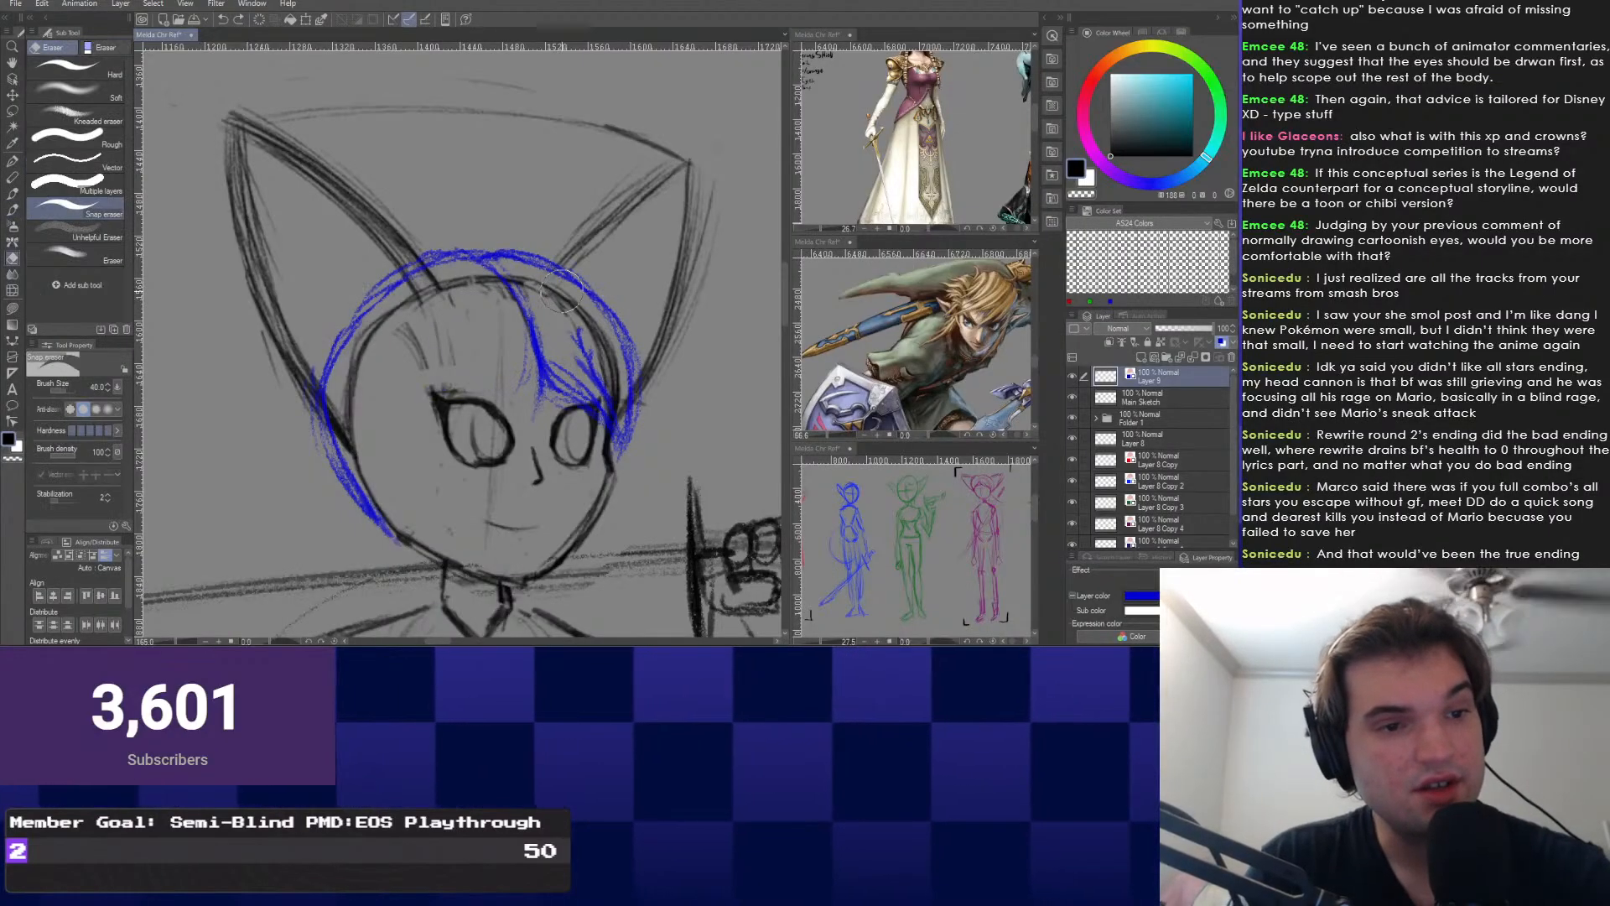
pyautogui.moveTo(436, 389); pyautogui.dragTo(521, 311)
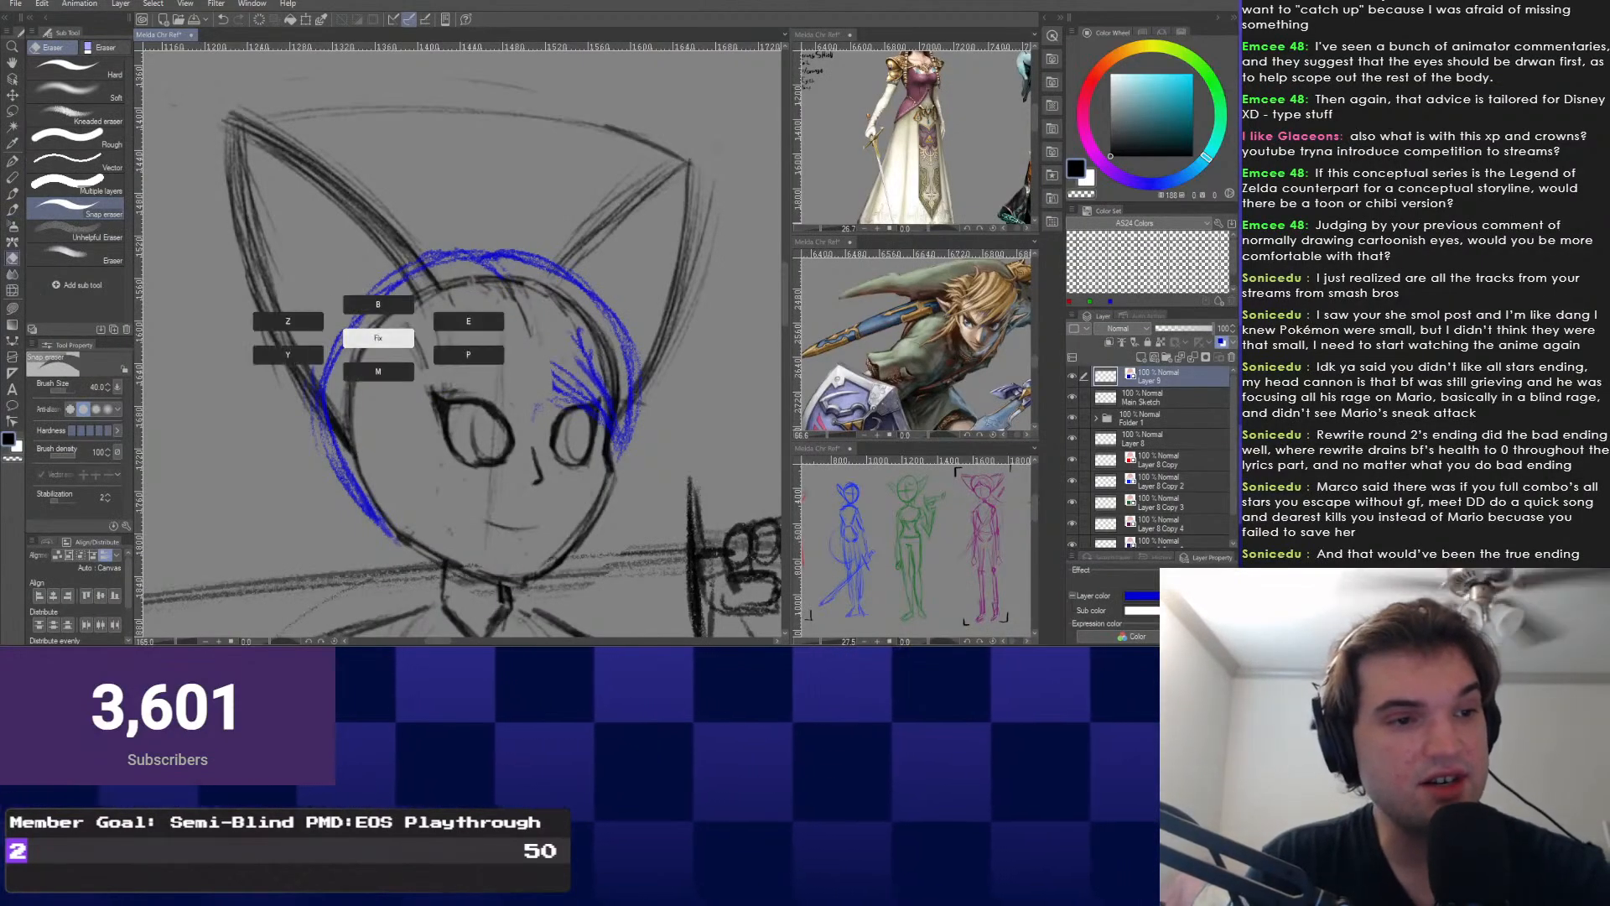
pyautogui.press('p')
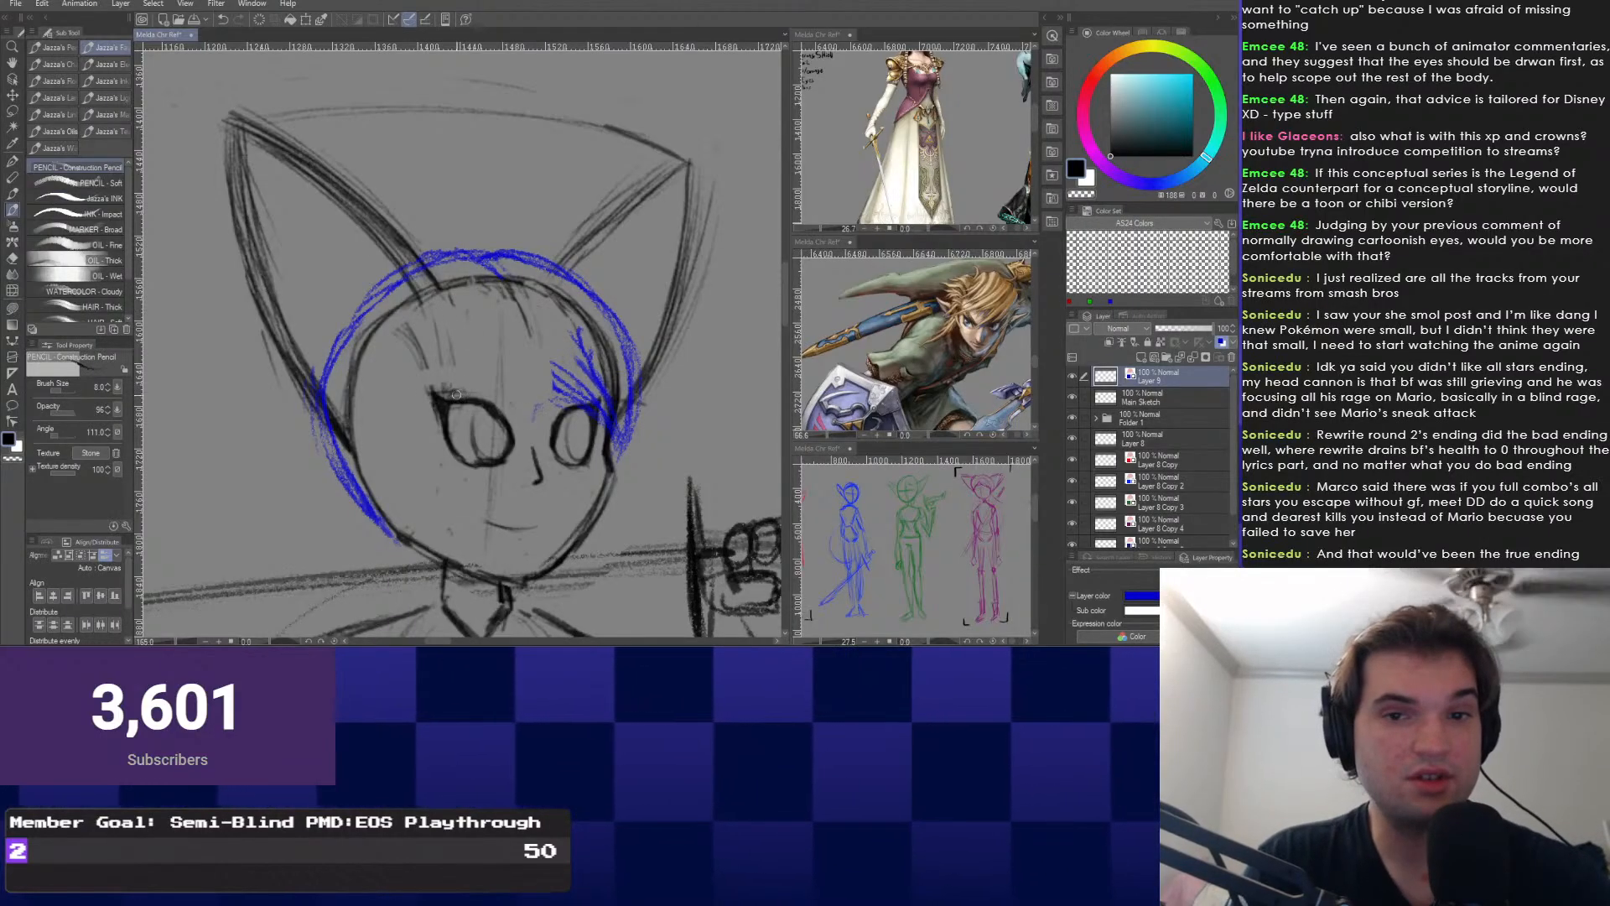
pyautogui.moveTo(456, 394); pyautogui.dragTo(454, 426)
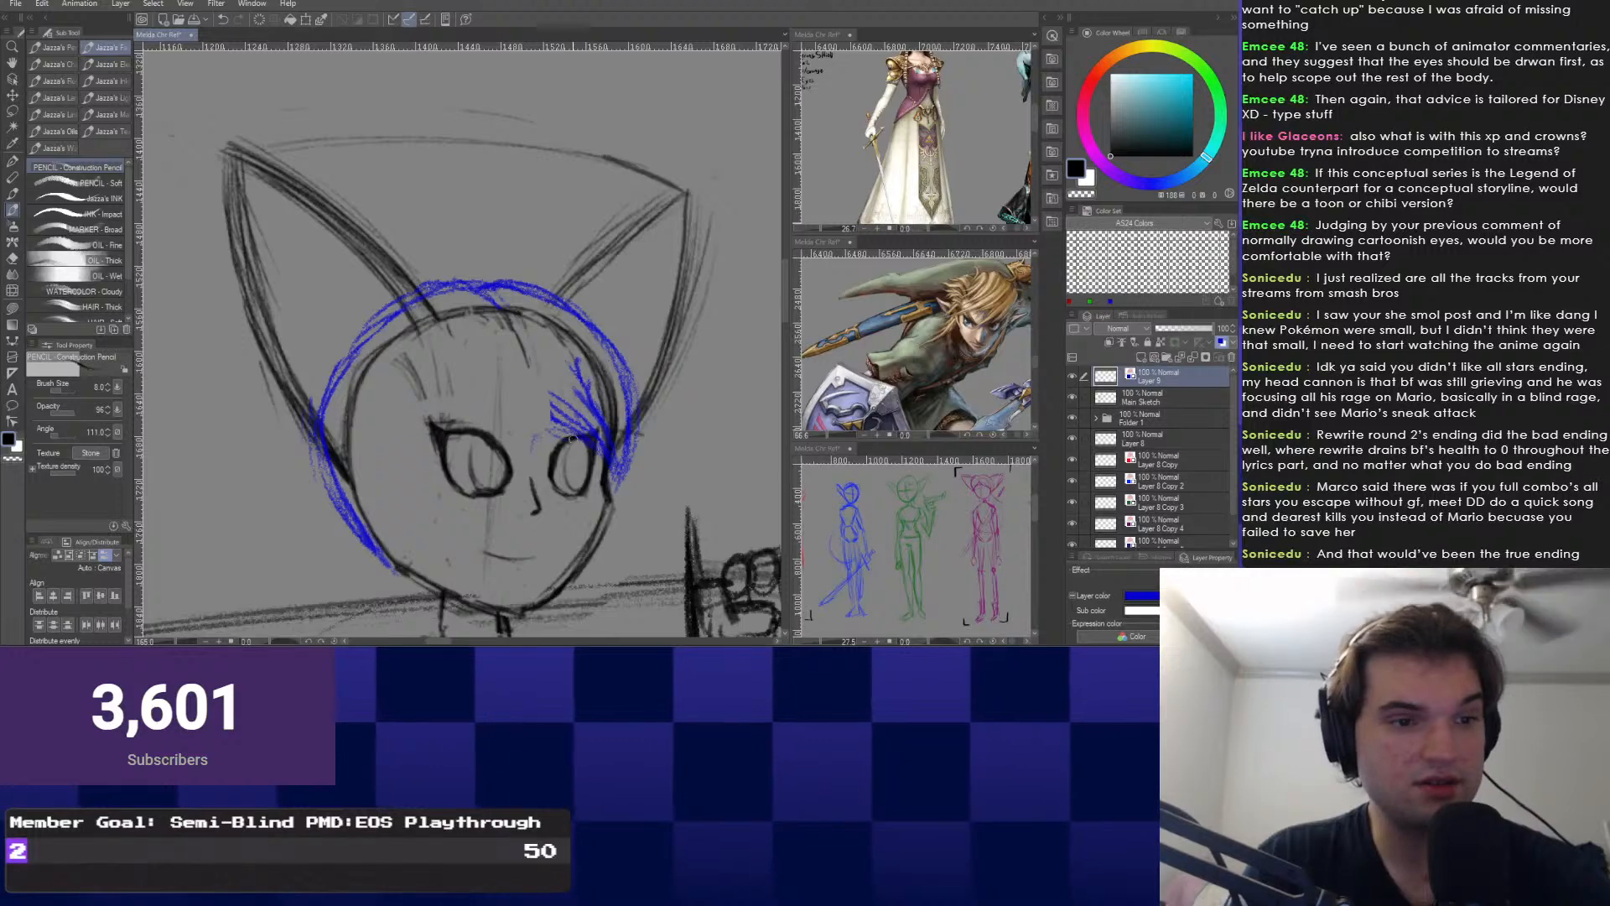
# Draw a thick forehead strand curving toward the right eye, plus one from the hair top.
pyautogui.moveTo(441, 345); pyautogui.dragTo(591, 434)
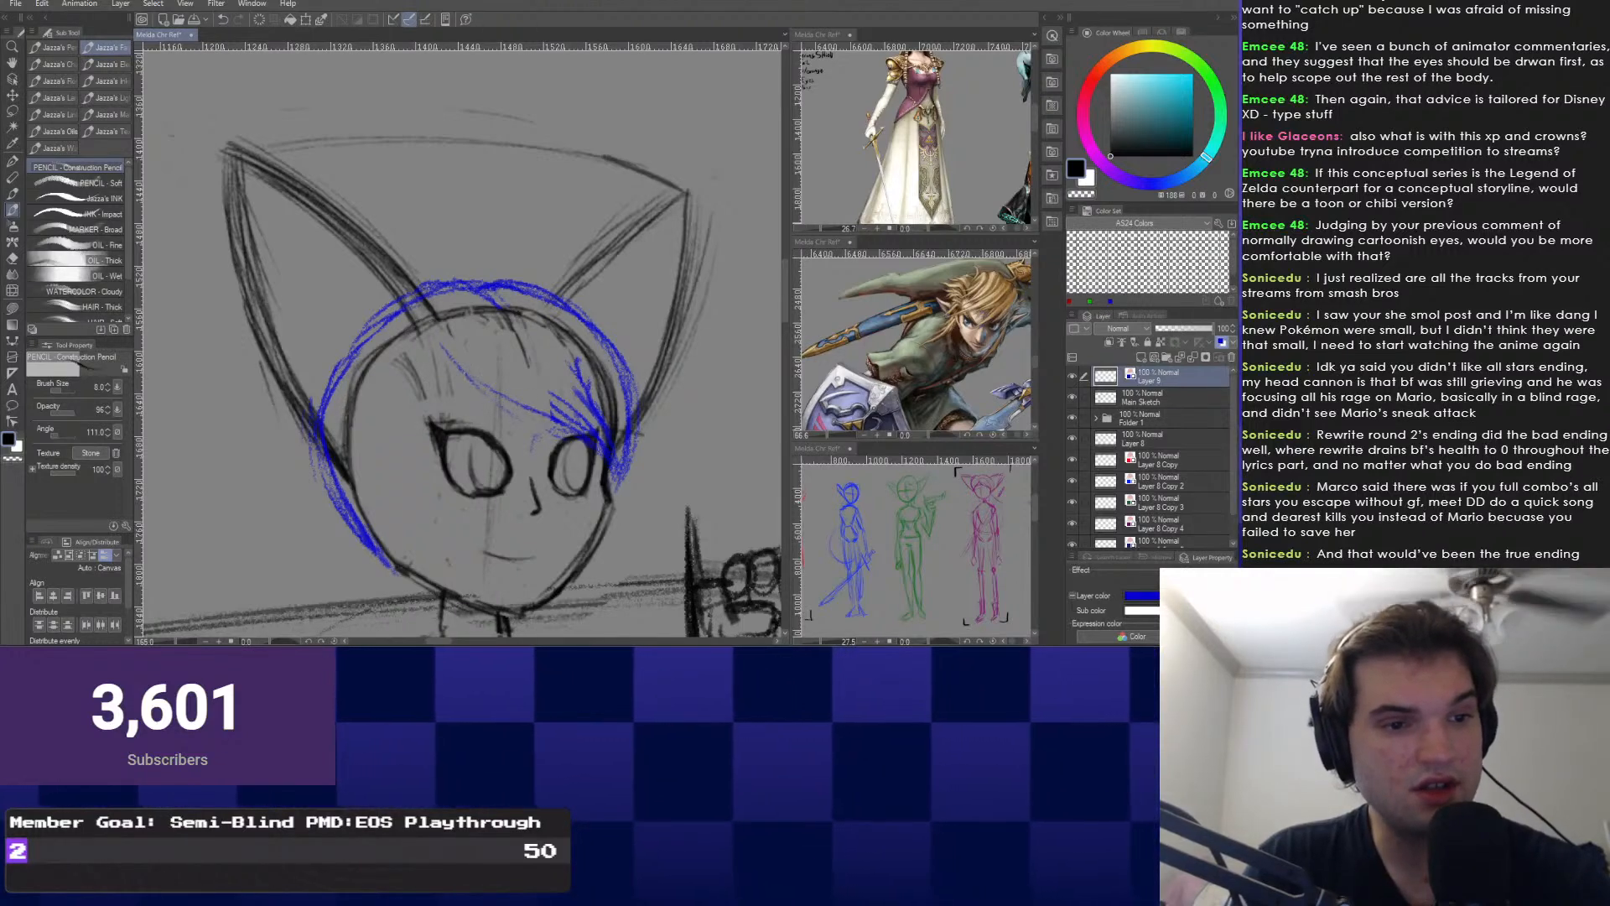
pyautogui.moveTo(439, 329); pyautogui.dragTo(587, 432)
pyautogui.moveTo(442, 340); pyautogui.dragTo(579, 426)
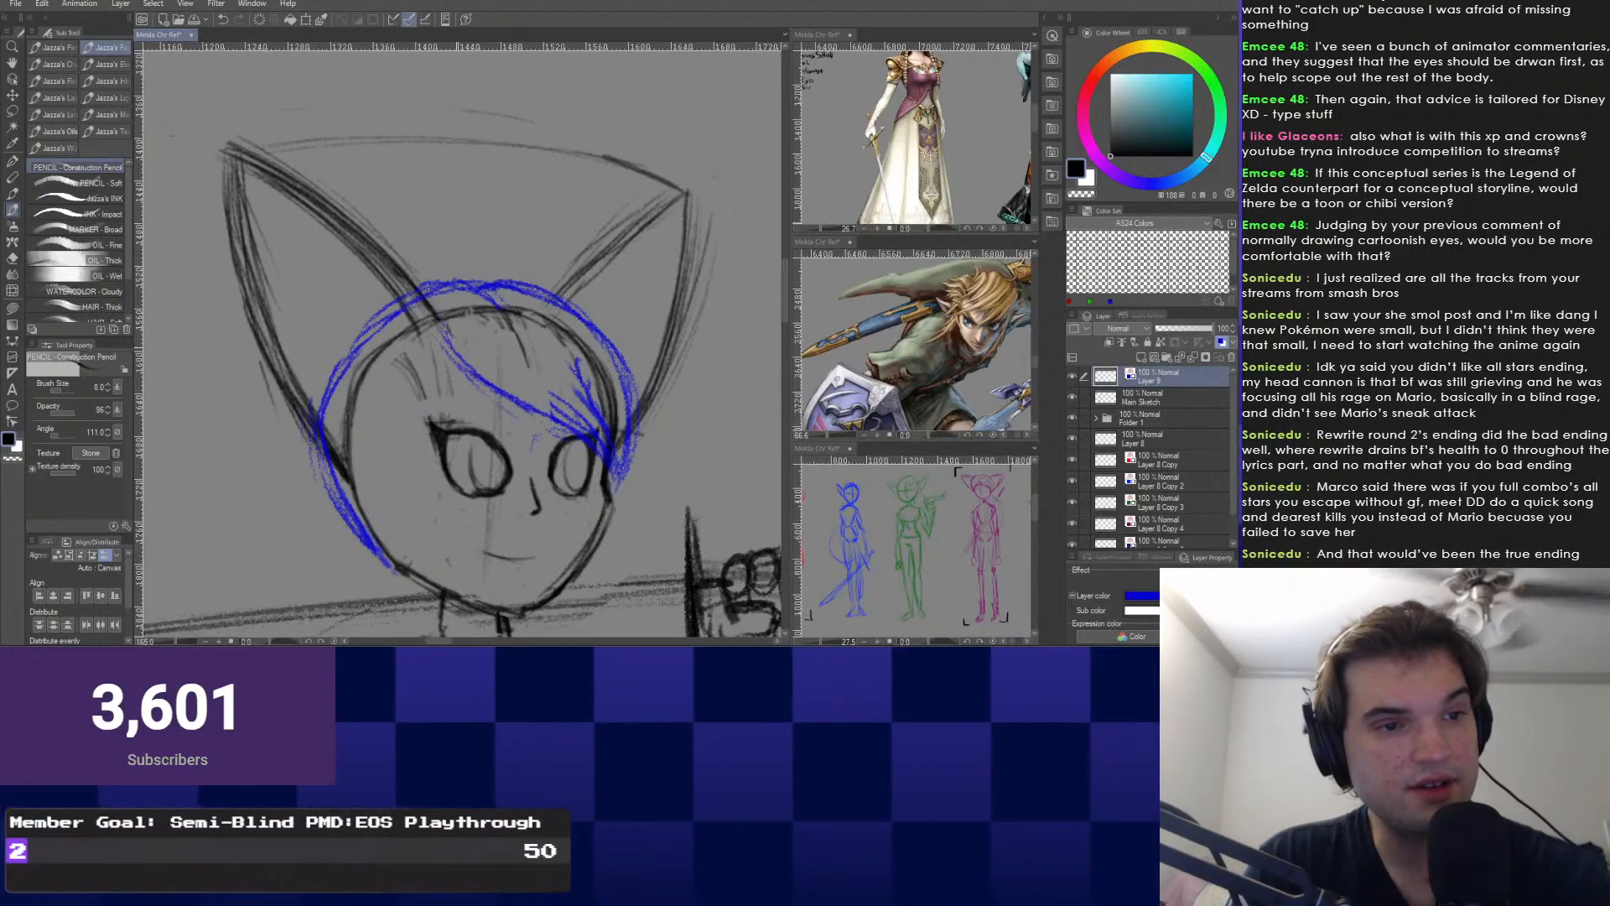
pyautogui.moveTo(472, 292); pyautogui.dragTo(525, 391)
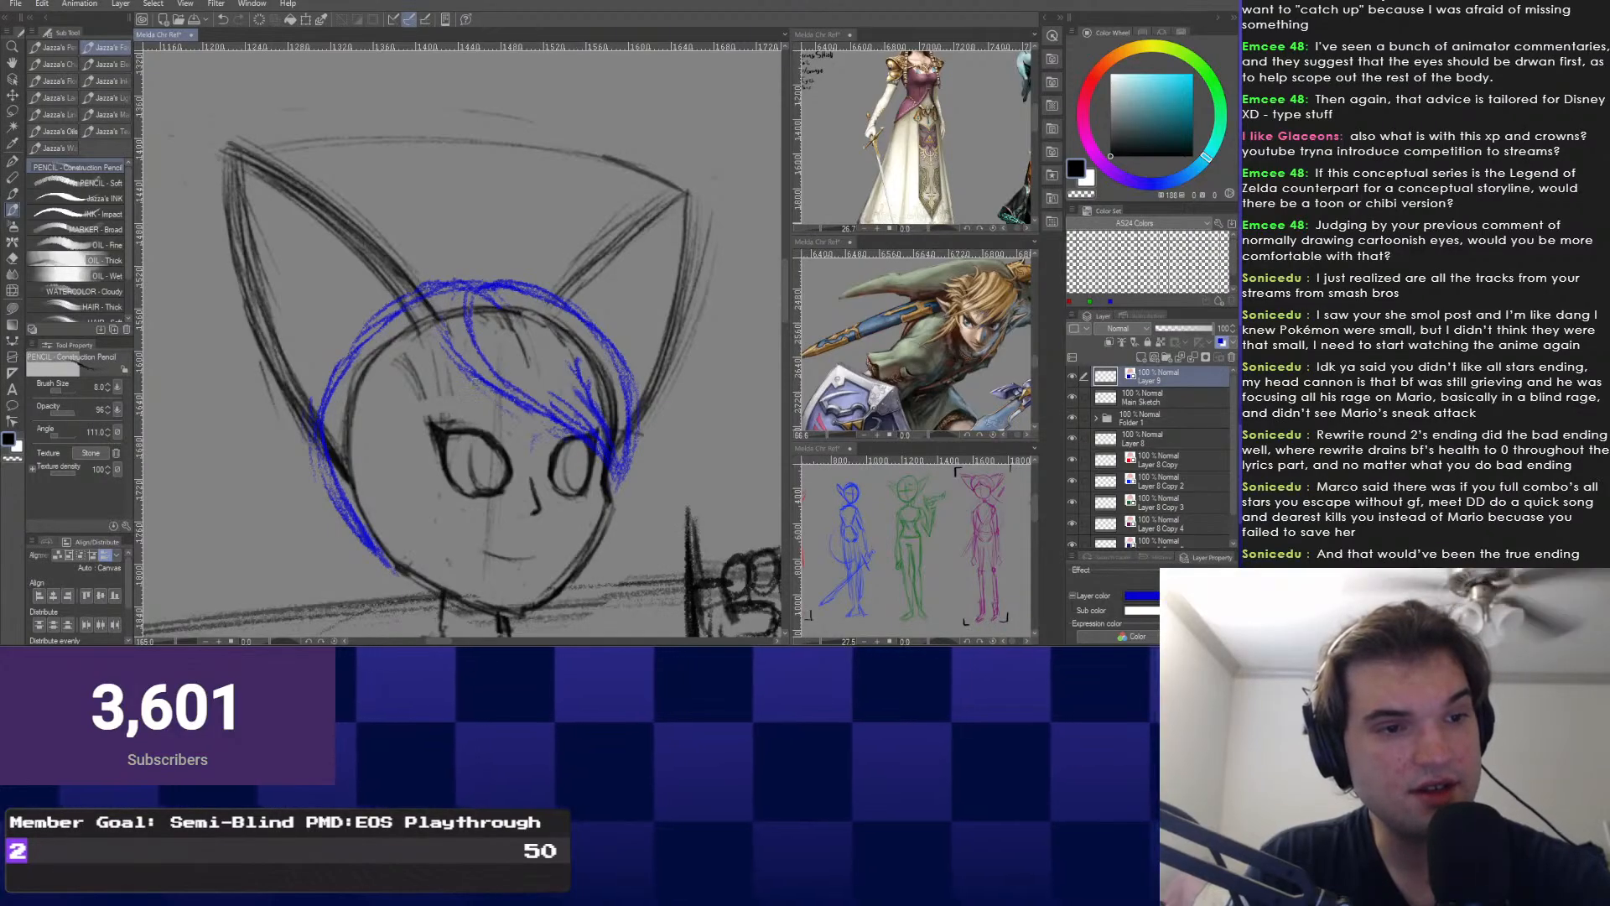
pyautogui.moveTo(379, 367); pyautogui.dragTo(385, 370)
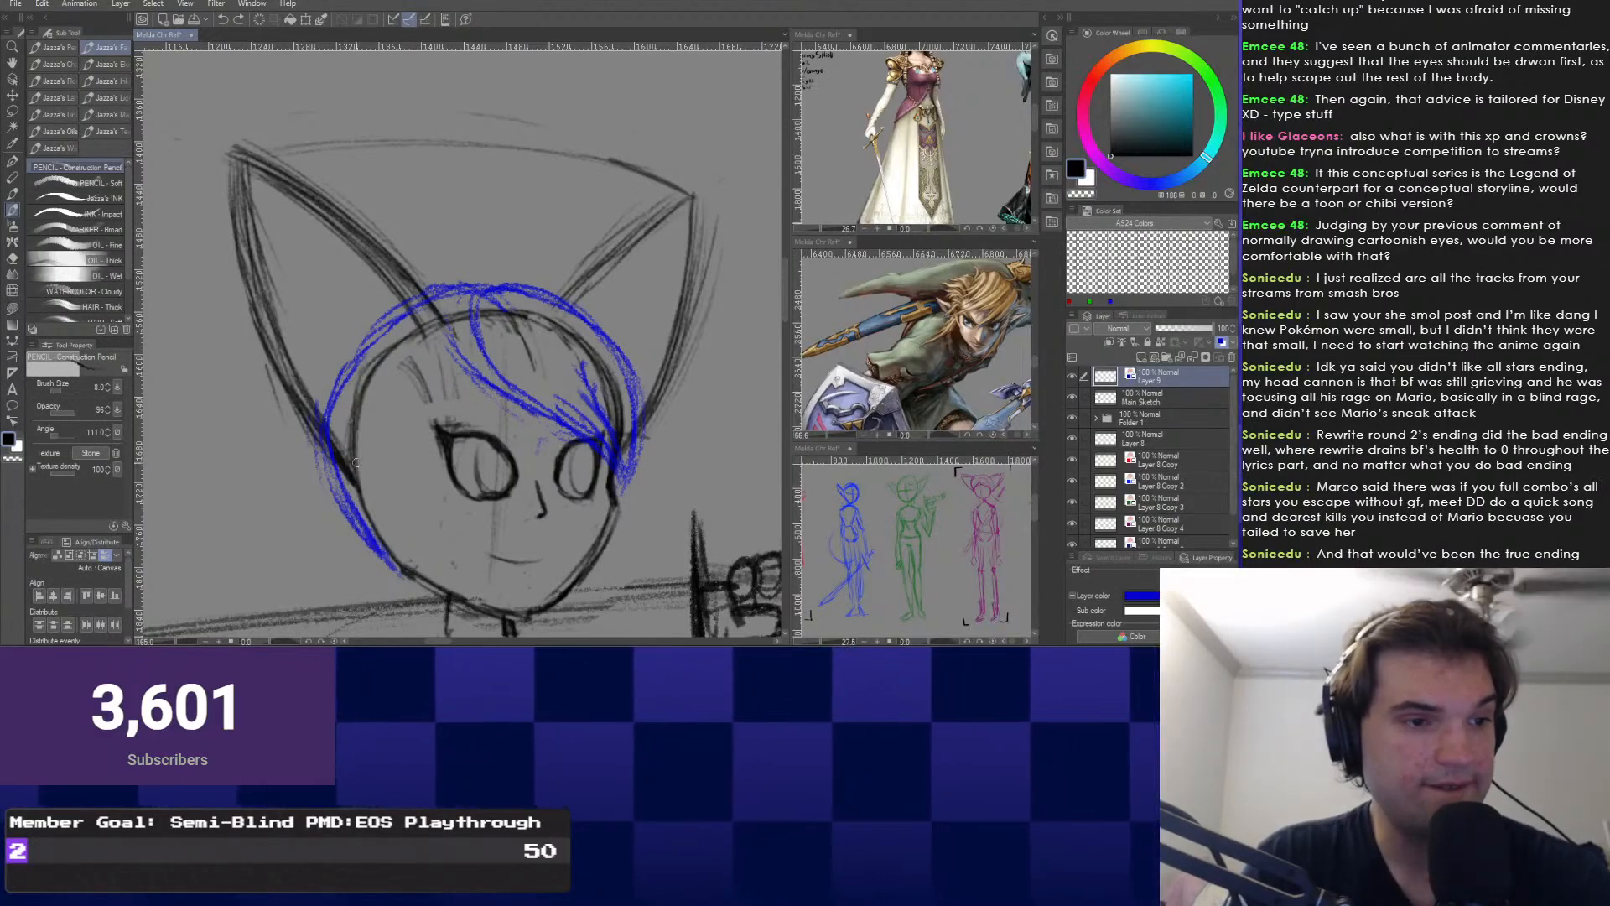
pyautogui.moveTo(468, 270); pyautogui.dragTo(510, 291)
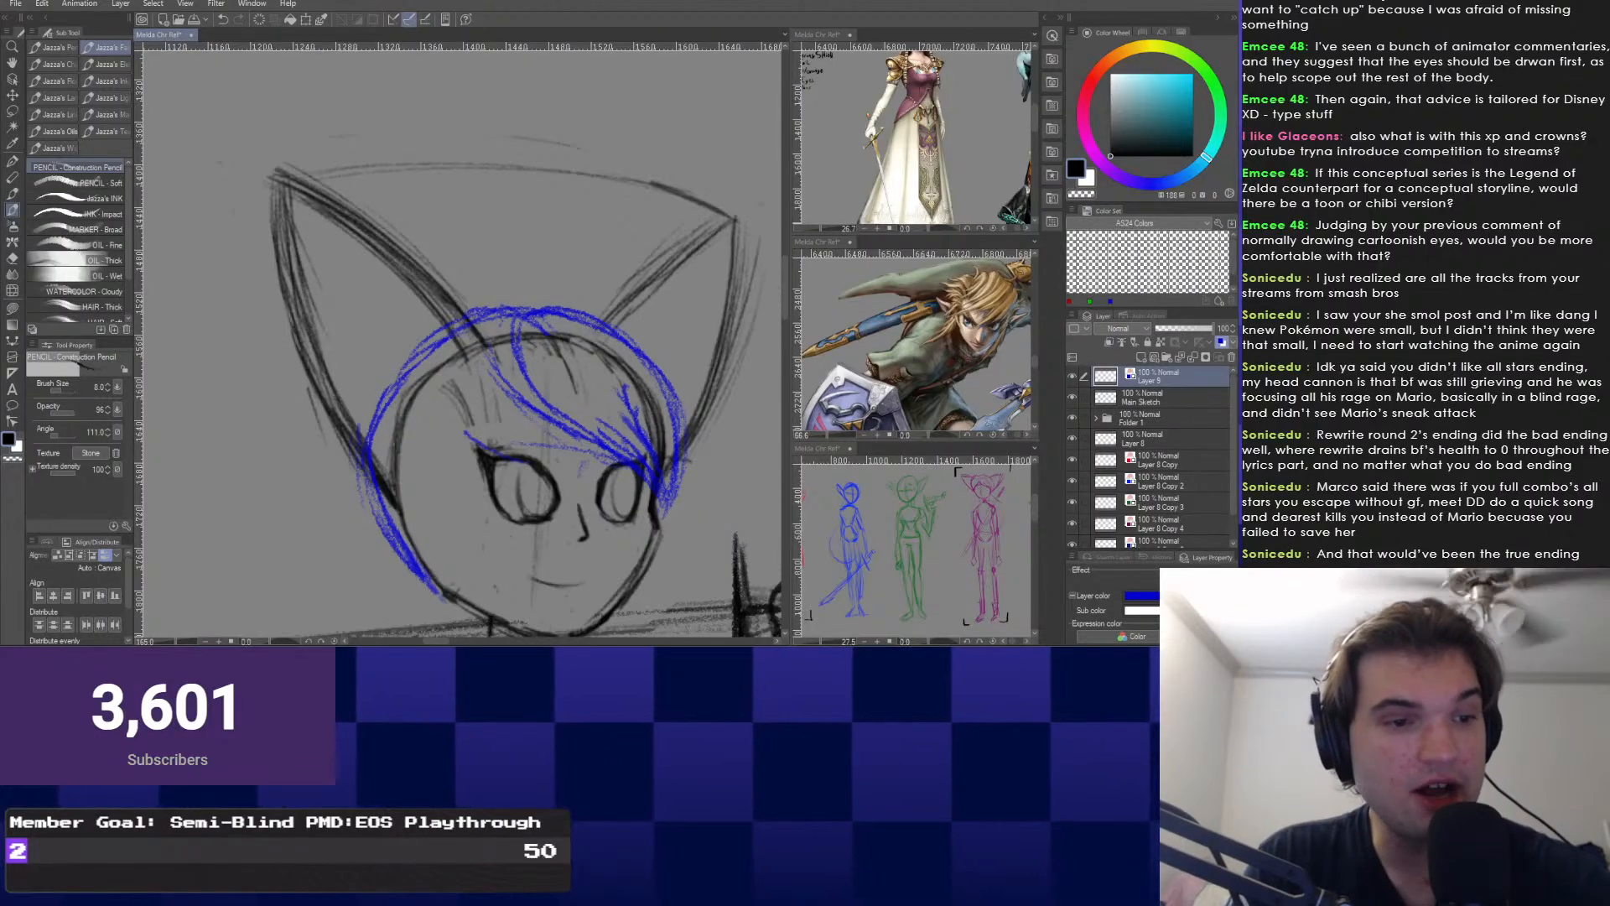
# Sweep new strands across the forehead and add curved strands left of the fringe.
pyautogui.moveTo(662, 493); pyautogui.dragTo(460, 441)
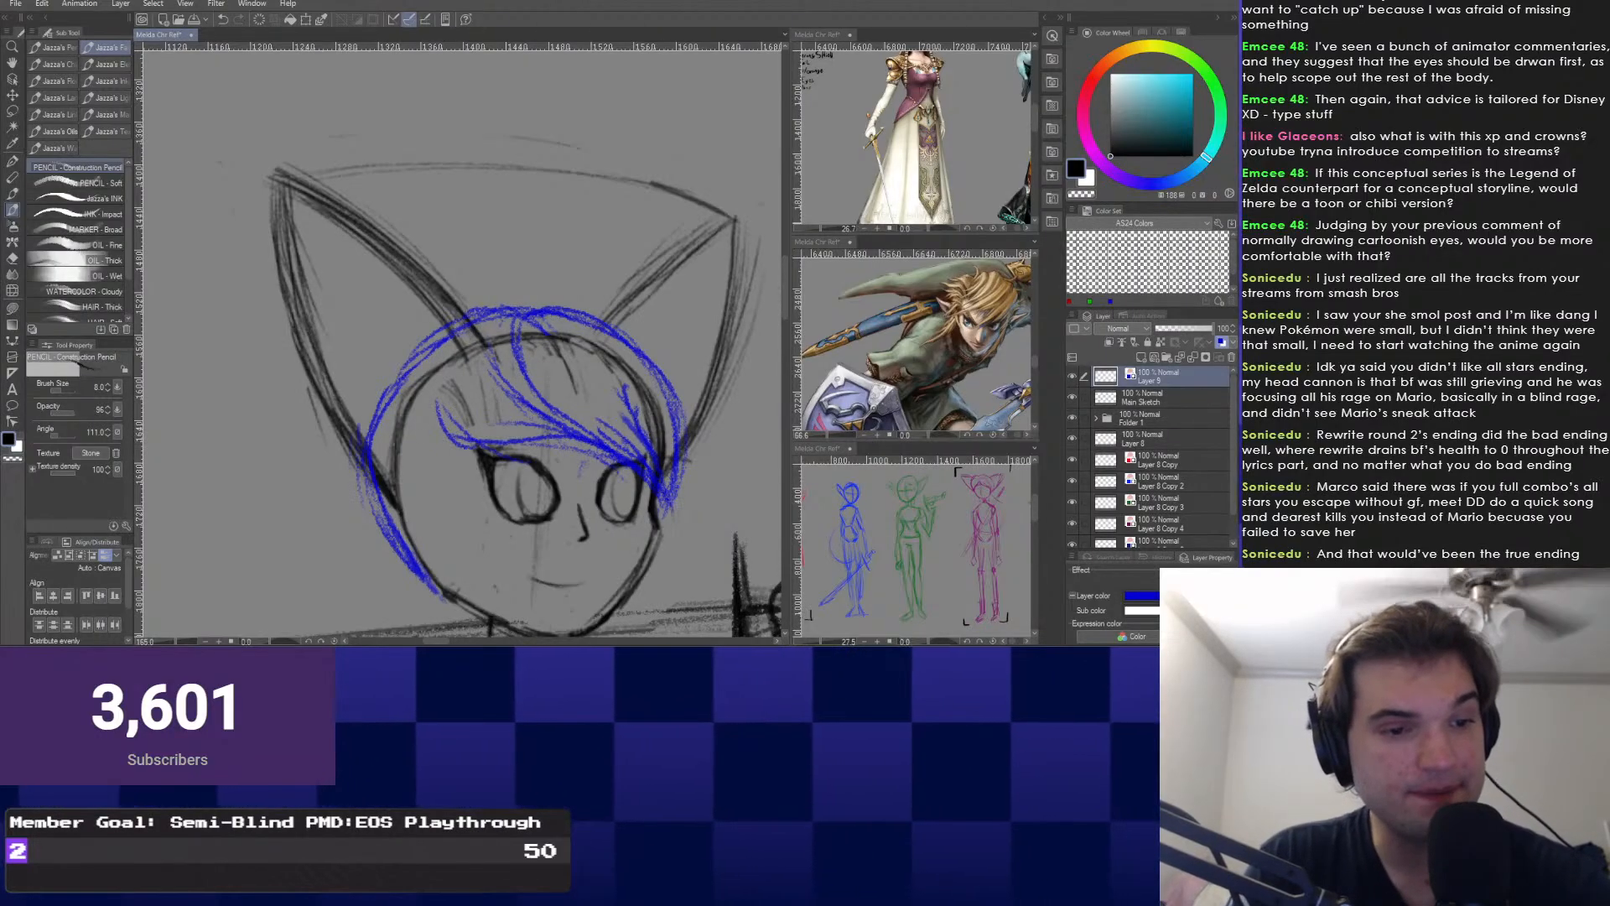
pyautogui.moveTo(478, 382); pyautogui.dragTo(480, 403)
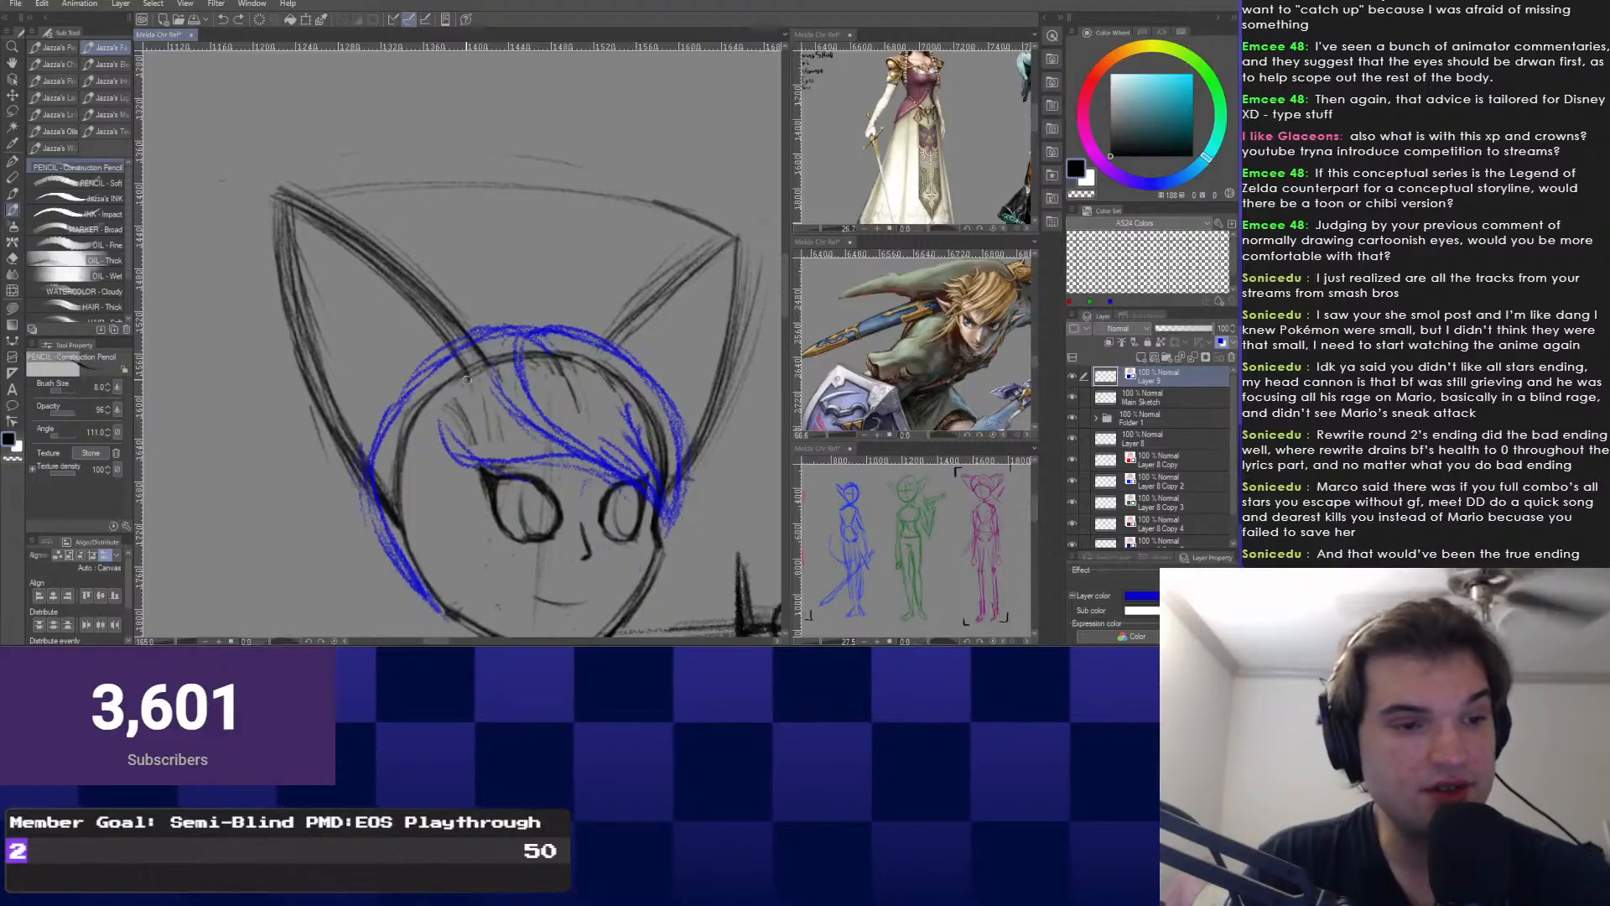
pyautogui.hotkey('ctrl', 'z')
pyautogui.hotkey('ctrl', 'z')
pyautogui.hotkey('ctrl', 'z')
pyautogui.hotkey('ctrl', 'z')
pyautogui.hotkey('ctrl', 'z')
pyautogui.hotkey('ctrl', 'y')
pyautogui.hotkey('ctrl', 'y')
pyautogui.hotkey('ctrl', 'y')
pyautogui.moveTo(541, 434); pyautogui.dragTo(452, 549)
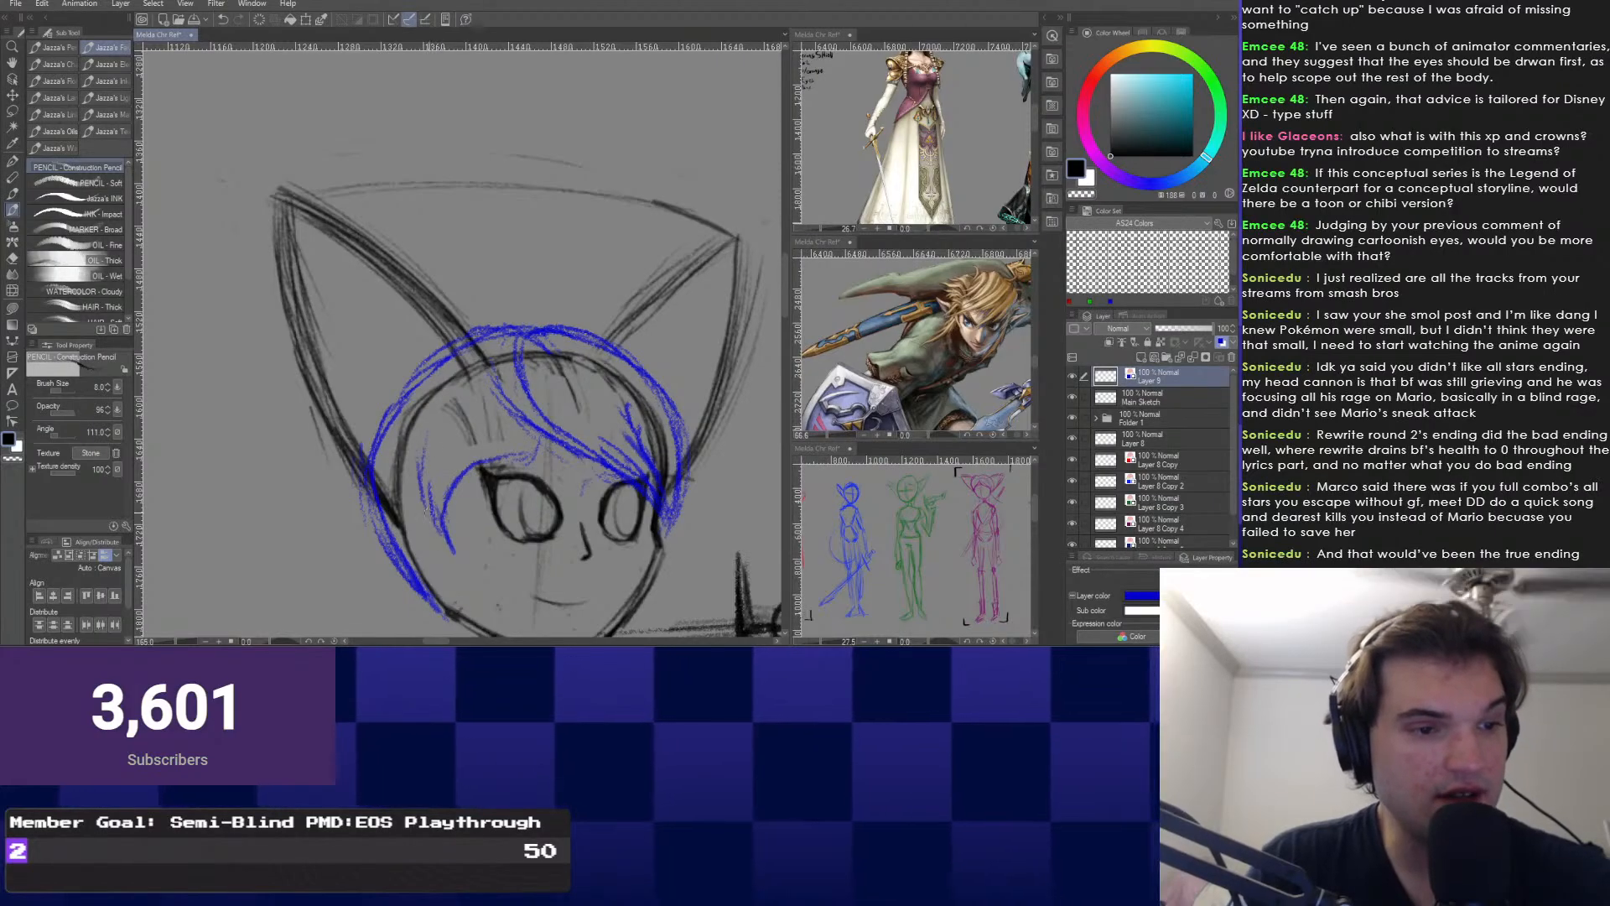
pyautogui.moveTo(438, 412); pyautogui.dragTo(429, 511)
pyautogui.moveTo(460, 369); pyautogui.dragTo(463, 443)
pyautogui.scroll(-3, 856, 163)
# Draw fringe strands from the parting toward the left eye.
pyautogui.scroll(2, 855, 163)
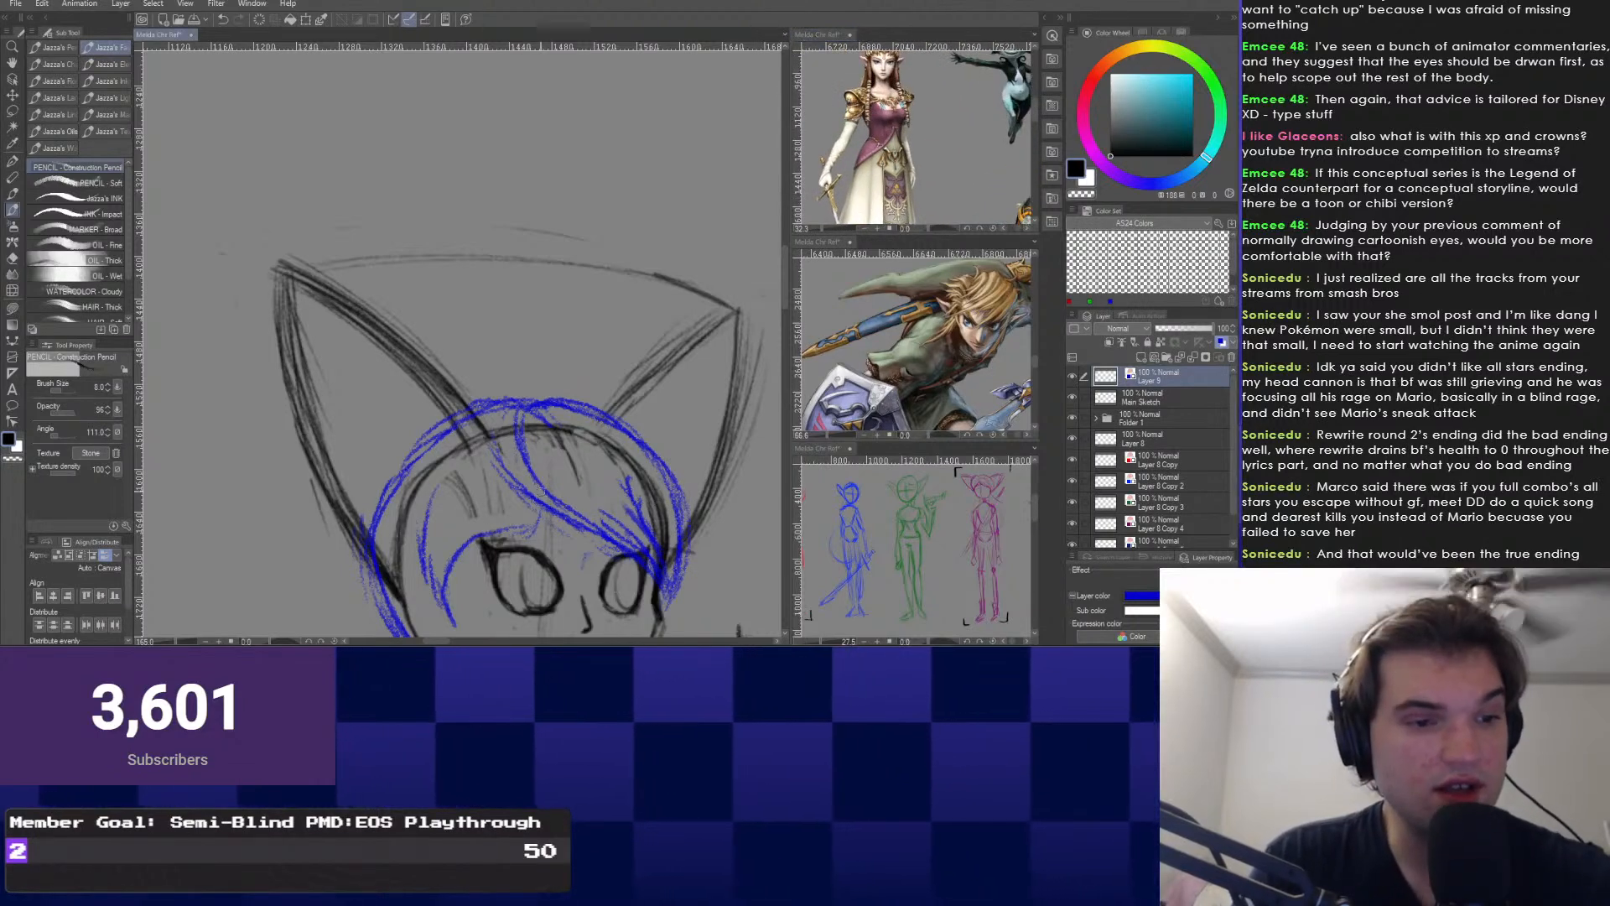
pyautogui.moveTo(493, 409); pyautogui.dragTo(426, 496)
pyautogui.moveTo(388, 622); pyautogui.dragTo(411, 523)
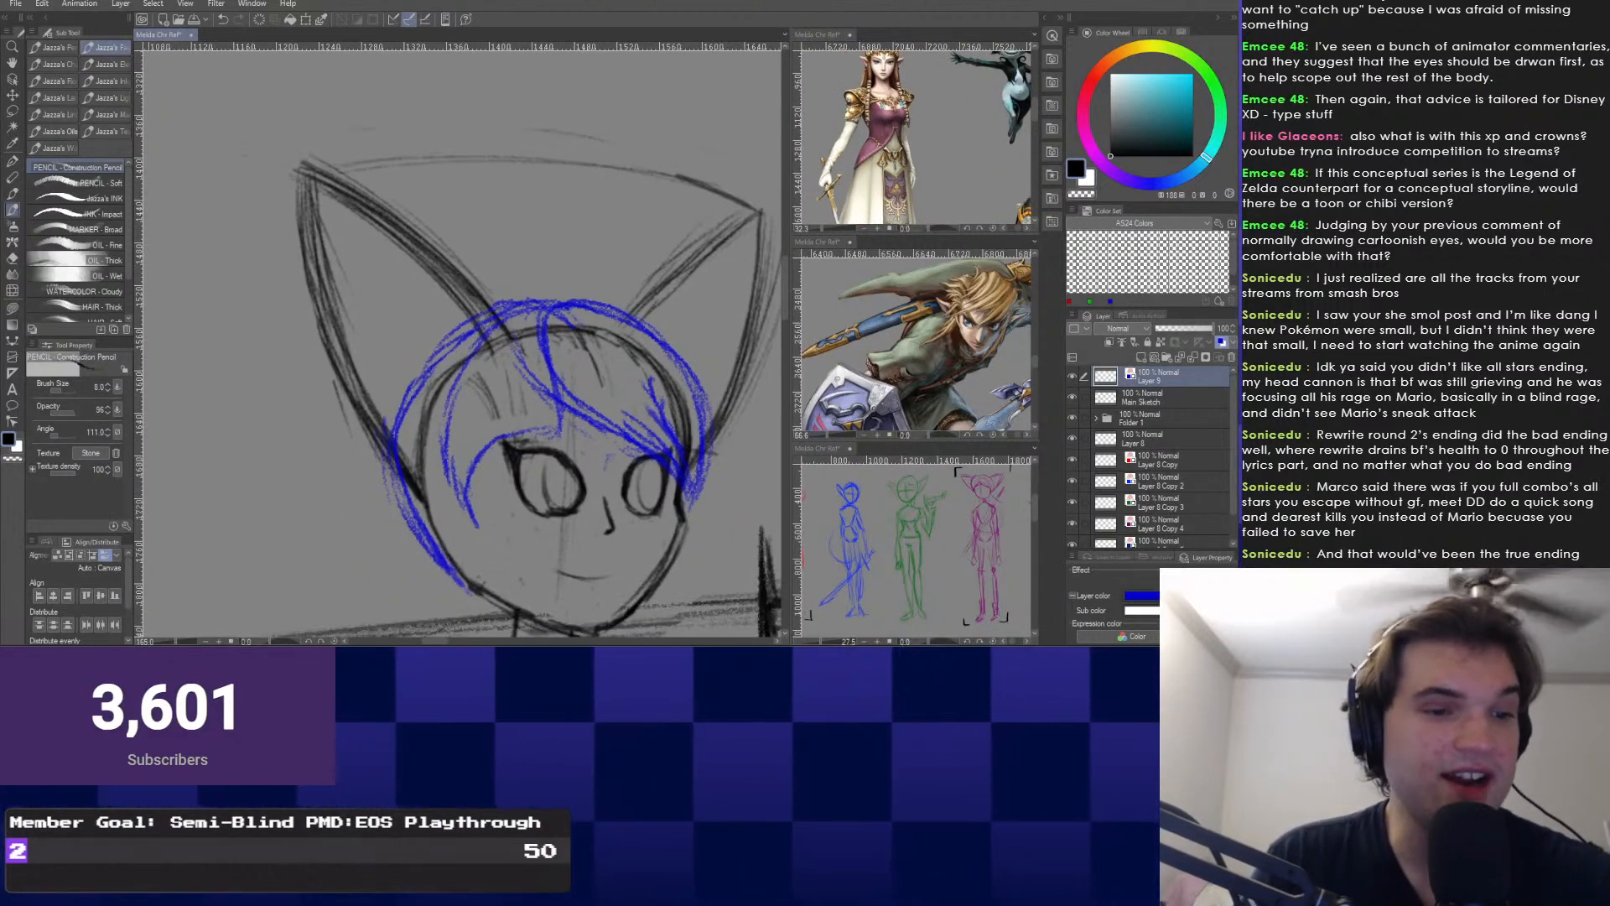
pyautogui.moveTo(558, 399); pyautogui.dragTo(466, 507)
pyautogui.moveTo(486, 520)
pyautogui.mouseDown()
pyautogui.moveTo(490, 504)
pyautogui.moveTo(523, 532)
pyautogui.mouseUp()
# Erase part of the left fringe strokes and the blue hair outline left of the head.
pyautogui.press('e')
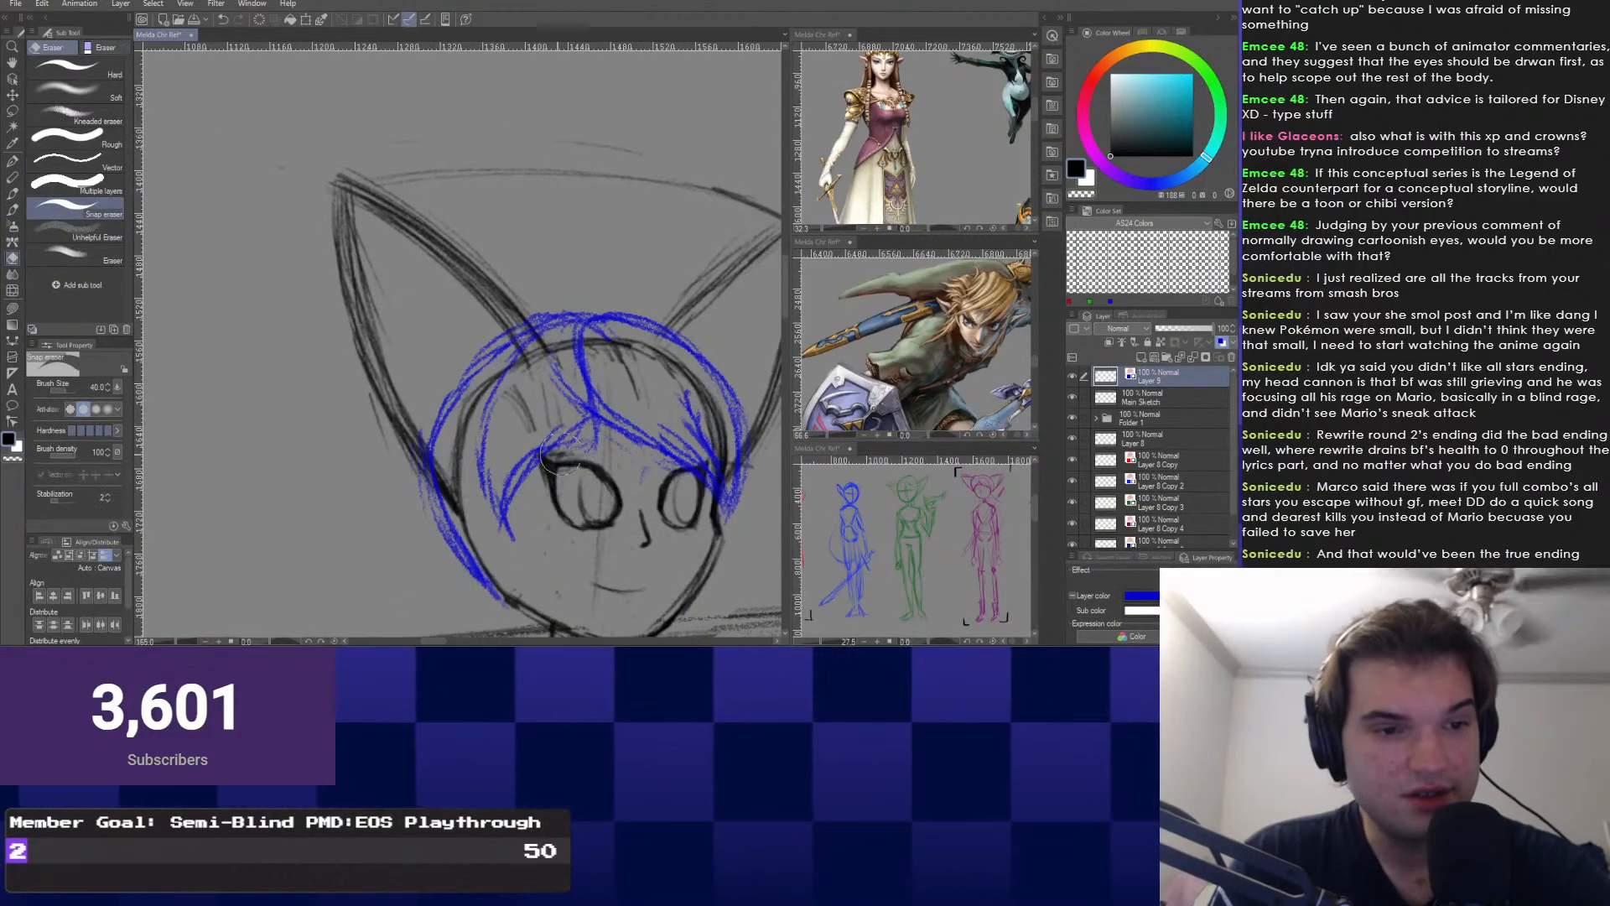
pyautogui.moveTo(541, 453)
pyautogui.mouseDown()
pyautogui.moveTo(499, 492)
pyautogui.moveTo(558, 394)
pyautogui.mouseUp()
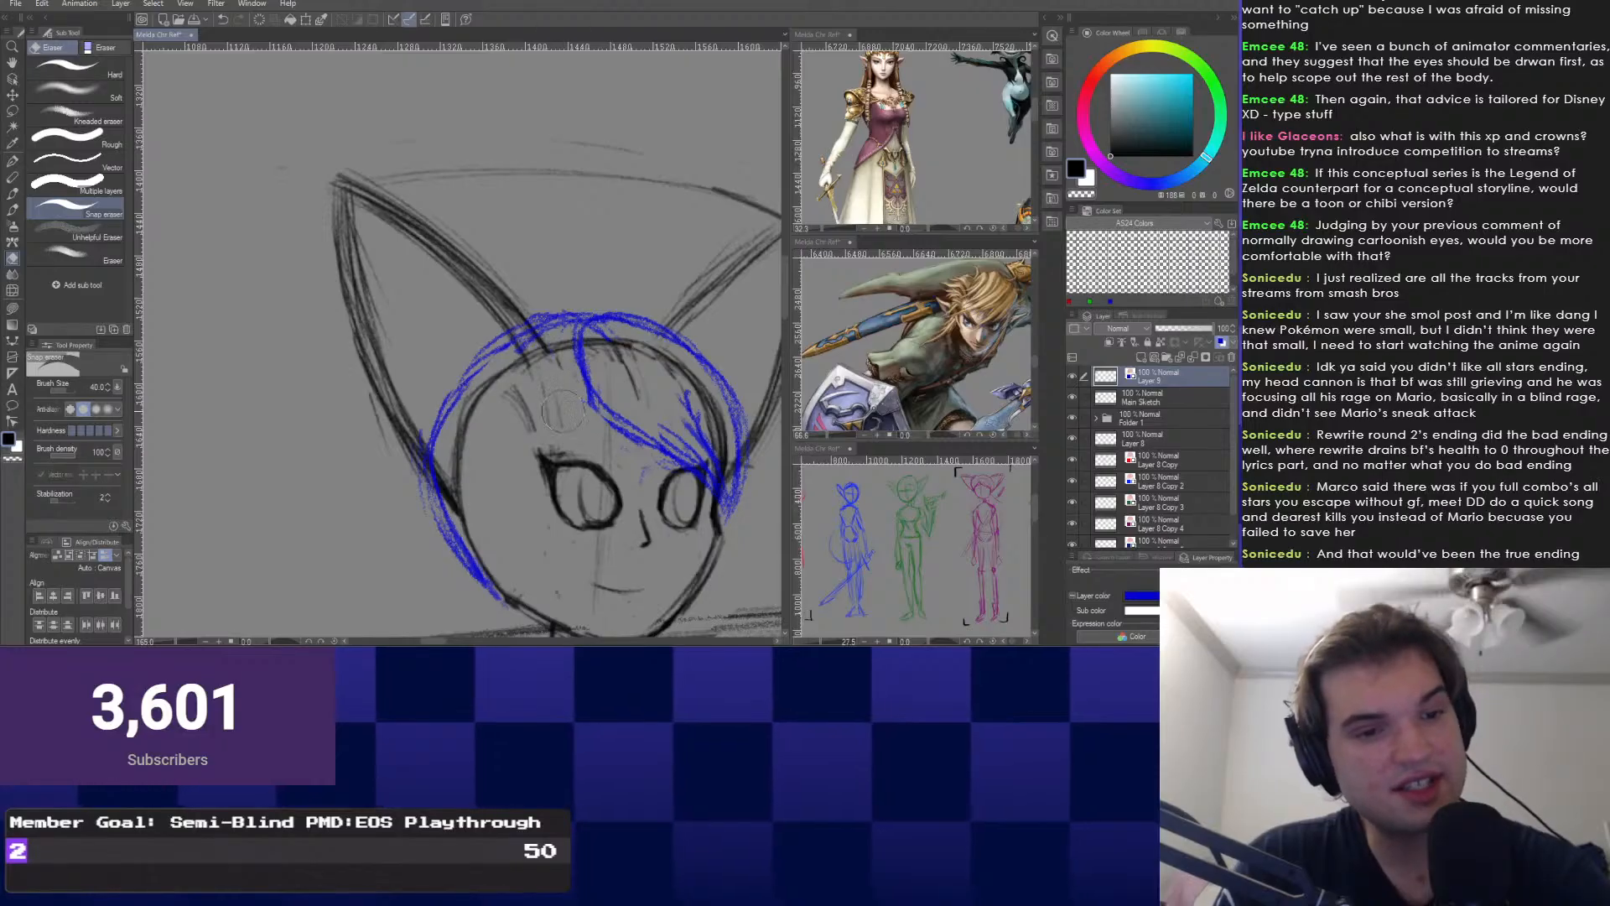
pyautogui.rightClick(487, 386)
pyautogui.click(396, 370)
pyautogui.rightClick(481, 369)
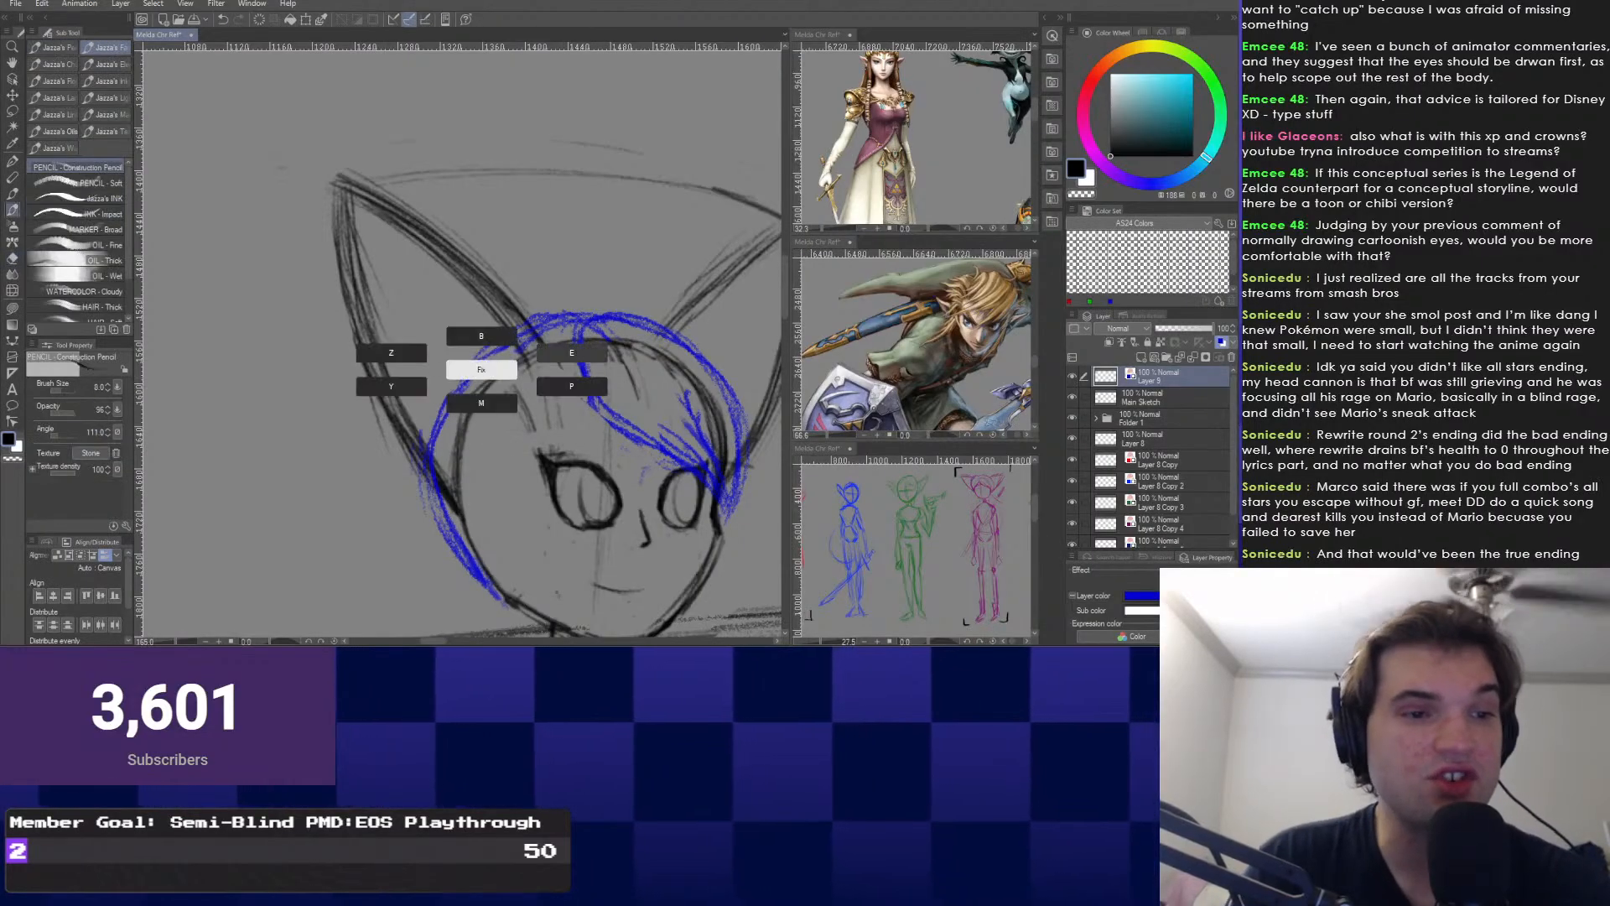
pyautogui.click(572, 353)
pyautogui.moveTo(513, 337)
pyautogui.mouseDown()
pyautogui.moveTo(471, 369)
pyautogui.moveTo(424, 457)
pyautogui.mouseUp()
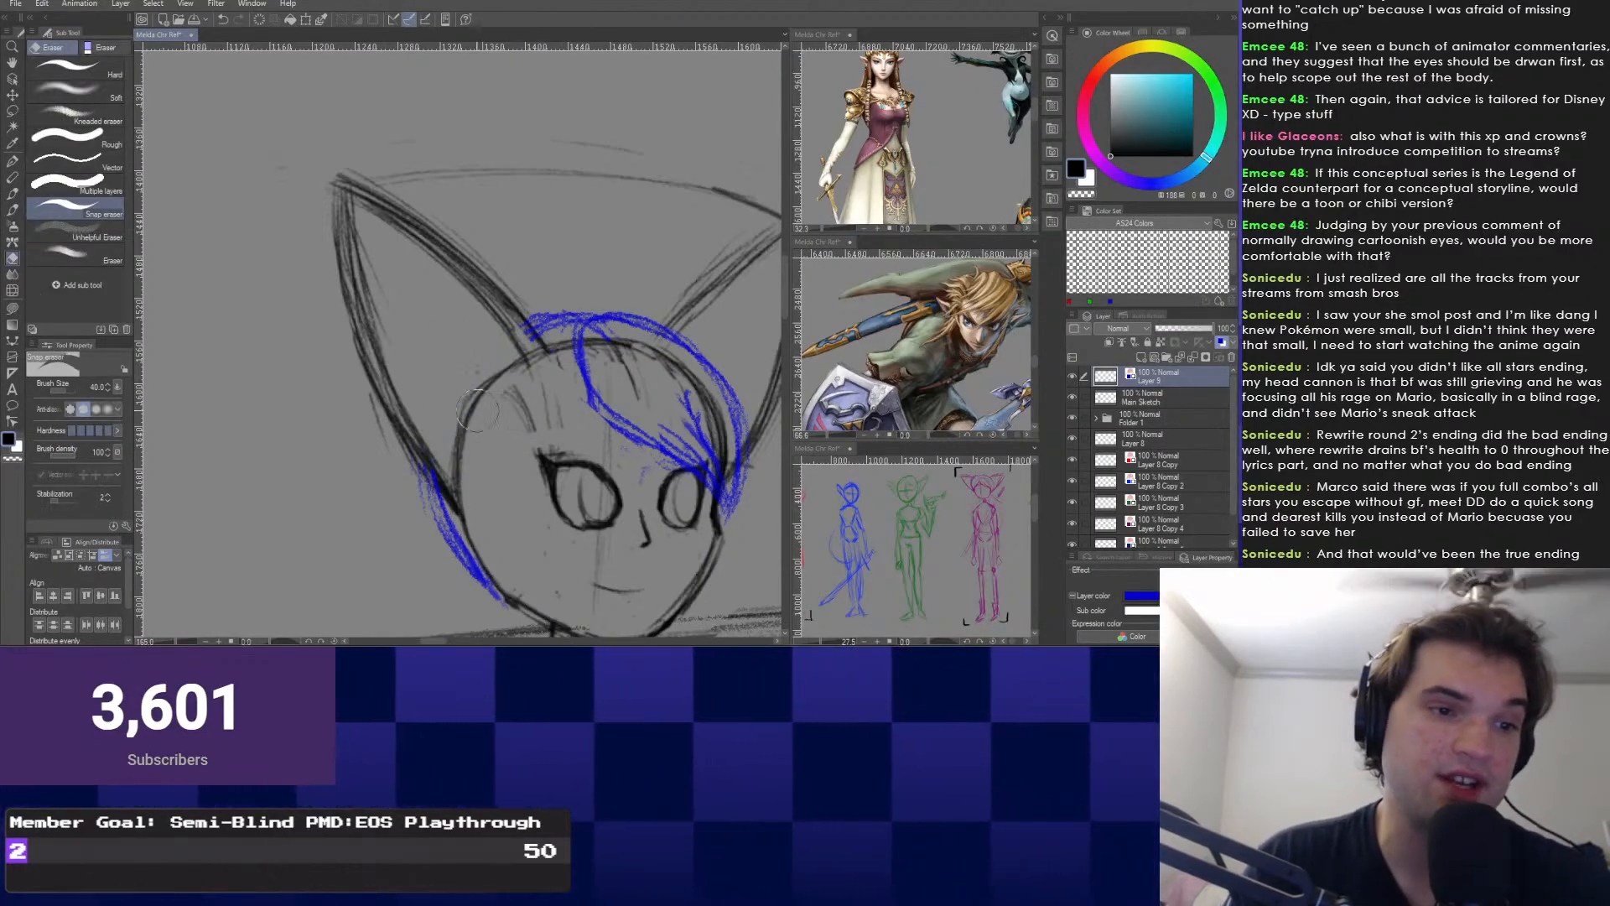
pyautogui.rightClick(375, 295)
pyautogui.click(285, 279)
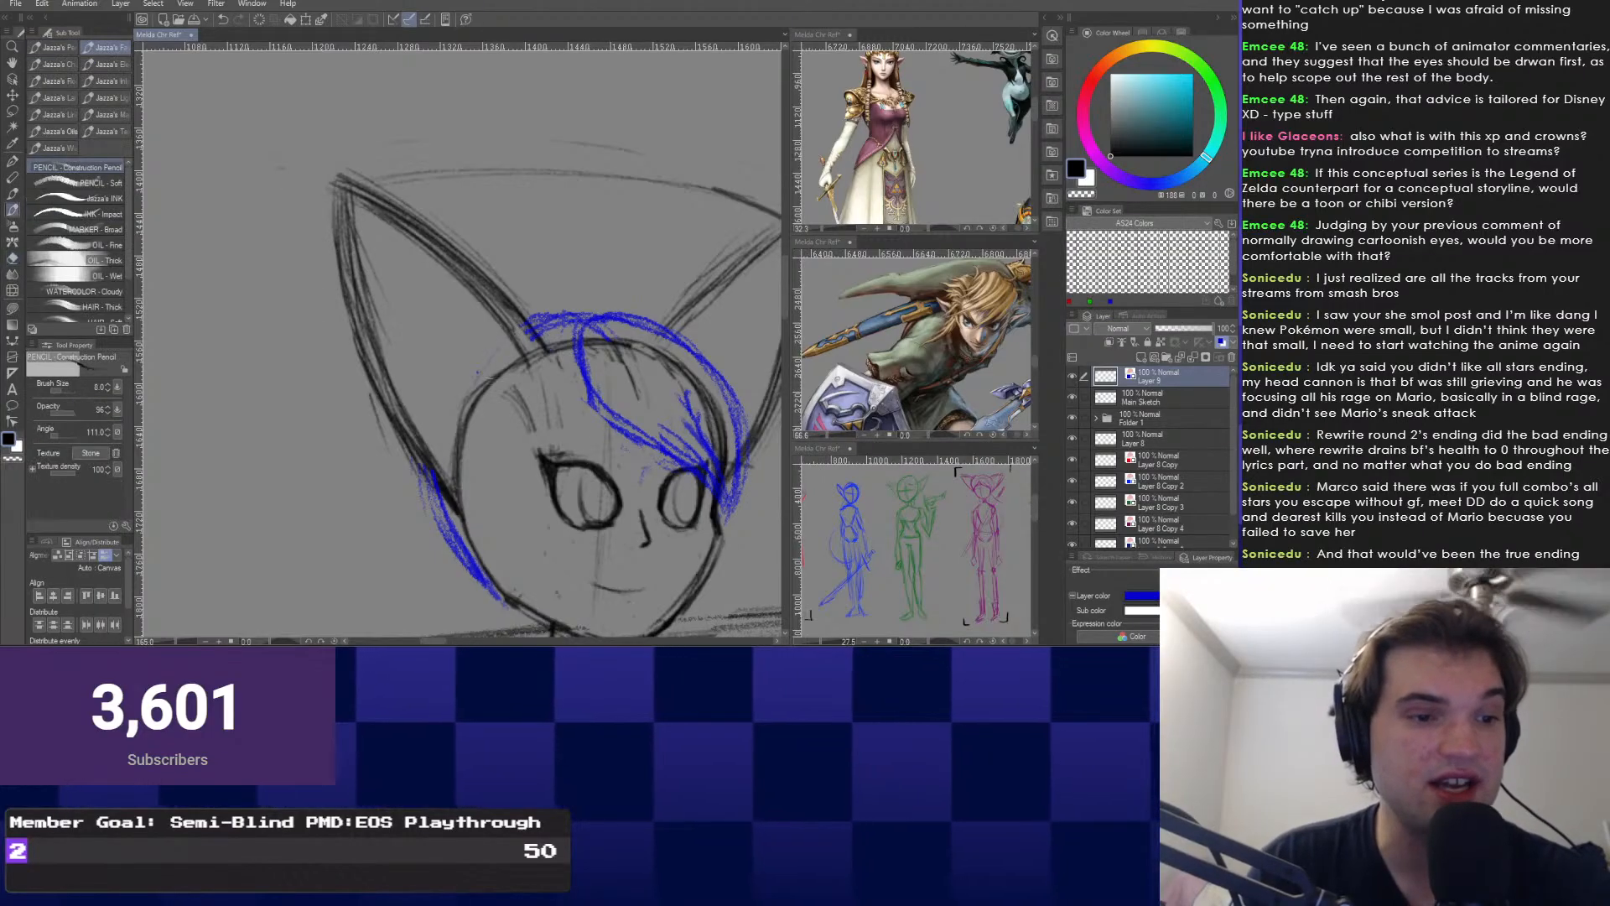
# Redraw a curved strand above the left eye and a side lock down the face's left.
pyautogui.moveTo(510, 345)
pyautogui.mouseDown()
pyautogui.moveTo(463, 507)
pyautogui.moveTo(509, 558)
pyautogui.mouseUp()
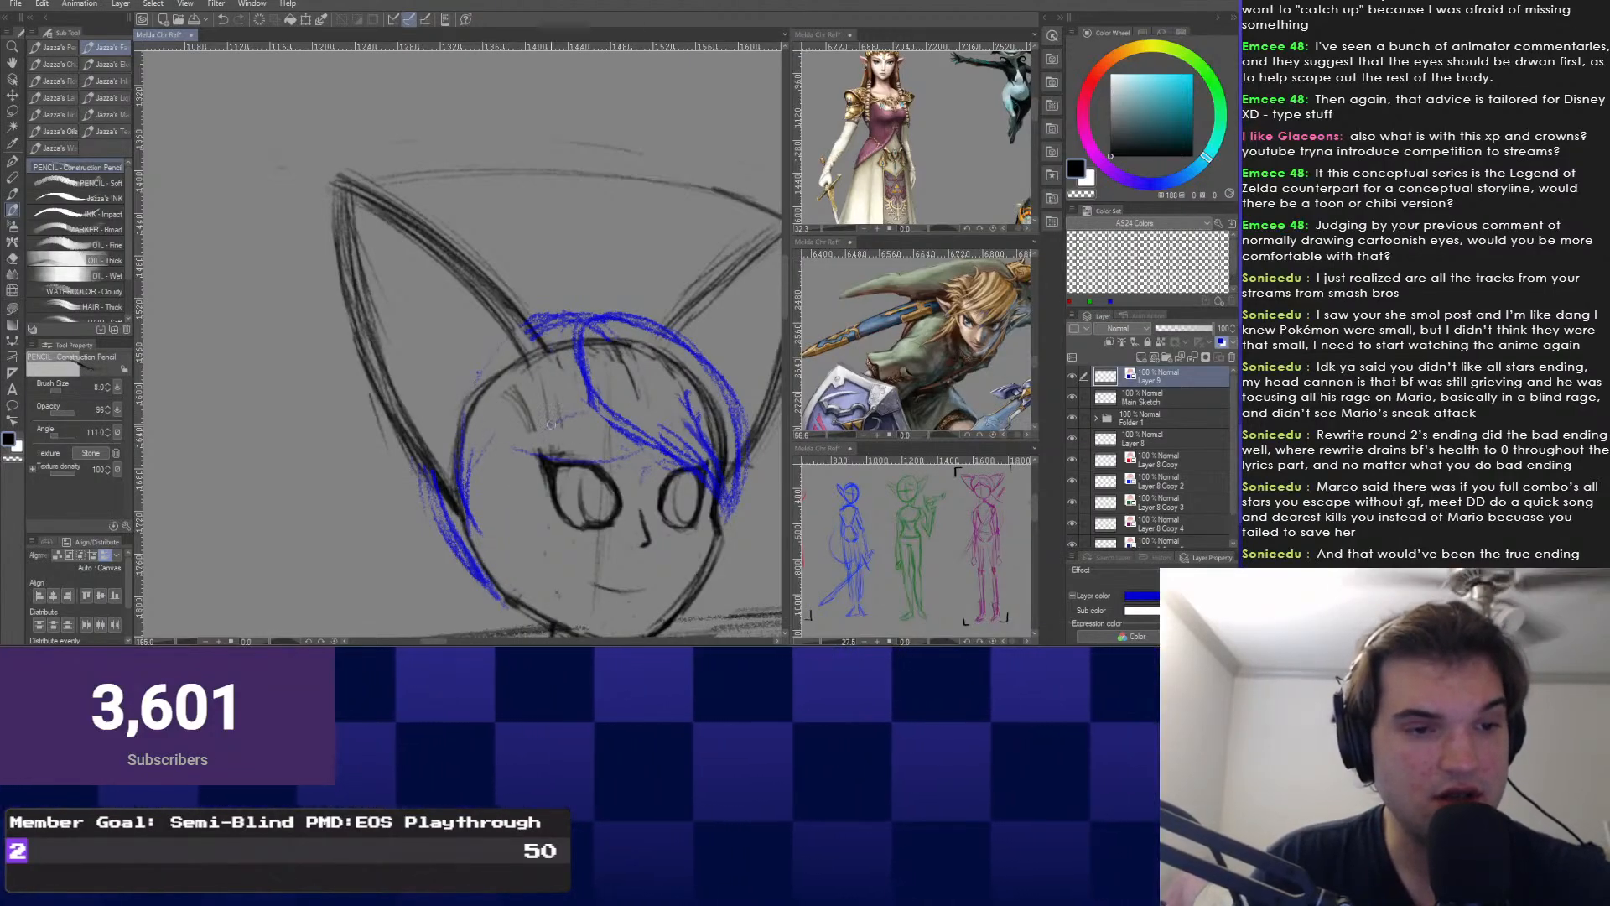
pyautogui.moveTo(619, 431); pyautogui.dragTo(512, 462)
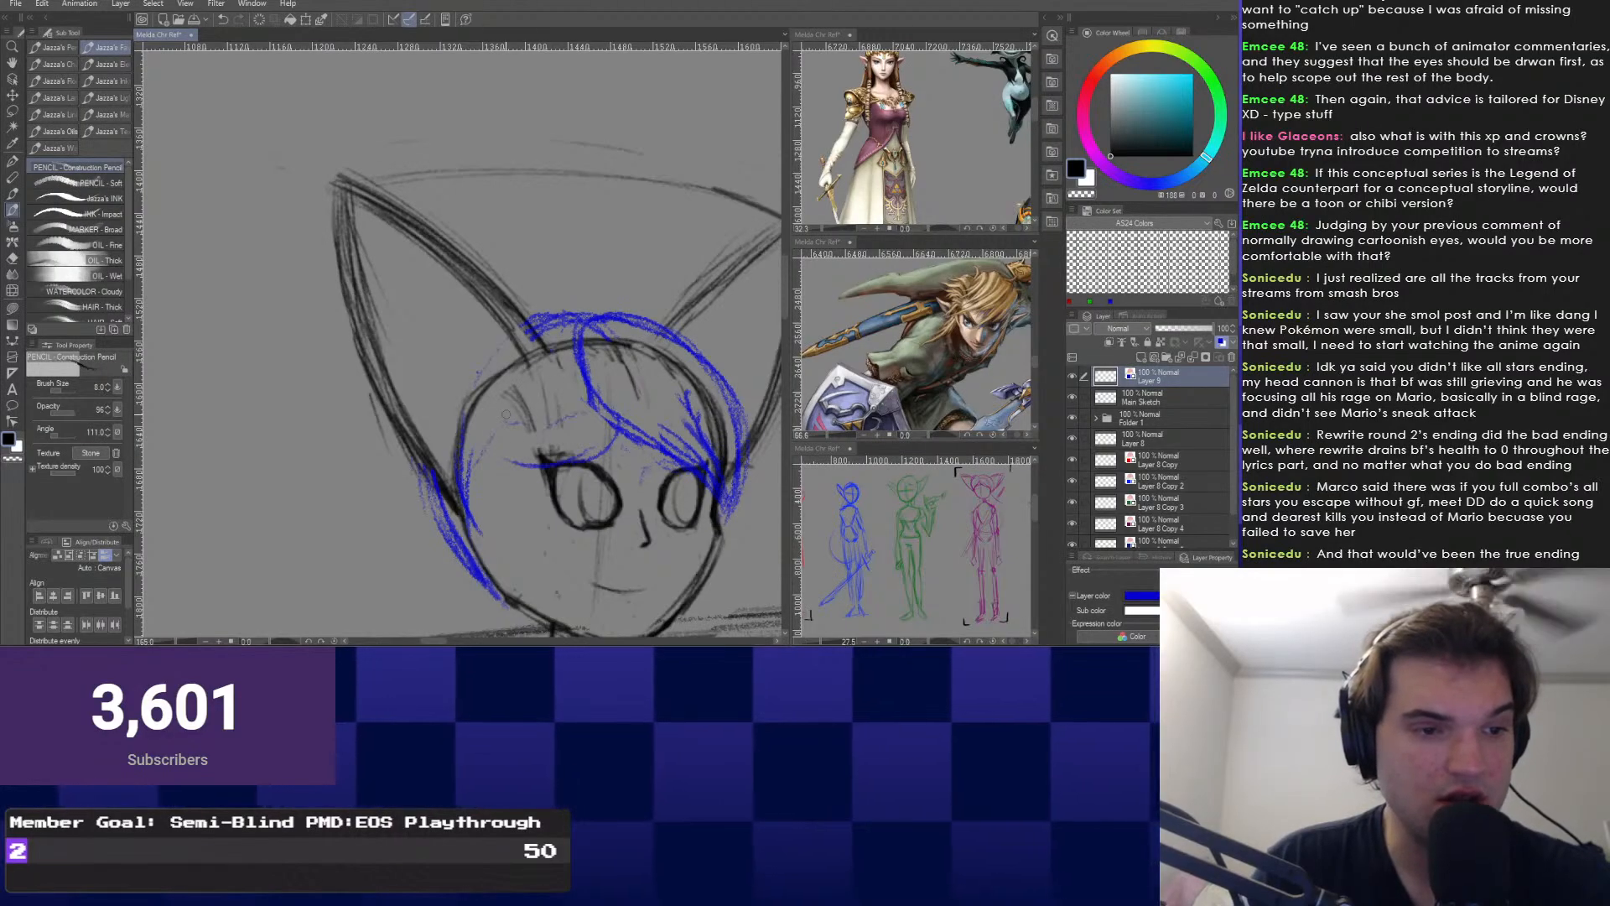
pyautogui.moveTo(532, 400); pyautogui.dragTo(498, 482)
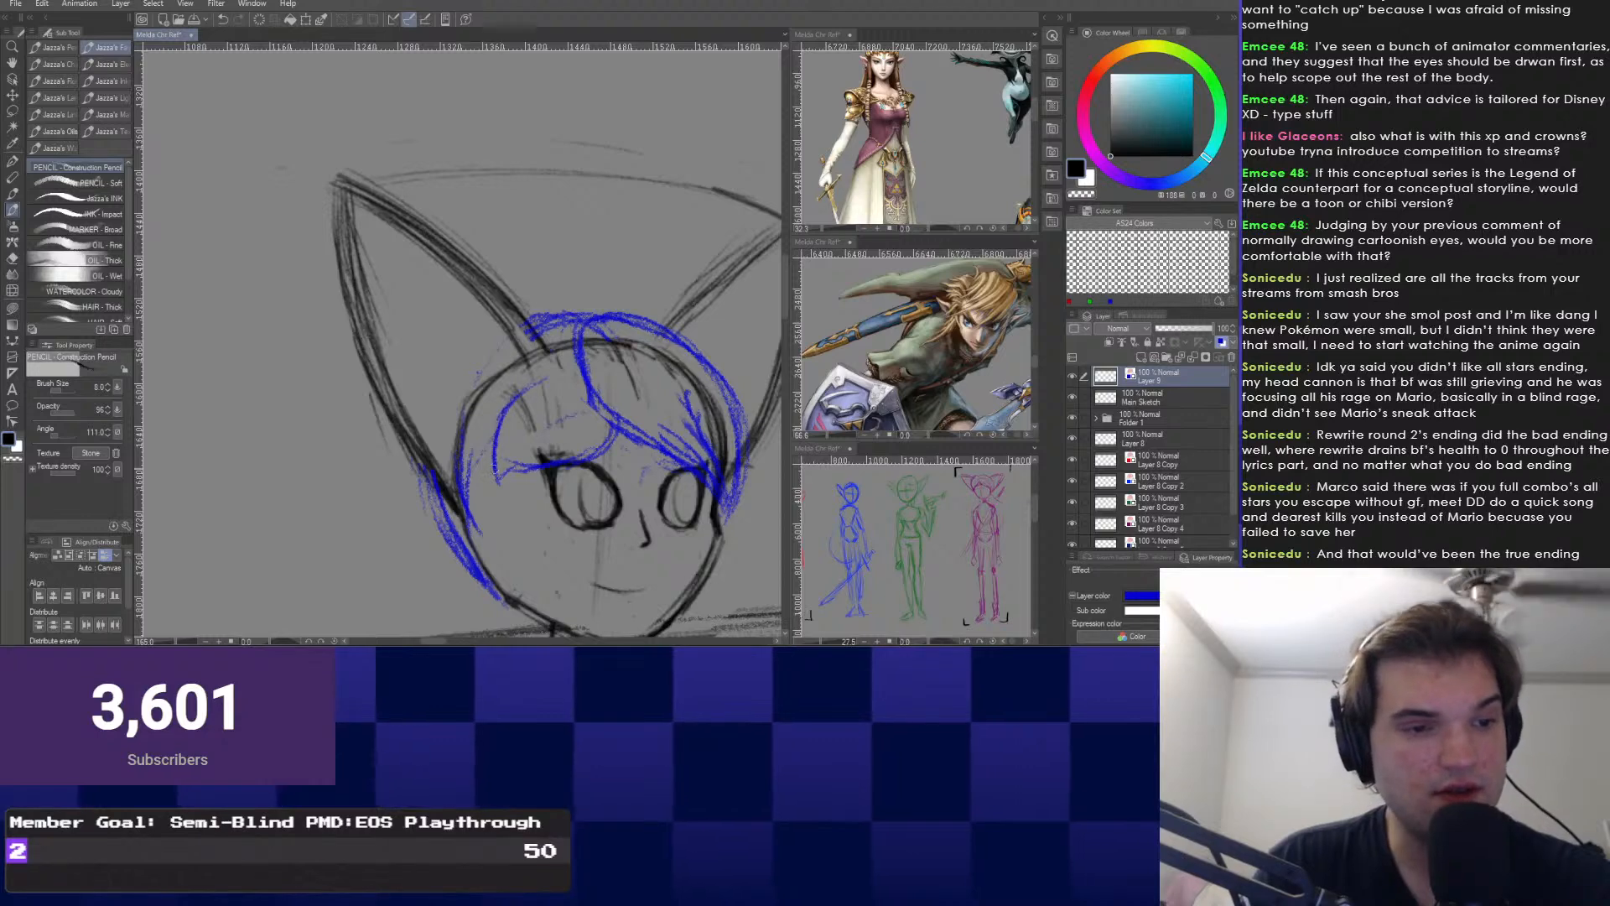
pyautogui.moveTo(495, 470); pyautogui.dragTo(483, 532)
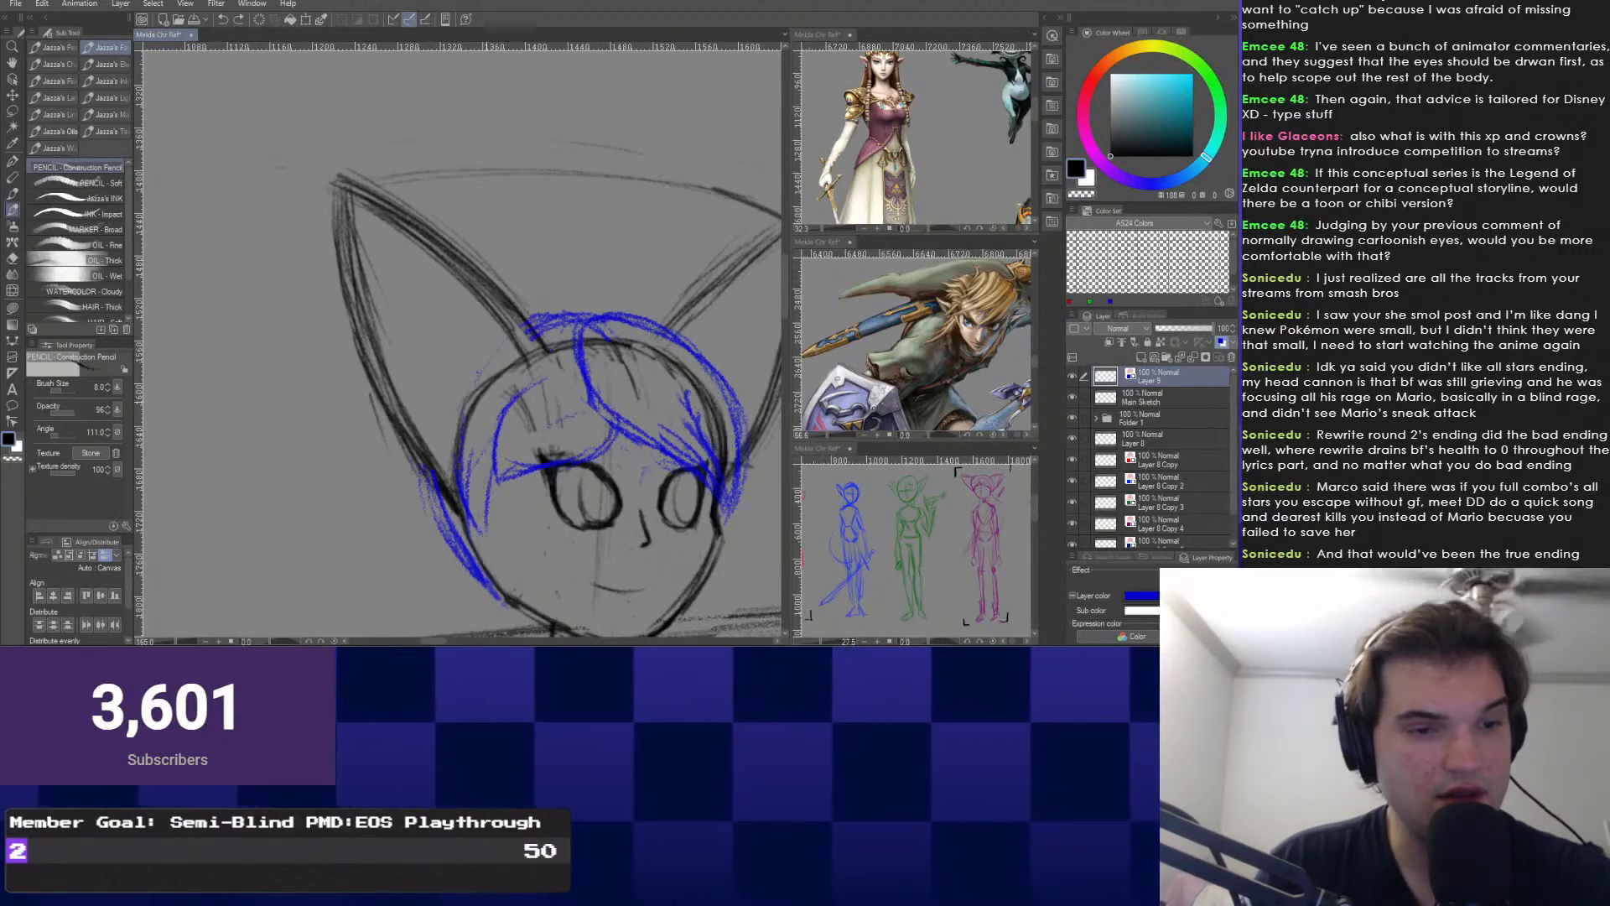
pyautogui.moveTo(497, 436); pyautogui.dragTo(490, 504)
pyautogui.moveTo(522, 394); pyautogui.dragTo(466, 490)
pyautogui.moveTo(495, 504)
pyautogui.mouseDown()
pyautogui.moveTo(487, 378)
pyautogui.moveTo(457, 413)
pyautogui.moveTo(409, 297)
pyautogui.moveTo(390, 374)
pyautogui.moveTo(371, 367)
pyautogui.mouseUp()
pyautogui.hotkey('ctrl', 'z')
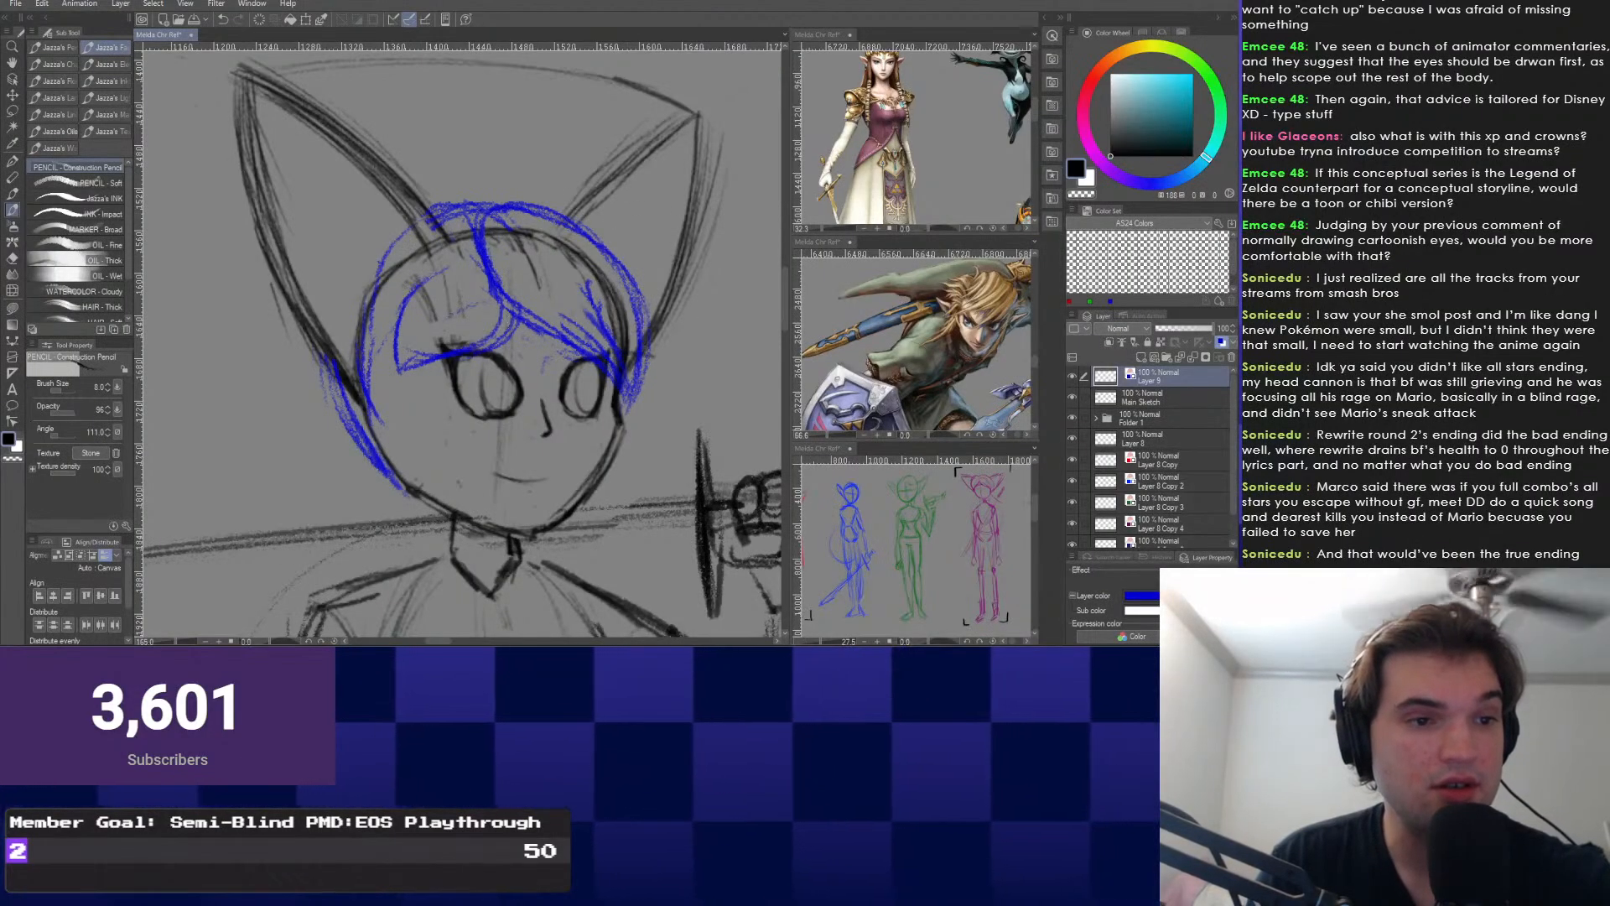
# Darken the left bang's lower edge, then erase its blue curve.
pyautogui.moveTo(510, 309); pyautogui.dragTo(402, 369)
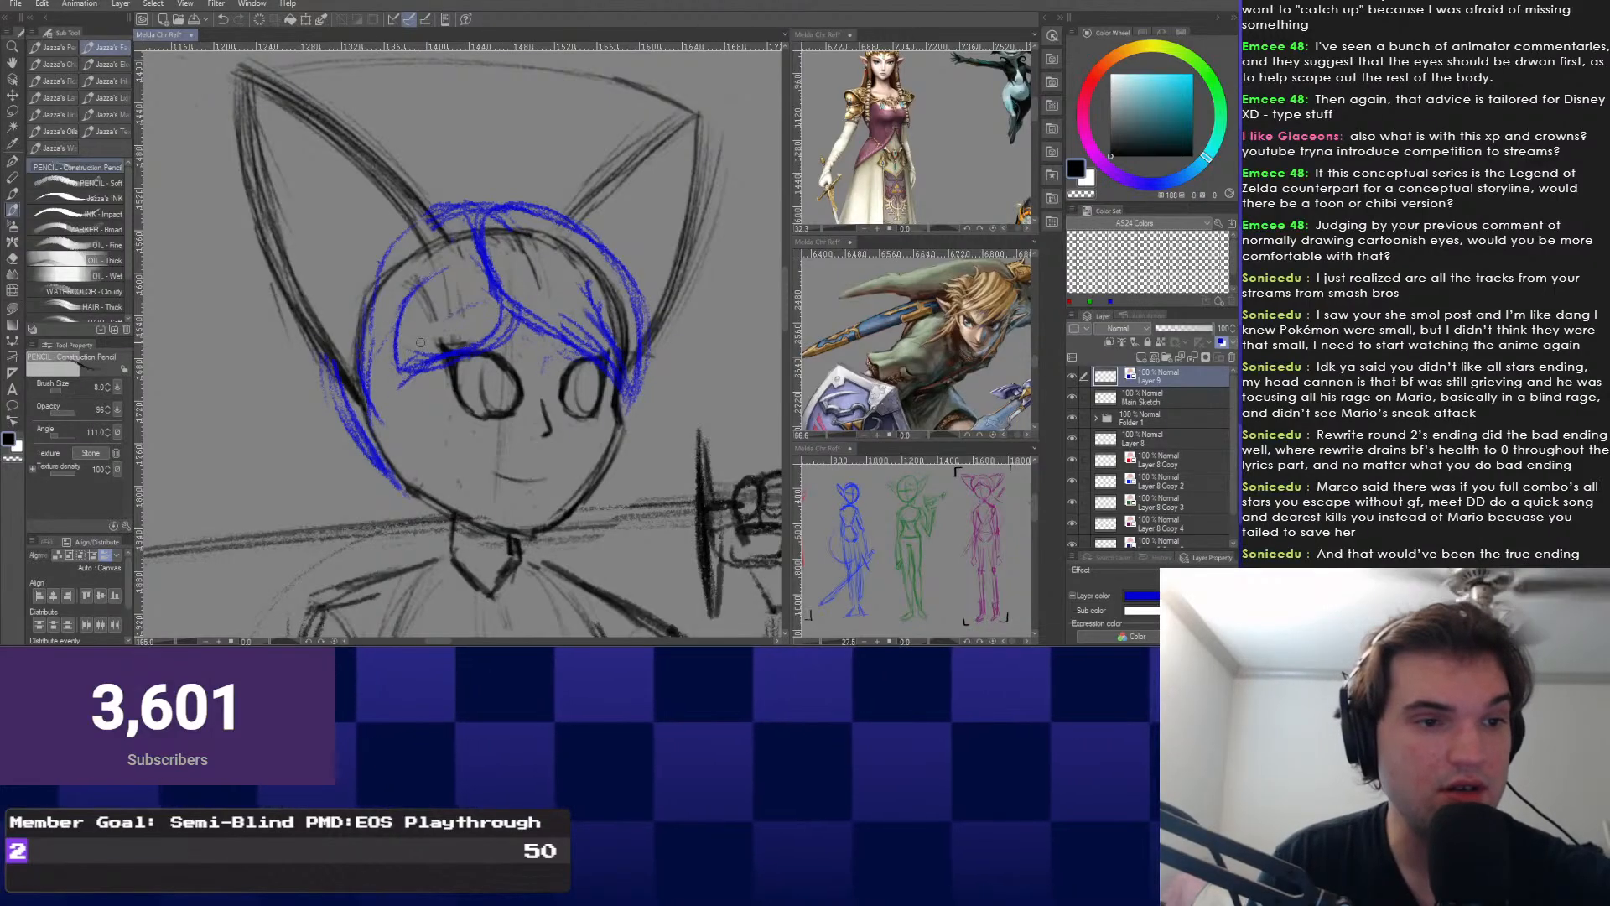
pyautogui.moveTo(426, 283); pyautogui.dragTo(396, 407)
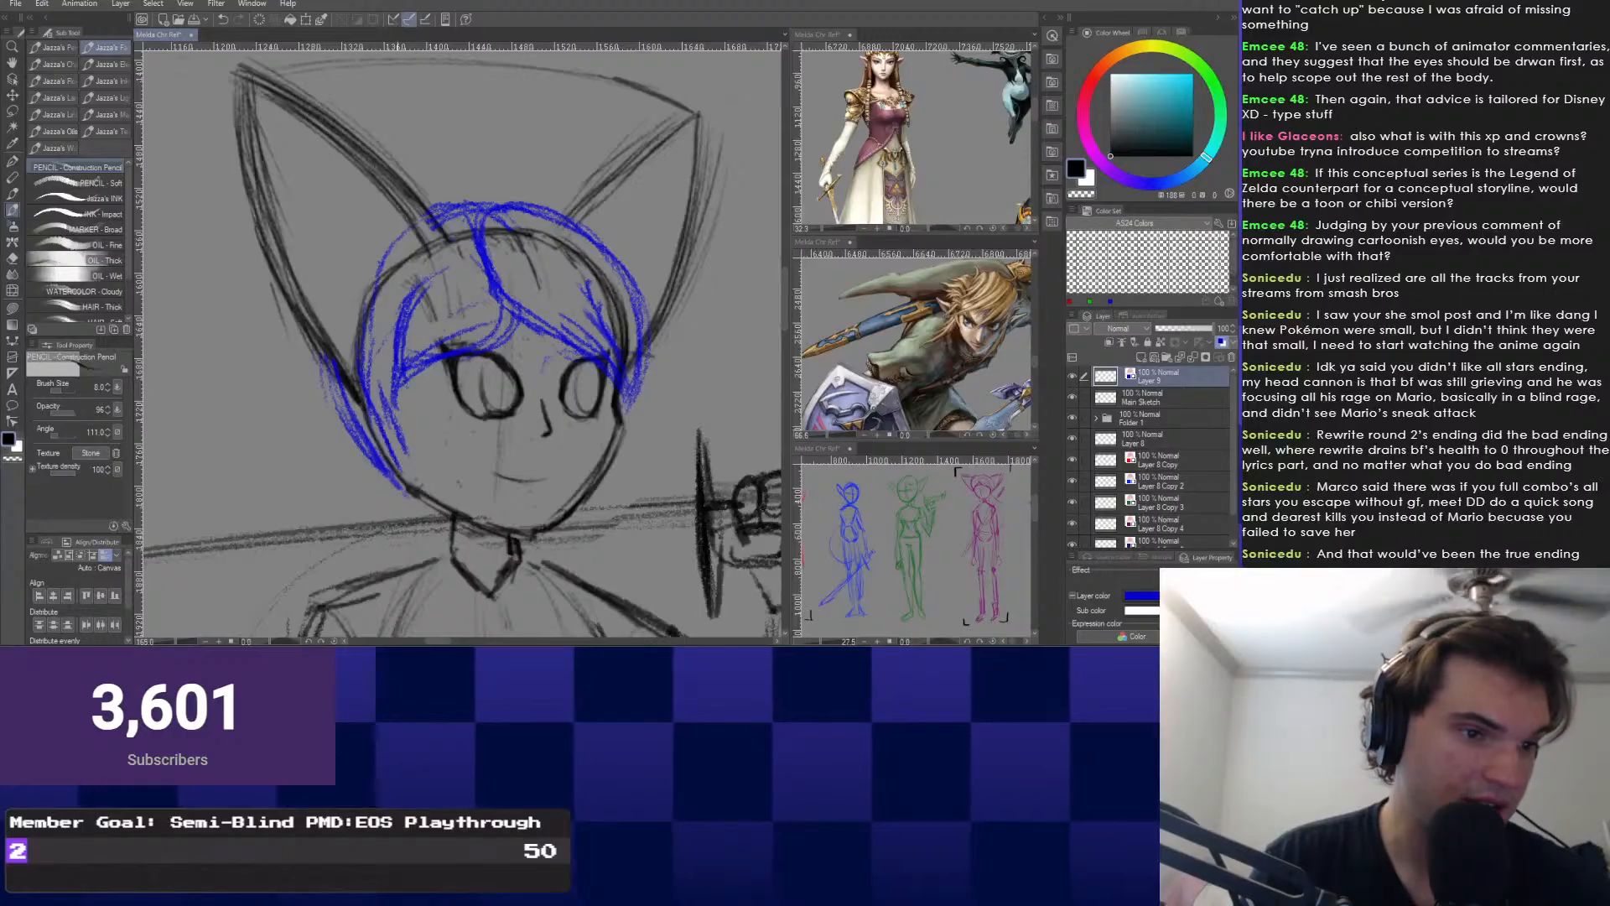
pyautogui.moveTo(403, 361); pyautogui.dragTo(417, 368)
pyautogui.press('e')
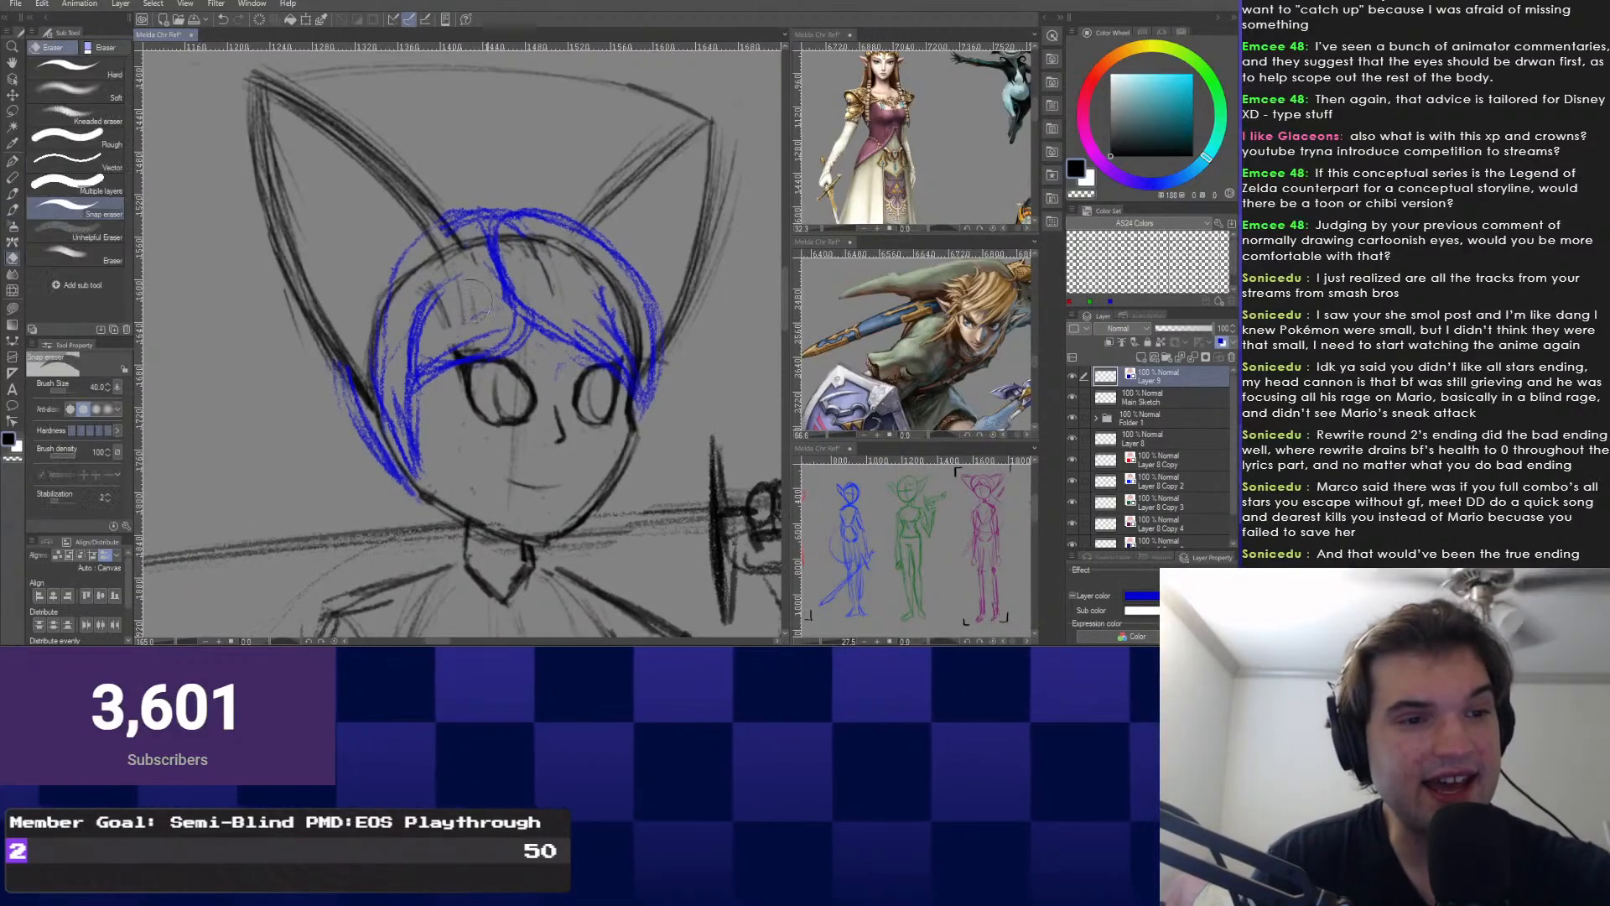
pyautogui.moveTo(433, 295); pyautogui.dragTo(402, 357)
pyautogui.press('p')
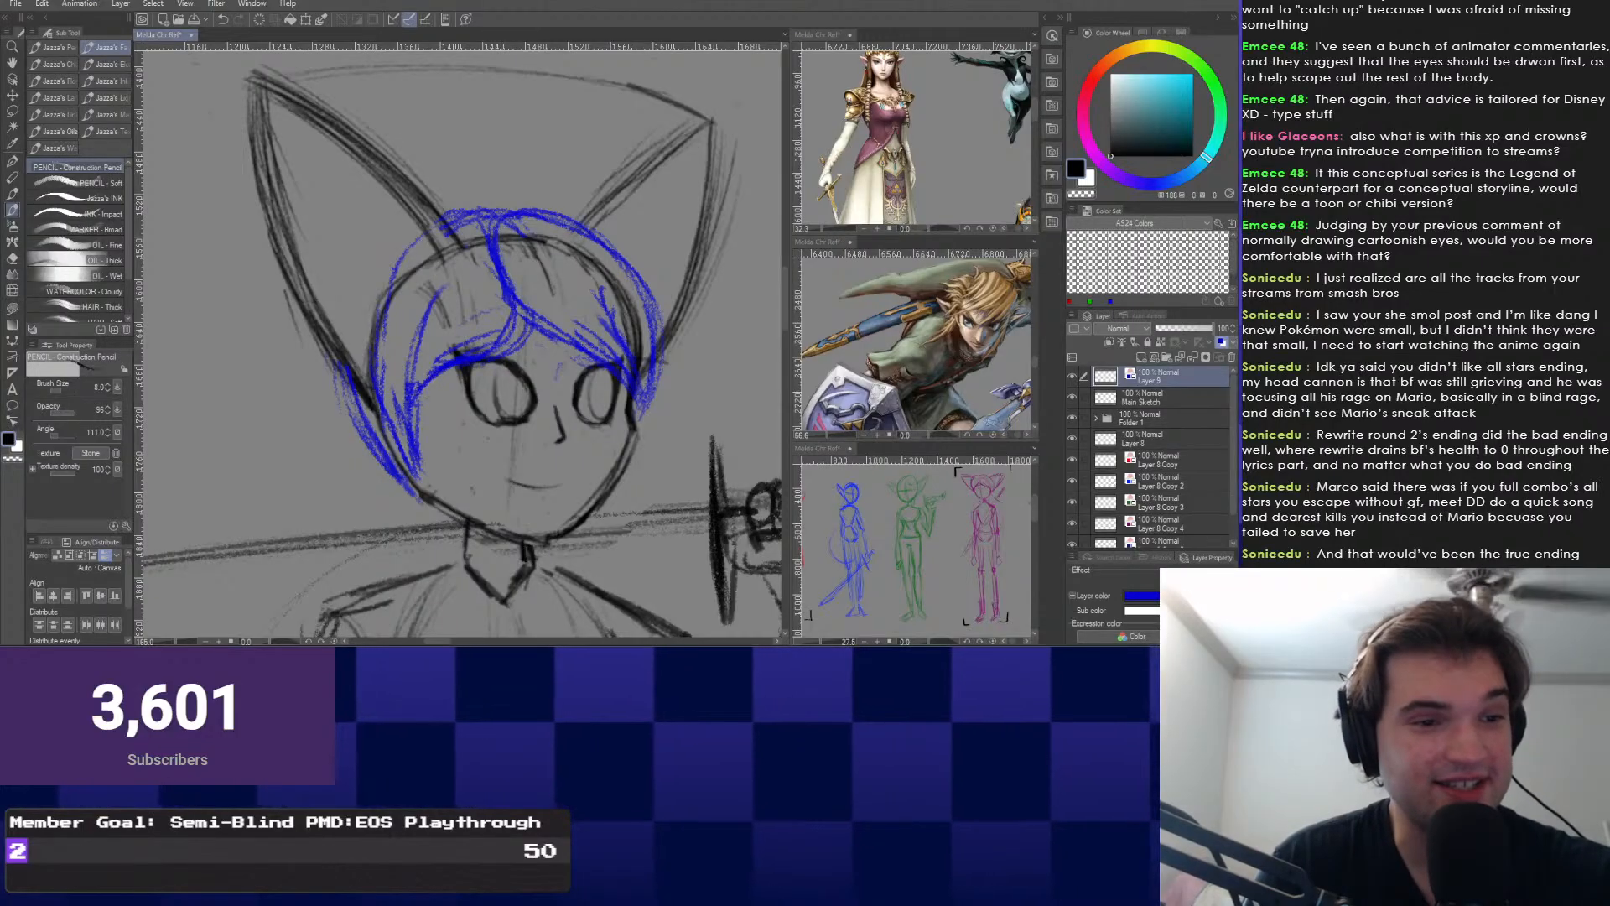
# Redraw the blue hair arc over the top-left of the head.
pyautogui.scroll(-1, 500, 323)
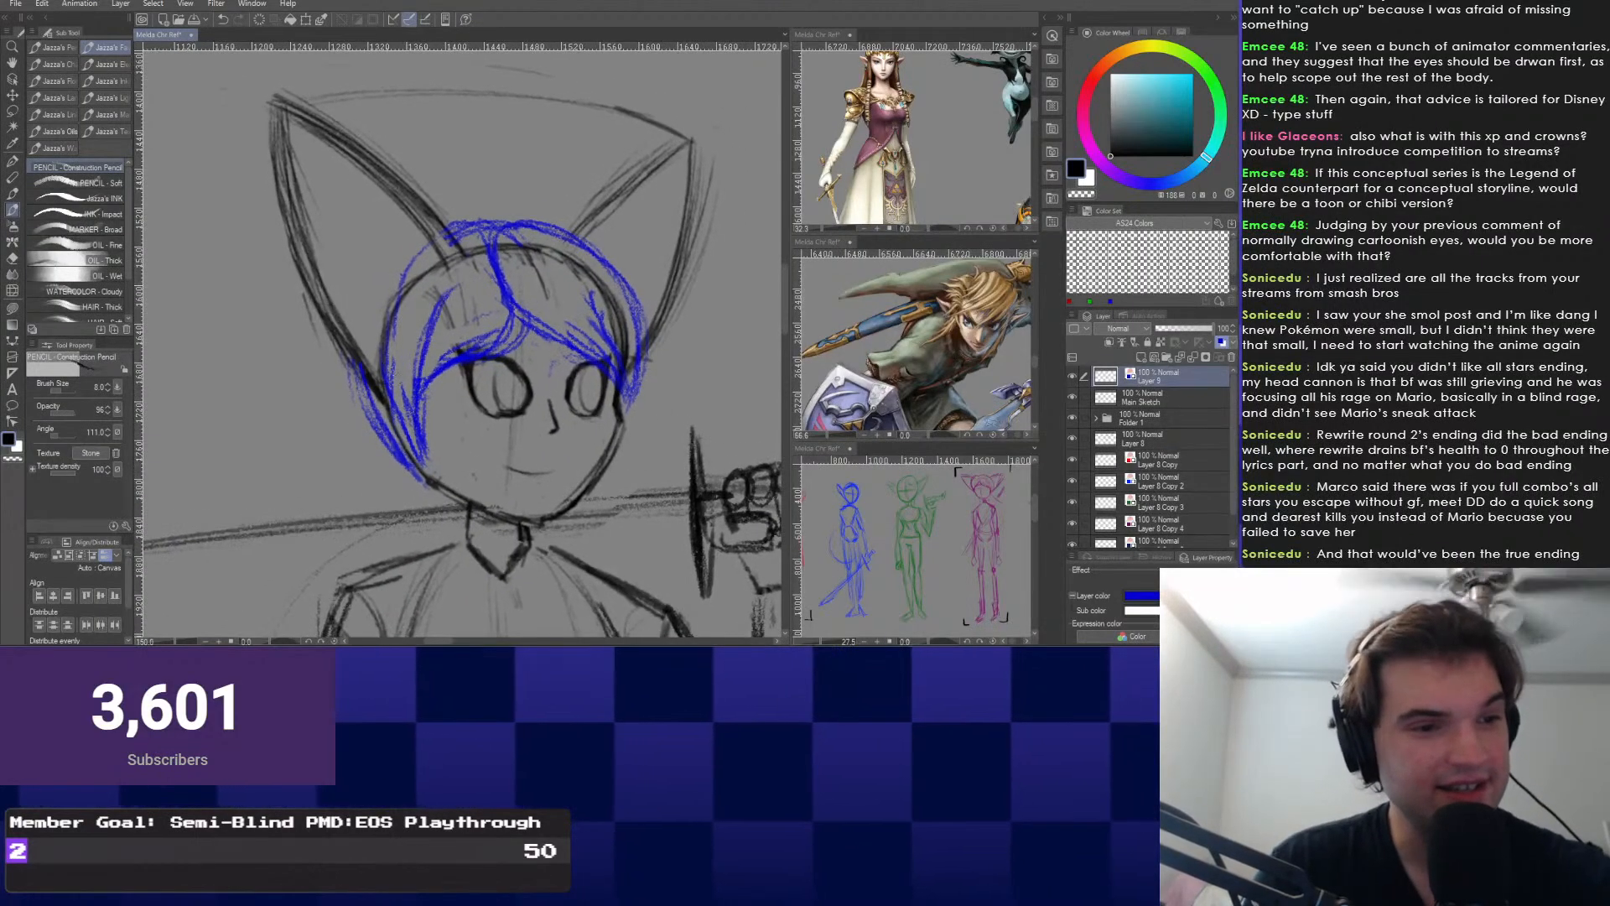
pyautogui.moveTo(408, 476); pyautogui.dragTo(459, 531)
pyautogui.press('e')
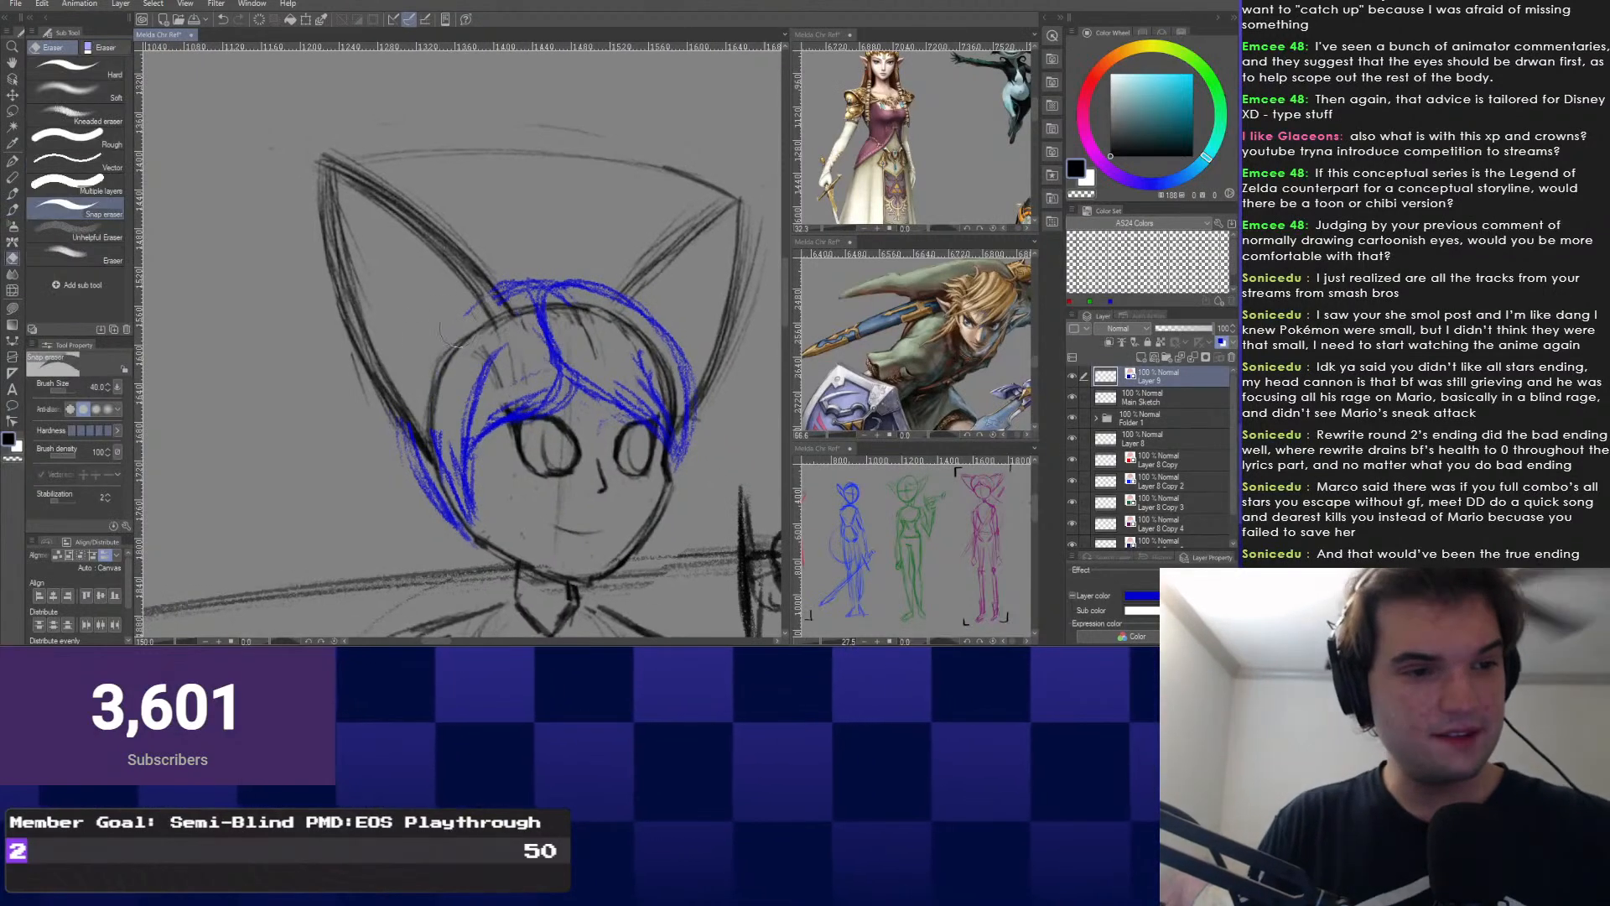
pyautogui.moveTo(448, 411); pyautogui.dragTo(469, 433)
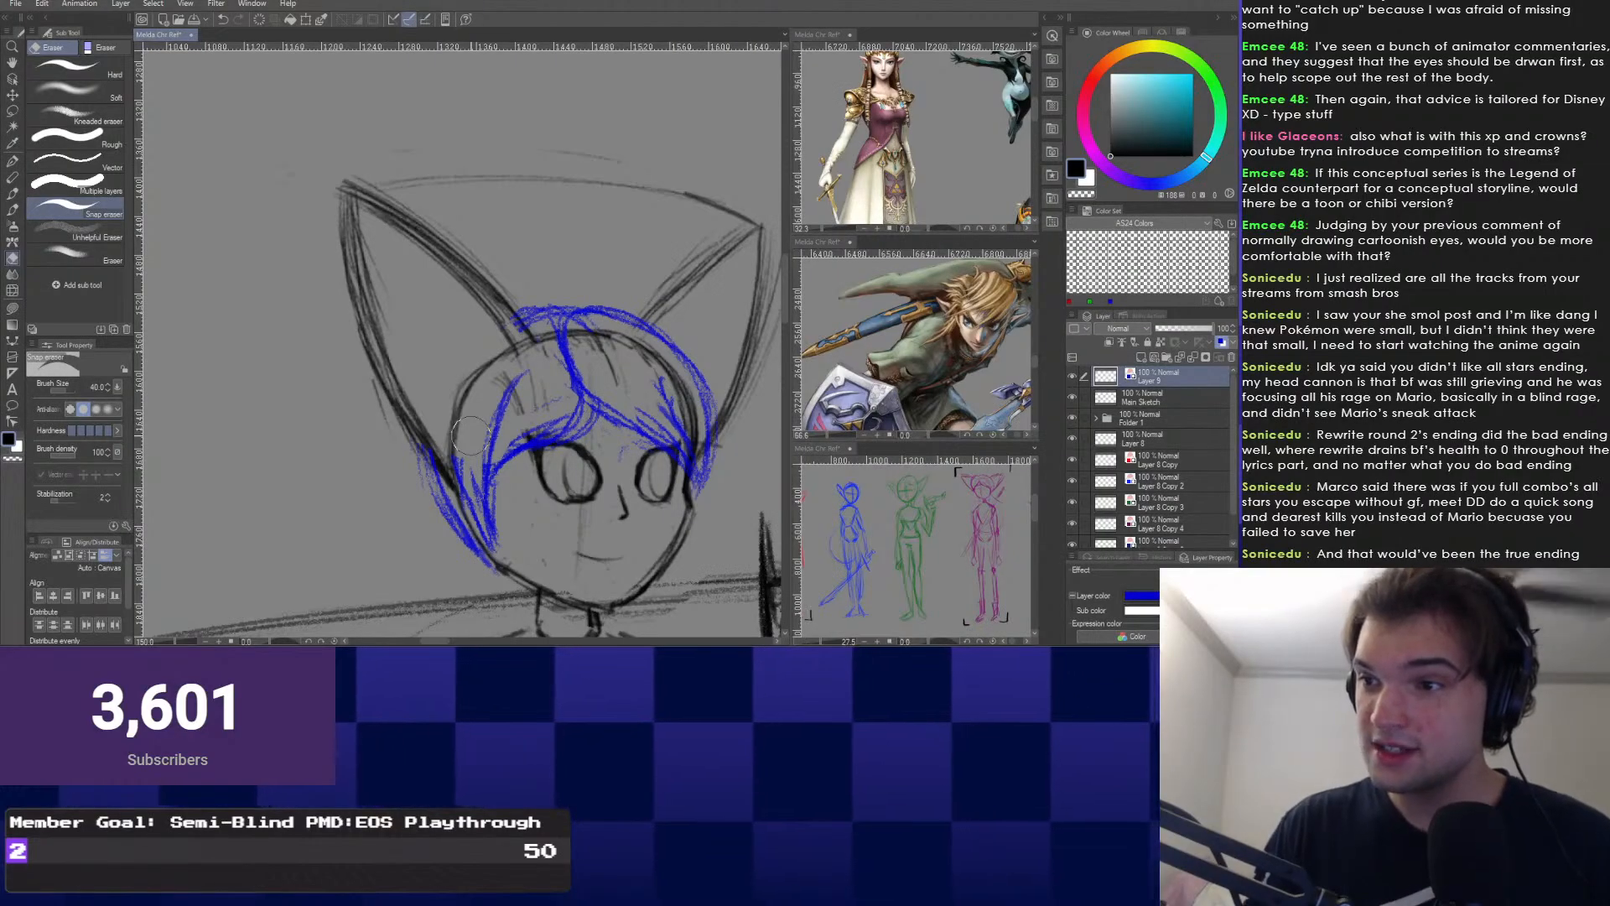
pyautogui.scroll(1, 470, 435)
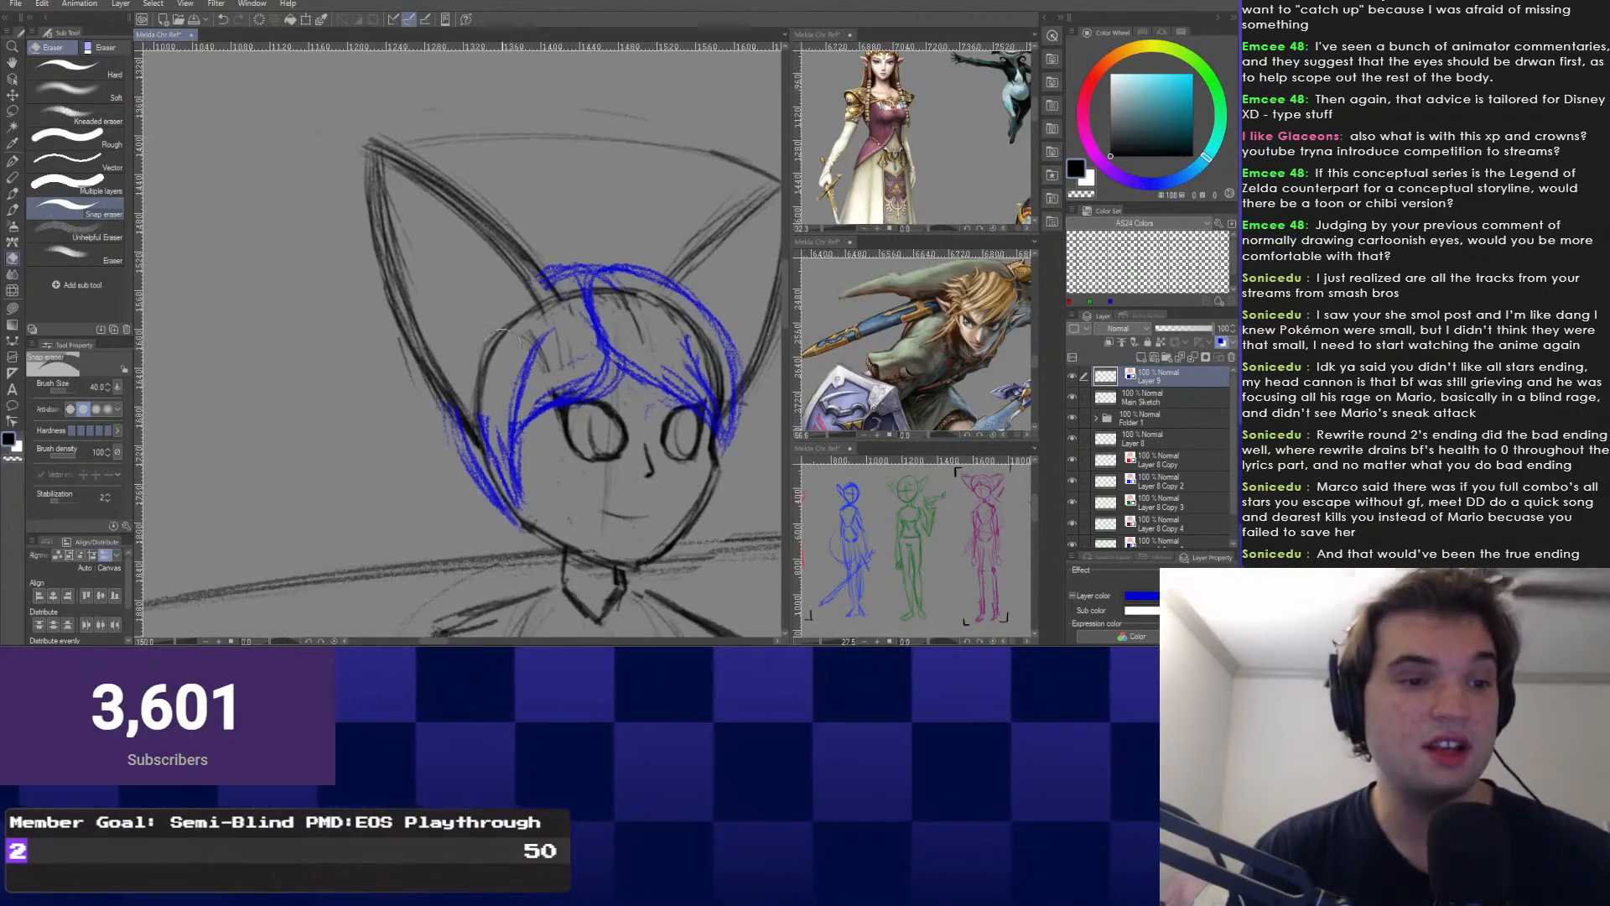
pyautogui.scroll(1, 431, 414)
pyautogui.rightClick(431, 415)
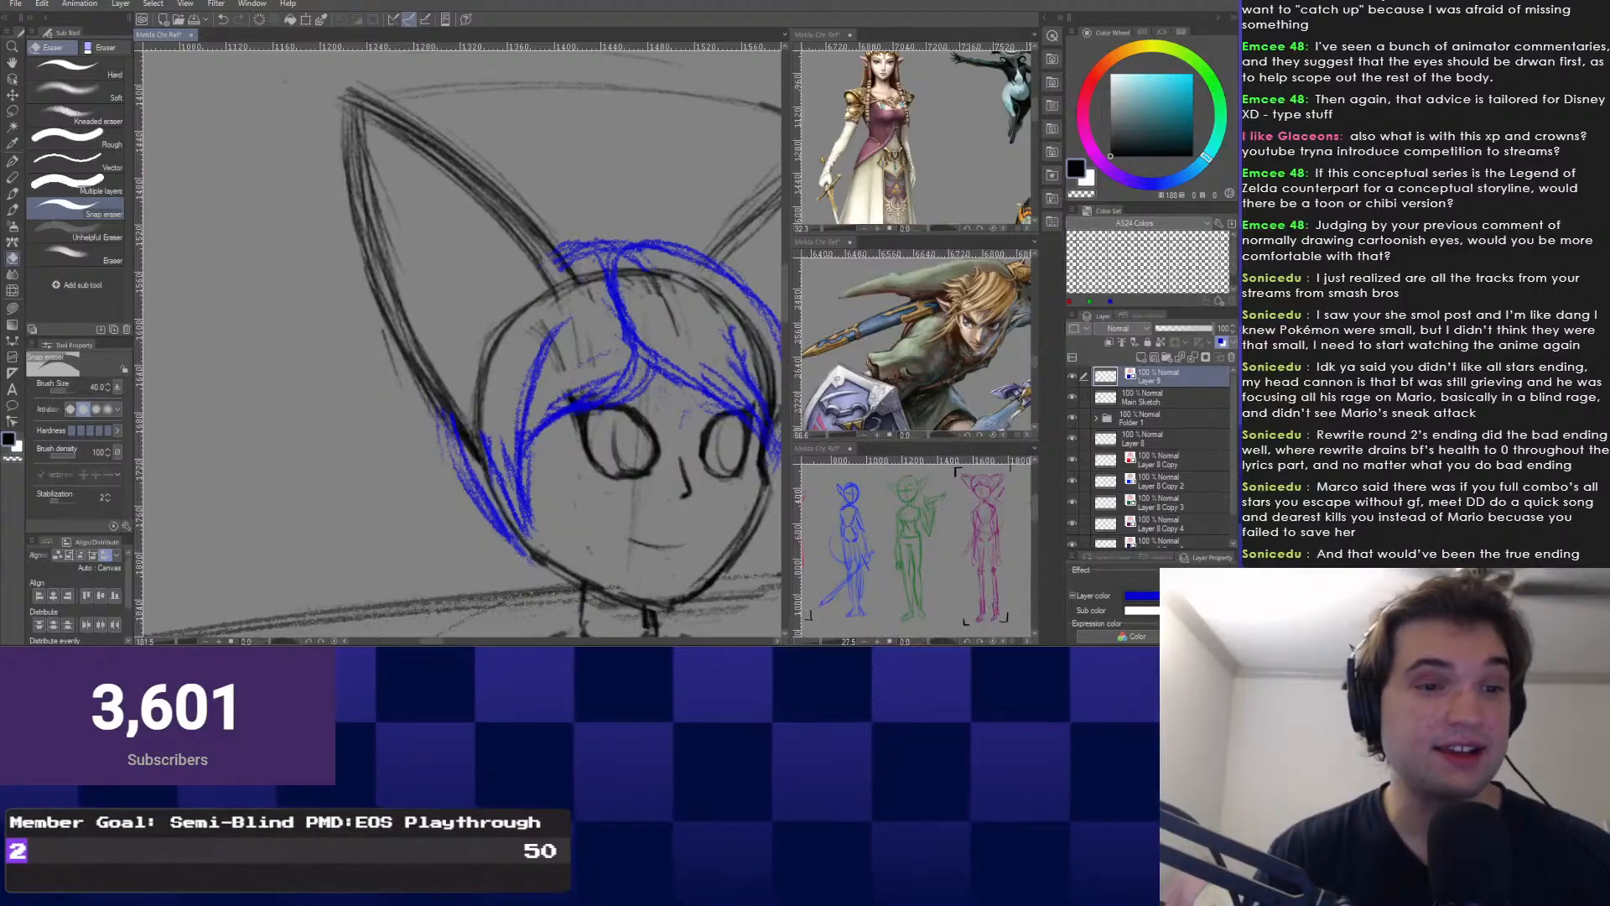
pyautogui.click(315, 425)
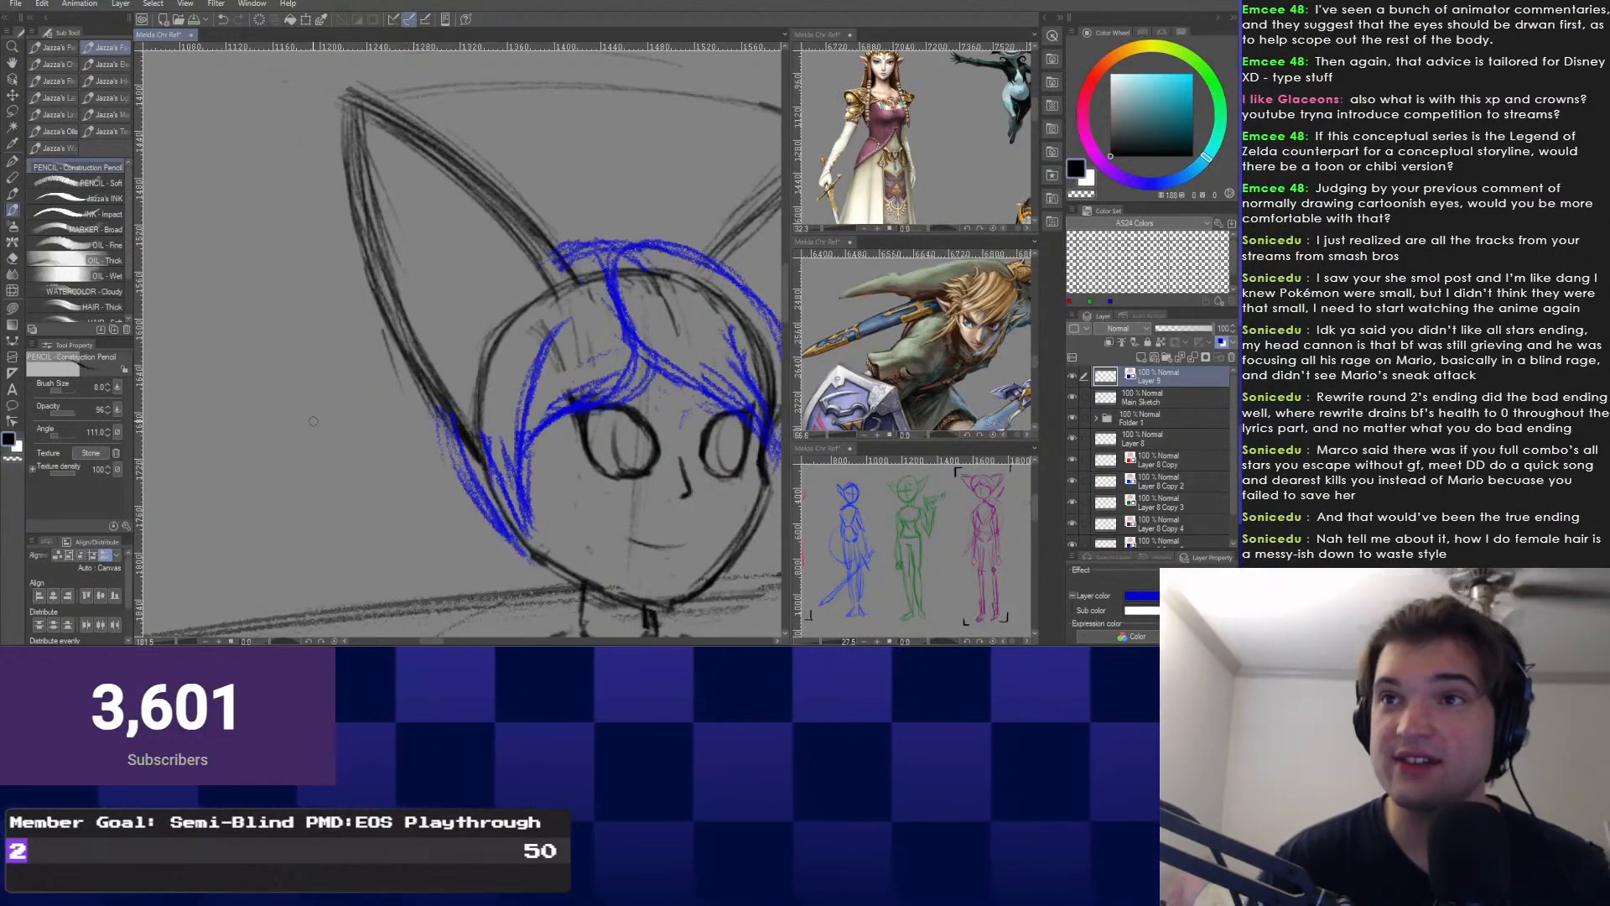
pyautogui.moveTo(384, 318)
pyautogui.mouseDown()
pyautogui.moveTo(350, 270)
pyautogui.moveTo(319, 344)
pyautogui.moveTo(295, 325)
pyautogui.mouseUp()
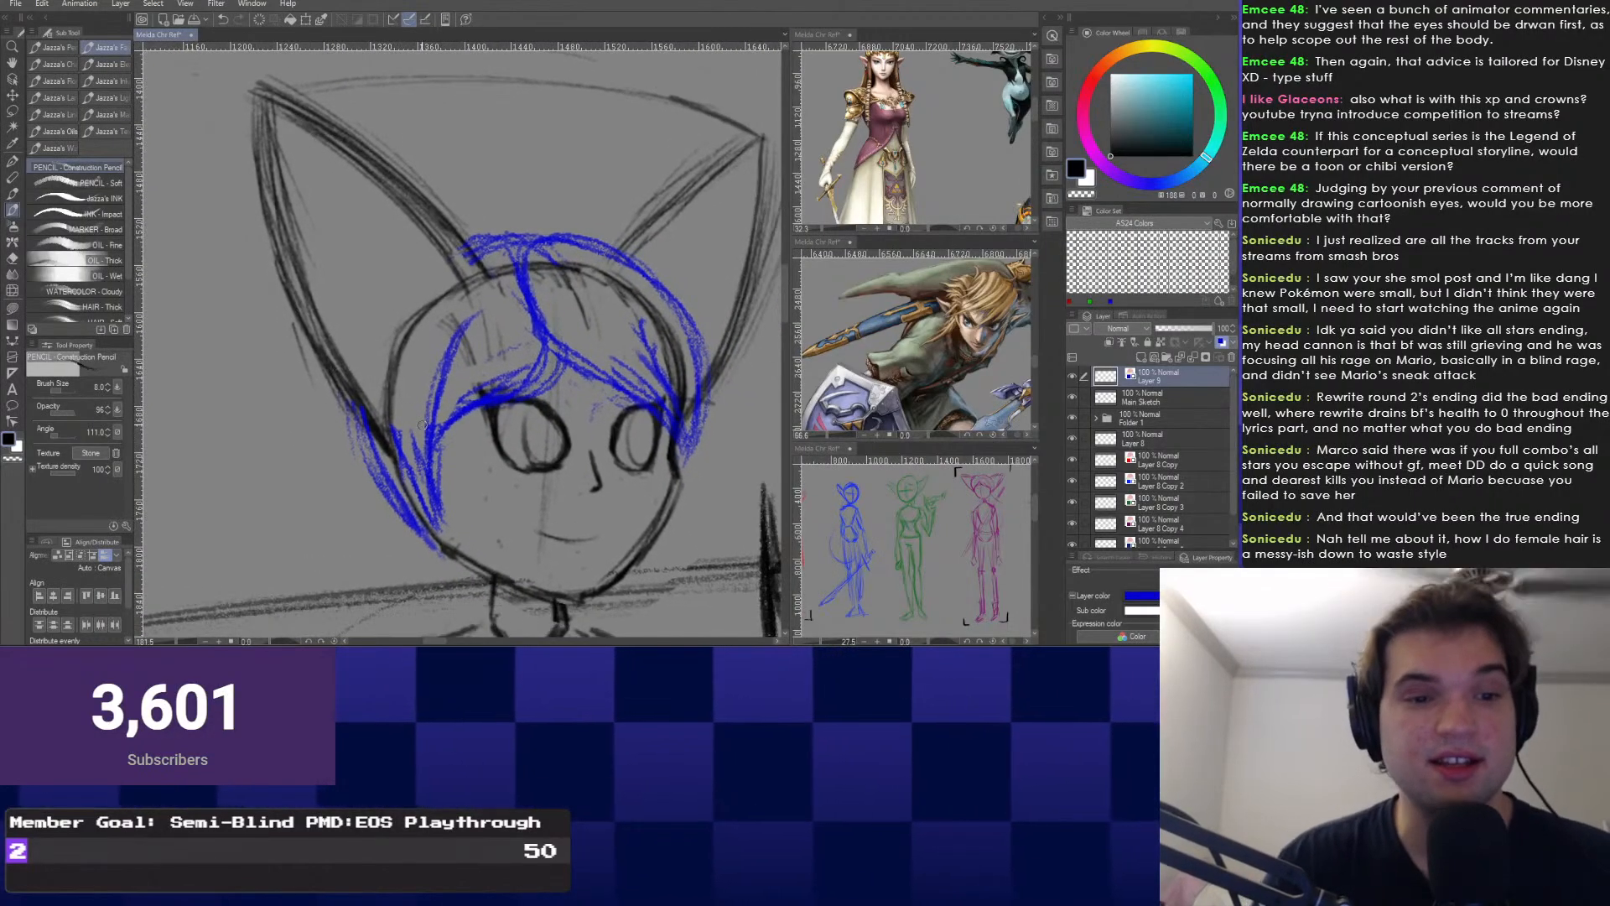
pyautogui.moveTo(433, 451); pyautogui.dragTo(436, 420)
pyautogui.scroll(-3, 436, 420)
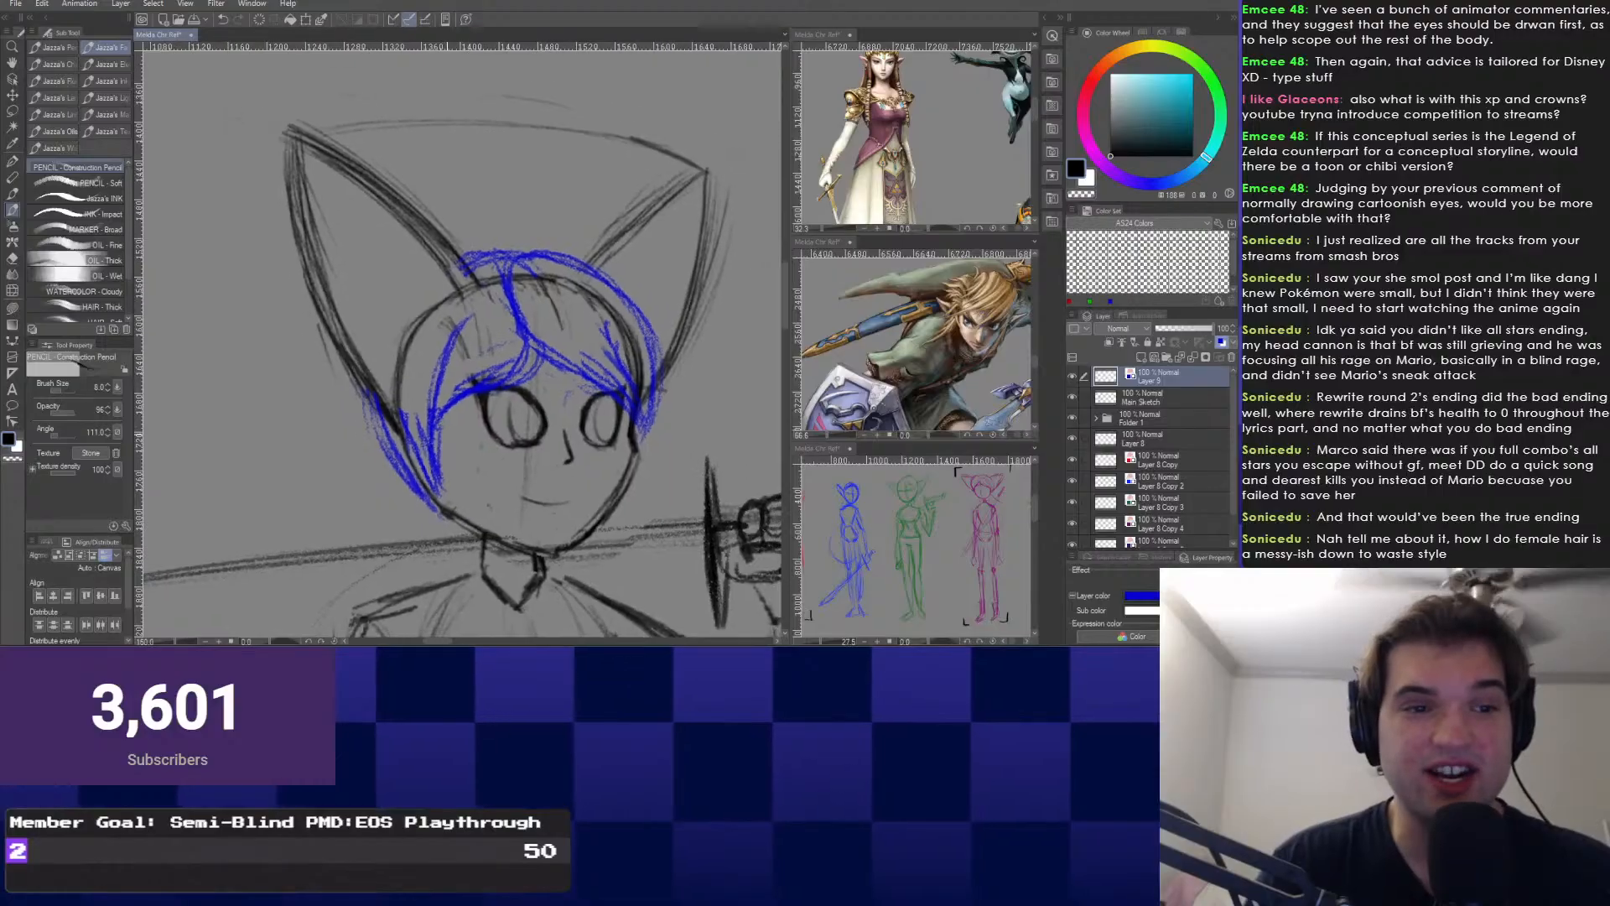
pyautogui.scroll(1, 436, 420)
pyautogui.moveTo(530, 265); pyautogui.dragTo(526, 295)
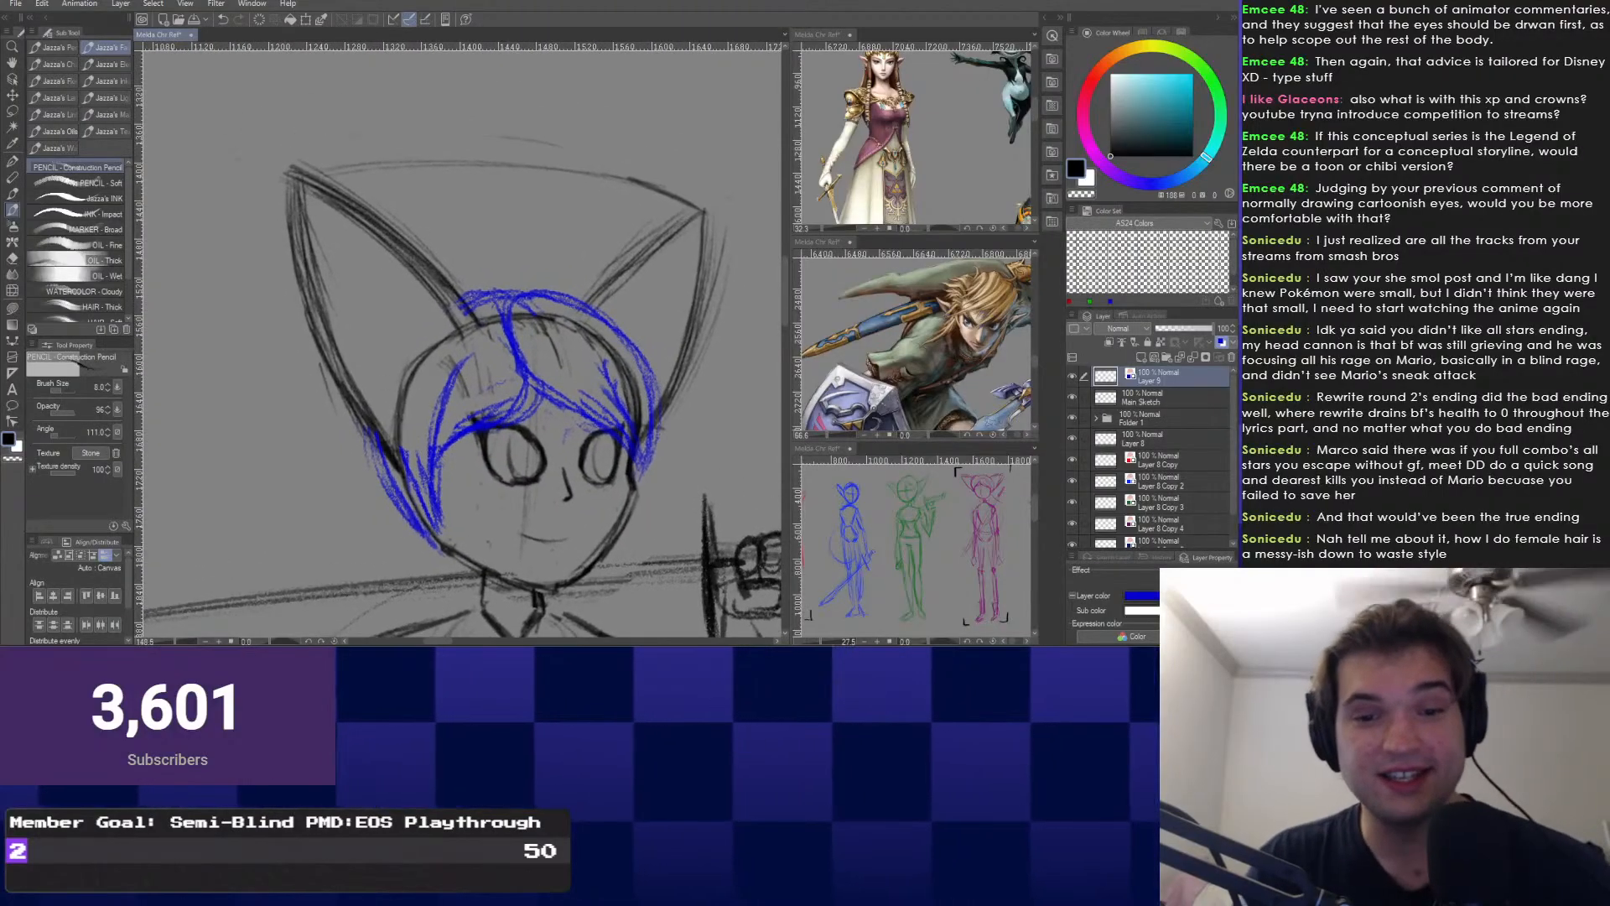
pyautogui.scroll(1, 522, 312)
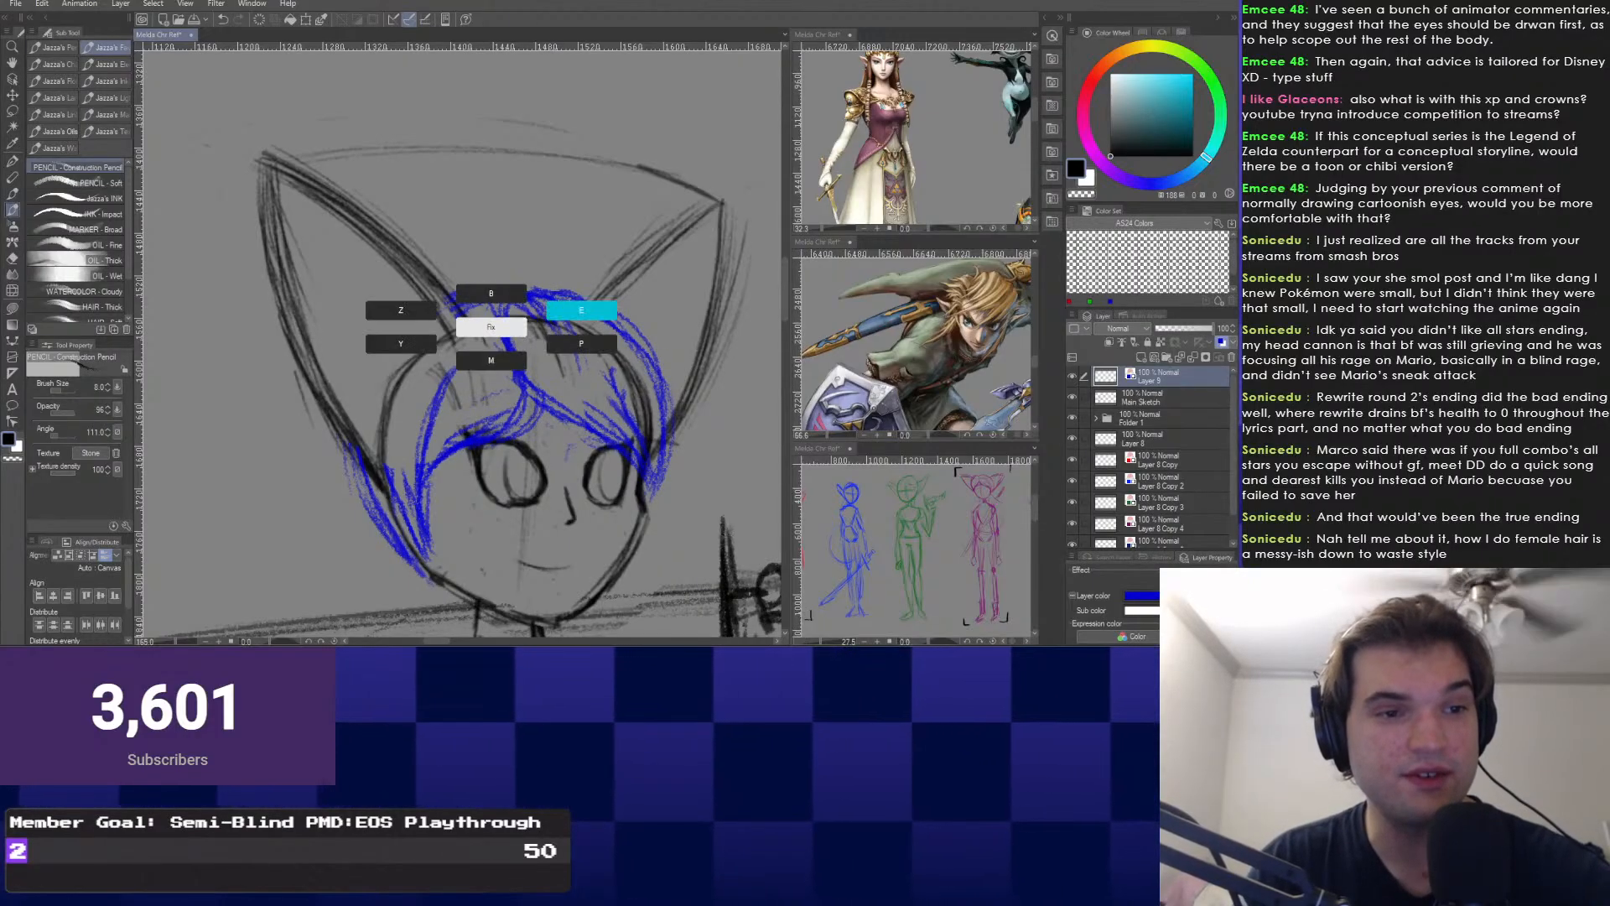
pyautogui.press('e')
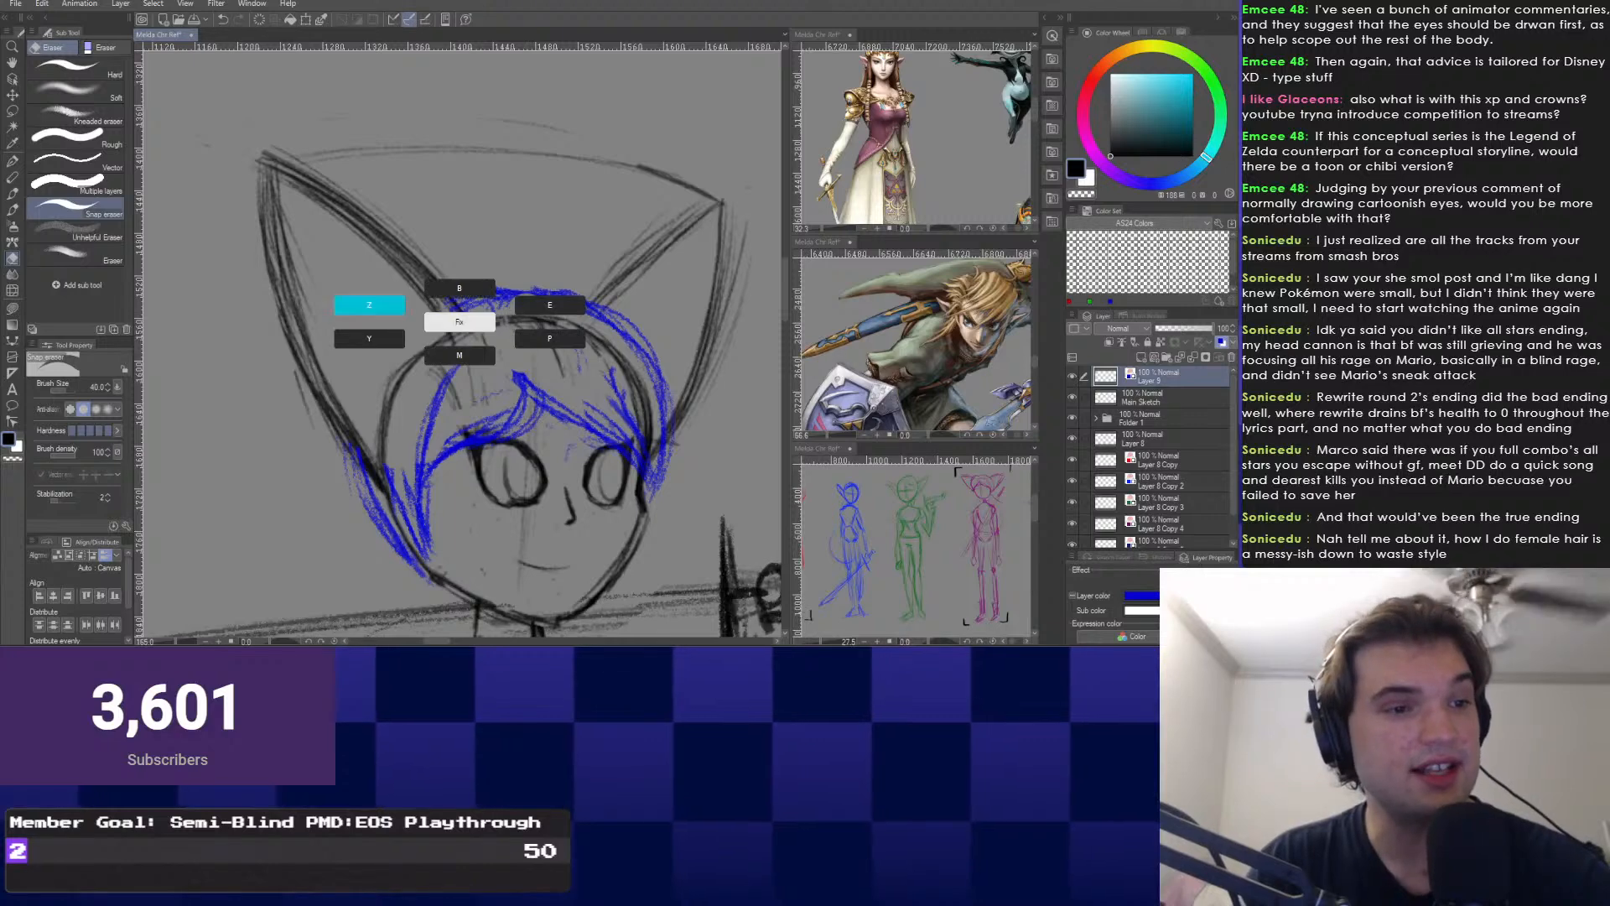
pyautogui.press('p')
pyautogui.moveTo(543, 295); pyautogui.dragTo(427, 295)
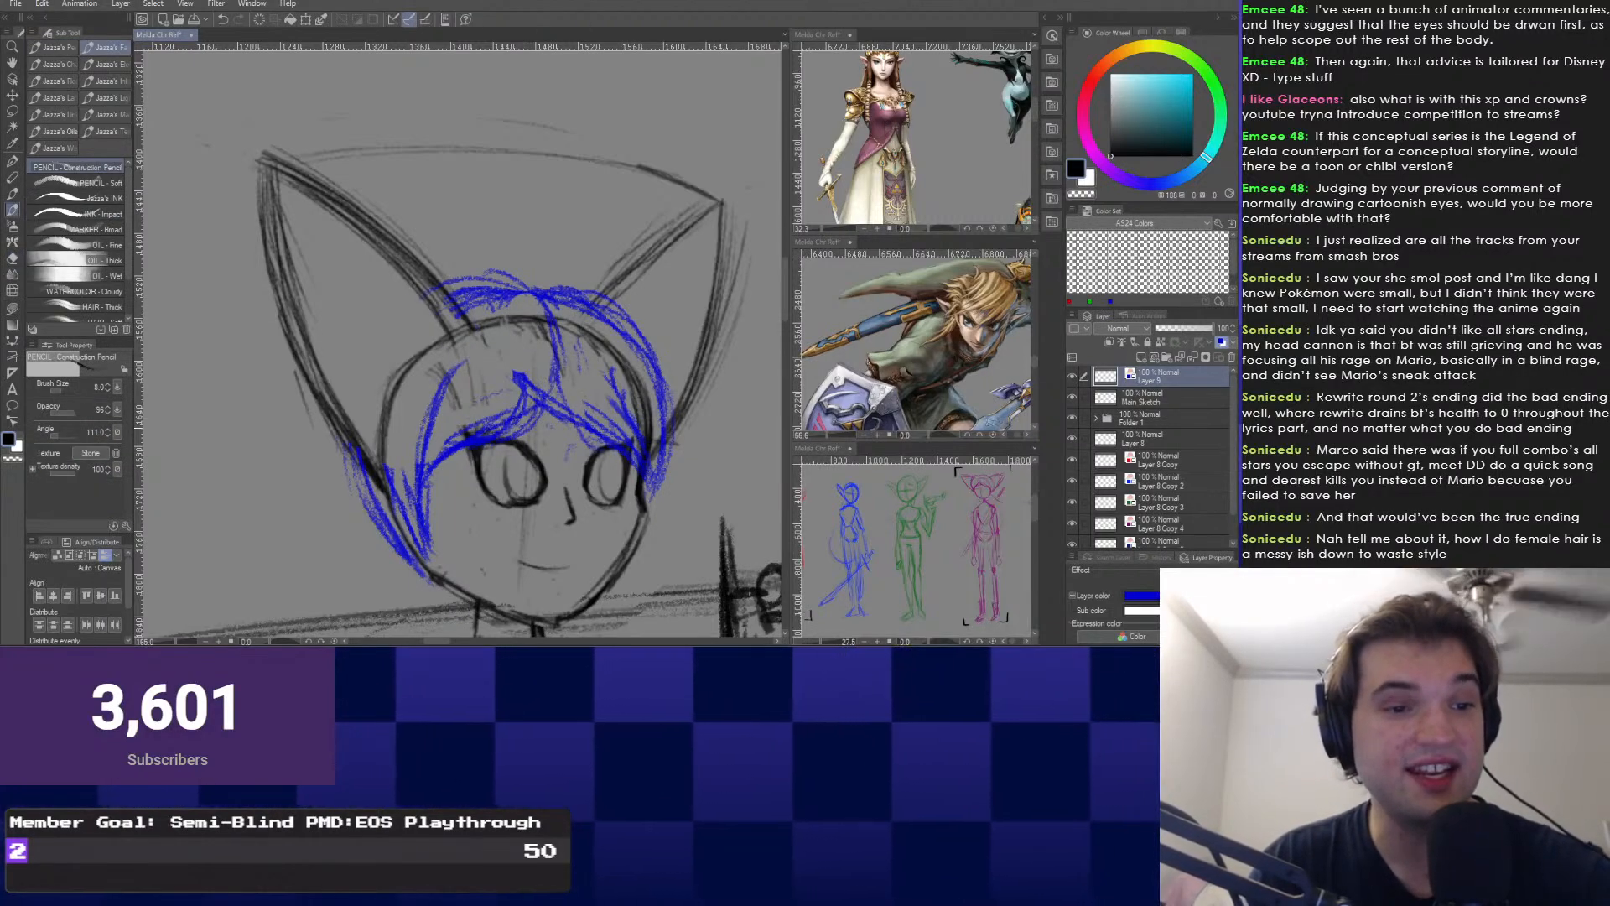
# Extend the outer hair line down the left side of the head.
pyautogui.moveTo(503, 436)
pyautogui.mouseDown()
pyautogui.moveTo(545, 274)
pyautogui.moveTo(569, 315)
pyautogui.moveTo(625, 280)
pyautogui.moveTo(545, 277)
pyautogui.mouseUp()
pyautogui.press('e')
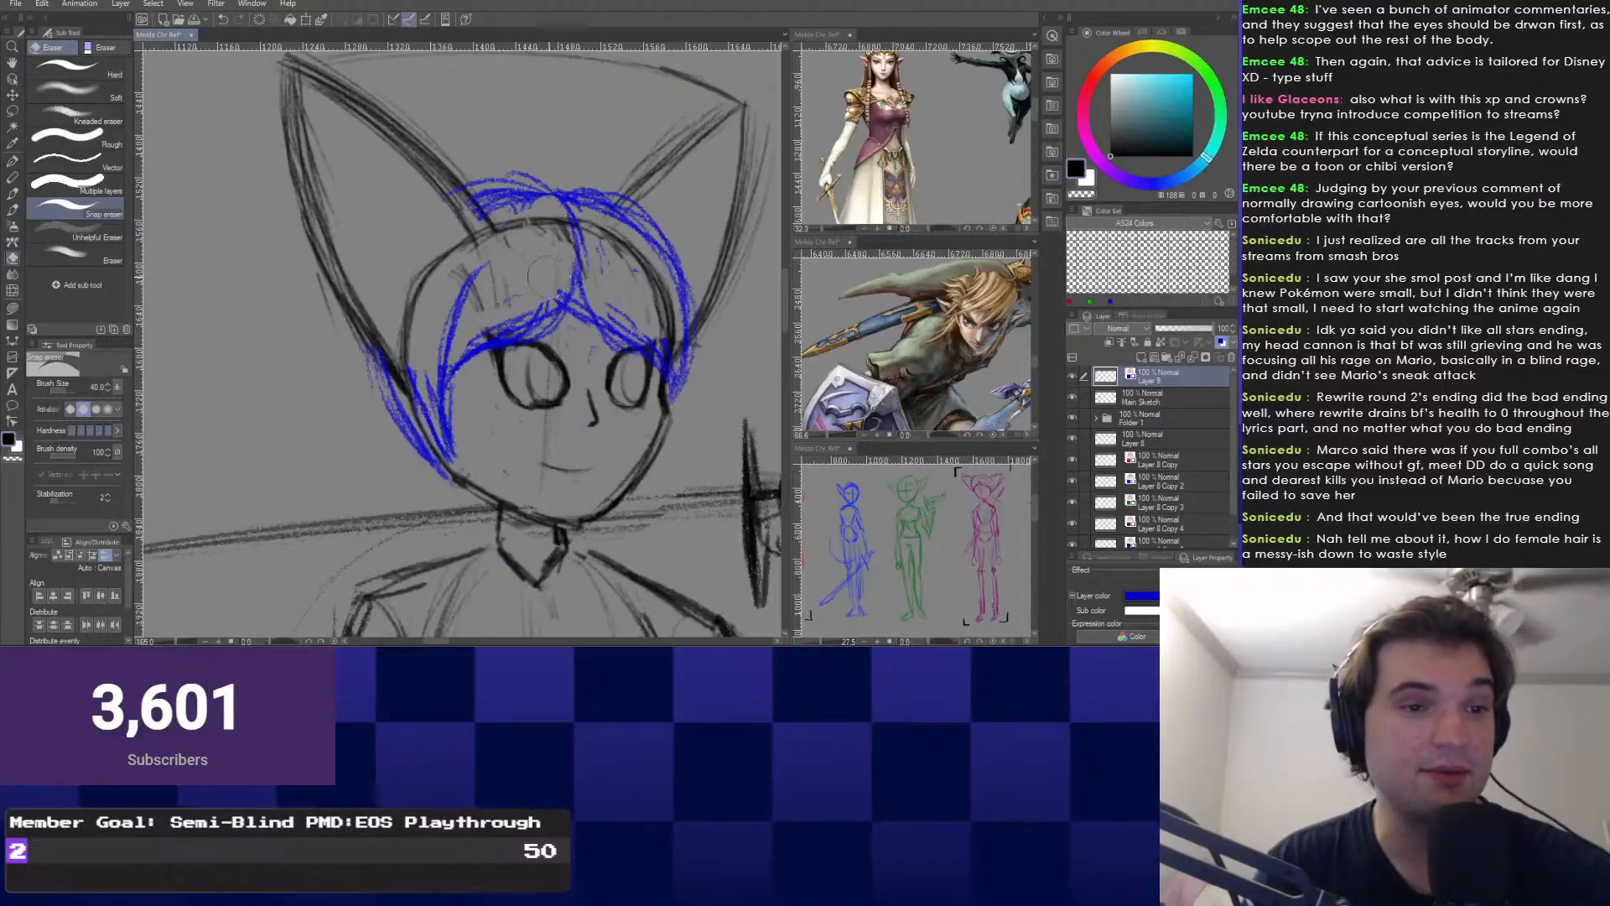
pyautogui.press('p')
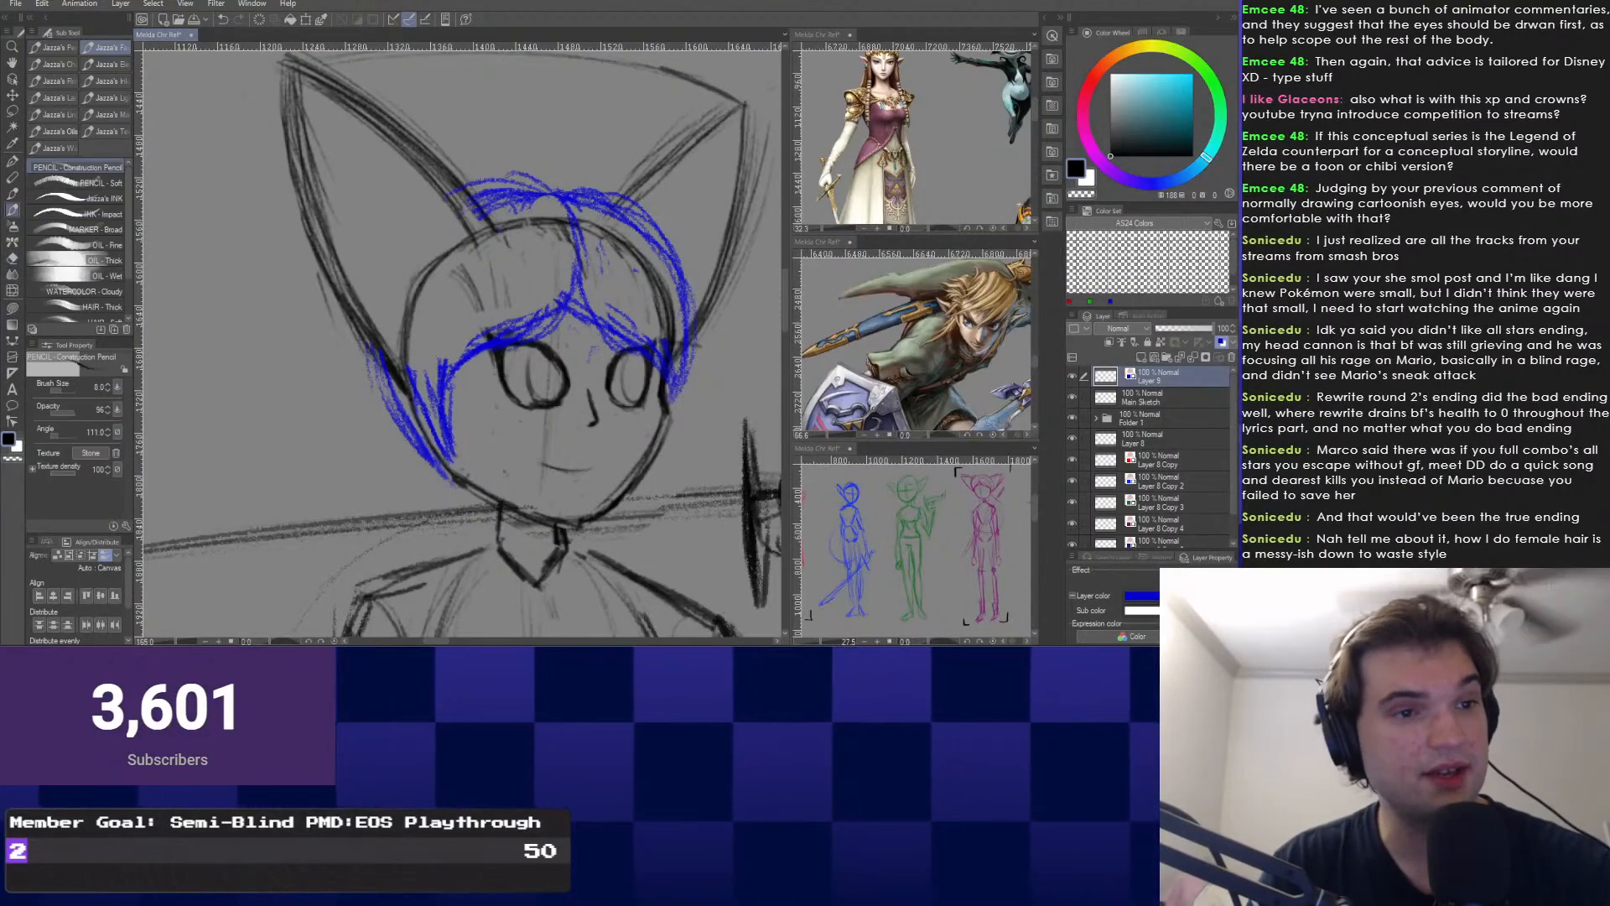
pyautogui.moveTo(444, 217); pyautogui.dragTo(384, 369)
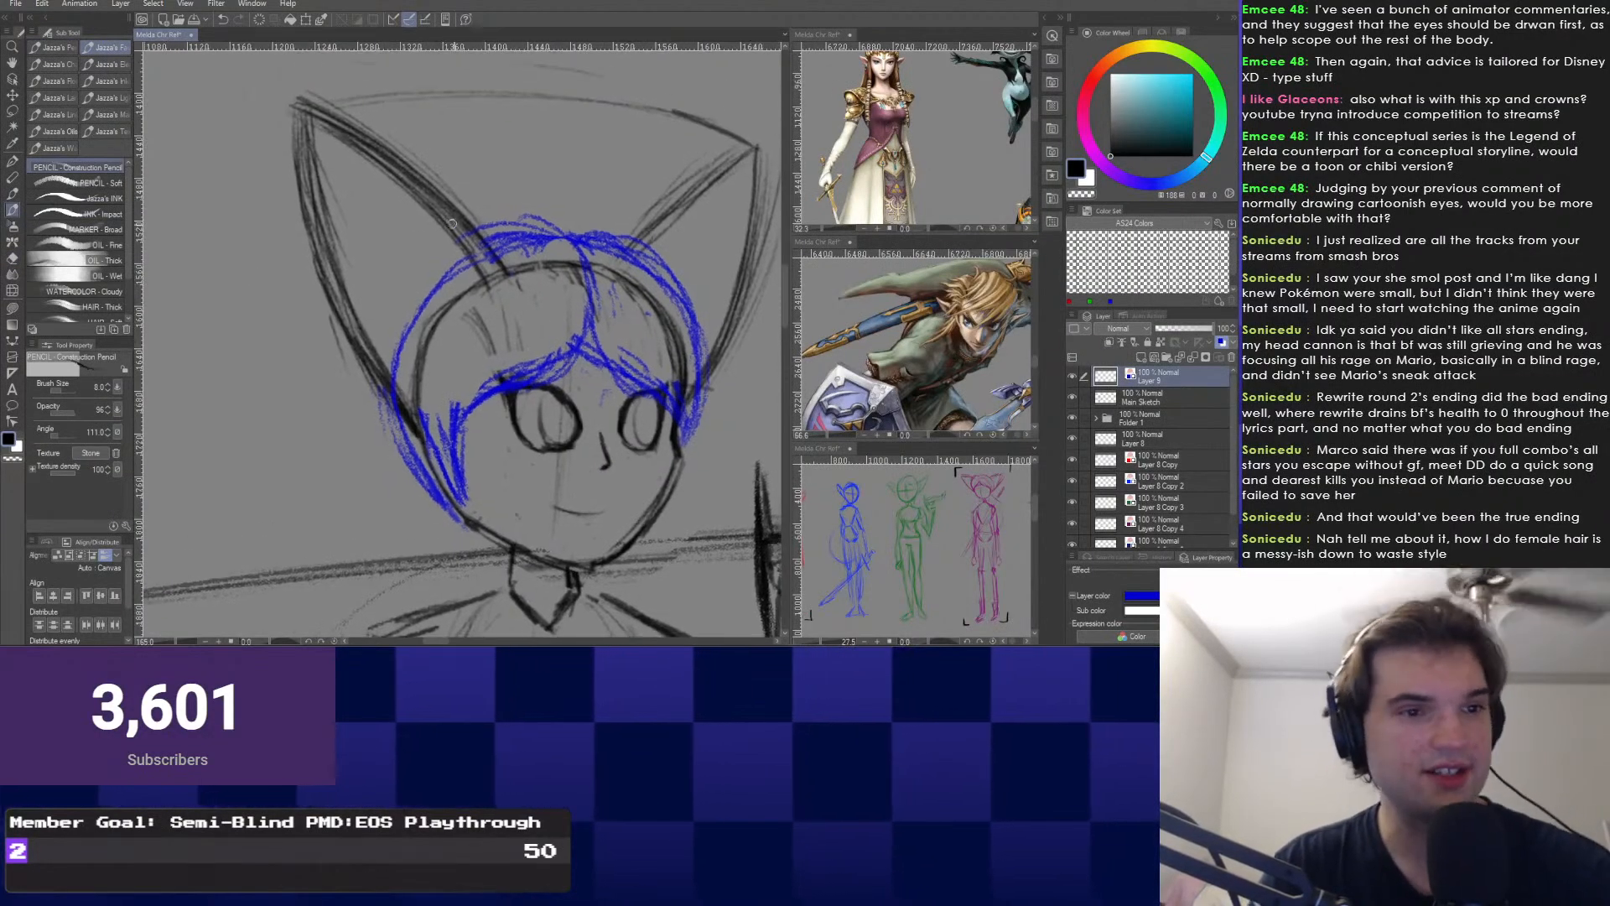
pyautogui.moveTo(536, 336); pyautogui.dragTo(541, 338)
# Draw a hair strand hanging left of the neck and lasso-select it.
pyautogui.moveTo(480, 398)
pyautogui.mouseDown()
pyautogui.moveTo(503, 401)
pyautogui.moveTo(495, 461)
pyautogui.moveTo(470, 428)
pyautogui.mouseUp()
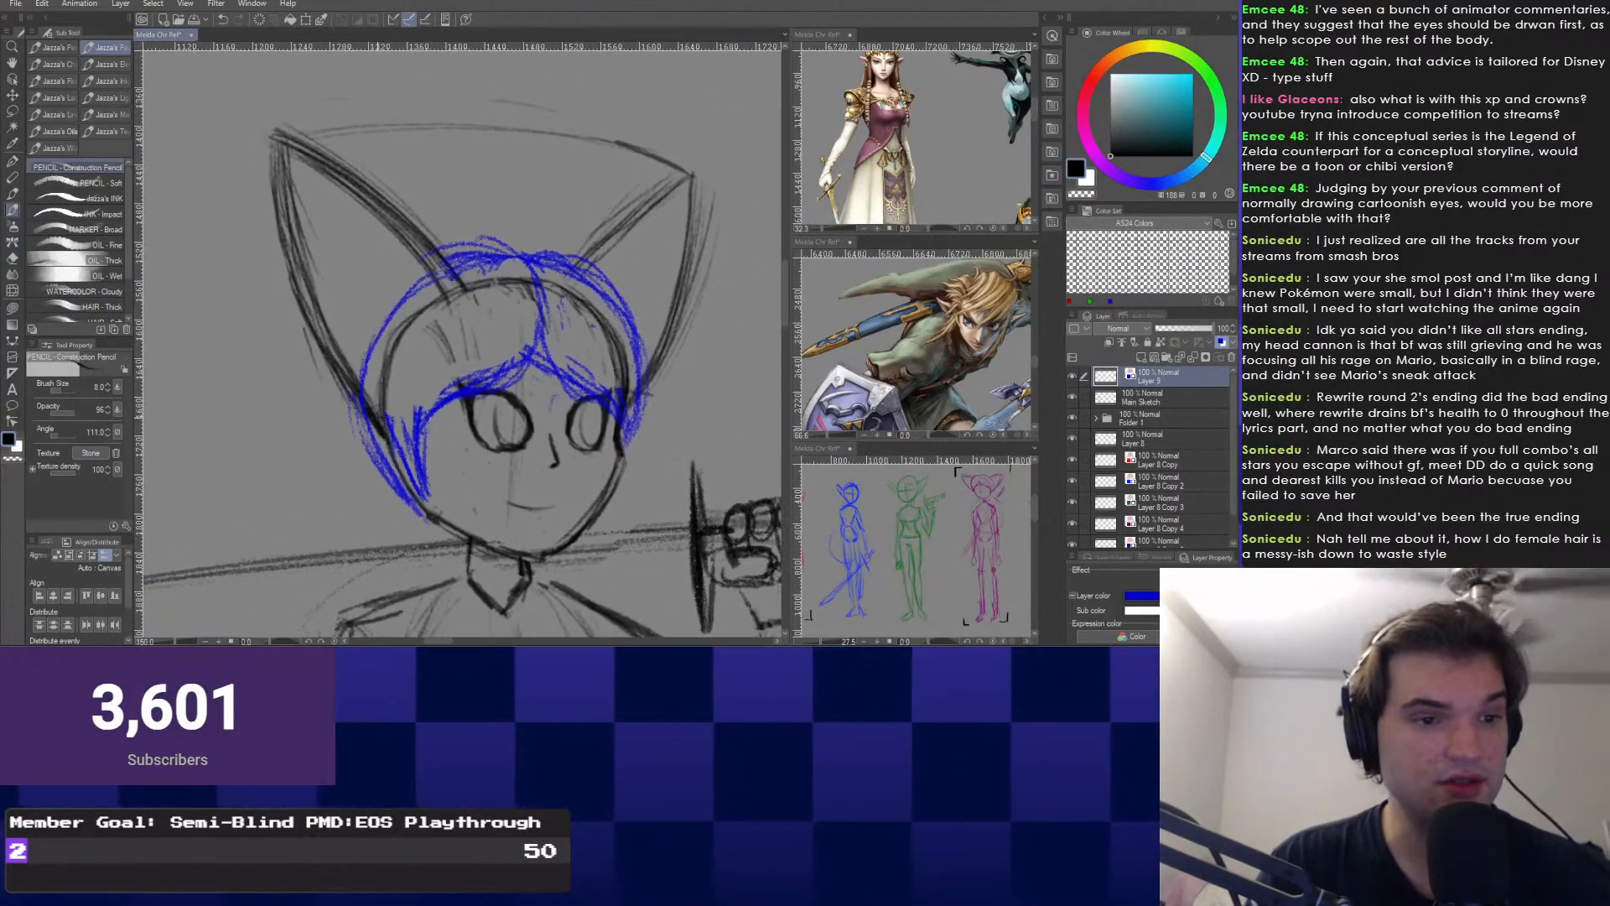
pyautogui.moveTo(579, 415)
pyautogui.mouseDown()
pyautogui.moveTo(640, 407)
pyautogui.moveTo(625, 445)
pyautogui.mouseUp()
pyautogui.moveTo(503, 377)
pyautogui.mouseDown()
pyautogui.moveTo(452, 335)
pyautogui.moveTo(392, 321)
pyautogui.mouseUp()
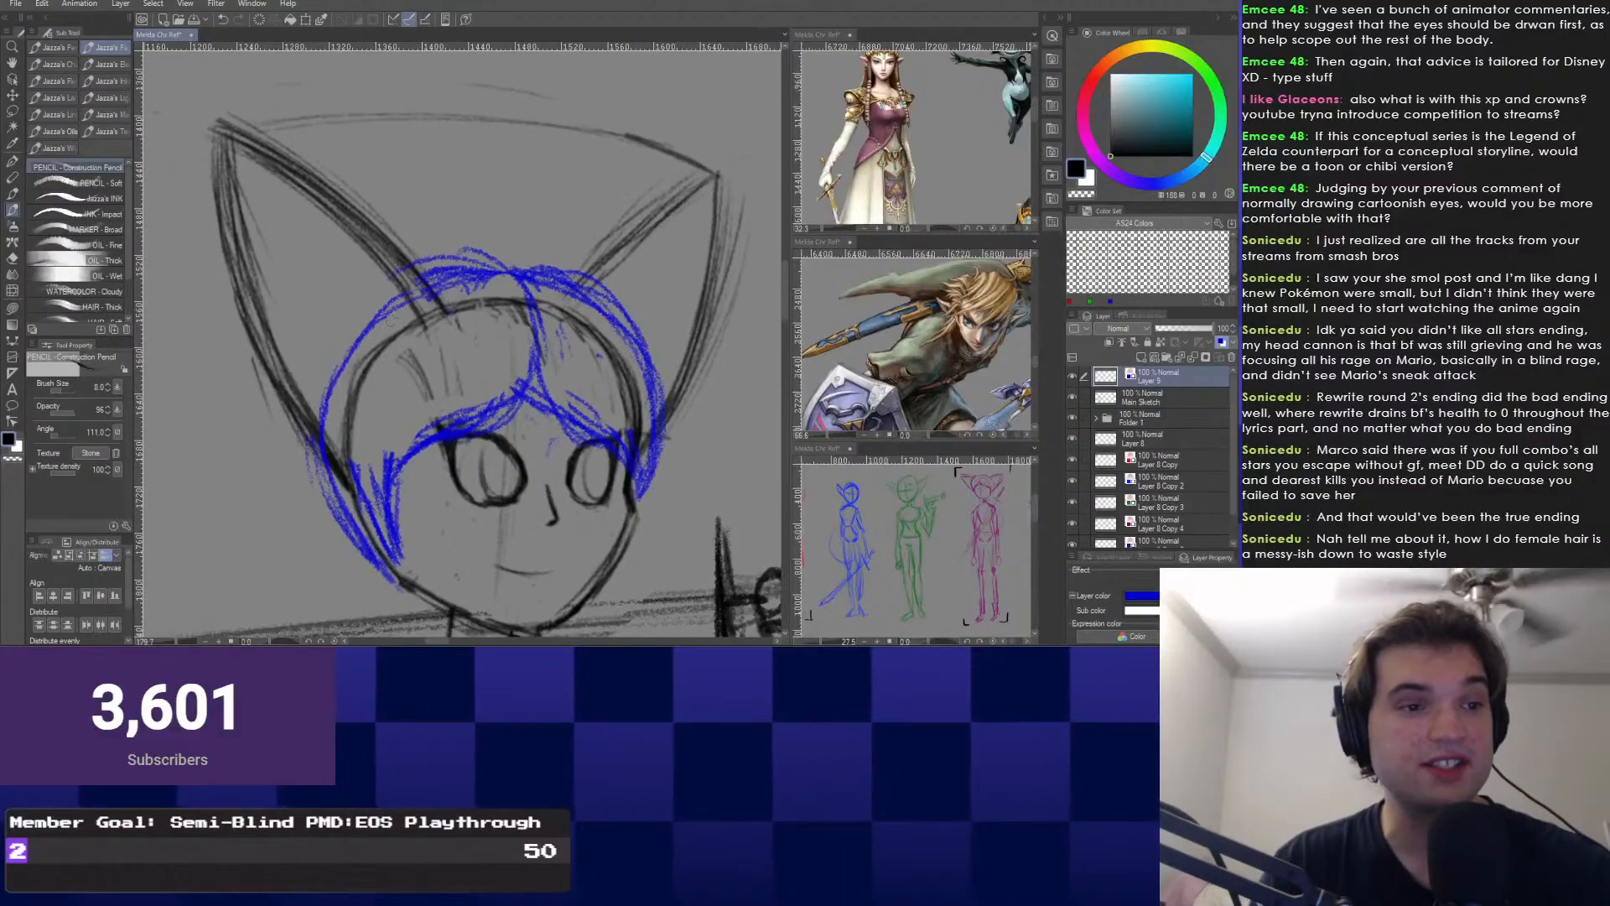
pyautogui.moveTo(494, 436)
pyautogui.mouseDown()
pyautogui.moveTo(536, 244)
pyautogui.moveTo(453, 372)
pyautogui.moveTo(467, 398)
pyautogui.moveTo(434, 411)
pyautogui.moveTo(455, 582)
pyautogui.mouseUp()
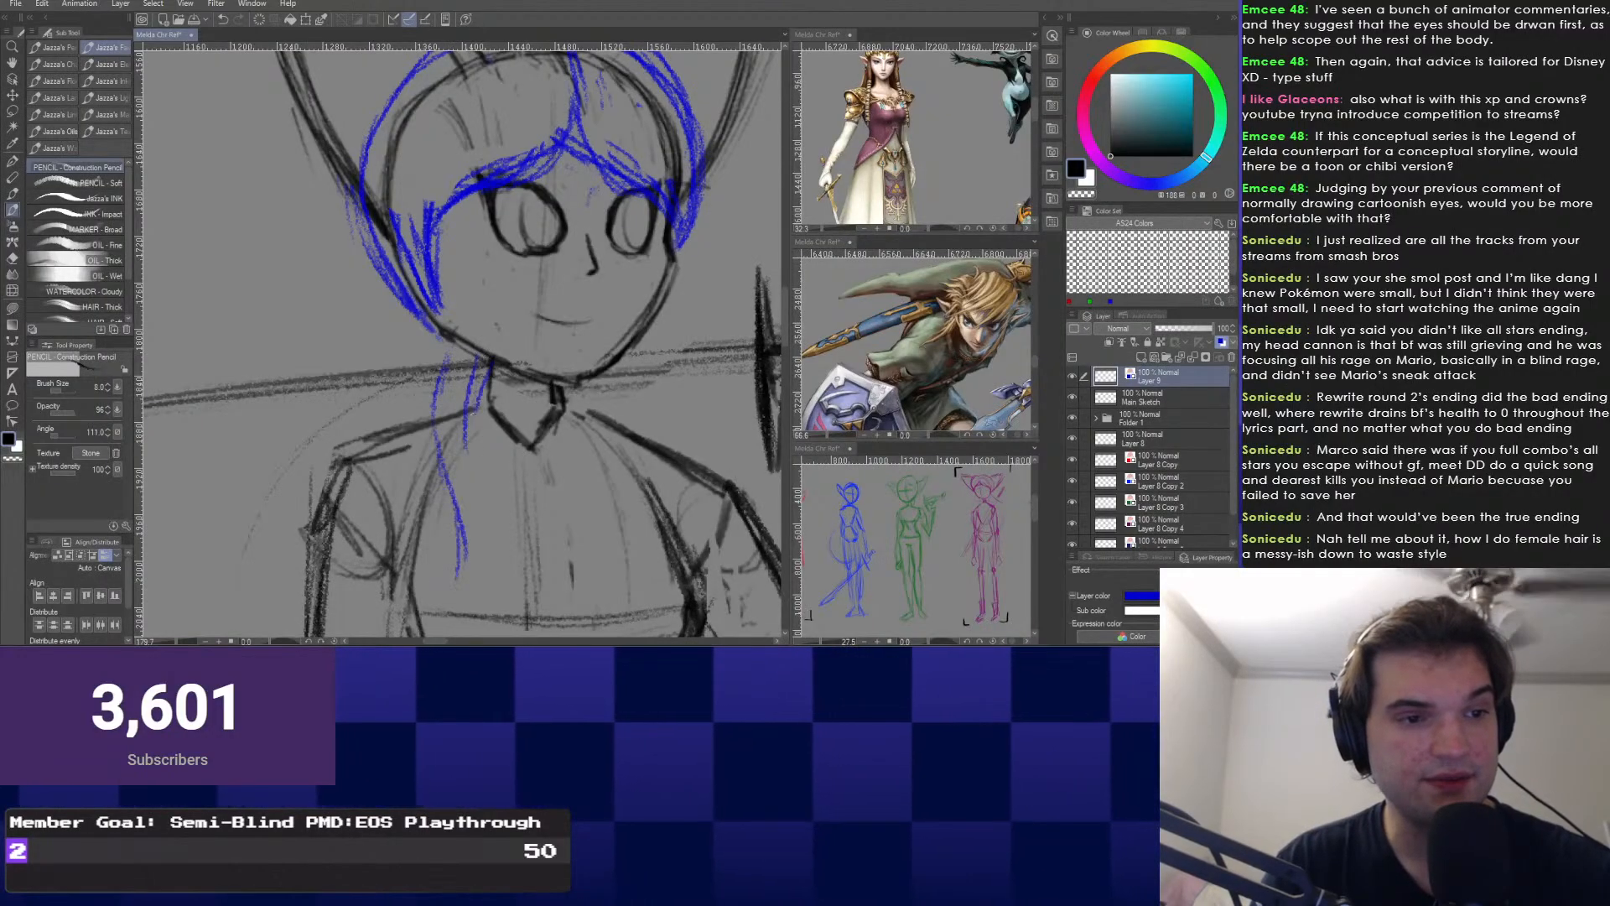
pyautogui.moveTo(492, 362); pyautogui.dragTo(480, 511)
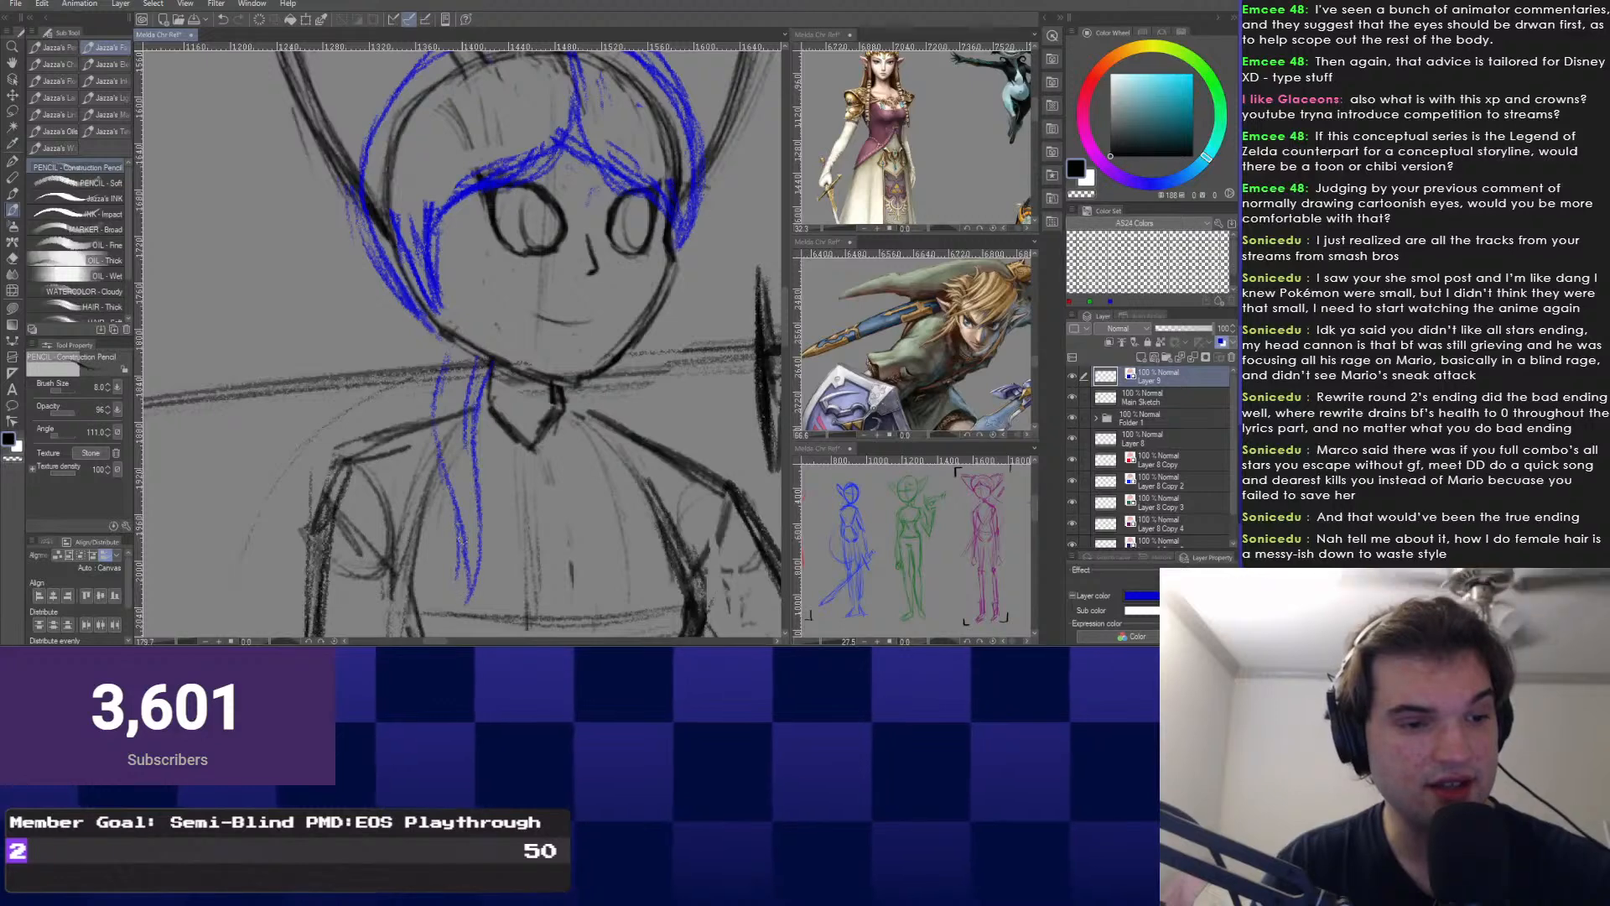
pyautogui.scroll(-4, 520, 252)
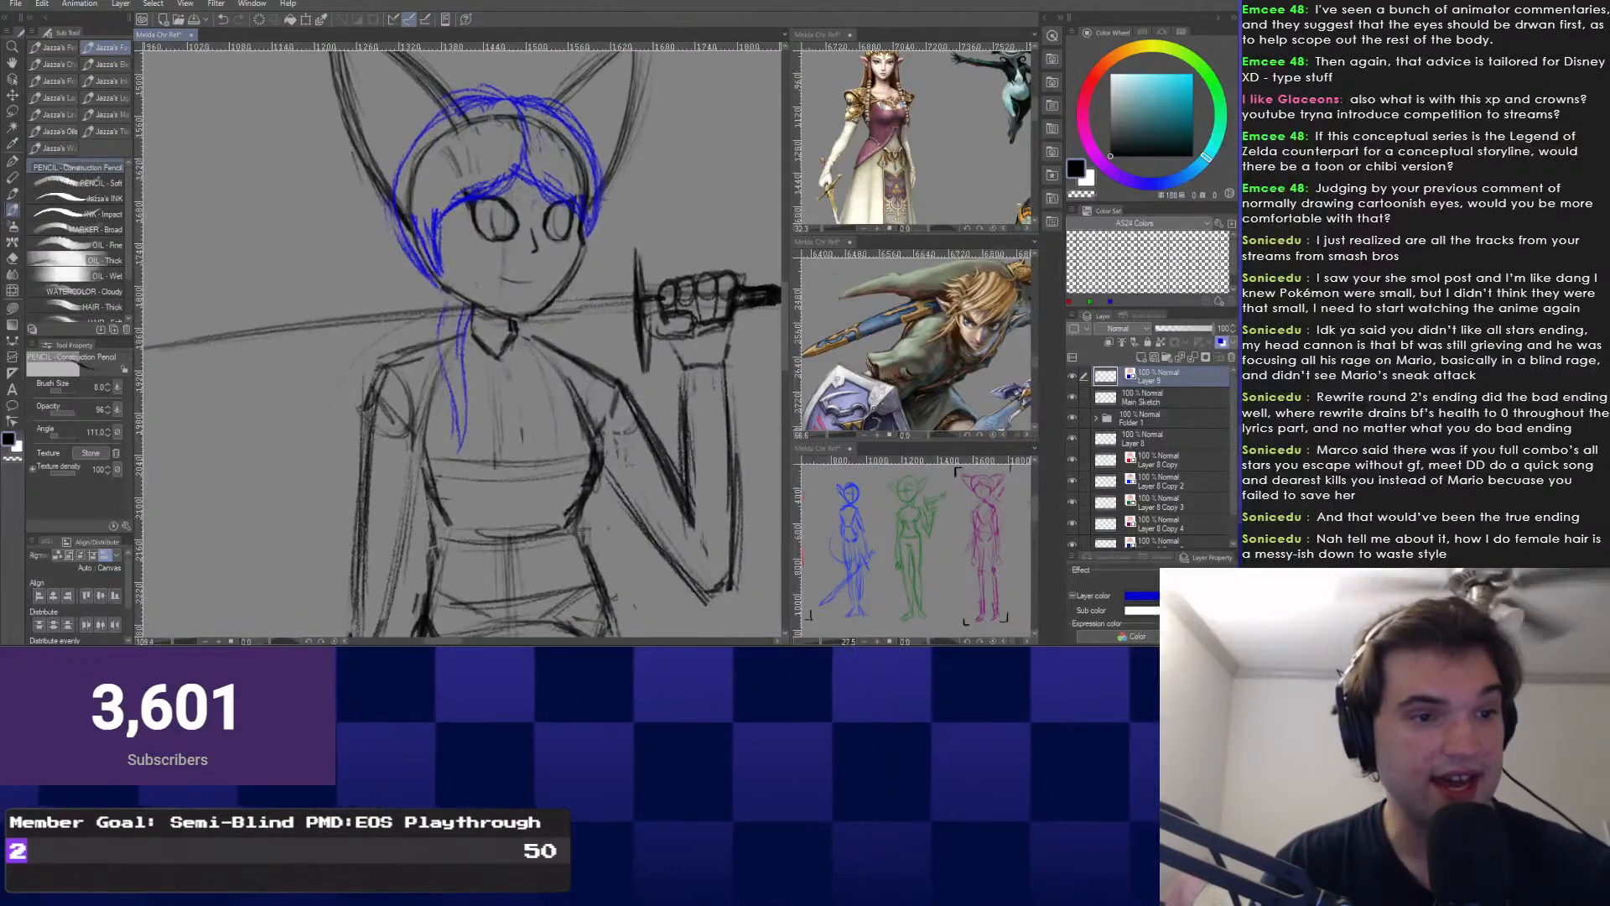
pyautogui.rightClick(445, 328)
pyautogui.click(446, 363)
pyautogui.moveTo(471, 295)
pyautogui.mouseDown()
pyautogui.moveTo(412, 368)
pyautogui.moveTo(517, 333)
pyautogui.mouseUp()
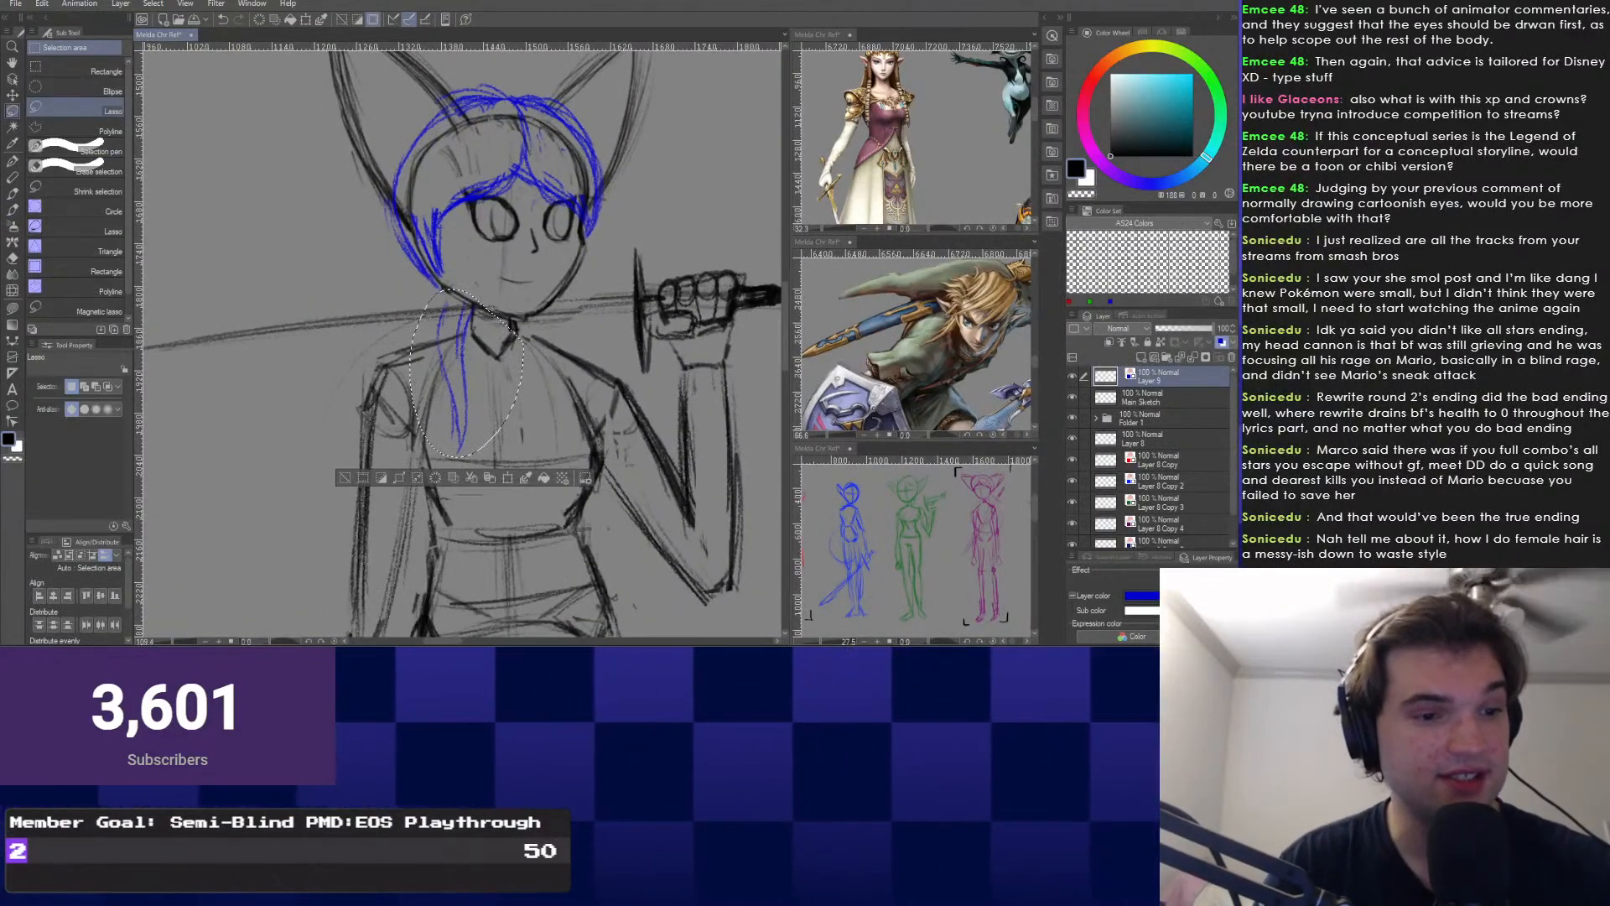
# Transform the selected strand, then continue the hair lock curving down the chest.
pyautogui.hotkey('ctrl', 't')
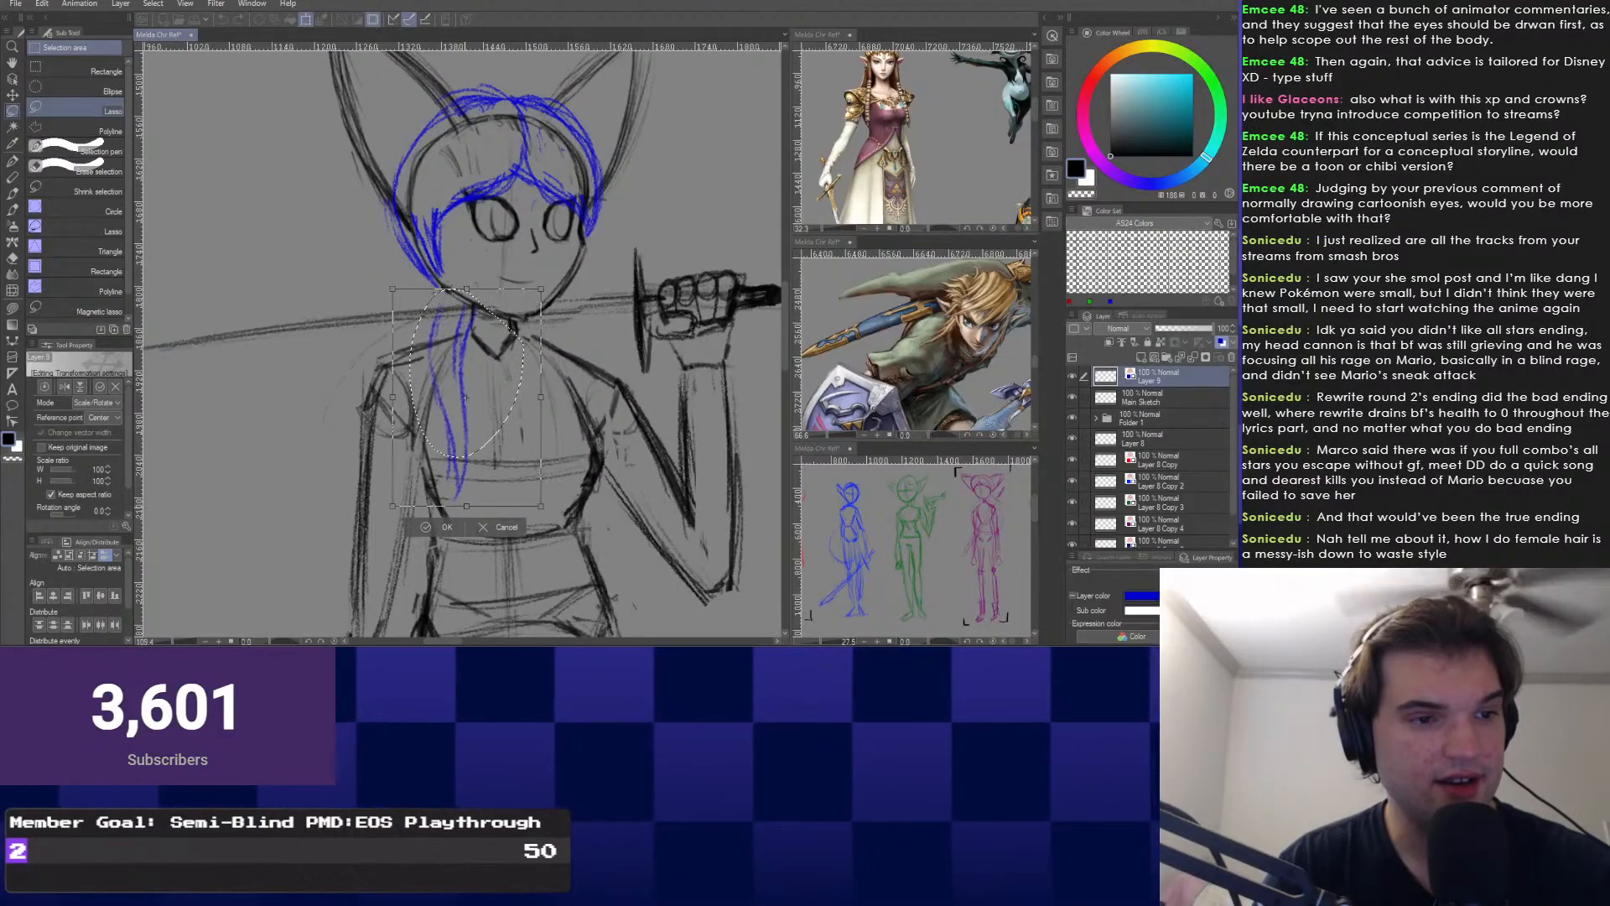
pyautogui.press('Return')
pyautogui.hotkey('ctrl', 'd')
pyautogui.rightClick(423, 314)
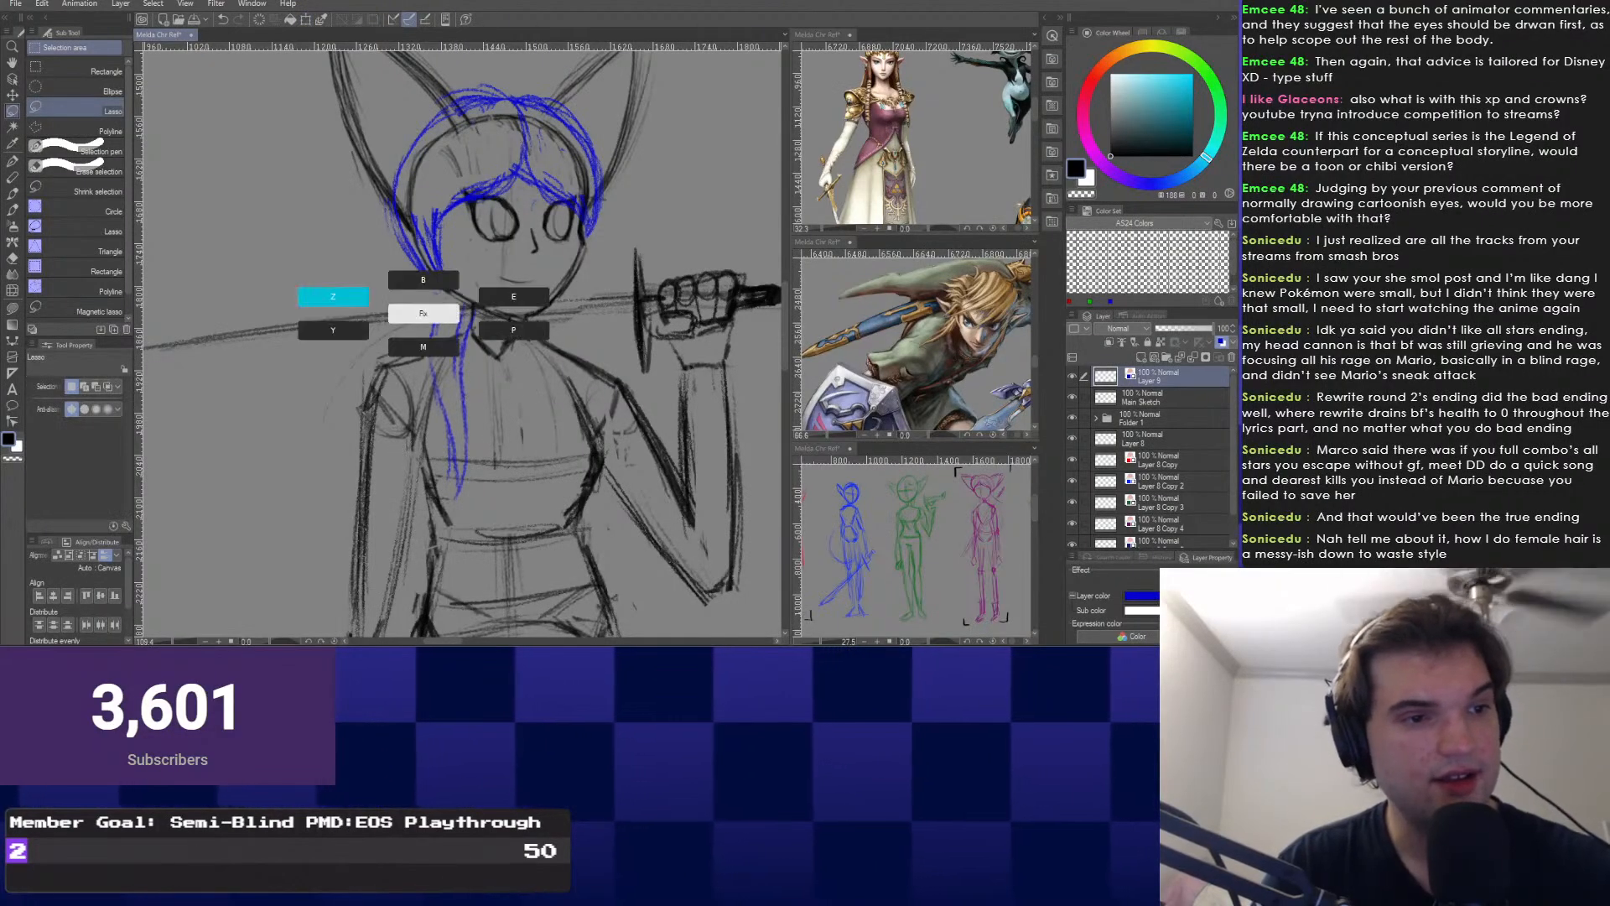
pyautogui.click(334, 298)
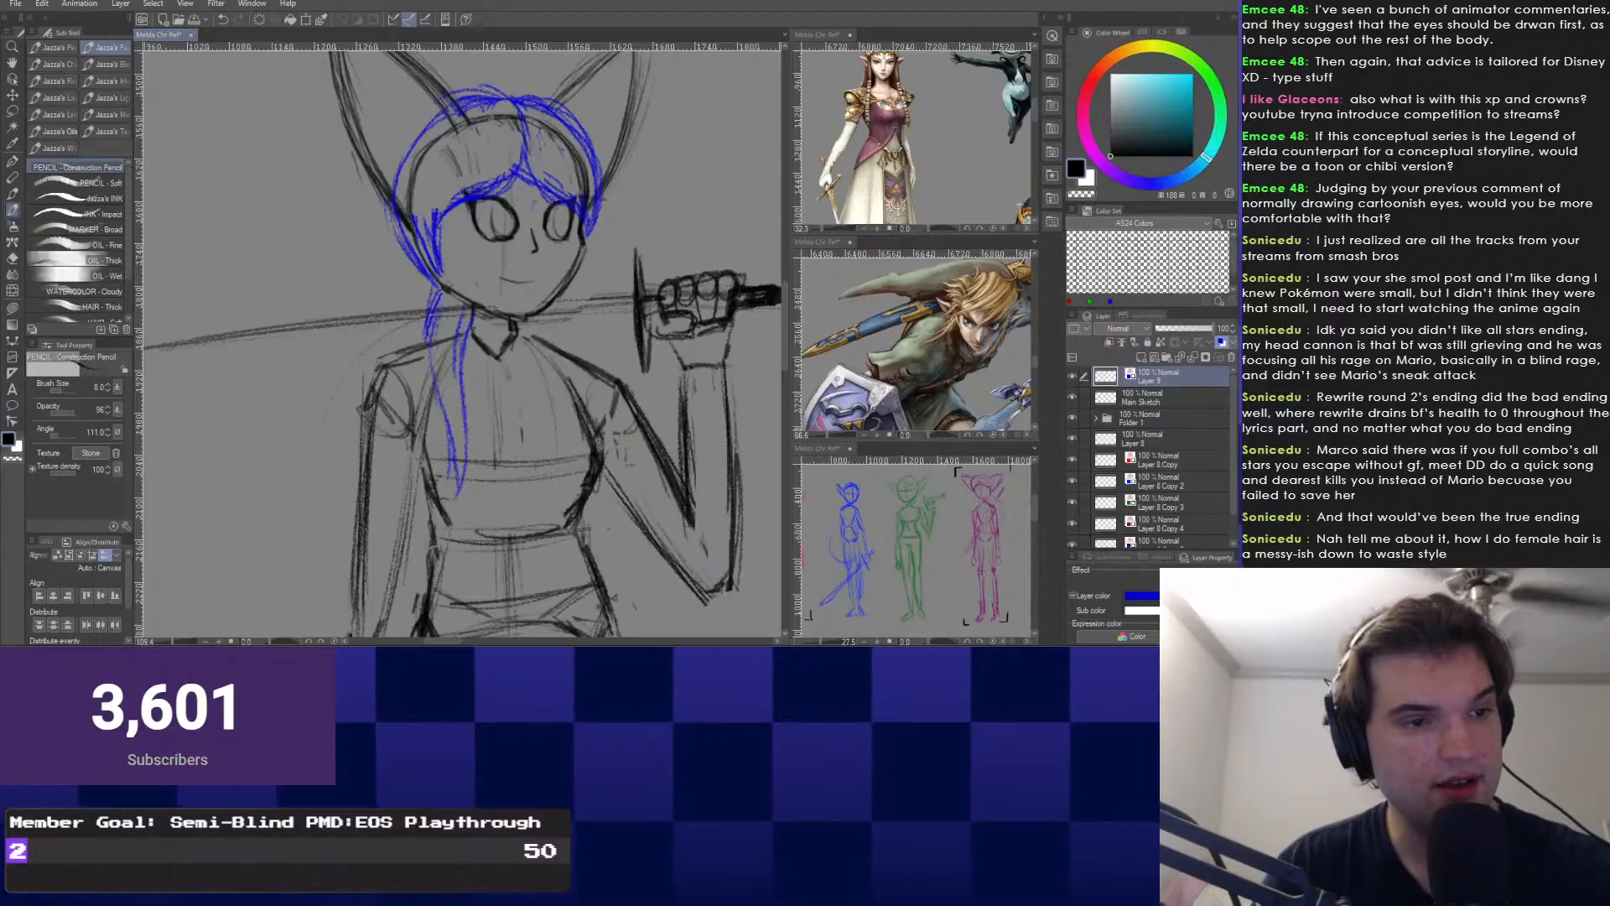
pyautogui.moveTo(428, 341); pyautogui.dragTo(469, 501)
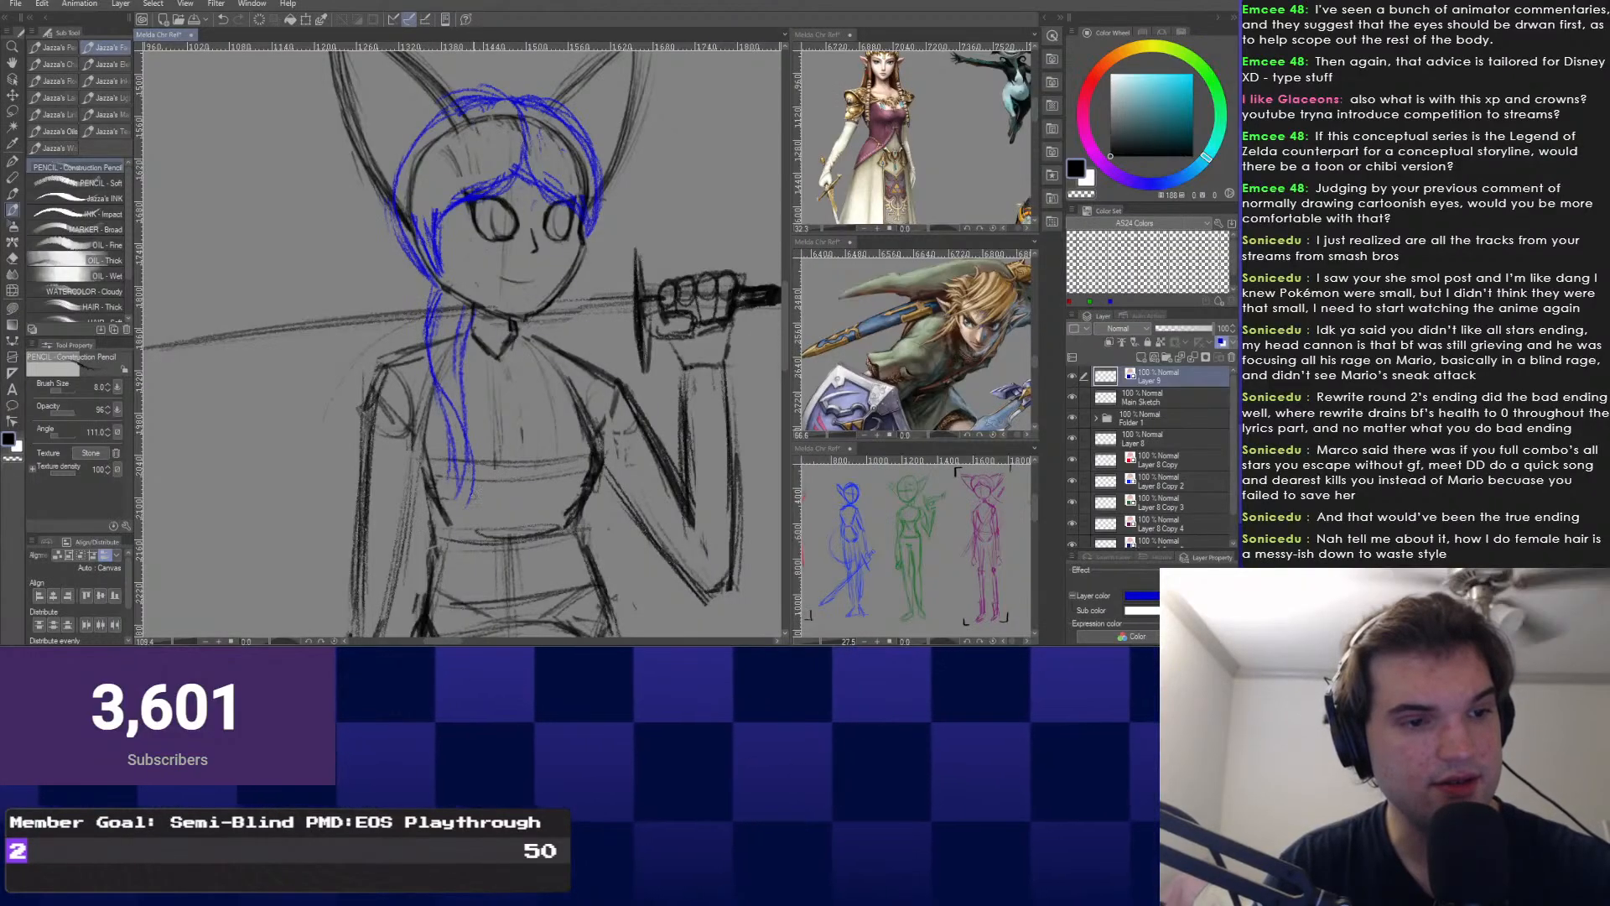
pyautogui.moveTo(469, 315); pyautogui.dragTo(482, 489)
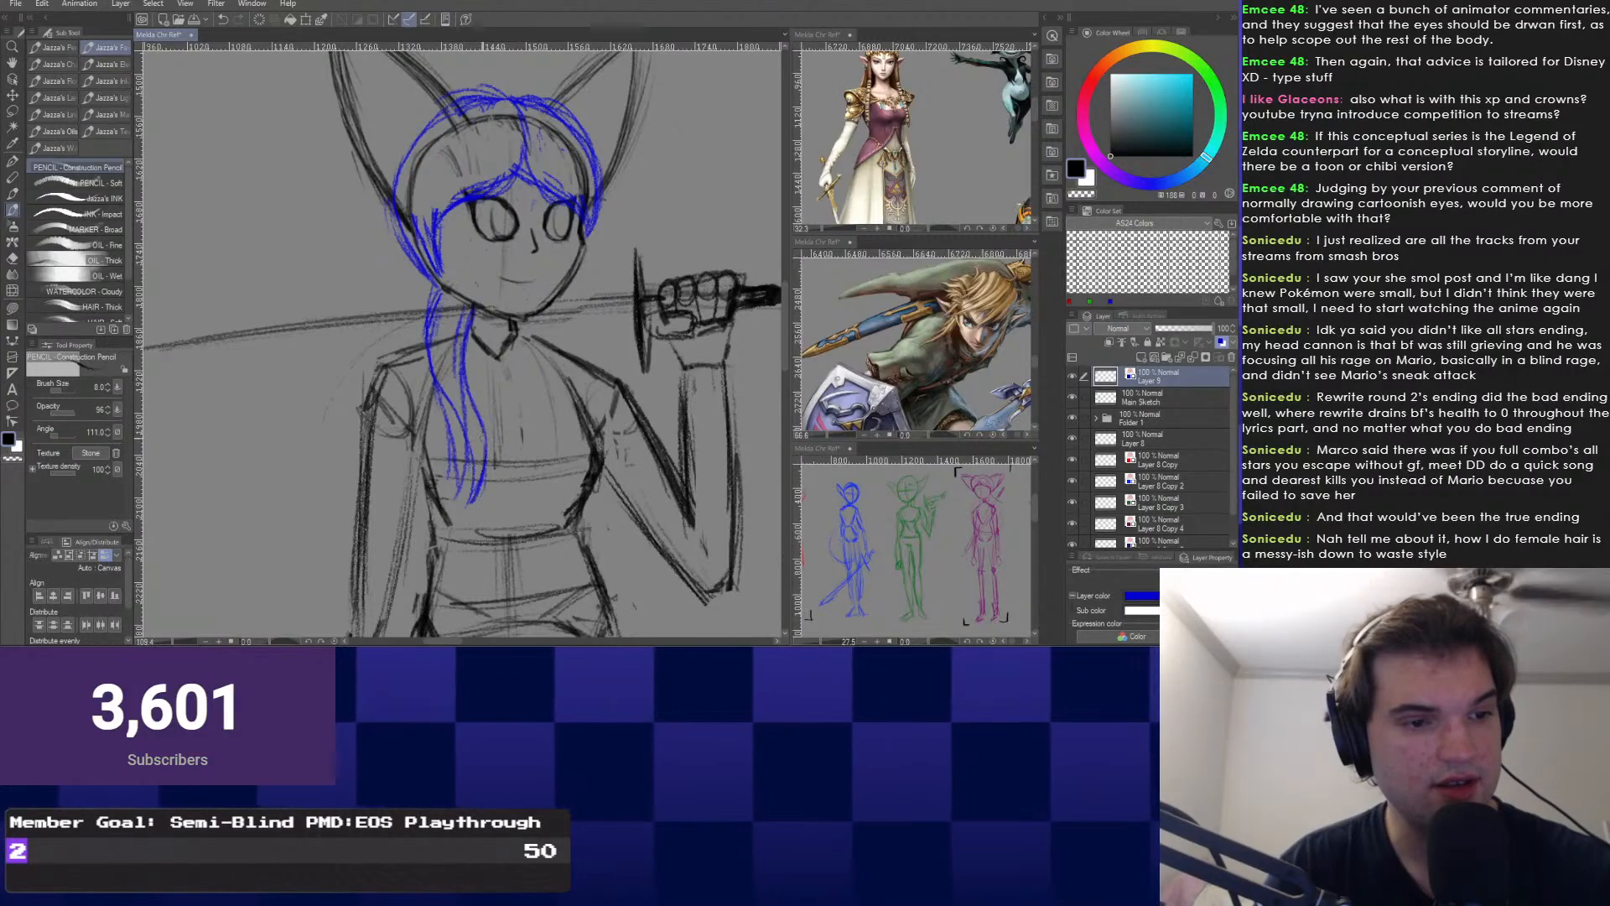
# Circle the tip of the blue strand, then undo the stray circle.
pyautogui.press('e')
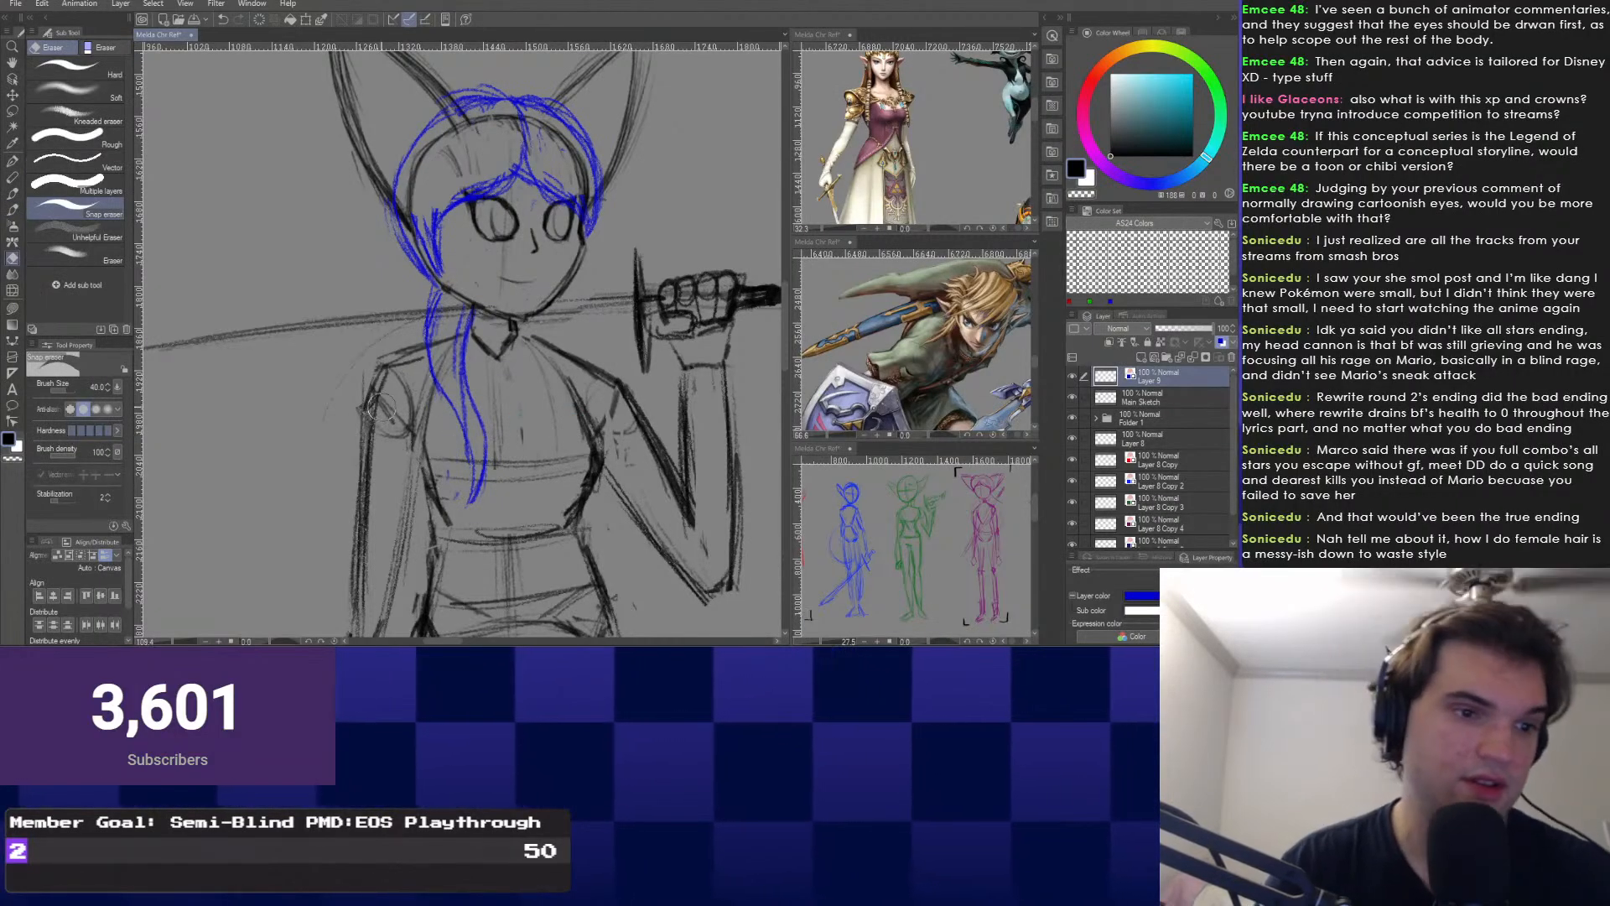
pyautogui.moveTo(414, 367); pyautogui.dragTo(457, 424)
pyautogui.press('b')
pyautogui.moveTo(511, 352); pyautogui.dragTo(468, 315)
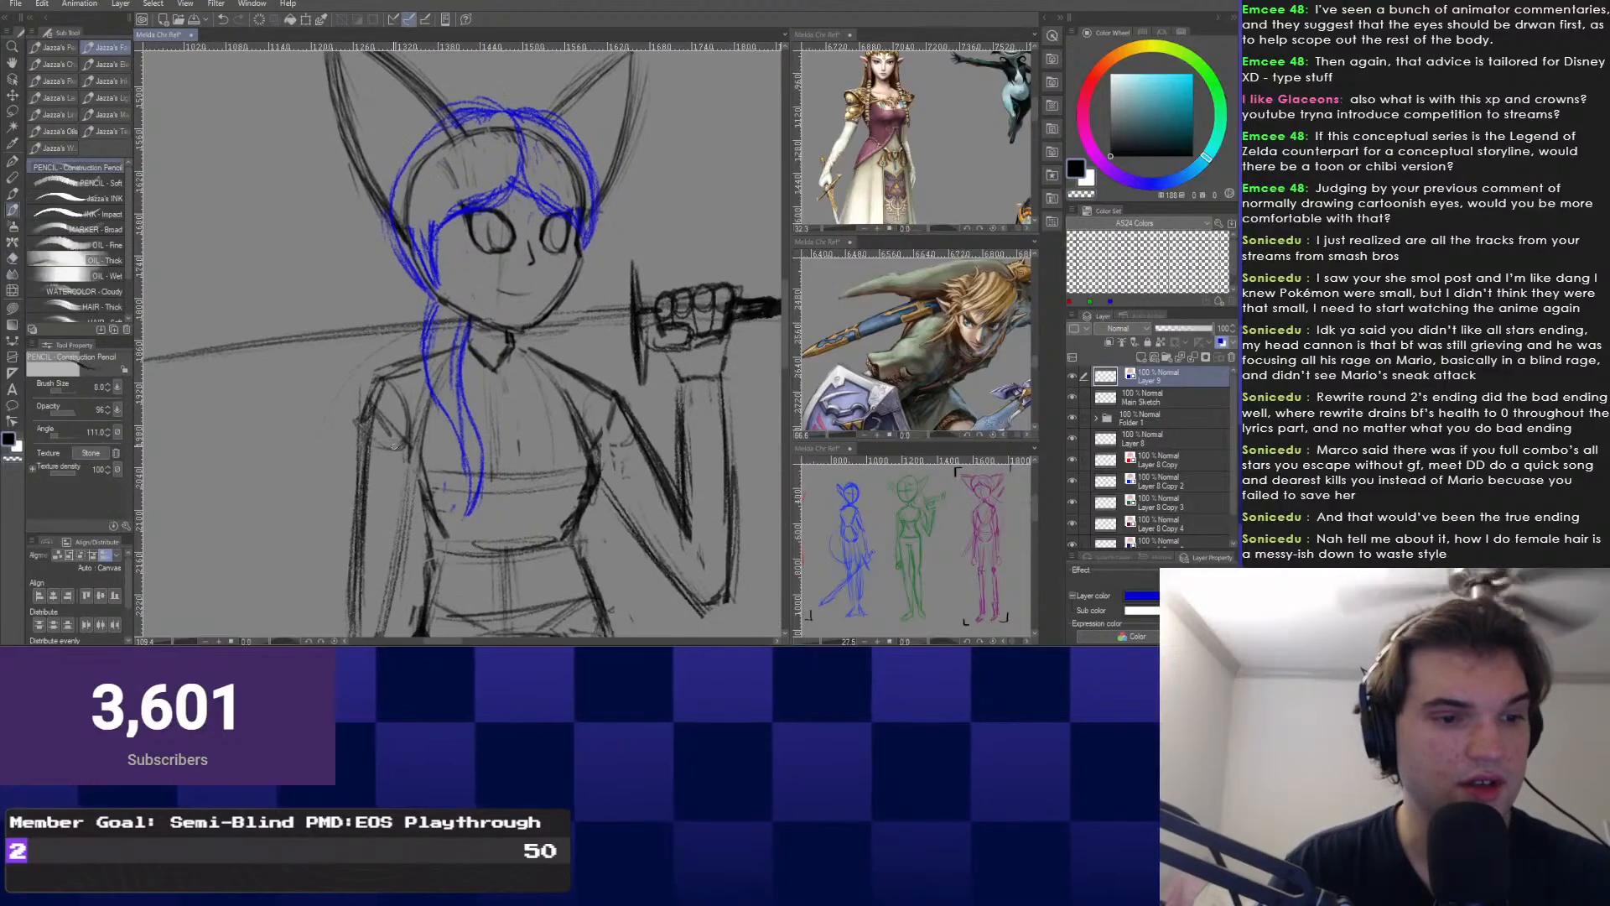
pyautogui.scroll(1, 503, 251)
pyautogui.scroll(-5, 469, 352)
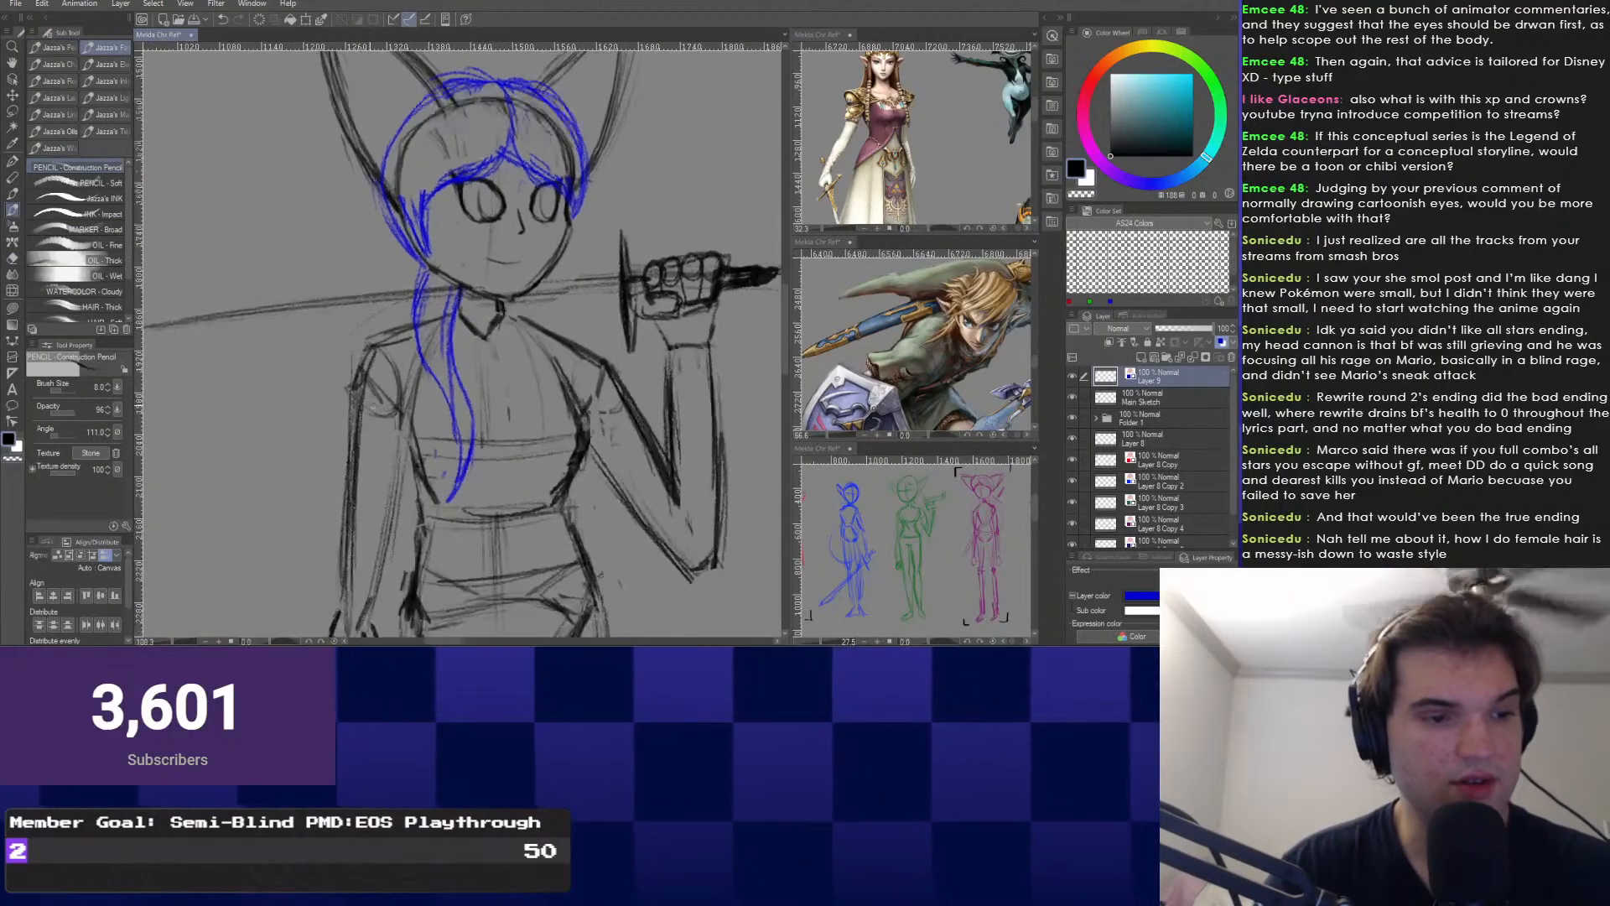
pyautogui.scroll(6, 469, 352)
pyautogui.moveTo(470, 369); pyautogui.dragTo(511, 327)
pyautogui.scroll(4, 486, 468)
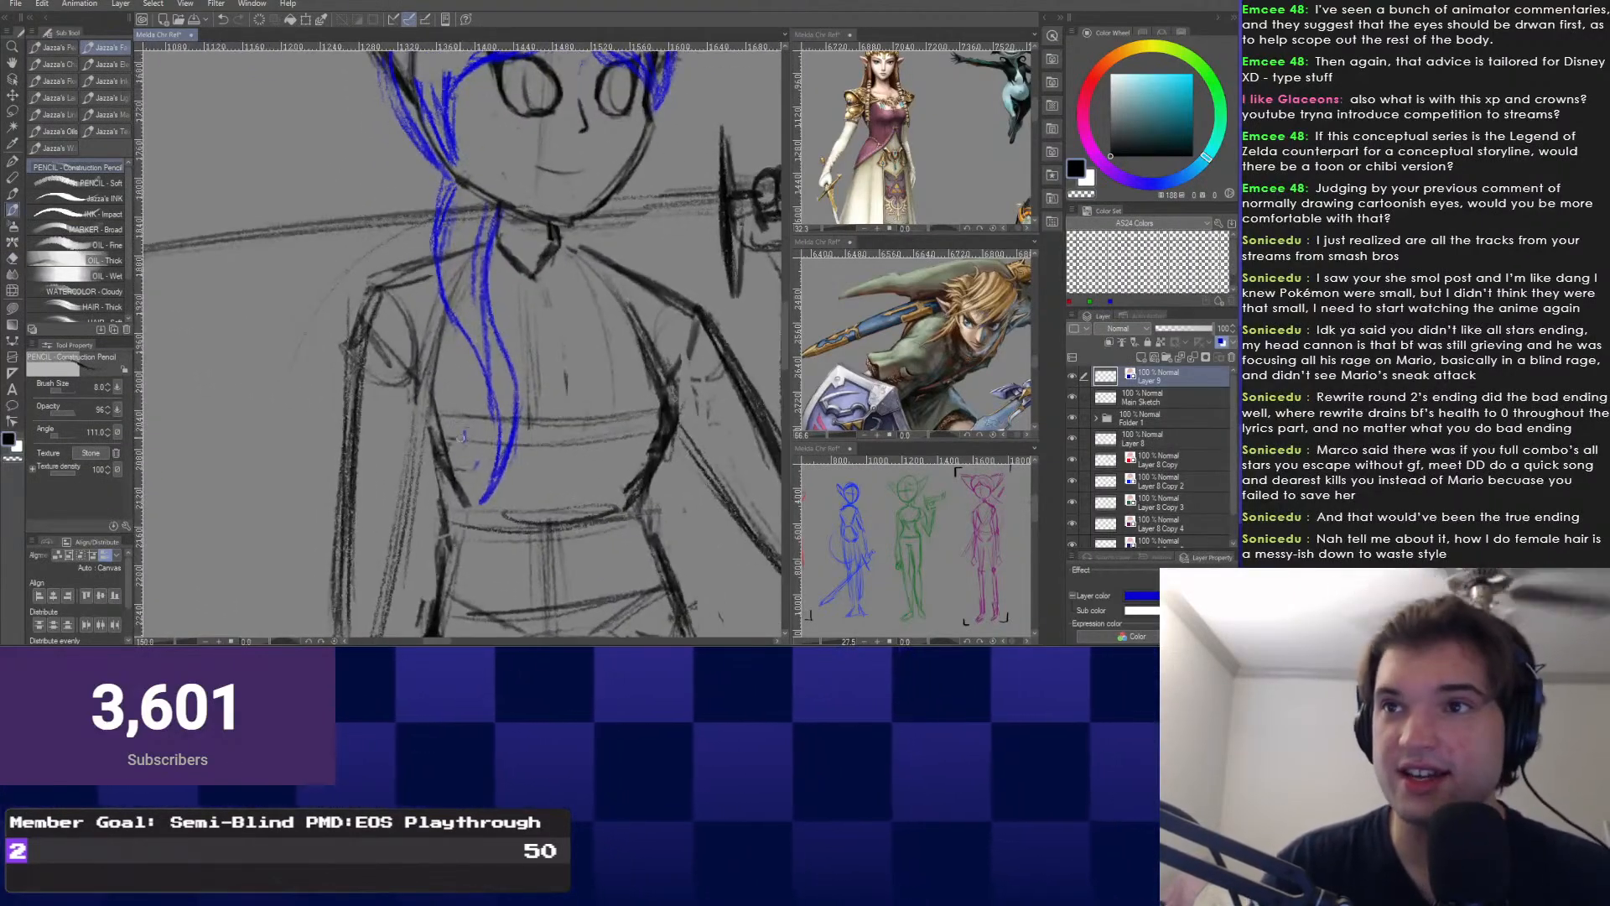
pyautogui.scroll(1, 480, 479)
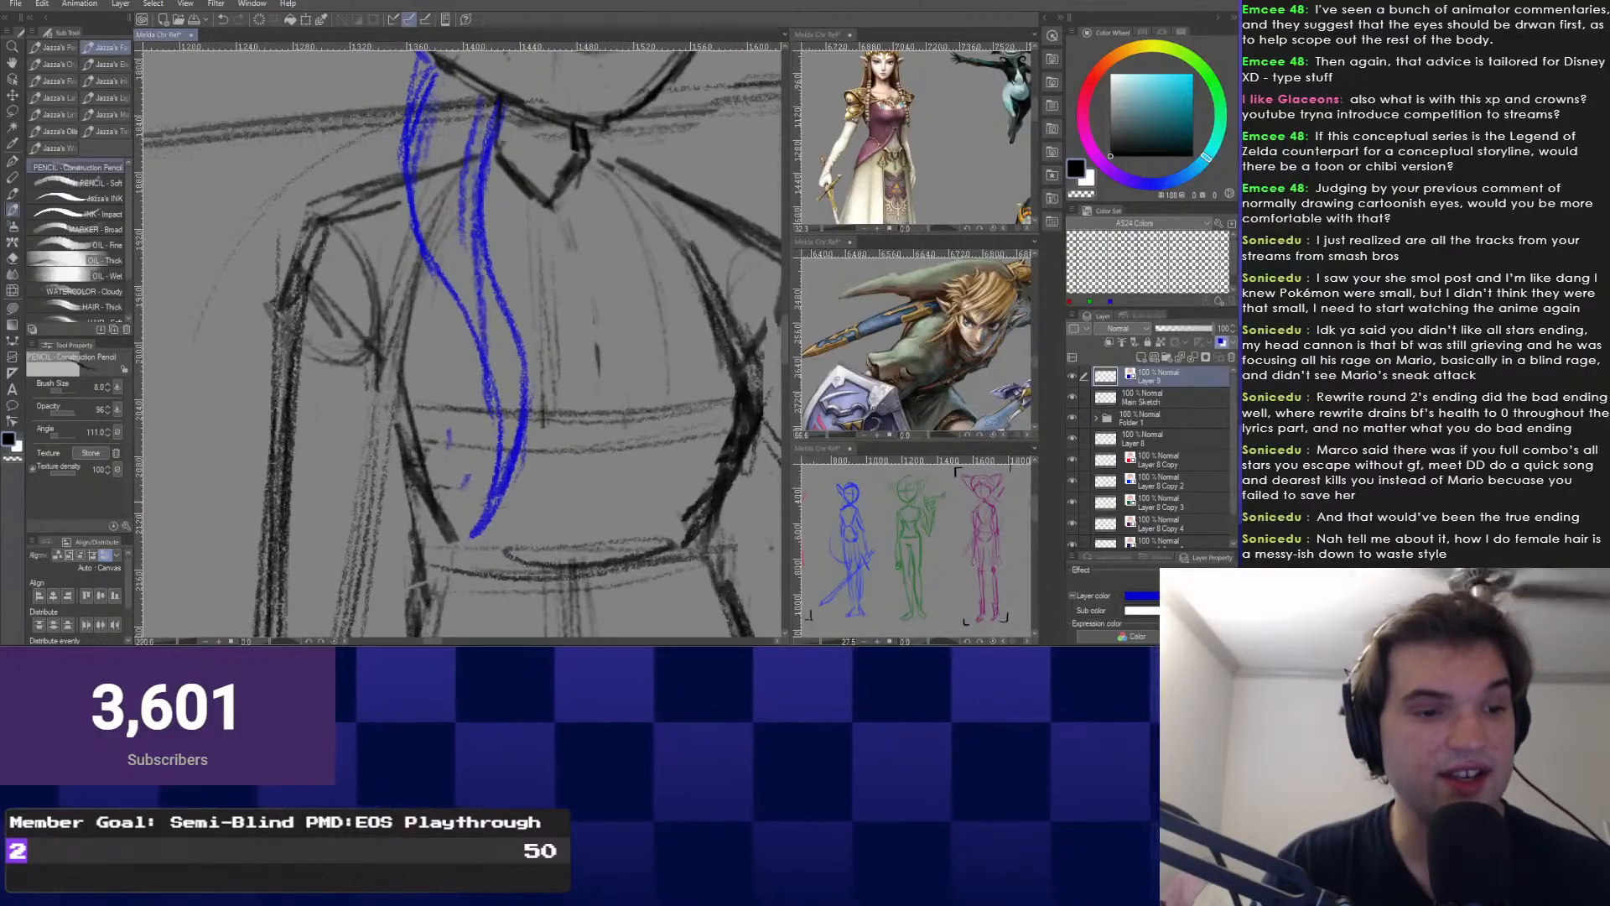
pyautogui.moveTo(501, 466)
pyautogui.mouseDown()
pyautogui.moveTo(487, 522)
pyautogui.moveTo(471, 477)
pyautogui.mouseUp()
pyautogui.hotkey('ctrl', 'z')
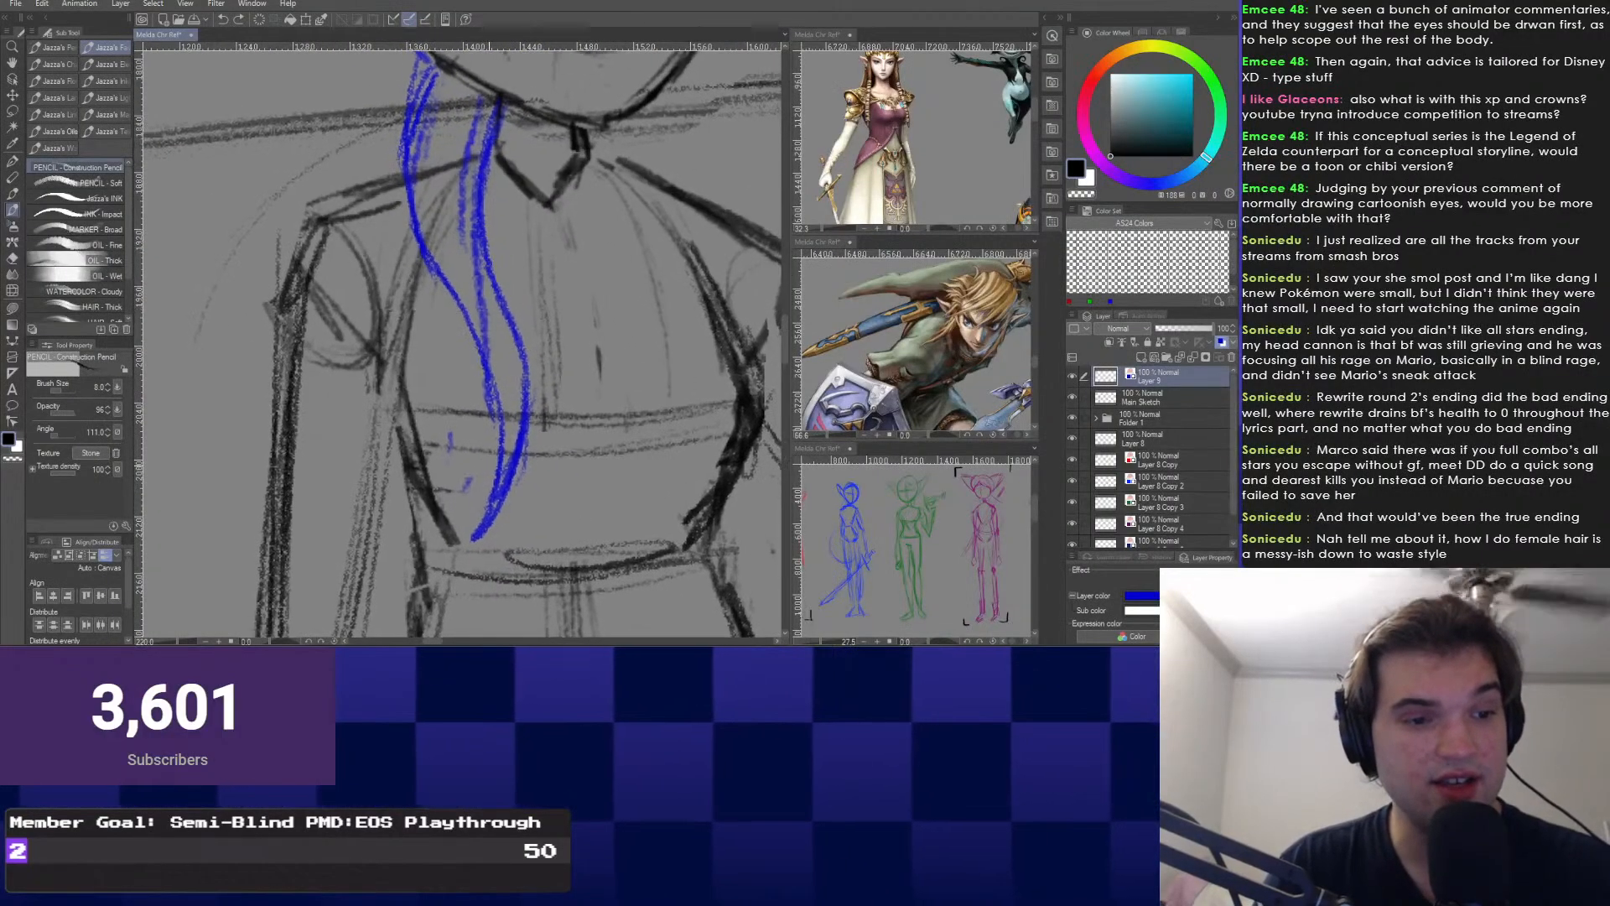
# Erase stray blue marks beside the strand and pencil a blob at its lower end.
pyautogui.scroll(1, 494, 419)
pyautogui.rightClick(425, 448)
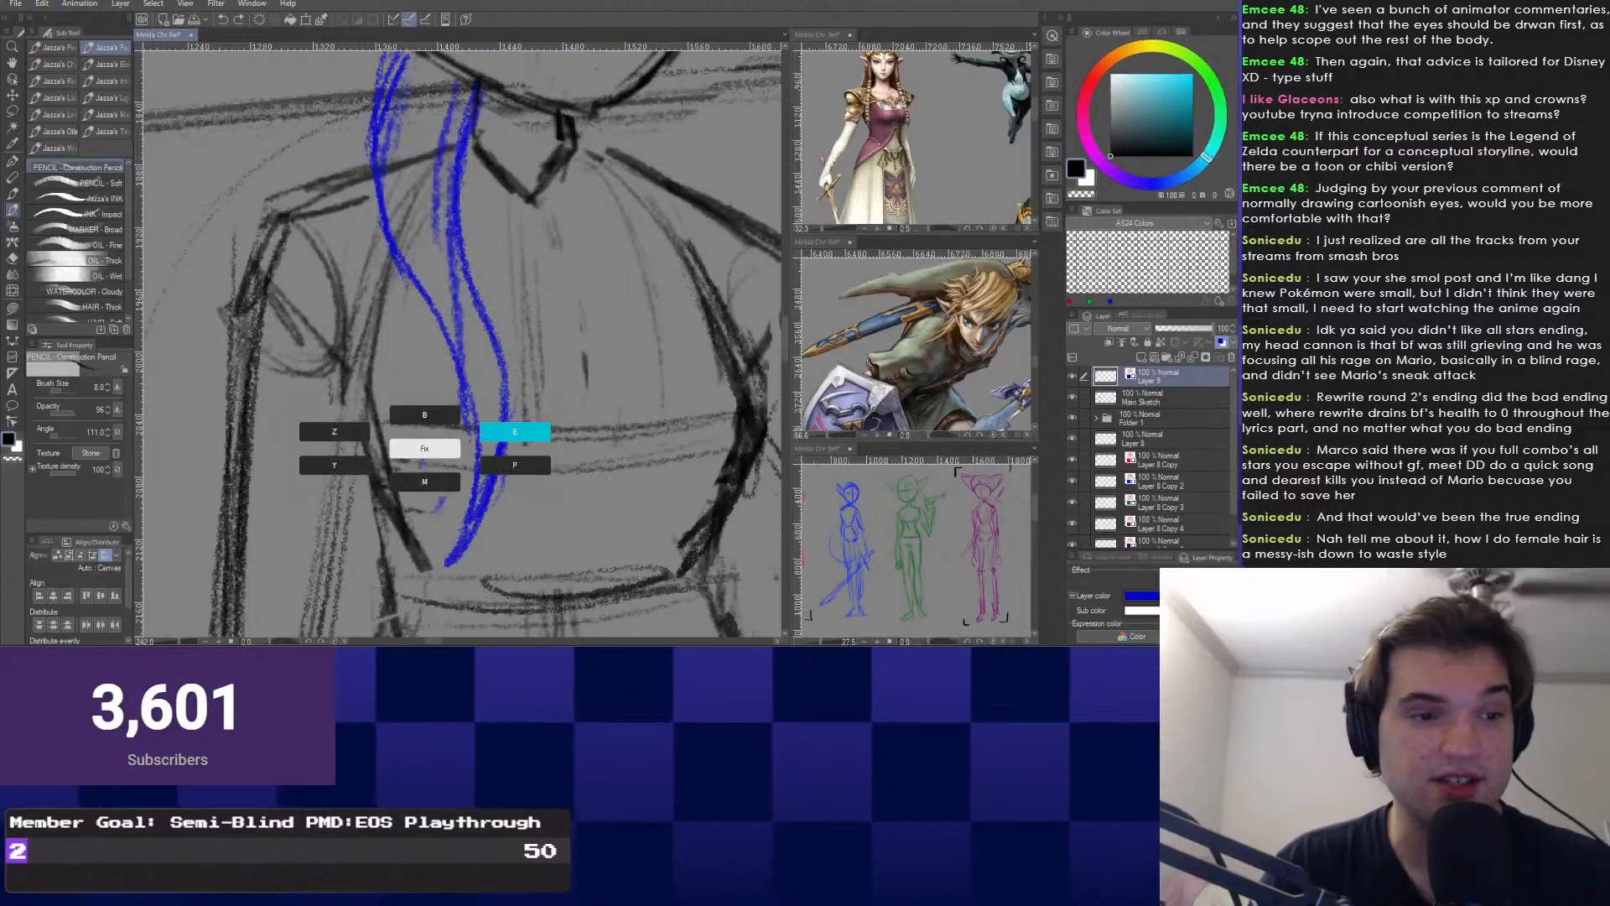
pyautogui.click(514, 431)
pyautogui.moveTo(442, 503); pyautogui.dragTo(421, 453)
pyautogui.rightClick(391, 436)
pyautogui.click(301, 453)
pyautogui.scroll(-1, 478, 513)
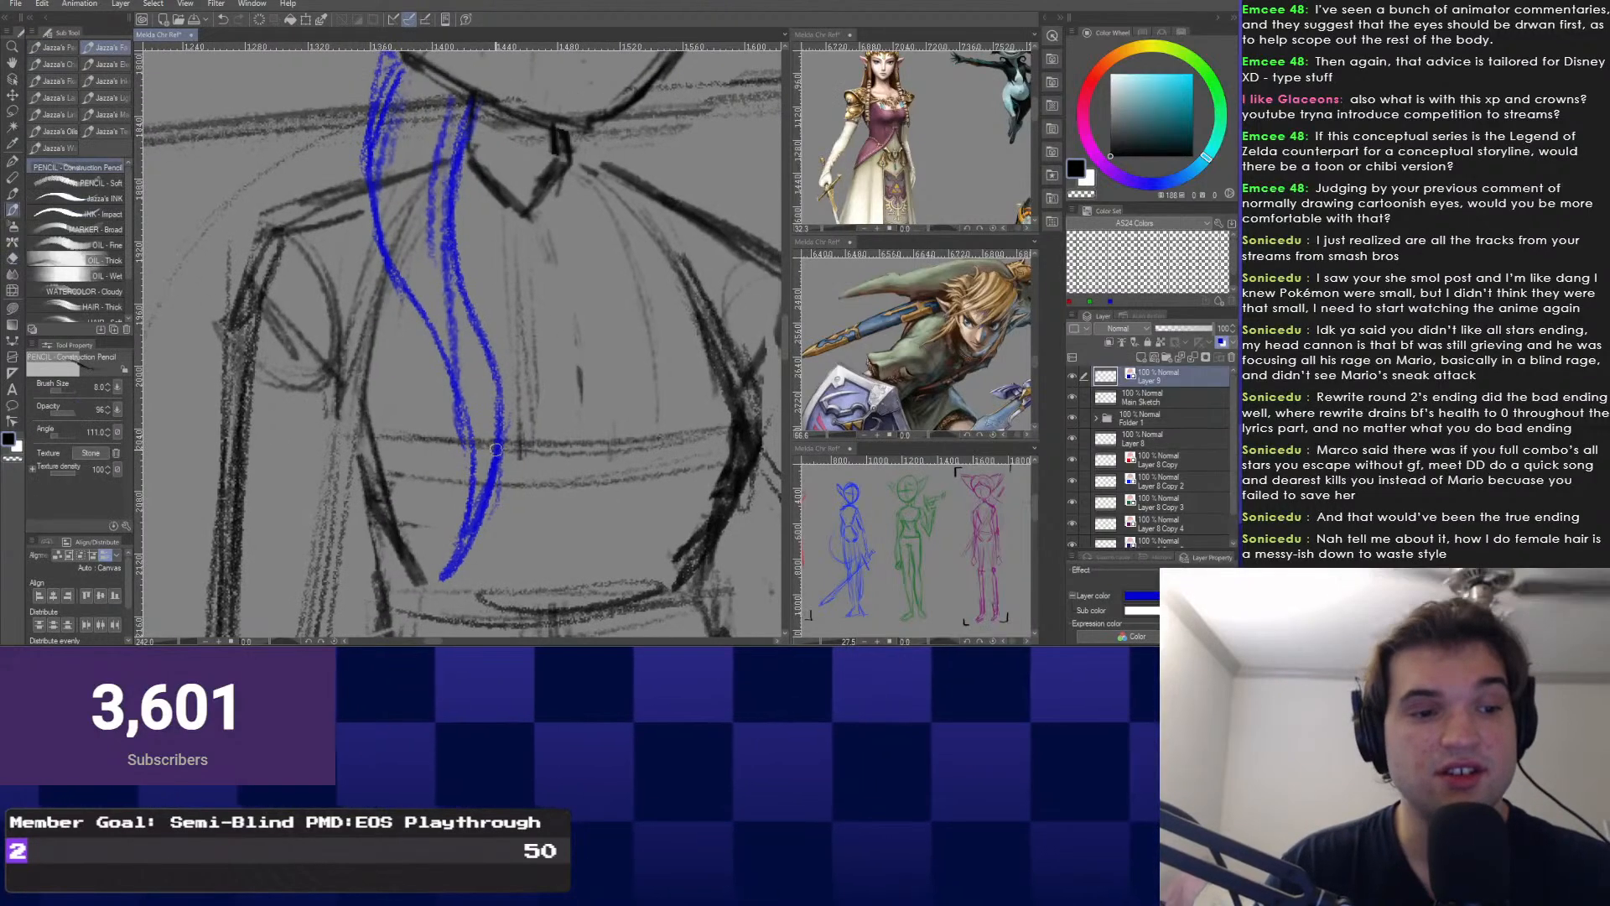
pyautogui.moveTo(483, 501)
pyautogui.mouseDown()
pyautogui.moveTo(459, 536)
pyautogui.moveTo(478, 505)
pyautogui.mouseUp()
# Hollow the blue blob into a loop-shaped hair tie with the eraser.
pyautogui.rightClick(441, 518)
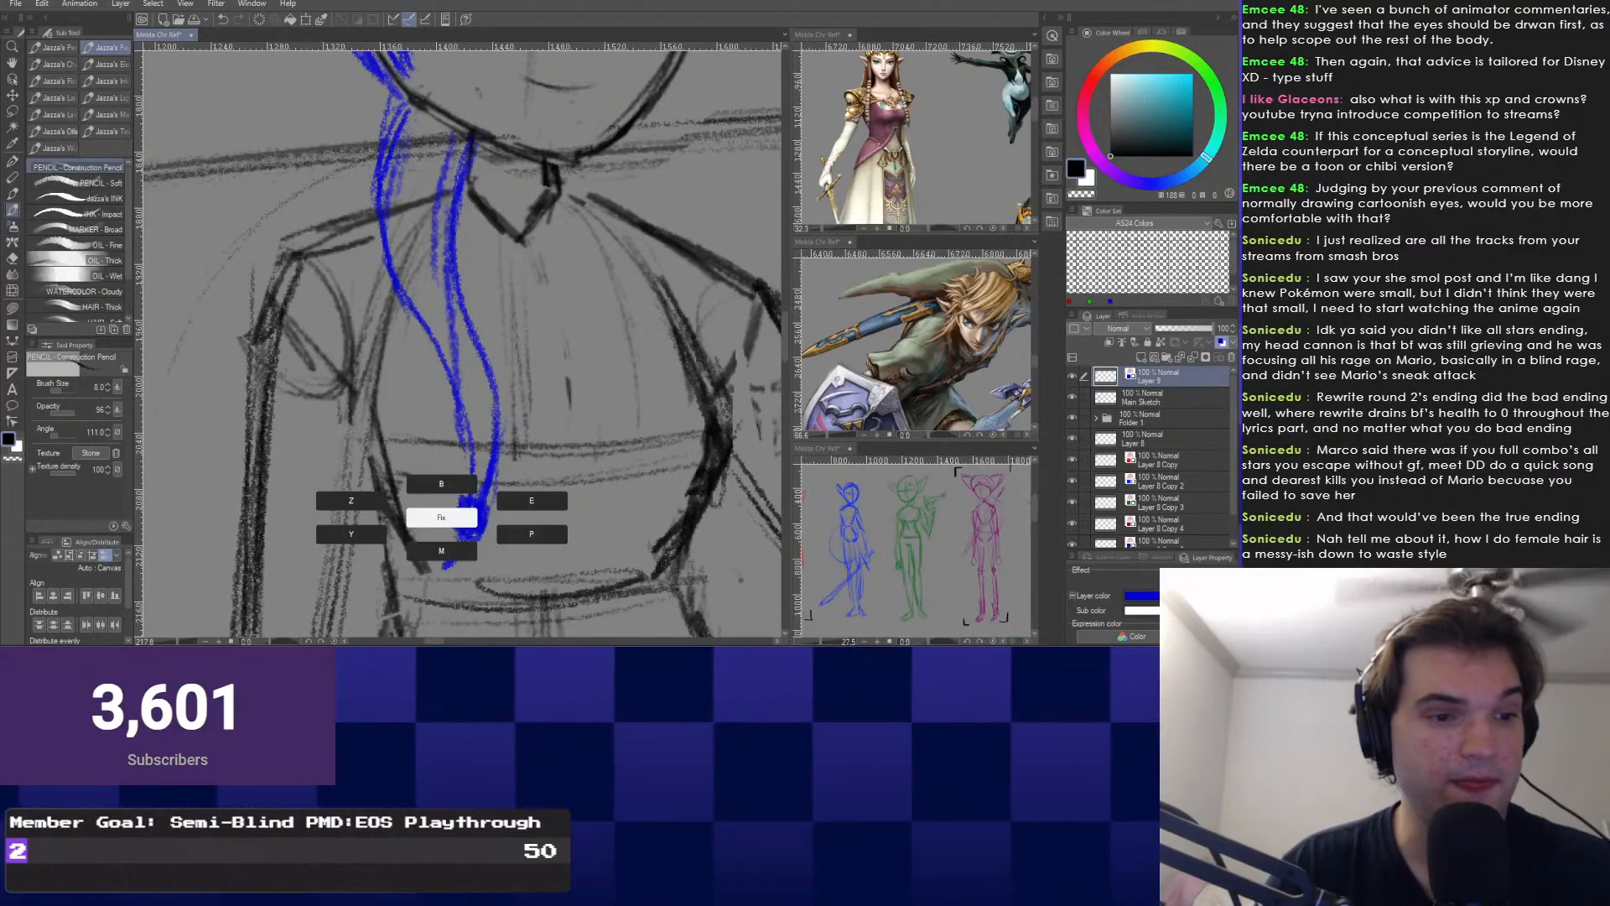
pyautogui.rightClick(520, 501)
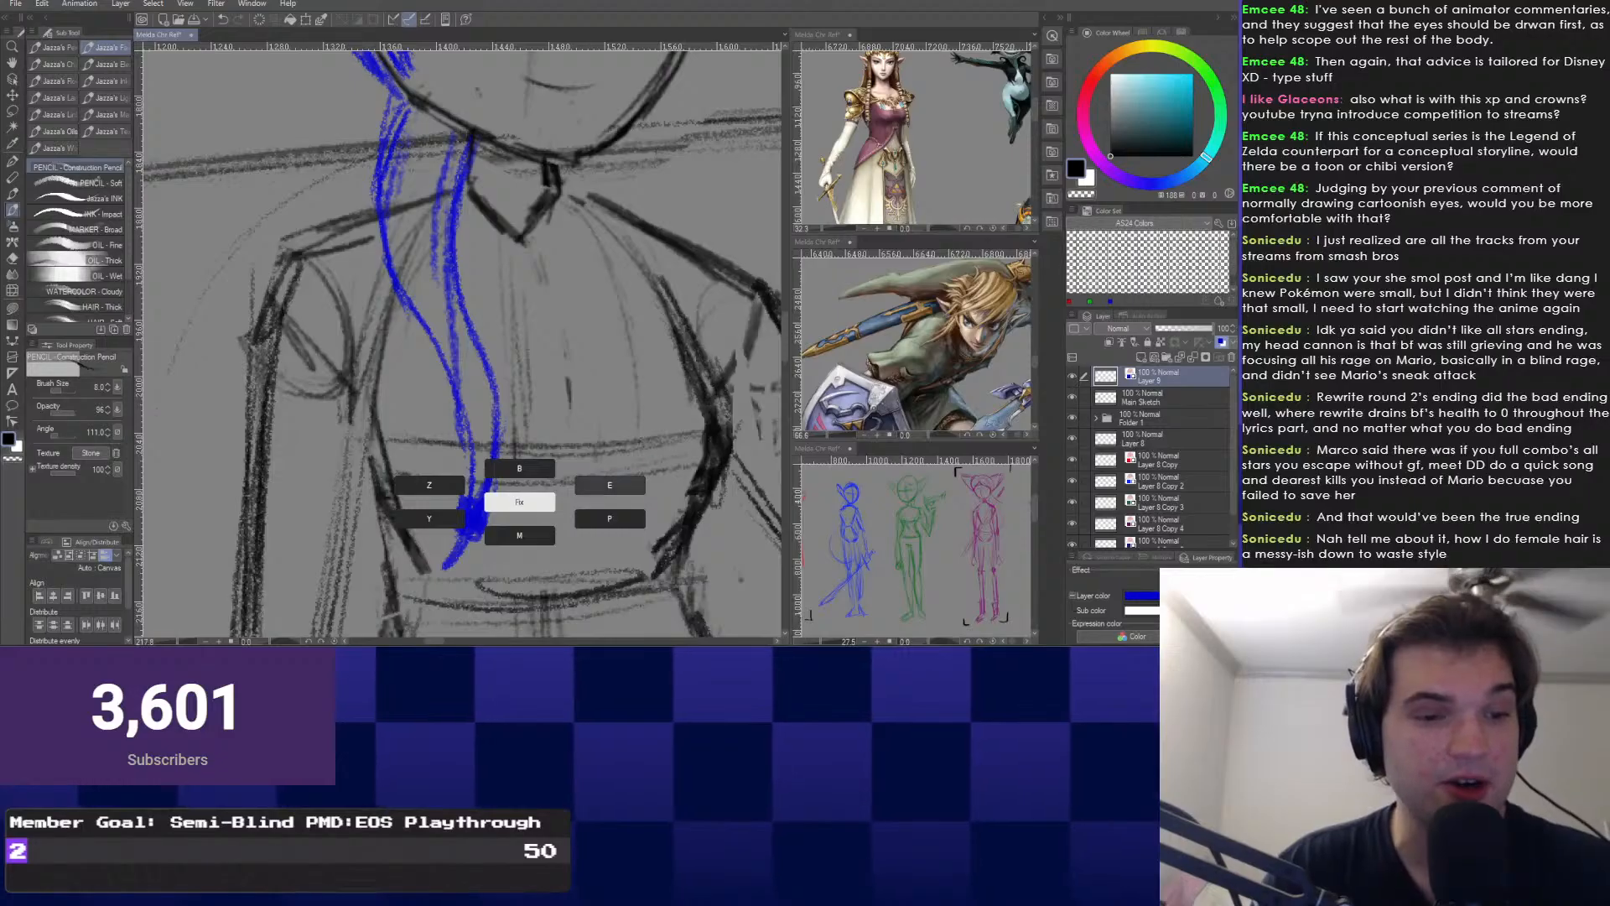
pyautogui.click(610, 485)
pyautogui.moveTo(478, 512); pyautogui.dragTo(464, 522)
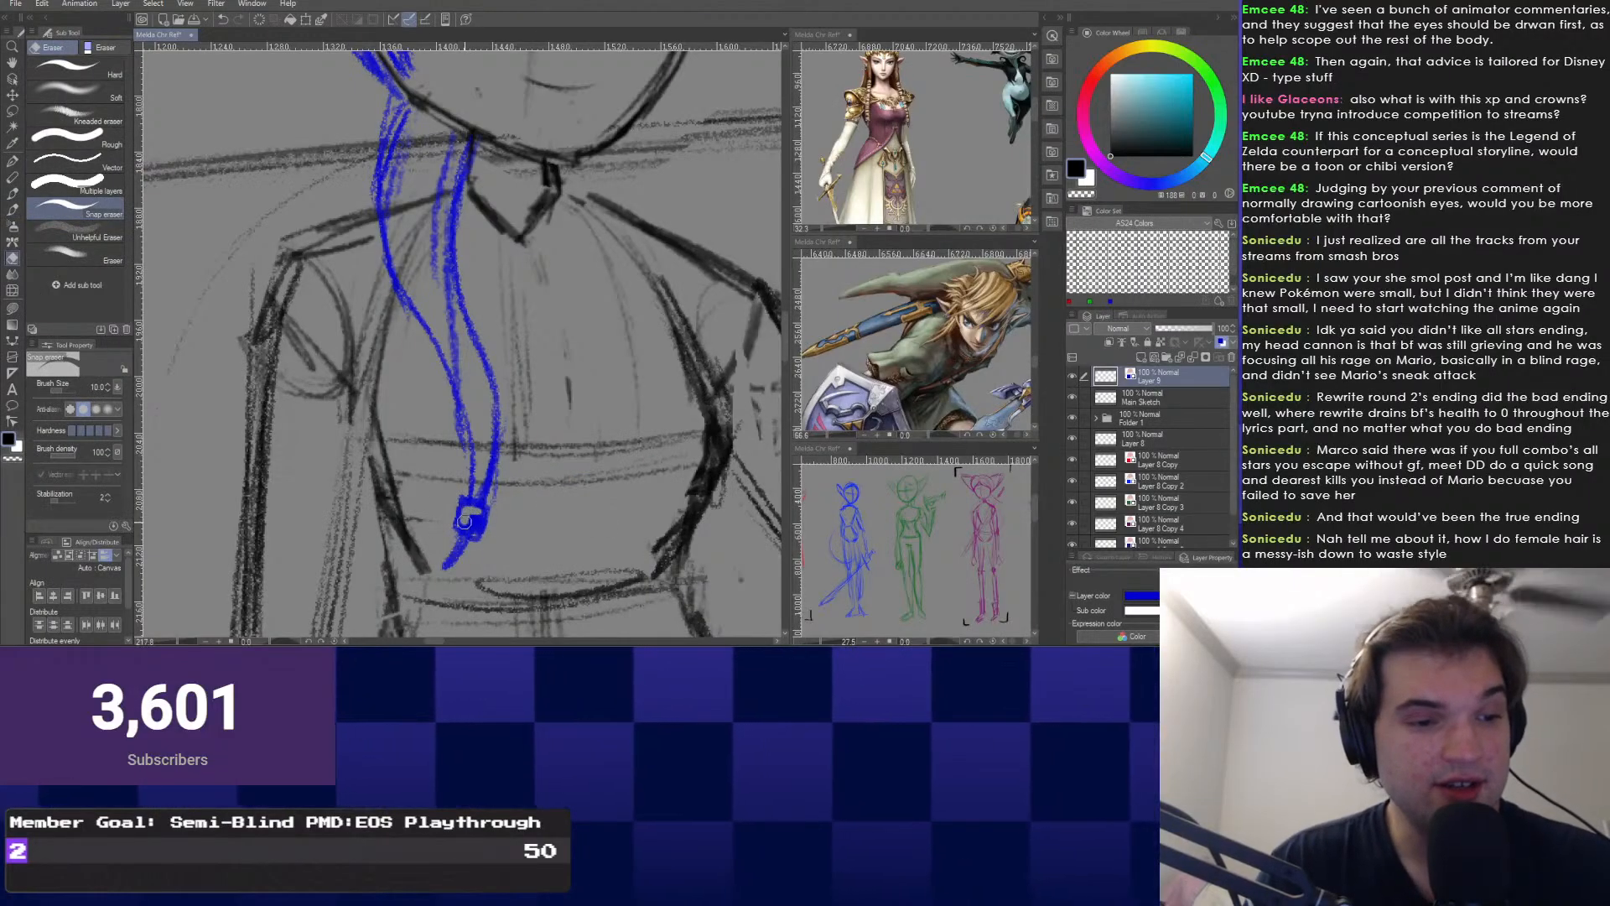
pyautogui.scroll(3, 470, 513)
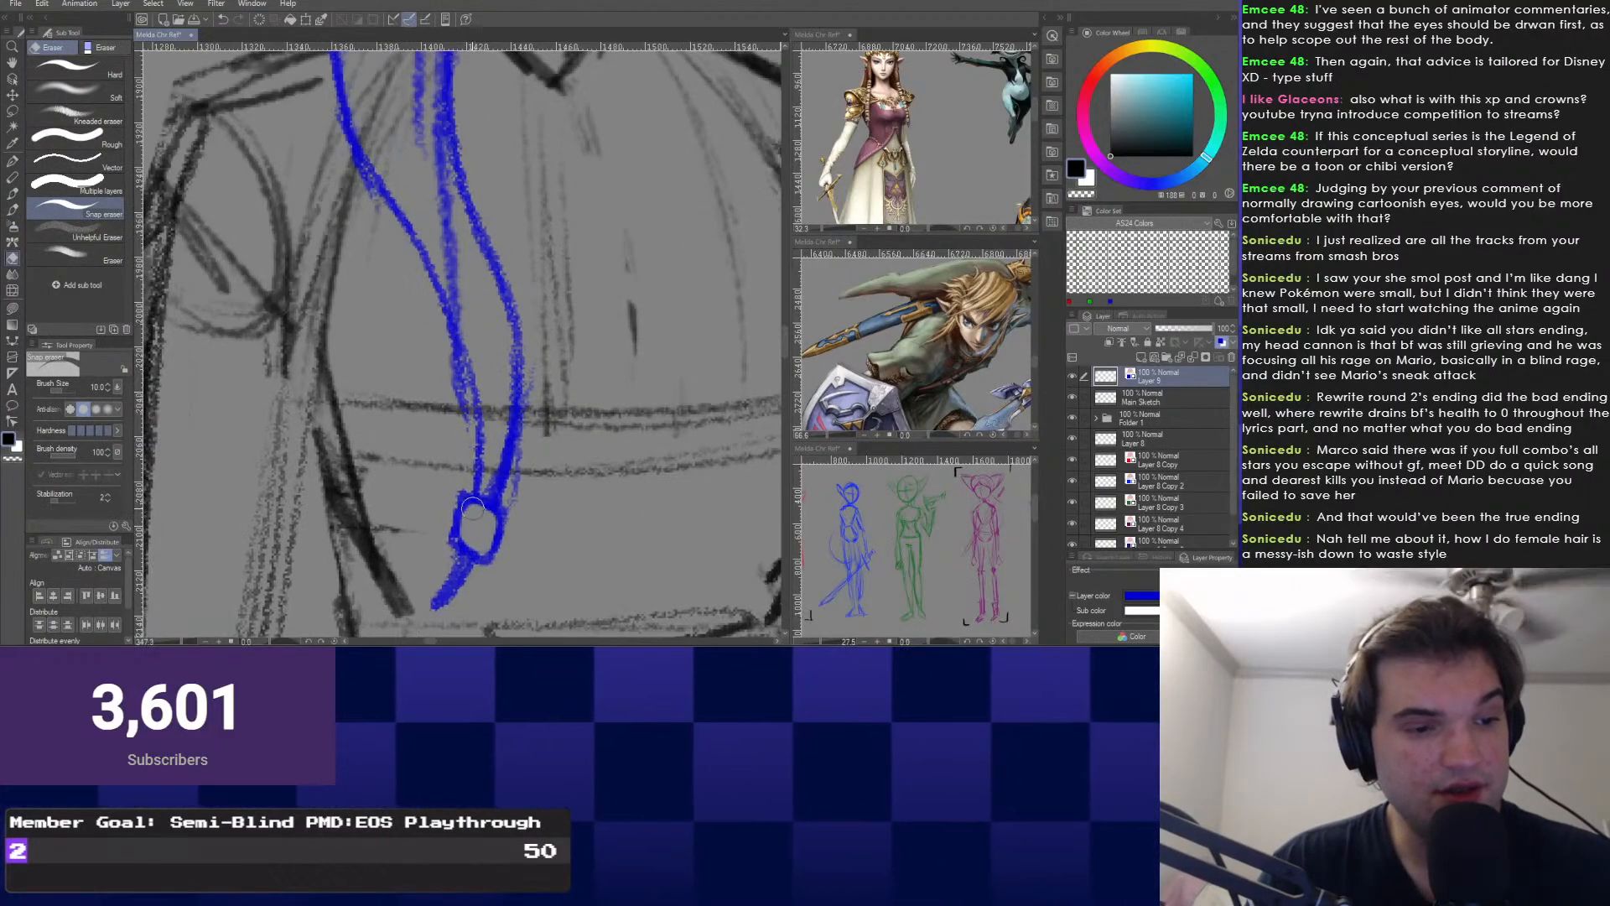
pyautogui.scroll(-6, 476, 546)
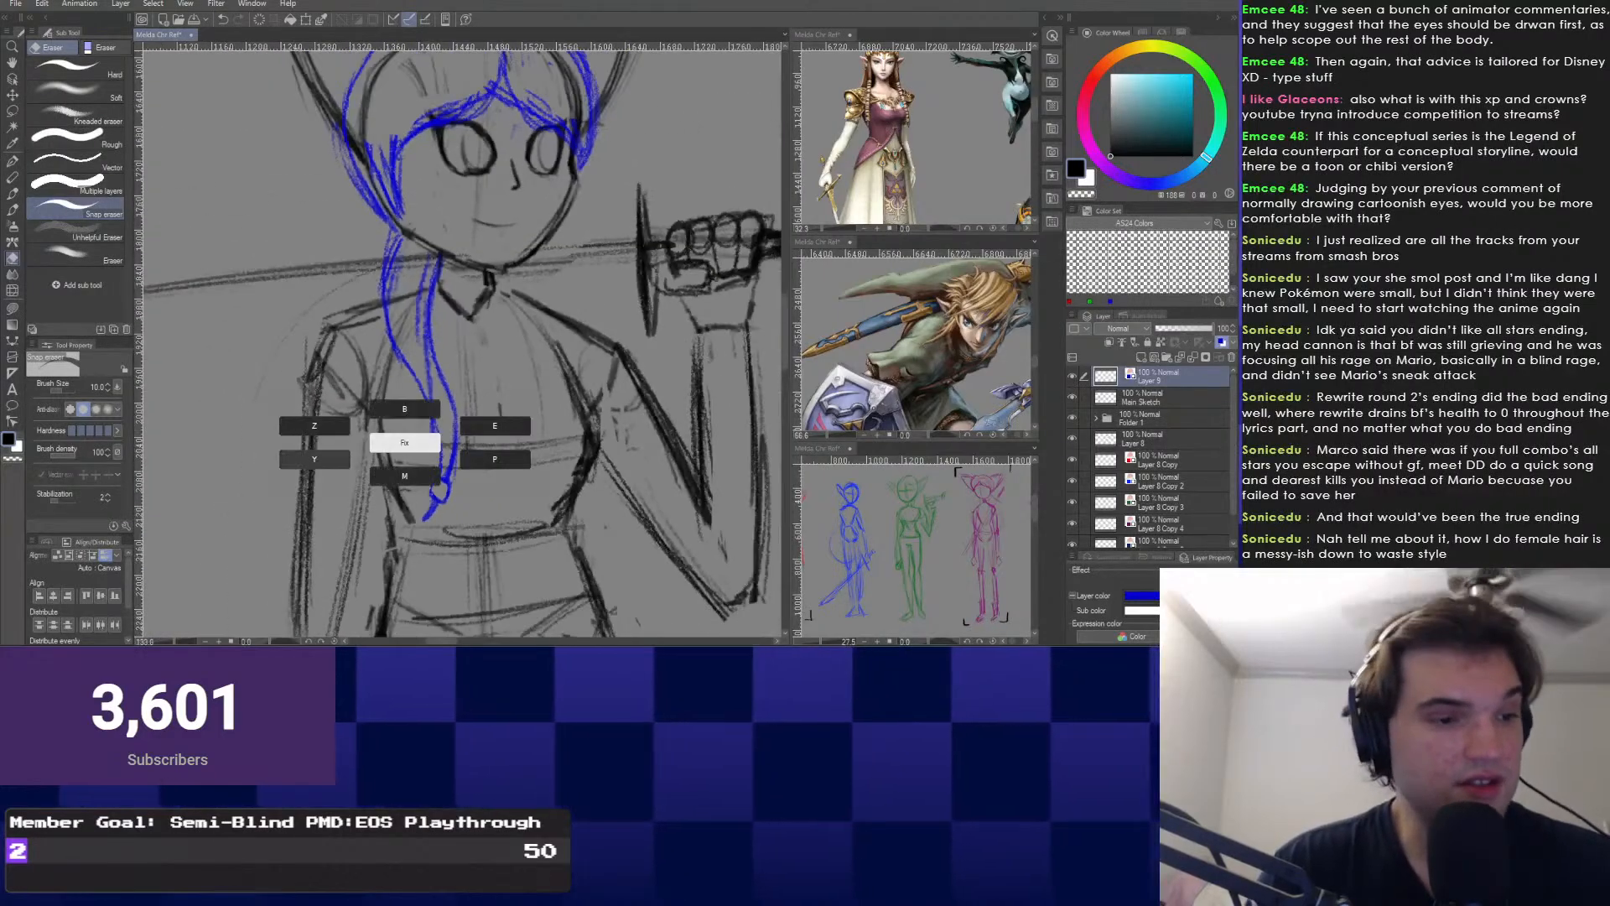
pyautogui.press('p')
pyautogui.scroll(2, 421, 484)
pyautogui.scroll(-3, 421, 484)
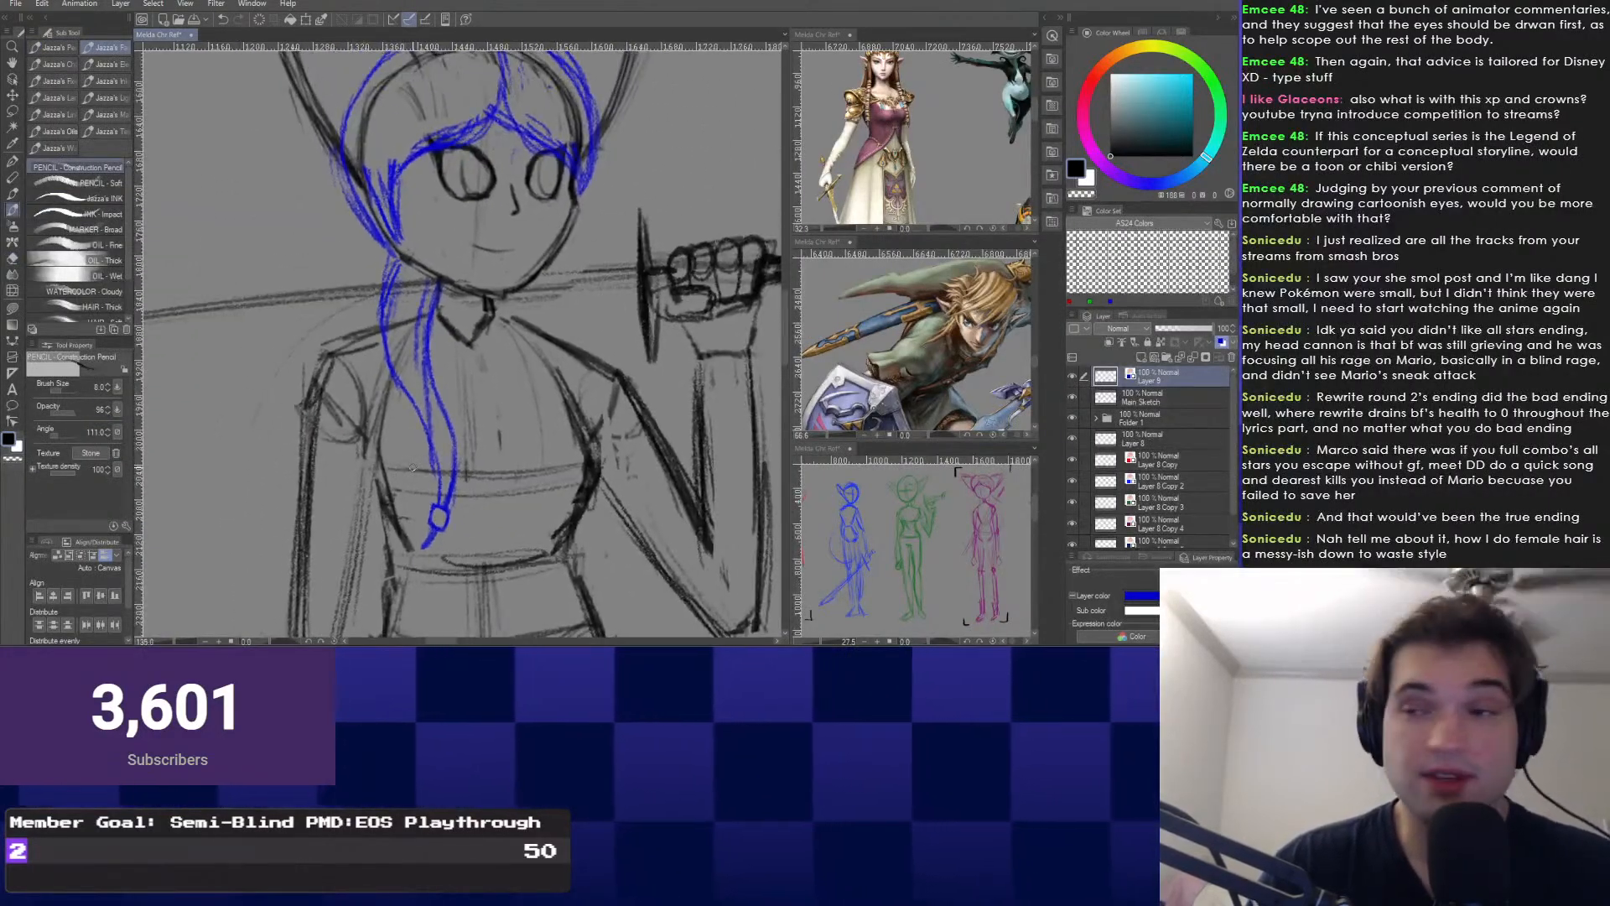
# Zoom to the side lock's tip and redraw the hair tie with pointed corners.
pyautogui.moveTo(427, 470); pyautogui.dragTo(493, 612)
pyautogui.moveTo(469, 419); pyautogui.dragTo(477, 489)
pyautogui.scroll(1, 477, 489)
pyautogui.moveTo(498, 536); pyautogui.dragTo(470, 289)
pyautogui.scroll(5, 486, 478)
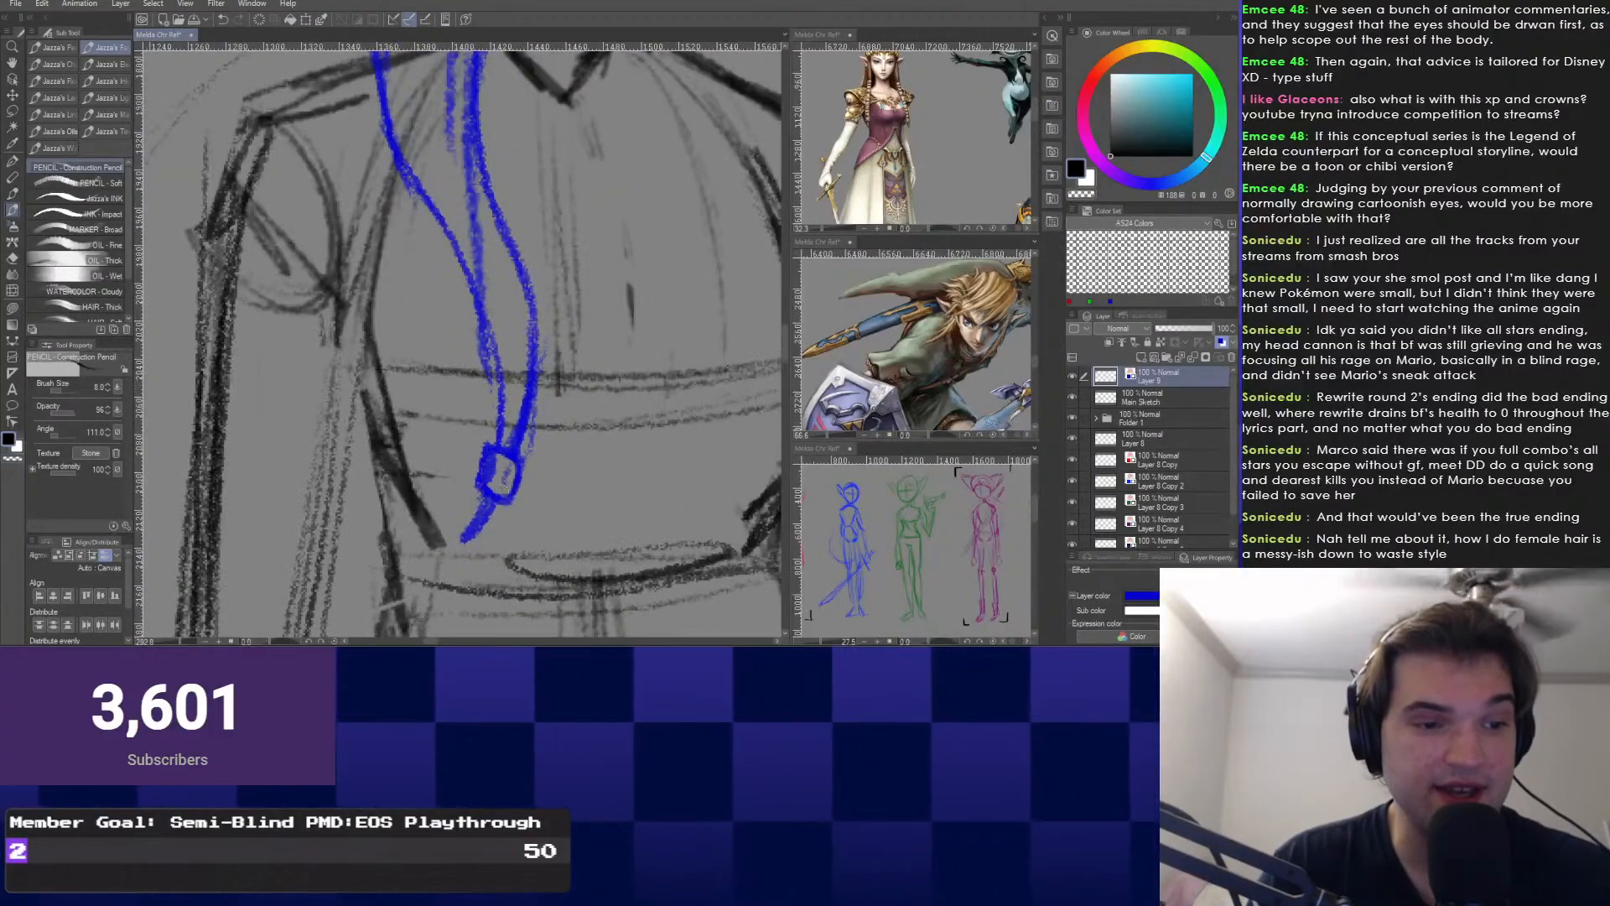
pyautogui.press('e')
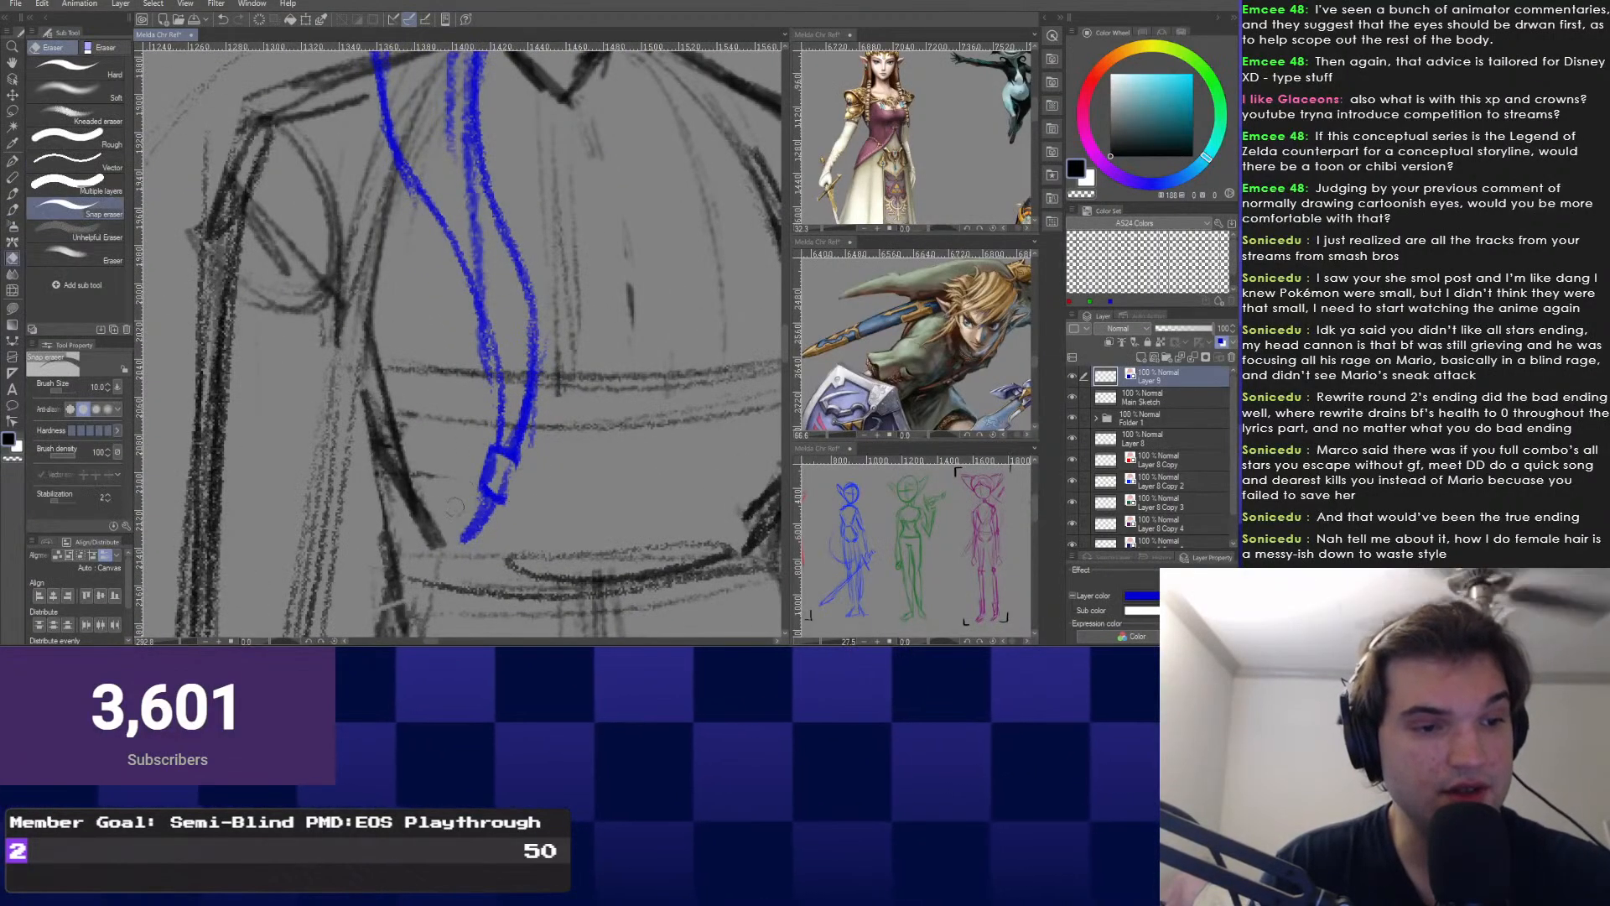
pyautogui.press('p')
pyautogui.moveTo(514, 455)
pyautogui.mouseDown()
pyautogui.moveTo(505, 502)
pyautogui.moveTo(480, 484)
pyautogui.mouseUp()
# Zoom and recenter the view on the side lock to review the reshaped hair tie.
pyautogui.scroll(-3, 503, 470)
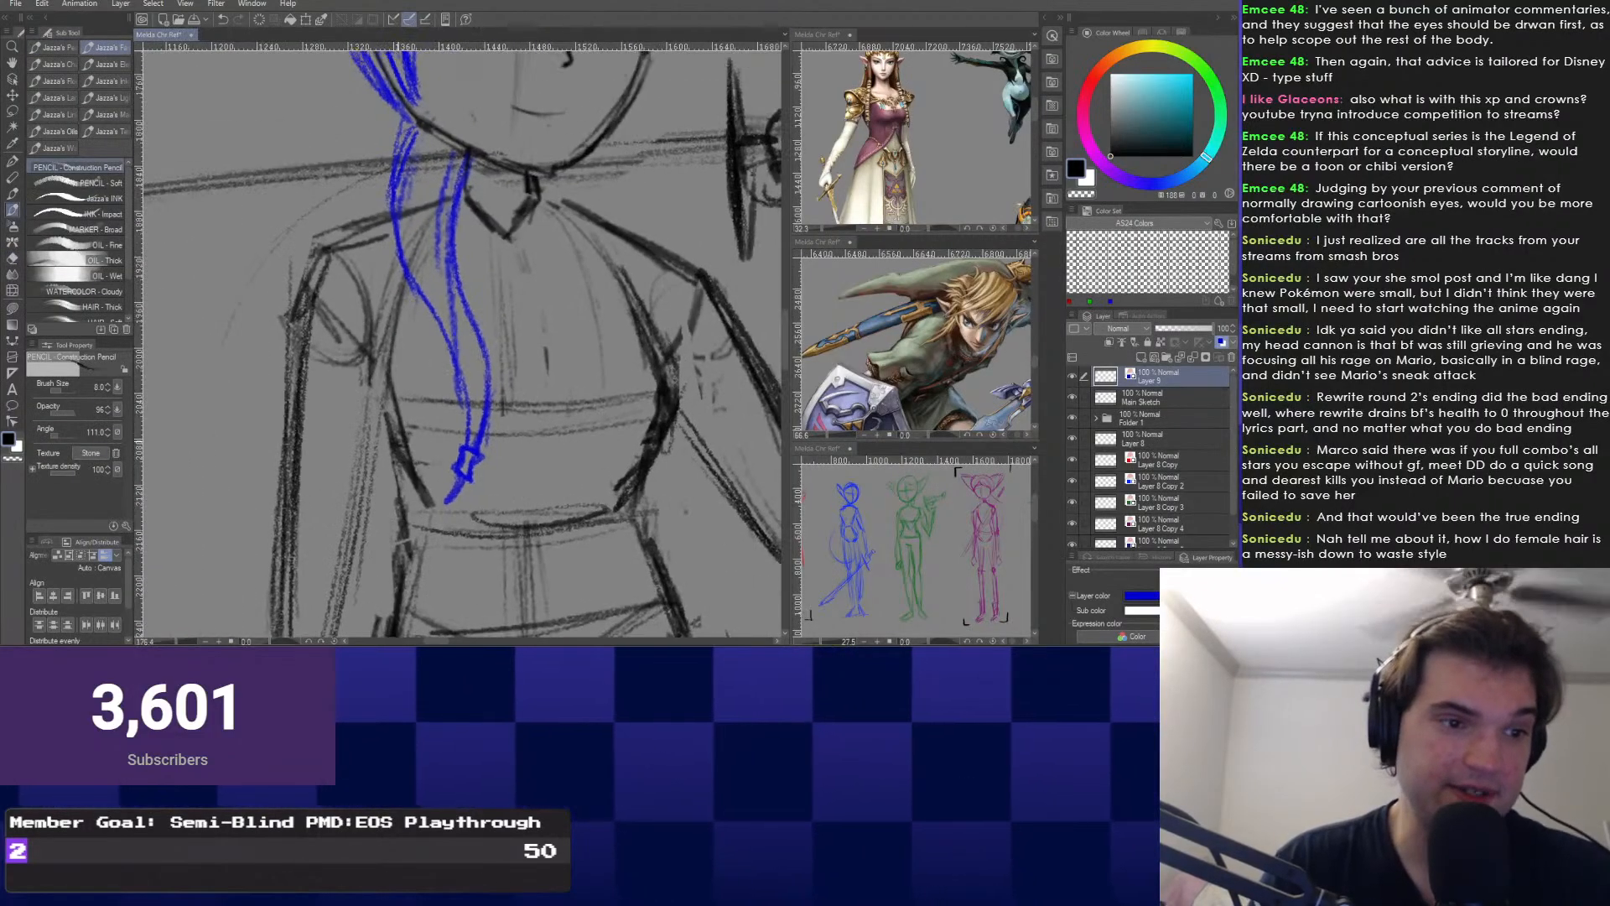
pyautogui.scroll(2, 503, 469)
pyautogui.scroll(-1, 509, 450)
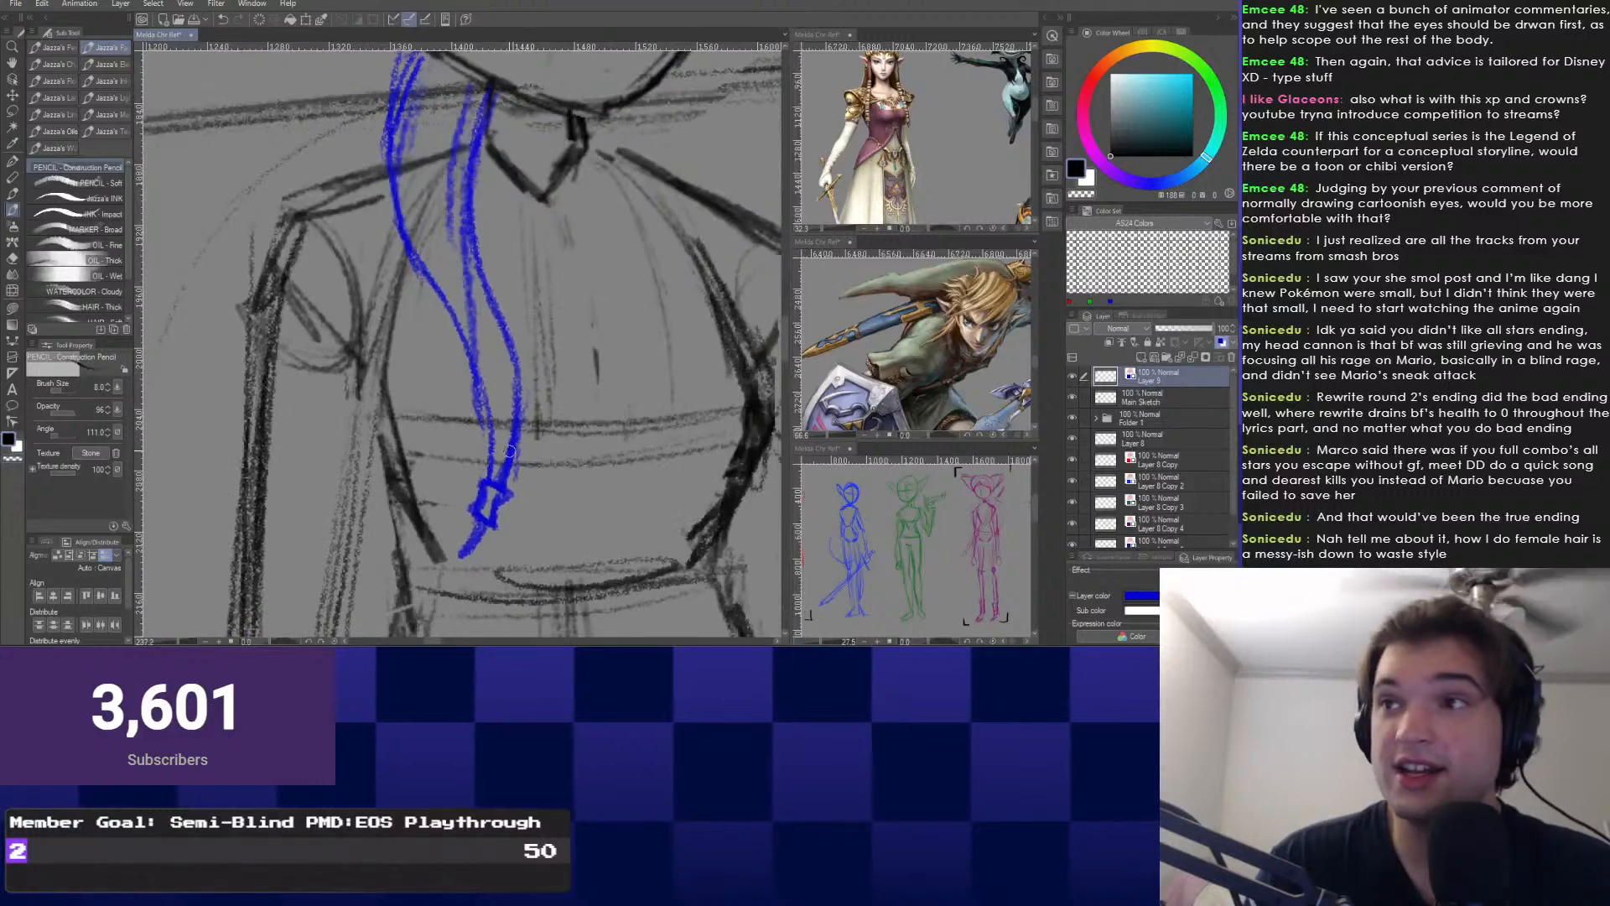
pyautogui.scroll(-3, 509, 450)
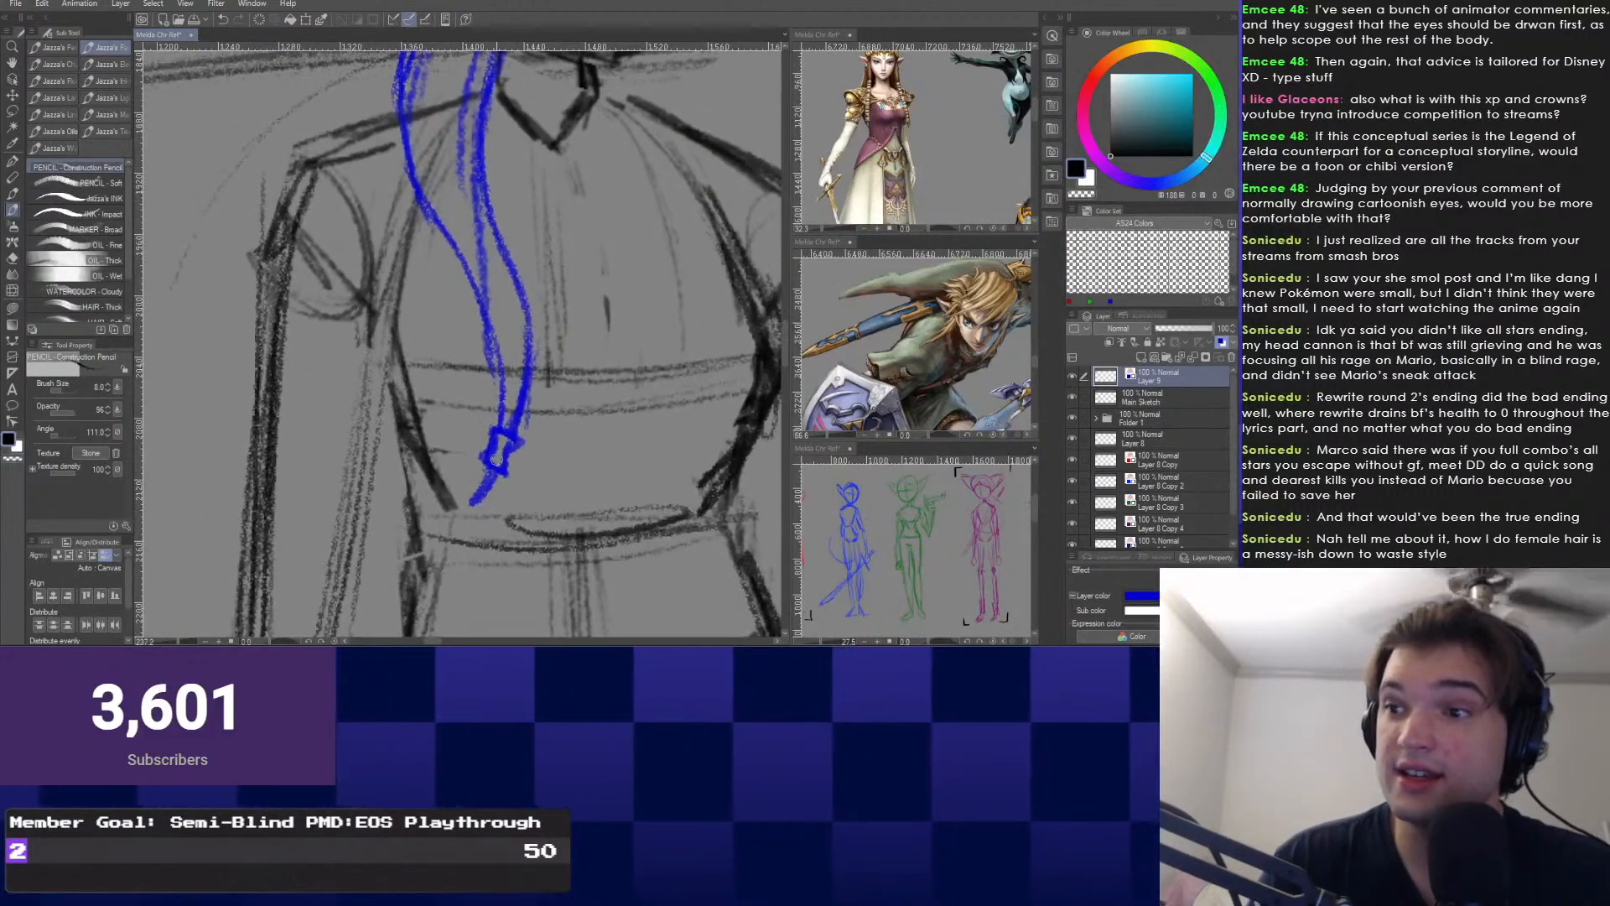
pyautogui.scroll(-3, 488, 448)
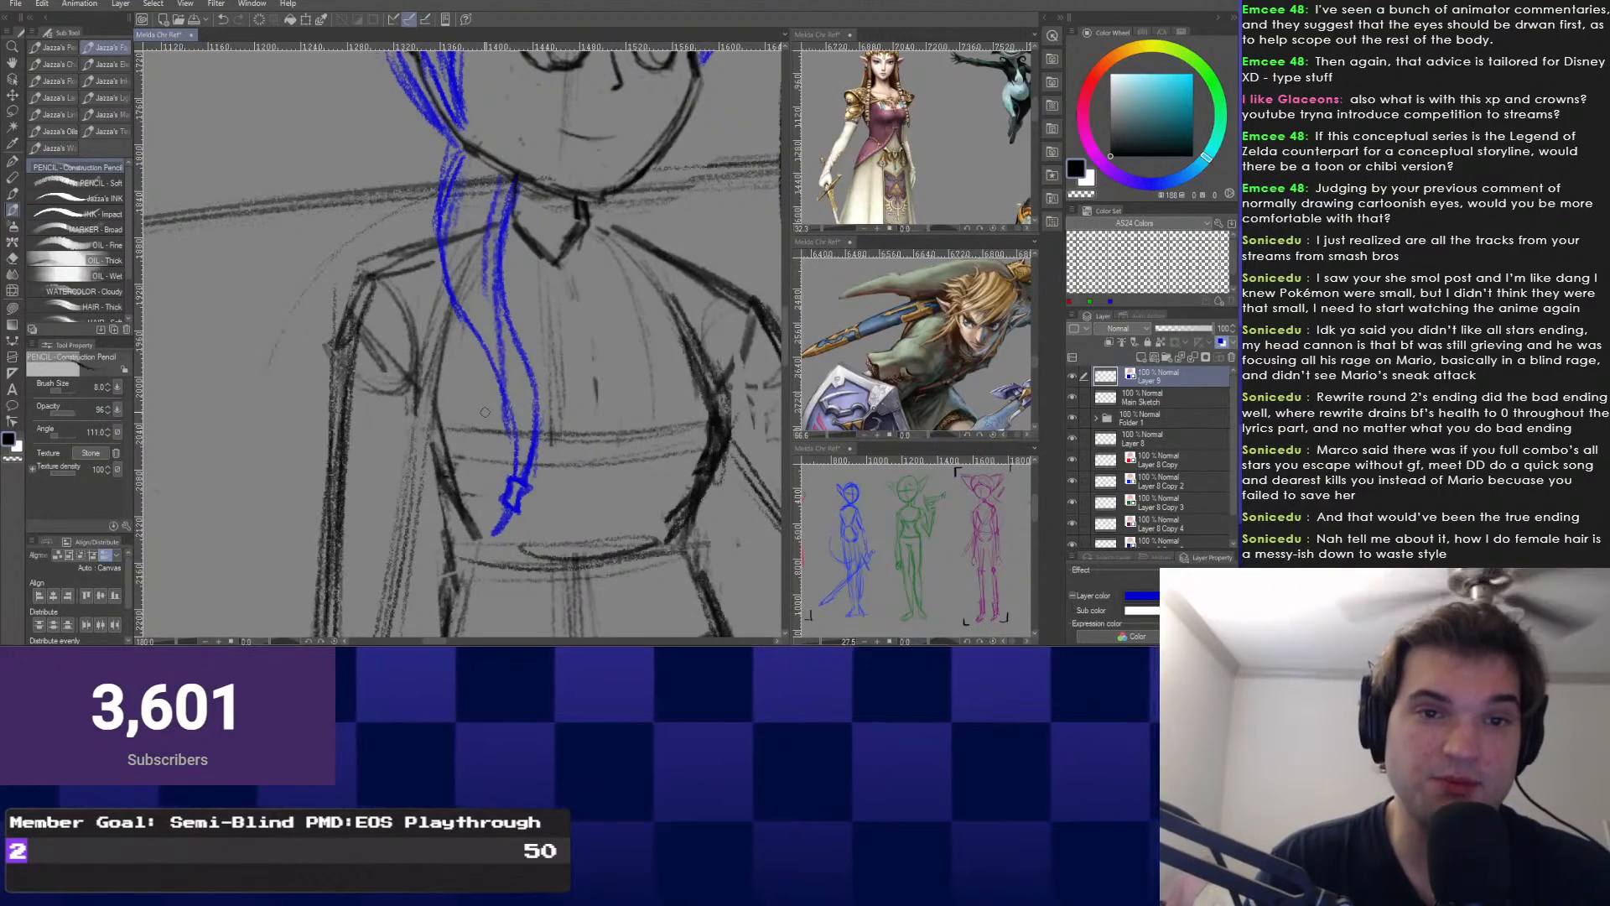
pyautogui.moveTo(485, 412); pyautogui.dragTo(550, 432)
pyautogui.scroll(3, 574, 515)
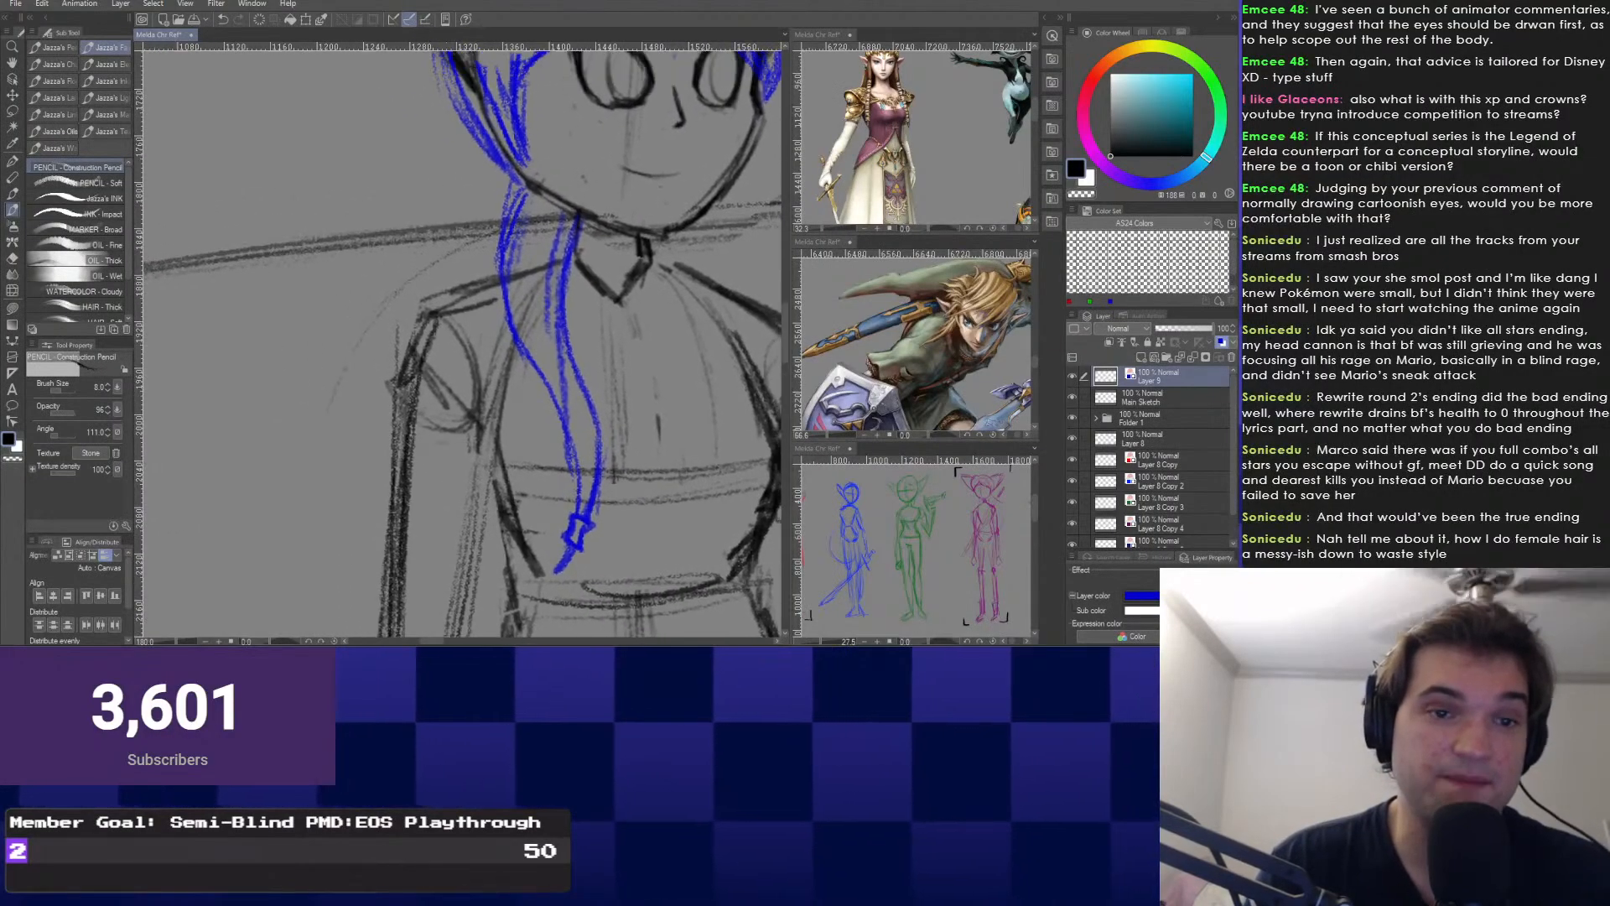
pyautogui.scroll(2, 573, 515)
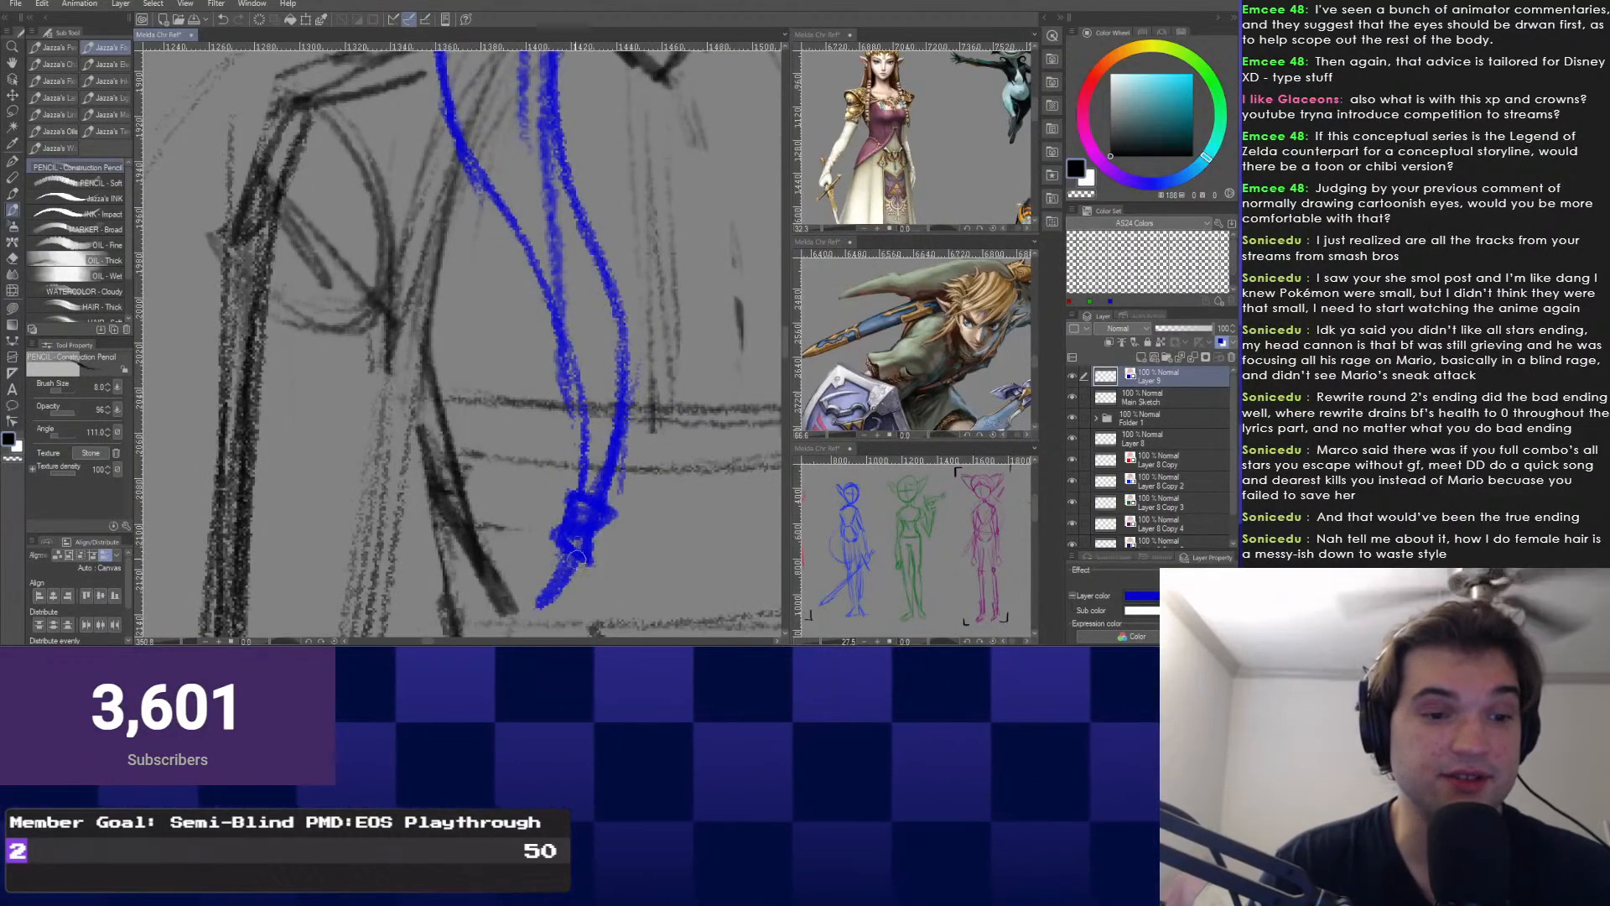
pyautogui.scroll(-2, 456, 529)
pyautogui.scroll(-10, 456, 529)
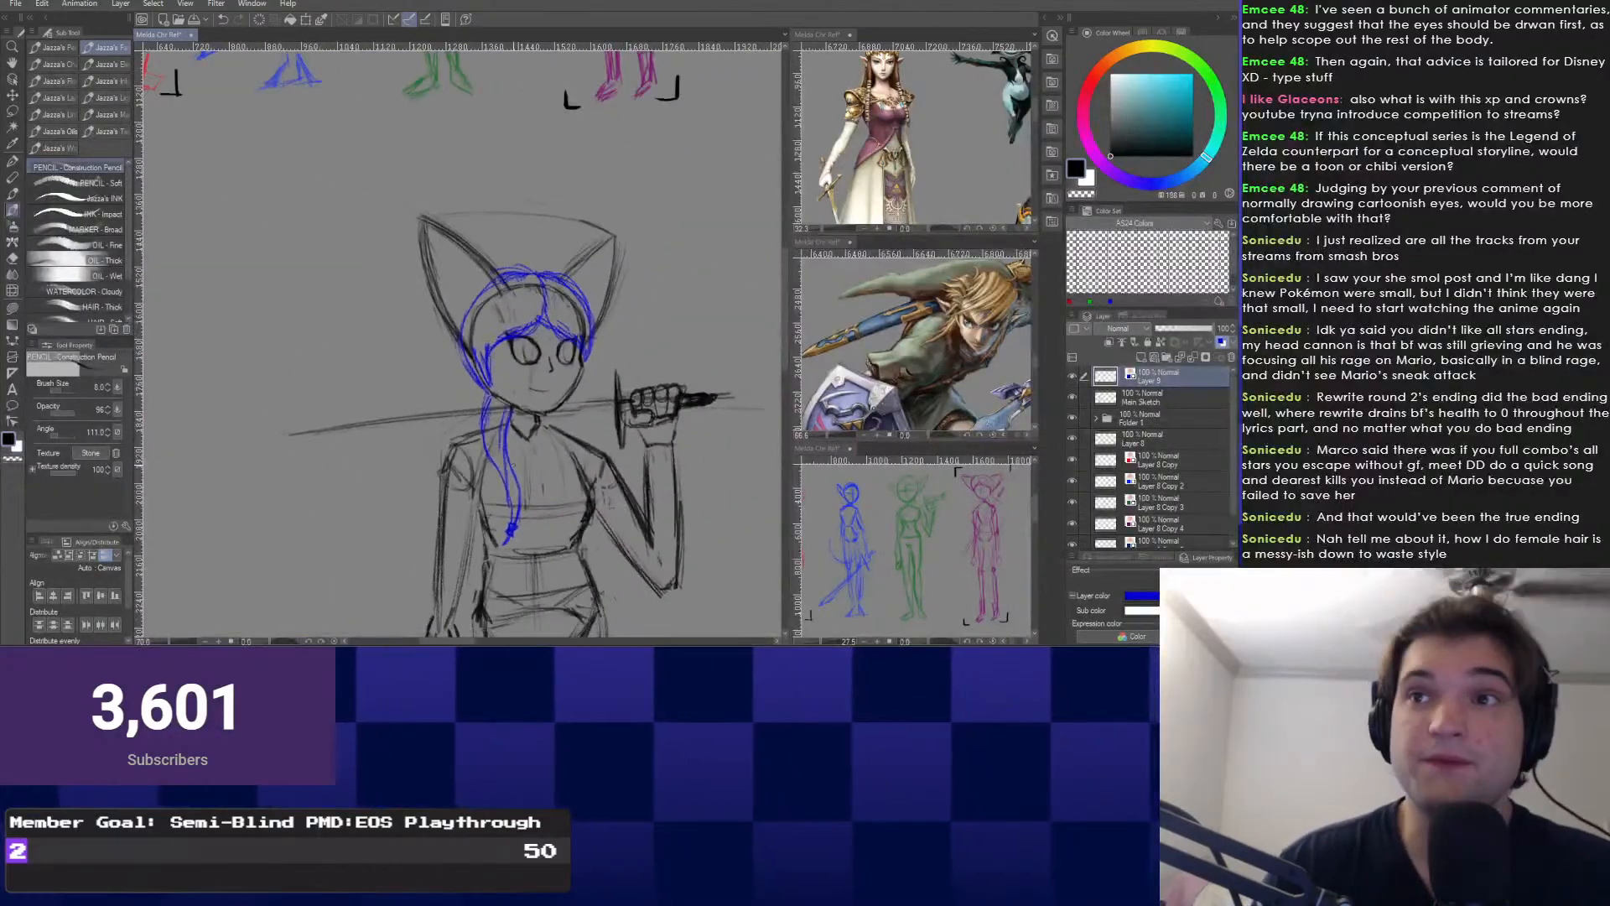
pyautogui.scroll(3, 477, 445)
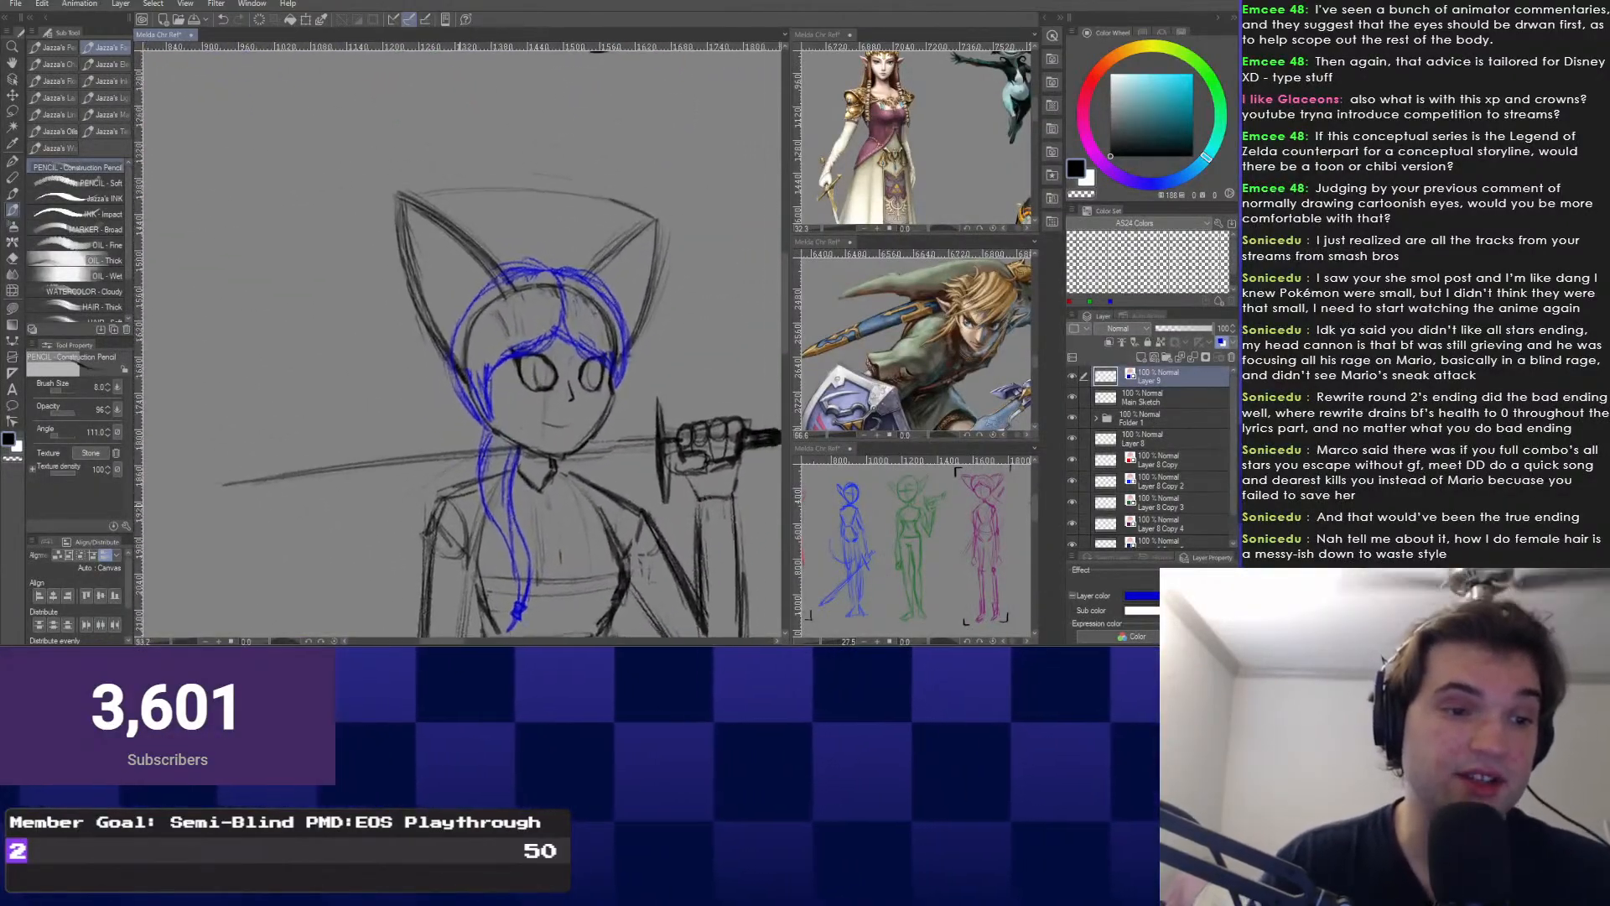
pyautogui.scroll(3, 479, 445)
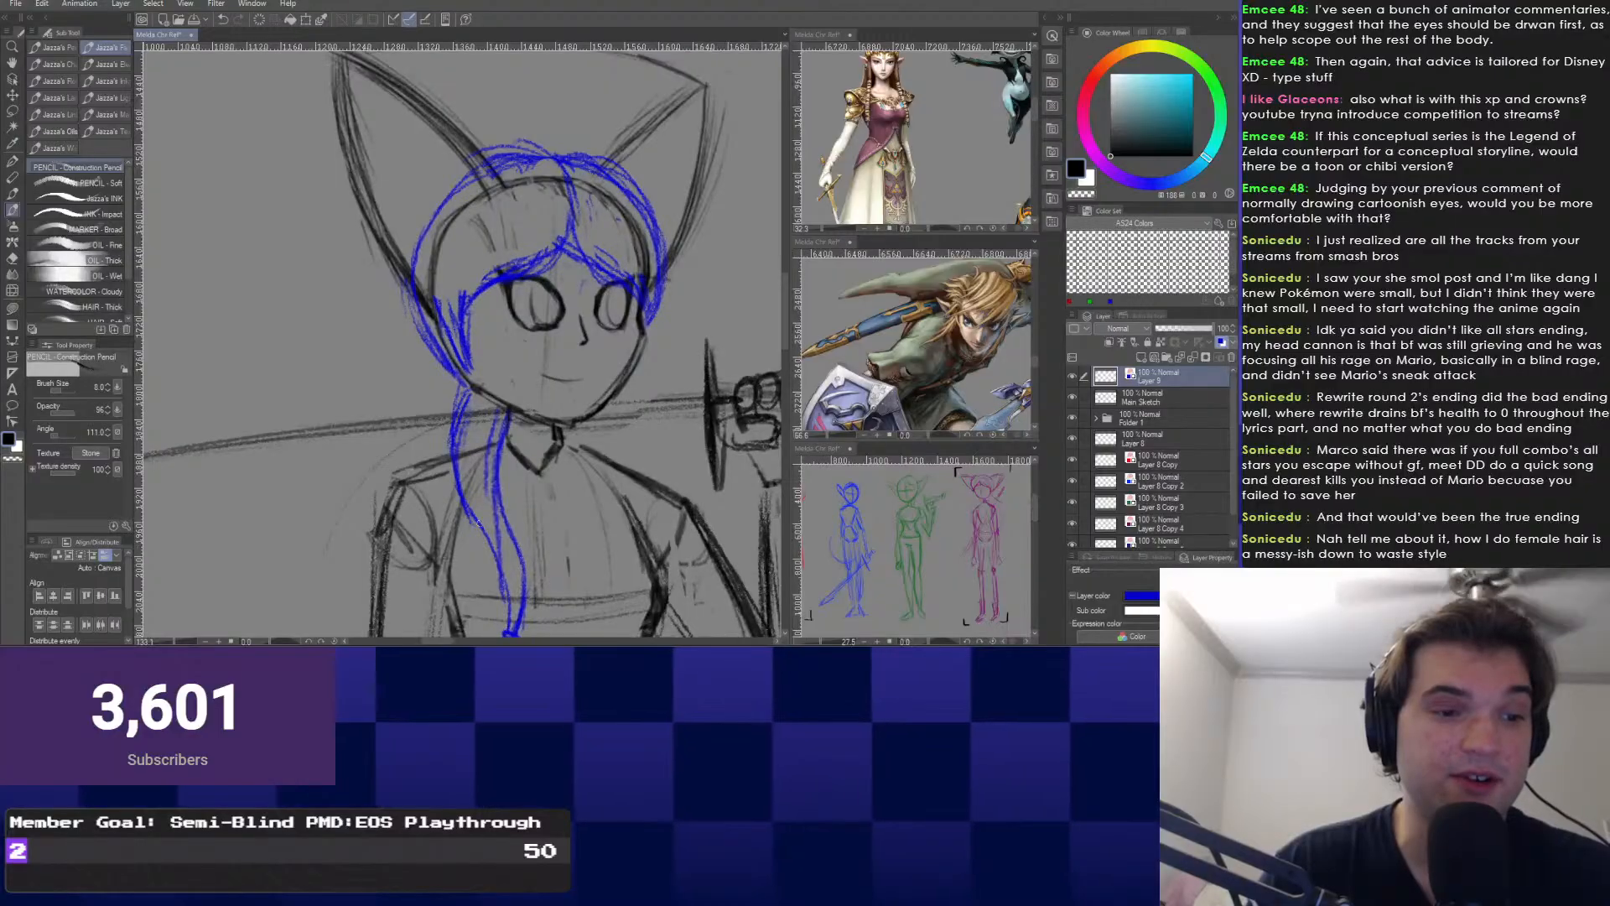
pyautogui.scroll(-1, 478, 523)
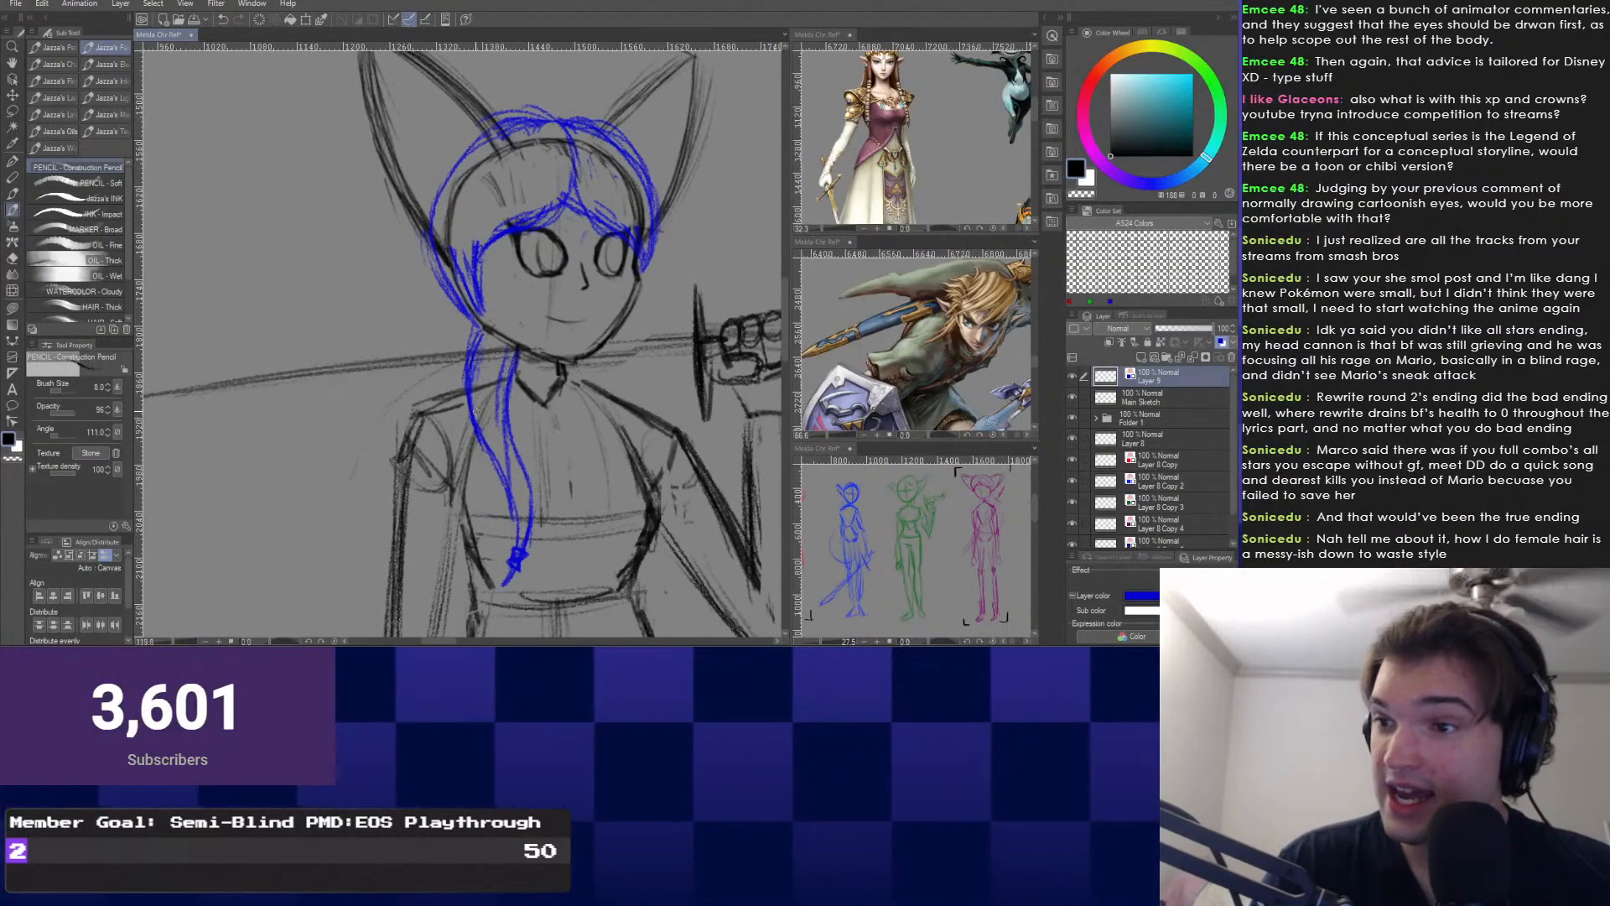
pyautogui.scroll(-1, 475, 411)
pyautogui.scroll(-2, 379, 404)
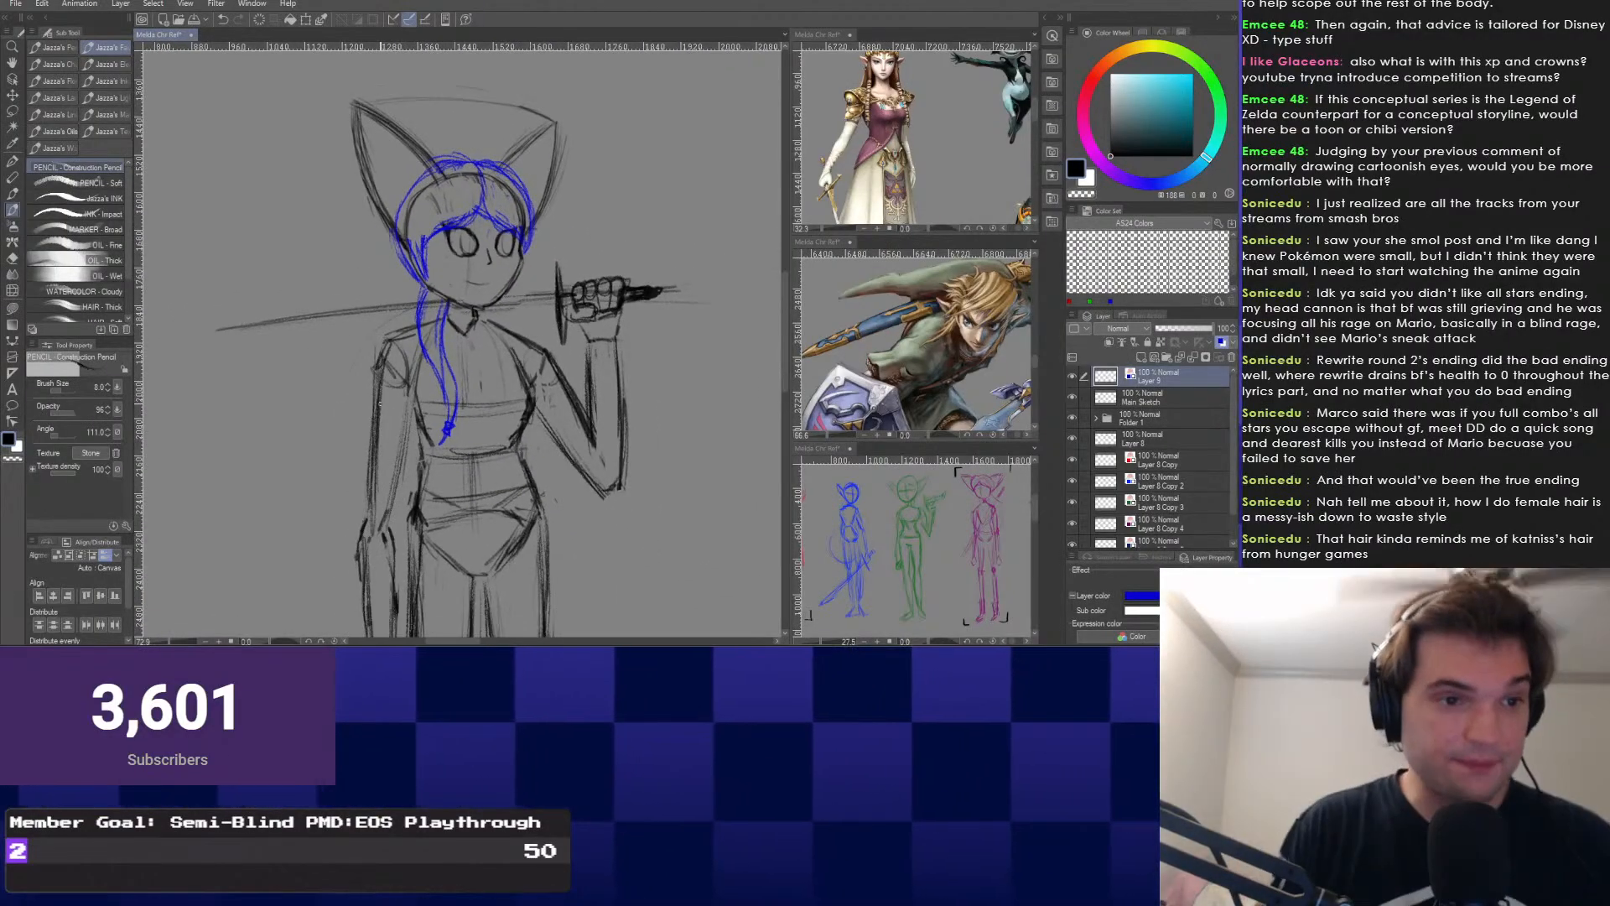
pyautogui.scroll(3, 466, 295)
pyautogui.scroll(-1, 463, 306)
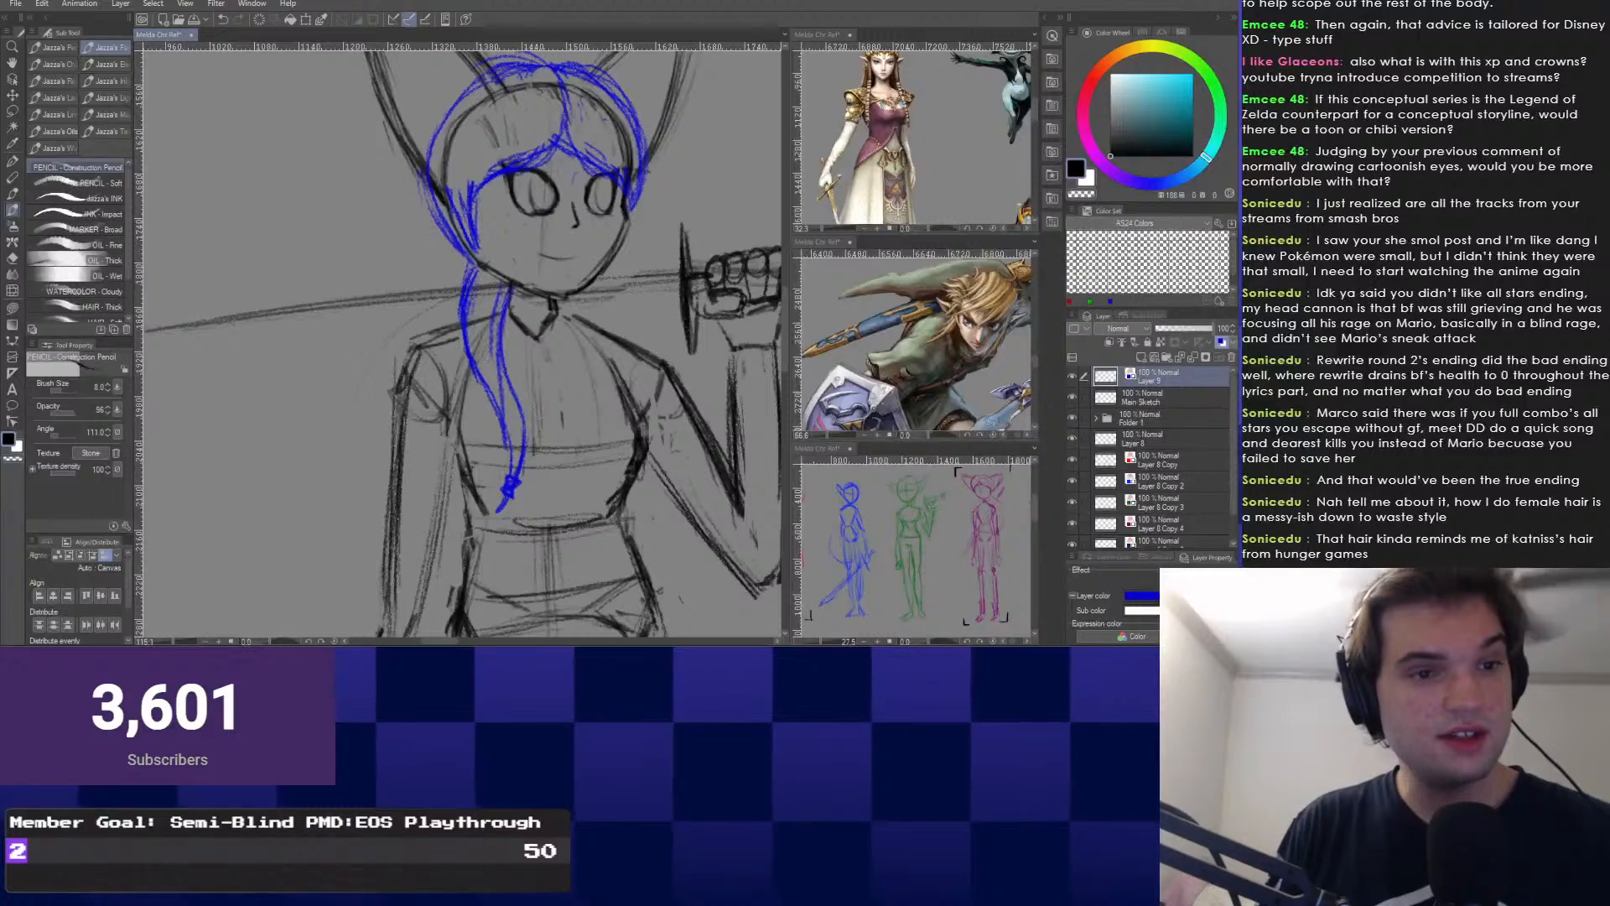
pyautogui.moveTo(486, 356); pyautogui.dragTo(446, 438)
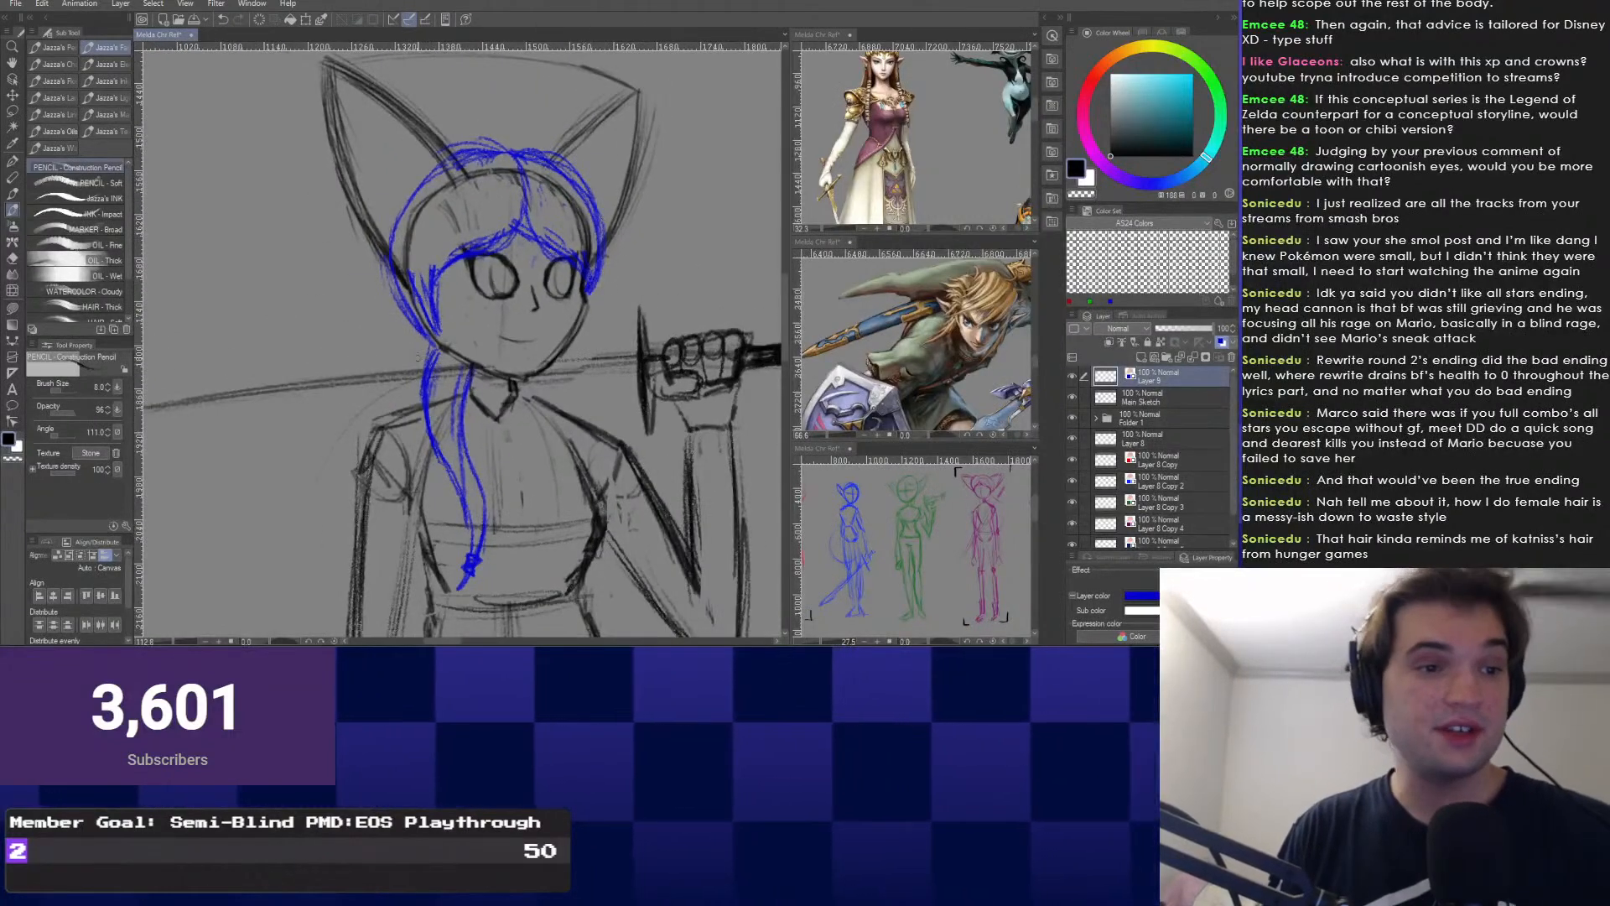
pyautogui.scroll(-3, 458, 340)
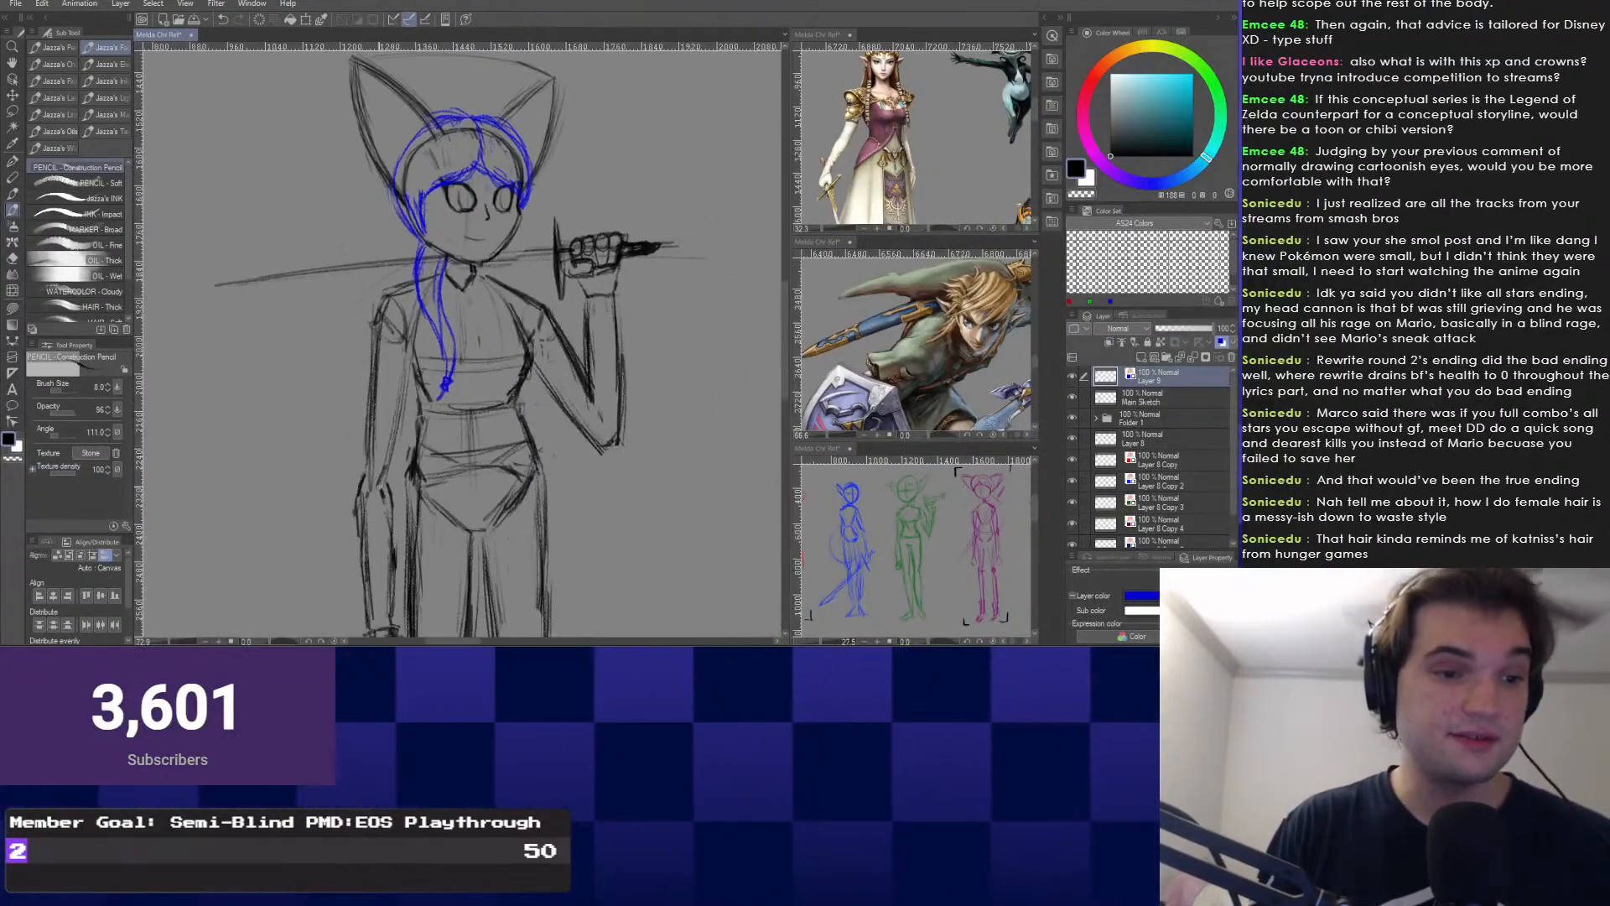
pyautogui.scroll(-1, 458, 340)
pyautogui.moveTo(458, 339)
pyautogui.mouseDown()
pyautogui.moveTo(496, 319)
pyautogui.moveTo(478, 406)
pyautogui.moveTo(510, 462)
pyautogui.moveTo(457, 306)
pyautogui.moveTo(495, 320)
pyautogui.mouseUp()
# Select the Main Sketch layer in the Layer palette as the active drawing layer.
pyautogui.click(1158, 397)
pyautogui.scroll(1, 458, 340)
pyautogui.scroll(3, 458, 339)
pyautogui.scroll(-4, 458, 340)
pyautogui.scroll(3, 457, 340)
pyautogui.scroll(-3, 458, 339)
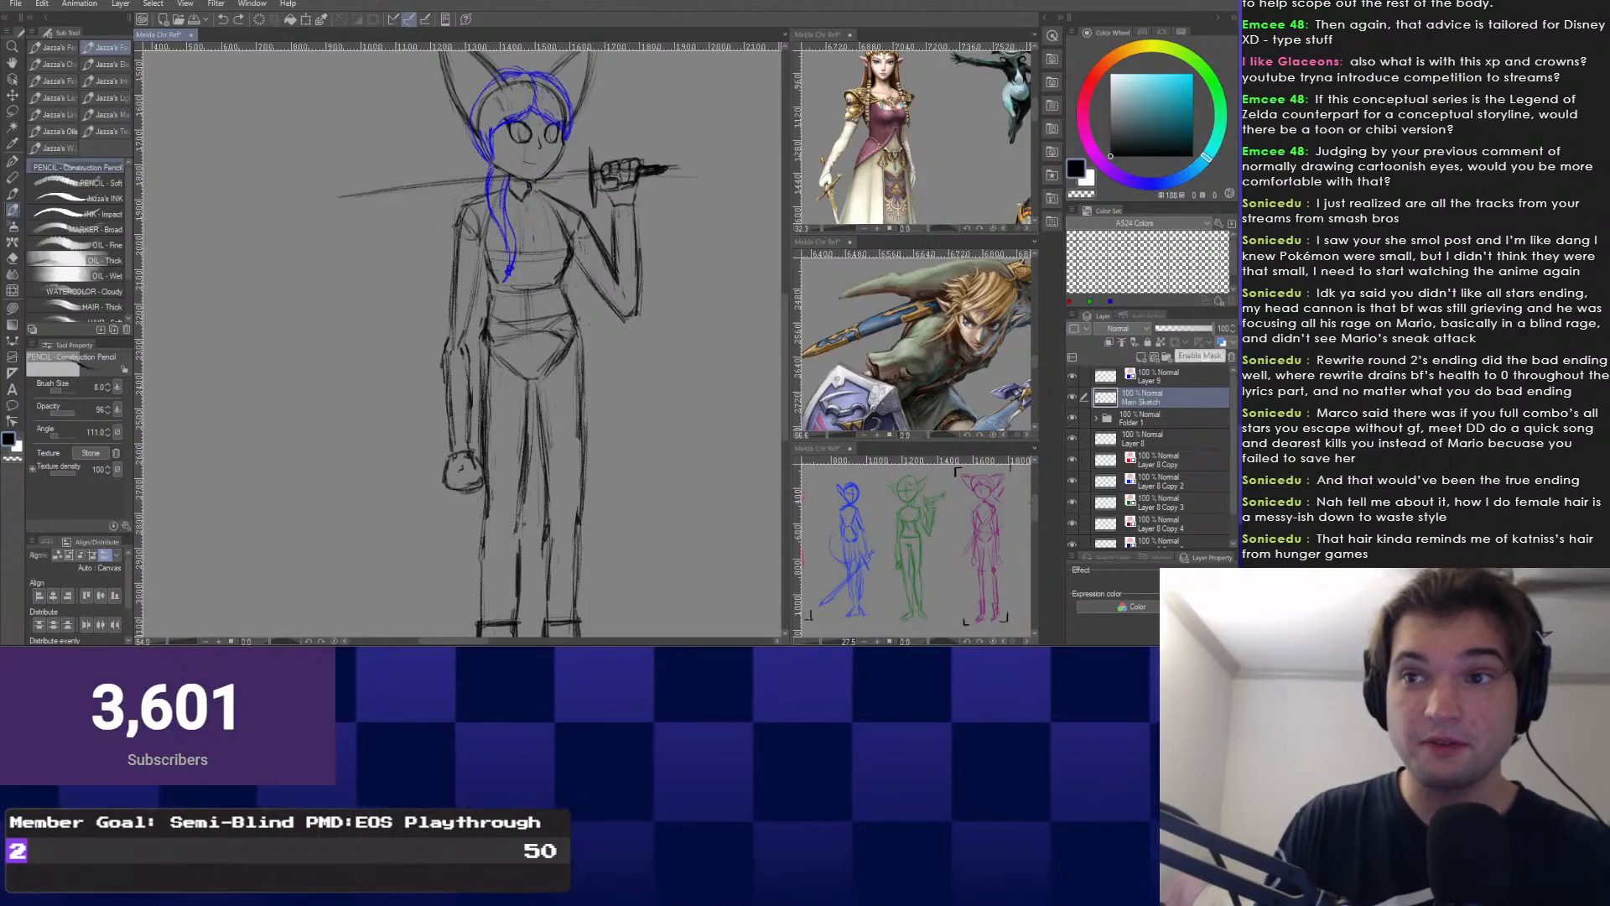
pyautogui.scroll(2, 458, 339)
# Pan and zoom the canvas to frame the sword-bearing girl in the center.
pyautogui.moveTo(494, 320); pyautogui.dragTo(507, 365)
pyautogui.scroll(1, 458, 339)
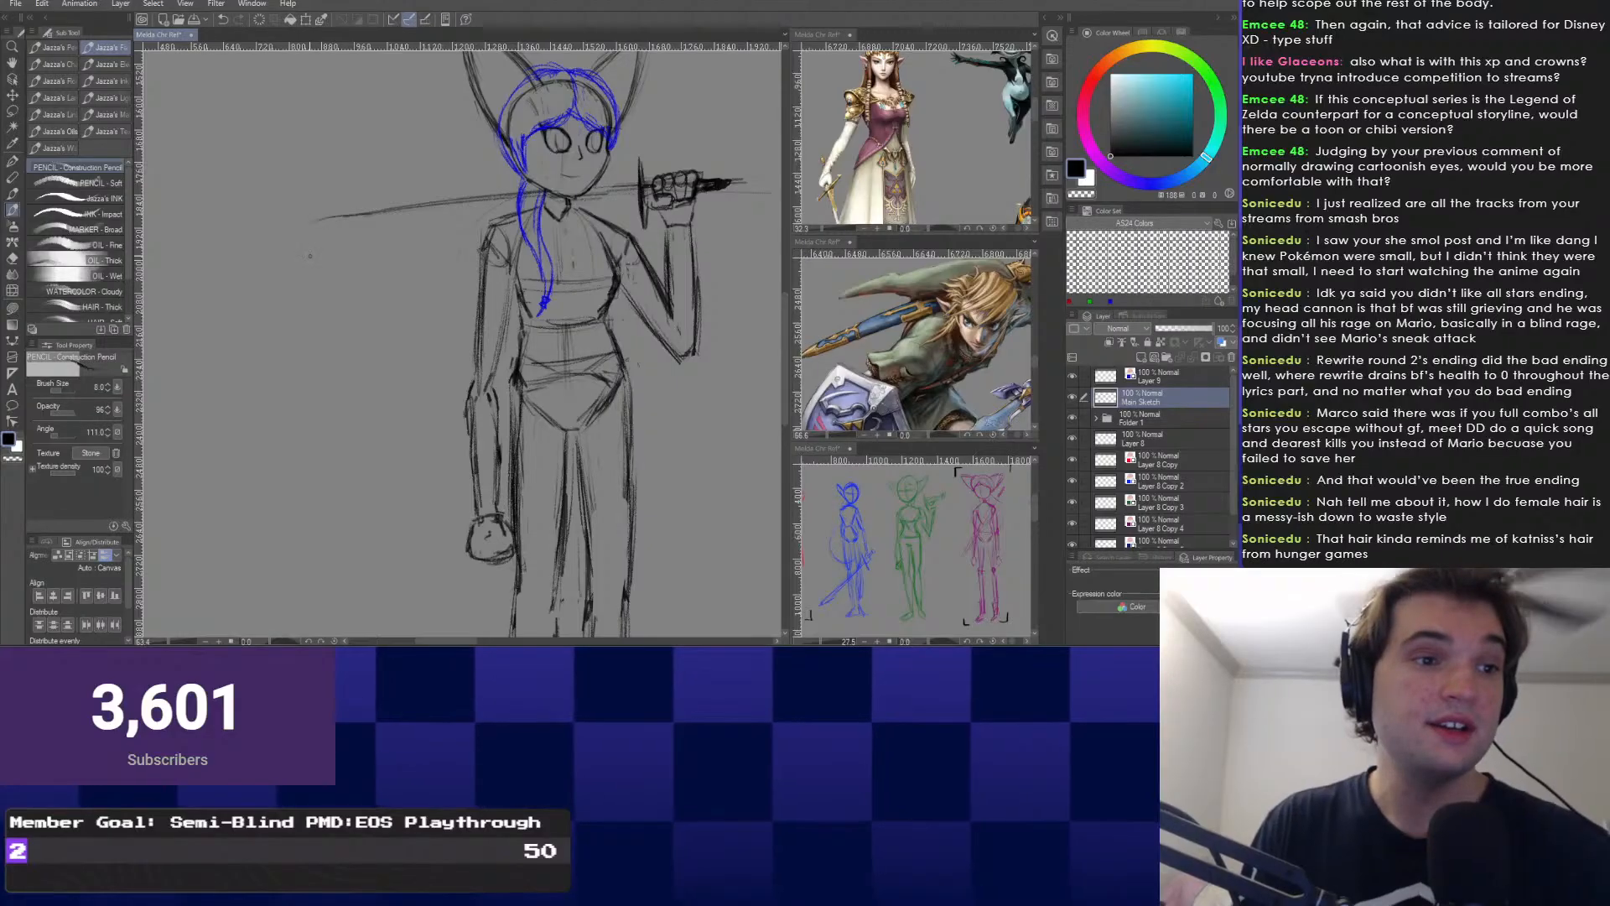
pyautogui.moveTo(310, 255); pyautogui.dragTo(227, 312)
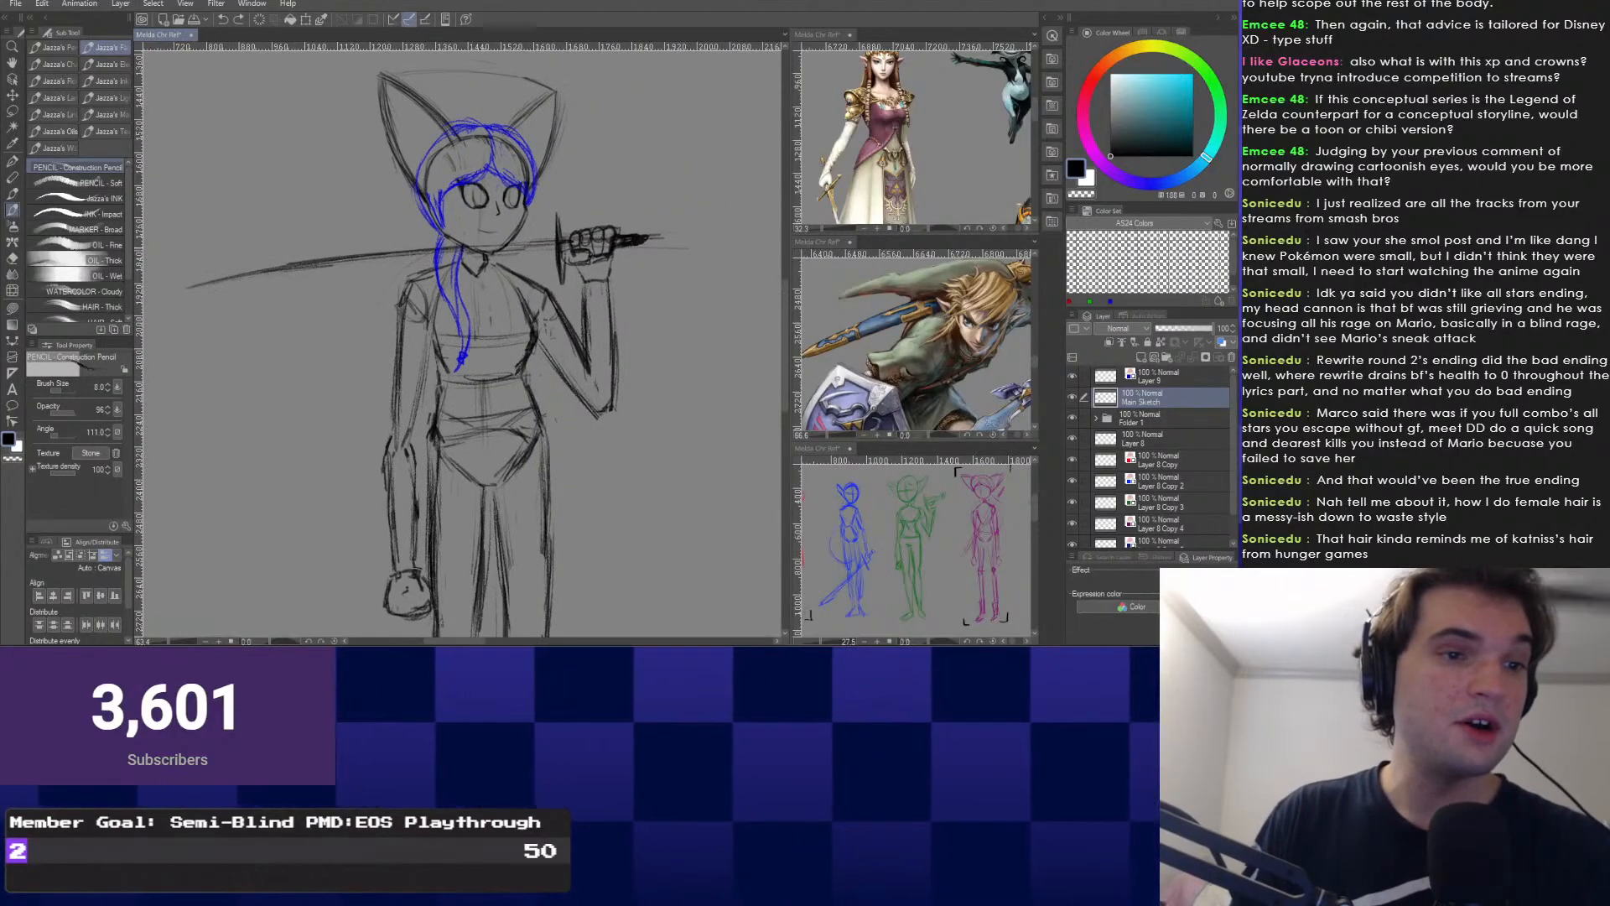
pyautogui.moveTo(281, 341)
pyautogui.mouseDown()
pyautogui.moveTo(399, 298)
pyautogui.moveTo(442, 417)
pyautogui.moveTo(430, 365)
pyautogui.mouseUp()
pyautogui.scroll(-1, 442, 416)
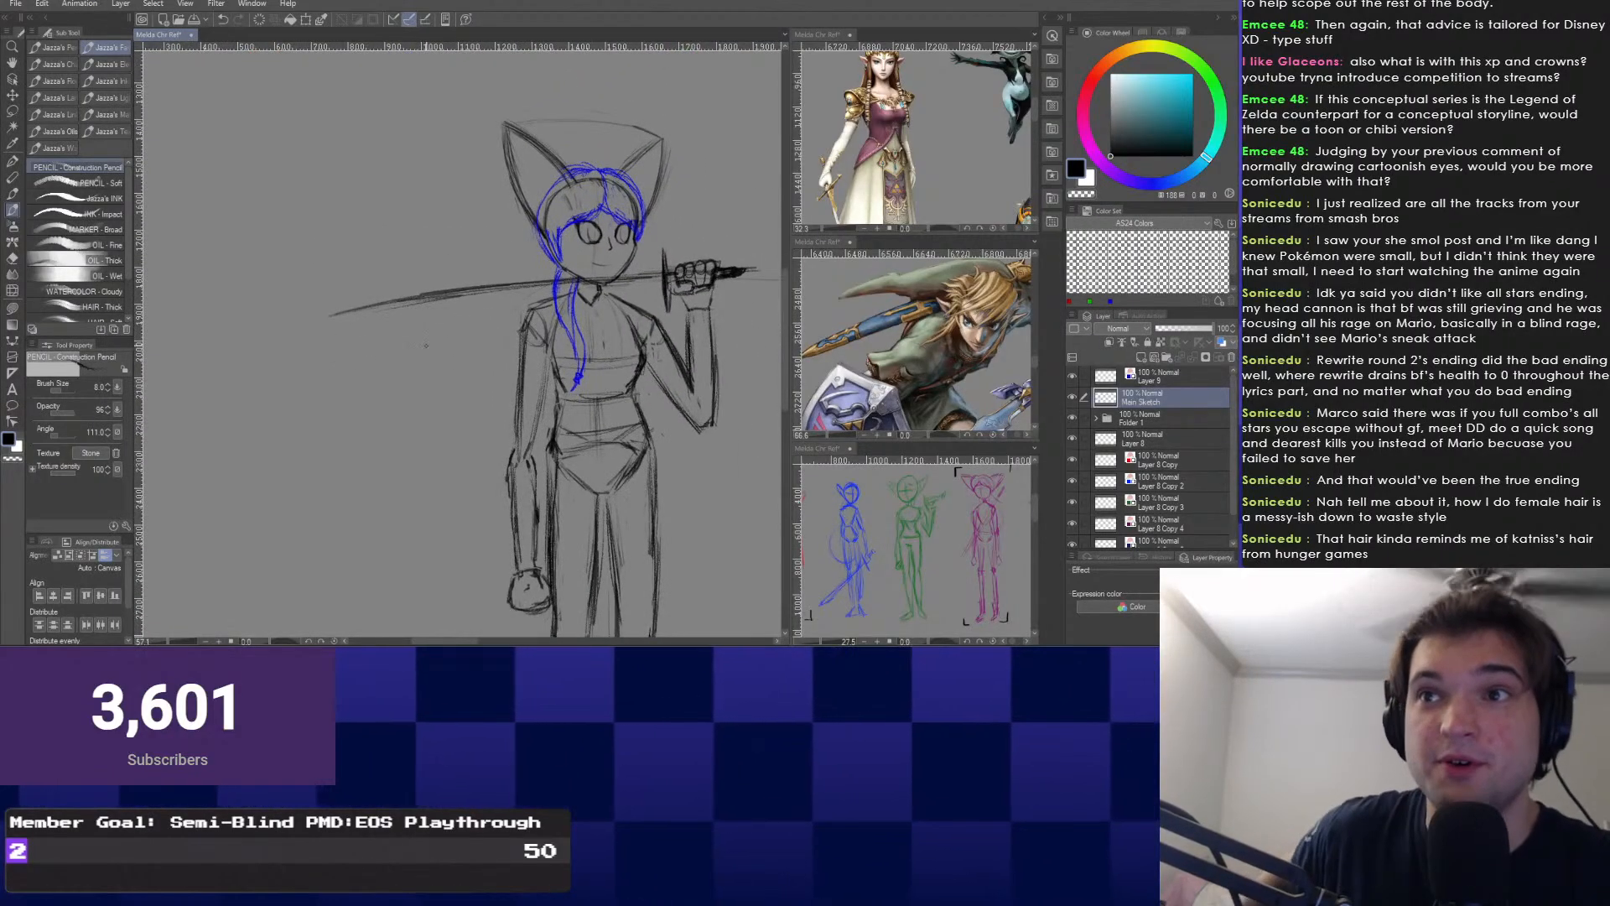
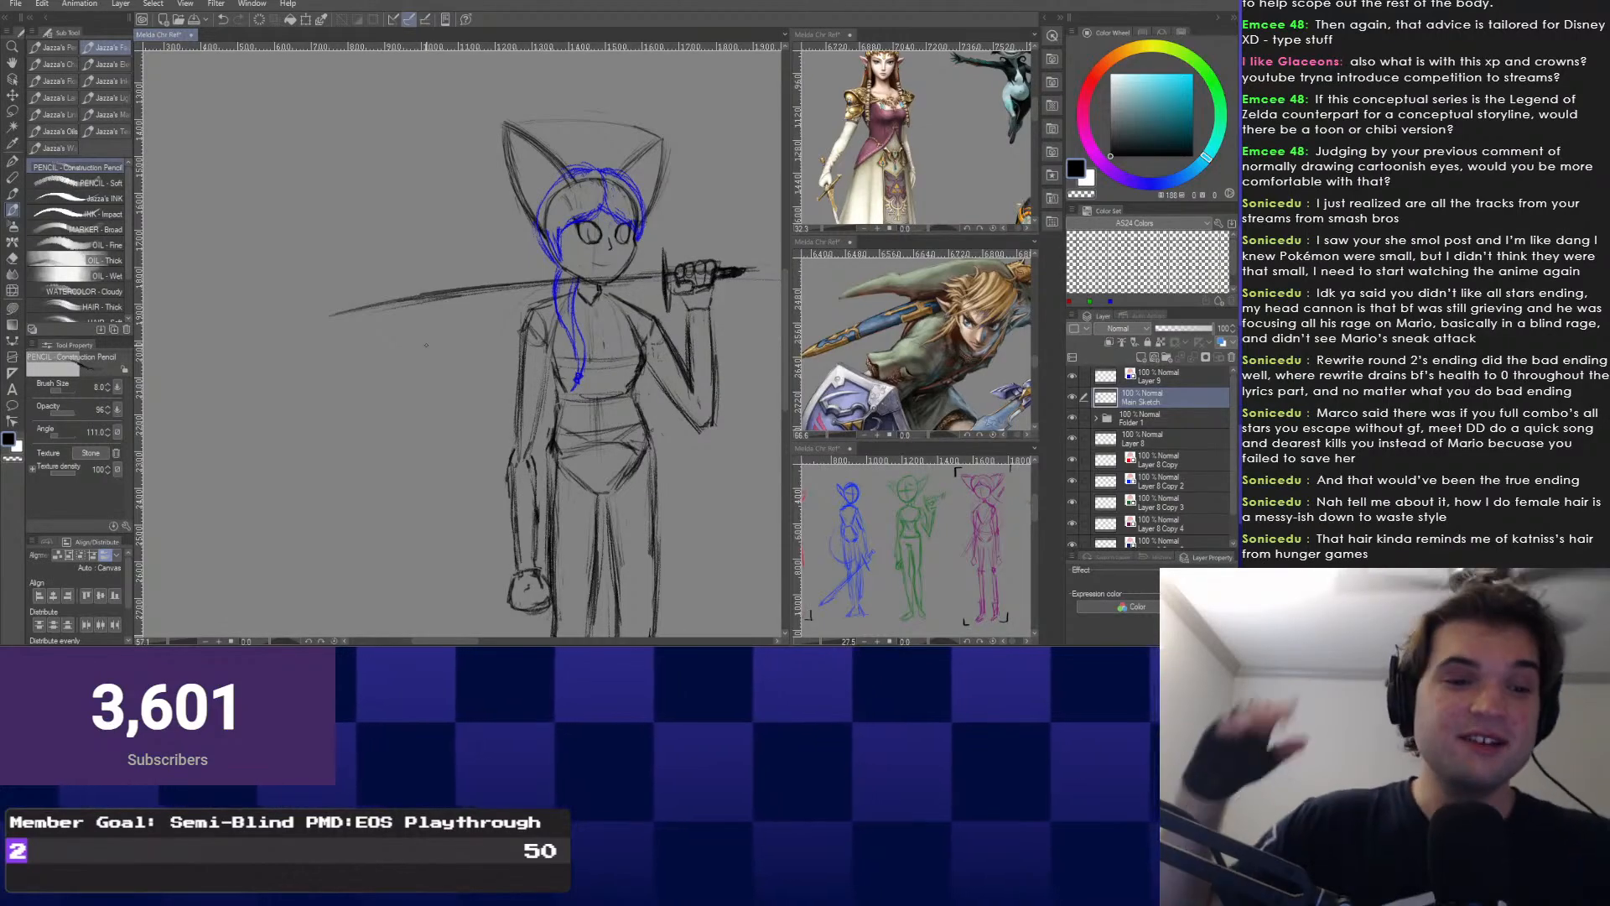
# Frame the girl's head and torso, switching from Layer 9 back to the Main Sketch layer.
pyautogui.moveTo(502, 369); pyautogui.dragTo(493, 343)
pyautogui.scroll(5, 544, 344)
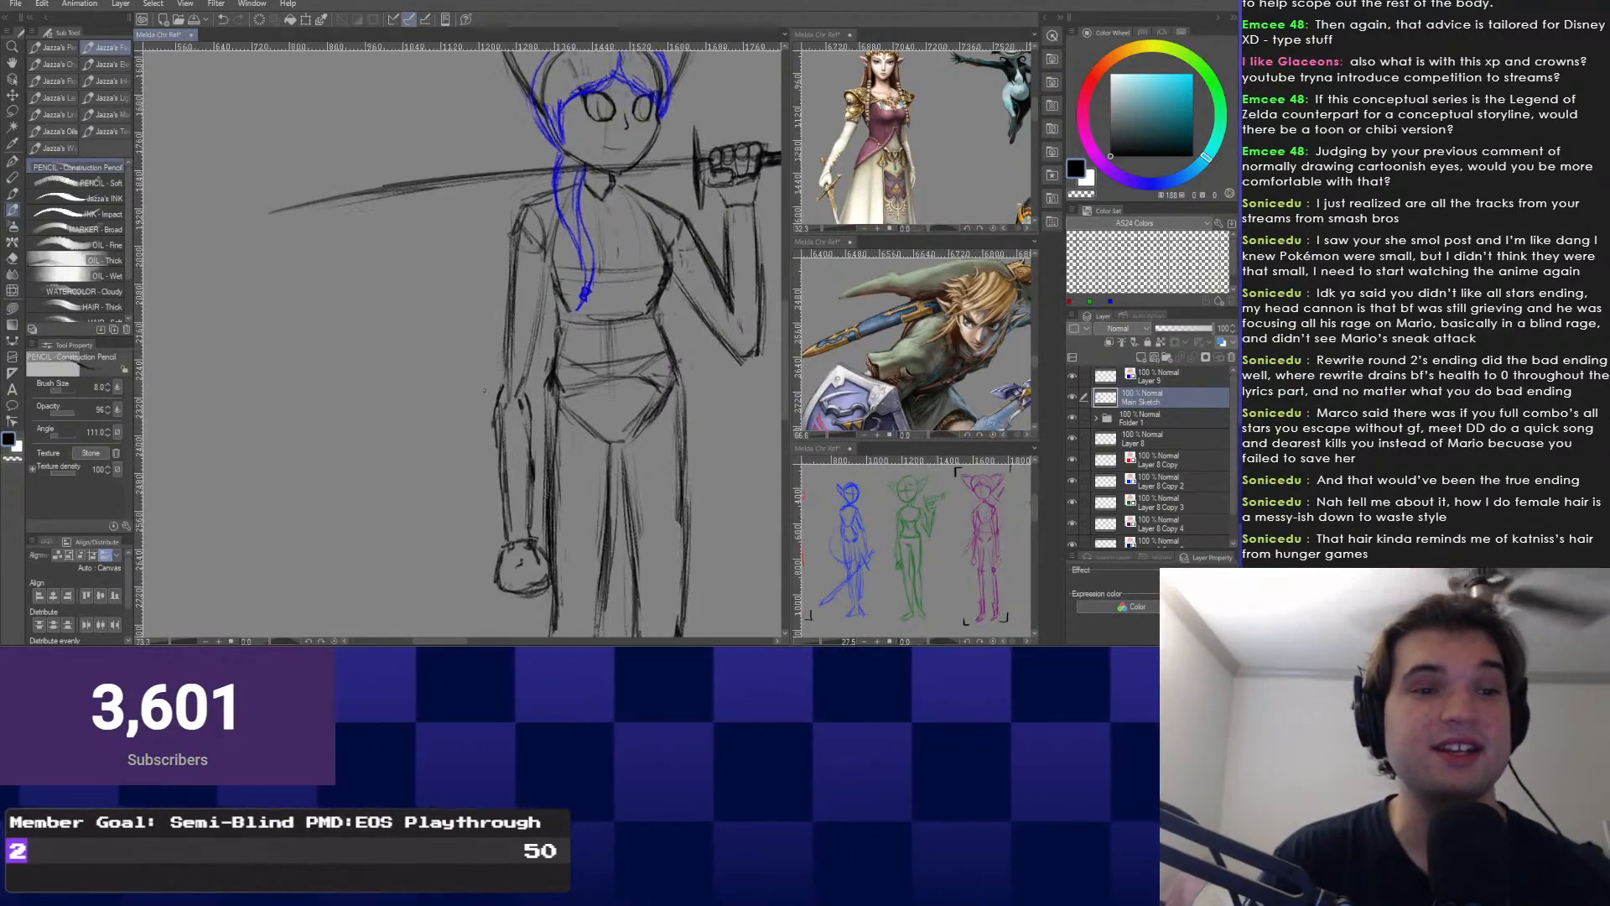
pyautogui.moveTo(544, 252)
pyautogui.mouseDown()
pyautogui.moveTo(520, 419)
pyautogui.moveTo(578, 421)
pyautogui.mouseUp()
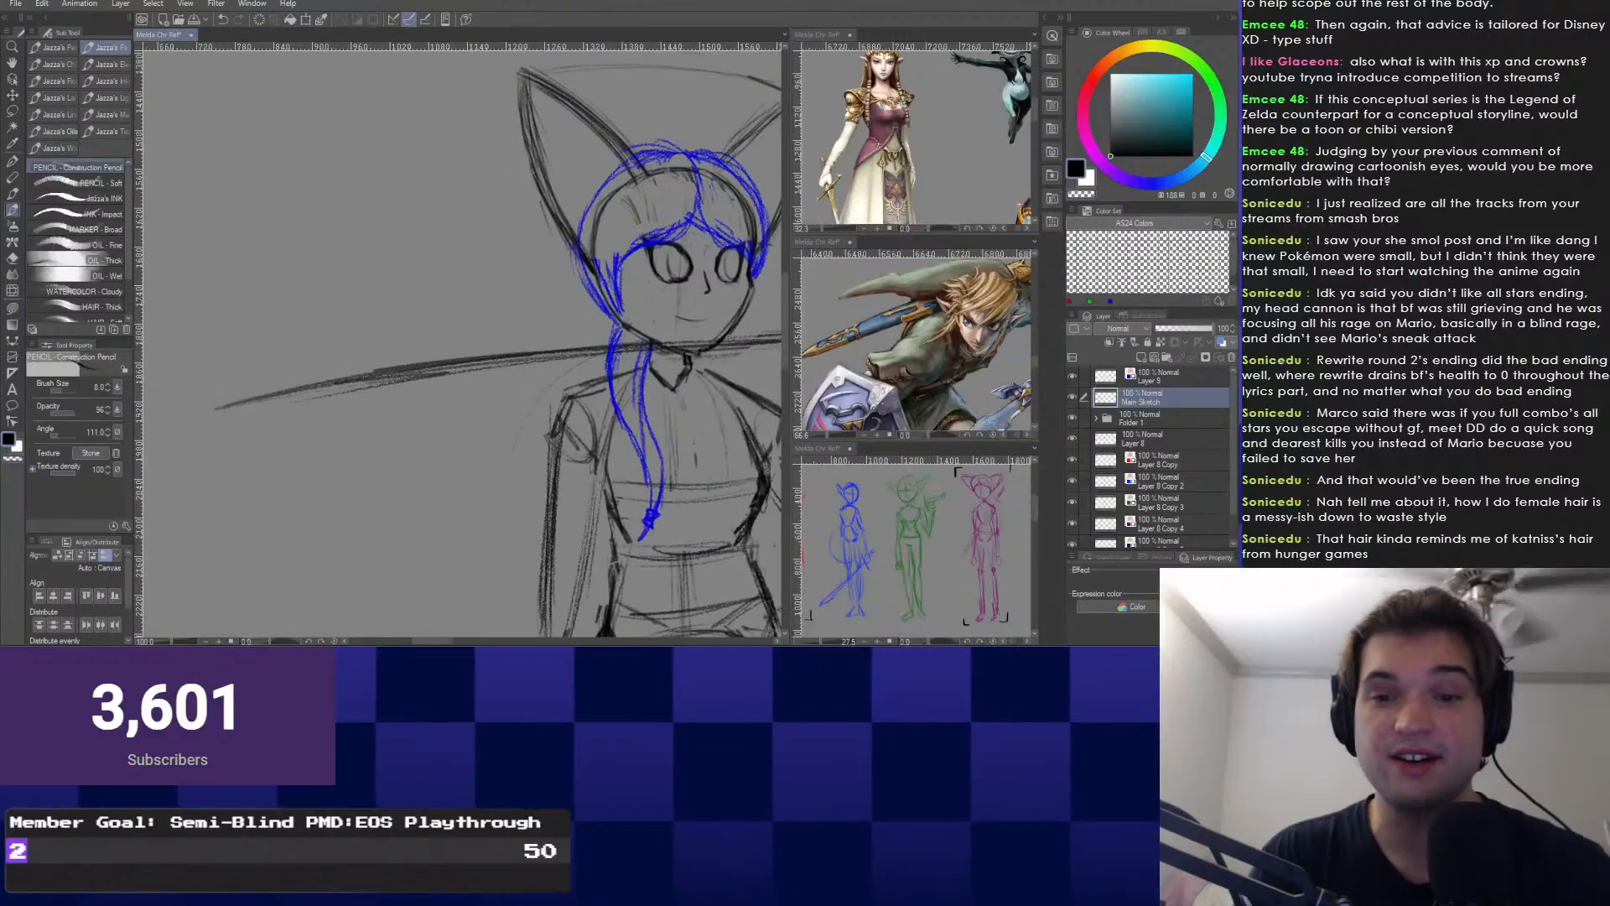
pyautogui.click(1159, 378)
pyautogui.moveTo(601, 328)
pyautogui.mouseDown()
pyautogui.moveTo(573, 377)
pyautogui.moveTo(545, 350)
pyautogui.mouseUp()
pyautogui.scroll(2, 574, 378)
pyautogui.scroll(-2, 481, 469)
pyautogui.moveTo(477, 414)
pyautogui.mouseDown()
pyautogui.moveTo(478, 392)
pyautogui.moveTo(484, 451)
pyautogui.moveTo(478, 341)
pyautogui.mouseUp()
pyautogui.click(1159, 397)
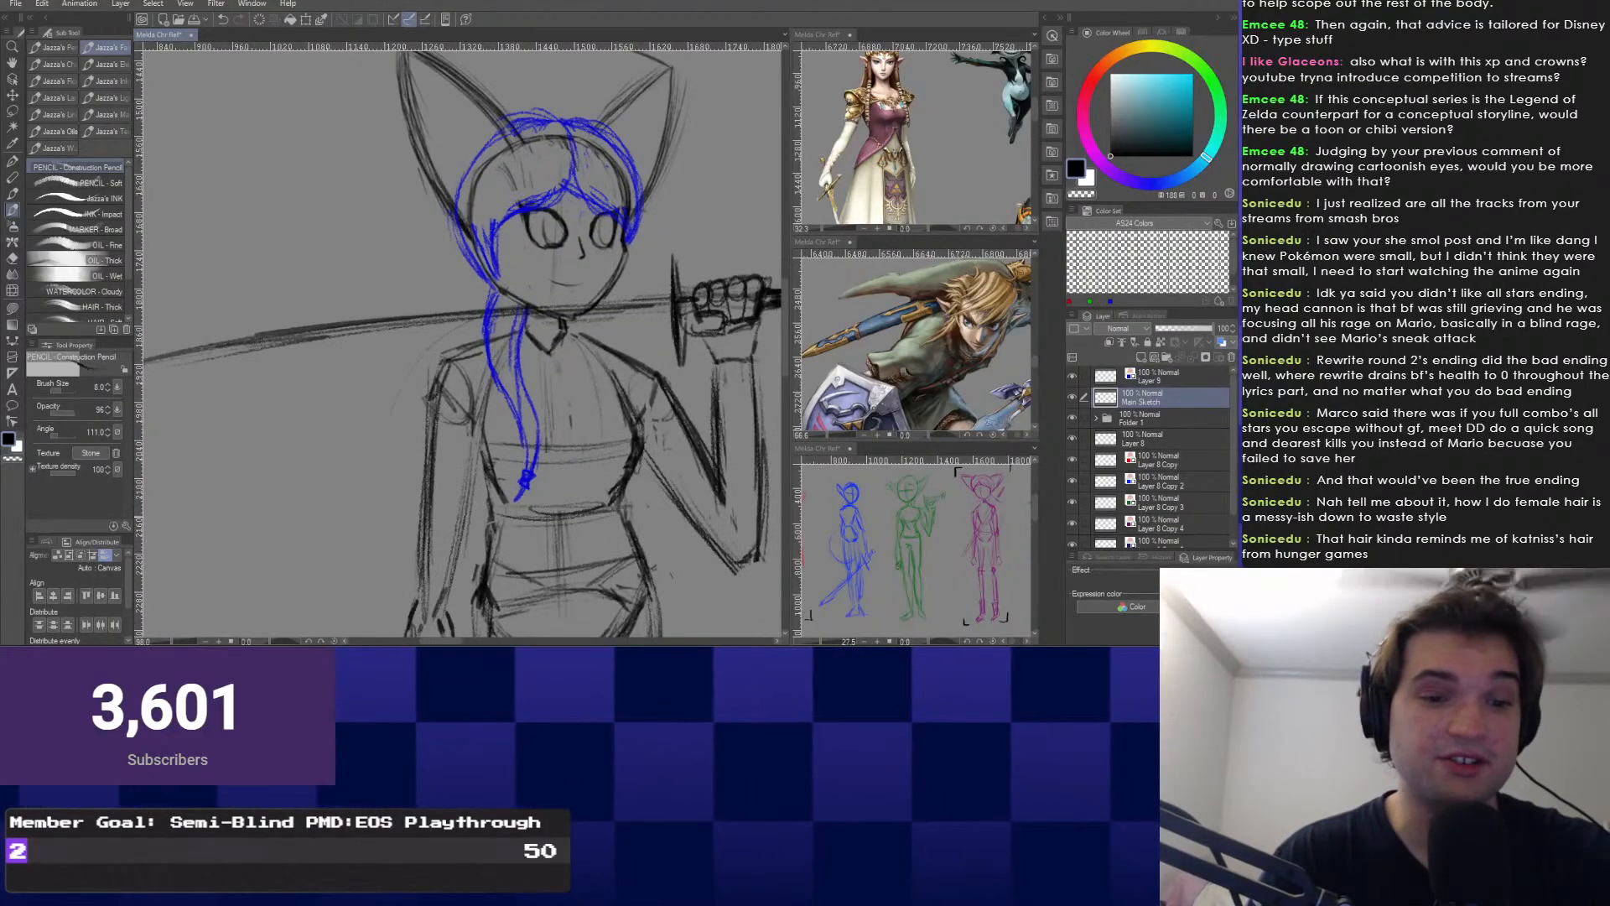
# Review the lower body and undo the faint circle around the lowered arm.
pyautogui.moveTo(525, 436); pyautogui.dragTo(469, 328)
pyautogui.scroll(-5, 691, 460)
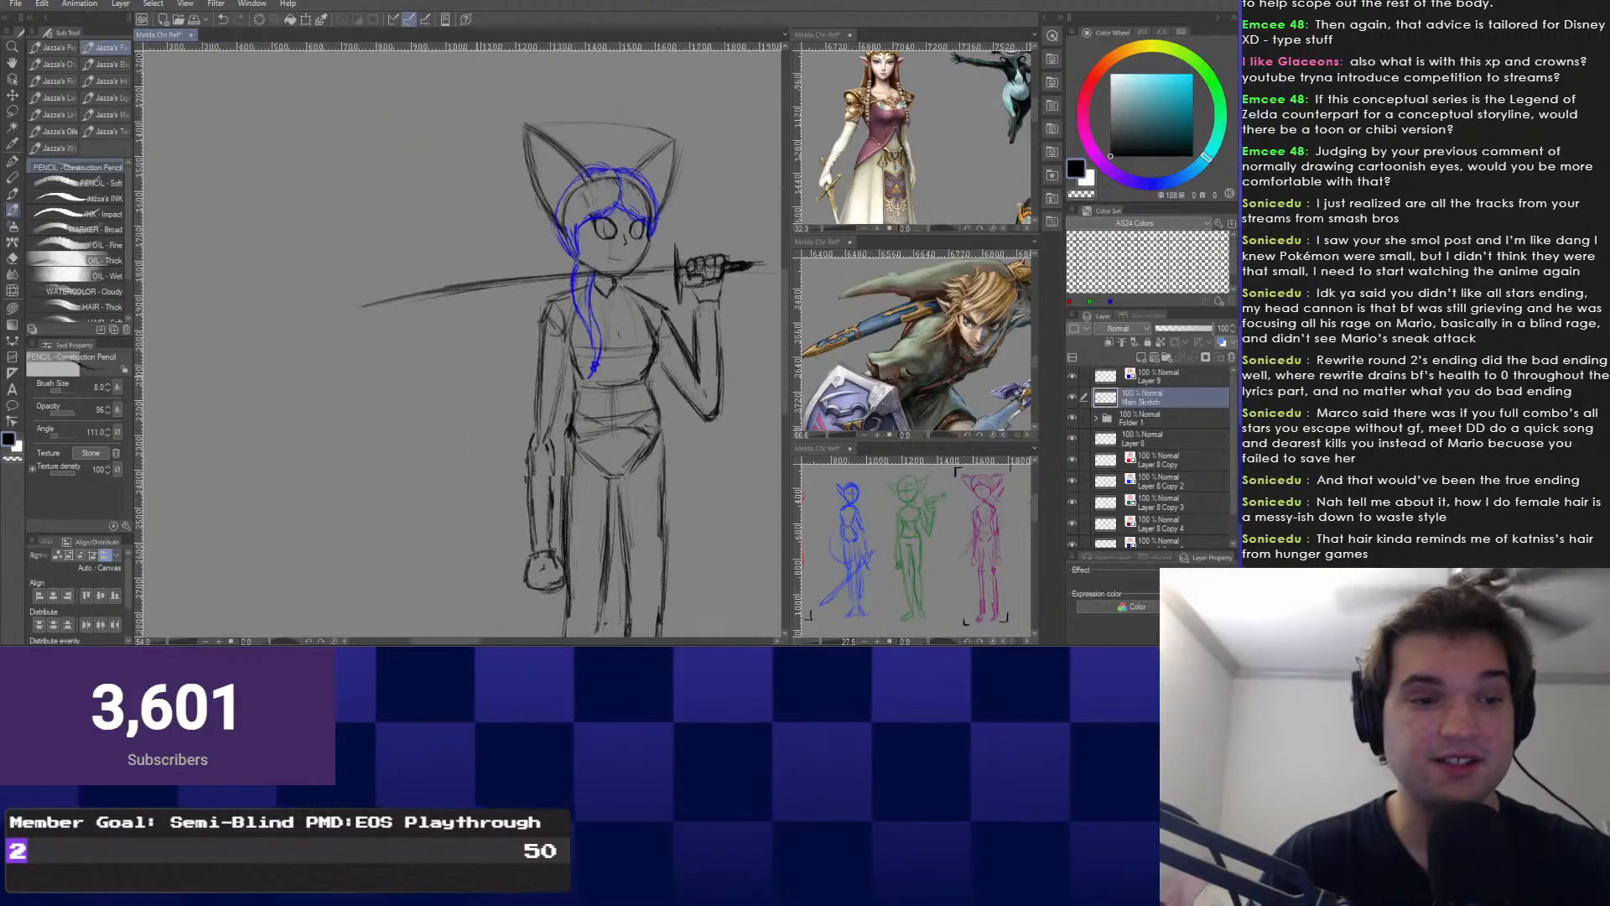
pyautogui.moveTo(459, 435)
pyautogui.mouseDown()
pyautogui.moveTo(471, 362)
pyautogui.moveTo(410, 409)
pyautogui.moveTo(389, 387)
pyautogui.mouseUp()
pyautogui.scroll(5, 458, 362)
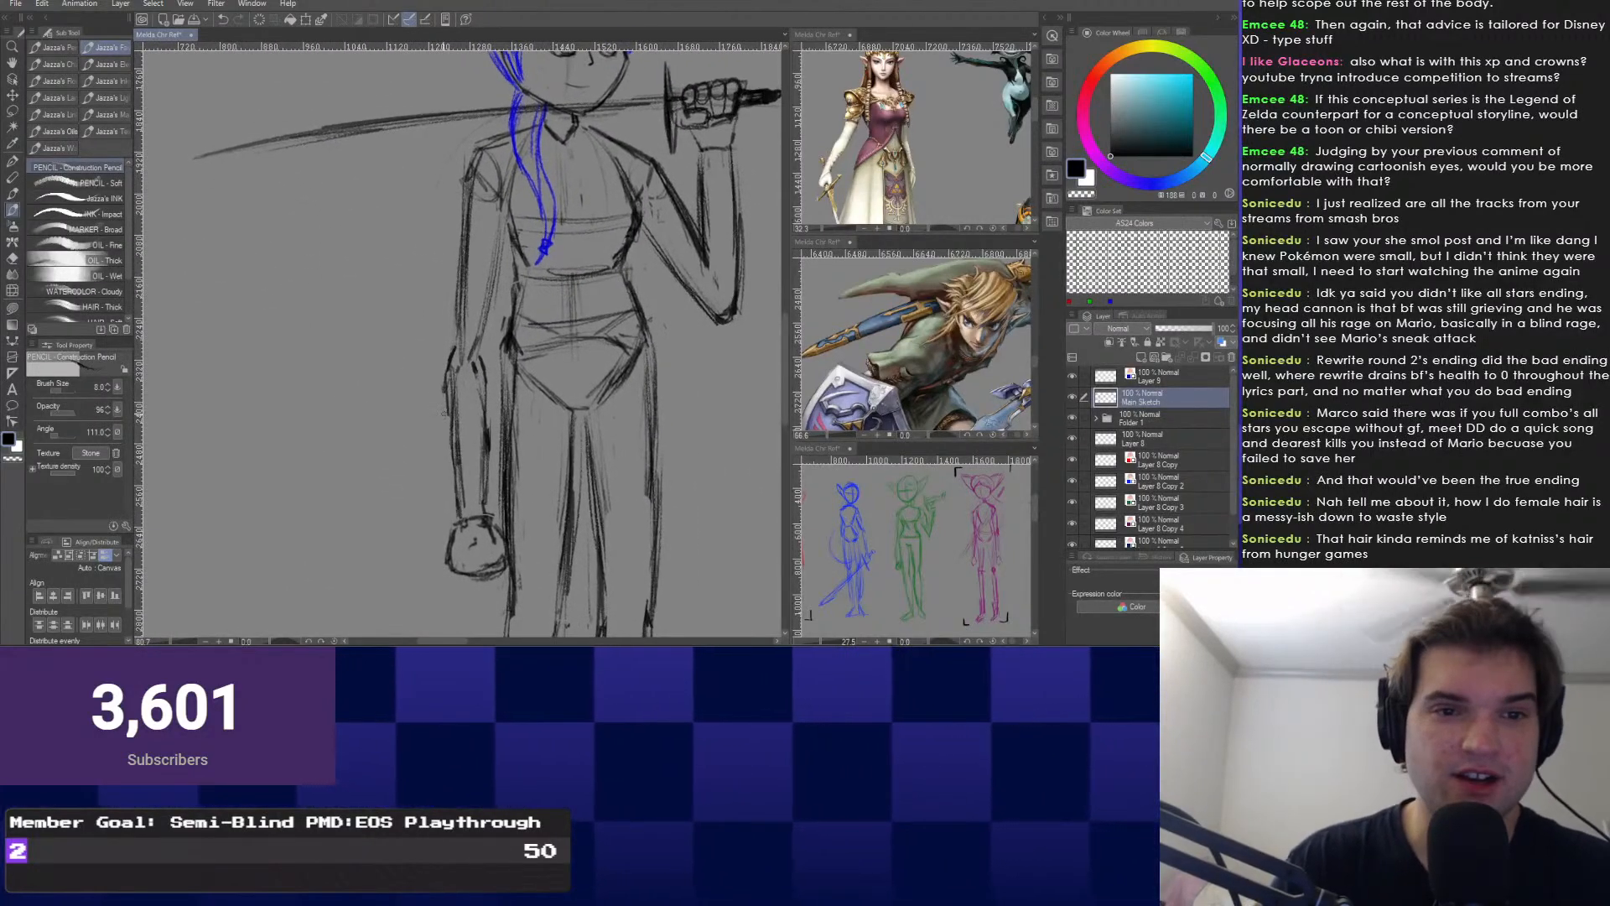
pyautogui.moveTo(443, 336)
pyautogui.mouseDown()
pyautogui.moveTo(459, 362)
pyautogui.moveTo(423, 350)
pyautogui.moveTo(532, 494)
pyautogui.mouseUp()
pyautogui.scroll(-2, 466, 362)
pyautogui.hotkey('ctrl', 'z')
# Zoom in on the sword, then draw and undo two dark strokes on its upper-left edge.
pyautogui.moveTo(400, 251); pyautogui.dragTo(410, 369)
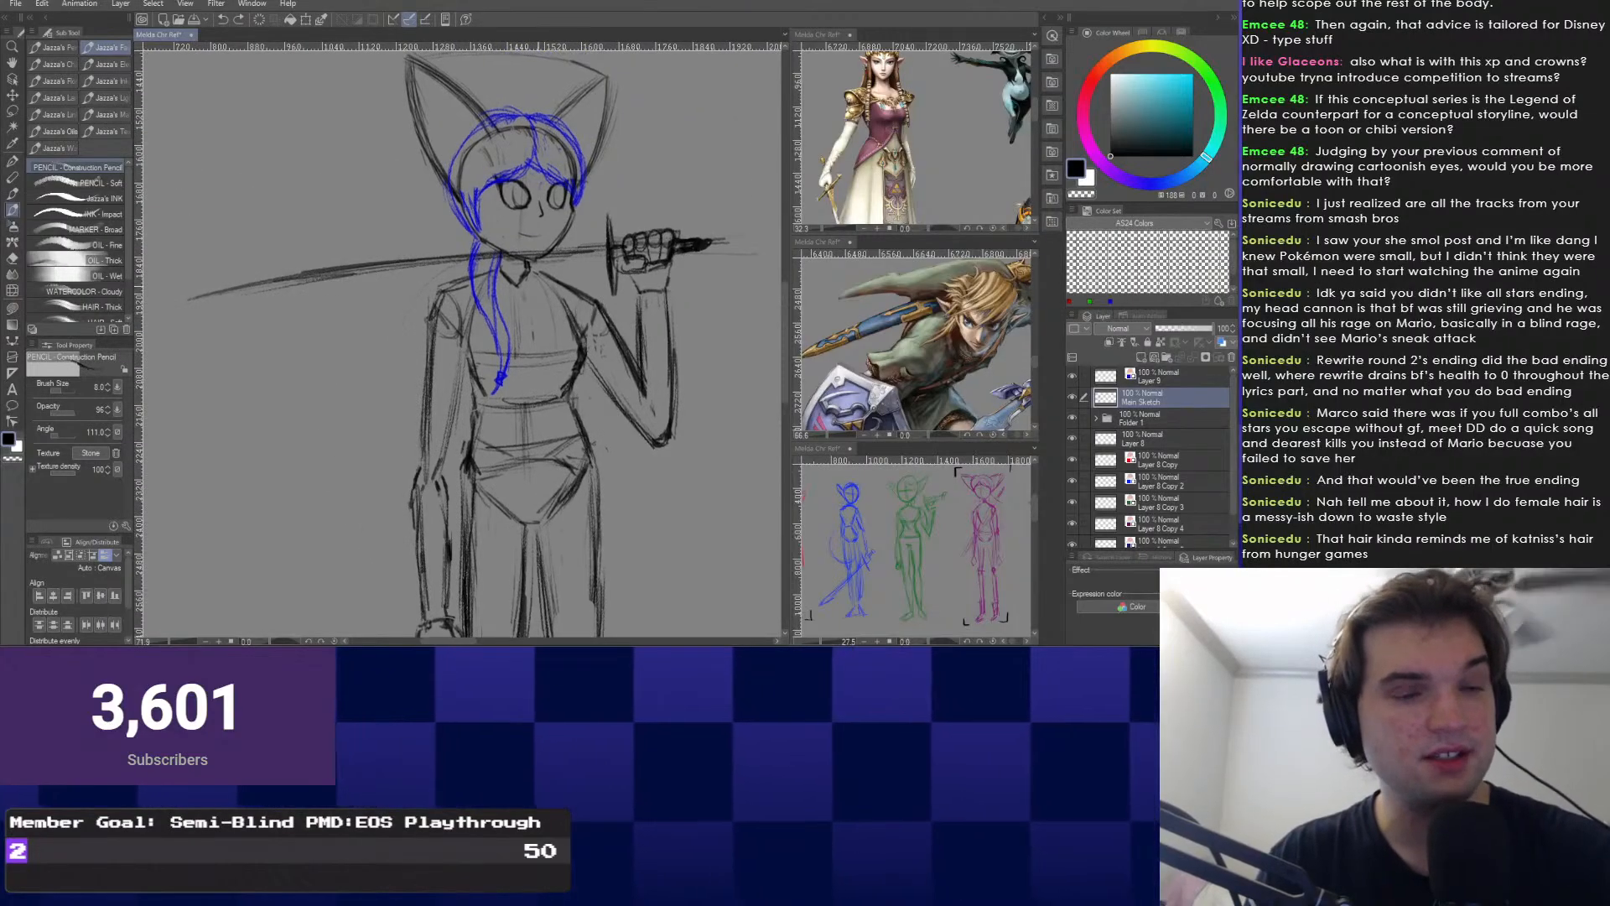
pyautogui.moveTo(604, 150); pyautogui.dragTo(601, 235)
pyautogui.scroll(4, 602, 236)
pyautogui.scroll(1, 628, 352)
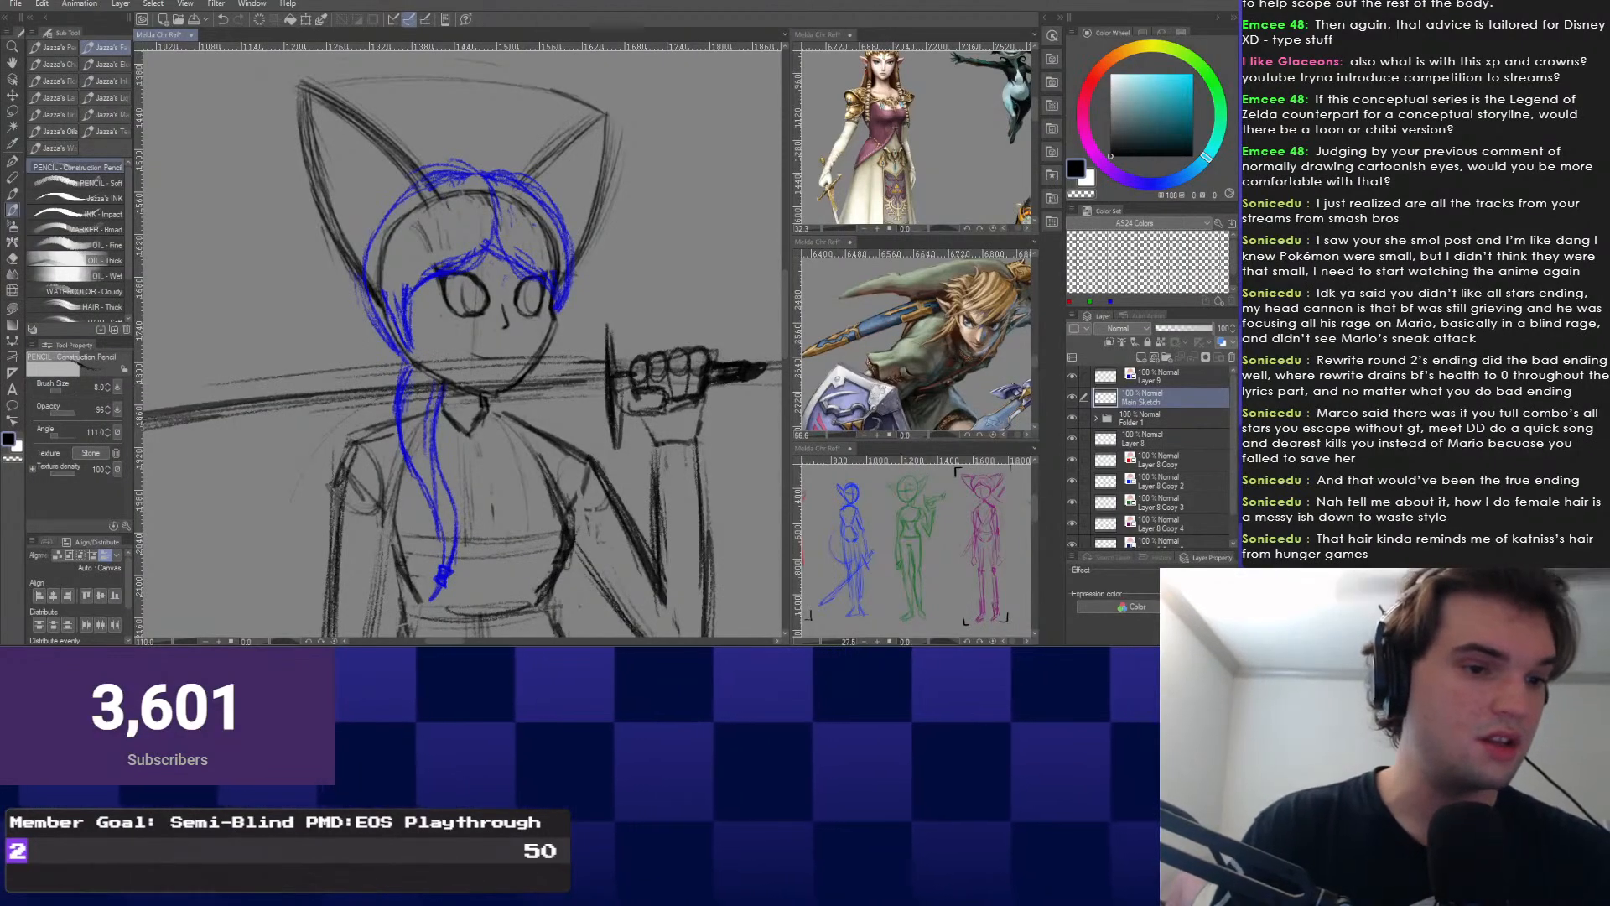
pyautogui.moveTo(411, 406); pyautogui.dragTo(546, 399)
pyautogui.moveTo(369, 371); pyautogui.dragTo(229, 404)
pyautogui.hotkey('ctrl', 'z')
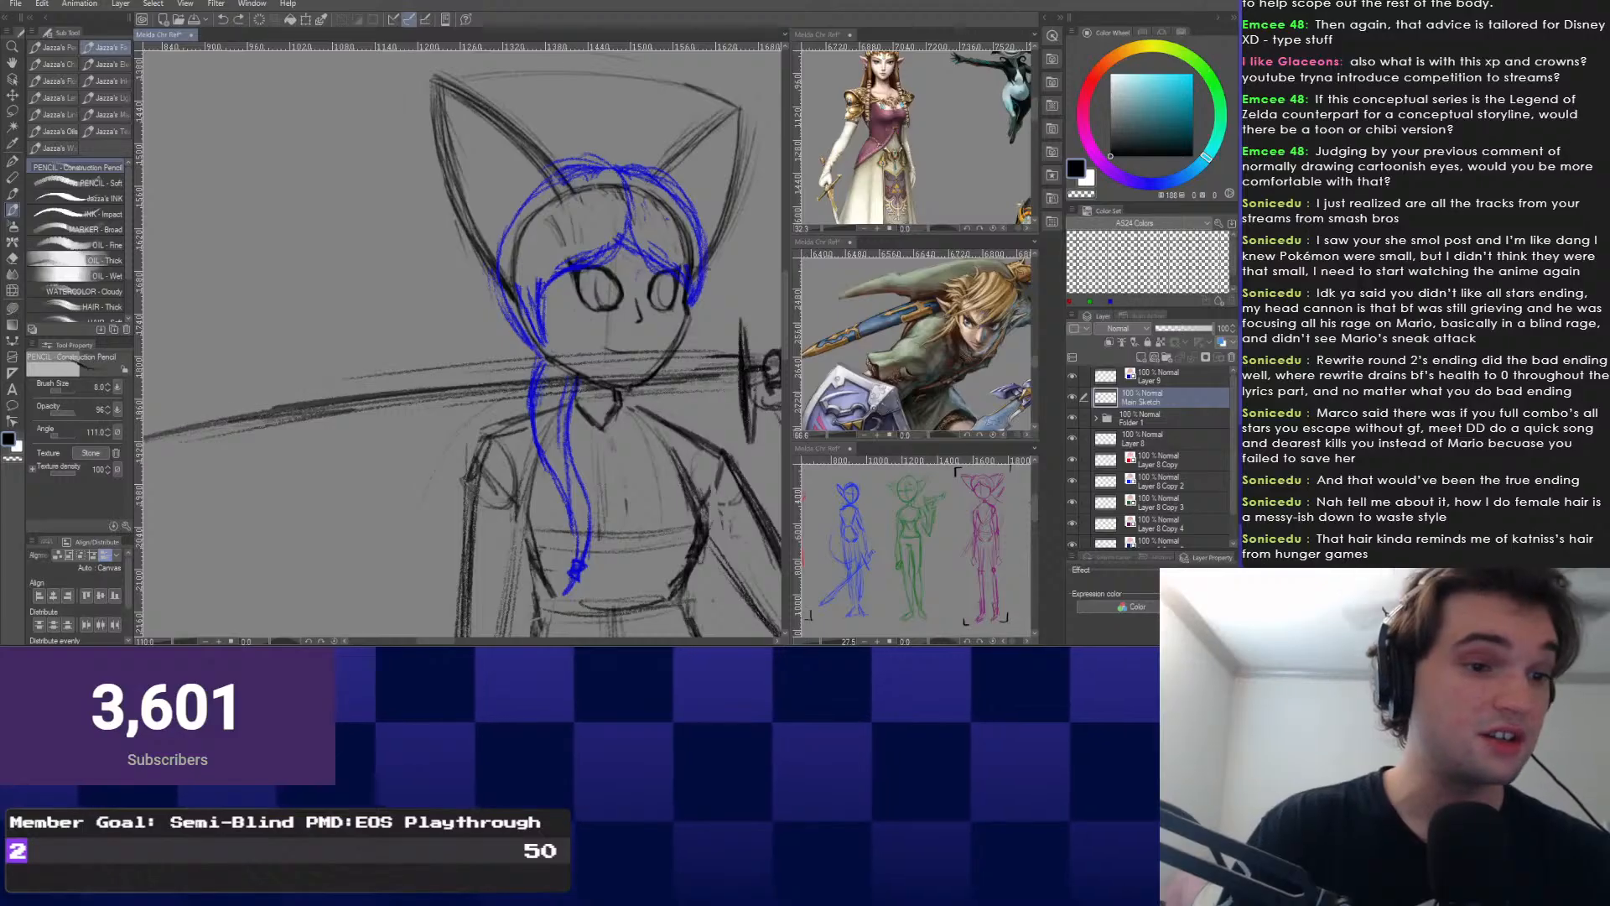
pyautogui.moveTo(459, 405); pyautogui.dragTo(502, 424)
pyautogui.hotkey('ctrl', 'z')
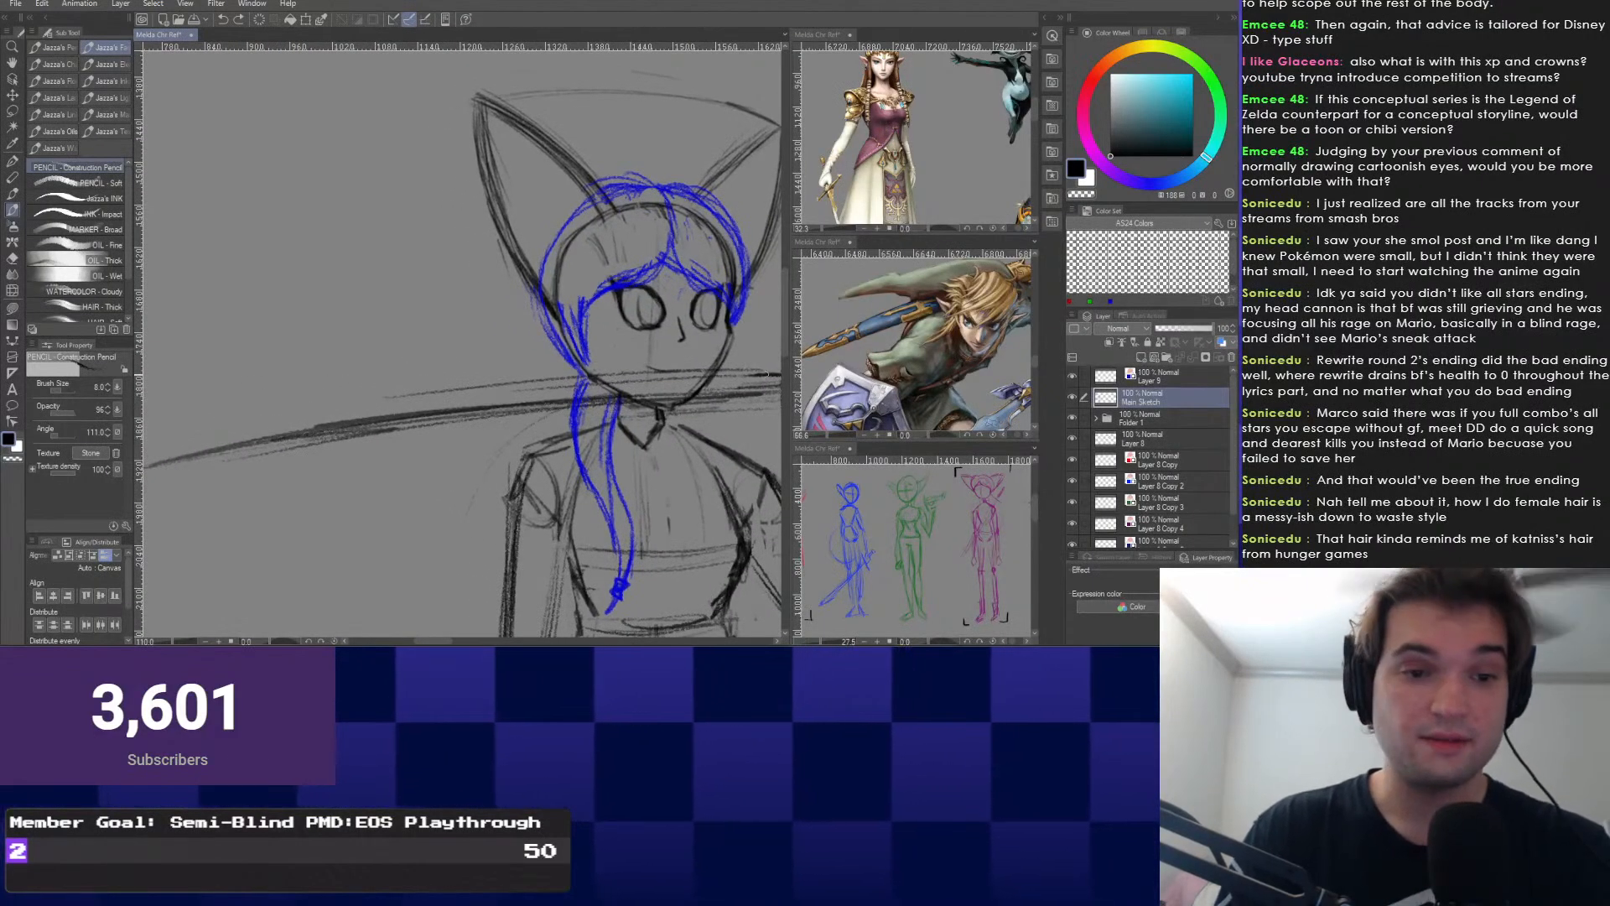
pyautogui.moveTo(582, 392); pyautogui.dragTo(507, 389)
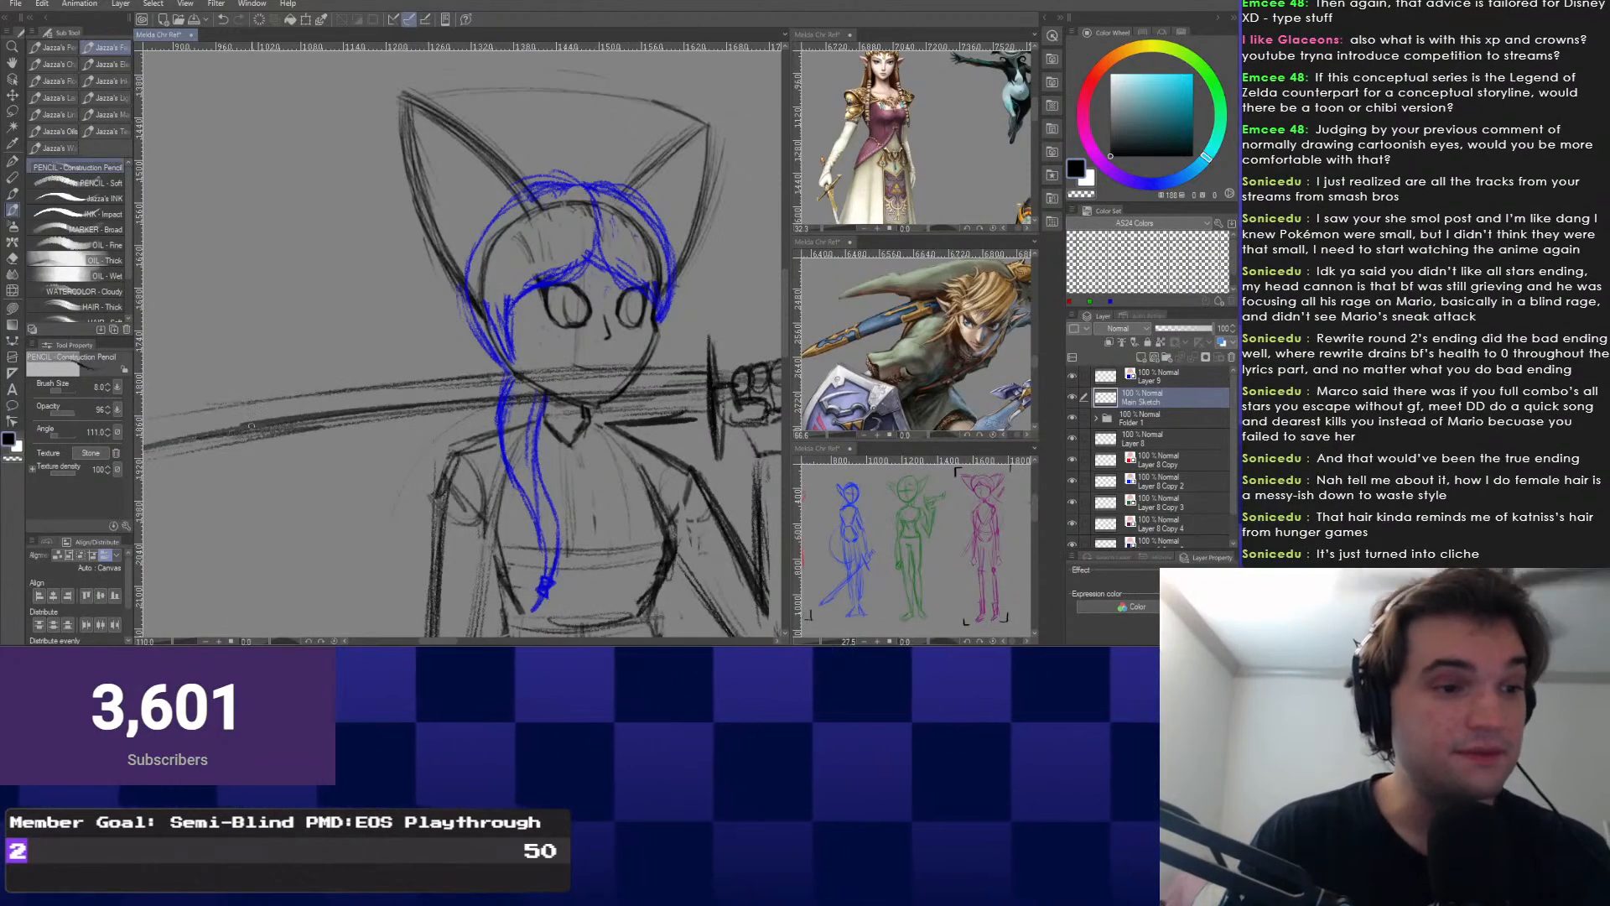
pyautogui.scroll(-1, 250, 426)
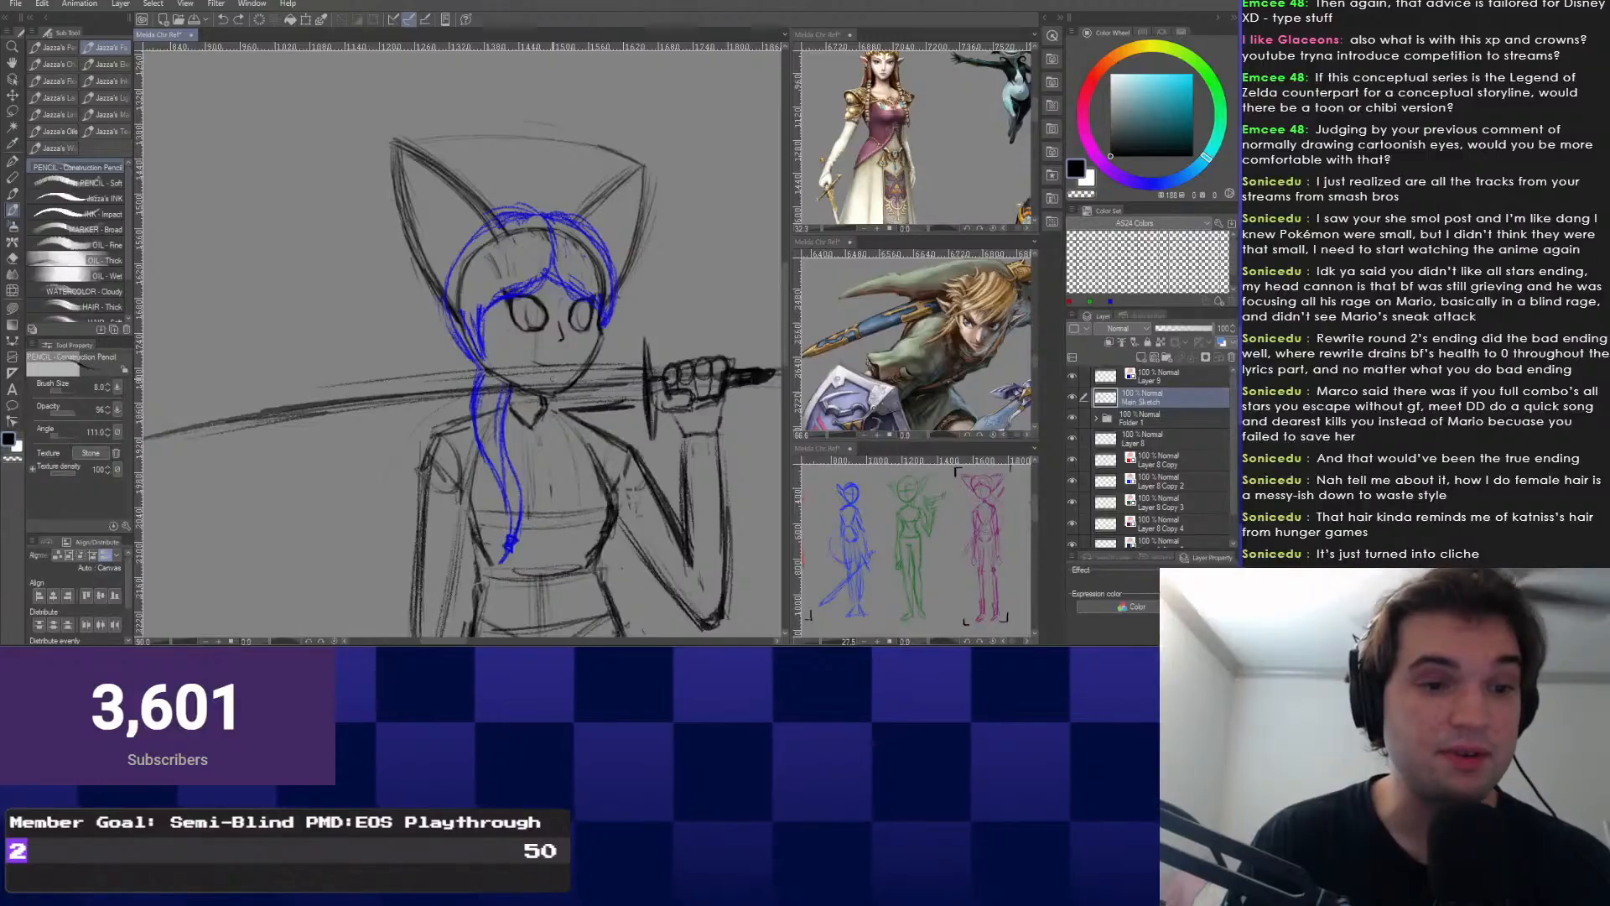
# Zoom in on the face, then draw a dark pencil line along the sword's upper edge.
pyautogui.press('e')
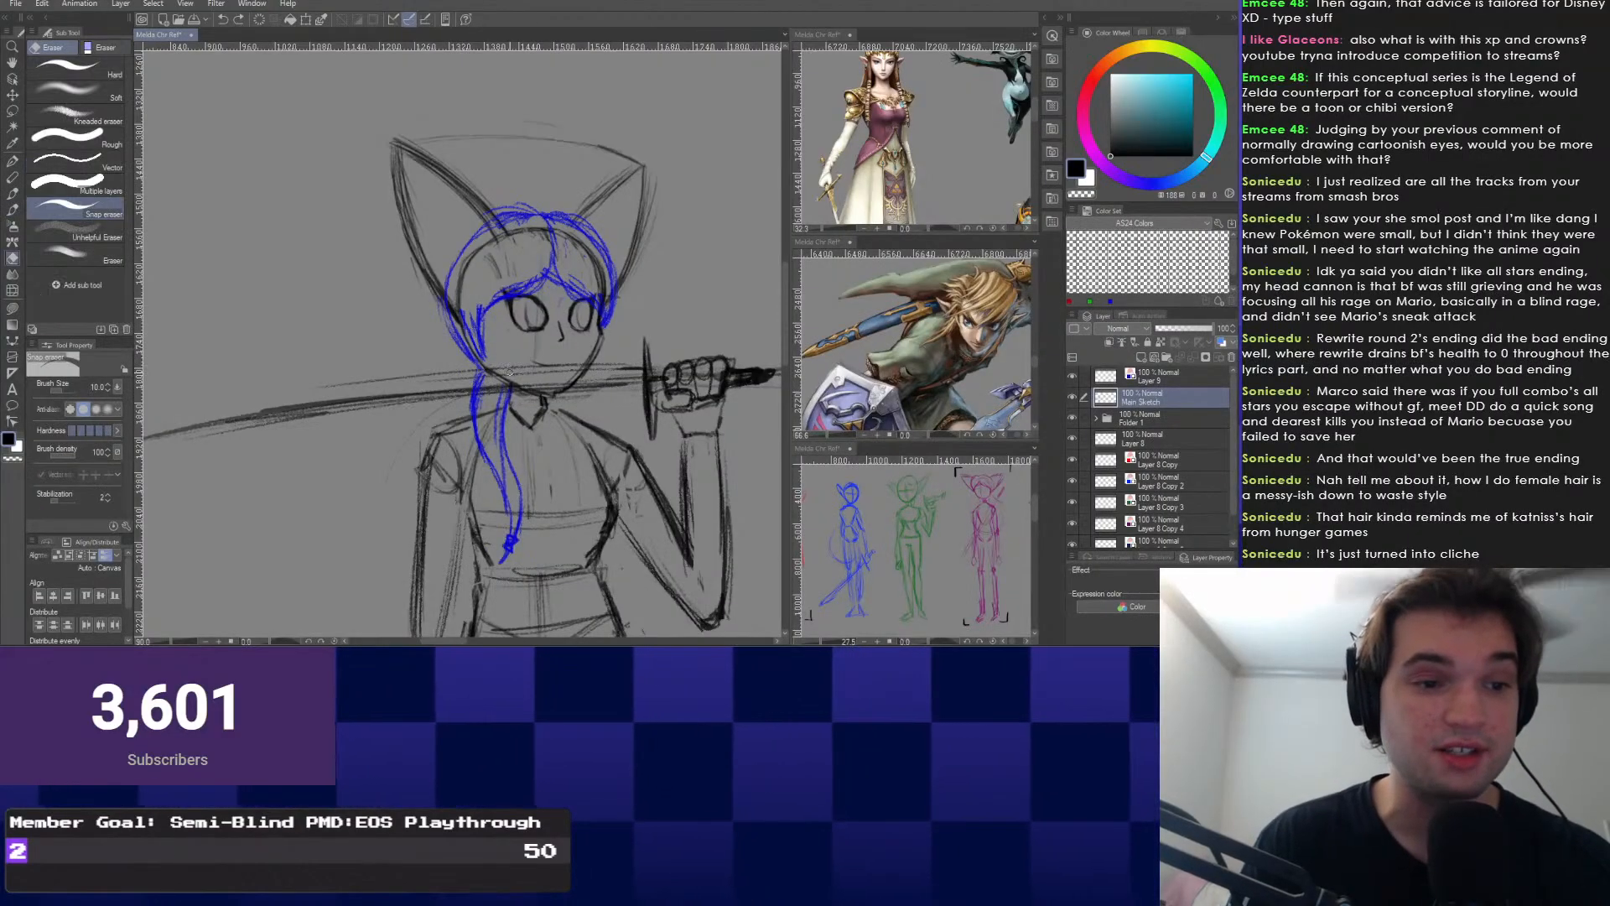
pyautogui.scroll(1, 524, 335)
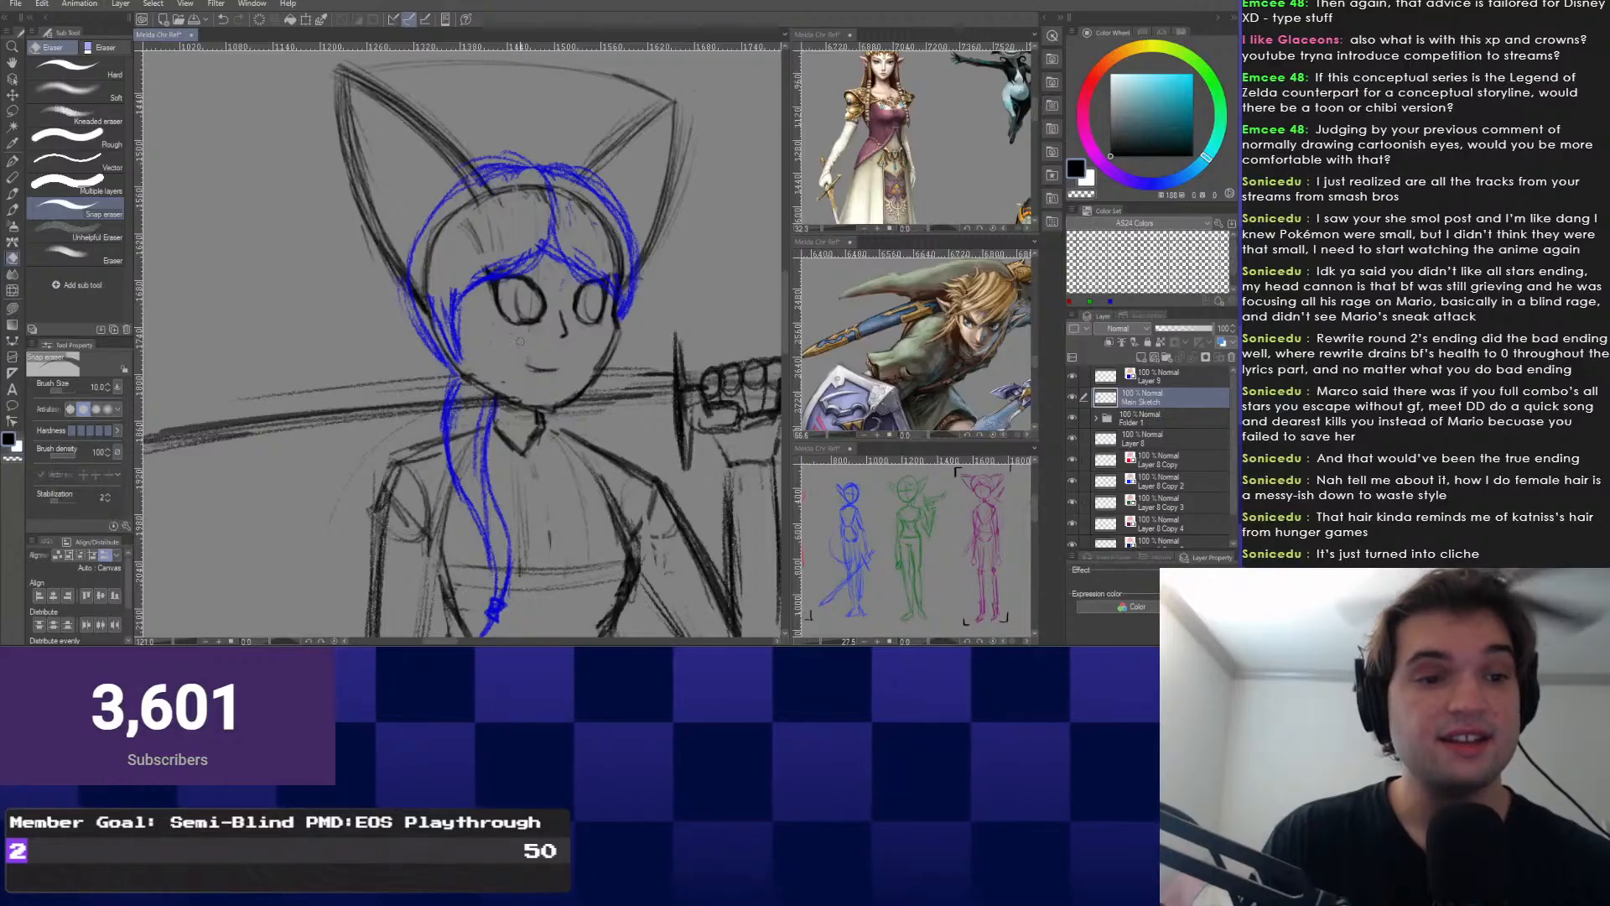
pyautogui.scroll(2, 537, 354)
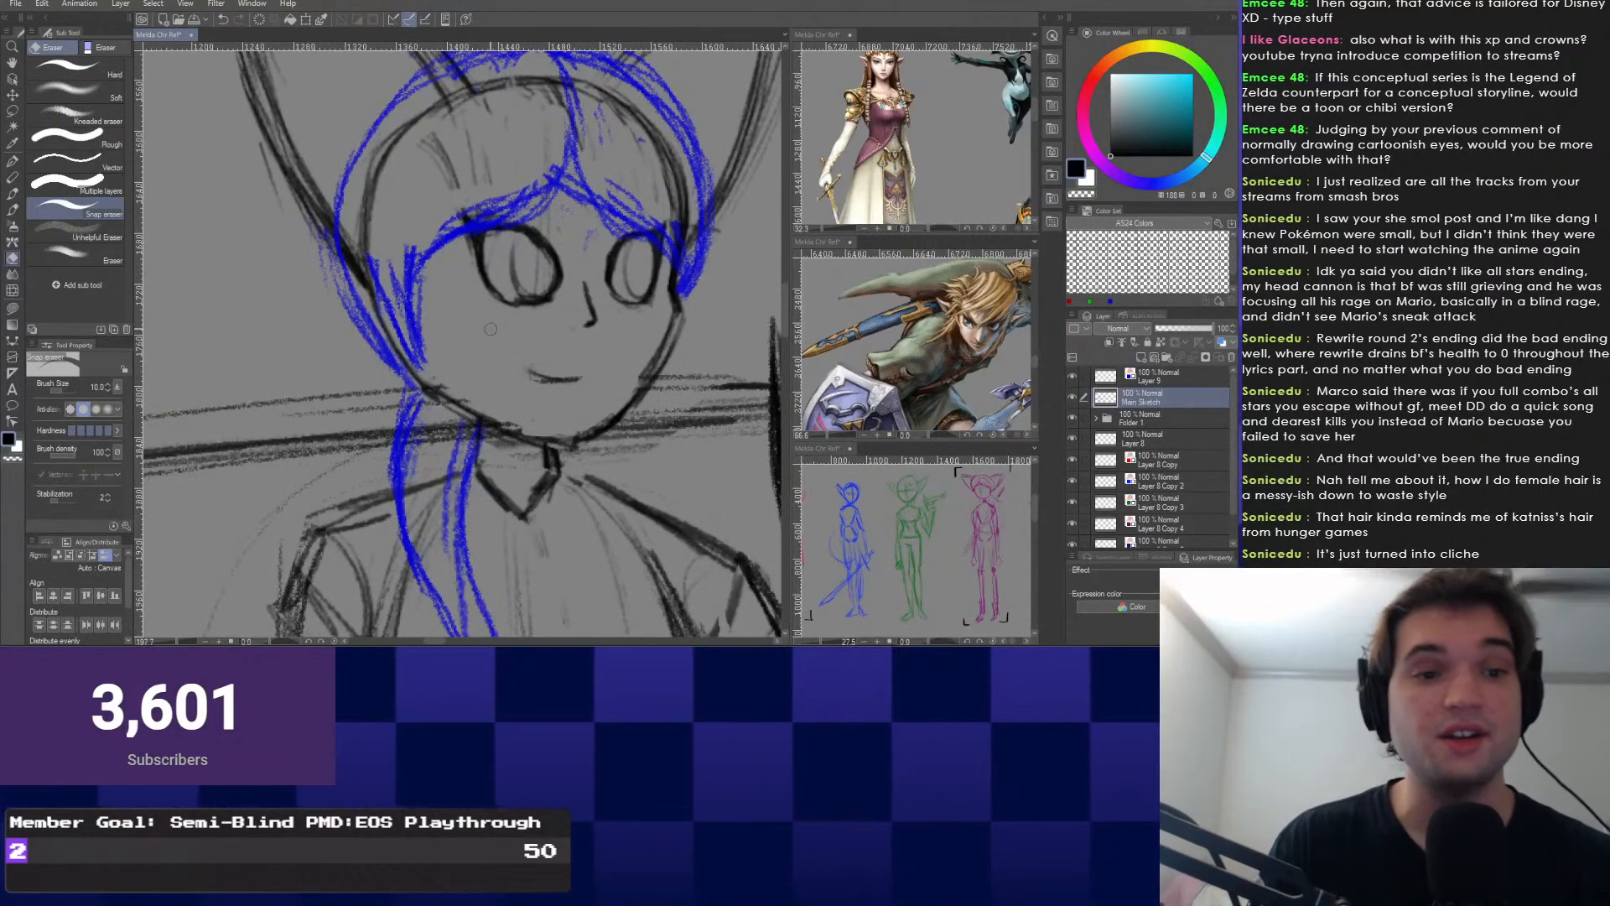
pyautogui.moveTo(570, 252); pyautogui.dragTo(545, 304)
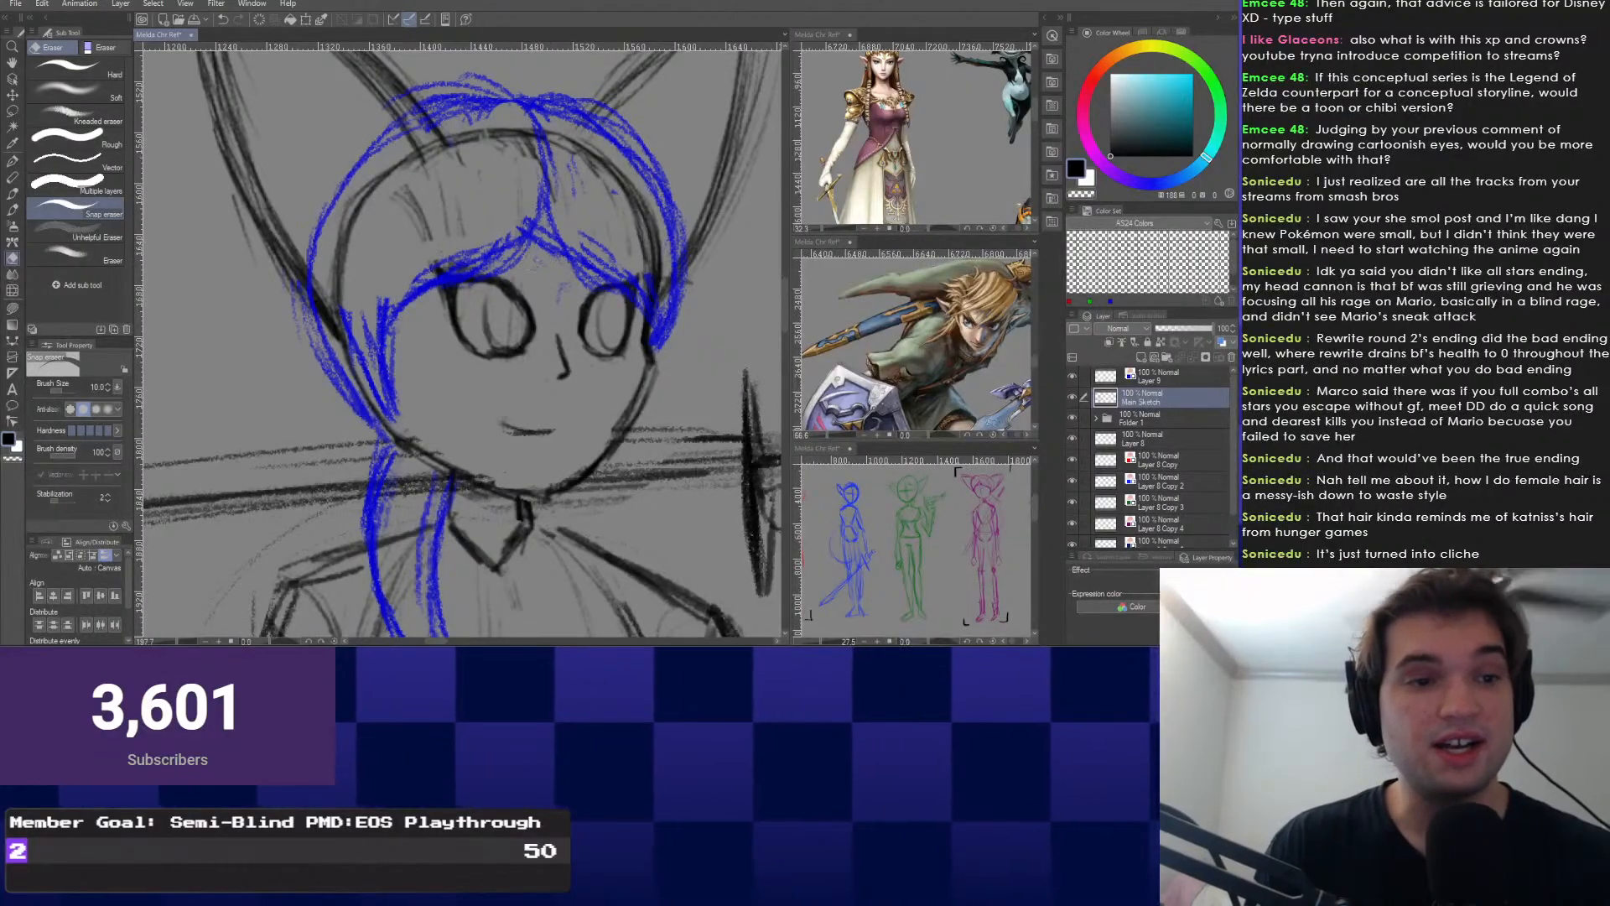
pyautogui.moveTo(432, 391)
pyautogui.mouseDown()
pyautogui.moveTo(440, 374)
pyautogui.moveTo(451, 392)
pyautogui.mouseUp()
pyautogui.press('b')
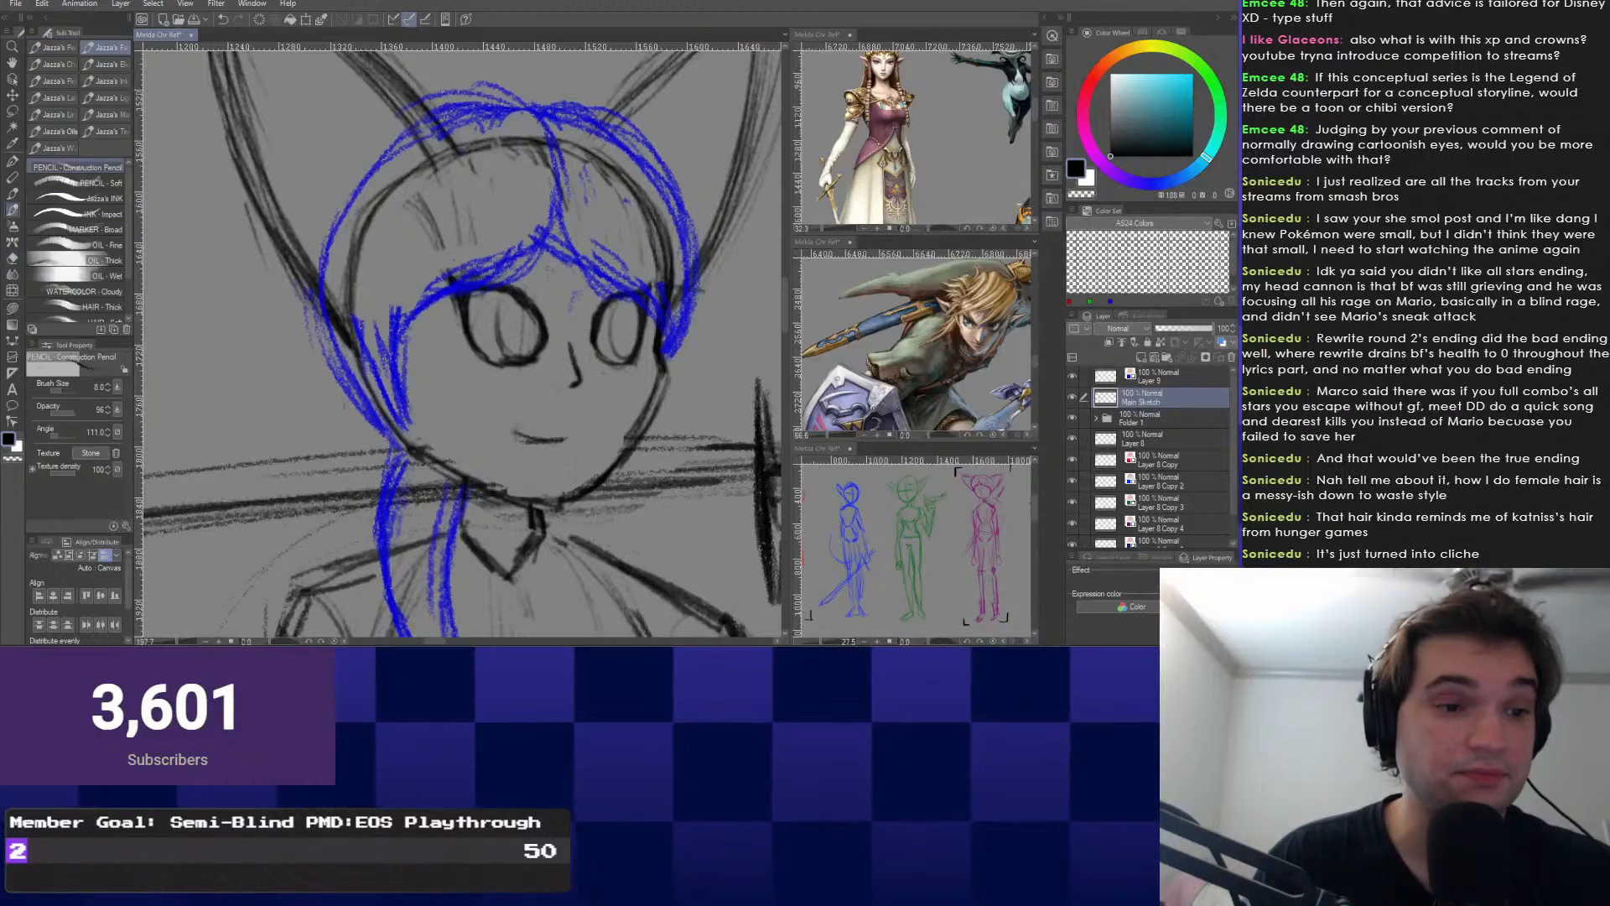
pyautogui.scroll(-2, 434, 407)
pyautogui.moveTo(680, 508)
pyautogui.mouseDown()
pyautogui.moveTo(622, 436)
pyautogui.moveTo(475, 436)
pyautogui.mouseUp()
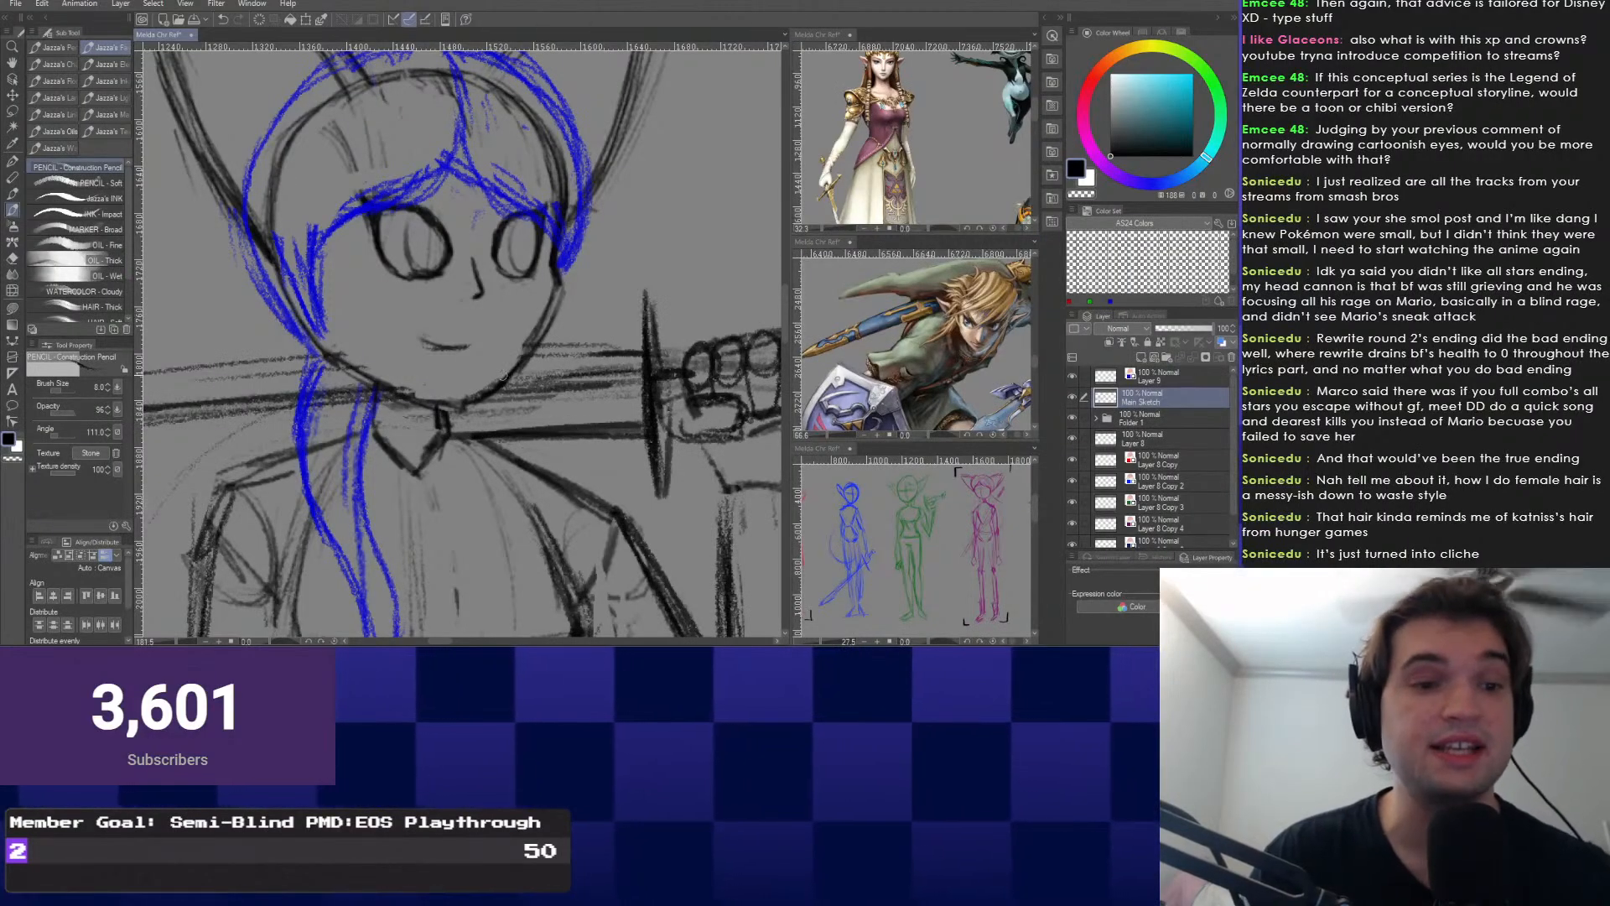
pyautogui.moveTo(642, 369); pyautogui.dragTo(515, 375)
# Return to the pencil and center a zoomed-out view on the sword hand.
pyautogui.press('e')
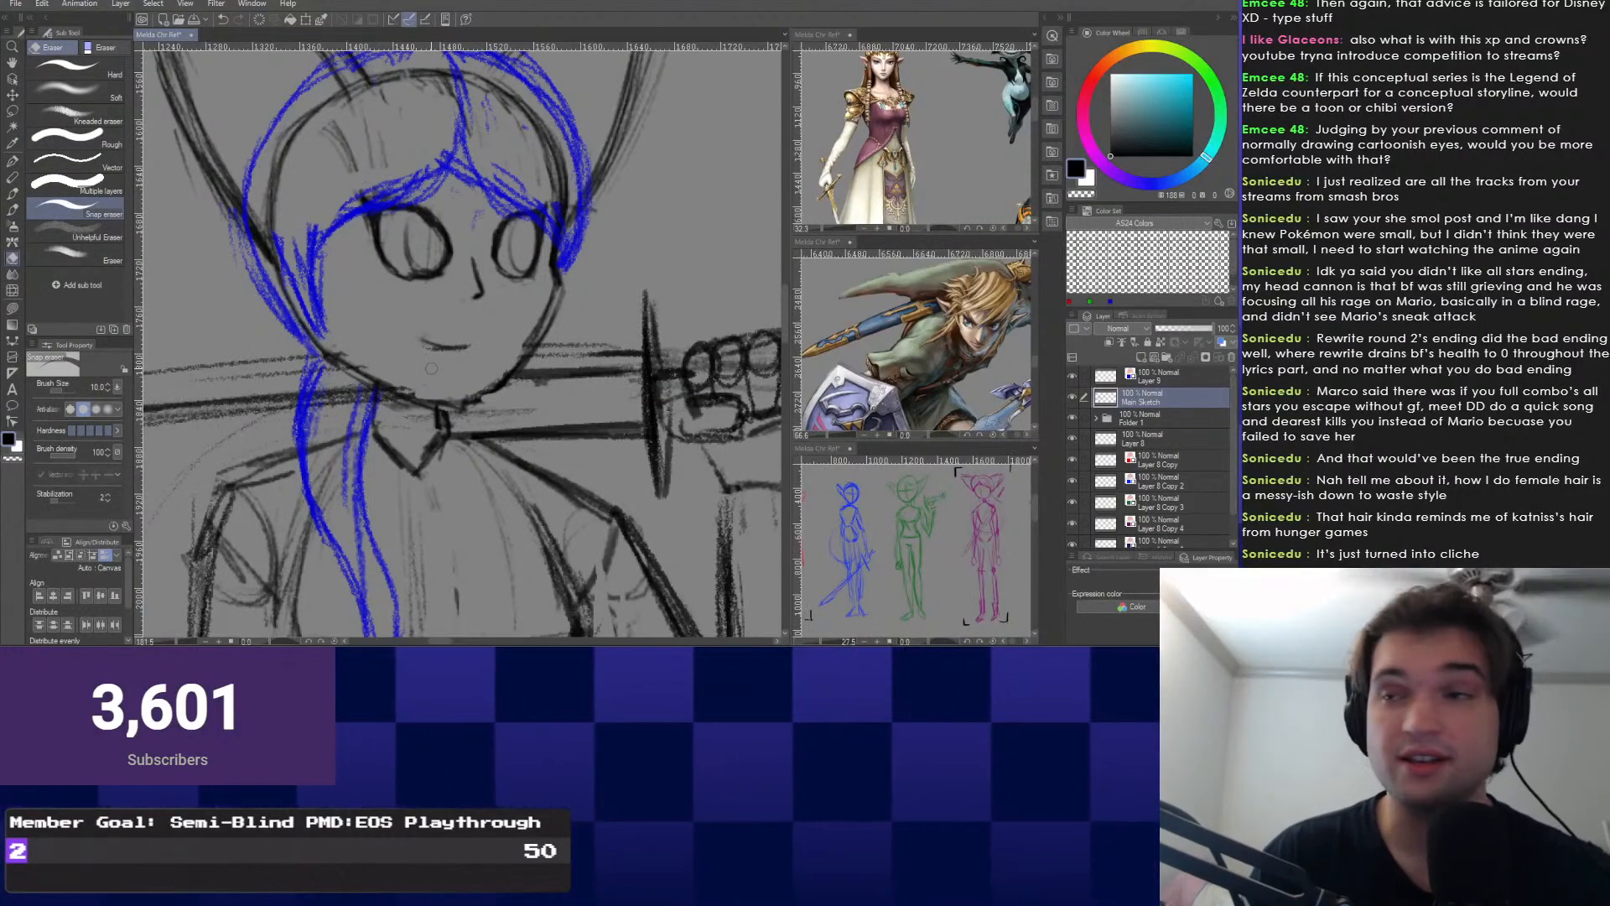
pyautogui.moveTo(377, 377); pyautogui.dragTo(432, 414)
pyautogui.press('p')
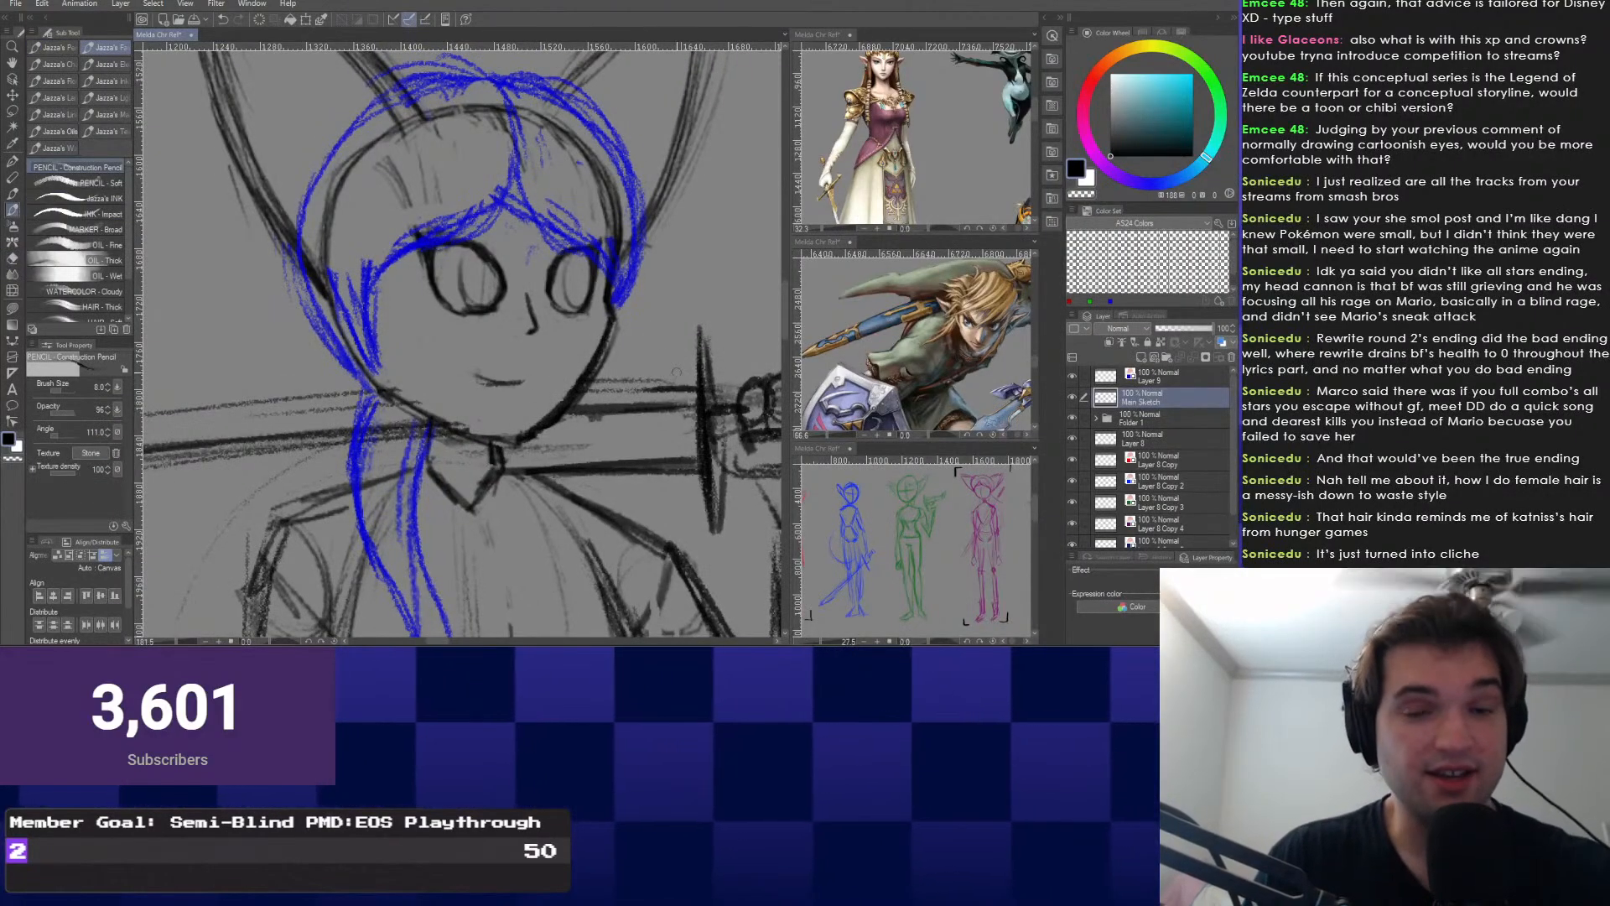
pyautogui.moveTo(610, 372)
pyautogui.mouseDown()
pyautogui.moveTo(641, 373)
pyautogui.moveTo(436, 383)
pyautogui.moveTo(455, 372)
pyautogui.mouseUp()
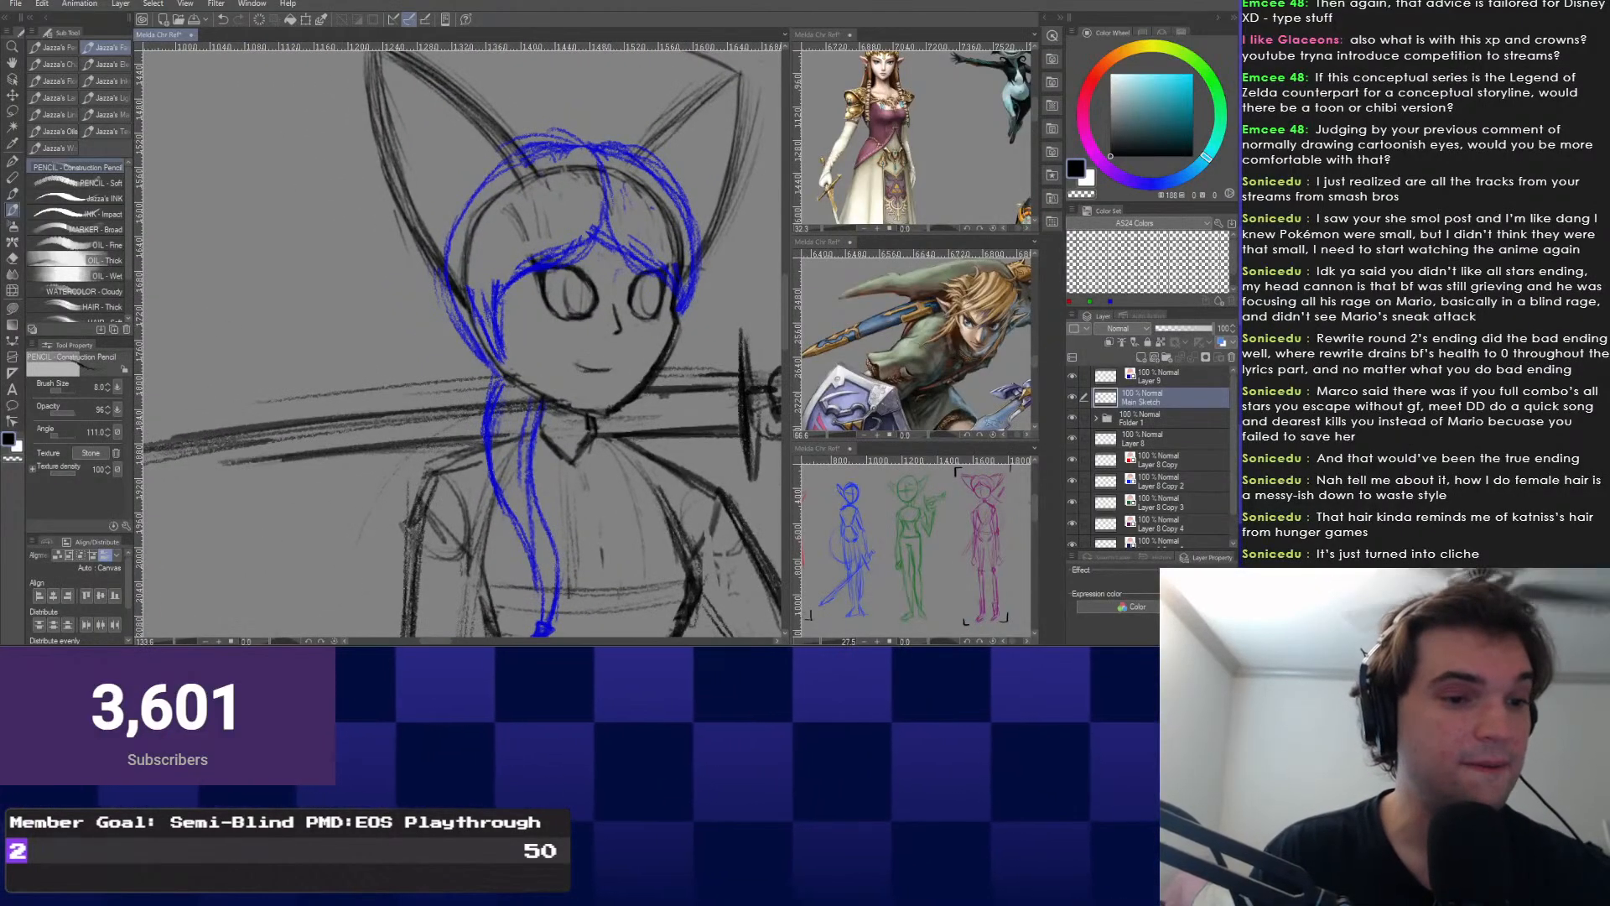
pyautogui.moveTo(640, 412); pyautogui.dragTo(436, 377)
pyautogui.scroll(1, 436, 378)
pyautogui.moveTo(656, 402); pyautogui.dragTo(560, 410)
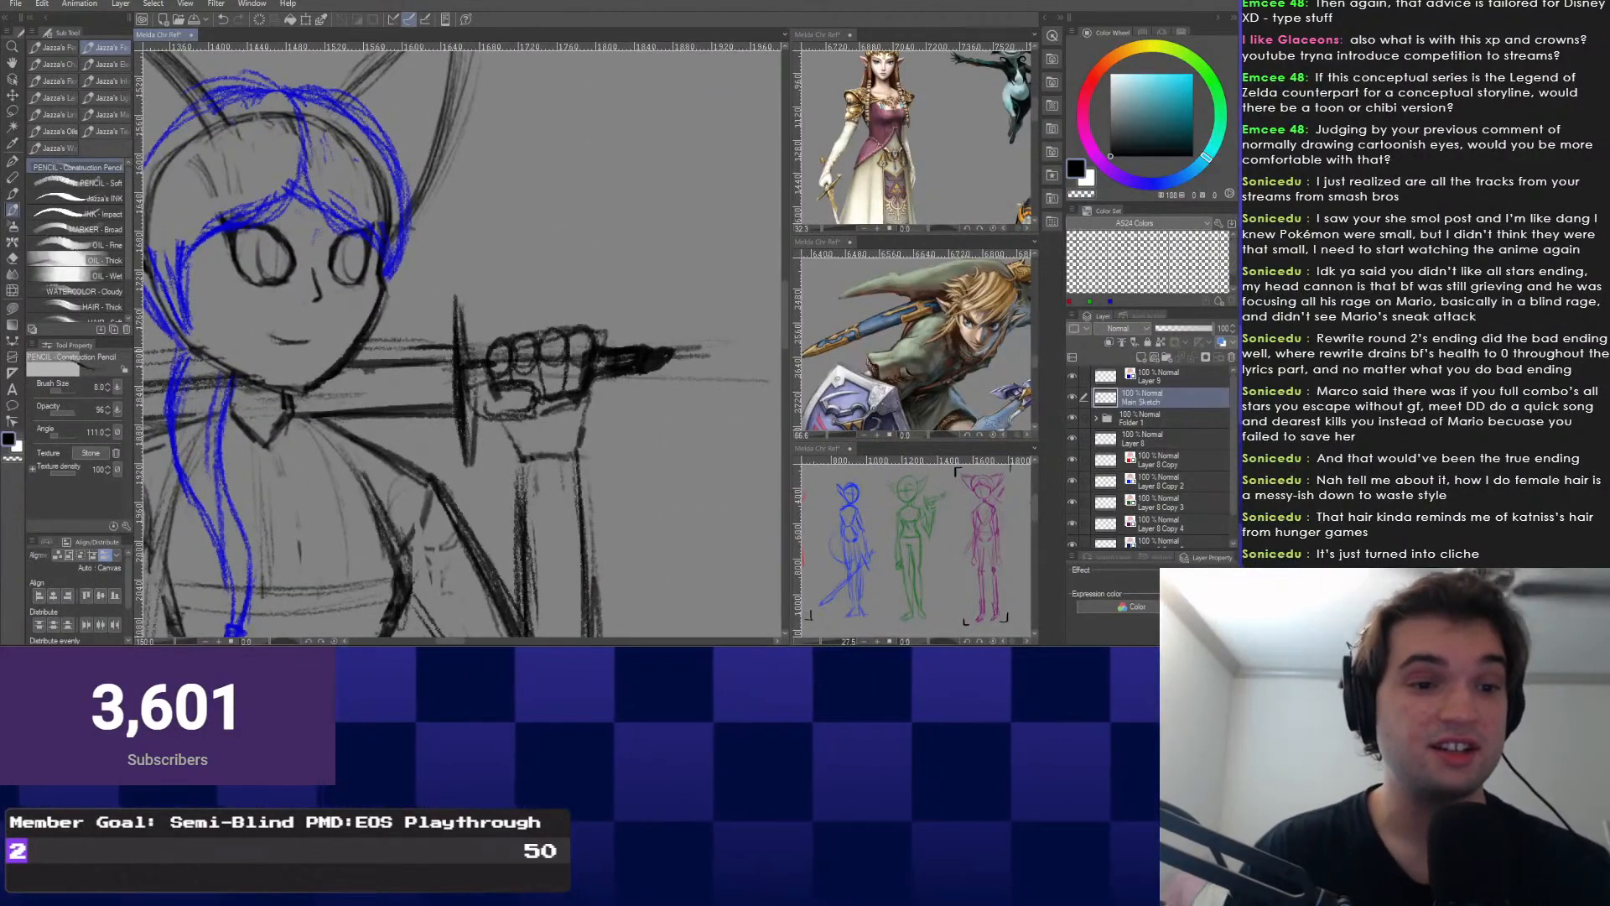
# Redraw a shorter edge line on the sword handle, then lasso the hilt end and deselect.
pyautogui.moveTo(468, 414); pyautogui.dragTo(688, 391)
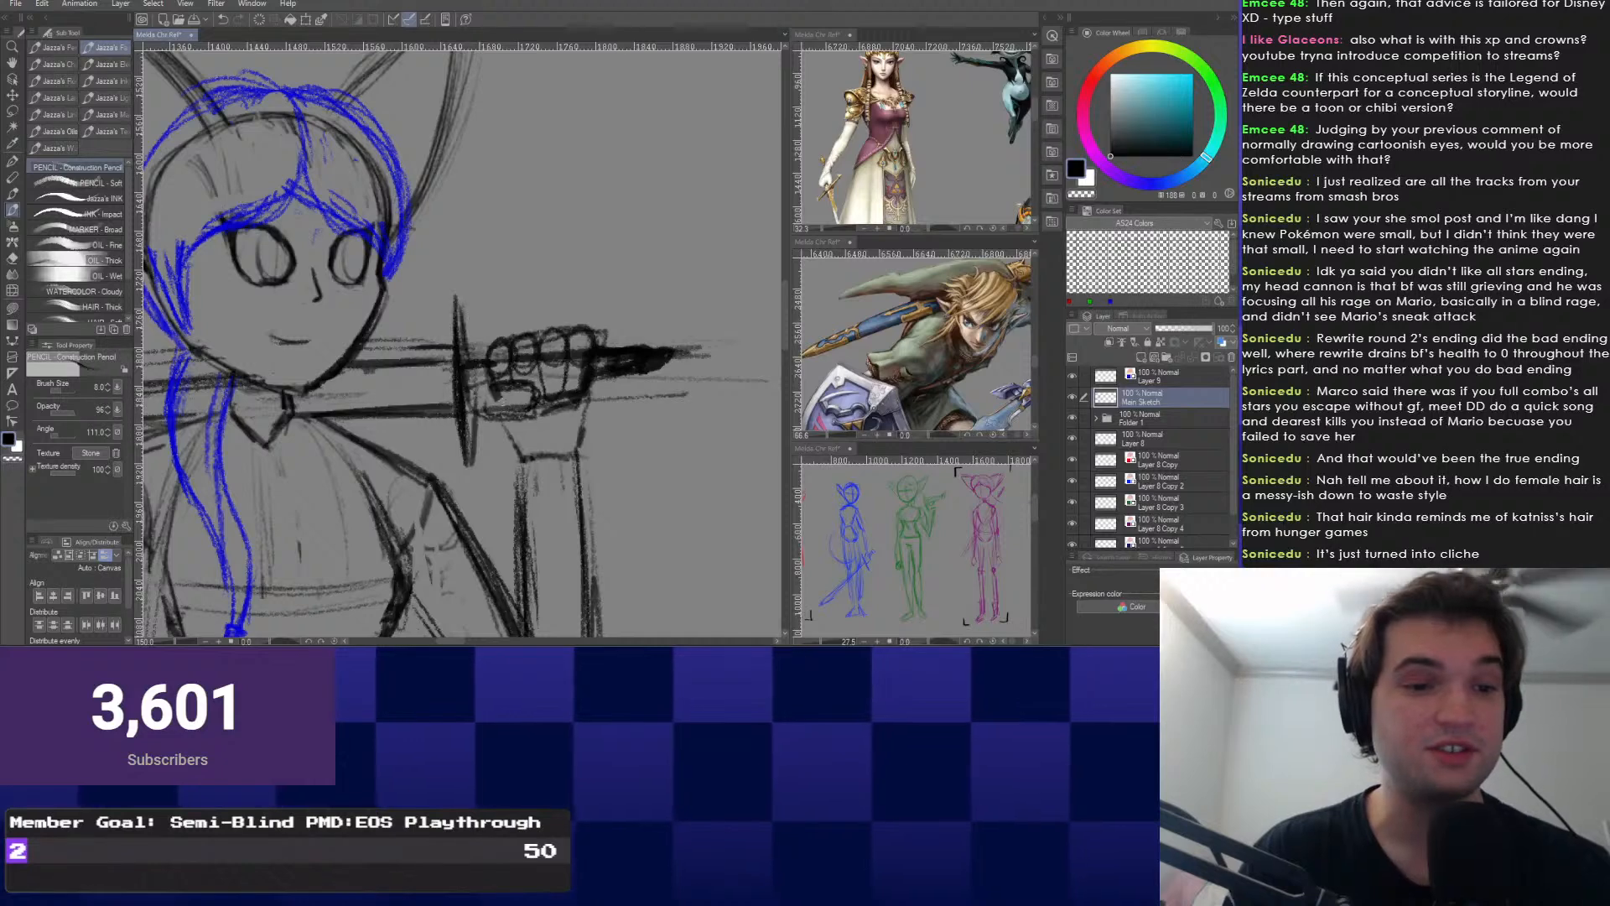
pyautogui.hotkey('ctrl', 'z')
pyautogui.moveTo(538, 406); pyautogui.dragTo(640, 391)
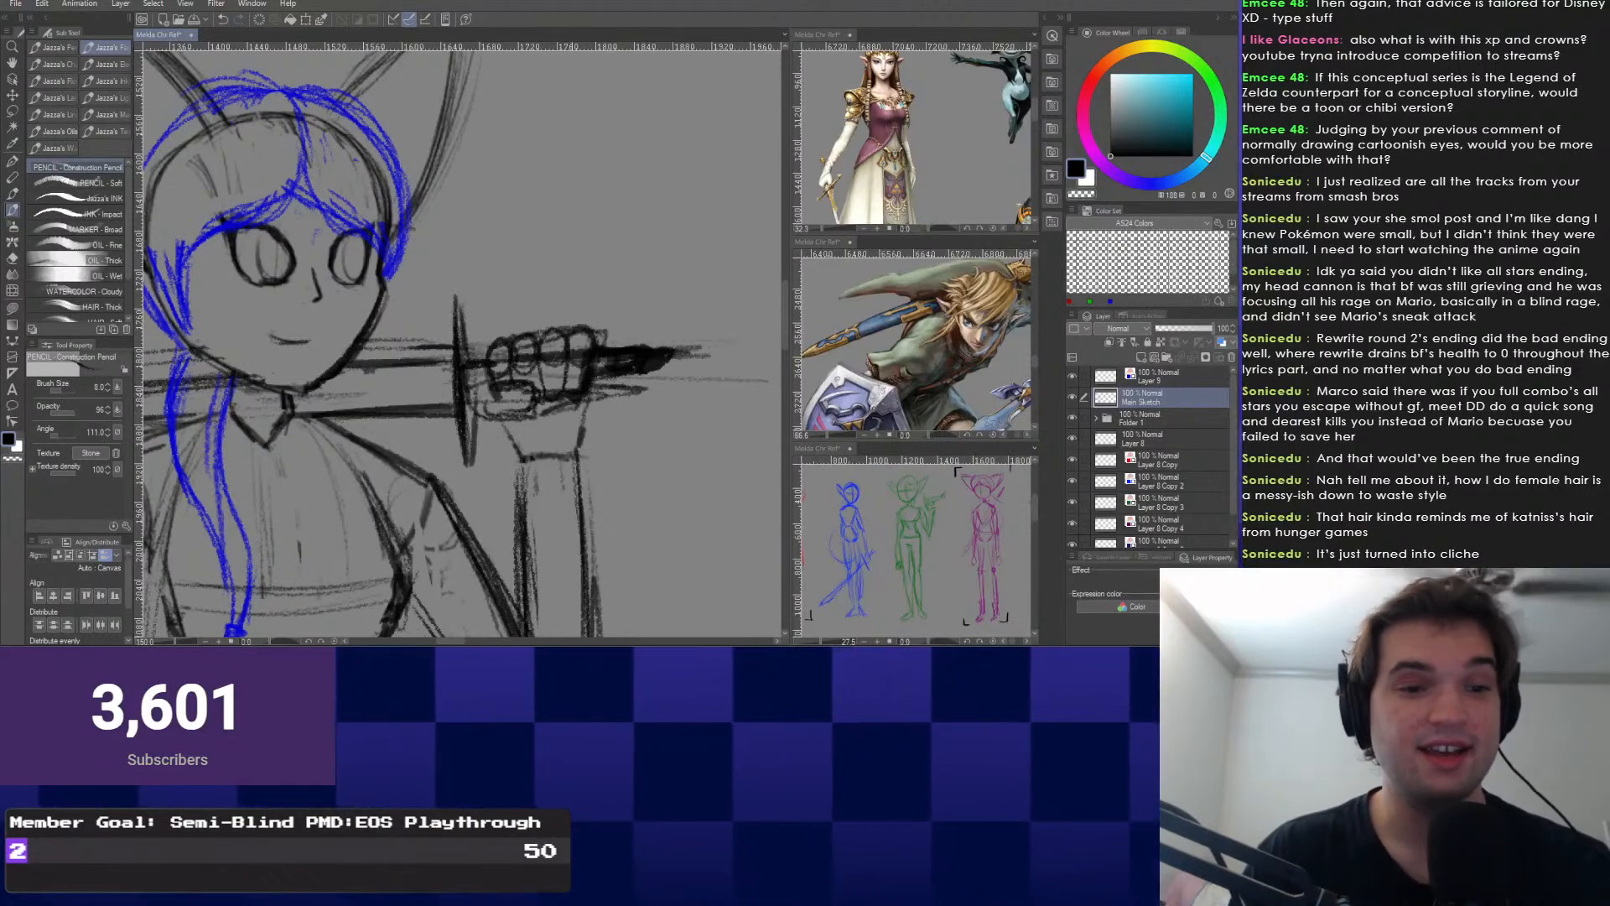
pyautogui.press('e')
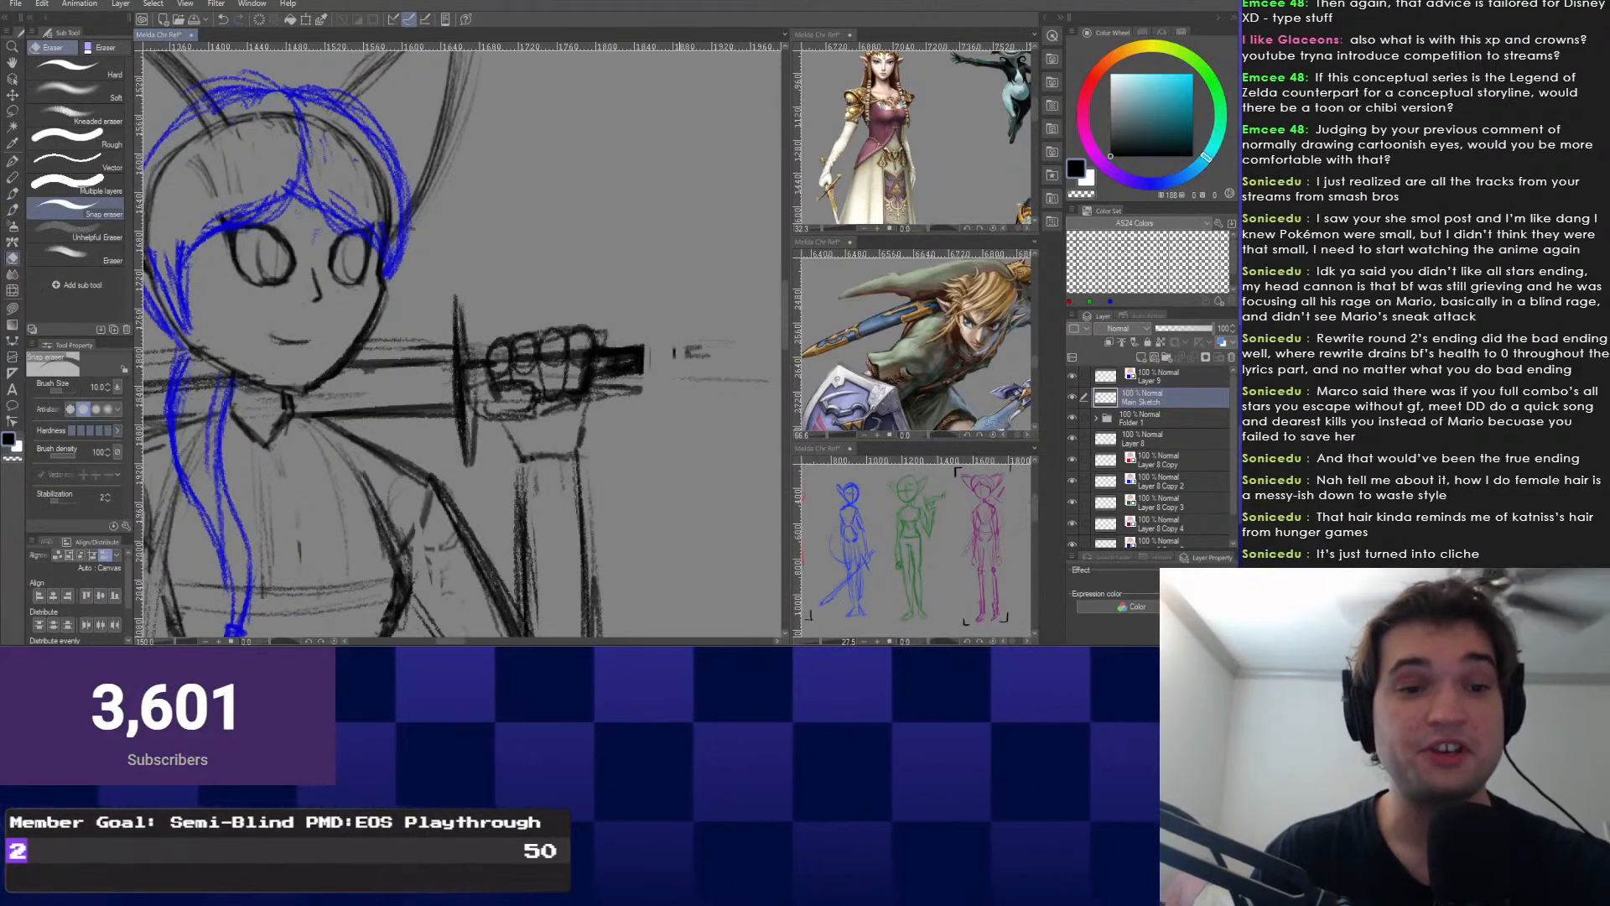
pyautogui.rightClick(669, 374)
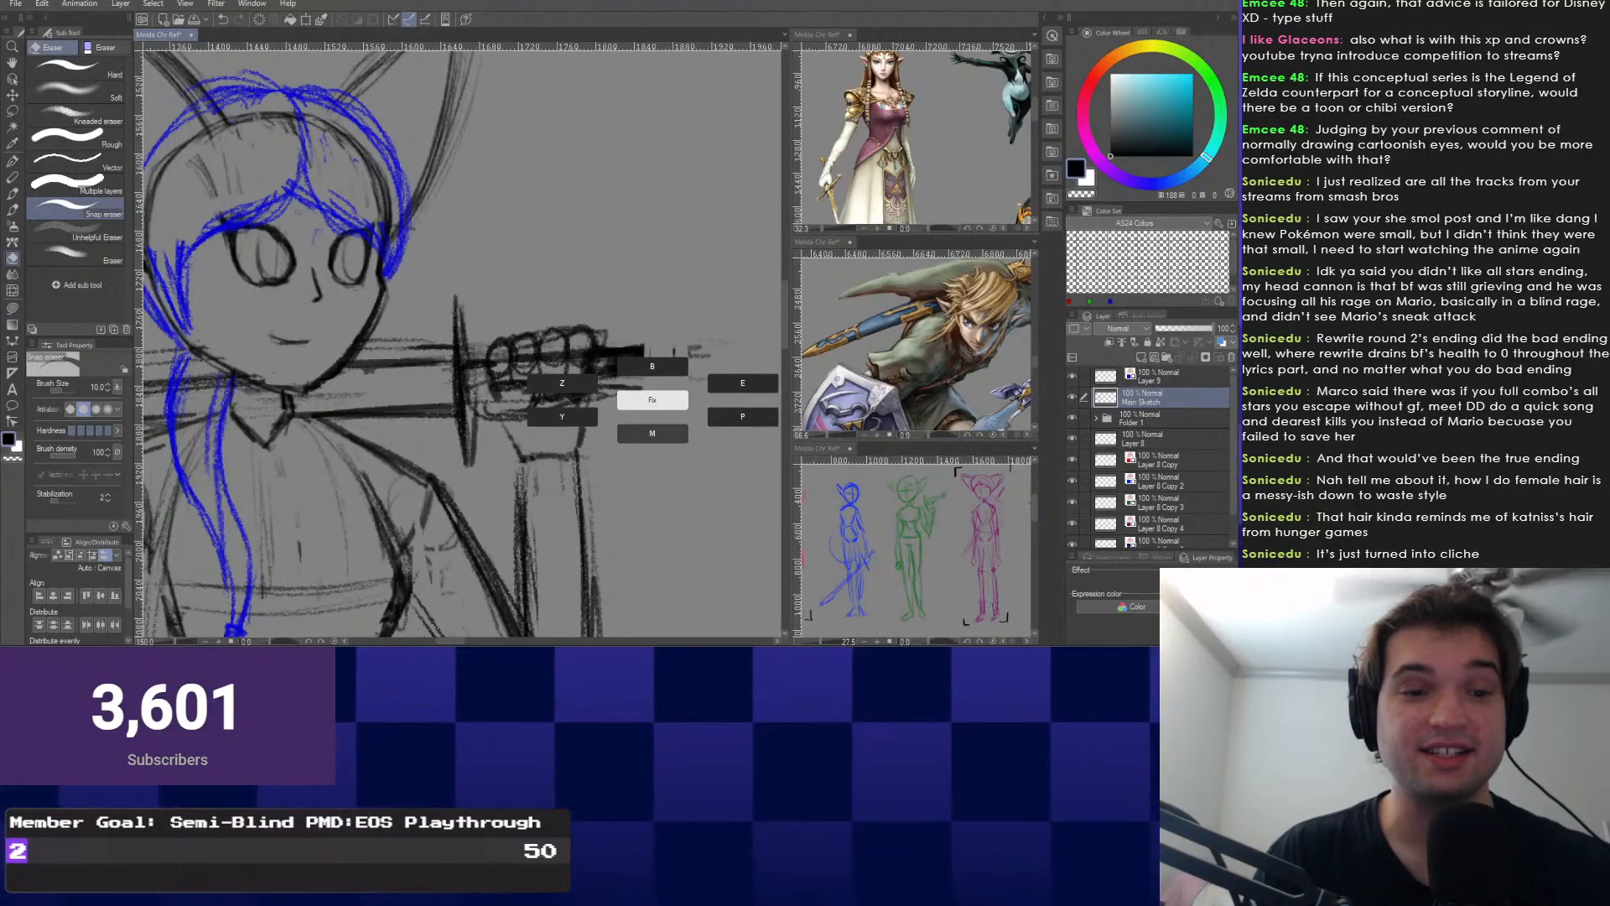
pyautogui.click(652, 432)
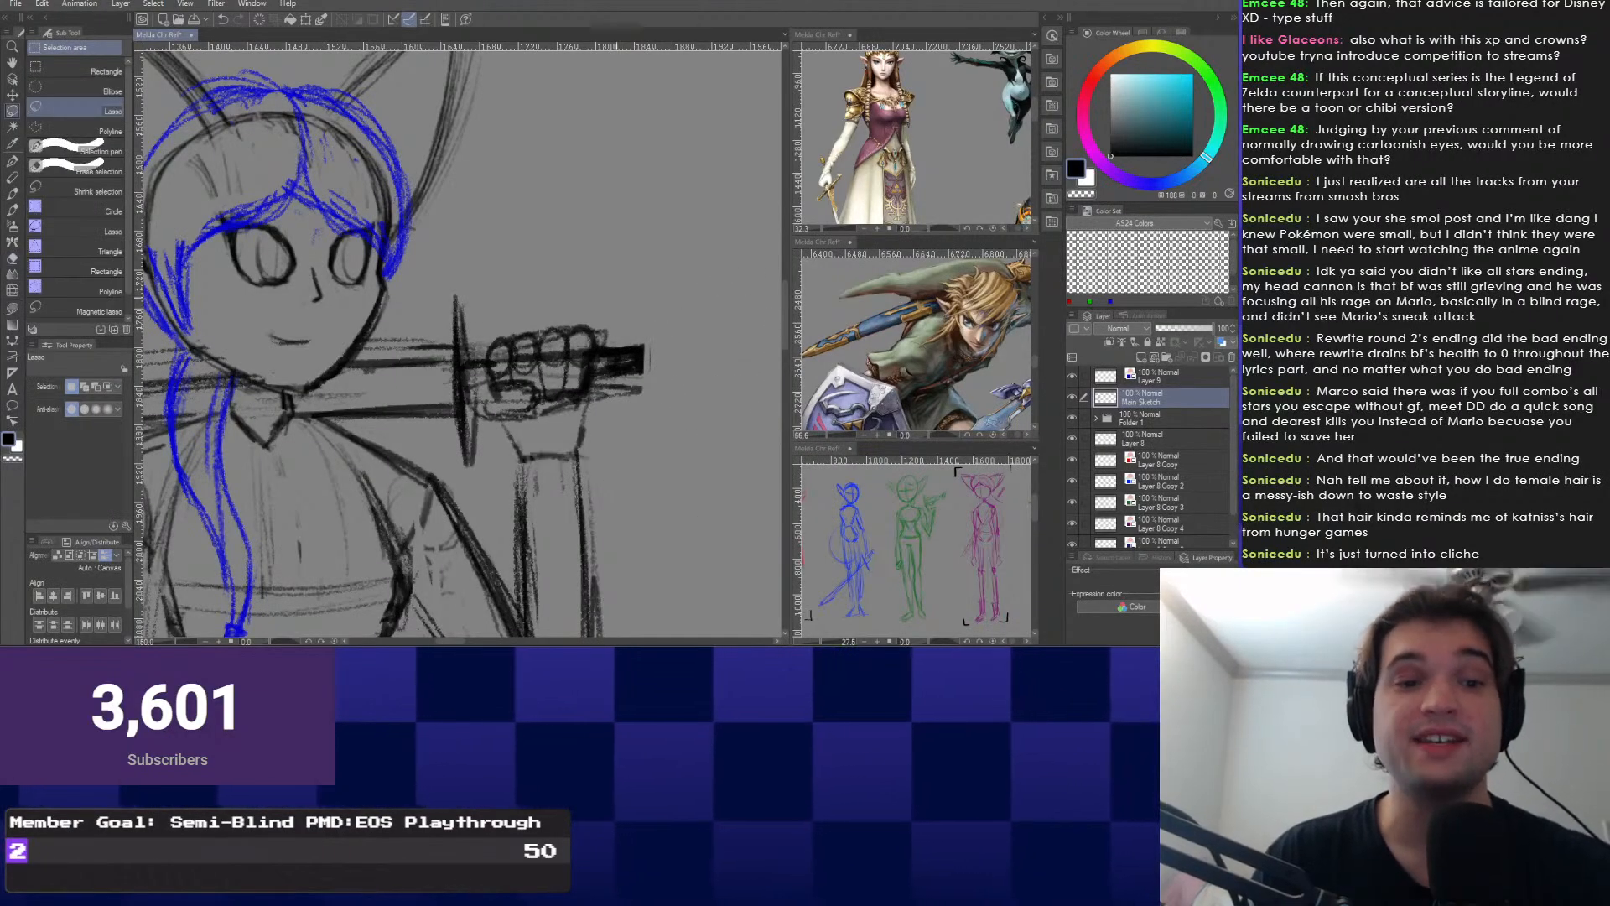
pyautogui.moveTo(642, 356); pyautogui.dragTo(647, 388)
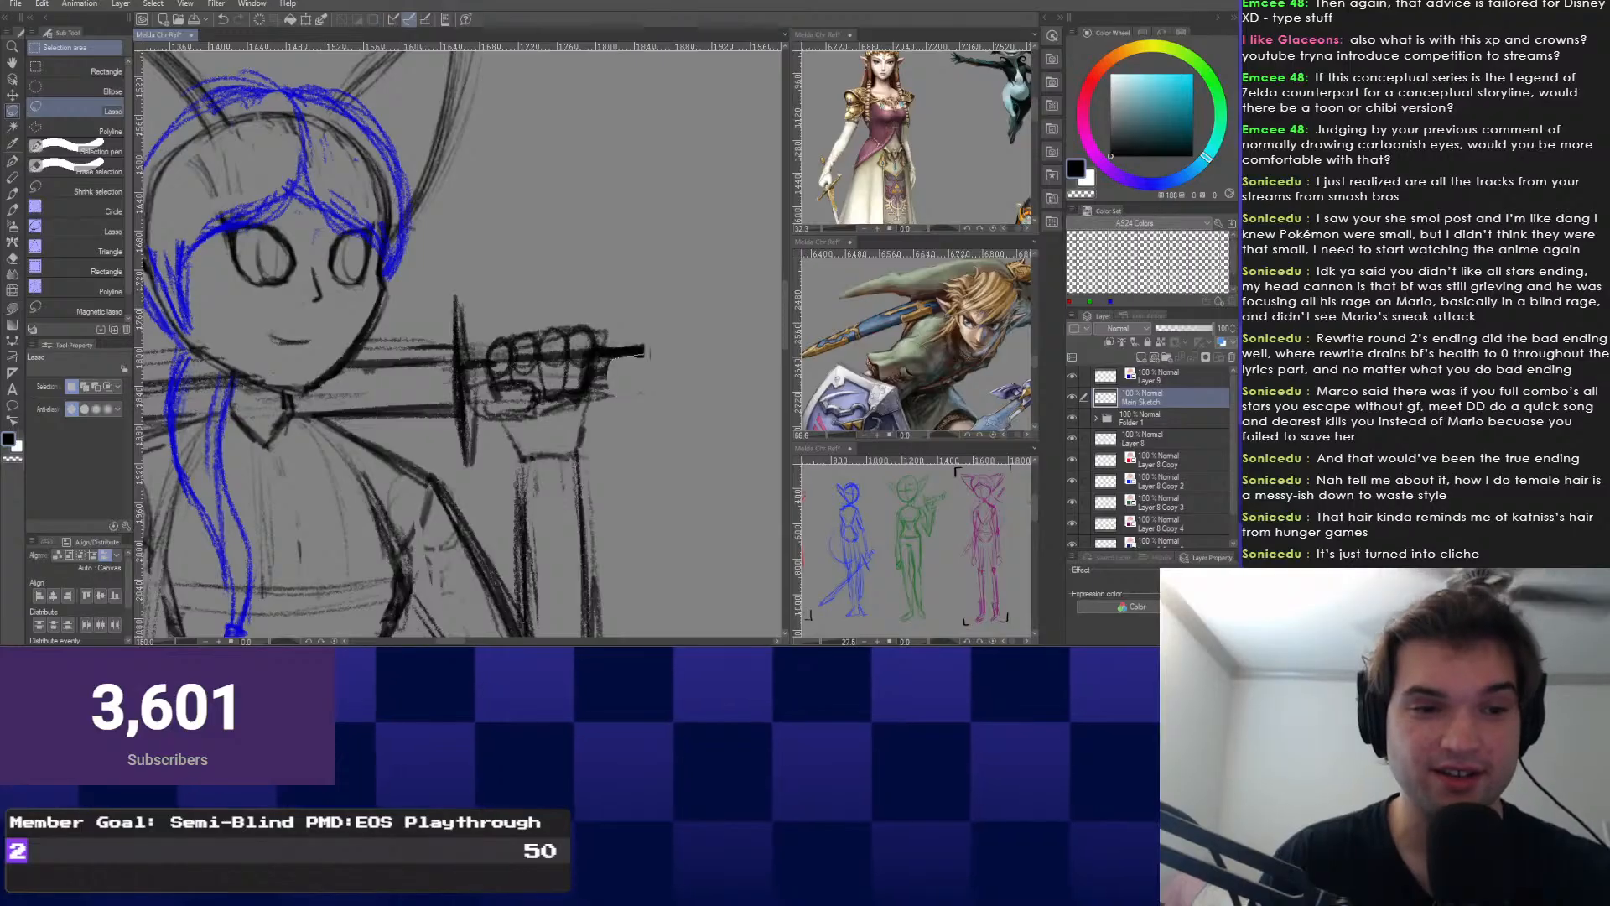
pyautogui.hotkey('ctrl', 'd')
pyautogui.press('p')
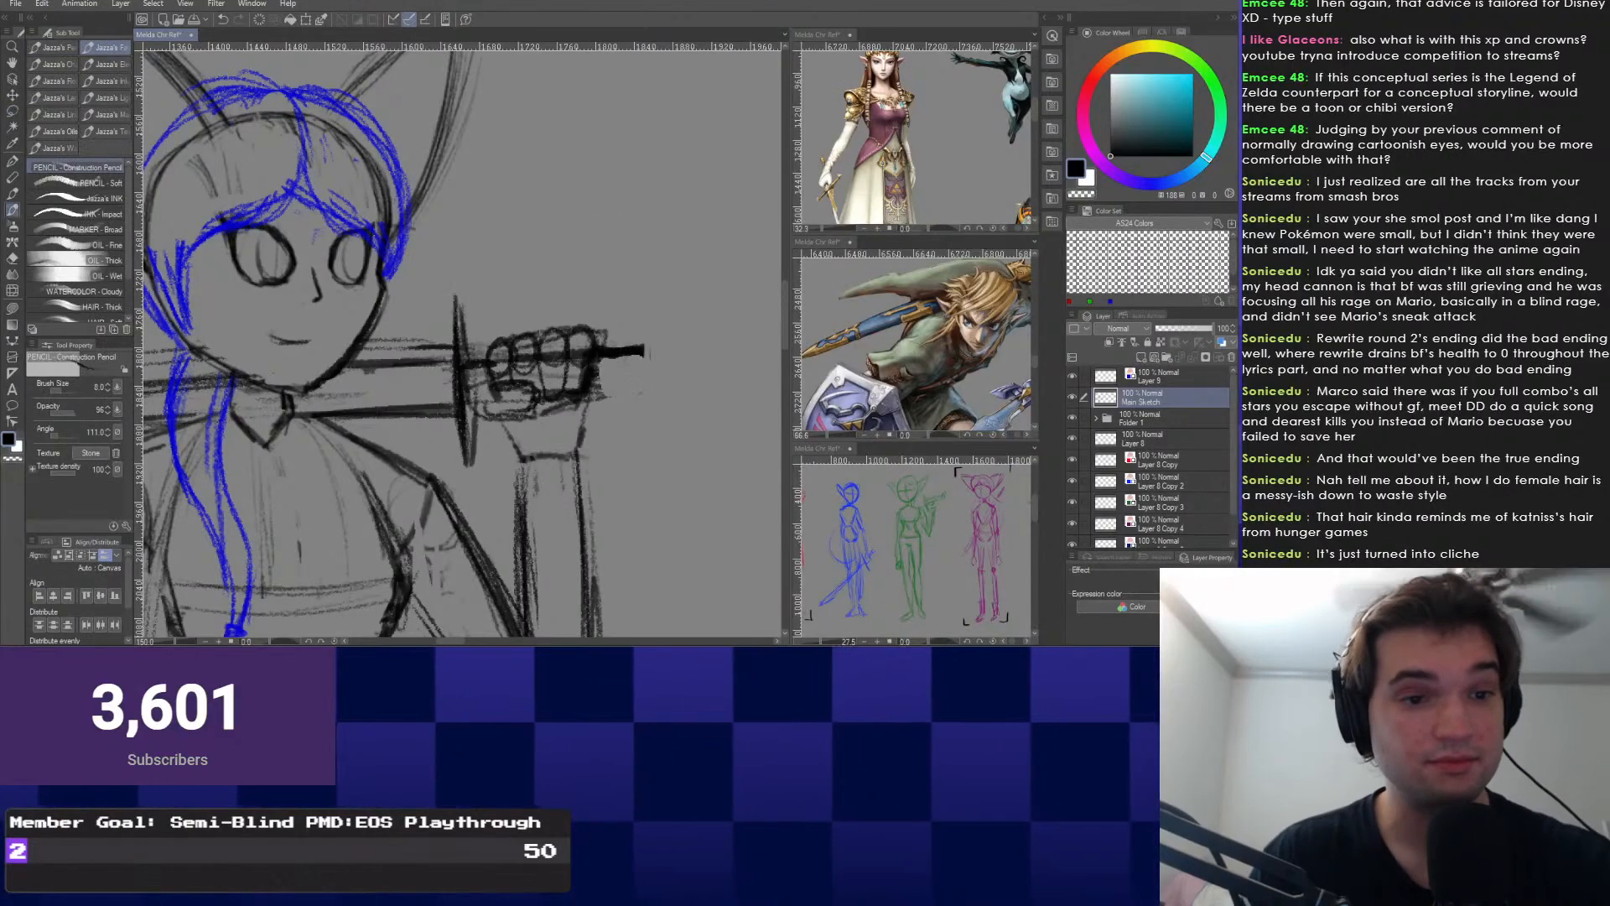
# Extend the sword handle with upper and lower dark pencil strokes.
pyautogui.scroll(-5, 637, 356)
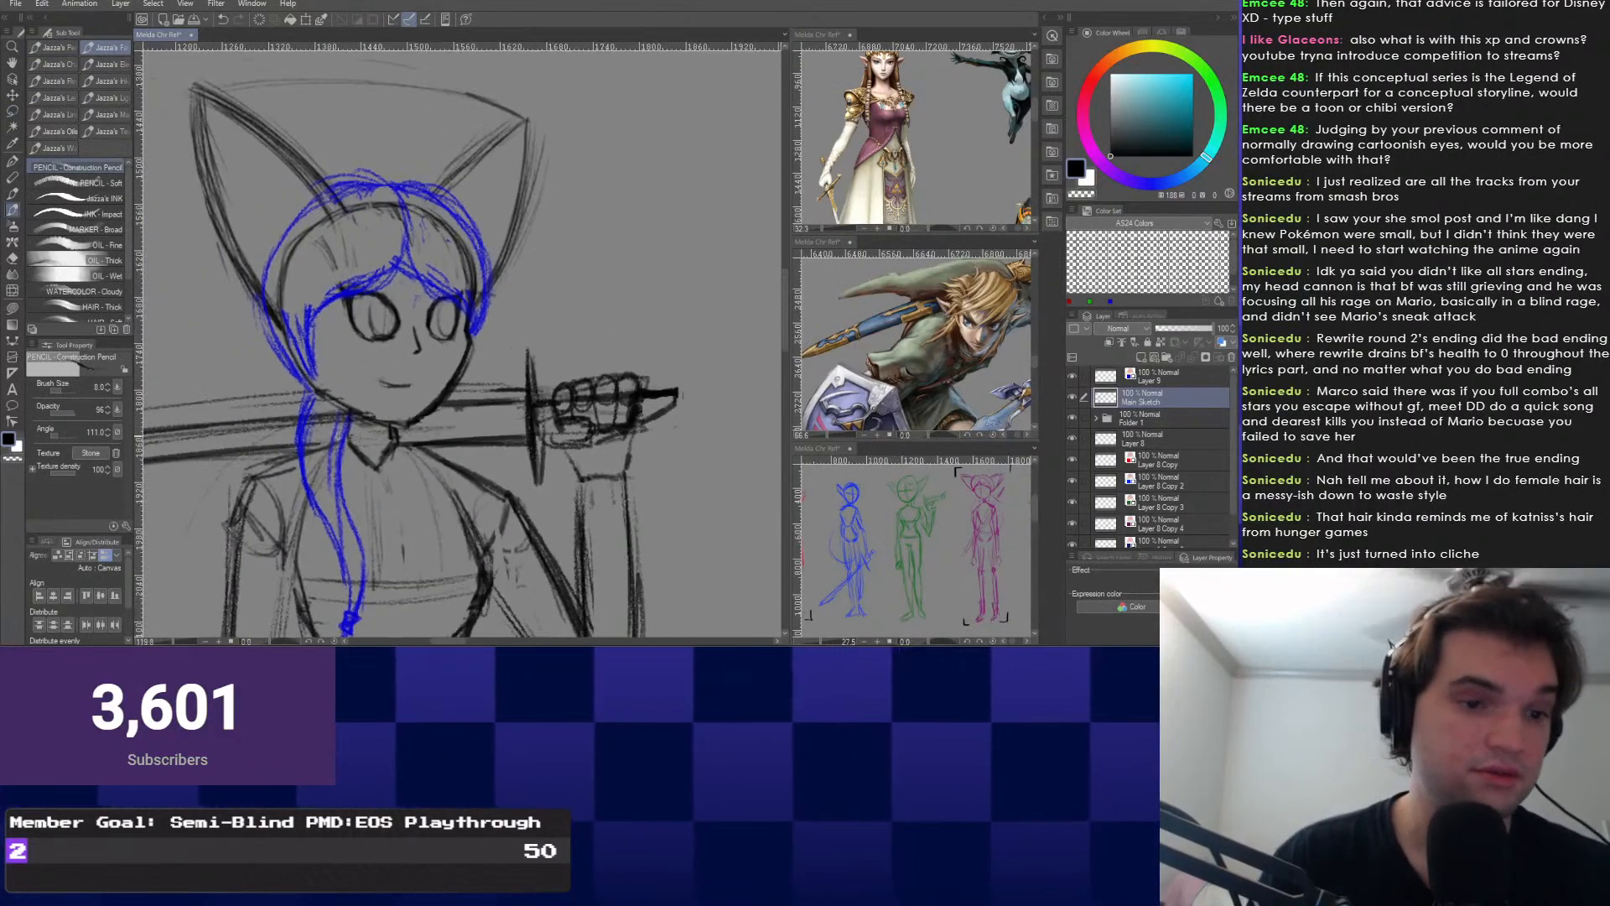
pyautogui.moveTo(405, 390); pyautogui.dragTo(597, 370)
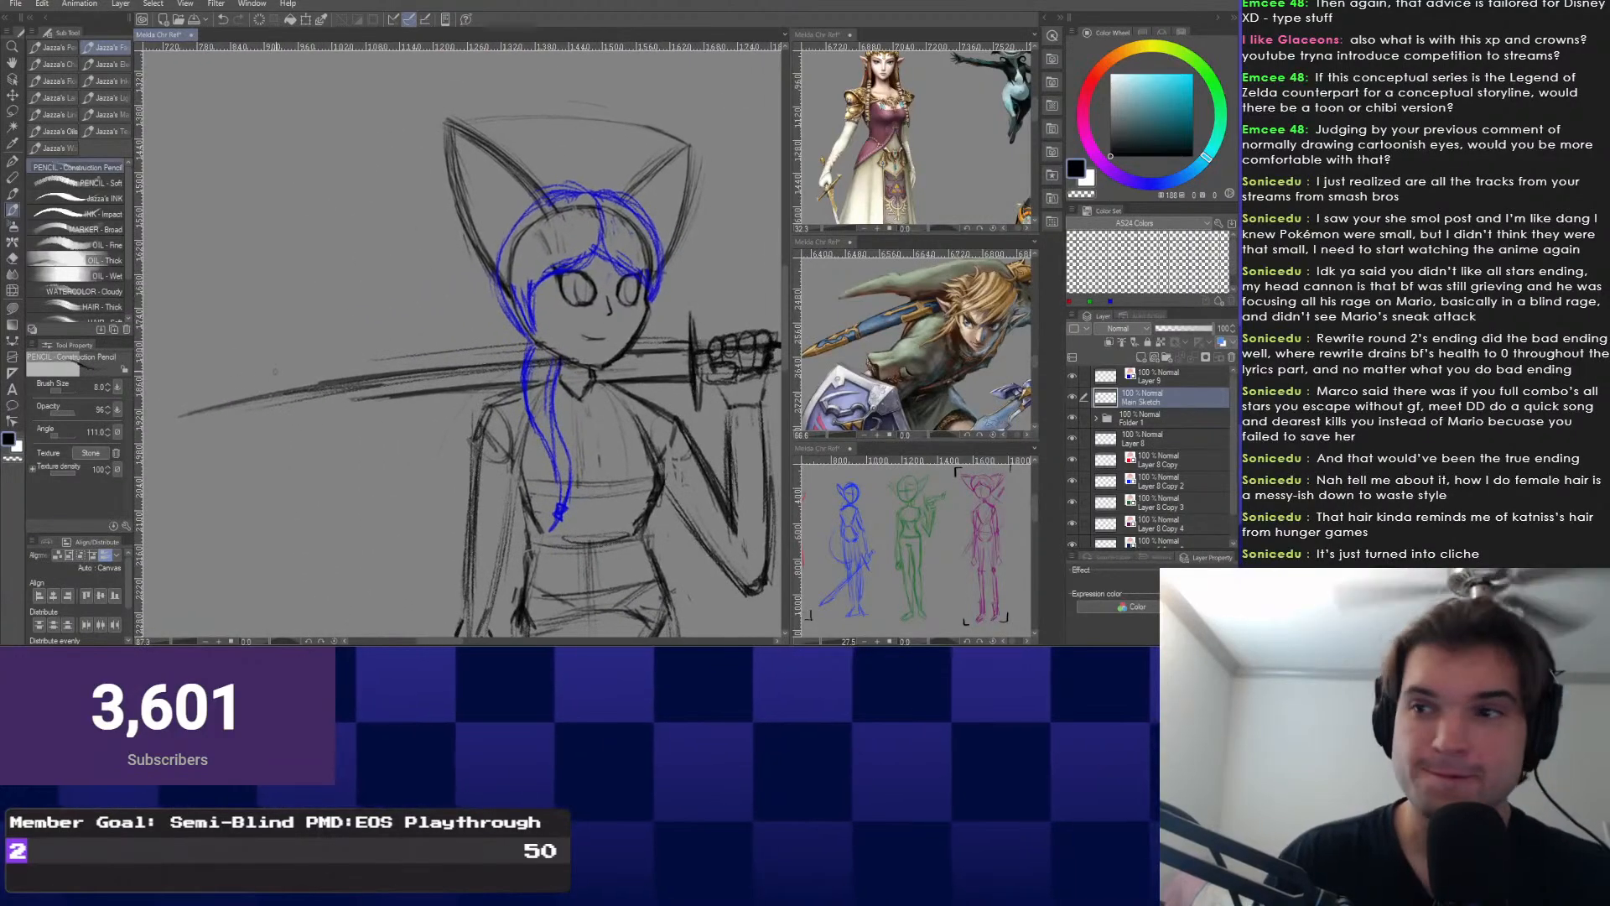
pyautogui.scroll(-4, 327, 380)
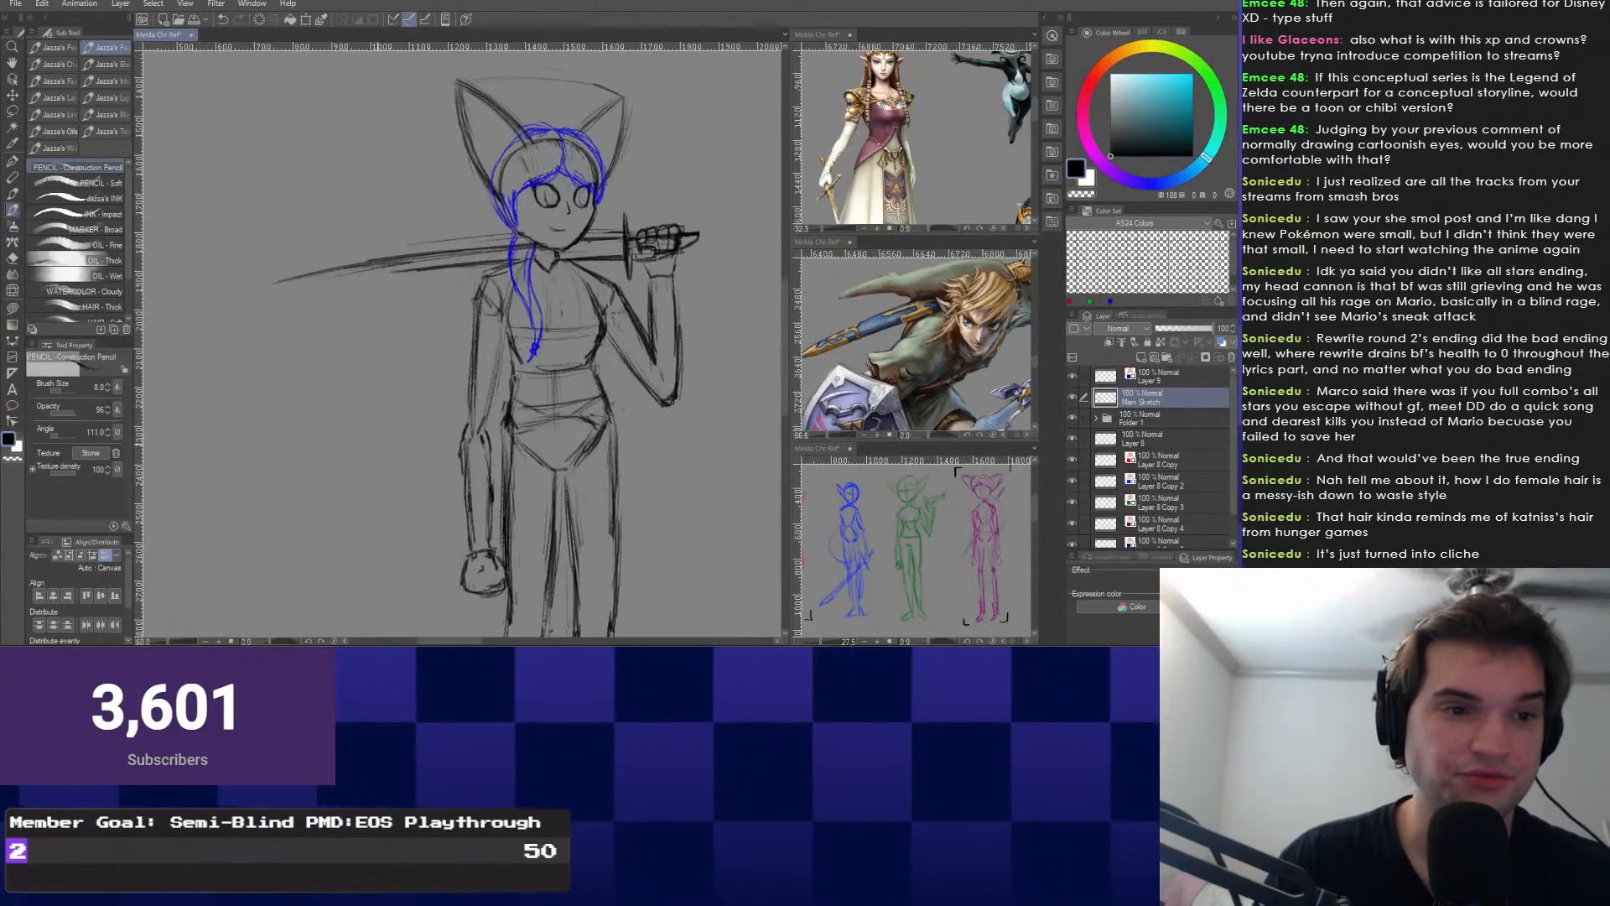
pyautogui.scroll(5, 579, 193)
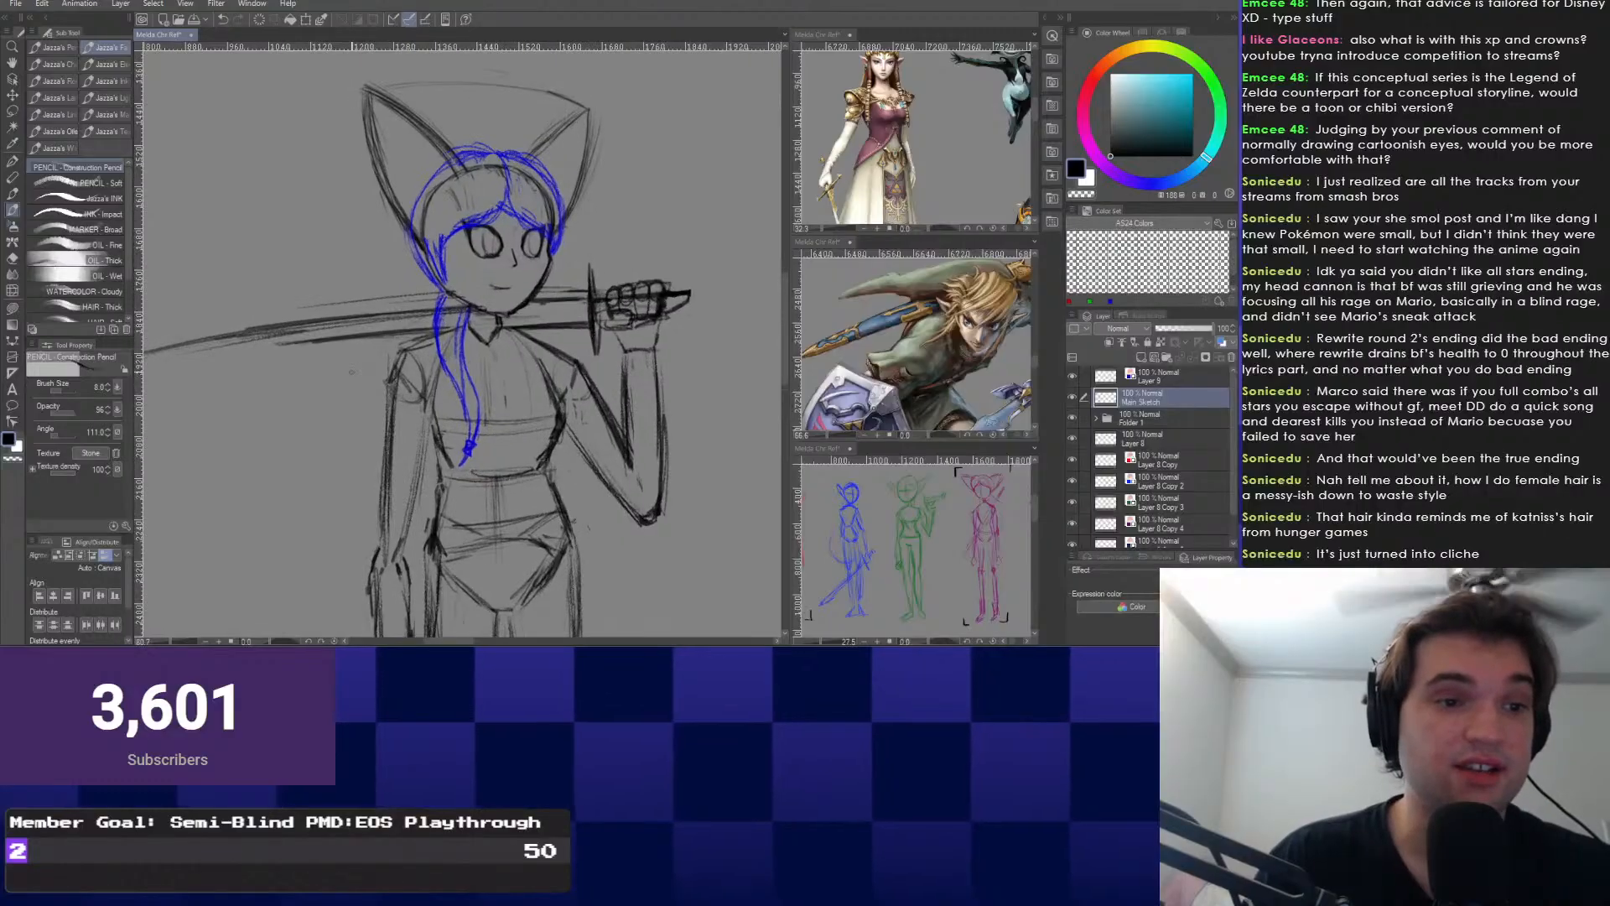
pyautogui.moveTo(671, 295)
pyautogui.mouseDown()
pyautogui.moveTo(564, 309)
pyautogui.moveTo(698, 311)
pyautogui.moveTo(690, 322)
pyautogui.mouseUp()
pyautogui.scroll(-1, 378, 318)
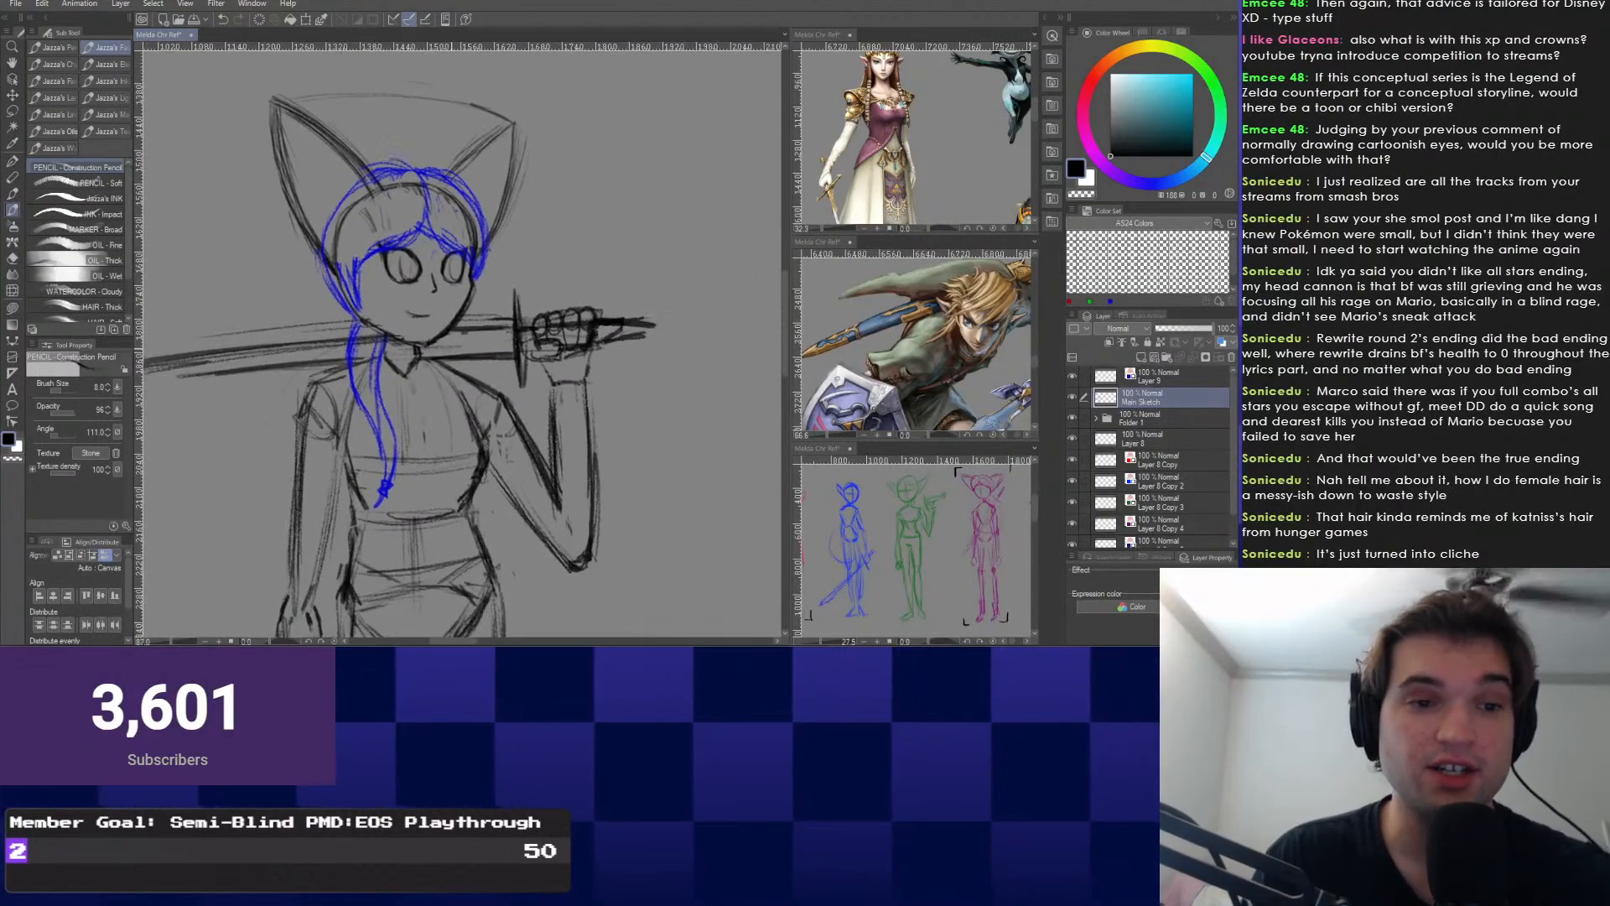
pyautogui.moveTo(377, 319); pyautogui.dragTo(439, 357)
# Recenter and zoom out to see the whole figure.
pyautogui.moveTo(258, 361); pyautogui.dragTo(388, 290)
pyautogui.scroll(-1, 408, 350)
pyautogui.scroll(-1, 427, 316)
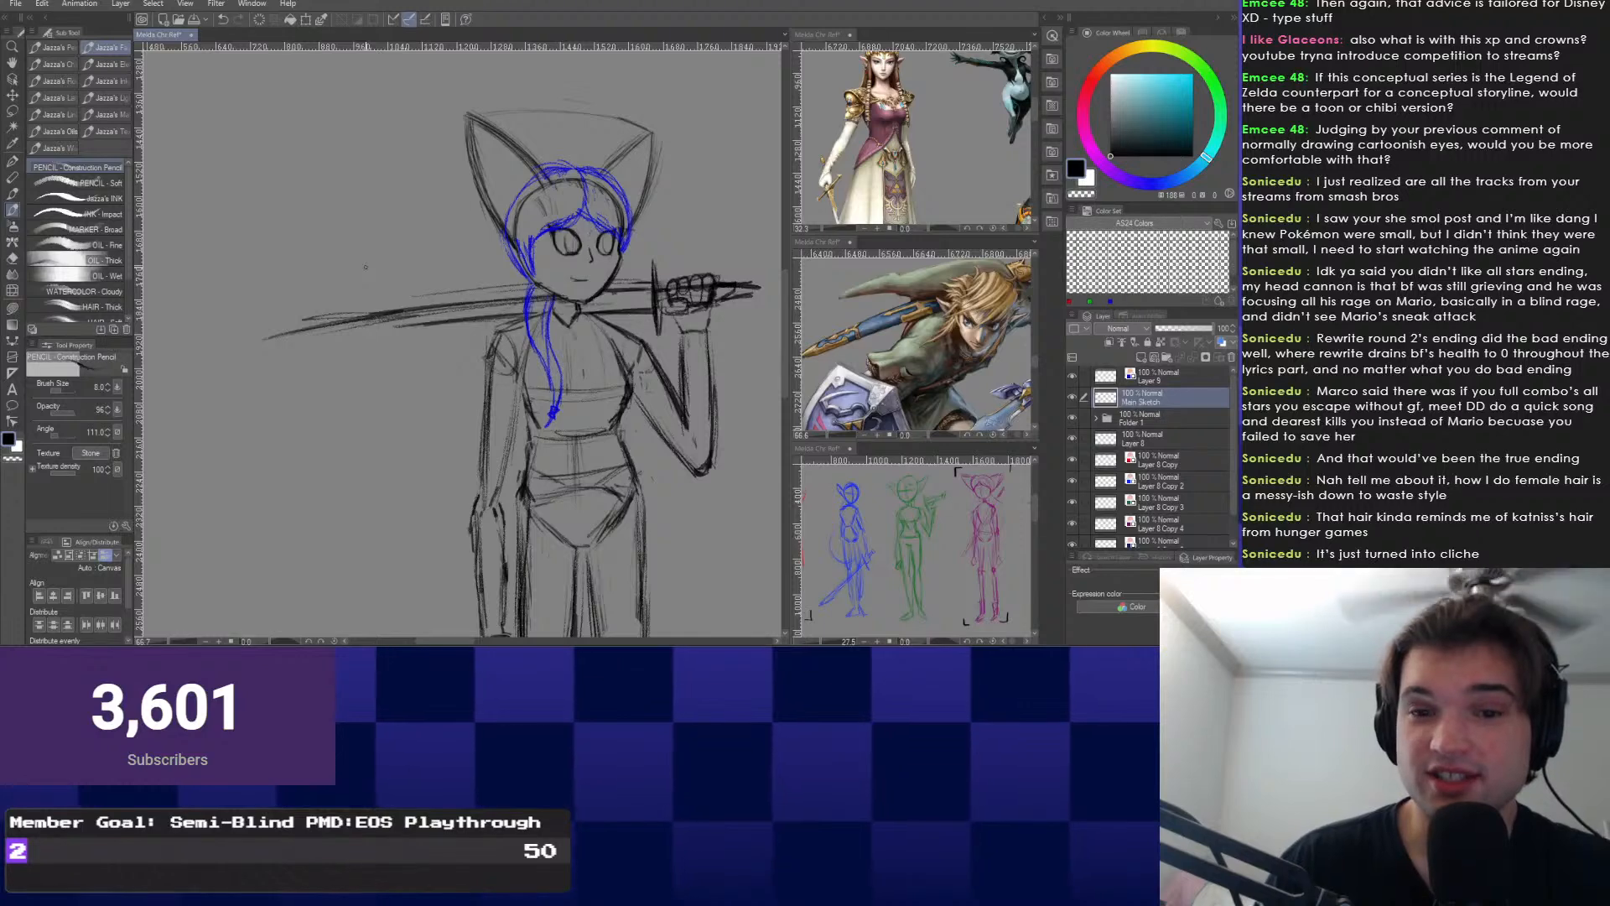
pyautogui.moveTo(365, 267); pyautogui.dragTo(184, 298)
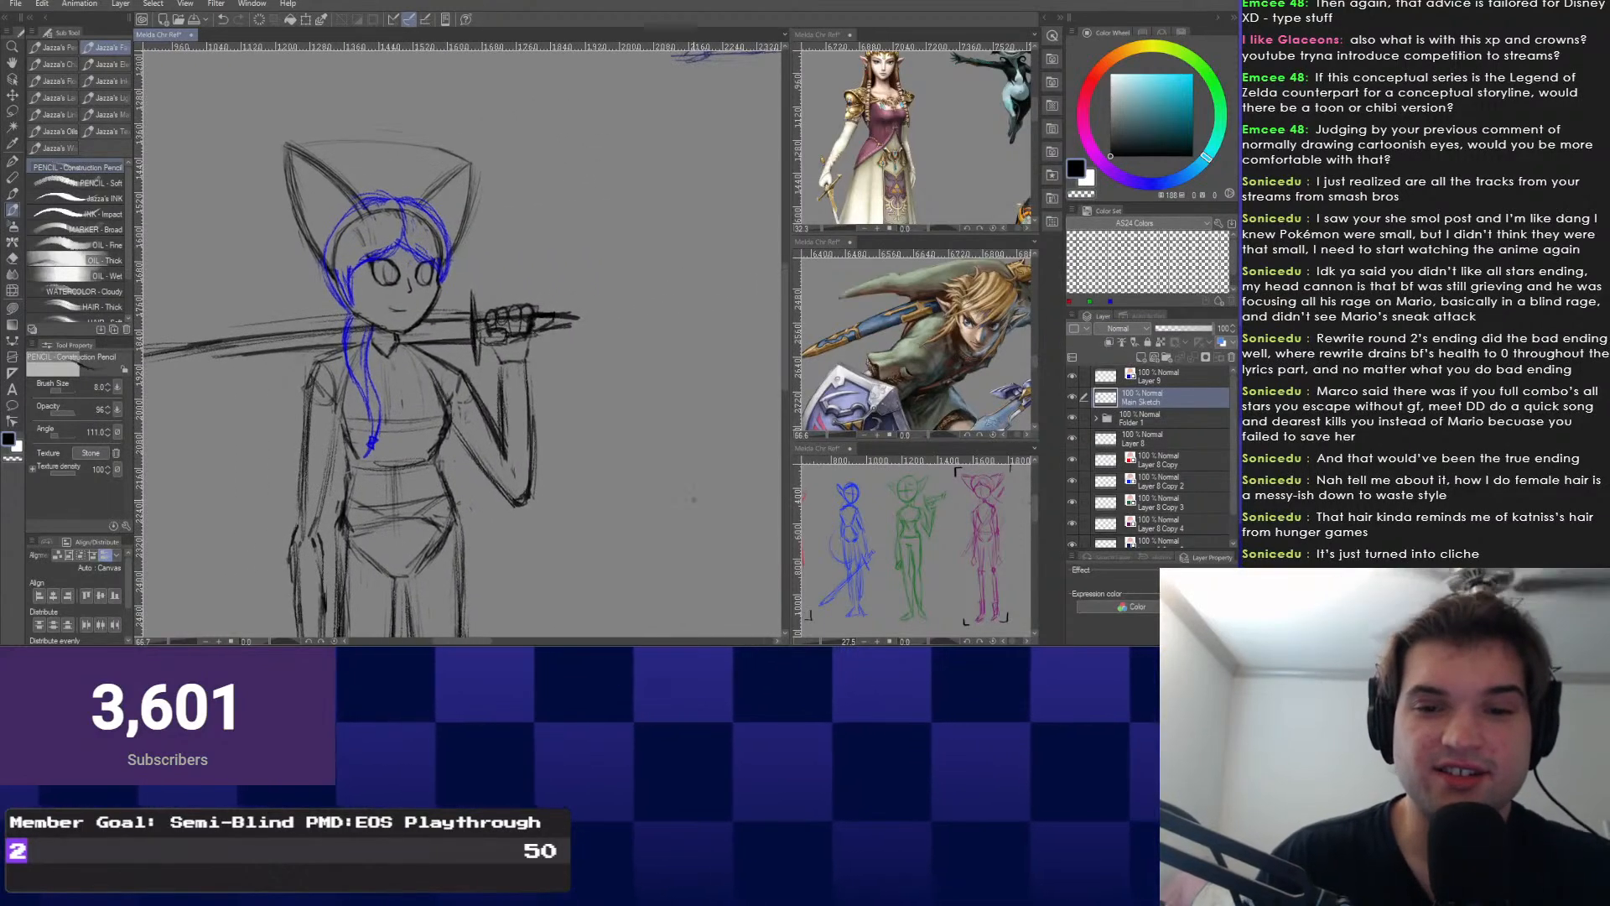
pyautogui.scroll(-2, 695, 498)
pyautogui.moveTo(695, 498); pyautogui.dragTo(675, 474)
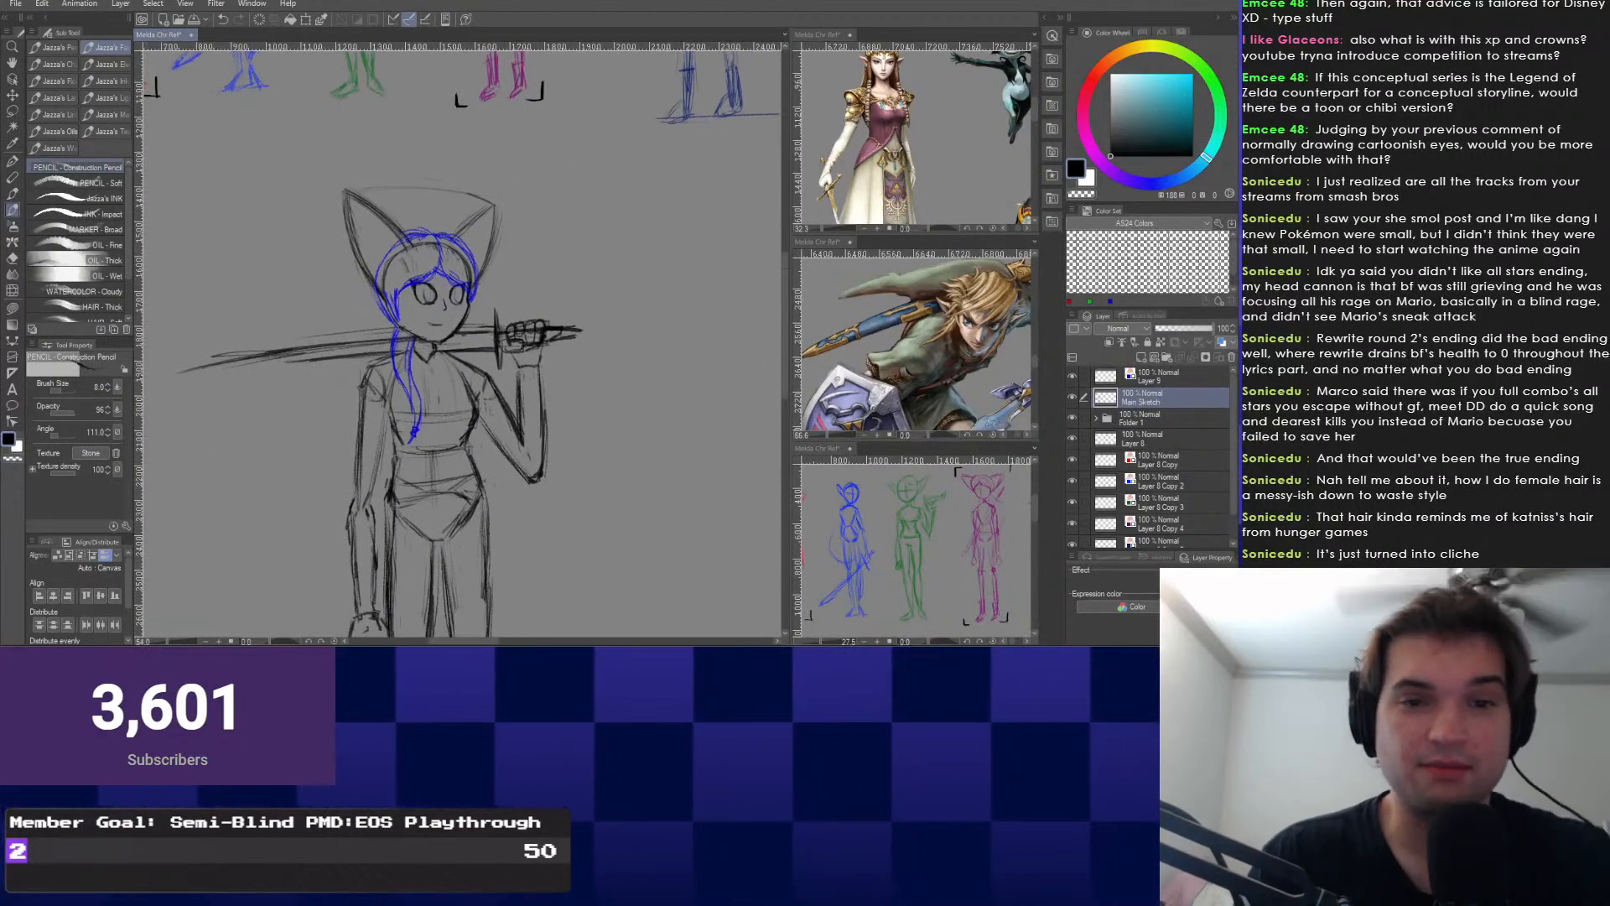
# Enlarge and widen the lower reference view, then pan it to the handwritten notes list.
pyautogui.moveTo(964, 554); pyautogui.dragTo(923, 511)
pyautogui.moveTo(914, 442); pyautogui.dragTo(914, 319)
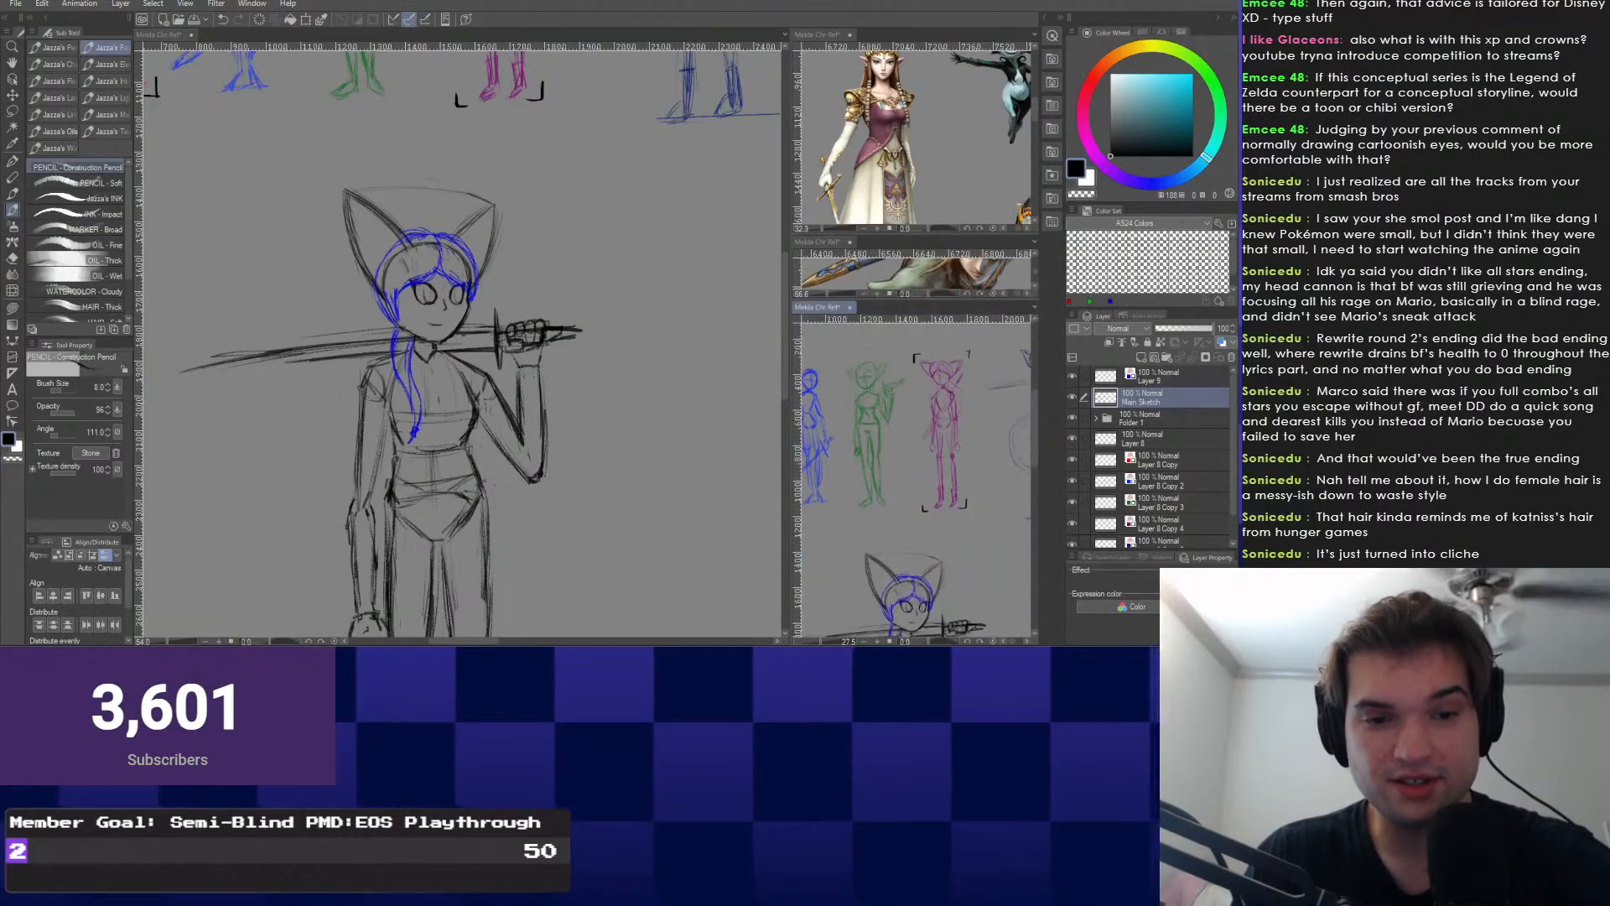
pyautogui.moveTo(788, 377); pyautogui.dragTo(659, 377)
pyautogui.moveTo(964, 587); pyautogui.dragTo(730, 451)
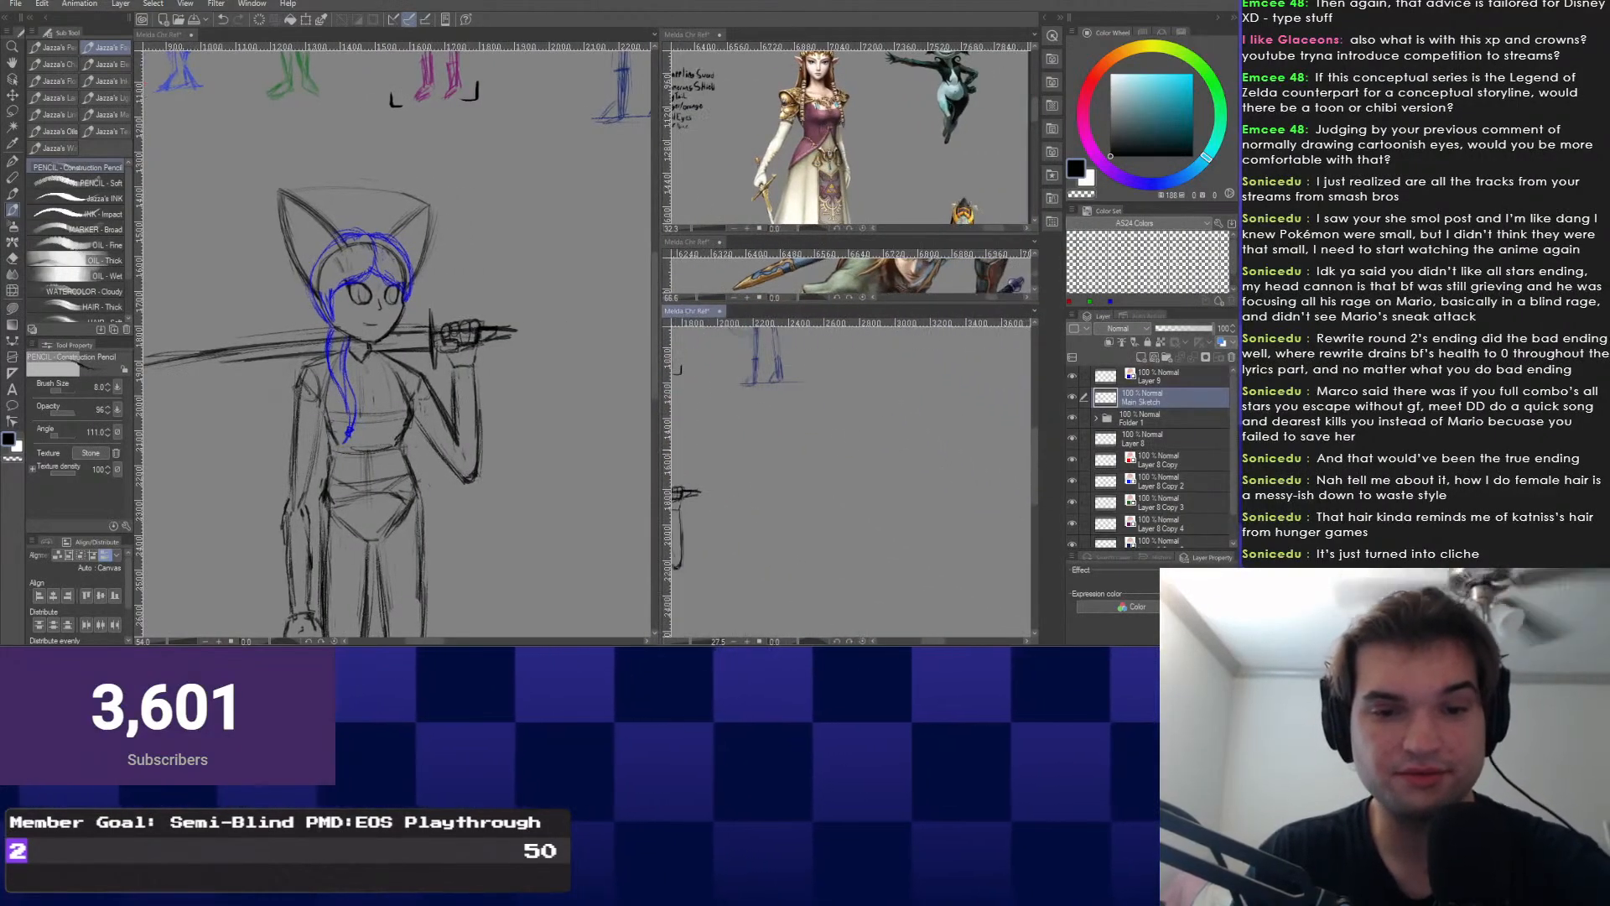
pyautogui.moveTo(1019, 466); pyautogui.dragTo(687, 460)
pyautogui.moveTo(1019, 463); pyautogui.dragTo(792, 459)
pyautogui.scroll(-1, 792, 459)
pyautogui.moveTo(868, 380); pyautogui.dragTo(822, 483)
pyautogui.scroll(10, 823, 482)
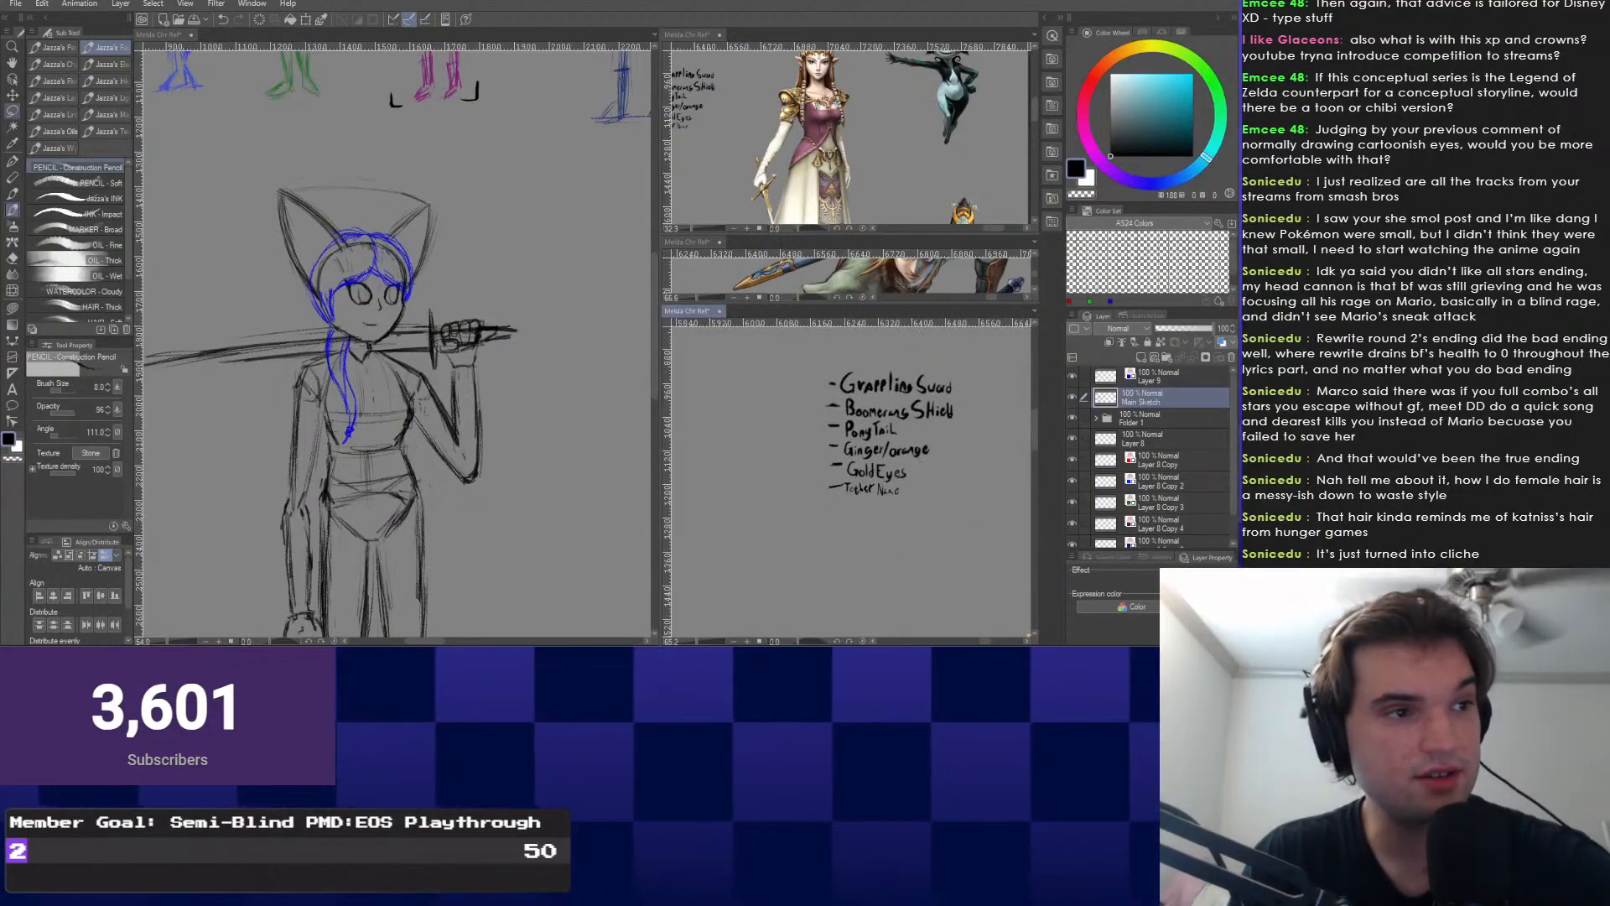
# Pick the notes layer directly from the canvas with Select layer.
pyautogui.click(13, 79)
pyautogui.click(859, 473)
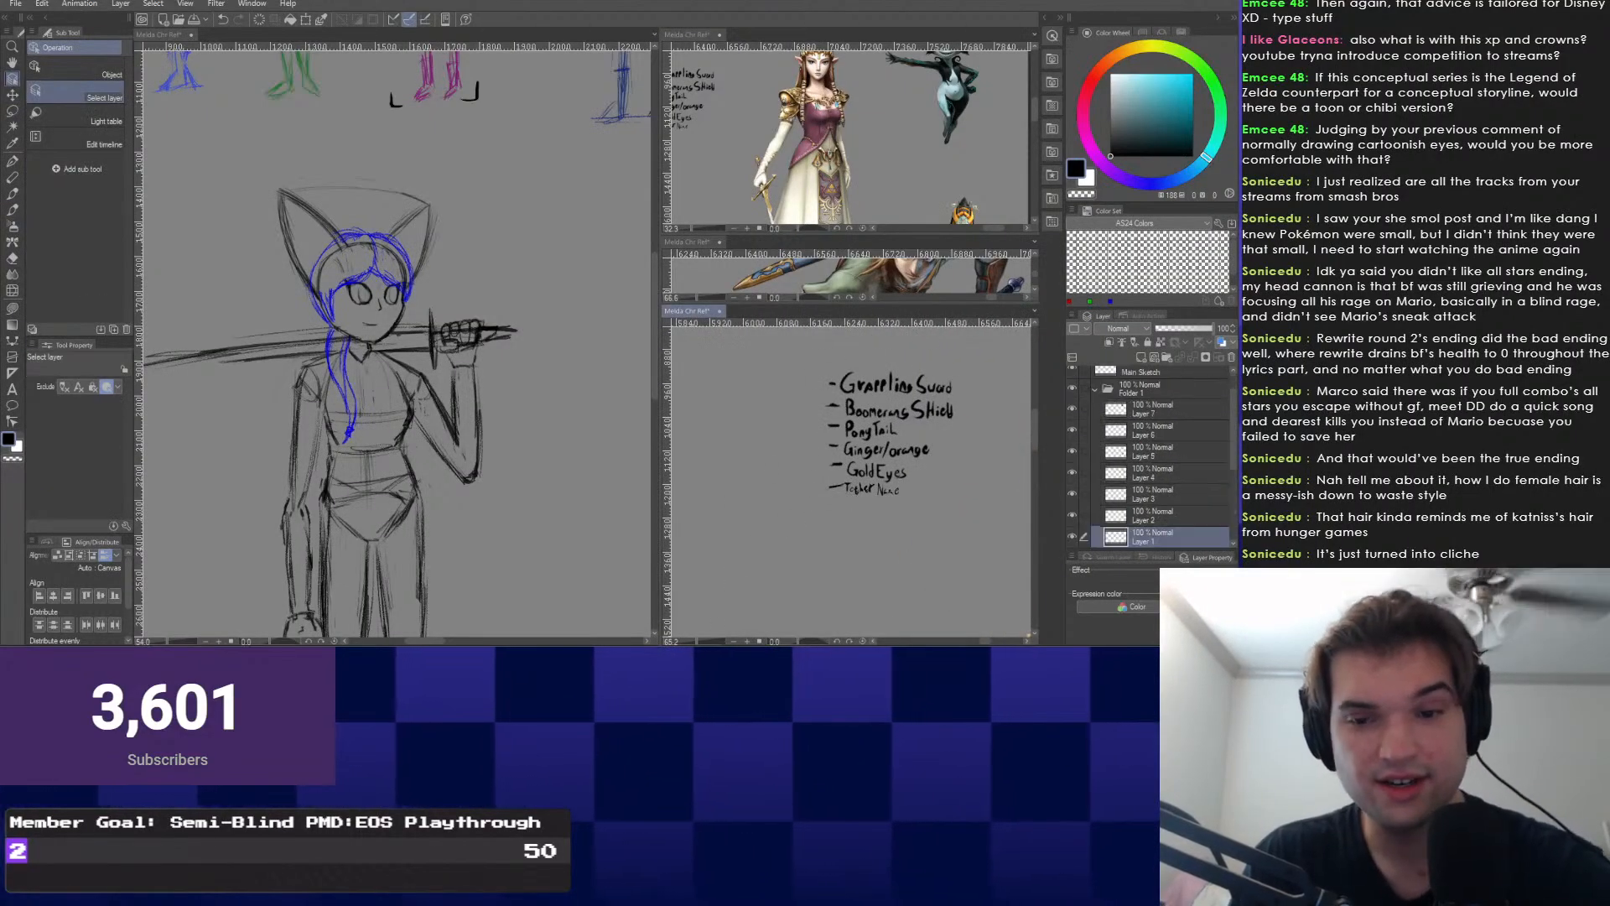
pyautogui.rightClick(852, 520)
# With the G-Pen, add a new dash below Tether Name, undoing stray letter strokes.
pyautogui.click(943, 537)
pyautogui.scroll(2, 851, 469)
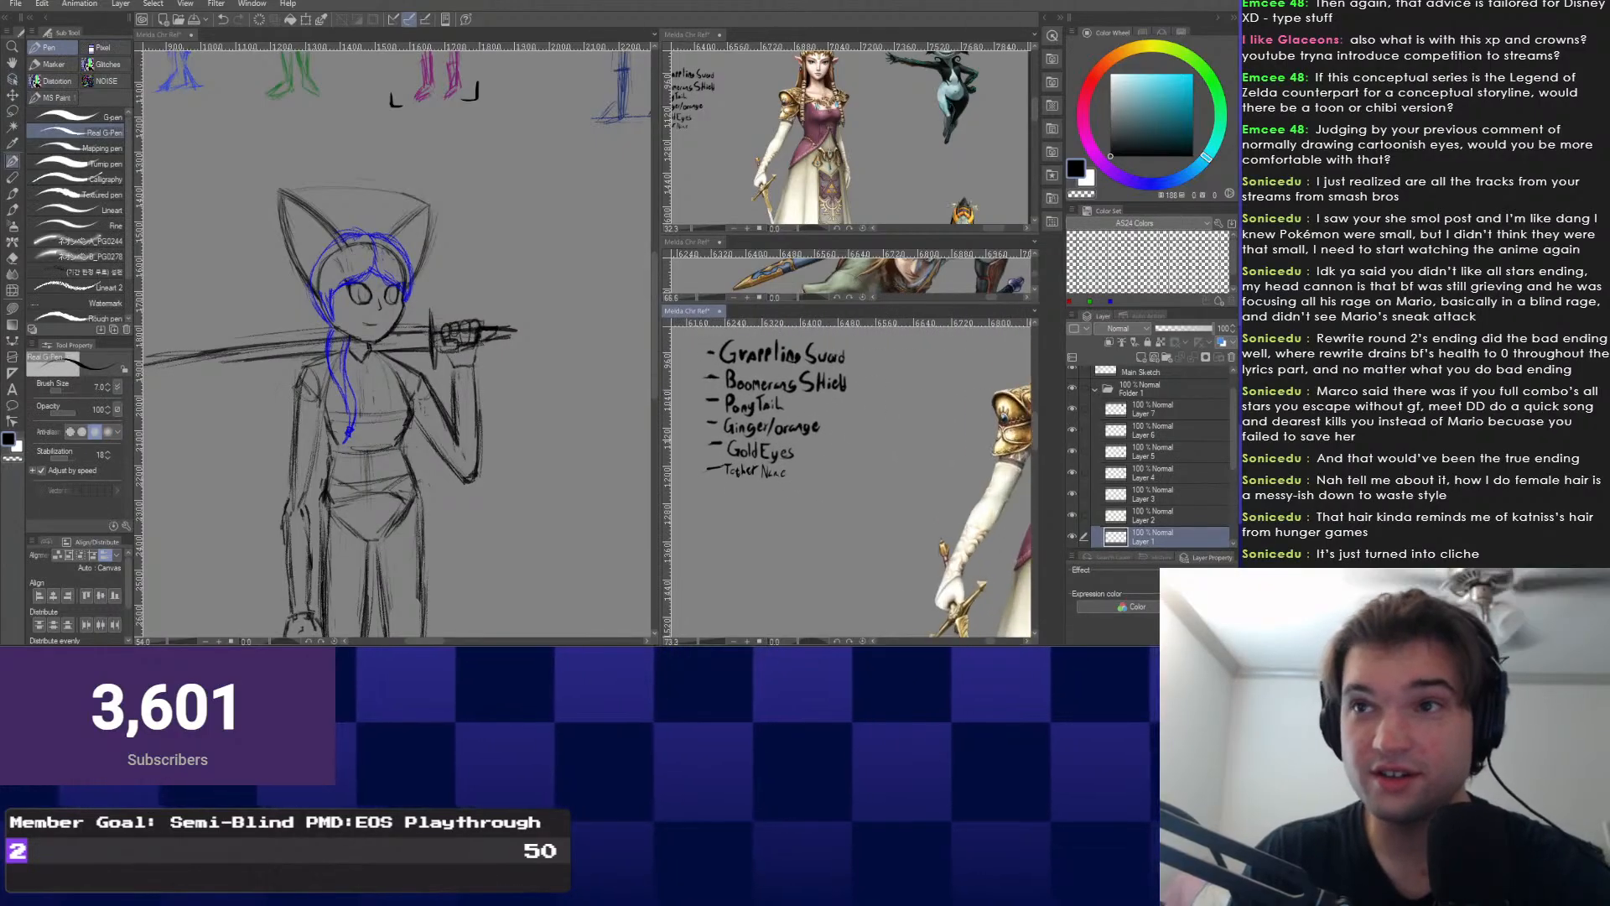
pyautogui.scroll(4, 788, 501)
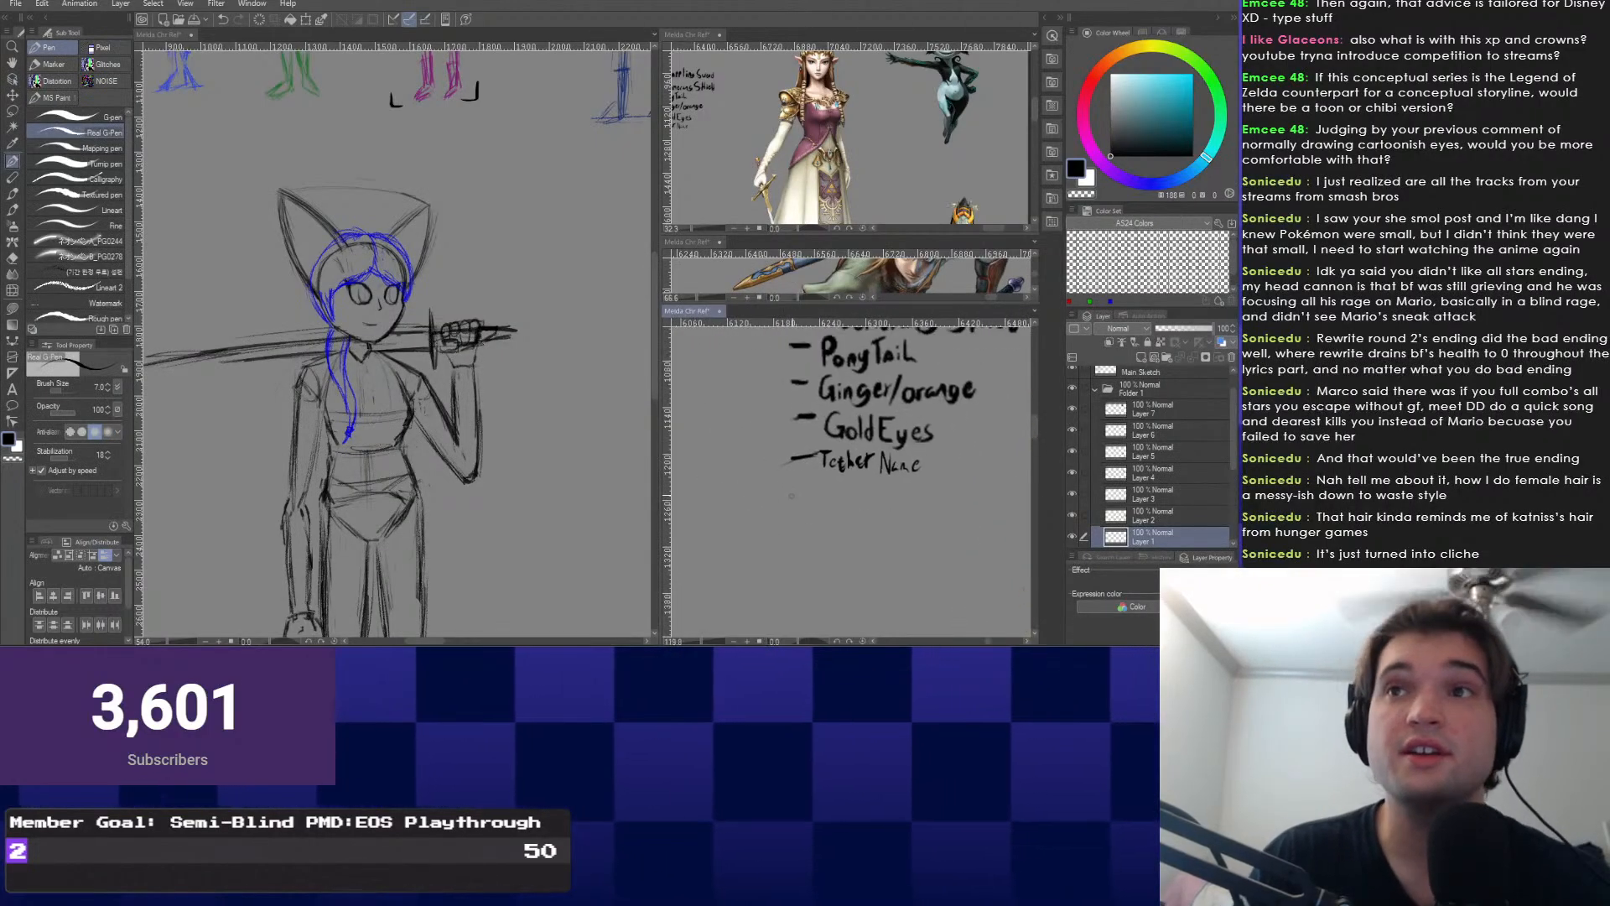
pyautogui.scroll(2, 788, 502)
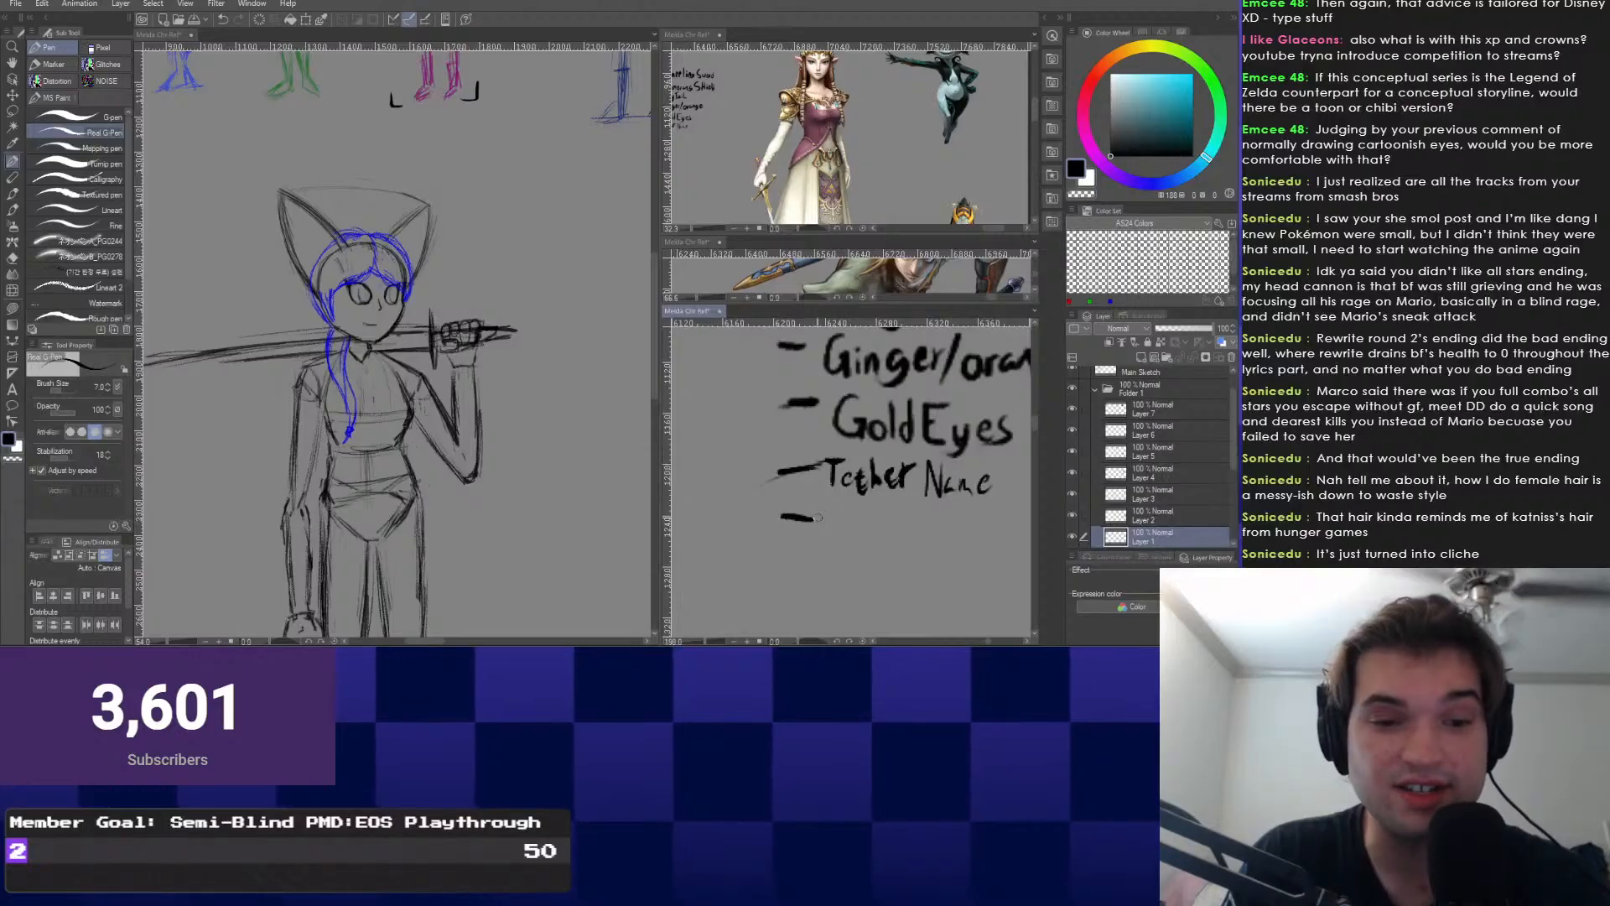
pyautogui.moveTo(766, 521); pyautogui.dragTo(812, 519)
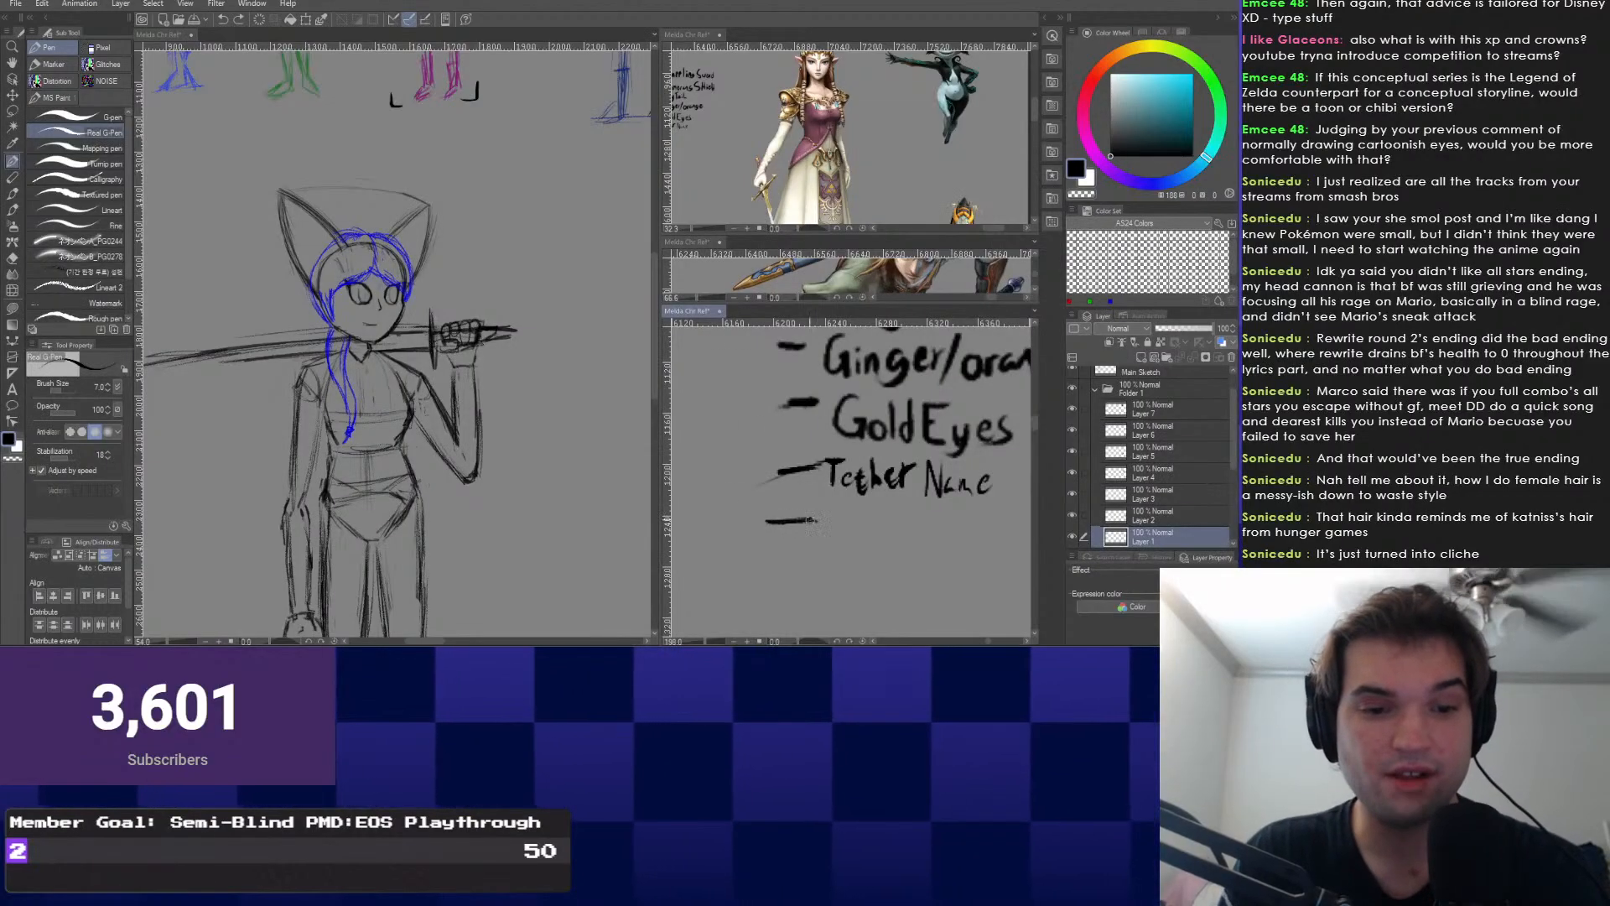
pyautogui.moveTo(863, 466); pyautogui.dragTo(853, 432)
pyautogui.scroll(1, 853, 432)
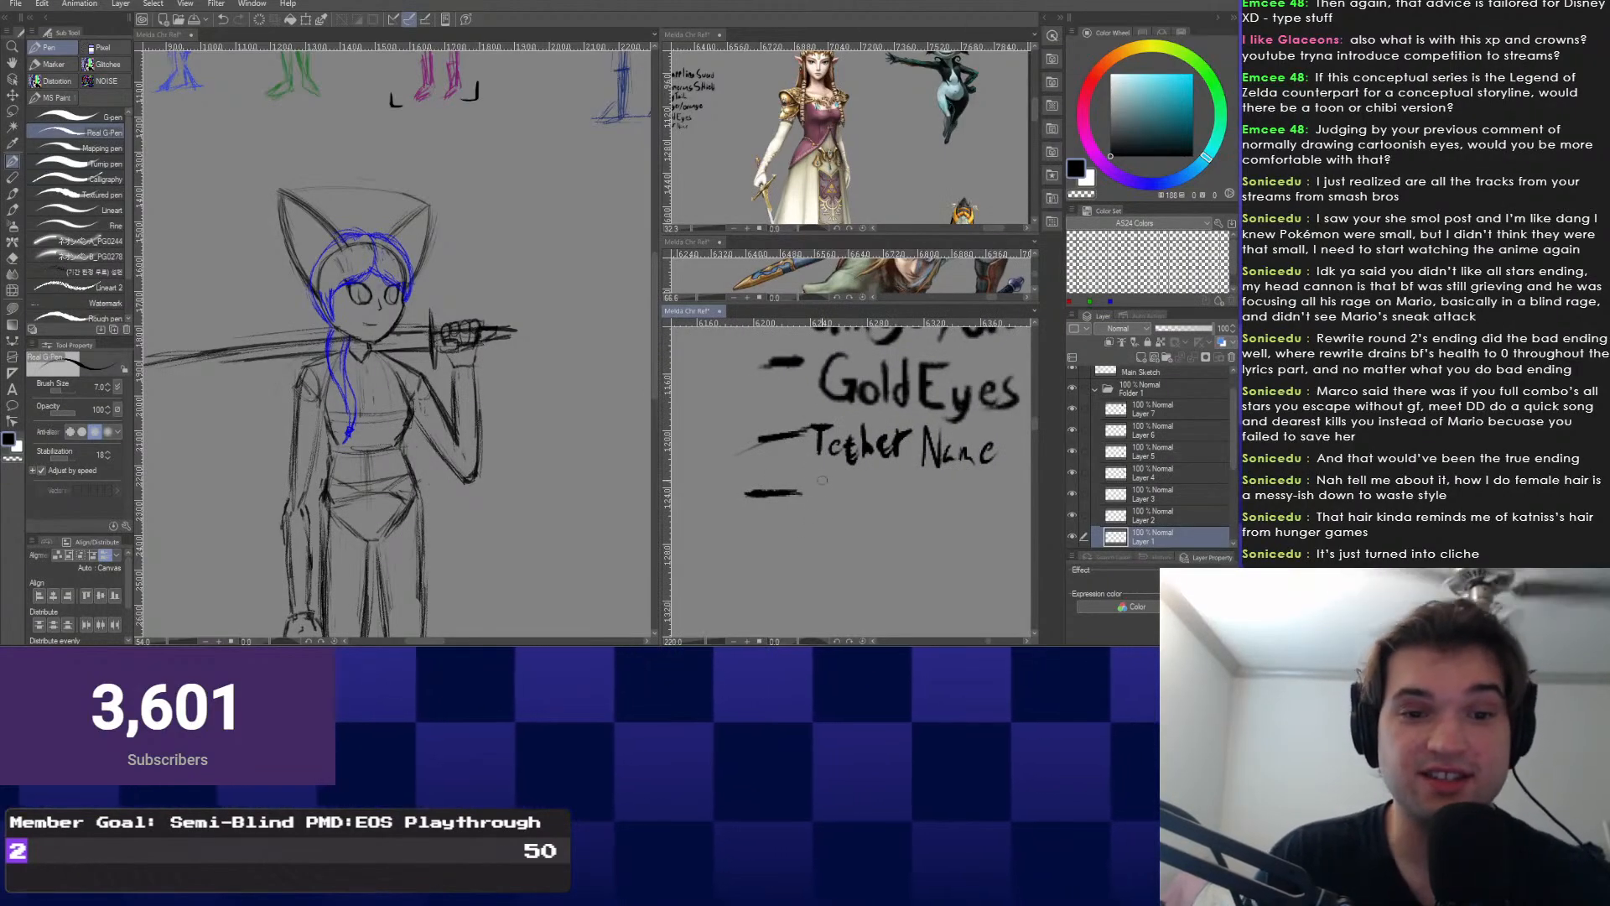
pyautogui.scroll(1, 771, 463)
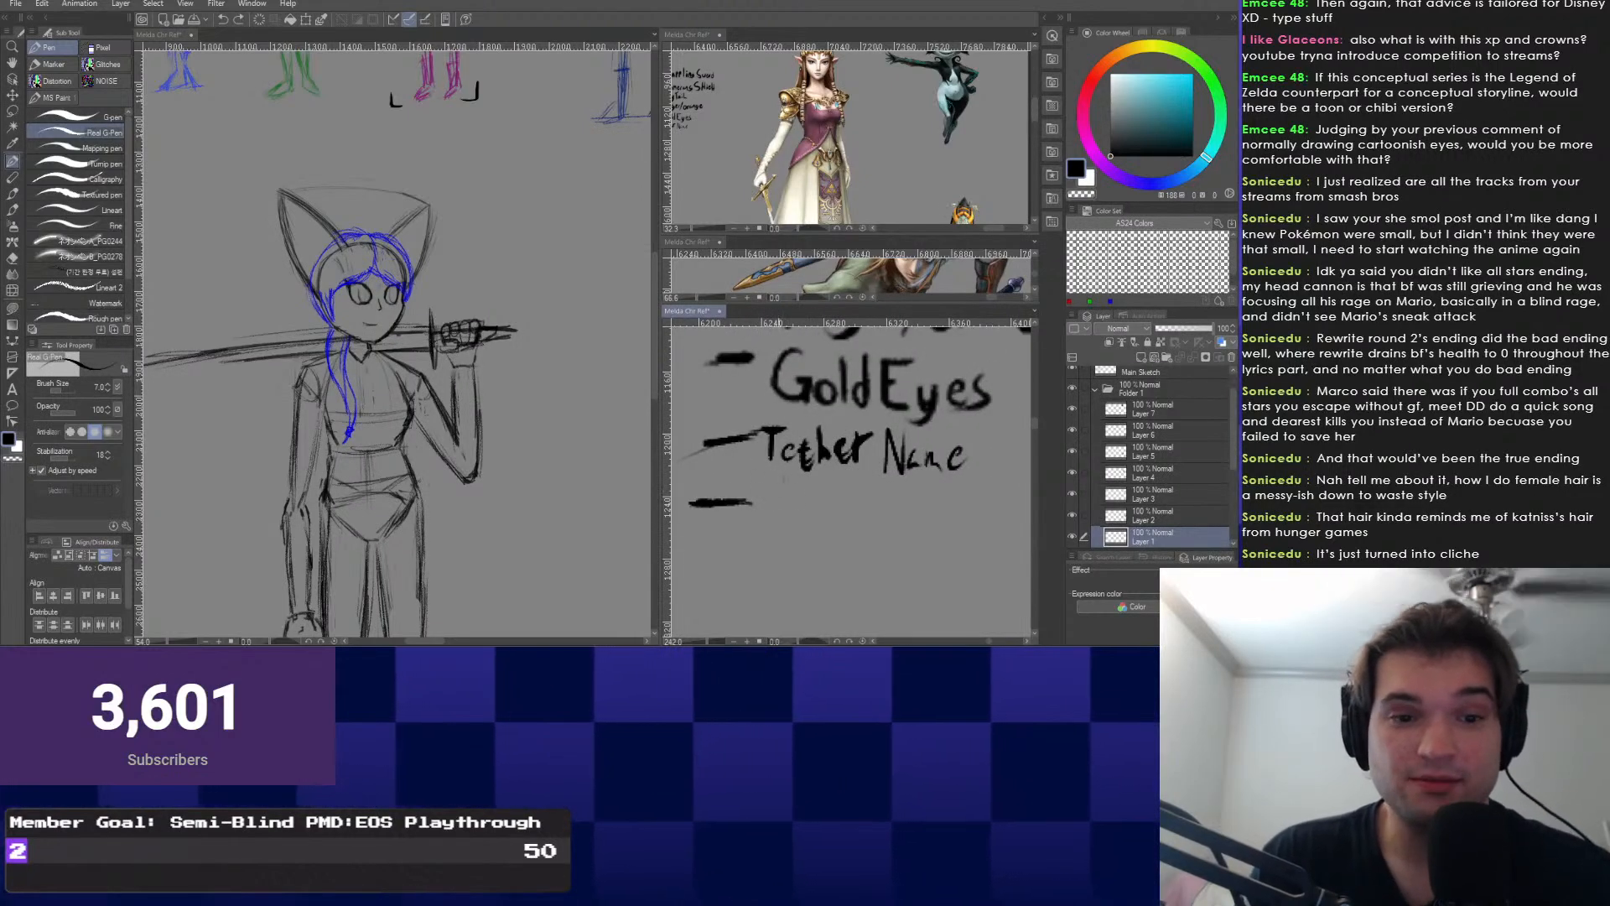
pyautogui.moveTo(757, 476); pyautogui.dragTo(788, 477)
pyautogui.moveTo(772, 478)
pyautogui.mouseDown()
pyautogui.moveTo(769, 522)
pyautogui.moveTo(797, 473)
pyautogui.moveTo(816, 513)
pyautogui.mouseUp()
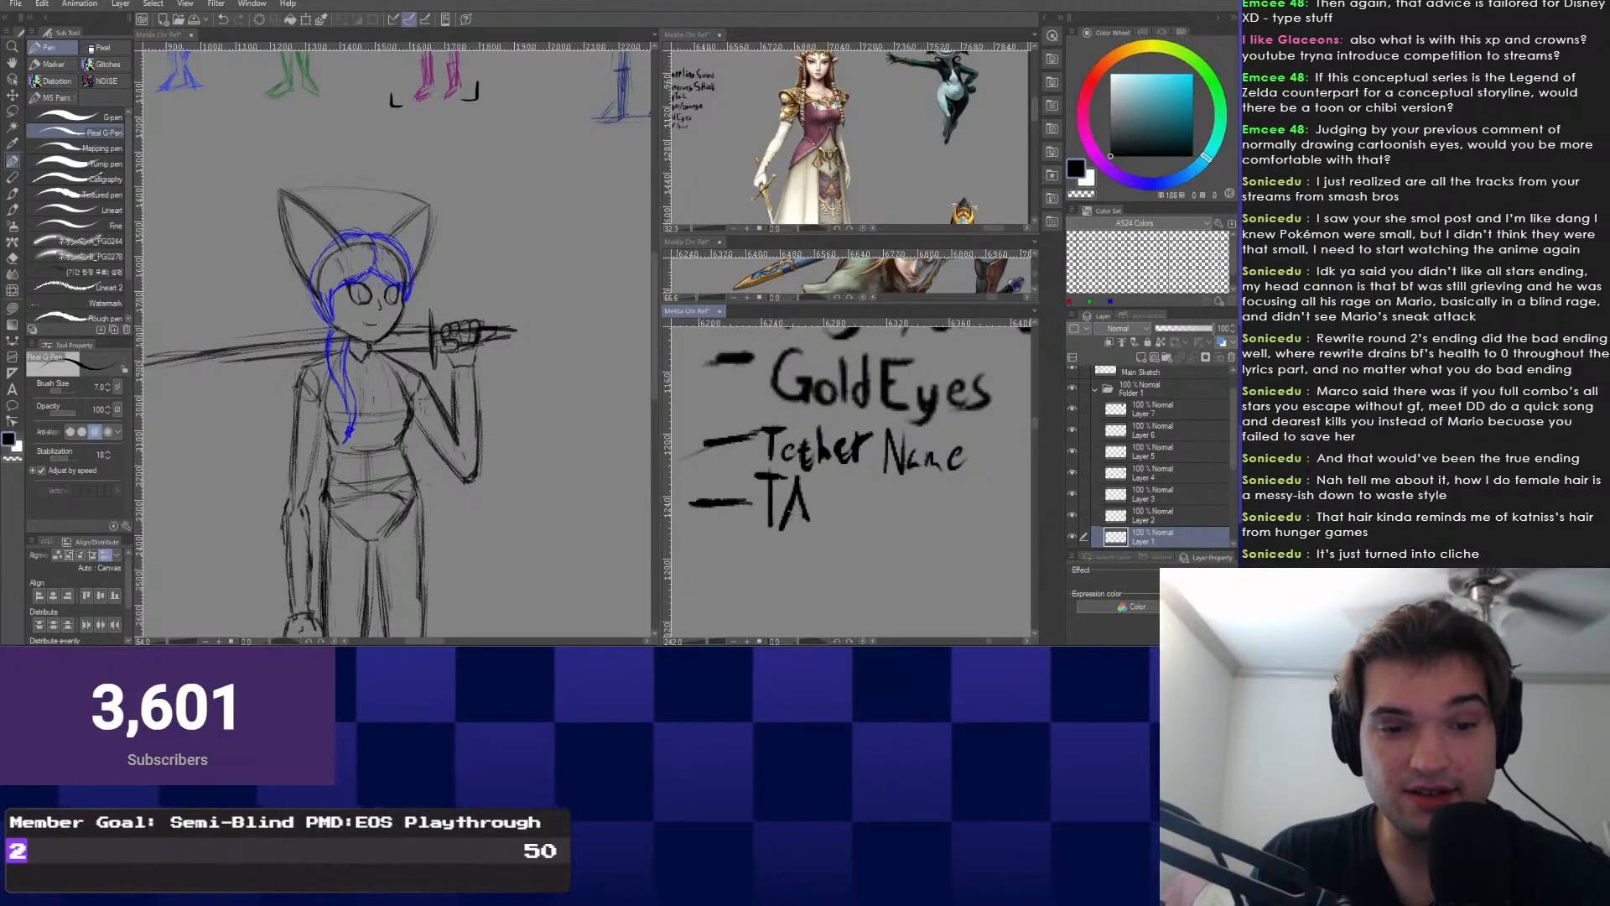
pyautogui.hotkey('ctrl', 'z')
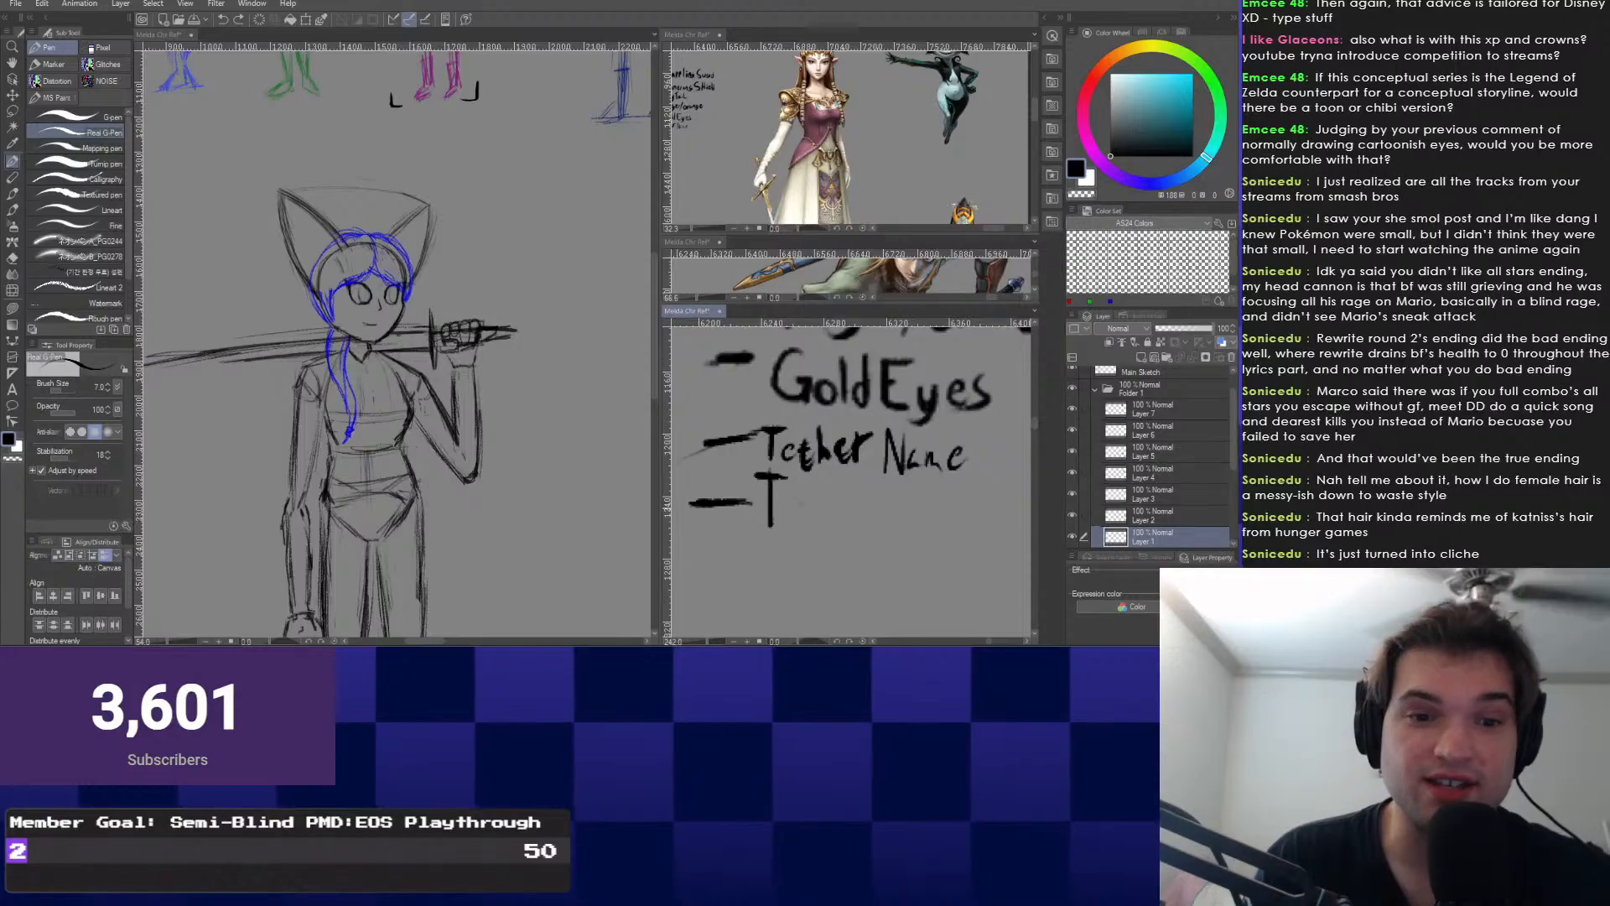
pyautogui.scroll(1, 792, 513)
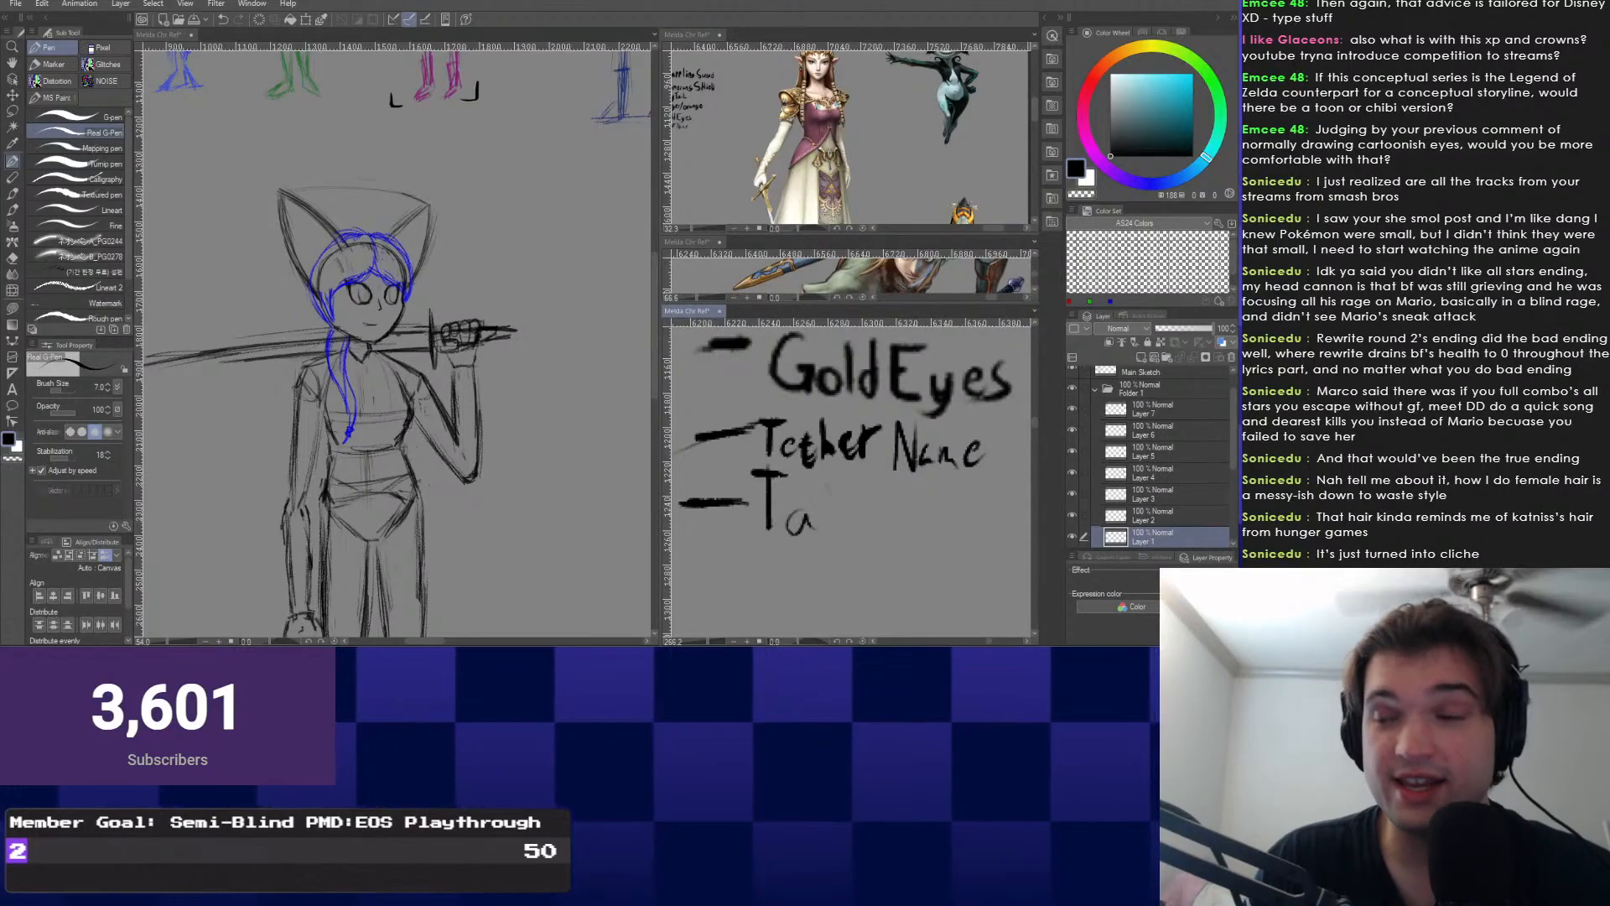
pyautogui.hotkey('ctrl', 'z')
# Handwrite MENTOR on the new line, then pull back to view the whole notes list.
pyautogui.scroll(-1, 797, 508)
pyautogui.scroll(-1, 801, 507)
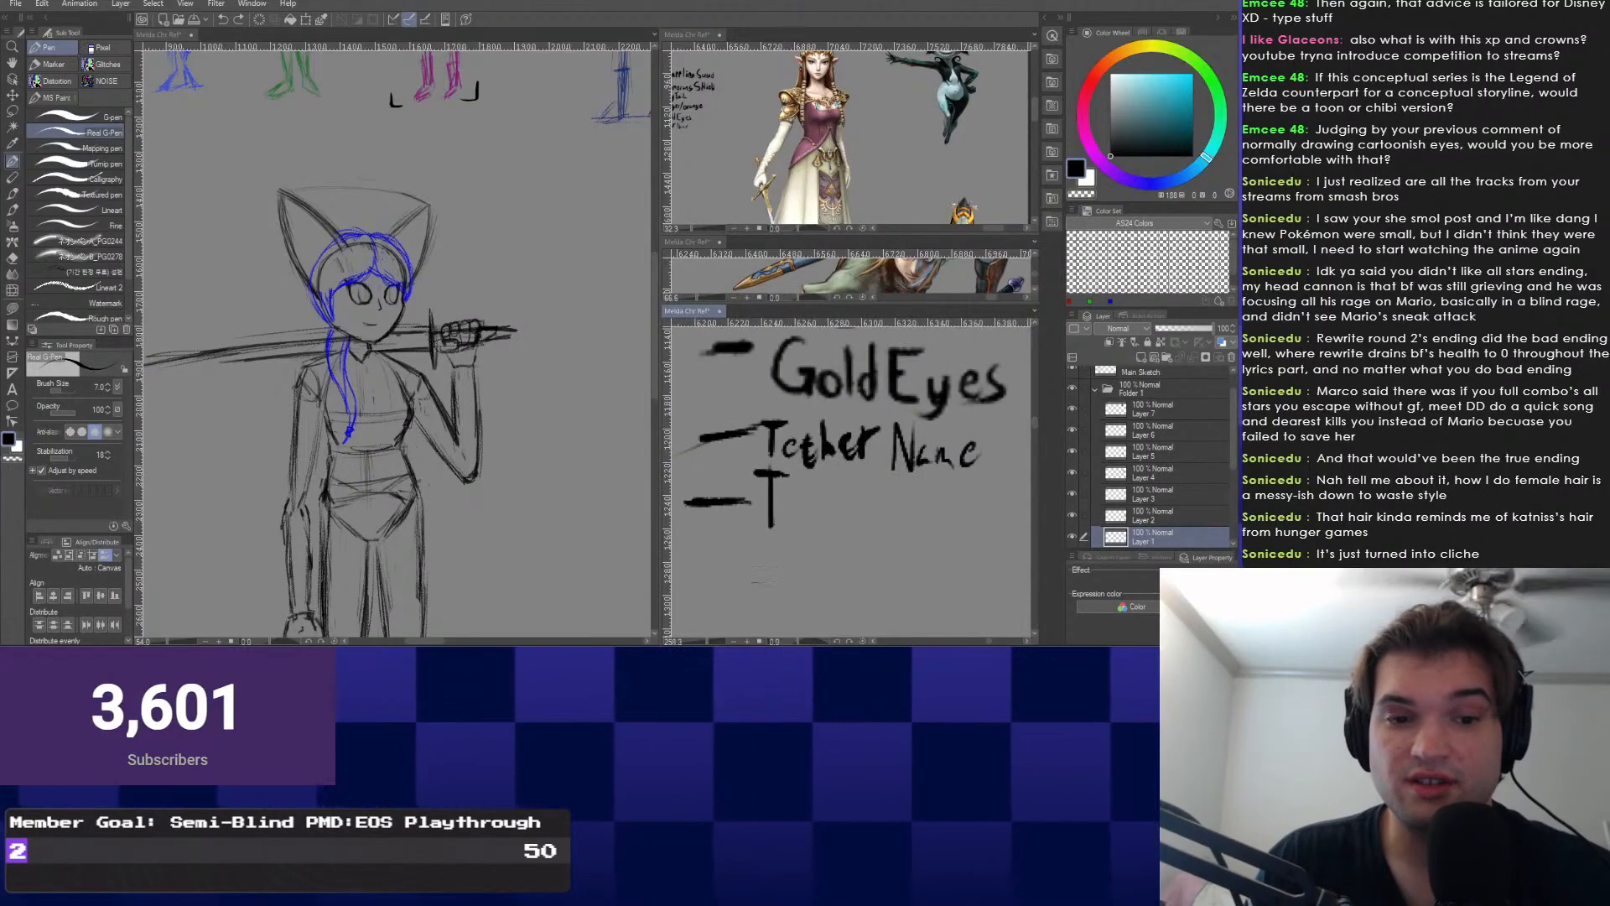
pyautogui.scroll(1, 798, 526)
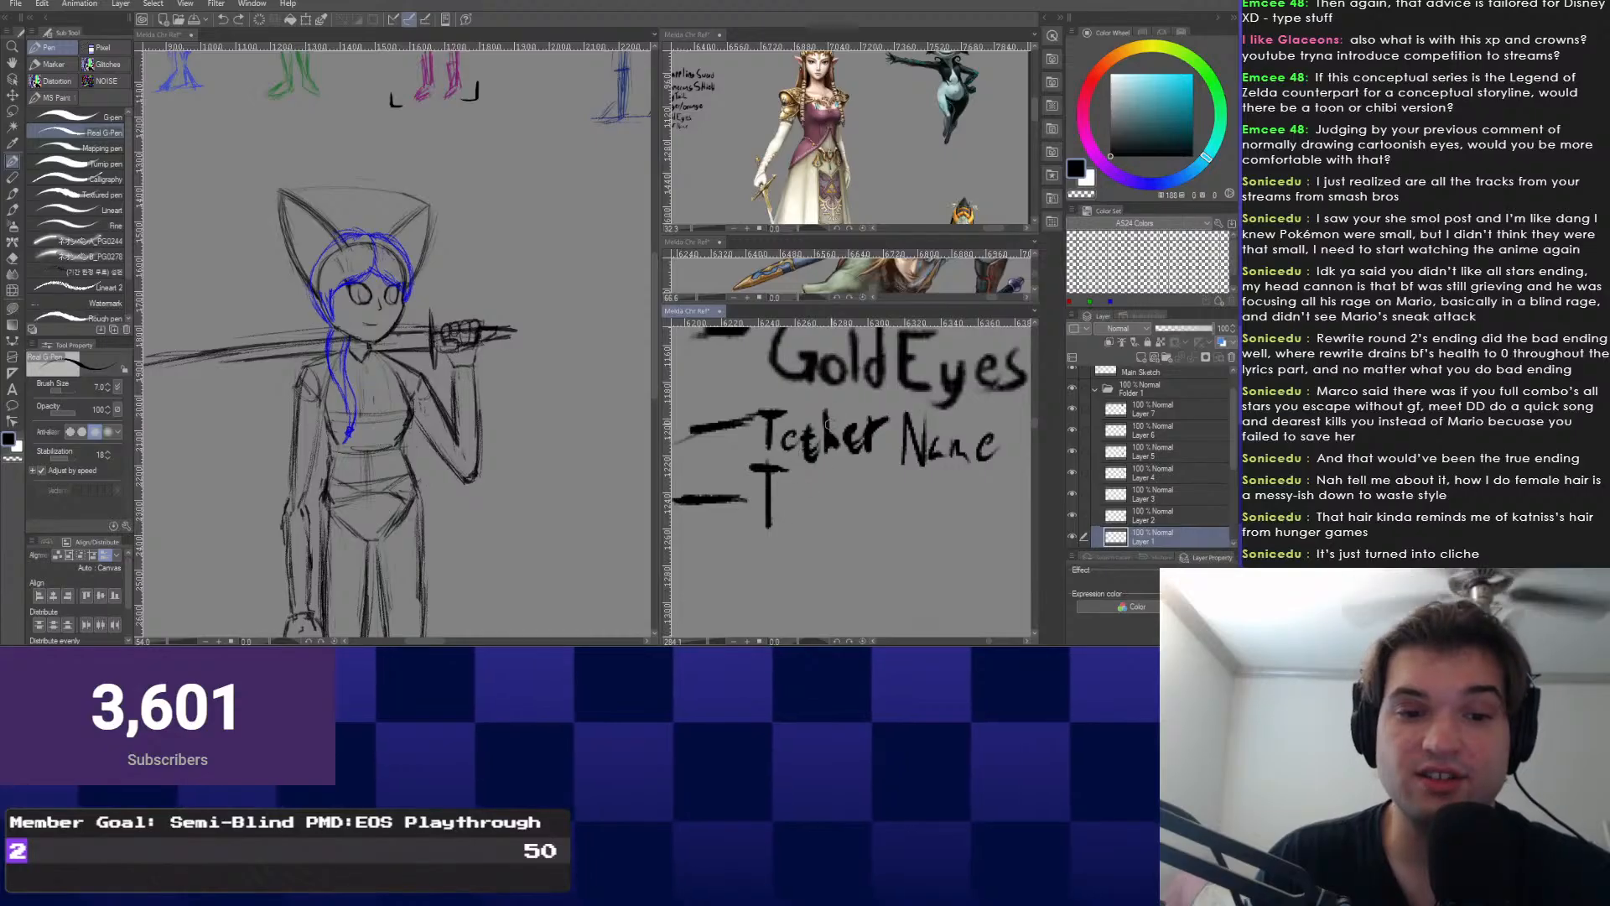
pyautogui.scroll(-3, 792, 493)
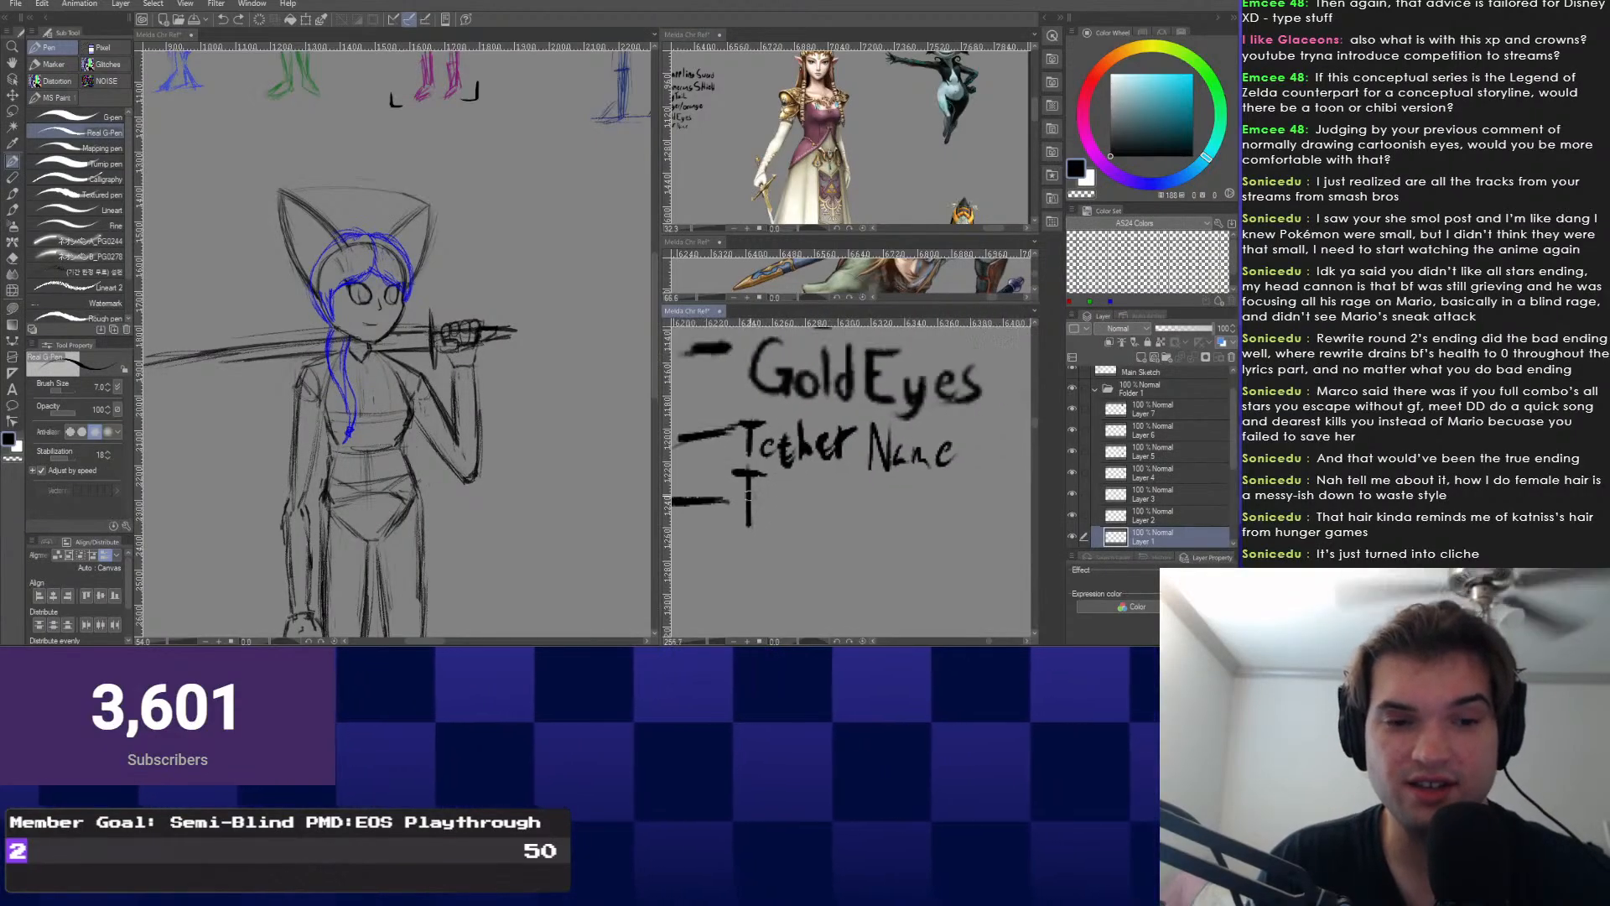
pyautogui.scroll(5, 801, 467)
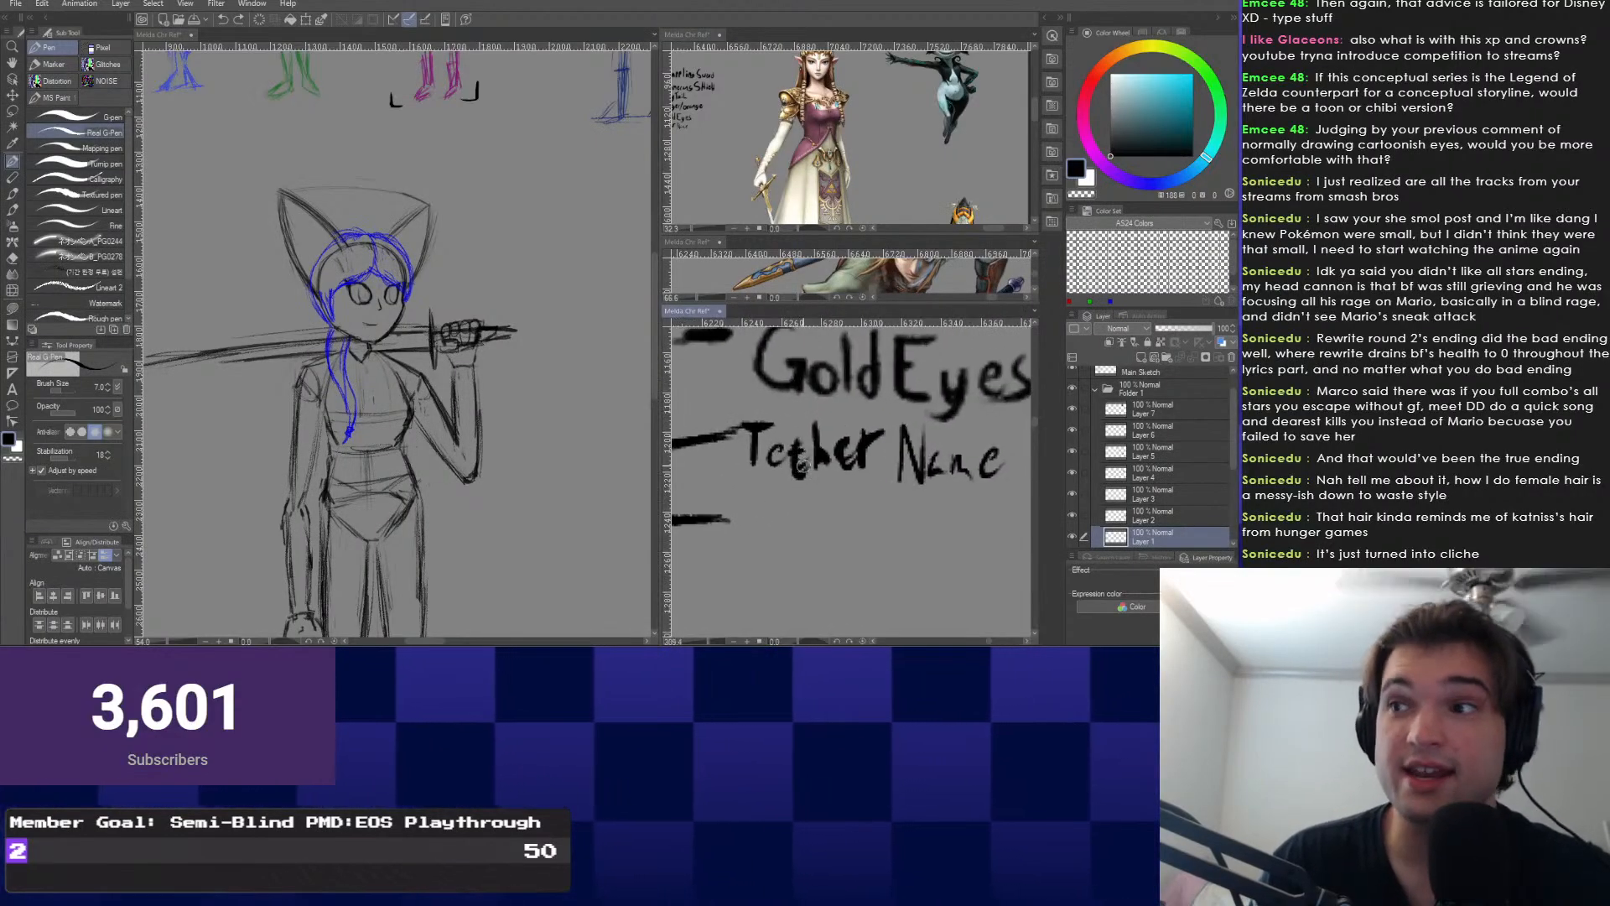
pyautogui.moveTo(761, 495); pyautogui.dragTo(743, 559)
pyautogui.moveTo(760, 495)
pyautogui.mouseDown()
pyautogui.moveTo(769, 532)
pyautogui.moveTo(786, 501)
pyautogui.moveTo(806, 570)
pyautogui.mouseUp()
pyautogui.moveTo(810, 508)
pyautogui.mouseDown()
pyautogui.moveTo(820, 568)
pyautogui.moveTo(827, 537)
pyautogui.mouseUp()
pyautogui.moveTo(808, 570); pyautogui.dragTo(852, 581)
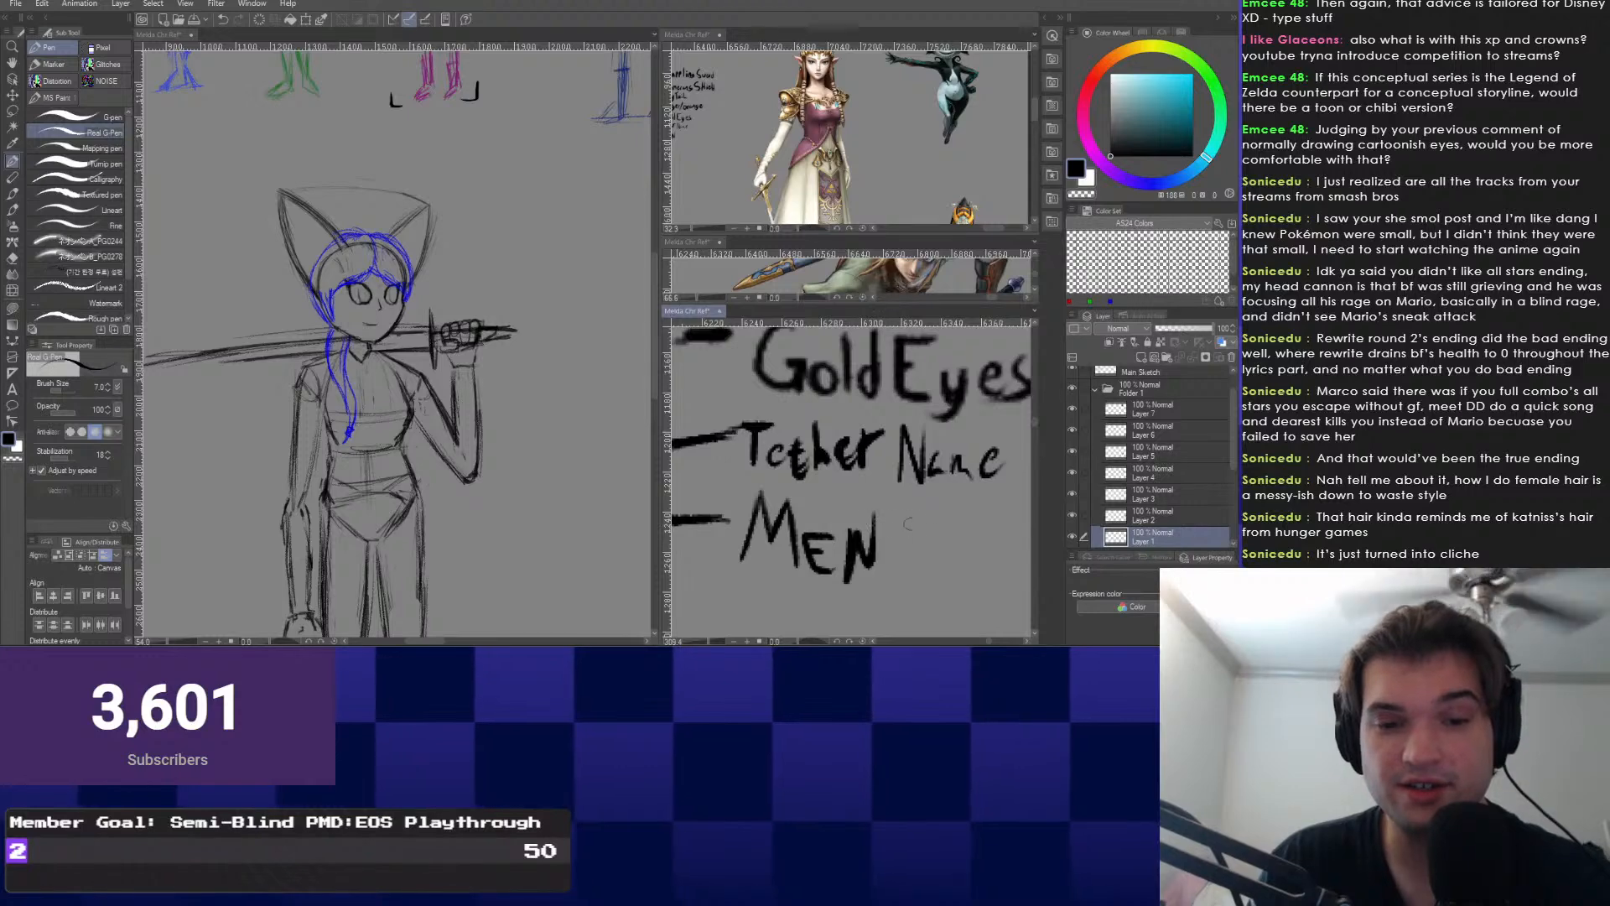
pyautogui.moveTo(908, 522); pyautogui.dragTo(896, 568)
pyautogui.moveTo(890, 523)
pyautogui.mouseDown()
pyautogui.moveTo(924, 517)
pyautogui.moveTo(746, 523)
pyautogui.moveTo(767, 513)
pyautogui.moveTo(782, 562)
pyautogui.mouseUp()
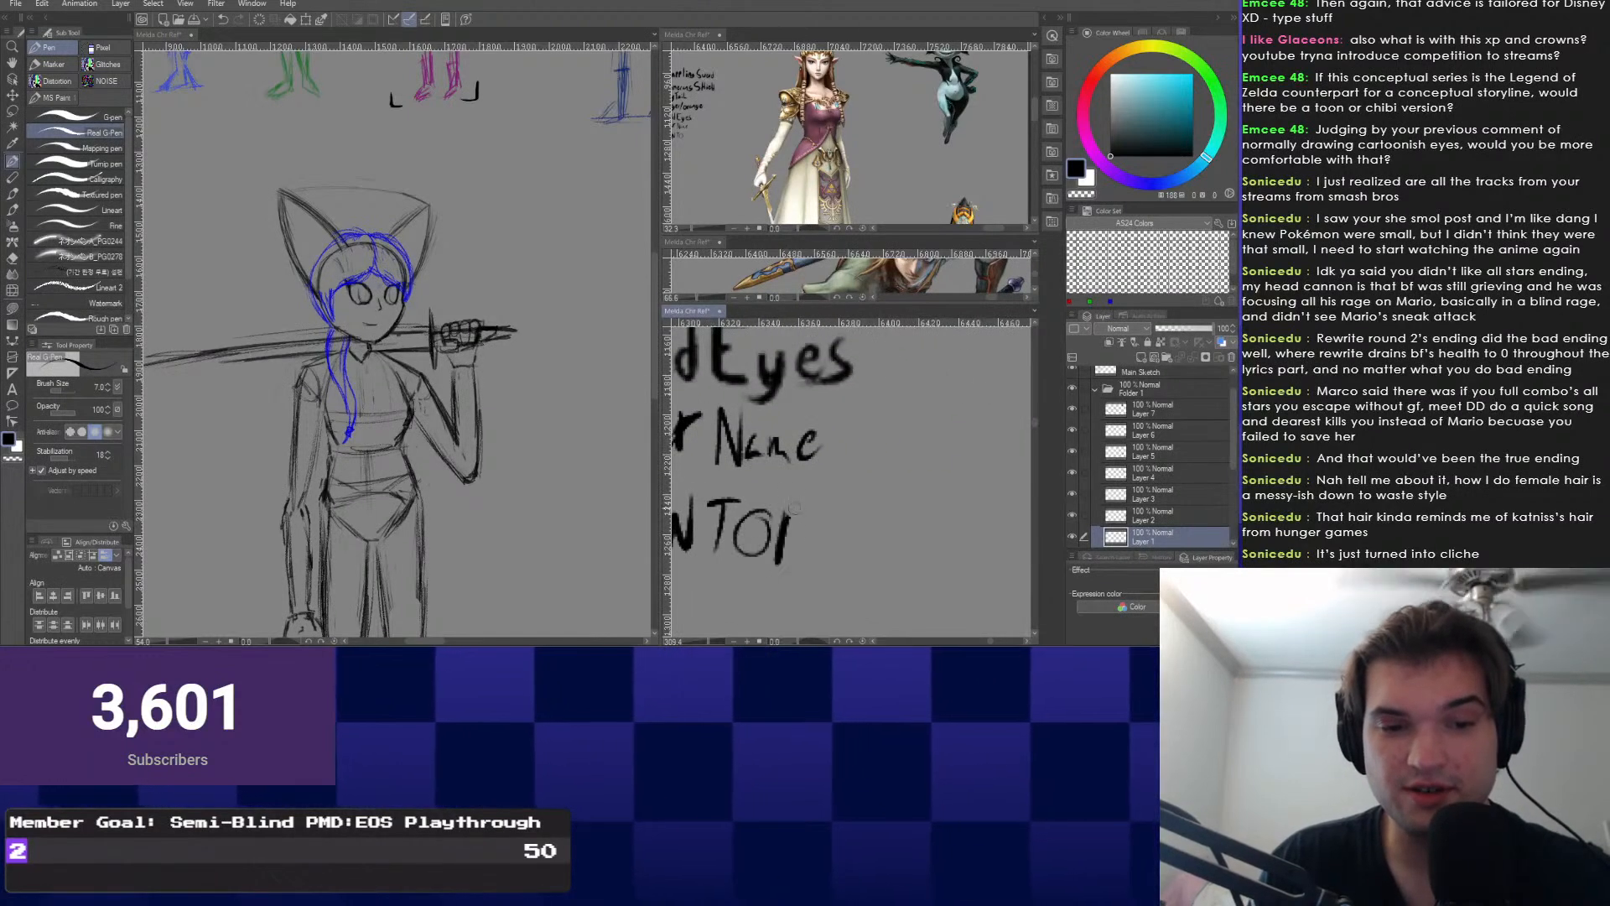
pyautogui.scroll(-2, 775, 492)
pyautogui.moveTo(724, 501); pyautogui.dragTo(806, 467)
# Lasso the MENTOR word and delete it.
pyautogui.scroll(1, 805, 466)
pyautogui.rightClick(746, 463)
pyautogui.click(746, 463)
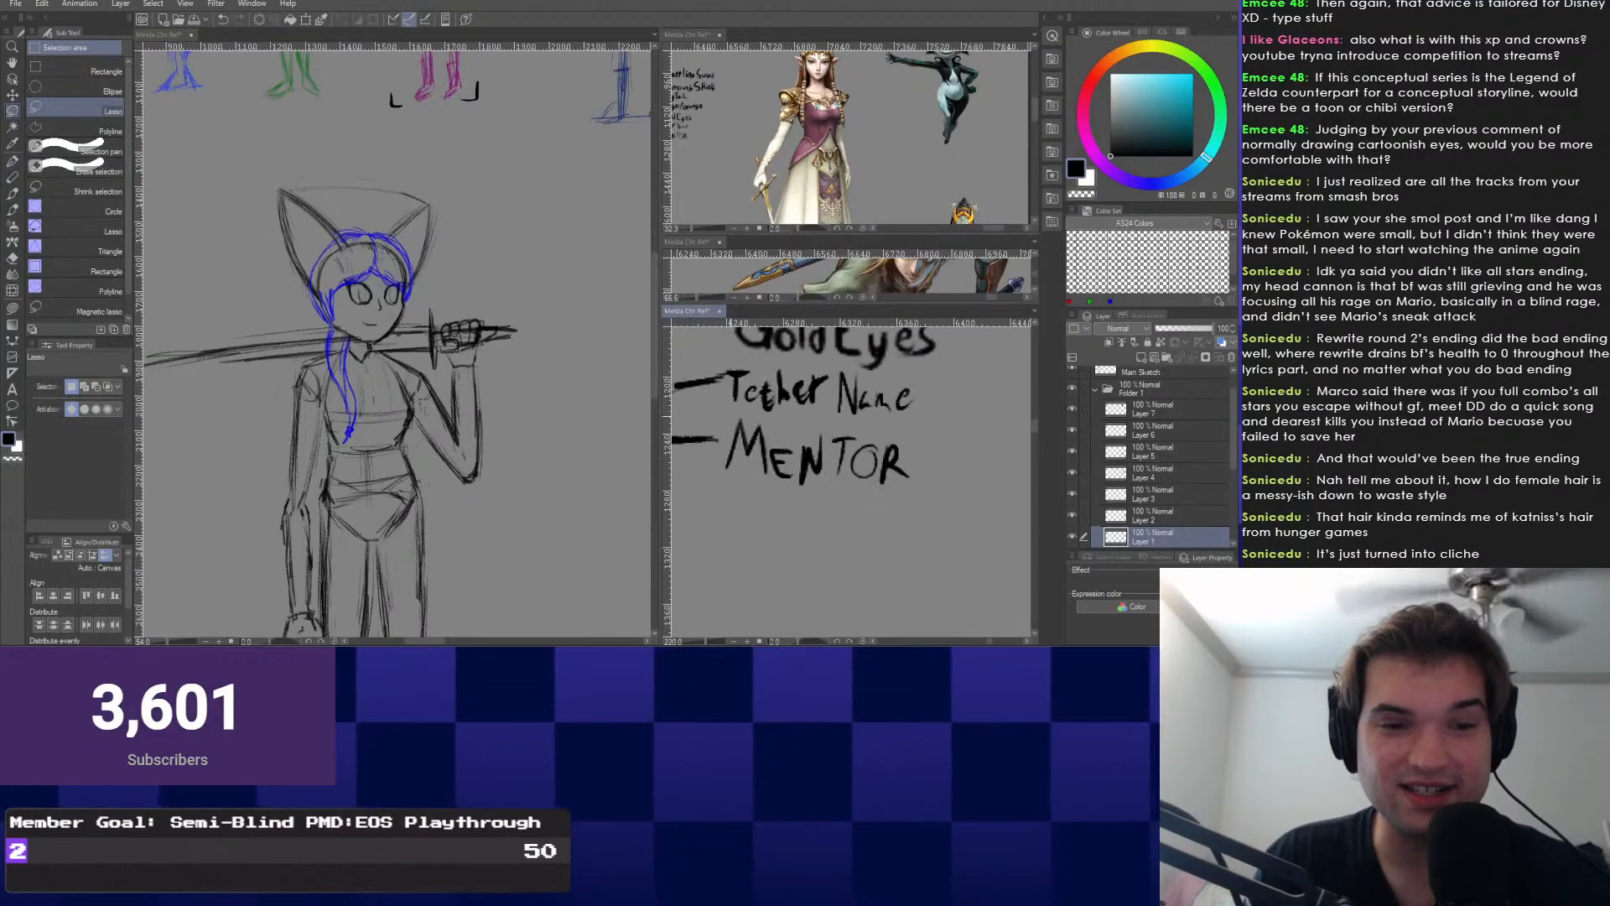
pyautogui.moveTo(727, 420); pyautogui.dragTo(929, 470)
pyautogui.press('Delete')
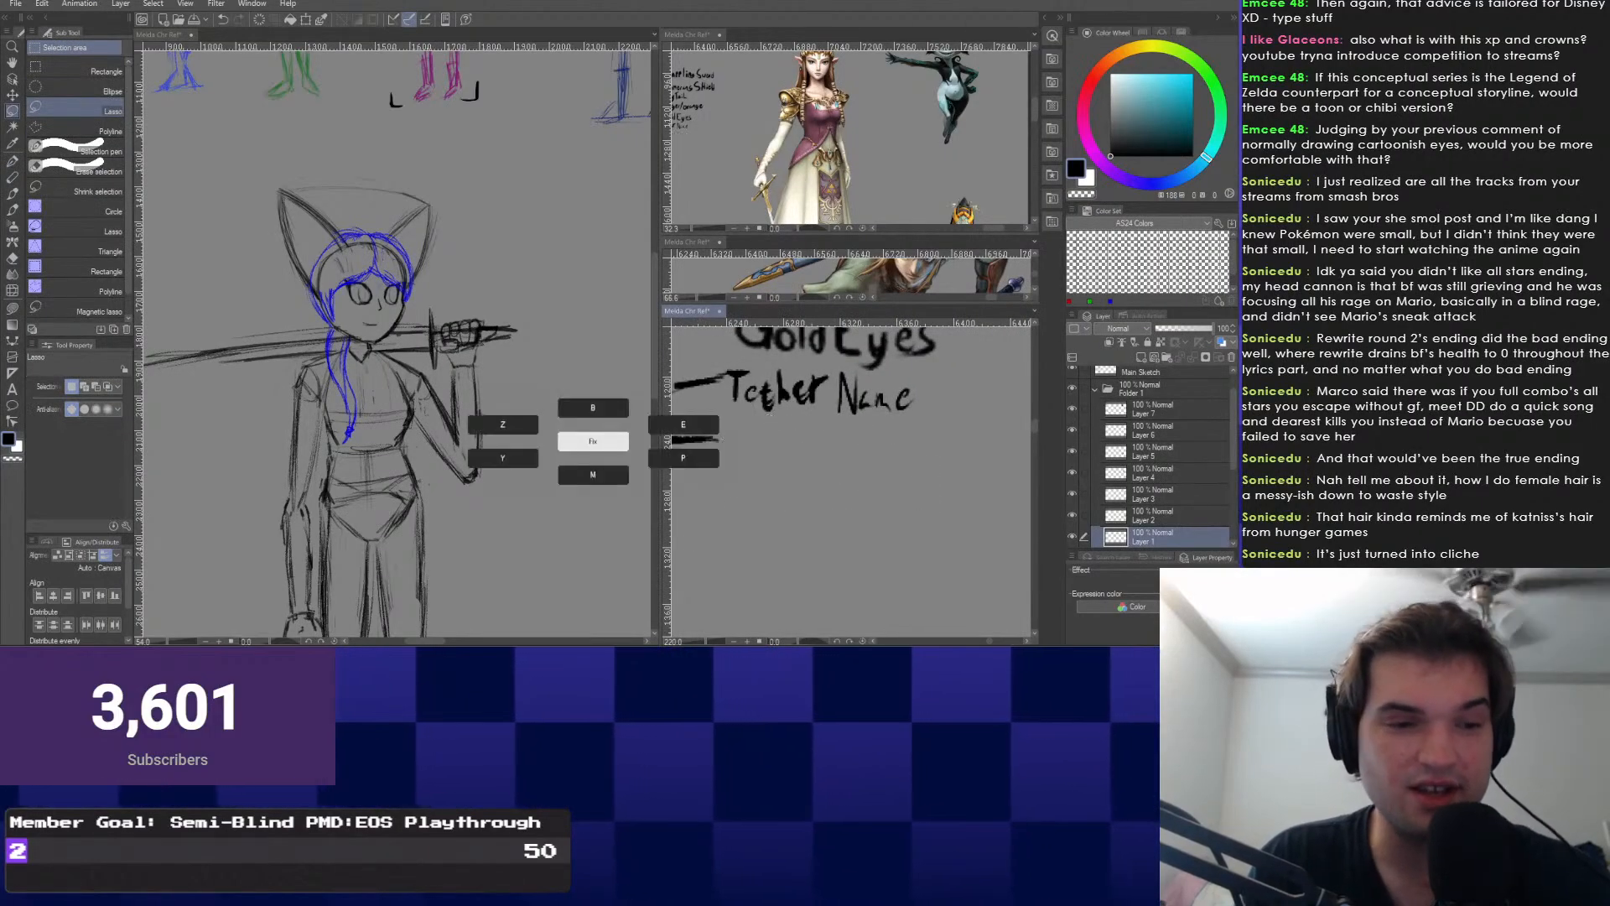
# Rewrite the note as MENTORS with the G-Pen.
pyautogui.click(684, 458)
pyautogui.moveTo(735, 422)
pyautogui.mouseDown()
pyautogui.moveTo(758, 446)
pyautogui.moveTo(824, 440)
pyautogui.moveTo(770, 463)
pyautogui.moveTo(801, 484)
pyautogui.moveTo(829, 443)
pyautogui.moveTo(859, 444)
pyautogui.moveTo(849, 485)
pyautogui.moveTo(877, 459)
pyautogui.moveTo(903, 493)
pyautogui.mouseUp()
pyautogui.scroll(4, 815, 415)
pyautogui.moveTo(903, 453); pyautogui.dragTo(928, 488)
pyautogui.hotkey('ctrl', 'z')
pyautogui.hotkey('ctrl', 'z')
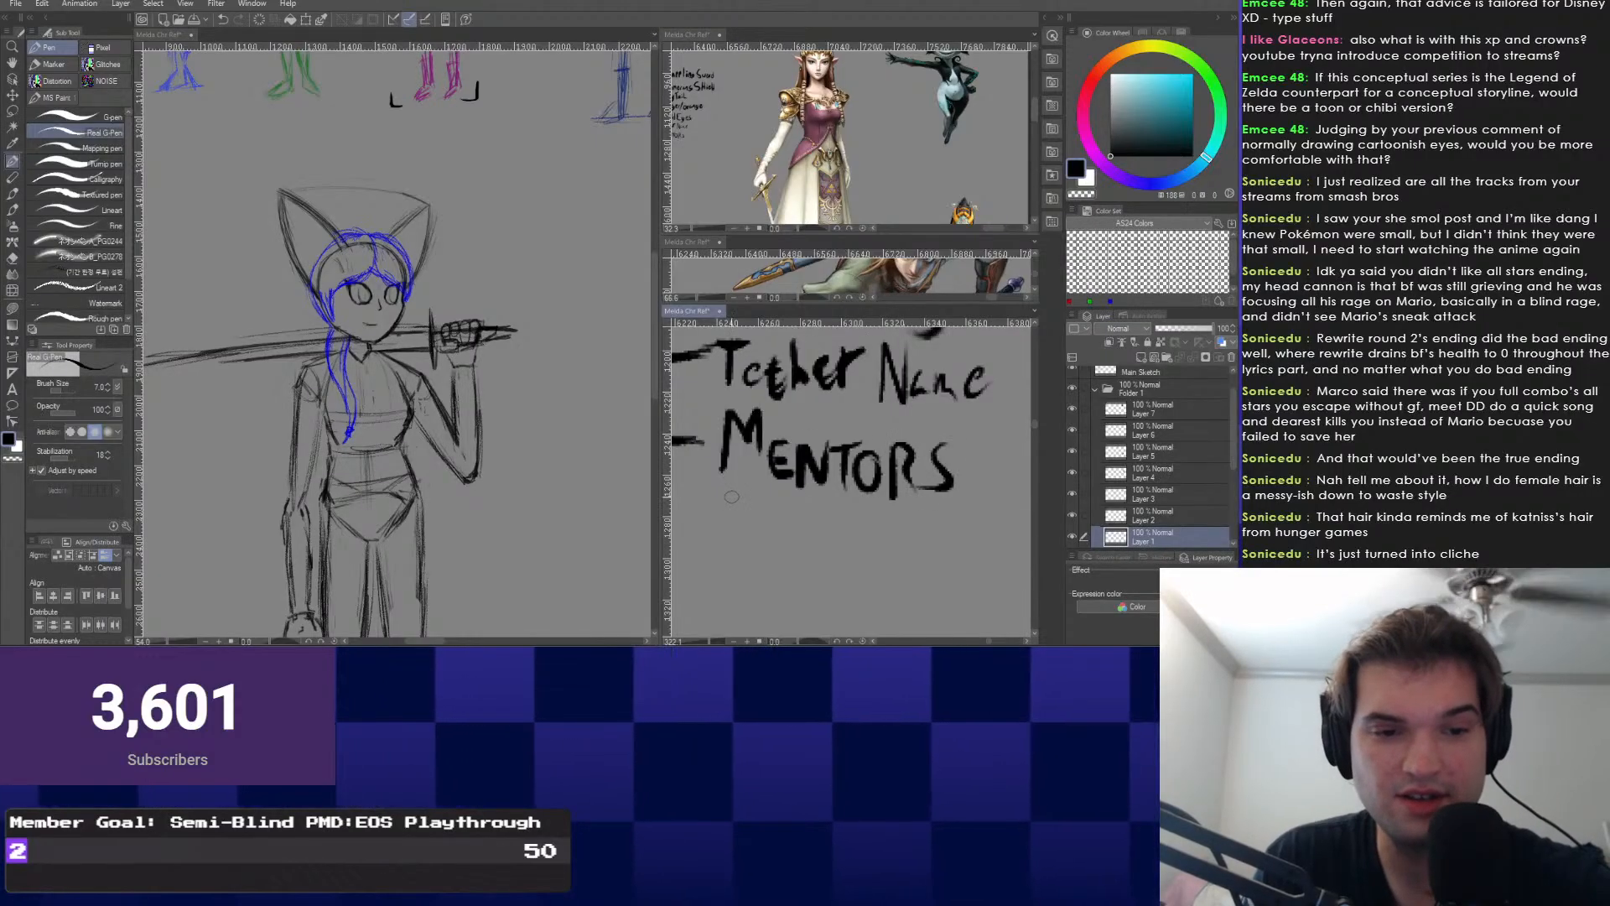
# Write 'ARE Sword & Shield' on the line below MENTORS.
pyautogui.moveTo(720, 516); pyautogui.dragTo(738, 514)
pyautogui.moveTo(753, 500)
pyautogui.mouseDown()
pyautogui.moveTo(759, 542)
pyautogui.moveTo(758, 518)
pyautogui.moveTo(783, 506)
pyautogui.moveTo(796, 531)
pyautogui.moveTo(783, 524)
pyautogui.moveTo(832, 547)
pyautogui.moveTo(974, 509)
pyautogui.mouseUp()
pyautogui.moveTo(968, 553); pyautogui.dragTo(967, 562)
pyautogui.moveTo(916, 435)
pyautogui.mouseDown()
pyautogui.moveTo(893, 396)
pyautogui.moveTo(776, 431)
pyautogui.mouseUp()
pyautogui.moveTo(854, 474); pyautogui.dragTo(827, 527)
pyautogui.moveTo(870, 466)
pyautogui.mouseDown()
pyautogui.moveTo(864, 531)
pyautogui.moveTo(889, 493)
pyautogui.mouseUp()
pyautogui.moveTo(890, 467)
pyautogui.mouseDown()
pyautogui.moveTo(887, 528)
pyautogui.moveTo(933, 524)
pyautogui.mouseUp()
pyautogui.moveTo(943, 463)
pyautogui.mouseDown()
pyautogui.moveTo(946, 526)
pyautogui.moveTo(971, 521)
pyautogui.mouseUp()
# Zoom out to show the whole notes list and shift the main sketch view right.
pyautogui.hotkey('ctrl', '-')
pyautogui.hotkey('ctrl', '-')
pyautogui.hotkey('ctrl', '-')
pyautogui.moveTo(805, 478); pyautogui.dragTo(969, 492)
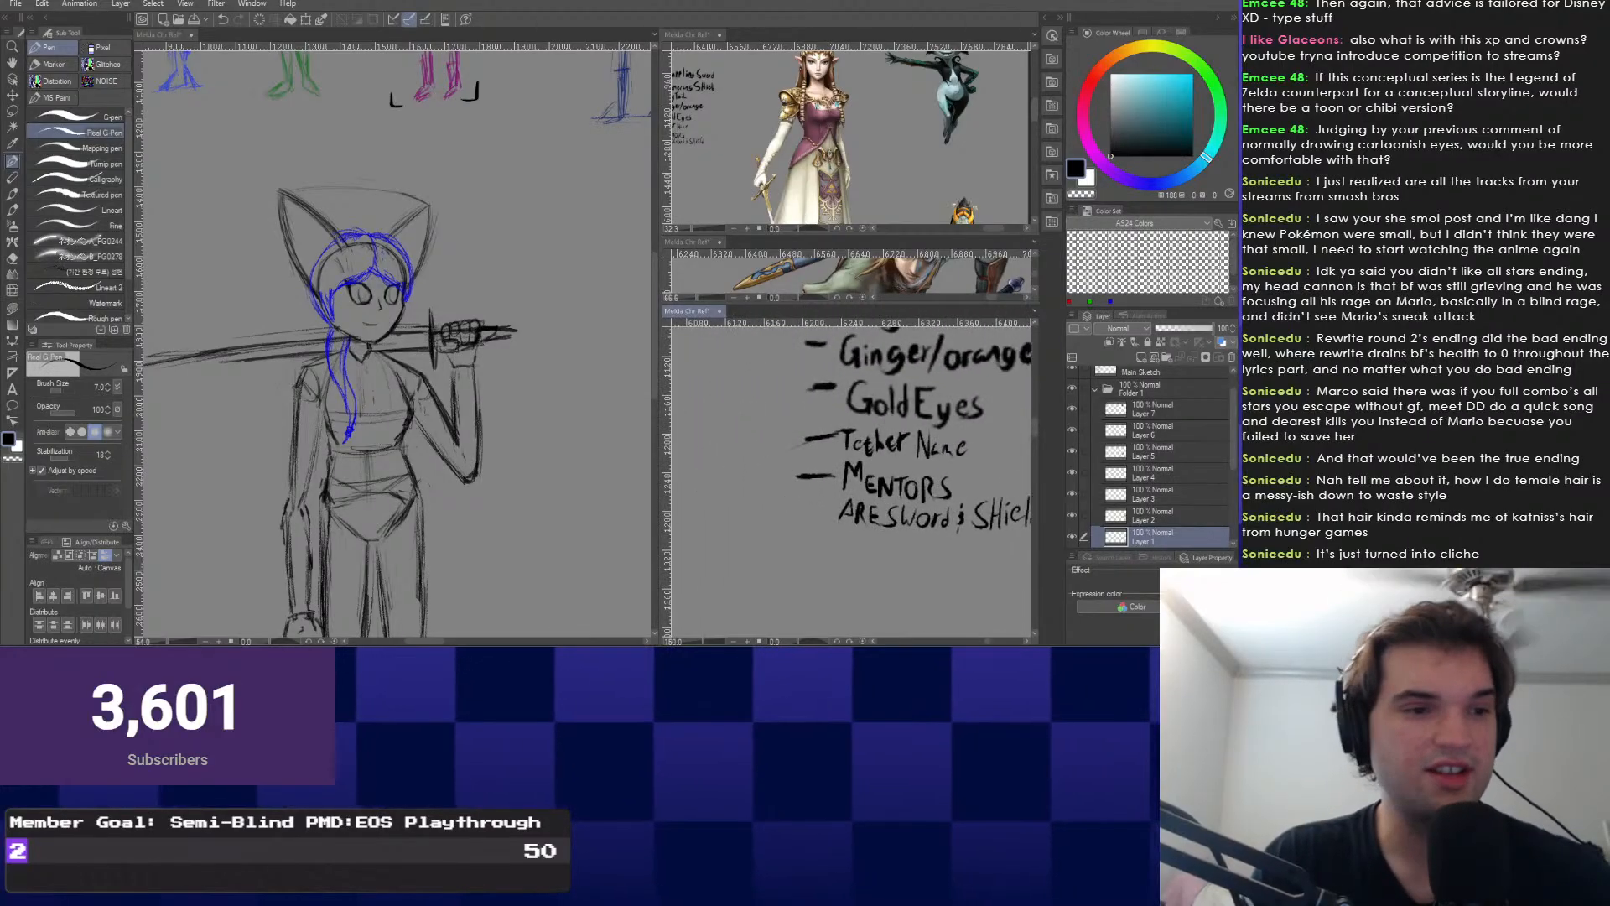
pyautogui.moveTo(369, 403); pyautogui.dragTo(447, 388)
pyautogui.click(13, 80)
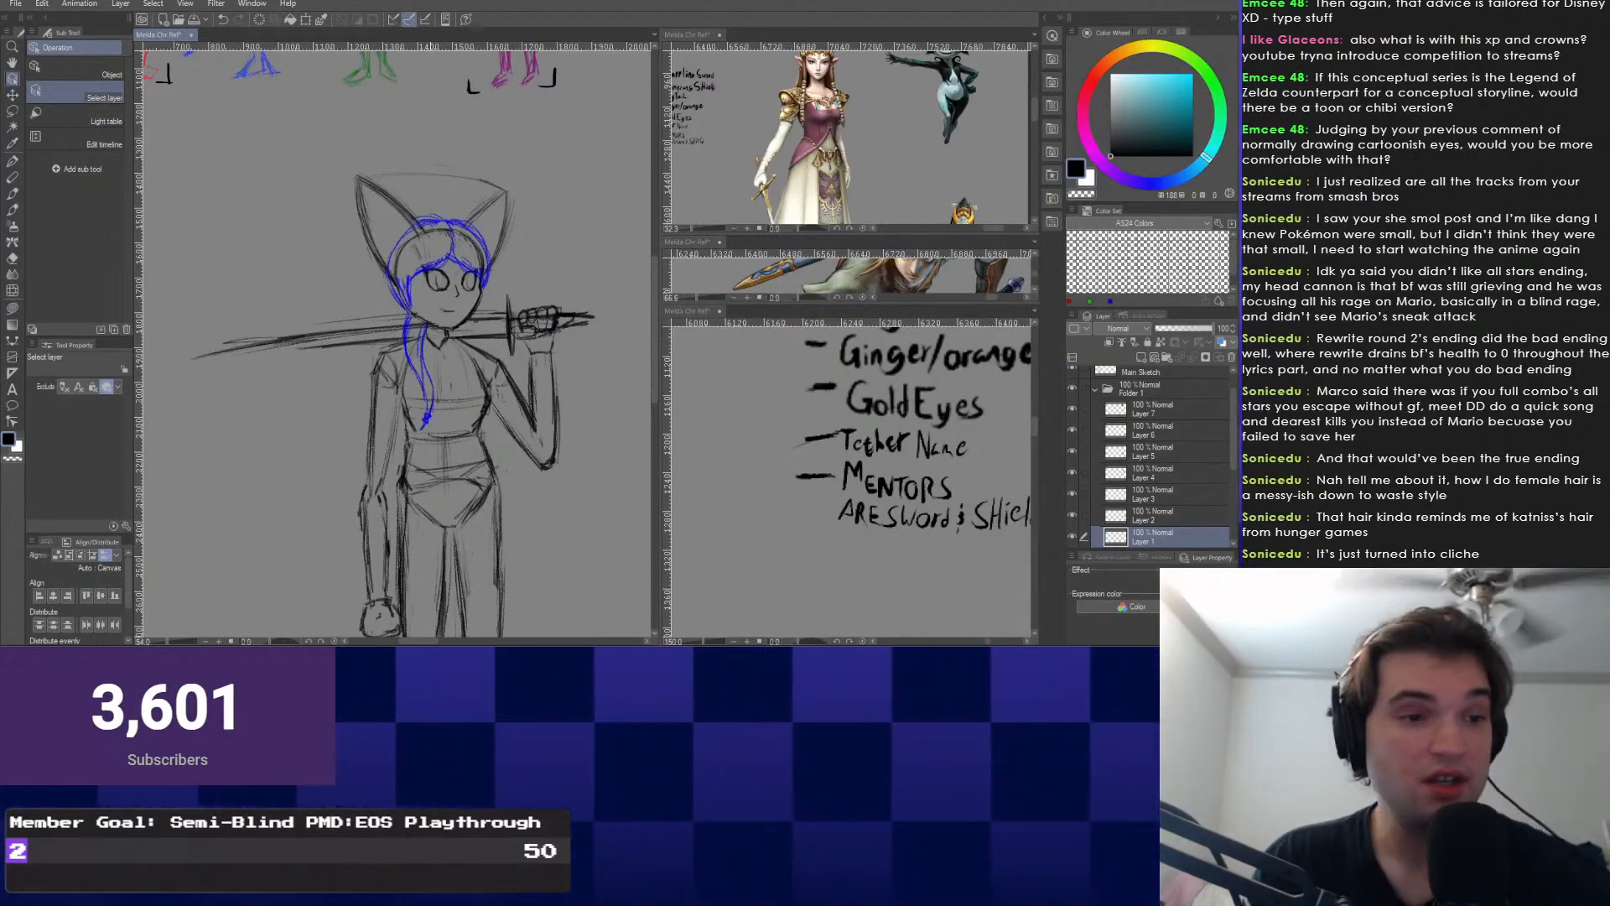
# Pick Layer 9 from the blue hair, then select the Main Sketch layer.
pyautogui.click(394, 256)
pyautogui.click(362, 206)
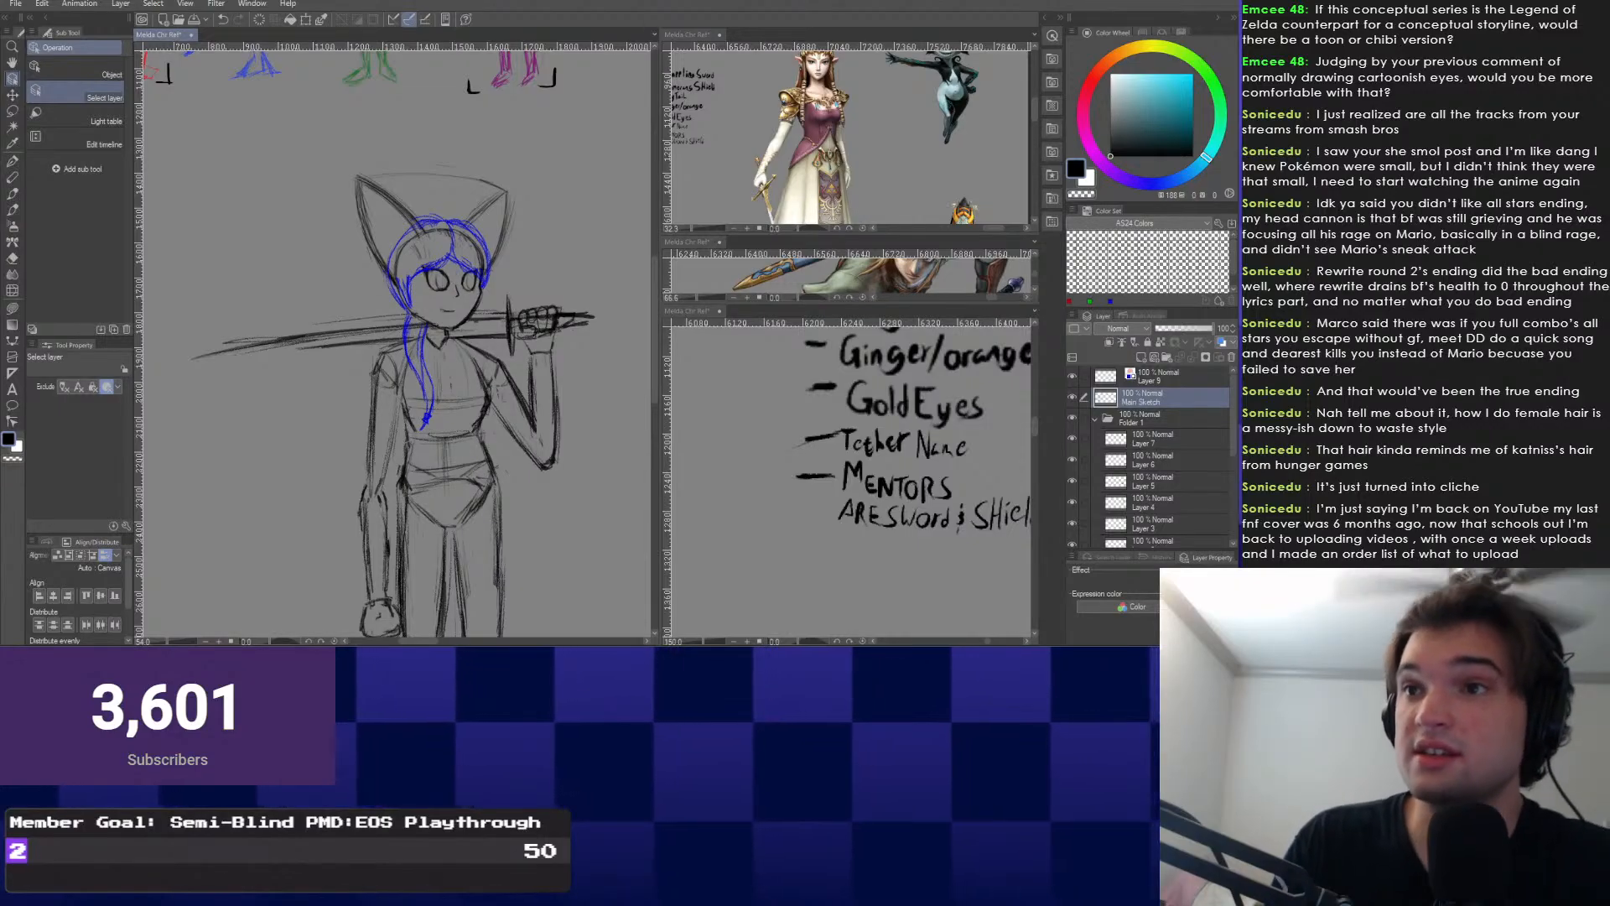
# Switch to the pencil and frame the girl's head and the sword's left end.
pyautogui.moveTo(391, 377); pyautogui.dragTo(410, 319)
pyautogui.scroll(3, 292, 443)
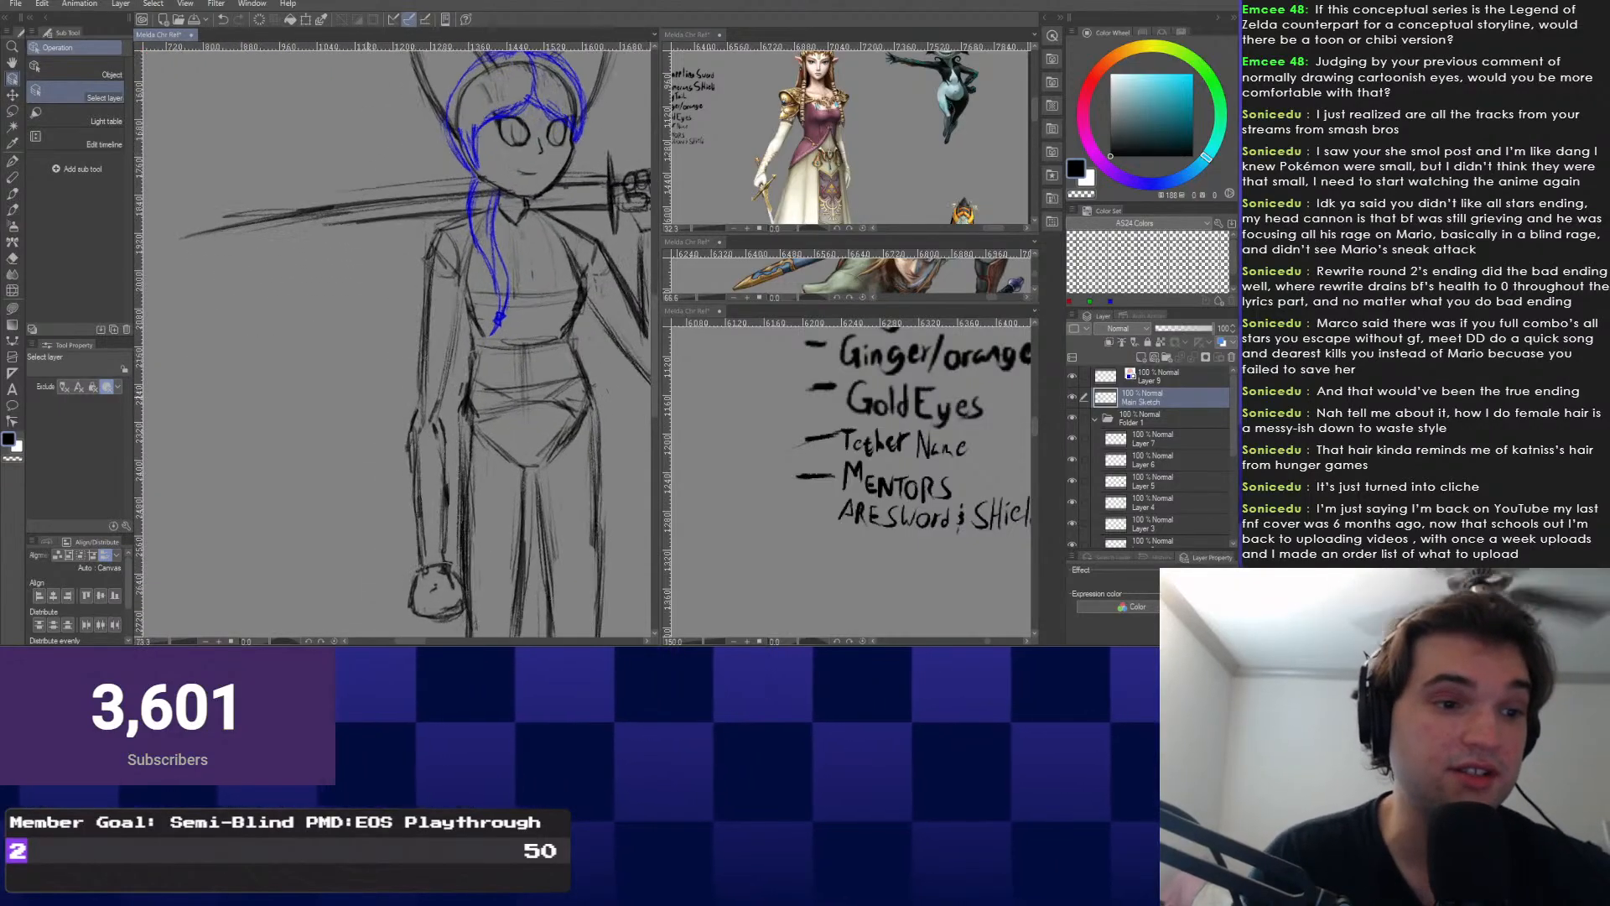
pyautogui.rightClick(276, 395)
pyautogui.click(276, 361)
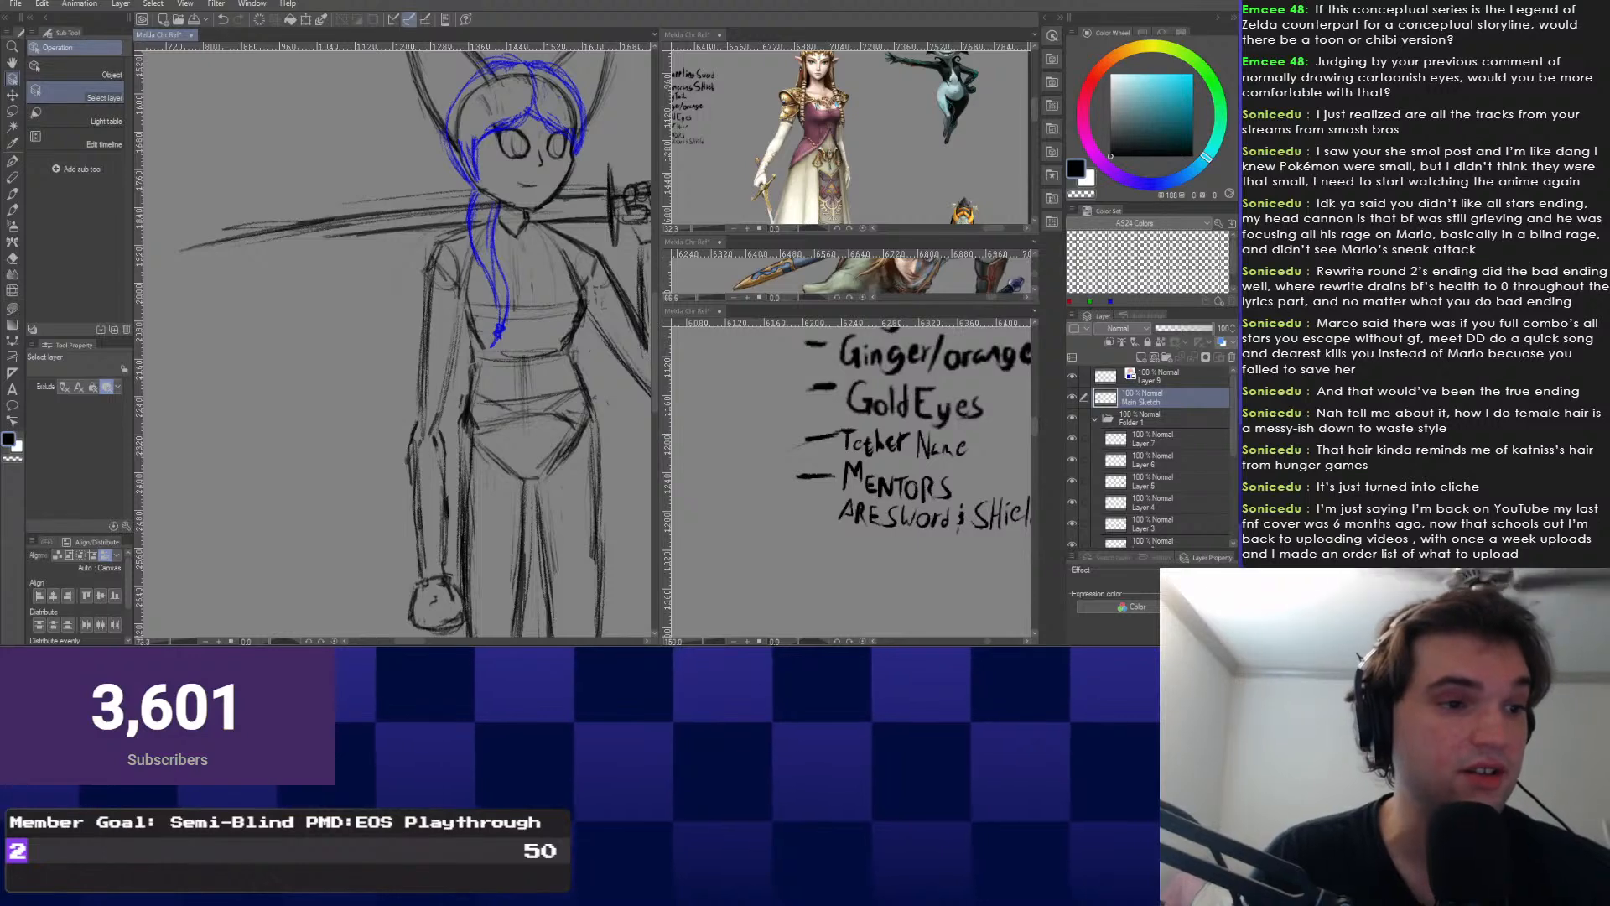
pyautogui.moveTo(292, 413); pyautogui.dragTo(417, 529)
pyautogui.scroll(1, 417, 529)
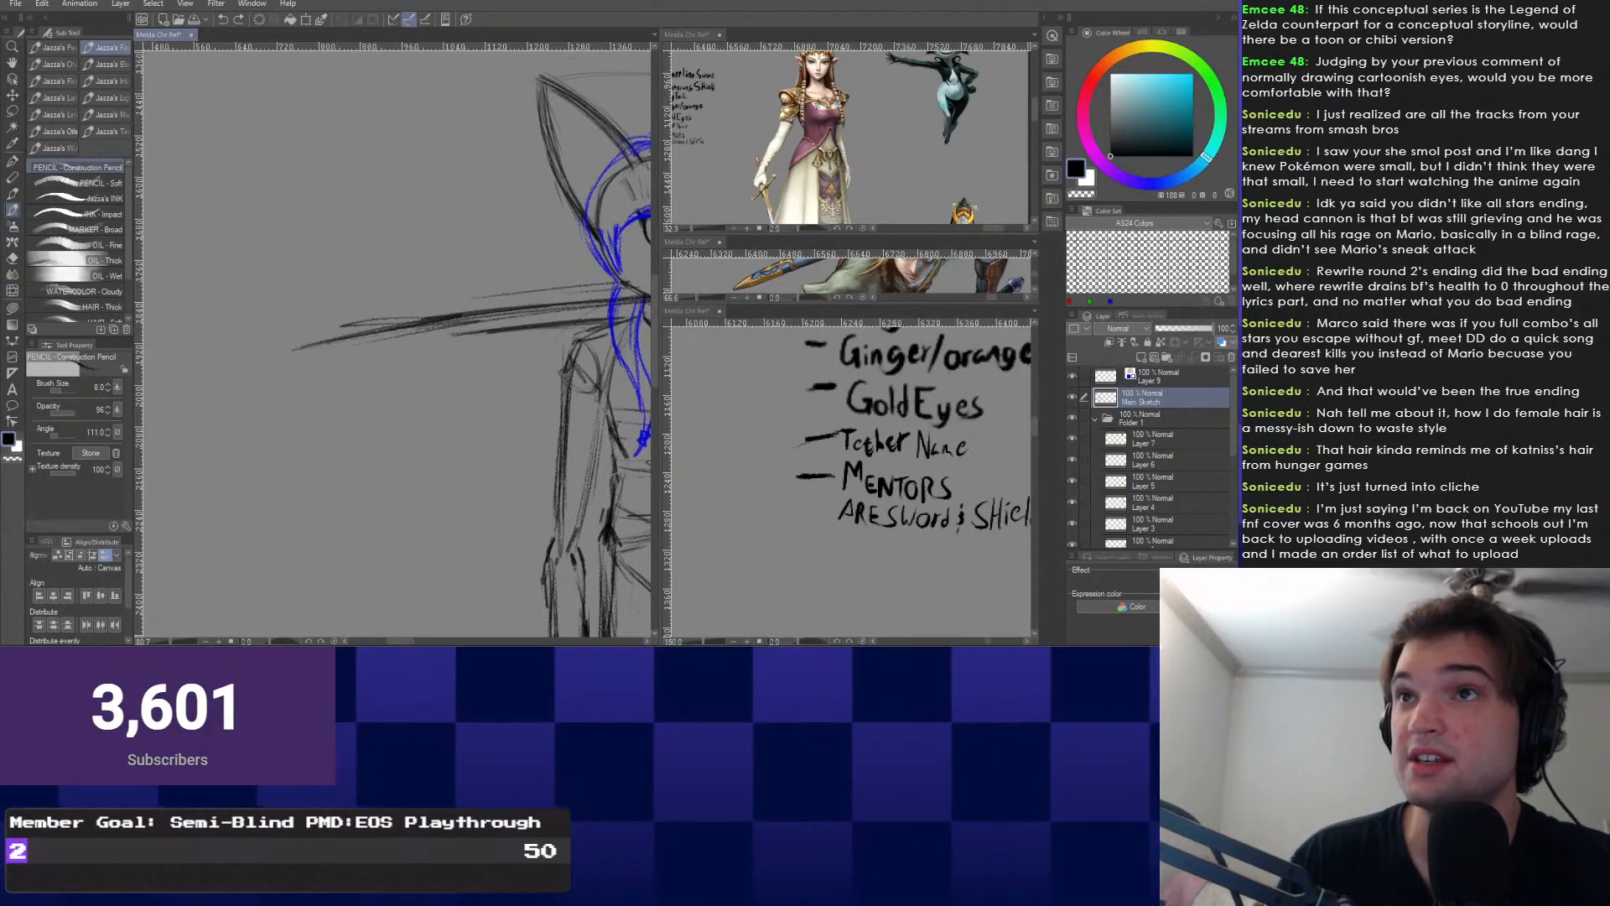
pyautogui.moveTo(597, 290)
pyautogui.mouseDown()
pyautogui.moveTo(639, 290)
pyautogui.moveTo(516, 306)
pyautogui.moveTo(444, 361)
pyautogui.mouseUp()
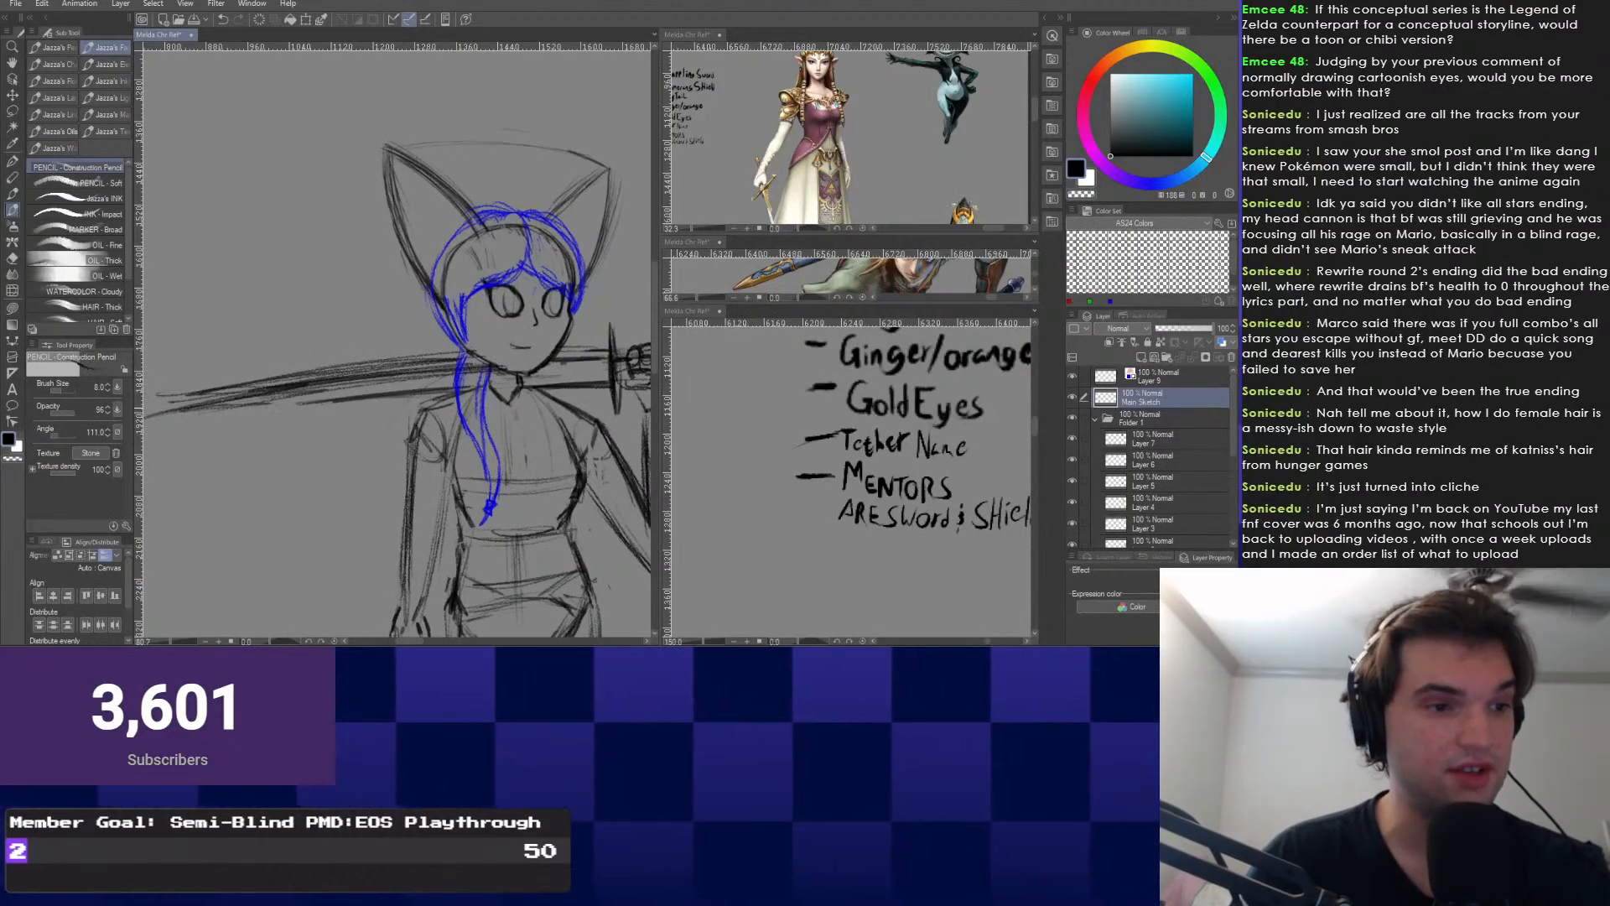
pyautogui.moveTo(394, 344)
pyautogui.mouseDown()
pyautogui.moveTo(469, 351)
pyautogui.moveTo(465, 384)
pyautogui.moveTo(373, 471)
pyautogui.mouseUp()
# Lasso the sword's left portion past the head and delete it.
pyautogui.hotkey('ctrl', '-')
pyautogui.press('e')
pyautogui.press('m')
pyautogui.press('Delete')
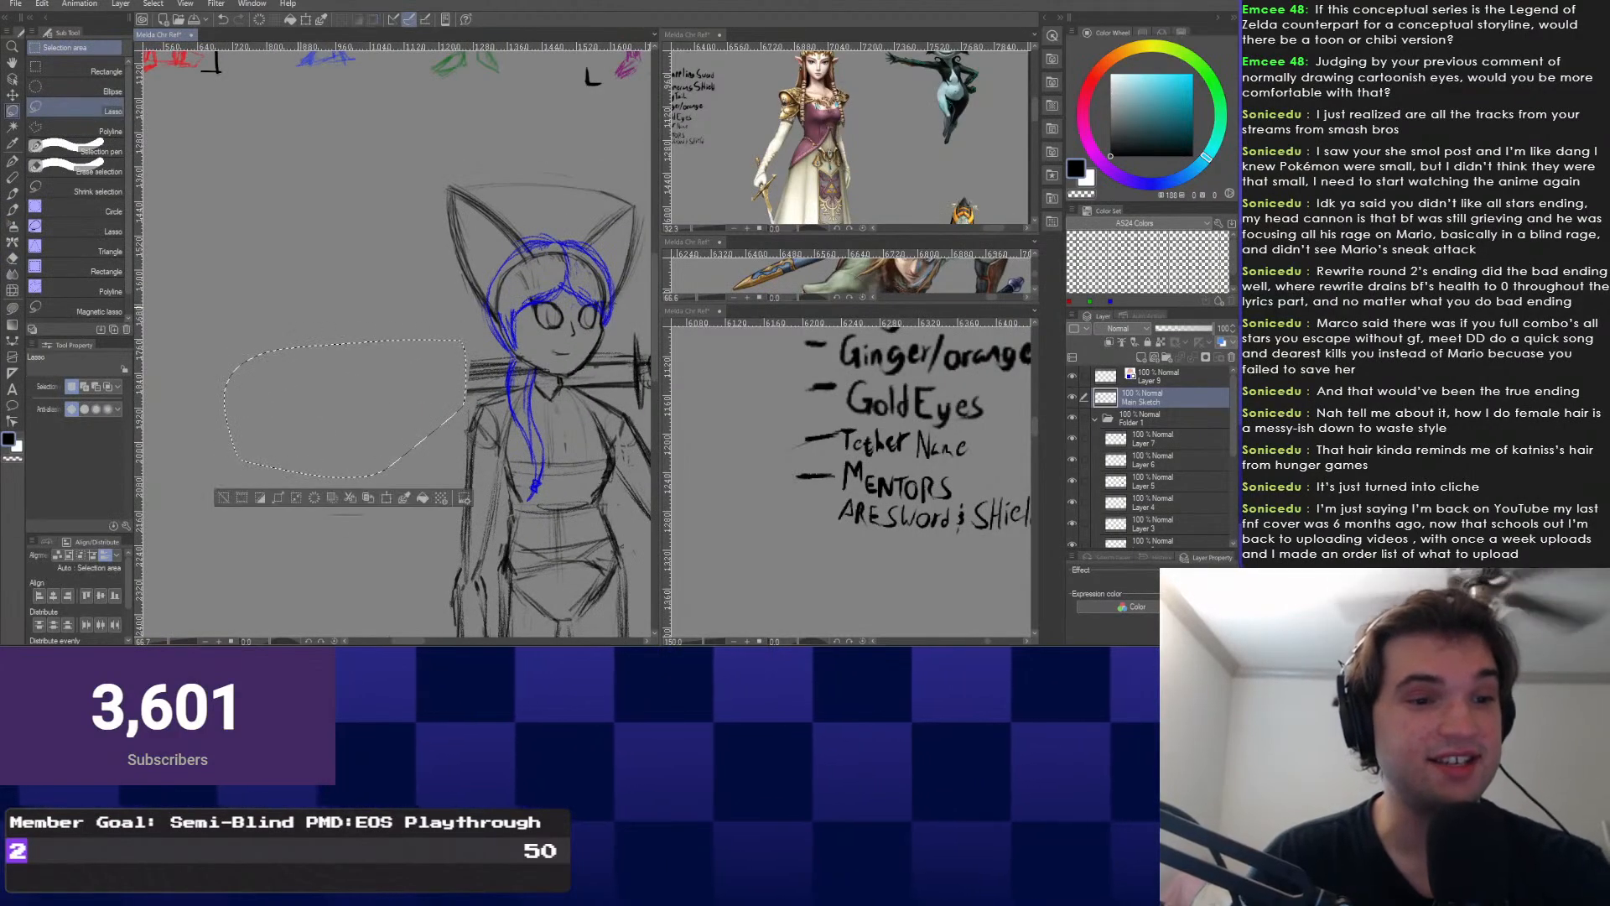
# Undo the old thin blade line and draw a longer blade line out to the left.
pyautogui.hotkey('ctrl', 'd')
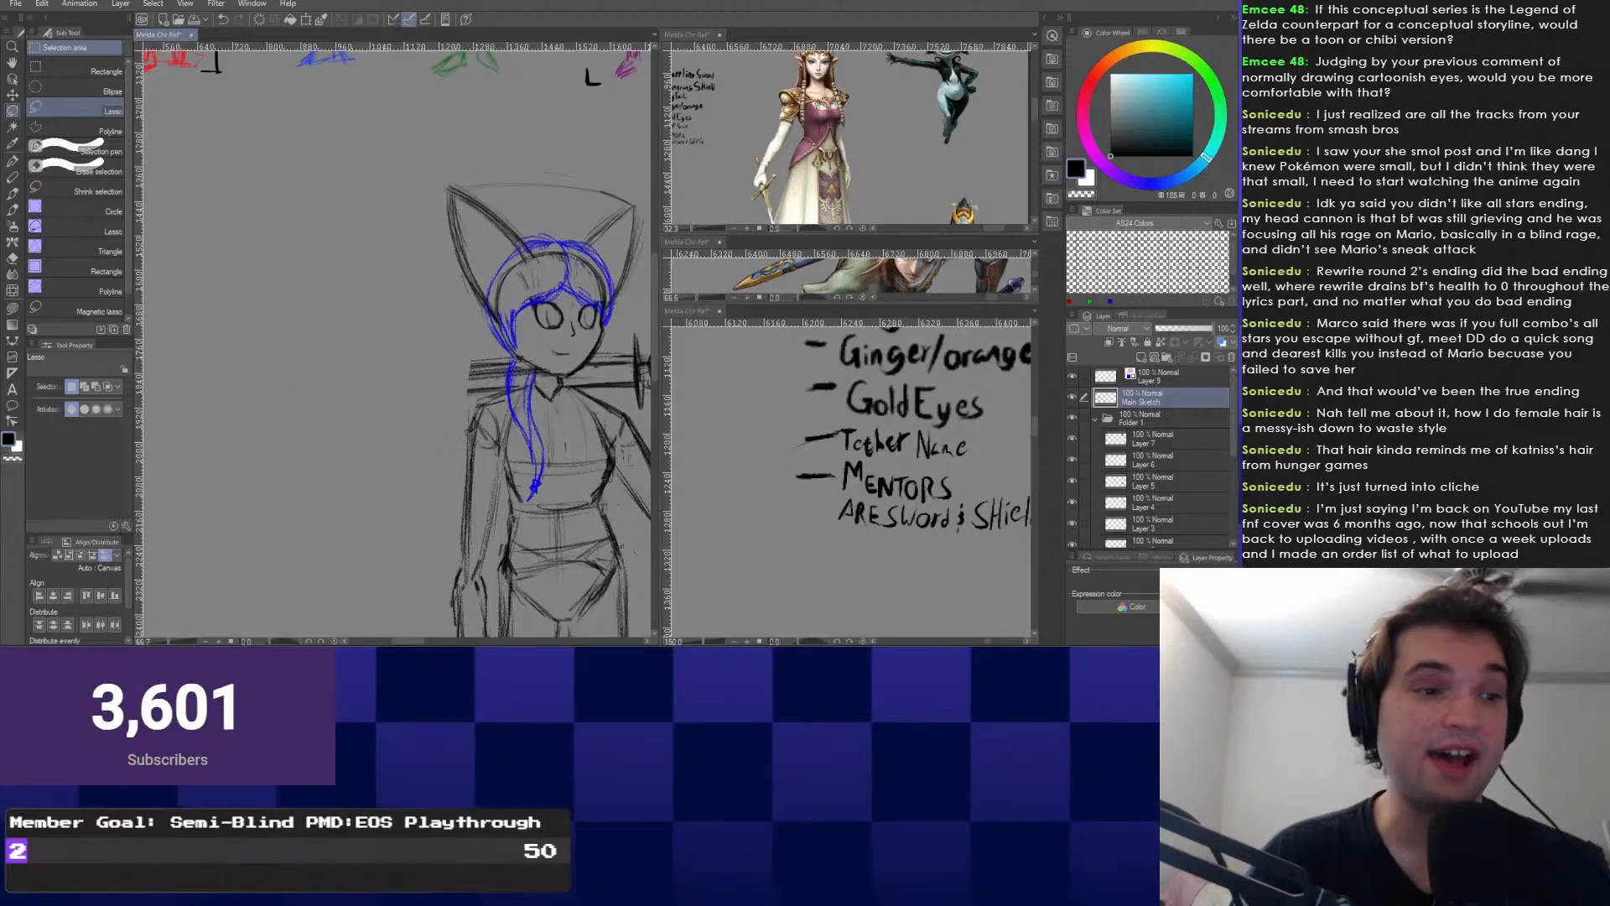
pyautogui.press('b')
pyautogui.moveTo(471, 413); pyautogui.dragTo(403, 430)
pyautogui.scroll(2, 403, 430)
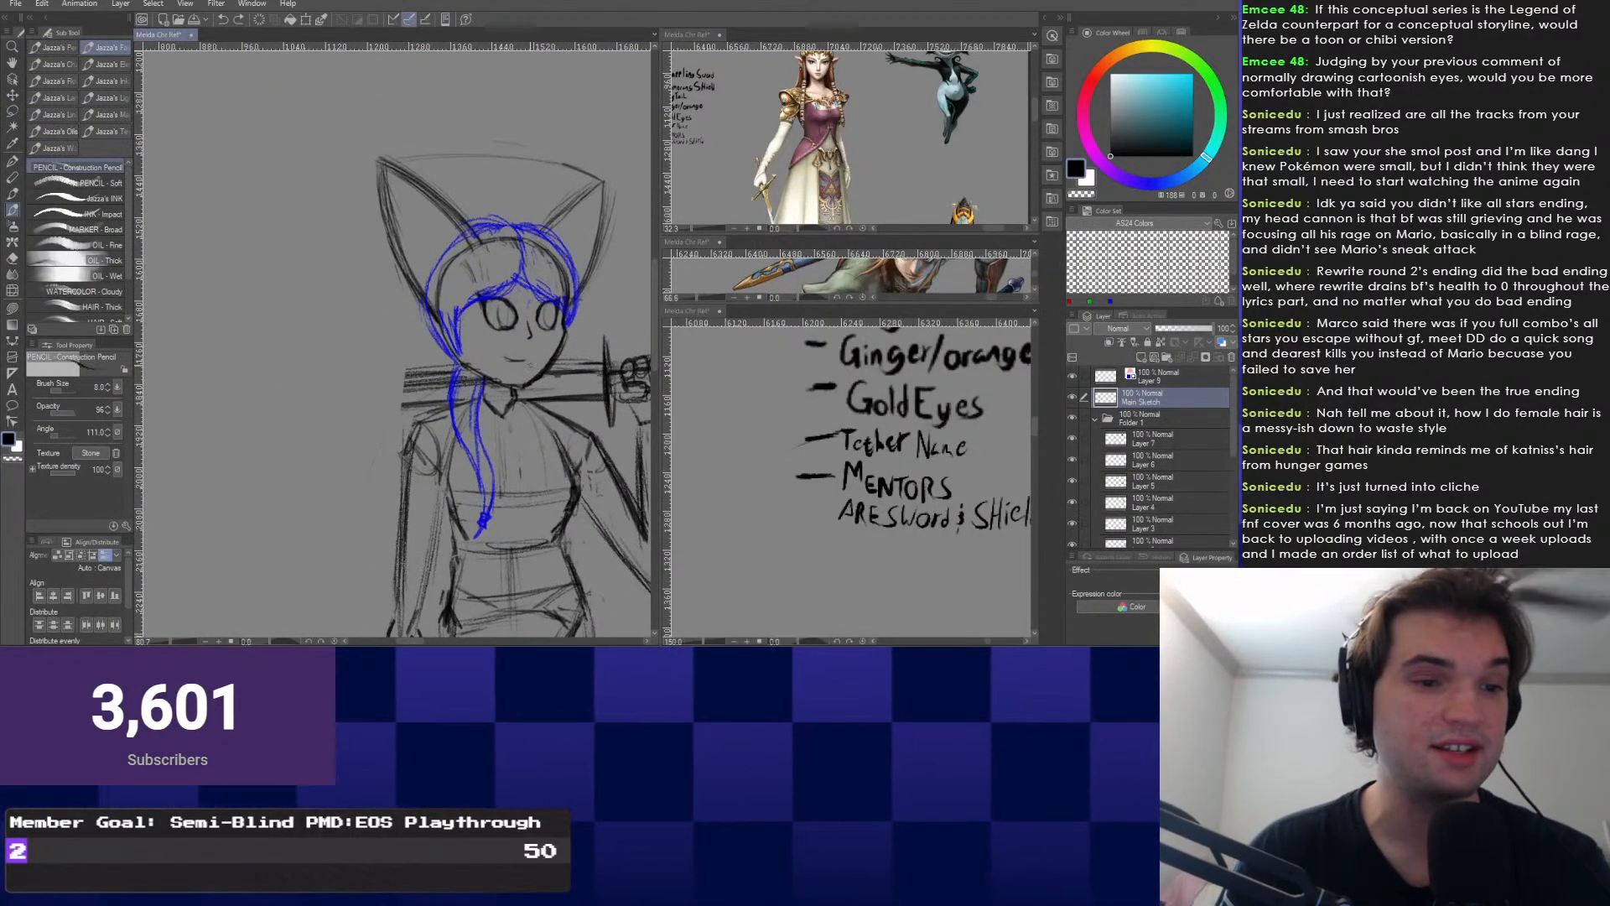
pyautogui.hotkey('ctrl', 'z')
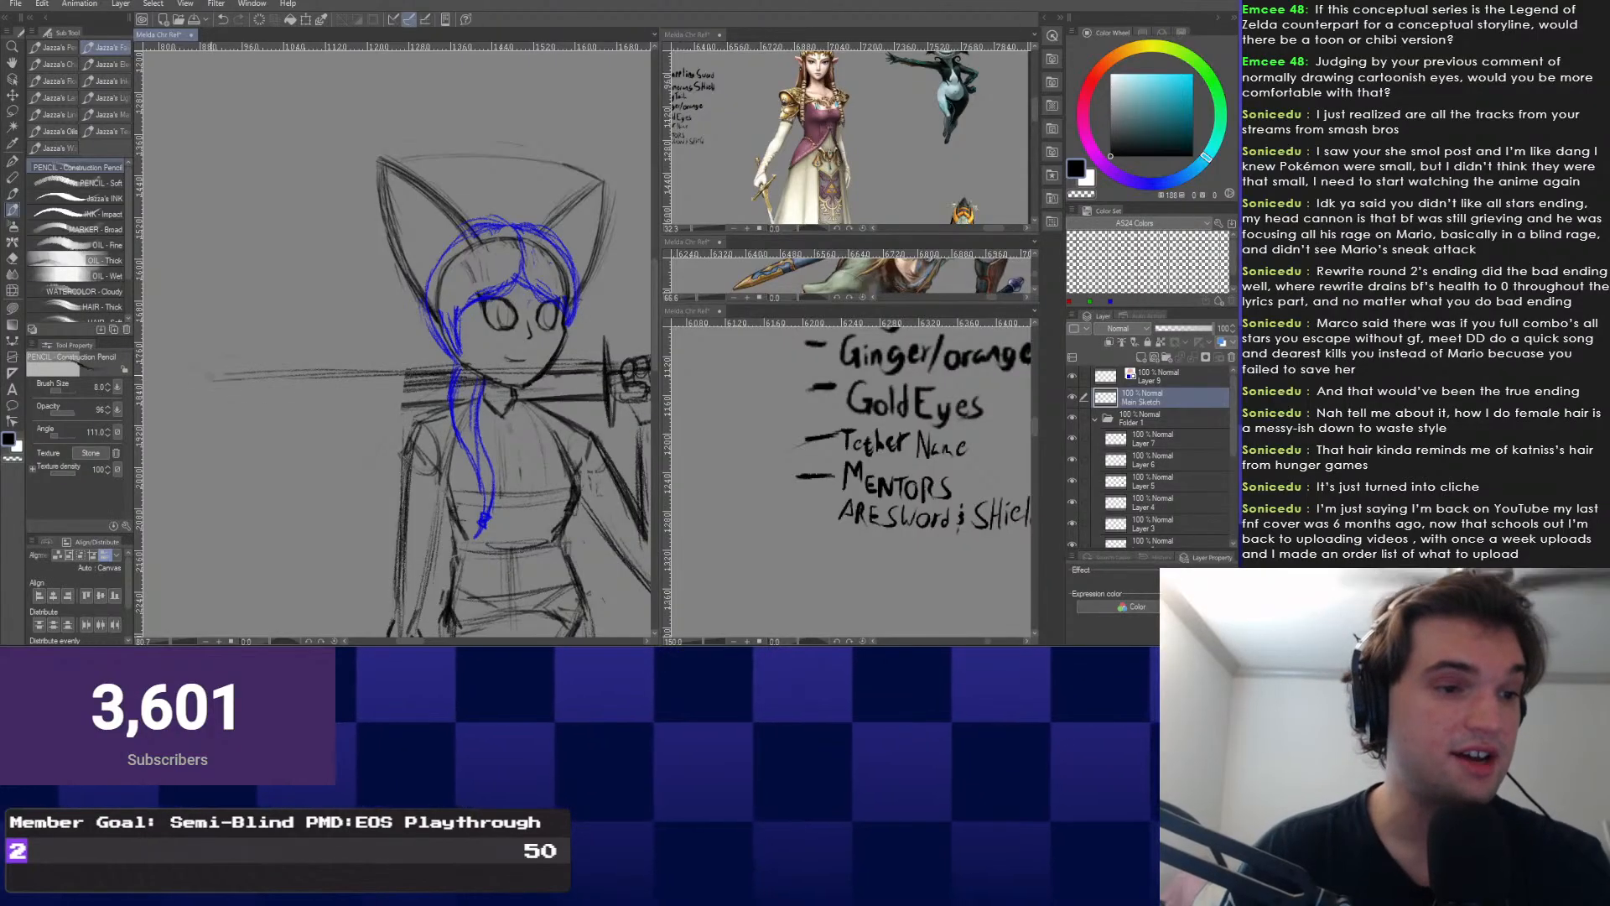
pyautogui.moveTo(602, 363); pyautogui.dragTo(189, 382)
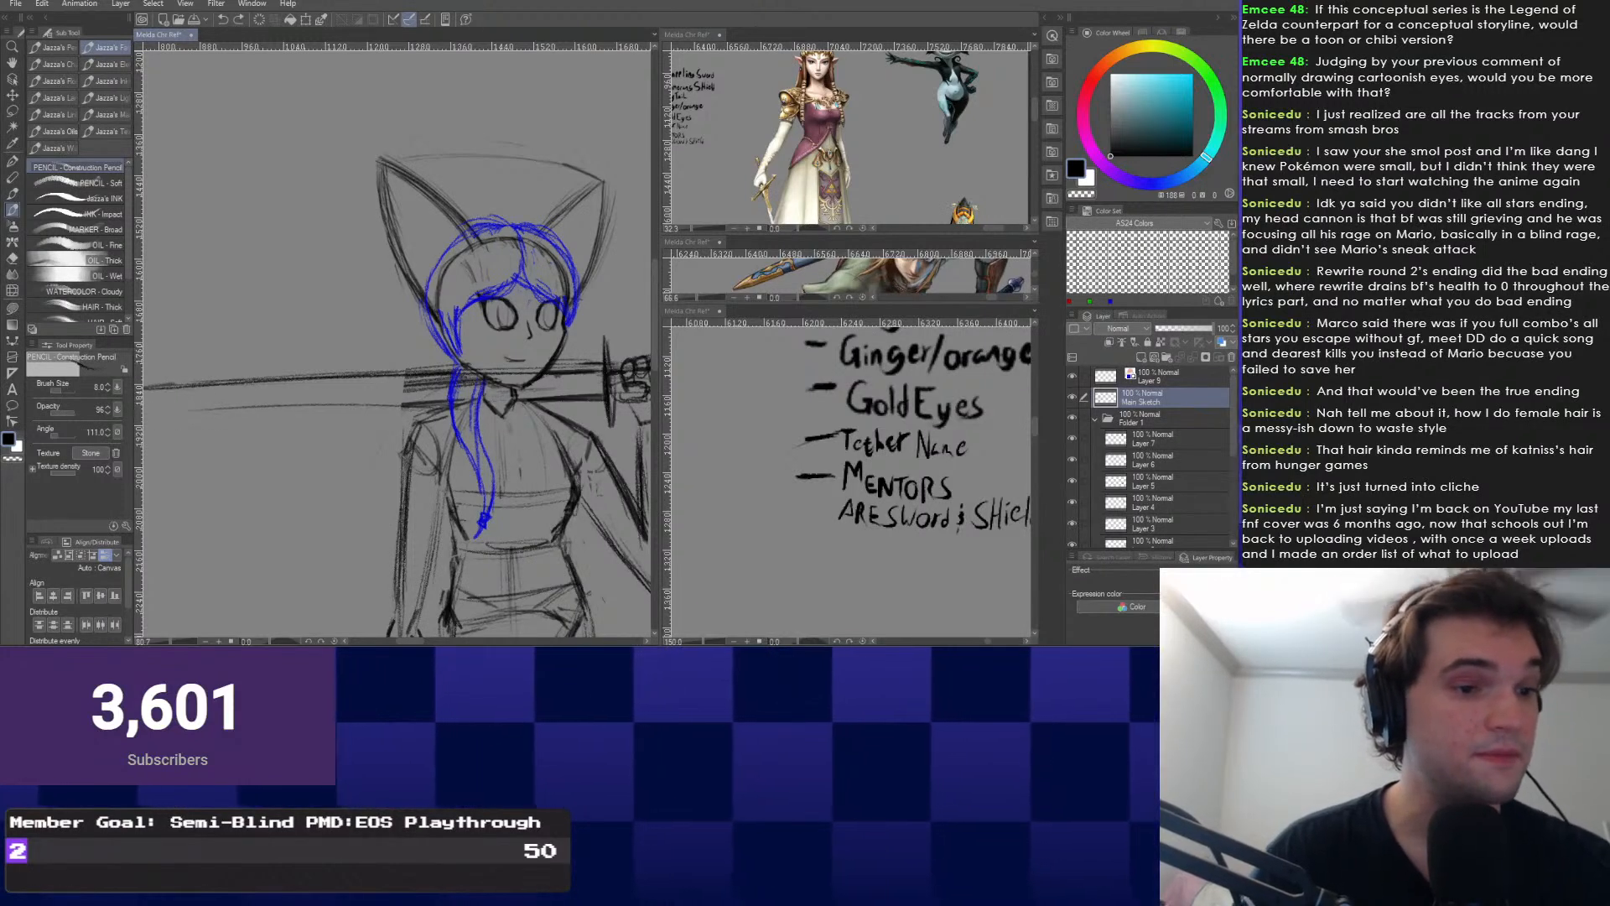
# Extend and darken the lower blade edge, then lengthen the upper blade line leftward.
pyautogui.moveTo(270, 411); pyautogui.dragTo(146, 416)
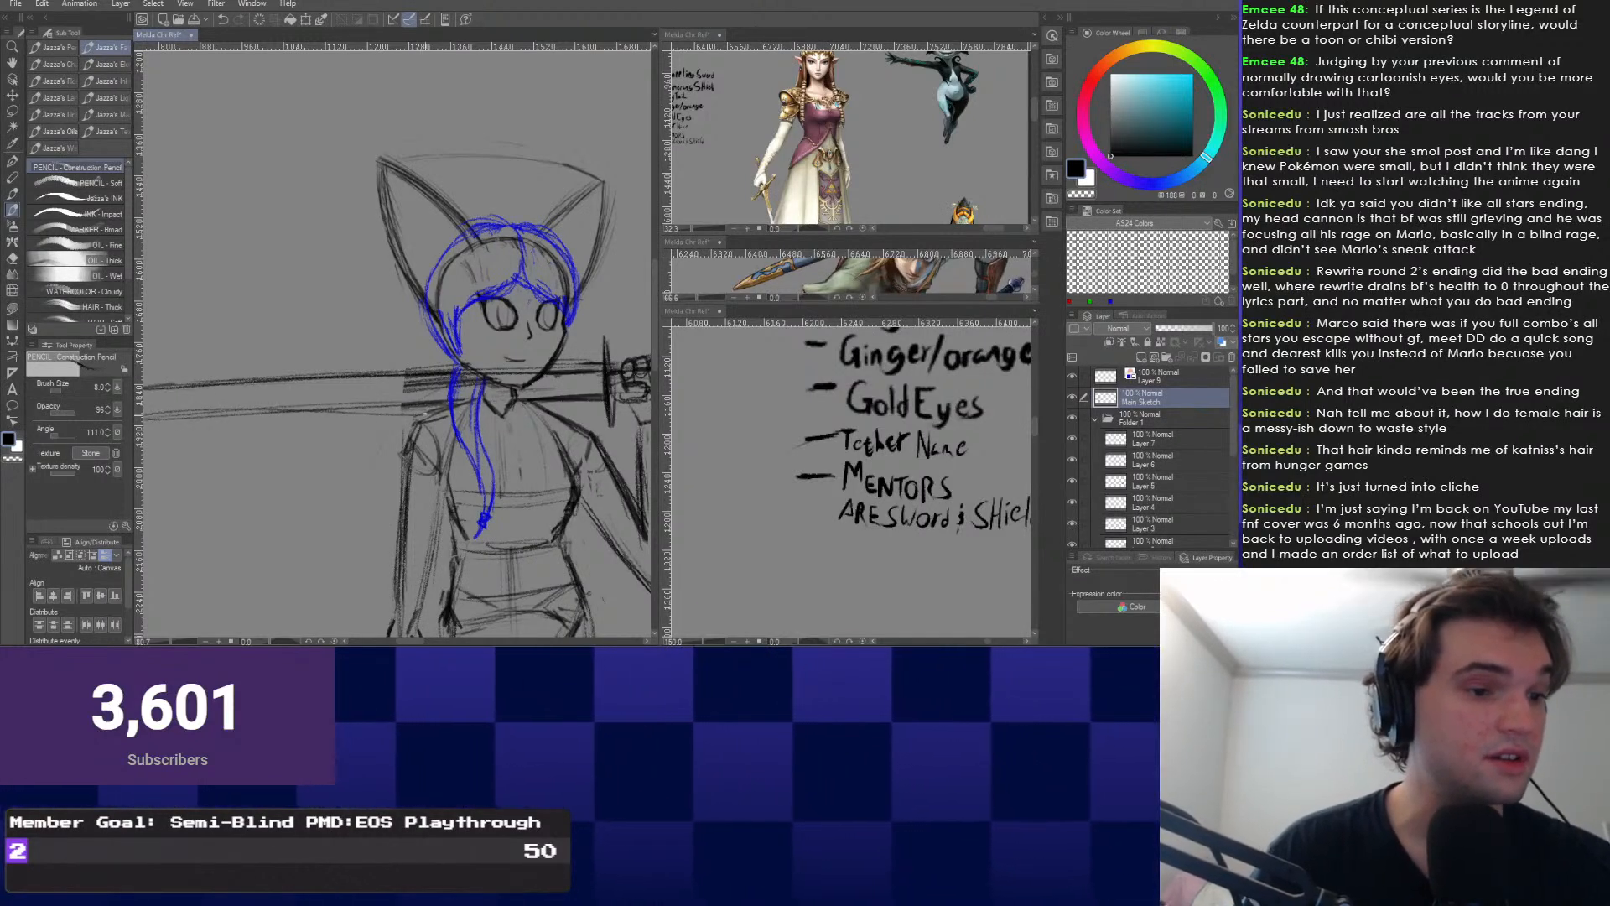
pyautogui.moveTo(448, 404); pyautogui.dragTo(148, 427)
pyautogui.moveTo(415, 421); pyautogui.dragTo(580, 431)
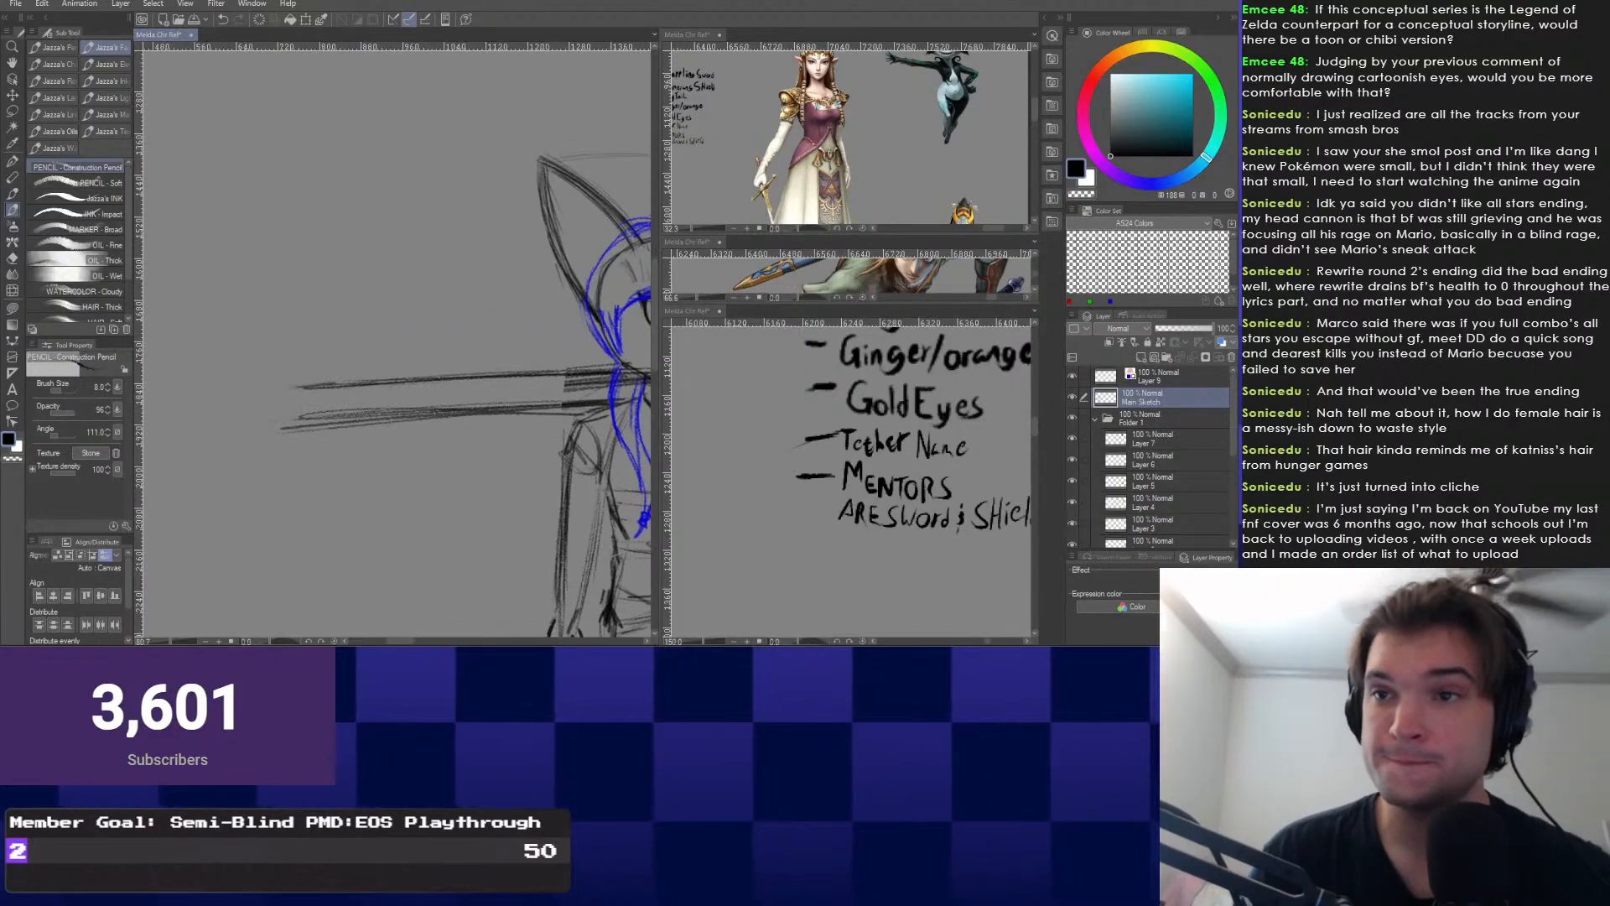
pyautogui.moveTo(325, 452); pyautogui.dragTo(177, 455)
pyautogui.moveTo(603, 606); pyautogui.dragTo(568, 607)
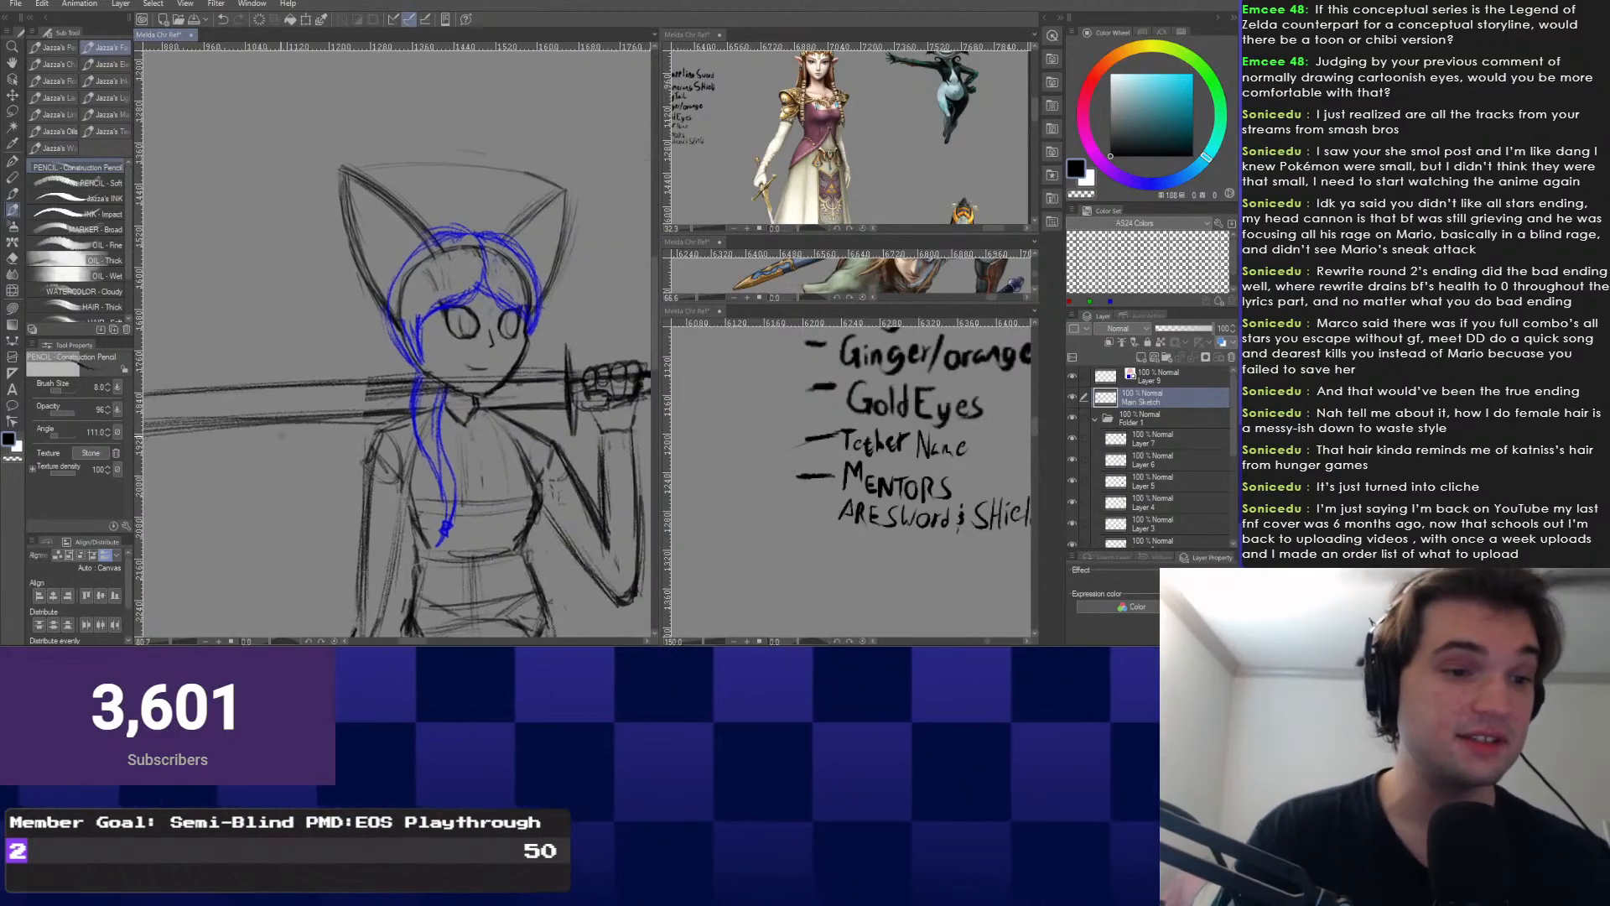
pyautogui.moveTo(382, 422); pyautogui.dragTo(502, 394)
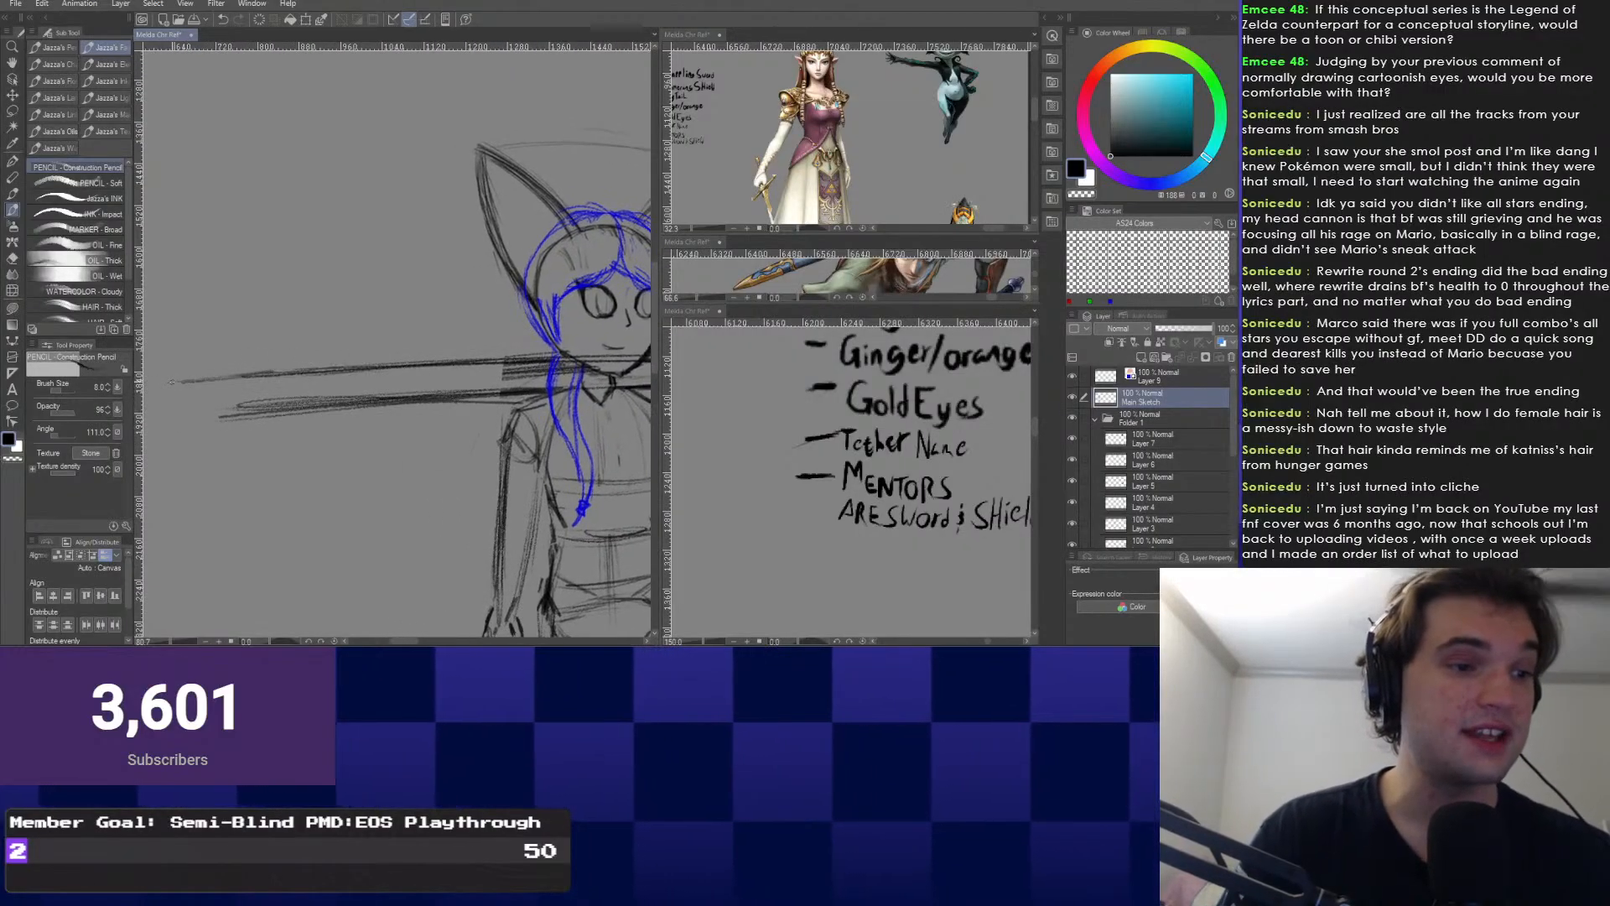
pyautogui.moveTo(272, 372)
pyautogui.mouseDown()
pyautogui.moveTo(146, 397)
pyautogui.moveTo(277, 404)
pyautogui.mouseUp()
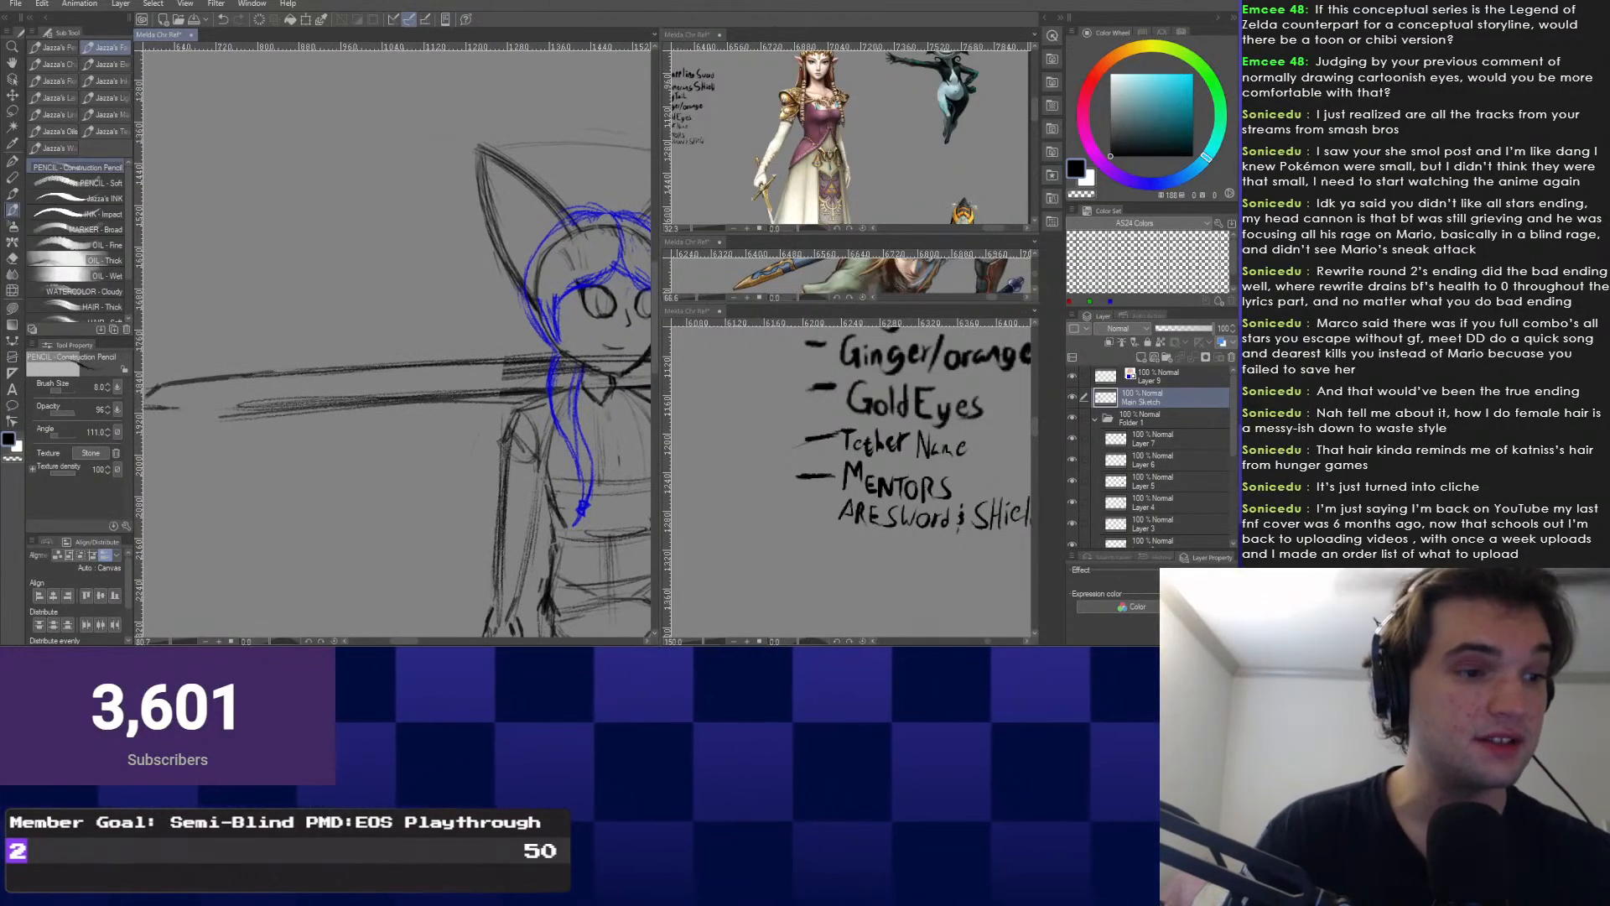
pyautogui.scroll(-4, 208, 340)
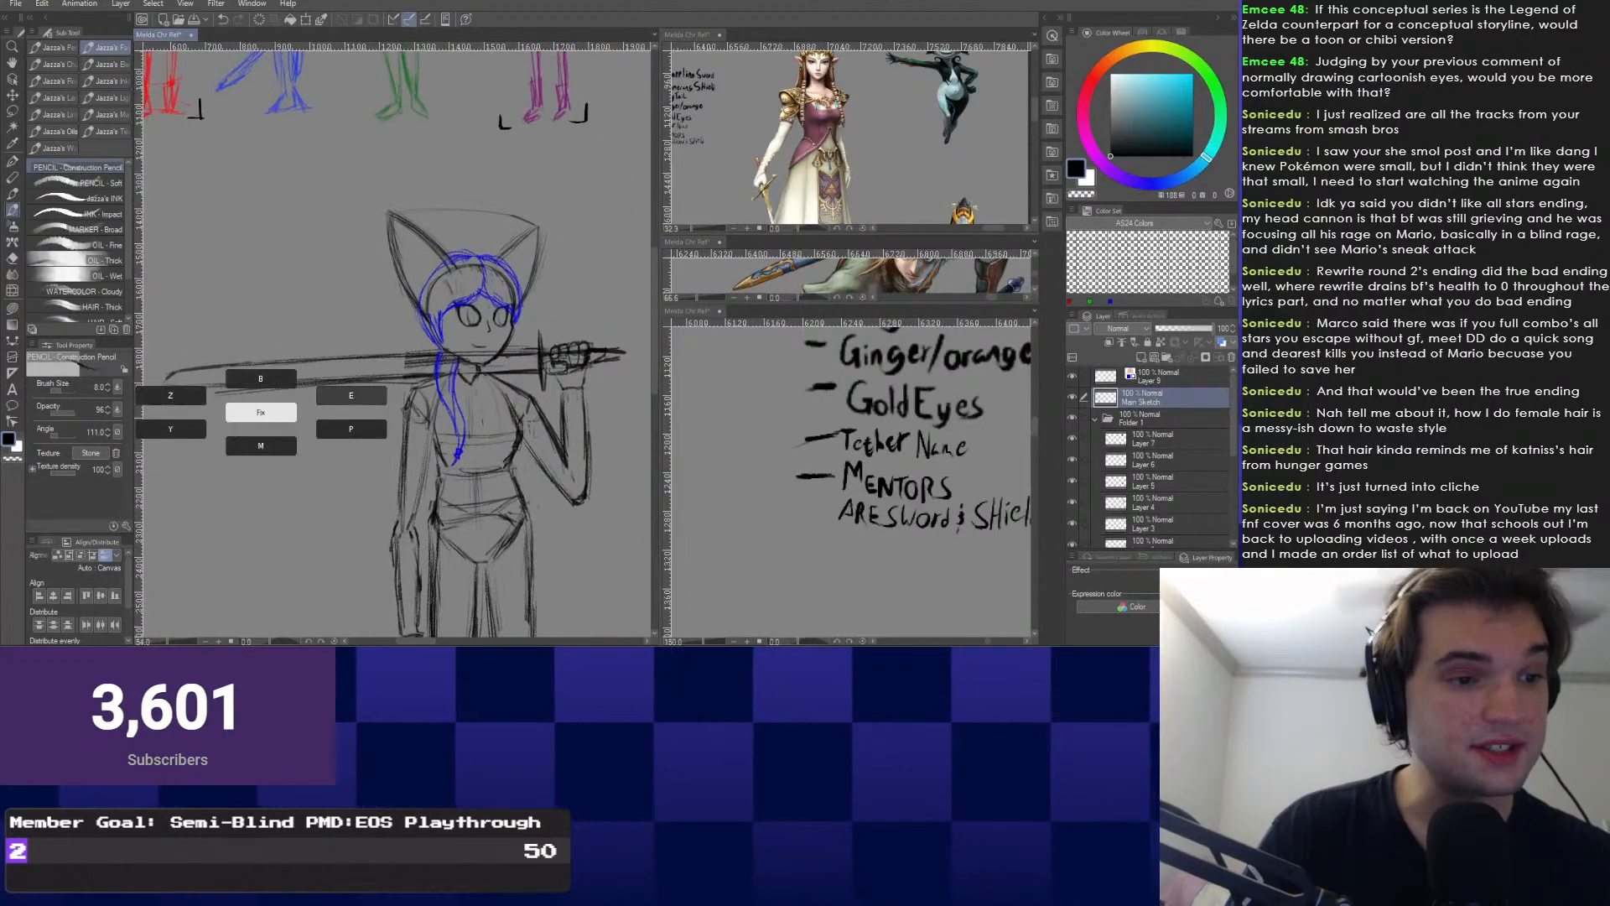
# Erase the rough lower blade edge and a leftover piece with the eraser at size 30.
pyautogui.press('e')
pyautogui.press(']')
pyautogui.press(']')
pyautogui.press(']')
pyautogui.press(']')
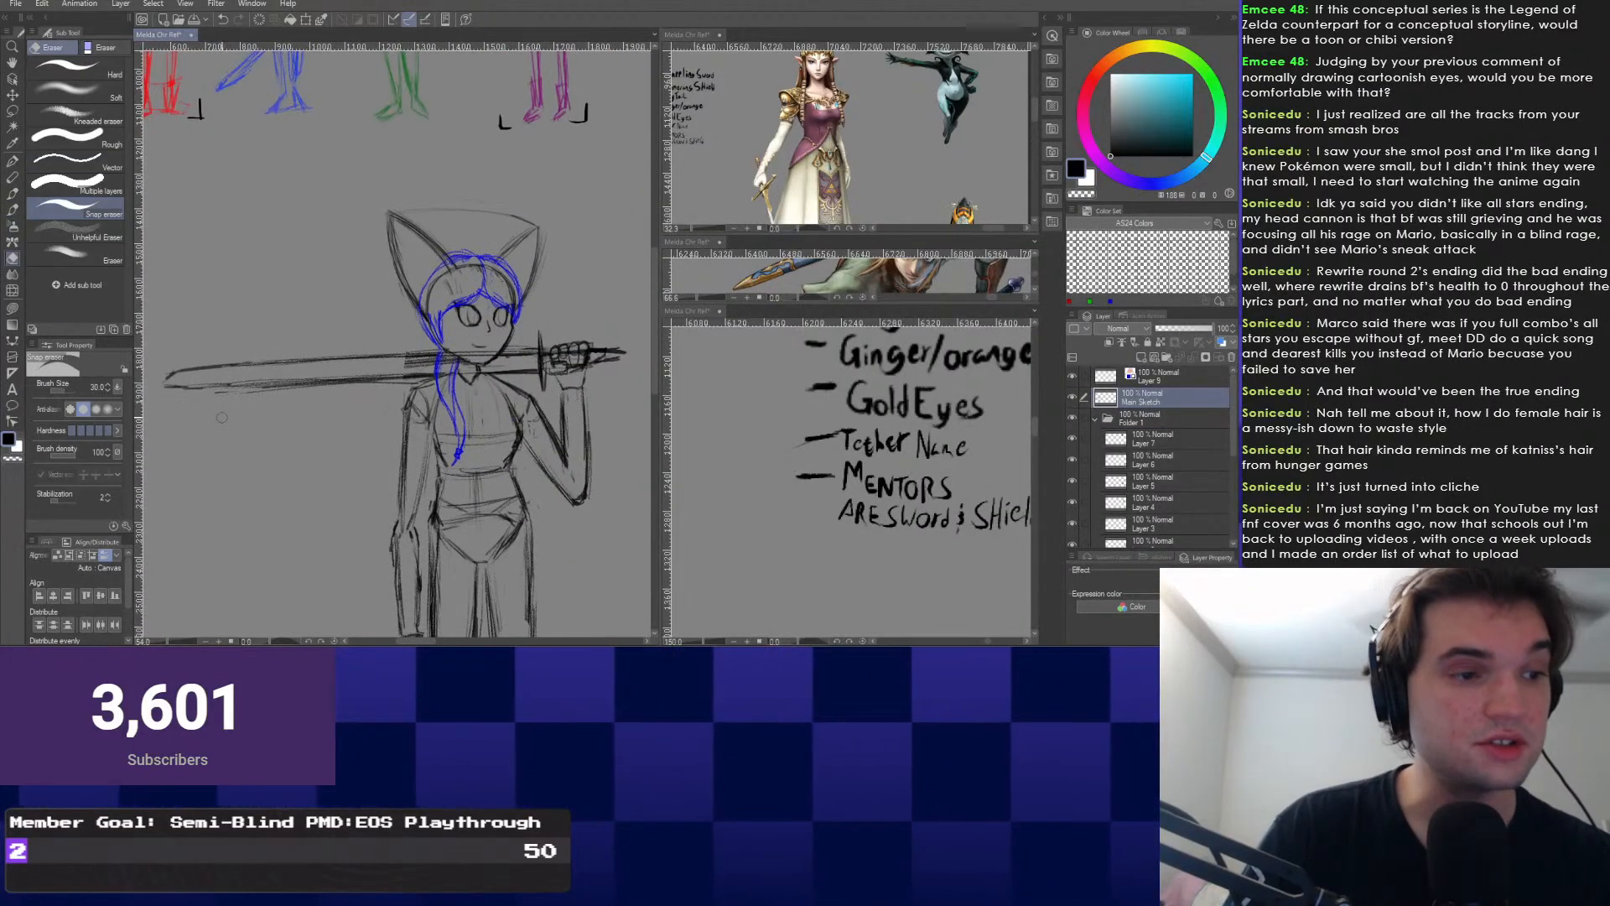
pyautogui.moveTo(173, 389)
pyautogui.mouseDown()
pyautogui.moveTo(362, 382)
pyautogui.moveTo(256, 368)
pyautogui.moveTo(165, 384)
pyautogui.mouseUp()
pyautogui.moveTo(323, 407); pyautogui.dragTo(338, 402)
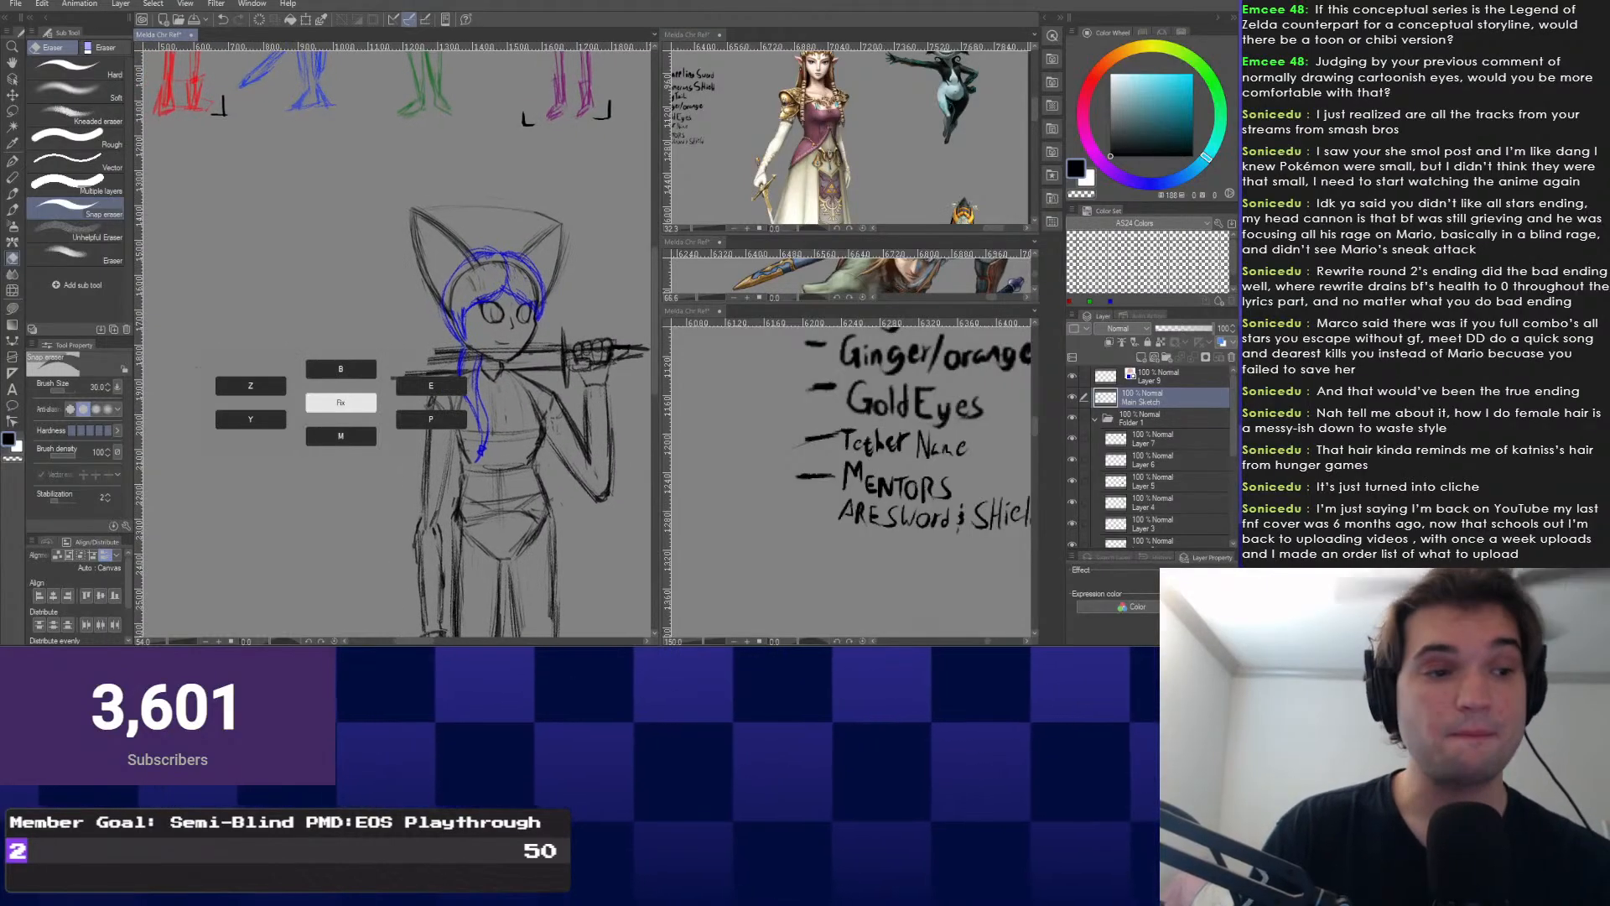
# Redraw the upper blade edge reaching further left with the construction pencil.
pyautogui.press('b')
pyautogui.scroll(3, 482, 318)
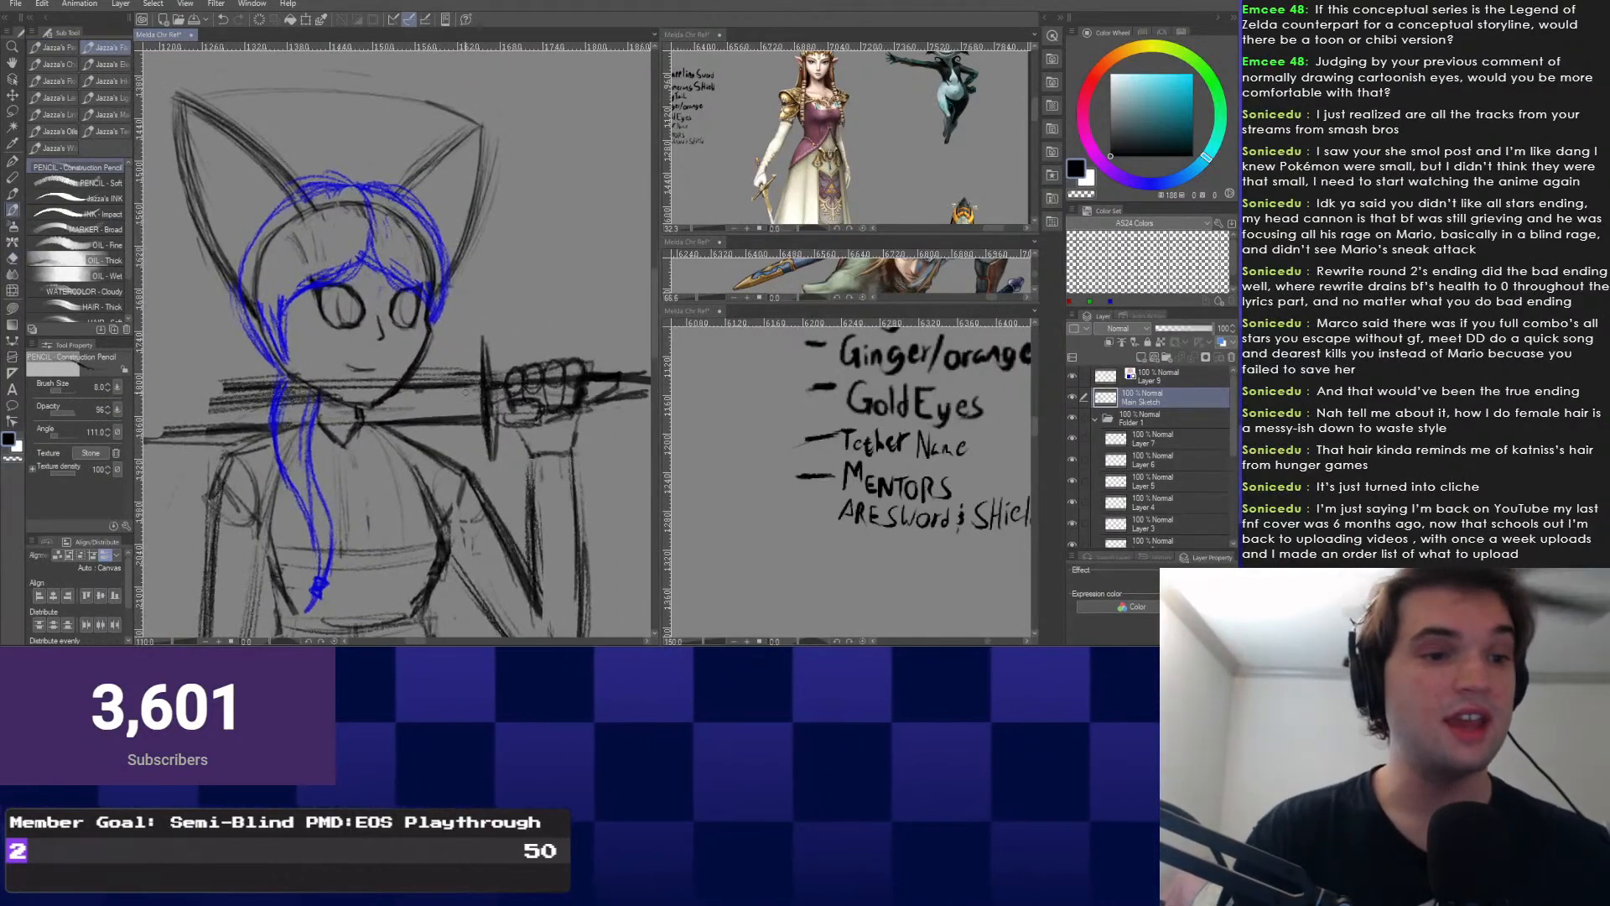
pyautogui.scroll(-1, 483, 318)
pyautogui.moveTo(352, 353); pyautogui.dragTo(483, 346)
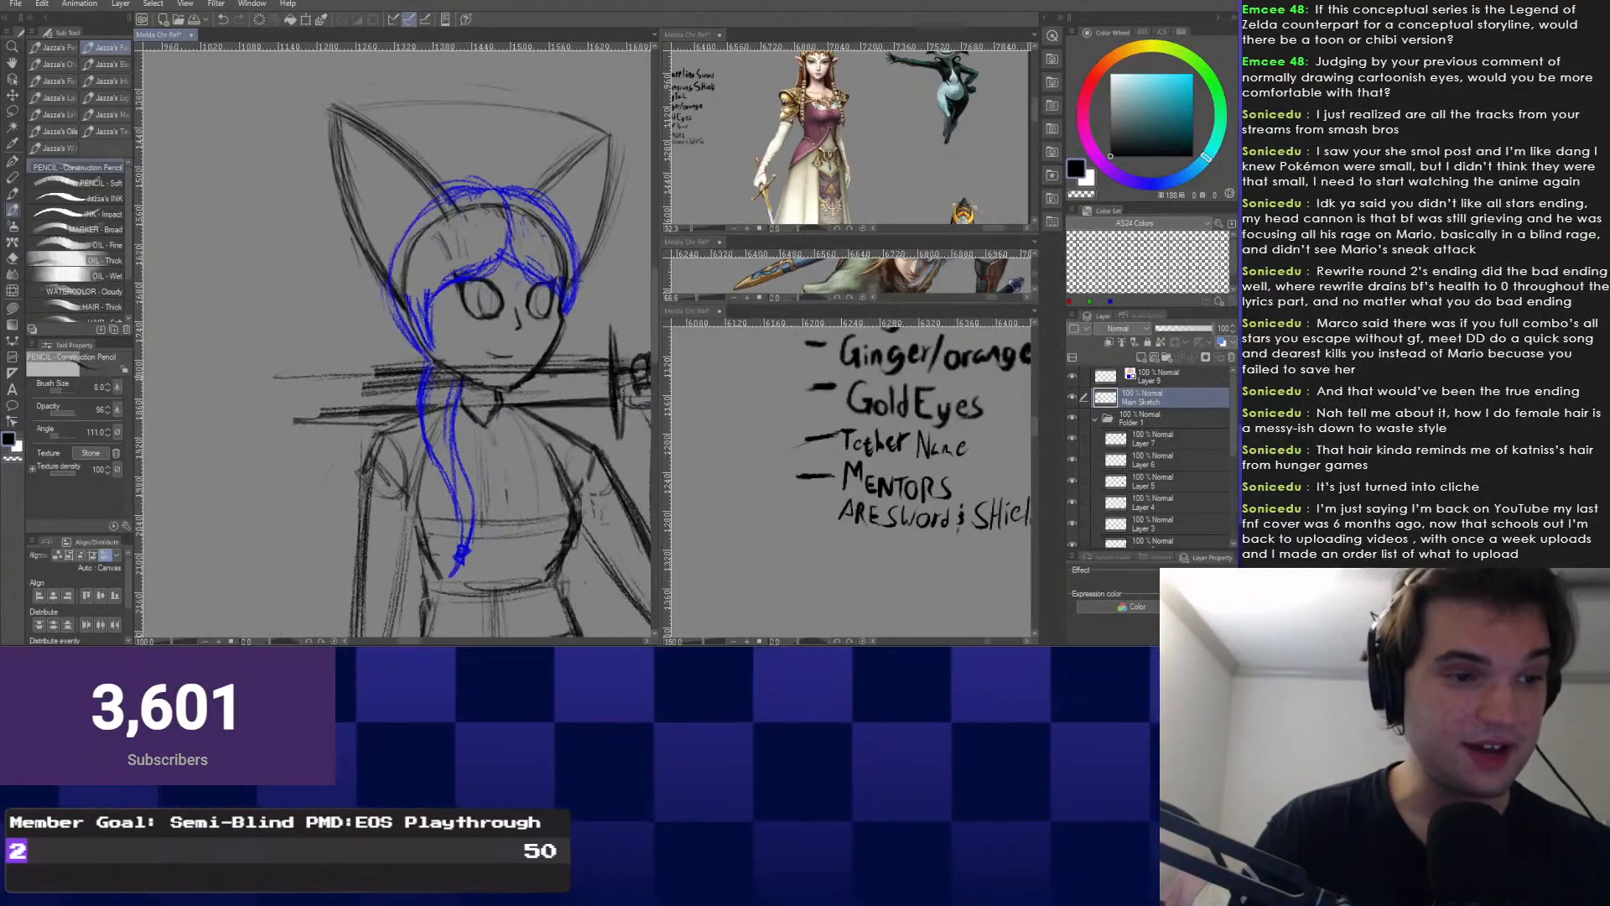
pyautogui.moveTo(377, 369); pyautogui.dragTo(231, 382)
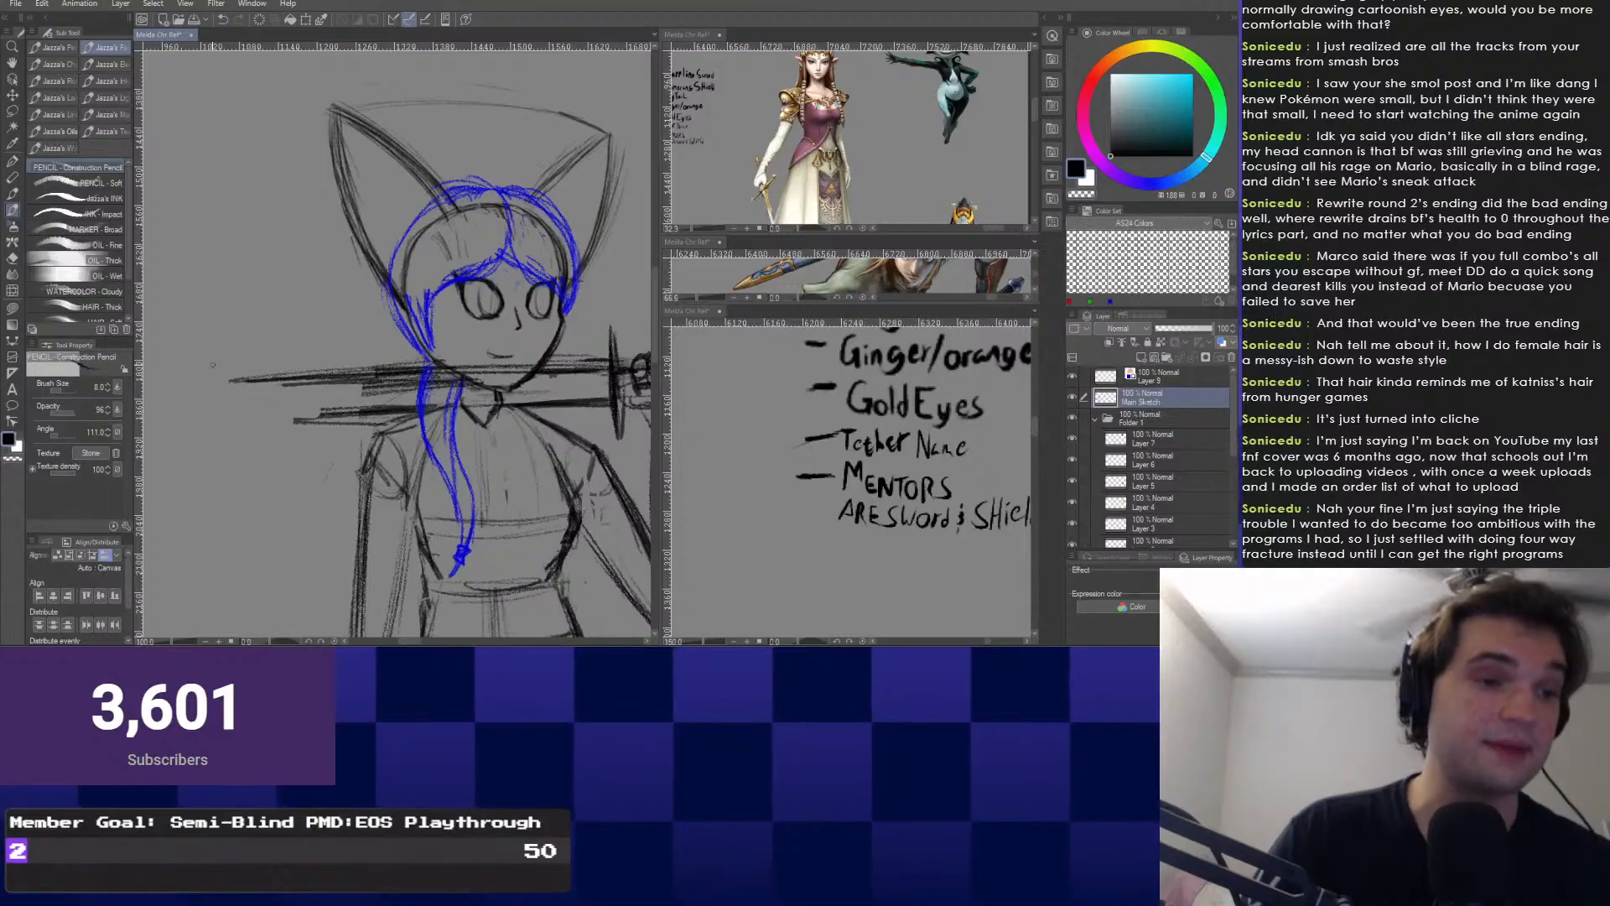
pyautogui.moveTo(202, 393)
pyautogui.mouseDown()
pyautogui.moveTo(420, 389)
pyautogui.moveTo(369, 391)
pyautogui.moveTo(382, 379)
pyautogui.mouseUp()
pyautogui.hotkey('ctrl', 'z')
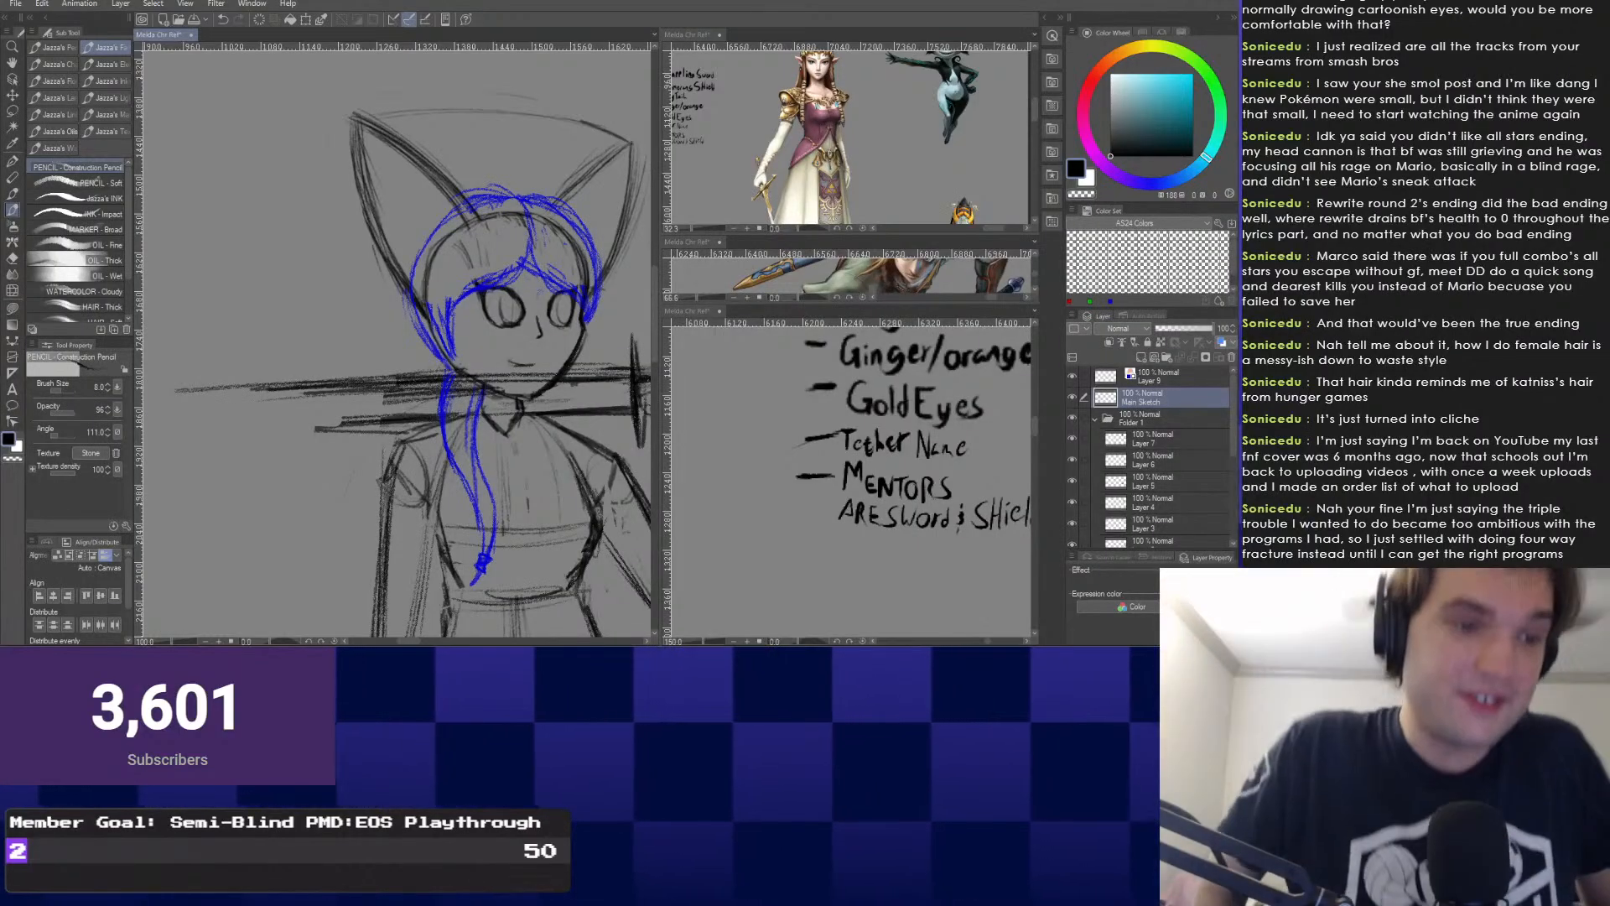
# Darken the blade outline and extend its tip to the left.
pyautogui.scroll(-1, 432, 396)
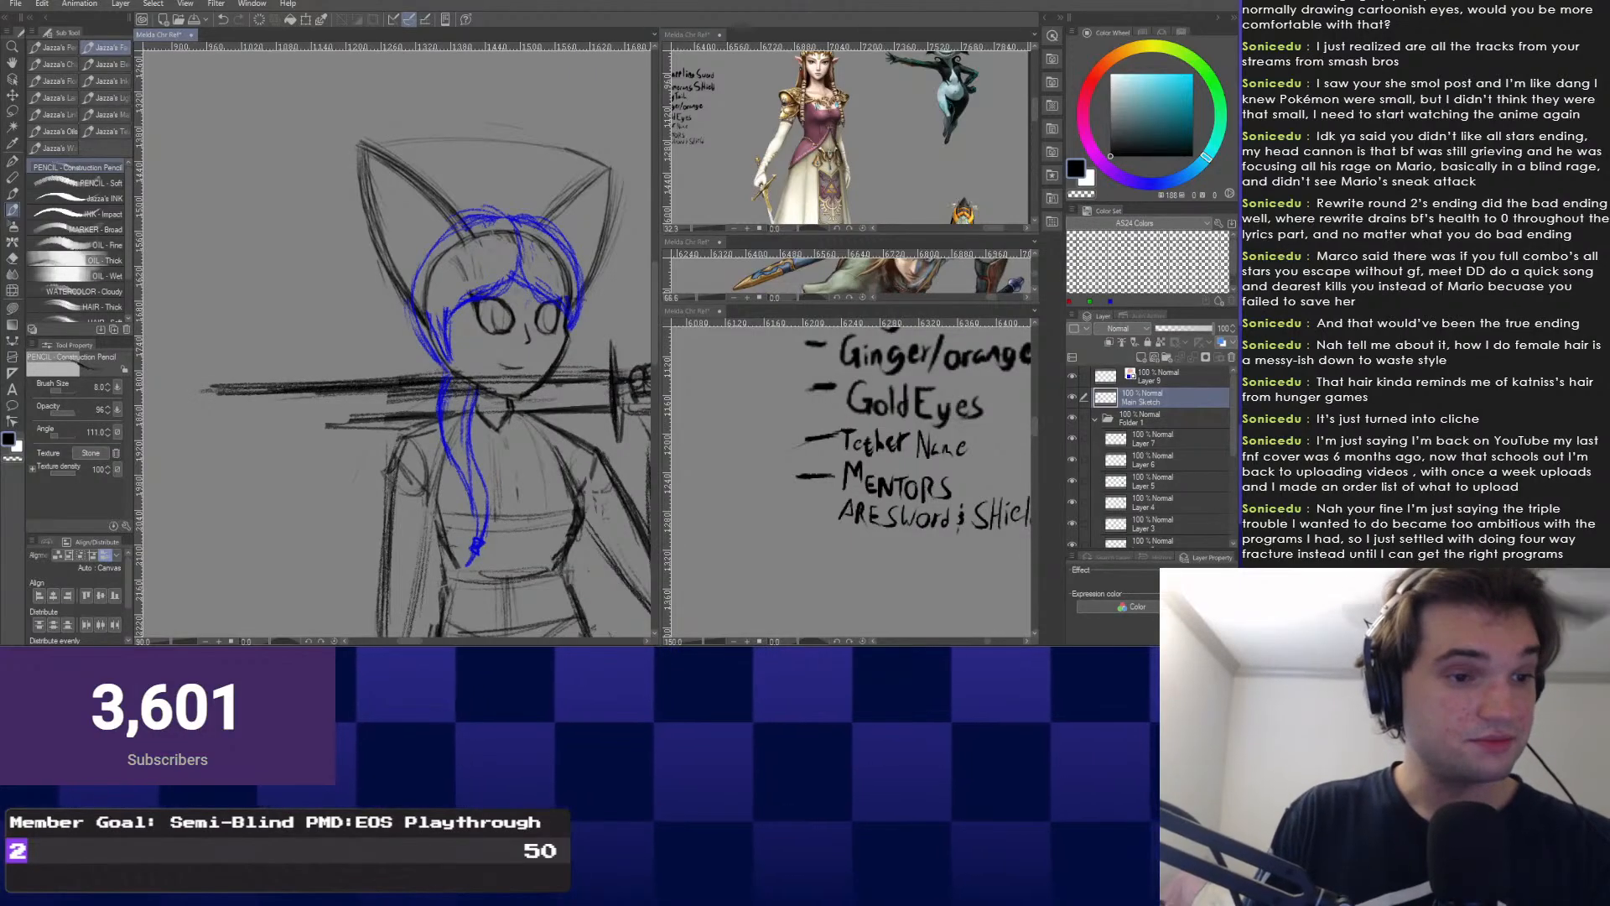
pyautogui.hotkey('ctrl', 'z')
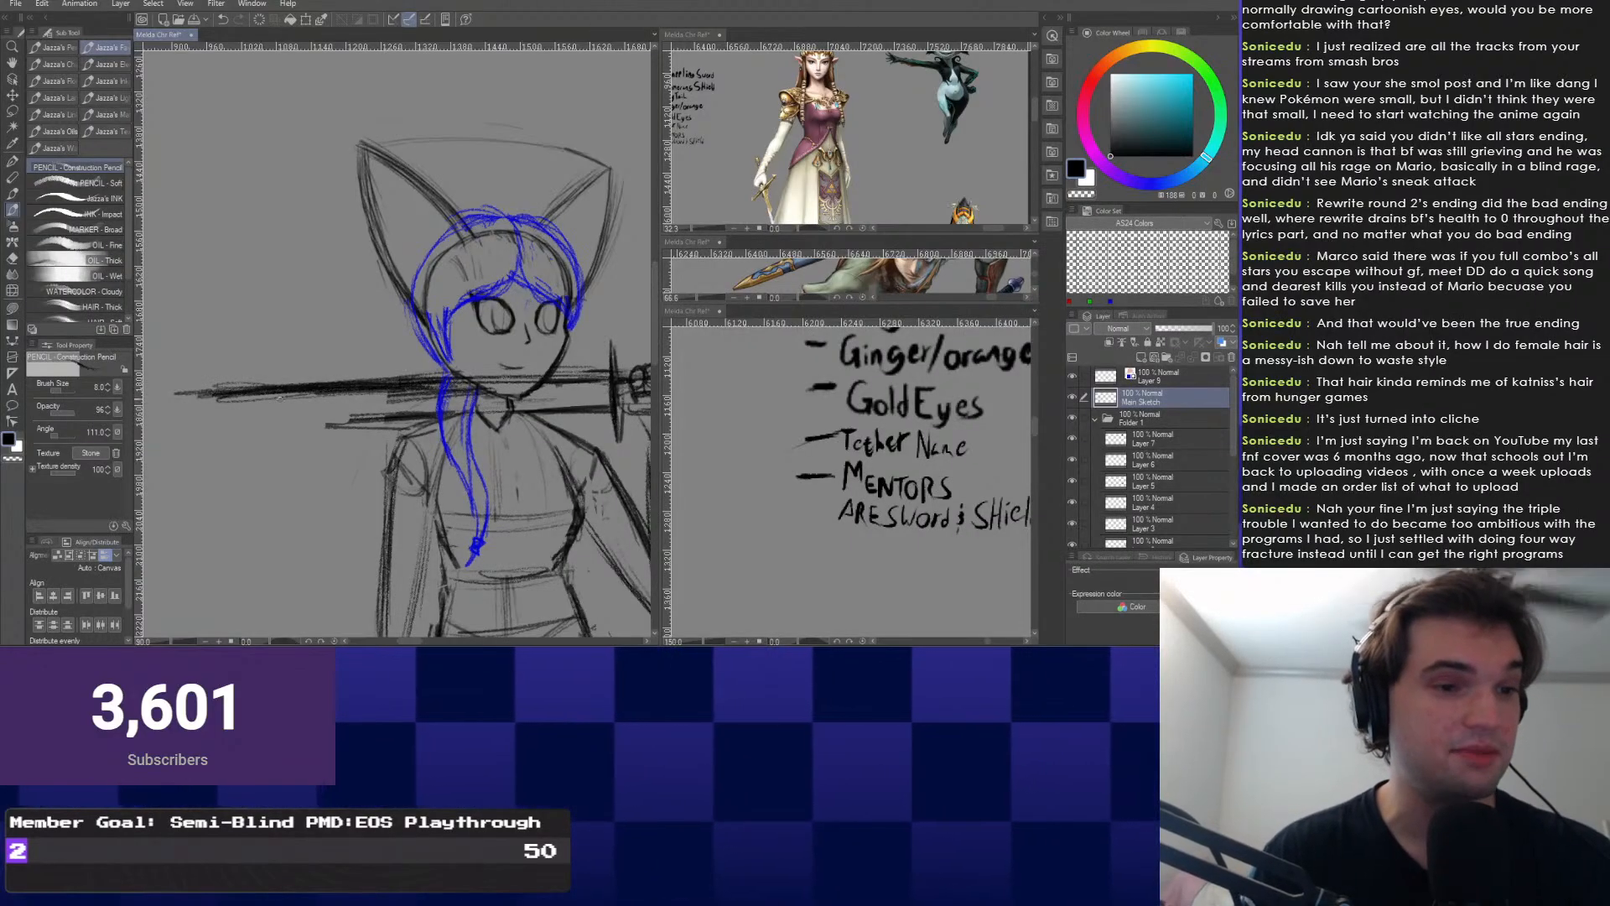
pyautogui.moveTo(263, 404); pyautogui.dragTo(271, 408)
pyautogui.moveTo(369, 389); pyautogui.dragTo(183, 396)
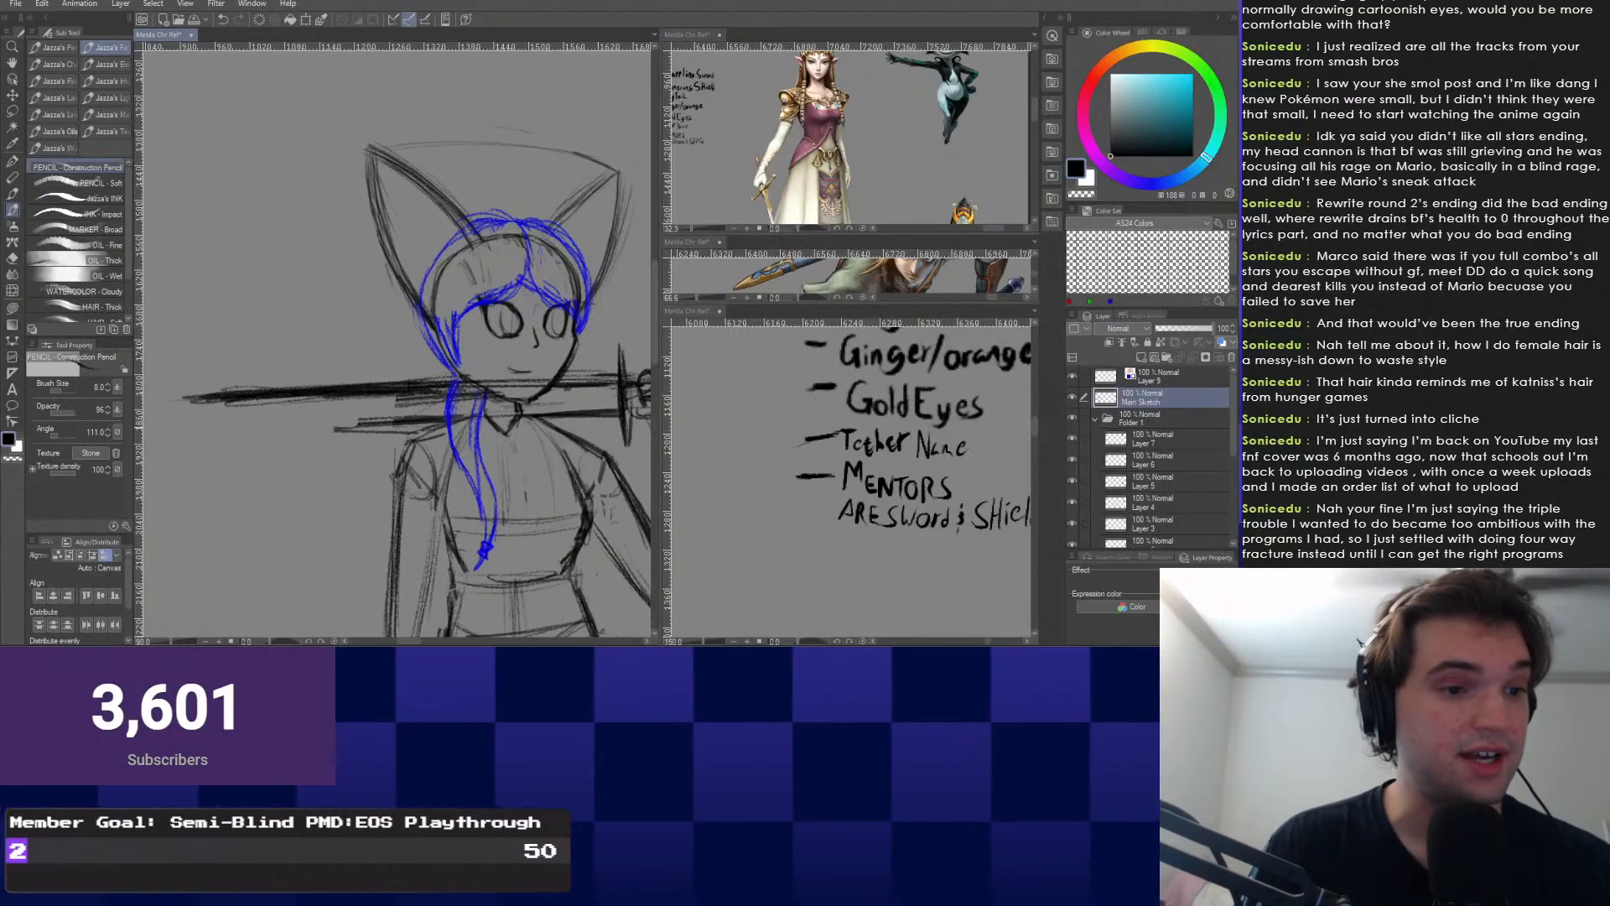
# Replace the rough lower blade strokes with one long clean lower edge.
pyautogui.moveTo(191, 426); pyautogui.dragTo(384, 422)
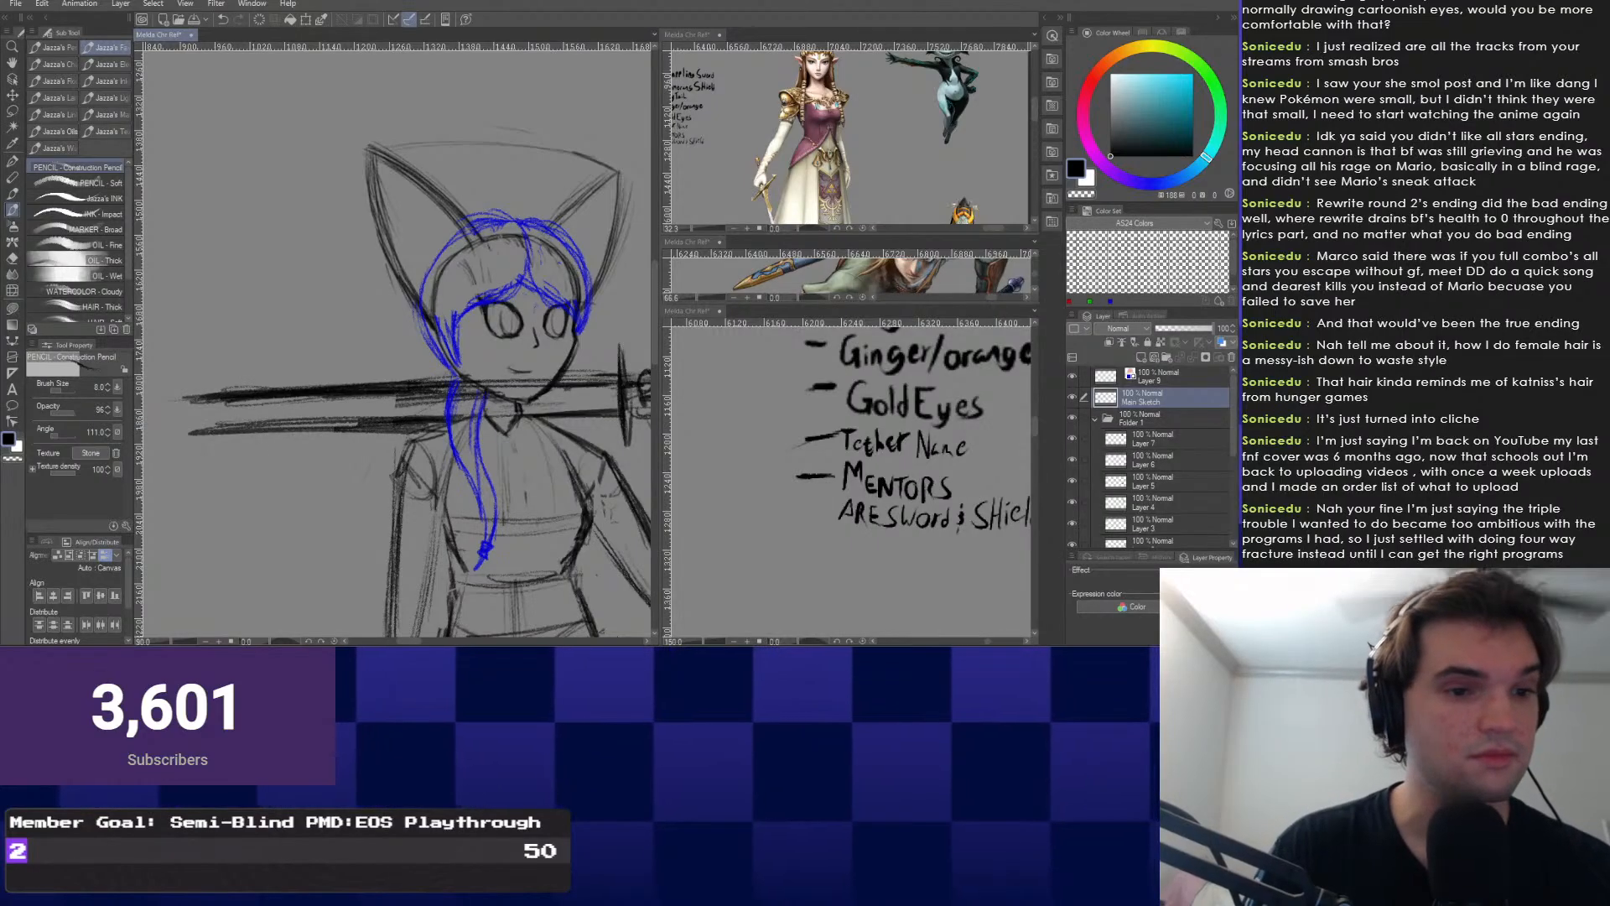
pyautogui.hotkey('ctrl', 'z')
pyautogui.hotkey('ctrl', 'z')
pyautogui.hotkey('ctrl', 'z')
pyautogui.moveTo(155, 429); pyautogui.dragTo(389, 419)
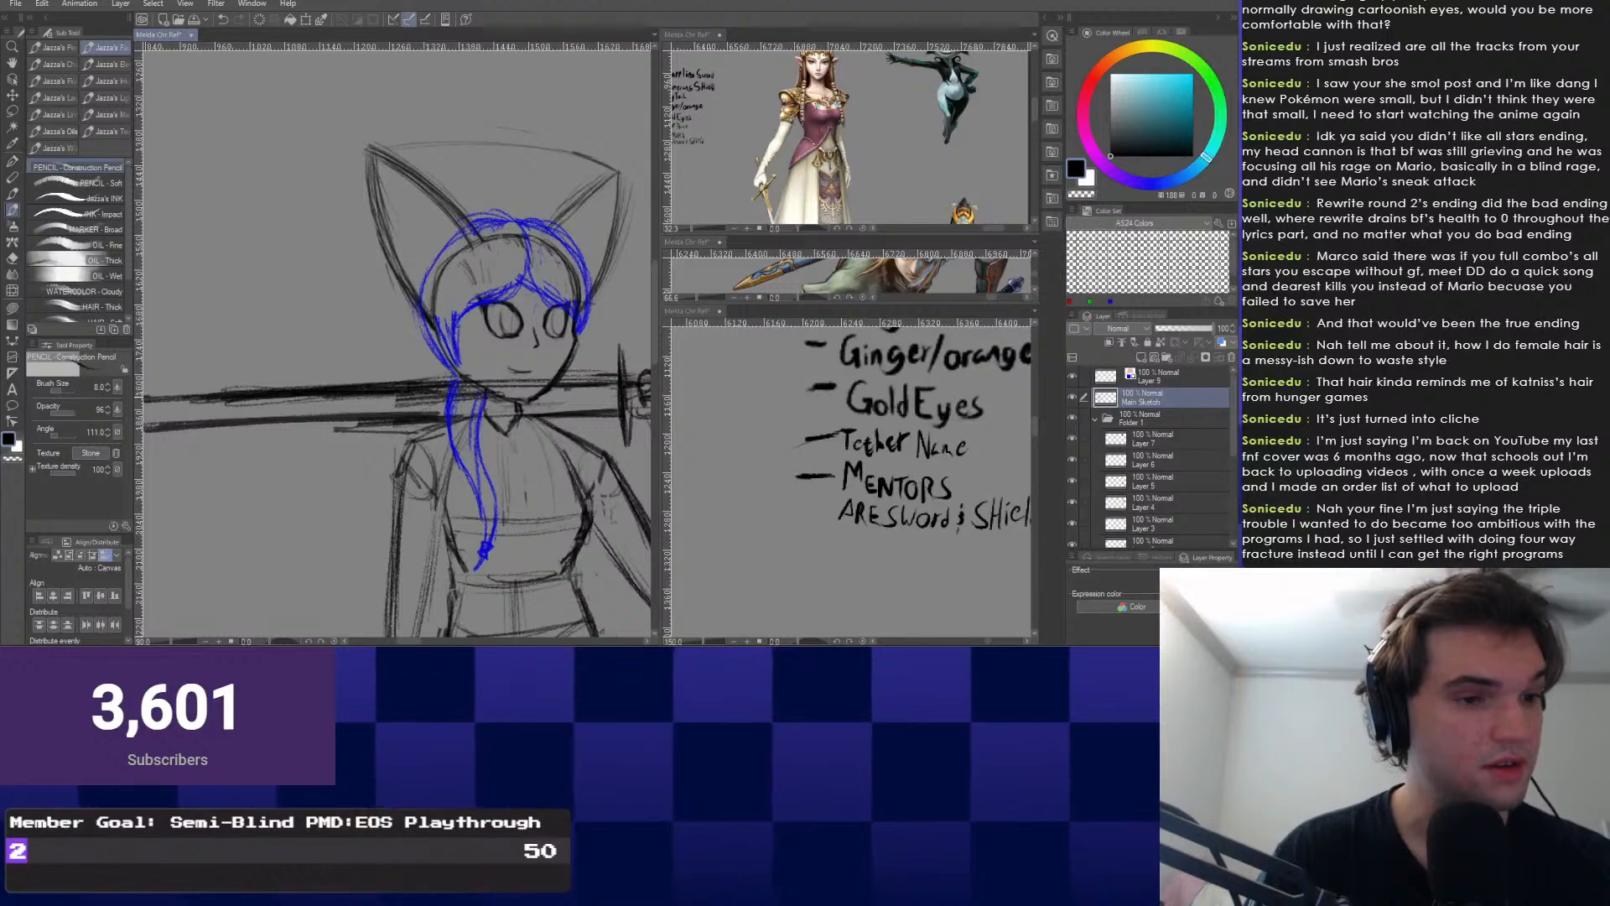
pyautogui.press('e')
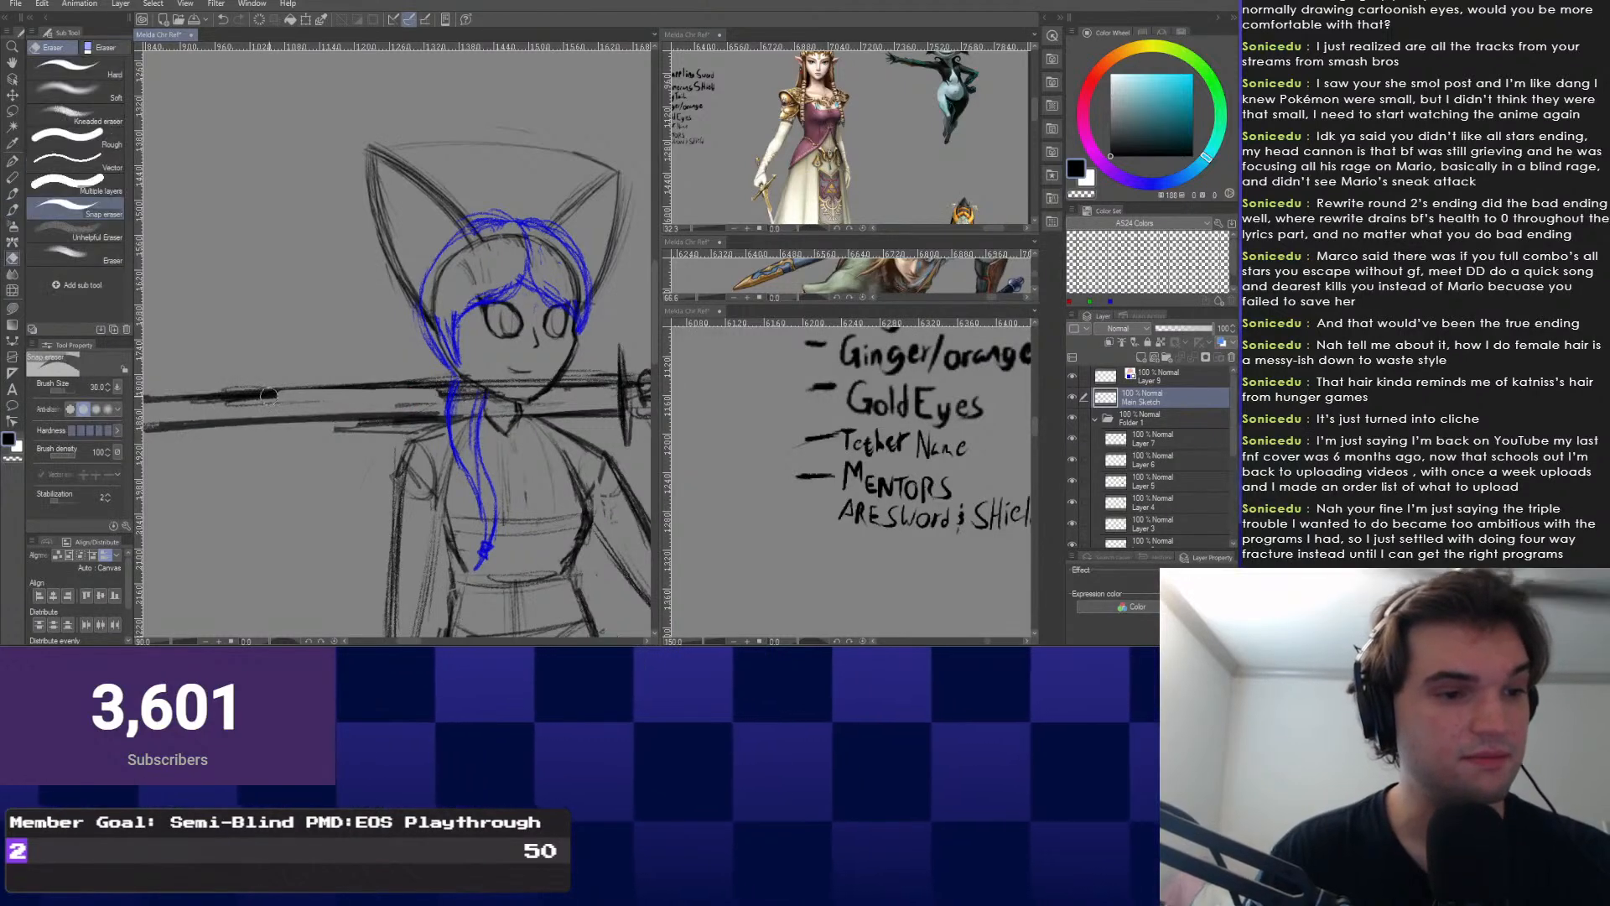
pyautogui.press('p')
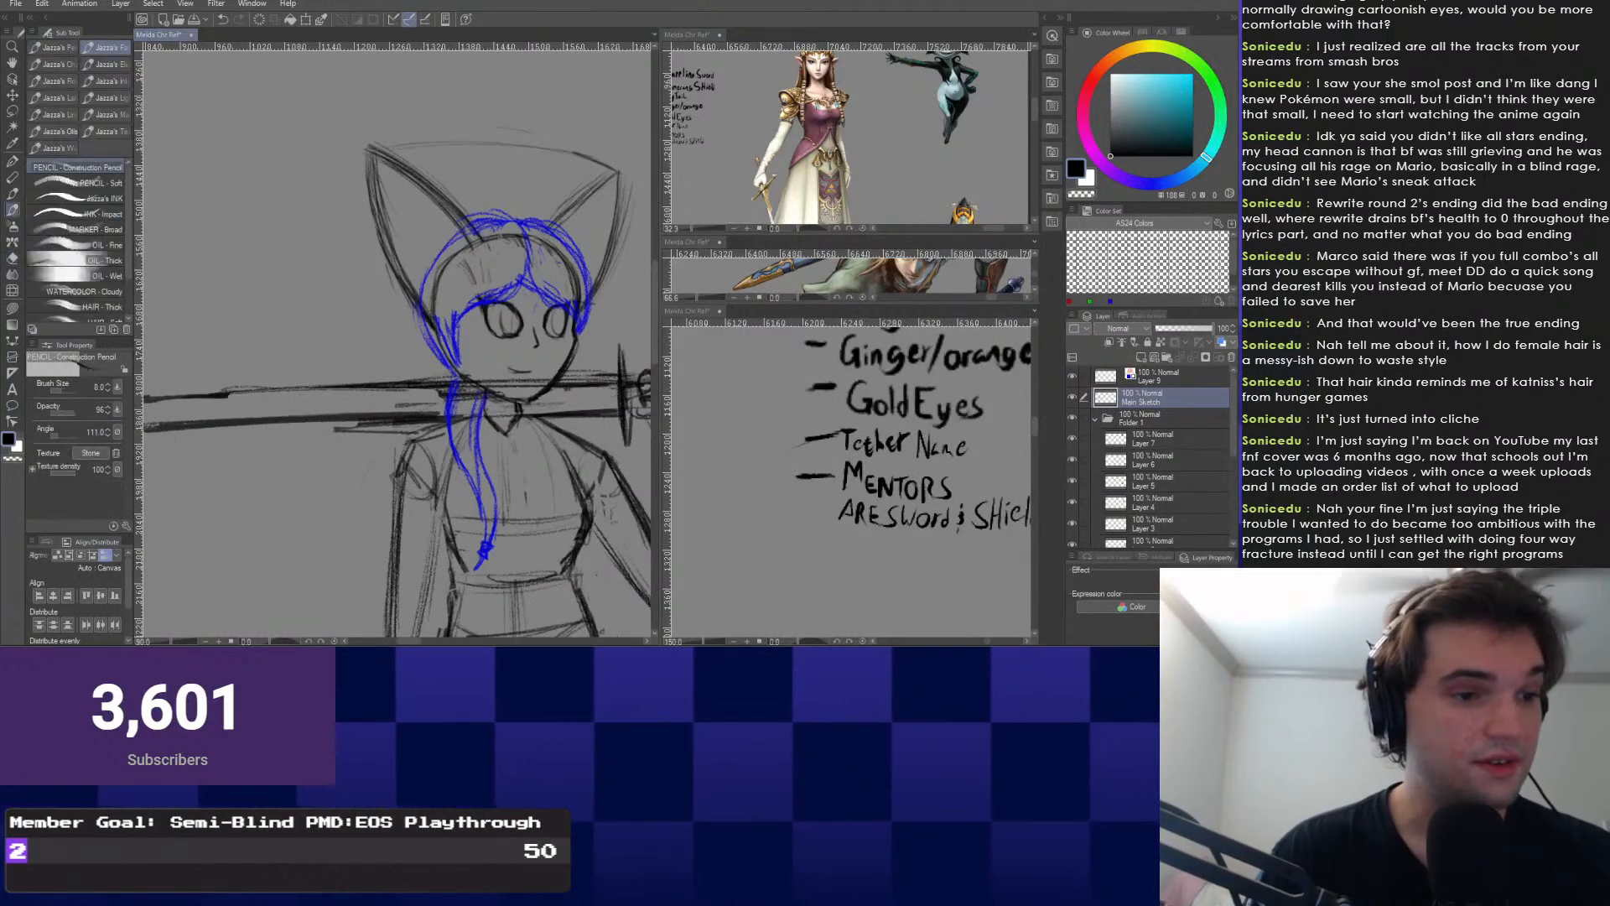
pyautogui.moveTo(387, 411); pyautogui.dragTo(549, 402)
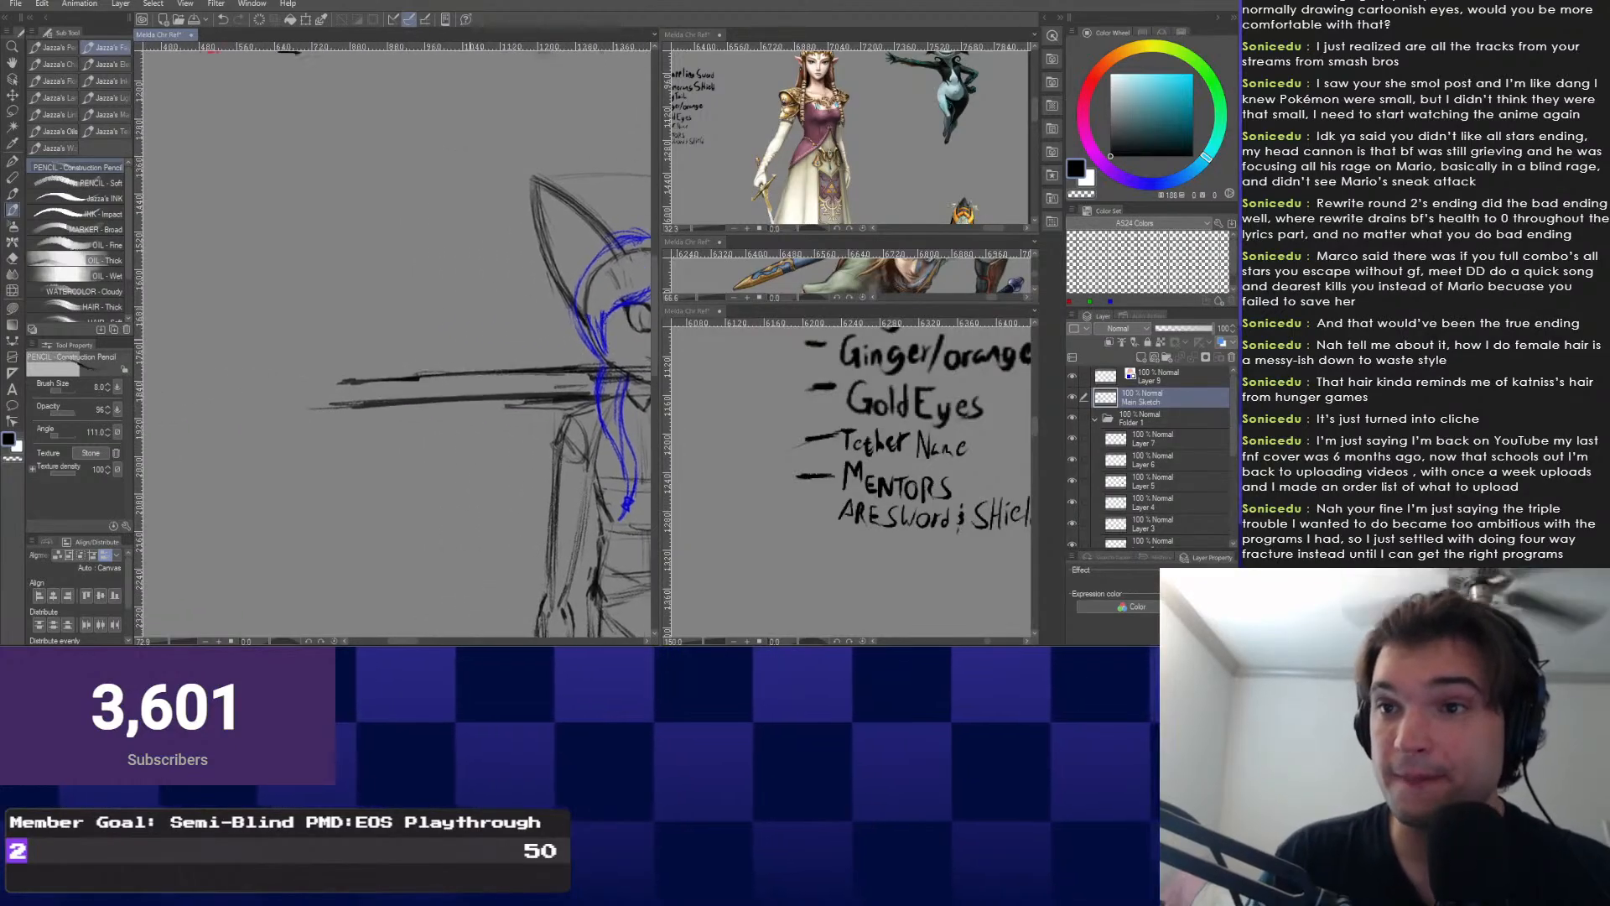
pyautogui.moveTo(159, 384); pyautogui.dragTo(327, 379)
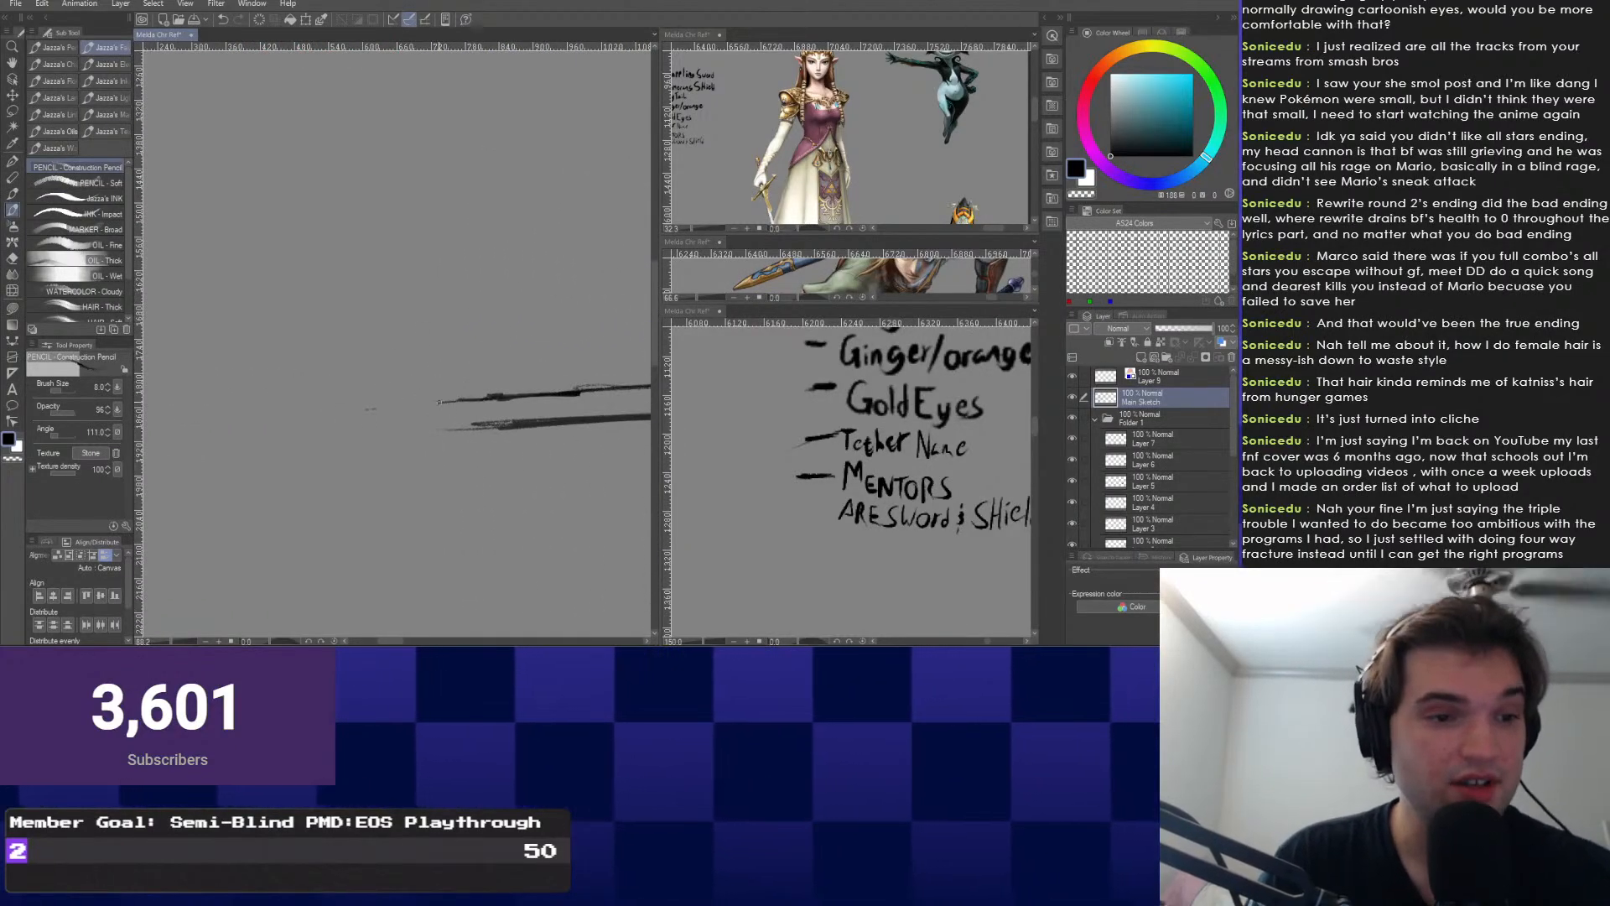
pyautogui.moveTo(479, 395)
pyautogui.mouseDown()
pyautogui.moveTo(419, 420)
pyautogui.moveTo(502, 426)
pyautogui.mouseUp()
pyautogui.scroll(-5, 398, 344)
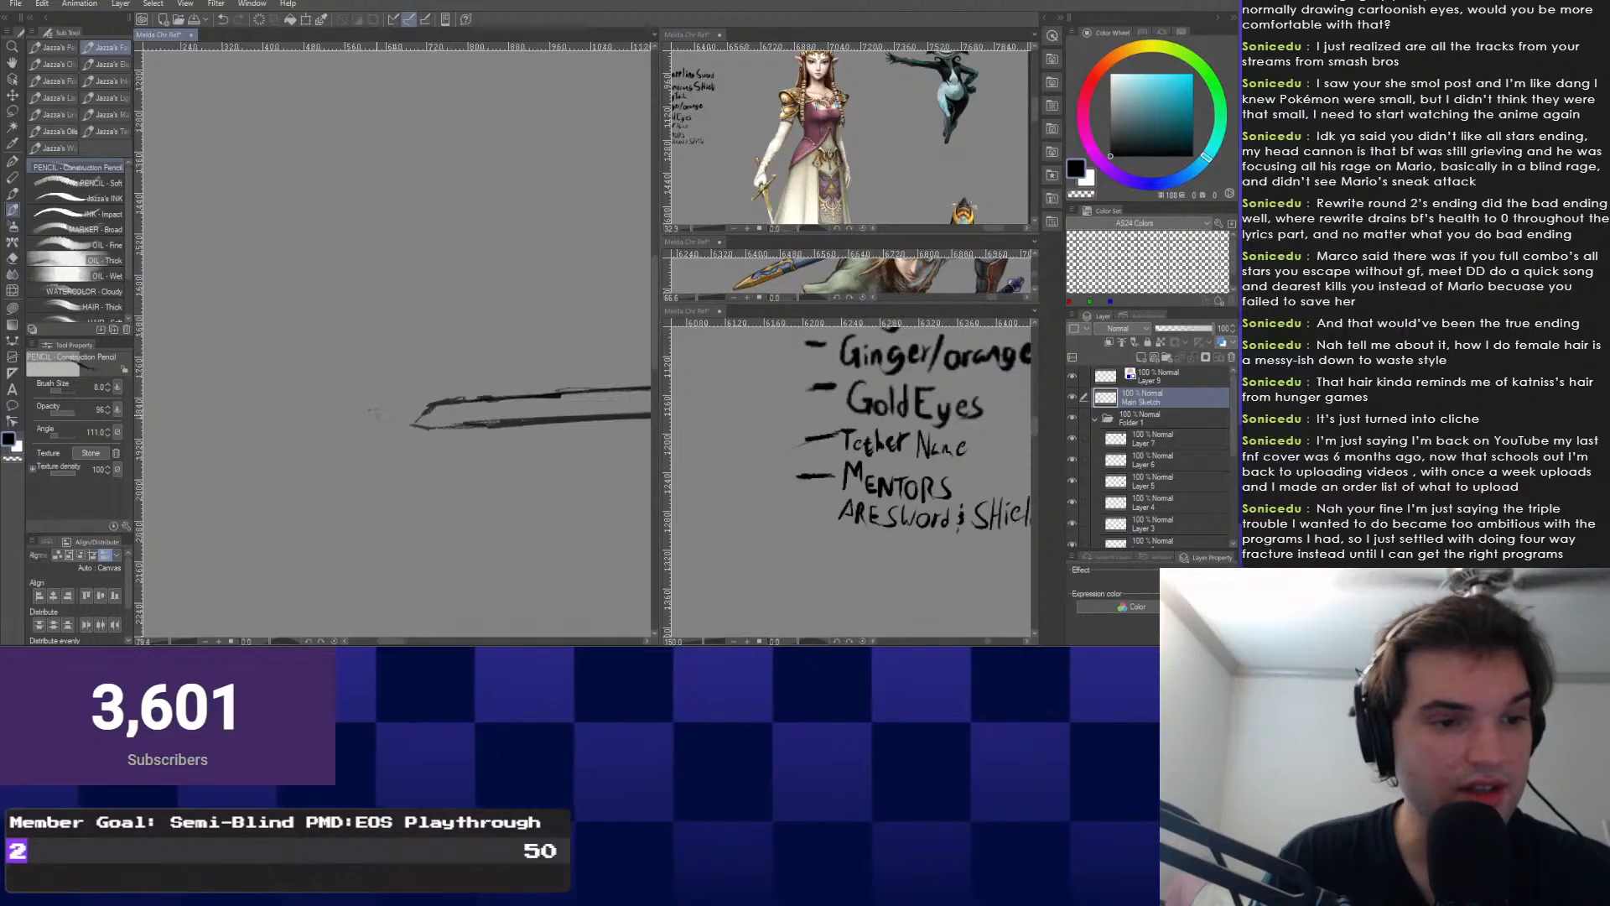
pyautogui.scroll(3, 398, 344)
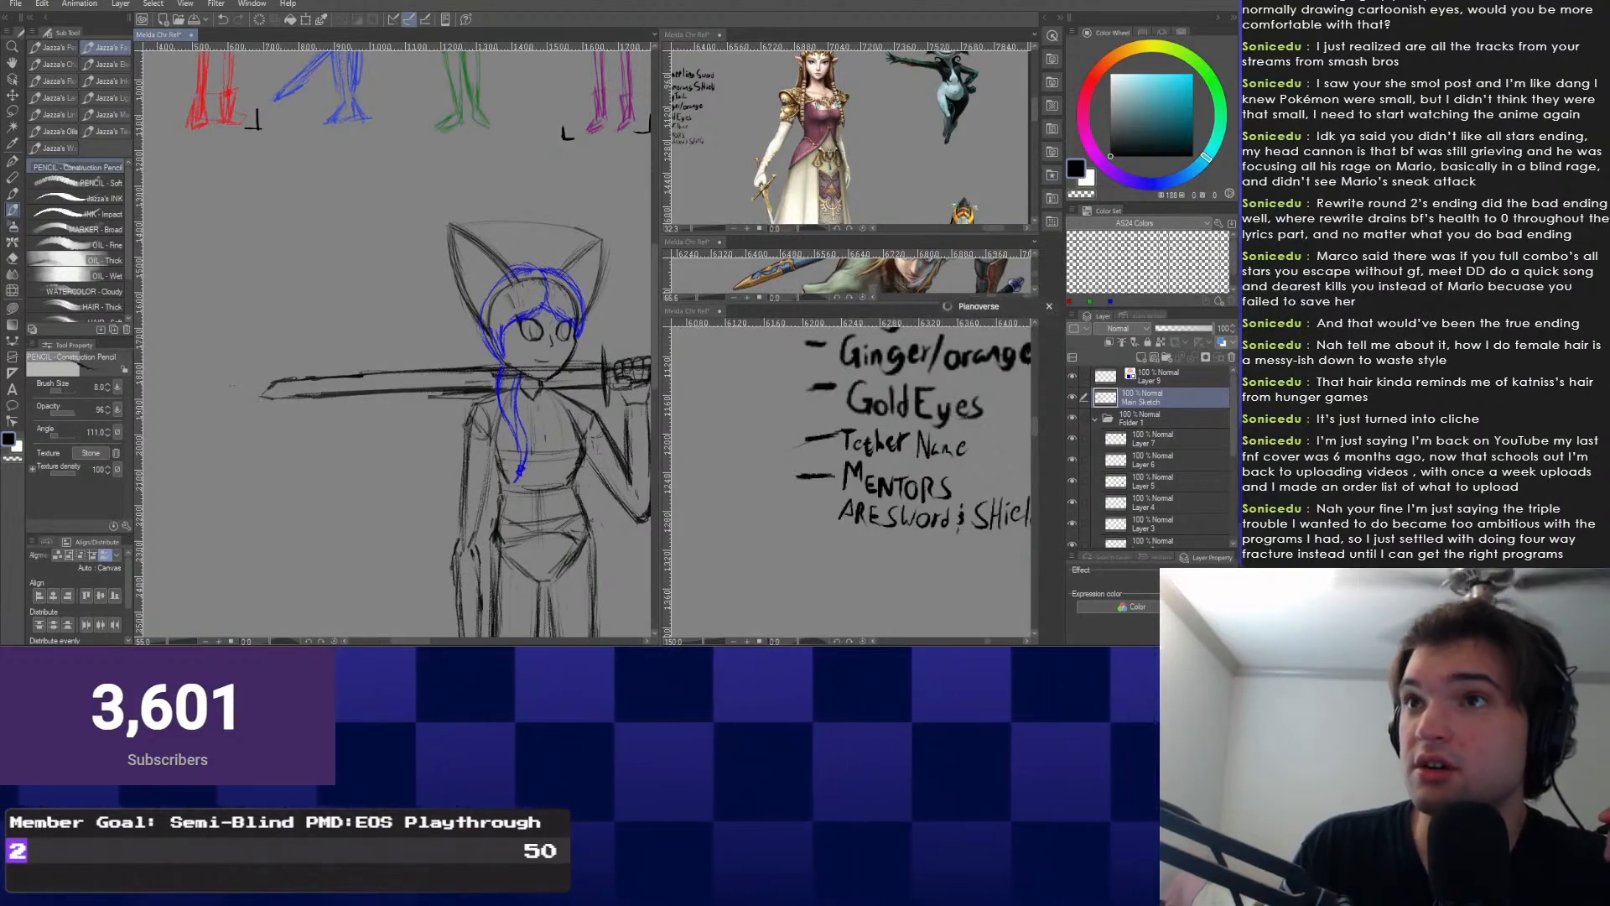
pyautogui.moveTo(713, 89); pyautogui.dragTo(713, 72)
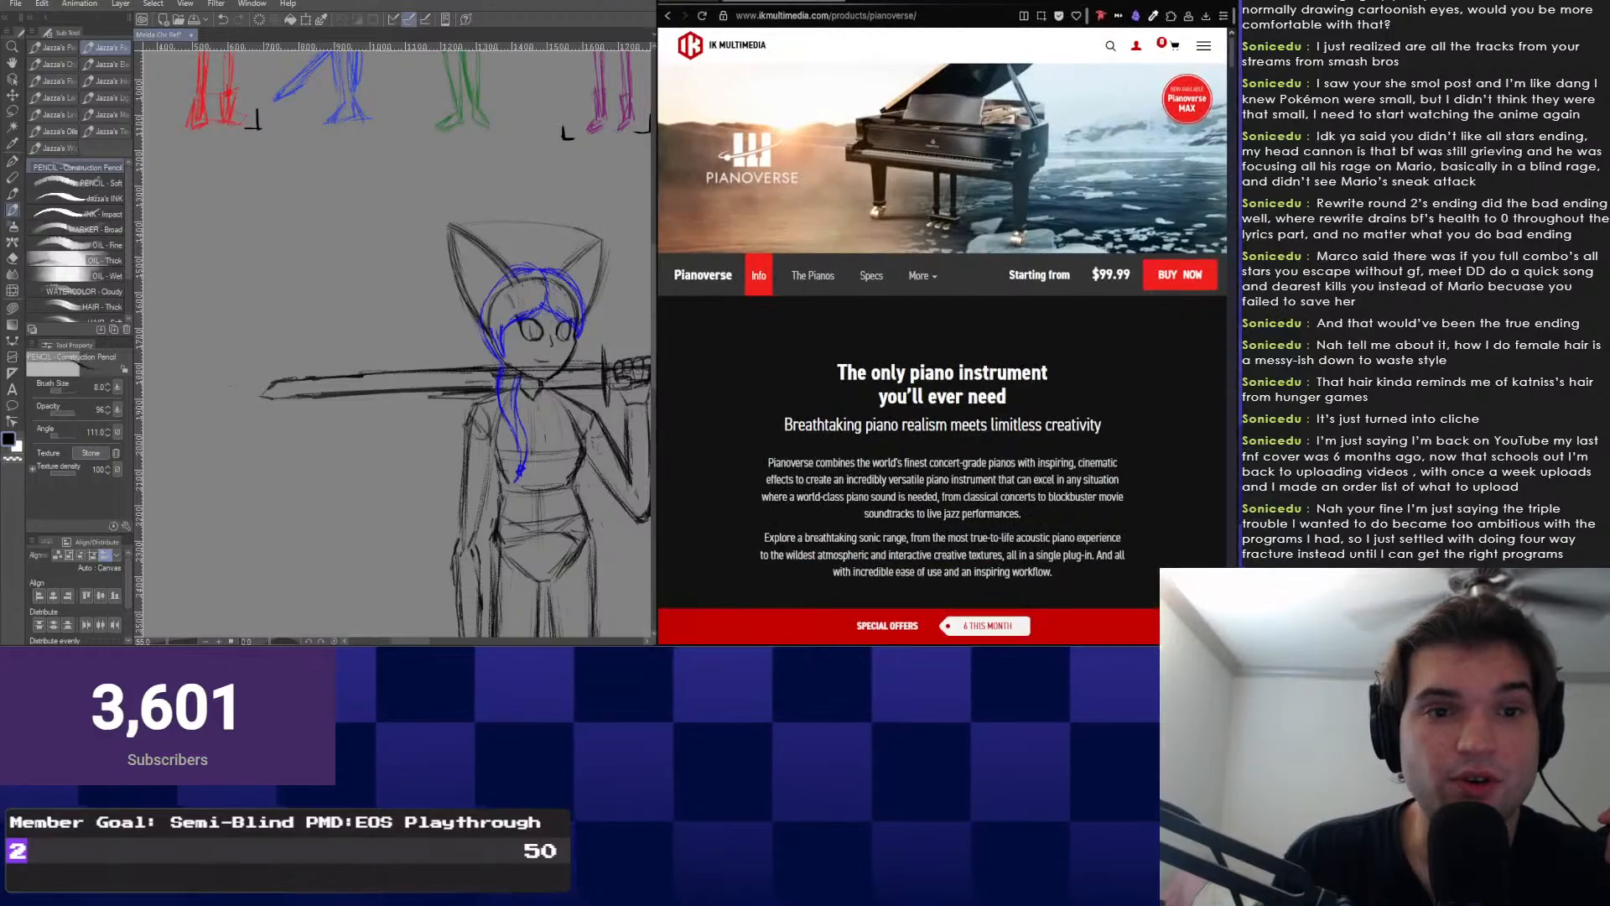
pyautogui.moveTo(947, 2); pyautogui.dragTo(494, 2)
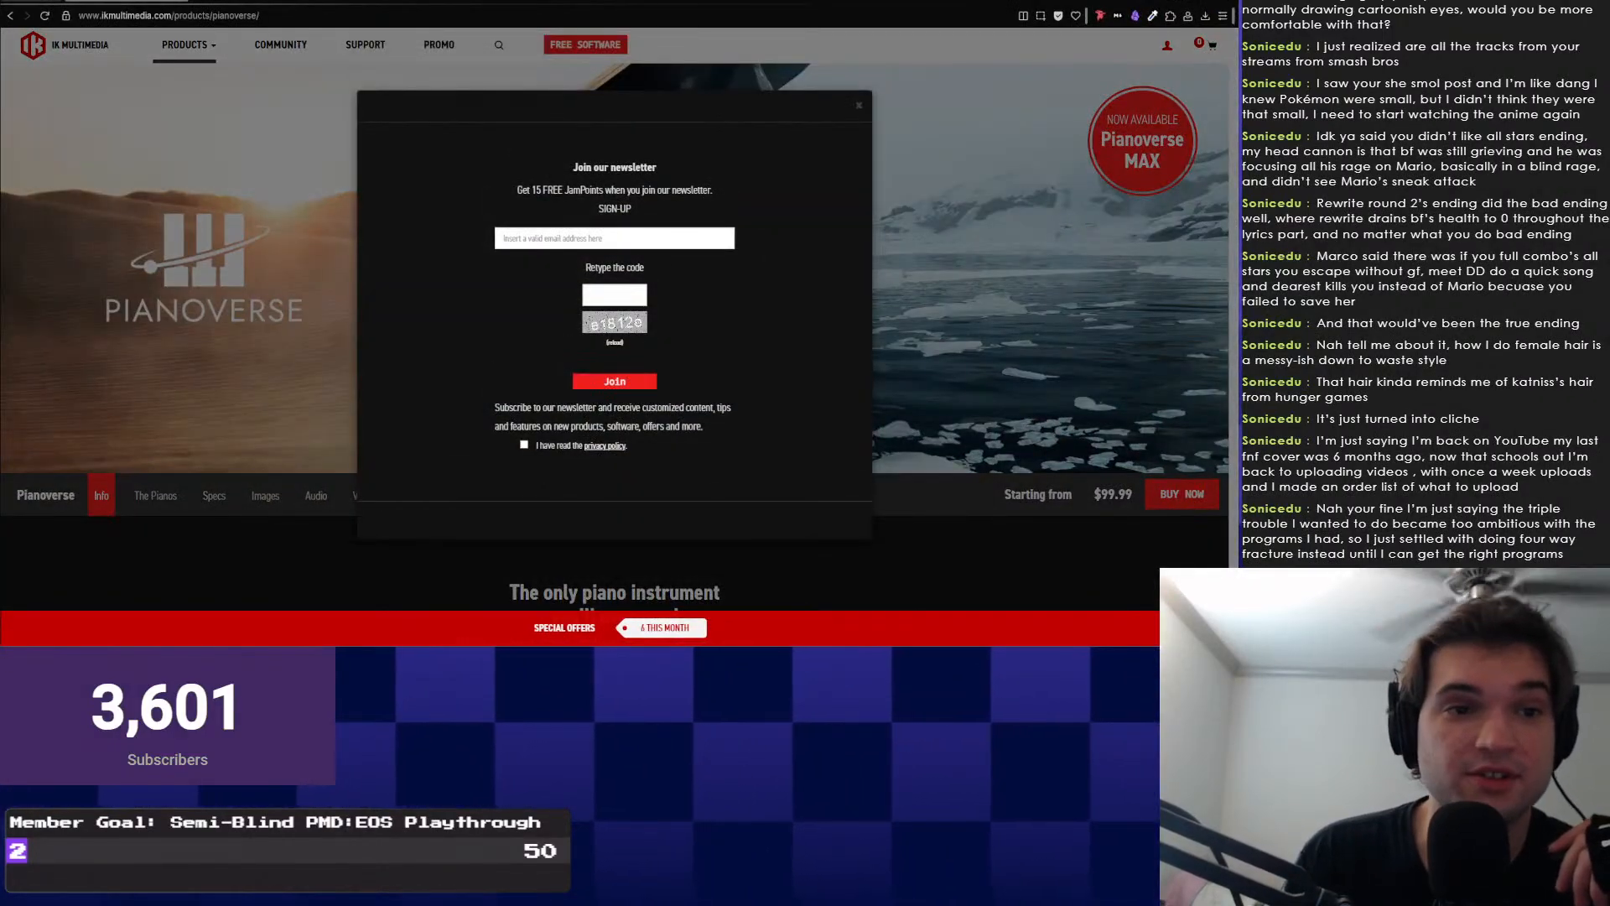
pyautogui.press('Escape')
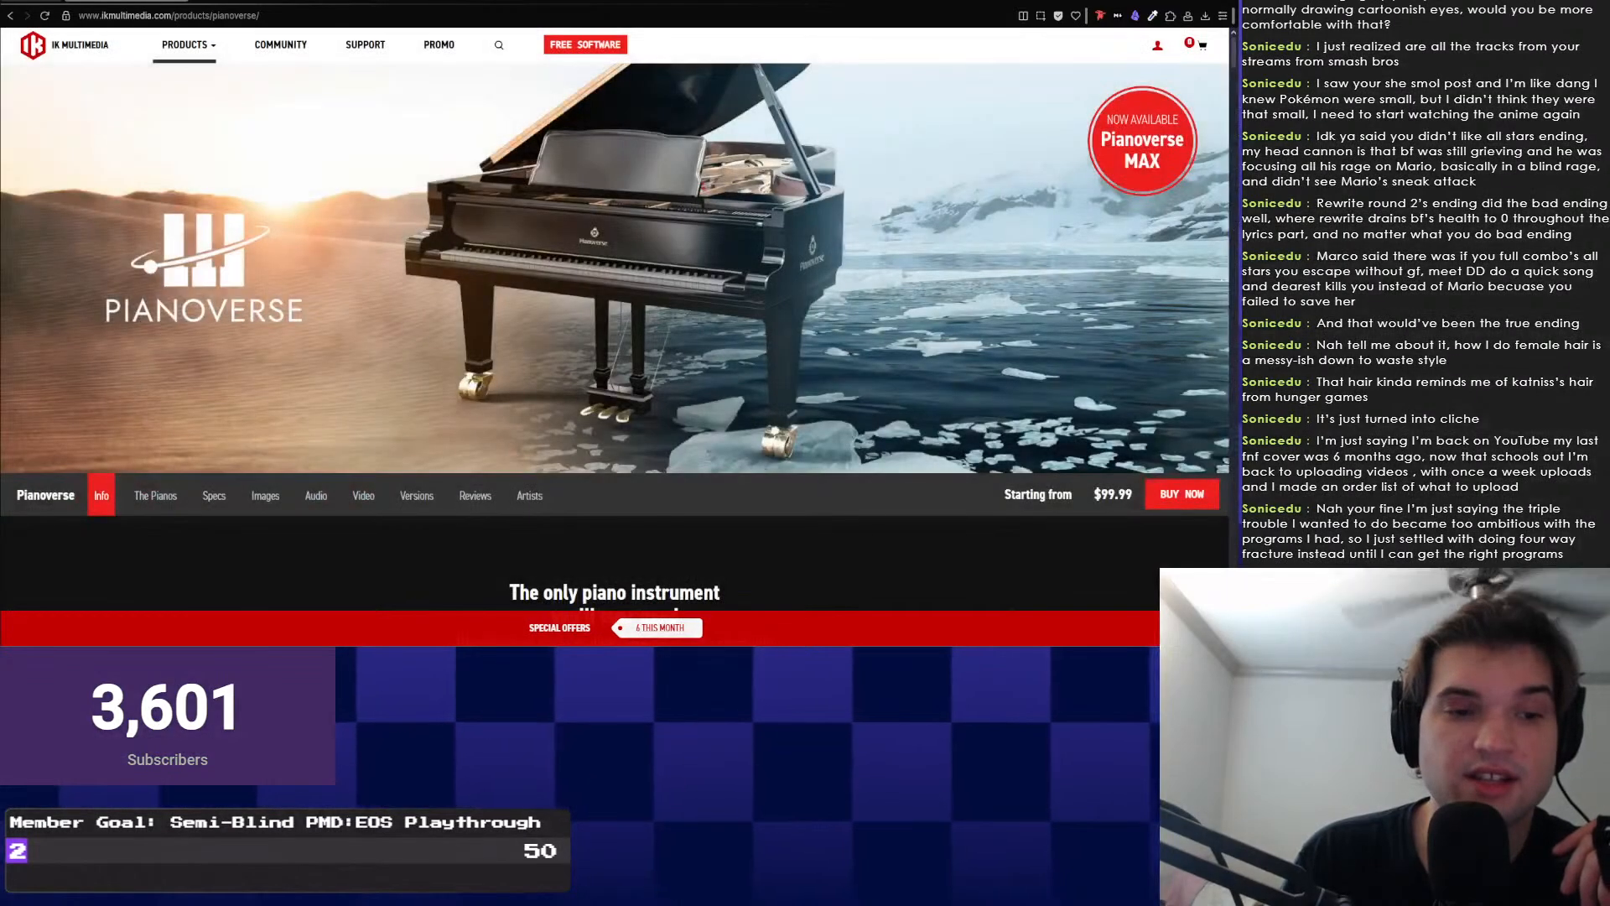
pyautogui.scroll(-2, 613, 335)
pyautogui.scroll(-8, 614, 336)
pyautogui.scroll(7, 613, 336)
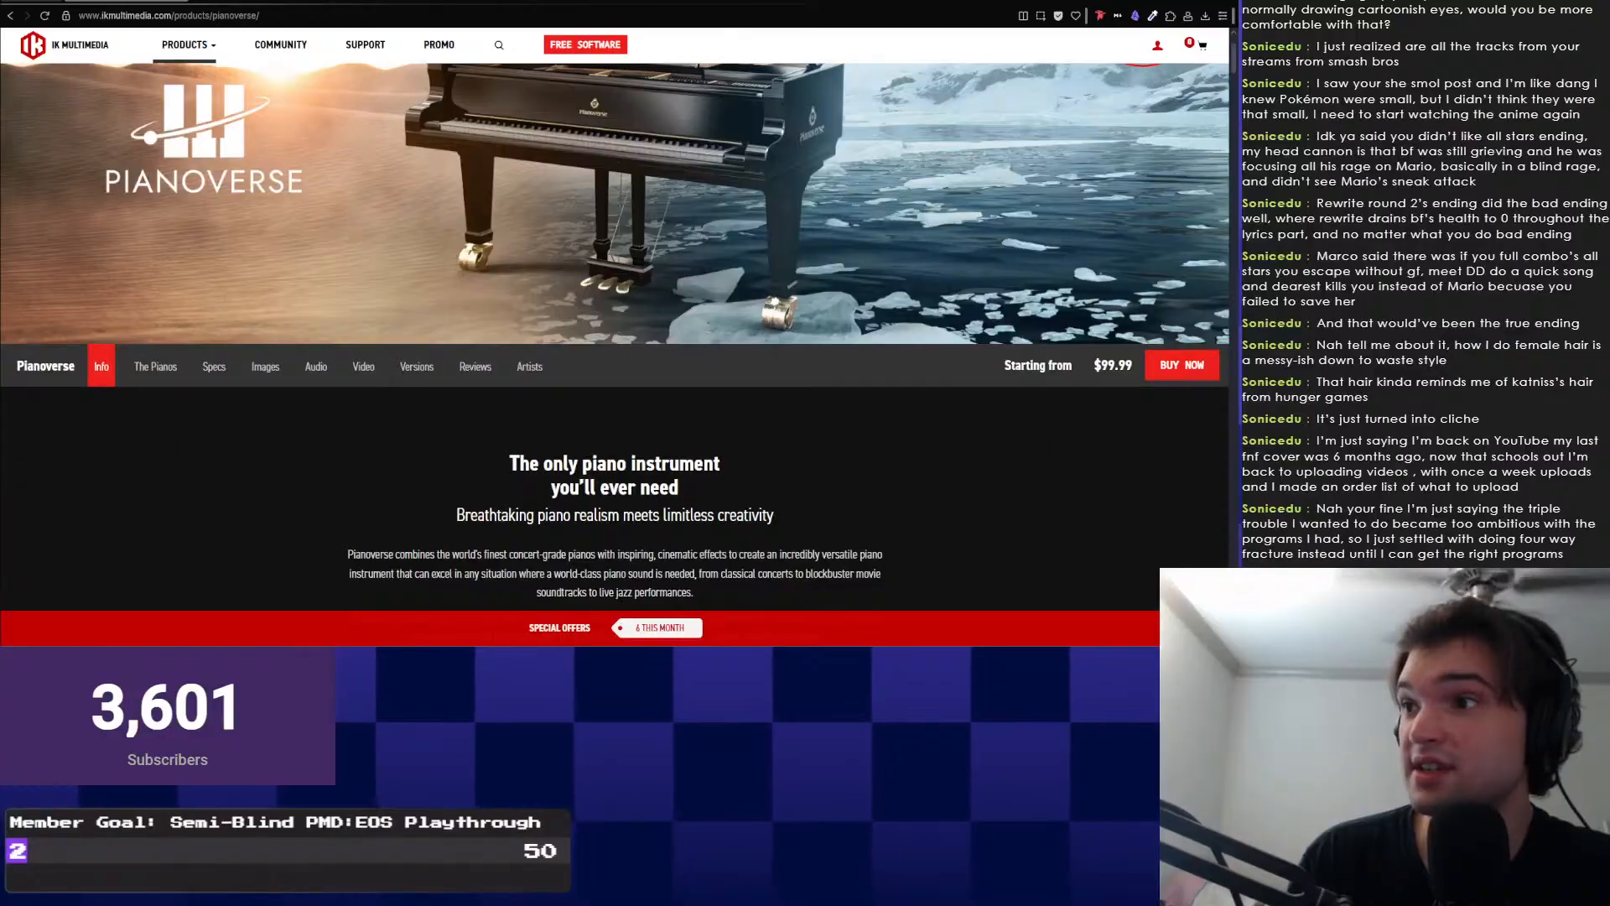
pyautogui.scroll(2, 613, 335)
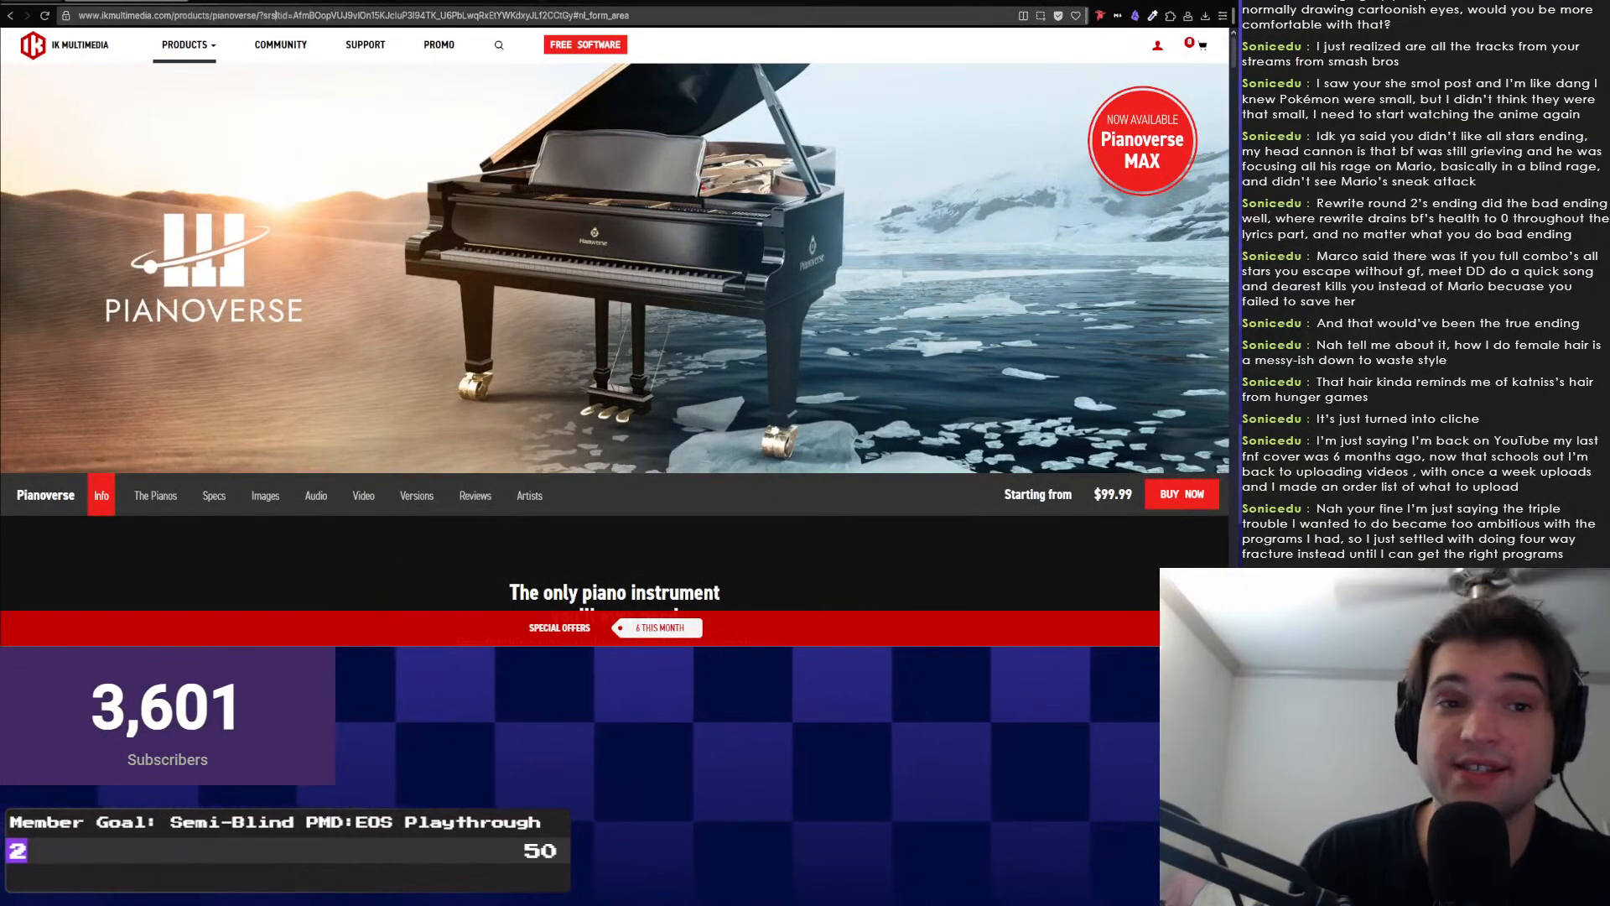
pyautogui.hotkey('alt', 'Tab')
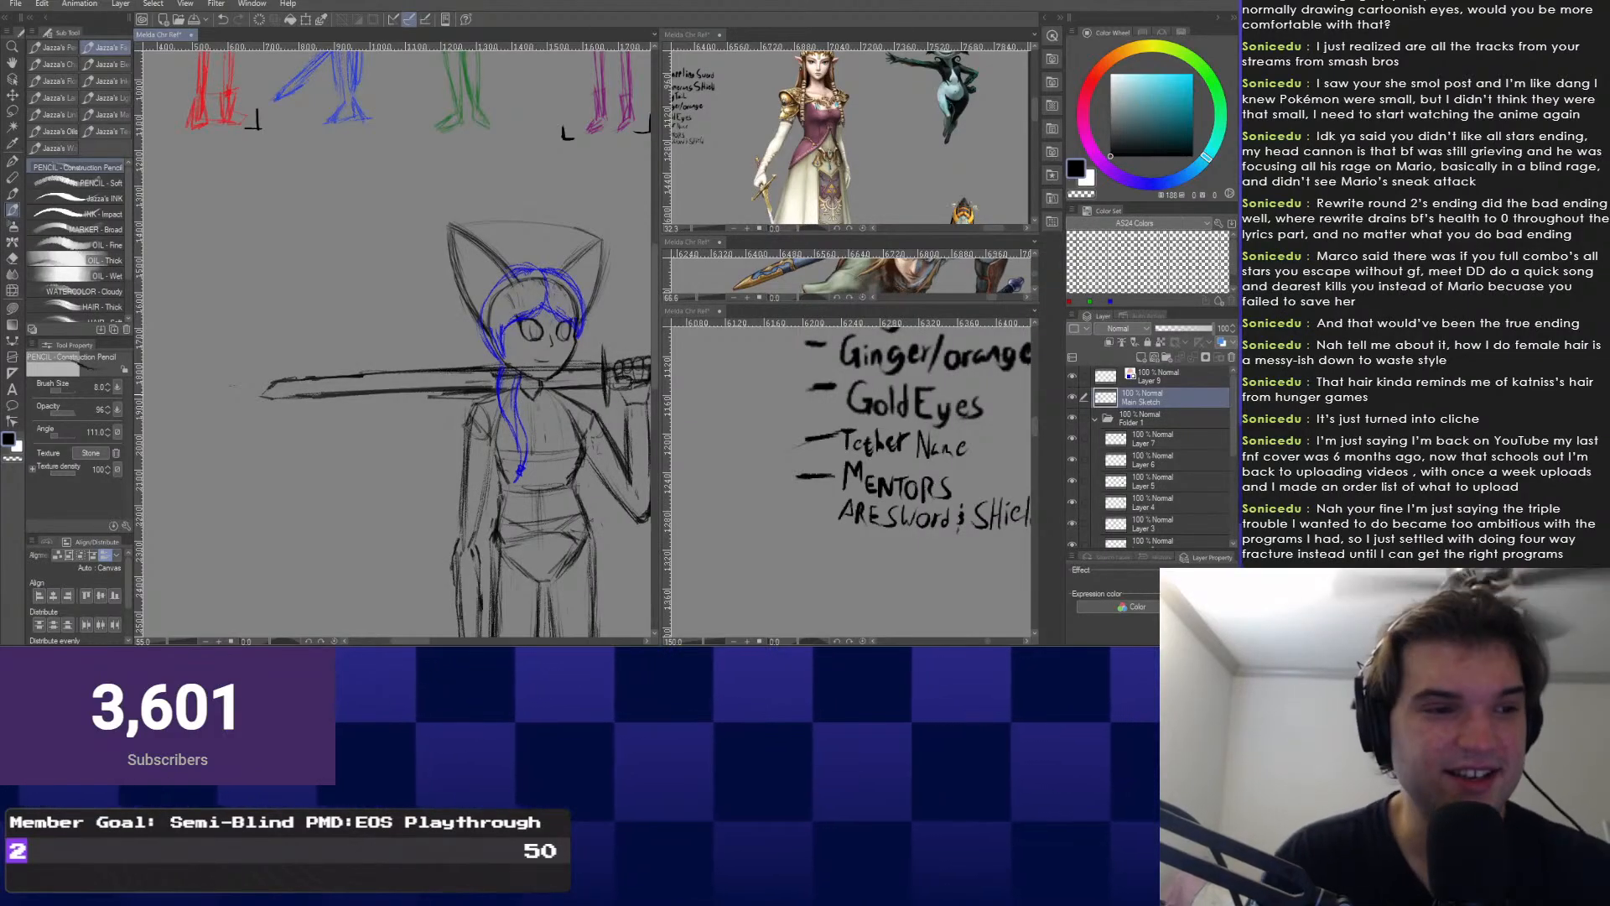
# Draw slanted band strokes across the sword blade.
pyautogui.scroll(4, 428, 350)
pyautogui.scroll(4, 270, 358)
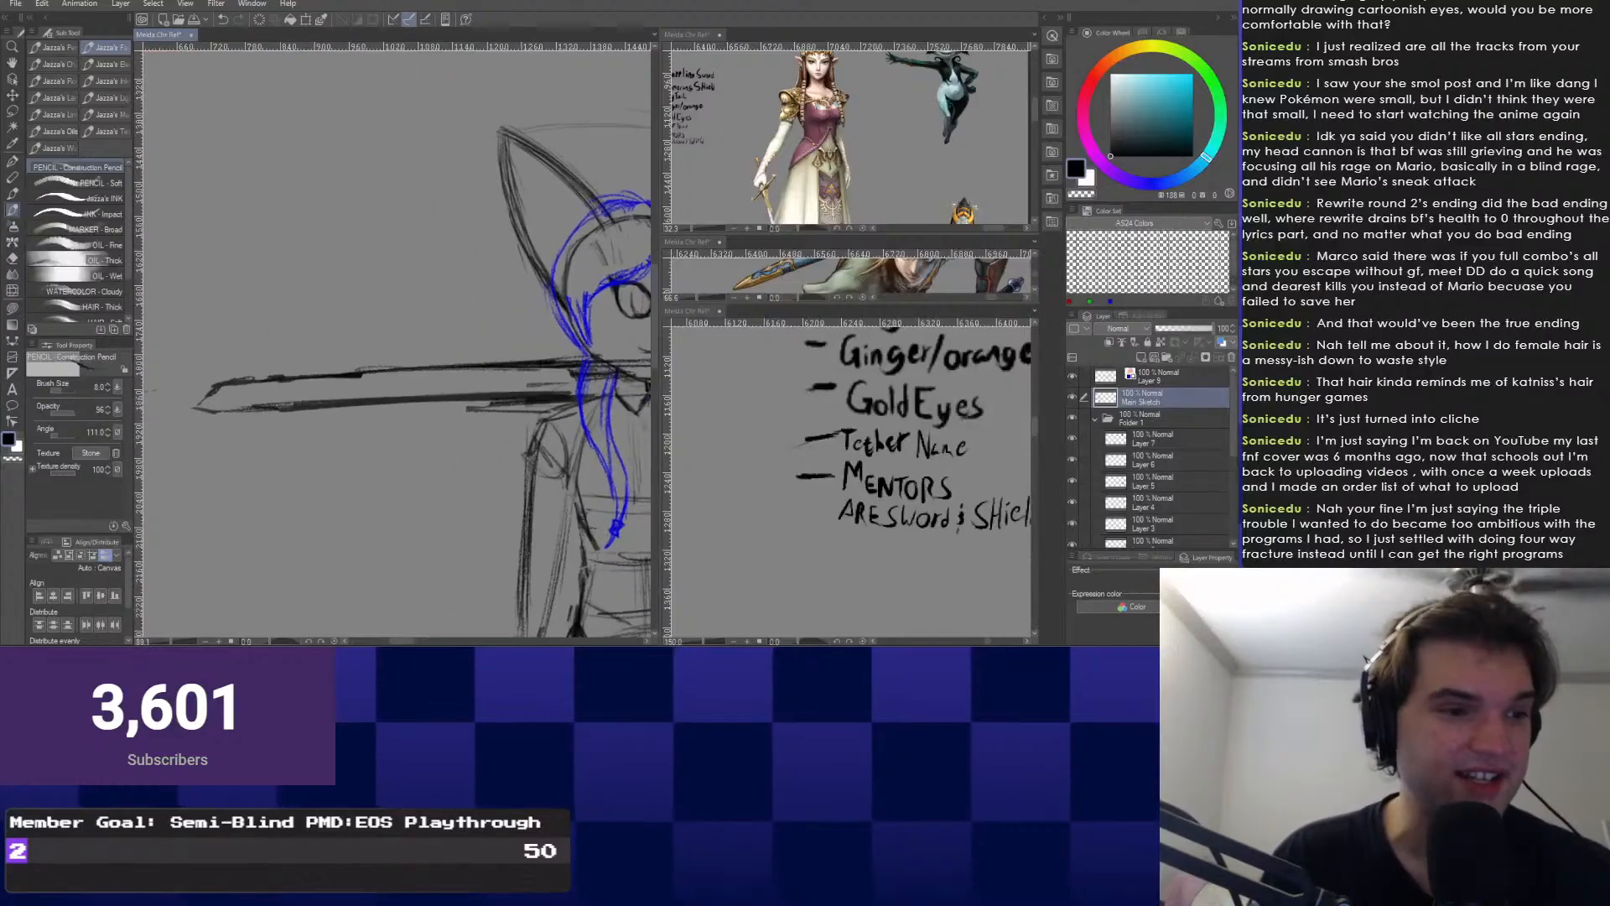
pyautogui.moveTo(495, 369)
pyautogui.mouseDown()
pyautogui.moveTo(405, 371)
pyautogui.moveTo(392, 395)
pyautogui.mouseUp()
pyautogui.moveTo(429, 362)
pyautogui.mouseDown()
pyautogui.moveTo(400, 388)
pyautogui.moveTo(399, 365)
pyautogui.moveTo(368, 392)
pyautogui.mouseUp()
pyautogui.hotkey('ctrl', 'z')
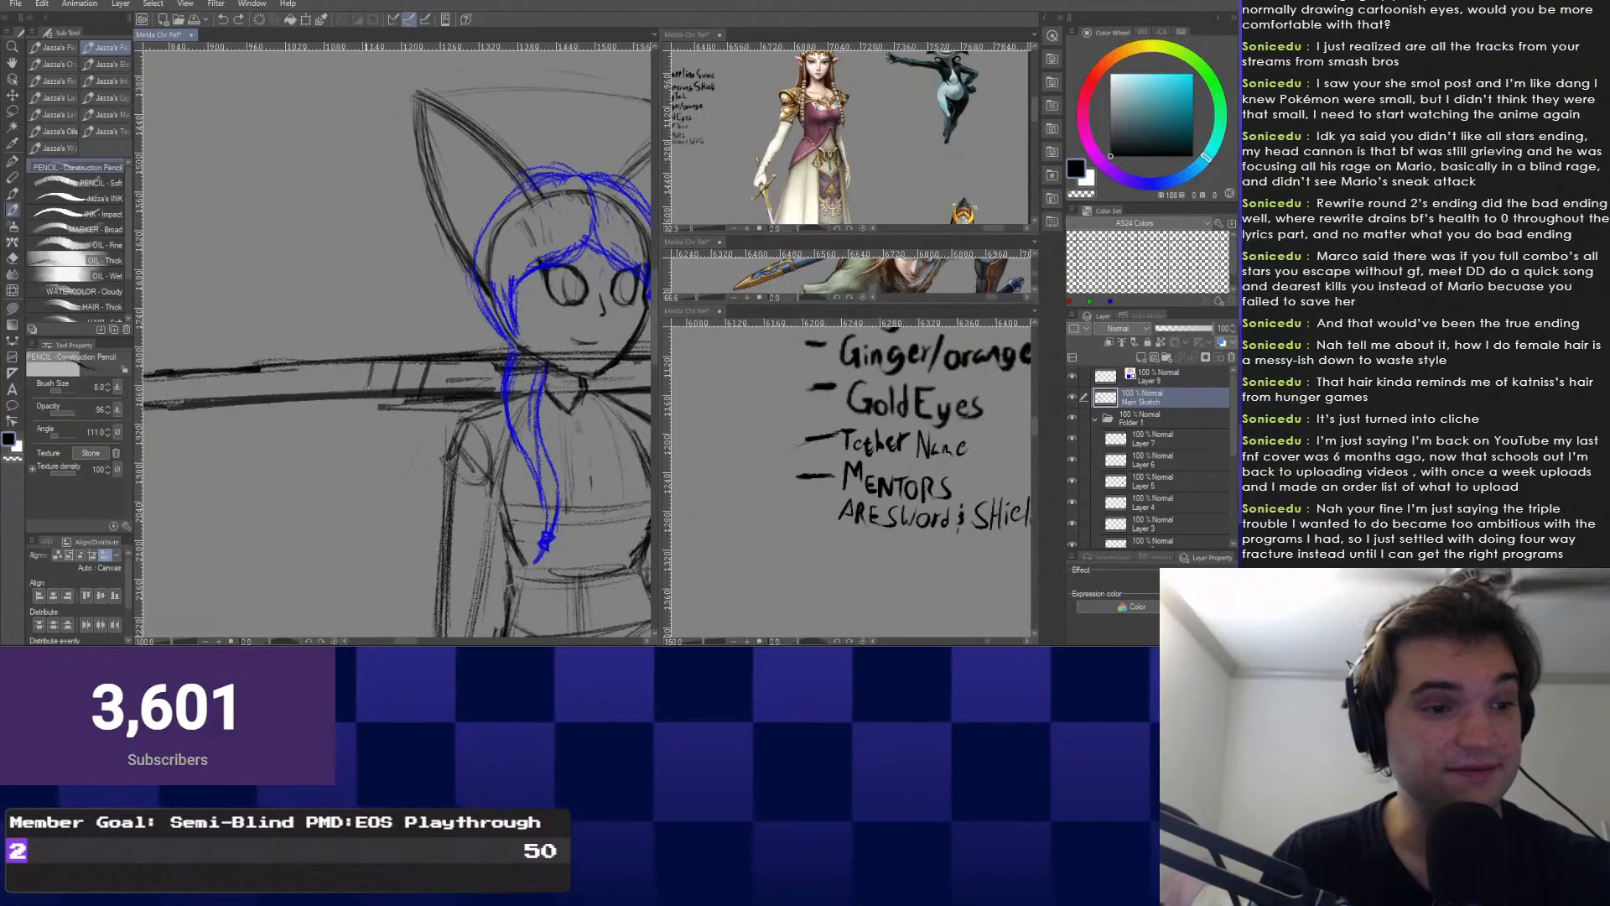
pyautogui.moveTo(463, 363); pyautogui.dragTo(455, 388)
pyautogui.moveTo(347, 365)
pyautogui.mouseDown()
pyautogui.moveTo(342, 393)
pyautogui.moveTo(302, 391)
pyautogui.mouseUp()
# Sketch a round pommel at the end of the sword handle.
pyautogui.scroll(1, 348, 373)
pyautogui.moveTo(503, 381); pyautogui.dragTo(327, 385)
pyautogui.scroll(1, 327, 385)
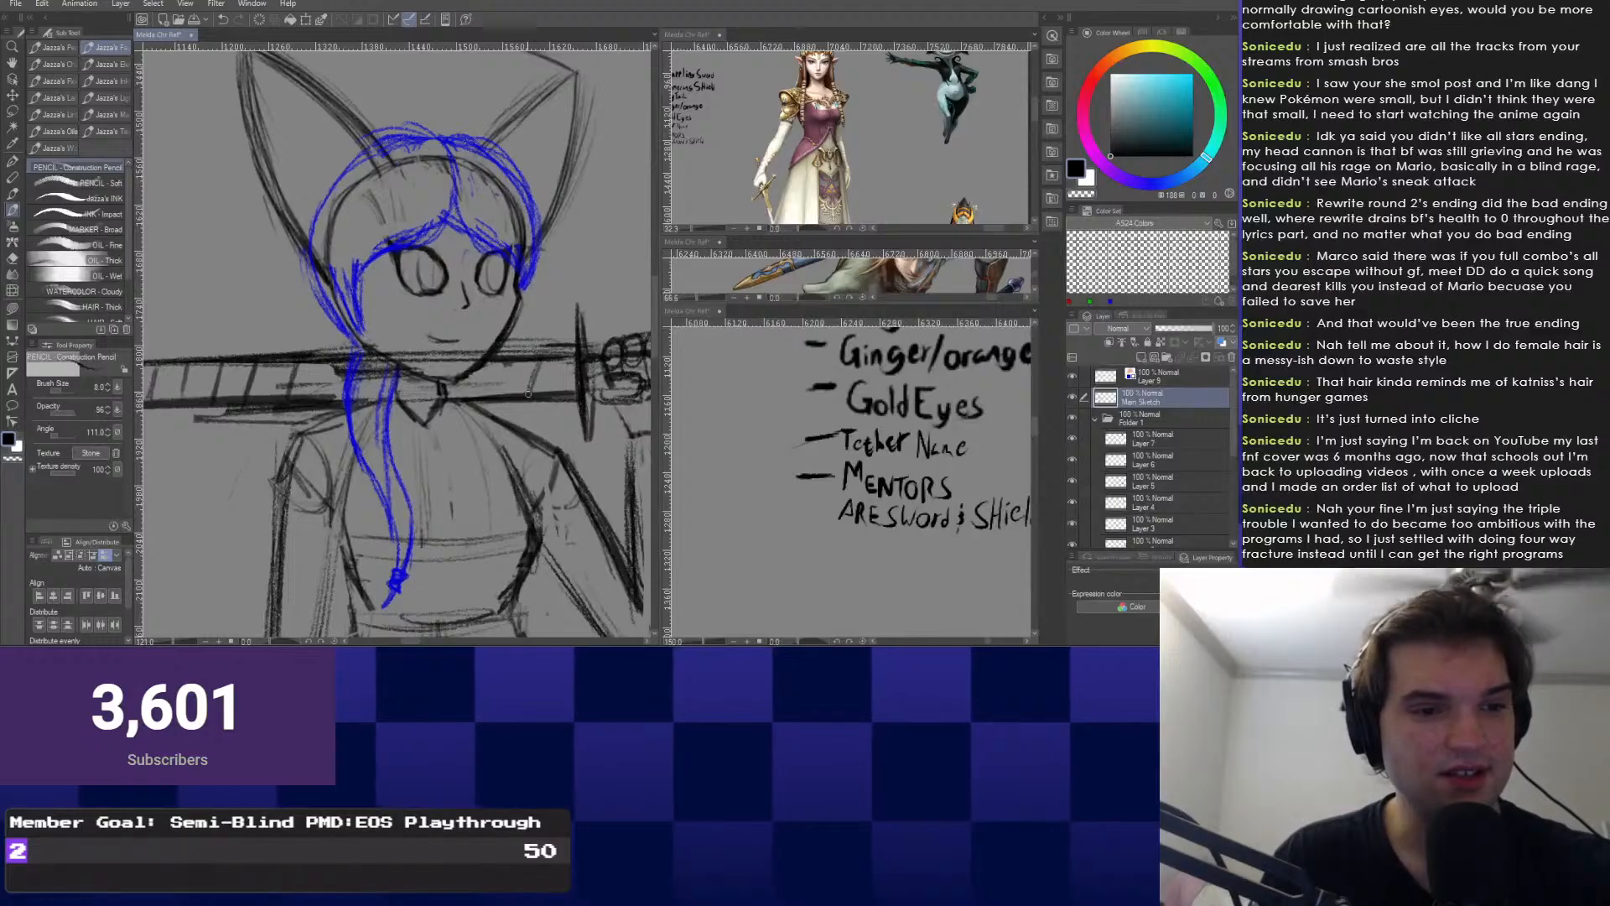
pyautogui.scroll(2, 326, 385)
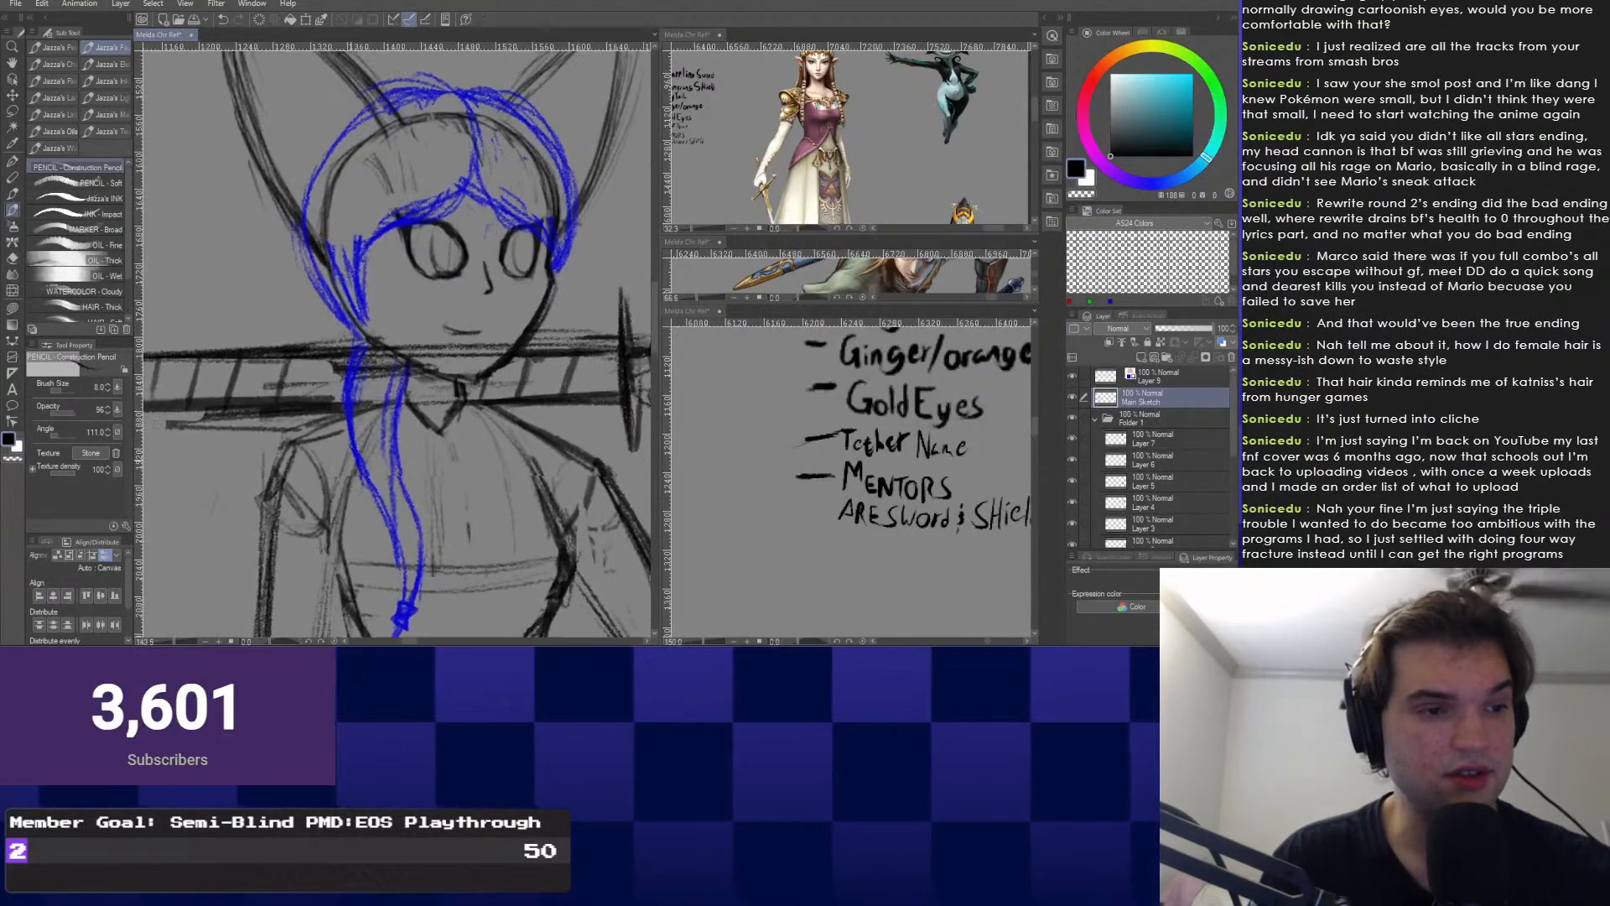
pyautogui.moveTo(180, 398); pyautogui.dragTo(384, 444)
pyautogui.moveTo(243, 421); pyautogui.dragTo(397, 436)
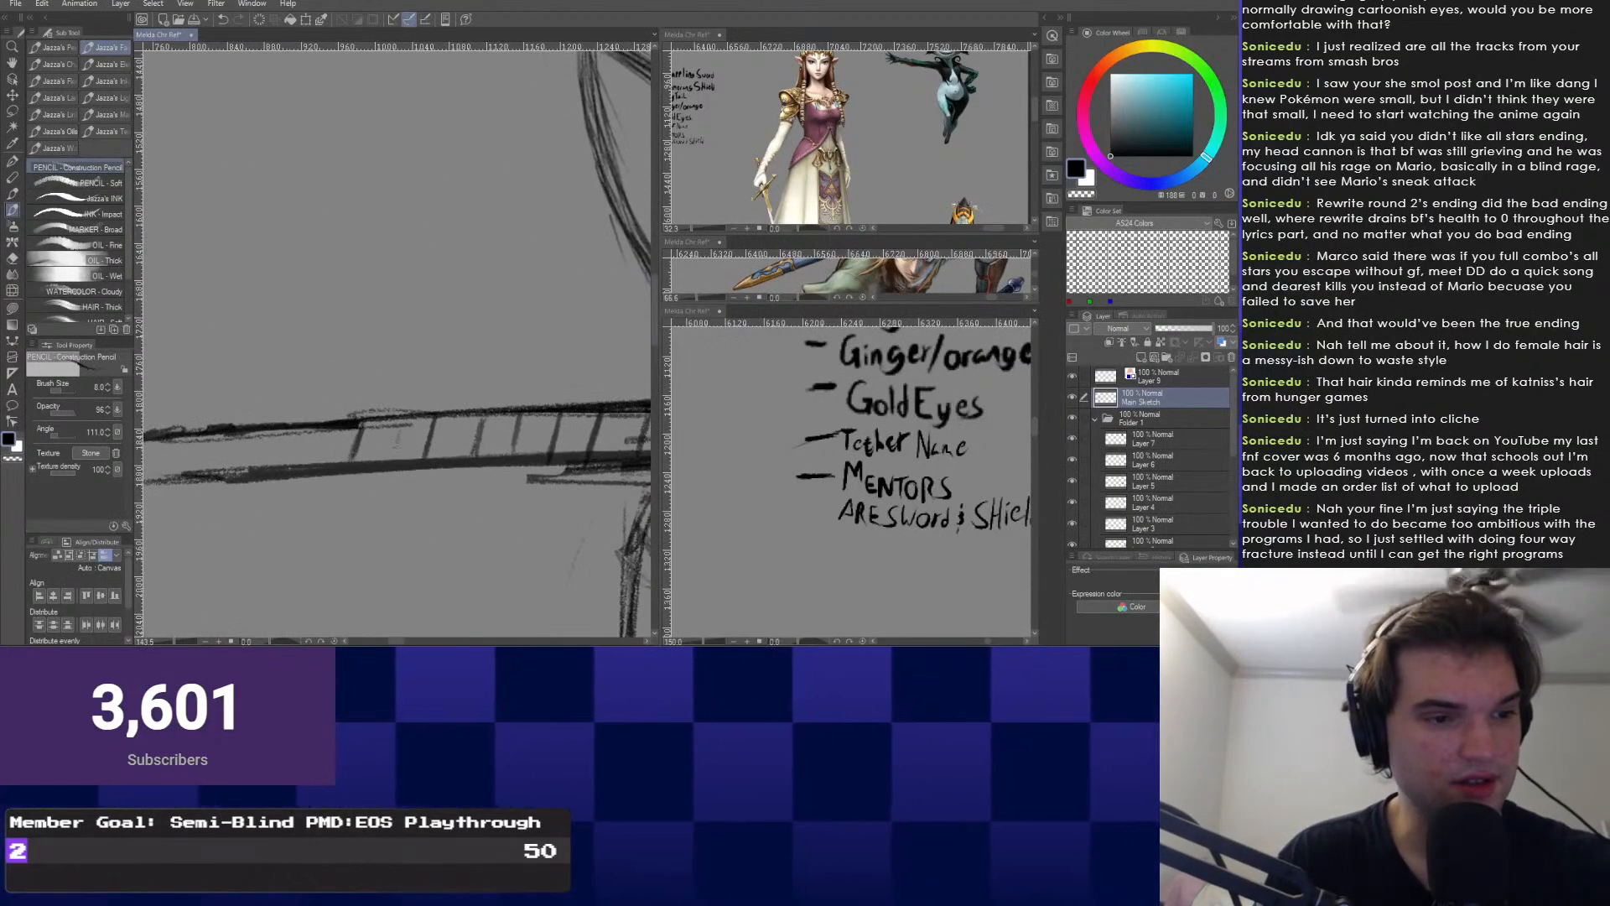
pyautogui.moveTo(208, 409); pyautogui.dragTo(410, 376)
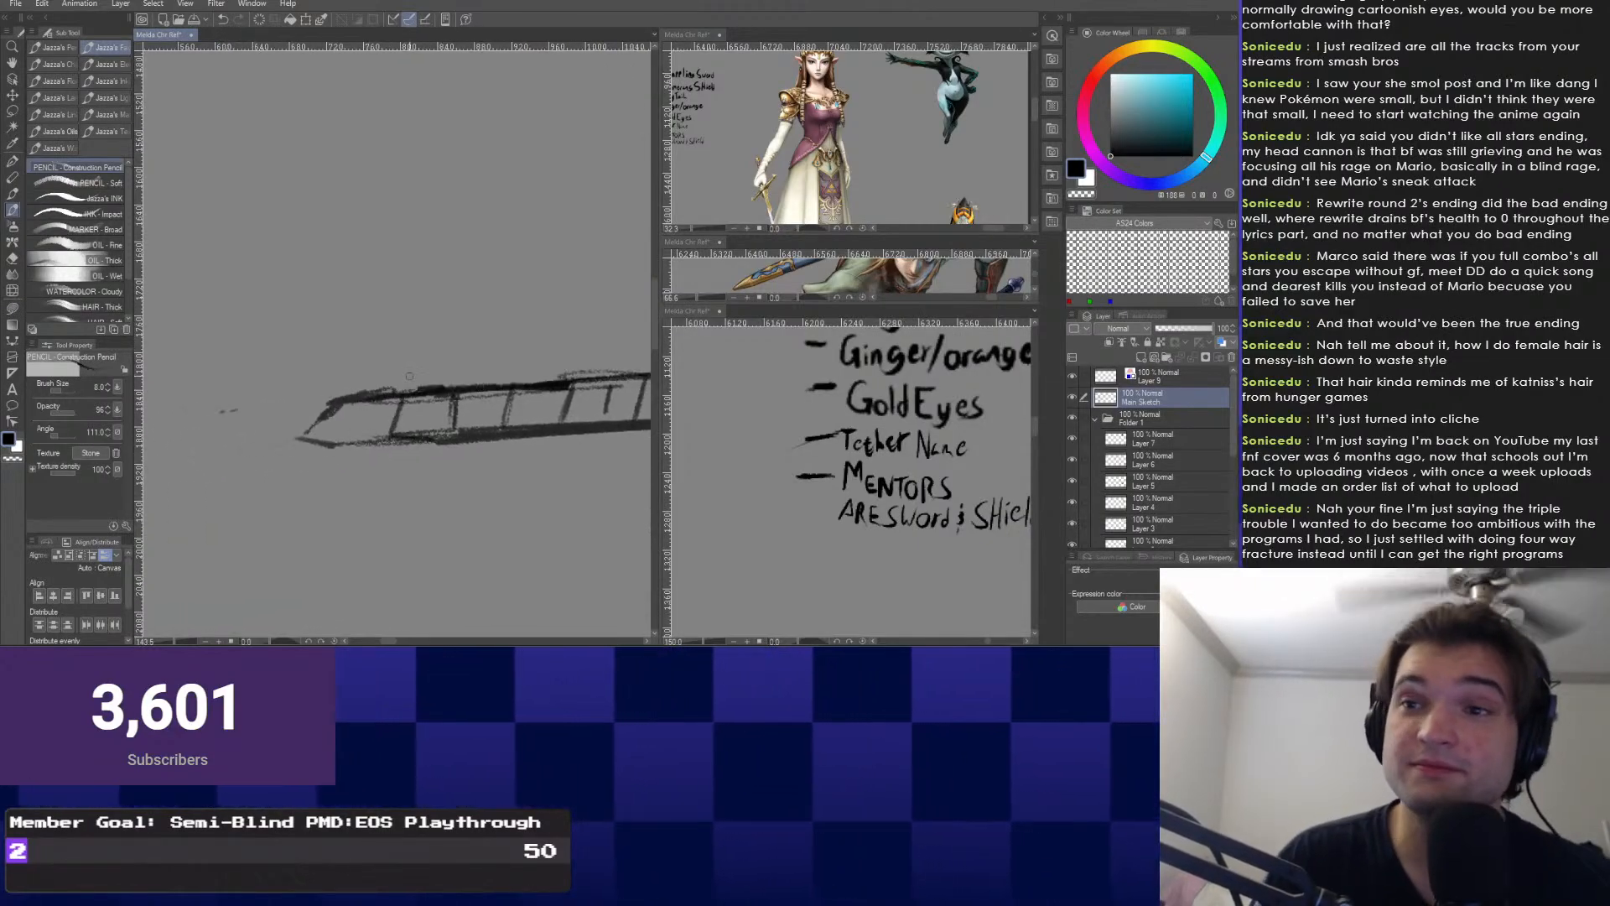
pyautogui.hotkey('ctrl', '-')
pyautogui.hotkey('ctrl', '-')
pyautogui.hotkey('ctrl', '-')
pyautogui.moveTo(296, 325); pyautogui.dragTo(195, 412)
pyautogui.moveTo(294, 454); pyautogui.dragTo(346, 454)
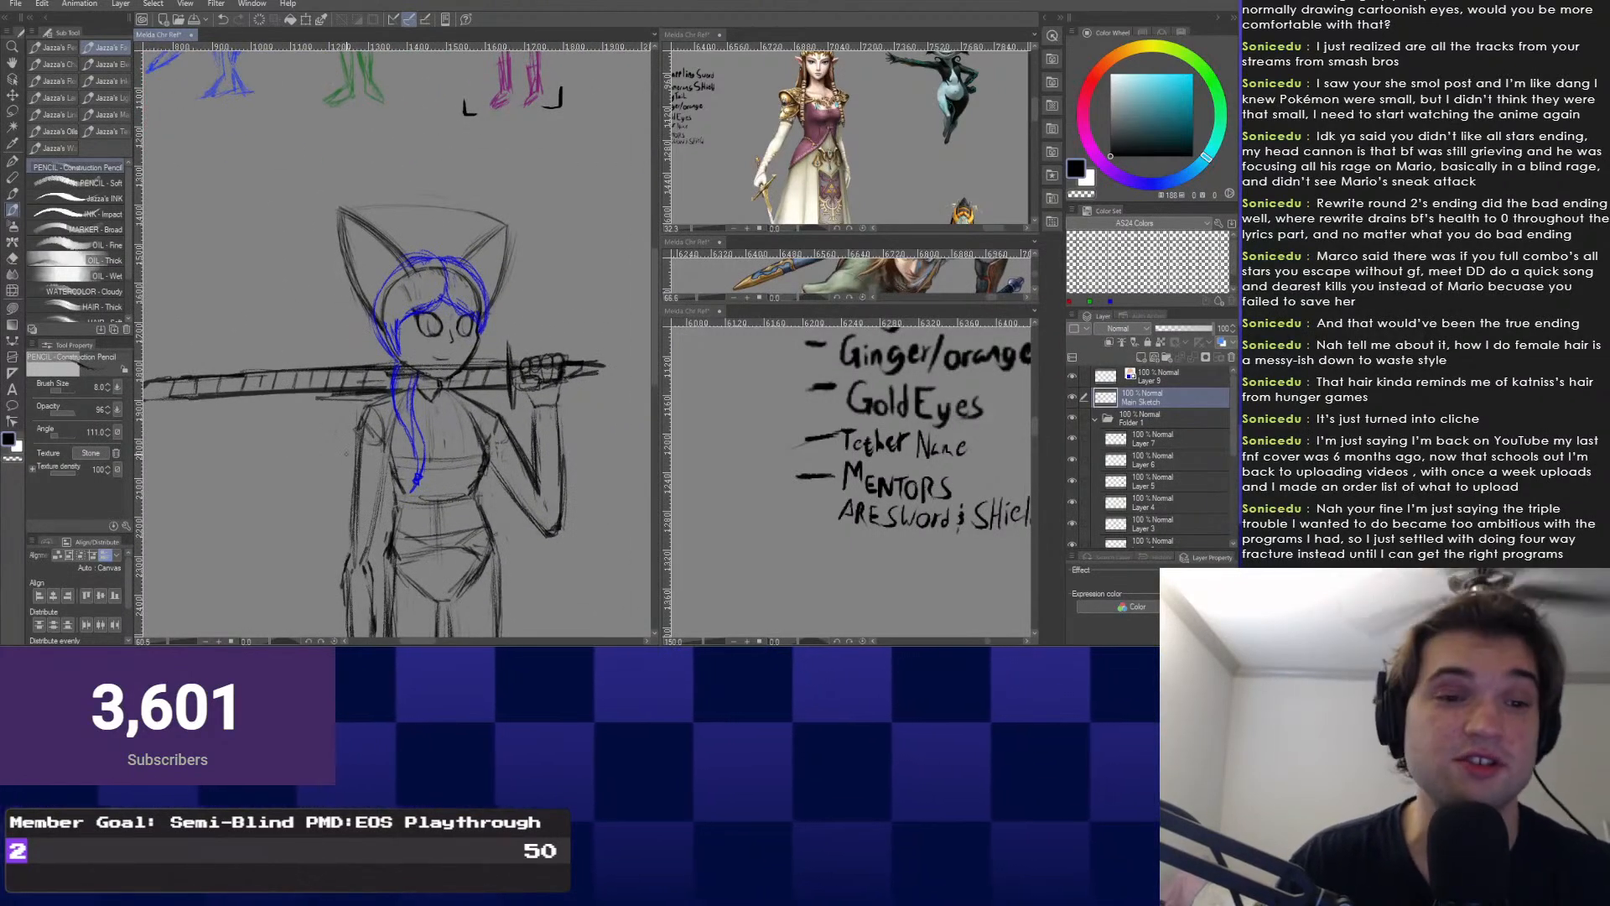
pyautogui.moveTo(544, 381)
pyautogui.mouseDown()
pyautogui.moveTo(436, 403)
pyautogui.moveTo(515, 404)
pyautogui.mouseUp()
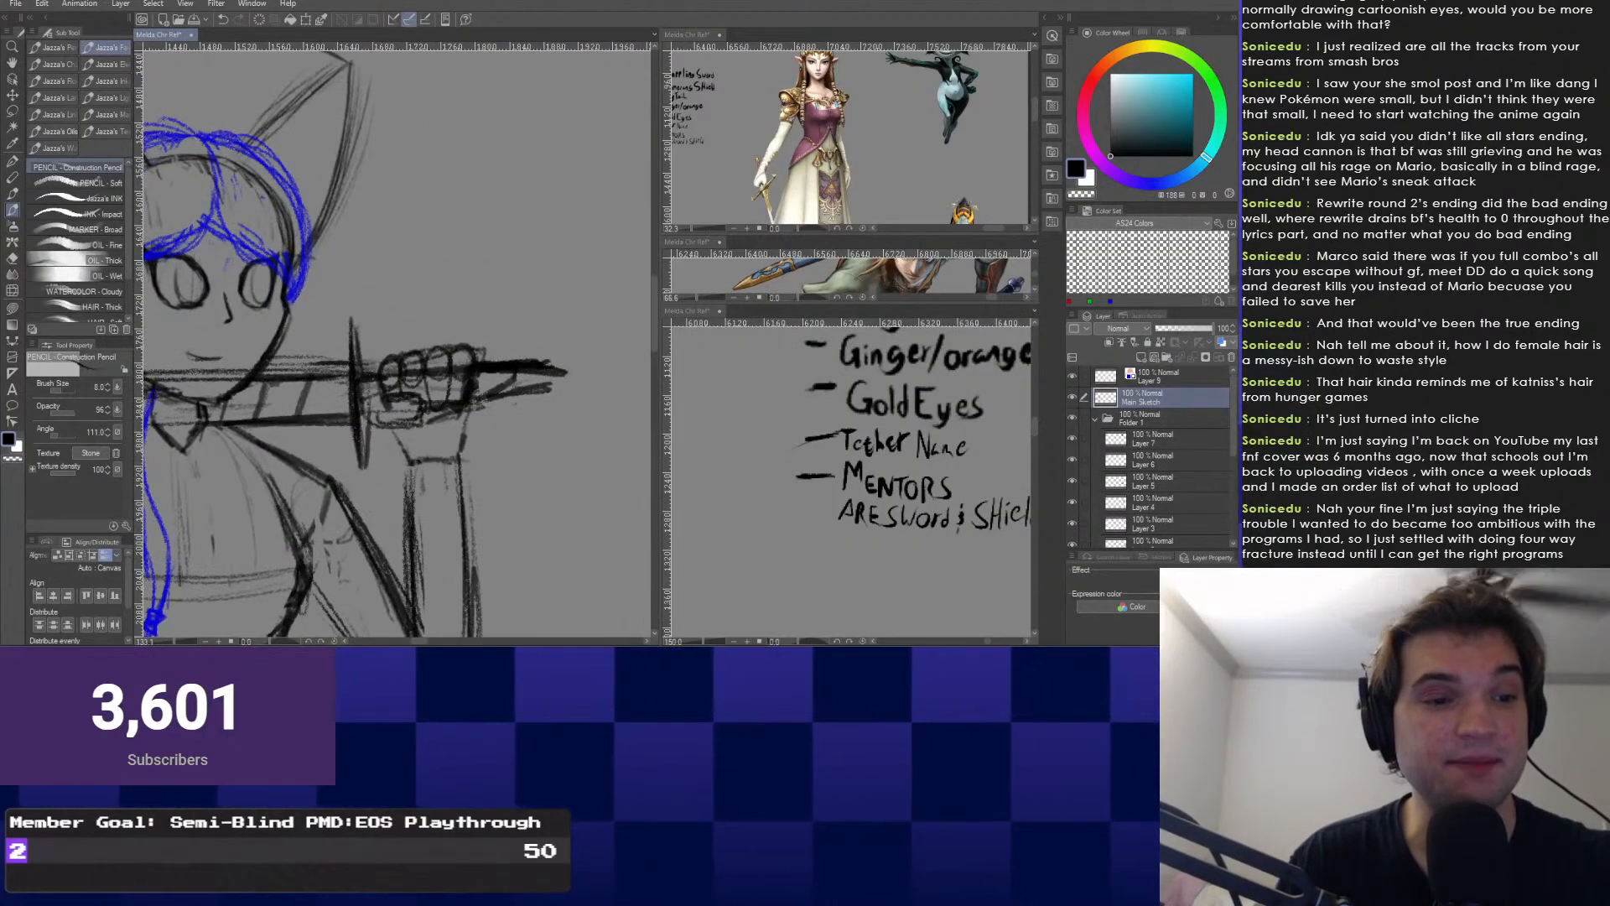
pyautogui.moveTo(539, 366)
pyautogui.mouseDown()
pyautogui.moveTo(552, 387)
pyautogui.moveTo(541, 368)
pyautogui.mouseUp()
# Create a new layer, Layer 10, above Main Sketch.
pyautogui.scroll(-7, 524, 341)
pyautogui.scroll(-3, 435, 546)
pyautogui.moveTo(435, 545); pyautogui.dragTo(506, 468)
pyautogui.moveTo(373, 447)
pyautogui.mouseDown()
pyautogui.moveTo(460, 396)
pyautogui.moveTo(372, 443)
pyautogui.mouseUp()
pyautogui.scroll(1, 374, 407)
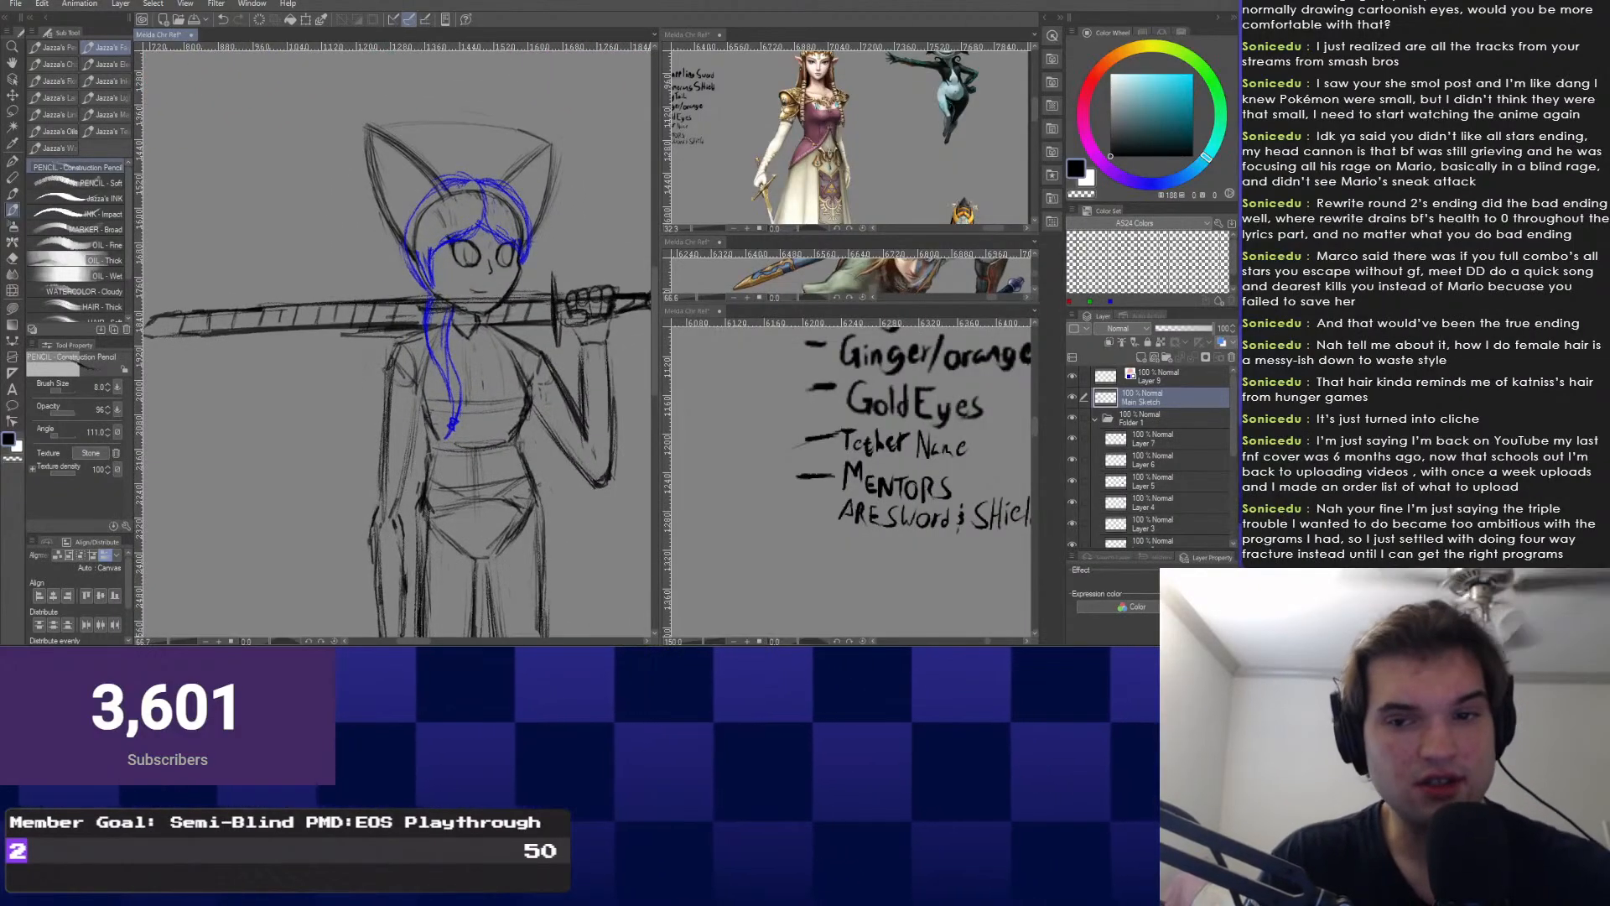
pyautogui.hotkey('ctrl', 'shift', 'n')
# Place Main Sketch above Layer 10 and select Layer 10 for the large shield circle.
pyautogui.click(1164, 418)
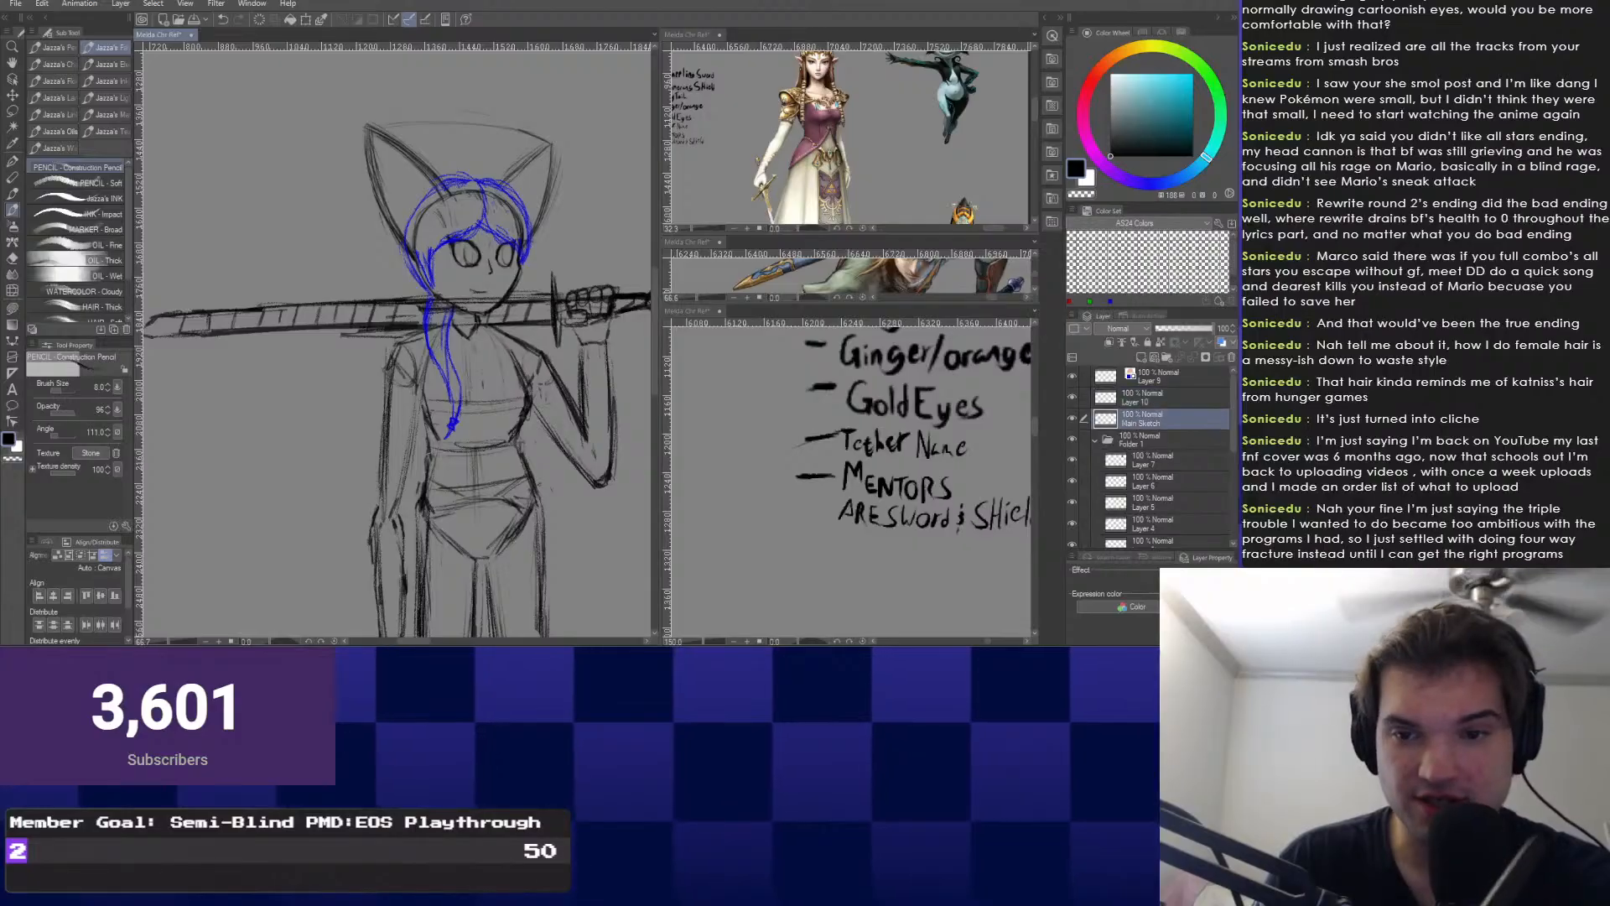
pyautogui.moveTo(1163, 395); pyautogui.dragTo(1164, 393)
pyautogui.click(1164, 419)
pyautogui.moveTo(494, 368)
pyautogui.mouseDown()
pyautogui.moveTo(471, 354)
pyautogui.moveTo(471, 389)
pyautogui.mouseUp()
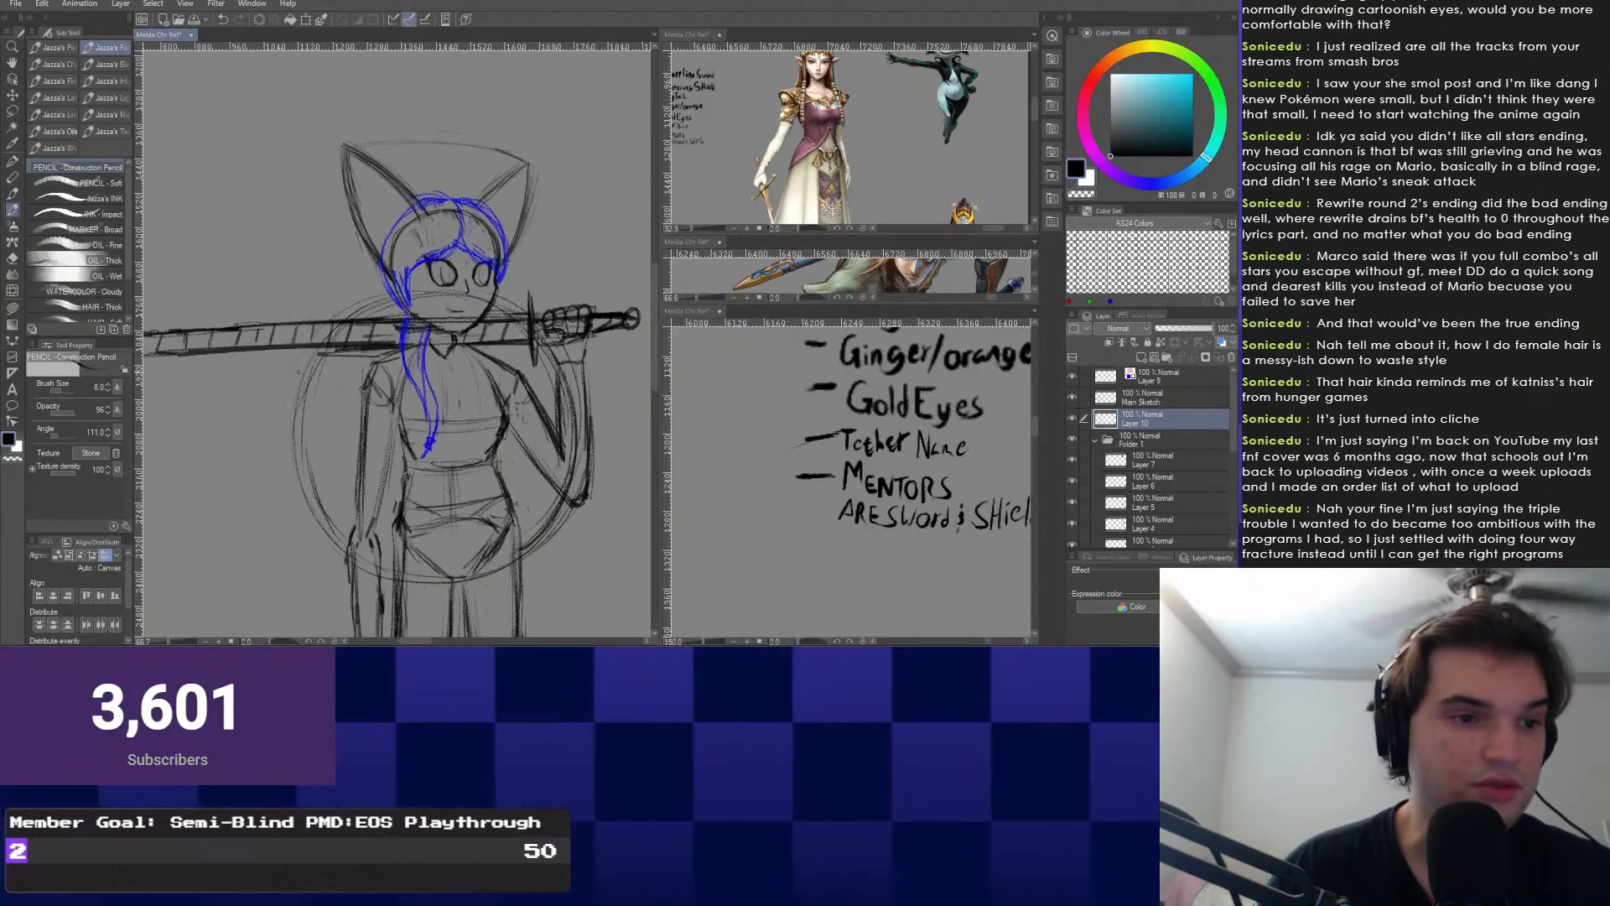
pyautogui.moveTo(299, 371); pyautogui.dragTo(274, 377)
# Apply a perspective transform to the shield circle, narrowing its right side.
pyautogui.rightClick(252, 444)
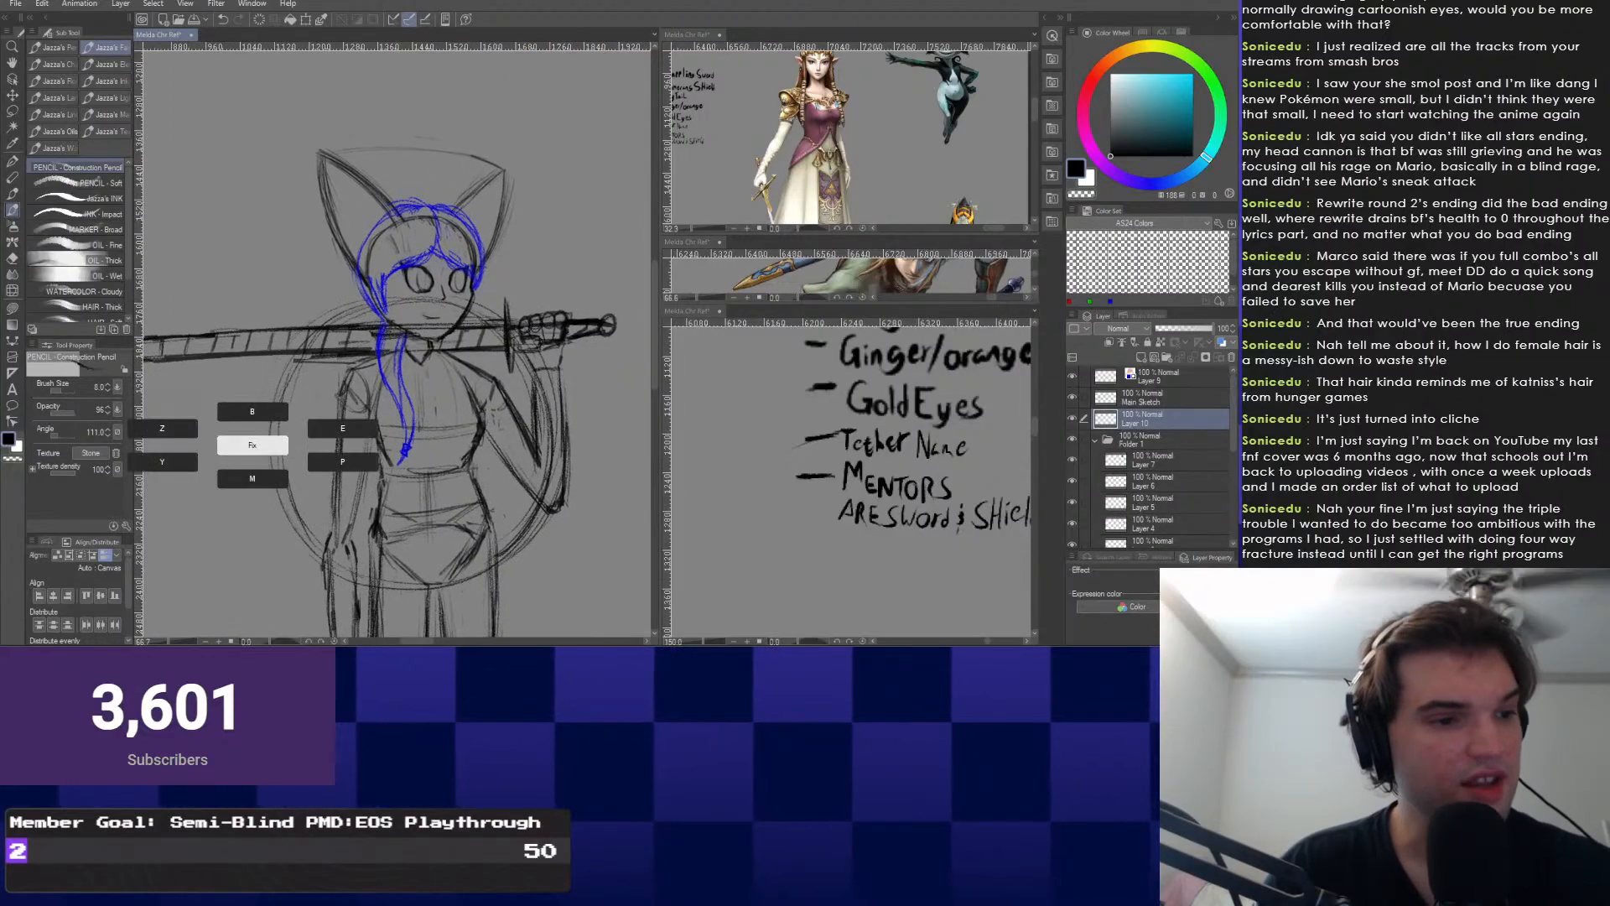
pyautogui.hotkey('ctrl', 't')
pyautogui.rightClick(373, 198)
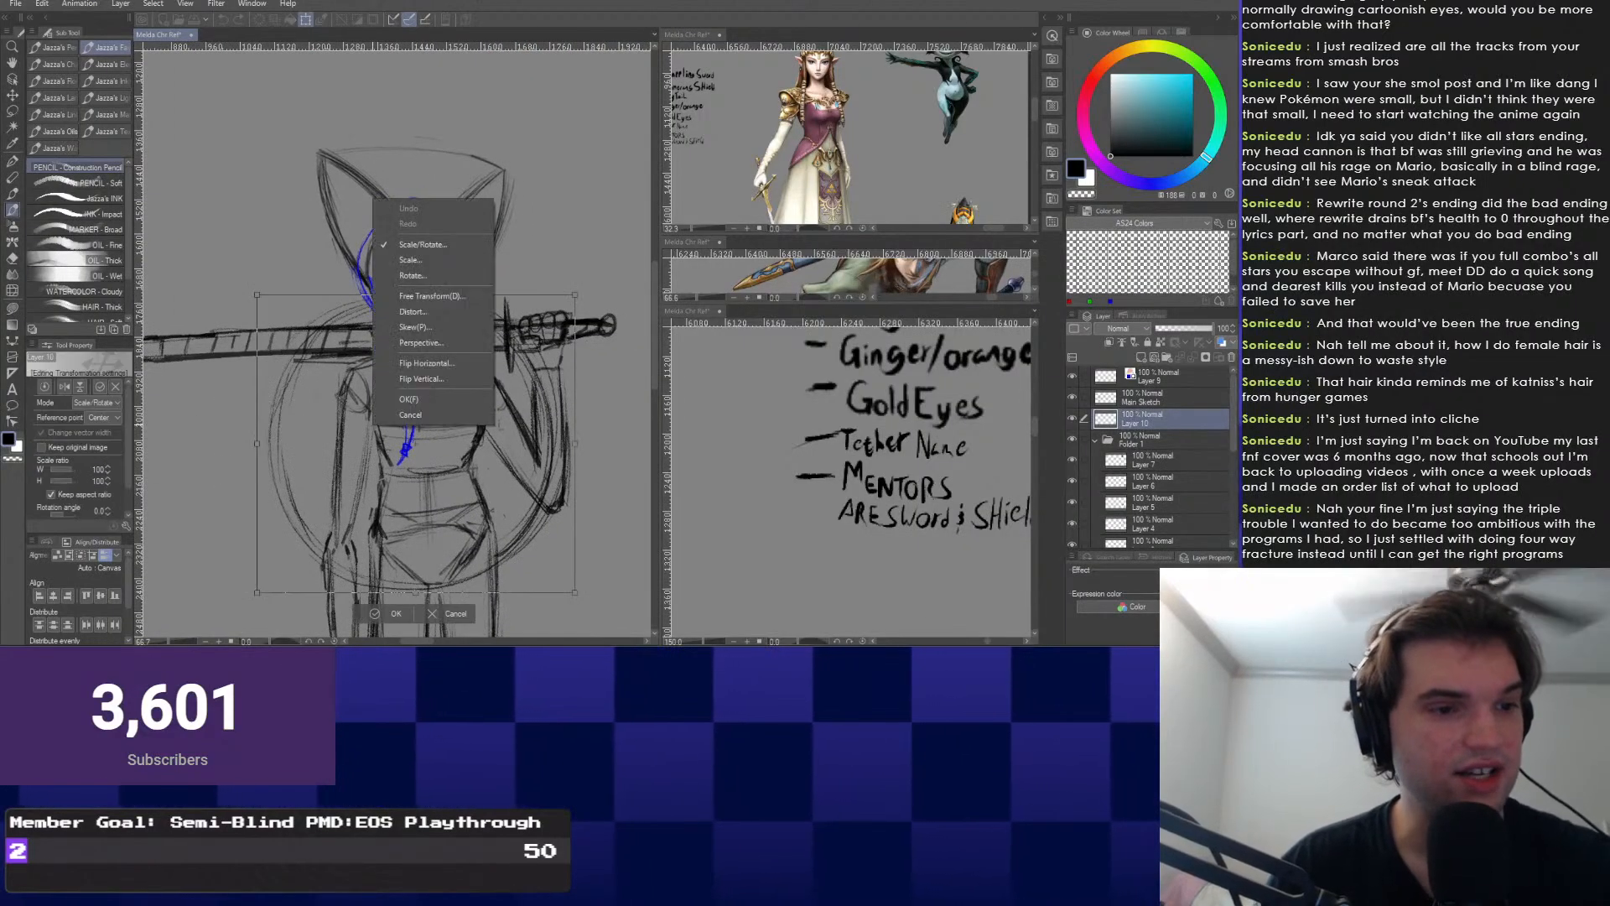
pyautogui.click(420, 342)
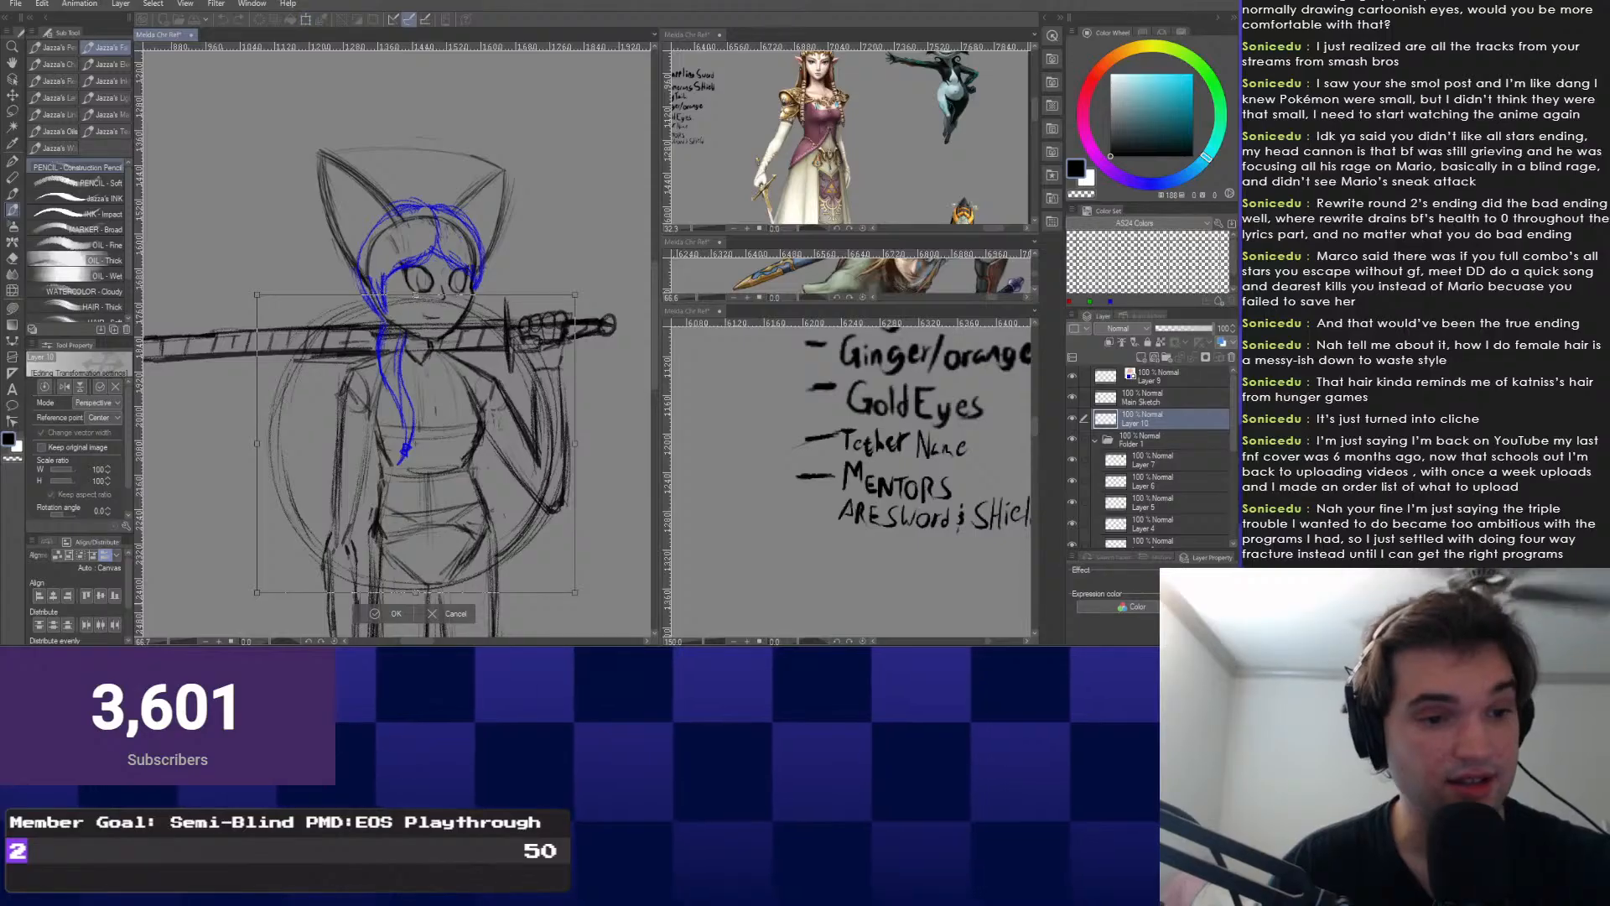
pyautogui.moveTo(575, 295); pyautogui.dragTo(576, 307)
pyautogui.moveTo(256, 294); pyautogui.dragTo(256, 277)
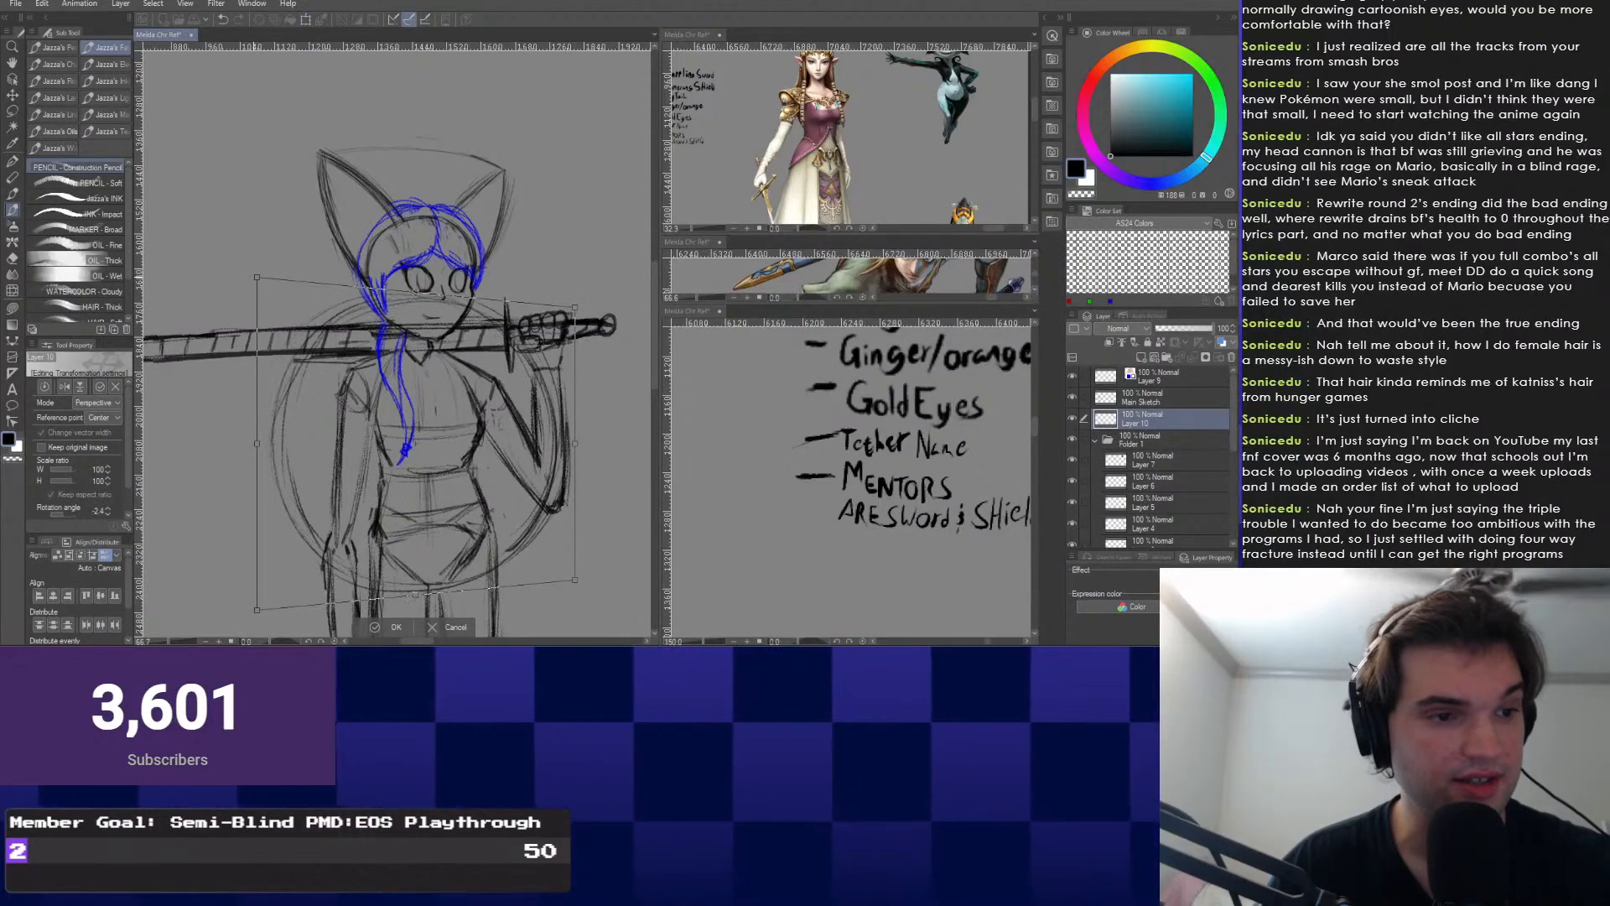
pyautogui.moveTo(575, 580); pyautogui.dragTo(575, 569)
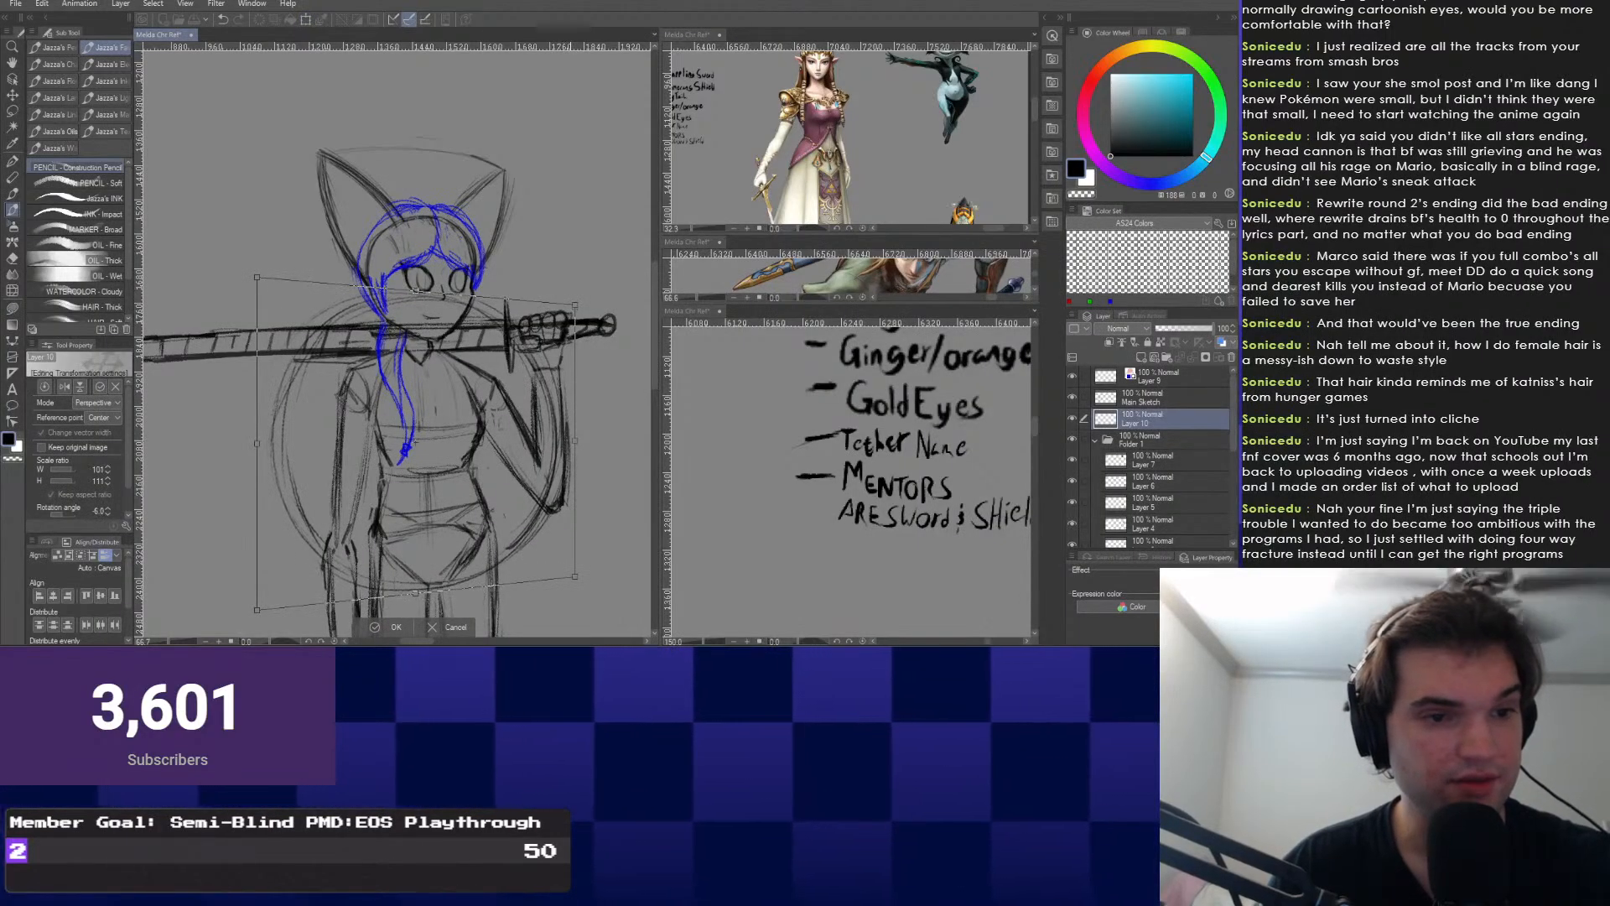
pyautogui.moveTo(441, 402); pyautogui.dragTo(435, 401)
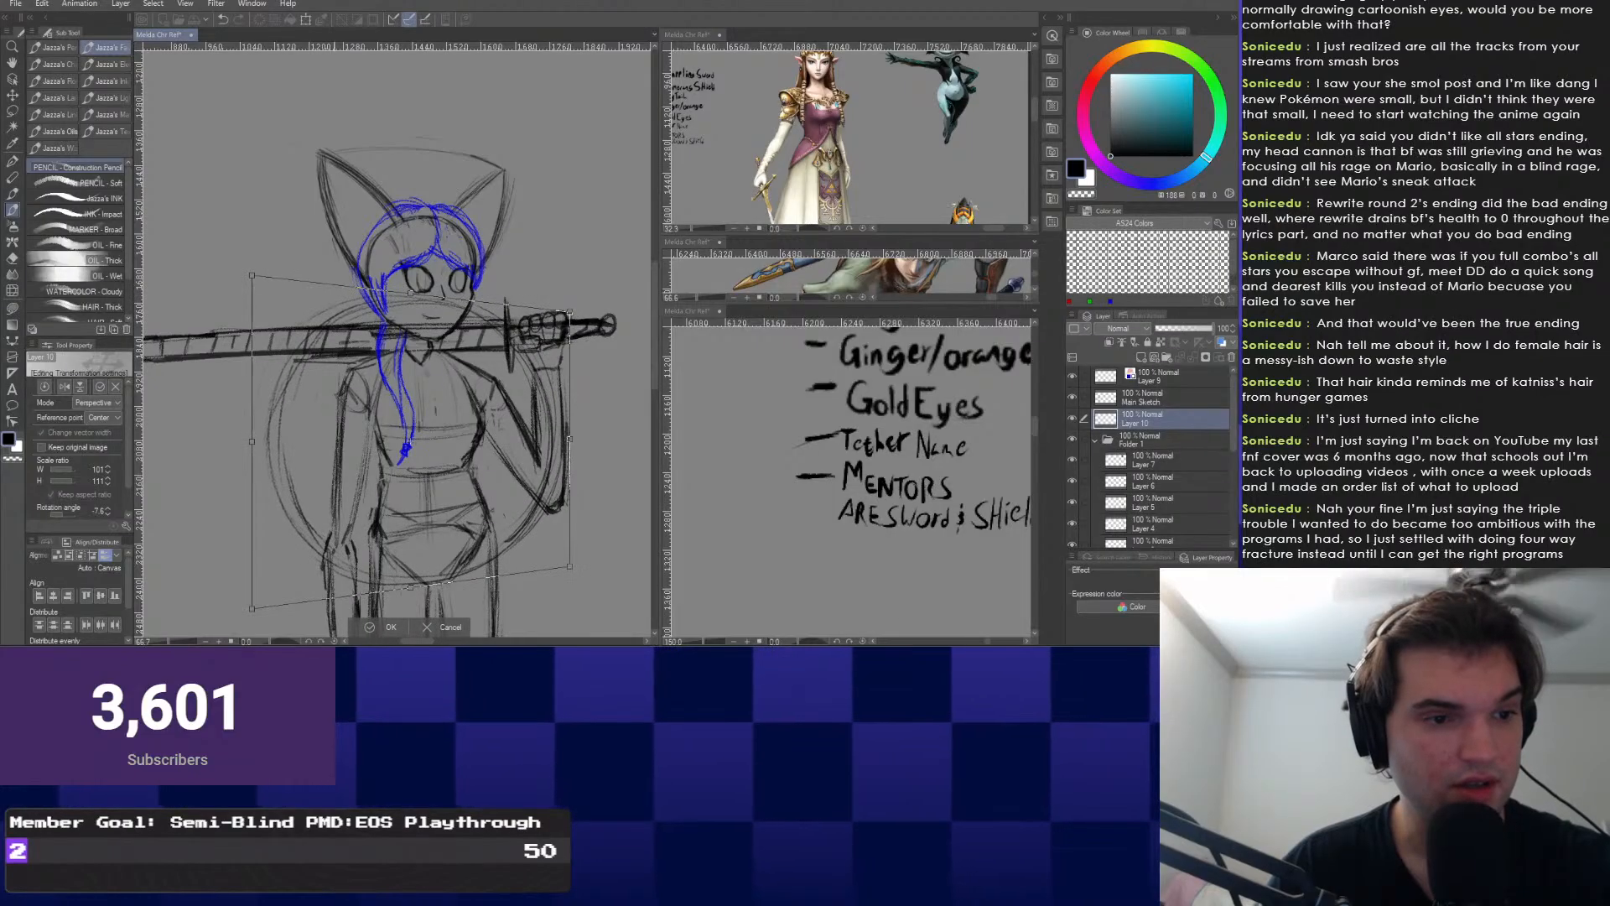
pyautogui.press('Return')
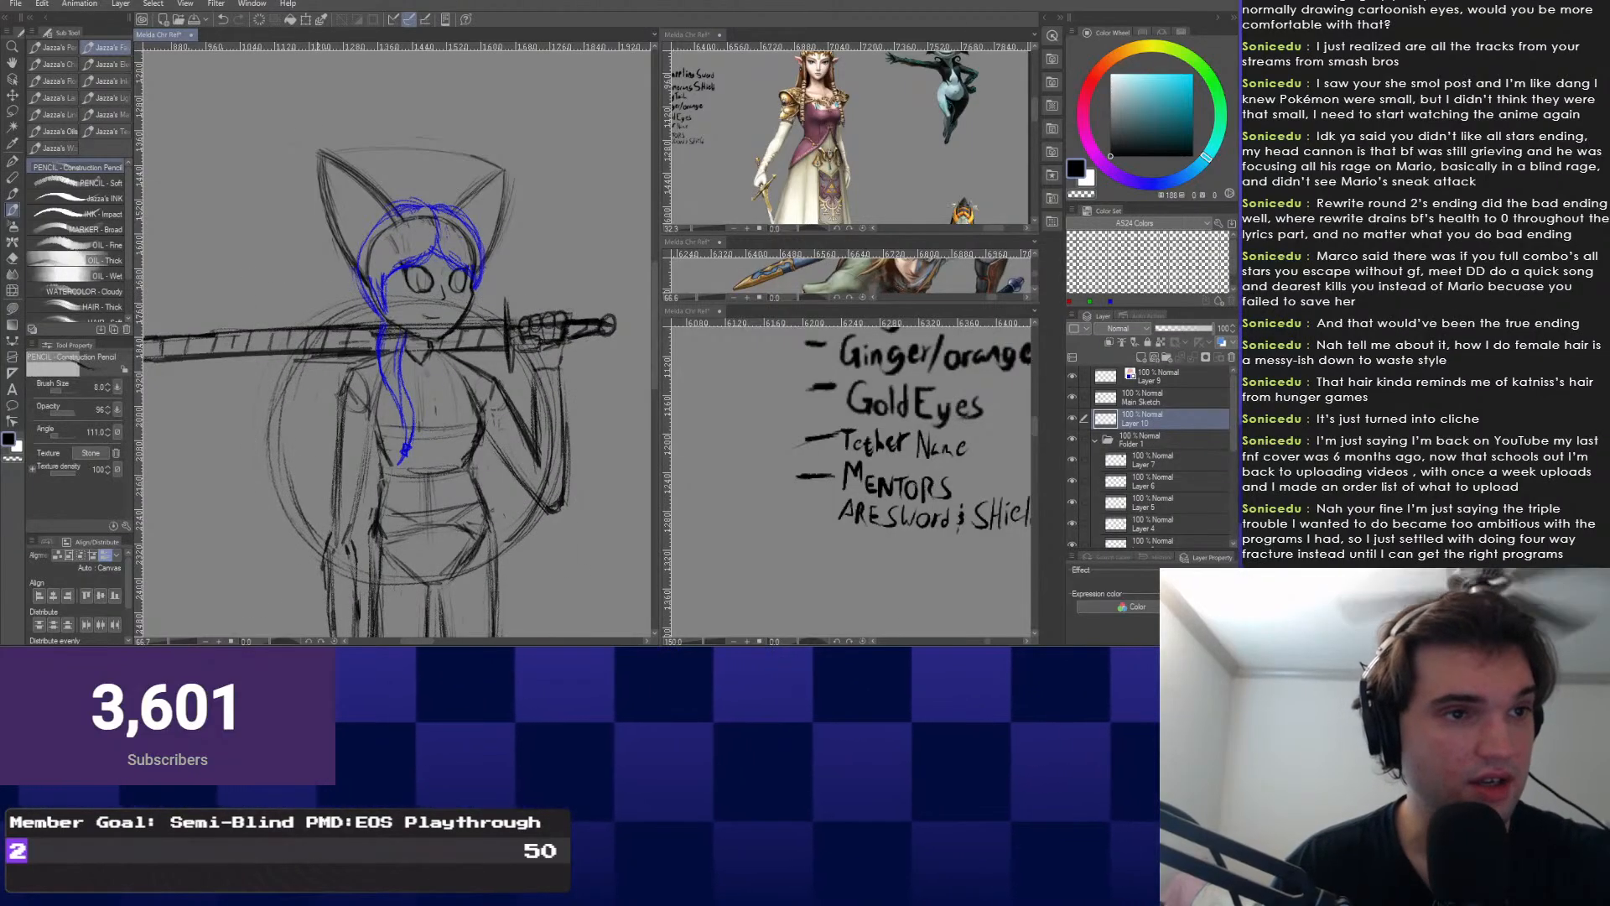
# Free-transform the shield to narrow it and pull its corners inward.
pyautogui.hotkey('ctrl', 't')
pyautogui.rightClick(297, 242)
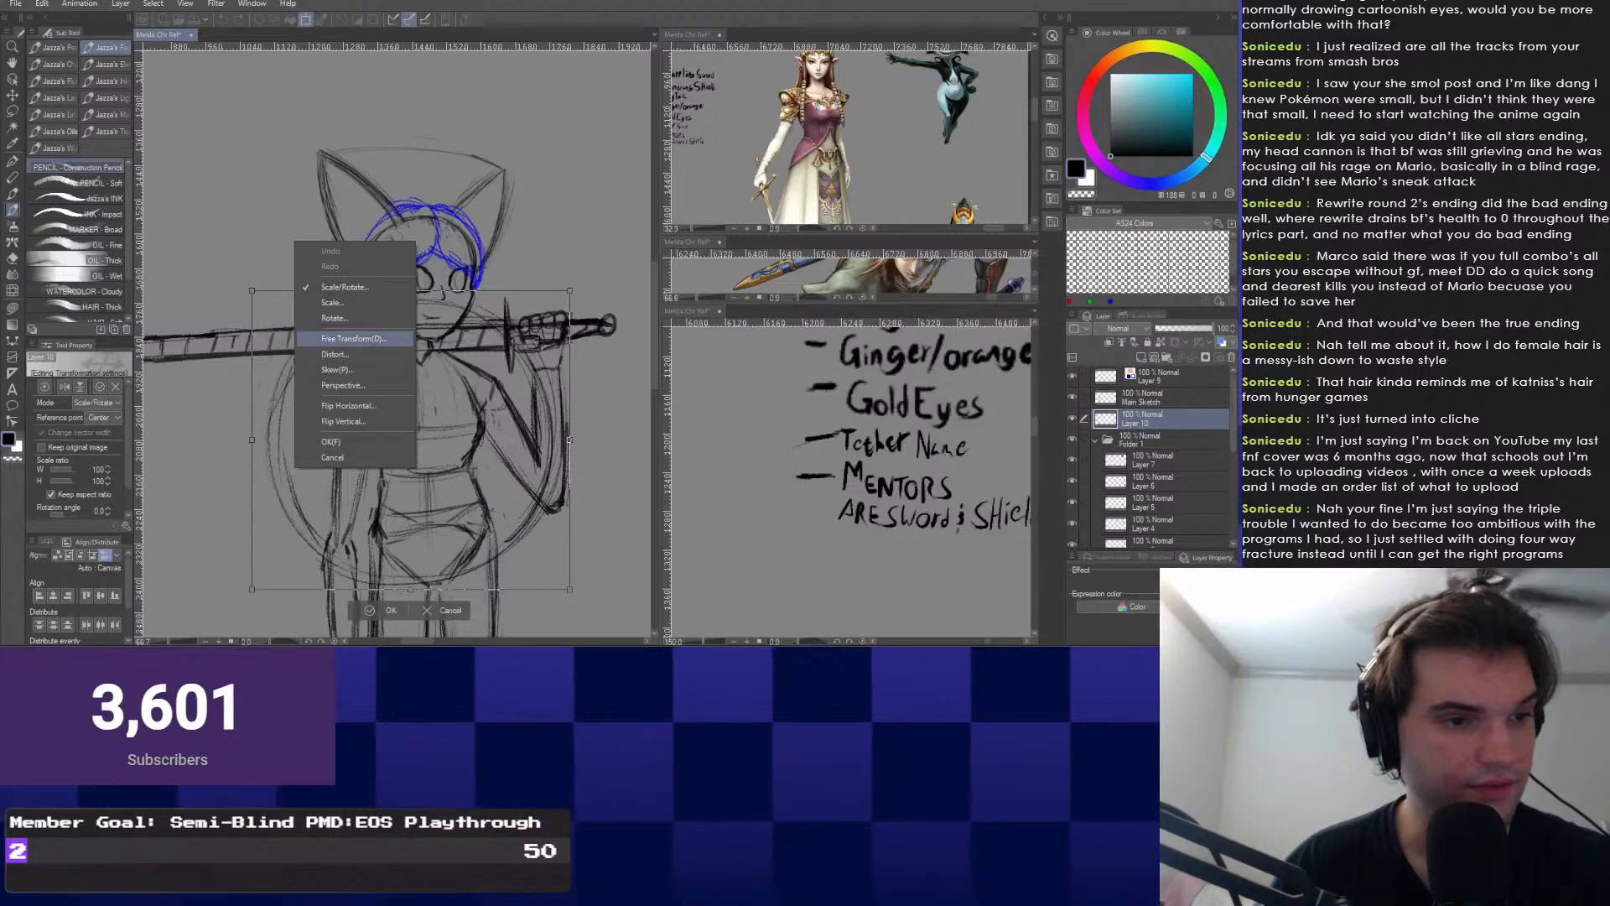
pyautogui.click(352, 338)
pyautogui.moveTo(252, 439); pyautogui.dragTo(272, 440)
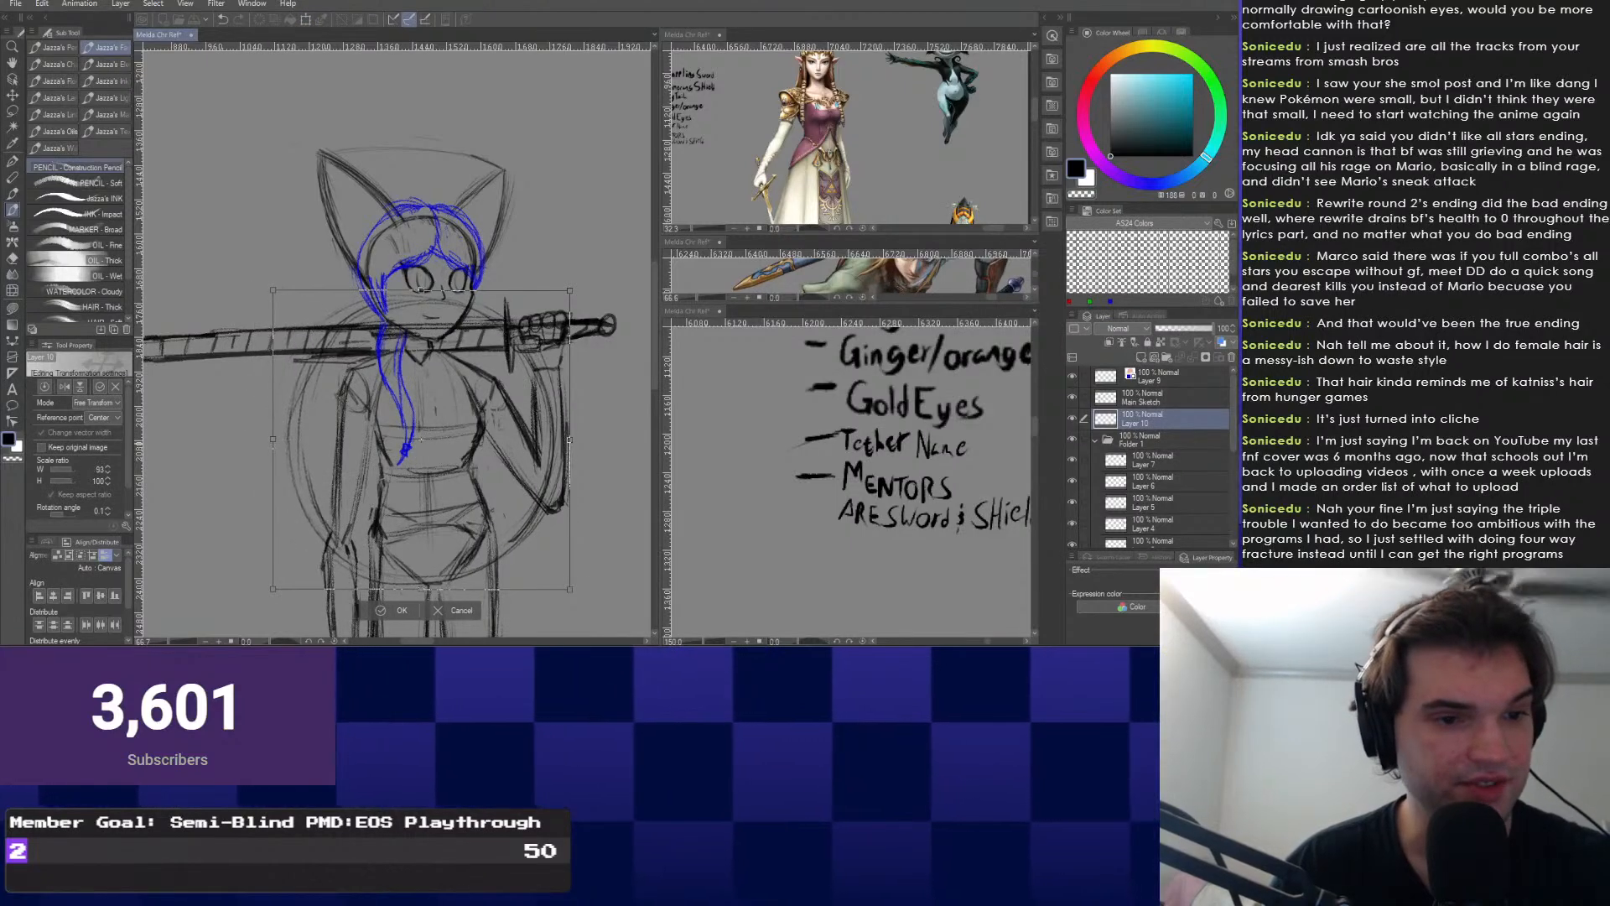
pyautogui.moveTo(569, 439); pyautogui.dragTo(550, 440)
pyautogui.moveTo(550, 589); pyautogui.dragTo(553, 575)
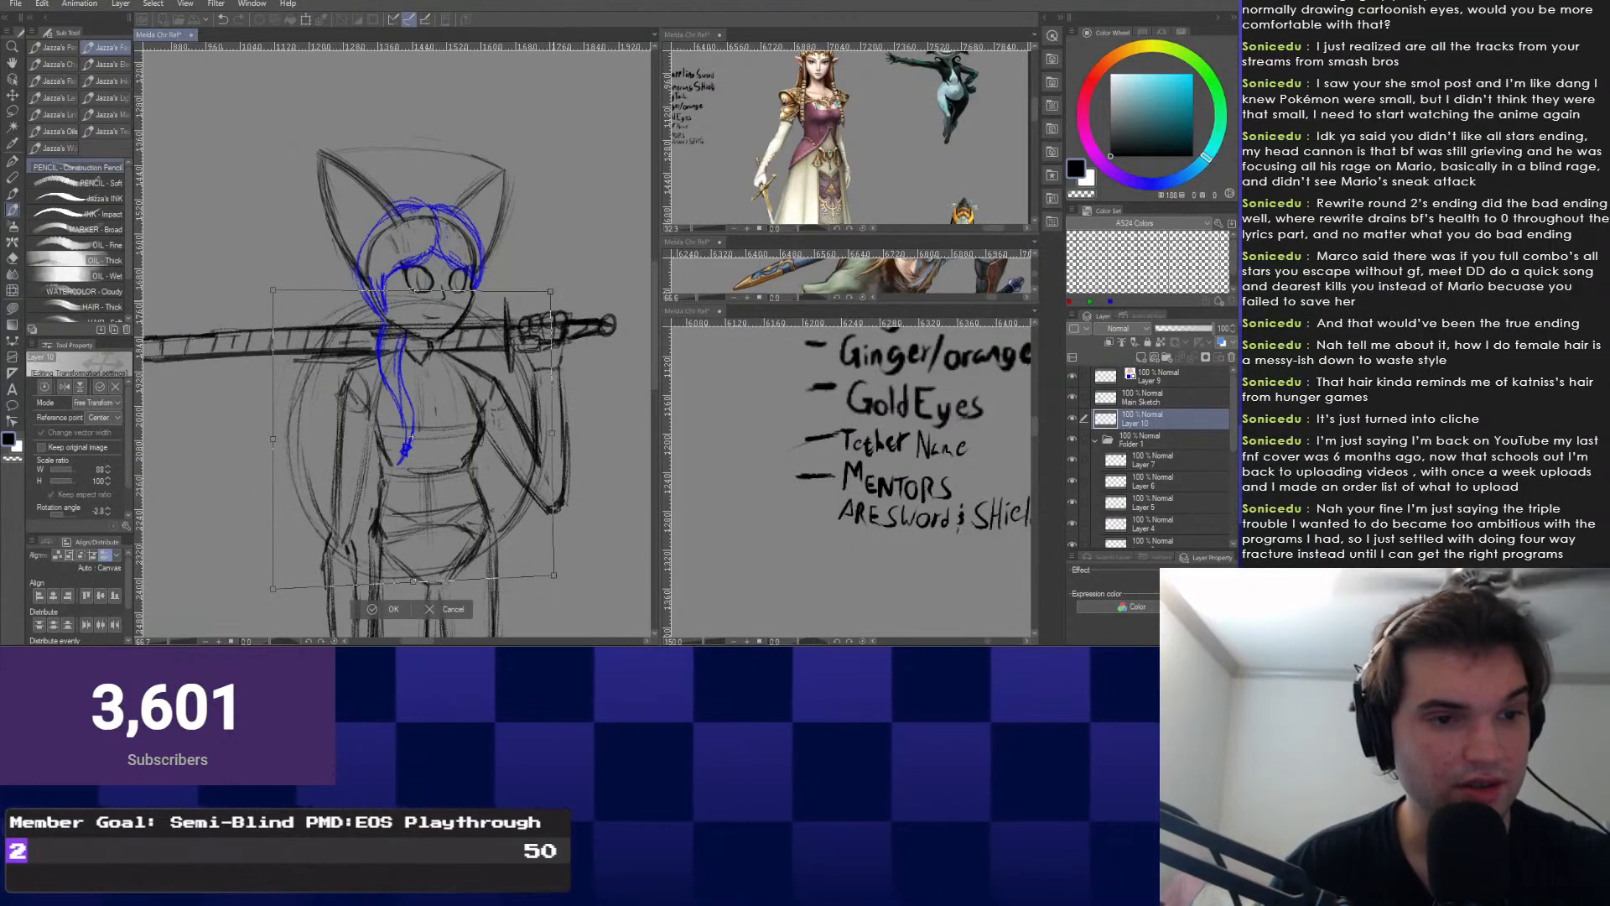
pyautogui.moveTo(550, 291); pyautogui.dragTo(543, 301)
pyautogui.moveTo(274, 290); pyautogui.dragTo(267, 288)
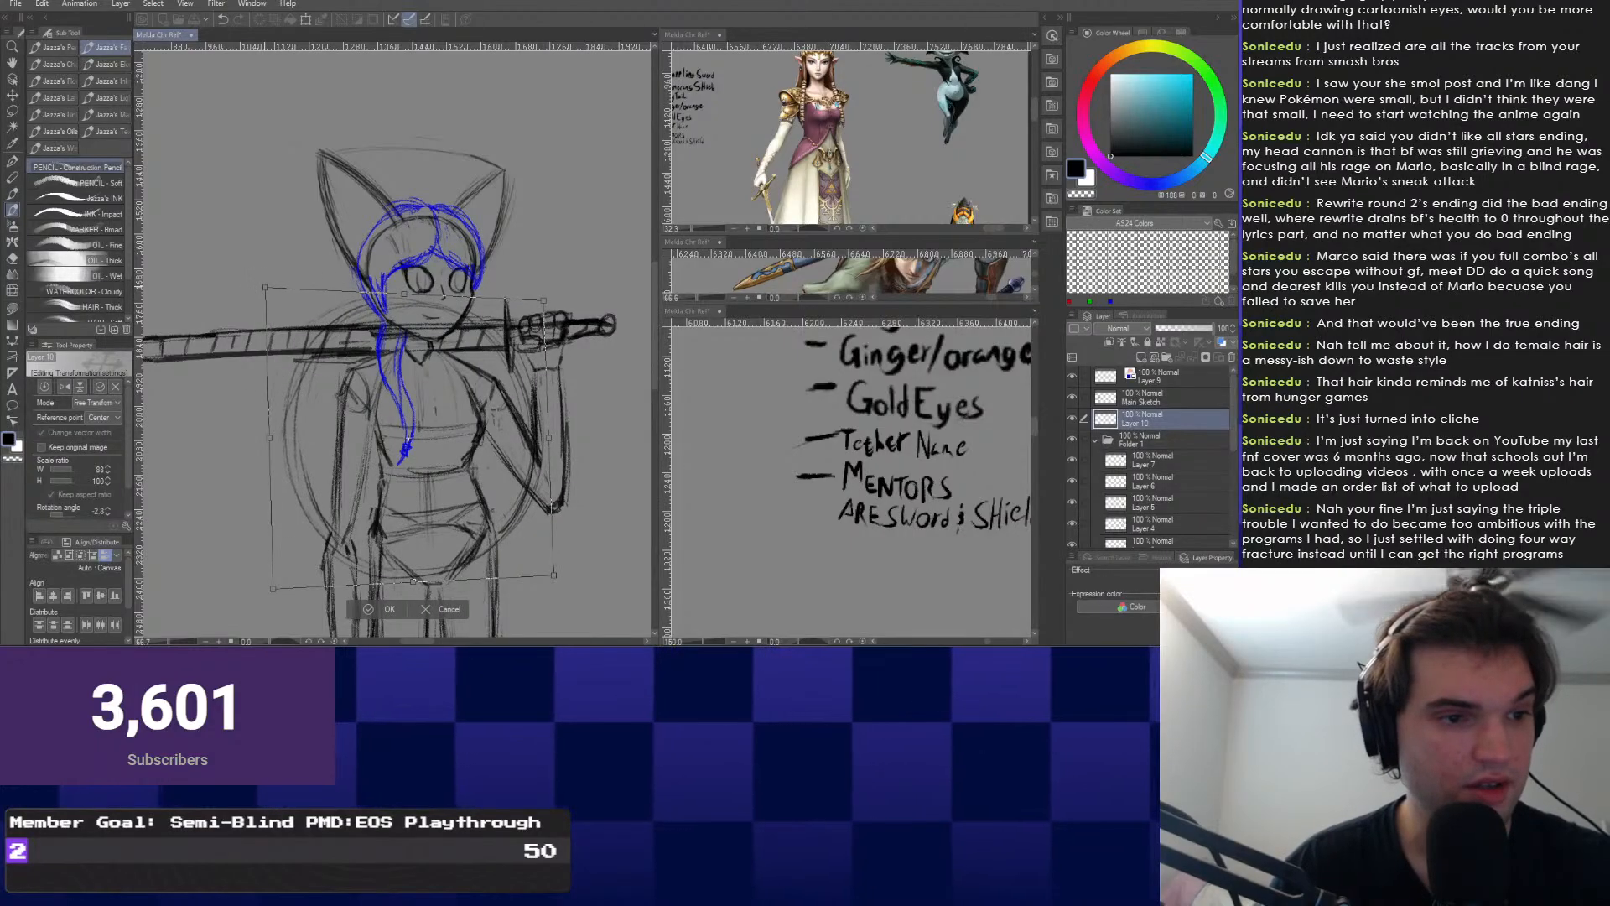
pyautogui.moveTo(273, 589); pyautogui.dragTo(278, 585)
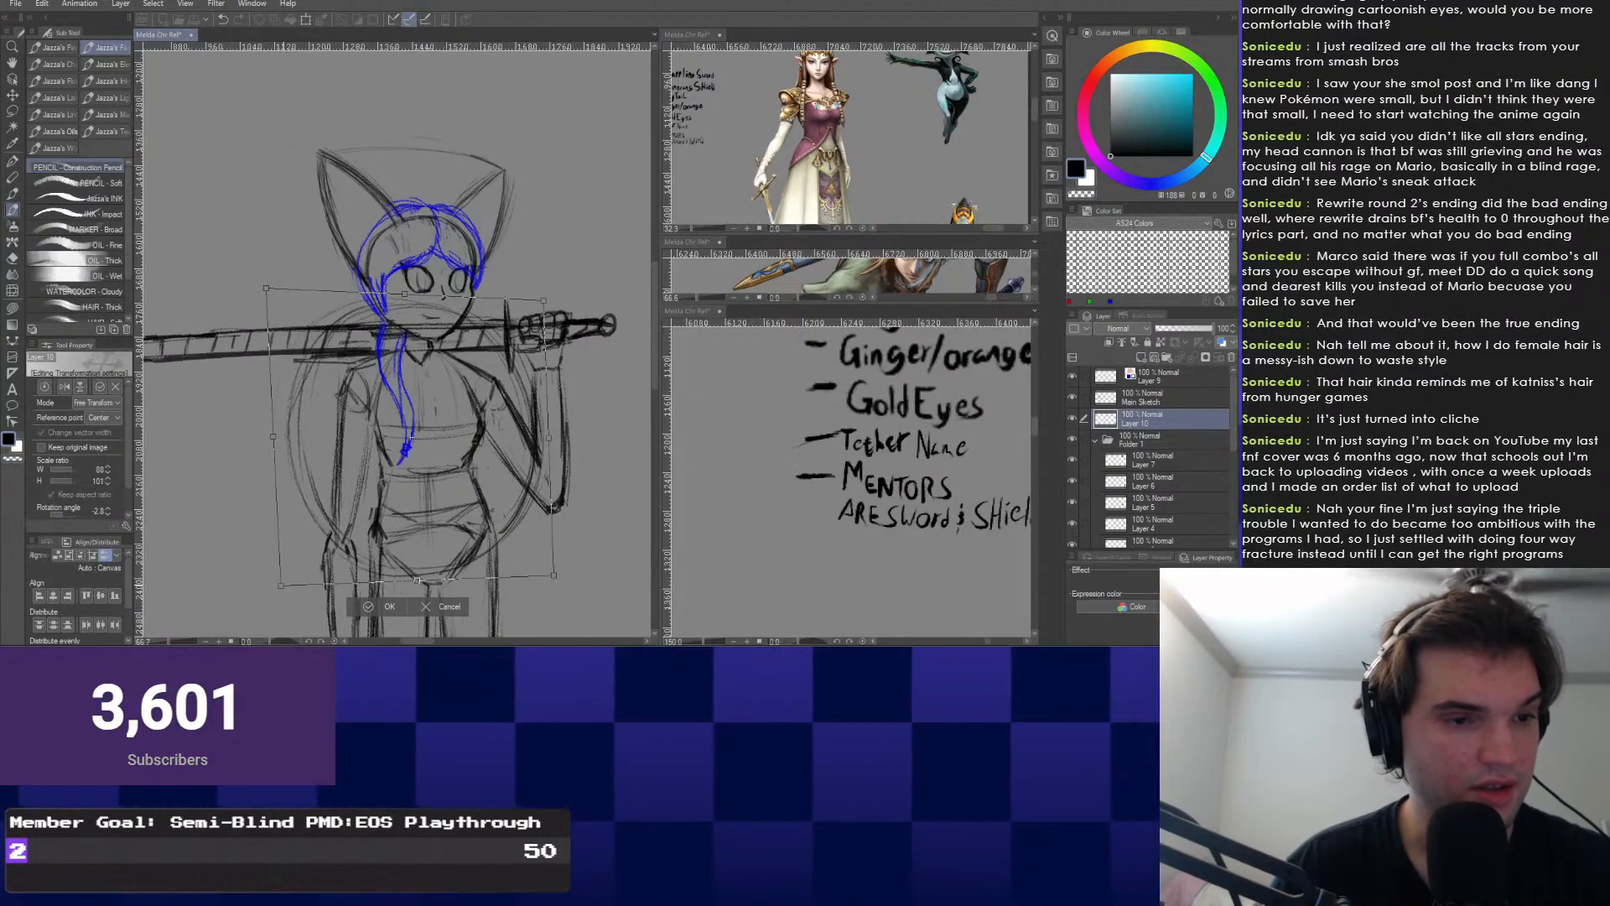
pyautogui.press('Return')
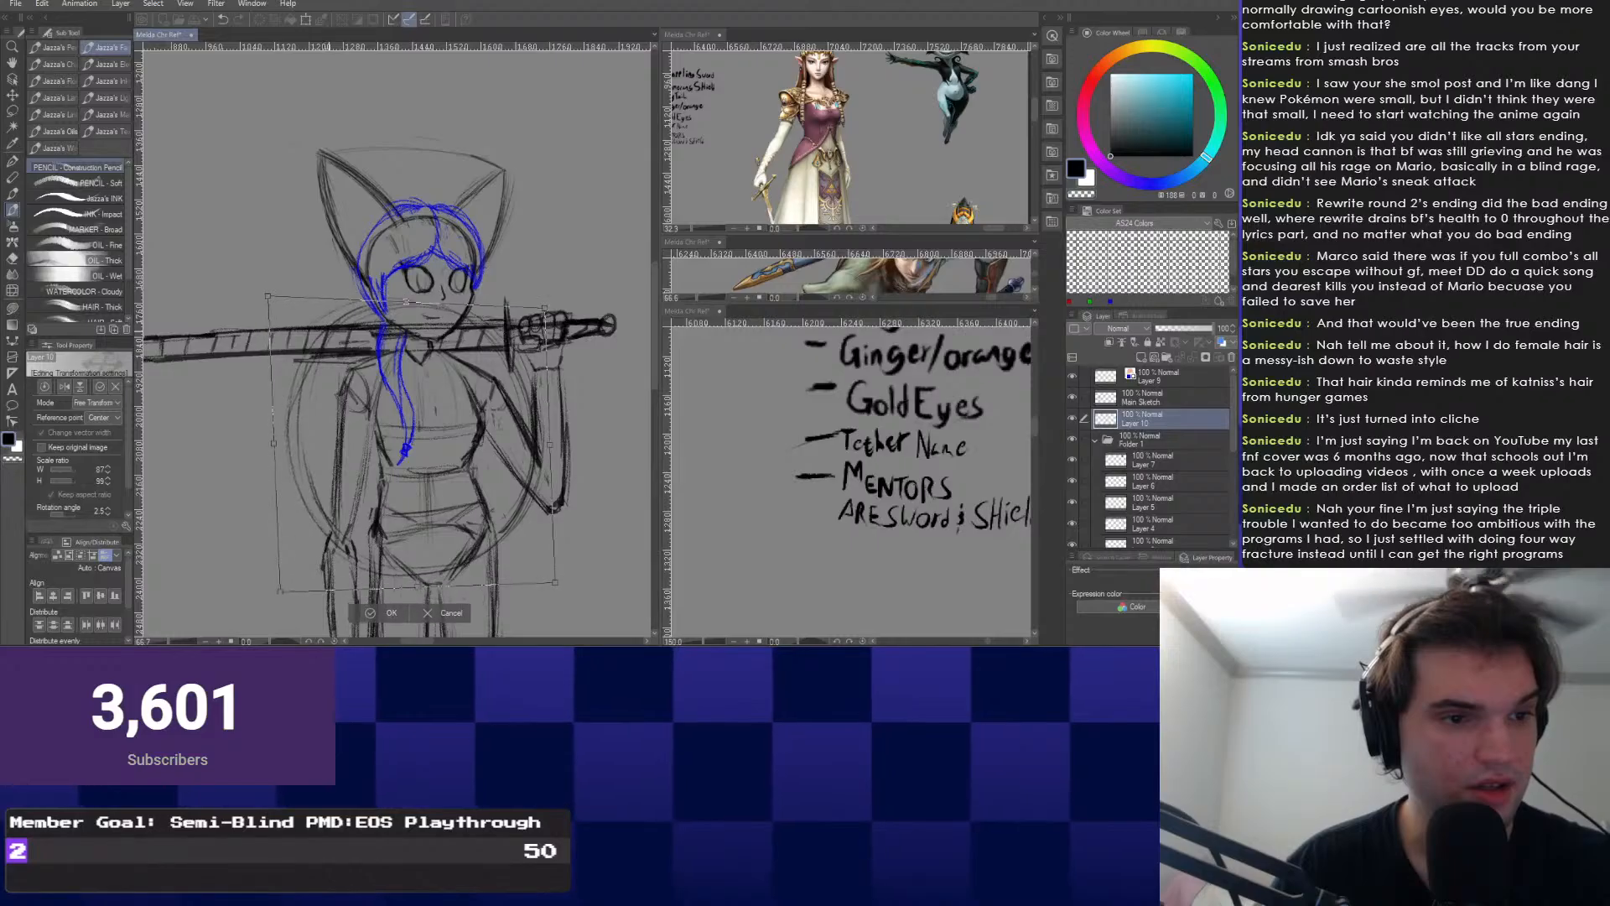
# Make Main Sketch the active layer and enlarge the Link reference picture.
pyautogui.scroll(-4, 270, 513)
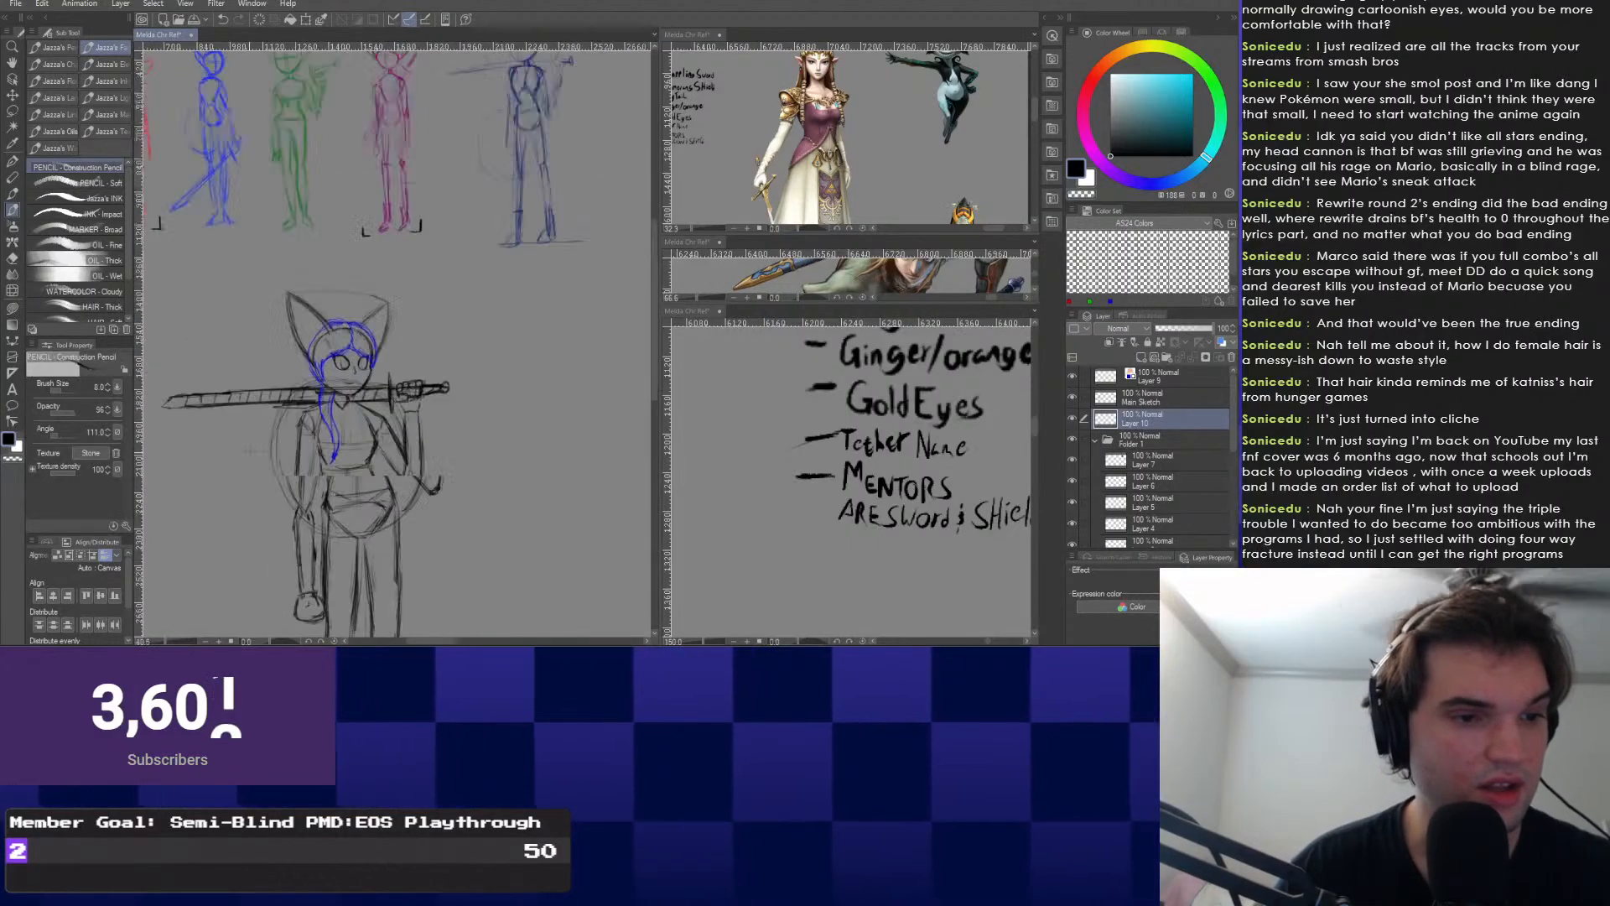
pyautogui.moveTo(270, 512); pyautogui.dragTo(344, 465)
pyautogui.scroll(3, 369, 437)
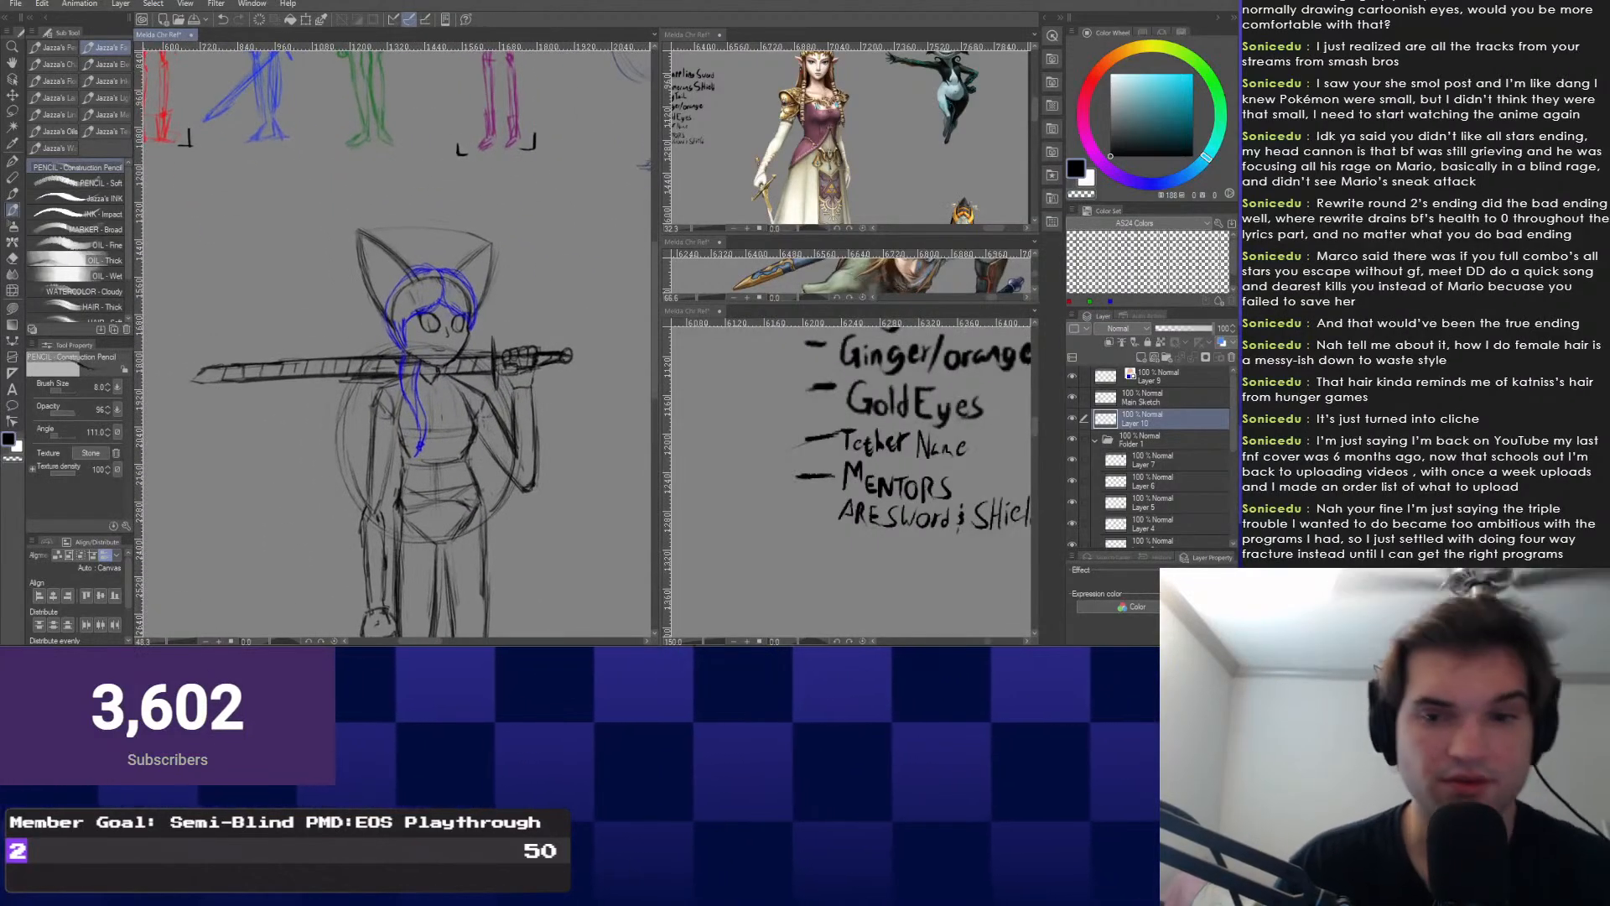
pyautogui.click(1161, 398)
pyautogui.moveTo(368, 394); pyautogui.dragTo(373, 489)
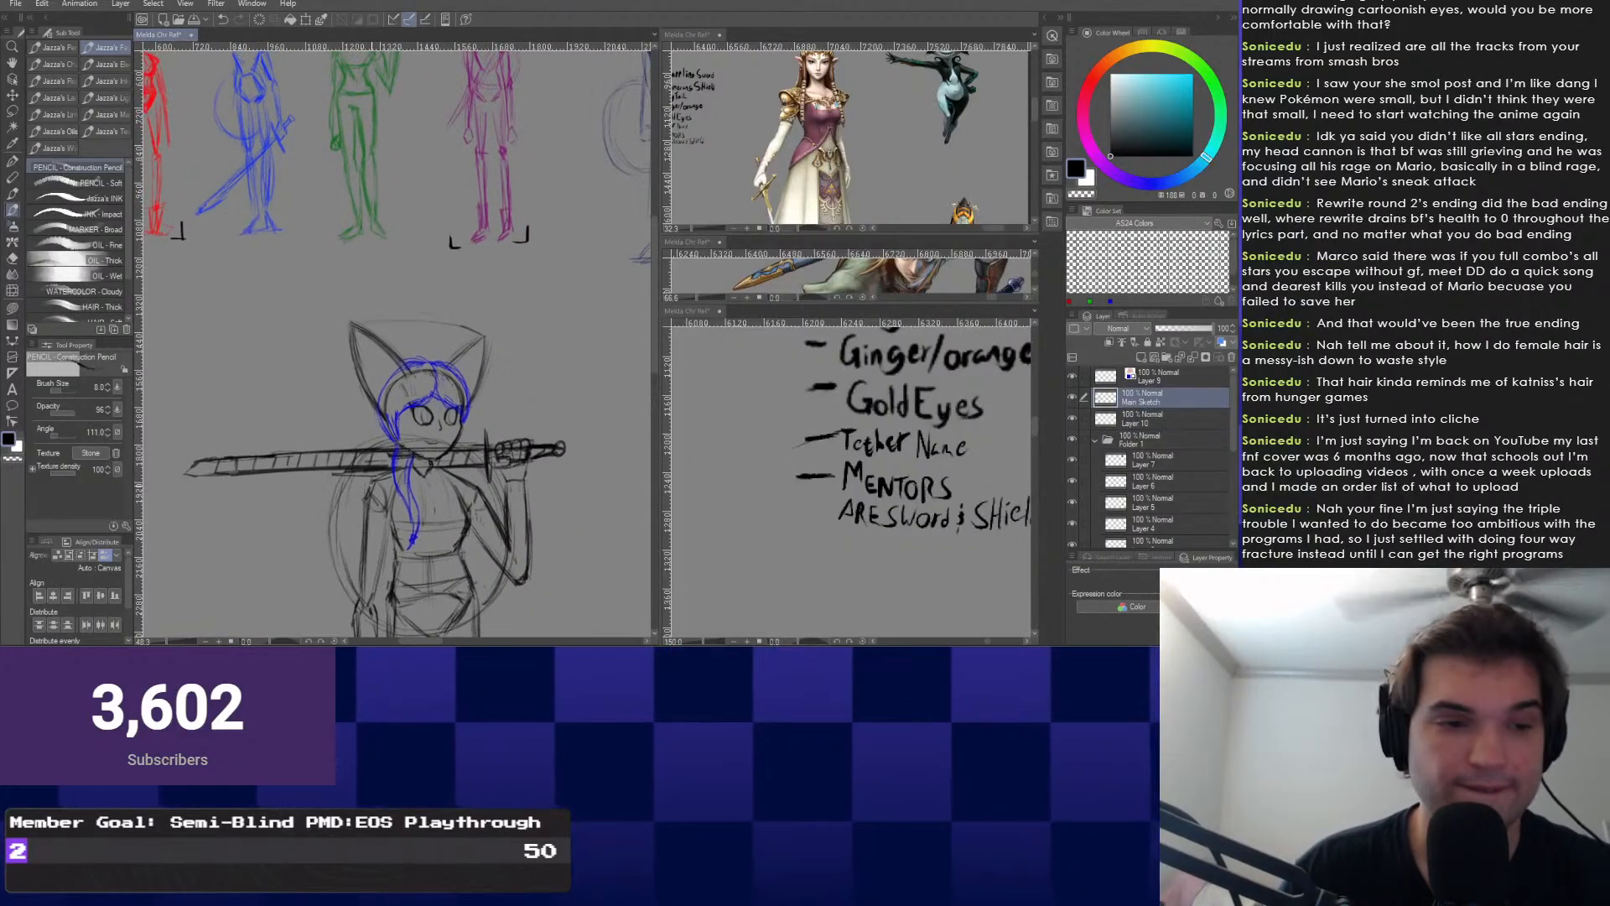
pyautogui.rightClick(374, 489)
pyautogui.click(373, 489)
pyautogui.scroll(-1, 428, 414)
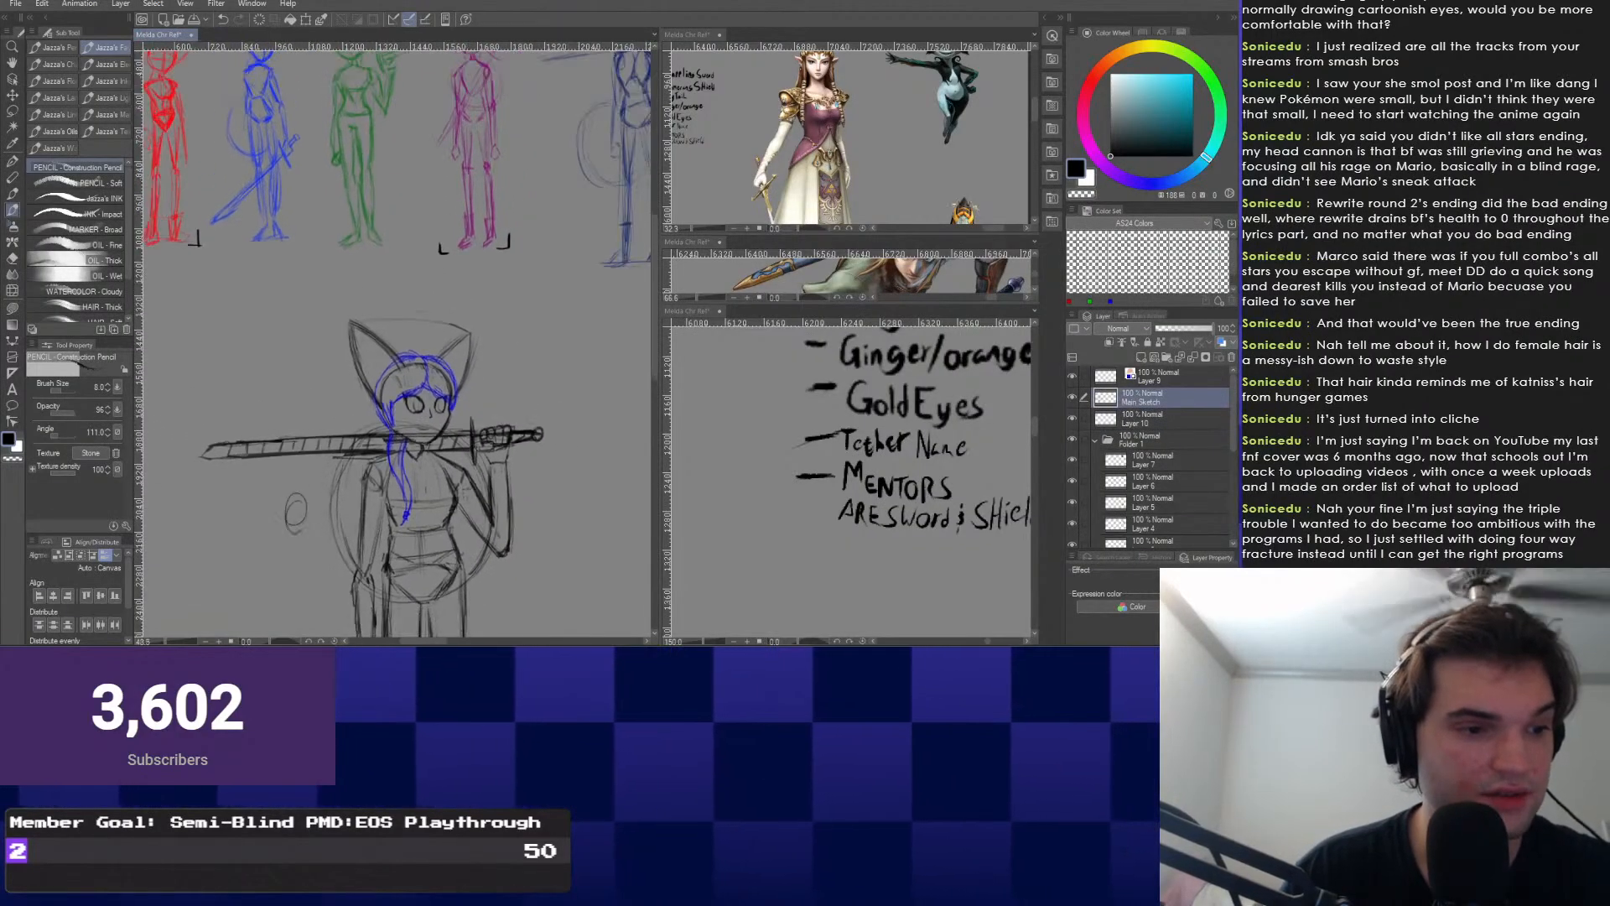
pyautogui.scroll(4, 321, 446)
pyautogui.scroll(2, 322, 446)
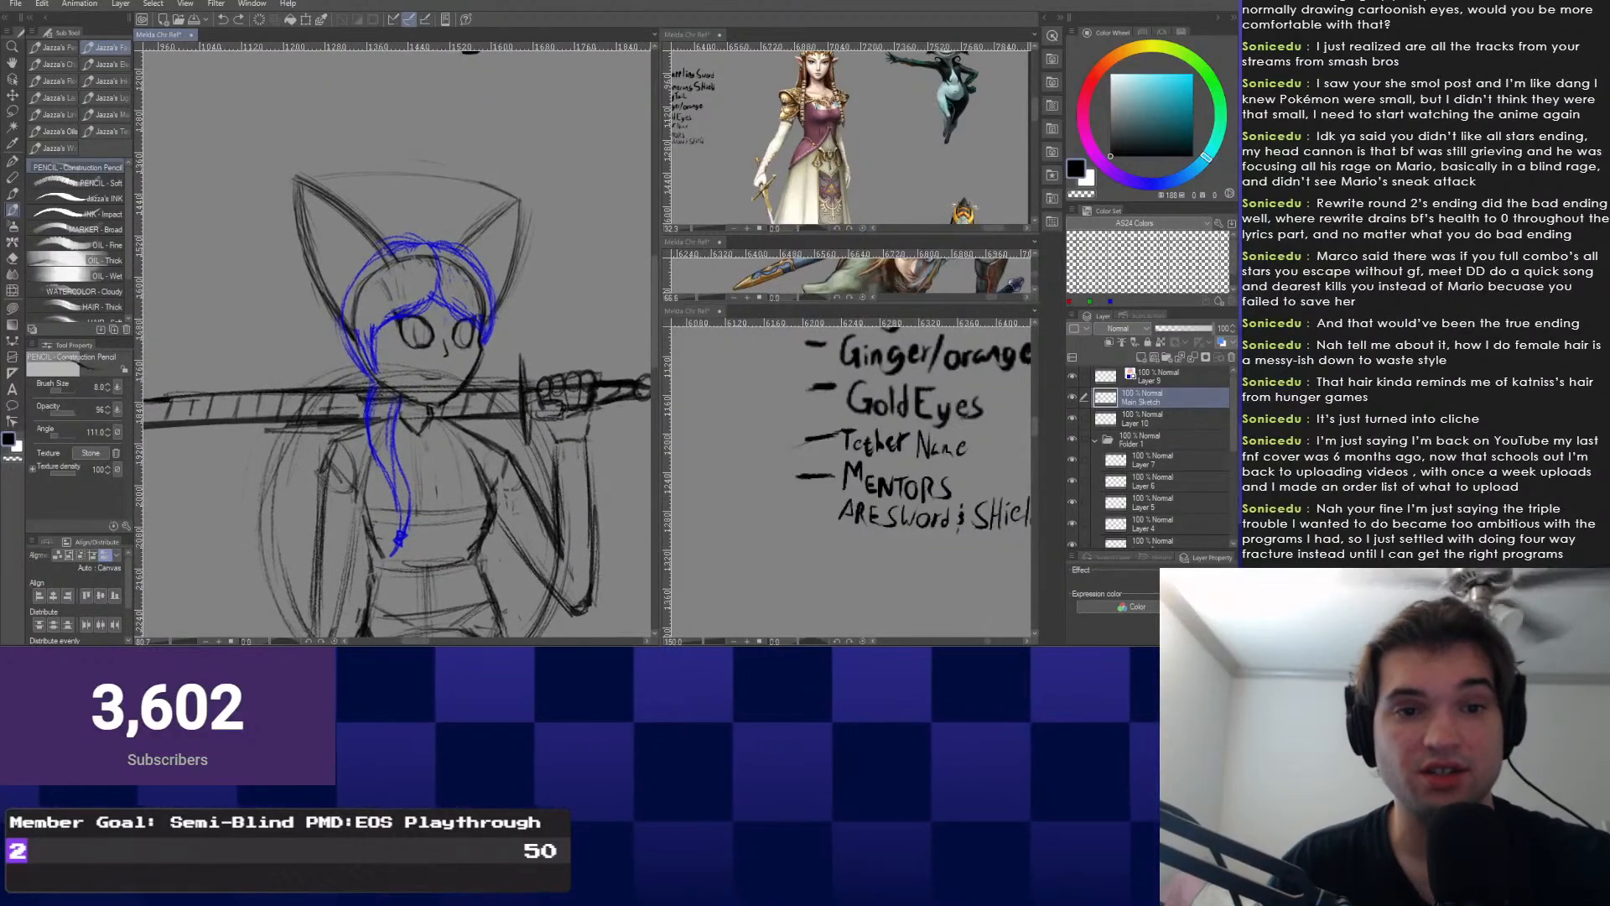
pyautogui.moveTo(847, 303); pyautogui.dragTo(847, 545)
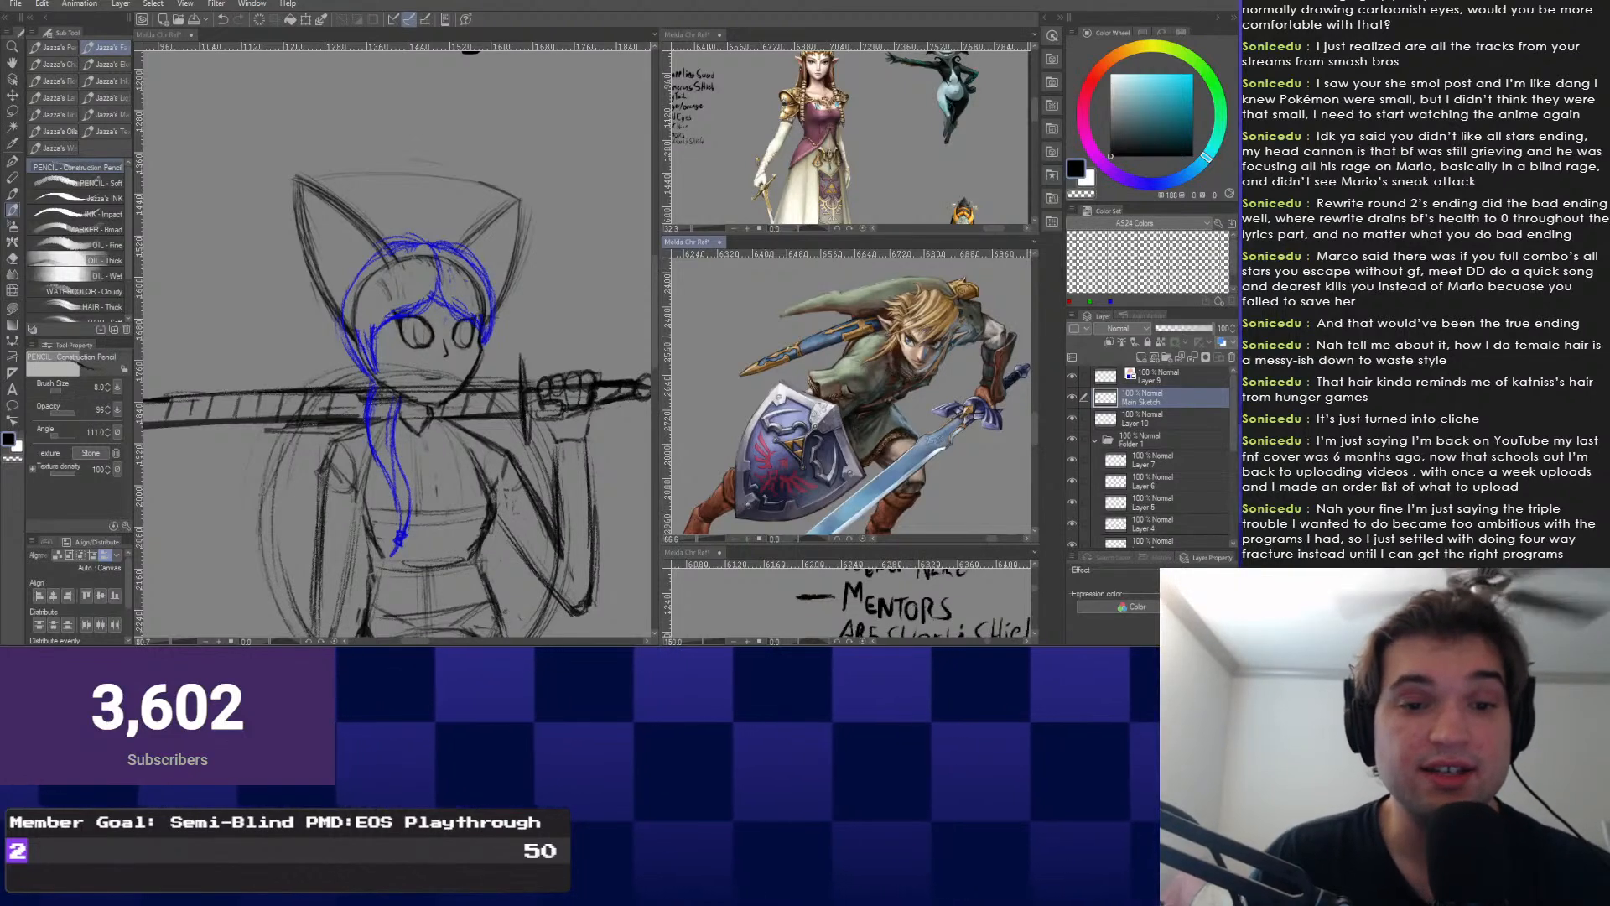
# Zoom in on the girl's head from a view of the whole figure.
pyautogui.moveTo(368, 471)
pyautogui.mouseDown()
pyautogui.moveTo(384, 342)
pyautogui.moveTo(422, 409)
pyautogui.moveTo(413, 458)
pyautogui.moveTo(353, 503)
pyautogui.moveTo(438, 453)
pyautogui.moveTo(491, 331)
pyautogui.moveTo(494, 373)
pyautogui.moveTo(497, 338)
pyautogui.mouseUp()
pyautogui.scroll(-2, 383, 342)
pyautogui.scroll(1, 352, 503)
pyautogui.scroll(1, 490, 331)
pyautogui.scroll(4, 412, 446)
pyautogui.moveTo(431, 221); pyautogui.dragTo(404, 492)
pyautogui.scroll(-4, 381, 344)
pyautogui.scroll(2, 404, 492)
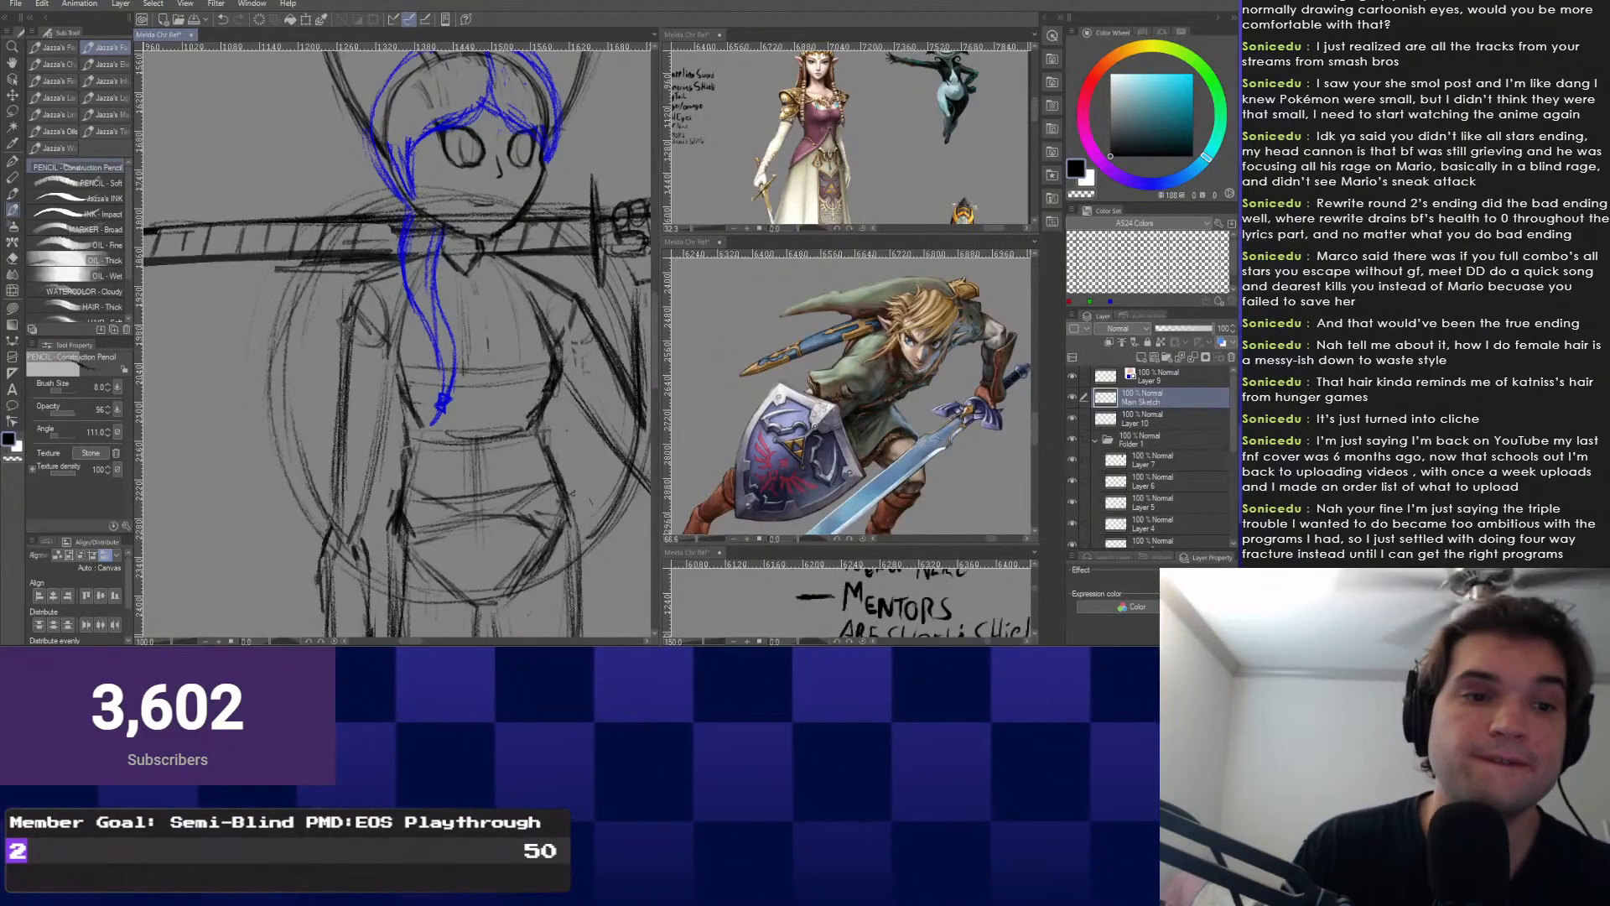
# Redraw the fist on the sword grip and the upper torso lines.
pyautogui.moveTo(535, 272); pyautogui.dragTo(461, 342)
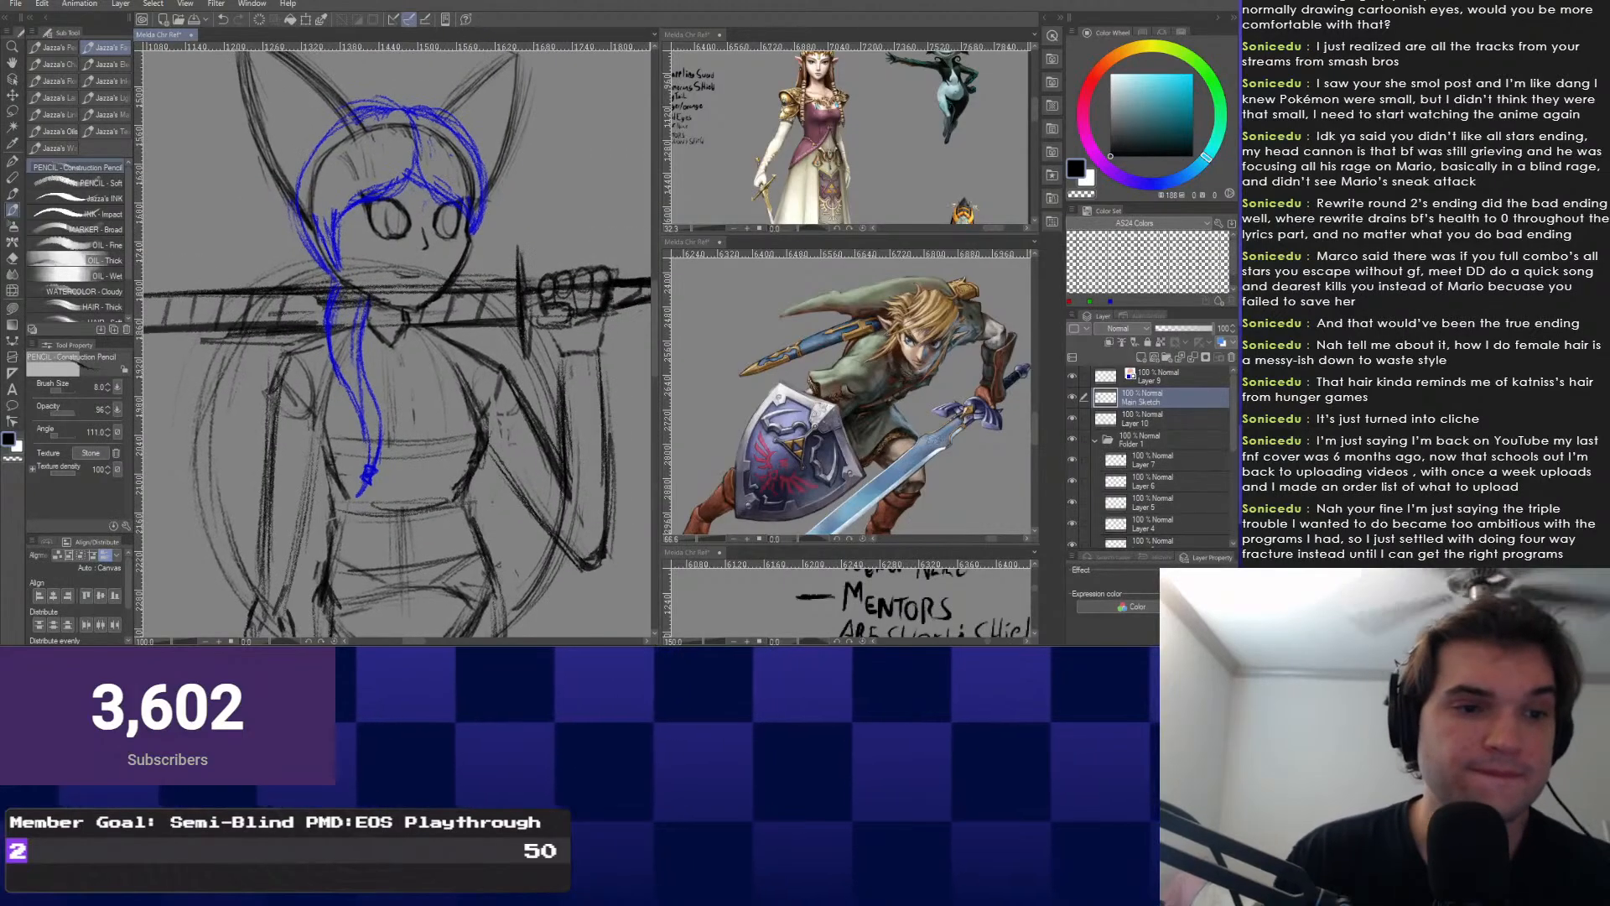
pyautogui.moveTo(555, 409)
pyautogui.mouseDown()
pyautogui.moveTo(497, 379)
pyautogui.moveTo(488, 409)
pyautogui.mouseUp()
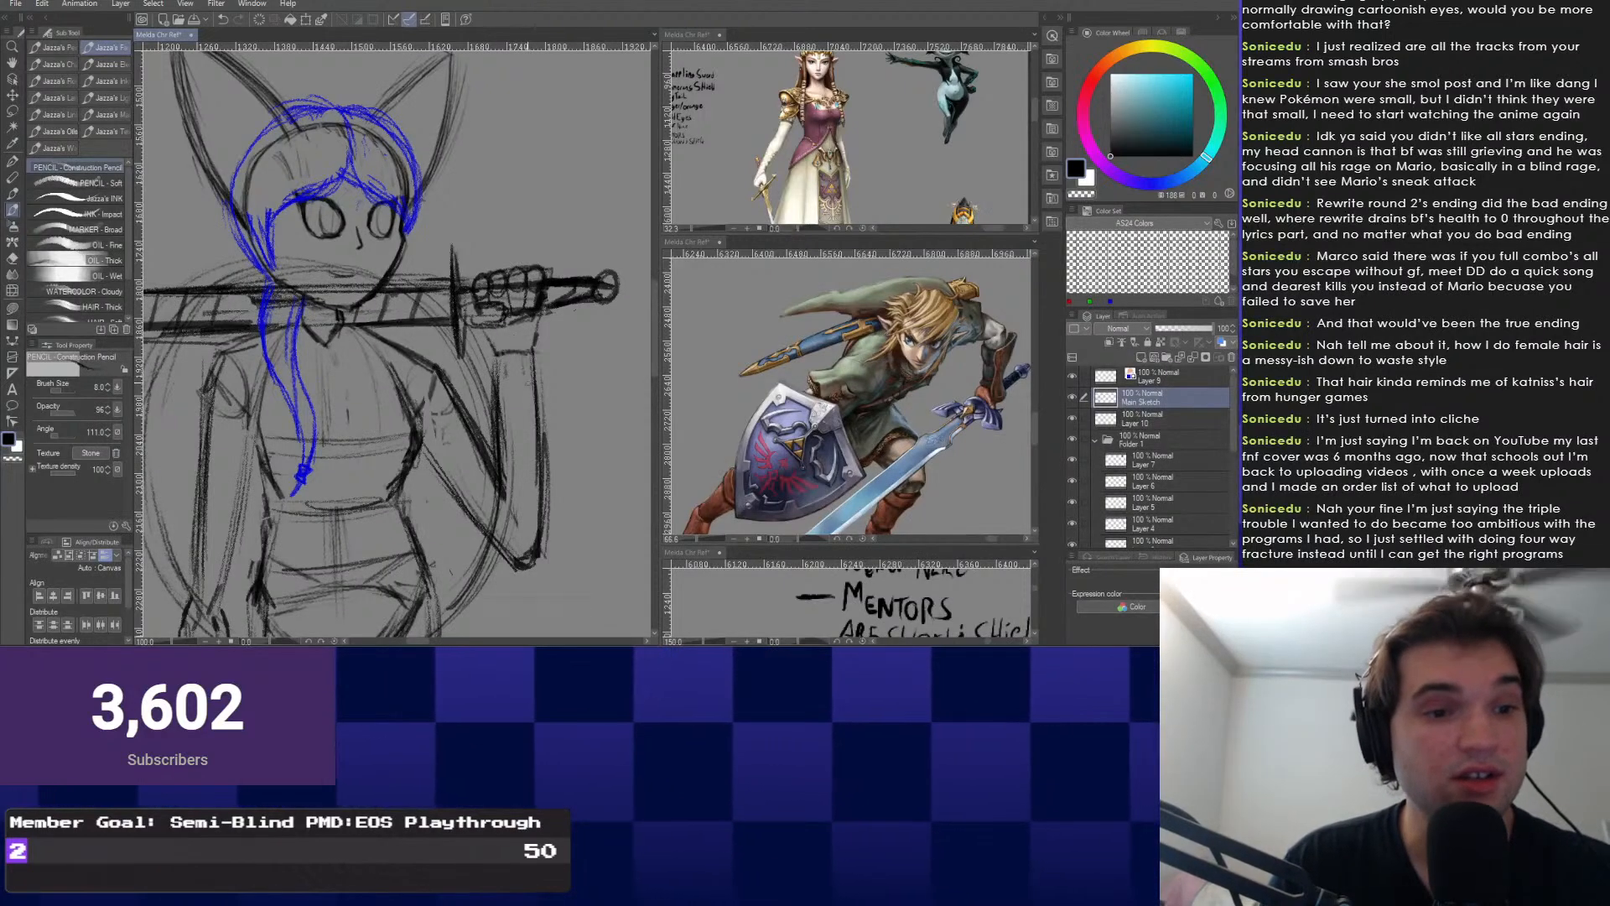
pyautogui.moveTo(435, 411)
pyautogui.mouseDown()
pyautogui.moveTo(459, 413)
pyautogui.moveTo(435, 445)
pyautogui.moveTo(501, 363)
pyautogui.moveTo(633, 344)
pyautogui.mouseUp()
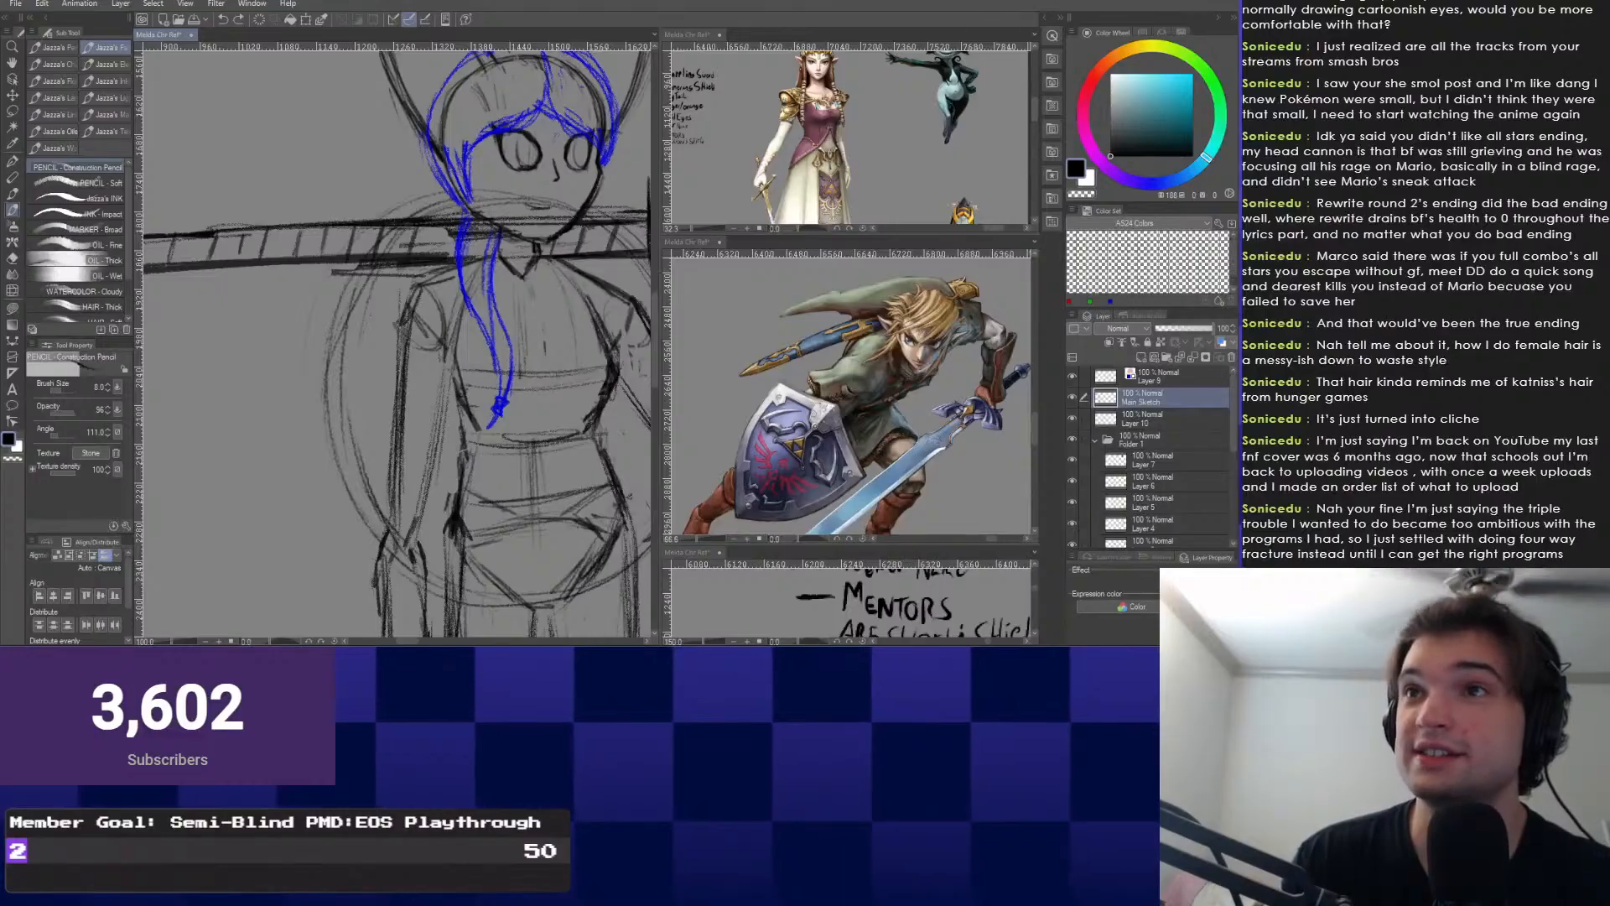
pyautogui.moveTo(546, 497)
pyautogui.mouseDown()
pyautogui.moveTo(455, 425)
pyautogui.moveTo(415, 496)
pyautogui.mouseUp()
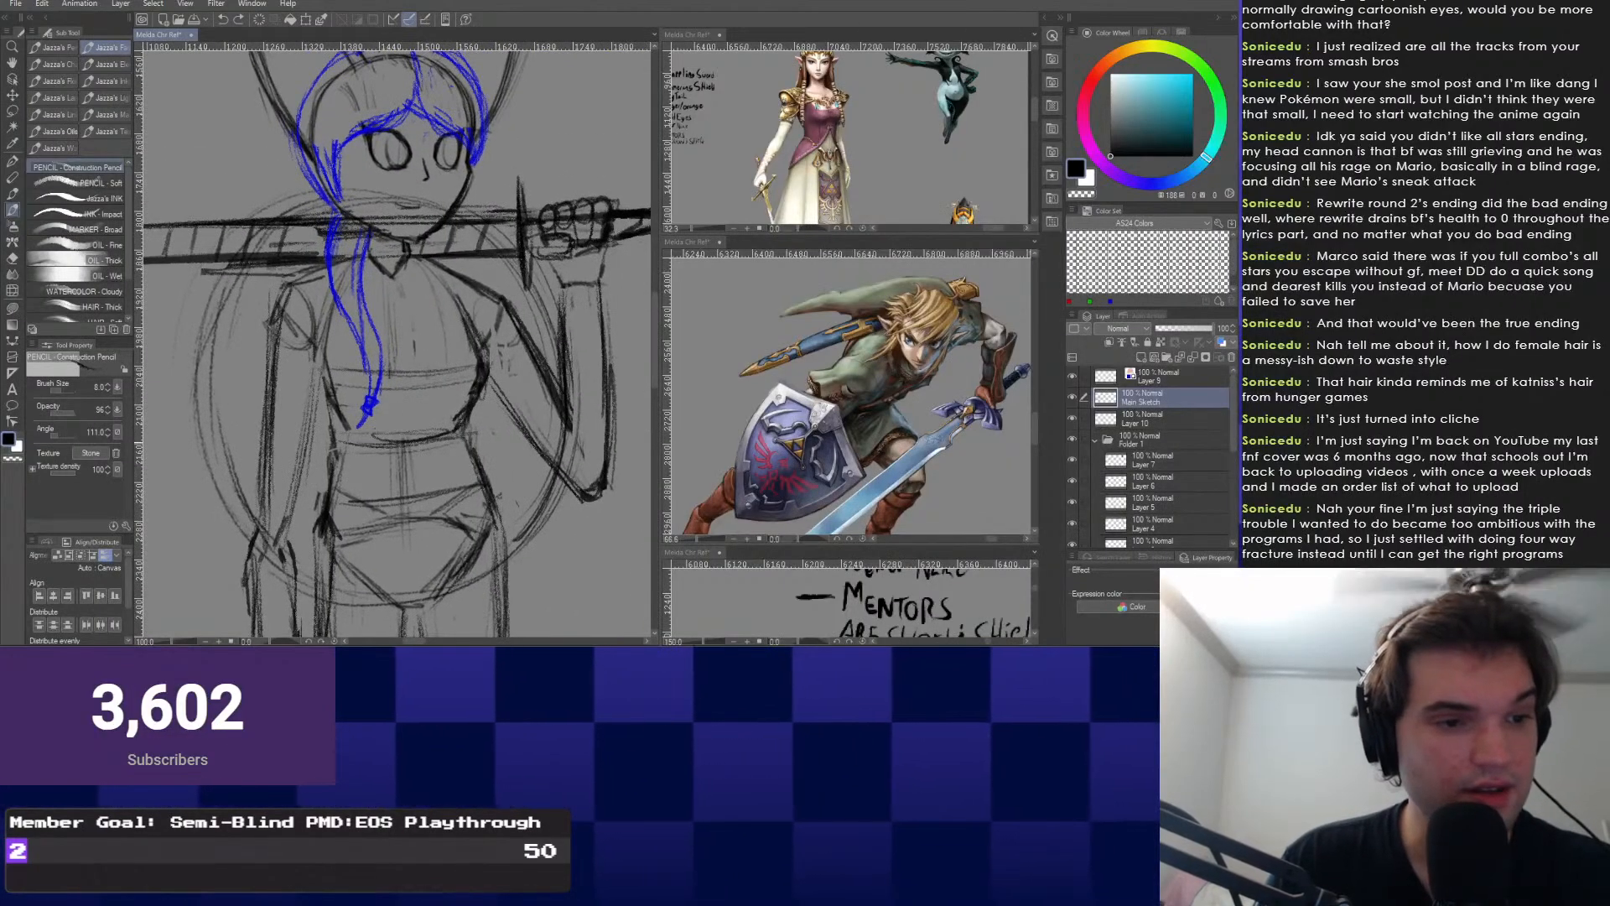
pyautogui.moveTo(444, 455)
pyautogui.mouseDown()
pyautogui.moveTo(448, 472)
pyautogui.moveTo(544, 374)
pyautogui.moveTo(336, 496)
pyautogui.moveTo(357, 534)
pyautogui.mouseUp()
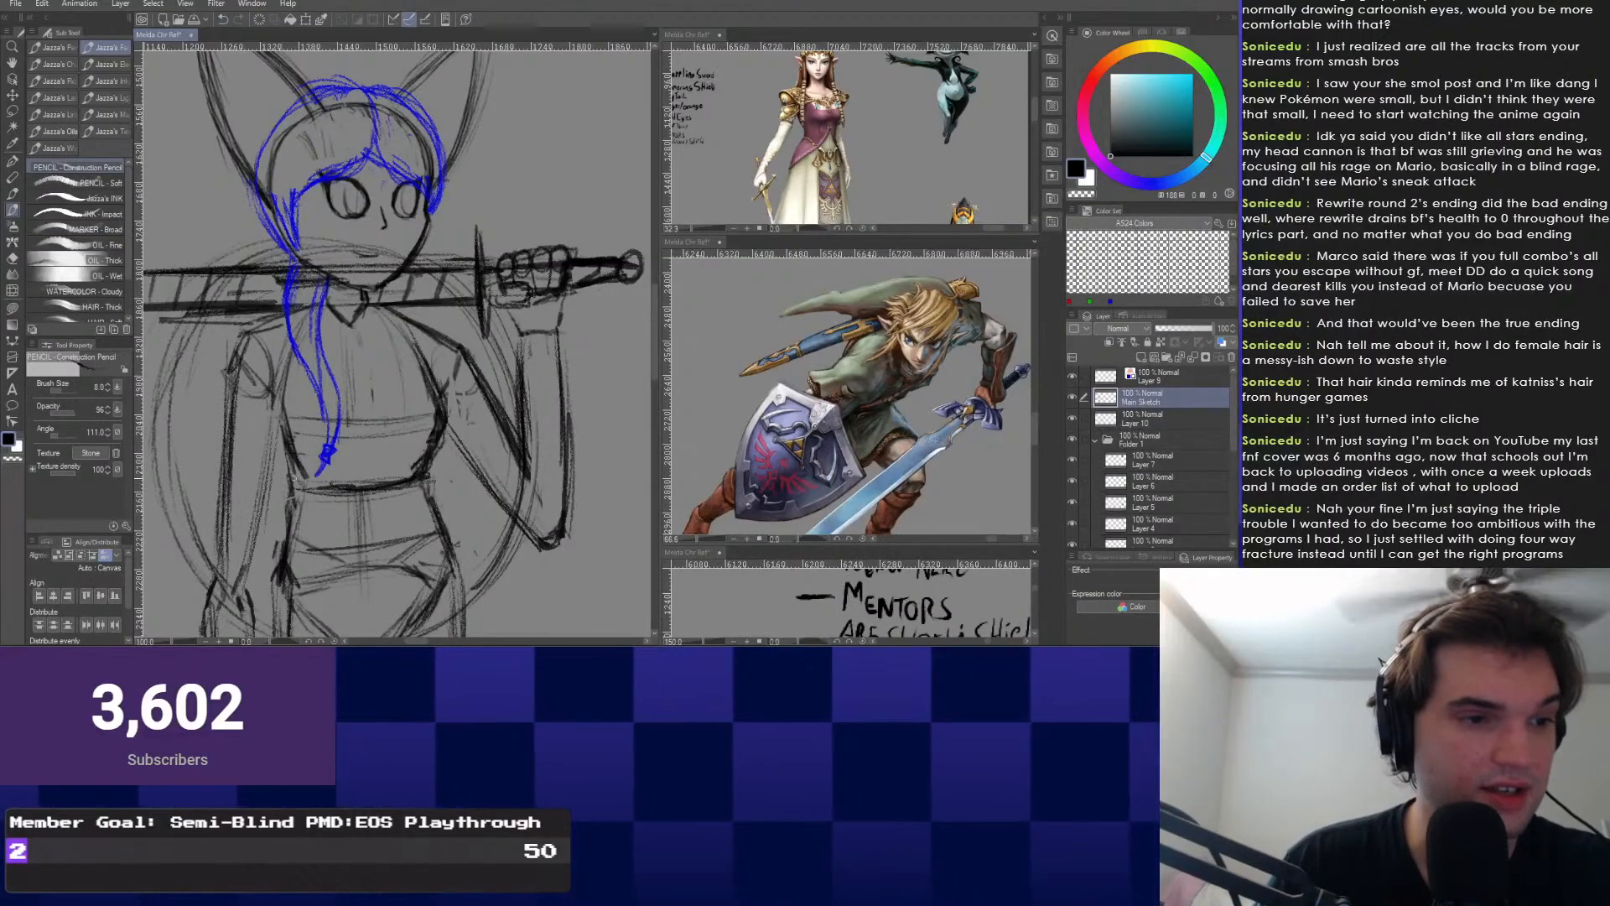
pyautogui.moveTo(394, 344); pyautogui.dragTo(437, 466)
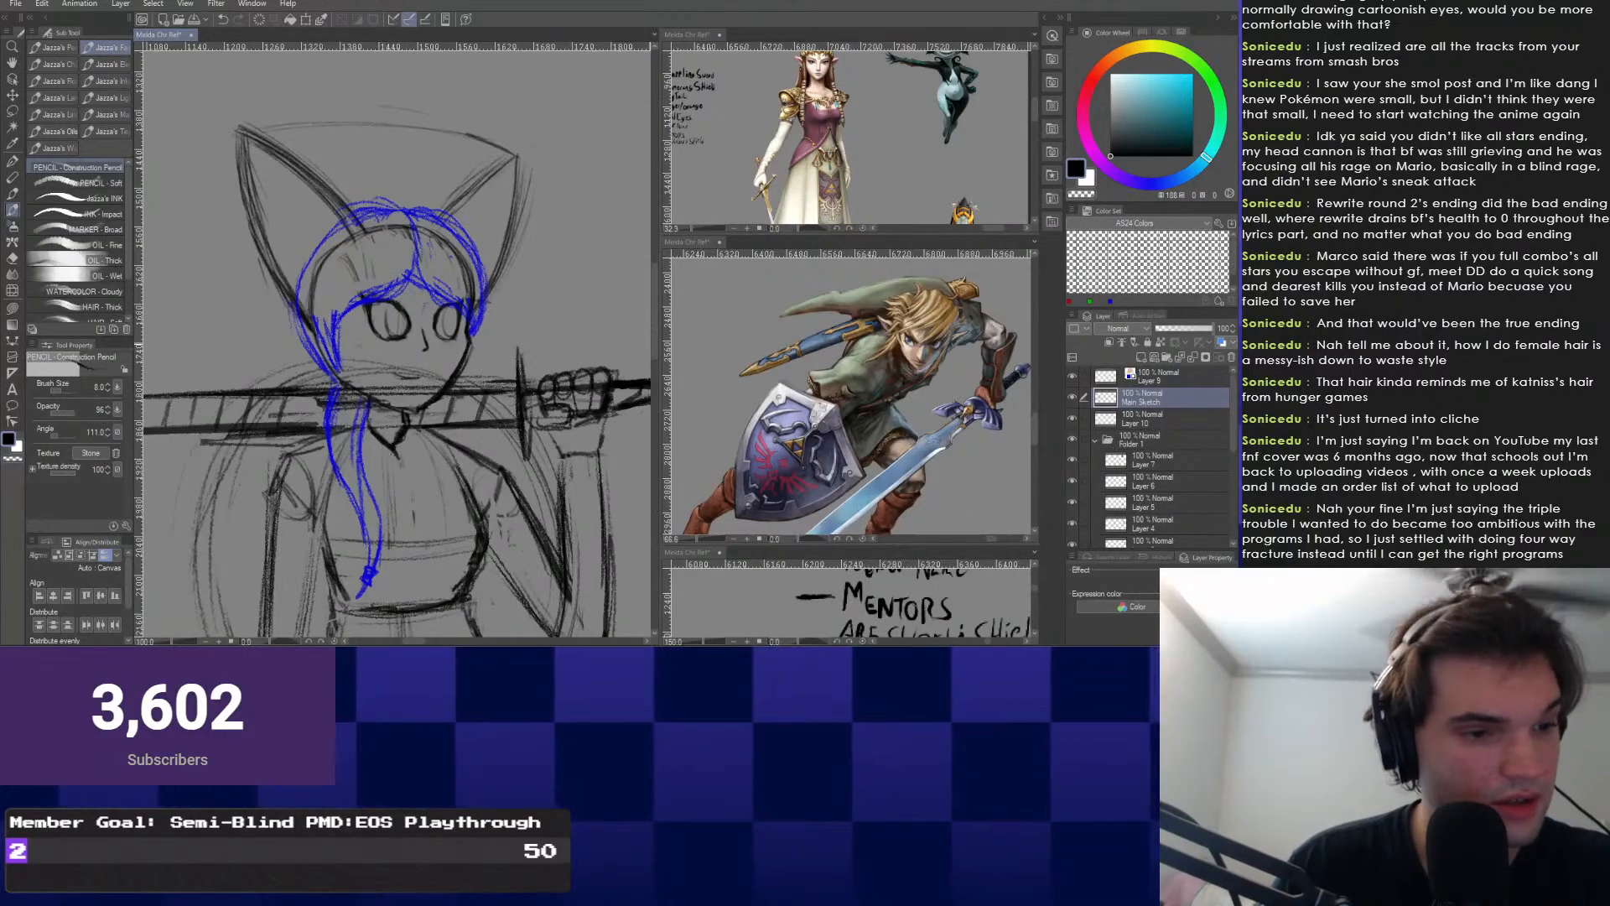
pyautogui.moveTo(391, 445); pyautogui.dragTo(397, 435)
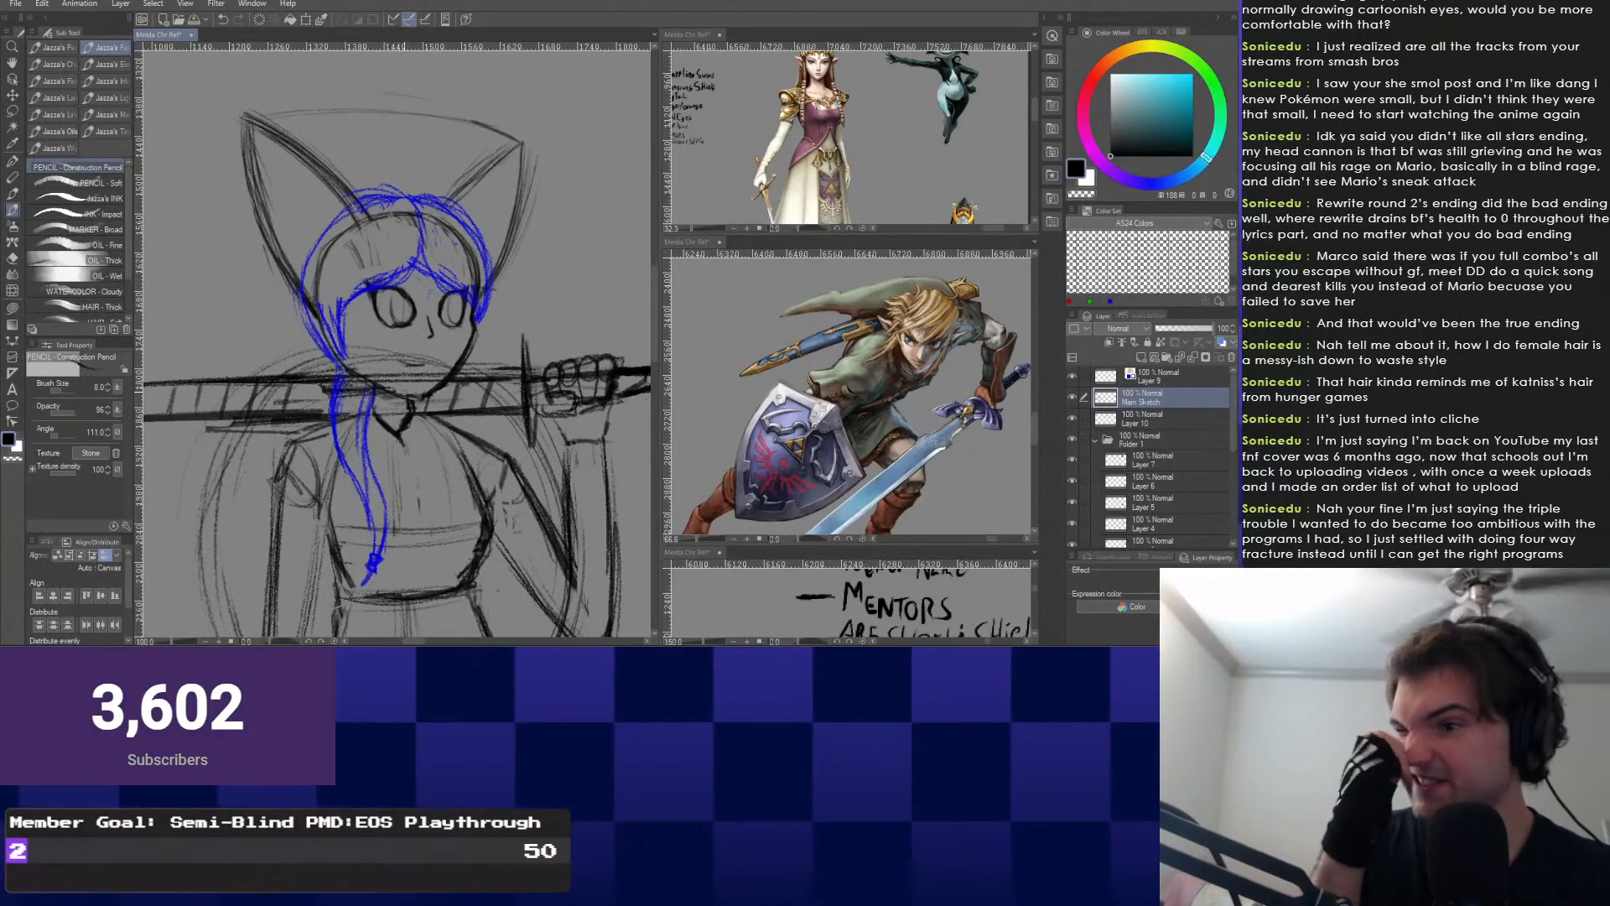
pyautogui.moveTo(388, 475)
pyautogui.mouseDown()
pyautogui.moveTo(453, 457)
pyautogui.moveTo(386, 330)
pyautogui.moveTo(414, 333)
pyautogui.moveTo(315, 403)
pyautogui.moveTo(373, 490)
pyautogui.mouseUp()
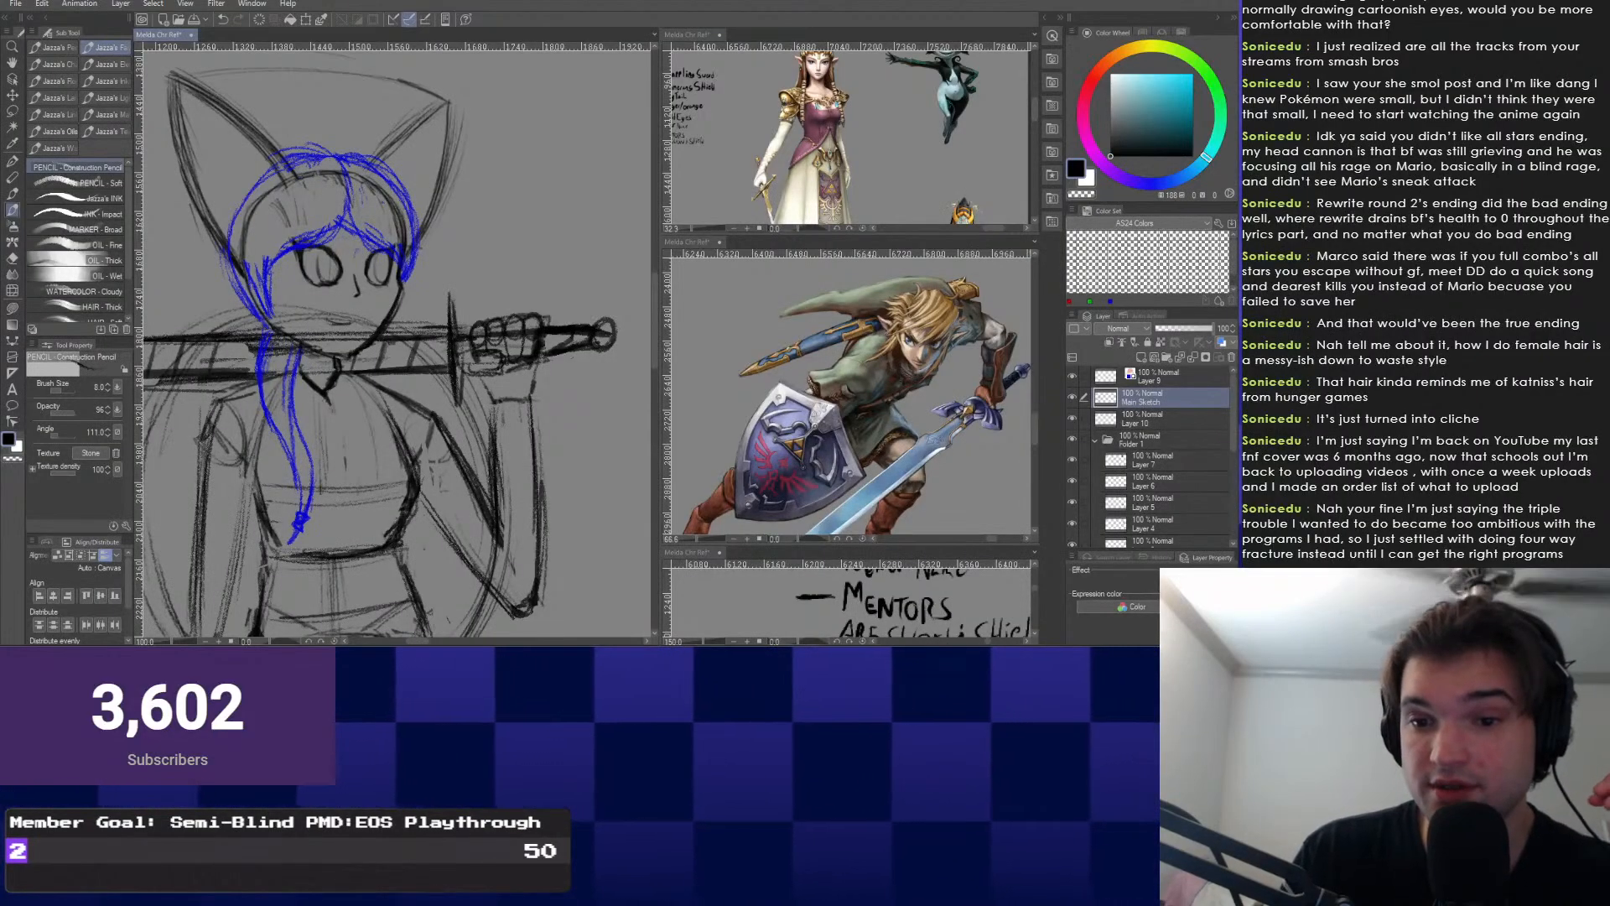
# Paste the Samus picture into Folder 1 and place it beside the Zelda references.
pyautogui.click(1172, 439)
pyautogui.scroll(-8, 538, 337)
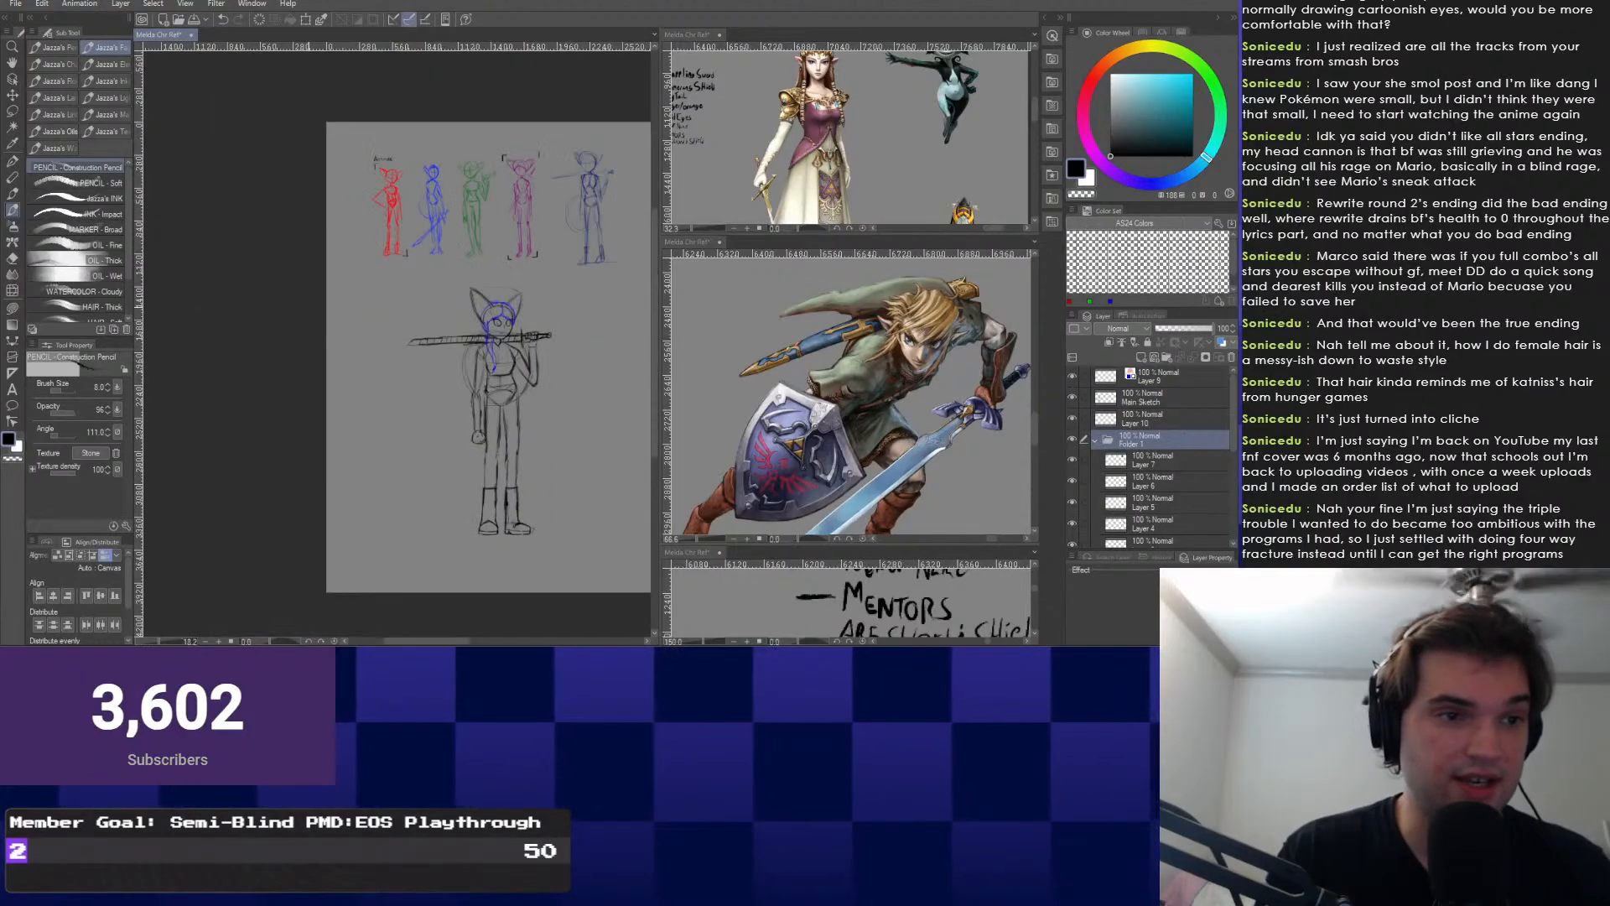
pyautogui.hotkey('ctrl', 'v')
pyautogui.press('k')
pyautogui.moveTo(347, 150); pyautogui.dragTo(410, 406)
pyautogui.moveTo(410, 406); pyautogui.dragTo(592, 391)
pyautogui.moveTo(592, 390); pyautogui.dragTo(509, 384)
pyautogui.moveTo(509, 384); pyautogui.dragTo(483, 326)
pyautogui.moveTo(738, 415); pyautogui.dragTo(965, 415)
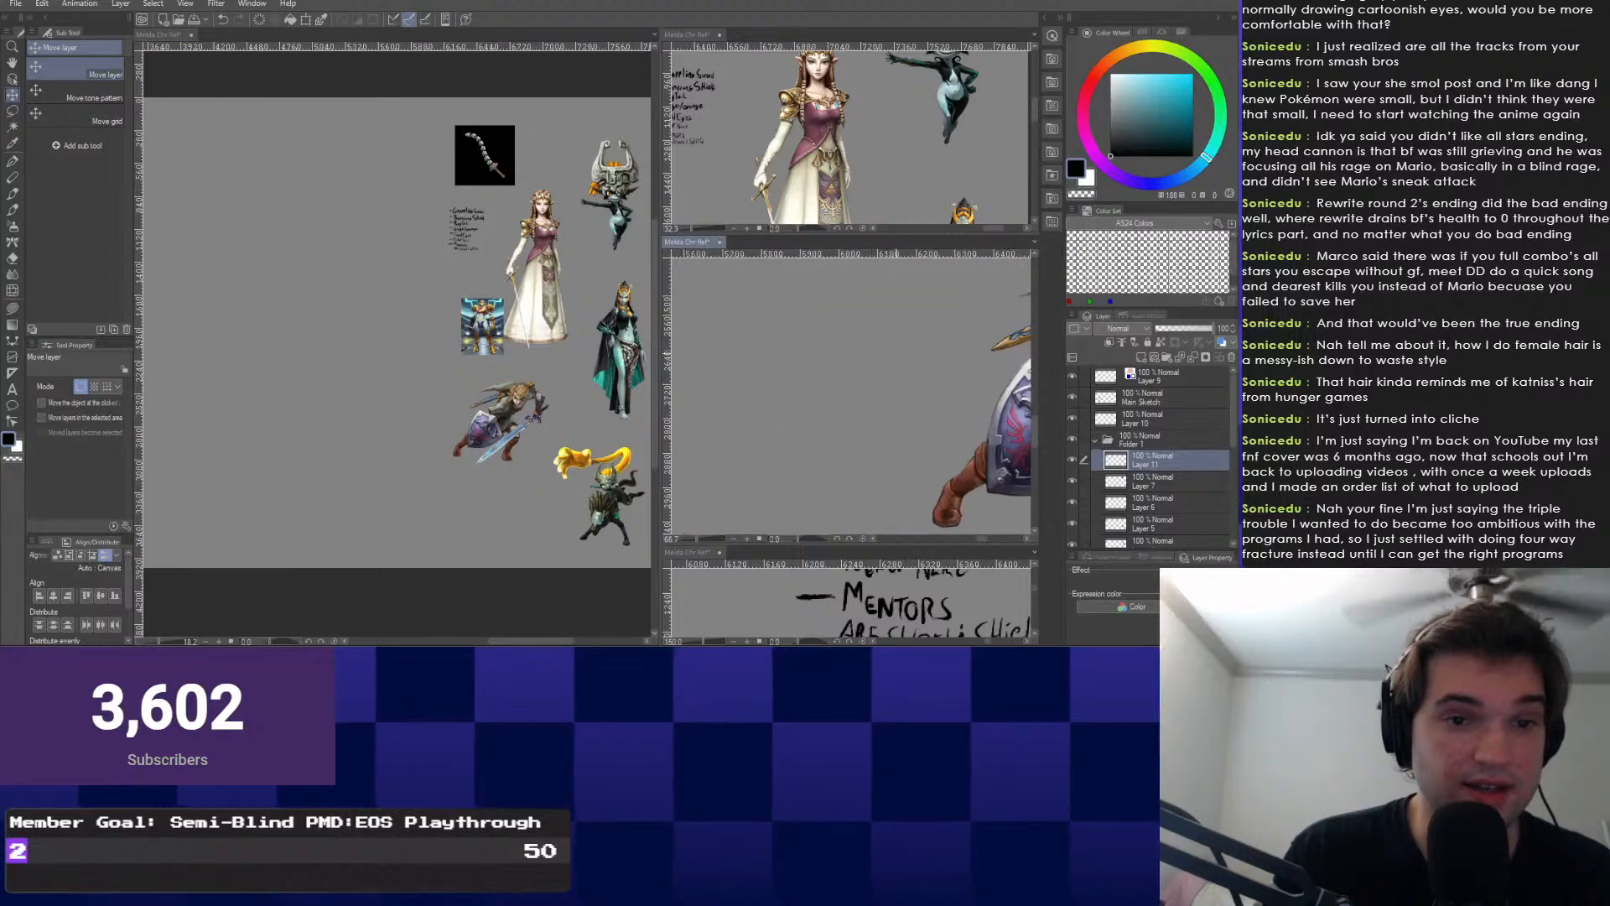
# Toggle Main Sketch visibility to compare, then make Main Sketch the active layer.
pyautogui.scroll(-7, 851, 432)
pyautogui.scroll(9, 876, 379)
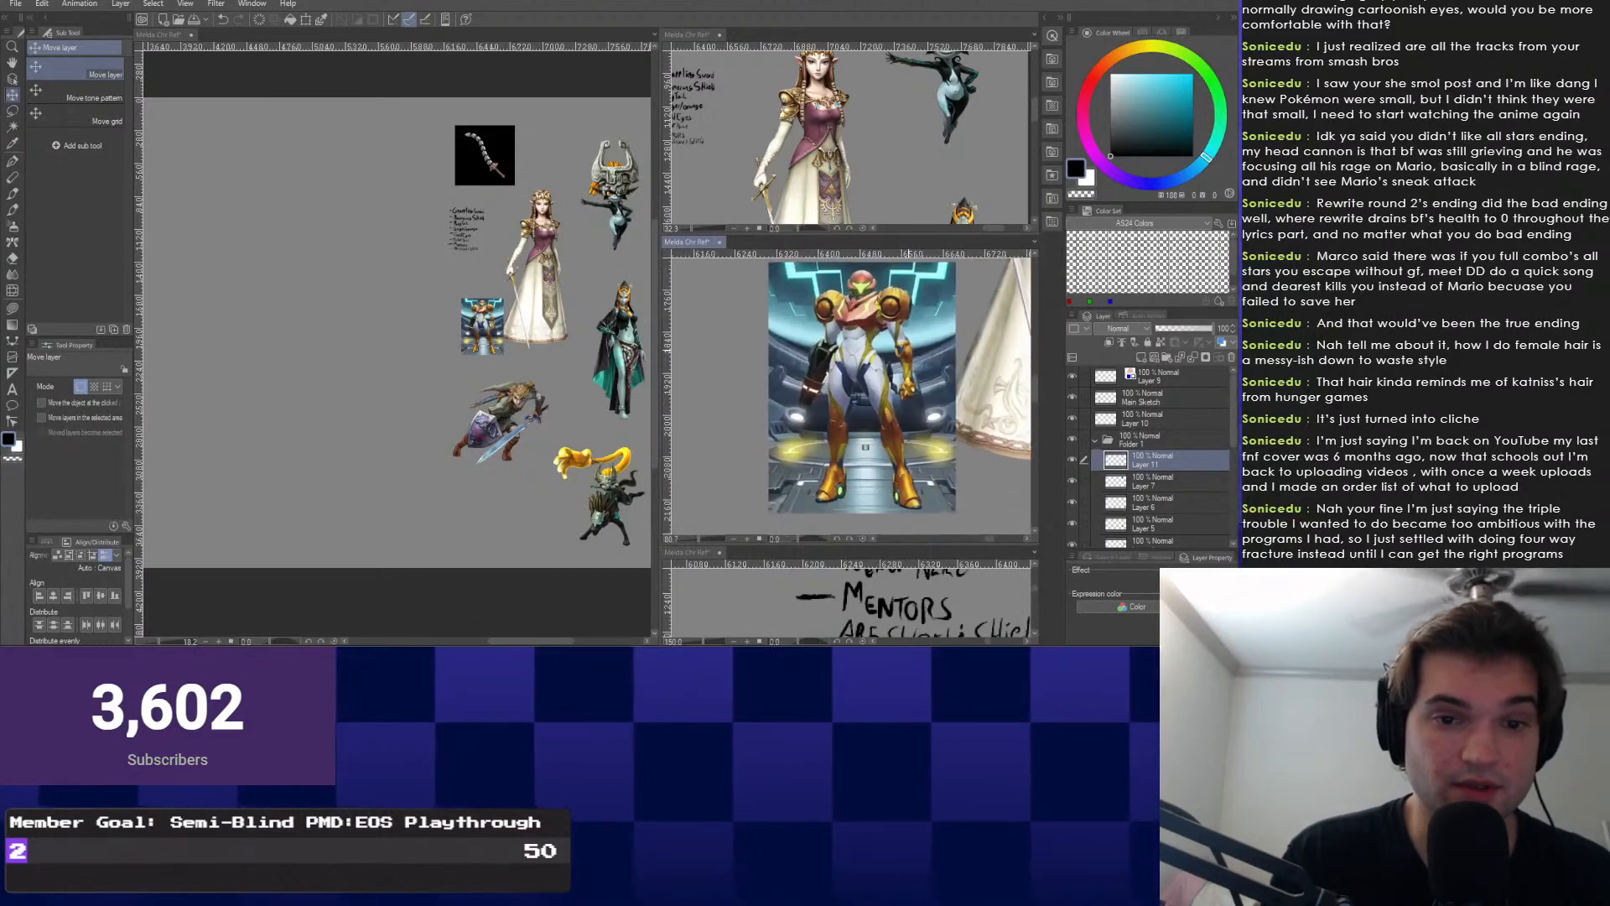
pyautogui.scroll(-1, 854, 396)
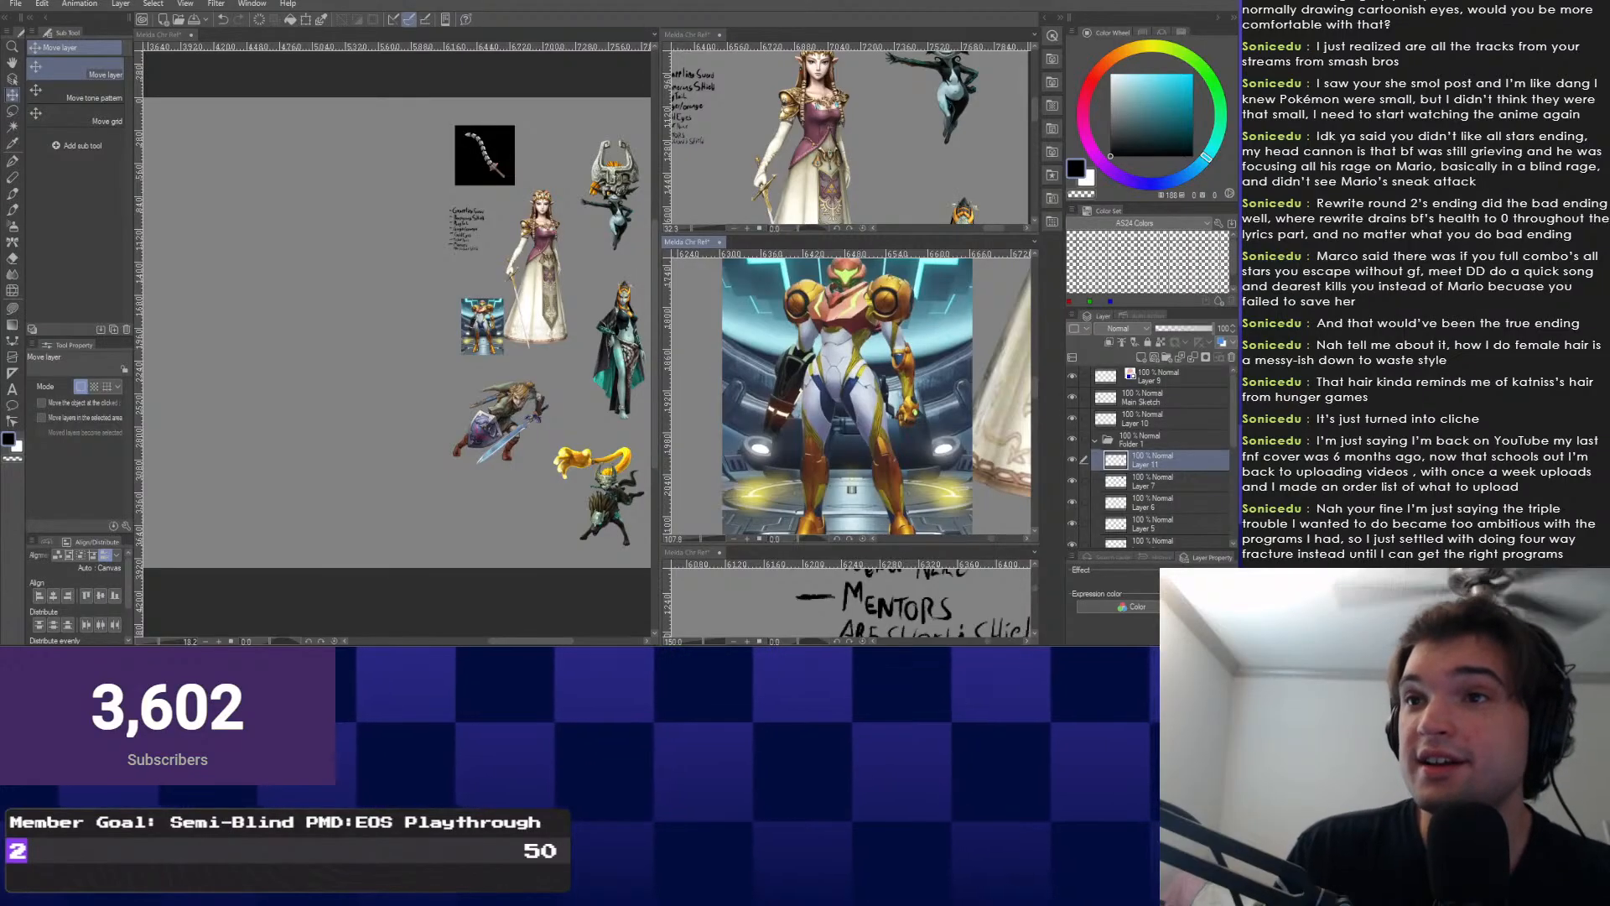
pyautogui.moveTo(172, 369)
pyautogui.mouseDown()
pyautogui.moveTo(461, 335)
pyautogui.moveTo(637, 358)
pyautogui.mouseUp()
pyautogui.scroll(2, 264, 394)
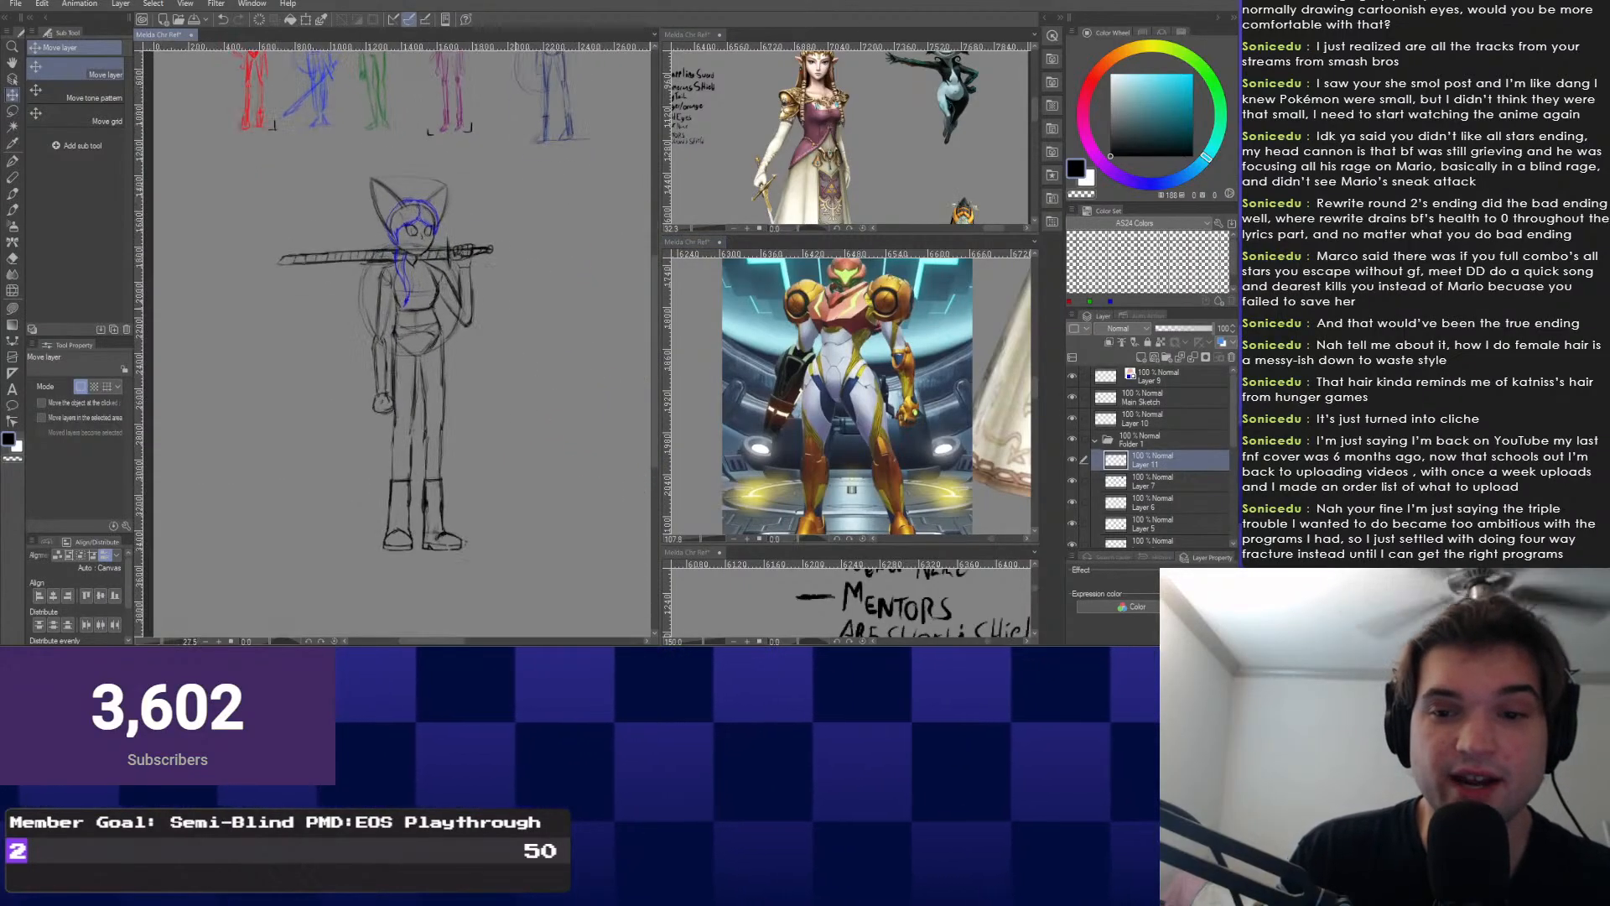
pyautogui.click(1072, 397)
pyautogui.click(1071, 397)
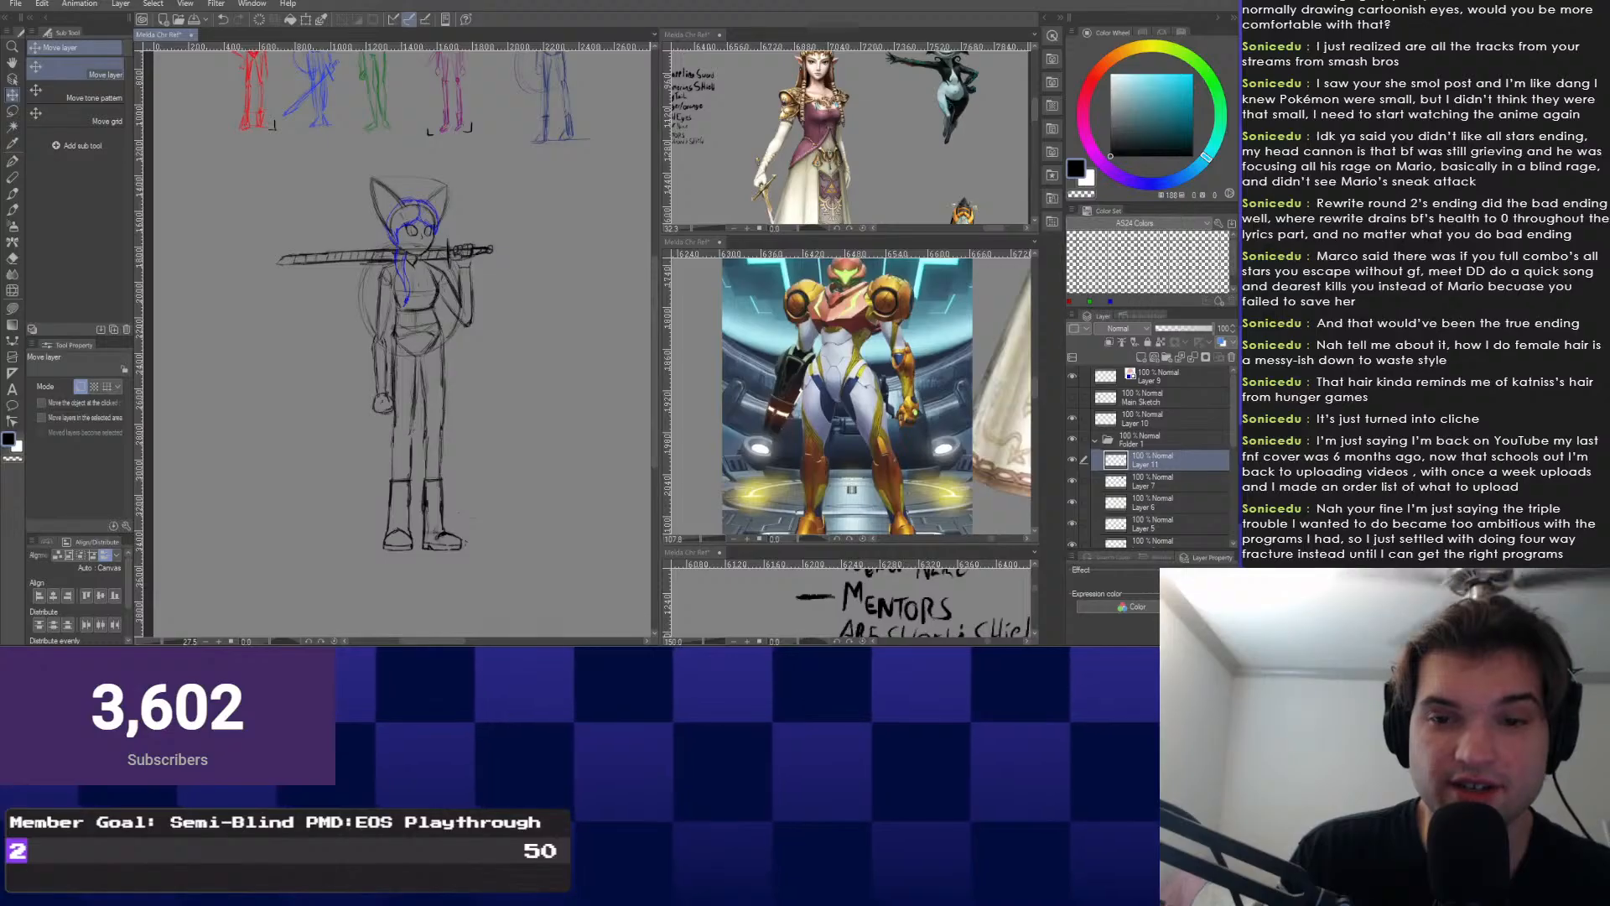
pyautogui.click(1072, 397)
pyautogui.click(1072, 398)
pyautogui.click(1153, 398)
pyautogui.scroll(5, 360, 243)
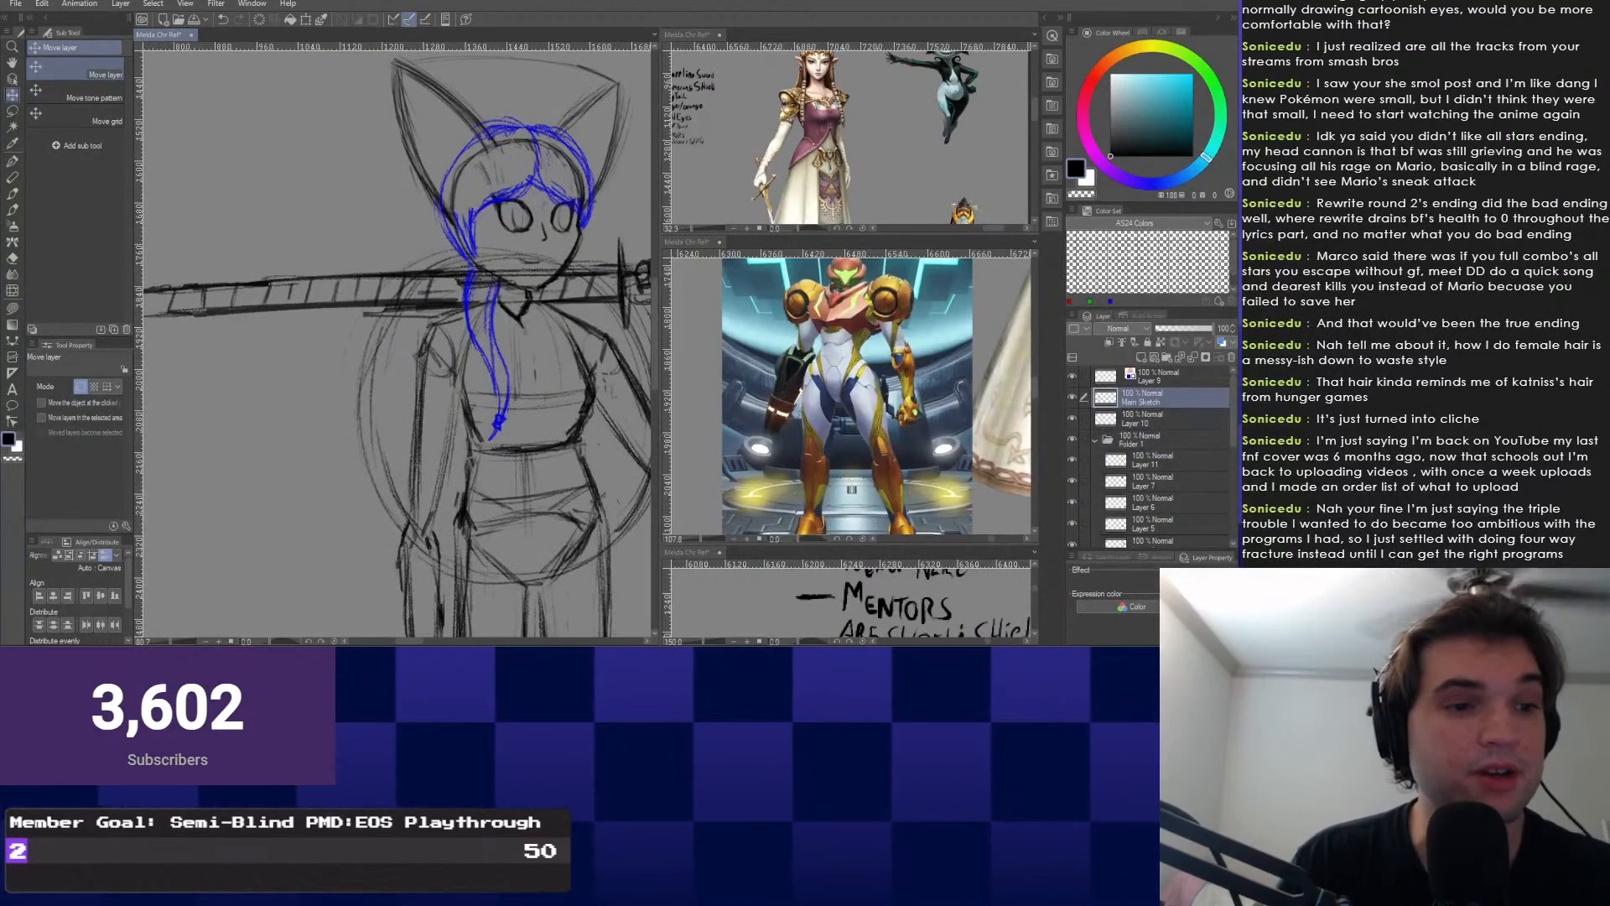
# With the pencil, refine the head, ears and shoulder lines around the sword.
pyautogui.press('b')
pyautogui.moveTo(512, 363)
pyautogui.mouseDown()
pyautogui.moveTo(426, 410)
pyautogui.moveTo(480, 384)
pyautogui.moveTo(476, 411)
pyautogui.moveTo(415, 362)
pyautogui.moveTo(415, 329)
pyautogui.moveTo(411, 403)
pyautogui.moveTo(382, 431)
pyautogui.mouseUp()
pyautogui.scroll(2, 469, 377)
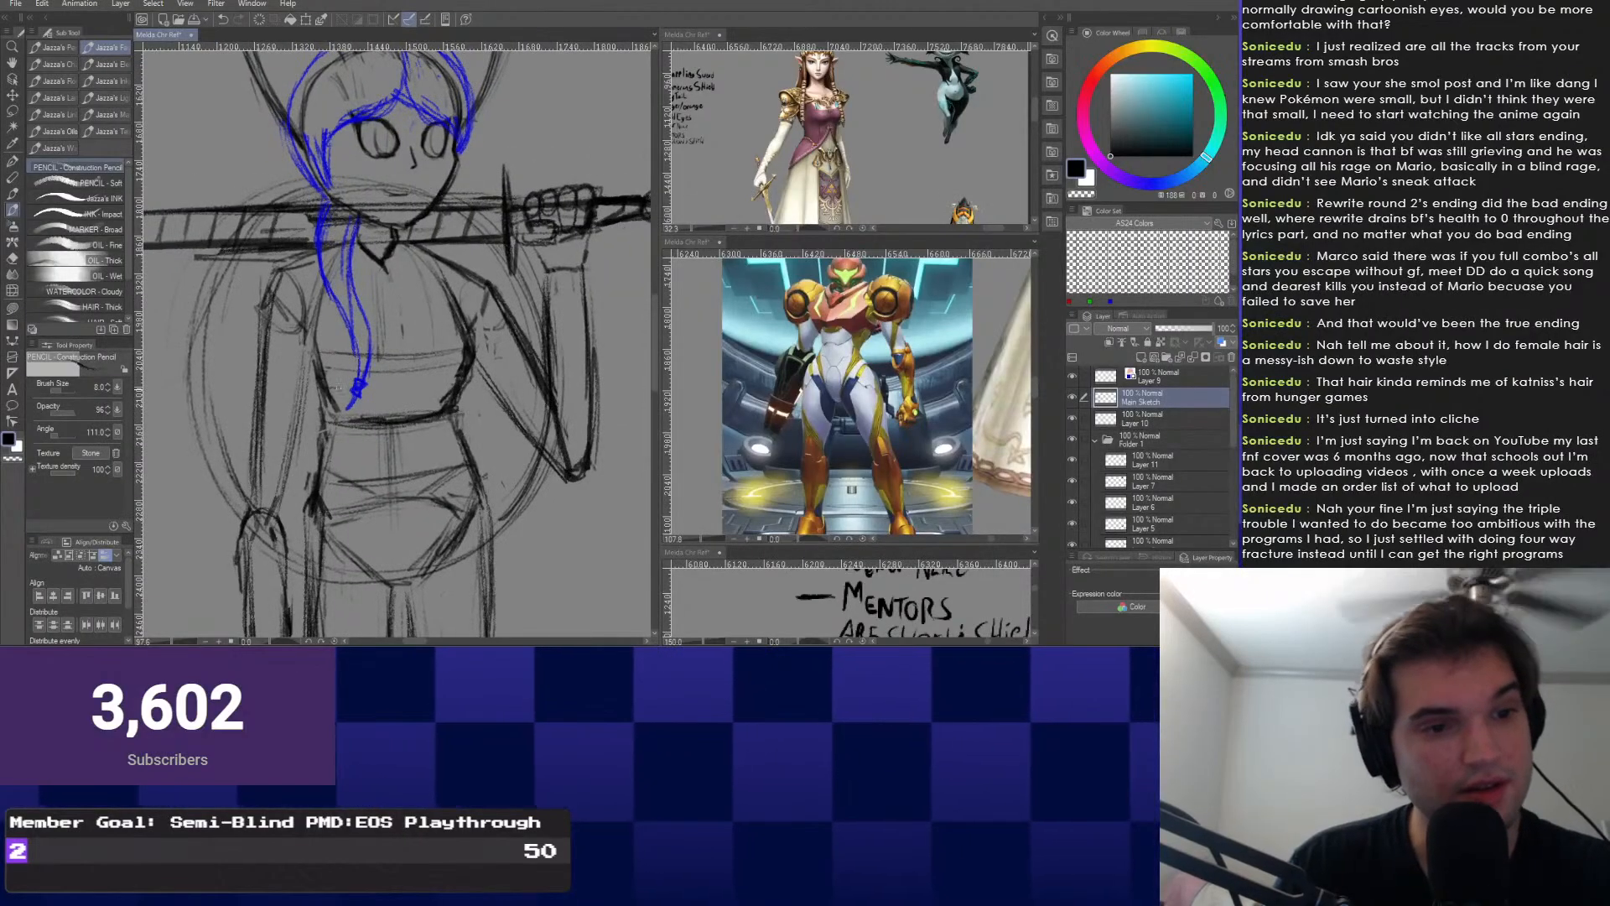
pyautogui.moveTo(283, 367); pyautogui.dragTo(400, 357)
pyautogui.moveTo(369, 432); pyautogui.dragTo(364, 466)
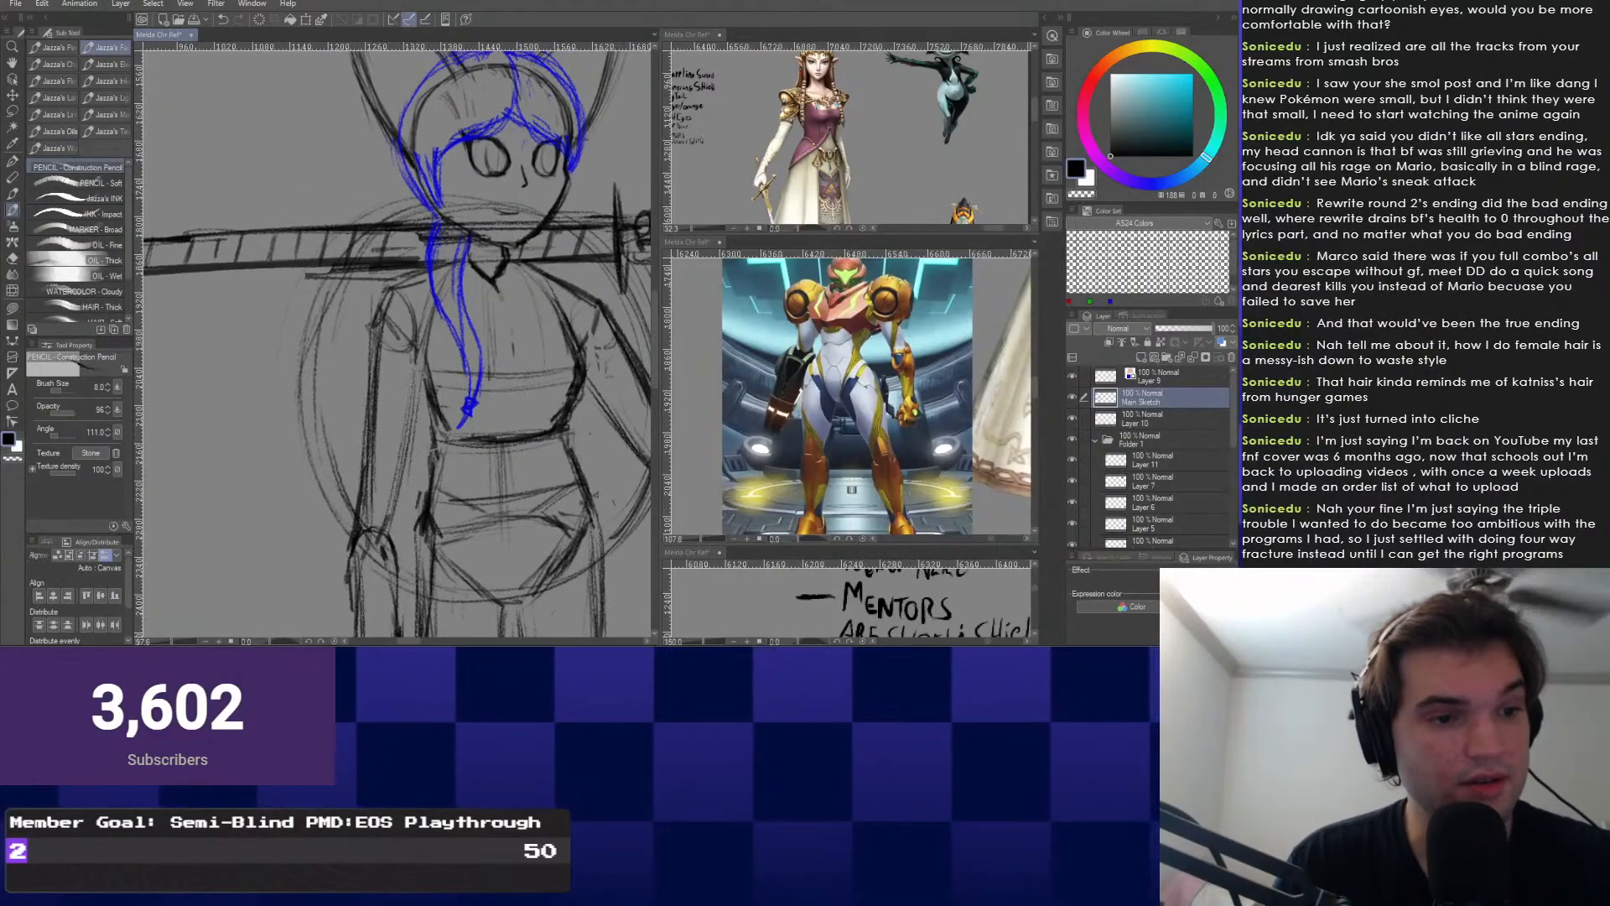
pyautogui.moveTo(373, 361)
pyautogui.mouseDown()
pyautogui.moveTo(277, 333)
pyautogui.moveTo(332, 285)
pyautogui.moveTo(367, 296)
pyautogui.moveTo(353, 412)
pyautogui.mouseUp()
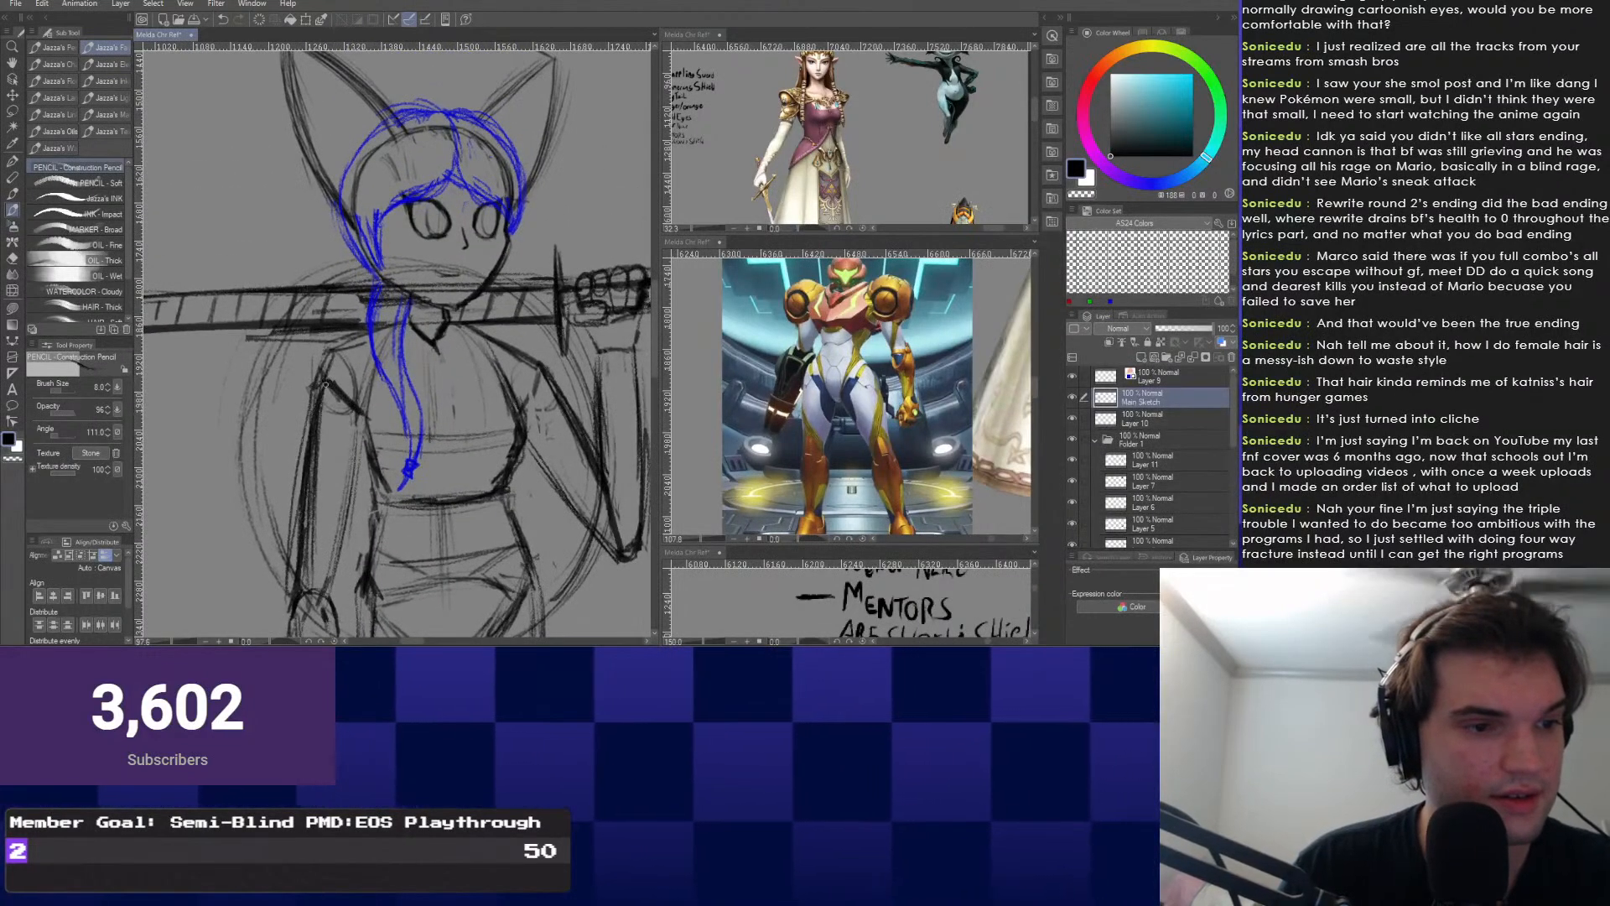
pyautogui.moveTo(551, 382); pyautogui.dragTo(533, 422)
pyautogui.moveTo(281, 451)
pyautogui.mouseDown()
pyautogui.moveTo(303, 455)
pyautogui.moveTo(339, 416)
pyautogui.moveTo(330, 430)
pyautogui.mouseUp()
pyautogui.moveTo(333, 434); pyautogui.dragTo(341, 457)
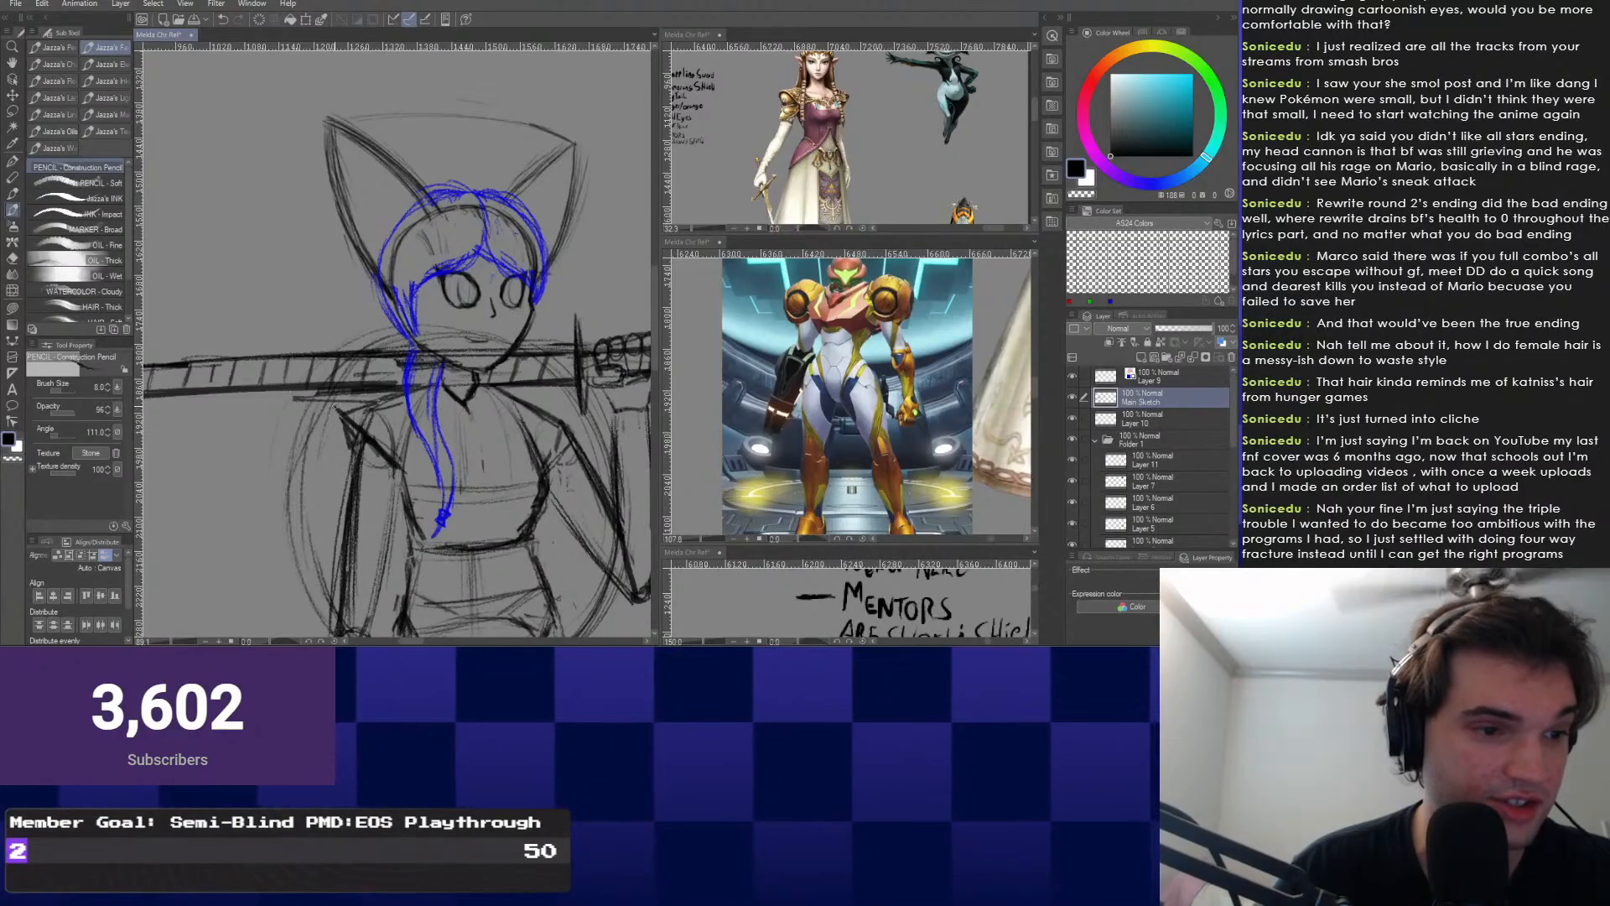
# Zoom out over the upper body, then switch to the Snap eraser.
pyautogui.moveTo(285, 394); pyautogui.dragTo(244, 434)
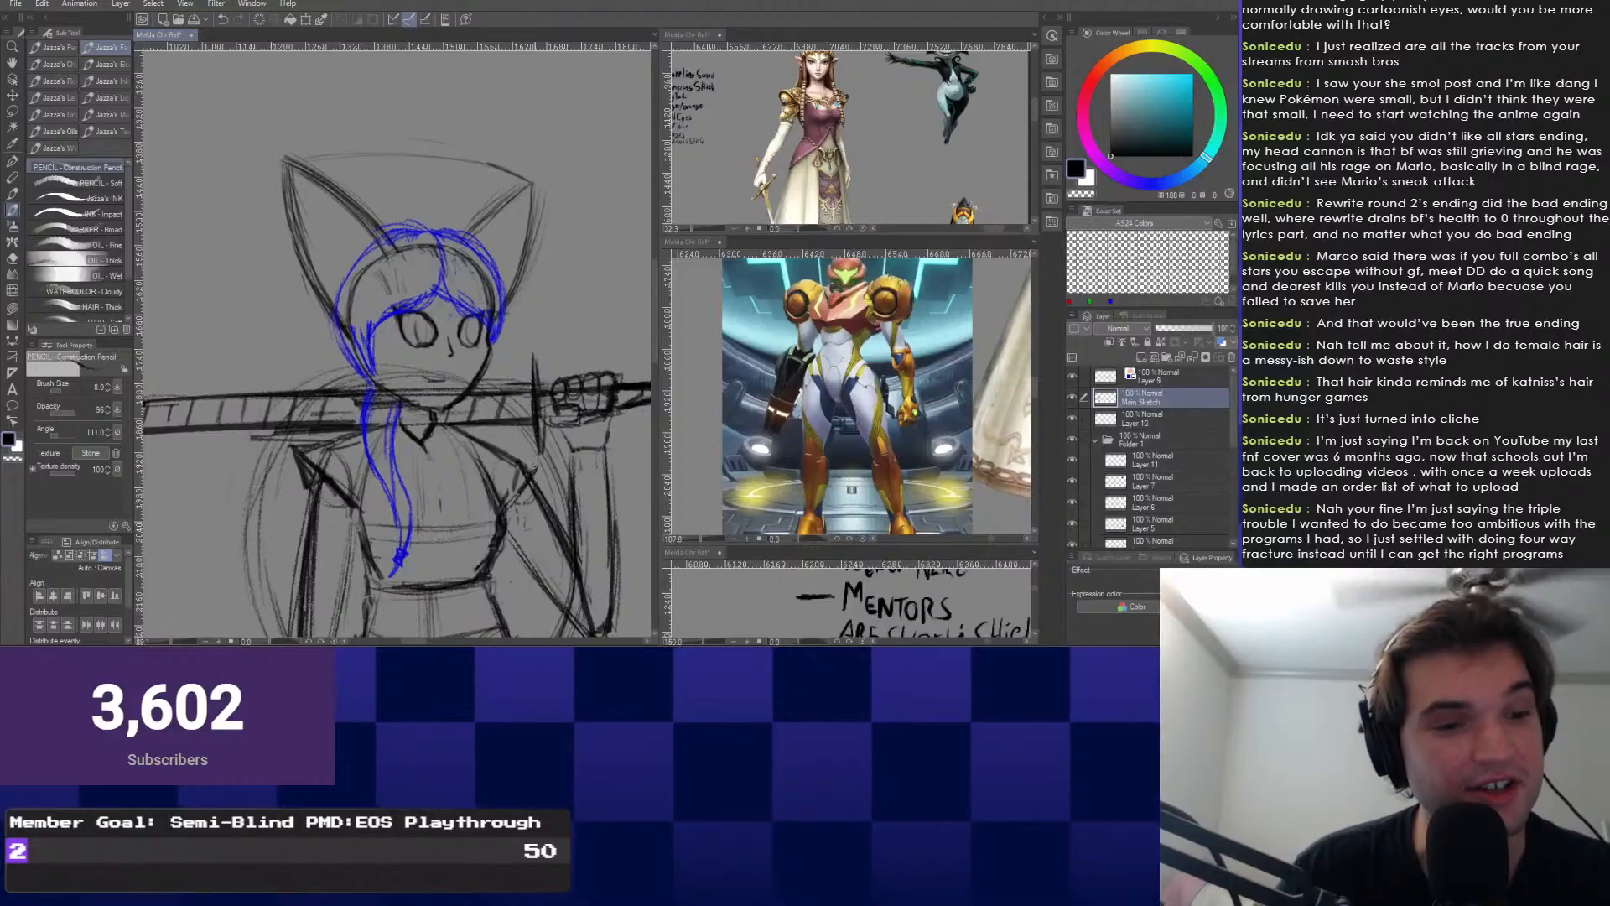
pyautogui.moveTo(346, 506)
pyautogui.mouseDown()
pyautogui.moveTo(336, 454)
pyautogui.moveTo(364, 439)
pyautogui.mouseUp()
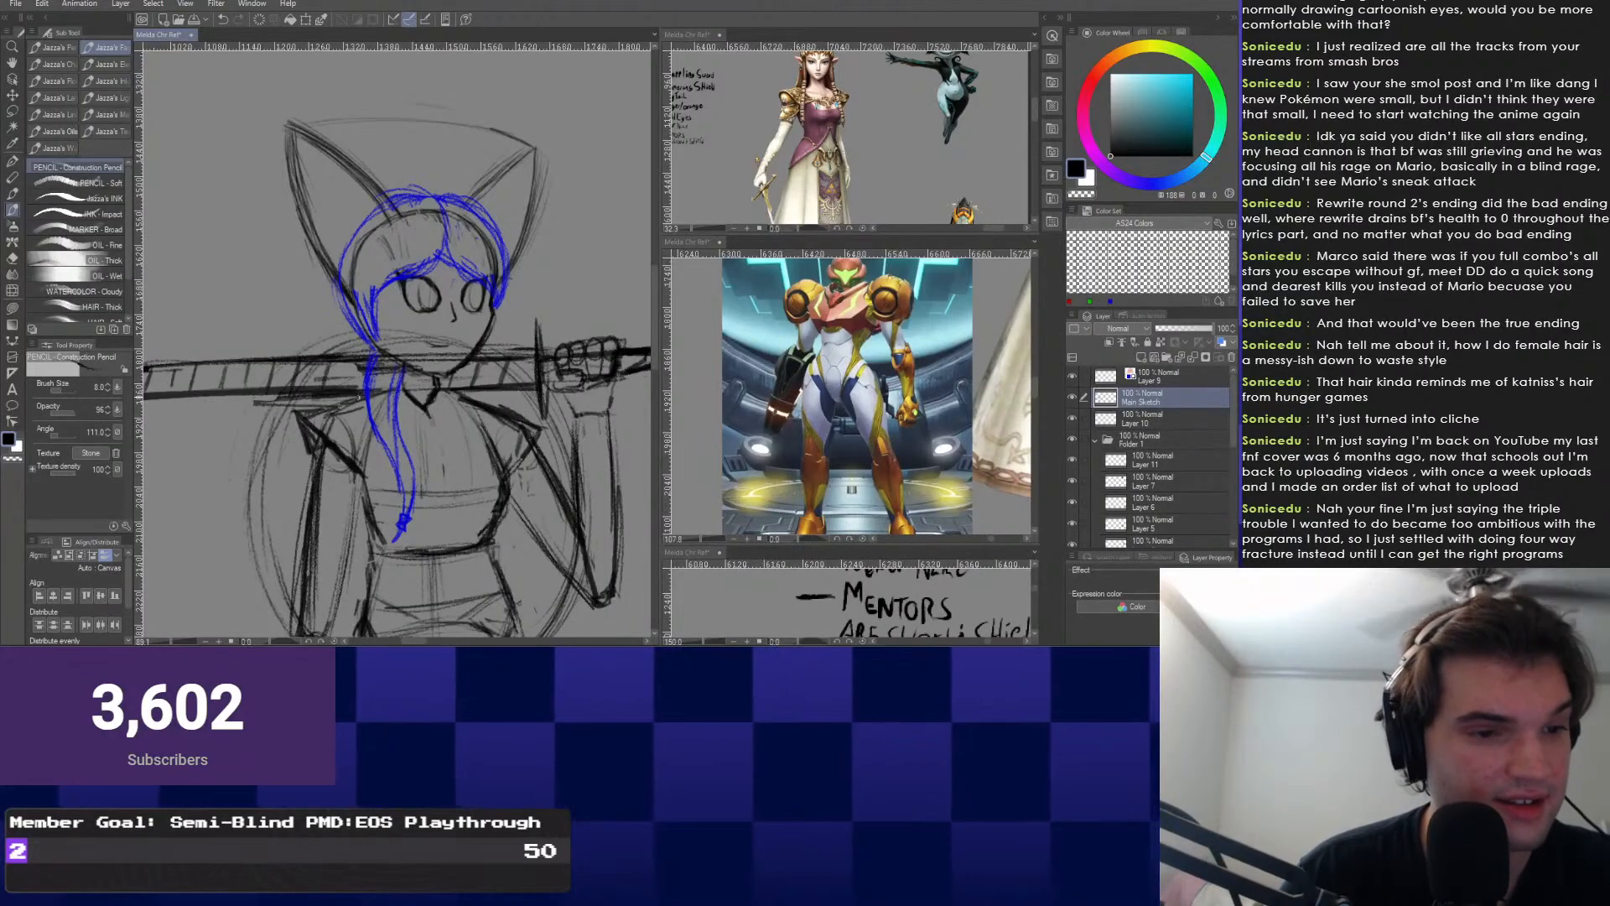
pyautogui.moveTo(344, 478)
pyautogui.mouseDown()
pyautogui.moveTo(362, 369)
pyautogui.moveTo(331, 360)
pyautogui.moveTo(296, 517)
pyautogui.mouseUp()
pyautogui.hotkey('ctrl', '-')
pyautogui.scroll(3, 349, 395)
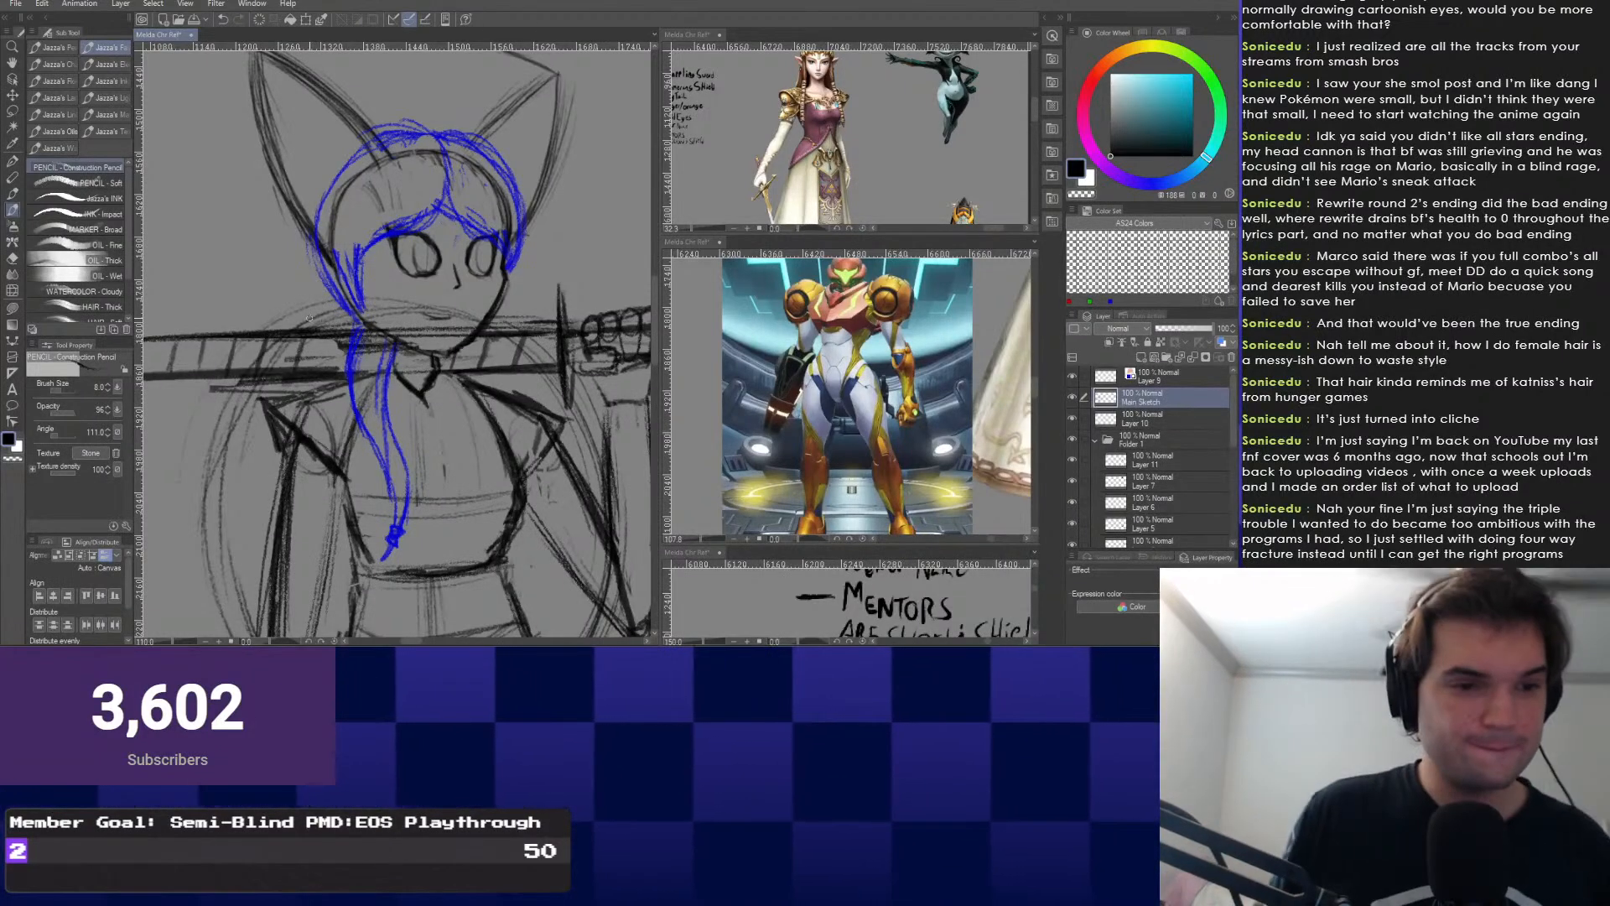
pyautogui.moveTo(405, 521)
pyautogui.mouseDown()
pyautogui.moveTo(364, 349)
pyautogui.moveTo(343, 387)
pyautogui.mouseUp()
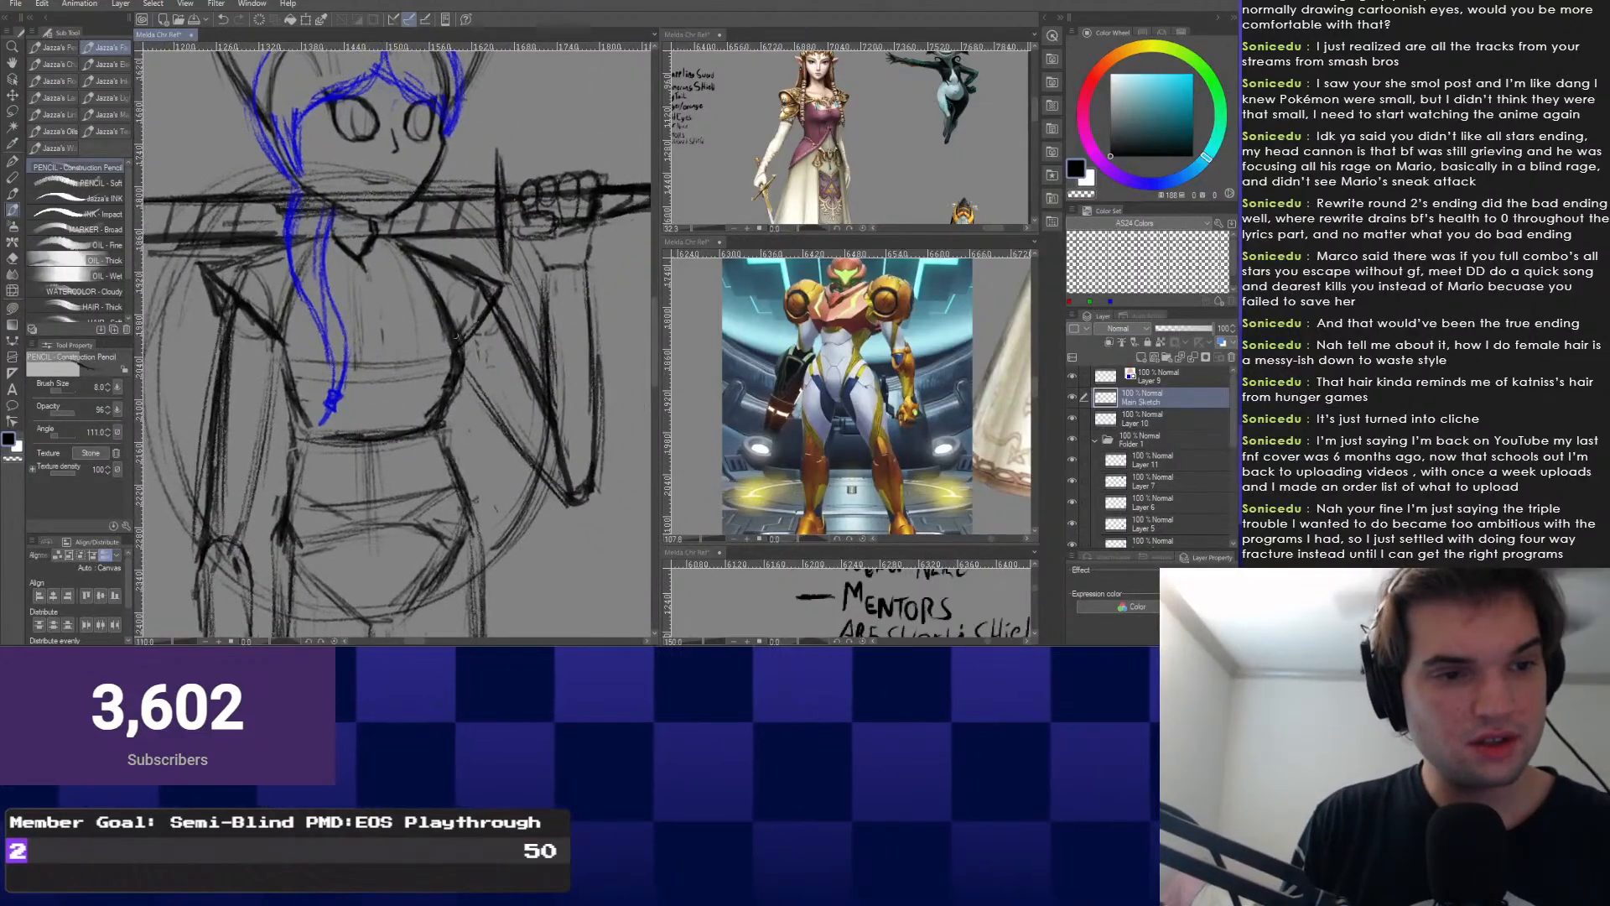
pyautogui.rightClick(439, 283)
pyautogui.press('e')
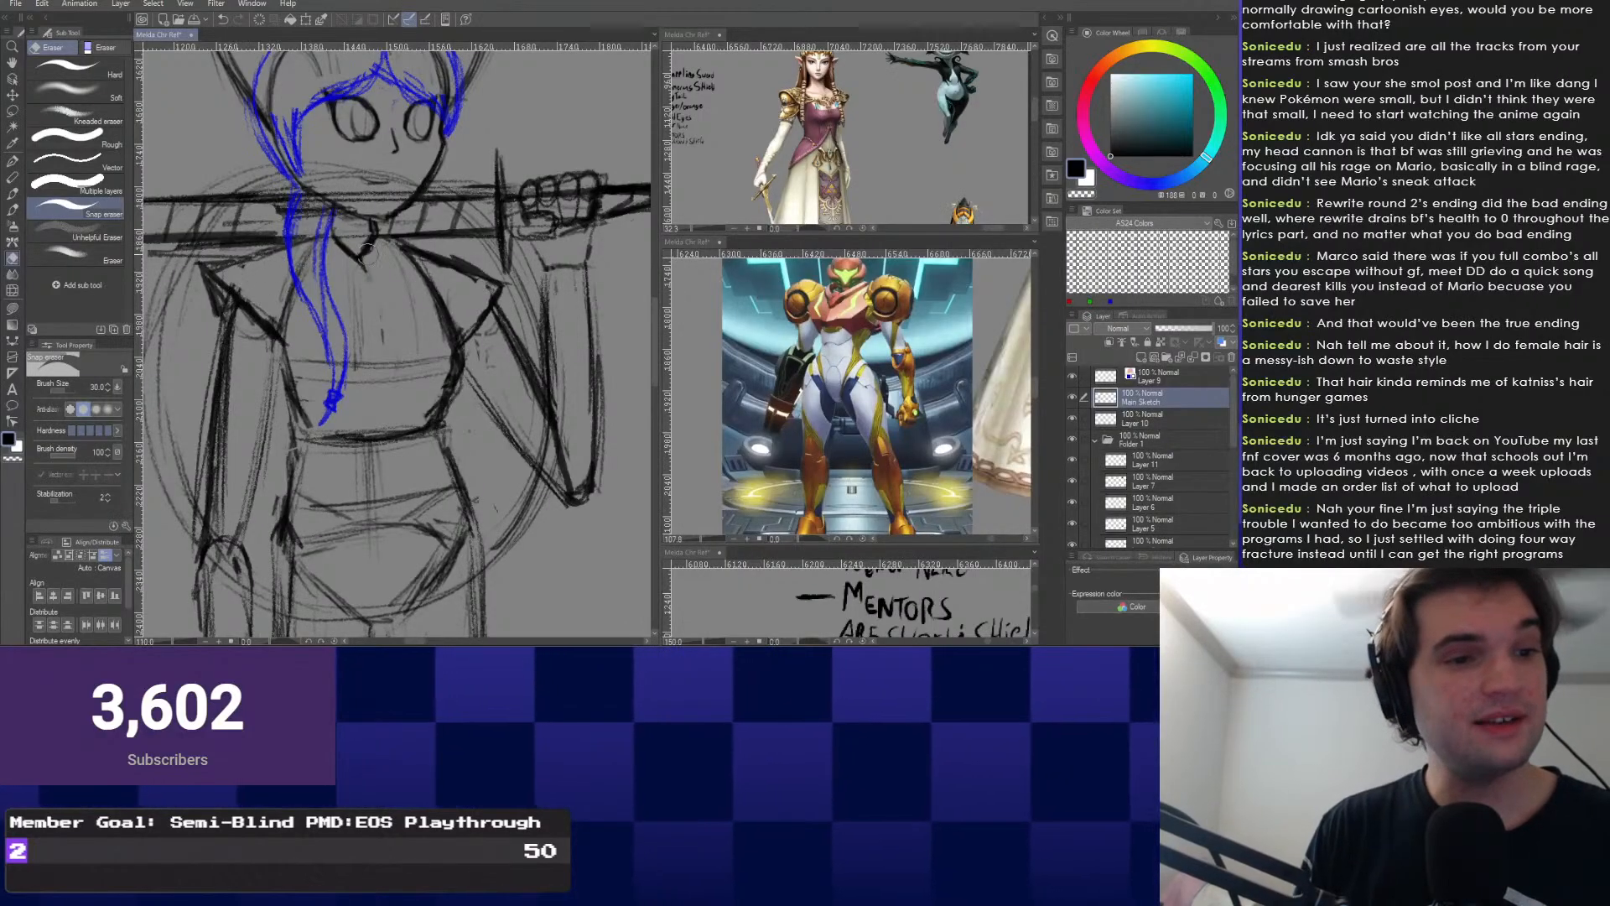
# Return to the Construction Pencil and redraw the face and head outline.
pyautogui.rightClick(403, 389)
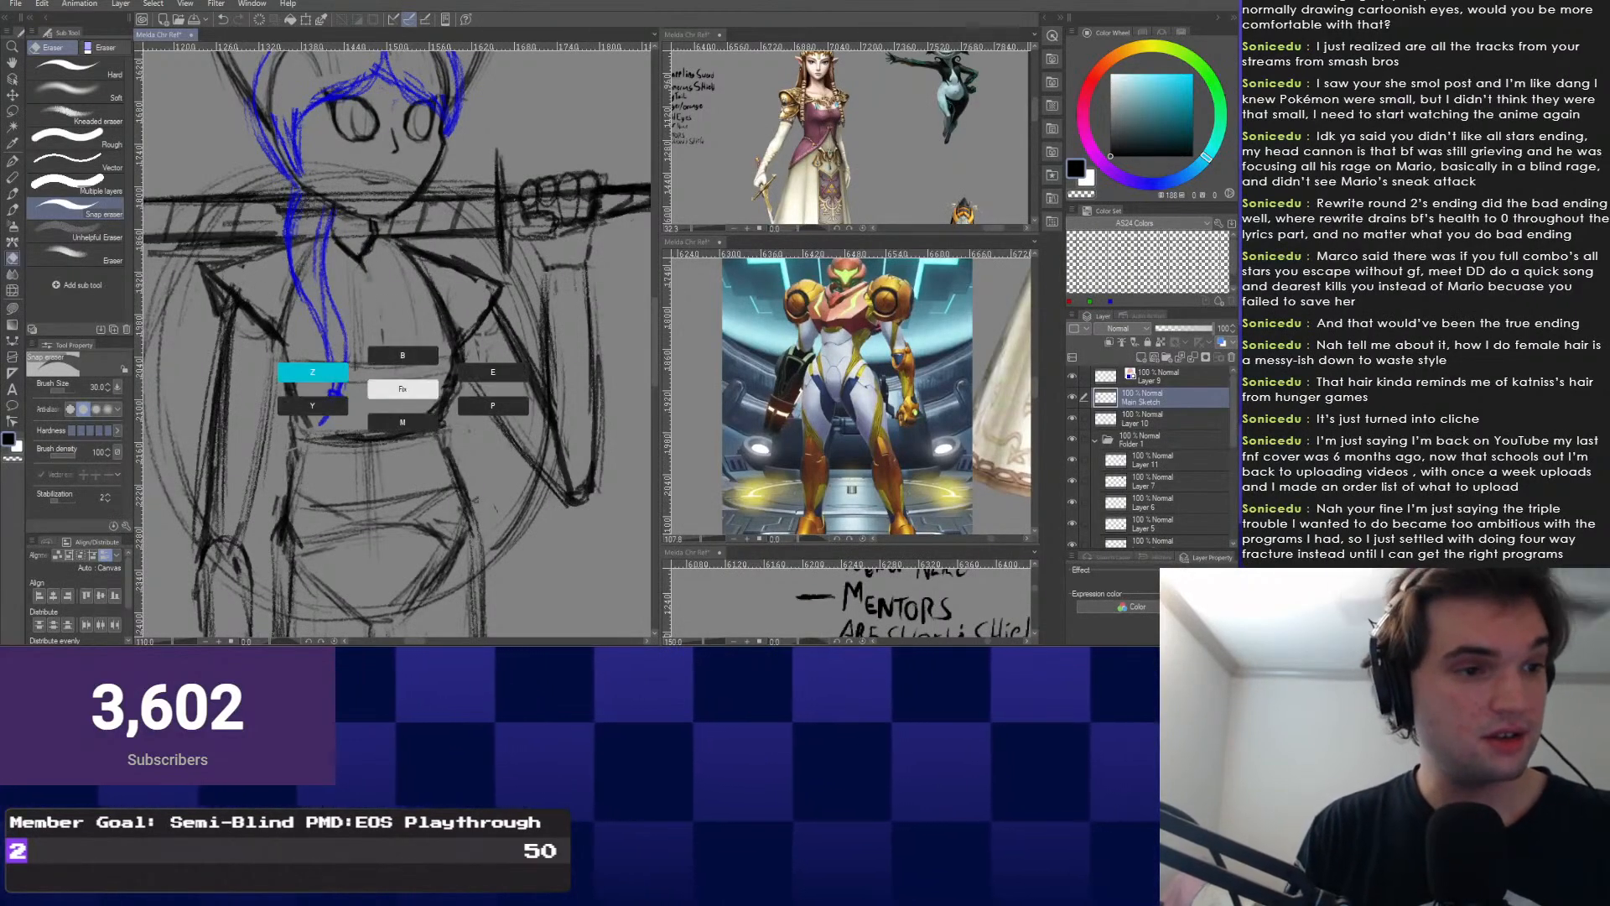
pyautogui.click(312, 372)
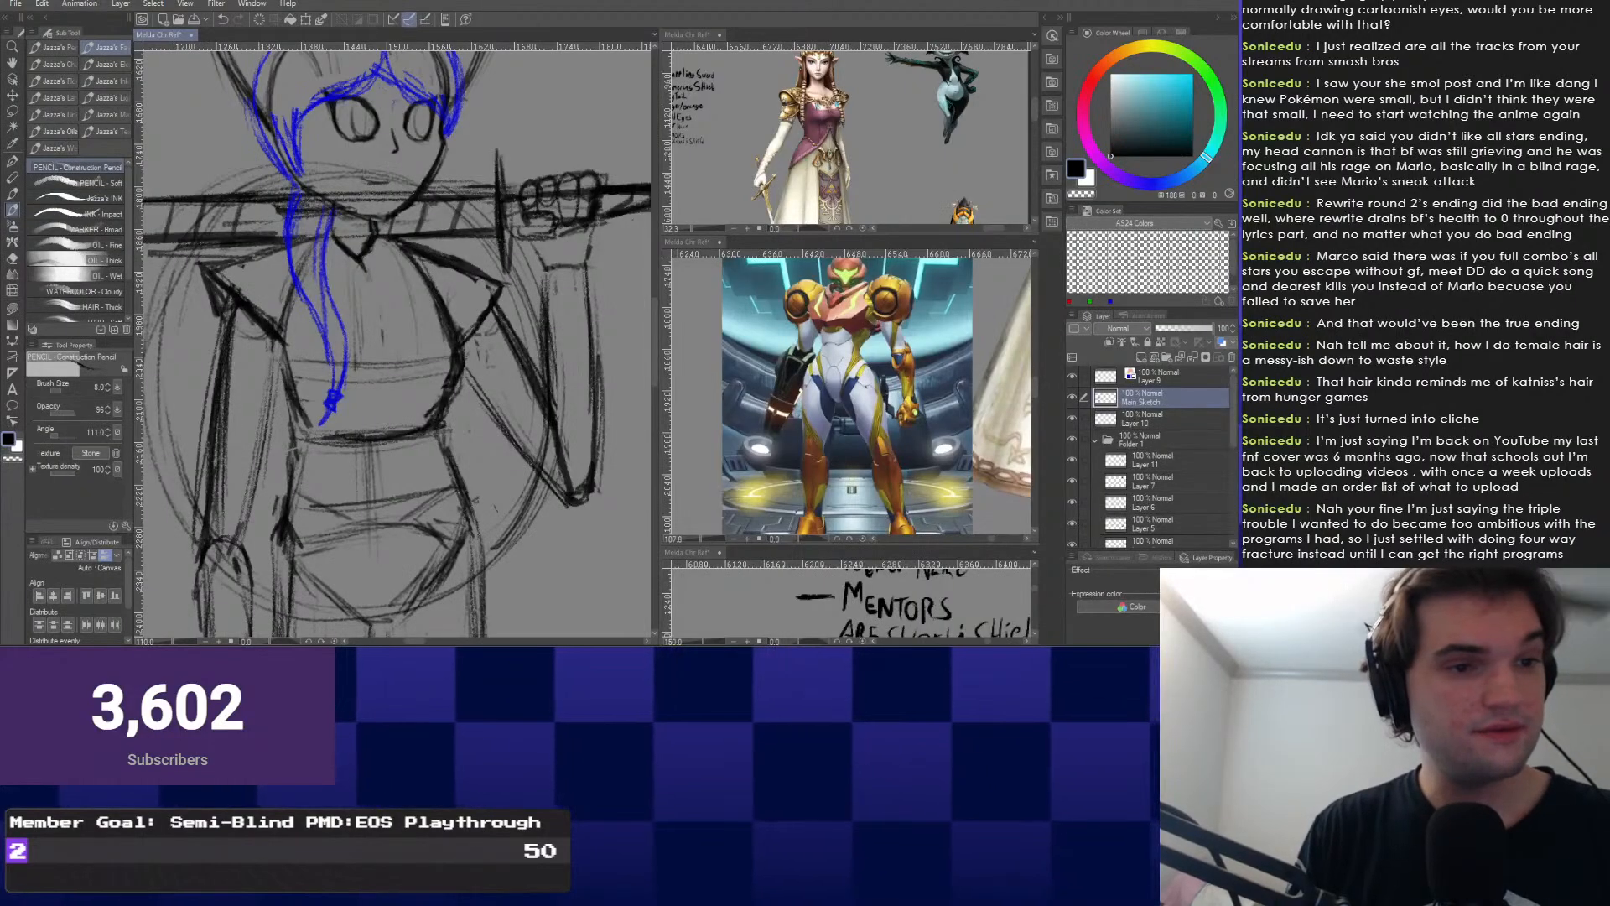
pyautogui.moveTo(277, 500); pyautogui.dragTo(328, 400)
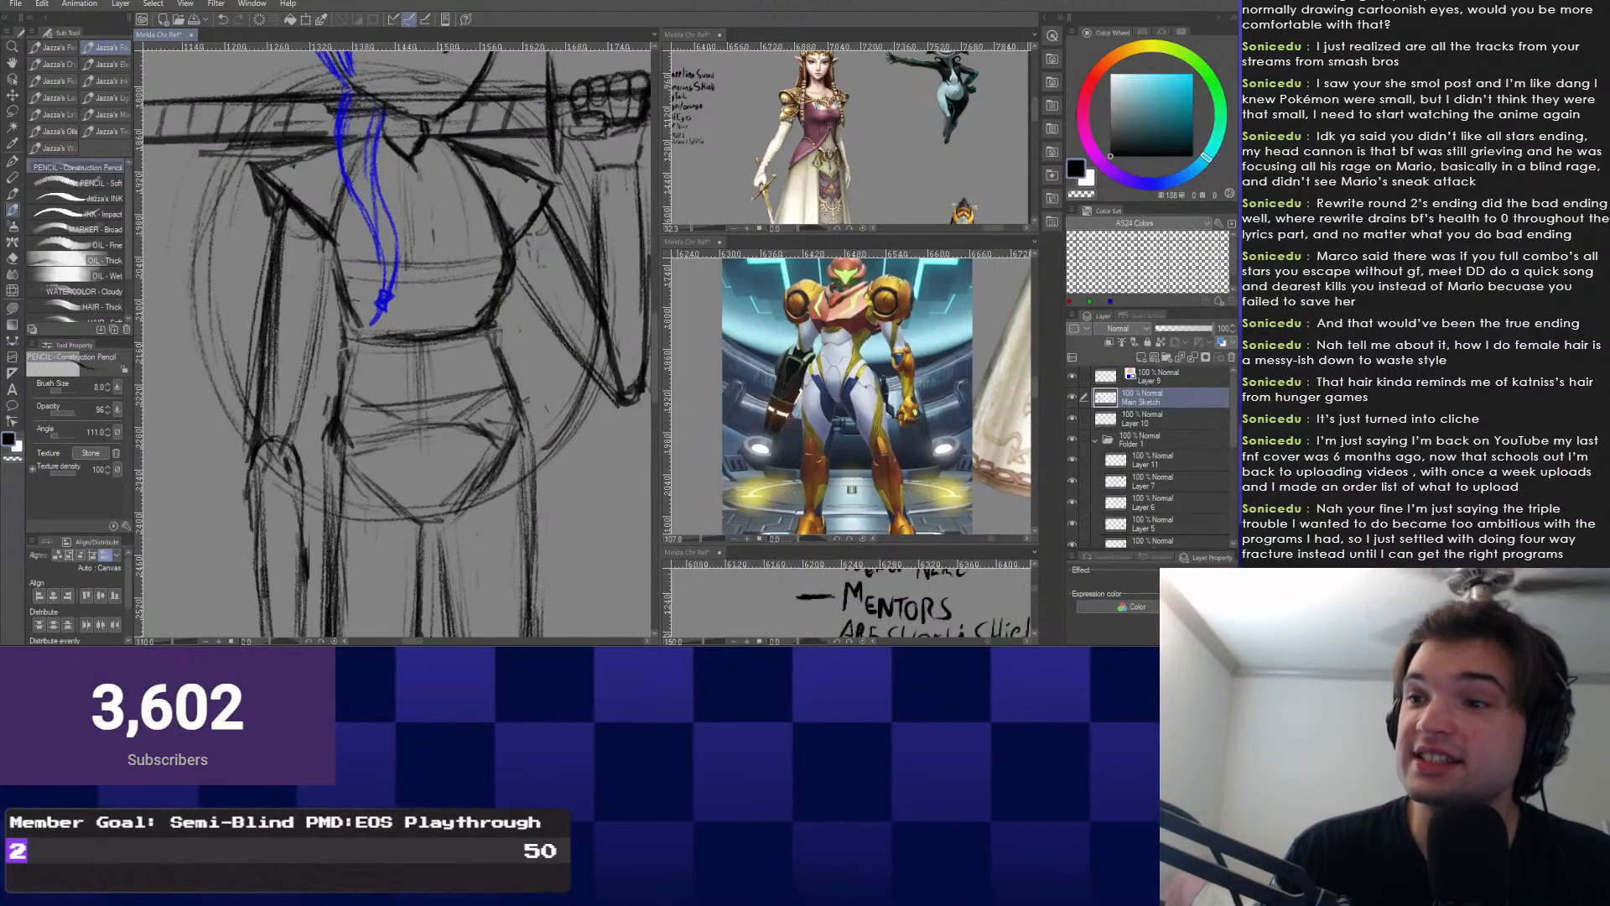
pyautogui.moveTo(395, 336); pyautogui.dragTo(414, 416)
pyautogui.hotkey('ctrl', '-')
pyautogui.moveTo(403, 335); pyautogui.dragTo(430, 461)
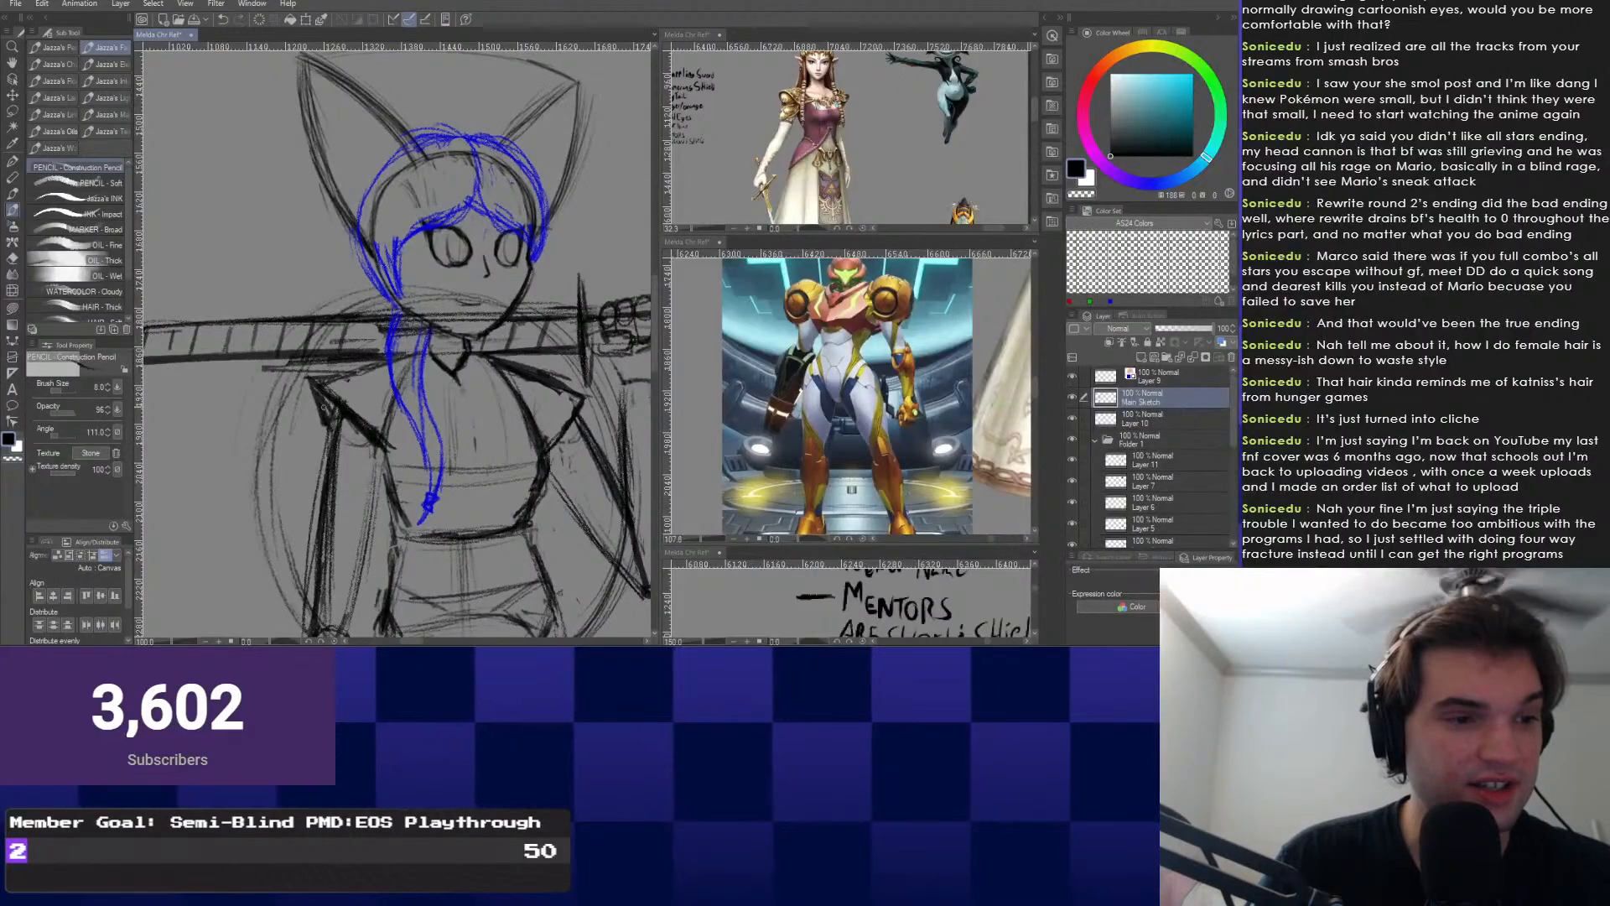
# Erase and redraw the head into big pointed ears and larger eyes.
pyautogui.press('e')
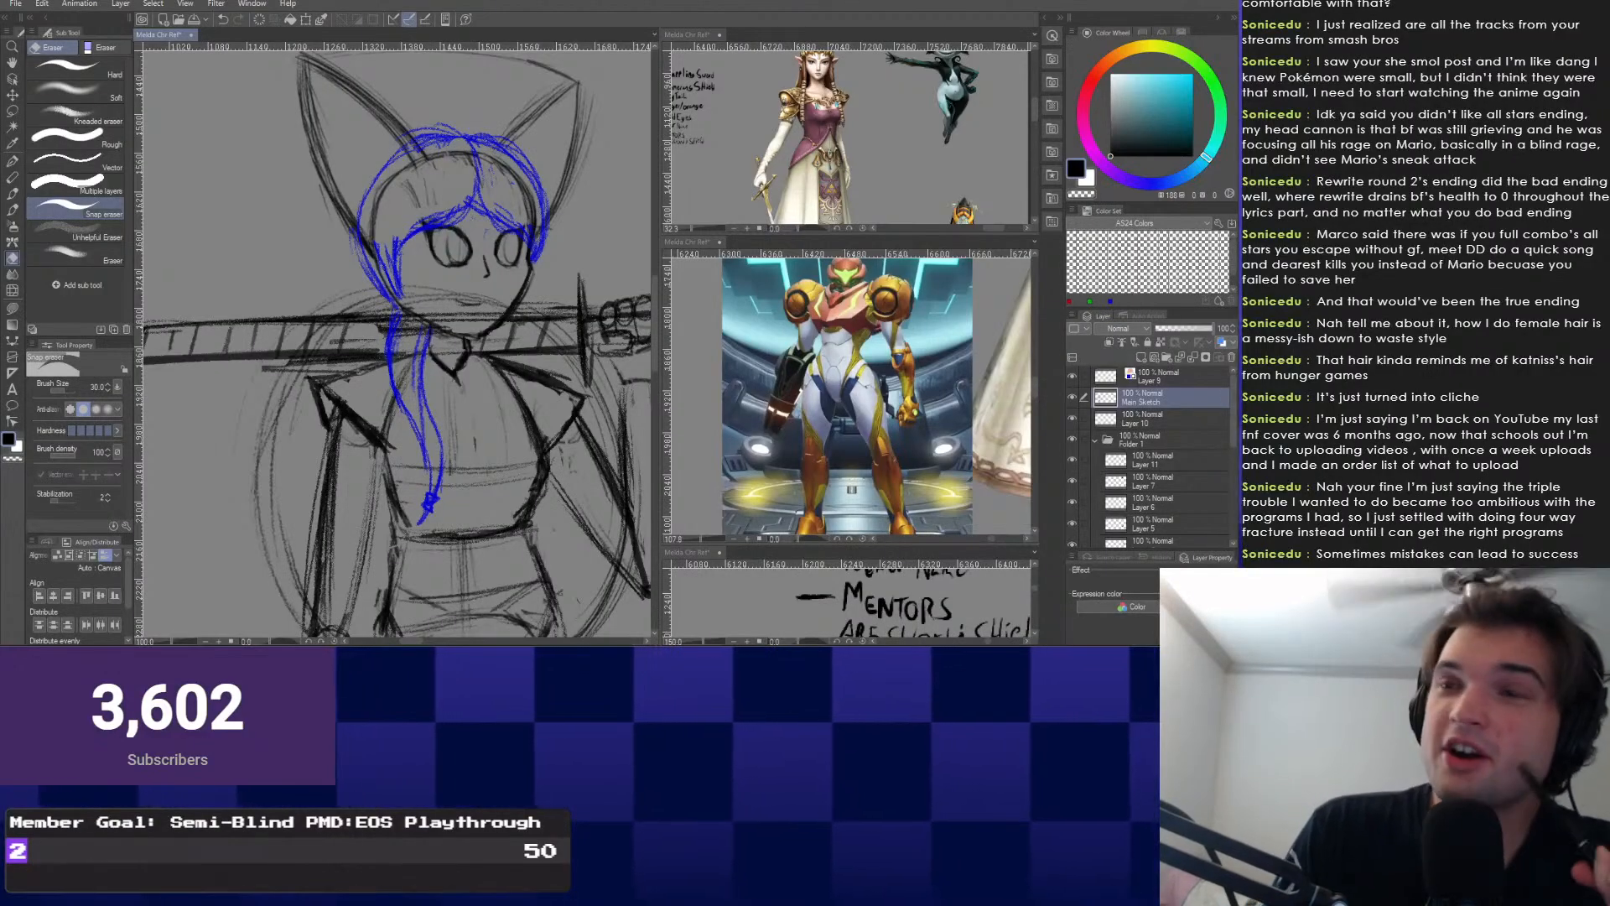
pyautogui.moveTo(402, 356); pyautogui.dragTo(393, 410)
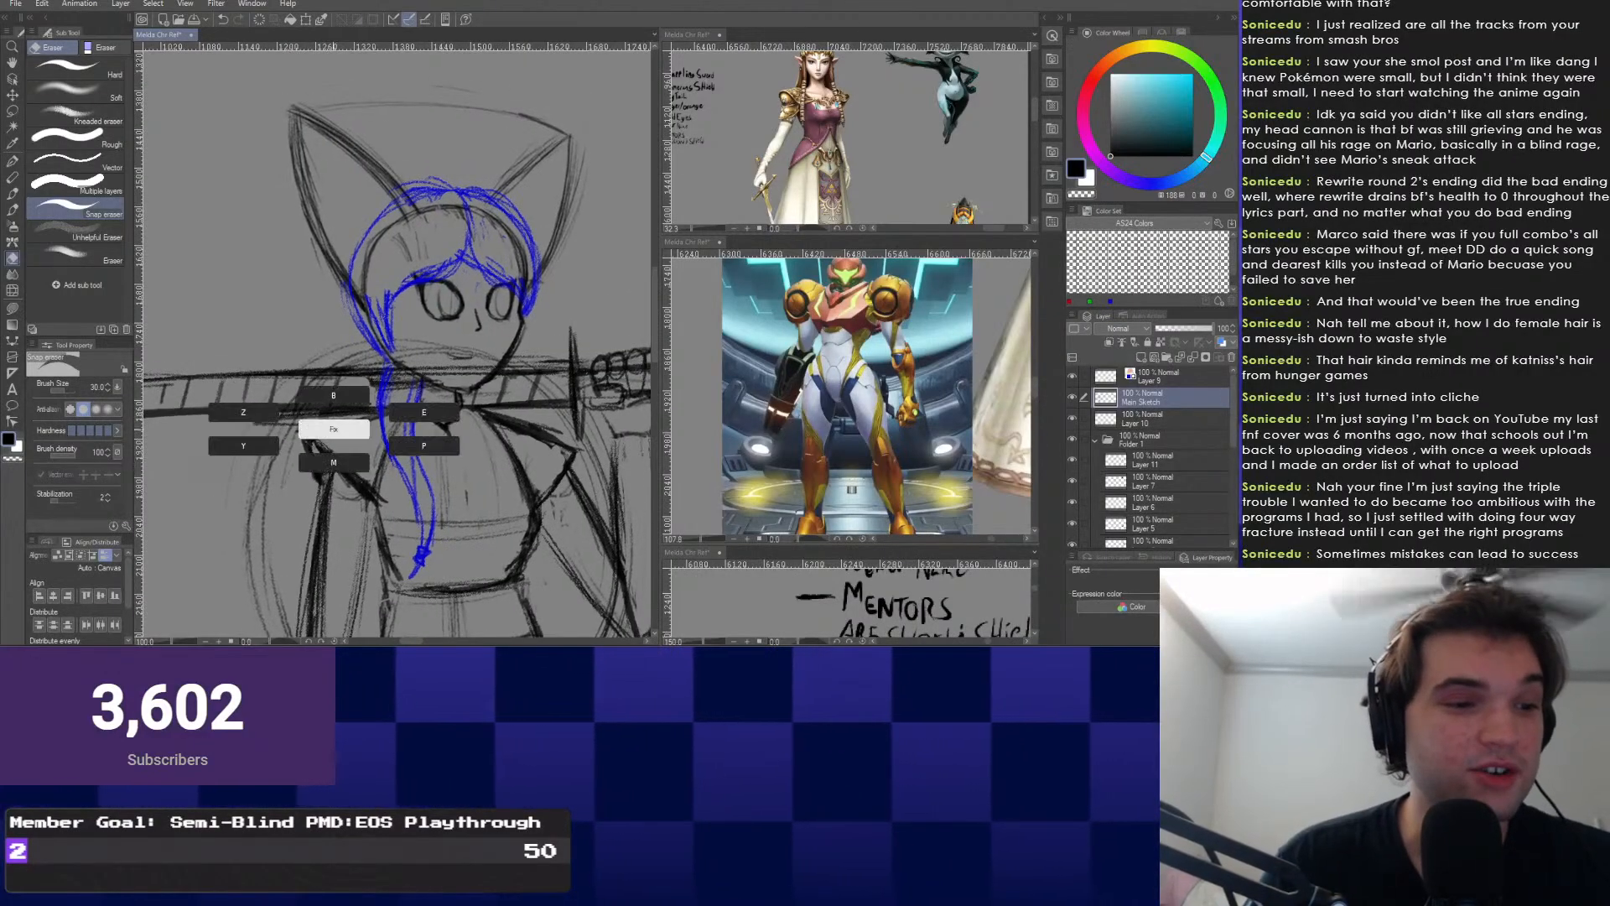
pyautogui.press('p')
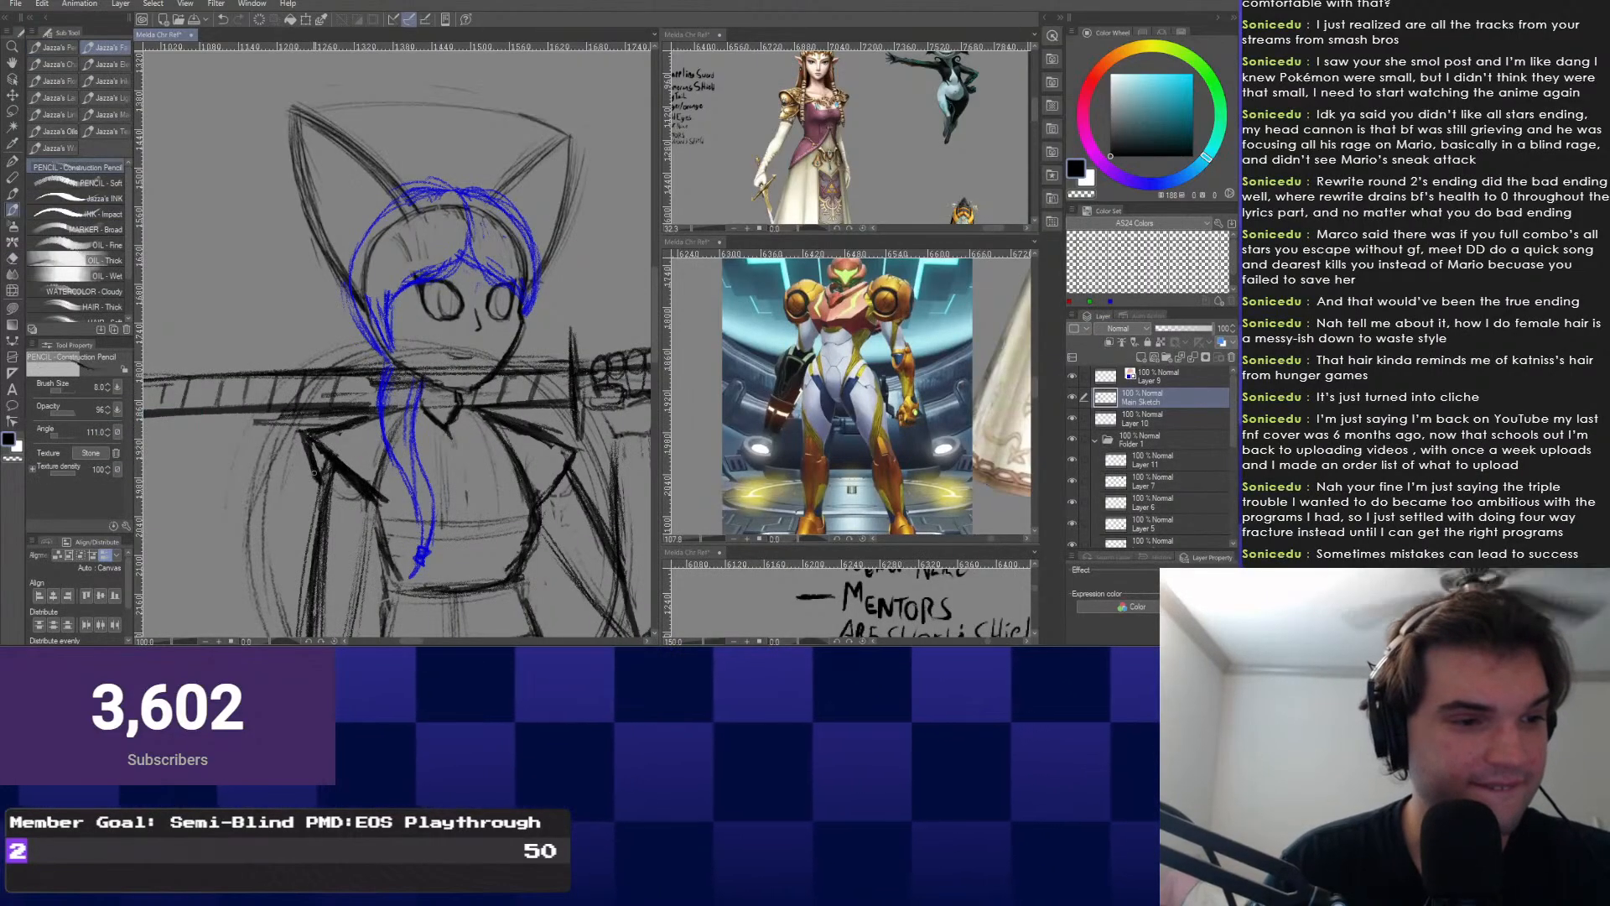
pyautogui.press('e')
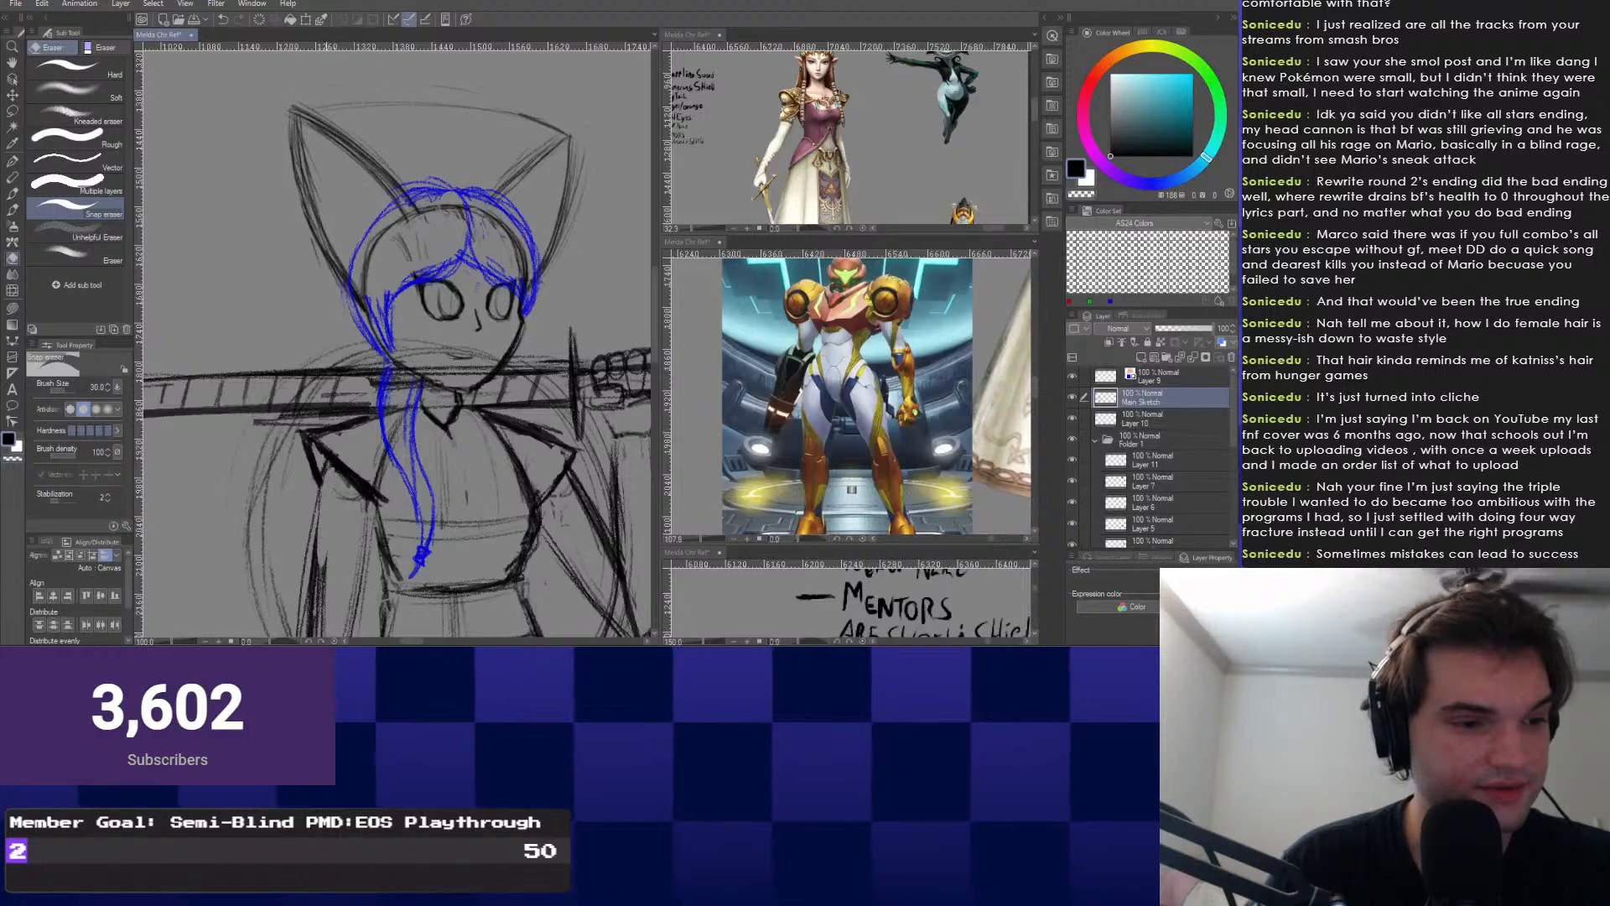
pyautogui.moveTo(319, 466); pyautogui.dragTo(340, 421)
pyautogui.press('p')
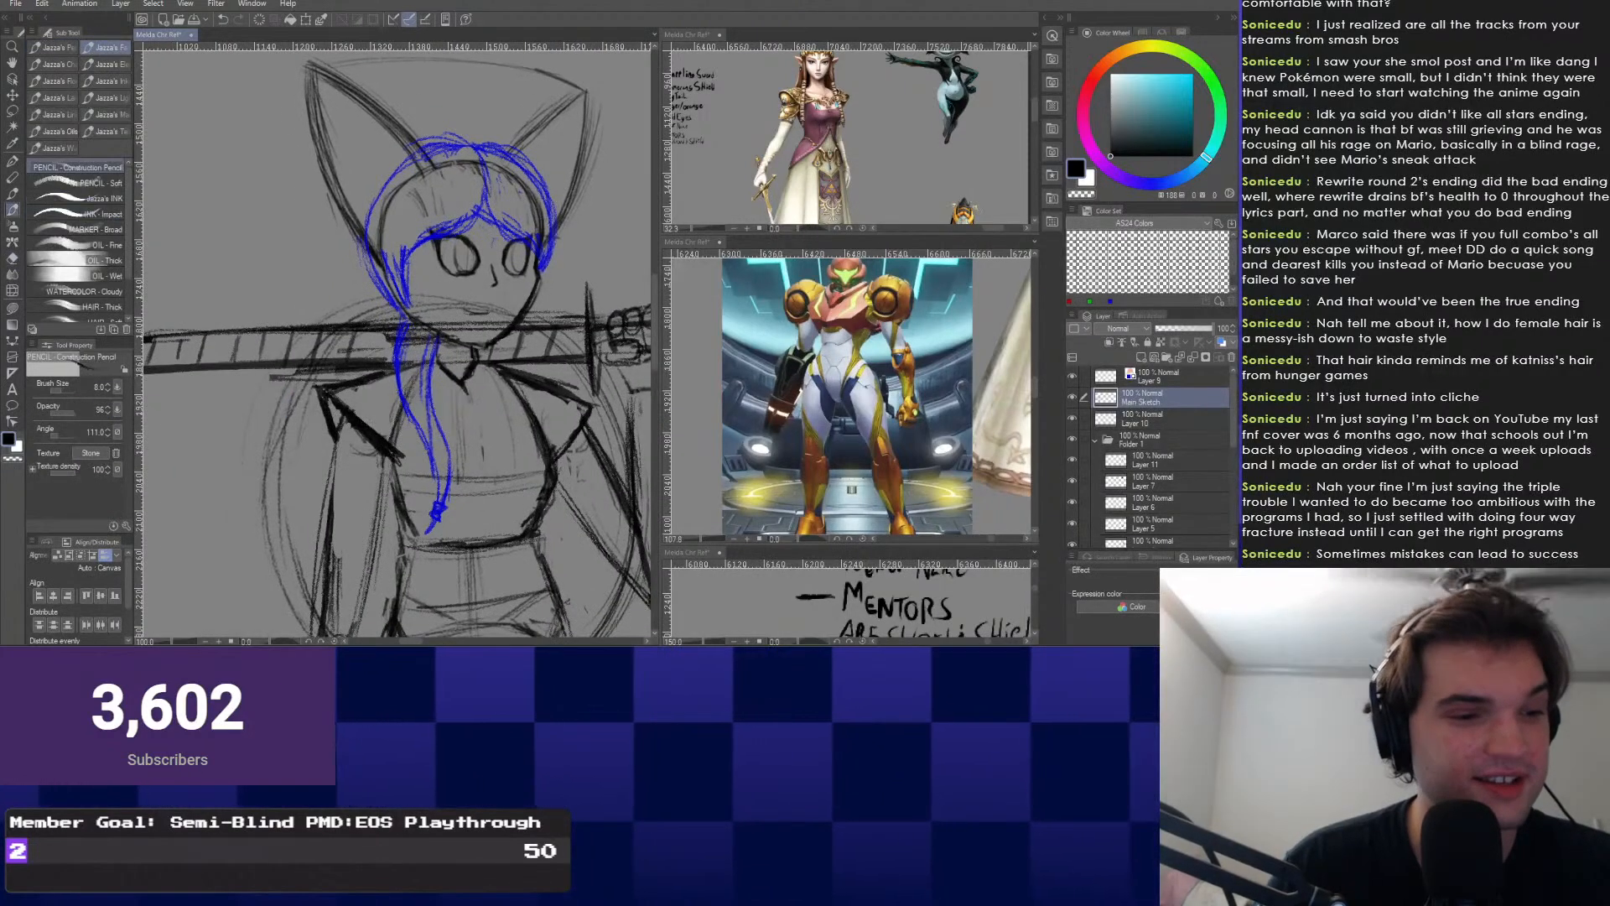
pyautogui.moveTo(328, 167)
pyautogui.mouseDown()
pyautogui.moveTo(304, 146)
pyautogui.moveTo(245, 202)
pyautogui.mouseUp()
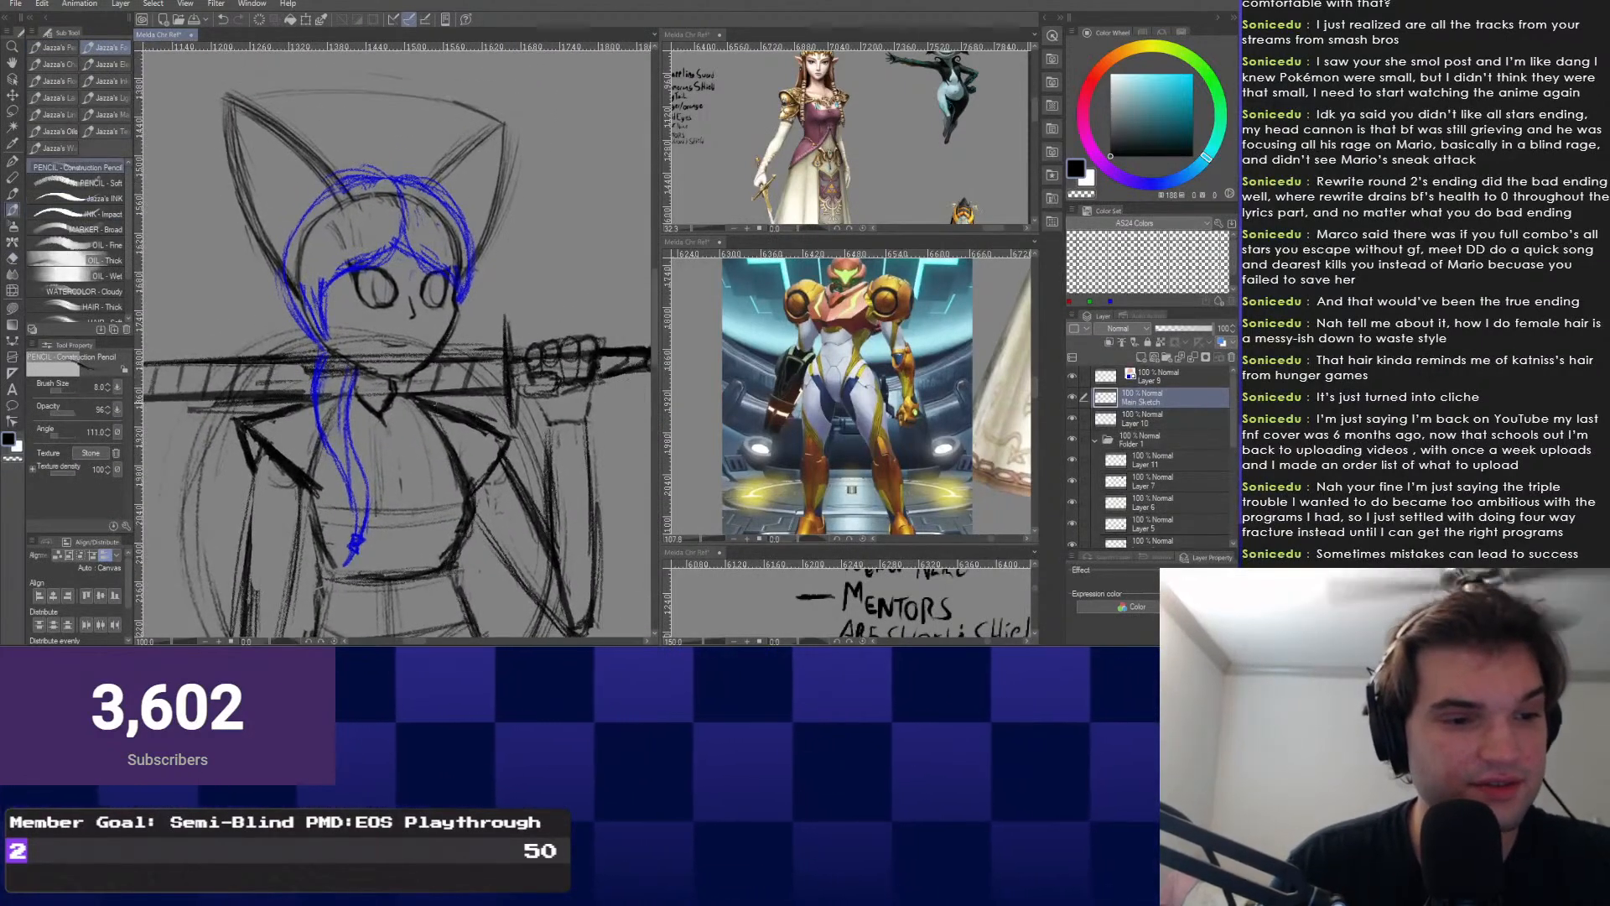
pyautogui.rightClick(449, 416)
pyautogui.press('e')
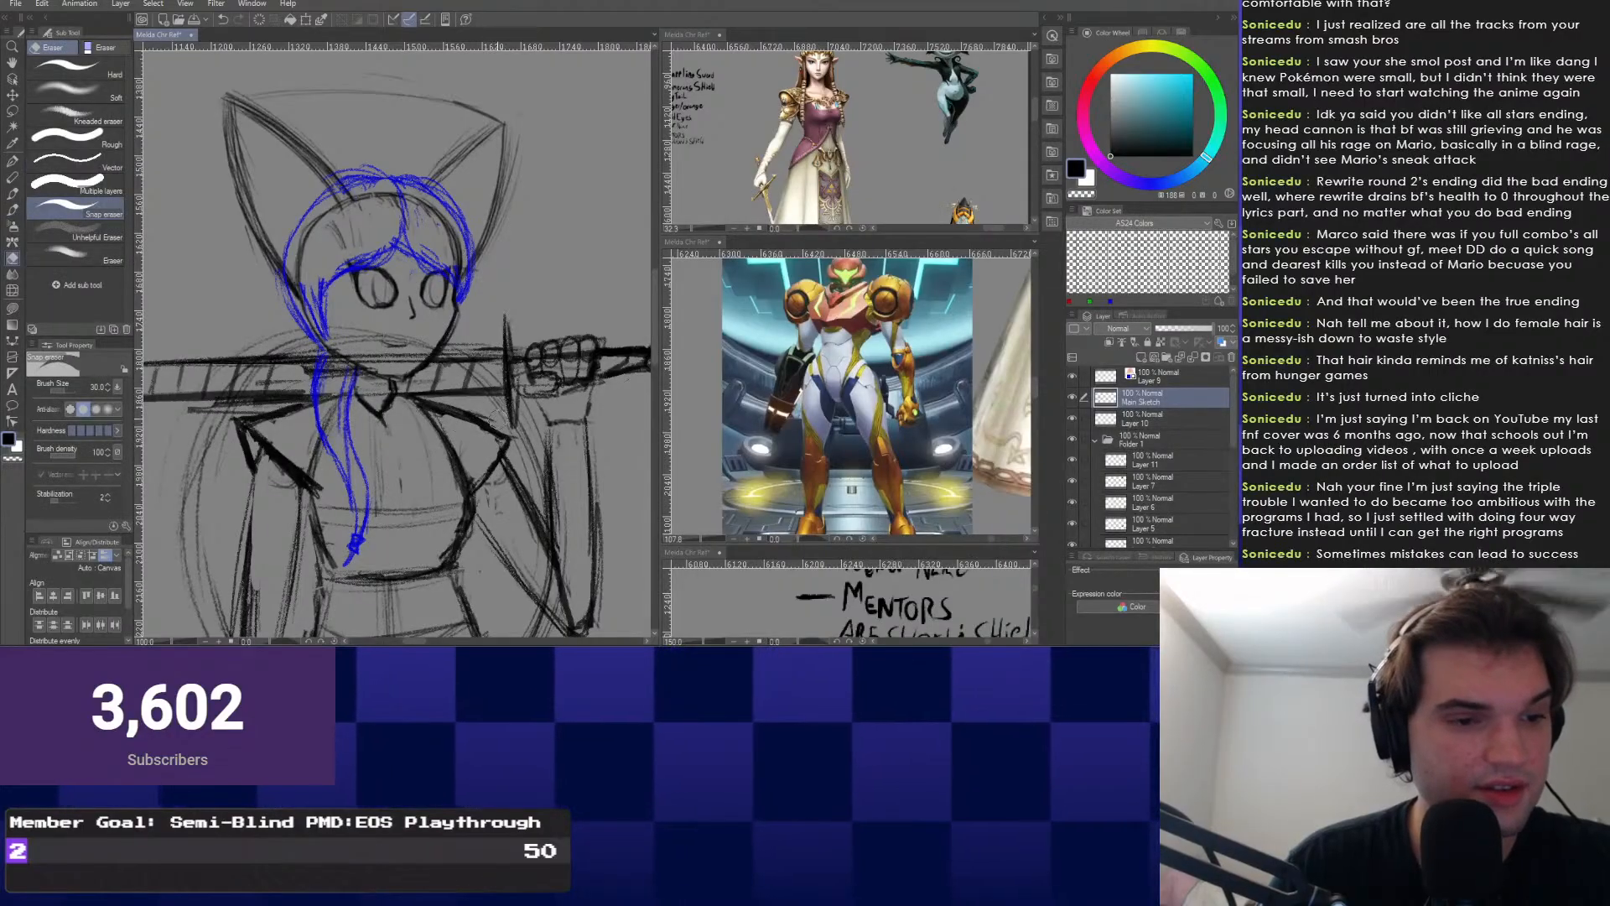
pyautogui.moveTo(312, 435); pyautogui.dragTo(331, 424)
pyautogui.rightClick(331, 424)
pyautogui.click(331, 391)
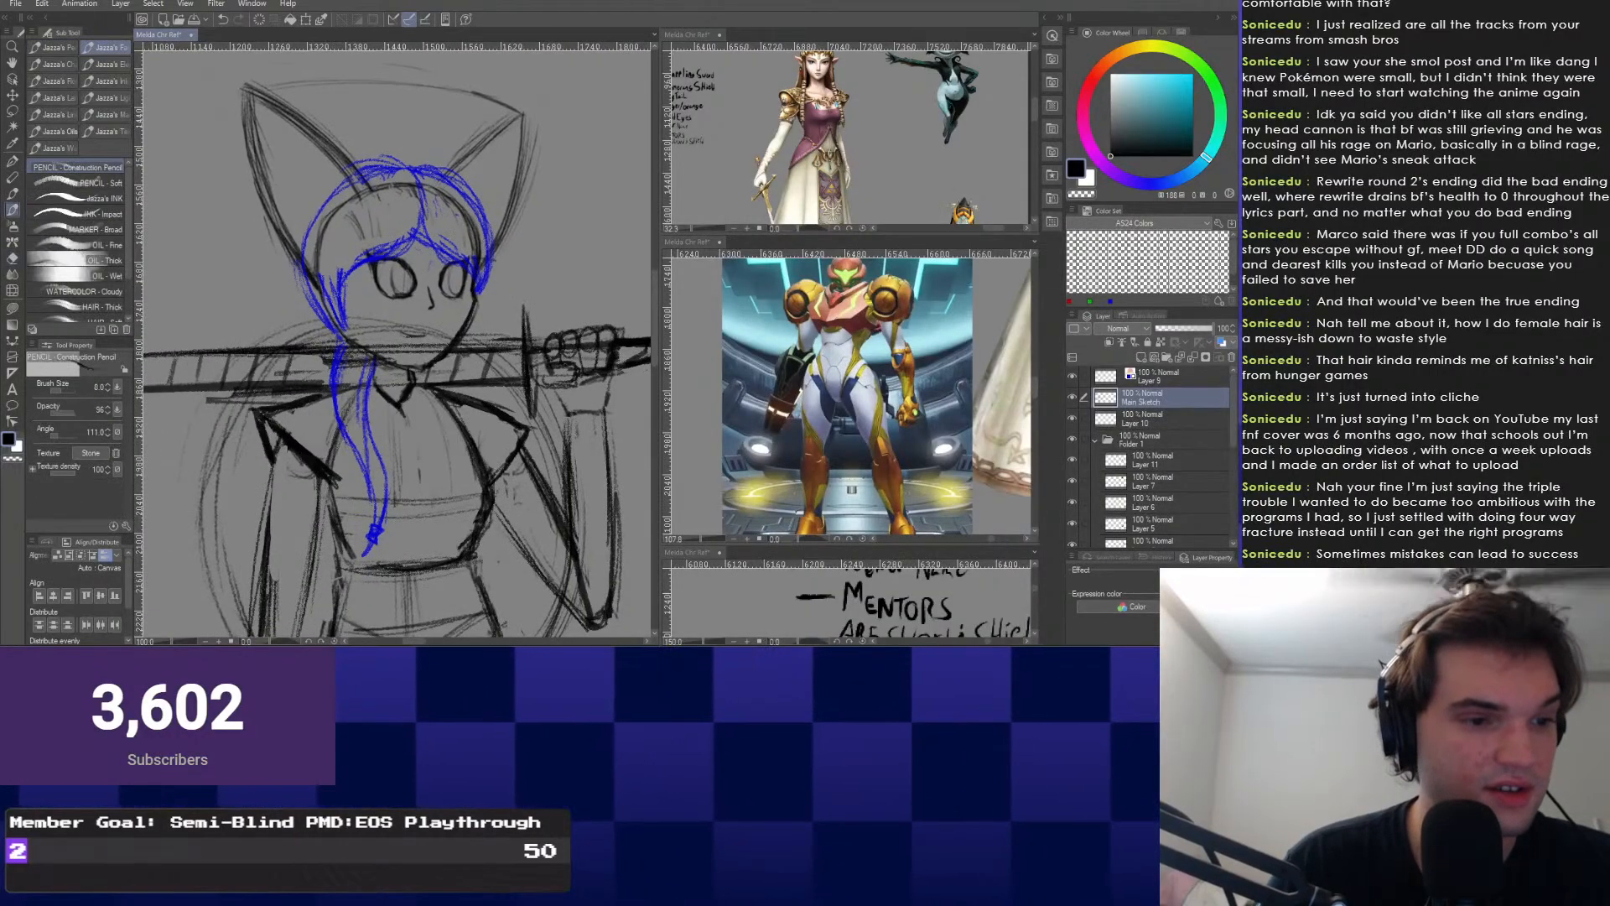
# Draw the fist gripping the sword, cleaning stray strokes with the eraser.
pyautogui.scroll(-2, 402, 348)
pyautogui.moveTo(402, 348); pyautogui.dragTo(417, 275)
pyautogui.scroll(-2, 417, 275)
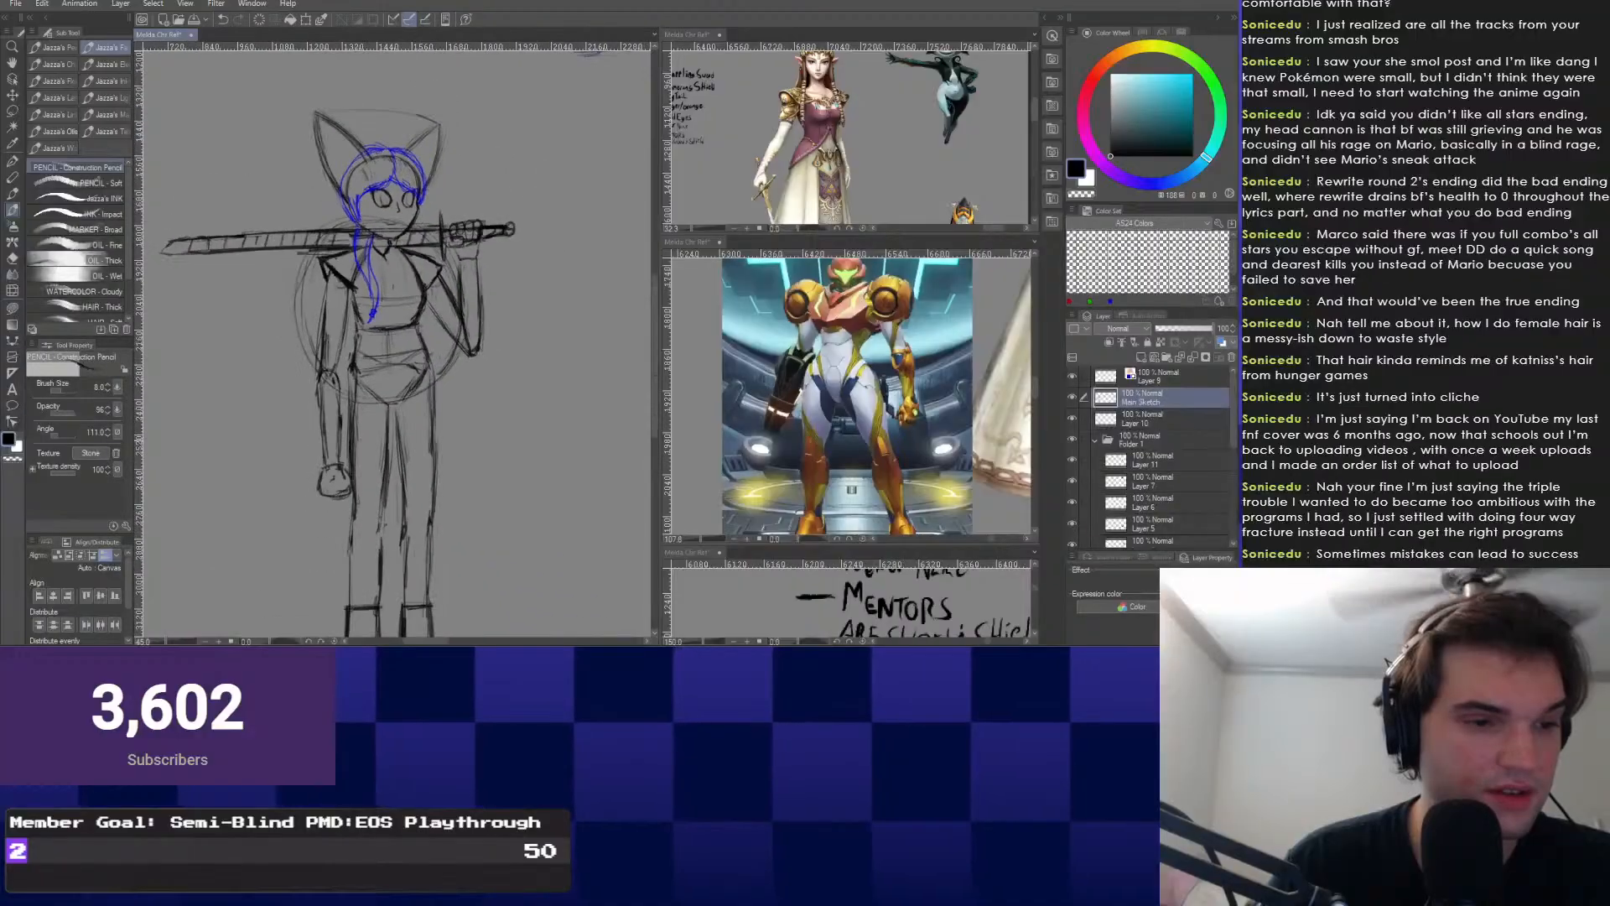
pyautogui.scroll(3, 417, 275)
pyautogui.moveTo(476, 473)
pyautogui.mouseDown()
pyautogui.moveTo(449, 513)
pyautogui.moveTo(417, 506)
pyautogui.moveTo(471, 429)
pyautogui.moveTo(460, 508)
pyautogui.moveTo(445, 437)
pyautogui.mouseUp()
pyautogui.scroll(1, 471, 430)
pyautogui.scroll(1, 471, 430)
pyautogui.scroll(1, 445, 437)
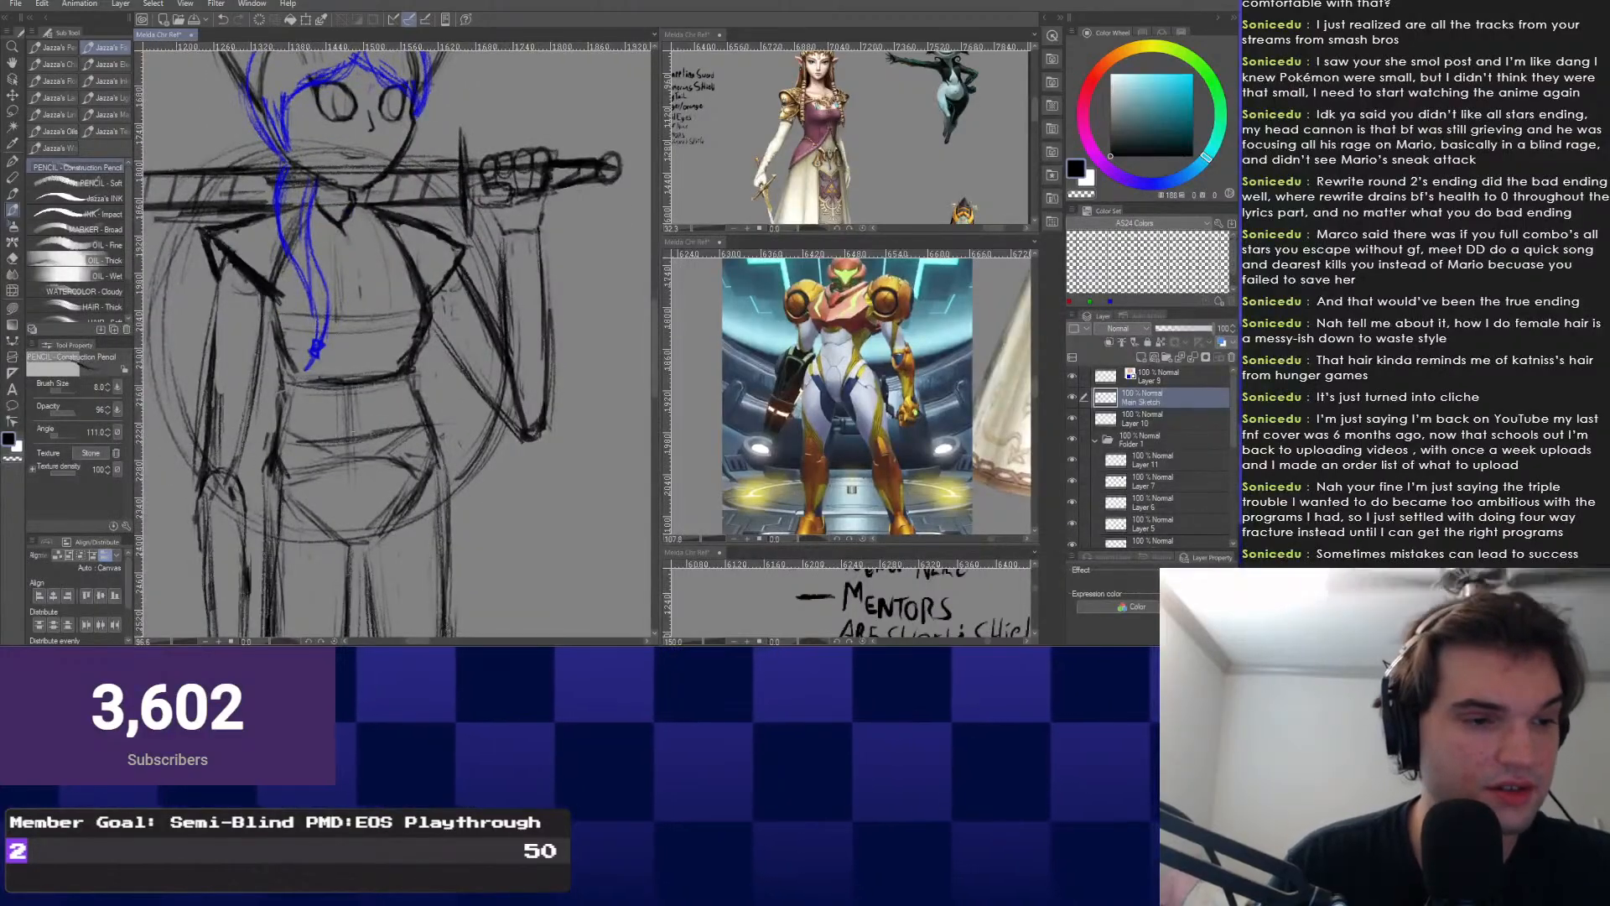
pyautogui.rightClick(291, 415)
pyautogui.moveTo(385, 436); pyautogui.dragTo(452, 457)
pyautogui.scroll(1, 453, 456)
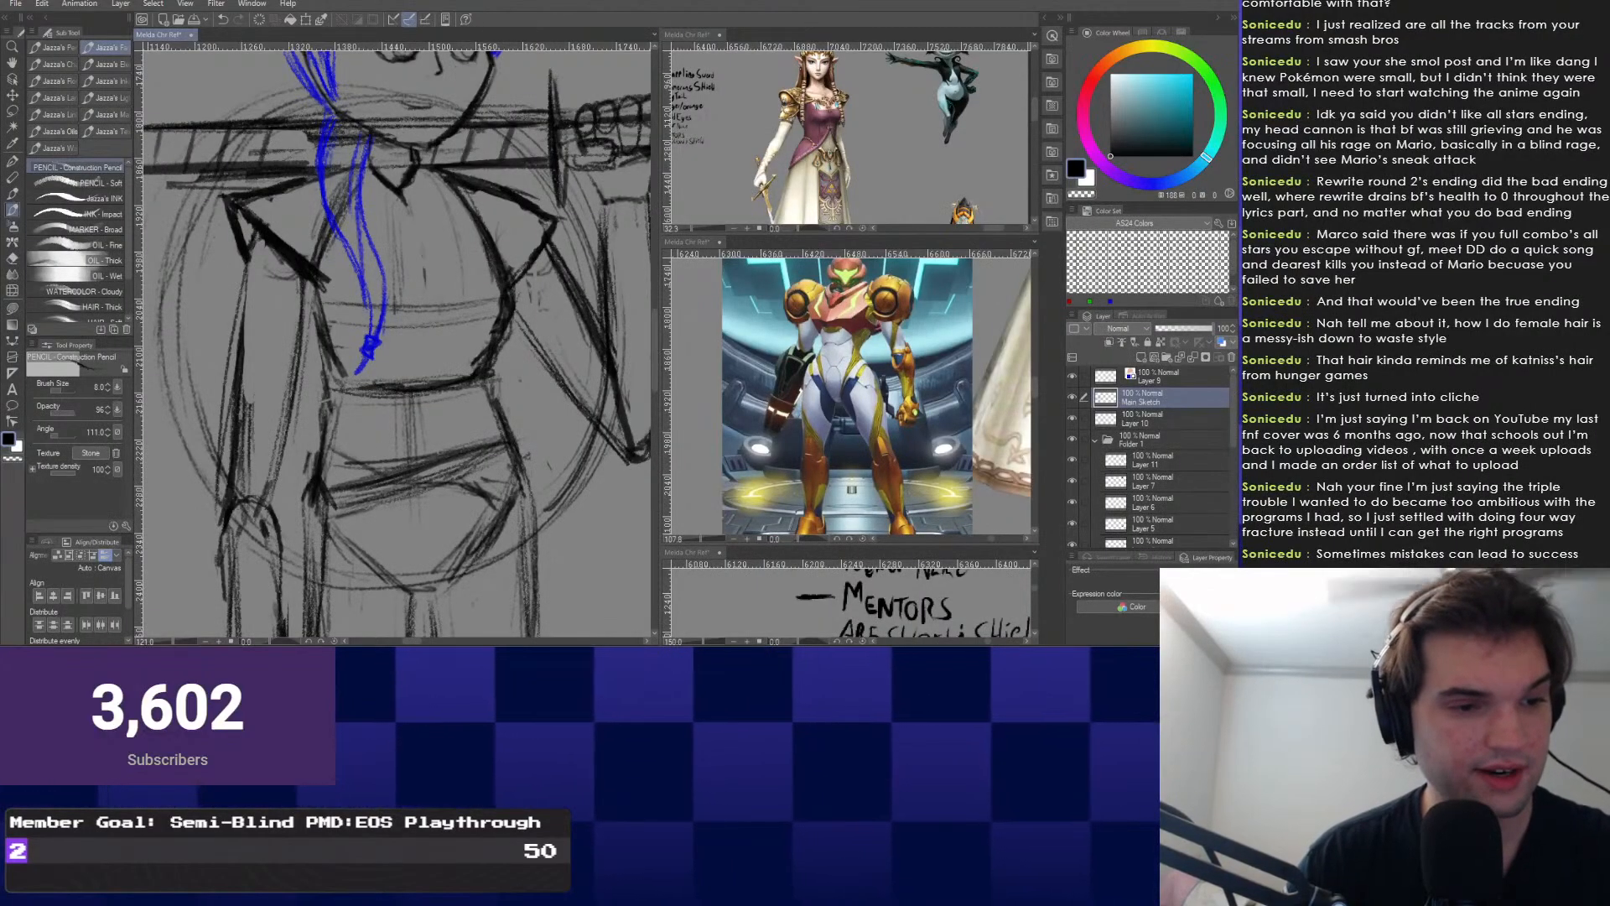
pyautogui.press('e')
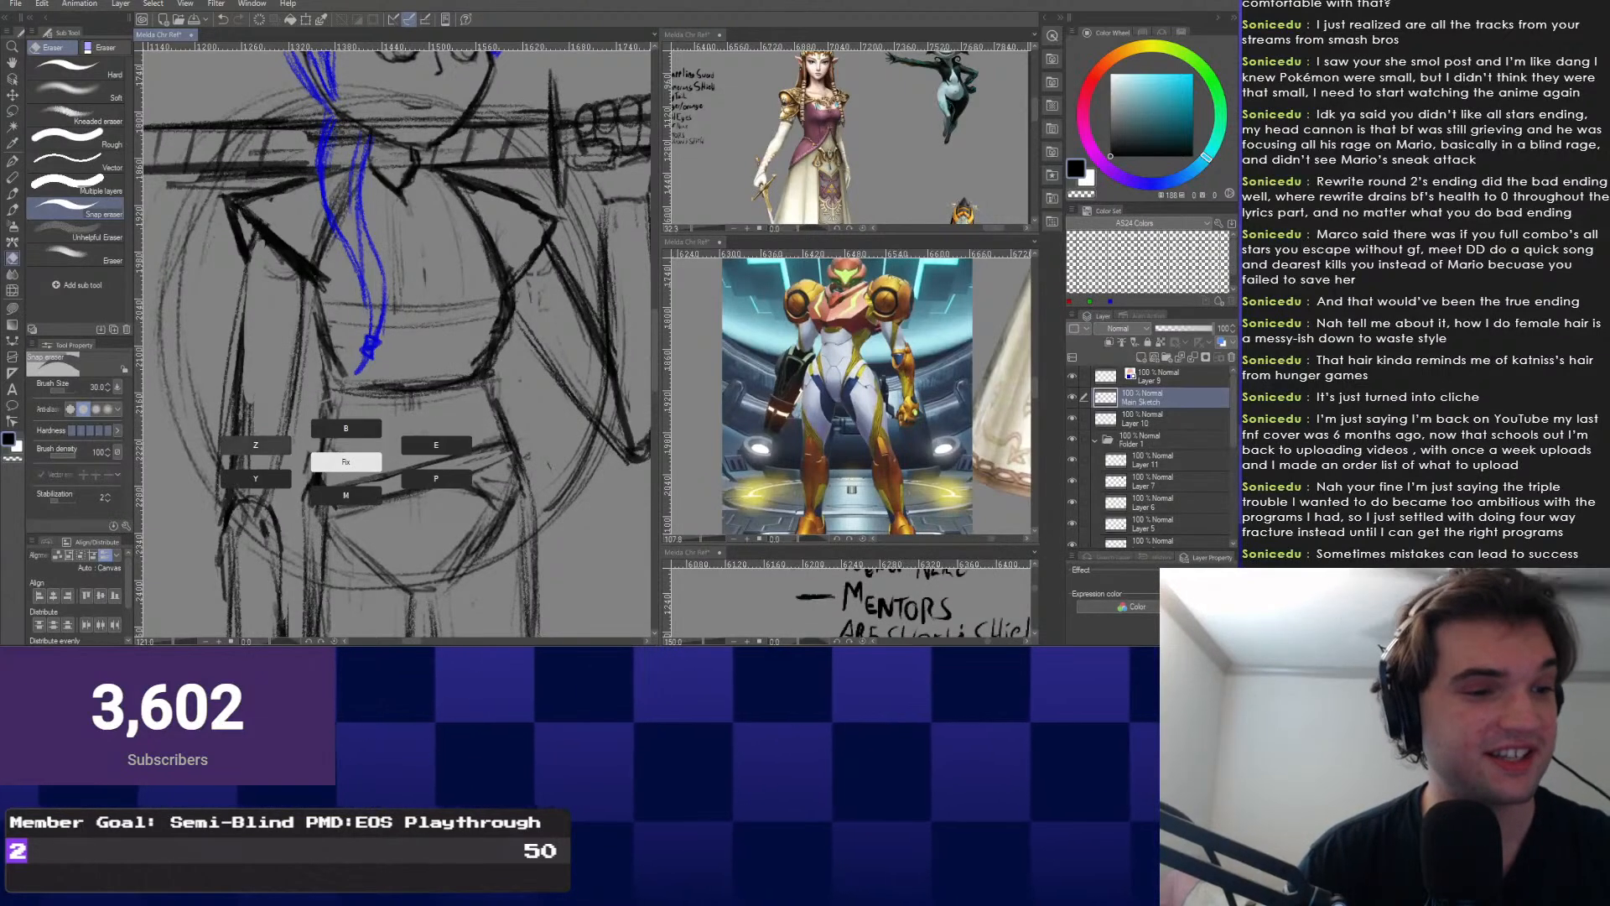
pyautogui.press('p')
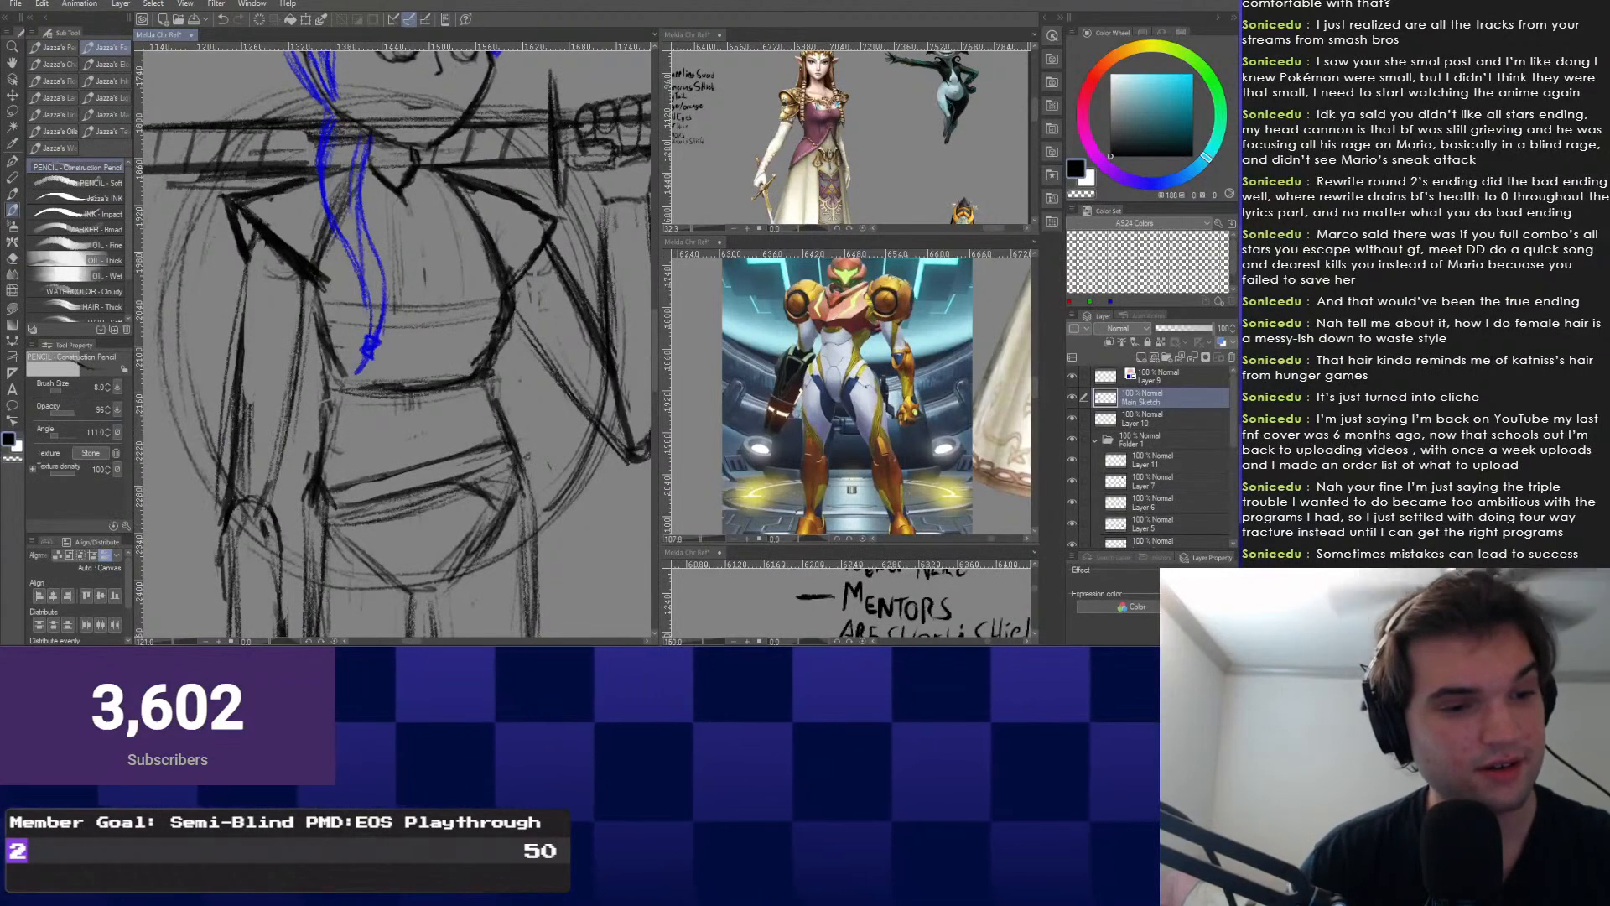
# Zoom into the waist and start sketching the belt with the pencil.
pyautogui.moveTo(427, 513); pyautogui.dragTo(418, 240)
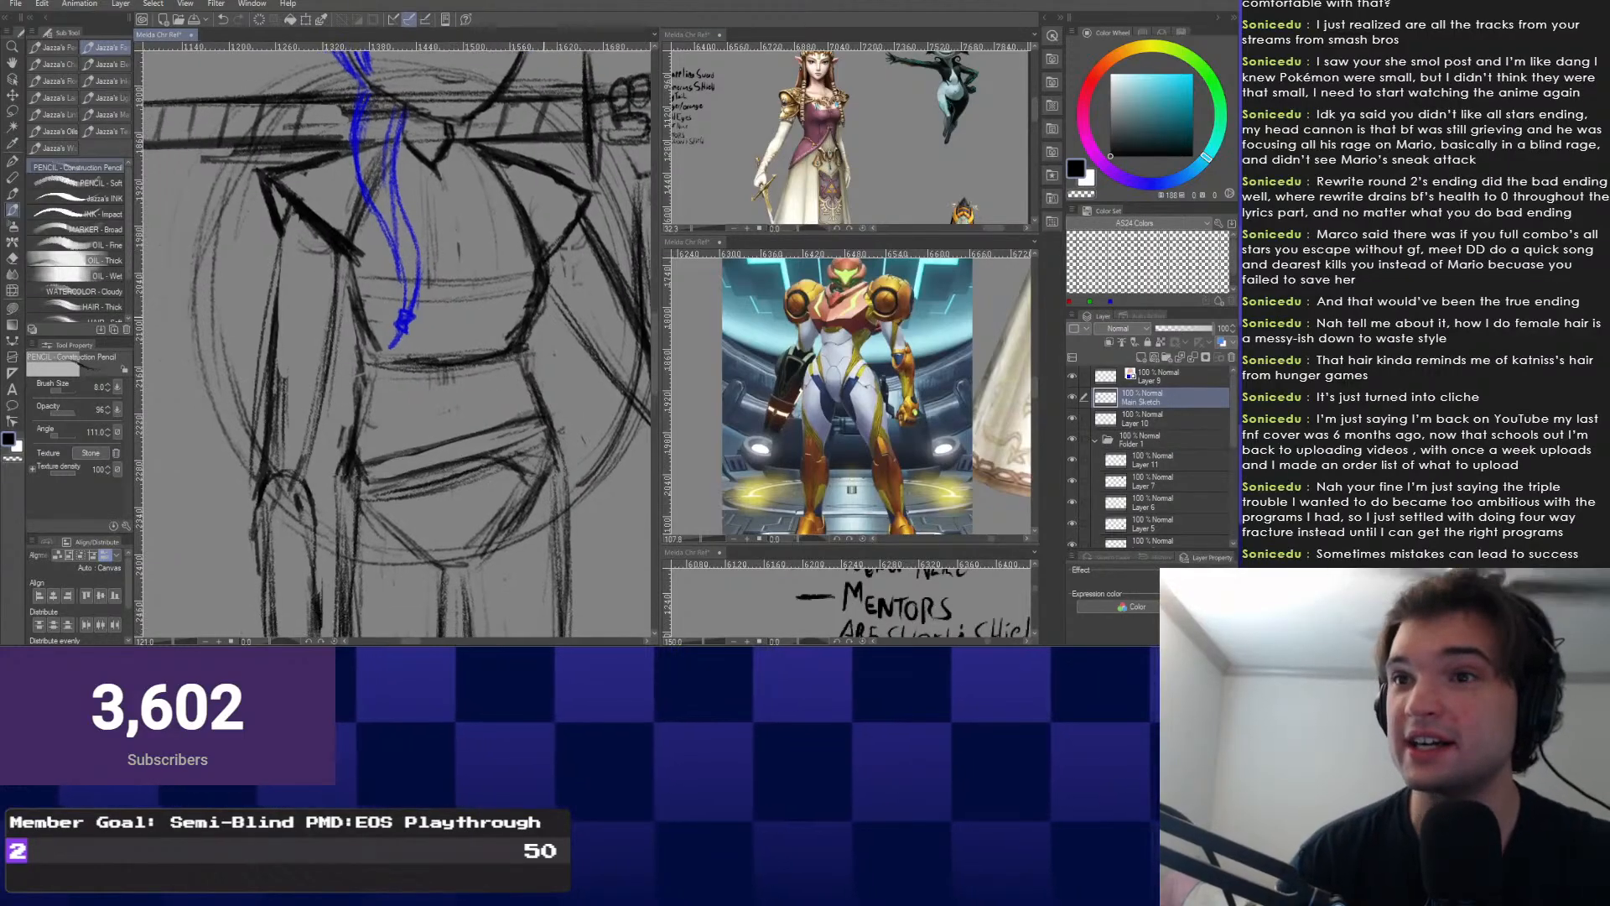
pyautogui.scroll(2, 417, 240)
pyautogui.moveTo(452, 293); pyautogui.dragTo(489, 461)
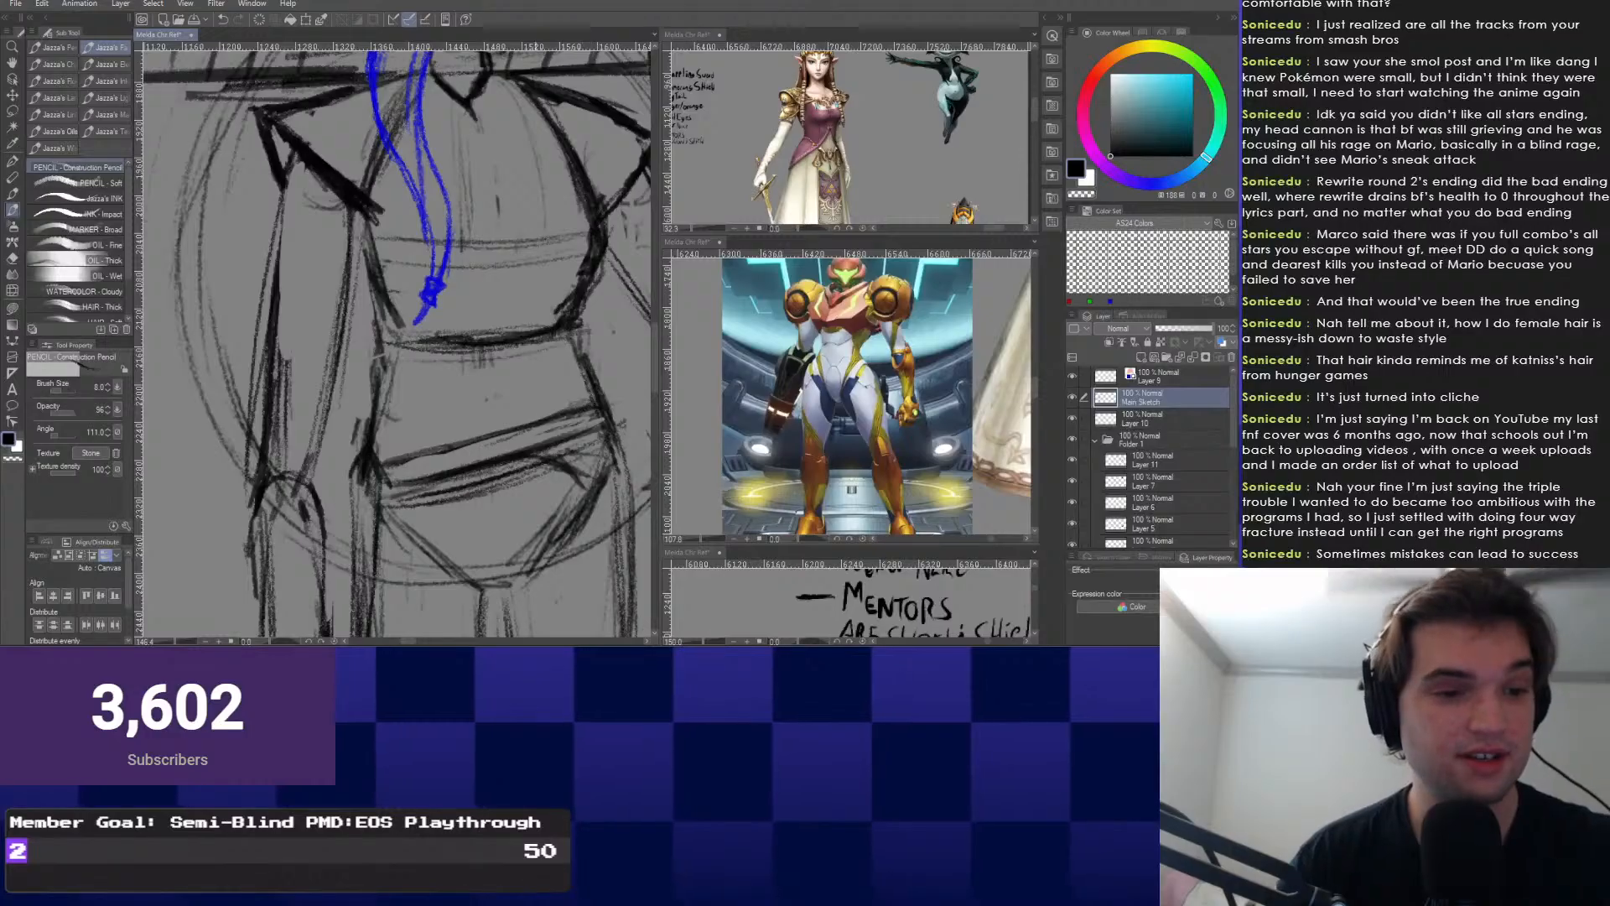
pyautogui.moveTo(553, 404); pyautogui.dragTo(536, 415)
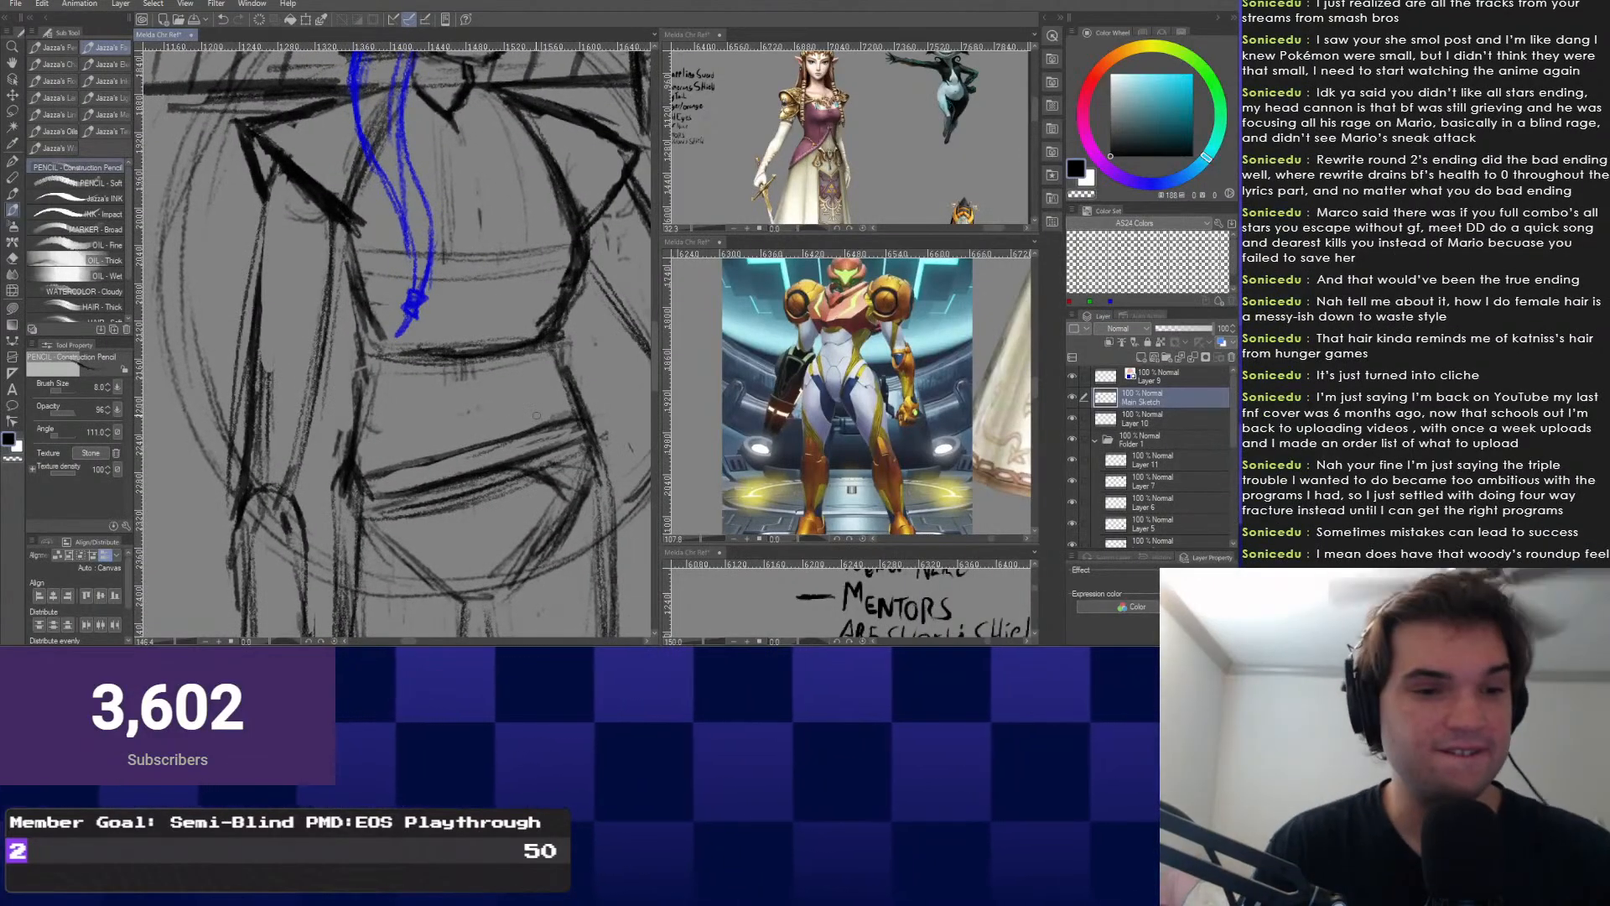
pyautogui.press('e')
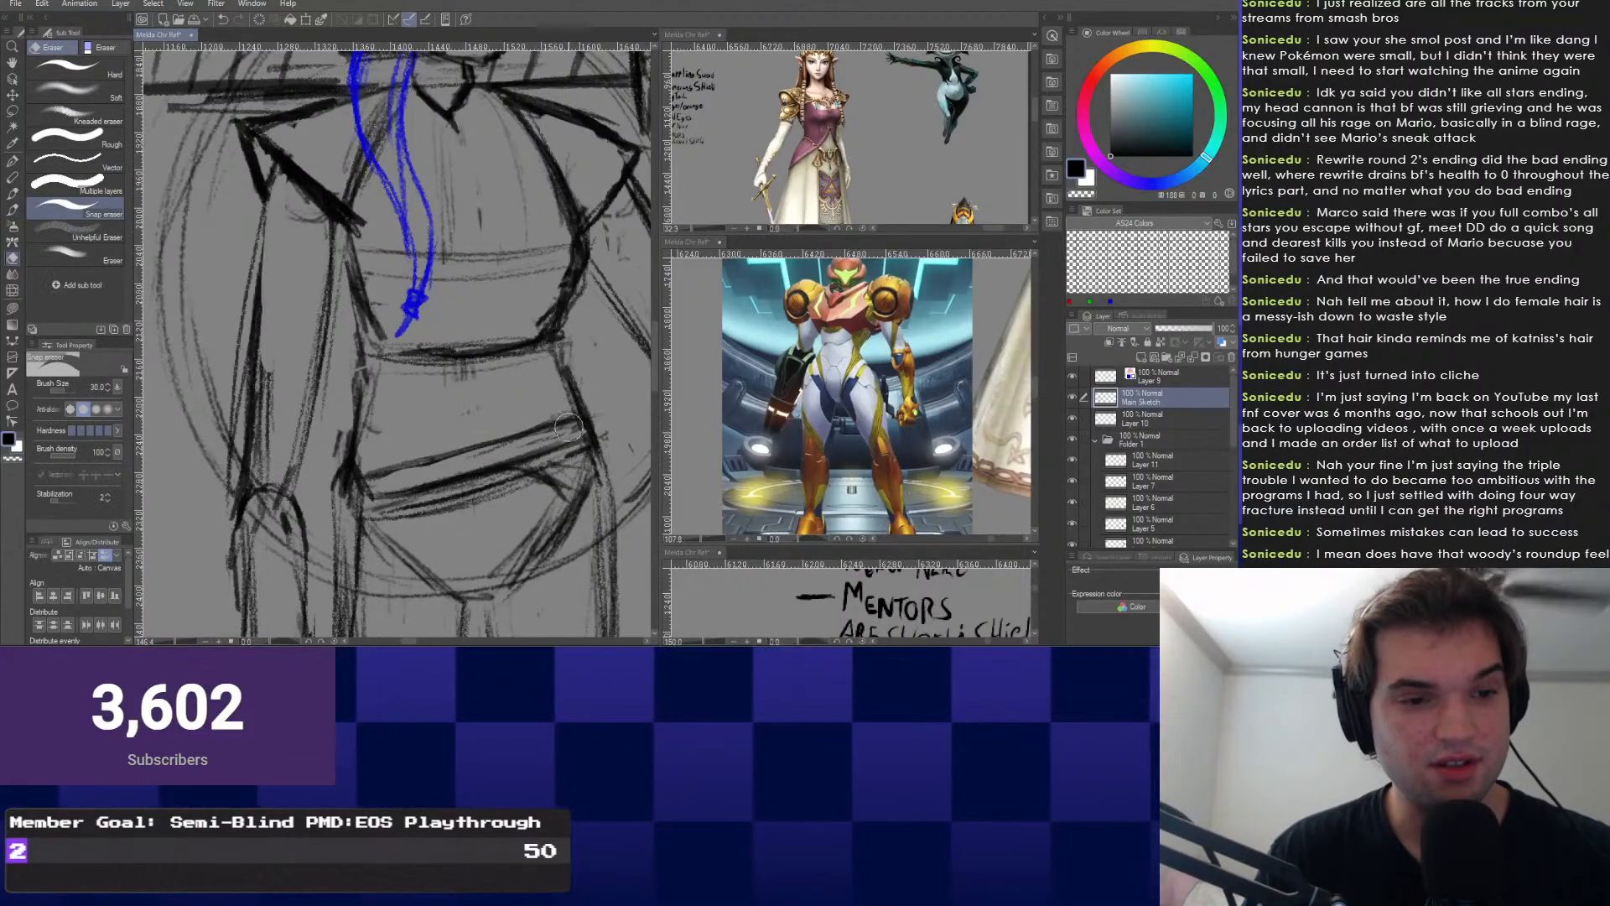
pyautogui.rightClick(500, 458)
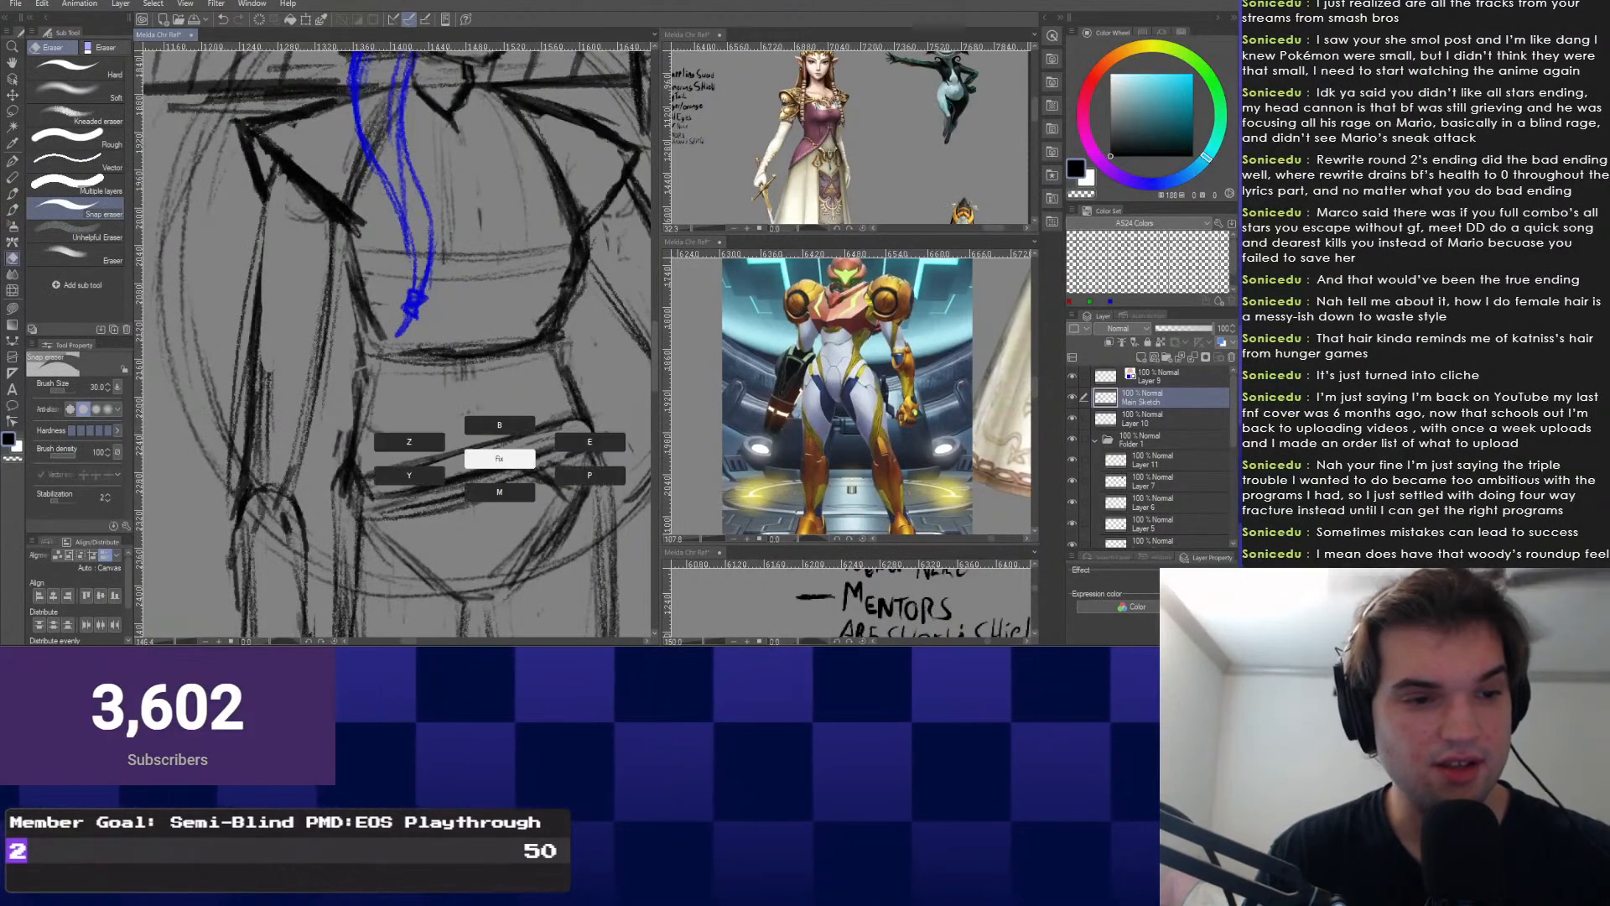
pyautogui.click(590, 475)
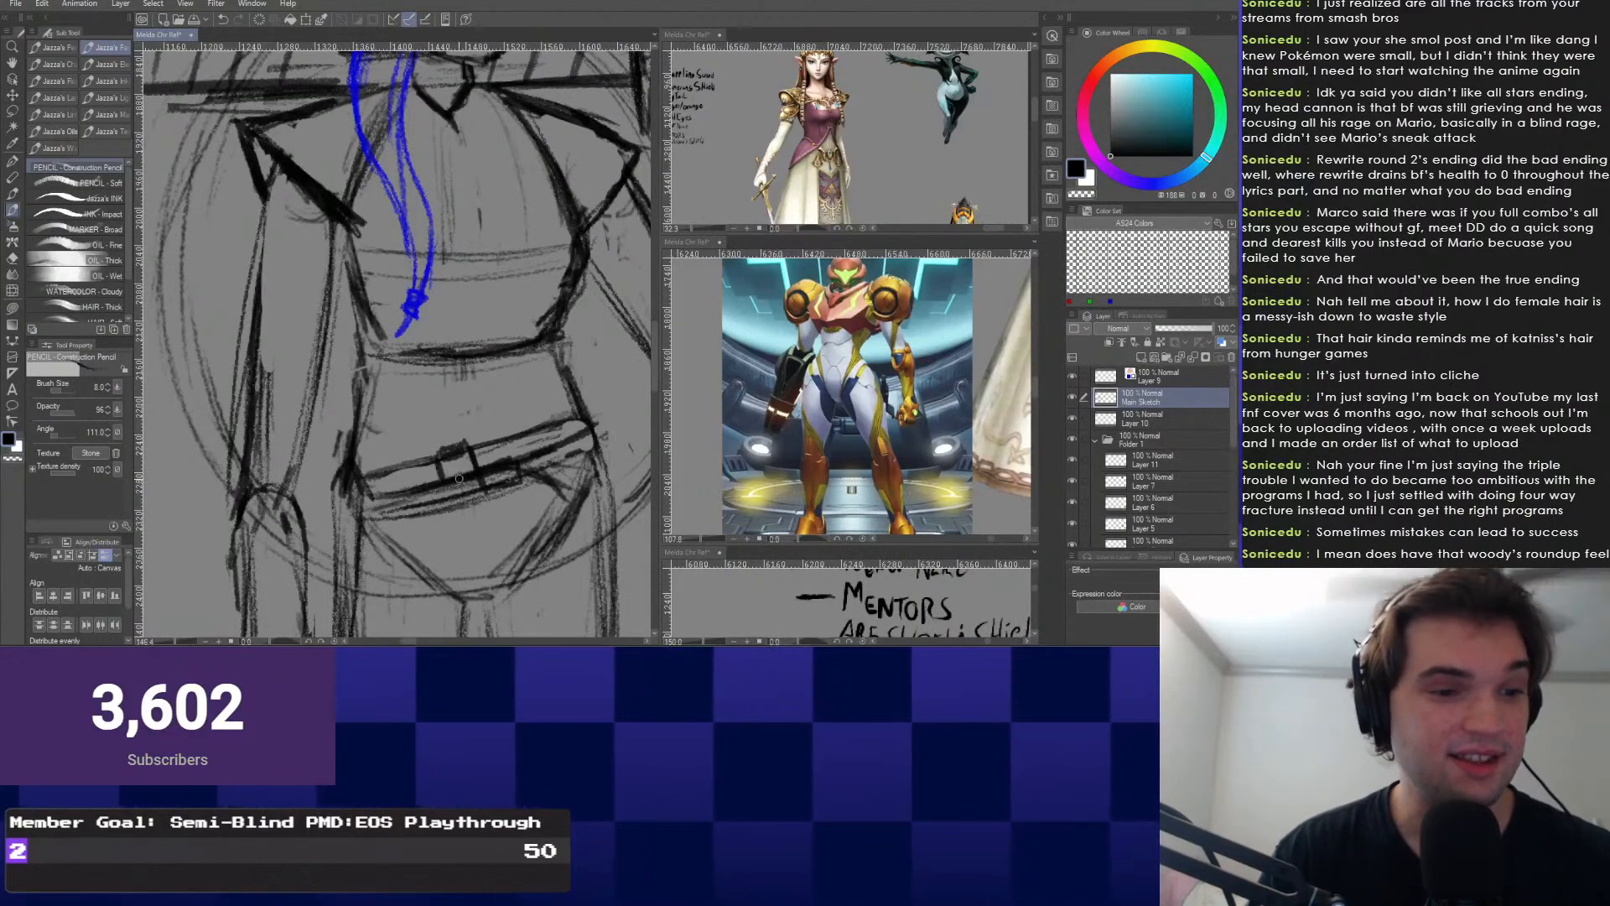
# Shrink the Snap eraser to 15, undo a bad stroke, and finish the belt buckle.
pyautogui.press('e')
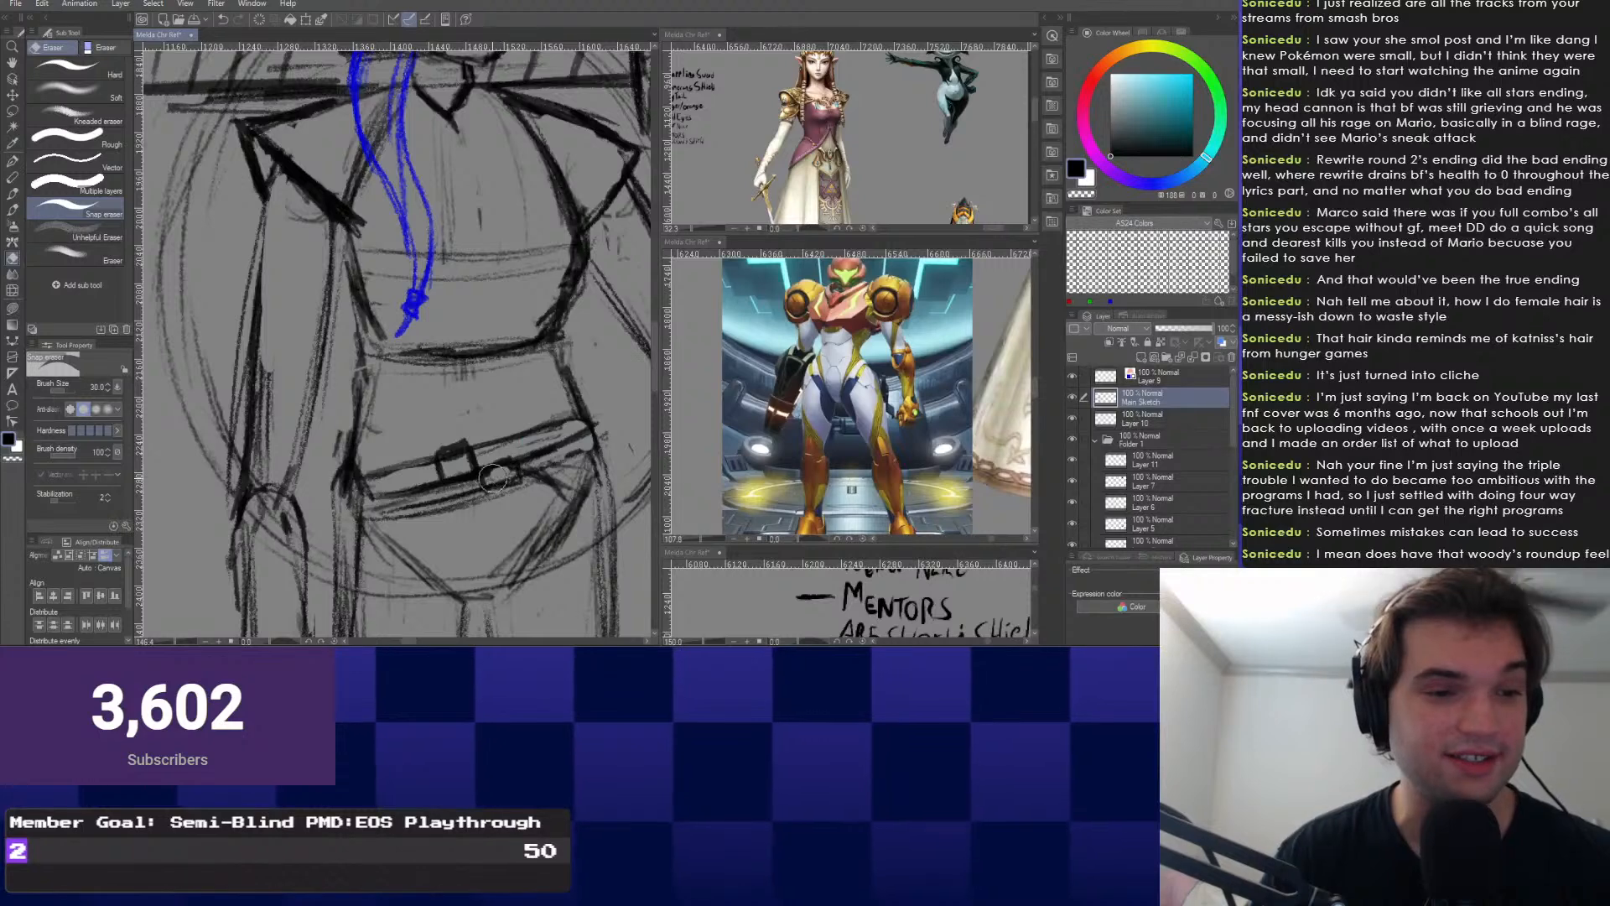
pyautogui.press('[')
pyautogui.press('[')
pyautogui.press('[')
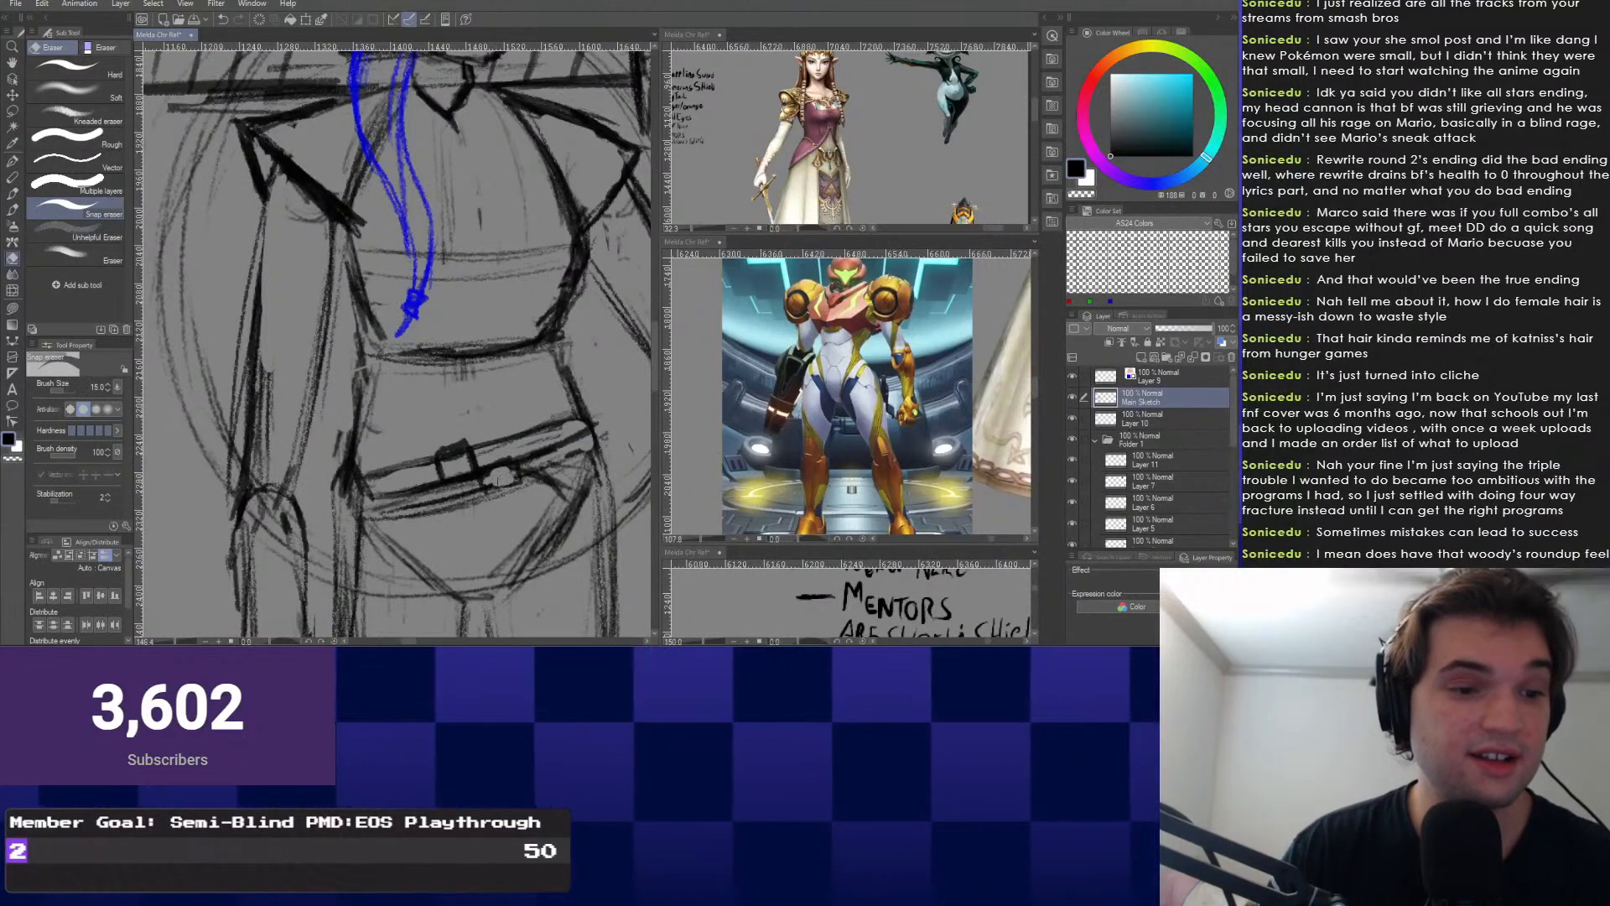
pyautogui.rightClick(463, 481)
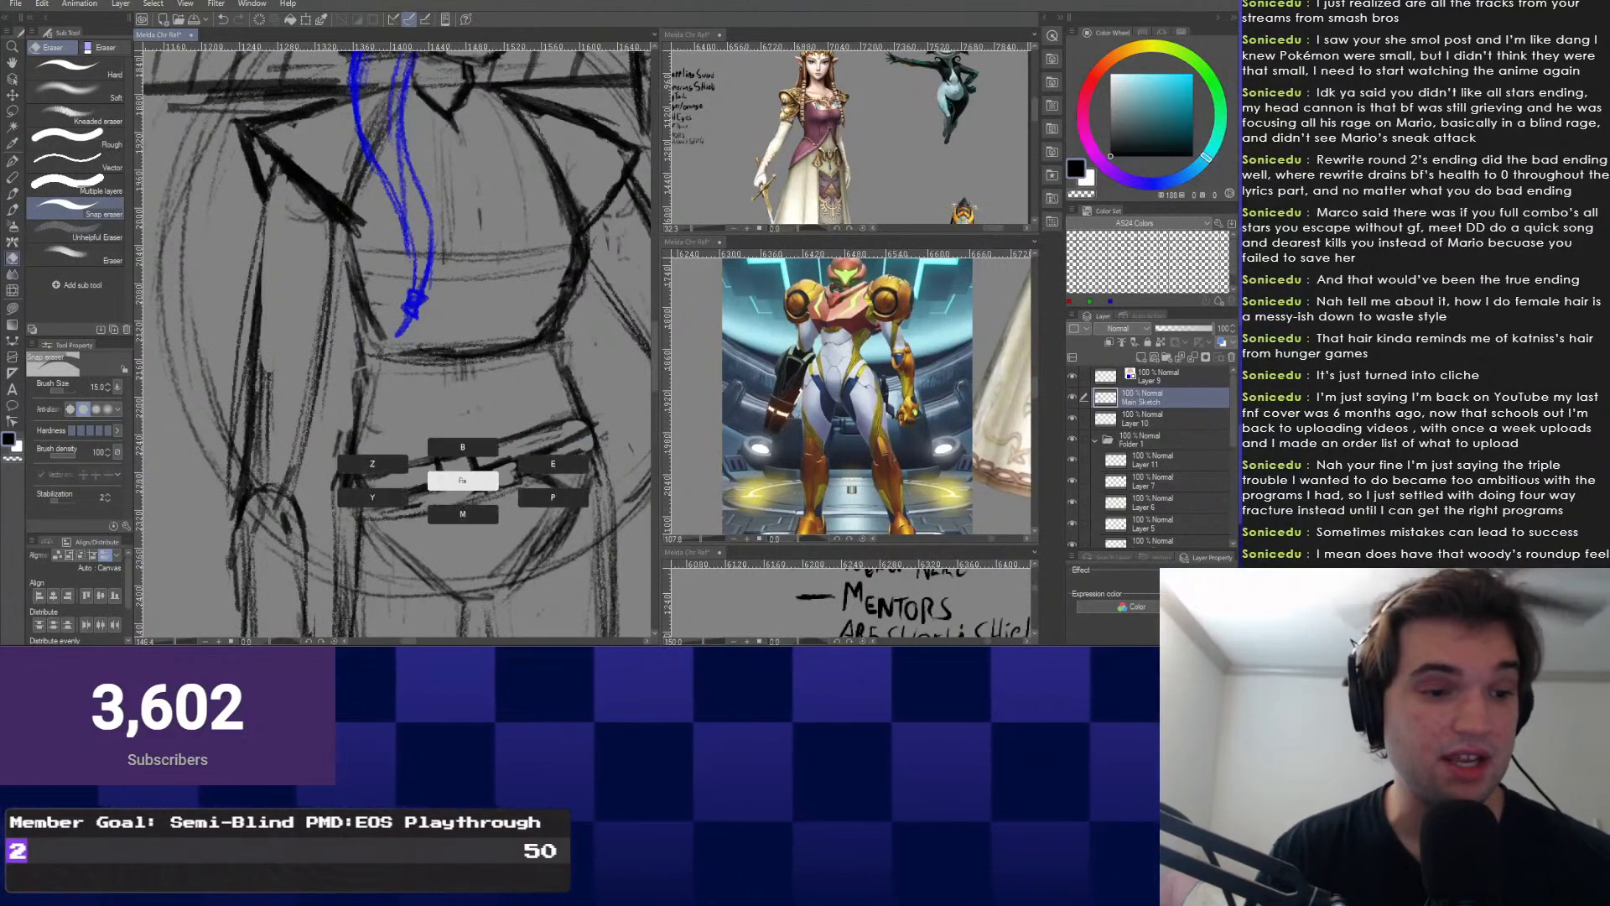
pyautogui.click(372, 464)
pyautogui.press('b')
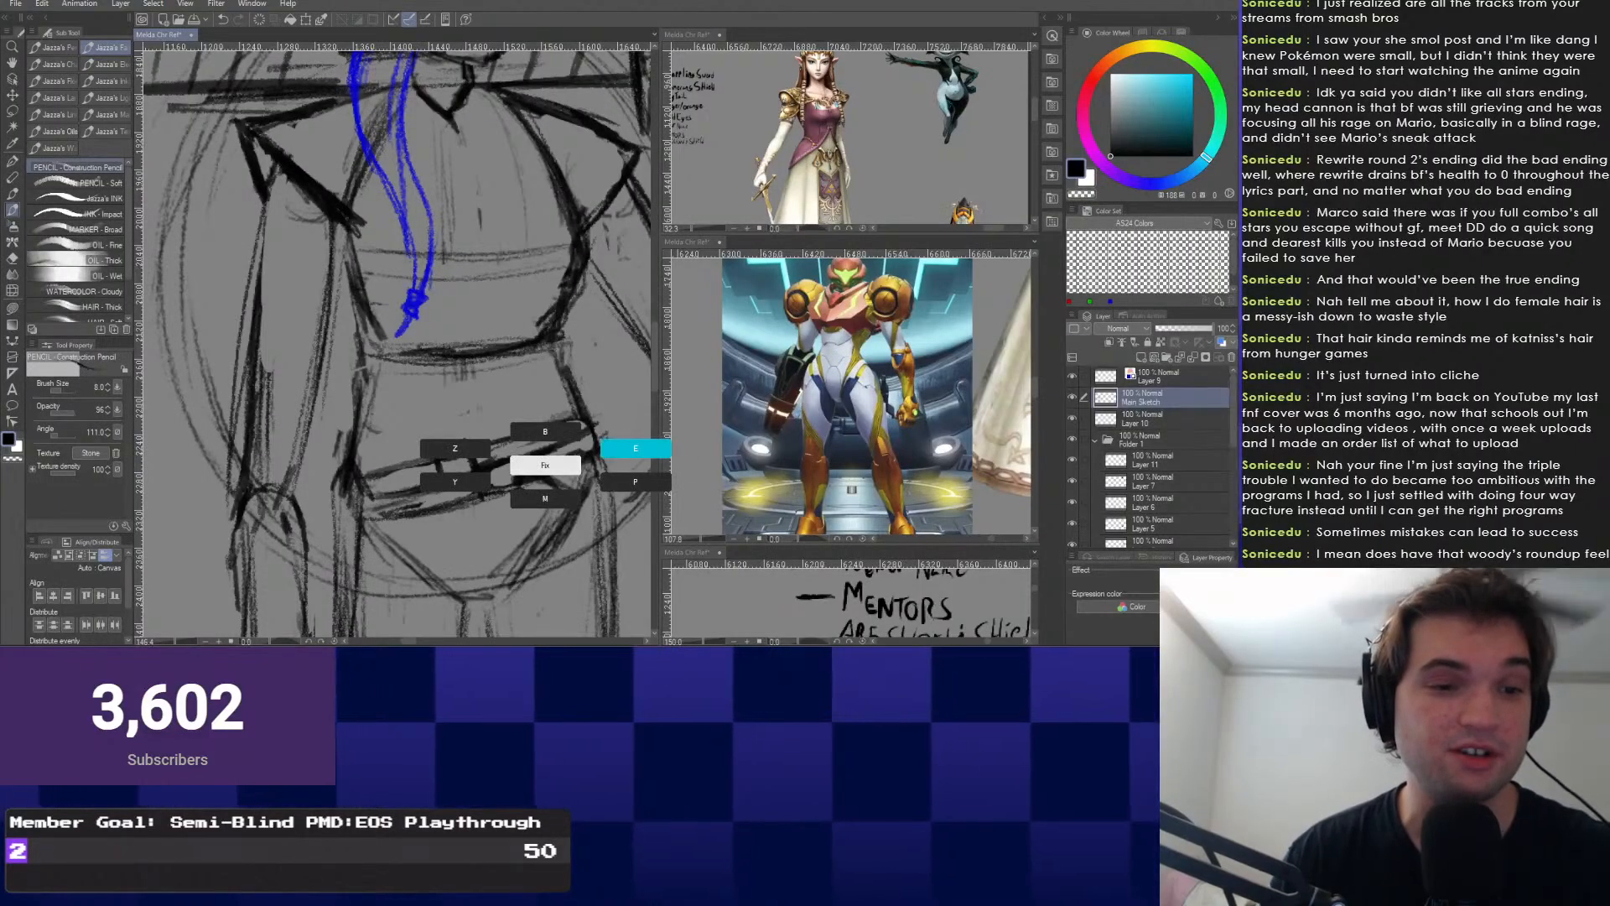
pyautogui.press('e')
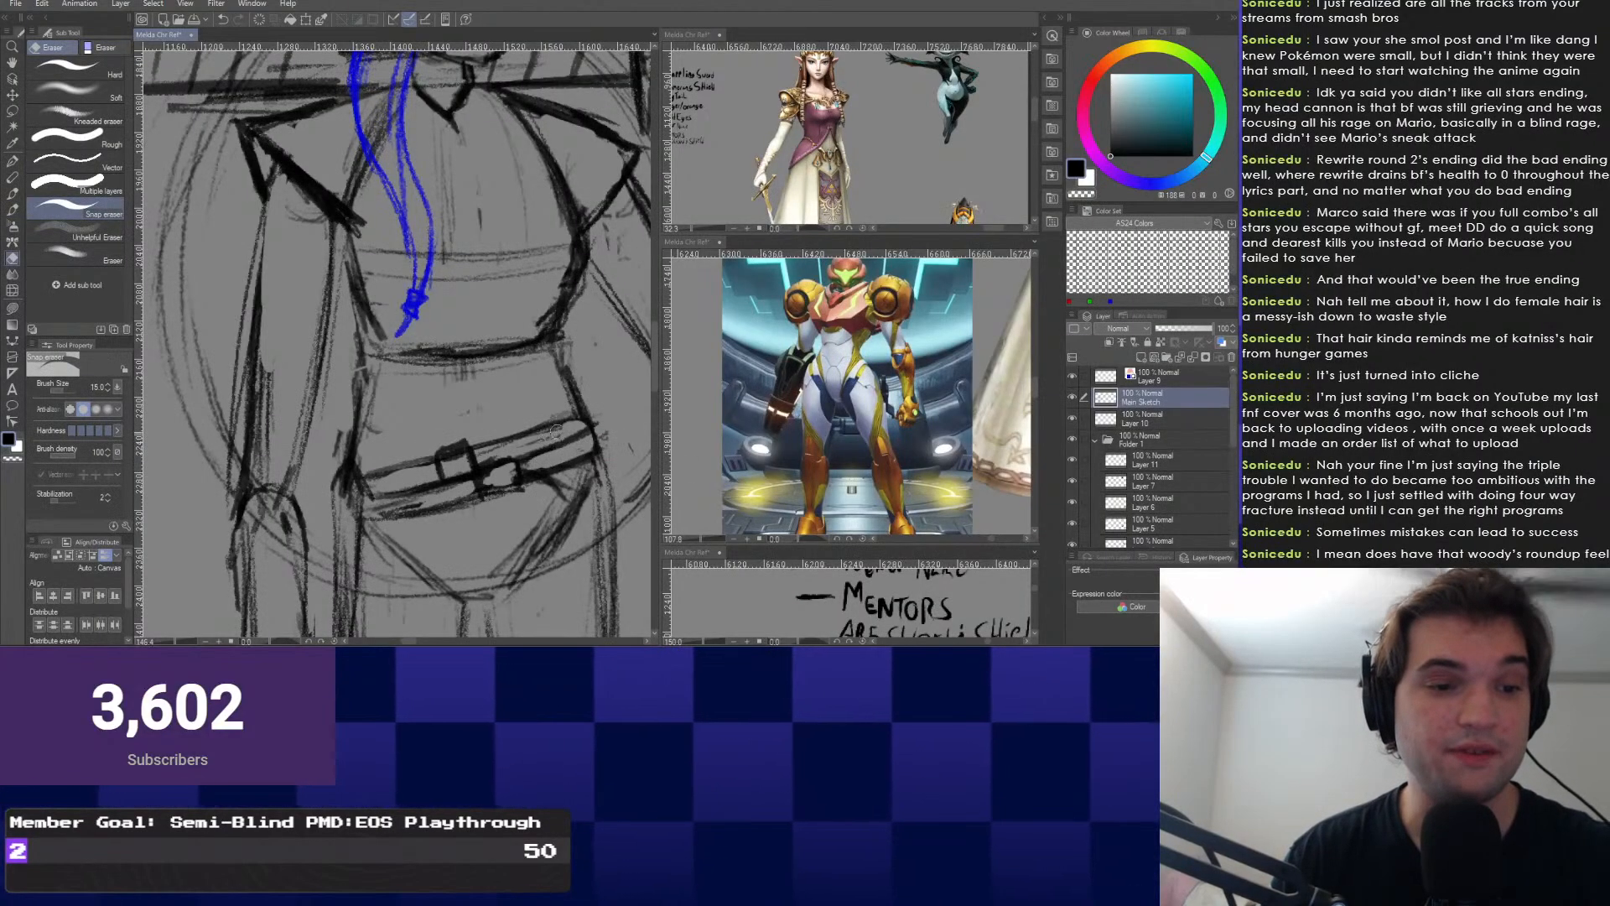
pyautogui.press('p')
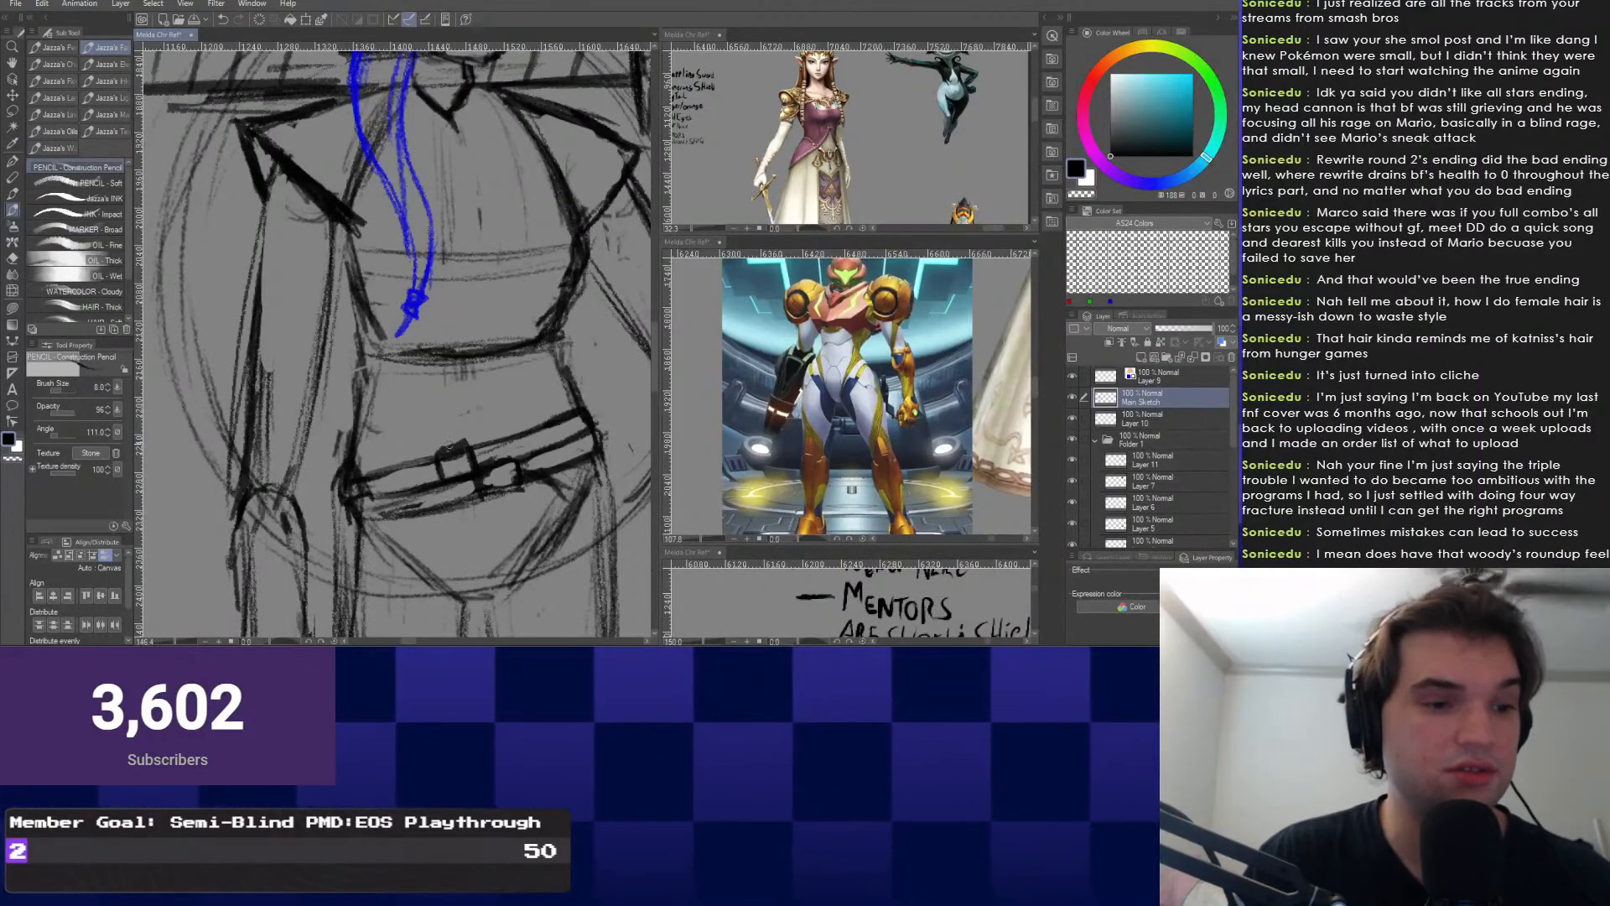
pyautogui.scroll(-1, 459, 459)
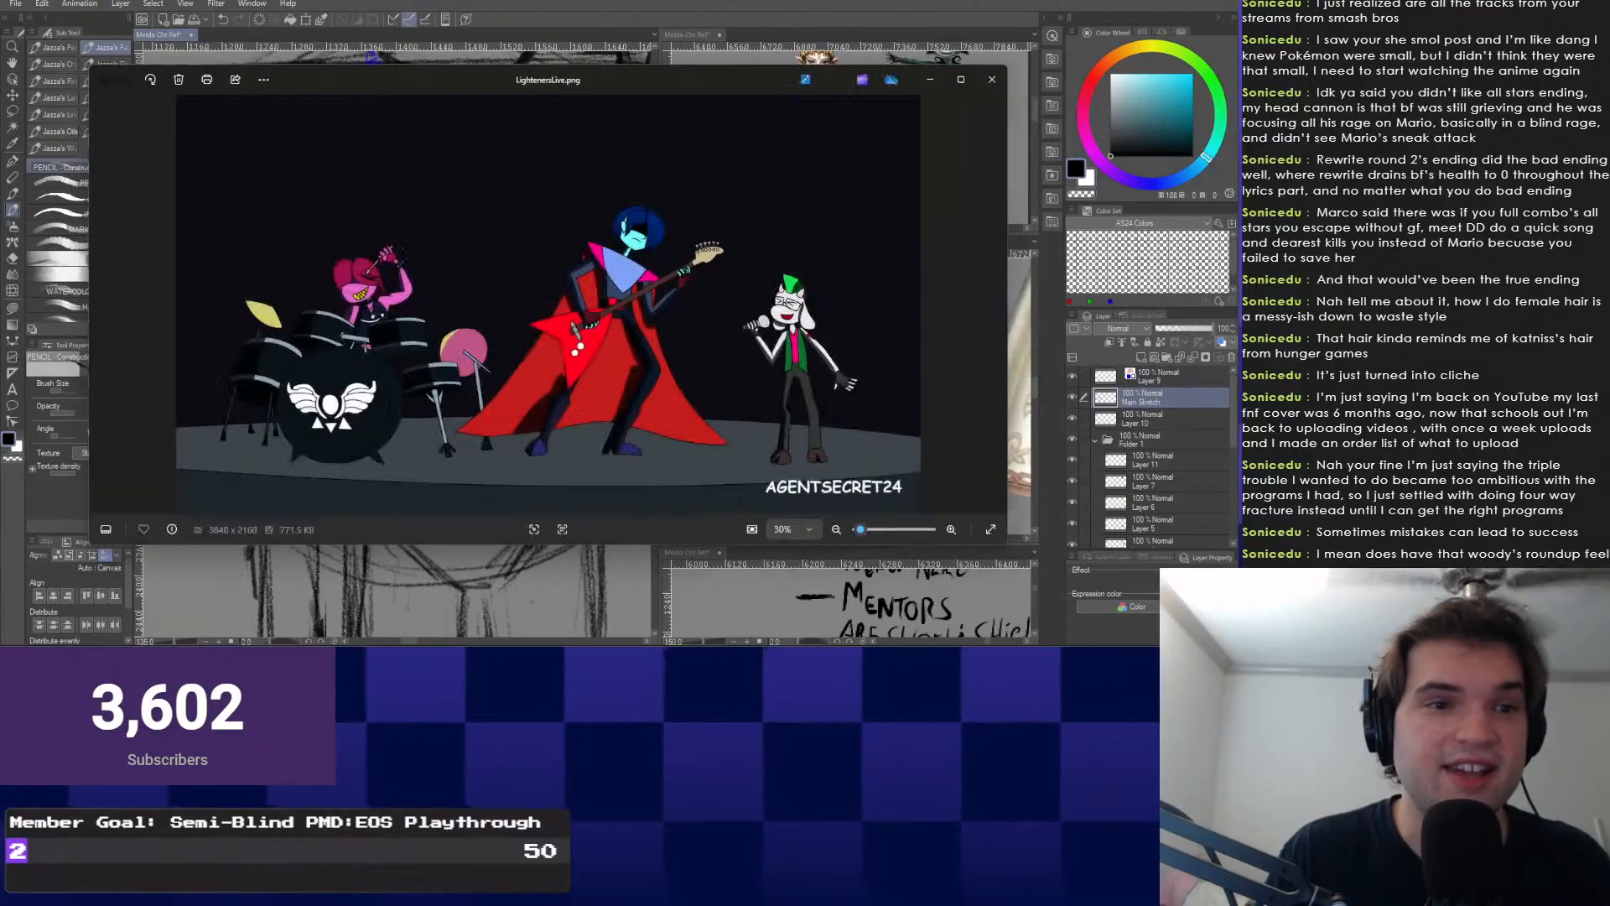
# Study the caped guitarist artwork at various zoom levels, then close Windows Photos.
pyautogui.click(957, 81)
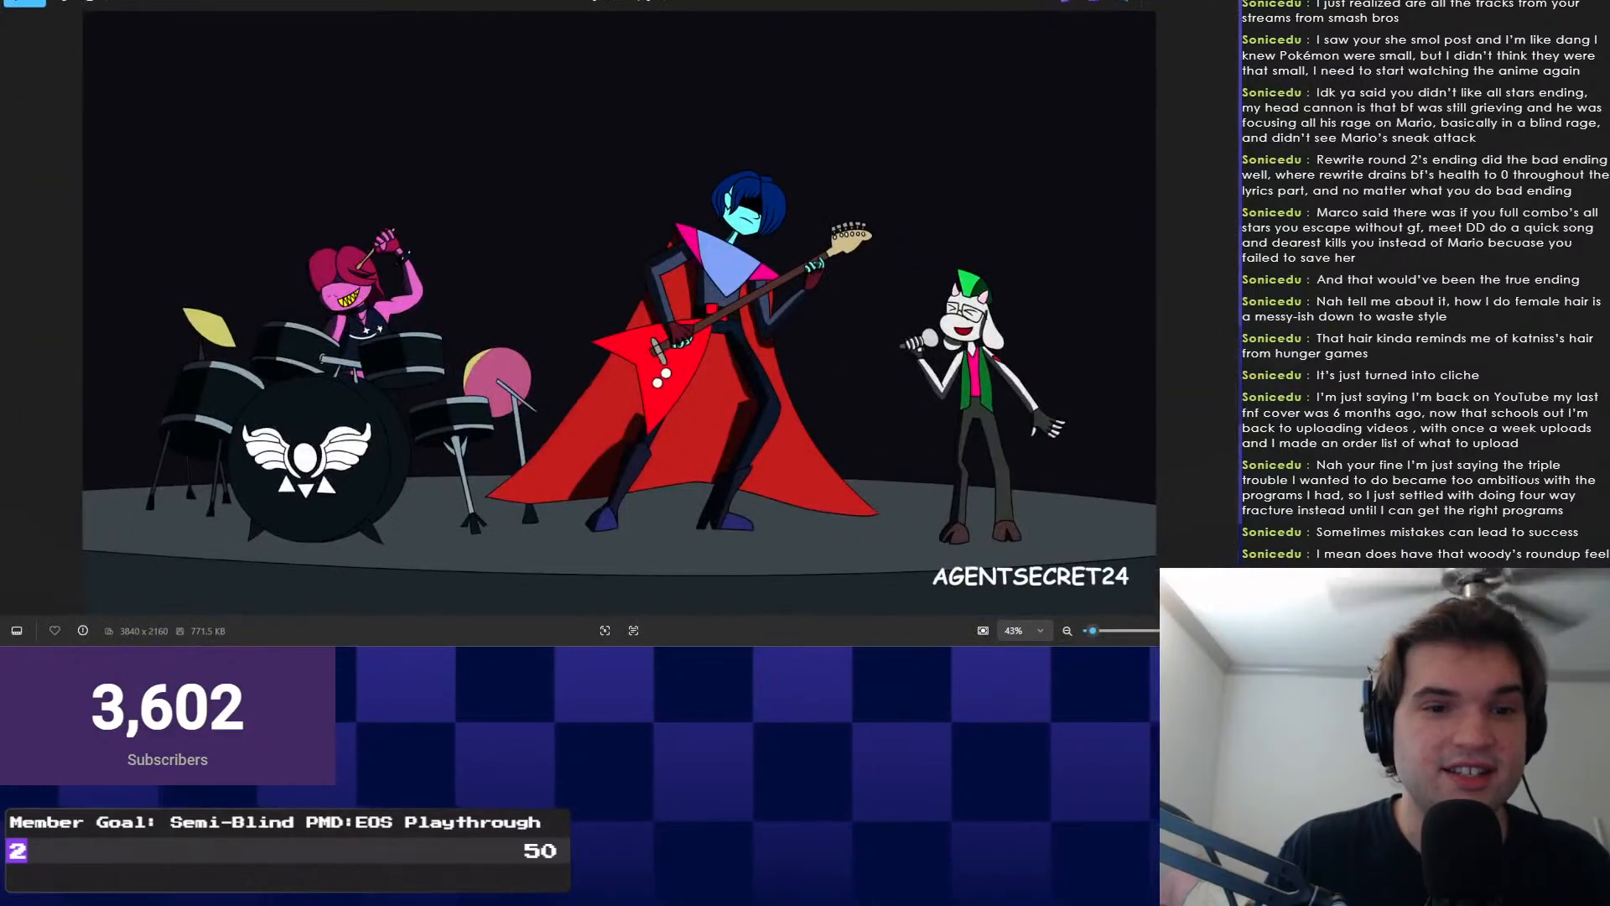
pyautogui.scroll(2, 958, 117)
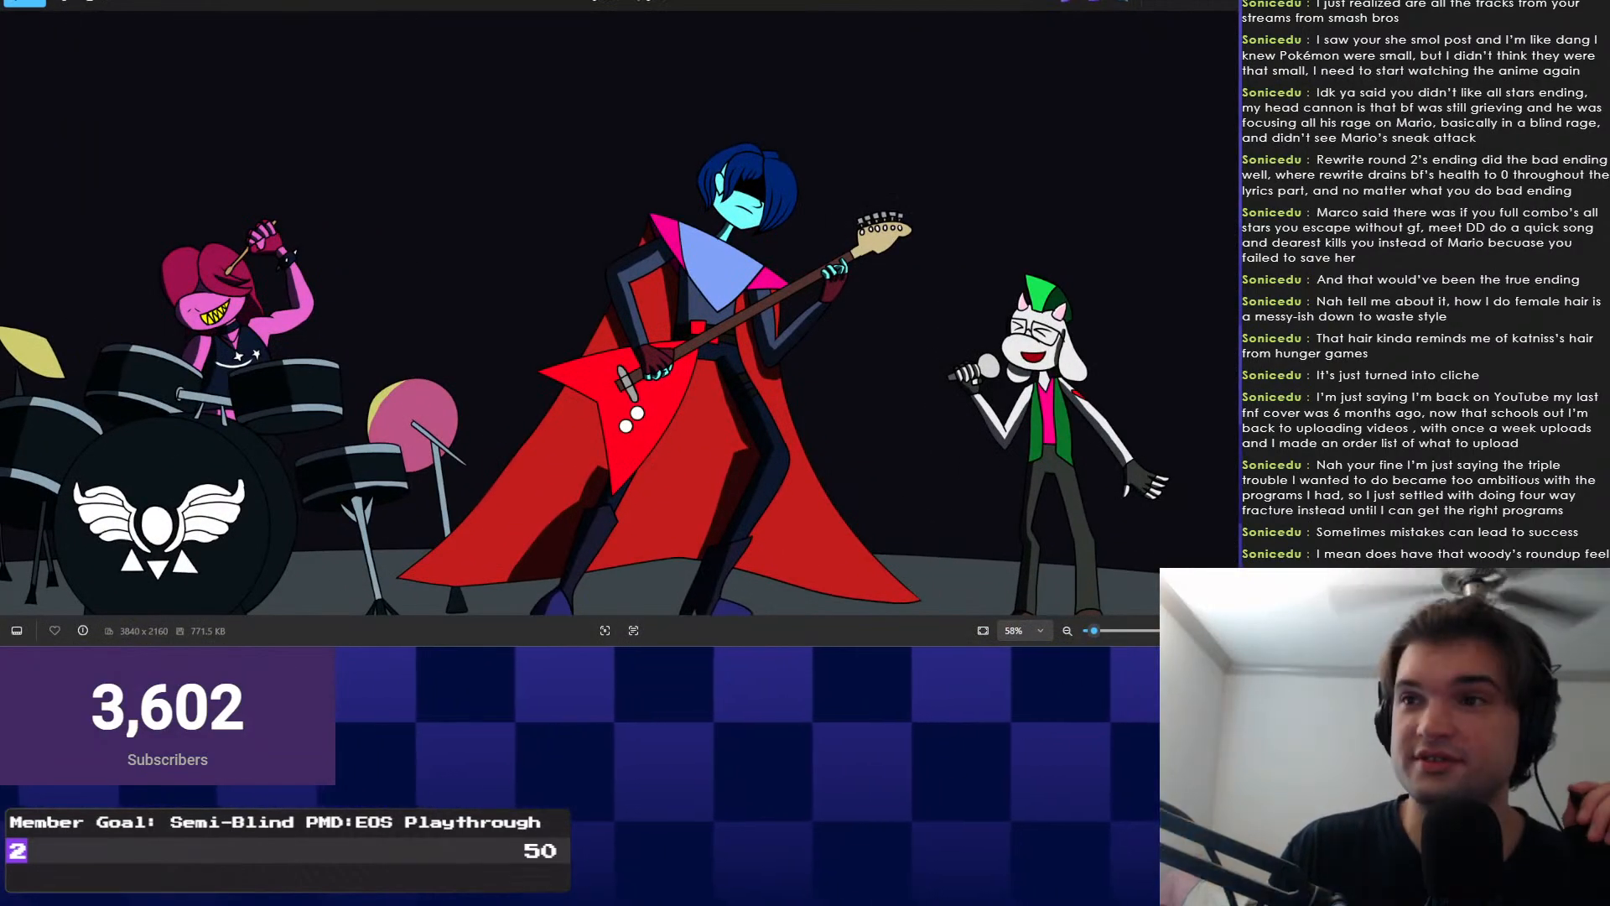
pyautogui.scroll(3, 779, 436)
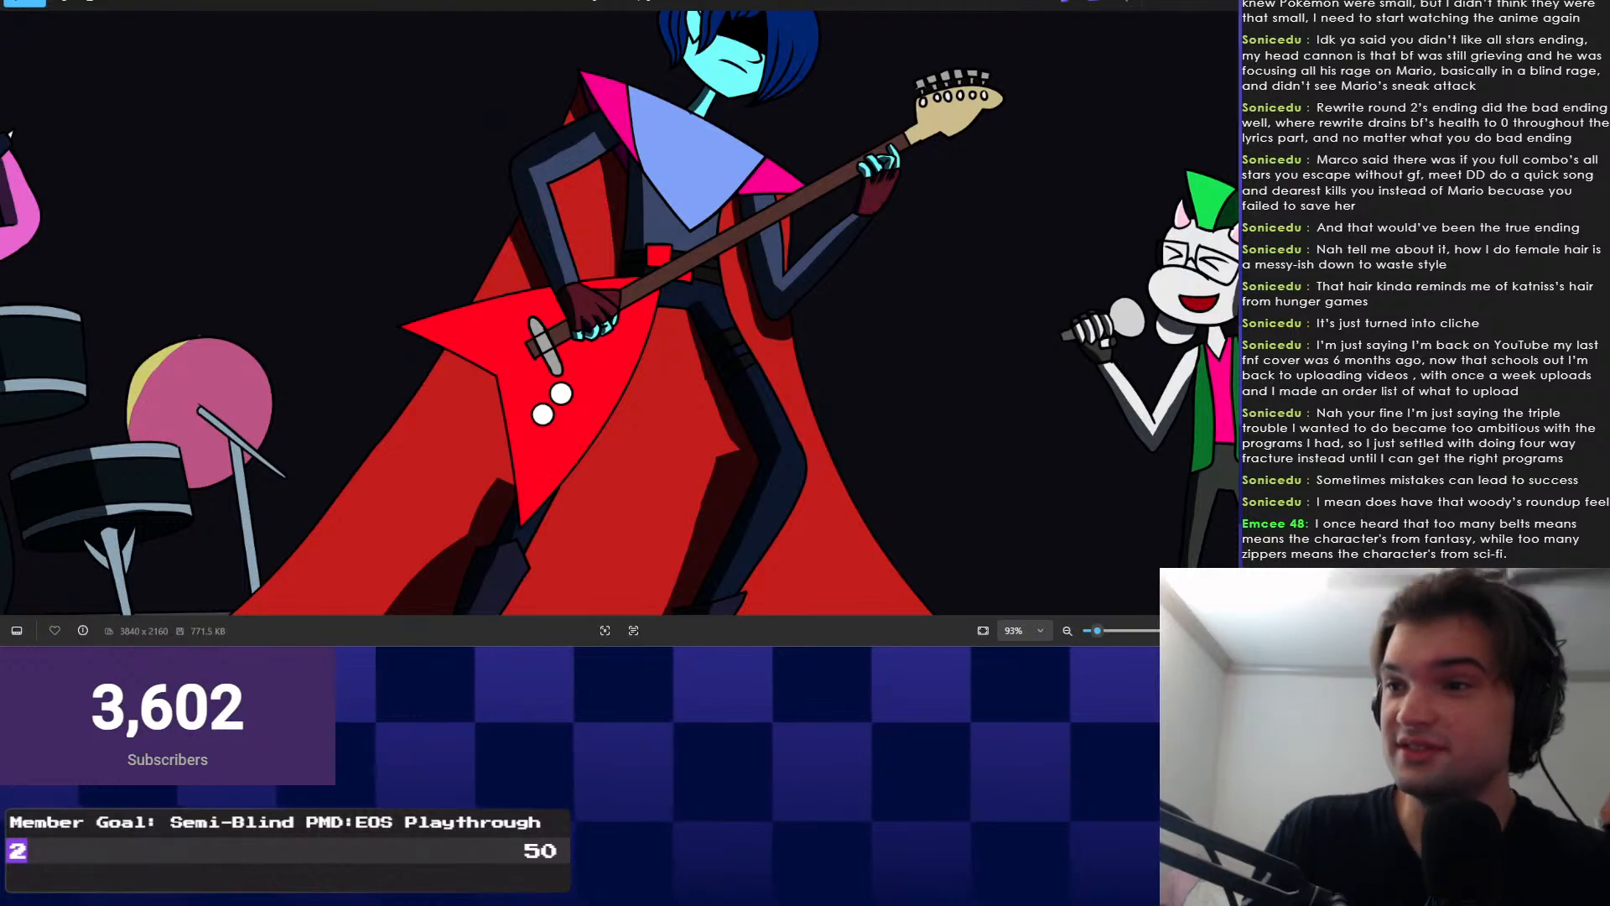
pyautogui.scroll(-3, 884, 151)
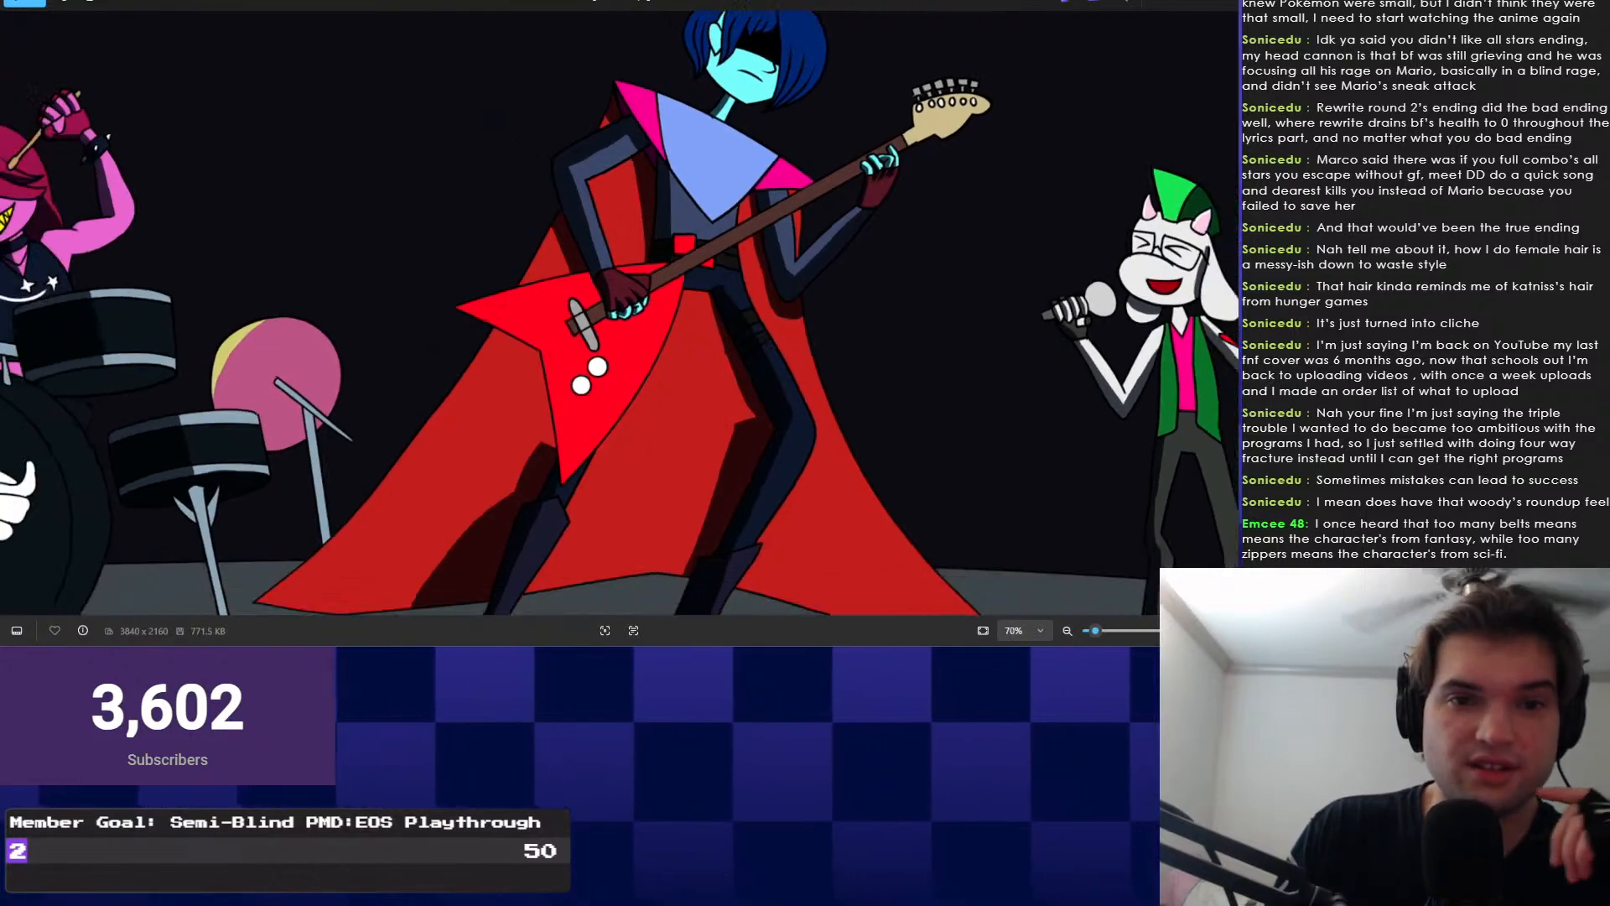
pyautogui.scroll(1, 772, 151)
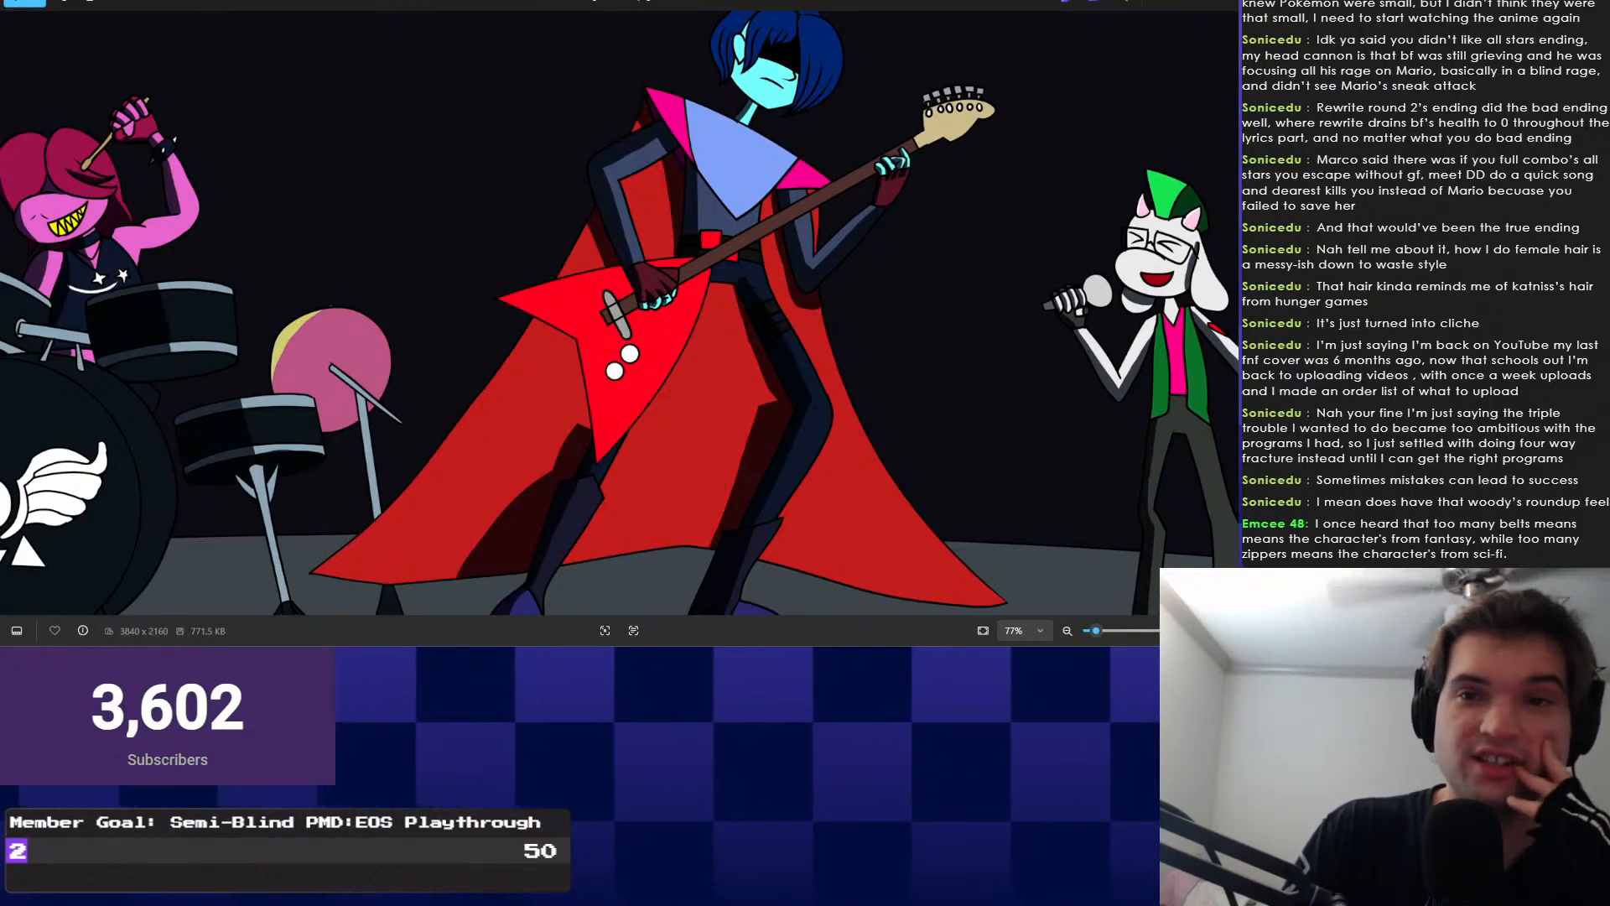
pyautogui.scroll(-4, 685, 249)
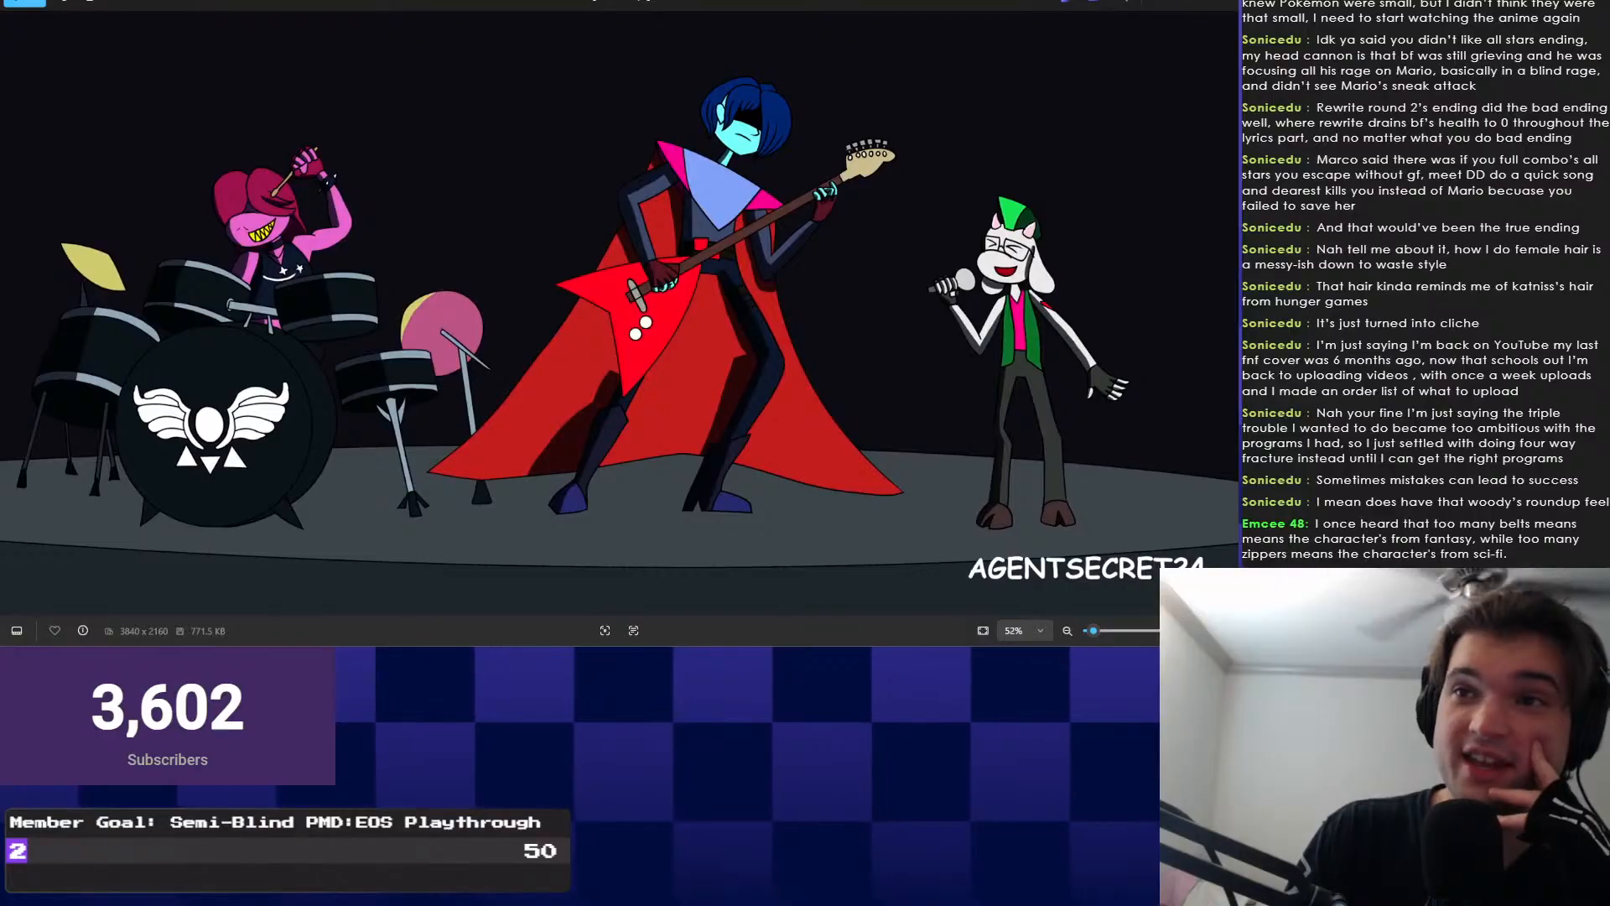
pyautogui.scroll(1, 881, 251)
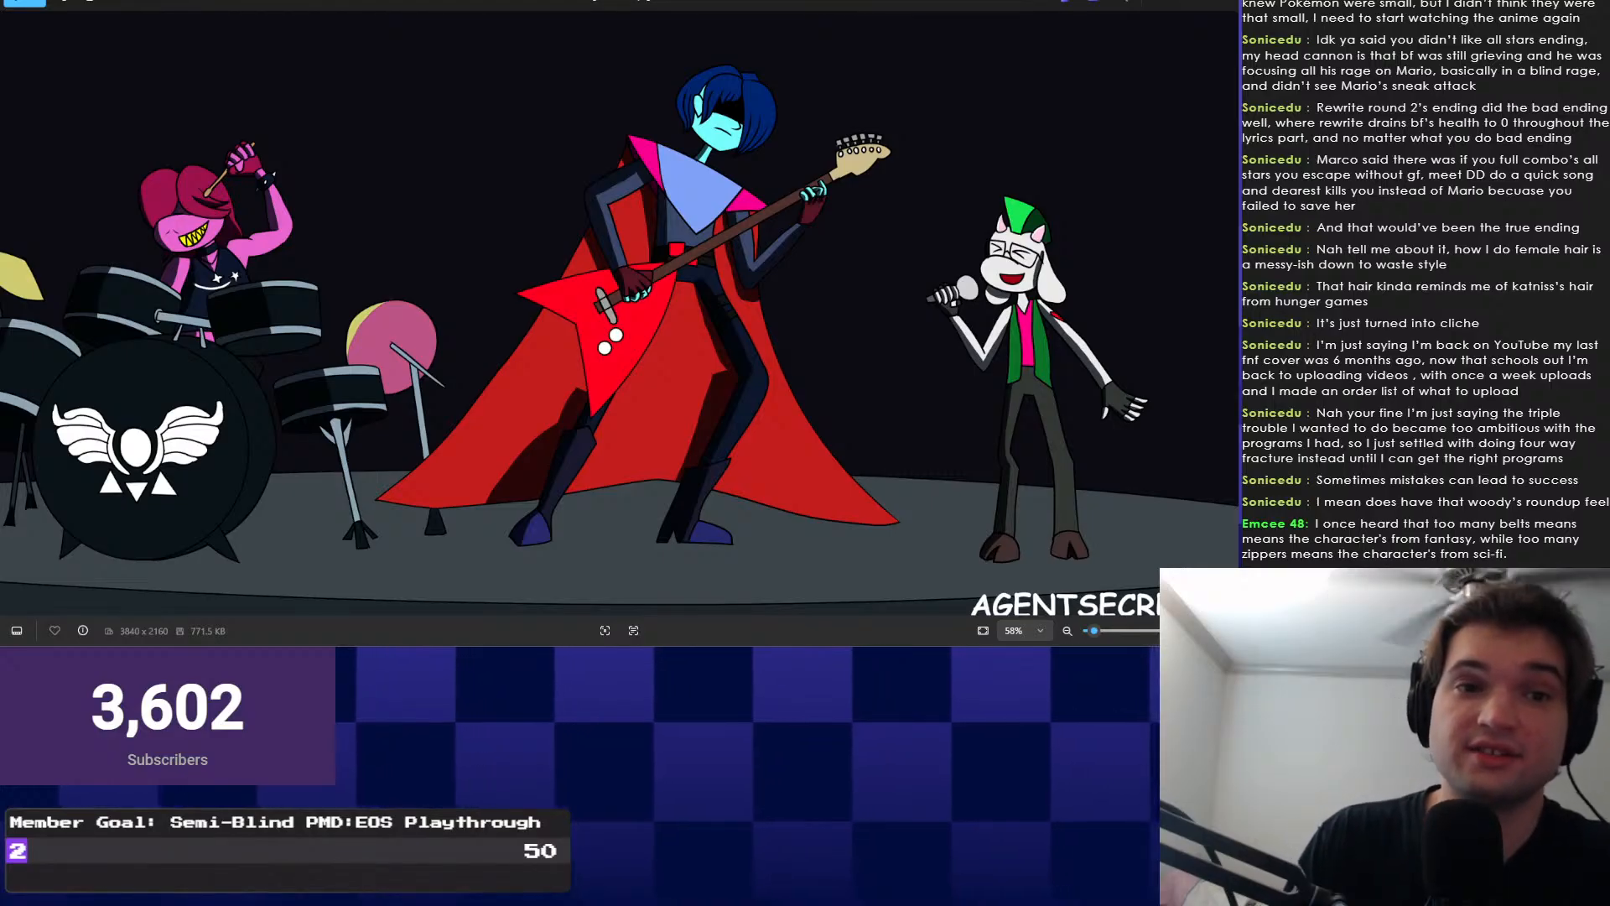
pyautogui.scroll(8, 720, 35)
pyautogui.scroll(3, 634, 143)
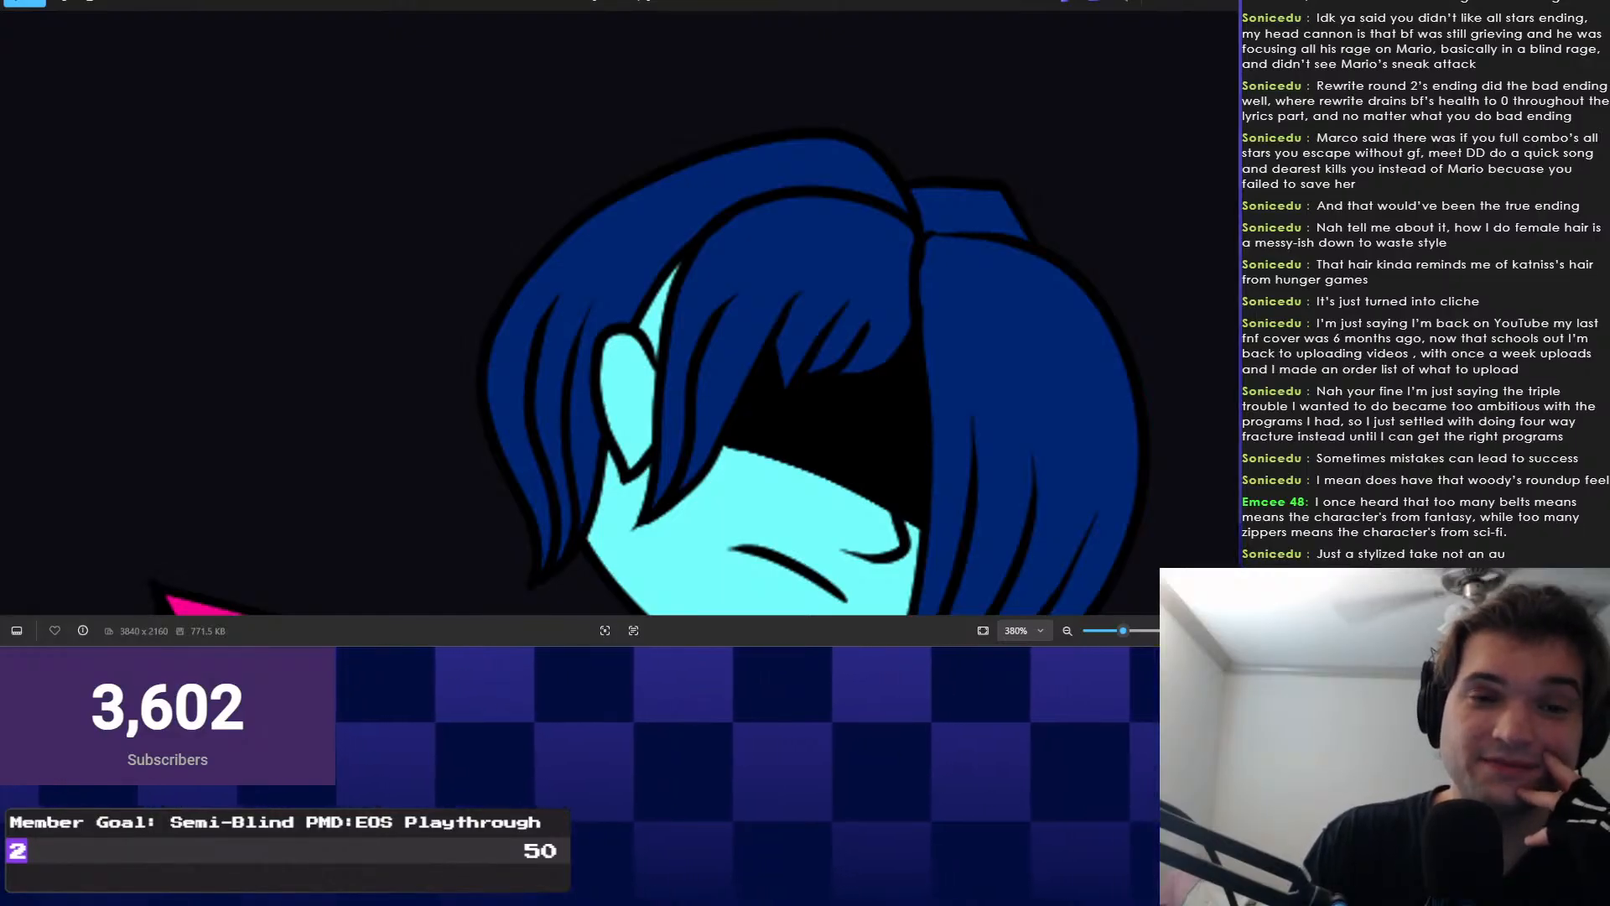
pyautogui.scroll(-10, 719, 335)
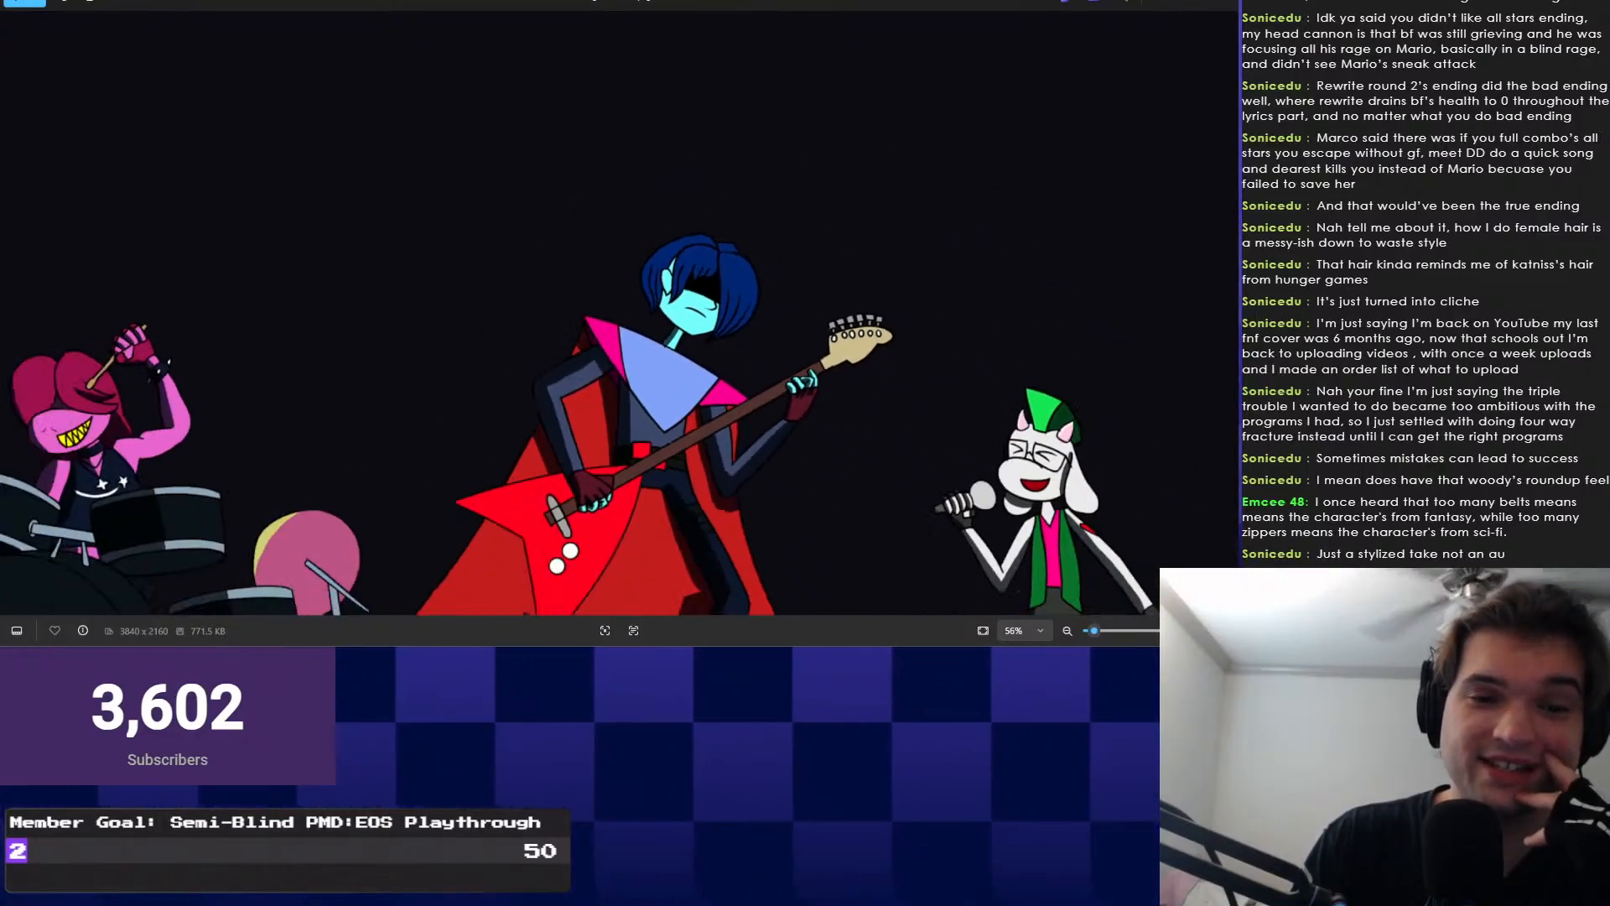
pyautogui.scroll(5, 812, 326)
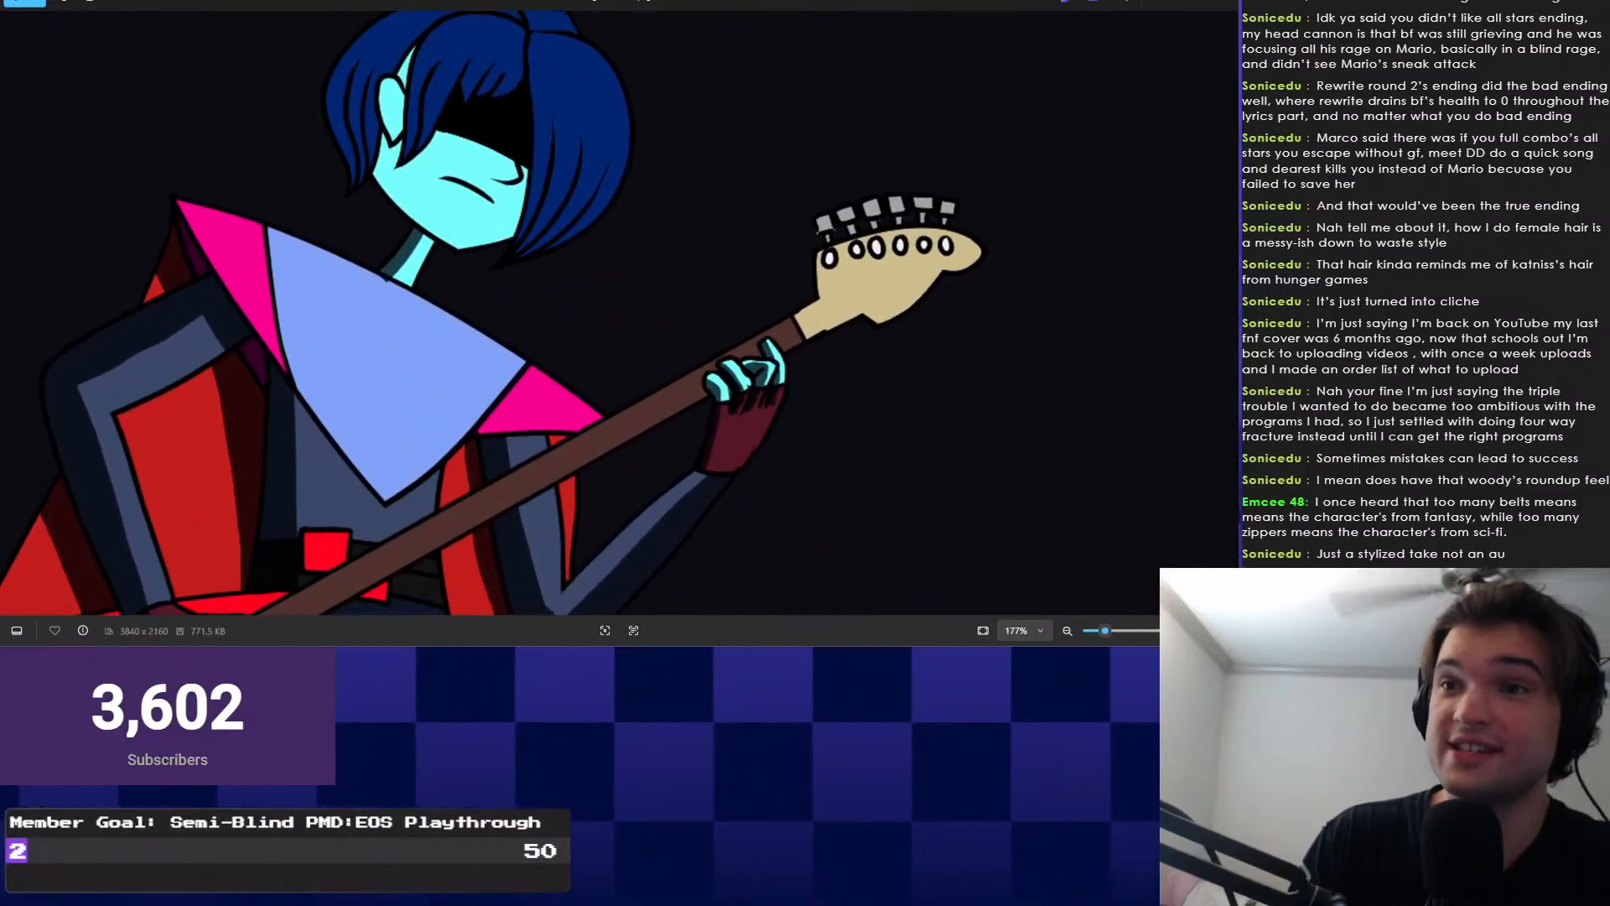
pyautogui.scroll(3, 831, 307)
pyautogui.scroll(-4, 831, 306)
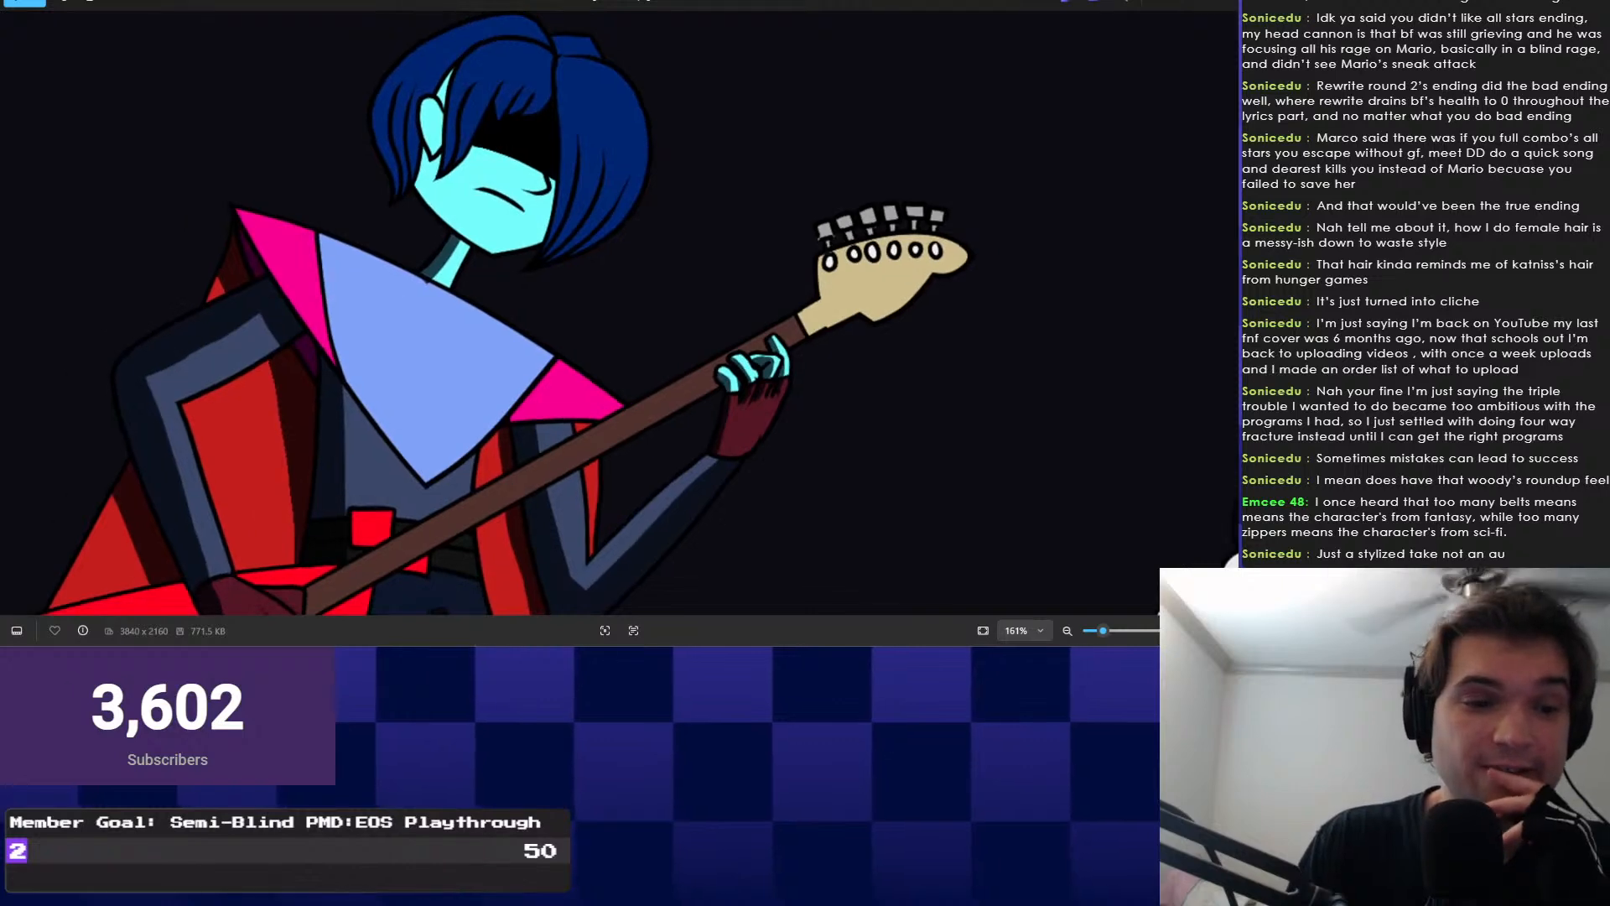
pyautogui.scroll(-3, 831, 306)
pyautogui.scroll(2, 831, 307)
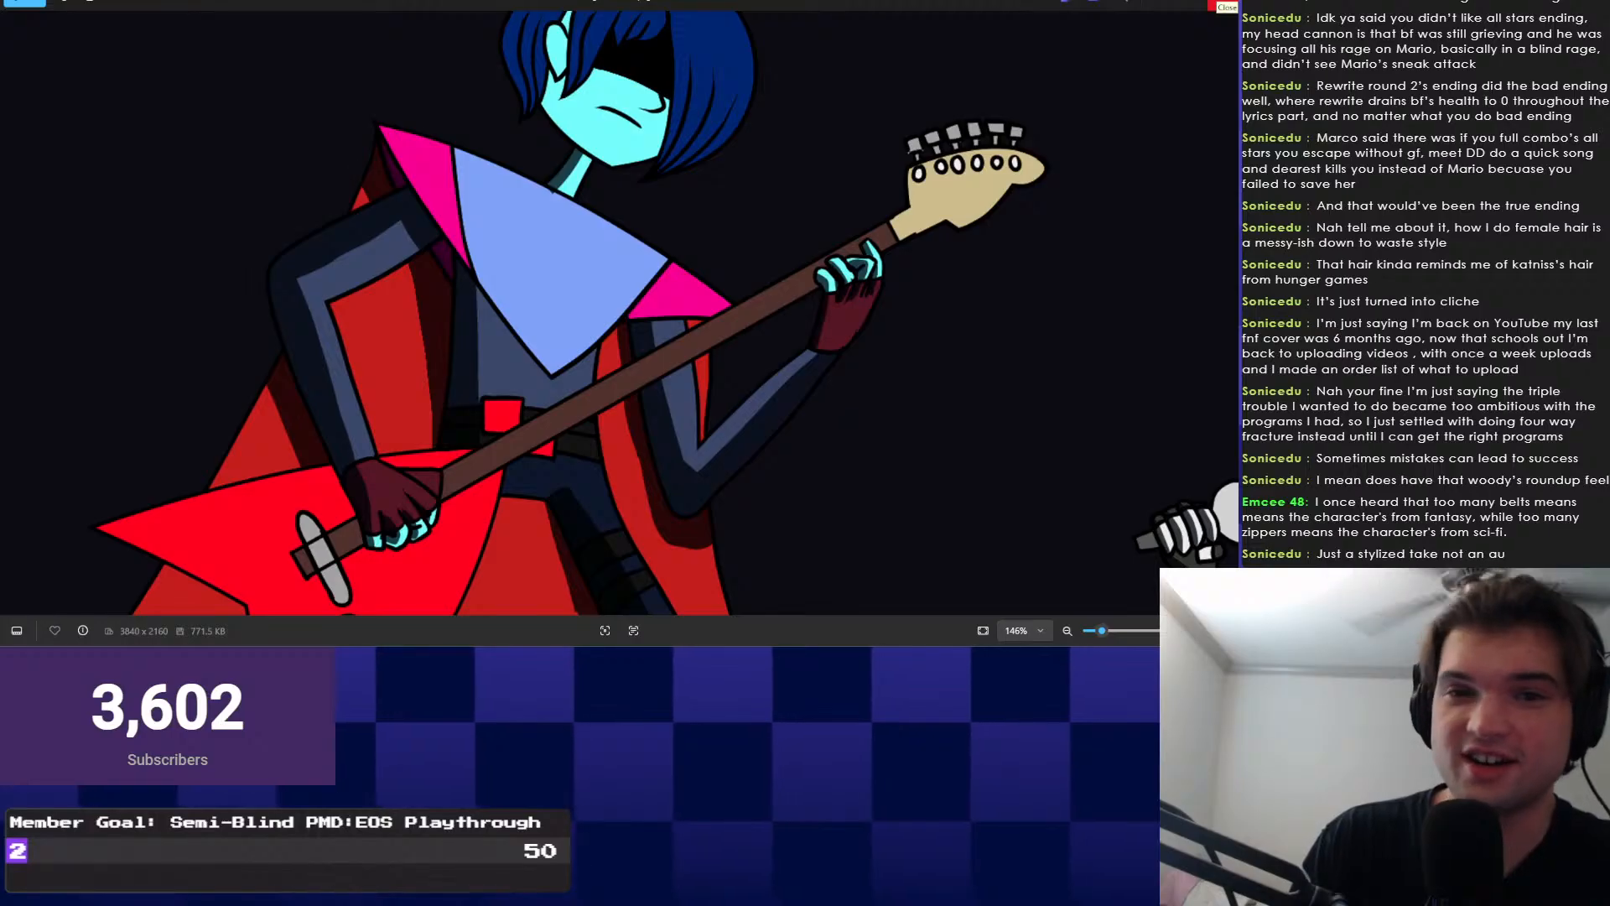
pyautogui.click(1213, 5)
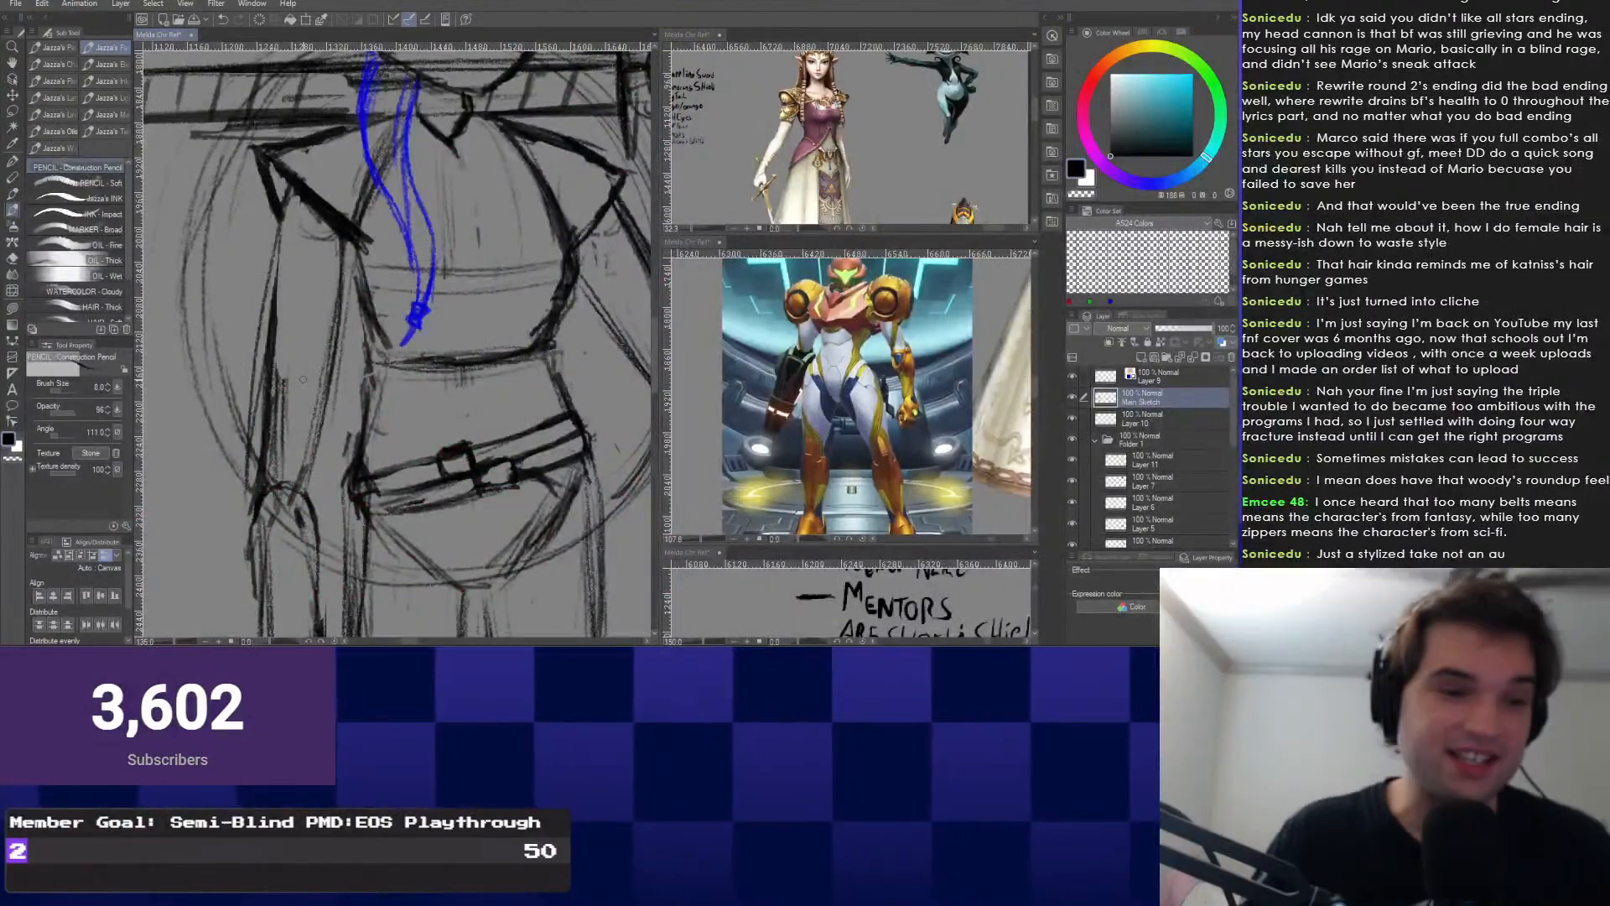
pyautogui.scroll(-4, 303, 380)
pyautogui.scroll(5, 319, 378)
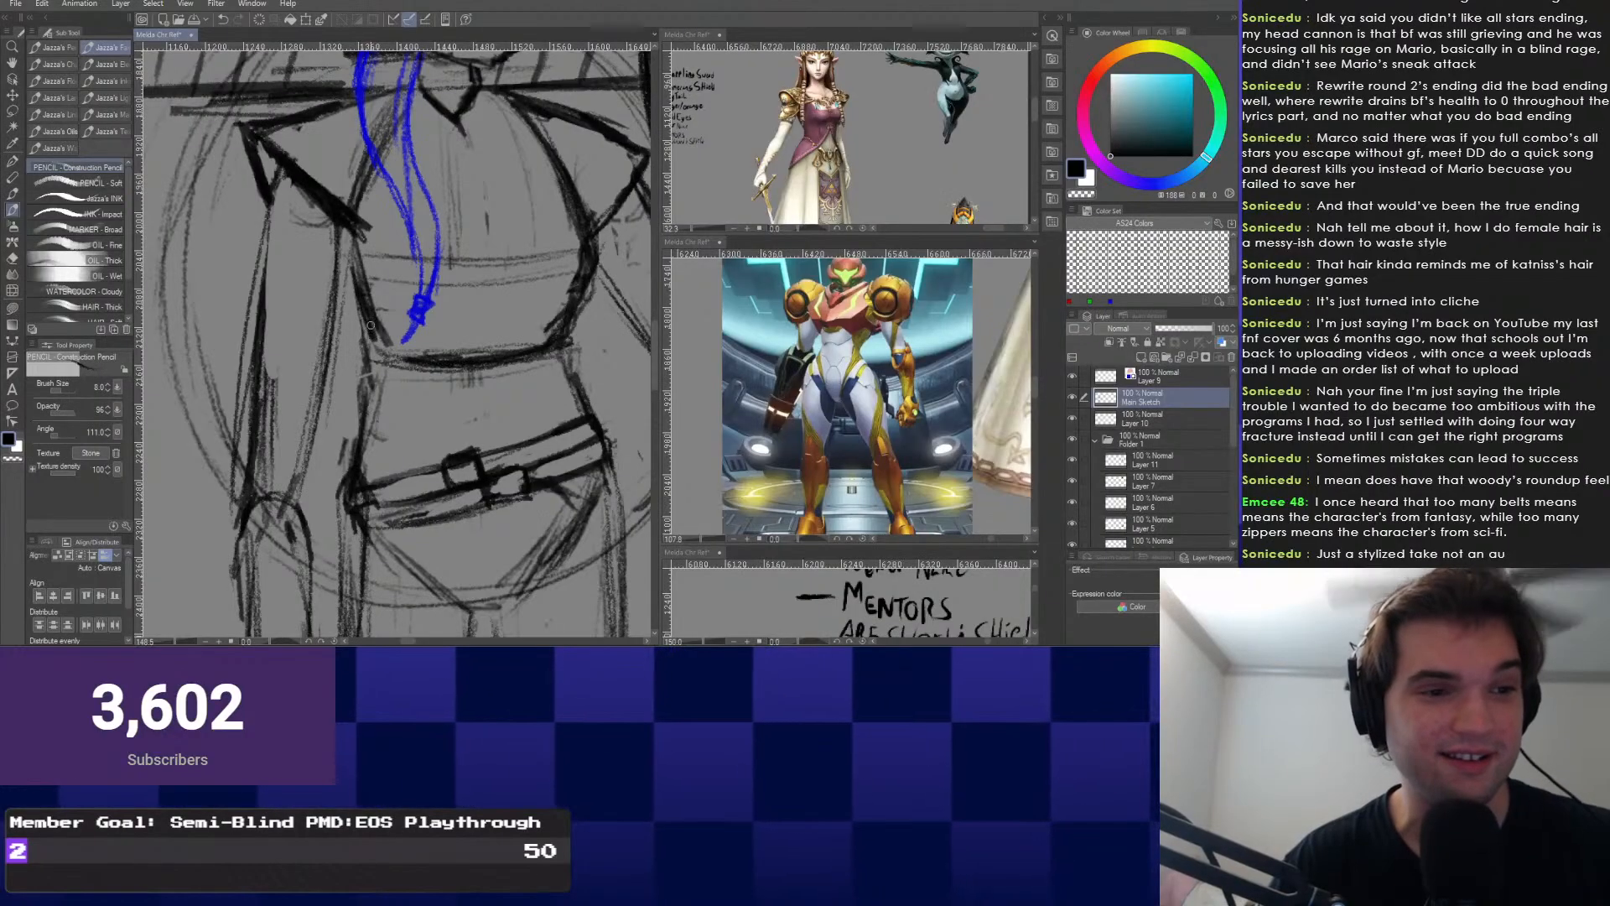
pyautogui.scroll(-2, 379, 520)
pyautogui.scroll(1, 432, 389)
pyautogui.rightClick(435, 385)
pyautogui.press('e')
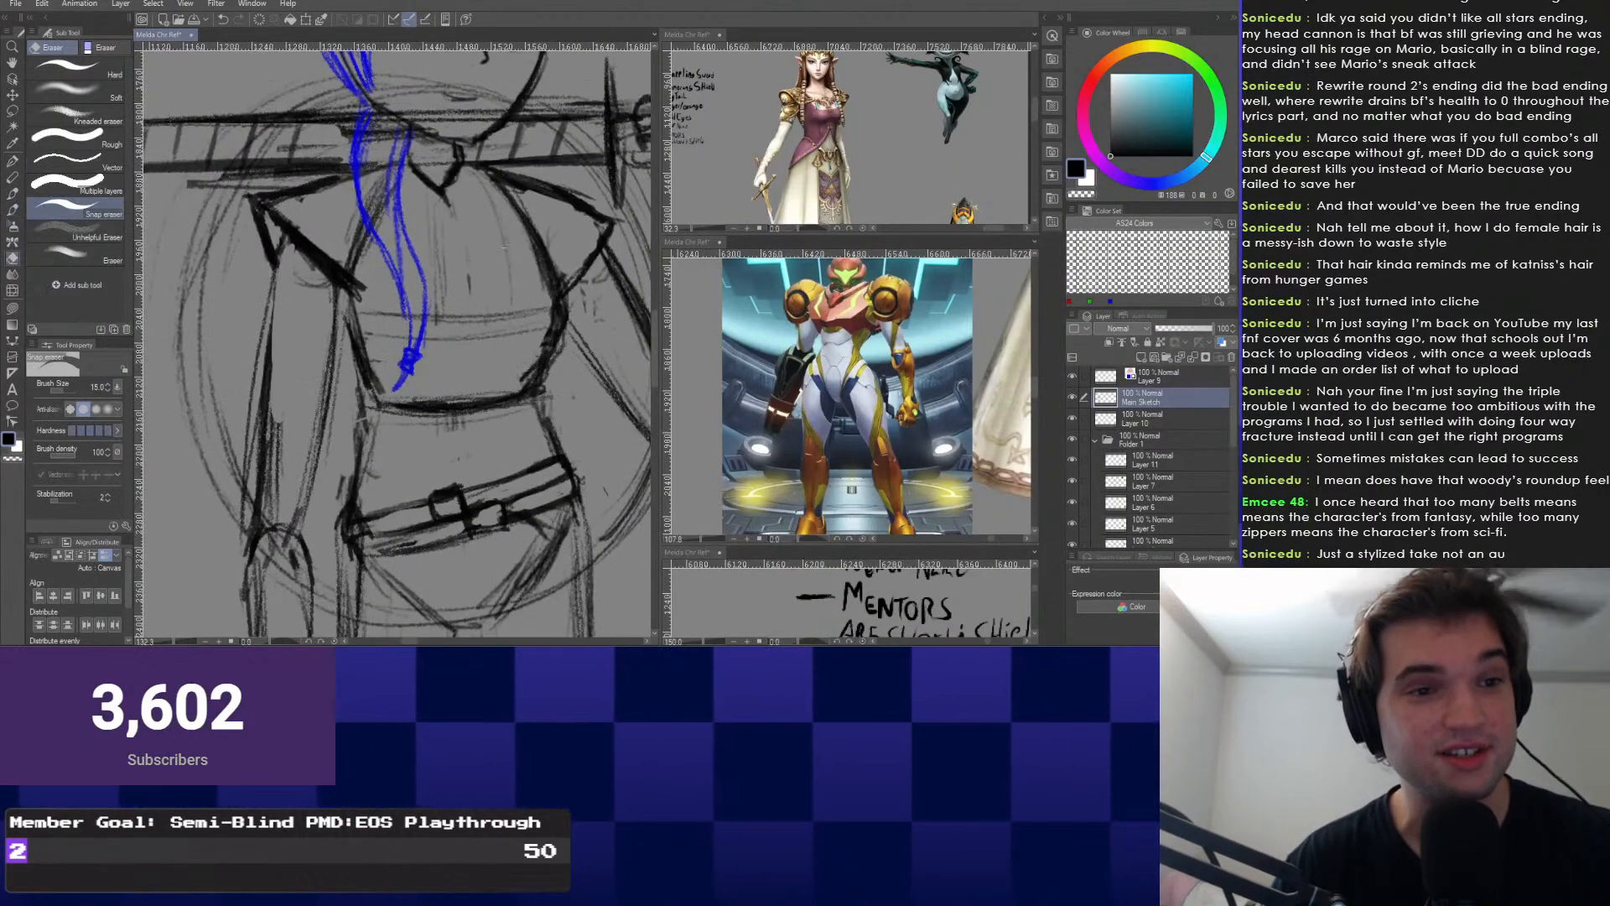
pyautogui.press('p')
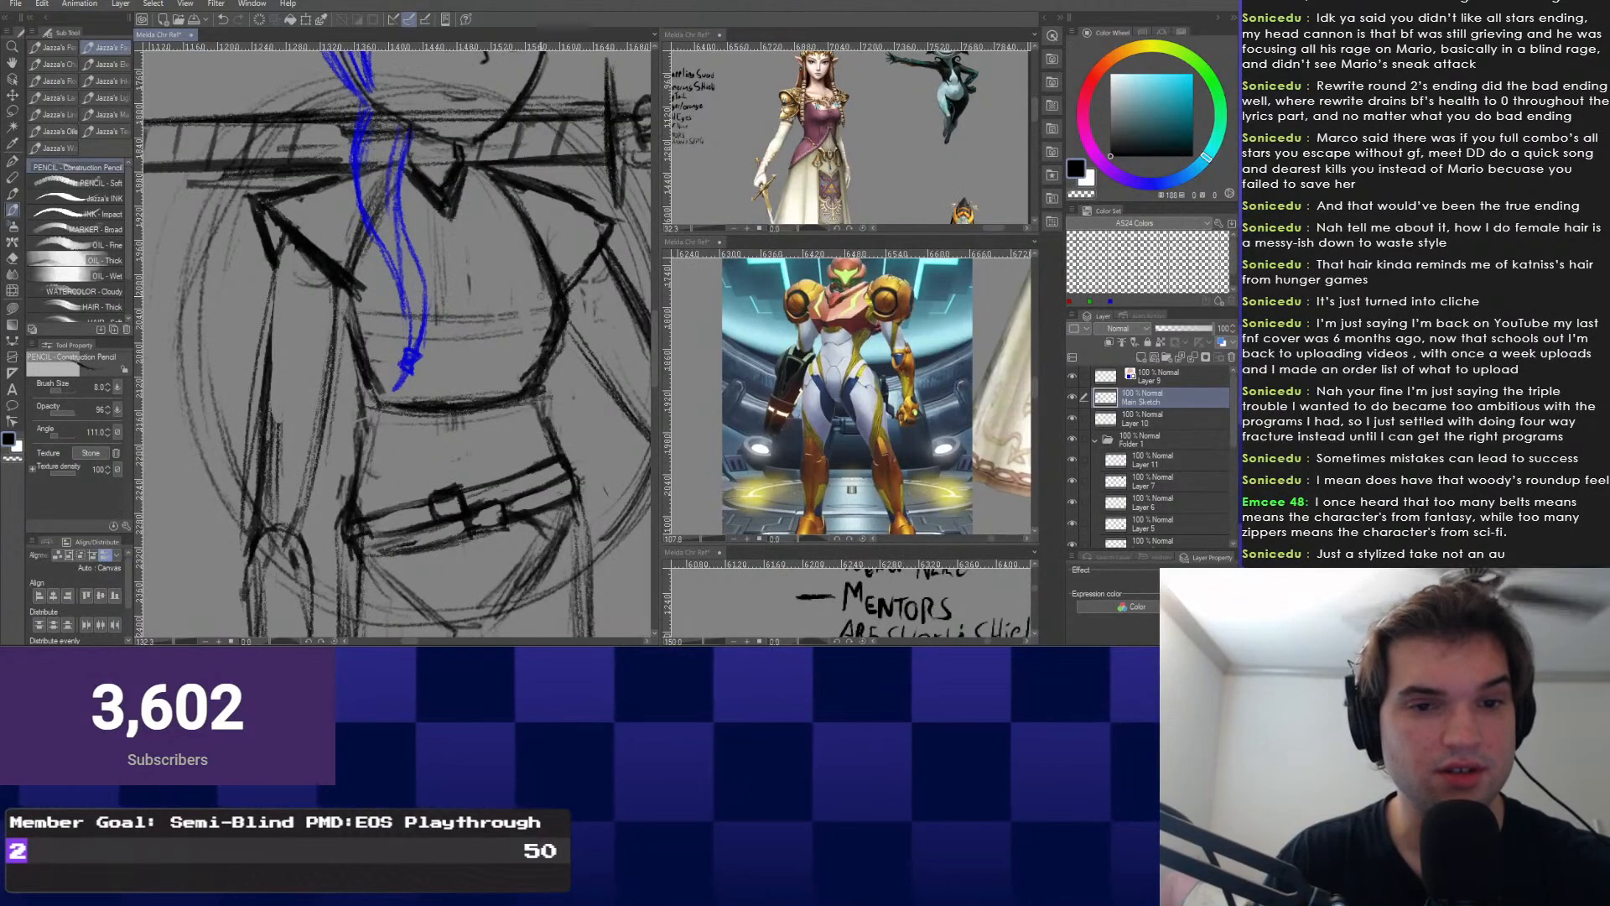
pyautogui.moveTo(544, 355)
pyautogui.mouseDown()
pyautogui.moveTo(536, 285)
pyautogui.moveTo(549, 367)
pyautogui.mouseUp()
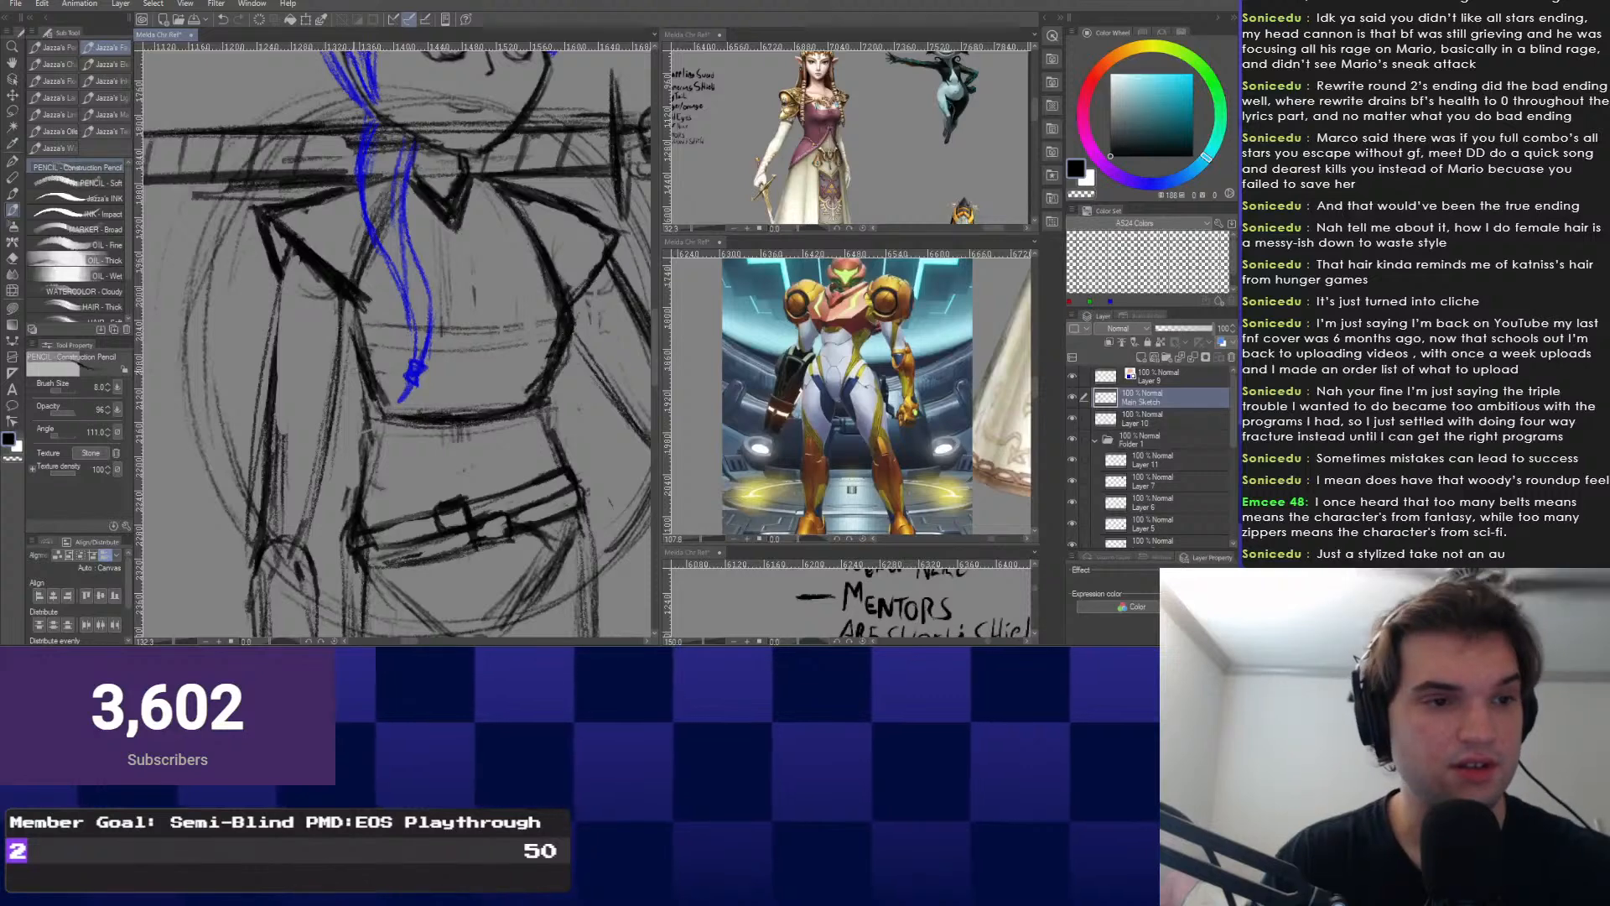
pyautogui.scroll(-5, 568, 333)
pyautogui.moveTo(387, 372)
pyautogui.mouseDown()
pyautogui.moveTo(414, 284)
pyautogui.moveTo(406, 303)
pyautogui.moveTo(421, 152)
pyautogui.moveTo(427, 450)
pyautogui.moveTo(577, 377)
pyautogui.moveTo(647, 382)
pyautogui.moveTo(594, 444)
pyautogui.mouseUp()
pyautogui.scroll(3, 360, 393)
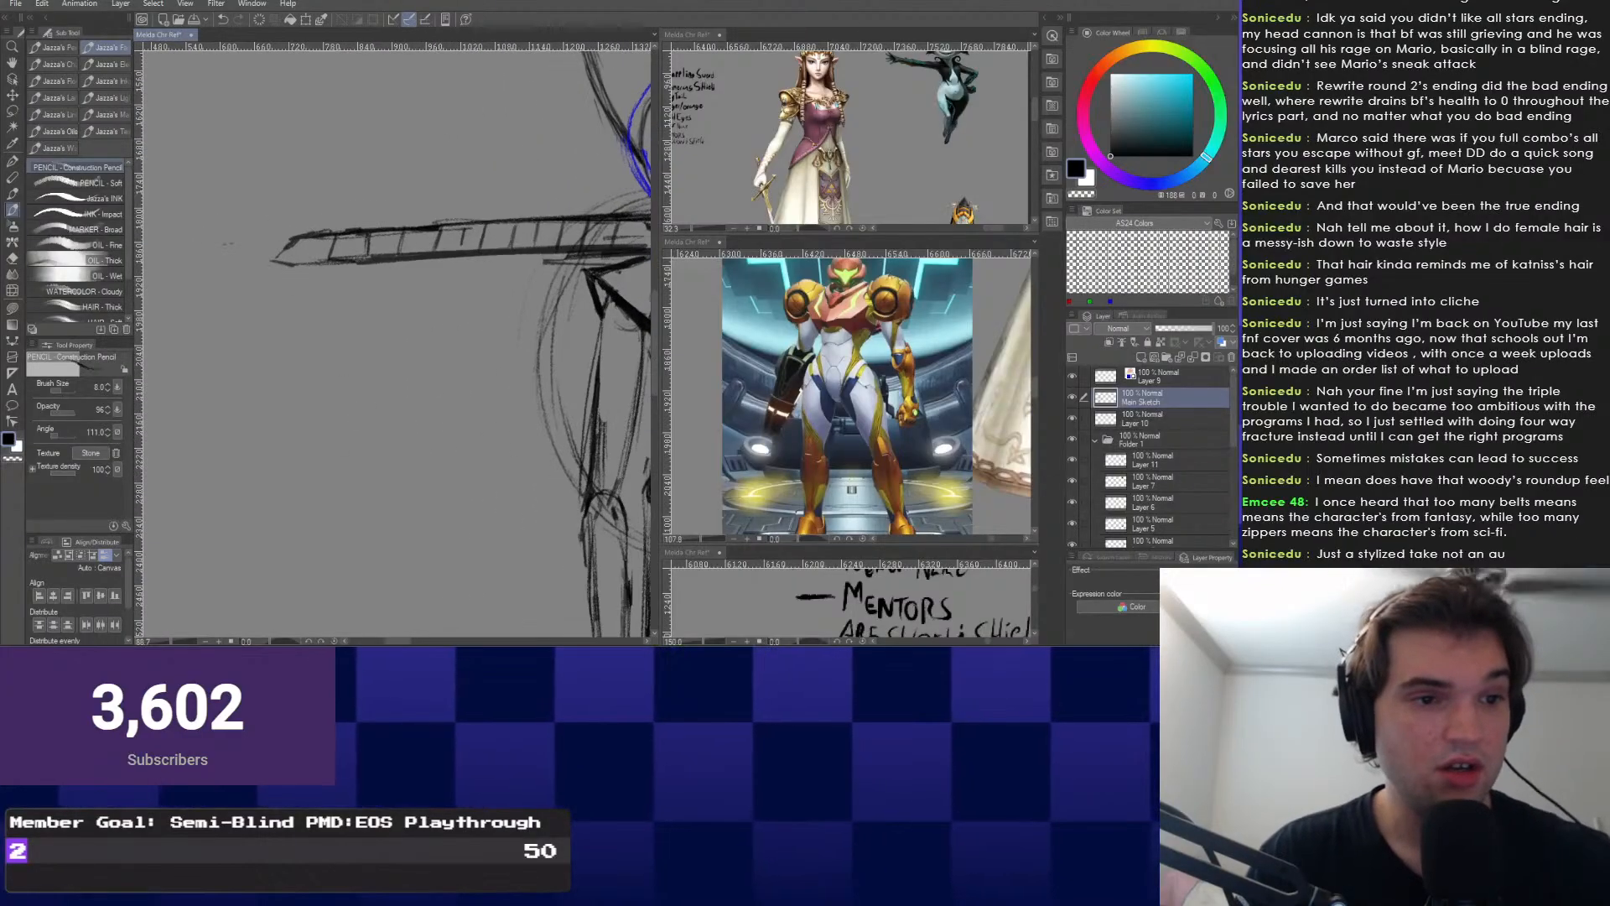
pyautogui.scroll(1, 419, 245)
pyautogui.scroll(1, 418, 245)
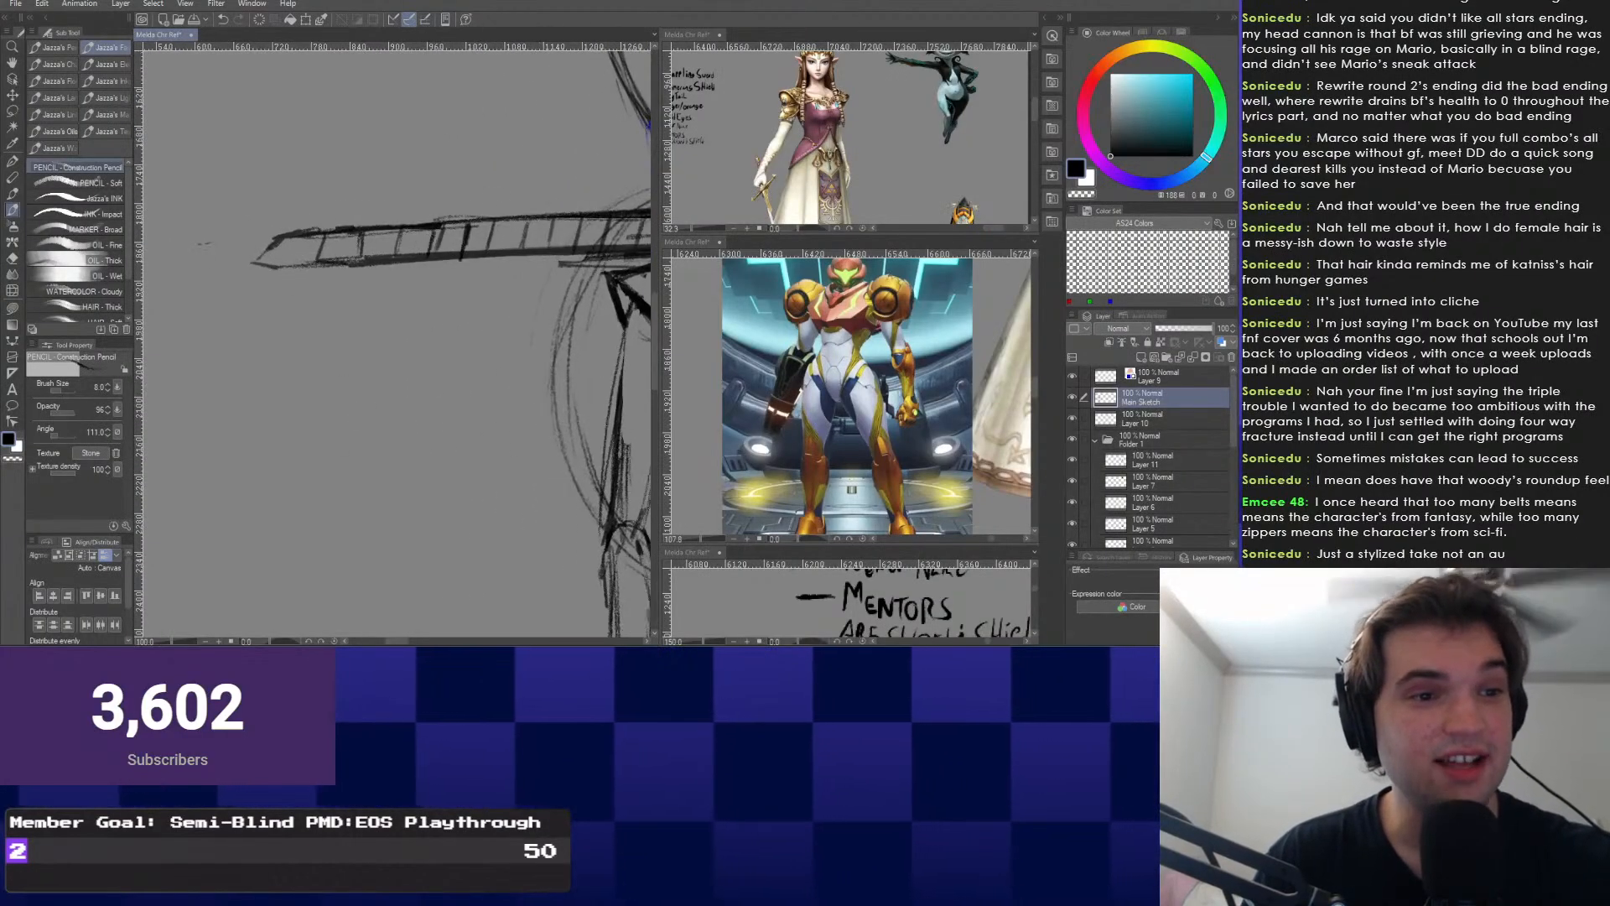
pyautogui.scroll(-5, 394, 336)
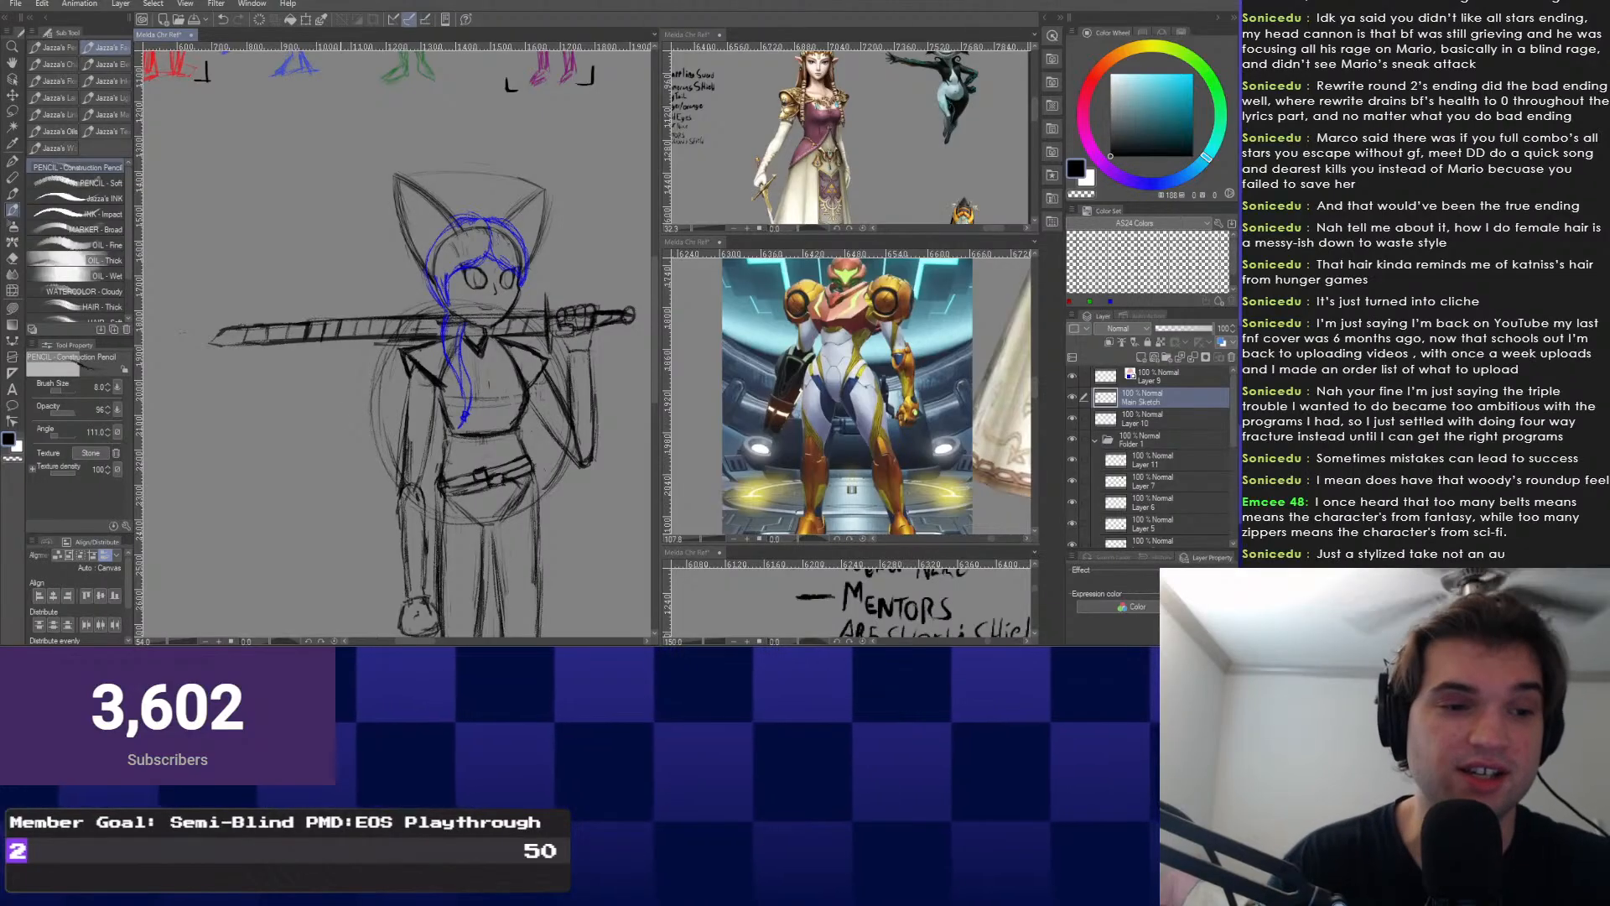
pyautogui.scroll(4, 552, 382)
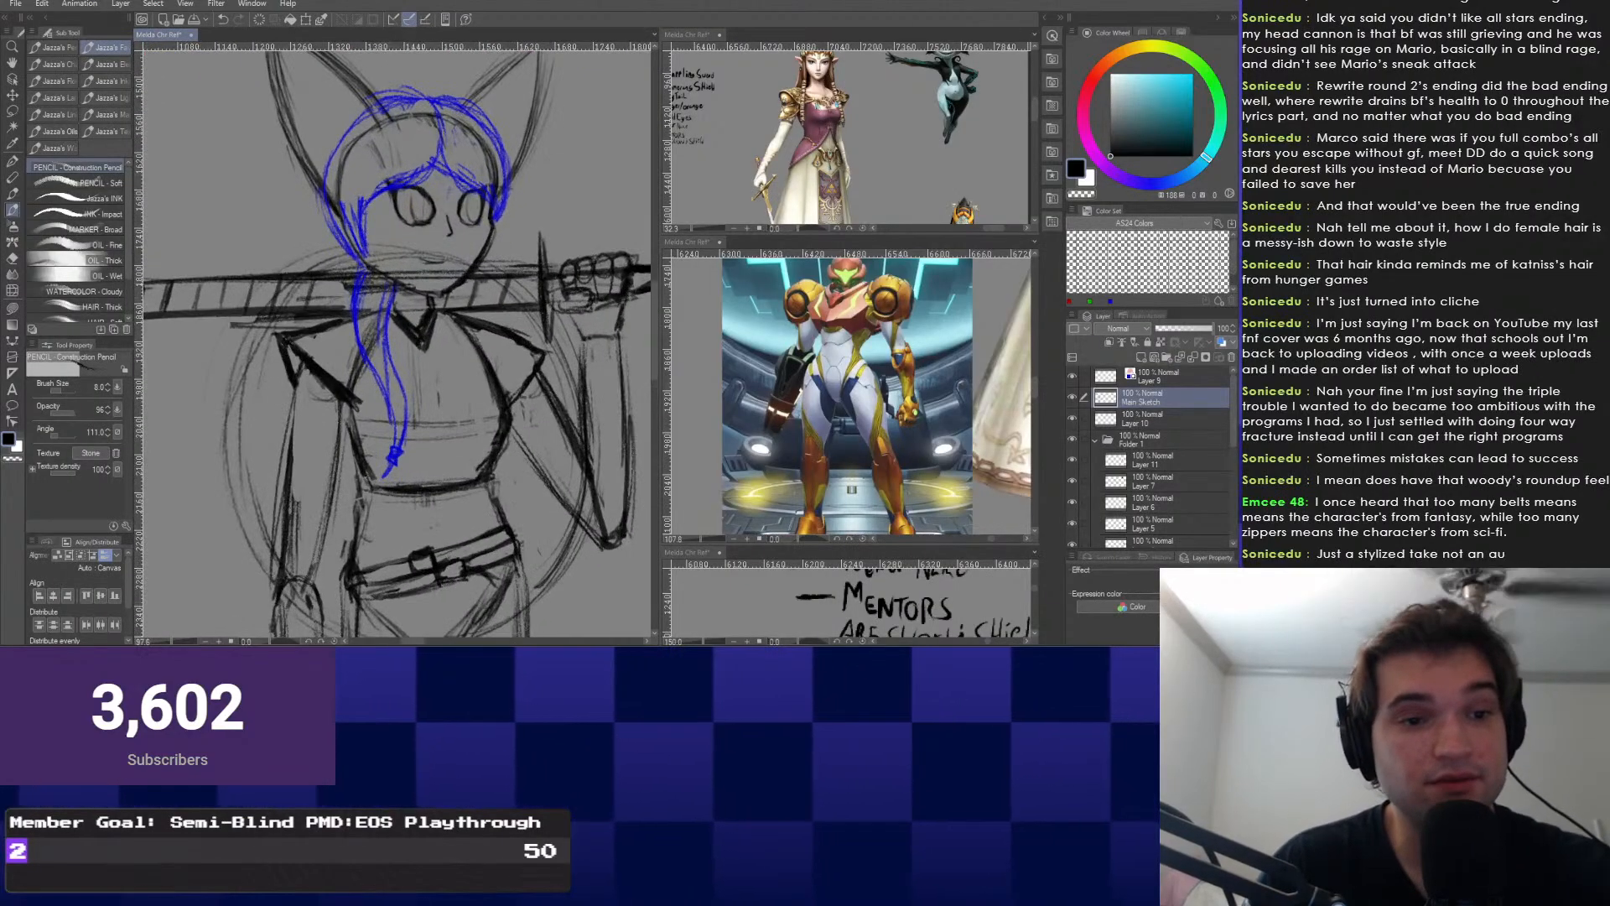
pyautogui.scroll(3, 578, 306)
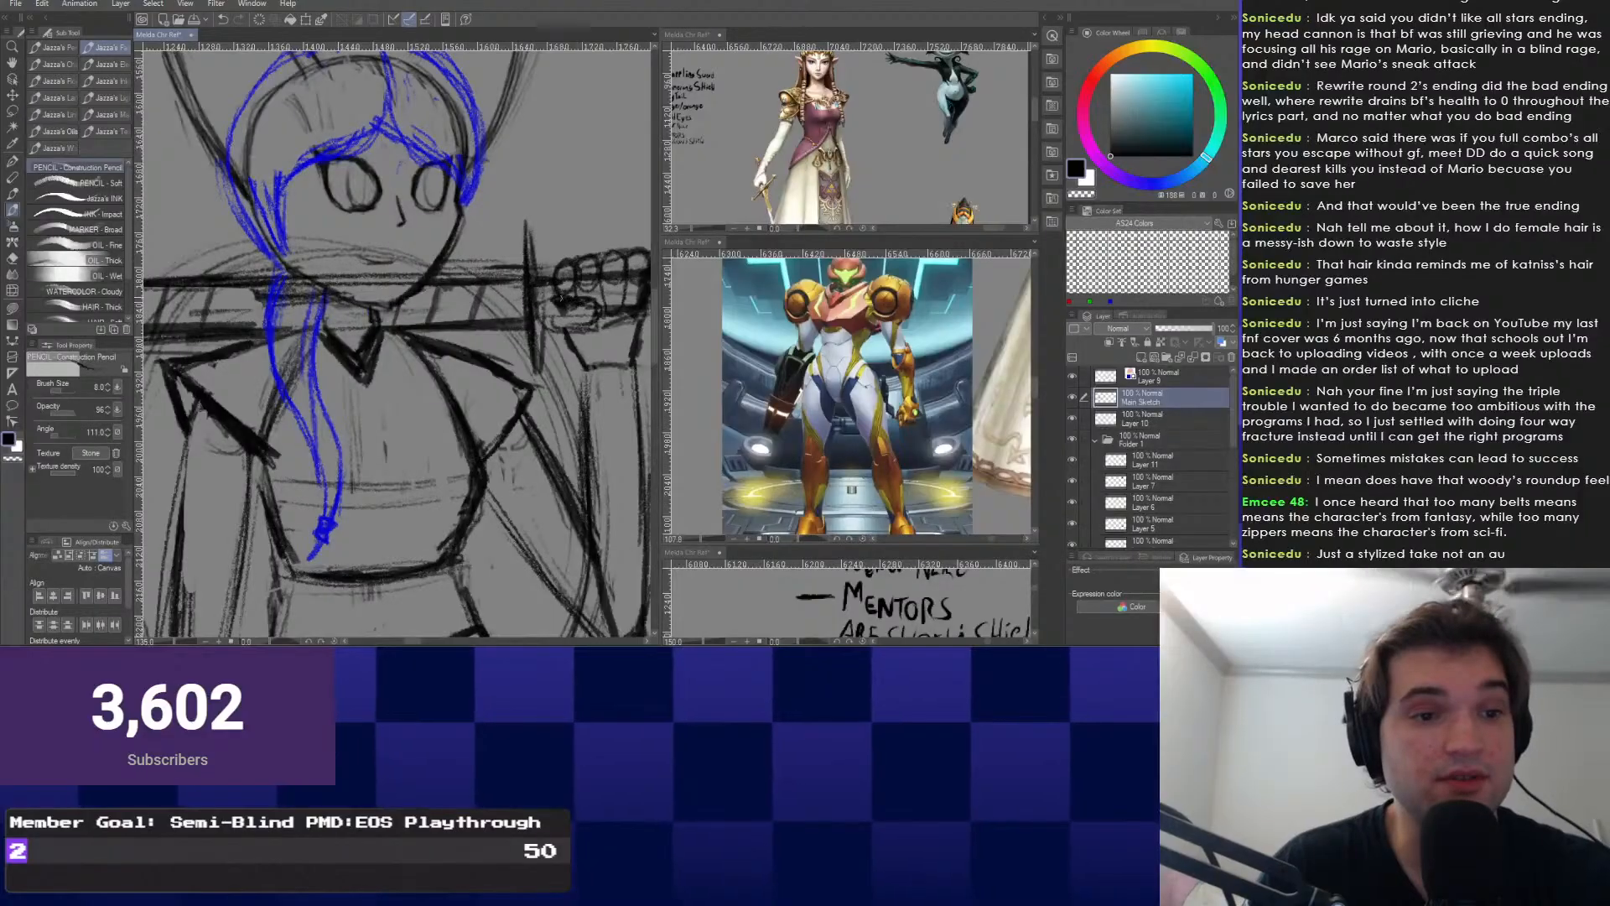
pyautogui.scroll(-3, 538, 306)
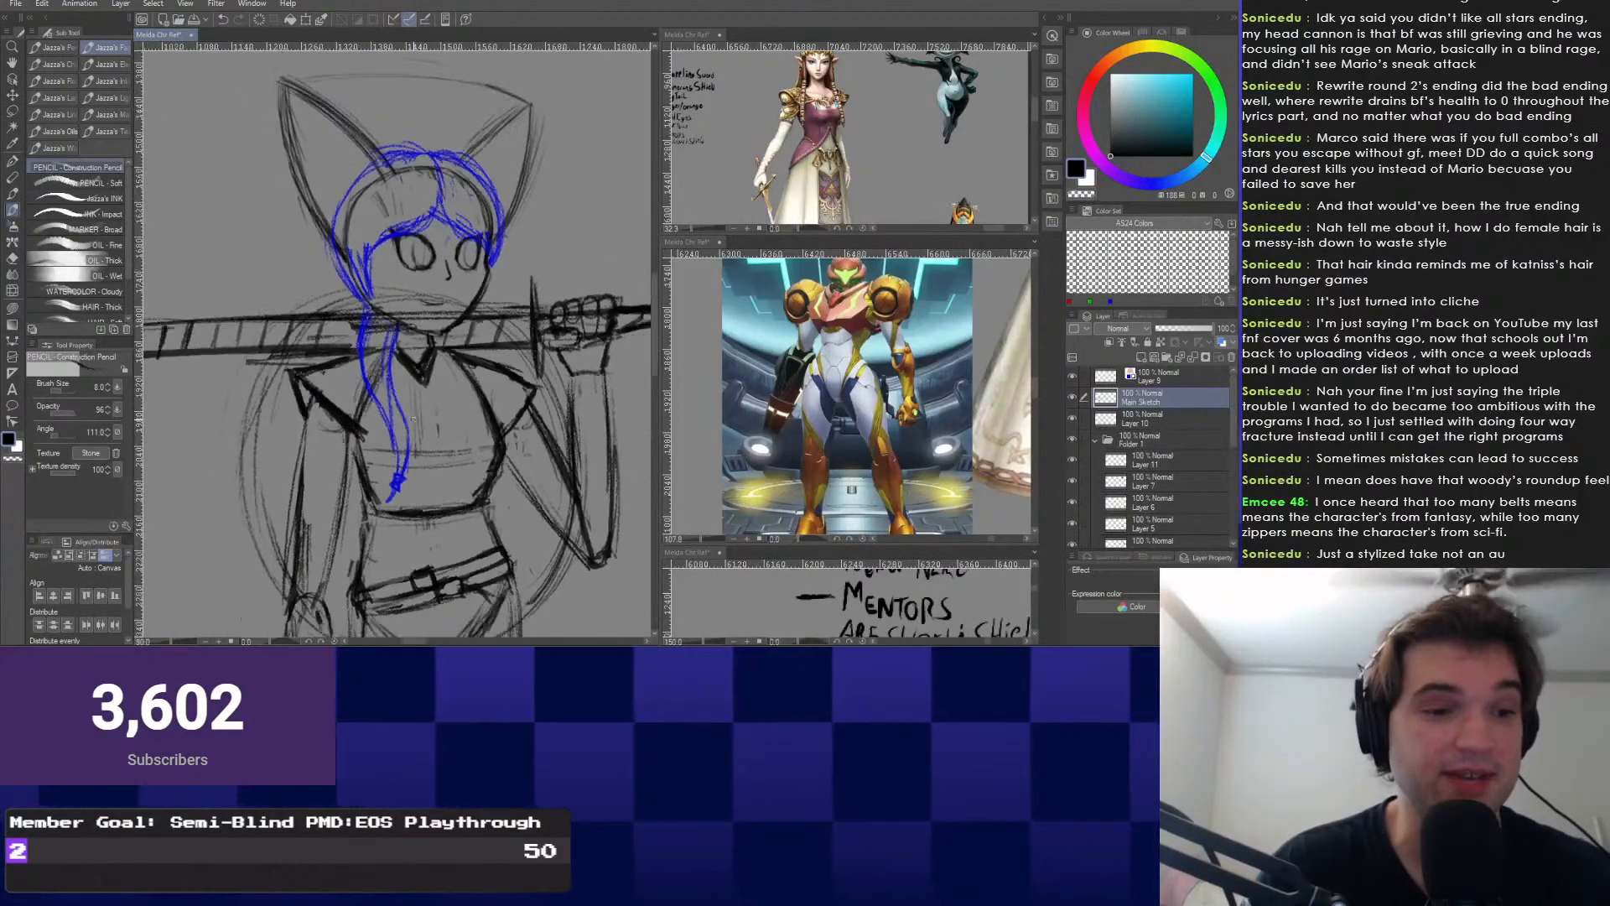
pyautogui.press('e')
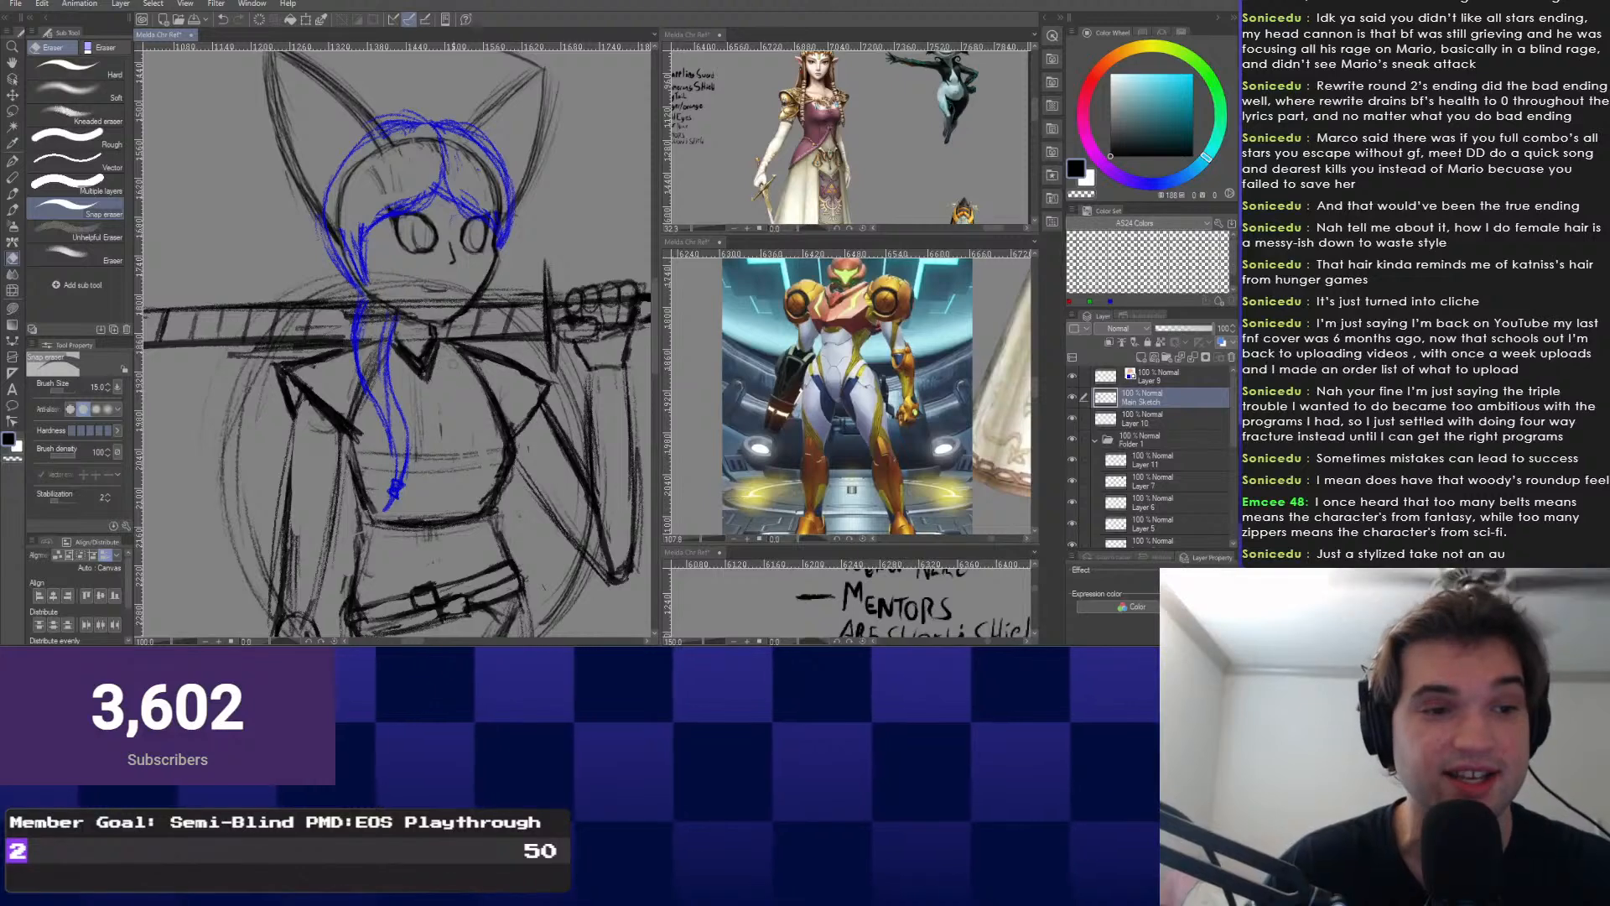
pyautogui.press('p')
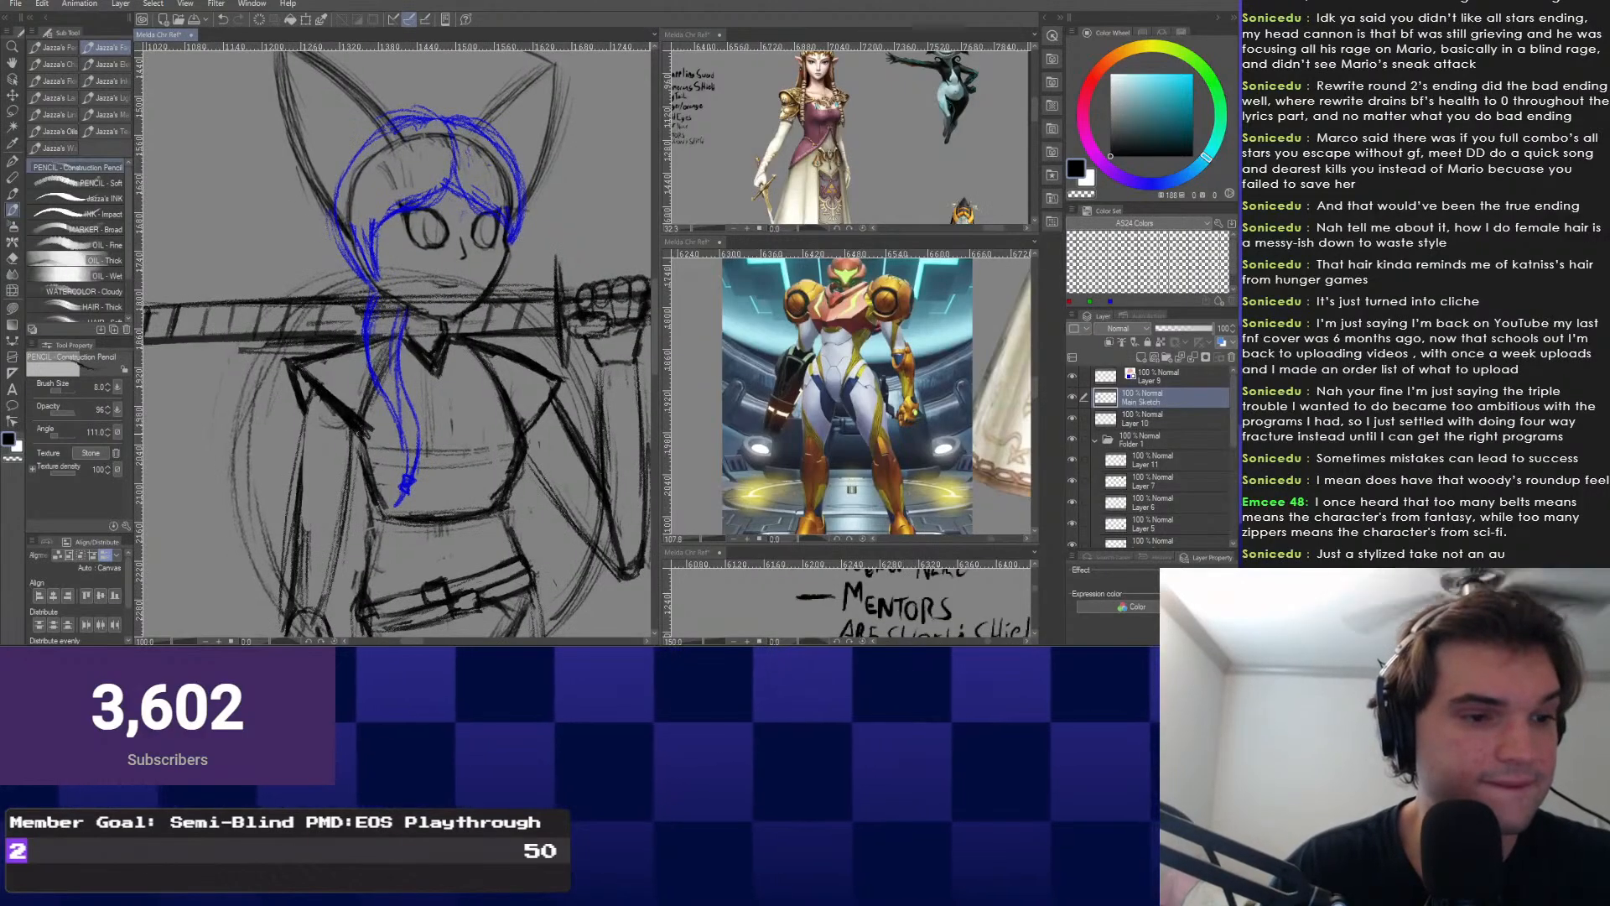
pyautogui.press('e')
pyautogui.scroll(-4, 394, 335)
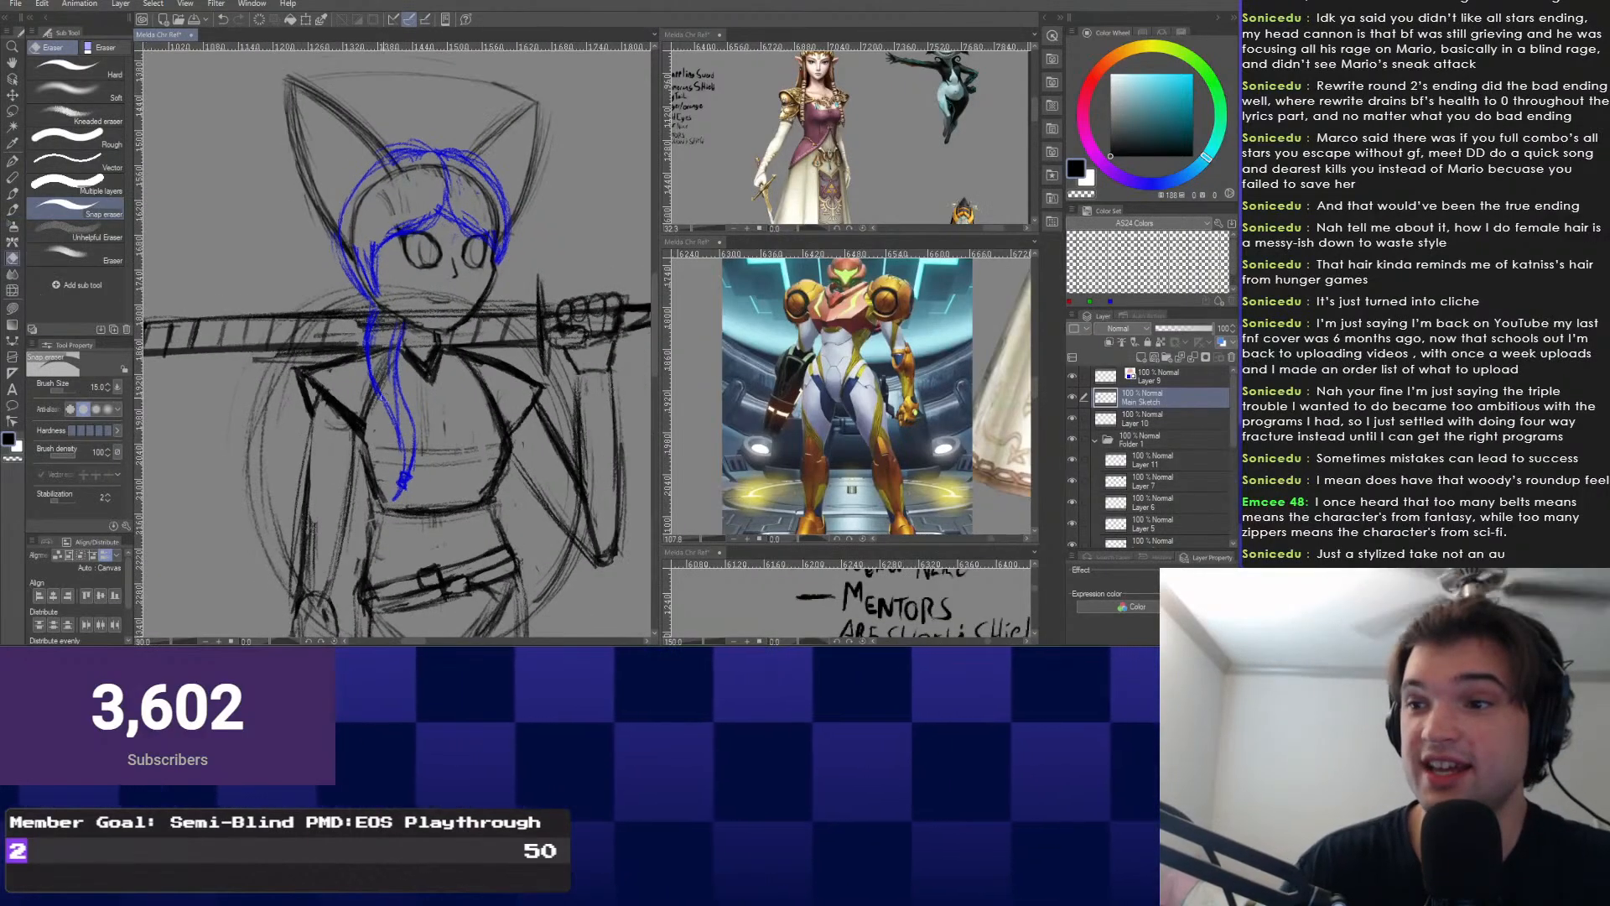
pyautogui.scroll(-3, 419, 402)
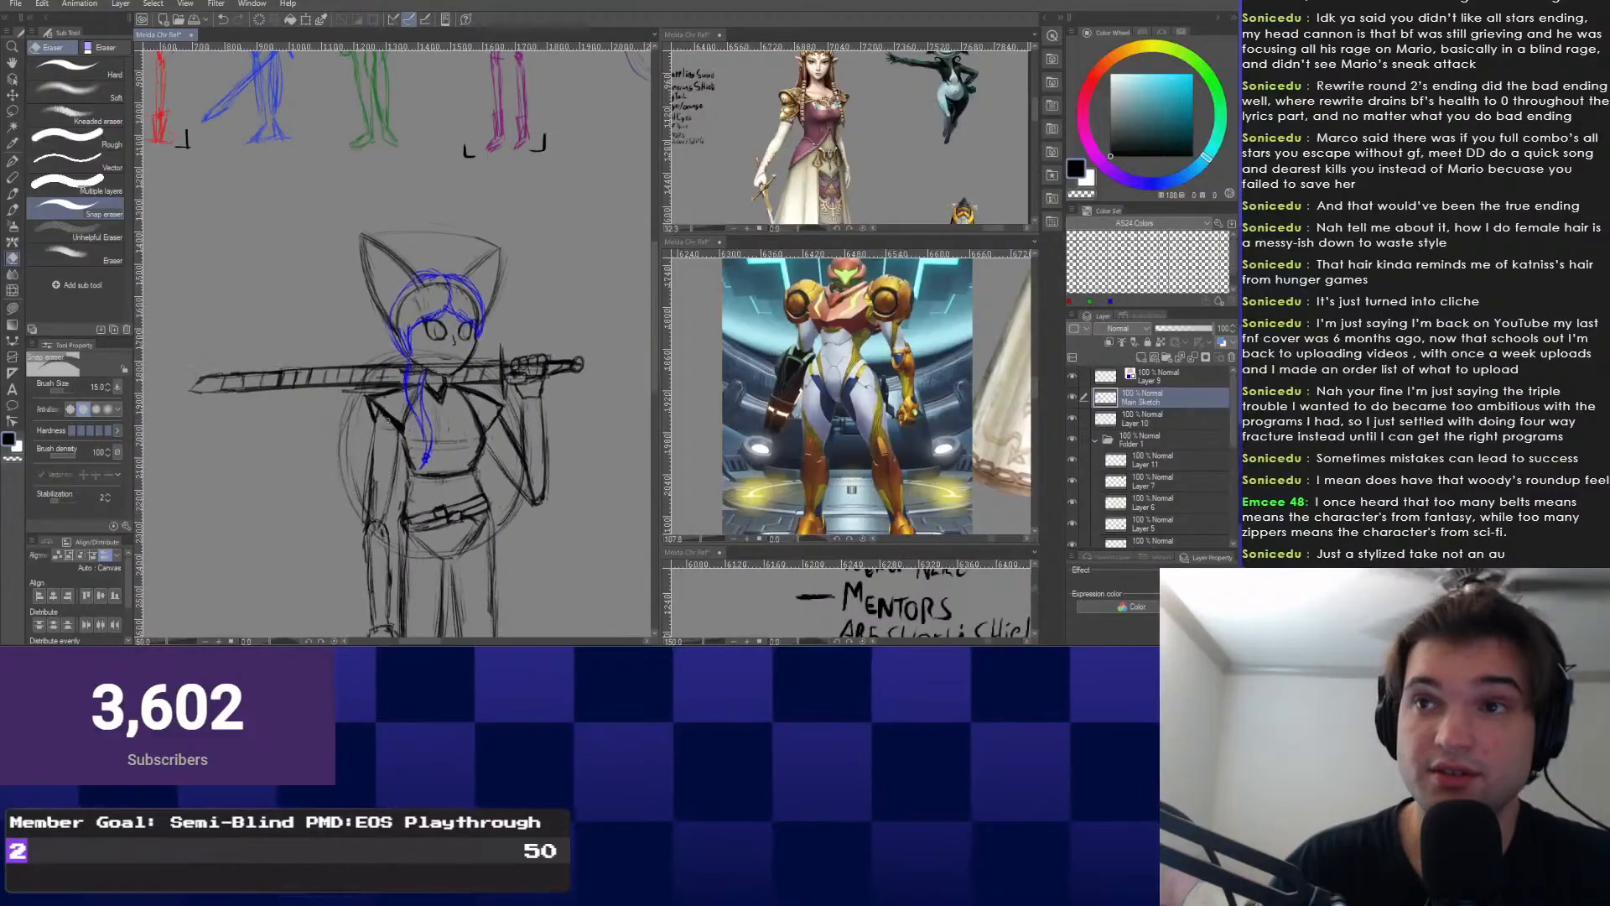
pyautogui.scroll(3, 336, 386)
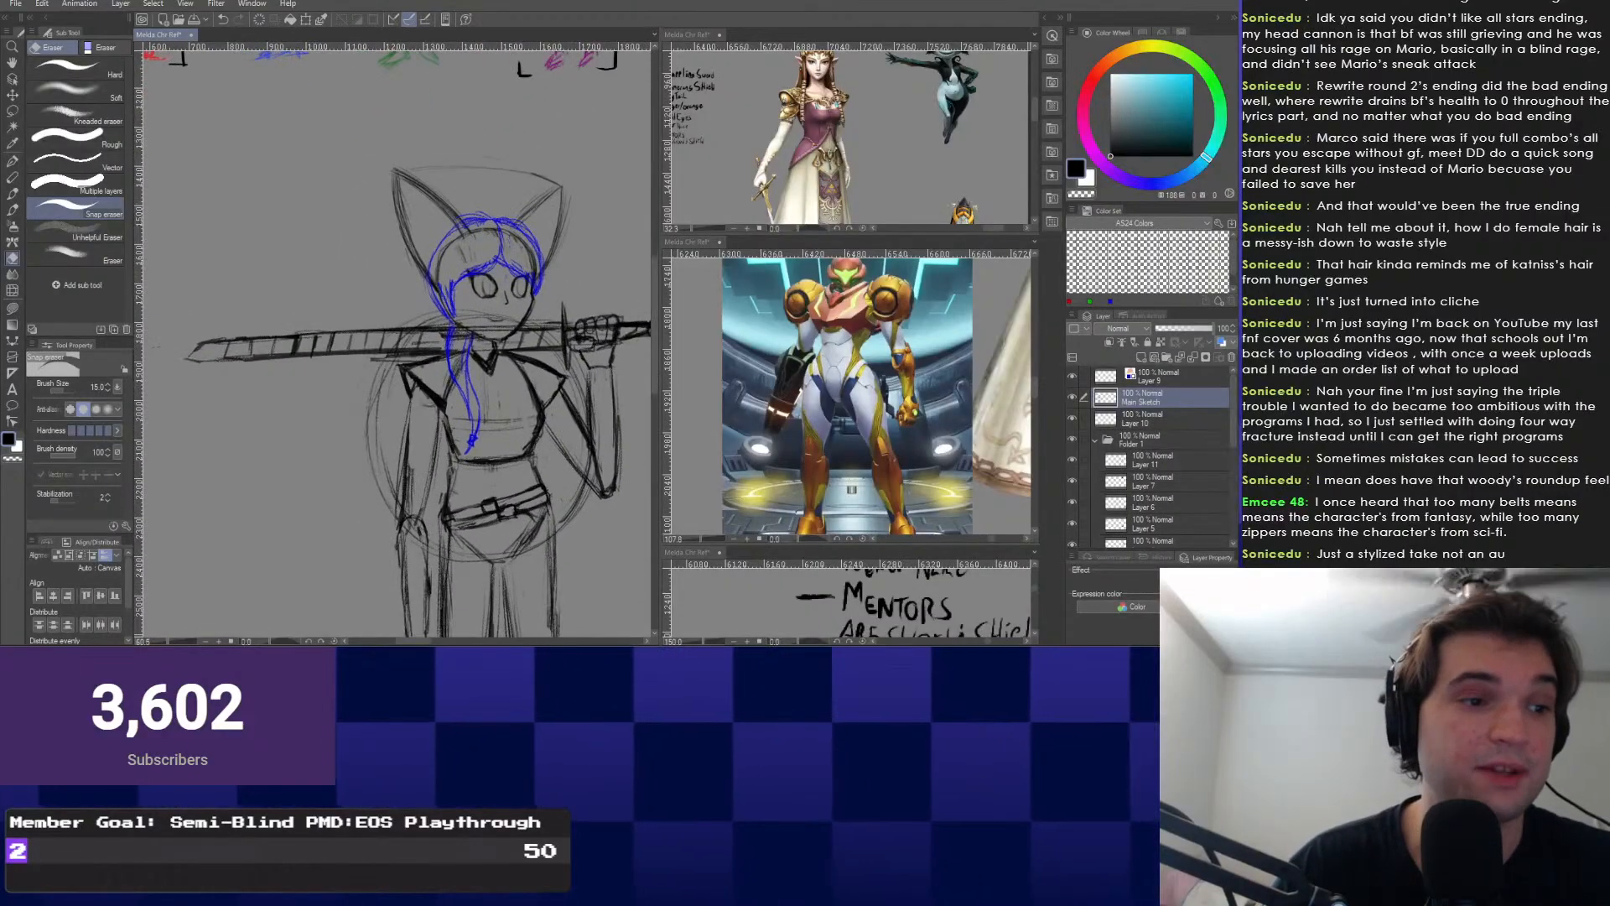
pyautogui.press('b')
pyautogui.moveTo(285, 336); pyautogui.dragTo(335, 402)
pyautogui.scroll(3, 306, 395)
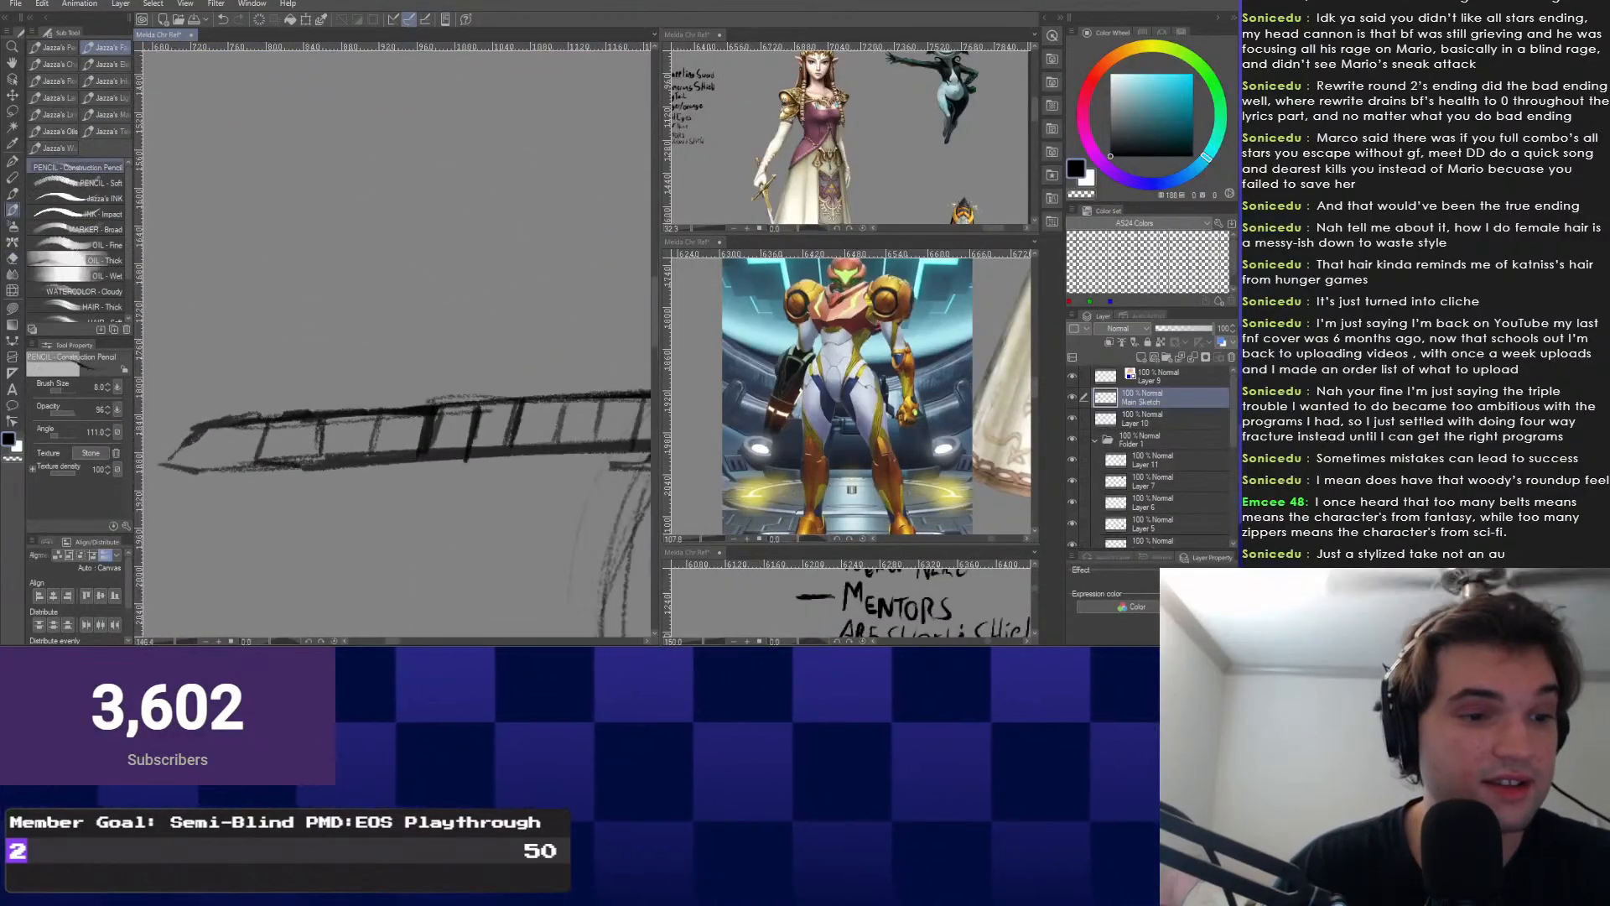
pyautogui.scroll(-4, 323, 403)
pyautogui.scroll(4, 520, 302)
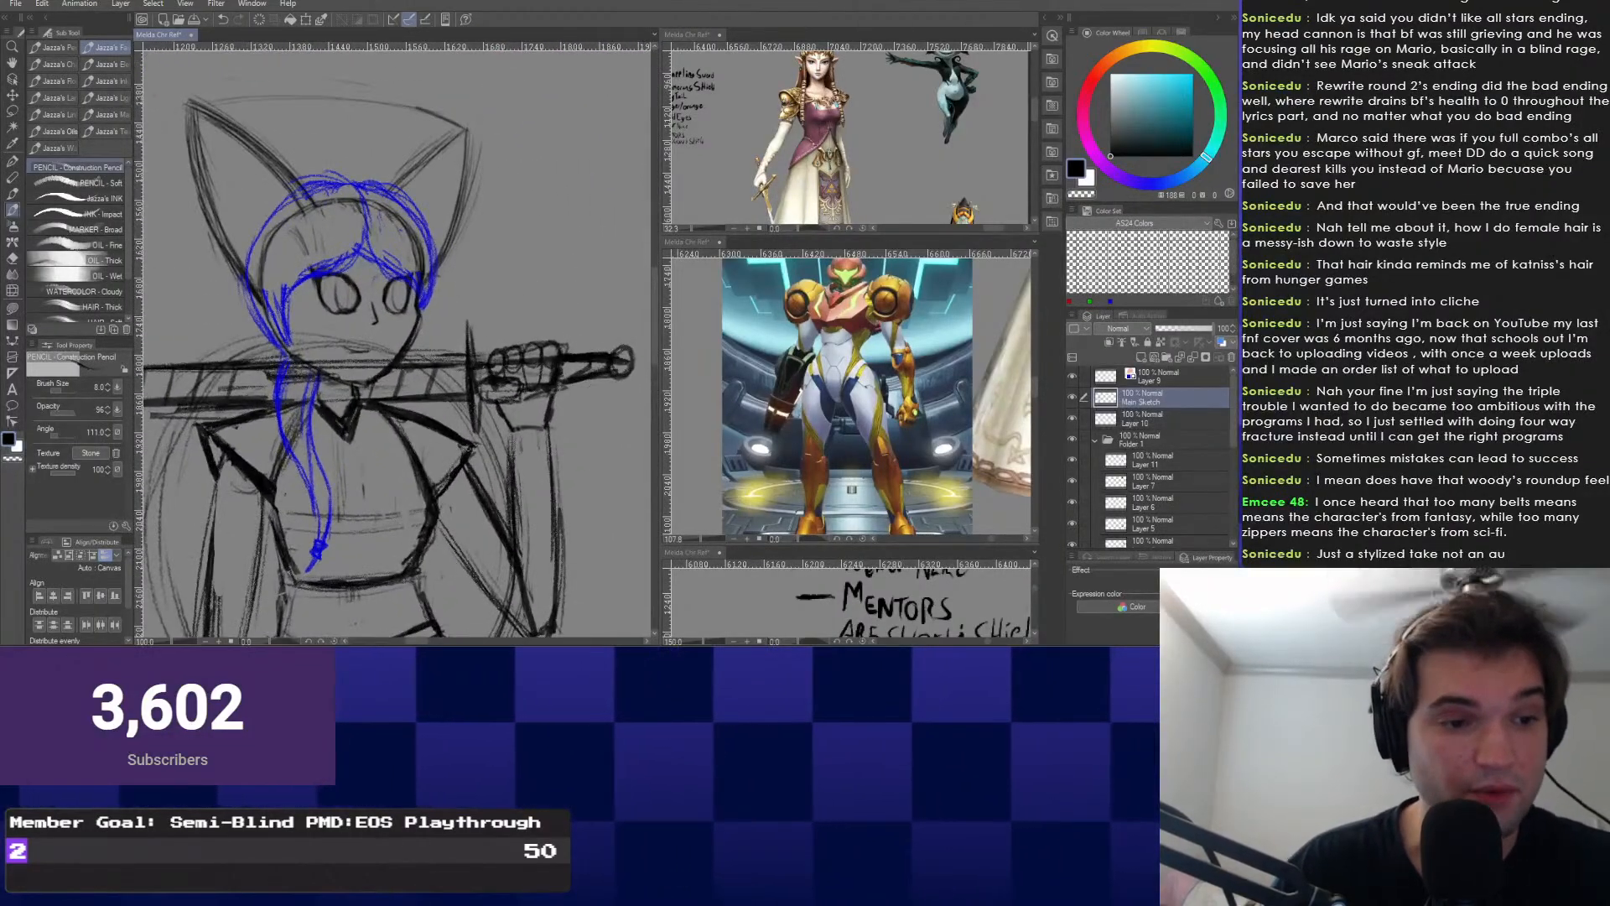
pyautogui.moveTo(571, 373)
pyautogui.mouseDown()
pyautogui.moveTo(511, 451)
pyautogui.moveTo(528, 457)
pyautogui.moveTo(542, 431)
pyautogui.moveTo(545, 451)
pyautogui.mouseUp()
pyautogui.rightClick(511, 452)
pyautogui.click(601, 436)
pyautogui.press('b')
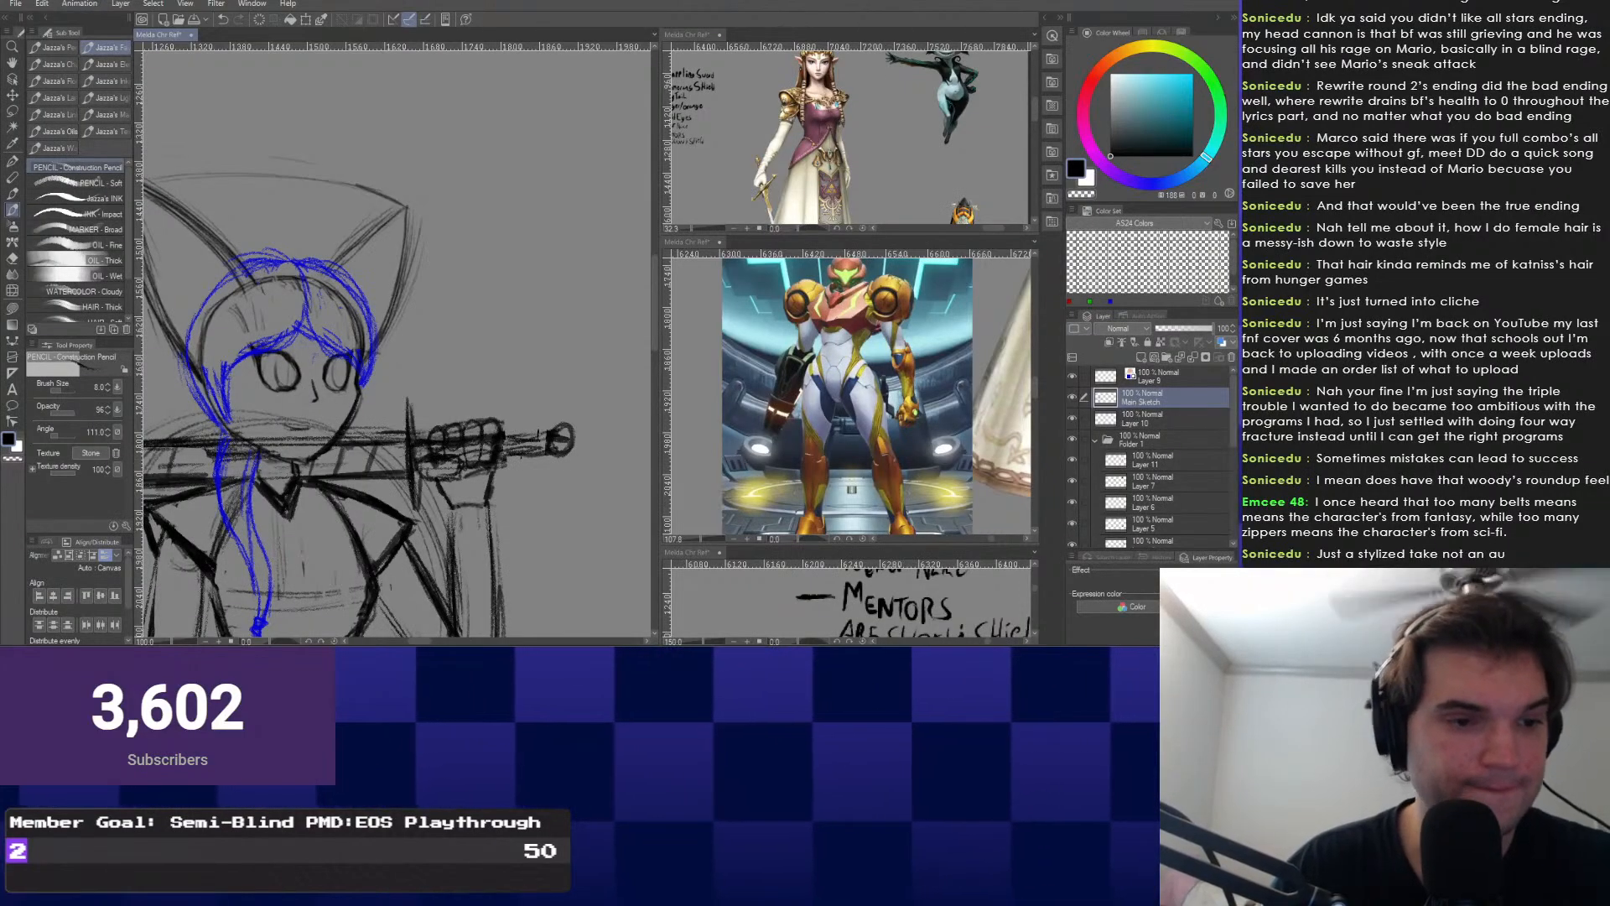
pyautogui.hotkey('ctrl', '-')
pyautogui.hotkey('ctrl', '-')
pyautogui.moveTo(243, 360); pyautogui.dragTo(310, 348)
pyautogui.moveTo(311, 441); pyautogui.dragTo(397, 353)
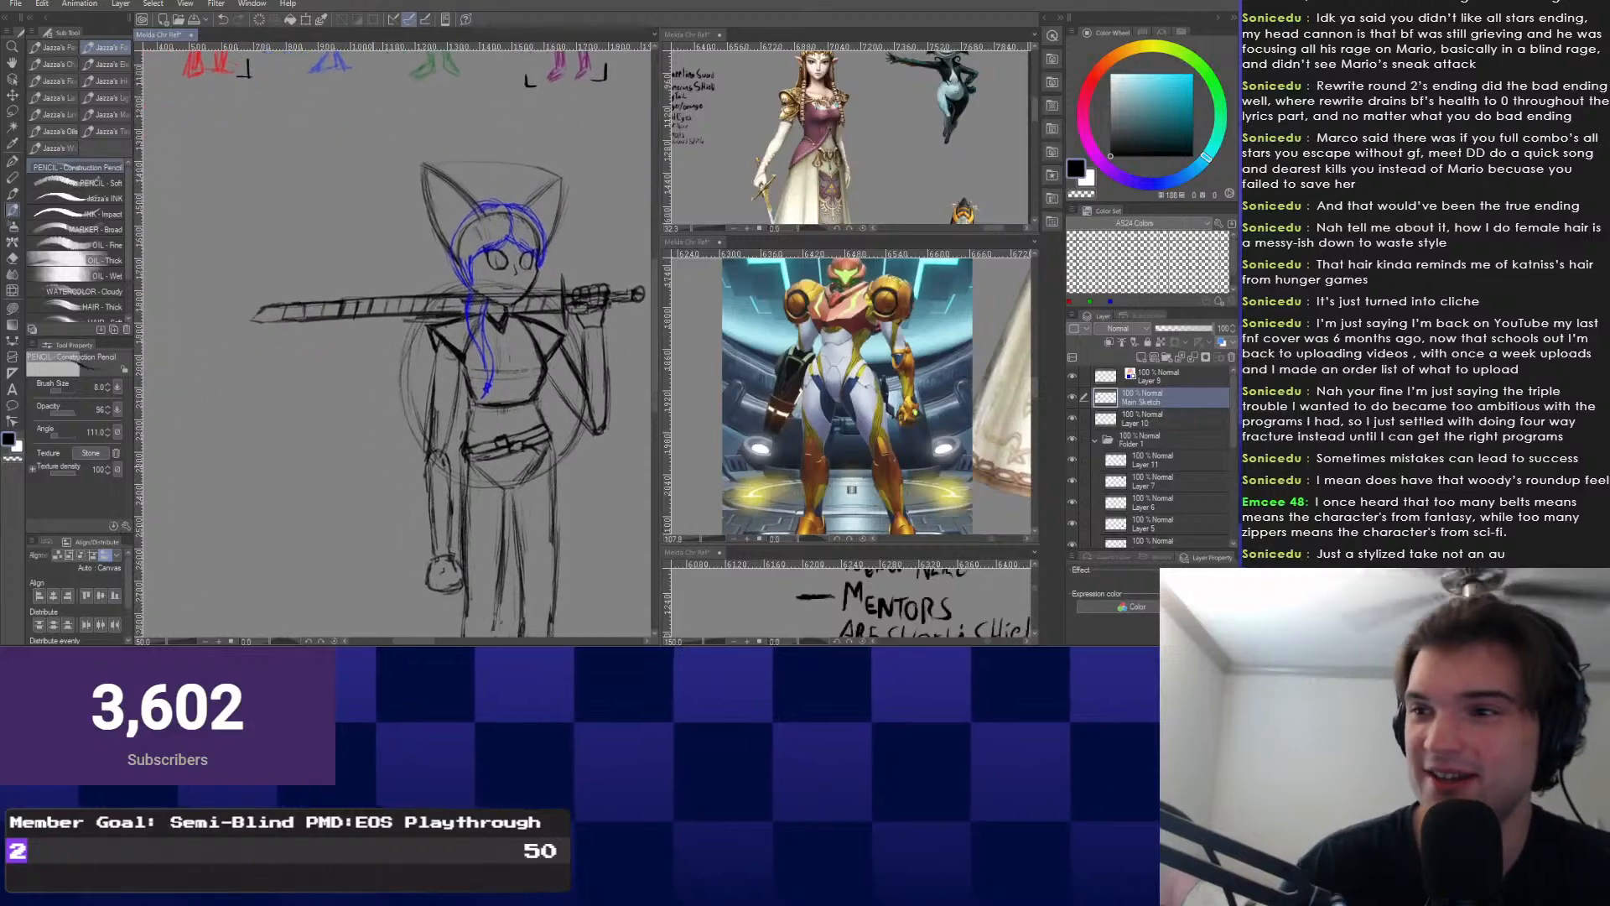
pyautogui.scroll(-1, 397, 377)
pyautogui.moveTo(358, 526)
pyautogui.mouseDown()
pyautogui.moveTo(381, 447)
pyautogui.moveTo(328, 435)
pyautogui.moveTo(309, 491)
pyautogui.mouseUp()
pyautogui.scroll(1, 309, 495)
pyautogui.moveTo(410, 518); pyautogui.dragTo(416, 483)
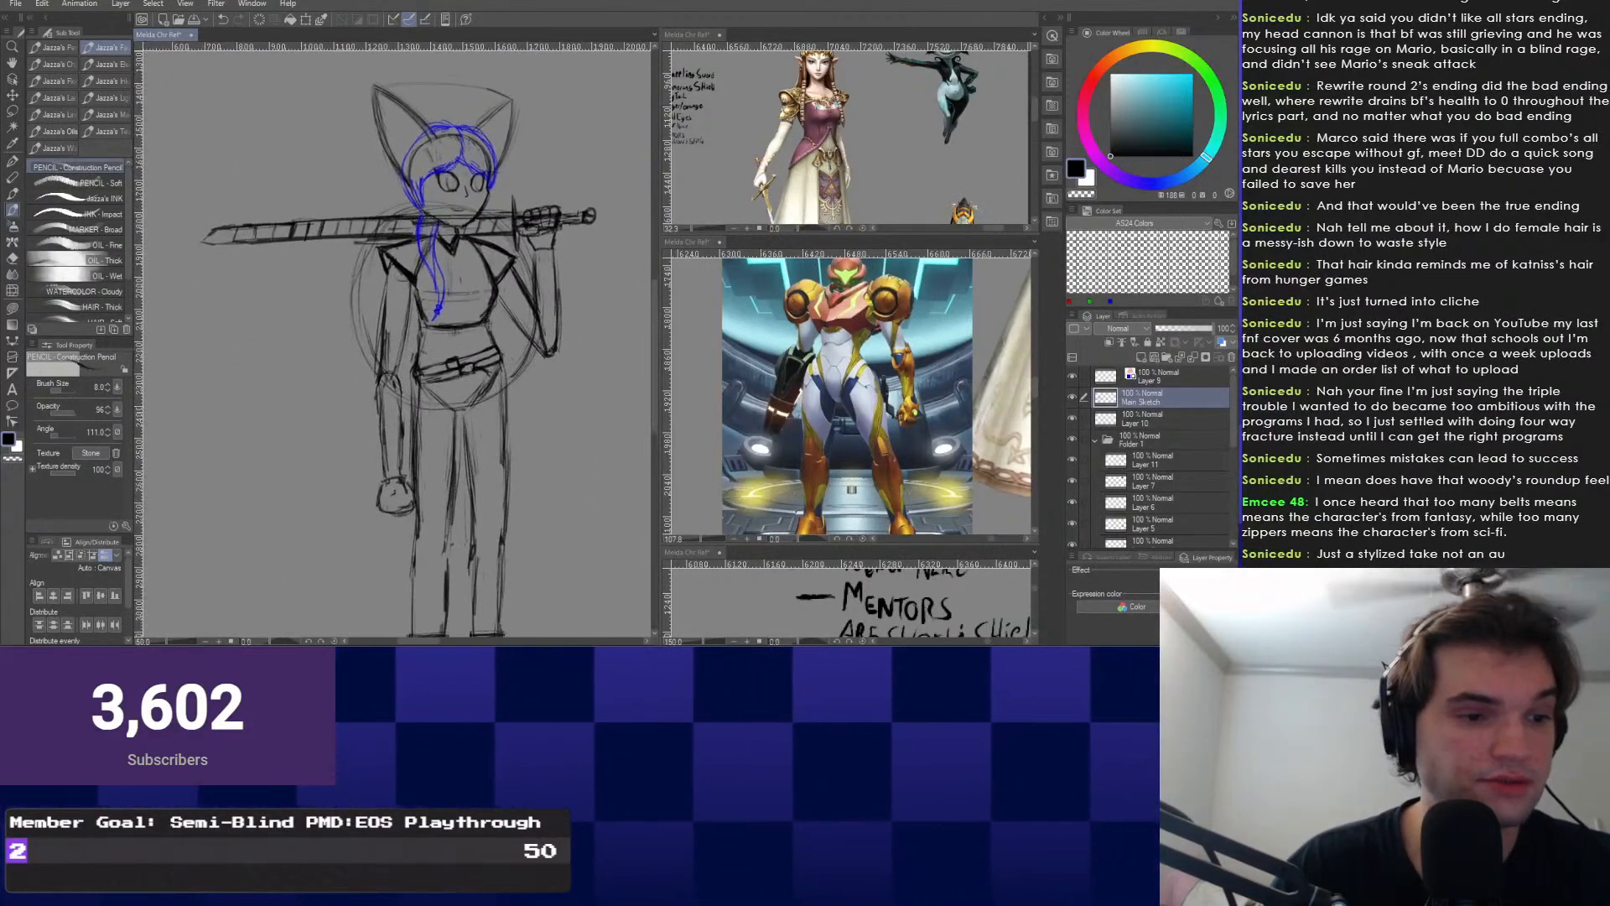
pyautogui.scroll(1, 419, 485)
pyautogui.scroll(3, 420, 485)
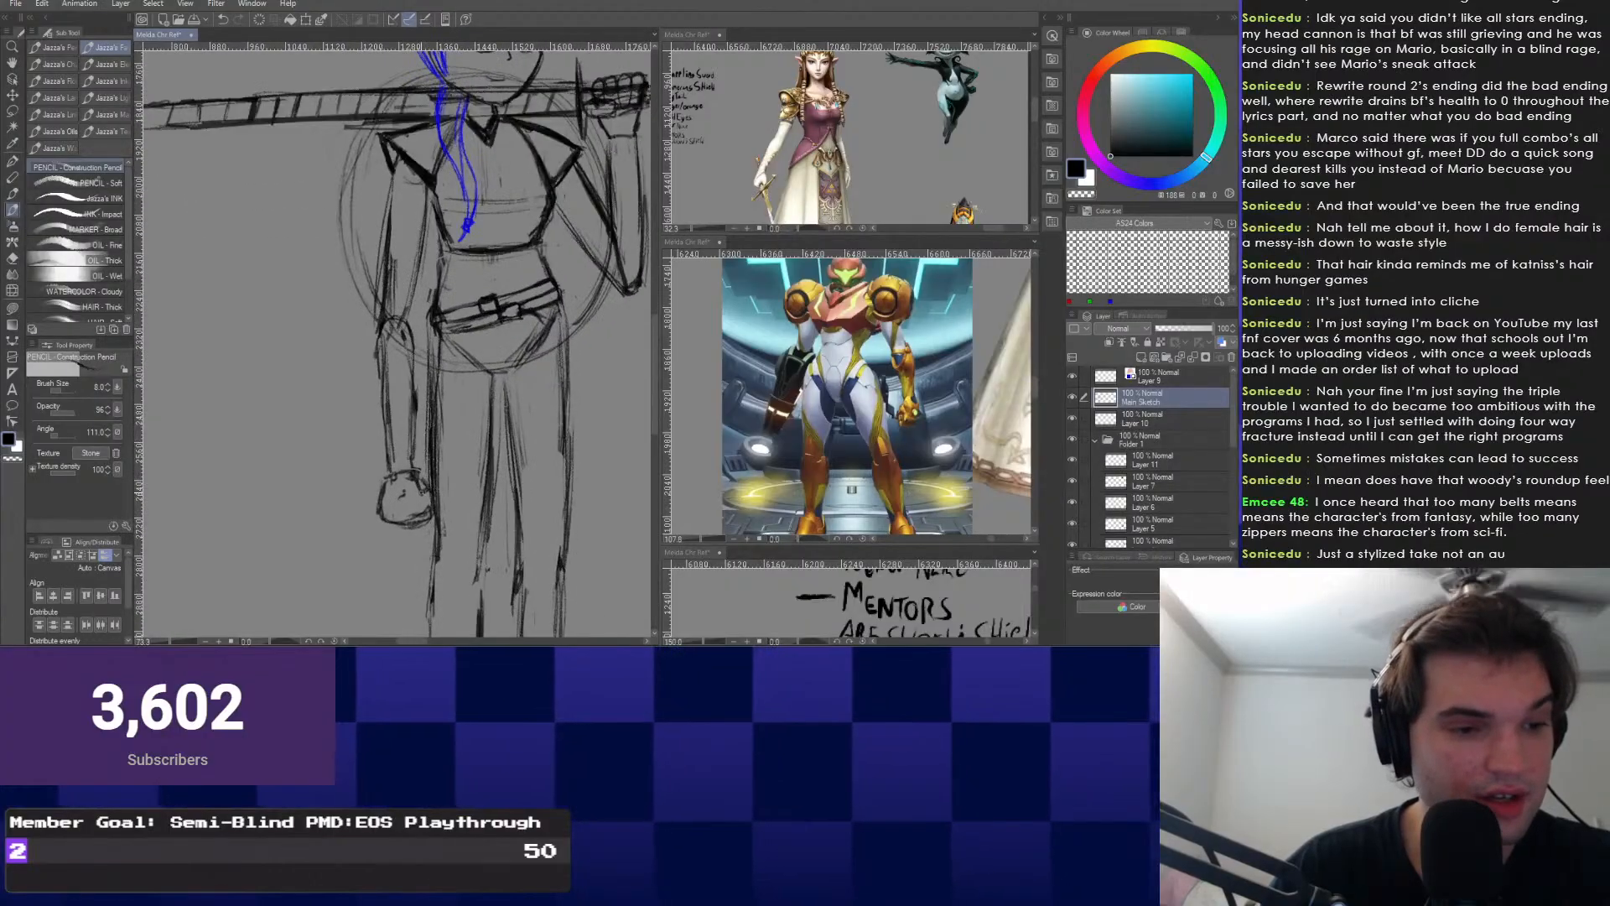
pyautogui.scroll(-3, 418, 491)
pyautogui.moveTo(413, 509); pyautogui.dragTo(404, 578)
pyautogui.scroll(2, 413, 369)
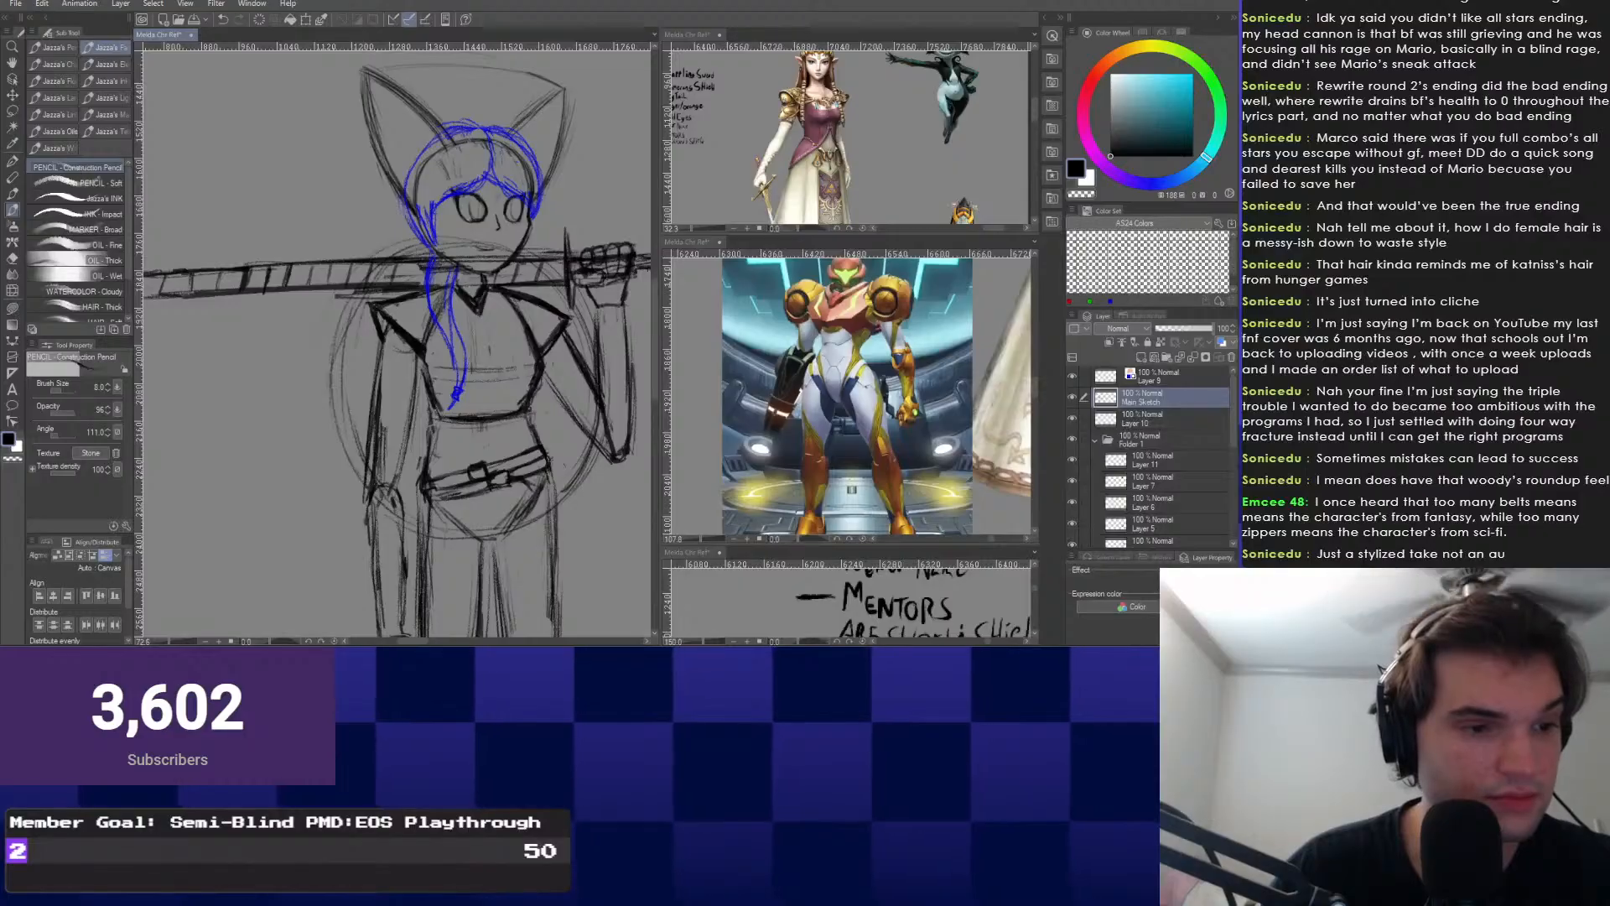
pyautogui.scroll(-2, 415, 420)
pyautogui.moveTo(415, 419); pyautogui.dragTo(411, 499)
pyautogui.scroll(2, 411, 499)
pyautogui.moveTo(415, 366); pyautogui.dragTo(416, 460)
pyautogui.scroll(2, 414, 393)
pyautogui.scroll(-5, 409, 423)
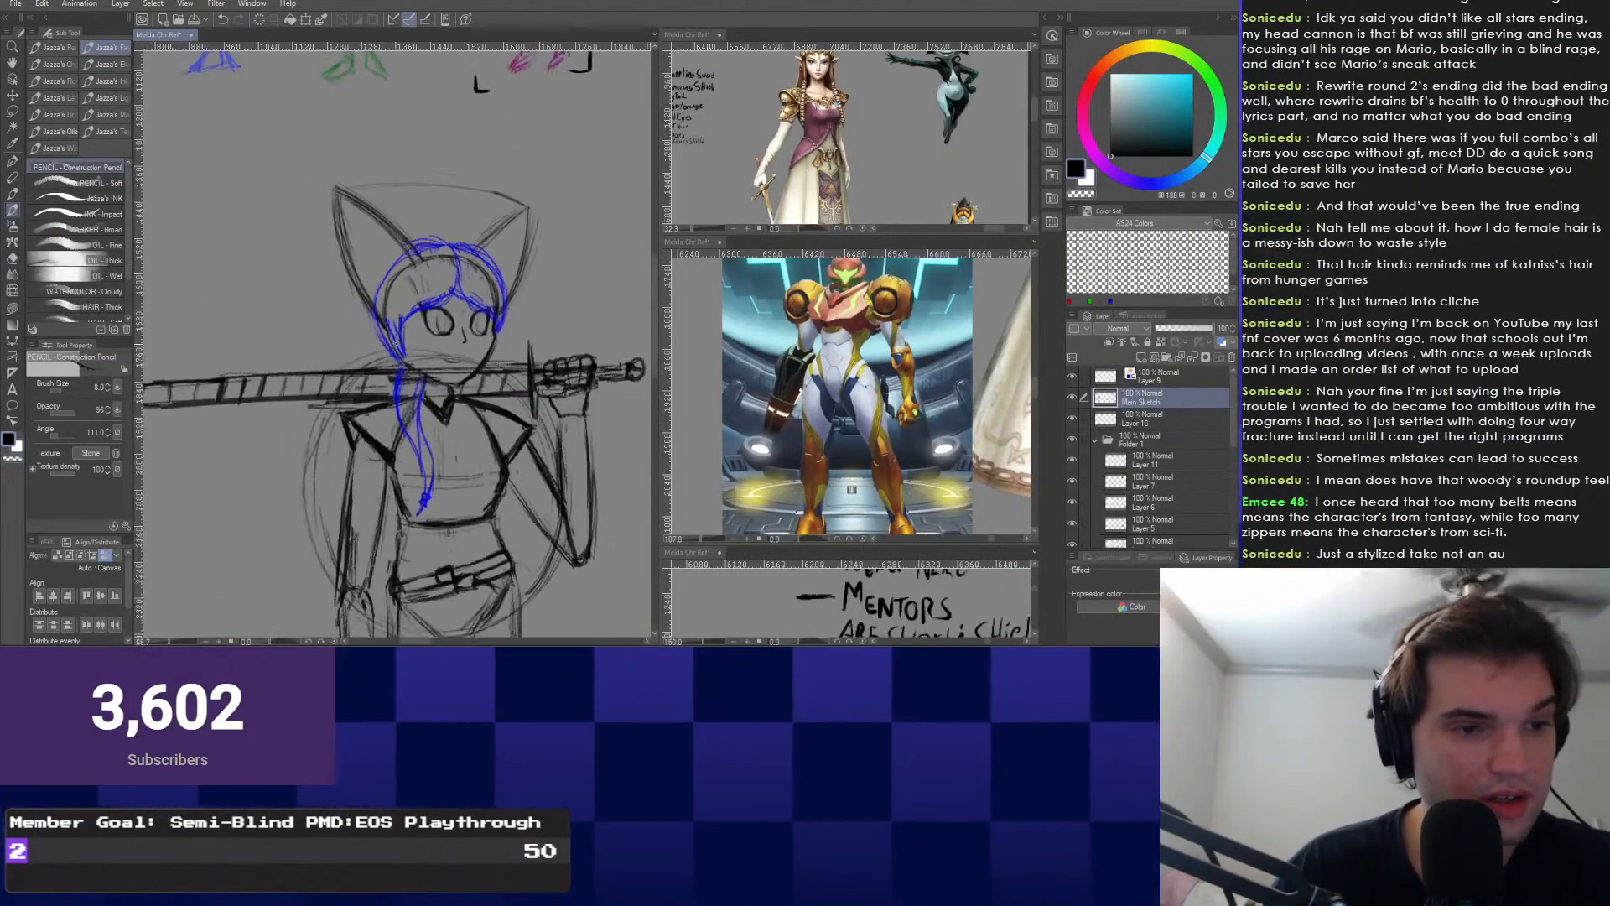
pyautogui.scroll(5, 435, 363)
pyautogui.scroll(5, 436, 363)
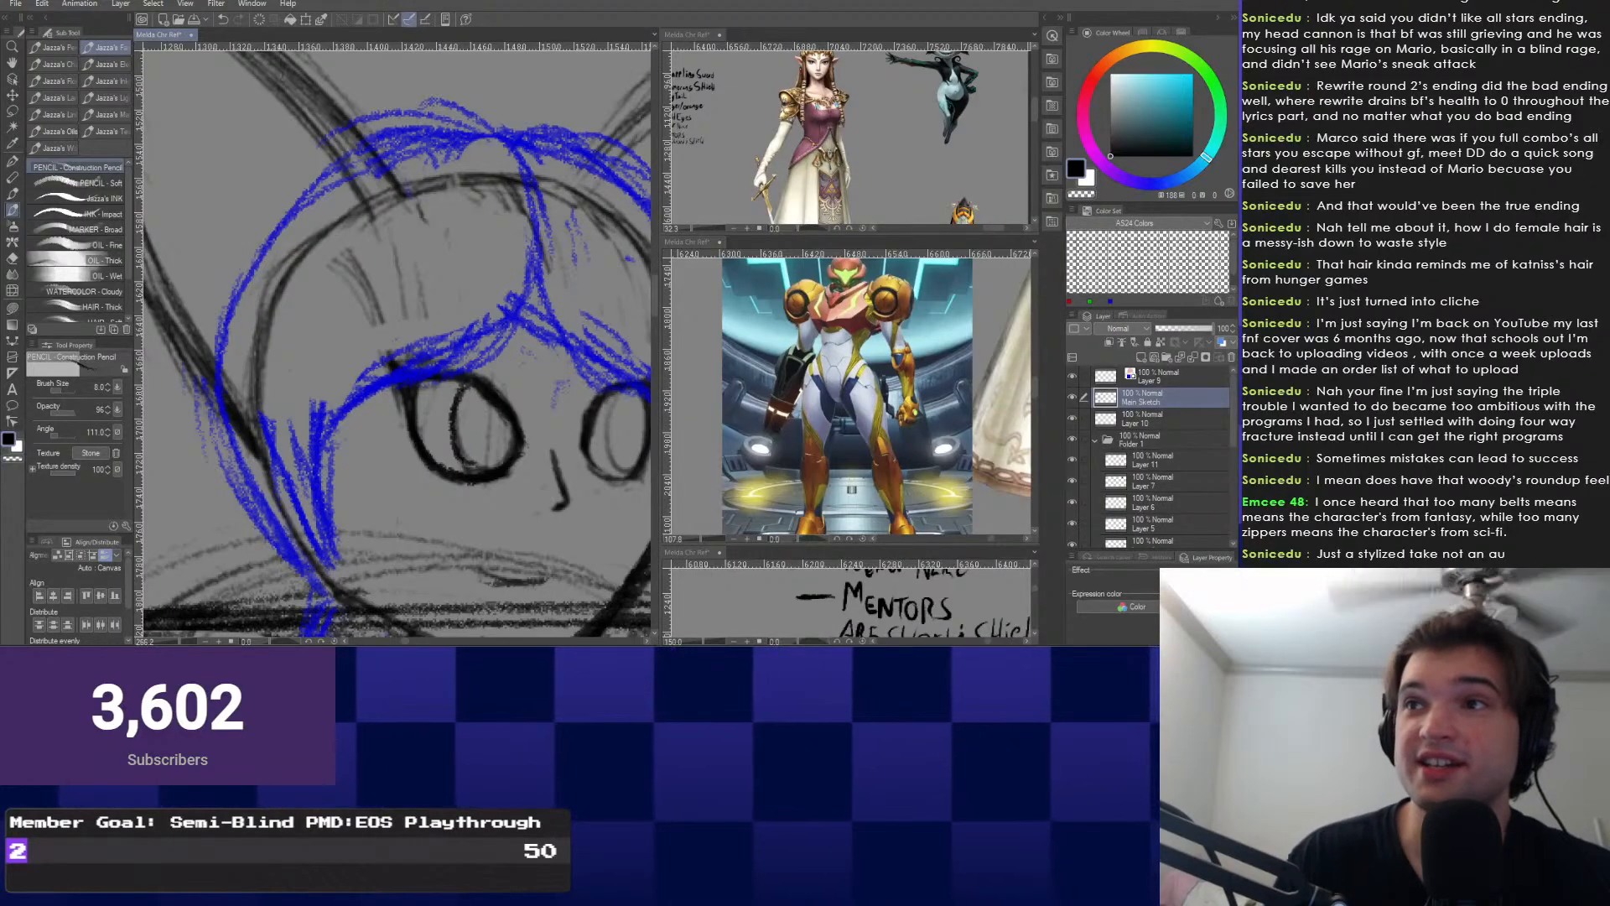
# Shade the inside of the left eye dark with the pencil.
pyautogui.moveTo(493, 390); pyautogui.dragTo(444, 404)
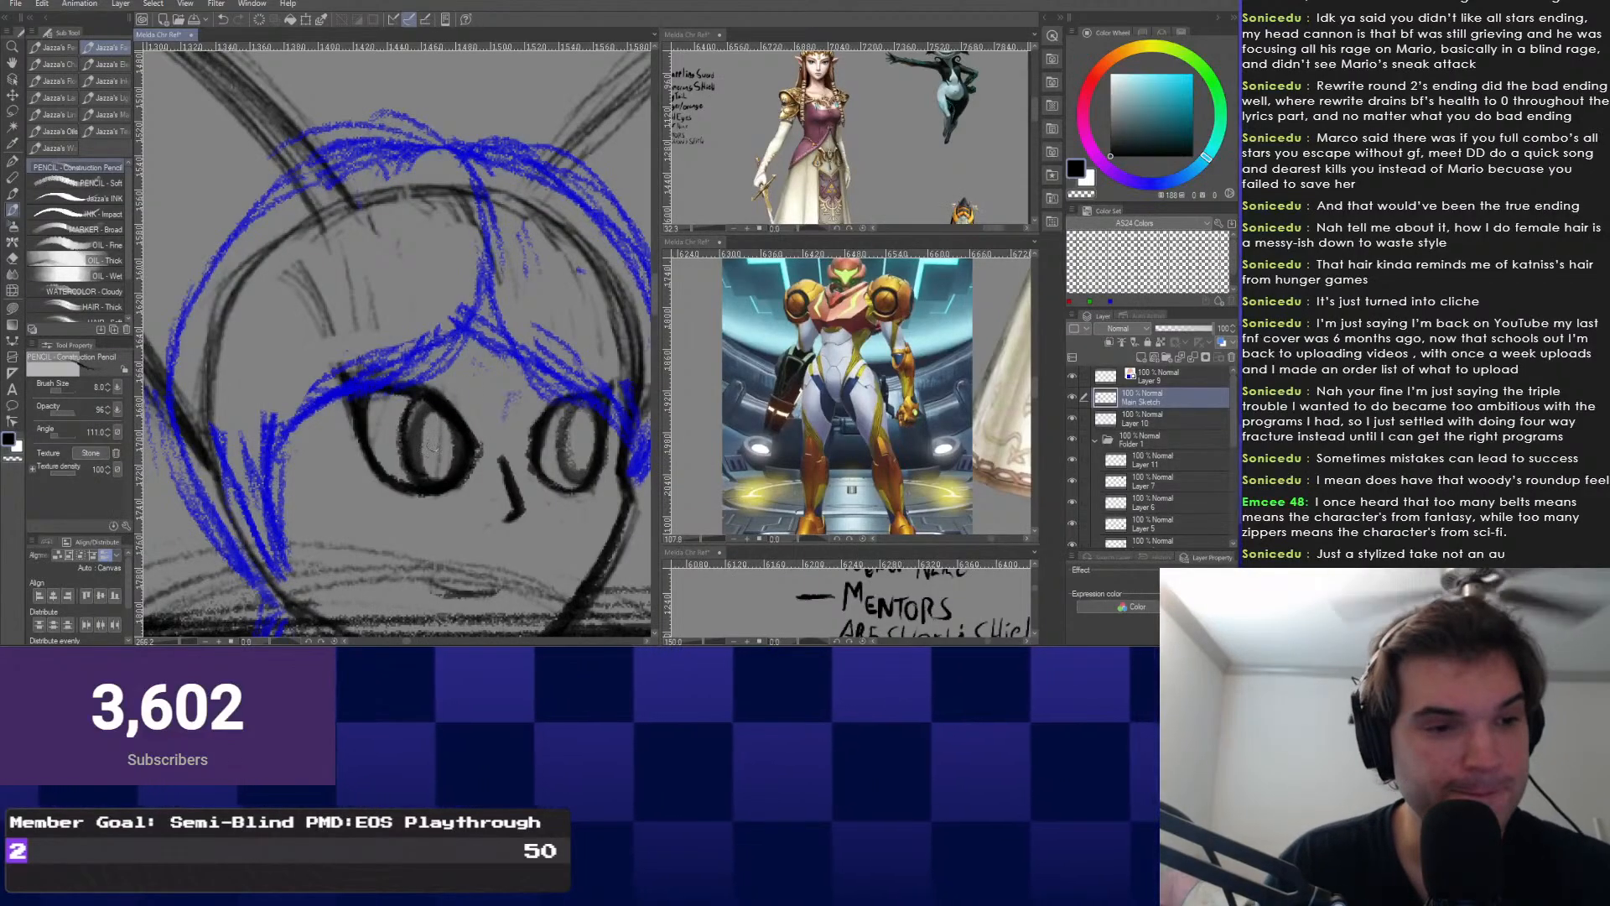
pyautogui.moveTo(428, 468)
pyautogui.mouseDown()
pyautogui.moveTo(438, 411)
pyautogui.moveTo(415, 418)
pyautogui.moveTo(434, 462)
pyautogui.moveTo(431, 416)
pyautogui.moveTo(463, 446)
pyautogui.moveTo(429, 458)
pyautogui.mouseUp()
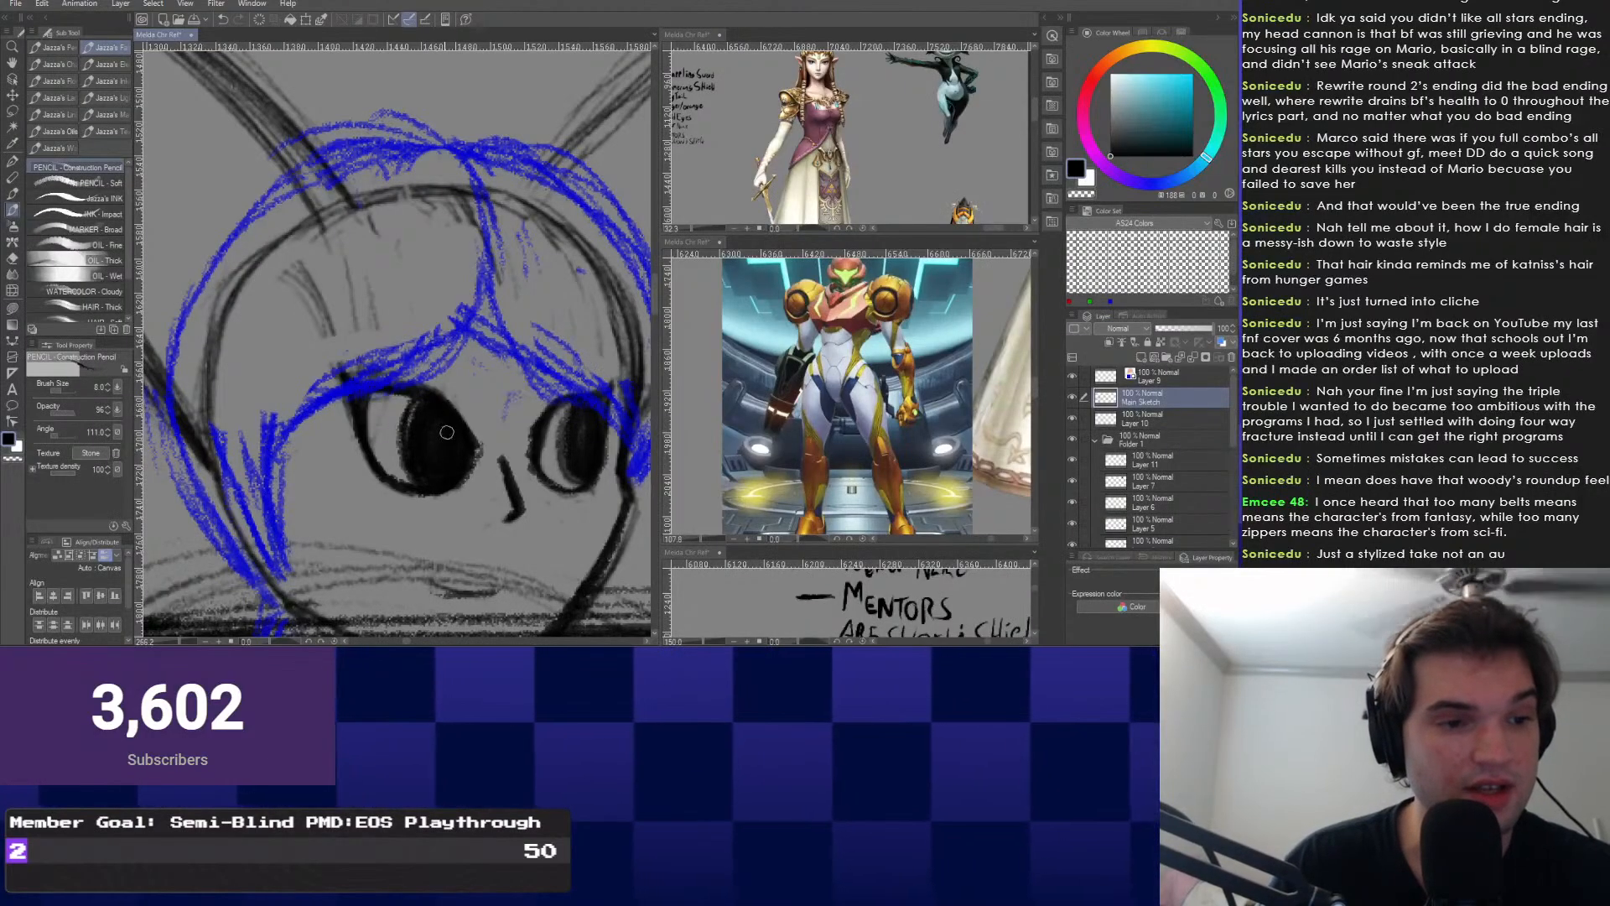
pyautogui.scroll(-9, 563, 483)
pyautogui.scroll(3, 549, 500)
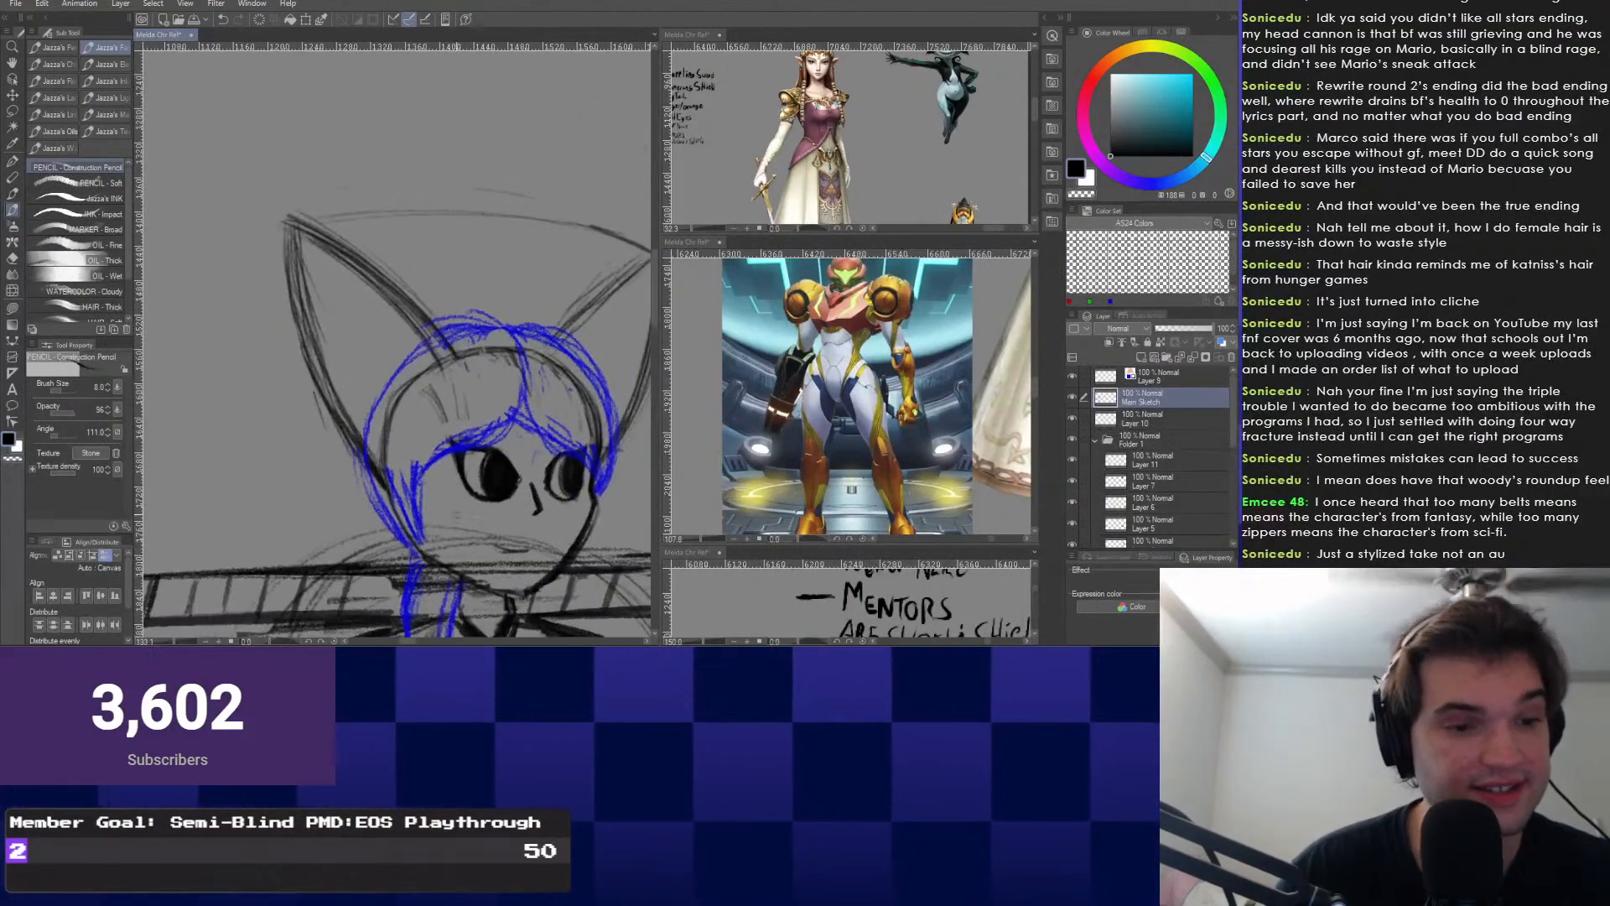
pyautogui.scroll(3, 587, 491)
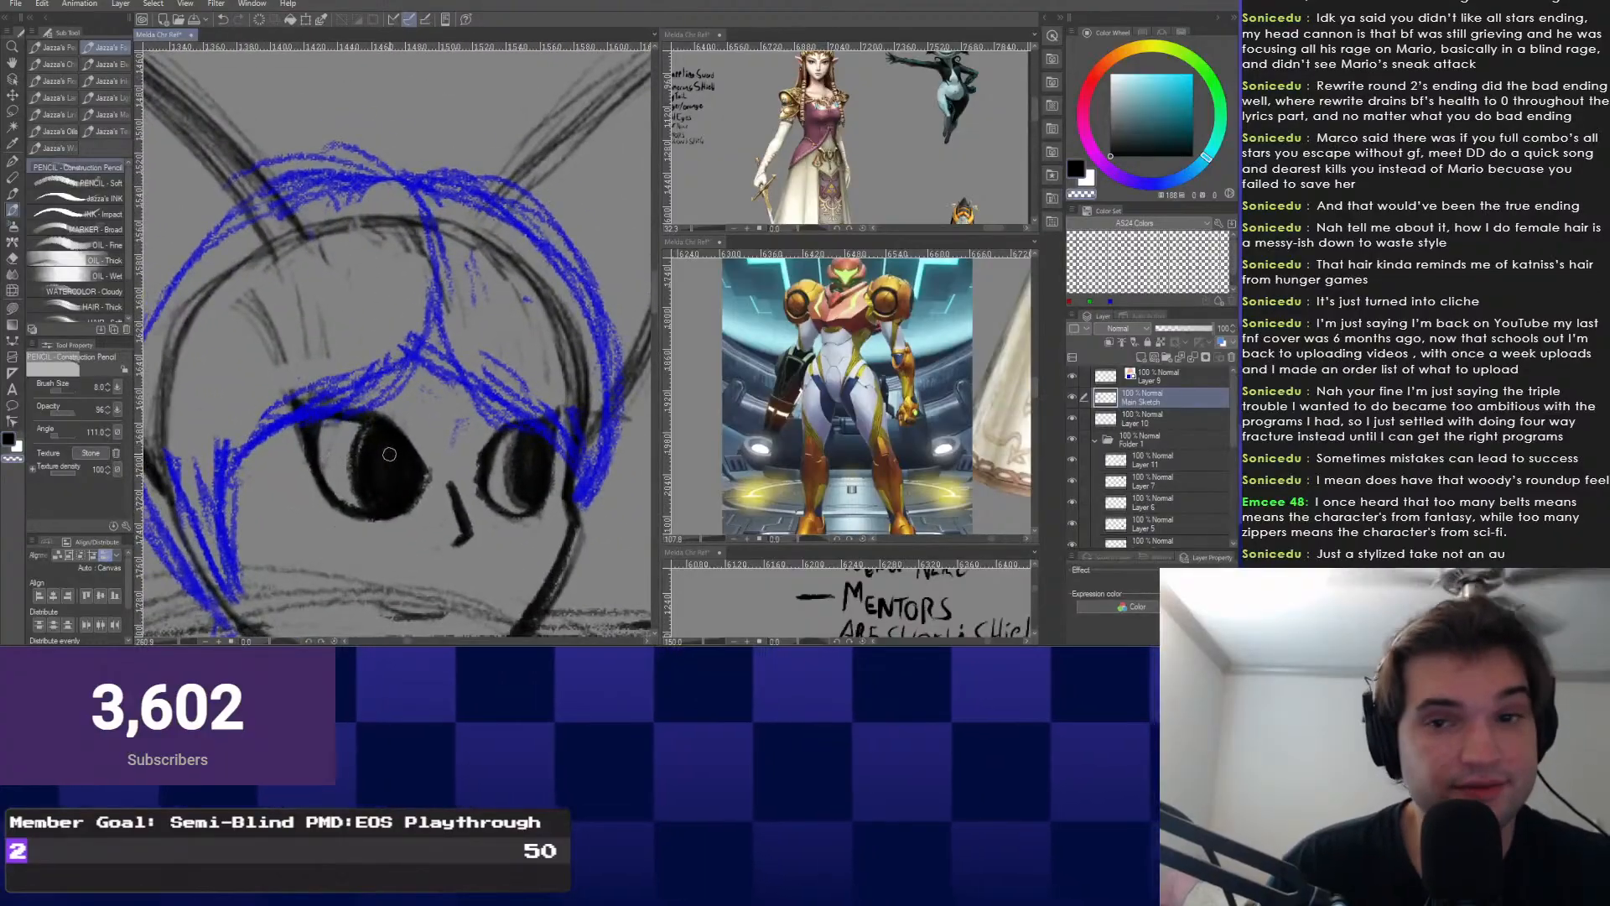
# Carve and widen a light highlight streak in the left pupil with transparent colour.
pyautogui.moveTo(382, 434); pyautogui.dragTo(367, 495)
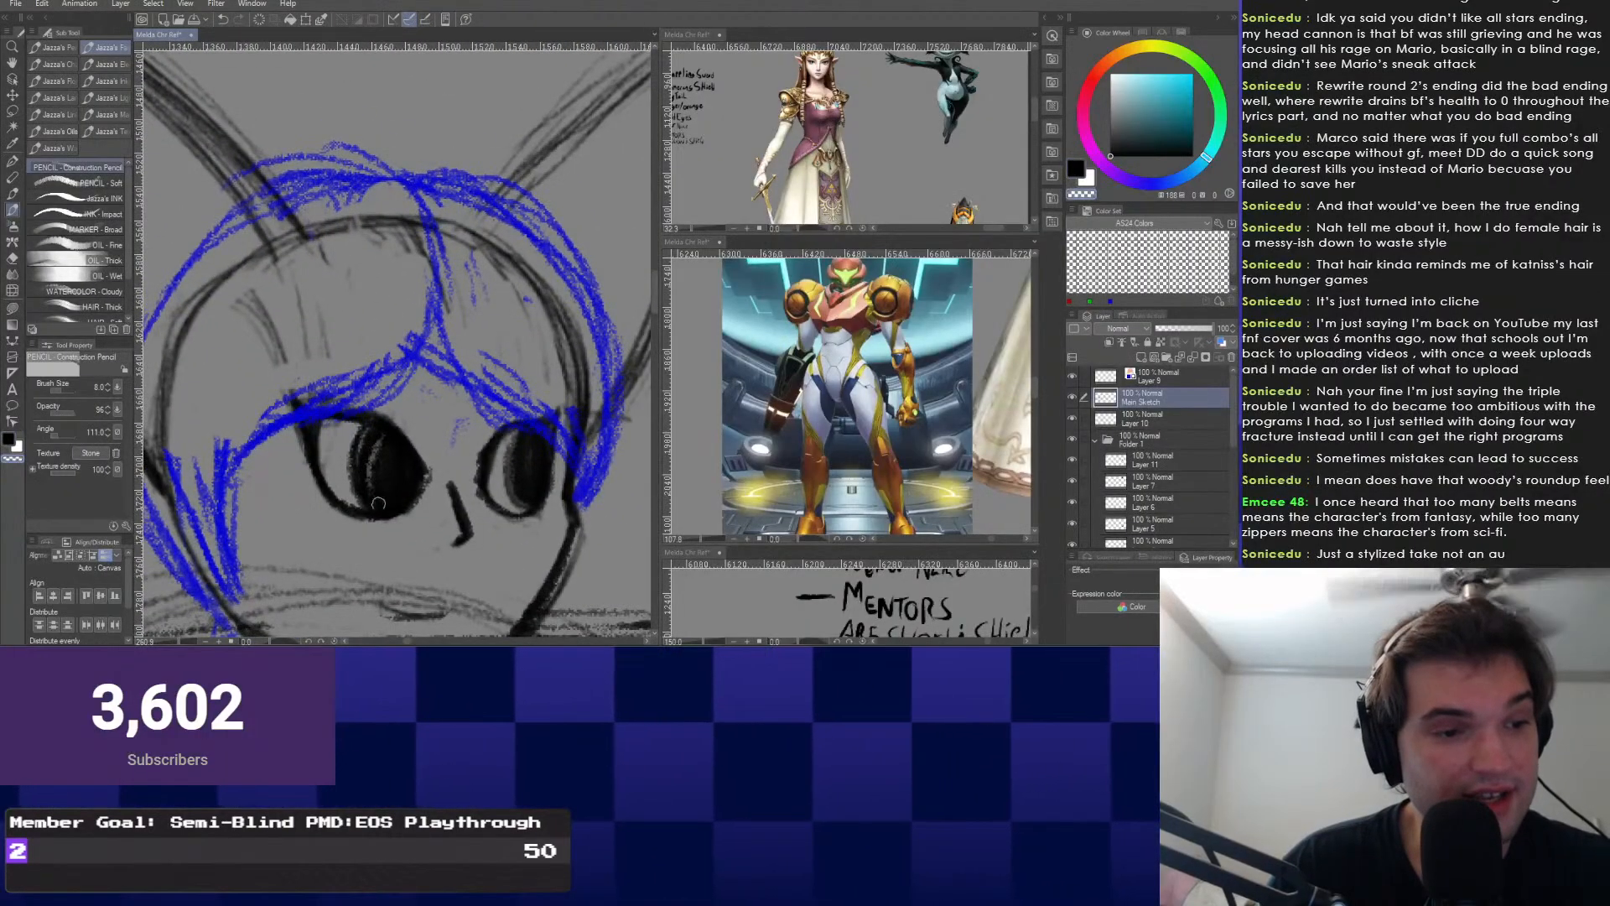
pyautogui.moveTo(384, 435); pyautogui.dragTo(380, 499)
pyautogui.moveTo(374, 437); pyautogui.dragTo(374, 495)
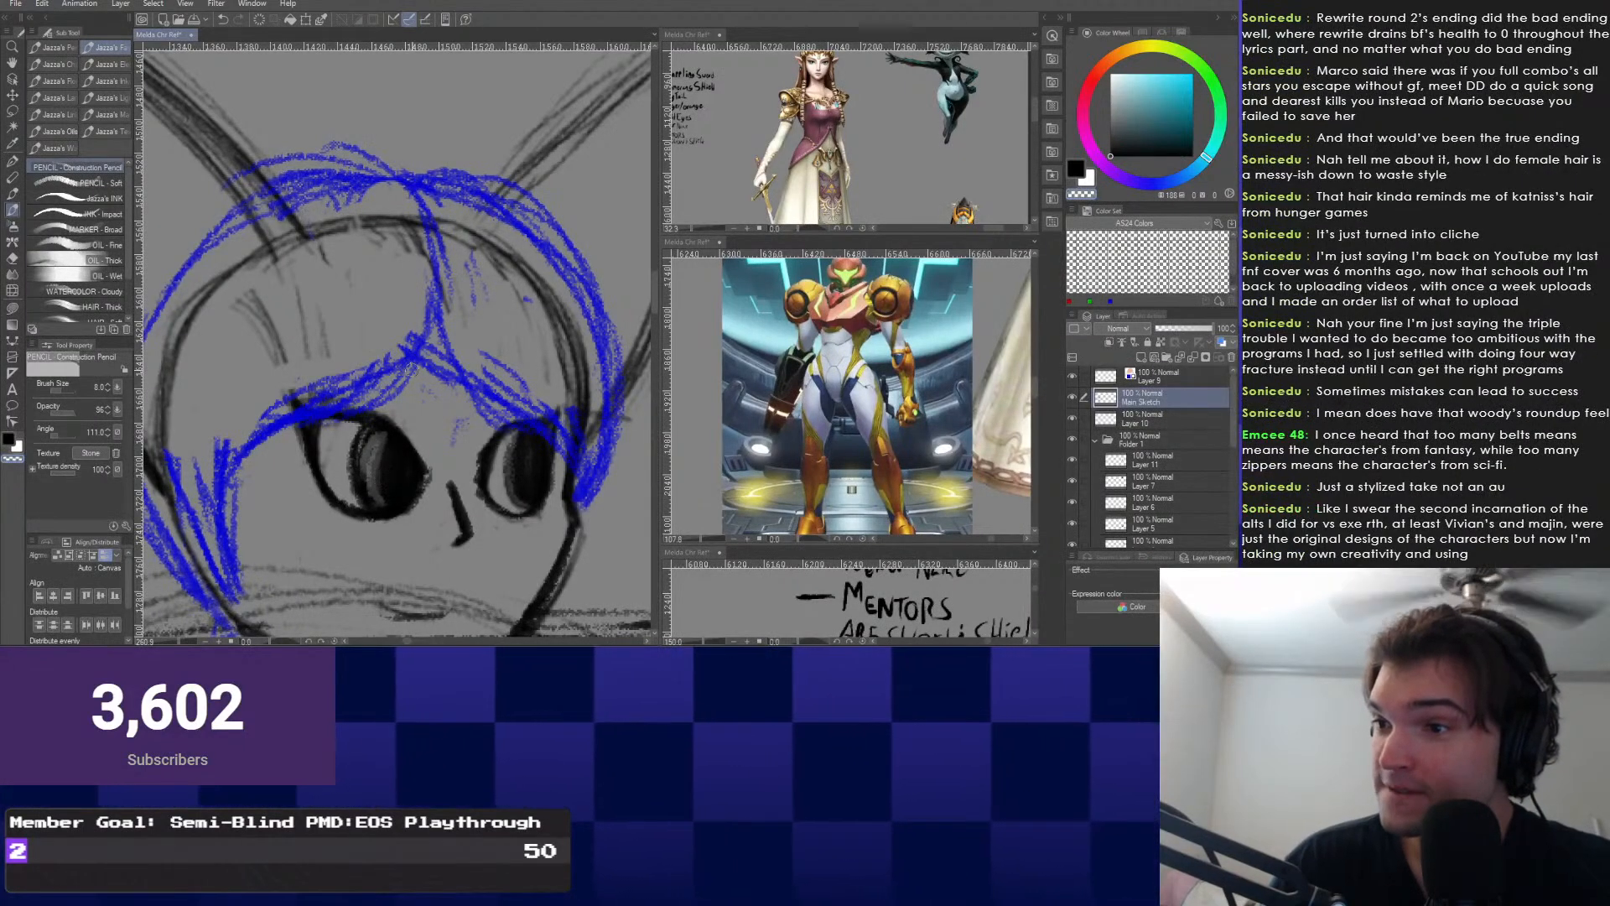
pyautogui.scroll(4, 370, 447)
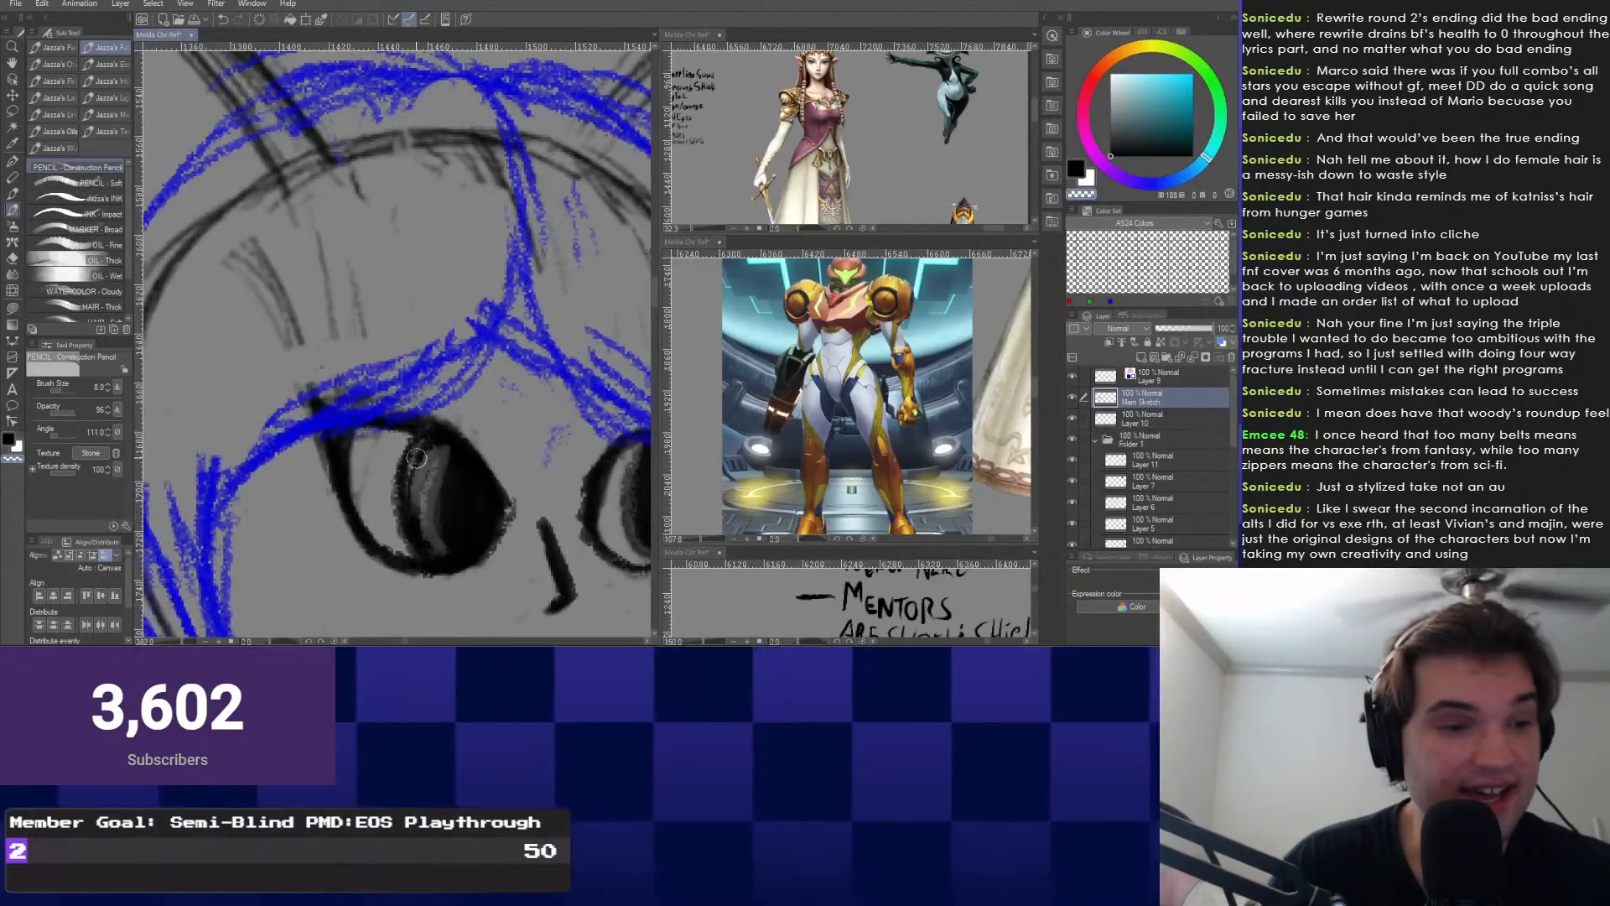
pyautogui.moveTo(431, 481); pyautogui.dragTo(451, 547)
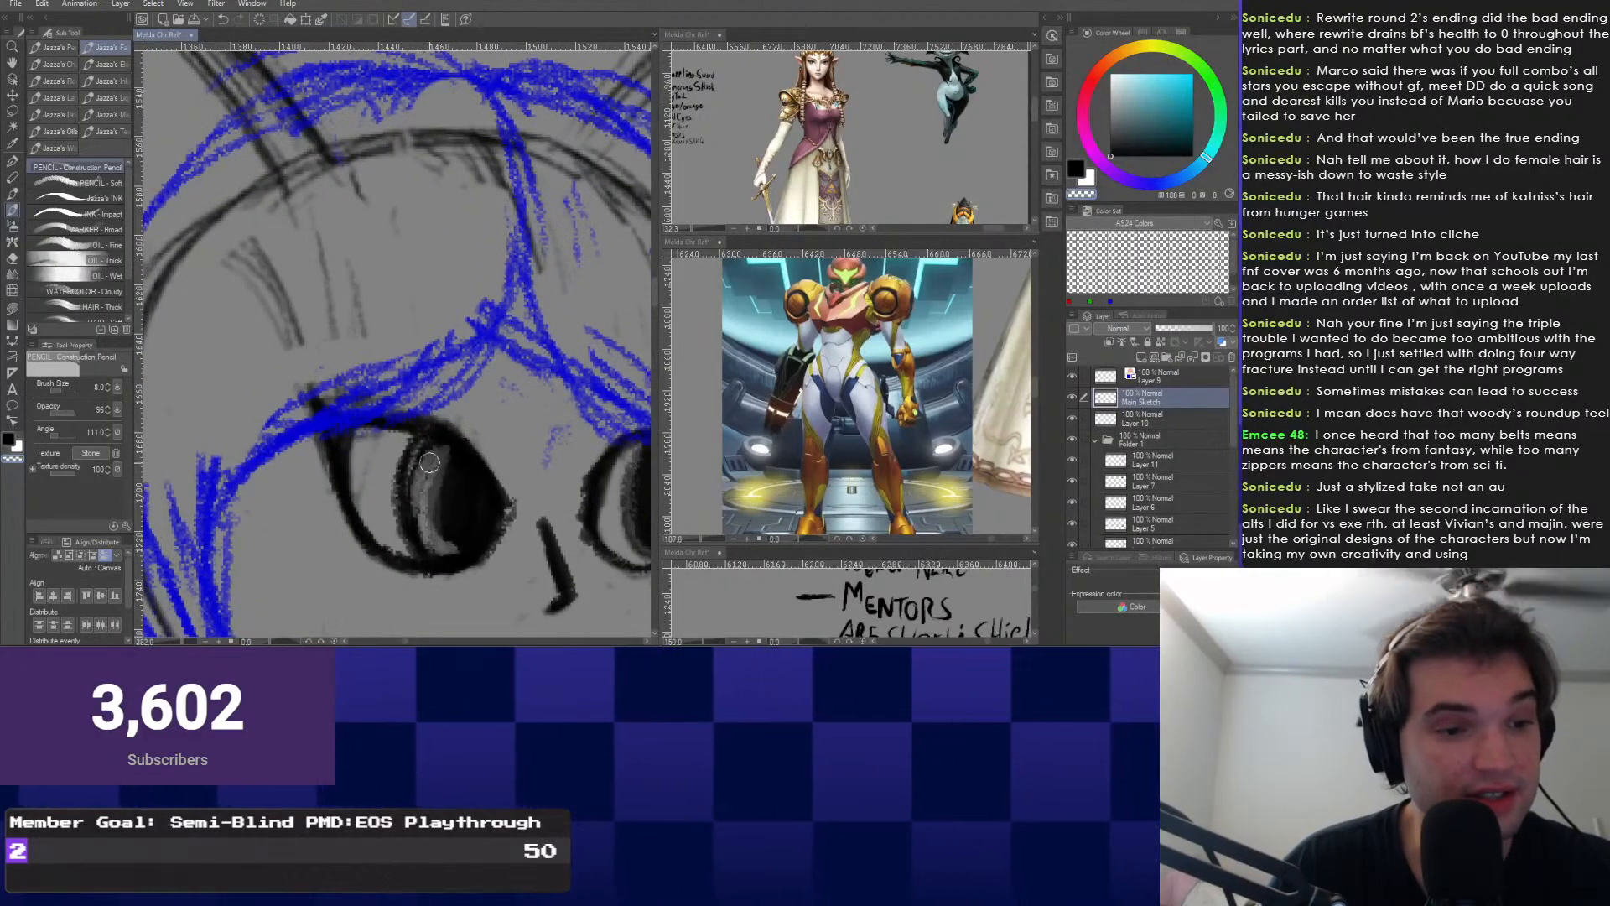
pyautogui.moveTo(444, 470); pyautogui.dragTo(438, 541)
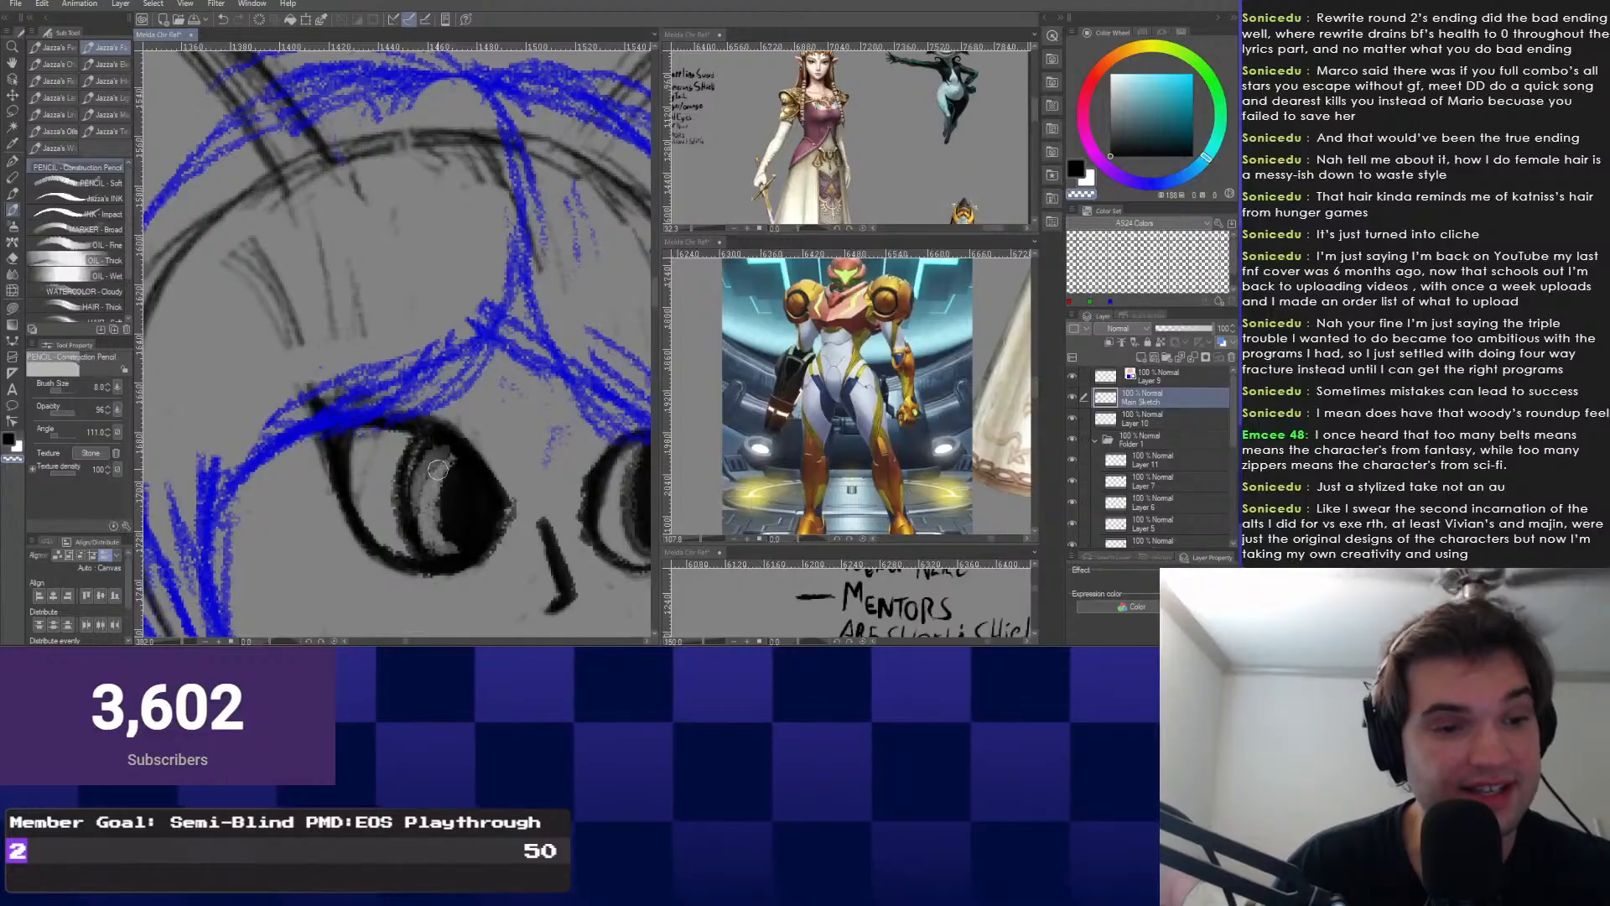
pyautogui.scroll(-2, 436, 455)
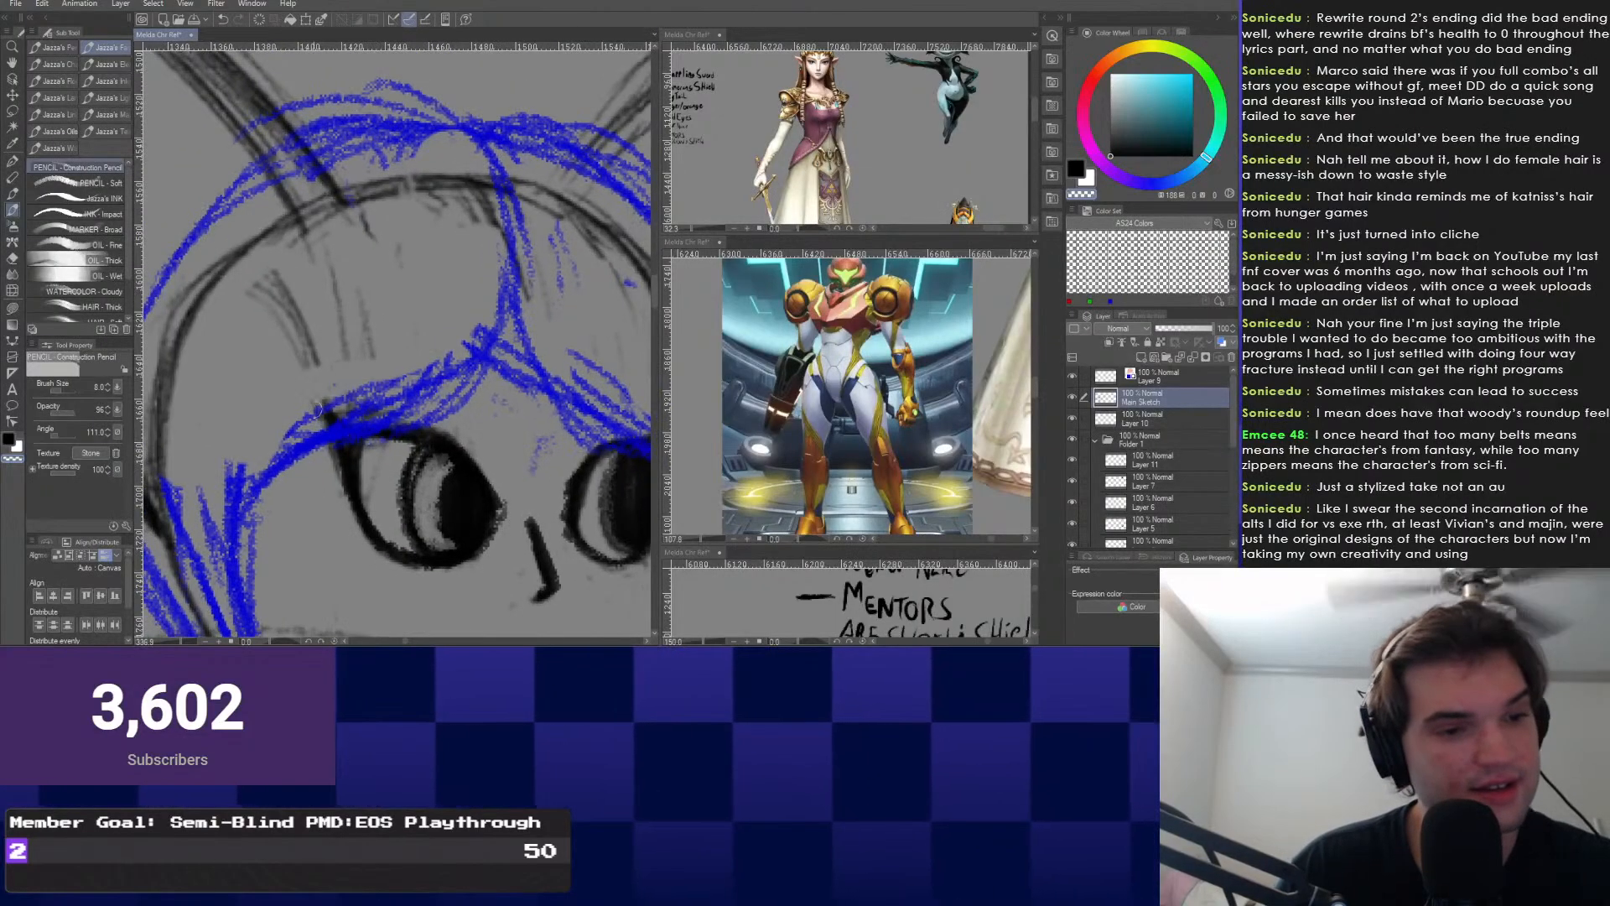
pyautogui.scroll(2, 460, 454)
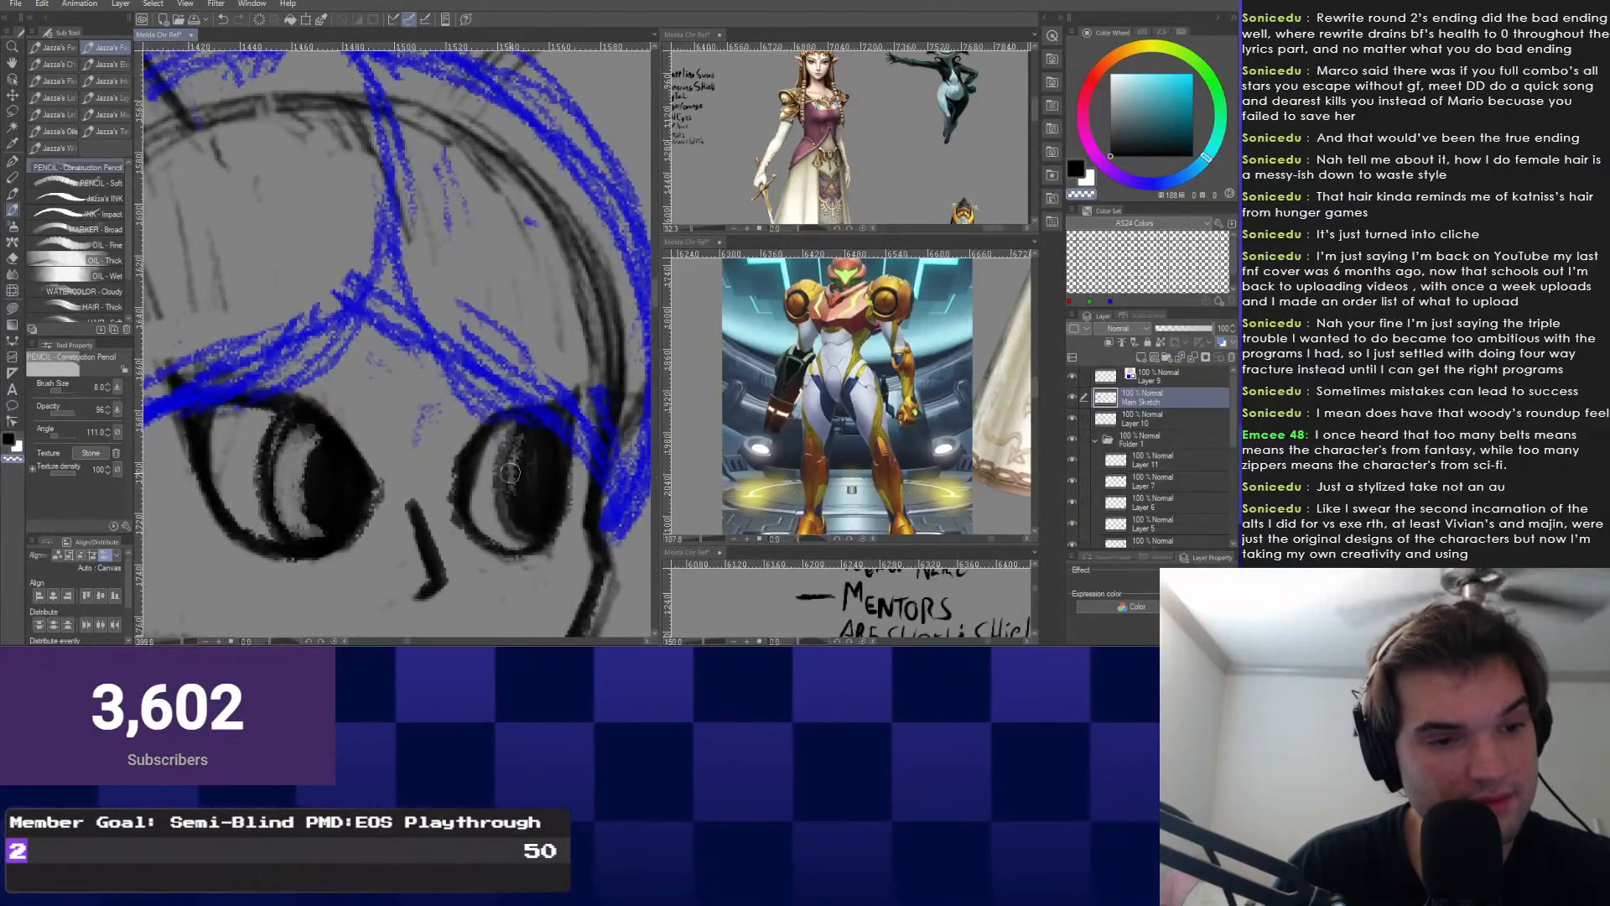
# Add a light highlight streak to the right pupil, then return to black.
pyautogui.moveTo(522, 453); pyautogui.dragTo(518, 498)
pyautogui.scroll(-3, 508, 467)
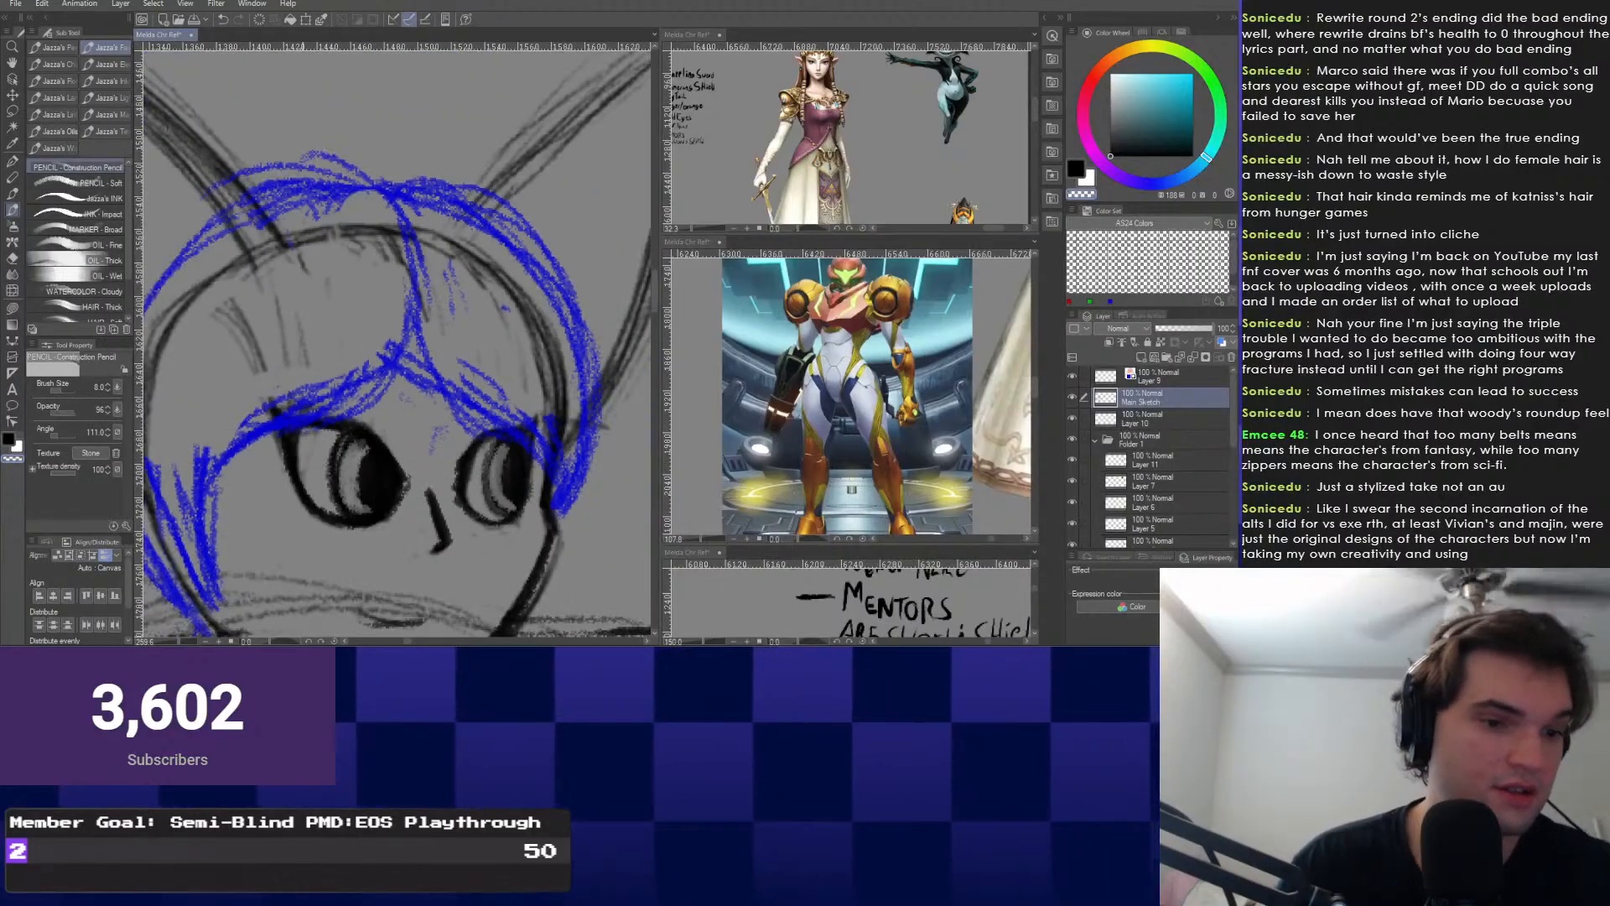
pyautogui.scroll(3, 587, 478)
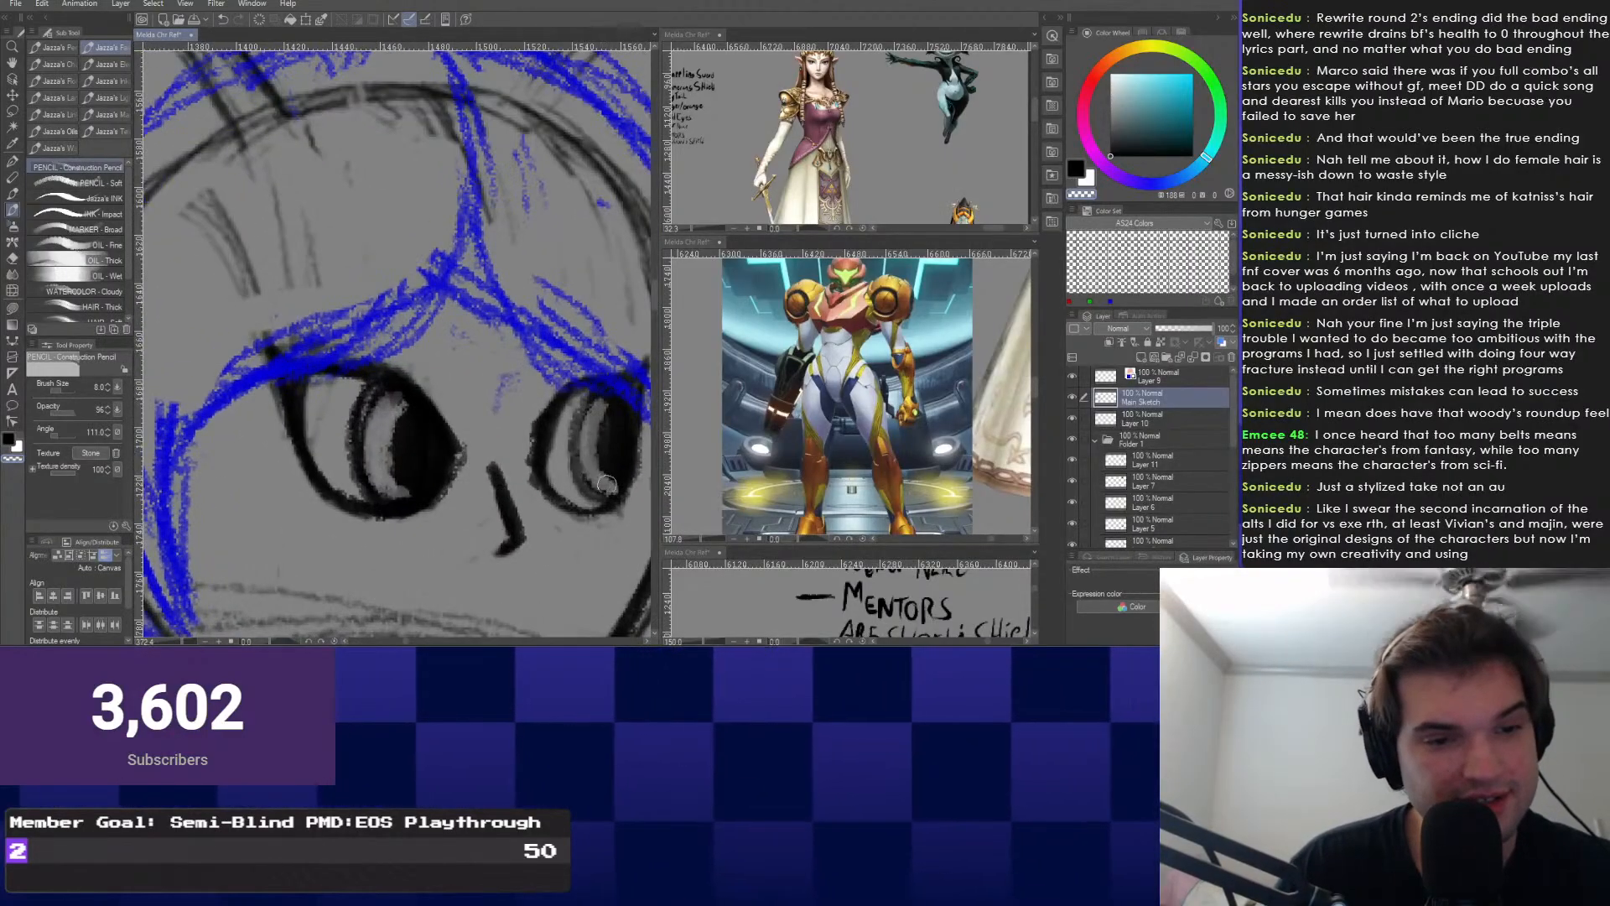
pyautogui.press('c')
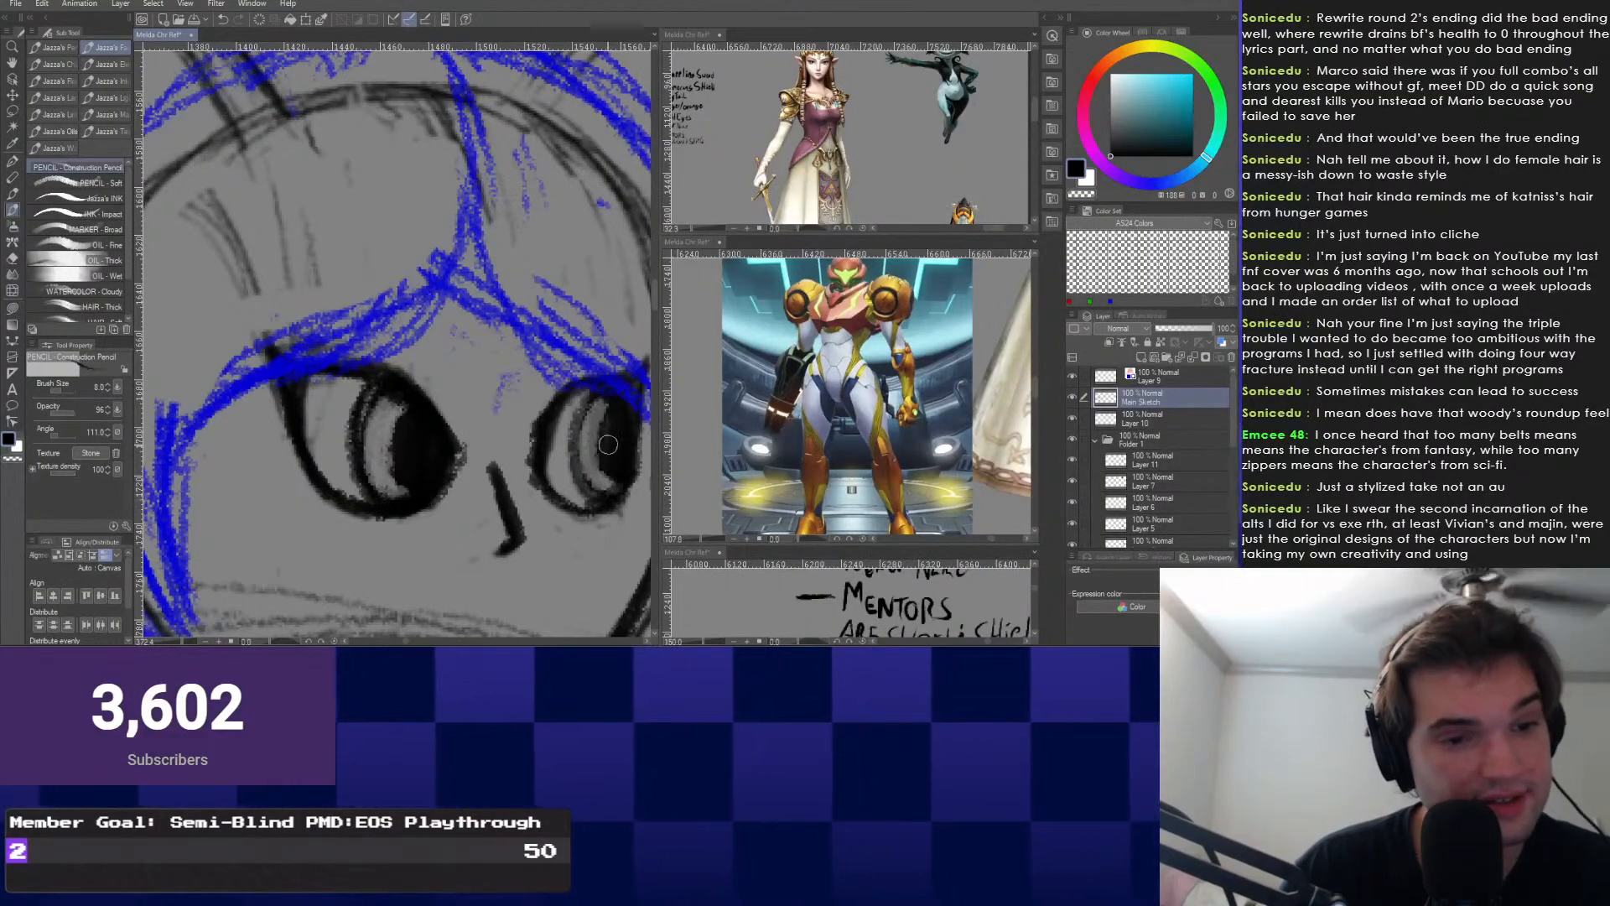
pyautogui.scroll(-3, 251, 339)
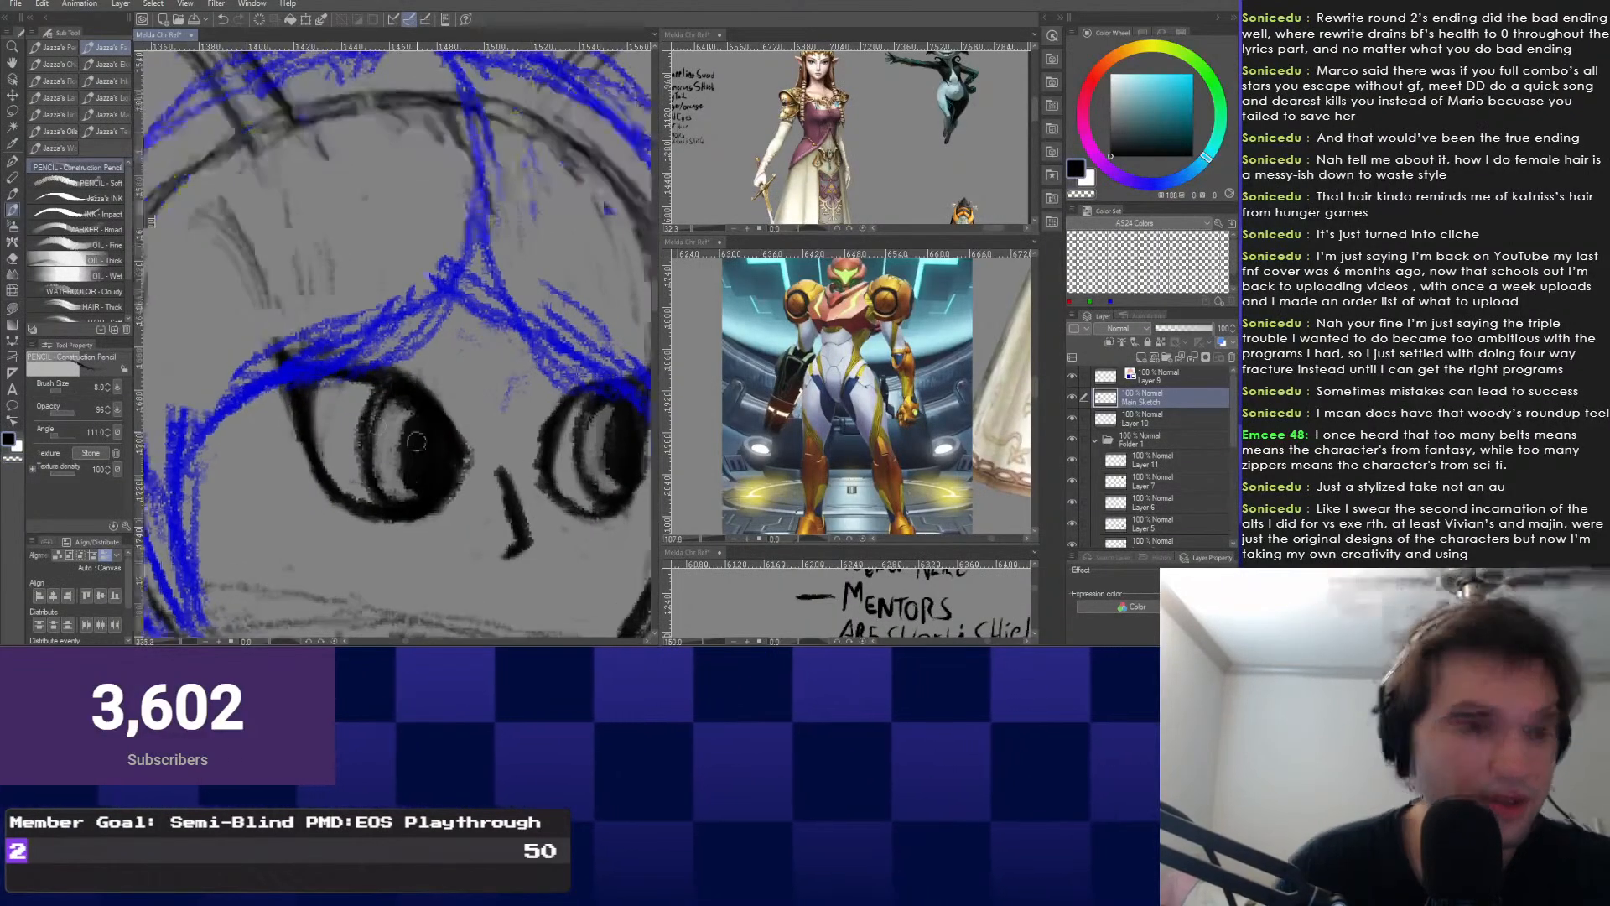
pyautogui.scroll(-5, 251, 338)
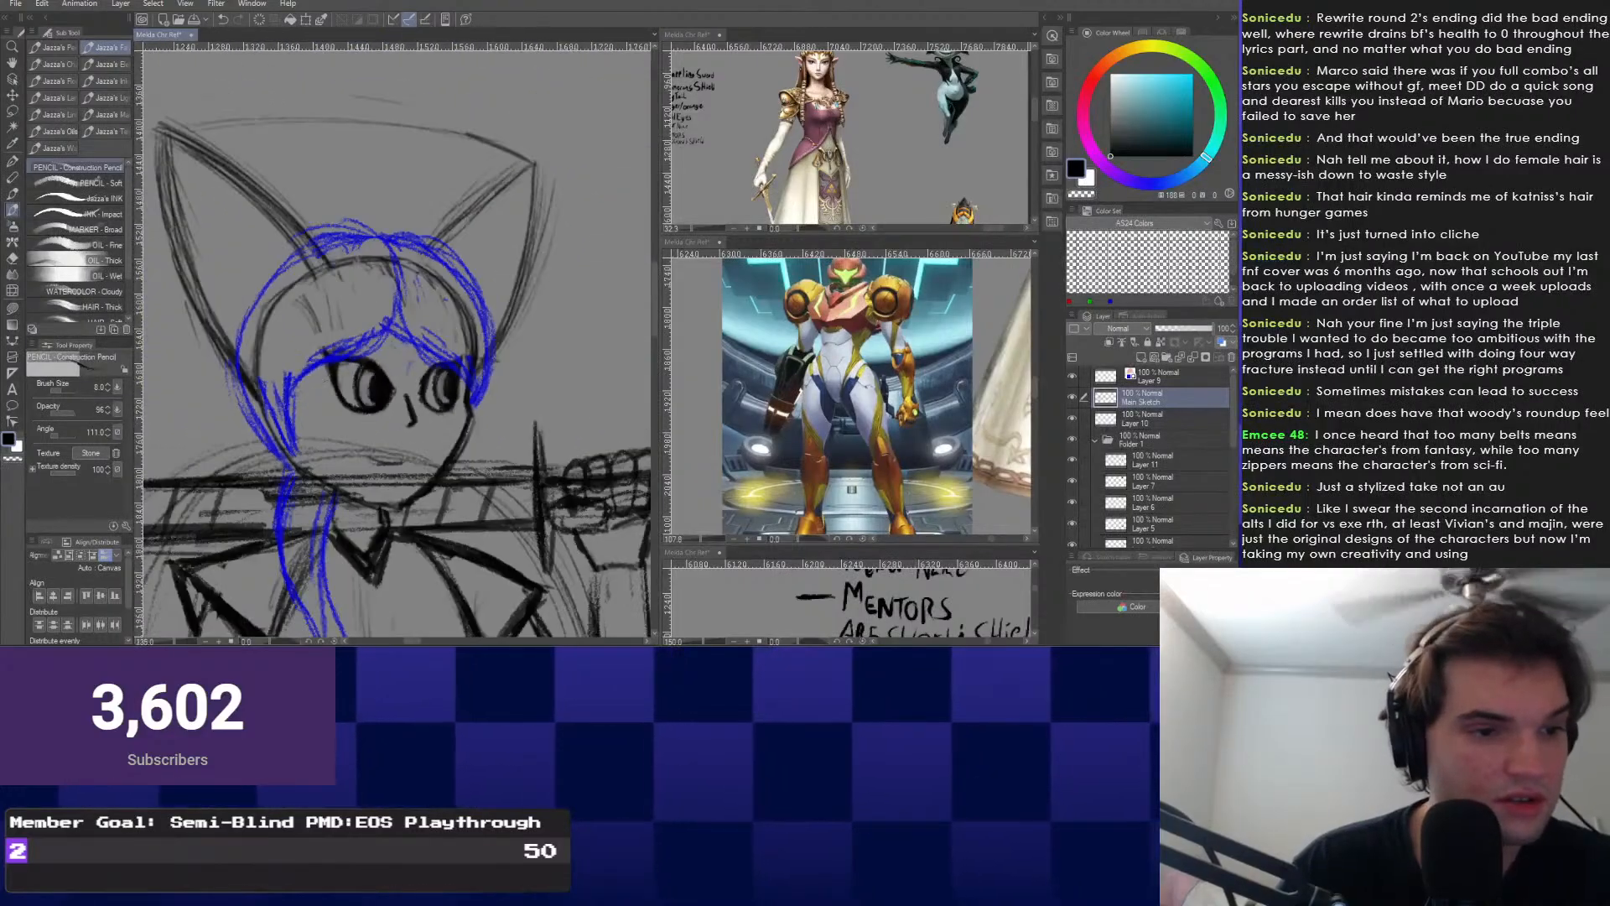
# Undo the stray dark mark beside the left eye, alternating eraser and pencil with E and P.
pyautogui.press('e')
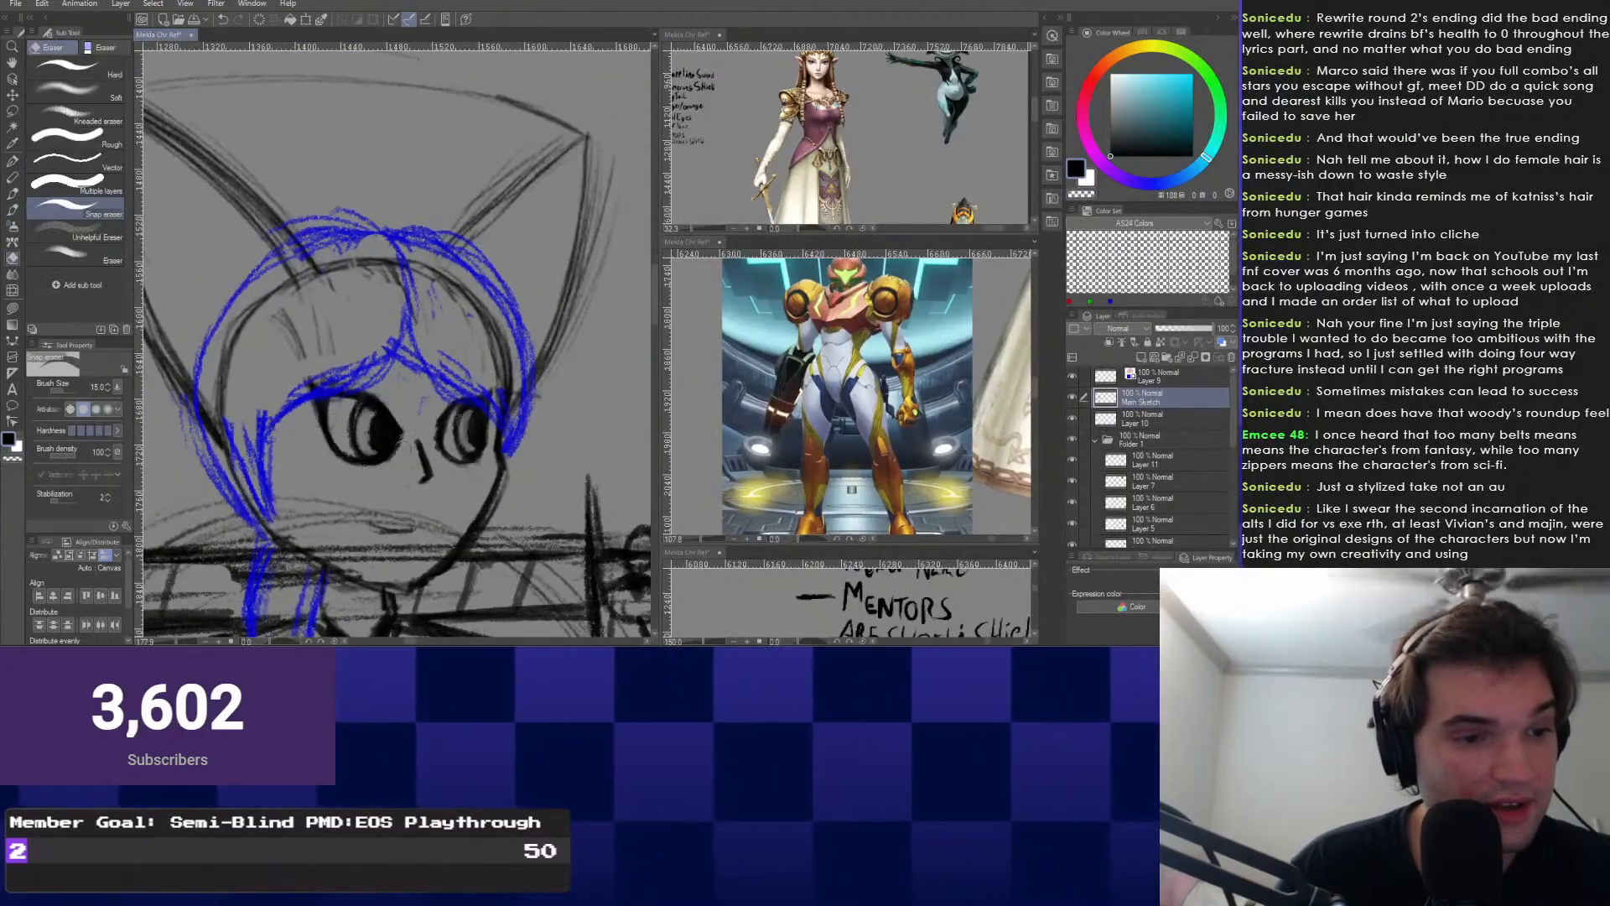
pyautogui.scroll(3, 331, 373)
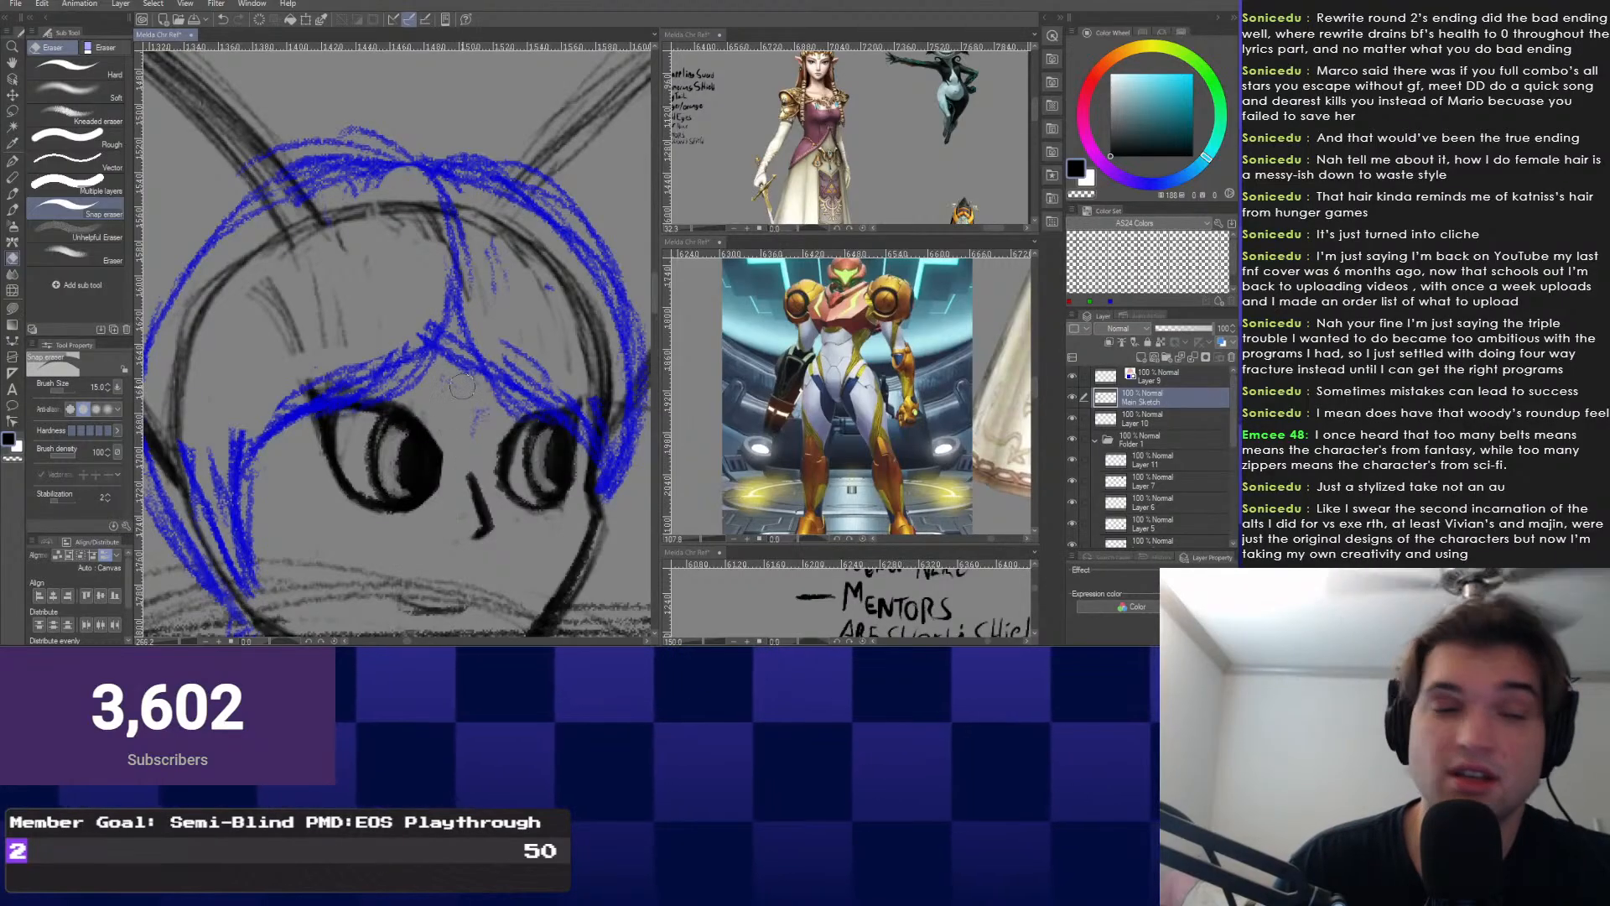
pyautogui.press('p')
pyautogui.hotkey('ctrl', 'z')
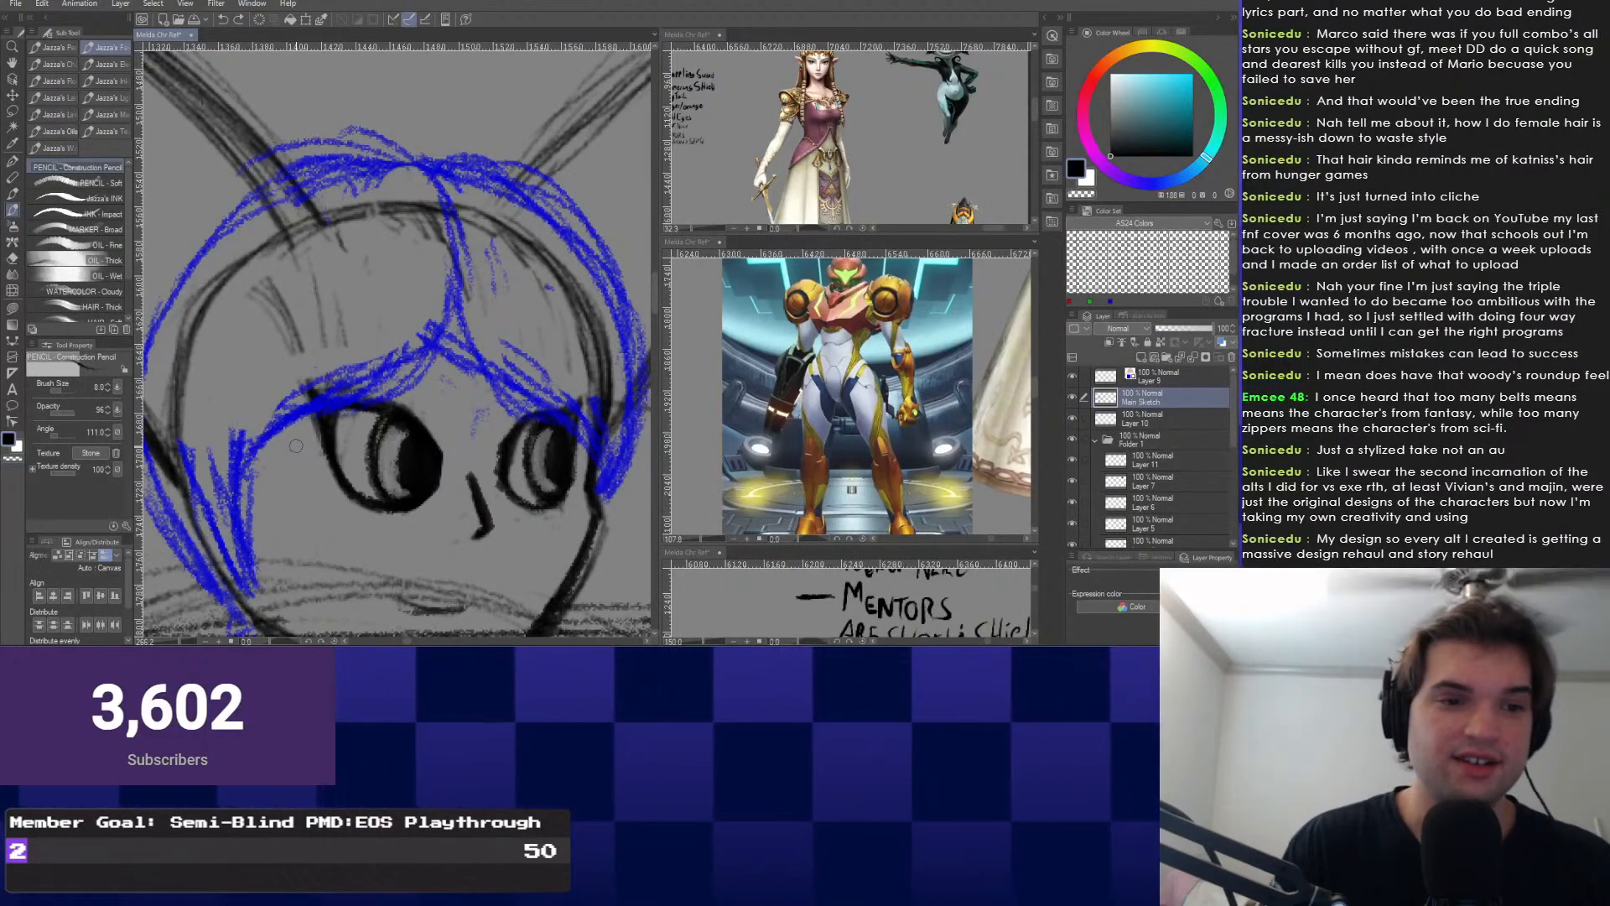
pyautogui.moveTo(502, 490); pyautogui.dragTo(494, 470)
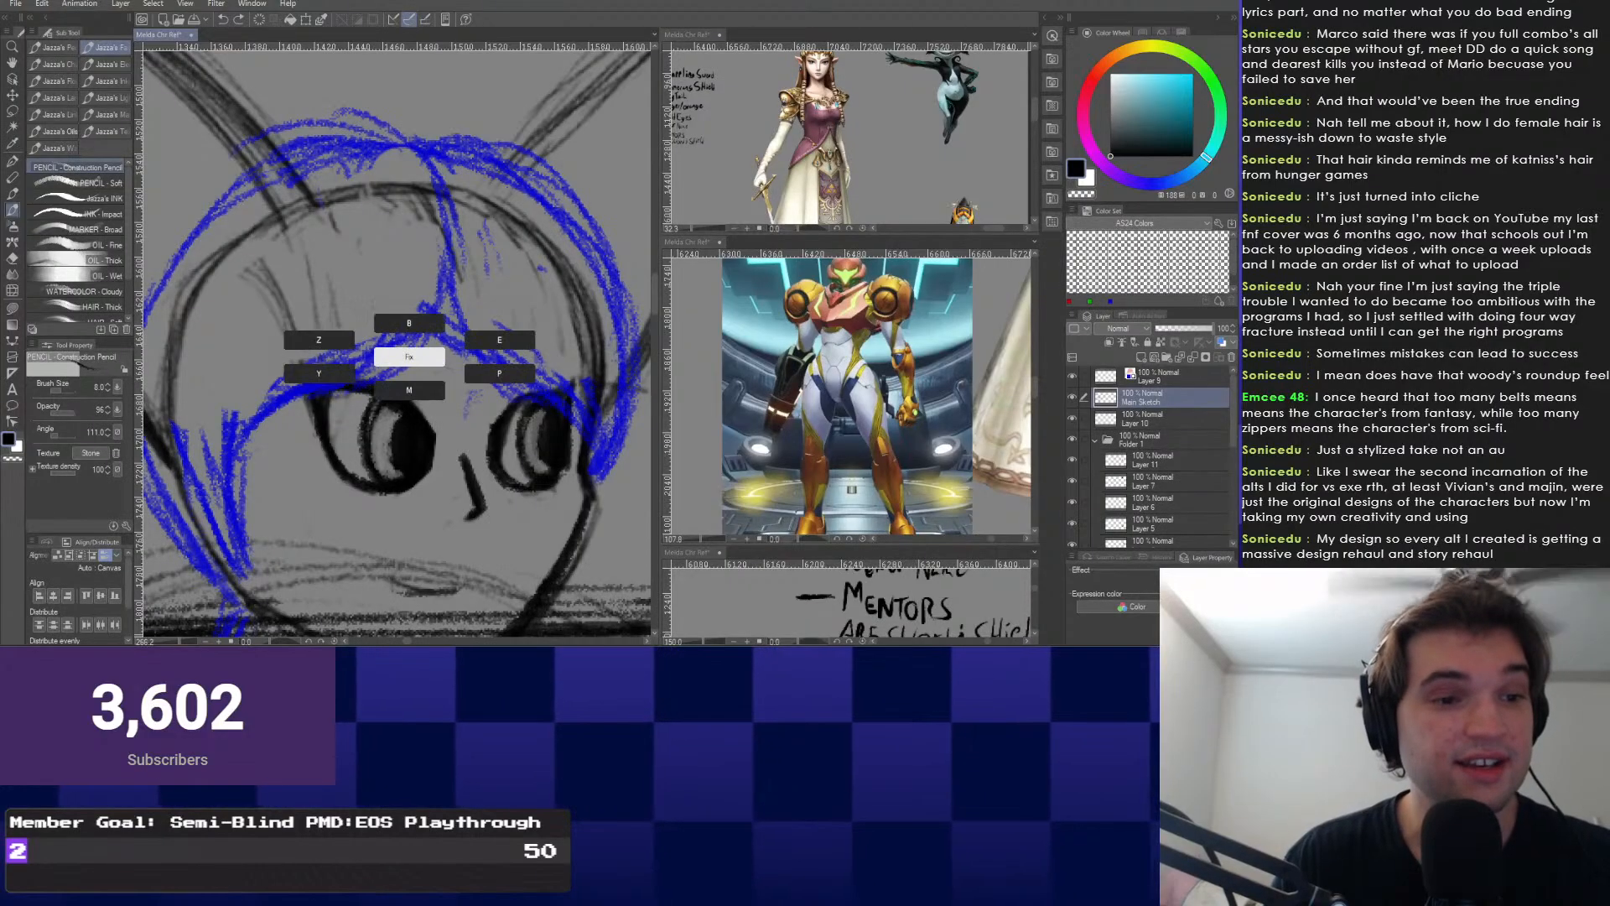
pyautogui.press('e')
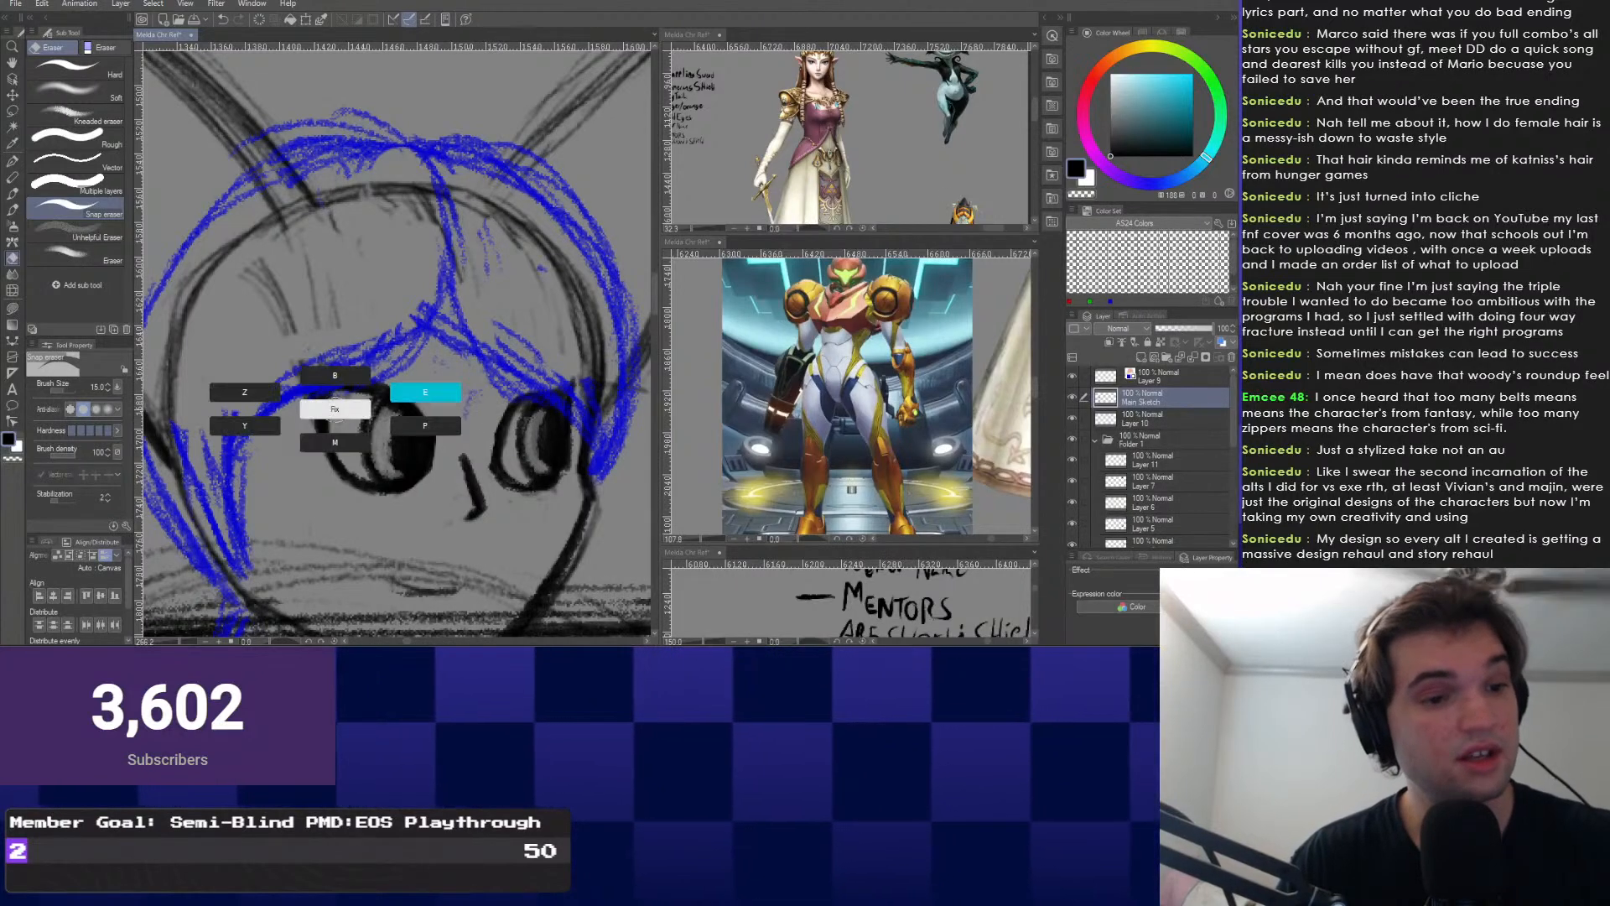
pyautogui.press('p')
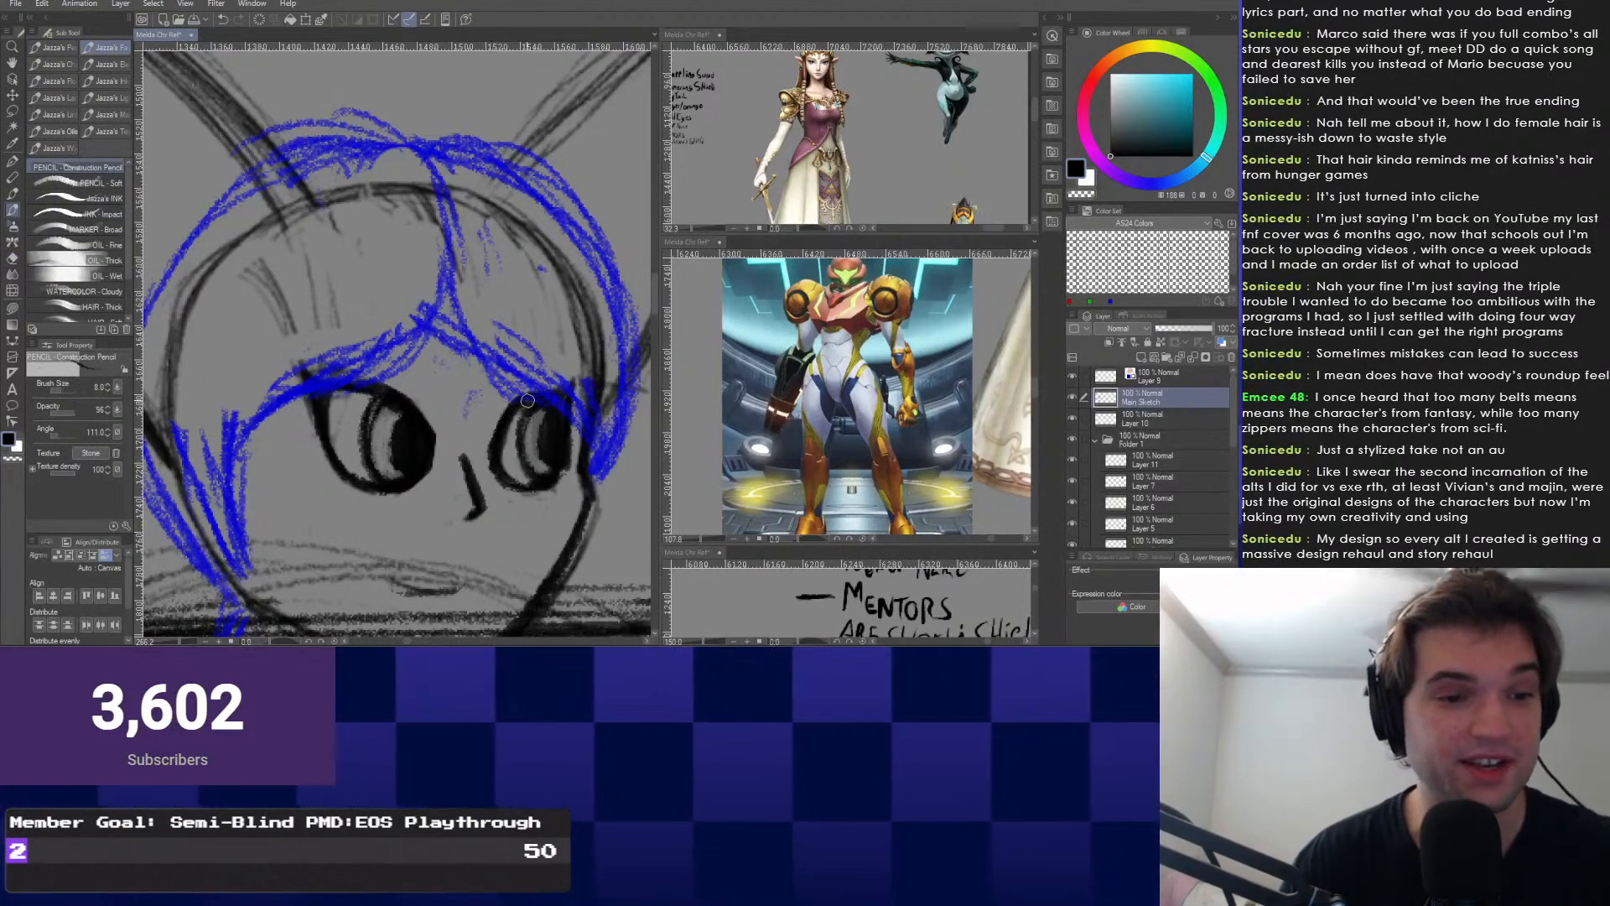
pyautogui.press('e')
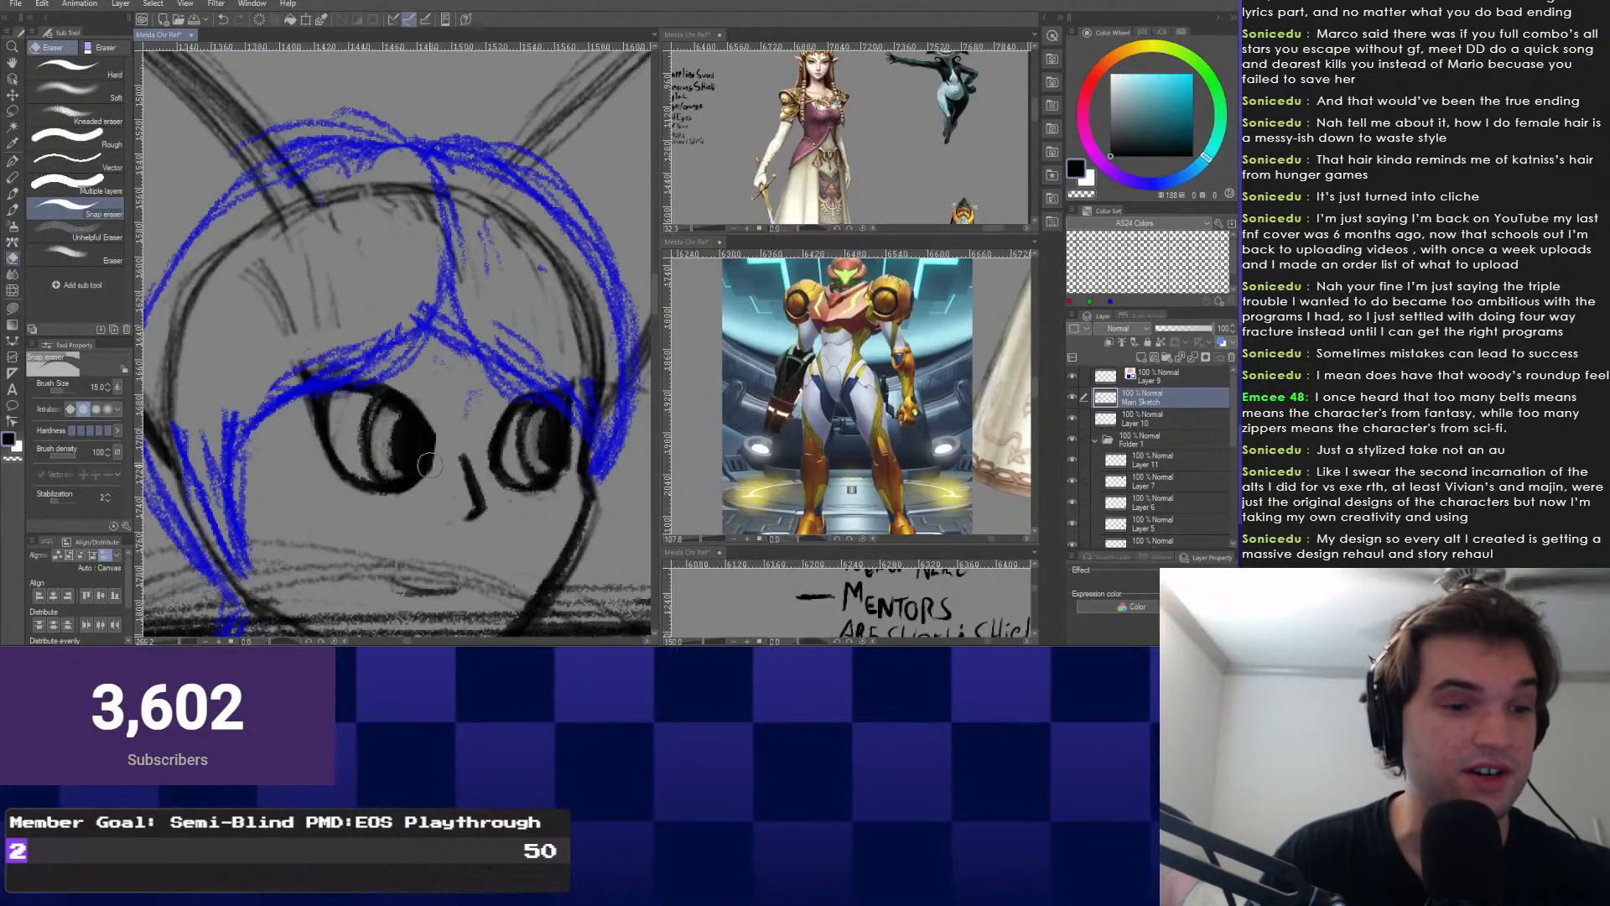
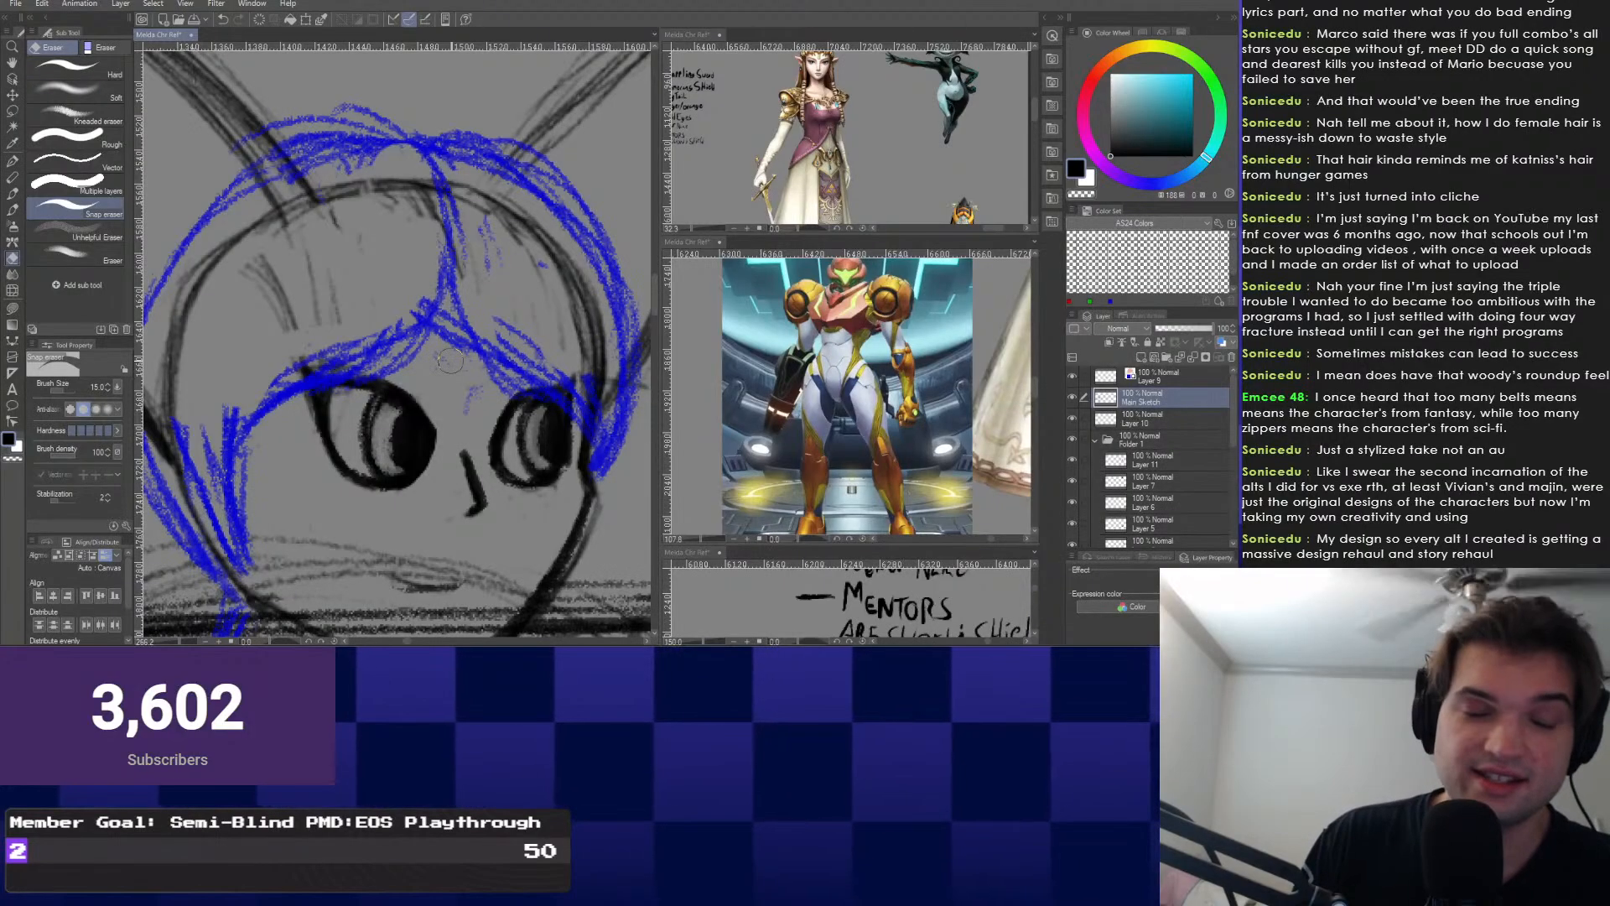
# Zoom out to check the whole character and sword, then switch to the Construction Pencil.
pyautogui.scroll(-5, 450, 361)
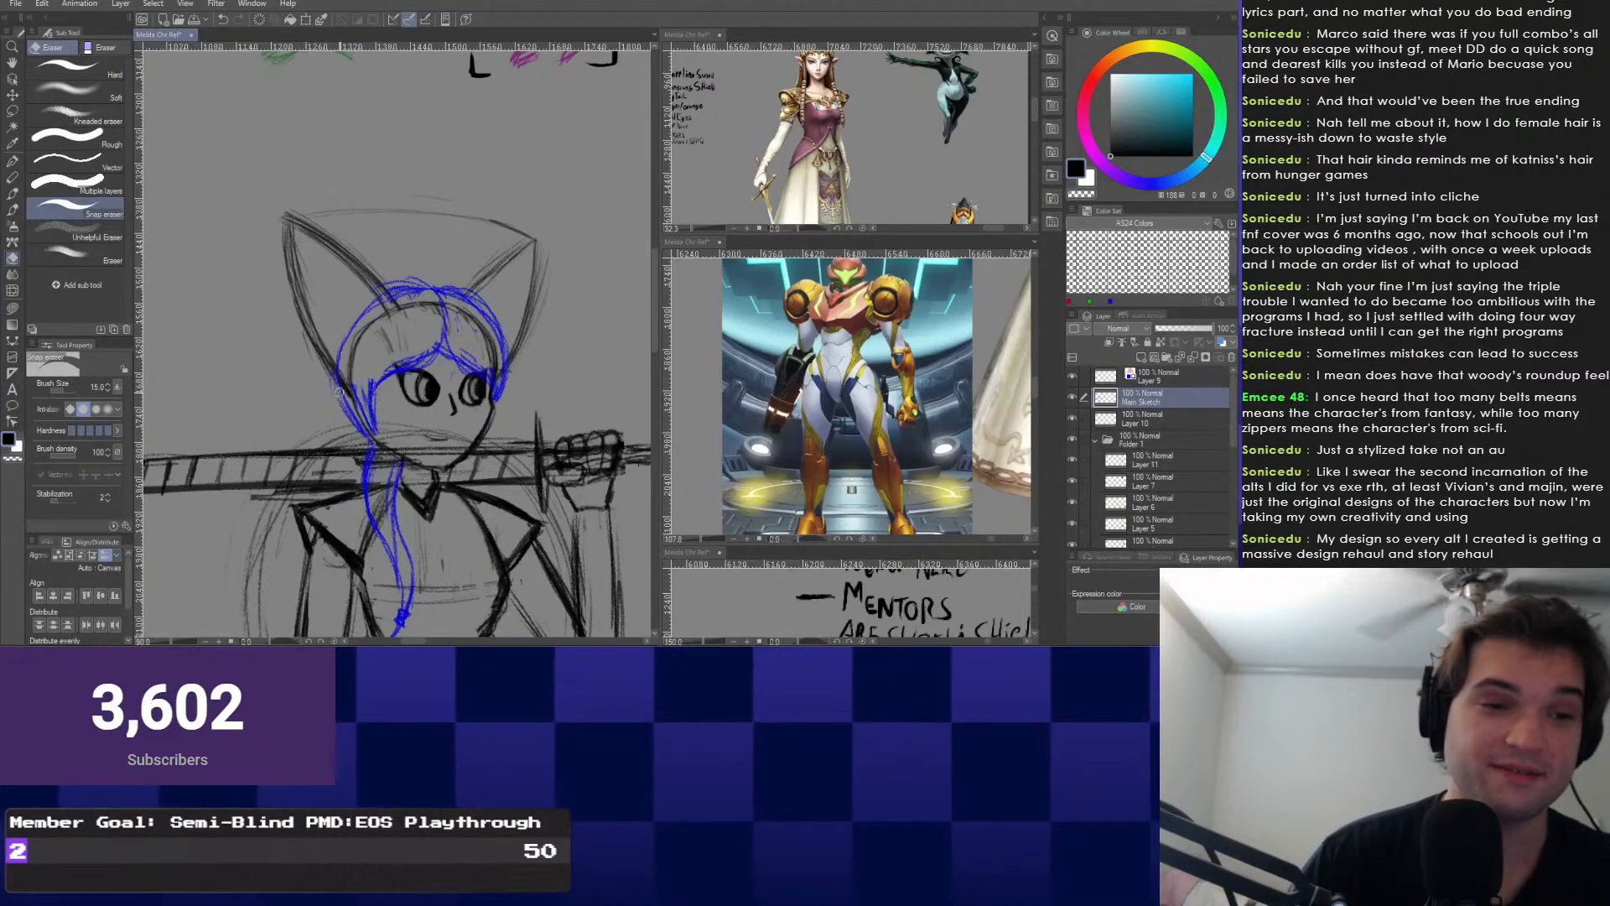
pyautogui.moveTo(338, 391); pyautogui.dragTo(397, 360)
pyautogui.scroll(-2, 397, 361)
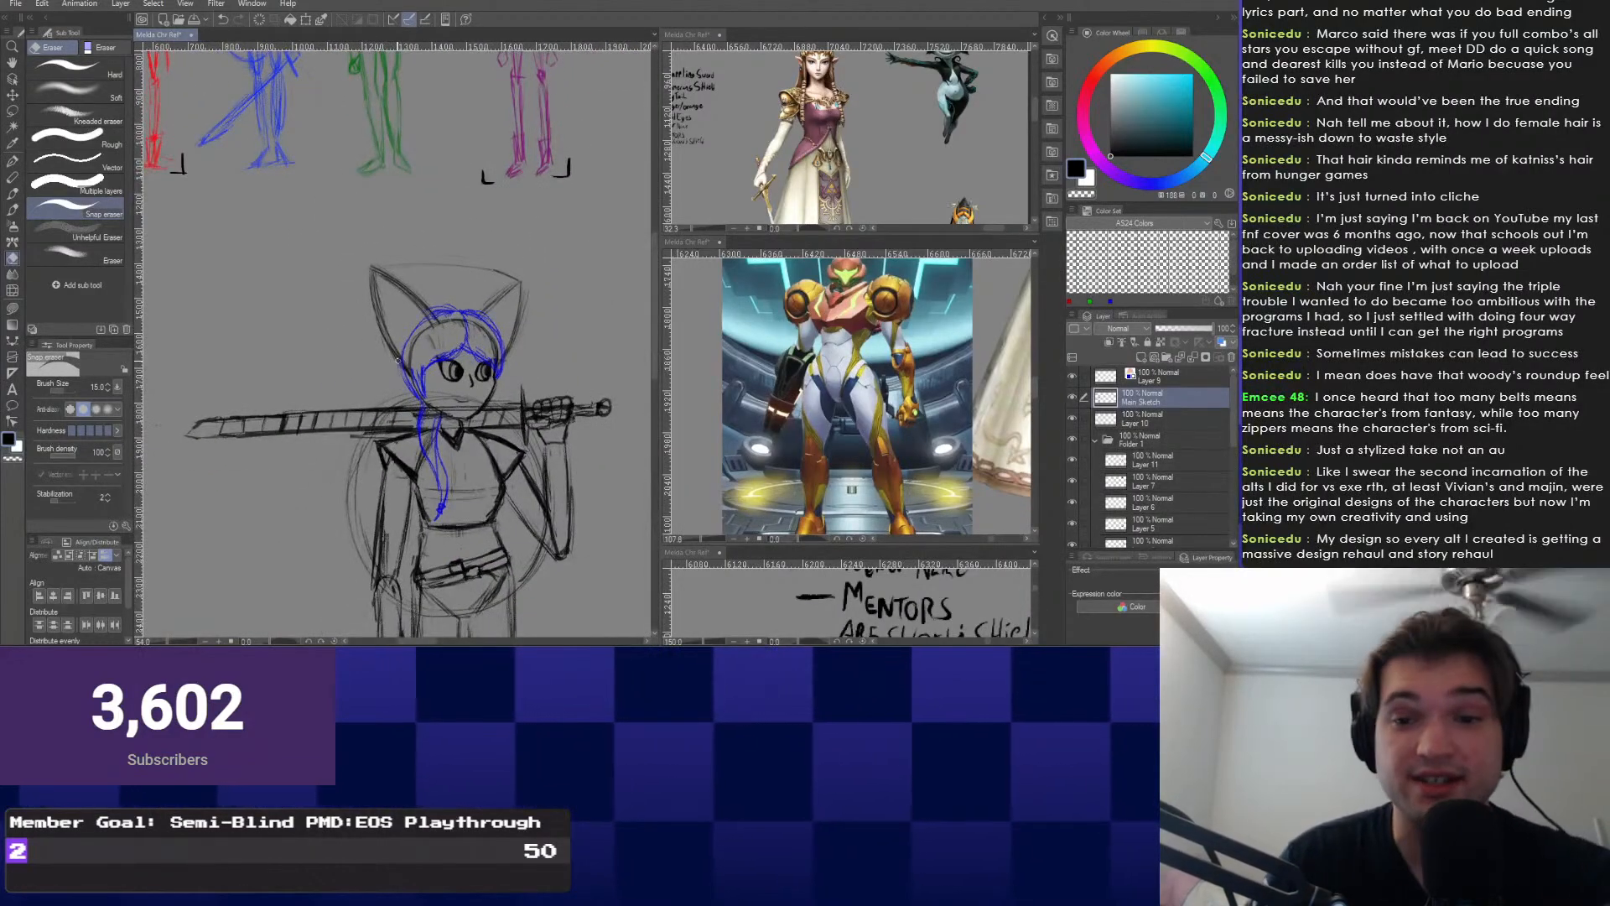
pyautogui.scroll(2, 397, 332)
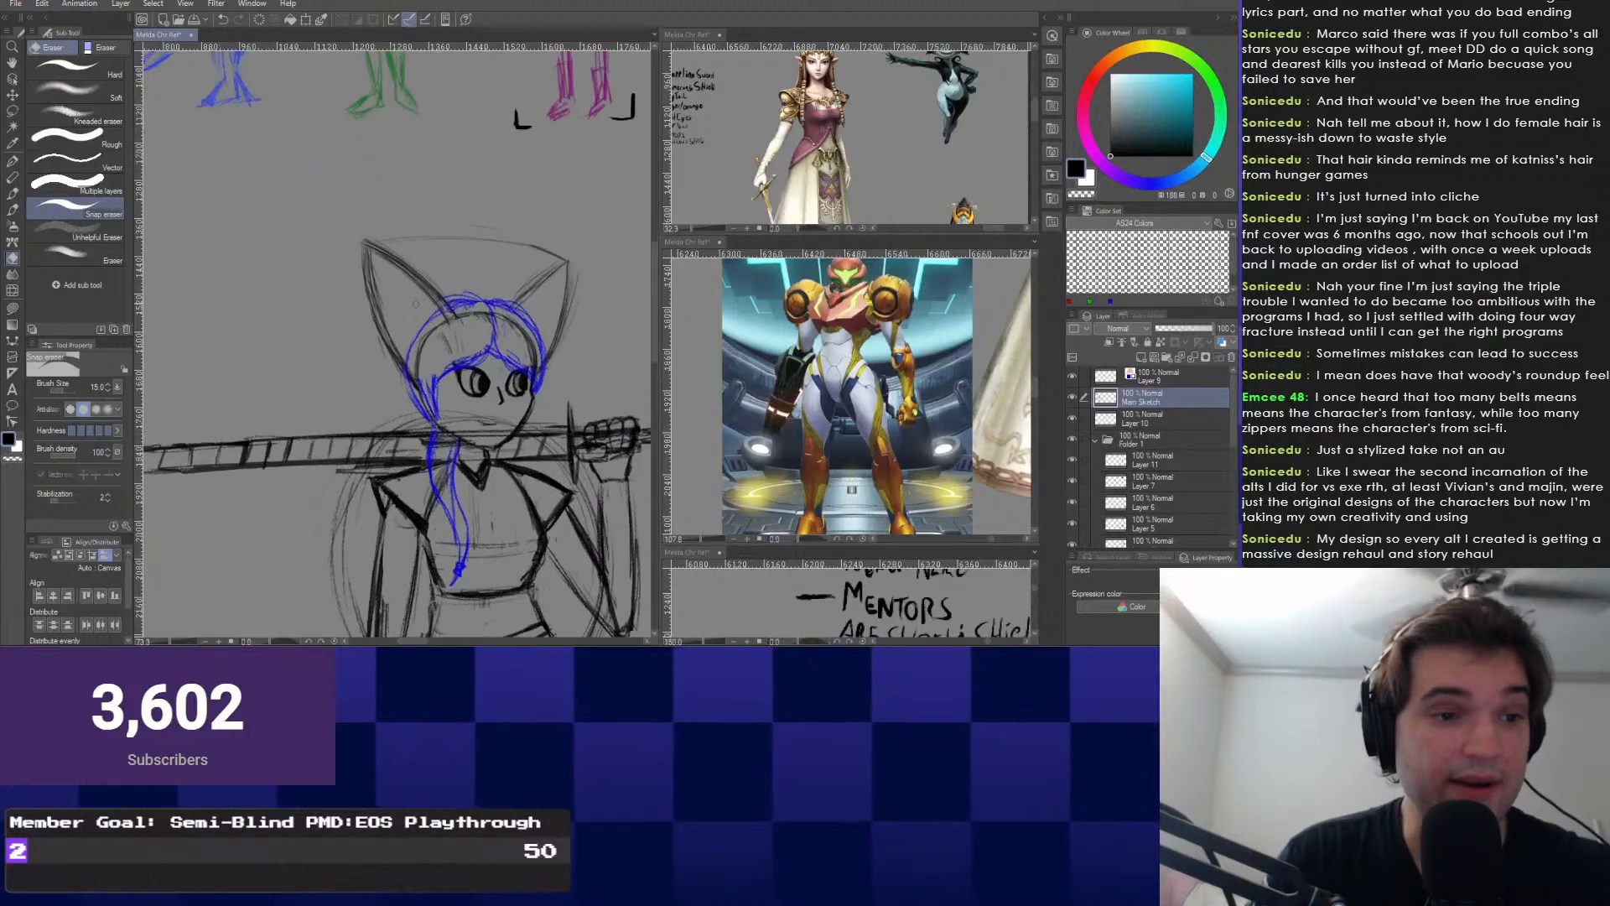
pyautogui.rightClick(368, 336)
pyautogui.click(277, 319)
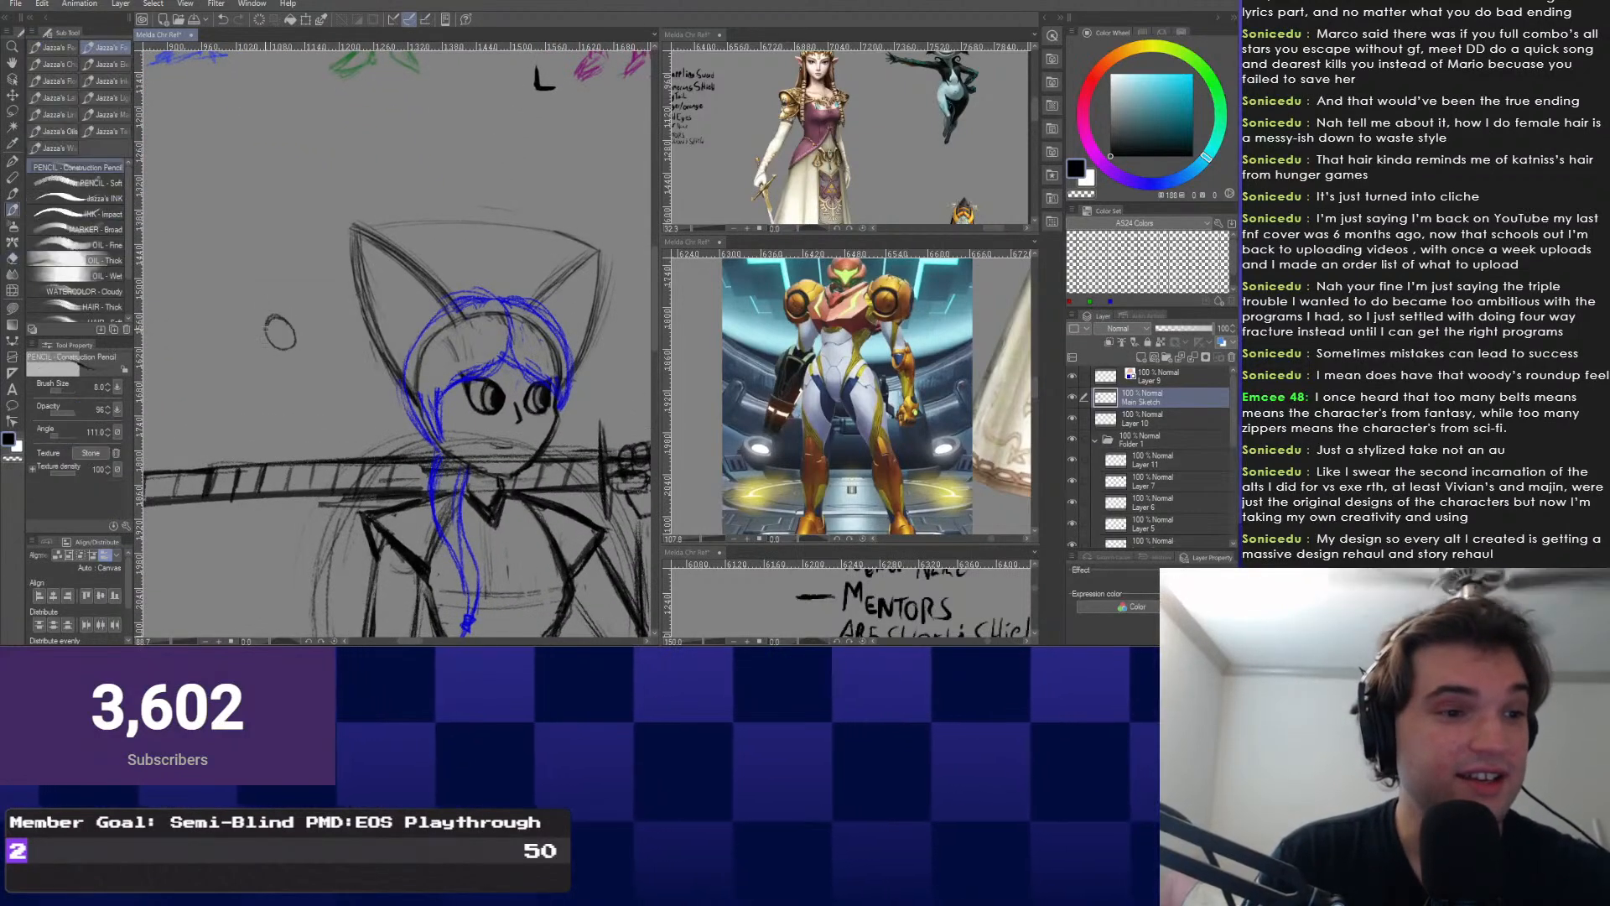
# Darken the left ear's outer edge, erase its stray inner lines and redraw the inner line.
pyautogui.scroll(3, 394, 379)
pyautogui.scroll(1, 394, 379)
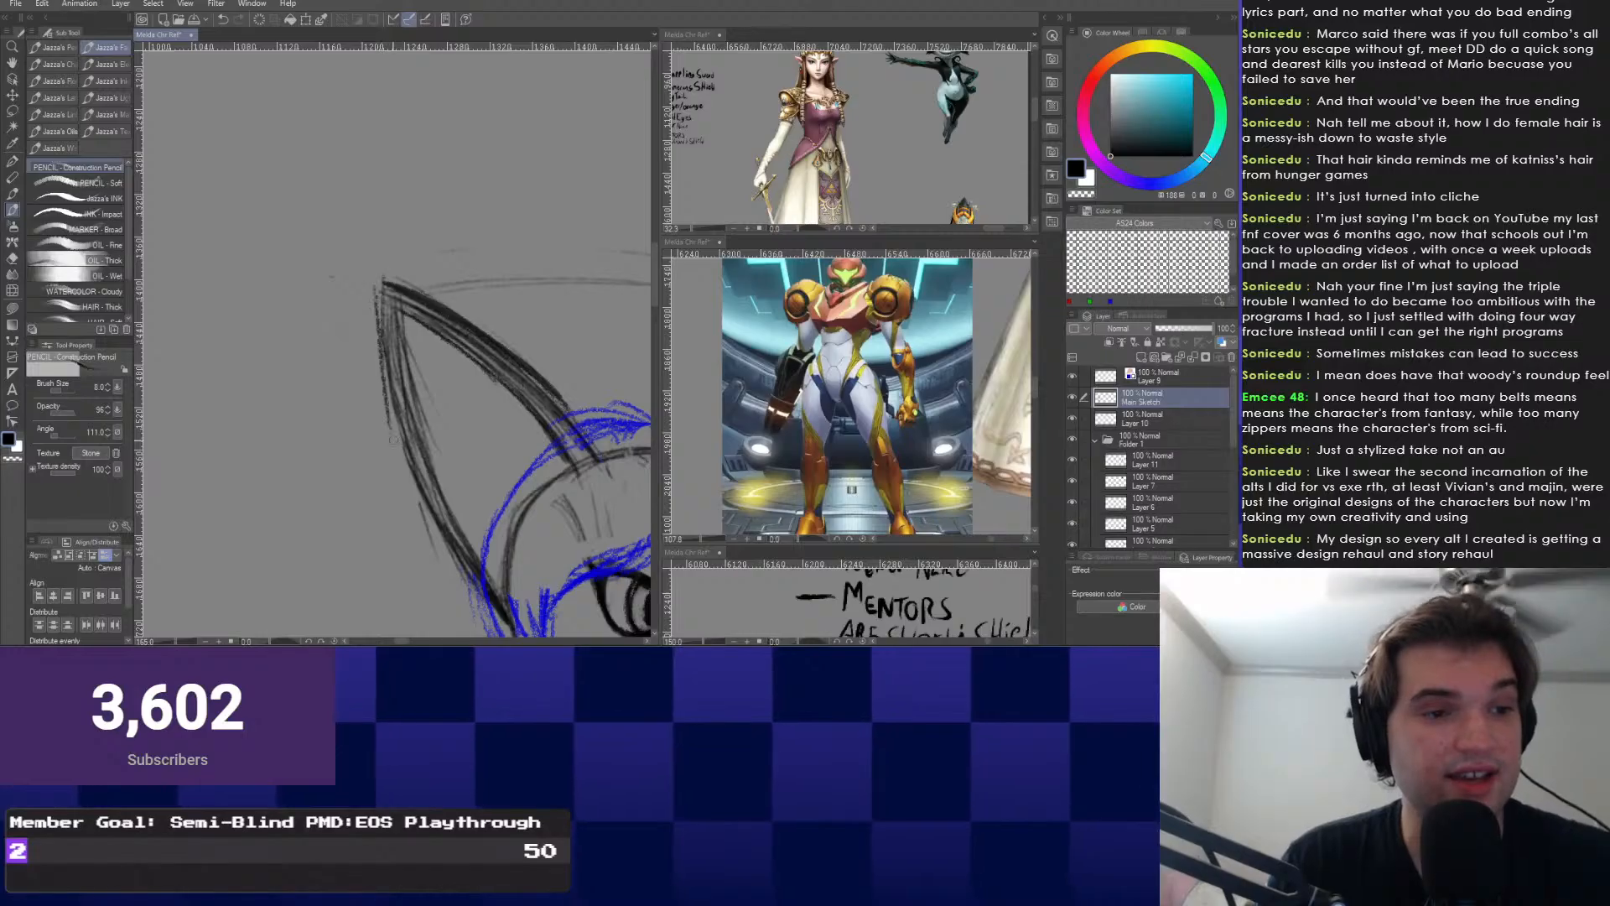
pyautogui.moveTo(378, 287); pyautogui.dragTo(418, 507)
pyautogui.scroll(-1, 467, 557)
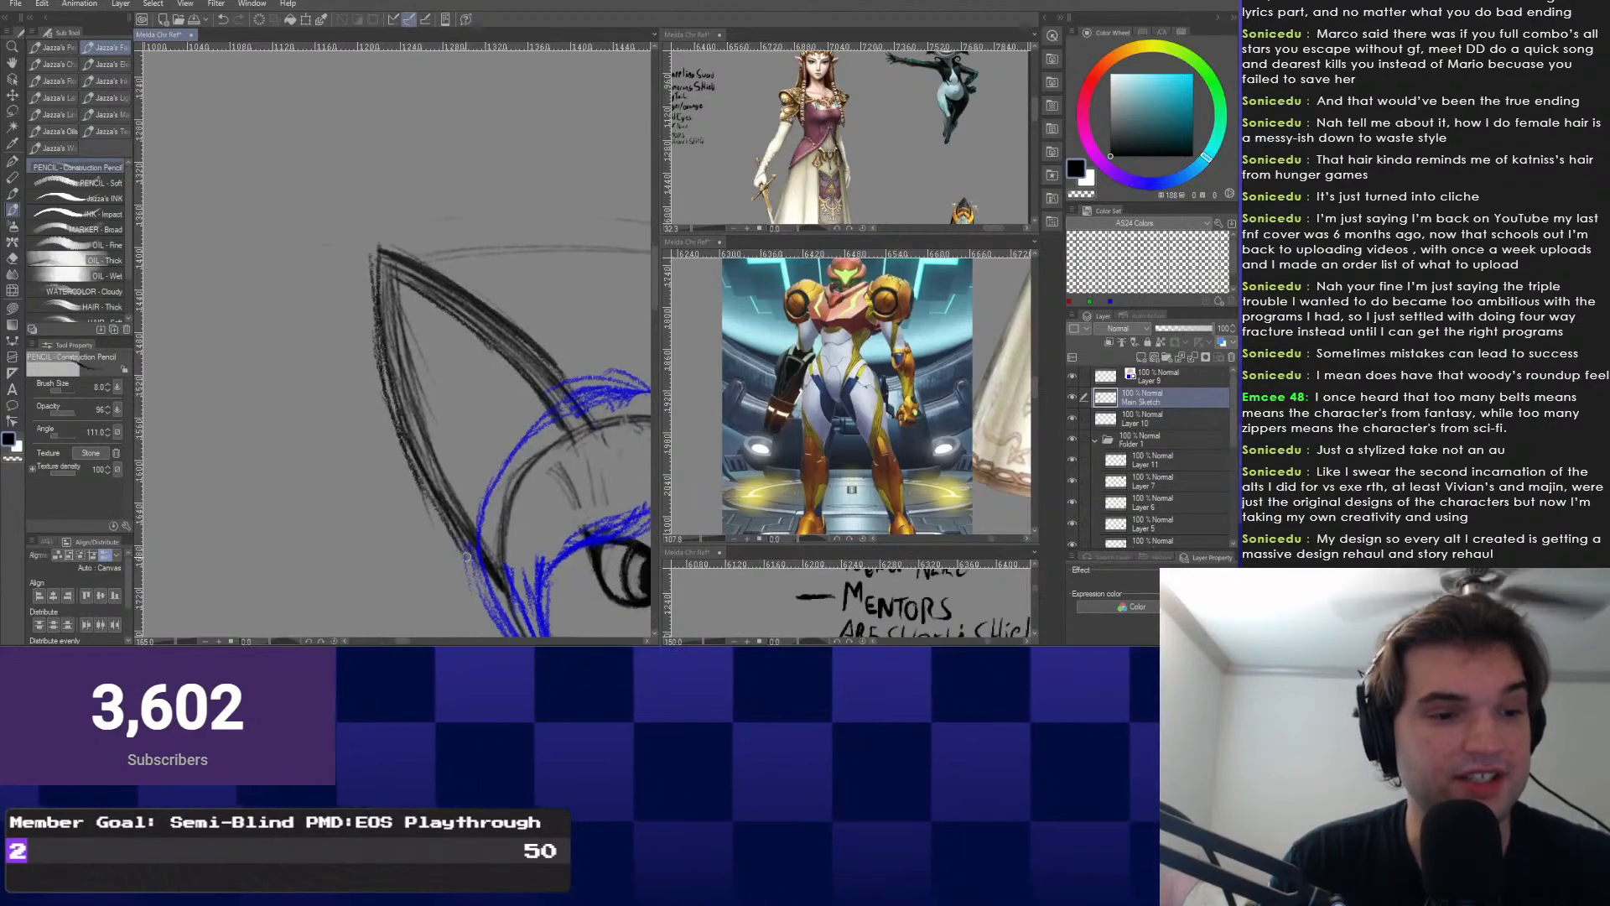
pyautogui.press('e')
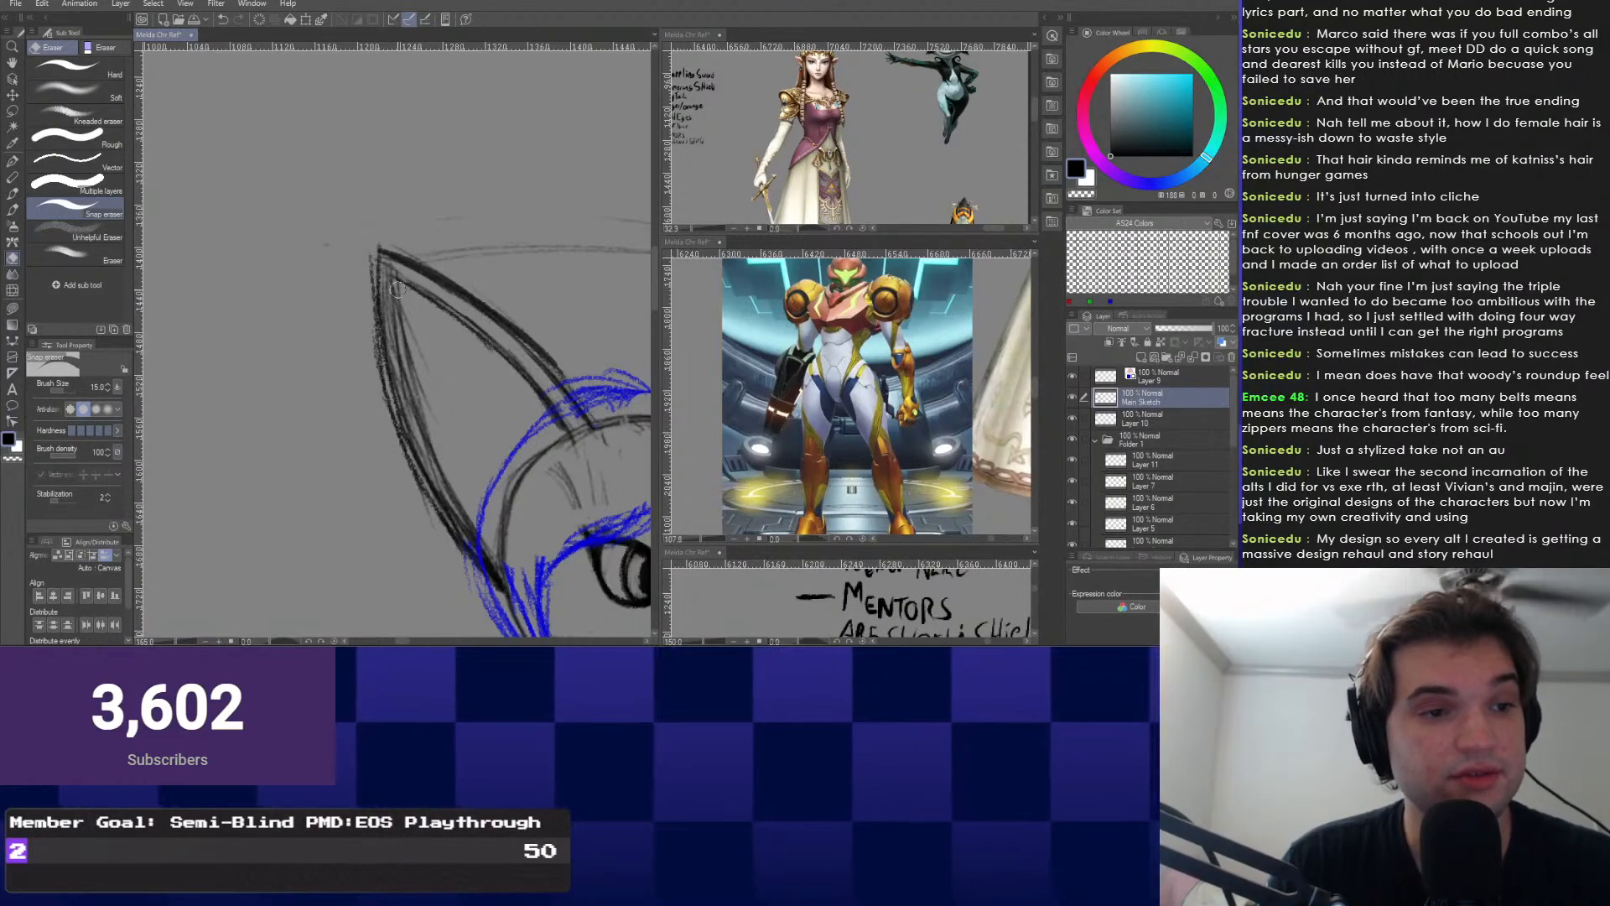
pyautogui.moveTo(403, 315); pyautogui.dragTo(493, 567)
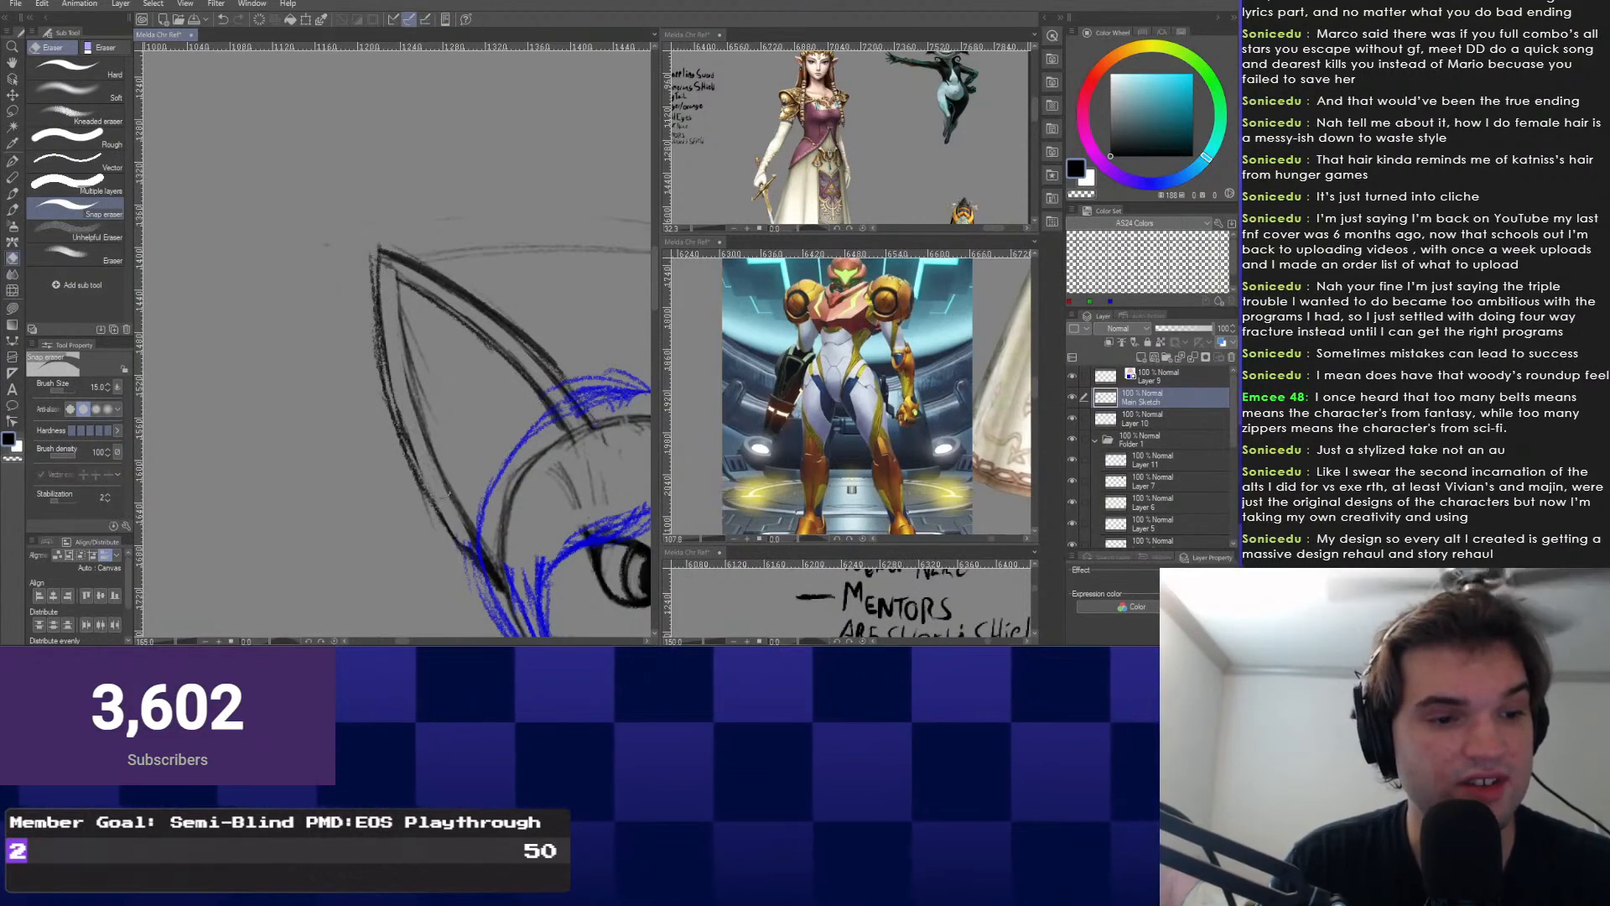
pyautogui.rightClick(331, 287)
pyautogui.click(331, 253)
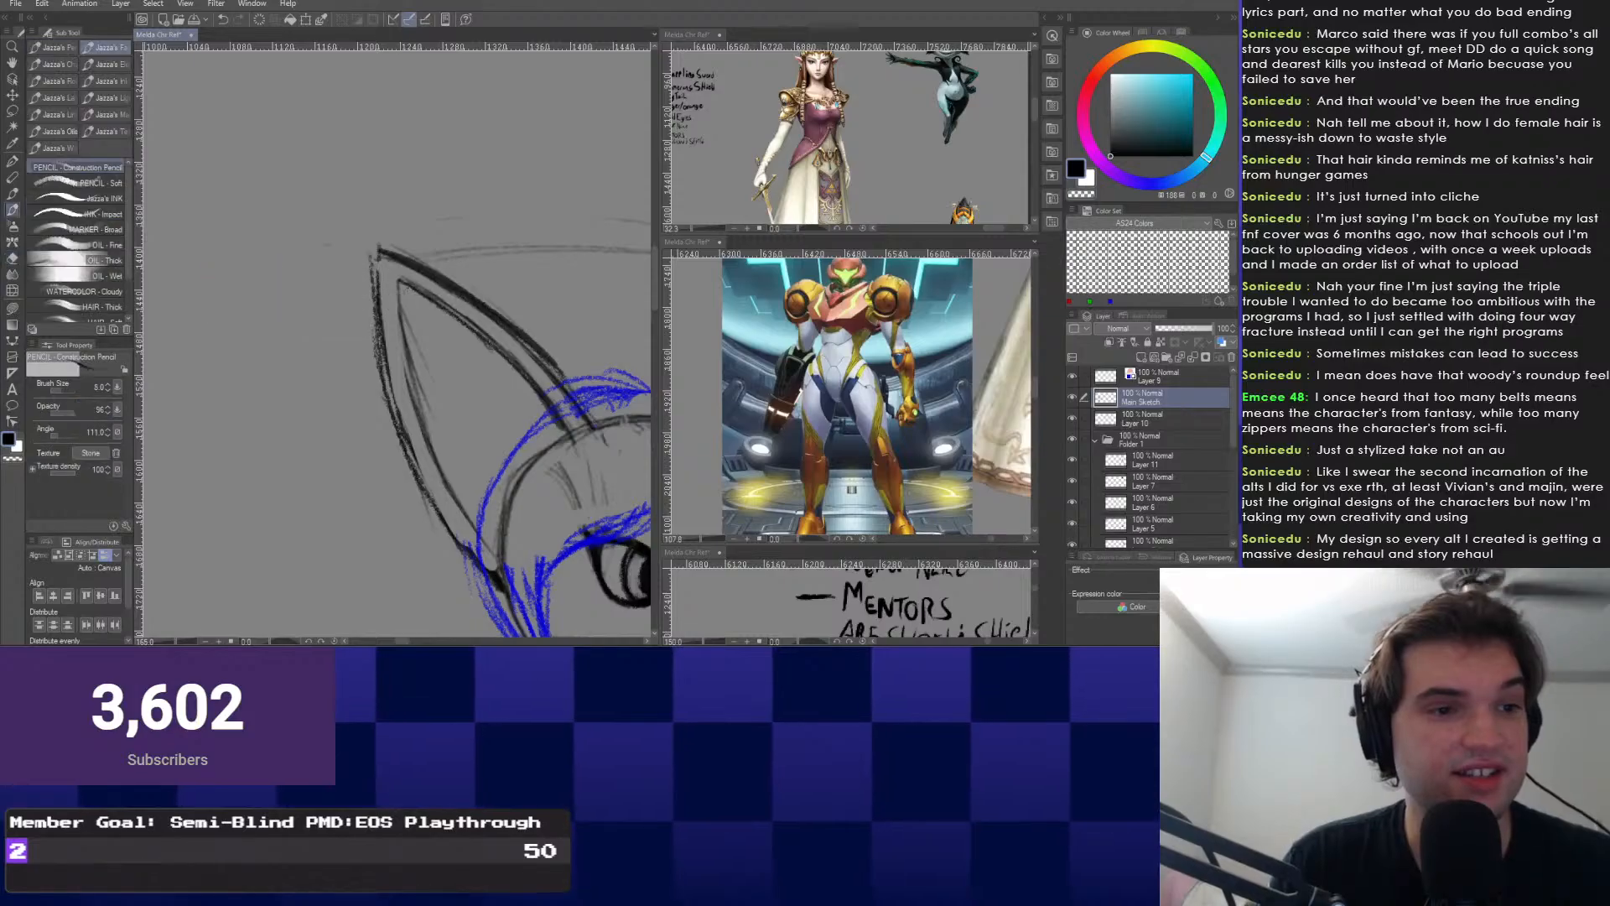
pyautogui.moveTo(393, 283)
pyautogui.mouseDown()
pyautogui.moveTo(426, 432)
pyautogui.moveTo(353, 388)
pyautogui.mouseUp()
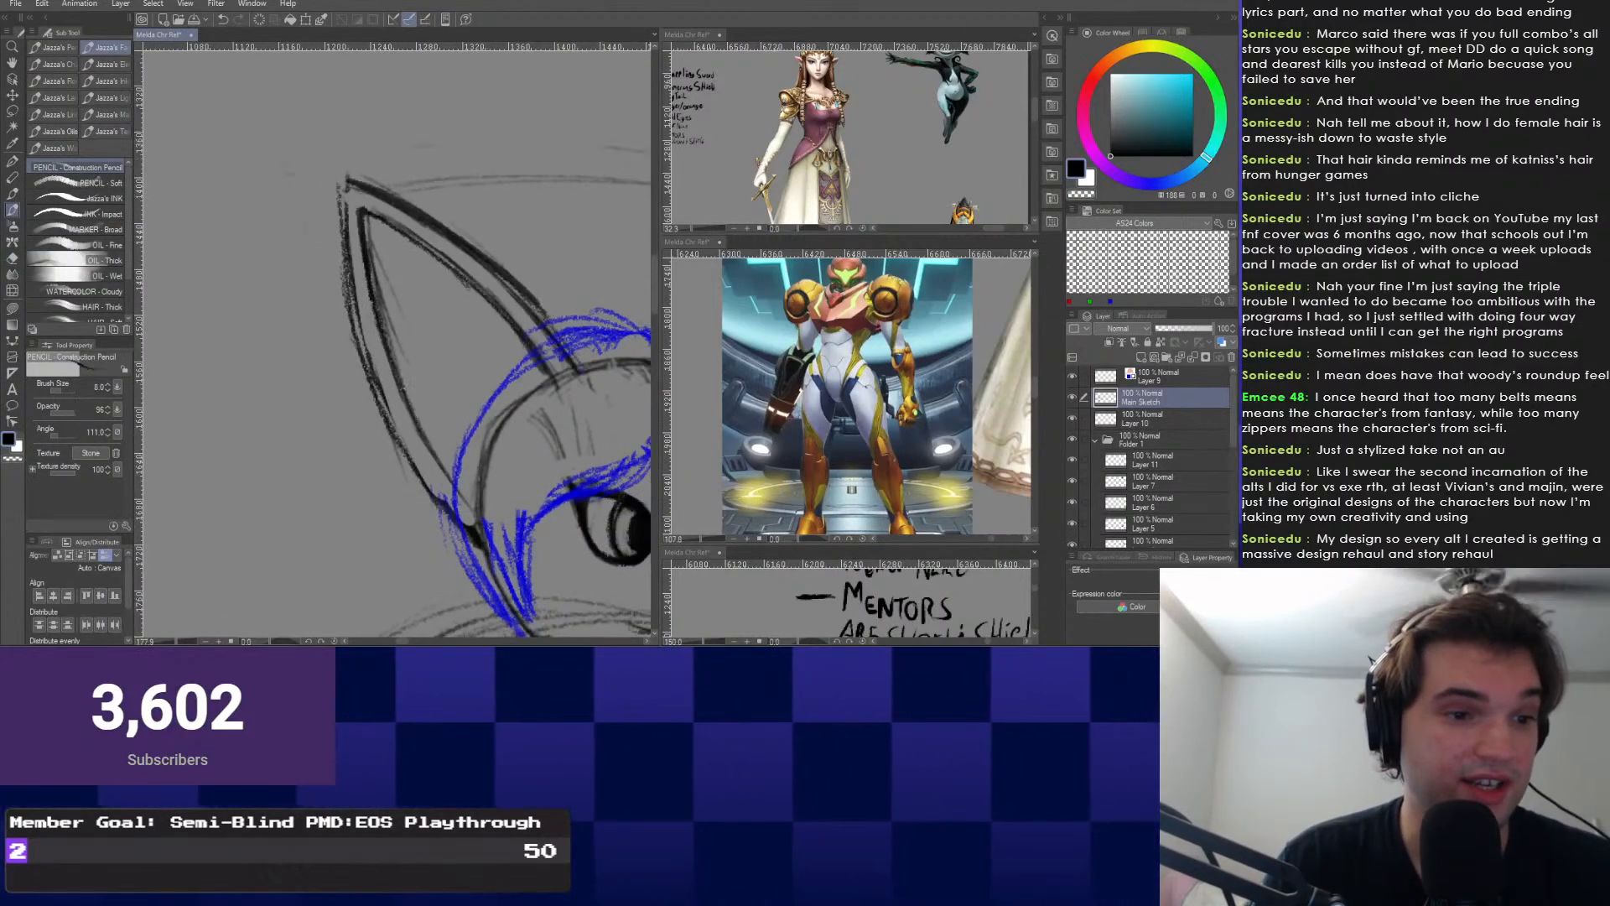
pyautogui.moveTo(377, 289); pyautogui.dragTo(472, 505)
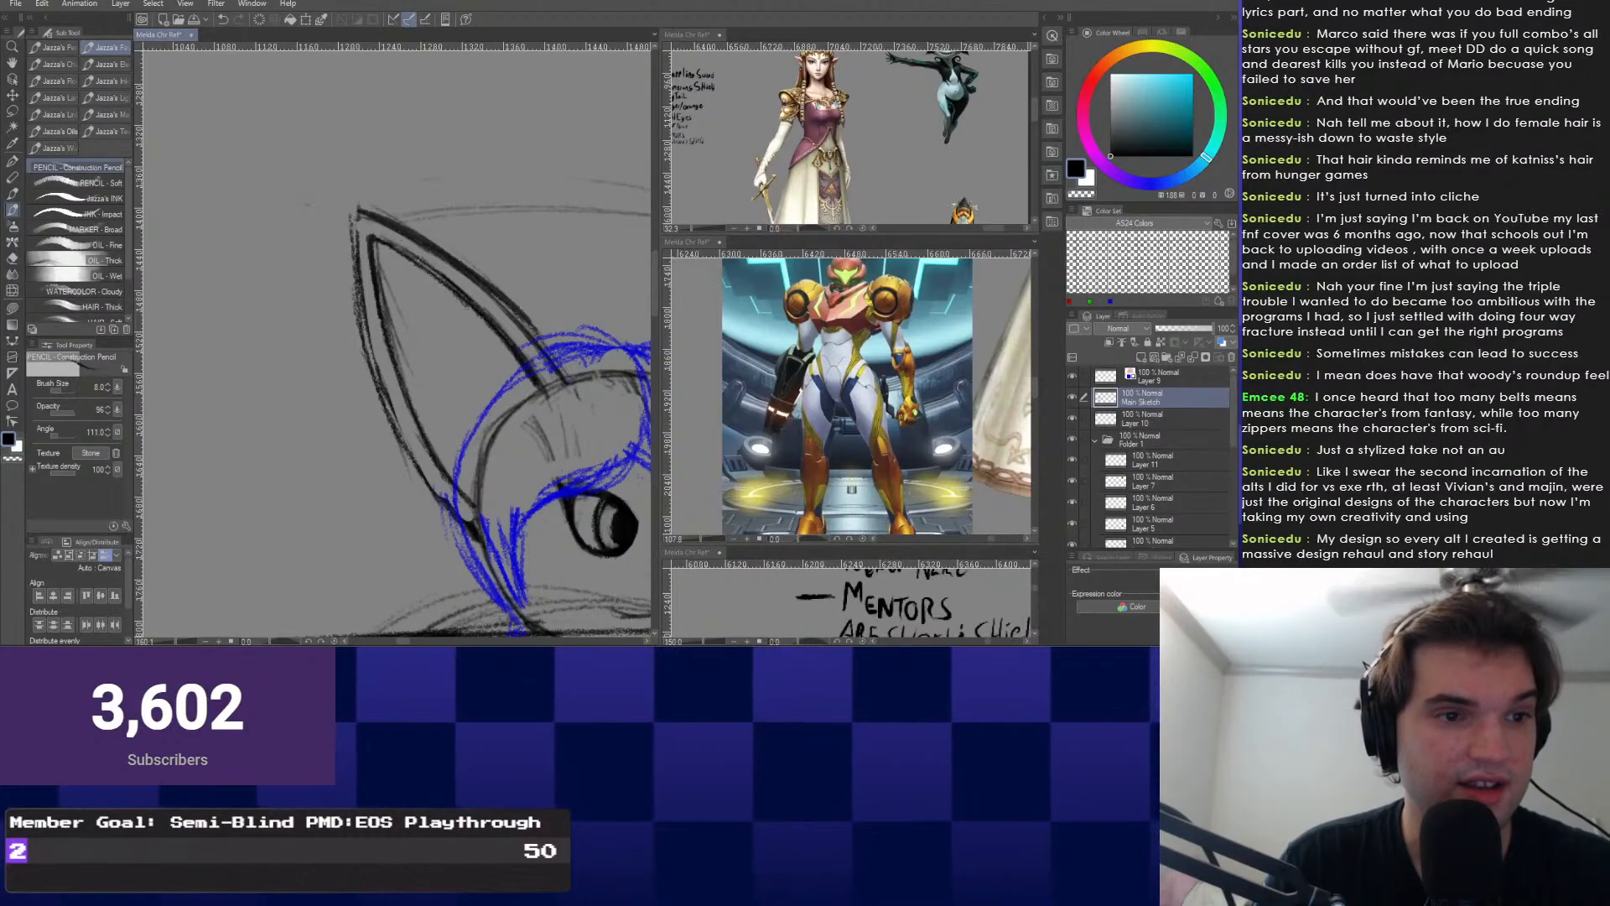
# Redraw the right ear's outer side and darken its inner edge.
pyautogui.scroll(-2, 434, 467)
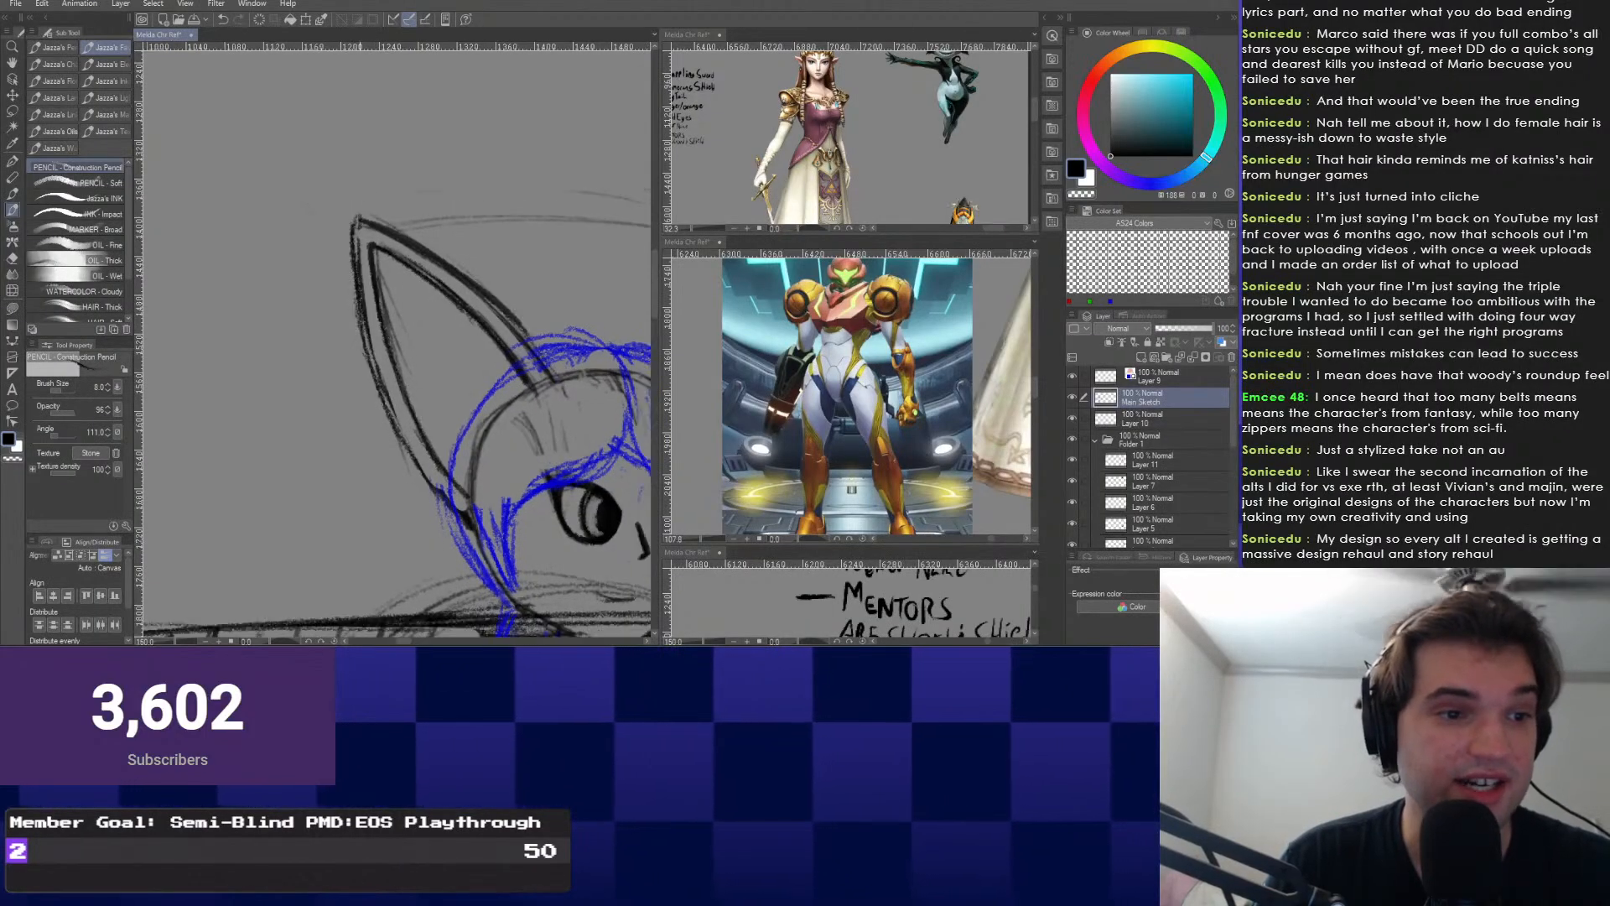
pyautogui.moveTo(434, 468); pyautogui.dragTo(277, 447)
pyautogui.scroll(2, 394, 344)
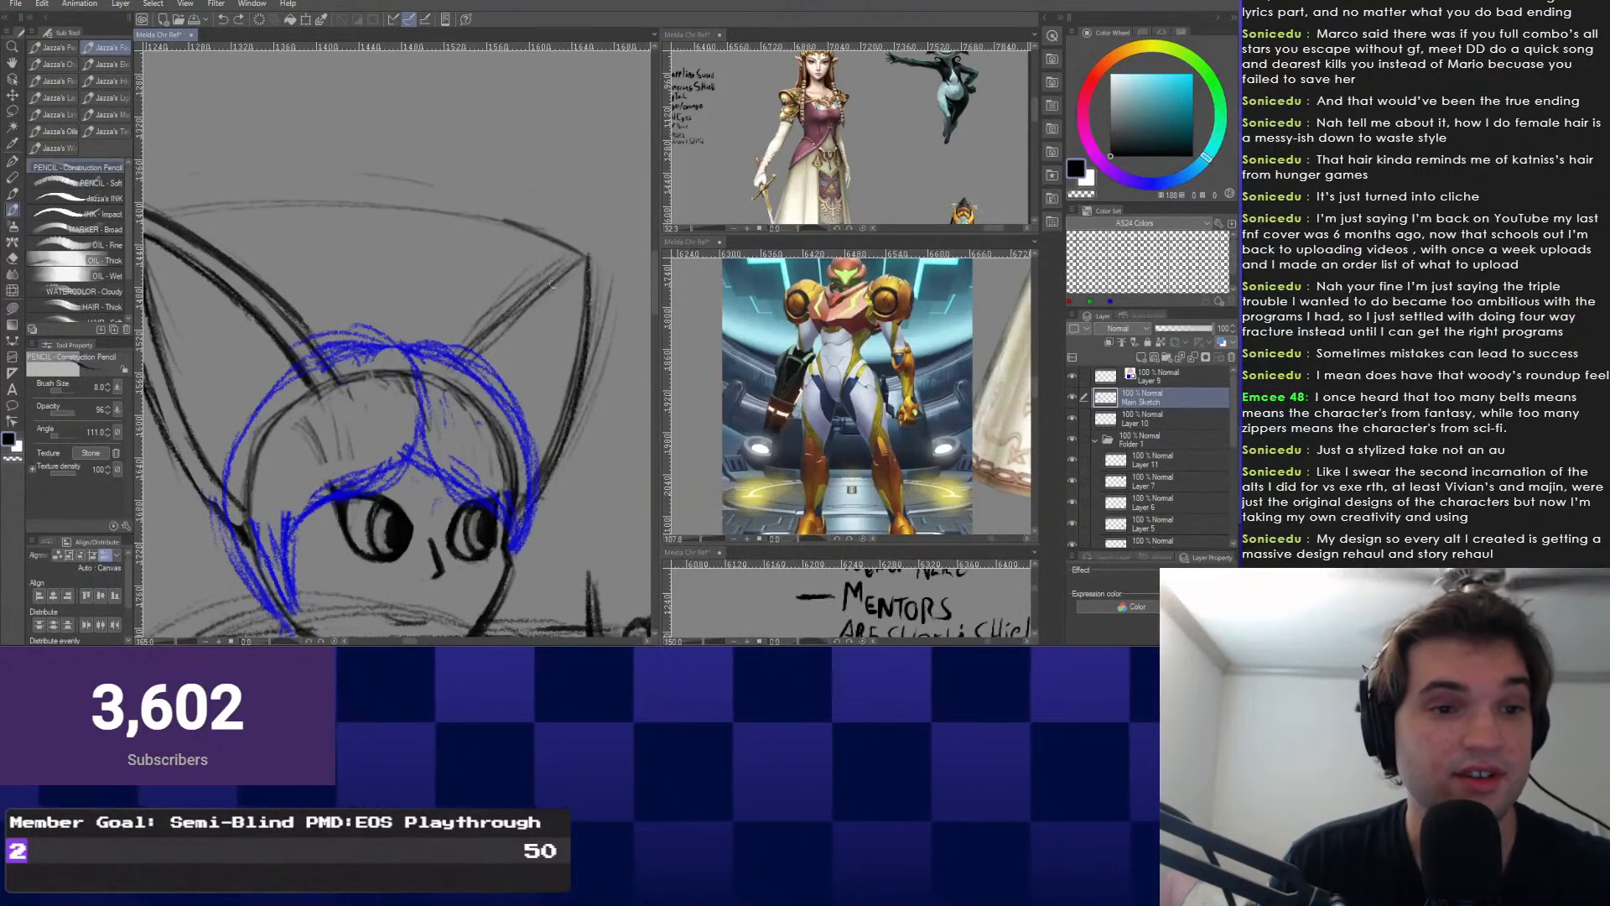
pyautogui.moveTo(604, 285); pyautogui.dragTo(554, 485)
pyautogui.moveTo(582, 258); pyautogui.dragTo(469, 349)
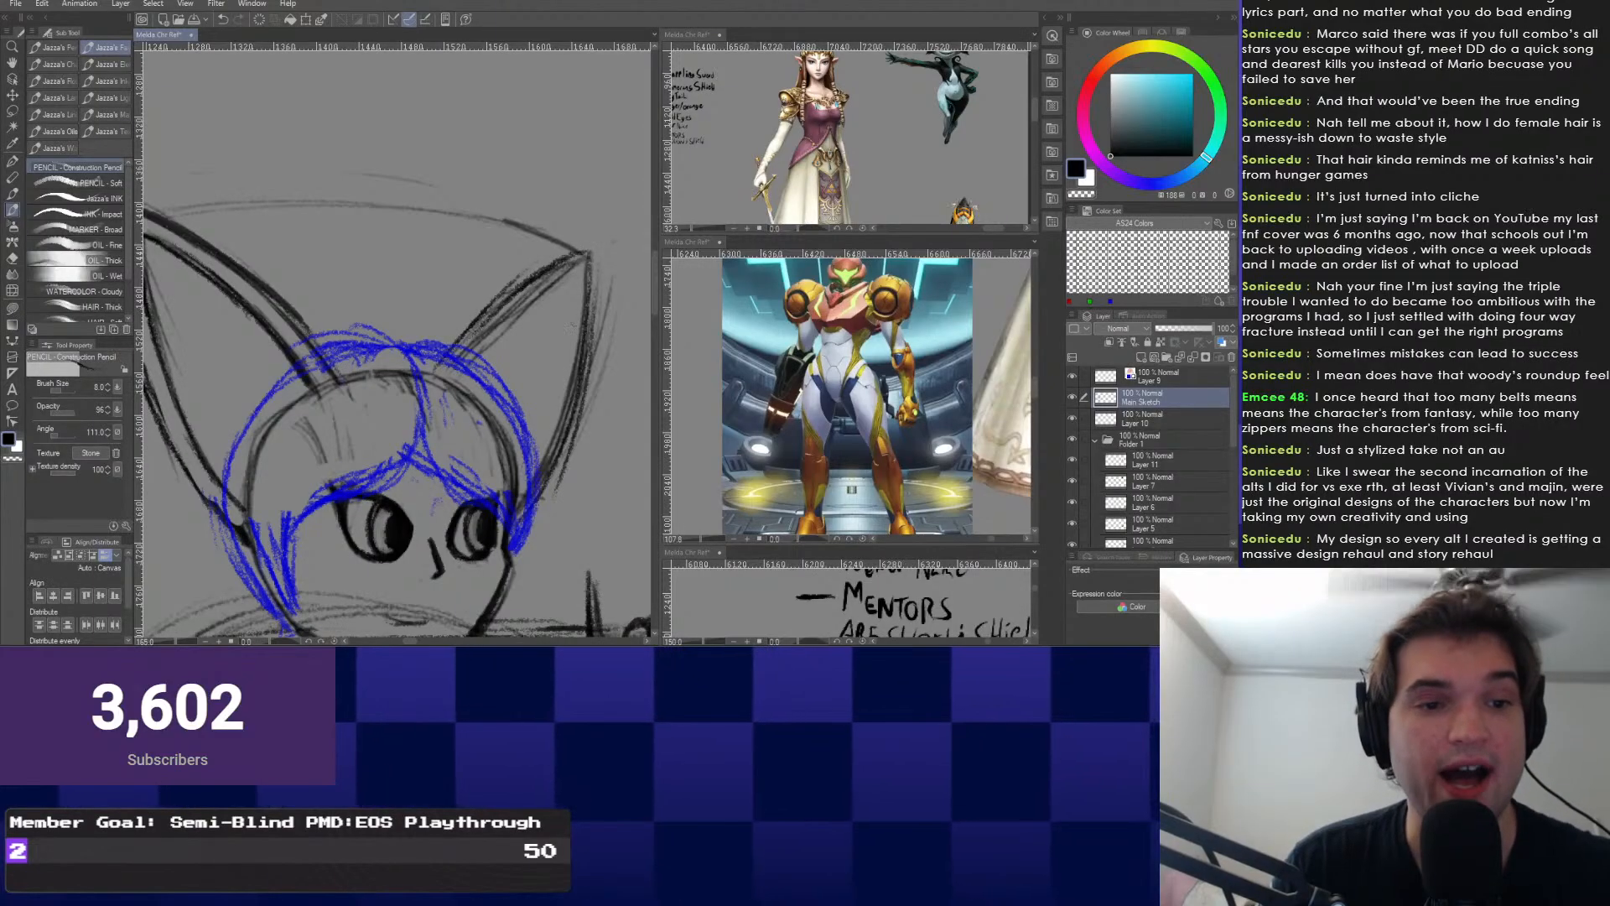
pyautogui.press('e')
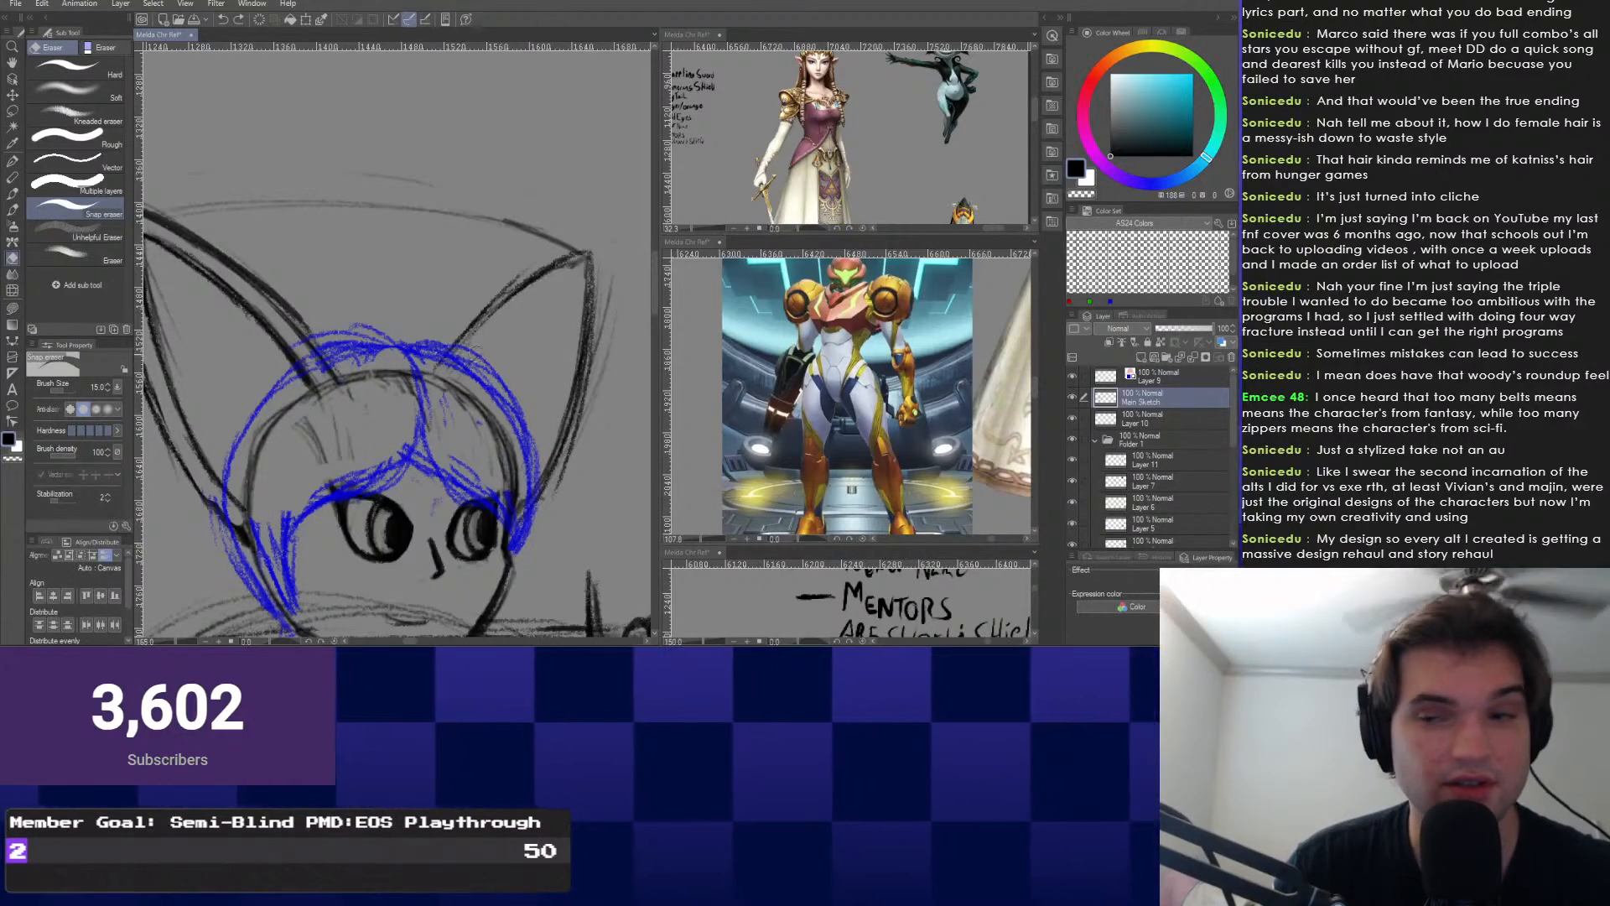
pyautogui.rightClick(469, 233)
pyautogui.click(381, 233)
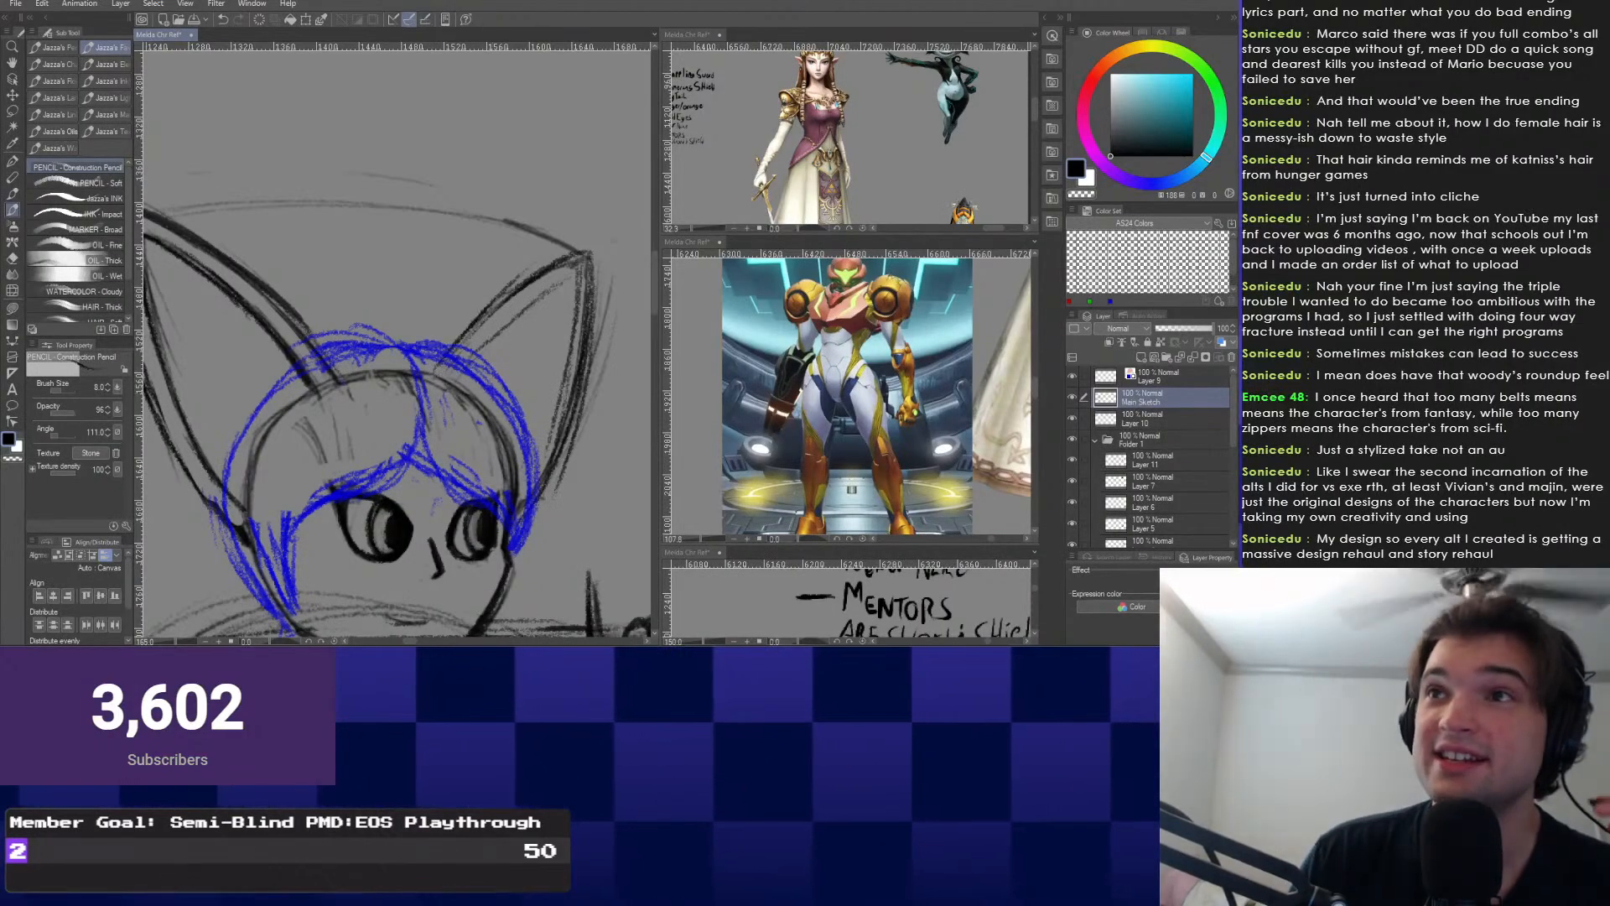
pyautogui.scroll(-5, 527, 295)
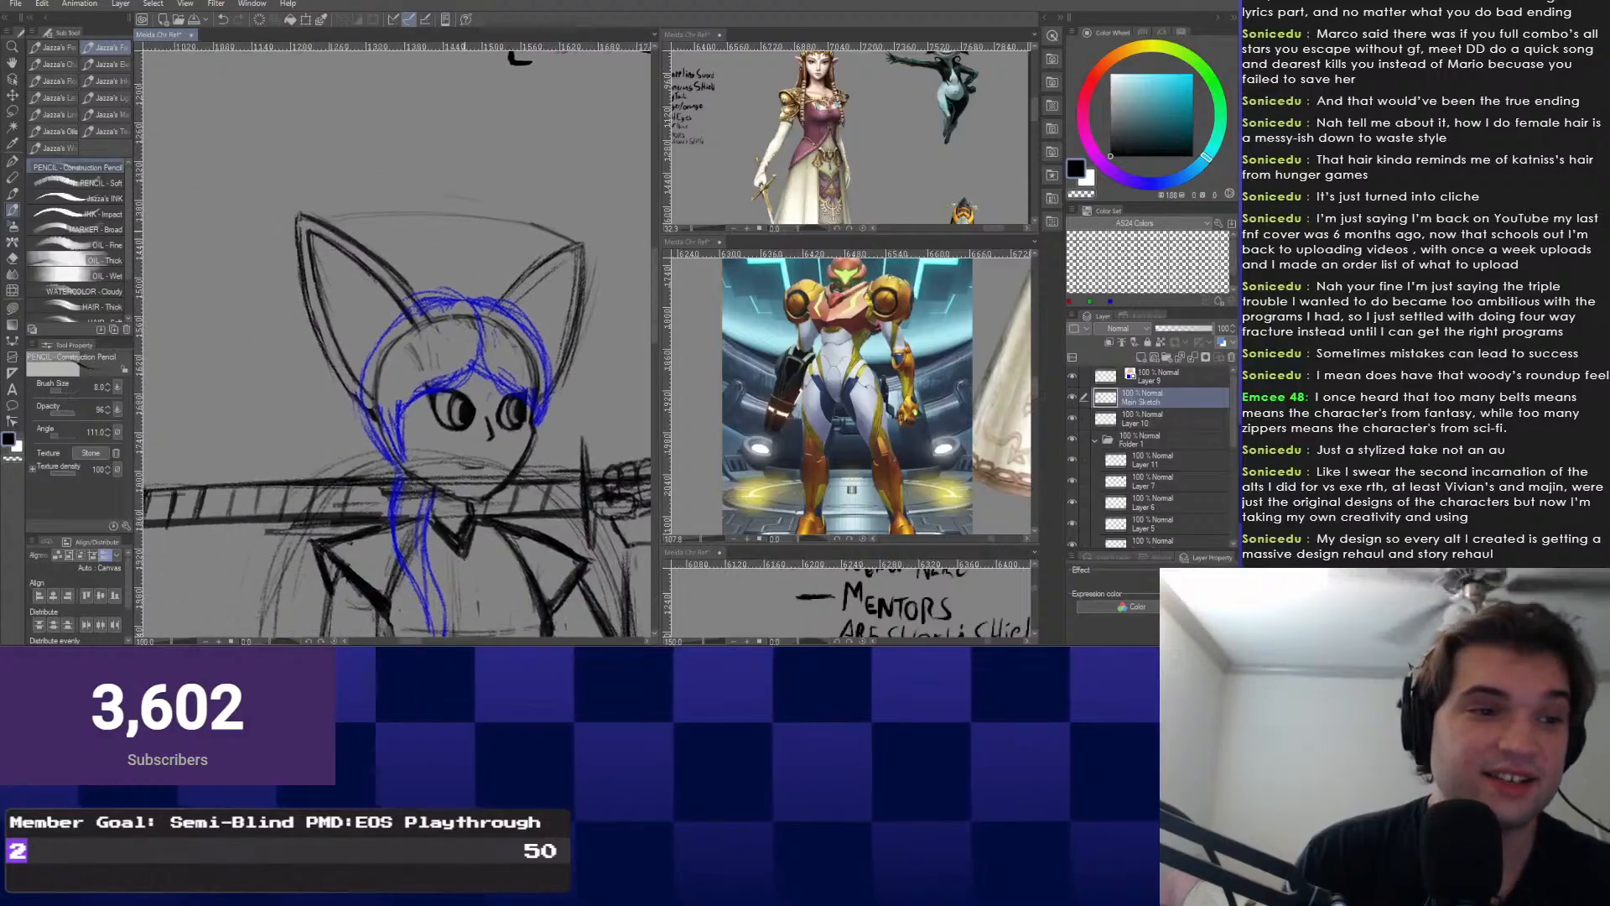
# Undo the last right-ear stroke and erase a bit of the ear edge.
pyautogui.scroll(3, 335, 323)
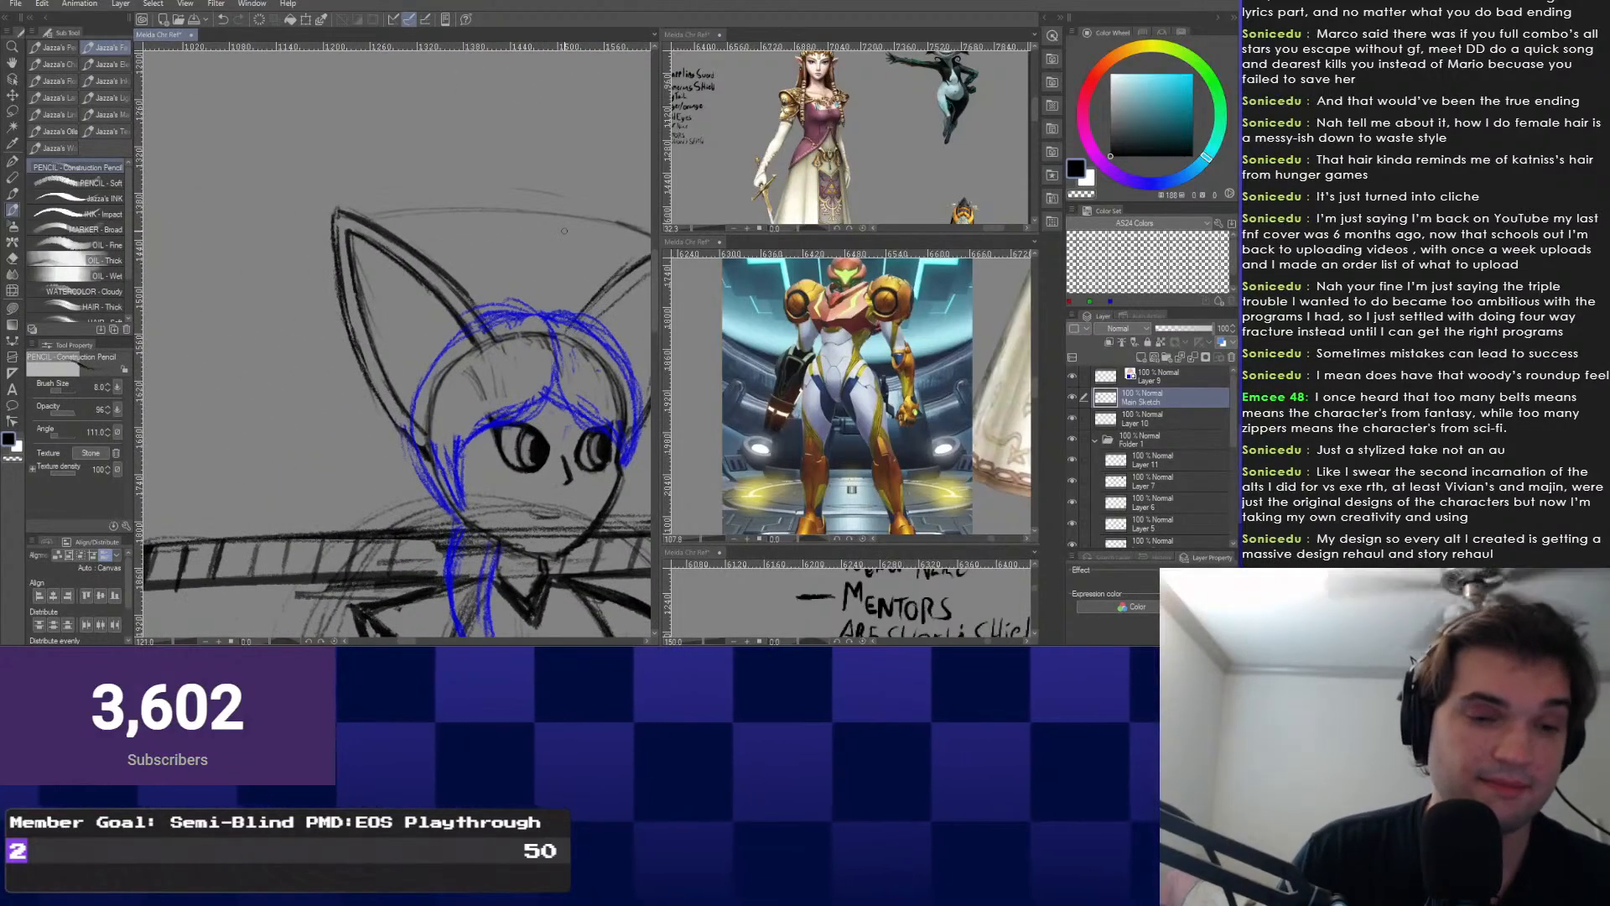
pyautogui.scroll(2, 400, 441)
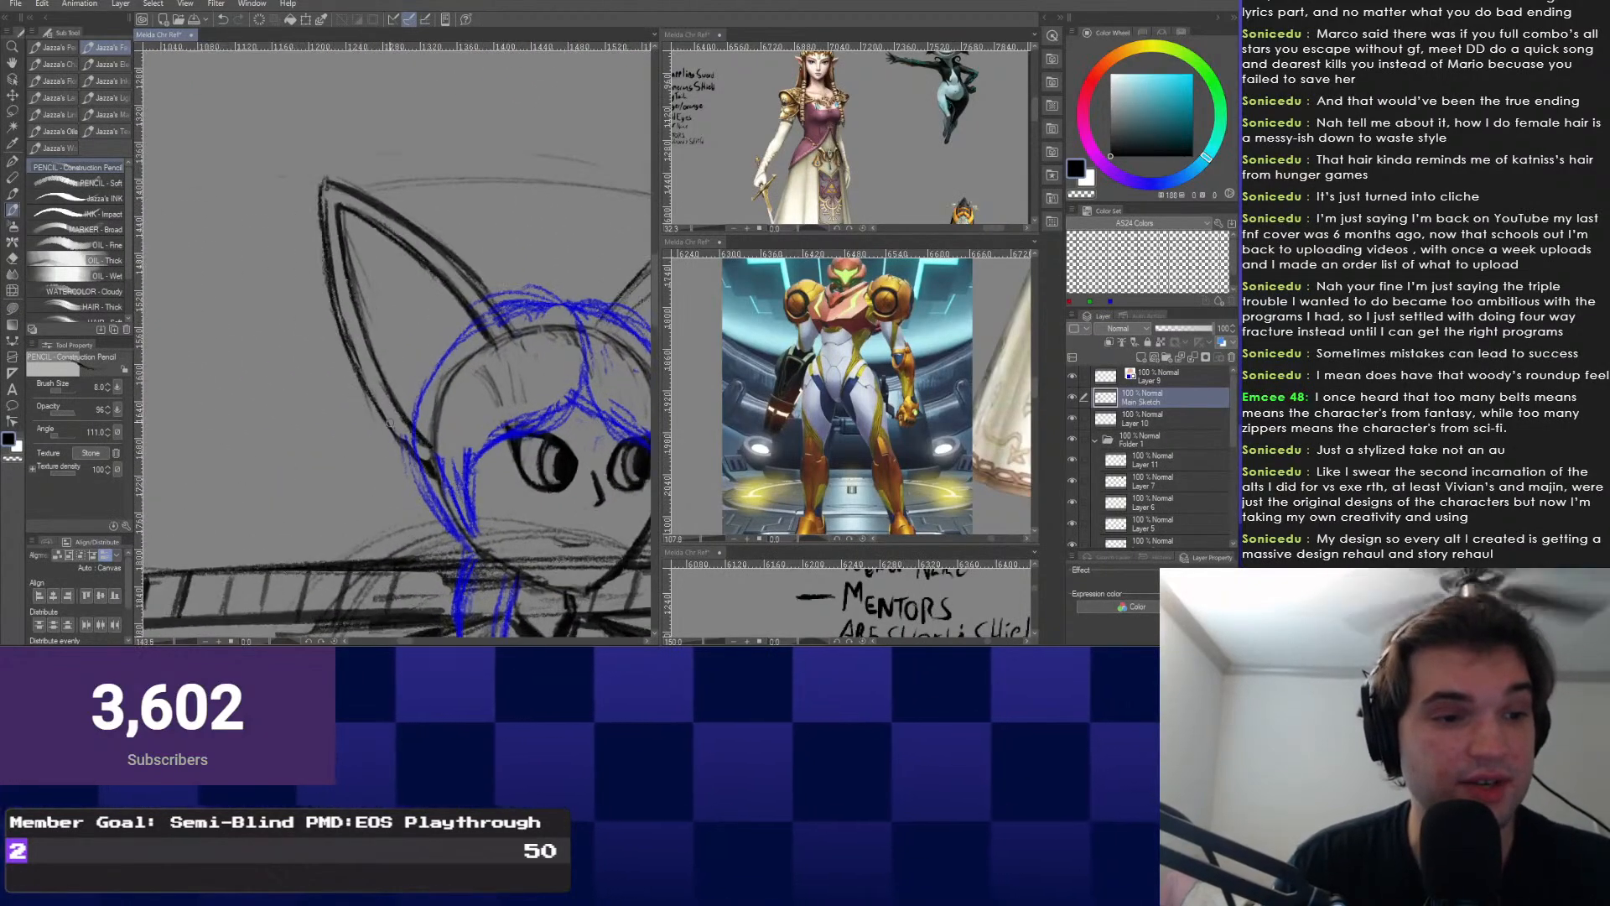
pyautogui.press('e')
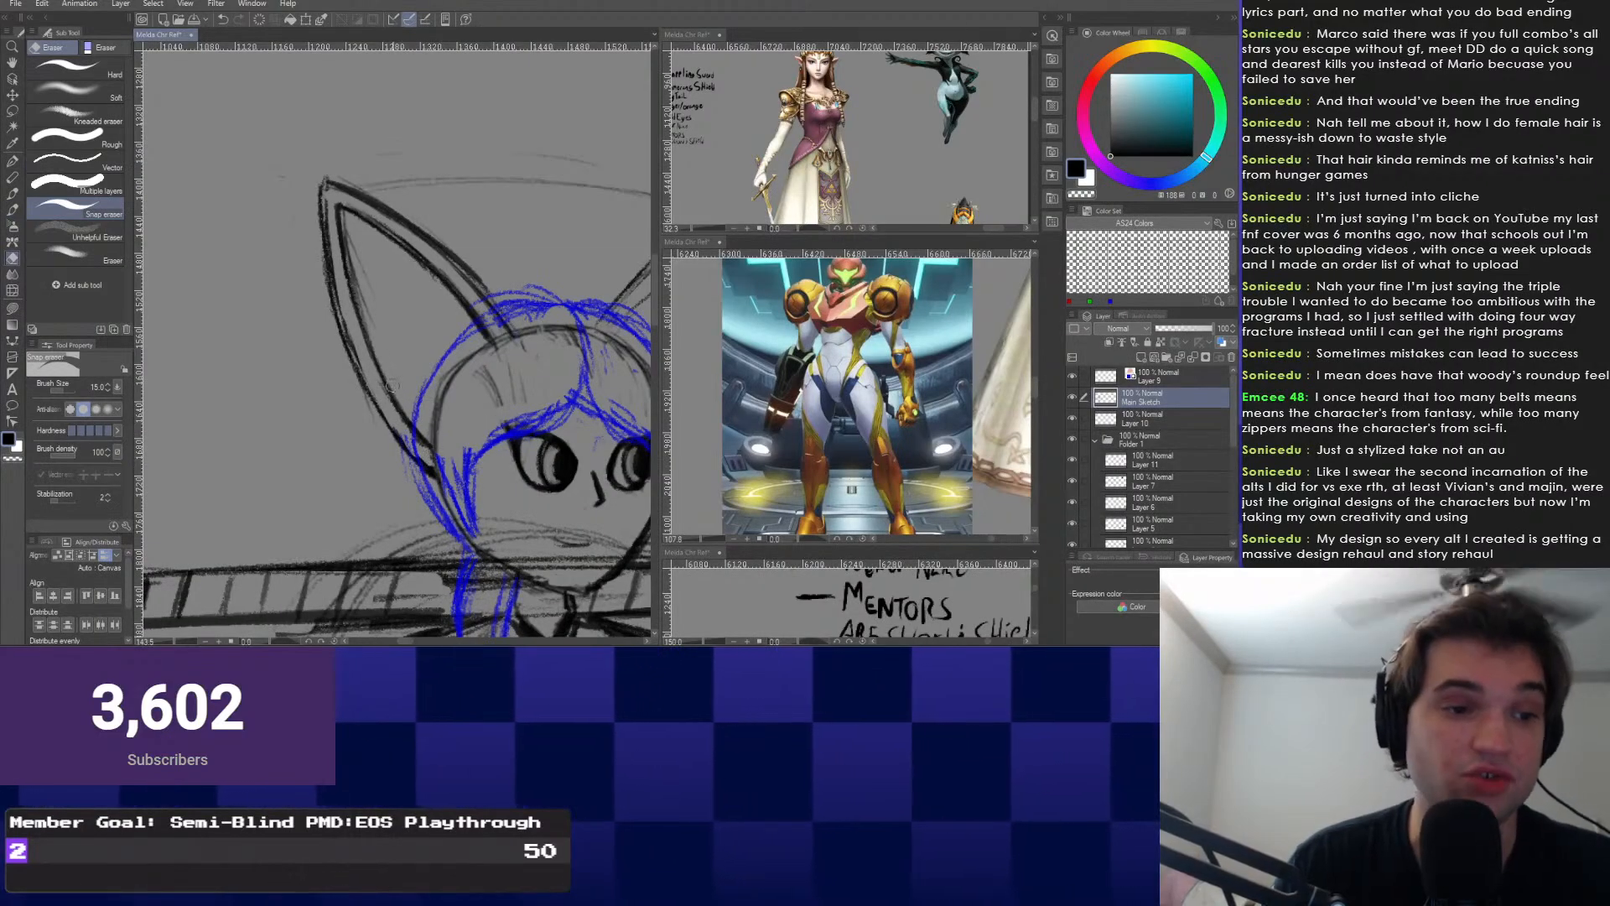
pyautogui.moveTo(425, 455); pyautogui.dragTo(383, 508)
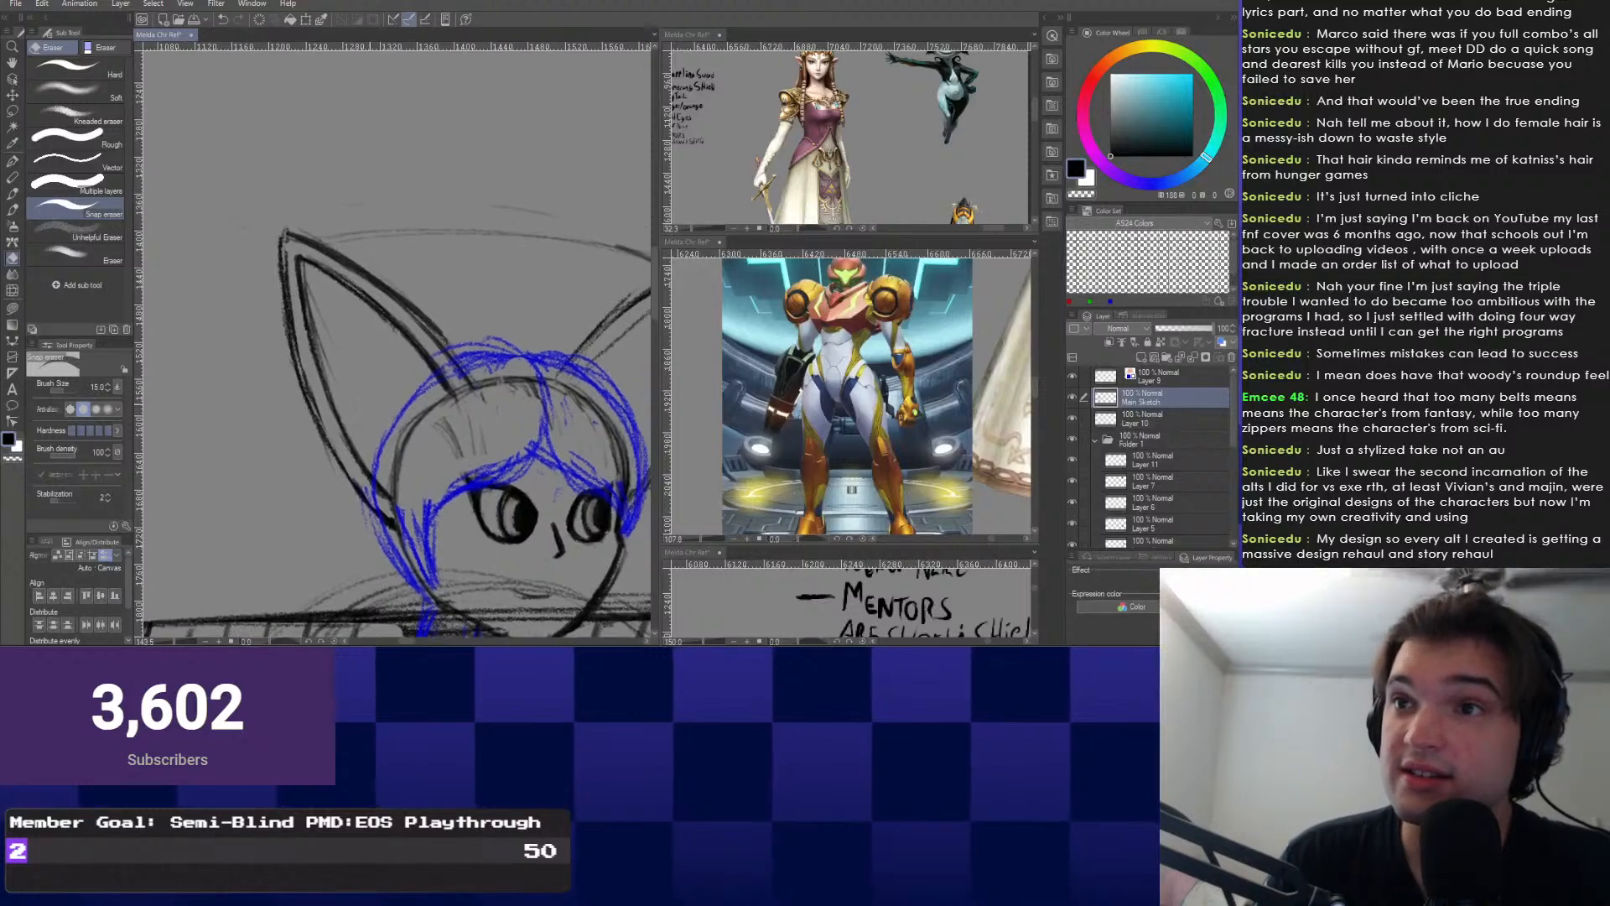
pyautogui.scroll(-4, 384, 419)
pyautogui.scroll(3, 384, 414)
pyautogui.scroll(2, 419, 404)
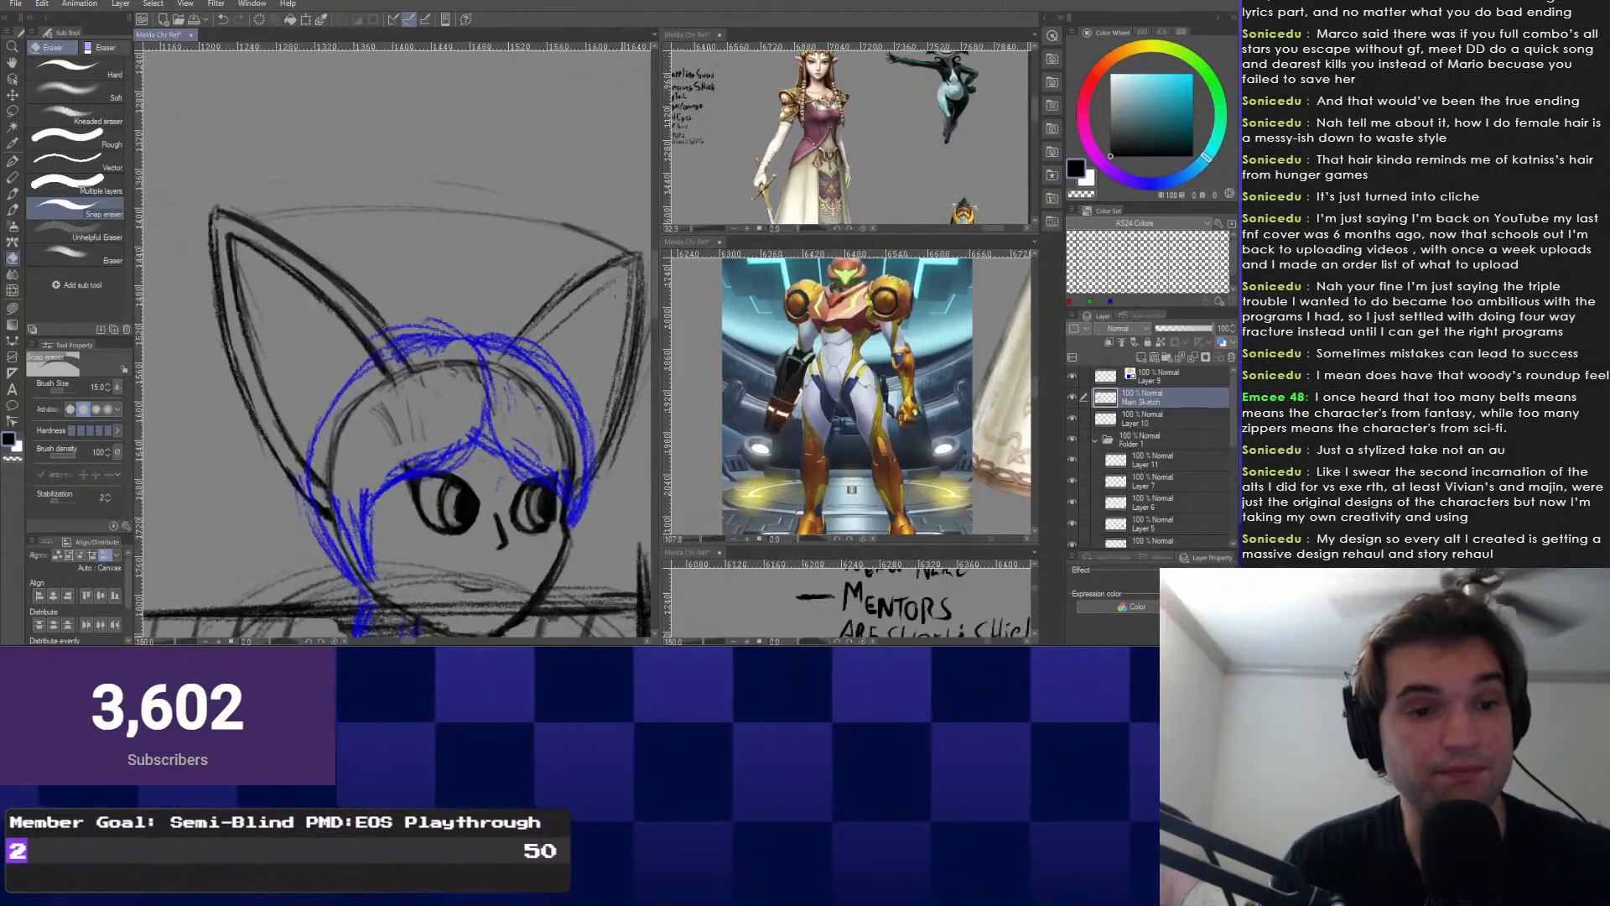
pyautogui.click(627, 365)
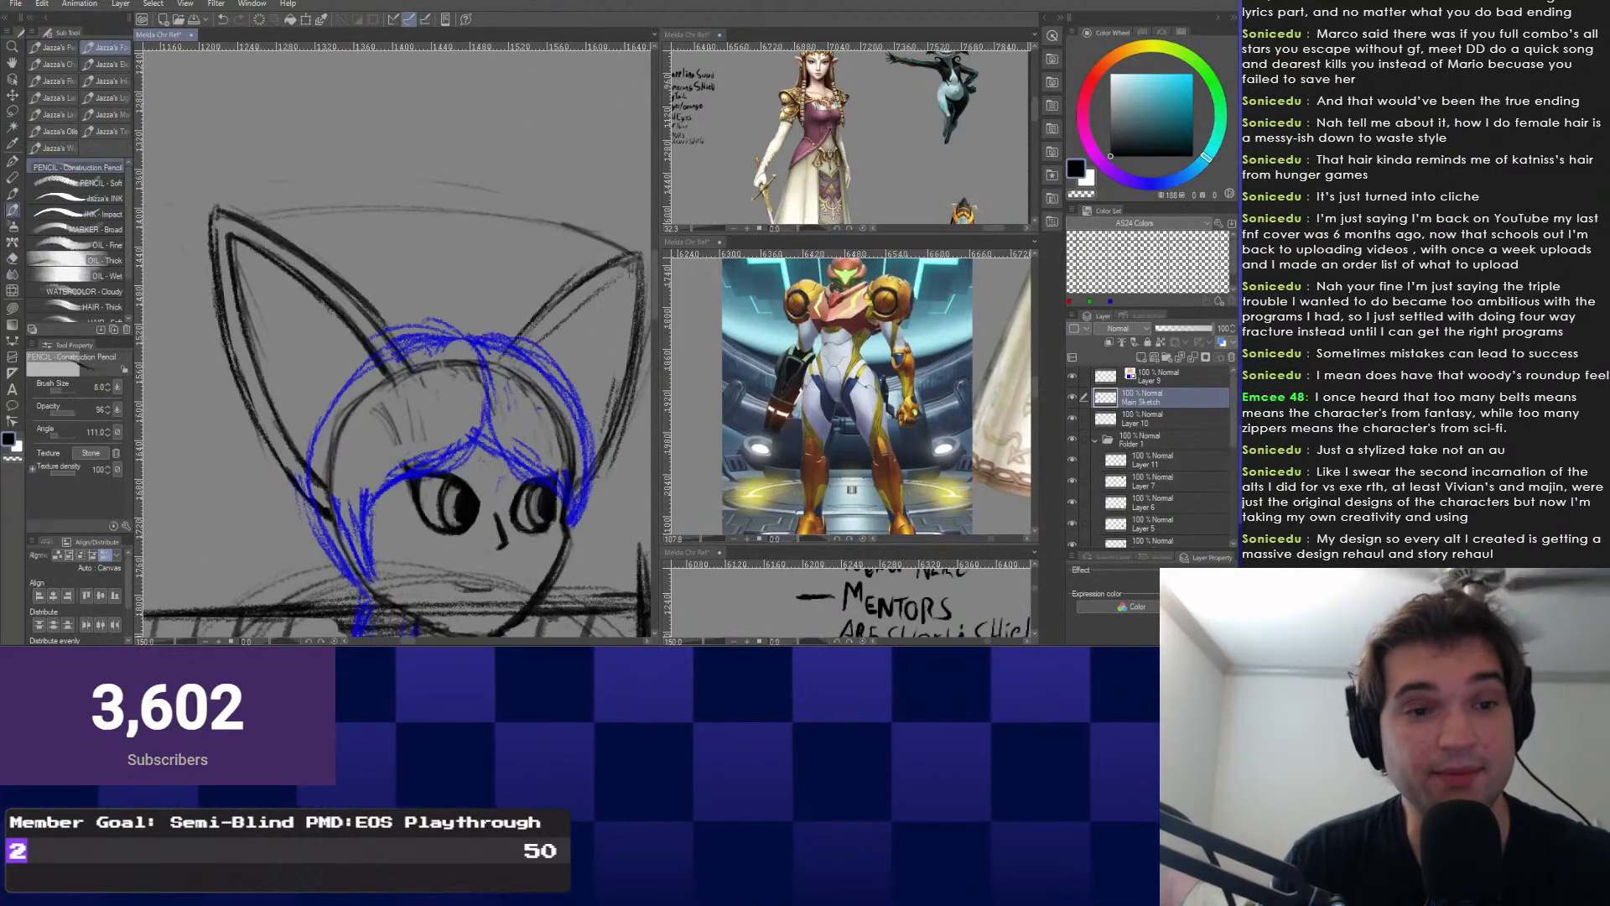
pyautogui.hotkey('ctrl', 'z')
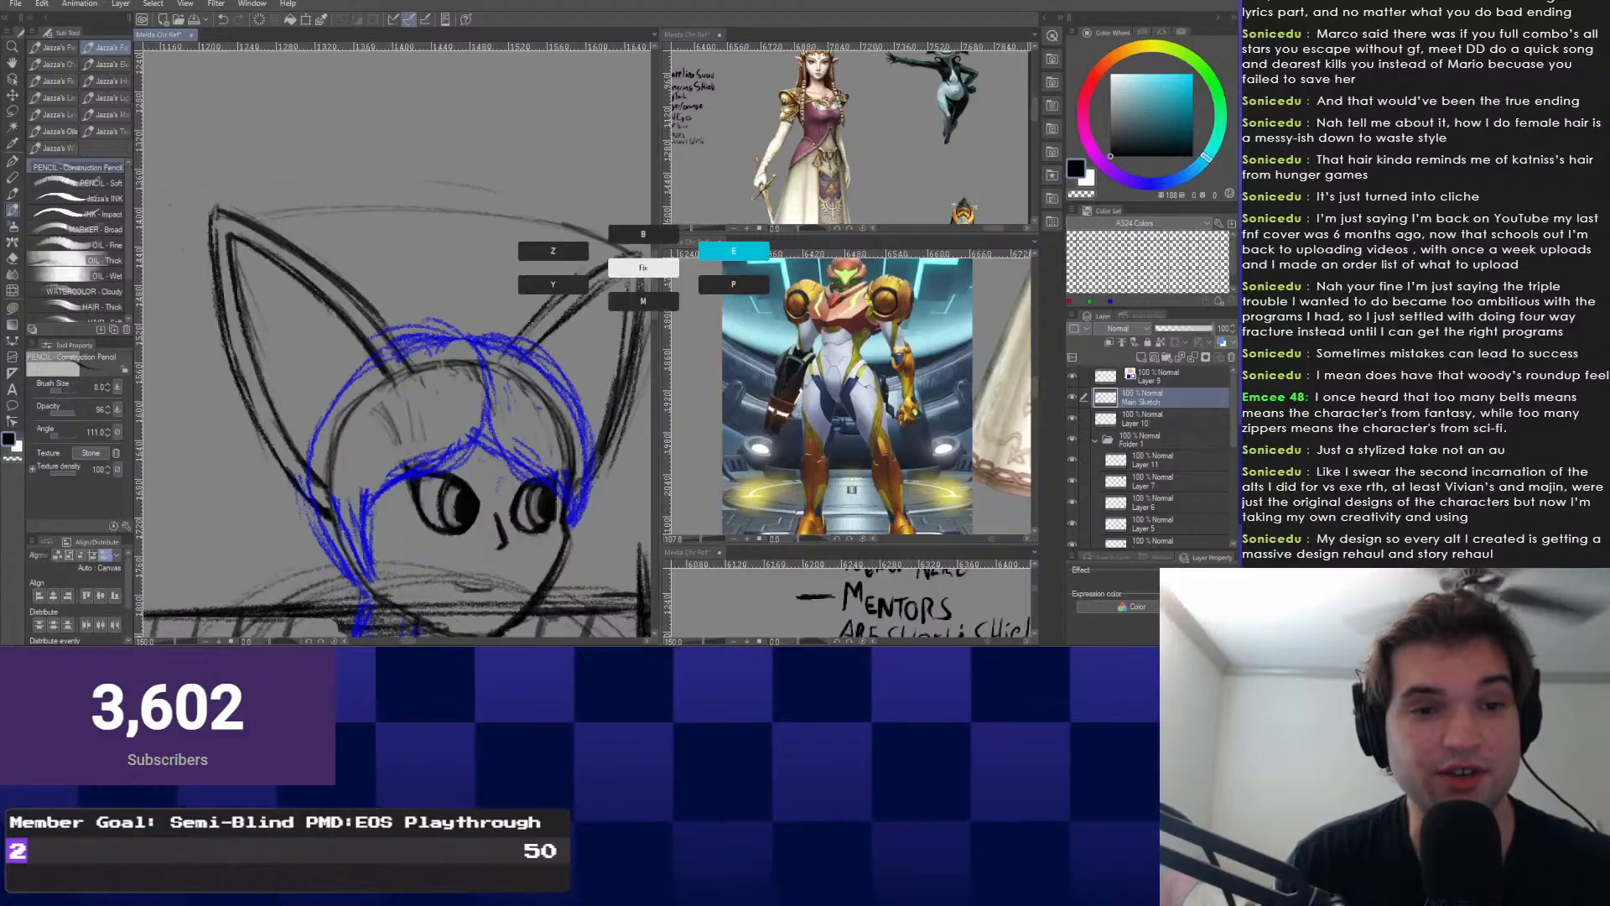
pyautogui.click(733, 252)
pyautogui.moveTo(639, 290); pyautogui.dragTo(614, 399)
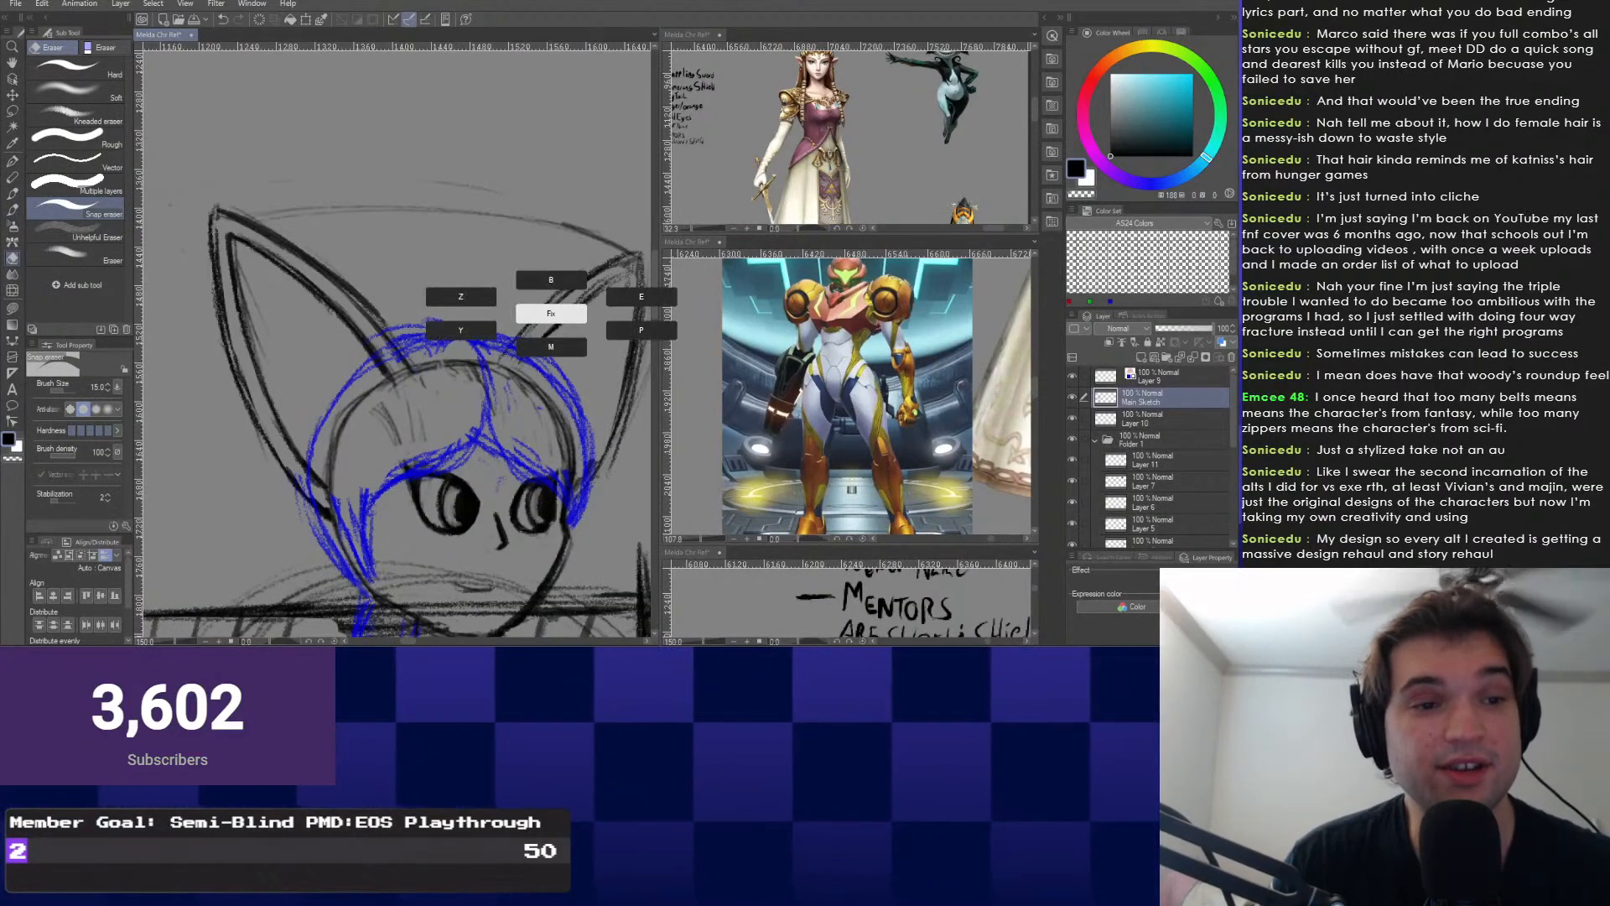
pyautogui.press('p')
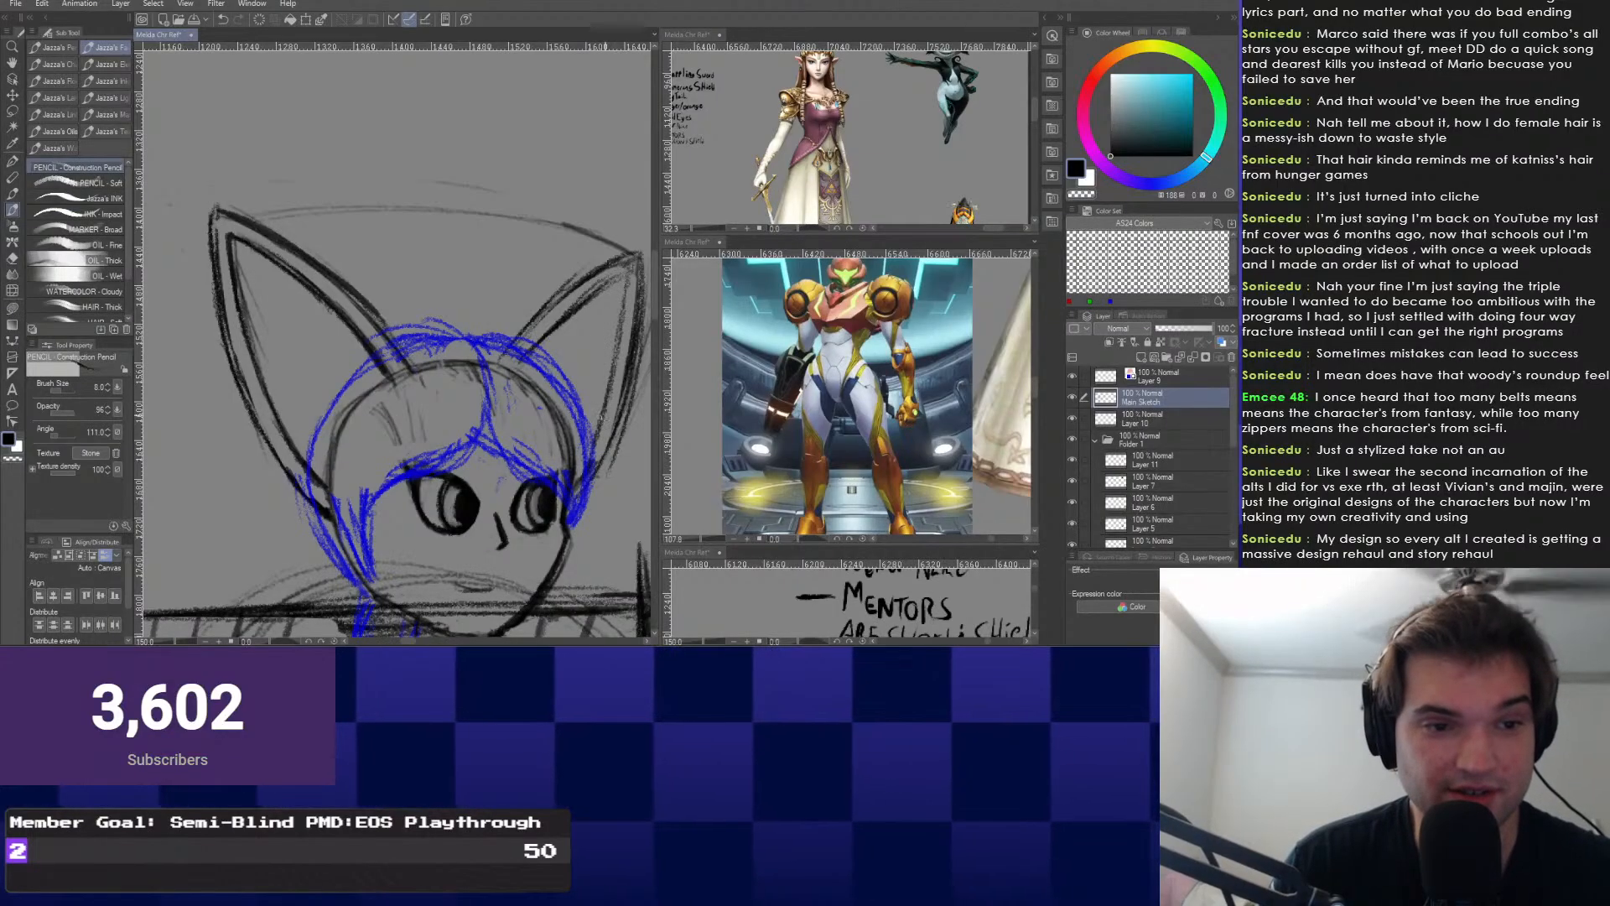
# Erase the stray sketch marks around the left ear, alternating eraser and pencil.
pyautogui.scroll(20, 397, 343)
pyautogui.scroll(-4, 620, 449)
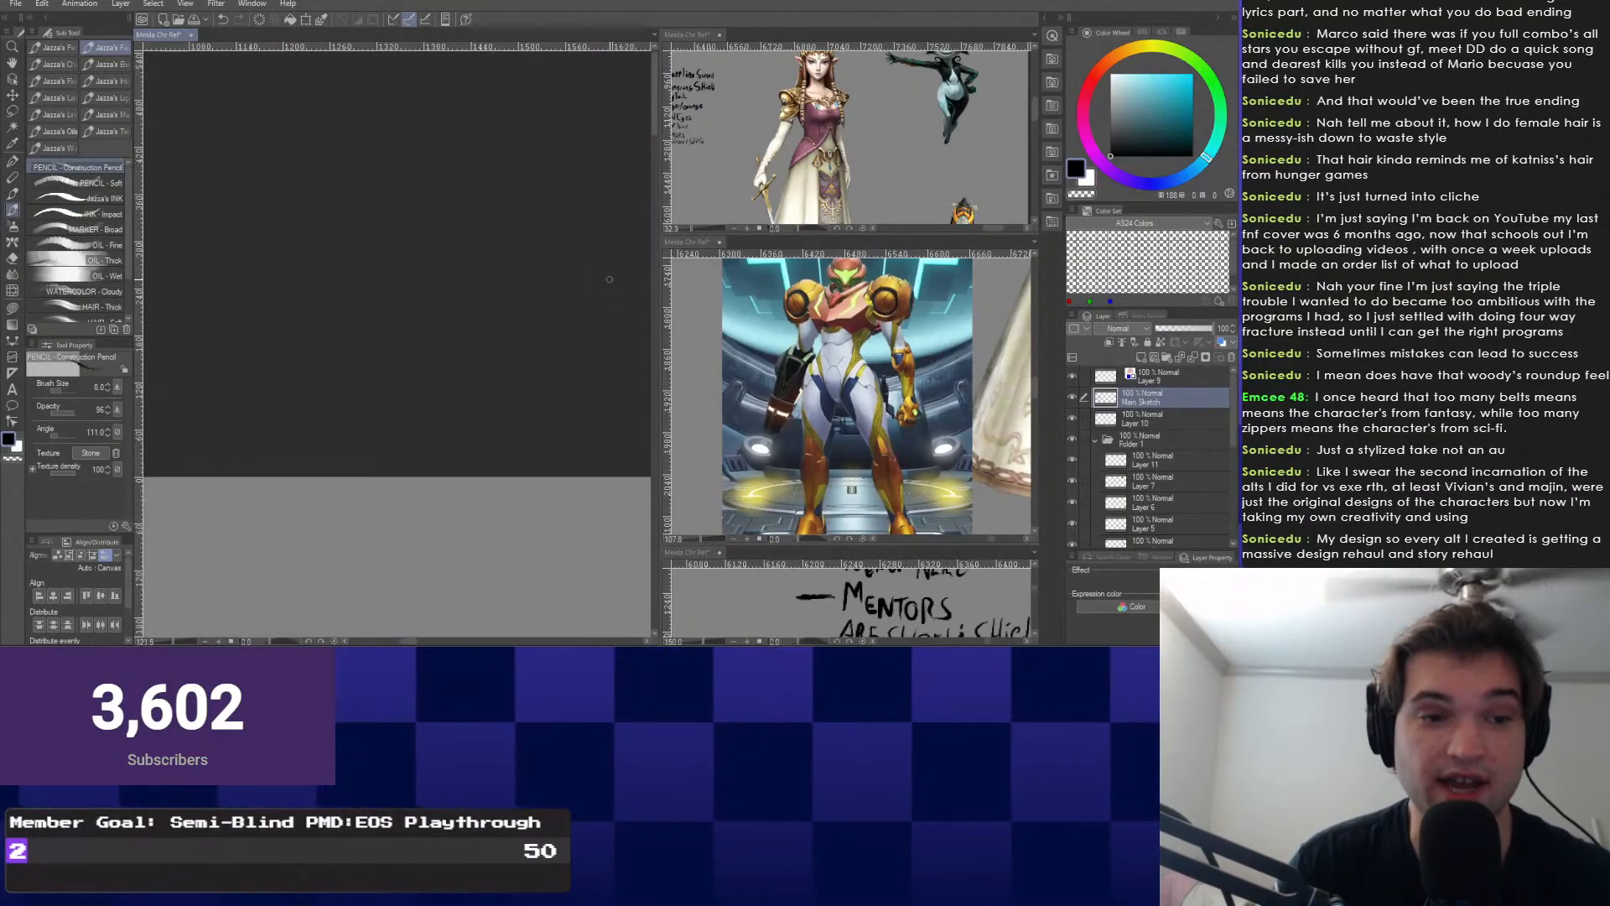
pyautogui.moveTo(625, 616); pyautogui.dragTo(573, 256)
pyautogui.scroll(8, 572, 353)
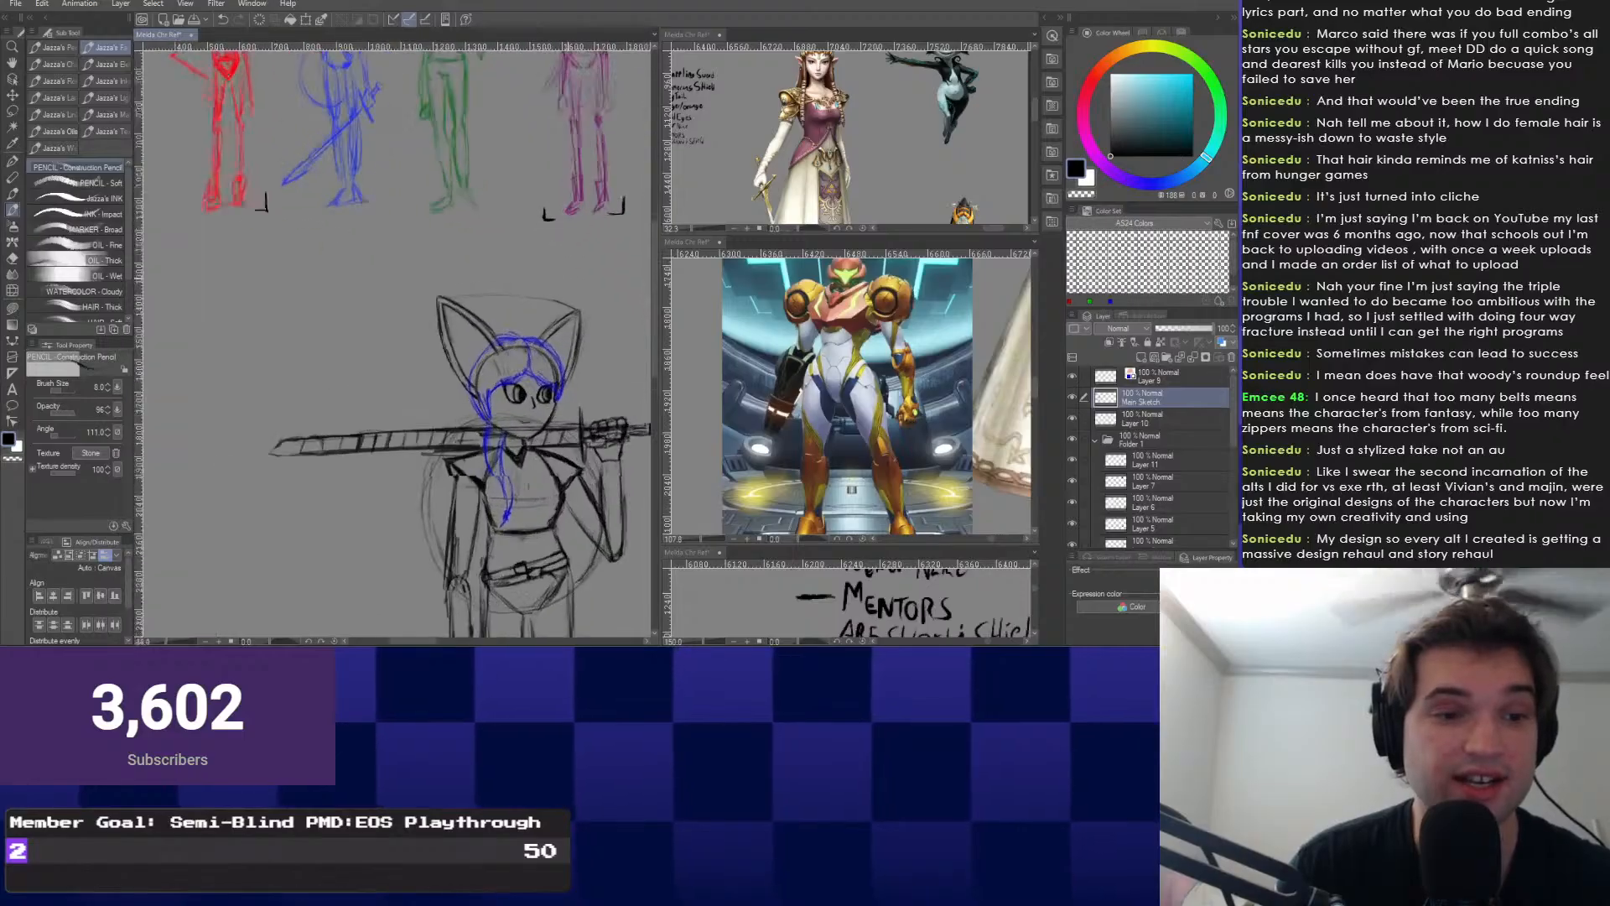
pyautogui.press('e')
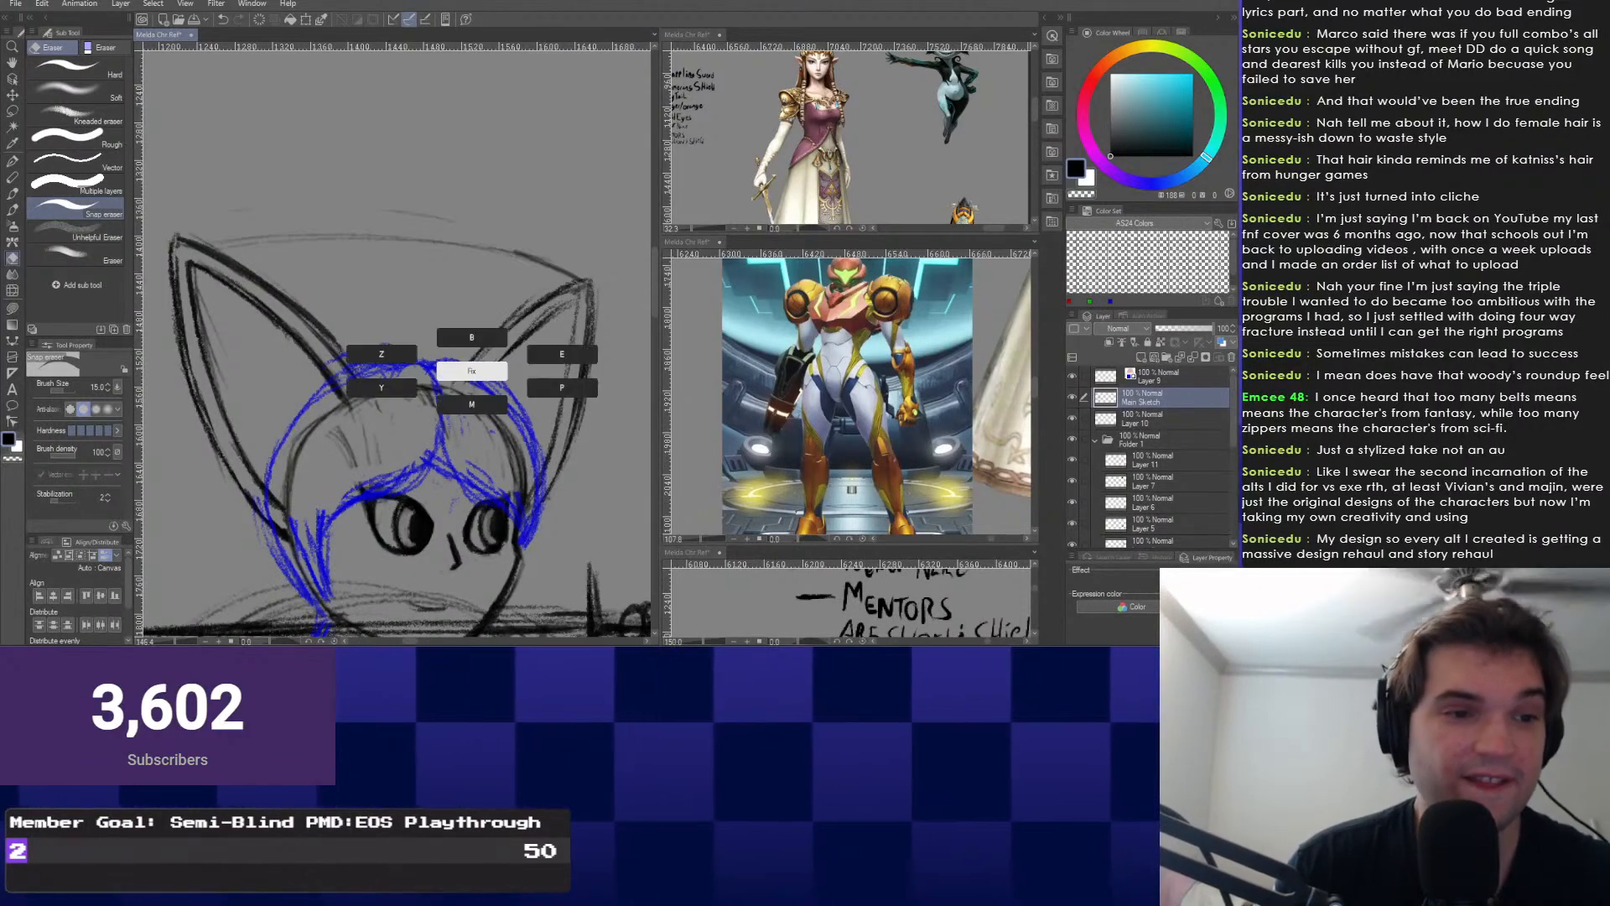
pyautogui.press('p')
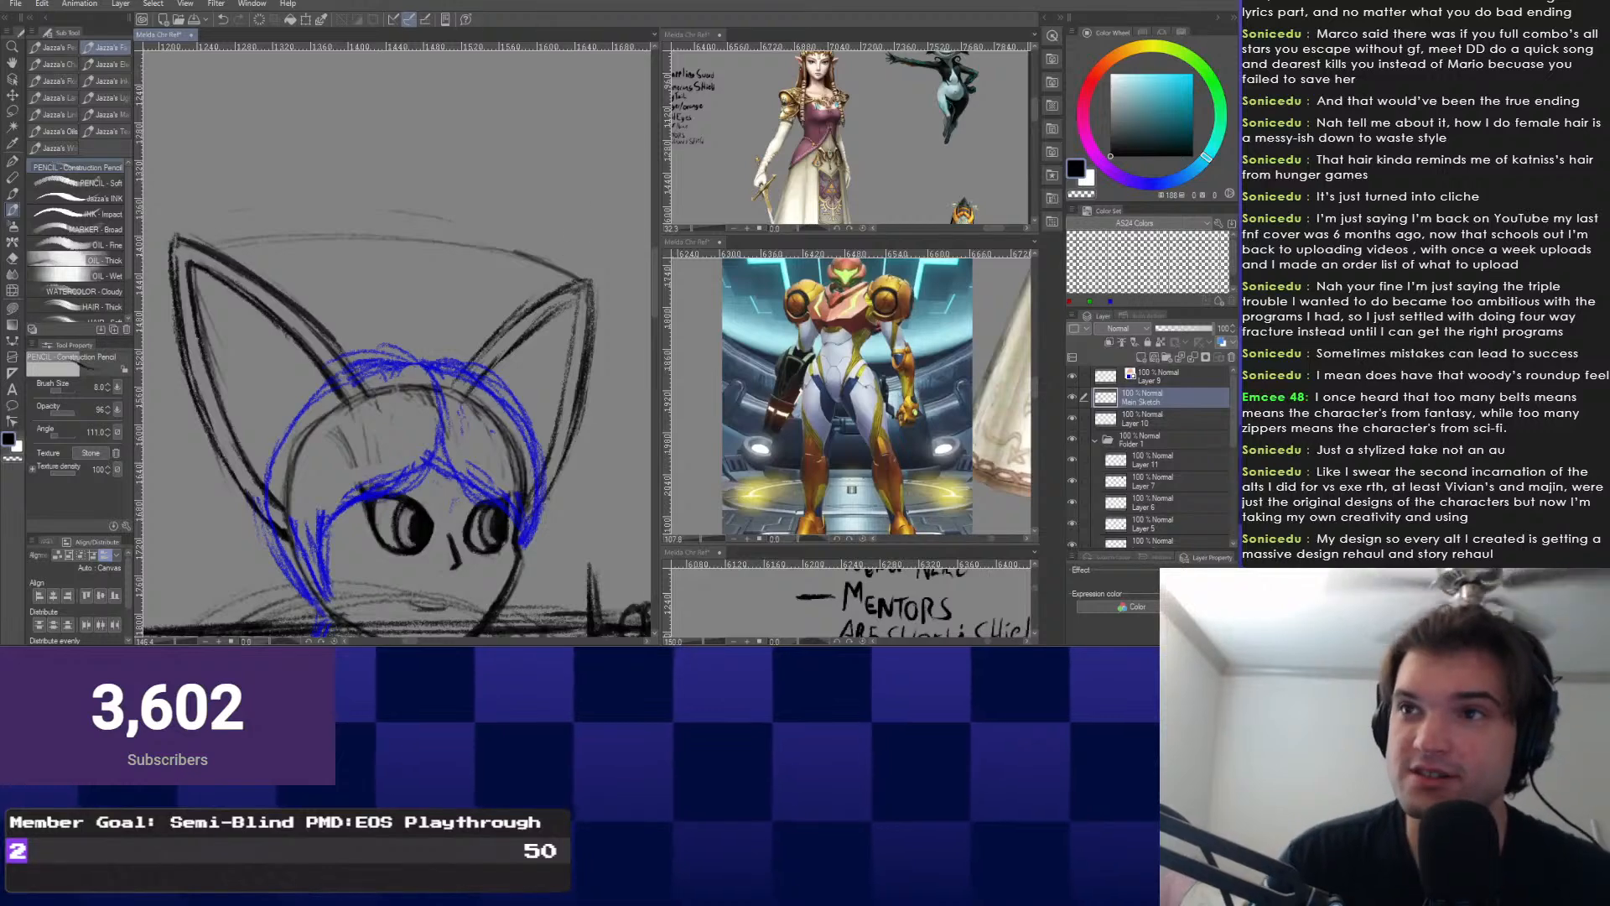
pyautogui.moveTo(365, 422)
pyautogui.mouseDown()
pyautogui.moveTo(411, 421)
pyautogui.moveTo(458, 496)
pyautogui.mouseUp()
pyautogui.scroll(1, 458, 496)
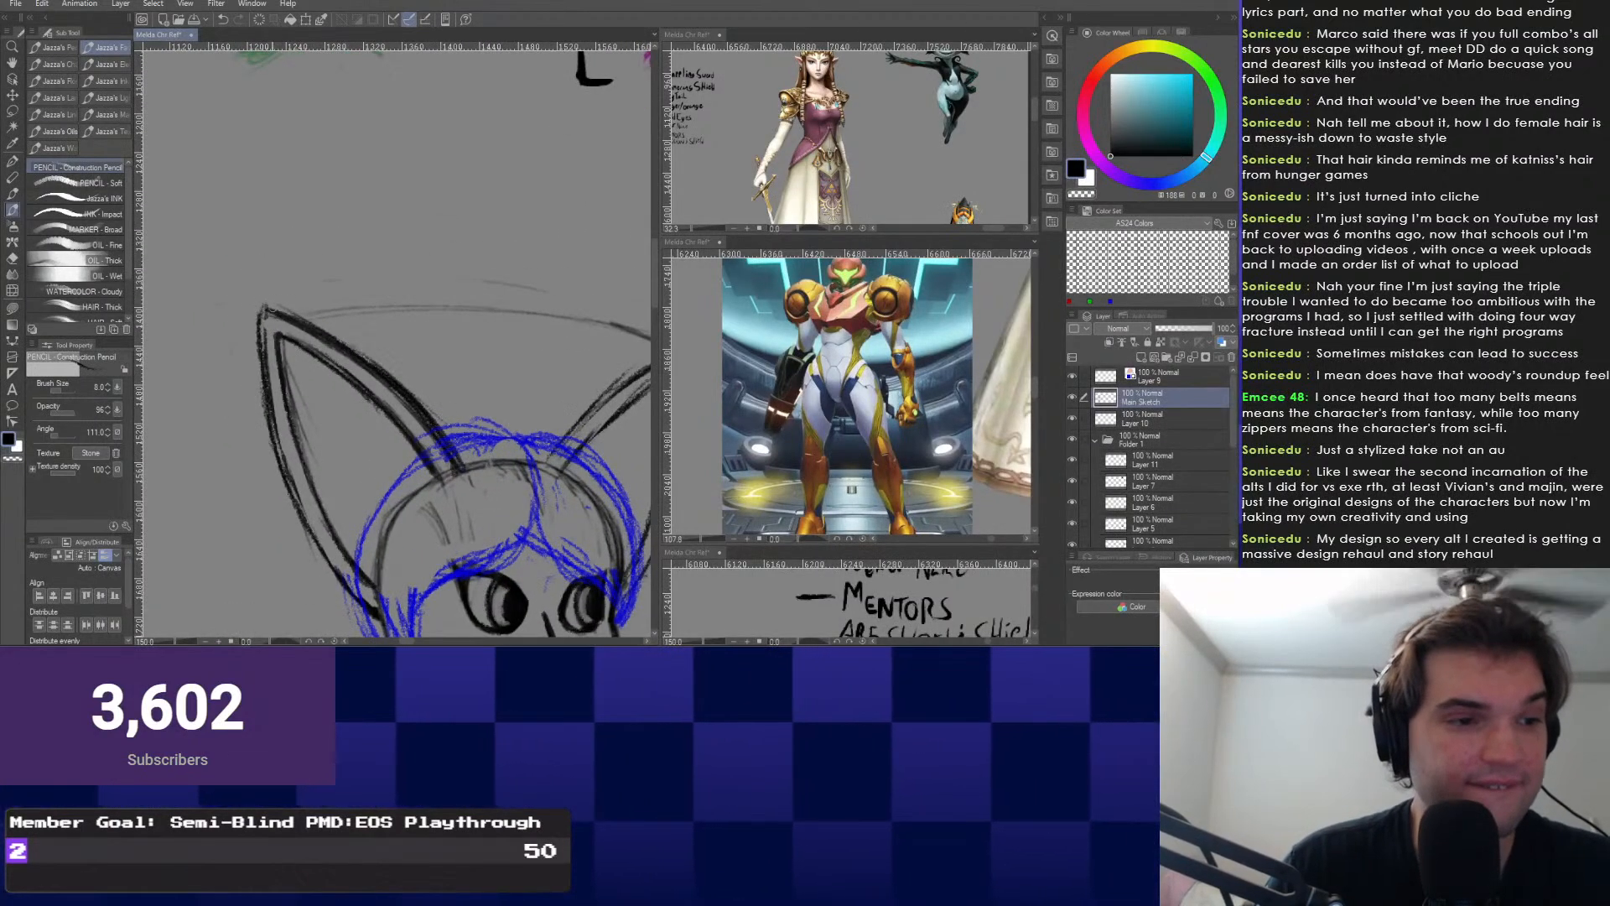
pyautogui.press('e')
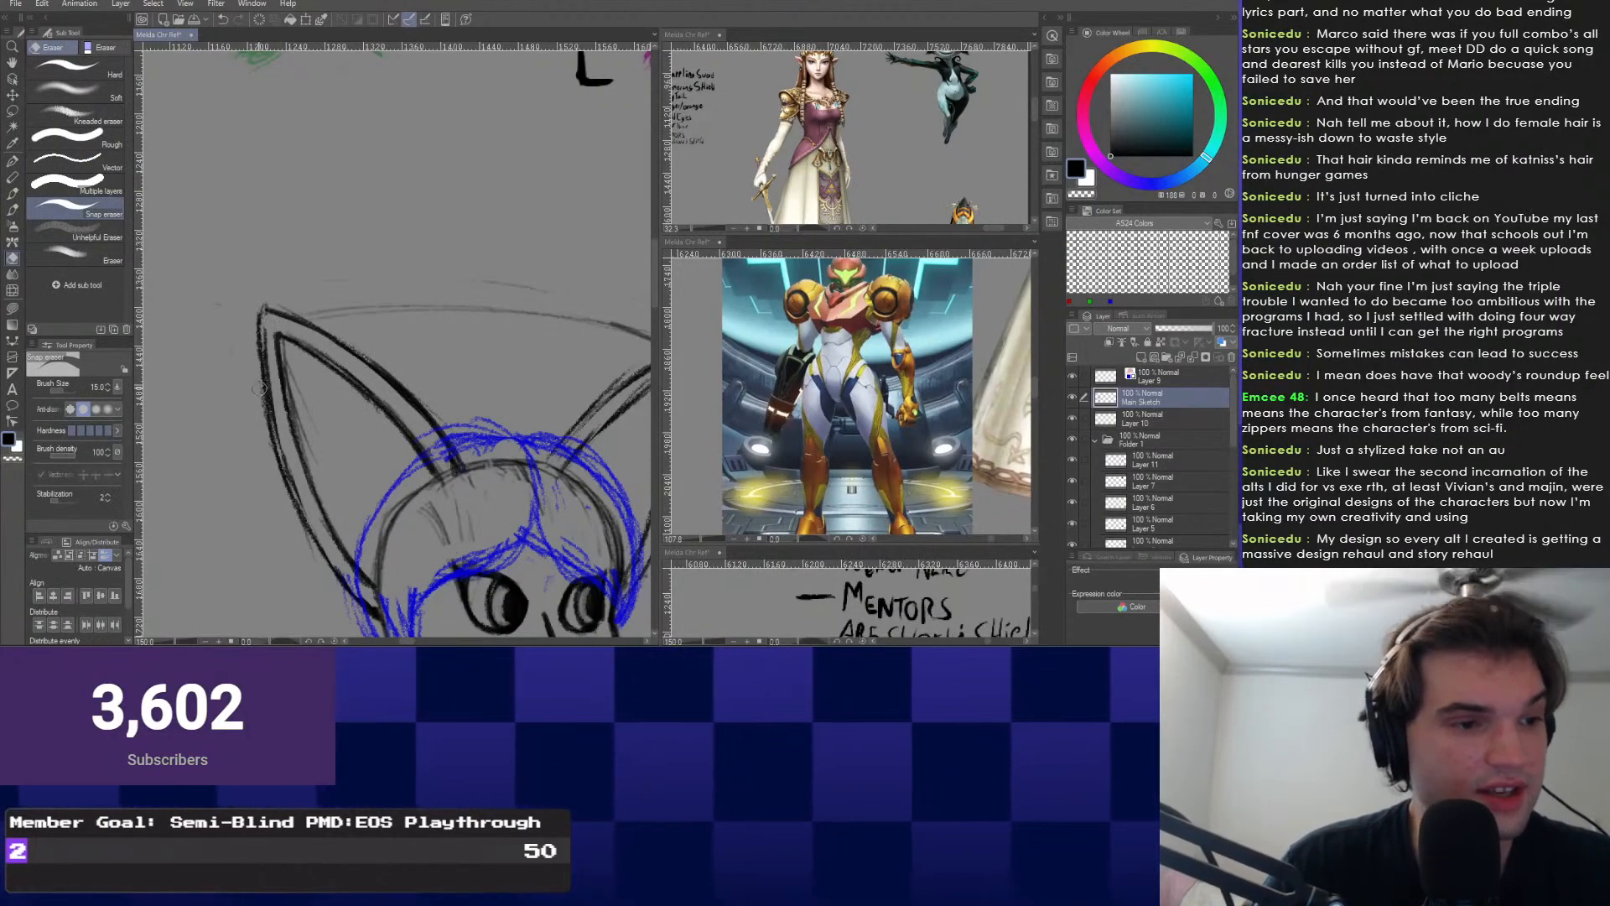
pyautogui.scroll(-2, 259, 388)
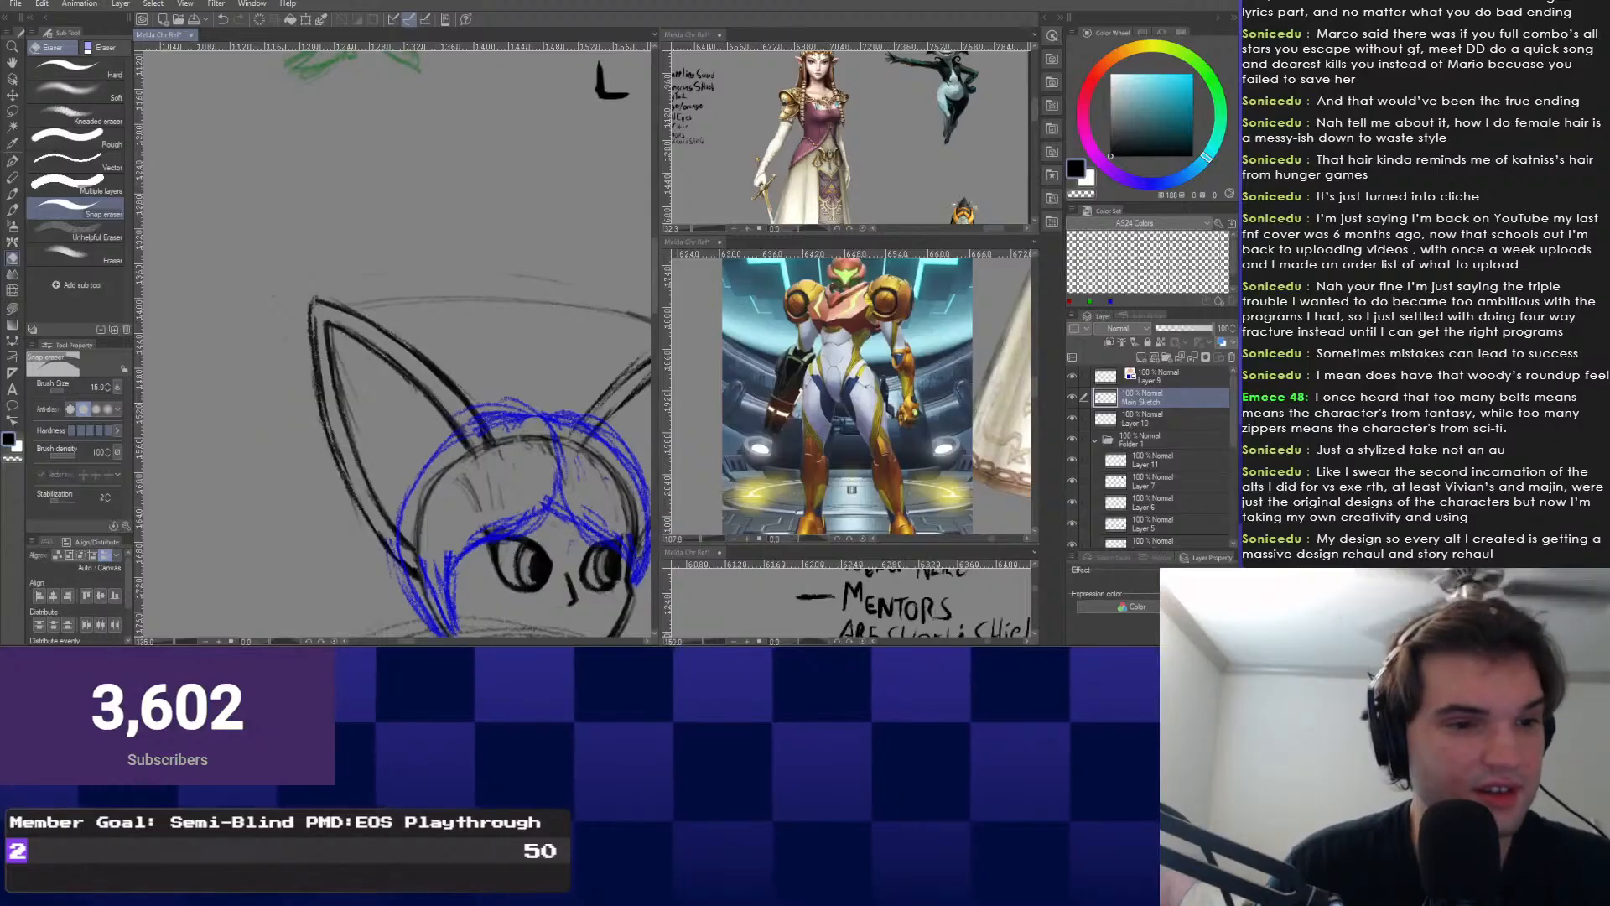
pyautogui.press('b')
pyautogui.scroll(-3, 394, 346)
pyautogui.scroll(4, 523, 452)
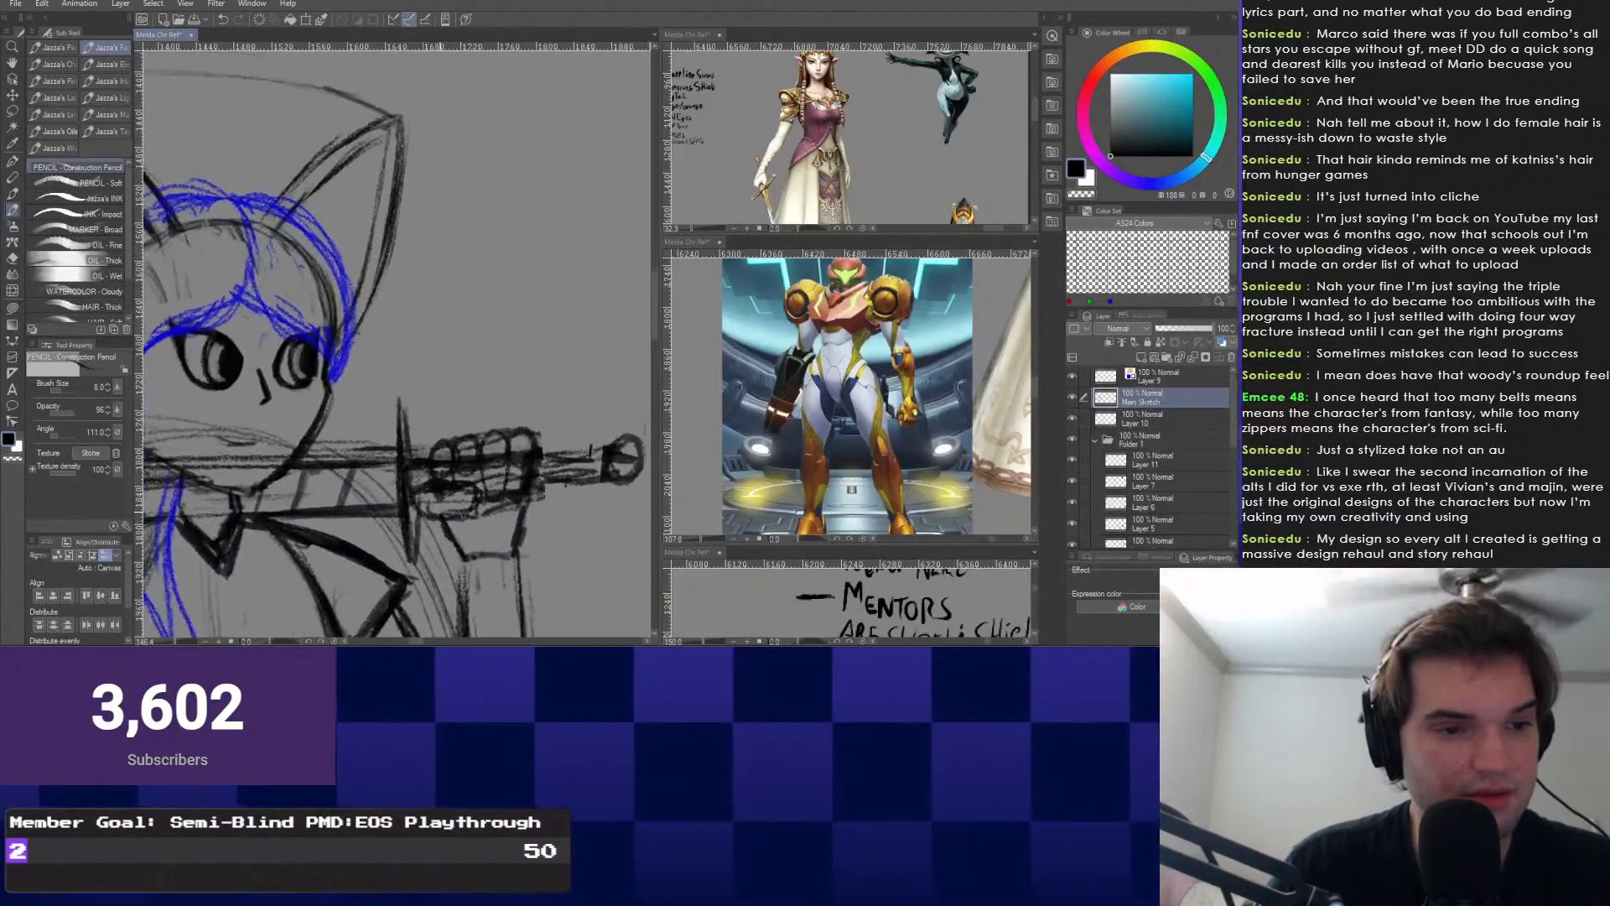
# Erase stray marks on the sword-gripping fist with a size-7 Snap eraser, then return to the pencil.
pyautogui.press('e')
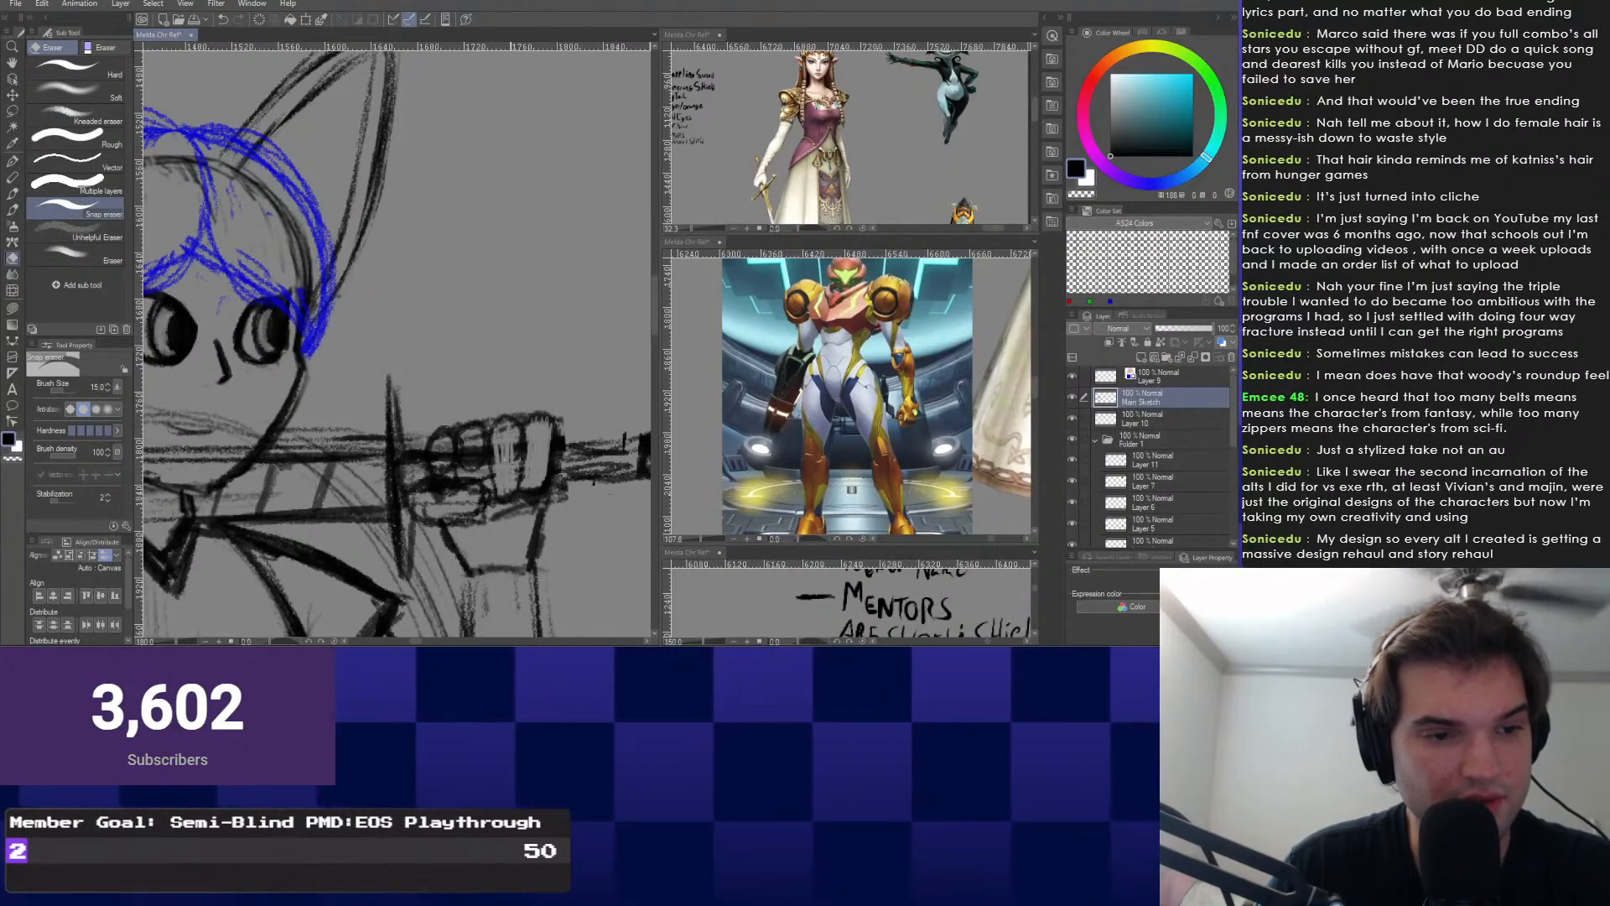
pyautogui.press('[')
pyautogui.press('[')
pyautogui.press('[')
pyautogui.press('[')
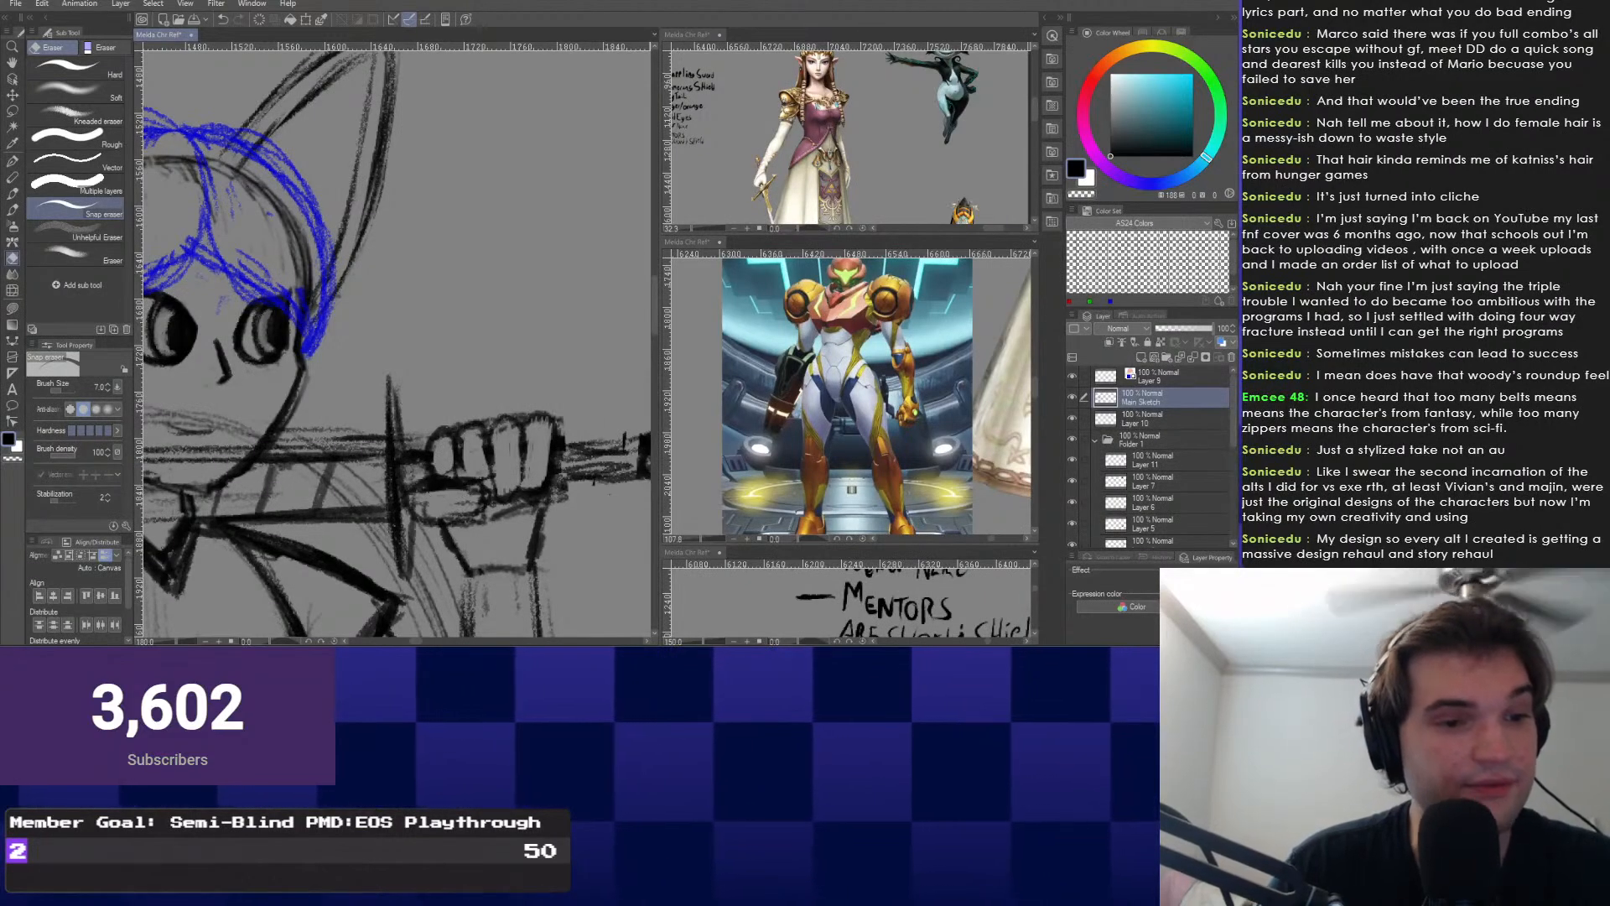
pyautogui.press('p')
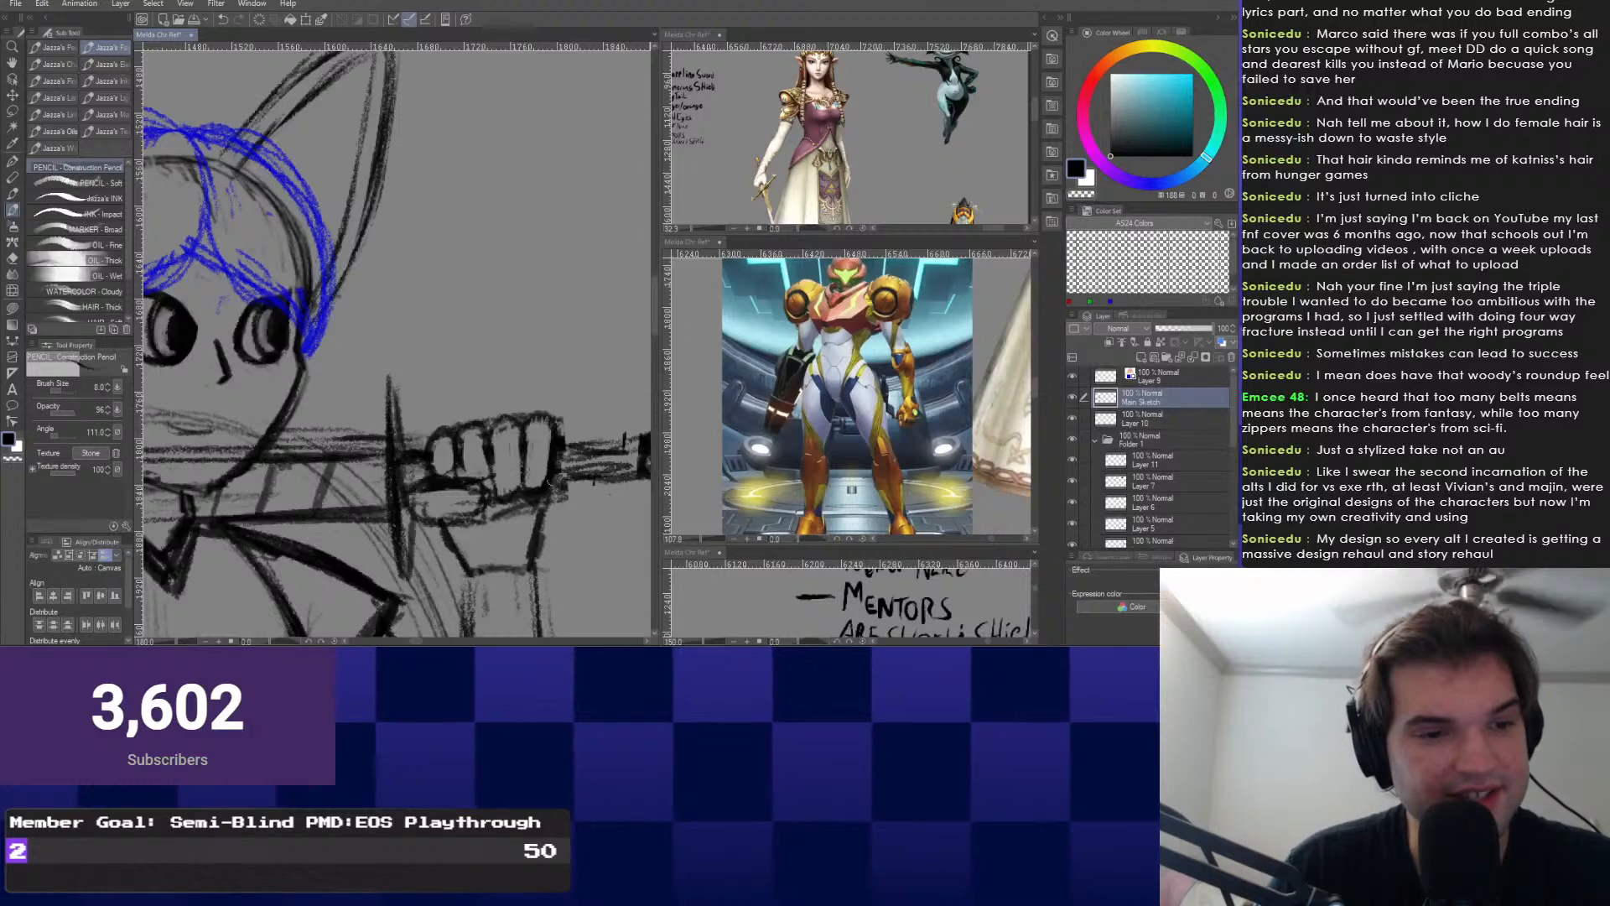
pyautogui.scroll(-10, 549, 484)
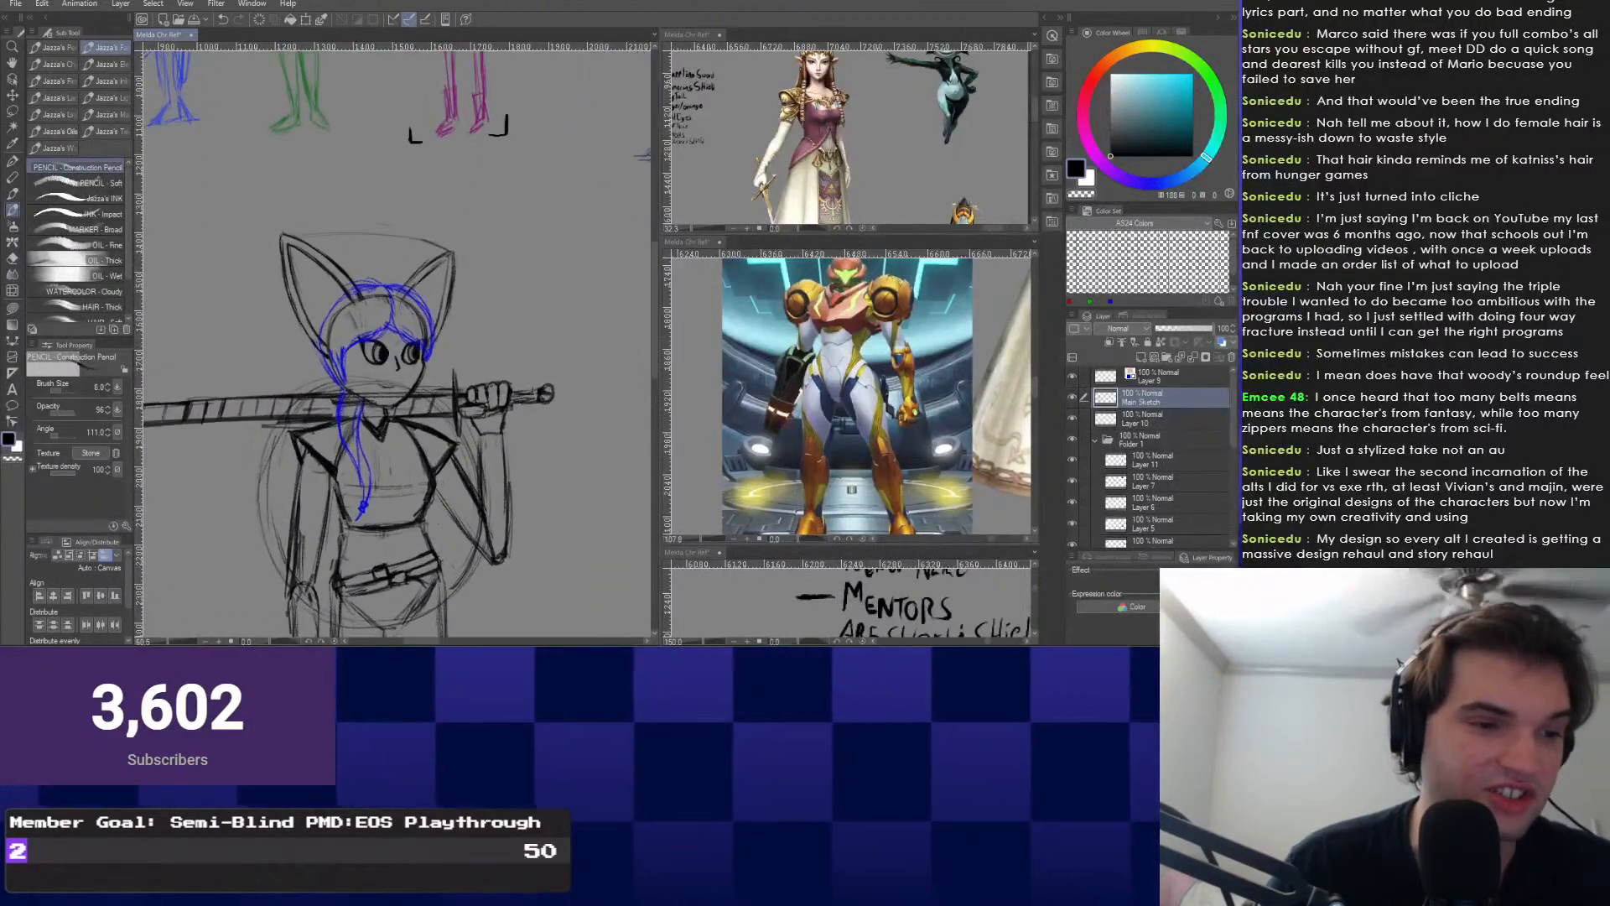
# Add a short pencil stroke to the girl's lowered hand.
pyautogui.moveTo(352, 536)
pyautogui.mouseDown()
pyautogui.moveTo(399, 440)
pyautogui.moveTo(408, 348)
pyautogui.mouseUp()
pyautogui.scroll(4, 377, 526)
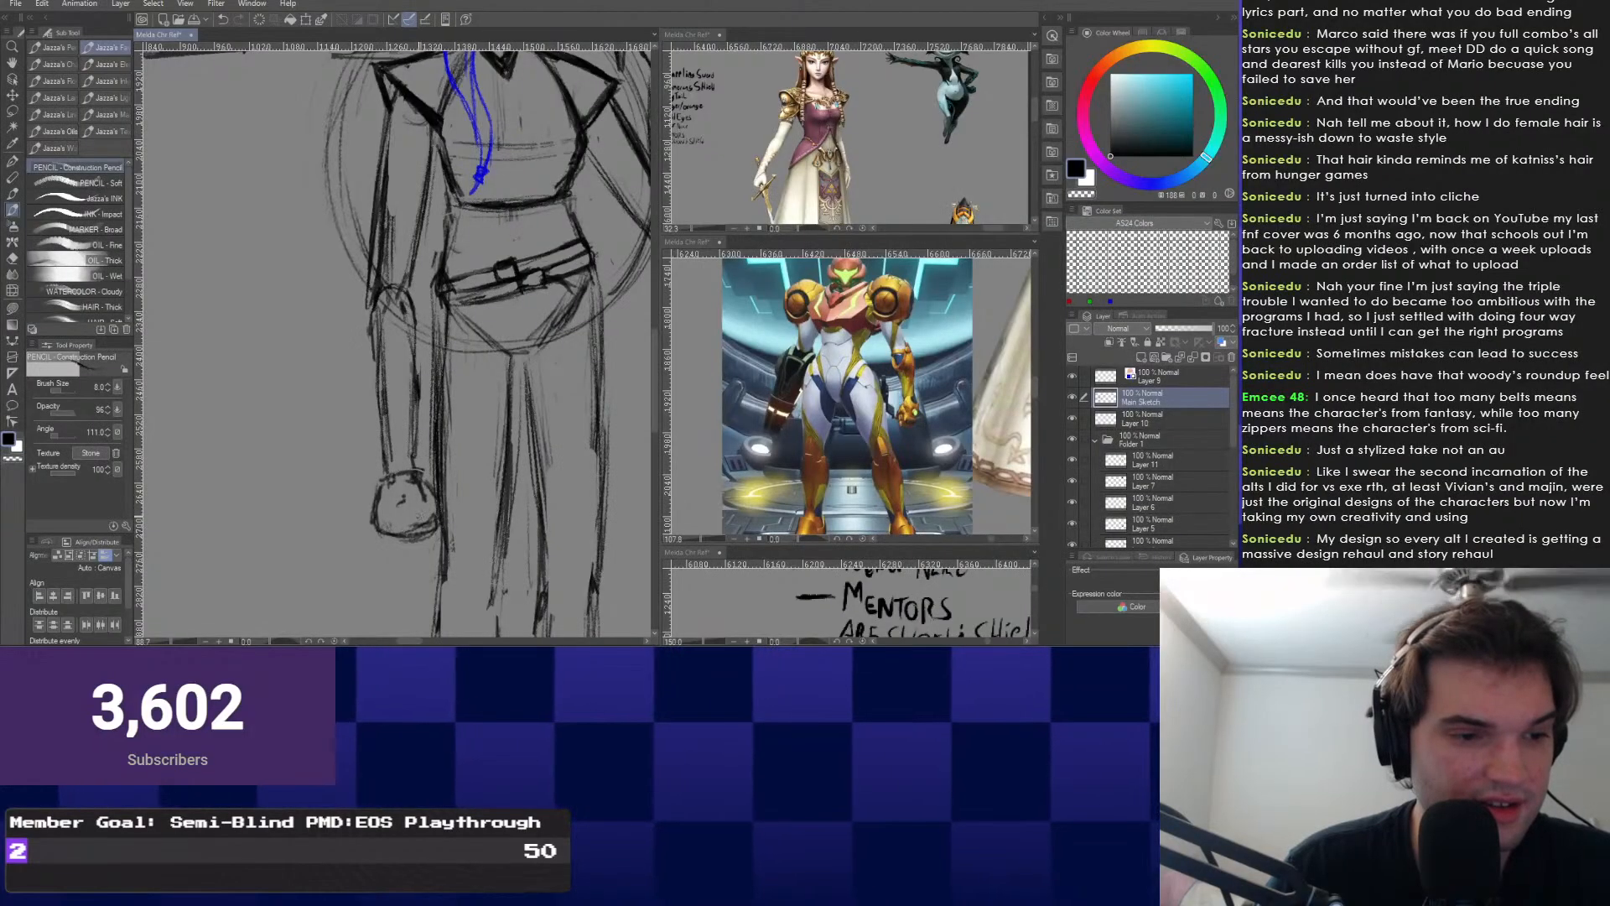
pyautogui.moveTo(415, 520); pyautogui.dragTo(429, 530)
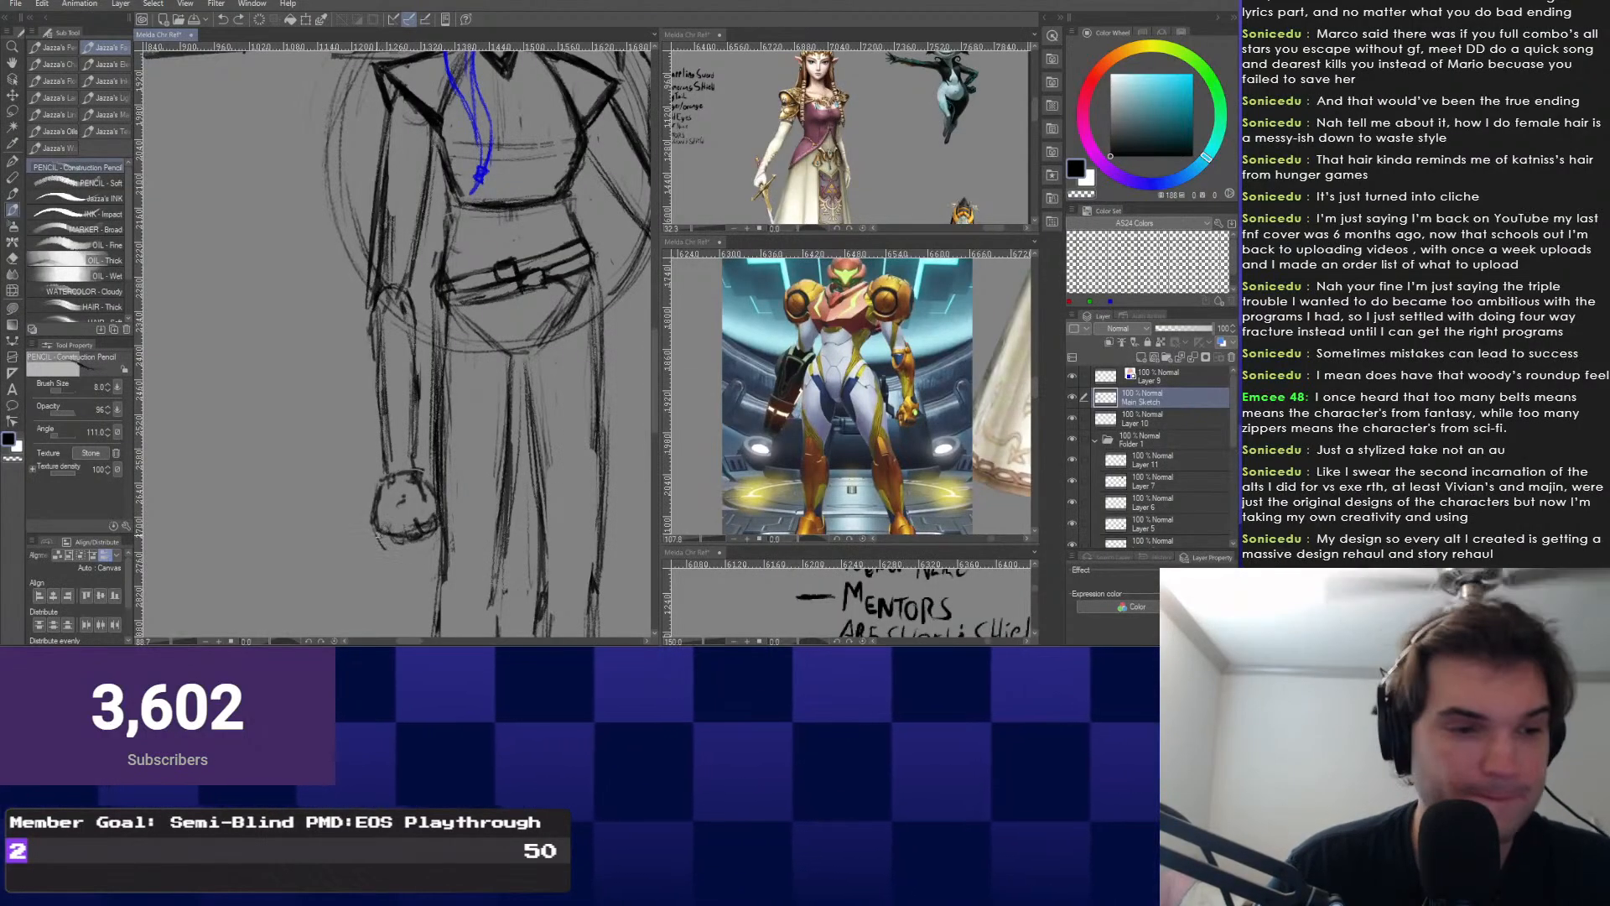
pyautogui.scroll(-3, 411, 537)
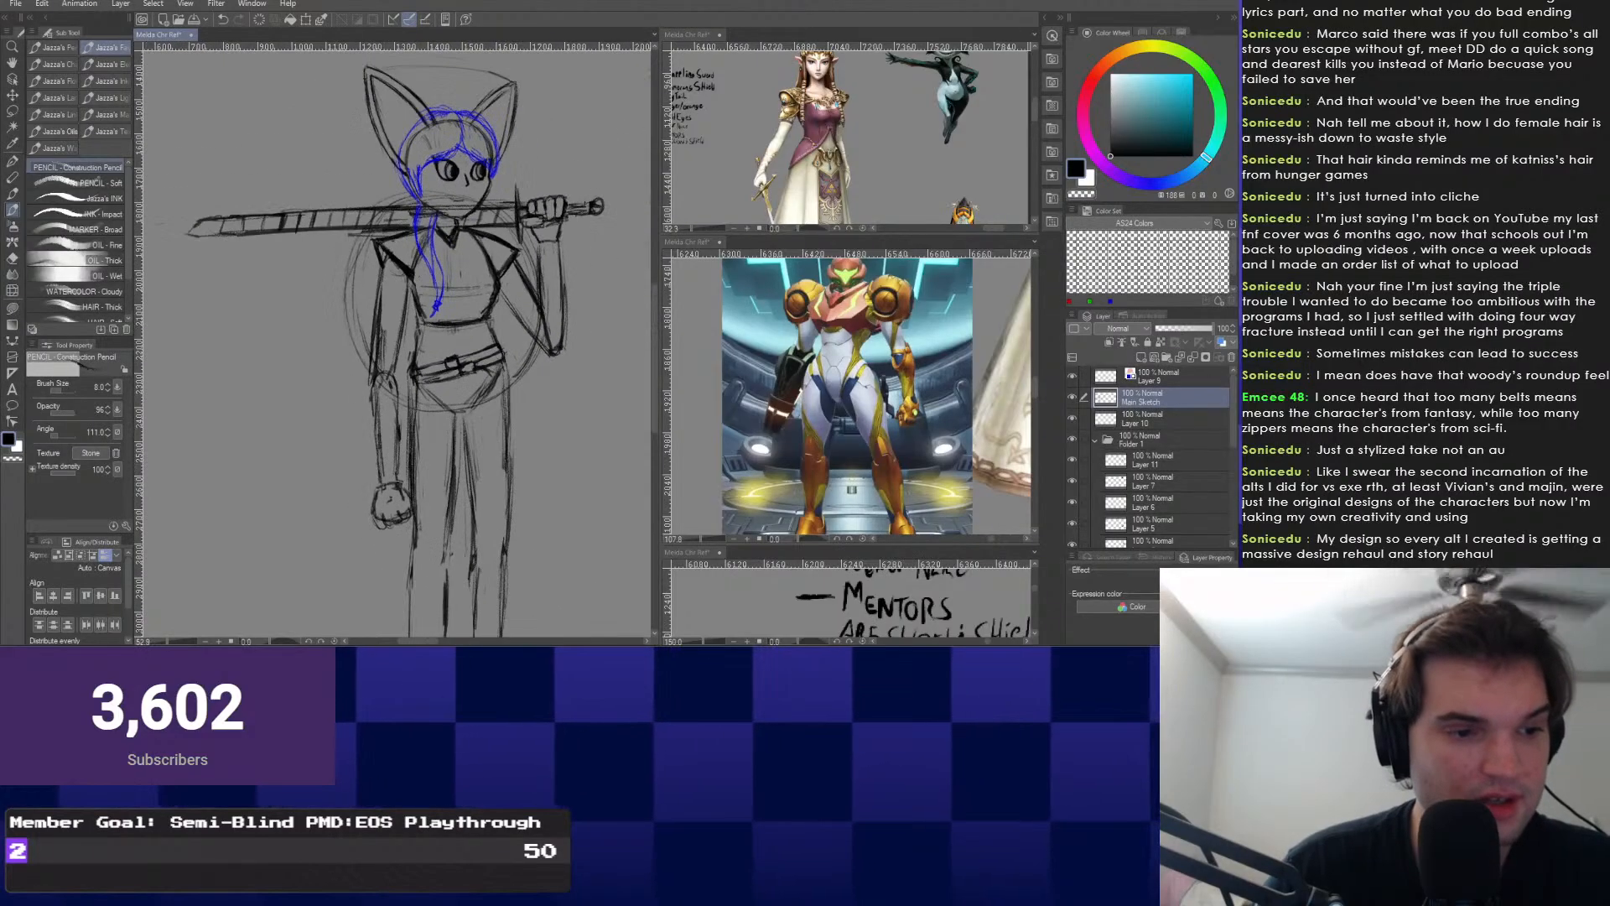
# Erase part of the diagonal hip line with the eraser enlarged to size 30.
pyautogui.moveTo(420, 361)
pyautogui.mouseDown()
pyautogui.moveTo(426, 523)
pyautogui.moveTo(416, 419)
pyautogui.moveTo(383, 368)
pyautogui.mouseUp()
pyautogui.scroll(1, 426, 419)
pyautogui.scroll(-3, 426, 419)
pyautogui.scroll(3, 382, 368)
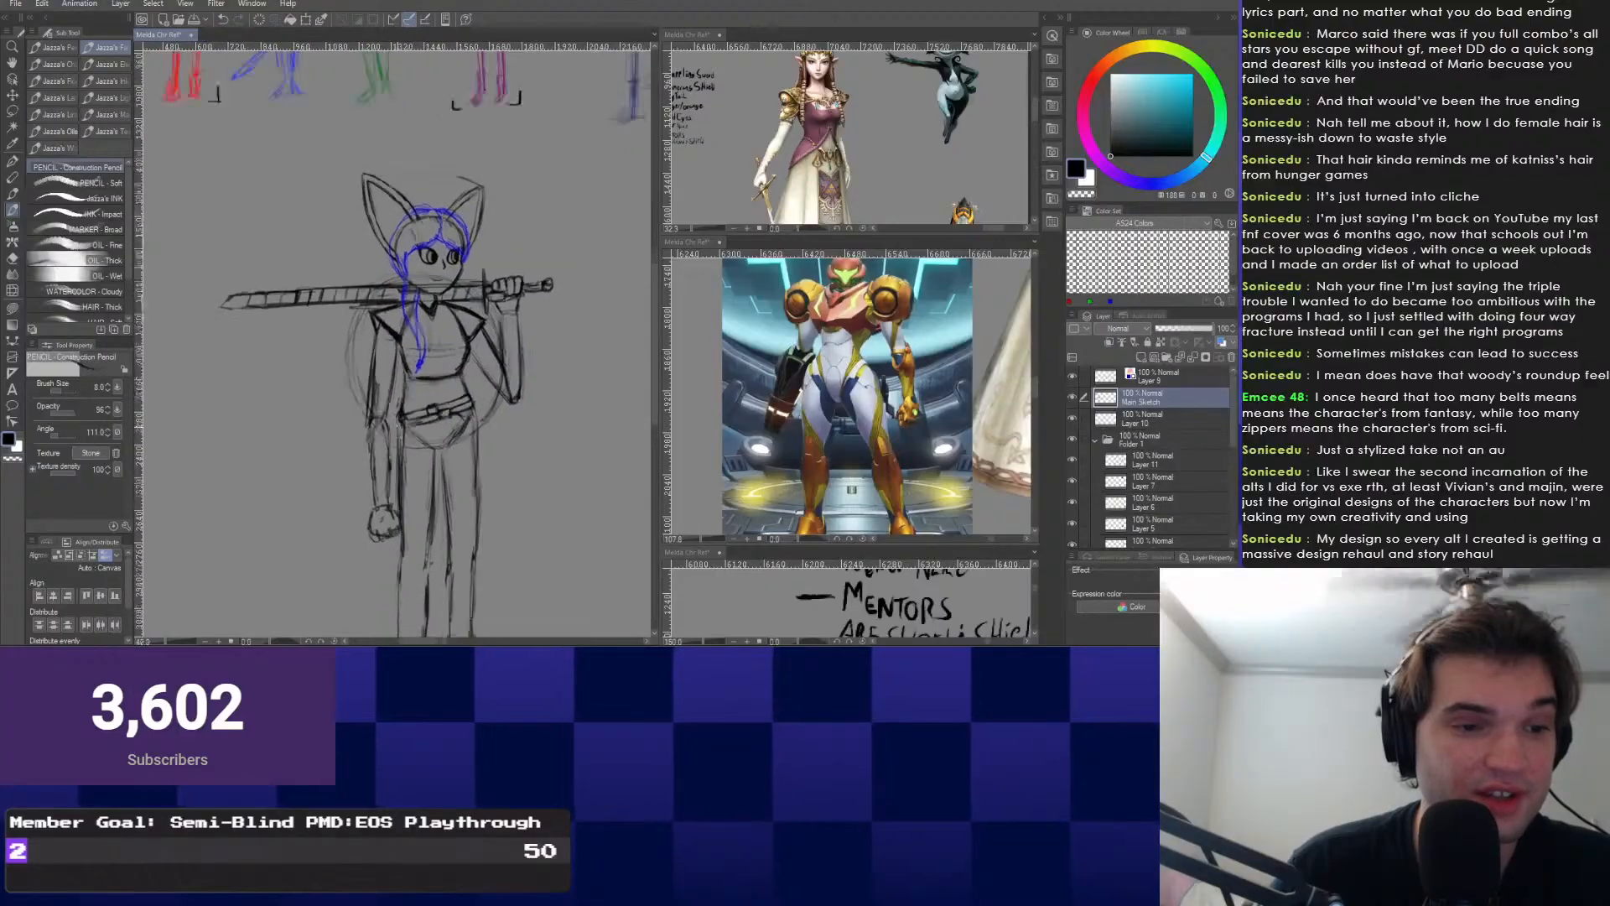
pyautogui.press('e')
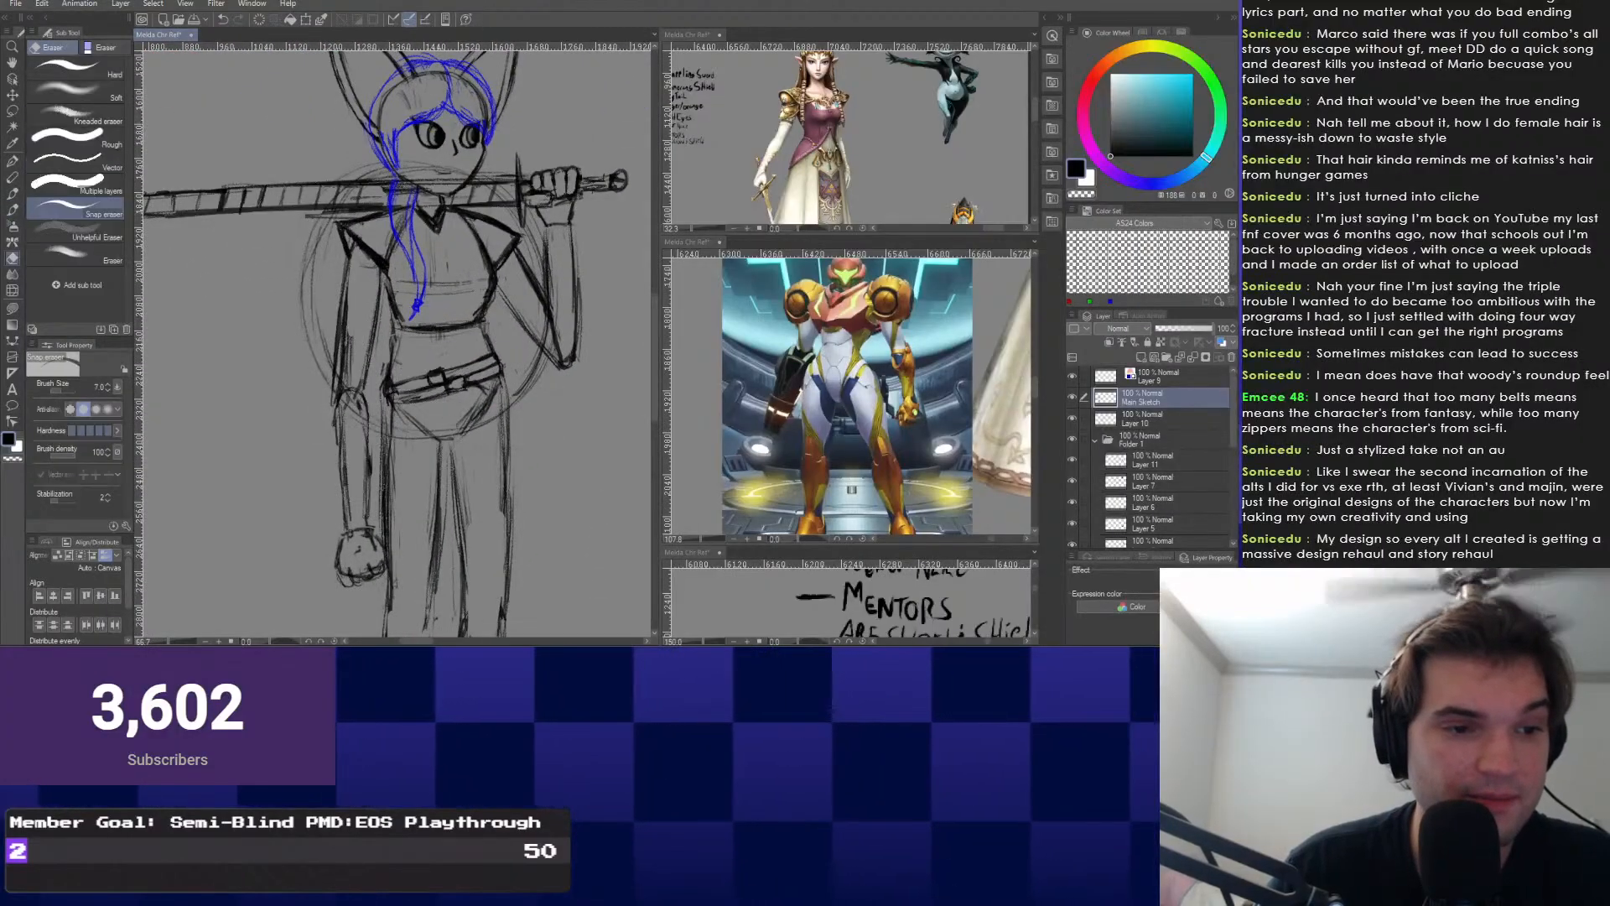
pyautogui.press(']')
pyautogui.press(']')
pyautogui.moveTo(458, 427); pyautogui.dragTo(489, 406)
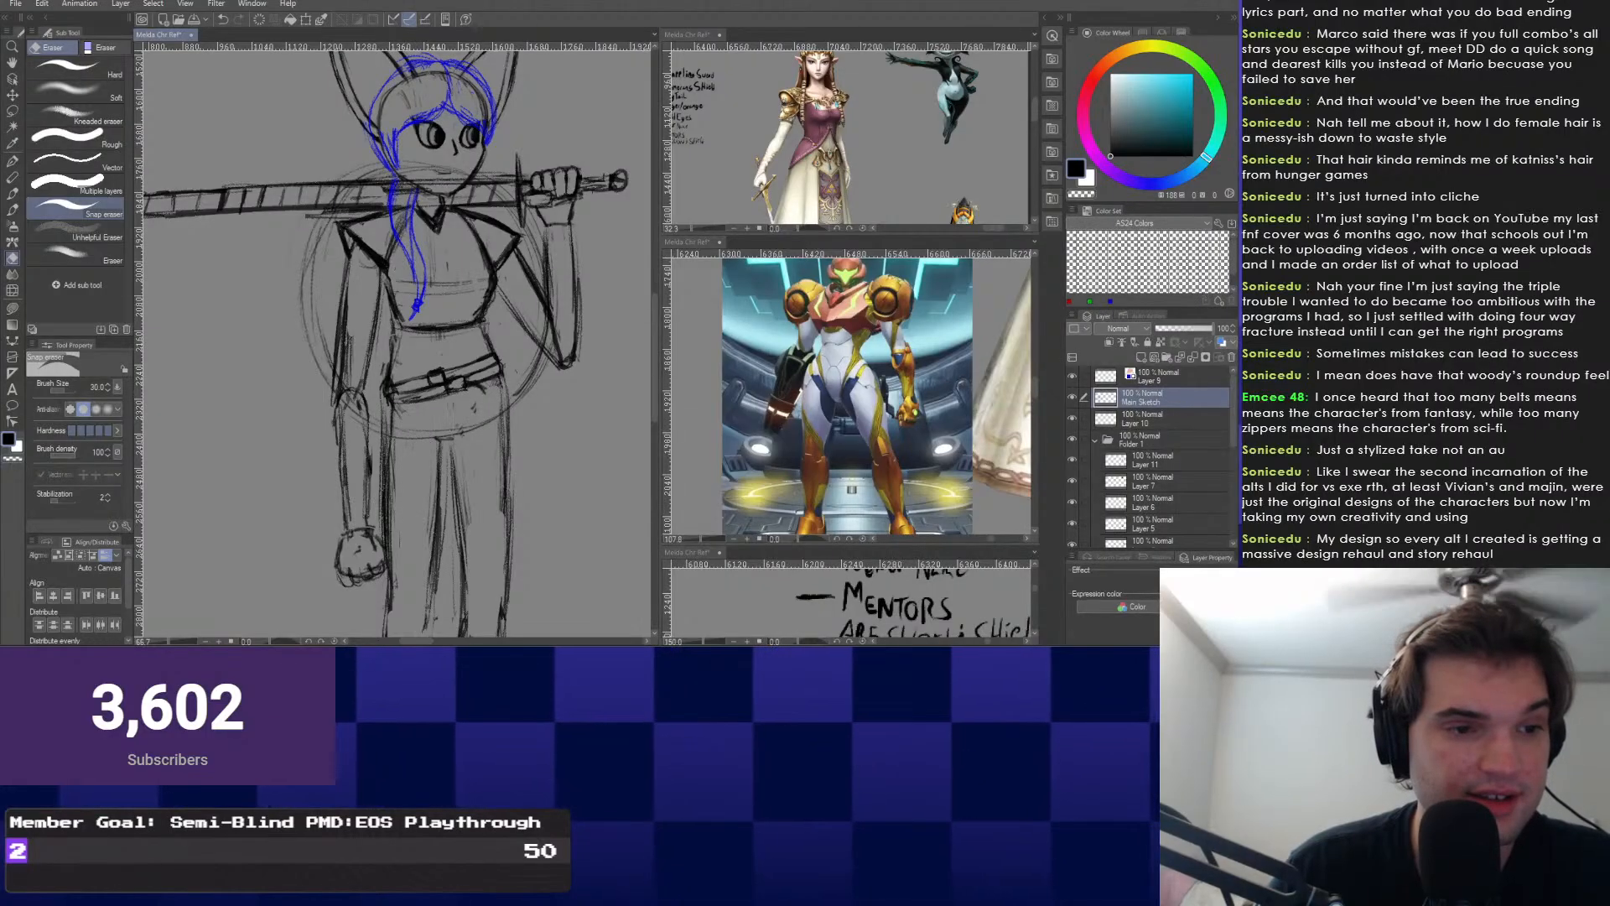
# With the Construction Pencil, draw a short line out from the belt's right end.
pyautogui.moveTo(406, 429); pyautogui.dragTo(394, 498)
pyautogui.rightClick(337, 497)
pyautogui.click(338, 464)
pyautogui.scroll(3, 467, 434)
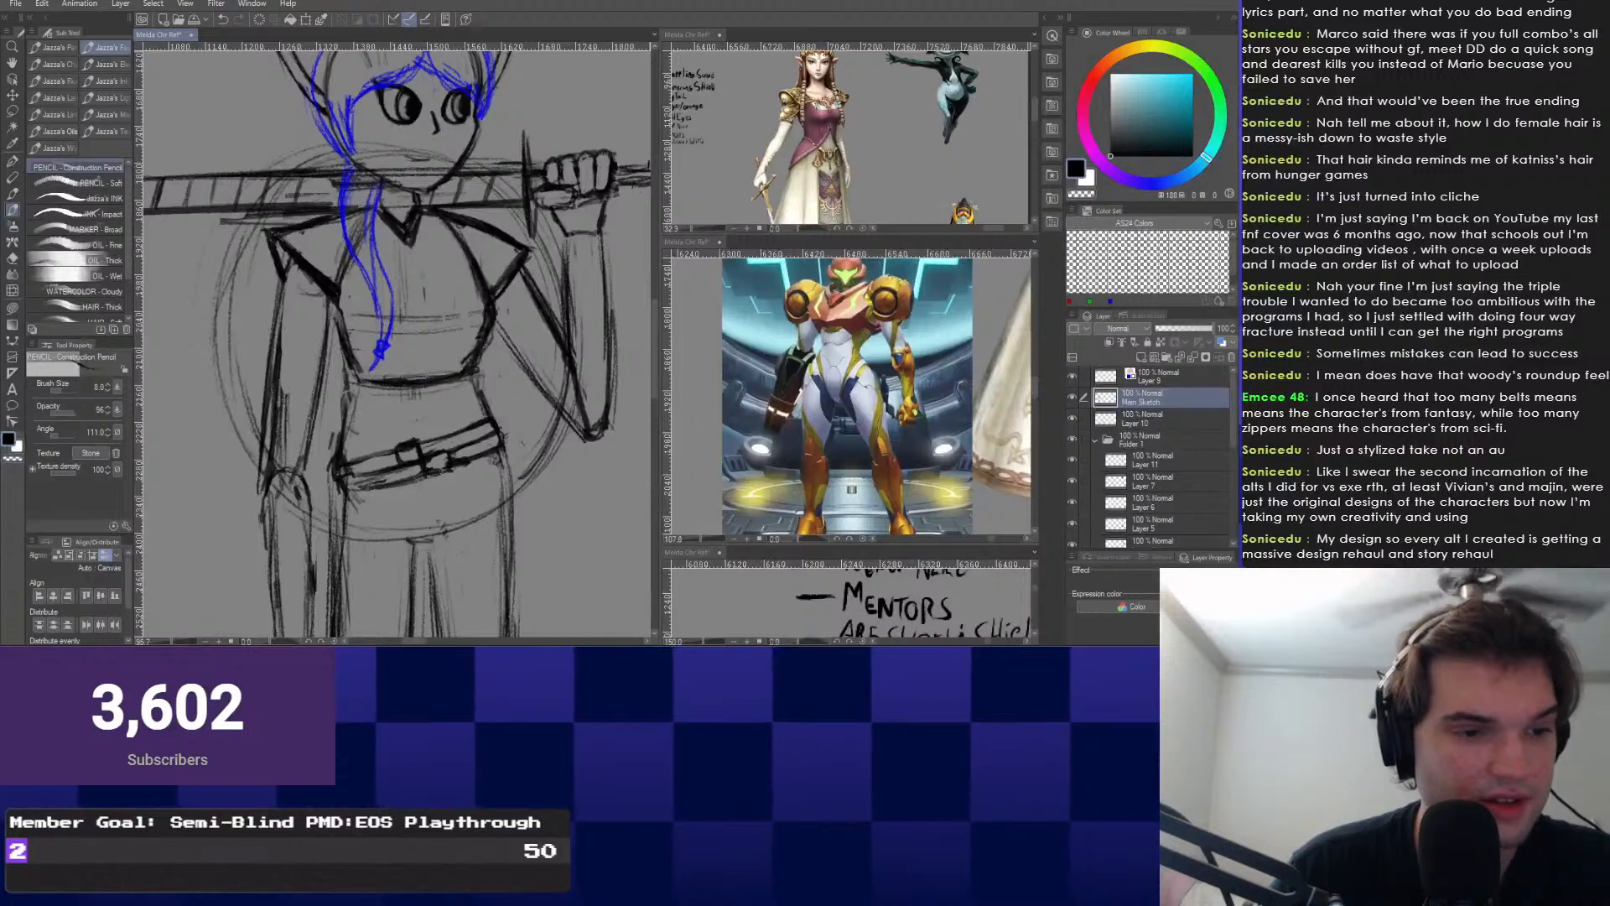
pyautogui.scroll(3, 400, 463)
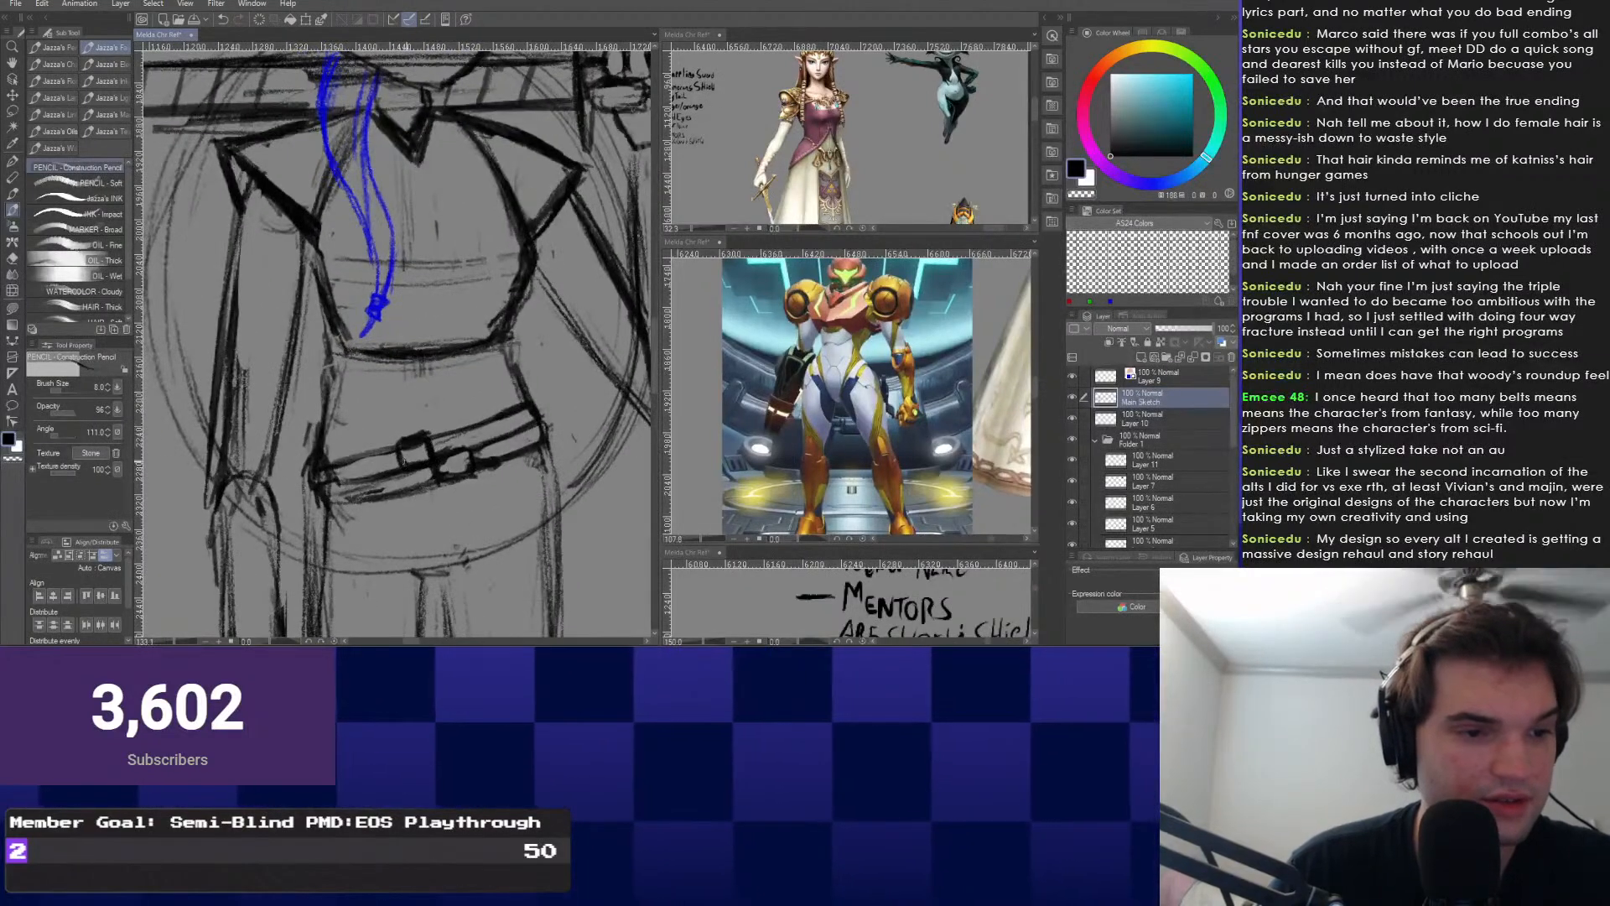
pyautogui.scroll(2, 404, 461)
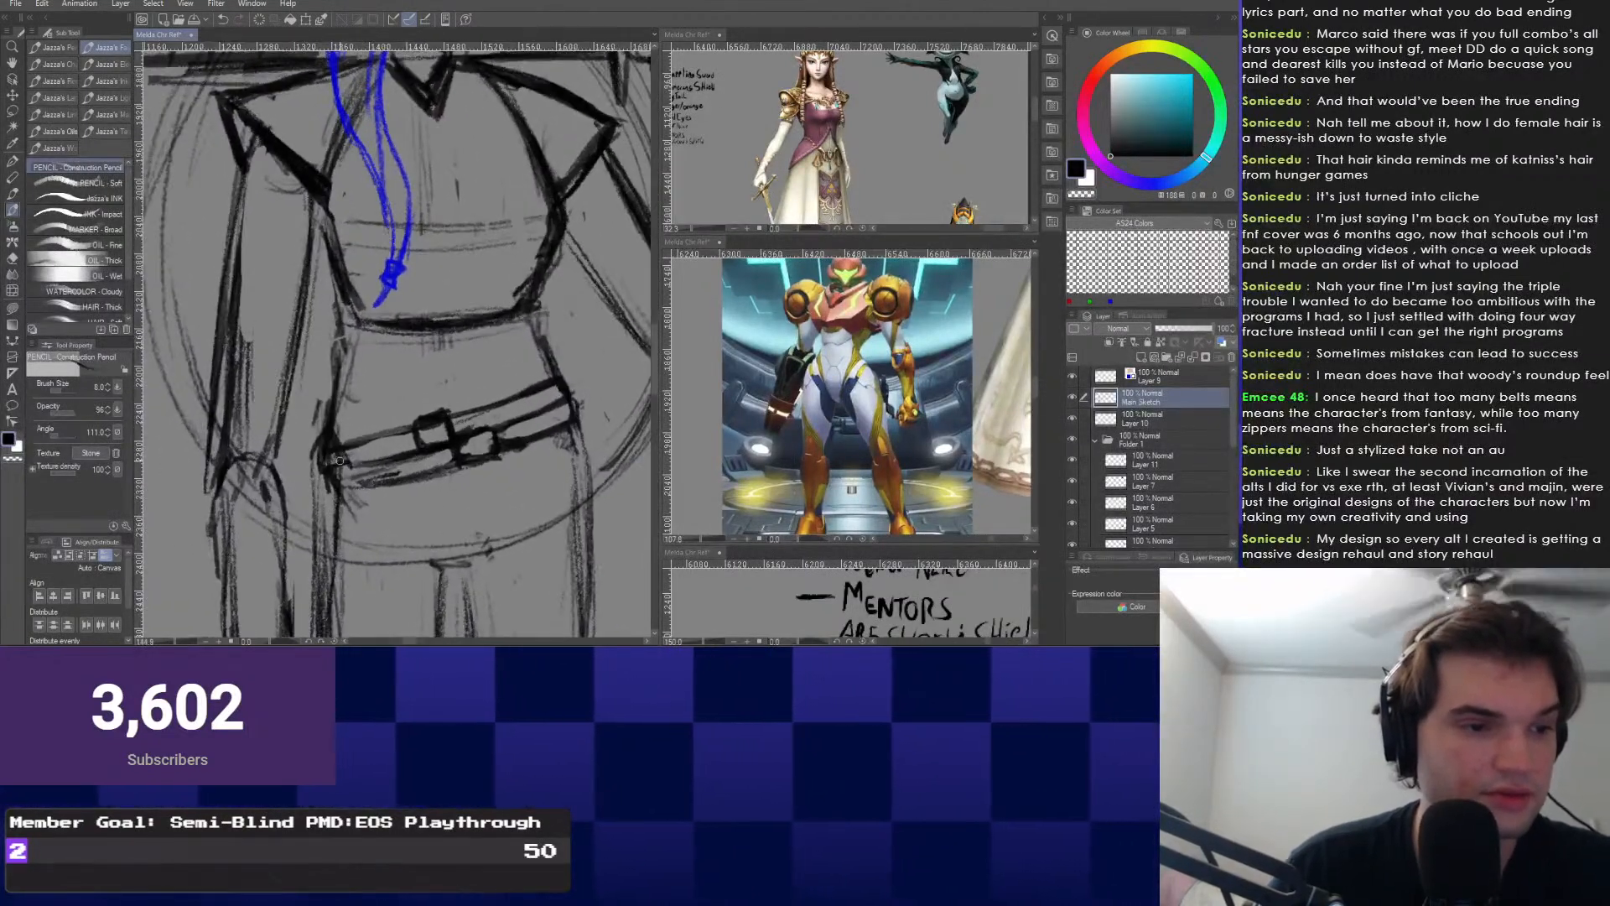
pyautogui.scroll(-2, 392, 345)
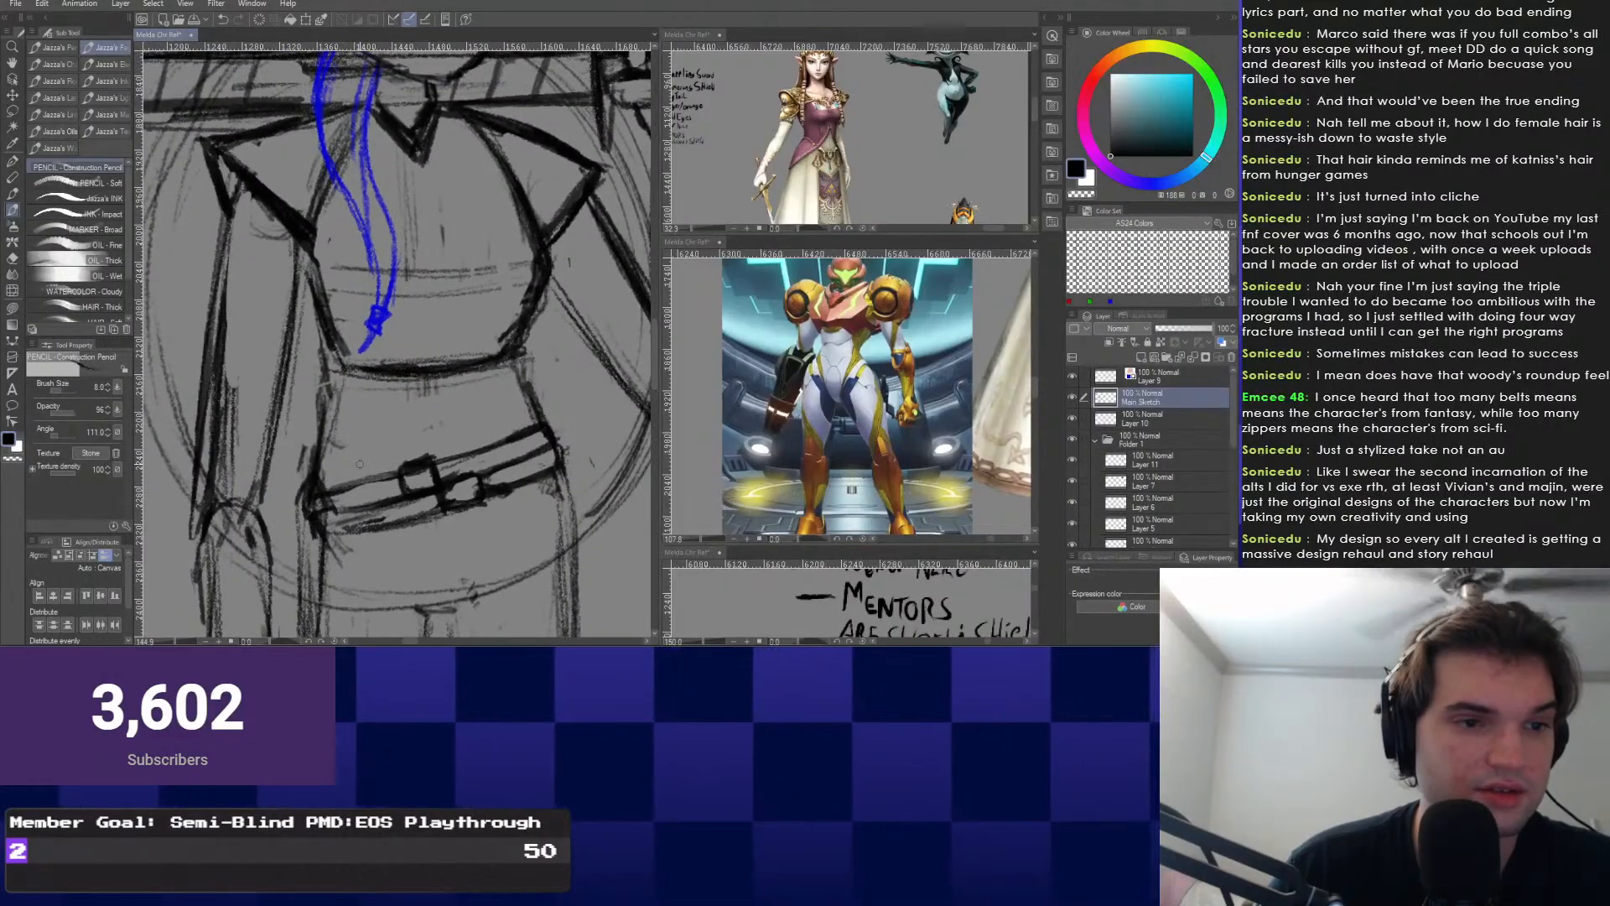
pyautogui.scroll(2, 392, 345)
pyautogui.scroll(-1, 392, 346)
pyautogui.scroll(-3, 393, 346)
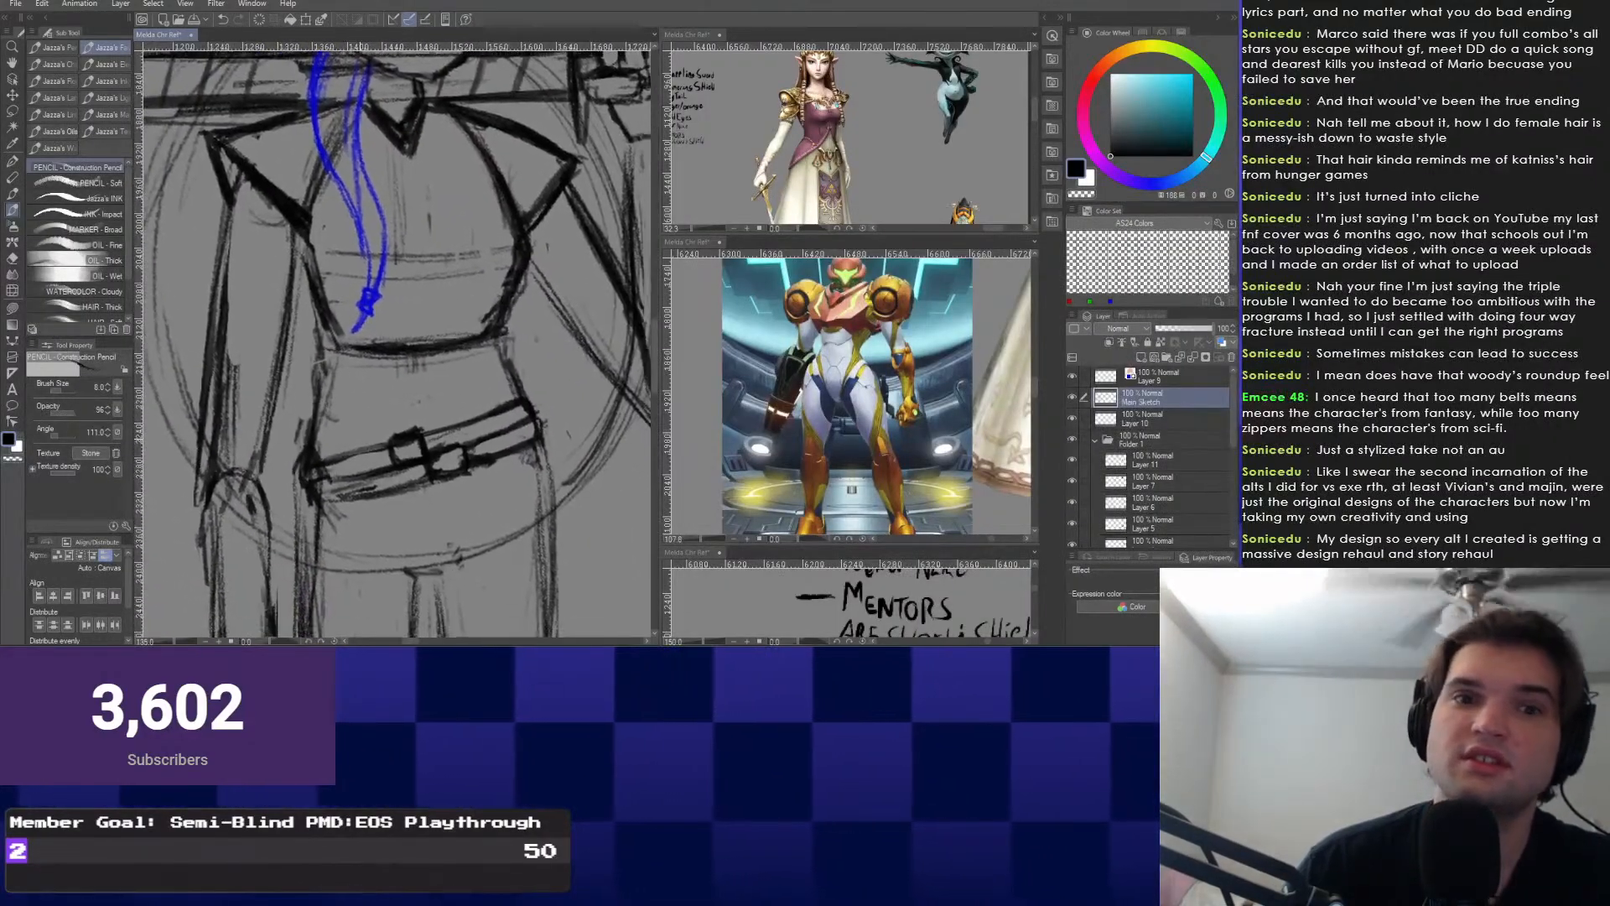
pyautogui.scroll(3, 393, 345)
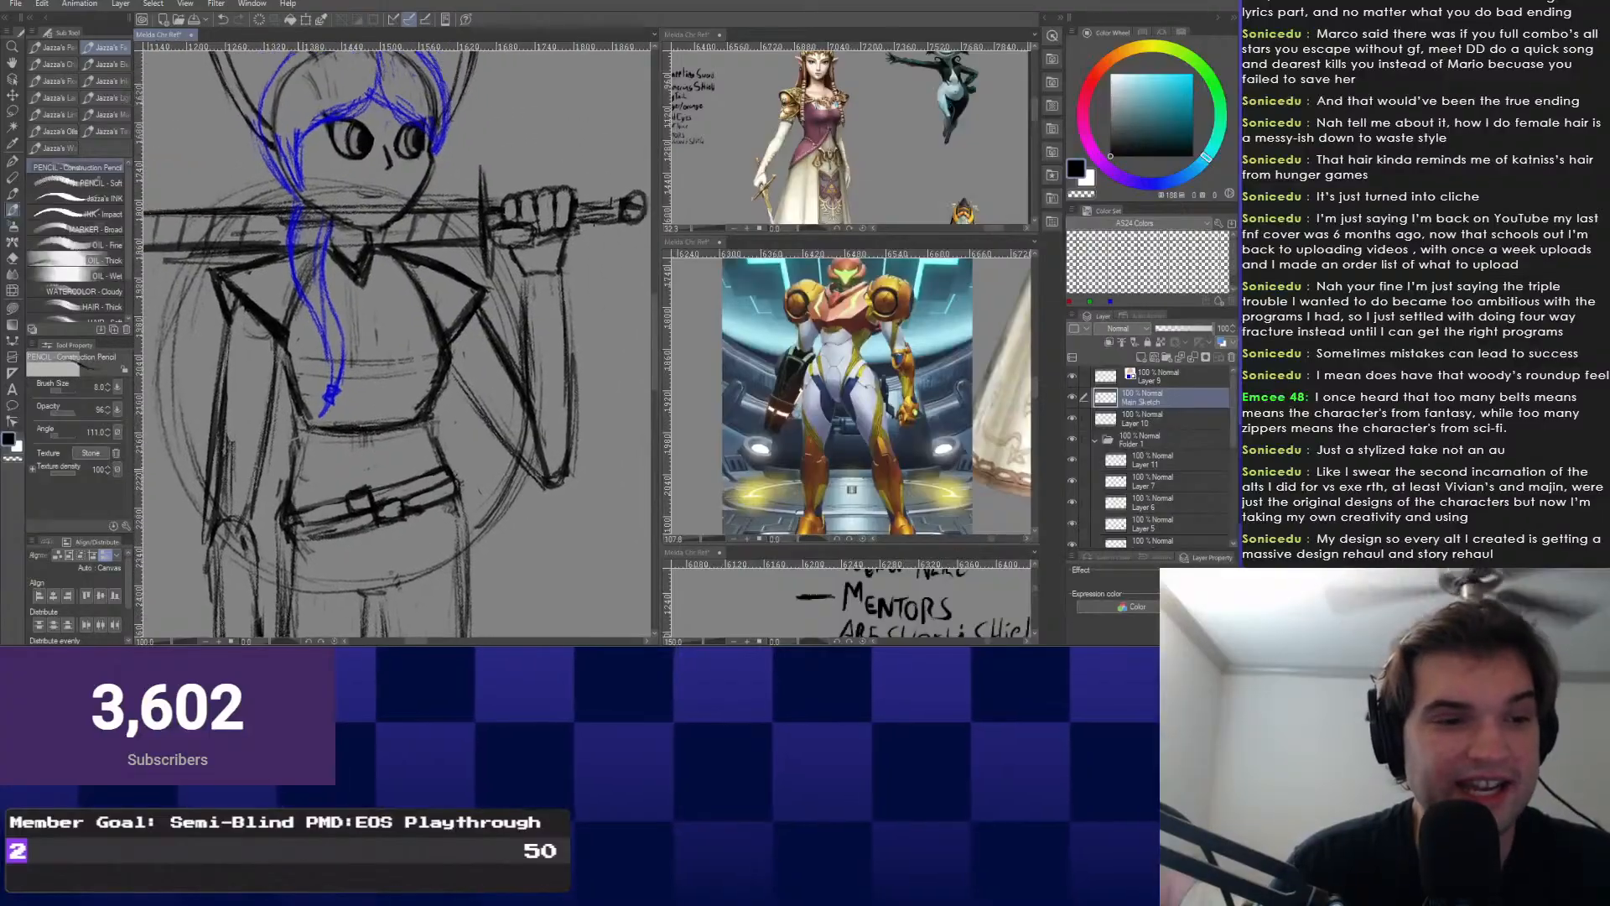
pyautogui.scroll(1, 499, 396)
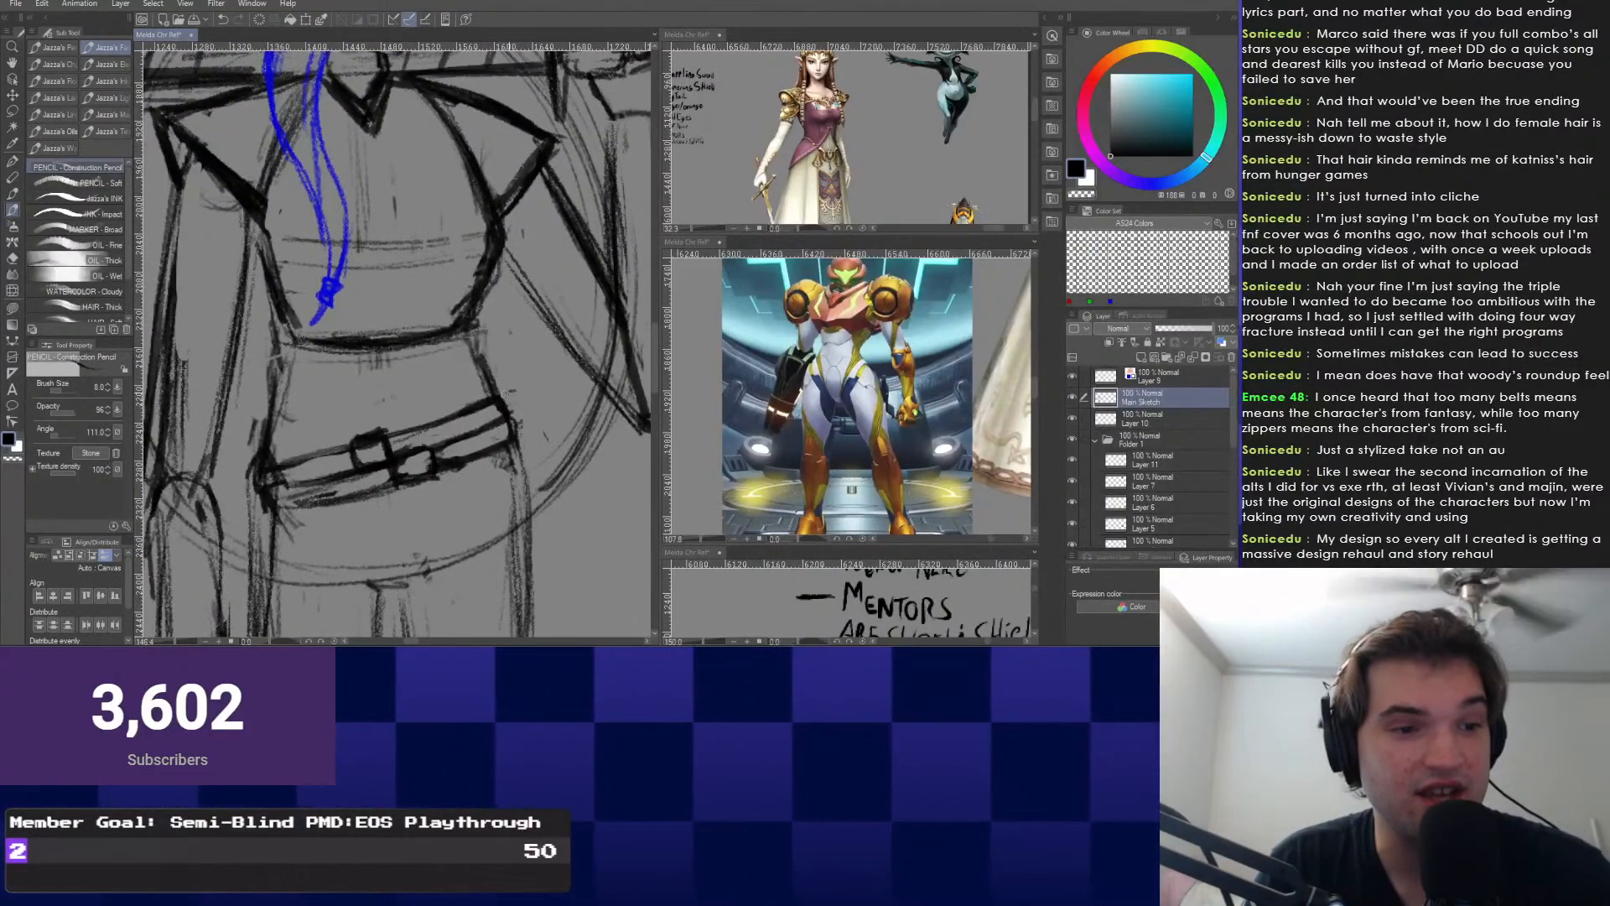
pyautogui.scroll(-1, 504, 411)
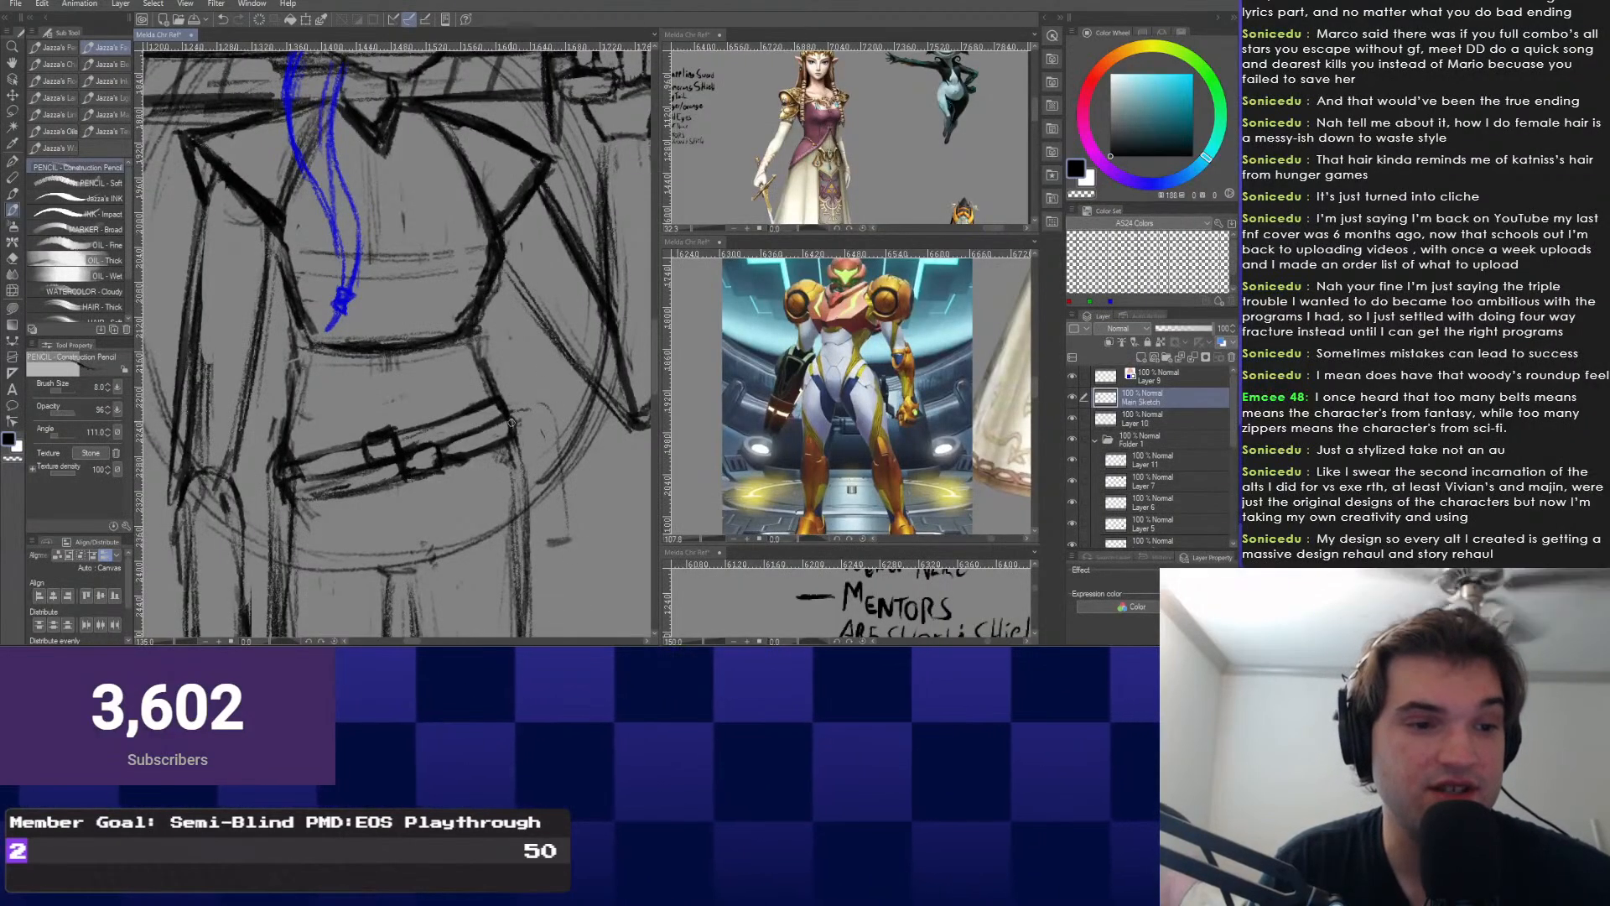
pyautogui.moveTo(513, 416); pyautogui.dragTo(557, 405)
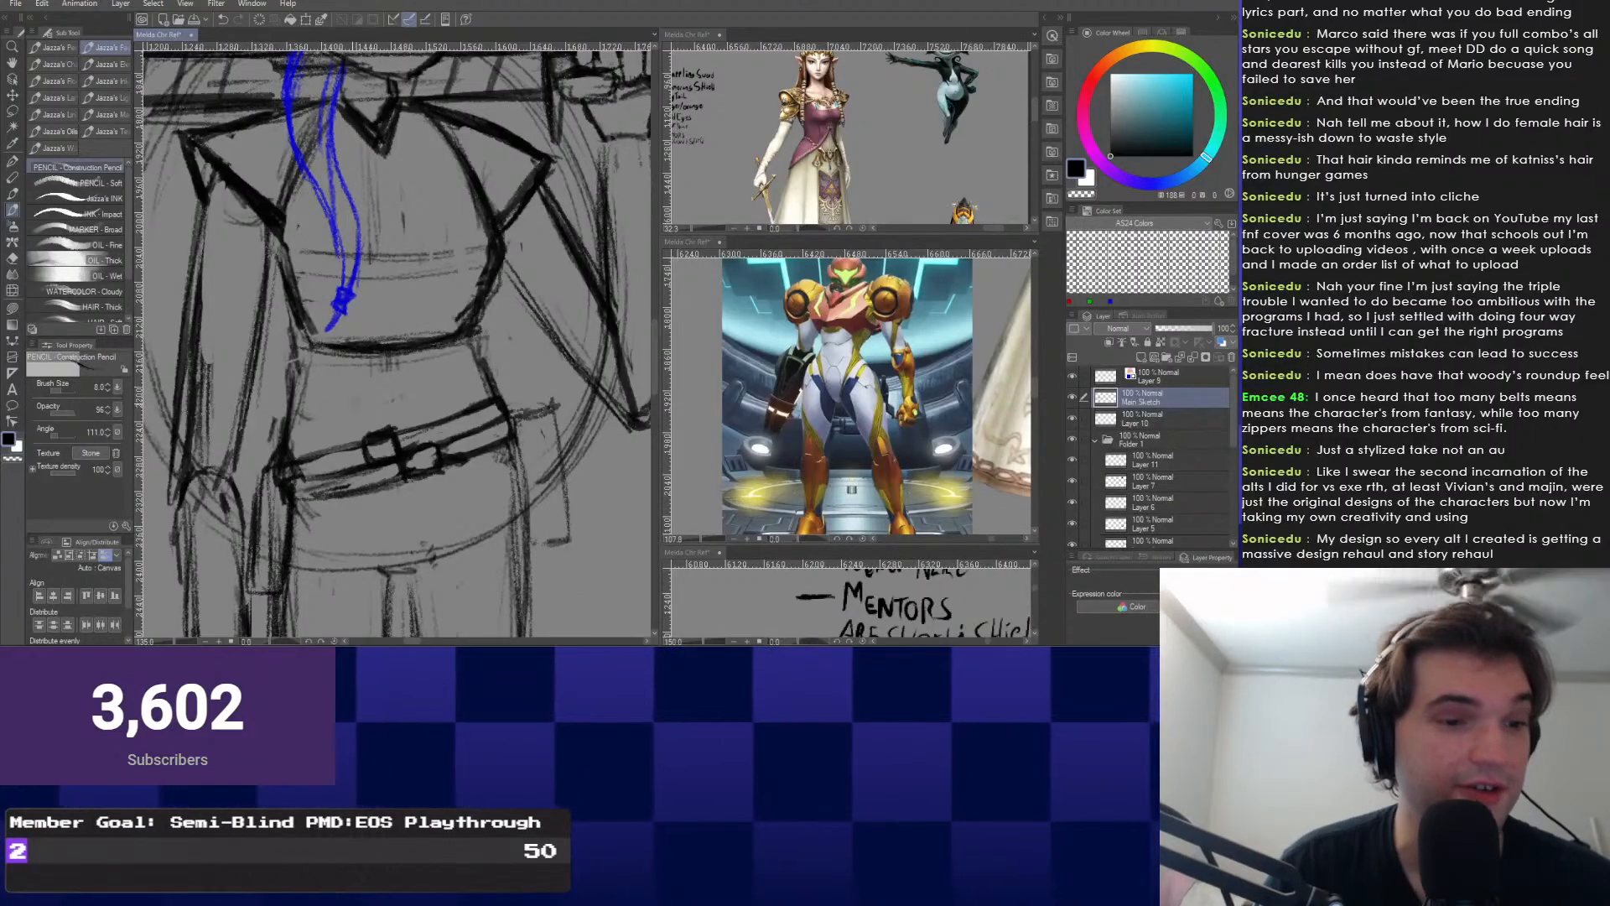
# Review the torso, ears and sword hilt at several zoom levels.
pyautogui.moveTo(289, 503)
pyautogui.mouseDown()
pyautogui.moveTo(375, 483)
pyautogui.moveTo(314, 466)
pyautogui.moveTo(329, 430)
pyautogui.moveTo(359, 430)
pyautogui.moveTo(337, 430)
pyautogui.mouseUp()
pyautogui.press('e')
pyautogui.press('p')
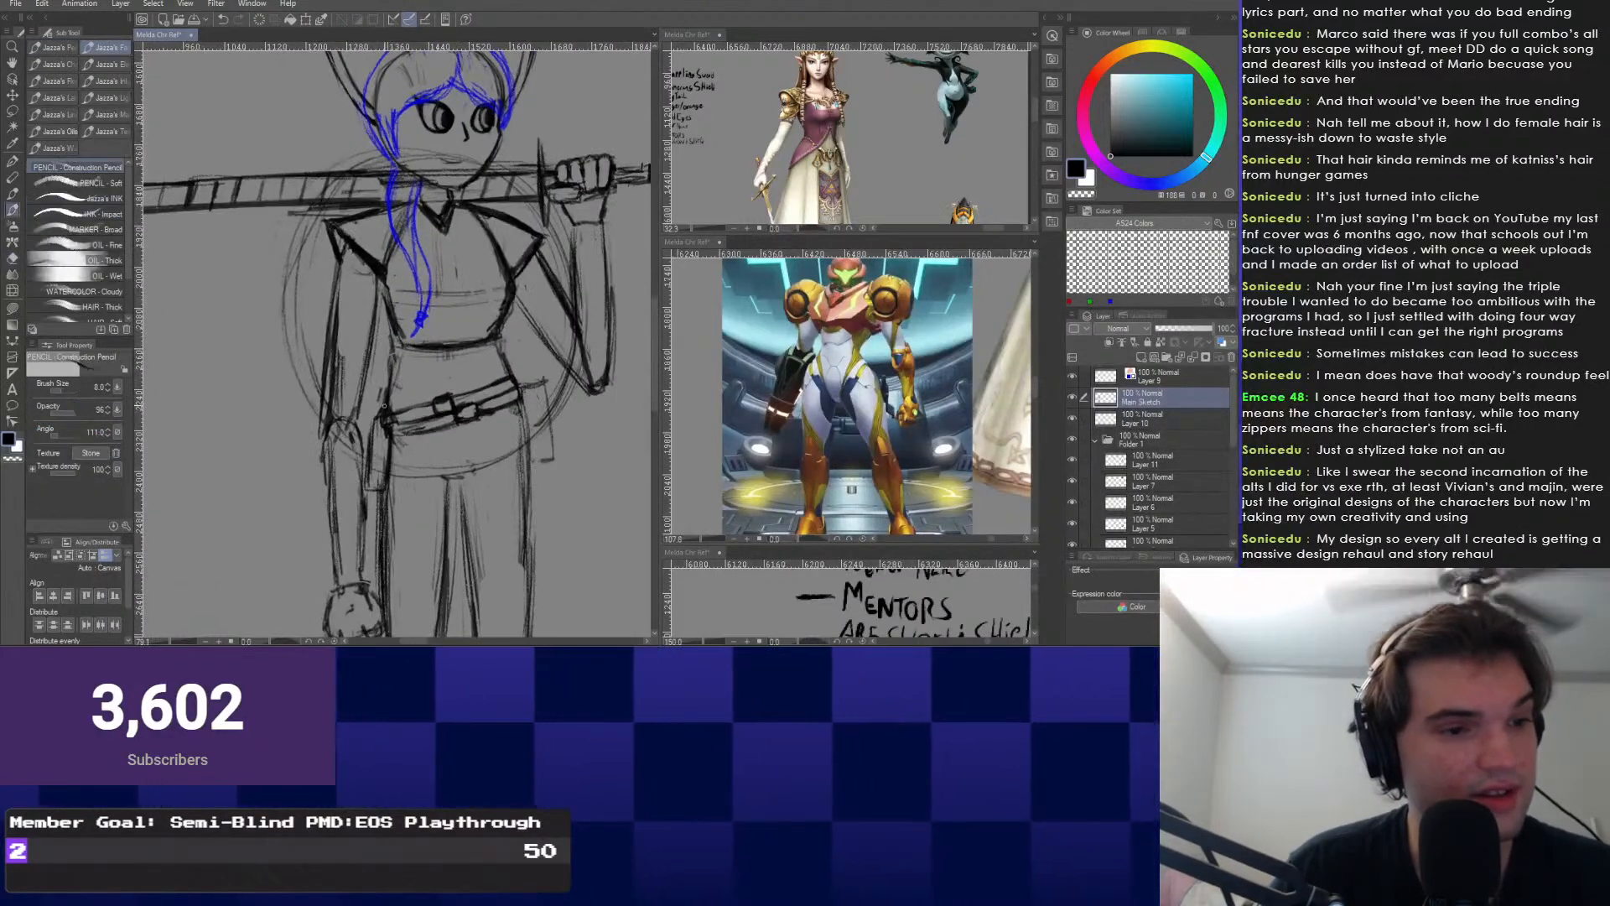
pyautogui.moveTo(503, 388); pyautogui.dragTo(471, 486)
pyautogui.moveTo(452, 420); pyautogui.dragTo(493, 369)
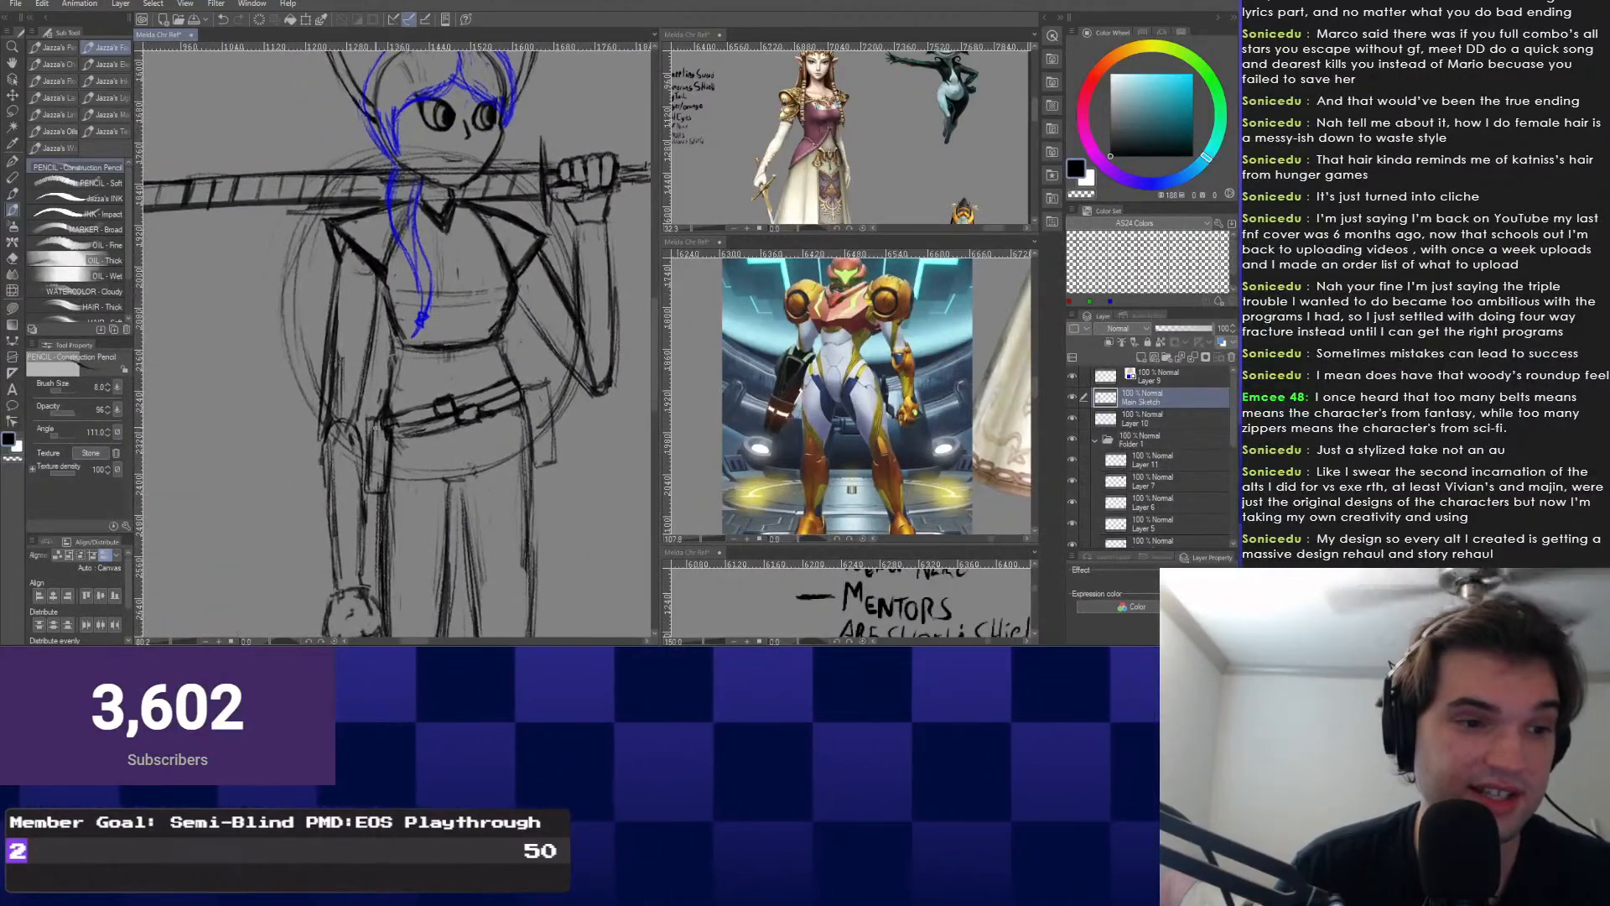
pyautogui.moveTo(375, 427); pyautogui.dragTo(370, 479)
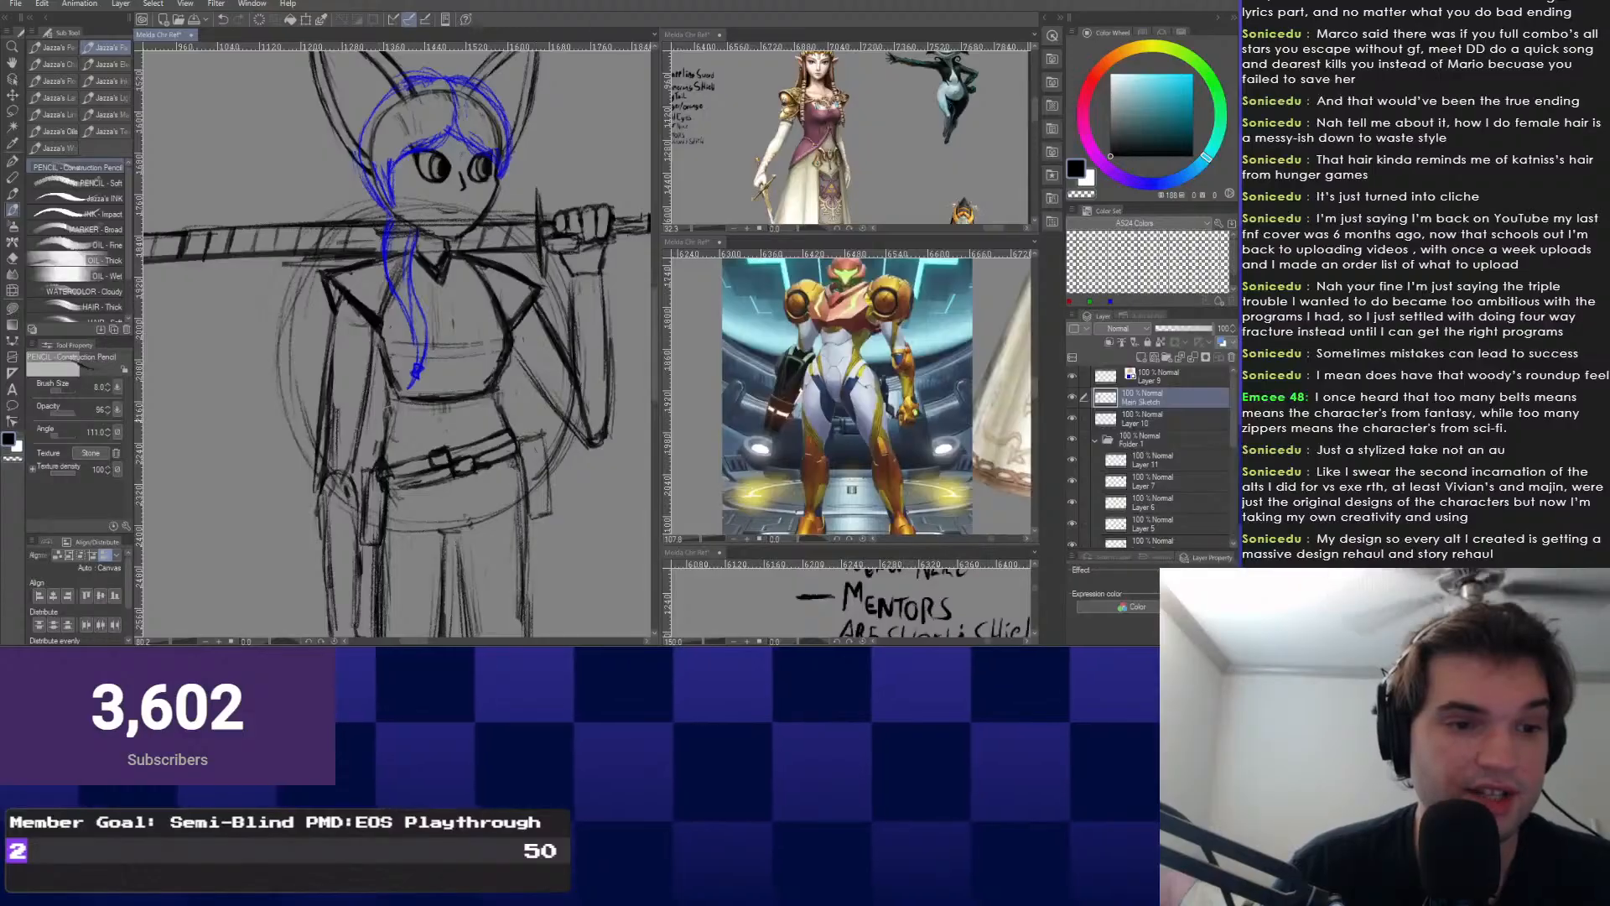
pyautogui.moveTo(453, 369)
pyautogui.mouseDown()
pyautogui.moveTo(403, 374)
pyautogui.moveTo(394, 461)
pyautogui.moveTo(346, 448)
pyautogui.mouseUp()
pyautogui.press('e')
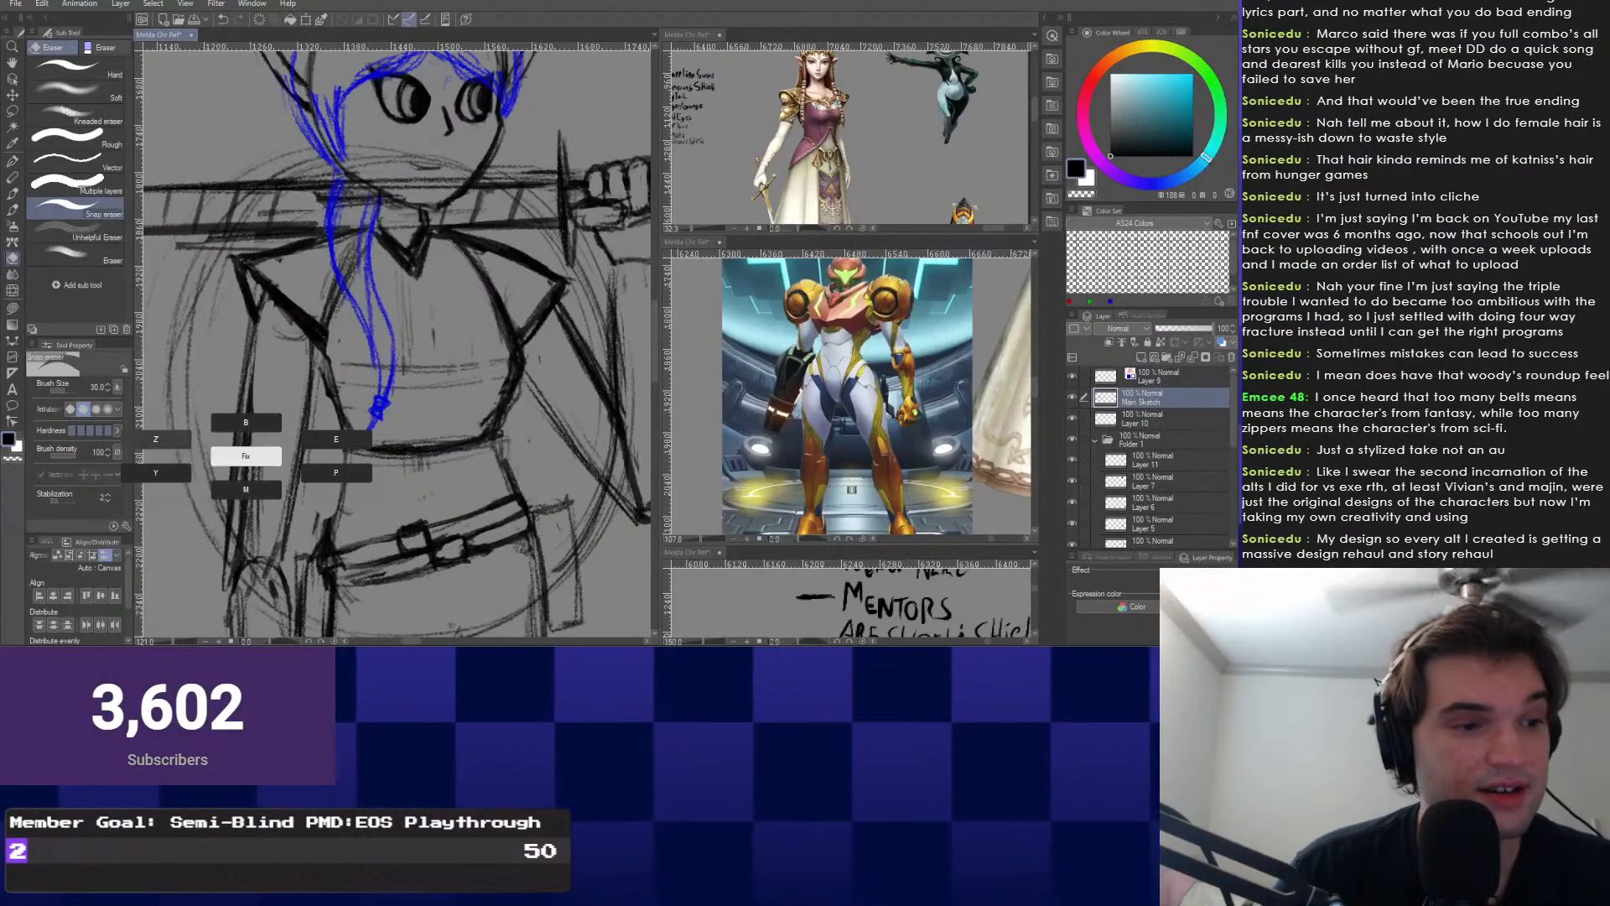
# Inspect the head up close while toggling between pencil and eraser.
pyautogui.press('p')
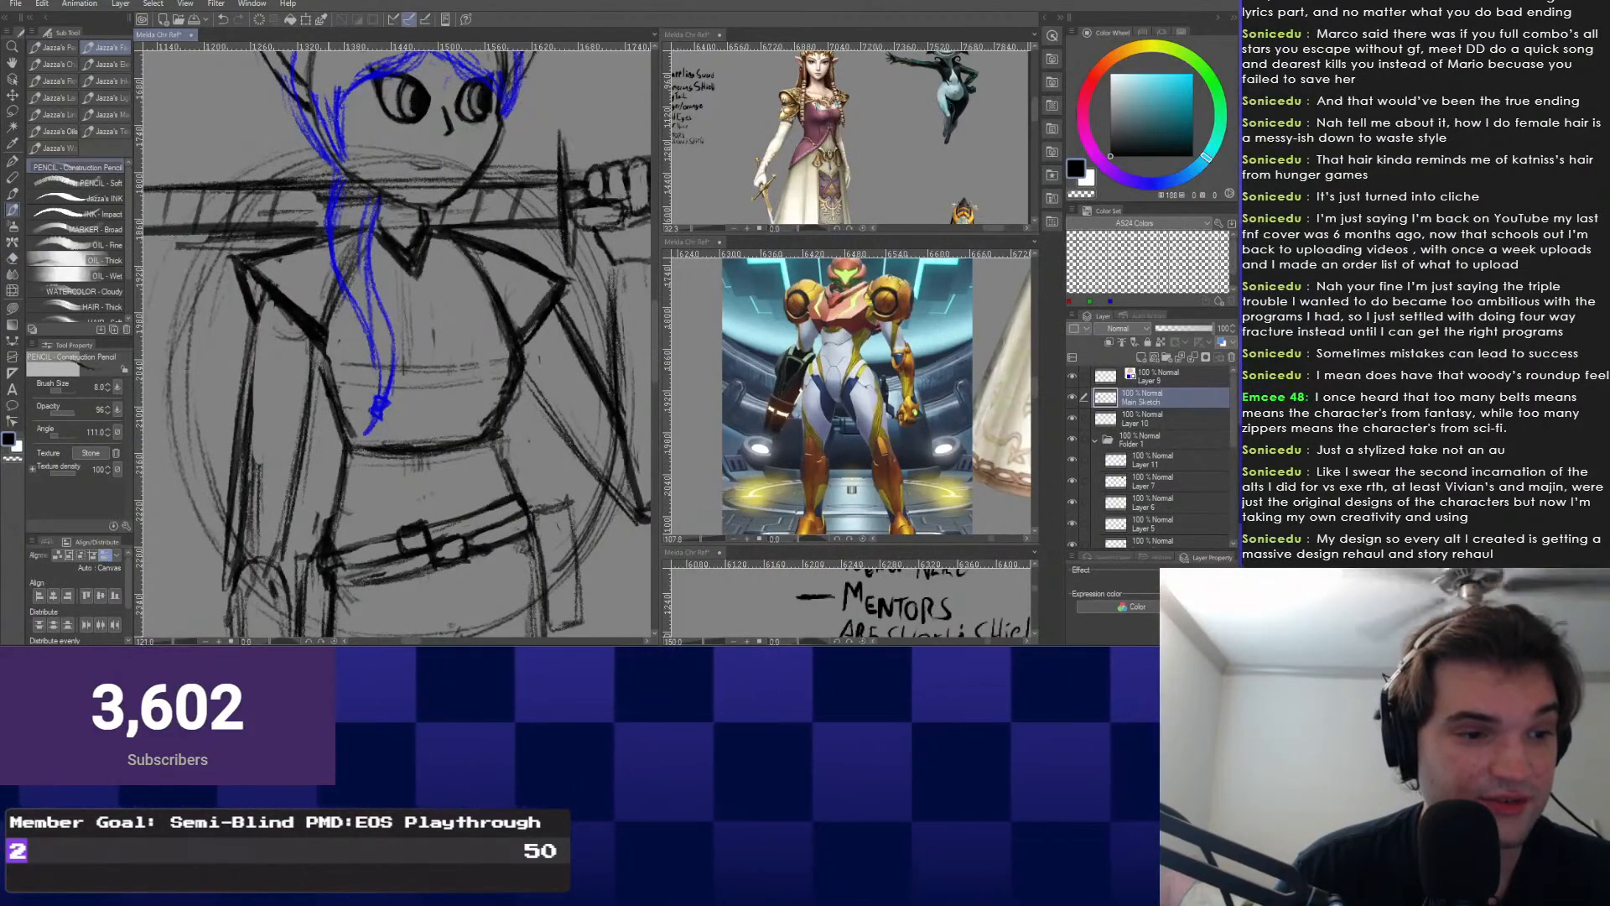
pyautogui.scroll(-5, 475, 406)
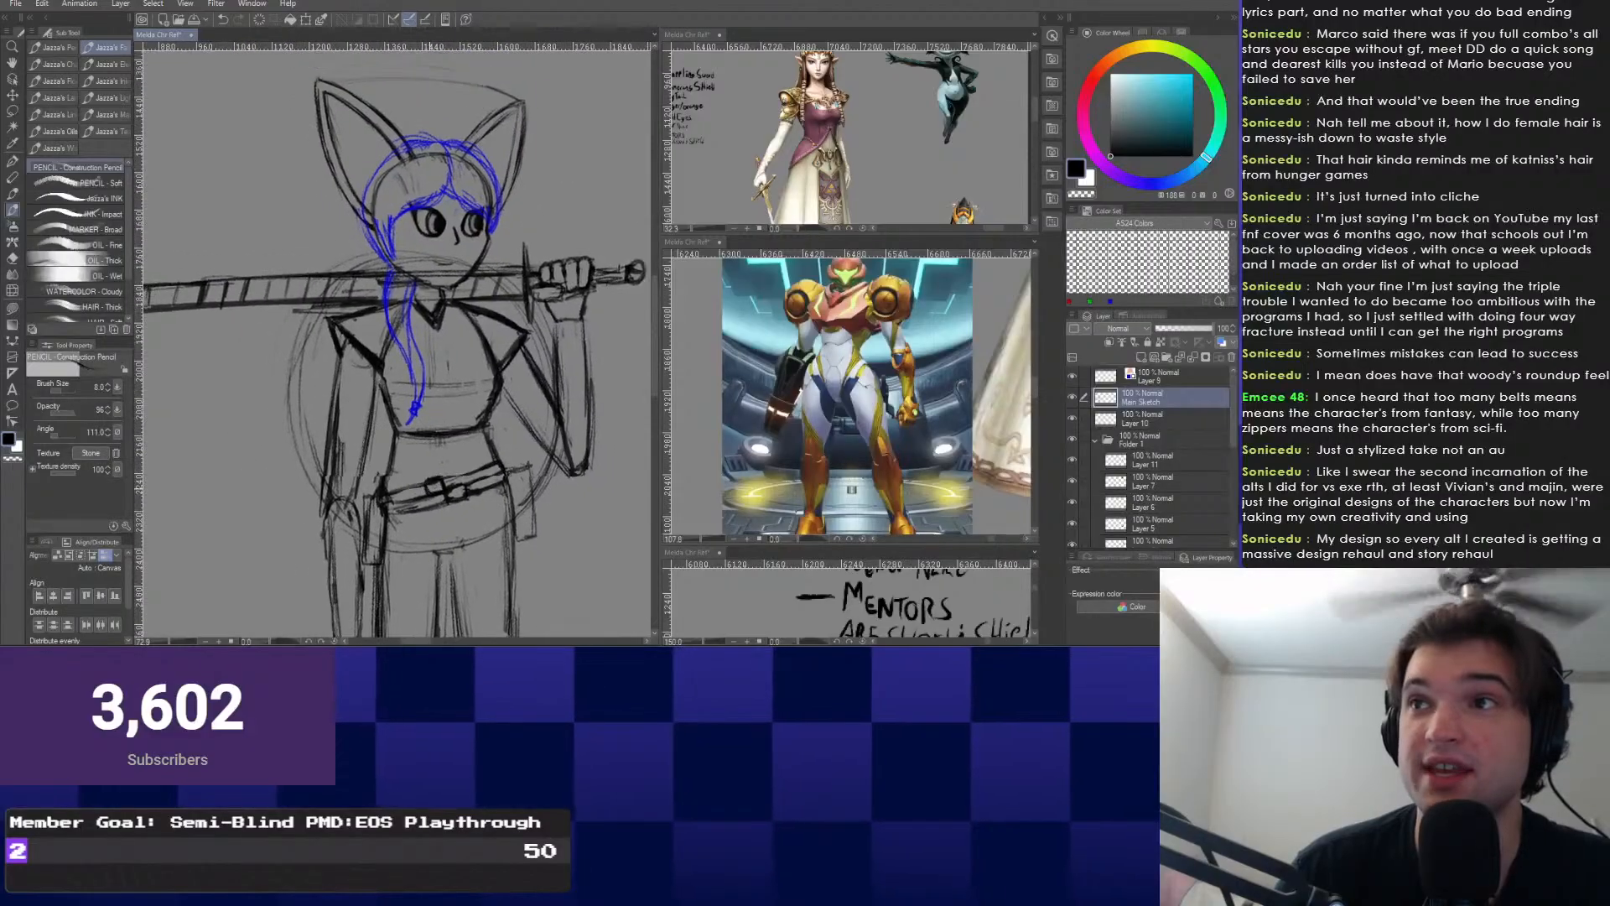
pyautogui.scroll(-3, 394, 344)
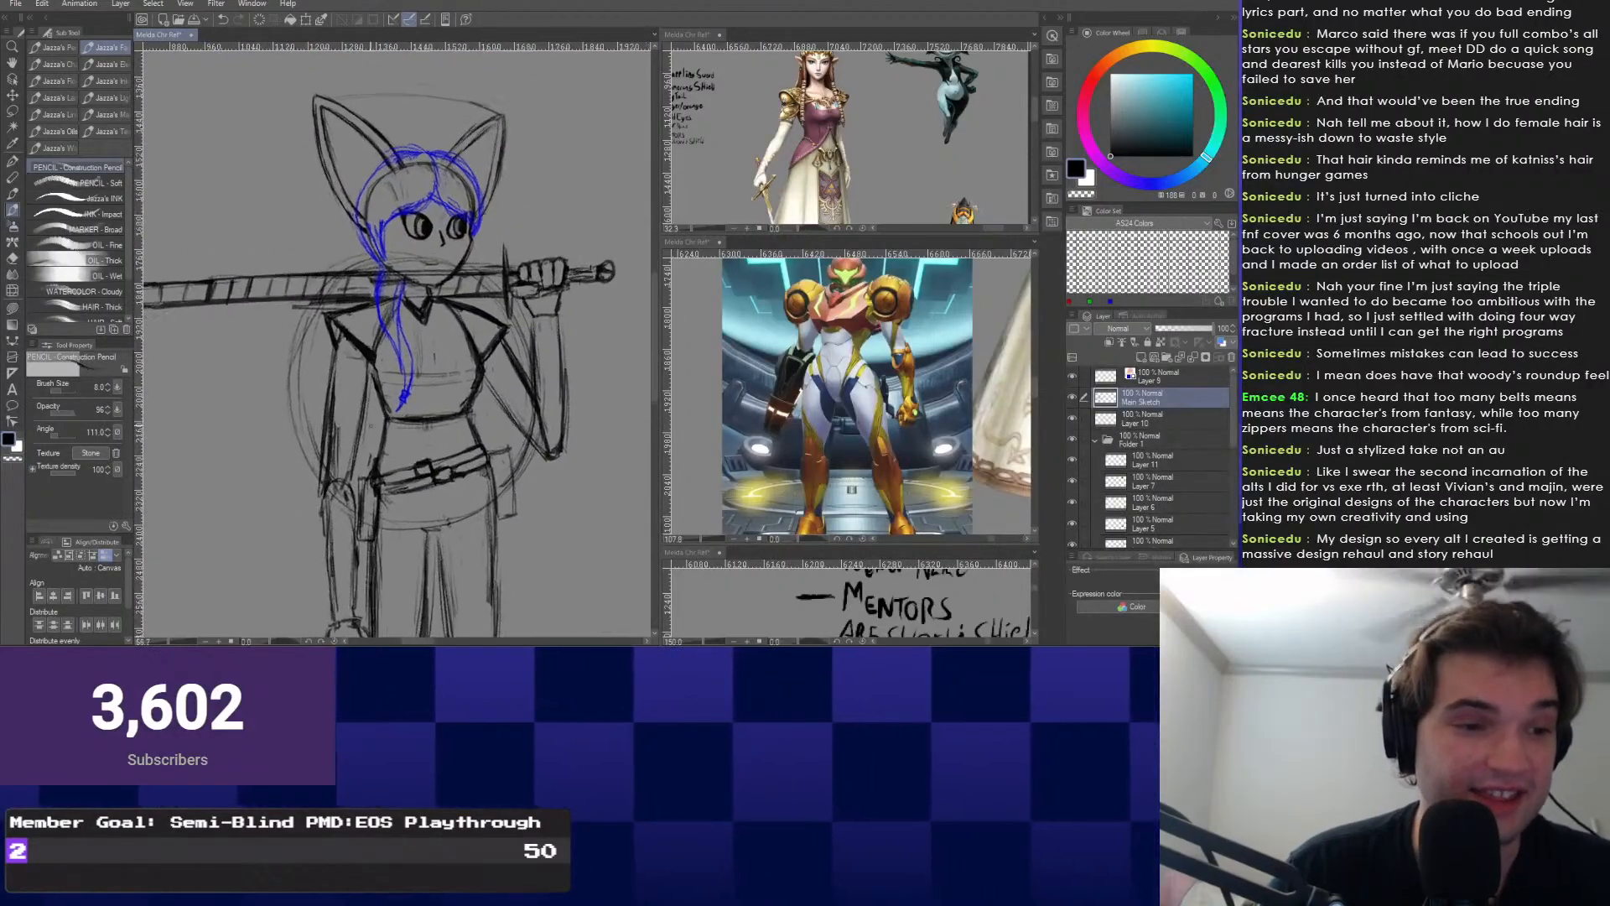
pyautogui.scroll(10, 425, 487)
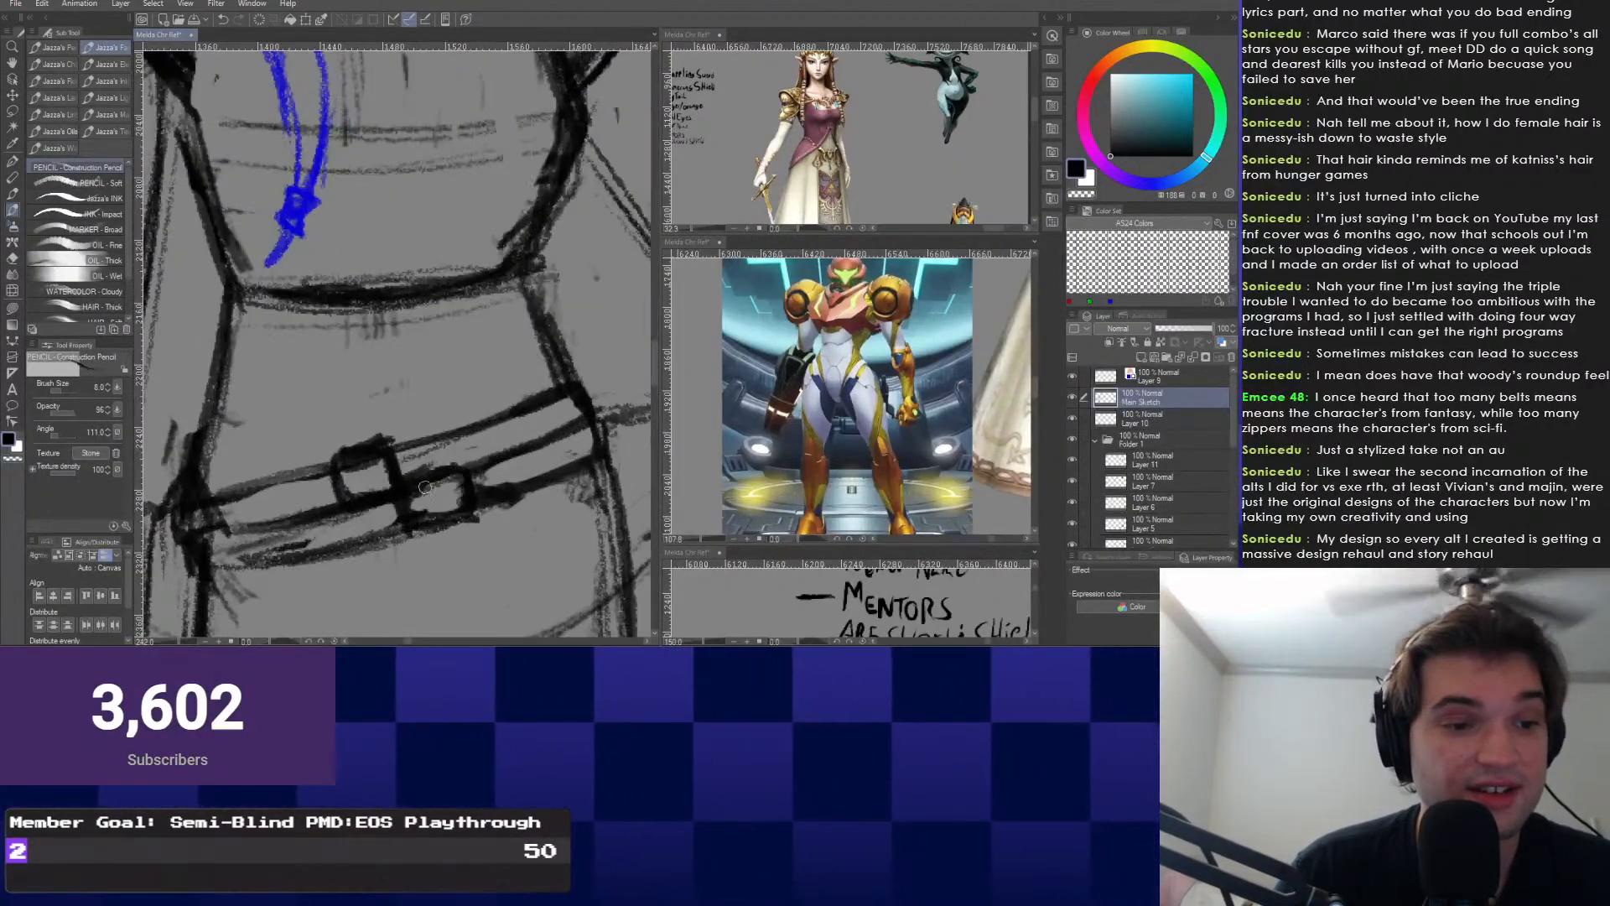
pyautogui.press('e')
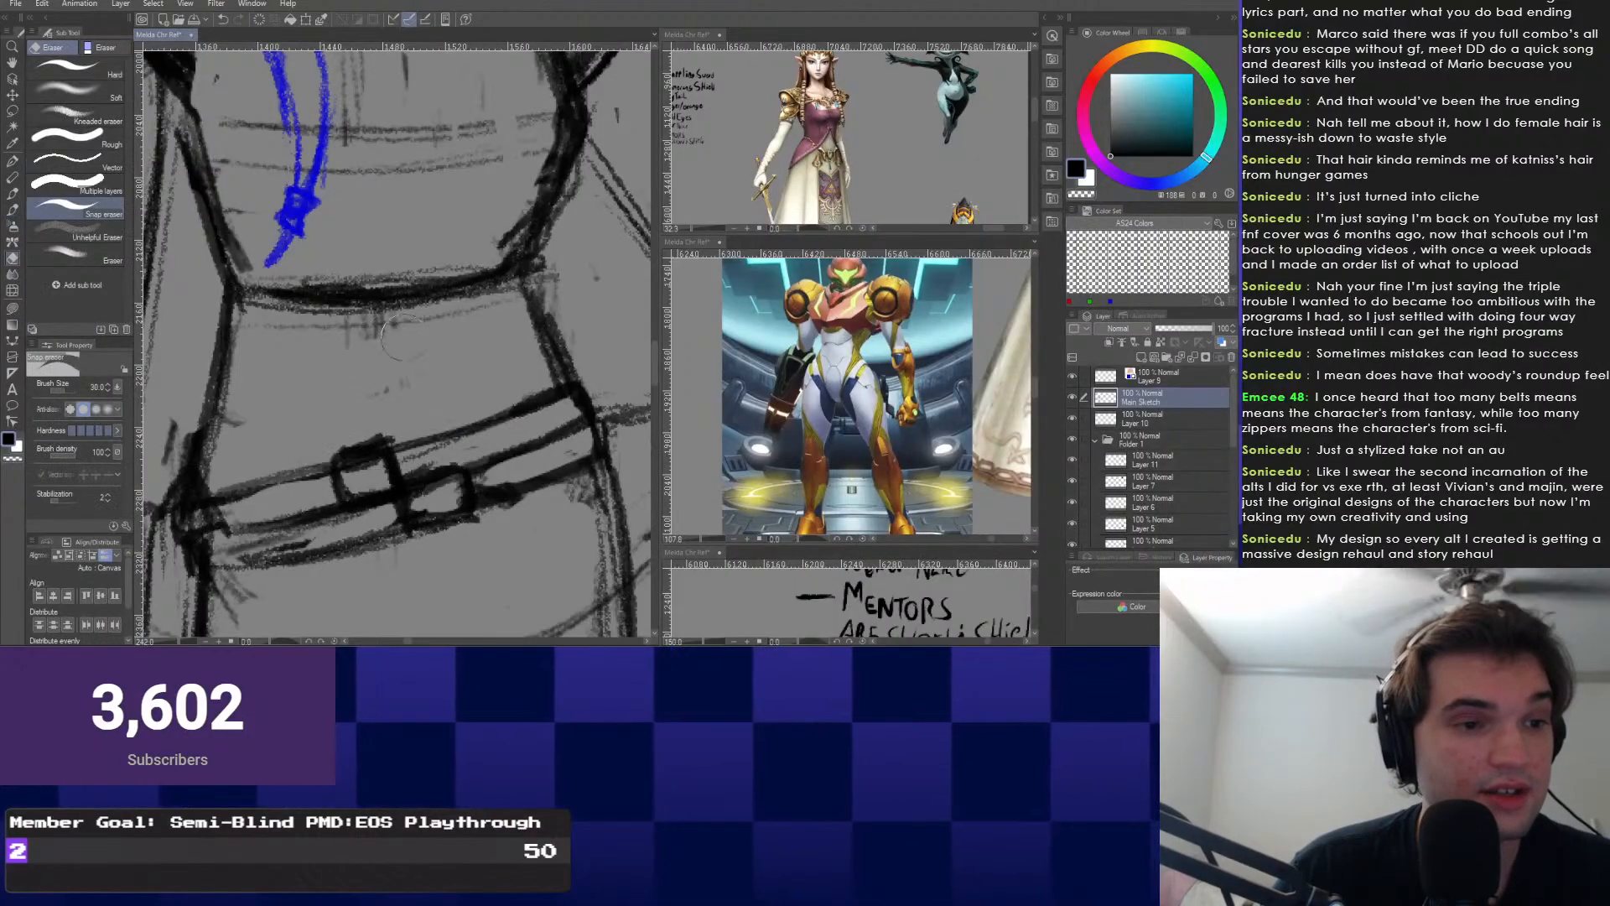
pyautogui.scroll(-1, 298, 433)
pyautogui.scroll(-8, 298, 433)
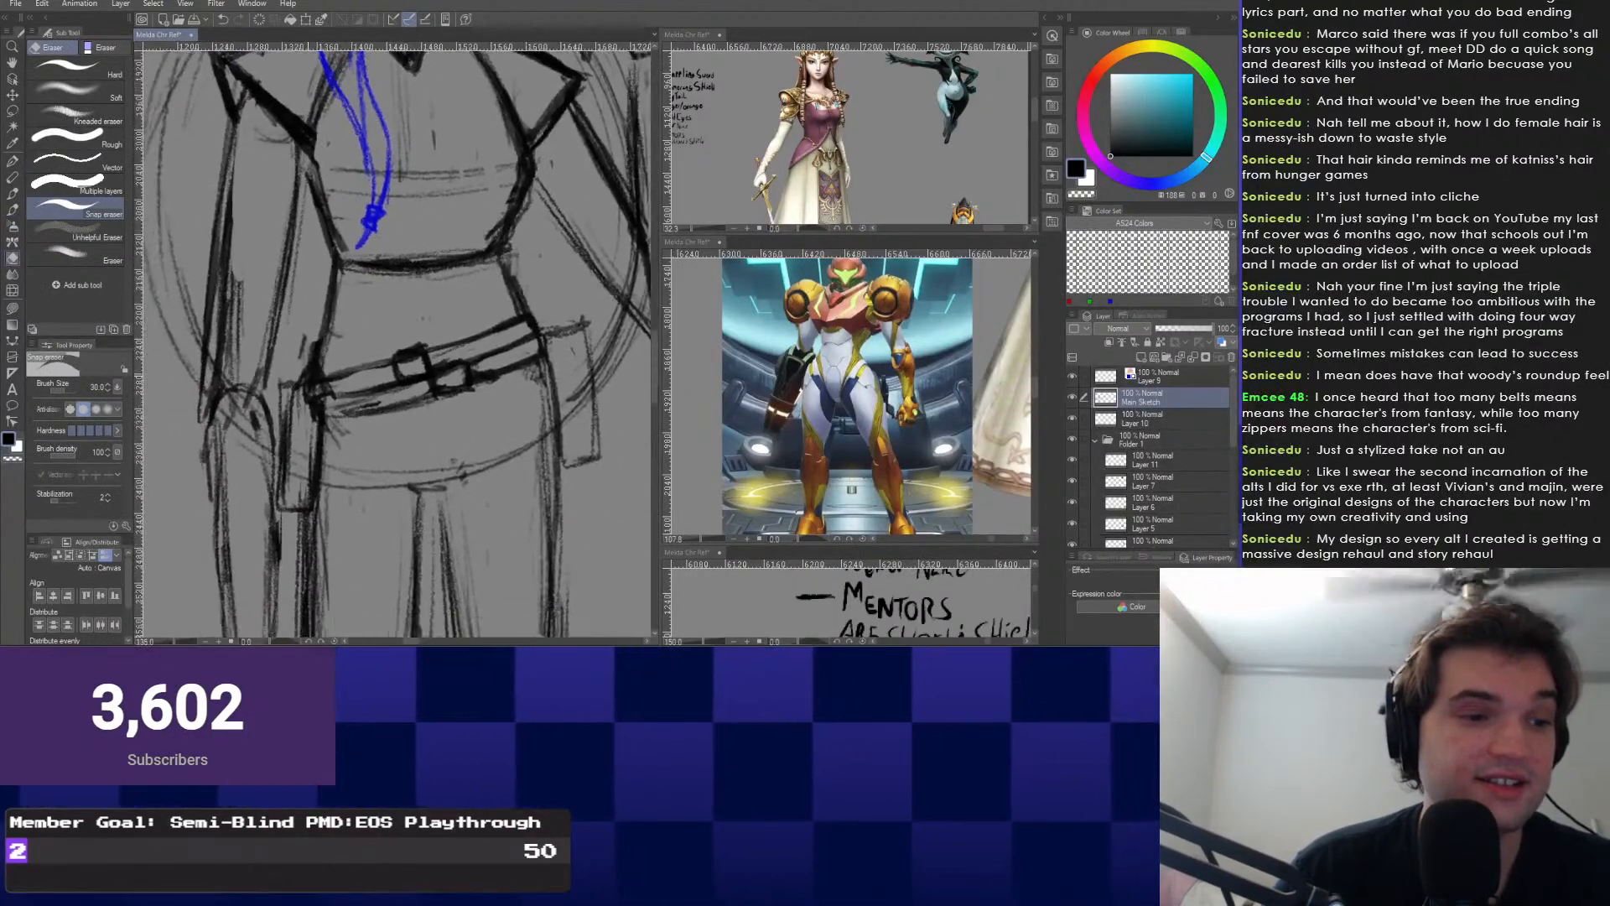
pyautogui.scroll(1, 335, 408)
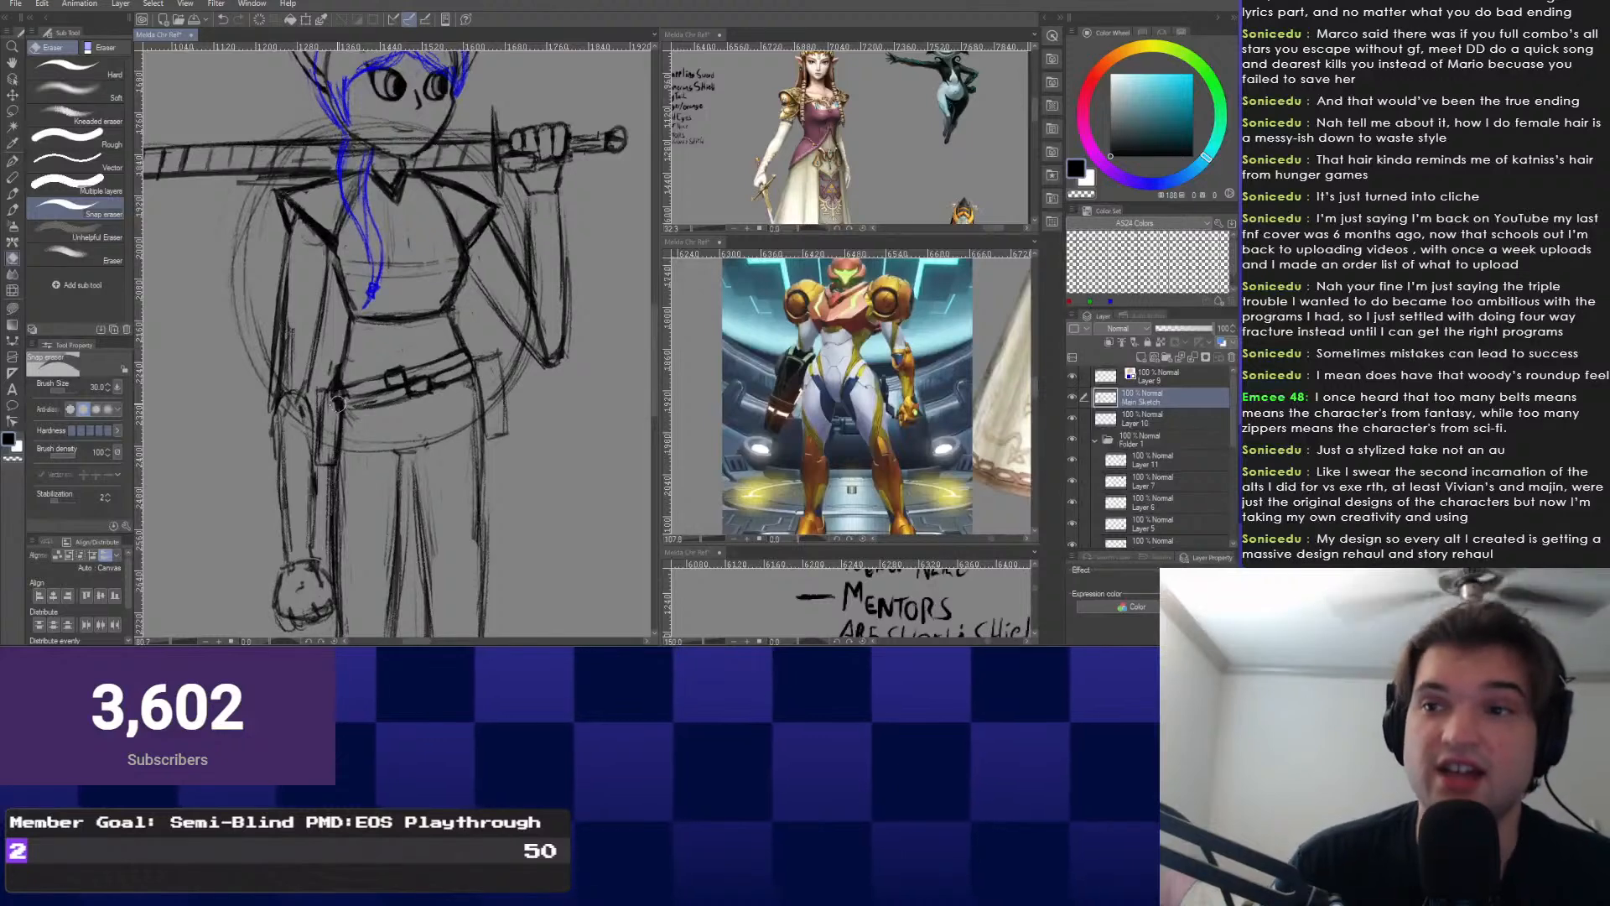
pyautogui.press('p')
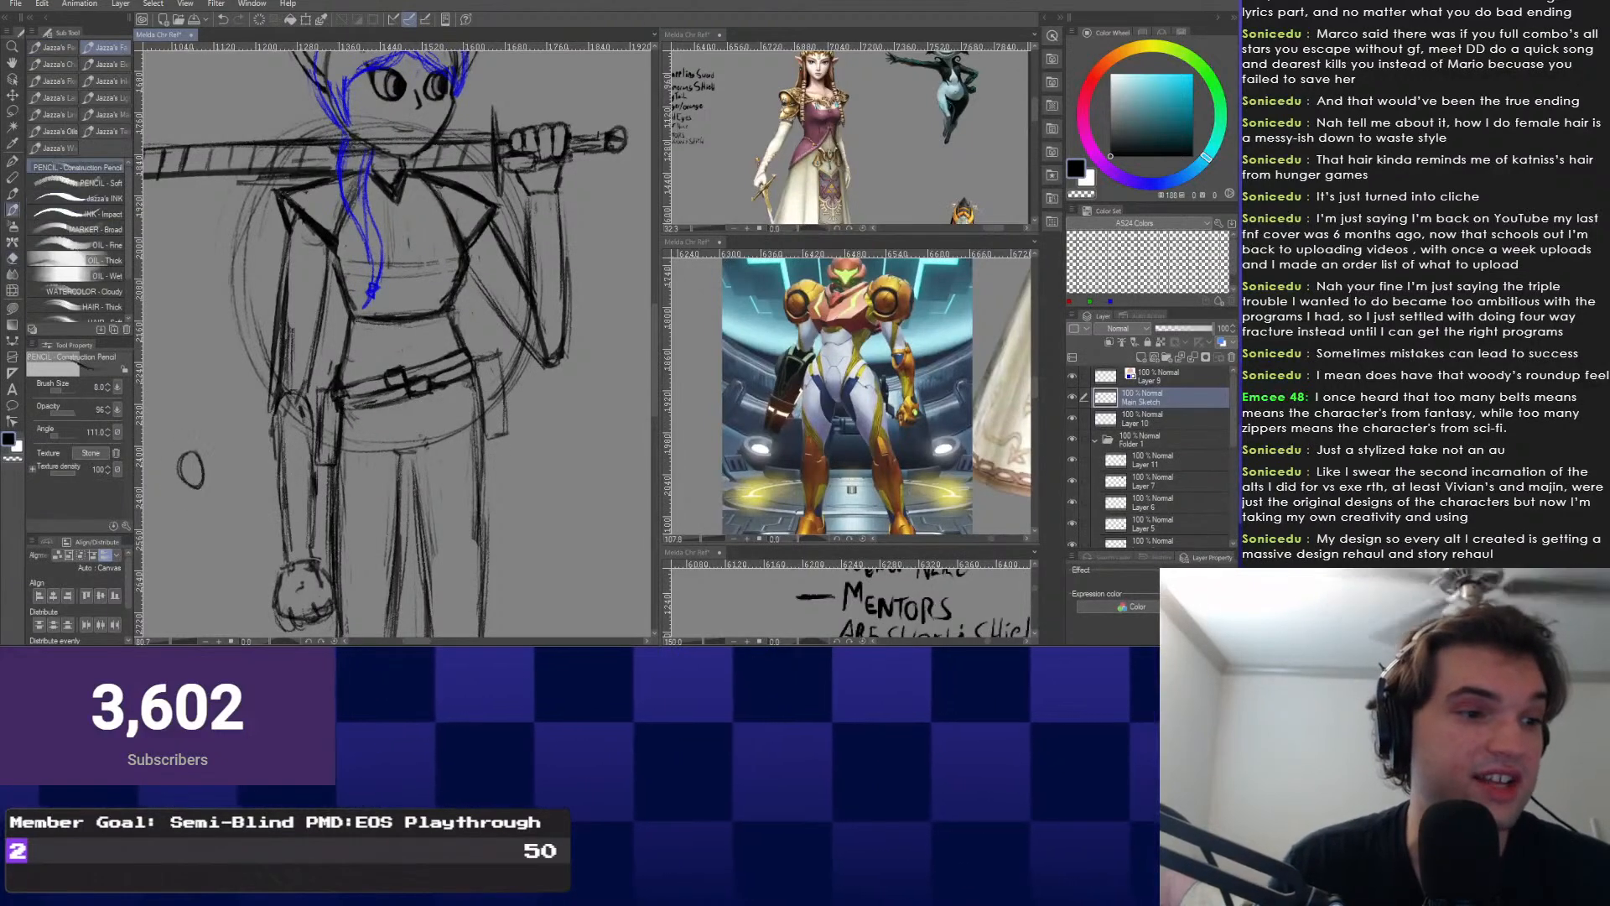
pyautogui.moveTo(235, 406); pyautogui.dragTo(270, 483)
pyautogui.scroll(-1, 336, 444)
pyautogui.scroll(1, 338, 443)
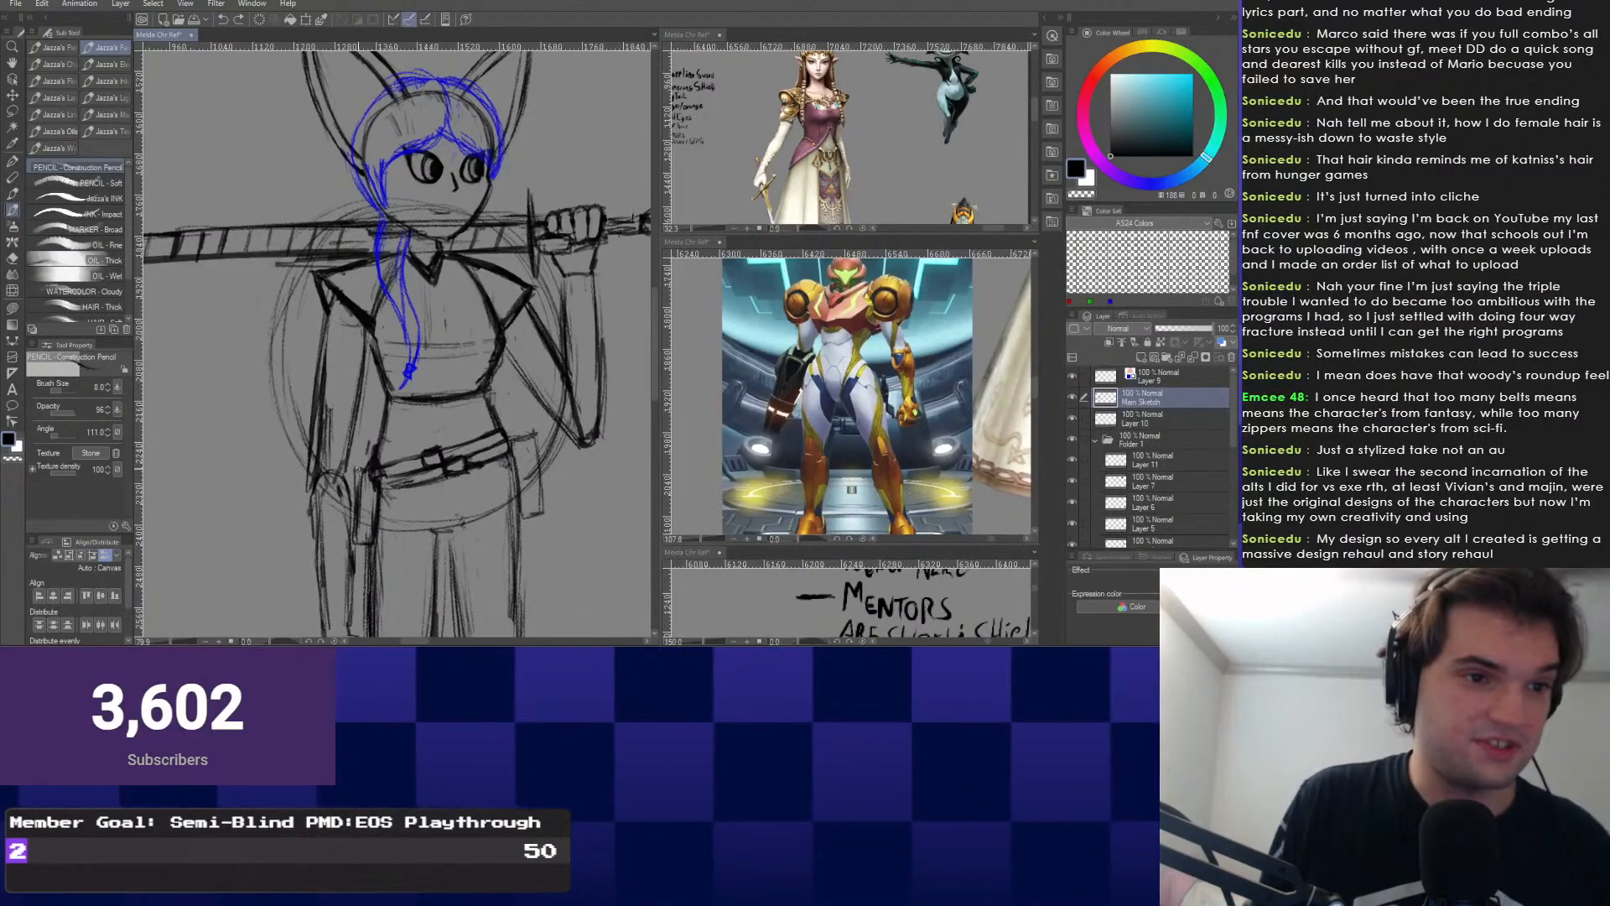
pyautogui.scroll(-2, 394, 344)
pyautogui.scroll(3, 394, 344)
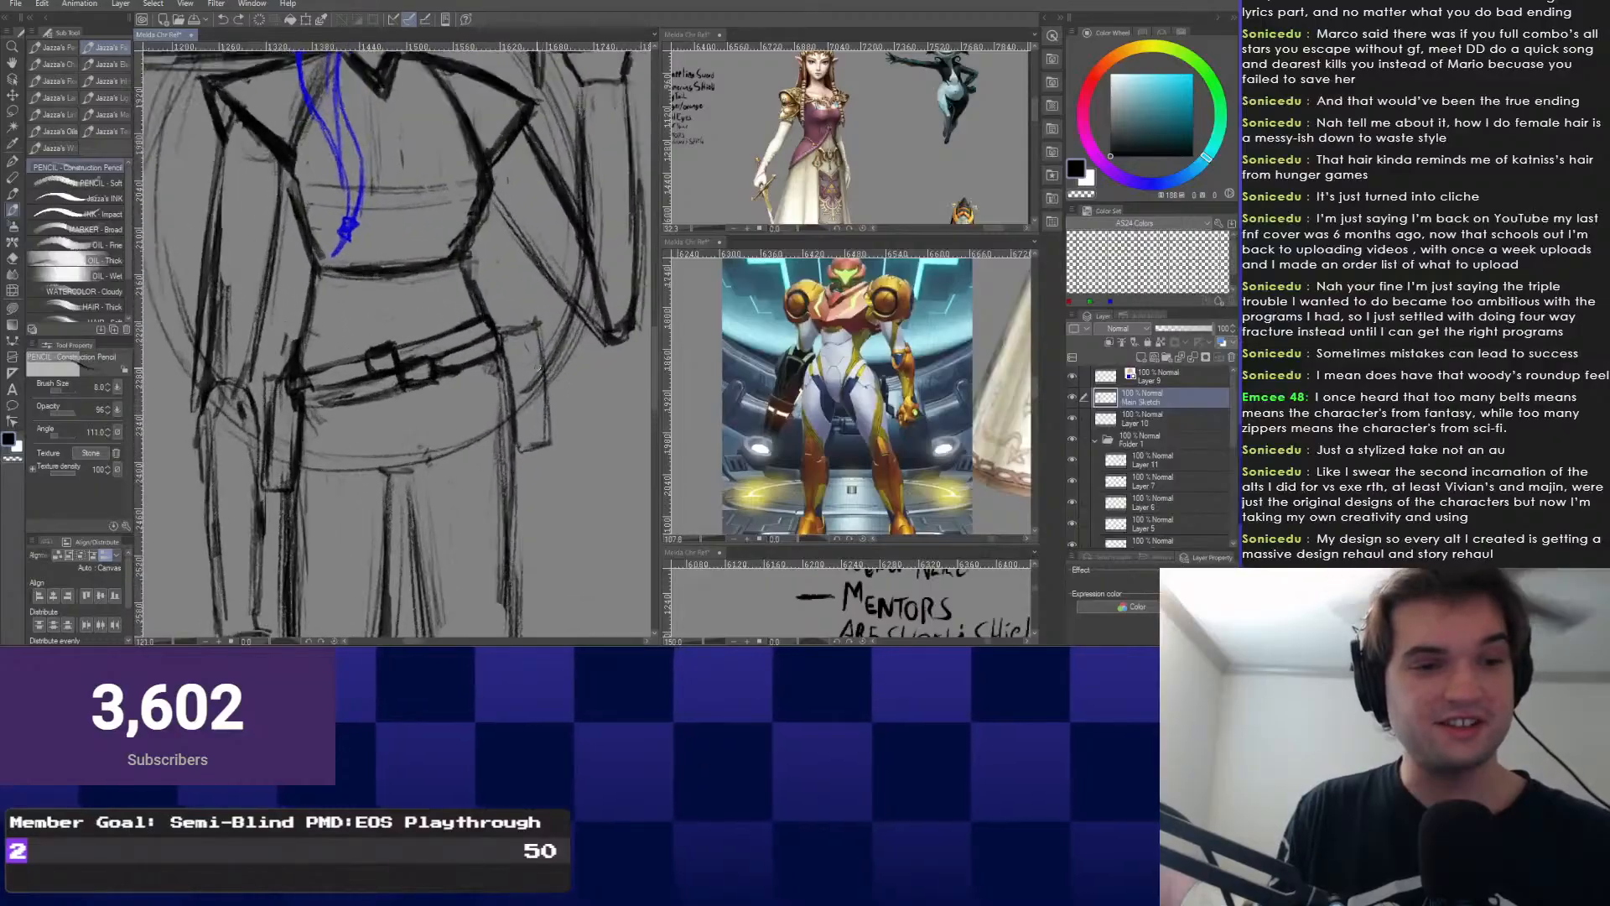
pyautogui.scroll(-3, 394, 343)
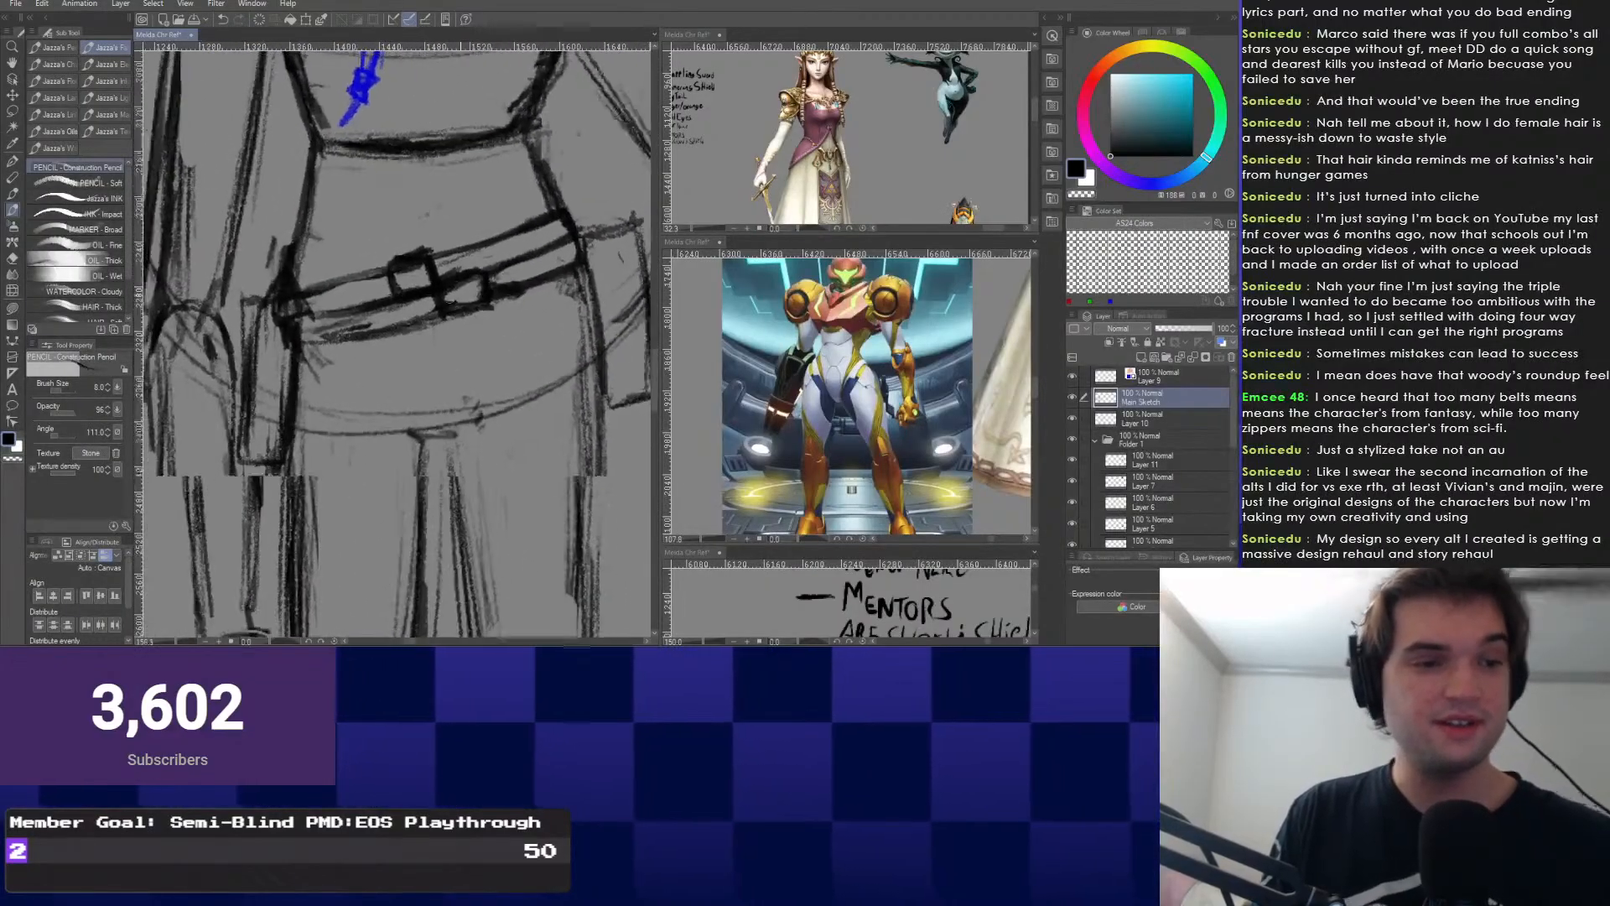
pyautogui.scroll(-2, 394, 344)
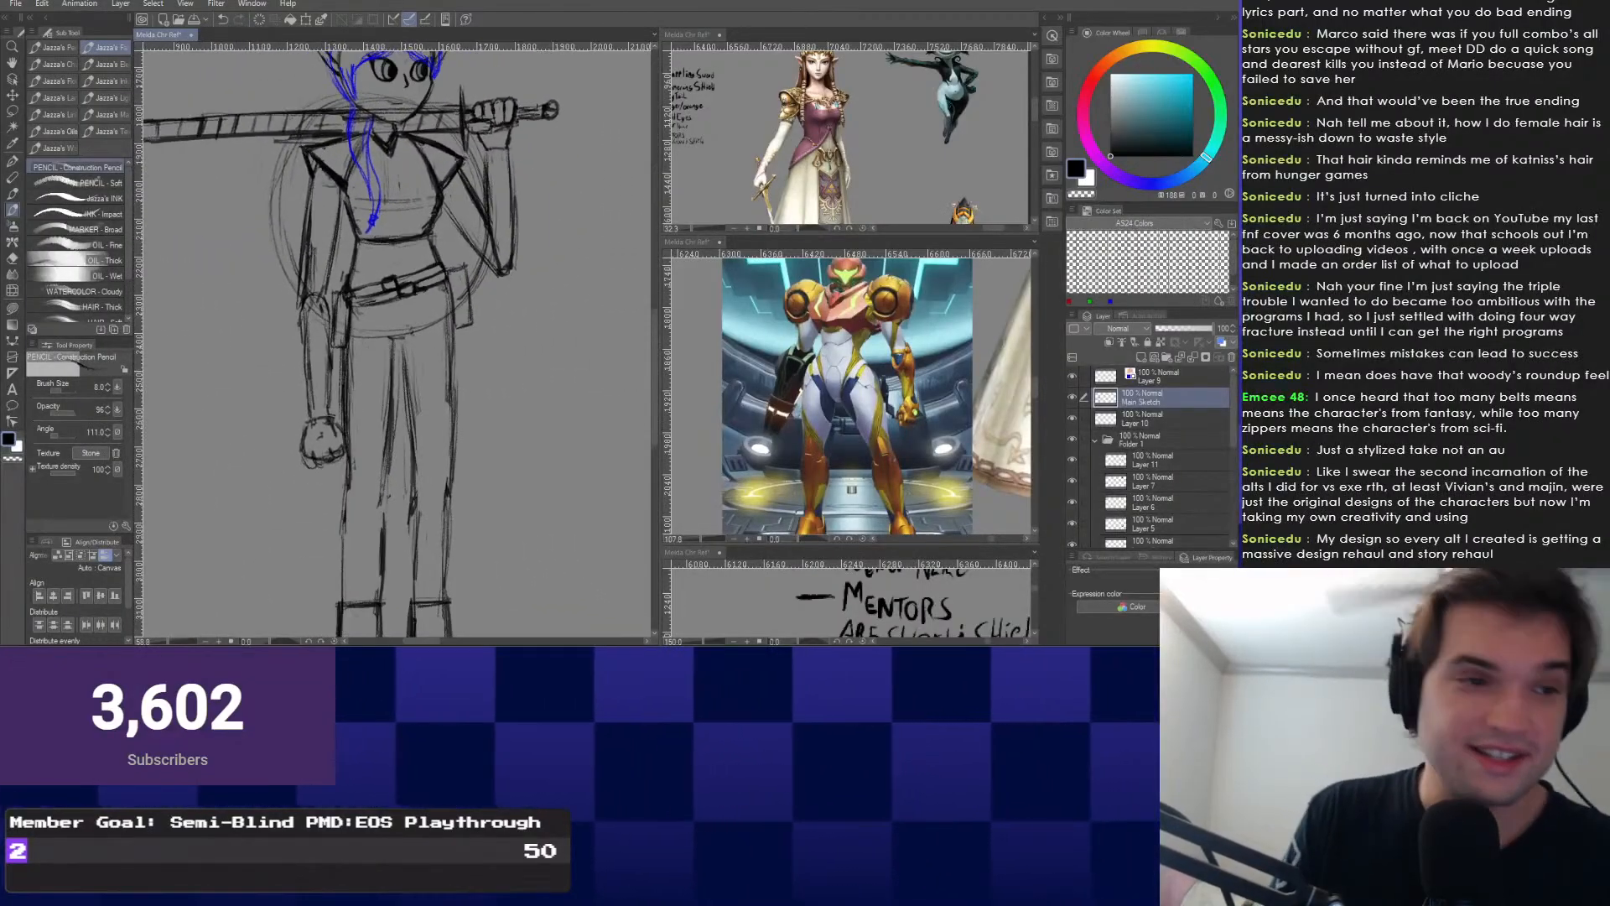
# Pan over the legs, boots, upper body and belt to review the whole figure.
pyautogui.moveTo(394, 419); pyautogui.dragTo(386, 469)
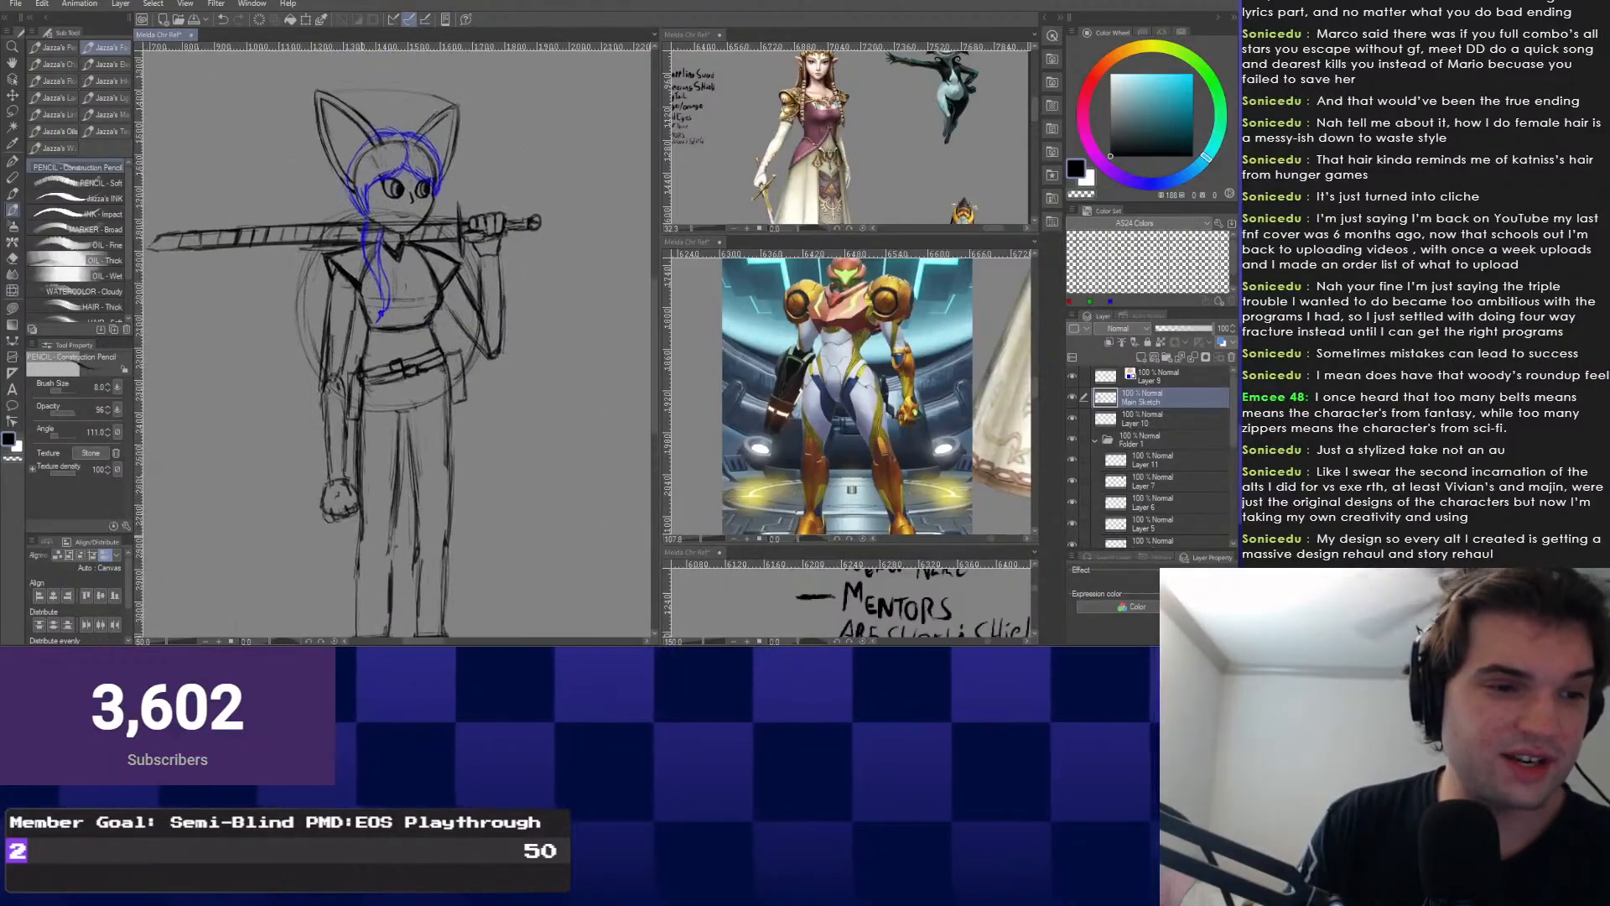
pyautogui.scroll(5, 394, 344)
pyautogui.moveTo(366, 535); pyautogui.dragTo(335, 592)
pyautogui.scroll(-3, 360, 420)
pyautogui.moveTo(356, 429)
pyautogui.mouseDown()
pyautogui.moveTo(348, 470)
pyautogui.moveTo(361, 446)
pyautogui.mouseUp()
pyautogui.scroll(4, 503, 361)
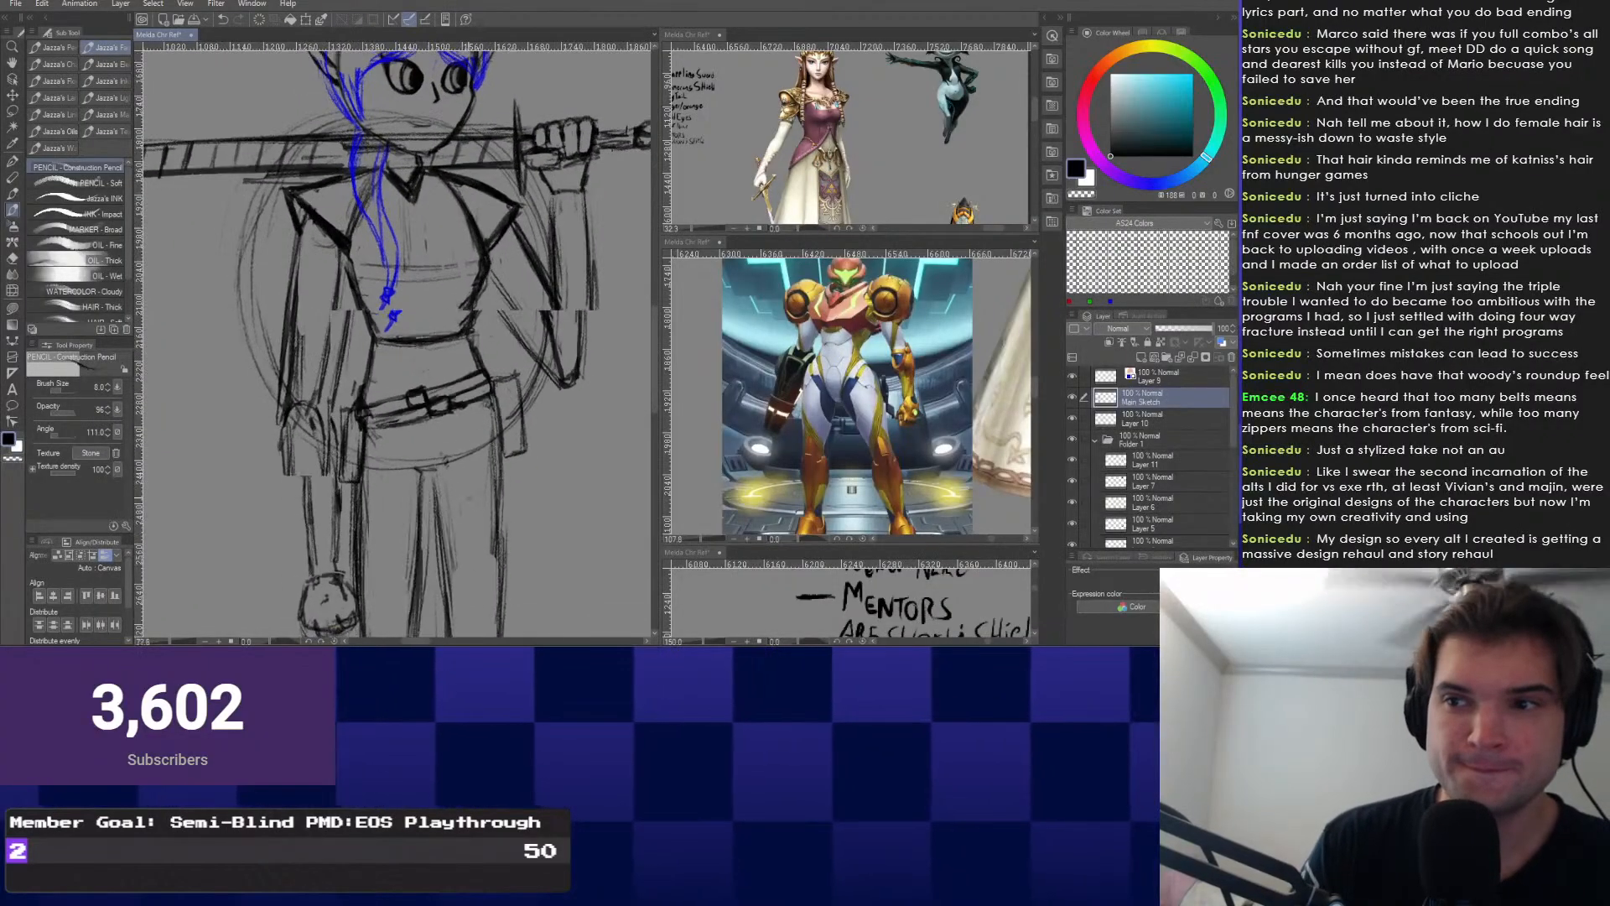
pyautogui.scroll(-4, 394, 335)
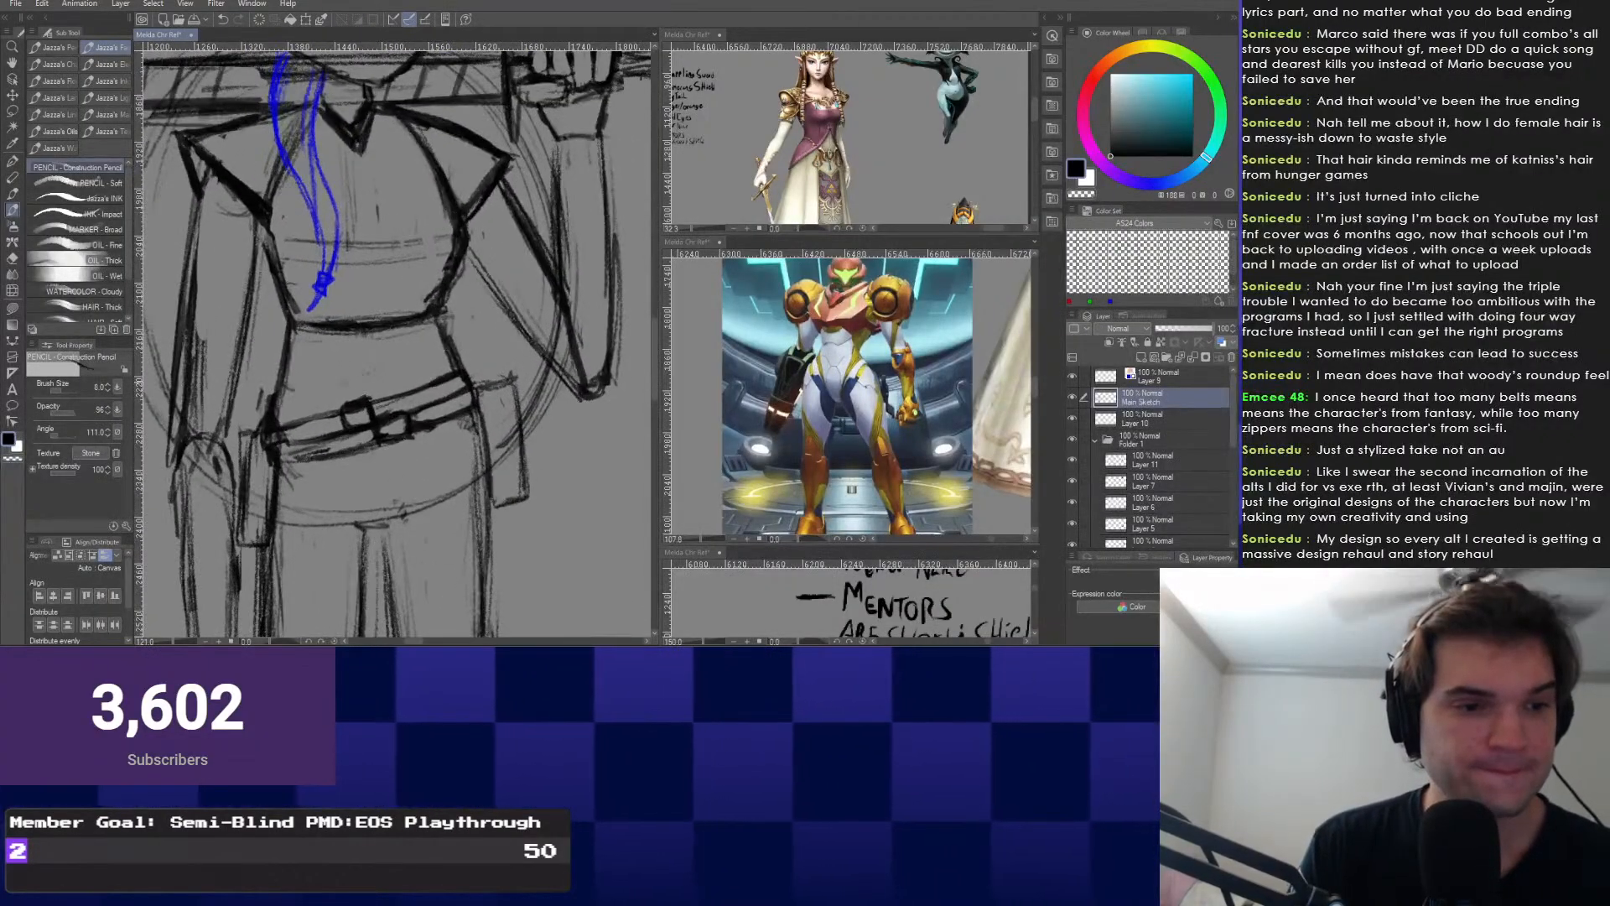
pyautogui.scroll(3, 302, 155)
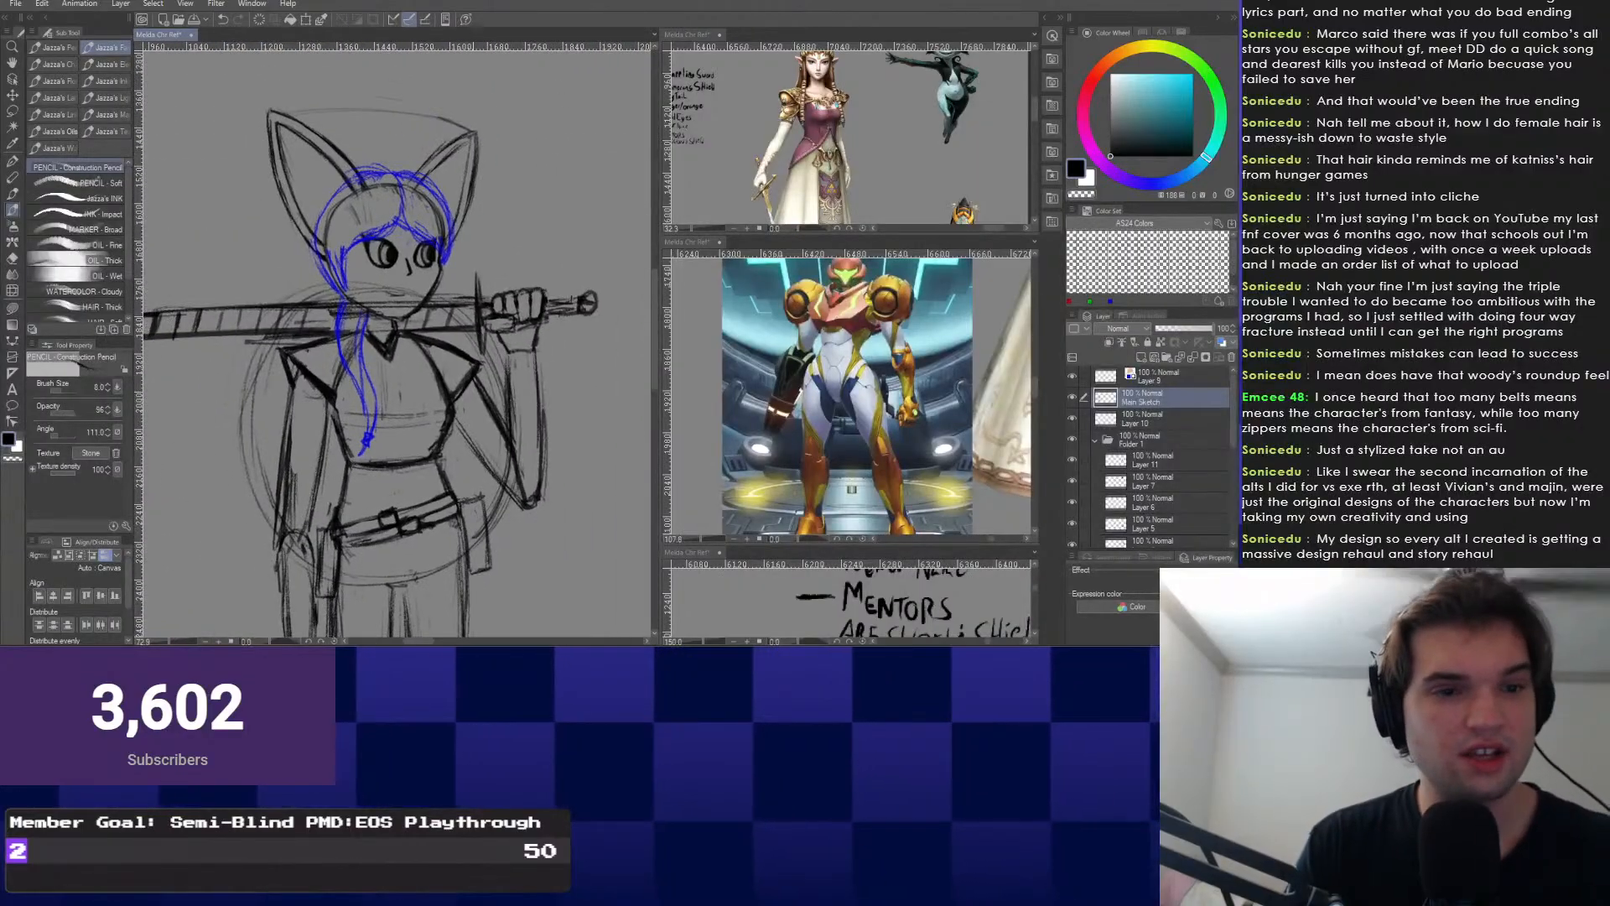
pyautogui.moveTo(369, 377); pyautogui.dragTo(415, 288)
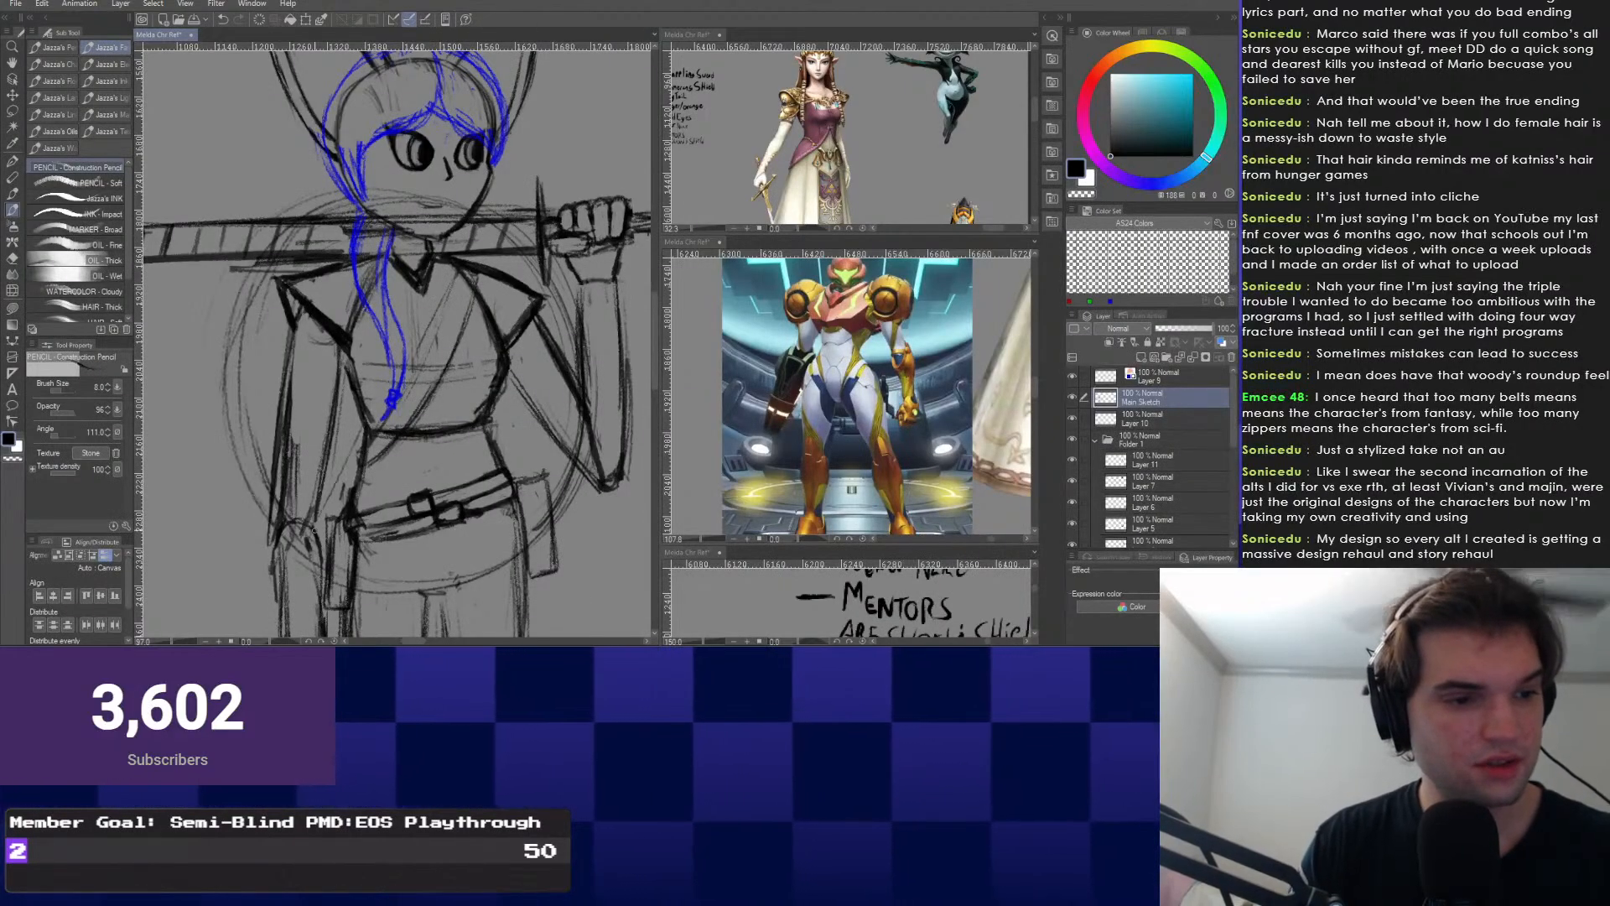
pyautogui.moveTo(363, 456); pyautogui.dragTo(431, 359)
pyautogui.scroll(-2, 431, 358)
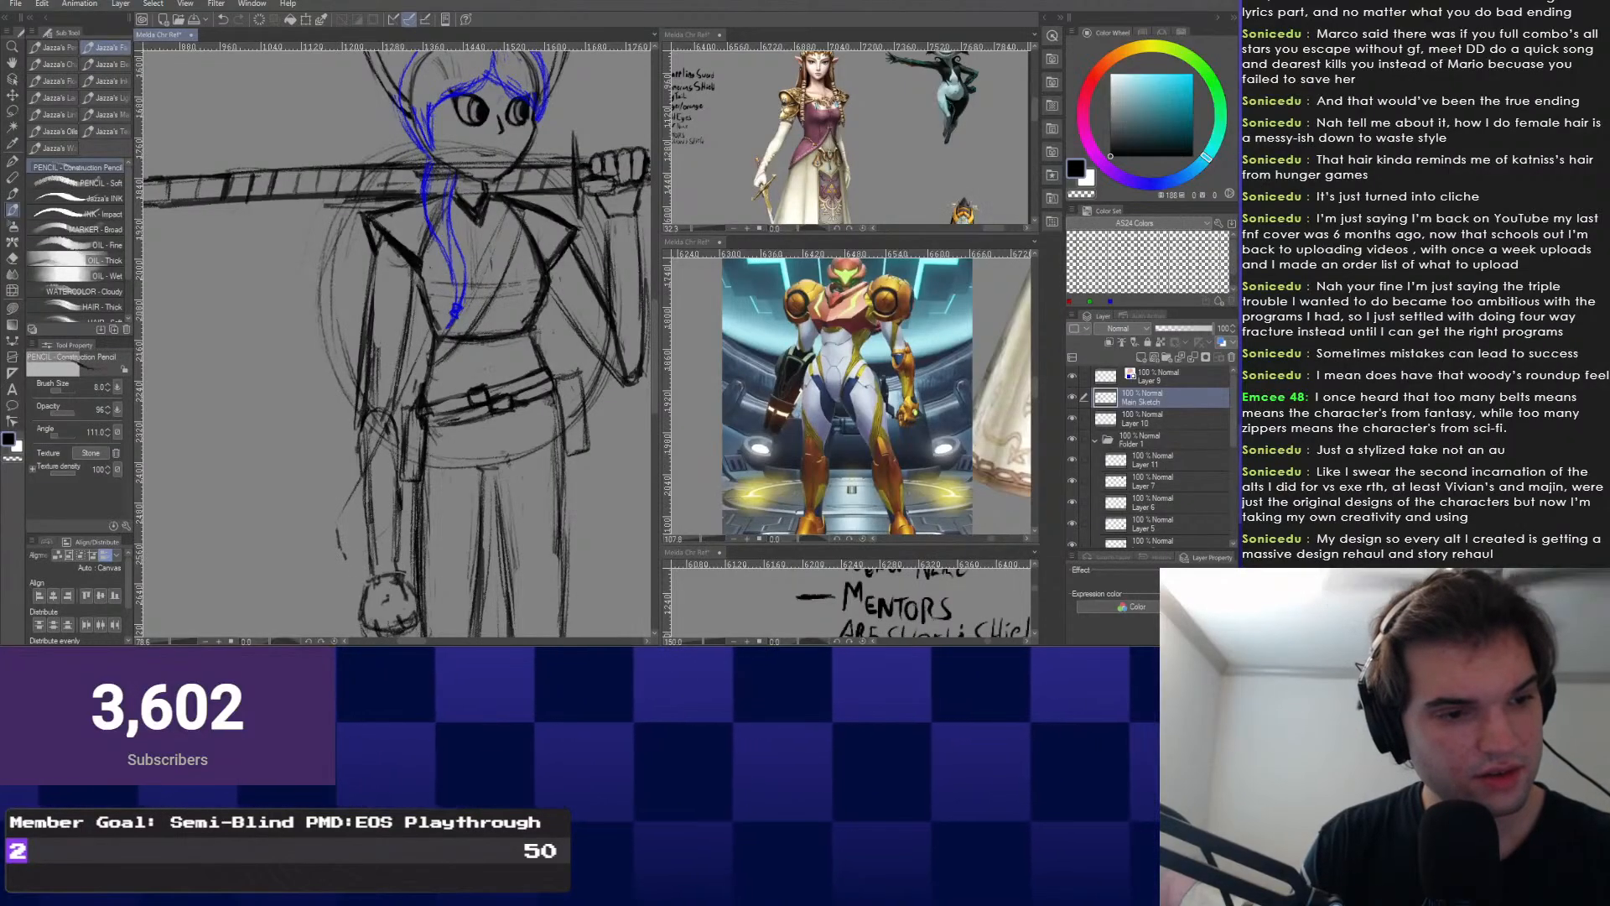
# Undo the thin stroke beside the forearm and add a new raster layer above Layer 10.
pyautogui.hotkey('ctrl', 'z')
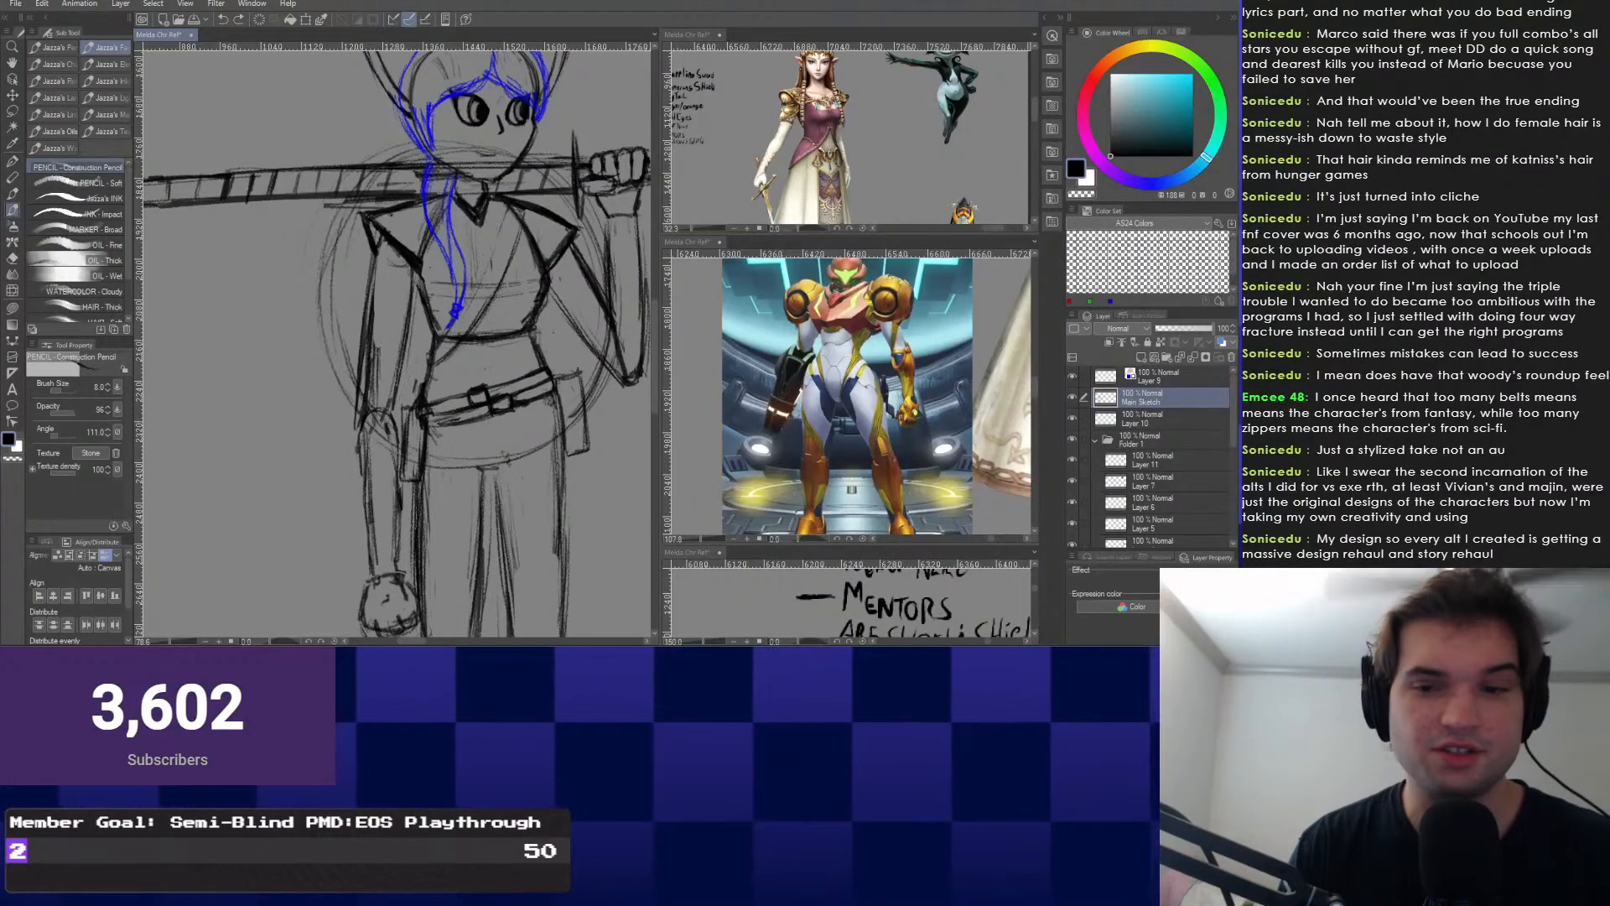
pyautogui.click(1165, 419)
pyautogui.click(1141, 357)
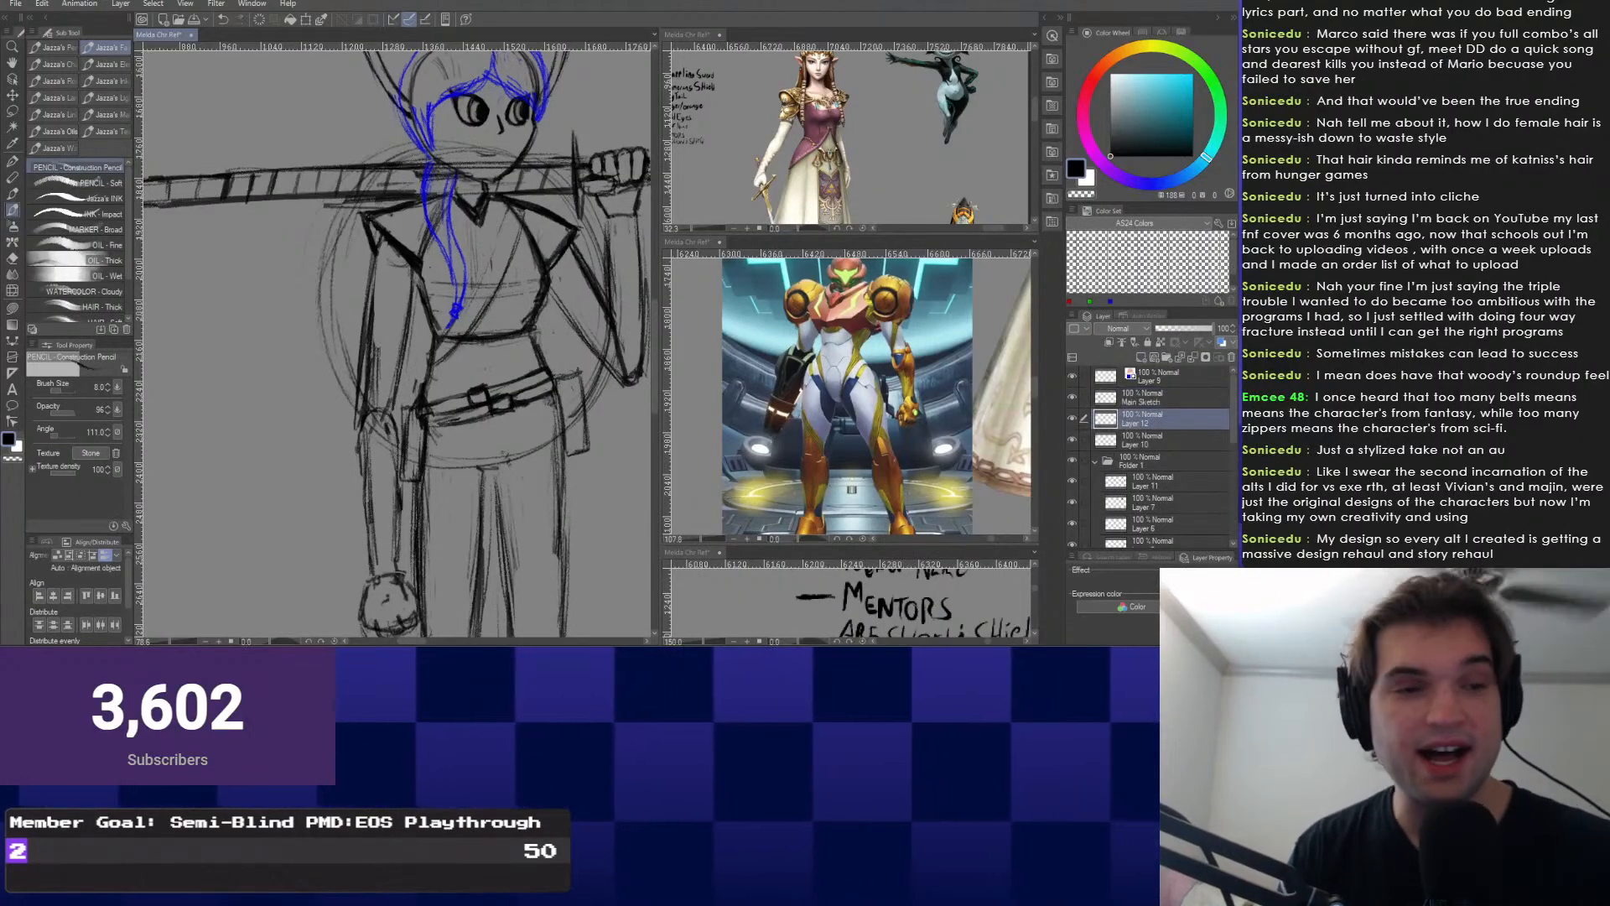
# Undo the small stray marks near the collar and recentre the figure.
pyautogui.moveTo(538, 162); pyautogui.dragTo(527, 178)
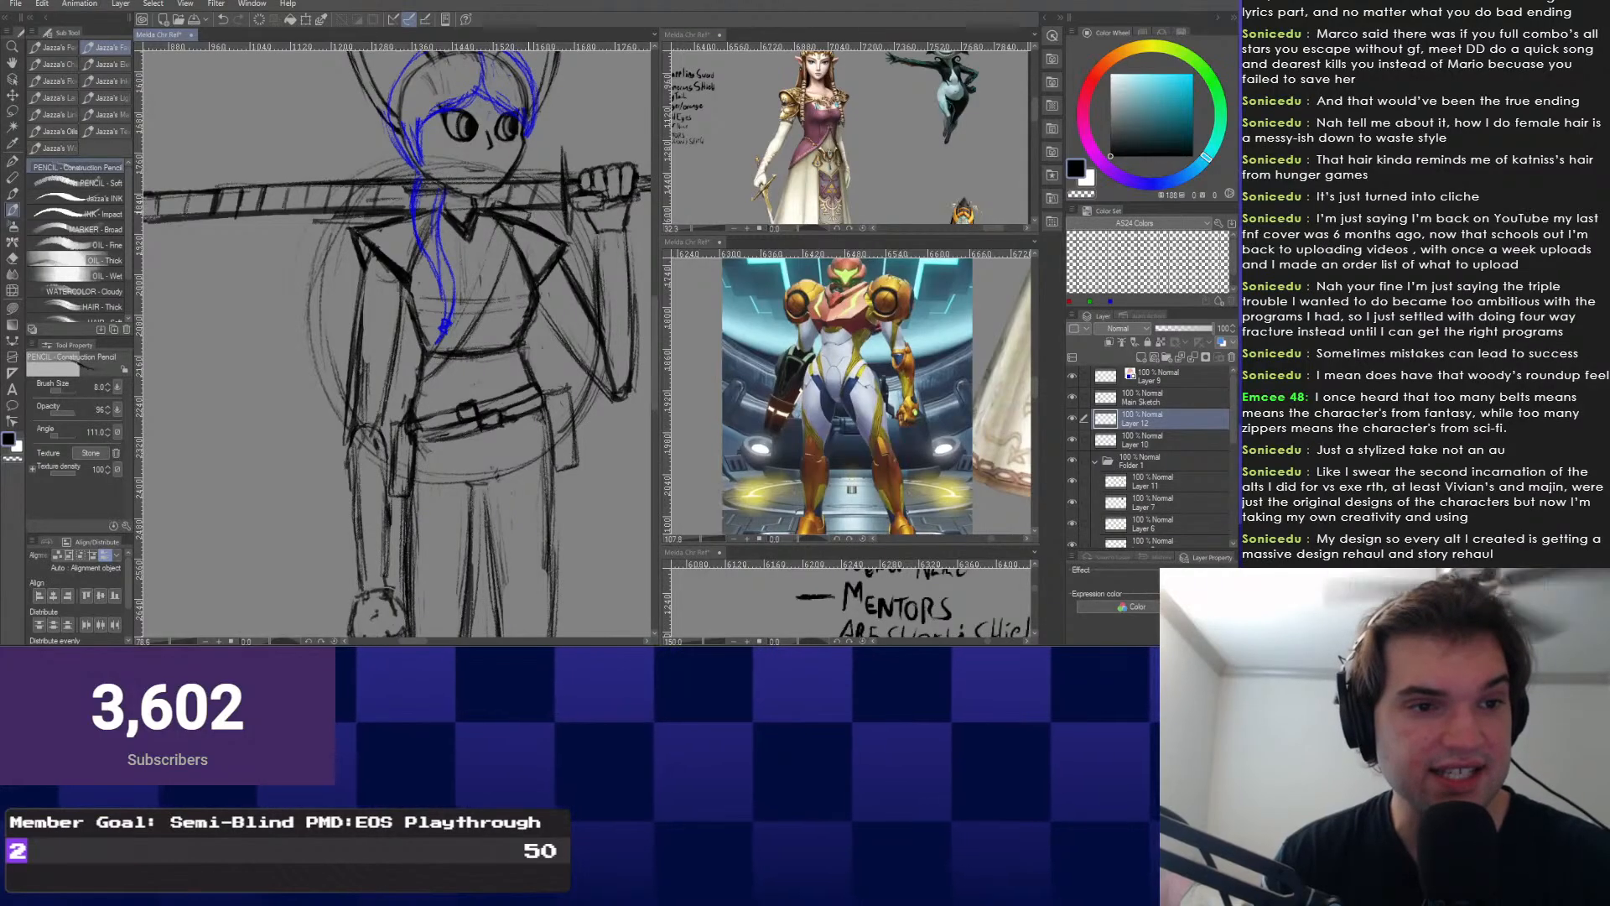
pyautogui.hotkey('ctrl', 'z')
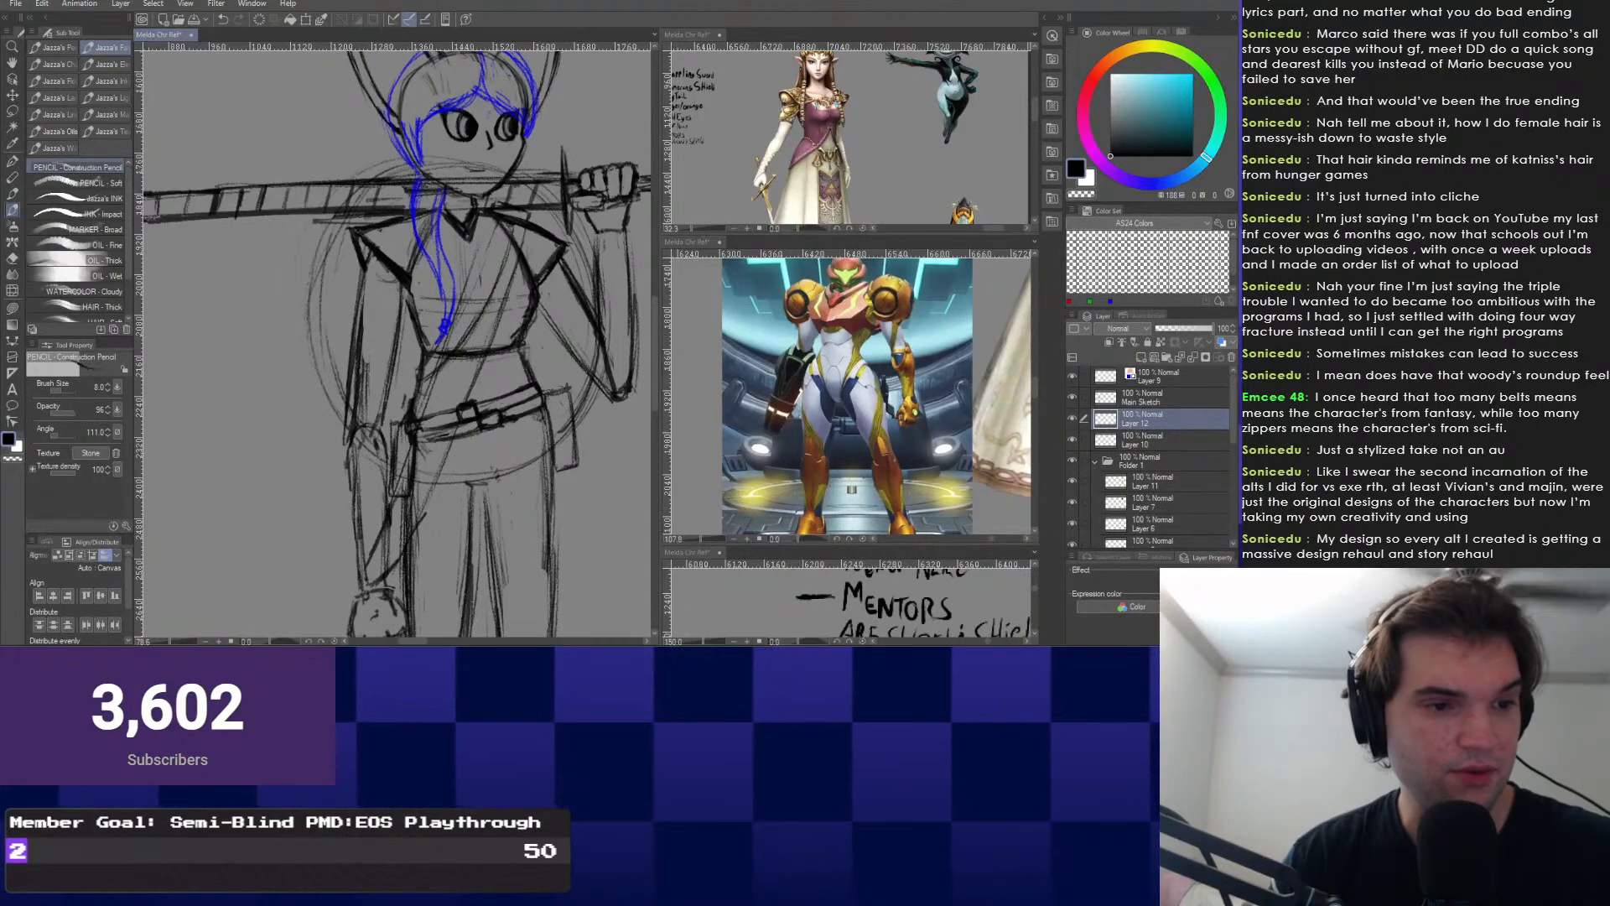
pyautogui.scroll(-1, 424, 564)
pyautogui.scroll(-4, 424, 563)
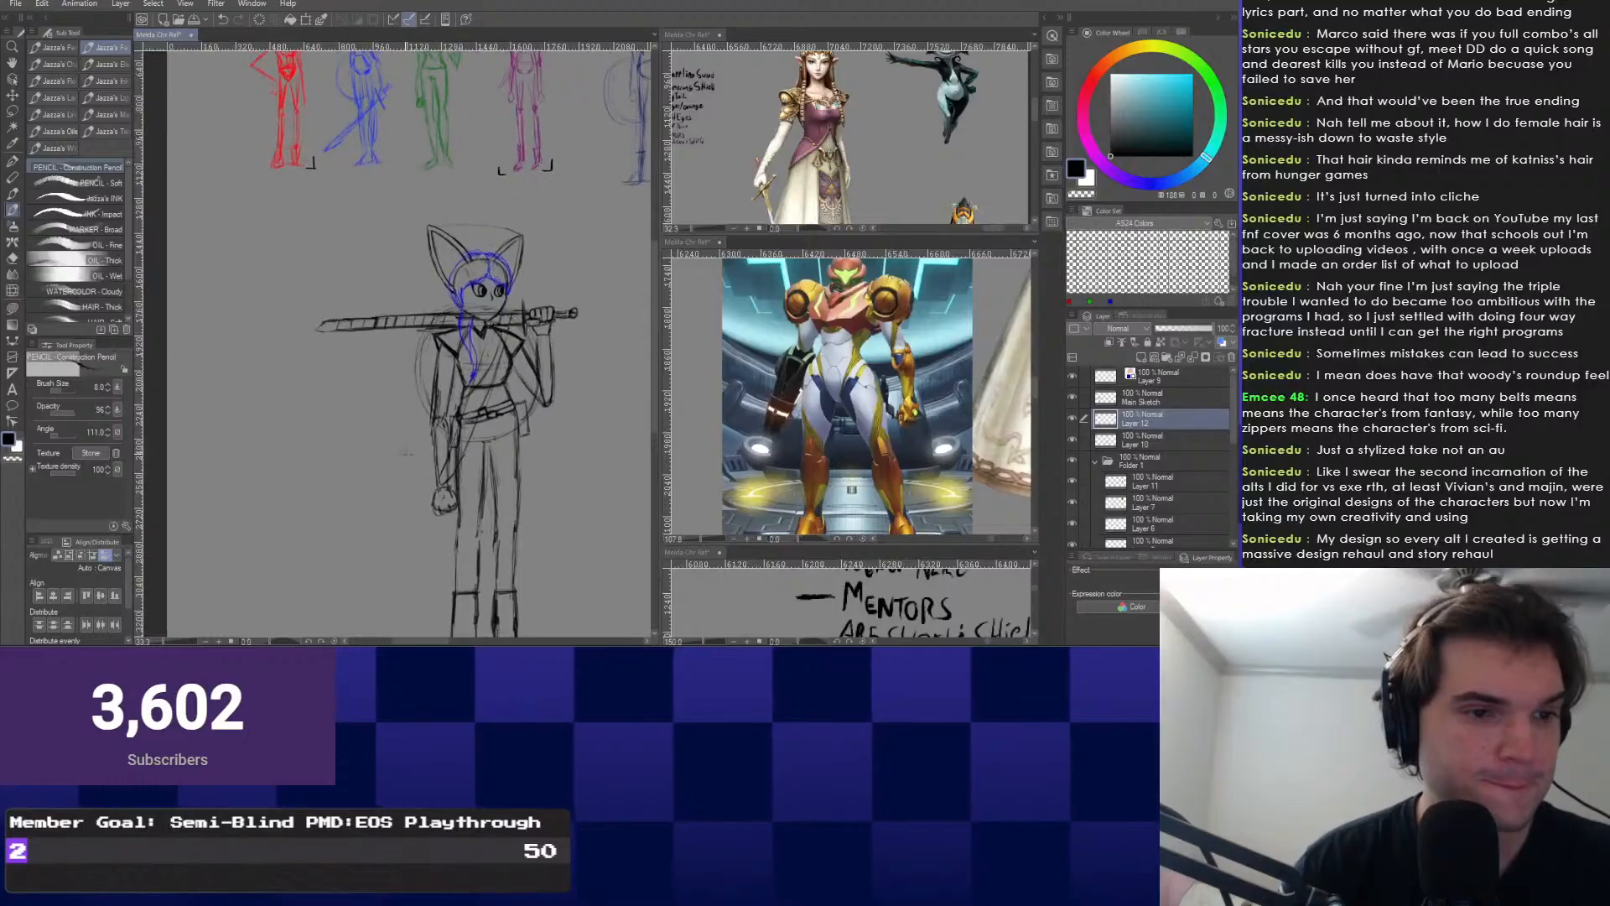
pyautogui.scroll(1, 423, 563)
pyautogui.moveTo(369, 403)
pyautogui.mouseDown()
pyautogui.moveTo(371, 423)
pyautogui.moveTo(351, 387)
pyautogui.mouseUp()
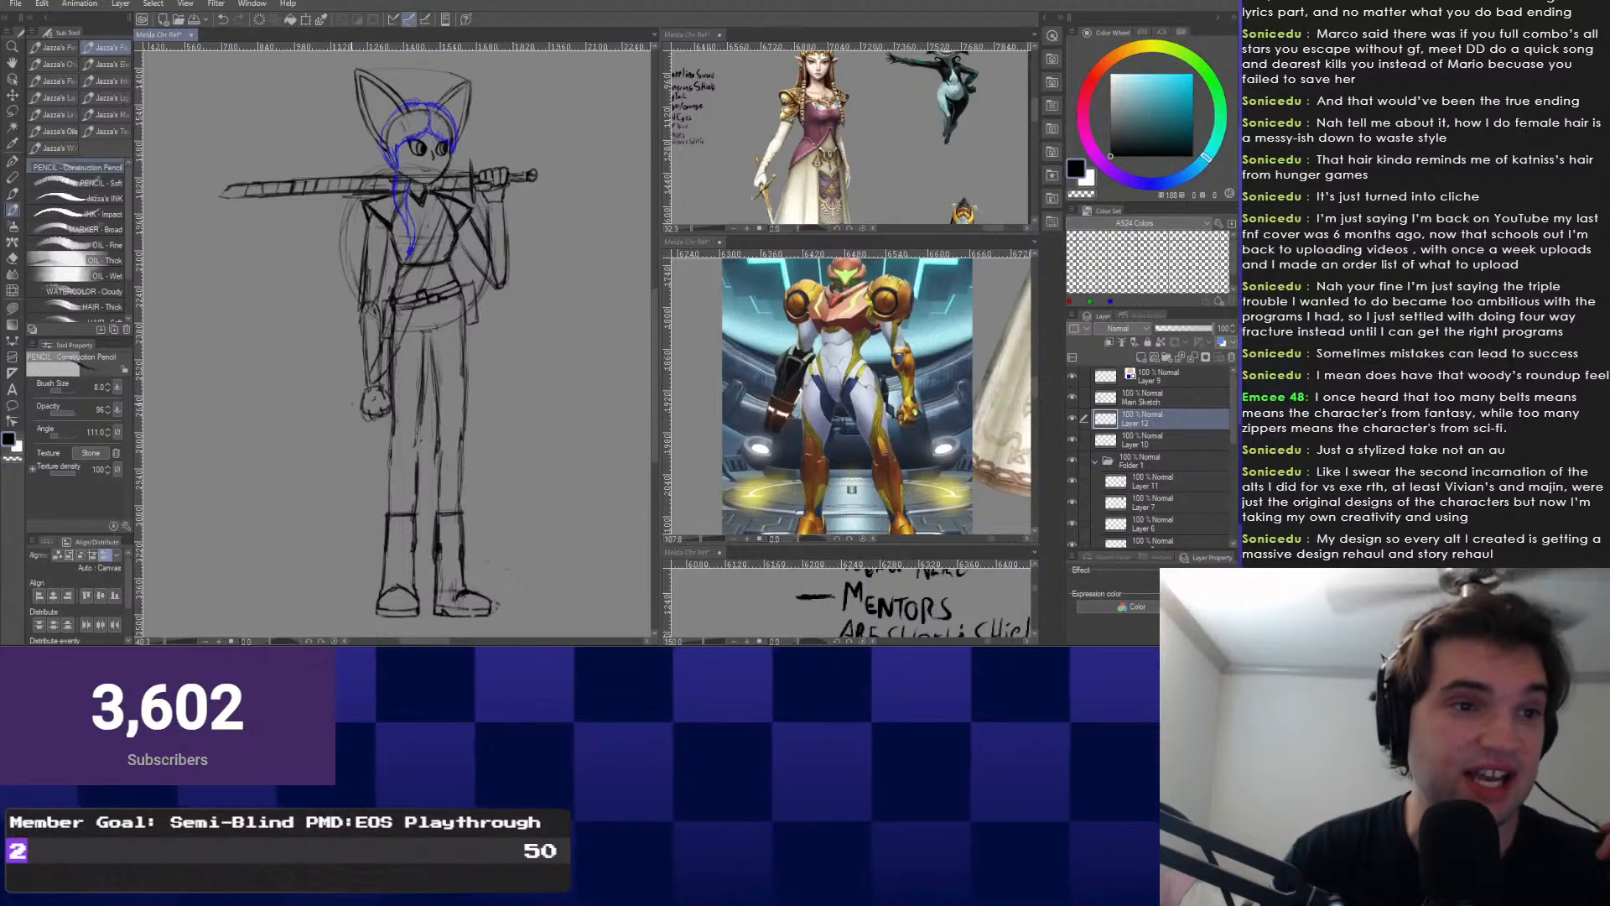
pyautogui.scroll(2, 385, 161)
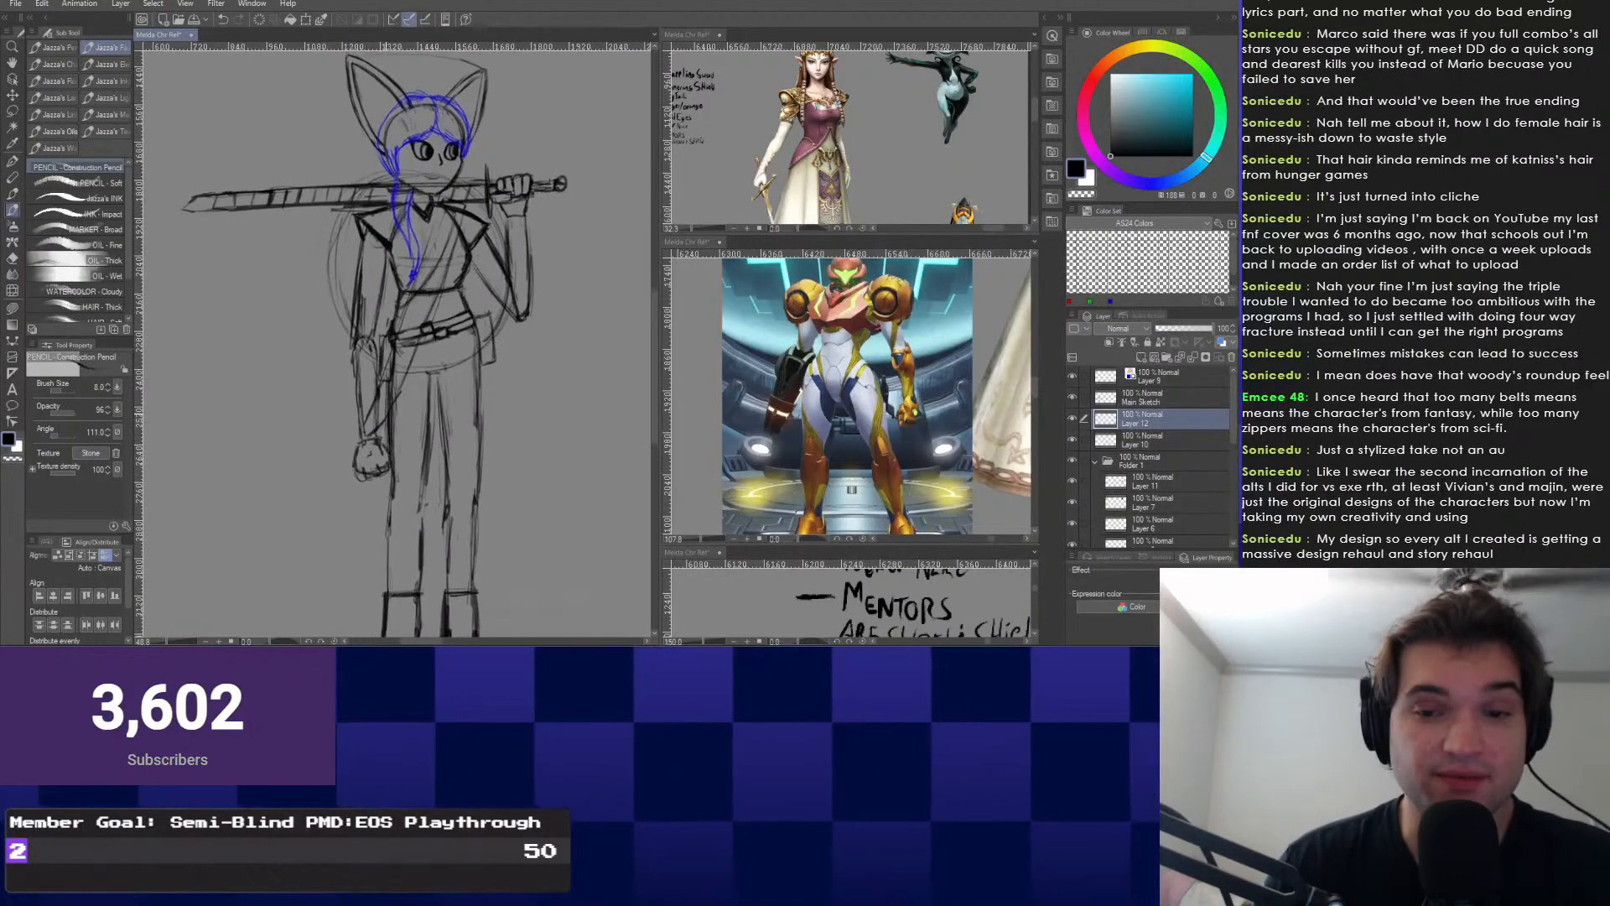
# Hide and re-show Layer 12 to compare its strokes, then select the Main Sketch layer.
pyautogui.click(1072, 419)
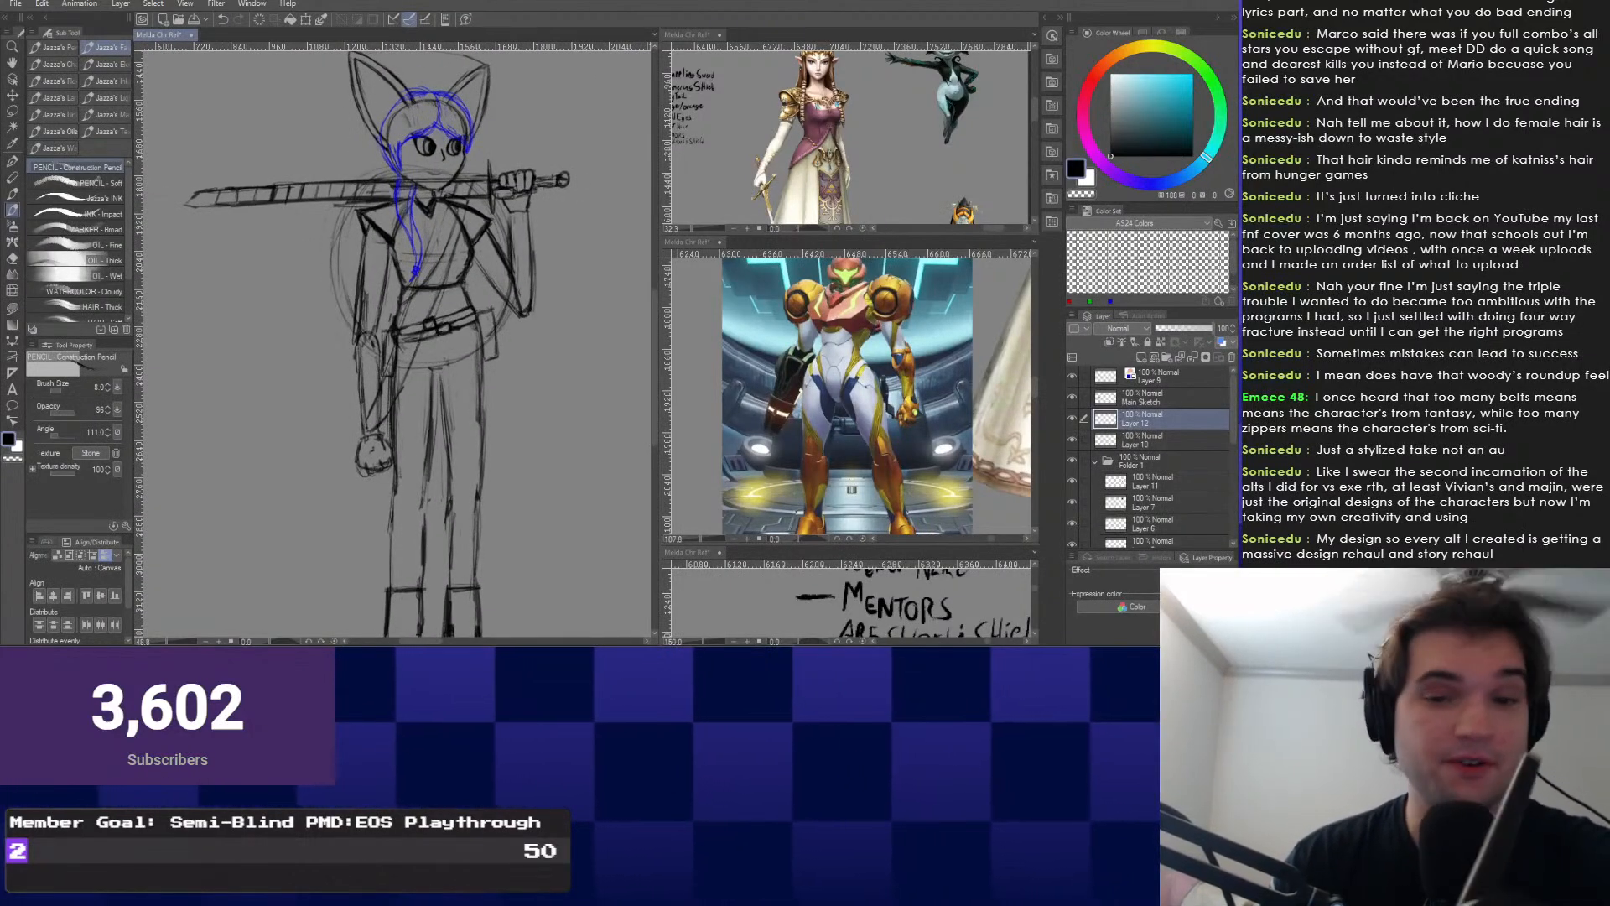
pyautogui.click(1072, 419)
pyautogui.click(1162, 397)
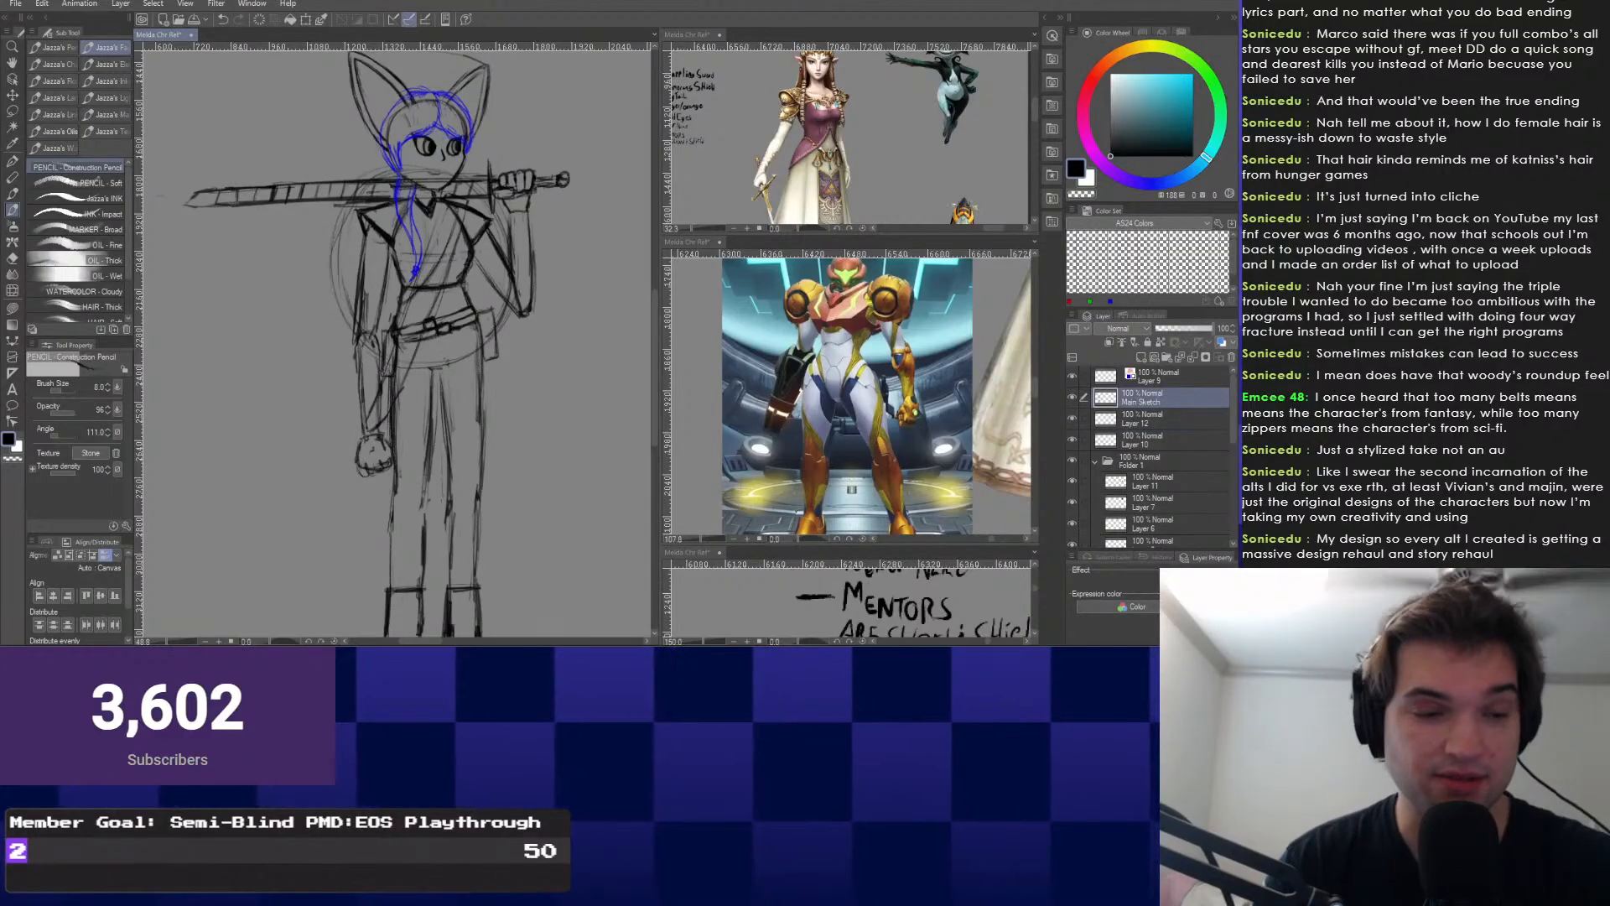
pyautogui.moveTo(405, 490); pyautogui.dragTo(429, 457)
pyautogui.scroll(1, 522, 417)
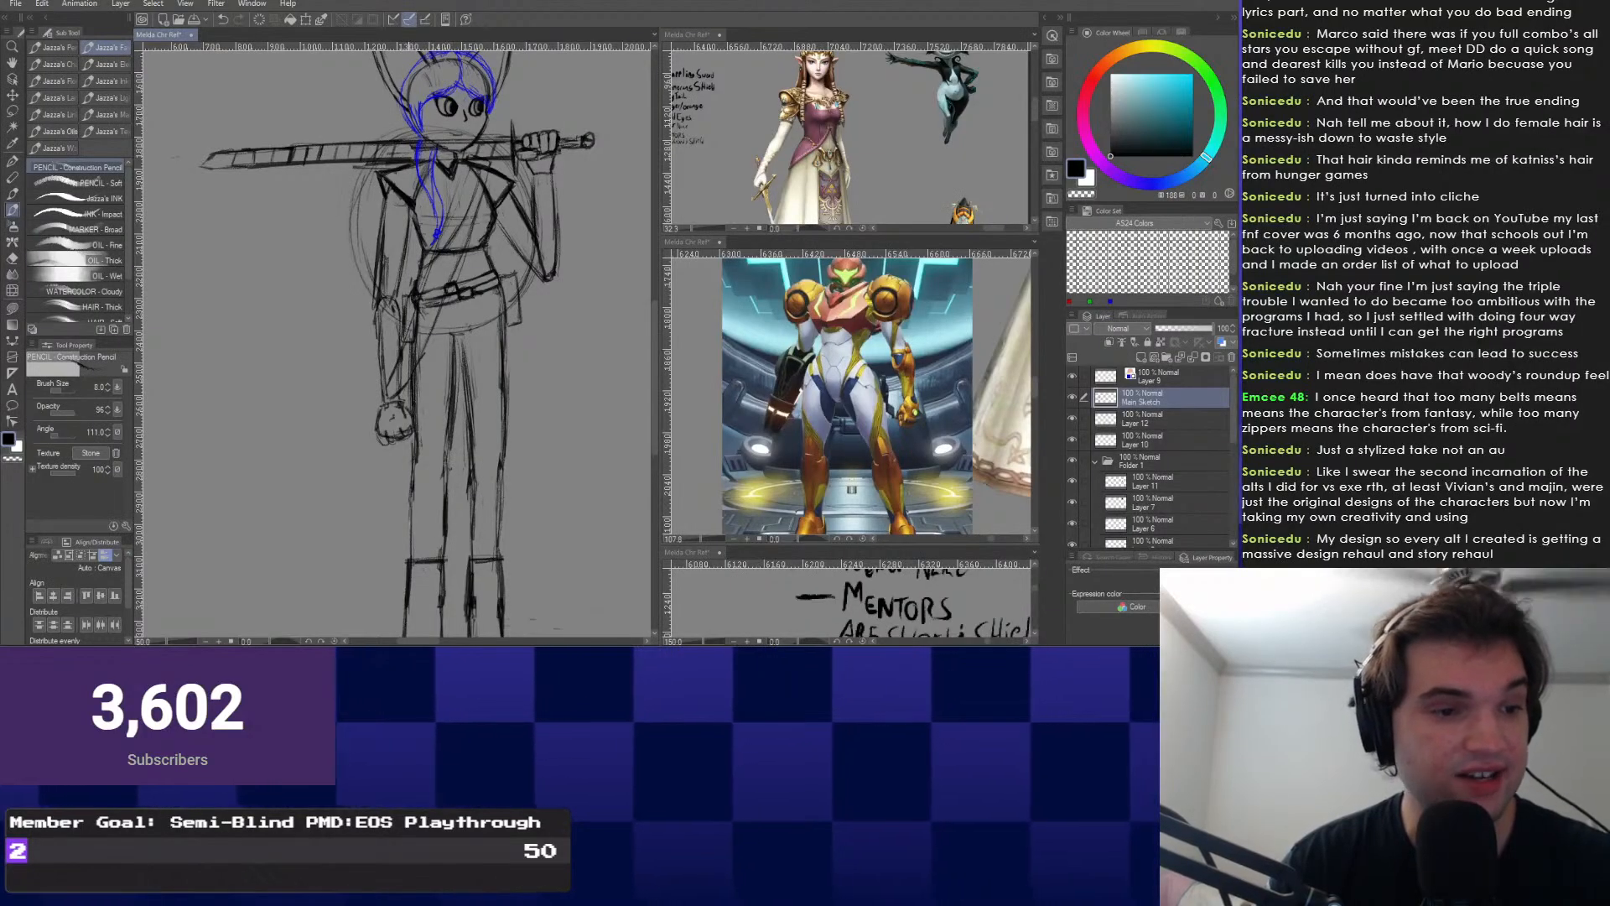
pyautogui.scroll(-2, 421, 494)
pyautogui.moveTo(379, 543)
pyautogui.mouseDown()
pyautogui.moveTo(367, 488)
pyautogui.moveTo(370, 502)
pyautogui.mouseUp()
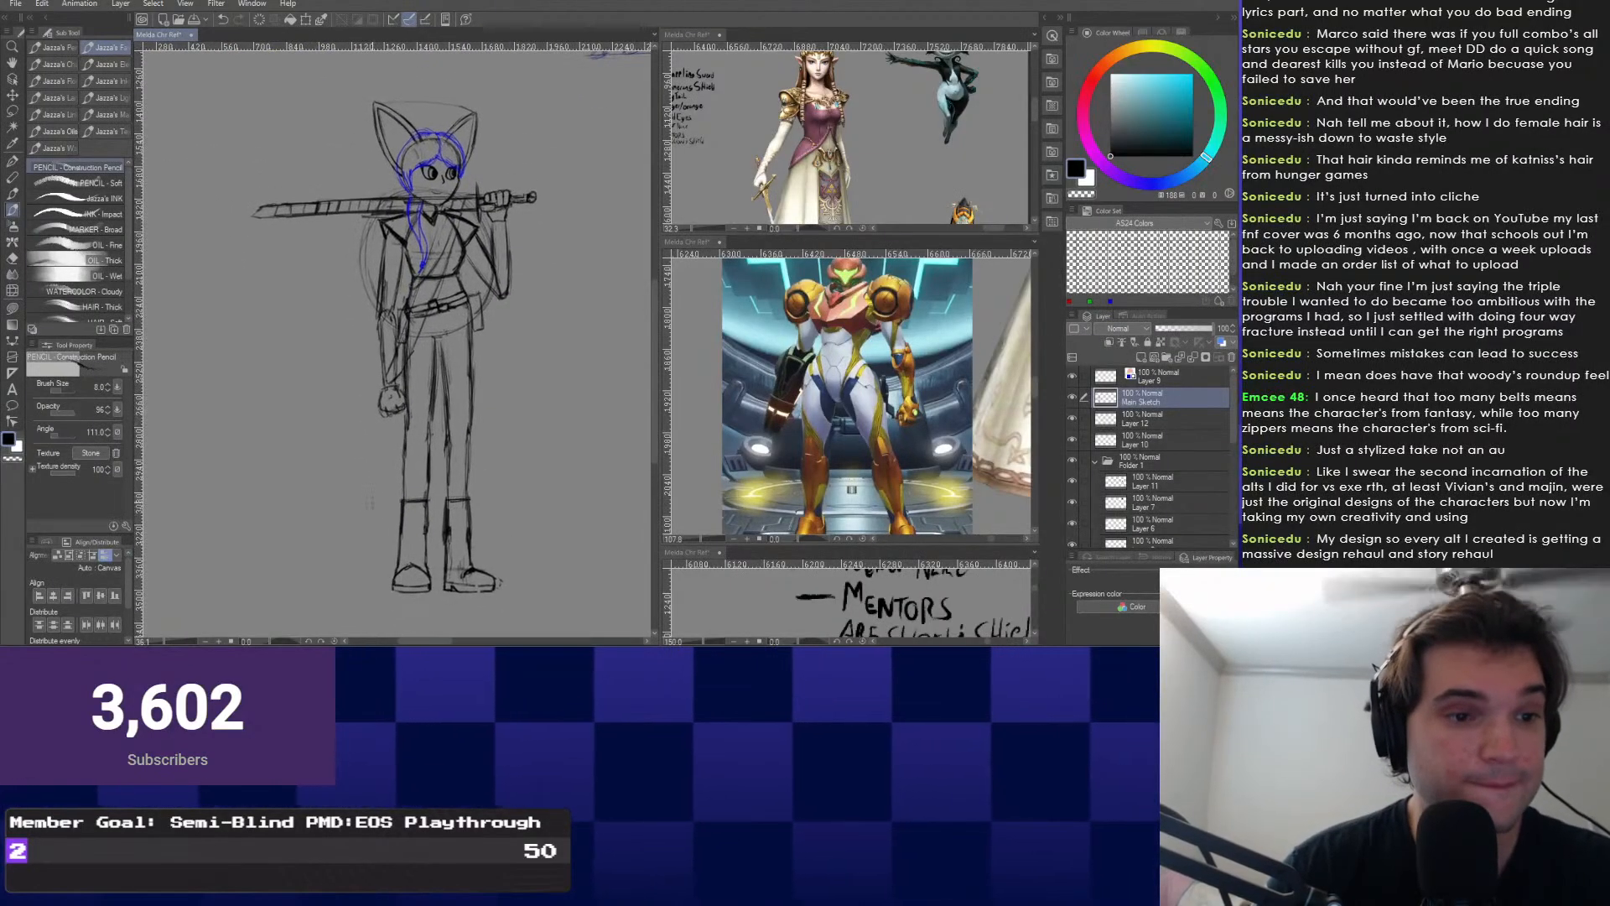